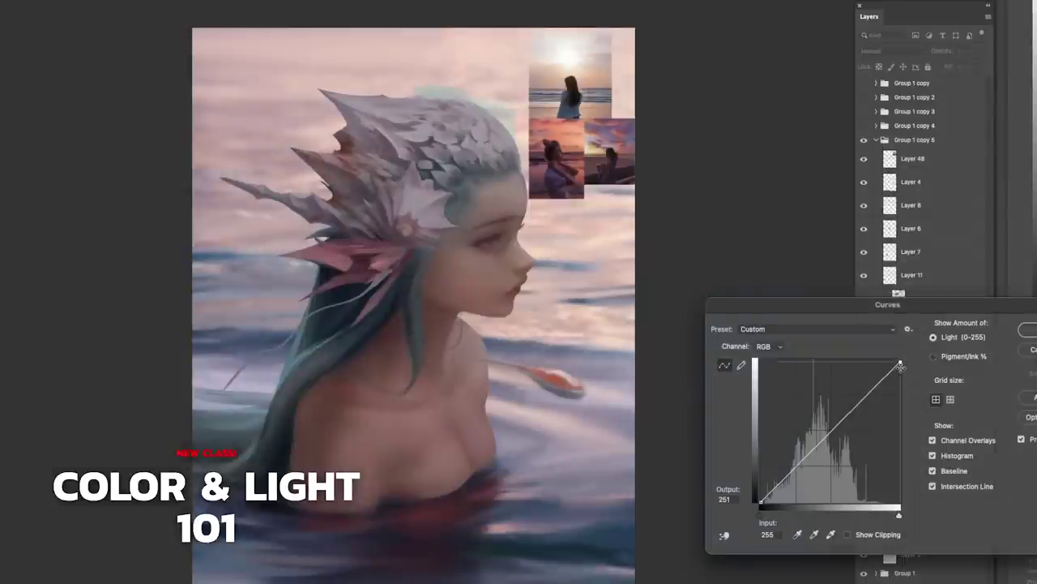
Lower the white end point of the RGB curve in the Curves adjustment to darken the mermaid painting
drag(900, 368, 909, 386)
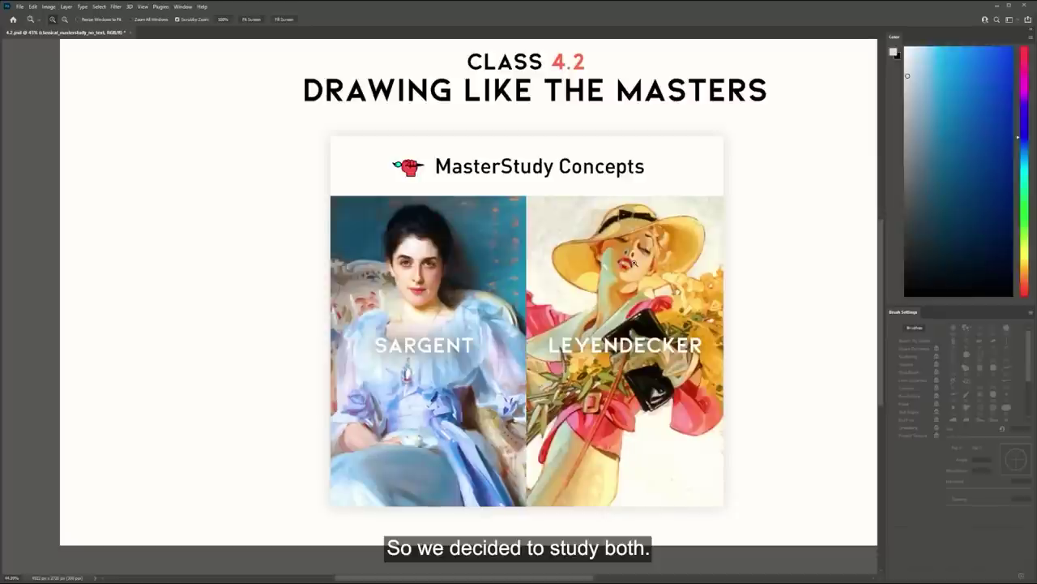
Examine the Sargent and Leyendecker paintings side by side on the class title page, comparing their faces and painting styles
key(v)
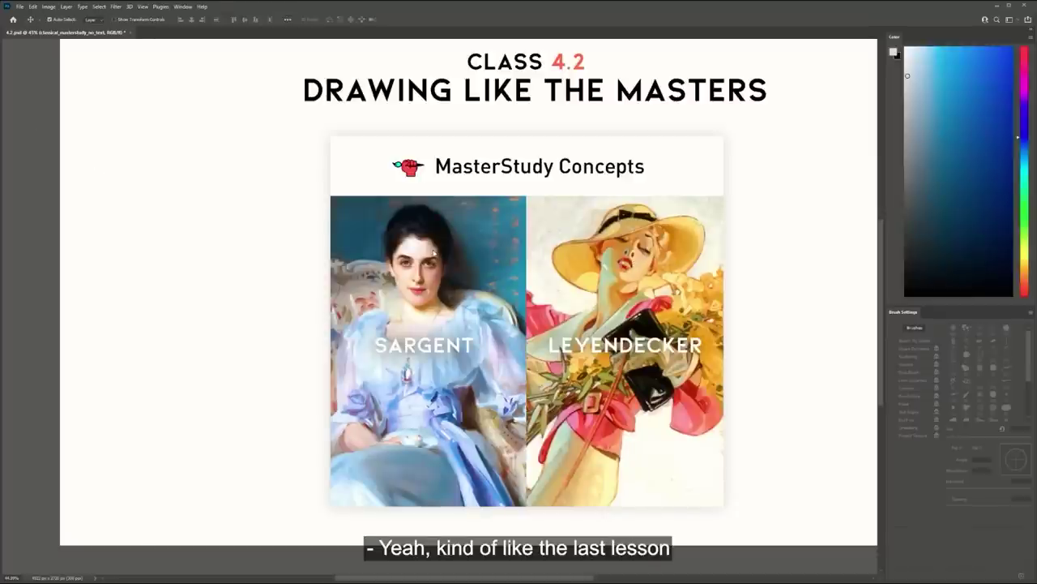
drag(493, 282, 569, 299)
key(z)
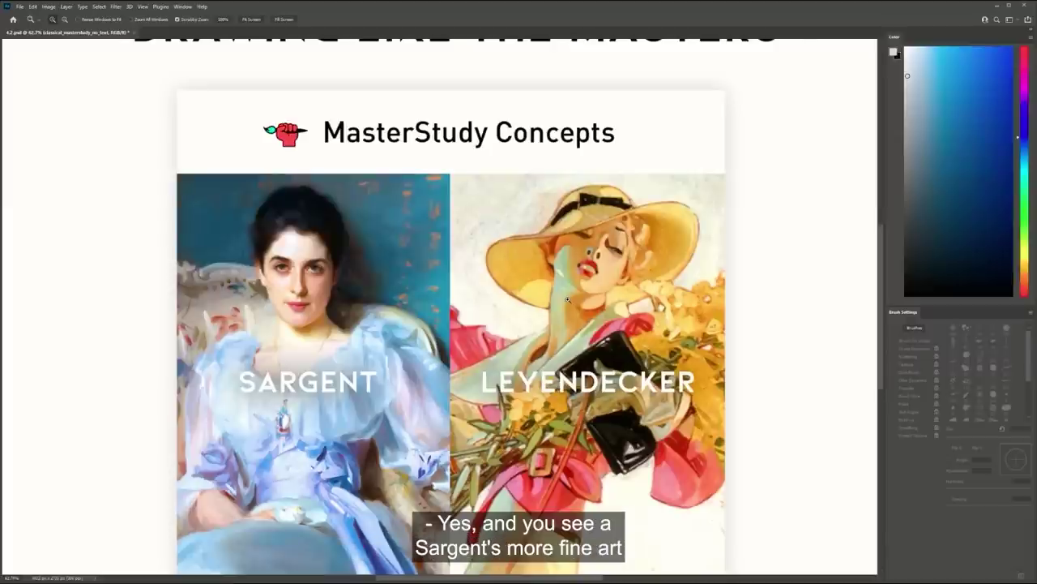
drag(293, 306, 384, 284)
drag(384, 285, 442, 296)
drag(648, 330, 457, 304)
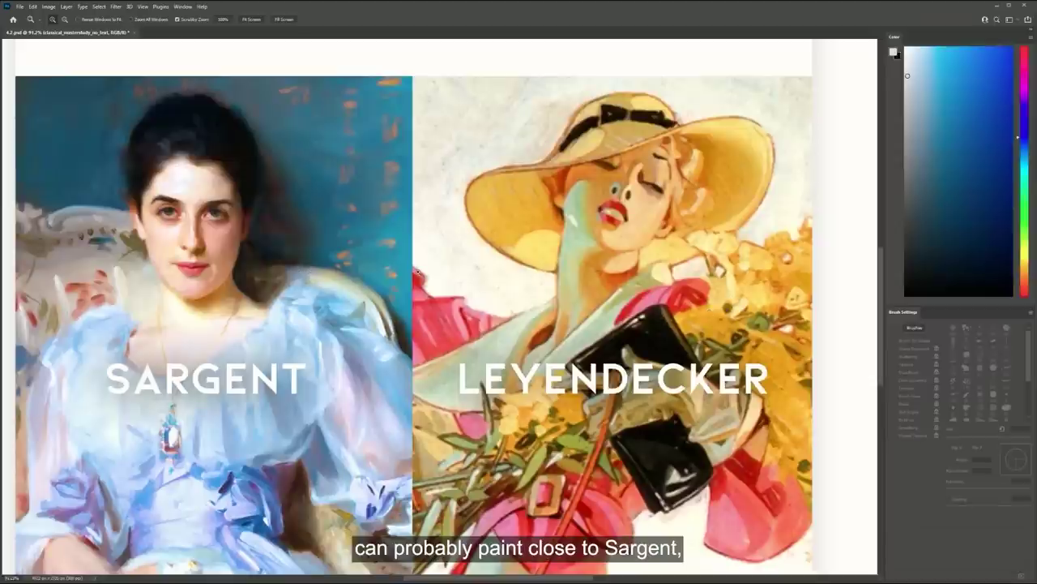
drag(436, 267, 381, 278)
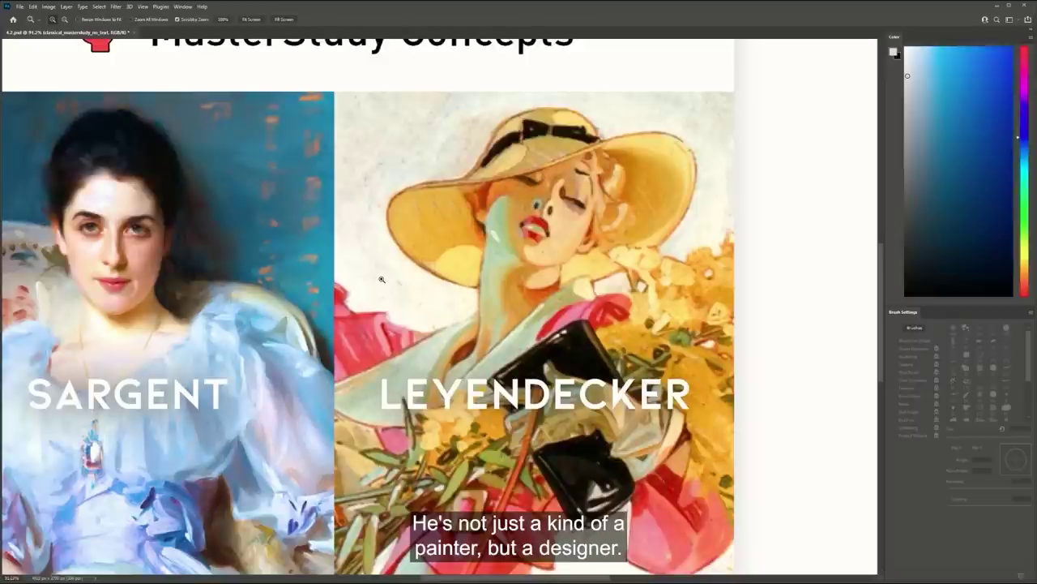
drag(449, 272, 592, 363)
drag(602, 307, 556, 307)
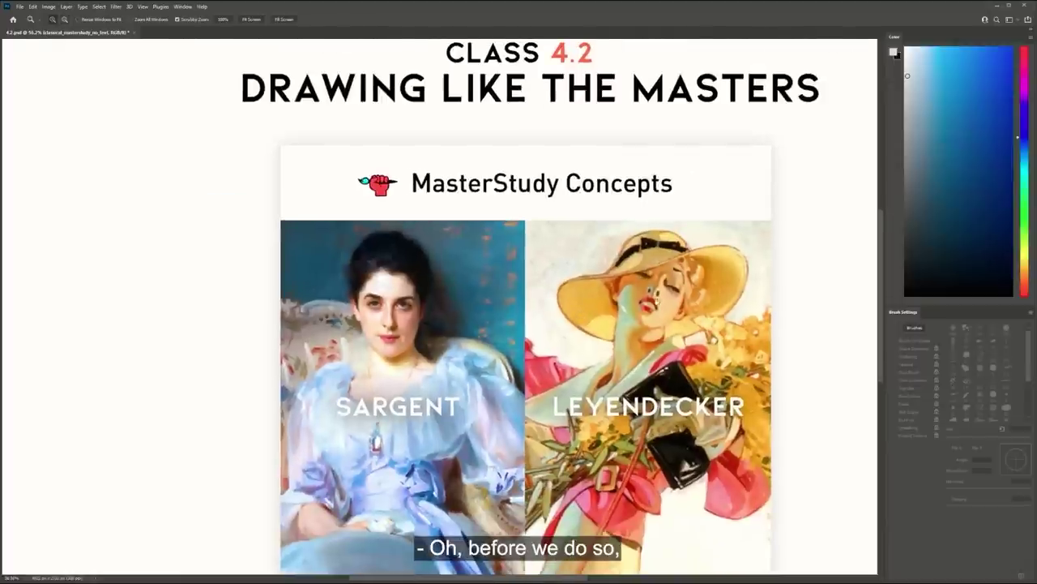
drag(656, 300, 596, 321)
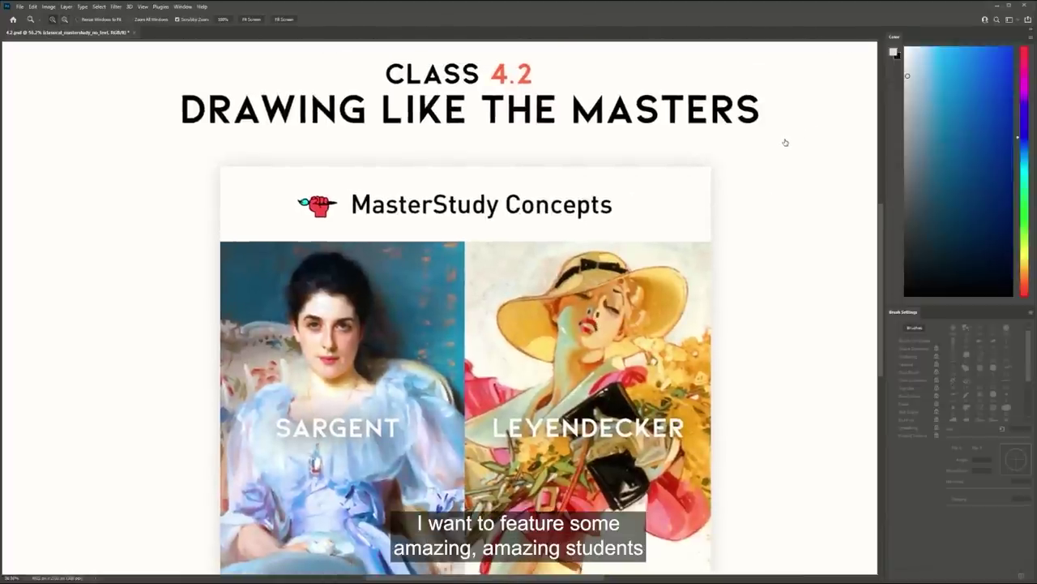
Hide the master study artwork and the title heading to leave a blank page, with the whole canvas in view
click(784, 140)
click(777, 141)
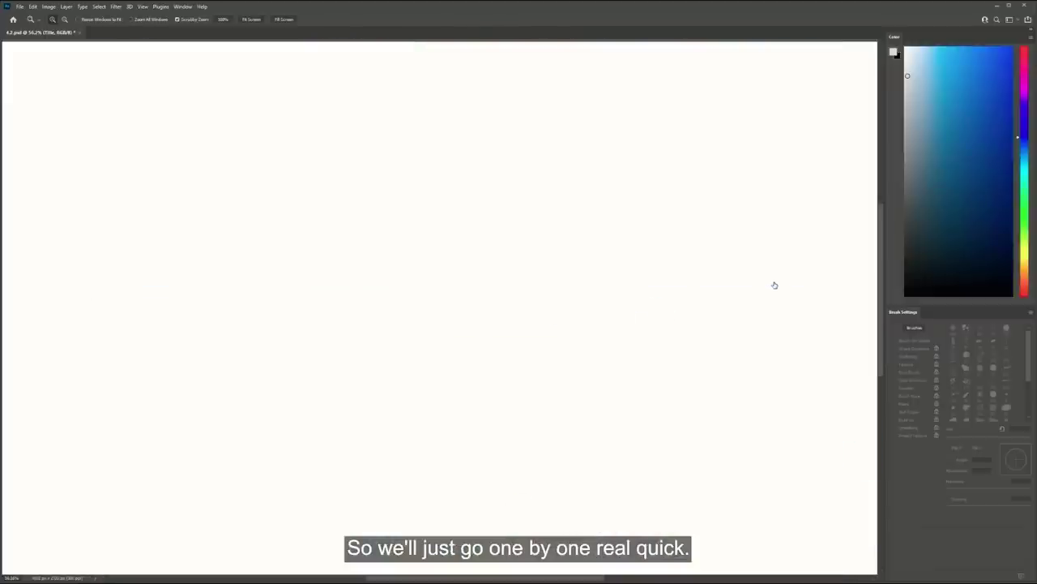
drag(559, 289, 500, 311)
scroll(516, 294, down, 3)
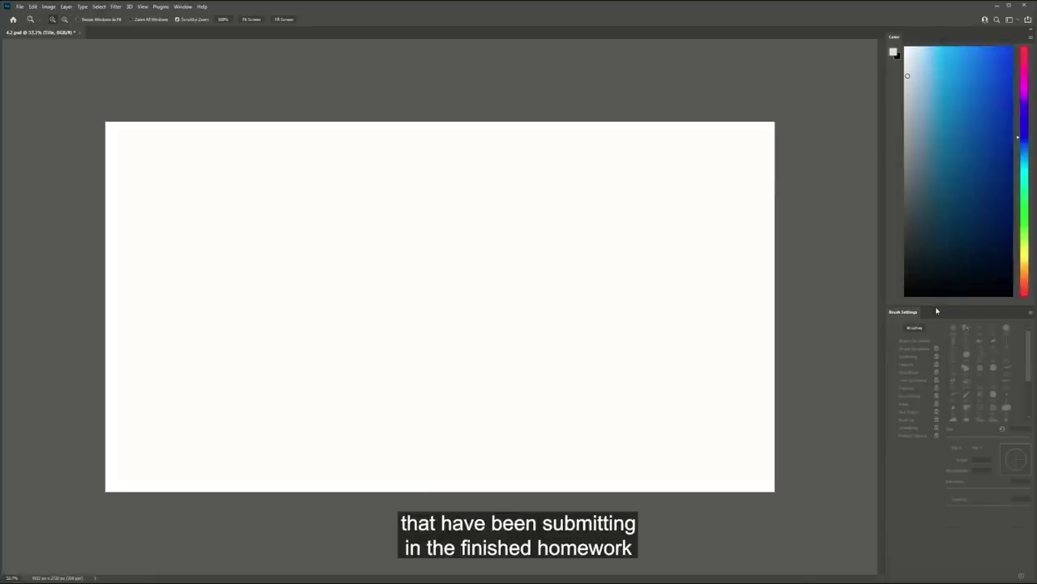
Bring up the layer list and show Layer 3, the lowest student artwork in the Features group
key(F7)
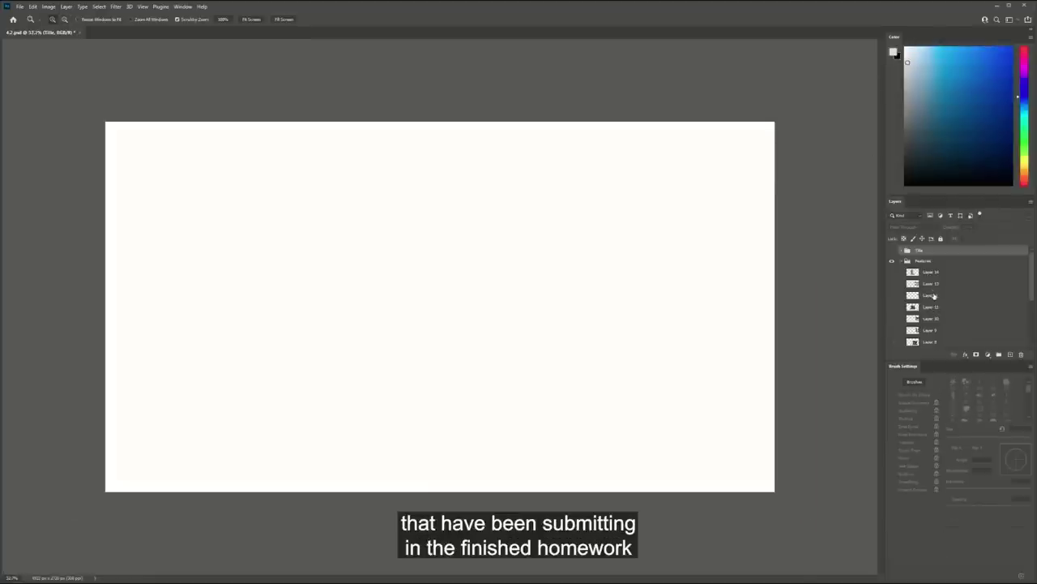
scroll(936, 308, down, 4)
scroll(937, 313, down, 2)
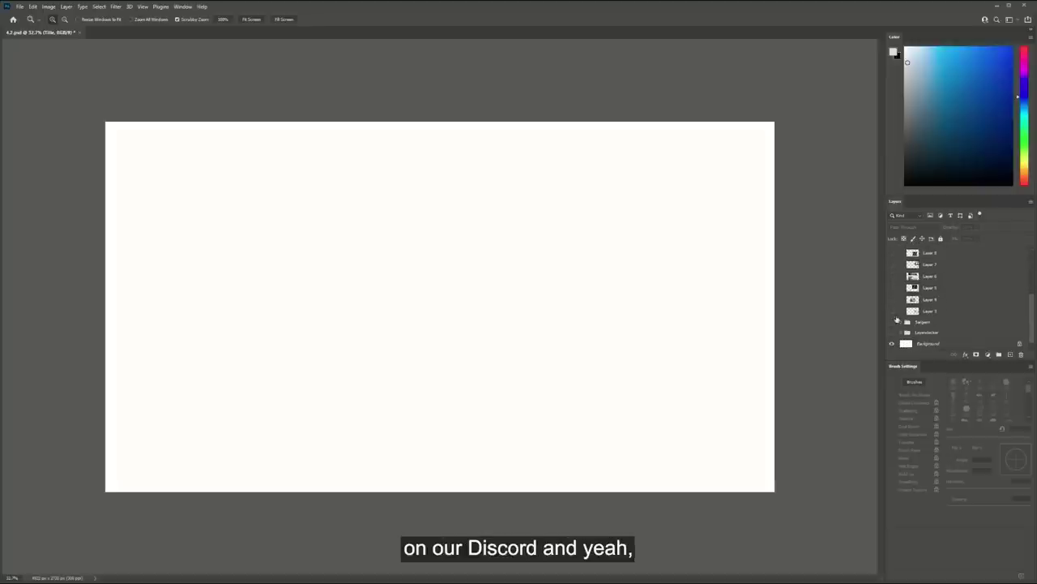
click(892, 312)
scroll(745, 311, up, 1)
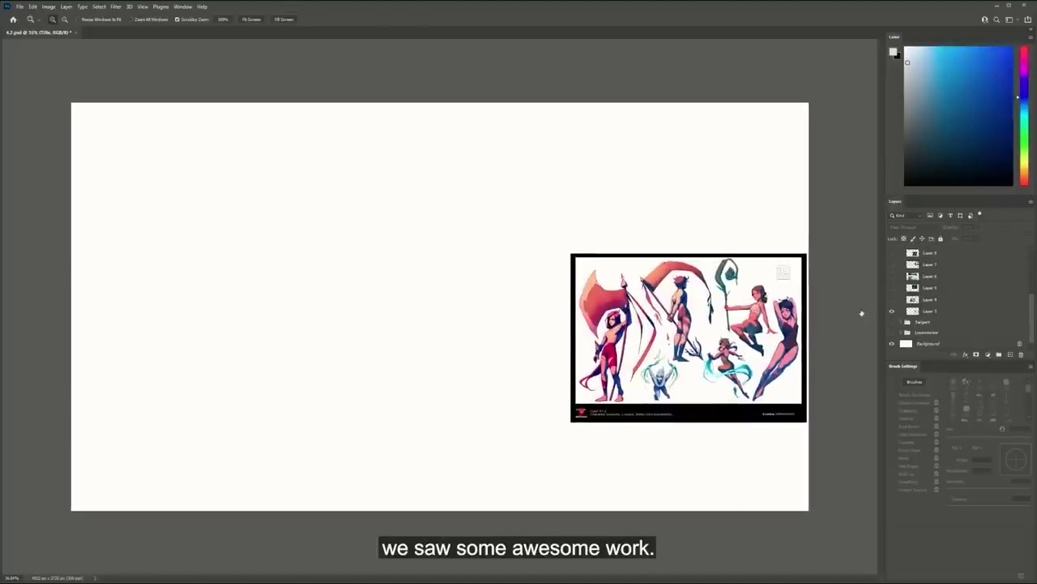
Scale up the Layer 3 character pose sheet and reposition it to fill most of the canvas
click(916, 313)
key(ctrl+t)
drag(569, 251, 395, 129)
drag(637, 249, 630, 279)
key(Return)
scroll(636, 274, down, 1)
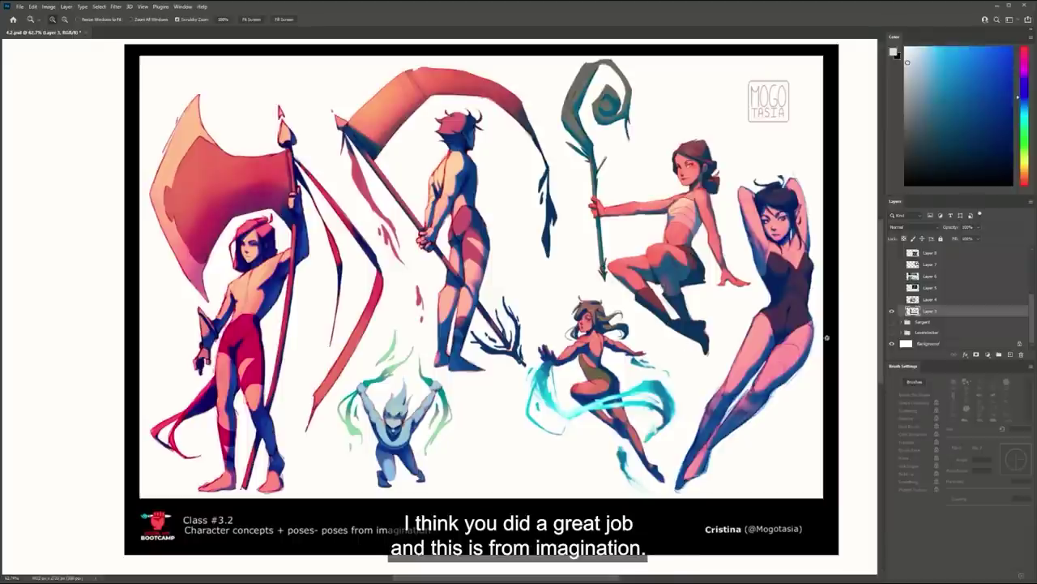
Hide Layer 3 and show the winged creature poses on Layer 4 at a larger view
click(893, 311)
click(892, 300)
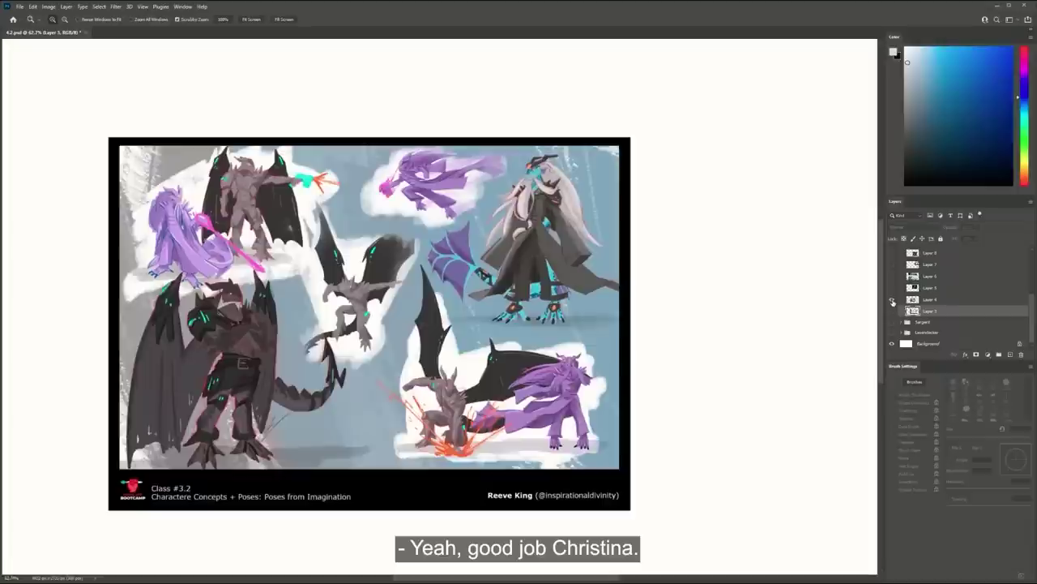
drag(402, 300, 545, 285)
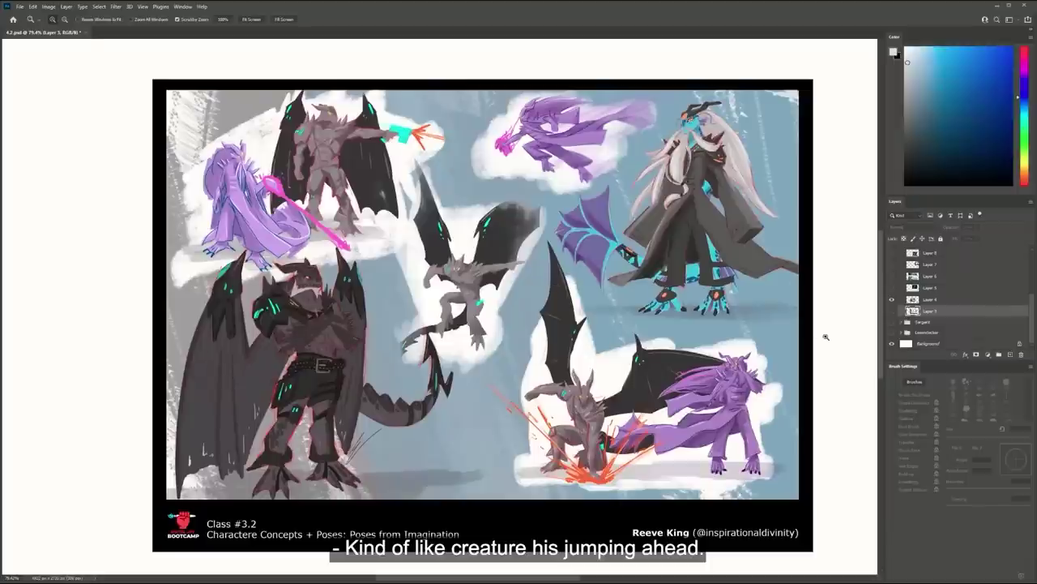
Hide Layer 4 and show the brightly coloured poses on a black background on Layer 5
click(891, 300)
click(892, 287)
drag(757, 265, 492, 389)
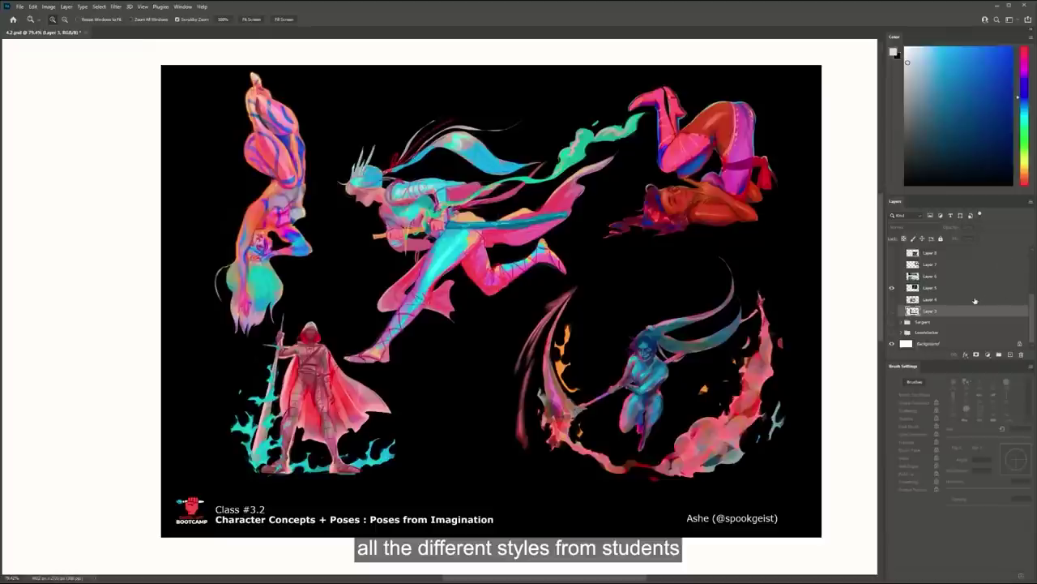
scroll(972, 304, up, 2)
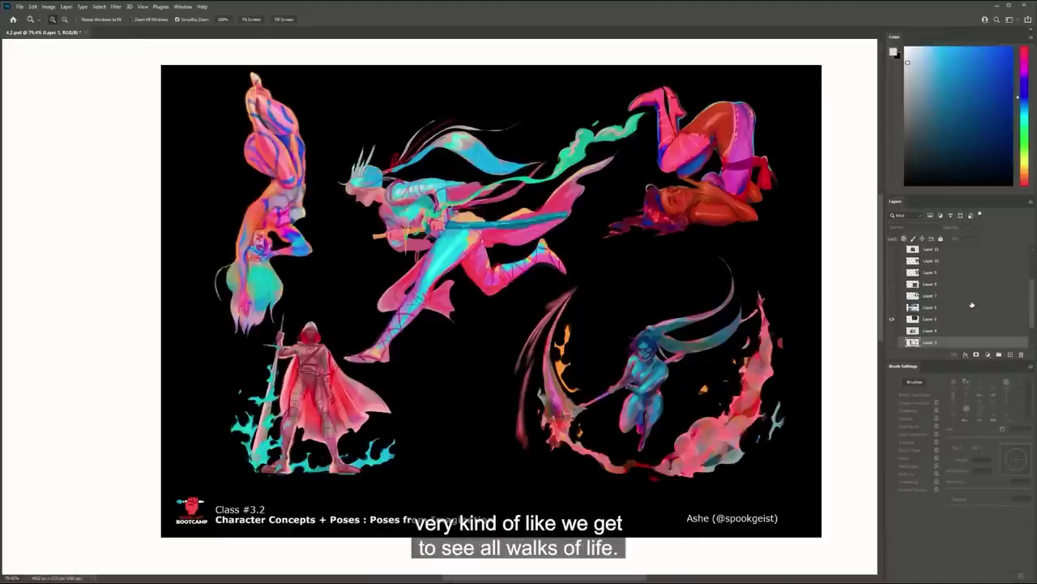
Hide Layer 5 and show the contemporary master study comparison on Layer 6
click(892, 320)
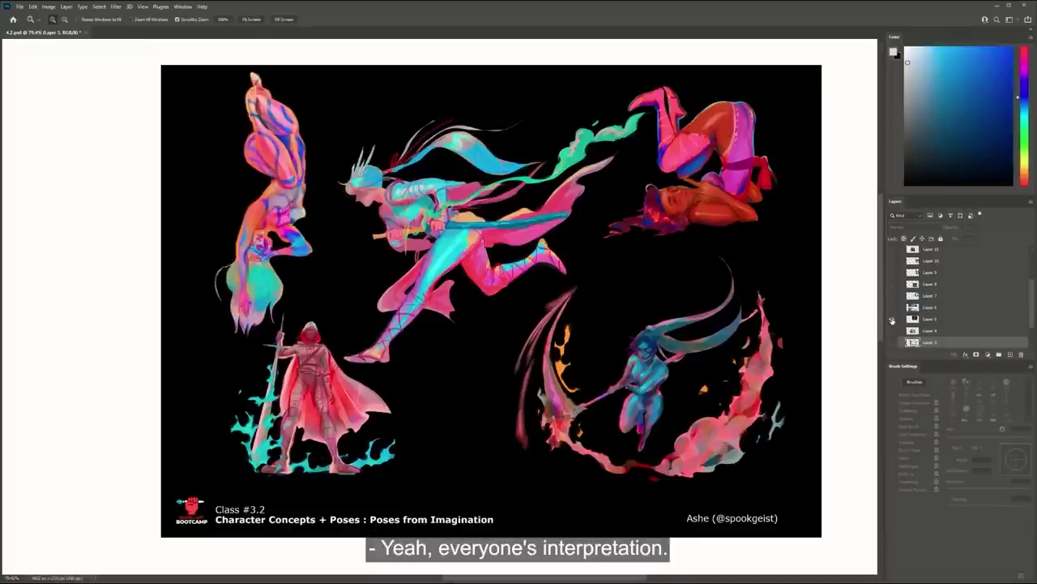
click(891, 320)
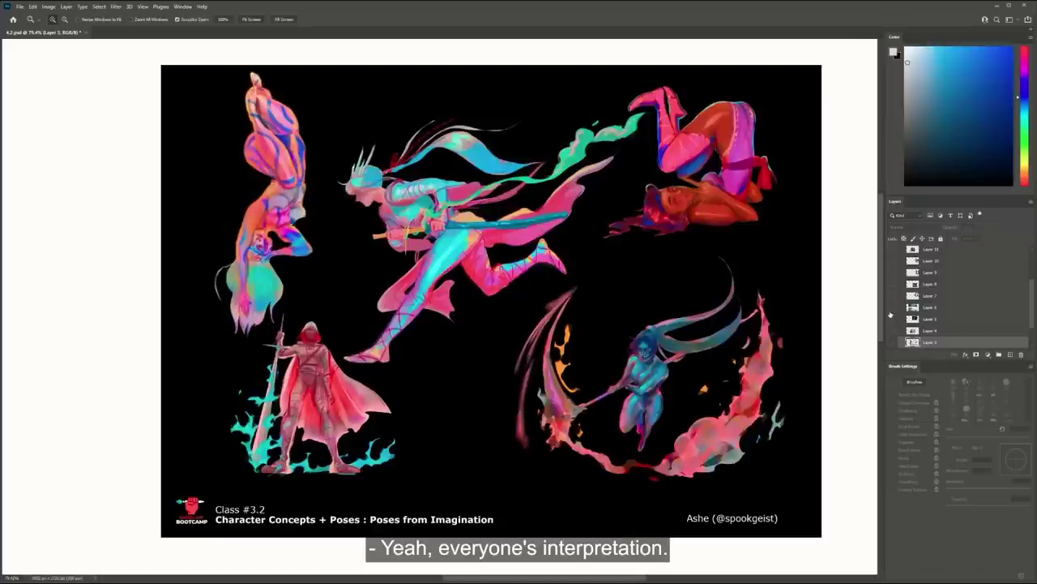
click(892, 319)
click(892, 308)
mouse_move(711, 306)
mouse_down()
mouse_move(670, 308)
mouse_move(710, 296)
mouse_up()
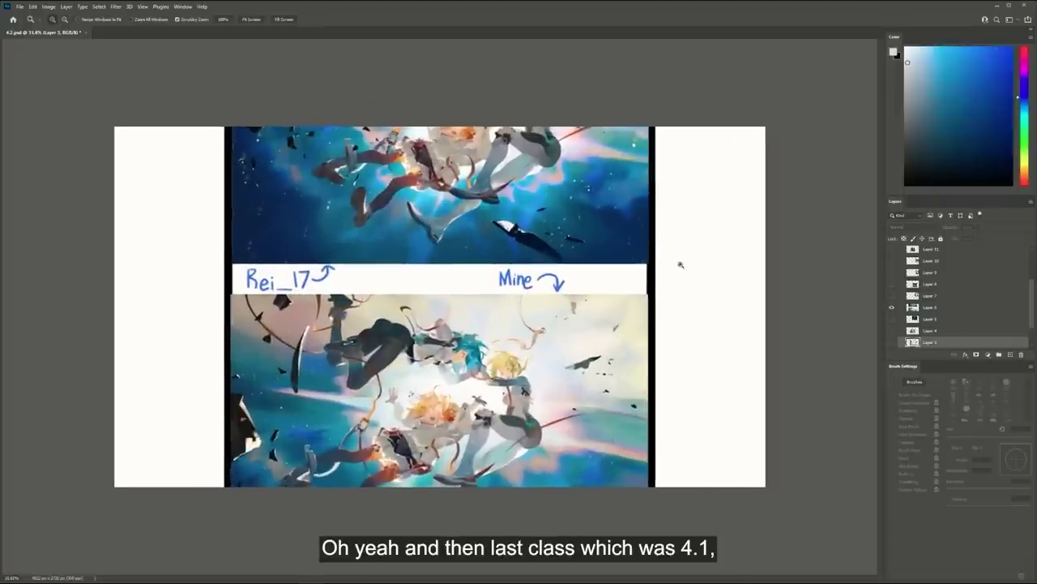
Scale down Layer 6 and reposition it so that both paintings and the caption fit on the canvas
click(926, 308)
key(ctrl+t)
drag(646, 89, 675, 154)
drag(684, 57, 525, 290)
drag(507, 322, 525, 127)
key(Return)
Examine the original painting in the upper half of the Layer 6 comparison up close
key(z)
drag(403, 359, 421, 358)
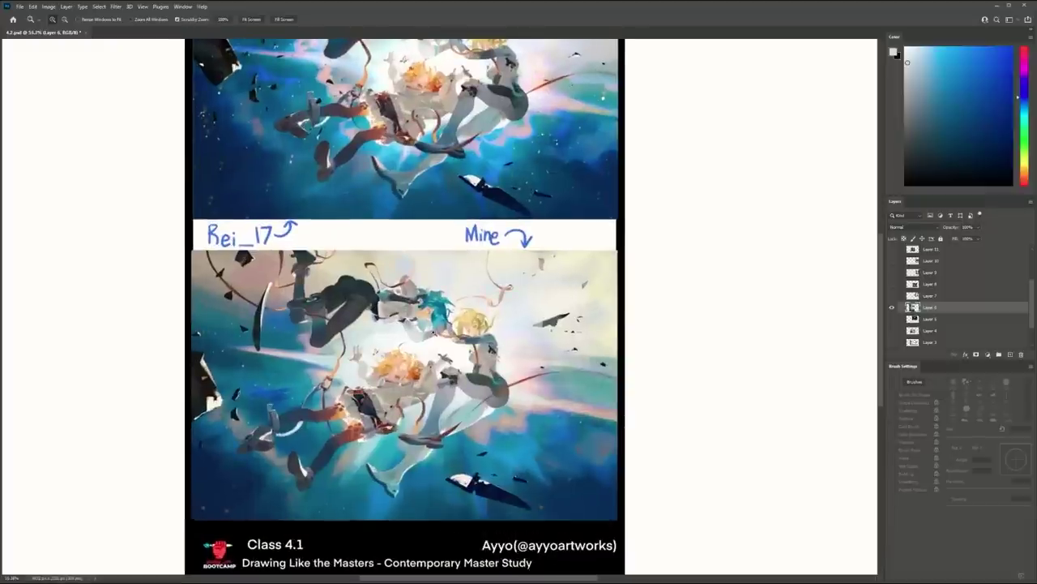
drag(387, 263, 402, 262)
drag(415, 151, 461, 327)
scroll(503, 313, up, 4)
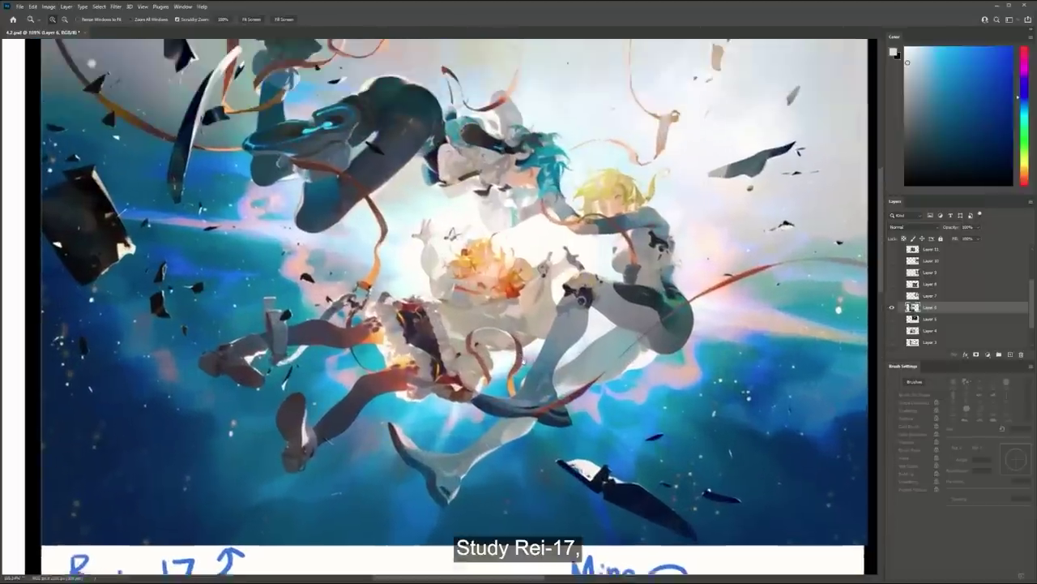
scroll(504, 313, up, 1)
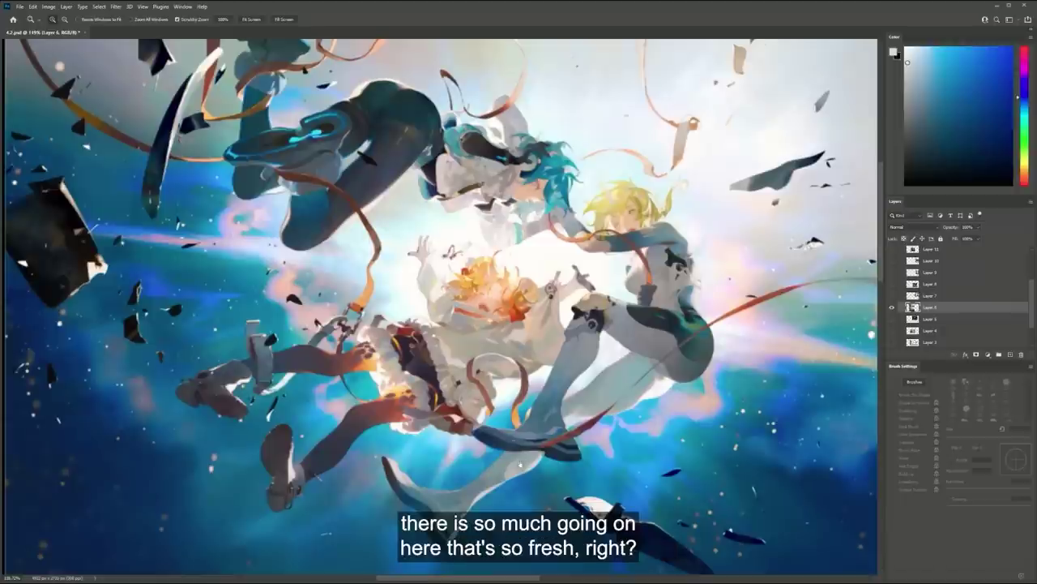
Compare the student's version in the lower half of Layer 6 with the original above it
scroll(520, 463, down, 15)
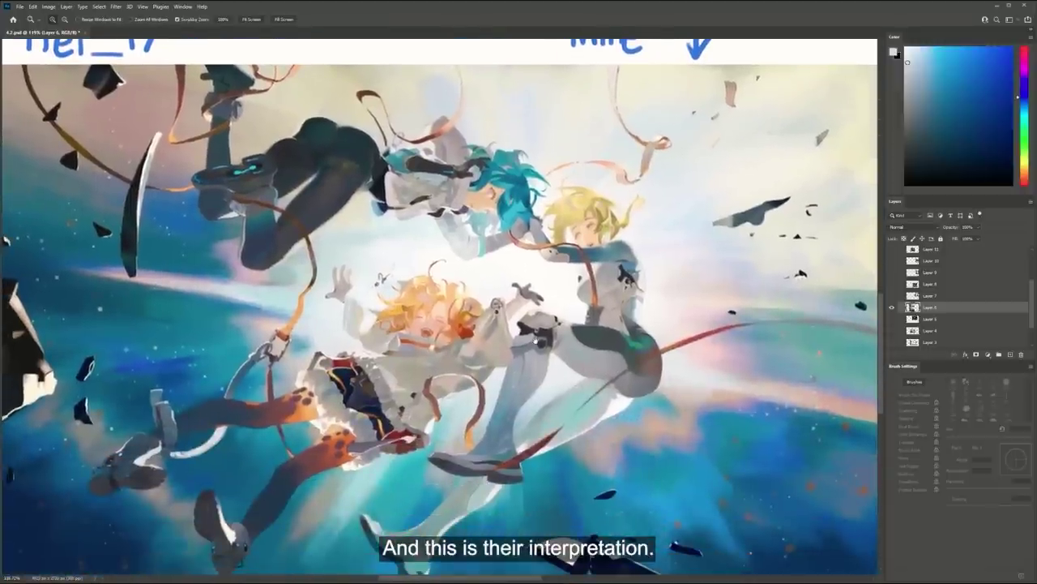
drag(532, 345, 528, 273)
drag(526, 235, 527, 273)
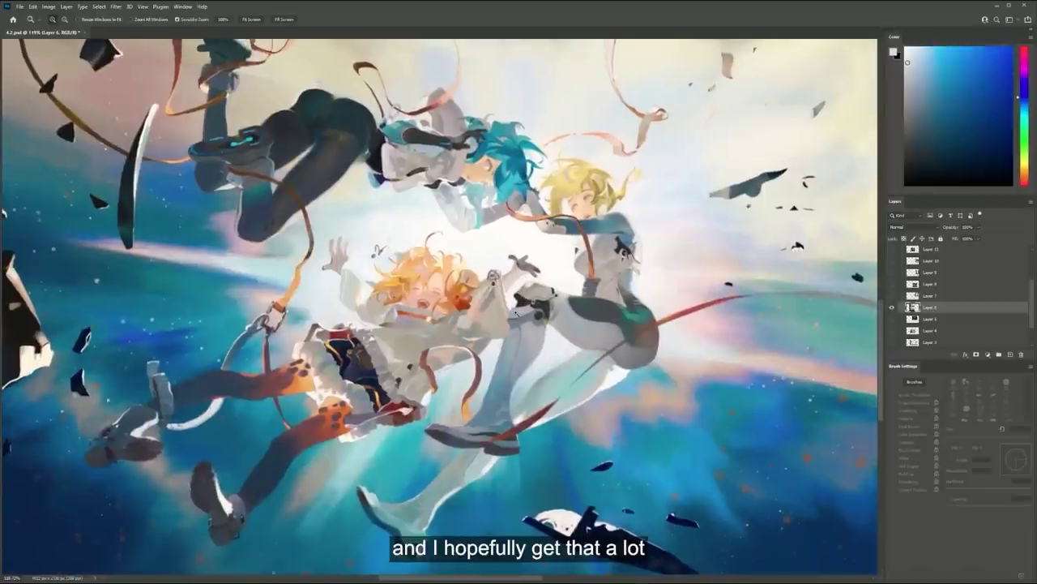
drag(451, 245, 448, 288)
drag(458, 213, 478, 400)
drag(439, 133, 427, 258)
drag(427, 569, 423, 288)
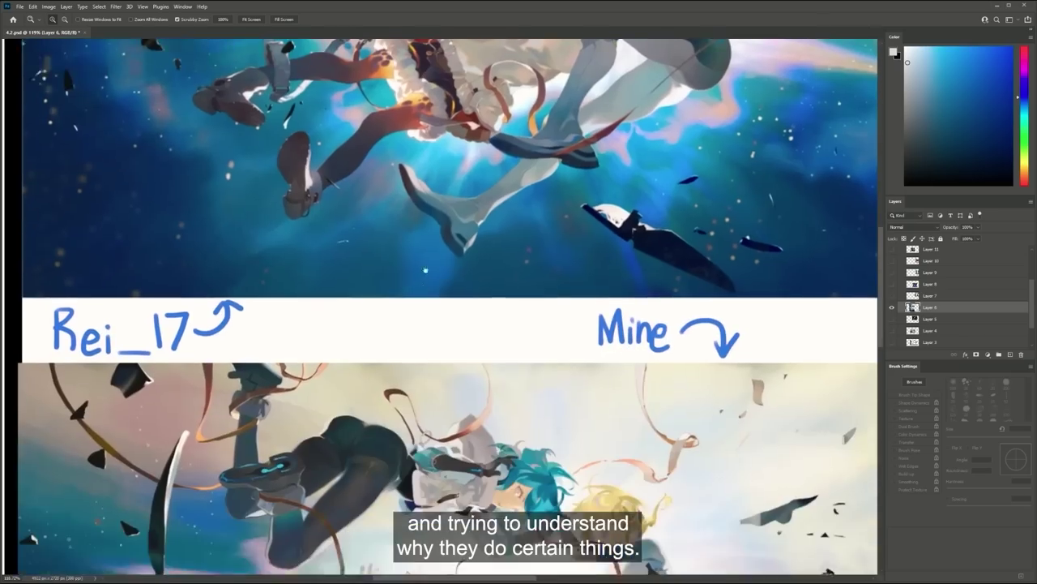
scroll(423, 288, down, 6)
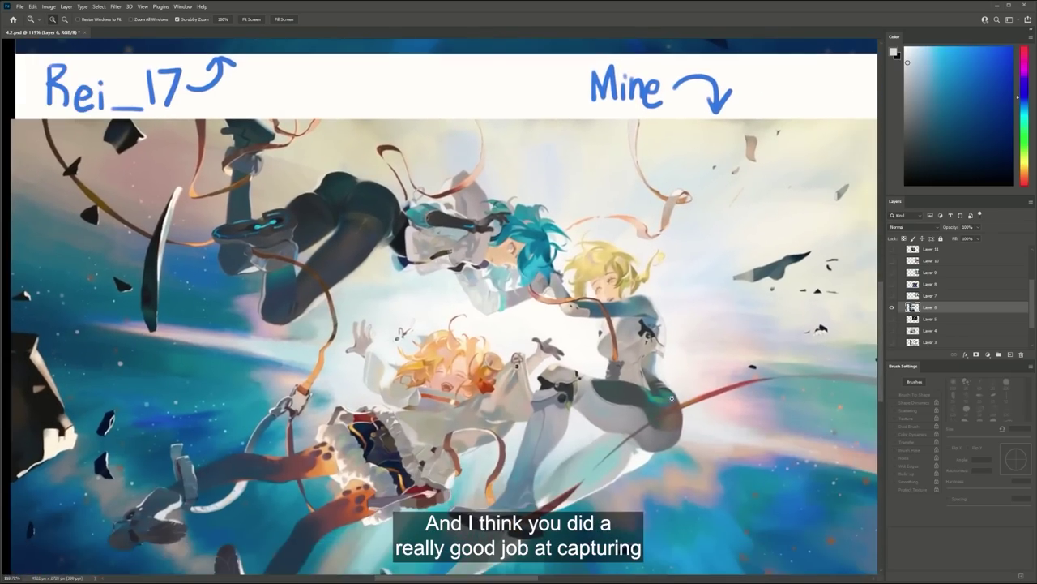
Compare the cool light on the blonde figure's suit between the student's study and the original
drag(688, 403, 620, 368)
drag(630, 376, 651, 387)
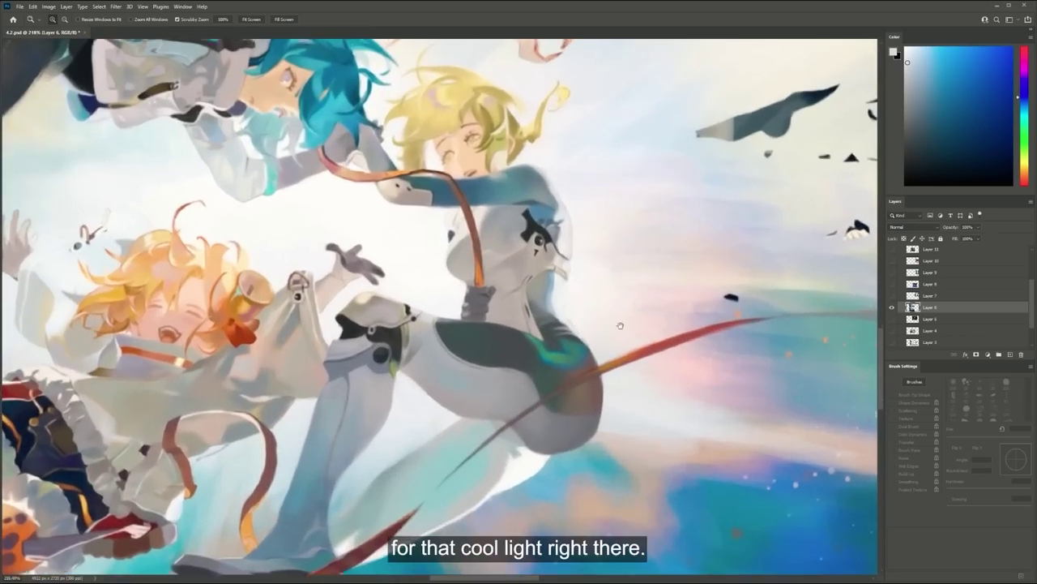
drag(623, 281, 713, 551)
mouse_move(799, 89)
mouse_down()
mouse_move(755, 246)
mouse_move(646, 350)
mouse_up()
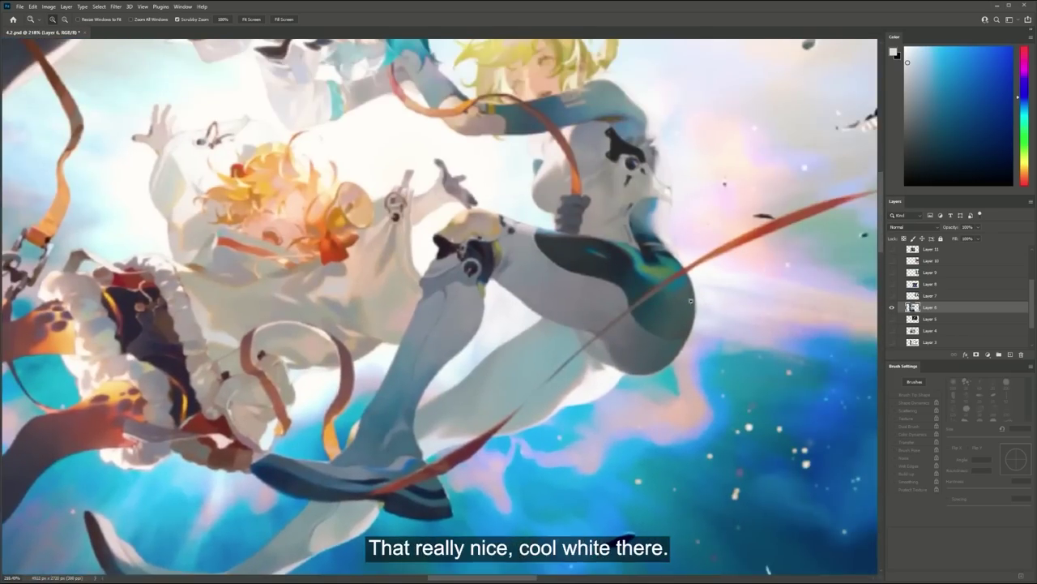
drag(651, 394, 554, 141)
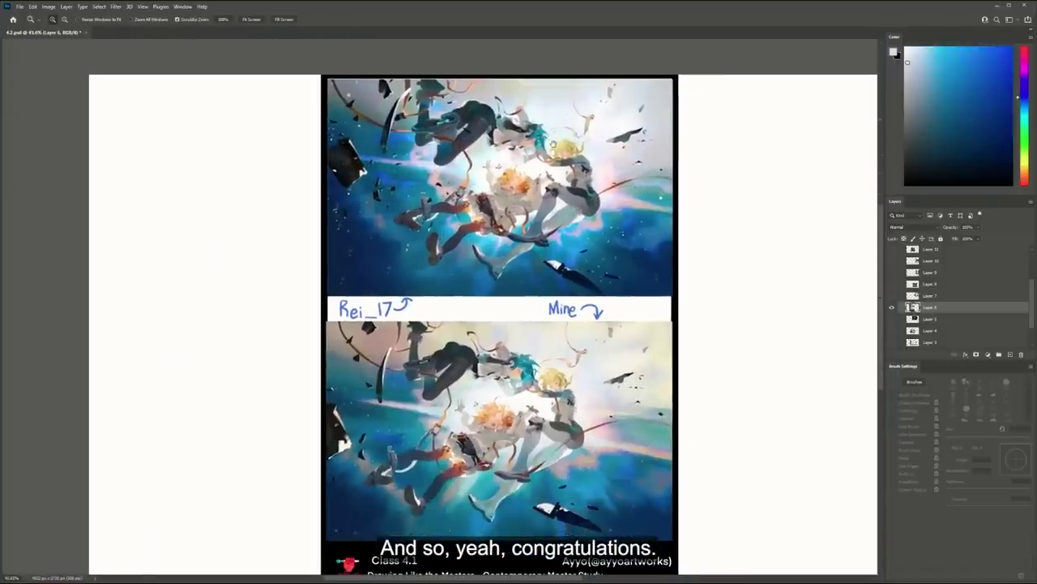
Hide Layer 6 and show the teal-haired character study on Layer 7
click(891, 306)
click(891, 308)
click(891, 308)
click(892, 296)
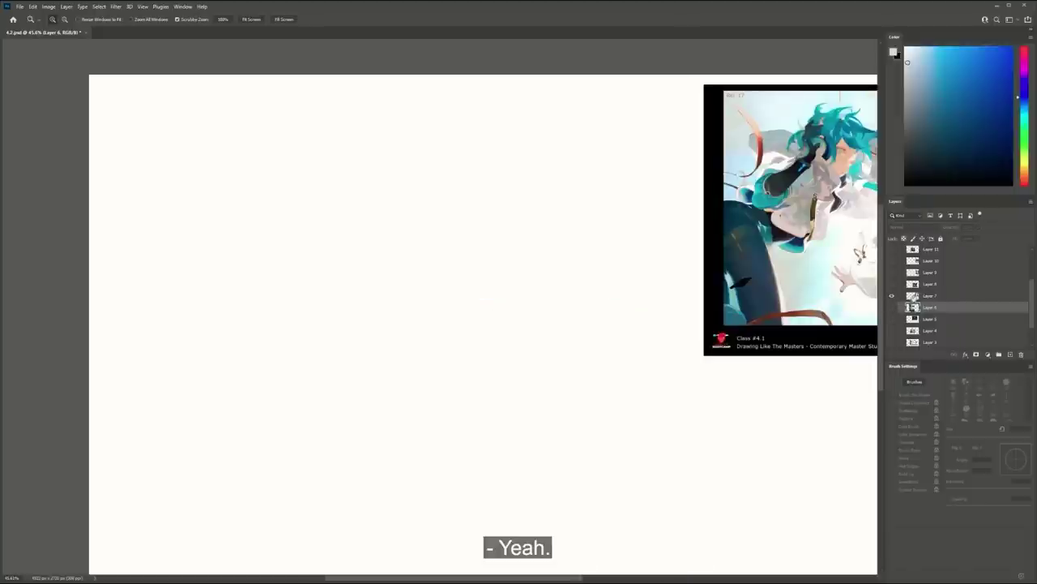
Scale up Layer 7 and move it to the middle of the canvas
click(915, 298)
key(ctrl+t)
drag(827, 243, 388, 365)
drag(646, 207, 818, 85)
drag(729, 186, 694, 213)
key(Return)
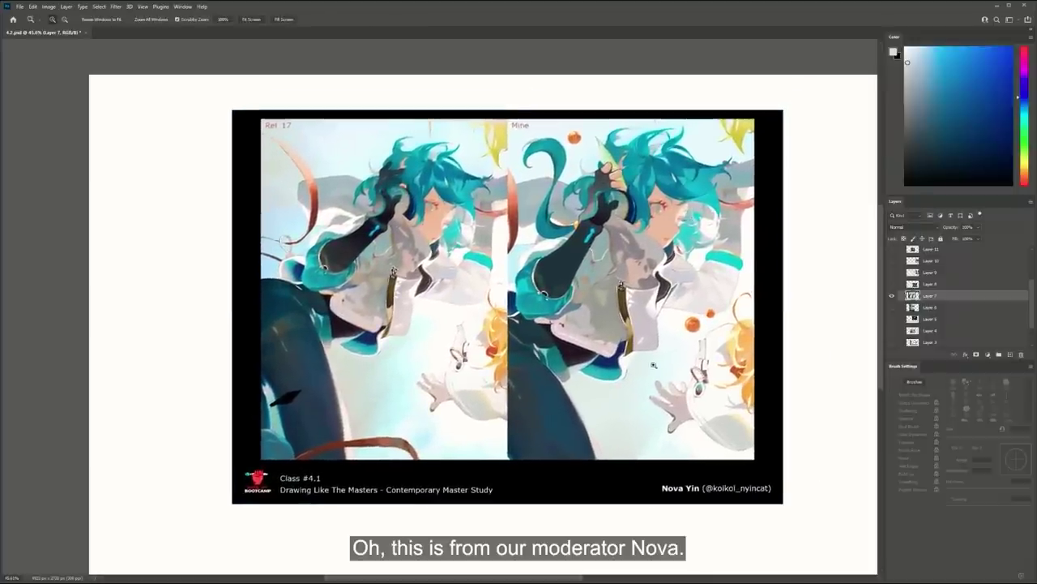
Examine the hair, glove and added hair tail in the Layer 7 study beside the original
drag(479, 324, 546, 340)
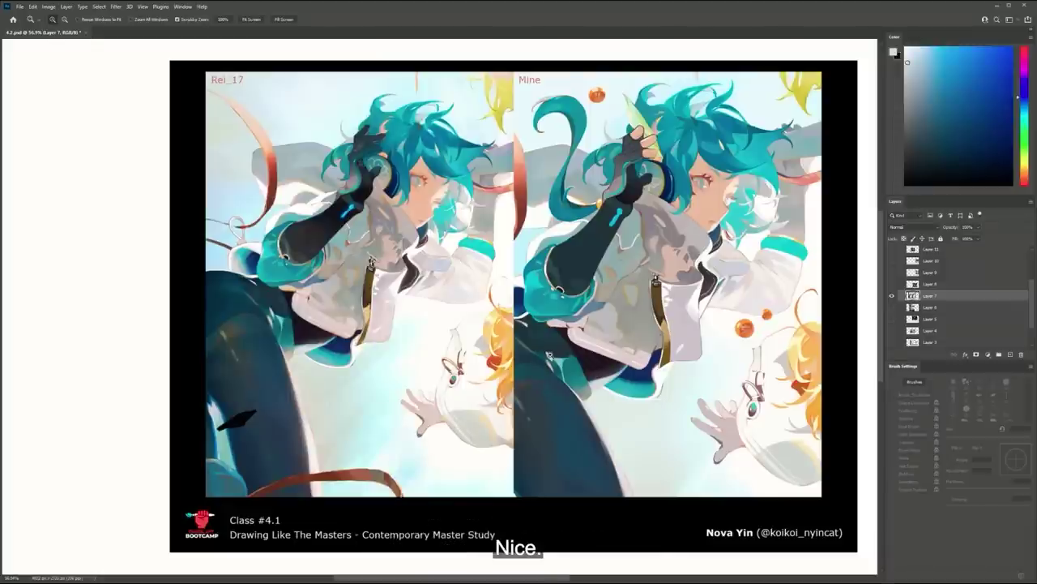
drag(591, 107, 669, 90)
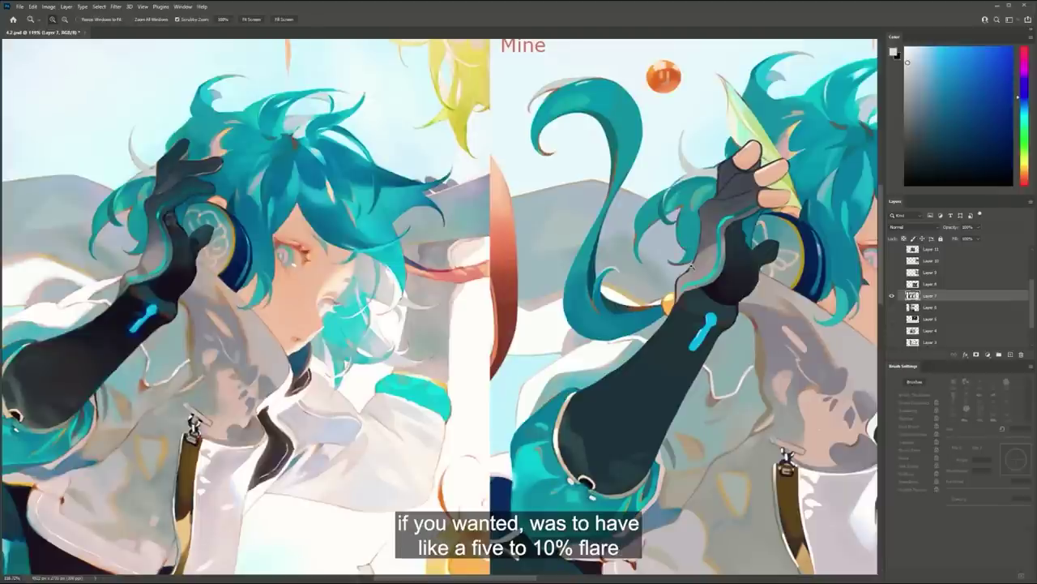
scroll(663, 266, down, 1)
drag(655, 270, 609, 298)
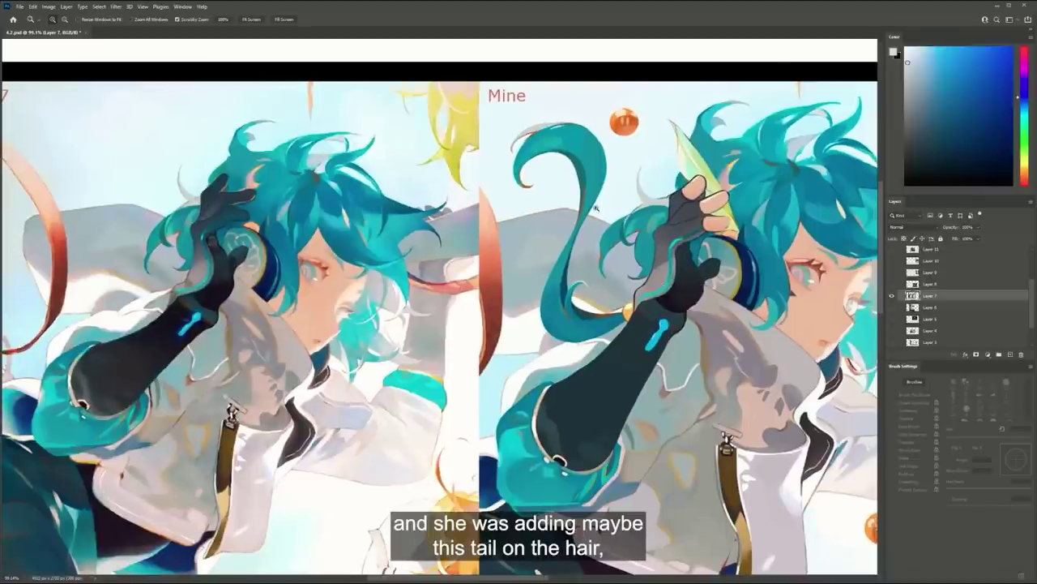
Compare the marble, fingerless glove and jacket in the Layer 7 study with the original, up close and as a whole
drag(622, 175, 655, 183)
drag(736, 250, 742, 248)
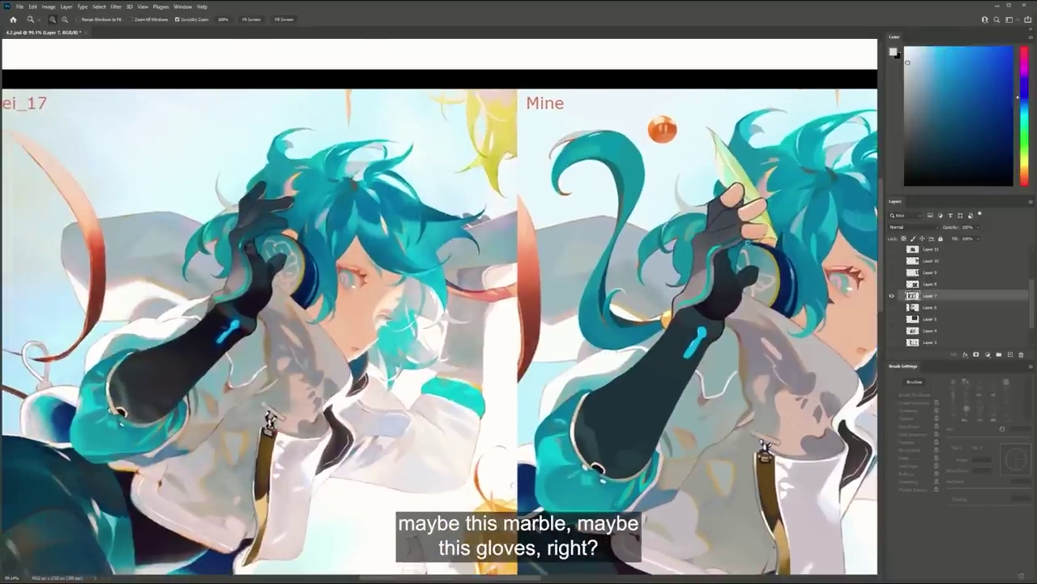
drag(743, 338, 762, 319)
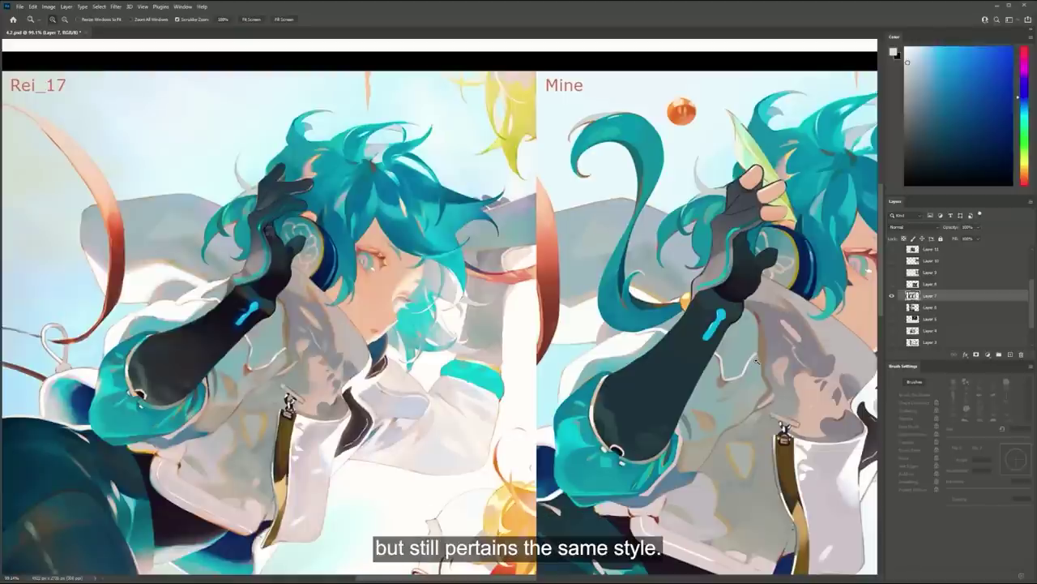
drag(756, 364, 741, 376)
drag(602, 400, 501, 387)
drag(660, 359, 678, 375)
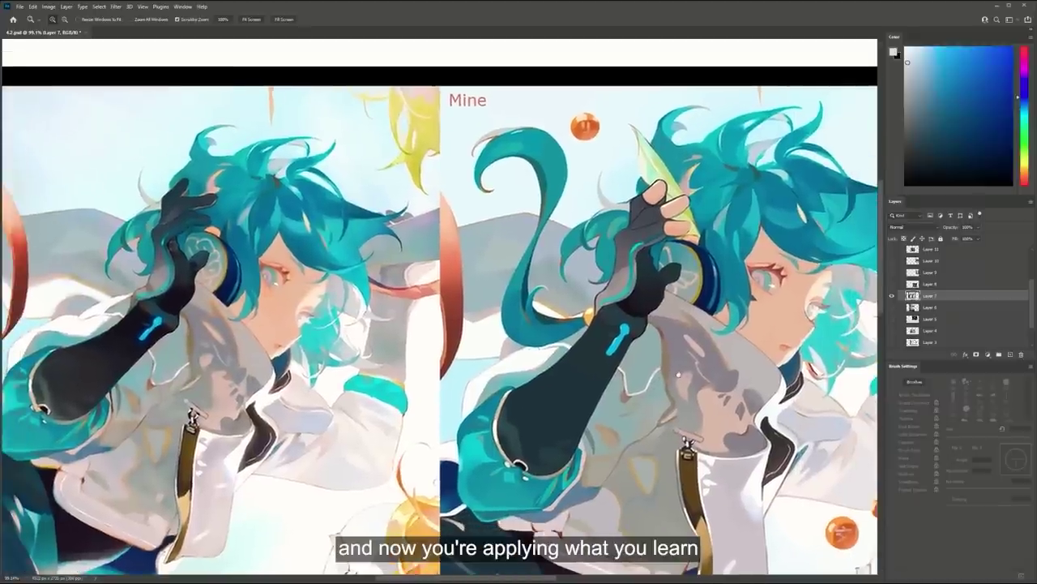
drag(636, 286, 618, 297)
scroll(670, 316, down, 1)
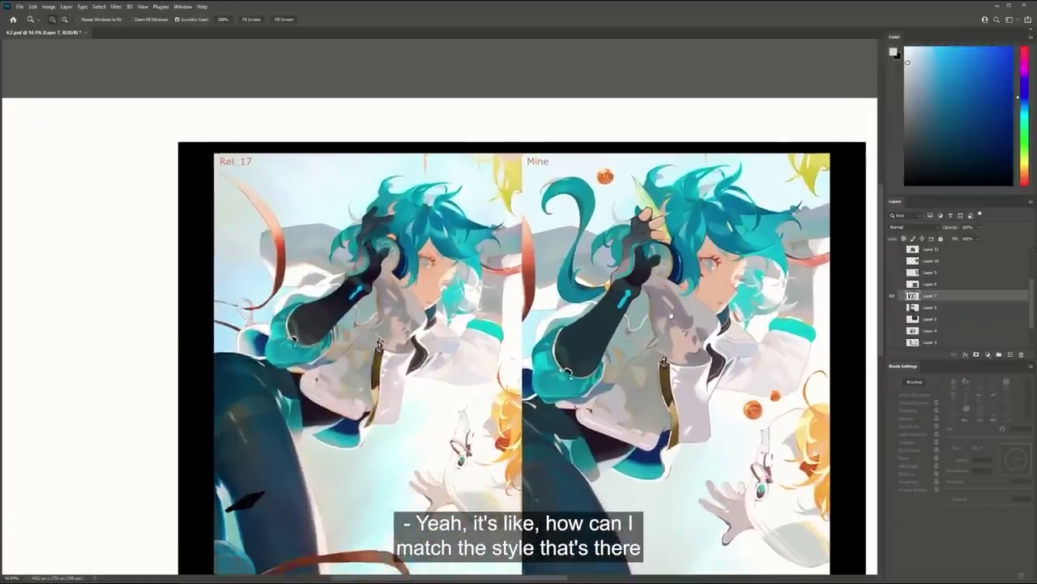
drag(728, 369, 742, 308)
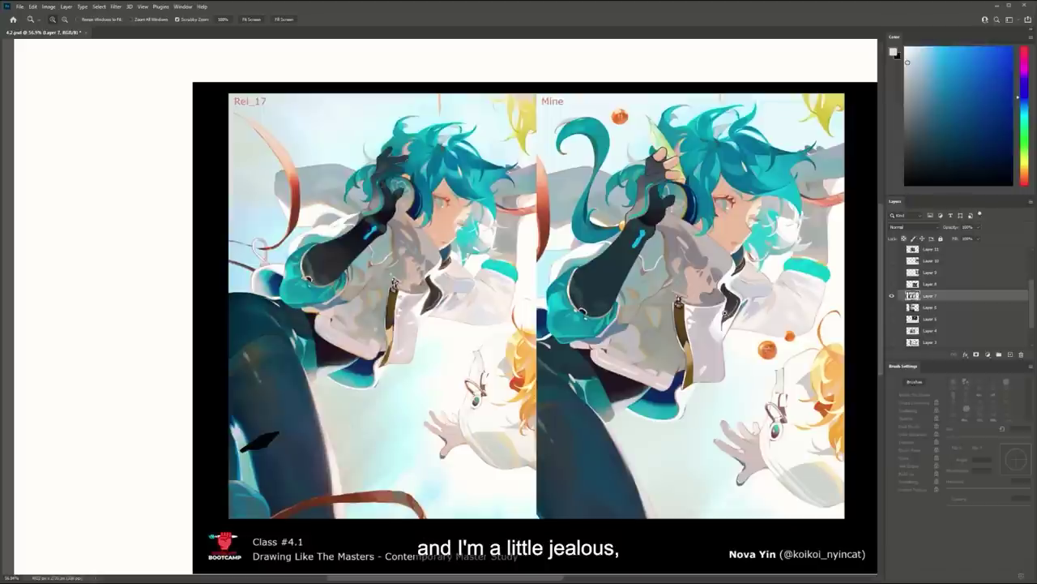
drag(843, 339, 772, 313)
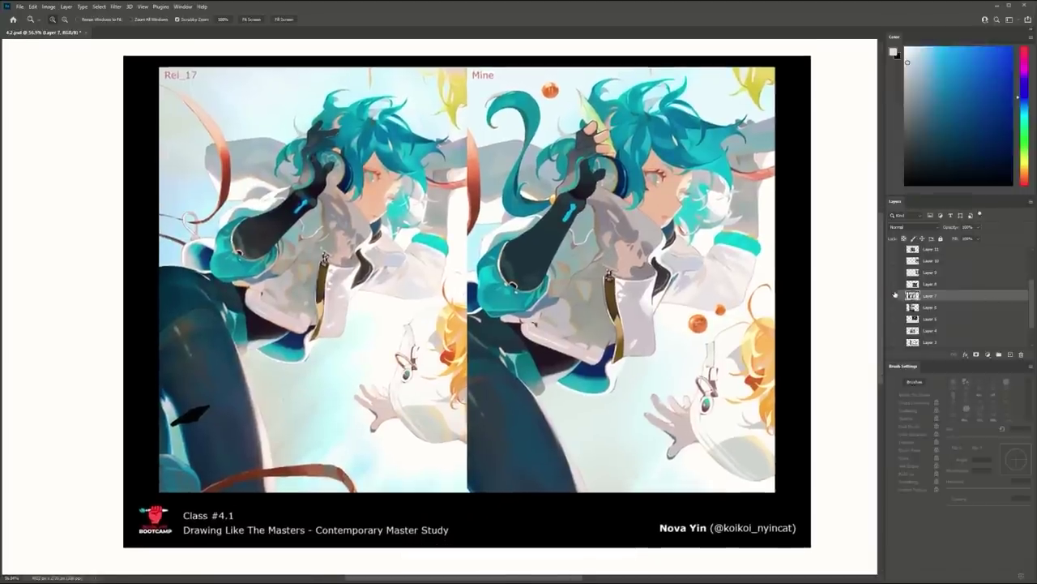
Hide Layer 7, and show and select the flame-haired mage study on Layer 8
click(892, 295)
click(892, 285)
drag(876, 280, 755, 80)
click(919, 286)
Scale up Layer 8 and place it in the middle of the canvas
key(ctrl+t)
drag(643, 221, 648, 236)
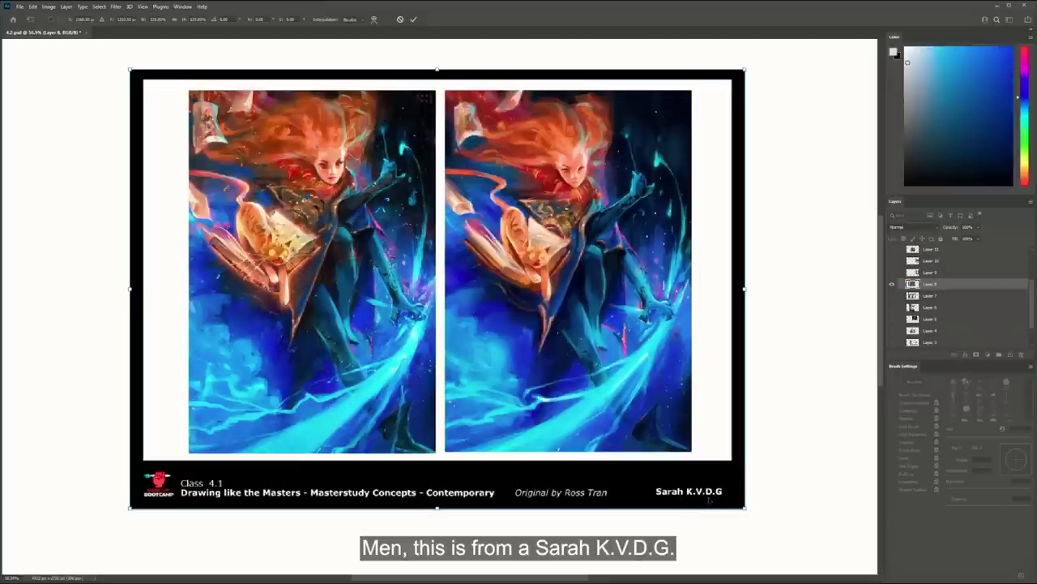
drag(622, 493, 630, 505)
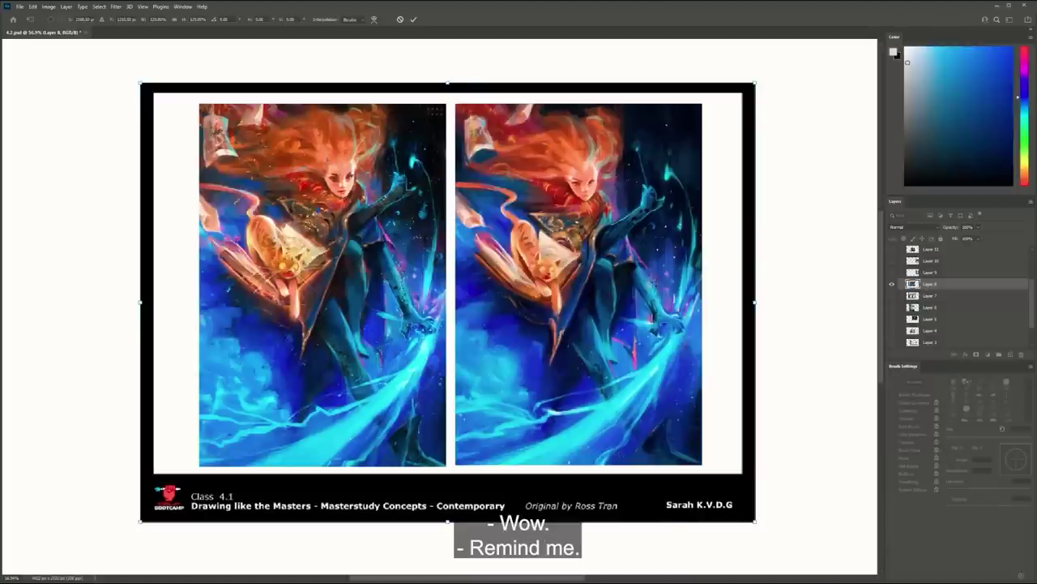
key(Return)
key(z)
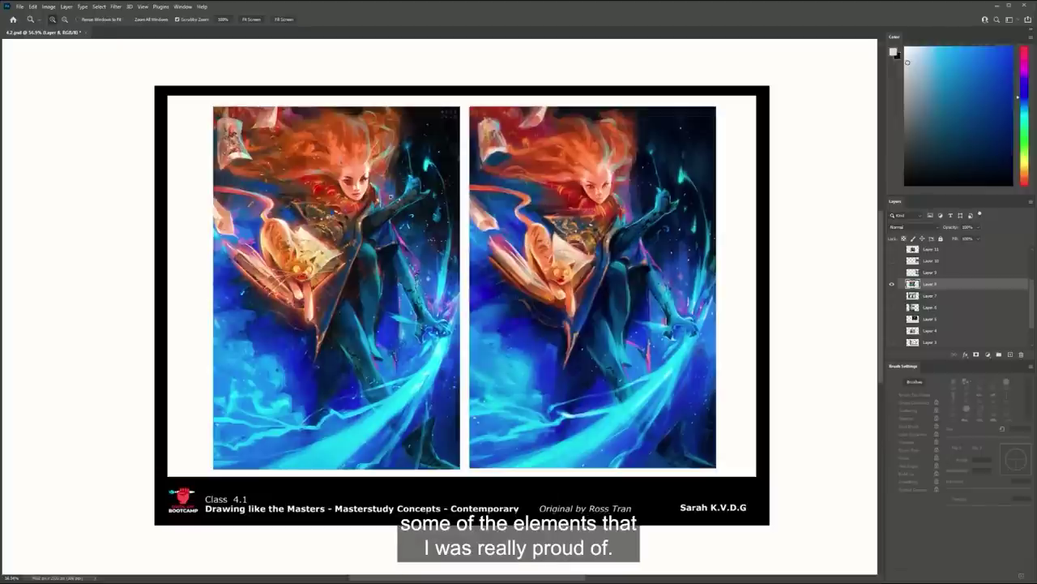
Examine the face, hair and lighting in the Layer 8 study beside the original, including the overall colours and composition
scroll(371, 166, up, 7)
drag(558, 207, 363, 209)
drag(204, 221, 316, 235)
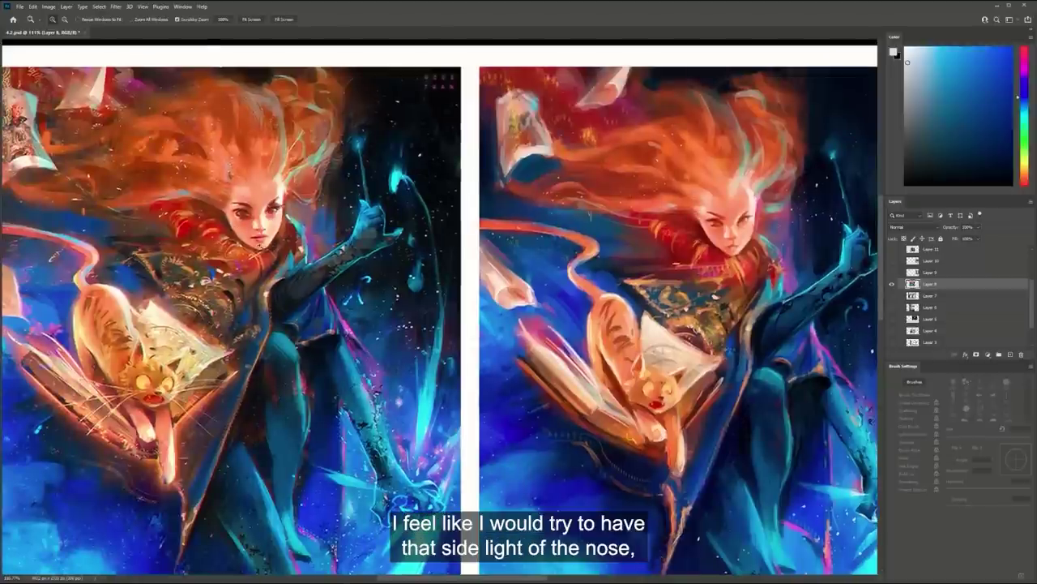
drag(659, 268, 633, 278)
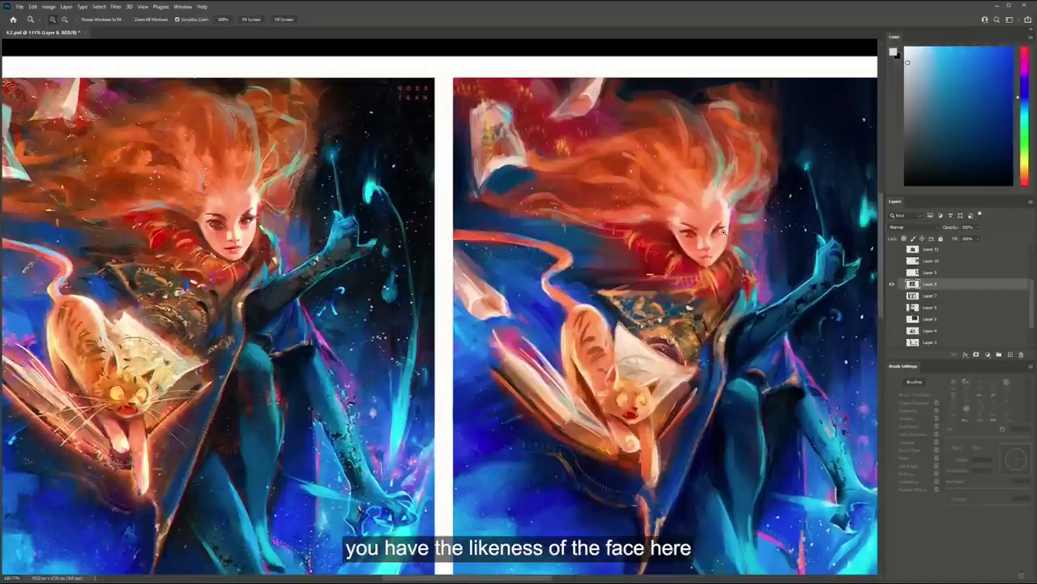
drag(672, 243, 689, 255)
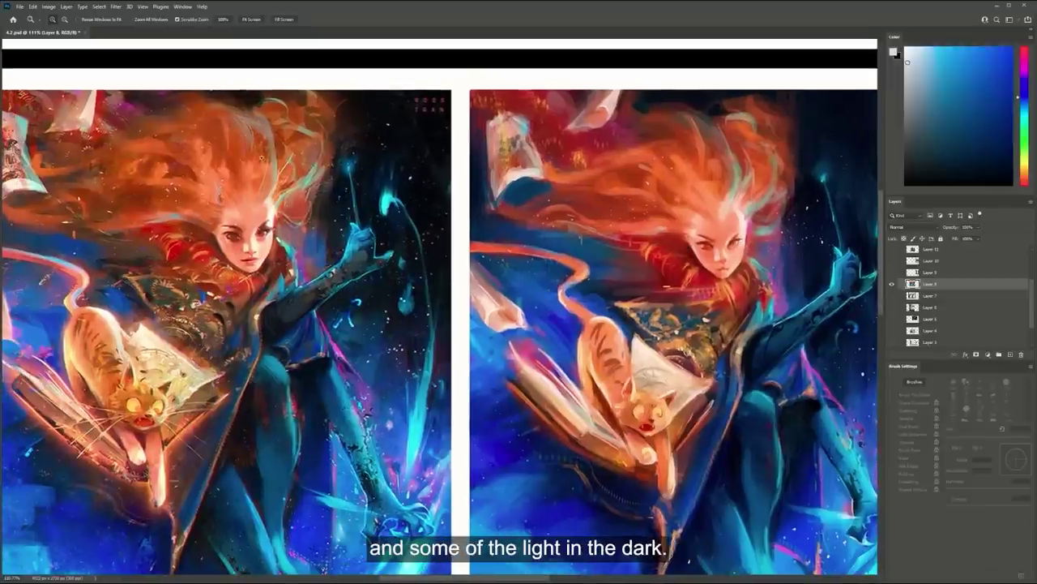
drag(434, 260, 406, 264)
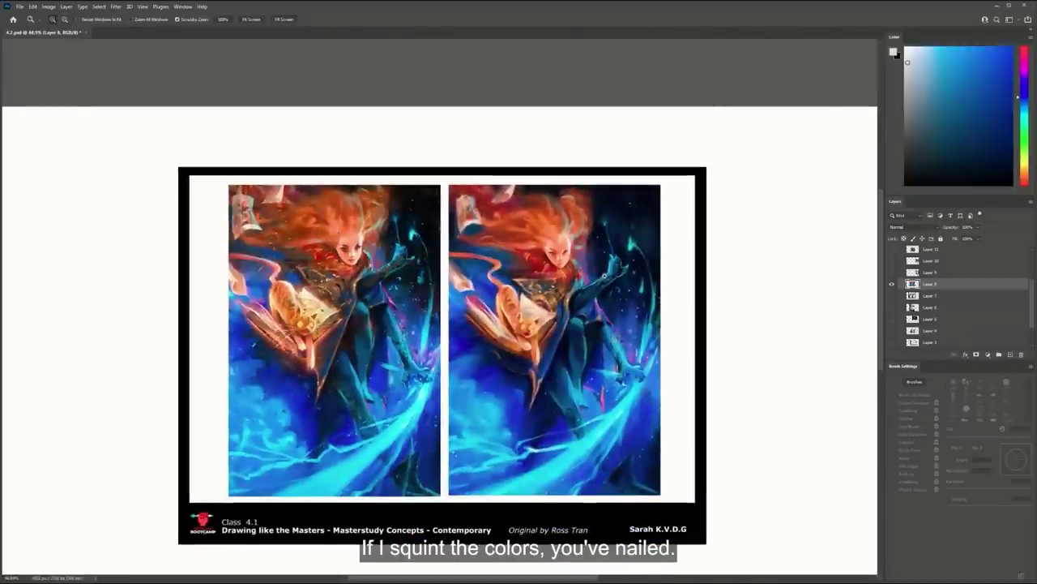
scroll(624, 300, down, 1)
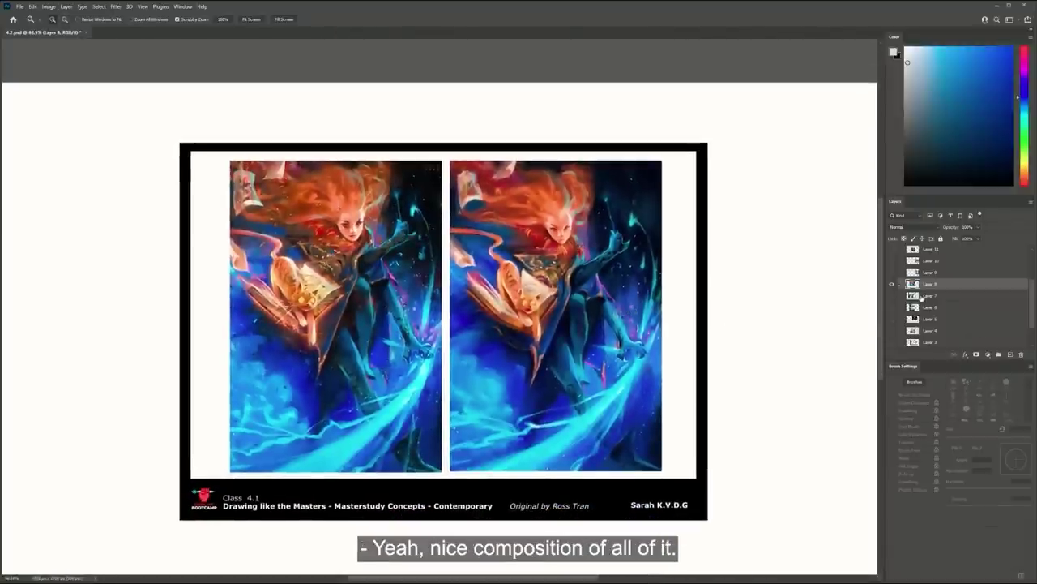
Replace Layer 8 with the kneeling knight study on Layer 9, moved to the middle of the canvas
scroll(940, 305, down, 2)
scroll(940, 305, up, 4)
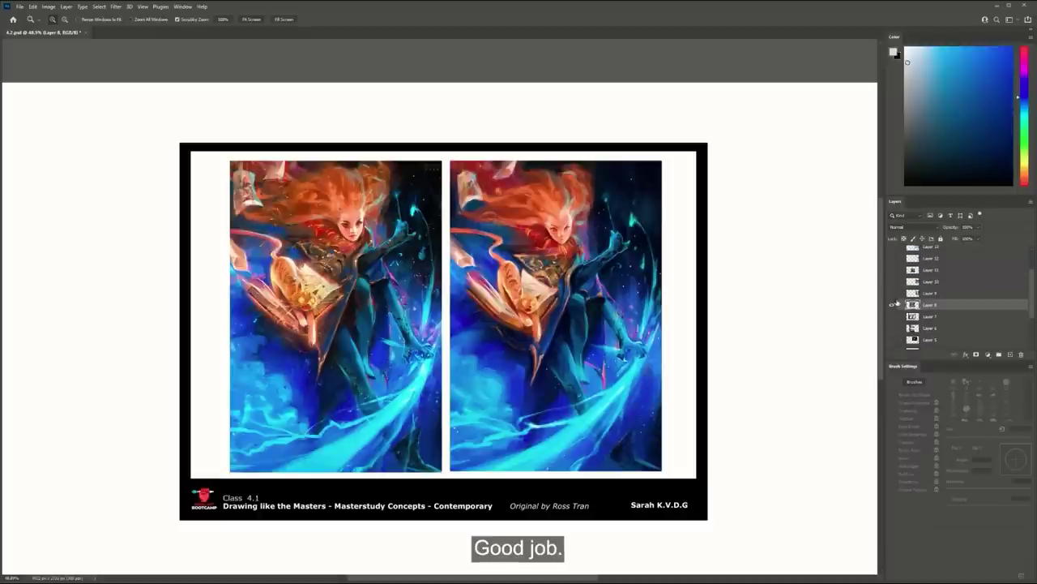
click(892, 303)
click(892, 294)
click(931, 293)
key(ctrl+t)
drag(847, 312, 454, 325)
key(Return)
Compare the knight's armour, the waves and the noisy brushwork between the two Layer 9 paintings
drag(685, 471, 696, 470)
drag(635, 420, 678, 412)
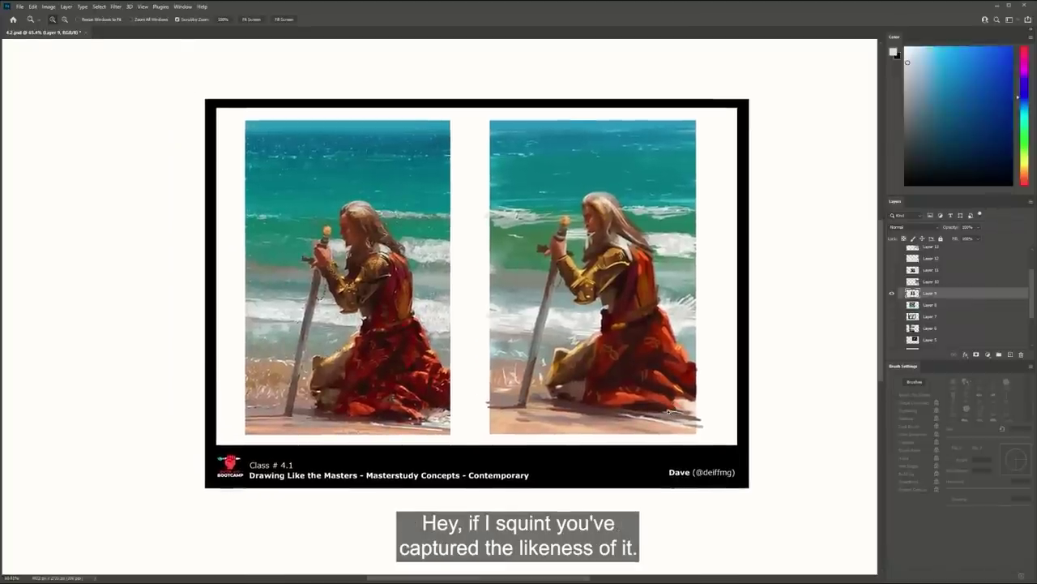
drag(375, 280, 390, 282)
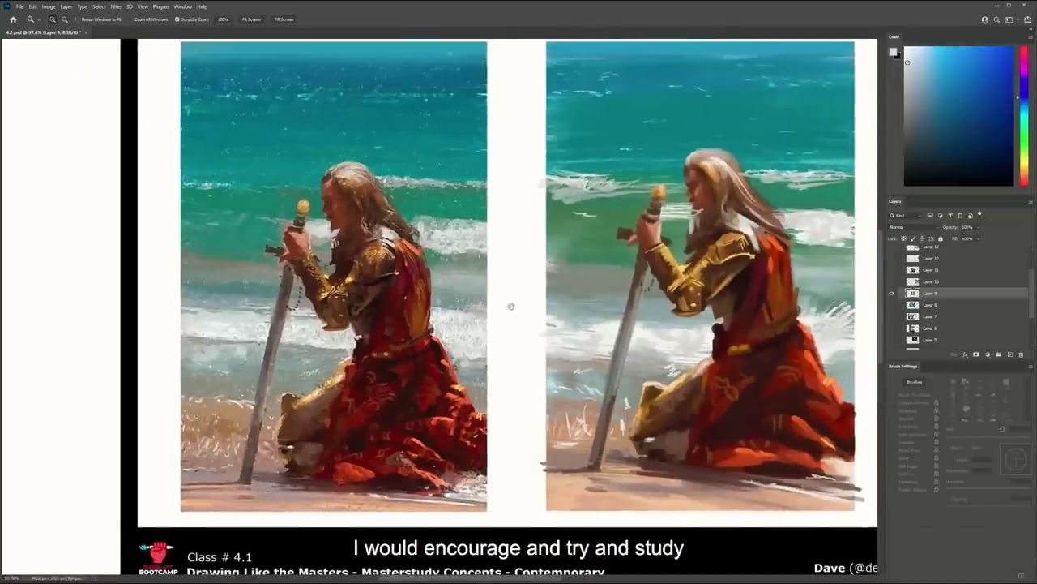
drag(516, 312, 479, 309)
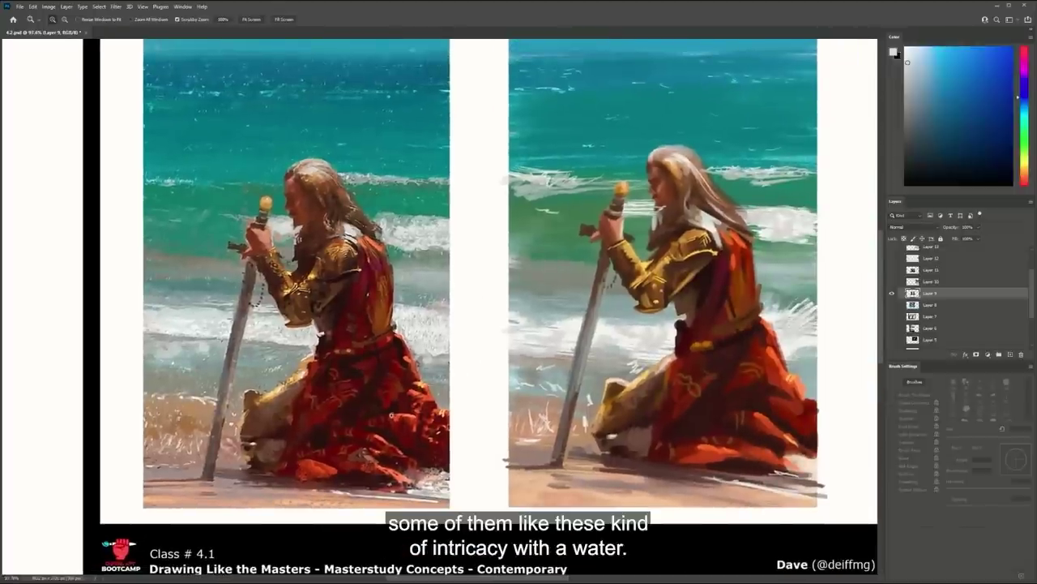
drag(305, 113, 309, 160)
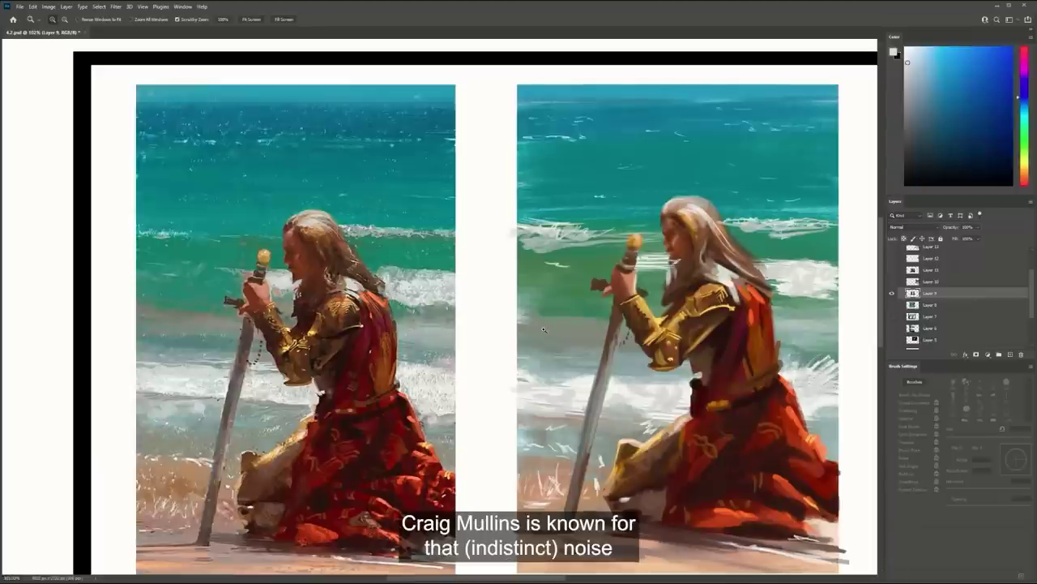
scroll(679, 342, down, 2)
drag(678, 342, 624, 308)
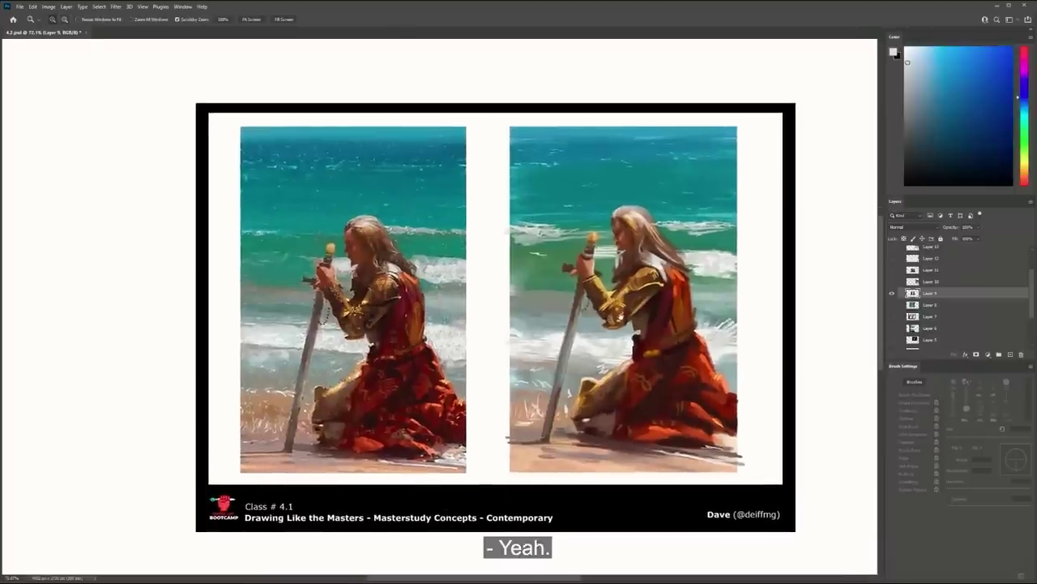
Replace Layer 9 with the spaceship study on Layer 10, moved to the middle of the canvas
click(892, 294)
click(892, 281)
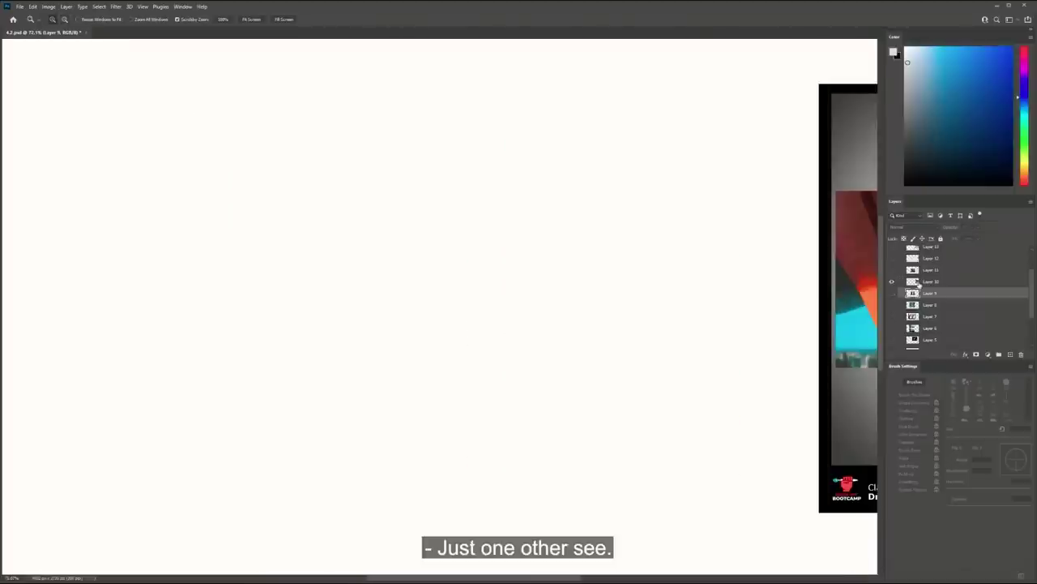
click(919, 282)
key(ctrl+t)
drag(843, 276, 266, 273)
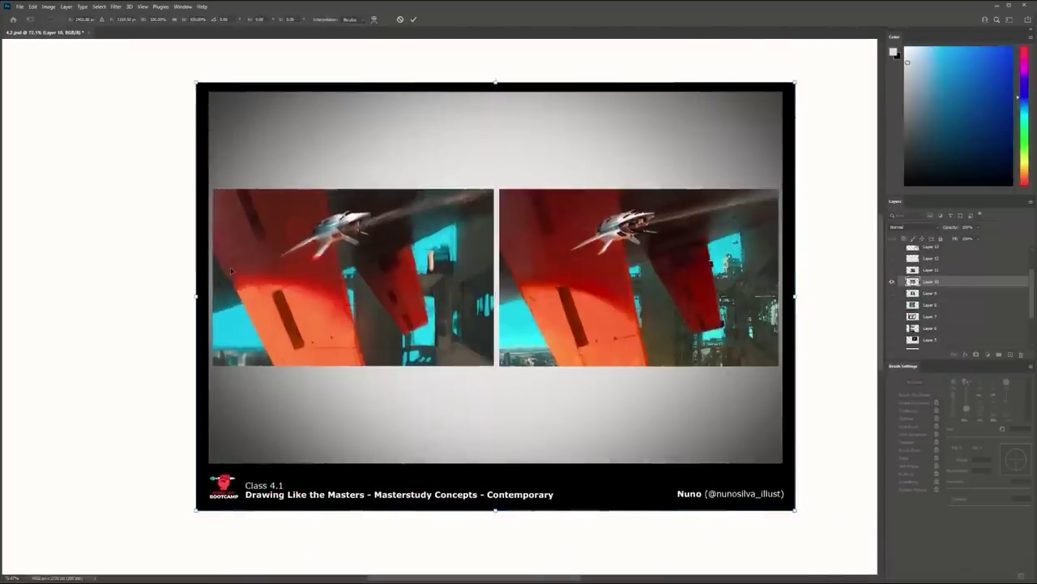
key(Return)
Compare the spaceship, red structures, noise texture and overall colours of the two Layer 10 paintings
drag(573, 333, 536, 322)
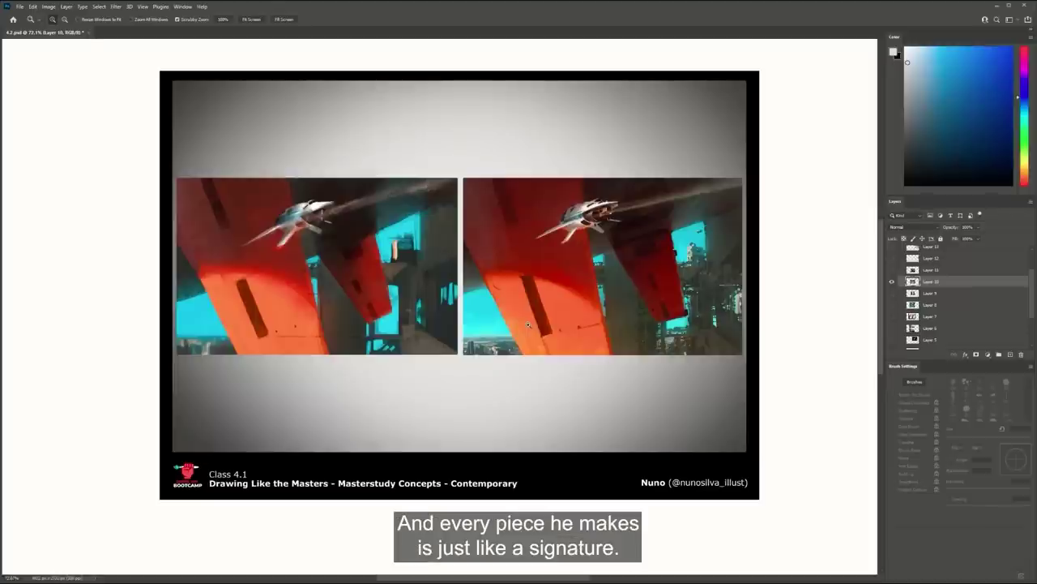
drag(395, 217, 443, 217)
drag(444, 217, 507, 226)
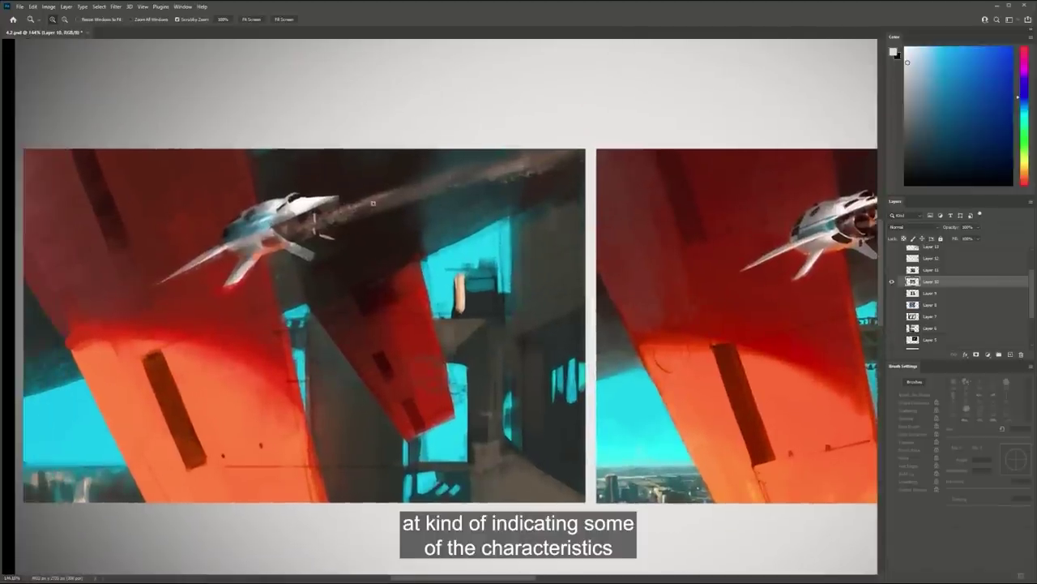
drag(467, 197, 416, 218)
drag(572, 242, 261, 289)
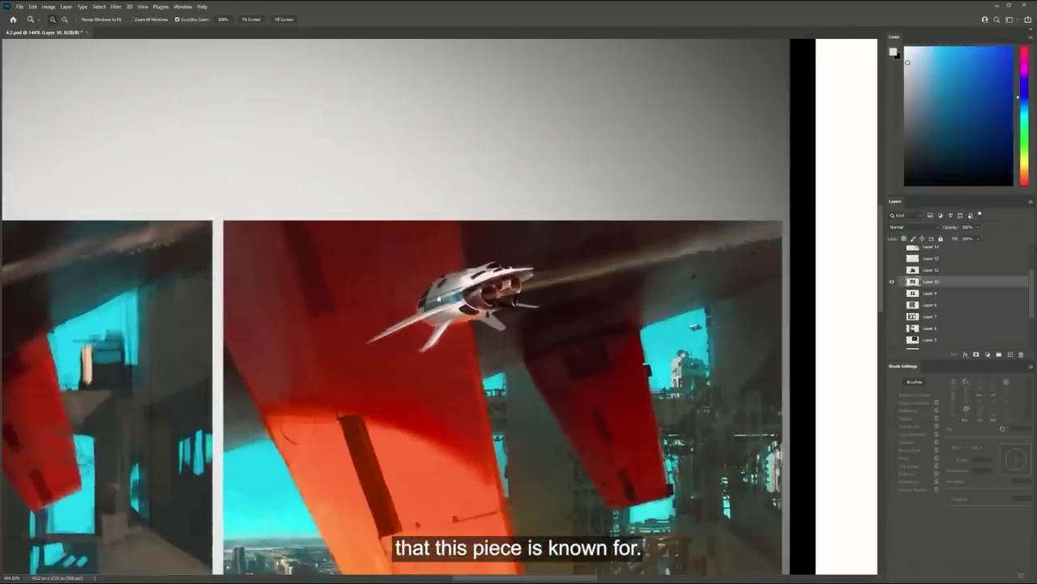
drag(130, 291, 527, 233)
drag(444, 239, 505, 256)
drag(445, 267, 476, 274)
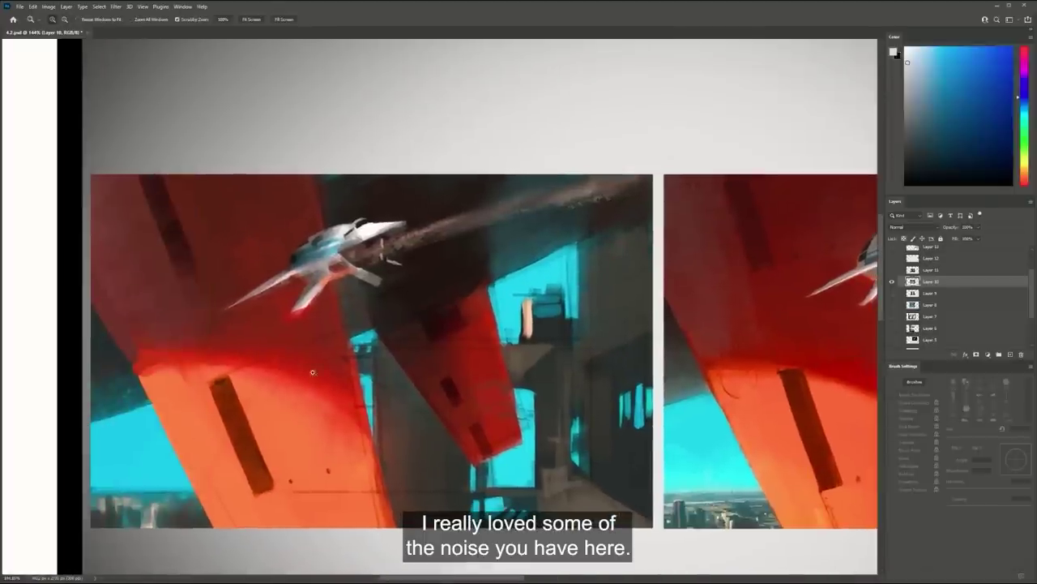
drag(546, 365, 363, 327)
drag(479, 360, 458, 356)
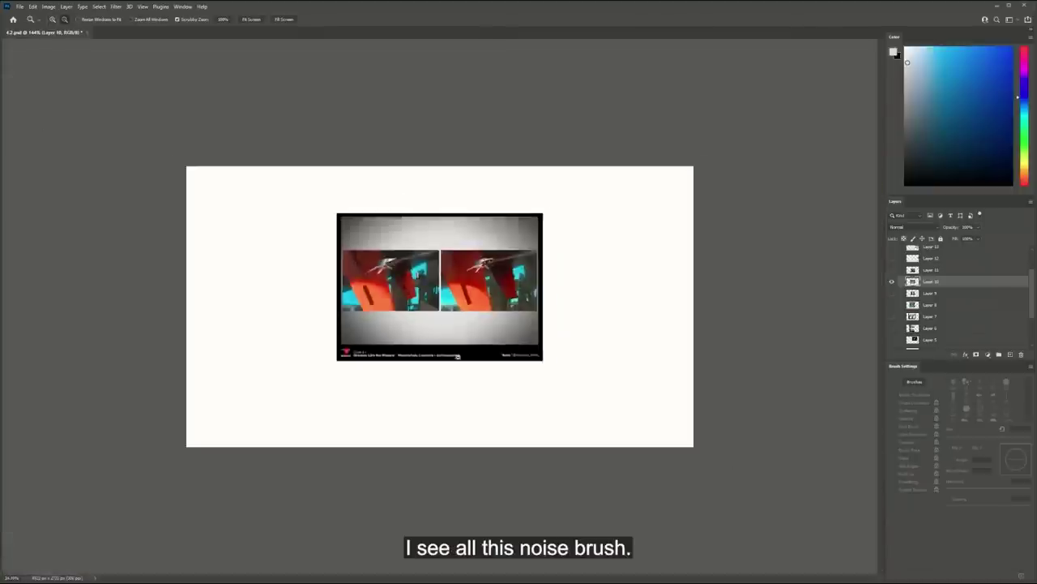
scroll(458, 356, up, 2)
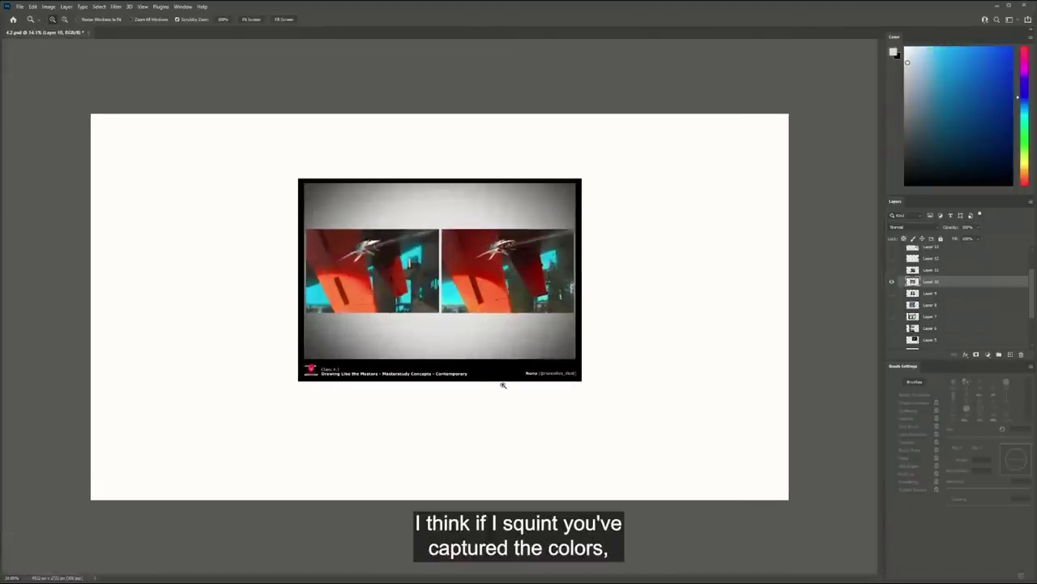
scroll(513, 282, up, 4)
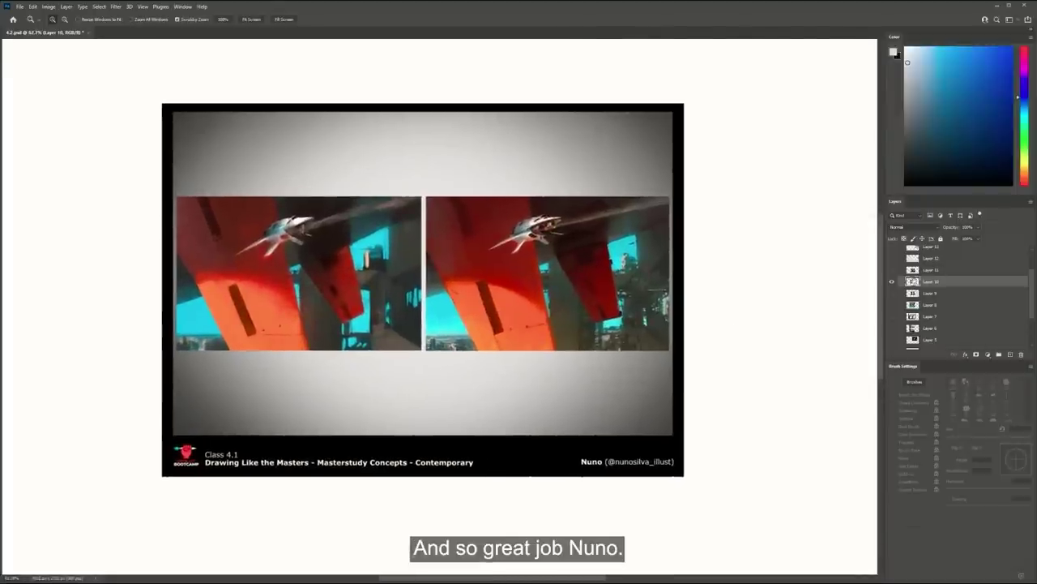
Hide Layer 10 and show the waterfall study on Layer 11 for a comparison of its lighting and water reflections
scroll(920, 301, up, 1)
scroll(920, 301, up, 2)
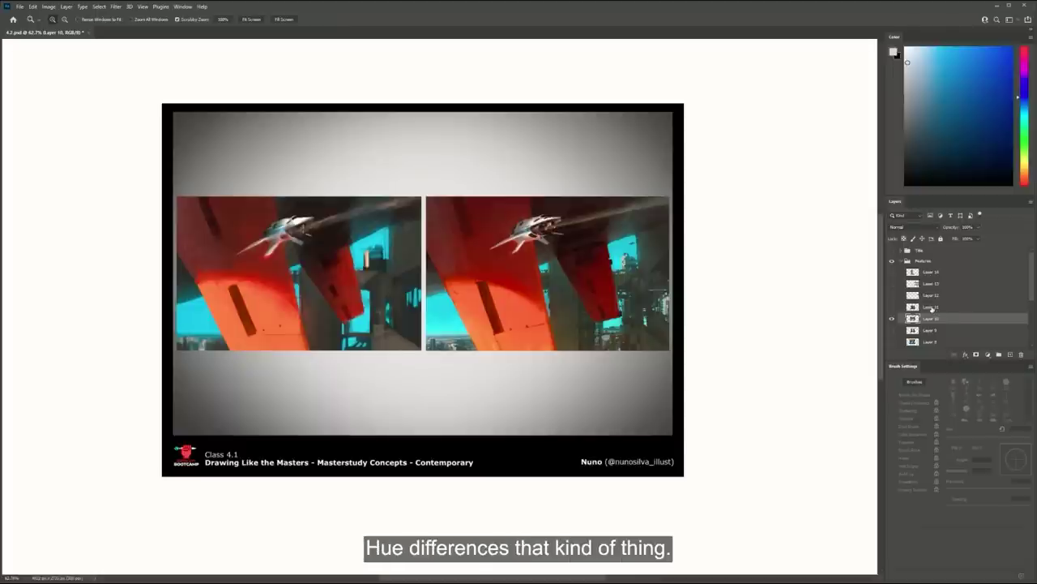
click(892, 318)
click(890, 306)
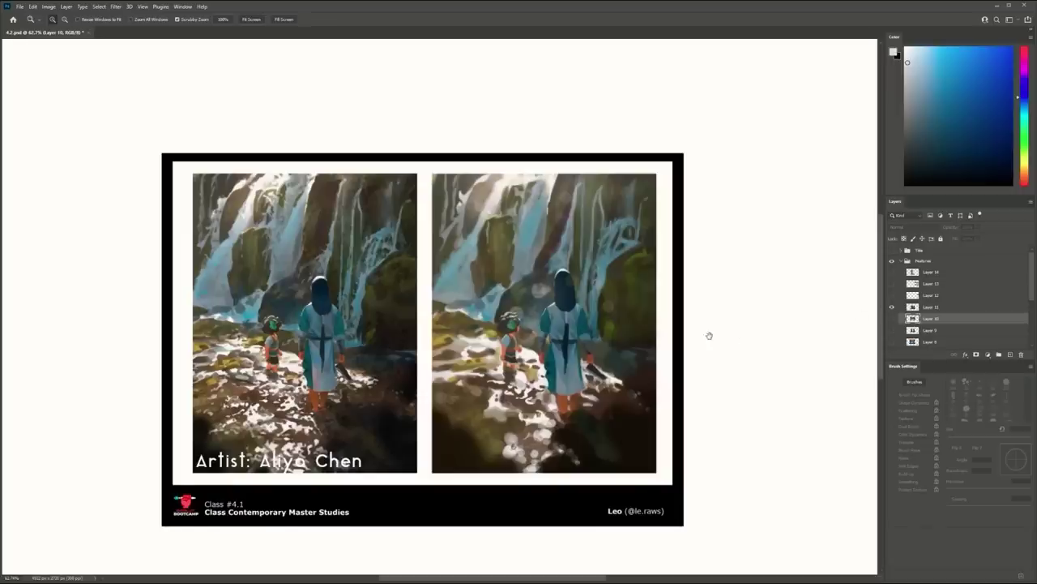
drag(710, 333, 714, 320)
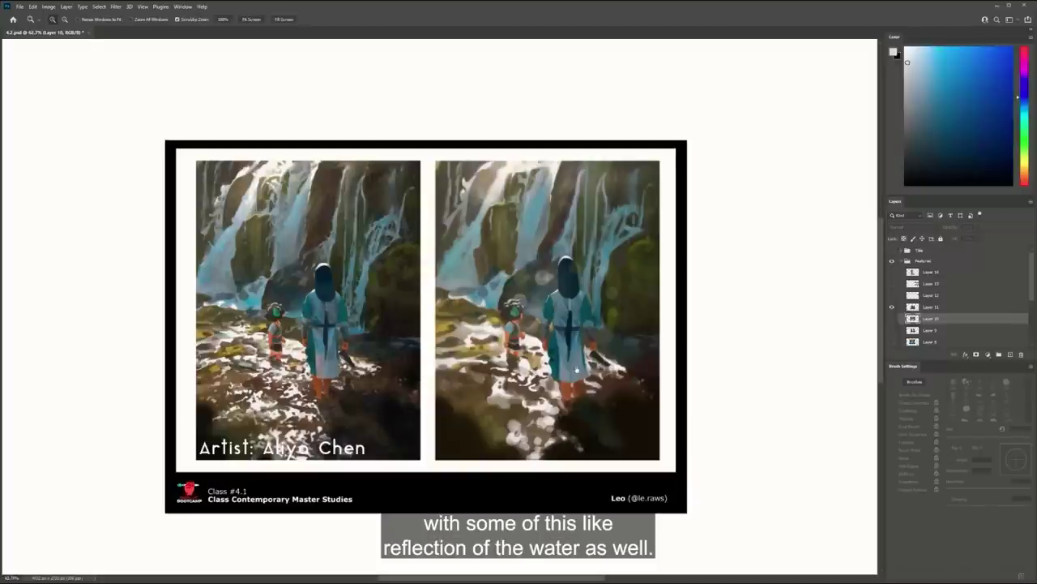
drag(576, 371, 579, 365)
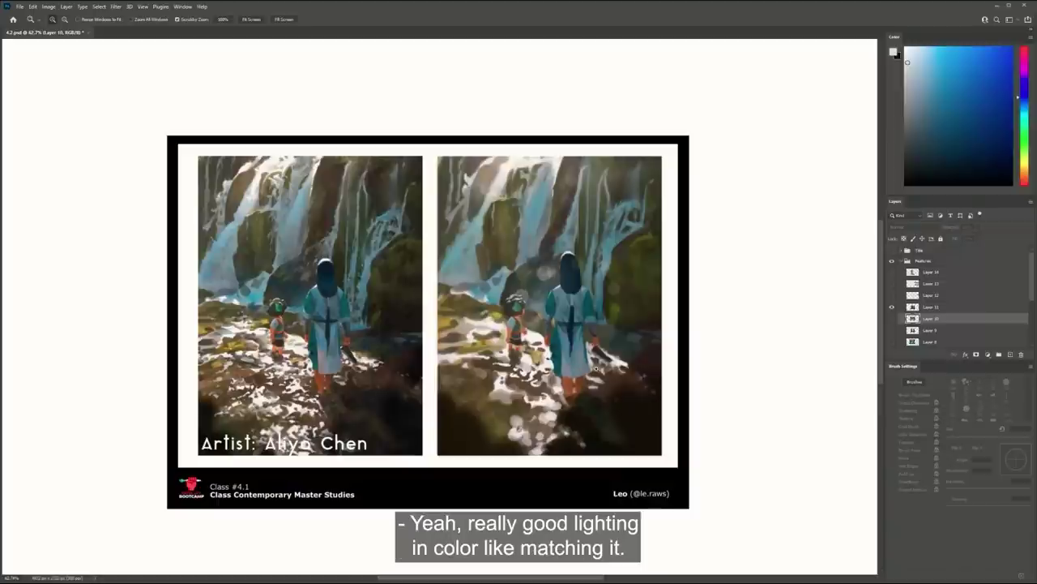
drag(513, 375, 561, 363)
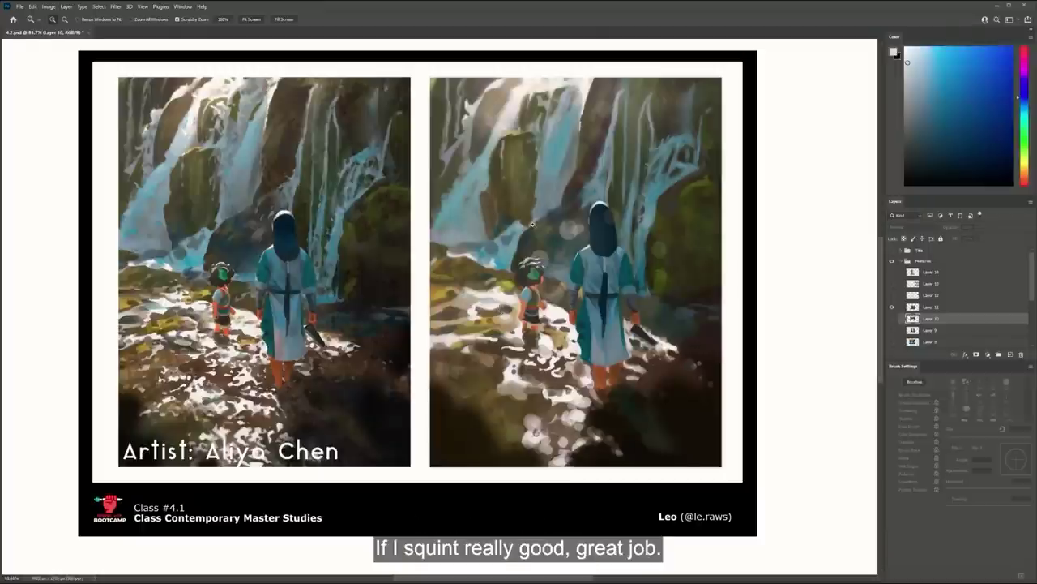
Hide Layer 11, and show and select the autumn tree study on Layer 12
click(891, 307)
click(892, 296)
click(915, 298)
drag(733, 300, 708, 311)
Scale up Layer 12 and move it to the middle of the canvas
key(ctrl+t)
drag(736, 250, 389, 344)
drag(467, 285, 715, 152)
drag(614, 199, 556, 255)
key(Return)
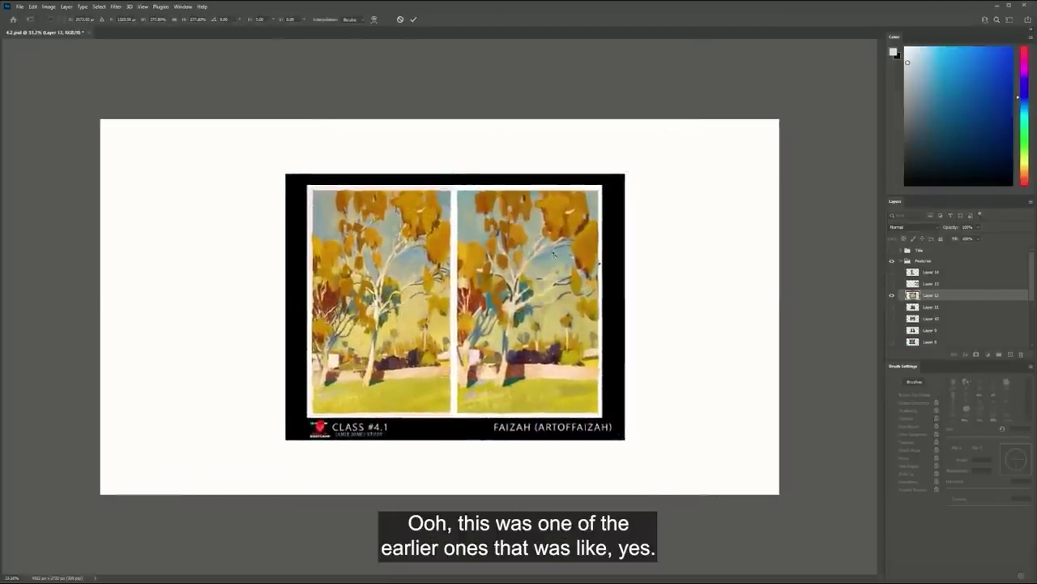
Compare the two autumn tree paintings, then replace Layer 12 with the visible and selected castle harbour study on Layer 13
drag(568, 305, 579, 306)
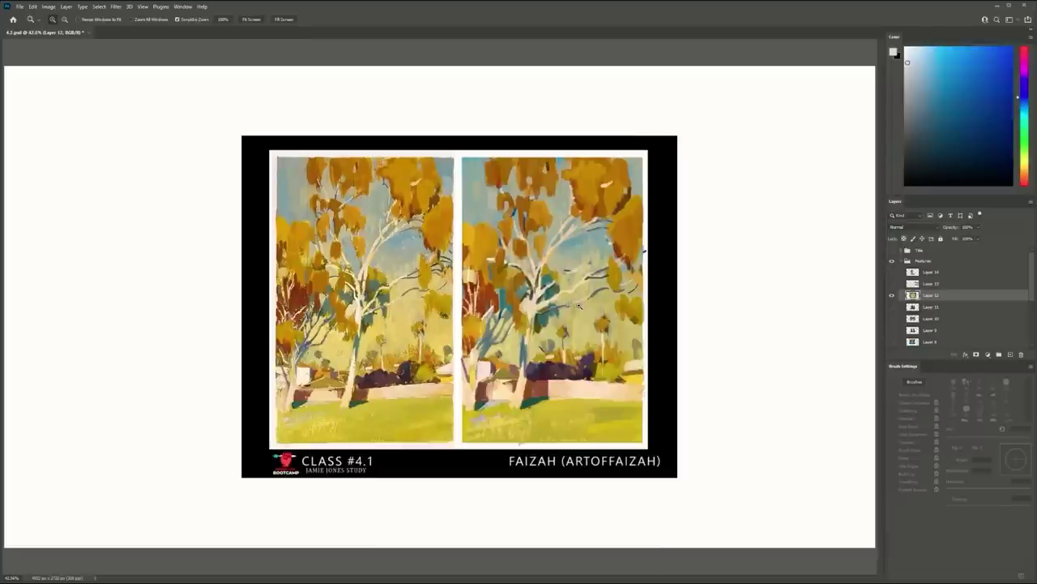
drag(502, 302, 512, 302)
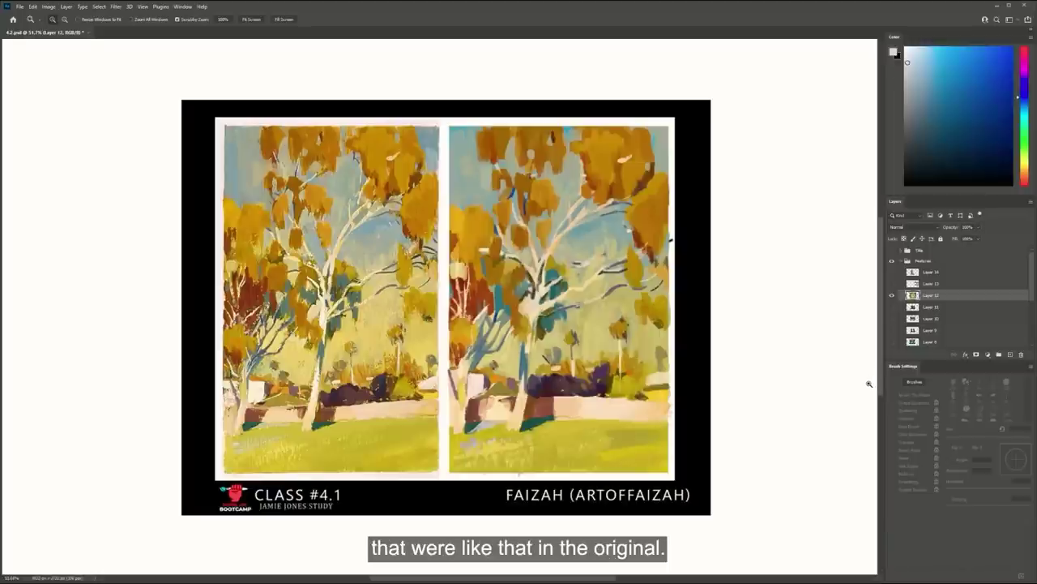
click(893, 295)
click(893, 284)
click(929, 285)
Scale up Layer 13 and move it to the middle of the canvas
key(ctrl+t)
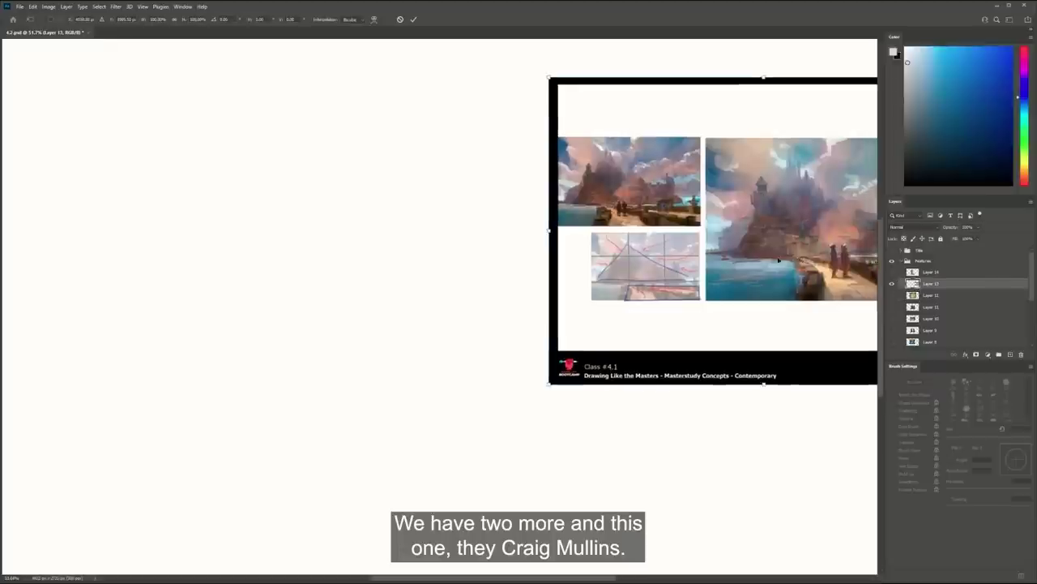
drag(795, 258, 408, 398)
drag(597, 218, 820, 91)
drag(655, 206, 645, 219)
key(Return)
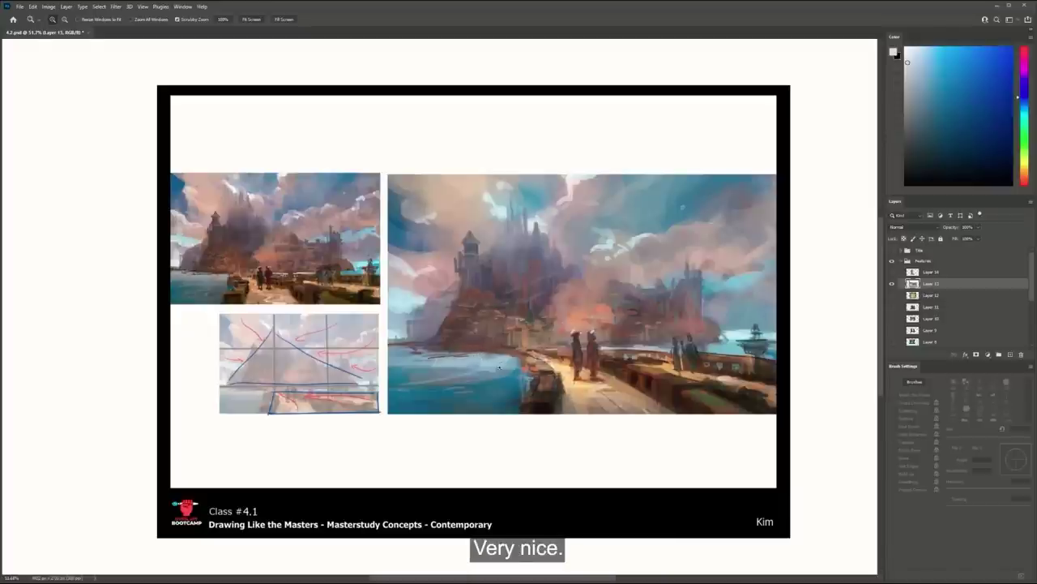
scroll(902, 308, down, 1)
scroll(901, 308, up, 1)
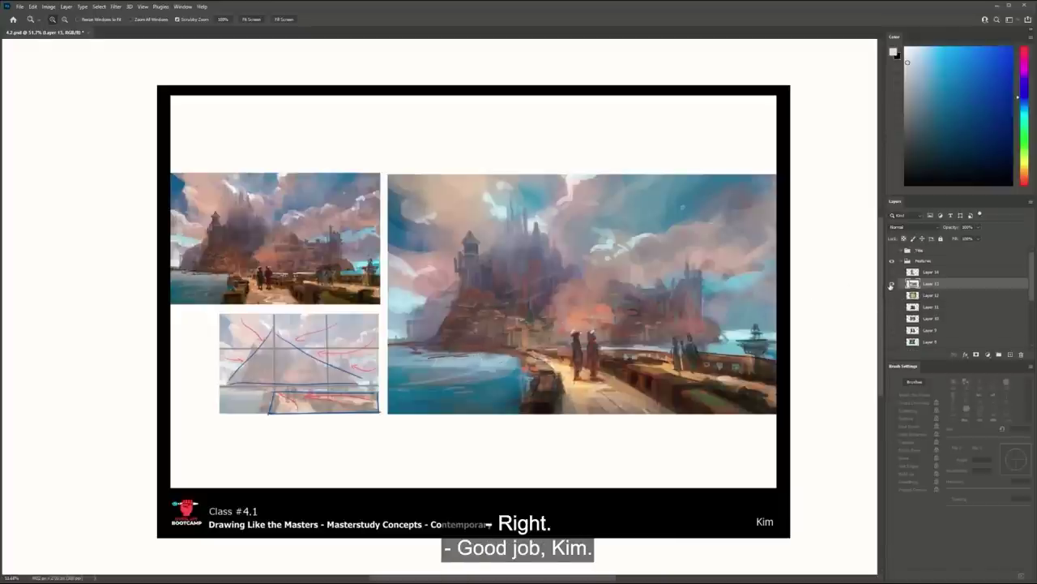
Hide Layer 13, and show and select the blanket-covered dog study on Layer 14
click(892, 283)
click(892, 271)
click(930, 272)
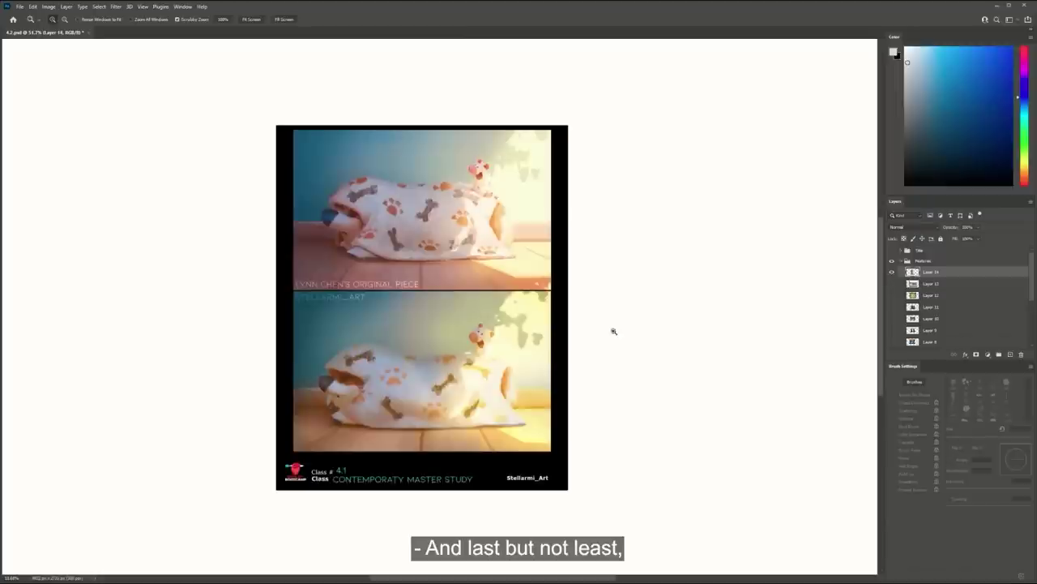
Scale up Layer 14 and centre it in the visible canvas area
key(ctrl+t)
drag(530, 326, 510, 362)
drag(552, 166, 574, 179)
key(Return)
key(z)
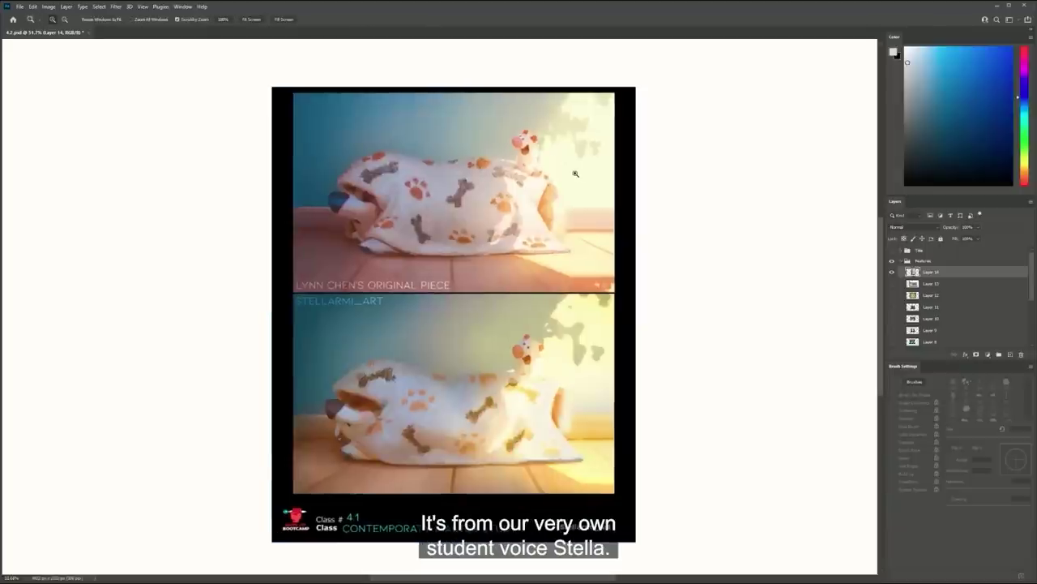
Examine the wall shadows, sunlight and saturation of the lower painting on Layer 14 up close
drag(642, 209, 698, 210)
drag(624, 224, 623, 253)
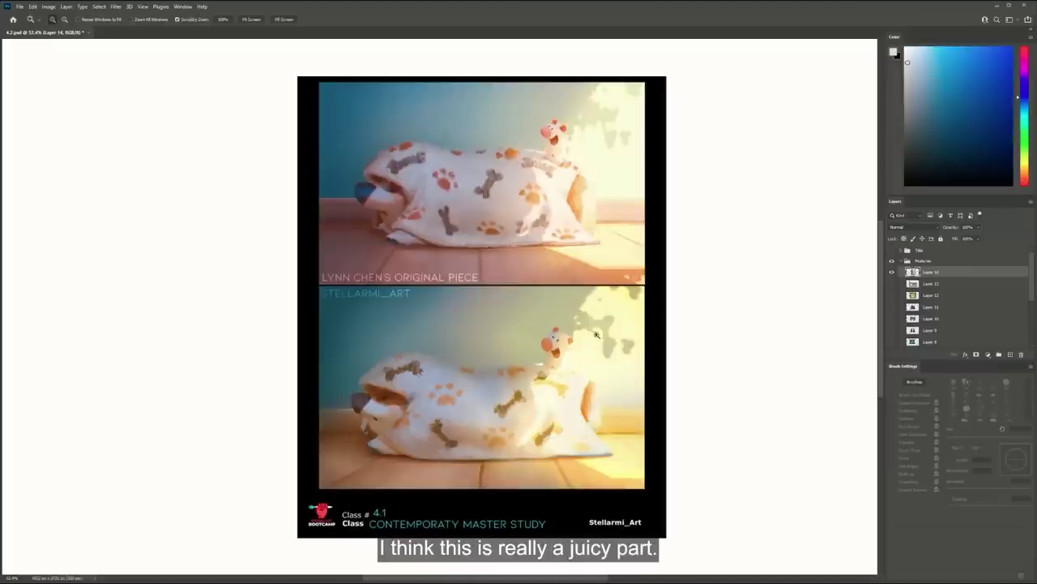
drag(636, 349, 663, 350)
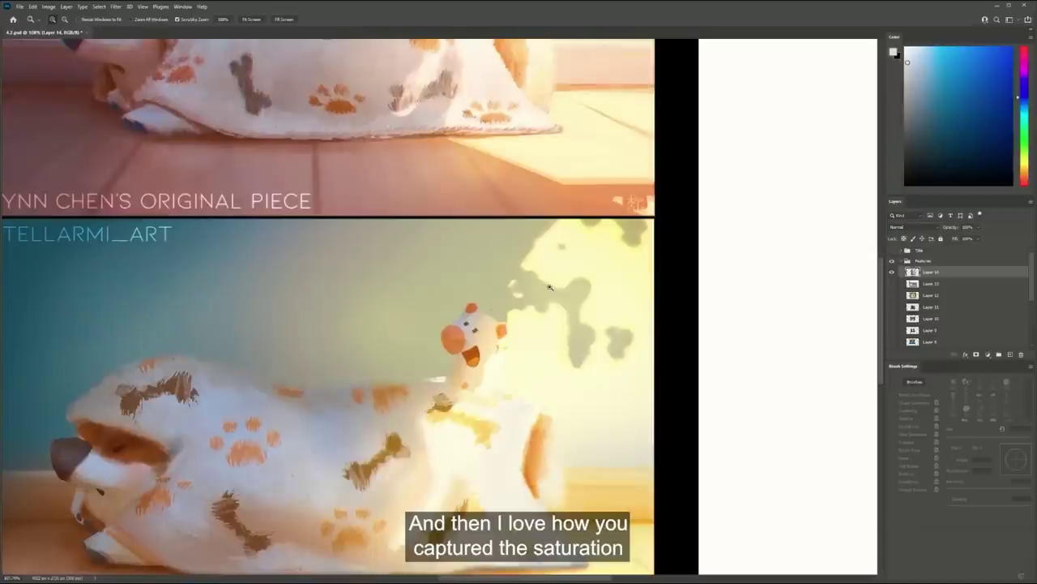
drag(555, 337, 607, 327)
drag(428, 321, 479, 361)
scroll(479, 357, down, 1)
scroll(369, 442, down, 1)
scroll(369, 441, left, 1)
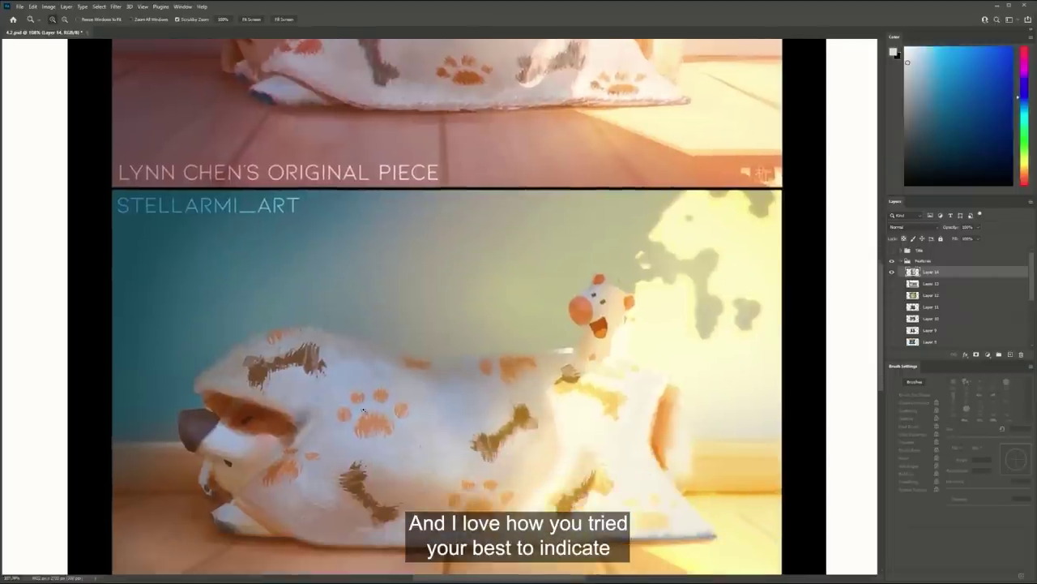
Compare the blanket's brushstrokes and the dog's nose between the original and the student's version on Layer 14
scroll(430, 395, up, 4)
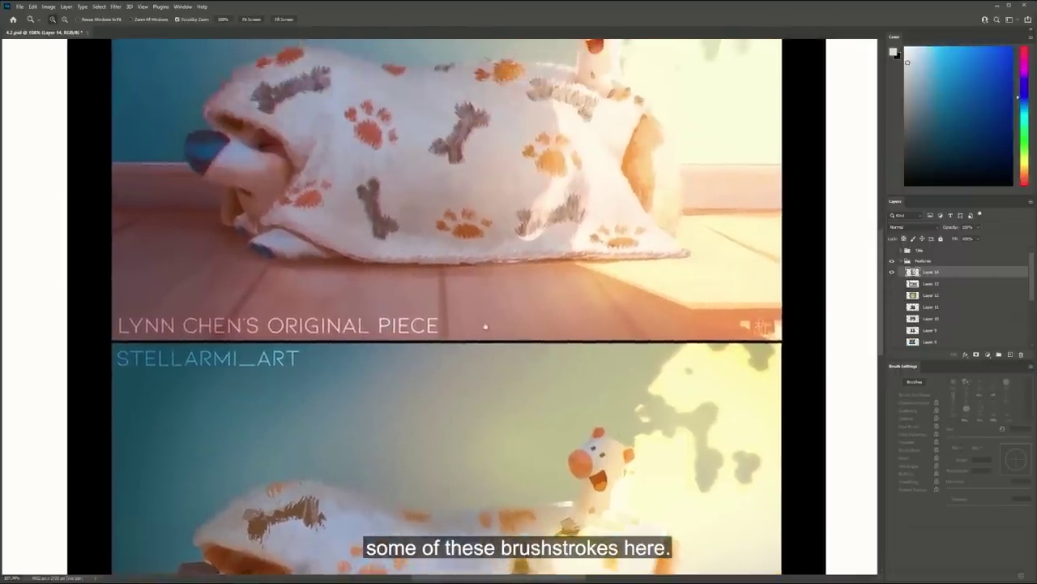
scroll(473, 331, down, 5)
scroll(419, 294, up, 6)
scroll(419, 294, left, 2)
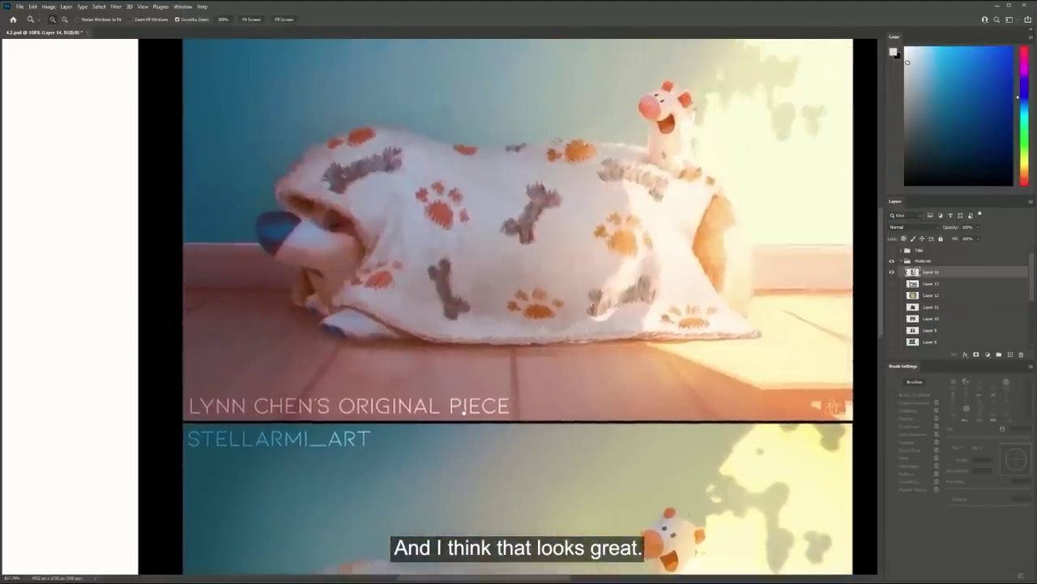
scroll(450, 294, down, 5)
scroll(449, 294, up, 4)
scroll(456, 278, down, 5)
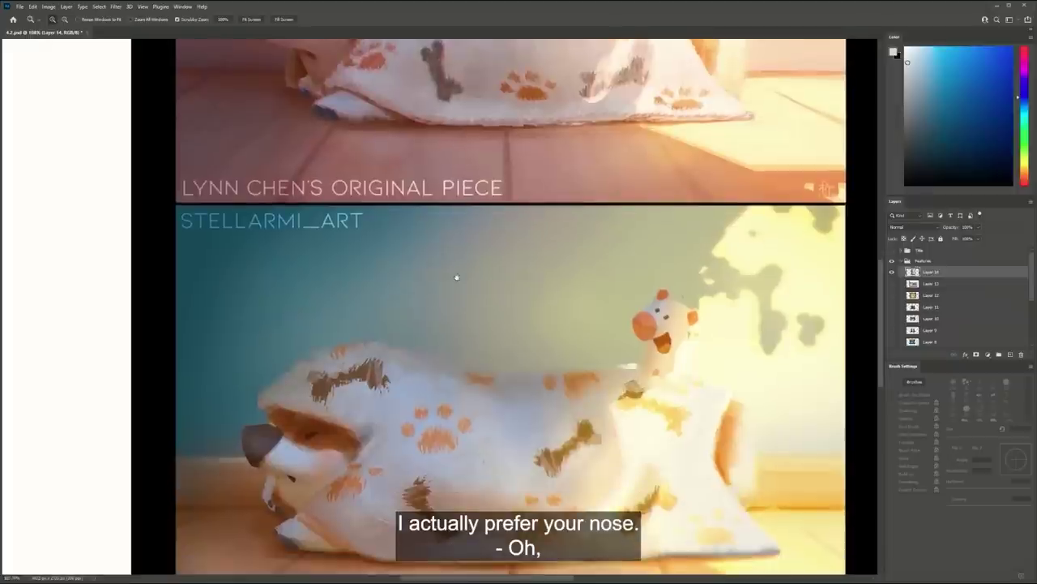
scroll(443, 328, up, 4)
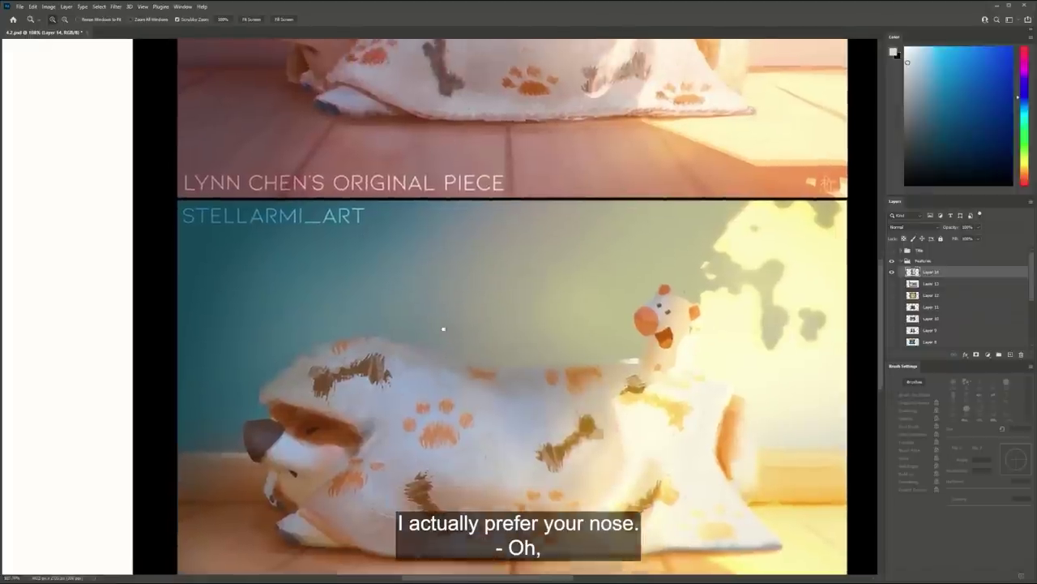
scroll(472, 352, left, 2)
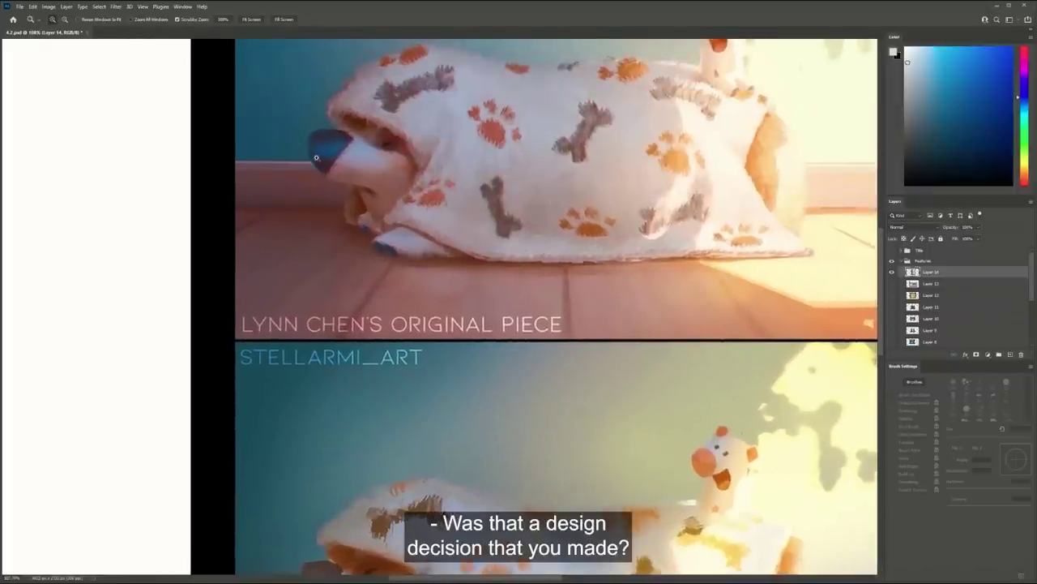
scroll(451, 281, down, 4)
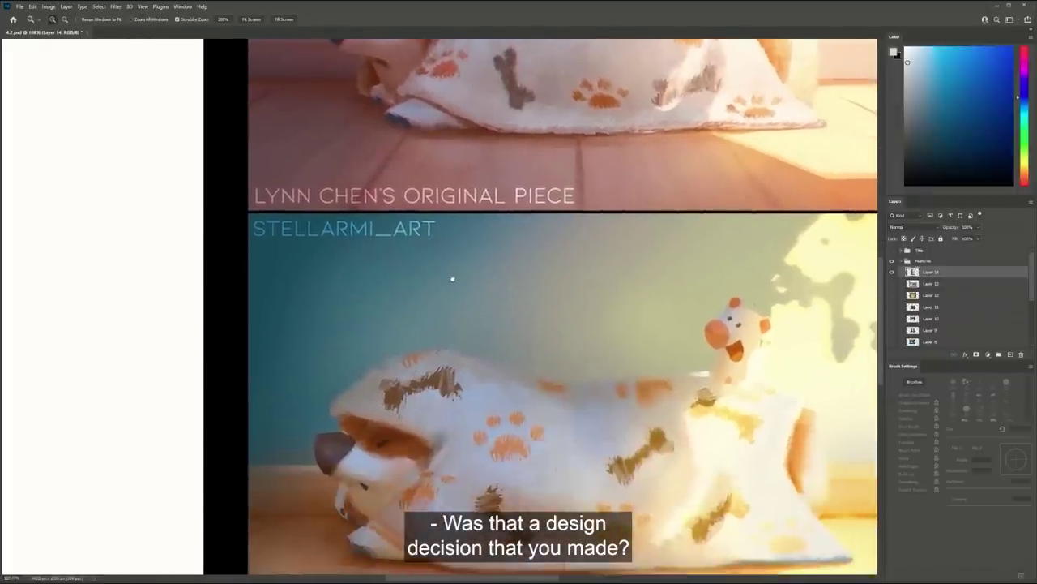
scroll(456, 282, down, 2)
drag(440, 282, 428, 308)
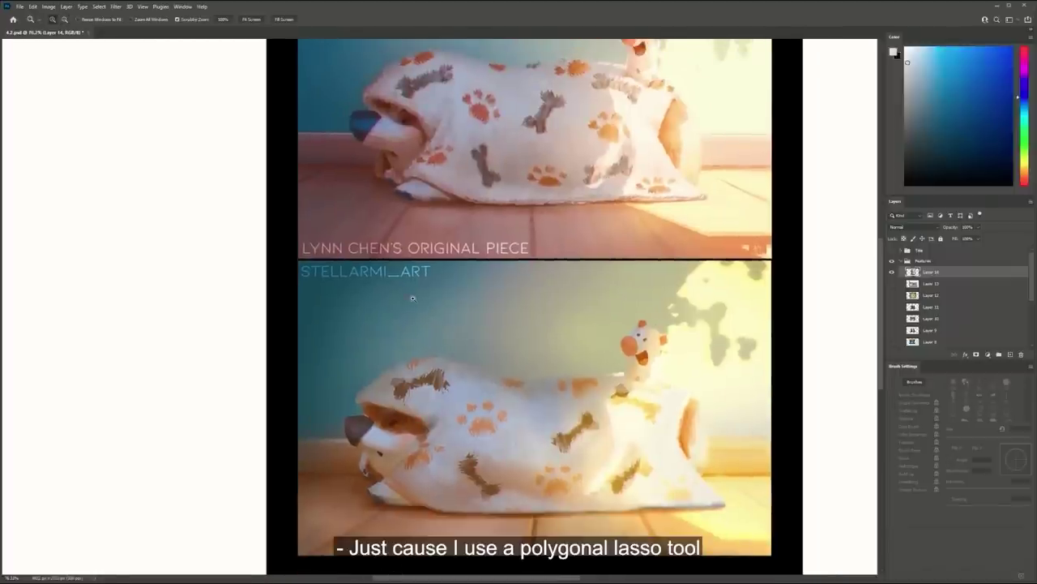
View the whole Layer 14 page with both dog paintings, one above the other
scroll(479, 281, up, 2)
drag(454, 328, 453, 302)
scroll(473, 294, down, 2)
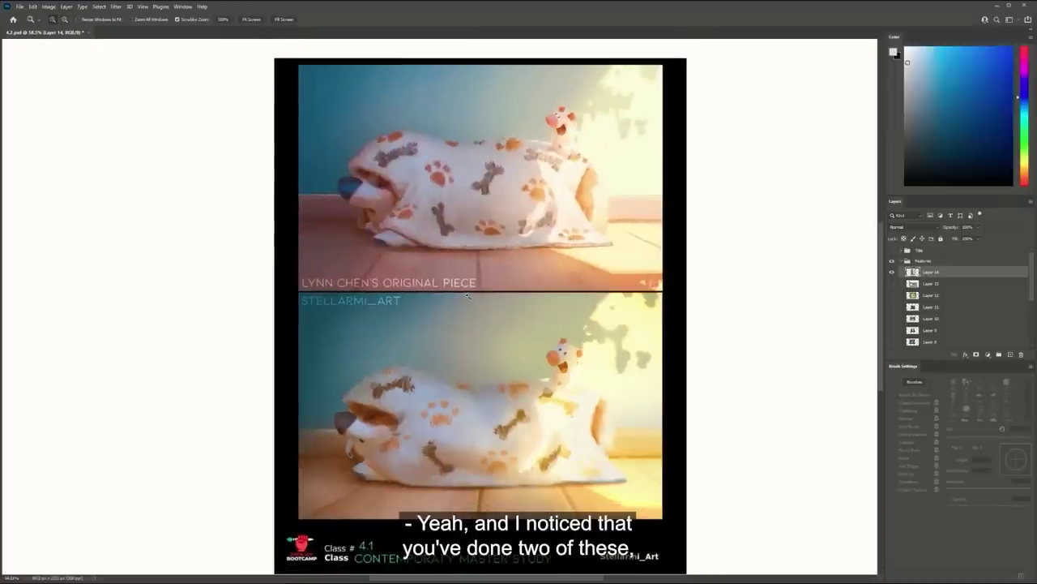
drag(463, 293, 461, 278)
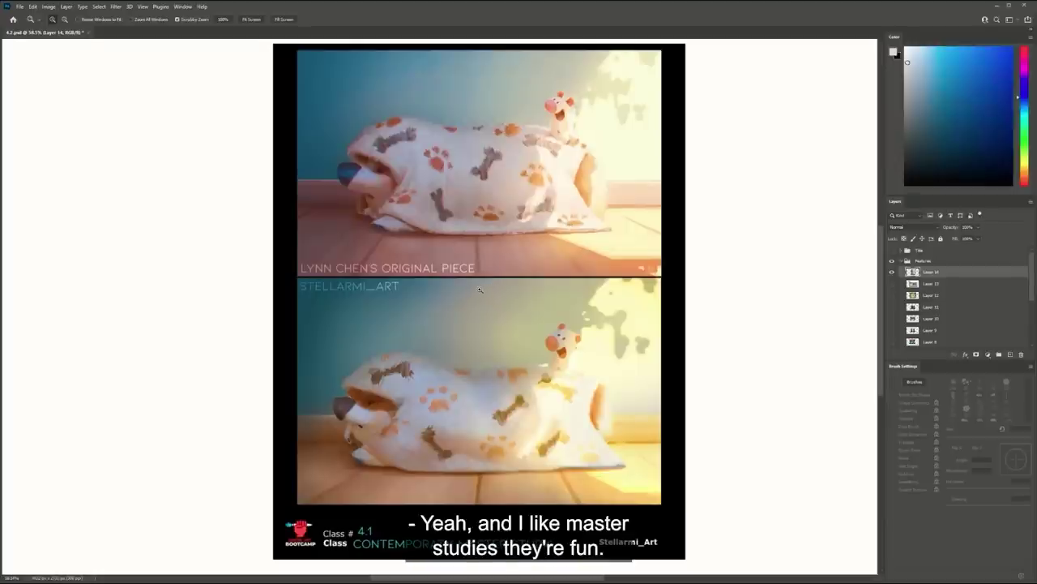
mouse_move(487, 294)
mouse_down()
mouse_move(480, 299)
mouse_move(487, 284)
mouse_up()
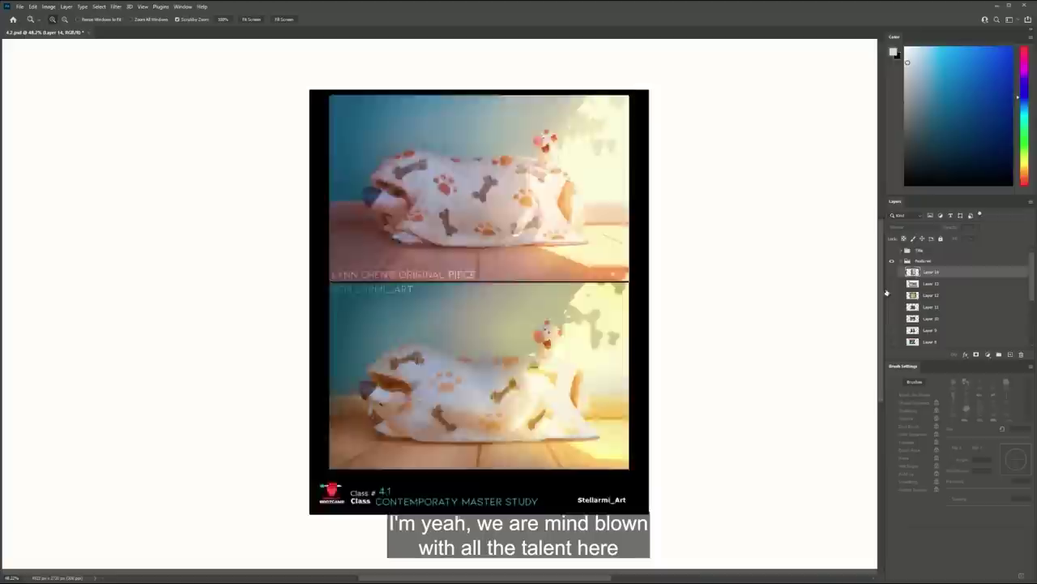
Hide Layer 14 and briefly show the studies on Layers 6 and 7, leaving both hidden
drag(892, 273, 893, 324)
click(892, 323)
click(892, 311)
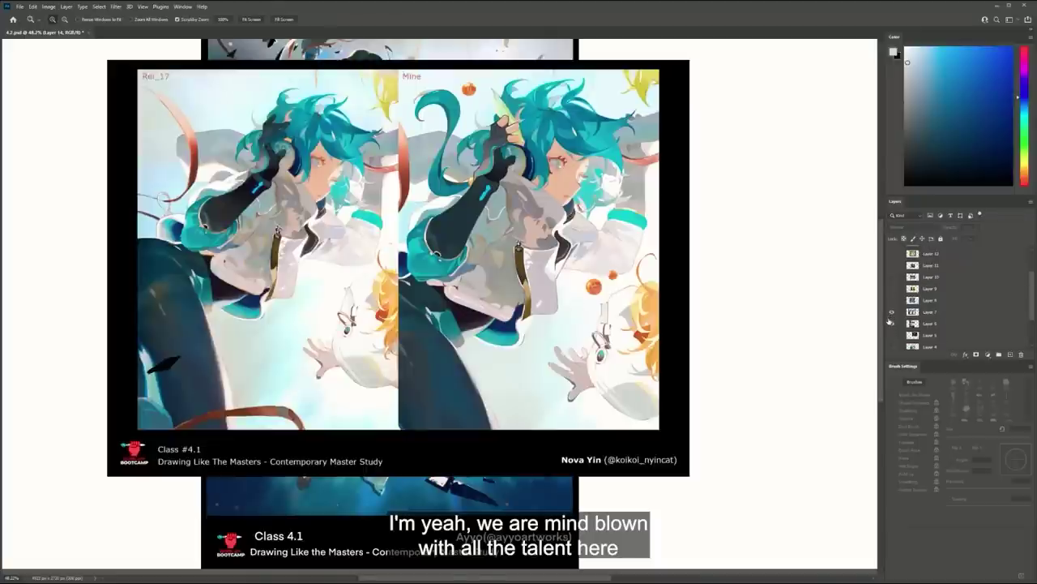
click(893, 323)
click(892, 312)
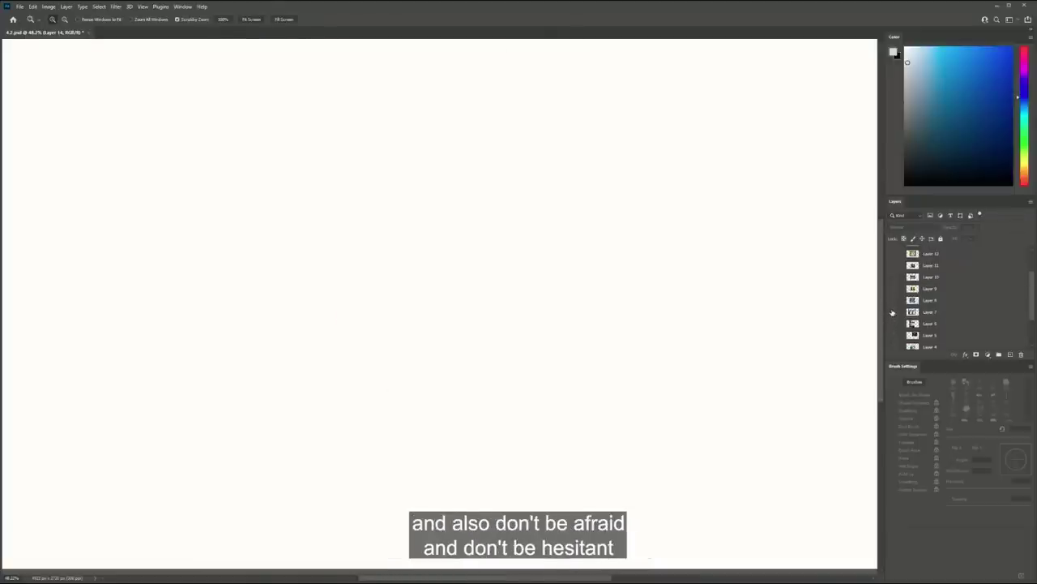
Revisit the teal-haired character study on Layer 7 and the red-haired figure study on Layer 8, hiding each after viewing
click(893, 312)
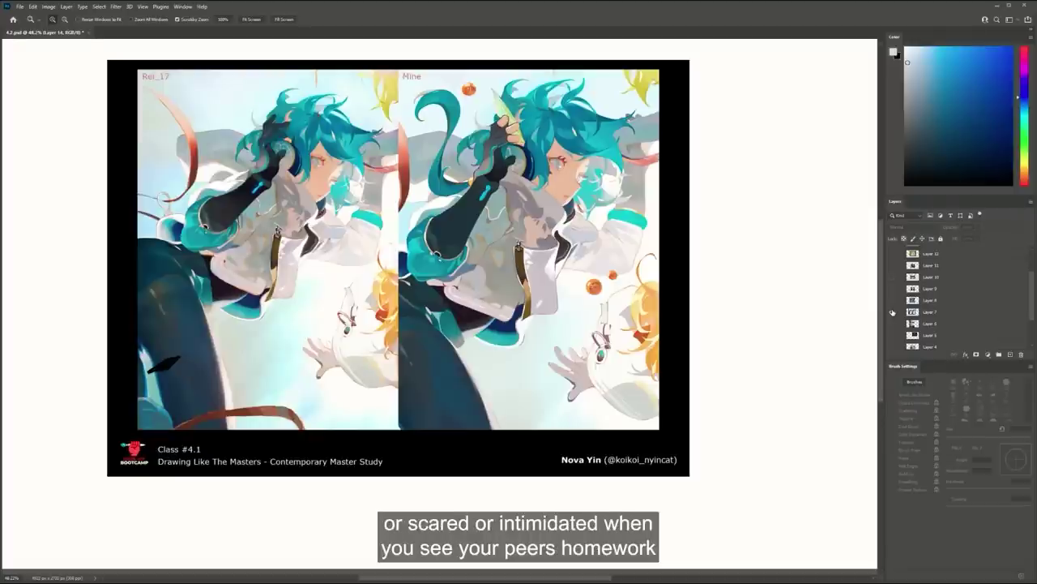
click(892, 312)
click(893, 301)
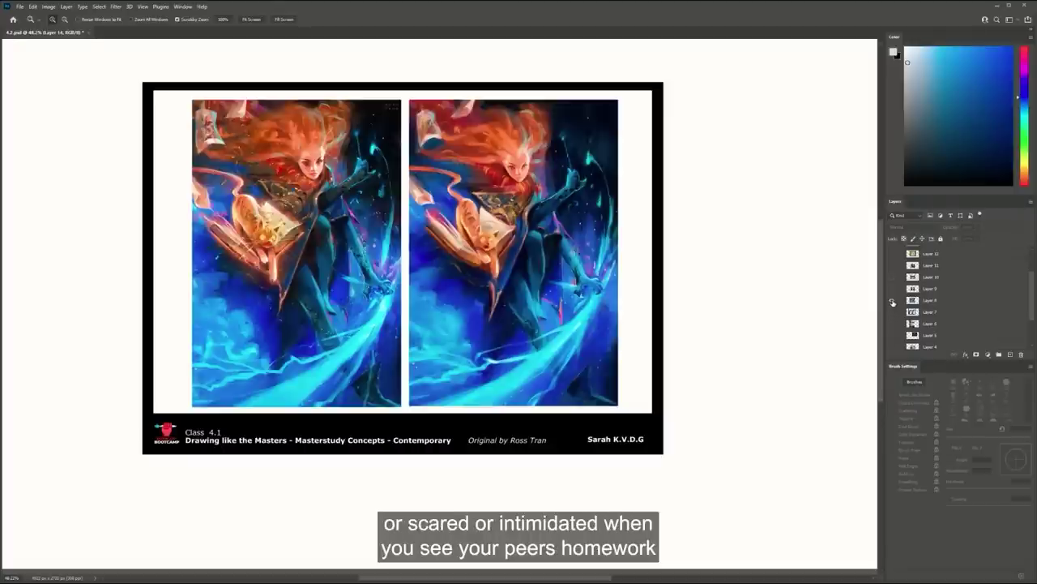
click(892, 301)
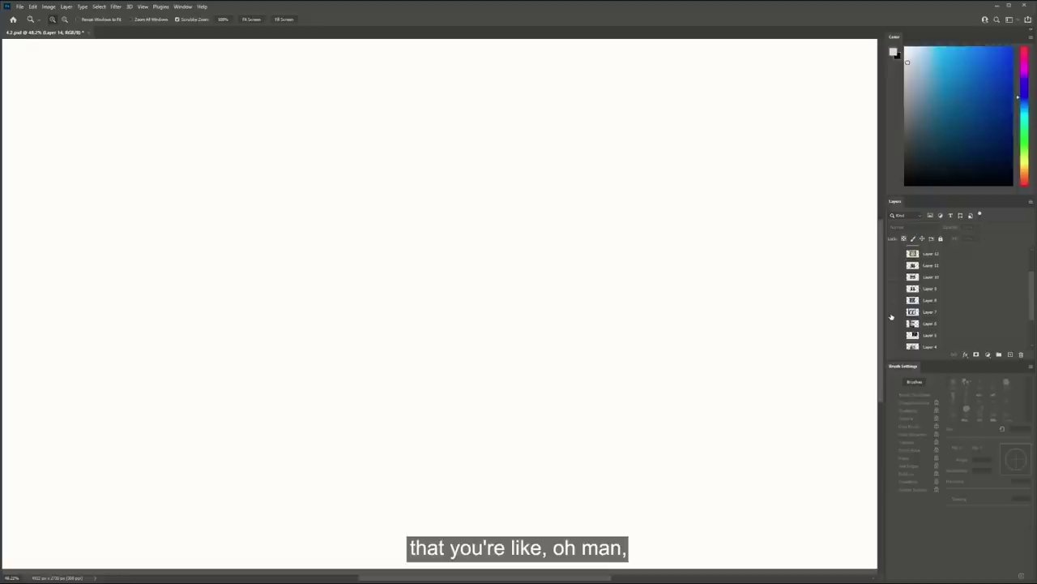
Select Layer 4 and show the waterfall study on Layer 11 again
scroll(902, 318, down, 2)
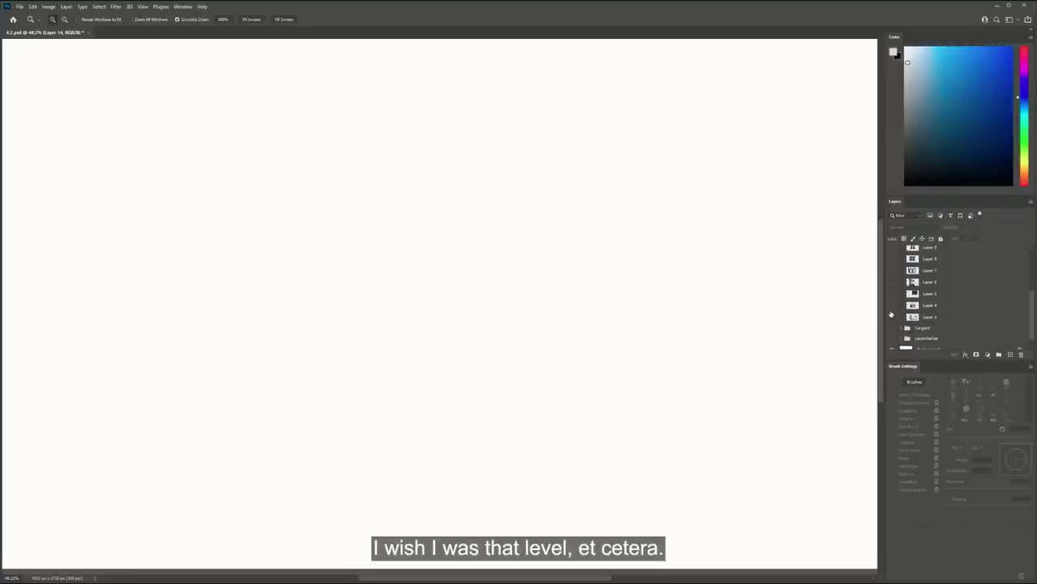
click(891, 312)
key(space)
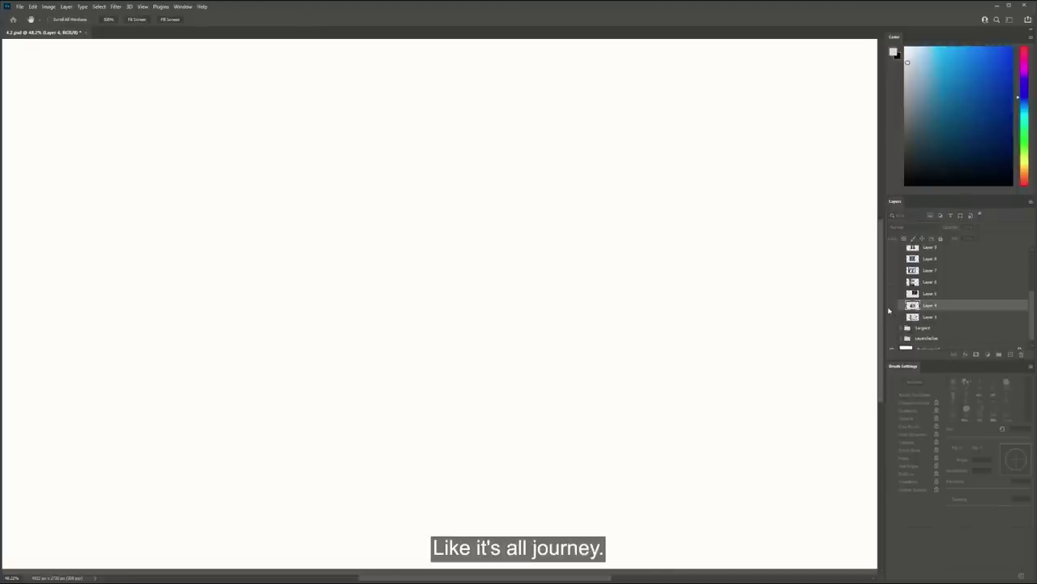
key(z)
scroll(888, 305, up, 3)
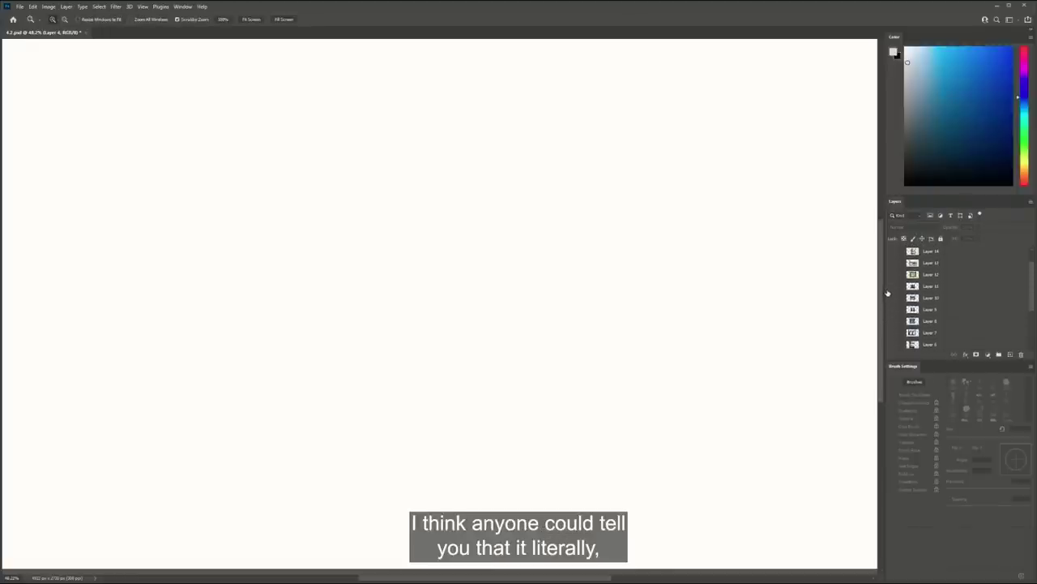
click(892, 287)
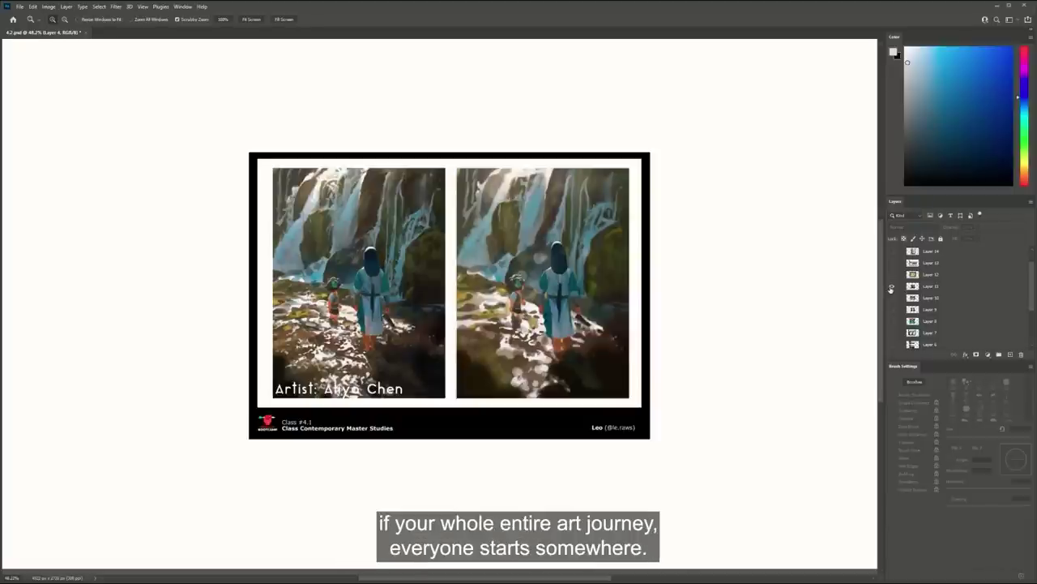
Hide Layer 11 and revisit the studies on Layers 12 and 13 one at a time, hiding each after viewing
click(891, 286)
click(891, 274)
scroll(904, 289, up, 1)
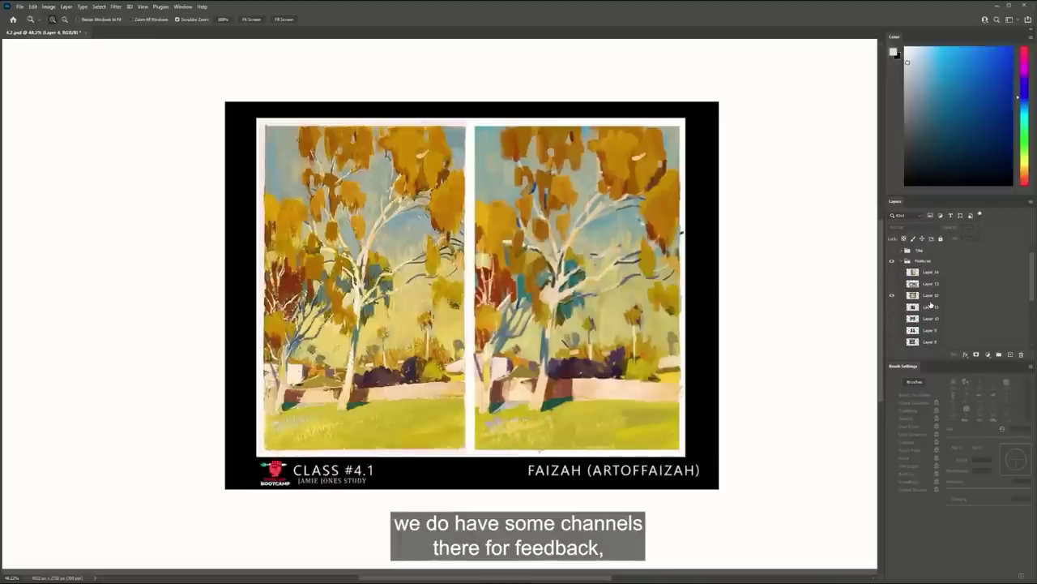
click(891, 295)
click(892, 284)
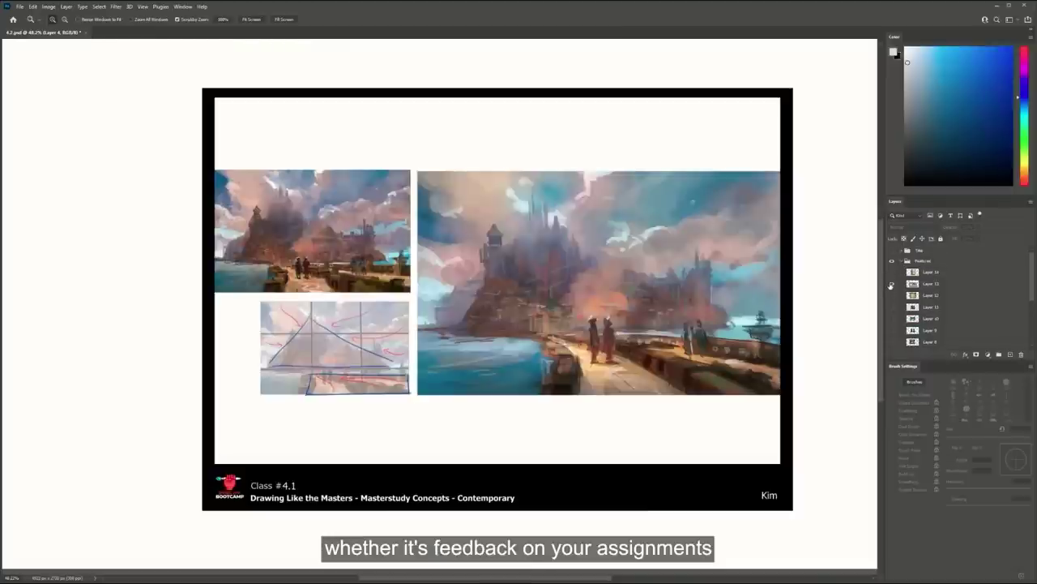
click(891, 284)
Show the falling figures study on Layer 6 and the teal-haired character study on Layer 7 in turn, hiding each after viewing
scroll(900, 311, down, 1)
scroll(900, 310, down, 1)
click(892, 315)
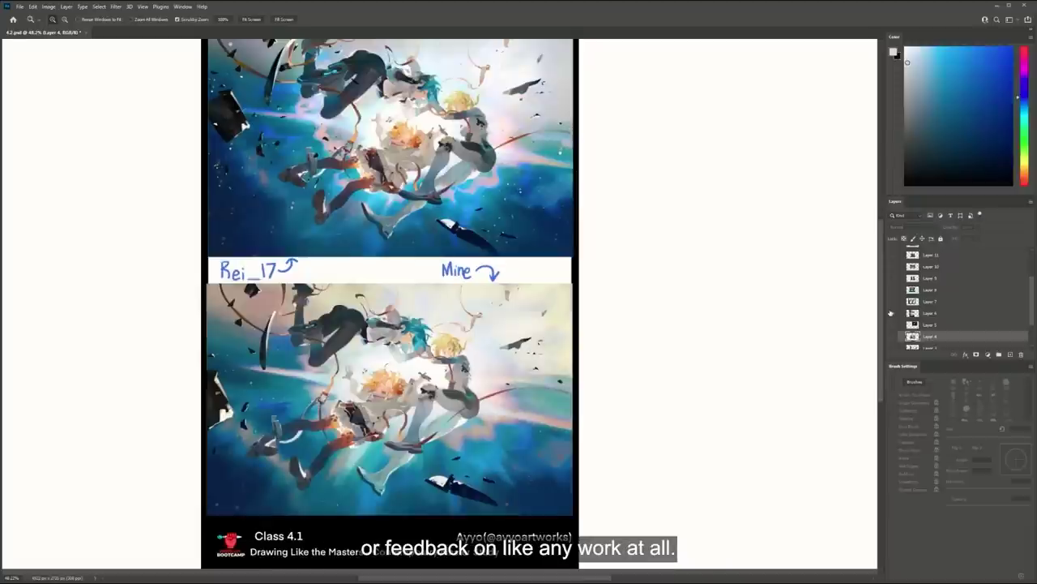
click(890, 313)
click(892, 301)
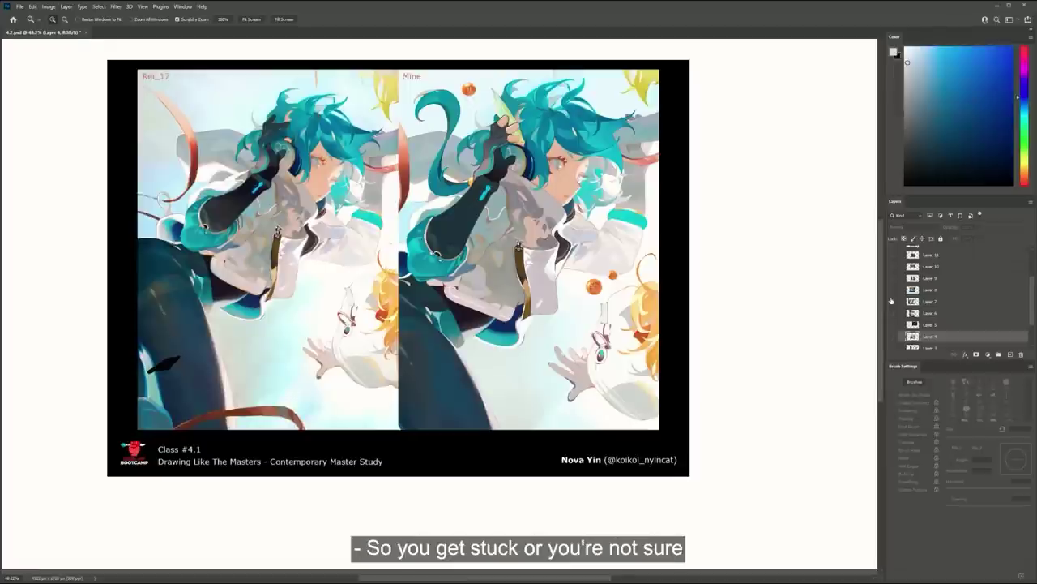
click(892, 301)
Show the studies on Layers 8 and 9 in turn, hiding each after viewing
click(893, 291)
click(892, 291)
click(894, 278)
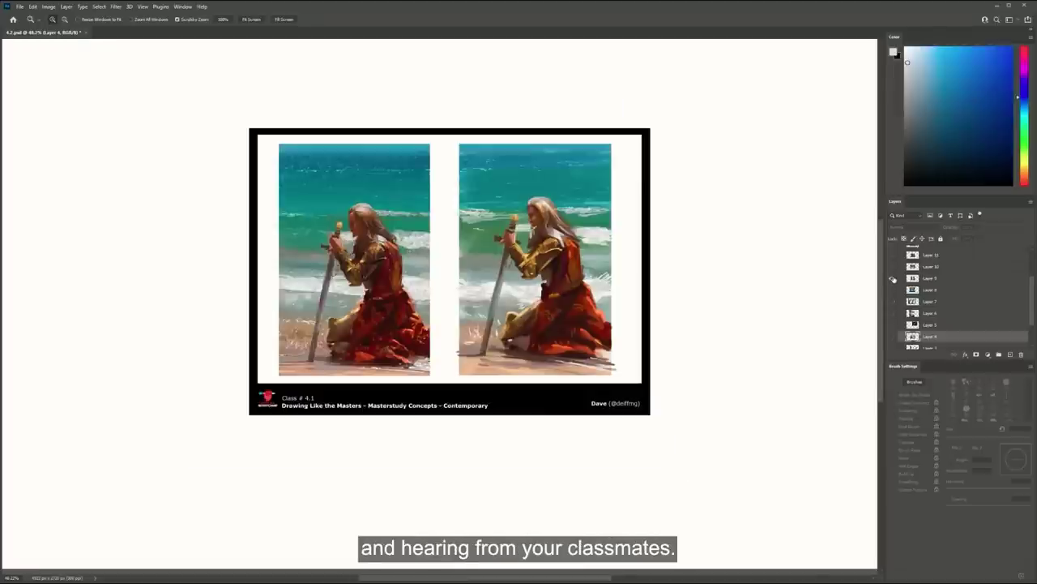
click(893, 279)
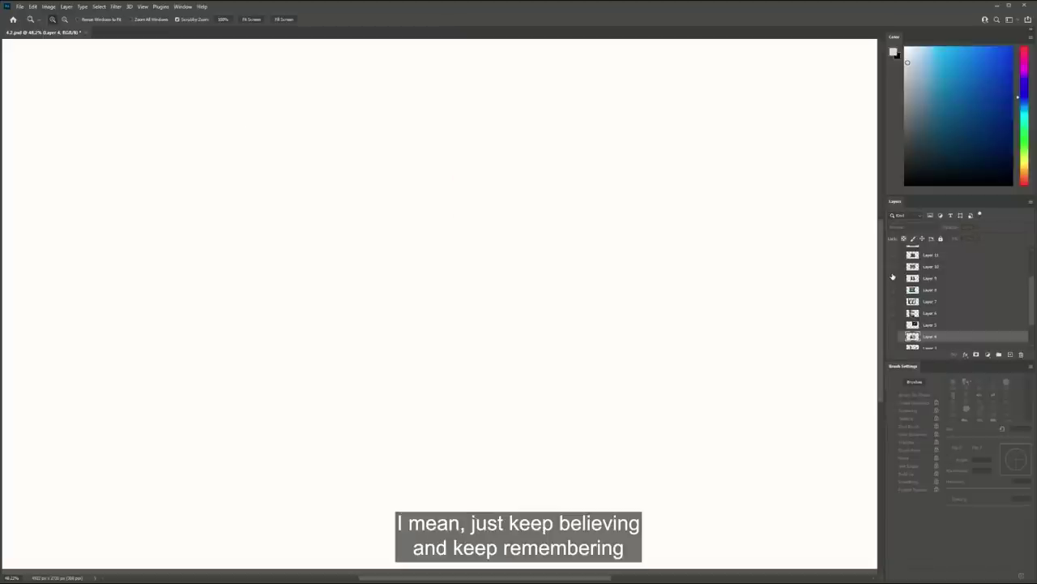
Revisit the kneeling swordsman study on Layer 9 and the flame-haired figure study on Layer 8, hiding each after viewing
click(894, 278)
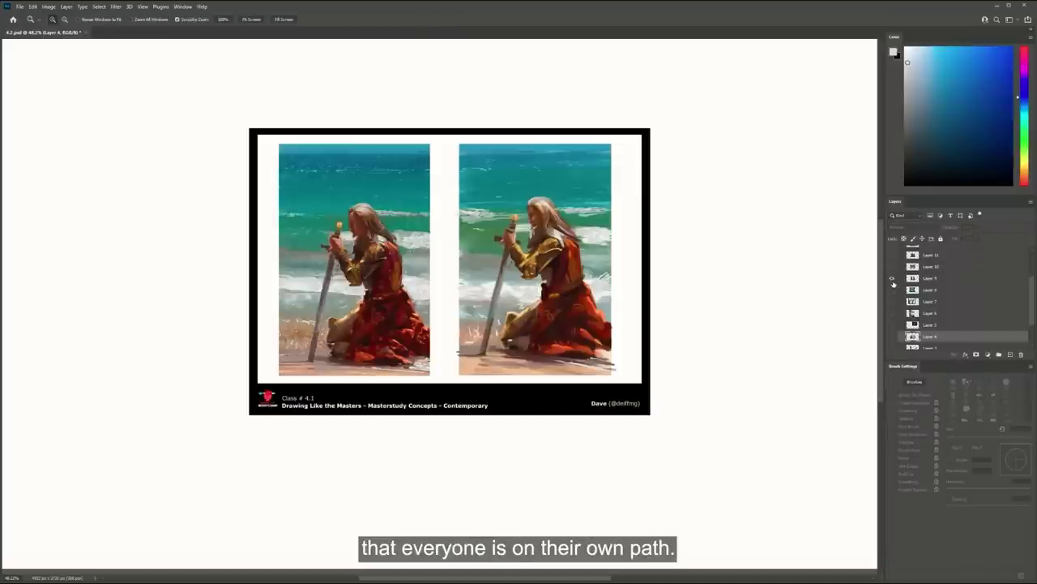
click(893, 279)
click(892, 289)
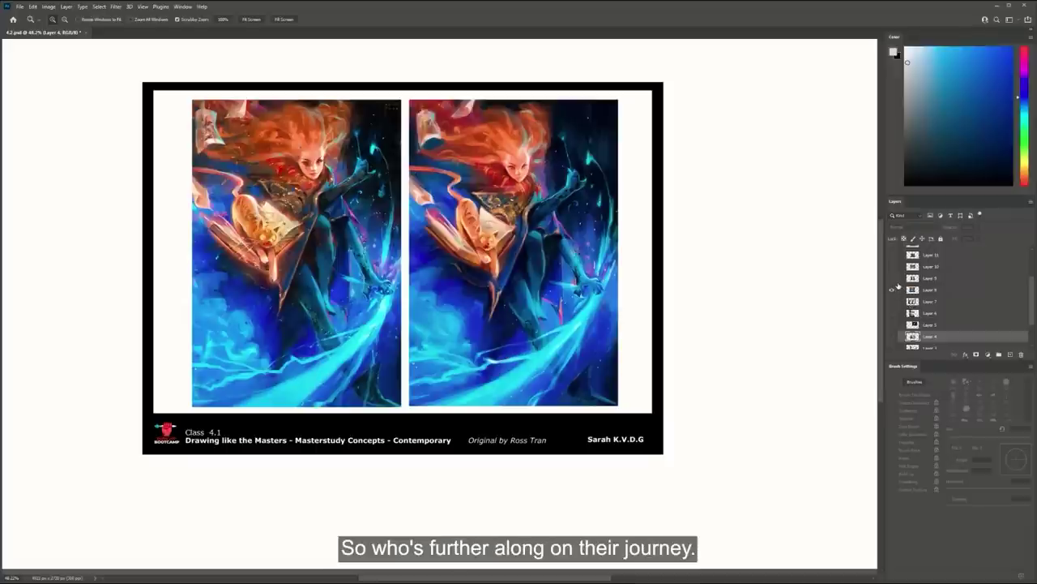
click(892, 290)
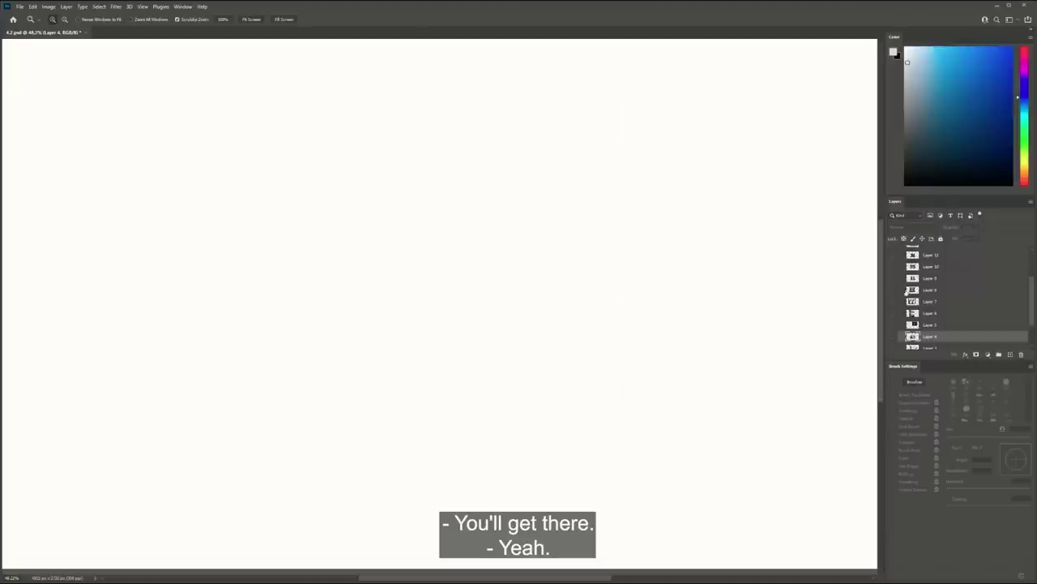
Make the Leyendecker group visible, expand it, and show its first painting, with the top-hatted gentlemen and the officer
scroll(920, 293, up, 3)
scroll(921, 293, down, 5)
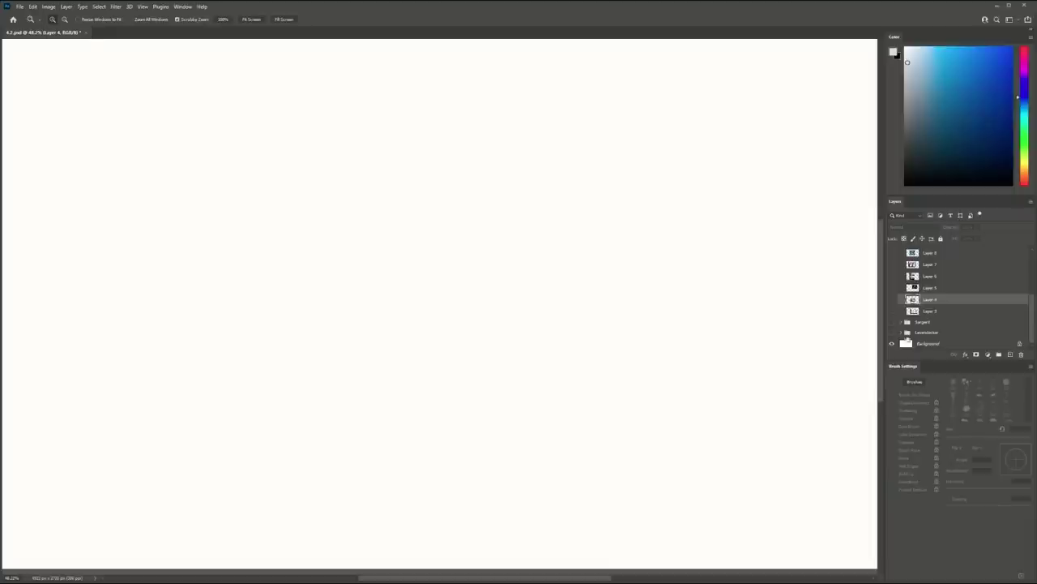
click(902, 332)
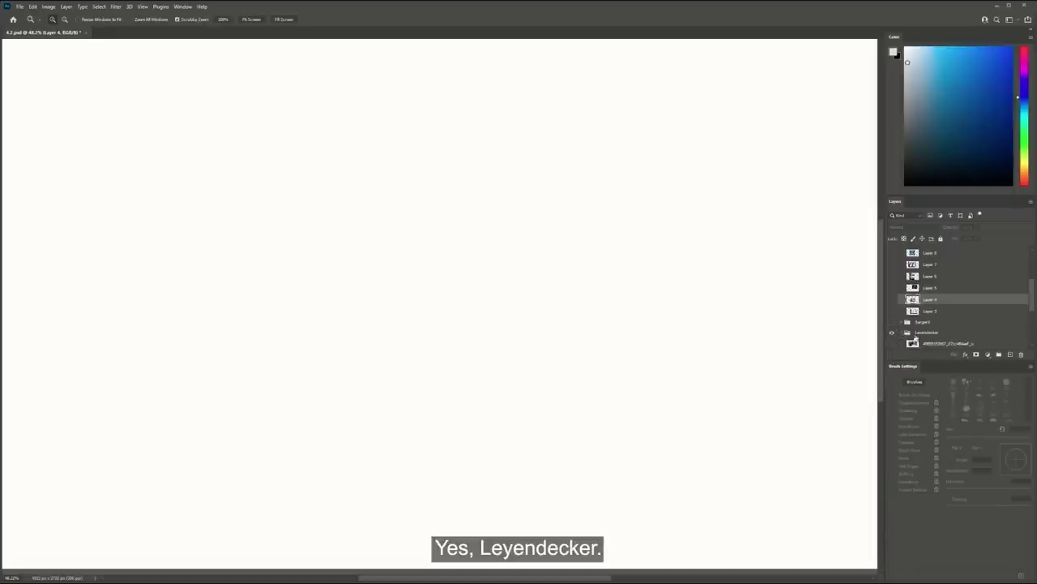
scroll(915, 339, down, 3)
click(892, 292)
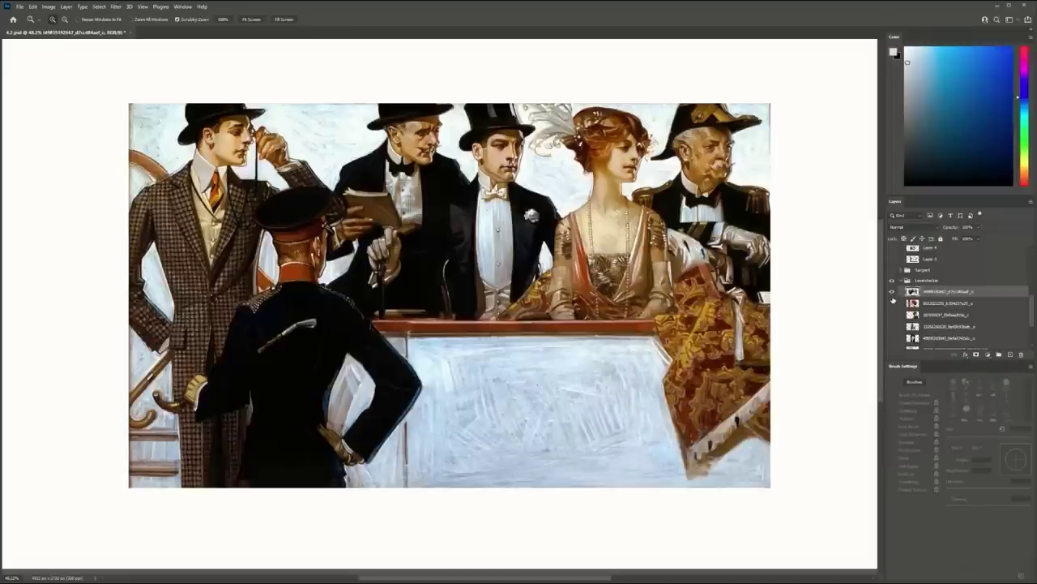
Hide the group's first painting and flick through the next three Leyendecker paintings, hiding each after a brief view
click(892, 303)
click(893, 303)
click(893, 292)
click(892, 315)
click(892, 314)
click(892, 313)
click(892, 326)
click(893, 325)
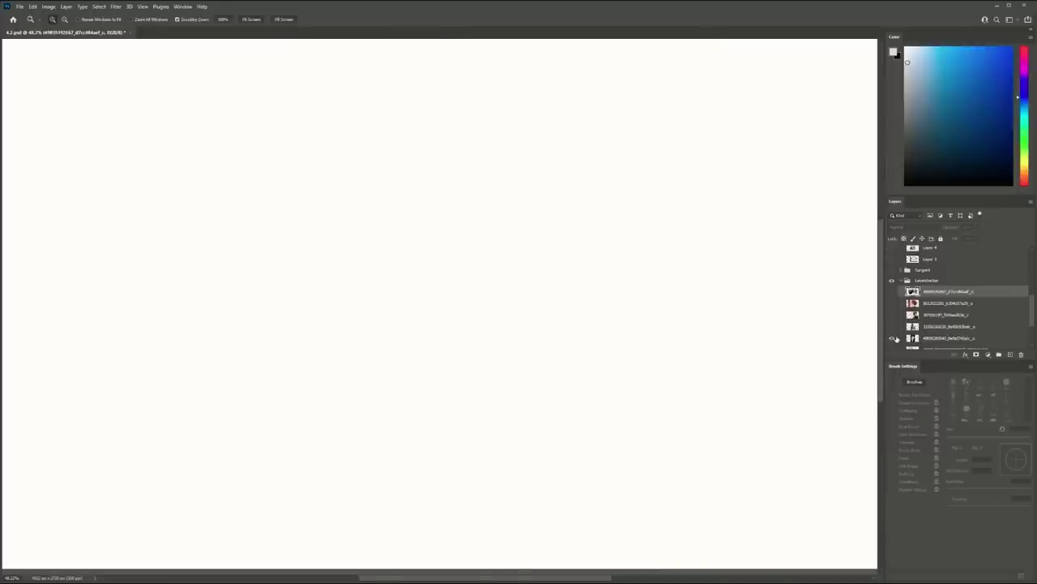
Show the man's profile portrait, the coat-and-heads study sheet and the lady in the pale shawl, hiding each after viewing
click(892, 337)
scroll(895, 339, down, 3)
click(892, 308)
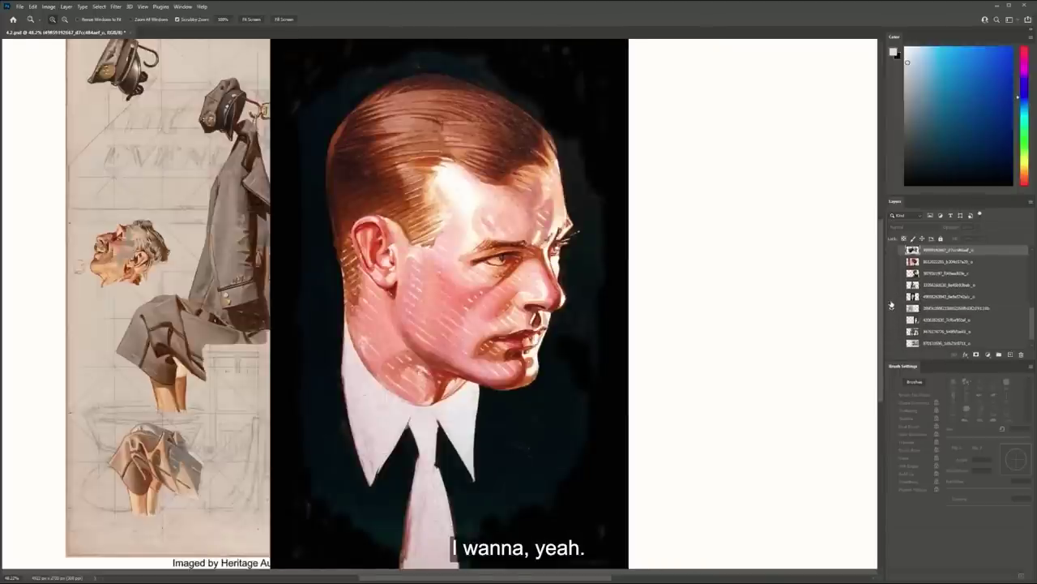
click(893, 297)
click(893, 308)
click(893, 319)
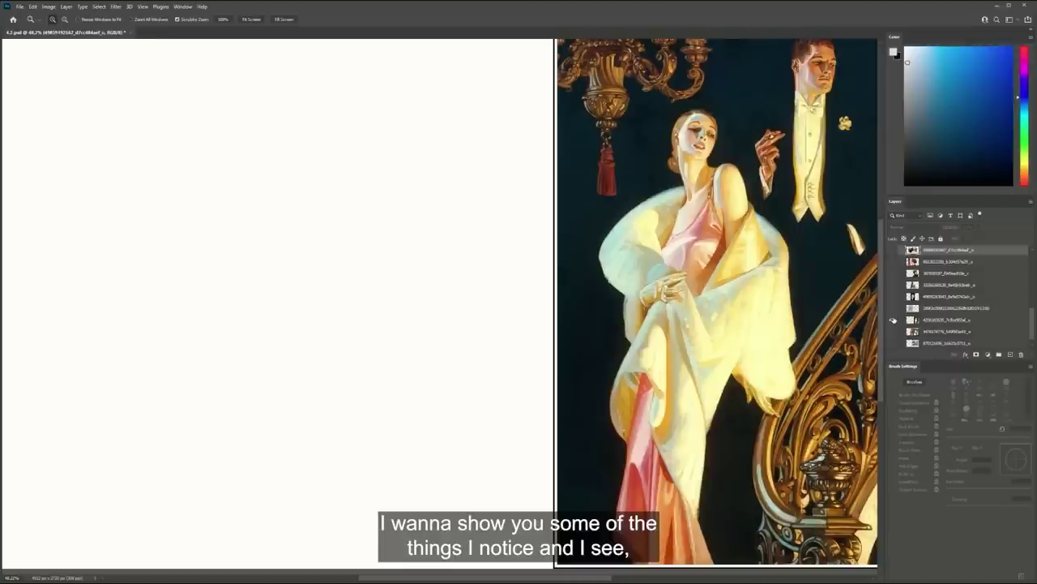
click(892, 321)
Show the painting of the lady in the pale shawl again, select its layer, and examine the figures up close
scroll(892, 321, down, 1)
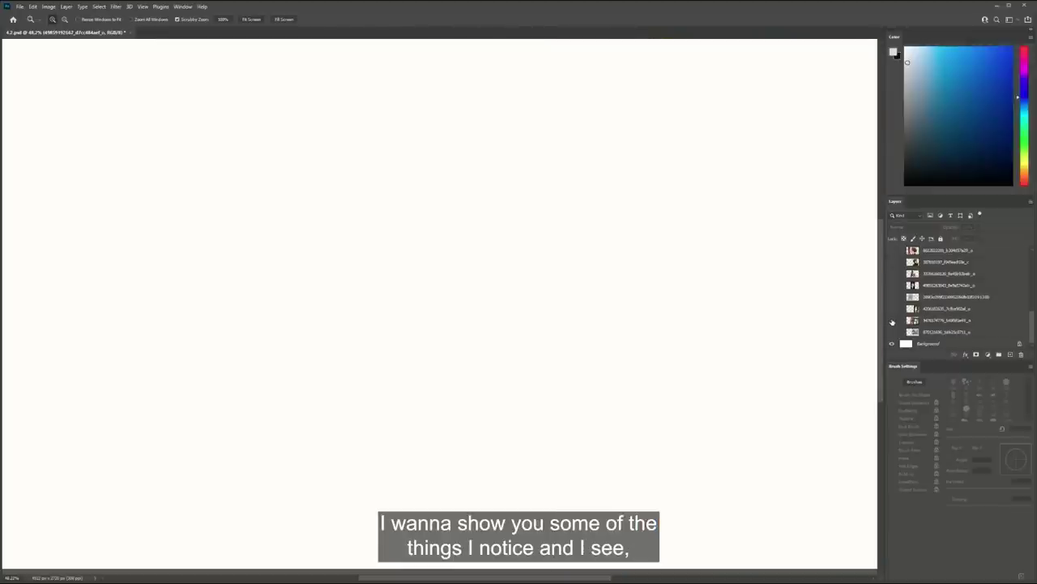
click(891, 308)
click(907, 312)
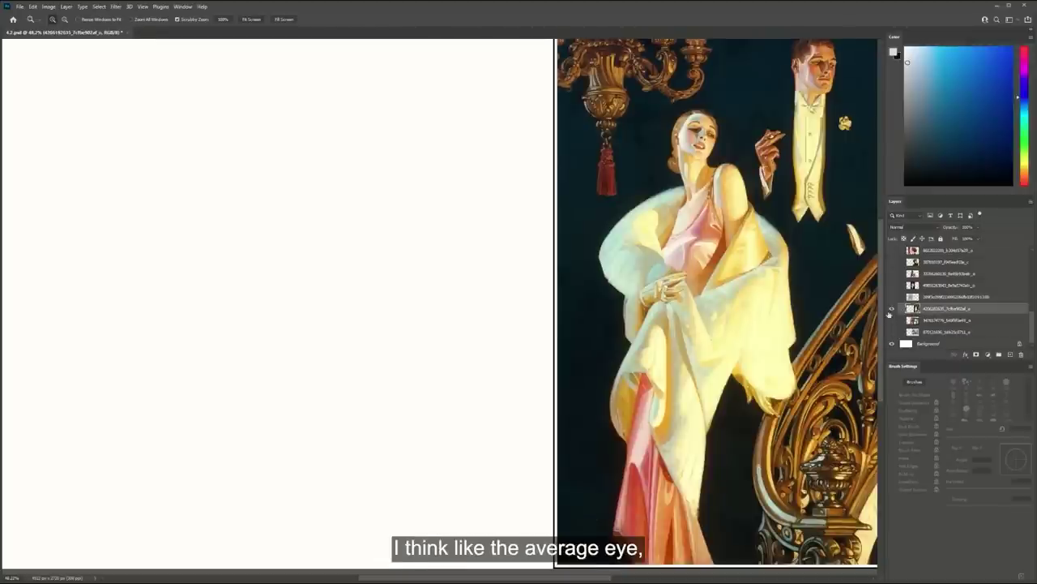
scroll(749, 259, down, 2)
scroll(754, 260, up, 1)
drag(756, 259, 760, 256)
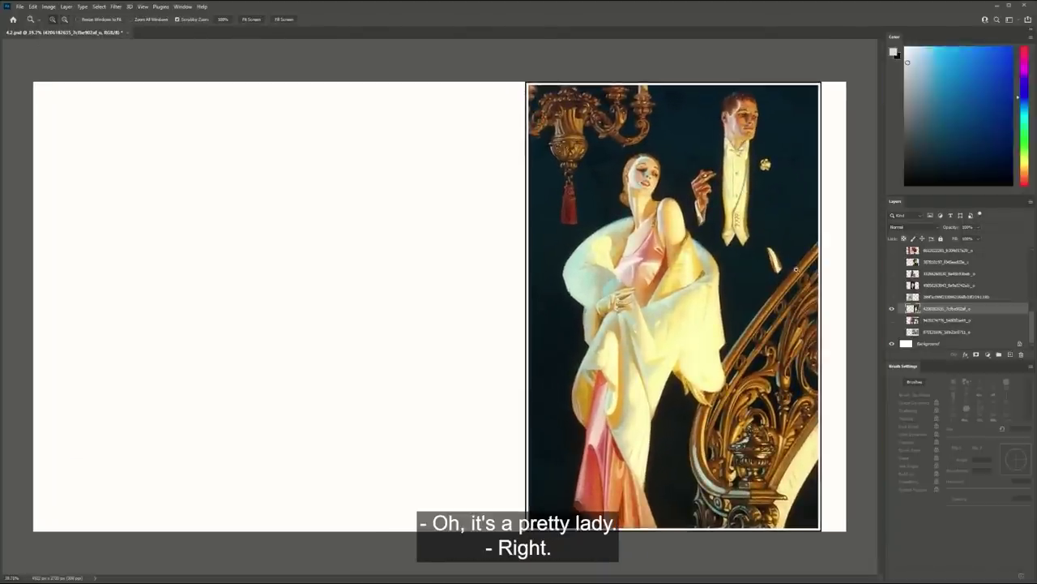
drag(673, 229, 600, 300)
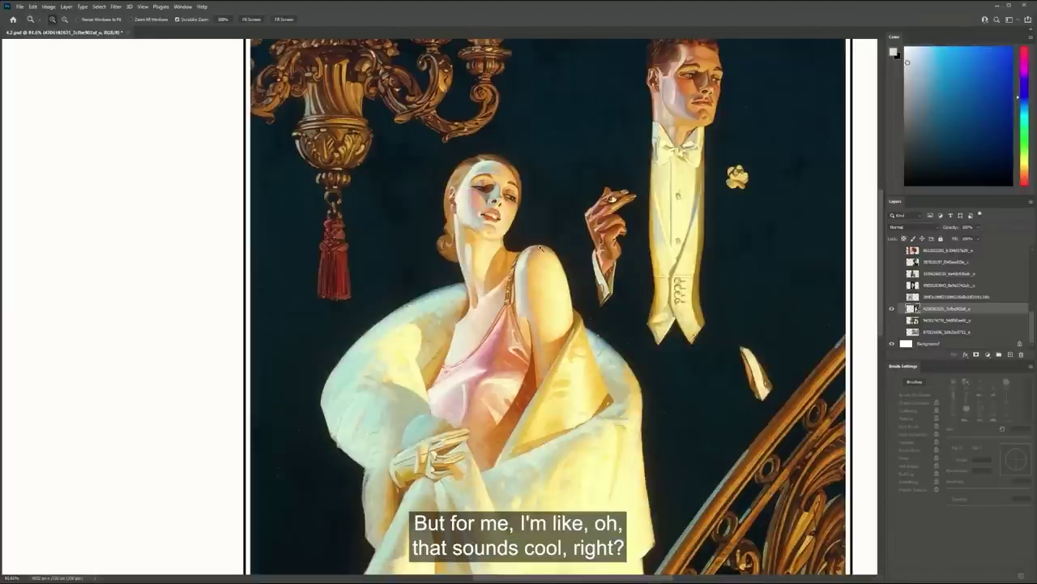
scroll(560, 252, down, 5)
drag(744, 303, 825, 246)
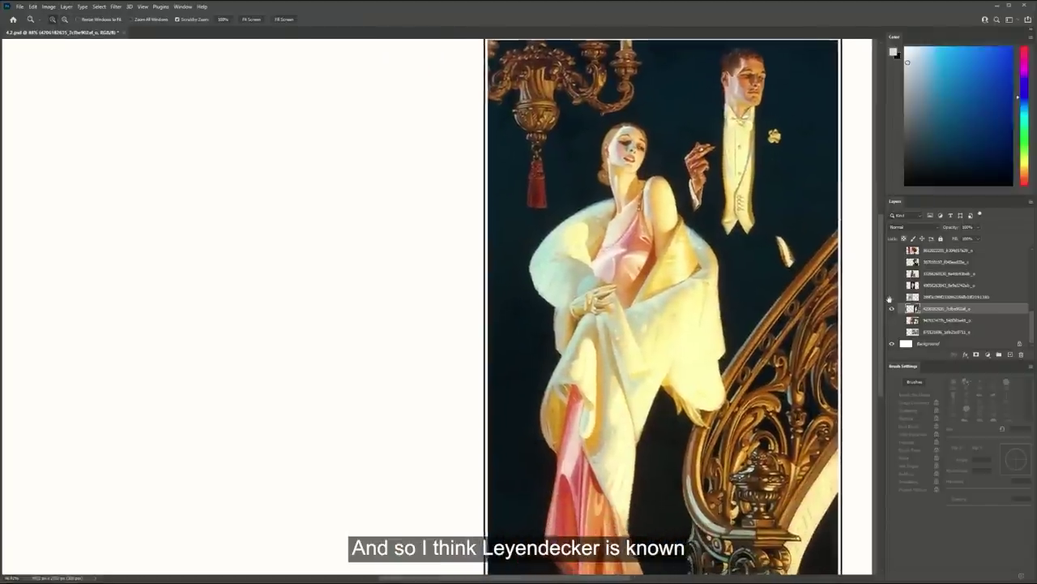
Hide the shawled lady, and view the mounted knight painting and the blue sheet of seated and kneeling figures in turn
click(891, 308)
click(892, 321)
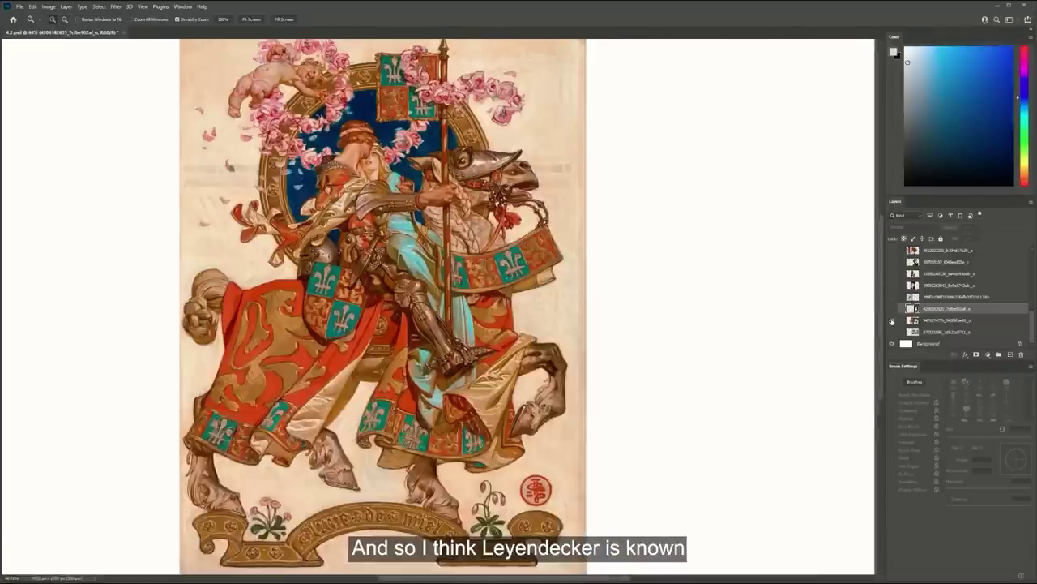
click(892, 320)
click(892, 331)
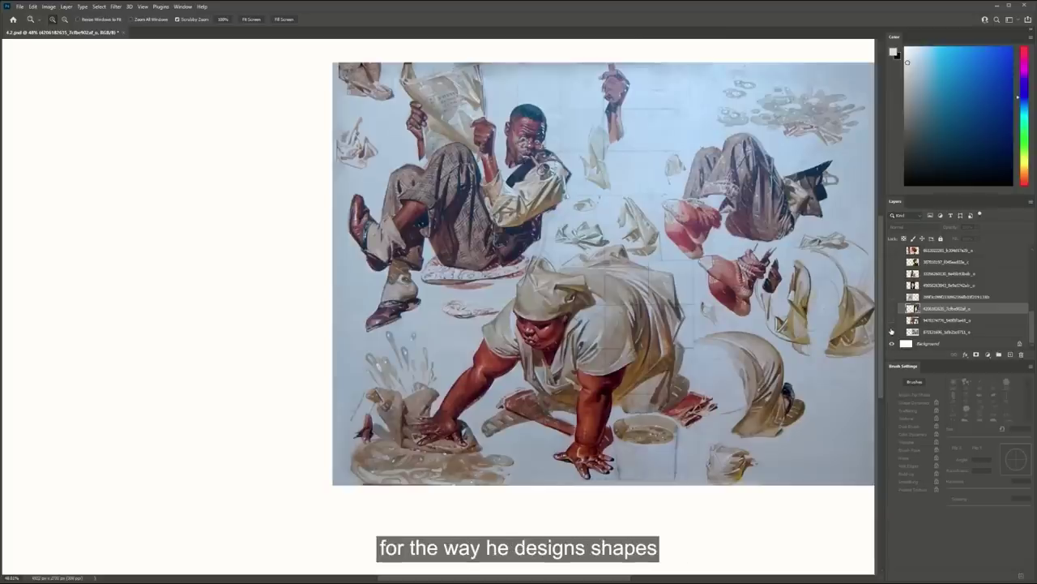
click(891, 331)
Show the painting of the policeman with the red motorcycle and two children, and hide it after viewing
click(892, 286)
click(892, 281)
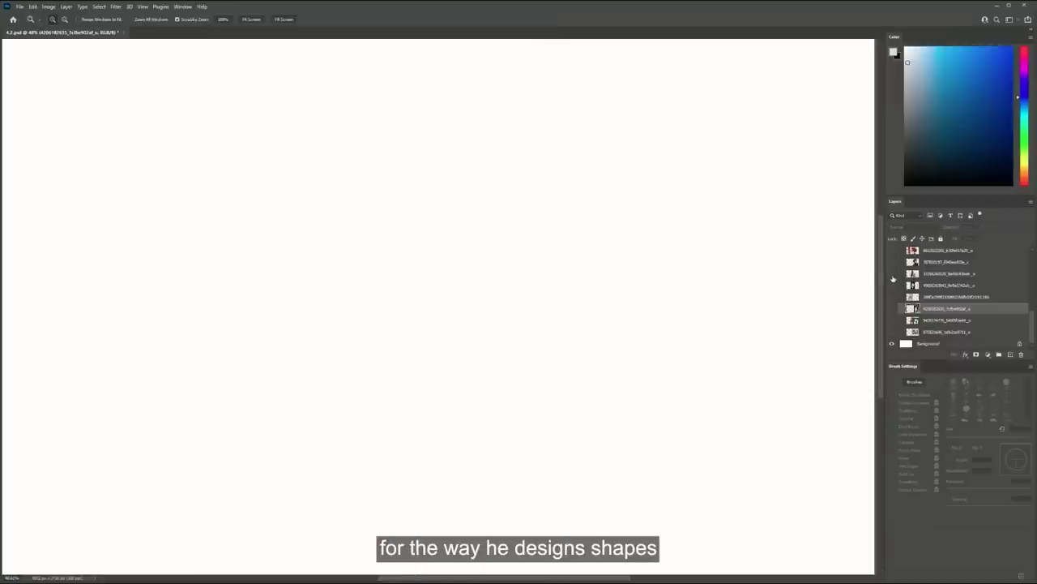
click(892, 273)
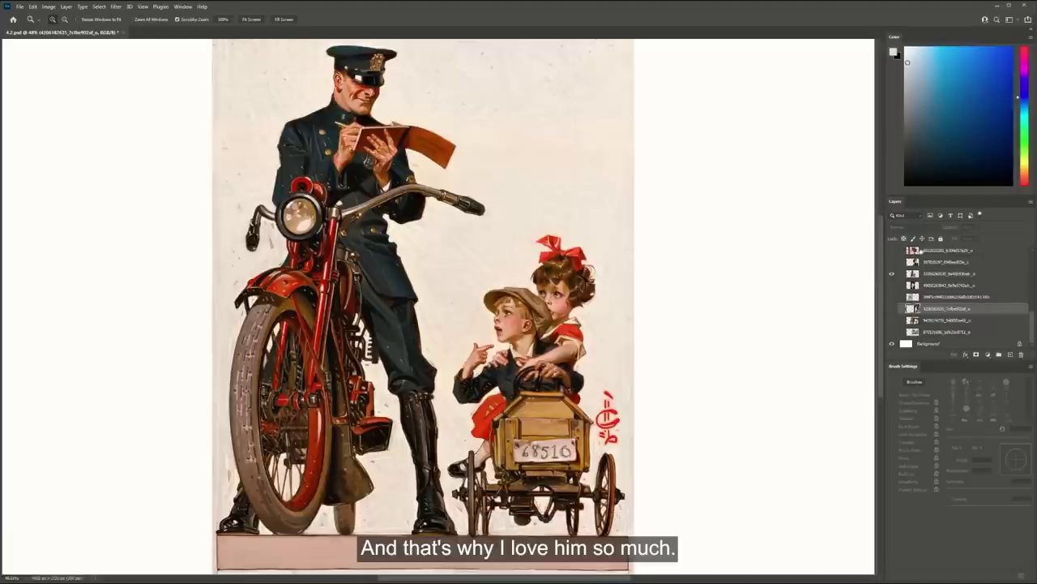
click(892, 274)
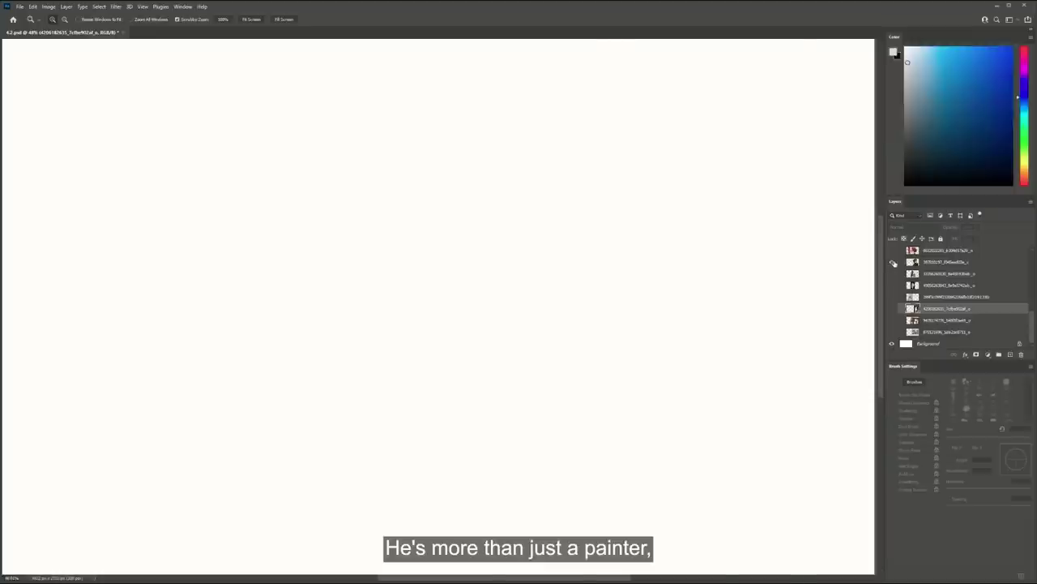
Show the Leyendecker group's third painting and the mounted knight painting again, hiding both after viewing
click(892, 262)
click(891, 321)
click(892, 264)
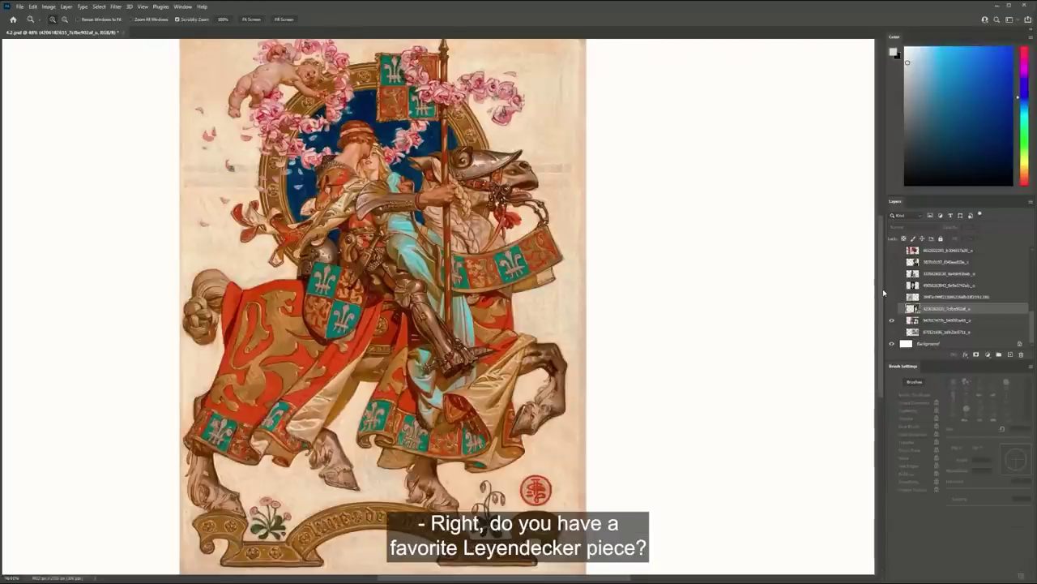
click(891, 319)
Briefly show the coat-and-heads study sheet, hide it, and display the man's profile portrait
click(892, 297)
click(891, 297)
click(892, 285)
Show the group's first painting and the red-haired woman kissing the caged baby over the portrait, hiding each after viewing
scroll(898, 287, up, 3)
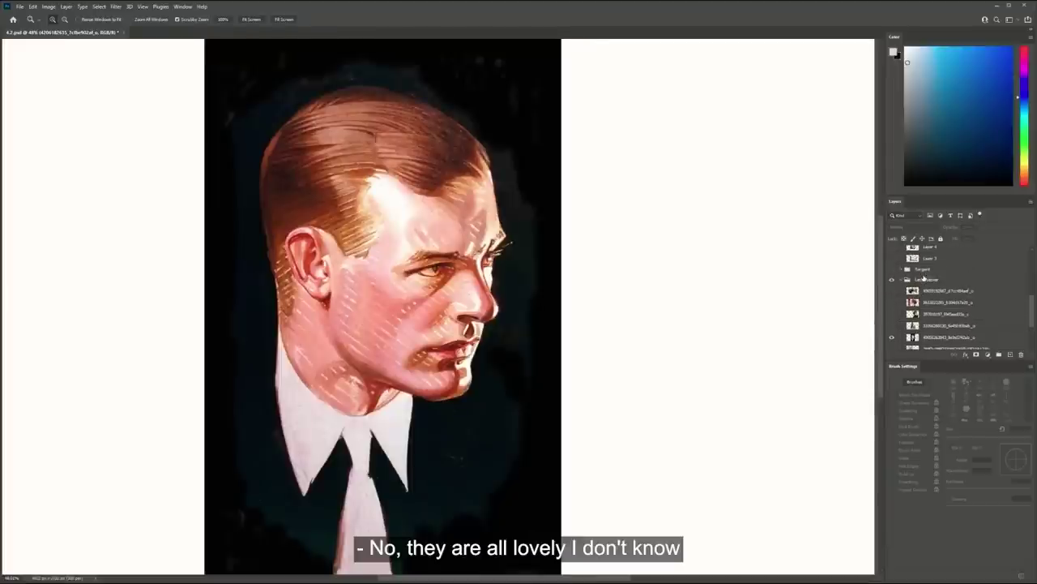
click(892, 291)
click(893, 292)
click(893, 303)
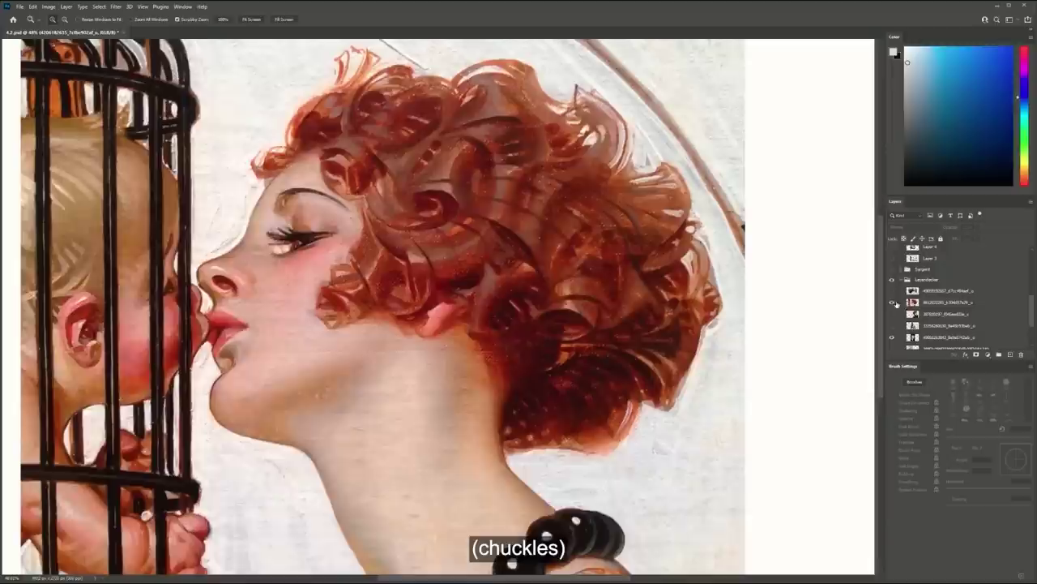
click(892, 302)
click(892, 301)
scroll(898, 308, down, 2)
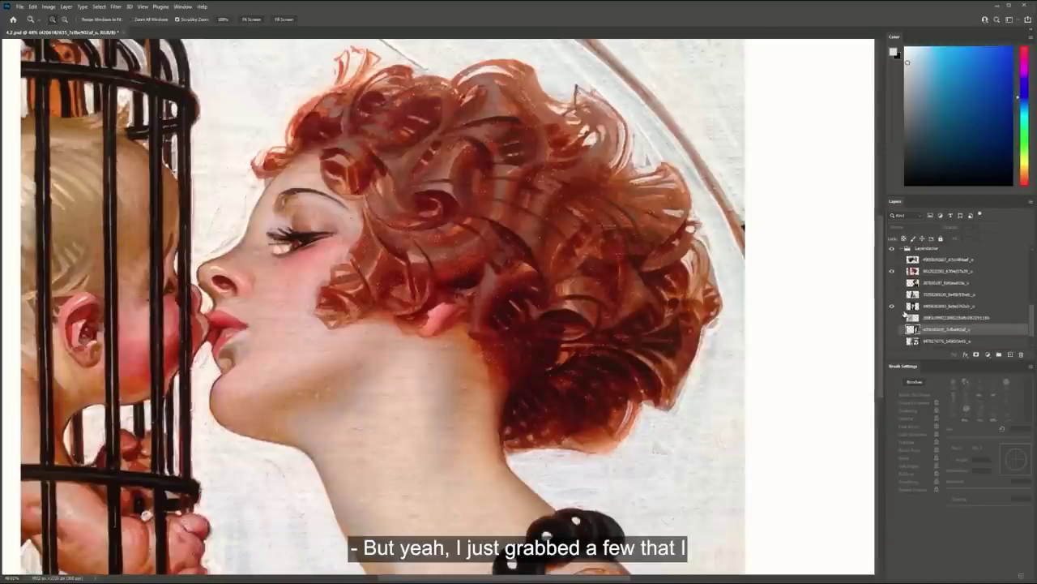
click(892, 270)
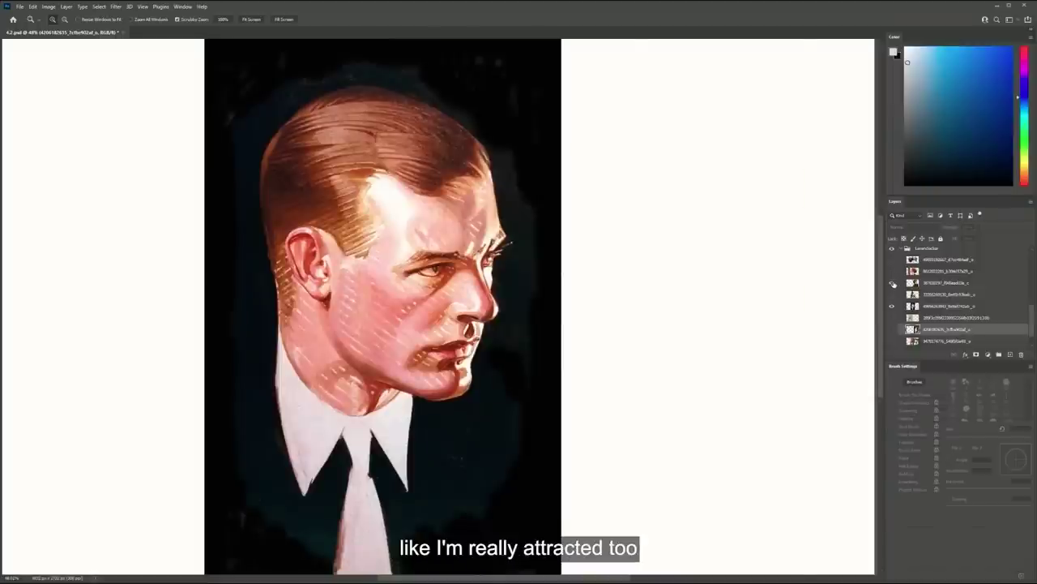
Flick through the third painting, the study sheet and the policeman painting, hiding these and the man's profile portrait
click(893, 282)
click(893, 283)
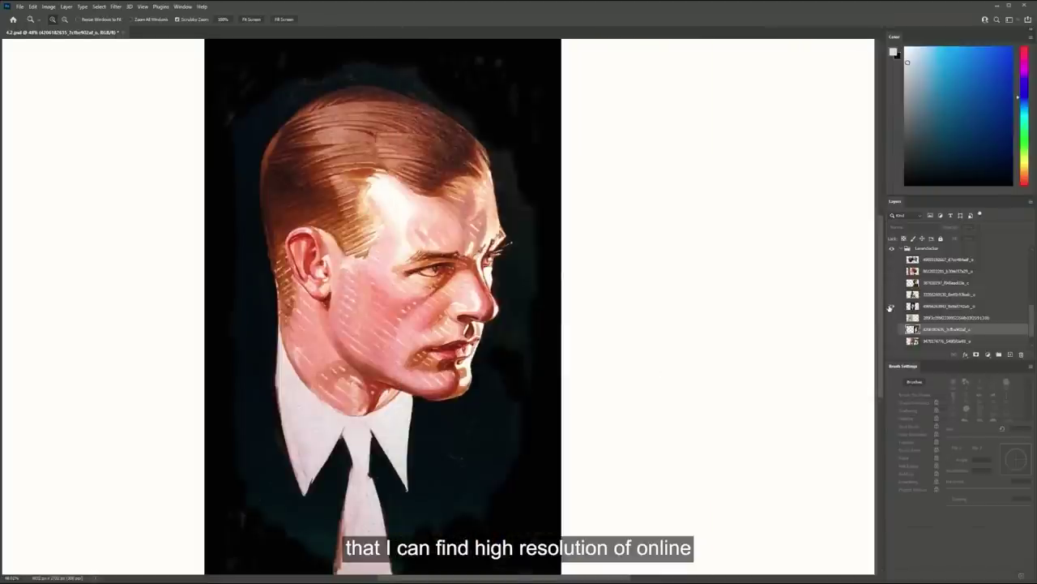
click(891, 306)
click(891, 317)
click(894, 308)
click(892, 296)
click(893, 296)
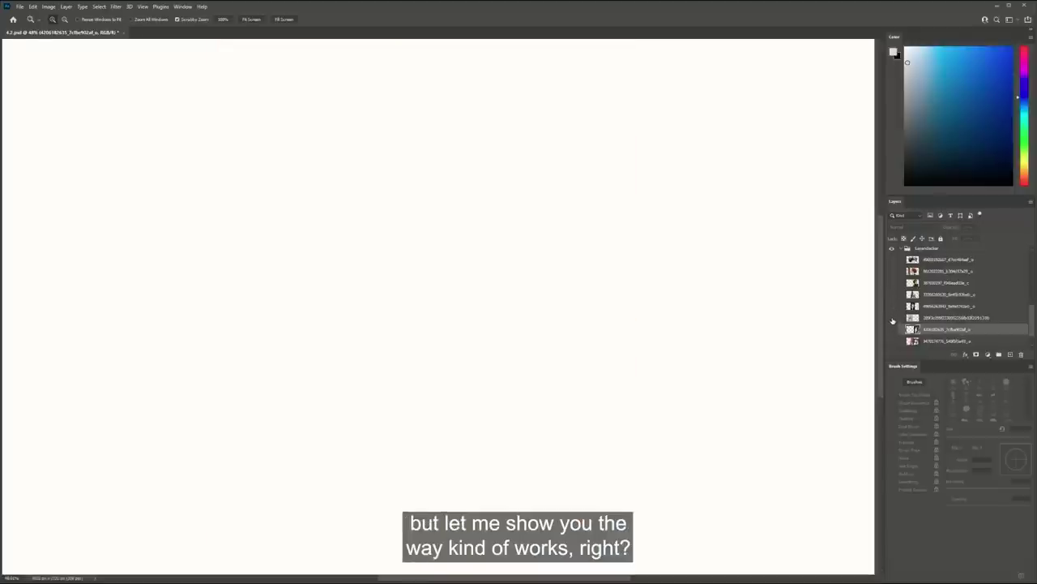
Show the study sheet with the hanging coat, select its layer, and examine its repeated head and garment studies
click(892, 318)
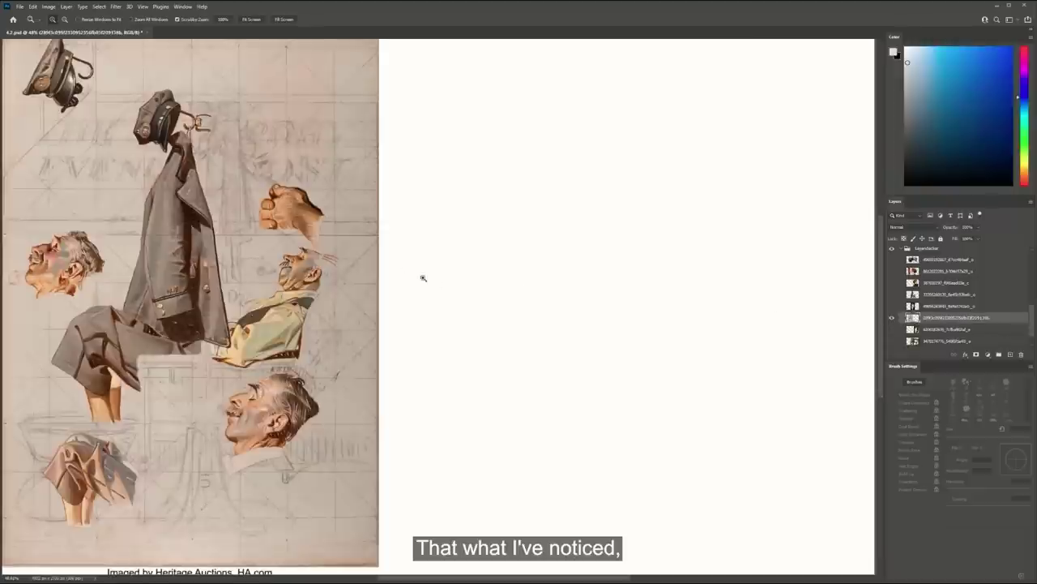
drag(331, 252, 593, 272)
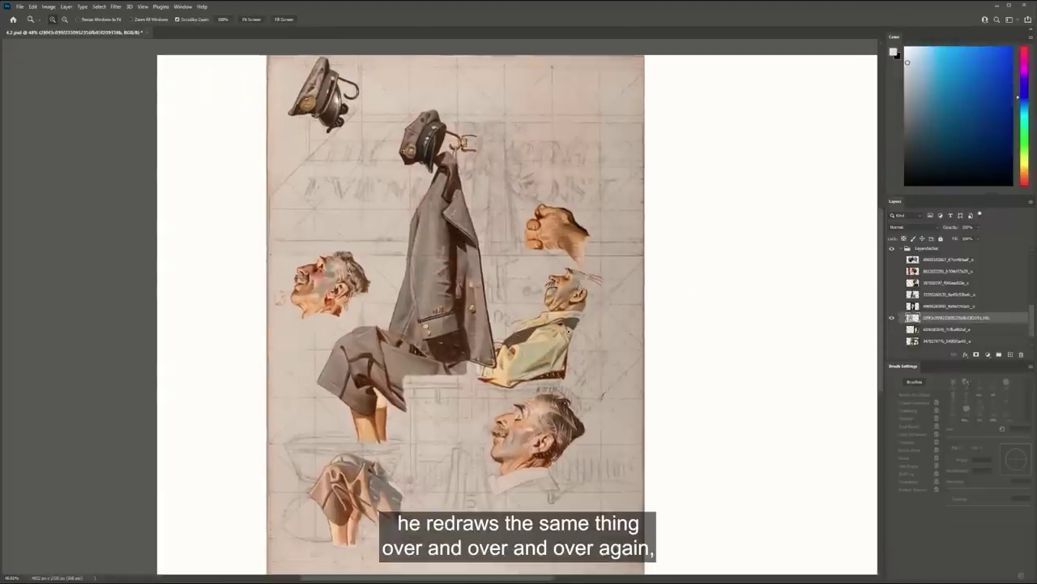
mouse_move(507, 410)
mouse_down()
mouse_move(537, 412)
mouse_move(517, 411)
mouse_up()
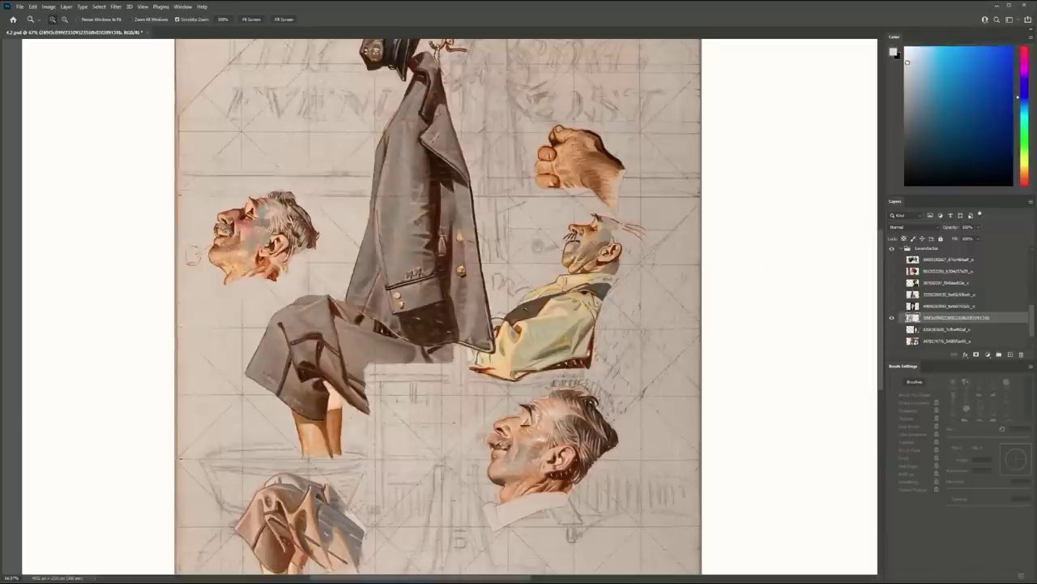
mouse_move(726, 301)
mouse_down()
mouse_move(748, 292)
mouse_move(710, 293)
mouse_up()
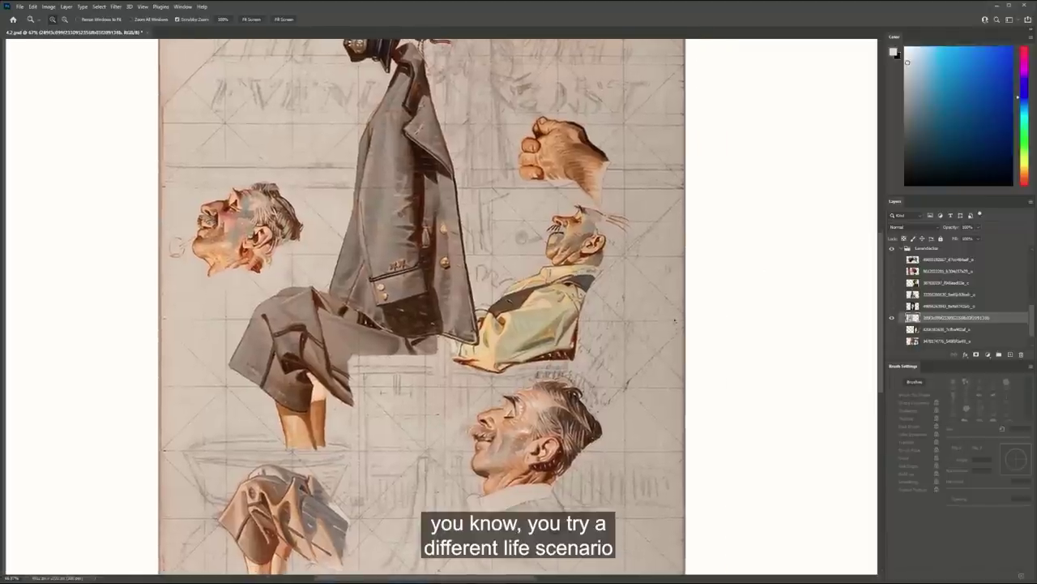
Examine the sheet's three head studies, the fist and the yellow-shirted figure in close-up
drag(568, 237, 582, 240)
scroll(581, 240, up, 4)
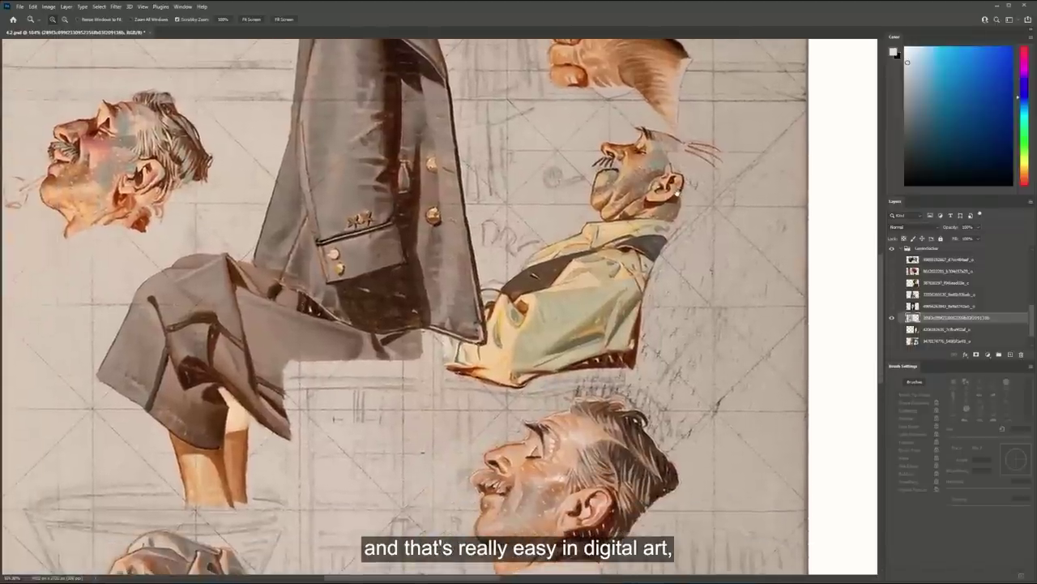
scroll(682, 209, up, 3)
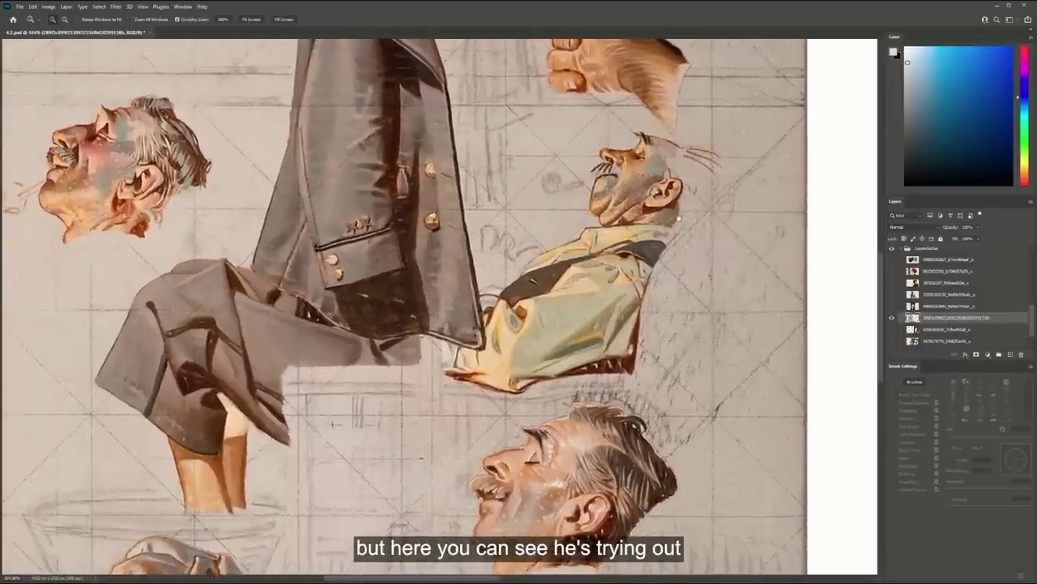
scroll(682, 239, up, 4)
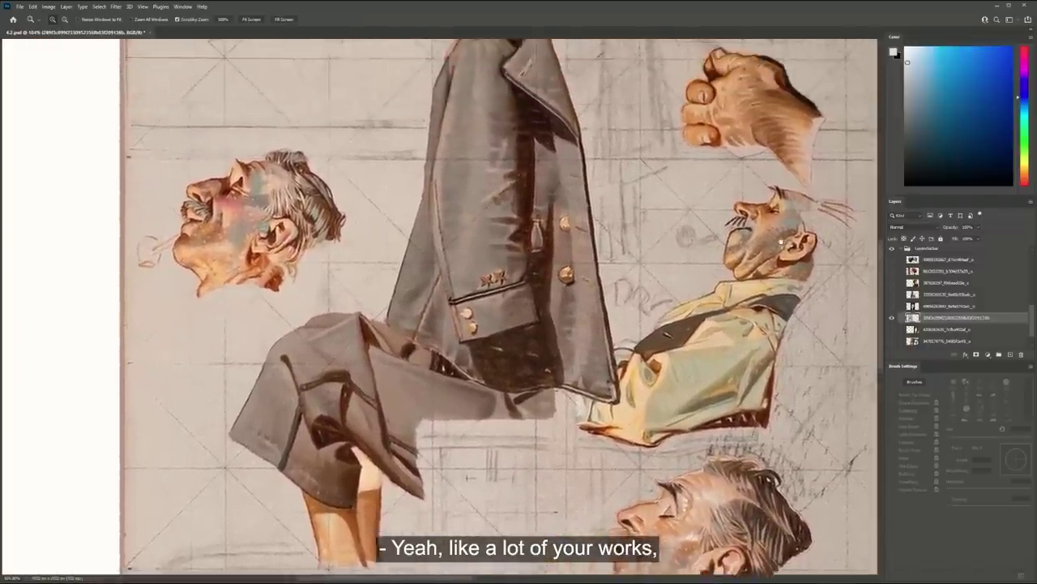
drag(781, 243, 840, 272)
drag(486, 229, 330, 196)
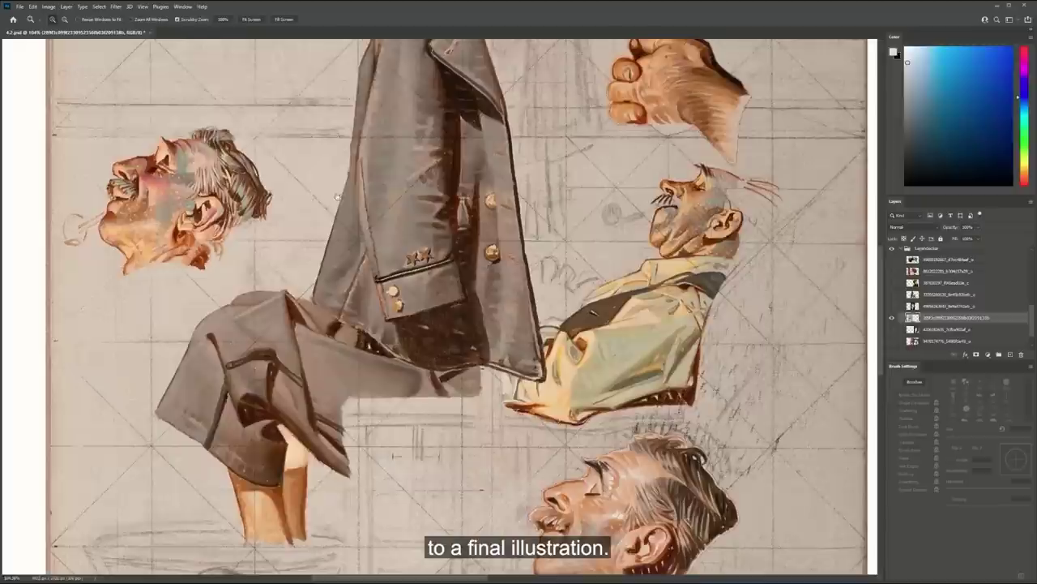
drag(694, 261, 688, 289)
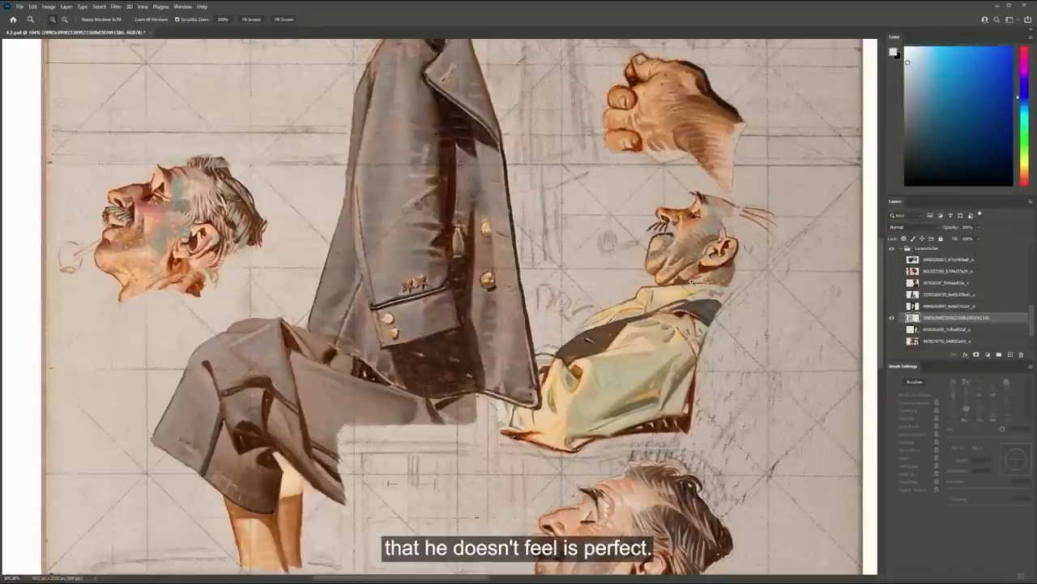
Add a new layer above the study sheet and prepare a thin red brush for annotations
drag(707, 204, 707, 231)
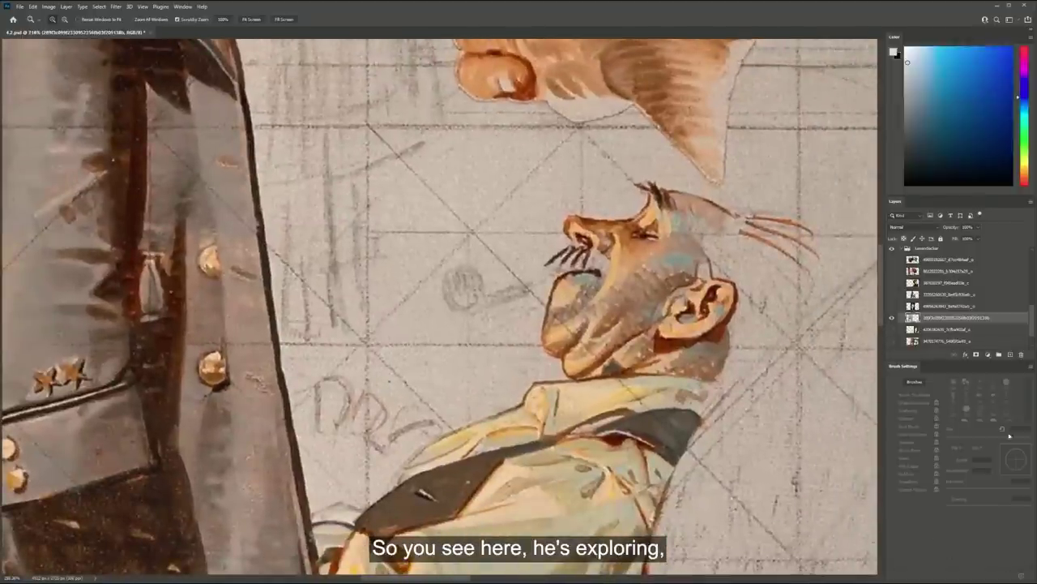
click(1010, 355)
key(b)
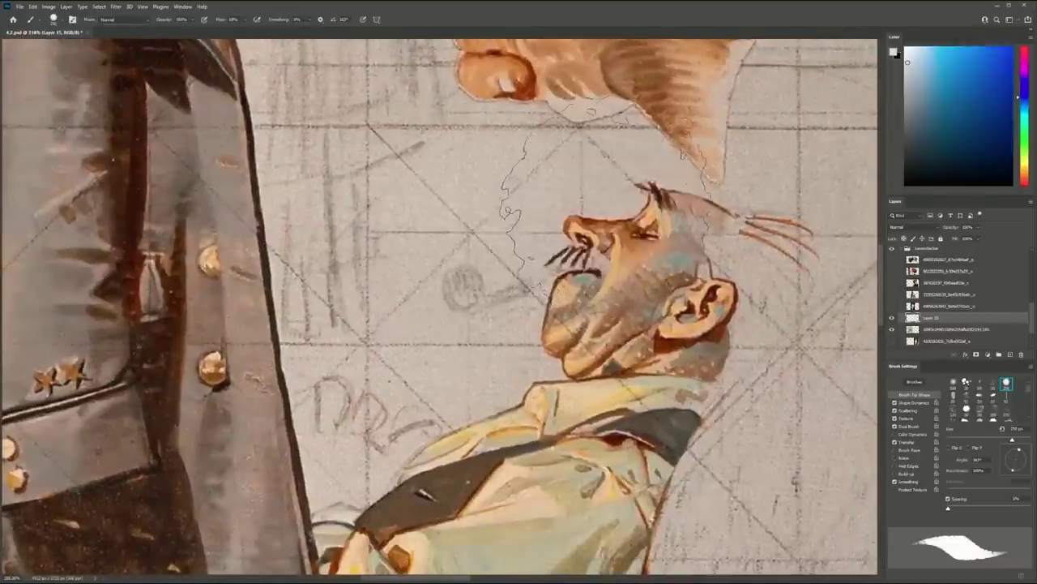
key(i)
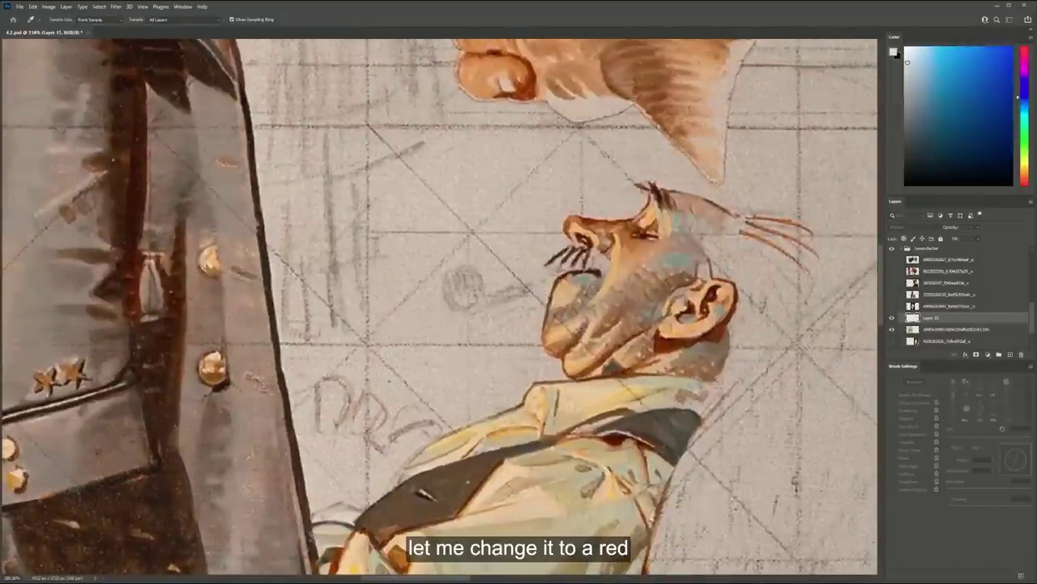
key(Return)
key(bracketleft)
key(bracketleft)
key(bracketleft)
key(bracketleft)
key(bracketleft)
key(bracketleft)
key(bracketleft)
key(bracketleft)
key(bracketleft)
key(bracketleft)
key(bracketleft)
key(bracketleft)
key(bracketleft)
key(bracketleft)
key(bracketleft)
key(bracketleft)
key(bracketleft)
key(bracketleft)
key(bracketleft)
key(bracketleft)
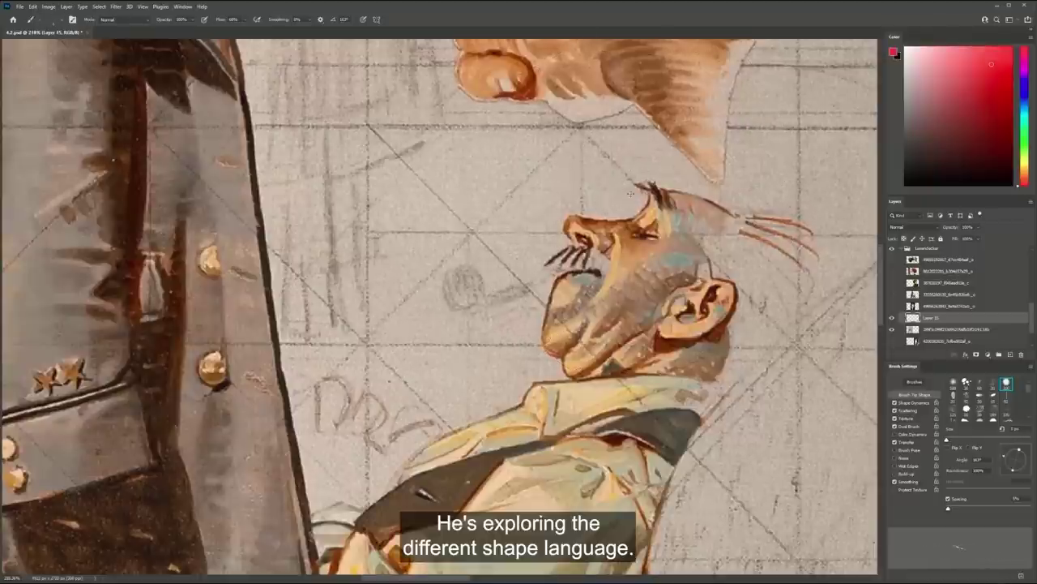
key(bracketright)
key(bracketright)
key(bracketright)
key(bracketright)
key(bracketright)
key(bracketright)
key(bracketright)
key(bracketright)
Trace the yellow-shirted man's head and figure shape in red on the new layer, undoing the strokes
drag(628, 173, 541, 220)
key(ctrl+z)
mouse_move(628, 180)
mouse_down()
mouse_move(549, 203)
mouse_move(524, 251)
mouse_move(498, 356)
mouse_move(512, 363)
mouse_up()
key(z)
drag(549, 316, 478, 319)
drag(489, 454, 480, 312)
drag(477, 394, 519, 392)
mouse_move(548, 323)
mouse_down()
mouse_move(487, 333)
mouse_move(411, 394)
mouse_up()
key(ctrl+z)
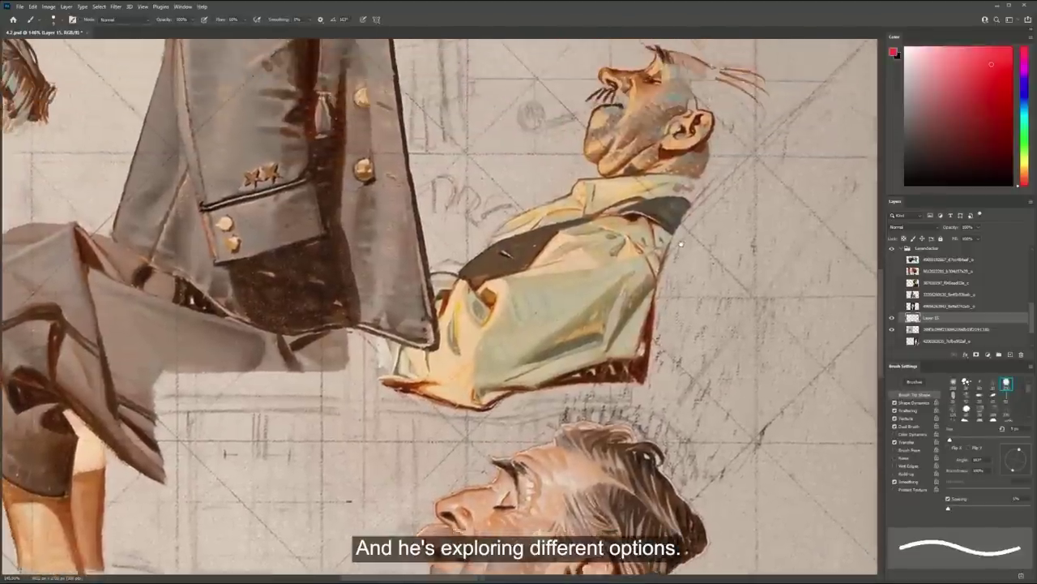
Try red marks beside the upper-left head study and over the lower head study, and undo them
key(z)
drag(697, 233, 632, 232)
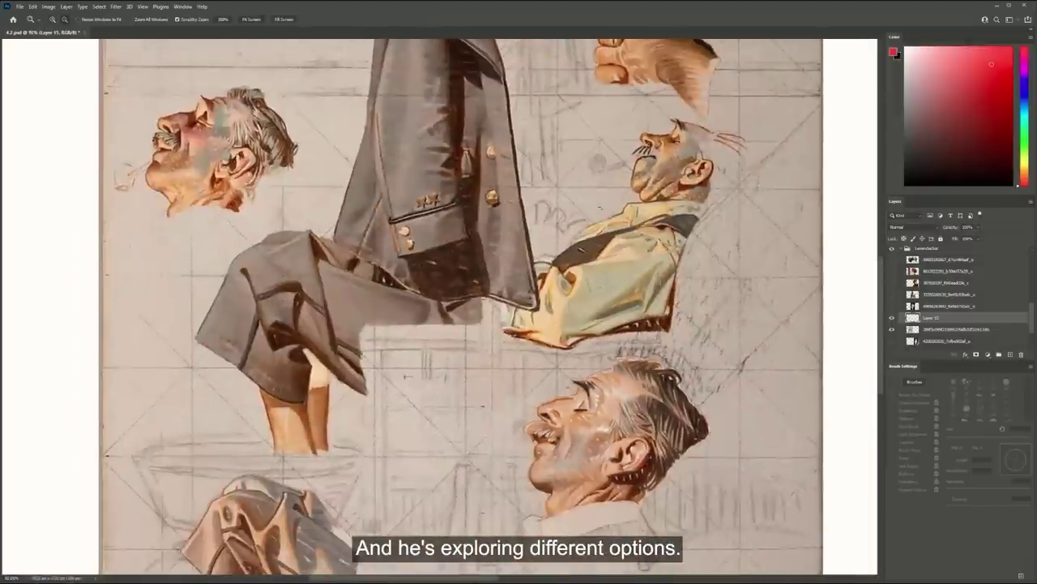
key(b)
mouse_move(195, 93)
mouse_down()
mouse_move(144, 116)
mouse_move(223, 122)
mouse_up()
drag(564, 343, 598, 529)
key(ctrl+z)
key(ctrl+z)
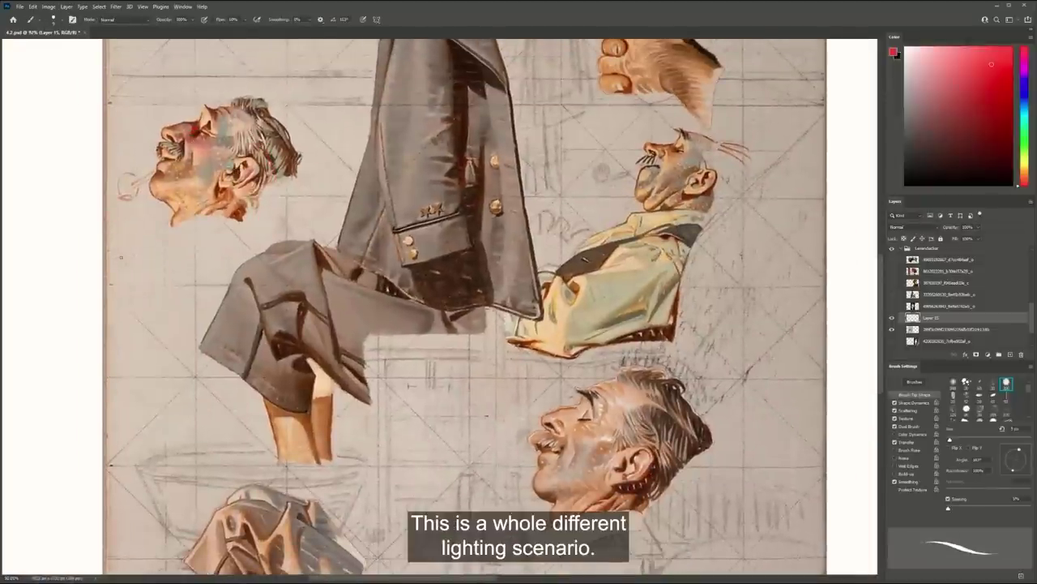
Mark the light direction below the upper-left head with a red arrow and circle the lower head's cheek
drag(535, 420, 529, 411)
mouse_move(616, 341)
mouse_down()
mouse_move(635, 504)
mouse_move(689, 456)
mouse_up()
key(ctrl+z)
drag(609, 394, 614, 405)
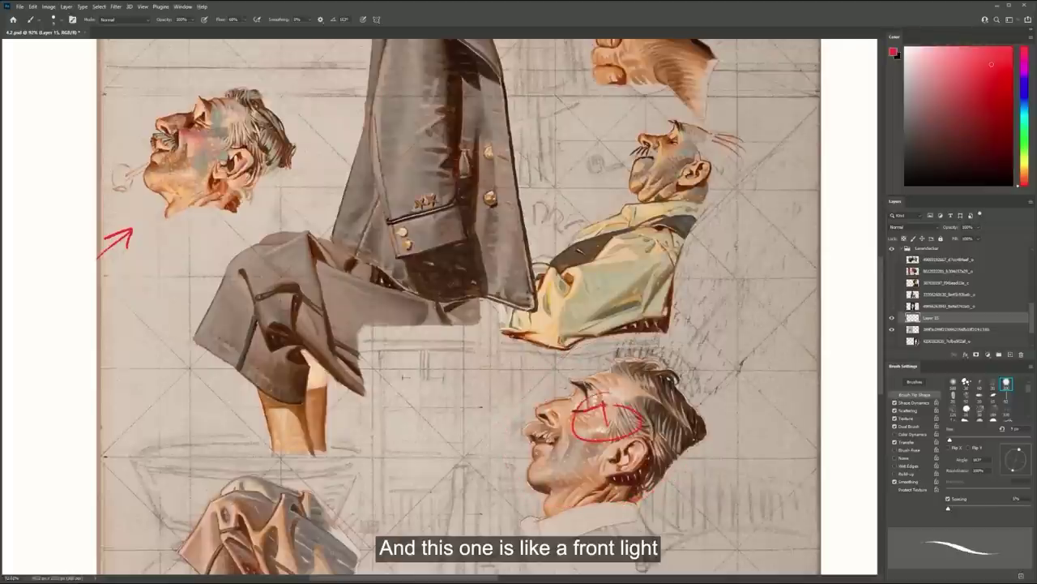
drag(701, 324, 664, 356)
key(ctrl+z)
key(ctrl+z)
Draw a red arrow towards the yellow-shirted man's face, and undo it together with the cheek circle
mouse_move(545, 126)
mouse_down()
mouse_move(577, 147)
mouse_move(547, 141)
mouse_up()
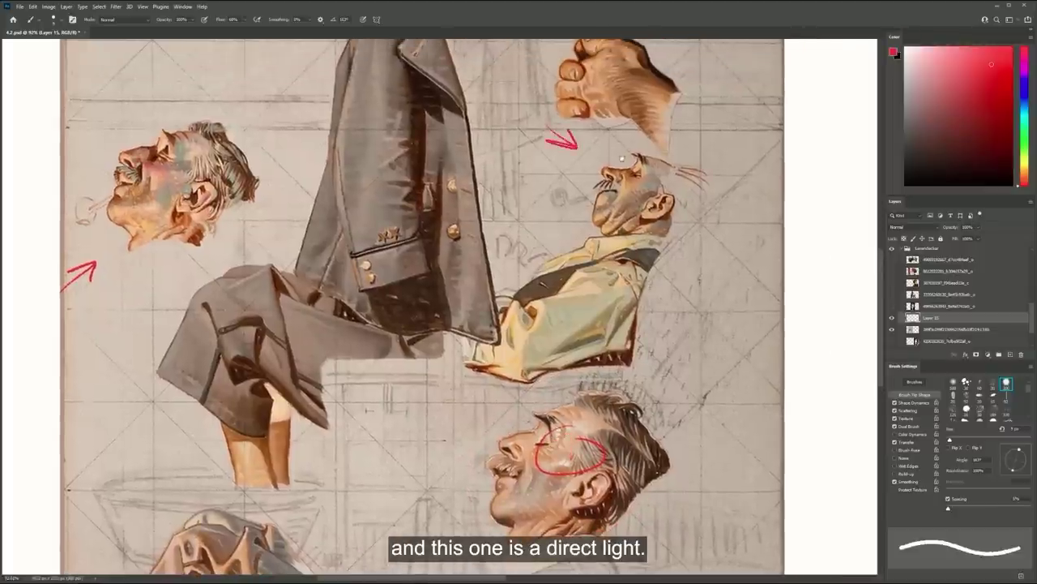
drag(629, 158, 645, 165)
drag(631, 313, 653, 289)
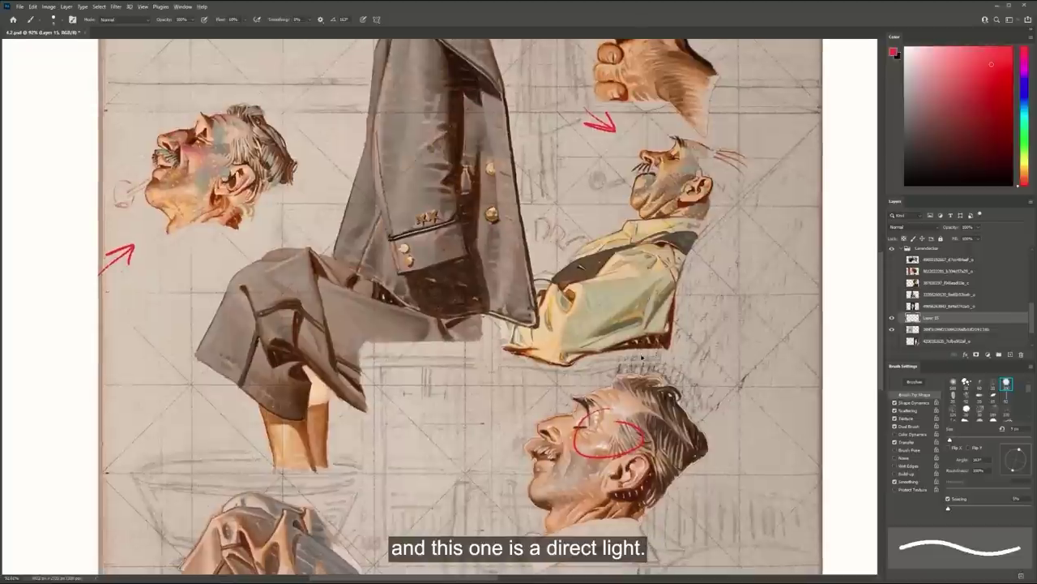
key(ctrl+z)
drag(653, 349, 662, 301)
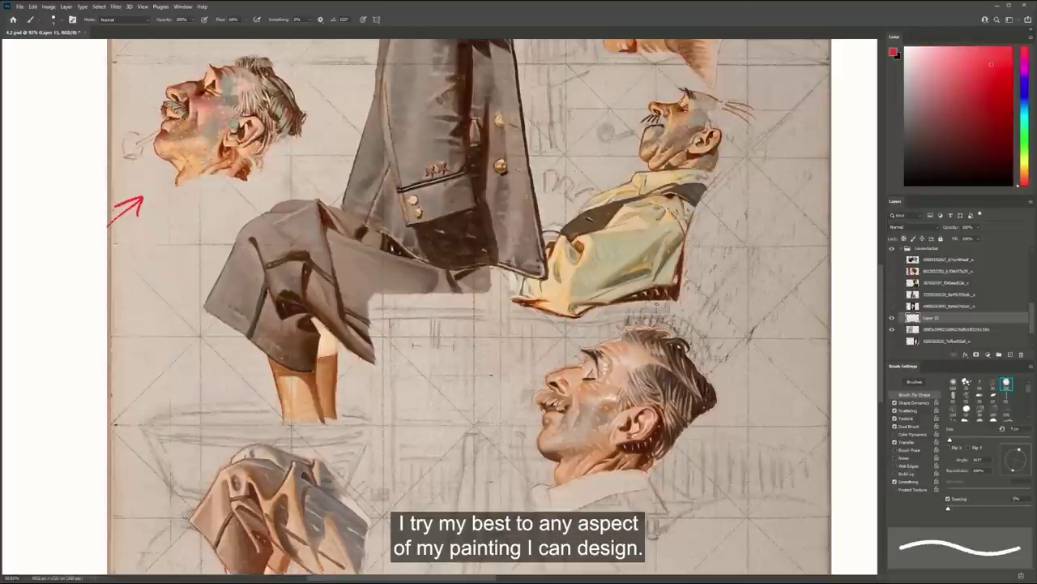
Hide the annotation layer and the study sheet, and flick through the red motorcycle painting and the neighbouring paintings
click(891, 318)
click(892, 329)
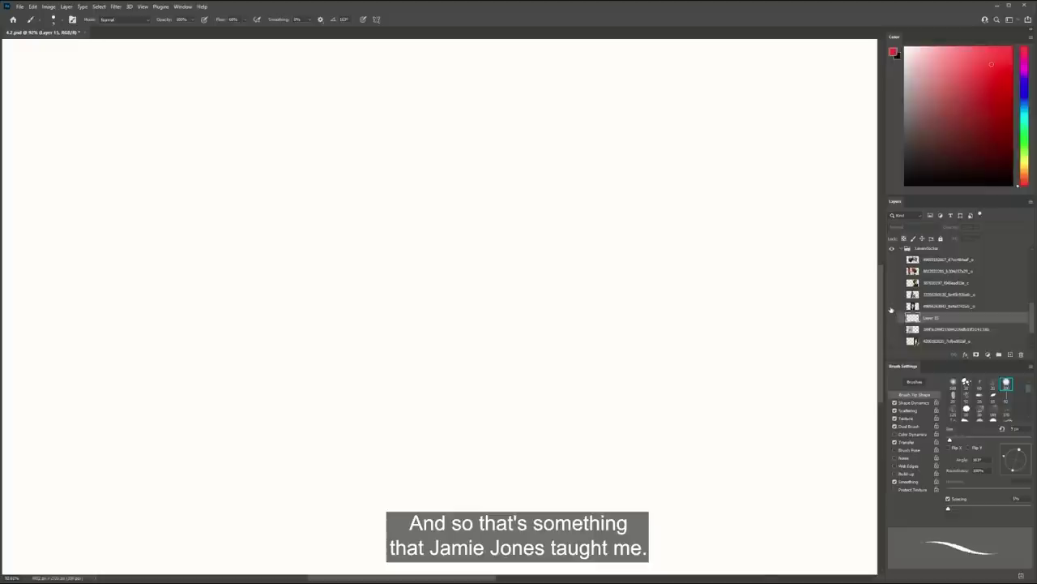
click(892, 310)
click(892, 311)
click(894, 299)
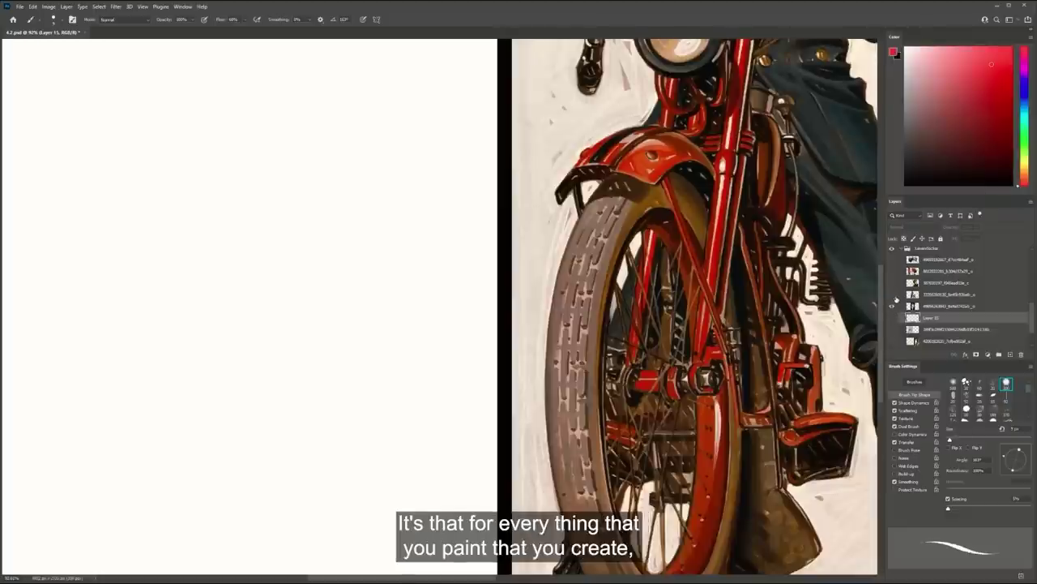
click(893, 298)
click(893, 330)
click(892, 330)
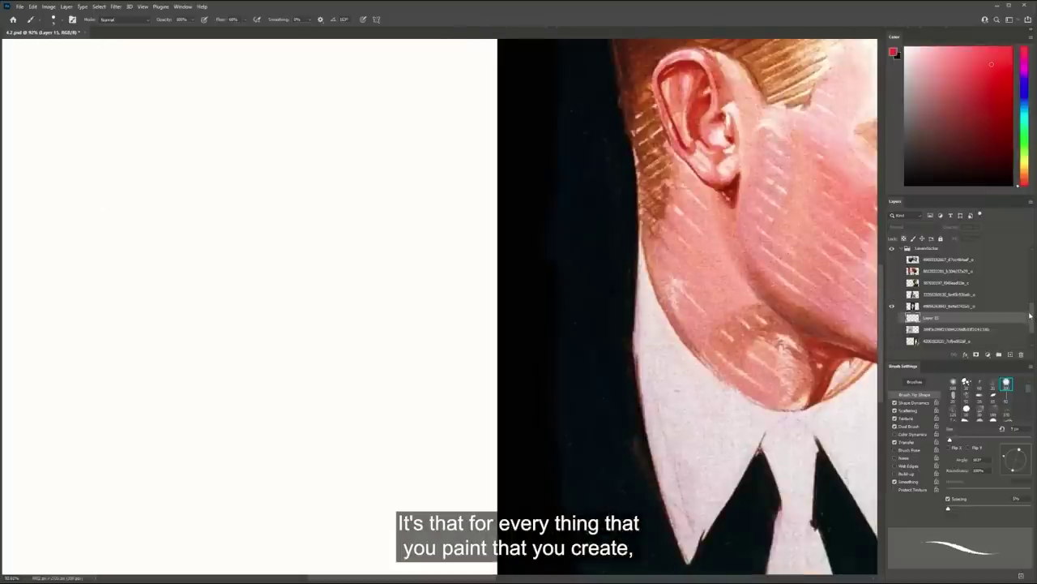
scroll(1030, 315, down, 2)
click(891, 308)
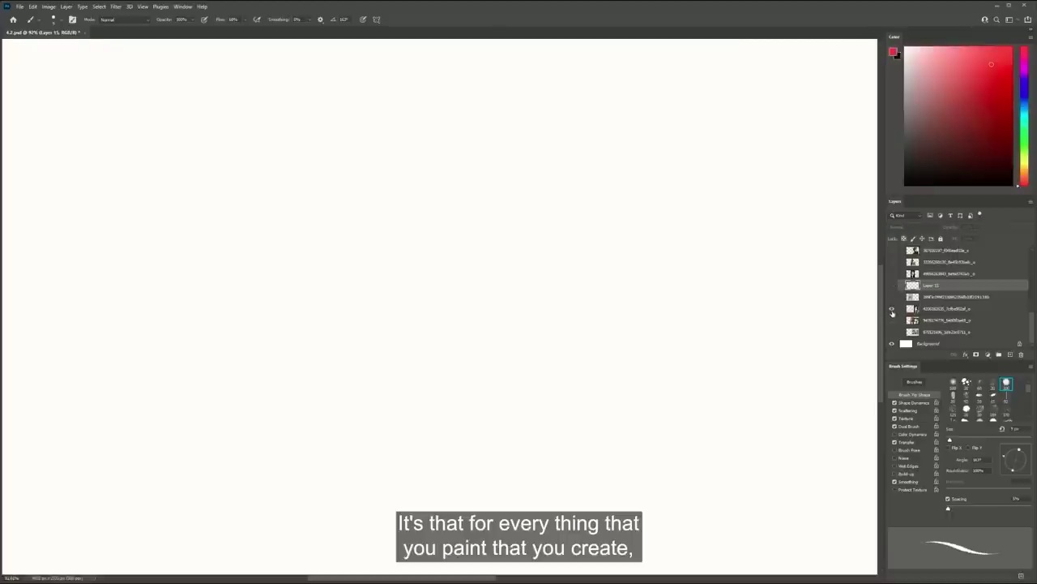
Show the painting of the mounted knight kissing a woman, select its layer and examine the couple in close-up
click(893, 320)
click(921, 321)
mouse_move(863, 365)
mouse_down()
mouse_move(640, 341)
mouse_move(637, 327)
mouse_up()
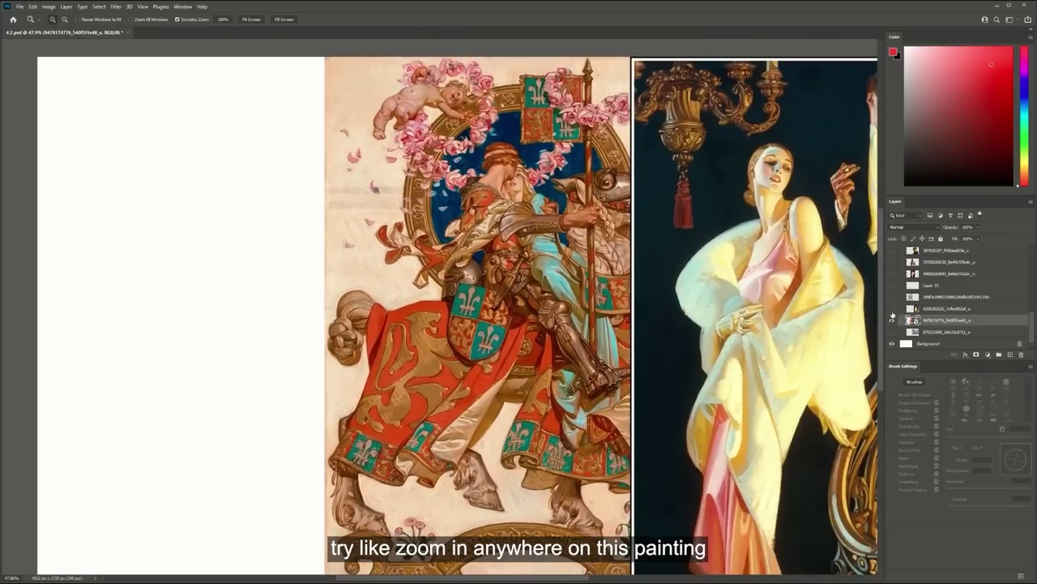
click(892, 310)
drag(691, 273, 682, 302)
mouse_move(645, 234)
mouse_down()
mouse_move(737, 235)
mouse_move(640, 312)
mouse_up()
drag(214, 283, 640, 327)
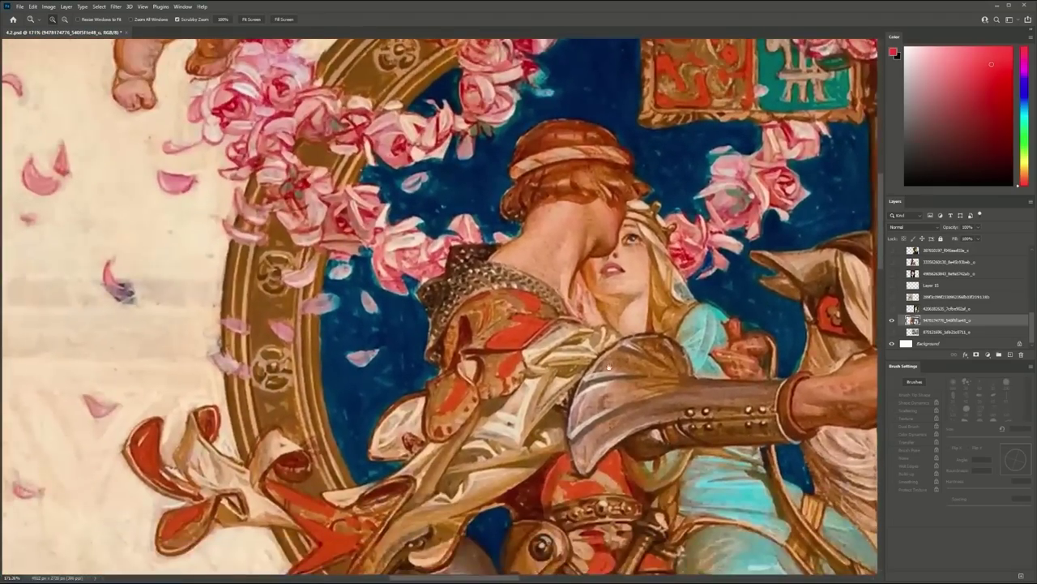
drag(569, 400, 544, 248)
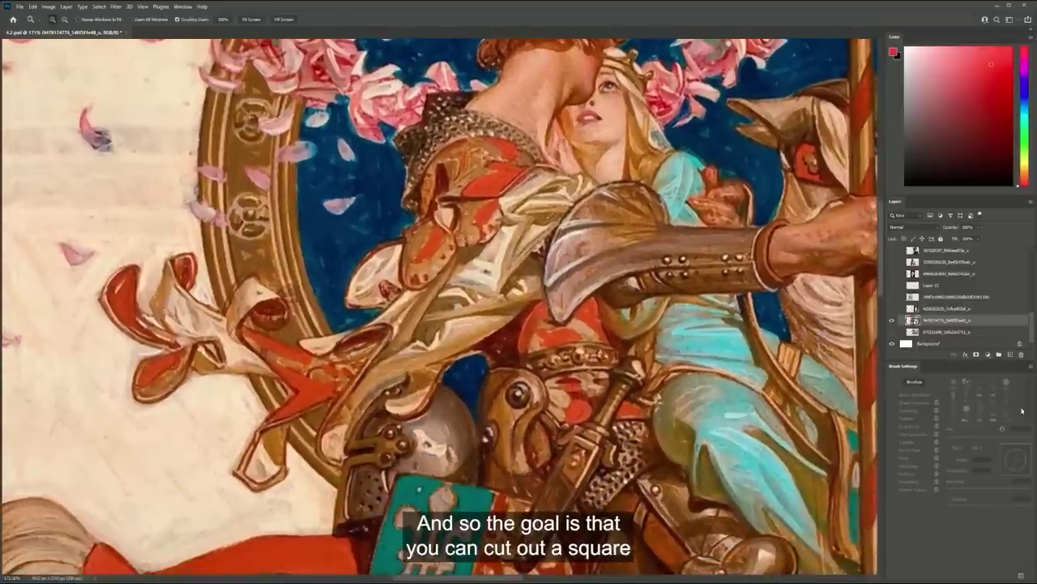
Add a new layer and frame a square area of the gold ring and blue background beside the knight in red
click(1008, 357)
key(b)
mouse_move(298, 177)
mouse_down()
mouse_move(386, 177)
mouse_move(383, 326)
mouse_move(239, 324)
mouse_move(253, 178)
mouse_up()
Copy the red-framed area with its painting content onto a new layer and hide the full painting to isolate it
key(m)
click(892, 331)
click(893, 331)
key(ctrl+shift+alt+n)
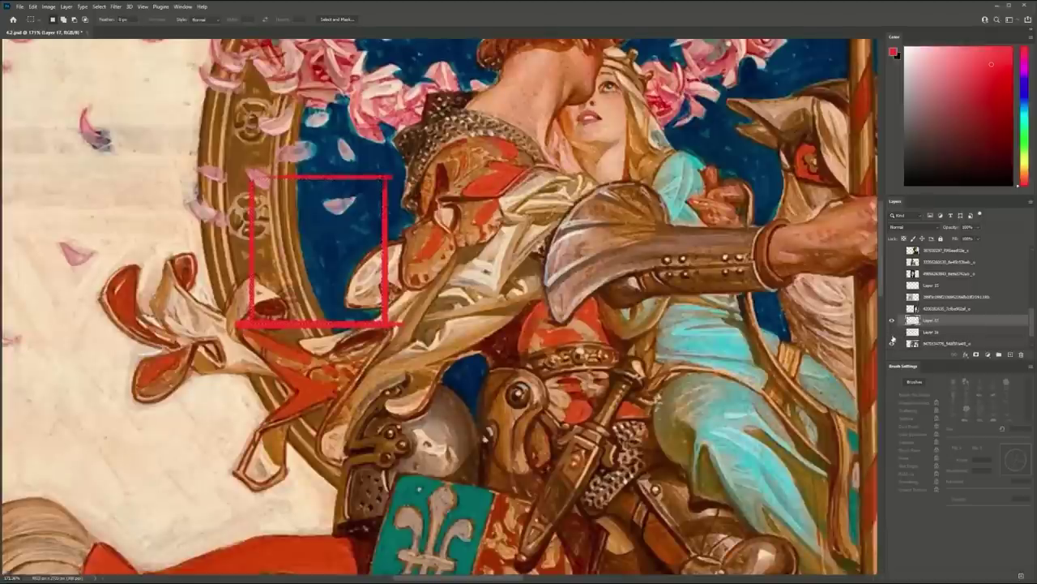
click(892, 344)
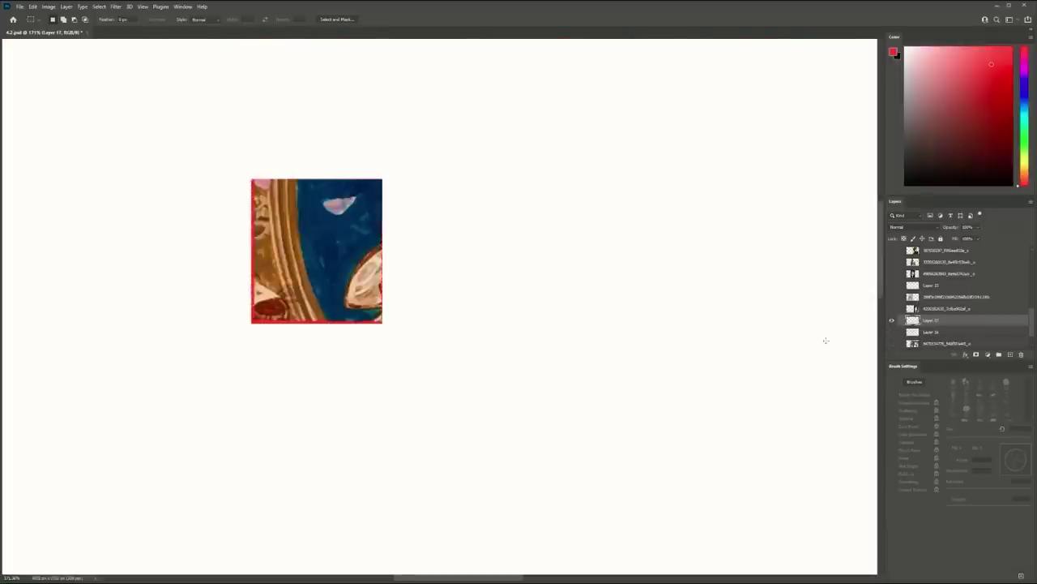
drag(612, 339, 651, 343)
drag(367, 261, 422, 261)
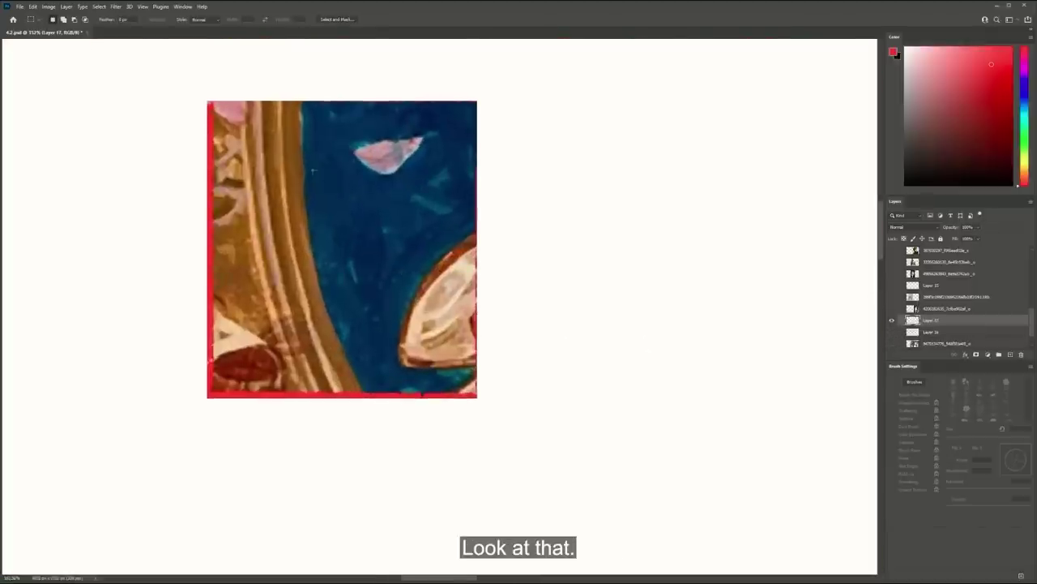
Recrop the isolated patch onto a new layer without its thick red edges, delete the previous crop and select the new layer
drag(211, 93, 482, 392)
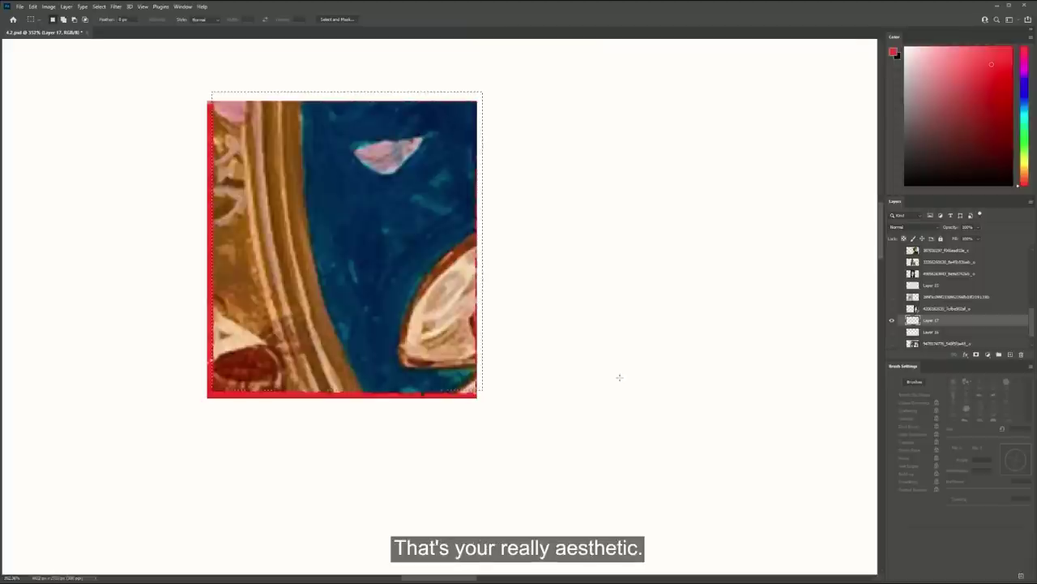
click(892, 320)
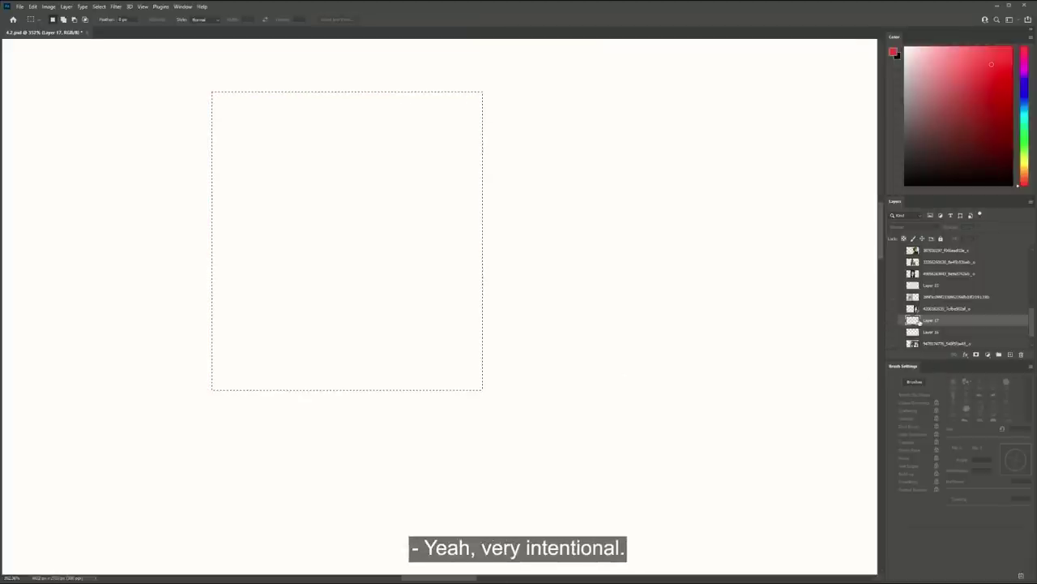
click(892, 321)
key(ctrl+j)
click(913, 332)
key(Delete)
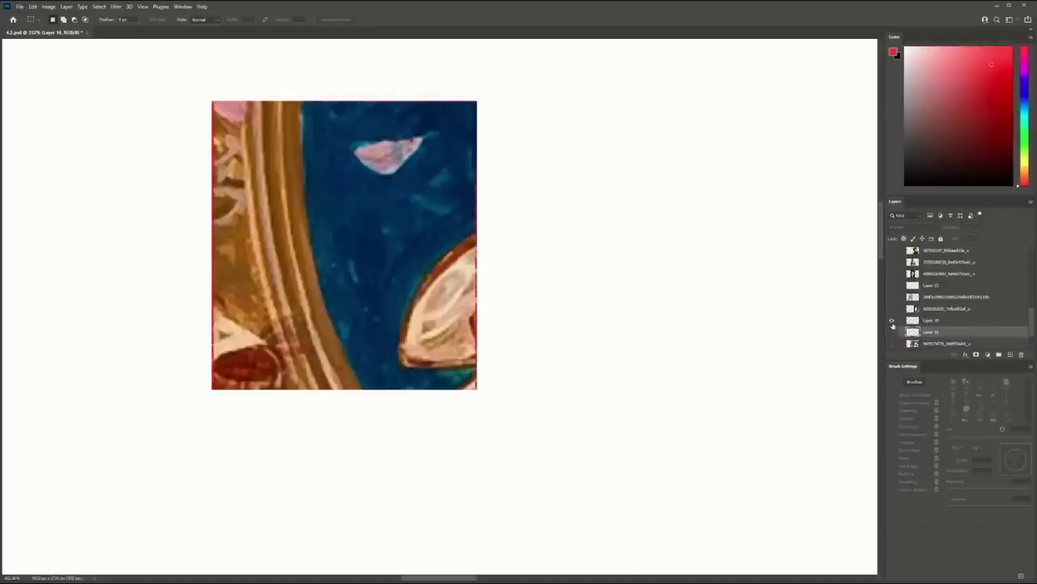
click(892, 322)
click(893, 320)
click(931, 320)
Outline the gold band, the patch's large shape, in red
key(z)
drag(651, 325, 592, 328)
mouse_move(478, 286)
mouse_down()
mouse_move(453, 282)
mouse_move(478, 292)
mouse_up()
key(b)
drag(419, 280, 415, 405)
key(ctrl+z)
mouse_move(422, 303)
mouse_down()
mouse_move(433, 308)
mouse_move(450, 381)
mouse_move(408, 312)
mouse_up()
Outline the small cream shape at the patch's edge in red and undo it
drag(459, 376, 485, 367)
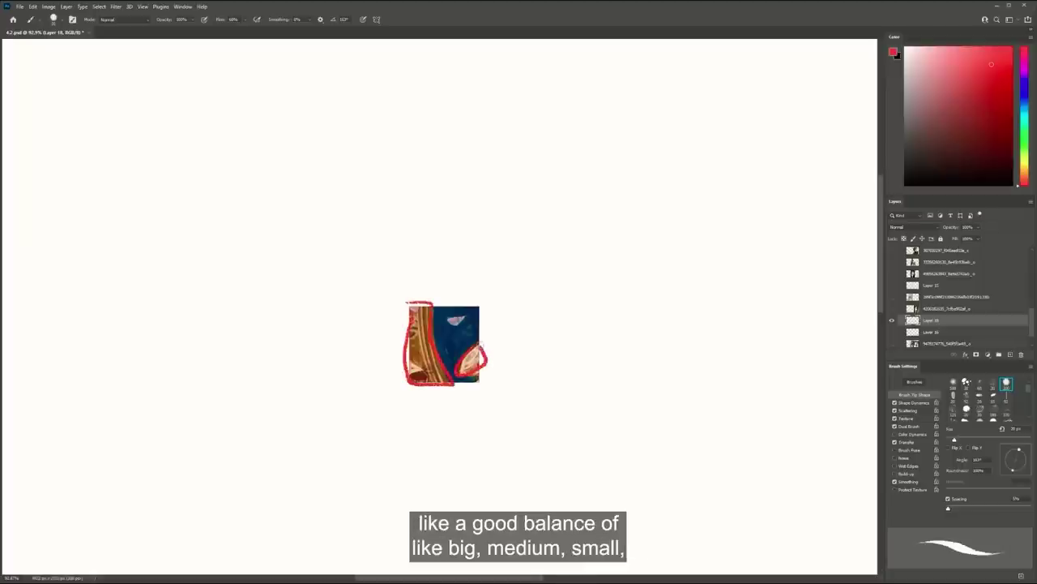
key(ctrl+z)
key(ctrl+z)
key(ctrl+z)
key(ctrl+z)
key(ctrl+z)
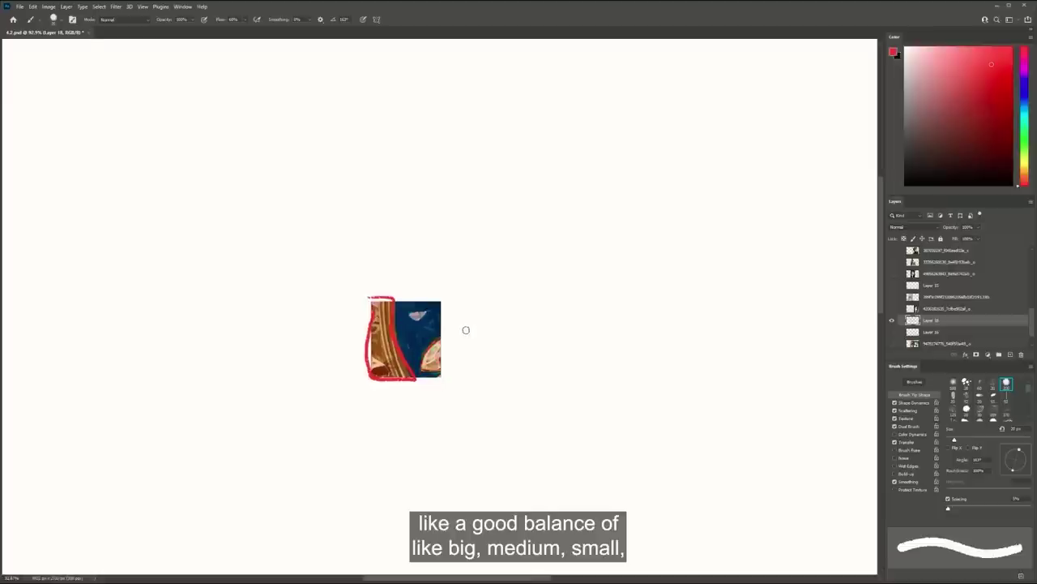
Hide the cropped patch, show the knight painting again and select its layer
click(891, 321)
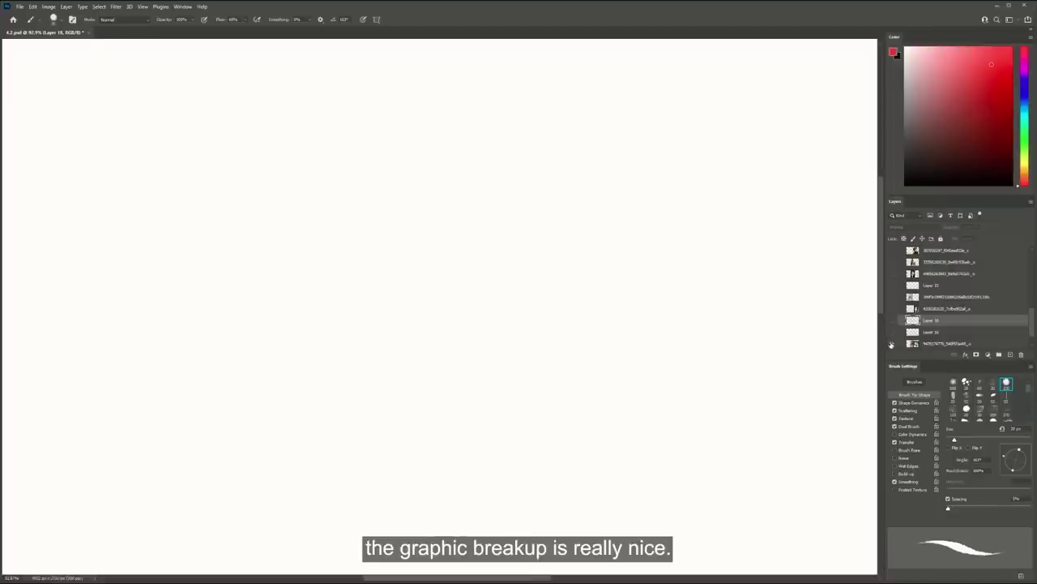
click(893, 344)
click(916, 344)
drag(700, 330, 586, 276)
Copy a square area around the knight's belt and knee armour onto a new layer and isolate it by hiding the painting
key(m)
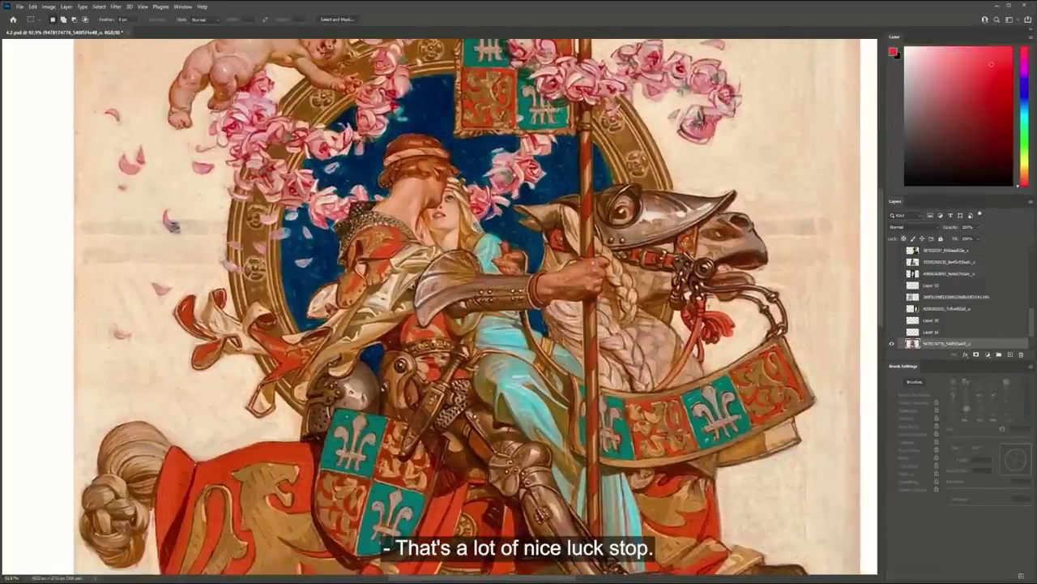
drag(434, 389, 541, 491)
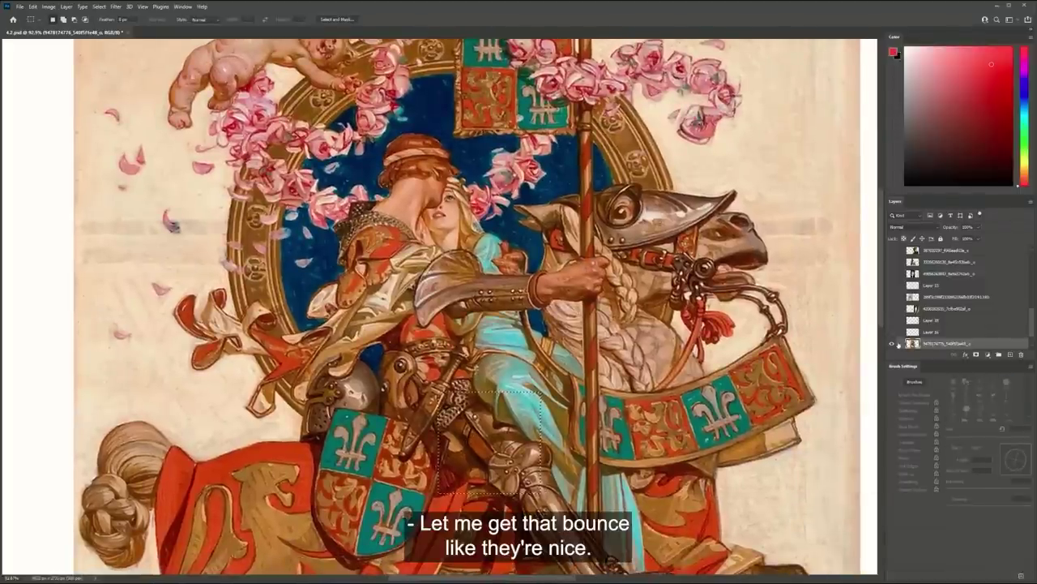
click(895, 345)
key(ctrl+v)
mouse_move(610, 411)
mouse_down()
mouse_move(609, 387)
mouse_move(614, 403)
mouse_move(590, 396)
mouse_move(599, 362)
mouse_up()
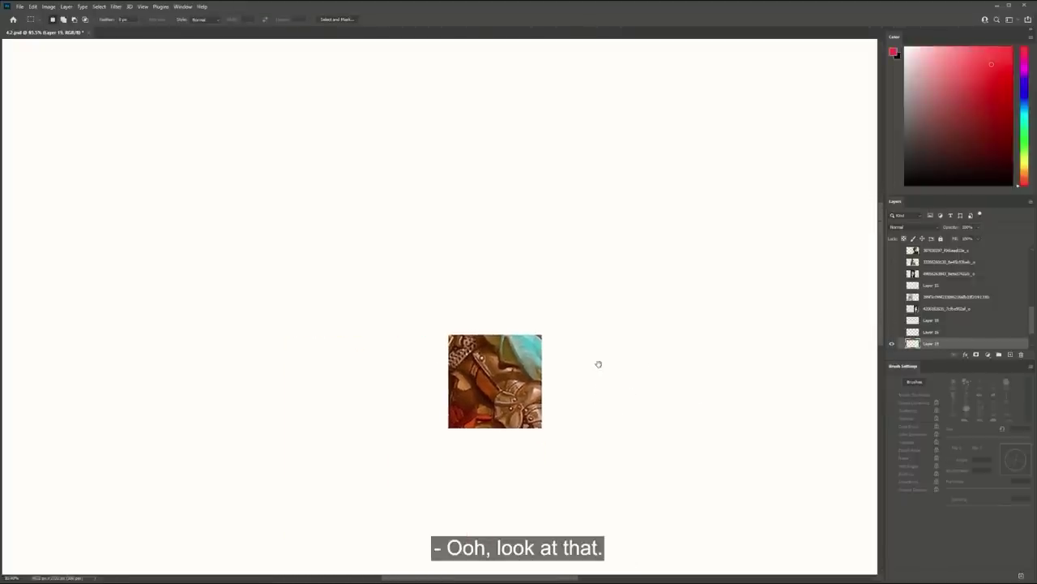
Delete the layer with the belt and knee armour crop and show the full knight painting again
drag(1025, 313, 1033, 332)
click(893, 308)
click(893, 308)
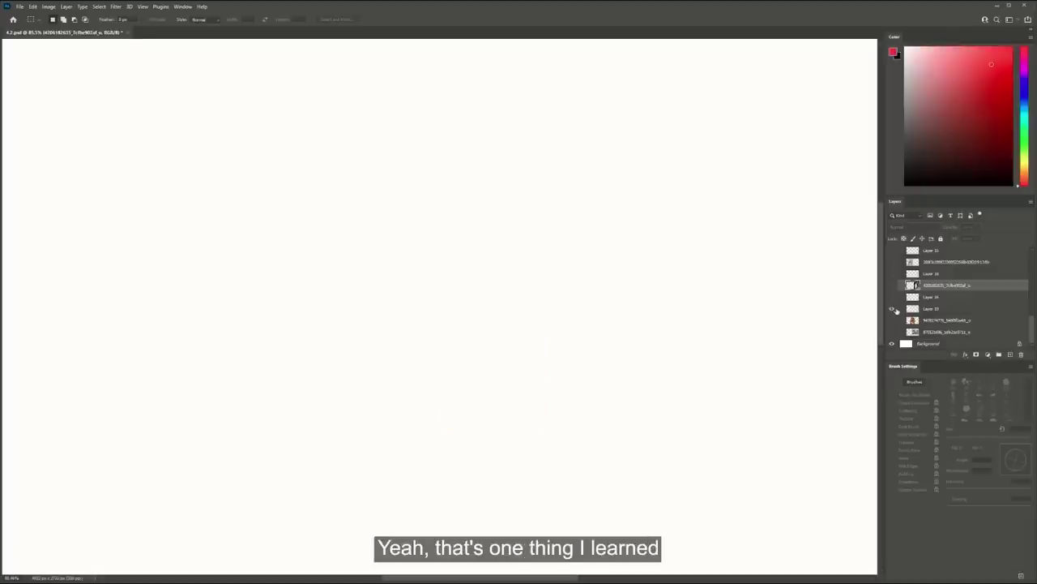
click(916, 310)
key(Delete)
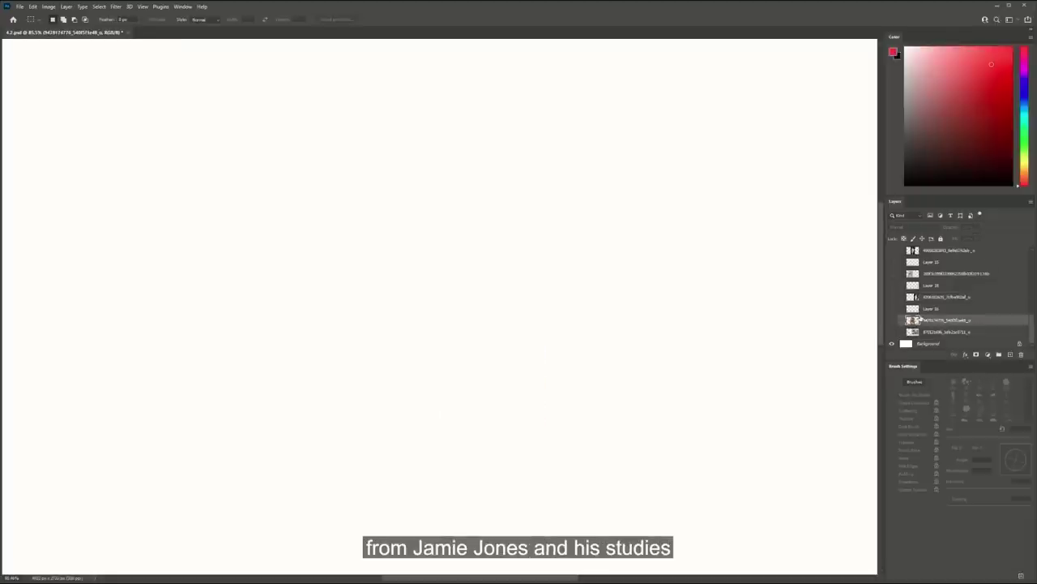
click(893, 320)
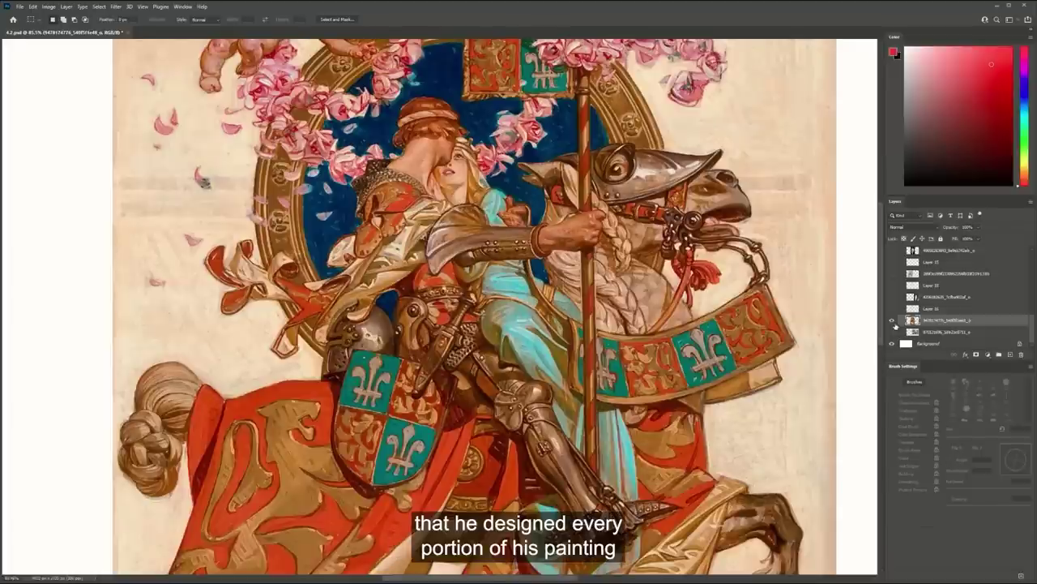
Examine the knight's shield, the horse's braided tail and the surrounding background in close-up
drag(461, 375, 484, 300)
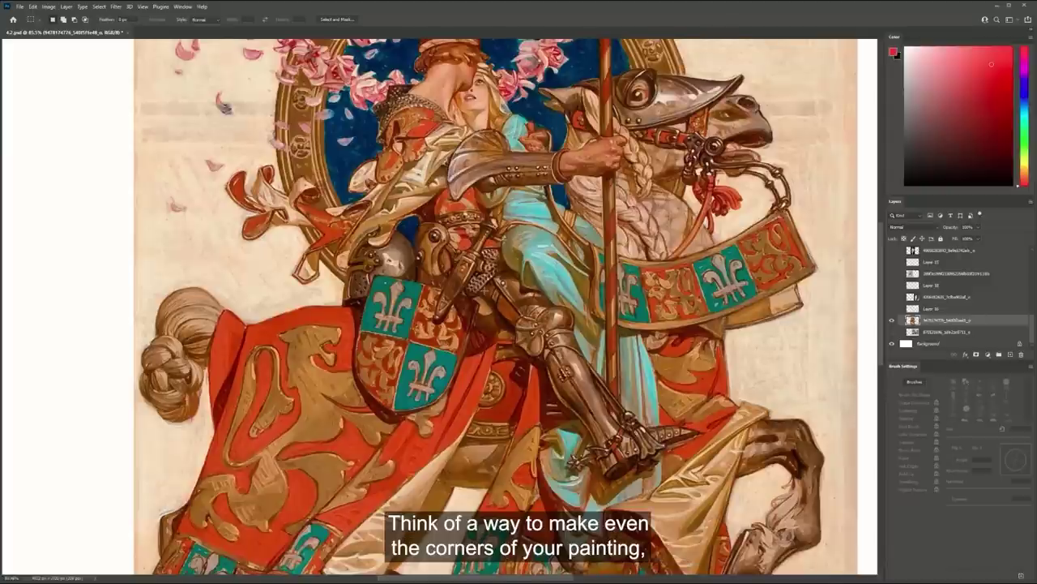
drag(464, 335, 479, 290)
drag(192, 221, 225, 218)
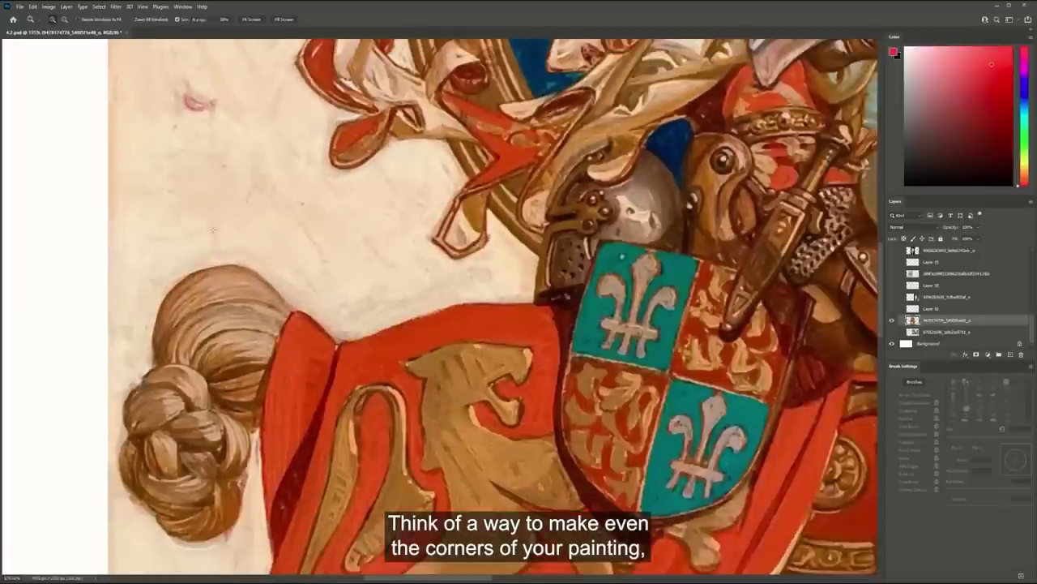
Copy a rectangular area around the top of the horse's tail onto a new layer and isolate it by hiding the painting
key(b)
key(m)
drag(239, 267, 358, 409)
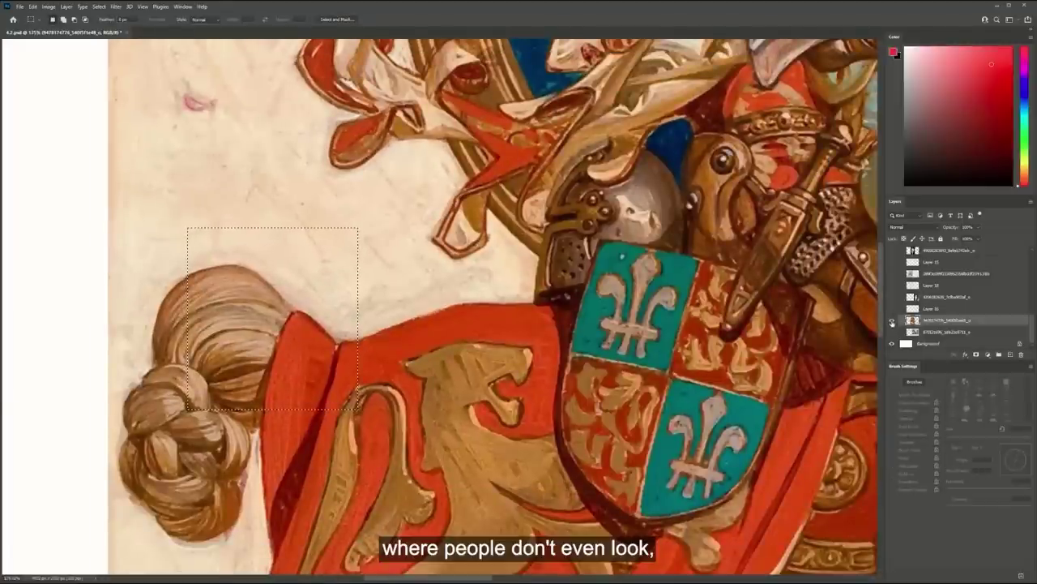
click(892, 322)
key(ctrl+j)
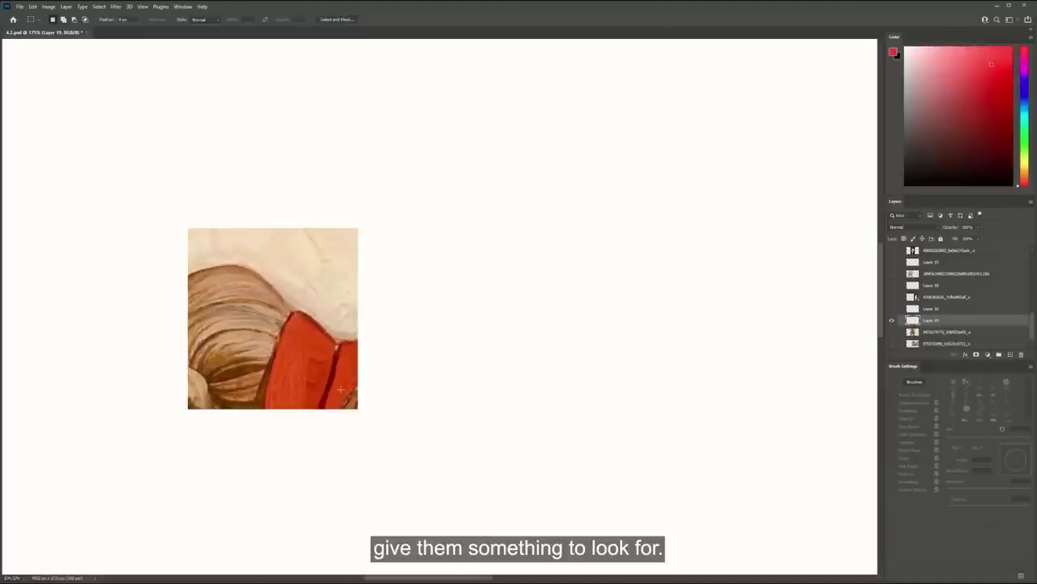
Hide the cropped tail patch and show the full knight painting again
alt+click(891, 322)
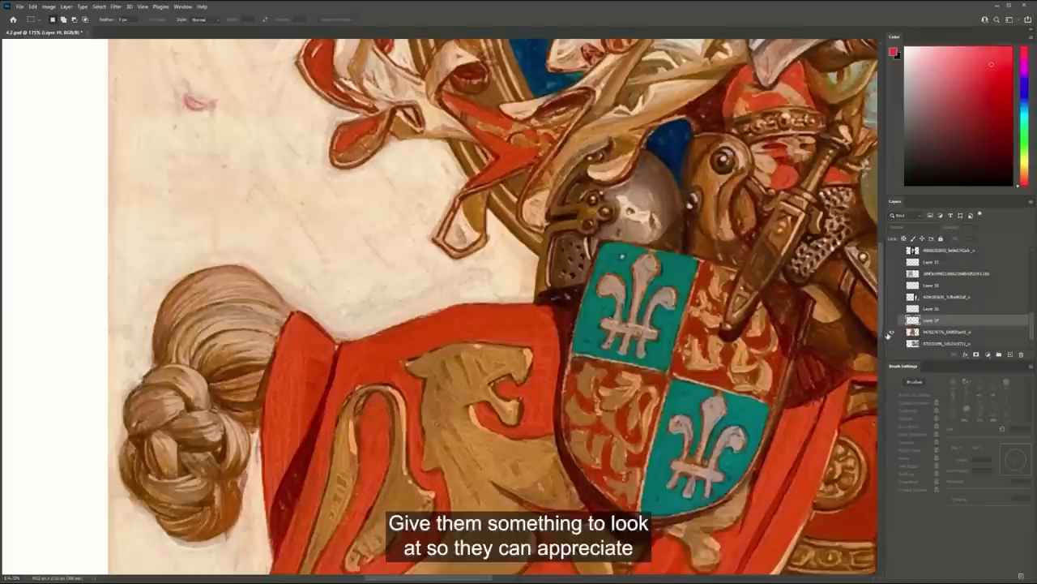
drag(704, 274, 620, 279)
drag(797, 311, 585, 308)
drag(657, 393, 633, 305)
mouse_move(696, 179)
mouse_down()
mouse_move(644, 319)
mouse_move(663, 327)
mouse_move(667, 344)
mouse_move(676, 325)
mouse_up()
drag(750, 290, 697, 291)
scroll(698, 290, up, 2)
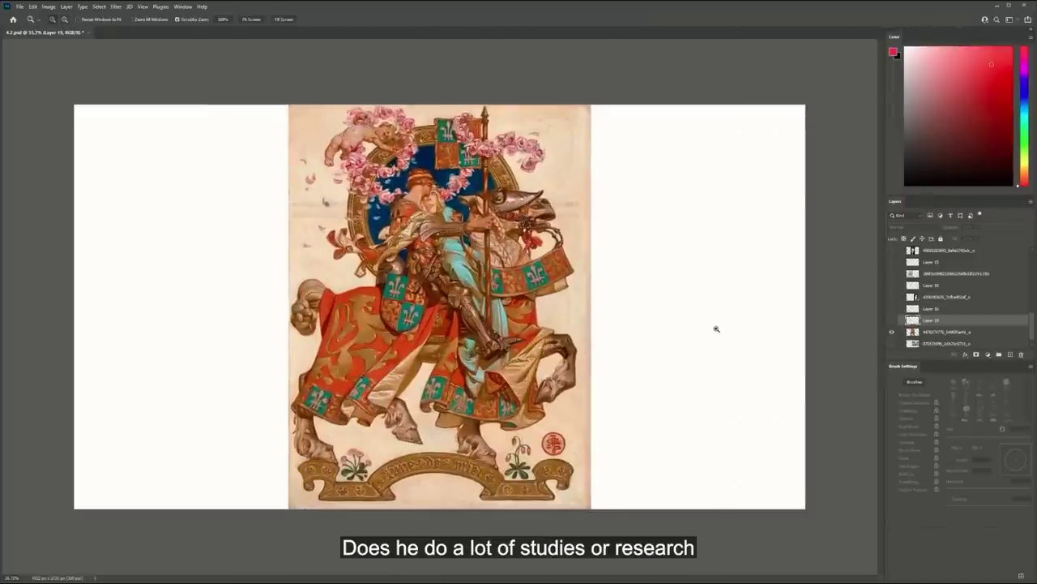
mouse_move(579, 330)
mouse_down()
mouse_move(603, 340)
mouse_move(590, 339)
mouse_up()
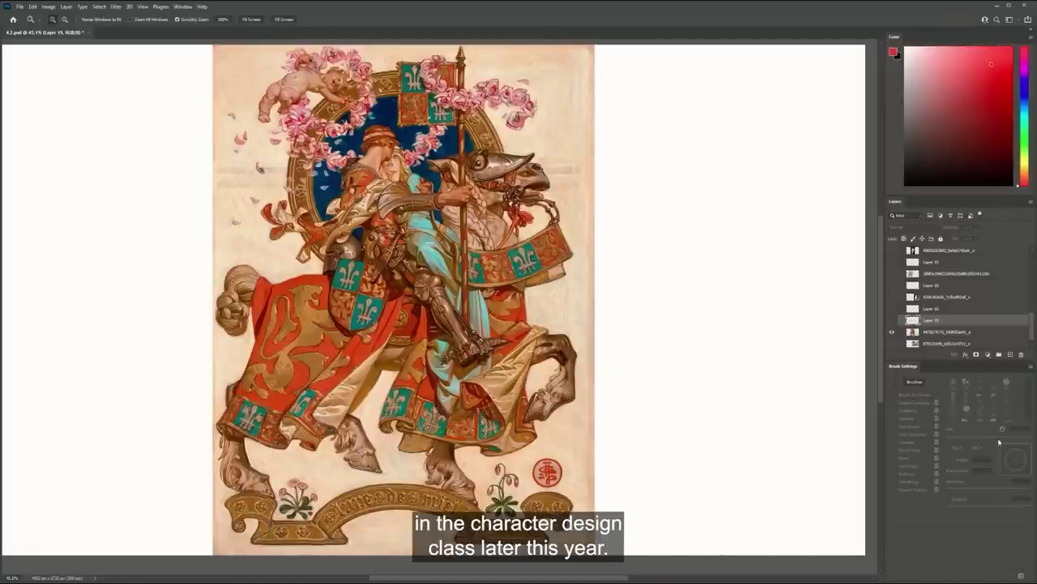
Add a new layer above the painting and ready the brush for red sketches on the blank canvas beside it
click(1010, 354)
drag(706, 313, 639, 329)
key(b)
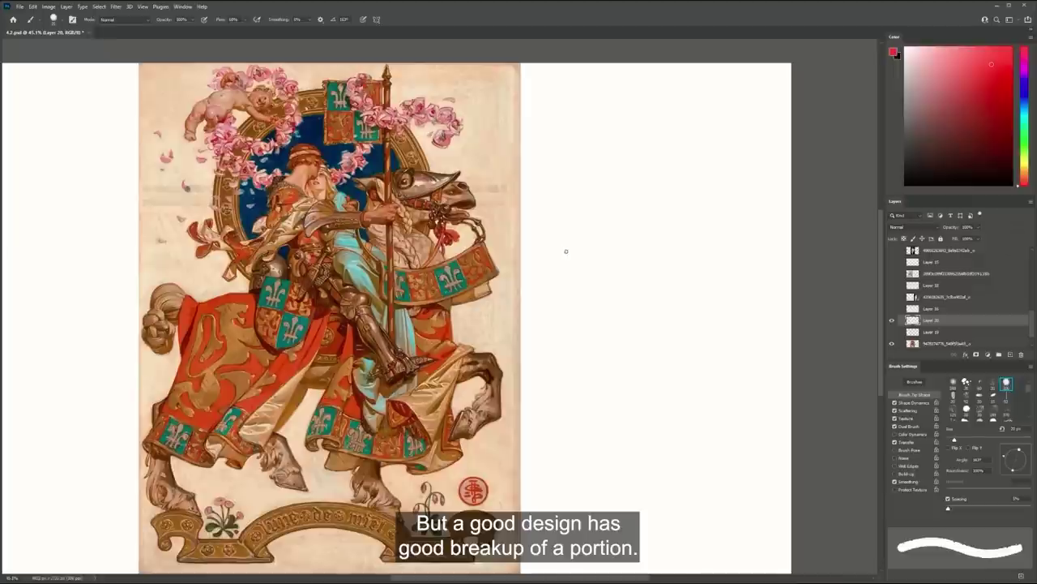
mouse_move(555, 196)
mouse_down()
mouse_move(618, 198)
mouse_move(618, 242)
mouse_up()
key(ctrl+z)
key(ctrl+z)
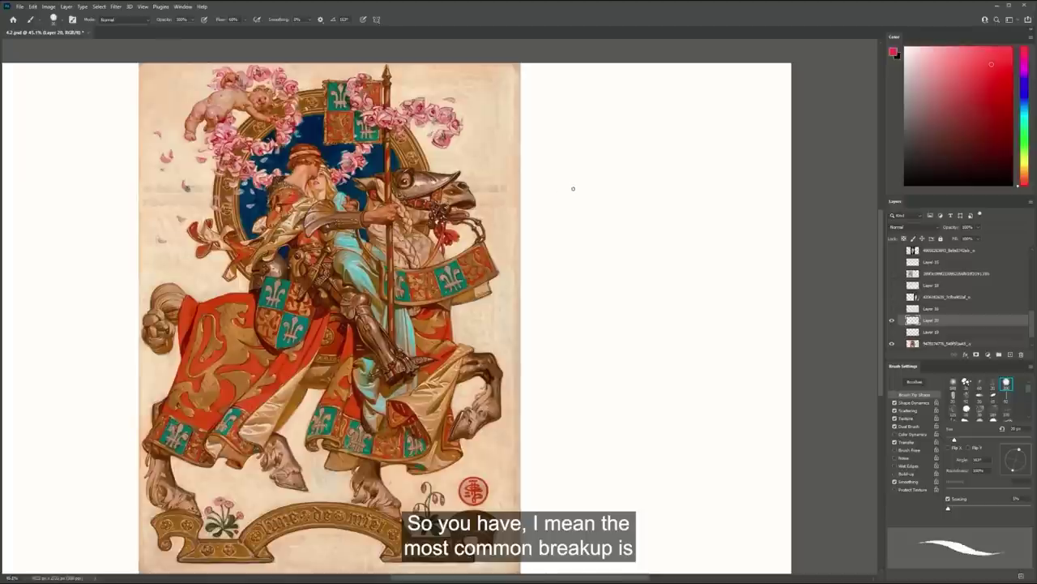
Sketch a red box beside the painting holding one large ellipse, one medium ellipse and one small ellipse
mouse_move(580, 204)
mouse_down()
mouse_move(598, 163)
mouse_move(572, 179)
mouse_up()
key(ctrl+z)
mouse_move(566, 171)
mouse_down()
mouse_move(546, 220)
mouse_move(627, 214)
mouse_move(602, 172)
mouse_up()
mouse_move(629, 223)
mouse_down()
mouse_move(648, 221)
mouse_move(655, 205)
mouse_move(676, 230)
mouse_up()
mouse_move(527, 153)
mouse_down()
mouse_move(641, 258)
mouse_move(637, 162)
mouse_move(635, 261)
mouse_move(500, 259)
mouse_move(510, 160)
mouse_up()
key(ctrl+z)
mouse_move(592, 187)
mouse_down()
mouse_move(549, 189)
mouse_move(603, 199)
mouse_up()
drag(560, 311, 514, 206)
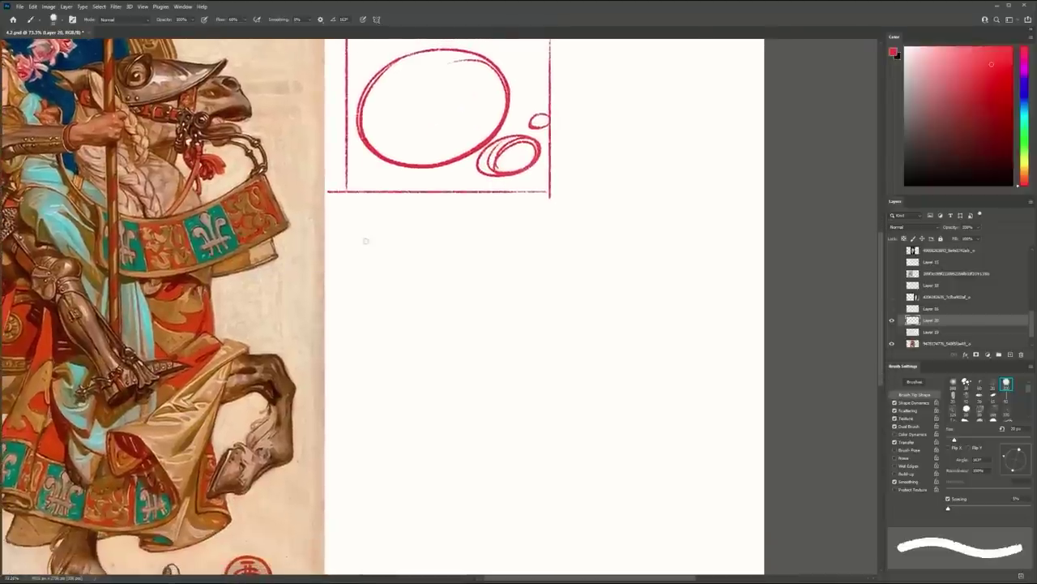
Sketch a second box below the first with two similar-sized circles side by side and curved arcs beneath them
mouse_move(359, 229)
mouse_down()
mouse_move(549, 229)
mouse_move(549, 359)
mouse_move(355, 359)
mouse_move(363, 219)
mouse_move(528, 256)
mouse_move(450, 251)
mouse_up()
mouse_move(422, 308)
mouse_down()
mouse_move(386, 319)
mouse_move(397, 321)
mouse_up()
key(z)
drag(528, 327, 466, 326)
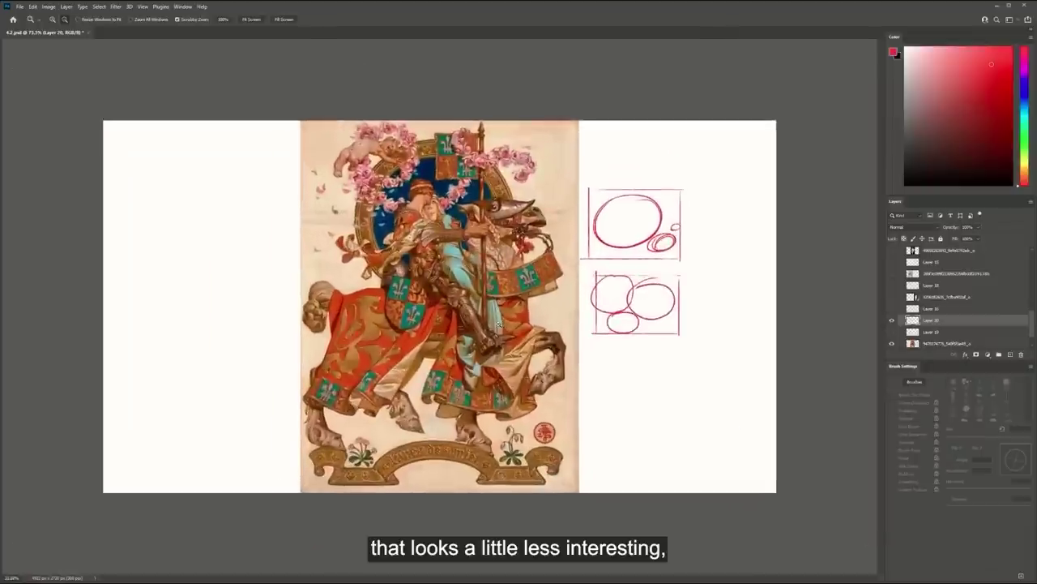
key(ctrl+z)
key(b)
drag(605, 325, 650, 325)
key(ctrl+z)
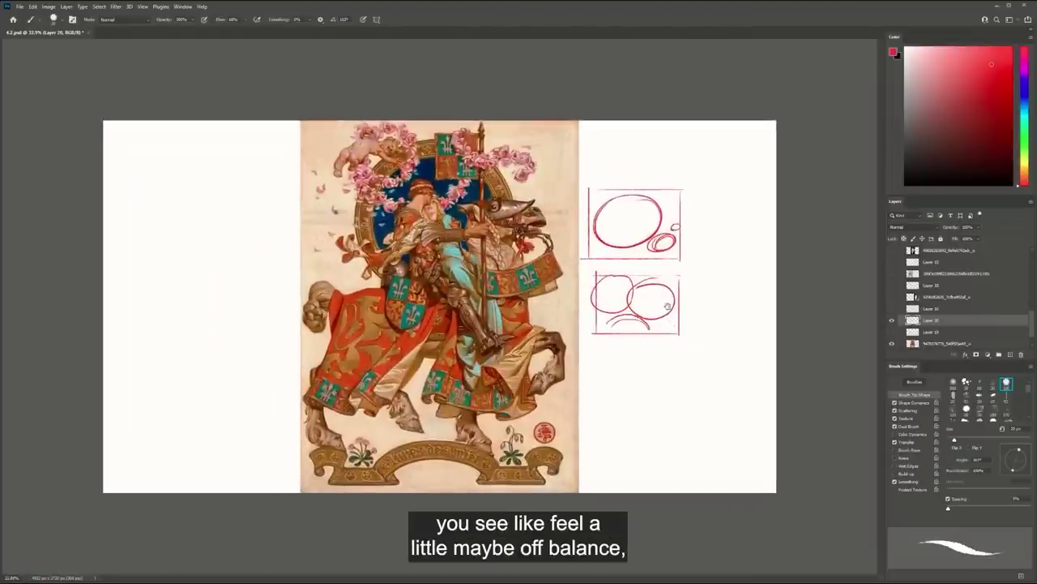
Draw a small circle in the blank area above and beside the two composition boxes
scroll(703, 251, up, 5)
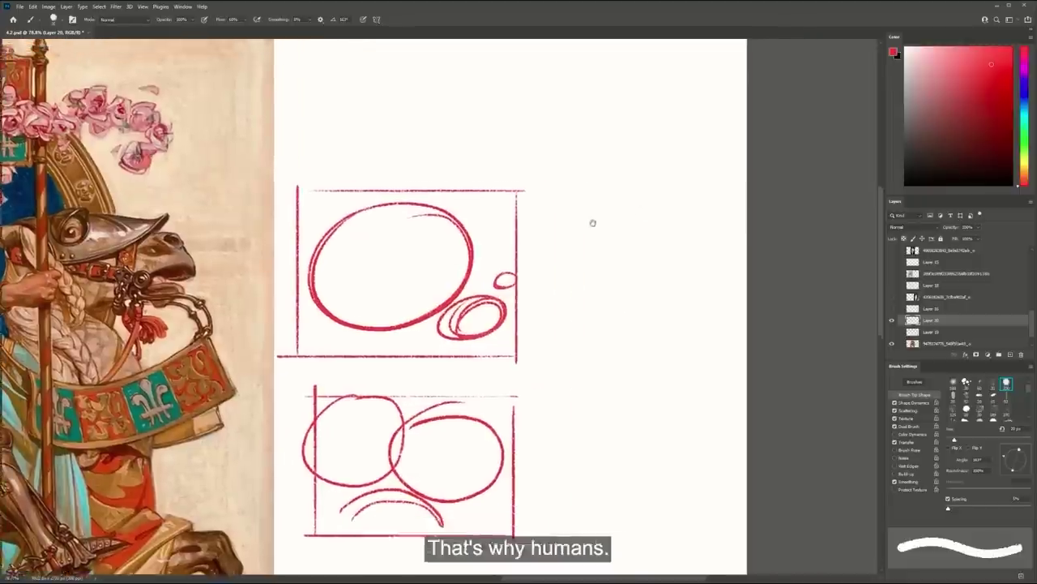
drag(666, 210, 592, 222)
drag(605, 111, 603, 139)
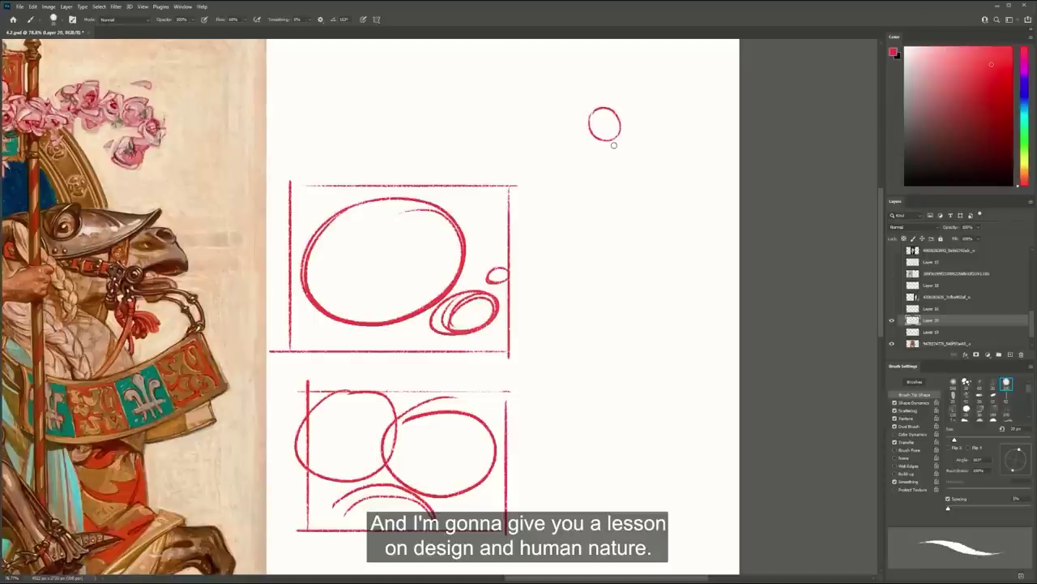
drag(537, 293, 578, 267)
drag(600, 274, 560, 286)
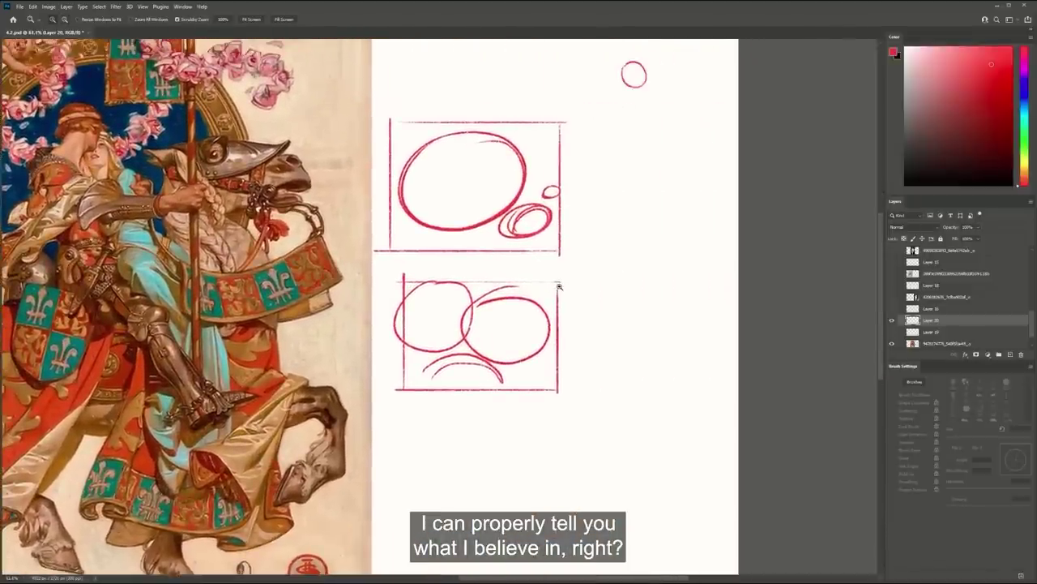
drag(586, 254, 507, 233)
Sketch a small stick figure beside the boxes, erasing its horizontal arm line in favour of two downward-angled arms
key(b)
drag(566, 141, 570, 218)
mouse_move(557, 183)
mouse_down()
mouse_move(565, 208)
mouse_move(602, 181)
mouse_up()
mouse_move(569, 212)
mouse_down()
mouse_move(554, 250)
mouse_move(584, 248)
mouse_up()
drag(570, 183, 543, 210)
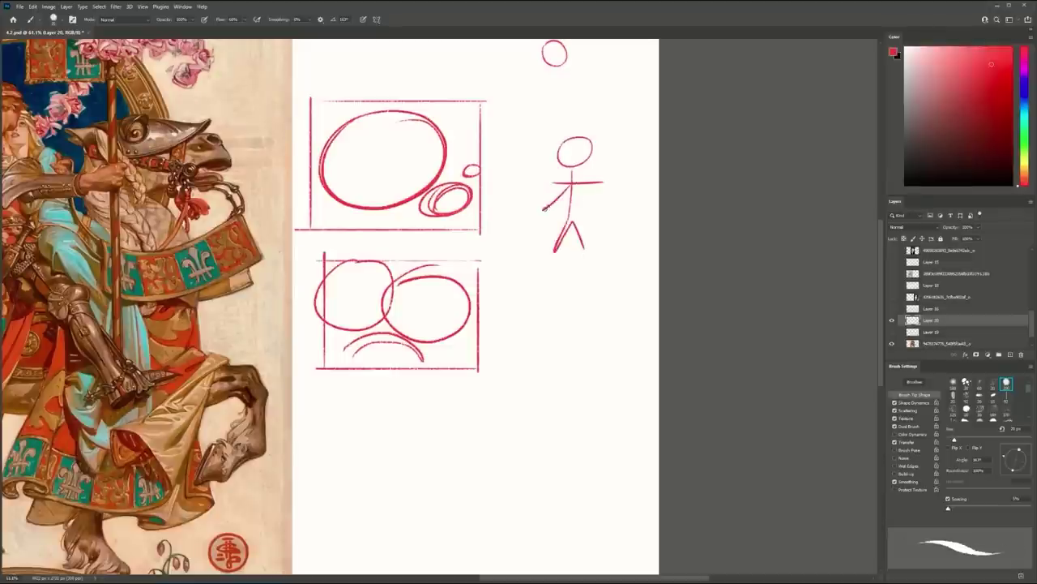
key(e)
mouse_move(604, 181)
mouse_down()
mouse_move(547, 184)
mouse_move(594, 183)
mouse_move(573, 184)
mouse_move(597, 211)
mouse_up()
key(b)
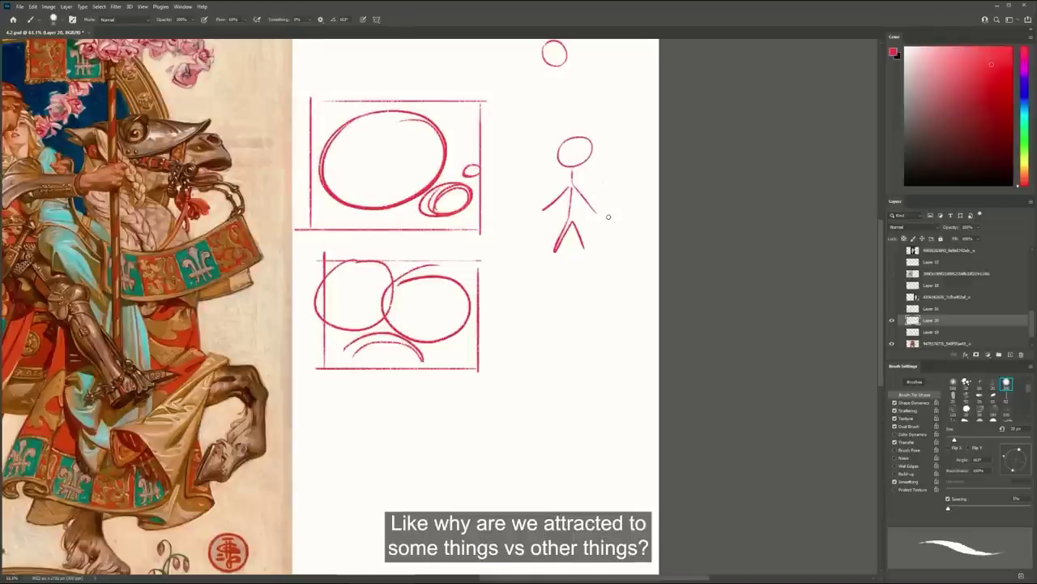
Add thin marking strokes alongside the stick figure's arms and legs to indicate how the limbs are divided
mouse_move(555, 248)
mouse_down()
mouse_move(542, 268)
mouse_move(587, 267)
mouse_up()
drag(599, 257, 558, 290)
drag(504, 230, 492, 235)
mouse_move(548, 213)
mouse_down()
mouse_move(574, 238)
mouse_move(558, 295)
mouse_up()
drag(504, 261, 479, 294)
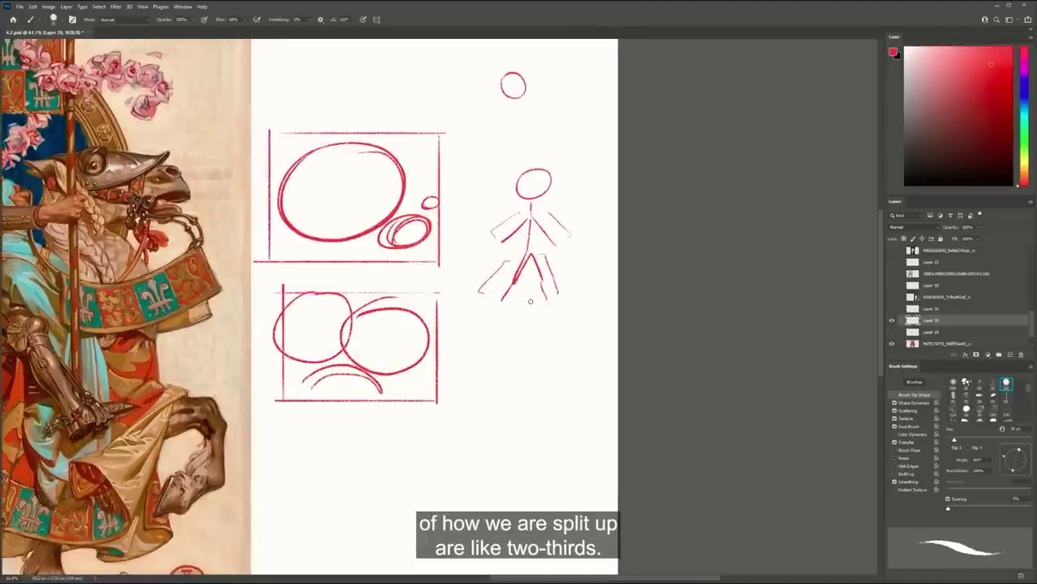
Try to sketch a limb split into three segments below the stick figure, and undo its strokes
mouse_move(542, 332)
mouse_down()
mouse_move(526, 369)
mouse_move(552, 327)
mouse_move(492, 414)
mouse_up()
key(ctrl+z)
key(ctrl+z)
key(ctrl+z)
mouse_move(540, 384)
mouse_down()
mouse_move(492, 328)
mouse_move(508, 374)
mouse_move(495, 375)
mouse_move(535, 415)
mouse_up()
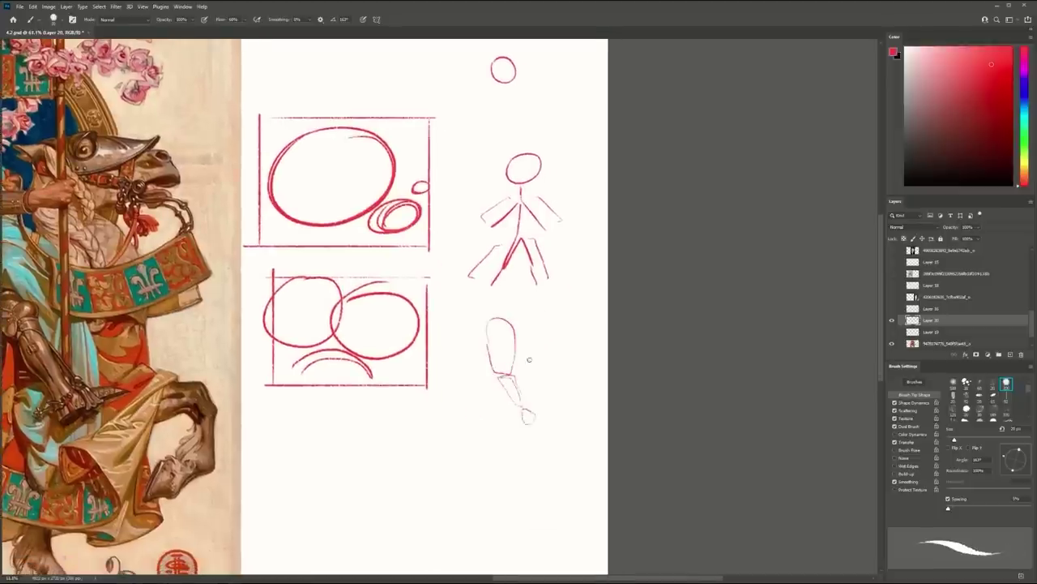
drag(531, 323, 528, 366)
key(ctrl+z)
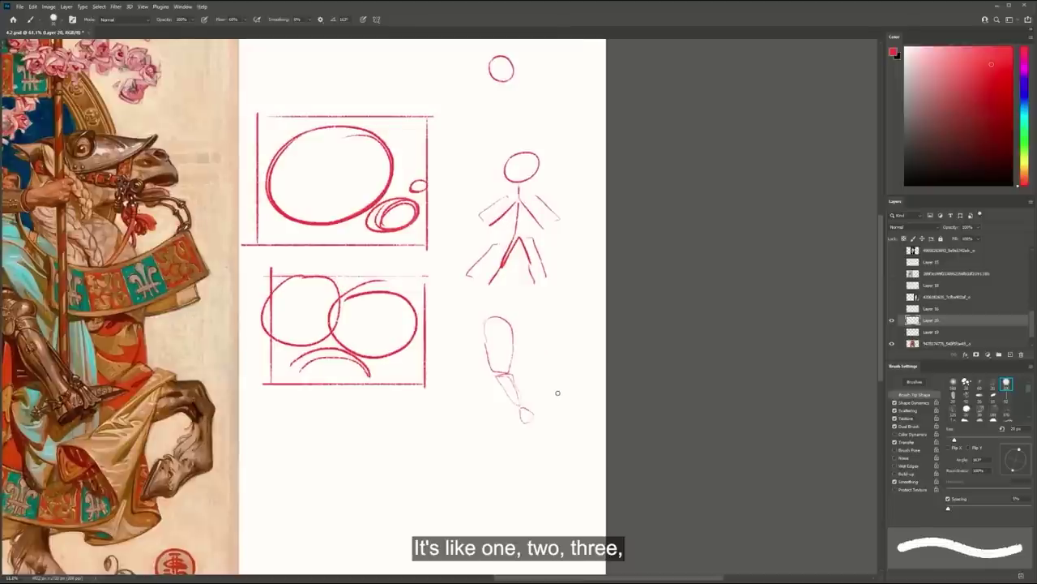
key(ctrl+z)
key(ctrl+z)
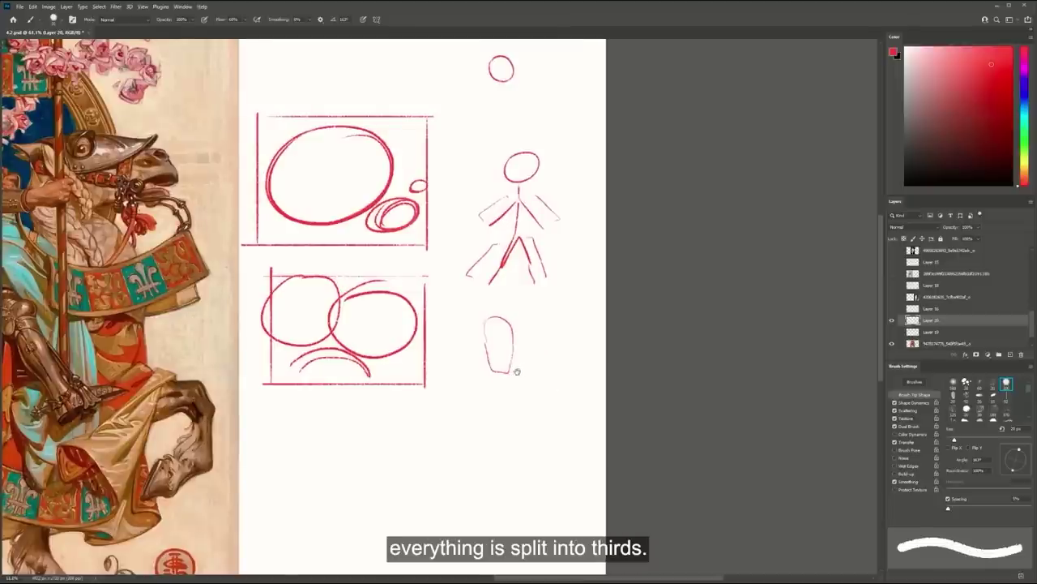
drag(491, 369, 576, 378)
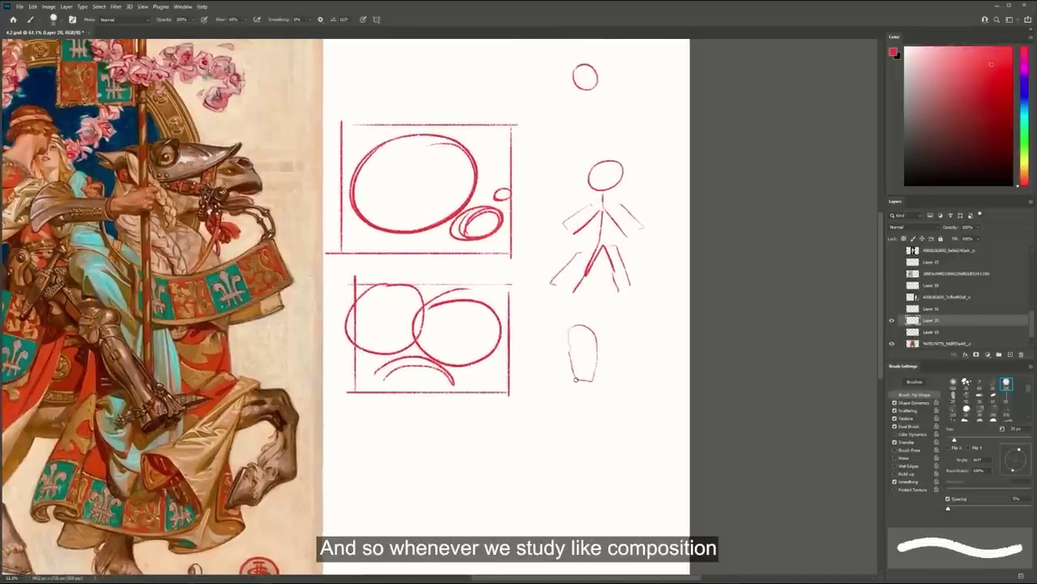
key(ctrl+z)
Sketch a cluster of differently sized circles above the first composition box
drag(475, 271, 520, 353)
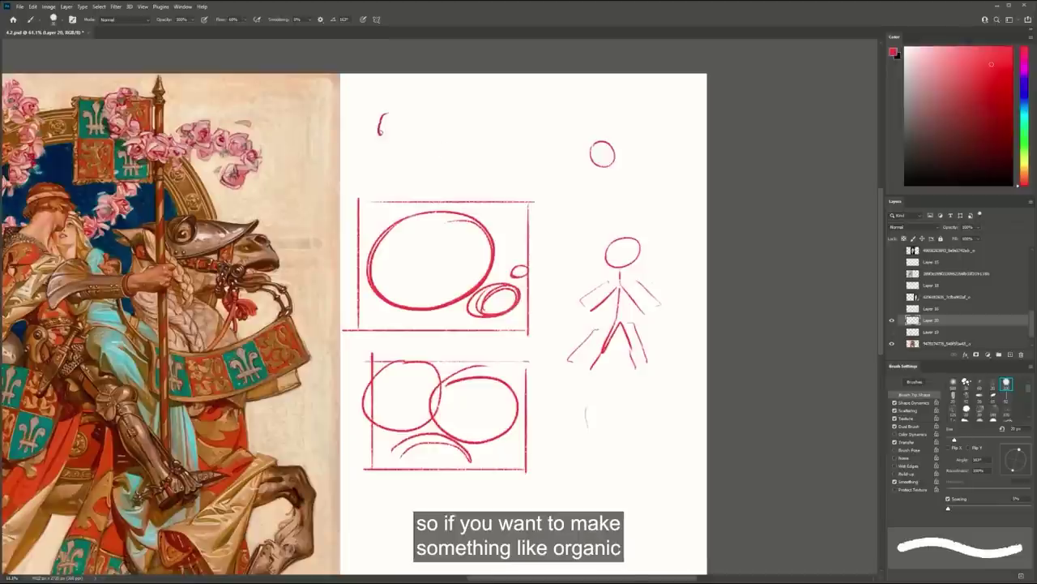
drag(380, 135, 403, 149)
drag(463, 126, 476, 127)
Sketch a rounded square with a medium and a small circle below the stick figure, and write three spaced letters beneath the boxes
mouse_move(563, 198)
mouse_down()
mouse_move(482, 102)
mouse_move(477, 58)
mouse_up()
mouse_move(472, 264)
mouse_down()
mouse_move(485, 290)
mouse_move(485, 266)
mouse_up()
drag(550, 306, 521, 345)
drag(531, 342, 555, 285)
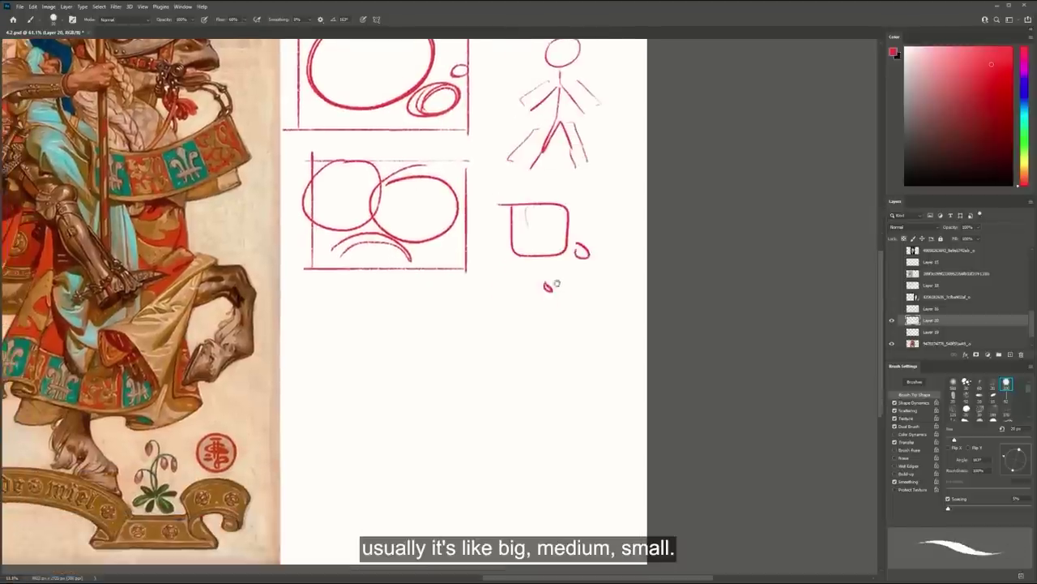
mouse_move(349, 339)
mouse_down()
mouse_move(344, 356)
mouse_move(350, 340)
mouse_move(388, 357)
mouse_up()
mouse_move(451, 341)
mouse_down()
mouse_move(466, 350)
mouse_move(504, 340)
mouse_up()
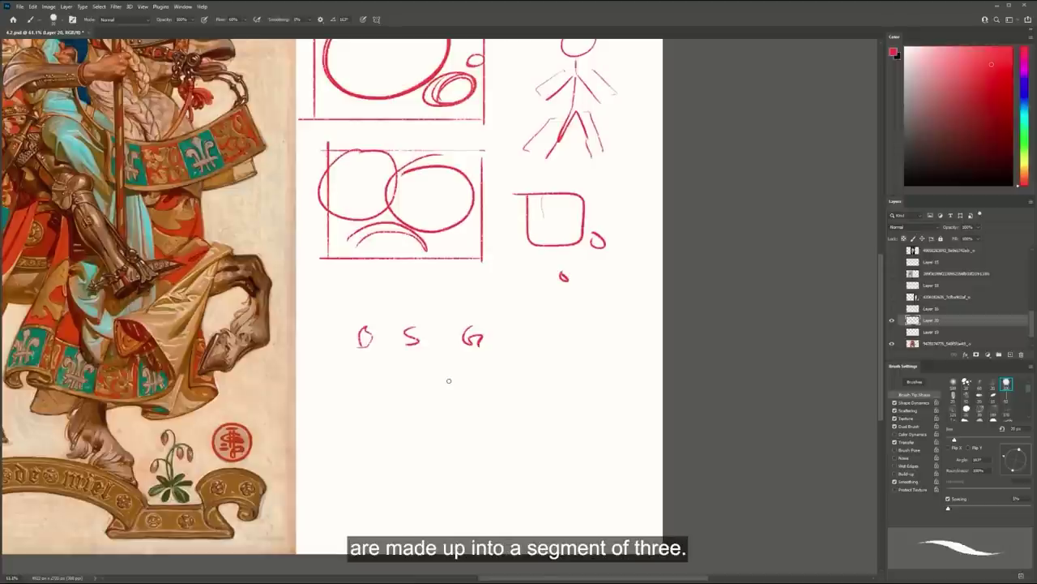
Sketch a face between the first box and the stick figure, with an oval head, ears, eyes, nose and mouth
drag(552, 211, 489, 326)
drag(477, 127, 522, 170)
drag(444, 79, 442, 82)
drag(475, 122, 472, 151)
mouse_move(402, 120)
mouse_down()
mouse_move(394, 144)
mouse_move(420, 130)
mouse_move(484, 133)
mouse_up()
key(ctrl+space)
key(e)
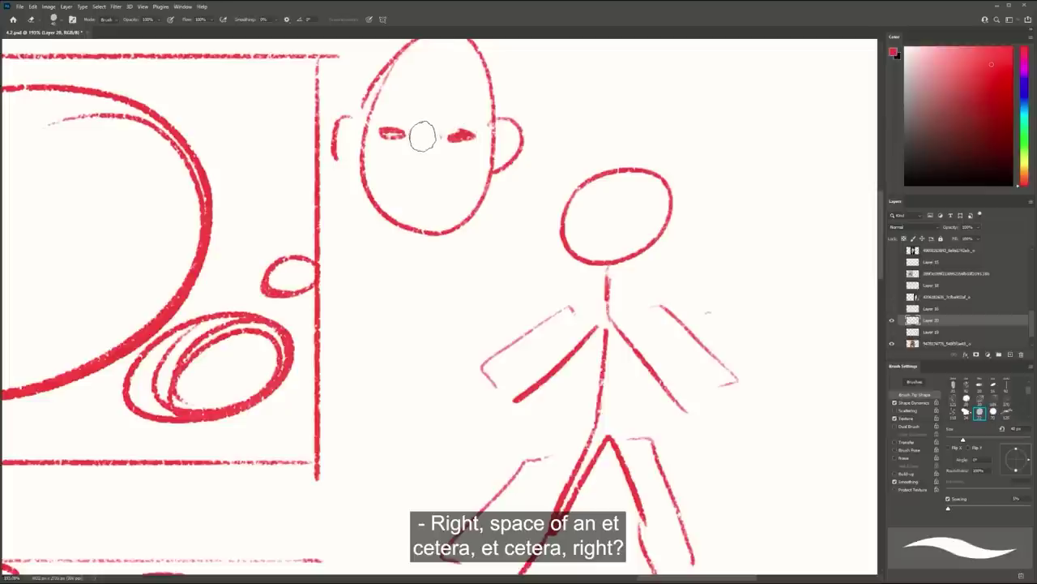
key(b)
drag(358, 119, 361, 167)
mouse_move(430, 145)
mouse_down()
mouse_move(443, 188)
mouse_move(465, 177)
mouse_move(449, 173)
mouse_up()
key(ctrl+space)
key(space)
drag(484, 217, 505, 211)
key(ctrl+space)
mouse_move(592, 220)
mouse_down()
mouse_move(552, 232)
mouse_move(581, 237)
mouse_move(323, 199)
mouse_up()
key(space)
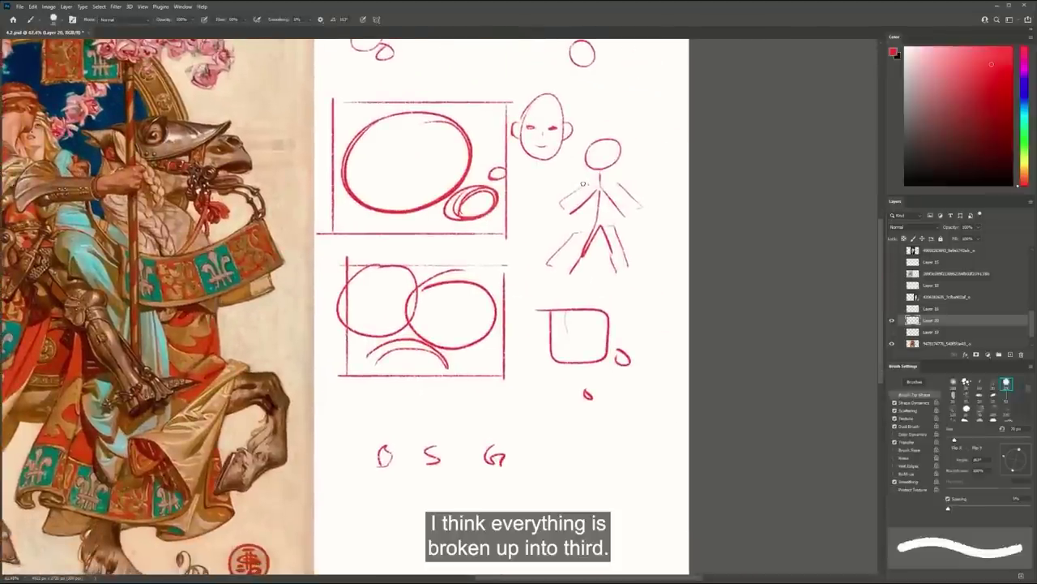
Sketch a larger stick figure with head, torso, arms and legs below the rounded square, undoing the first strokes
key(space)
drag(467, 353, 433, 247)
drag(534, 309, 475, 387)
mouse_move(526, 361)
mouse_down()
mouse_move(551, 379)
mouse_move(518, 364)
mouse_move(527, 359)
mouse_move(482, 373)
mouse_move(556, 373)
mouse_up()
key(ctrl+z)
key(ctrl+z)
key(ctrl+z)
drag(527, 367, 514, 450)
drag(489, 384, 472, 412)
drag(548, 375, 568, 414)
drag(510, 440, 539, 533)
drag(511, 444, 470, 525)
Rework the larger figure's arms and add three ovals across its shoulders and chest
key(e)
mouse_move(549, 371)
mouse_down()
mouse_move(567, 413)
mouse_move(561, 375)
mouse_move(577, 423)
mouse_up()
key(b)
drag(485, 376, 451, 433)
mouse_move(527, 360)
mouse_down()
mouse_move(545, 368)
mouse_move(525, 359)
mouse_up()
mouse_move(496, 363)
mouse_down()
mouse_move(491, 386)
mouse_move(495, 362)
mouse_up()
drag(558, 364, 571, 355)
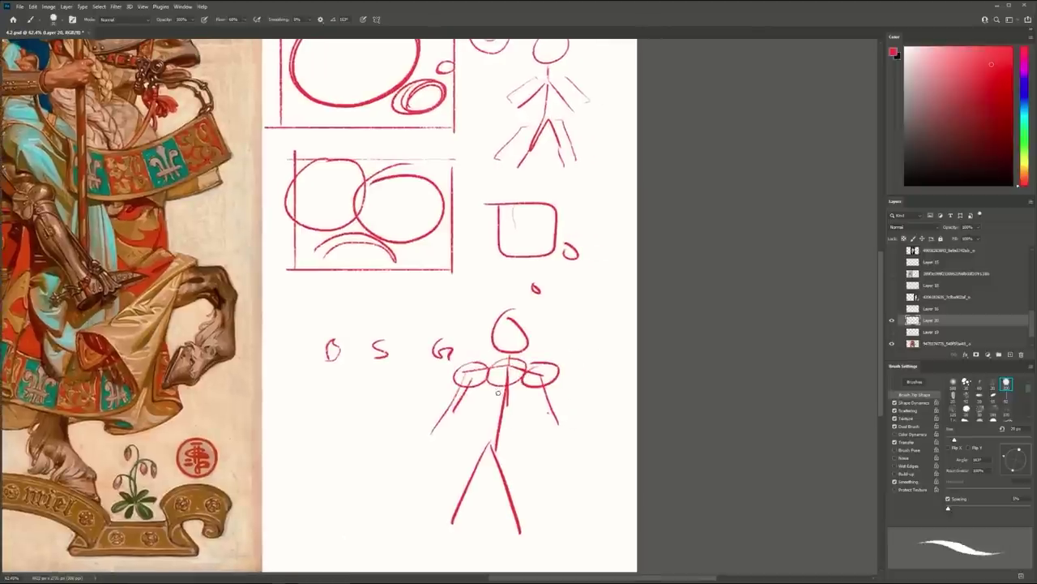
Draw a rule-of-thirds grid over the painting with two straight horizontal and two straight vertical red lines
key(z)
key(ctrl+0)
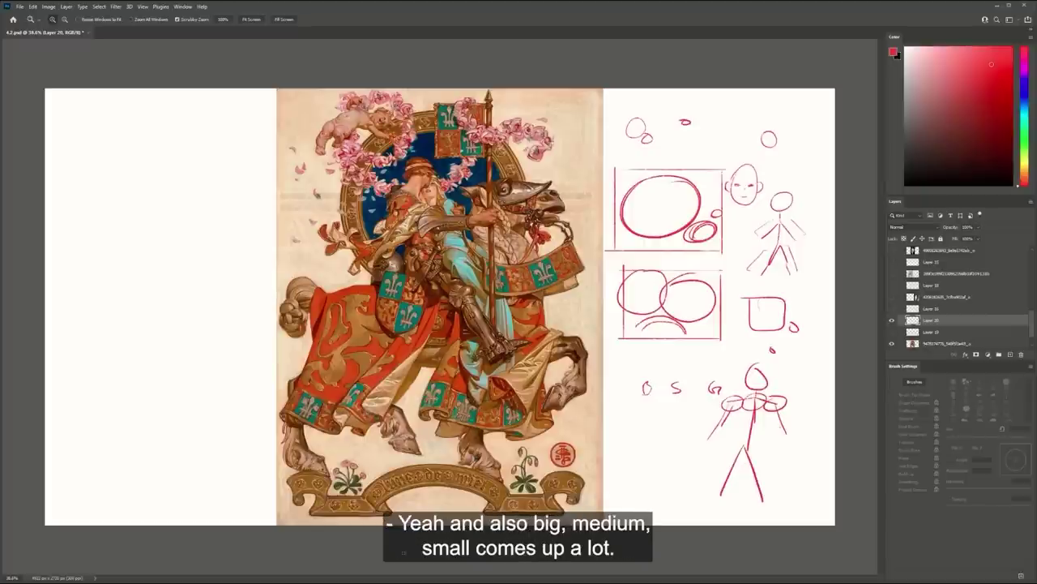
key(b)
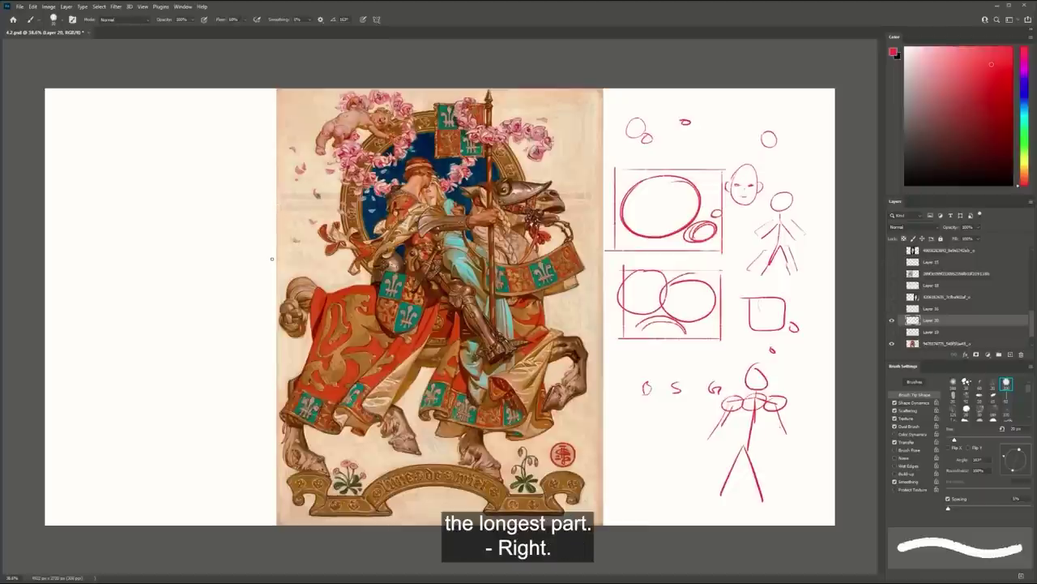
drag(276, 215, 702, 215)
key(ctrl+z)
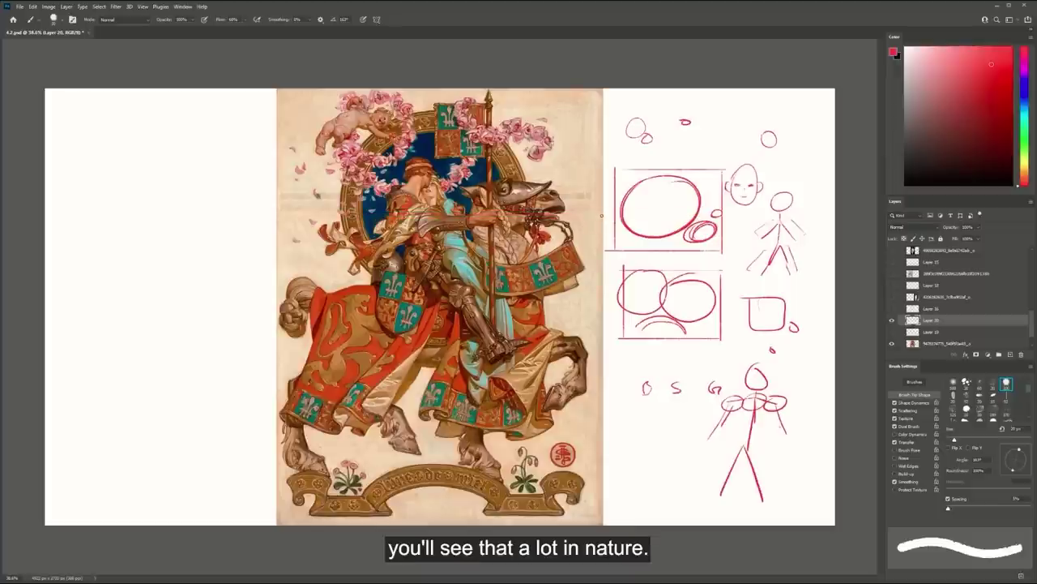
drag(602, 223, 277, 224)
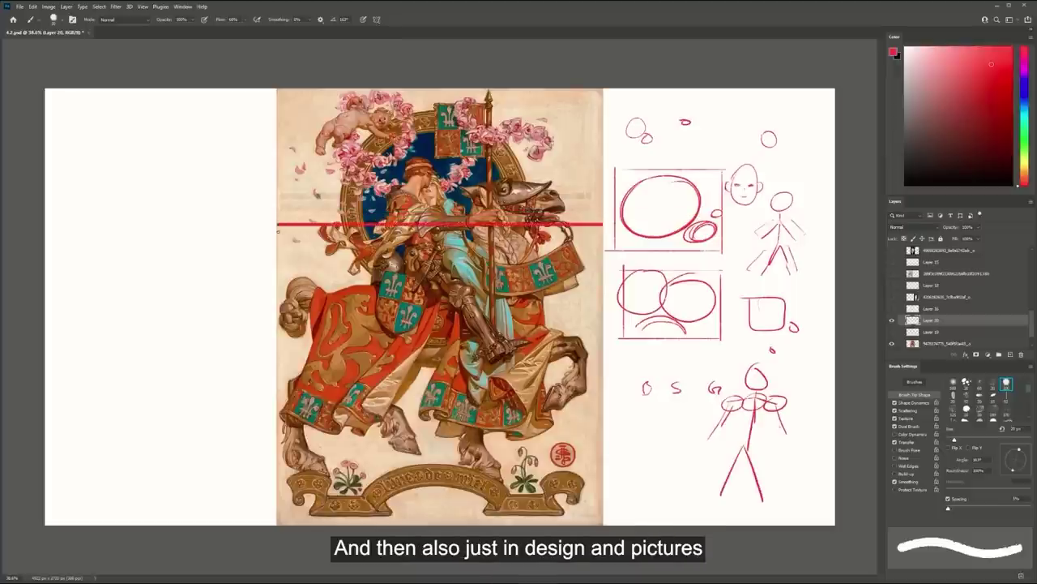
drag(276, 371, 602, 371)
drag(487, 91, 485, 518)
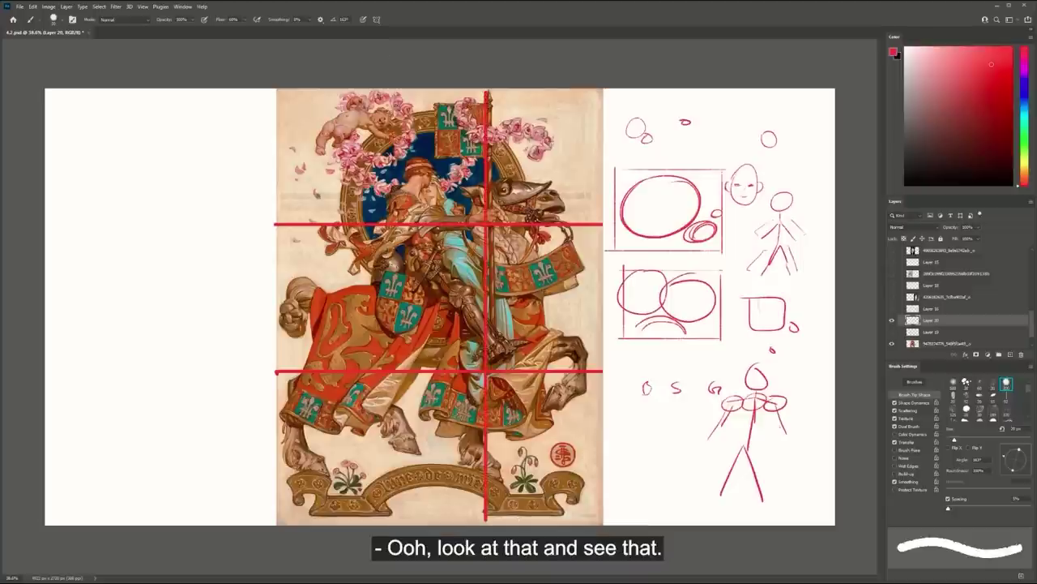
drag(380, 89, 380, 523)
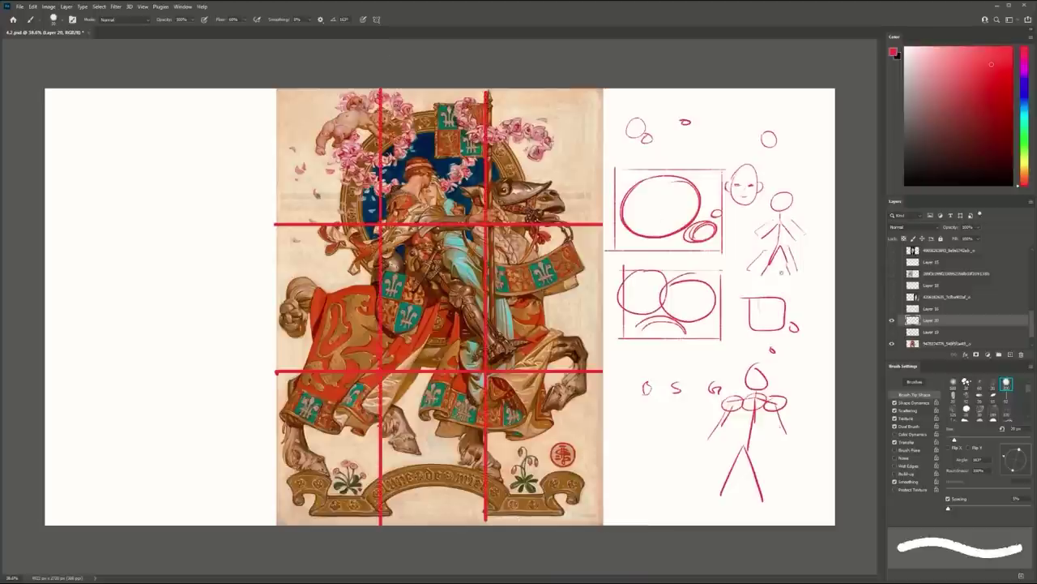
Compare the painting without and with the thirds grid by hiding the sketch layer and showing it again
click(891, 321)
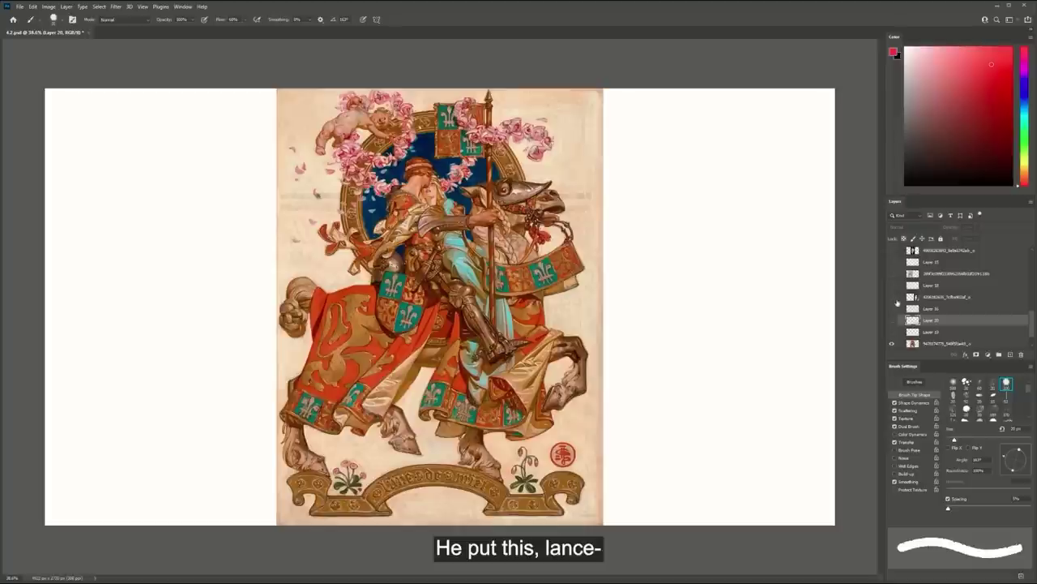
click(891, 321)
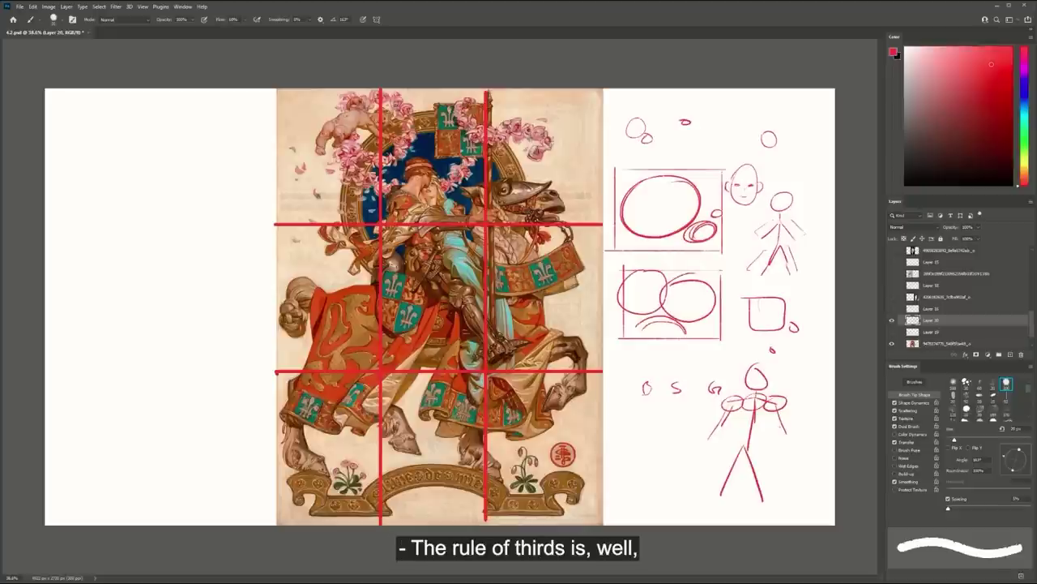
drag(759, 265, 802, 264)
drag(655, 167, 609, 181)
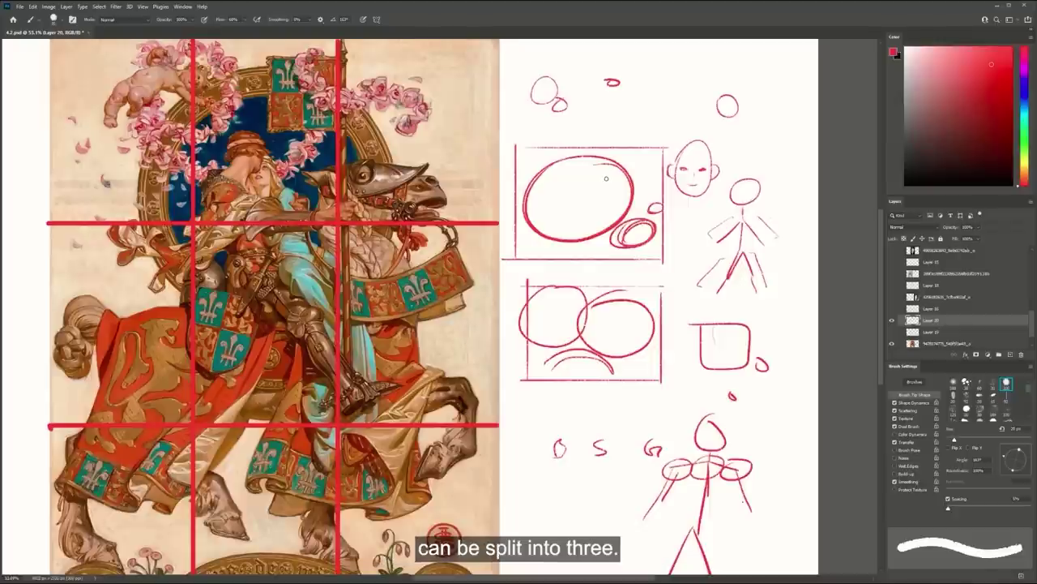
Hide the sketch layer and redraw the thirds grid in straight red lines over the knight painting on a new layer
key(ctrl+0)
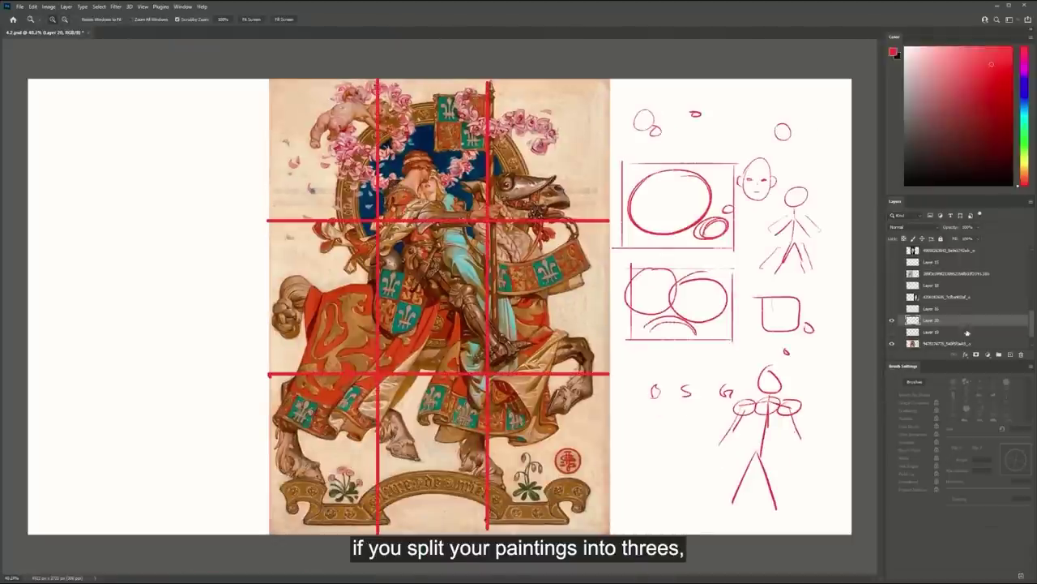
click(892, 321)
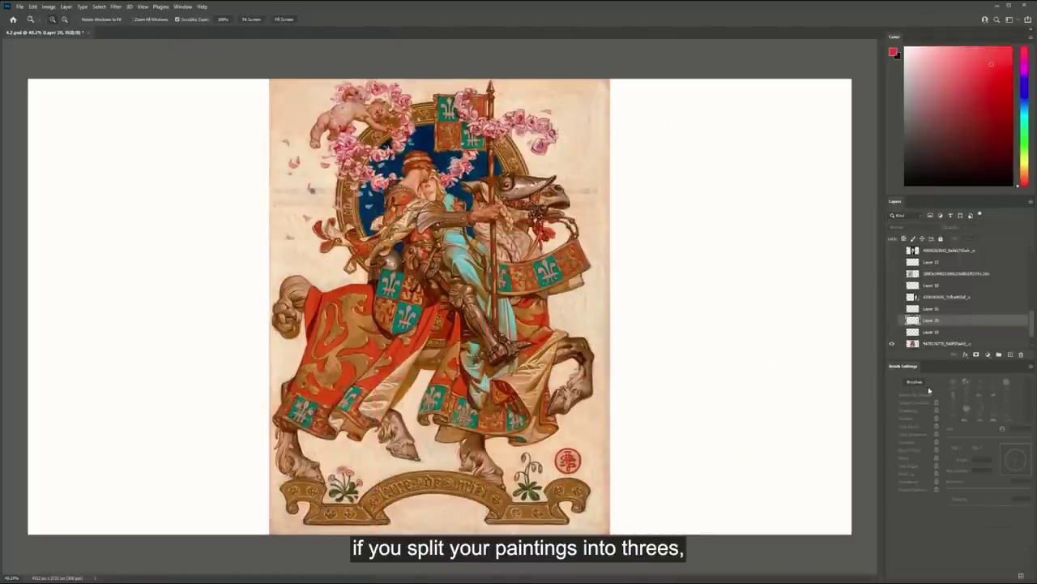
click(1009, 354)
key(b)
drag(494, 79, 494, 533)
drag(385, 80, 385, 523)
drag(248, 231, 621, 230)
drag(261, 377, 628, 380)
shift+click(647, 379)
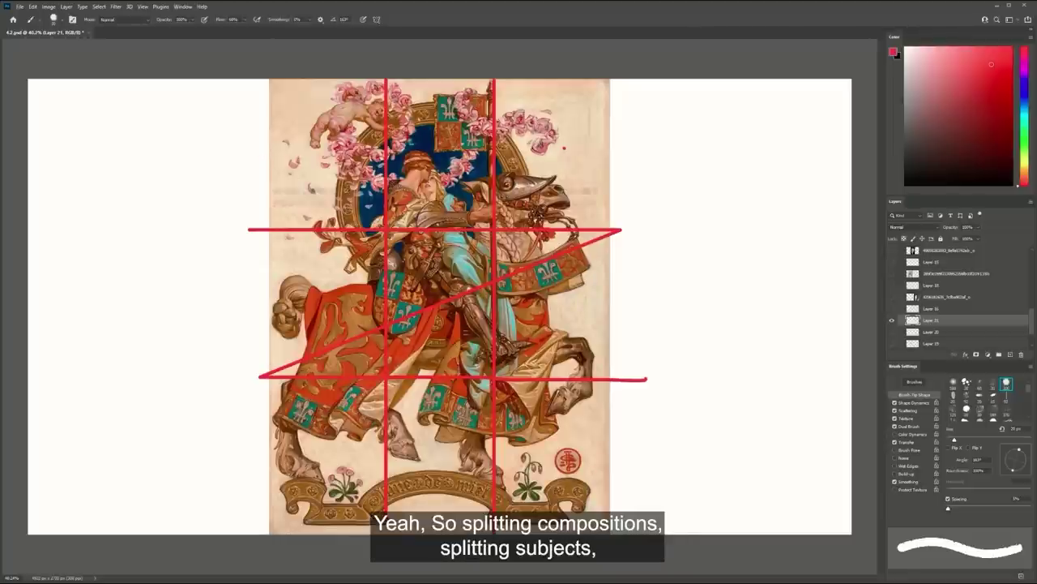
key(ctrl+z)
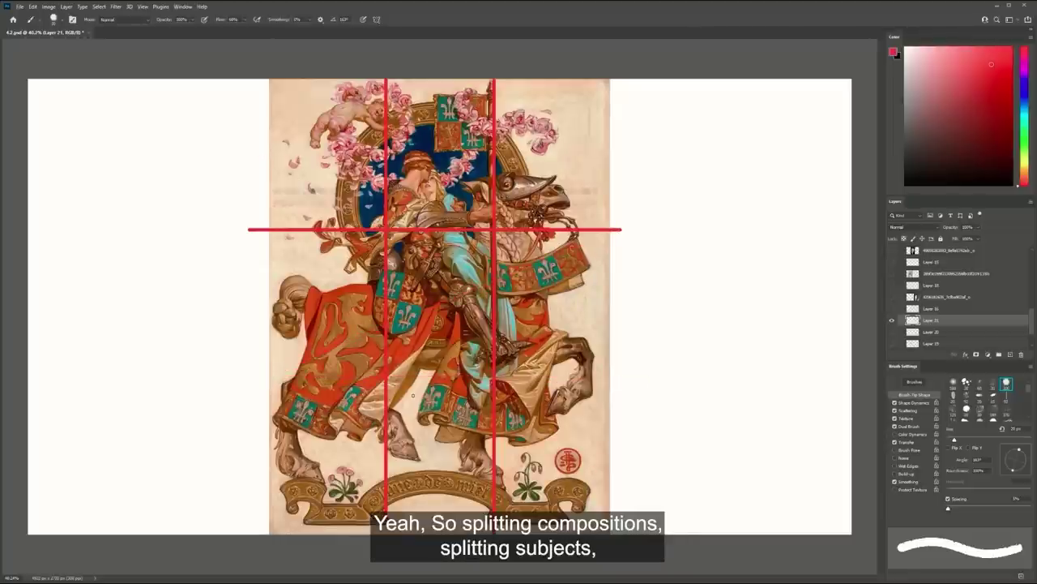
mouse_move(249, 366)
mouse_down()
mouse_move(545, 366)
mouse_move(617, 366)
mouse_up()
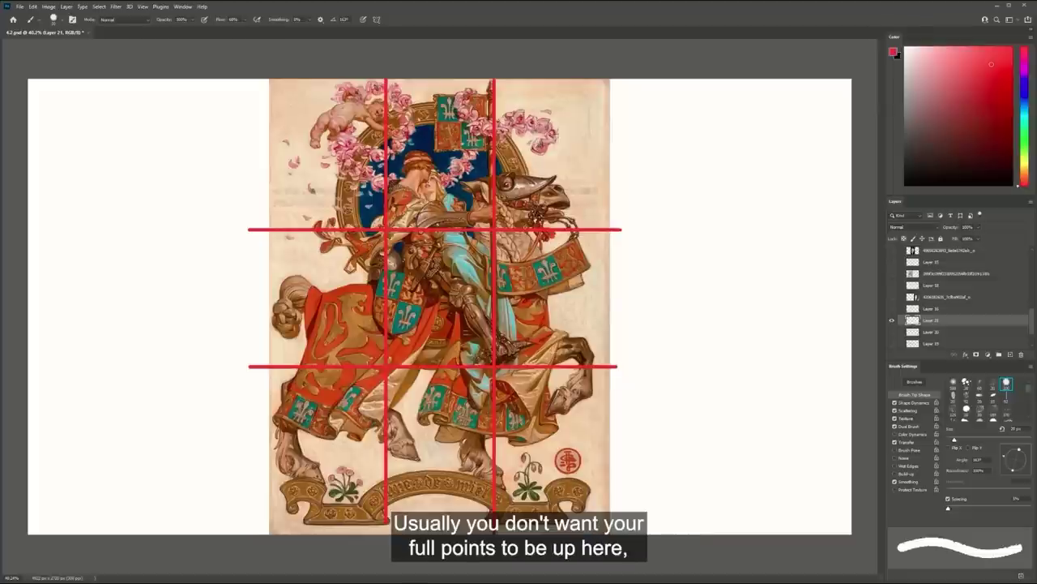
Mark the corner areas of the knight painting outside the grid intersections, and undo the marks
mouse_move(580, 92)
mouse_down()
mouse_move(577, 117)
mouse_move(585, 92)
mouse_up()
drag(260, 489, 273, 478)
key(ctrl+z)
drag(585, 512, 595, 489)
drag(316, 502, 322, 519)
key(ctrl+z)
key(ctrl+z)
key(ctrl+z)
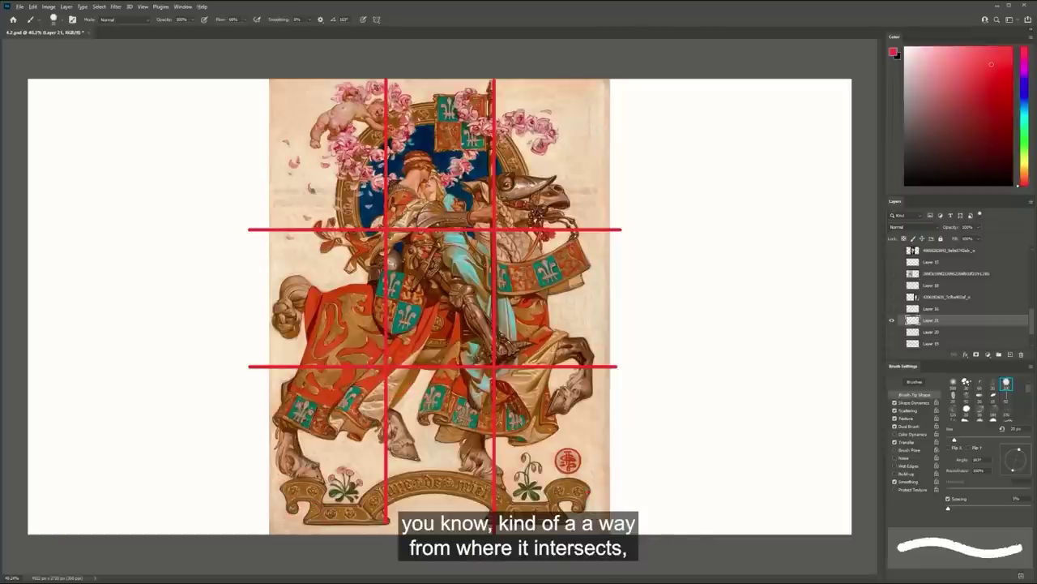
Circle the four intersections of the thirds grid on the knight painting, redoing the first circle once
mouse_move(508, 209)
mouse_down()
mouse_move(470, 217)
mouse_move(512, 234)
mouse_move(492, 247)
mouse_move(498, 209)
mouse_up()
key(ctrl+z)
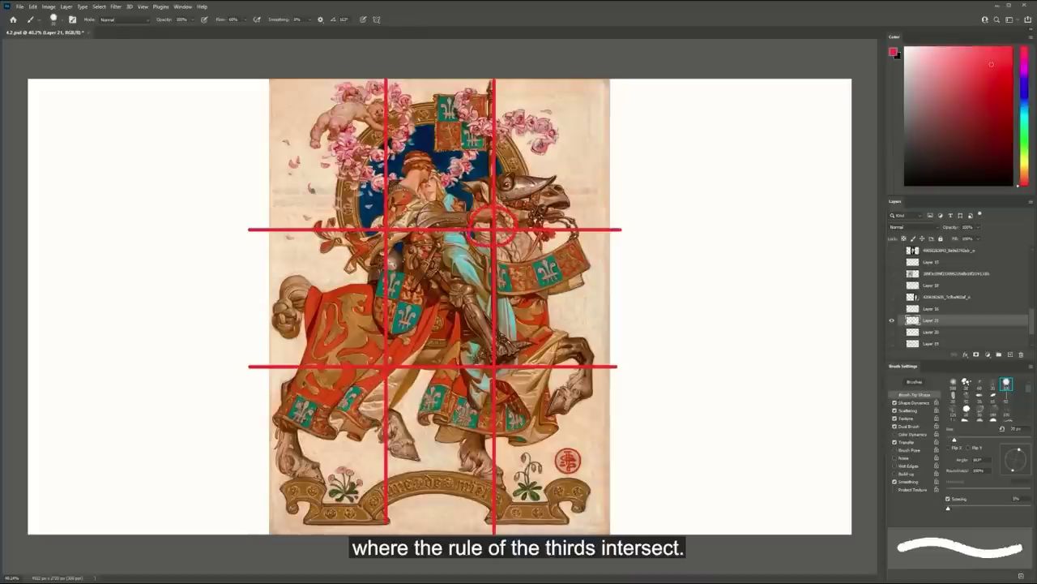
mouse_move(493, 351)
mouse_down()
mouse_move(483, 377)
mouse_move(509, 356)
mouse_up()
drag(397, 354, 404, 380)
mouse_move(385, 211)
mouse_down()
mouse_move(367, 243)
mouse_move(405, 224)
mouse_up()
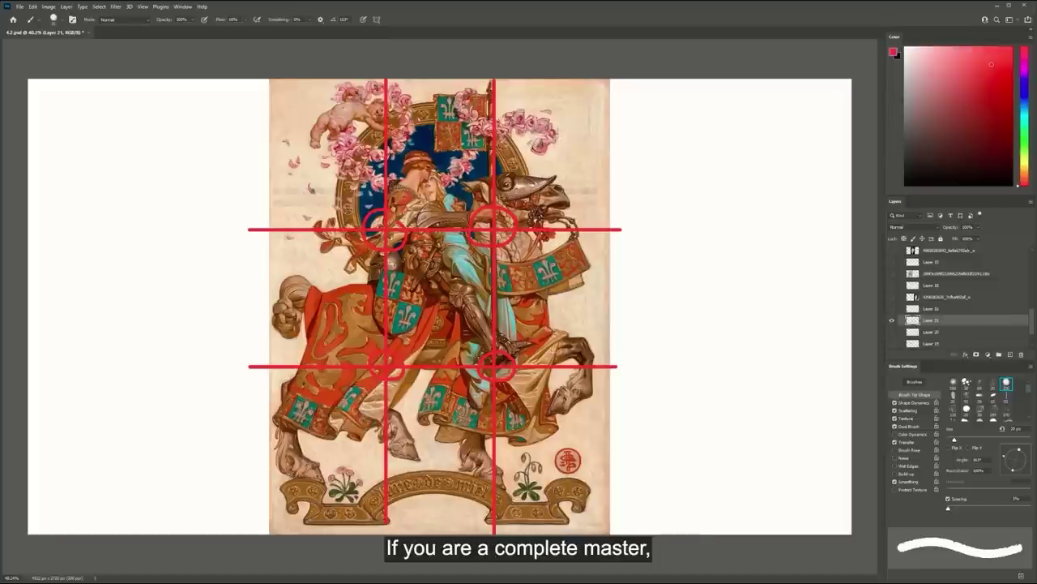
Draw freehand curves near the painting's outer edges to suggest alternative focal areas, and undo all three
mouse_move(604, 158)
mouse_down()
mouse_move(571, 192)
mouse_move(561, 289)
mouse_move(560, 363)
mouse_move(600, 382)
mouse_up()
mouse_move(254, 159)
mouse_down()
mouse_move(312, 130)
mouse_move(340, 95)
mouse_up()
drag(285, 294, 354, 441)
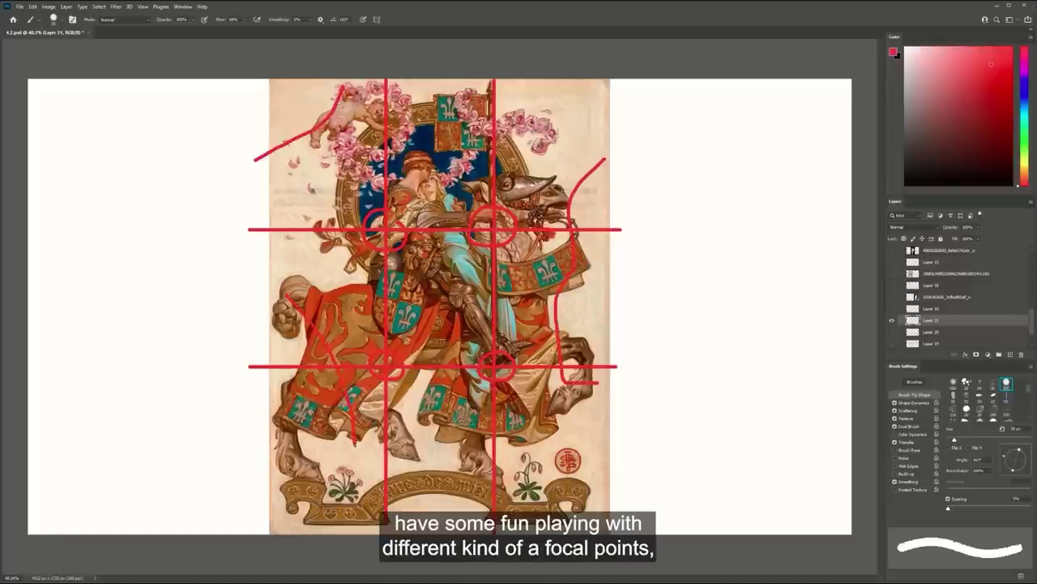
key(ctrl+z)
key(ctrl+z)
key(ctrl+z)
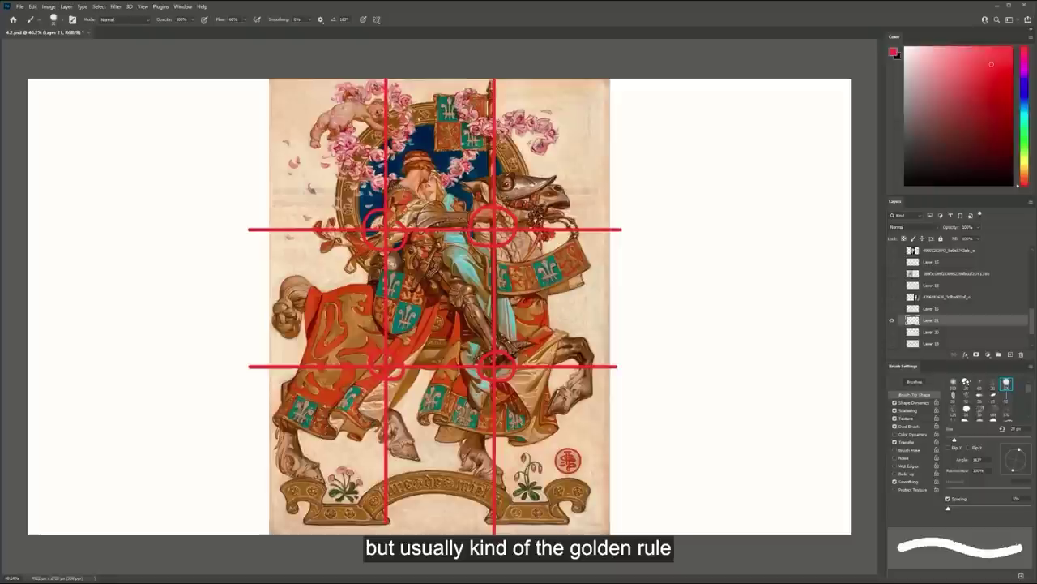
Emphasize the two upper grid intersections with extra strokes, and undo these together with all the intersection circles
mouse_move(477, 247)
mouse_down()
mouse_move(520, 230)
mouse_move(503, 190)
mouse_up()
drag(381, 215, 398, 280)
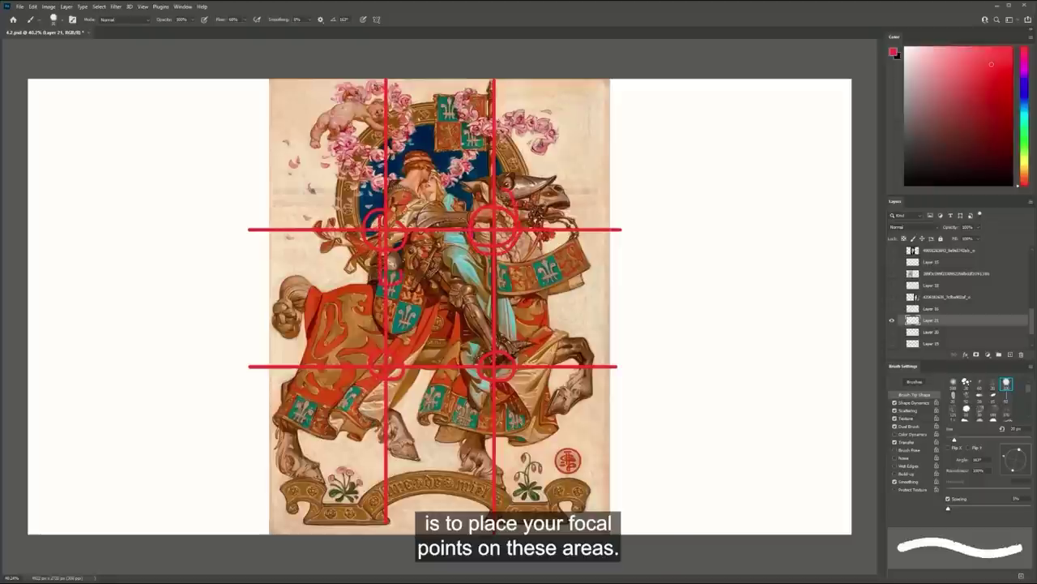
key(ctrl+z)
key(ctrl+z)
key(ctrl+z)
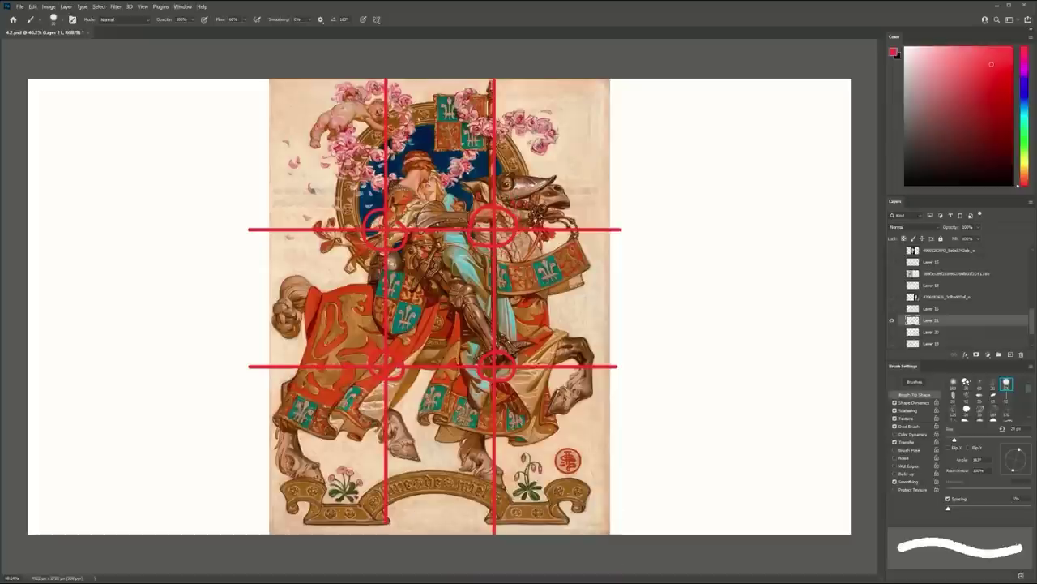
key(ctrl+z)
key(ctrl+z)
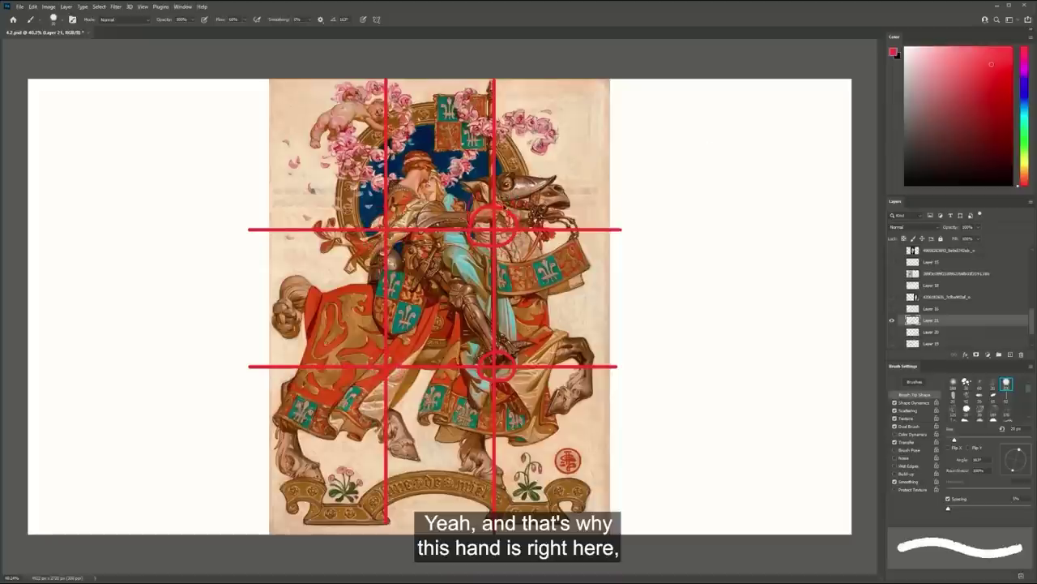
key(ctrl+z)
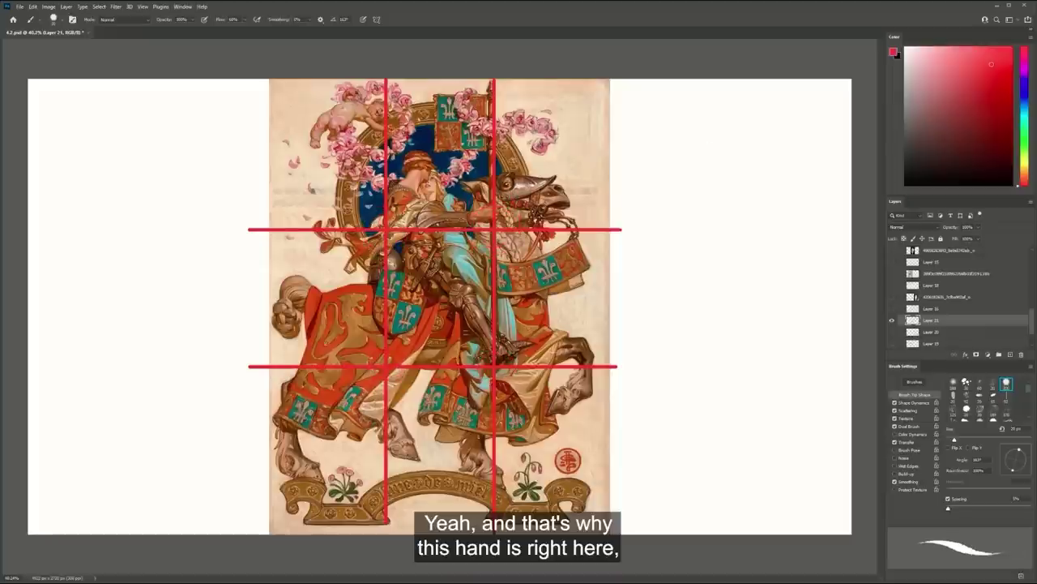
Hide the thirds grid and the knight painting, and show the painting of the couple beside the staircase
drag(496, 373, 515, 372)
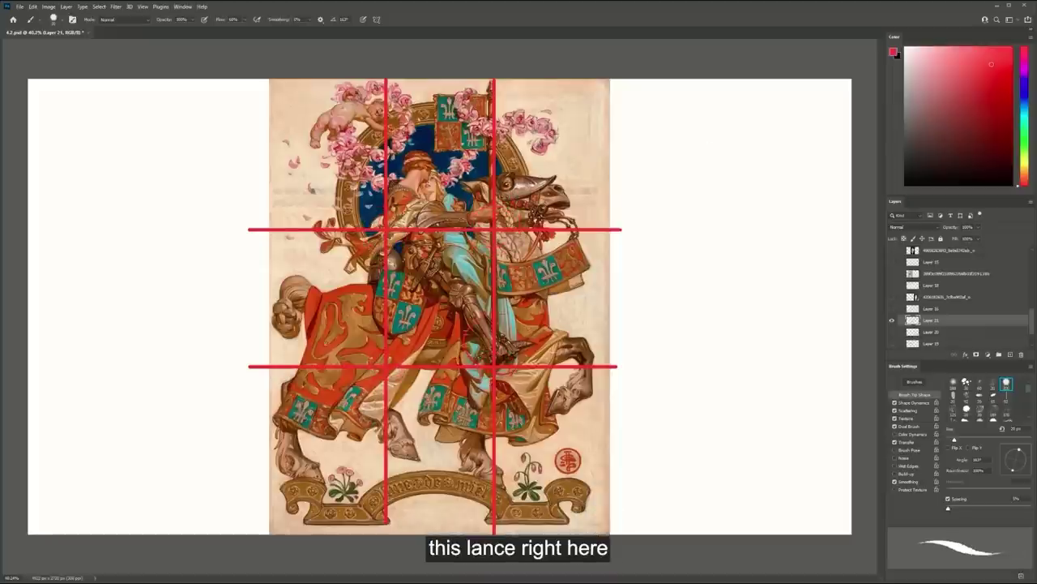
click(891, 320)
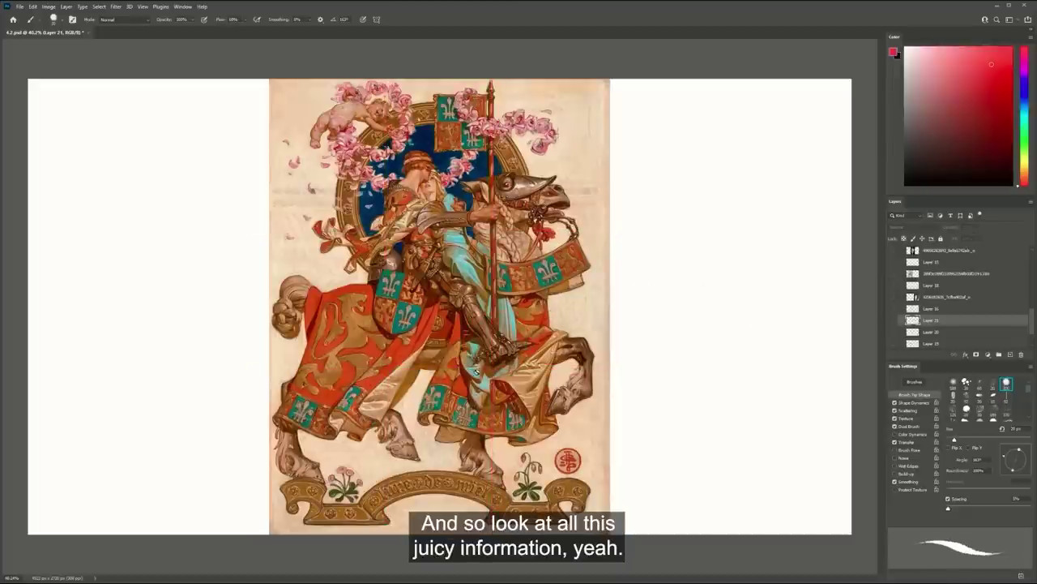
click(892, 320)
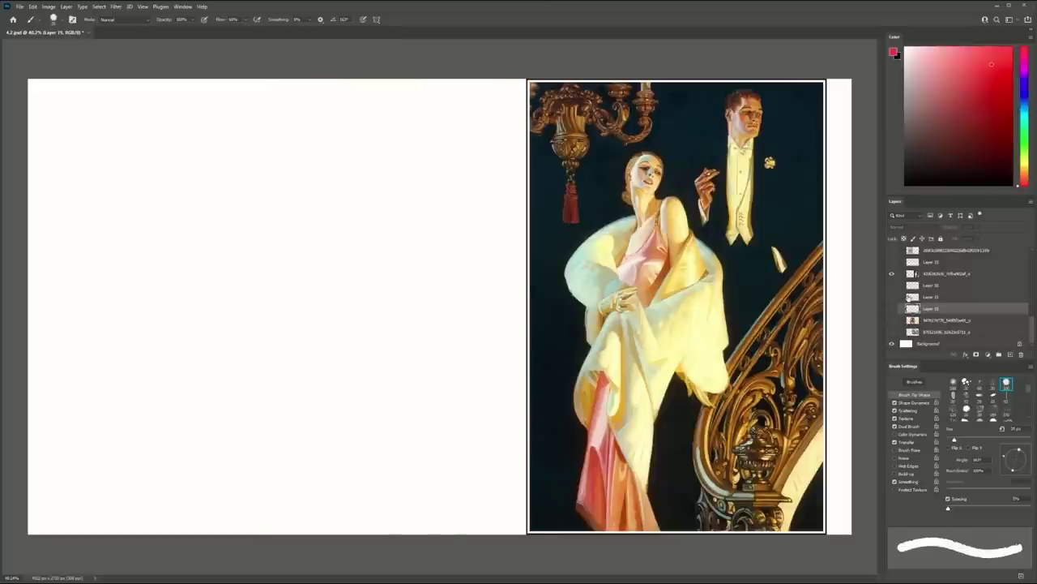
Examine the man's tuxedo against the dark background and the brightly lit woman, up close and in the overall composition
scroll(916, 300, up, 5)
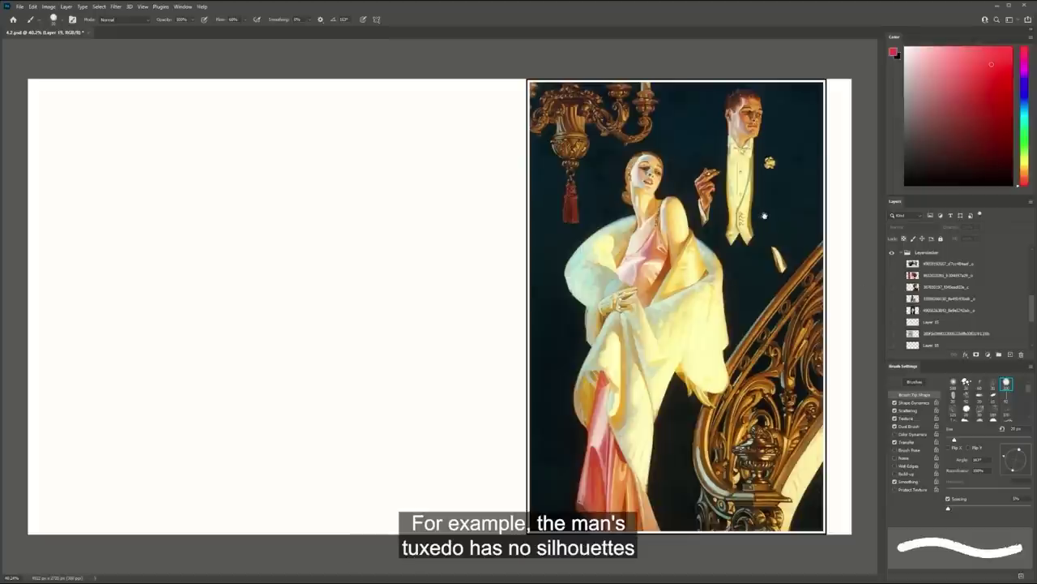
key(z)
drag(727, 184, 817, 209)
mouse_move(839, 261)
mouse_down()
mouse_move(731, 331)
mouse_move(722, 289)
mouse_up()
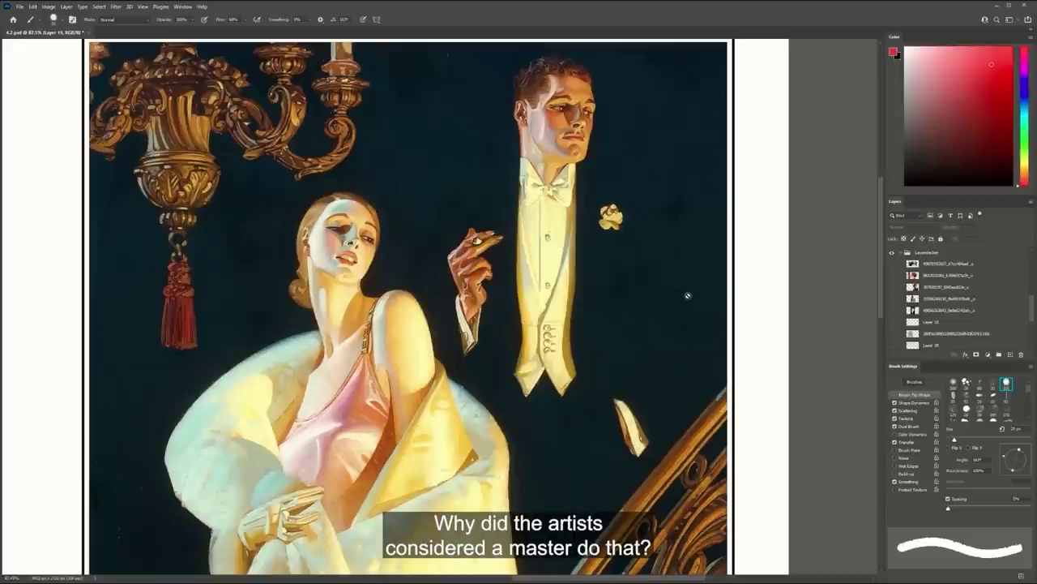
key(z)
drag(649, 285, 628, 290)
drag(740, 281, 760, 282)
drag(755, 283, 716, 298)
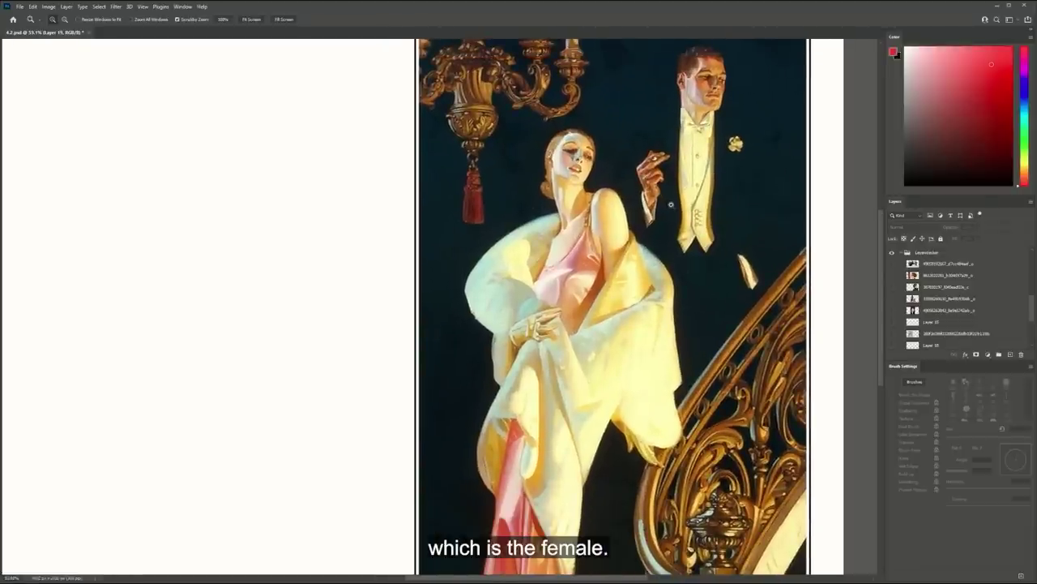
mouse_move(689, 259)
mouse_down()
mouse_move(660, 259)
mouse_move(704, 260)
mouse_up()
drag(704, 260, 641, 255)
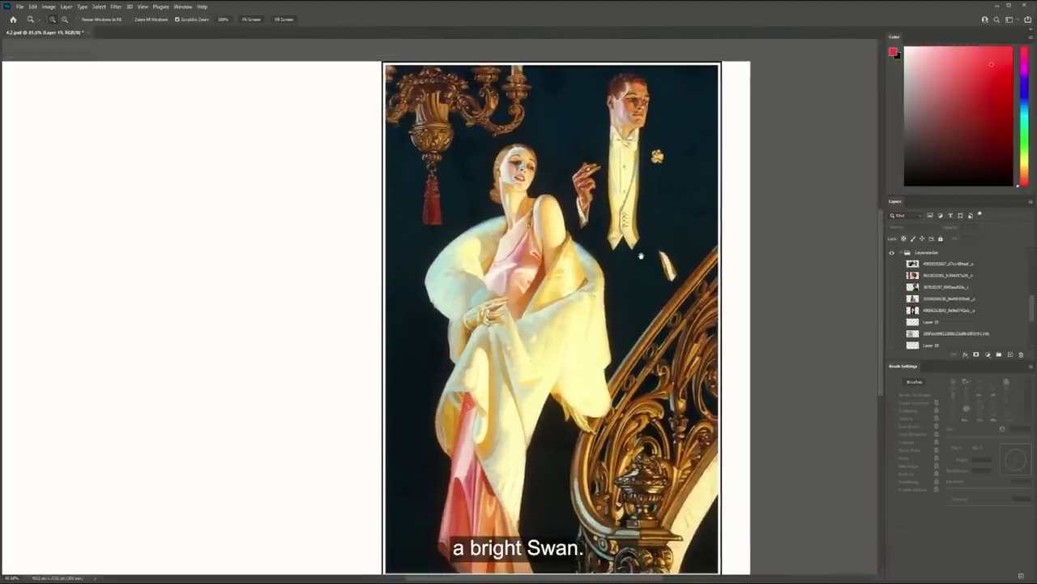
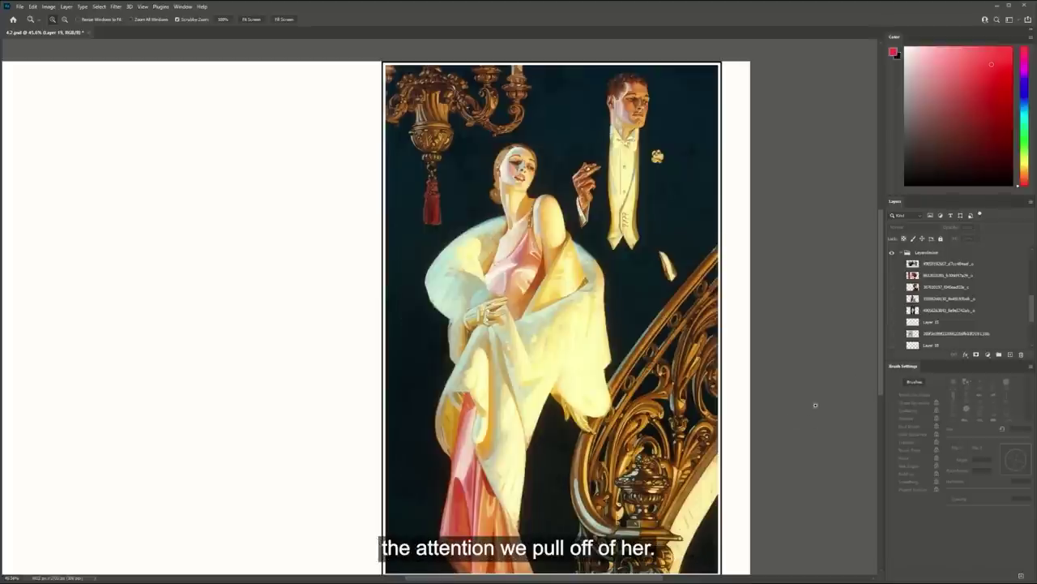
Add a new layer directly above the couple painting and switch to the Brush tool
scroll(941, 324, down, 2)
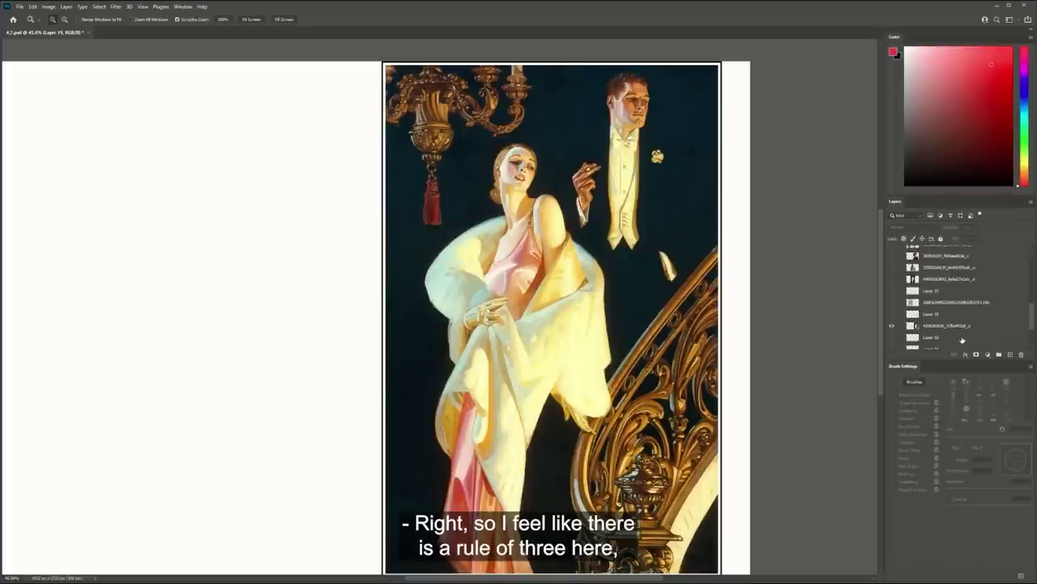
scroll(588, 302, down, 3)
scroll(588, 302, up, 2)
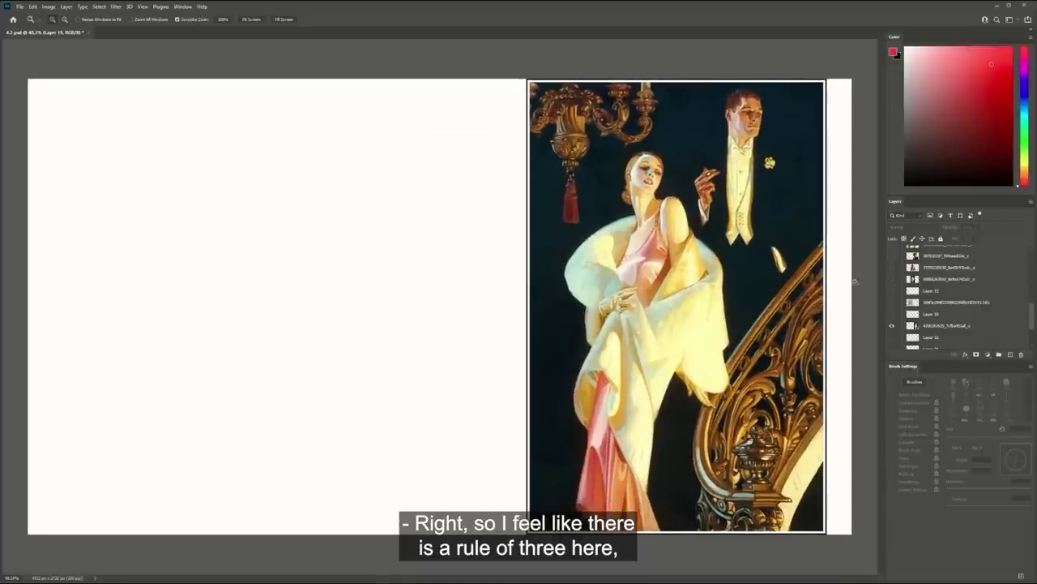
scroll(985, 331, up, 5)
scroll(977, 335, down, 6)
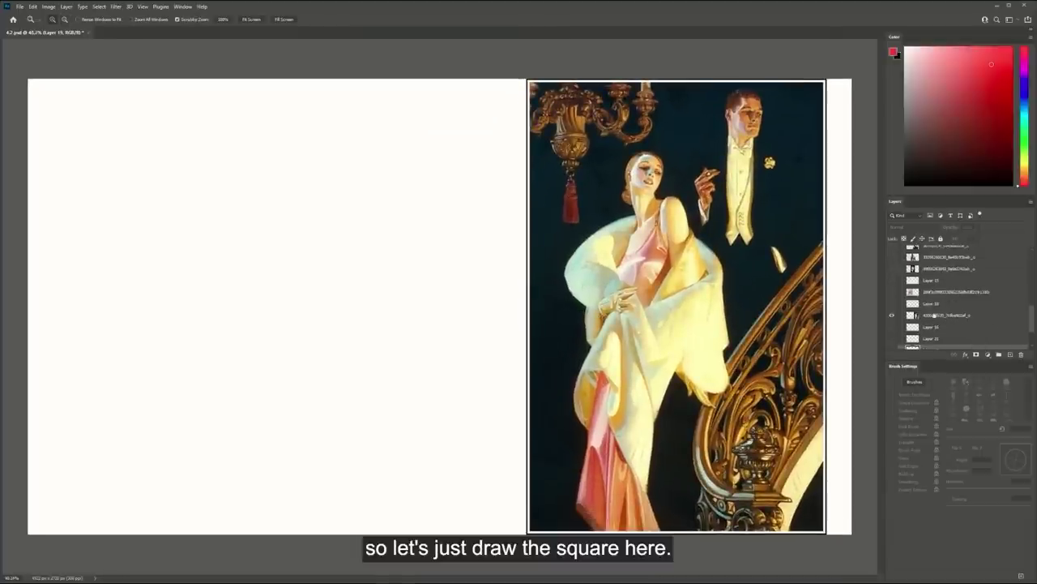
click(934, 316)
click(1009, 355)
key(b)
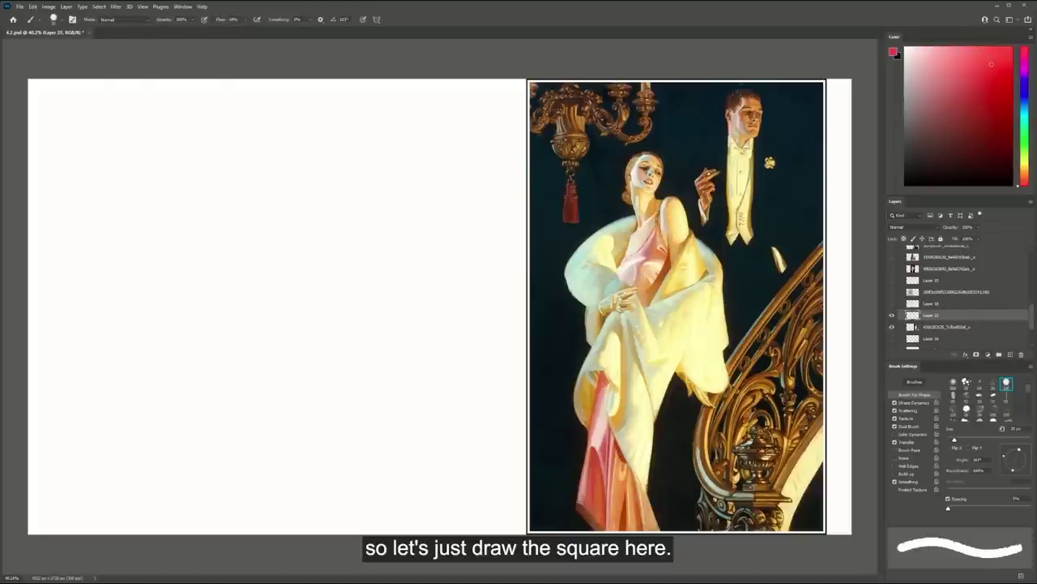
Draw two straight vertical red lines dividing the couple painting into thirds, and transform them slightly into position
drag(736, 81, 740, 258)
key(ctrl+z)
drag(736, 81, 736, 535)
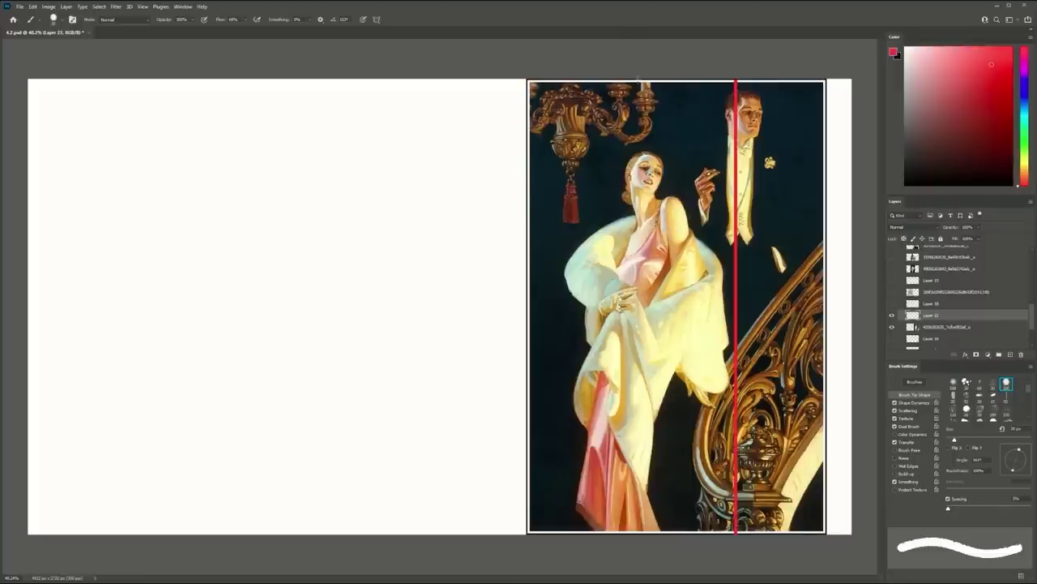
mouse_move(643, 81)
mouse_down()
mouse_move(680, 261)
mouse_move(641, 236)
mouse_up()
key(ctrl+z)
drag(641, 106, 642, 530)
key(ctrl+t)
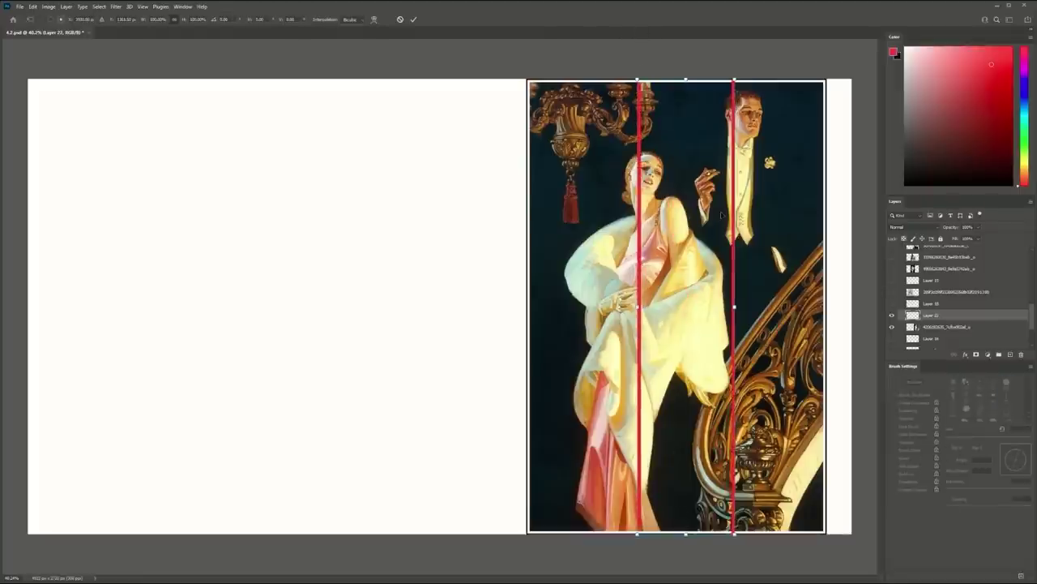
key(Return)
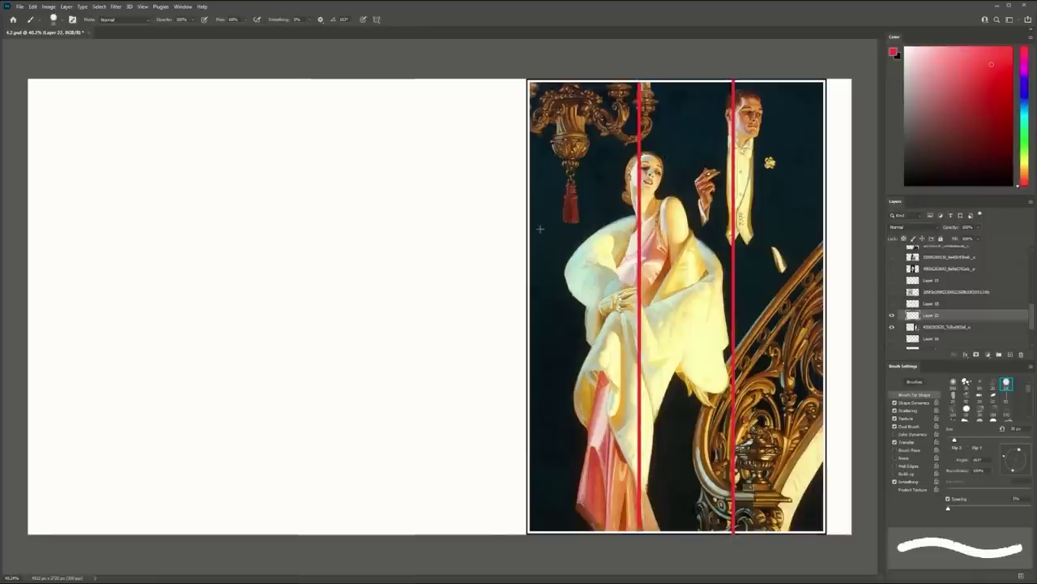
Complete the thirds grid with two straight horizontal red lines across the couple painting
drag(531, 227, 823, 227)
key(ctrl+z)
drag(529, 225, 825, 226)
drag(529, 387, 719, 387)
key(ctrl+z)
drag(528, 385, 824, 385)
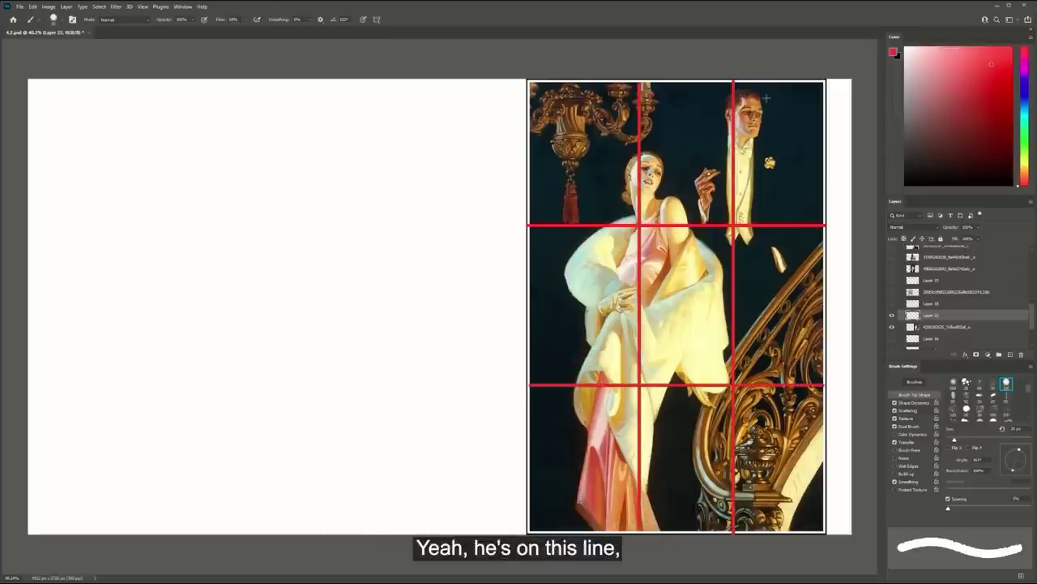
Circle the grid intersection at the woman's upper chest, and try marks around the man and the lower intersections
drag(765, 92, 719, 214)
key(ctrl+z)
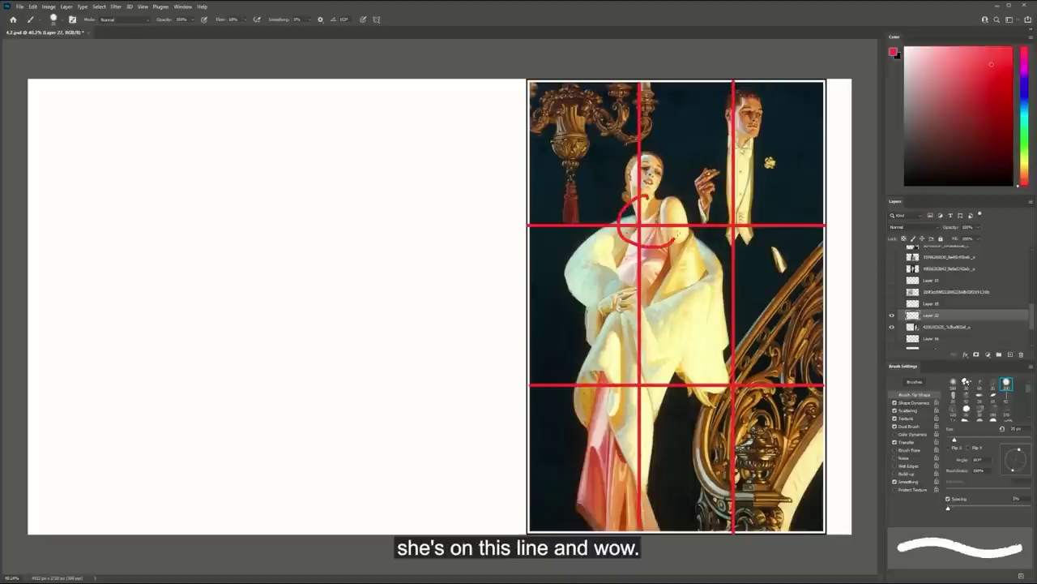
mouse_move(644, 195)
mouse_down()
mouse_move(609, 232)
mouse_move(634, 243)
mouse_move(664, 229)
mouse_move(634, 202)
mouse_up()
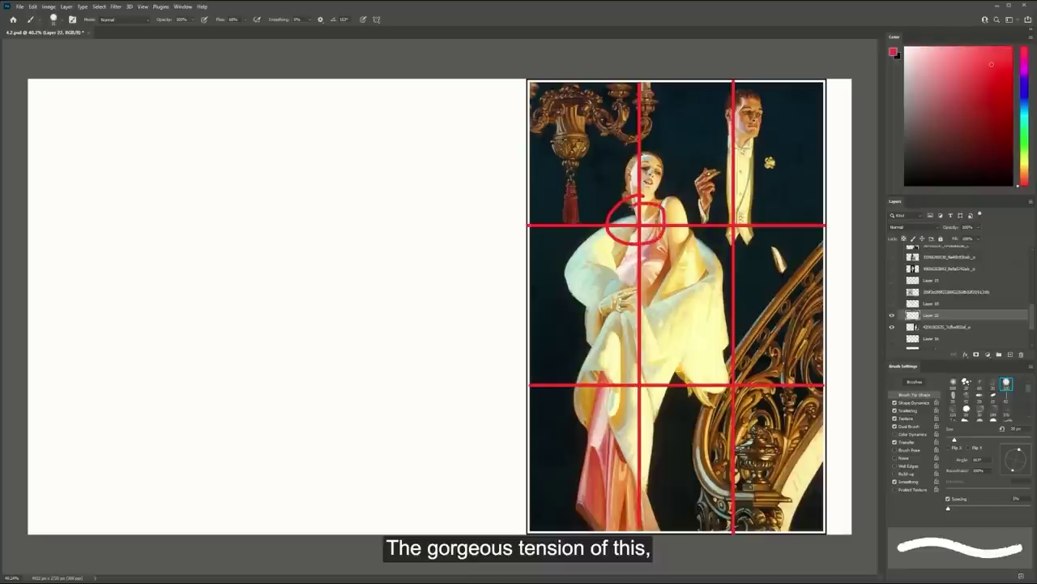
drag(669, 352, 626, 405)
drag(621, 355, 657, 398)
key(ctrl+z)
key(ctrl+z)
mouse_move(730, 359)
mouse_down()
mouse_move(715, 357)
mouse_move(699, 405)
mouse_move(737, 378)
mouse_move(695, 374)
mouse_move(755, 386)
mouse_up()
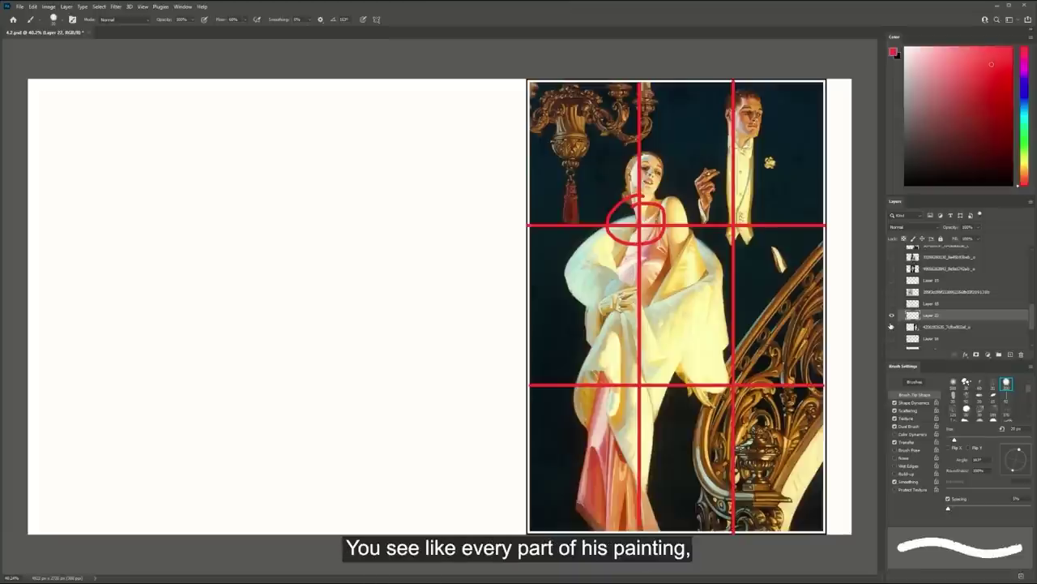
Copy the grid's centre cell of the couple painting to its own layer, and hide the painting and the grid
click(891, 327)
click(891, 327)
click(944, 327)
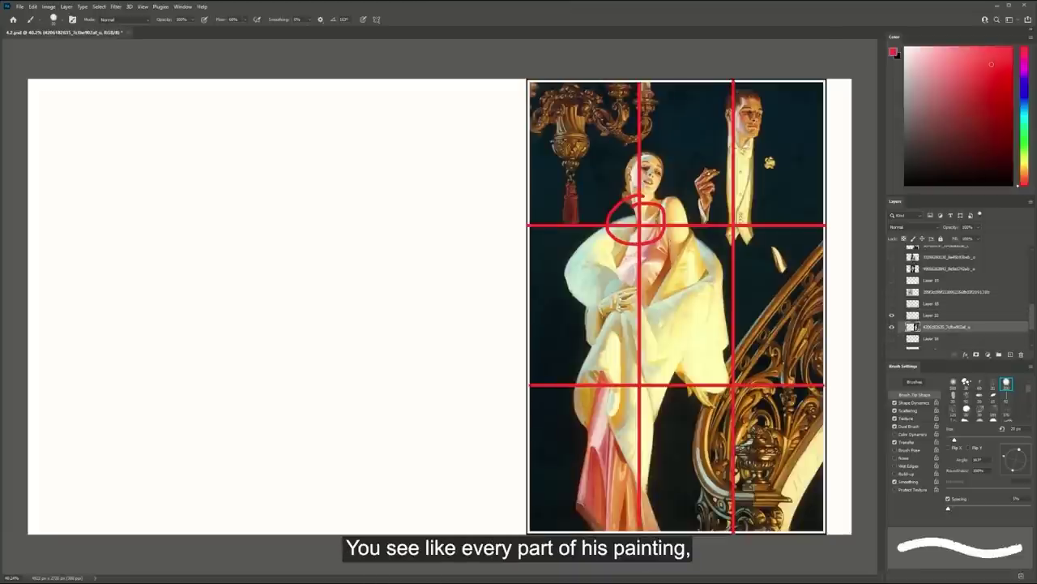
key(m)
key(ctrl+j)
click(891, 338)
click(892, 315)
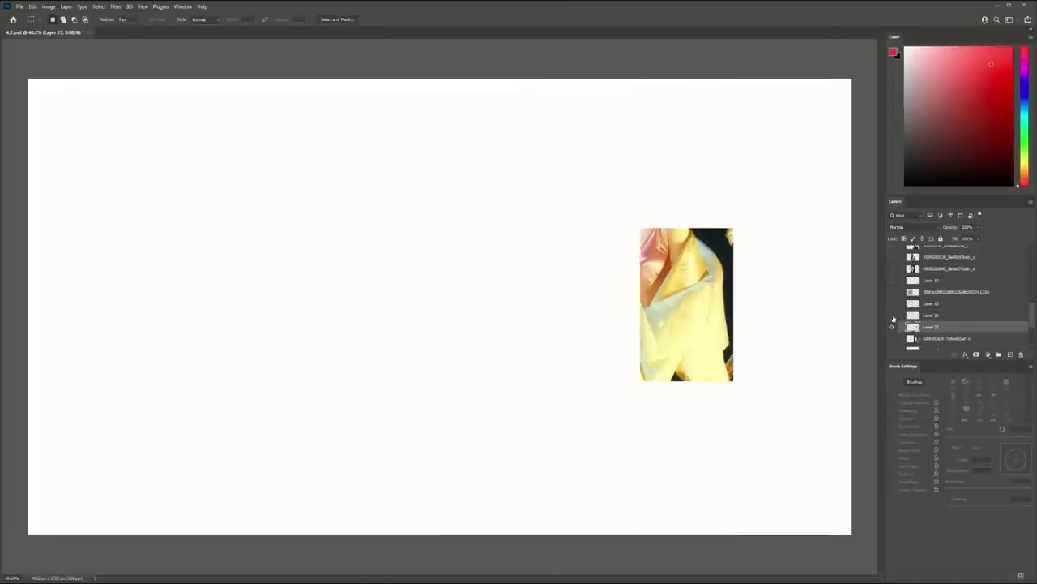
Show the thirds grid and the full couple painting again, and hide the isolated centre-cell crop
click(892, 315)
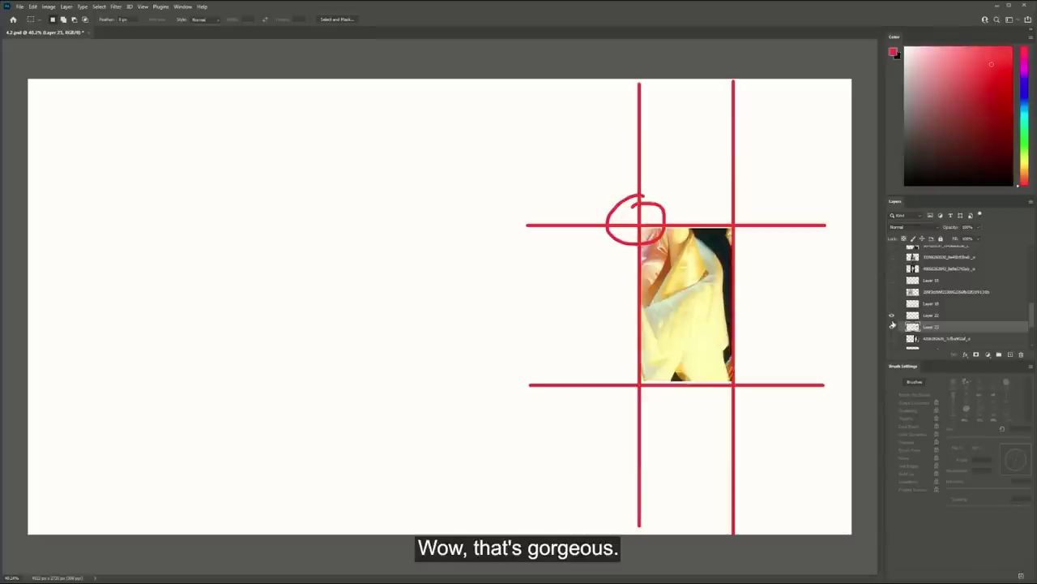
click(893, 327)
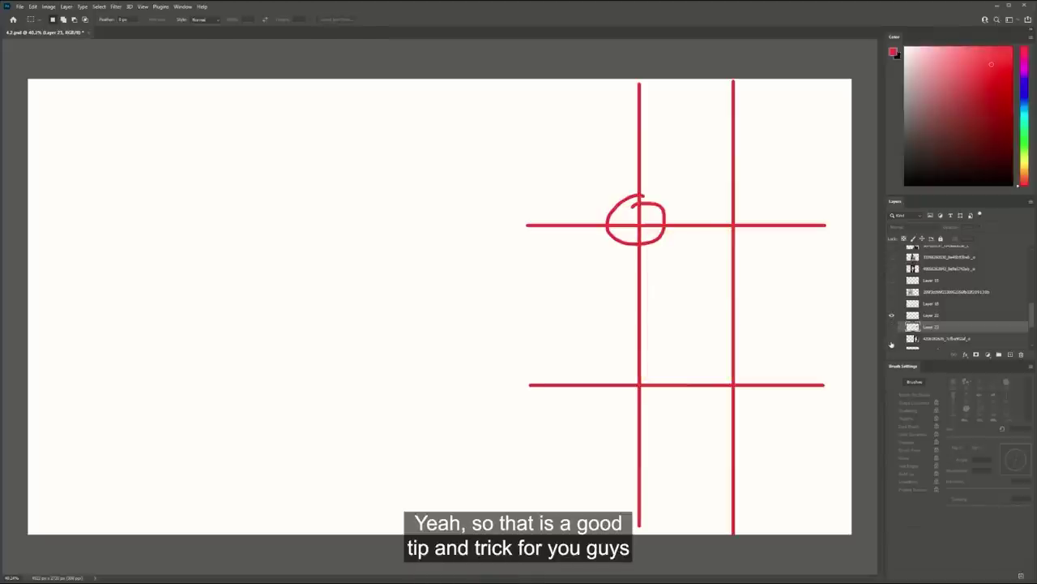
click(892, 338)
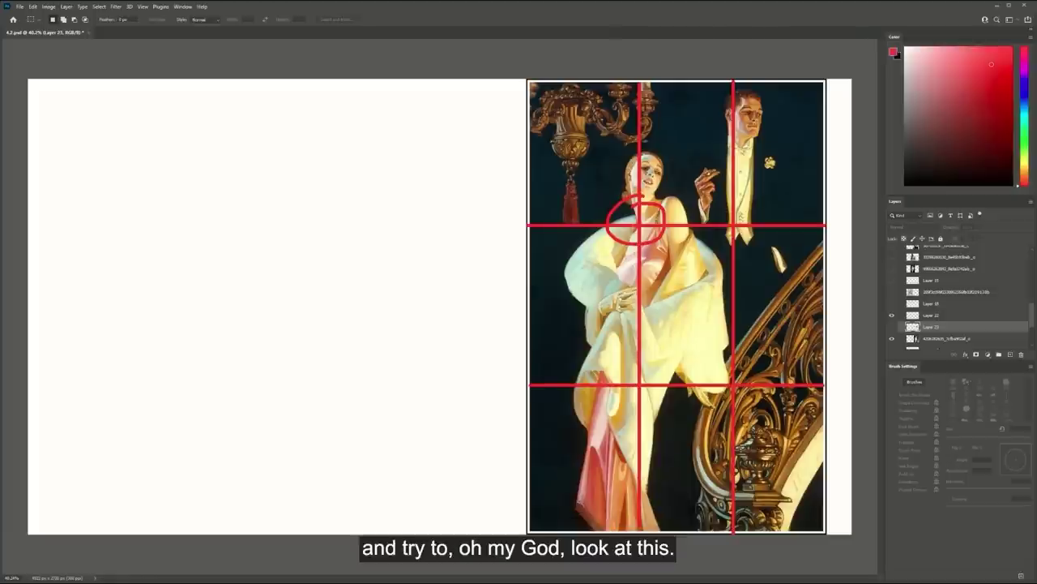
Try red brush marks along the upper grid line and around the man's hand on the grid layer, and undo them
key(b)
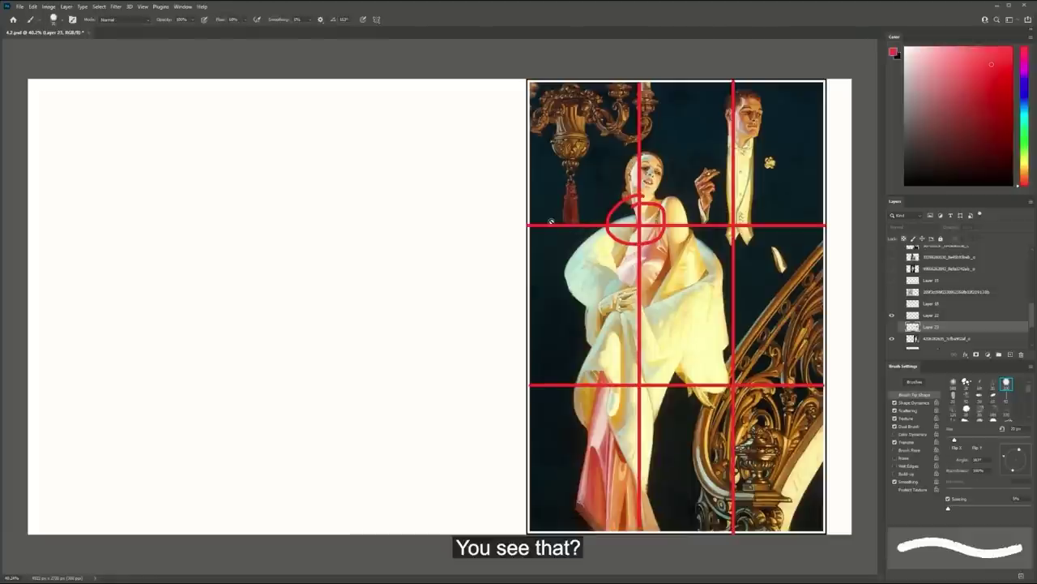
key(alt+bracketright)
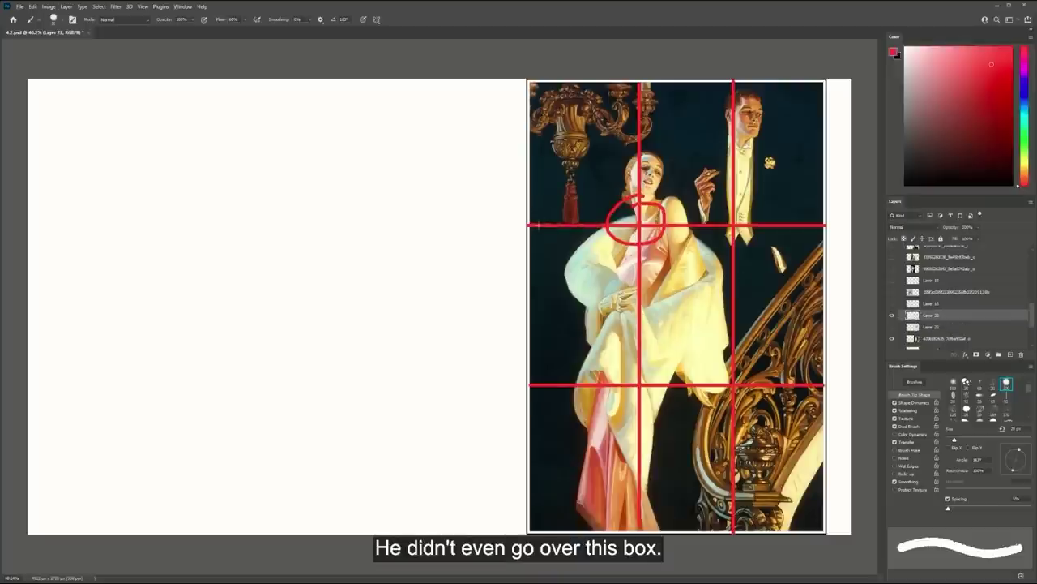
mouse_move(529, 198)
mouse_down()
mouse_move(593, 259)
mouse_move(634, 199)
mouse_move(583, 104)
mouse_move(544, 166)
mouse_move(554, 219)
mouse_up()
key(ctrl+z)
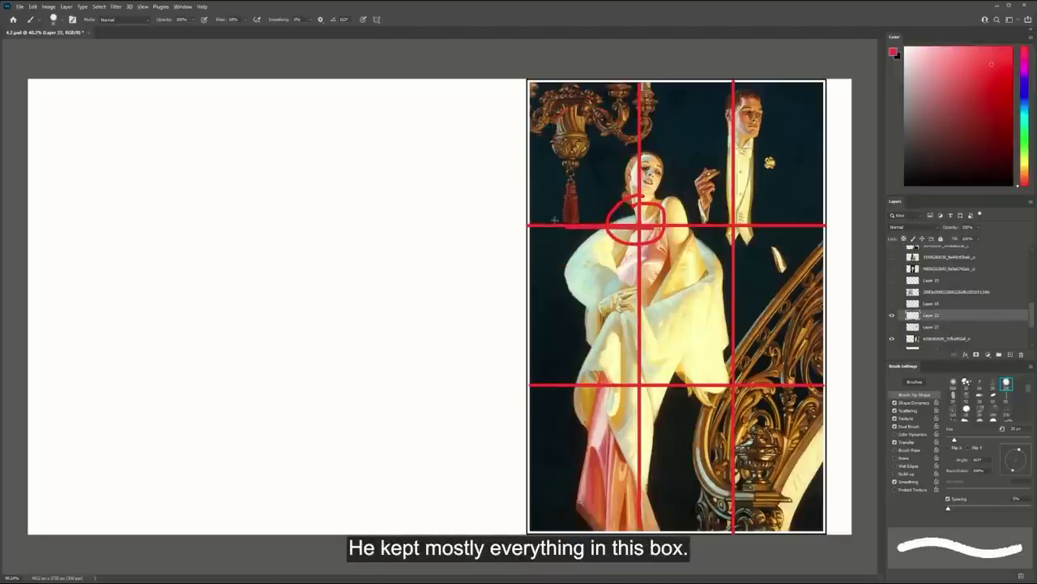
mouse_move(795, 98)
mouse_down()
mouse_move(775, 93)
mouse_move(769, 192)
mouse_move(812, 102)
mouse_move(780, 95)
mouse_move(744, 144)
mouse_move(809, 179)
mouse_move(781, 94)
mouse_move(761, 165)
mouse_move(692, 204)
mouse_up()
key(ctrl+z)
key(ctrl+z)
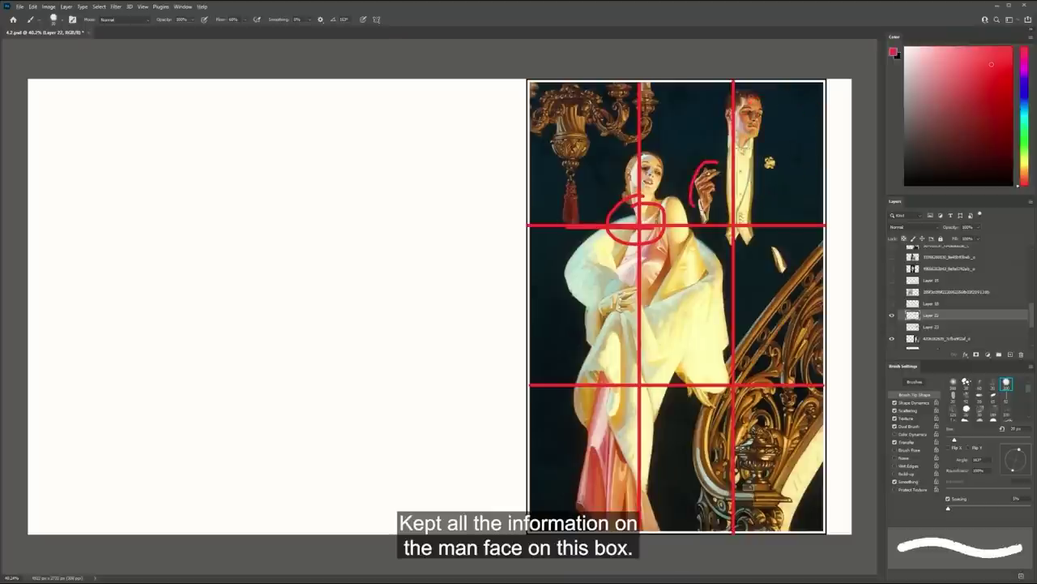
key(ctrl+z)
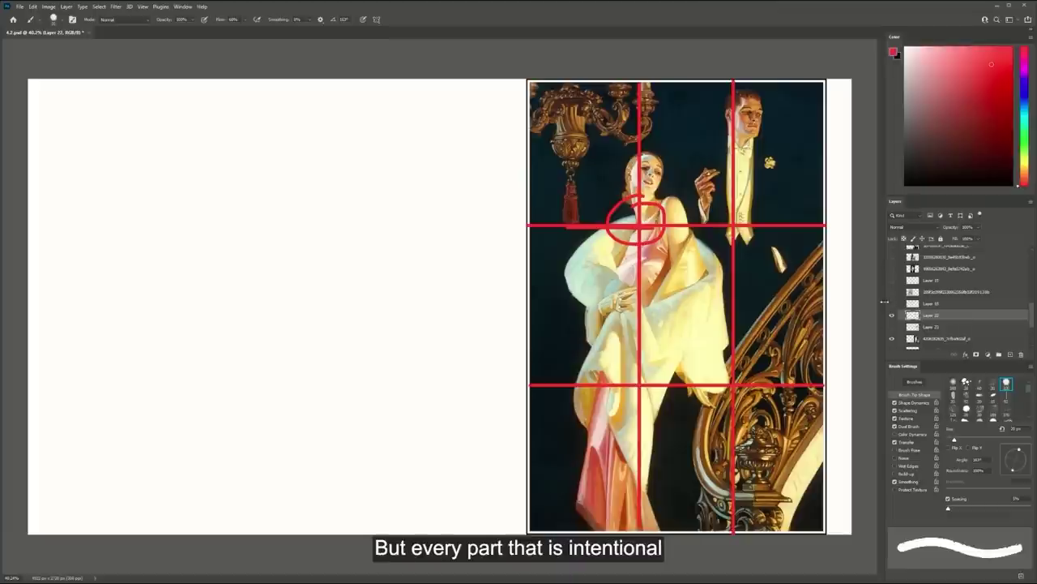
Try brush marks over the dark space beside the man and over the staircase ornament, and undo them
key(m)
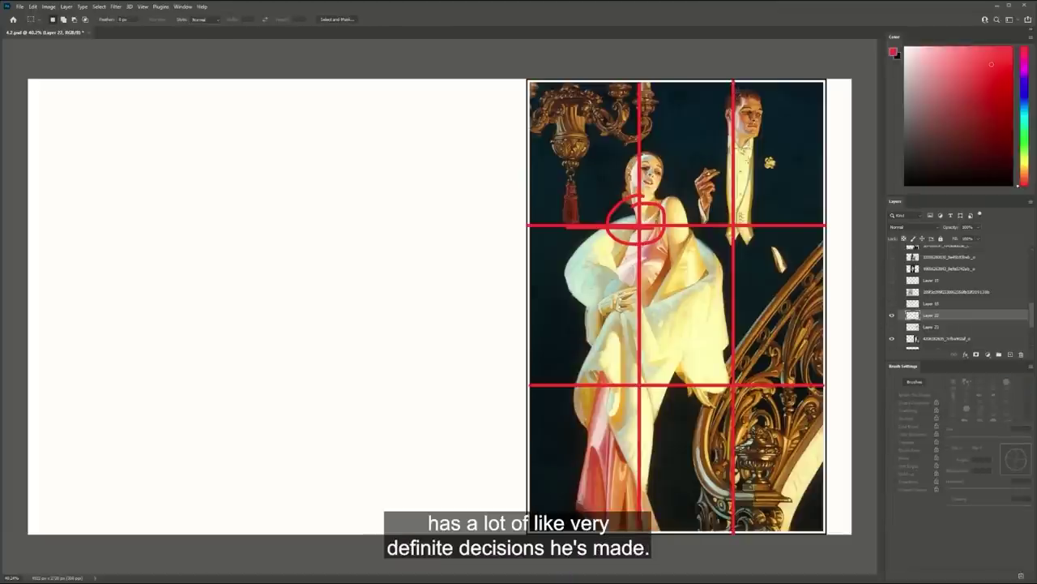
key(b)
mouse_move(787, 101)
mouse_down()
mouse_move(797, 209)
mouse_move(791, 116)
mouse_move(813, 195)
mouse_move(809, 122)
mouse_up()
key(ctrl+z)
key(ctrl+z)
mouse_move(754, 374)
mouse_down()
mouse_move(767, 486)
mouse_move(796, 439)
mouse_up()
key(ctrl+z)
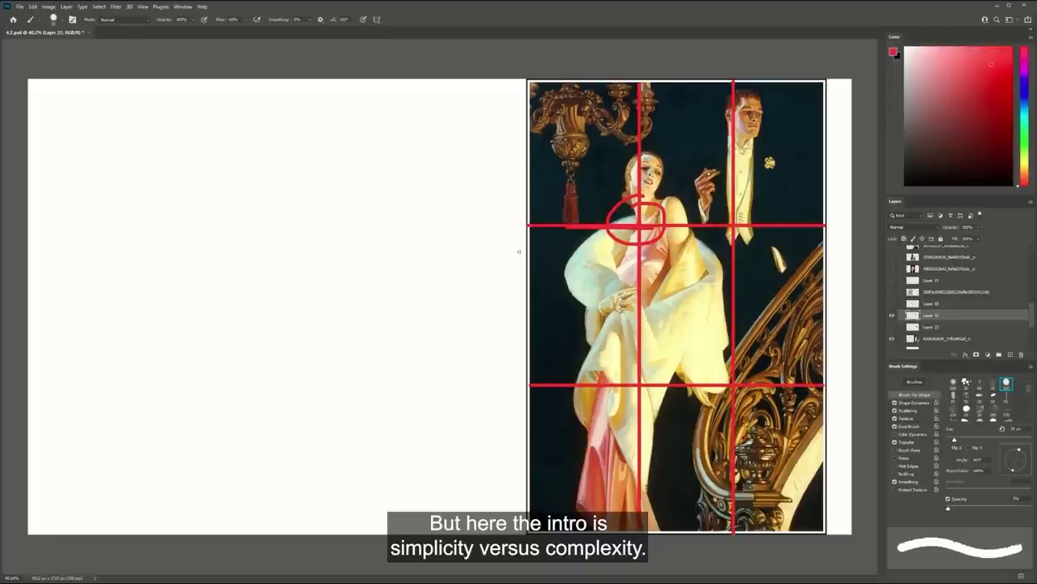
Sketch a plain circle and a dense scribble on the blank canvas, circle the space beside the man, and scribble over the staircase ornament
mouse_move(304, 194)
mouse_down()
mouse_move(347, 220)
mouse_move(295, 199)
mouse_up()
mouse_move(379, 191)
mouse_down()
mouse_move(397, 221)
mouse_move(380, 217)
mouse_move(389, 227)
mouse_move(381, 239)
mouse_move(415, 232)
mouse_up()
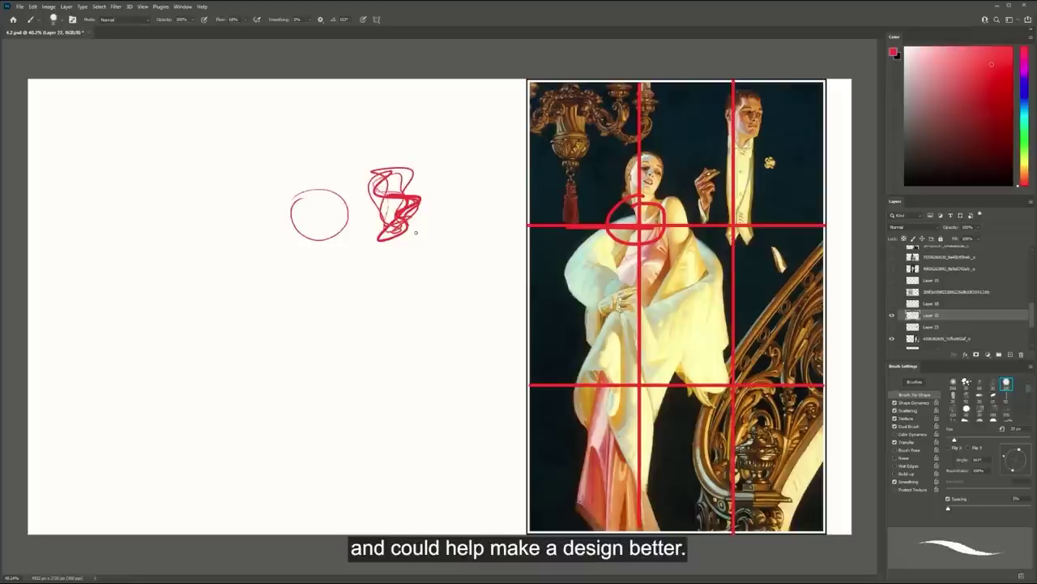
mouse_move(793, 112)
mouse_down()
mouse_move(762, 131)
mouse_move(806, 121)
mouse_up()
mouse_move(766, 417)
mouse_down()
mouse_move(790, 484)
mouse_move(803, 458)
mouse_move(793, 422)
mouse_up()
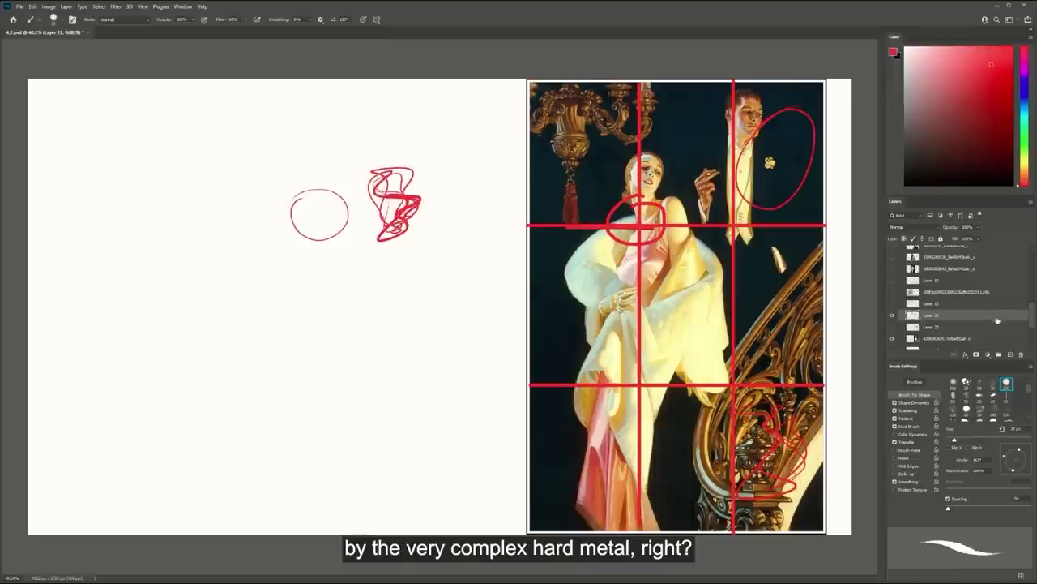
Hide the grid and annotations, add a new layer, and try marks around the staircase ornament and on the woman's shawl
click(891, 316)
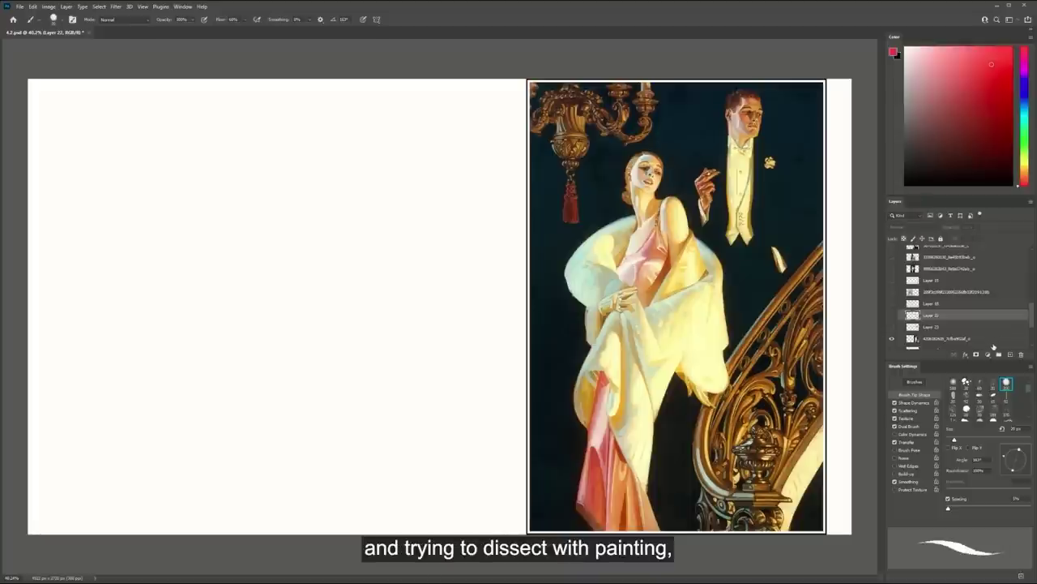
click(1009, 355)
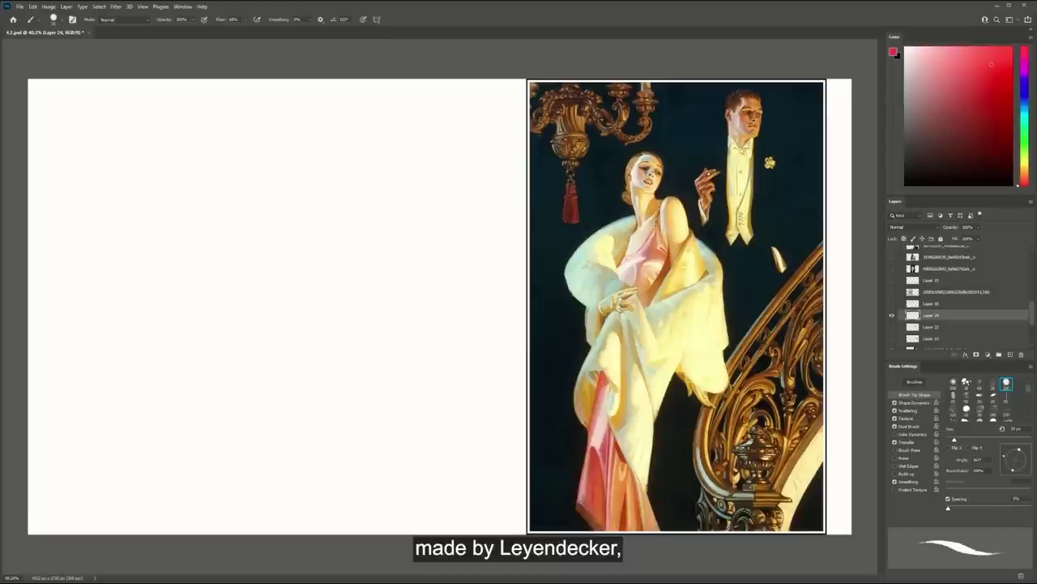
mouse_move(783, 315)
mouse_down()
mouse_move(699, 445)
mouse_move(812, 373)
mouse_up()
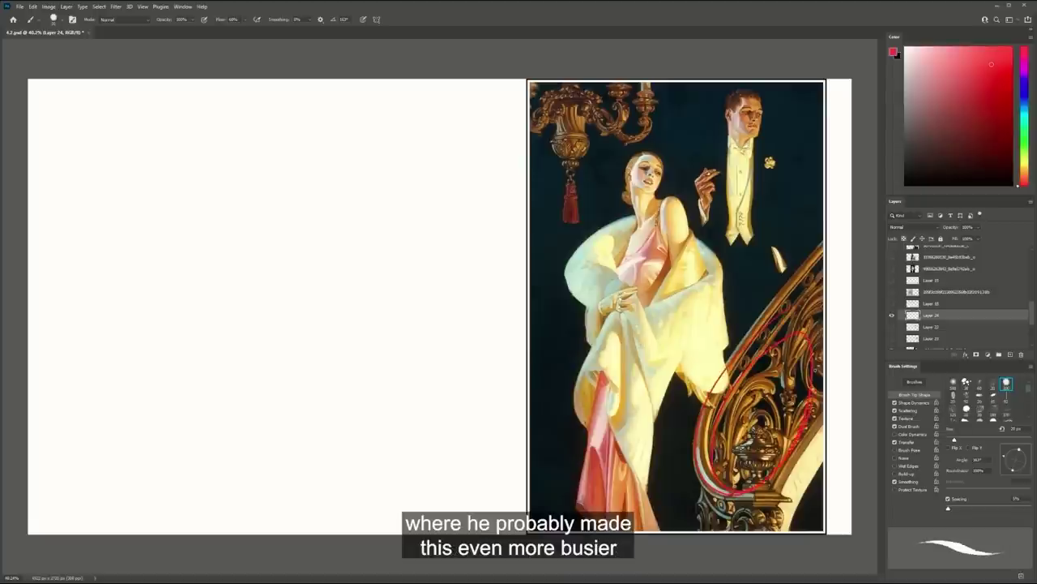
key(ctrl+z)
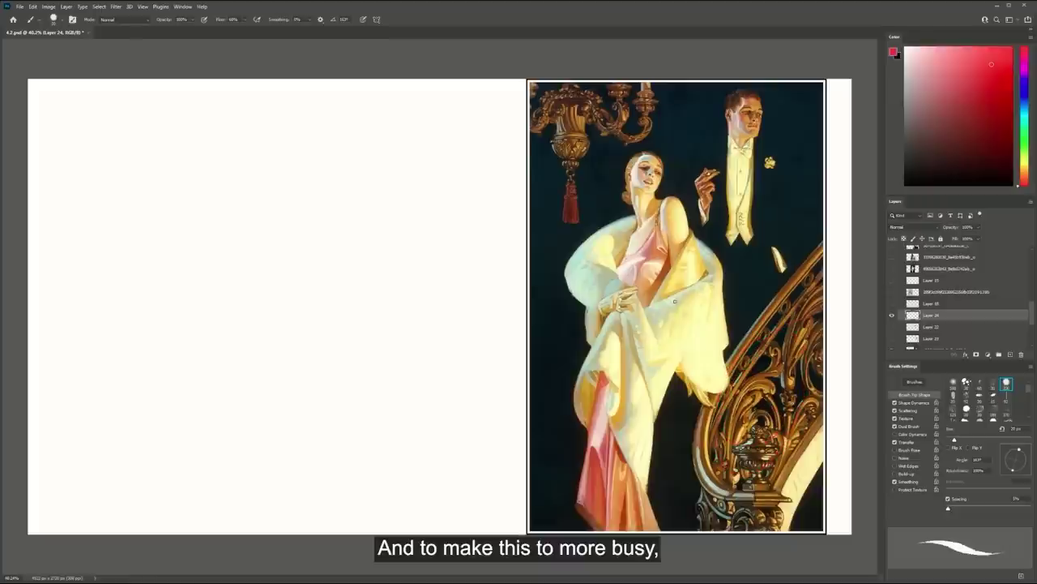
mouse_move(700, 311)
mouse_down()
mouse_move(713, 389)
mouse_move(625, 420)
mouse_move(636, 453)
mouse_up()
key(ctrl+z)
Pick a muted blue-green shadow colour and paint darker folds across the woman's shawl on the new layer
drag(695, 322, 724, 337)
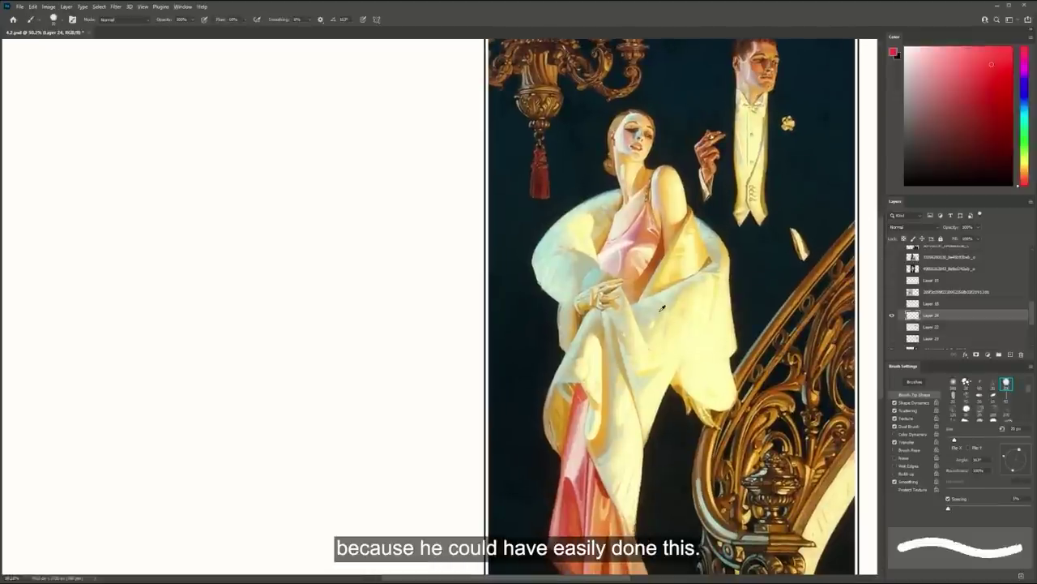
alt+click(199, 341)
key(i)
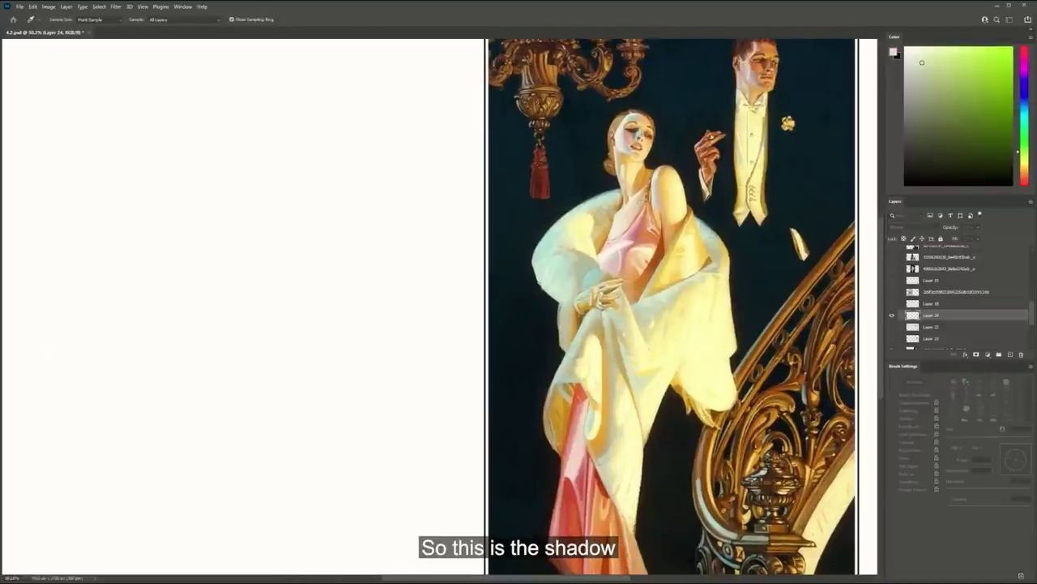
click(718, 187)
key(b)
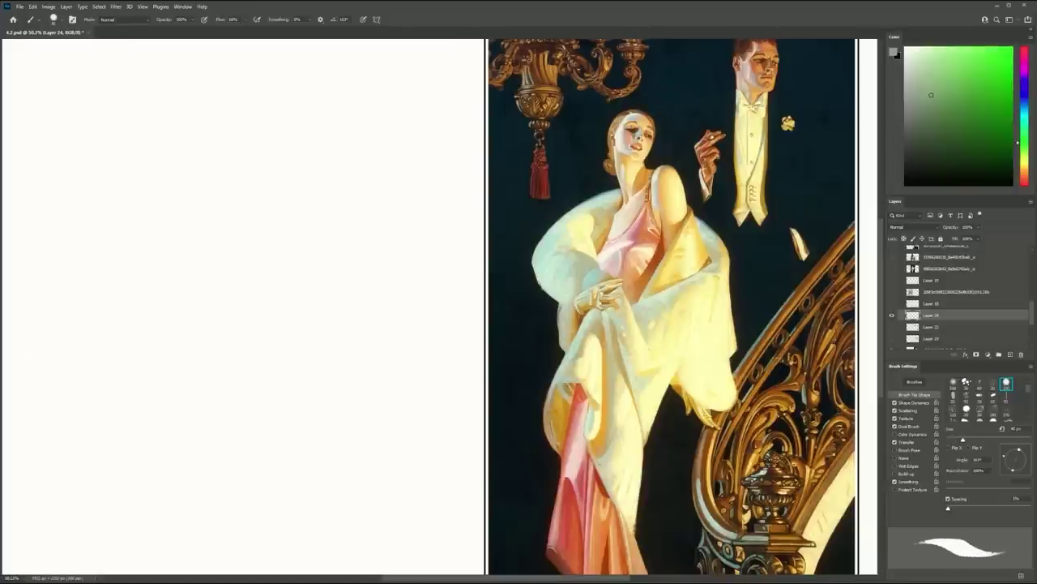
key(i)
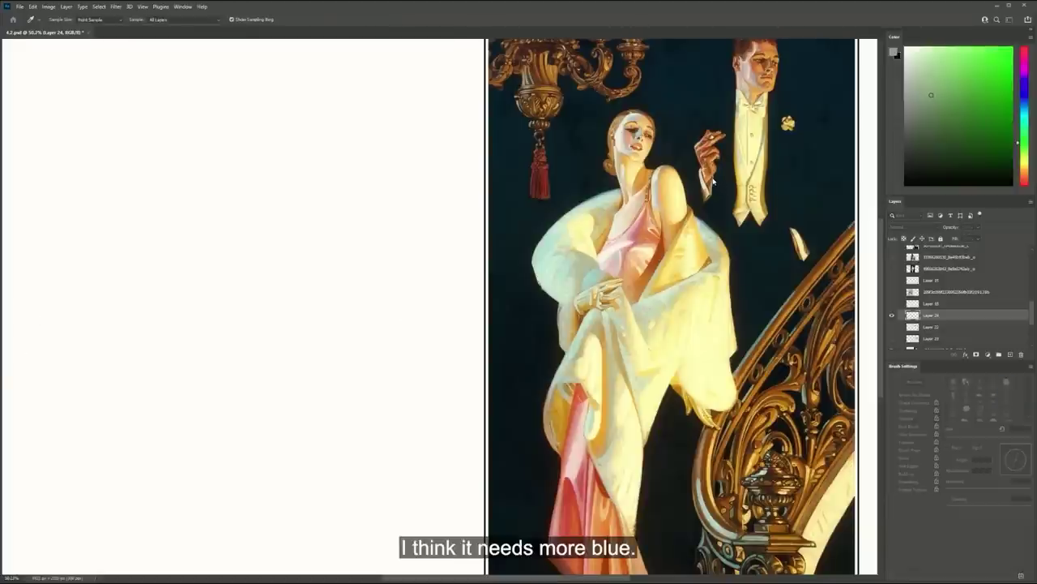
key(b)
mouse_move(630, 303)
mouse_down()
mouse_move(650, 325)
mouse_move(667, 297)
mouse_move(712, 266)
mouse_move(617, 335)
mouse_move(632, 358)
mouse_move(609, 322)
mouse_move(605, 360)
mouse_move(586, 320)
mouse_up()
mouse_move(600, 361)
mouse_down()
mouse_move(606, 399)
mouse_move(612, 377)
mouse_move(611, 437)
mouse_move(604, 381)
mouse_up()
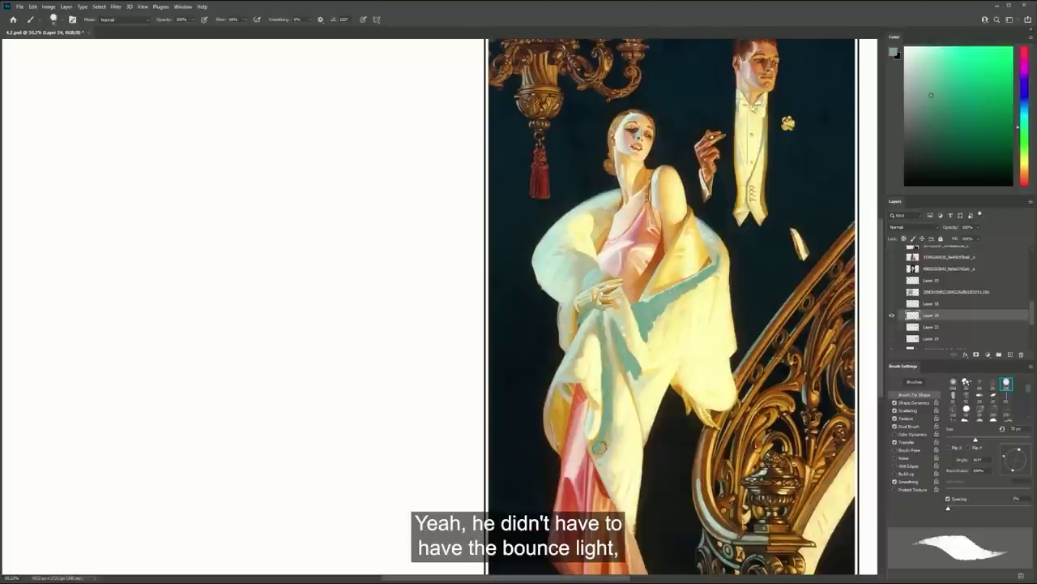
Compare the couple painting at a small size with and without the painted shawl shadows by hiding their layer
key(z)
drag(714, 338, 657, 336)
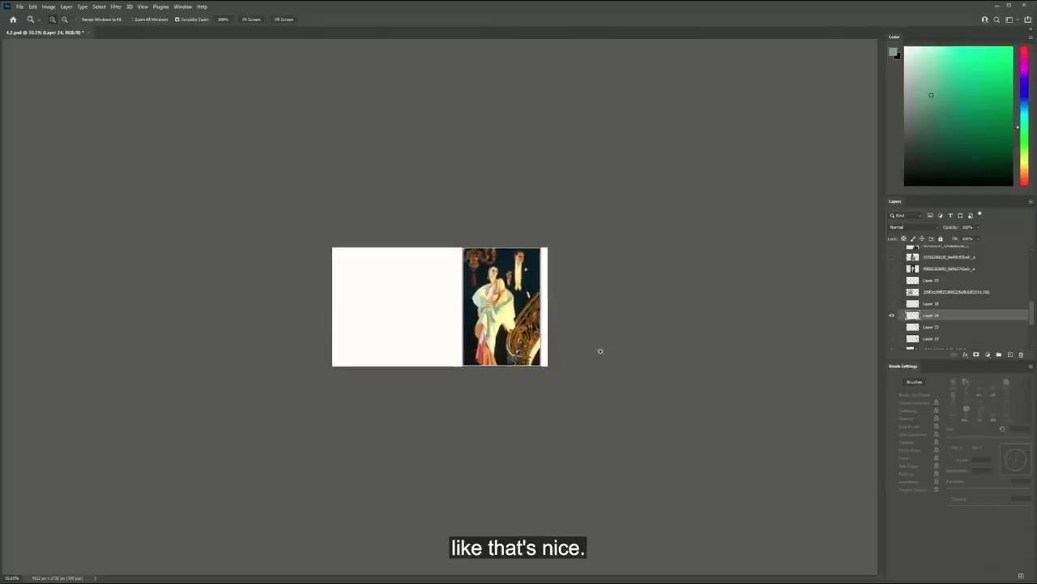
drag(600, 350, 636, 347)
click(892, 314)
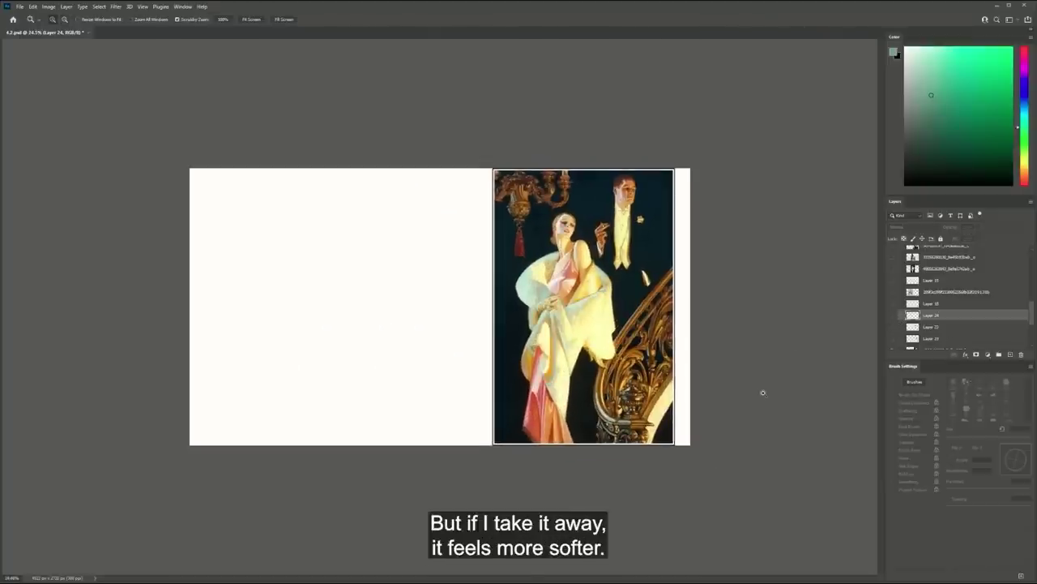
drag(630, 313, 648, 303)
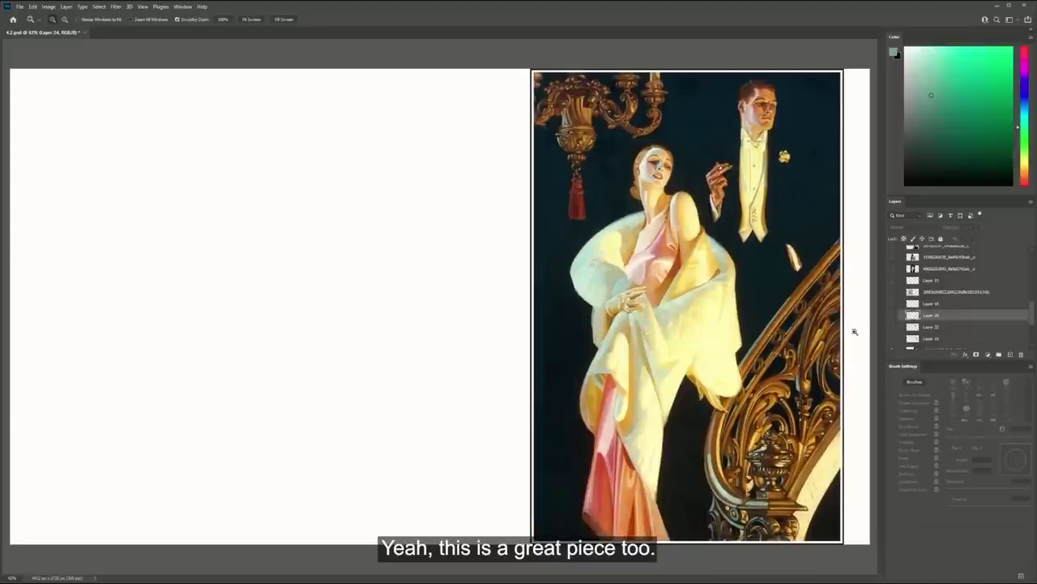
Delete the layer with the painted shawl shadows, and restore the grid layer removed along with it
key(Delete)
key(Delete)
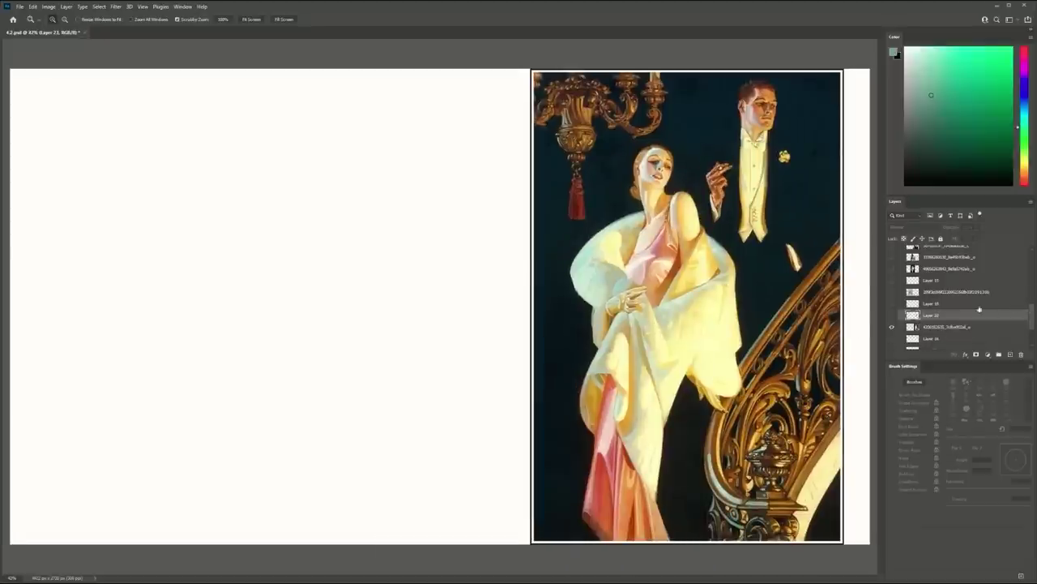
key(ctrl+z)
Briefly toggle the image layer two rows above the grid layer, and hide the couple painting
click(892, 292)
click(893, 292)
scroll(968, 323, down, 3)
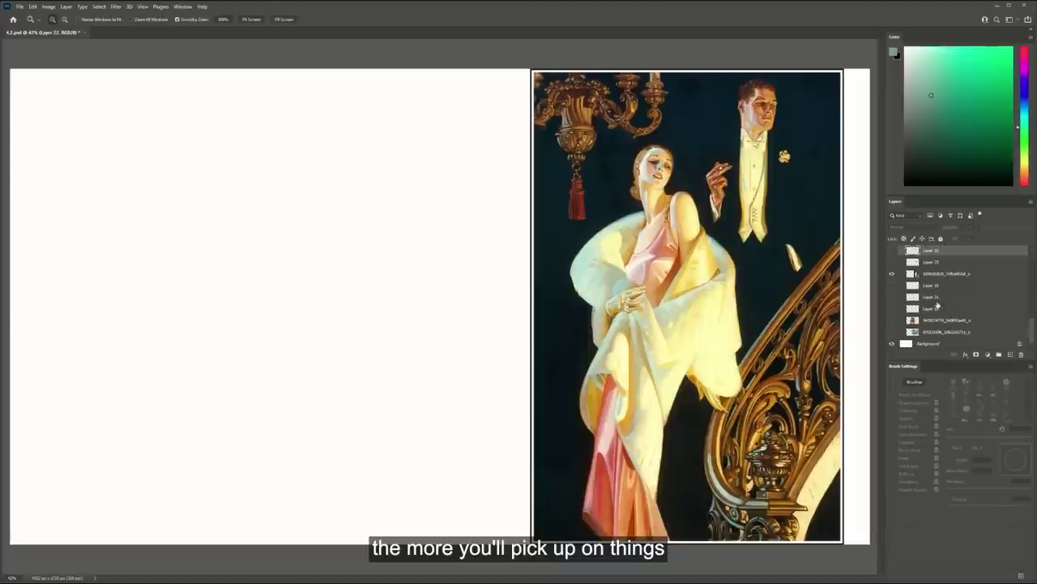
click(892, 274)
Check the sketch and crop layers below the couple painting by toggling them, and delete Layer 20
click(893, 287)
click(893, 286)
click(893, 287)
click(893, 298)
click(892, 297)
click(892, 309)
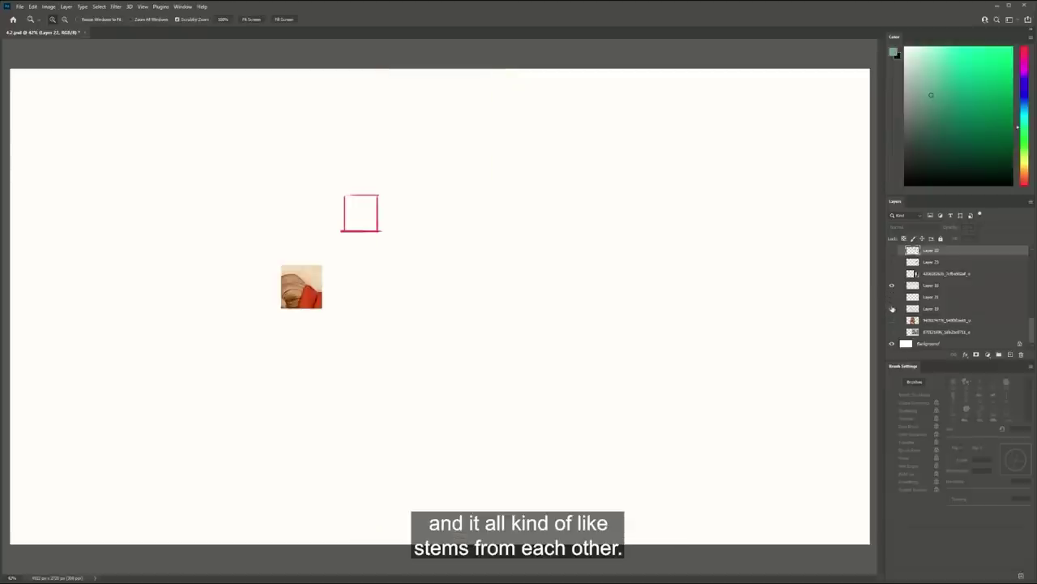
click(892, 296)
click(912, 309)
key(Delete)
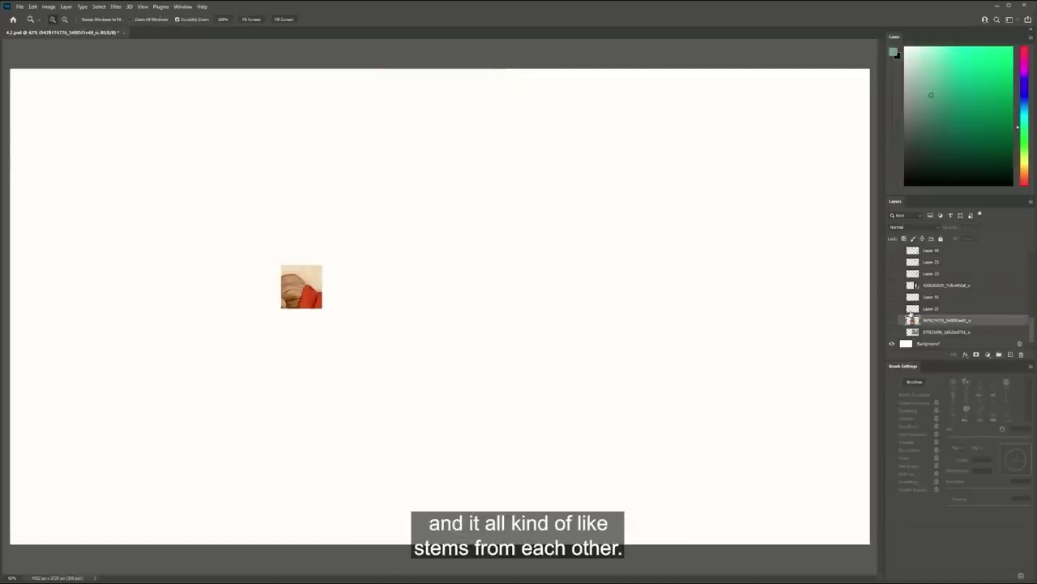
Preview the two lowest painting layers, and show the study sheet of figures and drapery close up with its layer selected
click(891, 321)
click(892, 321)
click(891, 332)
click(891, 333)
click(892, 332)
click(921, 332)
mouse_move(751, 236)
mouse_down()
mouse_move(770, 249)
mouse_move(795, 244)
mouse_up()
drag(737, 167, 604, 171)
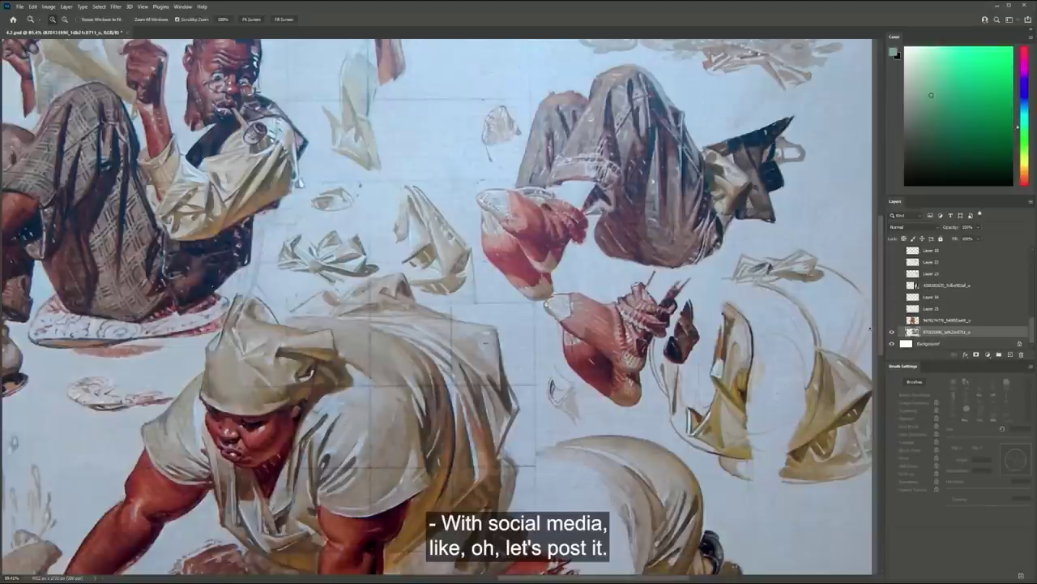
Toggle the study sheet's visibility and leave it hidden, and briefly toggle the couple painting
click(892, 331)
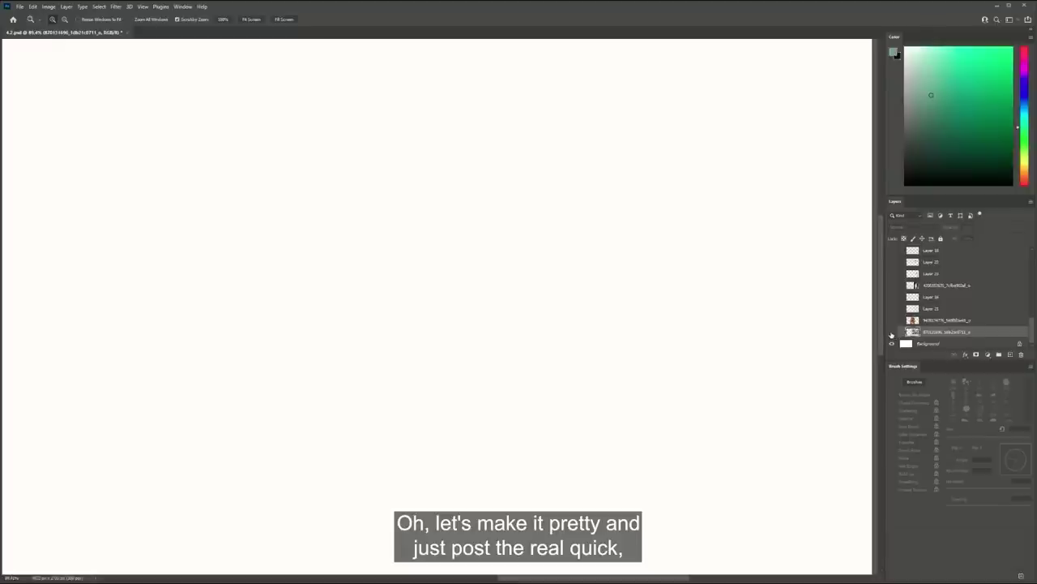
click(891, 331)
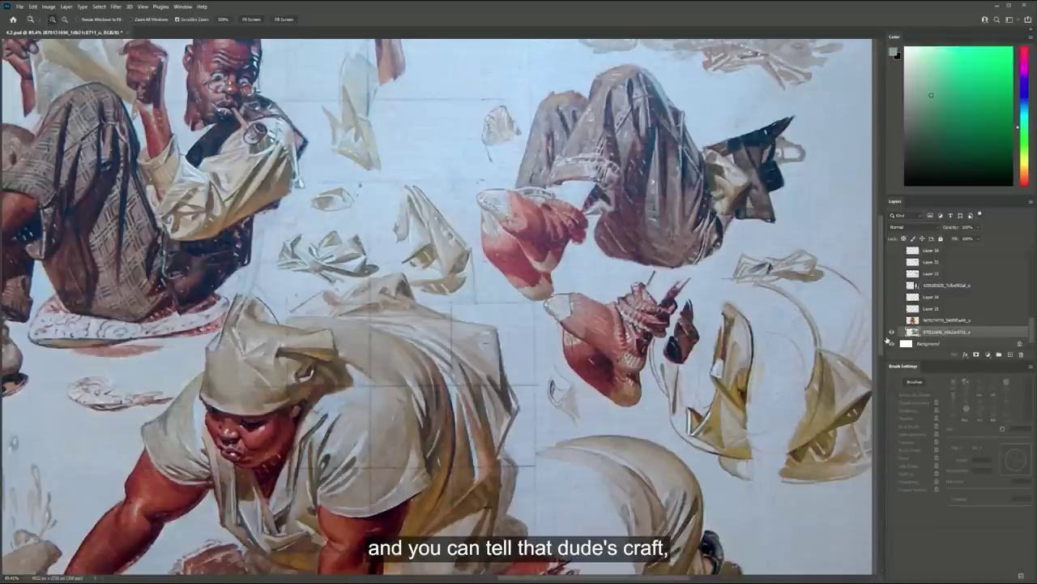
alt+click(890, 343)
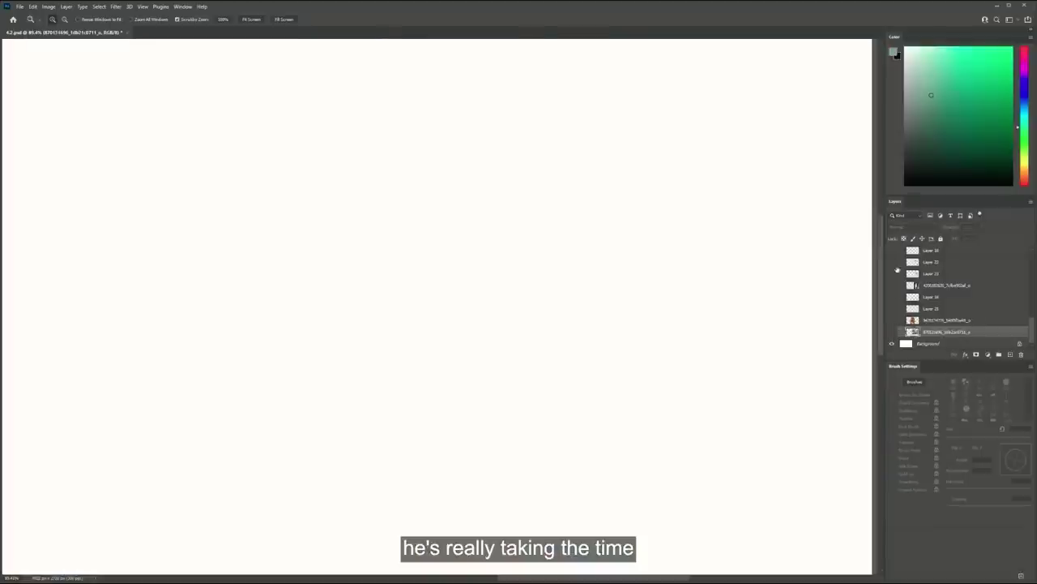
click(892, 287)
click(898, 285)
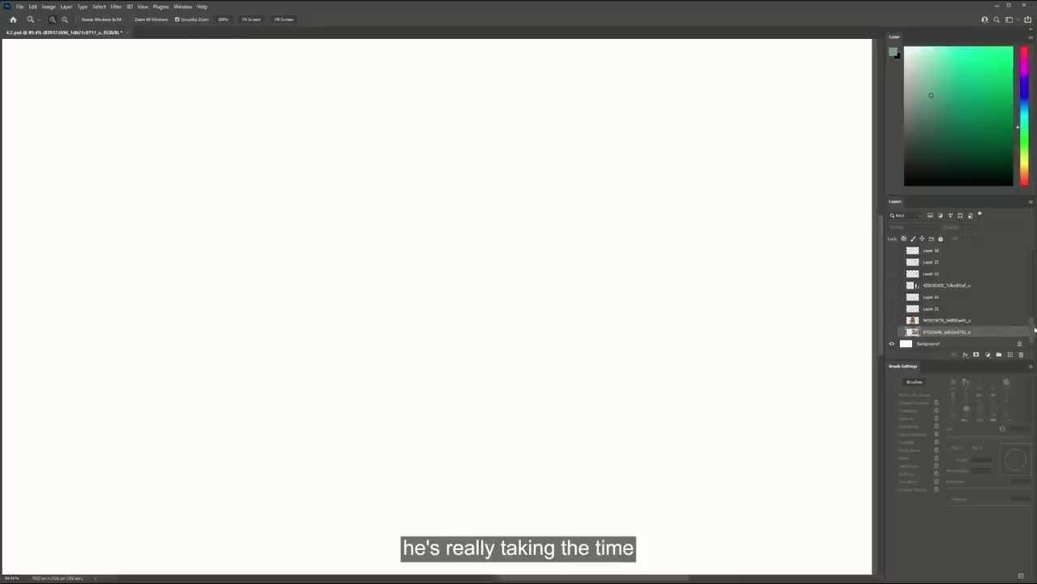
Show the first painting in the Leyendecker group, with the red-haired woman among the men in top hats, and examine its figures
scroll(901, 304, up, 3)
click(892, 326)
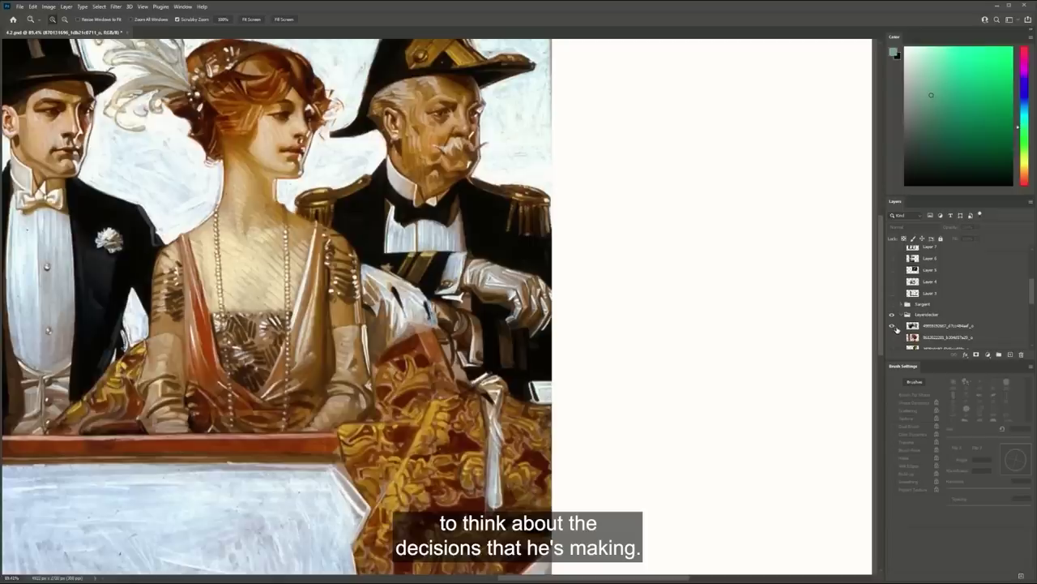
drag(327, 342, 733, 345)
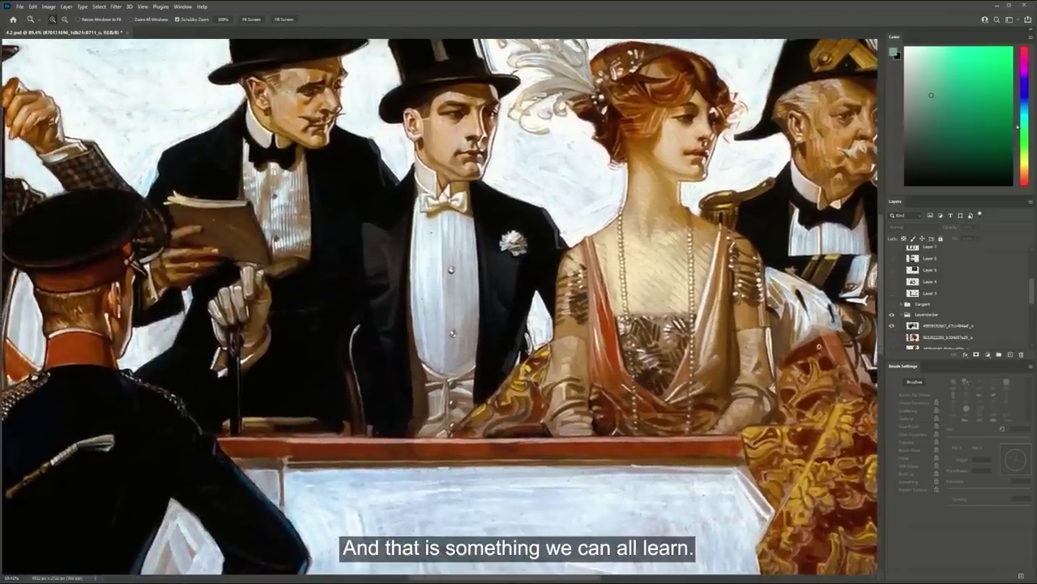
Hide the top-hat group painting and show the red-haired woman kissing the caged baby in full
scroll(1032, 284, down, 2)
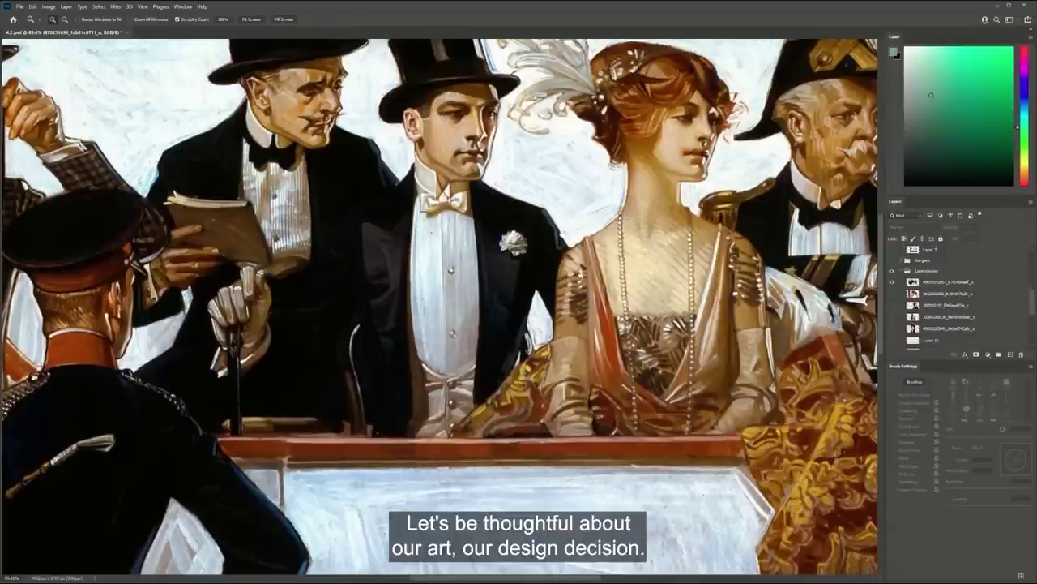
click(891, 282)
click(891, 293)
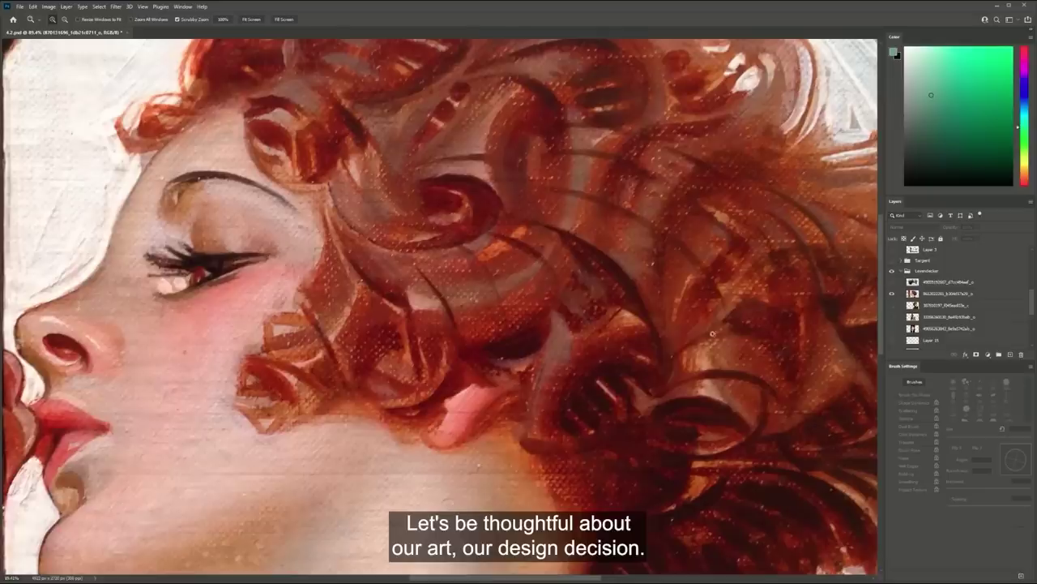
scroll(752, 334, down, 6)
scroll(726, 332, up, 1)
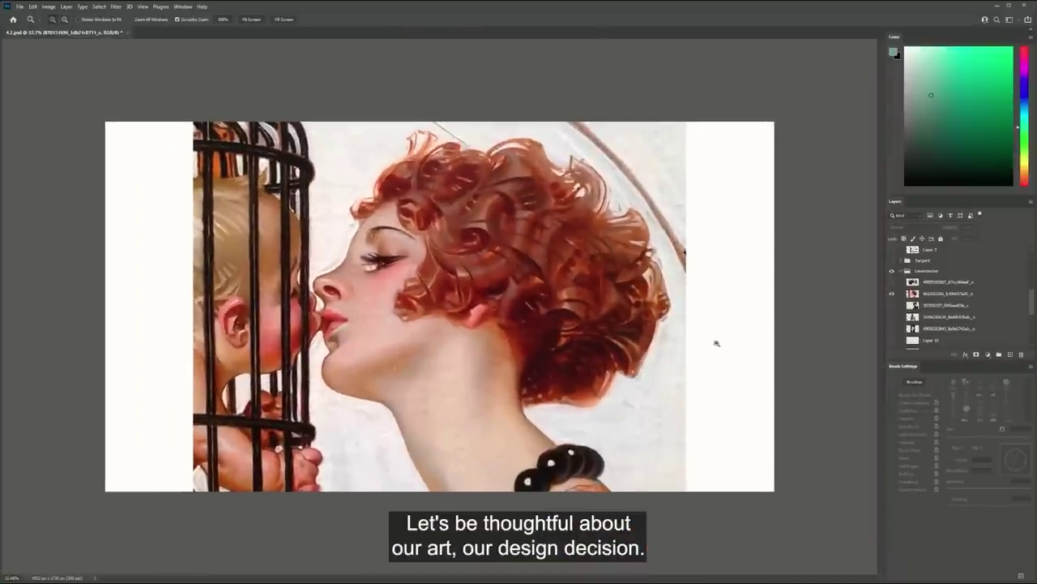
scroll(685, 352, up, 1)
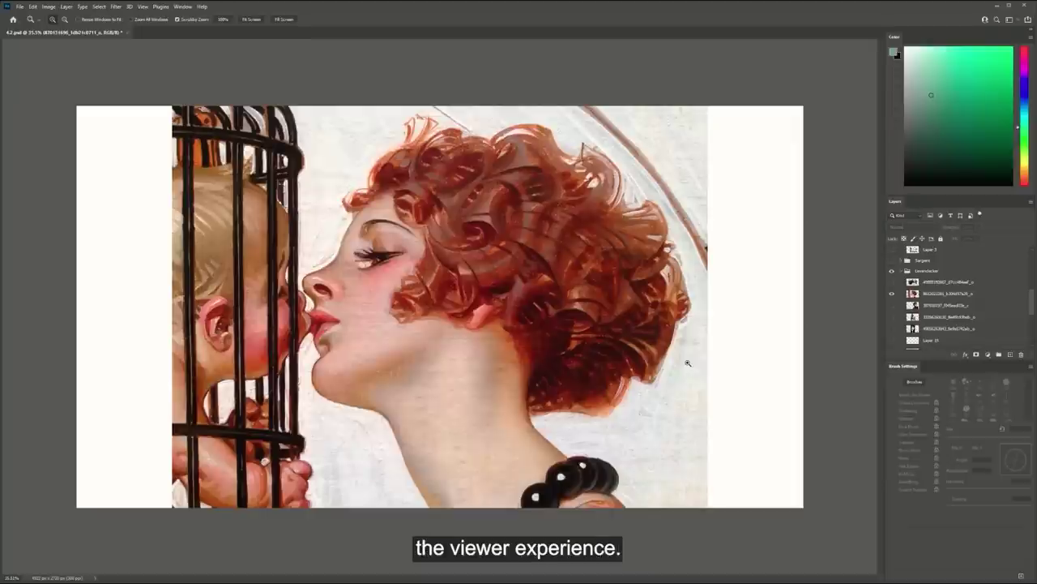
Hide the red-haired woman painting, preview the layers below it, and leave only the policeman with motorcycle and children visible
click(892, 305)
click(892, 305)
click(893, 293)
click(892, 328)
click(892, 317)
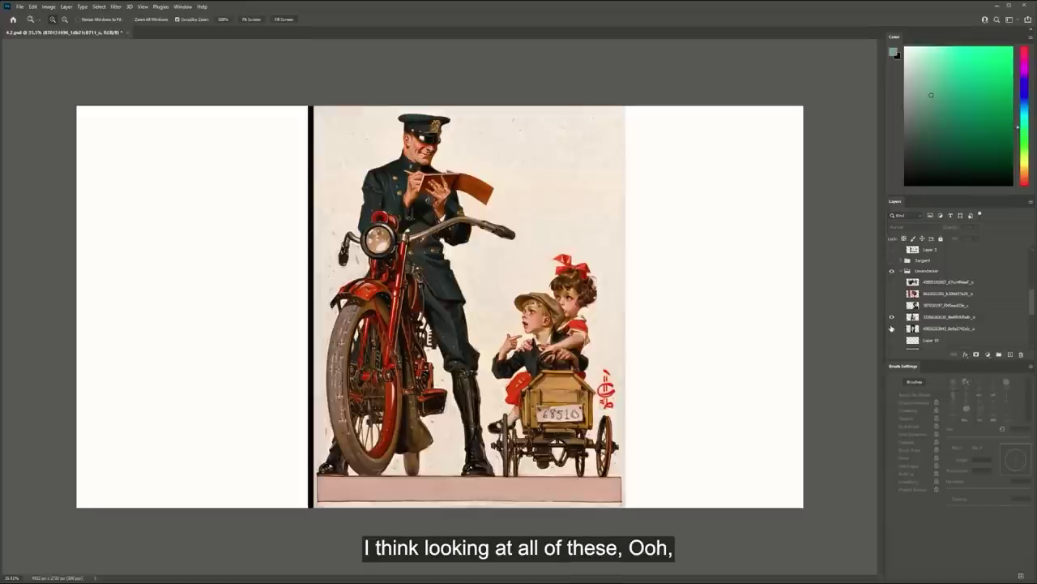
click(892, 328)
click(892, 317)
click(892, 316)
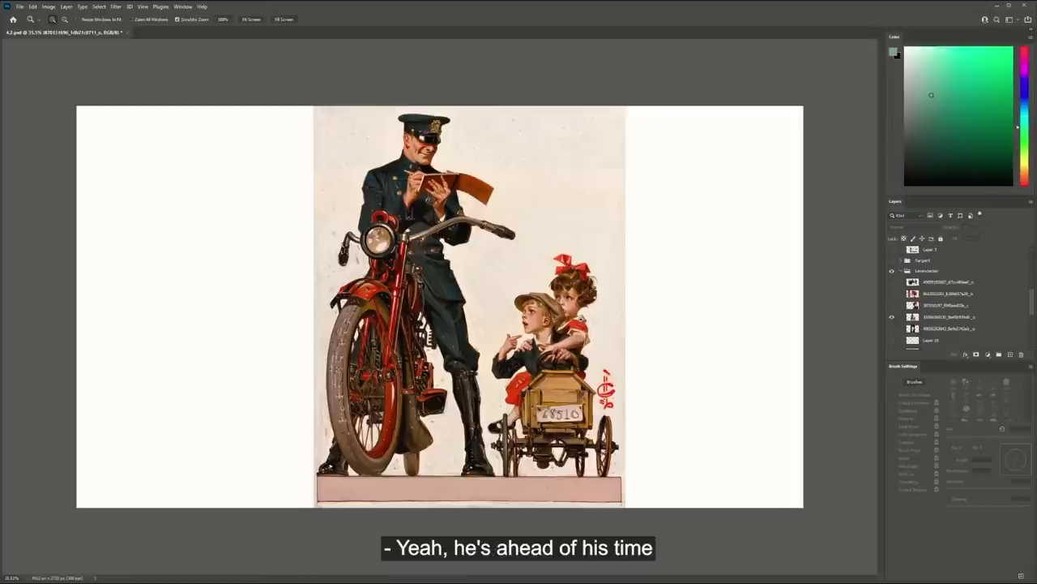
Compare the policeman painting with the elderly woman's portrait and the top-hat group by briefly toggling their layers
click(891, 318)
click(892, 317)
click(892, 305)
click(893, 306)
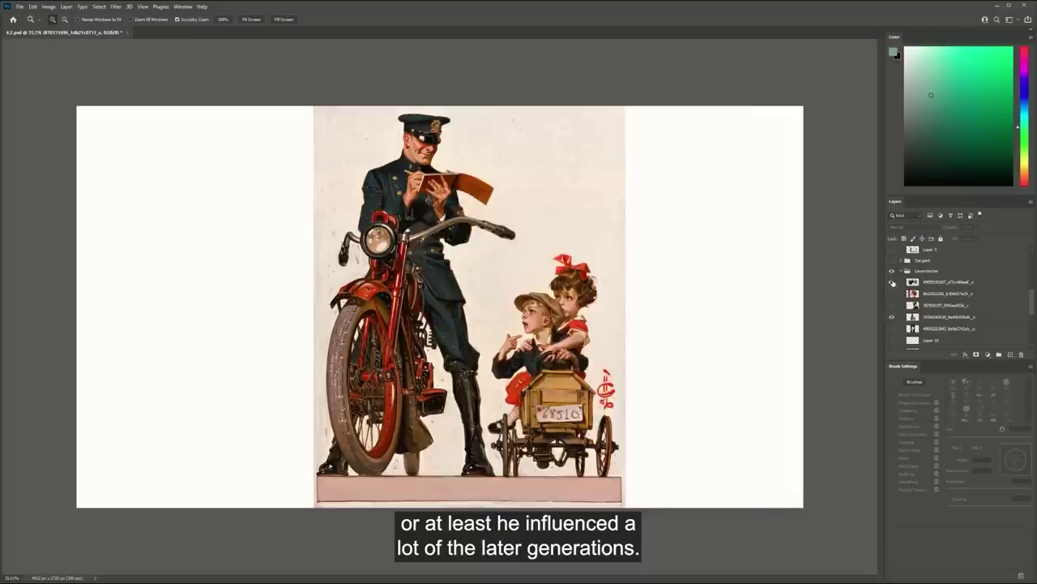
click(893, 282)
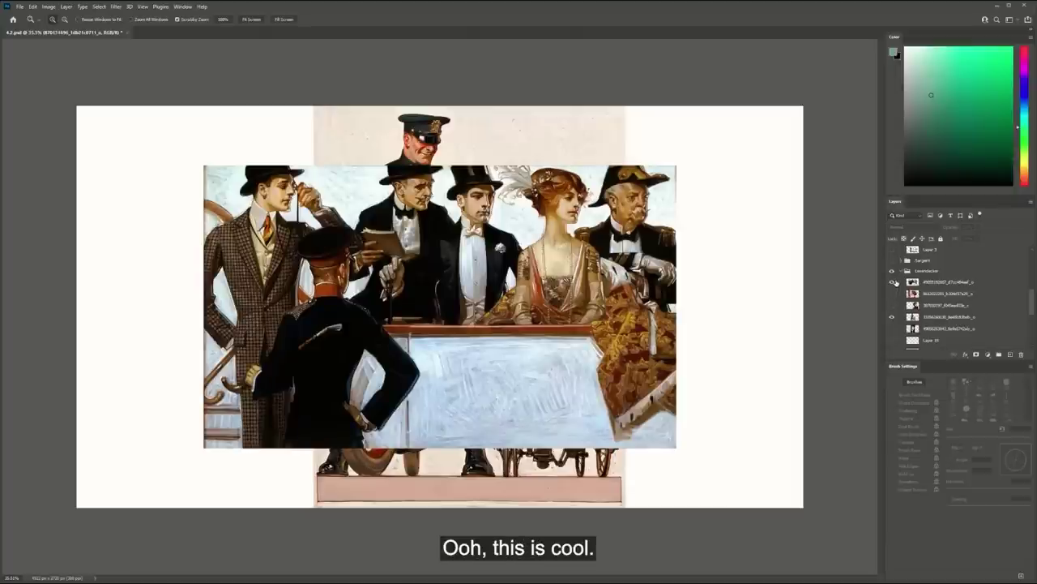
click(893, 282)
Brush a green thirds grid of two vertical and two horizontal lines over the policeman painting on a new layer
click(1010, 354)
key(b)
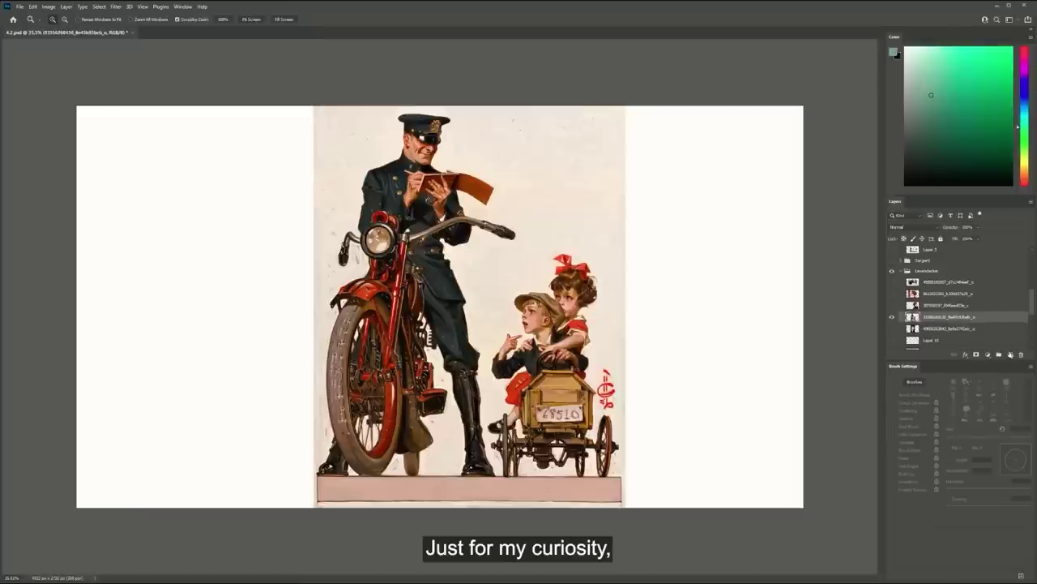
mouse_move(528, 108)
mouse_down()
mouse_move(519, 186)
mouse_move(528, 499)
mouse_up()
drag(425, 107, 426, 488)
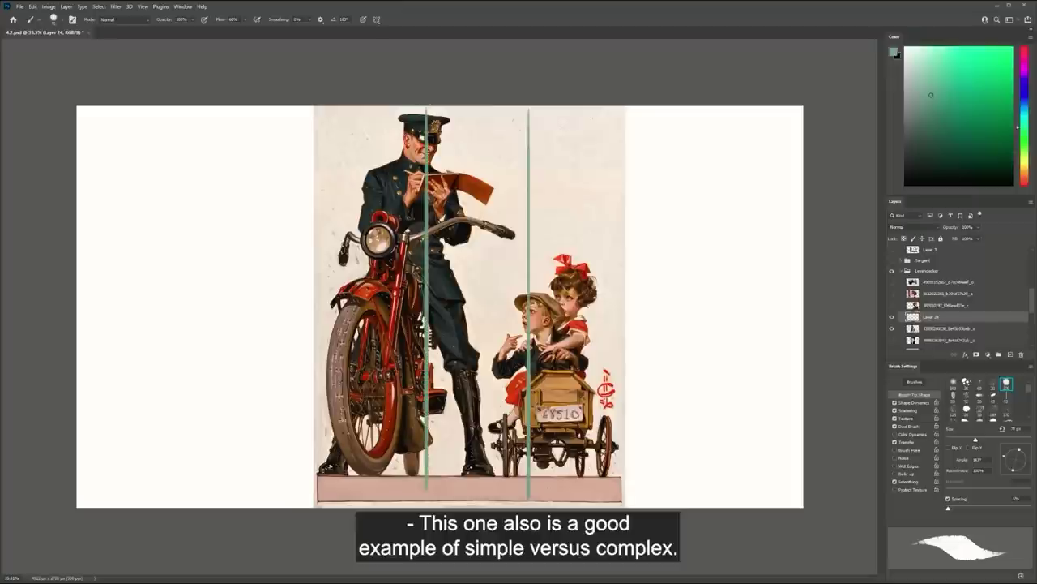
drag(312, 241, 637, 241)
drag(312, 376, 633, 376)
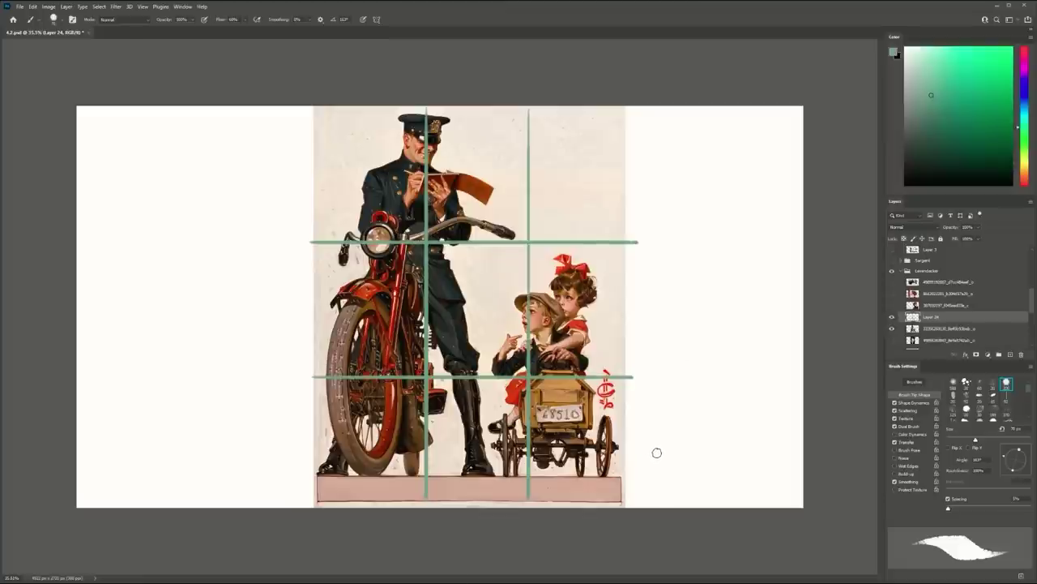
Loosely mark the children, the upper-middle section and the policeman's section of the grid, undoing each mark
drag(614, 343, 648, 375)
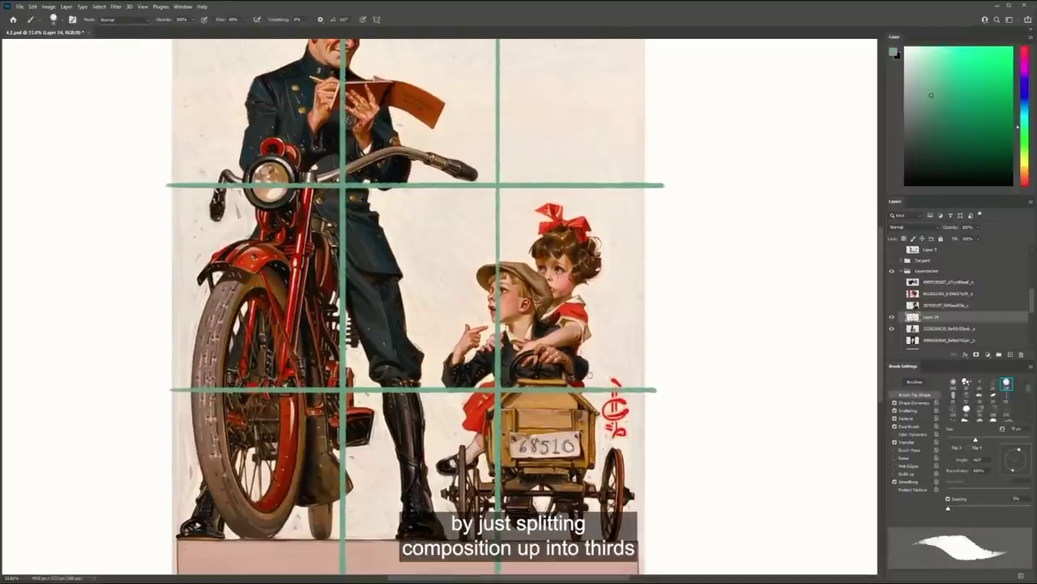
scroll(590, 375, up, 3)
mouse_move(501, 280)
mouse_down()
mouse_move(518, 258)
mouse_move(484, 375)
mouse_up()
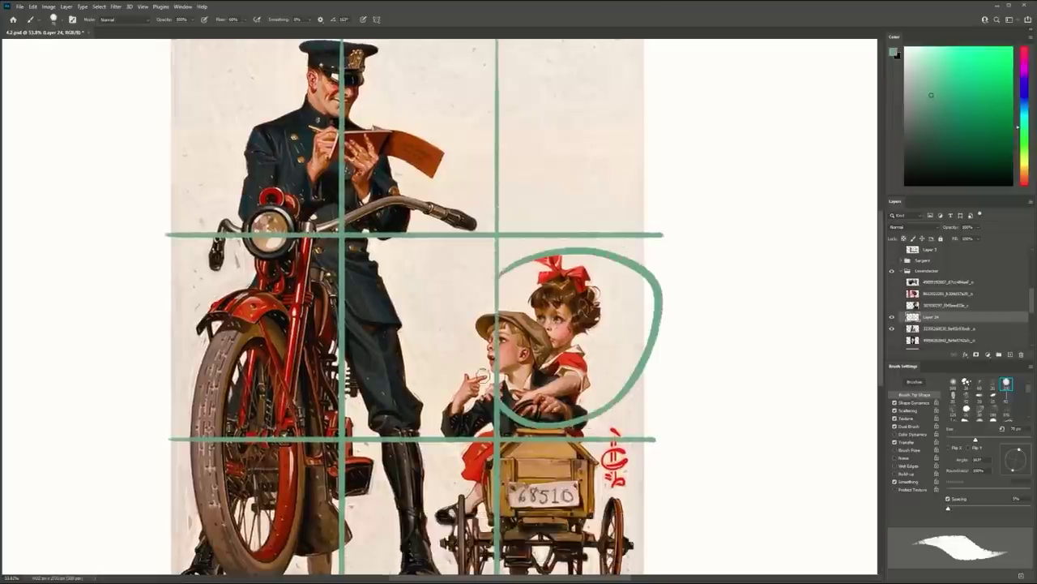
key(ctrl+z)
scroll(377, 245, up, 4)
drag(350, 223, 506, 177)
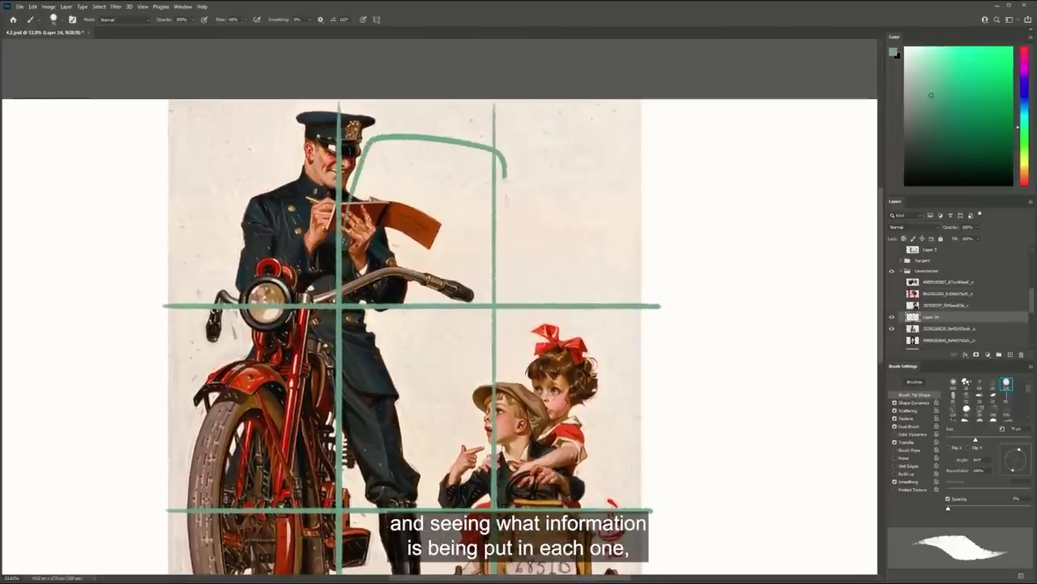
key(ctrl+z)
drag(258, 288, 202, 185)
key(ctrl+z)
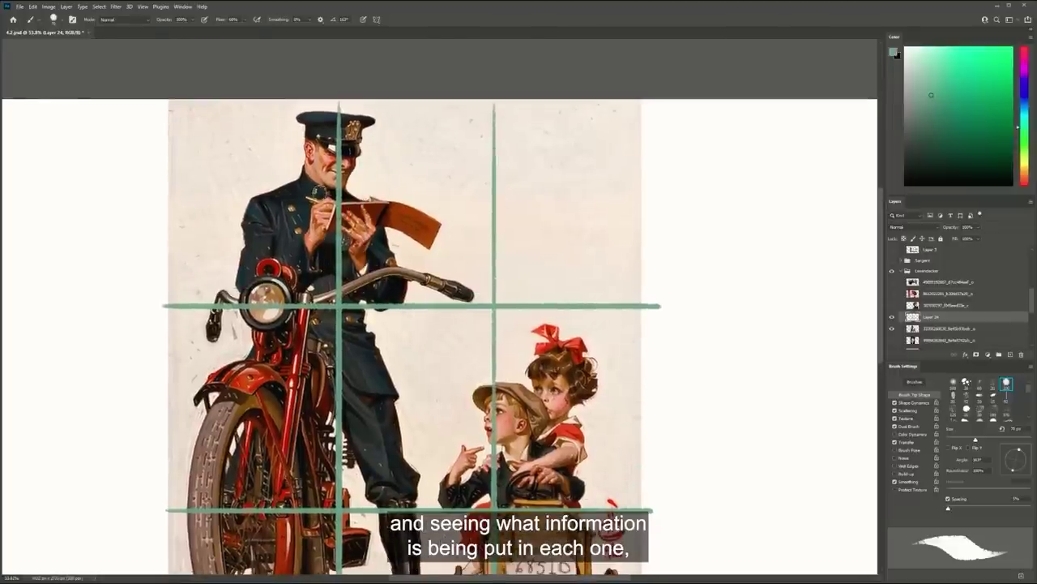
Sample the dark blue of the policeman's jacket and point out the simplified shapes around his figure
scroll(320, 193, up, 5)
alt+click(245, 229)
mouse_move(277, 209)
mouse_down()
mouse_move(188, 241)
mouse_move(200, 258)
mouse_up()
drag(300, 280, 260, 277)
drag(390, 212, 420, 213)
drag(485, 340, 433, 327)
drag(508, 385, 449, 325)
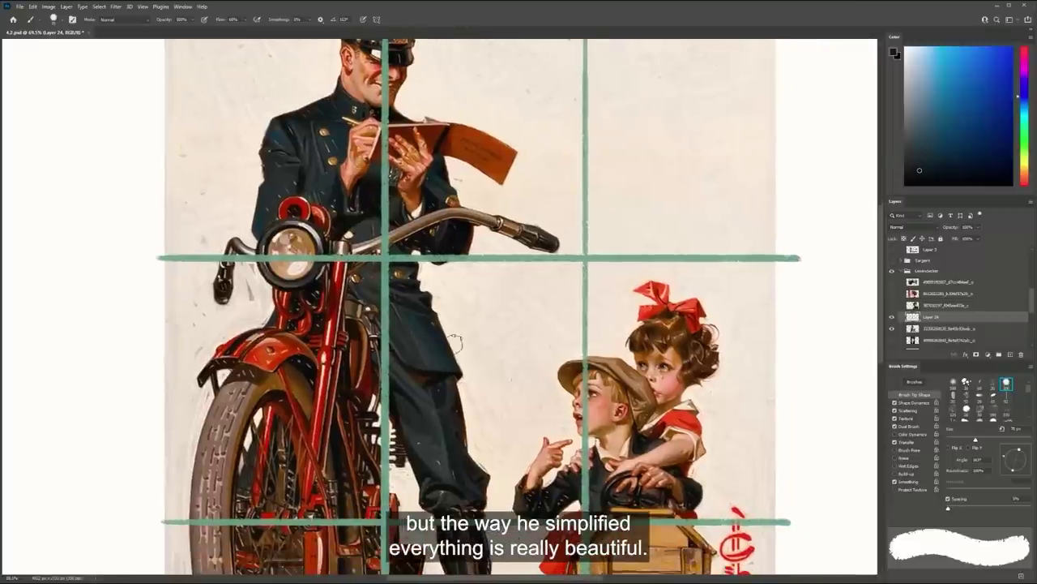
Trace the outer contour of the policeman's trouser leg with a smaller brush in red sampled from the motorcycle
drag(486, 366, 481, 336)
key(bracketleft)
key(bracketleft)
key(bracketleft)
key(bracketleft)
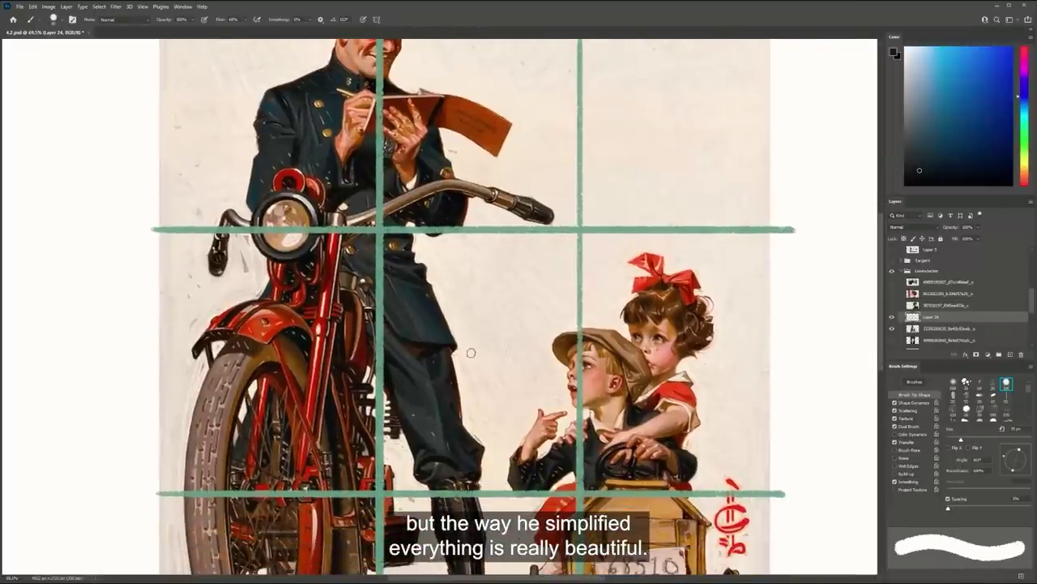
alt+click(315, 397)
mouse_move(459, 352)
mouse_down()
mouse_move(480, 422)
mouse_move(473, 419)
mouse_move(493, 437)
mouse_move(480, 478)
mouse_up()
Examine how the policeman, the motorcycle and the children fall within the thirds grid across the whole painting
scroll(519, 374, down, 3)
scroll(519, 375, down, 4)
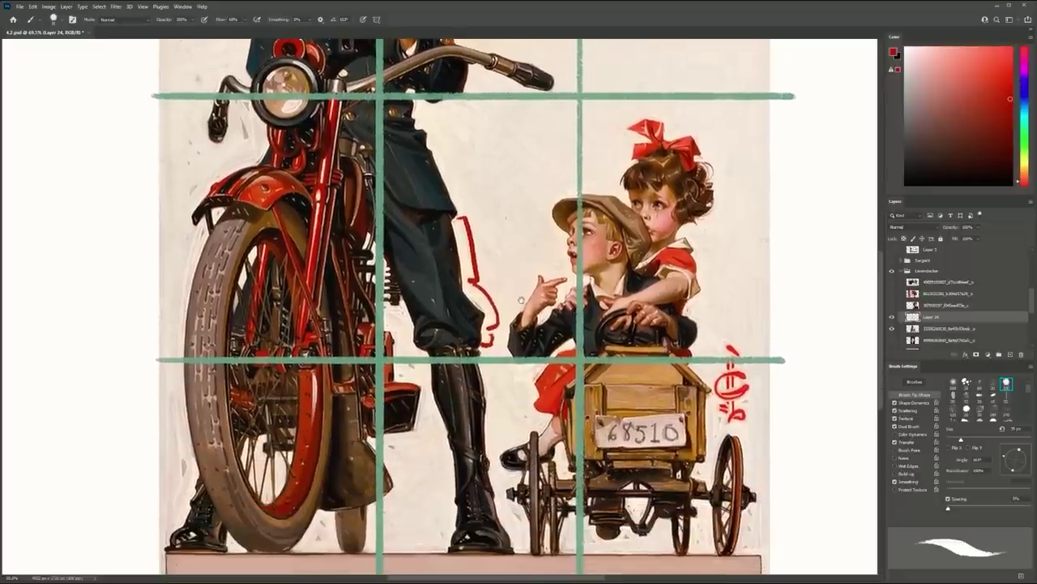
scroll(514, 377, up, 8)
scroll(495, 389, up, 3)
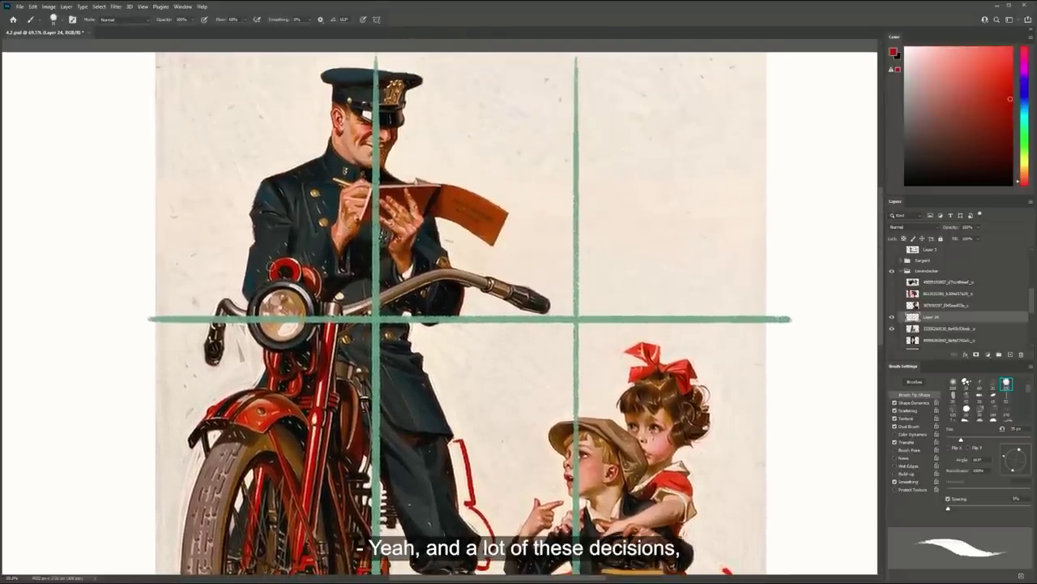
scroll(258, 303, down, 5)
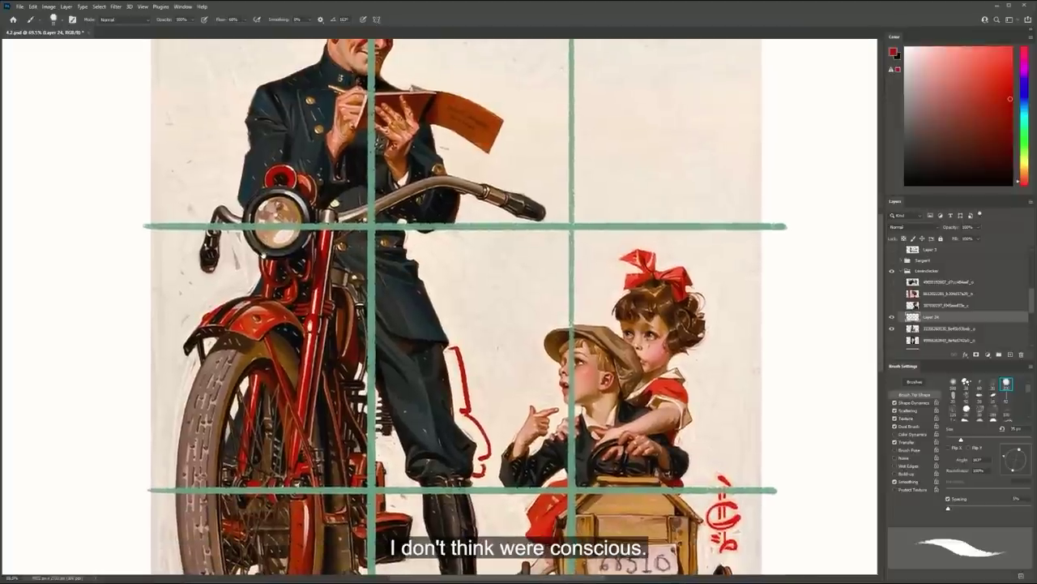
drag(283, 277, 273, 265)
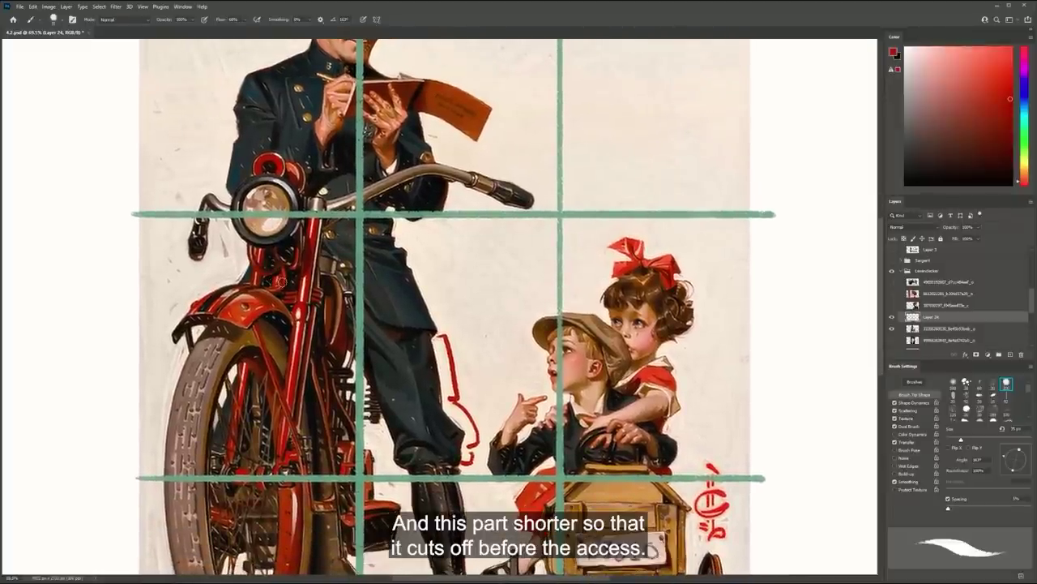
scroll(462, 308, down, 4)
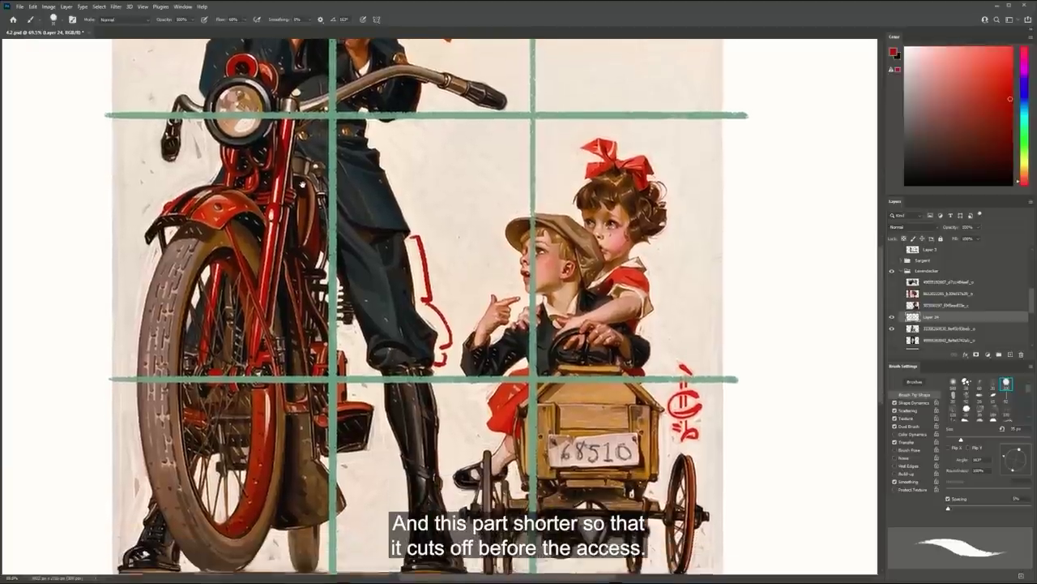
drag(302, 185, 303, 176)
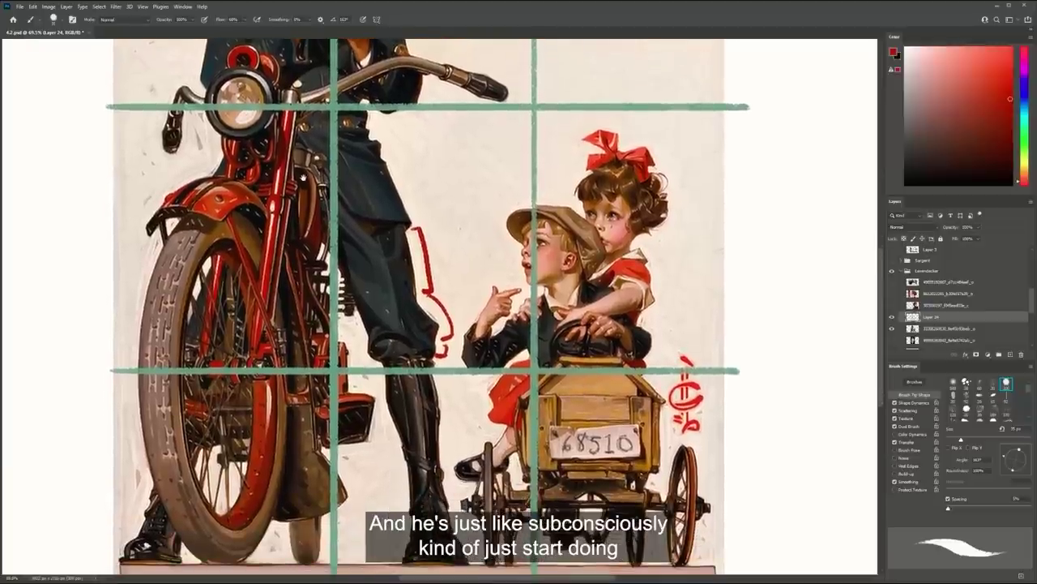
key(z)
alt+click(336, 238)
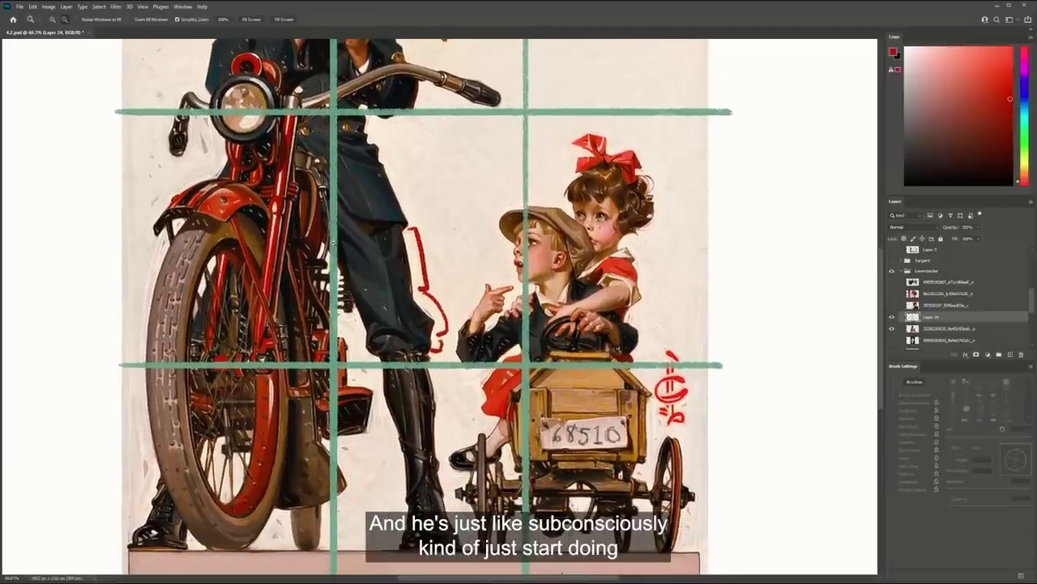
alt+click(336, 237)
scroll(338, 240, up, 1)
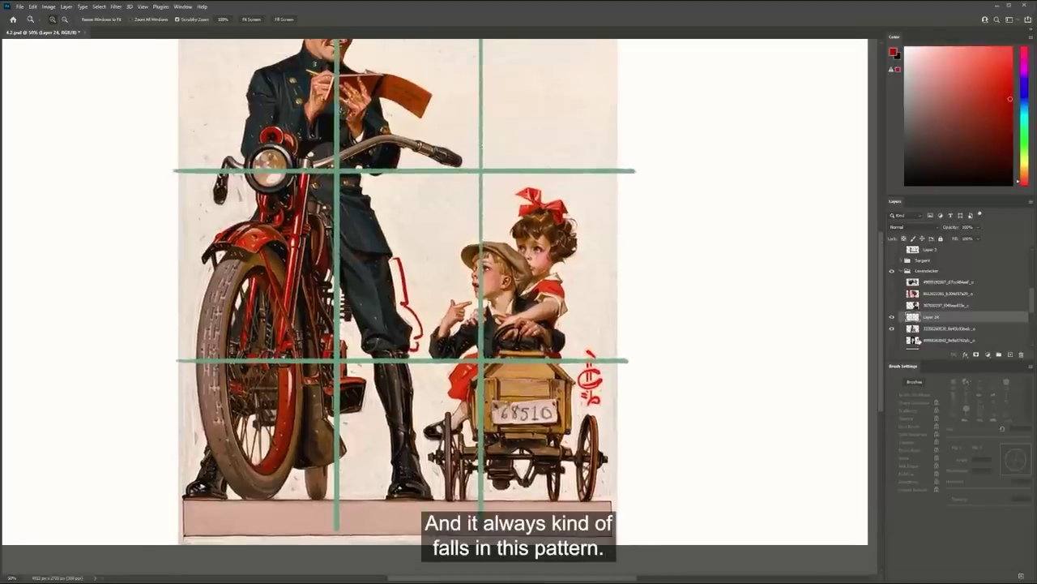
Delete the layer with the grid and red marks, and toggle the elderly woman's portrait against the policeman painting
key(Delete)
click(891, 306)
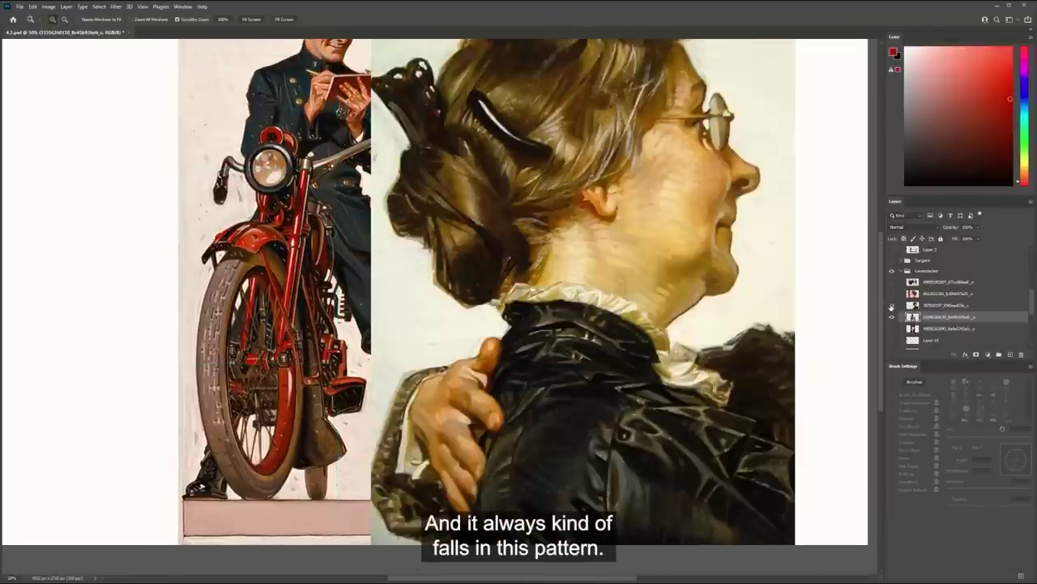
click(891, 306)
click(892, 317)
click(892, 317)
click(892, 306)
click(892, 305)
click(893, 306)
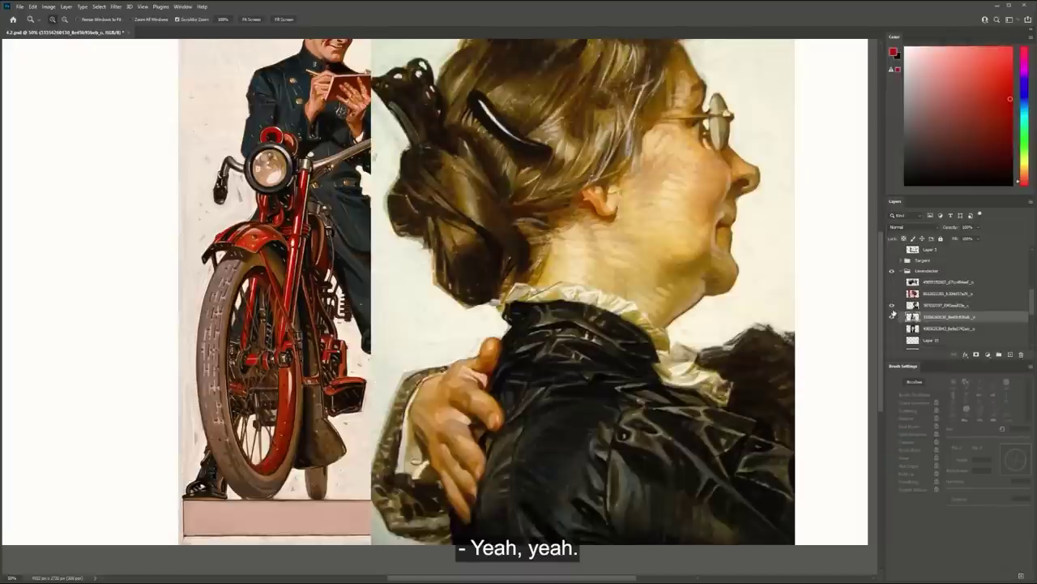
Hide the policeman painting, leave only the elderly woman's portrait visible with its layer selected, and show the whole canvas
click(892, 316)
click(892, 306)
click(892, 305)
click(893, 305)
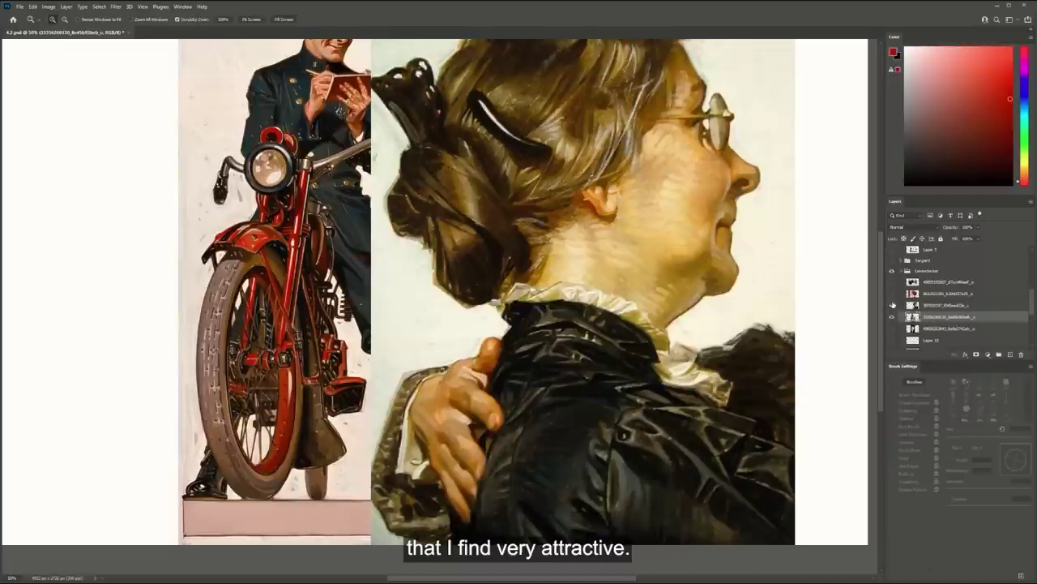
click(892, 316)
click(903, 308)
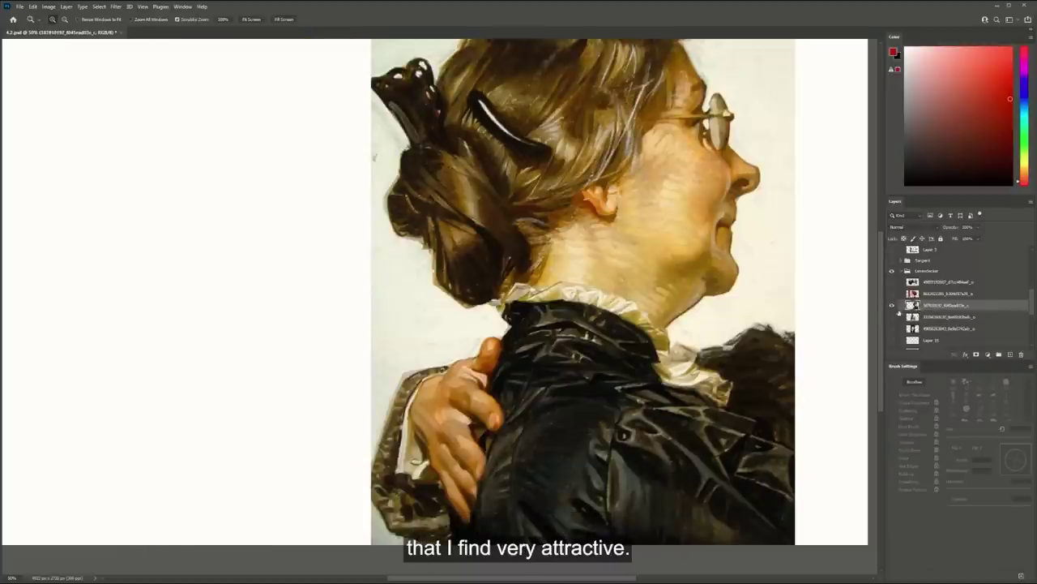
drag(732, 291, 665, 284)
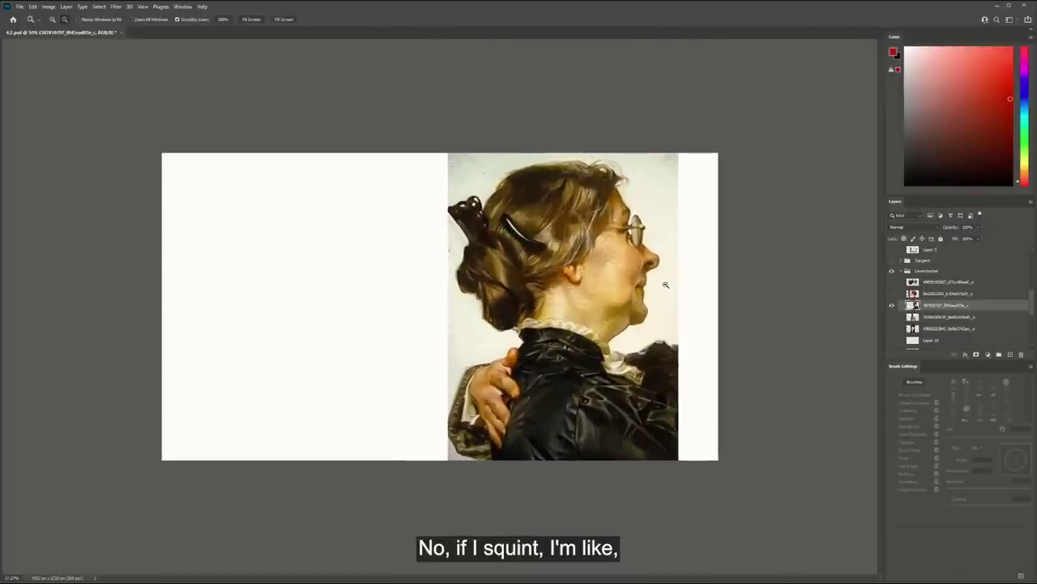
Free-transform the elderly woman's portrait, scaling it down and placing it in the left half of the canvas
key(t)
key(x)
key(m)
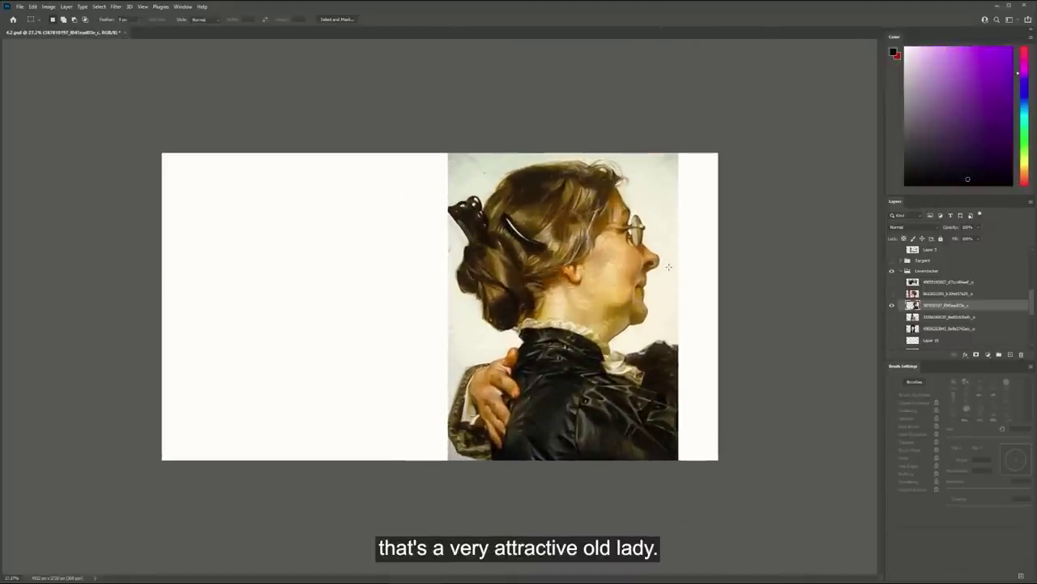
key(ctrl+t)
drag(671, 270, 427, 239)
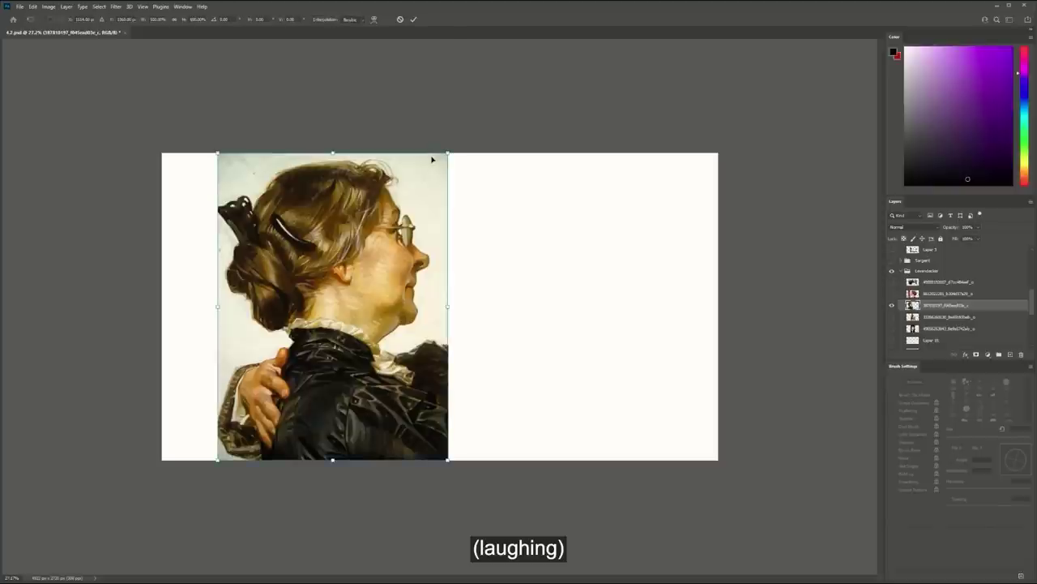
drag(449, 152, 379, 245)
drag(332, 325, 480, 329)
key(Return)
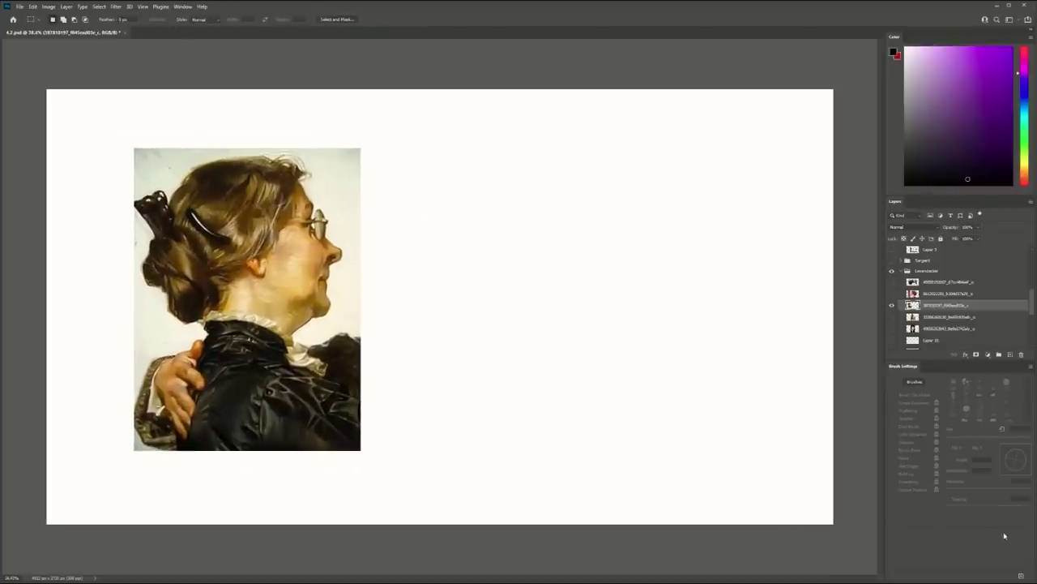
Add a new layer and, with a red brush, frame the elderly woman's portrait and draw the right-hand vertical thirds line
click(999, 354)
key(b)
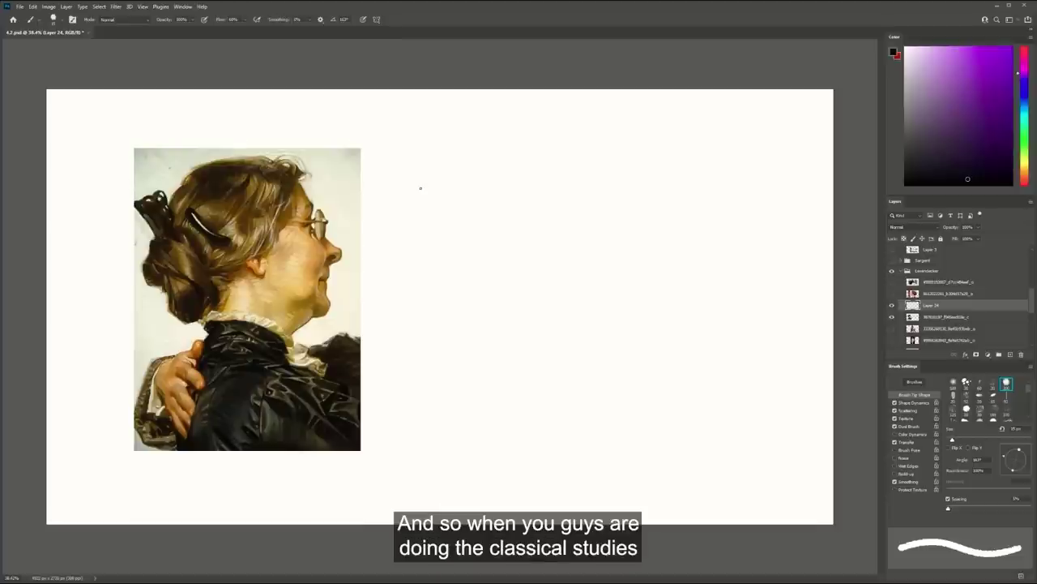
key(x)
key(i)
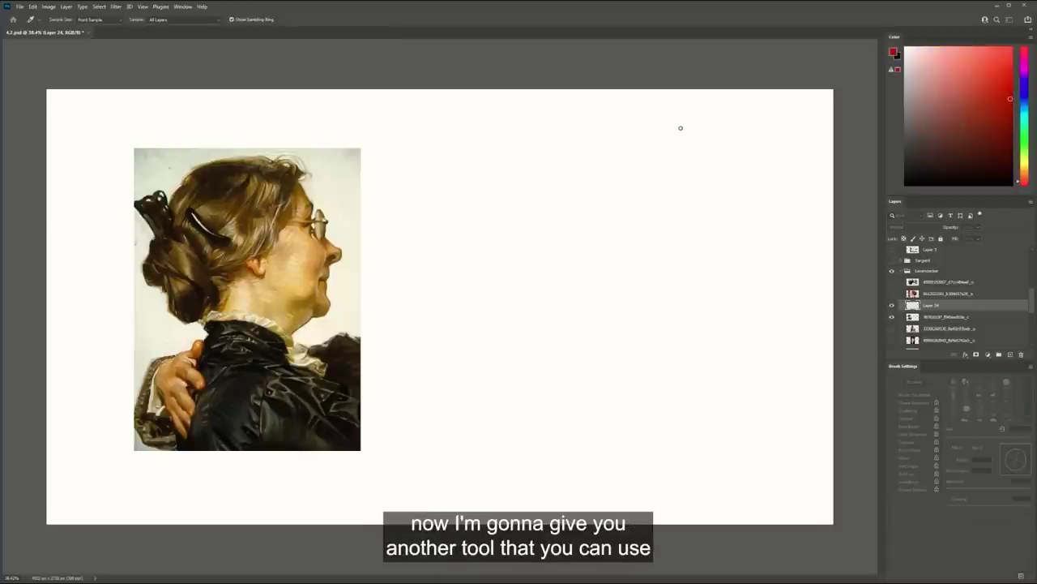
key(b)
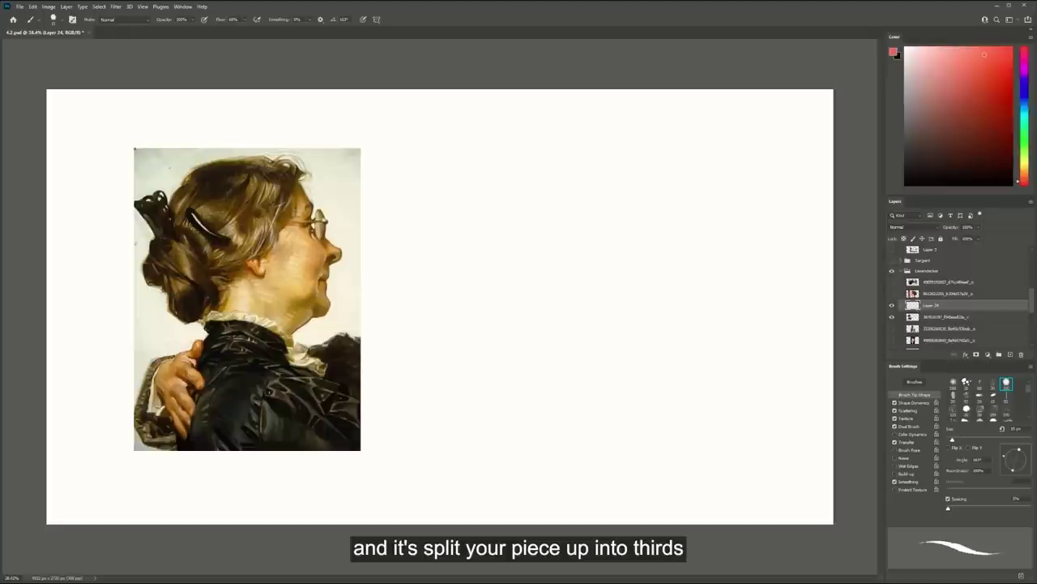
mouse_move(208, 150)
mouse_down()
mouse_move(315, 151)
mouse_move(362, 286)
mouse_move(363, 438)
mouse_up()
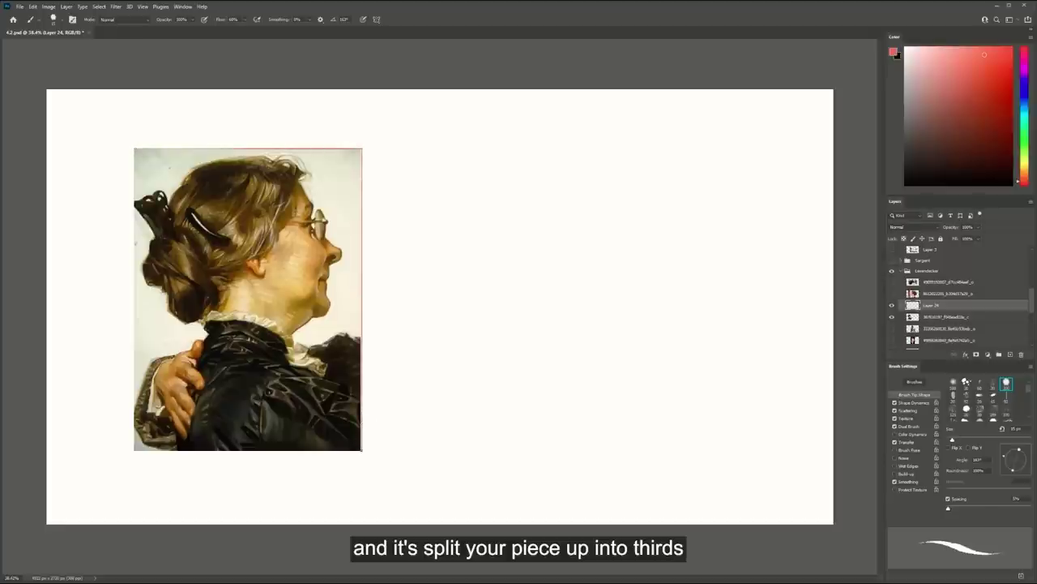
mouse_move(362, 450)
mouse_down()
mouse_move(135, 448)
mouse_move(147, 176)
mouse_move(139, 148)
mouse_up()
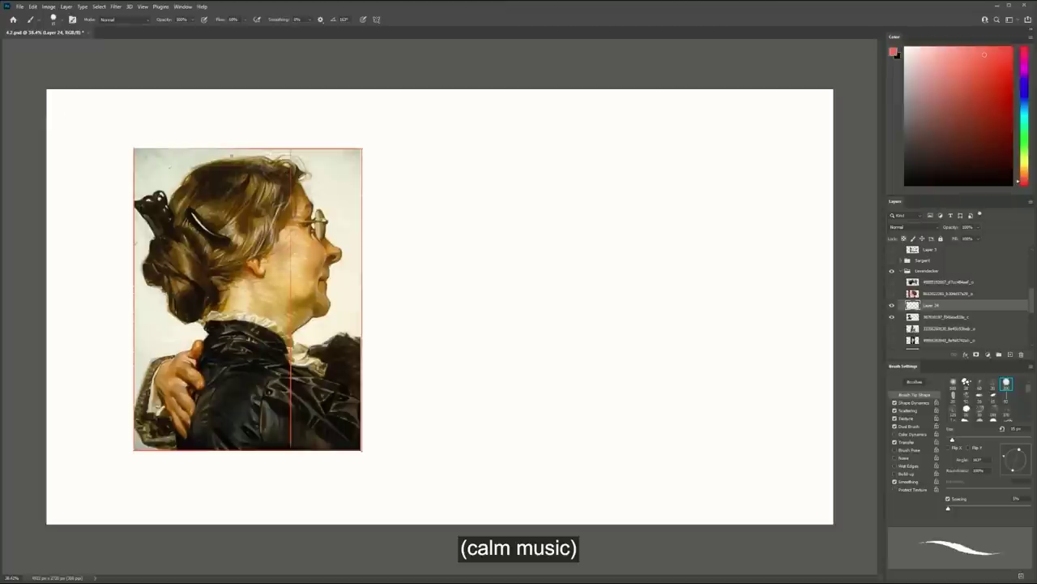
Draw the remaining vertical and horizontal thirds lines over the portrait, undoing and redrawing the horizontal ones at more even spacing
drag(209, 148, 209, 448)
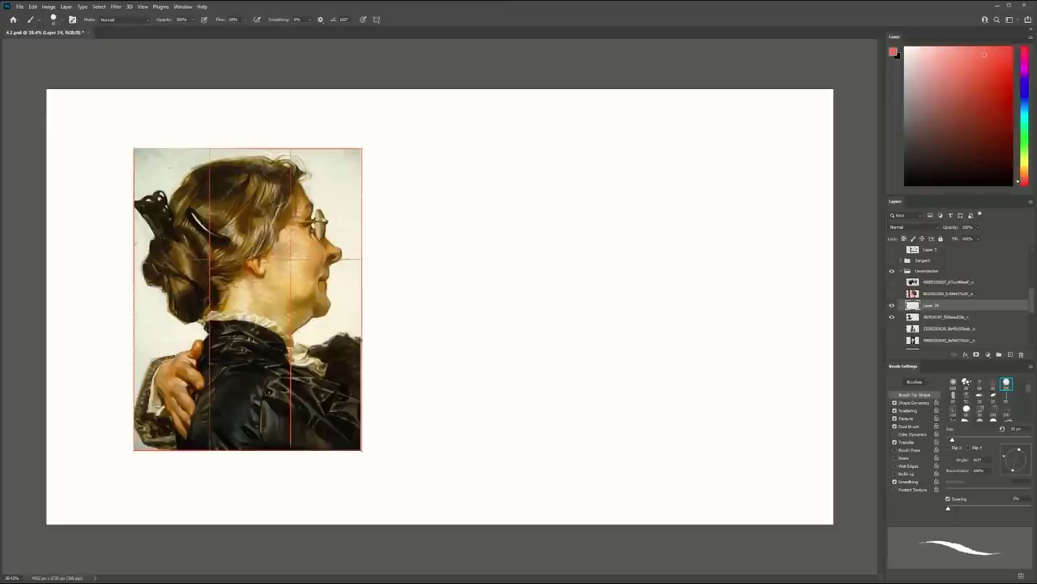
drag(361, 351, 130, 351)
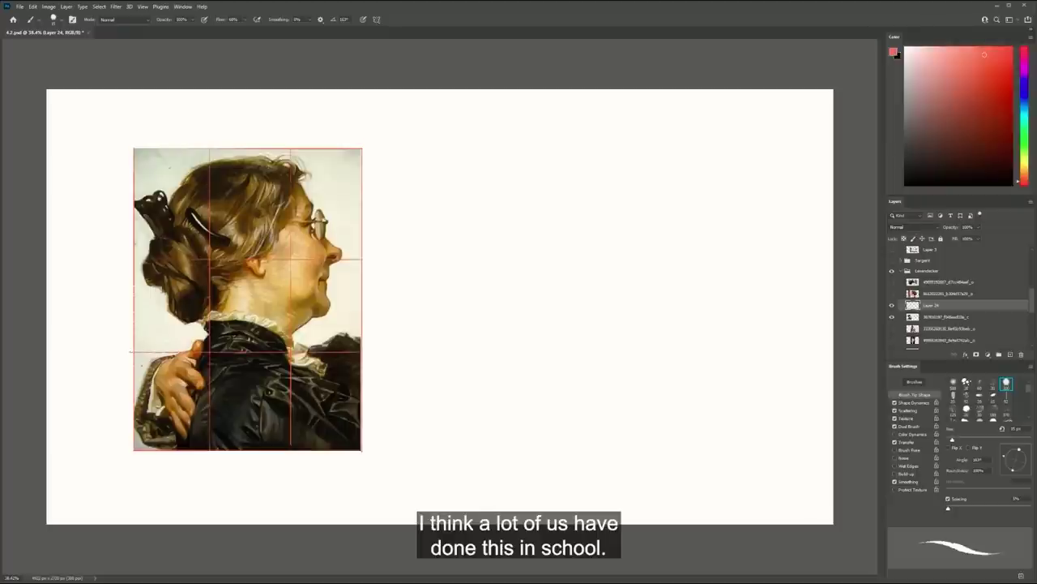
key(ctrl+z)
key(ctrl+z)
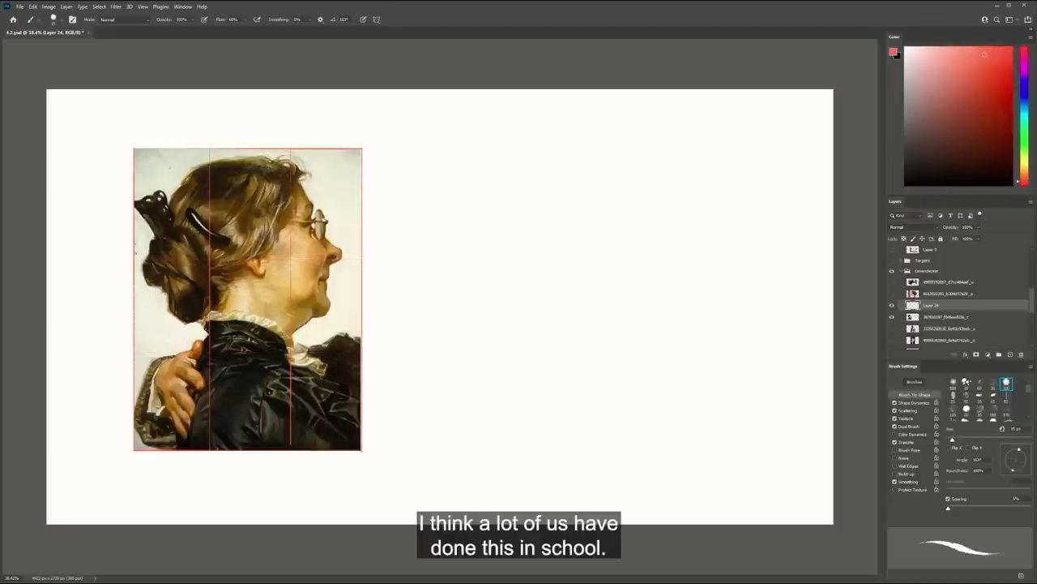
drag(362, 348, 149, 349)
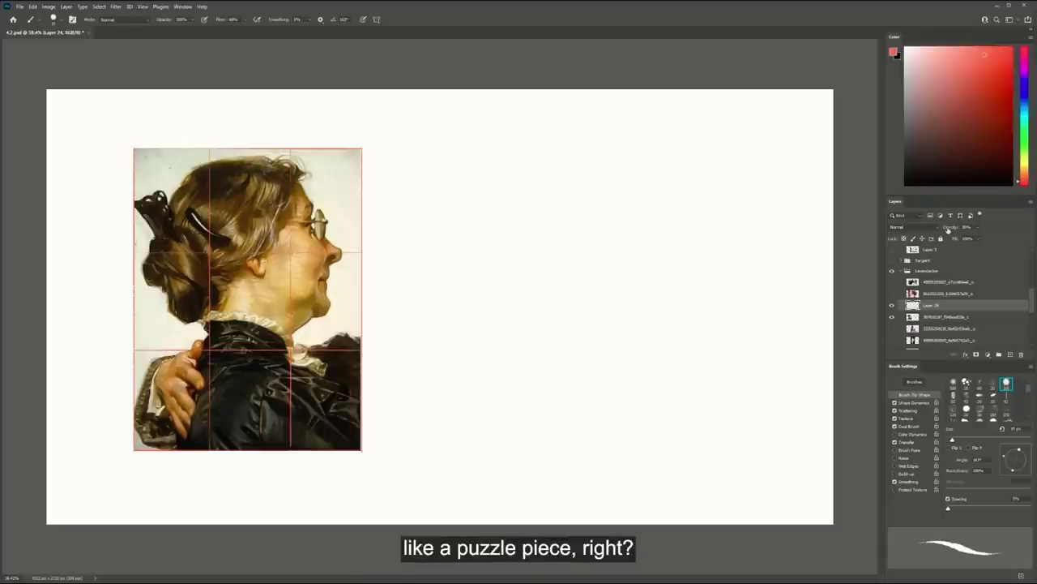
Add an empty layer, then select the grid and portrait layers together and move them higher in the layer stack
click(1009, 355)
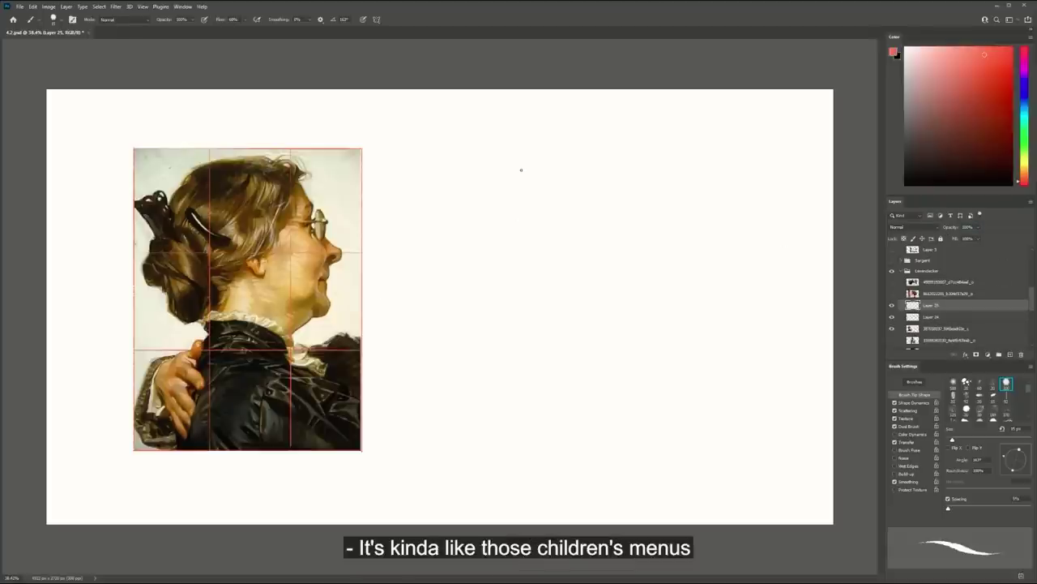
click(924, 317)
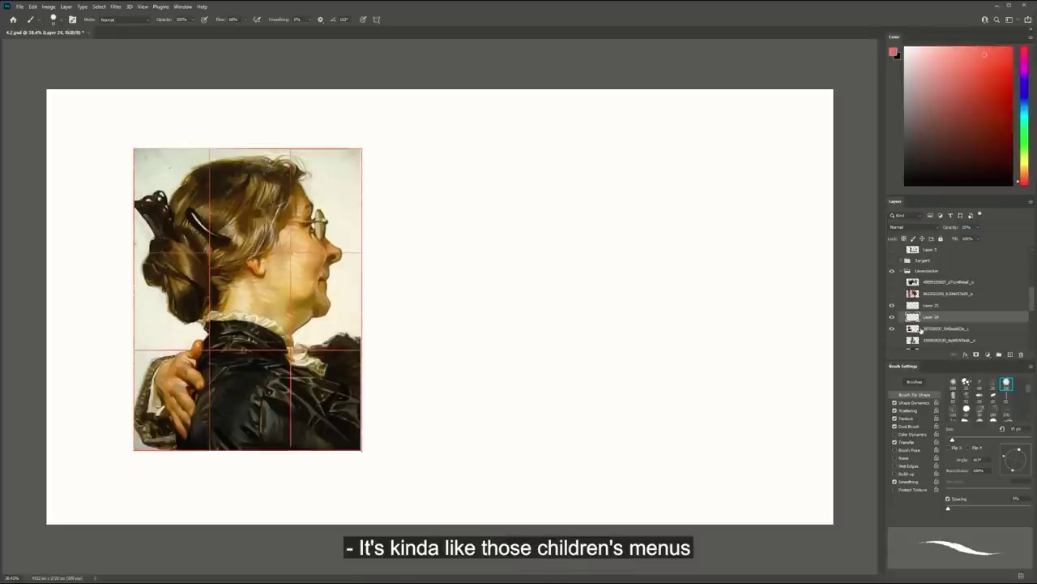
shift+click(928, 326)
drag(926, 321, 925, 288)
Flip the portrait and its thirds grid horizontally and shift them slightly to the right on the canvas
key(ctrl+t)
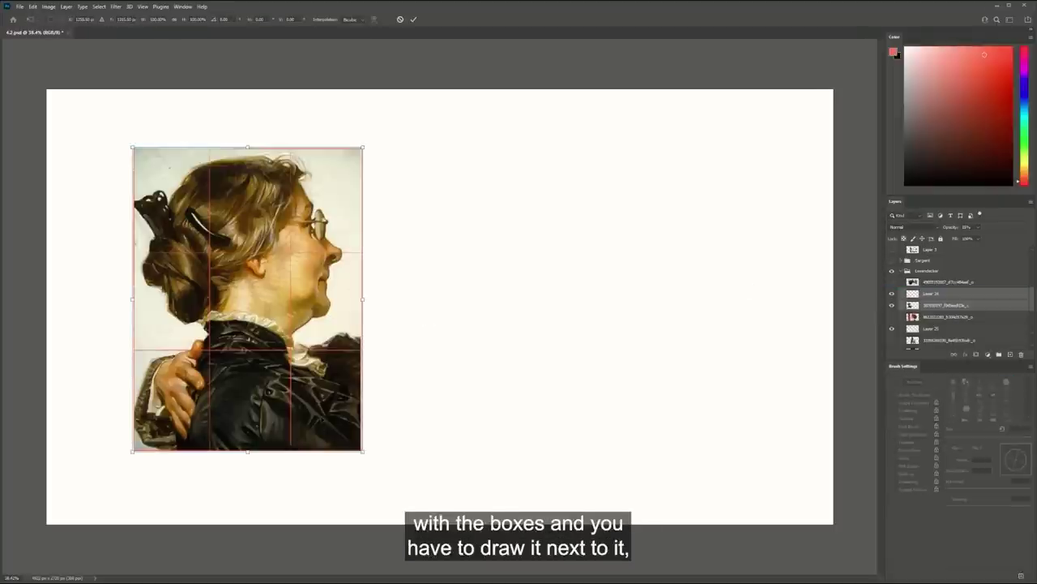
key(ctrl+shift+h)
drag(332, 313, 369, 315)
key(Return)
key(b)
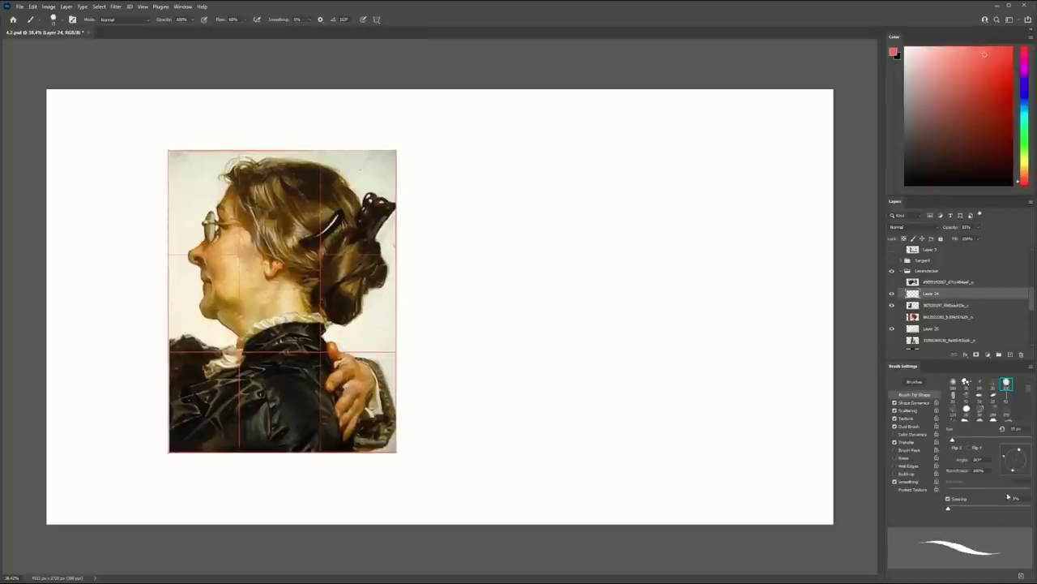
Duplicate the thirds grid, place the copy on the blank area right of the portrait, and lower its opacity
key(ctrl+j)
key(ctrl+t)
drag(312, 257, 599, 257)
key(Return)
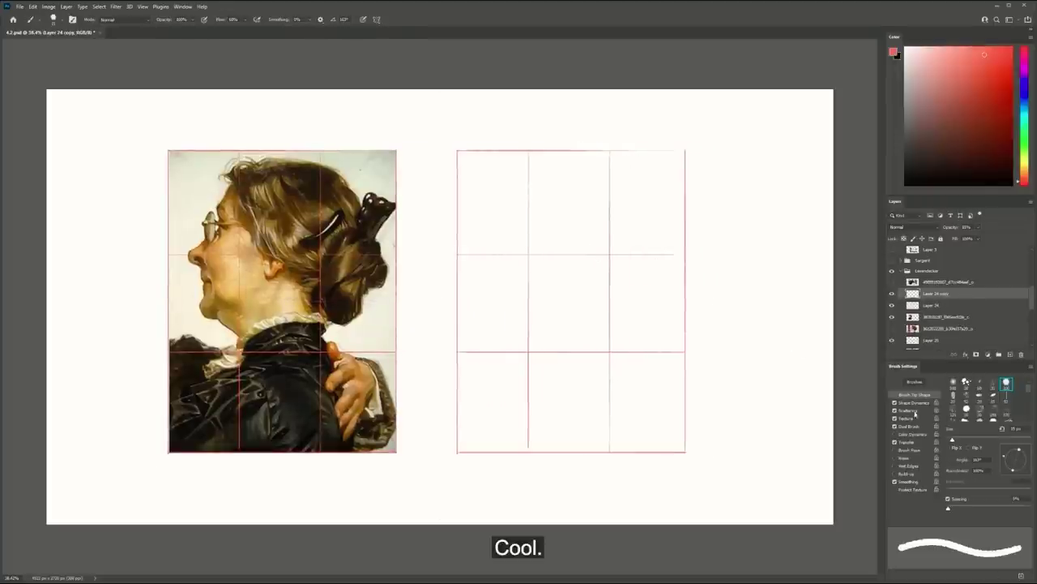
drag(956, 230, 947, 230)
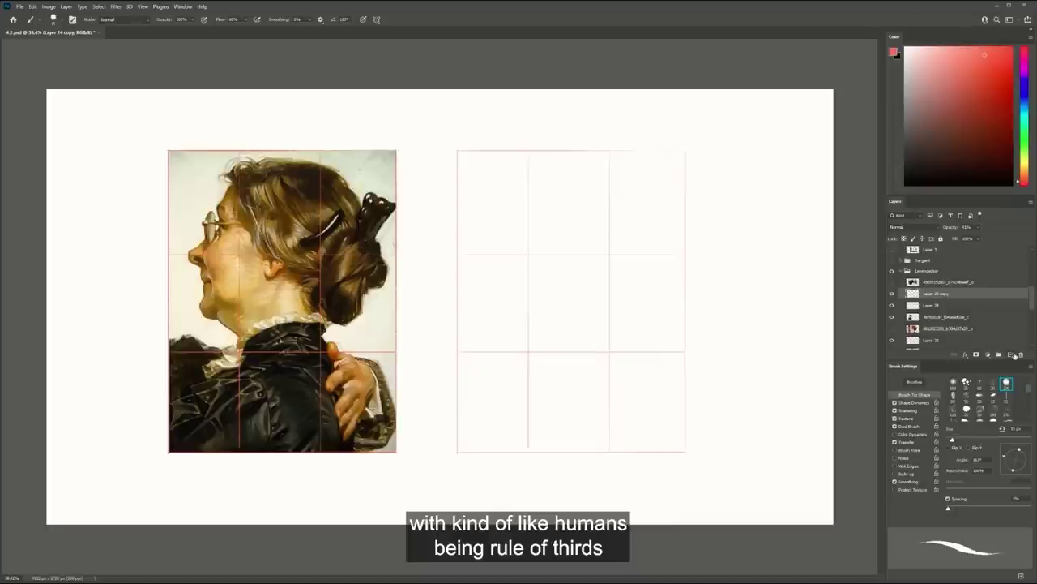
Add a new layer above the copied grid, choose a different brush preset, and try a stroke inside the grid before undoing it
click(1010, 355)
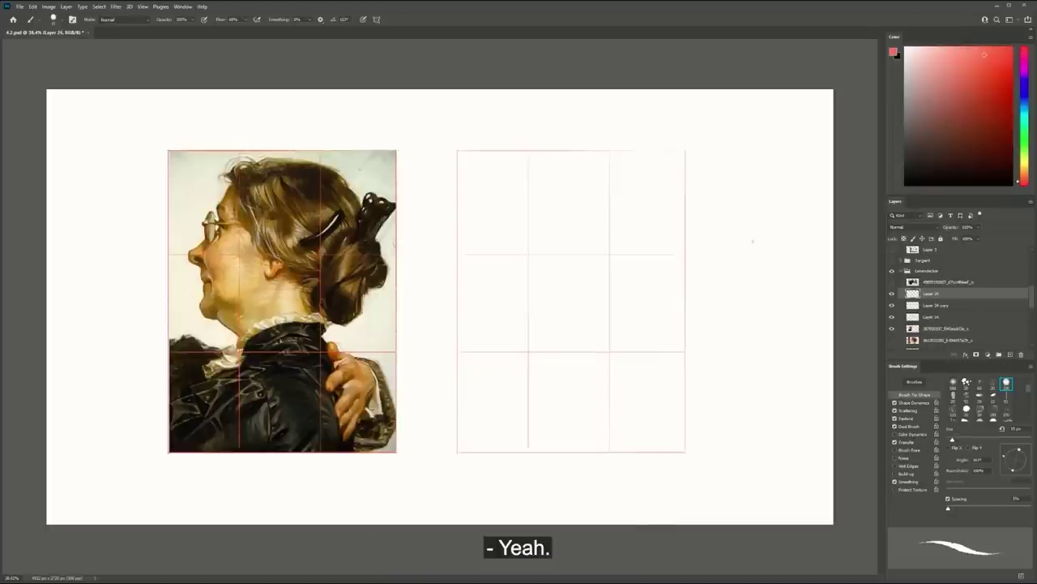
right_click(609, 231)
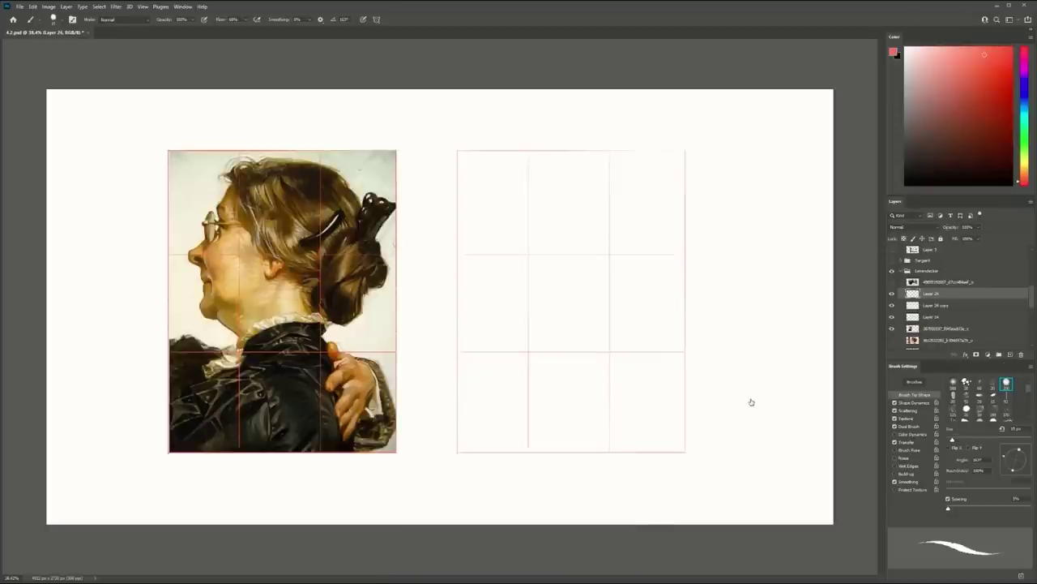
click(809, 441)
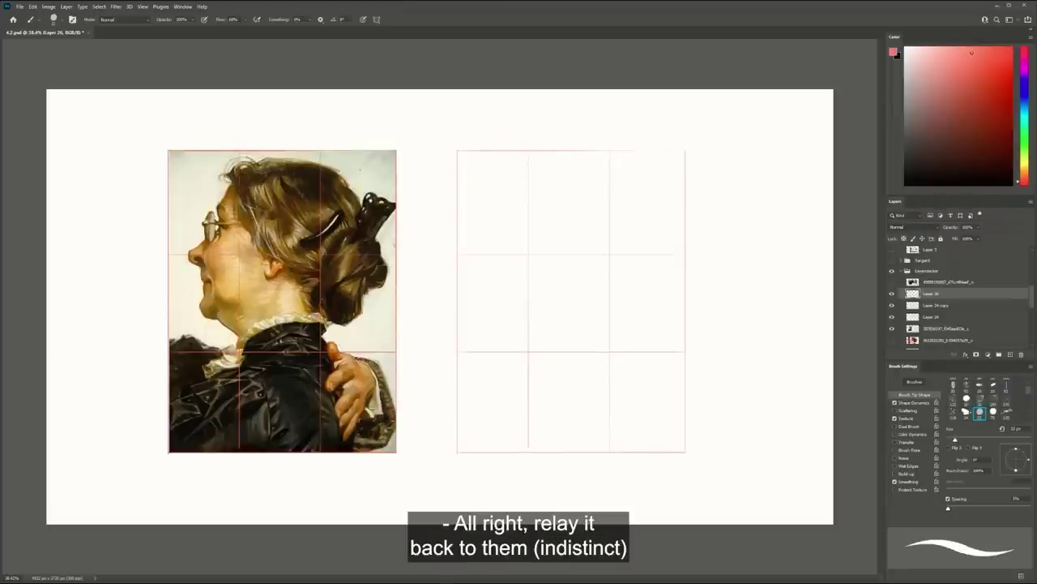
drag(607, 169, 620, 219)
key(ctrl+z)
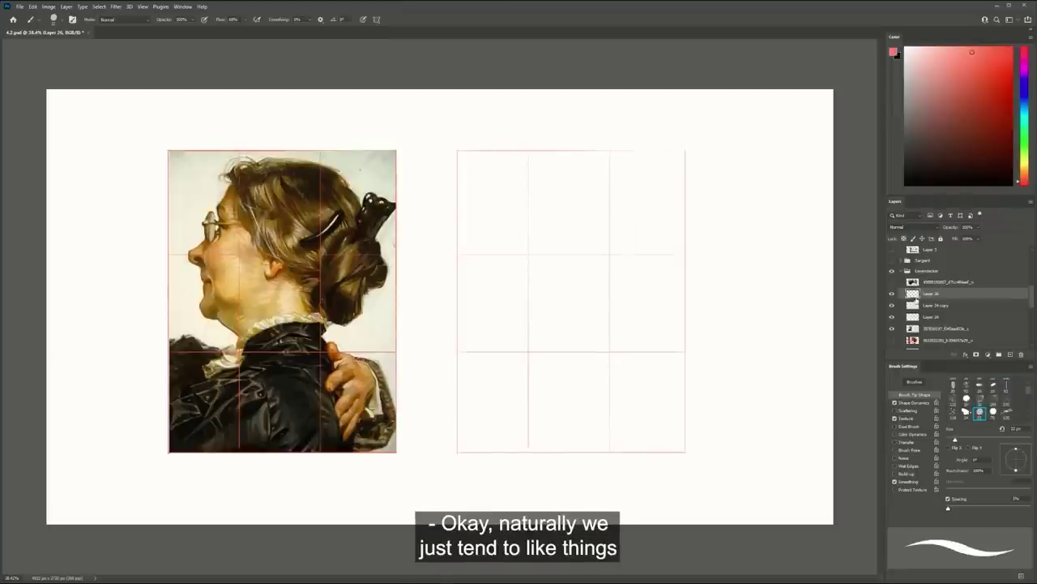
On the copied grid's layer, select the left vertical line and shift it slightly right to even out the thirds
click(893, 304)
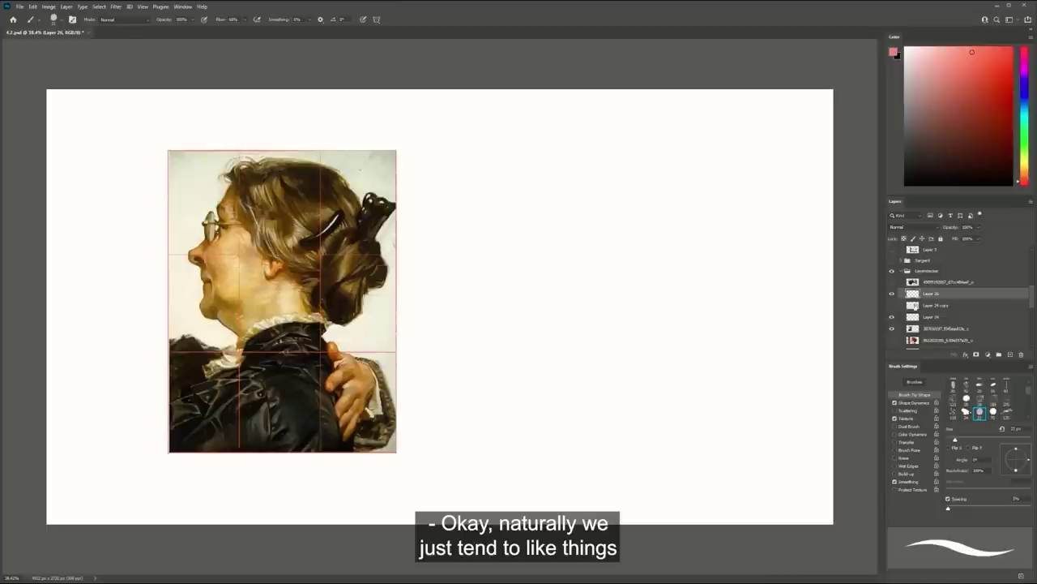
click(892, 306)
click(913, 305)
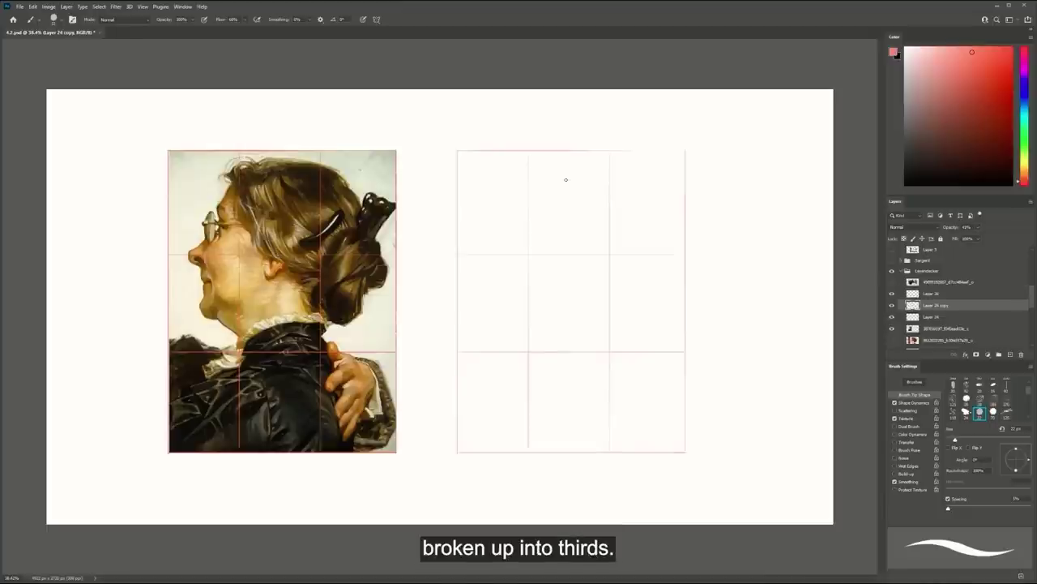
key(m)
mouse_move(513, 151)
mouse_down()
mouse_move(546, 278)
mouse_move(558, 448)
mouse_up()
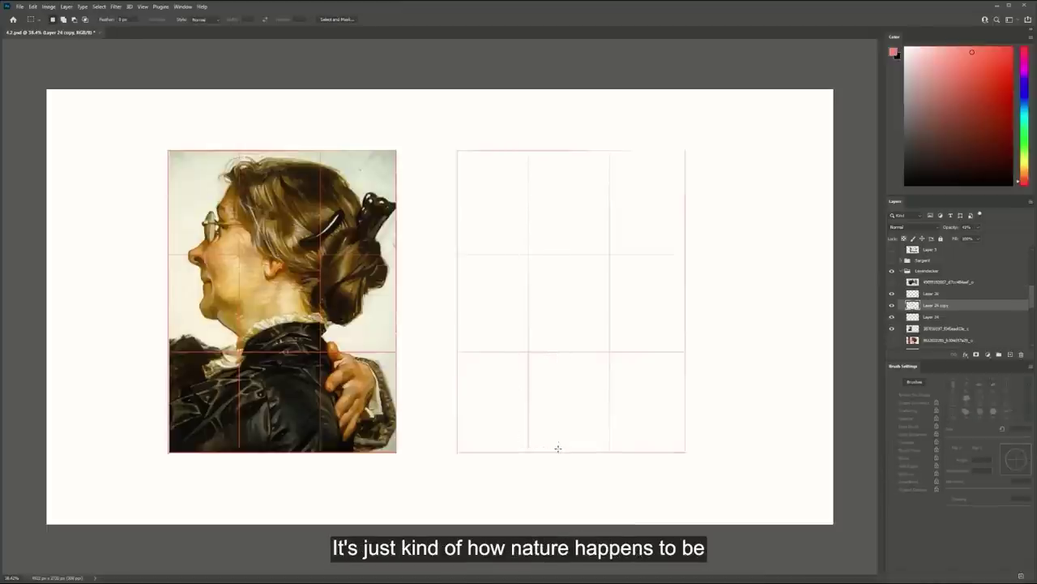
key(ctrl+t)
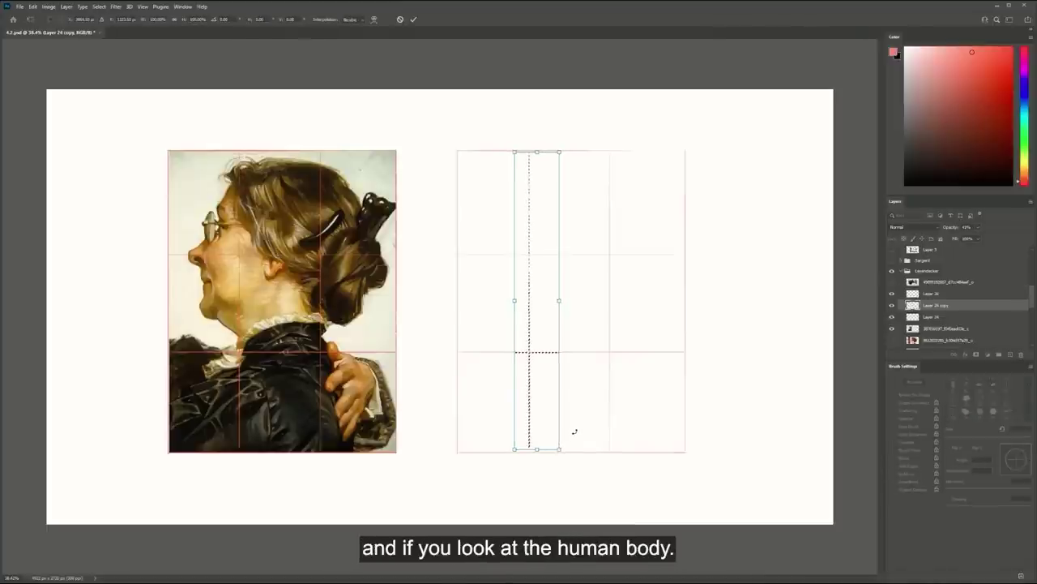
key(Return)
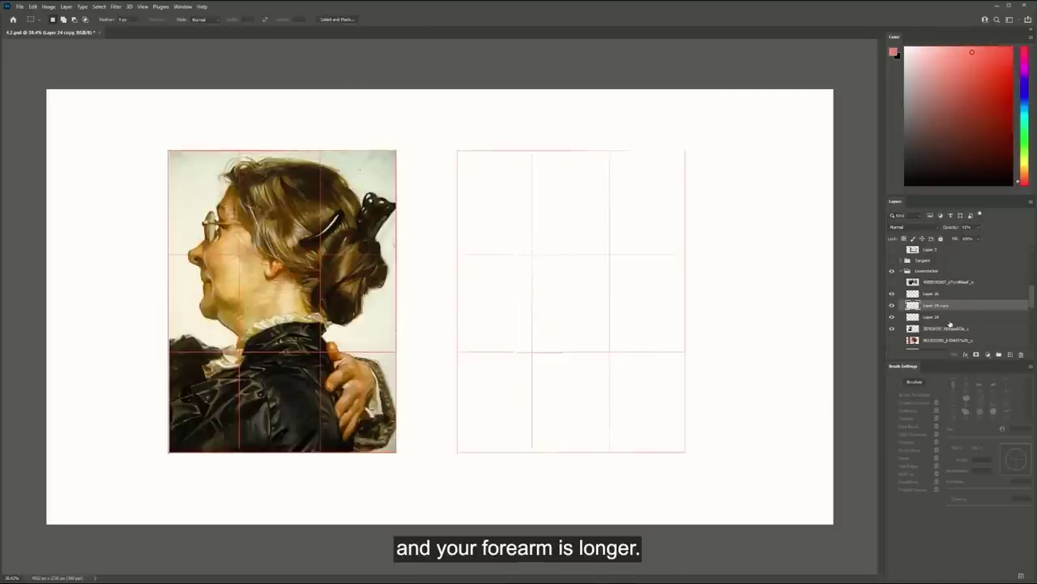
On the portrait's grid layer, select the left vertical line, shift it slightly right to match the copied grid, and deselect
click(893, 305)
click(893, 305)
click(893, 317)
click(916, 318)
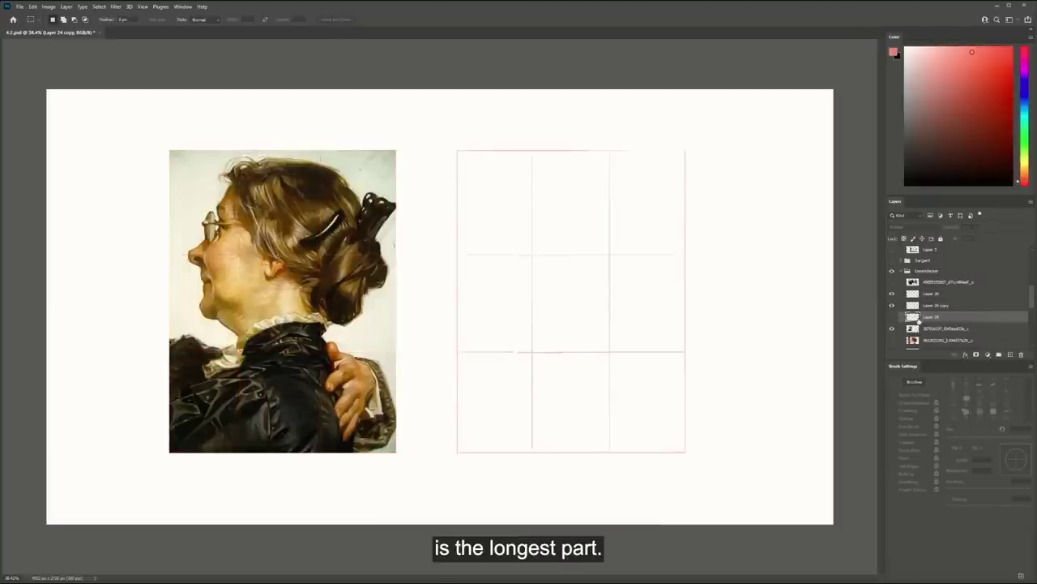
click(893, 317)
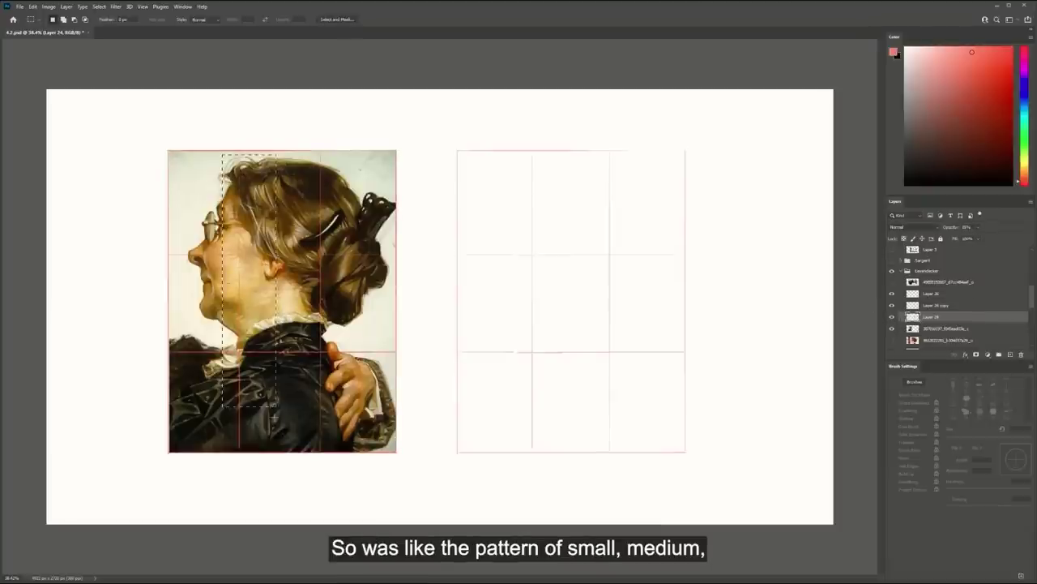
key(ctrl+t)
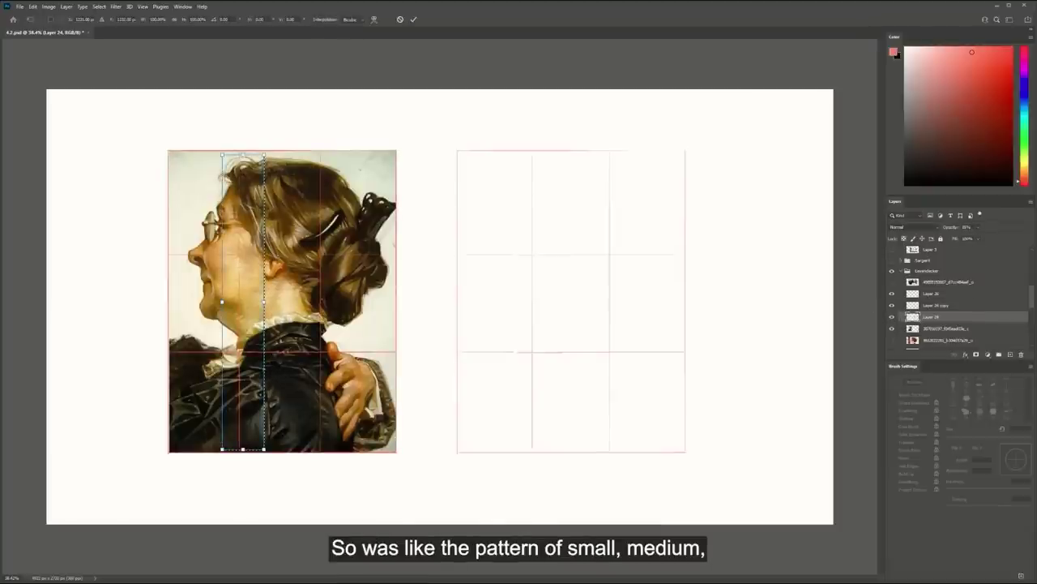
drag(253, 293, 260, 293)
key(Return)
key(ctrl+d)
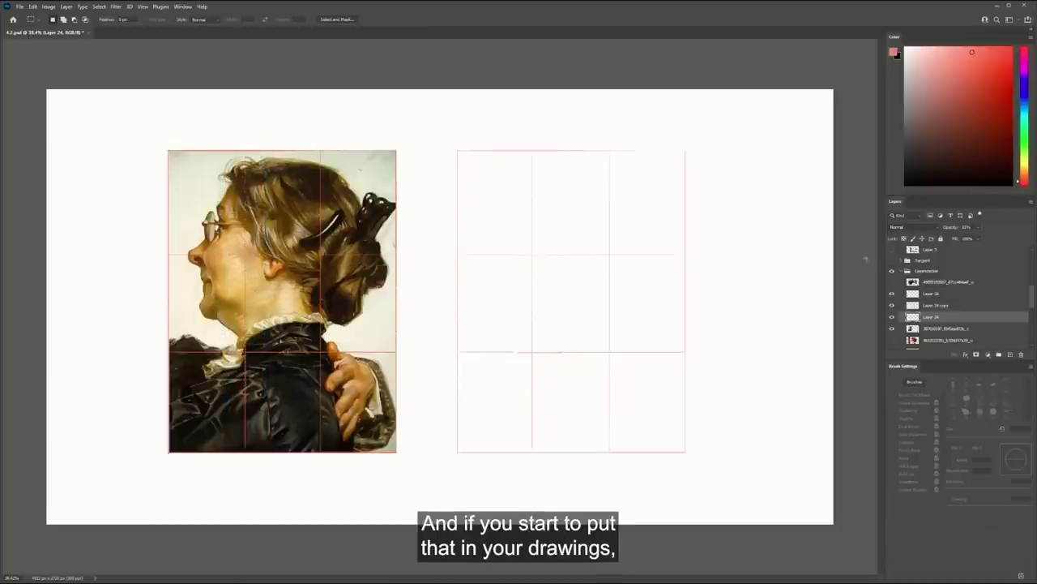
Toggle the copied grid's layer off and on to check it against the portrait's grid, leaving that layer visible and selected
click(894, 305)
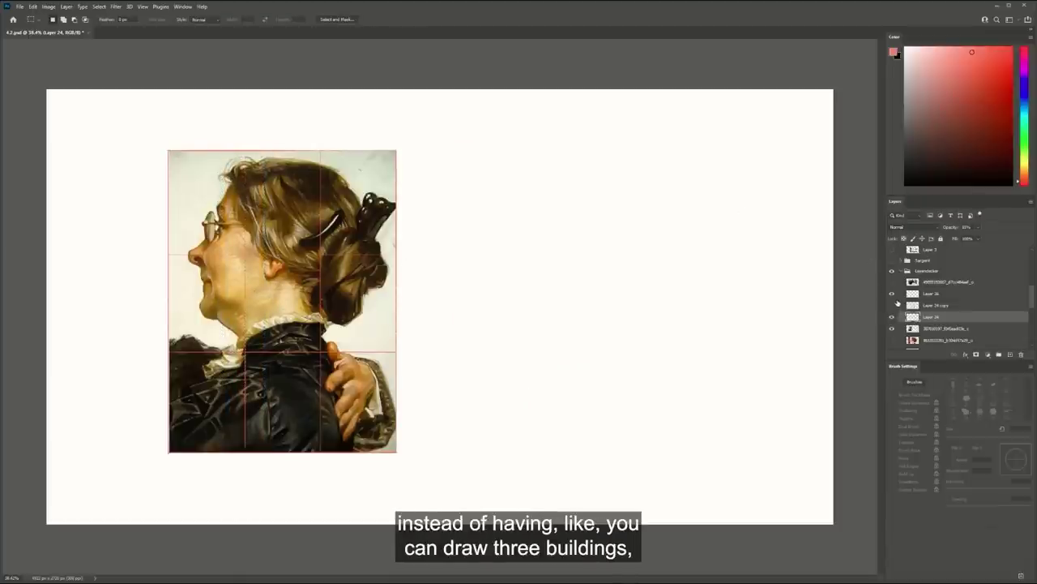
click(898, 299)
click(893, 297)
click(892, 304)
click(893, 297)
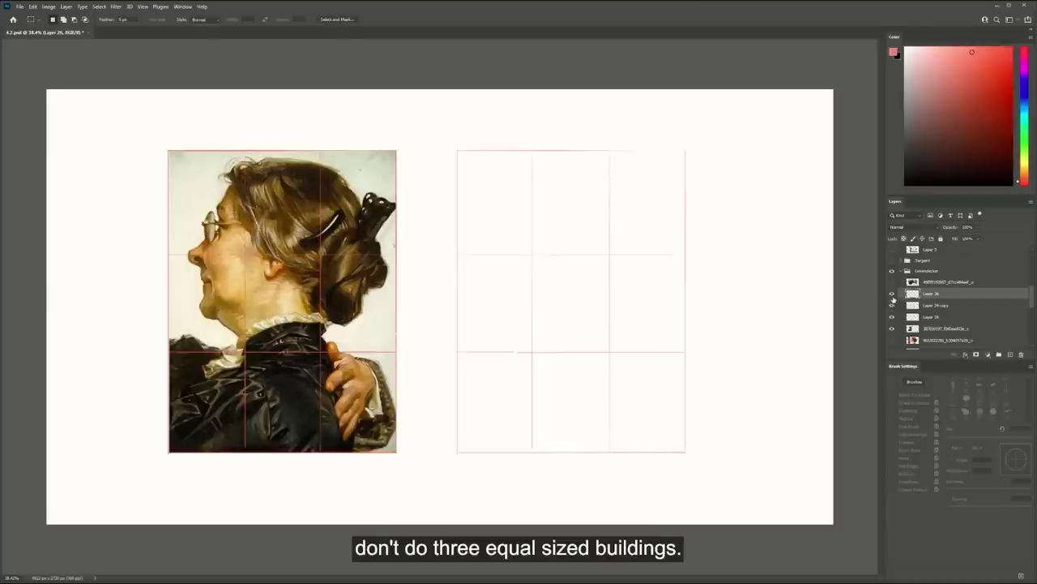
click(893, 305)
click(912, 306)
click(893, 305)
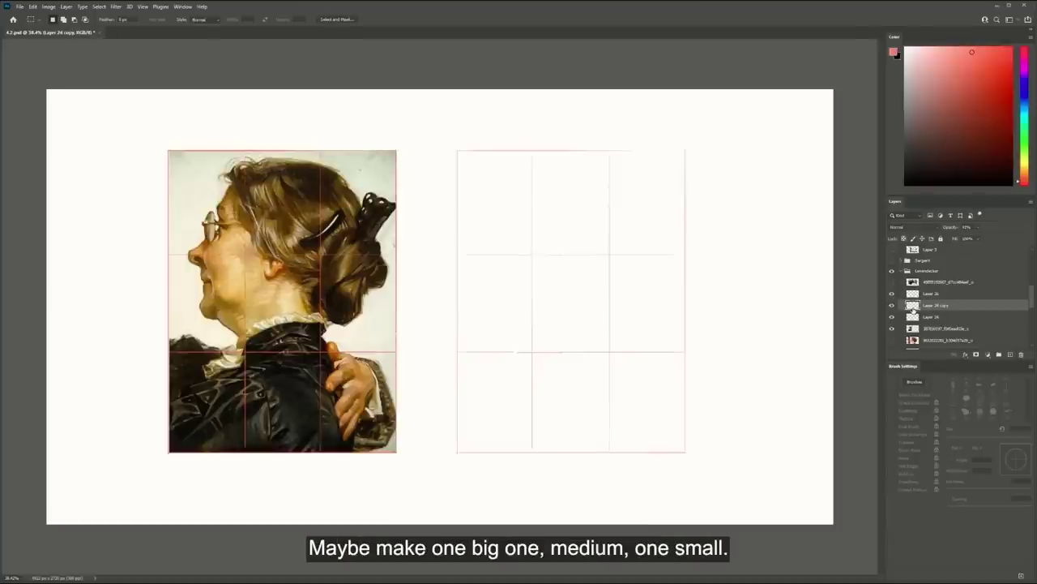
Add a new layer and sketch three equally tall red rectangular buildings to the right of the empty grid
click(1010, 354)
key(b)
mouse_move(713, 260)
mouse_down()
mouse_move(714, 197)
mouse_move(729, 197)
mouse_move(736, 255)
mouse_move(738, 195)
mouse_up()
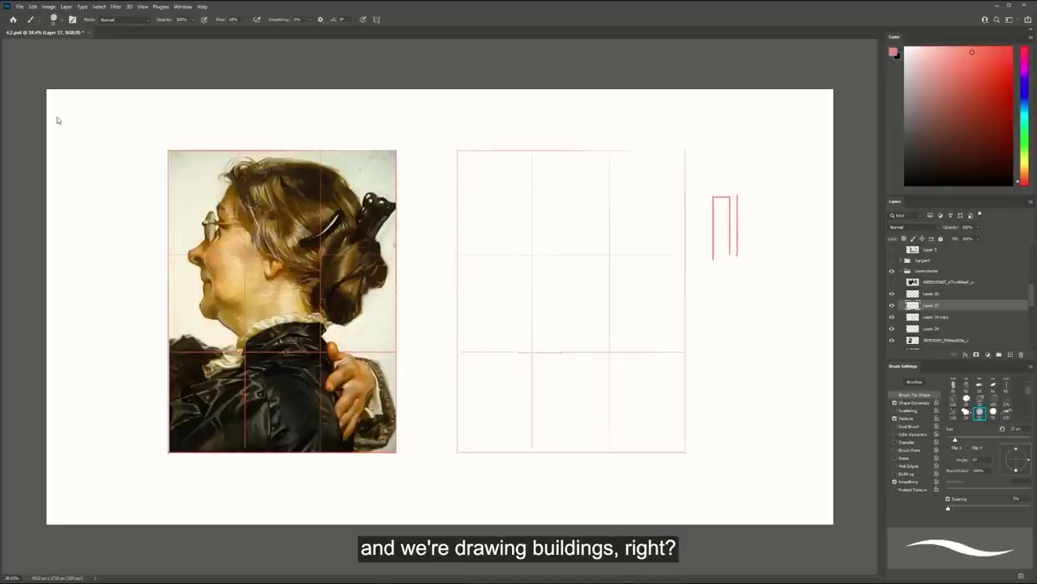
mouse_move(738, 196)
mouse_down()
mouse_move(760, 250)
mouse_move(772, 258)
mouse_move(773, 197)
mouse_move(796, 198)
mouse_move(791, 257)
mouse_up()
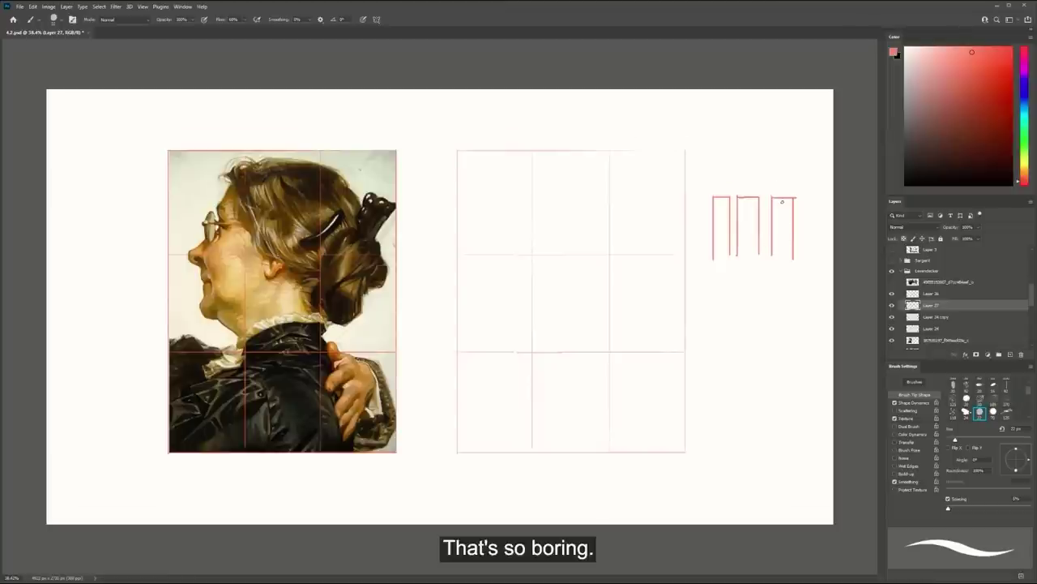
Select the third building and free-transform it into a much taller tower
key(m)
drag(766, 186, 806, 278)
key(ctrl+t)
drag(784, 187, 783, 89)
key(Return)
Select the middle building, free-transform it to be slightly shorter and narrower, and deselect
drag(736, 188, 765, 261)
key(ctrl+t)
drag(736, 189, 734, 261)
key(Return)
key(ctrl+d)
Select the first building and free-transform it into the shortest of the three
key(ctrl+t)
mouse_move(722, 189)
mouse_down()
mouse_move(722, 221)
mouse_move(741, 213)
mouse_move(745, 264)
mouse_up()
key(Return)
key(ctrl+t)
key(Return)
Move the shortest building so it overlaps the middle one, deselect, and brush a red ground line beneath the buildings
key(ctrl+t)
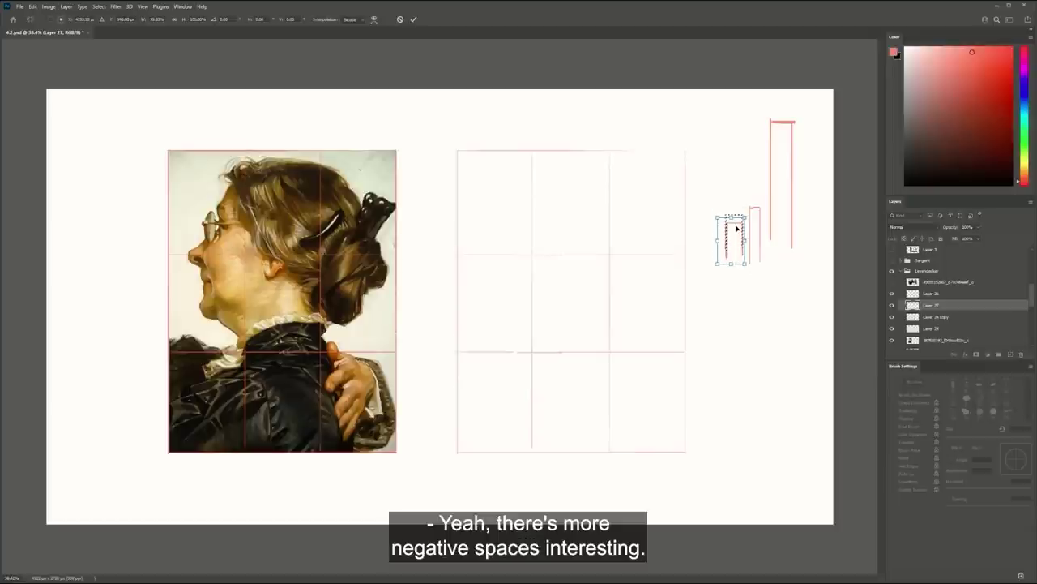
drag(737, 229, 748, 241)
key(Return)
key(ctrl+d)
key(b)
mouse_move(718, 260)
mouse_down()
mouse_move(768, 297)
mouse_move(748, 293)
mouse_move(789, 303)
mouse_up()
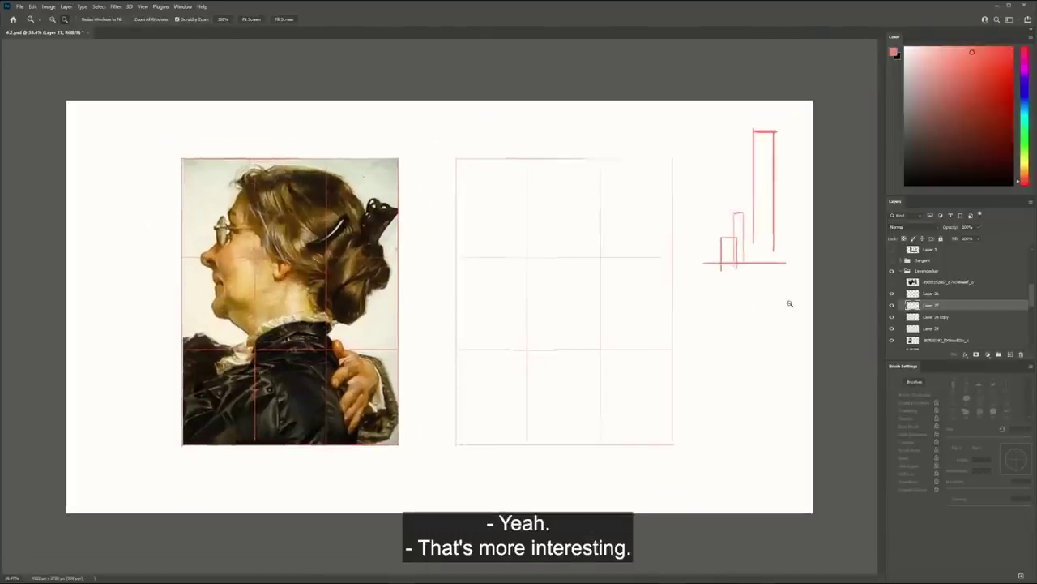
Delete the building sketch layer, then select Layer 26 and make it visible for brushing
key(Delete)
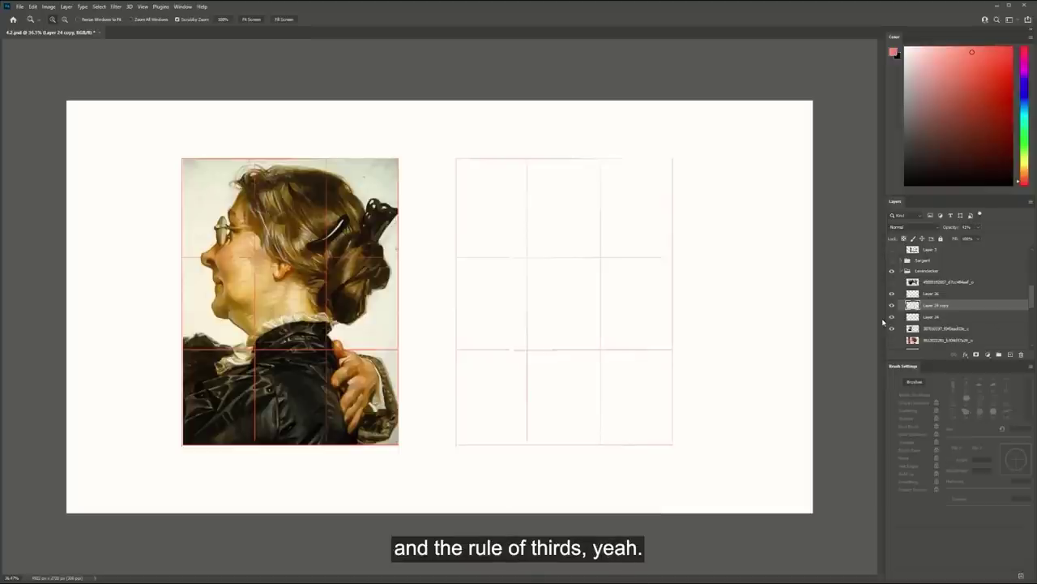
click(911, 294)
key(b)
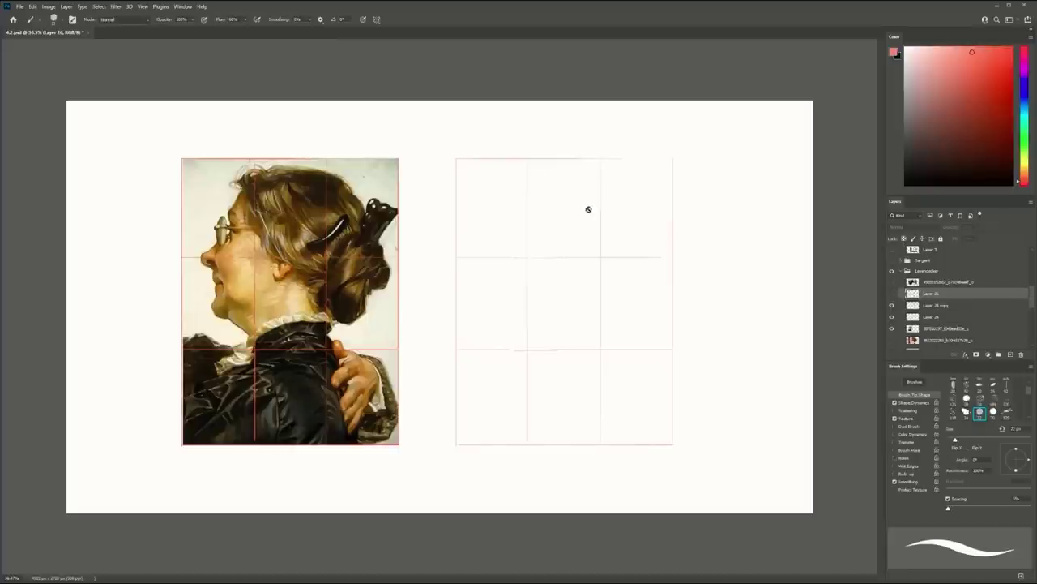
click(892, 294)
drag(551, 188, 512, 287)
key(ctrl+z)
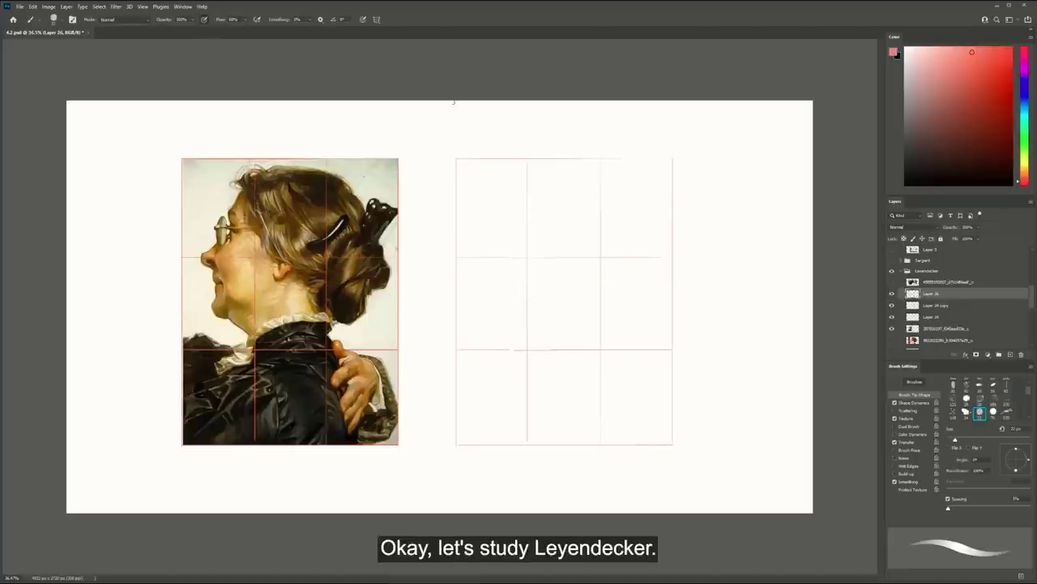
key(z)
drag(587, 246, 611, 260)
key(b)
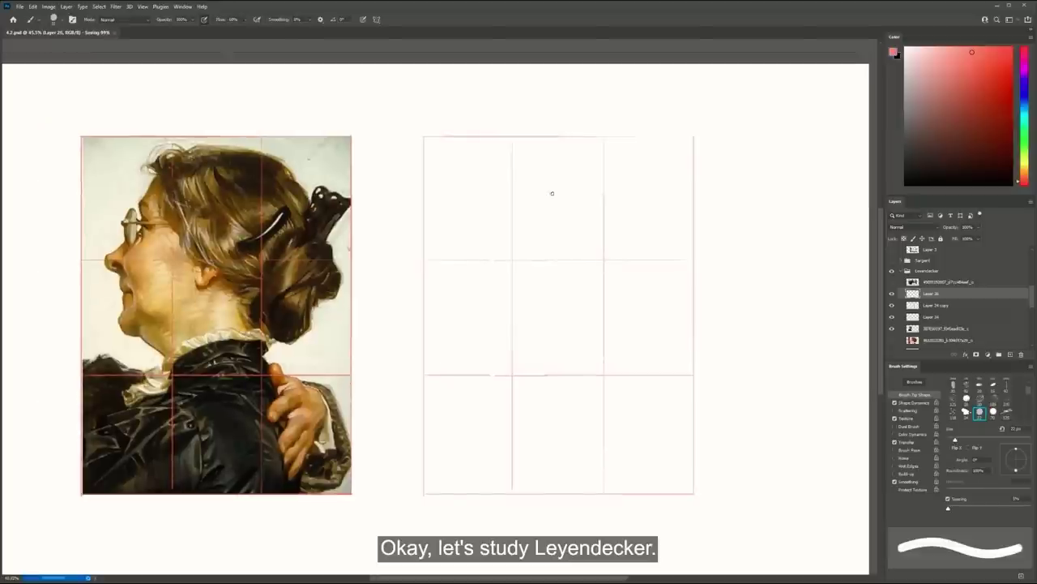
drag(551, 154, 470, 281)
key(ctrl+z)
key(i)
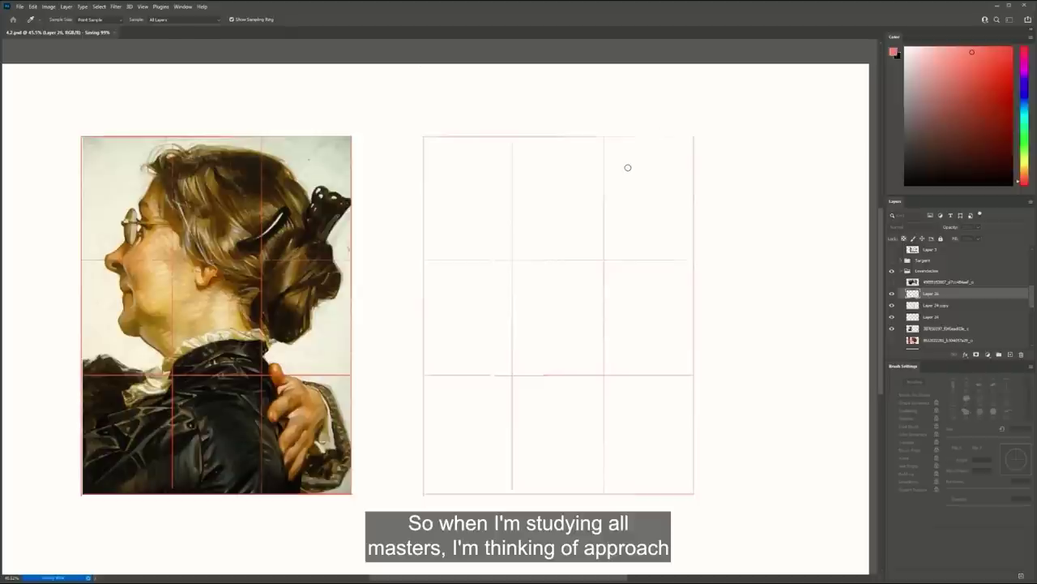
key(b)
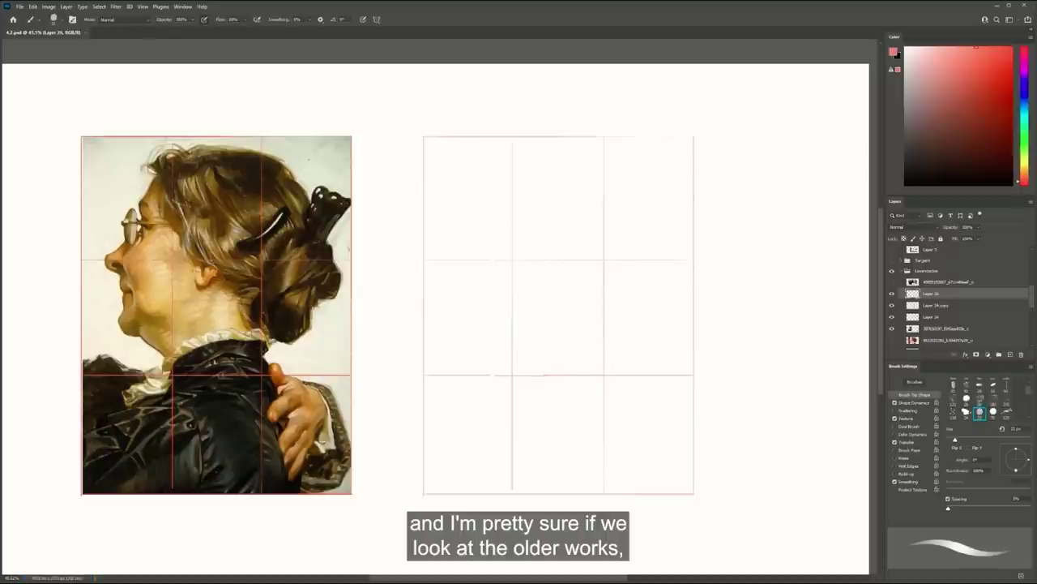
Show the Leyendecker study sheet with the hanging coat and heads, and move its layer up directly below Layer 26
scroll(1018, 332, down, 5)
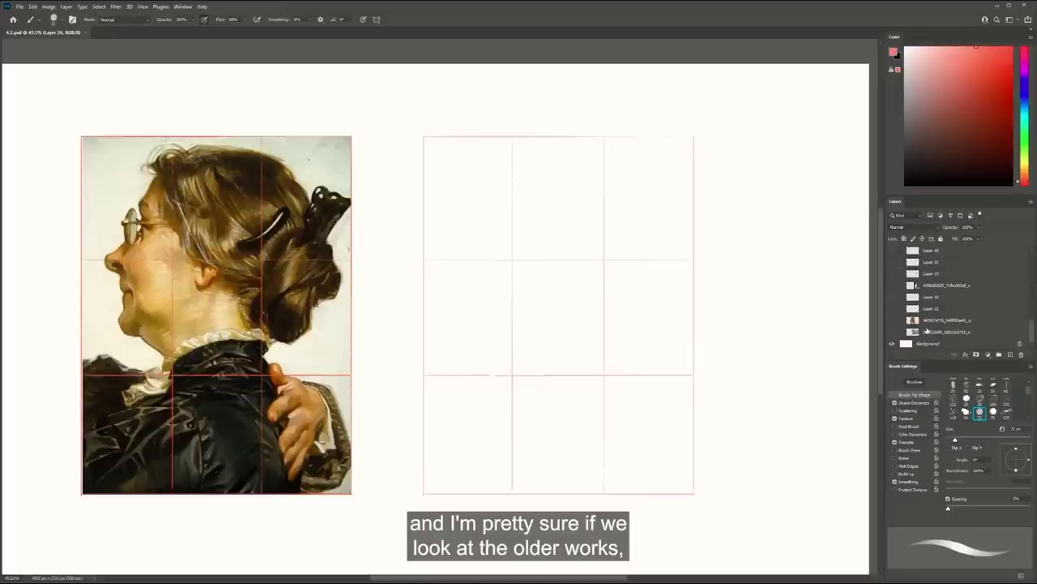
click(929, 333)
mouse_move(1034, 334)
mouse_down()
mouse_move(1031, 298)
mouse_move(1031, 335)
mouse_up()
scroll(1031, 335, down, 1)
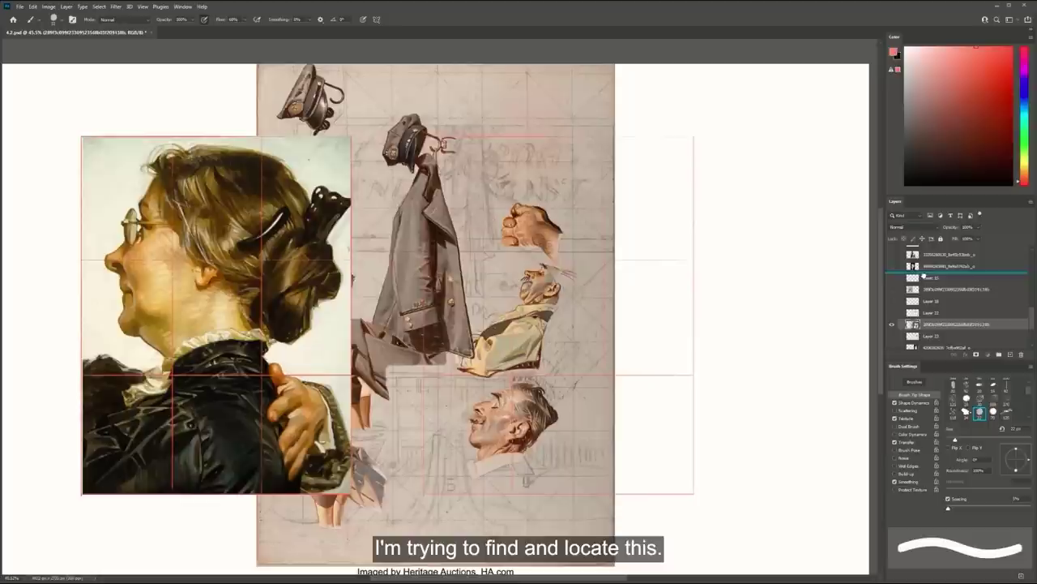
drag(924, 324, 923, 274)
scroll(944, 282, up, 3)
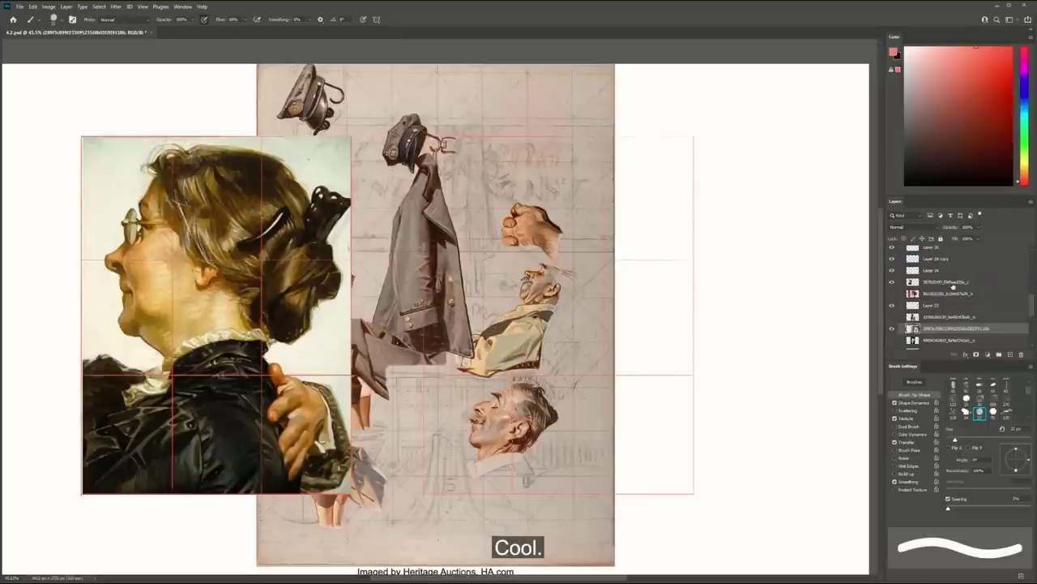
drag(937, 320, 932, 257)
scroll(989, 296, up, 3)
Examine the pencil grid lines, heads, hand and clothing studies on the Leyendecker sheet up close
key(z)
mouse_move(330, 324)
mouse_down()
mouse_move(383, 327)
mouse_move(336, 327)
mouse_up()
key(b)
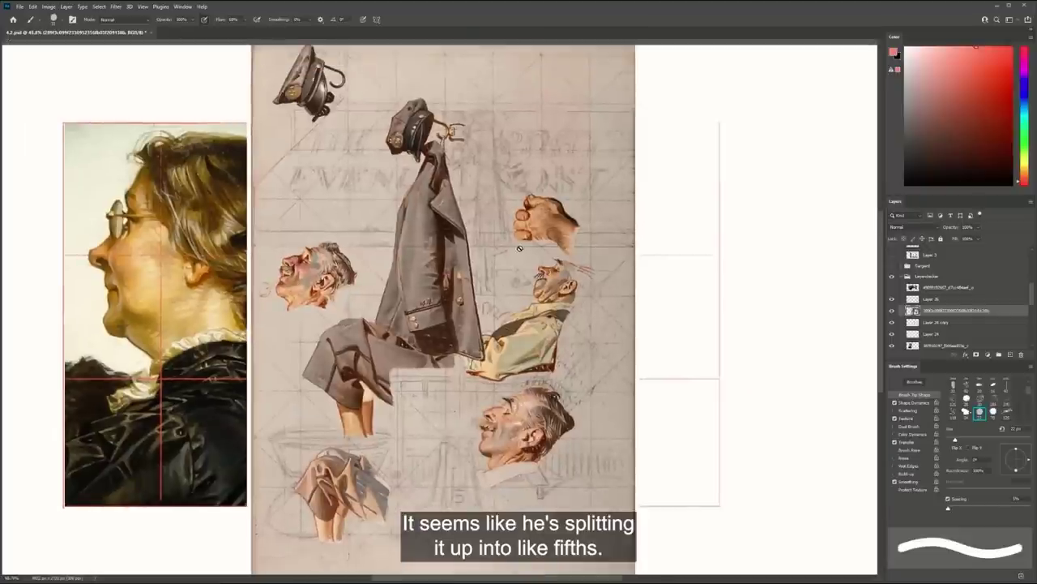
drag(527, 210, 522, 211)
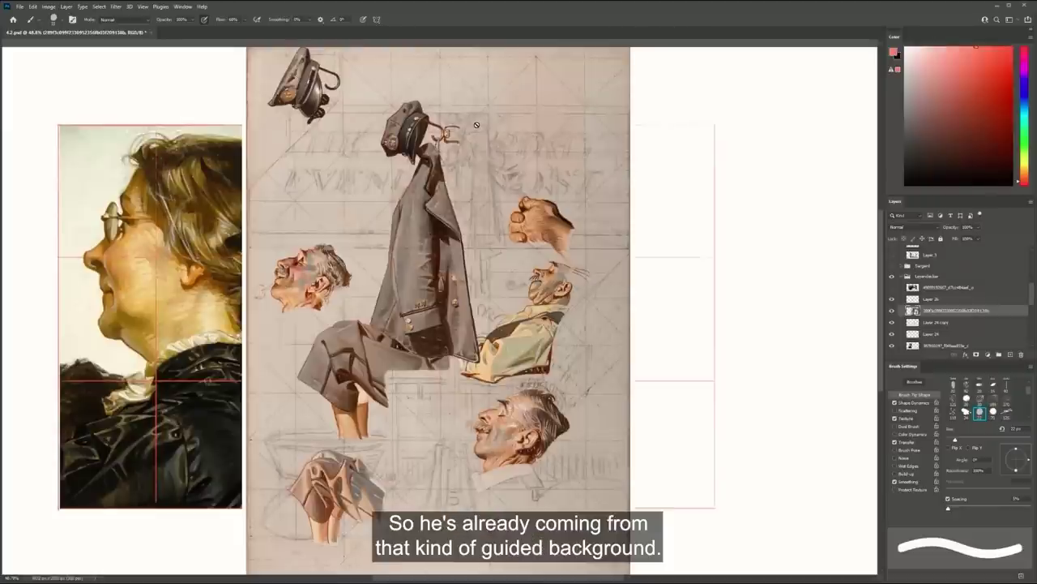
drag(477, 124, 413, 128)
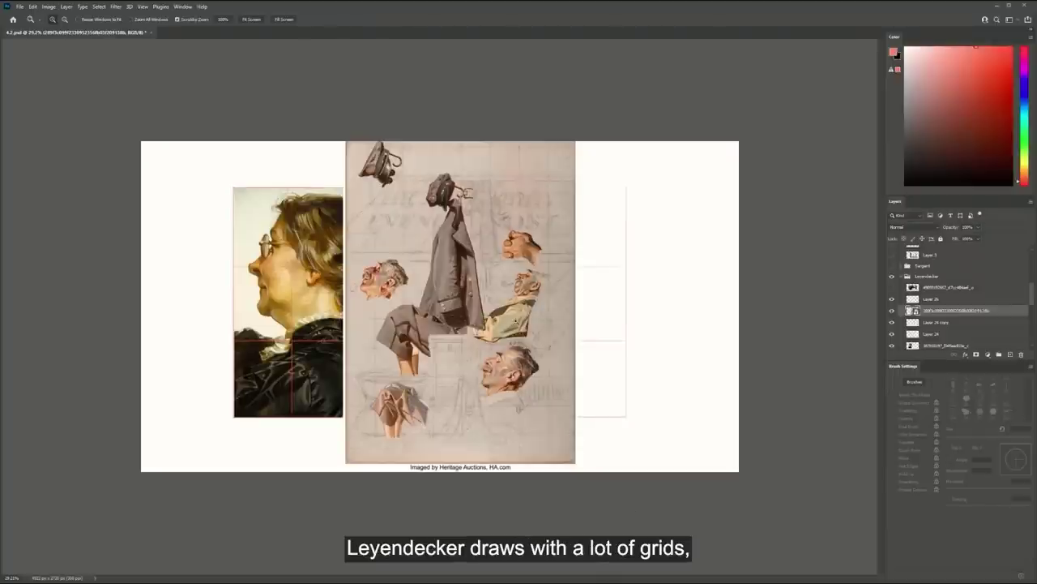
drag(514, 313, 527, 314)
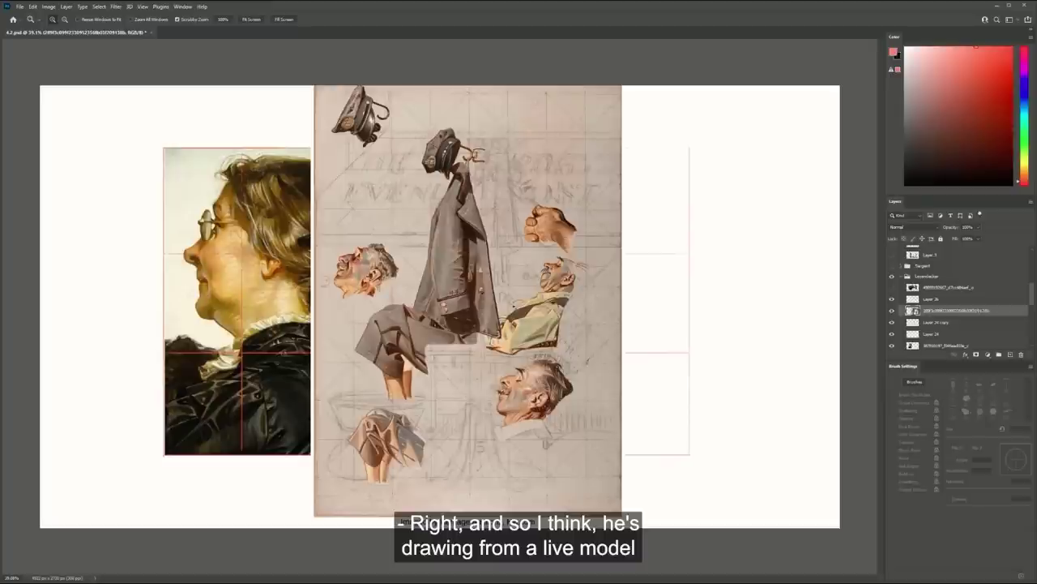
drag(381, 255, 430, 257)
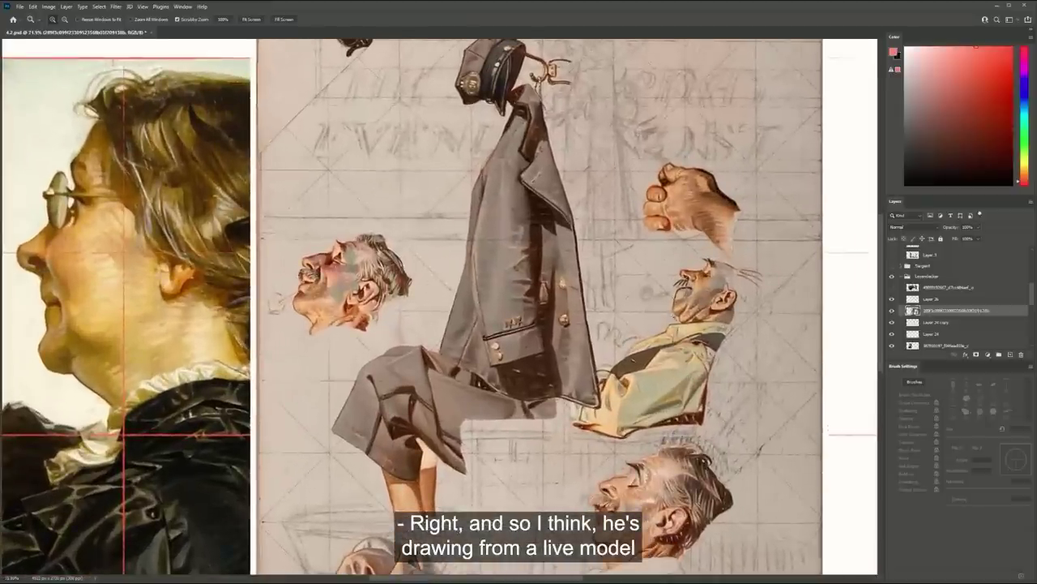
drag(281, 307, 258, 251)
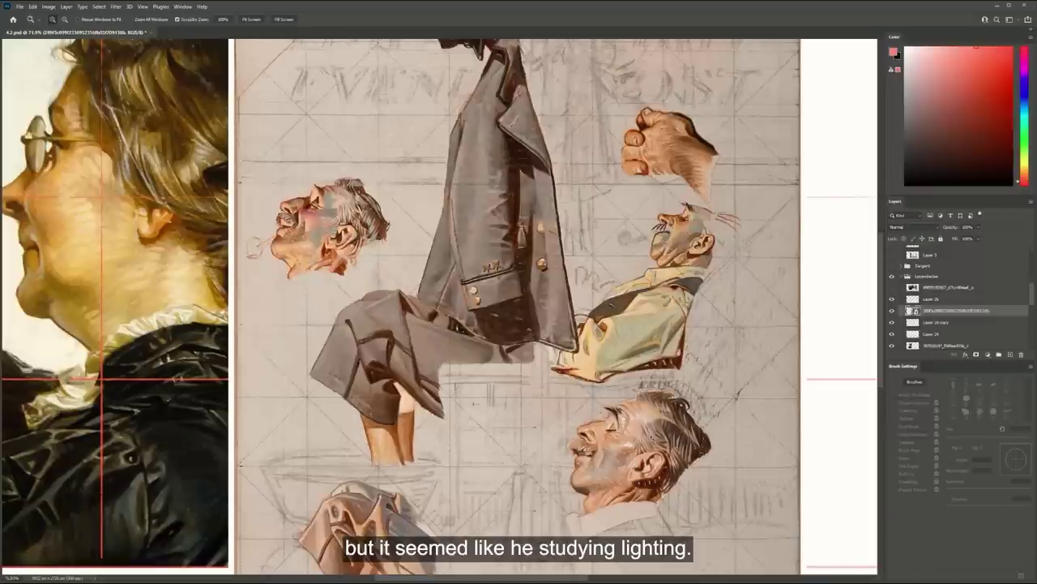
drag(529, 407, 527, 418)
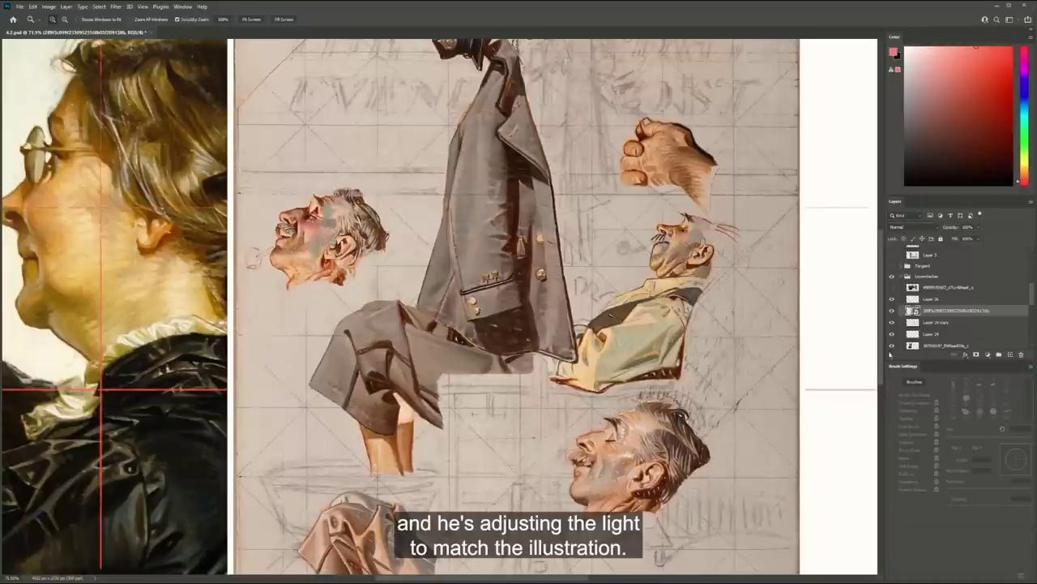
Hide the Leyendecker study sheet to leave the portrait and the empty thirds grid on the canvas
click(892, 311)
click(892, 310)
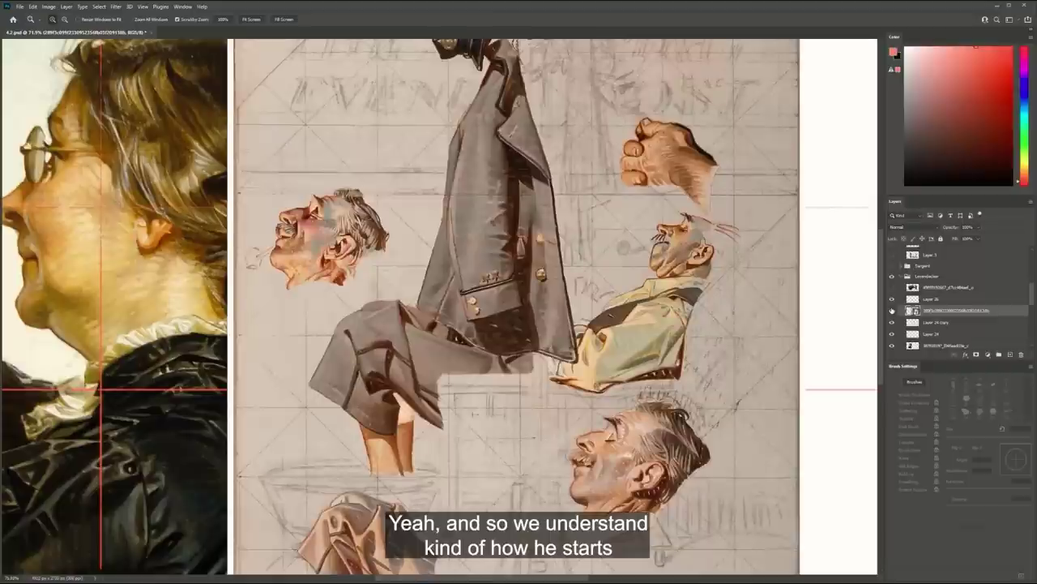
drag(727, 308, 712, 338)
click(890, 312)
click(892, 310)
key(ctrl+0)
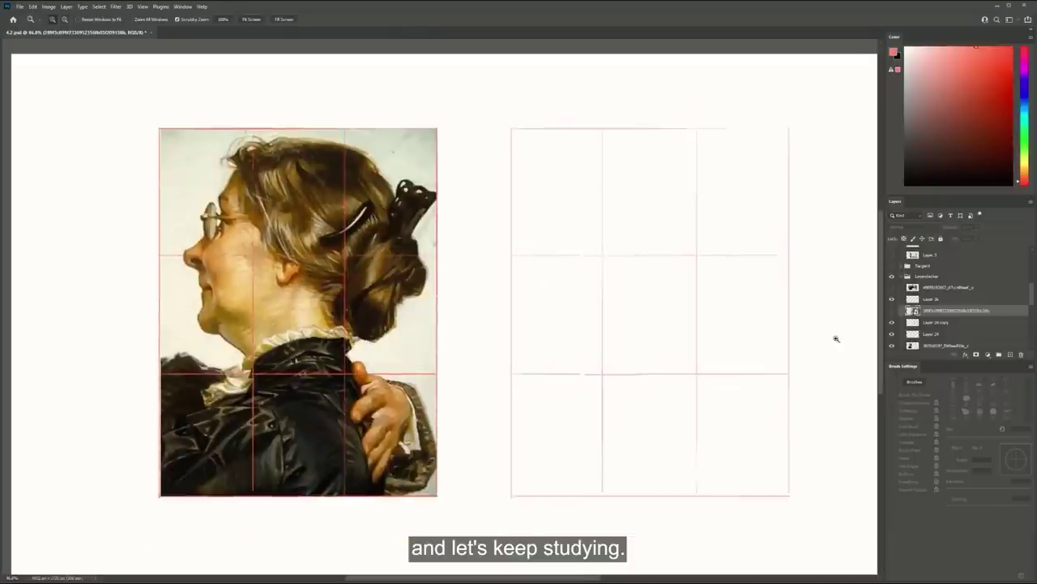
Check the copied grid layer, then select Layer 26 and activate the Brush for the portrait study
click(892, 323)
click(893, 323)
click(916, 325)
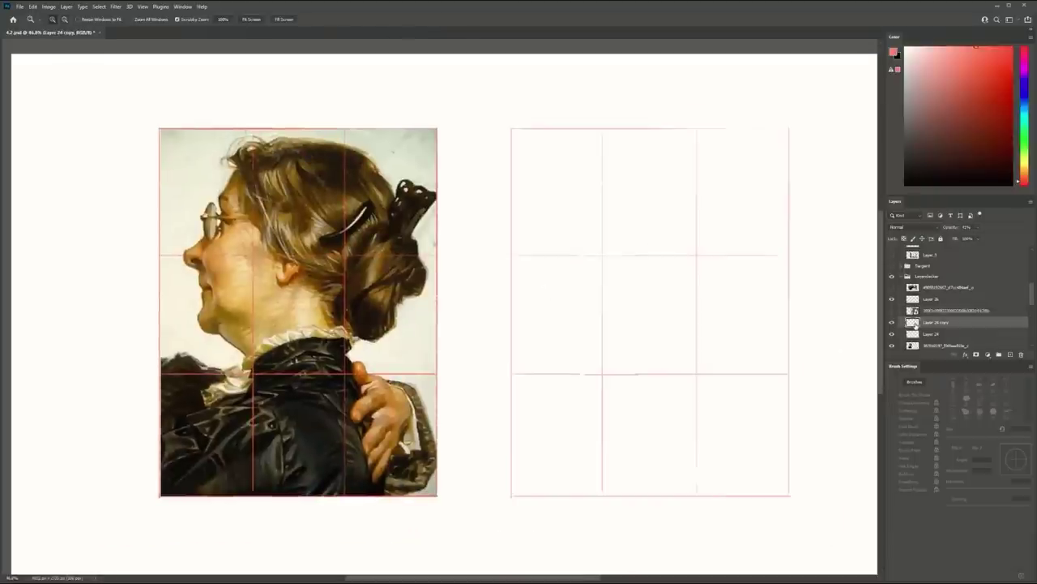
click(891, 300)
click(932, 299)
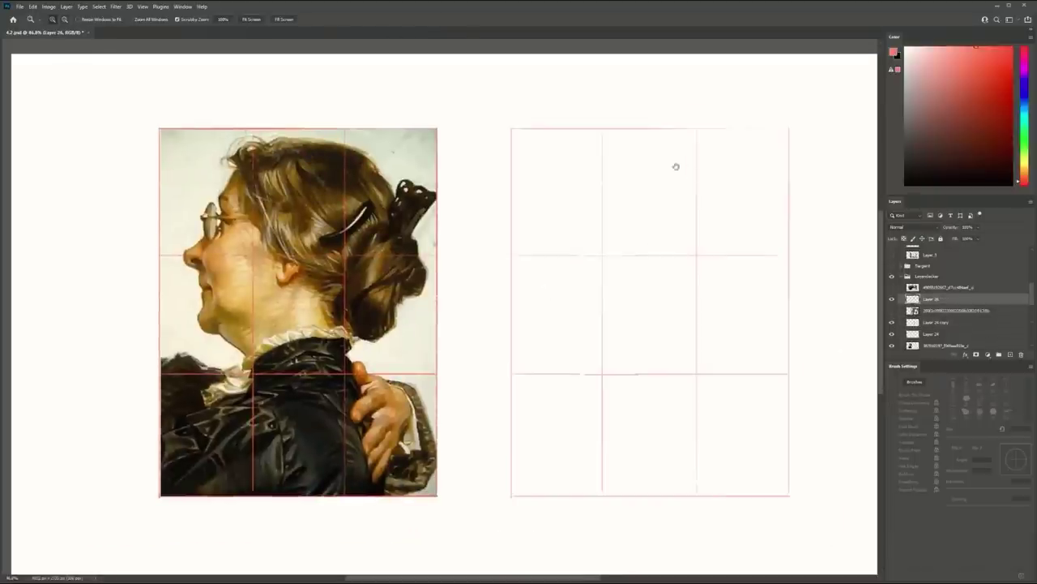
drag(676, 165, 617, 142)
key(b)
drag(506, 192, 567, 143)
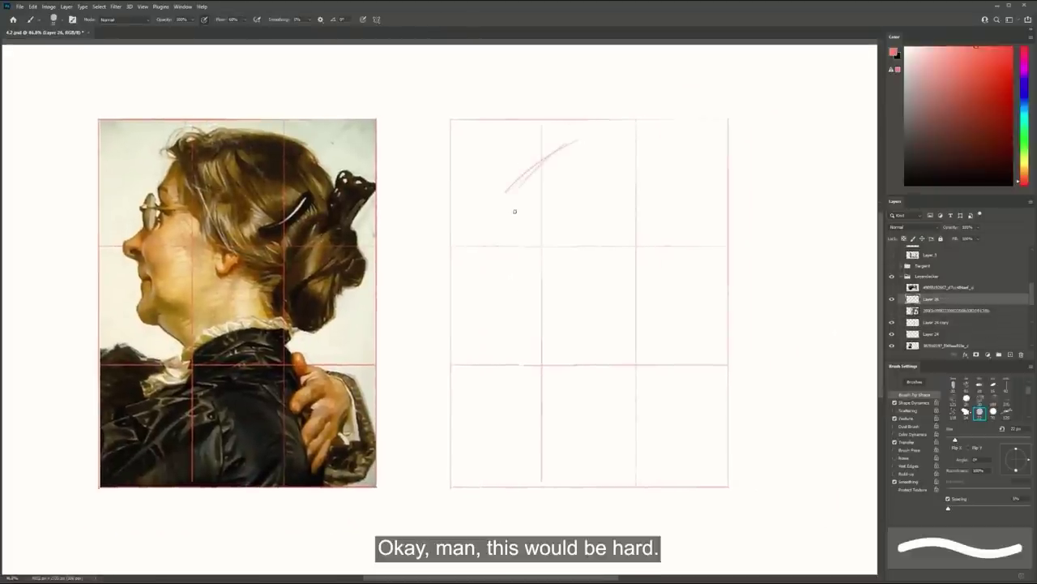
key(ctrl+z)
key(ctrl+z)
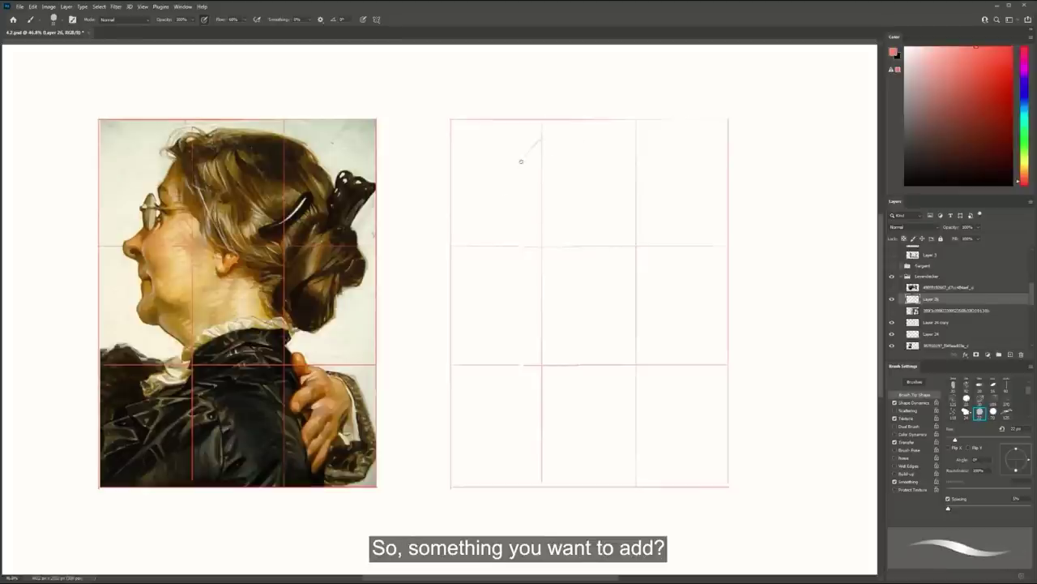
Brush light red strokes for the forehead, brow and nose slope in the first column of the empty grid
drag(536, 161, 541, 154)
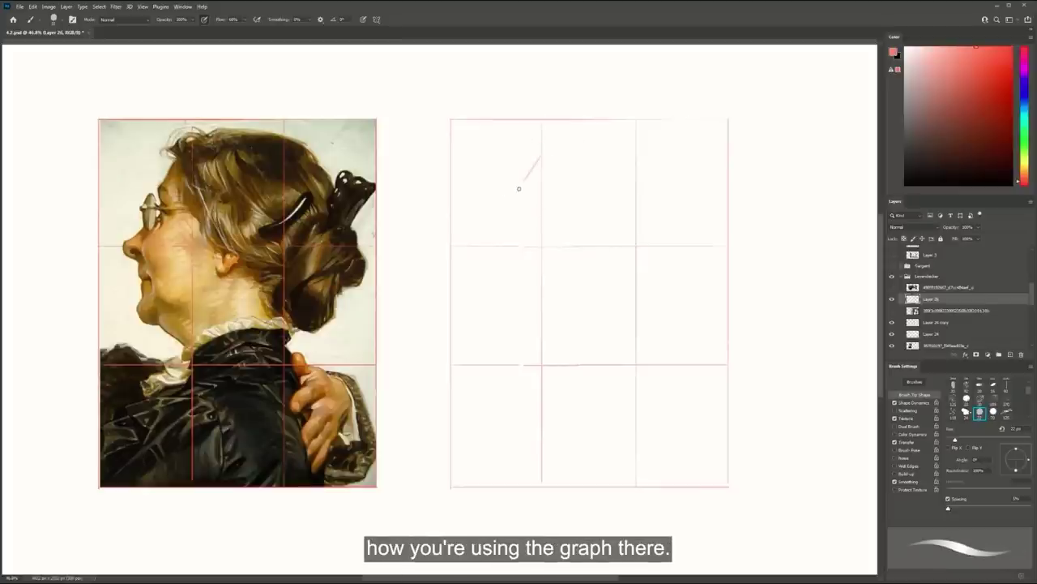
mouse_move(515, 195)
mouse_down()
mouse_move(520, 220)
mouse_move(480, 261)
mouse_up()
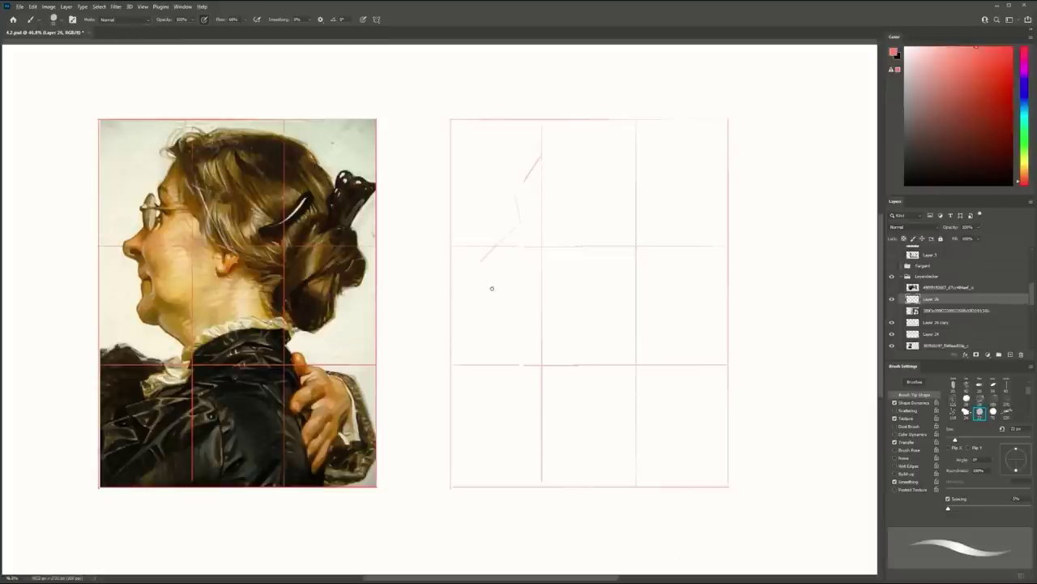
drag(540, 272, 521, 265)
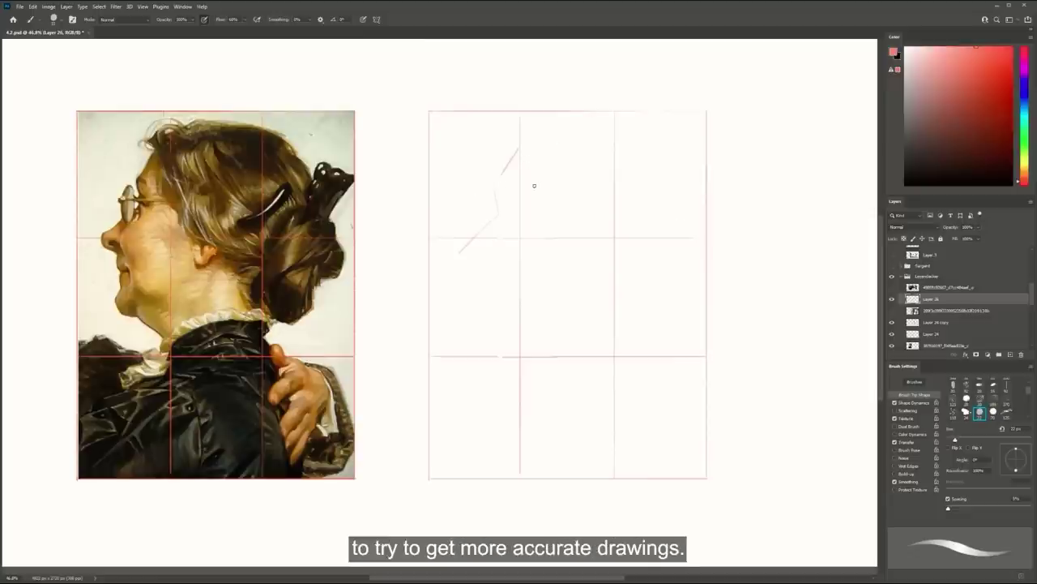
drag(534, 185, 579, 183)
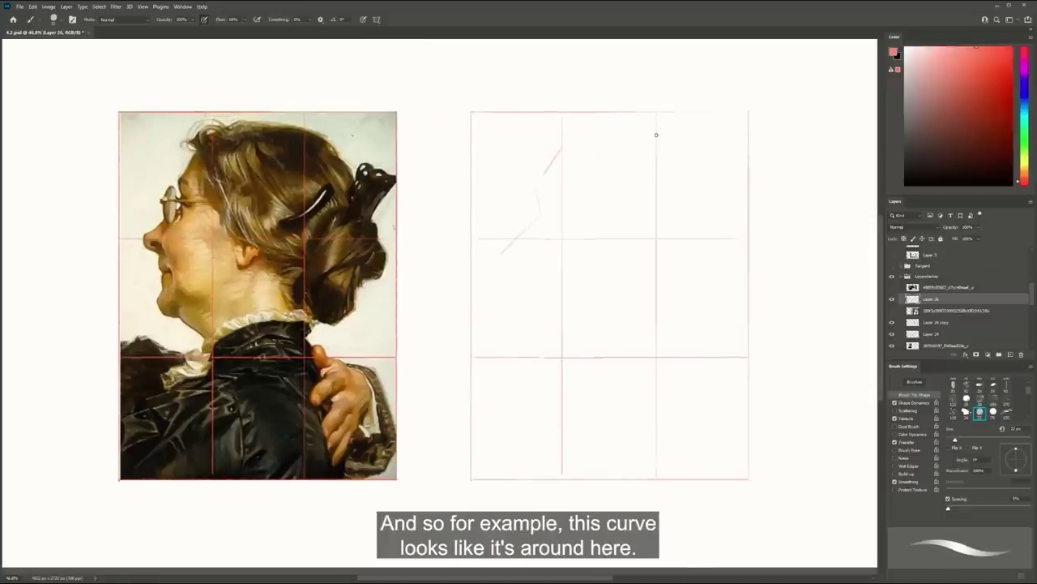
Sketch the curve of the back of the hair, the bun, and the angled hand and sleeve below it
mouse_move(663, 138)
mouse_down()
mouse_move(718, 236)
mouse_move(716, 271)
mouse_up()
drag(707, 186, 716, 176)
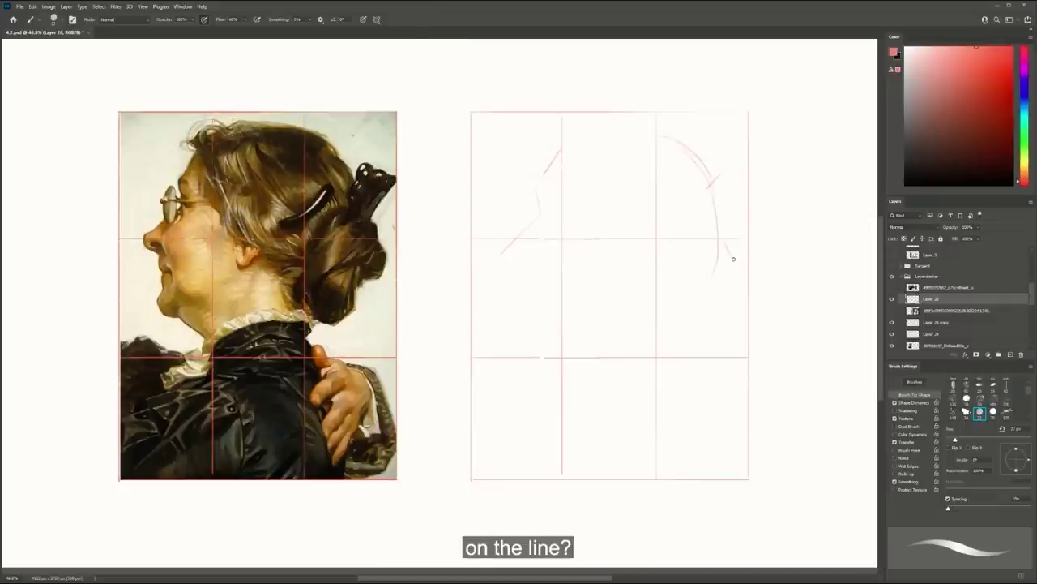
drag(734, 259, 720, 286)
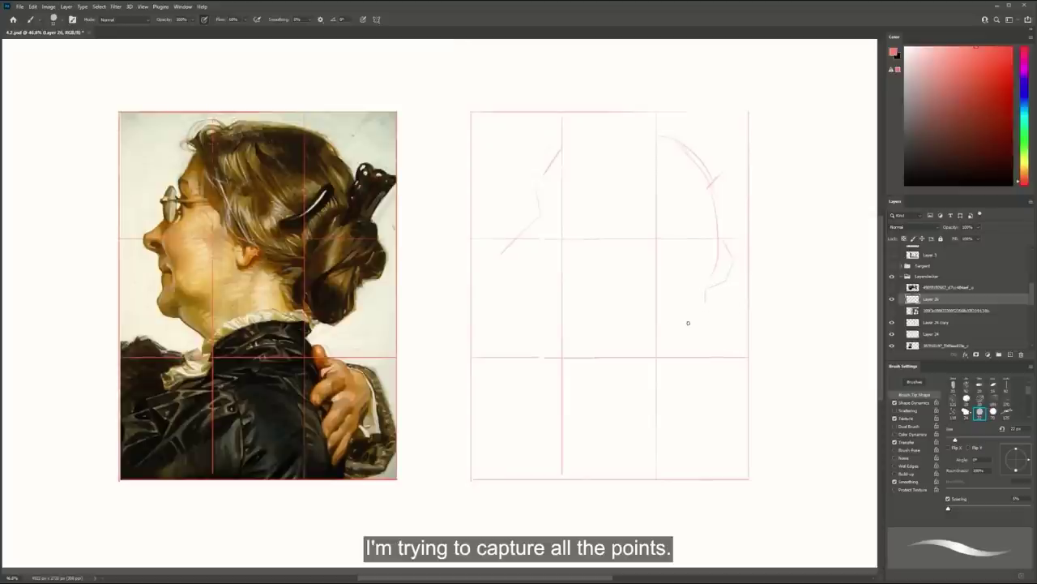
mouse_move(691, 324)
mouse_down()
mouse_move(663, 352)
mouse_move(689, 375)
mouse_move(663, 356)
mouse_move(723, 374)
mouse_move(753, 449)
mouse_move(733, 475)
mouse_up()
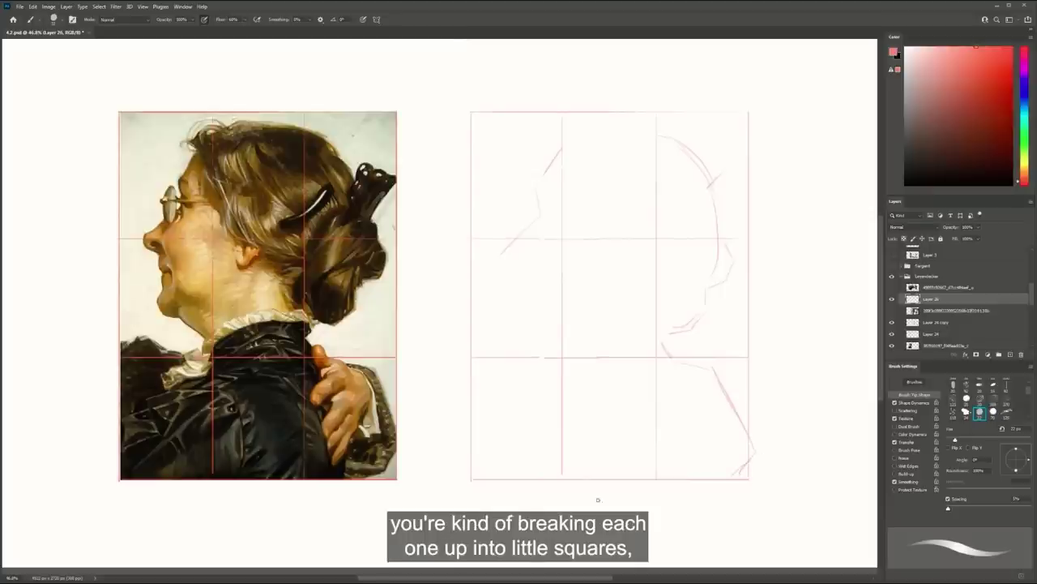
Sketch the front shoulder, collar and neck lines, and mark the ear, nose base and mouth
mouse_move(460, 350)
mouse_down()
mouse_move(500, 333)
mouse_move(545, 355)
mouse_move(515, 343)
mouse_move(541, 355)
mouse_move(588, 348)
mouse_move(566, 349)
mouse_move(574, 352)
mouse_move(561, 351)
mouse_move(590, 347)
mouse_move(570, 338)
mouse_move(592, 325)
mouse_move(560, 341)
mouse_move(636, 315)
mouse_up()
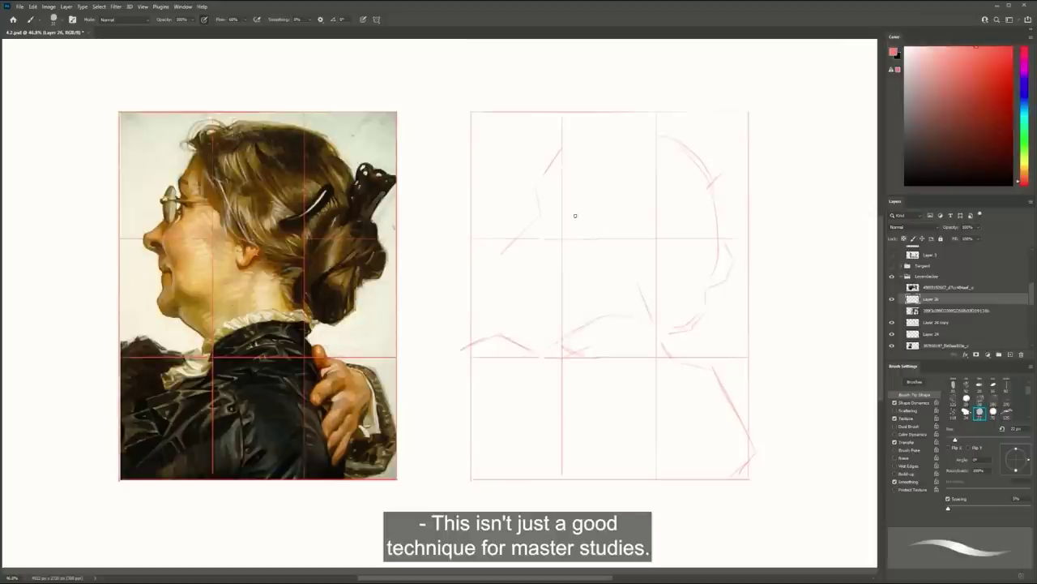
drag(598, 262, 613, 274)
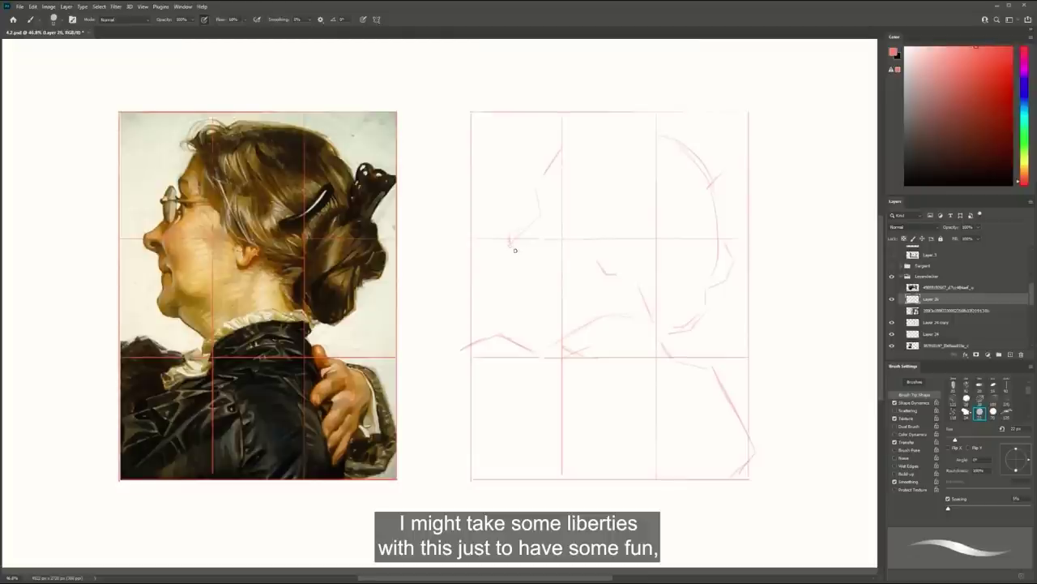
drag(511, 249, 524, 259)
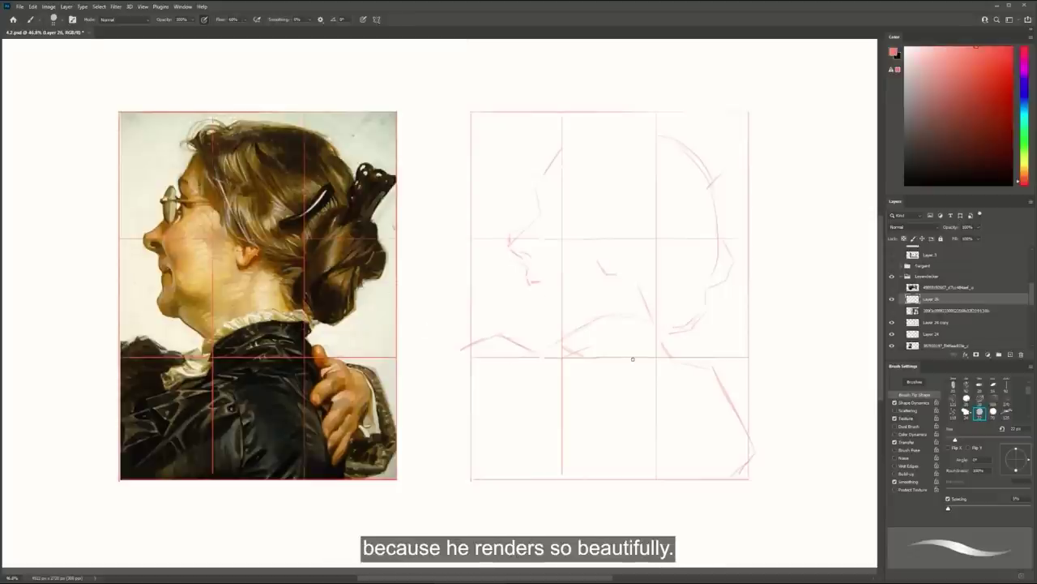
Erase the rough nose tip and redraw the nose profile with a smaller brush
key(e)
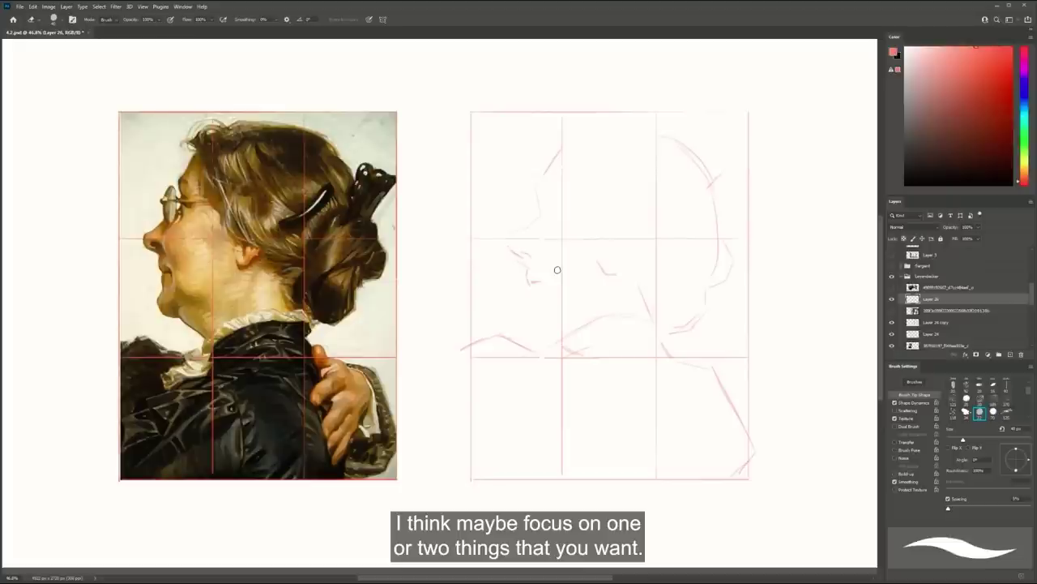
key(b)
key(bracketleft)
key(bracketleft)
drag(510, 248, 509, 238)
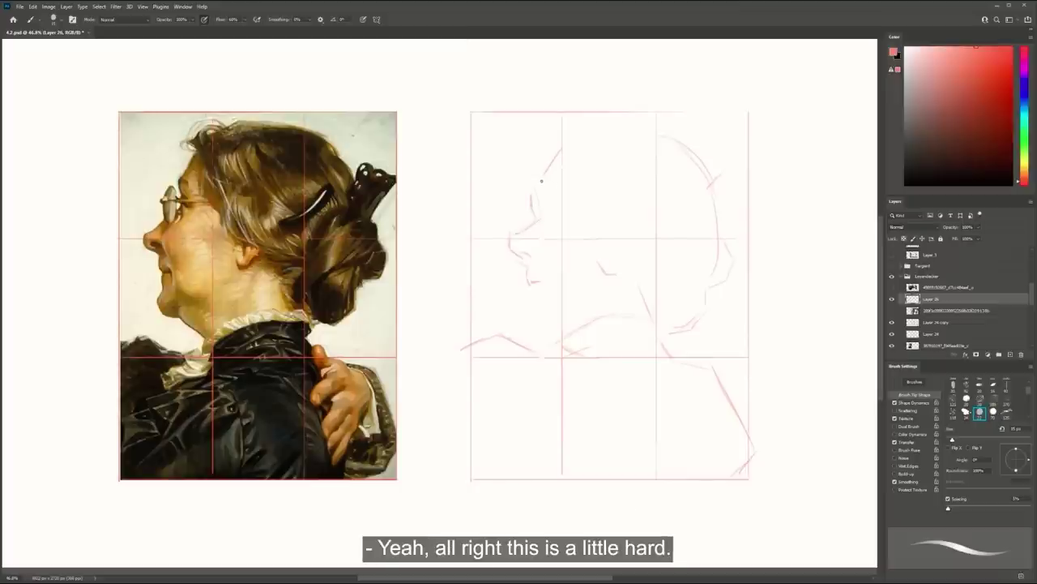
Lighten the straight forehead stroke with the Eraser and redraw it as a curve up into the hairline
key(e)
drag(558, 154, 549, 167)
key(b)
drag(545, 171, 581, 138)
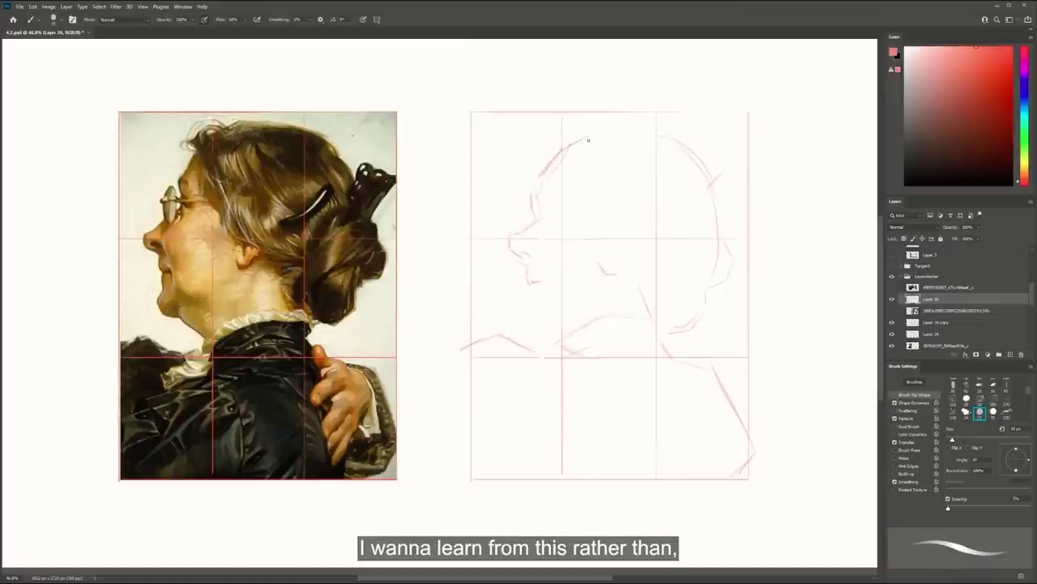
Sketch the curve over the top of the head and extend the profile down through the chin and front of the neck
drag(541, 175, 599, 126)
mouse_move(585, 136)
mouse_down()
mouse_move(627, 130)
mouse_move(679, 141)
mouse_up()
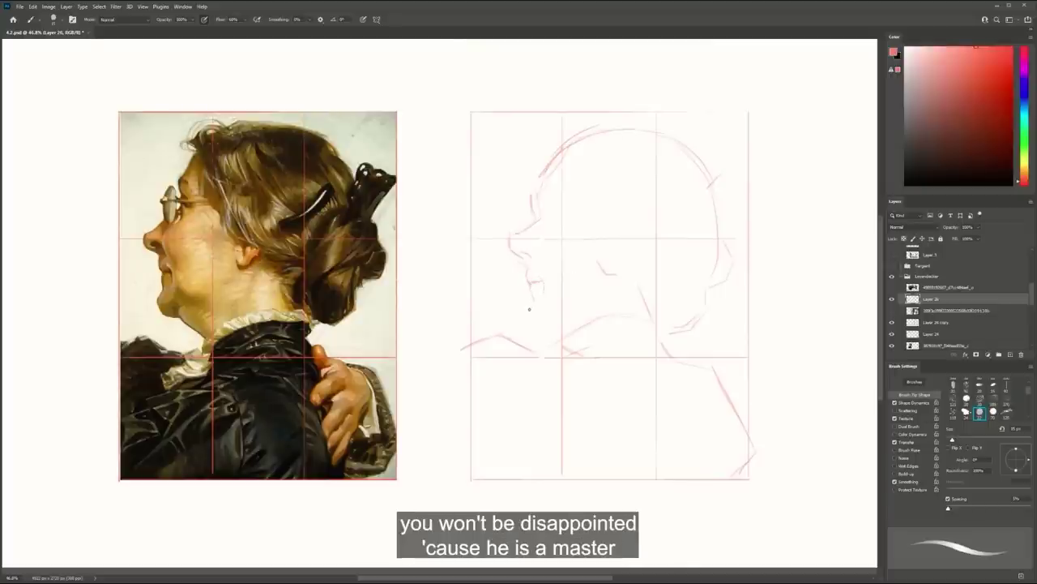
drag(529, 311, 587, 356)
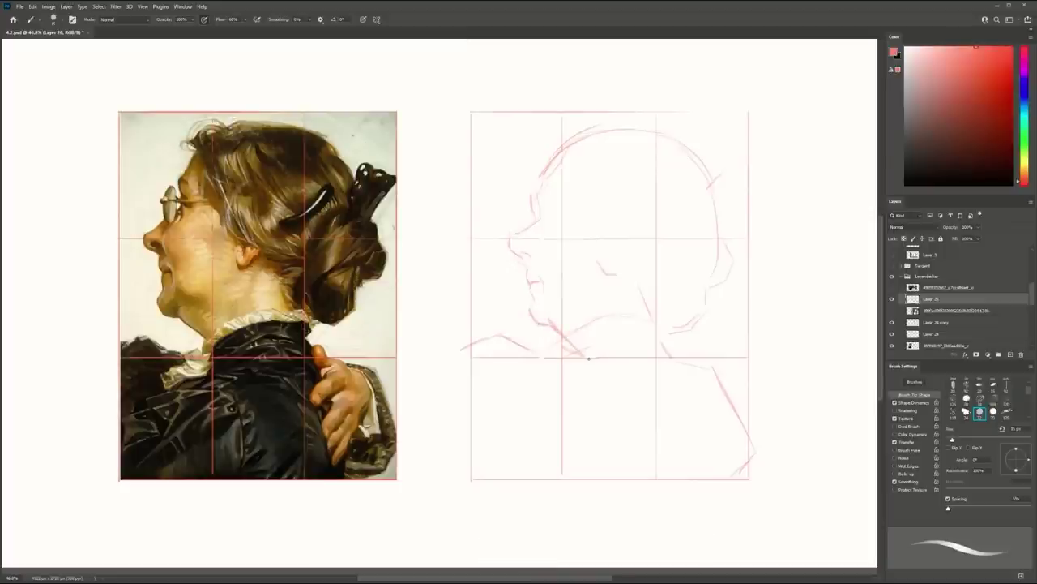
Fade the grid over the sketch by lowering the opacity of Layer 24 copy
click(893, 322)
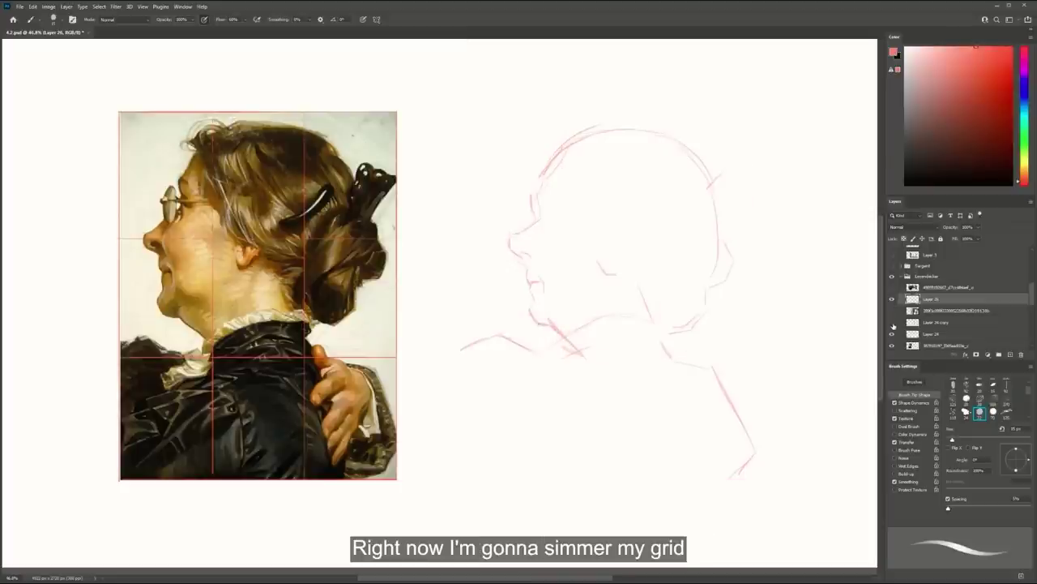
click(914, 323)
click(893, 322)
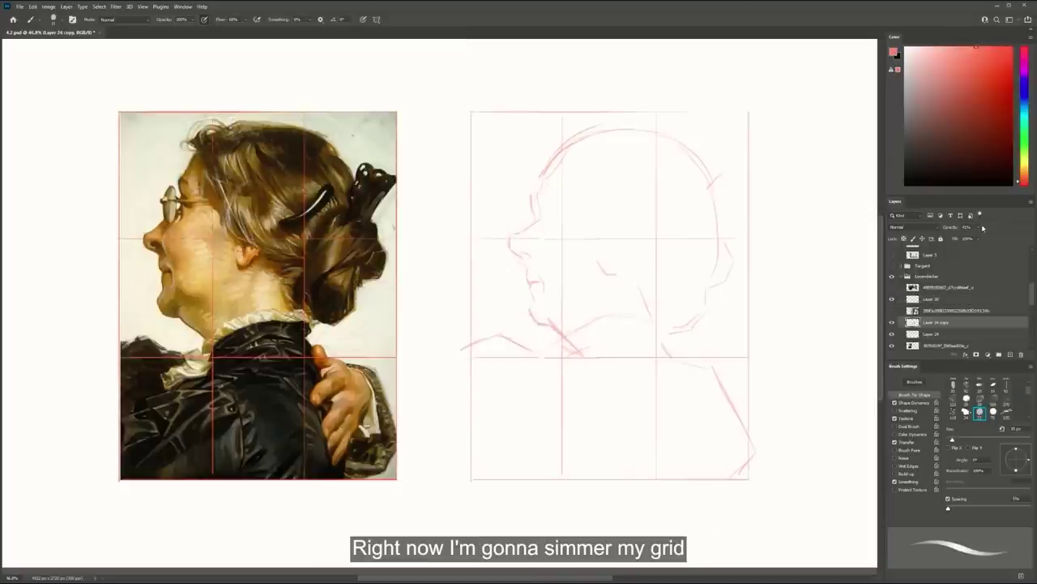
drag(944, 230, 946, 229)
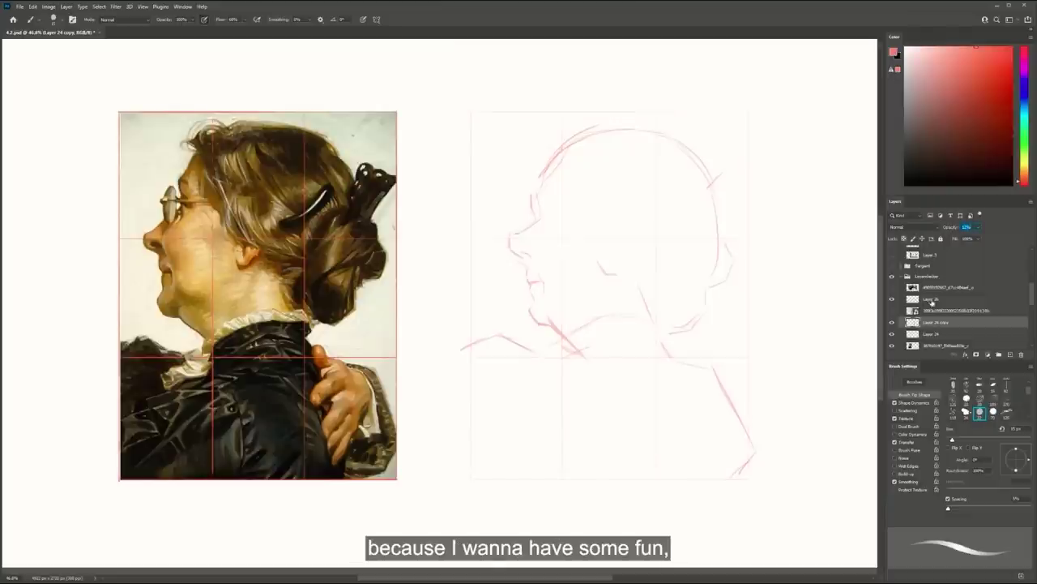
On the sketch layer, draw the horizontal arm of the glasses from the eye back to the temple, and save the file
click(924, 299)
drag(504, 236, 530, 228)
key(ctrl+z)
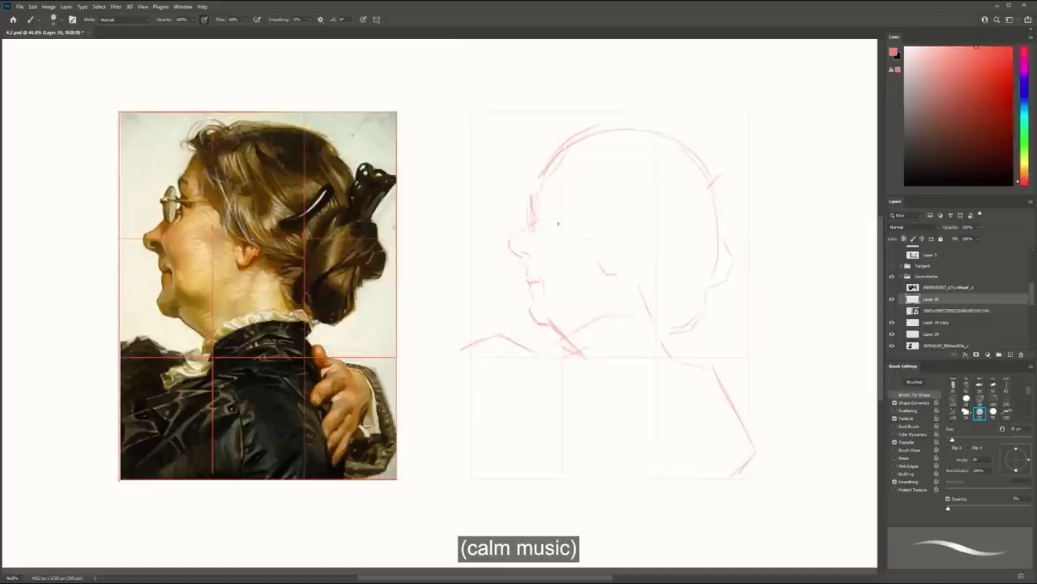
drag(534, 212, 603, 211)
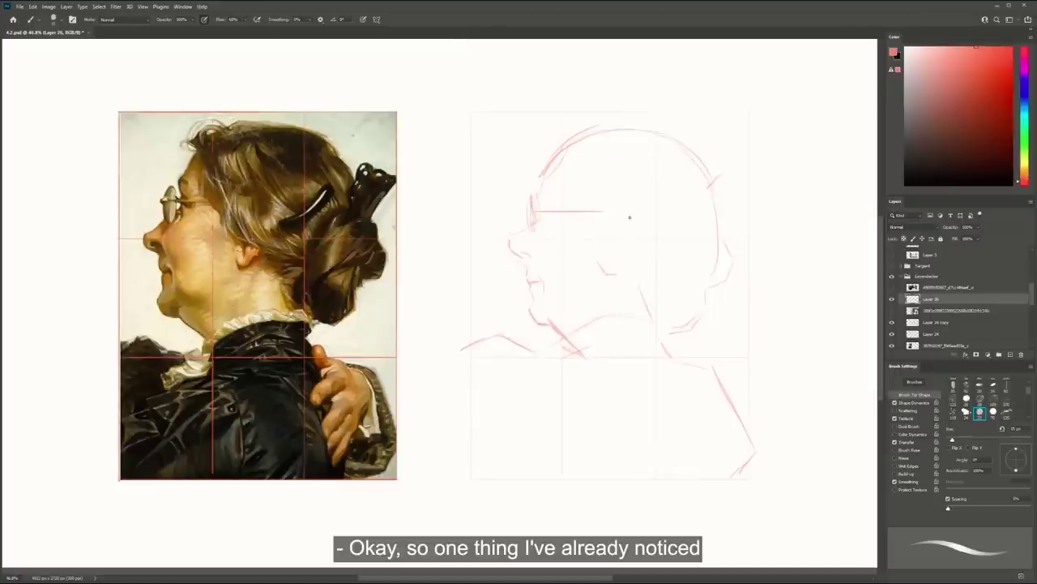
key(ctrl+s)
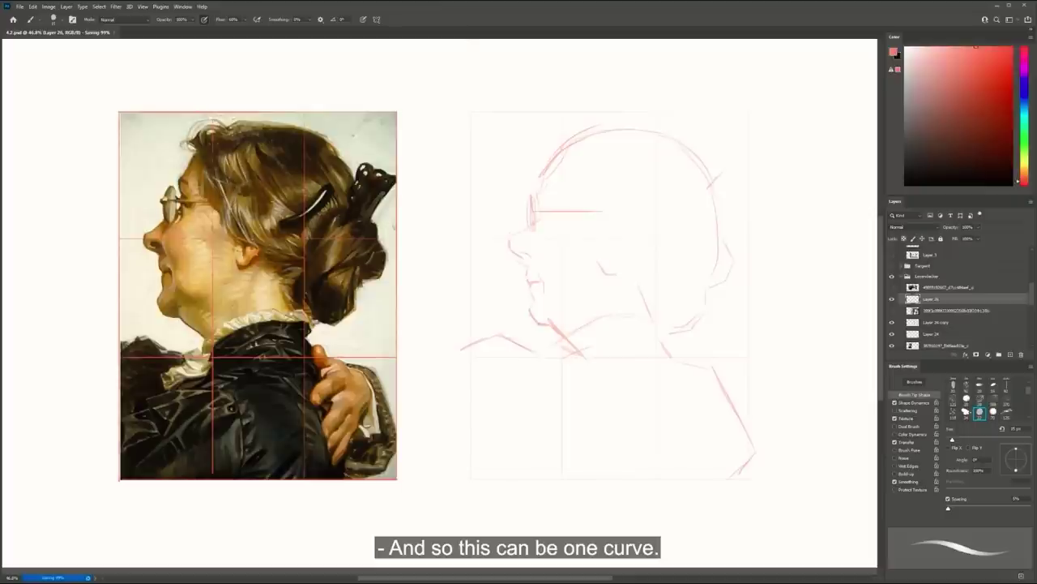
Sketch the hairline as one curve sweeping from the forehead past the ear, and add the curve leading up into the bun
drag(572, 159, 632, 237)
key(ctrl+z)
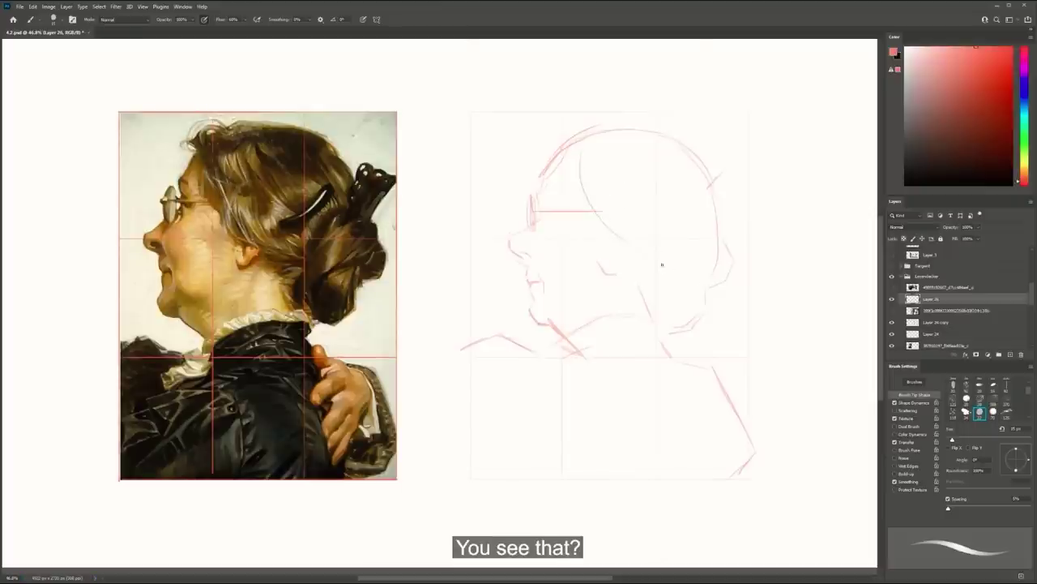
drag(578, 165, 634, 252)
key(ctrl+z)
drag(582, 170, 634, 253)
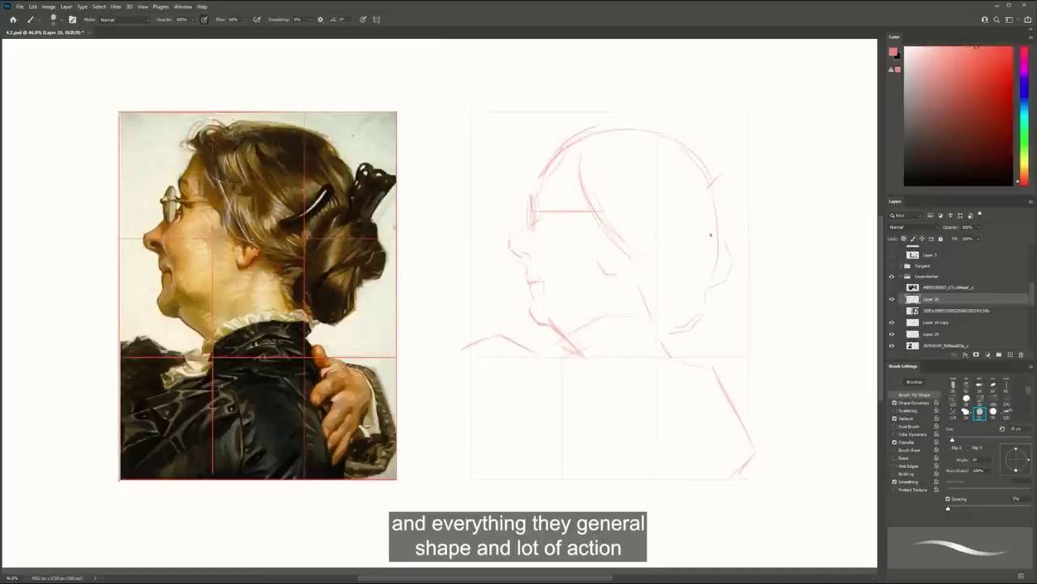
drag(648, 282, 717, 212)
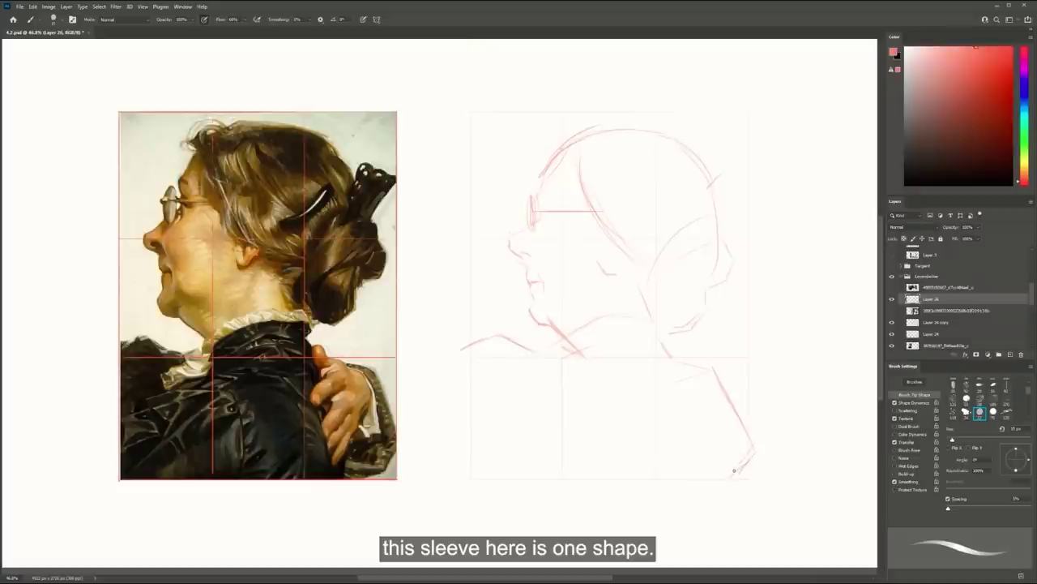
Sketch the sleeve's lower edge, the long curve of the jacket's back, and the front shoulder line rising to the collar
drag(734, 468, 704, 477)
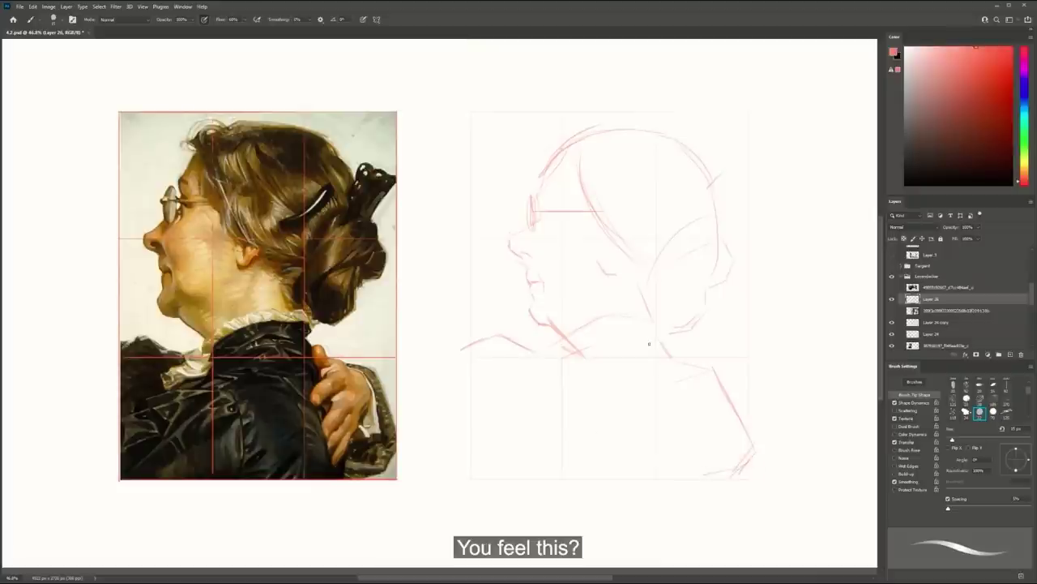
drag(666, 353, 699, 485)
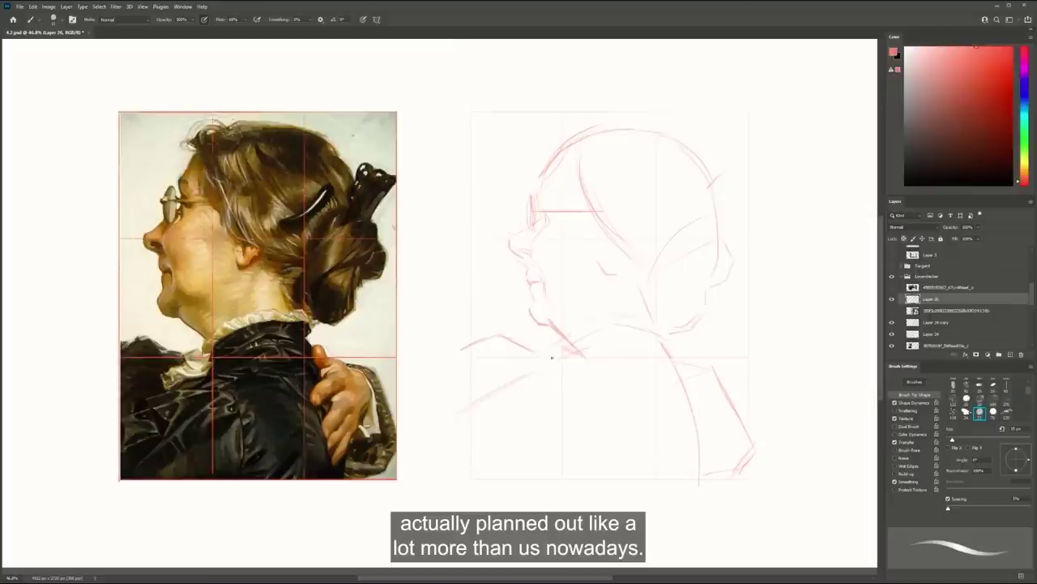
drag(528, 382, 565, 359)
Lighten the nape line and the rough collar curve beside it with the Eraser
key(e)
drag(639, 285, 653, 320)
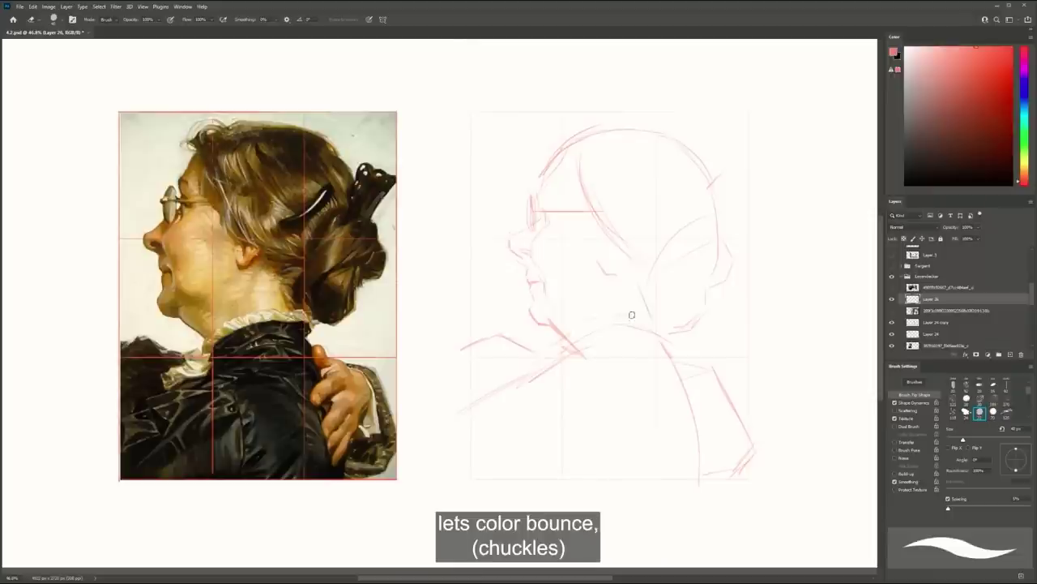
Sketch the hair comb and the back contour of the bun, undoing strokes that miss the shape
key(b)
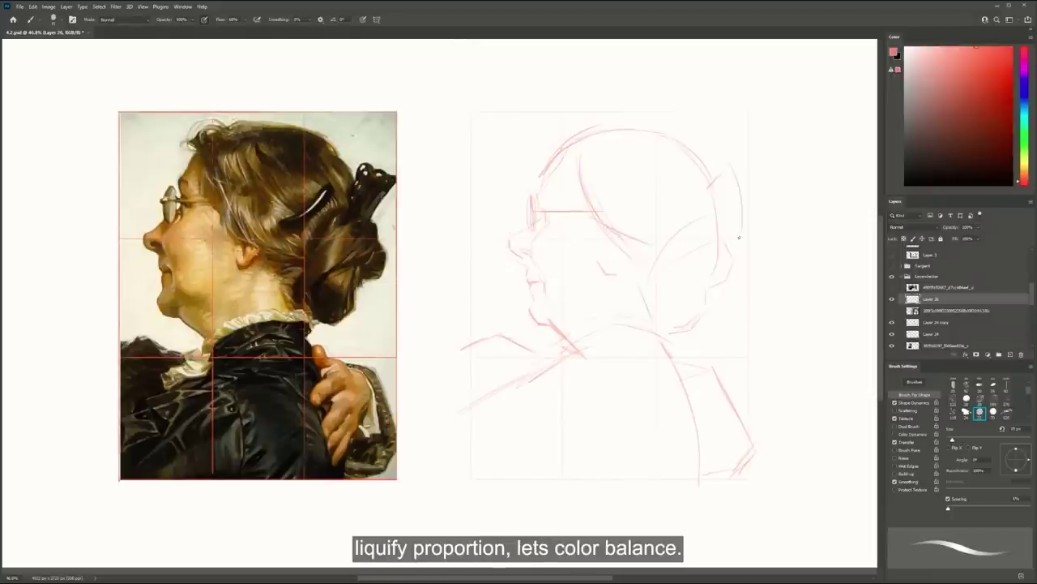
key(ctrl+z)
drag(756, 196, 727, 217)
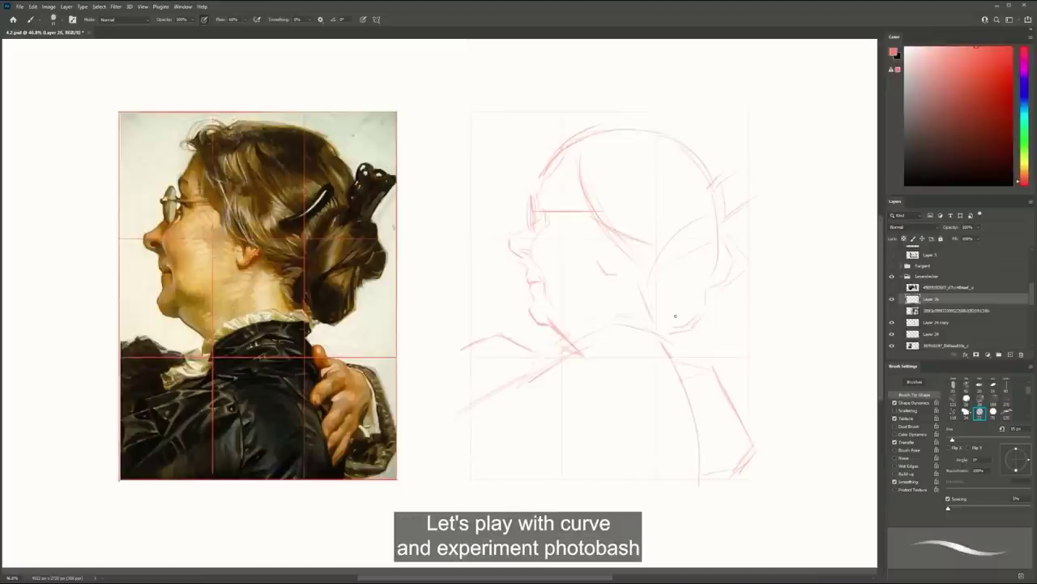
drag(626, 277, 654, 325)
key(ctrl+z)
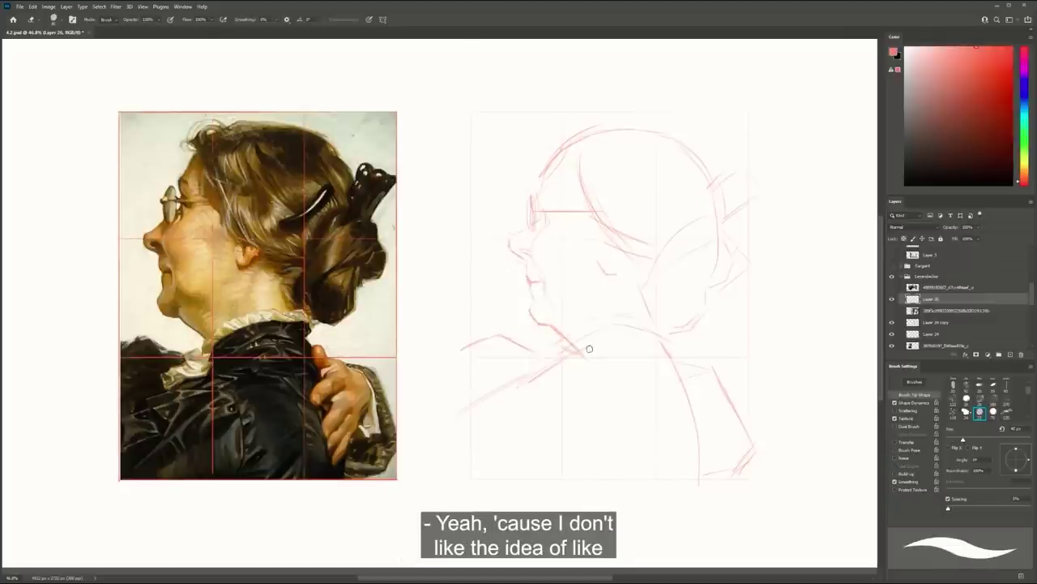
Redraw the collar curve below the neck and strengthen the head outline from the forehead around to the underside of the bun
drag(658, 338, 581, 351)
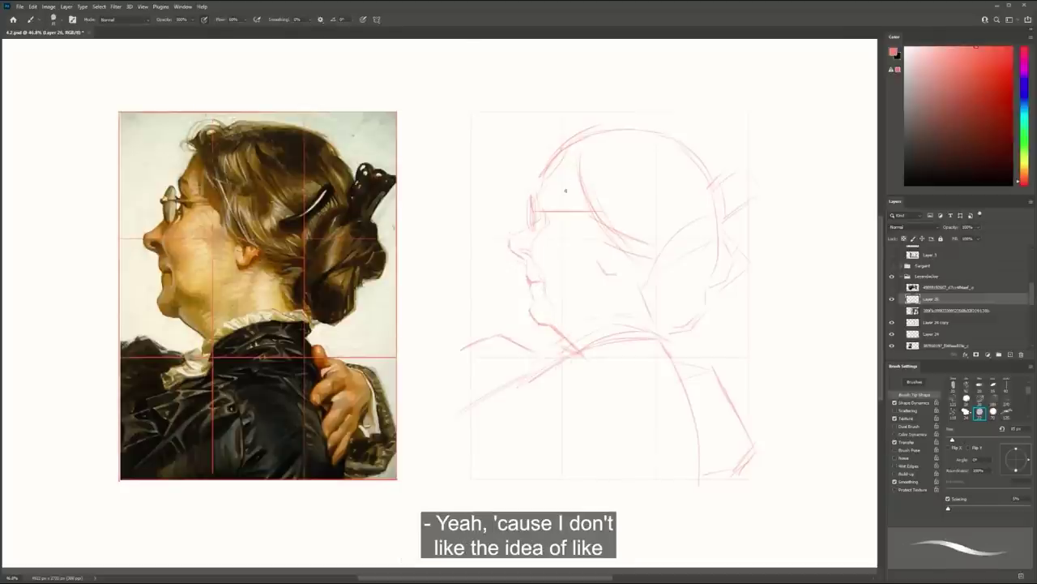
key(e)
key(b)
mouse_move(541, 180)
mouse_down()
mouse_move(589, 138)
mouse_move(562, 160)
mouse_move(672, 132)
mouse_move(660, 127)
mouse_move(724, 171)
mouse_move(696, 138)
mouse_move(729, 192)
mouse_move(728, 242)
mouse_move(754, 274)
mouse_move(667, 333)
mouse_up()
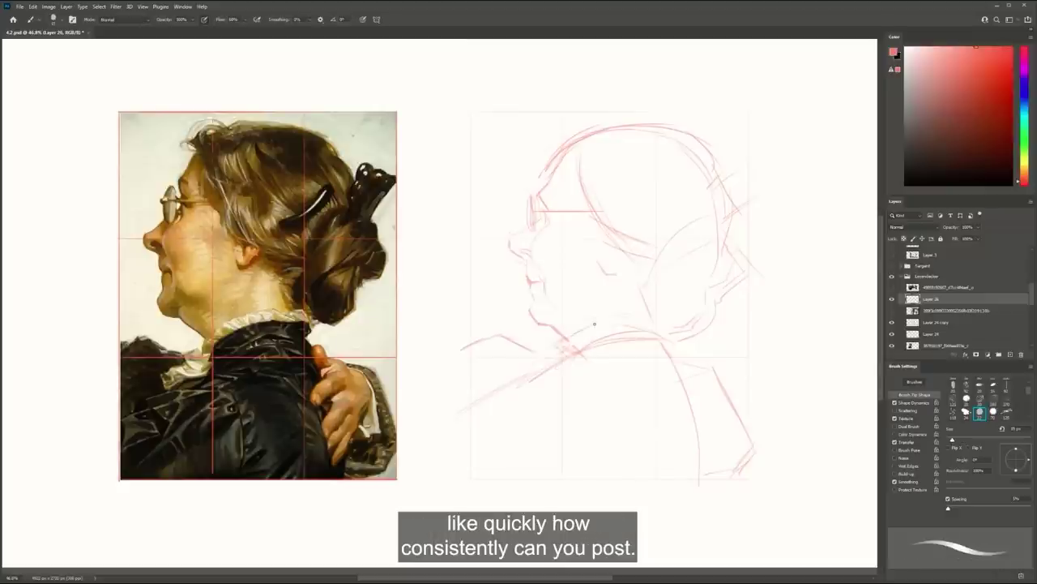
Block in the back of the collar and the lower torso with a curved sleeve line and a vertical edge along the left
mouse_move(621, 317)
mouse_down()
mouse_move(677, 320)
mouse_move(671, 357)
mouse_up()
drag(577, 399, 590, 446)
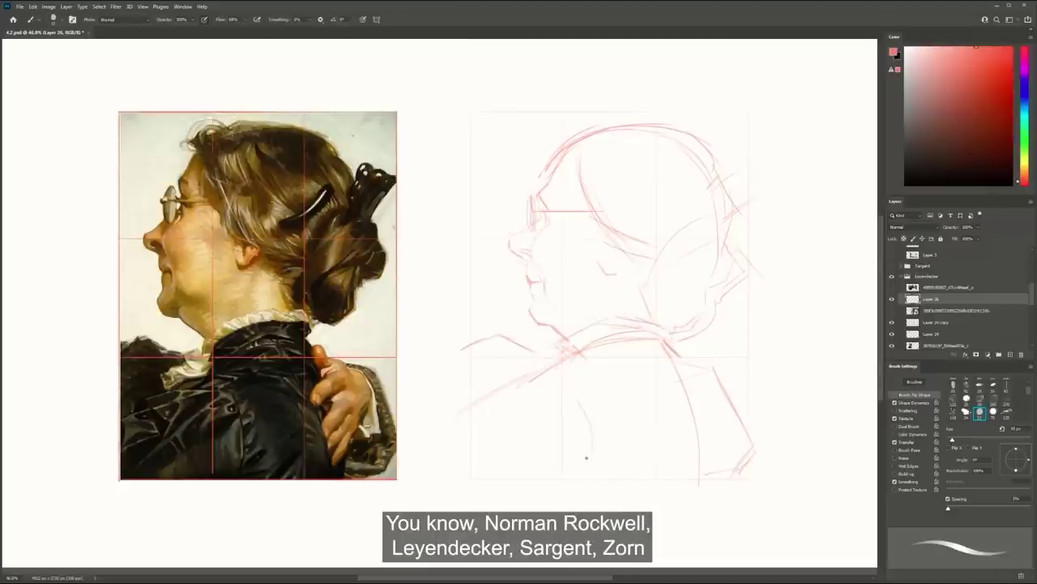
drag(463, 349, 464, 481)
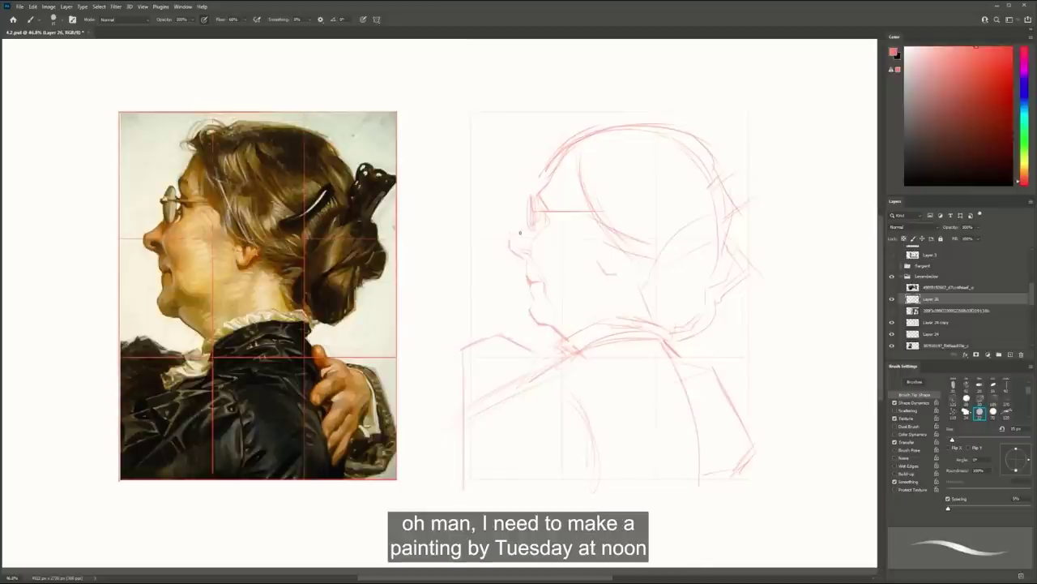
Refine the nose and chin profile with brush and eraser, keeping the ear as light marks
drag(510, 242, 528, 230)
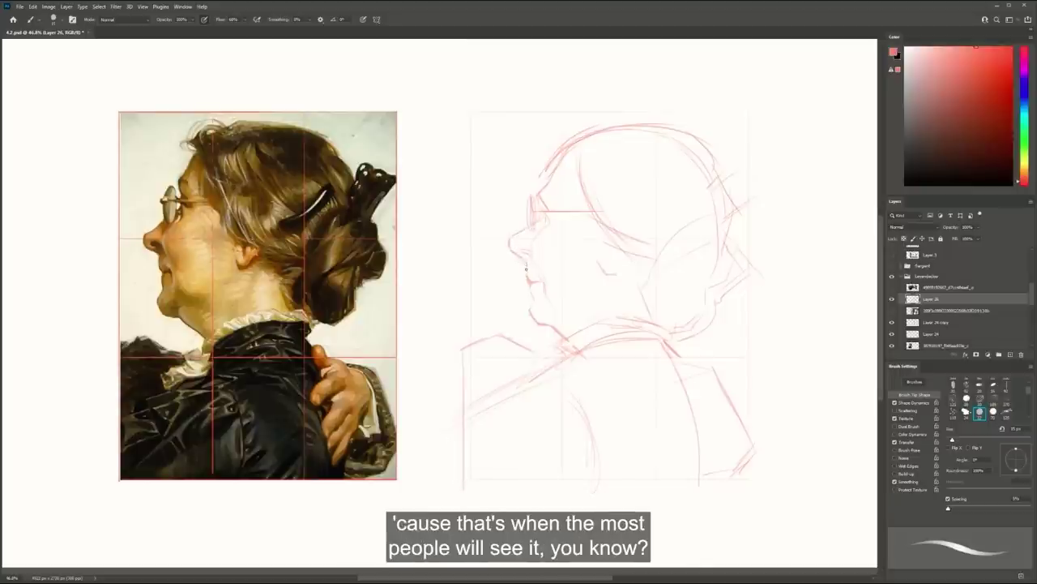
key(e)
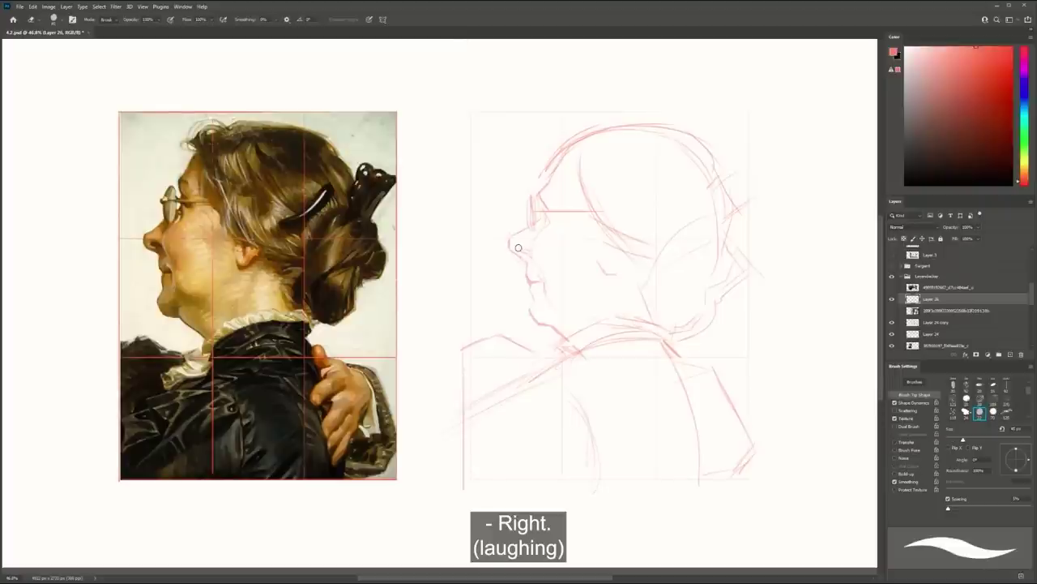
key(b)
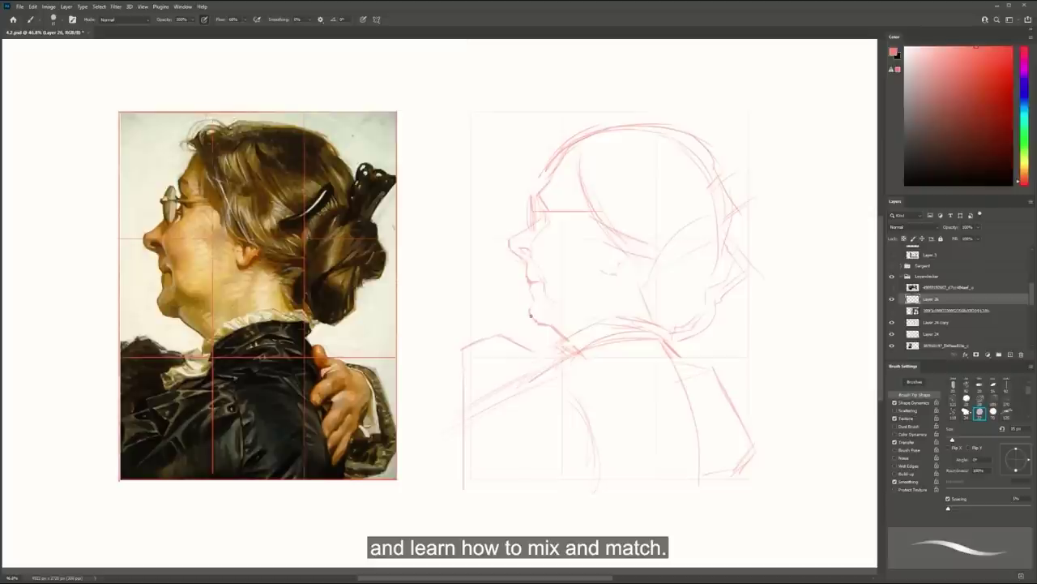
drag(617, 297, 611, 292)
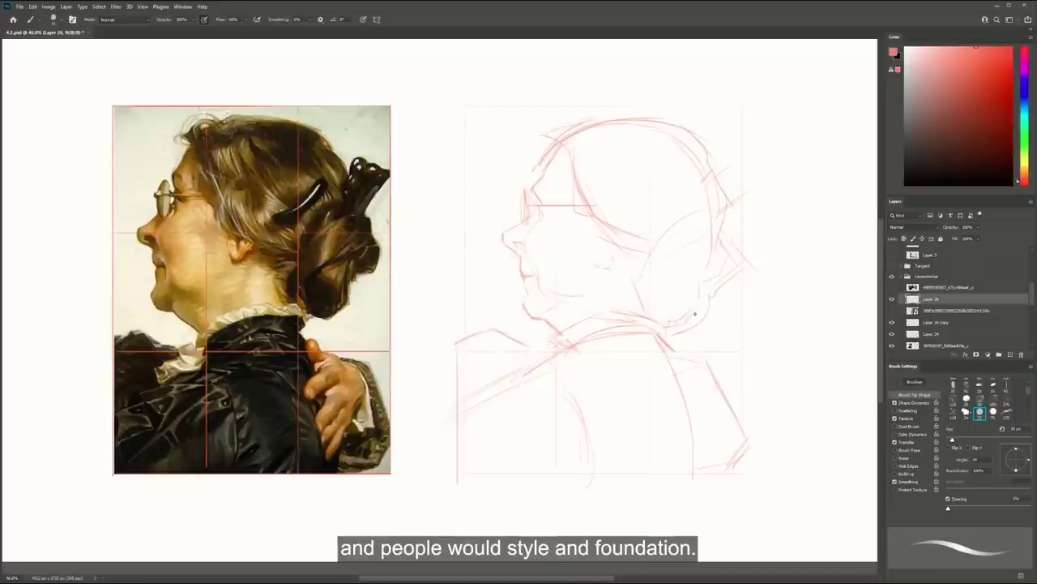
Sketch the near sleeve's upper edge across the lower torso and the ruffle shape at the front of the collar
mouse_move(284, 146)
mouse_down()
mouse_move(77, 308)
mouse_move(112, 233)
mouse_up()
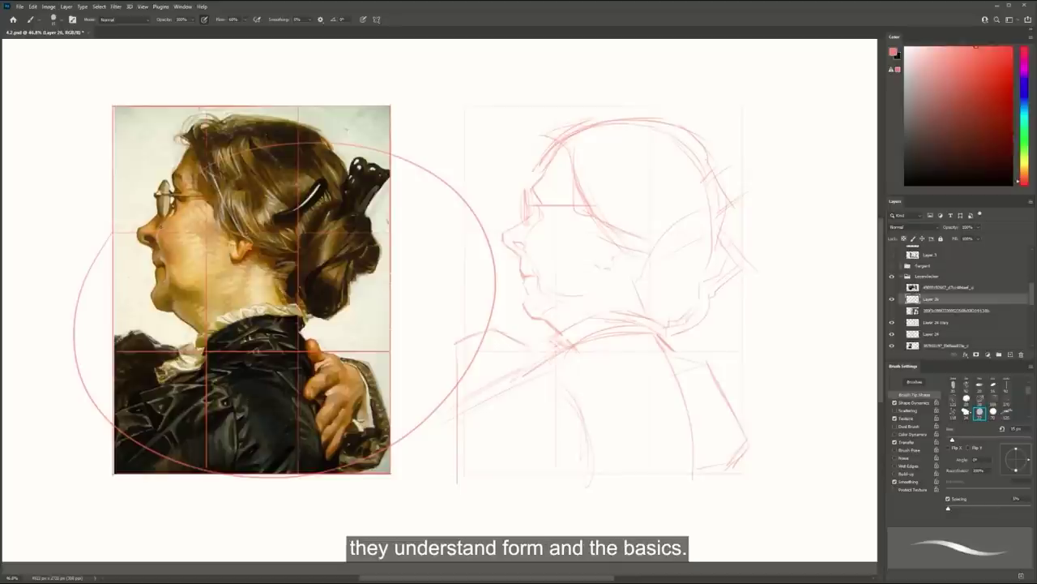
key(ctrl+z)
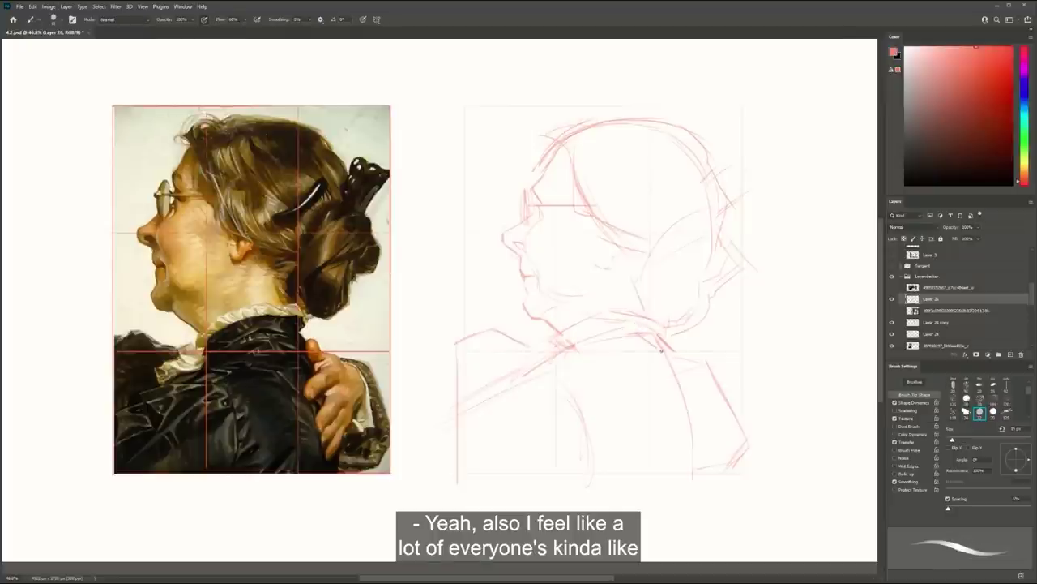
mouse_move(564, 389)
mouse_down()
mouse_move(591, 450)
mouse_move(522, 410)
mouse_move(465, 417)
mouse_up()
mouse_move(539, 359)
mouse_down()
mouse_move(519, 374)
mouse_move(558, 362)
mouse_up()
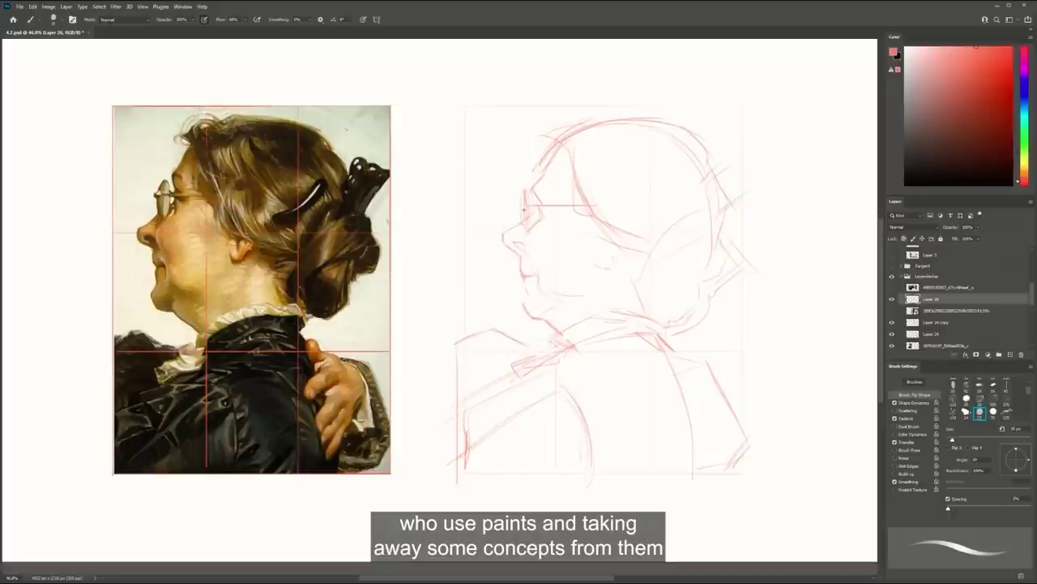
Extend the glasses' temple line toward the ear and outline the hair comb sticking out behind the head
drag(526, 205, 617, 204)
drag(719, 231, 755, 175)
drag(752, 397, 742, 373)
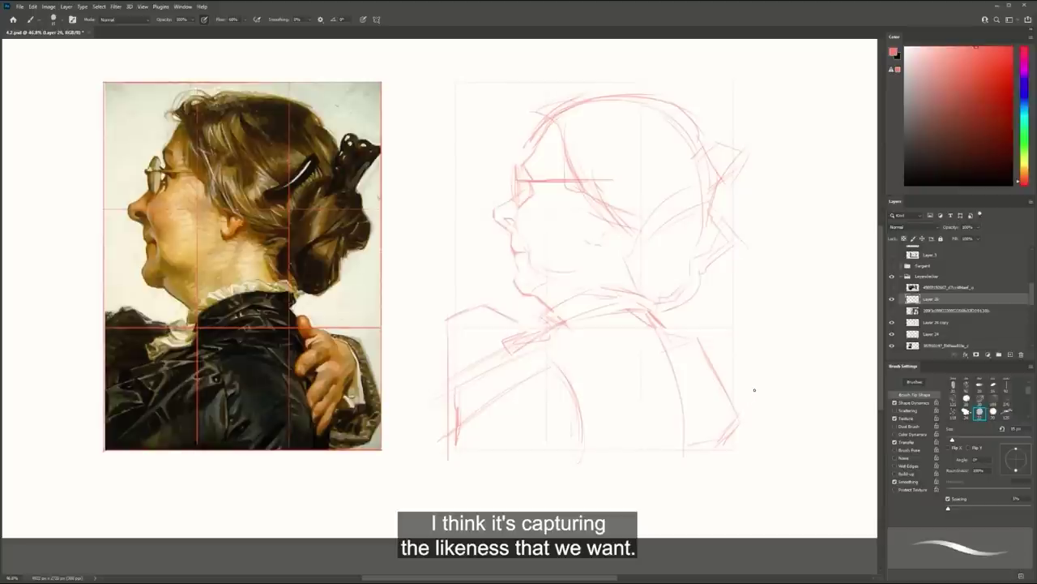
Erase and redraw the eyeglass lens as a narrow shape, and outline the hand and sleeve behind the back
key(e)
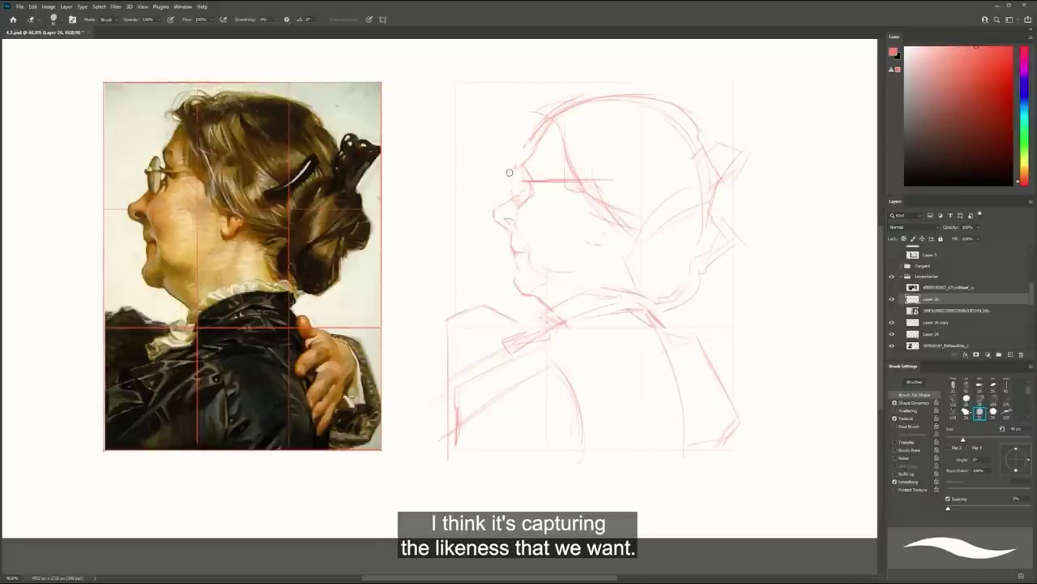
key(b)
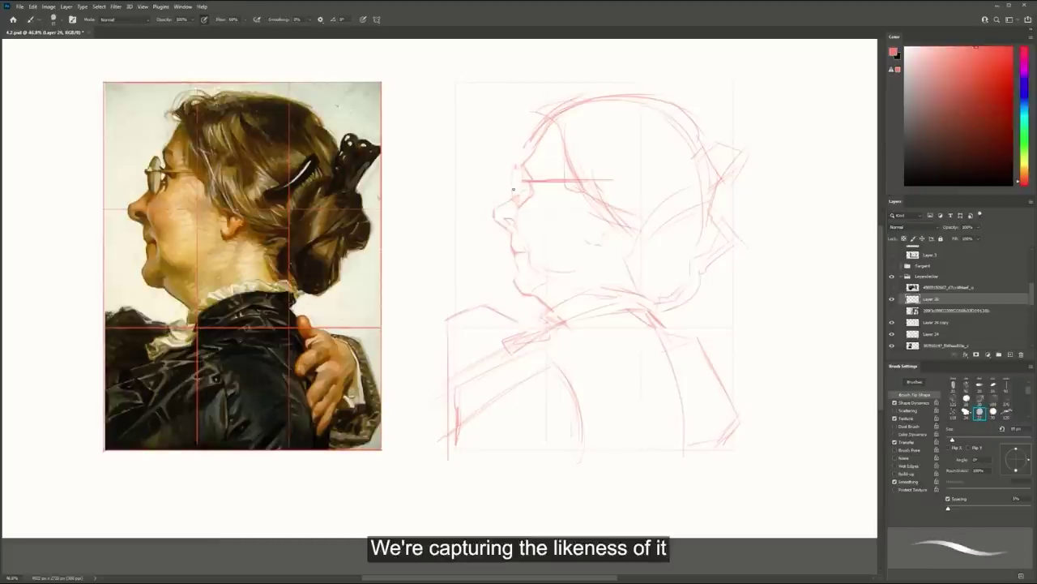
drag(513, 184, 520, 167)
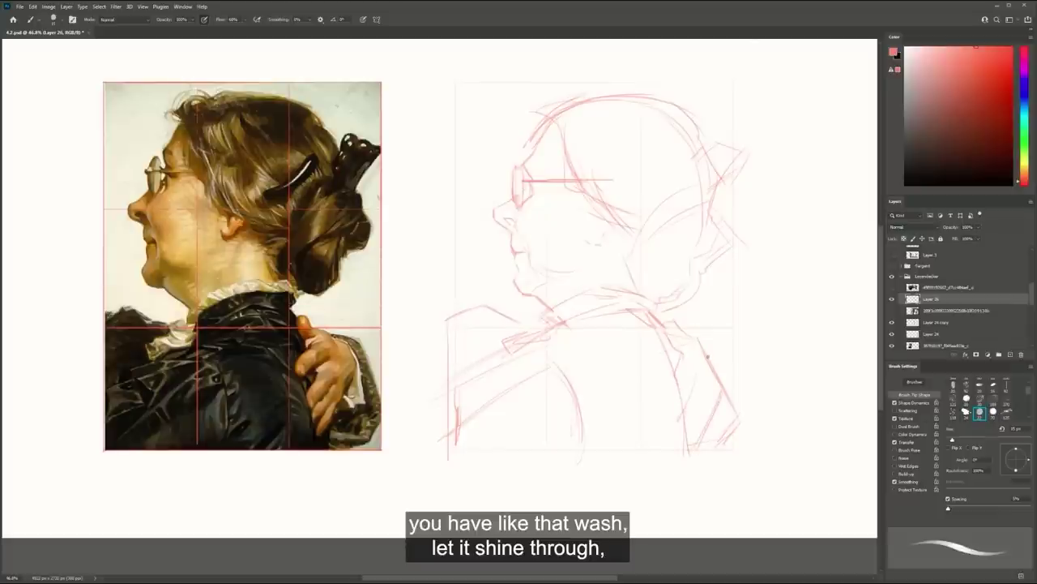
drag(718, 341, 745, 423)
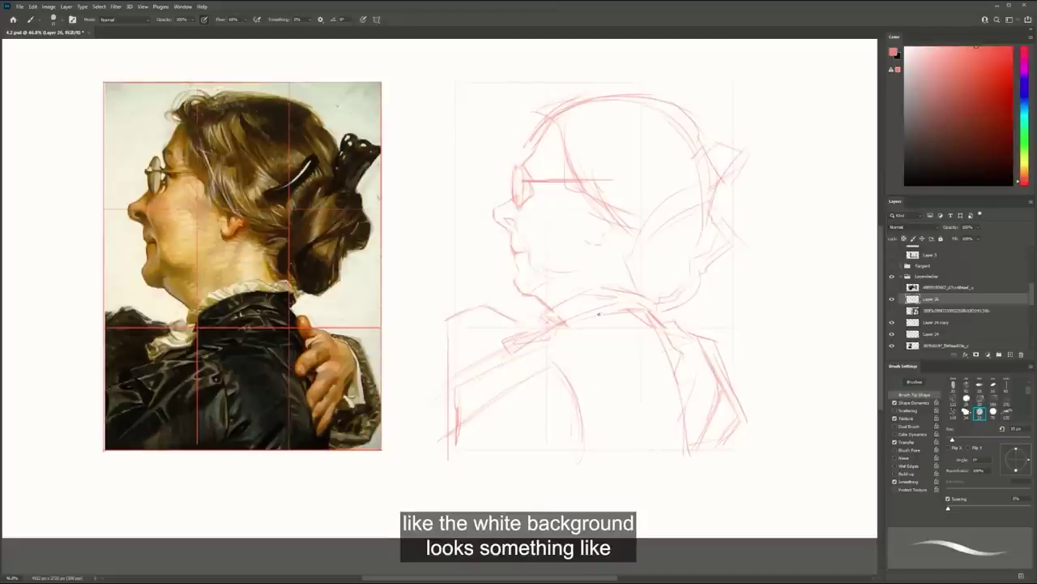
Set the sketch layer's blend mode to Multiply
mouse_move(598, 343)
mouse_down()
mouse_move(595, 335)
mouse_move(591, 346)
mouse_up()
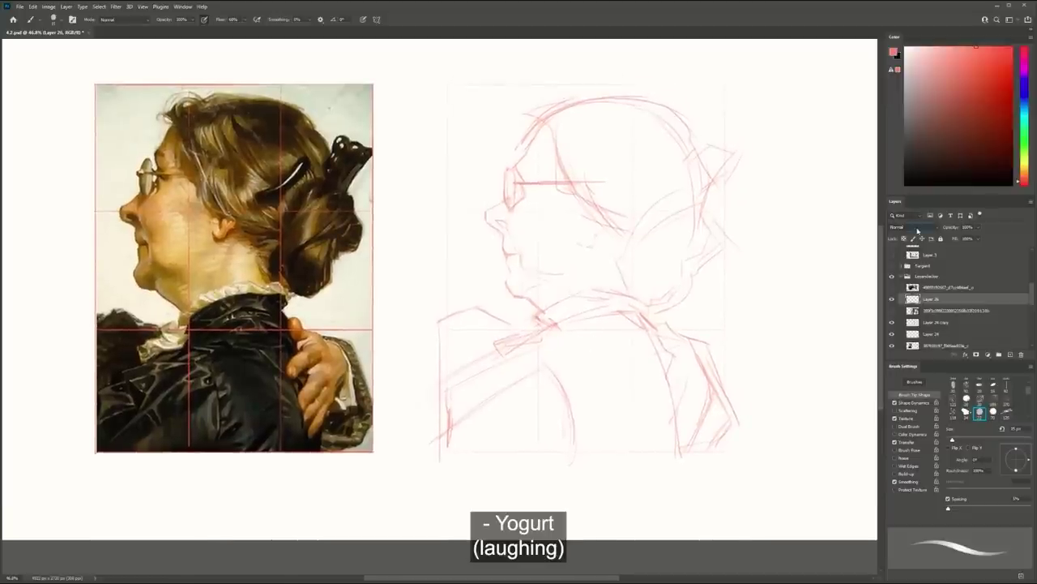
click(919, 228)
click(906, 262)
mouse_move(690, 301)
mouse_down()
mouse_move(703, 297)
mouse_move(689, 297)
mouse_up()
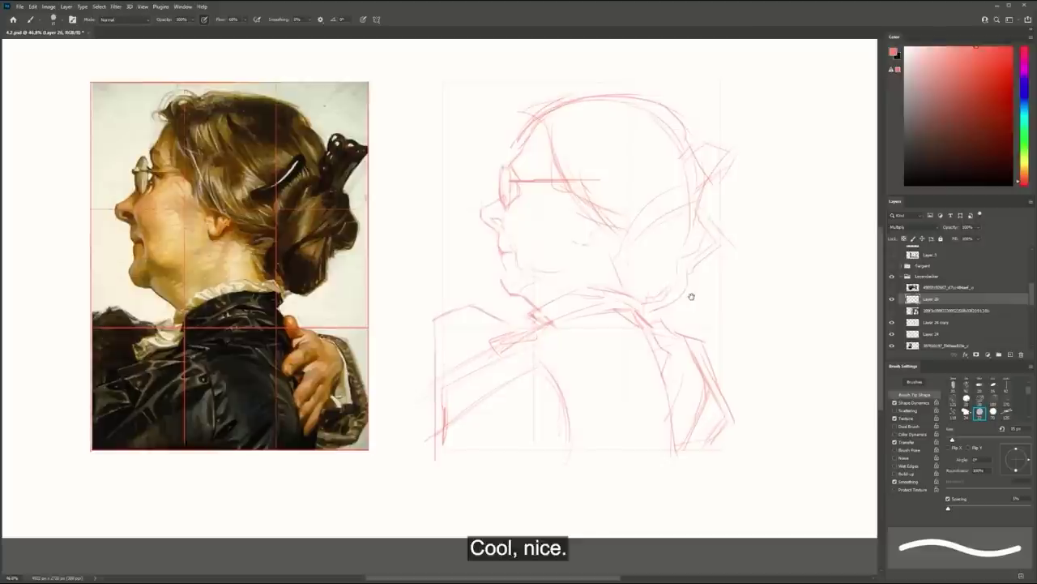
Preview the hidden reference layers, showing and hiding the knight on horseback and the policeman illustrations one after the other
click(942, 311)
drag(1030, 295, 1028, 336)
click(947, 322)
key(ctrl+j)
drag(942, 234, 925, 278)
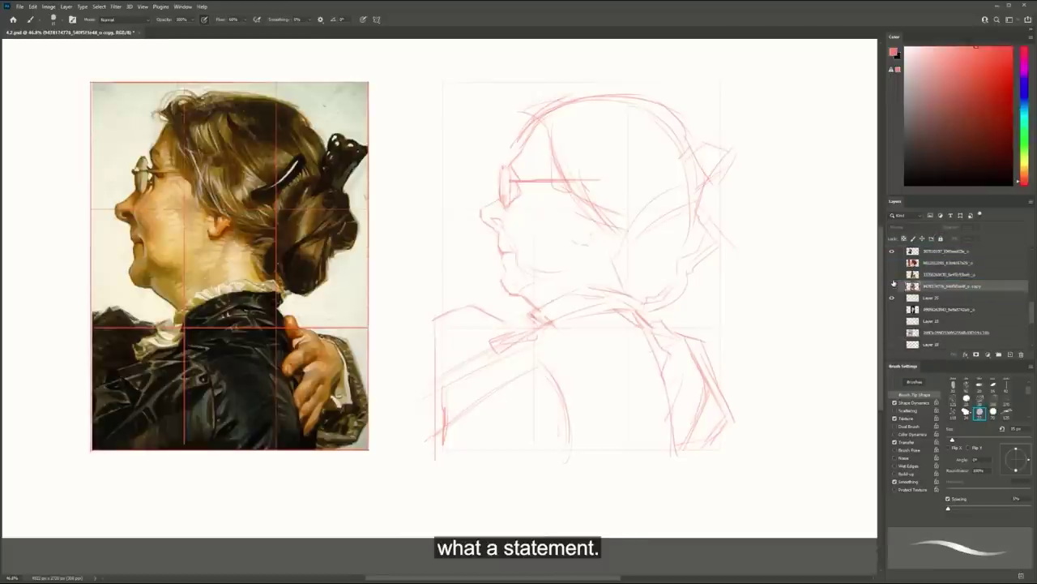
click(893, 284)
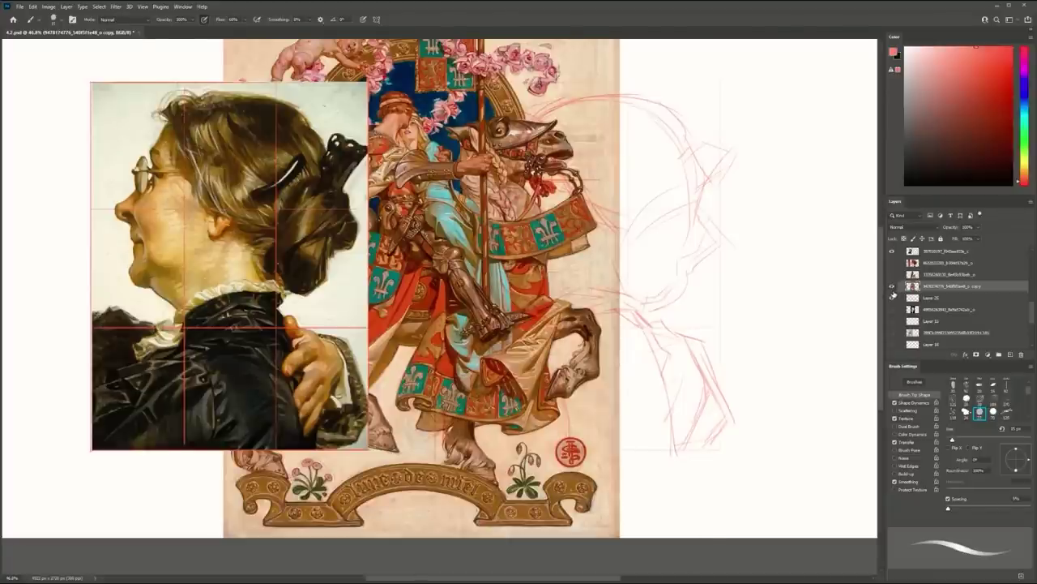
click(893, 285)
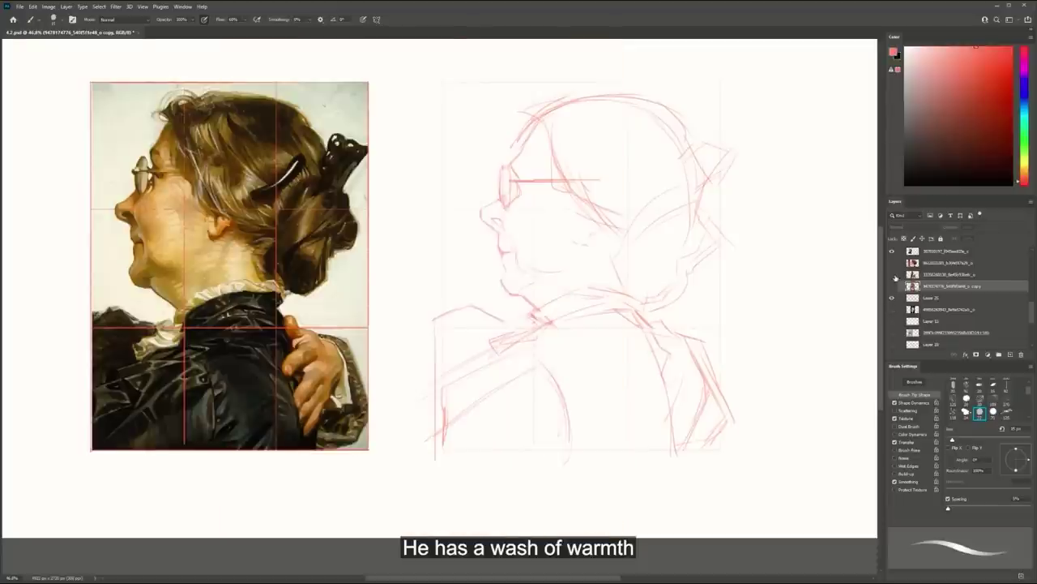
click(892, 275)
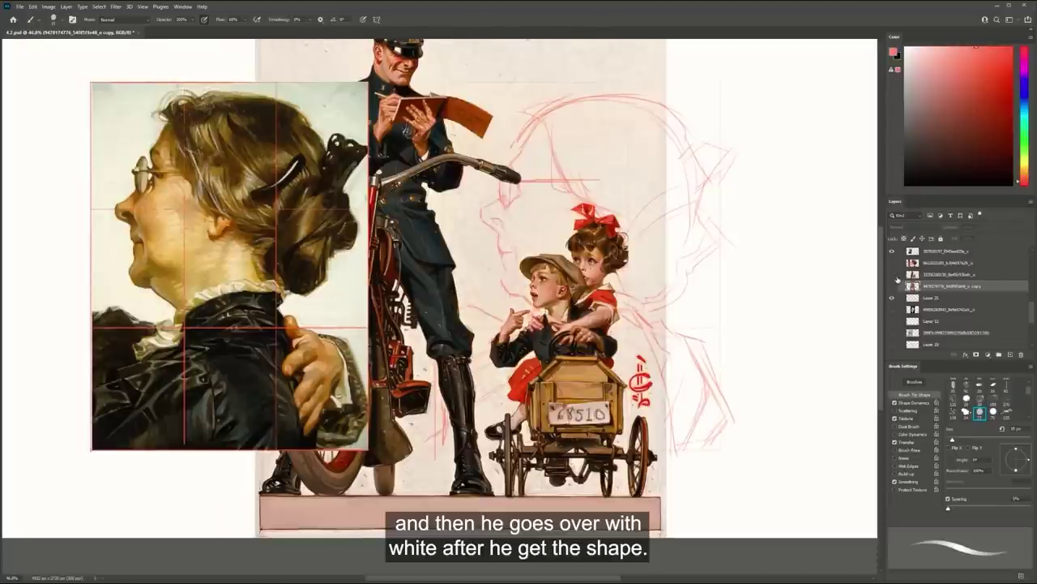
click(893, 275)
Show the hidden layer with the sheet of head, hand and clothing studies and move it to the right of the portrait reference
scroll(1030, 309, down, 3)
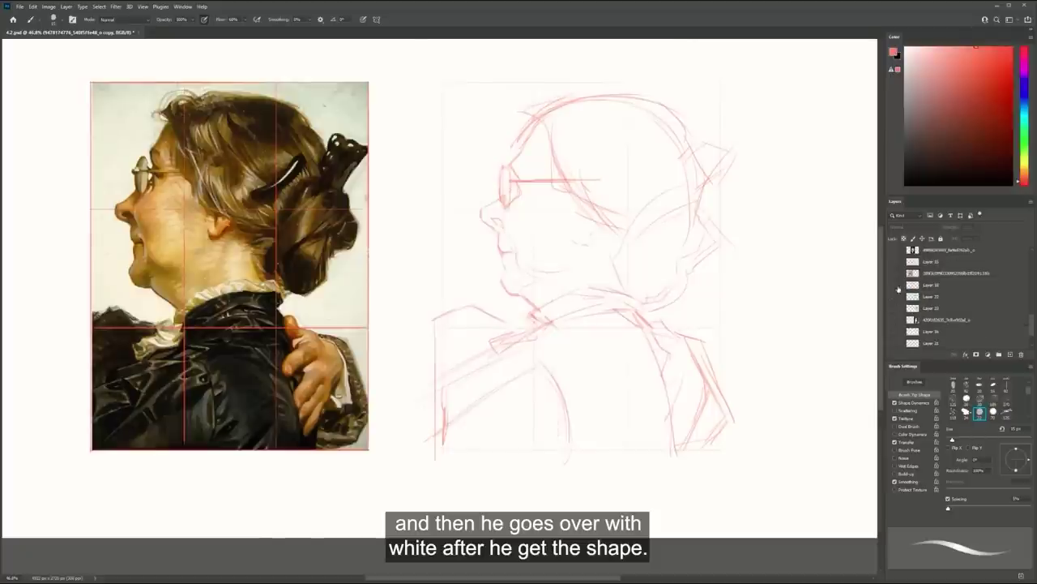
click(893, 274)
click(895, 275)
click(895, 275)
click(914, 274)
key(ctrl+t)
mouse_move(405, 264)
mouse_down()
mouse_move(796, 265)
mouse_move(791, 283)
mouse_up()
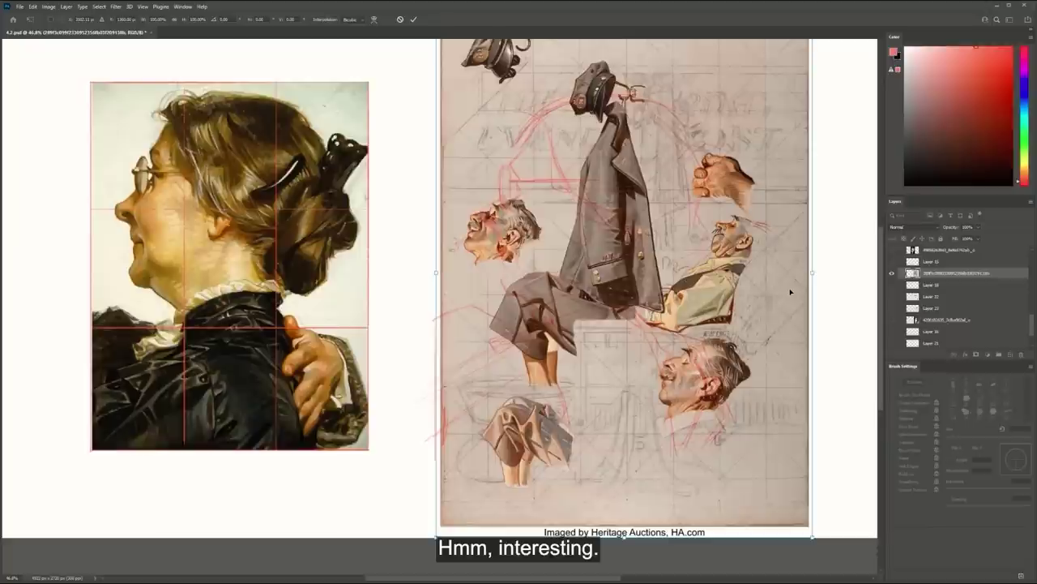
key(Return)
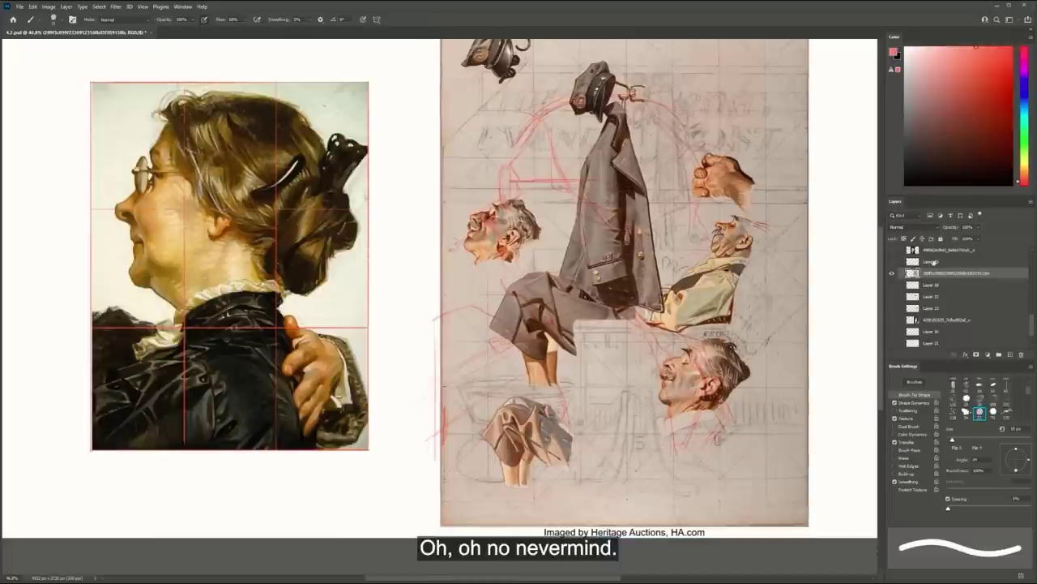
Move the study sheet's layer up to the top of the Leyendecker group
scroll(944, 273, up, 3)
scroll(932, 292, up, 5)
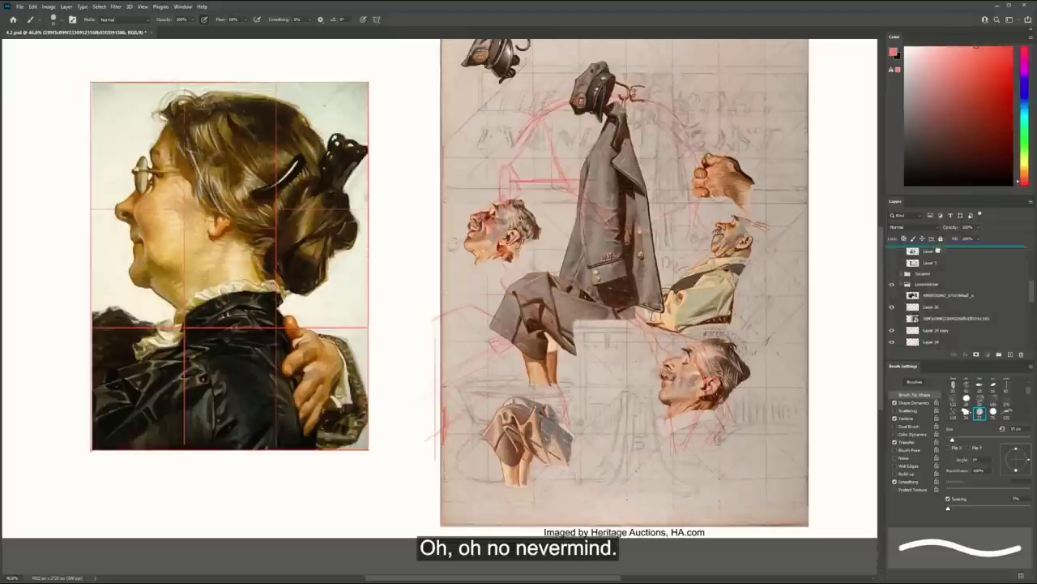
key(ctrl+z)
Examine the painted heads, jacket and fabric folds on the study sheet up close
key(ctrl+space)
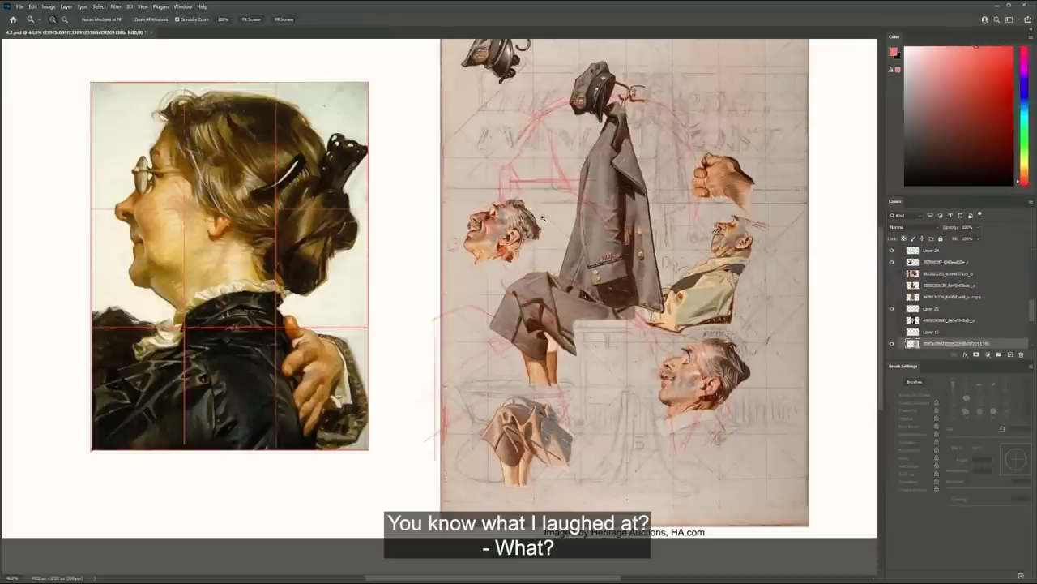
drag(535, 212, 595, 212)
key(space)
drag(653, 164, 556, 239)
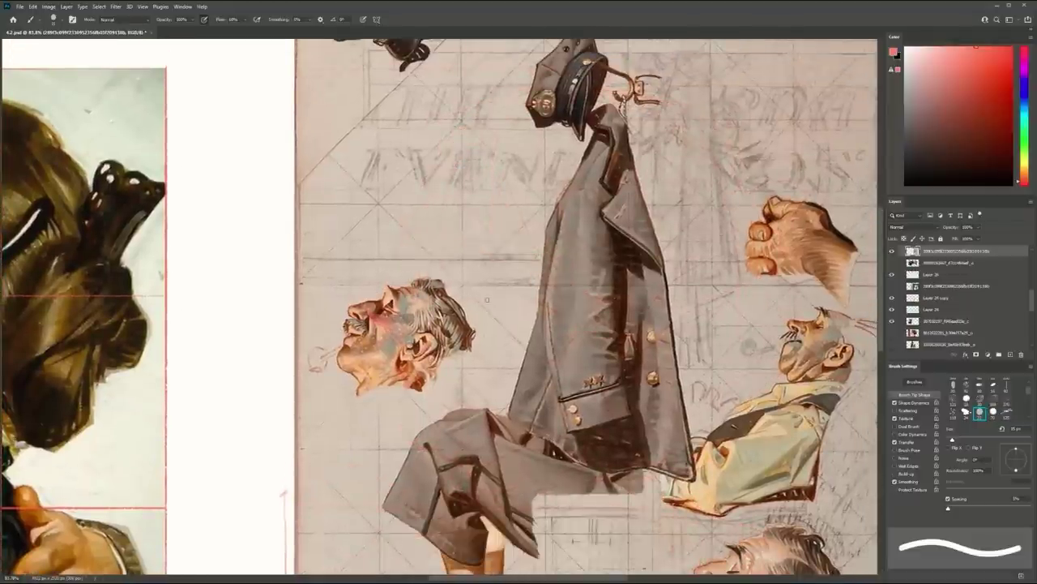
drag(487, 300, 415, 298)
drag(562, 385, 535, 249)
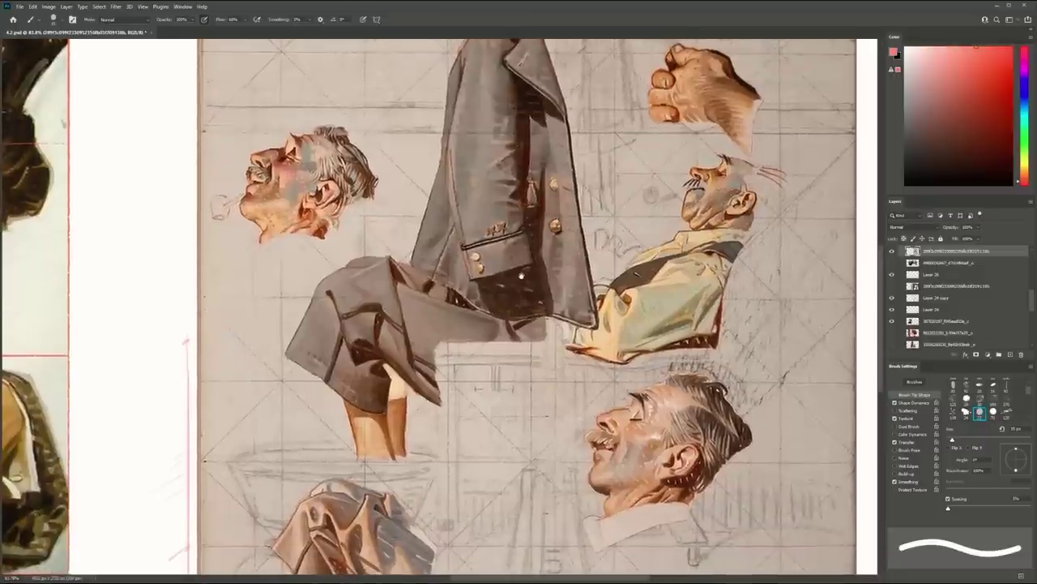
drag(580, 279, 568, 247)
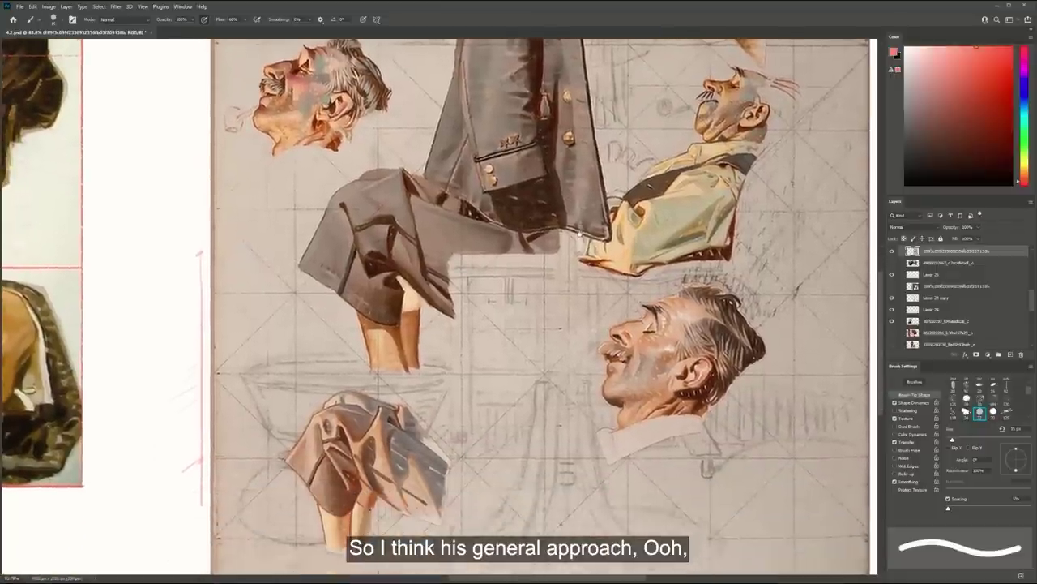
drag(417, 459, 428, 349)
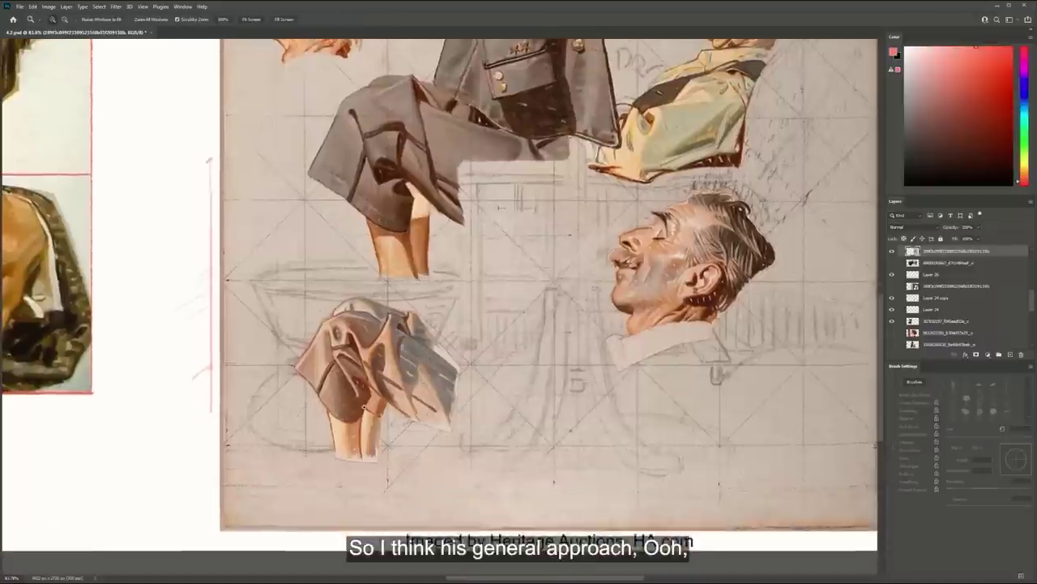
drag(368, 377, 430, 378)
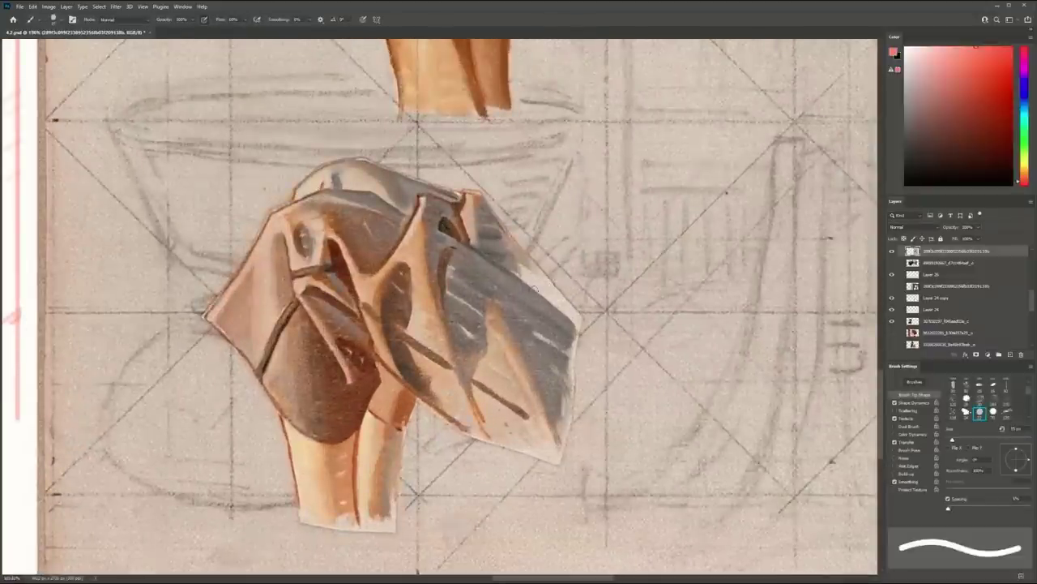
Examine the draped knee studies and the moustached man's profile head up close, hiding the red portrait sketch layer for a clear view
drag(557, 285, 533, 277)
drag(574, 224, 540, 258)
drag(590, 176, 497, 301)
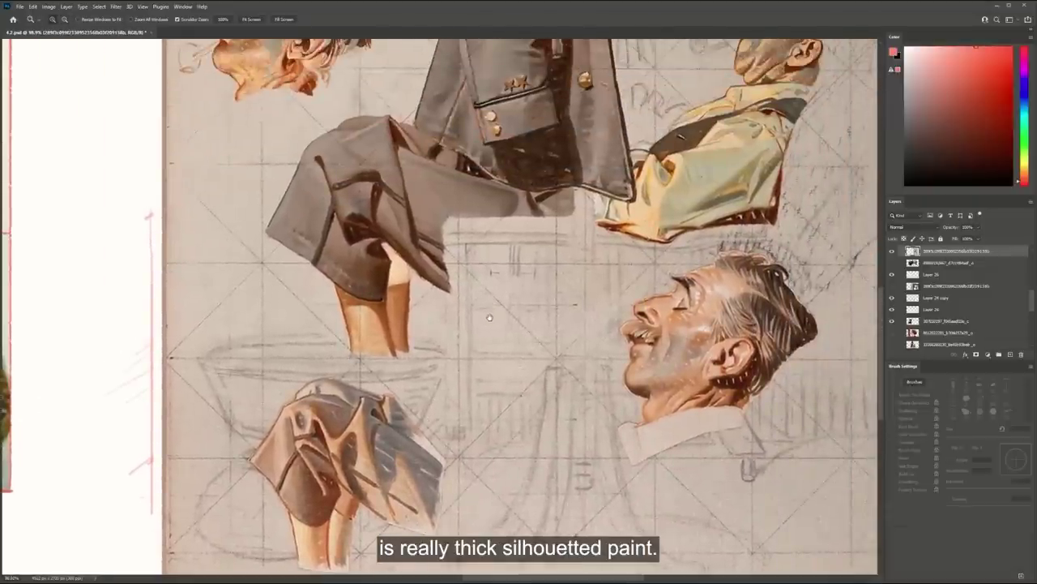
scroll(534, 274, up, 2)
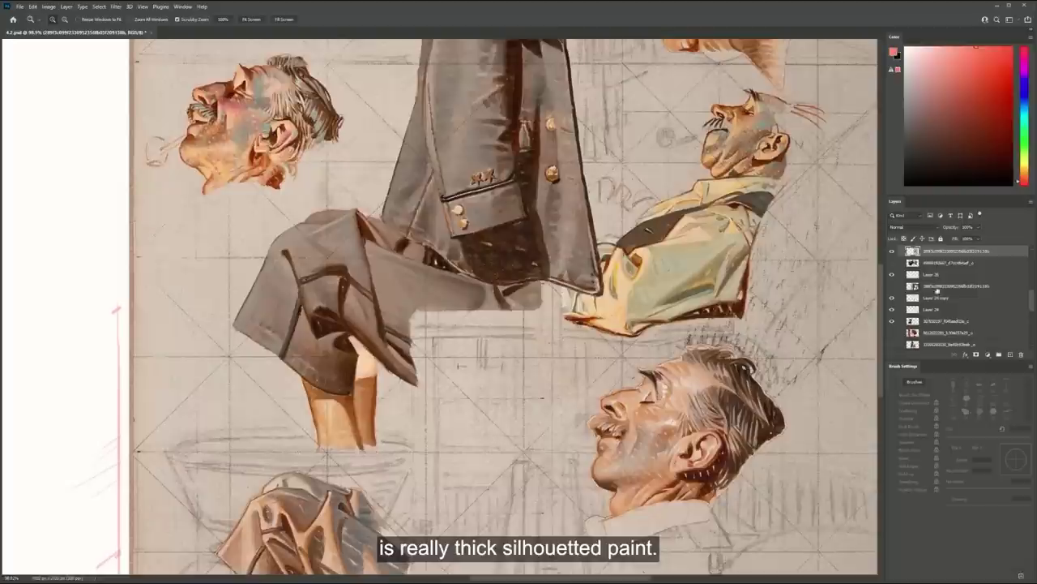
click(894, 277)
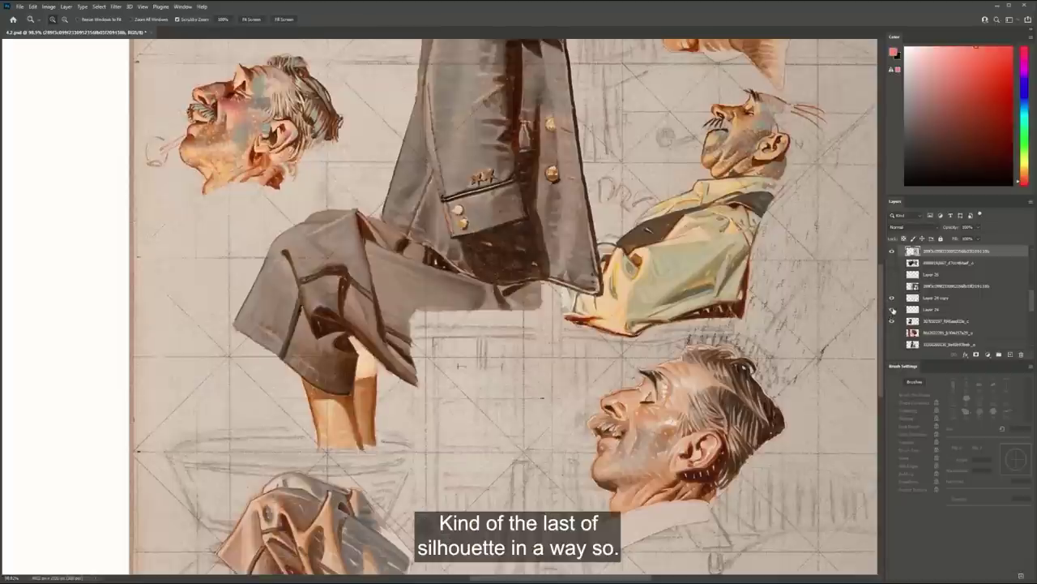
scroll(966, 300, up, 3)
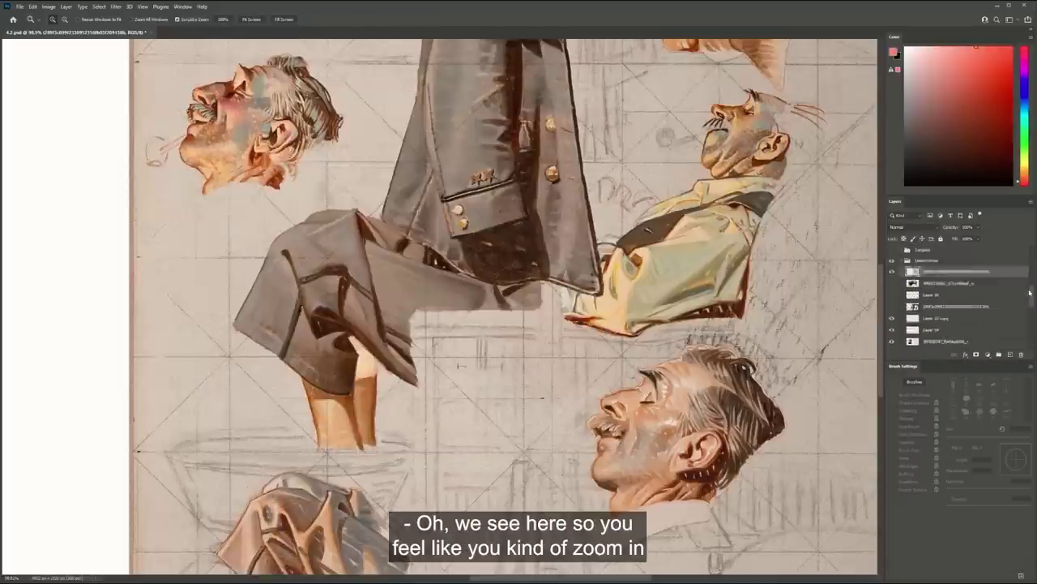
drag(656, 340, 751, 357)
drag(753, 461, 720, 262)
drag(717, 311, 697, 240)
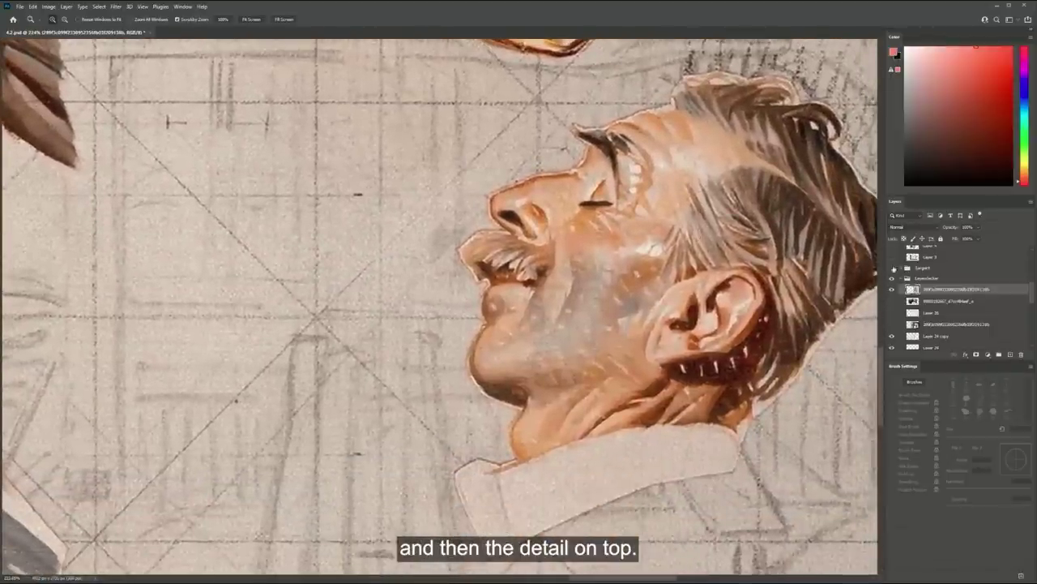
drag(835, 296, 807, 300)
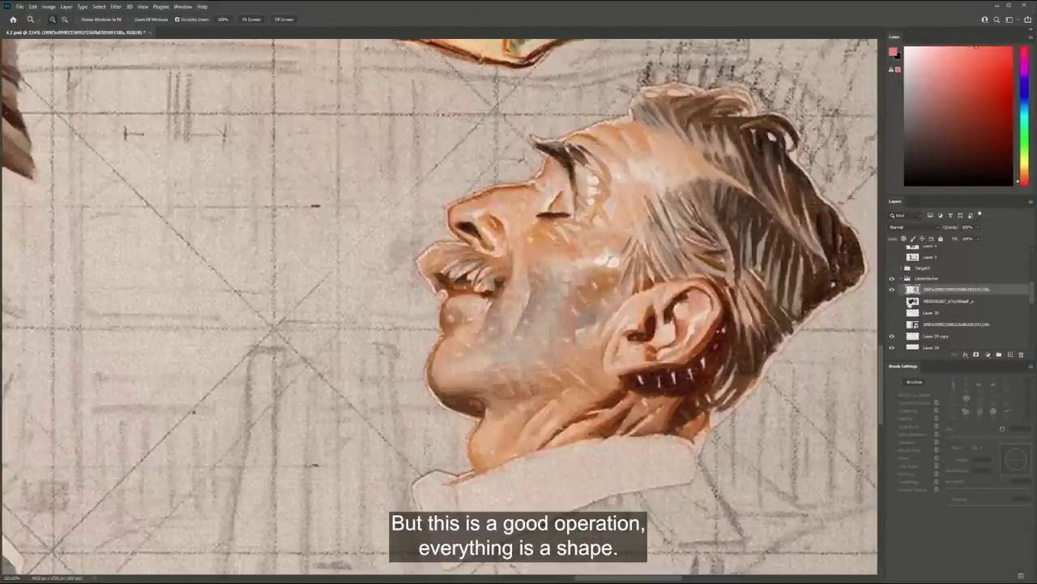
scroll(979, 315, down, 2)
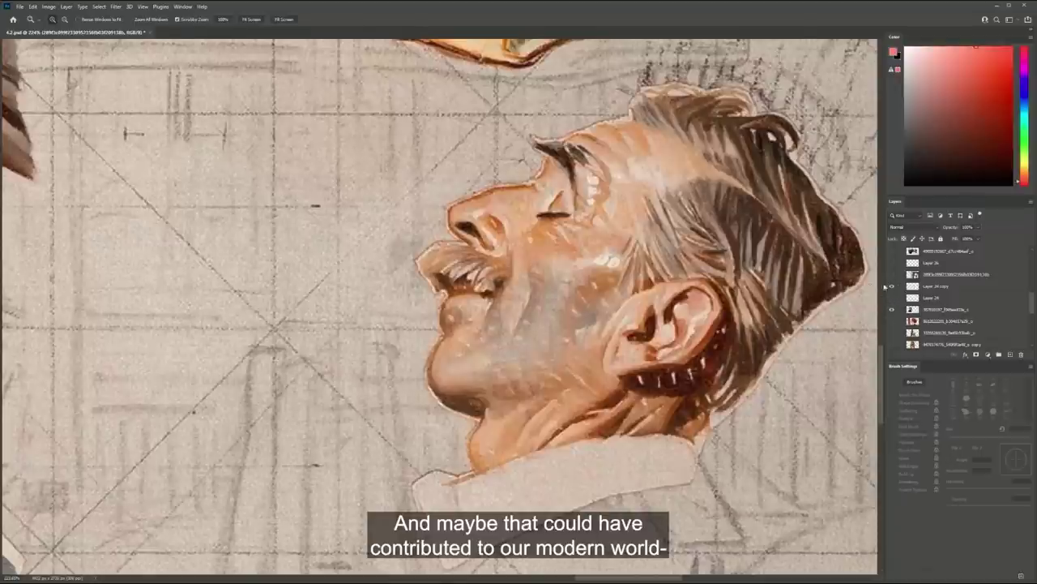
Select the study sheet's layer from the canvas and hide it
key(v)
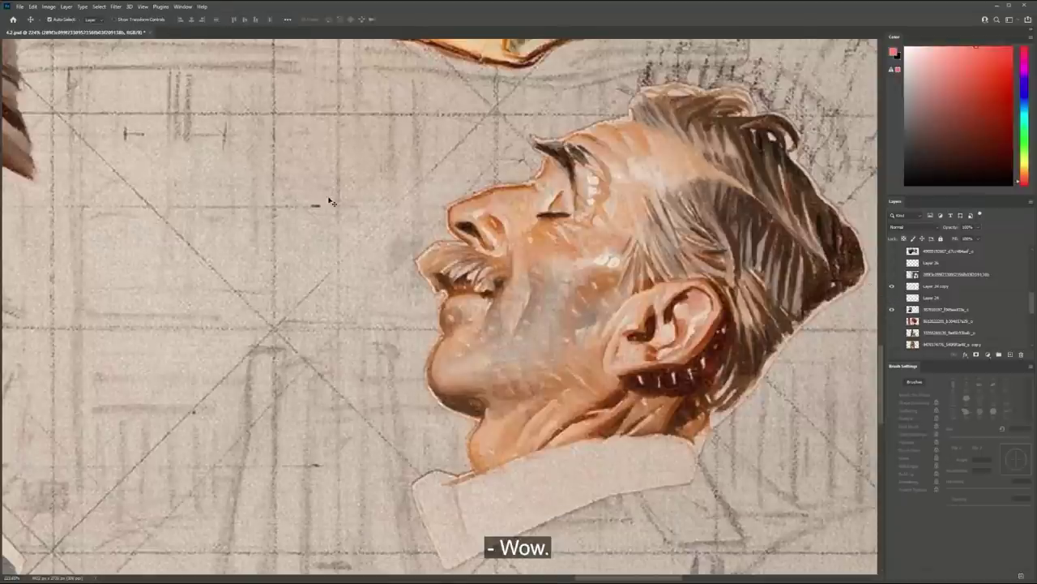
click(351, 211)
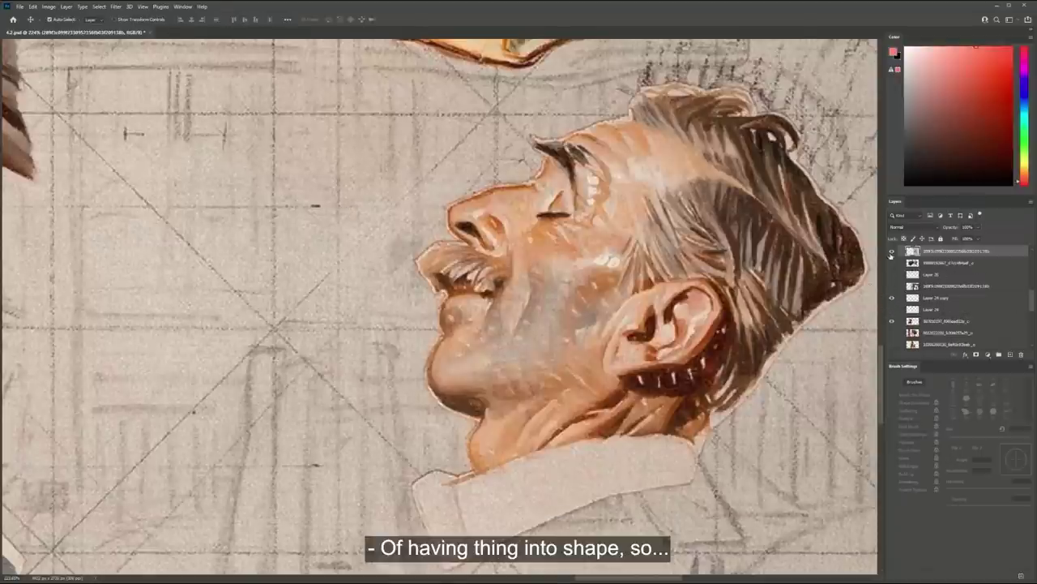
click(891, 253)
key(z)
drag(735, 260, 676, 258)
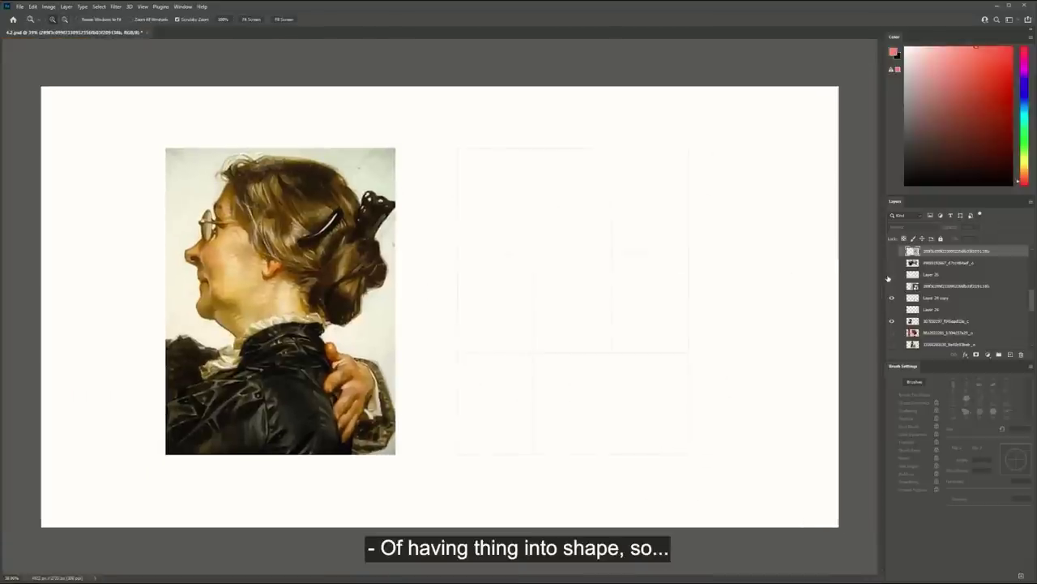
Show the red portrait sketch layer again and add a new empty layer directly beneath it
click(892, 274)
click(908, 275)
key(l)
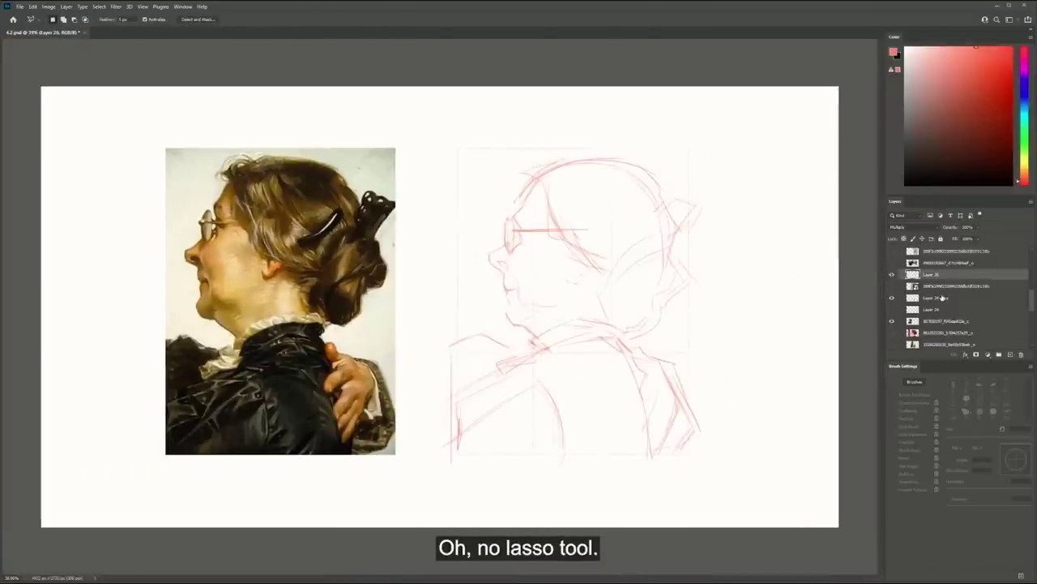
click(957, 287)
click(1010, 354)
Choose a brush and an orange paint colour, try a first stroke on the sketched head and undo it
key(b)
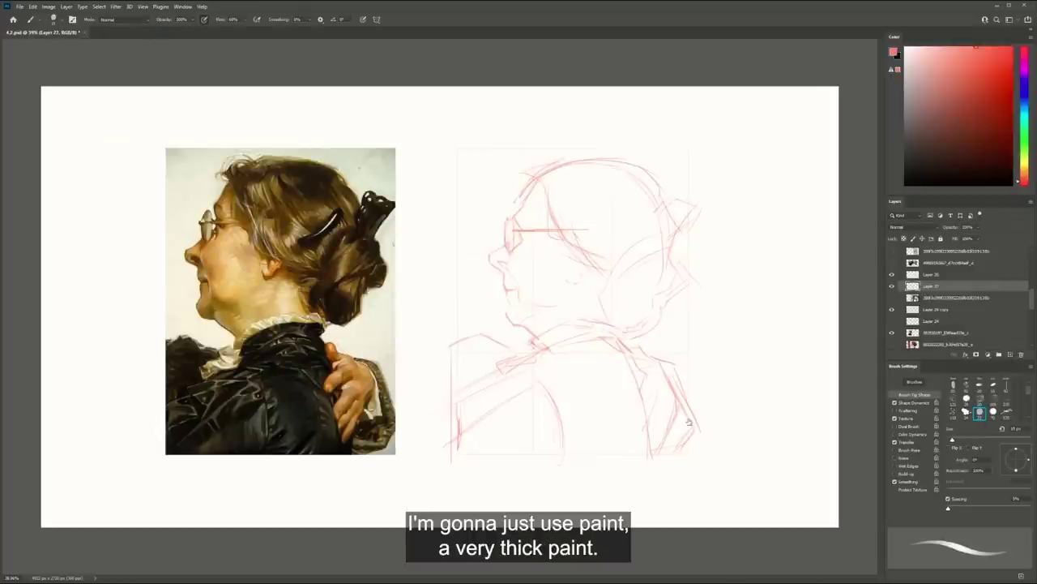
key(comma)
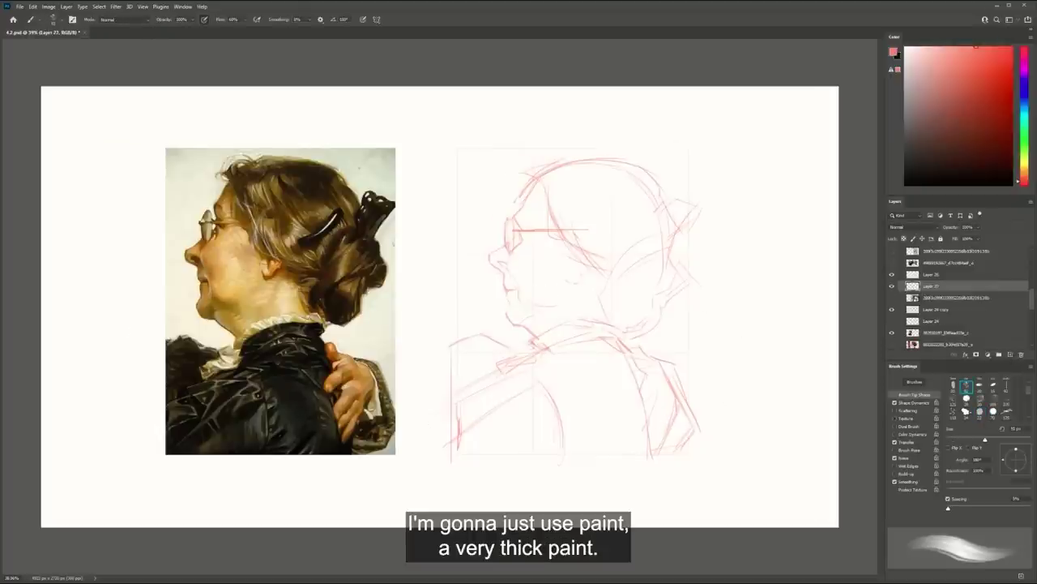
key(i)
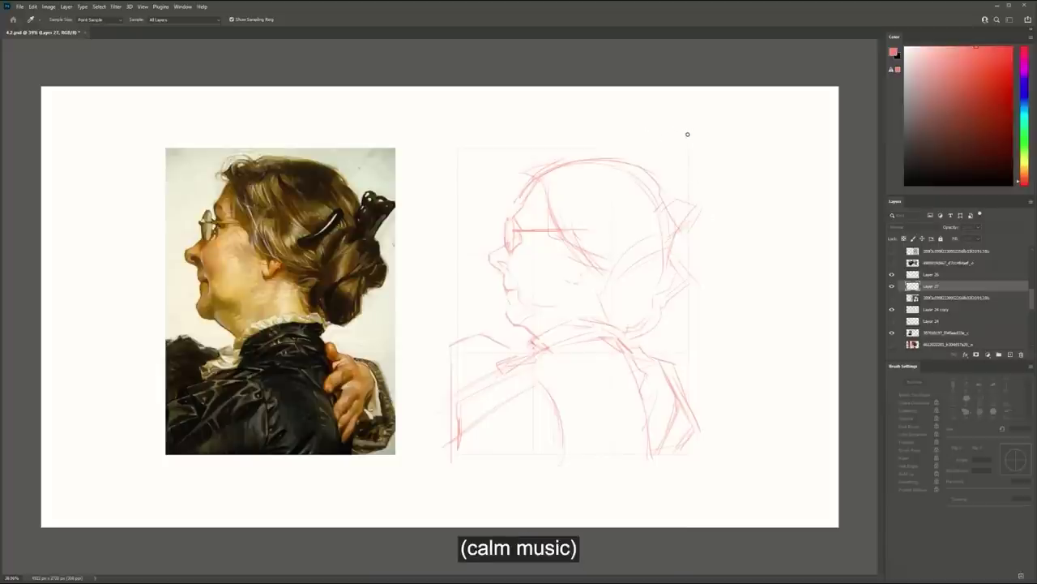
click(718, 216)
mouse_move(598, 195)
mouse_down()
mouse_move(531, 238)
mouse_move(577, 198)
mouse_move(560, 209)
mouse_move(528, 240)
mouse_move(520, 215)
mouse_move(544, 209)
mouse_move(518, 233)
mouse_move(517, 250)
mouse_move(537, 257)
mouse_move(514, 271)
mouse_move(524, 261)
mouse_move(532, 283)
mouse_move(518, 274)
mouse_move(521, 301)
mouse_move(558, 245)
mouse_move(563, 256)
mouse_move(538, 279)
mouse_move(587, 233)
mouse_move(591, 212)
mouse_move(525, 217)
mouse_move(546, 192)
mouse_move(614, 176)
mouse_move(627, 194)
mouse_move(619, 199)
mouse_move(629, 193)
mouse_move(618, 183)
mouse_move(561, 184)
mouse_move(640, 188)
mouse_move(634, 214)
mouse_move(648, 209)
mouse_move(616, 214)
mouse_up()
key(ctrl+z)
Block in the face and top of the head in solid orange with a large brush, using a smaller one for the nose
key(])
key(])
key(])
key(])
mouse_move(566, 273)
mouse_down()
mouse_move(530, 289)
mouse_move(510, 265)
mouse_move(511, 296)
mouse_move(522, 304)
mouse_move(550, 287)
mouse_up()
key(bracketleft)
key(bracketleft)
key(bracketleft)
key(bracketleft)
key(bracketleft)
key(bracketleft)
key(bracketleft)
key(bracketleft)
key(b)
mouse_move(496, 266)
mouse_down()
mouse_move(479, 242)
mouse_move(500, 250)
mouse_move(516, 229)
mouse_move(476, 247)
mouse_up()
Trim the nose's edge with a small eraser and strengthen the orange along the front of the face
key(e)
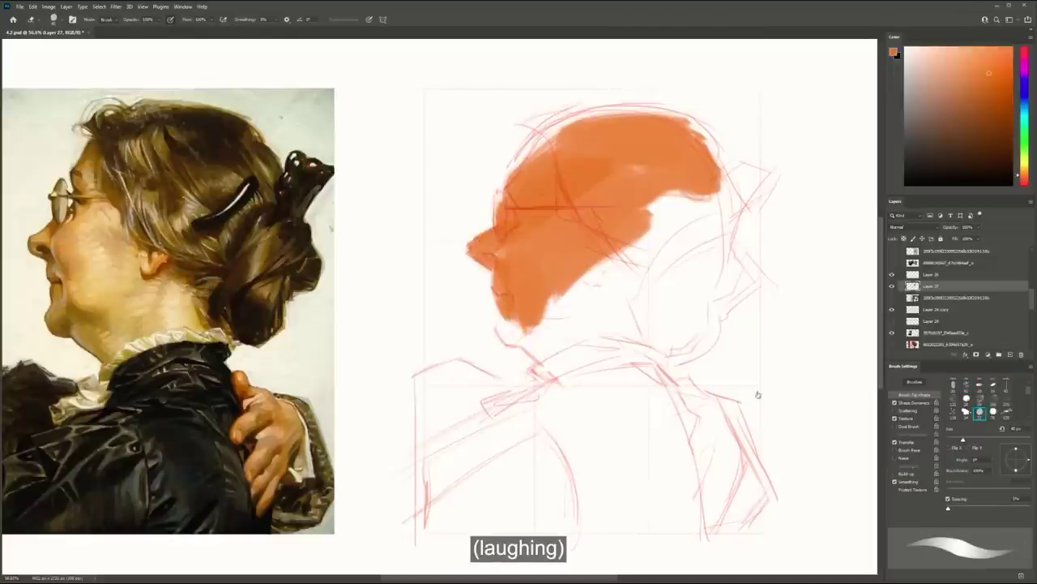
key([)
key([)
key([)
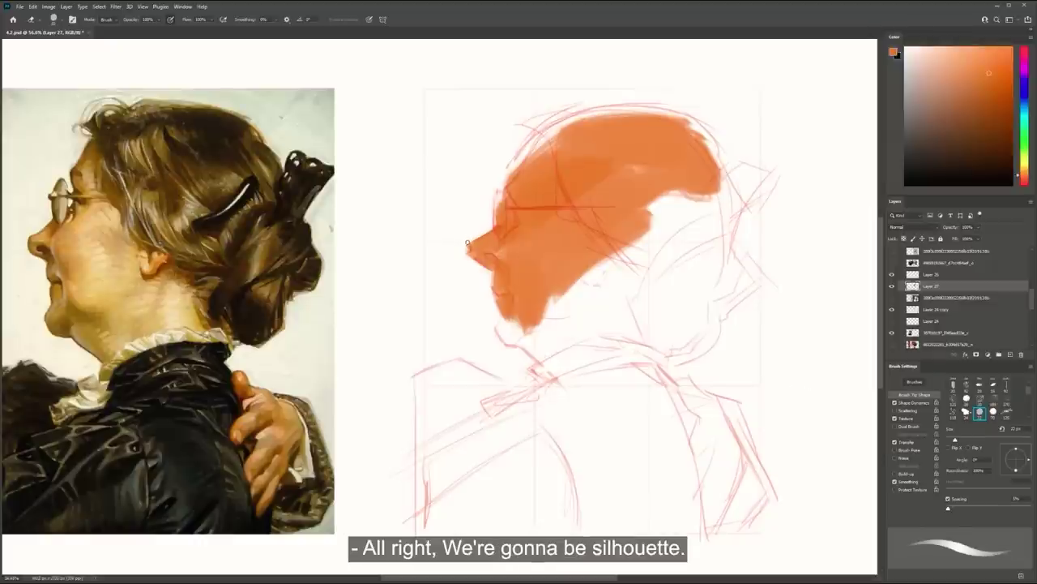
key(b)
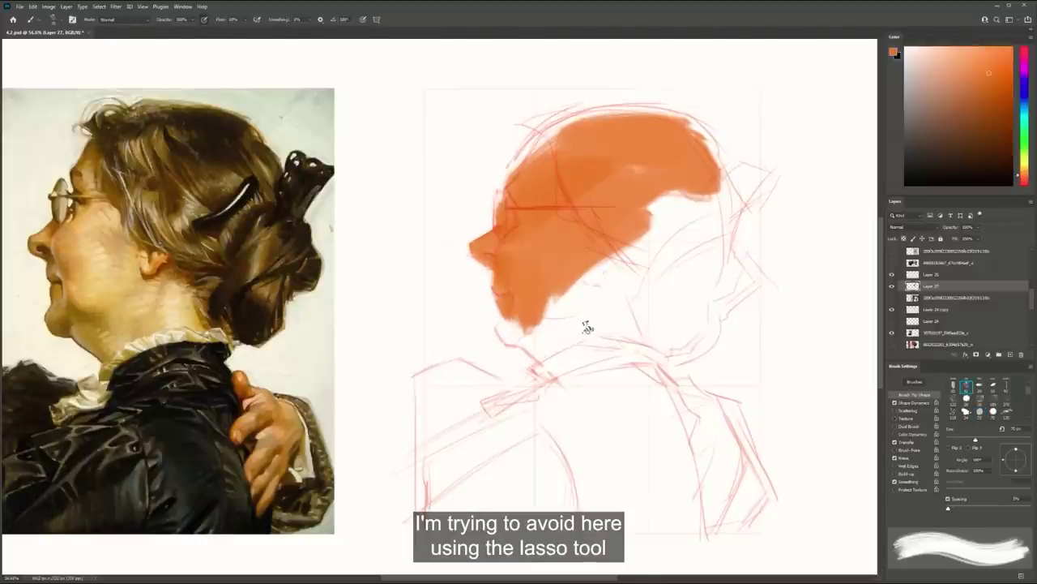
drag(603, 320, 650, 298)
key(e)
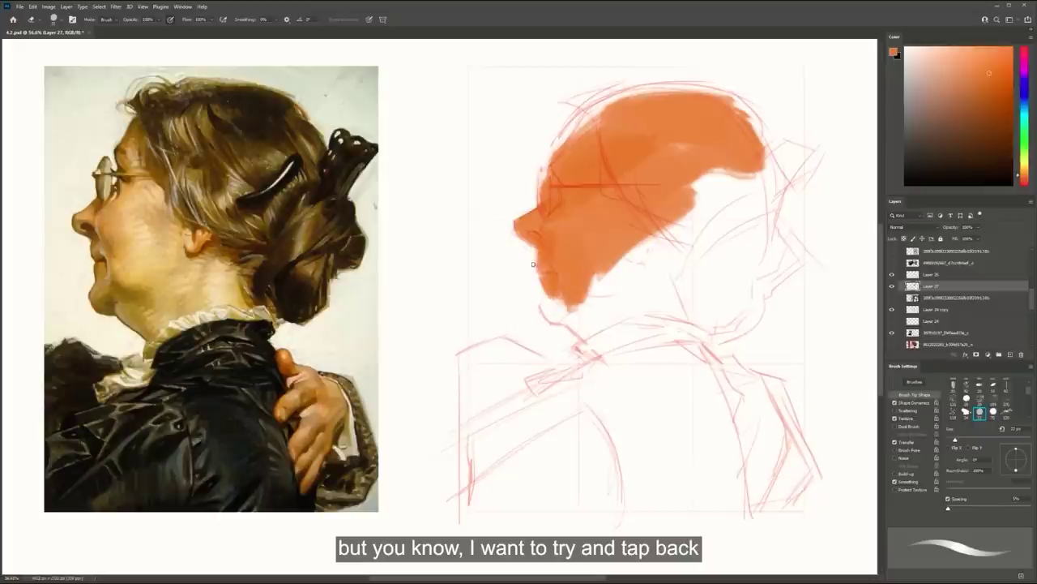
key(b)
drag(559, 242, 609, 193)
drag(554, 224, 658, 157)
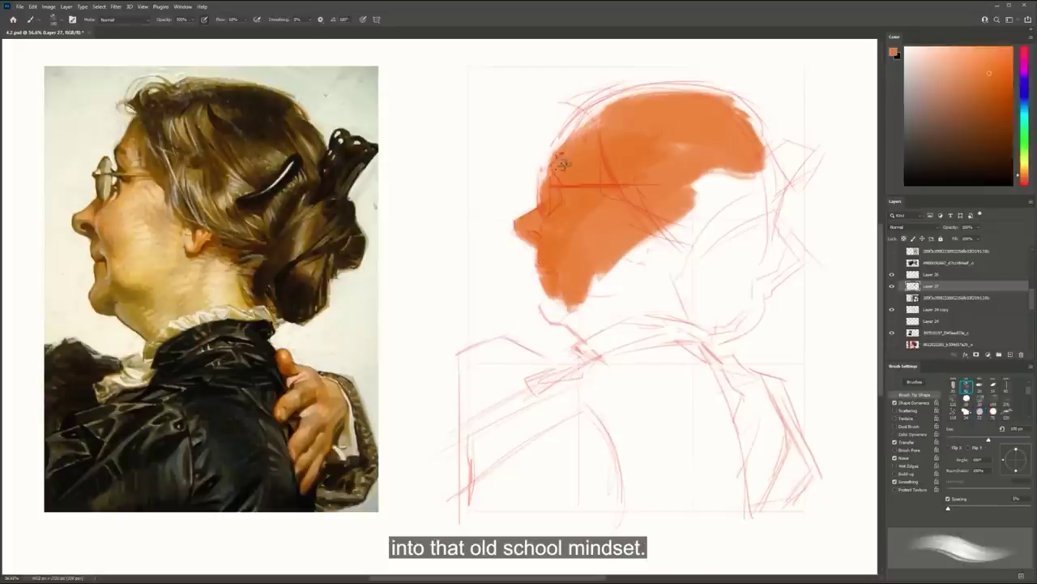
Erase the small negative shapes between the glasses and the face, fill in the chin and neck, and compare with the reference
key(e)
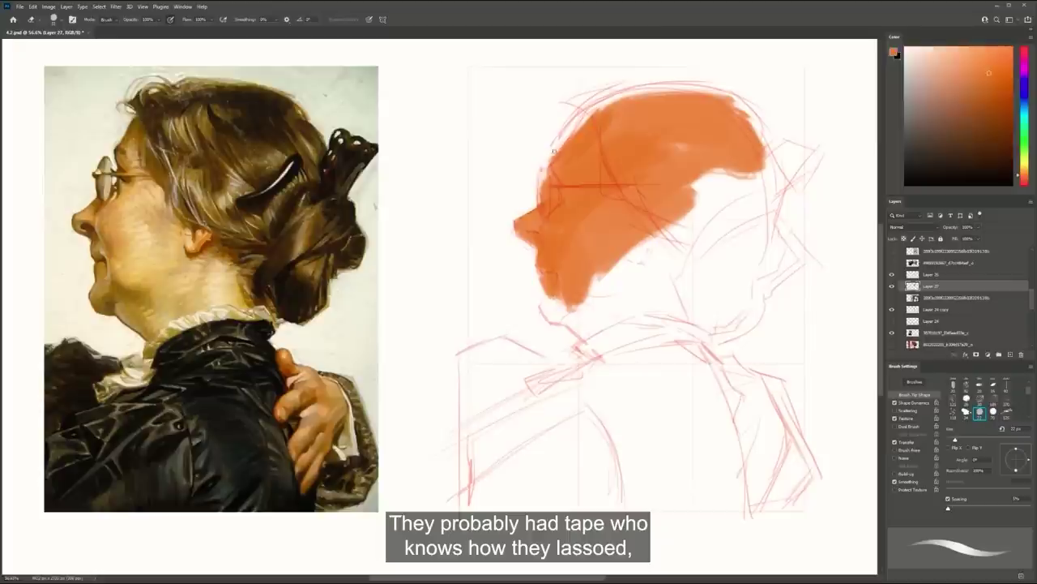
key(bracketright)
key(bracketright)
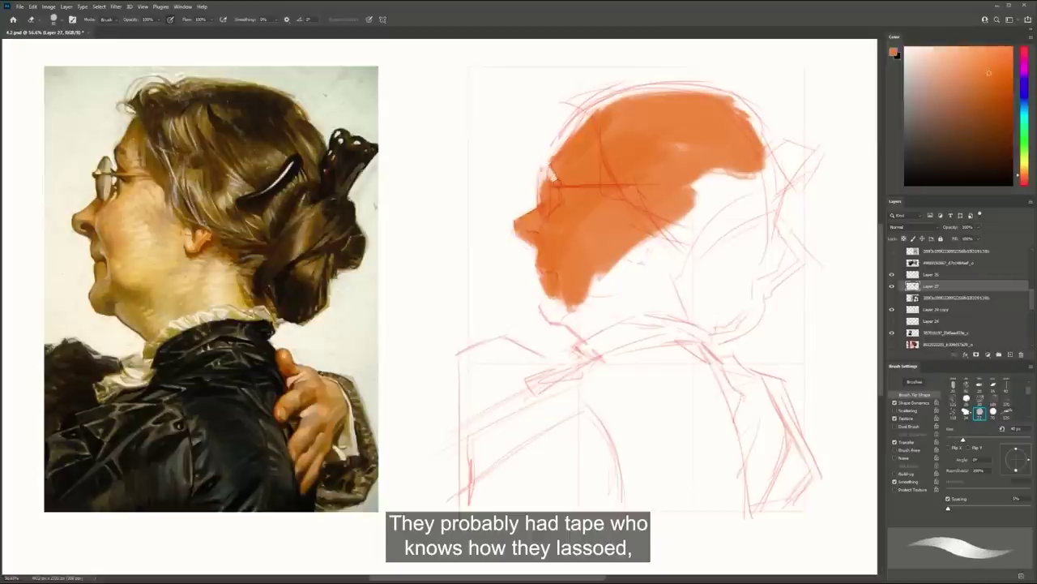
drag(551, 191, 551, 169)
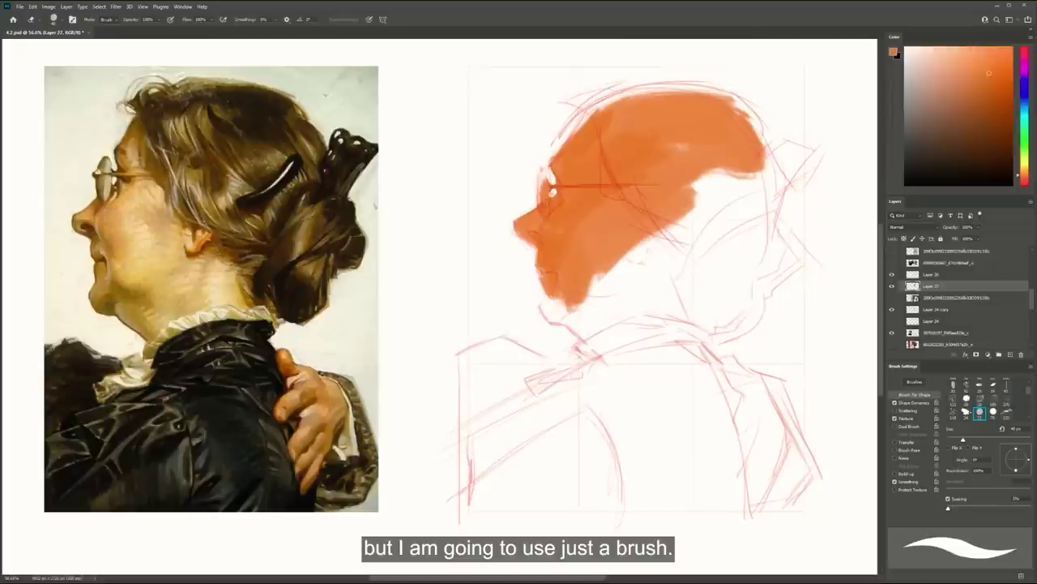
mouse_move(542, 218)
mouse_down()
mouse_move(528, 216)
mouse_move(538, 185)
mouse_move(536, 198)
mouse_up()
key(bracketright)
mouse_move(542, 291)
mouse_down()
mouse_move(530, 278)
mouse_move(519, 294)
mouse_move(549, 298)
mouse_move(604, 237)
mouse_move(651, 222)
mouse_move(556, 256)
mouse_up()
key(b)
scroll(69, 158, up, 4)
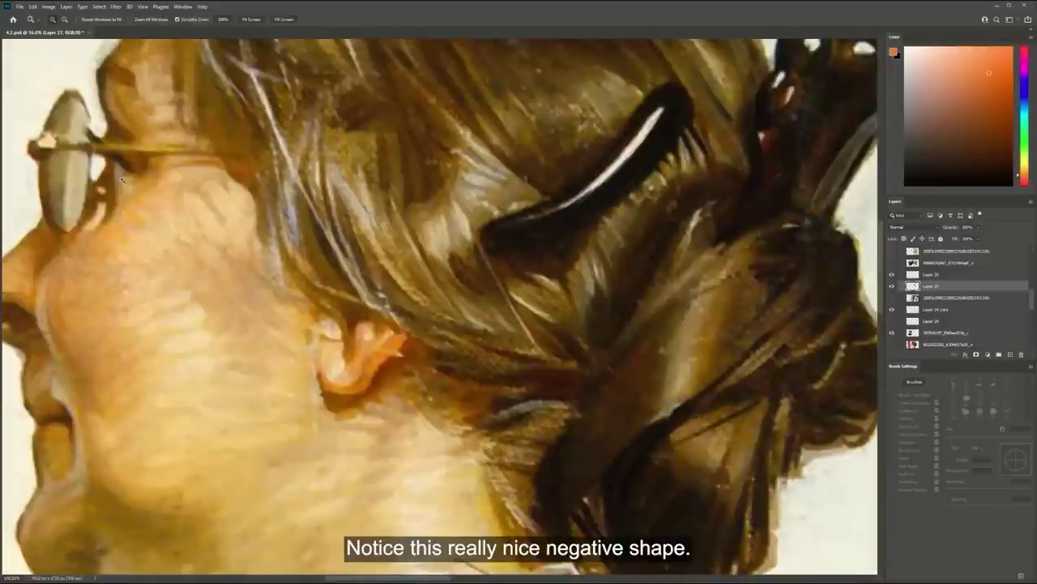
drag(682, 251, 634, 241)
mouse_move(869, 279)
mouse_down()
mouse_move(582, 233)
mouse_move(471, 242)
mouse_up()
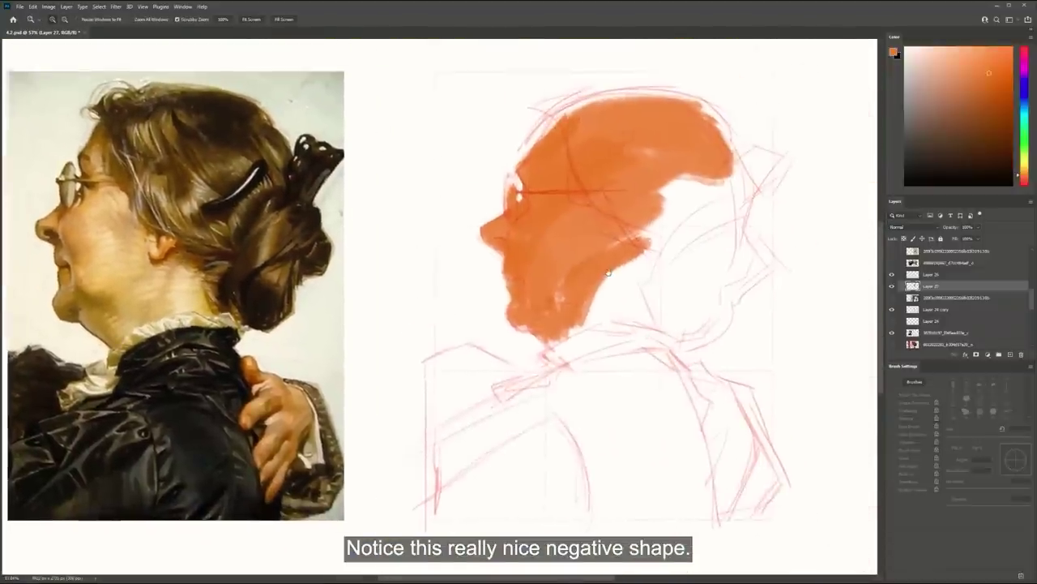
Switch to a rough-edged brush without pressure-controlled opacity and fill in the spectacle lens in front of the eye
key(shift+bracketleft)
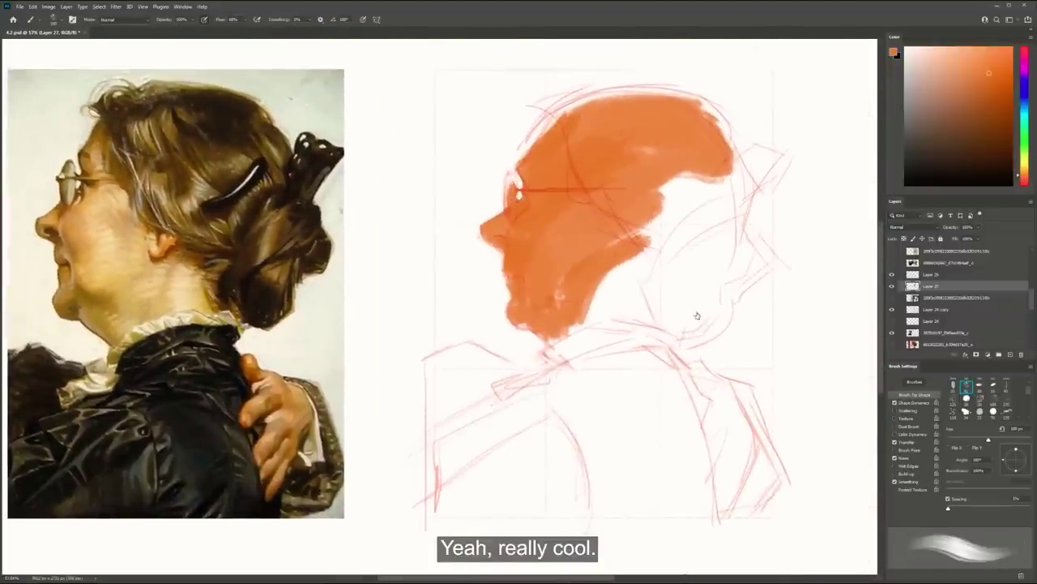
key(comma)
key(comma)
key(bracketleft)
key(bracketleft)
click(205, 19)
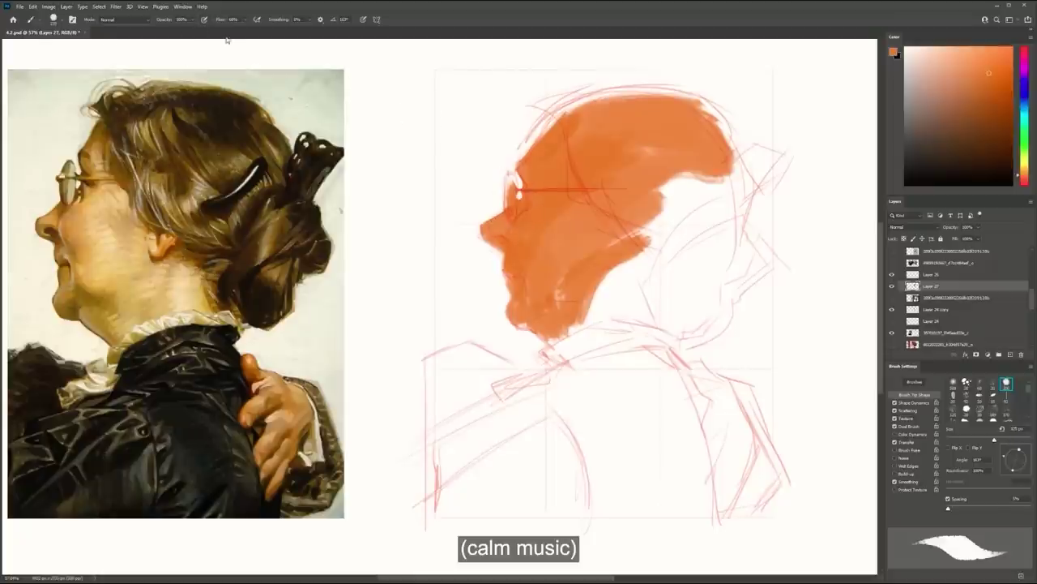
key(bracketleft)
key(bracketleft)
key(bracketleft)
key(bracketleft)
key(bracketleft)
key(bracketleft)
drag(505, 204, 508, 193)
Fill the silhouette from the chin across the cheek and up through the hair with a larger brush in the same orange
key(bracketright)
key(bracketright)
key(bracketright)
key(bracketright)
key(bracketright)
mouse_move(525, 322)
mouse_down()
mouse_move(571, 369)
mouse_move(652, 212)
mouse_up()
alt+click(602, 230)
mouse_move(607, 236)
mouse_down()
mouse_move(667, 195)
mouse_move(673, 201)
mouse_move(686, 177)
mouse_move(656, 191)
mouse_move(561, 136)
mouse_up()
Paint the hair comb, the bun and the back of the neck into the orange silhouette
mouse_move(705, 128)
mouse_down()
mouse_move(737, 189)
mouse_move(750, 180)
mouse_up()
drag(750, 164, 703, 239)
mouse_move(700, 204)
mouse_down()
mouse_move(632, 277)
mouse_move(597, 343)
mouse_up()
drag(572, 316, 599, 285)
alt+click(599, 285)
mouse_move(609, 330)
mouse_down()
mouse_move(651, 323)
mouse_move(581, 391)
mouse_move(559, 373)
mouse_move(660, 320)
mouse_move(671, 304)
mouse_move(676, 233)
mouse_move(694, 253)
mouse_move(707, 308)
mouse_move(729, 261)
mouse_move(684, 212)
mouse_move(612, 217)
mouse_move(624, 290)
mouse_up()
Fill the shoulders and coat with orange down to the lower edge of the sketch frame
mouse_move(616, 377)
mouse_down()
mouse_move(487, 446)
mouse_move(715, 483)
mouse_up()
click(762, 478)
mouse_move(677, 324)
mouse_down()
mouse_move(713, 369)
mouse_move(729, 340)
mouse_move(770, 366)
mouse_move(754, 438)
mouse_move(655, 413)
mouse_move(568, 429)
mouse_move(636, 455)
mouse_move(711, 470)
mouse_move(689, 442)
mouse_move(551, 364)
mouse_move(487, 409)
mouse_move(491, 351)
mouse_move(474, 442)
mouse_move(517, 444)
mouse_move(495, 468)
mouse_up()
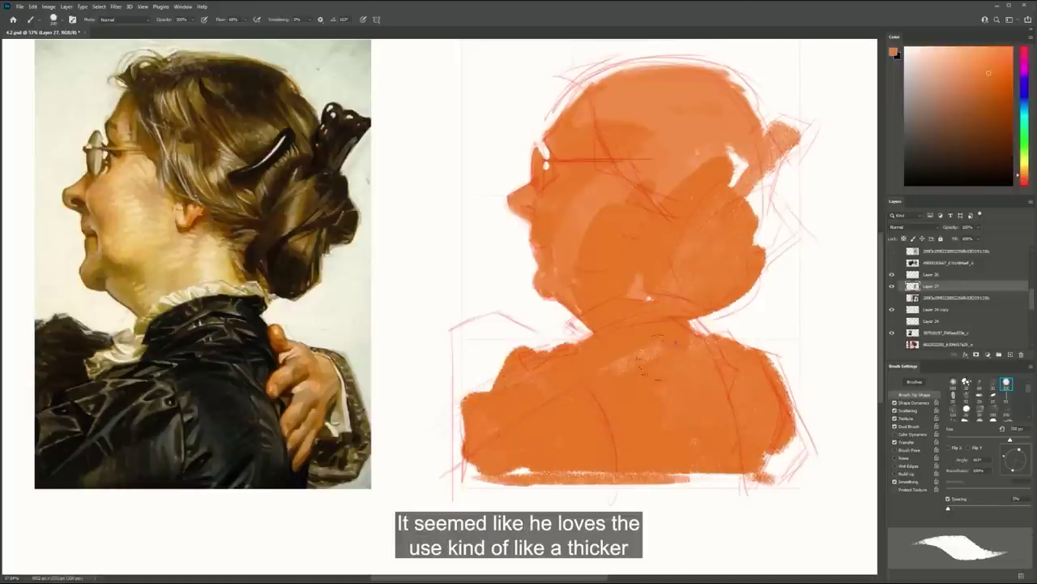
mouse_move(647, 333)
mouse_down()
mouse_move(746, 392)
mouse_move(779, 370)
mouse_move(791, 454)
mouse_move(754, 470)
mouse_up()
mouse_move(636, 464)
mouse_down()
mouse_move(760, 469)
mouse_move(521, 469)
mouse_up()
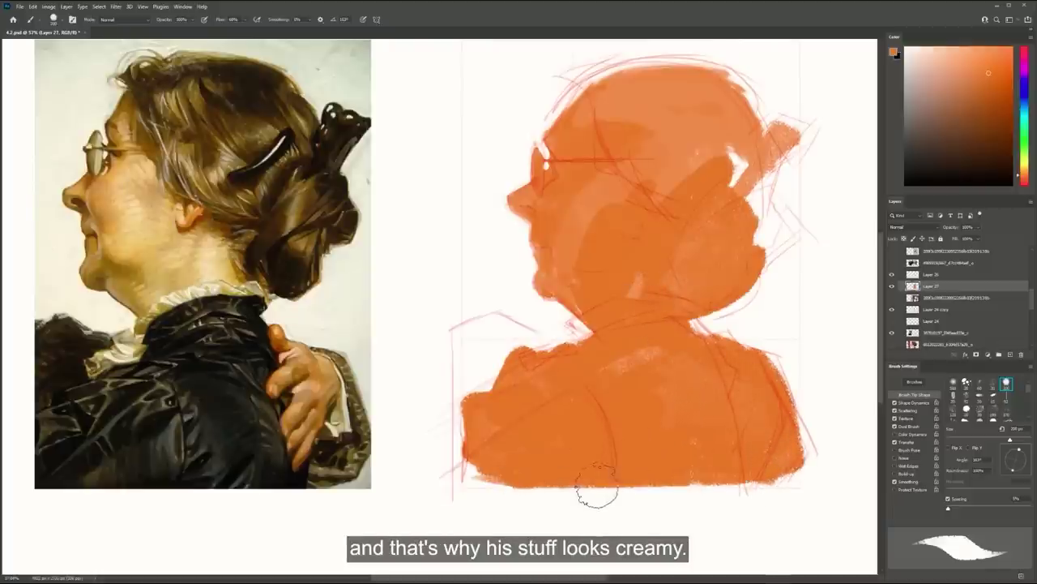
Close the gaps in the hair, round out the bun and refine the nape and collar edge with a much smaller brush
mouse_move(689, 146)
mouse_down()
mouse_move(786, 136)
mouse_move(758, 190)
mouse_move(774, 204)
mouse_move(766, 247)
mouse_move(778, 247)
mouse_move(747, 212)
mouse_move(723, 239)
mouse_move(737, 227)
mouse_move(632, 259)
mouse_move(648, 267)
mouse_move(588, 300)
mouse_move(548, 271)
mouse_move(584, 209)
mouse_move(659, 133)
mouse_move(579, 158)
mouse_move(593, 117)
mouse_move(620, 105)
mouse_move(693, 122)
mouse_move(657, 178)
mouse_move(717, 148)
mouse_up()
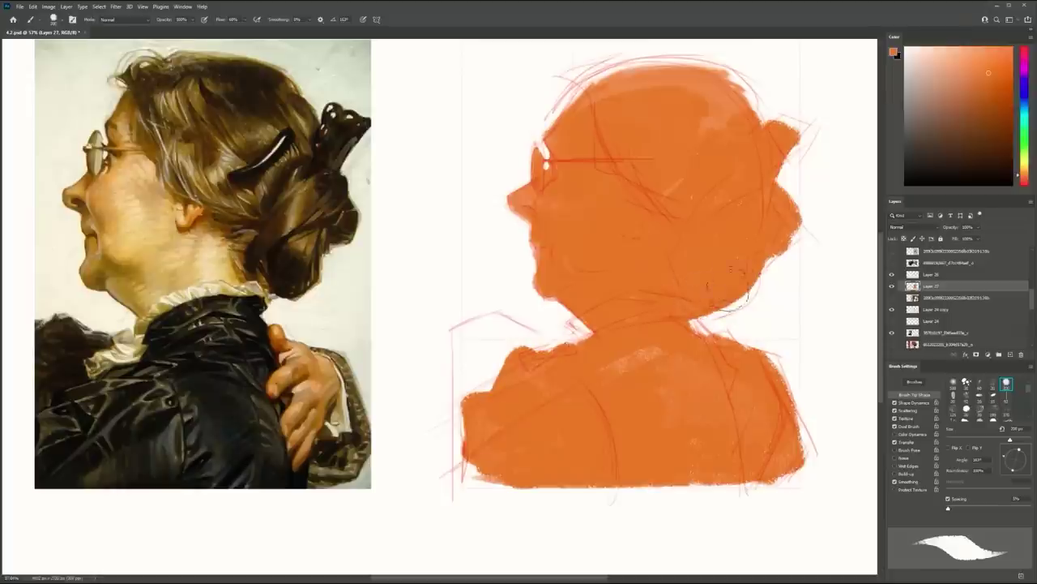
mouse_move(749, 273)
mouse_down()
mouse_move(727, 295)
mouse_move(744, 298)
mouse_up()
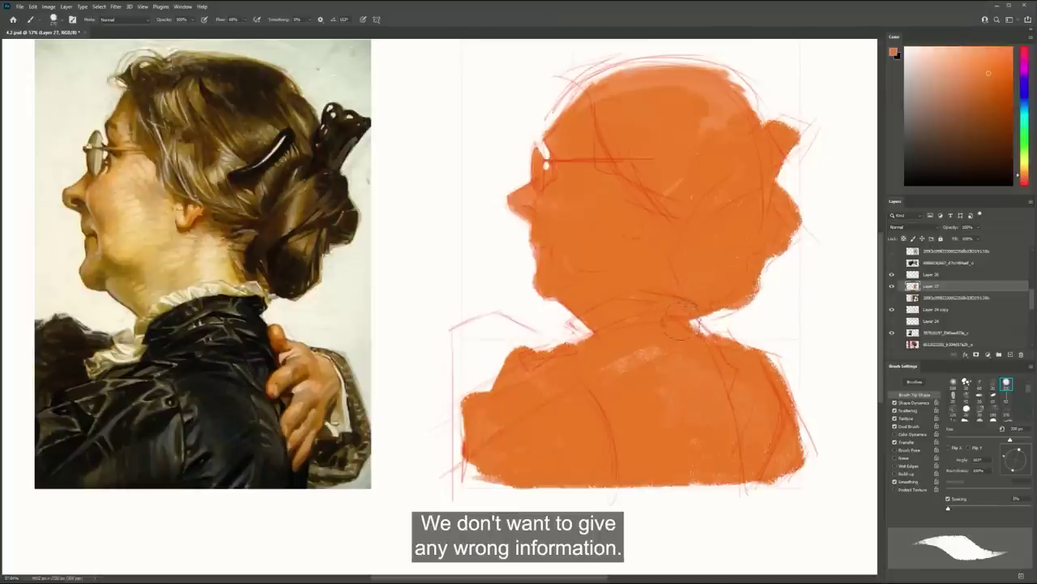
key(bracketleft)
key(bracketleft)
key(bracketleft)
key(bracketleft)
key(bracketleft)
key(bracketleft)
key(bracketleft)
key(bracketleft)
key(bracketleft)
key(bracketleft)
drag(696, 321, 718, 334)
mouse_move(755, 262)
alt+mouse_down()
mouse_move(716, 255)
mouse_move(743, 260)
mouse_move(761, 248)
alt+mouse_up()
Duplicate the orange silhouette layer and merge the copy with the original to make the paint more opaque
key(b)
key(ctrl+j)
key(z)
mouse_move(617, 205)
mouse_down()
mouse_move(599, 203)
mouse_move(613, 211)
mouse_up()
key(ctrl+z)
key(ctrl+shift+z)
shift+click(947, 299)
key(ctrl+e)
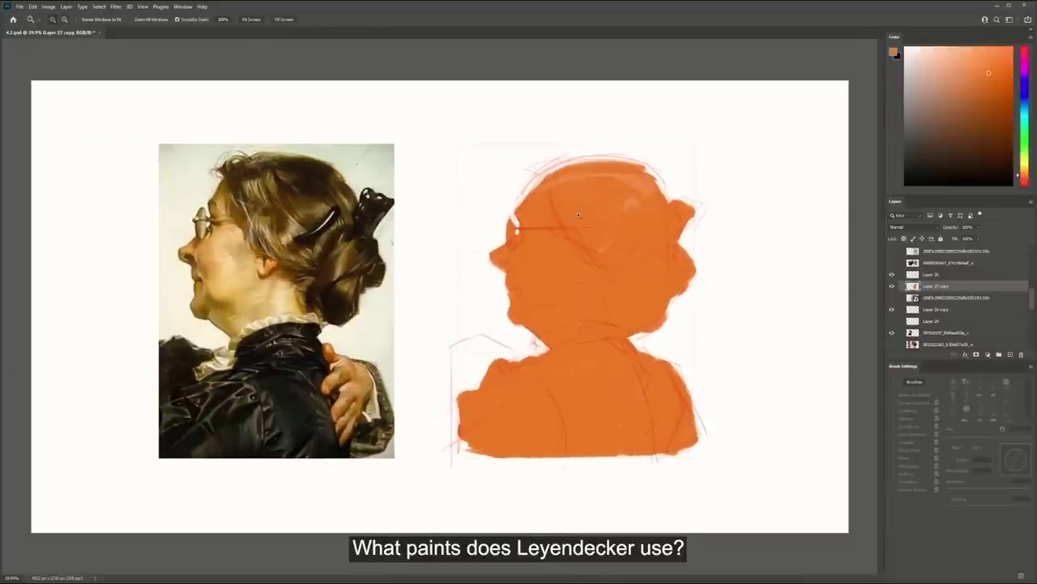
Extend the crown of the hair to the sketched outline and paint a pointed tip onto the hair comb
key(b)
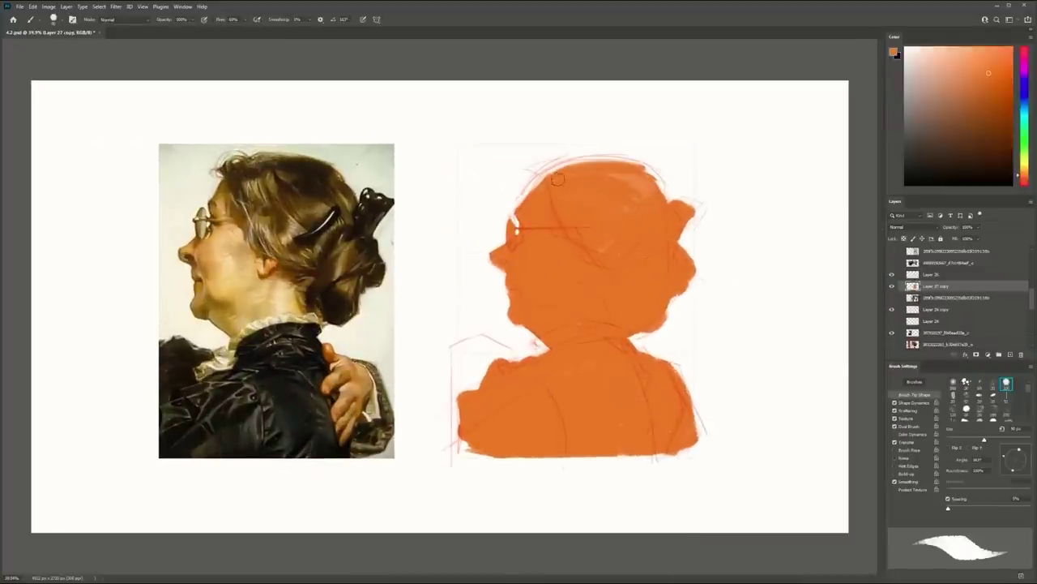
drag(560, 168, 623, 173)
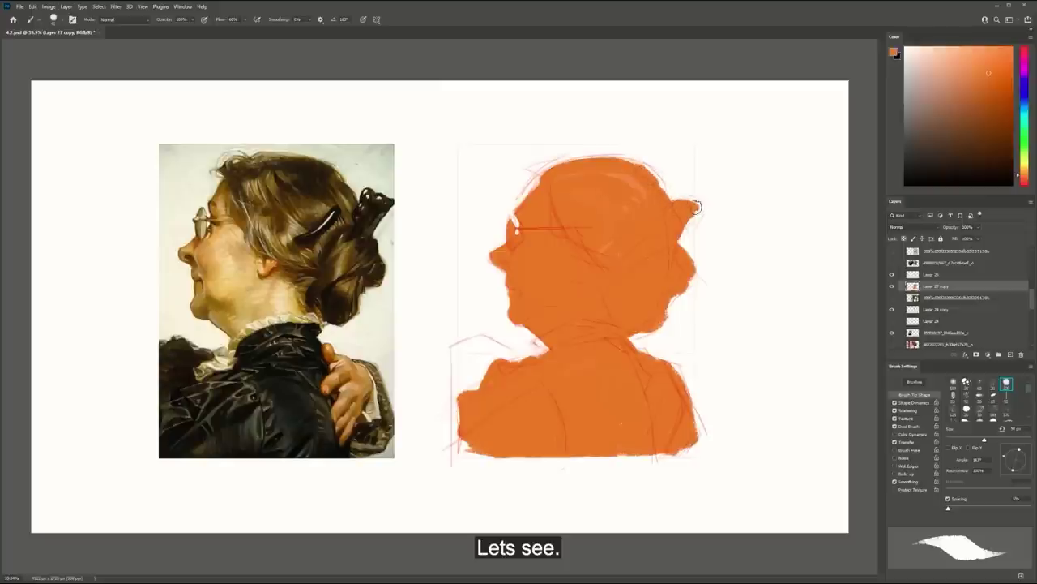
drag(692, 222, 710, 203)
key(e)
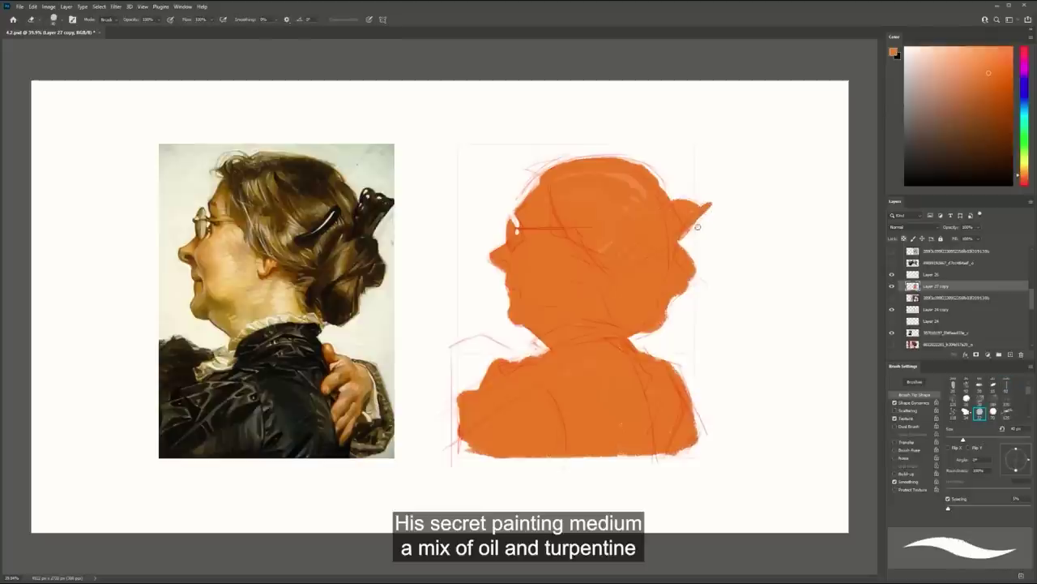
key(b)
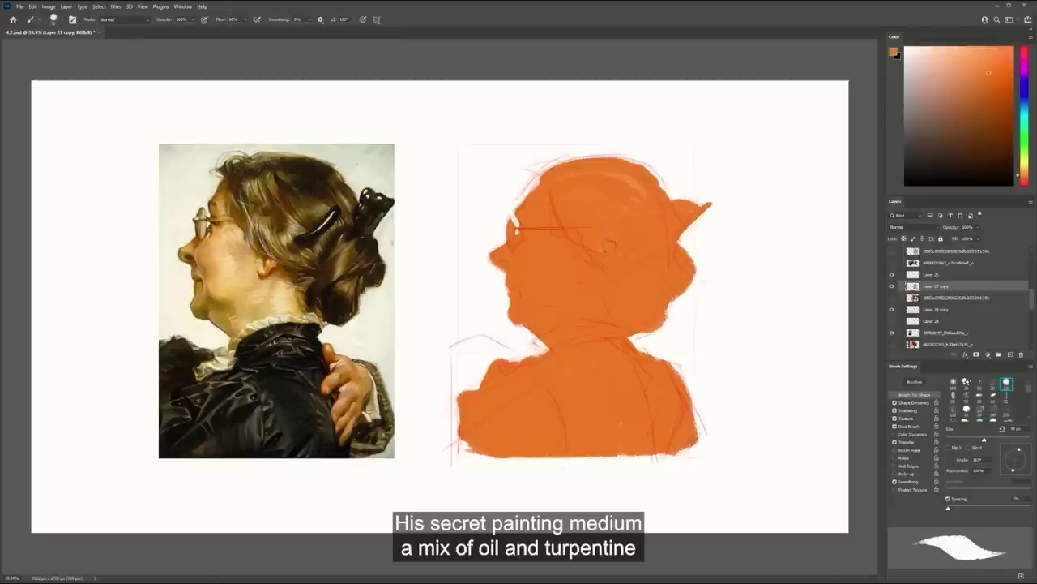
Refine the silhouette's edges with orange around the mouth and chin, back shoulder, crown and hair comb
scroll(504, 271, up, 1)
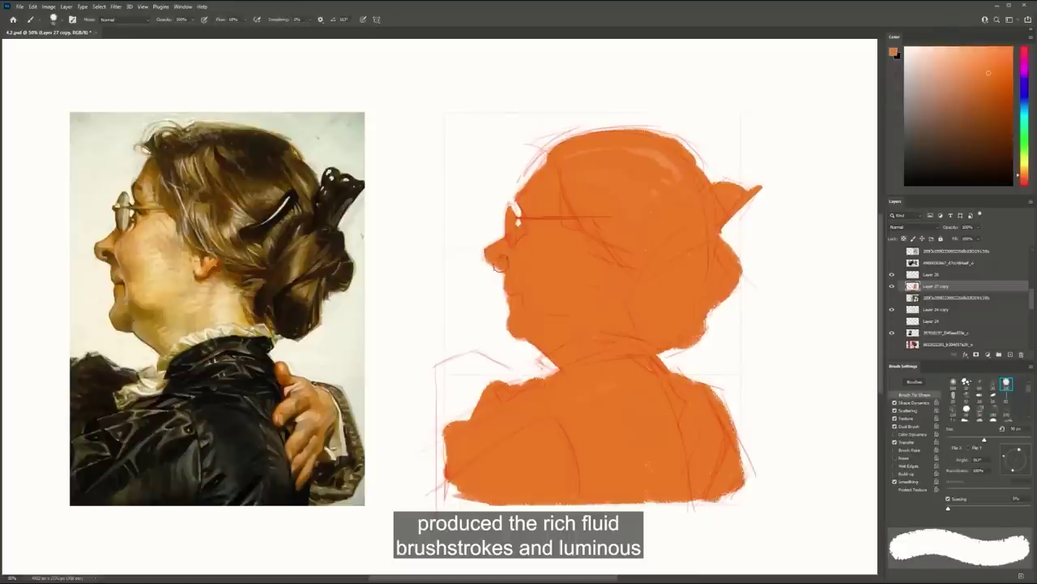
key([)
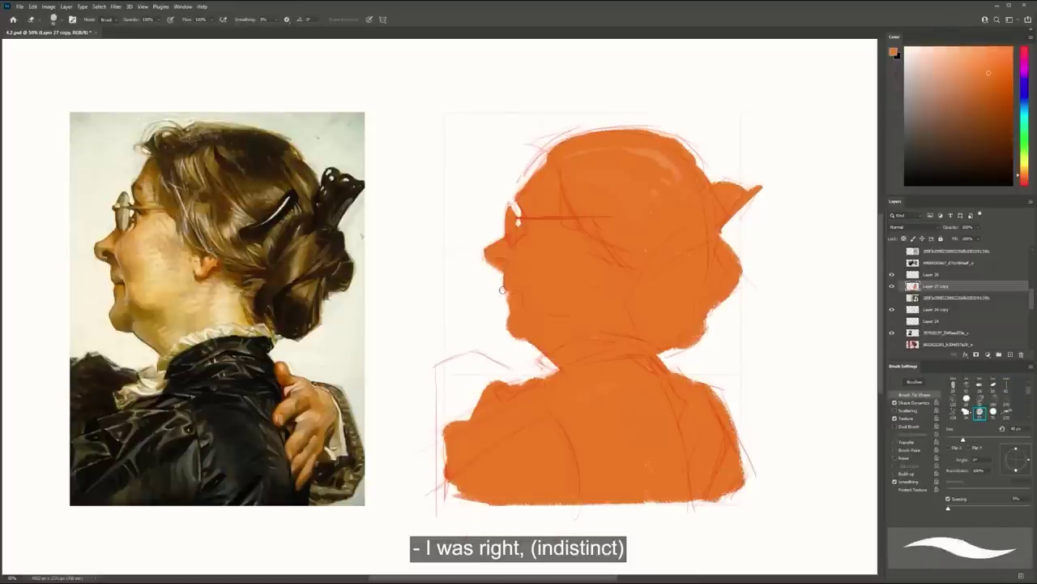
key(e)
key(b)
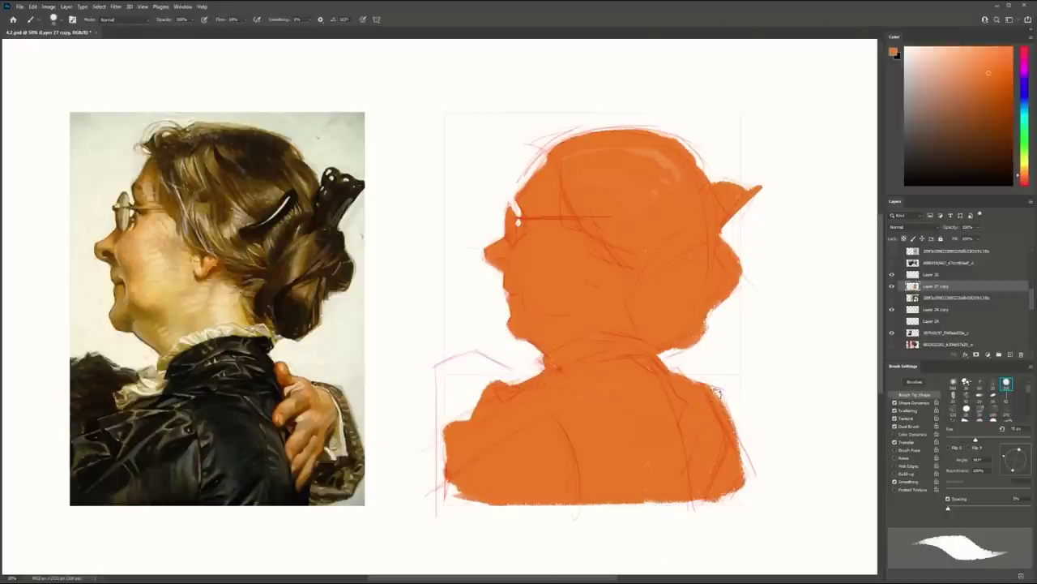
drag(679, 408, 711, 408)
drag(705, 177, 685, 159)
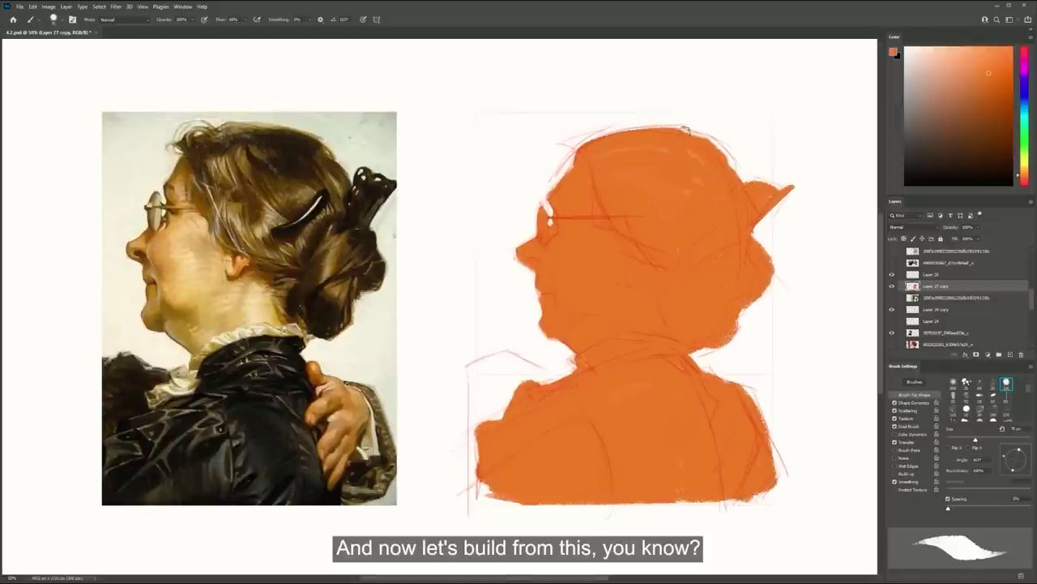
drag(760, 217, 720, 221)
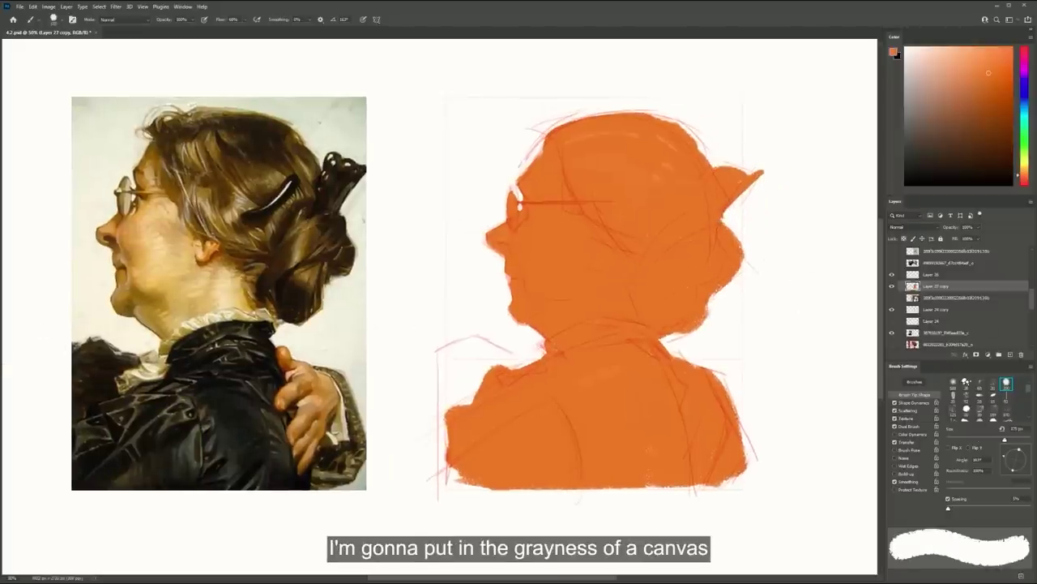
Add a new layer beneath the orange silhouette and lay in the first gray background strokes above the head
key(i)
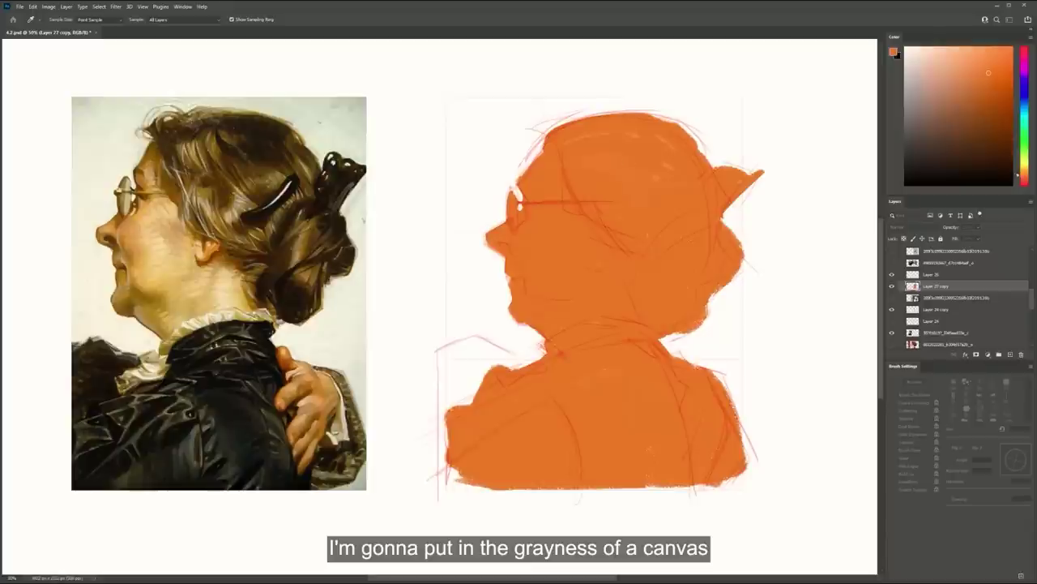
key(b)
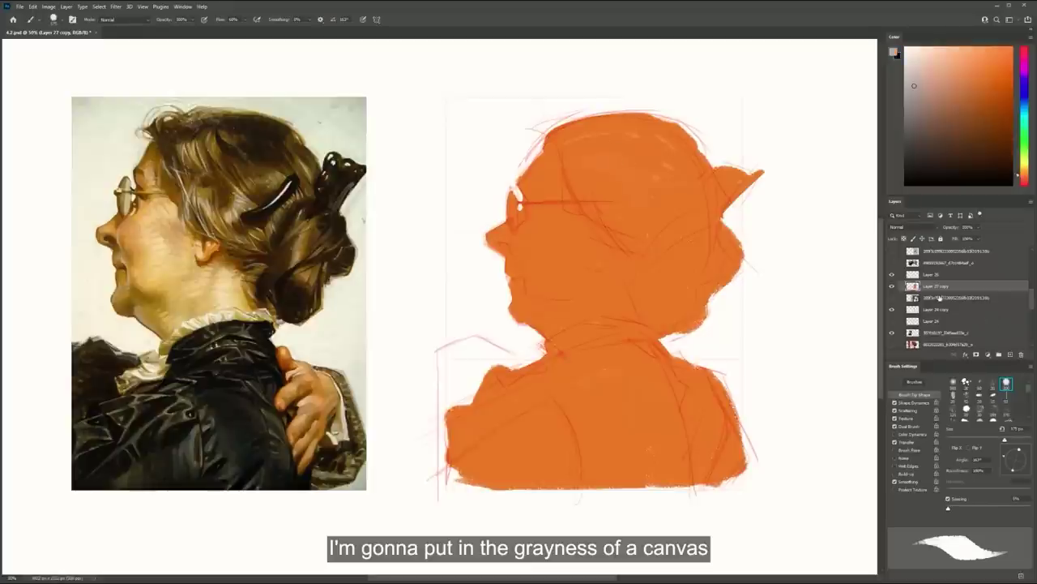
click(938, 298)
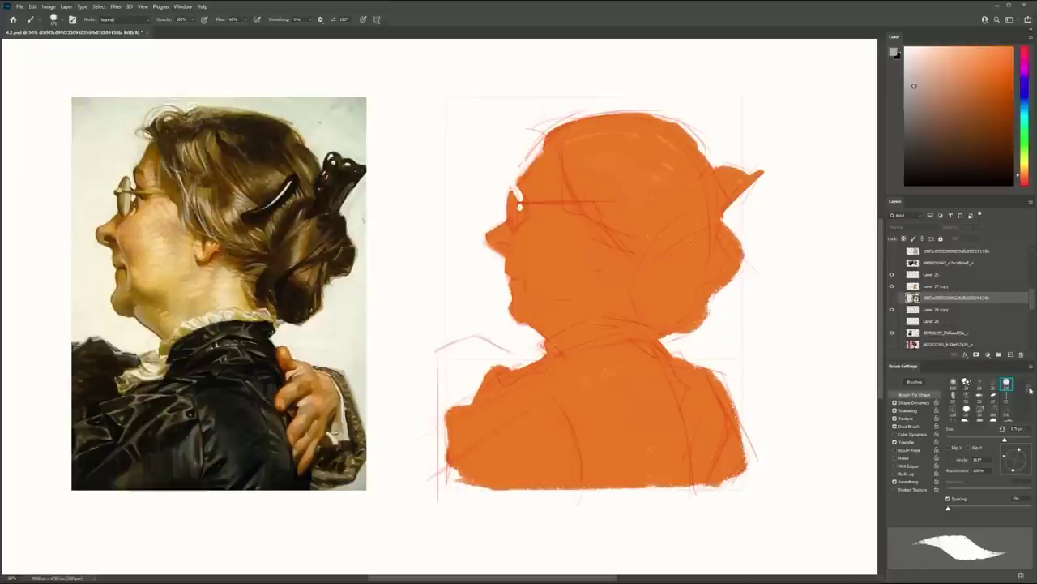
click(1009, 354)
mouse_move(450, 107)
mouse_down()
mouse_move(640, 107)
mouse_move(513, 129)
mouse_move(510, 161)
mouse_move(524, 137)
mouse_move(496, 156)
mouse_up()
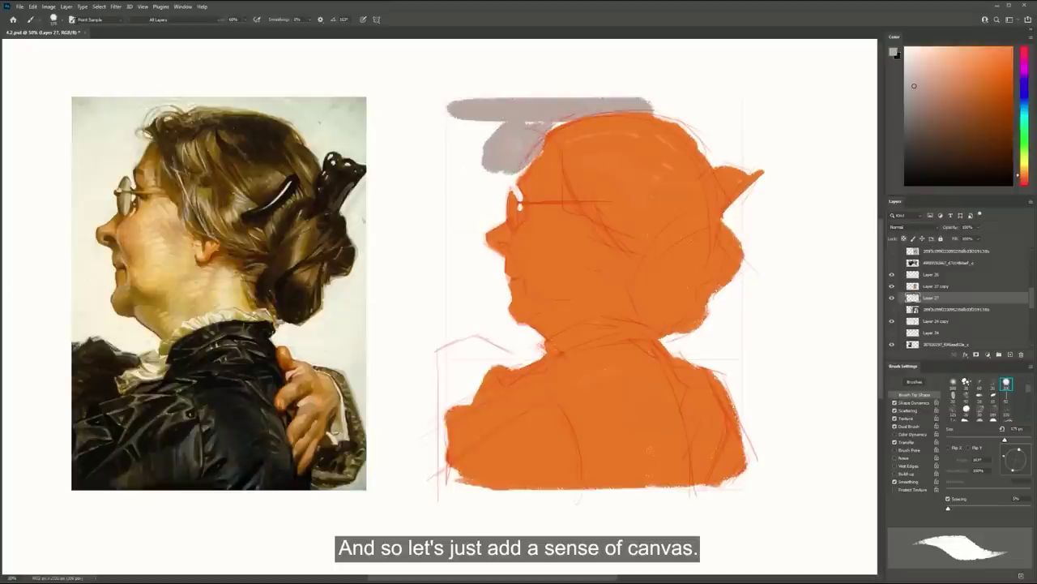
Fill the sketch frame around the silhouette with a lighter pinkish gray using a larger brush
key(i)
key(Return)
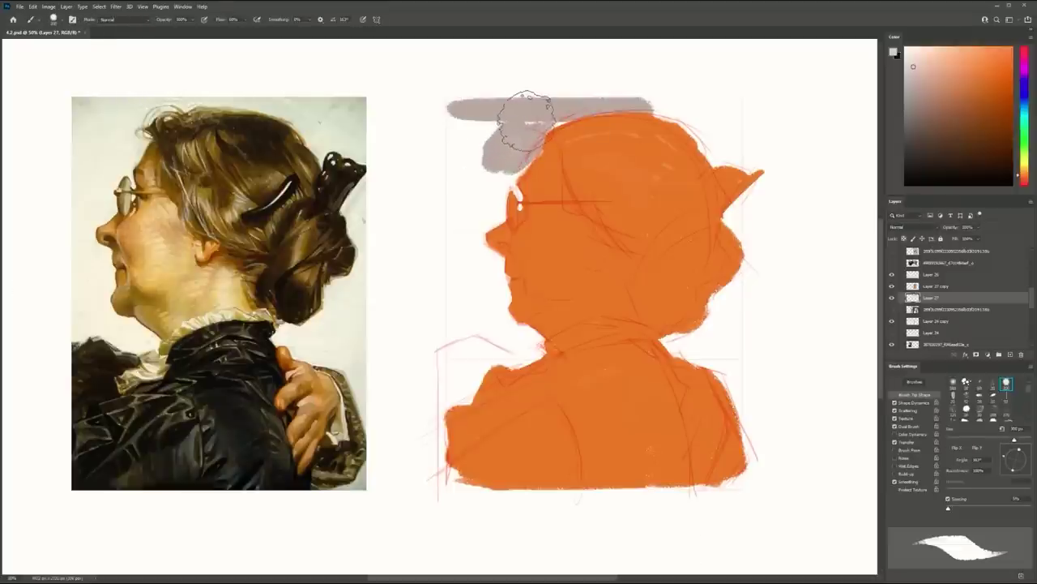
key(g)
click(511, 152)
key(b)
mouse_move(512, 157)
mouse_down()
mouse_move(474, 238)
mouse_move(478, 267)
mouse_move(483, 255)
mouse_up()
drag(465, 160, 493, 347)
mouse_move(624, 105)
mouse_down()
mouse_move(673, 101)
mouse_move(716, 113)
mouse_move(733, 219)
mouse_move(722, 336)
mouse_move(700, 318)
mouse_up()
drag(736, 134, 732, 418)
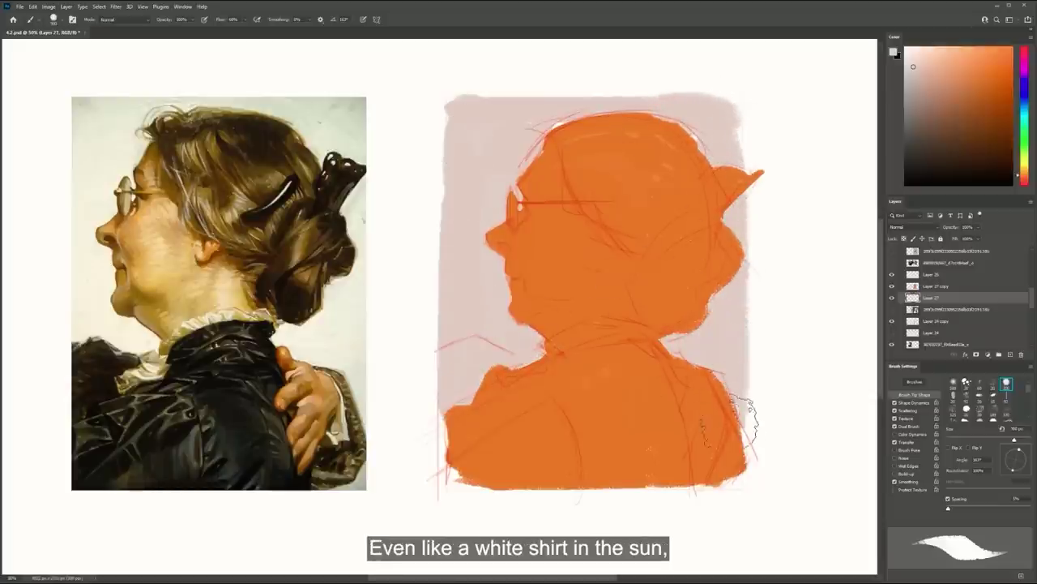
mouse_move(688, 102)
mouse_down()
mouse_move(758, 115)
mouse_move(758, 93)
mouse_move(747, 117)
mouse_move(743, 105)
mouse_move(767, 196)
mouse_move(740, 96)
mouse_move(755, 181)
mouse_up()
Erase the overflow along the vertical edges of the gray backdrop so it follows the sketch frame
key(e)
key(])
key(])
key(])
key(])
key(ctrl+z)
drag(752, 105, 752, 125)
mouse_move(441, 97)
mouse_down()
mouse_move(442, 367)
mouse_move(431, 503)
mouse_up()
key(b)
drag(459, 127, 451, 486)
key(ctrl+z)
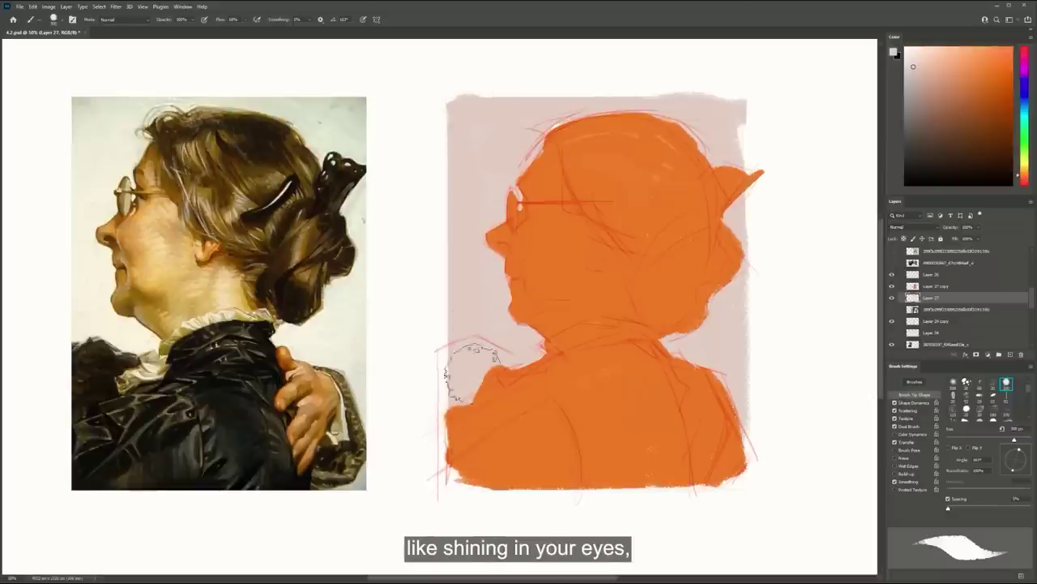
Fill the remaining gaps along the backdrop's edges behind the head with a much smaller brush
key(bracketleft)
key(bracketleft)
key(bracketleft)
key(bracketleft)
key(bracketleft)
key(bracketleft)
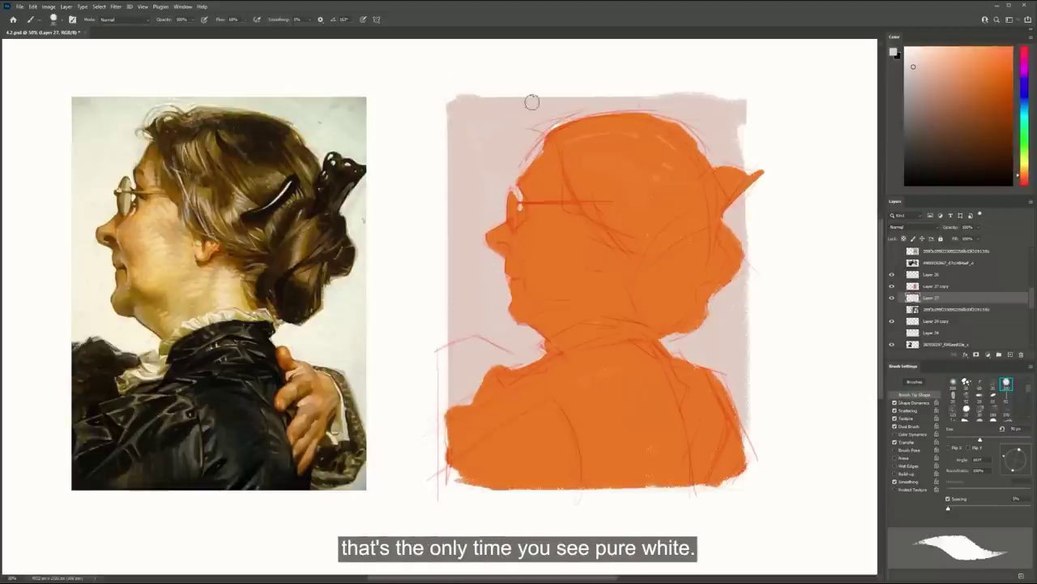
mouse_move(749, 105)
mouse_down()
mouse_move(760, 449)
mouse_move(680, 385)
mouse_move(600, 371)
mouse_move(619, 378)
mouse_move(584, 355)
mouse_up()
Save the file and return to the silhouette layer with its orange sampled as the painting color
key(z)
key(ctrl+s)
drag(526, 250, 553, 285)
drag(657, 294, 751, 258)
click(934, 286)
key(b)
mouse_move(686, 281)
mouse_down()
mouse_move(637, 290)
mouse_move(623, 275)
mouse_up()
alt+click(660, 229)
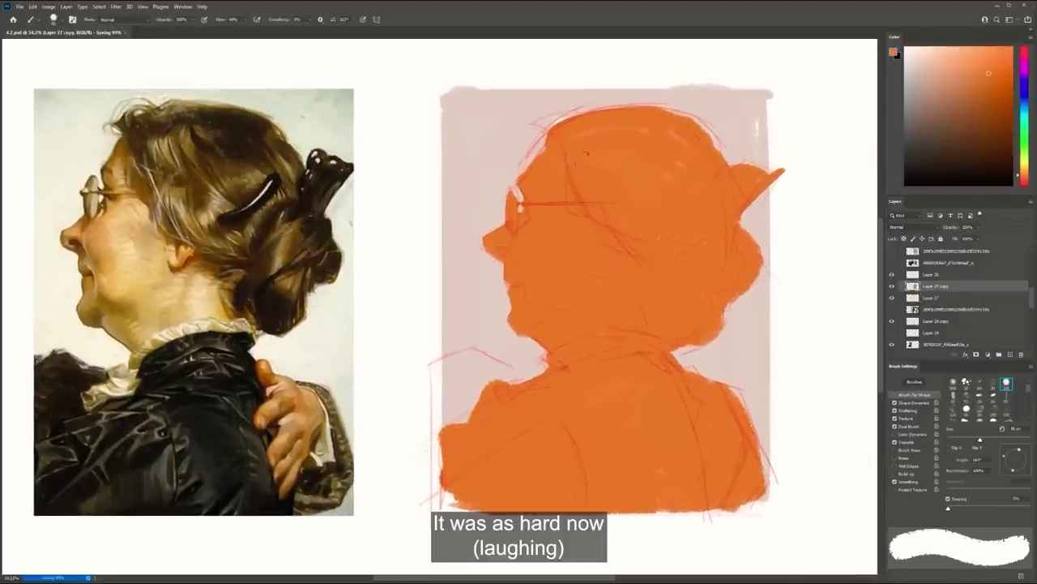
Mix a very dark brown and make a first stroke on the front hair with a textured bristle brush
drag(969, 122, 977, 139)
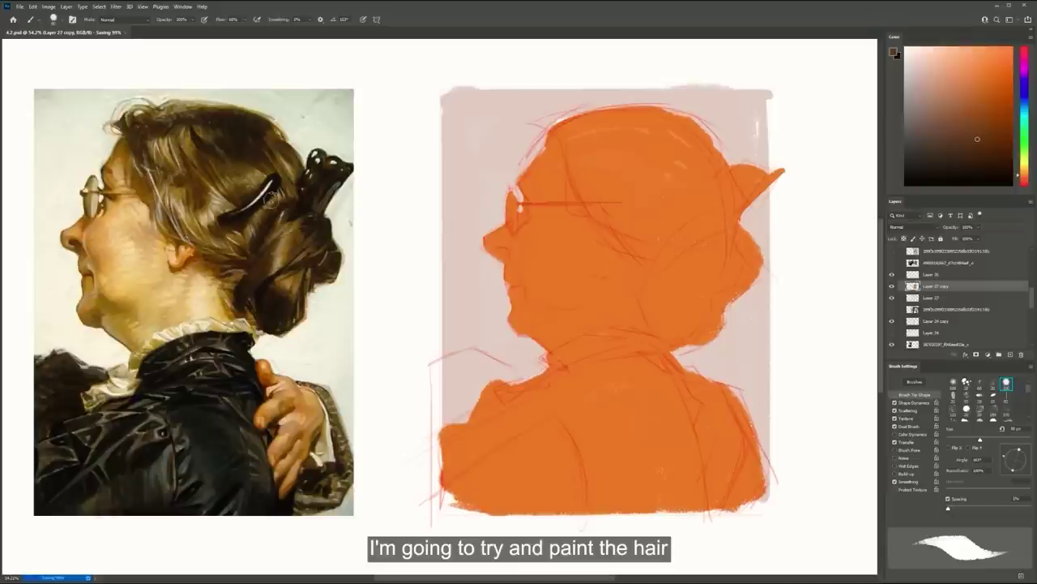
drag(973, 150, 1024, 180)
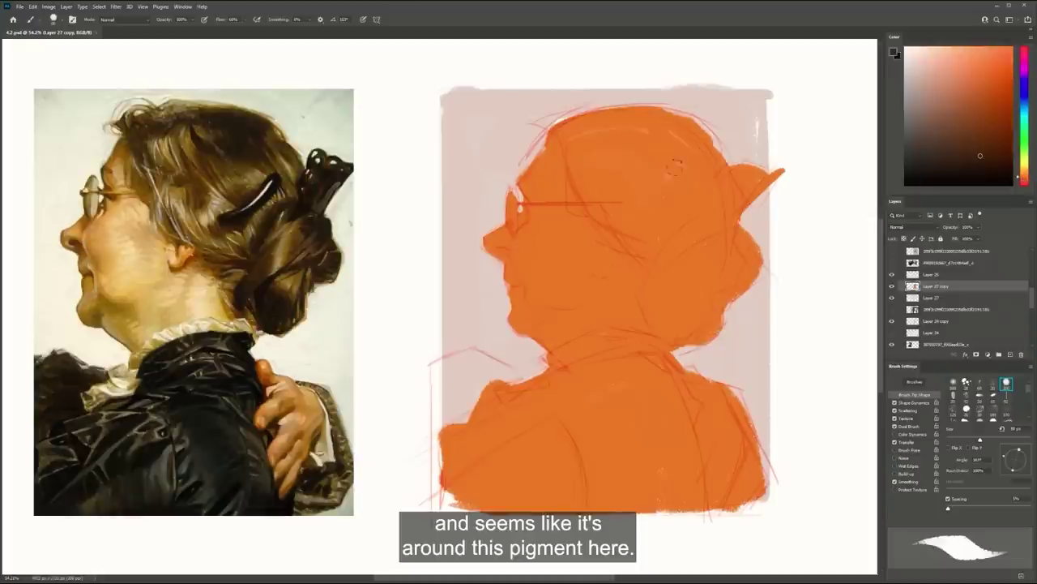
drag(605, 158, 609, 209)
key(ctrl+z)
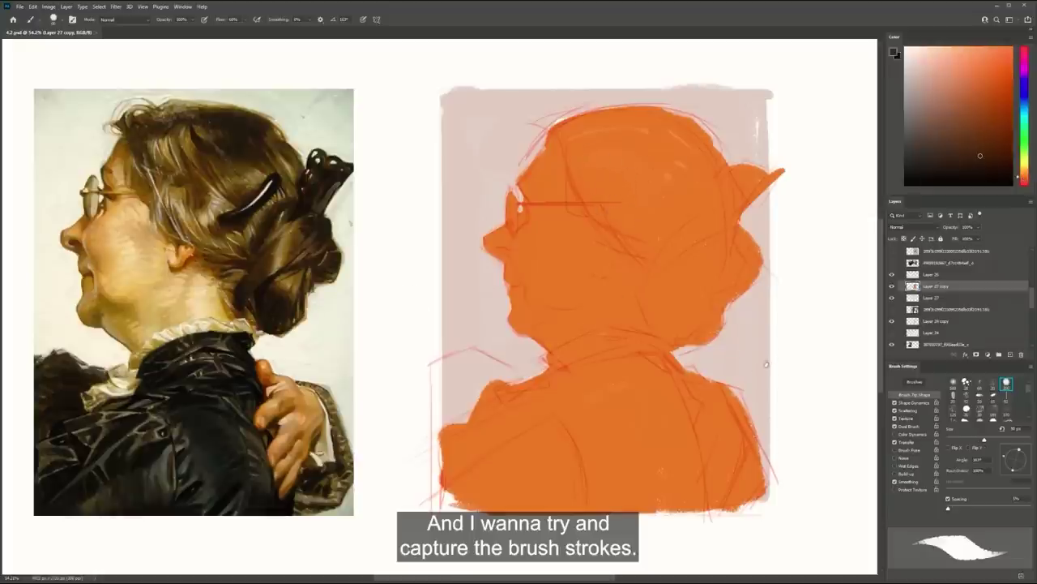
key(period)
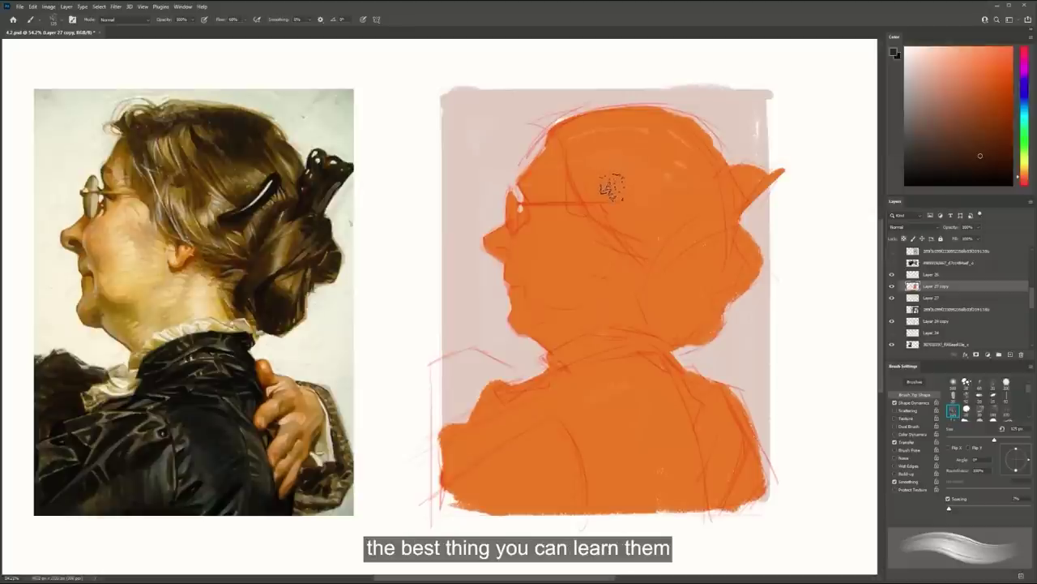
drag(569, 139, 582, 181)
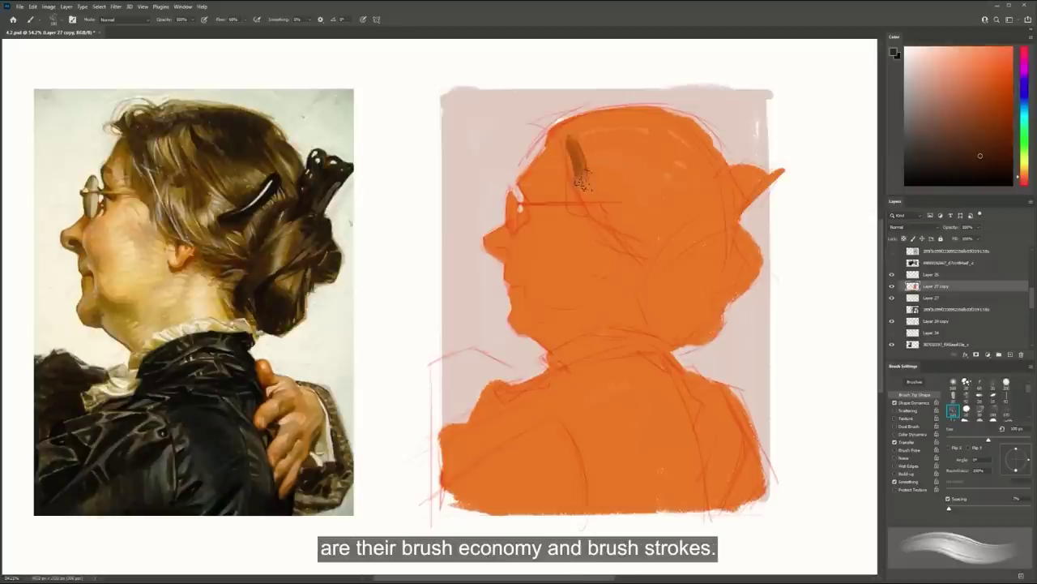
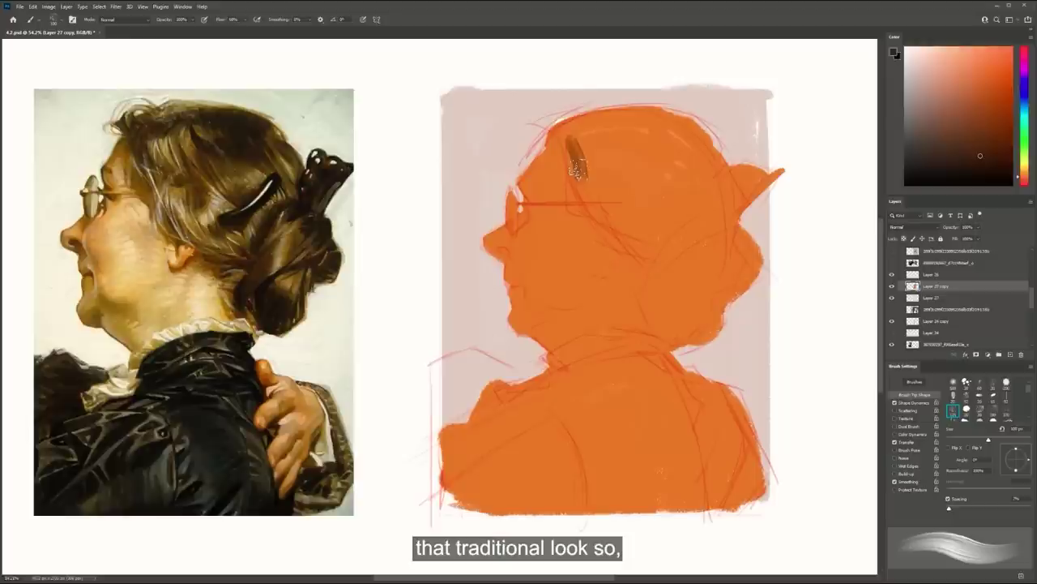
Paint a dark band along the crown and add diagonal strokes behind it in a redder near-black
mouse_move(571, 138)
mouse_down()
mouse_move(582, 185)
mouse_move(573, 147)
mouse_move(591, 130)
mouse_move(579, 144)
mouse_move(584, 129)
mouse_move(571, 130)
mouse_move(668, 128)
mouse_move(685, 133)
mouse_move(676, 144)
mouse_move(708, 185)
mouse_up()
key(ctrl+z)
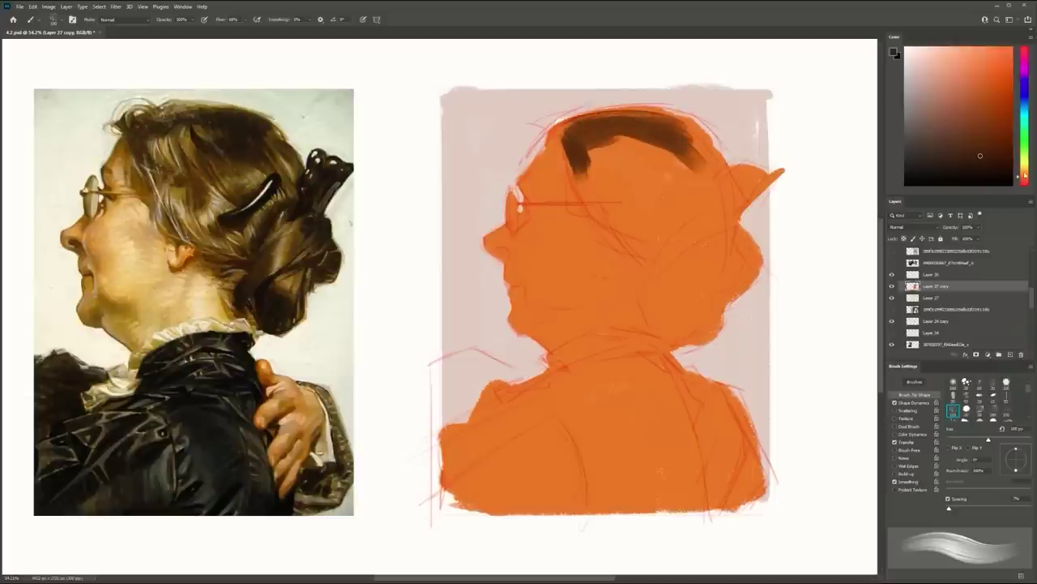
click(1024, 180)
mouse_move(701, 172)
mouse_down()
mouse_move(660, 138)
mouse_move(650, 146)
mouse_move(665, 183)
mouse_up()
mouse_move(634, 148)
mouse_down()
mouse_move(686, 205)
mouse_move(675, 208)
mouse_up()
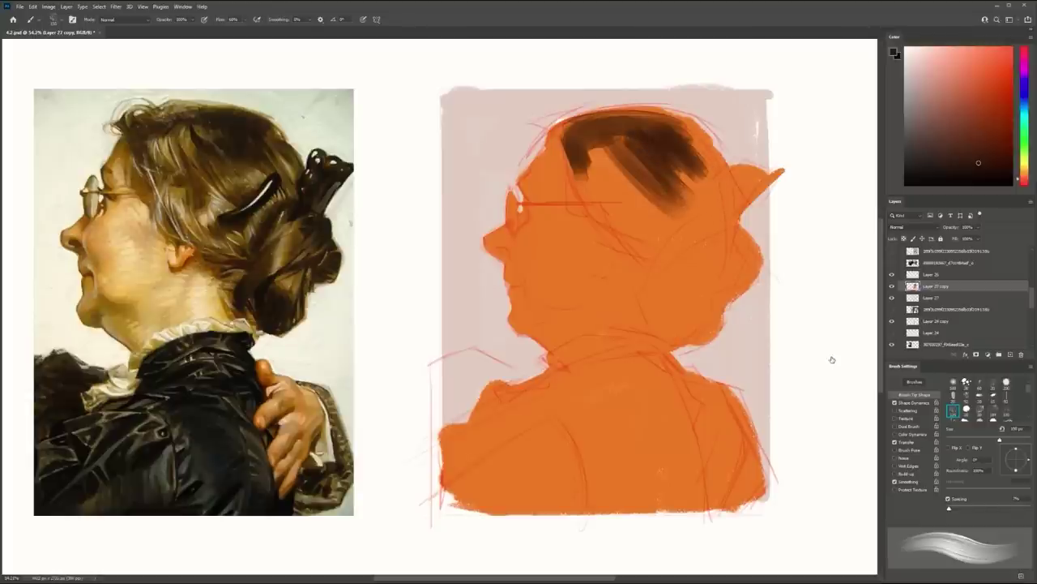
Block in the side and back of the hair with broad dark brown strokes using a softer textured brush
click(994, 411)
drag(596, 155, 659, 247)
key(ctrl+z)
mouse_move(681, 136)
mouse_down()
mouse_move(715, 209)
mouse_move(706, 160)
mouse_move(717, 231)
mouse_up()
key(ctrl+z)
drag(717, 183, 689, 265)
mouse_move(579, 162)
mouse_down()
mouse_move(604, 213)
mouse_move(650, 240)
mouse_up()
drag(616, 146, 668, 231)
alt+click(644, 186)
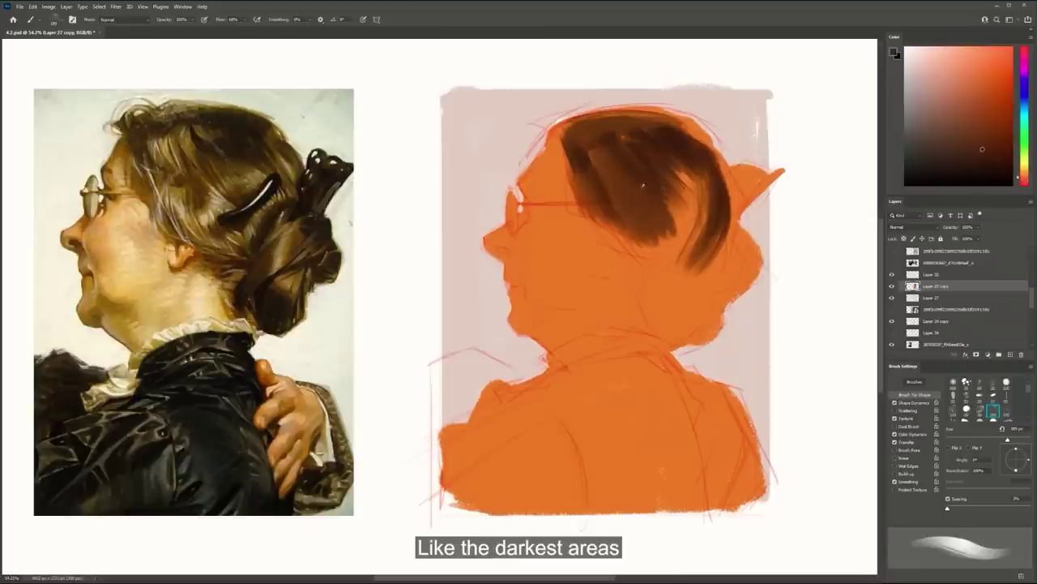
Fill the gap at the back of the hair, the bun and the hair comb with dark reddish brown
drag(673, 196, 688, 230)
mouse_move(699, 183)
mouse_down()
mouse_move(682, 243)
mouse_move(650, 259)
mouse_move(656, 283)
mouse_up()
mouse_move(720, 237)
mouse_down()
mouse_move(678, 290)
mouse_move(707, 276)
mouse_up()
mouse_move(722, 232)
mouse_down()
mouse_move(744, 271)
mouse_move(755, 268)
mouse_move(718, 285)
mouse_move(721, 258)
mouse_move(699, 322)
mouse_up()
drag(713, 285, 689, 328)
drag(734, 236, 758, 175)
mouse_move(750, 212)
mouse_down()
mouse_move(742, 172)
mouse_move(752, 195)
mouse_move(757, 183)
mouse_move(734, 215)
mouse_up()
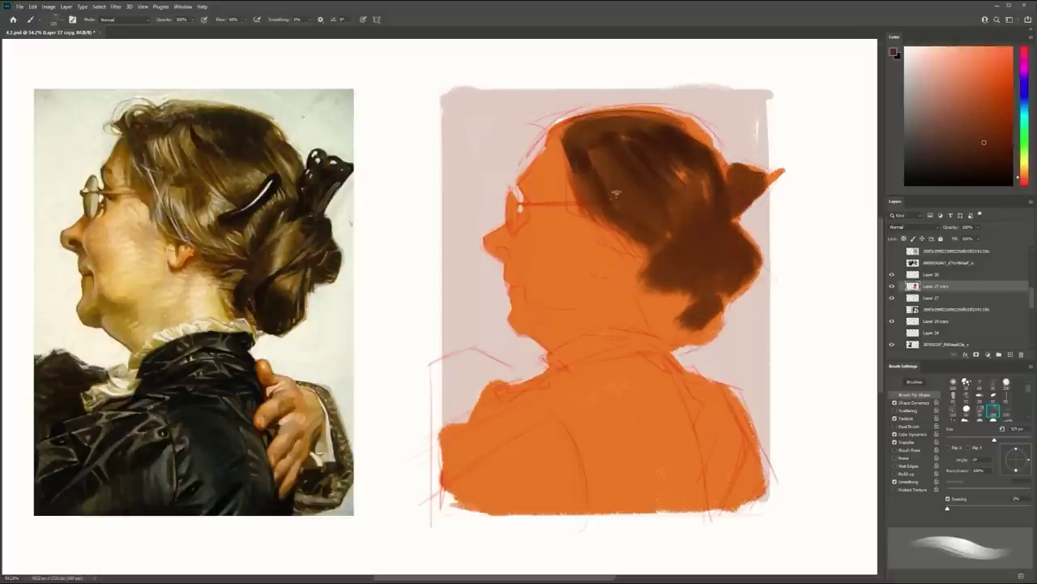
Extend the brown along the front hairline, the lower hair, the underside of the bun and the crown
drag(574, 186, 611, 242)
mouse_move(595, 232)
mouse_down()
mouse_move(650, 256)
mouse_move(685, 325)
mouse_up()
key(ctrl+z)
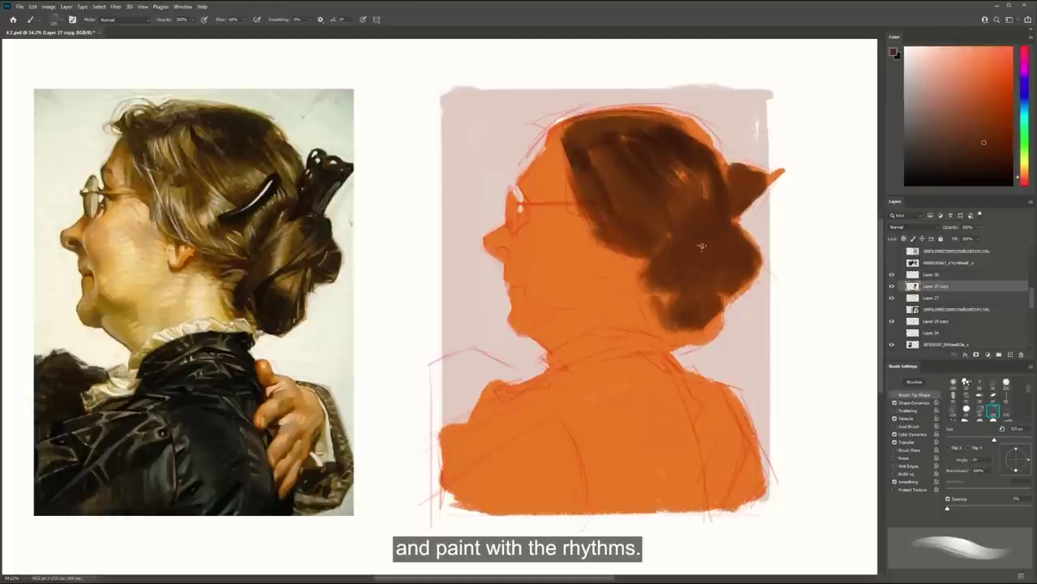
key(ctrl+z)
mouse_move(582, 133)
mouse_down()
mouse_move(601, 193)
mouse_move(575, 153)
mouse_move(597, 211)
mouse_move(566, 144)
mouse_move(604, 219)
mouse_up()
key(ctrl+z)
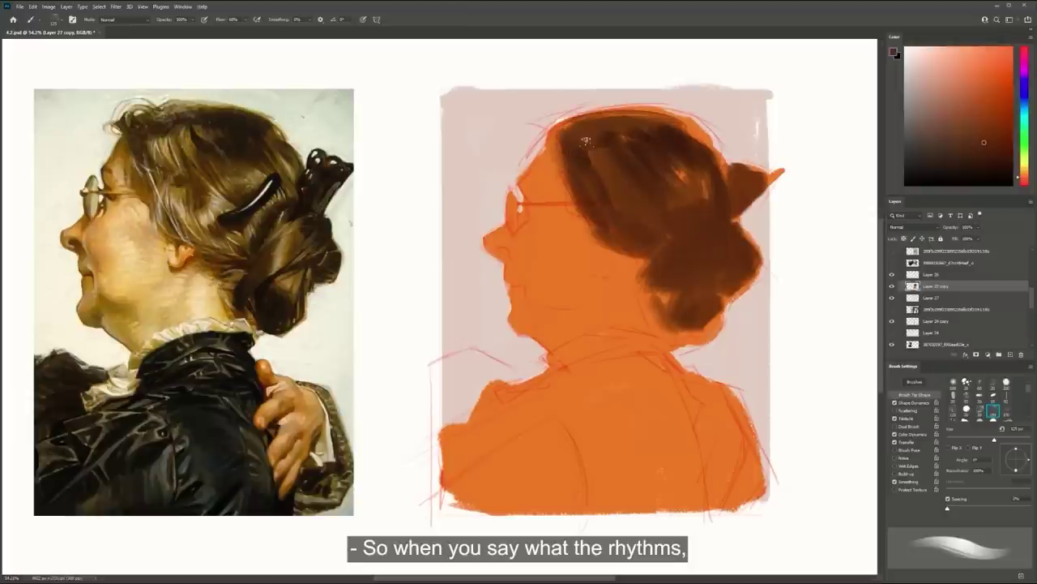
drag(579, 124, 688, 130)
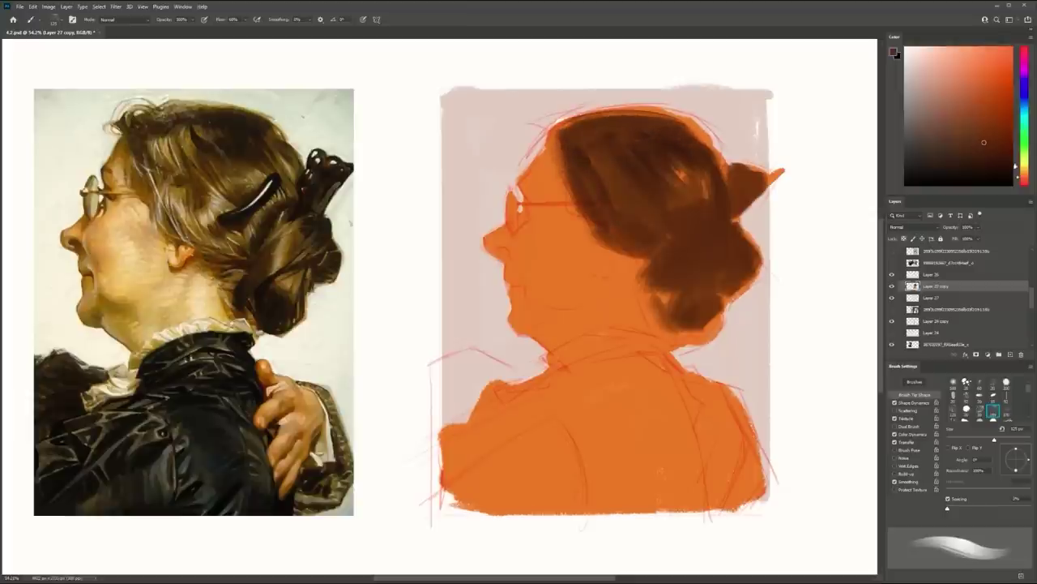
Shift the color to a darker, more orange-based brown and deepen the middle of the hair with a larger brush
click(1025, 170)
click(975, 168)
mouse_move(630, 137)
mouse_down()
mouse_move(685, 180)
mouse_move(638, 143)
mouse_move(675, 136)
mouse_move(654, 144)
mouse_move(623, 136)
mouse_move(657, 128)
mouse_move(629, 130)
mouse_move(625, 148)
mouse_move(608, 151)
mouse_move(584, 140)
mouse_move(647, 229)
mouse_move(653, 219)
mouse_move(677, 233)
mouse_move(653, 173)
mouse_move(687, 289)
mouse_up()
key(ctrl+z)
key(bracketright)
key(bracketright)
key(bracketright)
alt+click(651, 173)
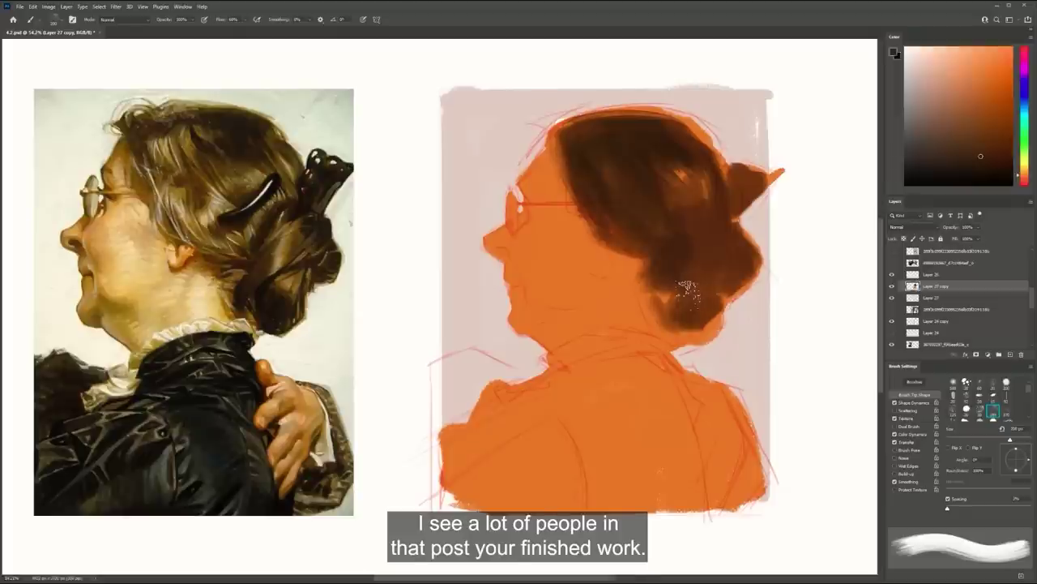
Darken the lower bun with broad dark brown strokes, reducing the brush size for control
mouse_move(686, 293)
mouse_down()
mouse_move(686, 325)
mouse_move(682, 289)
mouse_move(677, 326)
mouse_move(689, 317)
mouse_move(696, 330)
mouse_move(706, 323)
mouse_move(712, 290)
mouse_up()
key(ctrl+z)
key(bracketleft)
key(bracketleft)
key(bracketleft)
key(ctrl+z)
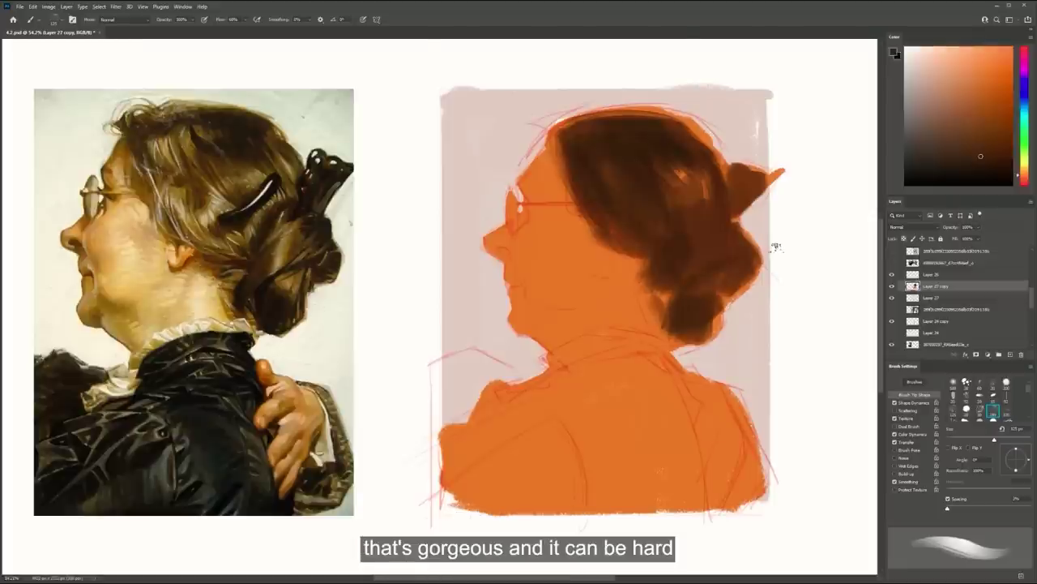
Draw near-black contours around the bun, the back of the head and the hair comb, and save the file
click(988, 176)
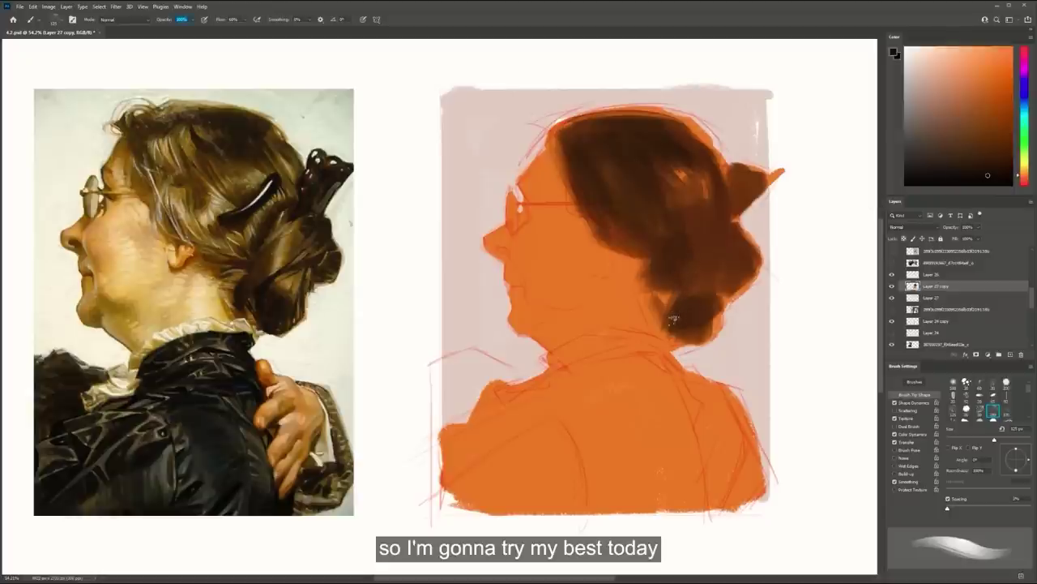
mouse_move(674, 326)
mouse_down()
mouse_move(724, 258)
mouse_move(674, 310)
mouse_move(726, 260)
mouse_up()
key(ctrl+z)
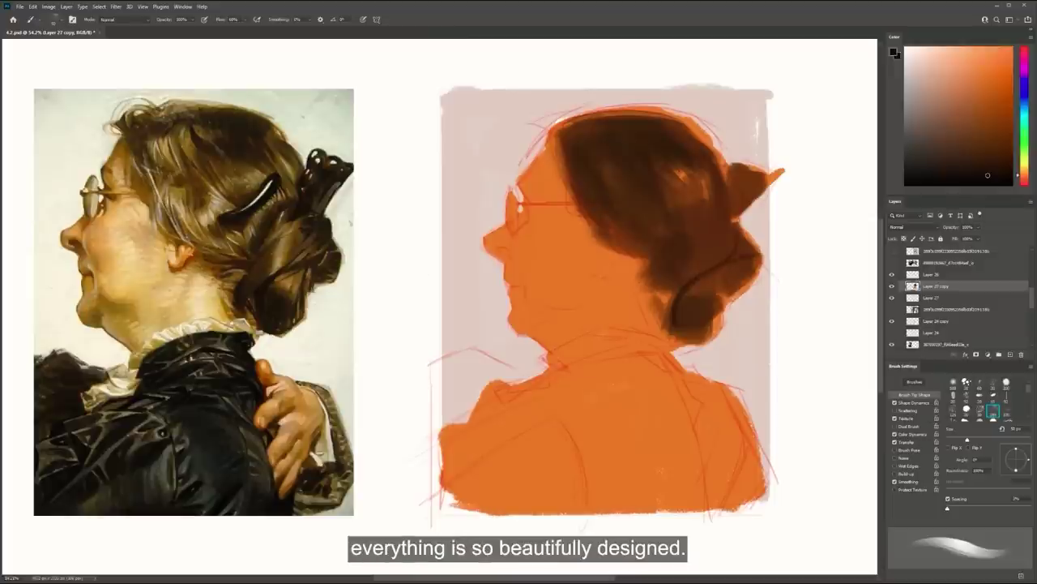
drag(712, 284, 719, 339)
drag(672, 284, 668, 323)
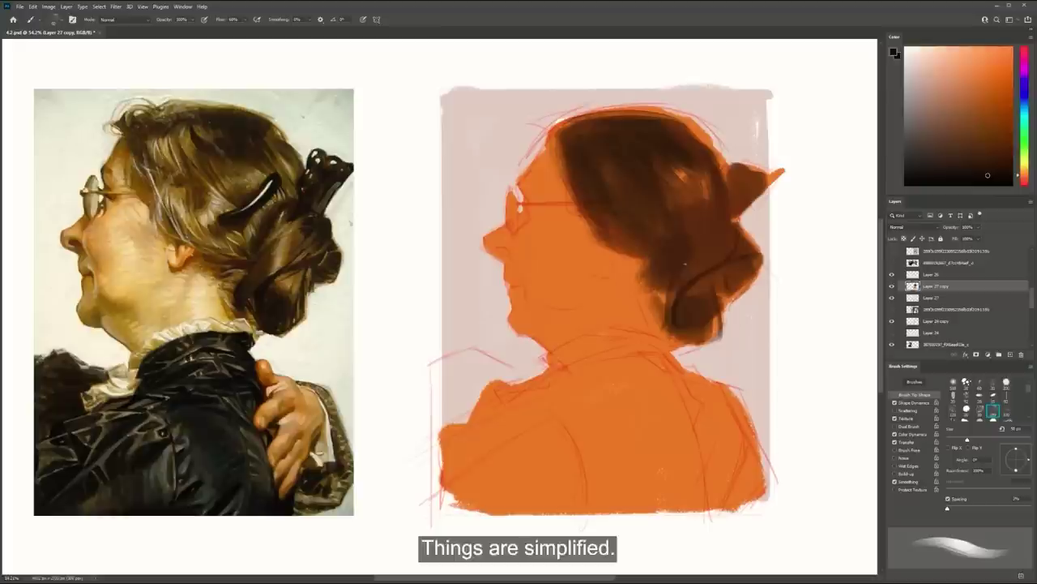
mouse_move(700, 137)
mouse_down()
mouse_move(731, 220)
mouse_move(774, 180)
mouse_move(811, 170)
mouse_up()
key(ctrl+z)
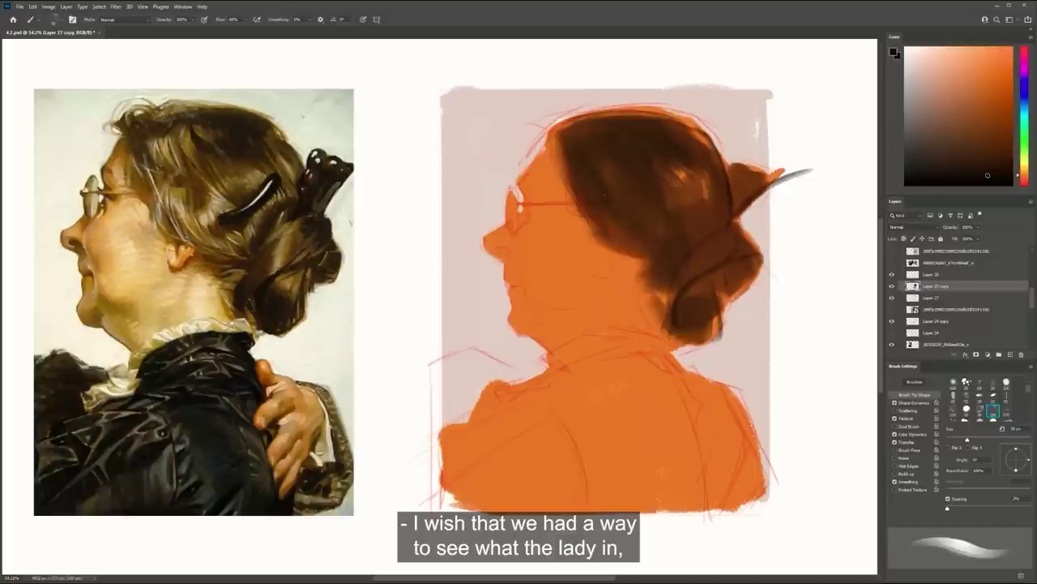
key(ctrl+s)
Outline the lower hairline and nape with near-black strokes and block in a dark patch in the hair above the bun
mouse_move(597, 235)
mouse_down()
mouse_move(673, 258)
mouse_move(673, 340)
mouse_up()
drag(653, 290, 676, 356)
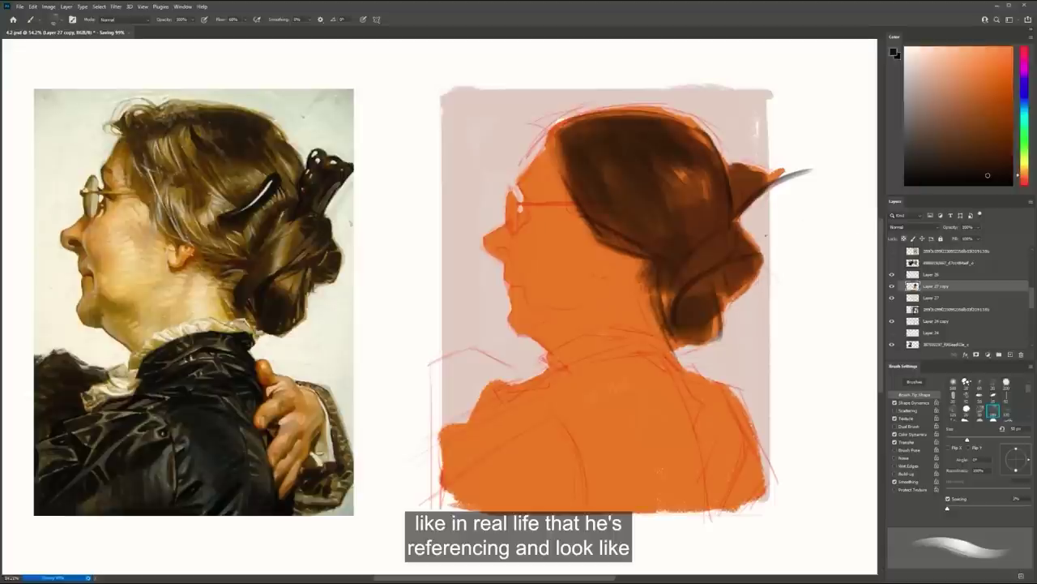
key(])
mouse_move(641, 216)
mouse_down()
mouse_move(672, 211)
mouse_move(697, 195)
mouse_up()
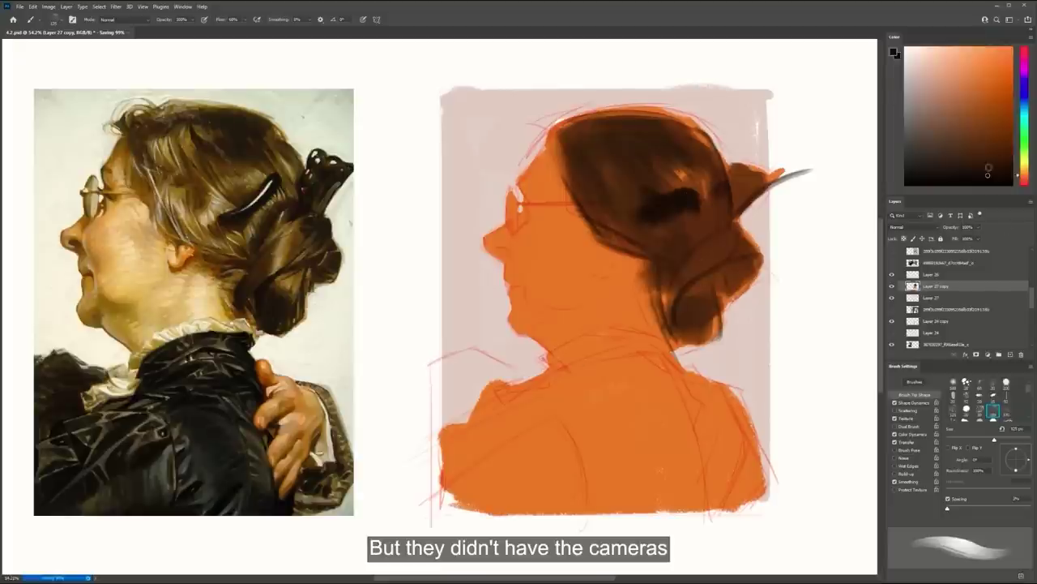
Switch the color to a blue-based near-black and try broad diagonal strokes across the shoulders
click(1023, 92)
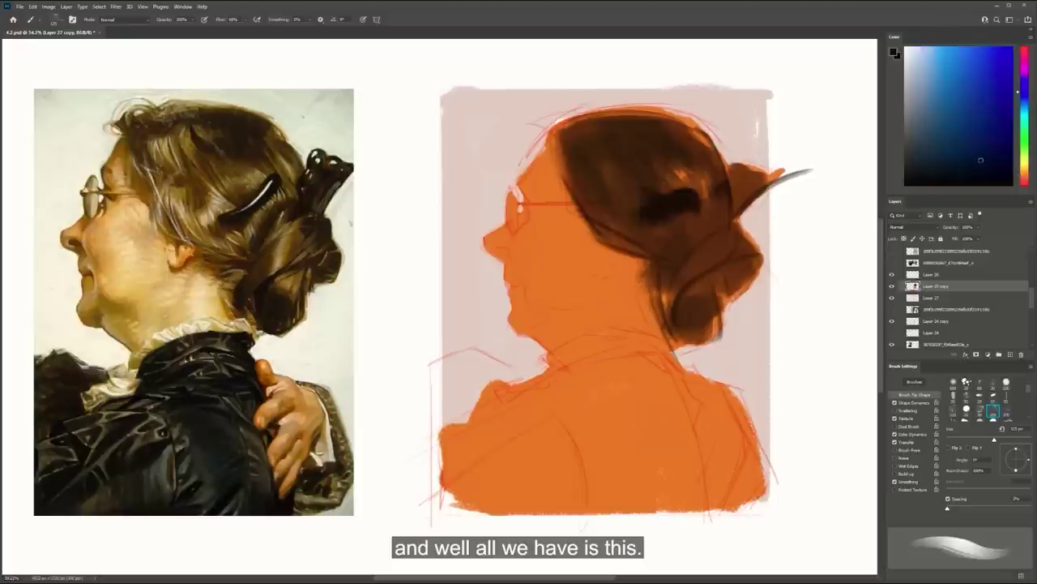
drag(491, 446, 624, 369)
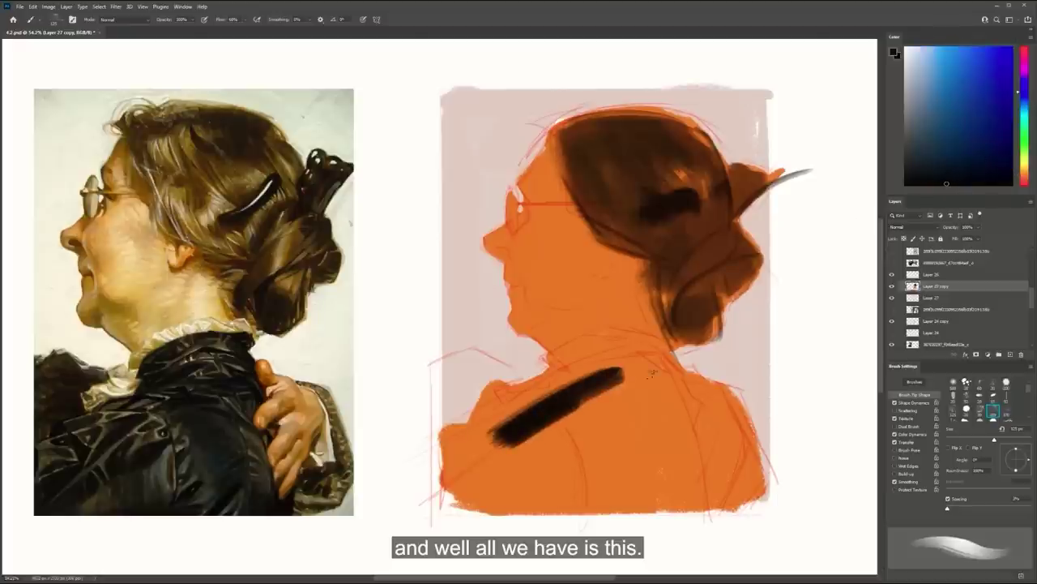
key(ctrl+z)
click(930, 187)
mouse_move(670, 407)
mouse_down()
mouse_move(568, 473)
mouse_move(487, 498)
mouse_up()
key(ctrl+z)
Try other brush tips and block in the jacket with large near-black strokes over the orange silhouette
click(832, 406)
mouse_move(480, 441)
mouse_down()
mouse_move(606, 392)
mouse_move(477, 444)
mouse_move(556, 413)
mouse_move(565, 430)
mouse_move(510, 465)
mouse_move(577, 468)
mouse_up()
key(ctrl+z)
key(period)
key(ctrl+z)
key(bracketright)
mouse_move(618, 450)
mouse_down()
mouse_move(652, 427)
mouse_move(667, 443)
mouse_move(644, 397)
mouse_move(677, 386)
mouse_move(697, 411)
mouse_move(713, 406)
mouse_move(735, 440)
mouse_move(735, 408)
mouse_move(754, 456)
mouse_move(709, 449)
mouse_move(746, 464)
mouse_move(716, 431)
mouse_move(675, 459)
mouse_move(634, 451)
mouse_move(643, 433)
mouse_move(651, 452)
mouse_move(618, 464)
mouse_move(509, 465)
mouse_move(486, 447)
mouse_move(472, 459)
mouse_move(558, 474)
mouse_move(510, 476)
mouse_move(565, 435)
mouse_move(520, 404)
mouse_move(619, 371)
mouse_move(693, 356)
mouse_up()
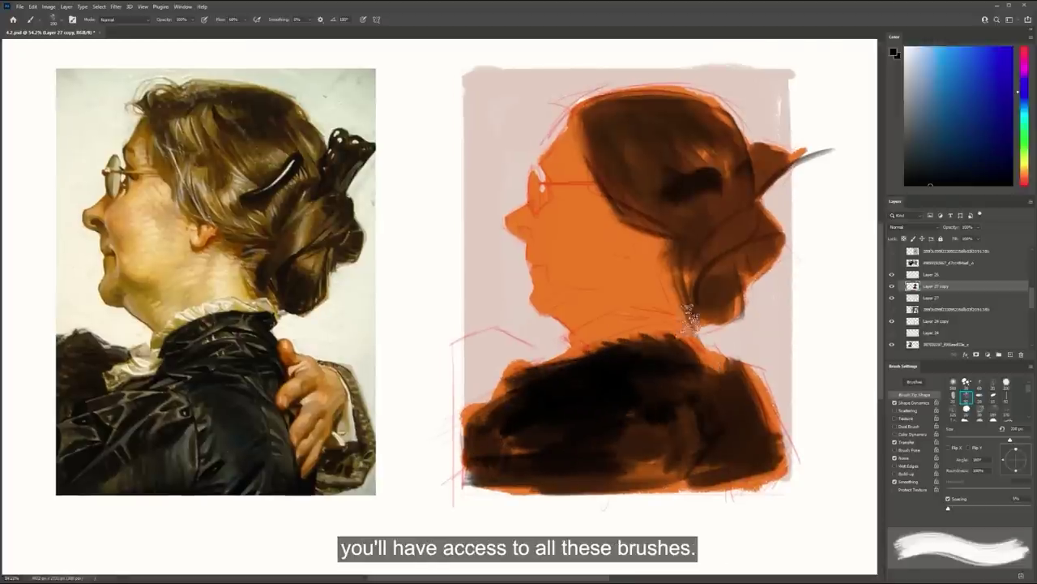
Change to a flat textured brush, enlarge it and block in the jacket's high collar with black strokes
click(833, 435)
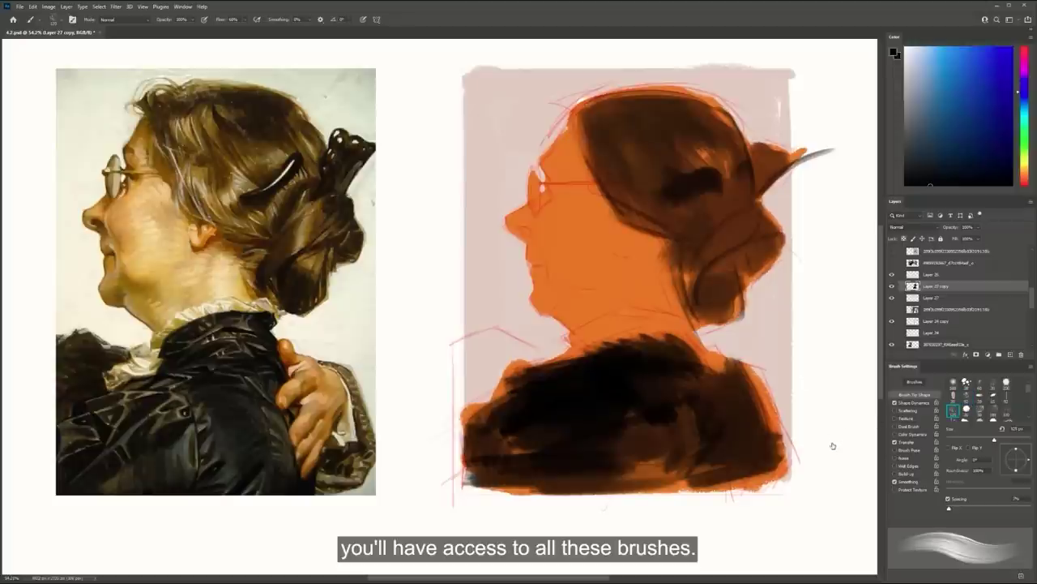
key(period)
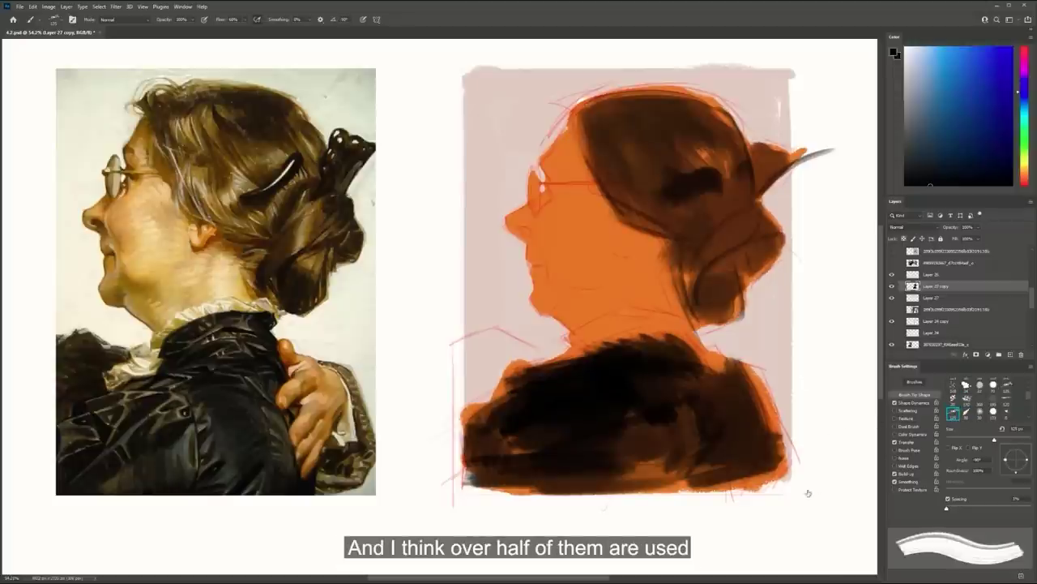
key(period)
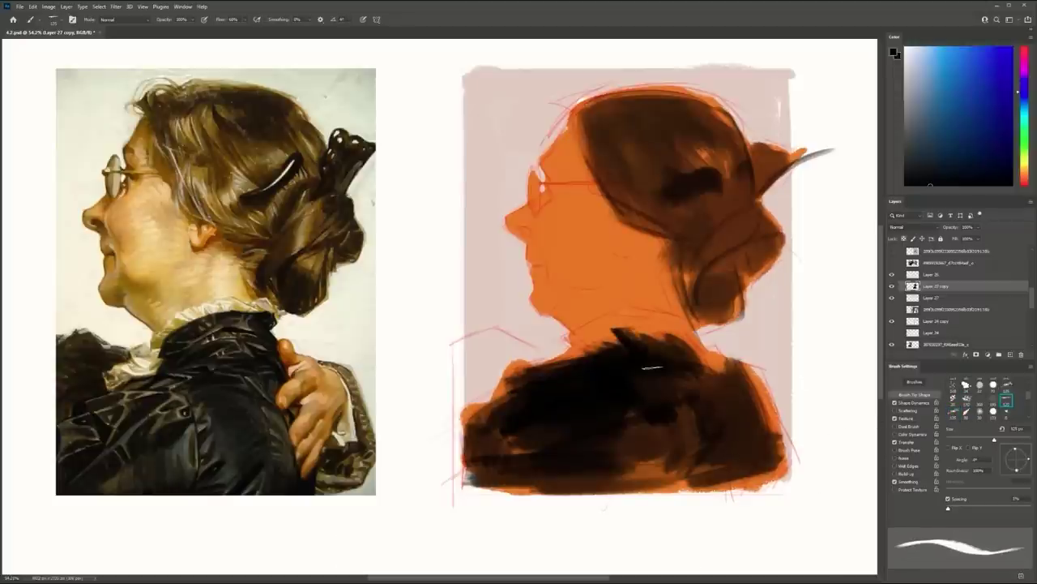
key(bracketright)
key(bracketright)
key(bracketright)
key(bracketright)
key(bracketright)
mouse_move(594, 329)
mouse_down()
mouse_move(628, 380)
mouse_move(617, 321)
mouse_move(648, 359)
mouse_up()
key(ctrl+z)
mouse_move(660, 320)
mouse_down()
mouse_move(655, 354)
mouse_move(641, 363)
mouse_up()
mouse_move(608, 317)
mouse_down()
mouse_move(626, 350)
mouse_move(603, 362)
mouse_up()
Try downward black strokes over the back and middle of the jacket
mouse_move(700, 355)
mouse_down()
mouse_move(732, 397)
mouse_move(743, 475)
mouse_up()
key(ctrl+z)
drag(742, 374, 764, 484)
key(ctrl+z)
drag(636, 413, 636, 471)
key(ctrl+z)
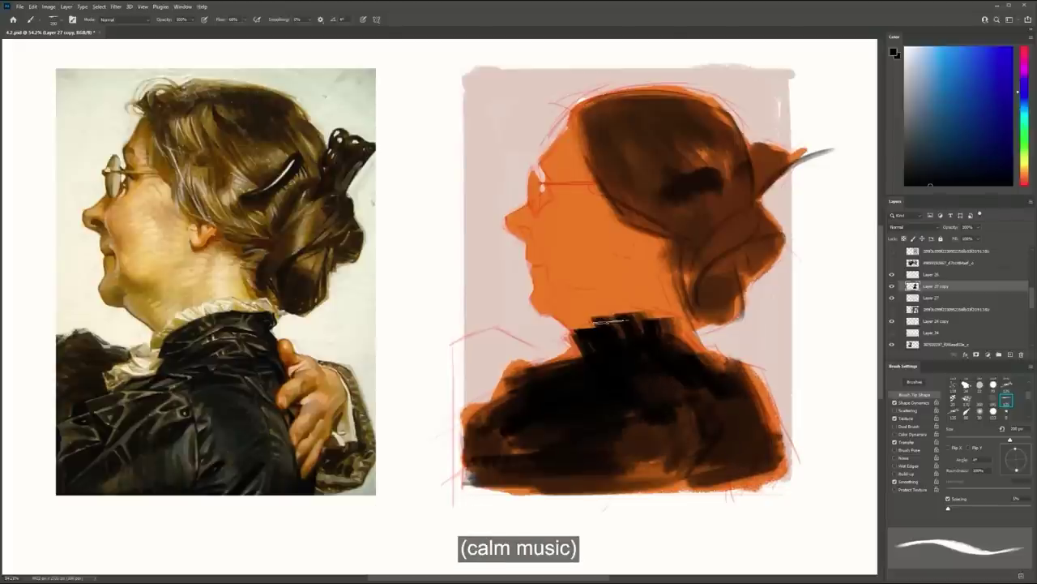
Sample nearby colors and refine both ends of the black collar with short strokes
alt+click(643, 303)
drag(626, 308, 575, 335)
alt+click(635, 330)
mouse_move(661, 325)
mouse_down()
mouse_move(664, 350)
mouse_move(668, 327)
mouse_move(687, 349)
mouse_up()
alt+click(666, 337)
Darken the front of the jacket and paint a straight black edge along the bottom of the bust
drag(688, 411, 722, 405)
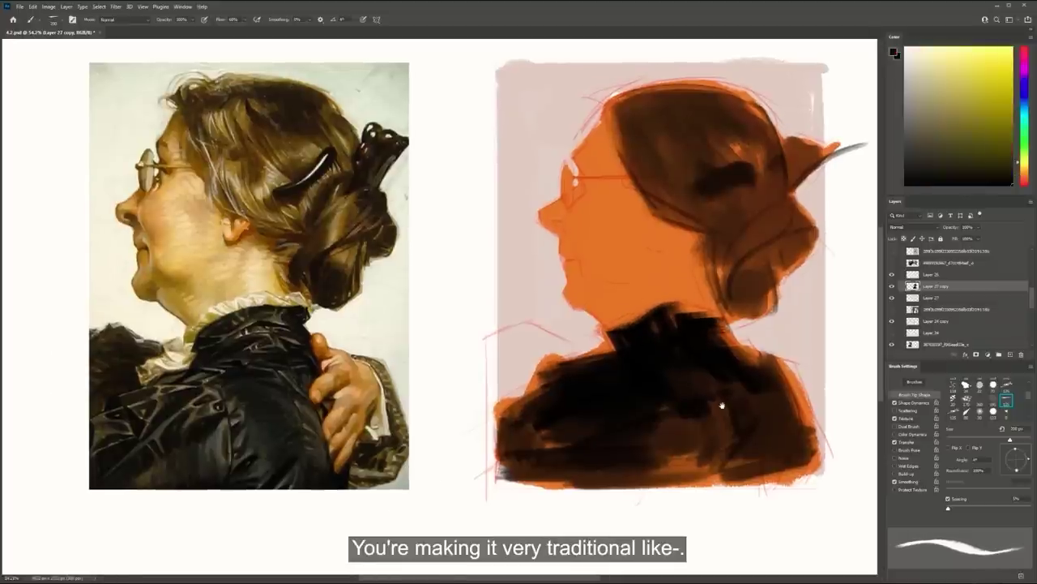
drag(568, 415, 567, 452)
mouse_move(567, 409)
mouse_down()
mouse_move(556, 473)
mouse_move(535, 475)
mouse_up()
mouse_move(535, 431)
mouse_down()
mouse_move(498, 487)
mouse_move(778, 485)
mouse_move(799, 471)
mouse_up()
key(bracketleft)
Compare the study with the reference at small size, then examine the warm undertones in the reference's hand, ear and hair
mouse_move(623, 328)
mouse_down()
mouse_move(681, 296)
mouse_move(598, 315)
mouse_move(624, 321)
mouse_move(590, 317)
mouse_move(603, 315)
mouse_up()
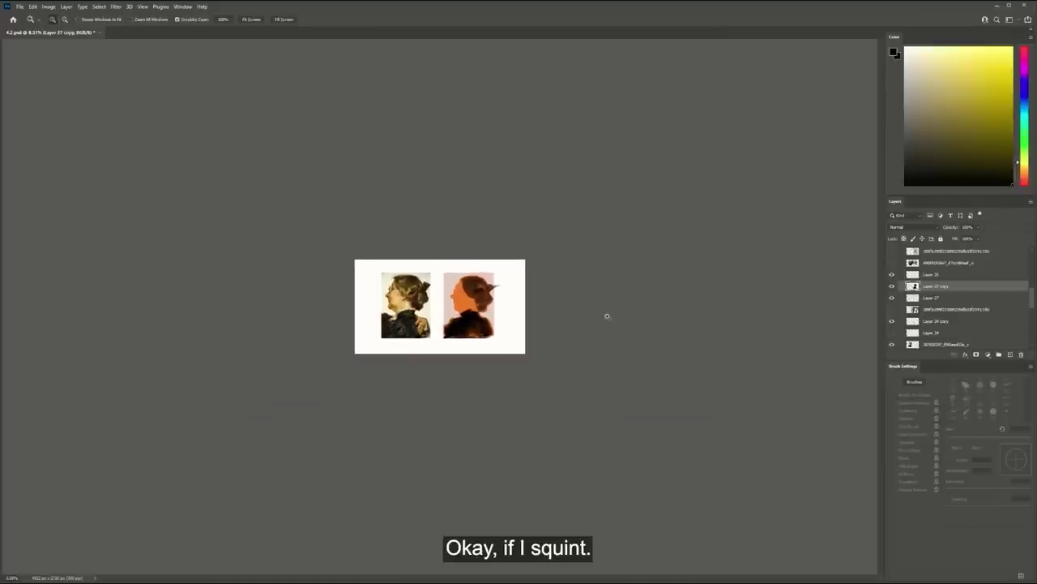
drag(543, 308, 602, 326)
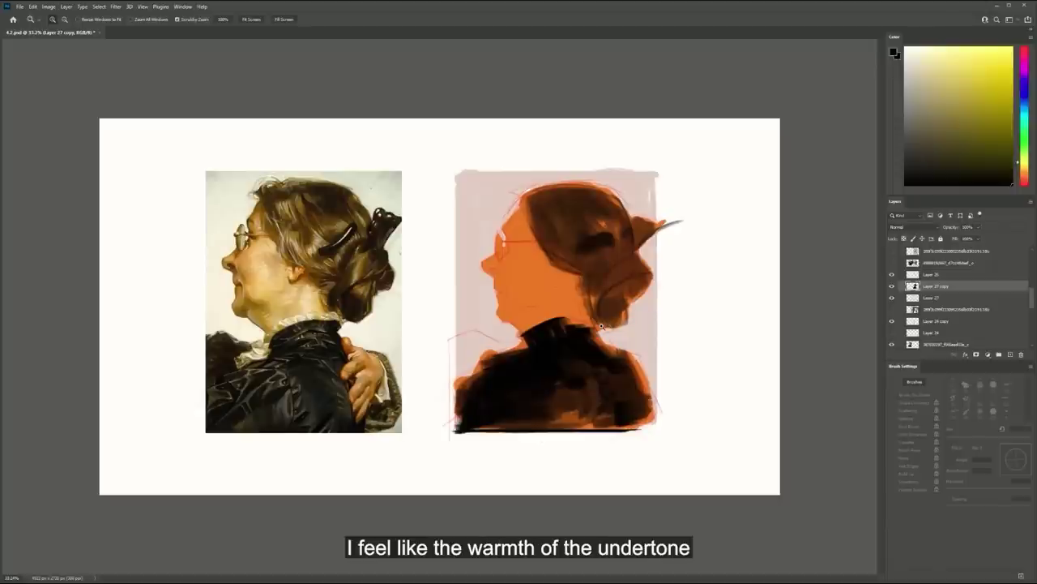
drag(352, 346, 405, 363)
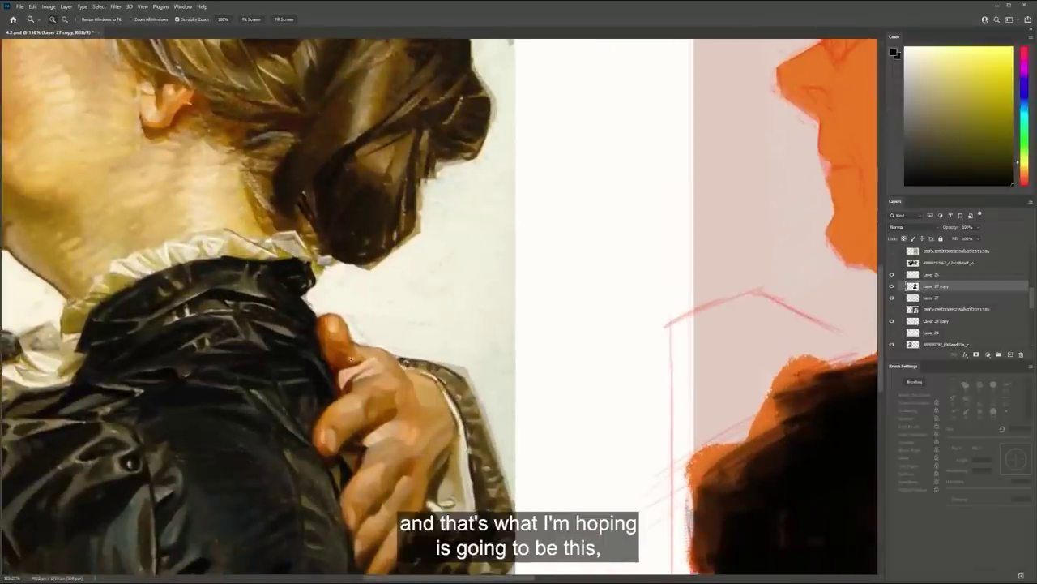
drag(420, 335, 384, 379)
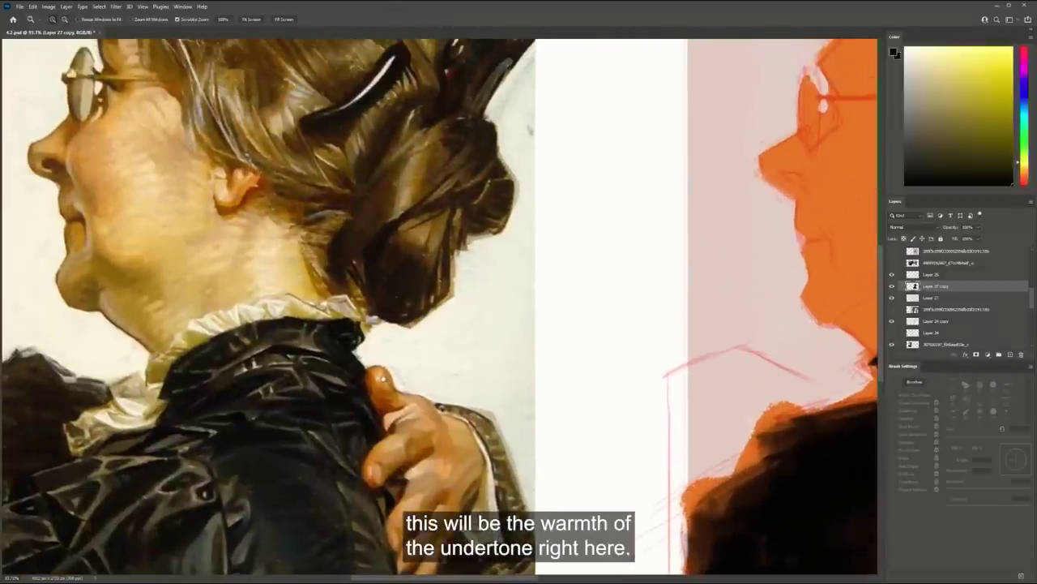
drag(261, 192, 273, 175)
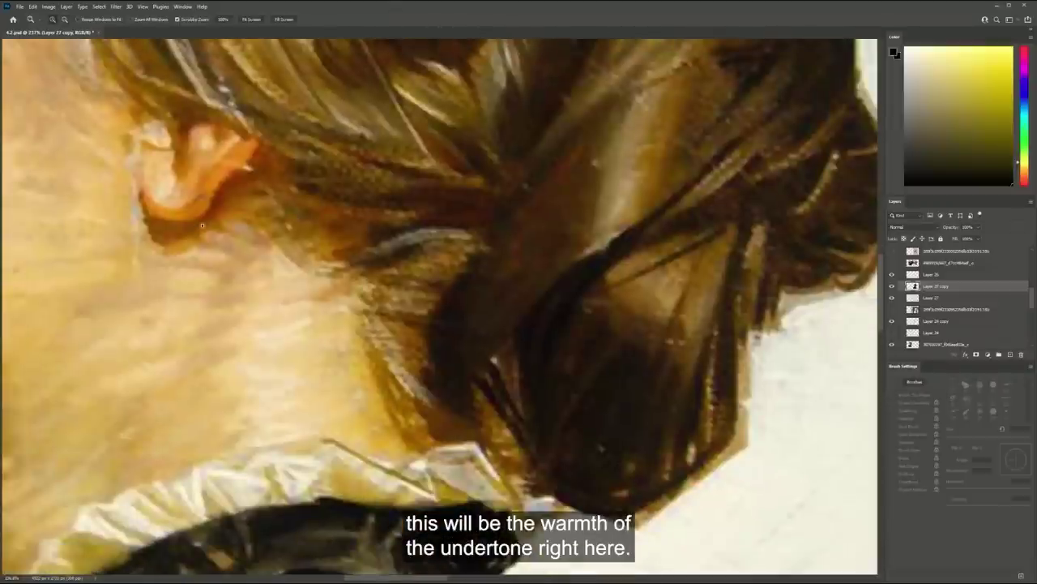
drag(338, 232, 496, 360)
drag(298, 154, 479, 320)
drag(342, 278, 396, 296)
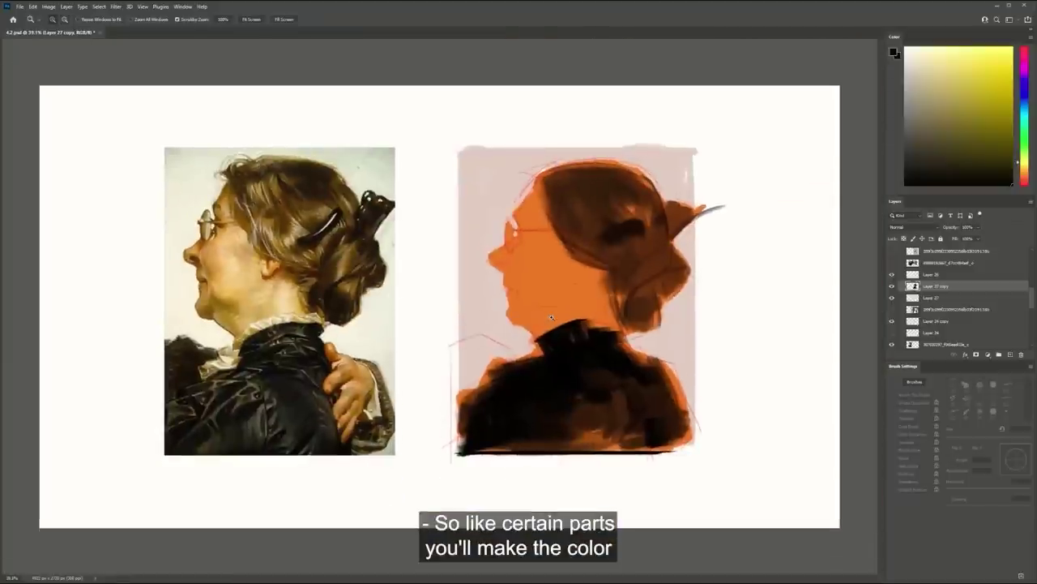
drag(557, 328, 566, 345)
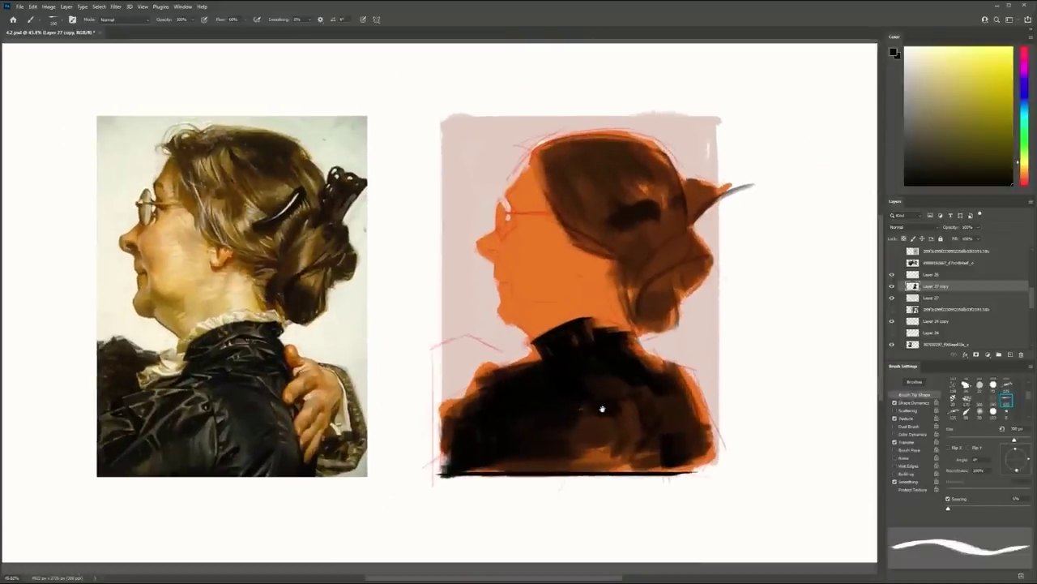
drag(602, 408, 621, 401)
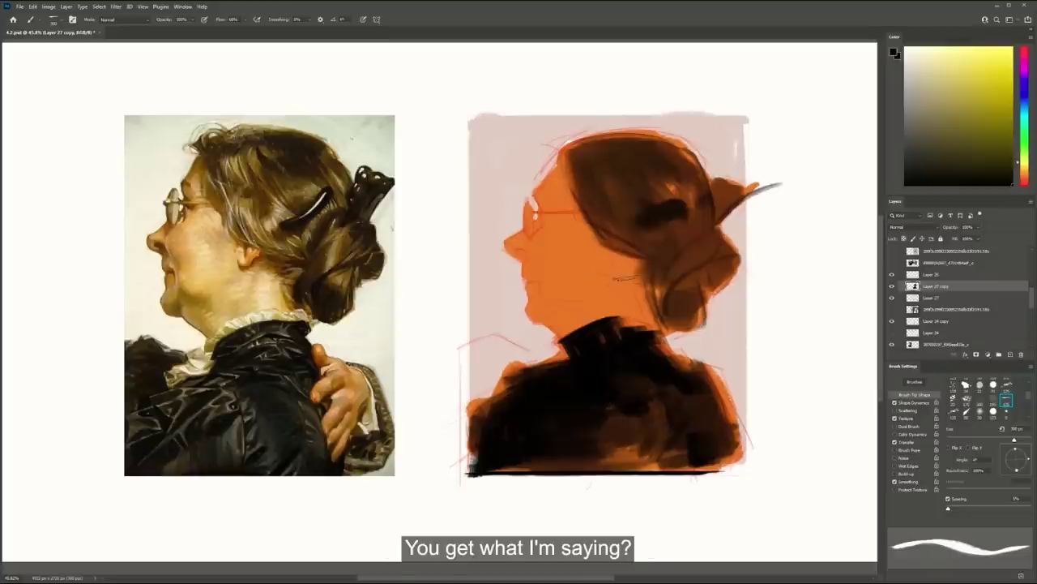
Sample the face's orange, shift it to a lighter, muted tone and brush light onto the cheek, jaw and neck
scroll(624, 279, up, 2)
drag(630, 290, 646, 293)
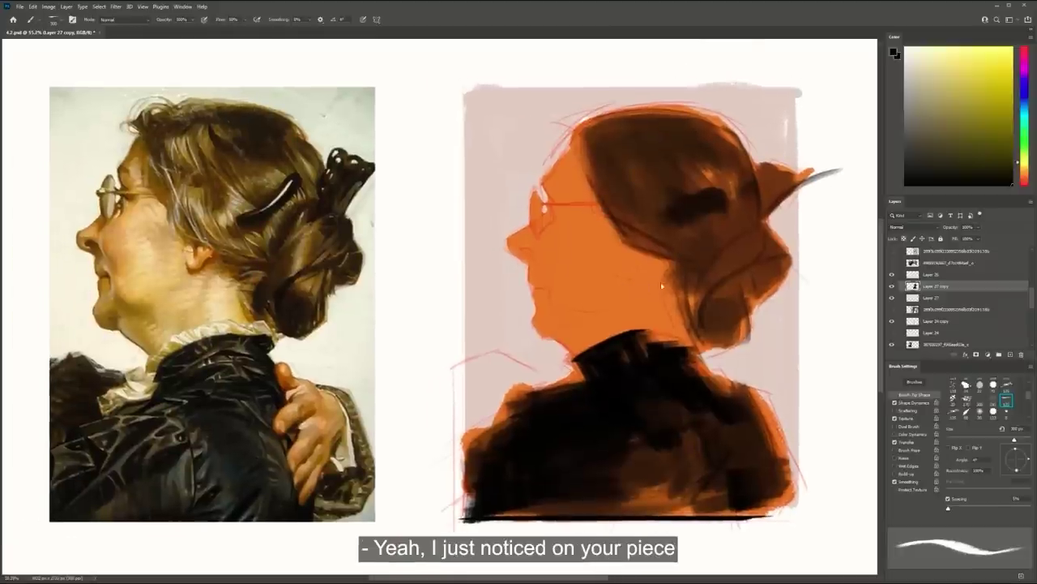
alt+click(591, 261)
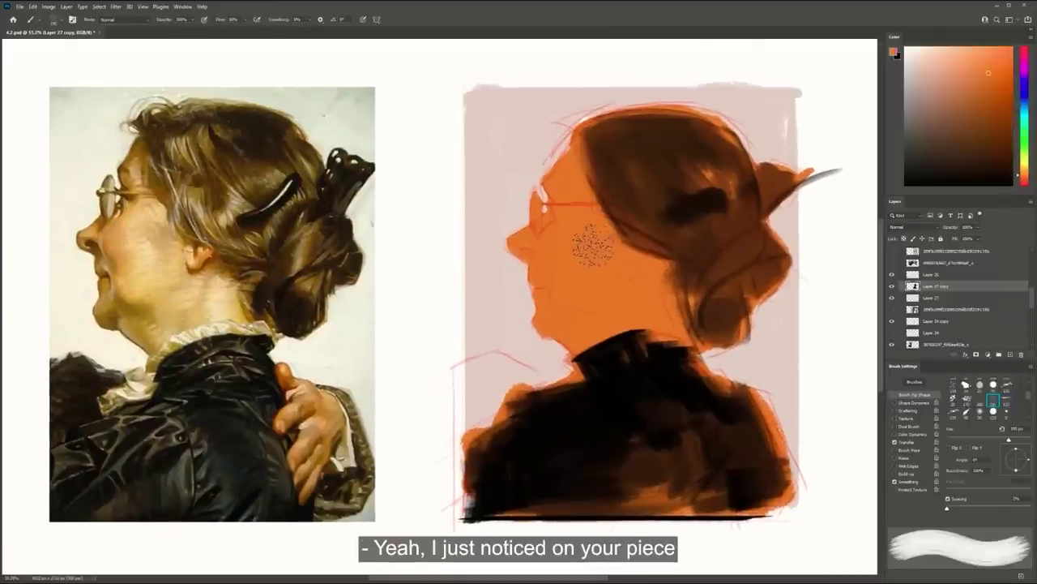
click(963, 101)
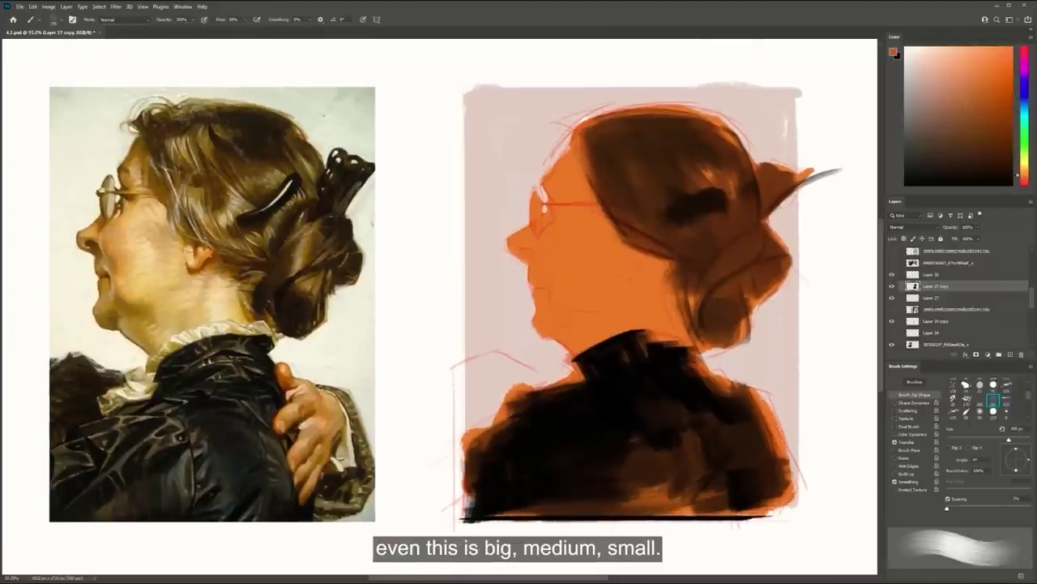
click(956, 84)
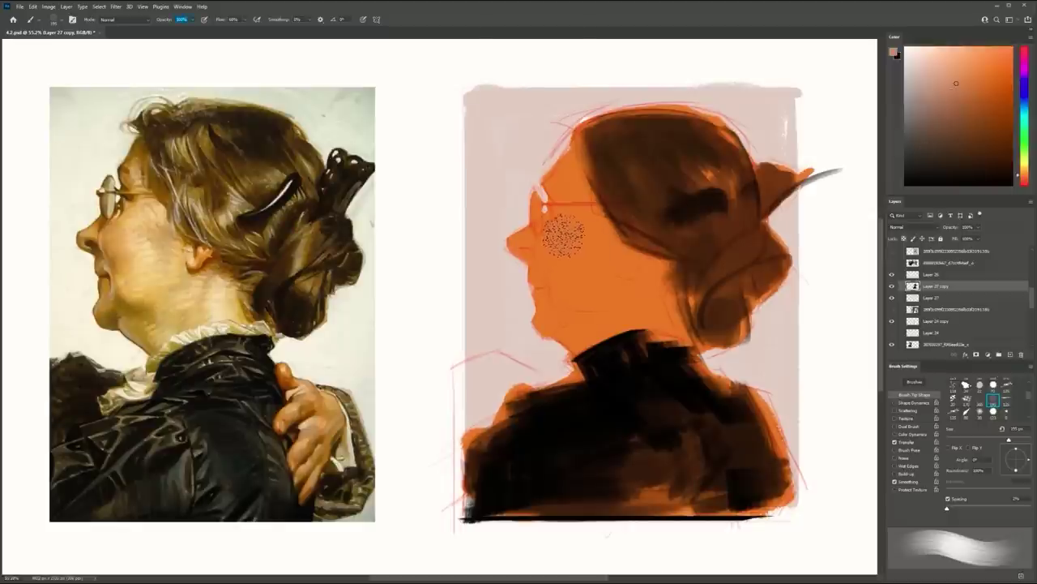
key(p)
key(b)
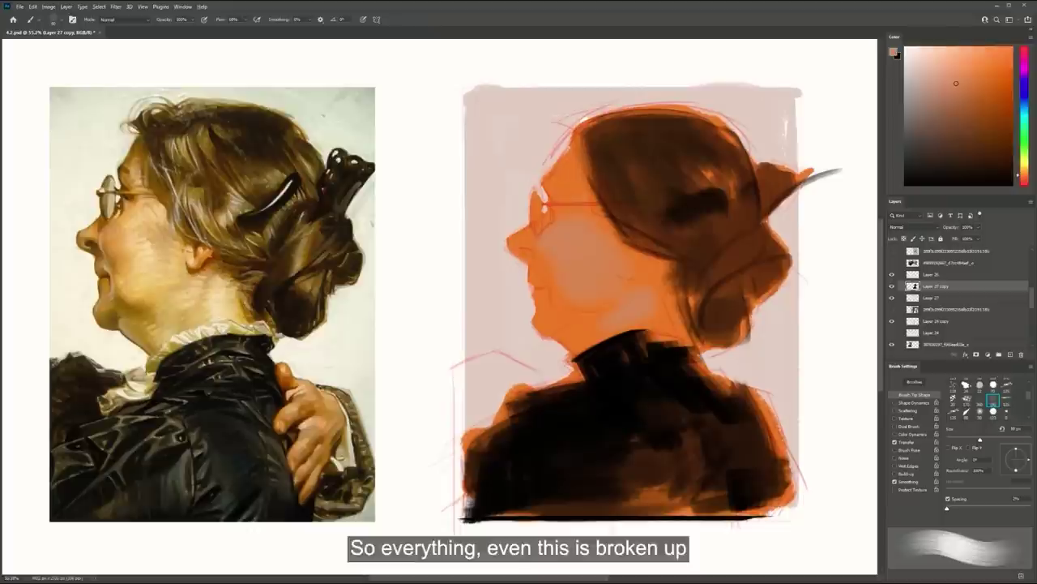
Sample the near-black from the hair and darken the front hairline above the forehead and temple
alt+click(609, 192)
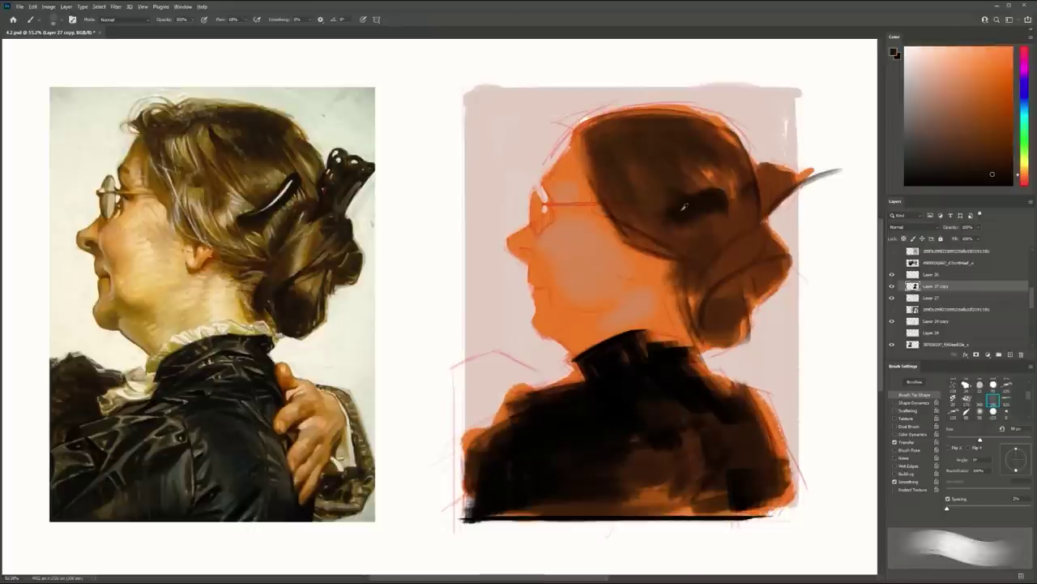
alt+click(610, 196)
key(ctrl+z)
mouse_move(590, 170)
mouse_down()
mouse_move(617, 219)
mouse_move(597, 119)
mouse_move(585, 149)
mouse_move(597, 185)
mouse_up()
mouse_move(589, 135)
mouse_down()
mouse_move(570, 144)
mouse_move(602, 194)
mouse_up()
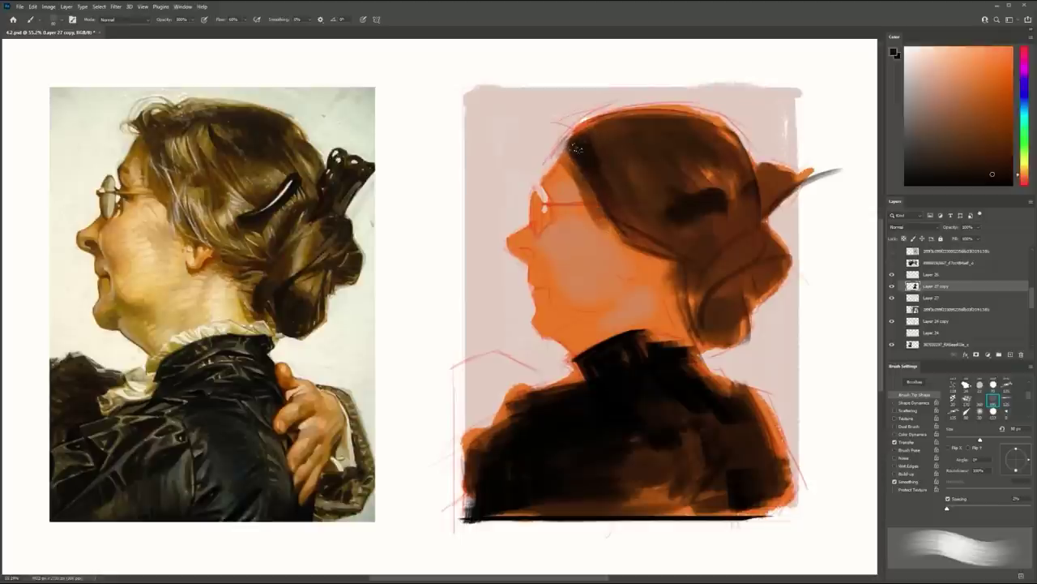
Sample the light peach from the face and extend it over the mouth area, jaw and throat
alt+click(567, 266)
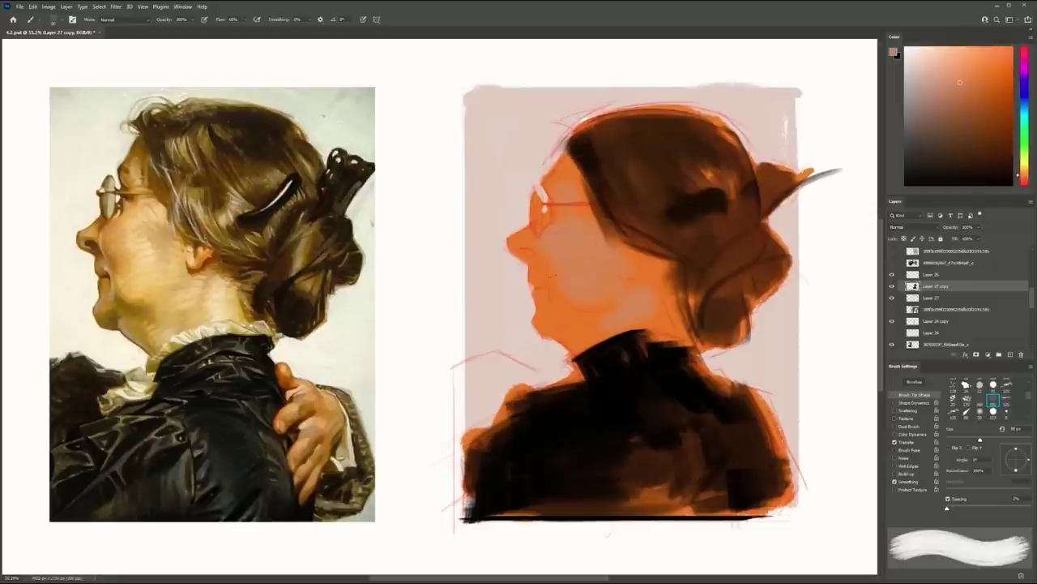
key(p)
key(b)
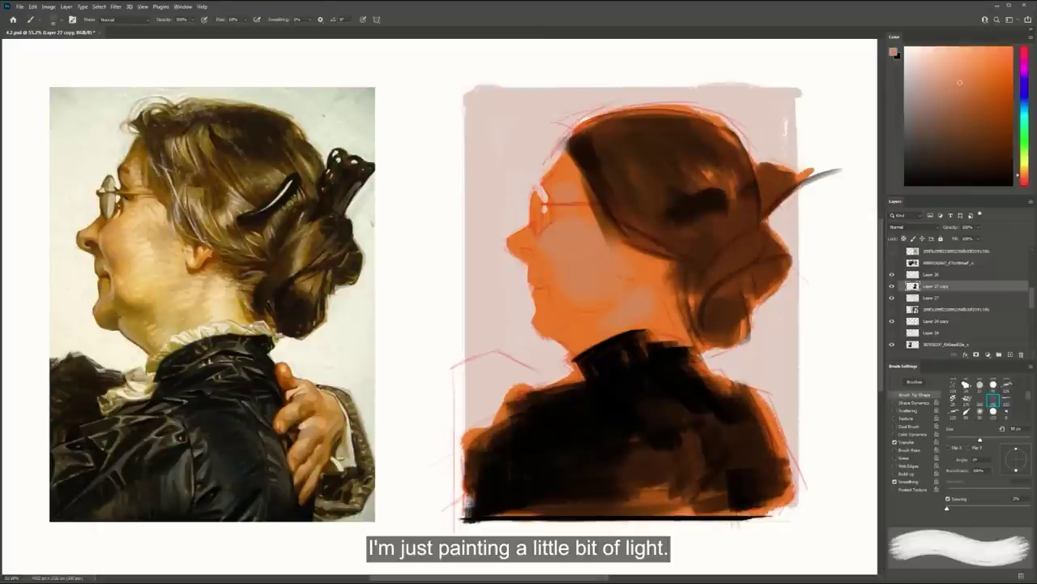
drag(553, 317, 599, 327)
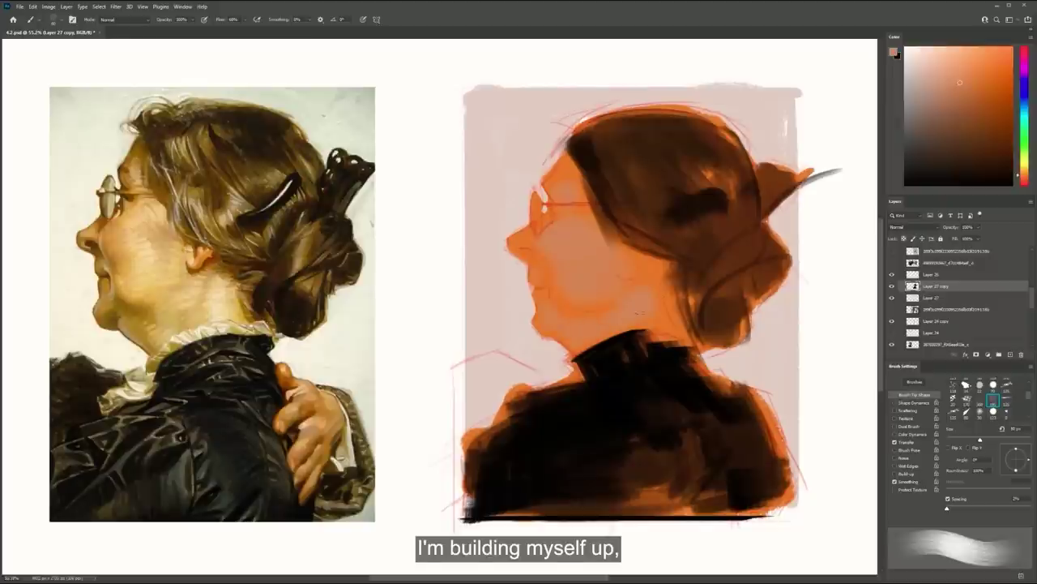
Shift the color to a muted yellow-brown and shade the lower cheek and jaw with a smaller brush
drag(687, 315, 701, 316)
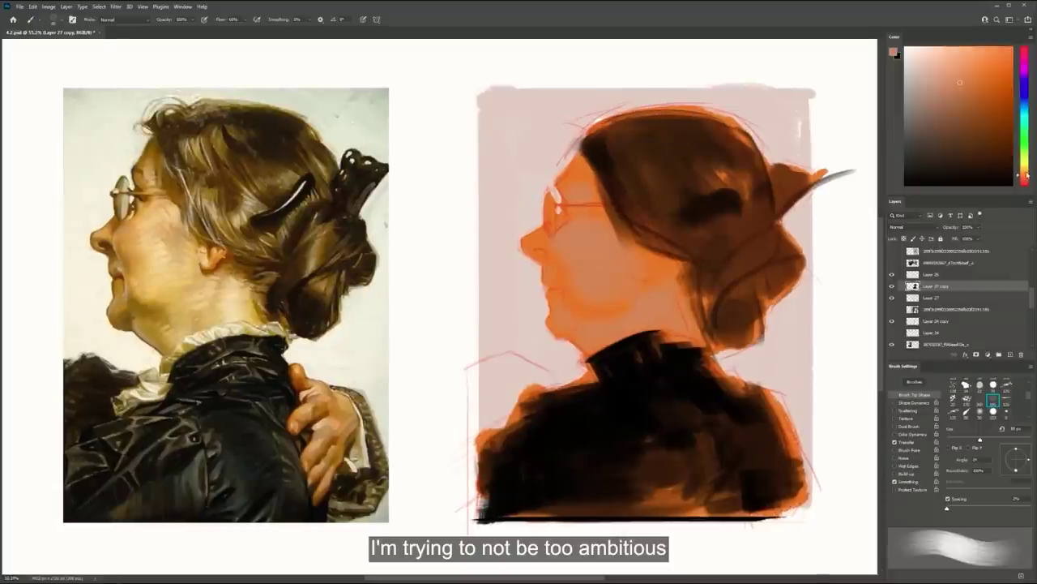
drag(1026, 175, 1028, 172)
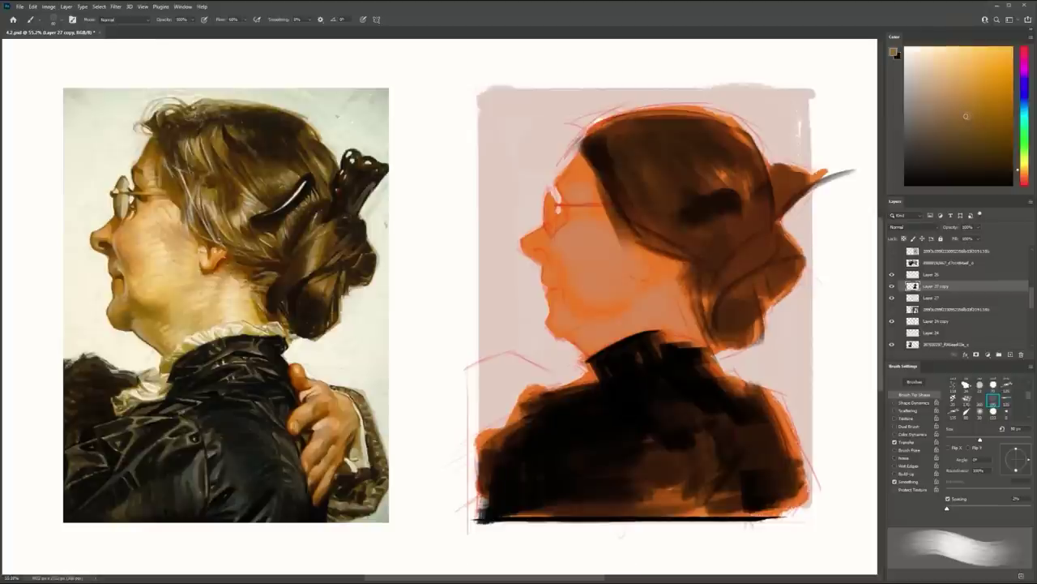
click(583, 298)
key(ctrl+z)
key(bracketleft)
key(bracketleft)
drag(569, 303, 590, 313)
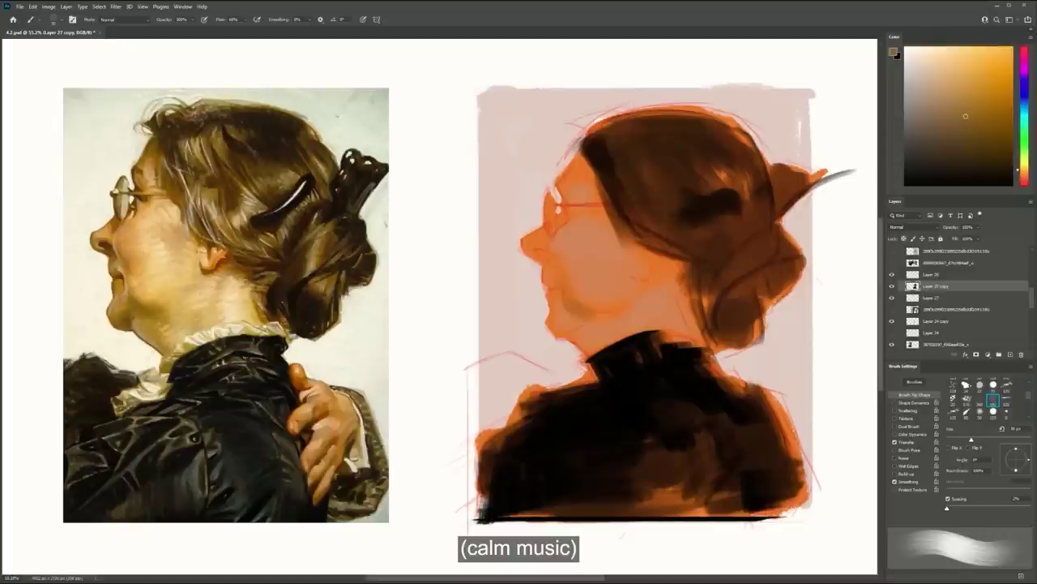
Shade the nose, chin and throat with the muted brown, varying the brush size
key(bracketleft)
key(bracketleft)
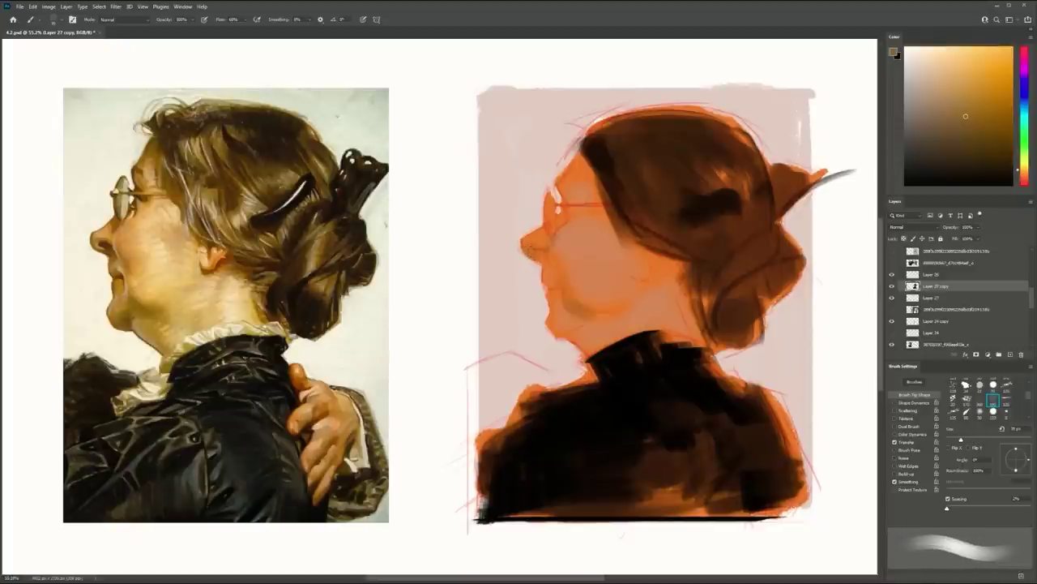
drag(600, 211, 613, 188)
key(bracketright)
key(bracketright)
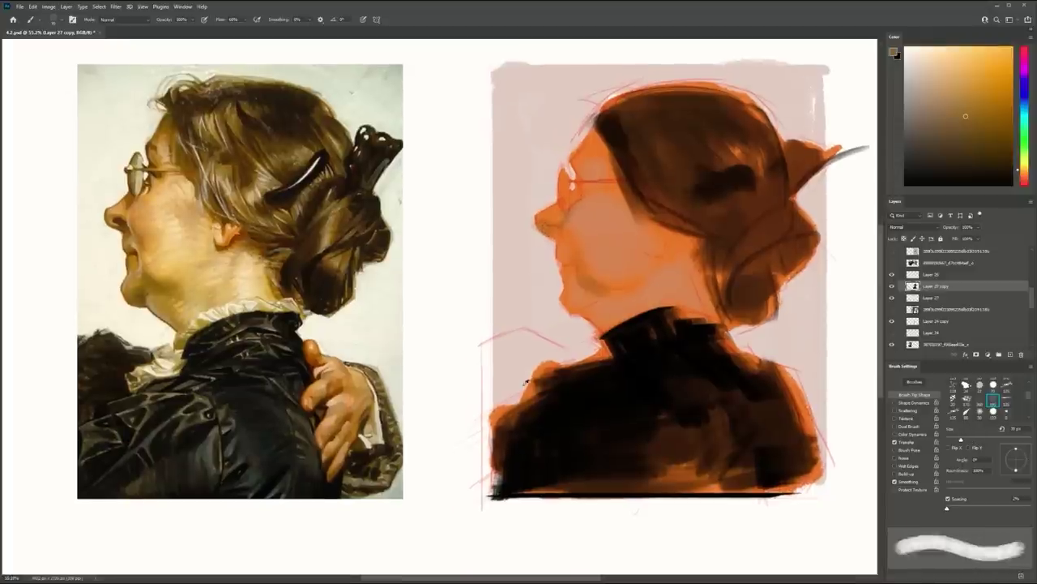
key(bracketleft)
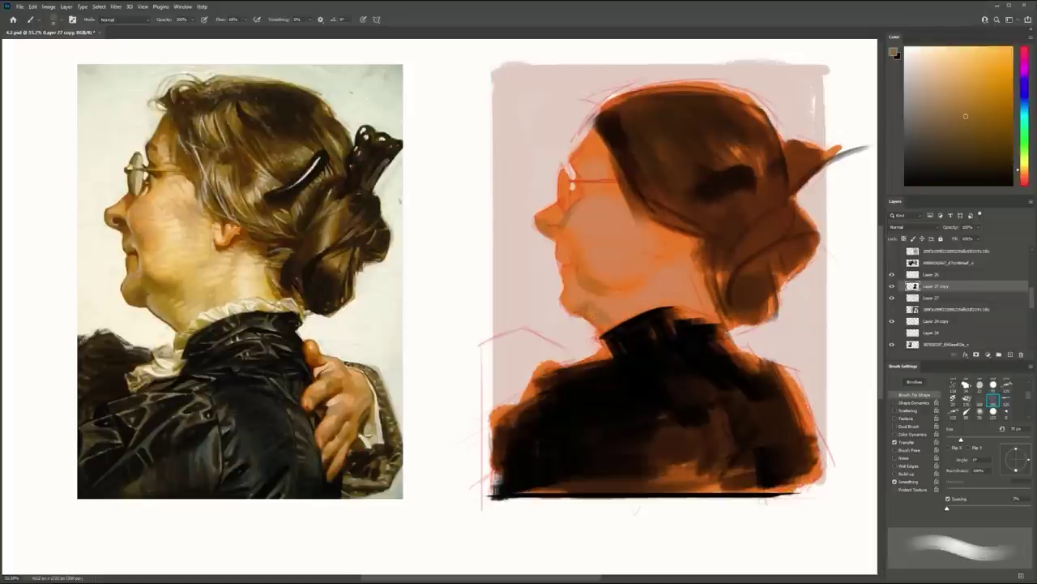
drag(649, 326, 659, 342)
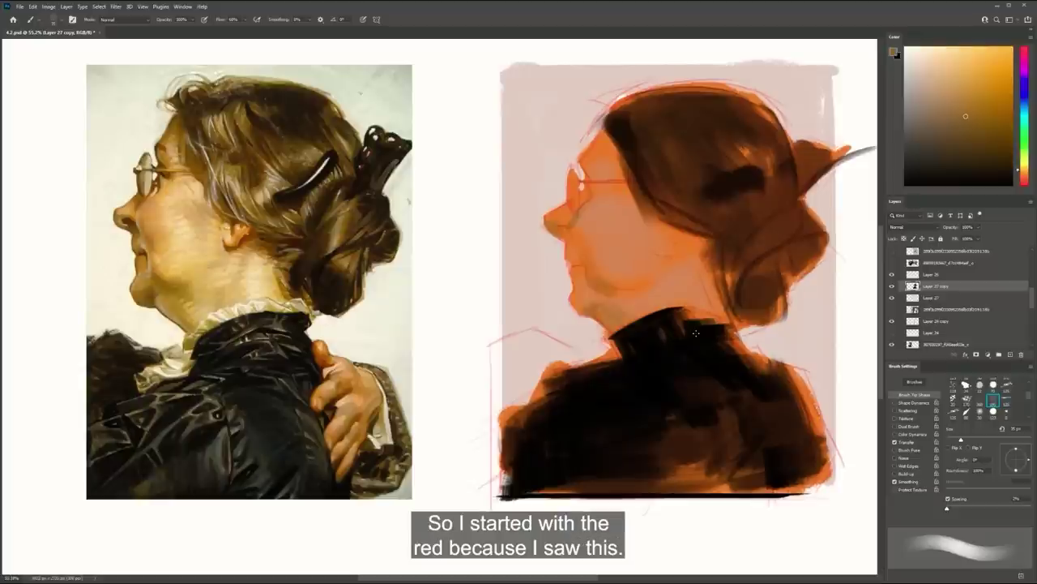
Examine the warm red tones of the thumb and hand in the reference painting
key(ctrl+space)
drag(337, 351, 389, 342)
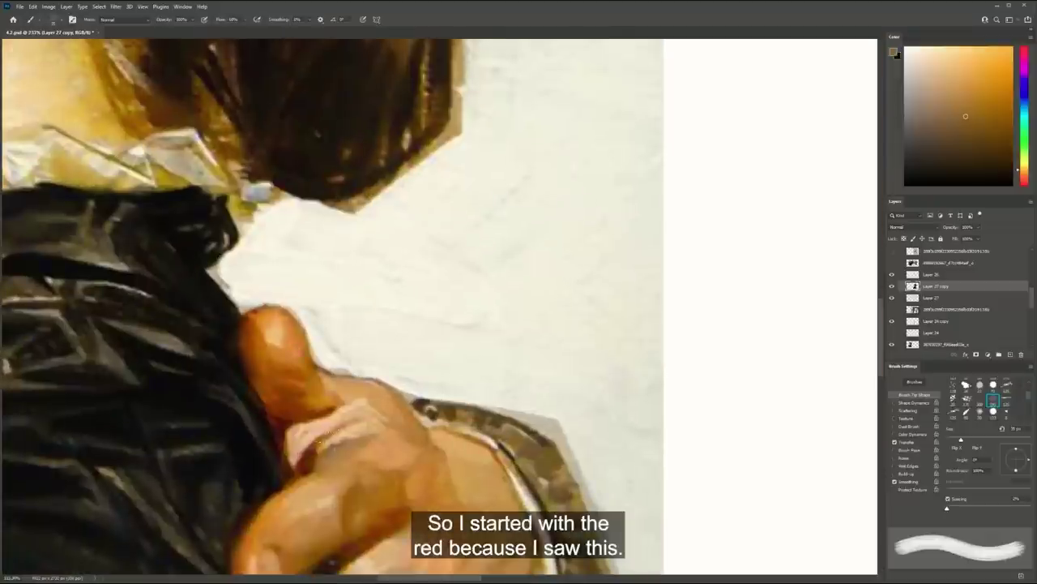
key(ctrl+space)
drag(609, 364, 493, 358)
drag(669, 352, 549, 350)
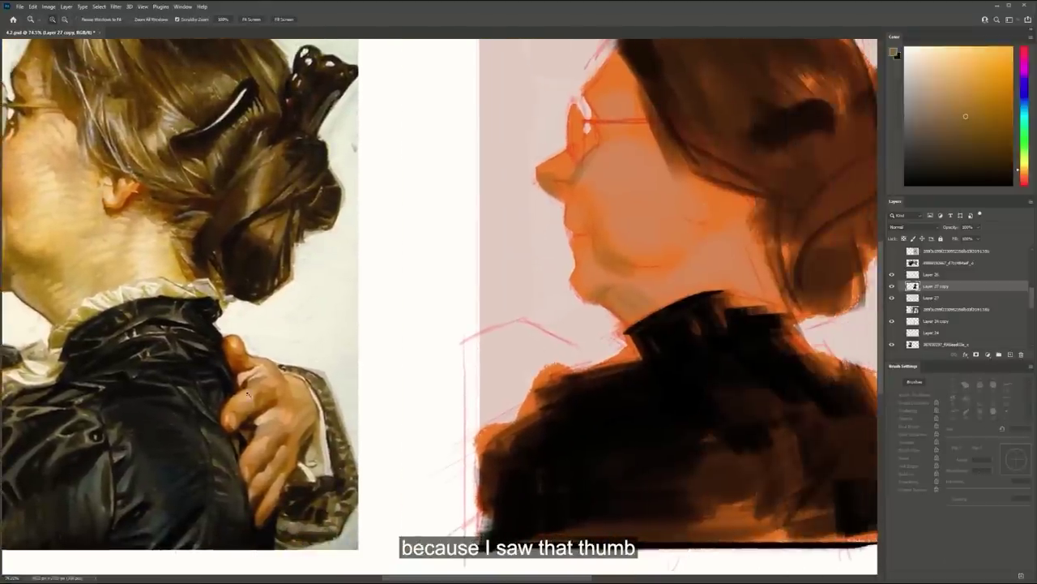
Return to the whole composition and switch to the textured flat brush preset for painting
drag(443, 389, 456, 390)
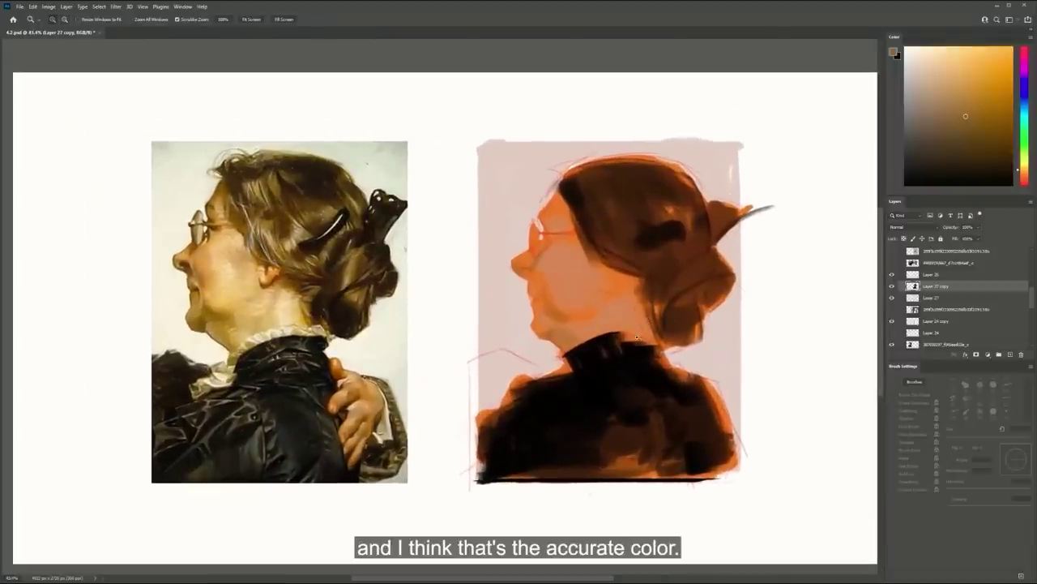
key(b)
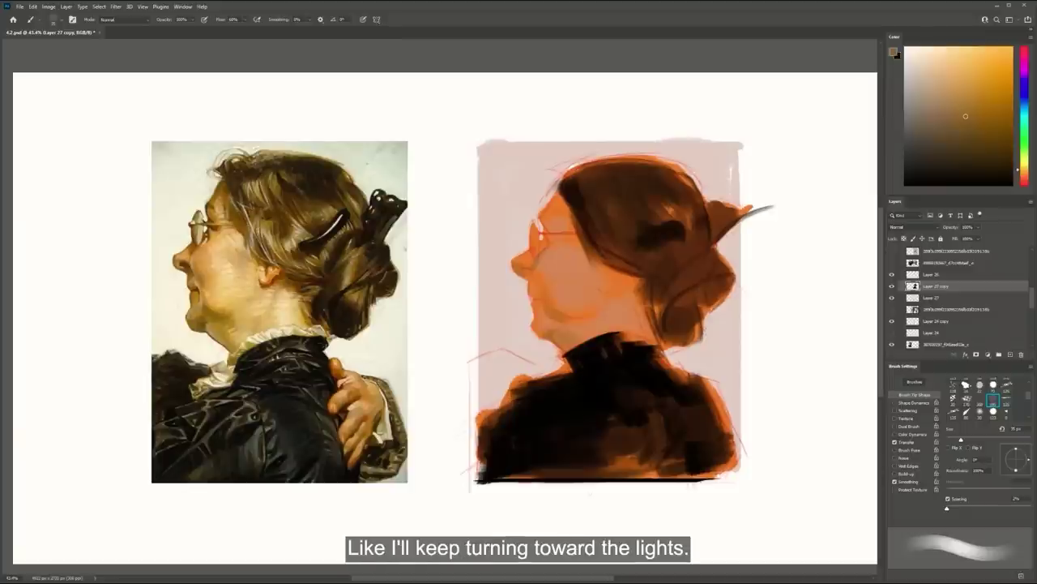
key(comma)
key(comma)
click(953, 385)
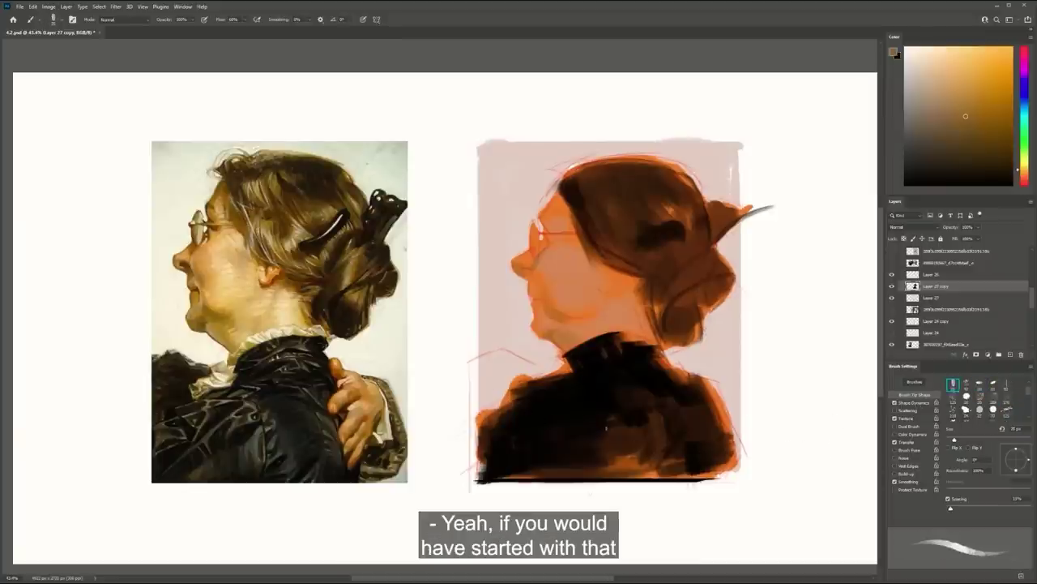
Shift the jacket's black to a very dark teal and paint it across the jacket's middle, then resample the collar's black
alt+click(587, 429)
click(1024, 109)
drag(940, 182, 944, 176)
key(bracketright)
key(bracketright)
key(bracketright)
key(bracketright)
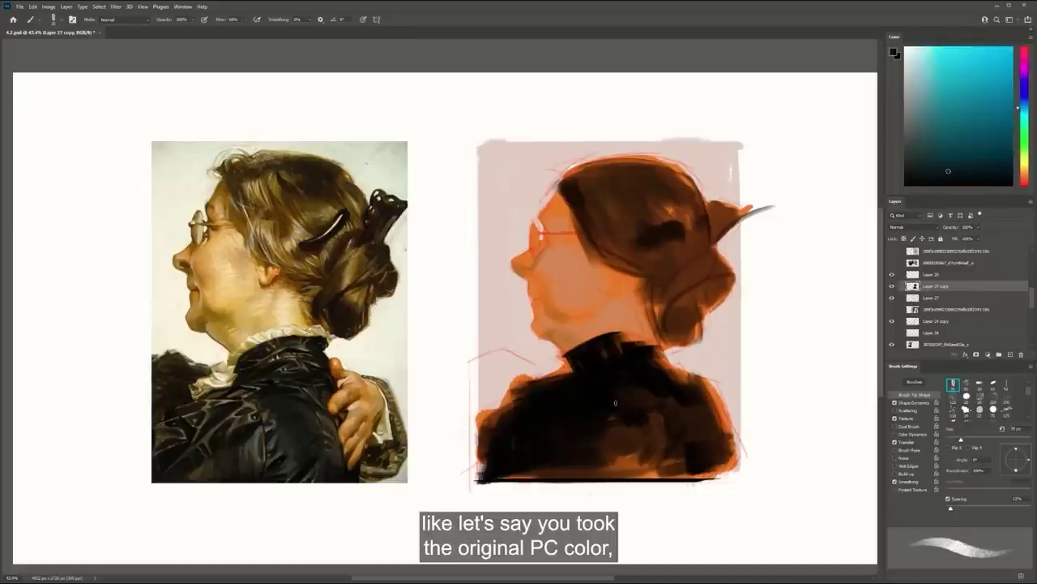
alt+click(575, 415)
mouse_move(562, 419)
mouse_down()
mouse_move(614, 414)
mouse_move(584, 435)
mouse_move(628, 447)
mouse_move(632, 464)
mouse_move(638, 452)
mouse_up()
key(bracketright)
key(bracketright)
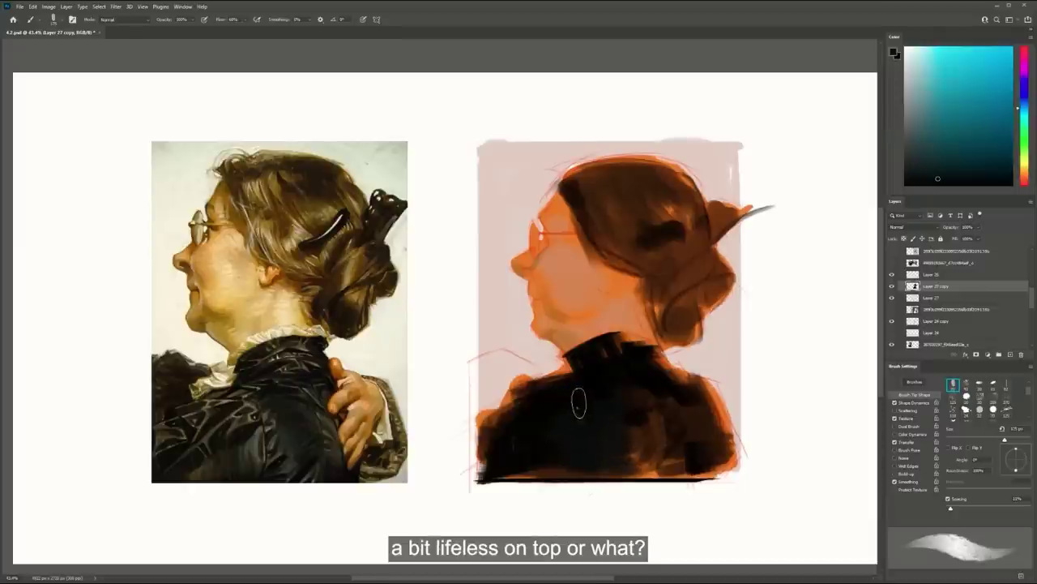
alt+click(613, 360)
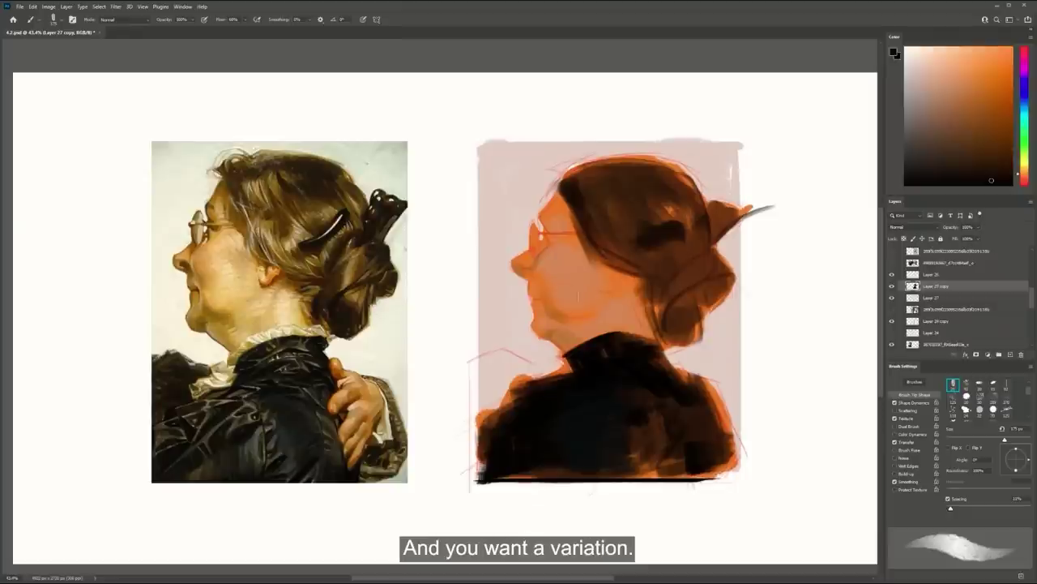
alt+click(531, 367)
mouse_move(519, 373)
mouse_down()
mouse_move(545, 367)
mouse_move(516, 377)
mouse_up()
key(ctrl+z)
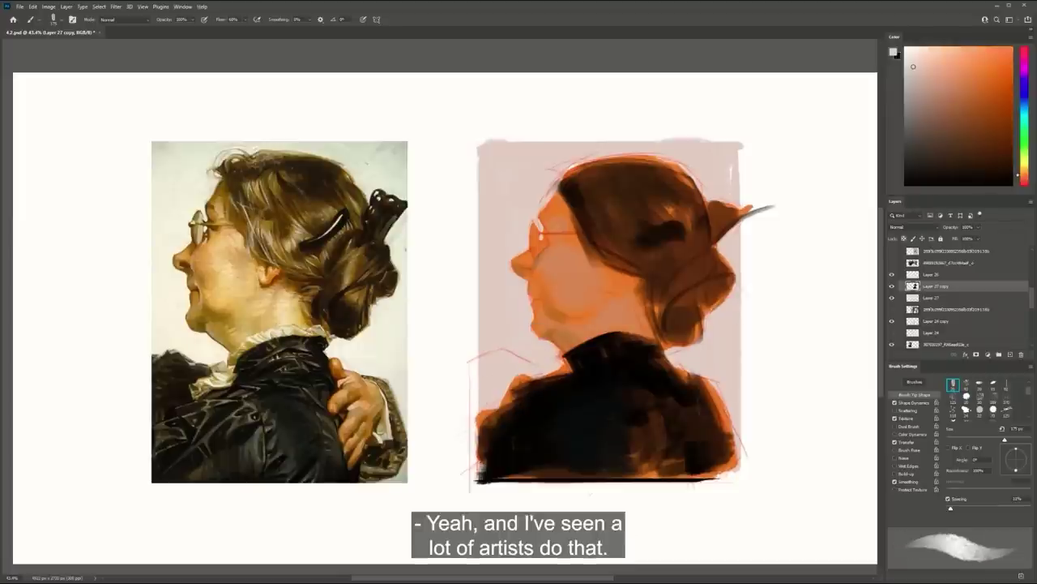
Sample the jacket's dark tones and cover the brown patches on its lower back and rear shoulder
alt+click(624, 452)
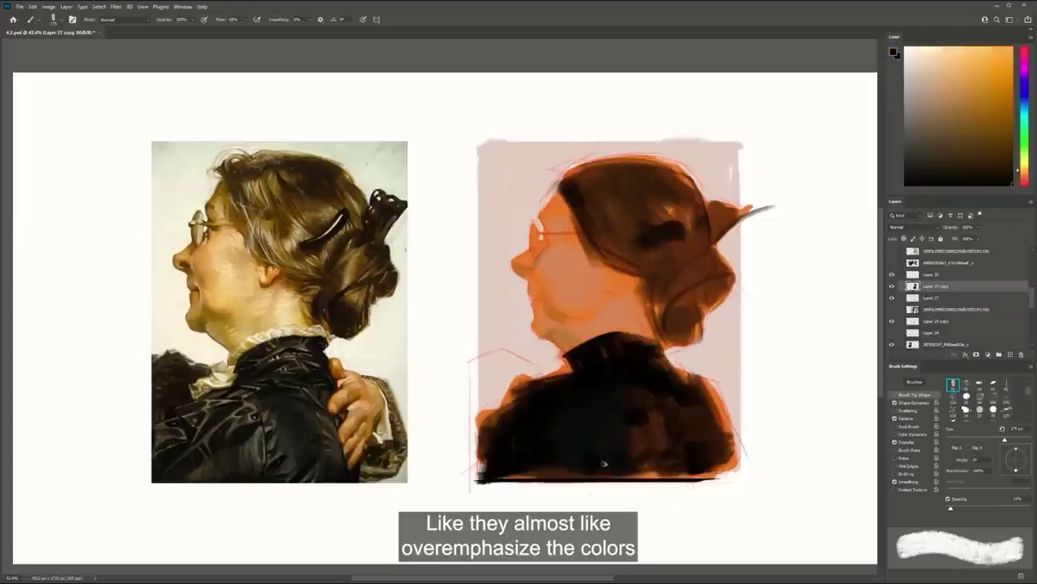
alt+click(598, 461)
drag(625, 463, 686, 463)
alt+click(659, 378)
mouse_move(655, 388)
mouse_down()
mouse_move(620, 442)
mouse_move(674, 405)
mouse_up()
key([)
key([)
key([)
key([)
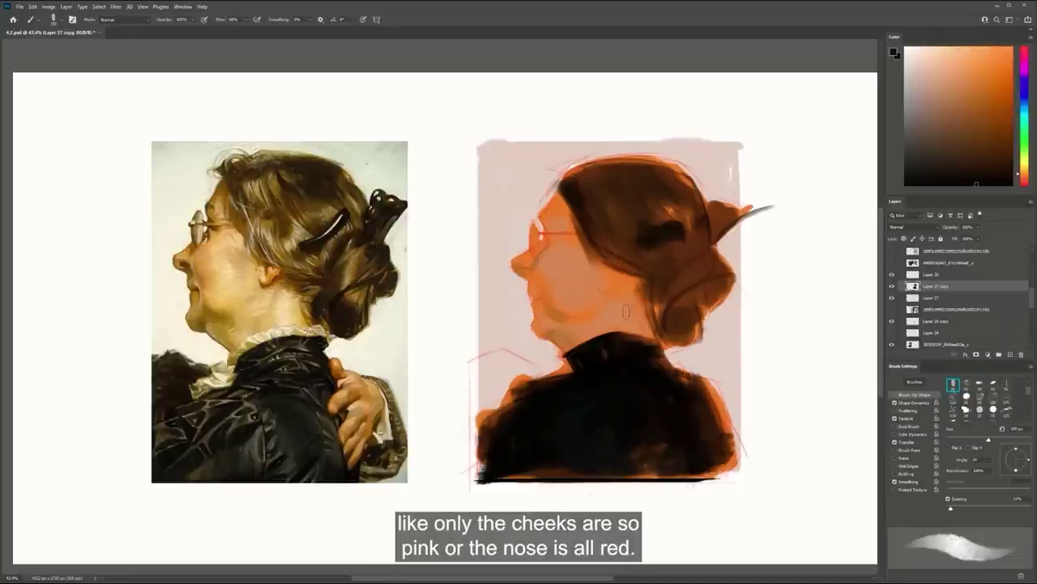
Sample the neck's orange and stroke it over the rear shoulder where the hand and sleeve belong
alt+click(626, 310)
alt+click(713, 396)
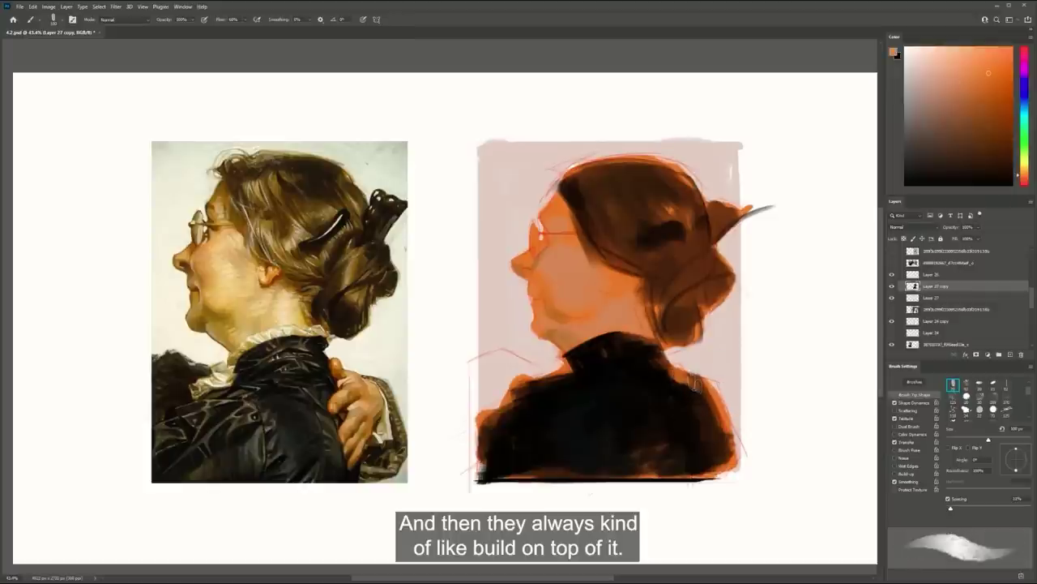
mouse_move(690, 407)
mouse_down()
mouse_move(711, 455)
mouse_move(724, 436)
mouse_up()
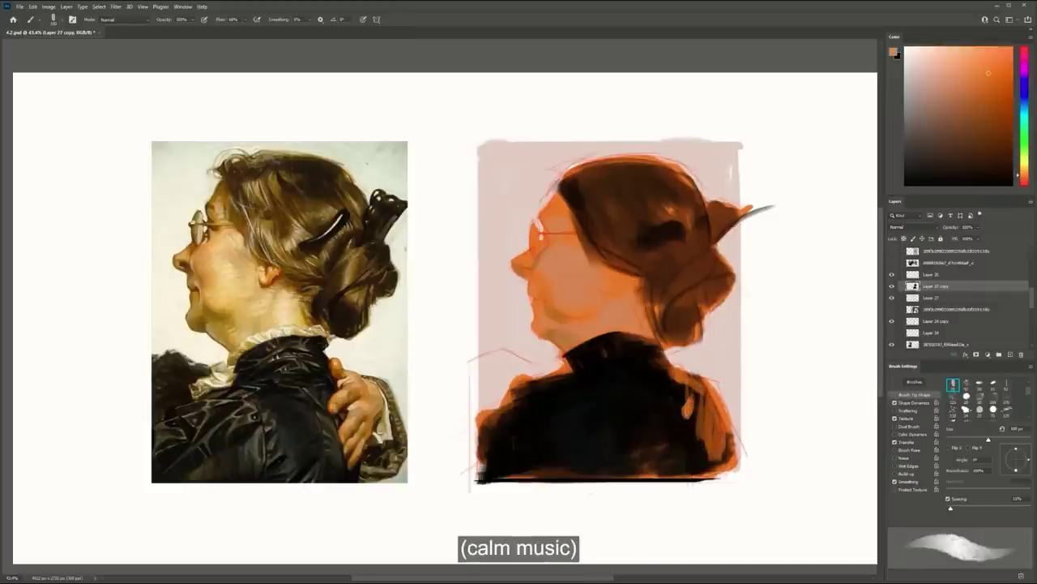
Try a sampled red-orange around the nose and glasses, and shift the hue toward orange
scroll(524, 238, up, 3)
drag(523, 238, 625, 231)
alt+click(658, 216)
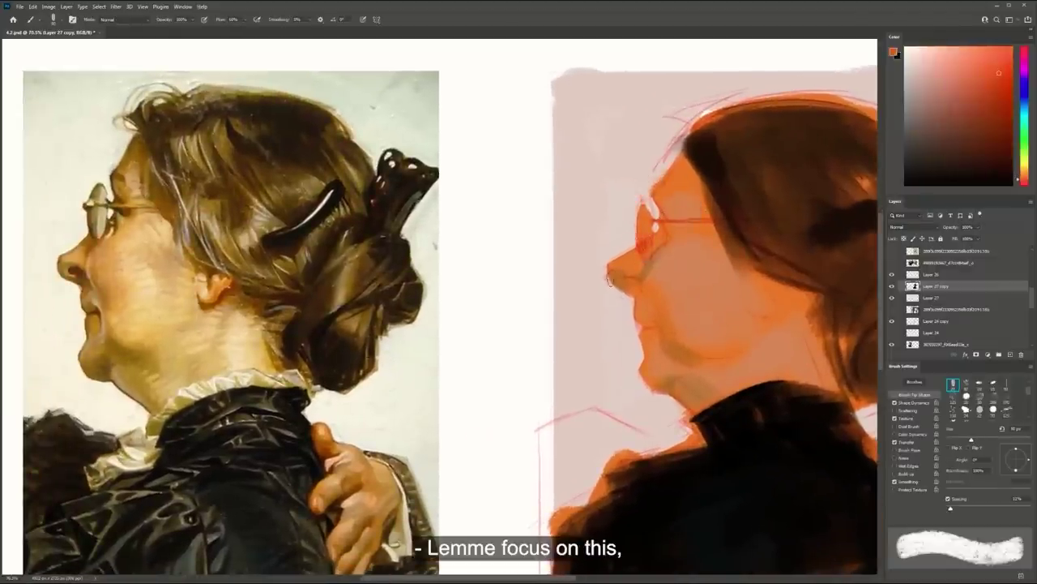
key(ctrl+z)
click(1025, 176)
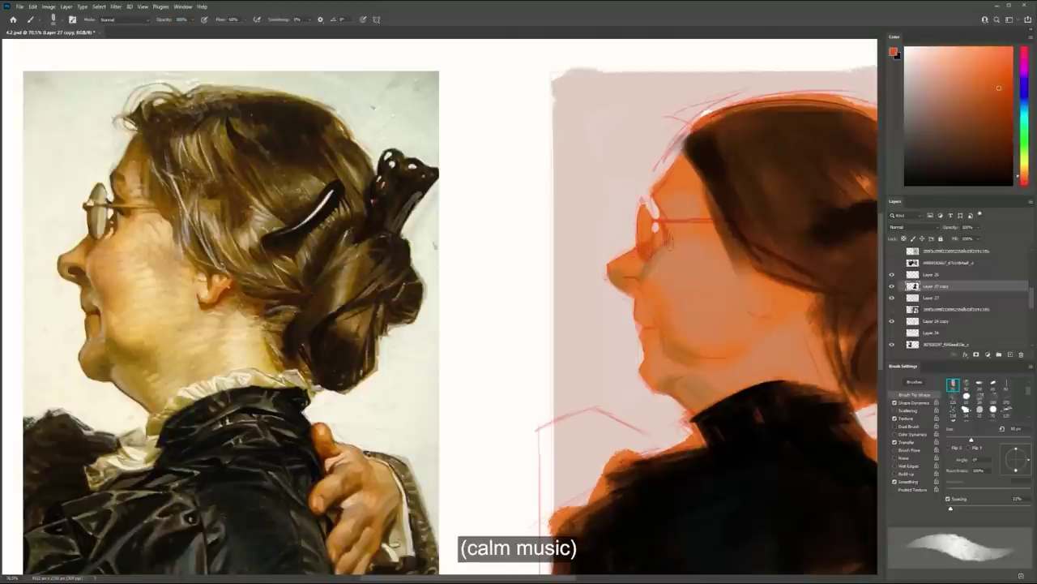
Darken an orange sampled from the cheek and test strokes with it below the eye, enlarging the brush
drag(696, 265, 671, 261)
alt+click(656, 269)
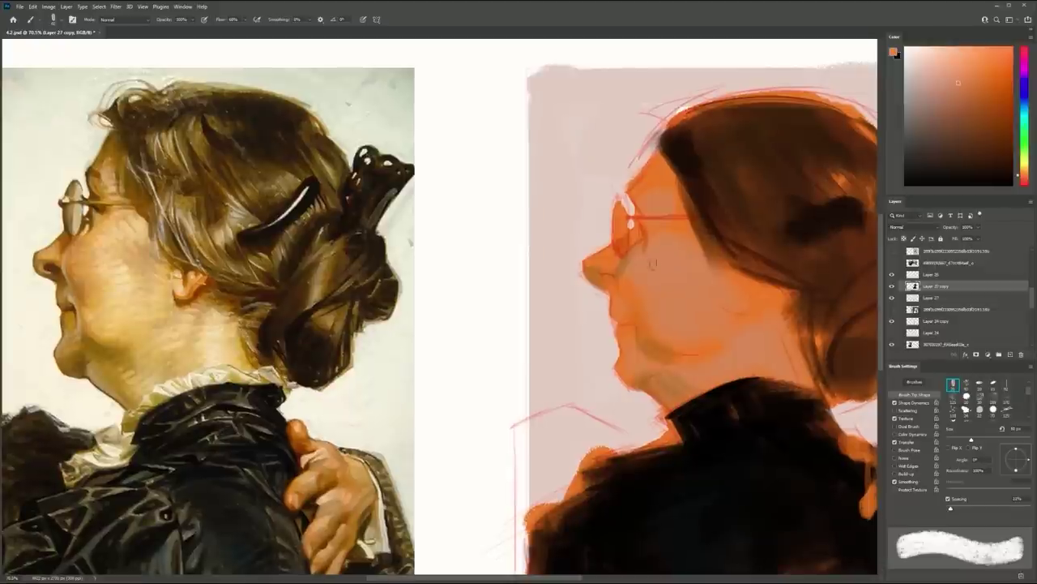
click(965, 98)
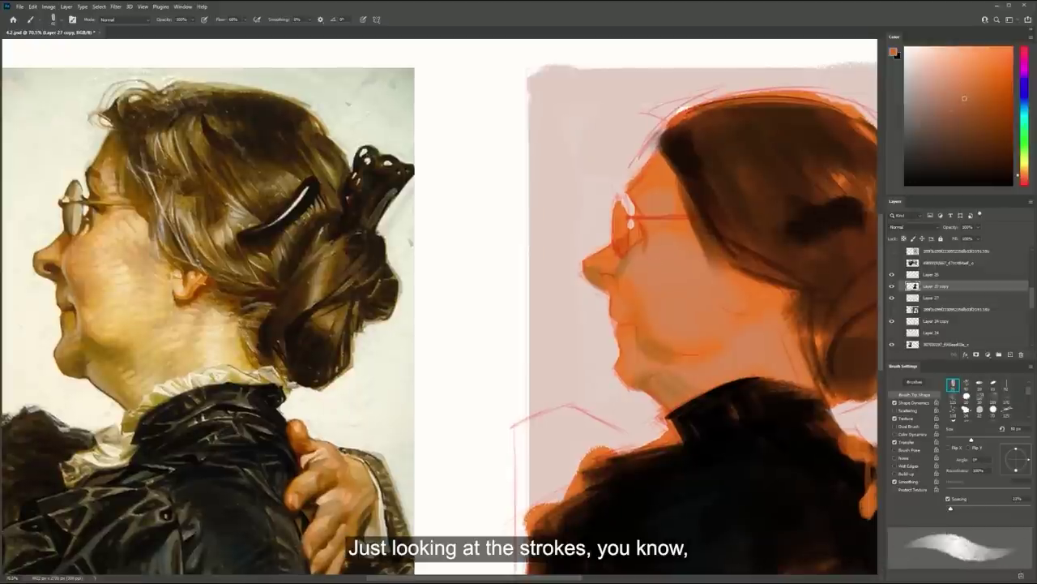
drag(633, 272, 674, 249)
key(bracketright)
key(bracketright)
key(bracketright)
key(ctrl+z)
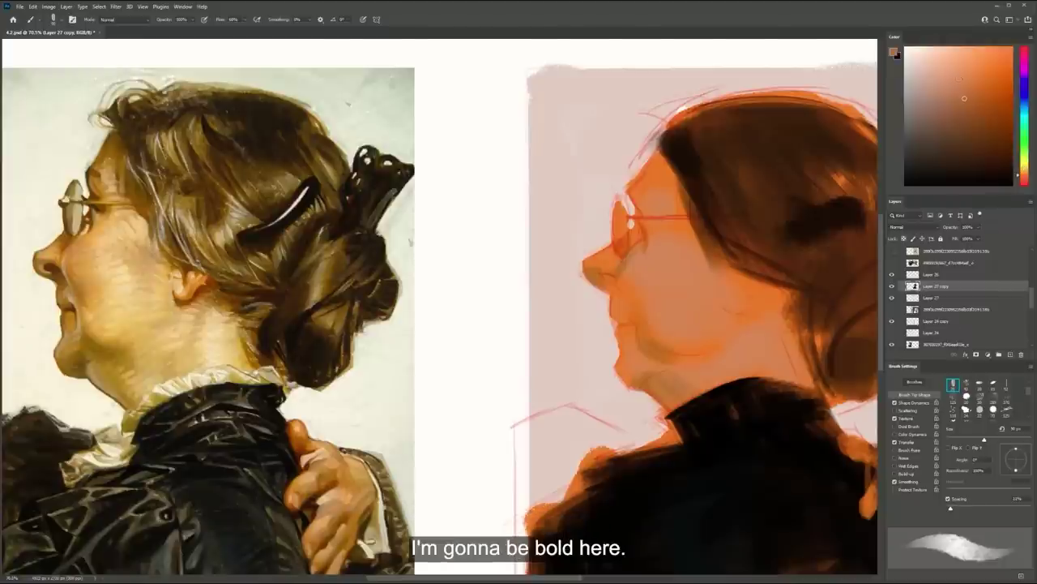
Mix a pale yellow-peach and lay highlights on the temple, upper cheek and forehead
click(960, 72)
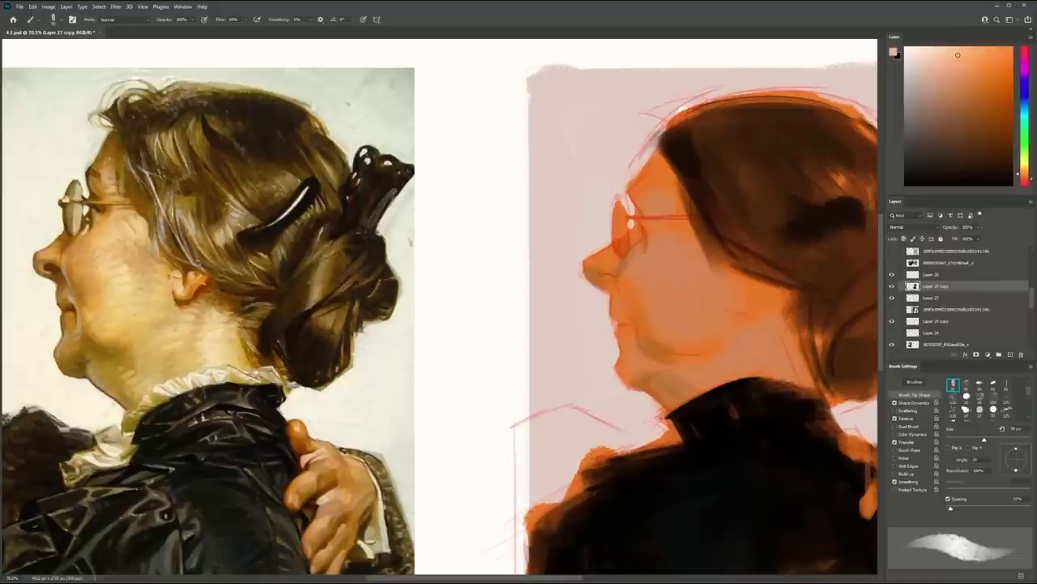
drag(1024, 174, 1024, 169)
drag(674, 225, 704, 251)
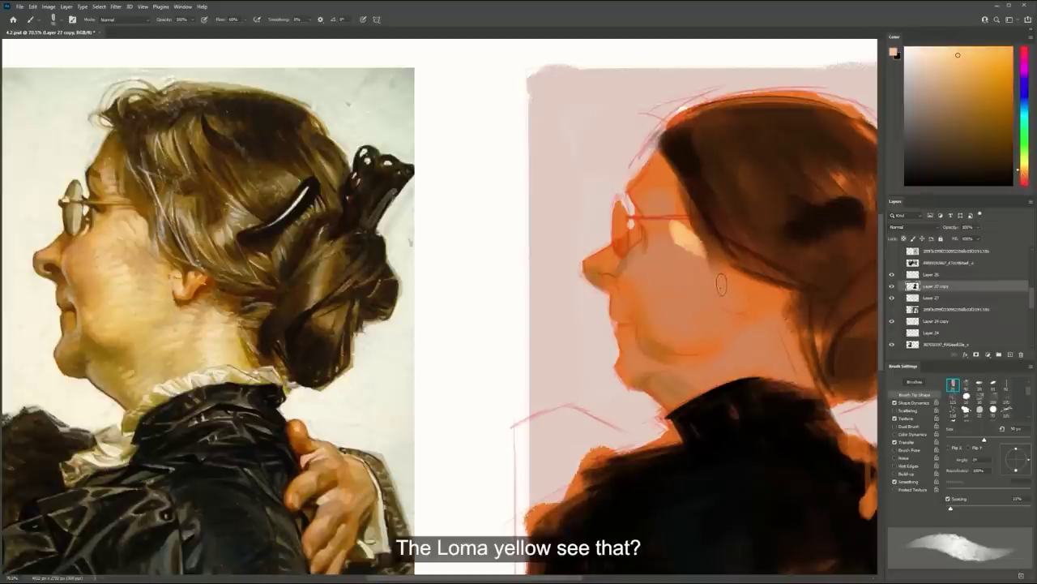
key(ctrl+z)
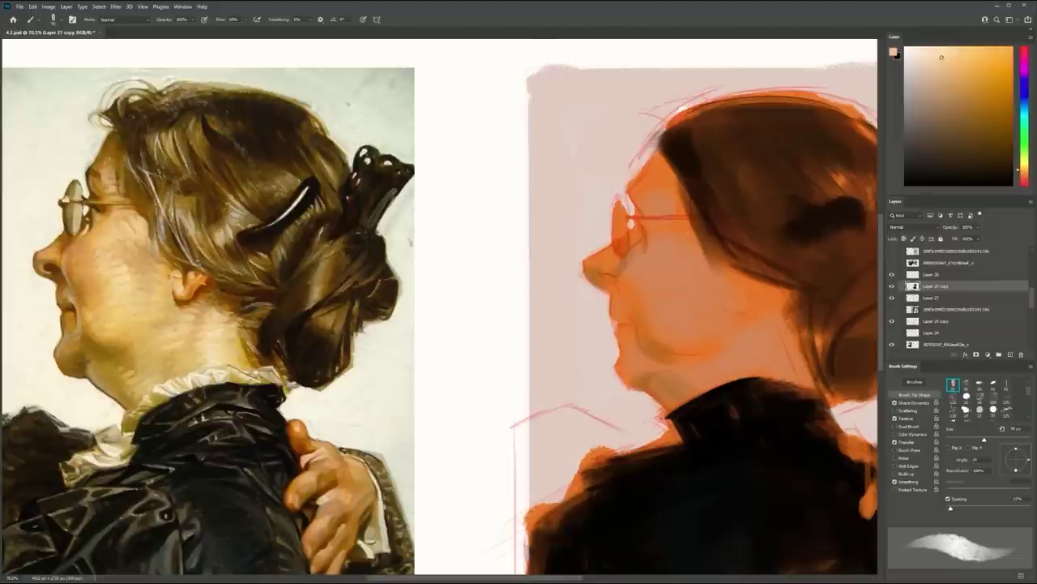
mouse_move(677, 237)
mouse_down()
mouse_move(701, 258)
mouse_move(699, 273)
mouse_move(664, 280)
mouse_move(681, 280)
mouse_up()
key(ctrl+z)
alt+click(688, 242)
drag(700, 278, 745, 284)
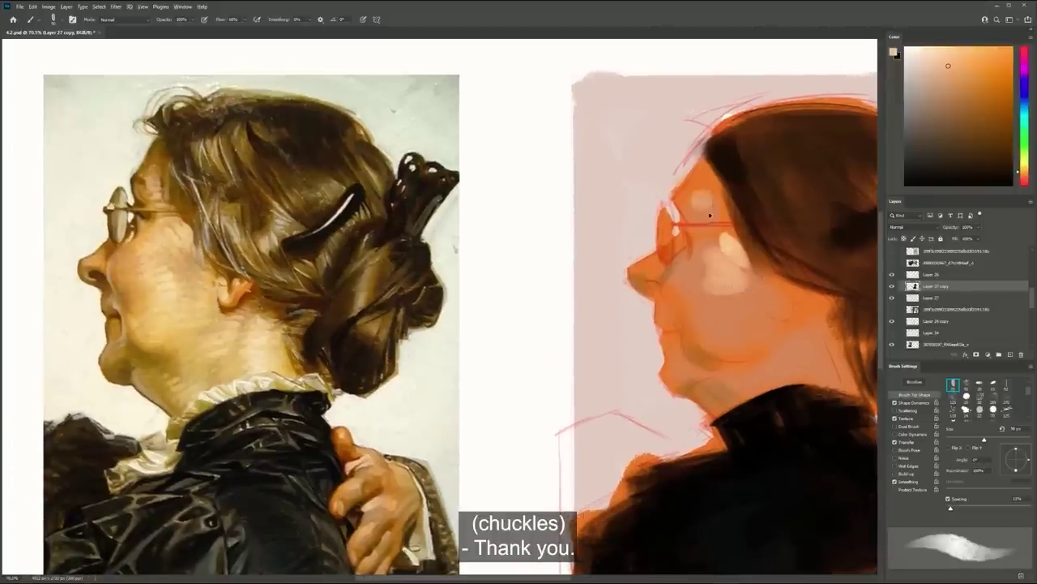
Lay the light peach over the side of the neck below the ear
drag(741, 232, 677, 189)
mouse_move(744, 326)
mouse_down()
mouse_move(725, 329)
mouse_move(746, 305)
mouse_move(723, 315)
mouse_up()
key(z)
alt+click(708, 339)
alt+click(707, 339)
click(716, 340)
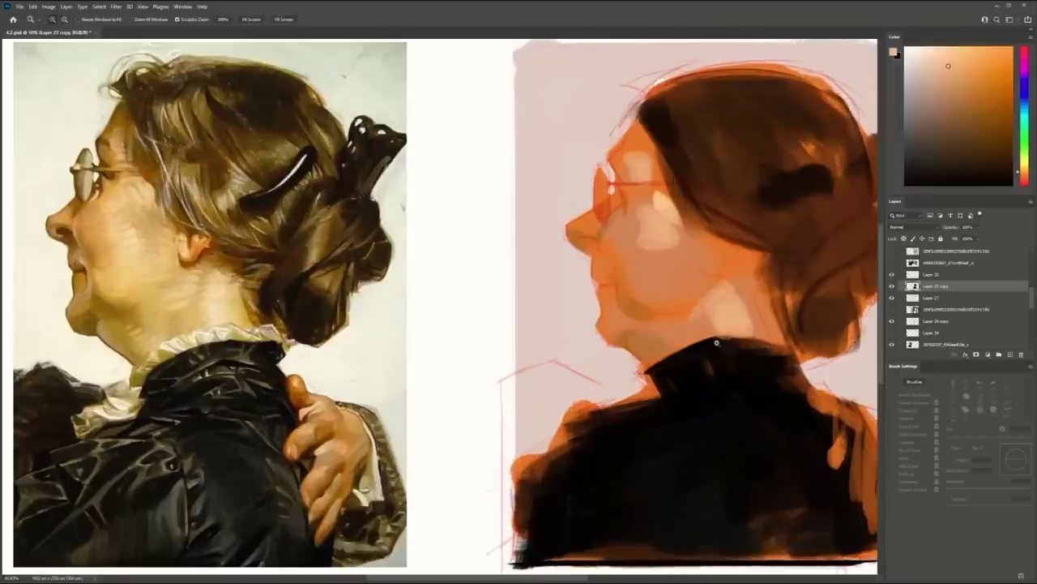
Stroke light peach along the lower cheek and jaw, and blend the cheek with tones sampled from it
key(b)
key(bracketright)
key(bracketright)
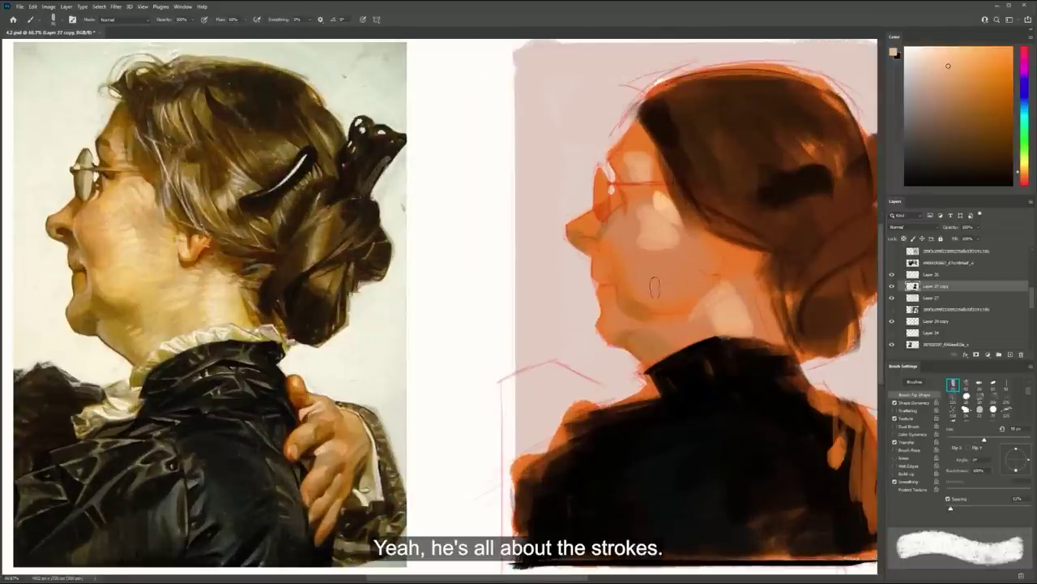
drag(646, 294, 713, 286)
alt+click(660, 238)
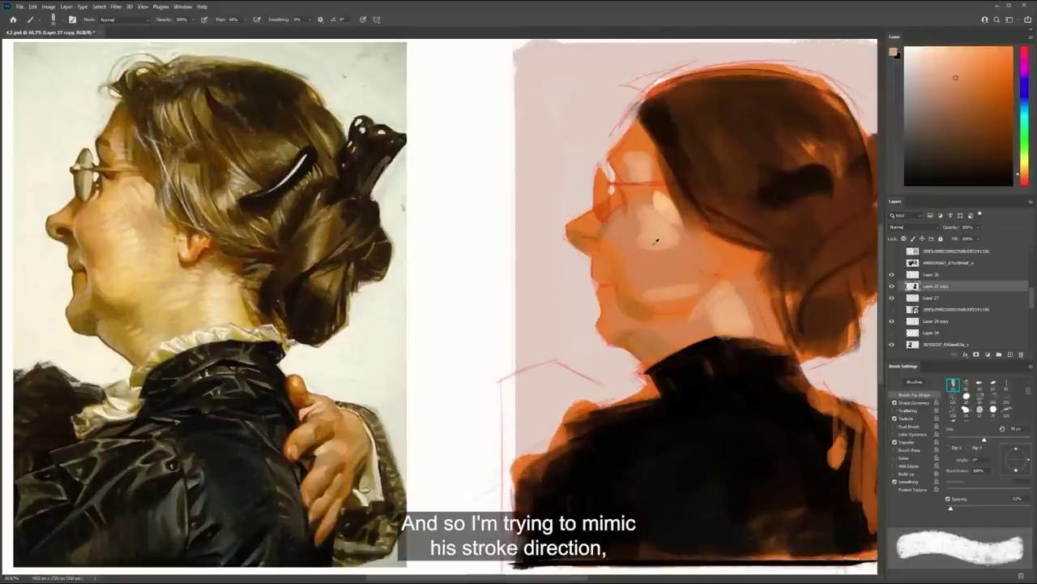
alt+click(666, 243)
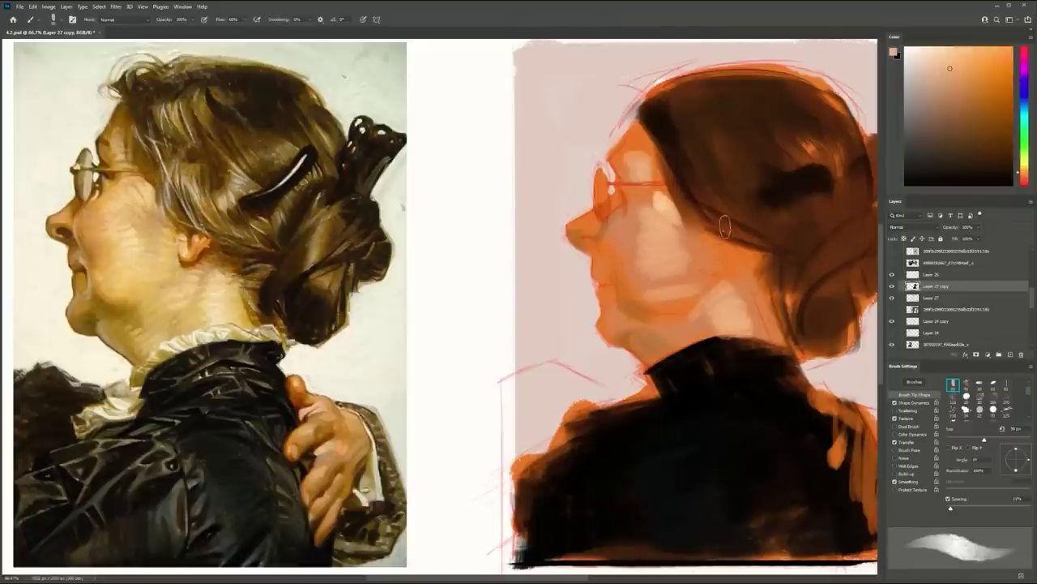
Switch to the thin vertical brush preset and try strokes across the cheek toward the hairline
click(1007, 385)
mouse_move(642, 226)
mouse_down()
mouse_move(594, 243)
mouse_move(601, 231)
mouse_move(687, 213)
mouse_move(730, 225)
mouse_move(721, 225)
mouse_up()
key(ctrl+z)
key(ctrl+z)
key(ctrl+z)
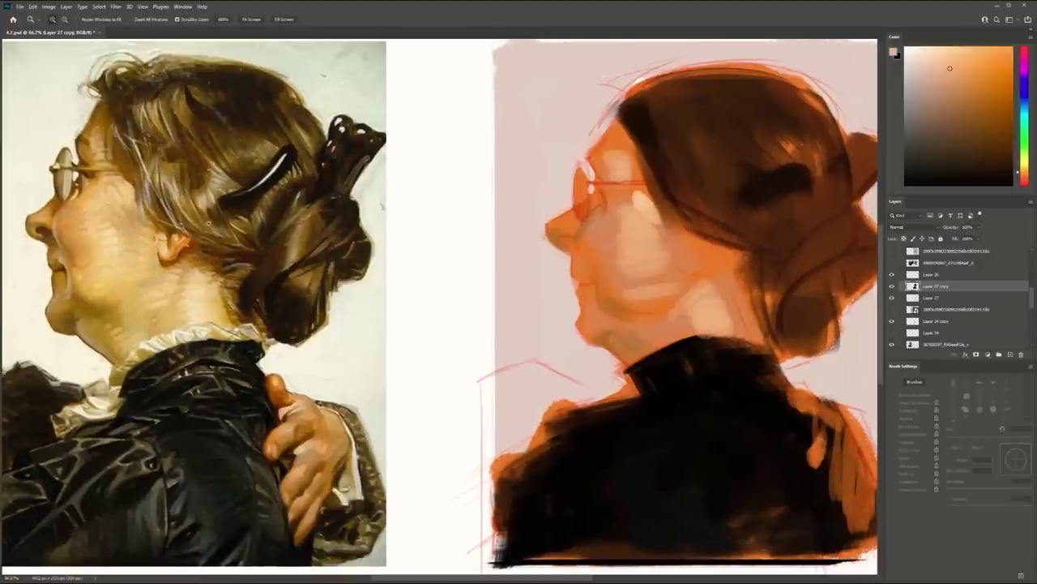
Enlarge the thin brush and streak a brown sampled from the hair along the lower hairline near the ear
drag(207, 216, 237, 235)
drag(344, 317, 303, 315)
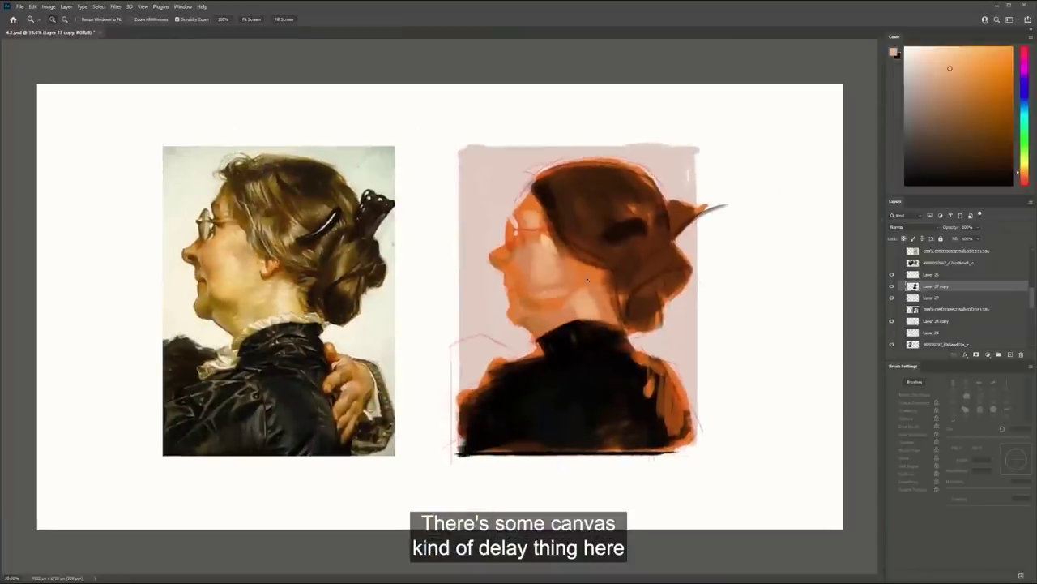
drag(554, 280, 571, 280)
drag(673, 242, 744, 245)
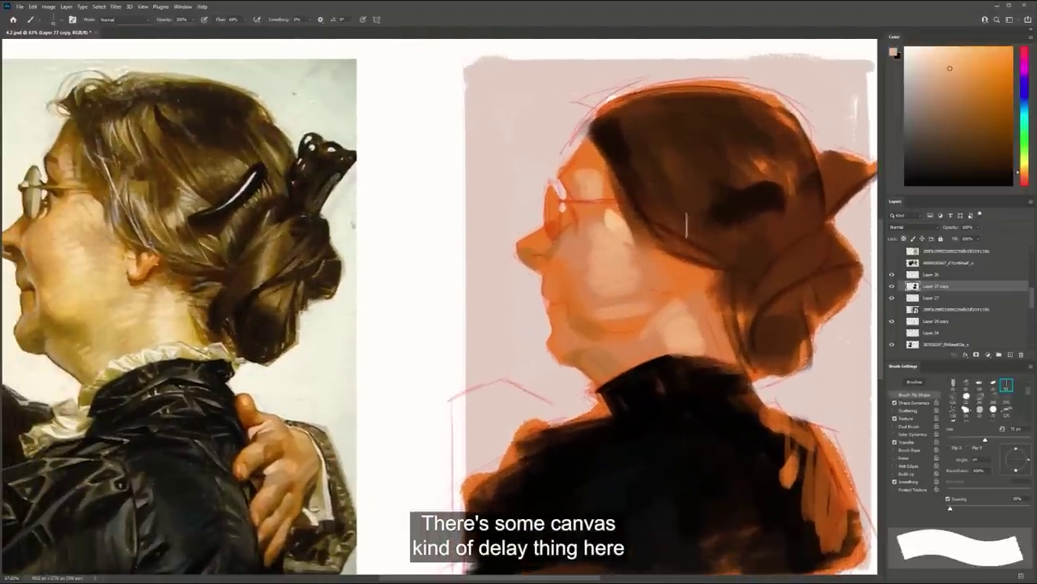
key(bracketright)
key(bracketright)
key(bracketright)
key(bracketright)
key(bracketright)
key(bracketright)
key(bracketright)
alt+click(667, 200)
drag(646, 245, 716, 280)
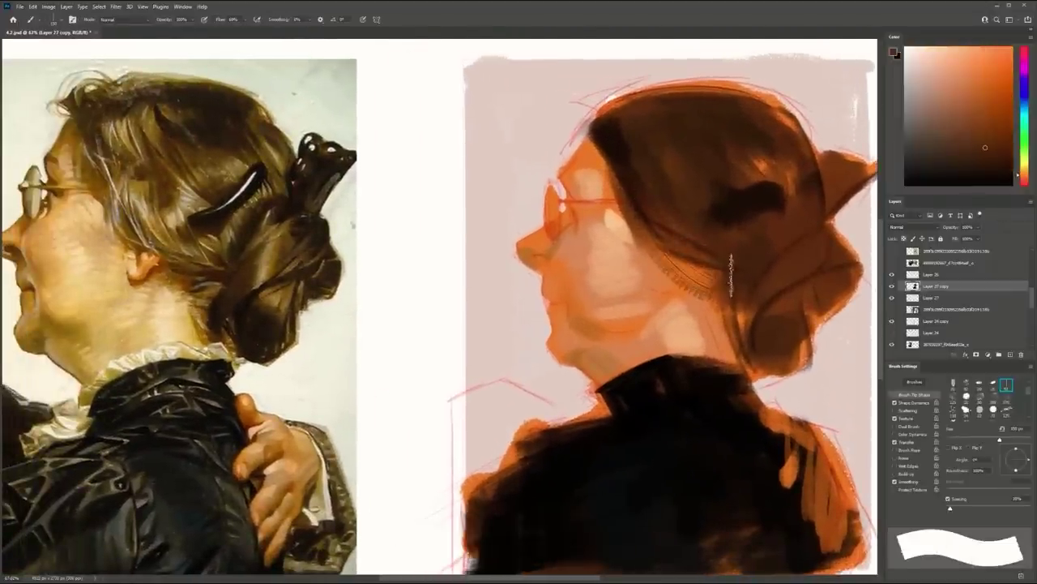
key(ctrl+z)
drag(663, 250, 713, 280)
Sample a darker brown from the hair and darken the crown and front of the head
alt+click(753, 303)
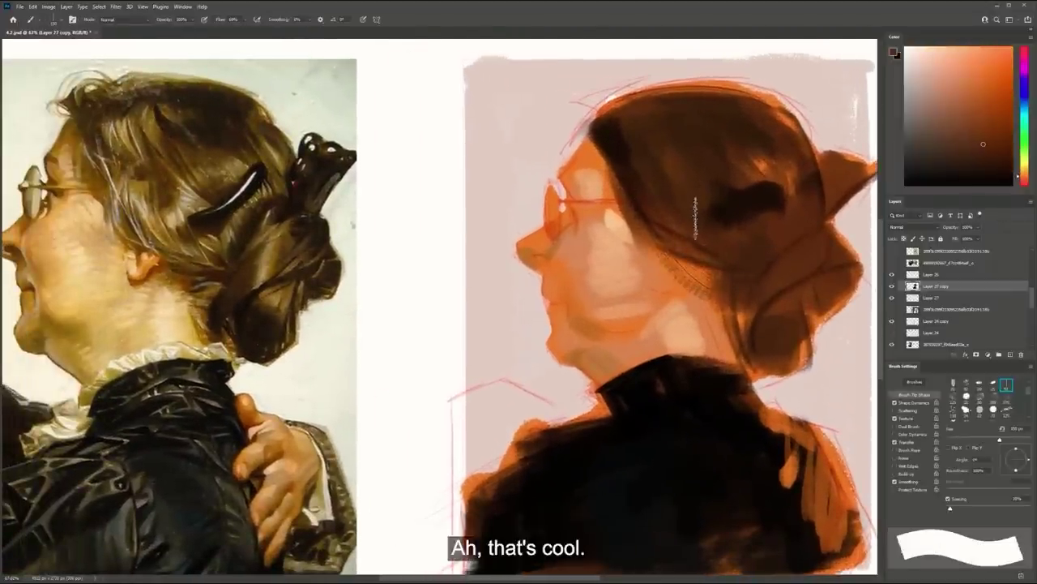
alt+click(735, 213)
mouse_move(726, 154)
mouse_down()
mouse_move(700, 108)
mouse_move(645, 125)
mouse_up()
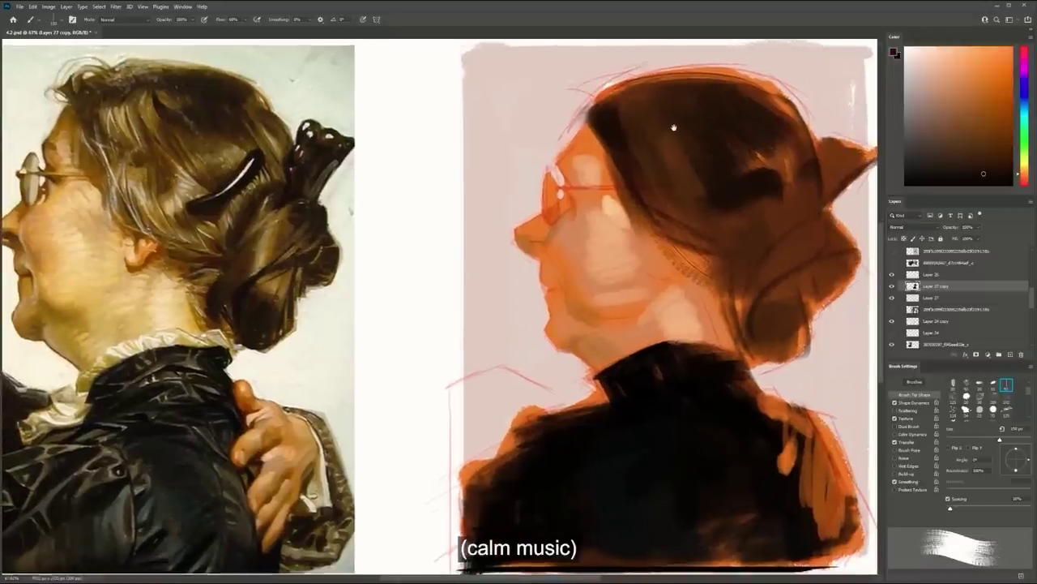
Reduce the brush size and paint dark shadows around the bun and its front edge
key(bracketleft)
key(bracketleft)
key(bracketleft)
key(bracketleft)
key(bracketleft)
drag(743, 248, 785, 229)
mouse_move(817, 274)
mouse_down()
mouse_move(844, 269)
mouse_move(818, 287)
mouse_move(804, 281)
mouse_up()
key(ctrl+z)
mouse_move(755, 330)
mouse_down()
mouse_move(774, 349)
mouse_move(754, 340)
mouse_move(787, 349)
mouse_move(762, 331)
mouse_up()
drag(732, 282, 741, 347)
Block in the hair comb with near-black and deepen the shadows where the hair meets the bun
mouse_move(786, 230)
mouse_down()
mouse_move(772, 266)
mouse_move(792, 265)
mouse_move(793, 250)
mouse_move(814, 243)
mouse_move(834, 190)
mouse_up()
drag(824, 192, 765, 211)
mouse_move(758, 253)
mouse_down()
mouse_move(774, 203)
mouse_move(812, 183)
mouse_up()
mouse_move(804, 193)
mouse_down()
mouse_move(771, 229)
mouse_move(798, 200)
mouse_move(773, 207)
mouse_move(789, 182)
mouse_up()
key(ctrl+z)
key(ctrl+z)
drag(791, 195, 817, 188)
mouse_move(784, 196)
mouse_down()
mouse_move(799, 183)
mouse_move(827, 193)
mouse_up()
drag(750, 227, 794, 212)
drag(711, 264, 743, 267)
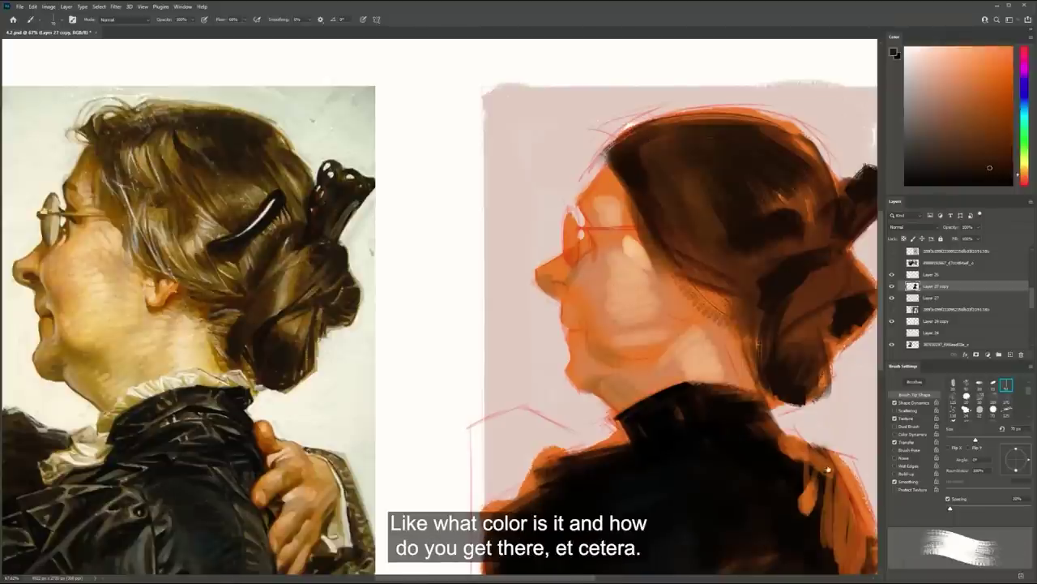
Switch to a small round brush, draw the dark mouth line, and toggle pen pressure for opacity
key(F2)
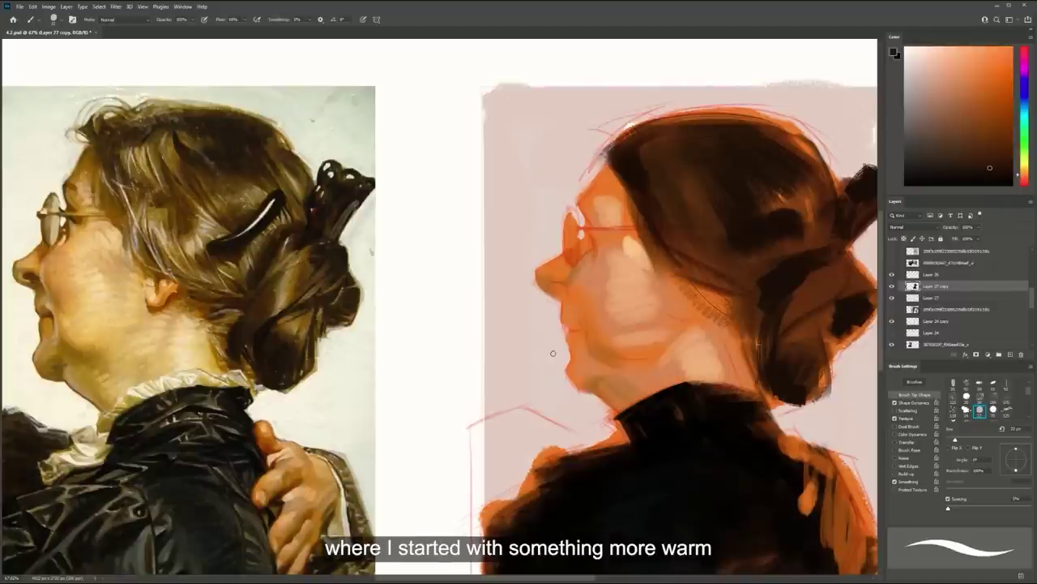
mouse_move(587, 317)
mouse_down()
mouse_move(630, 310)
mouse_move(605, 314)
mouse_up()
click(205, 19)
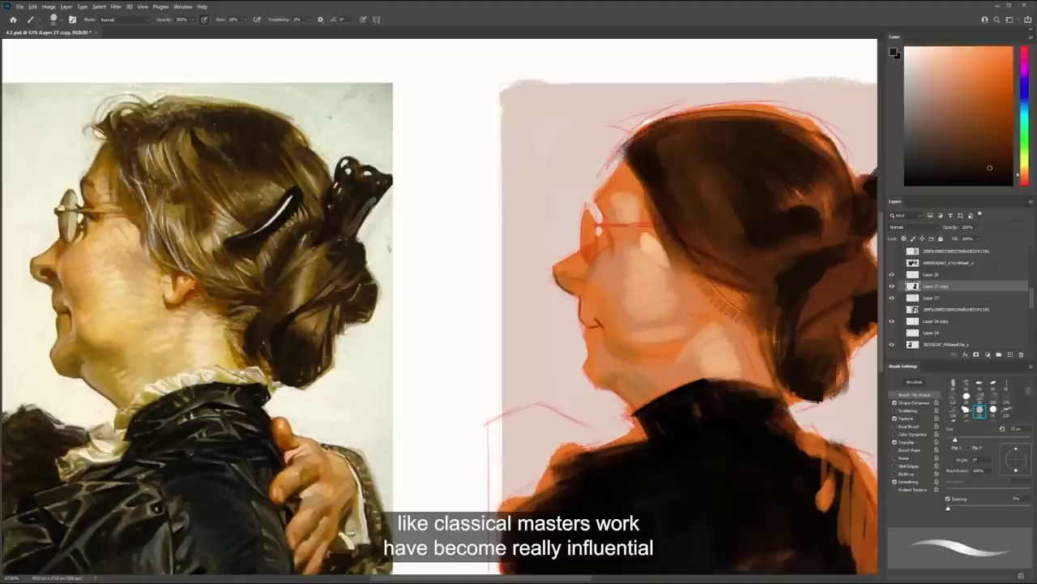
Enlarge the round brush and lighten the glasses lens with a peach sampled from the temple highlight
key(])
key(])
alt+click(575, 277)
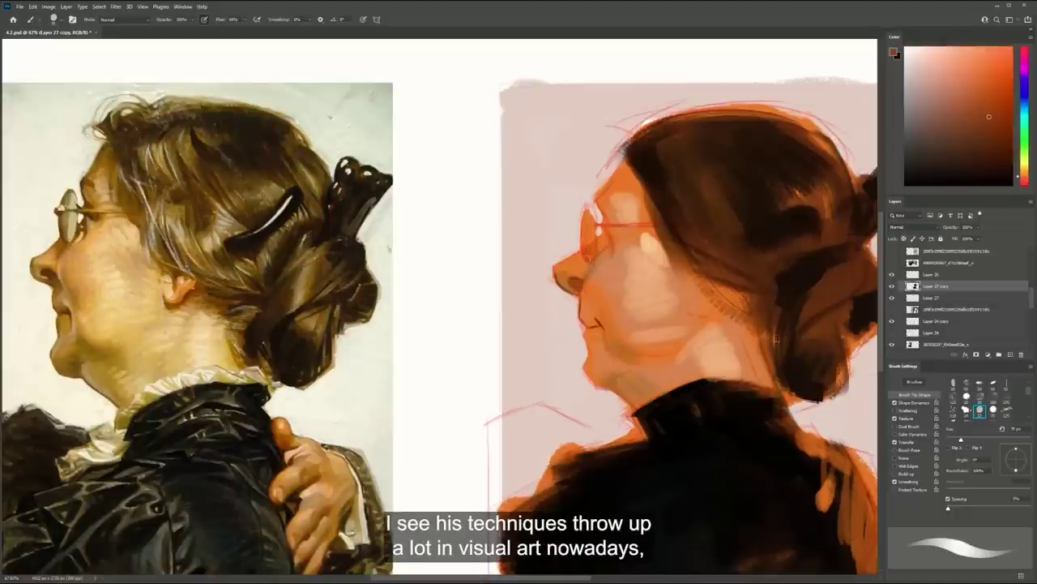
alt+click(652, 238)
mouse_move(591, 227)
mouse_down()
mouse_move(591, 246)
mouse_move(590, 229)
mouse_up()
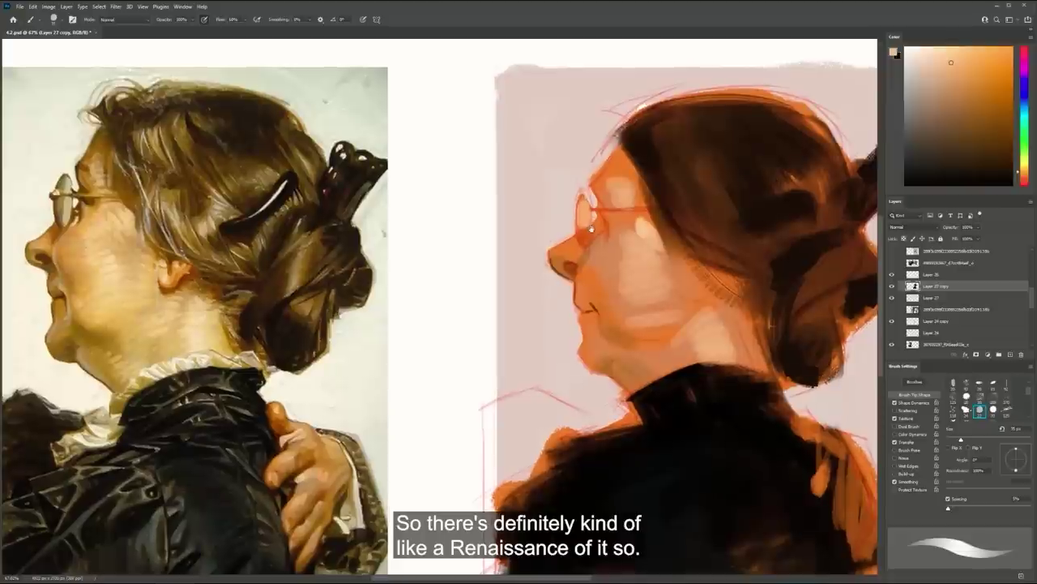
Shift the sampled peach toward yellow, enlarge the brush, and blend the highlight from the temple down onto the cheek
drag(1023, 173, 1024, 166)
click(953, 74)
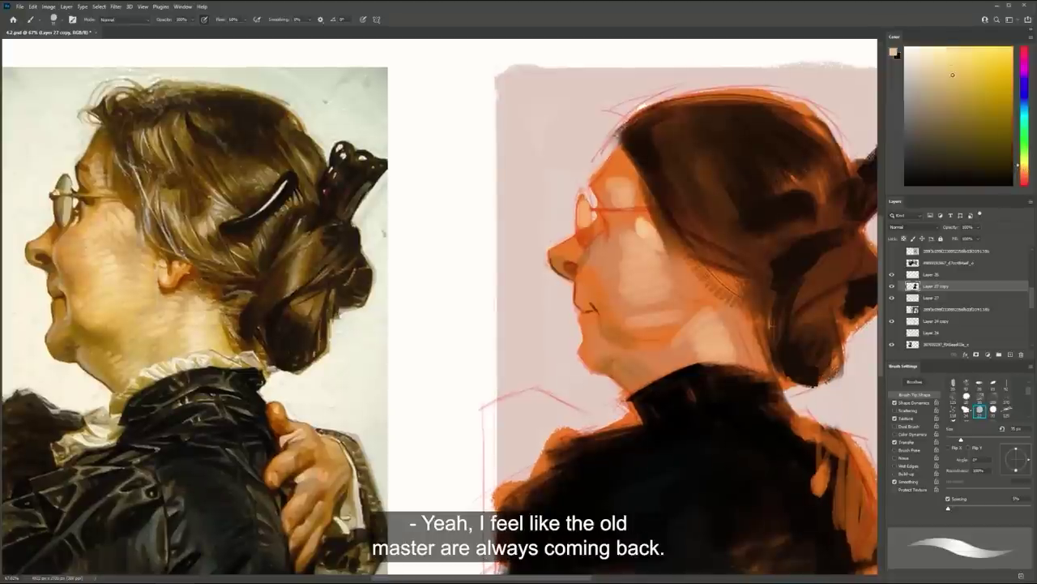
key(bracketright)
key(bracketright)
key(bracketright)
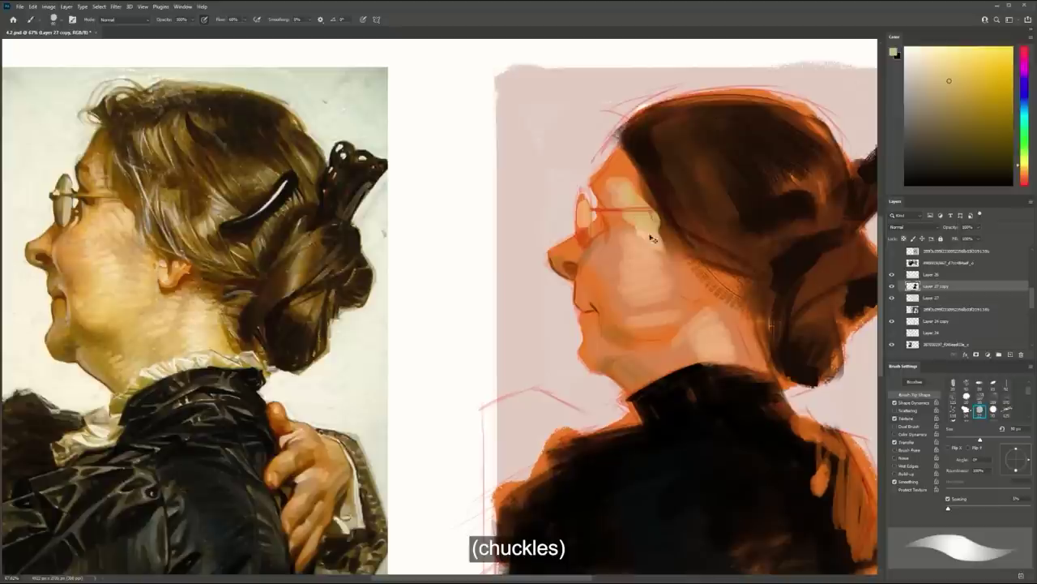
alt+click(639, 230)
alt+click(640, 229)
drag(647, 231, 665, 253)
alt+click(582, 273)
key(bracketleft)
alt+click(570, 266)
drag(580, 233, 583, 236)
key(ctrl+z)
Sample peach from the cheek, shift its hue slightly, and lighten the side of the nose
key(bracketleft)
key(bracketleft)
key(bracketleft)
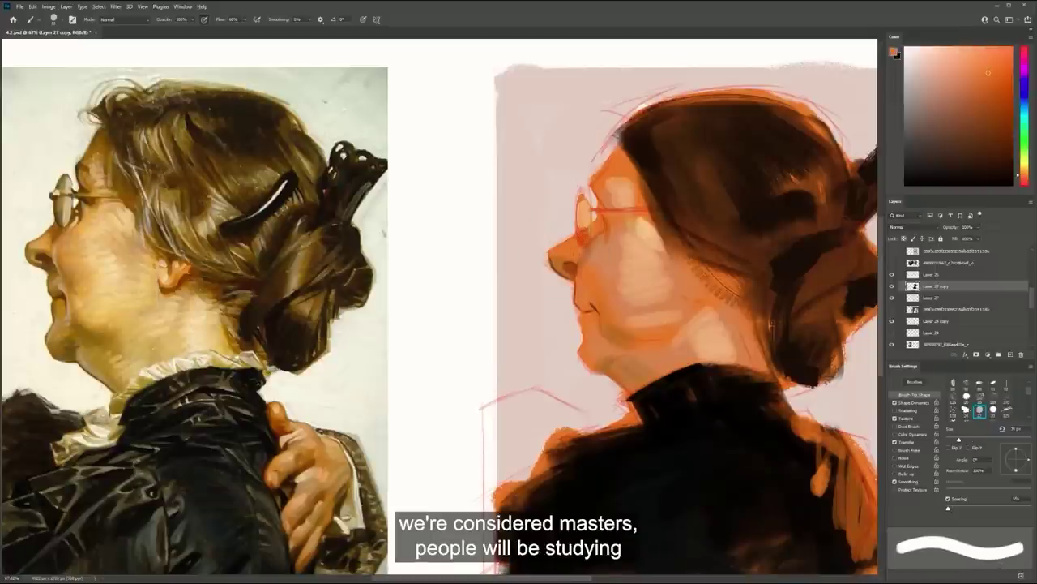
alt+click(640, 276)
key(bracketright)
key(bracketright)
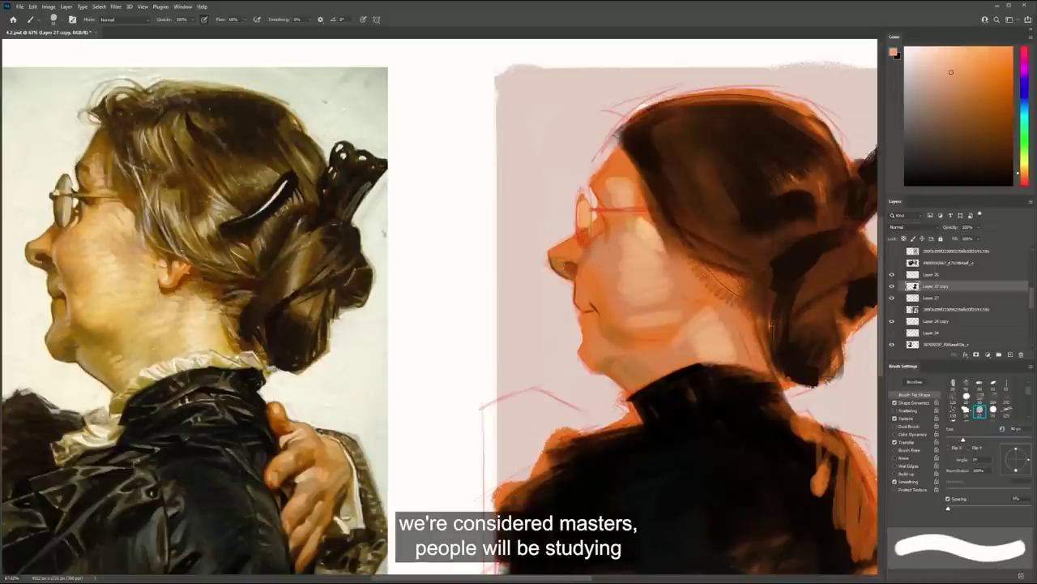
mouse_move(558, 253)
mouse_down()
mouse_move(549, 264)
mouse_move(566, 251)
mouse_up()
key(ctrl+z)
key(ctrl+z)
click(1025, 170)
mouse_move(570, 247)
mouse_down()
mouse_move(561, 251)
mouse_move(572, 246)
mouse_up()
alt+click(569, 244)
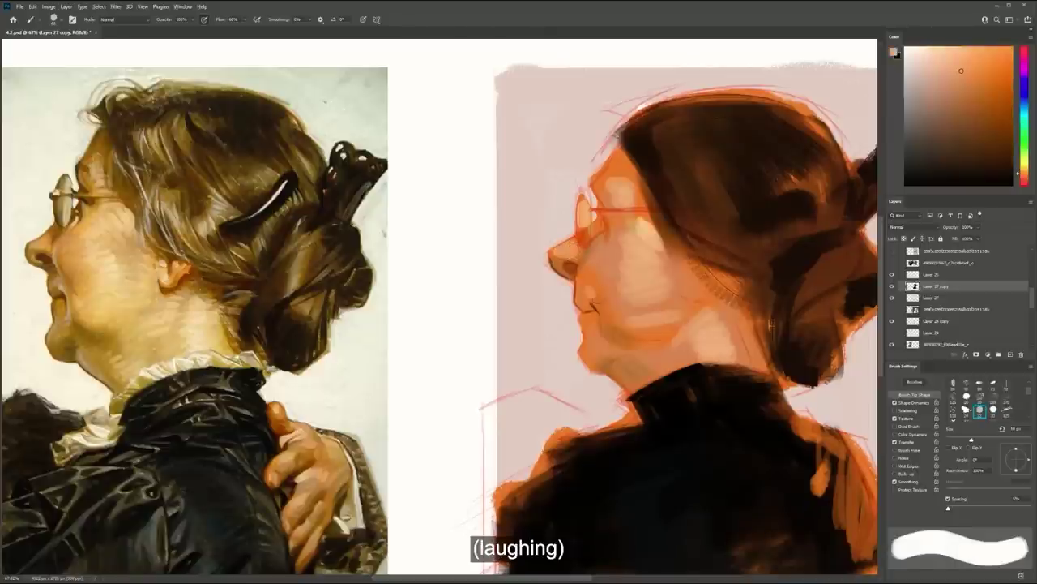
Sample oranges from the face and repaint the jawline and the shadow along the lower cheek
key([)
alt+click(592, 284)
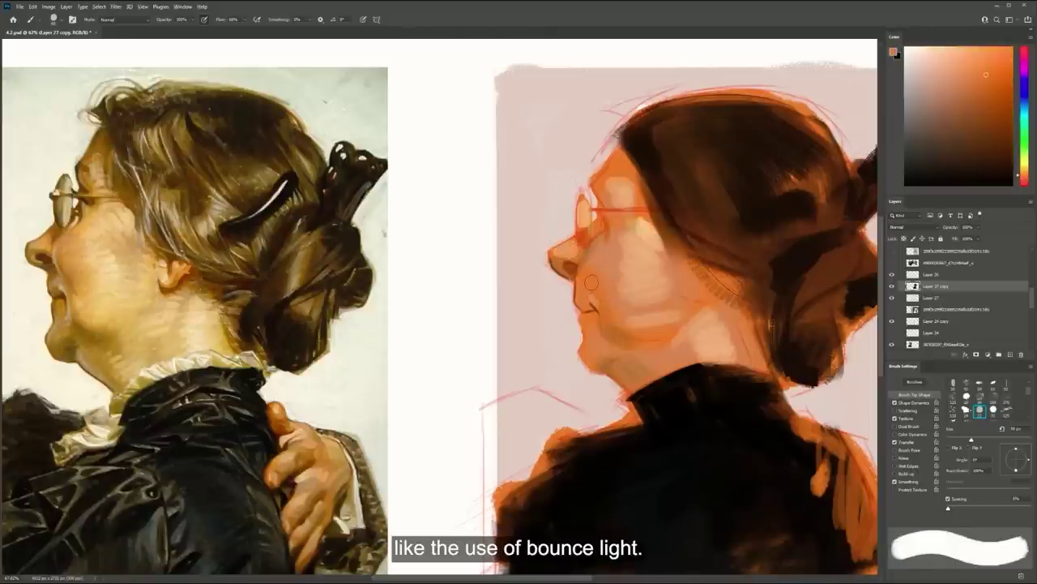
alt+click(599, 368)
drag(599, 373, 621, 379)
alt+click(609, 370)
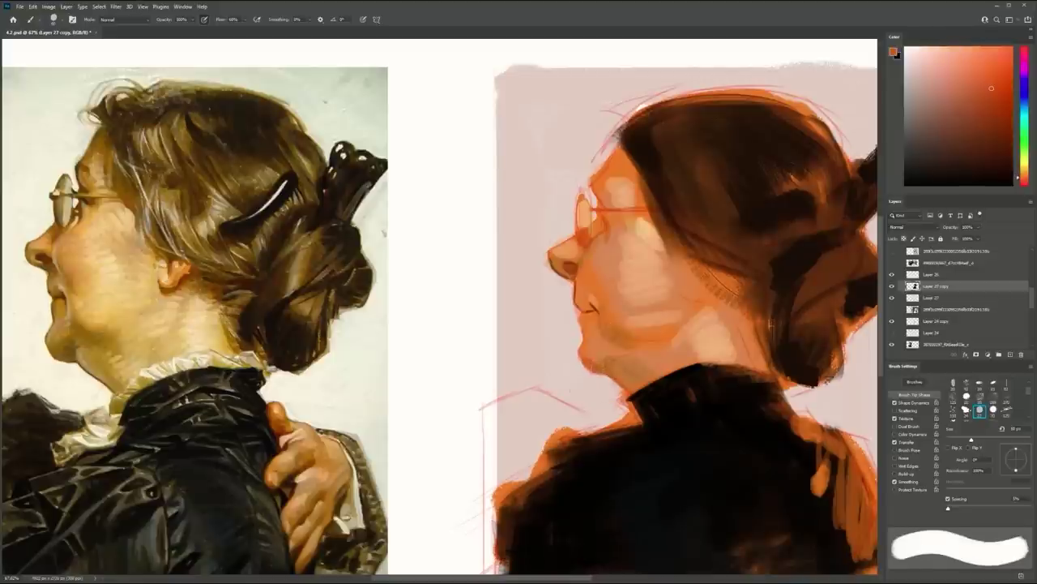
mouse_move(630, 337)
mouse_down()
mouse_move(598, 322)
mouse_move(646, 339)
mouse_up()
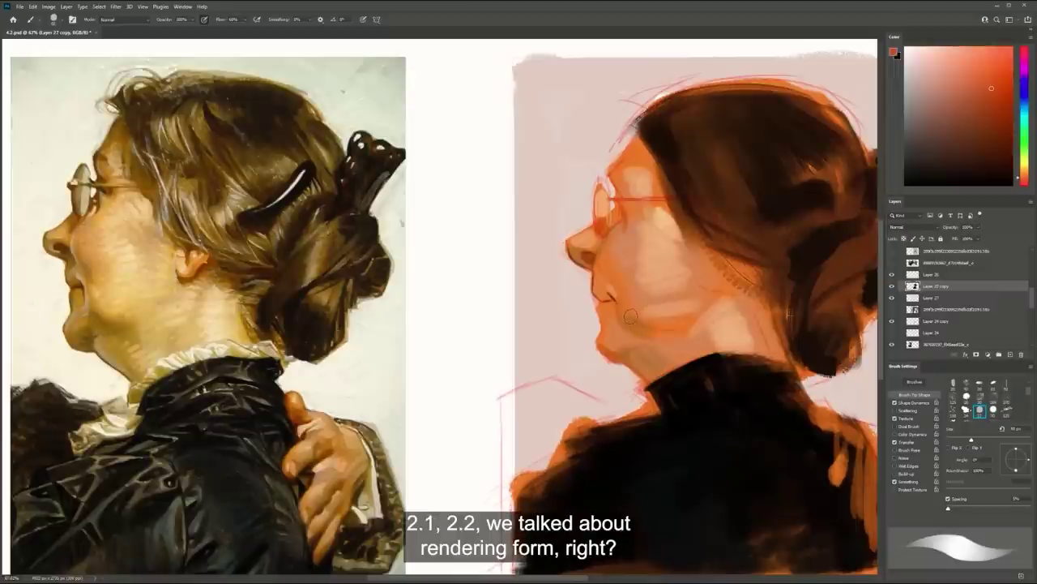
Choose a brighter red, shrink the brush, and try annotation marks on the reference portrait's face
mouse_move(549, 313)
mouse_down()
mouse_move(477, 290)
mouse_move(502, 285)
mouse_up()
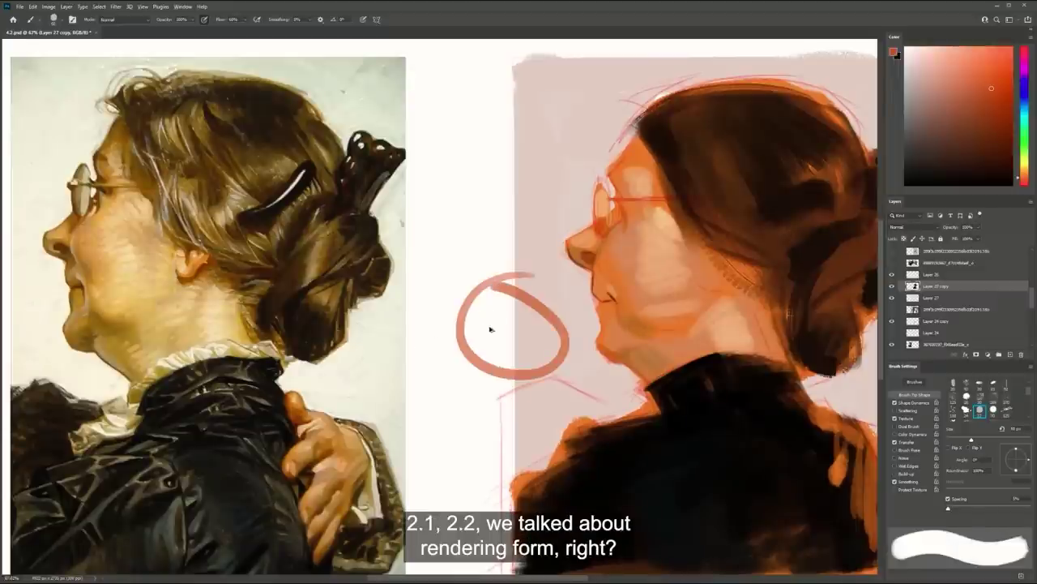
key(ctrl+z)
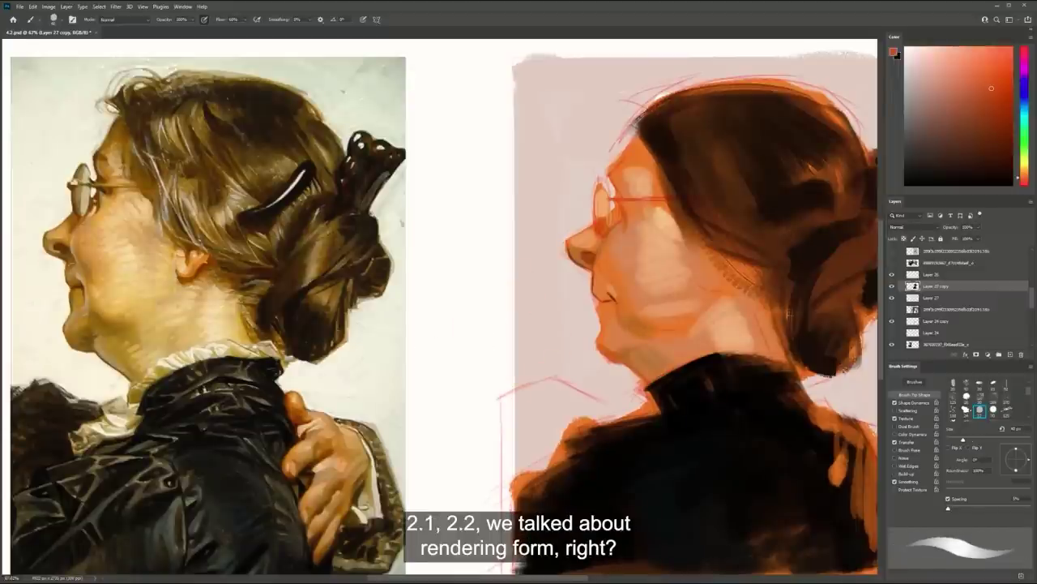
key(ctrl+space)
drag(81, 257, 118, 267)
key(b)
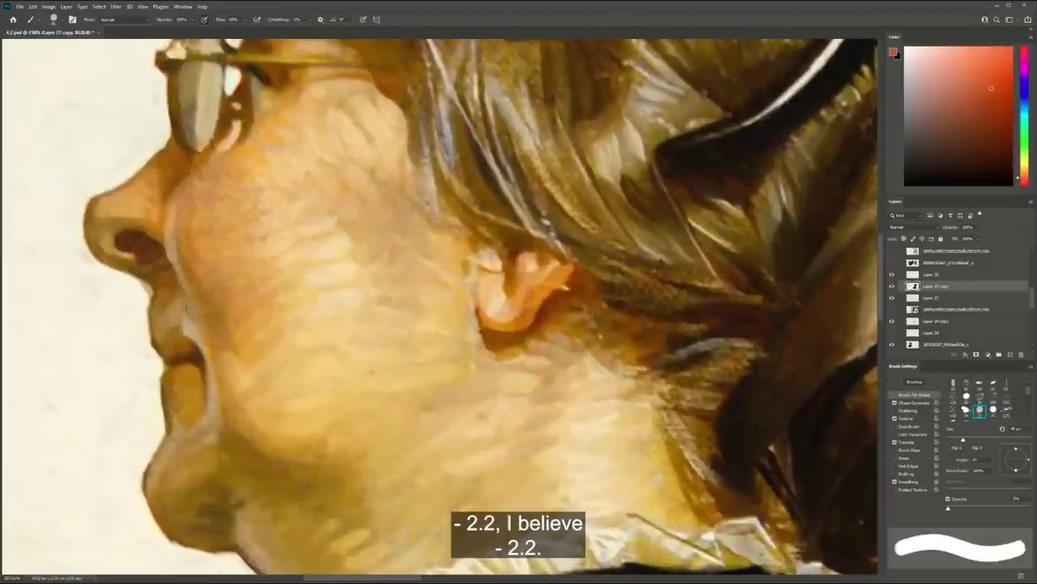
alt+click(984, 59)
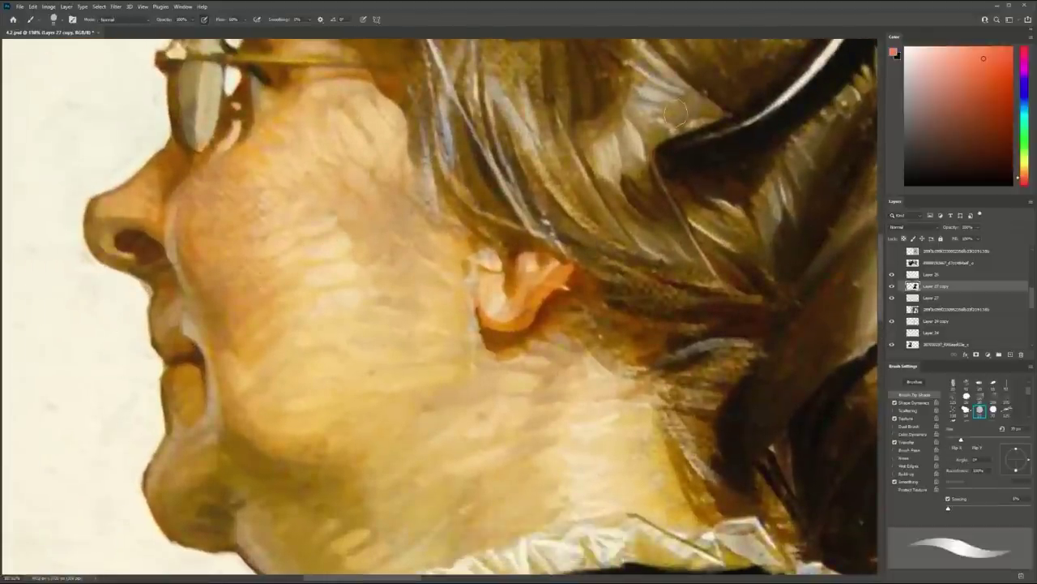
key([)
key([)
key([)
key([)
key([)
key([)
key(space)
drag(134, 137, 202, 185)
mouse_move(126, 93)
mouse_down()
mouse_move(76, 141)
mouse_move(107, 115)
mouse_up()
key(ctrl+z)
drag(403, 220, 381, 409)
key(ctrl+z)
Annotate the reference face with a small spiral and two curves on the cheek and an arrow pointing toward the upper lip
drag(398, 303, 398, 284)
drag(399, 185, 414, 469)
drag(289, 232, 334, 426)
mouse_move(209, 328)
mouse_down()
mouse_move(152, 339)
mouse_move(267, 369)
mouse_up()
key(space)
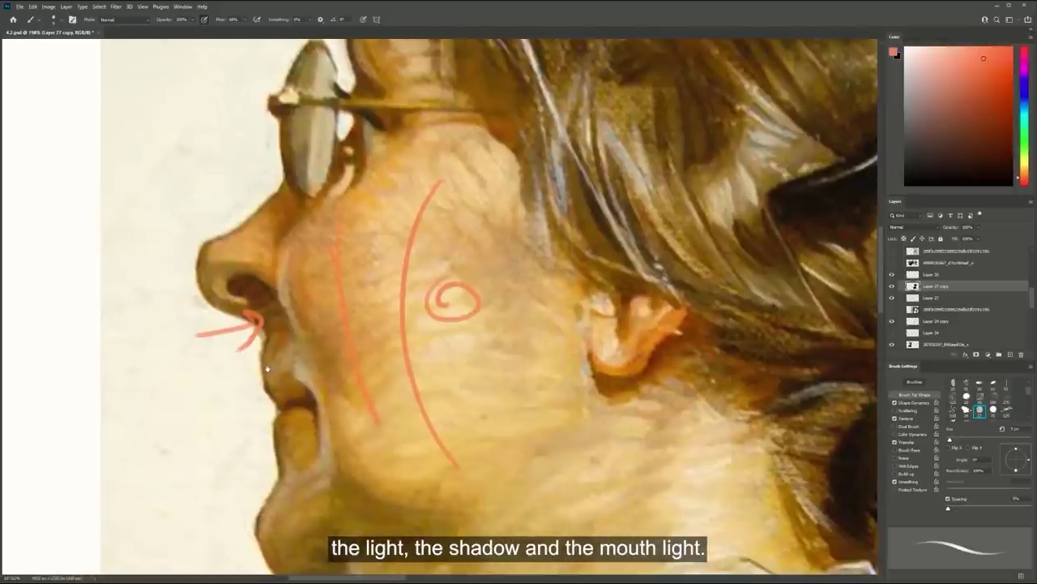
key(ctrl+space)
ctrl+drag(352, 360, 307, 359)
drag(450, 359, 339, 303)
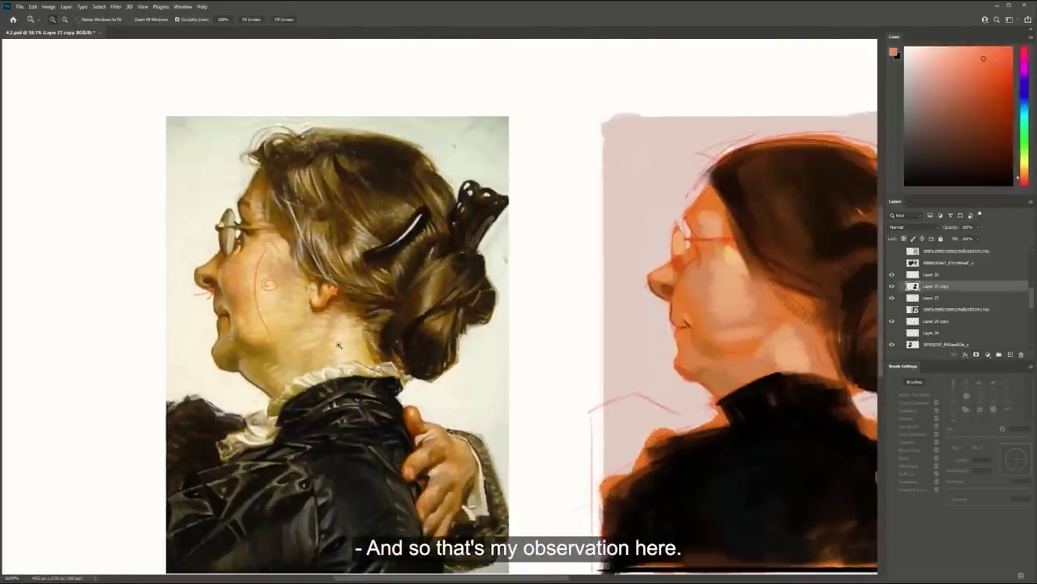
Select the area around the reference face and delete the red annotation marks
key(Delete)
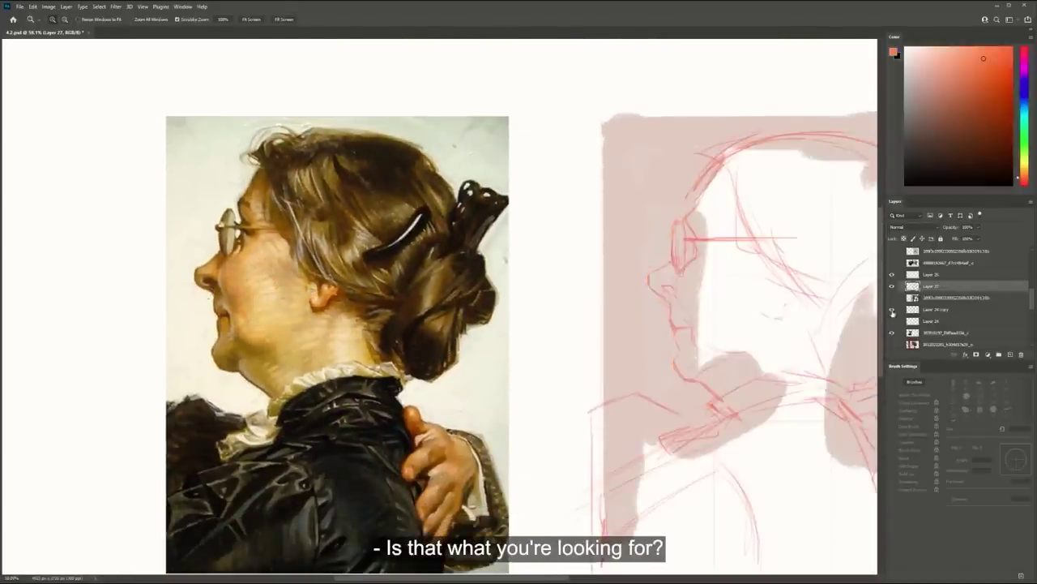
key(ctrl+z)
key(m)
drag(157, 218, 327, 370)
key(Delete)
key(ctrl+d)
Sample a skin tone, enlarge the brush, and paint pale bounce light along the fold beside the nose and on the upper lip
drag(604, 315, 485, 292)
key(b)
alt+click(617, 259)
mouse_move(564, 264)
mouse_down()
mouse_move(599, 267)
mouse_move(579, 271)
mouse_up()
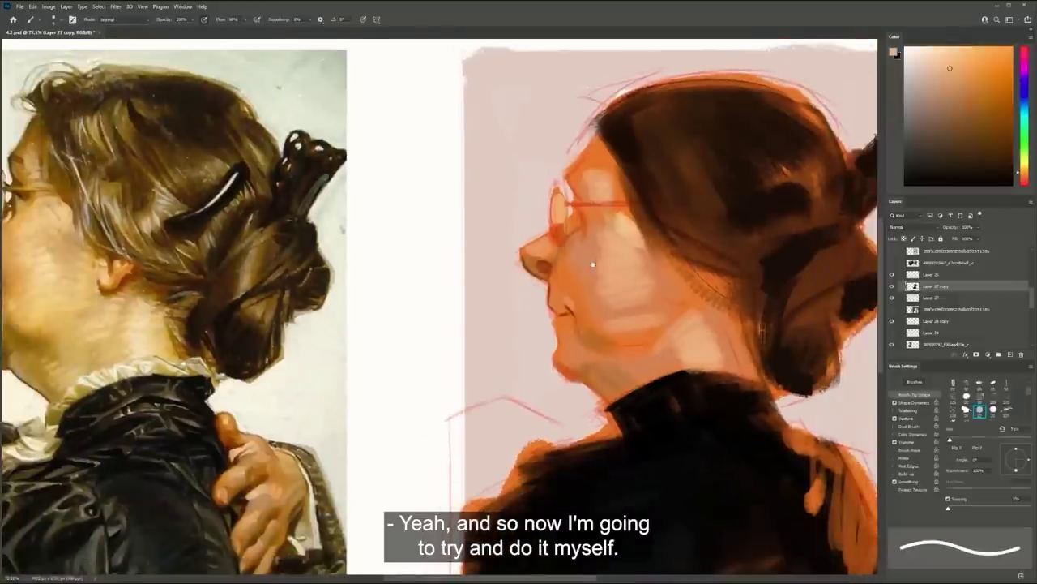
drag(529, 296, 601, 293)
alt+click(600, 293)
key(])
key(])
key(])
key(])
key(])
key(])
key(])
key(])
key(])
key(])
key(])
key(])
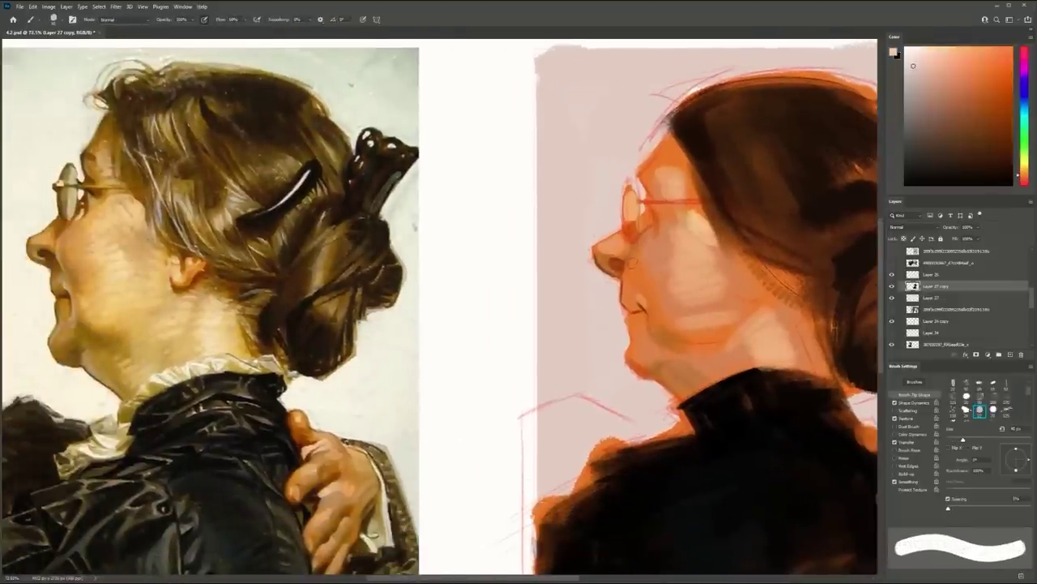
mouse_move(634, 273)
mouse_down()
mouse_move(634, 265)
mouse_move(633, 274)
mouse_up()
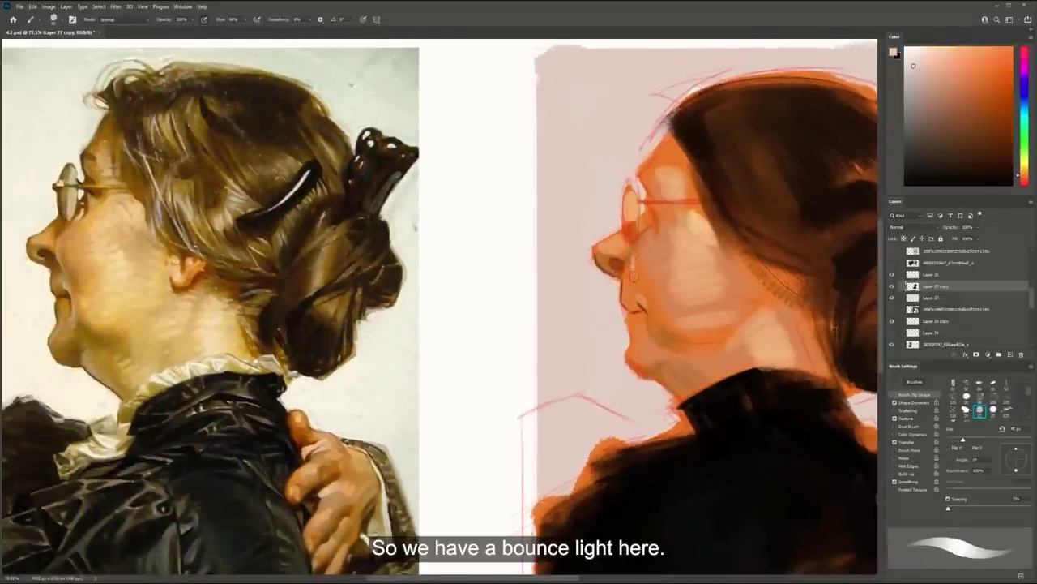
drag(628, 296, 628, 292)
alt+click(629, 294)
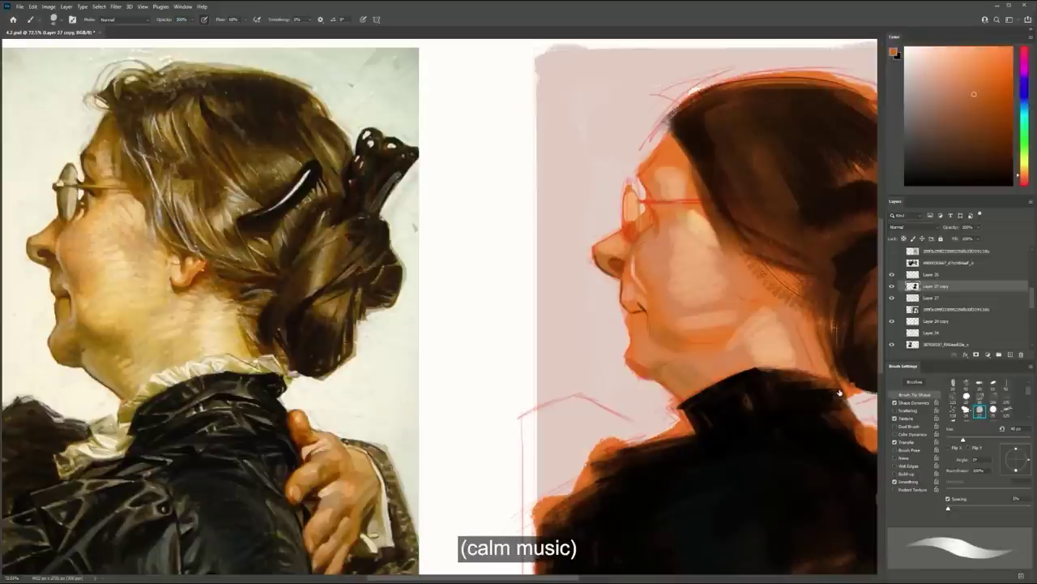
Switch to a textured bristle brush, adjust its size, and work the orange-brown skin tone into the cheek
click(953, 397)
key(bracketright)
key(bracketright)
key(bracketright)
key(bracketright)
key(bracketright)
key(bracketright)
key(bracketright)
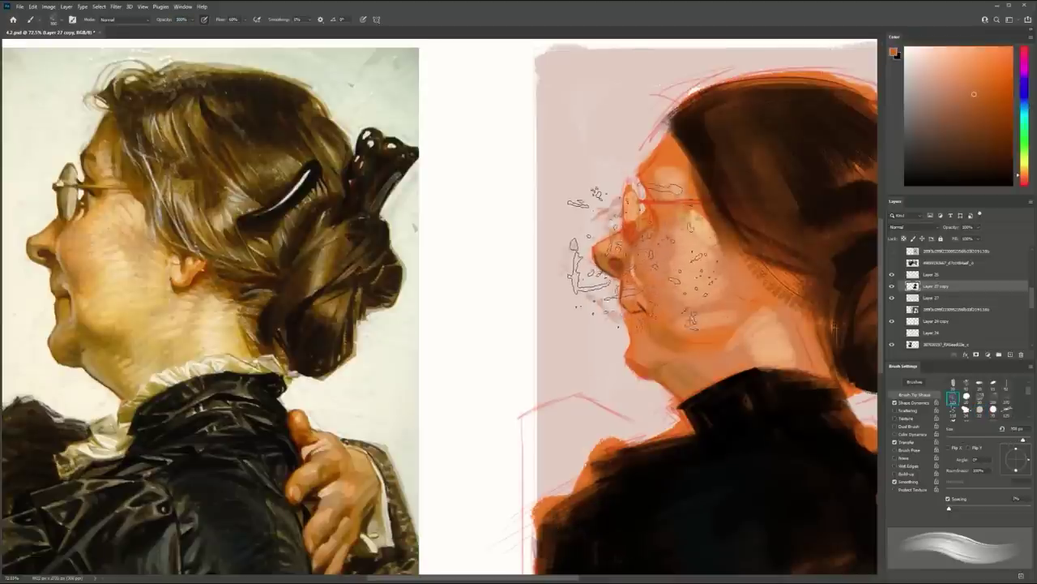
key(bracketleft)
key(bracketleft)
key(bracketleft)
key(bracketleft)
key(bracketleft)
mouse_move(636, 262)
mouse_down()
mouse_move(678, 244)
mouse_move(637, 282)
mouse_move(670, 278)
mouse_move(679, 291)
mouse_move(692, 281)
mouse_up()
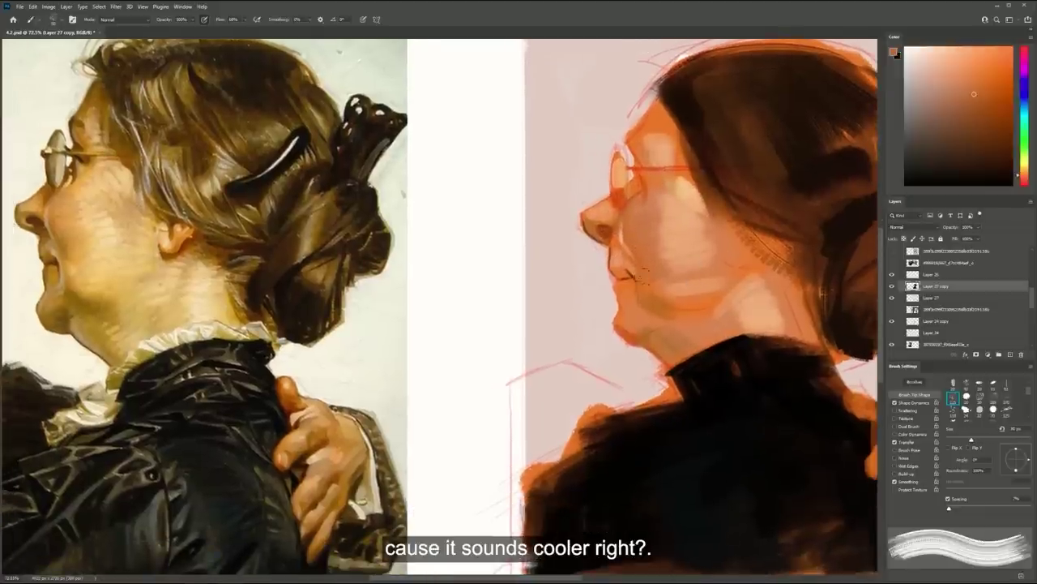
Shift the brush colour to a yellow ochre and glaze it over the chin, jaw and lower cheek
key(z)
drag(667, 286, 723, 273)
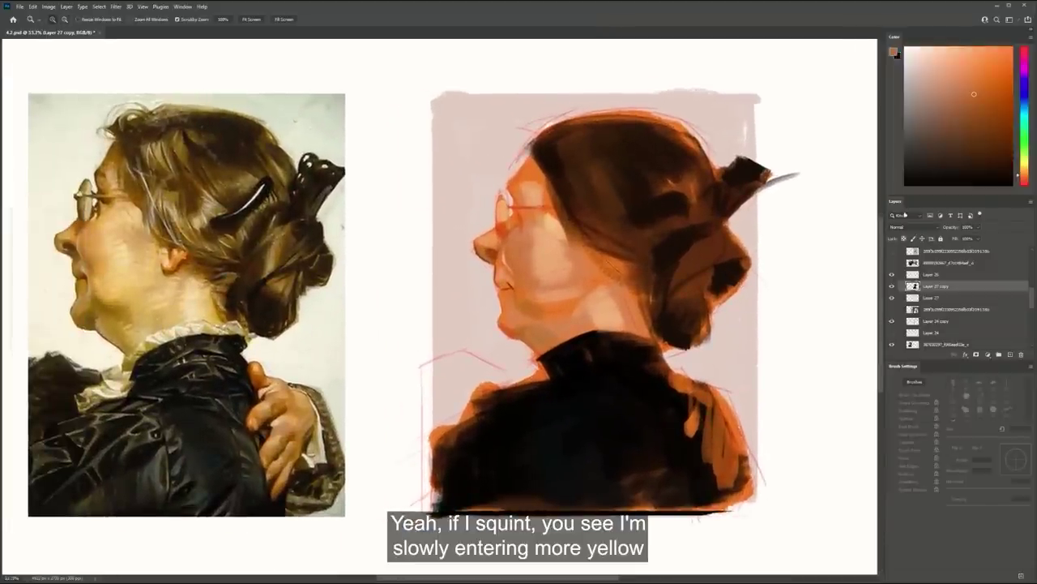
click(1026, 171)
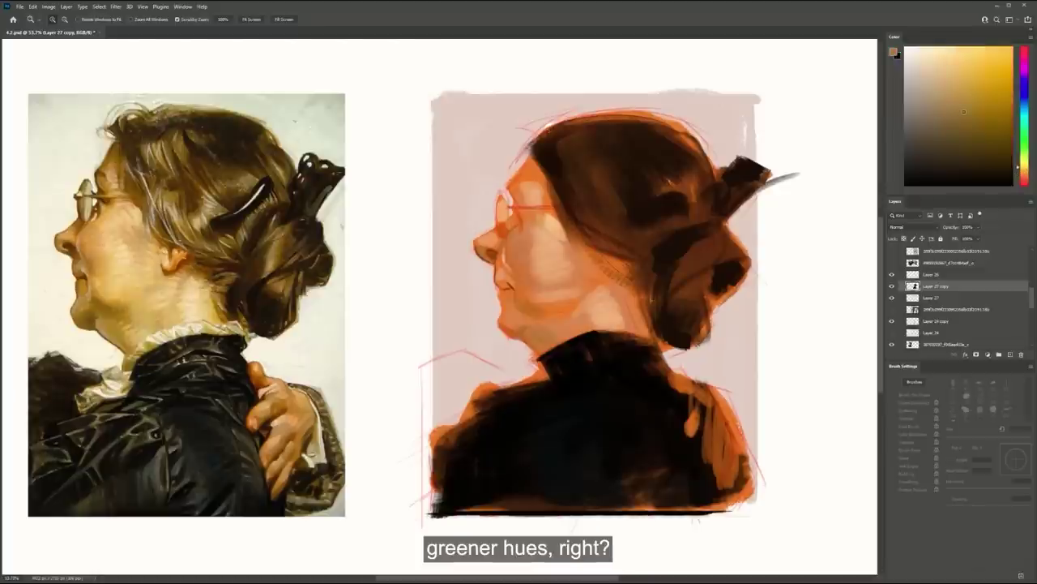
drag(641, 259, 588, 272)
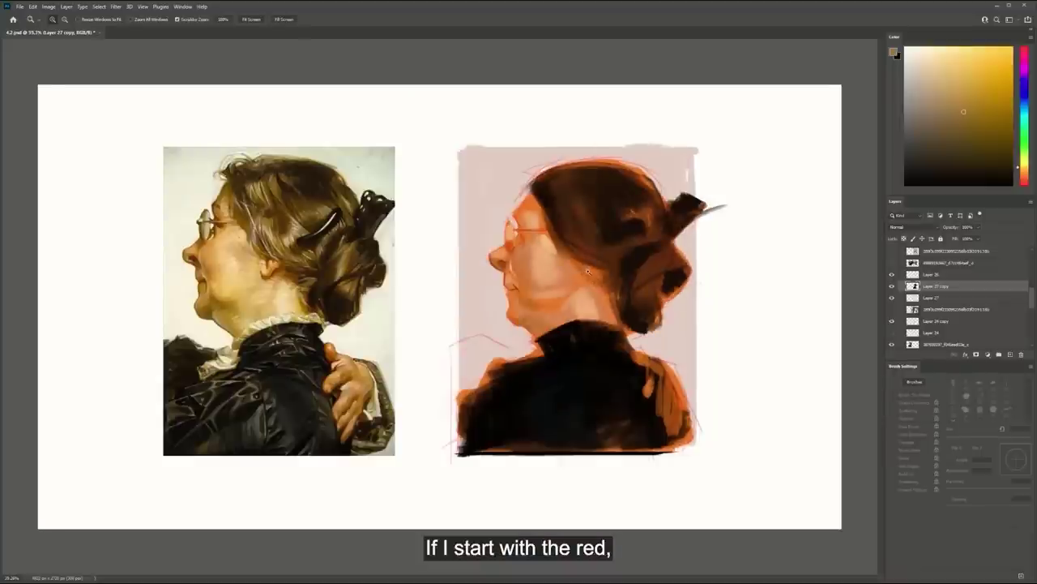
key(b)
scroll(551, 307, up, 2)
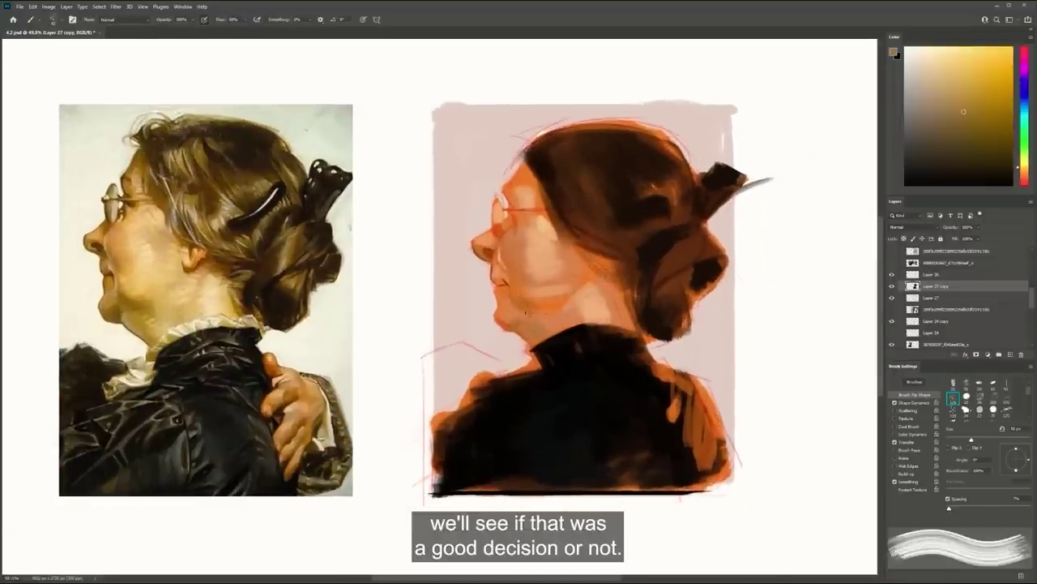
mouse_move(498, 312)
mouse_down()
mouse_move(533, 294)
mouse_move(514, 316)
mouse_move(584, 291)
mouse_up()
drag(523, 335, 575, 307)
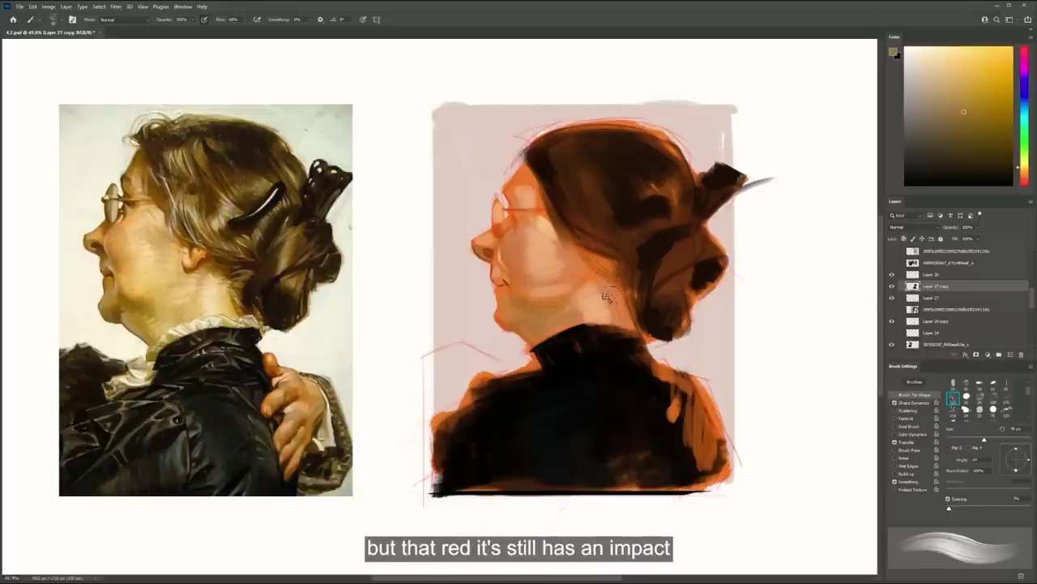
Select the background layer, Layer 27, and shift its hue from pink to pale green
click(892, 298)
click(909, 298)
click(893, 298)
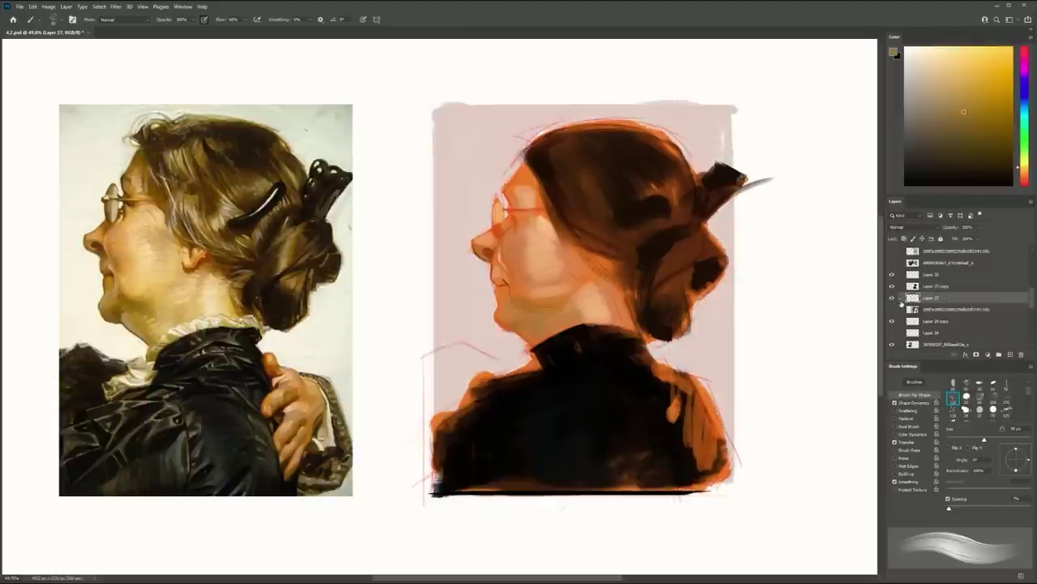
key(i)
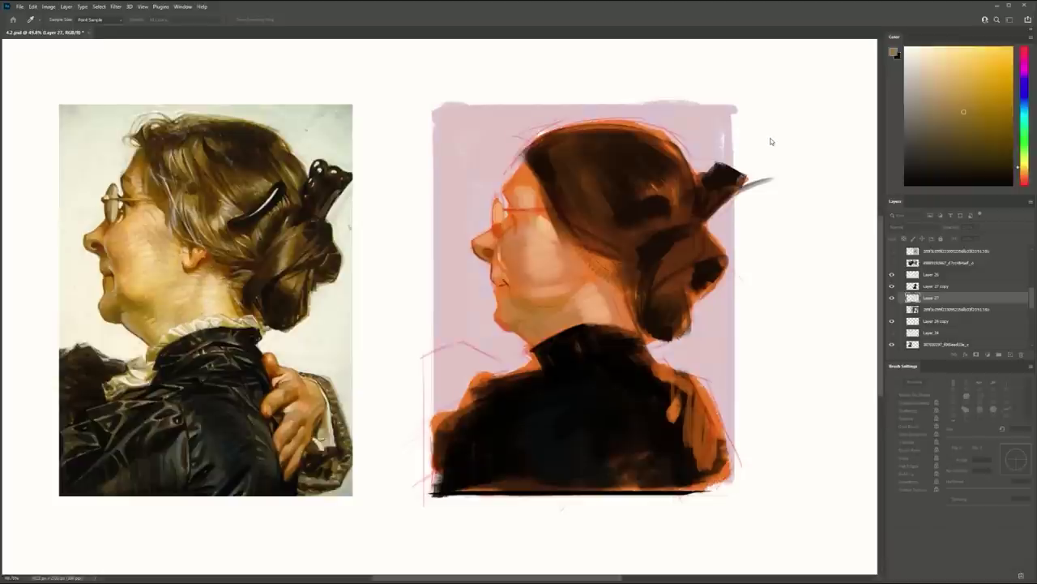
drag(760, 139, 834, 139)
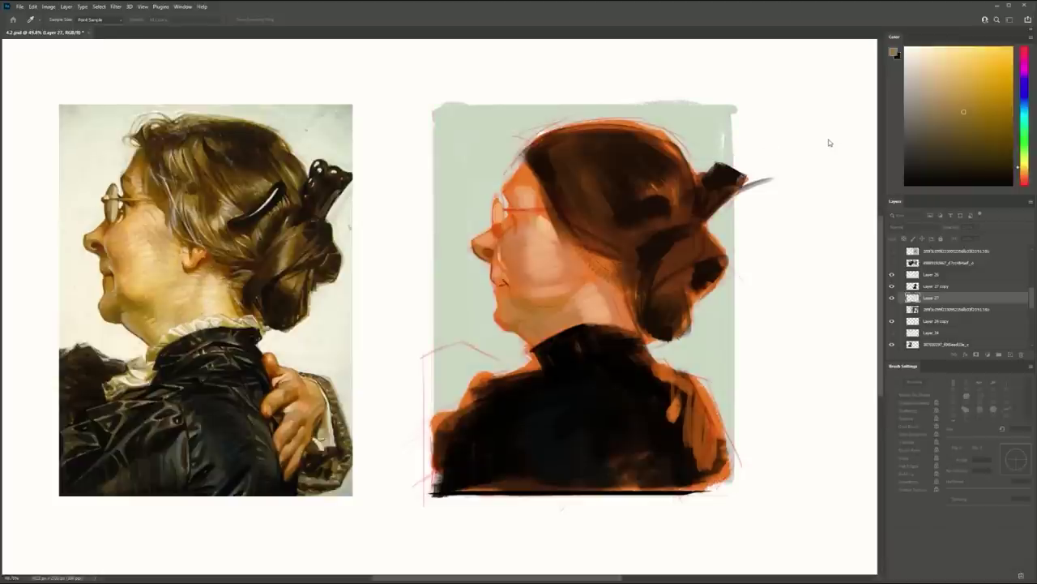
key(b)
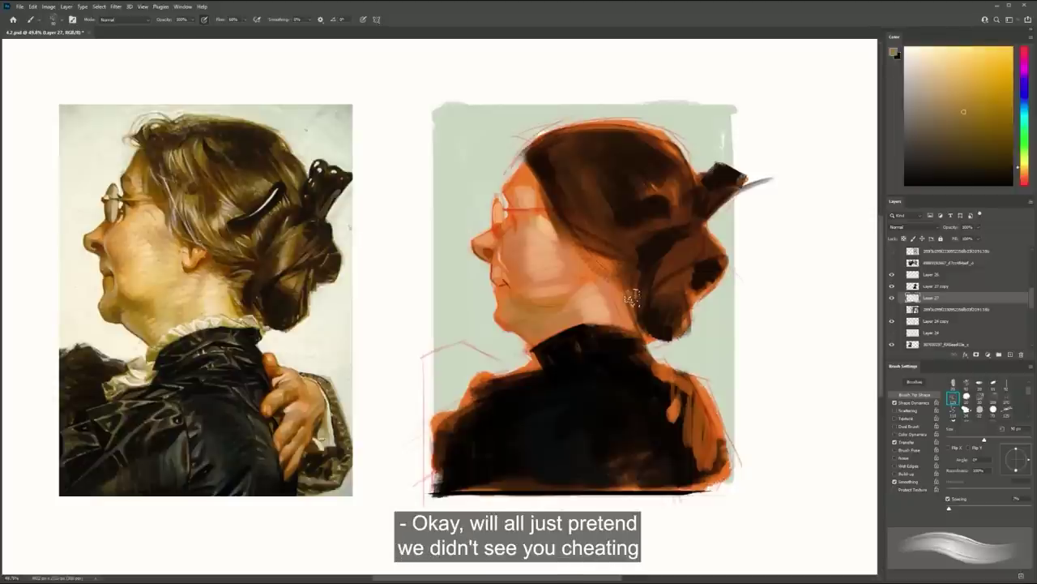
Return to Layer 27 copy, switch to a rough-edged brush, sample red-orange at the mouth, and reduce the brush size
click(931, 287)
drag(512, 280, 560, 276)
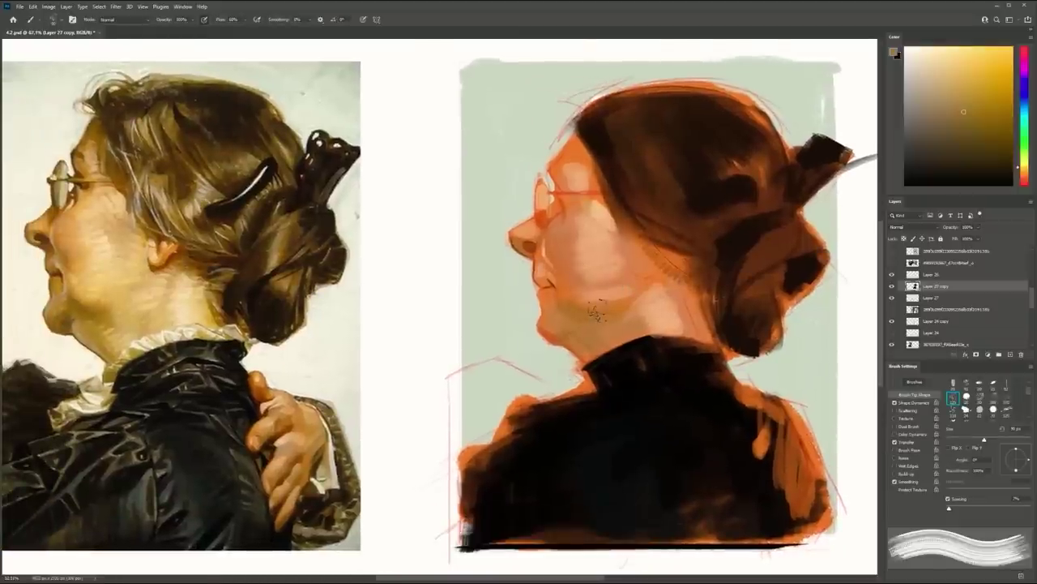
right_click(605, 295)
click(739, 405)
alt+click(544, 288)
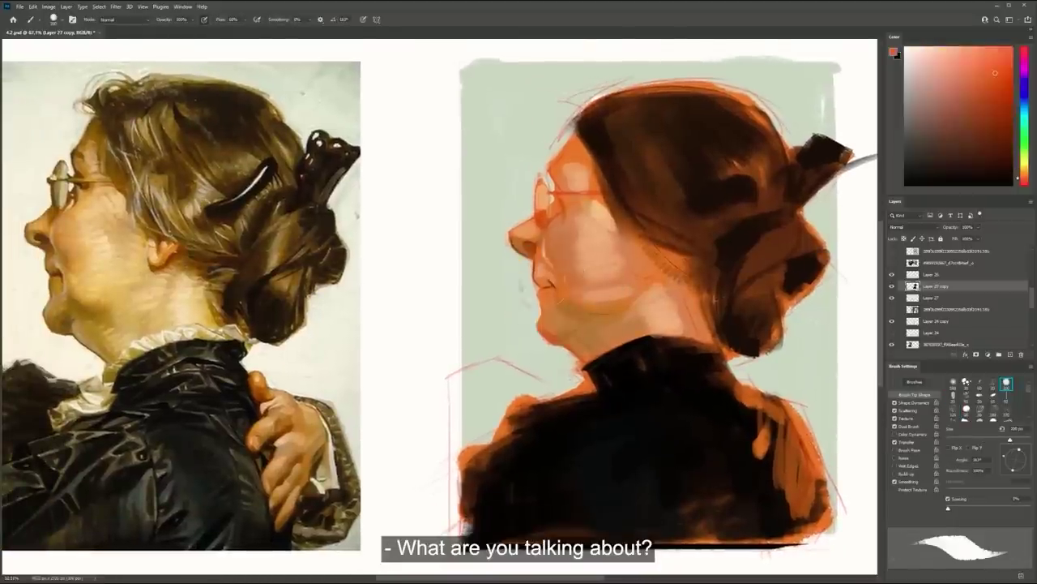
key(bracketleft)
key(bracketleft)
key(bracketleft)
key(bracketleft)
key(bracketleft)
key(bracketleft)
key(bracketleft)
key(bracketleft)
key(bracketleft)
key(bracketleft)
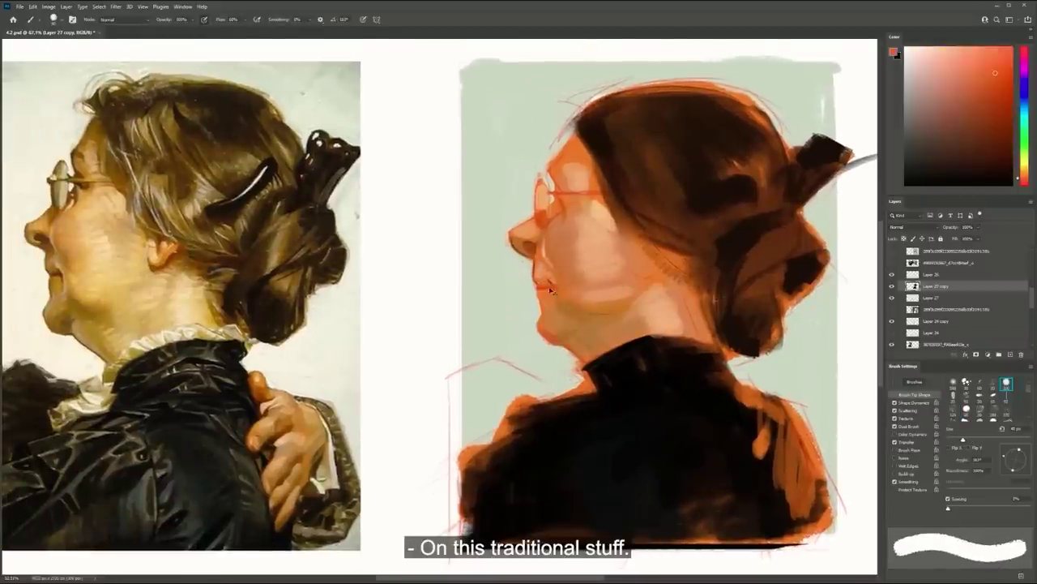
Reduce the brush size, sample a deep red at the mouth, and work it around the lips and chin
alt+click(608, 354)
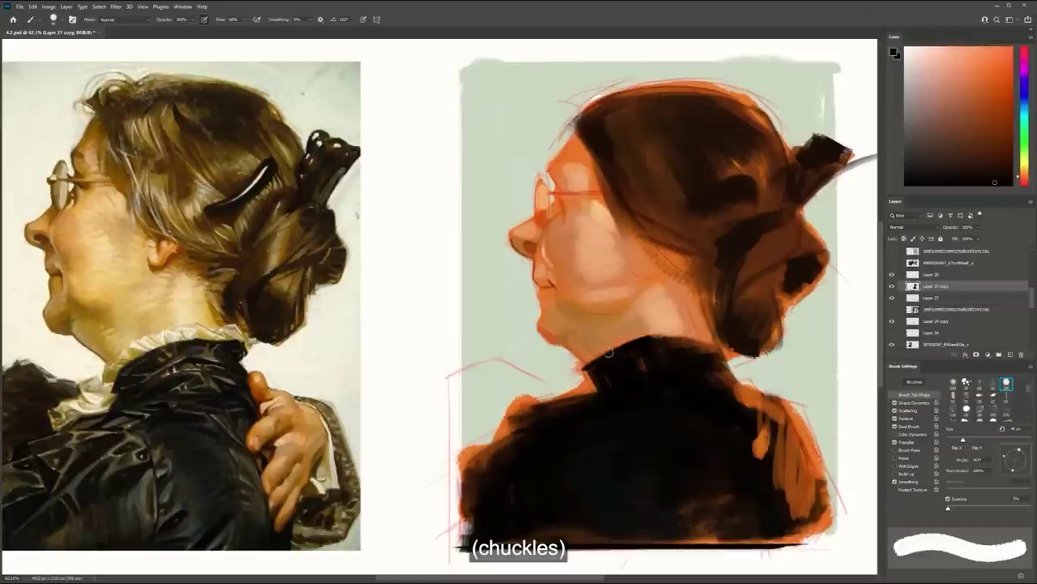
key(bracketleft)
key(bracketleft)
key(bracketleft)
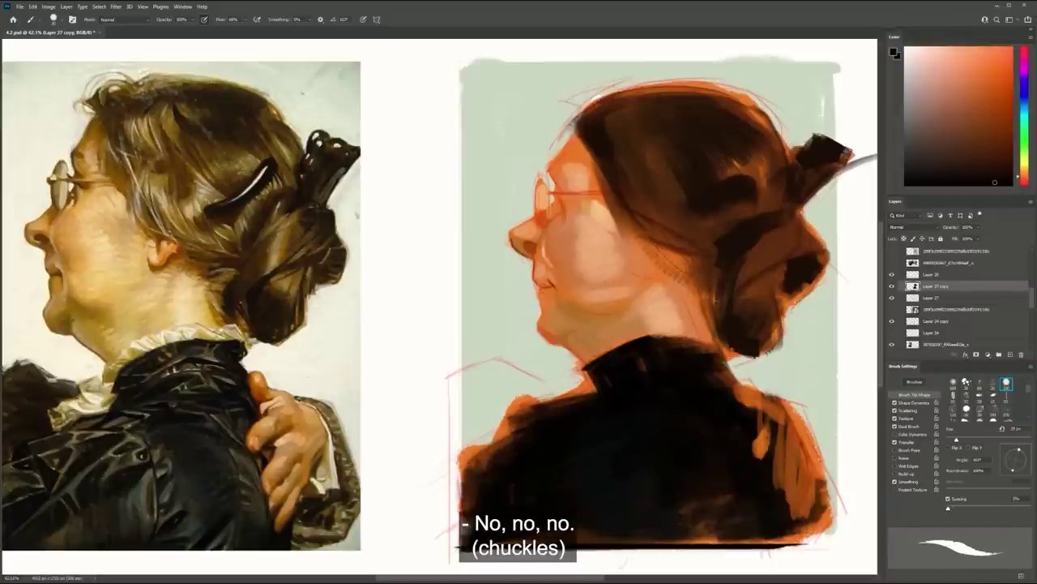
alt+click(545, 284)
alt+click(551, 282)
mouse_move(541, 304)
mouse_down()
mouse_move(539, 317)
mouse_move(607, 329)
mouse_move(609, 316)
mouse_move(571, 318)
mouse_up()
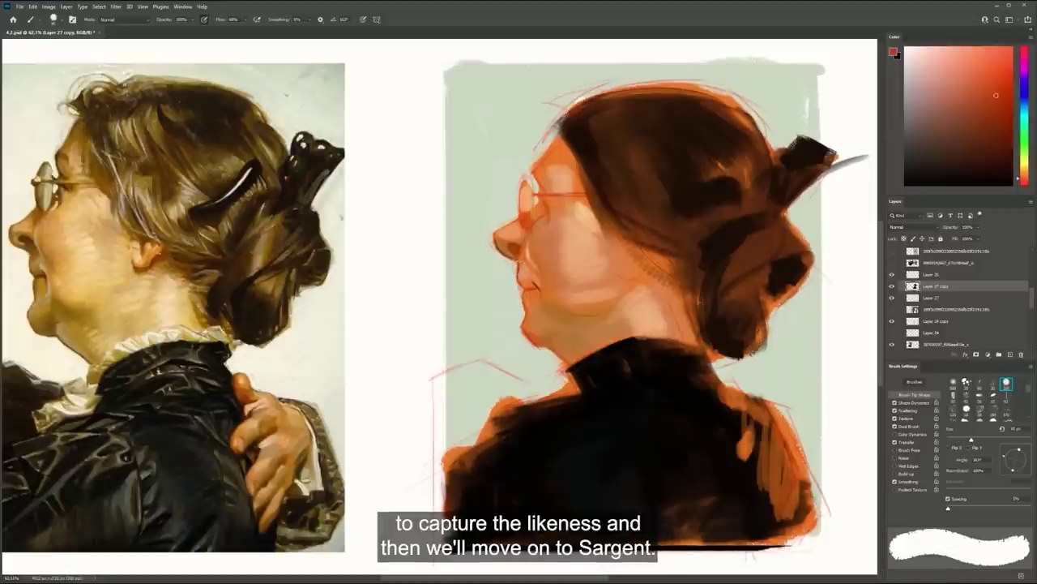
drag(643, 287, 672, 296)
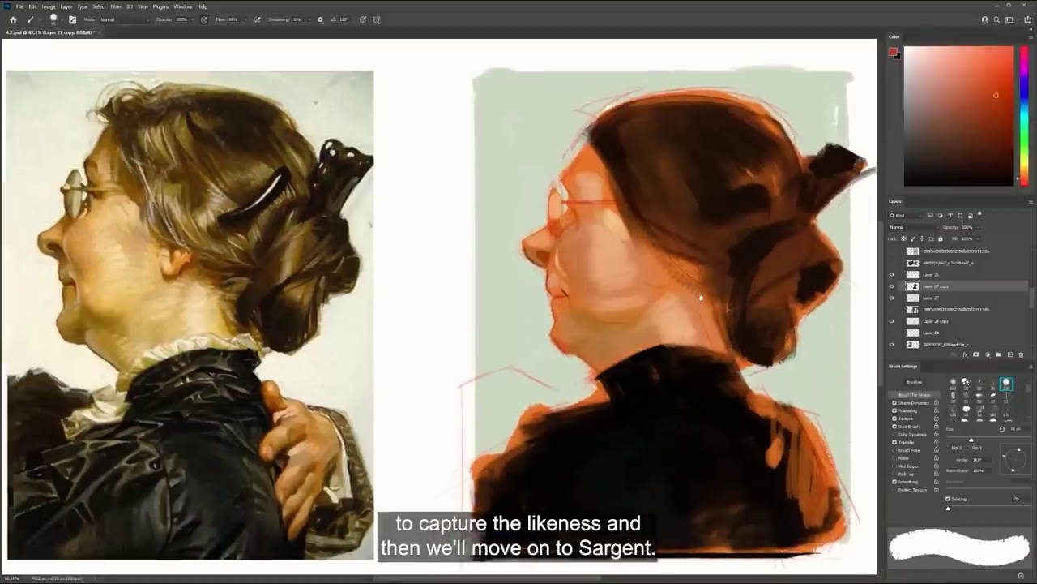
Choose a dark red-brown and paint the front rim of the glasses and the dark accents around the eye
click(988, 154)
drag(553, 190, 552, 231)
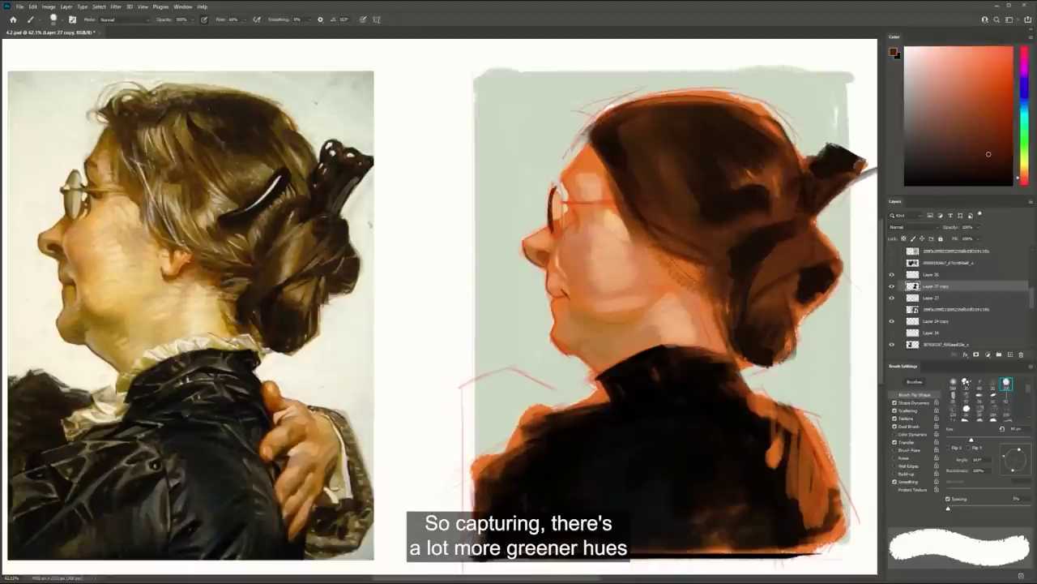
key(ctrl+z)
mouse_move(554, 188)
mouse_down()
mouse_move(551, 231)
mouse_move(601, 219)
mouse_up()
key(ctrl+z)
key(ctrl+z)
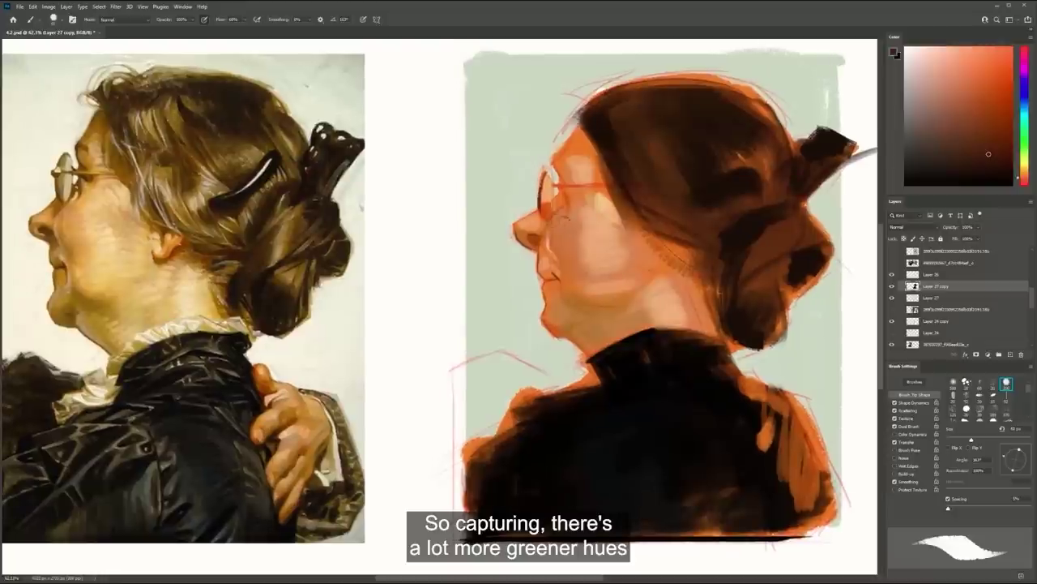
key(bracketleft)
drag(555, 186, 564, 200)
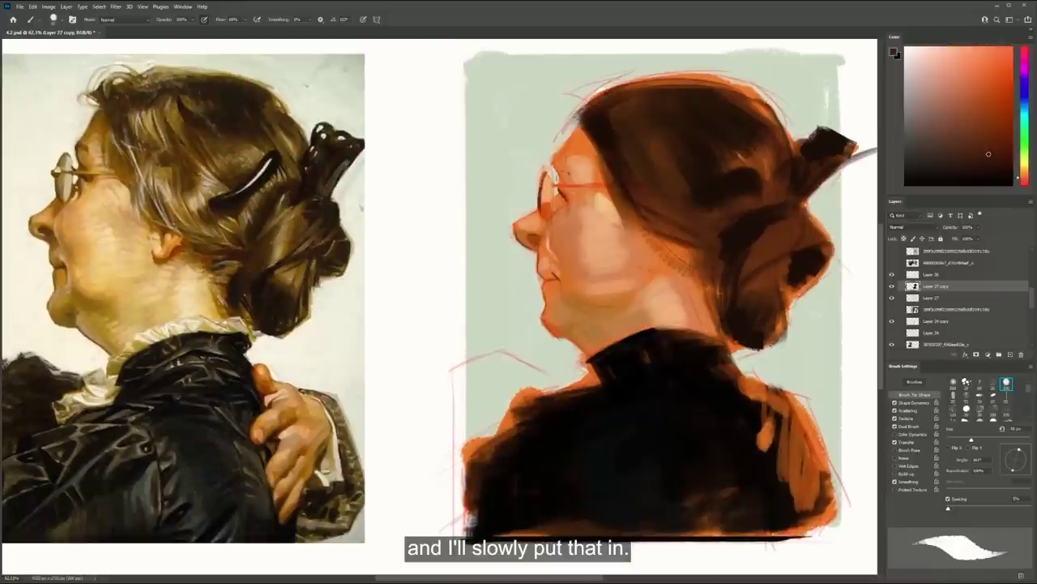
Sample the pale background green and the collar's black, and swap the foreground and background colours
alt+click(543, 123)
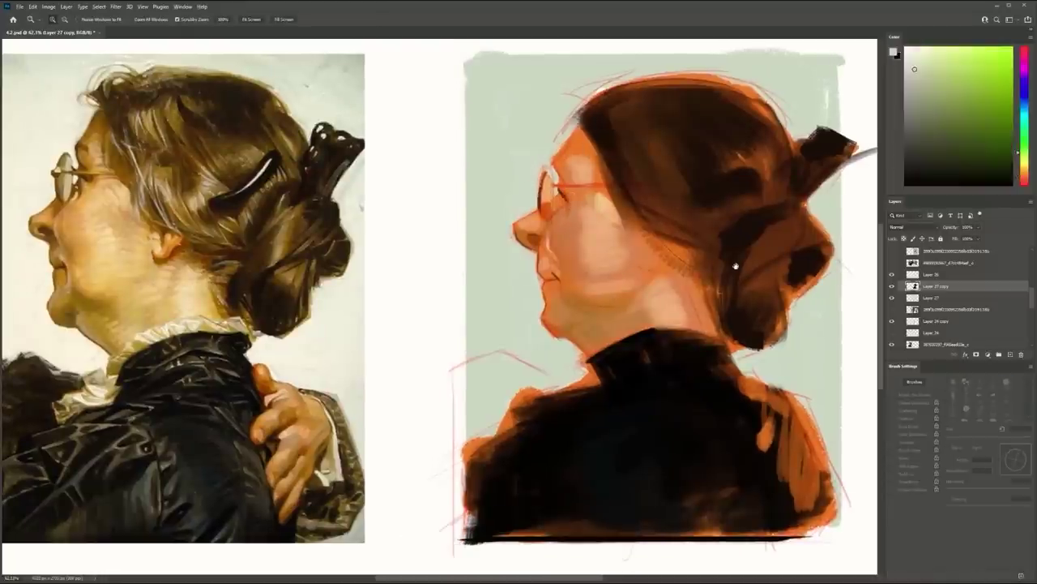
drag(739, 268, 735, 267)
alt+click(695, 365)
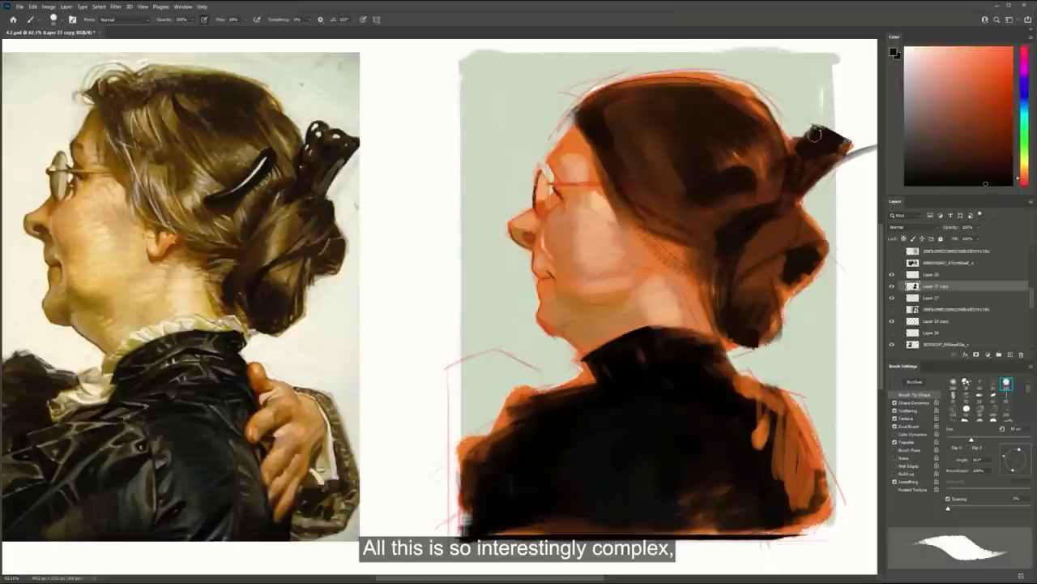
key(x)
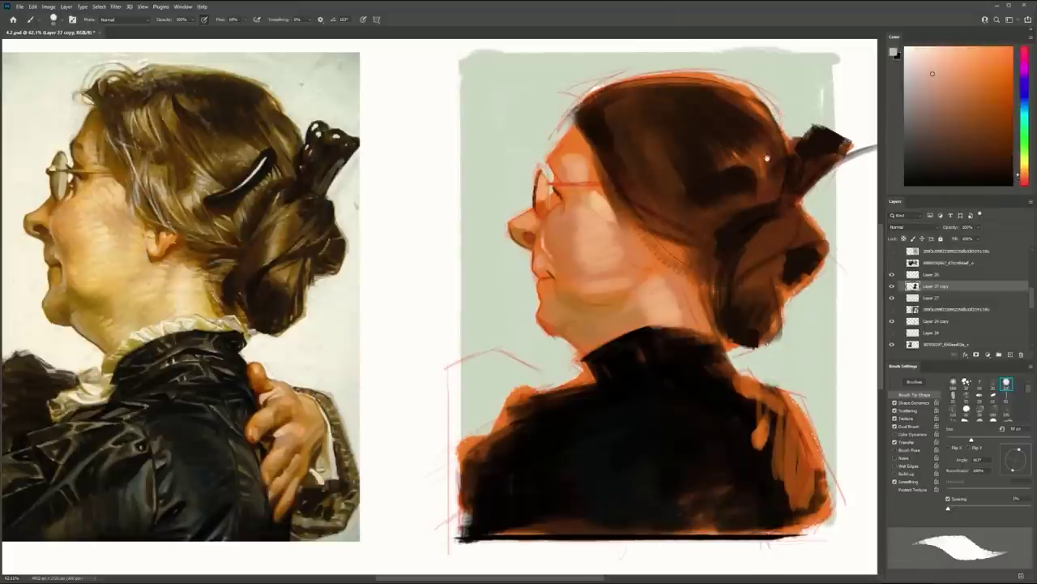
Toggle the line art layer, Layer 26, to check it, and merge it with Layer 27 copy
drag(768, 153, 755, 158)
click(892, 275)
click(892, 275)
click(910, 279)
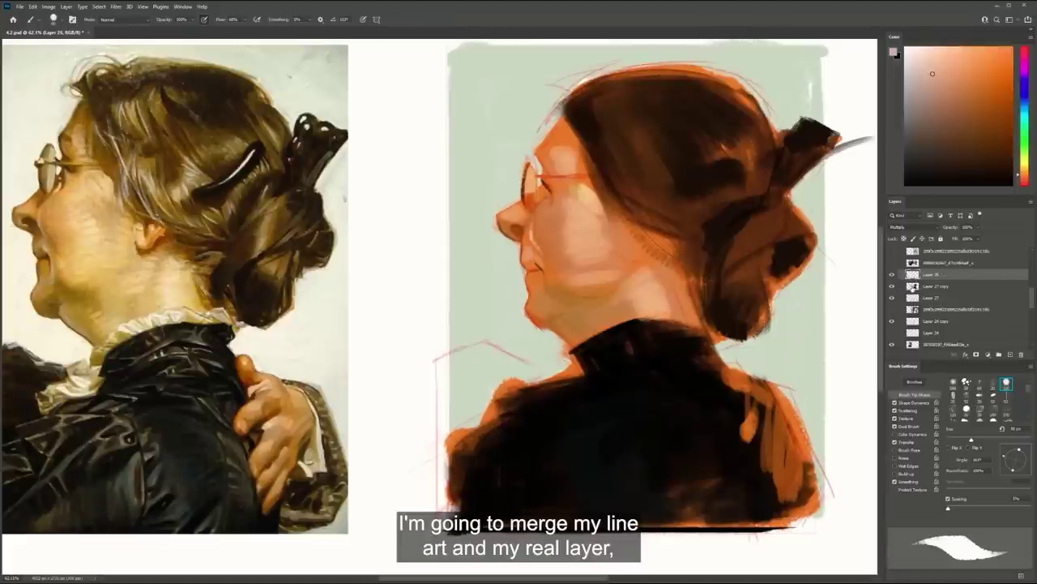
shift+click(914, 288)
drag(760, 354, 753, 356)
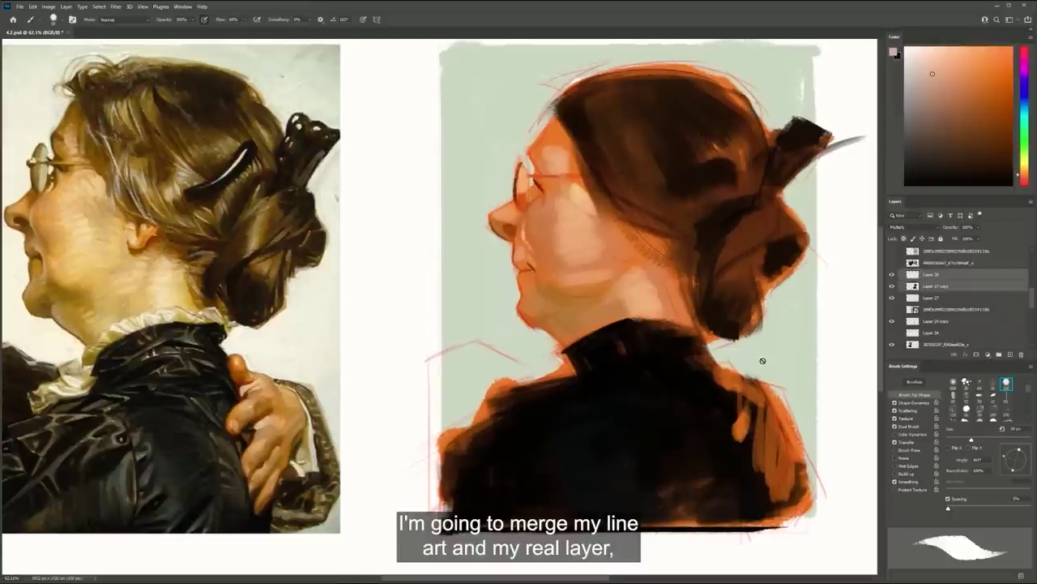
key(ctrl+e)
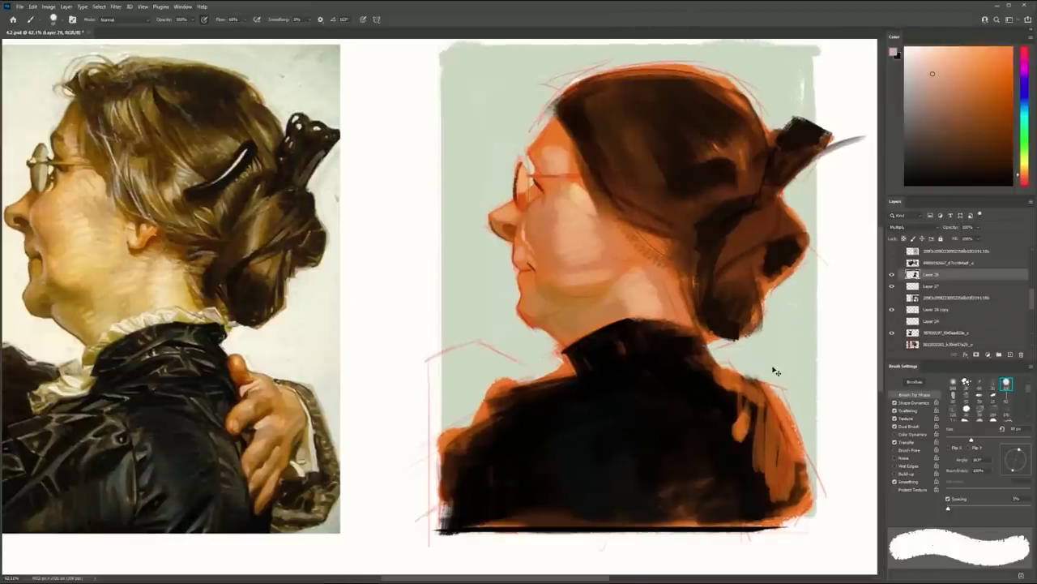
drag(625, 320, 638, 324)
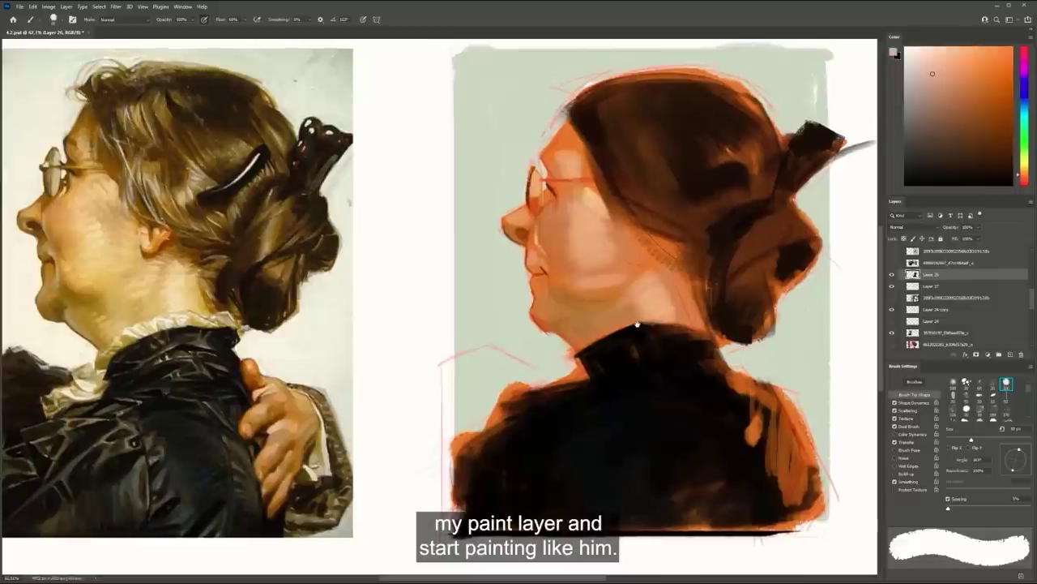
Carve the edge at the front of the collar with sampled background green, and save the document
alt+click(536, 328)
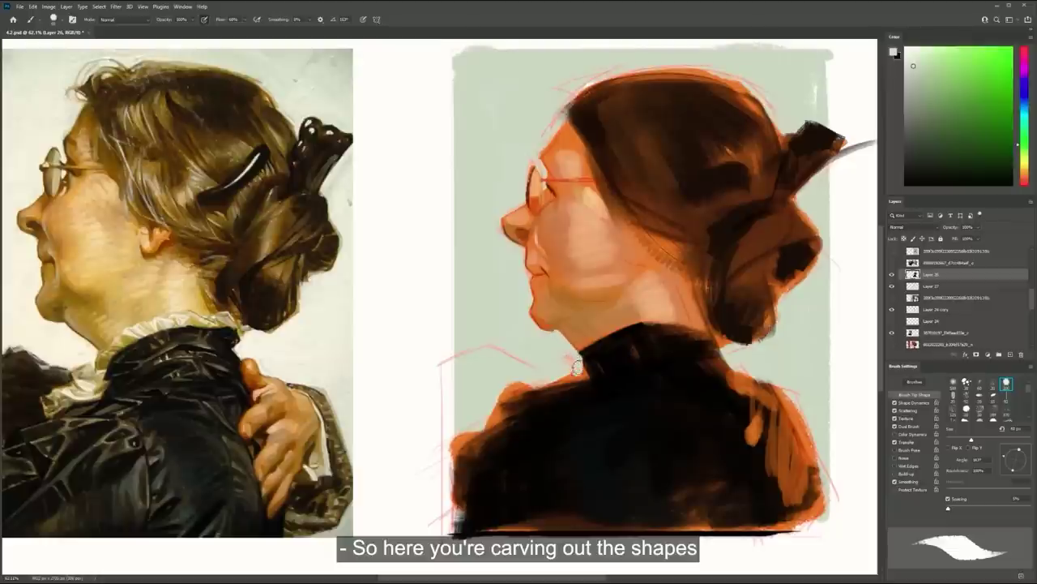
drag(600, 337, 597, 327)
alt+click(594, 199)
key(ctrl+s)
Shift the light skin tone to pale yellow and try strokes for the ruffle along the collar
drag(568, 344, 624, 314)
key(ctrl+z)
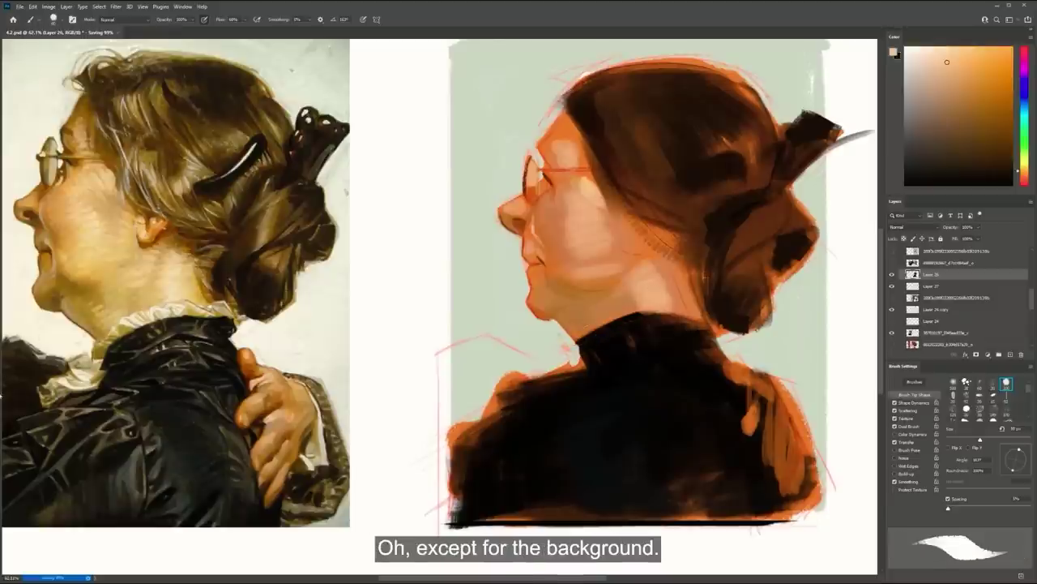
key(alt)
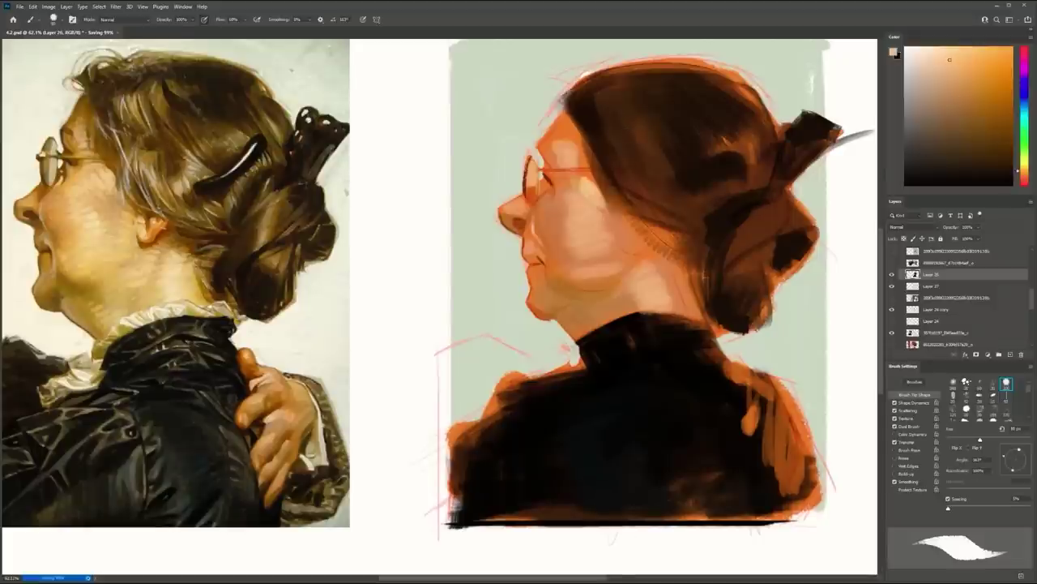
click(1024, 167)
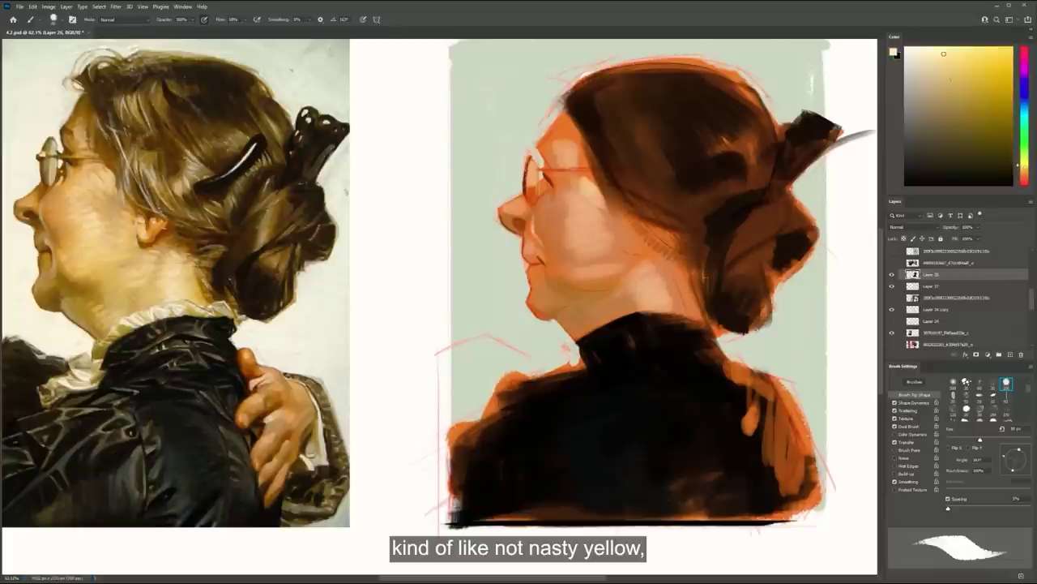
drag(566, 338, 641, 306)
key(ctrl+z)
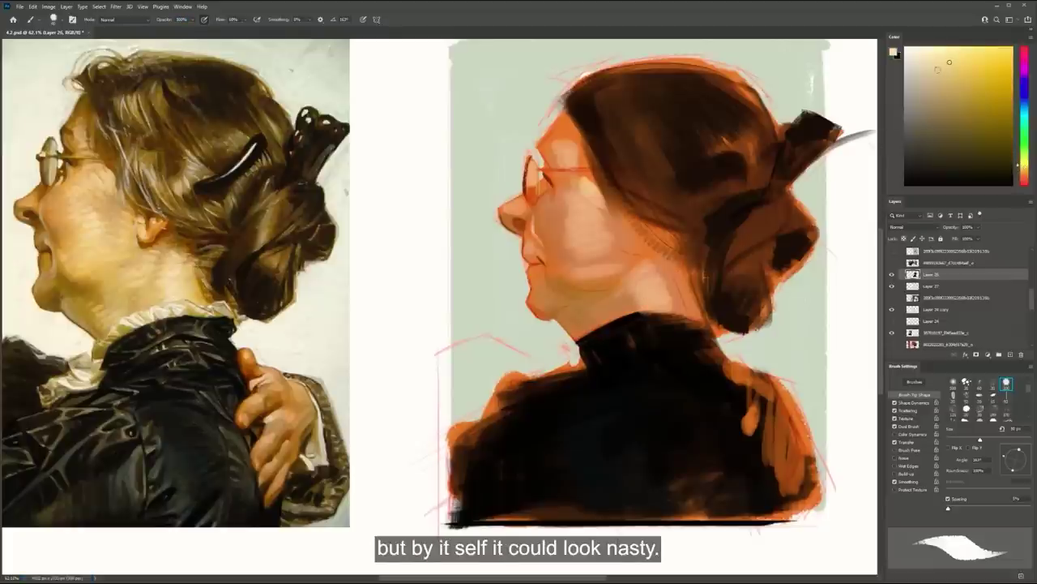
Adjust the pale yellow and paint the ruffled trim along the collar's upper edge and down its front
click(949, 62)
mouse_move(578, 347)
mouse_down()
mouse_move(621, 319)
mouse_move(658, 313)
mouse_move(623, 324)
mouse_move(649, 311)
mouse_move(710, 318)
mouse_up()
key(ctrl+z)
key(ctrl+z)
mouse_move(578, 344)
mouse_down()
mouse_move(566, 389)
mouse_move(587, 362)
mouse_move(563, 400)
mouse_move(582, 372)
mouse_up()
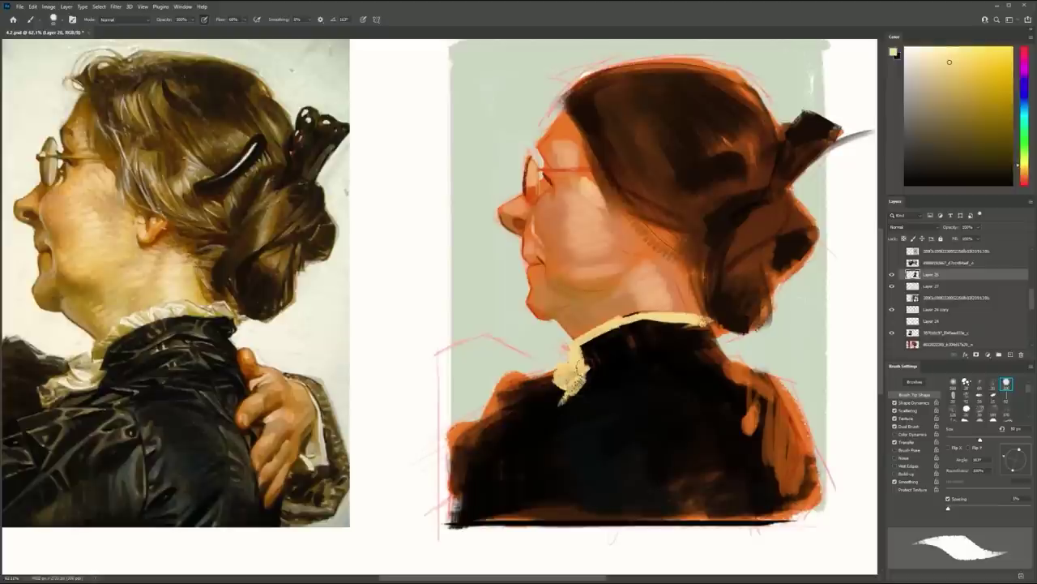
drag(646, 304, 706, 306)
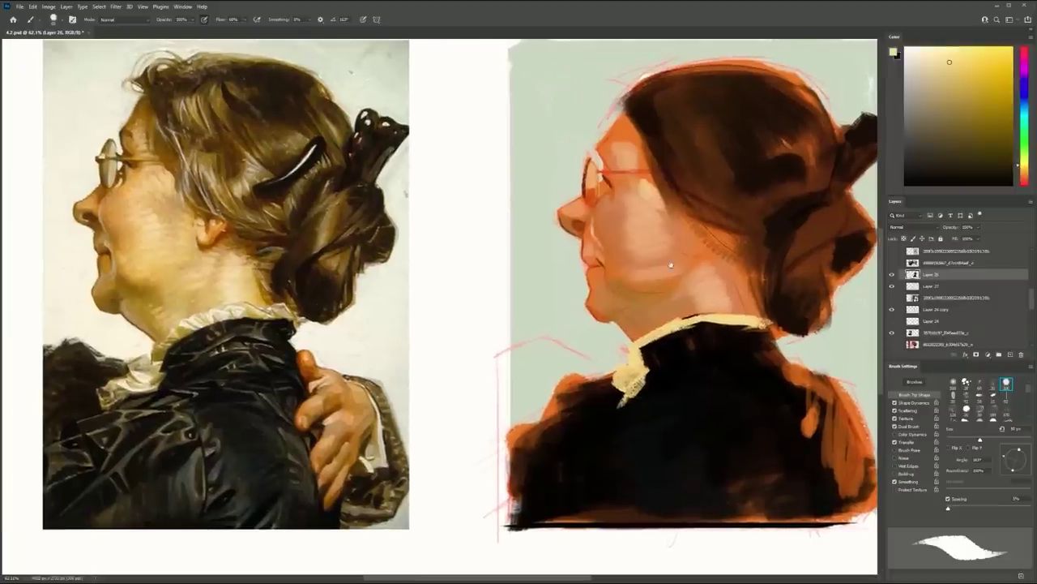
Switch to the Mixer Brush, enlarge it, and work over the lower cheek and jaw
drag(635, 238, 661, 249)
key(b)
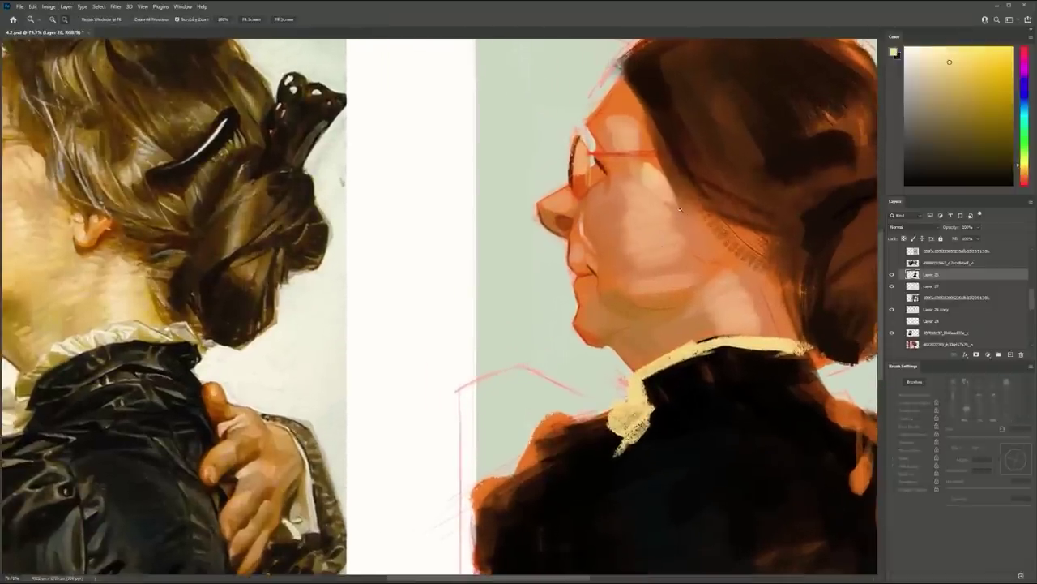
key(ctrl+0)
key(shift+b)
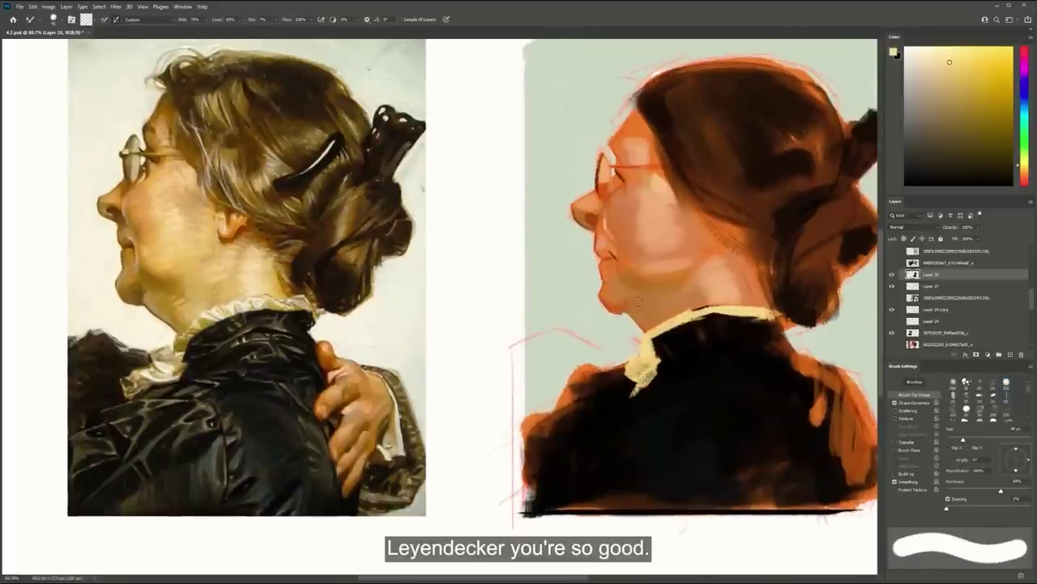
key(])
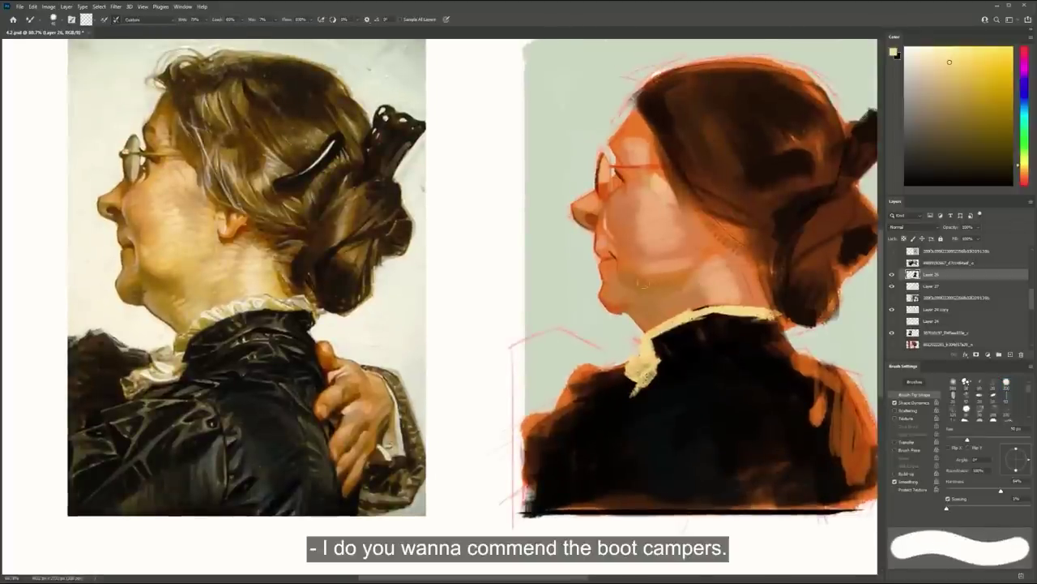
key(b)
Sample a dark red-brown, reduce the brush size, and darken the line and corner of the mouth
alt+click(614, 251)
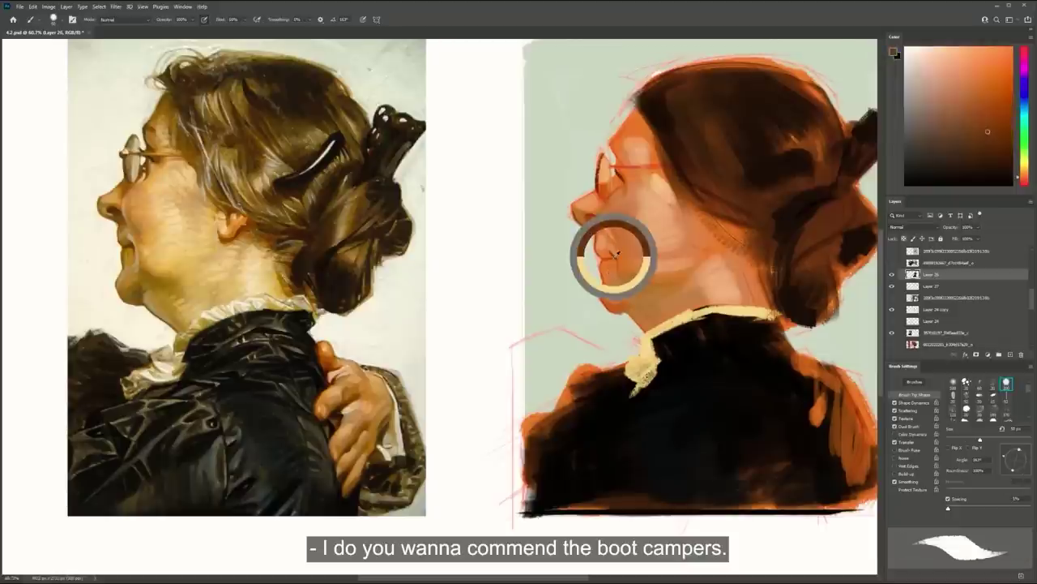
key(bracketleft)
key(bracketleft)
key(bracketleft)
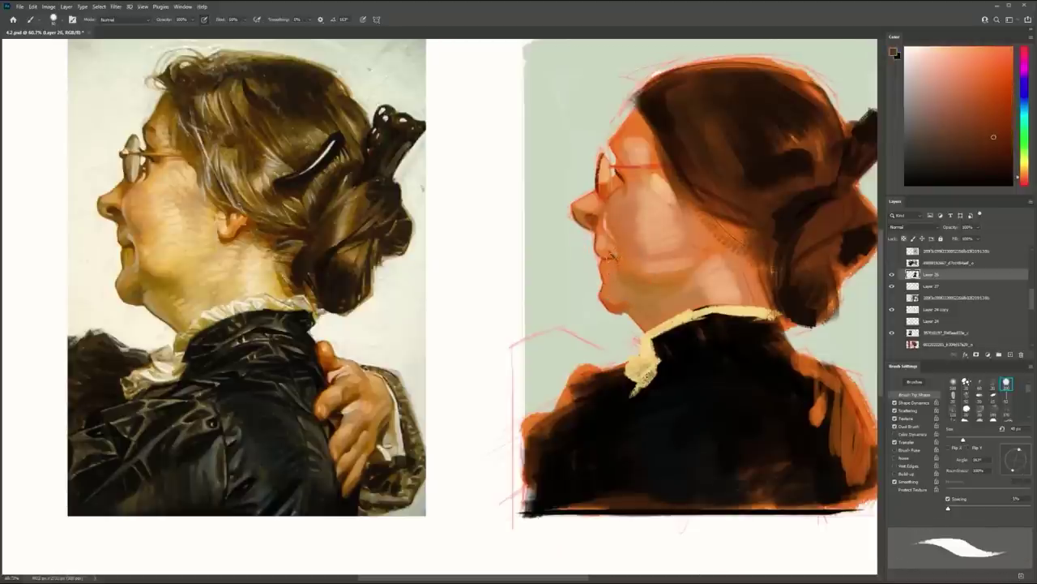
drag(618, 236, 617, 247)
ctrl+click(621, 195)
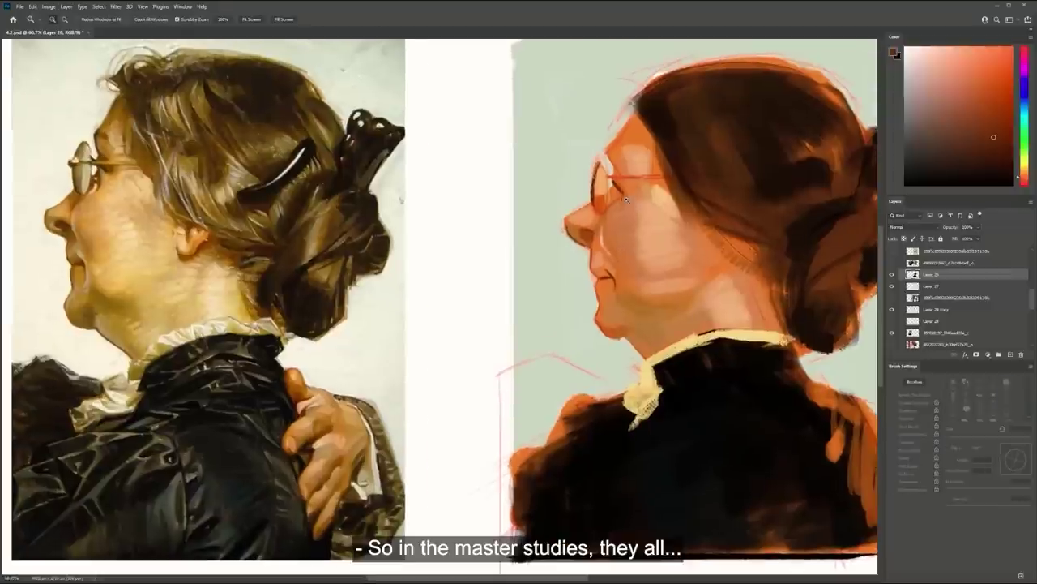
Sample tones from the hair, eye and nose, and shift the colour to ochre for the underside of the nose
alt+click(672, 181)
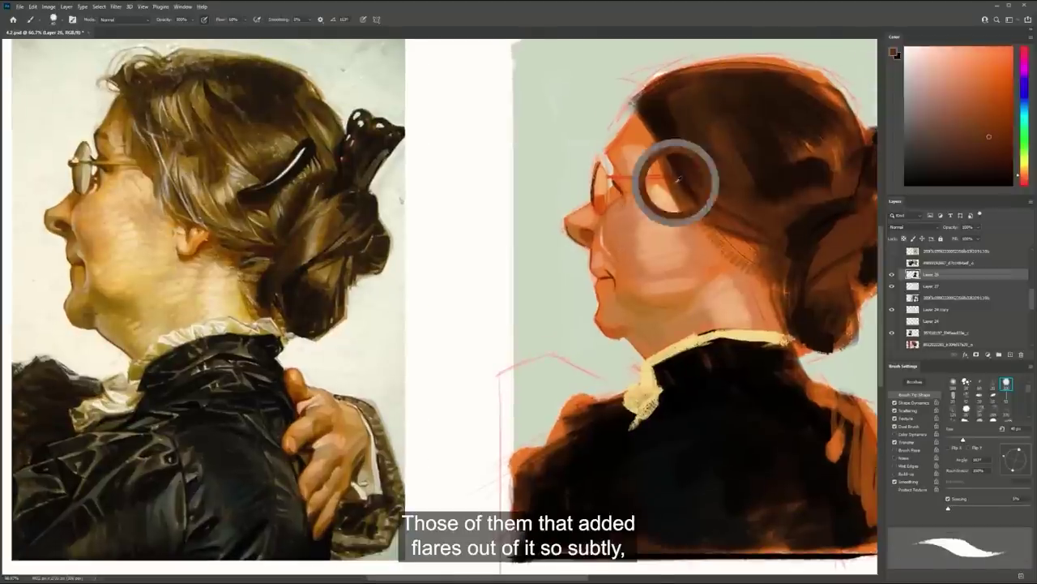
alt+click(624, 195)
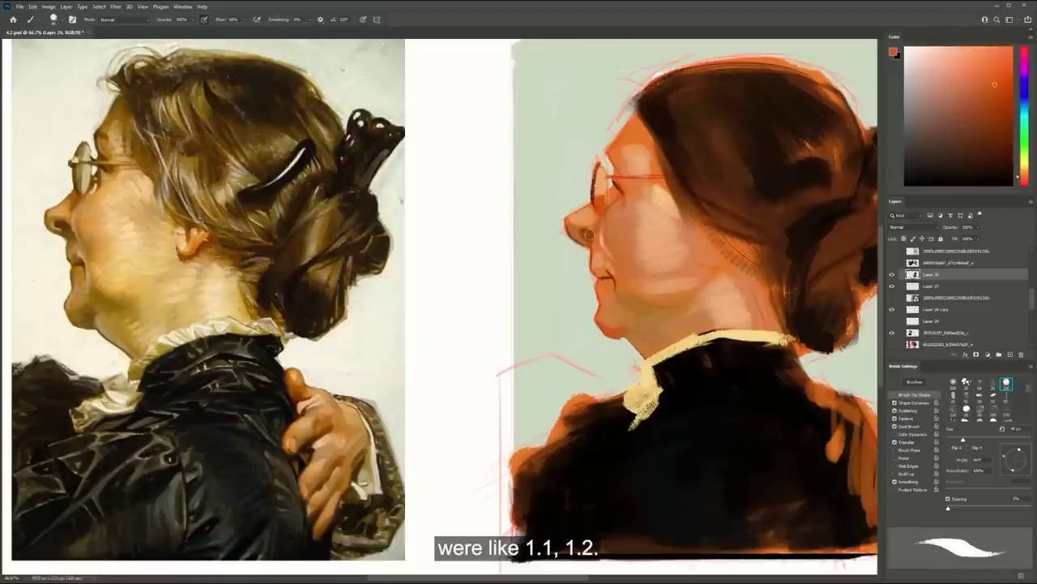
alt+click(582, 233)
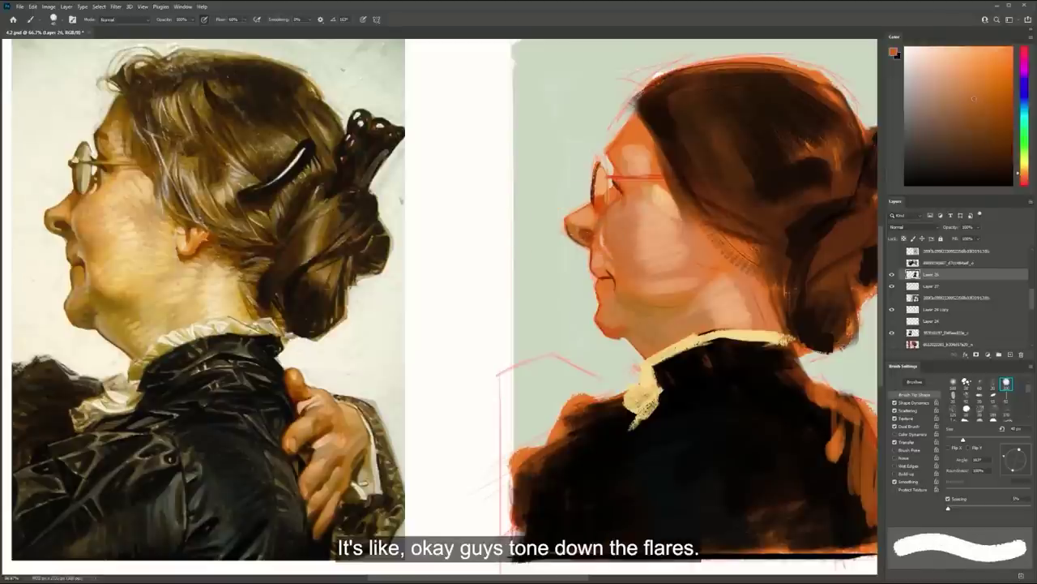
click(1024, 168)
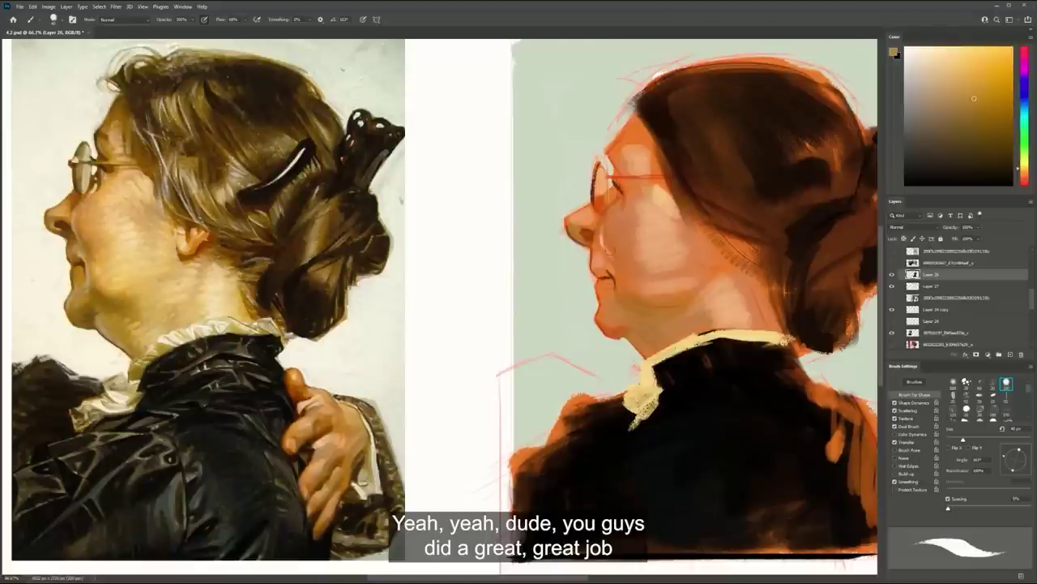
Carve the profile around the lips and nose with sampled background green, and sample a near-black from the hair
alt+click(590, 254)
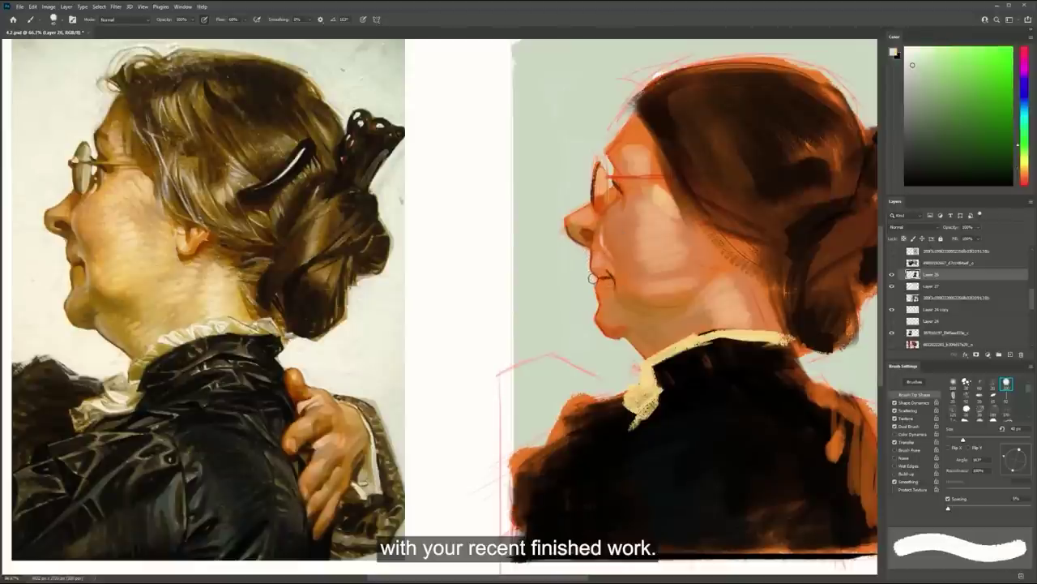
drag(593, 278, 593, 286)
alt+click(556, 227)
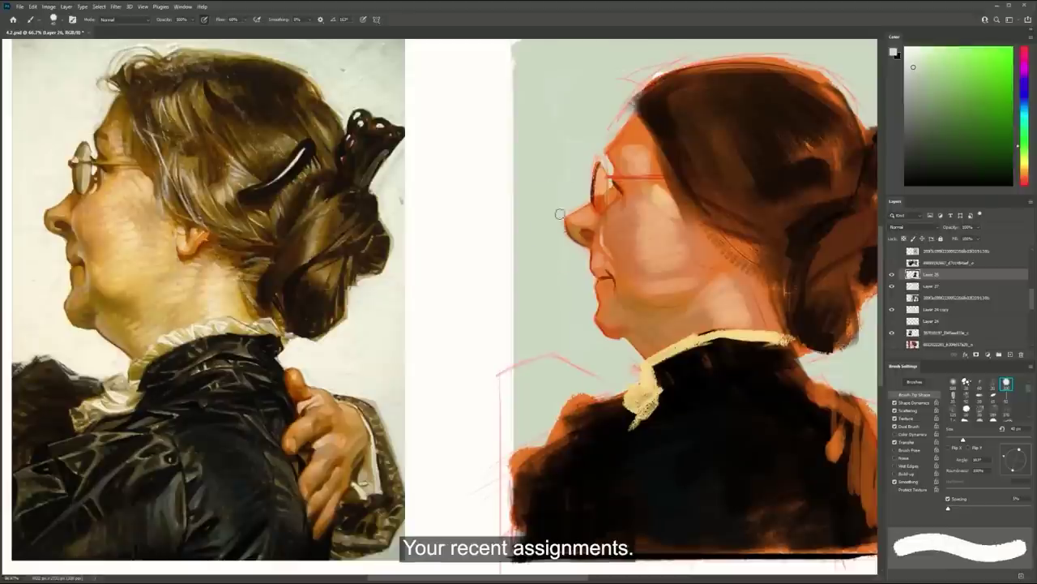
drag(560, 220, 566, 241)
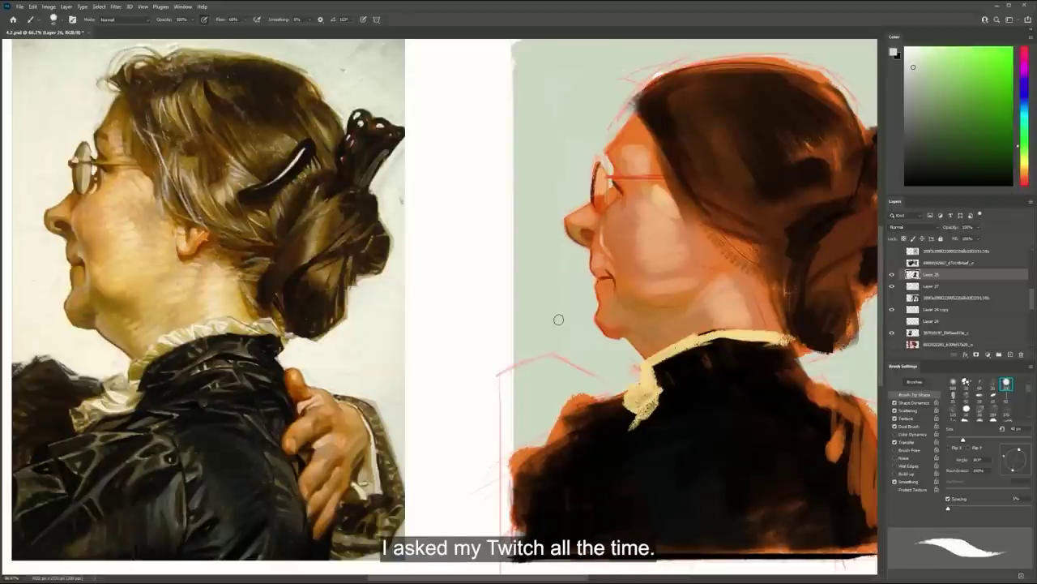
alt+click(821, 233)
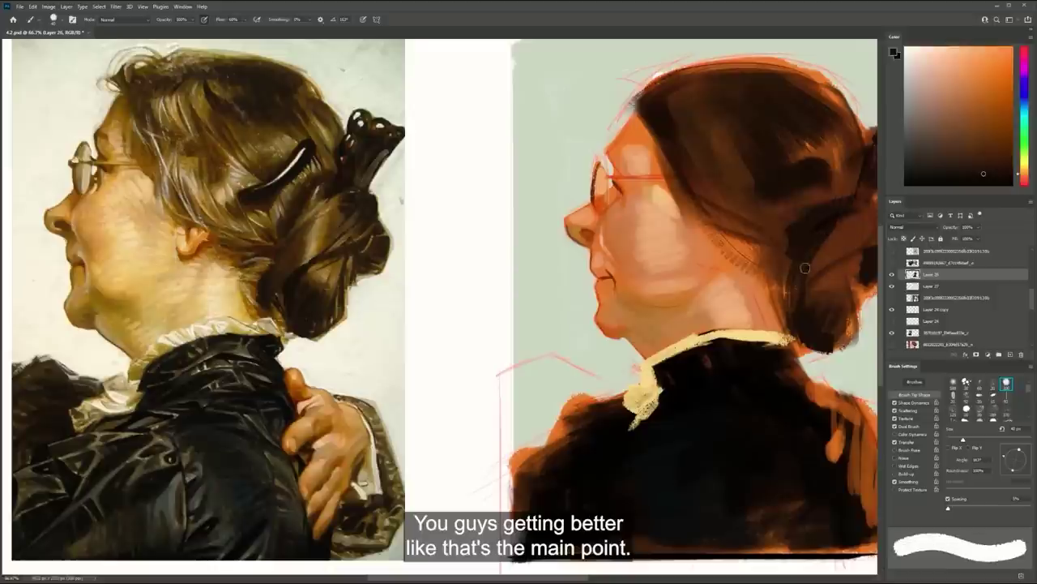
Reduce the brush size, sample red-brown from behind the cheek and skin tones beside the mouth, and touch up the cheek by the nose
key(bracketleft)
key(bracketleft)
key(bracketleft)
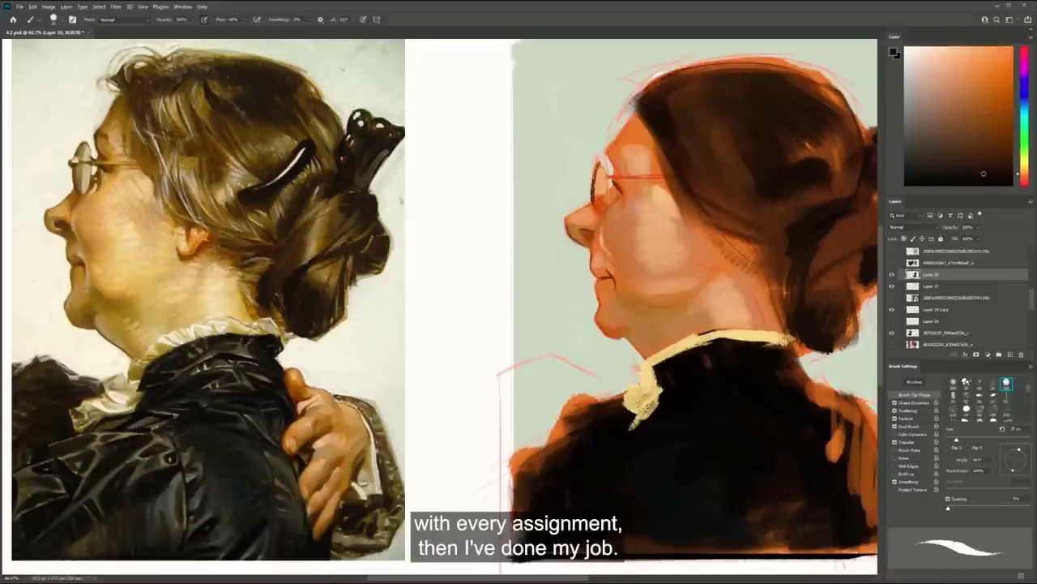
alt+click(762, 269)
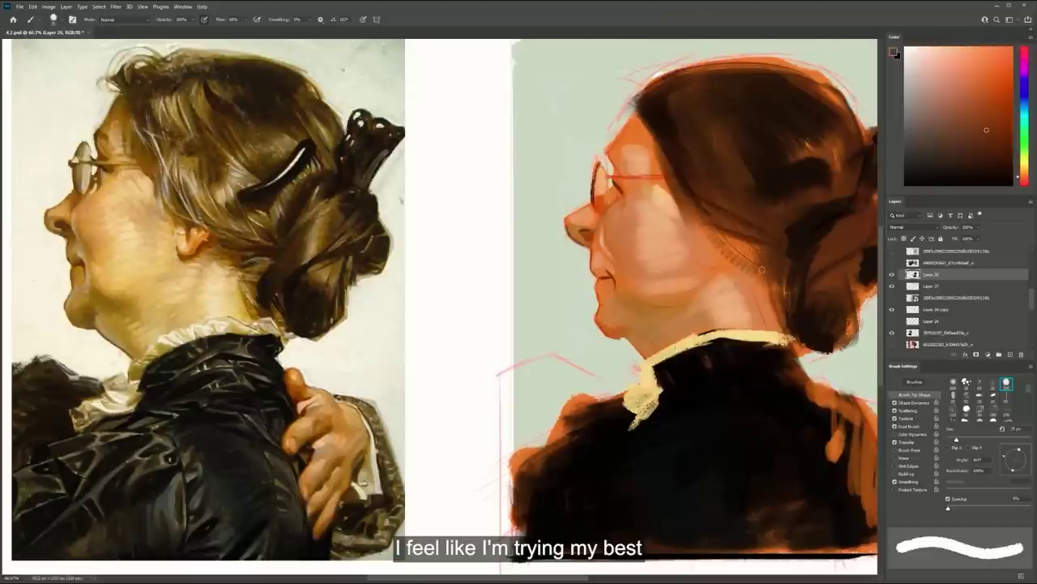
drag(586, 236, 605, 237)
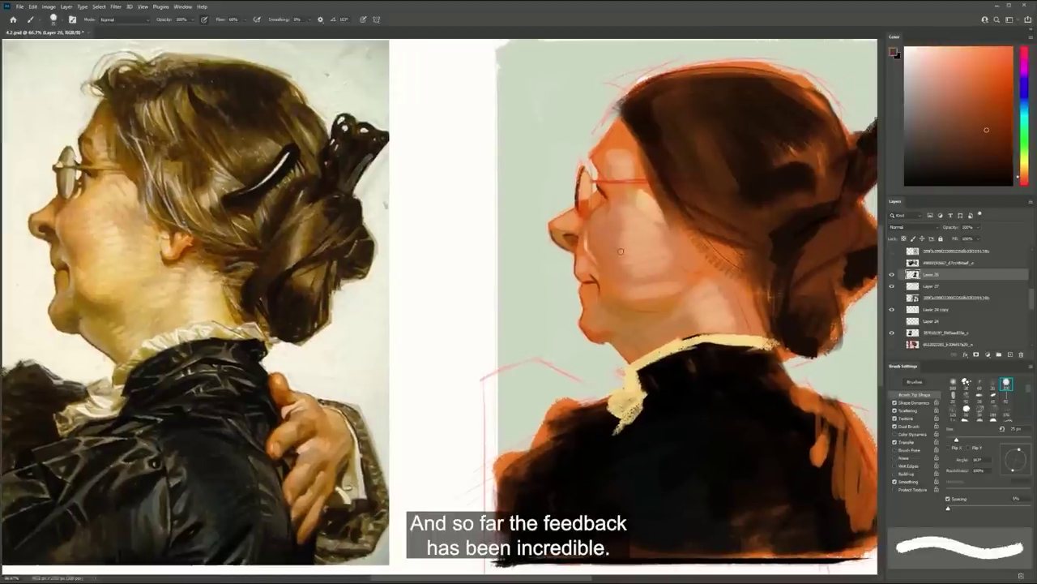
alt+click(580, 264)
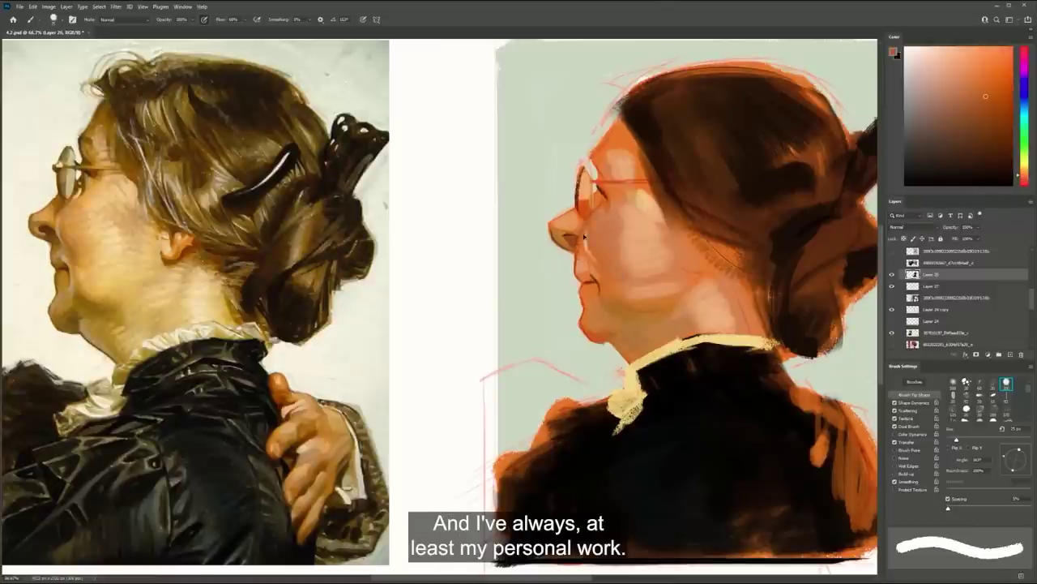
alt+click(593, 248)
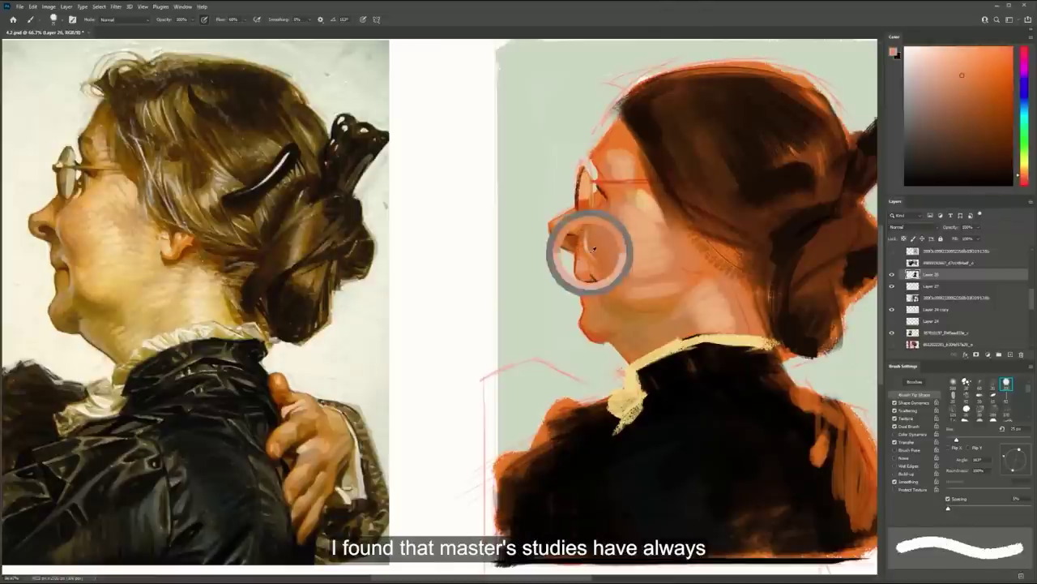
mouse_move(625, 272)
mouse_down()
mouse_move(609, 273)
mouse_move(633, 275)
mouse_up()
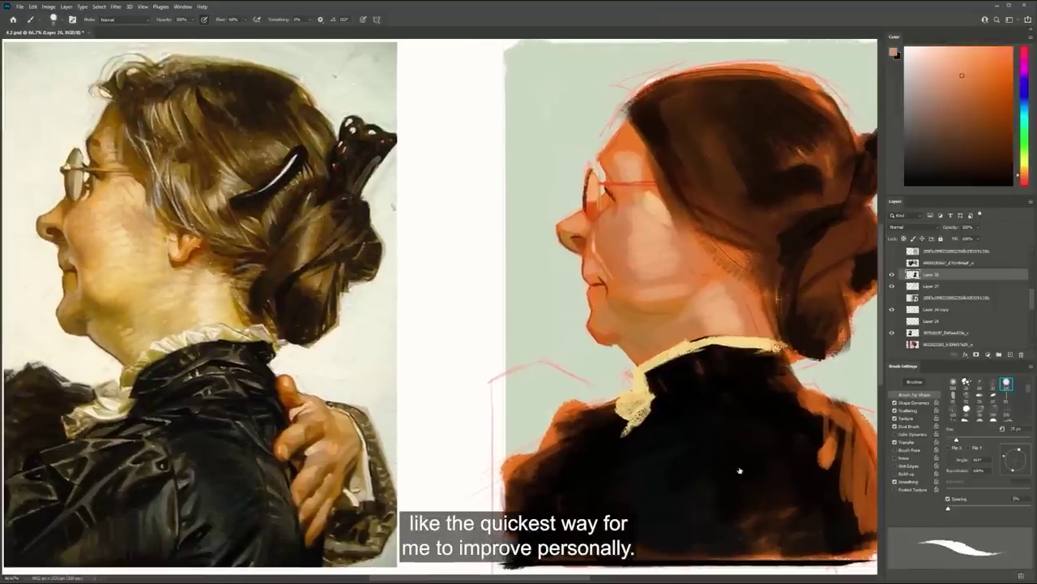
Switch to a large soft round brush, shift a sampled cheek tone to yellow-orange, and glaze the lower cheek and jaw
key(shift+comma)
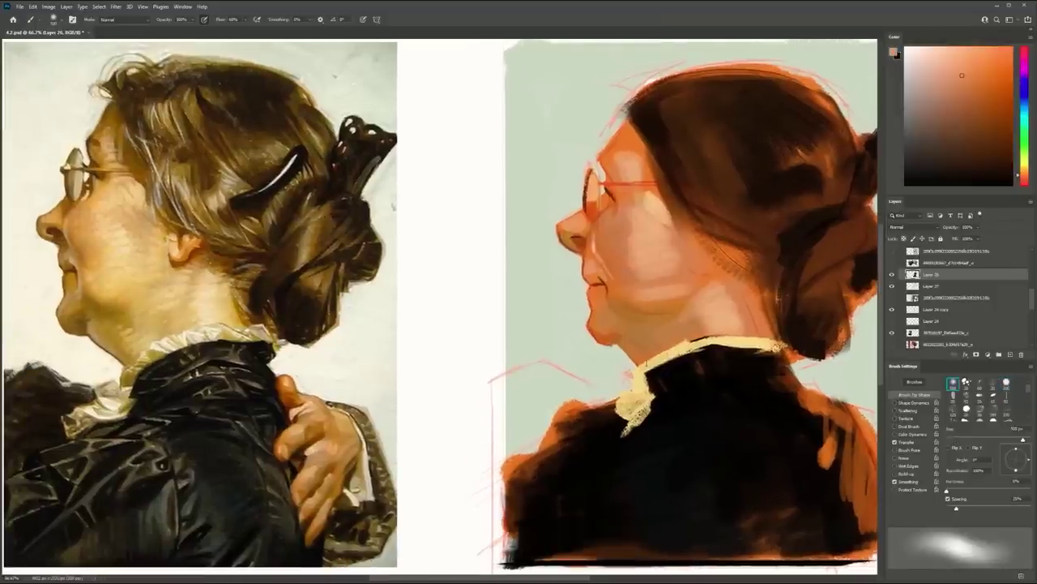
alt+click(621, 249)
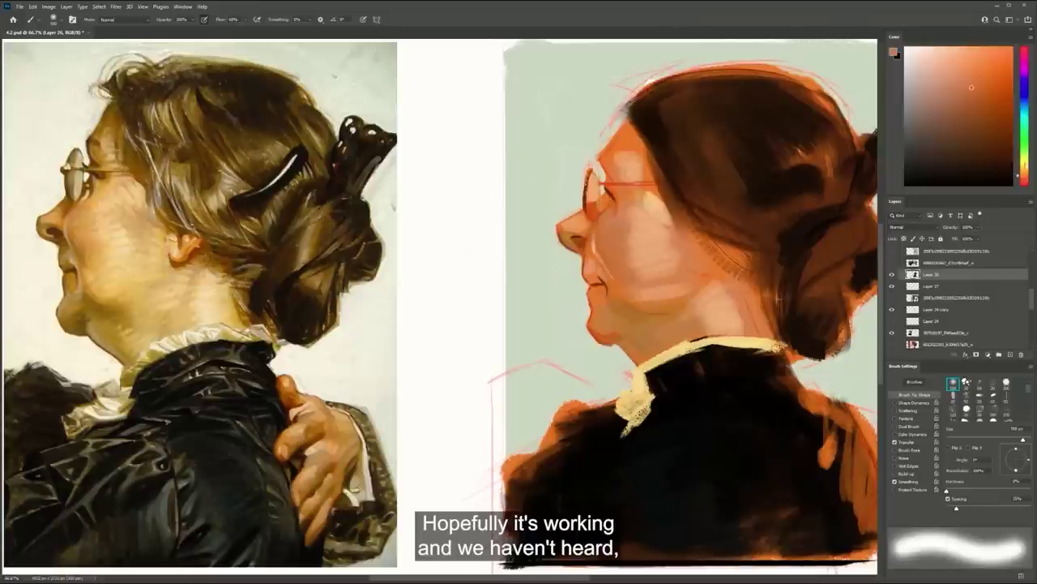
click(1025, 168)
click(982, 58)
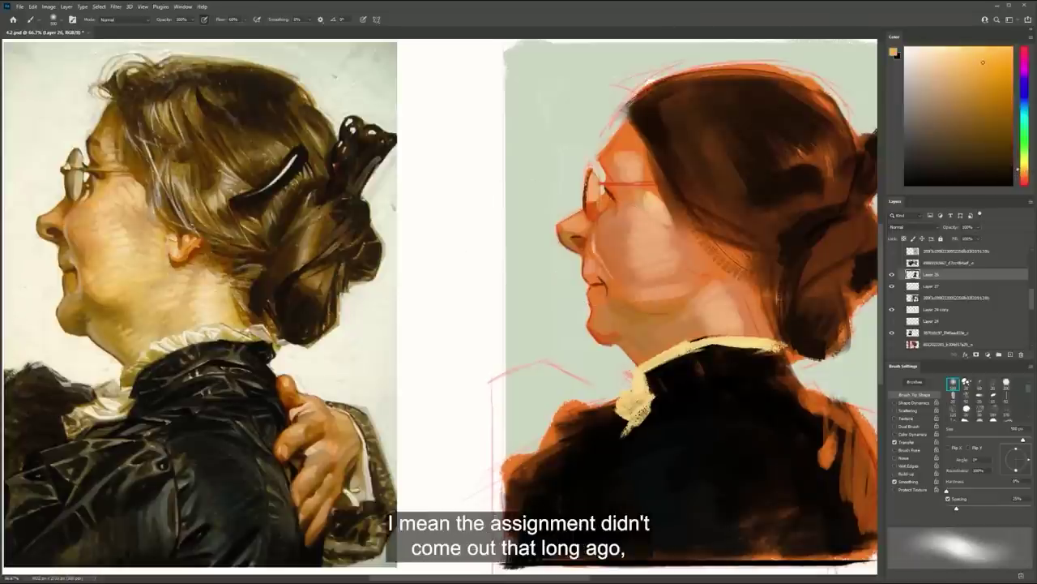
mouse_move(620, 284)
mouse_down()
mouse_move(665, 290)
mouse_move(760, 263)
mouse_move(610, 260)
mouse_move(685, 285)
mouse_up()
key(ctrl+z)
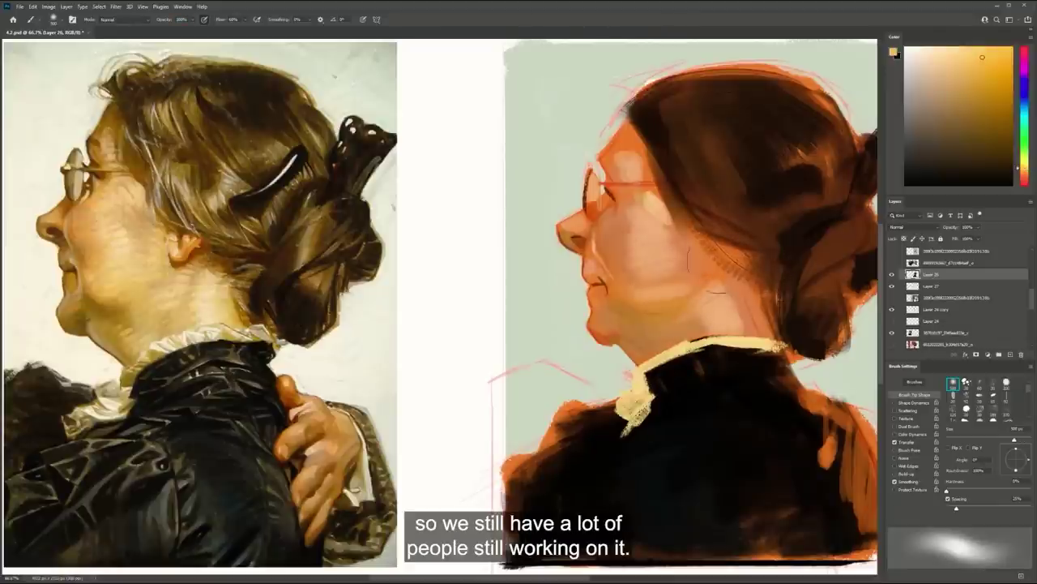
Glaze soft yellow over the hair from the temple down to the nape
drag(660, 123, 794, 290)
key(ctrl+z)
mouse_move(643, 130)
mouse_down()
mouse_move(778, 283)
mouse_move(732, 249)
mouse_up()
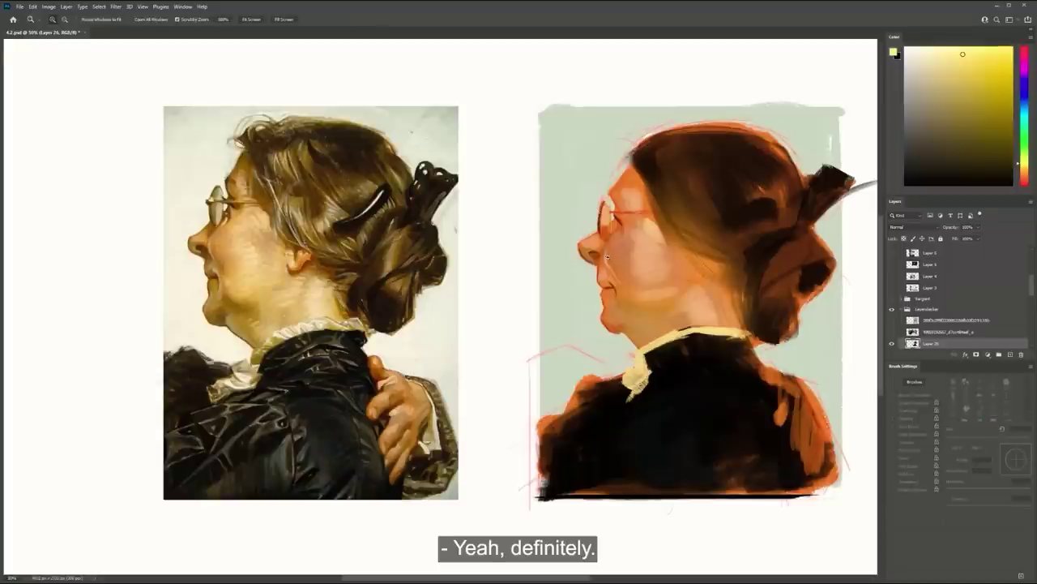
Switch to a textured brush, sample the dark red-brown under the nose, and adjust the brush size to refine the nostril shadow
click(607, 256)
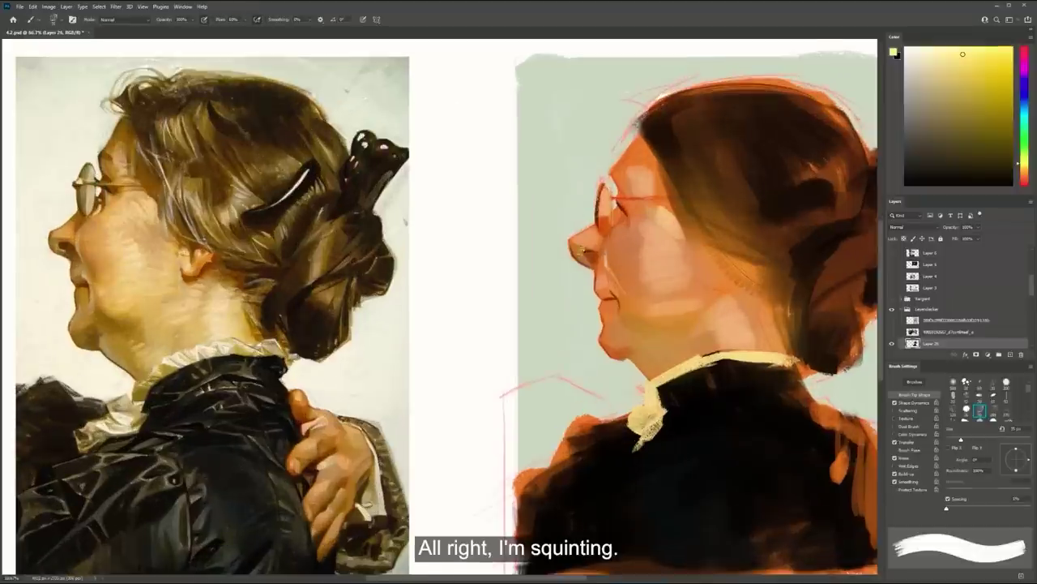
alt+click(582, 252)
key(bracketleft)
key(bracketleft)
key(bracketleft)
key(bracketleft)
key(bracketright)
key(bracketright)
key(bracketright)
key(bracketright)
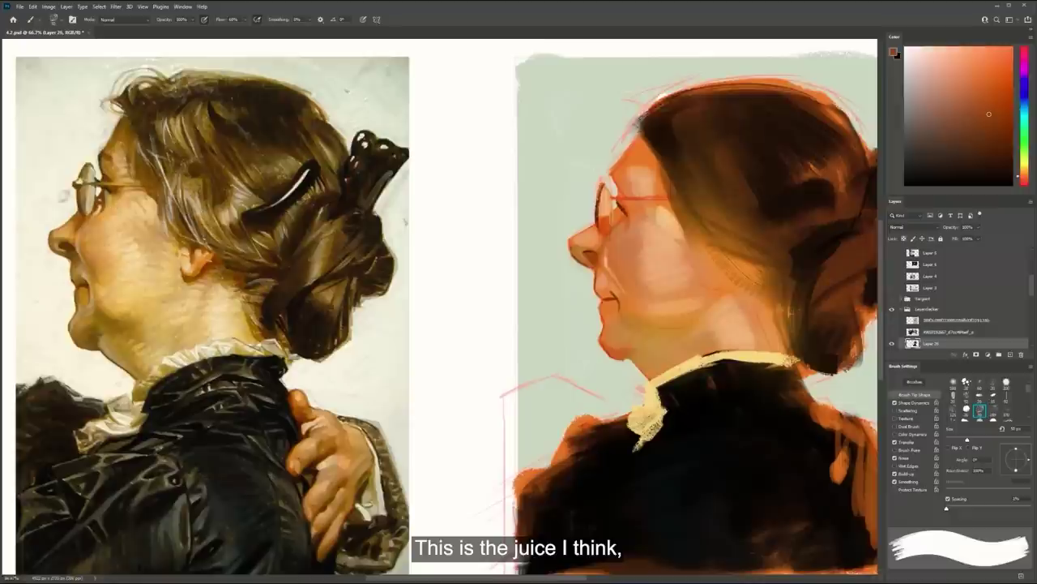
Shrink the brush to 25 px, sample orange beside the mouth, and stroke it into the cheek beside the nose
key(bracketleft)
key(bracketleft)
key(bracketleft)
key(bracketleft)
key(bracketleft)
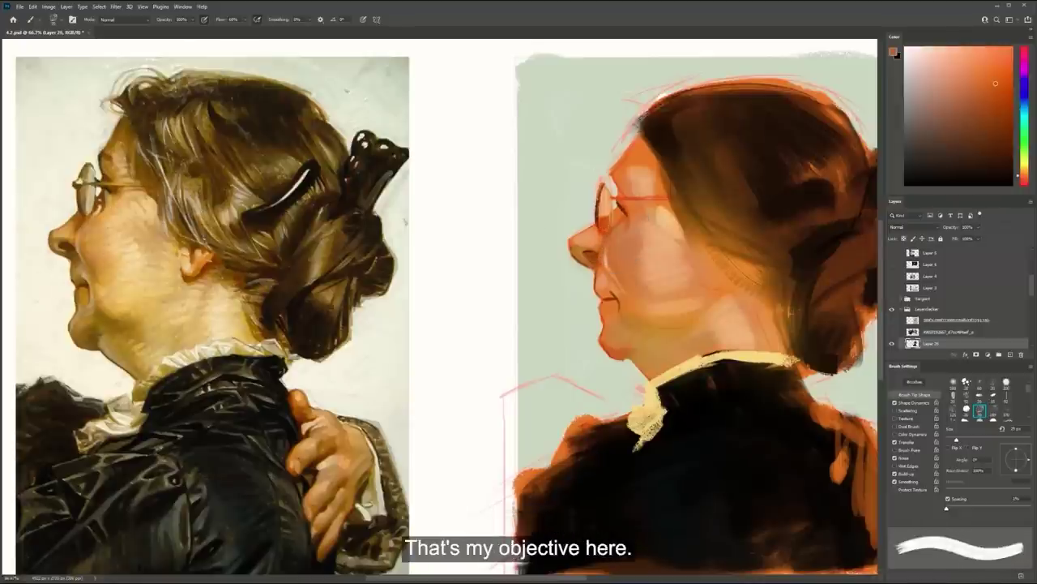
alt+click(598, 262)
drag(597, 227, 601, 235)
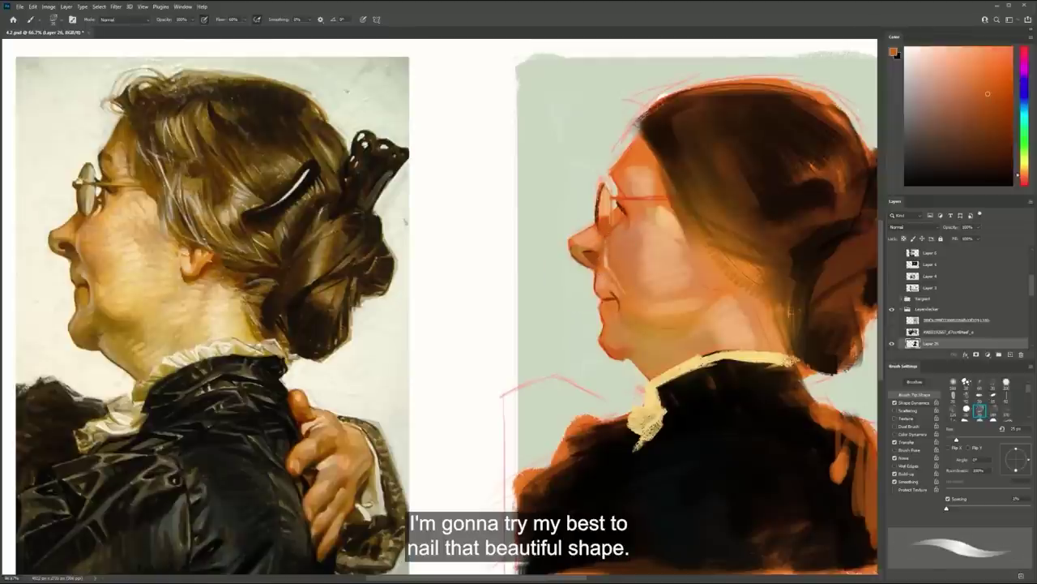
Enlarge the brush, blend sampled orange tones into the chin and jaw, and pick the background green for the edge below the chin
mouse_move(101, 217)
mouse_down()
mouse_move(166, 216)
mouse_move(221, 235)
mouse_up()
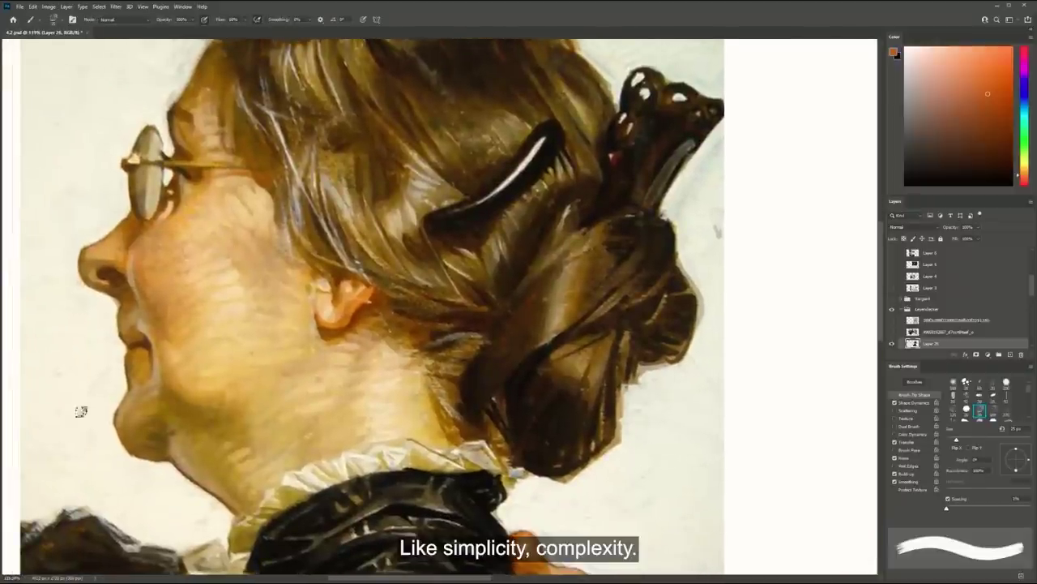
drag(407, 321, 376, 317)
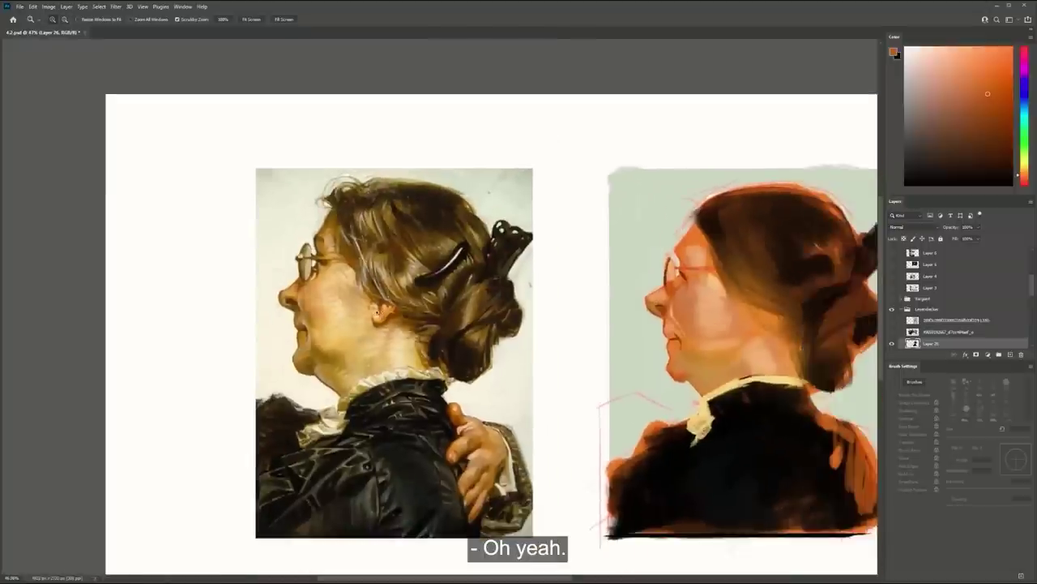
drag(469, 344, 356, 268)
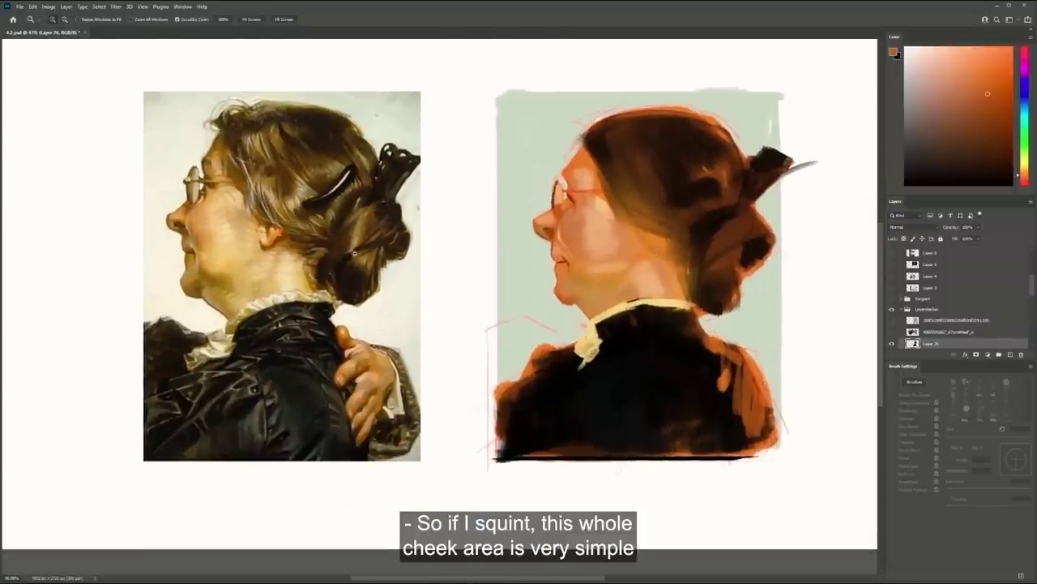
key(b)
scroll(577, 293, up, 1)
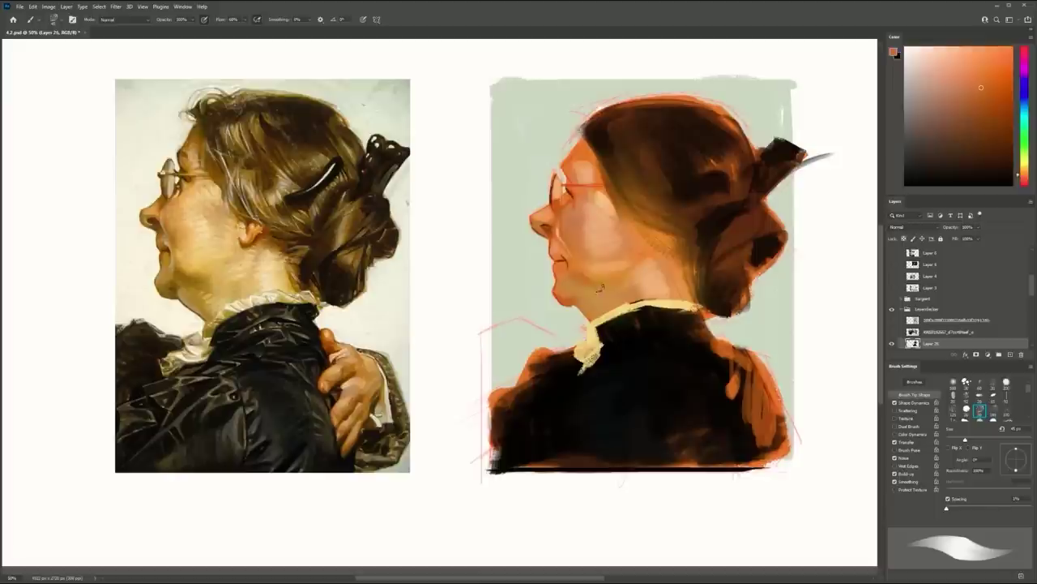
key(bracketright)
key(bracketright)
key(bracketright)
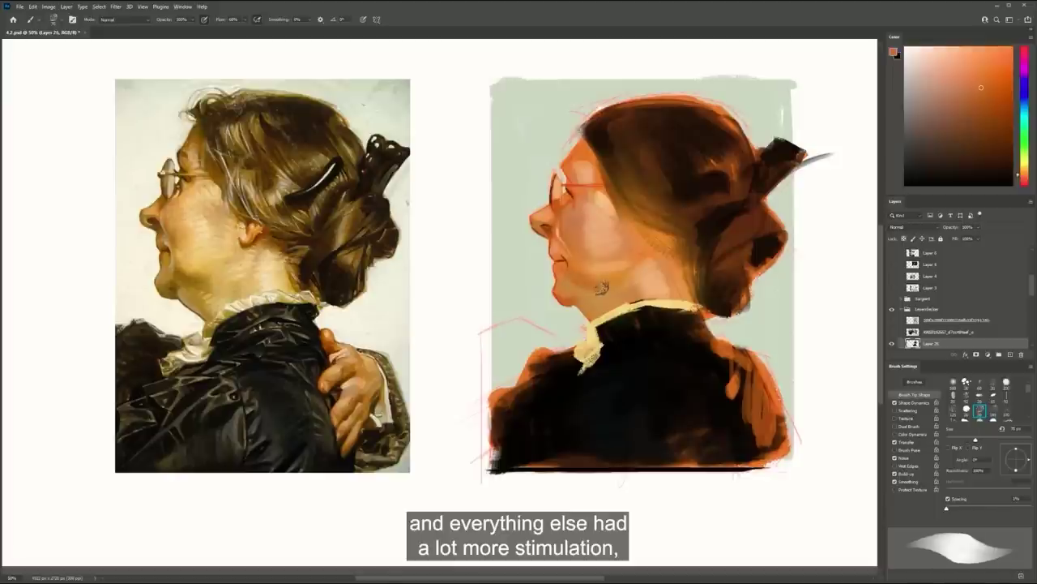
alt+click(574, 295)
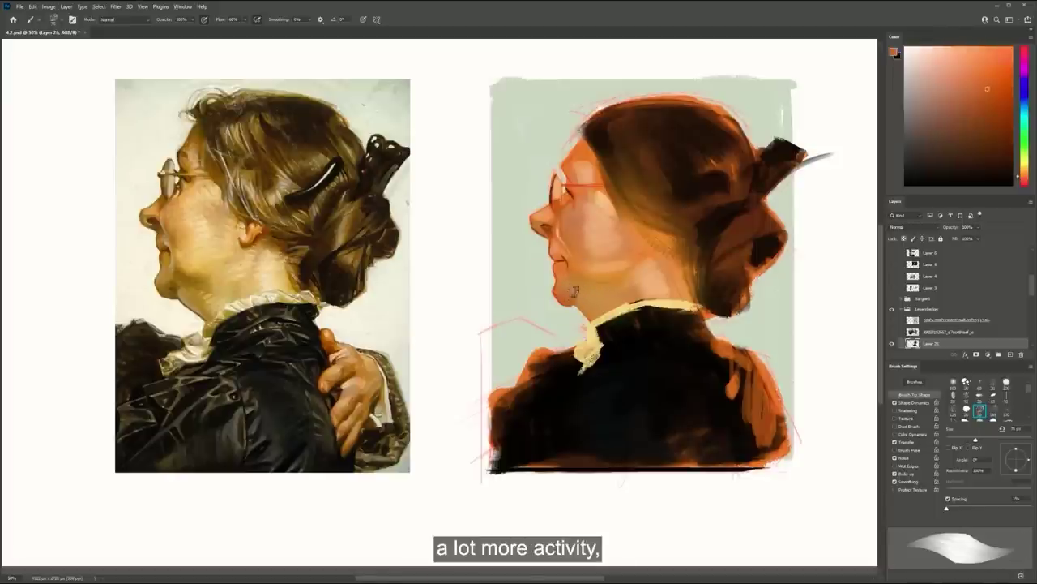
alt+click(572, 293)
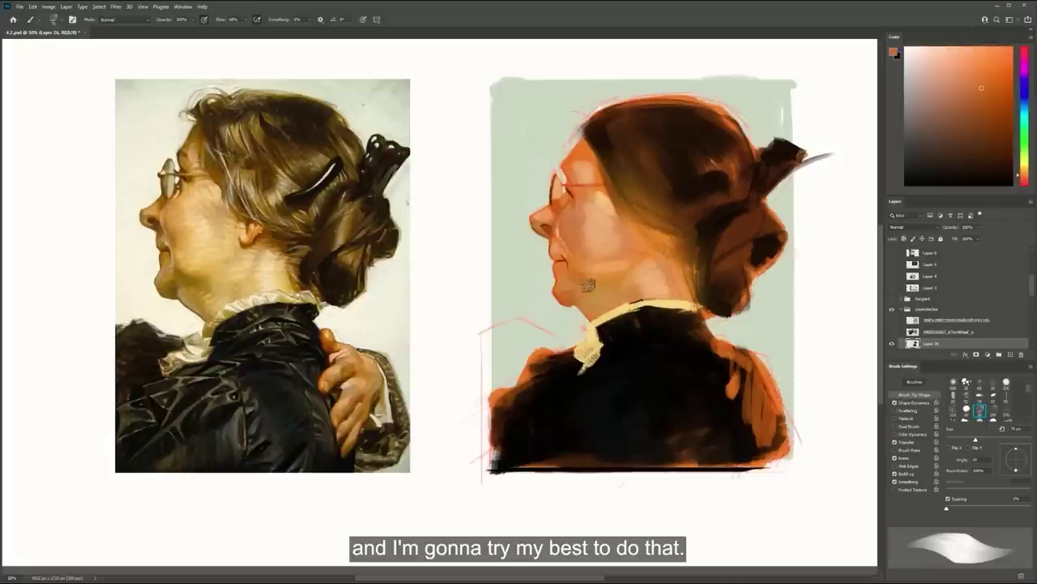
mouse_move(578, 289)
mouse_down()
mouse_move(590, 279)
mouse_move(575, 278)
mouse_up()
alt+click(597, 288)
alt+click(587, 318)
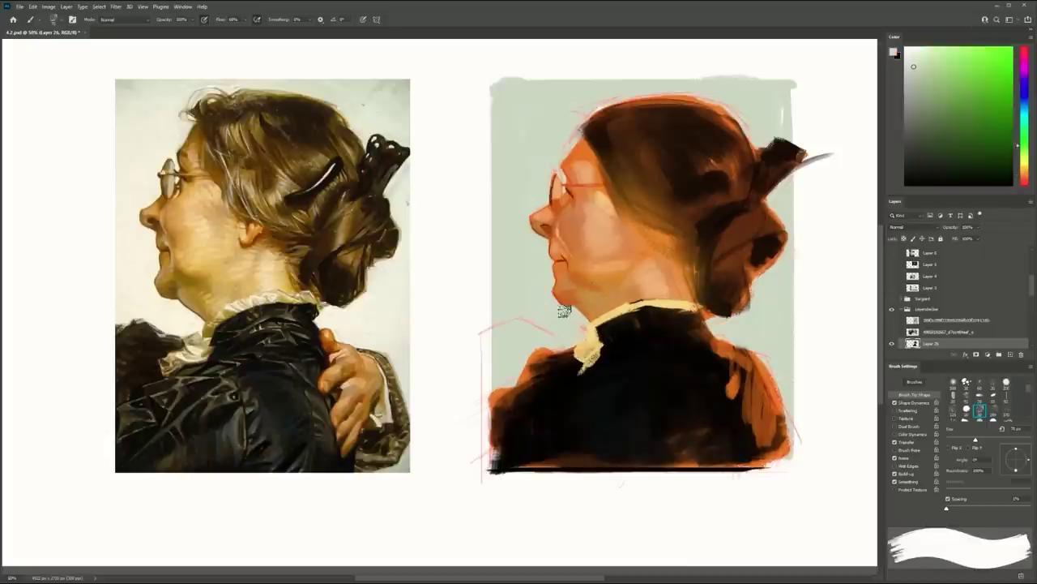
Sample the coat's black and reduce the brush to a fine size for the collar edge at the throat
alt+click(606, 347)
scroll(593, 312, up, 1)
key([)
key([)
key(bracketleft)
key(bracketleft)
key(bracketleft)
key(bracketleft)
key(bracketleft)
key(bracketleft)
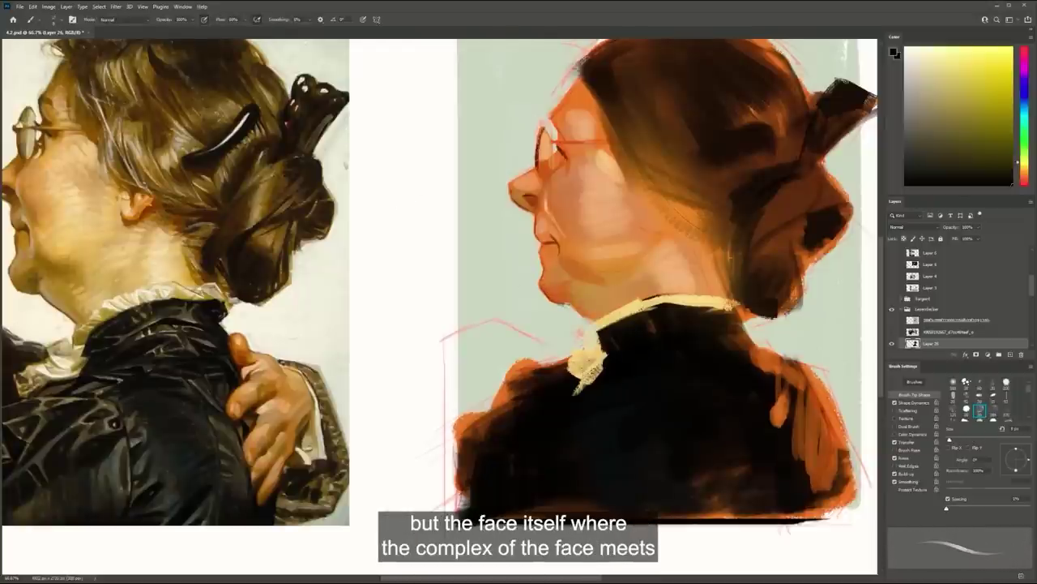
drag(707, 329, 759, 367)
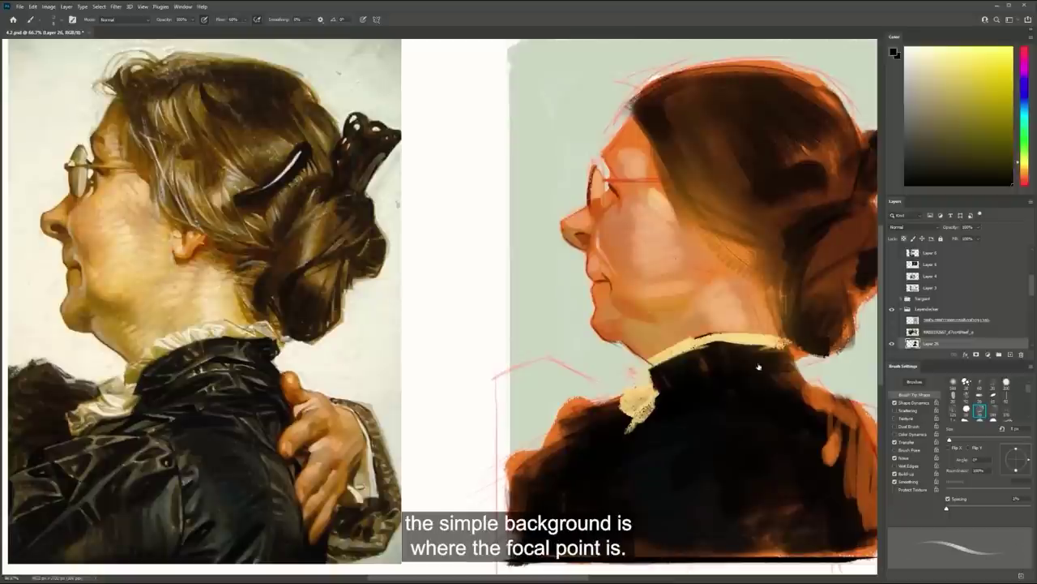
Switch to another textured brush, sample skin and red tones by the eye, reduce the size, and refine the eye behind the glasses
key(F2)
alt+click(603, 240)
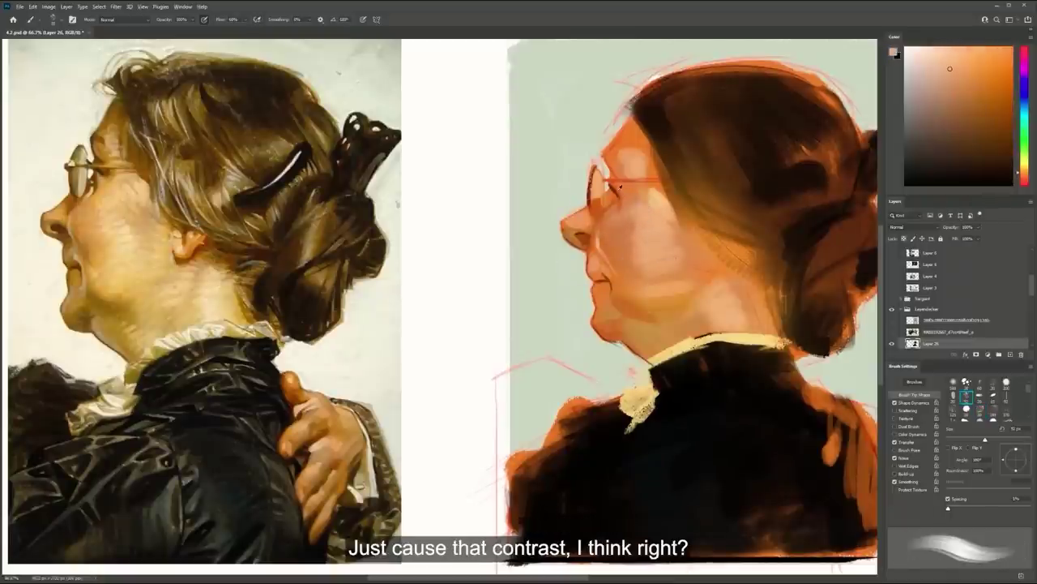
alt+click(615, 191)
key(bracketleft)
key(bracketleft)
key(bracketleft)
key(bracketleft)
key(bracketleft)
key(bracketleft)
drag(618, 198, 610, 191)
key(bracketright)
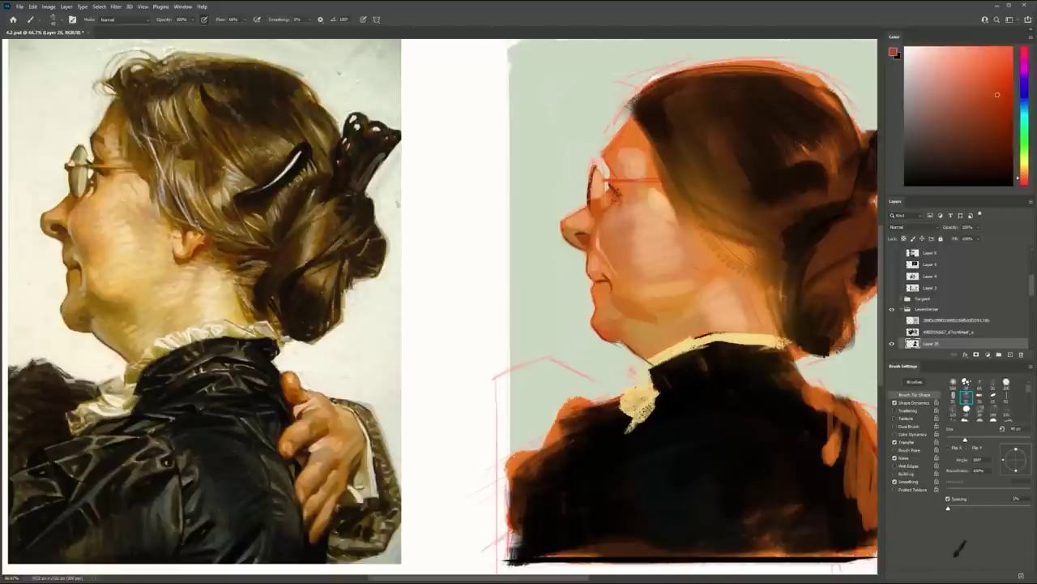
Sample a dark tone at the forehead hairline, paint the hair edge down to the temple, and compare the whole study with the reference
alt+click(642, 123)
drag(640, 123, 669, 185)
key(z)
alt+click(693, 249)
alt+click(694, 249)
alt+click(694, 249)
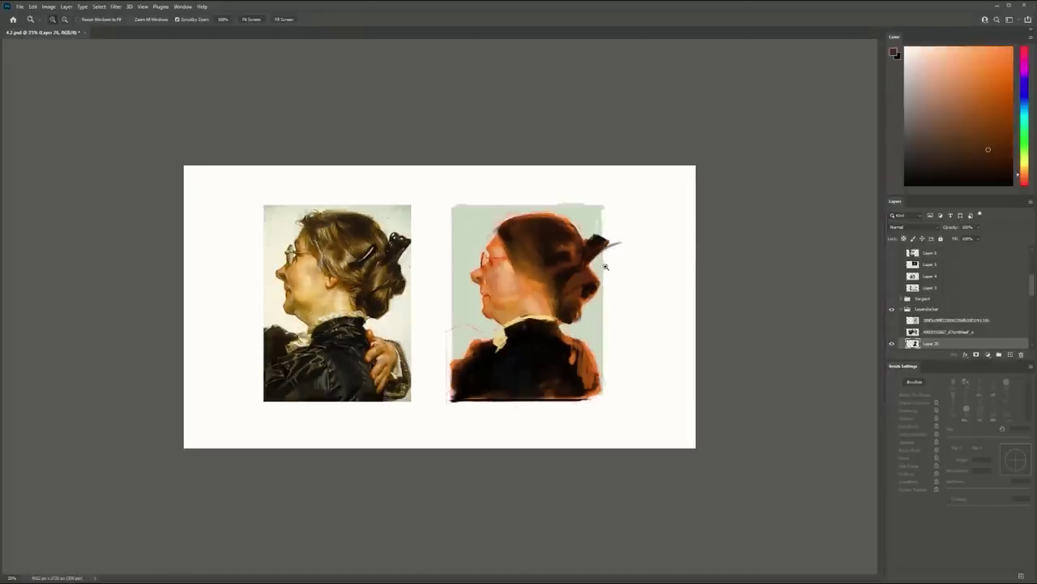
click(607, 266)
click(618, 262)
click(626, 265)
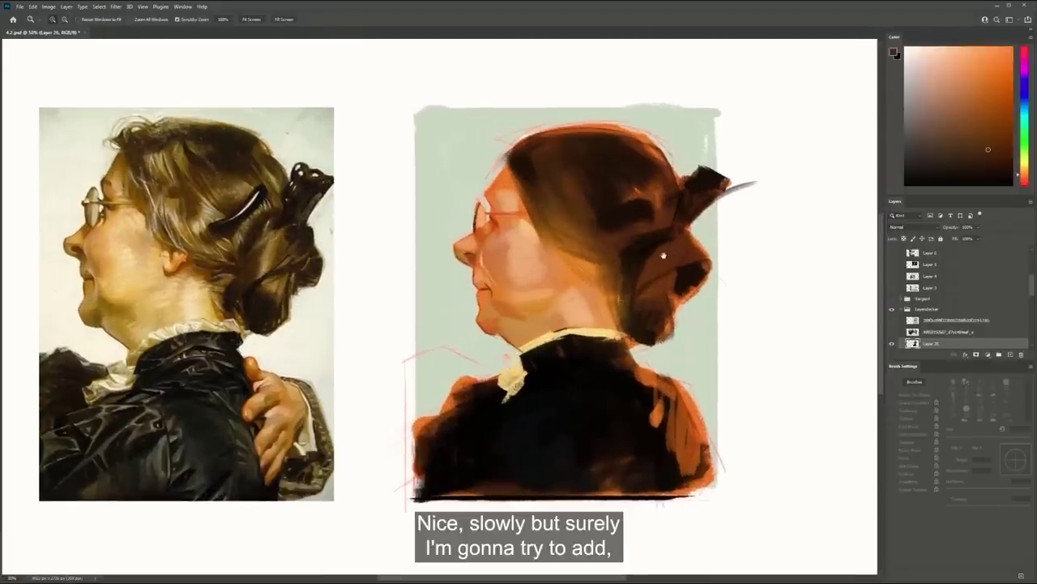
Sample reddish browns from the bun, shift the colour to a duller orange-brown, and enlarge the brush
key(b)
drag(598, 268, 704, 265)
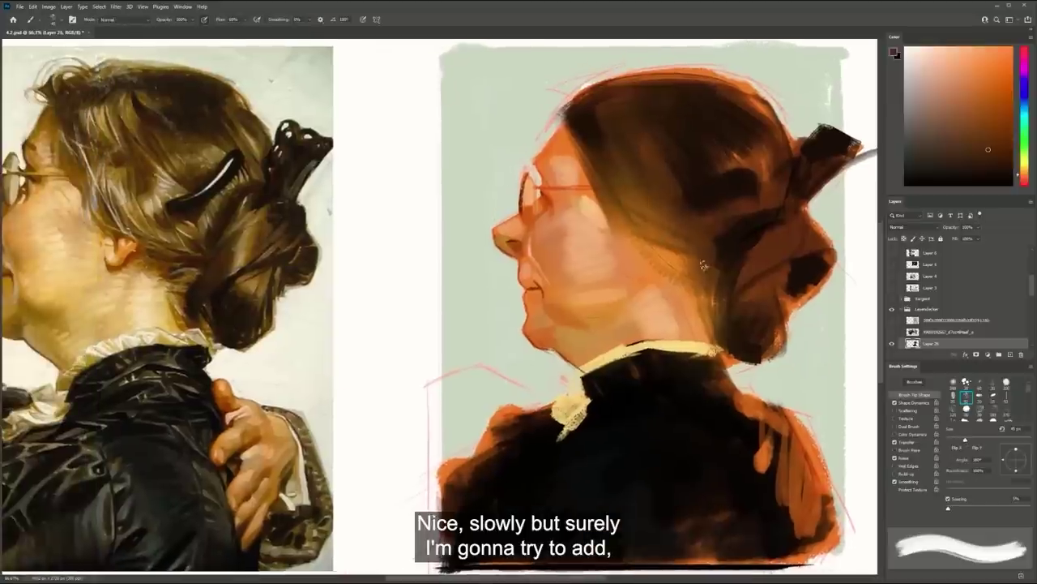
alt+click(759, 257)
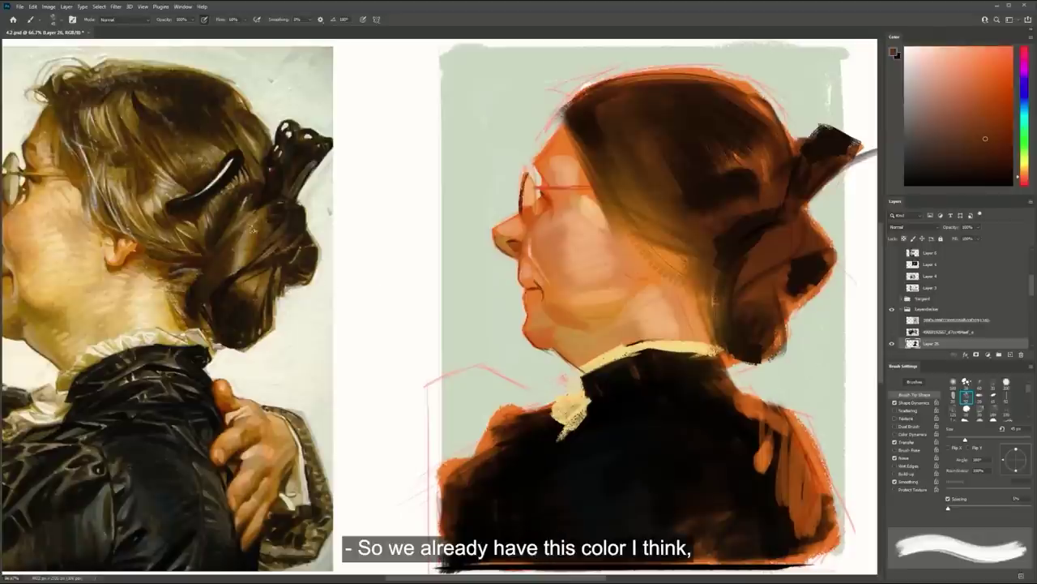
alt+click(812, 258)
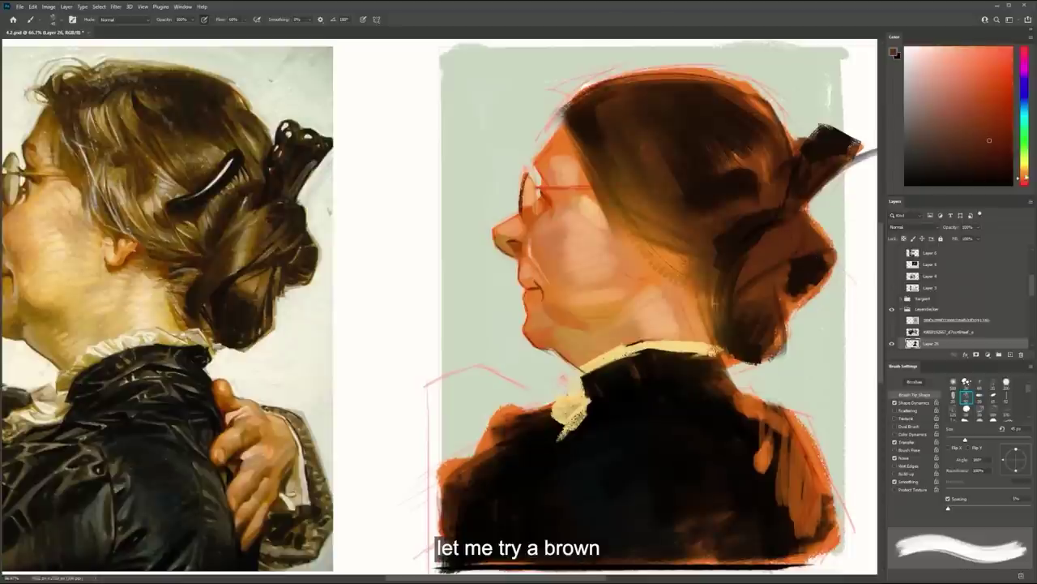
drag(1026, 174, 1026, 172)
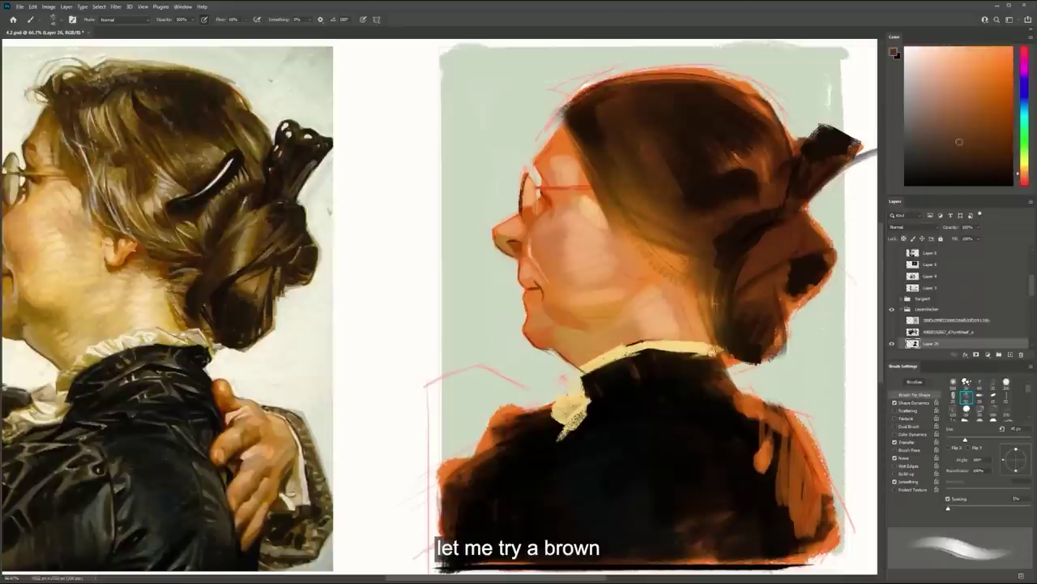
key(])
key(])
key(])
key(])
key(])
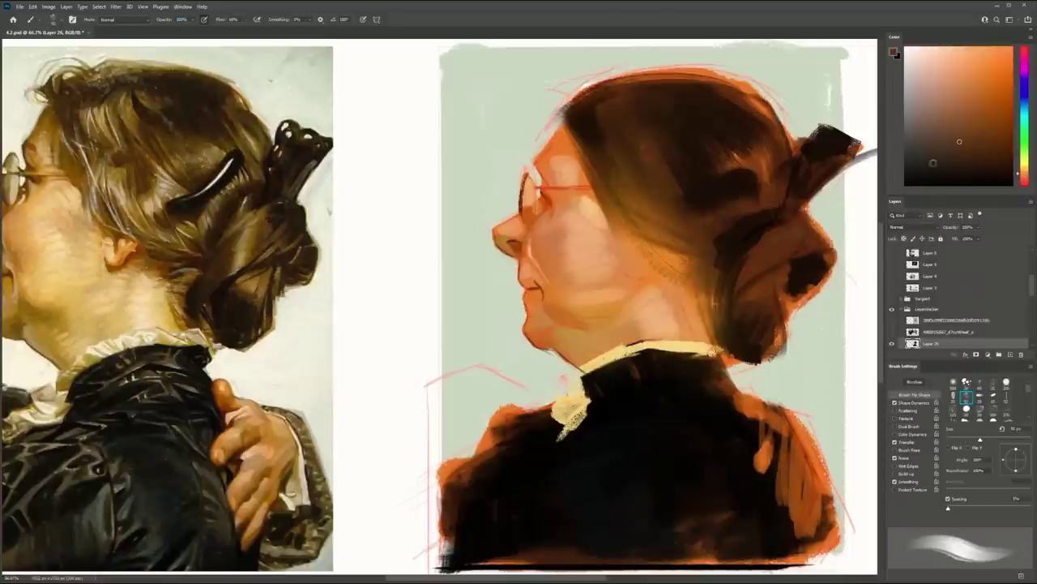
Sample a dark brown in the bun and darken its orange areas with a broader brush
alt+click(788, 235)
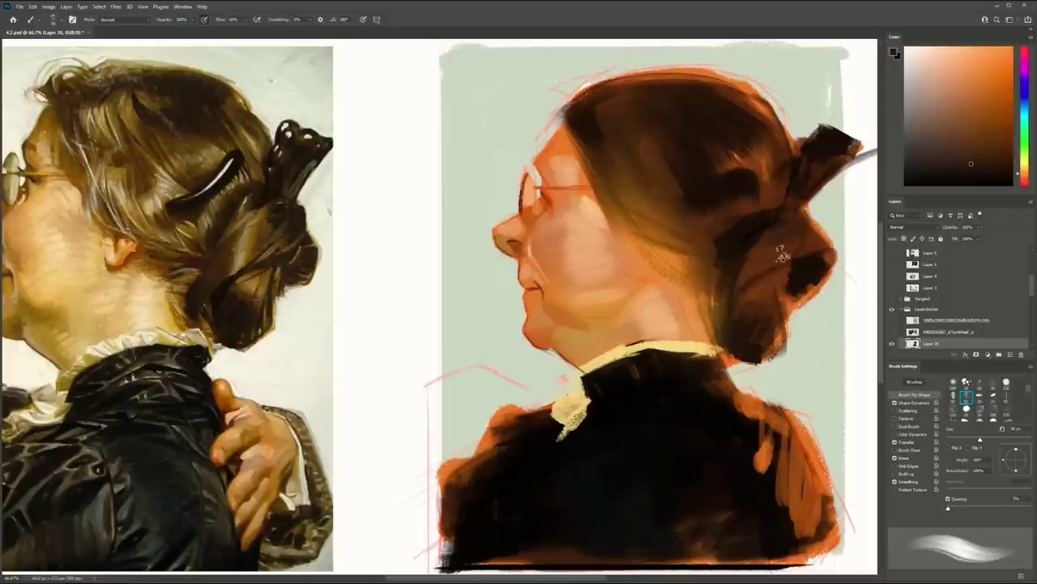
drag(743, 316, 742, 319)
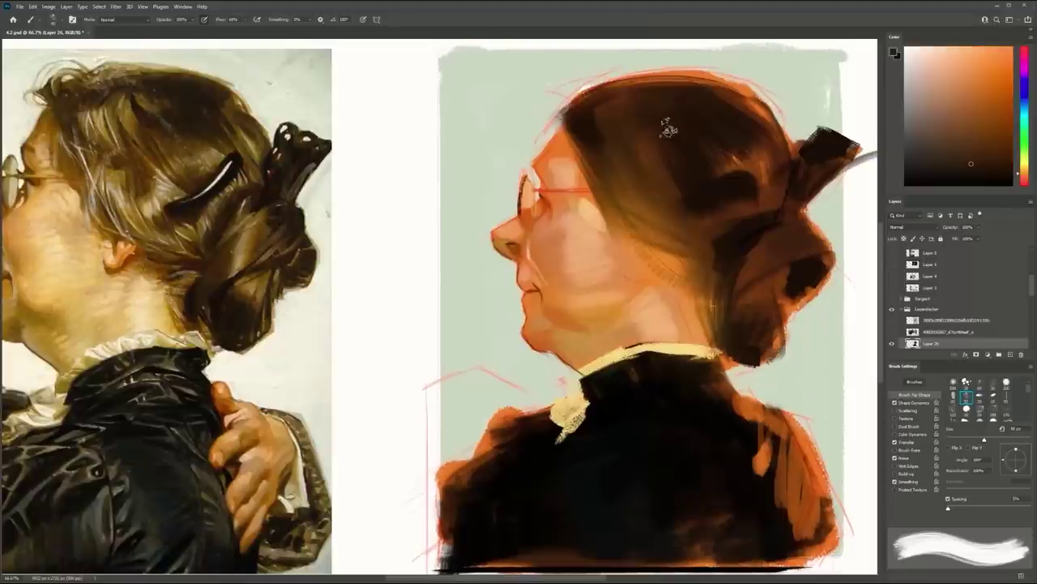
key(bracketright)
key(bracketright)
key(bracketright)
key(bracketright)
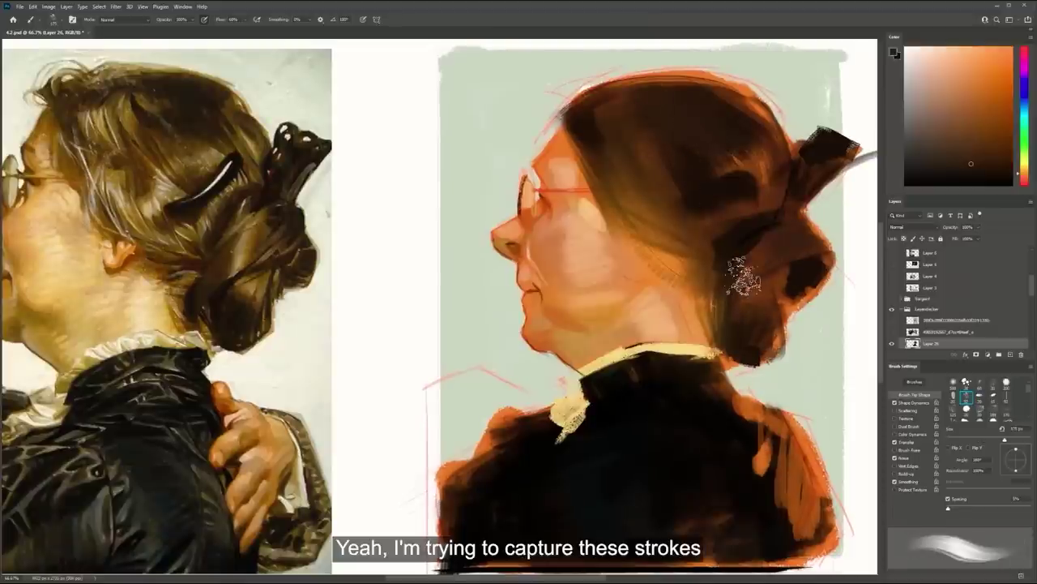
Reduce the brush and model the bun's lower folds with sampled red-brown tones
key(bracketleft)
key(bracketleft)
key(bracketleft)
key(bracketleft)
key(bracketleft)
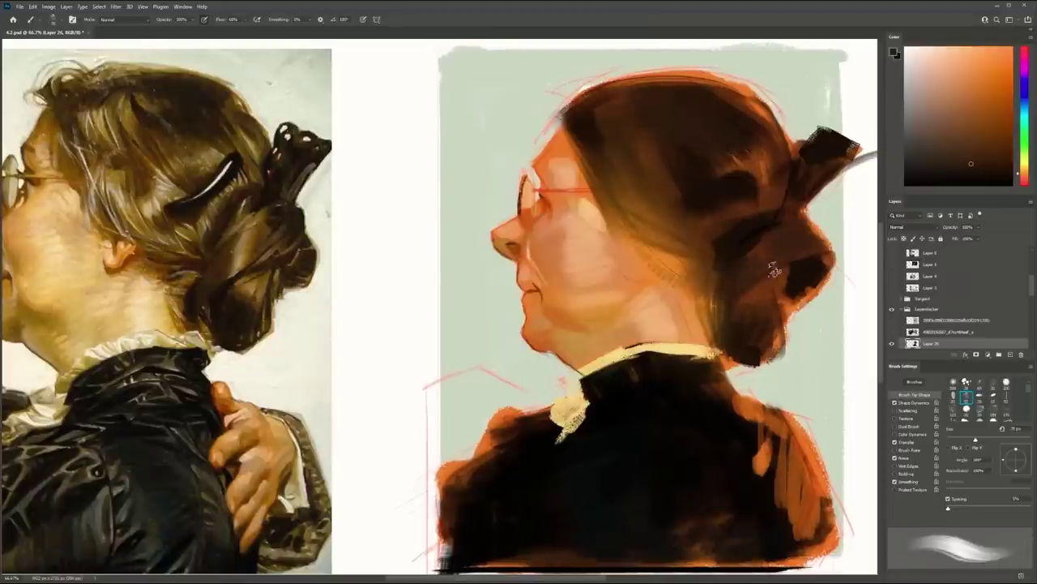
alt+click(795, 303)
alt+click(785, 297)
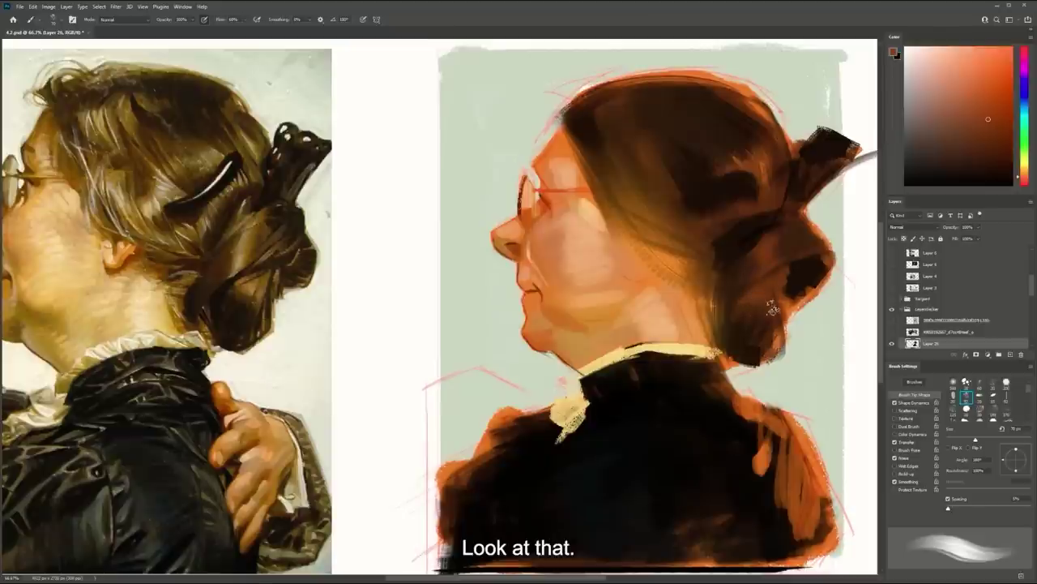
Choose a light muted yellow and paint highlights on the bun's upper and lower folds
click(931, 78)
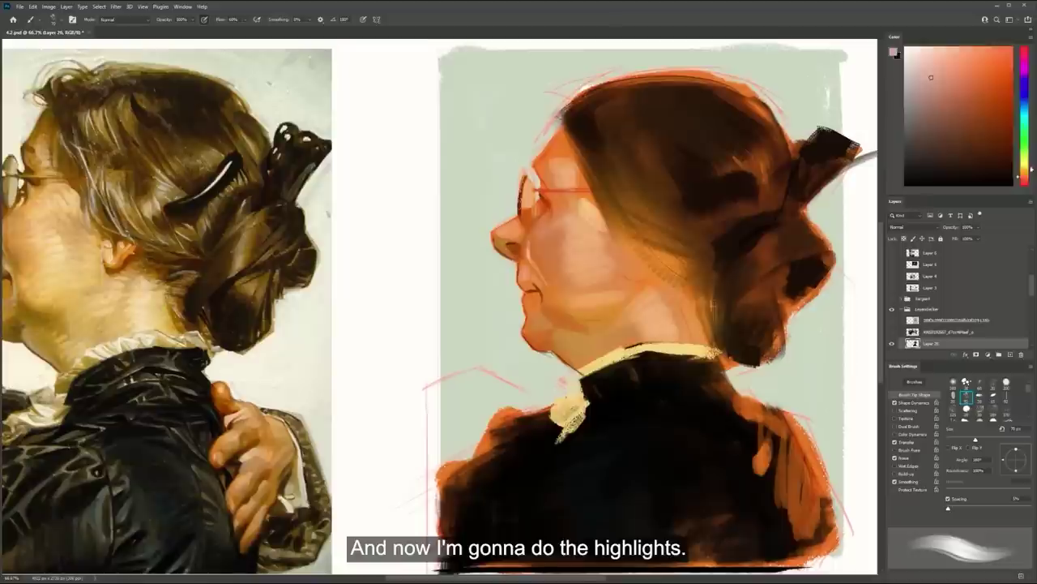
drag(1027, 174, 1028, 168)
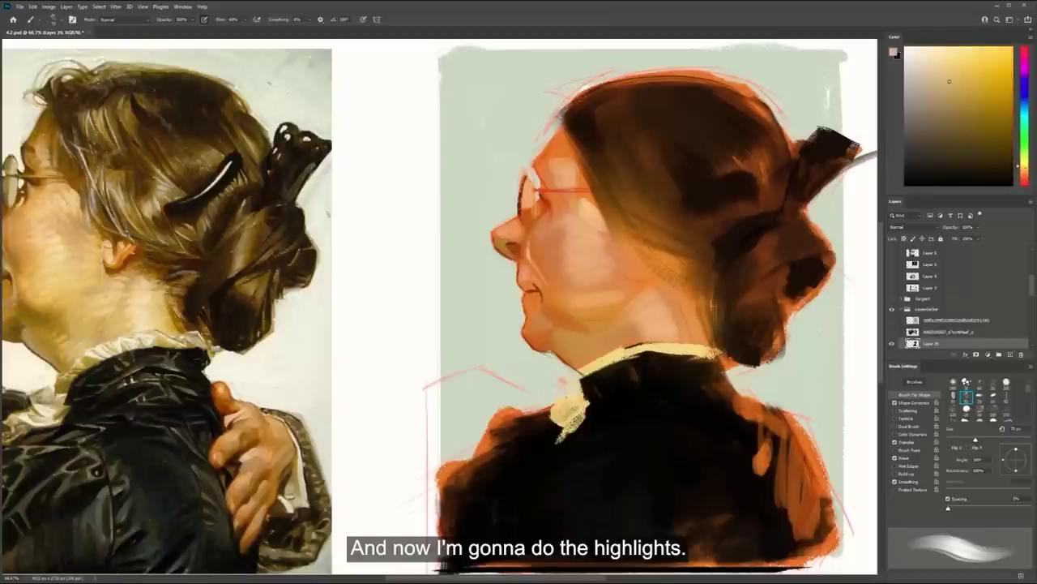
drag(744, 250, 763, 234)
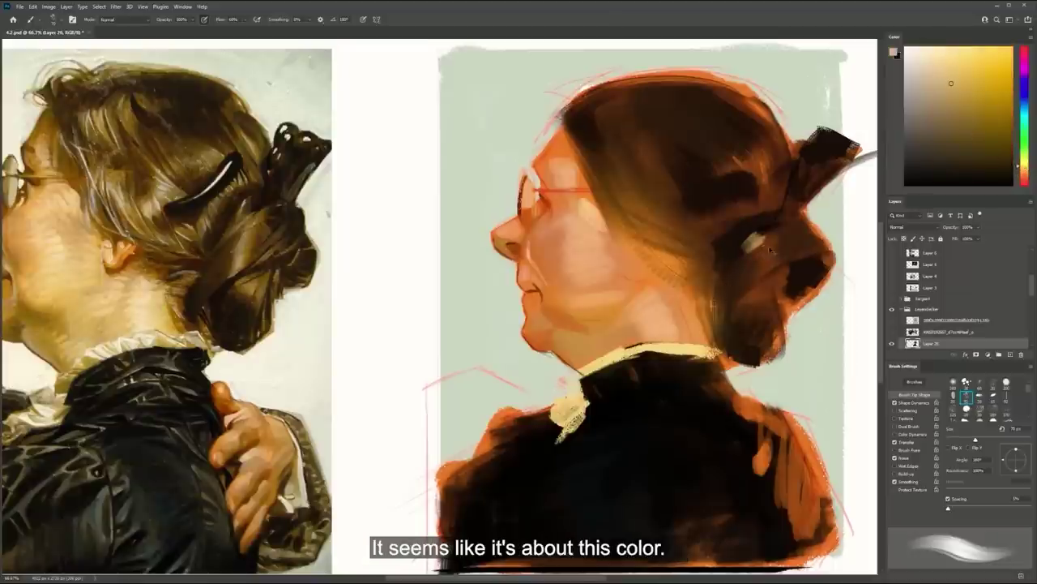
key([)
mouse_move(773, 247)
mouse_down()
mouse_move(763, 258)
mouse_move(774, 268)
mouse_up()
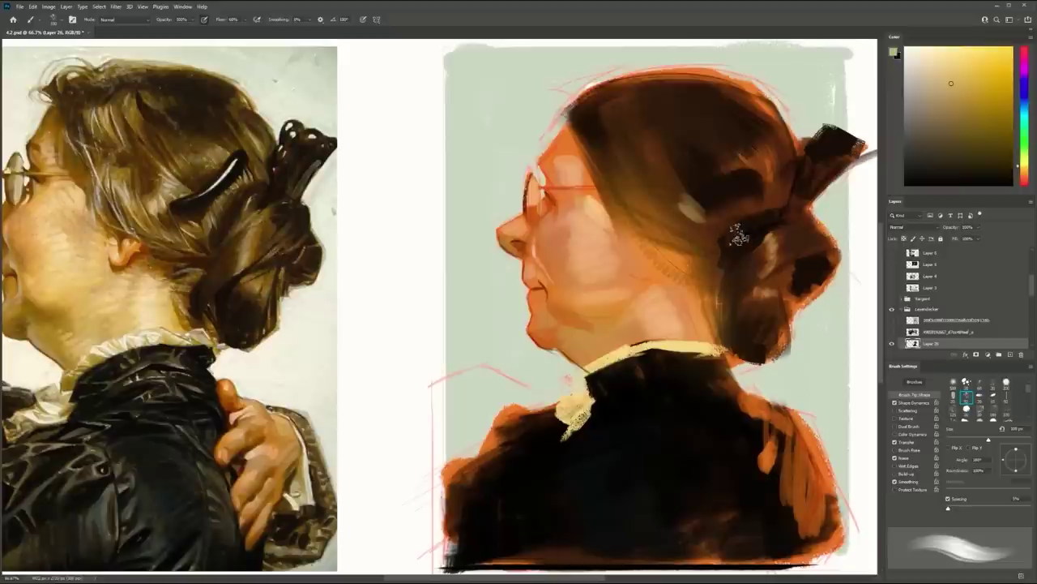
Sample brown and near-black hair tones and deepen the shadows around the hair clip and above the bun
alt+click(777, 280)
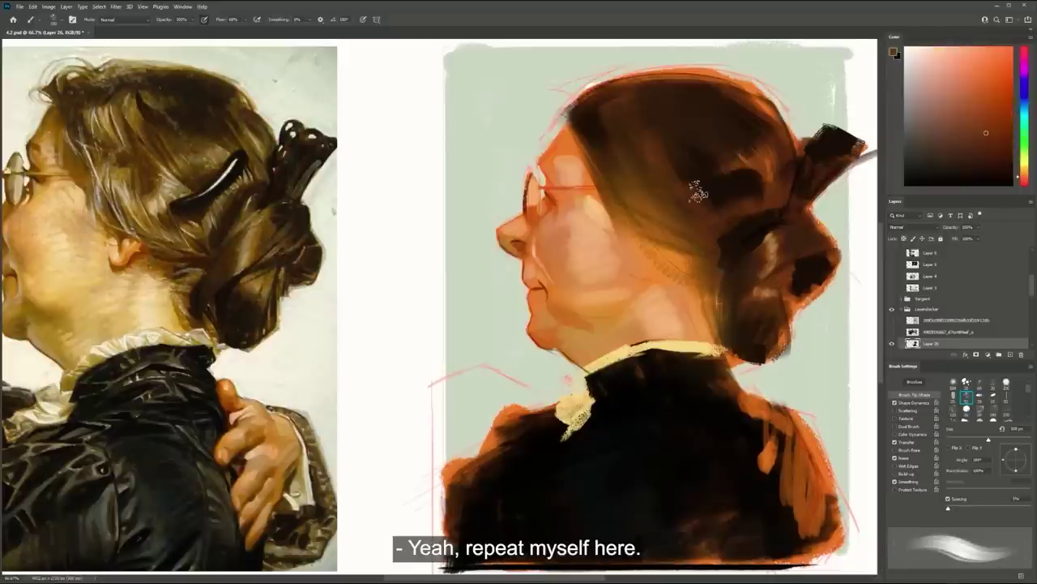
alt+click(705, 198)
alt+click(755, 234)
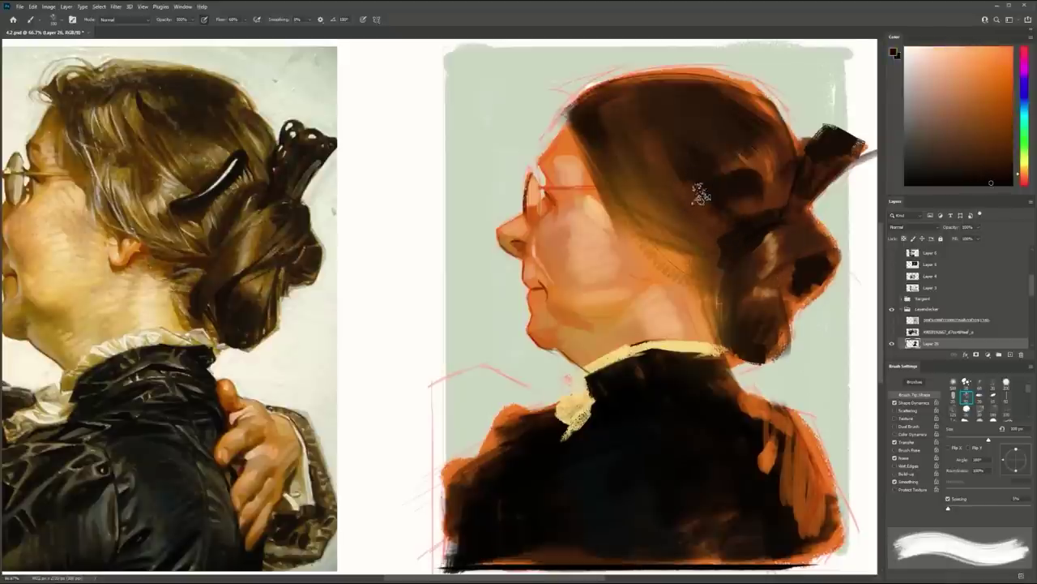
alt+click(741, 230)
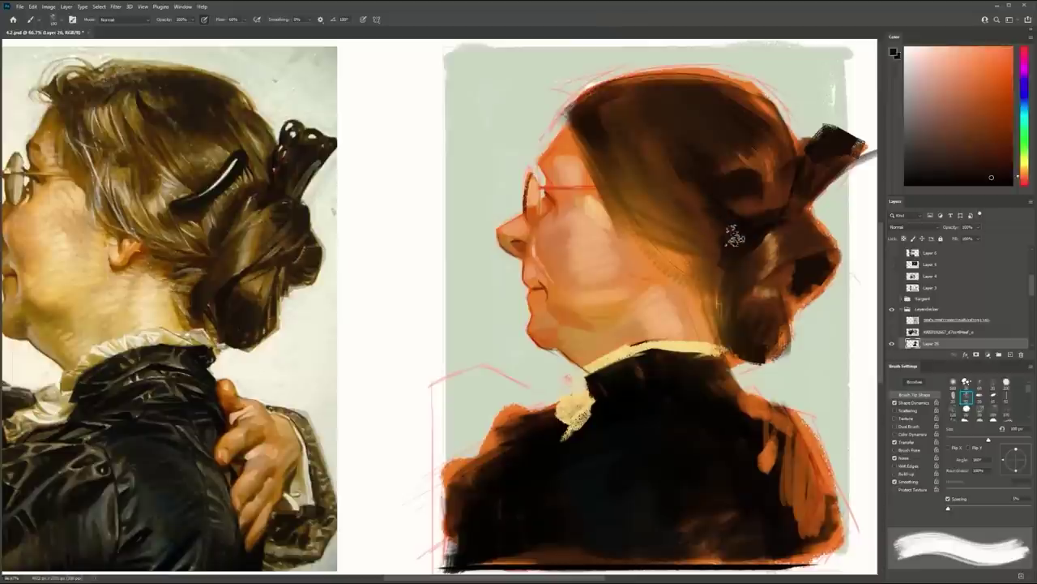
alt+click(749, 235)
Paint dark strokes along the lower hair edge and the forehead hairline, and save the file
mouse_move(717, 244)
mouse_down()
mouse_move(655, 221)
mouse_move(671, 231)
mouse_up()
drag(649, 194, 671, 204)
drag(619, 133, 623, 180)
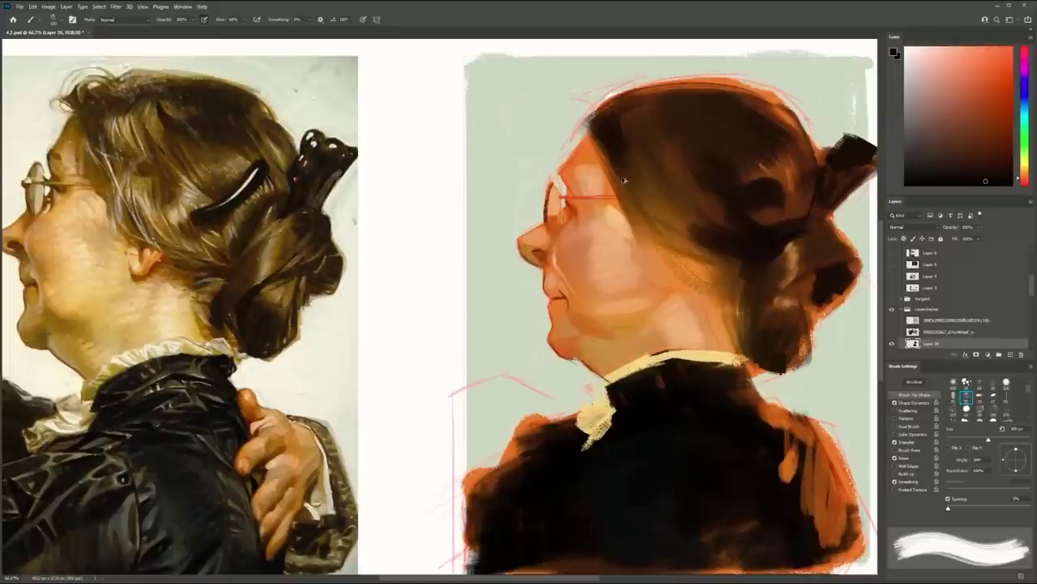
drag(587, 110, 609, 154)
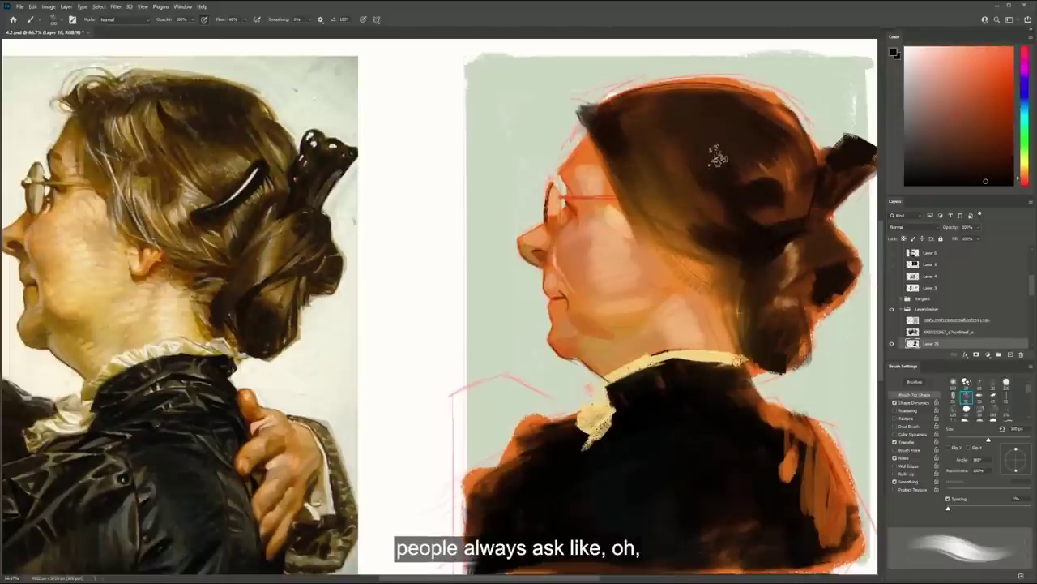
key(ctrl+s)
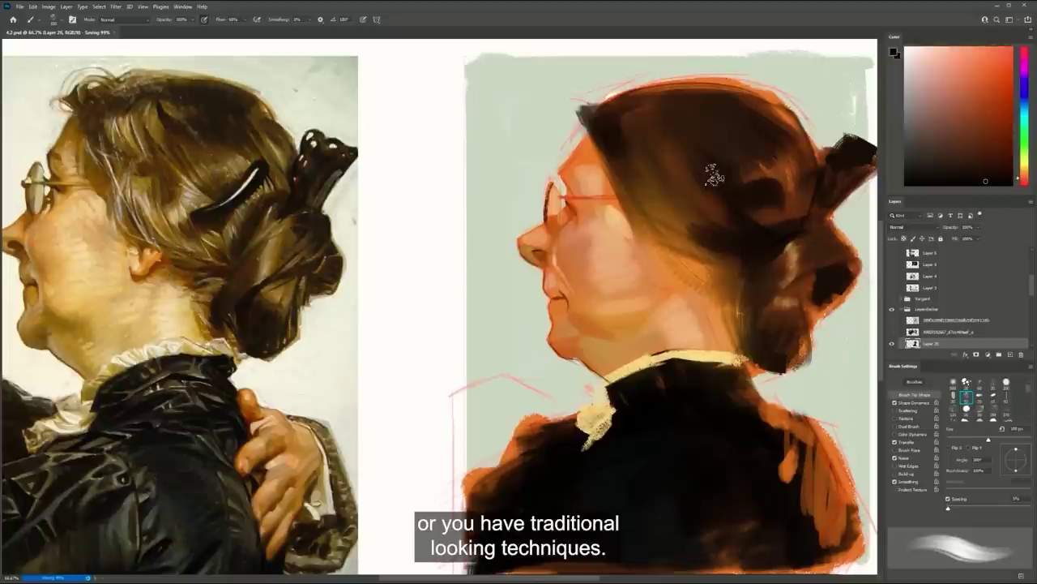
Switch to a bristle-textured brush, reduce its size, and paint sampled near-black strokes through the hair where it meets the bun
alt+click(784, 243)
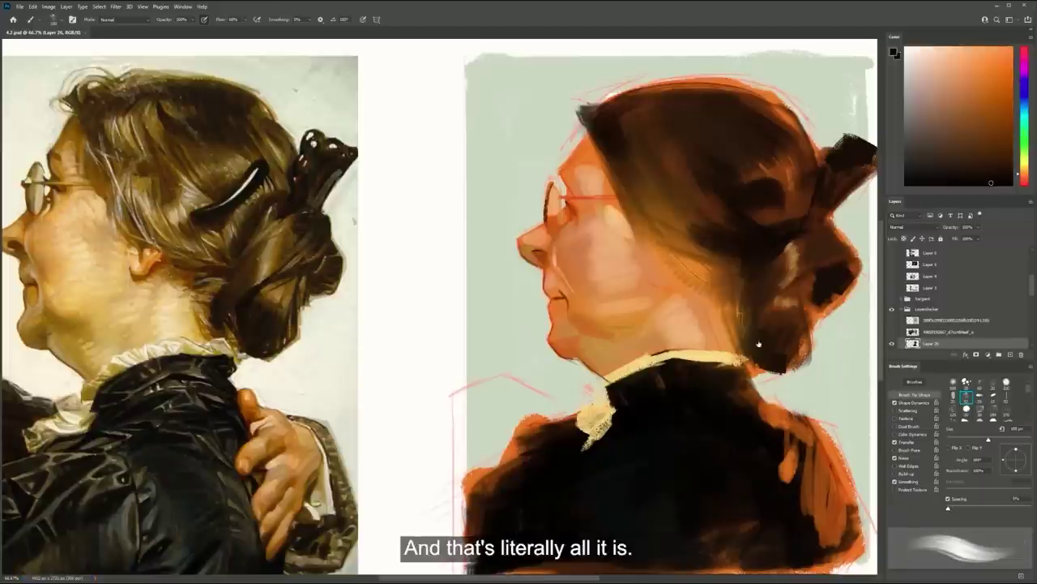
click(953, 411)
drag(741, 229, 728, 211)
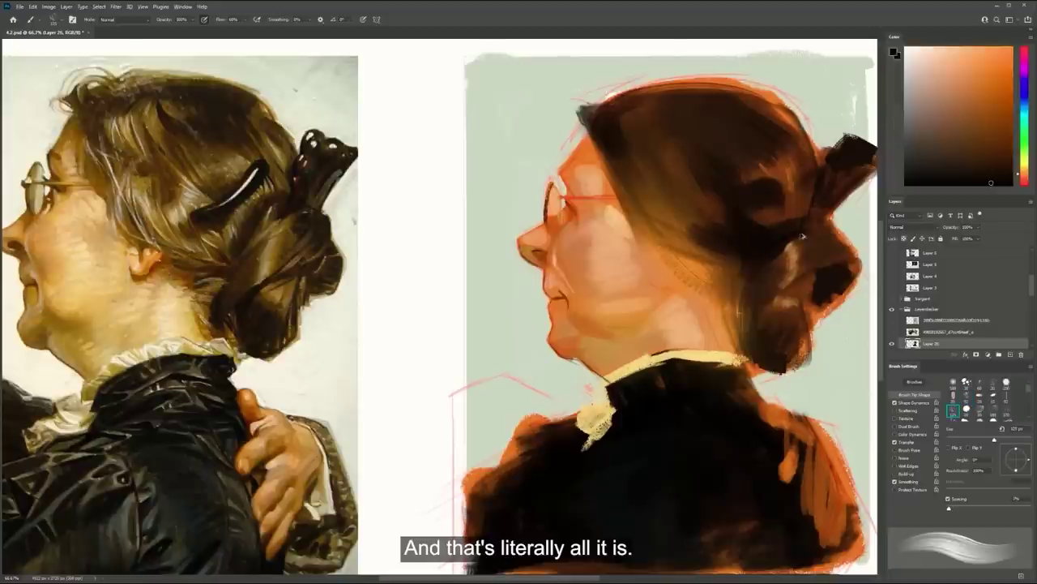
alt+click(781, 236)
key(bracketleft)
key(bracketleft)
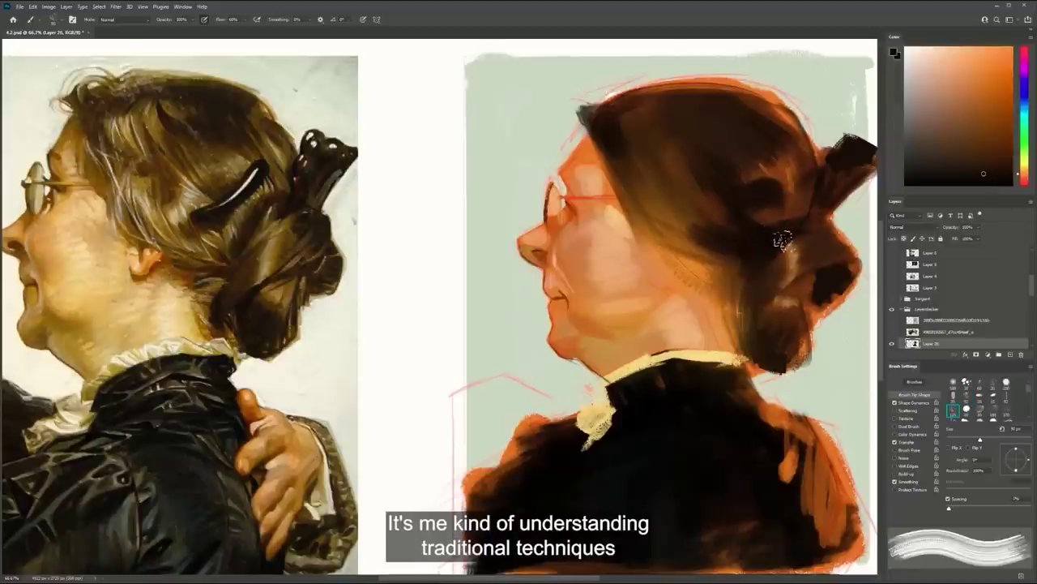
alt+click(782, 239)
alt+click(781, 240)
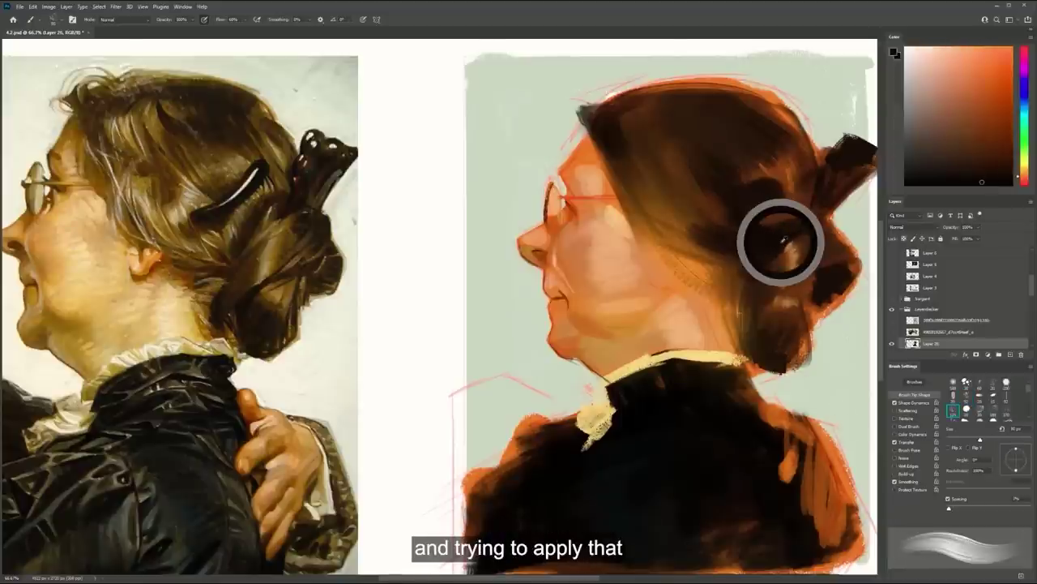
mouse_move(780, 242)
mouse_down()
mouse_move(735, 233)
mouse_move(751, 247)
mouse_move(737, 245)
mouse_move(744, 254)
mouse_move(705, 244)
mouse_up()
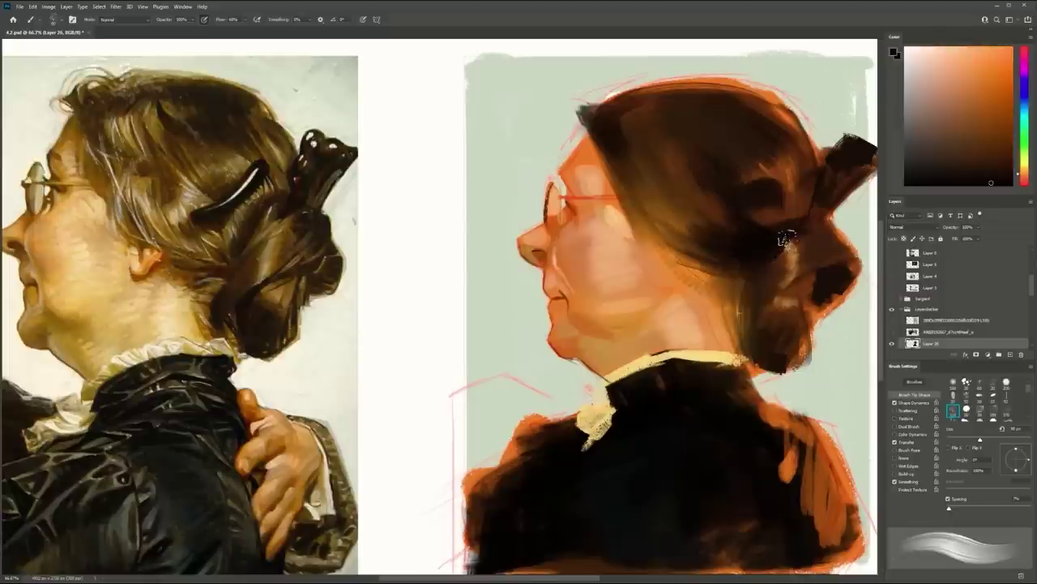
Sample the bun's tan highlight and paint lighter strokes in front of the hair clip and near the temple
drag(808, 187, 821, 193)
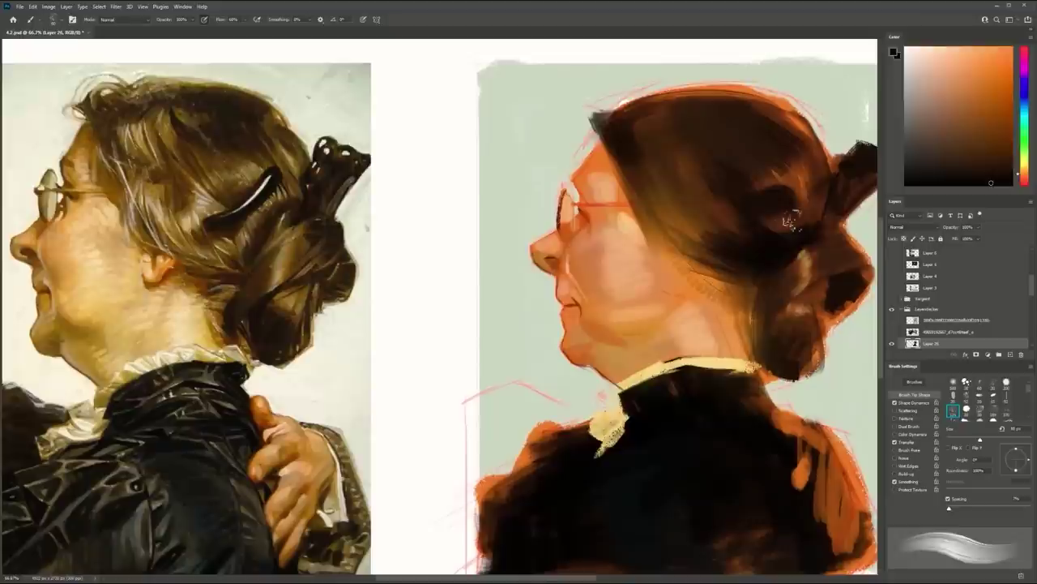
alt+click(805, 282)
mouse_move(715, 231)
mouse_down()
mouse_move(725, 255)
mouse_move(711, 226)
mouse_up()
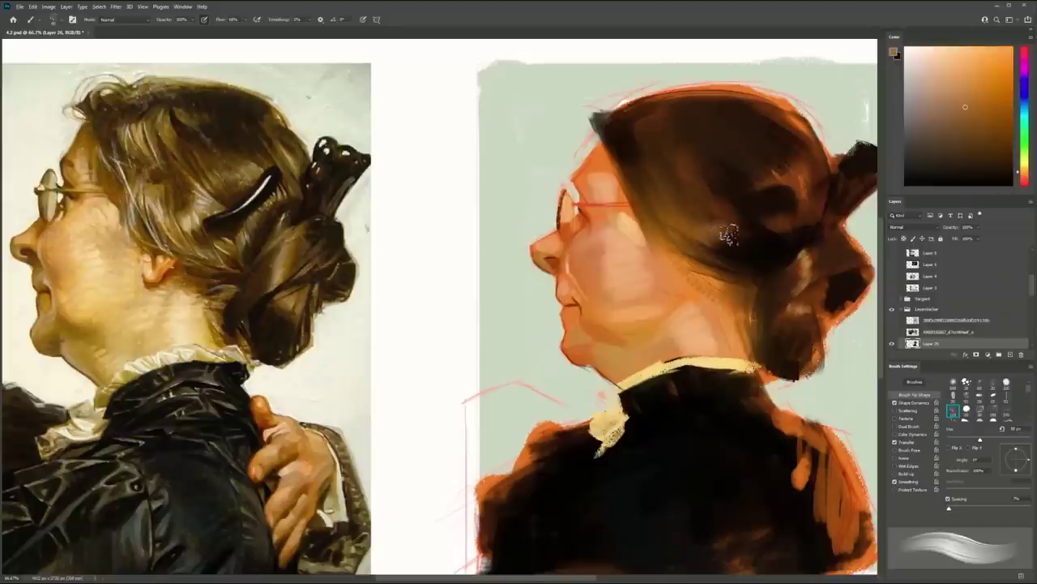
drag(760, 238, 752, 267)
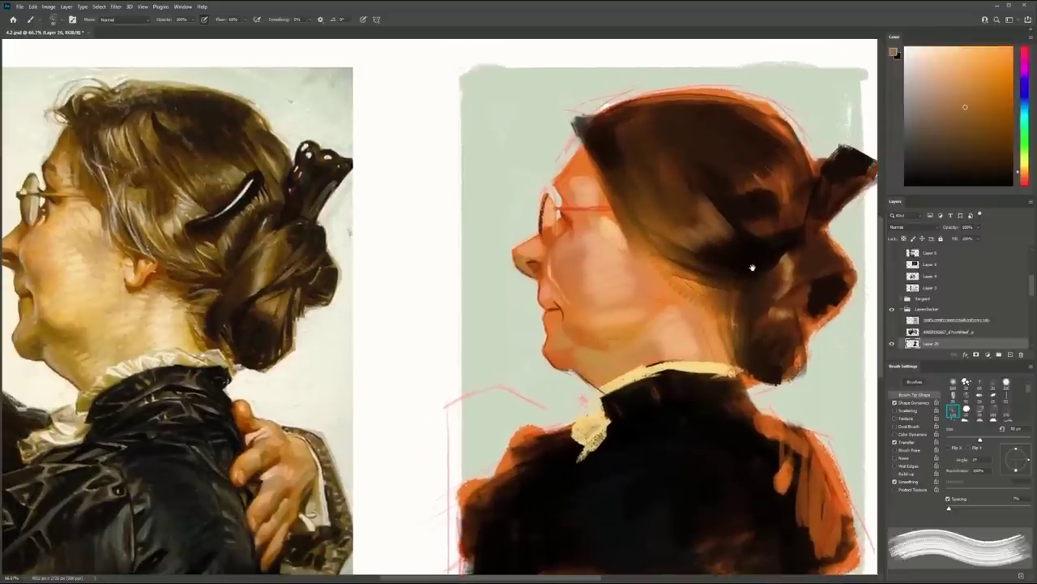
key(bracketleft)
key(bracketleft)
key(bracketleft)
mouse_move(621, 192)
mouse_down()
mouse_move(640, 225)
mouse_move(642, 213)
mouse_up()
Enlarge the brush, shift the tan to an olive yellow, and paint highlight strokes from the front hair down toward the ear
key(bracketright)
key(bracketright)
key(bracketright)
key(bracketright)
key(bracketright)
key(bracketright)
click(1025, 163)
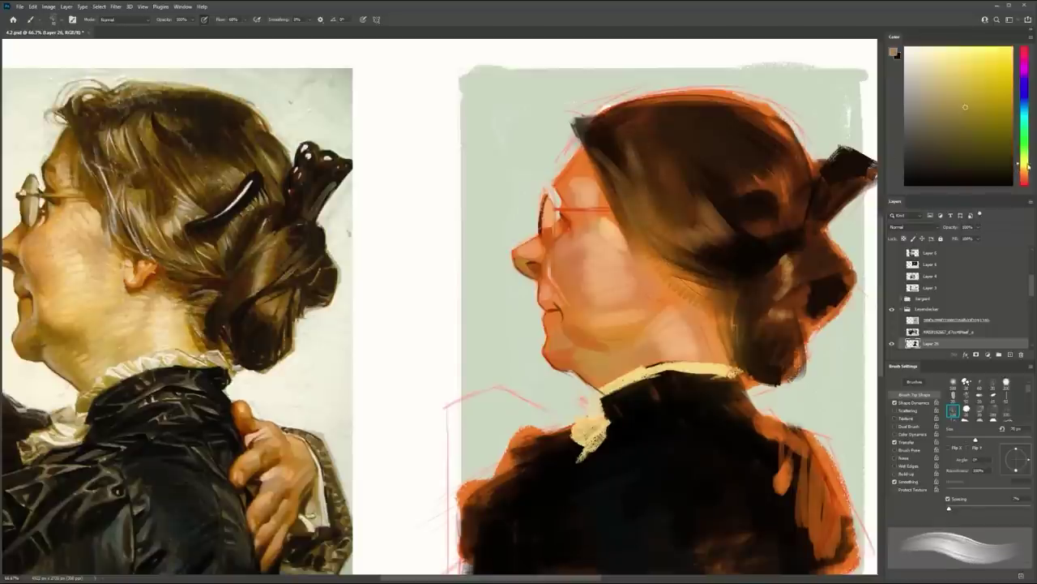
drag(652, 124, 666, 177)
key(ctrl+z)
drag(619, 135, 674, 249)
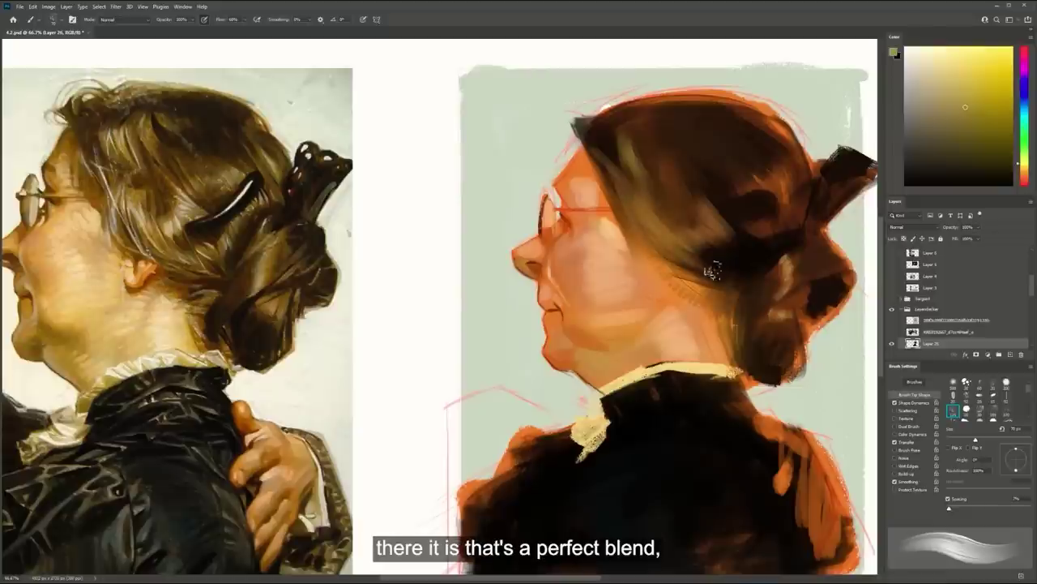
Add an olive highlight to the back of the head above the hair clip, and save the file
mouse_move(764, 152)
mouse_down()
mouse_move(804, 190)
mouse_move(783, 173)
mouse_up()
key(ctrl+z)
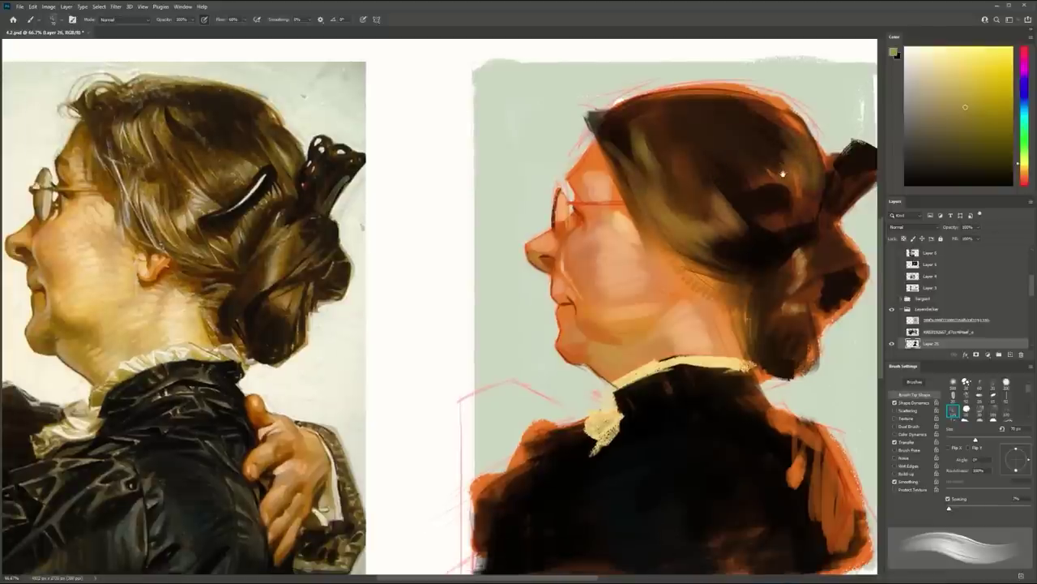
drag(793, 214, 787, 191)
key(ctrl+s)
Shade the collar at the throat with olive strokes and sample the coat's near-black beside it
drag(620, 352, 604, 365)
mouse_move(659, 339)
mouse_down()
mouse_move(603, 370)
mouse_move(655, 355)
mouse_up()
alt+click(648, 361)
alt+click(648, 363)
scroll(689, 347, down, 1)
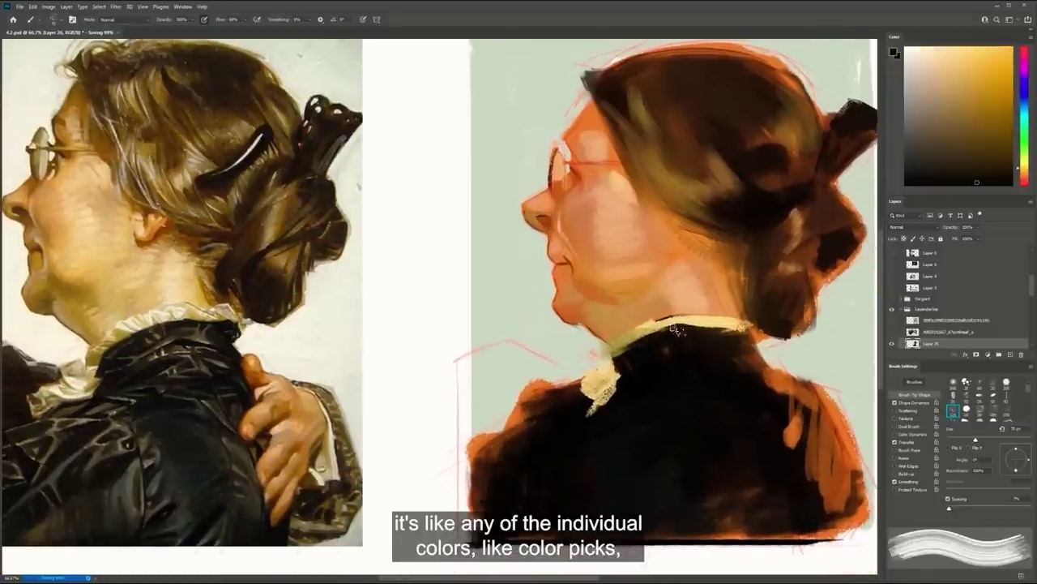
Sample peach tones from the neck and cheek, paint soft skin strokes where the ear meets the hairline, and shrink the brush
alt+click(692, 279)
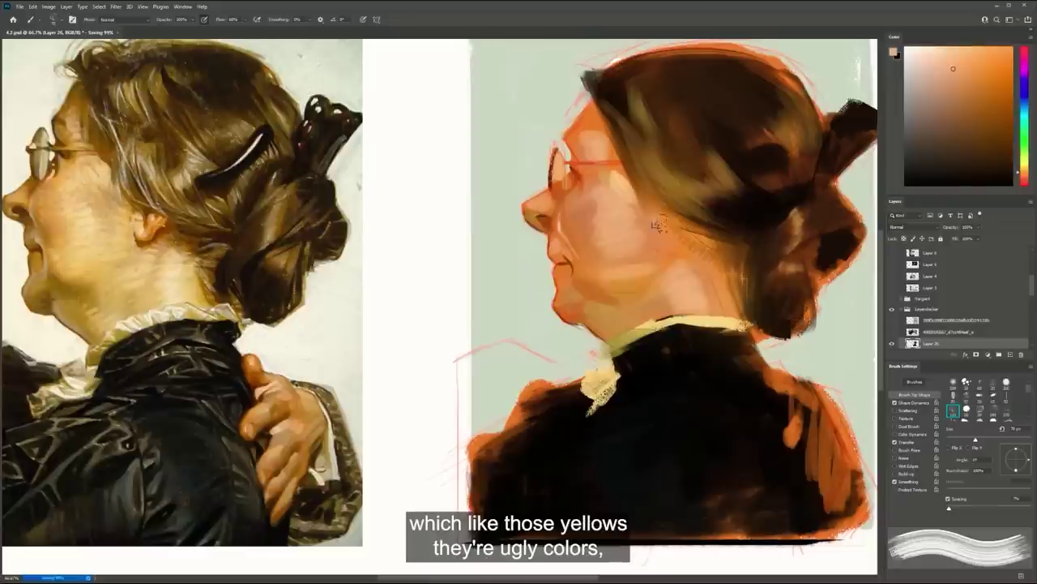
alt+click(631, 206)
drag(659, 227, 678, 234)
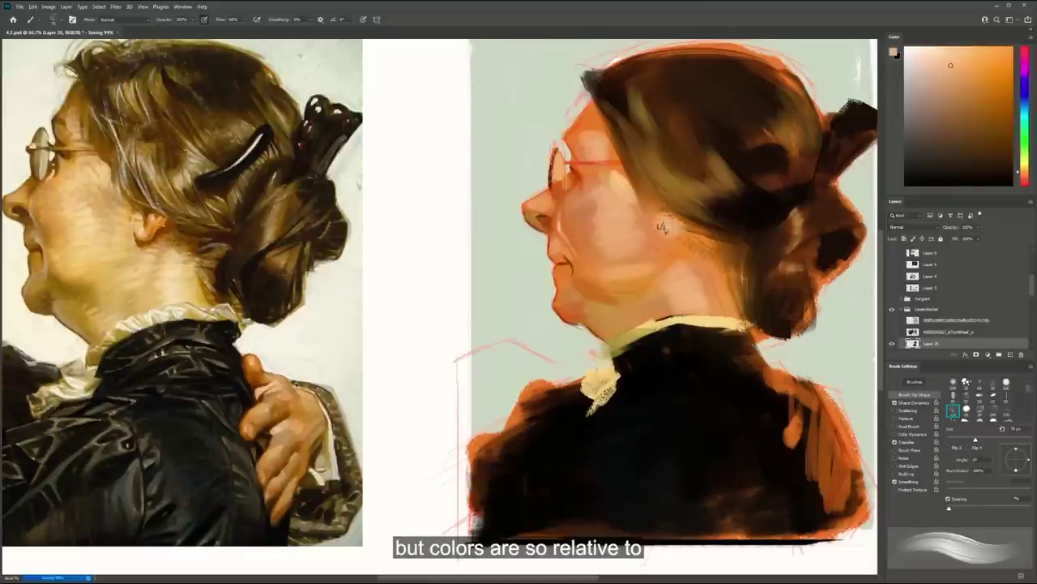
alt+click(668, 205)
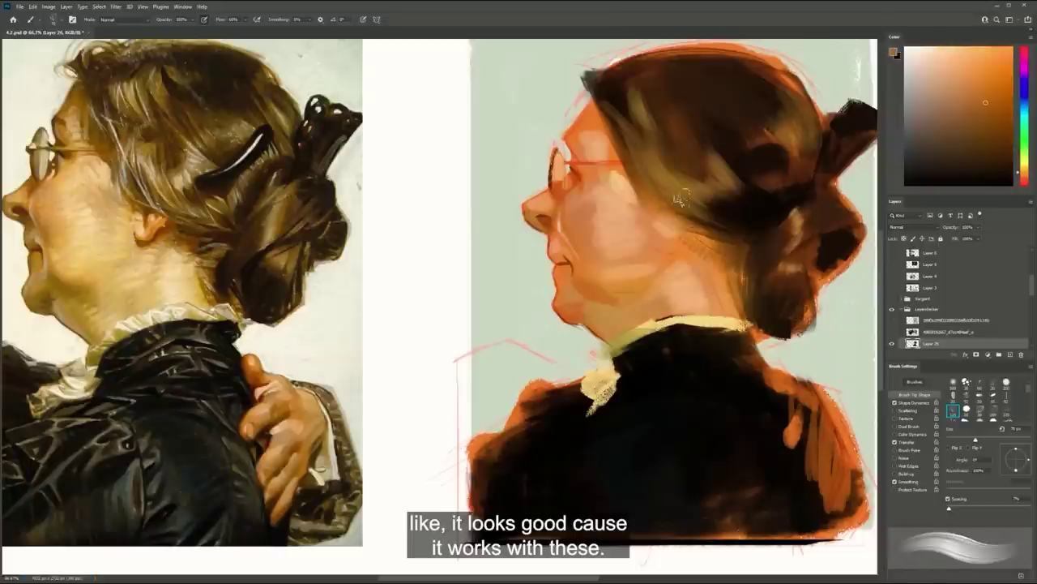
alt+click(655, 213)
key([)
key([)
key([)
key([)
key([)
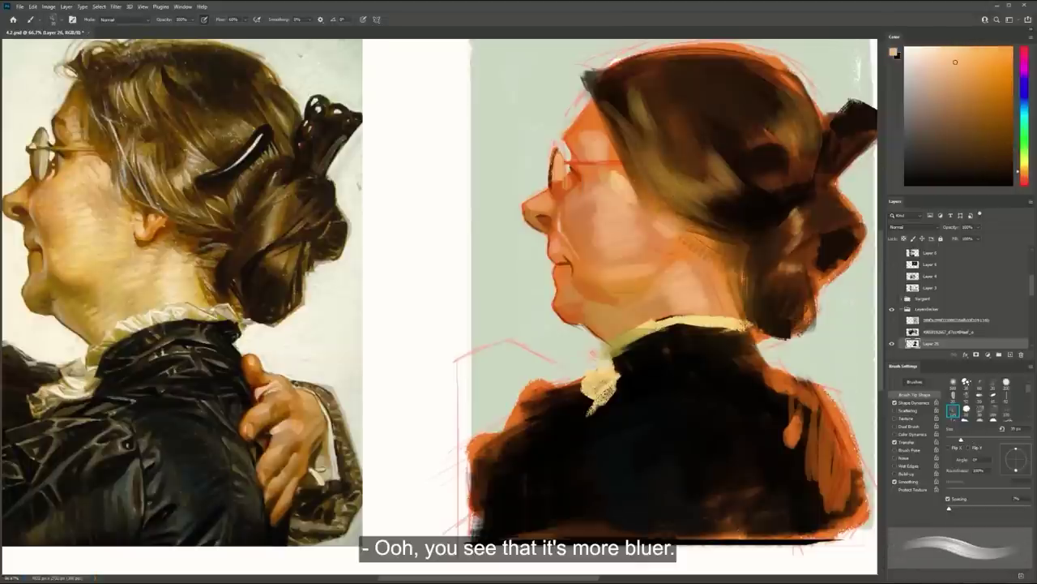
Set the paint colour to a neutral mid grey and try a fine strand through the temple hair
key(ctrl+space)
drag(117, 125, 173, 125)
key(ctrl+space)
drag(381, 291, 307, 291)
key(space)
drag(630, 224, 597, 203)
key(ctrl+space)
drag(597, 203, 622, 176)
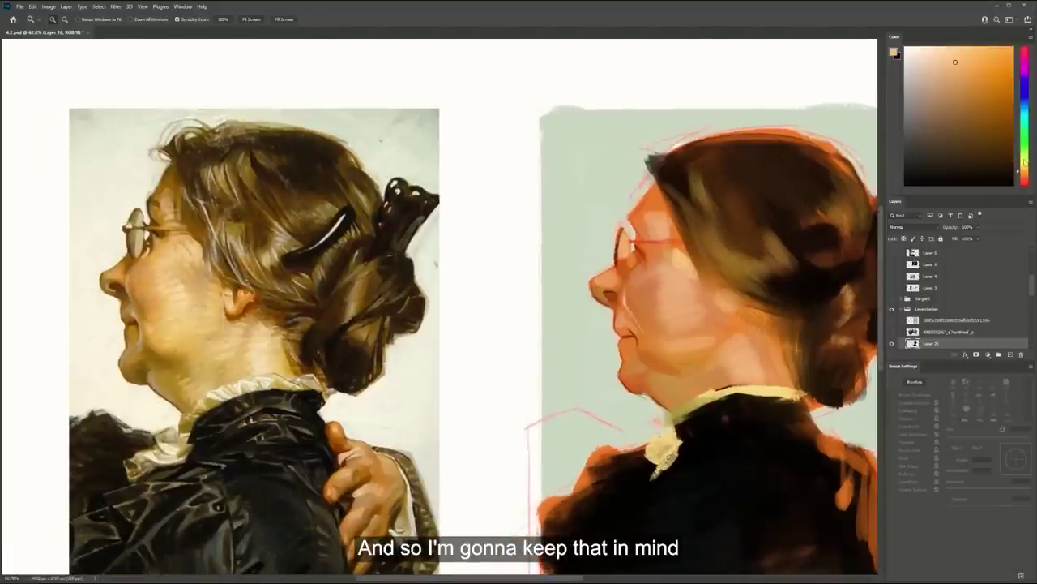
key(b)
drag(712, 215, 730, 250)
key(ctrl+z)
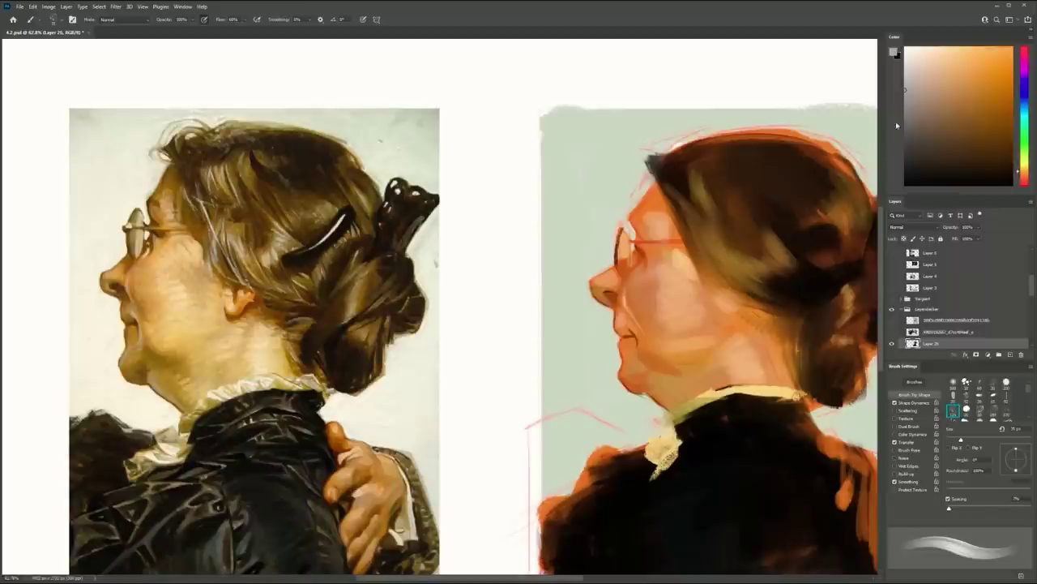
Adjust the brush size, switch to the hard round brush, and try a grey strand along the temple hair
key(bracketright)
key(bracketleft)
key(bracketleft)
key(bracketleft)
key(bracketleft)
key(bracketleft)
key(bracketleft)
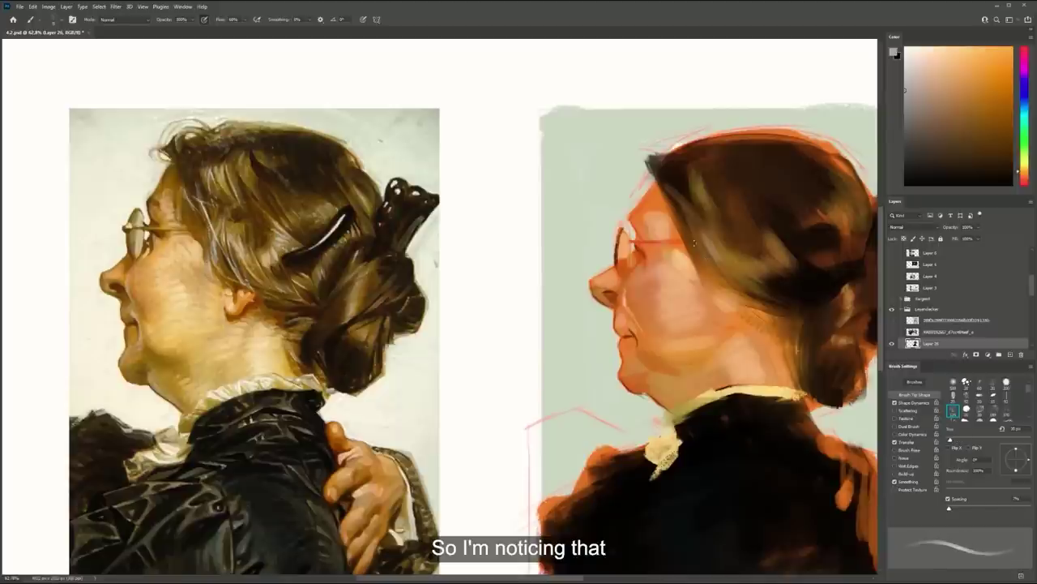
key(bracketright)
key(bracketright)
key(bracketright)
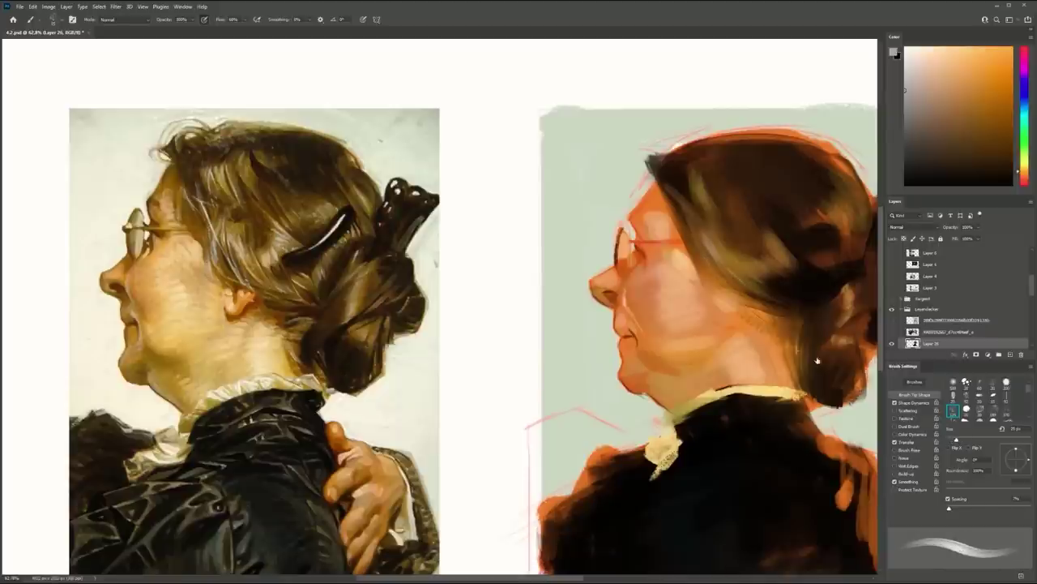
click(1007, 382)
drag(676, 199, 708, 270)
key(ctrl+z)
Shrink the round brush and paint thin grey strands from the front hairline down through the temple hair
key(bracketleft)
key(bracketleft)
key(bracketleft)
key(bracketleft)
key(bracketleft)
key(bracketleft)
key(bracketleft)
key(bracketleft)
key(bracketleft)
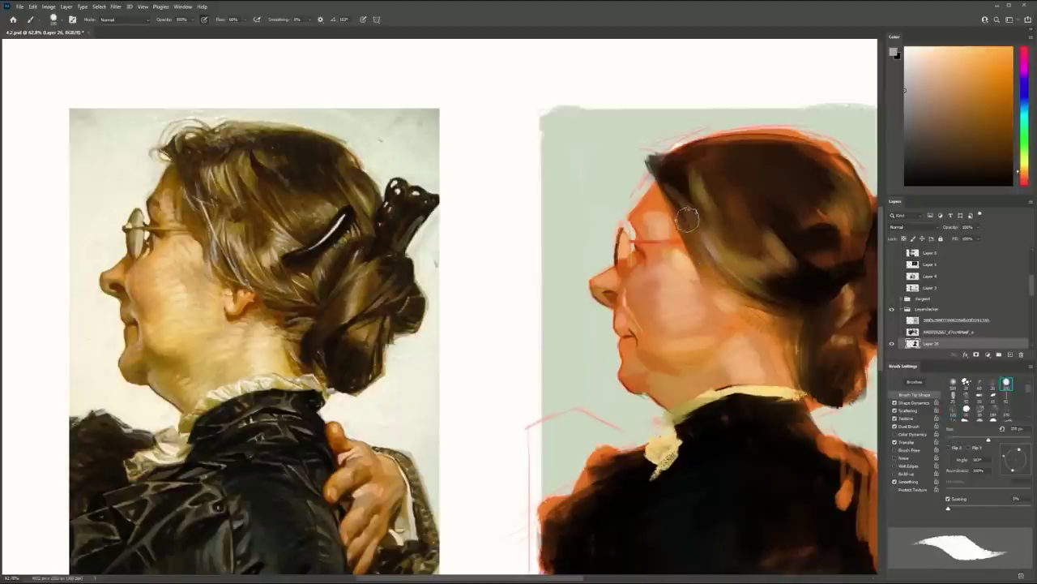
key(bracketleft)
key(bracketleft)
key(bracketleft)
key(bracketleft)
mouse_move(678, 210)
mouse_down()
mouse_move(745, 291)
mouse_move(716, 250)
mouse_up()
key(bracketright)
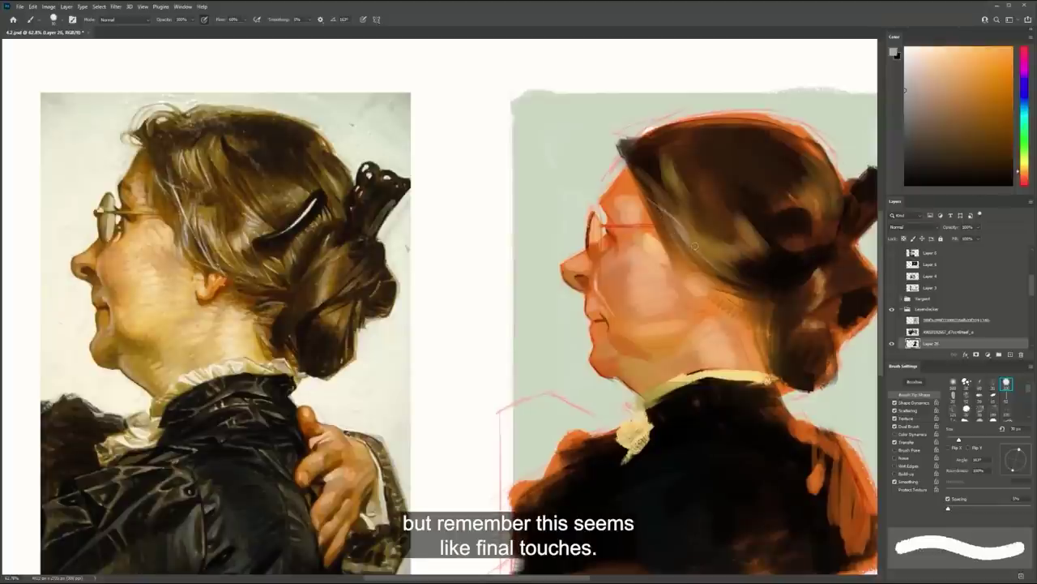
key(bracketleft)
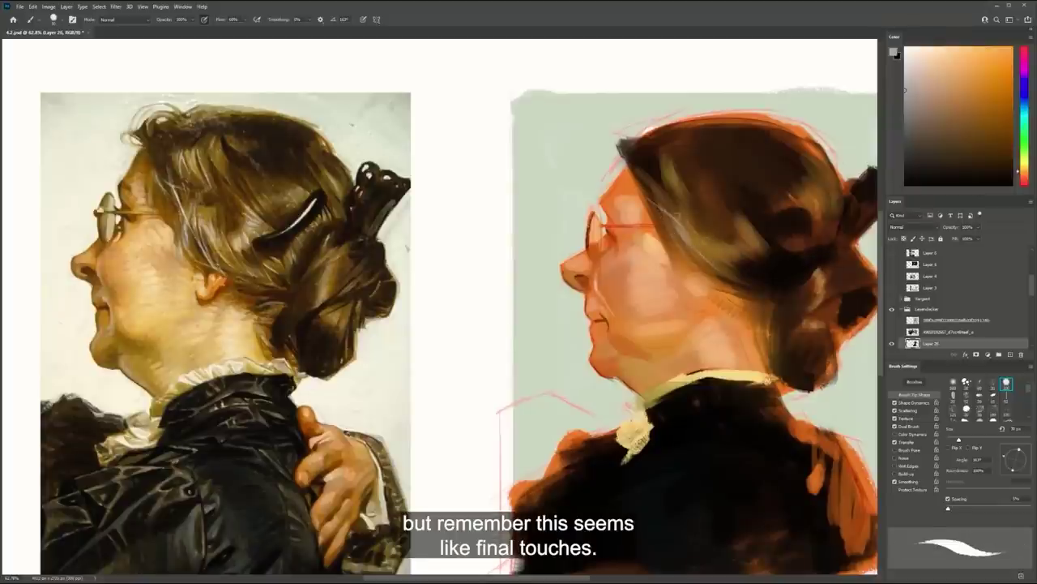
drag(643, 177, 663, 229)
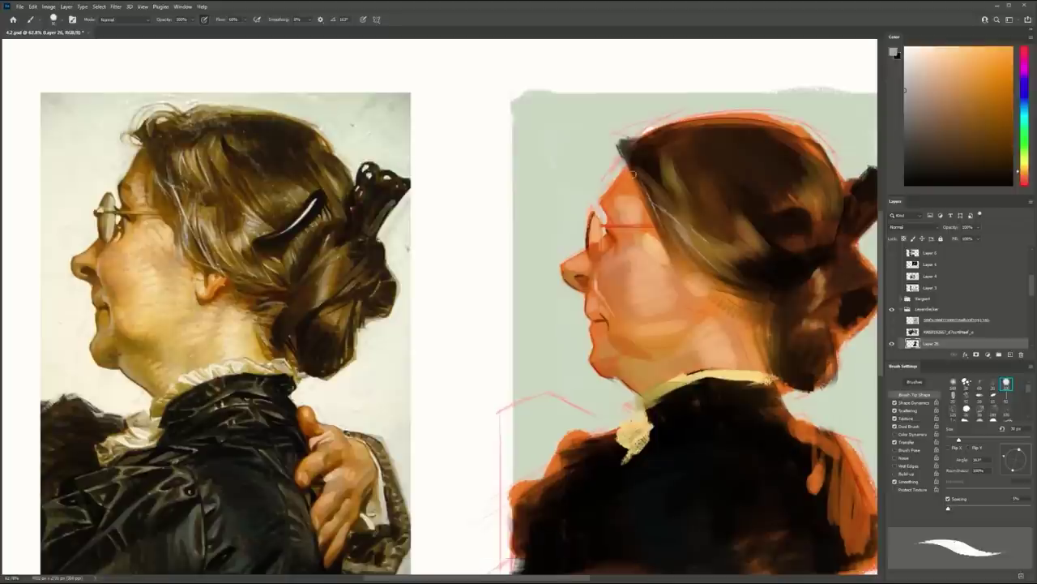
Clean up the forehead edge with the sampled background grey-green and define the brow and eye area with sampled dark red-orange
alt+click(597, 194)
key(bracketright)
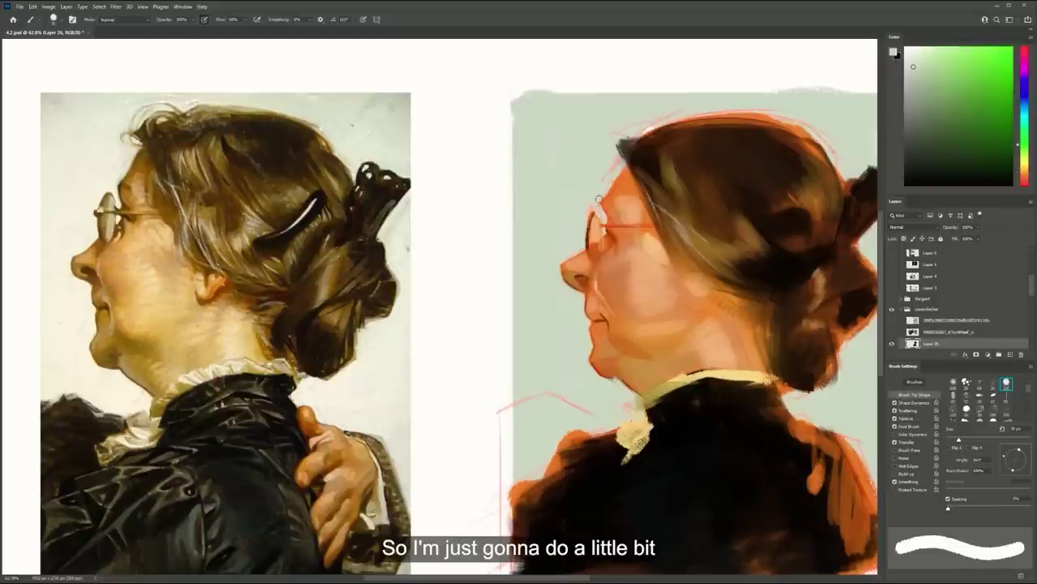
key(bracketleft)
alt+click(613, 226)
alt+click(614, 228)
key(bracketleft)
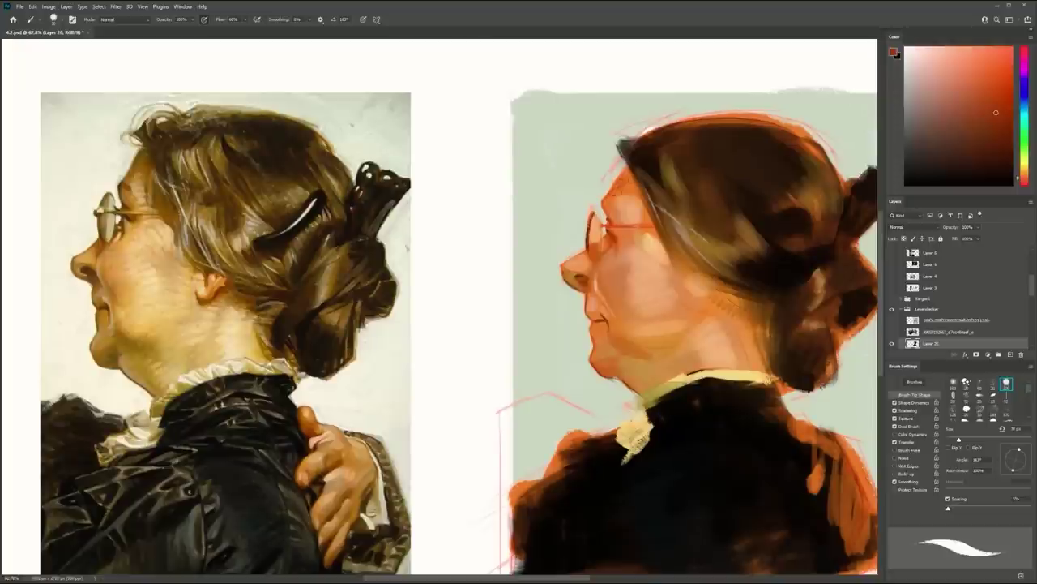
drag(647, 201, 637, 174)
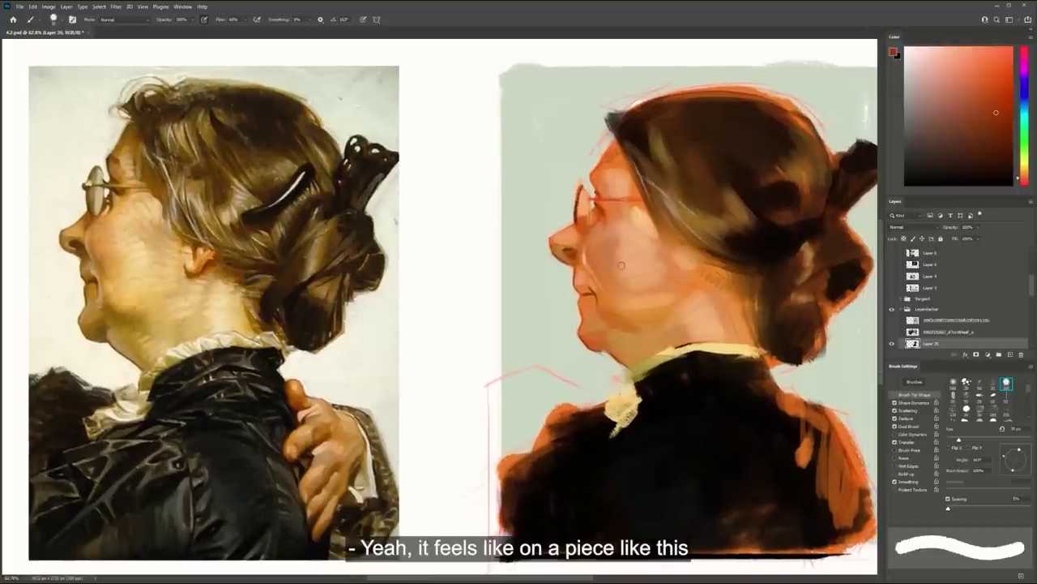
Switch to a bristle brush, sample the reddish brown beside the nose, reduce the brush size, and save the file
key(period)
key(period)
drag(590, 270, 624, 254)
key(ctrl+z)
key(period)
alt+click(575, 253)
key(bracketleft)
key(bracketleft)
key(bracketleft)
key(bracketleft)
key(bracketleft)
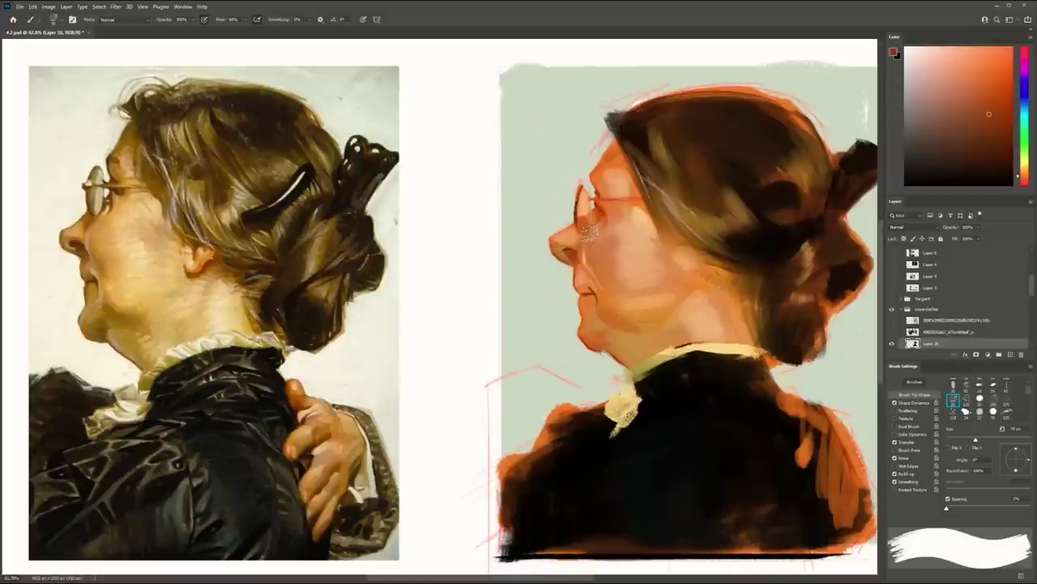
key(ctrl+s)
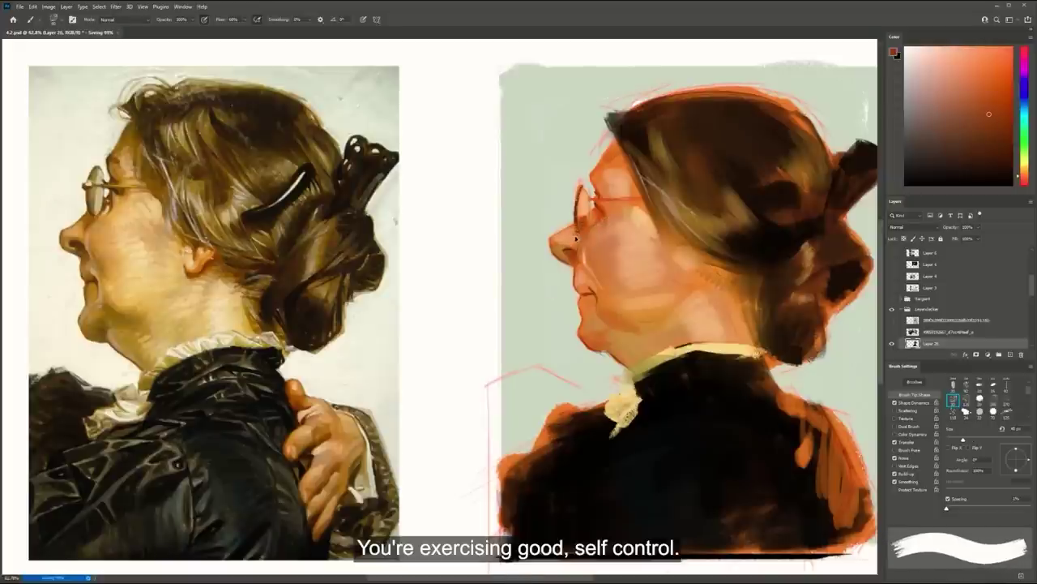
Sample the near-black at the back of the hair and paint a dark curved strand across the bun
alt+click(792, 245)
drag(769, 277, 757, 306)
alt+click(779, 251)
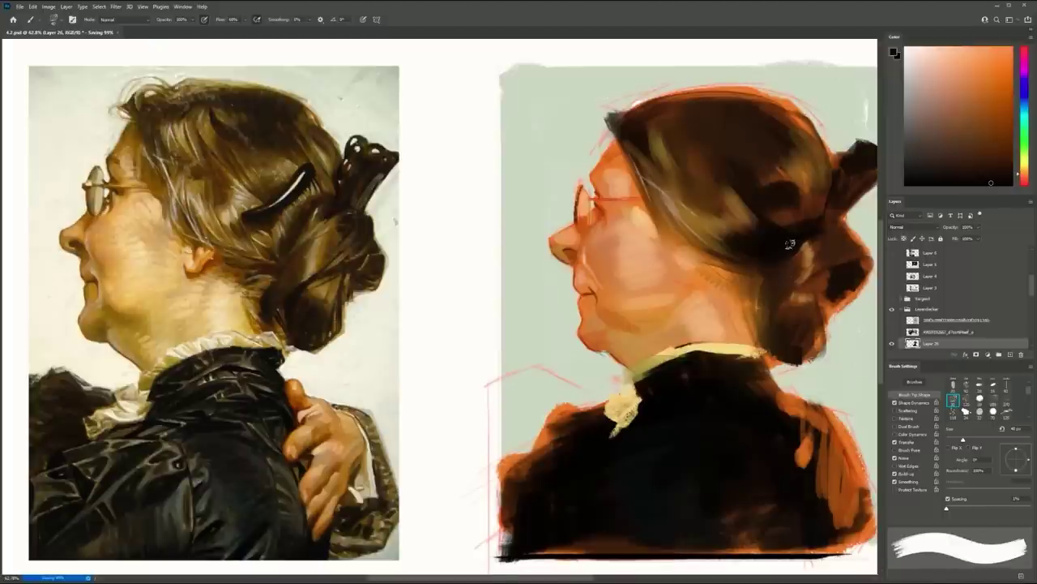
drag(776, 288, 828, 257)
key(ctrl+z)
mouse_move(768, 310)
mouse_down()
mouse_move(846, 261)
mouse_move(817, 254)
mouse_up()
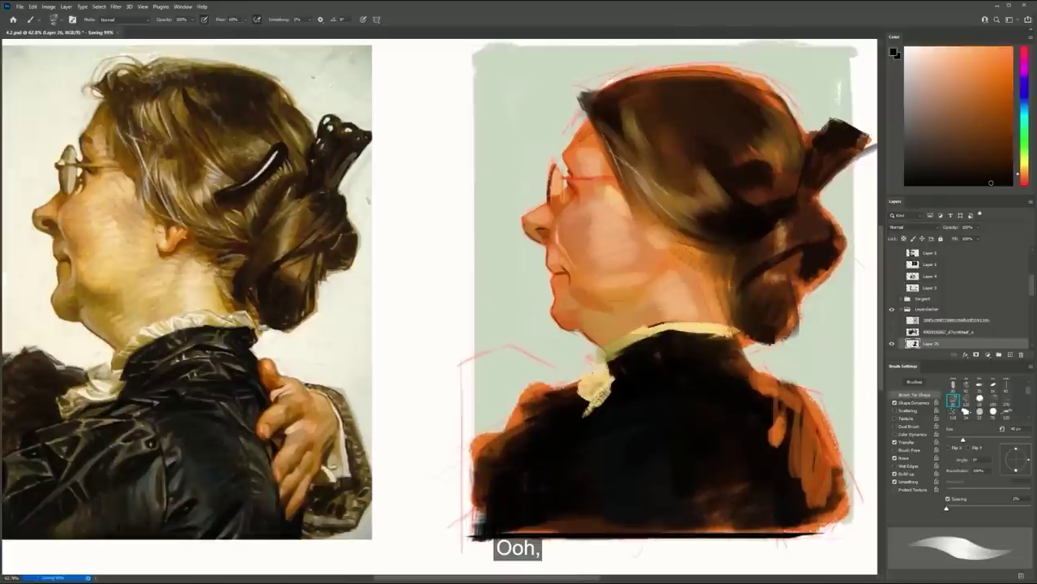
Sample the pale green background and paint over the pink sketch lines above the front shoulder with an enlarged brush
alt+click(578, 334)
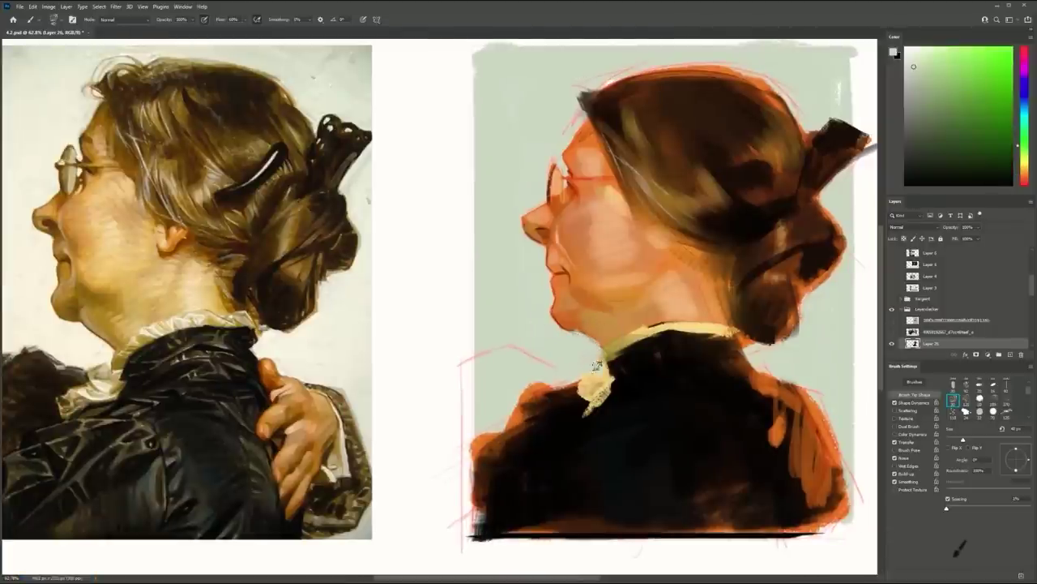
drag(556, 364, 499, 344)
key(])
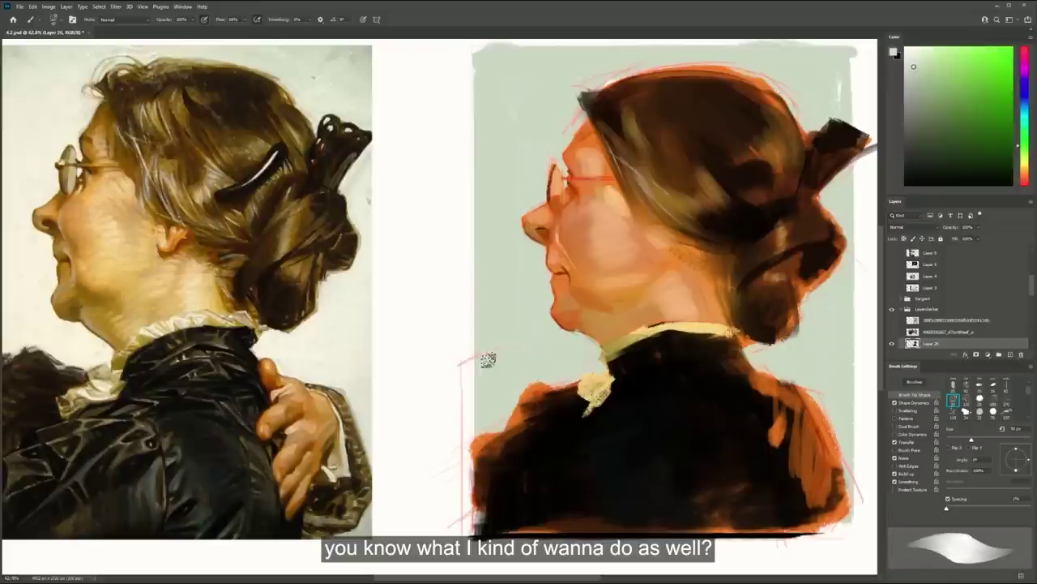
mouse_move(548, 303)
mouse_down()
mouse_move(528, 301)
mouse_move(559, 300)
mouse_up()
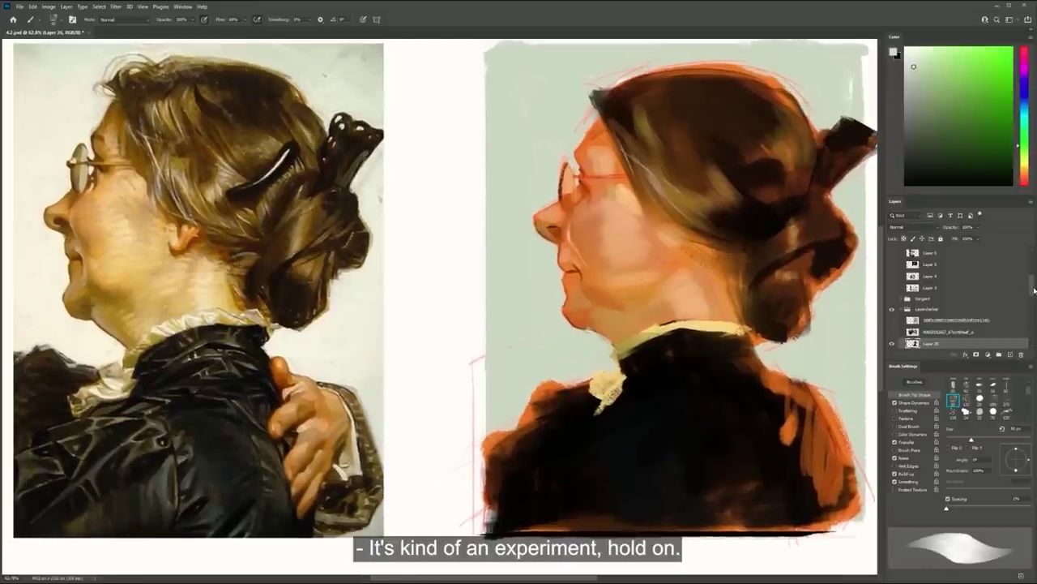
Merge the subject layer with the background layer below it, Layer 27, and toggle the merged layer's visibility to check it
drag(1032, 284, 1031, 300)
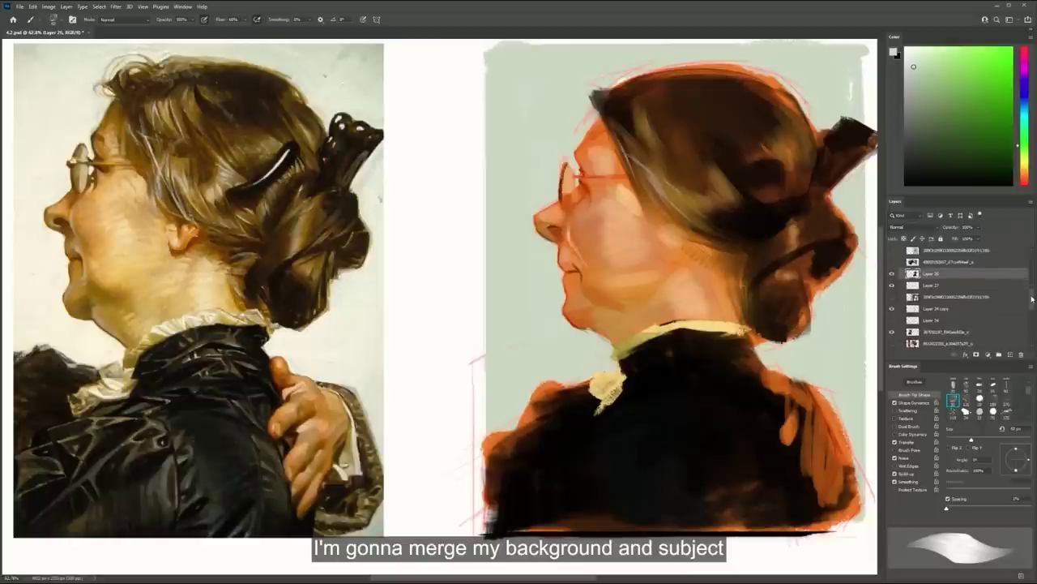
shift+click(921, 285)
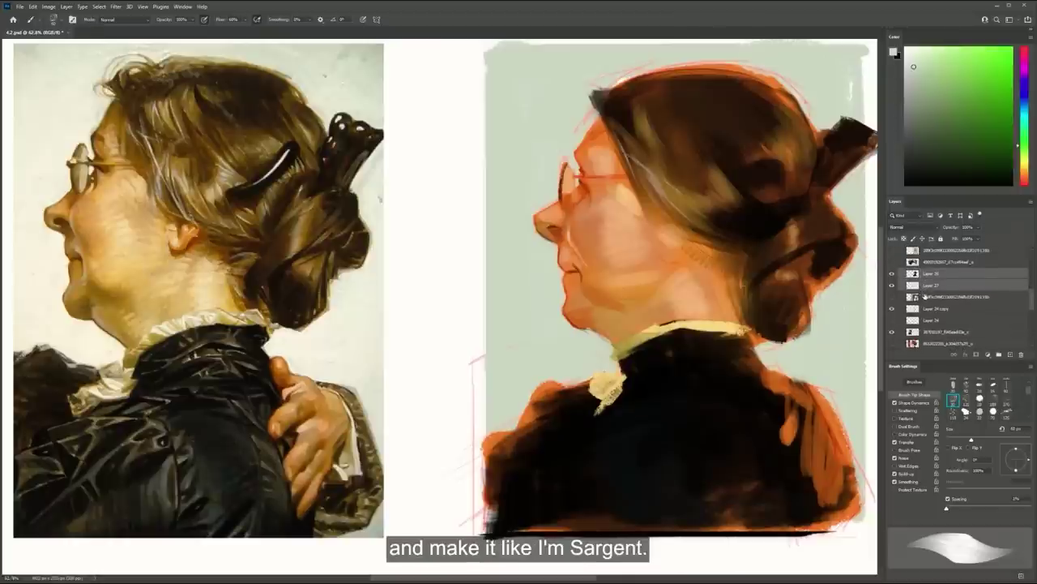
key(ctrl+e)
click(891, 274)
click(891, 274)
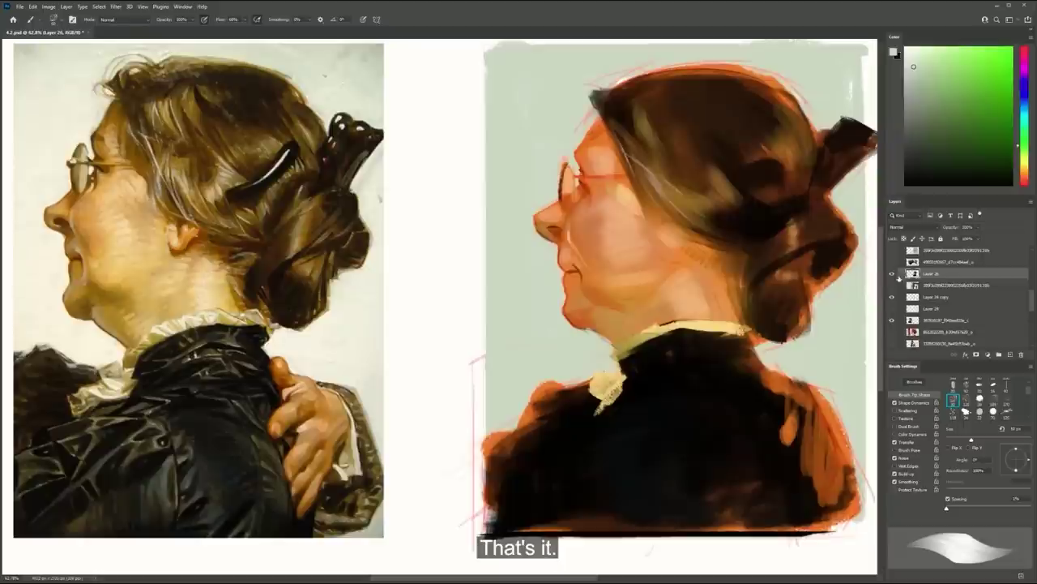
mouse_move(753, 311)
mouse_down()
mouse_move(716, 299)
mouse_move(734, 304)
mouse_up()
Try filling the portrait's background with a lighter grey-green using the Paint Bucket, then undo the fill
key(g)
alt+click(535, 328)
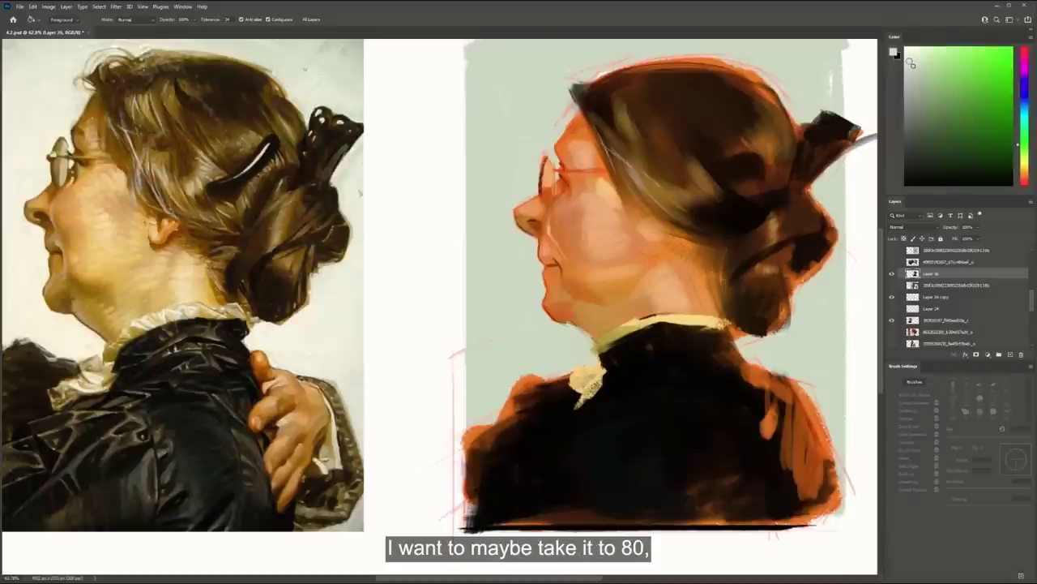
click(518, 312)
drag(526, 328, 533, 347)
key(ctrl+z)
key(b)
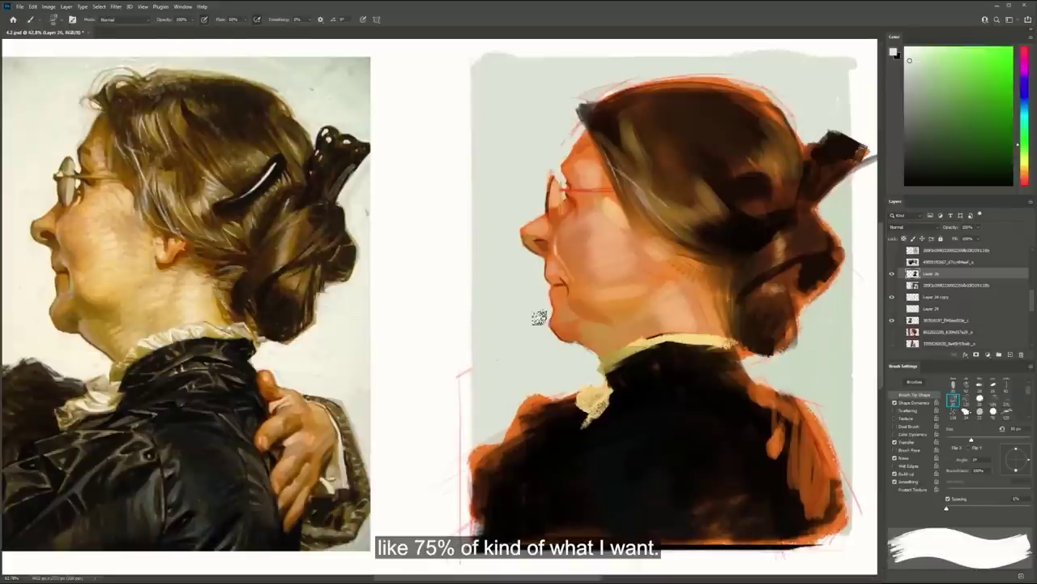
key(ctrl+z)
Pick an even paler, near-white green and try filling the portrait's background with it
click(908, 57)
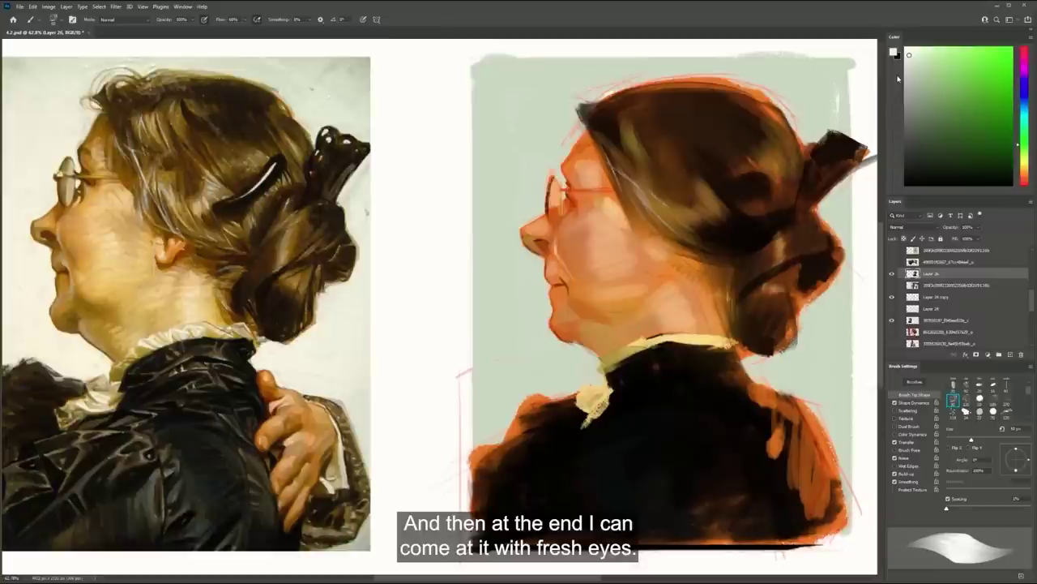
key(g)
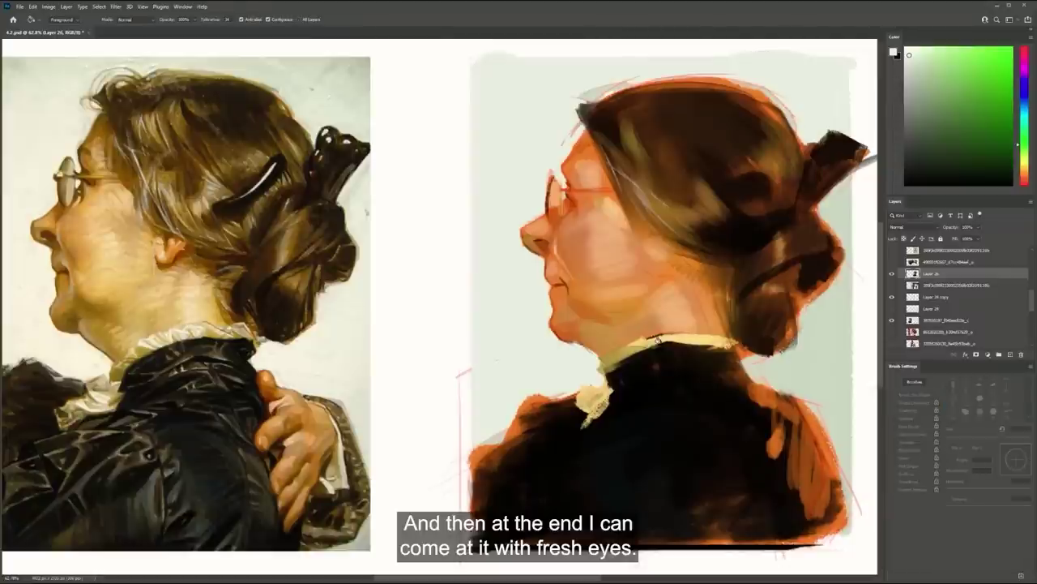
click(663, 324)
key(b)
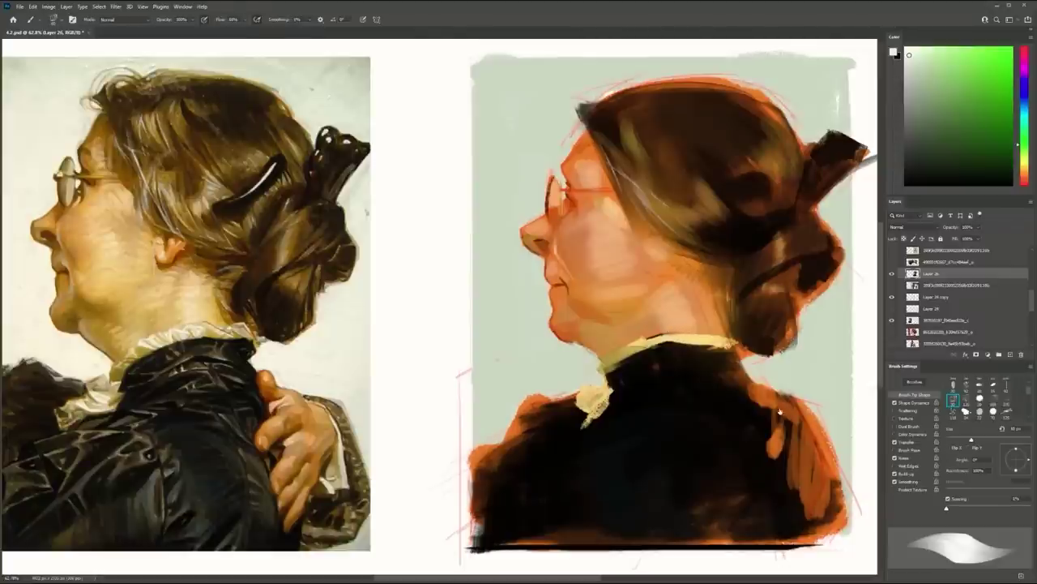
Cycle to a large textured bristle brush and test pale near-white strokes on the background in front of the forehead
key(comma)
key(comma)
key(comma)
key(comma)
key(comma)
key(comma)
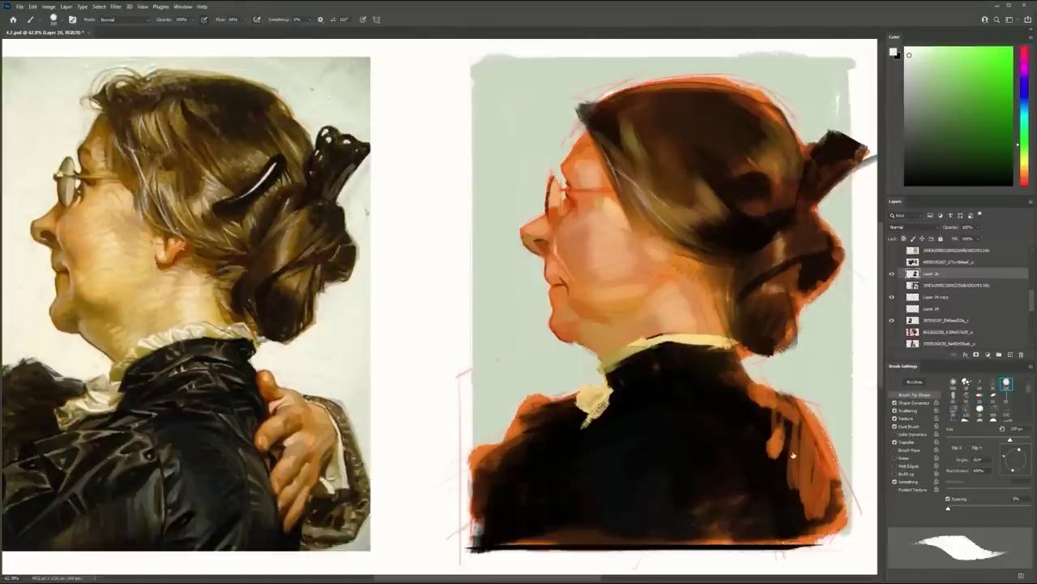
key(period)
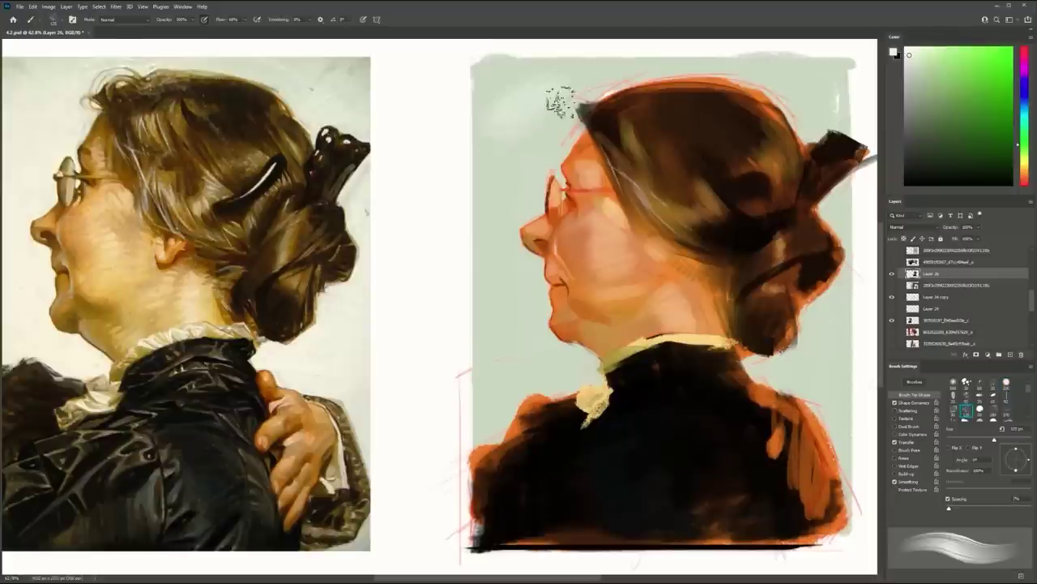
drag(530, 122, 563, 106)
key(ctrl+z)
Paint long, creamy near-white strokes down the background in front of the face, following the reference's textured backdrop
drag(382, 144, 426, 154)
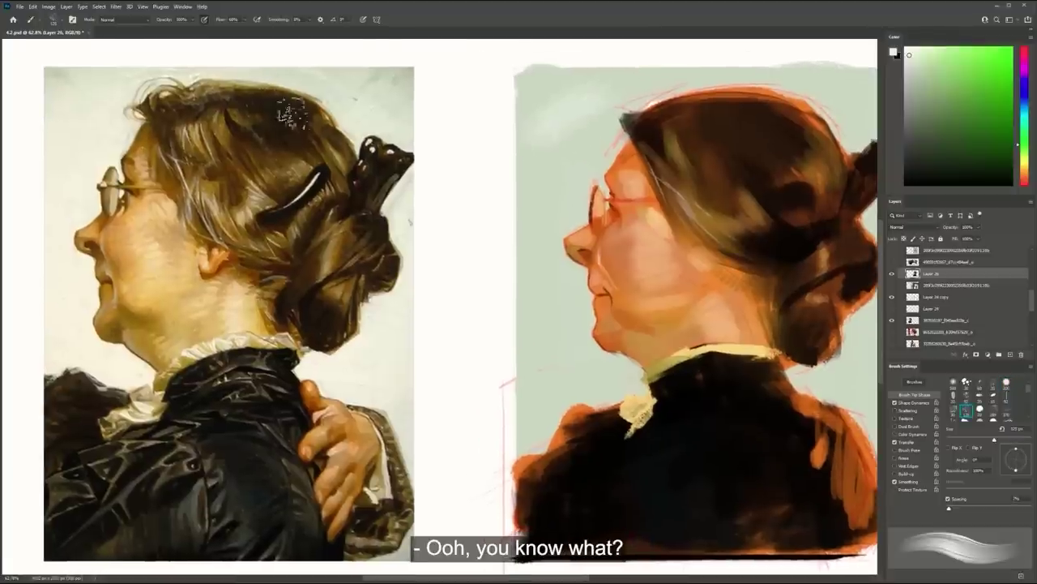
drag(756, 188, 699, 181)
drag(713, 159, 762, 156)
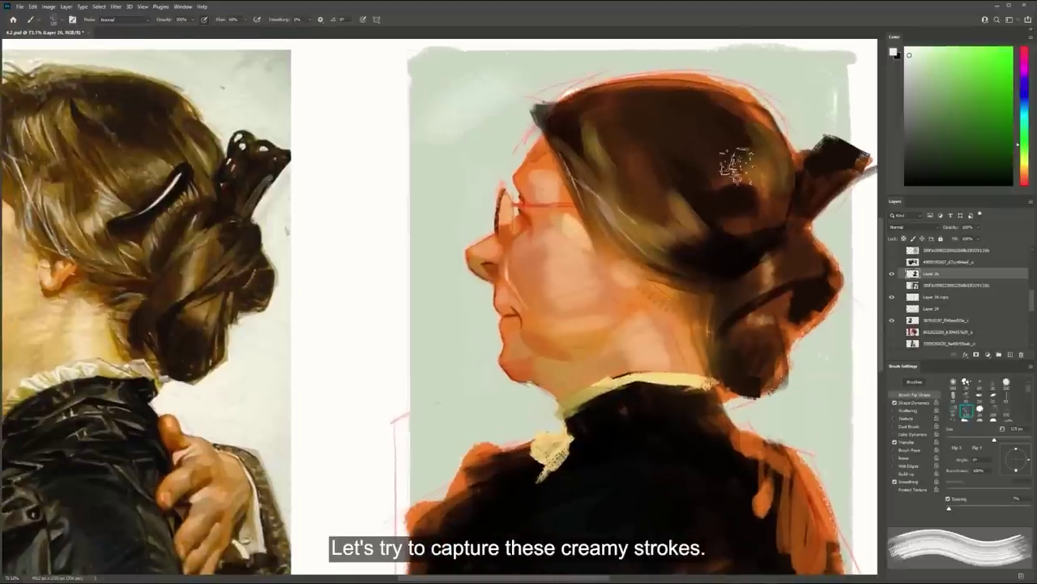
drag(439, 246, 457, 429)
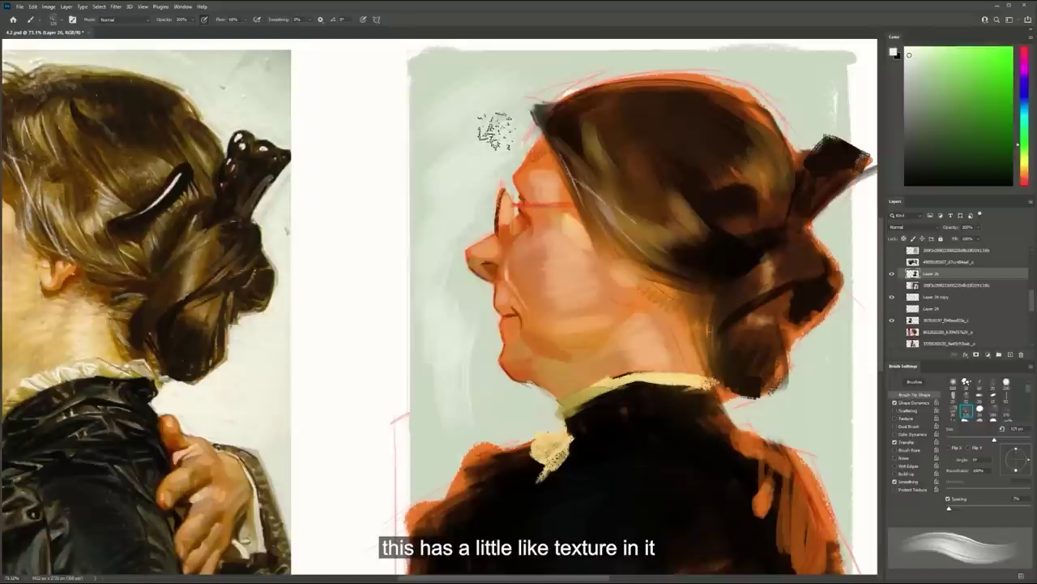
Undo the broad creamy strokes and, with the smaller preceding brush, paint pale strokes on the background above and behind the hair
key(ctrl+z)
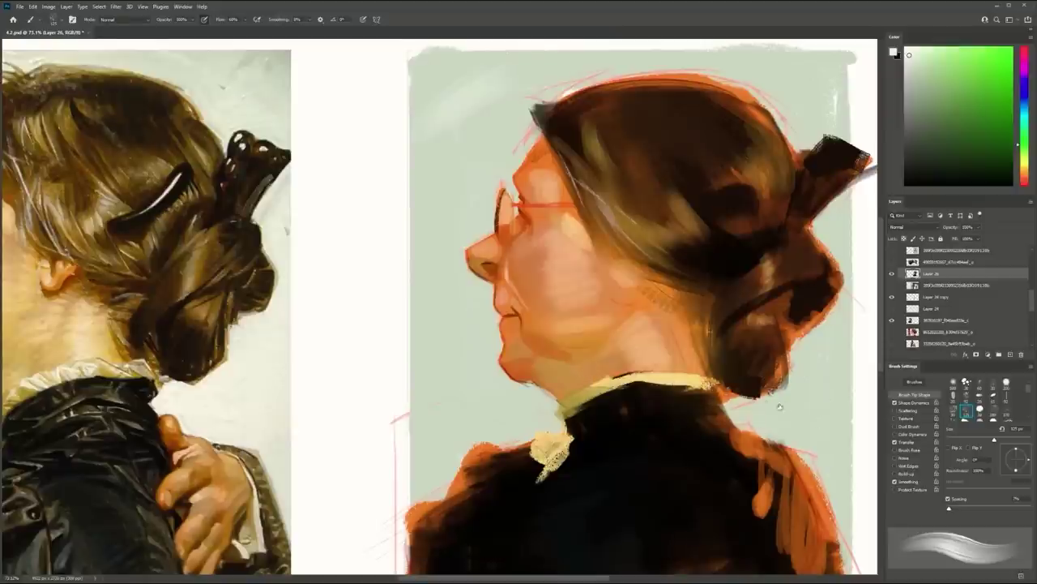
key(comma)
mouse_move(455, 276)
mouse_down()
mouse_move(423, 328)
mouse_move(434, 343)
mouse_up()
key(ctrl+z)
drag(760, 83, 801, 118)
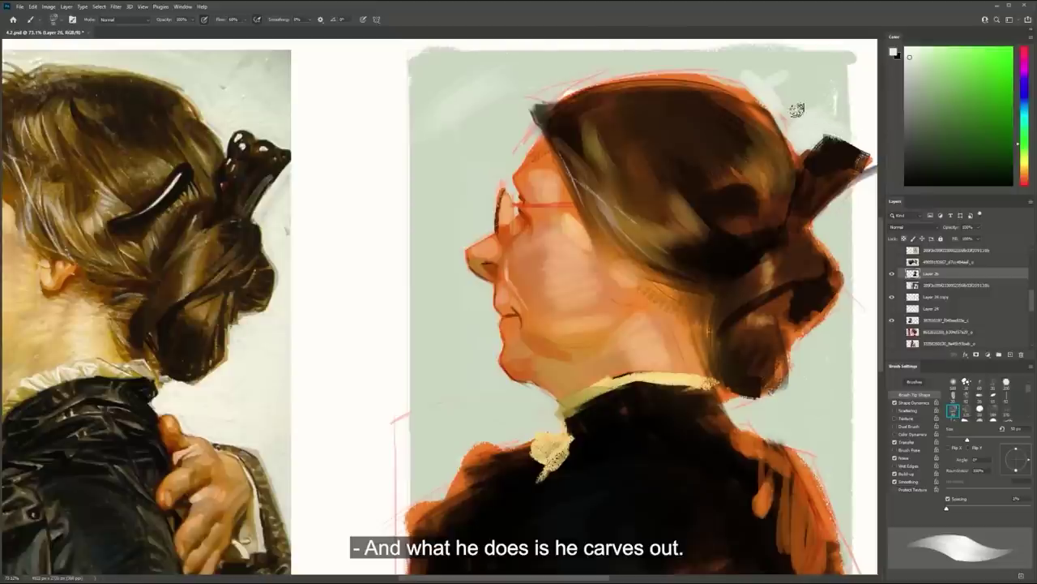
drag(652, 73, 703, 84)
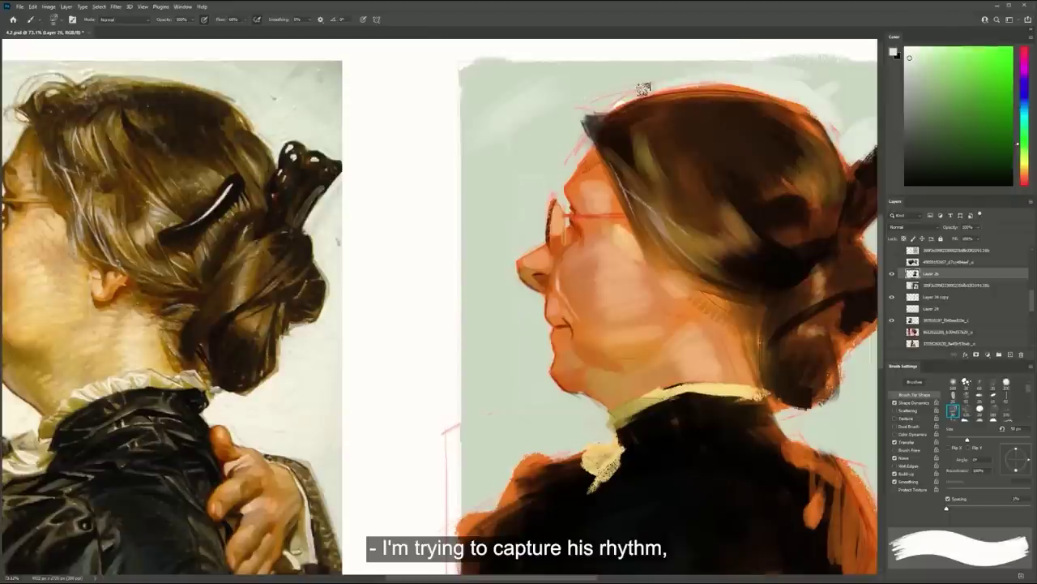
Sample dark greys and muted browns from the front hair and paint loose wisps sweeping upward above the forehead
alt+click(597, 121)
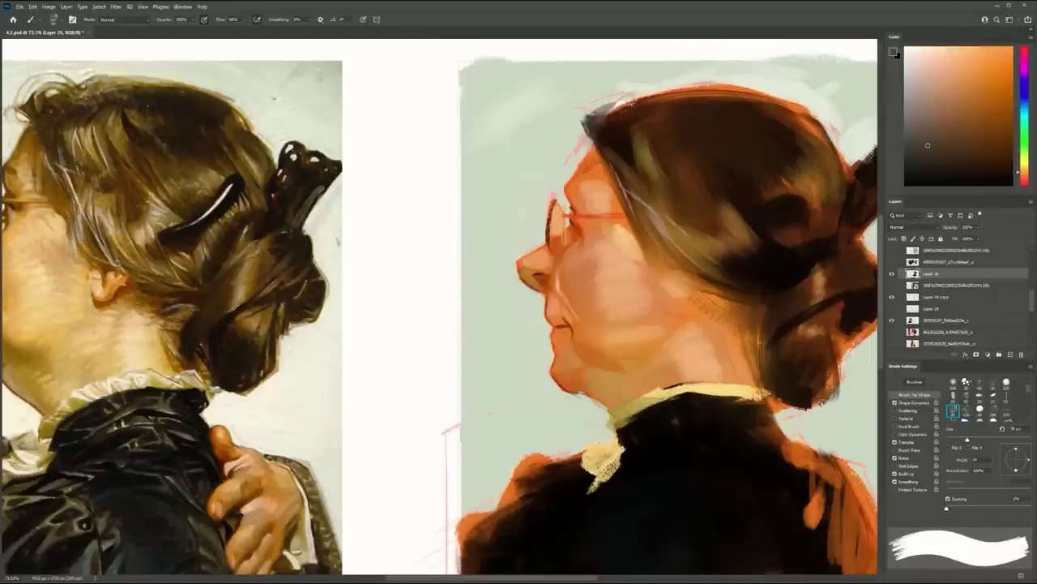
drag(582, 118, 621, 97)
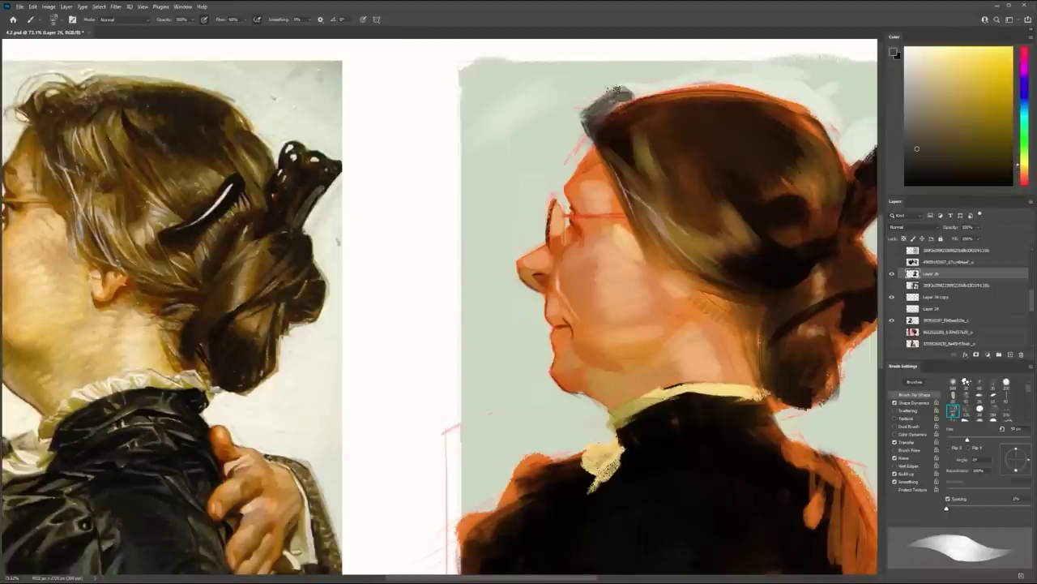
key(ctrl+z)
alt+click(620, 139)
mouse_move(596, 135)
mouse_down()
mouse_move(572, 116)
mouse_move(607, 102)
mouse_move(575, 103)
mouse_move(640, 96)
mouse_up()
alt+click(583, 101)
alt+click(606, 150)
key(ctrl+z)
alt+click(608, 94)
alt+click(595, 118)
mouse_move(604, 155)
mouse_down()
mouse_move(641, 114)
mouse_move(632, 138)
mouse_up()
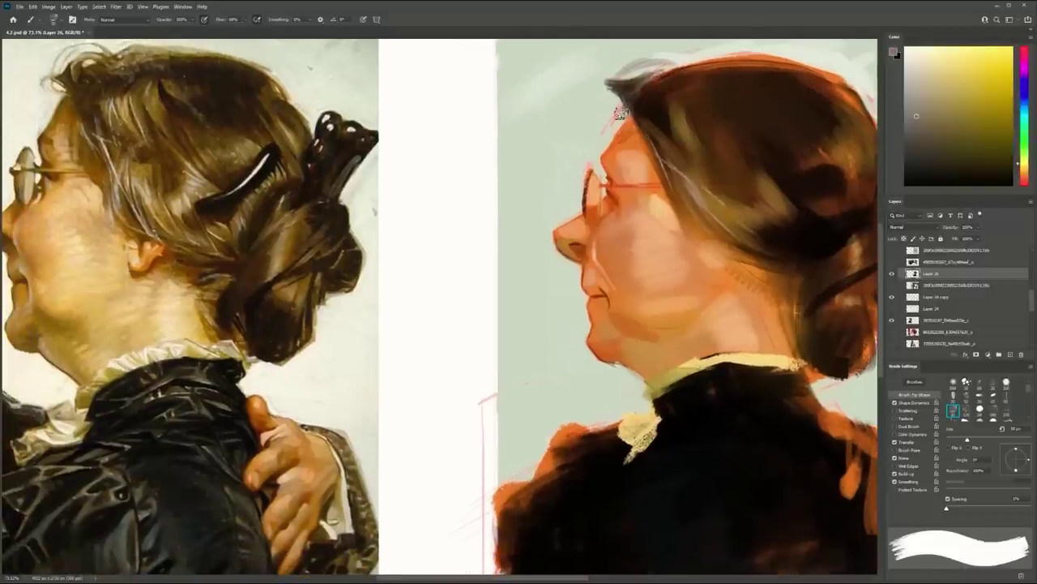
Sample the pale greens and paint textured background strokes around the forehead and glasses, carving the face's silhouette
alt+click(580, 251)
alt+click(557, 209)
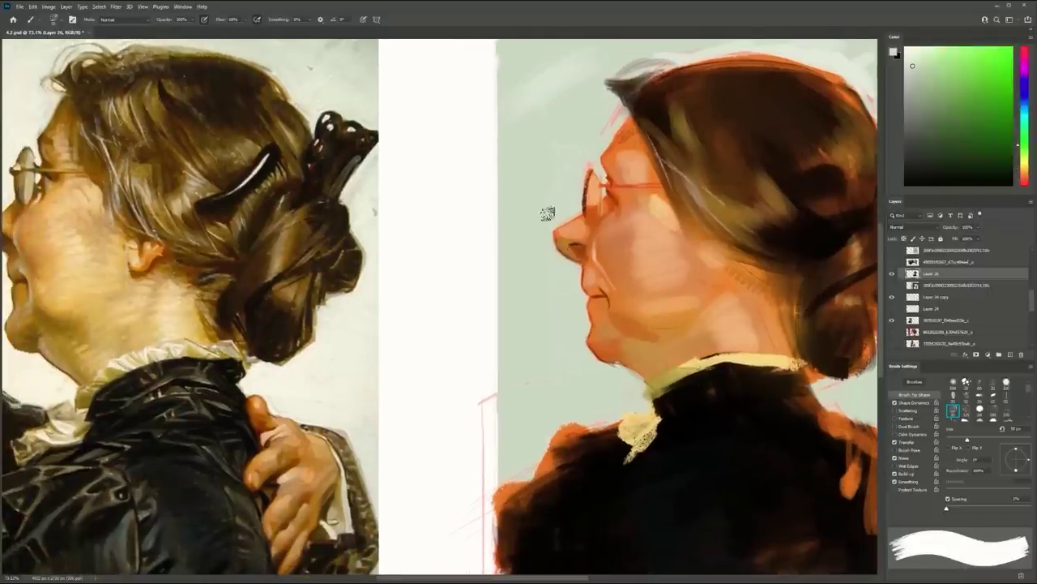
alt+click(821, 60)
mouse_move(615, 120)
mouse_down()
mouse_move(666, 127)
mouse_move(655, 164)
mouse_move(662, 139)
mouse_up()
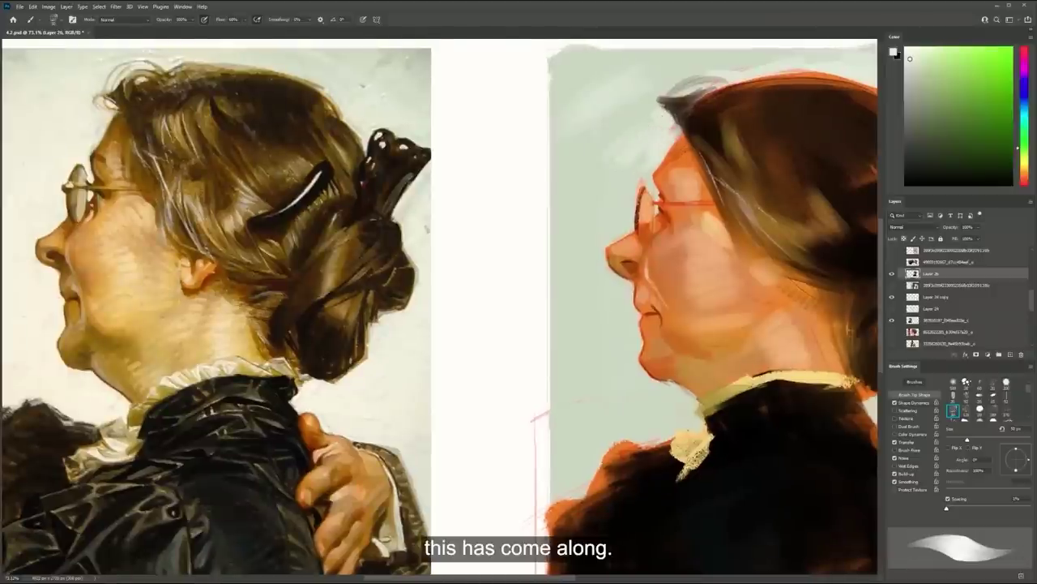
key(period)
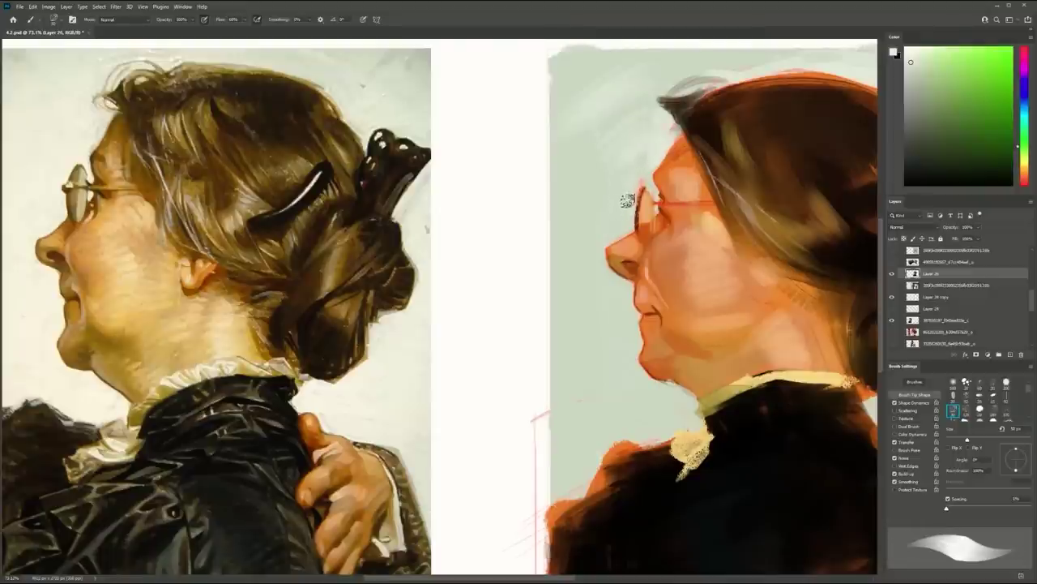
drag(601, 215, 441, 168)
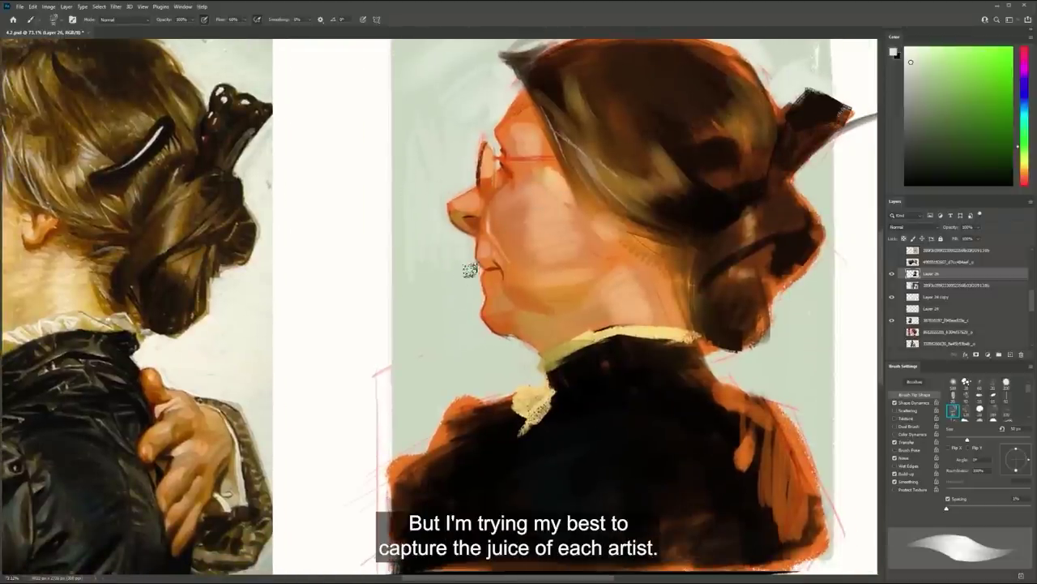
Brush near-white accents along the top of the collar and textured pale strokes over the background in front of the chin
mouse_move(613, 320)
mouse_down()
mouse_move(608, 328)
mouse_move(639, 327)
mouse_up()
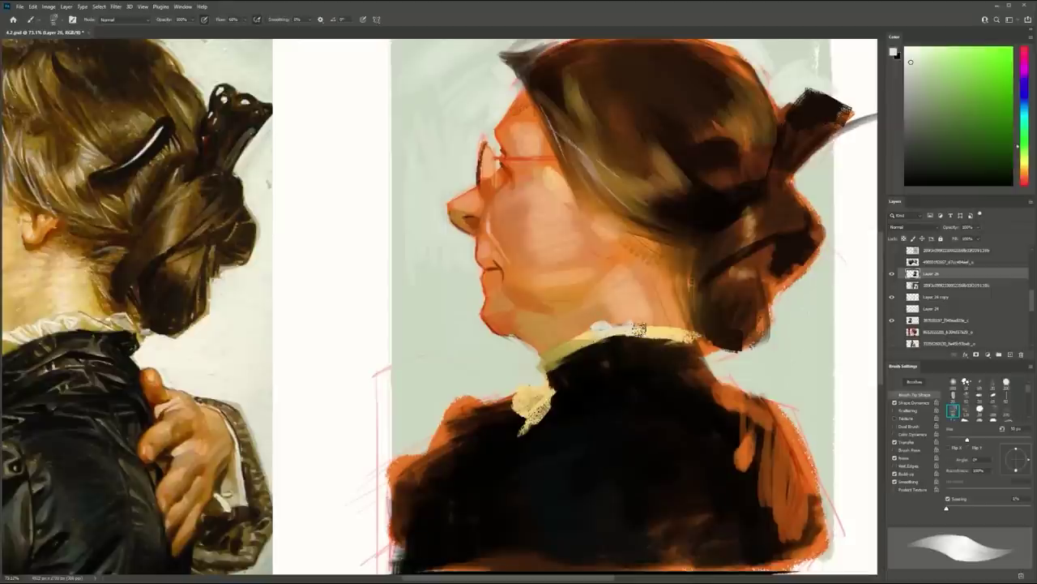
drag(476, 290, 580, 279)
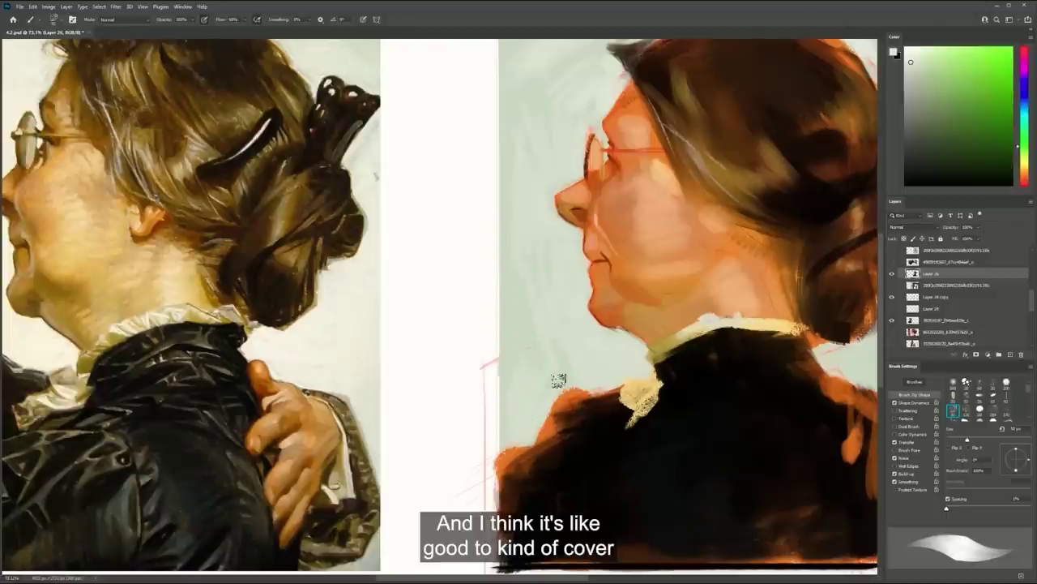
key(z)
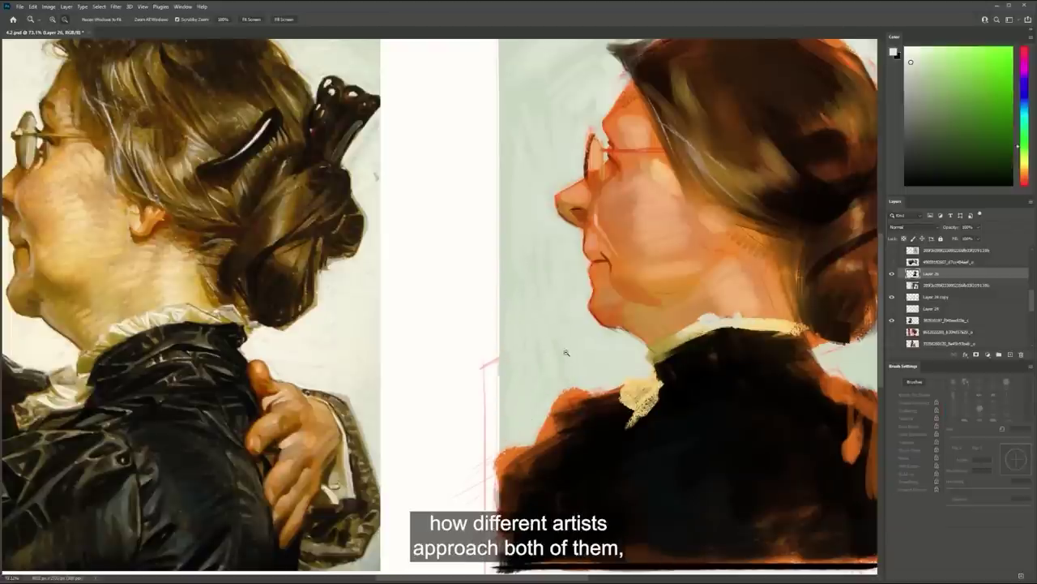
alt+click(568, 352)
drag(623, 385, 591, 364)
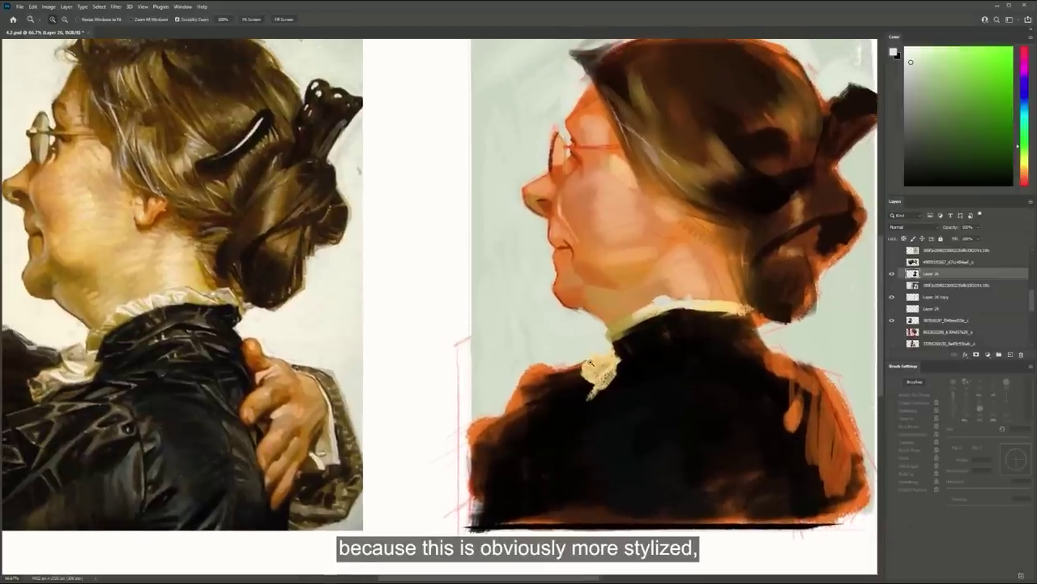
alt+click(590, 363)
click(604, 344)
key(b)
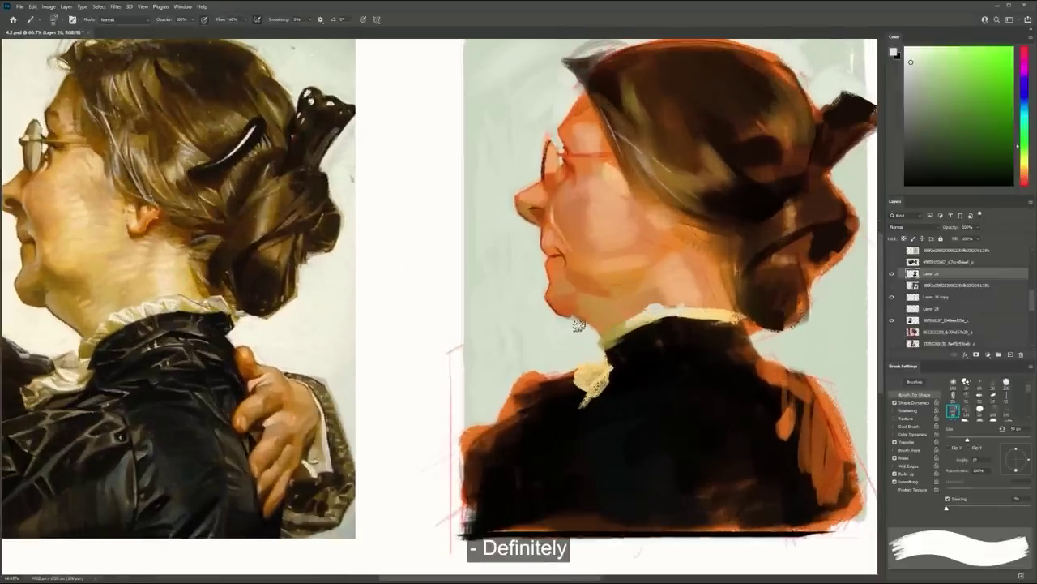
alt+click(579, 306)
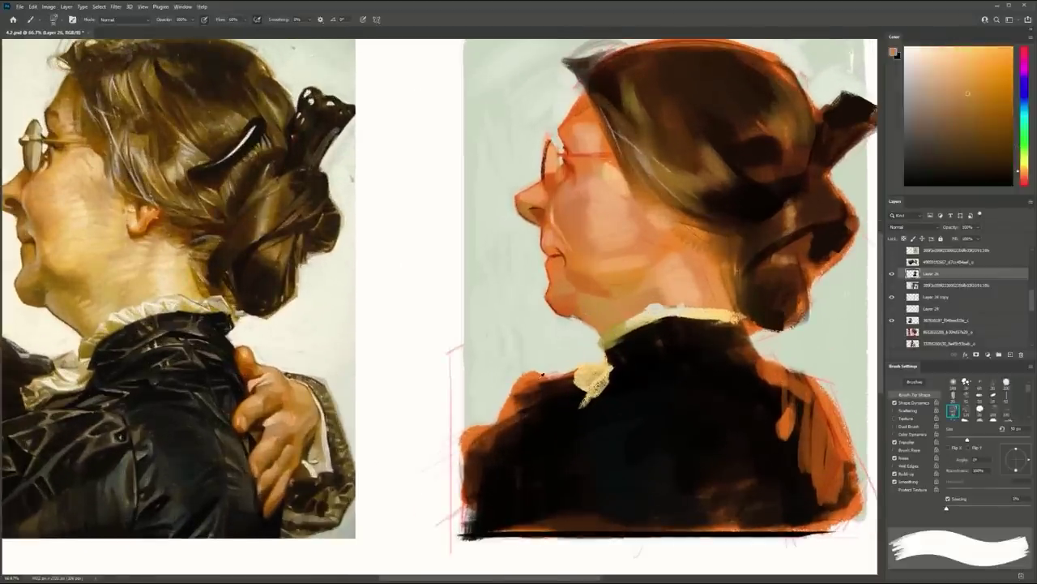
alt+click(543, 374)
key(bracketleft)
key(bracketleft)
key(bracketleft)
key(bracketleft)
alt+click(628, 356)
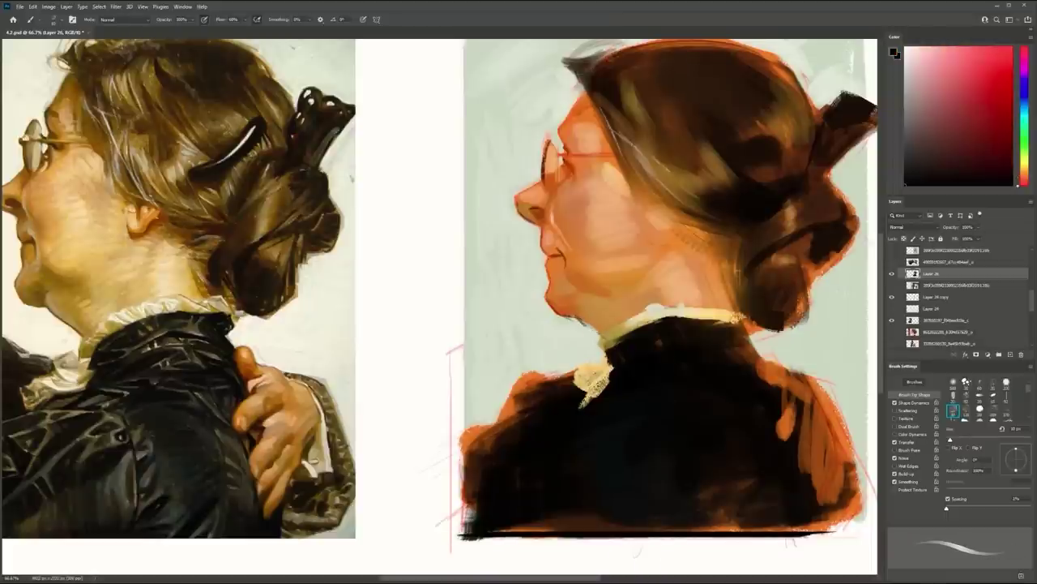
key(x)
key(bracketright)
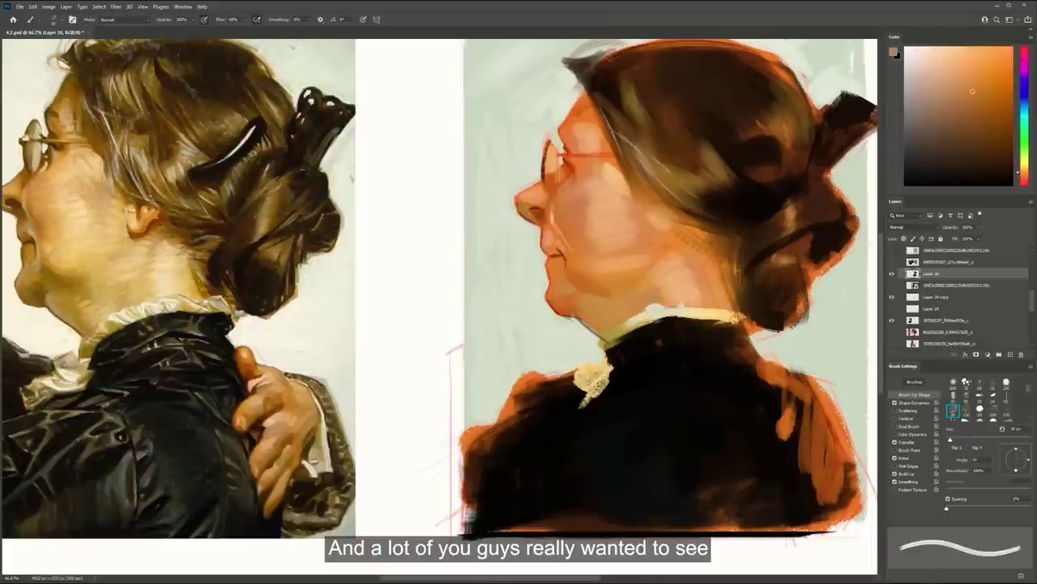
key(bracketright)
key(bracketright)
key(bracketright)
key(bracketright)
key(bracketright)
drag(698, 241, 649, 255)
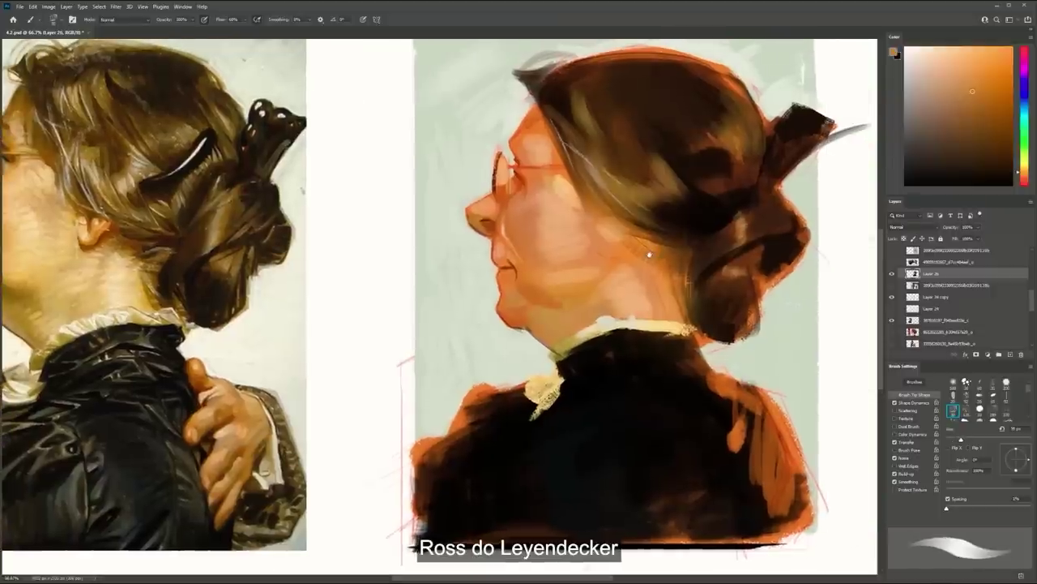
Sketch sweeping black rhythm lines over the hair, bun and hair comb, and undo them
key(x)
key(z)
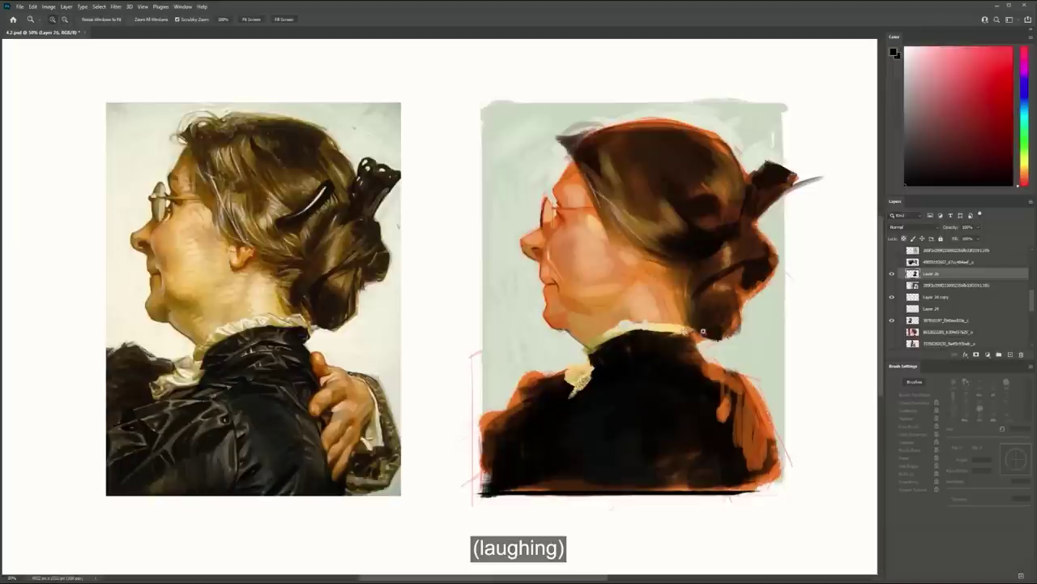
alt+click(717, 334)
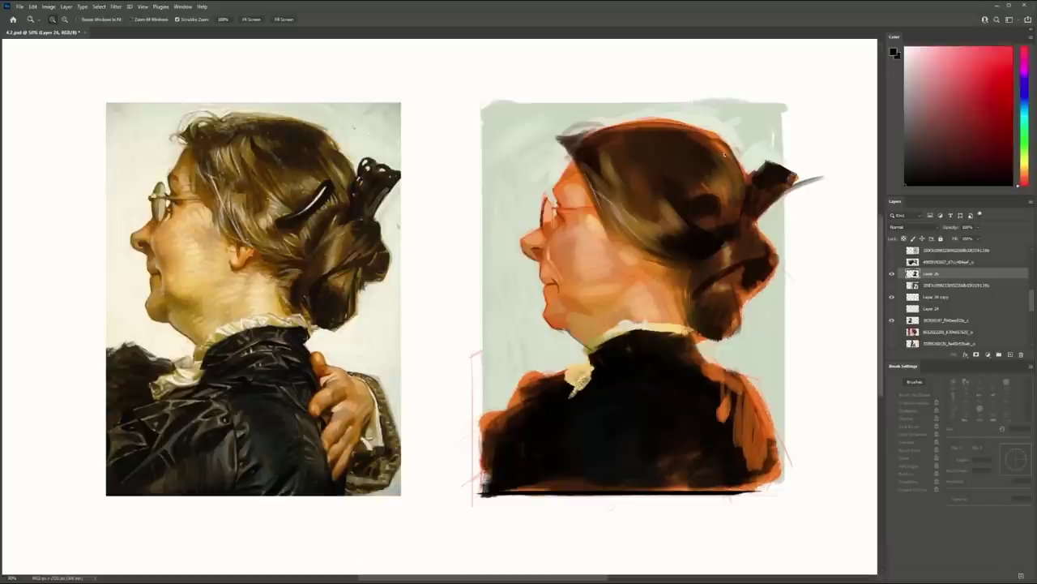
key(b)
mouse_move(608, 122)
mouse_down()
mouse_move(551, 125)
mouse_move(666, 247)
mouse_move(734, 253)
mouse_up()
mouse_move(785, 229)
mouse_down()
mouse_move(676, 282)
mouse_move(667, 339)
mouse_move(781, 274)
mouse_move(833, 152)
mouse_move(733, 185)
mouse_up()
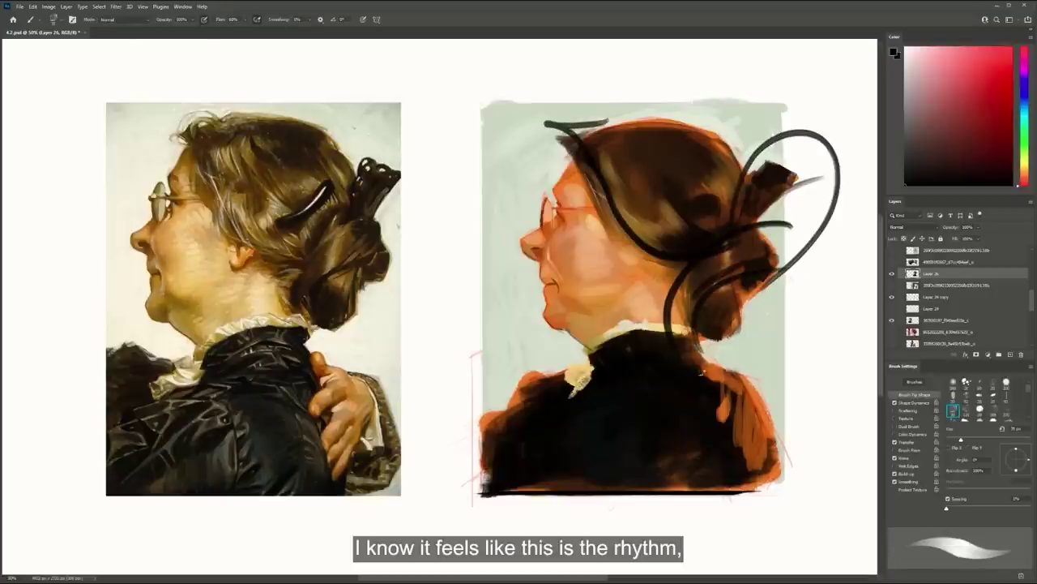
key(ctrl+z)
key(ctrl+z)
key(ctrl+z)
key(ctrl+z)
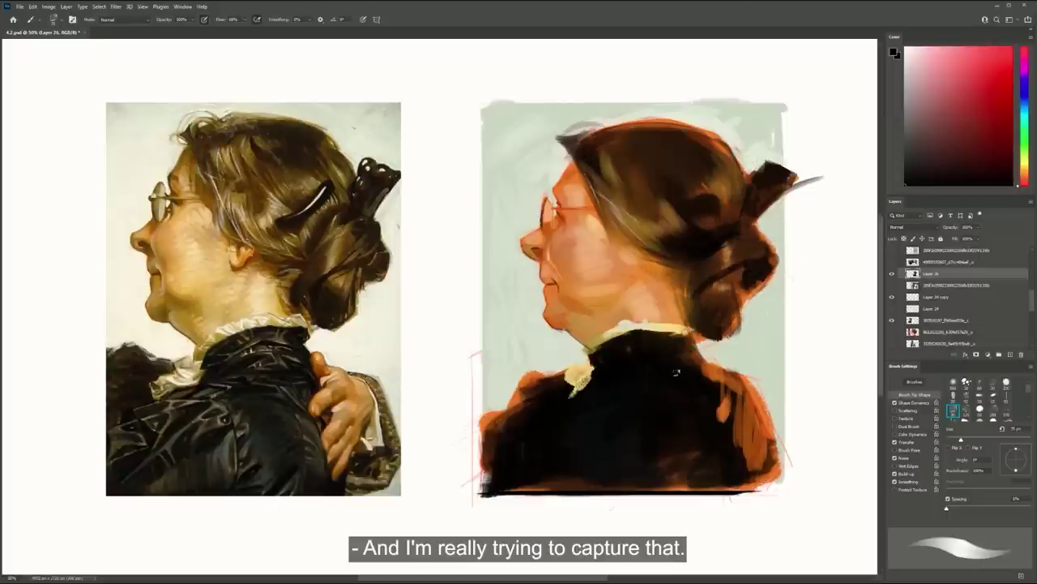
Sample a very dark brown from the hair near the bun and add a short dark stroke on the back shoulder
alt+click(706, 238)
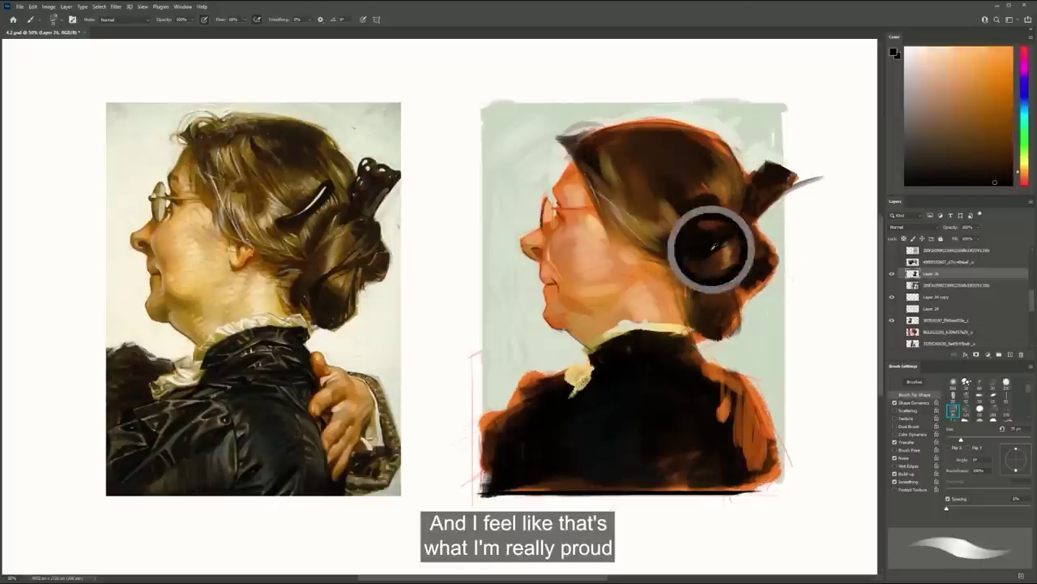
key(ctrl+z)
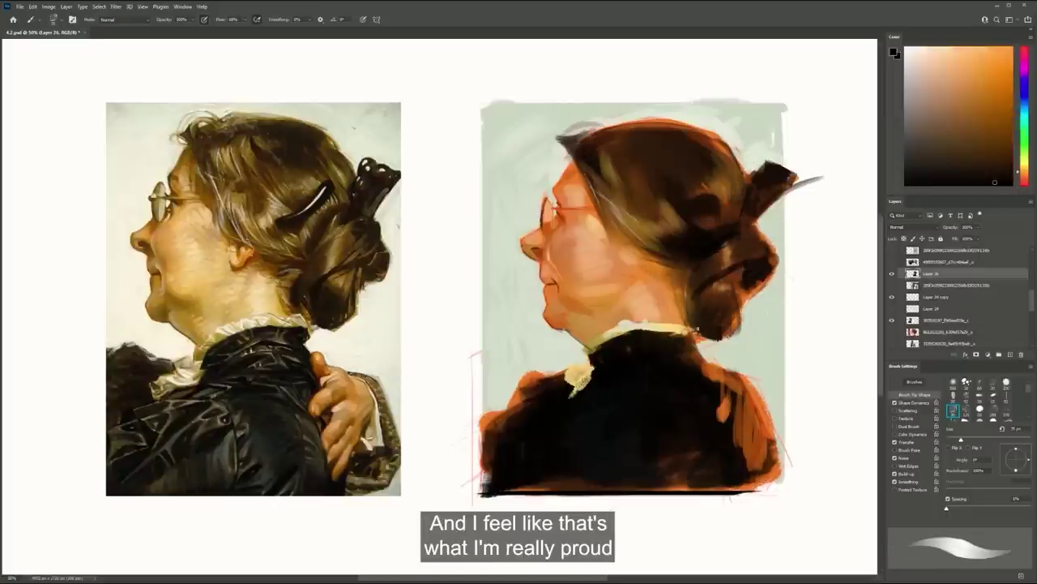
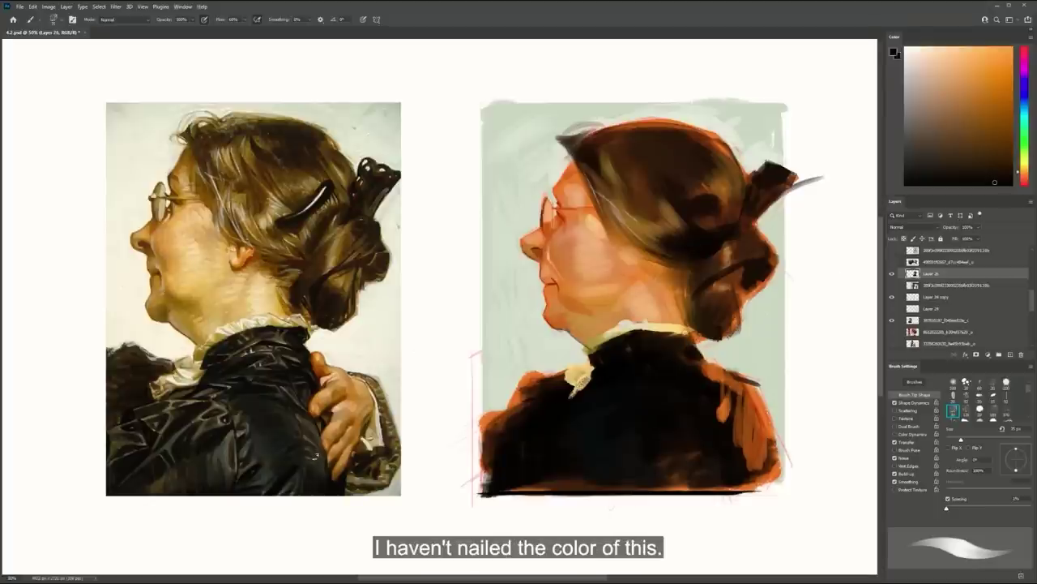
Pick a very dark blue and glaze it over the black collar and torso of the dress with an enlarged textured brush
alt+click(594, 432)
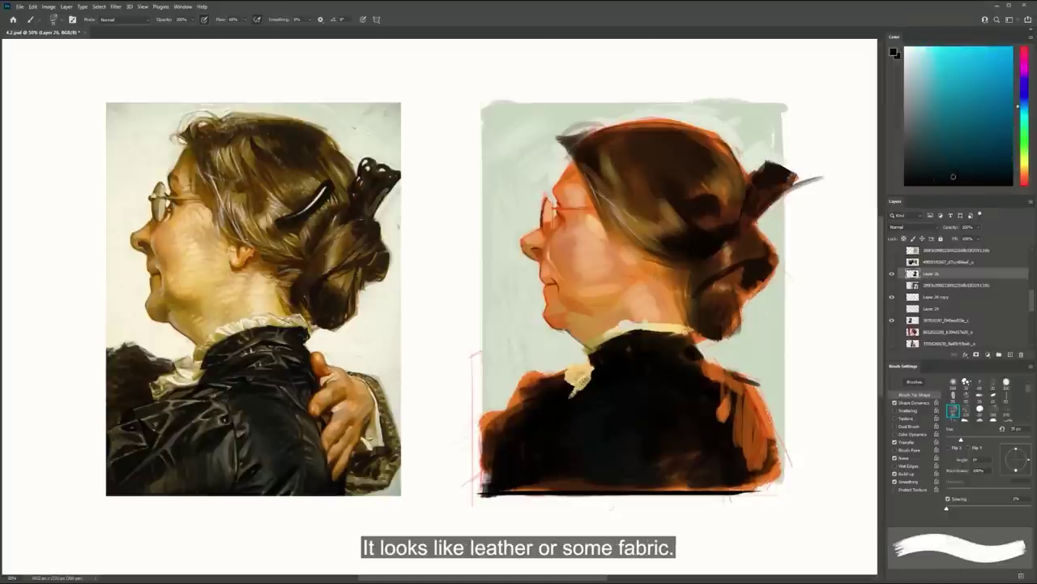
click(1023, 102)
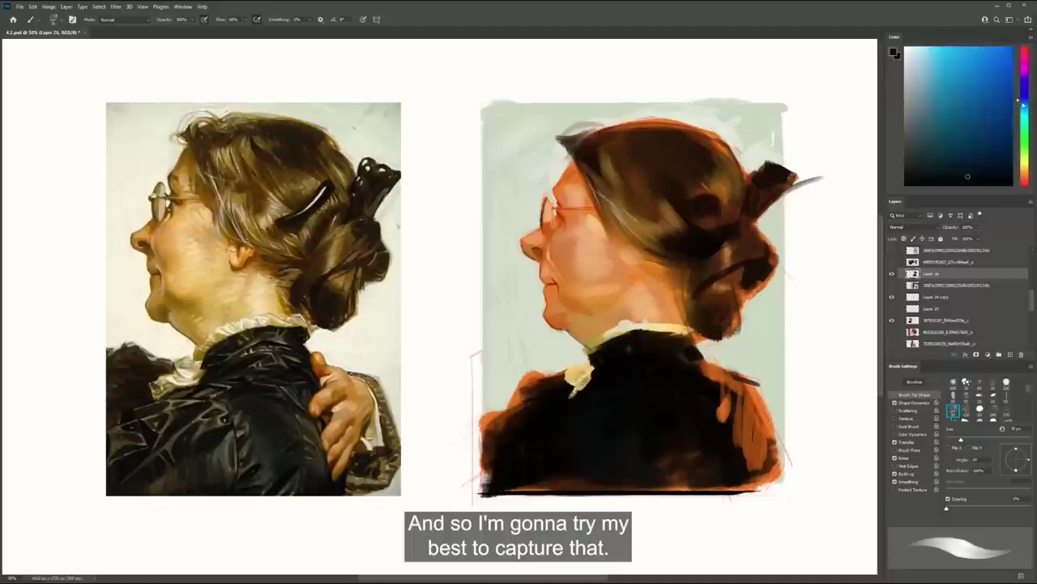
key(])
key(])
key(])
key(])
key(])
key(])
key(])
key(])
drag(633, 362, 679, 360)
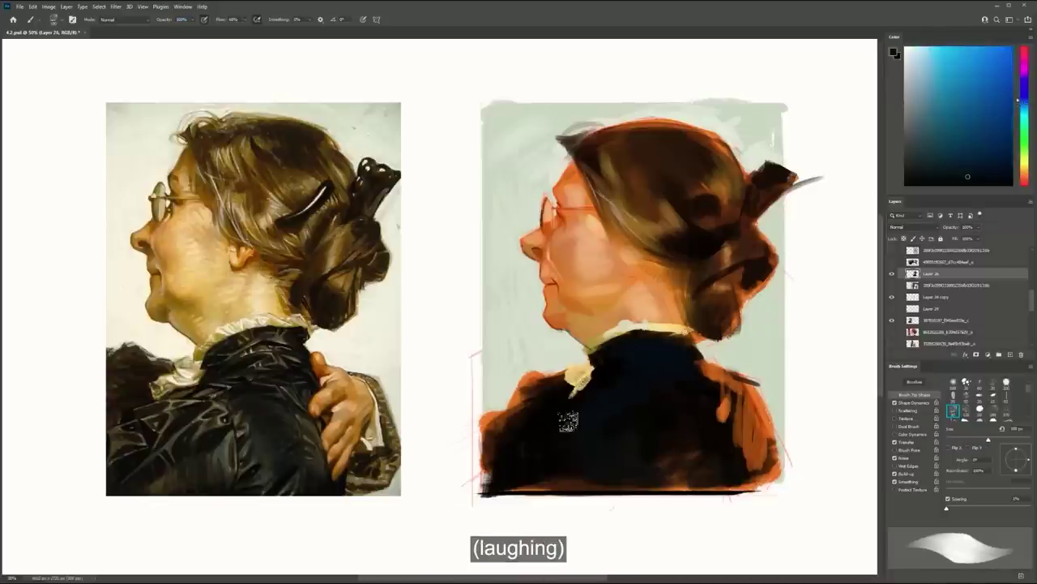
mouse_move(493, 481)
mouse_down()
mouse_move(623, 486)
mouse_move(540, 484)
mouse_move(671, 484)
mouse_up()
key(ctrl+z)
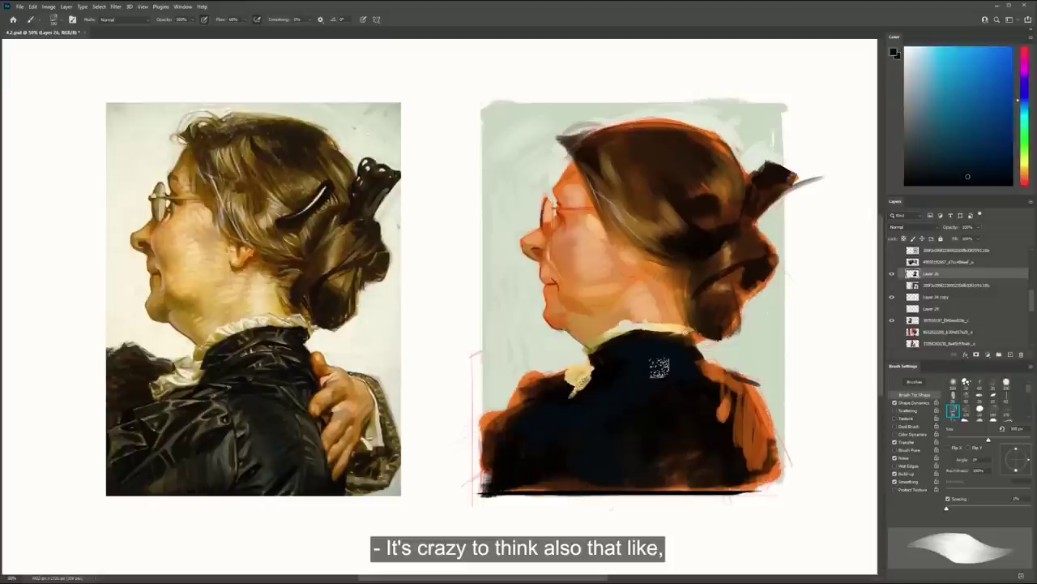
Paint lighter muted-blue fold highlights across the front of the dress, and darken the high collar with sampled near-blacks
click(948, 134)
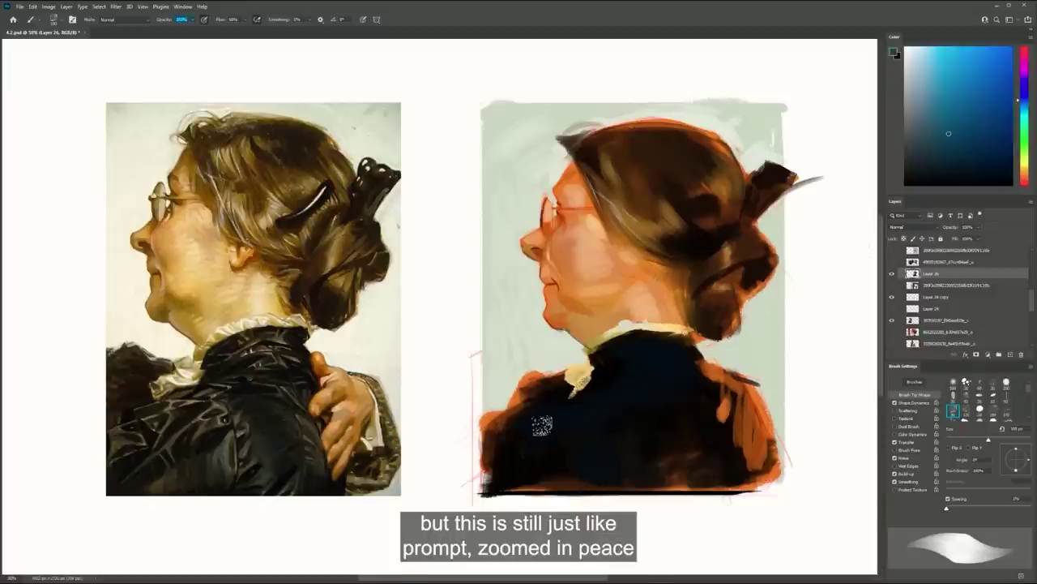
drag(515, 472, 600, 409)
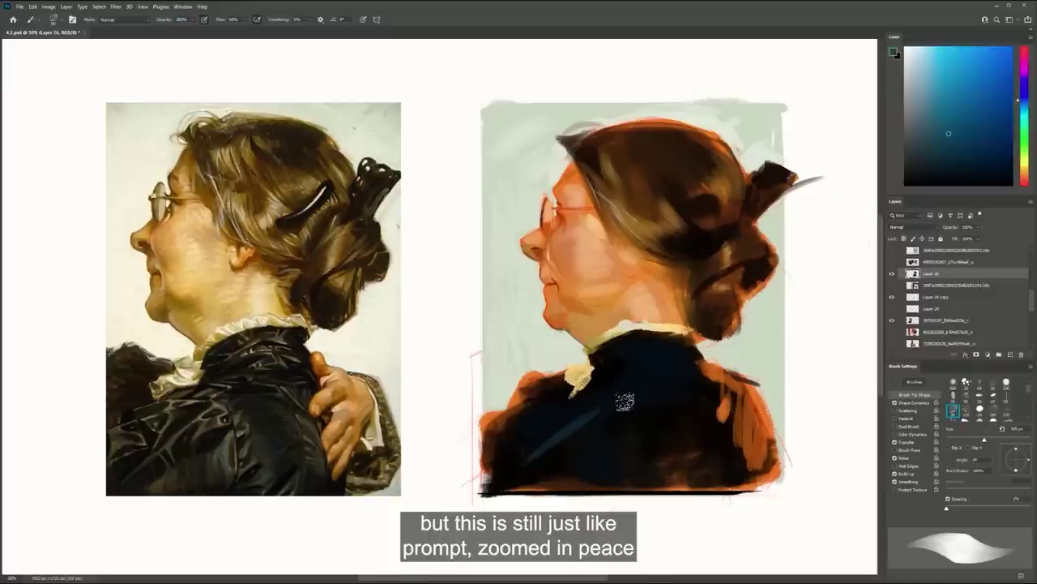
key(bracketleft)
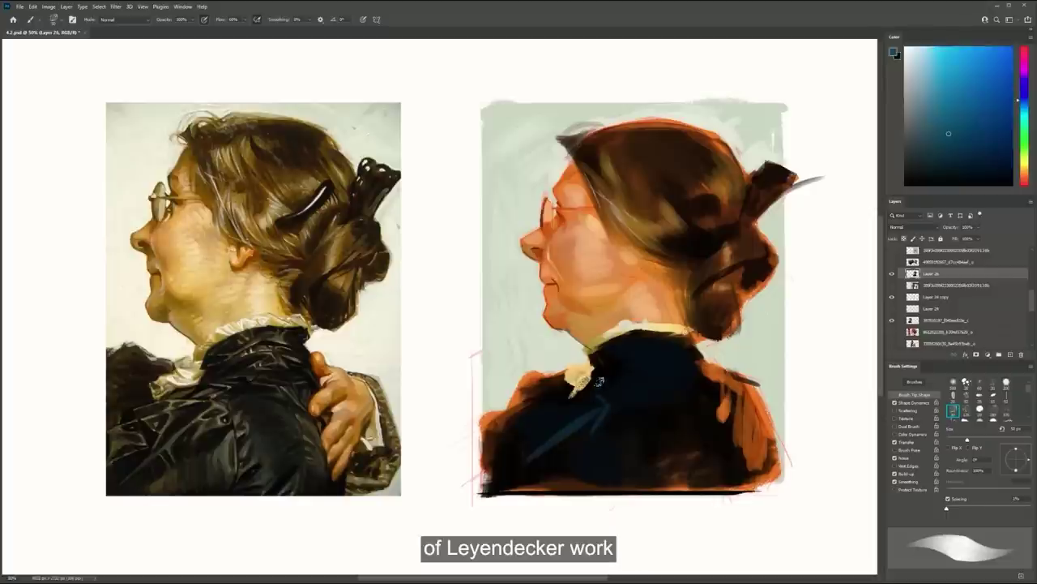
alt+click(602, 367)
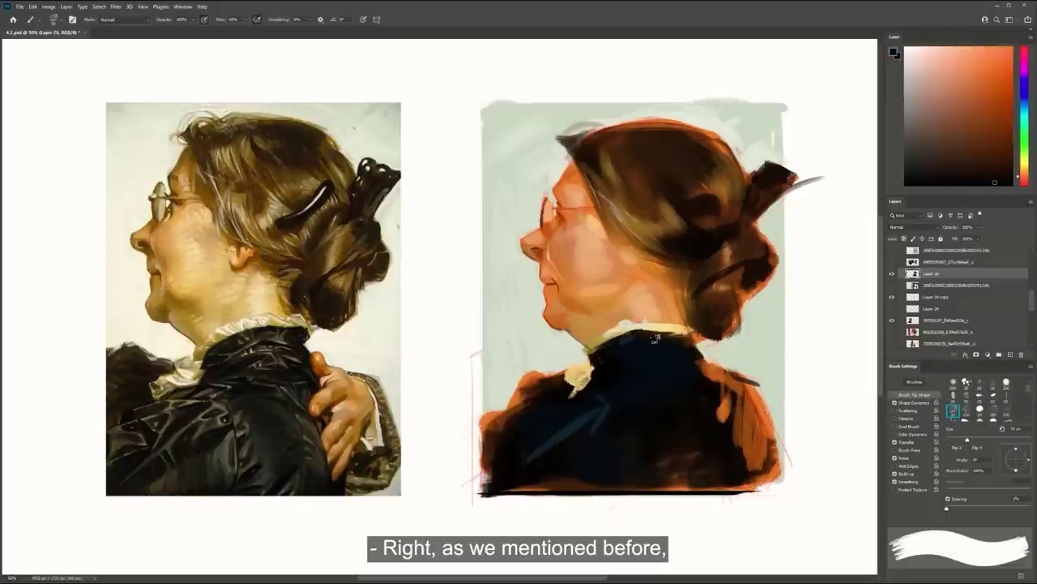
alt+click(651, 345)
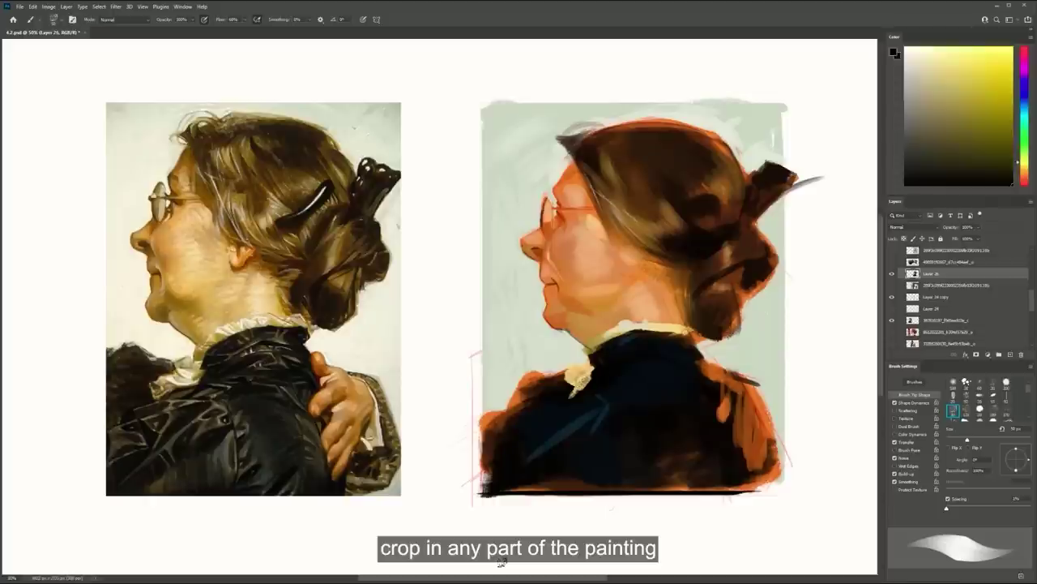
Sample the orange skin tone from the neck, shift it to a pale yellow and glaze it over the neck with a reduced soft brush
alt+click(663, 295)
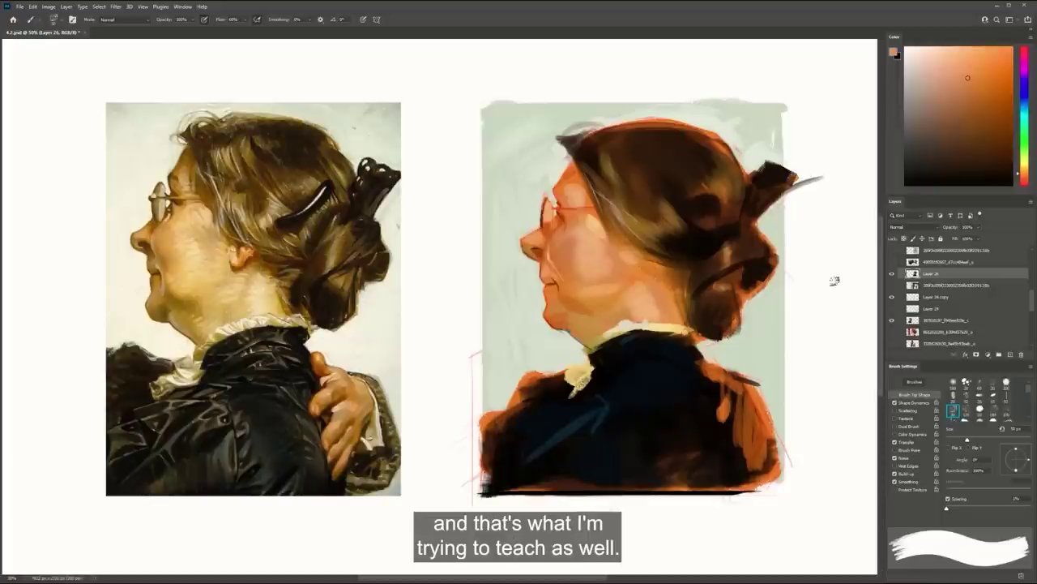
click(1023, 165)
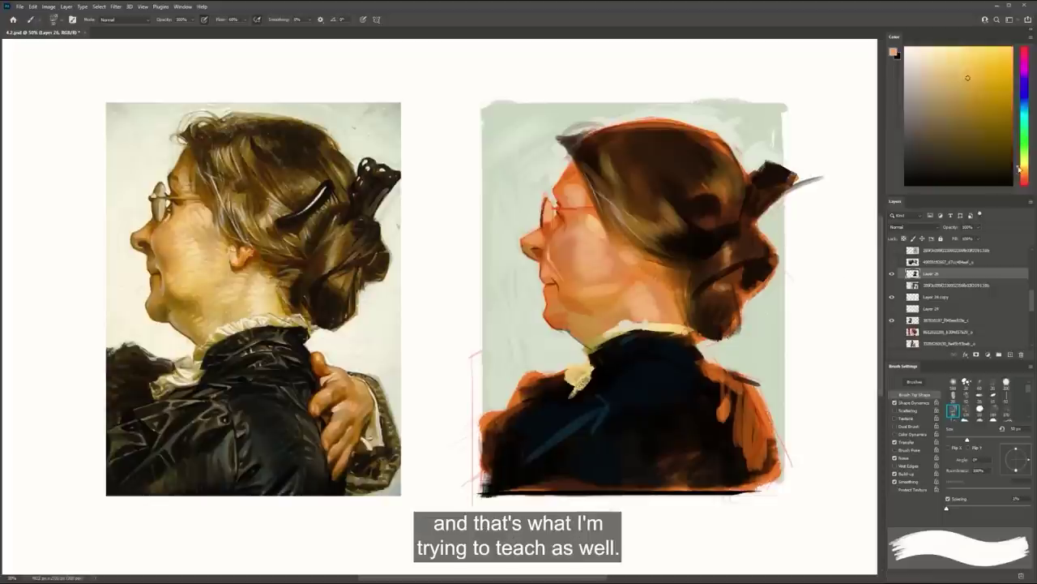
click(947, 72)
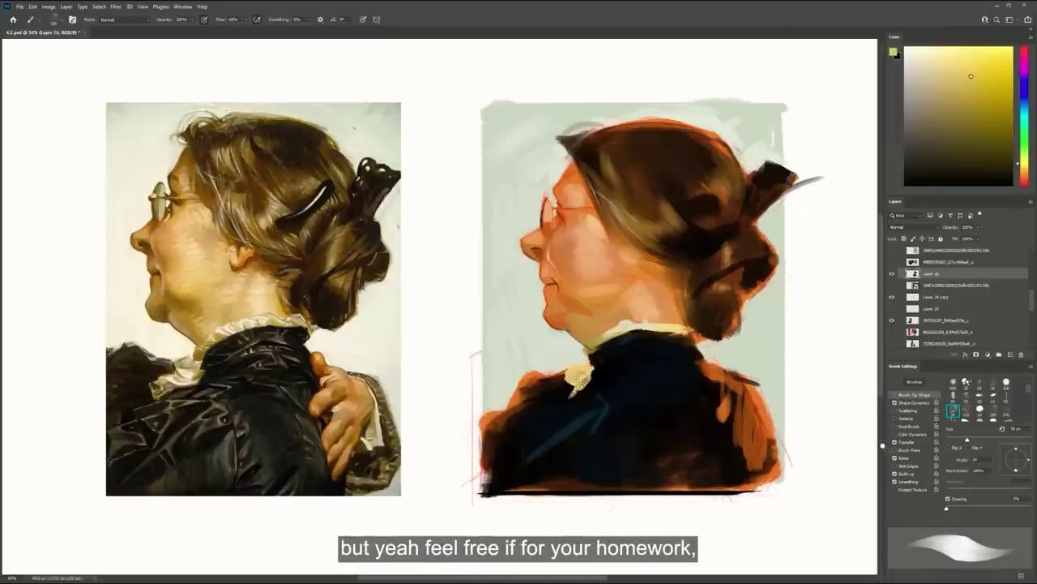
key(period)
key(period)
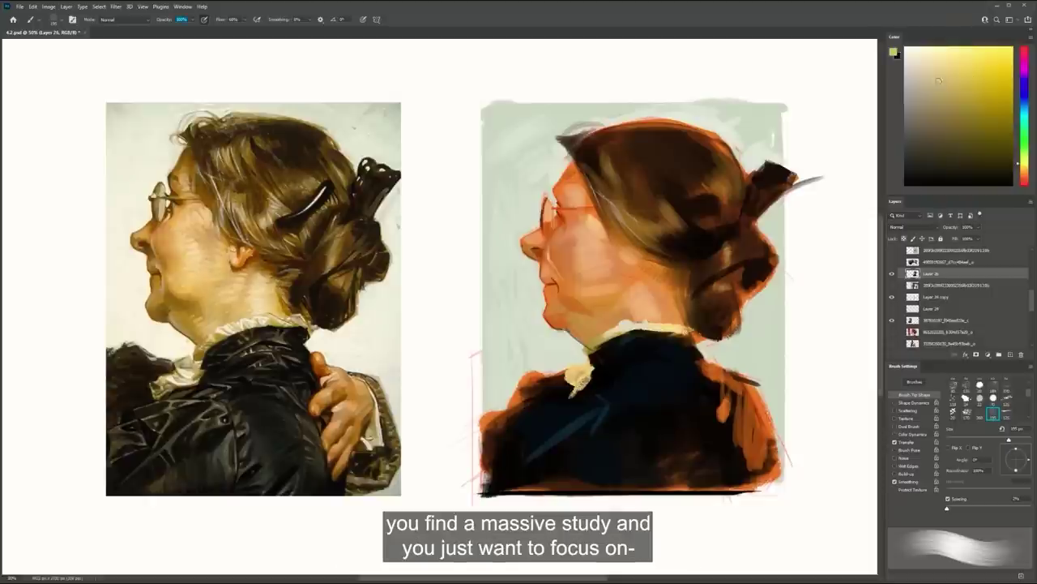
key(bracketleft)
key(bracketleft)
key(bracketleft)
key(bracketleft)
key(bracketleft)
key(bracketleft)
key(bracketleft)
key(bracketleft)
key(bracketleft)
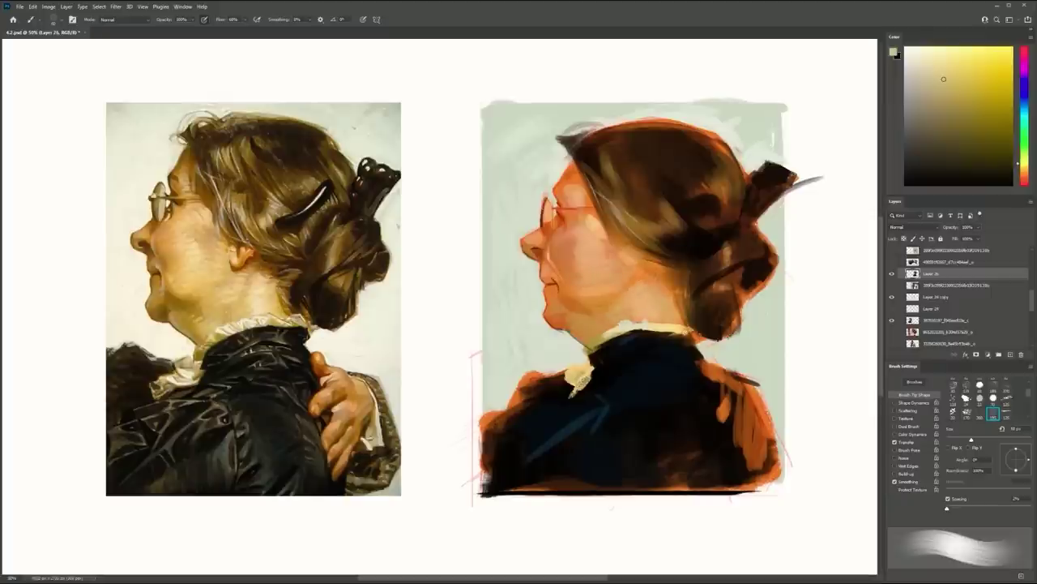
Darken the lower edge of the bun with a sampled near-black, and trim its back contour with the sampled pale background colour
alt+click(720, 323)
mouse_move(710, 336)
mouse_down()
mouse_move(728, 337)
mouse_move(736, 323)
mouse_up()
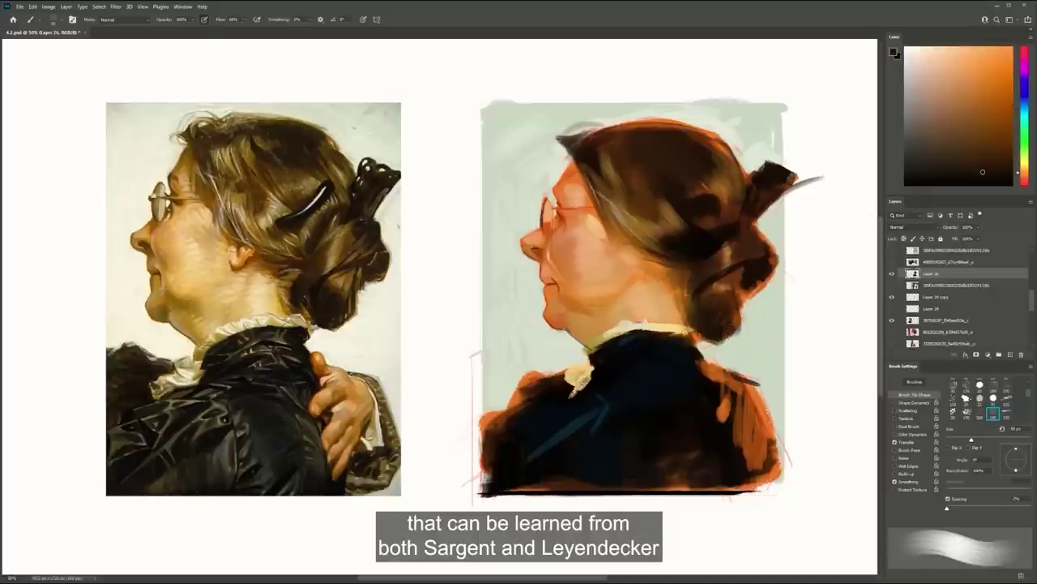
alt+click(749, 313)
mouse_move(743, 306)
mouse_down()
mouse_move(740, 324)
mouse_move(765, 283)
mouse_move(748, 297)
mouse_up()
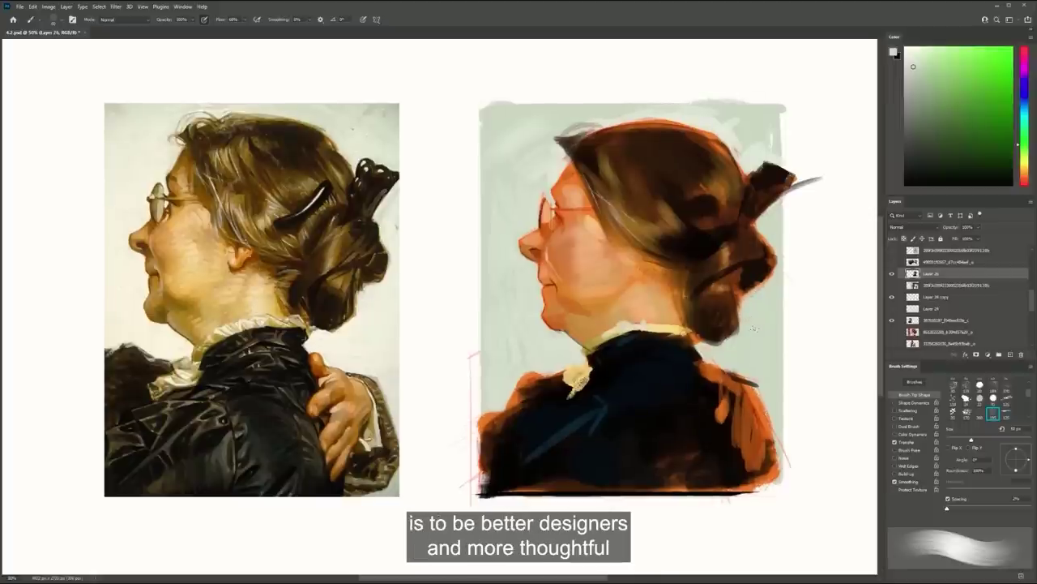
Redefine the chin's lower contour using a smaller round brush with a sampled dark red and the sampled pale grey-green of the background
ctrl+click(583, 305)
drag(586, 303, 675, 312)
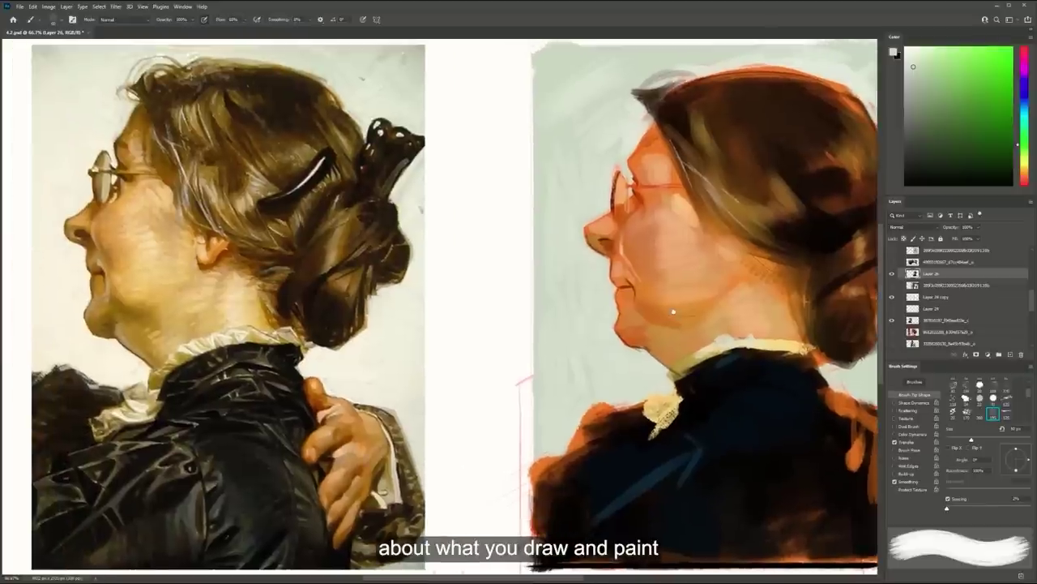
key(period)
key(period)
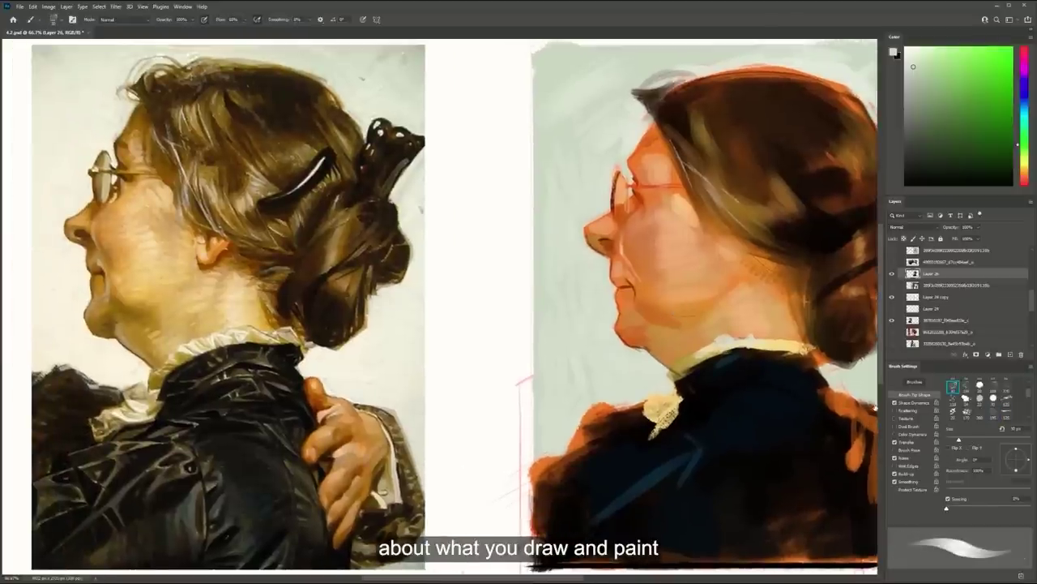
alt+click(628, 334)
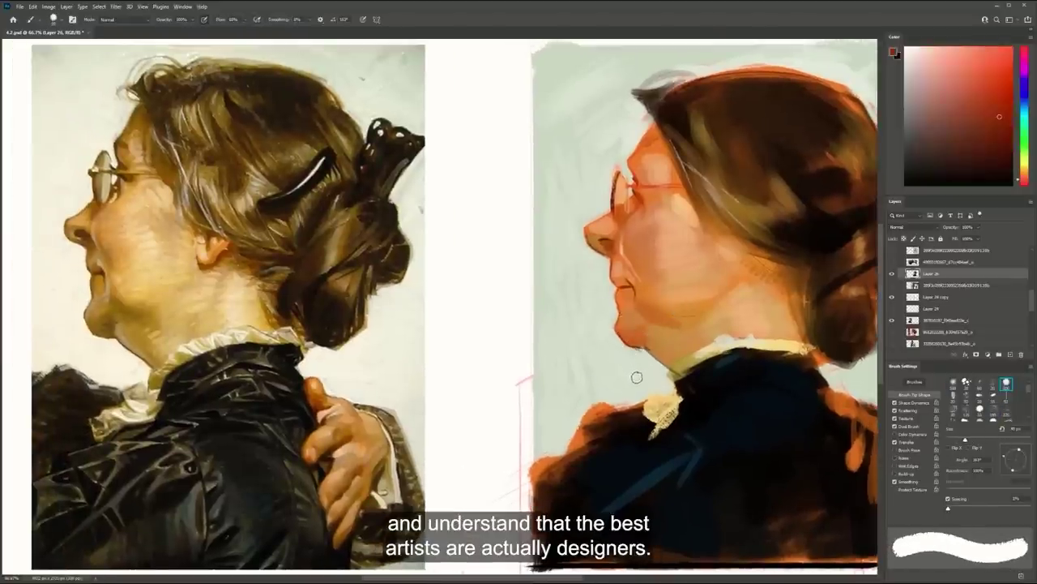
key(bracketleft)
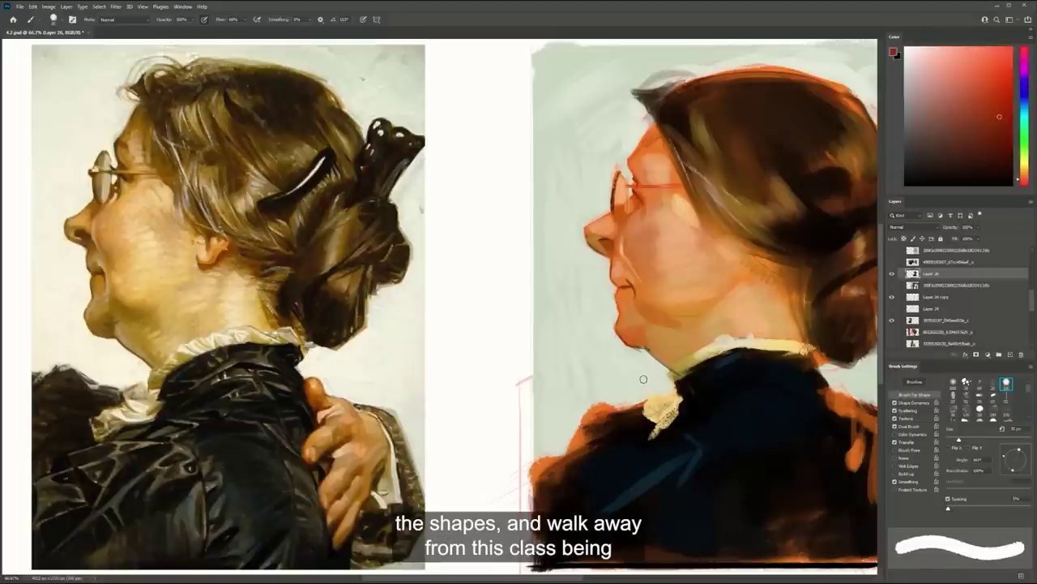
alt+click(644, 349)
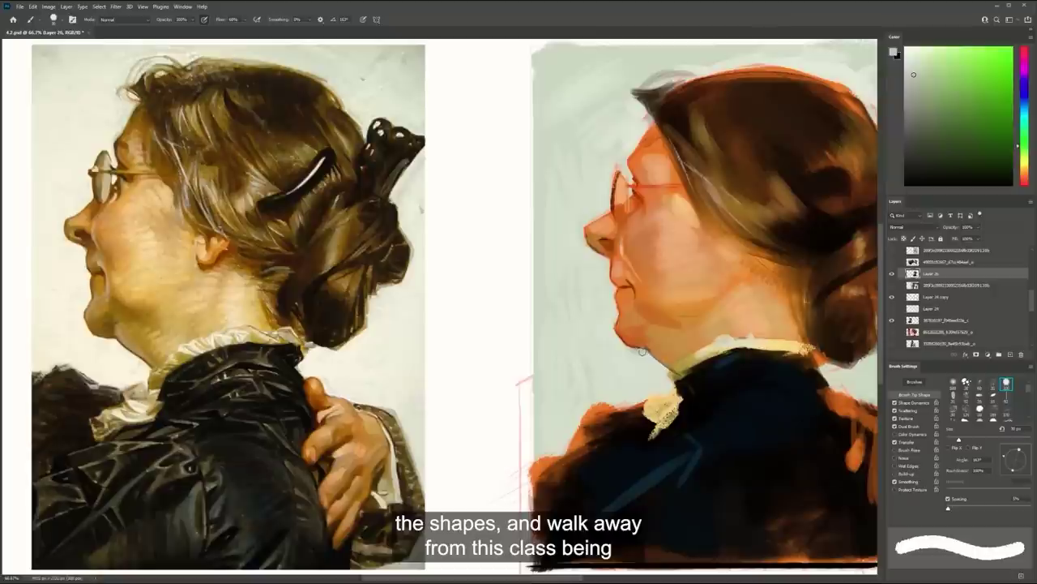
alt+click(639, 352)
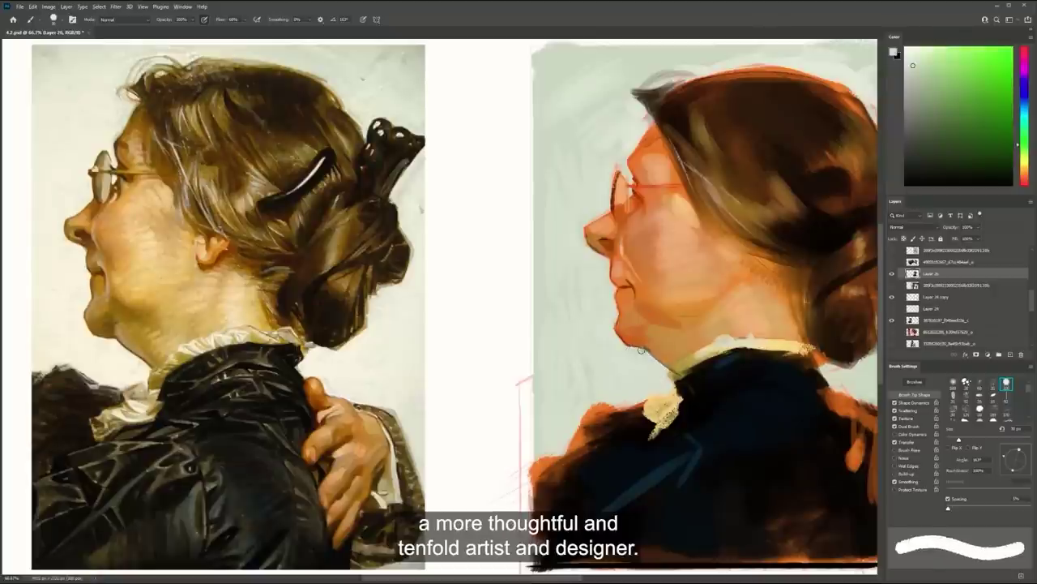
Shade the underside of the chin with a sampled ochre shifted toward dark yellow, and sample a red-orange near the upper lip for touch-ups
alt+click(654, 342)
key(bracketright)
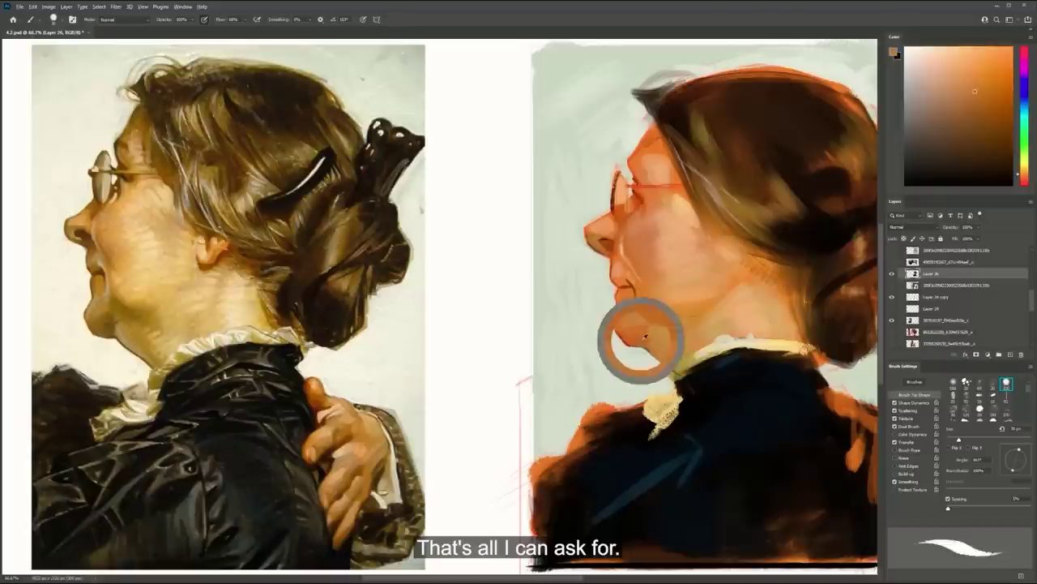
alt+click(644, 335)
click(975, 118)
click(1025, 165)
click(976, 132)
alt+click(637, 334)
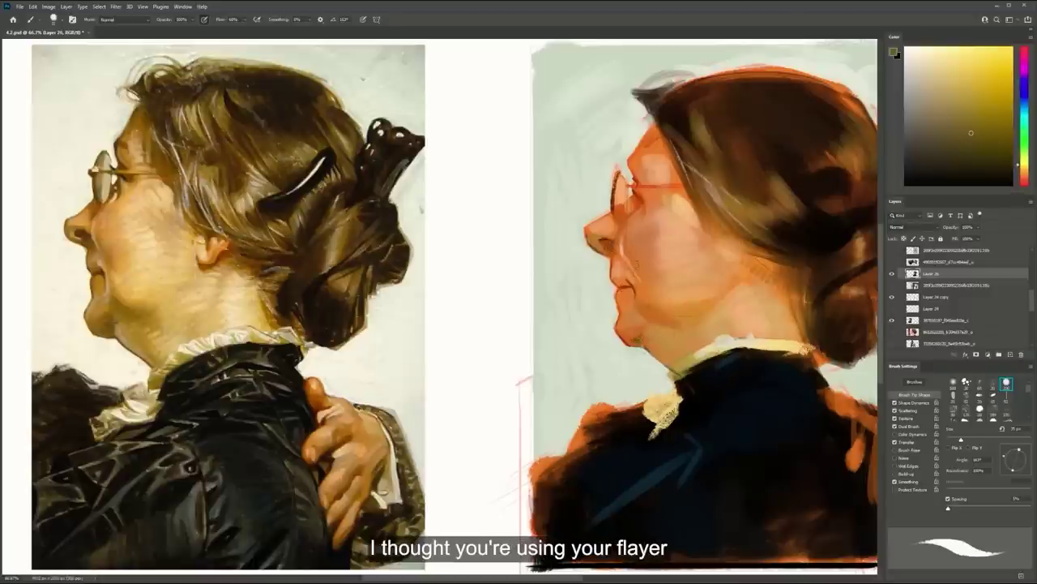
alt+click(620, 256)
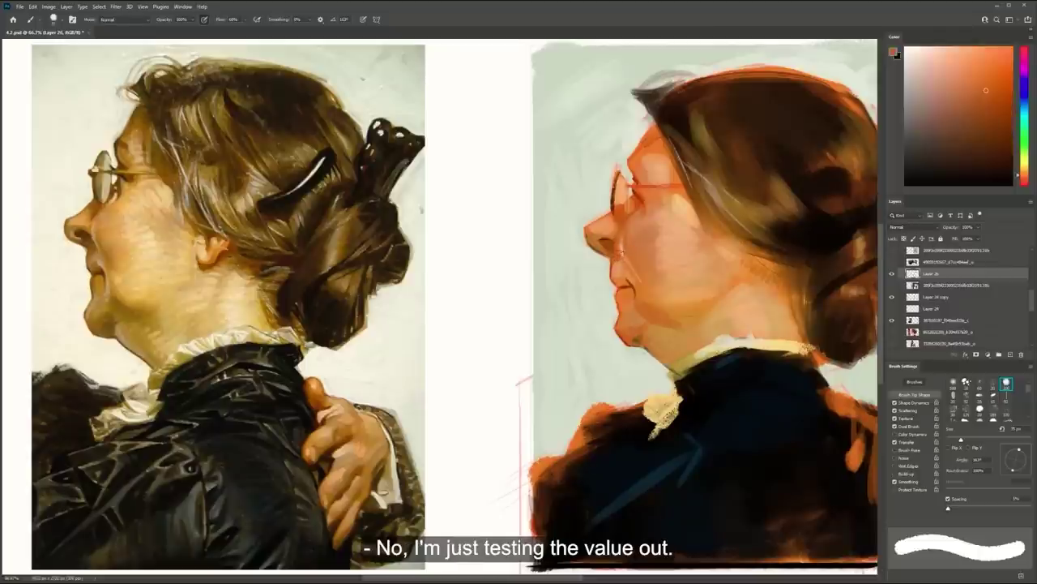
Carve the upper edge of the front shoulder with the sampled pale background colour and an enlarged brush, covering the orange underpainting
mouse_move(670, 305)
mouse_down()
mouse_move(654, 303)
mouse_move(664, 292)
mouse_up()
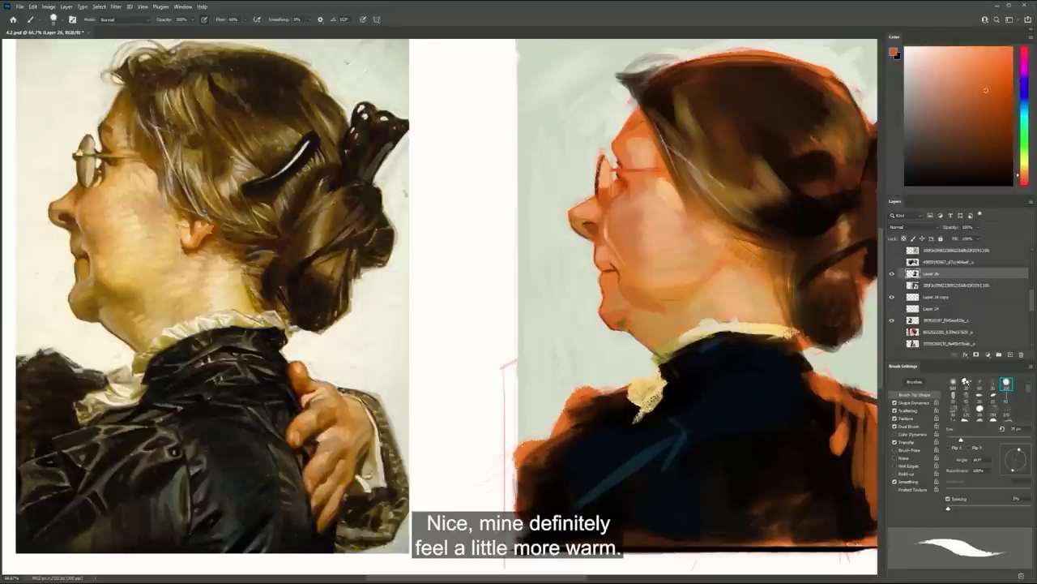
alt+click(590, 383)
key(bracketright)
key(bracketright)
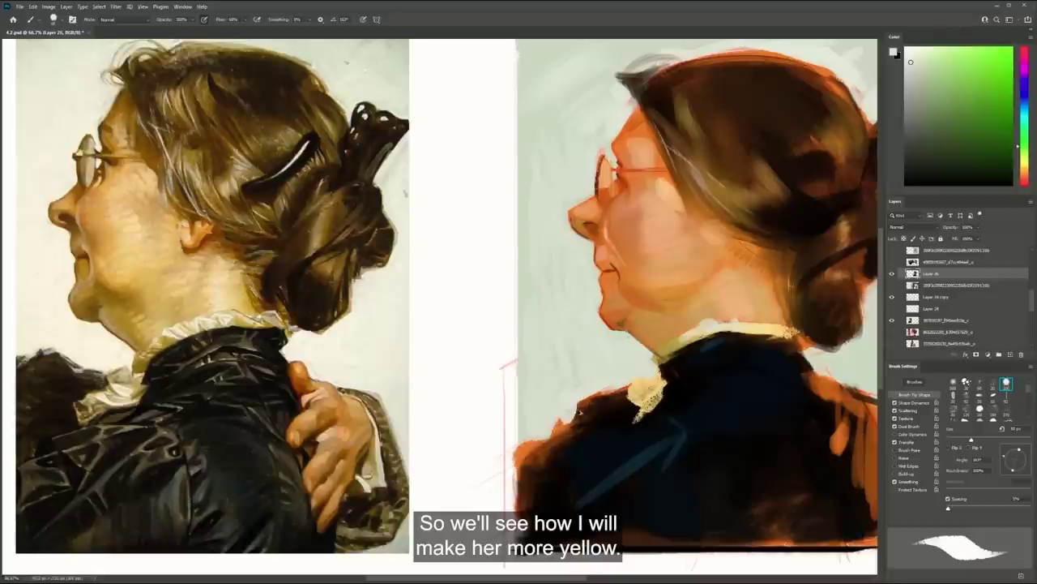
mouse_move(570, 399)
mouse_down()
mouse_move(571, 417)
mouse_move(539, 439)
mouse_move(602, 388)
mouse_up()
Try a colour adjustment that shifts the painting's red skin and underpainting tones toward yellow, and undo it
drag(678, 353, 633, 370)
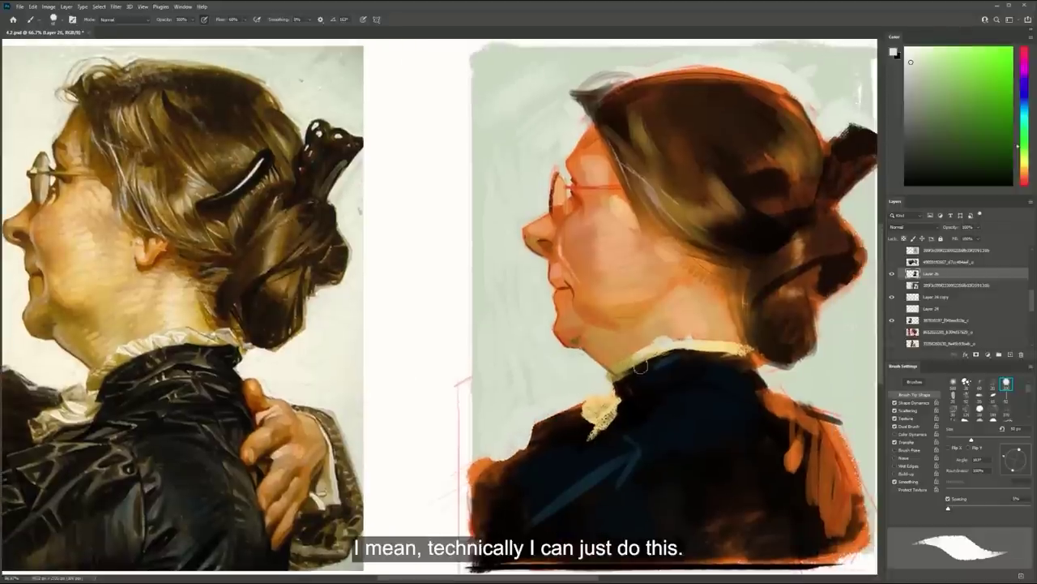
key(alt+space)
alt+click(654, 359)
key(i)
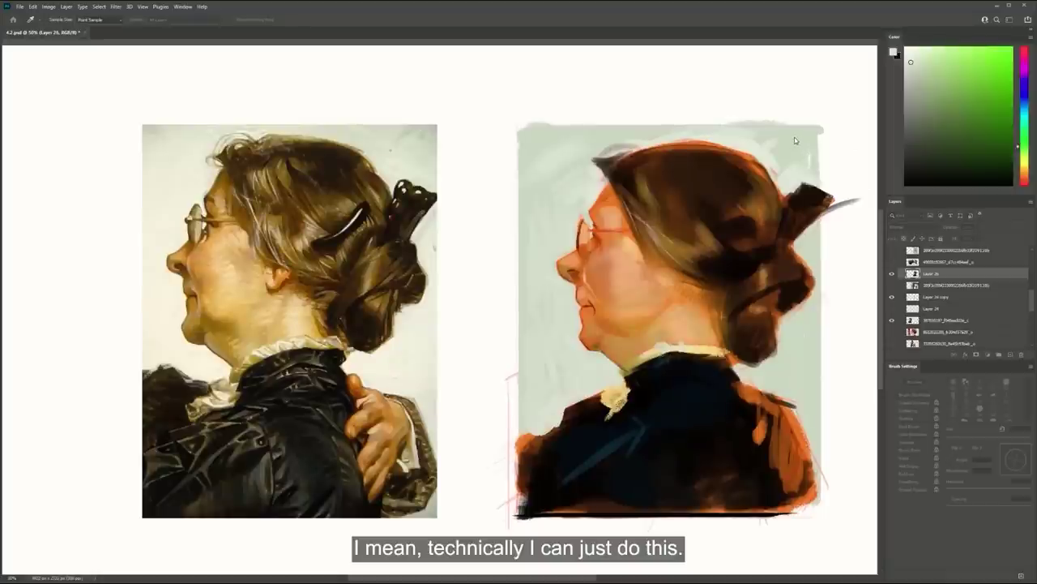
drag(805, 137, 806, 138)
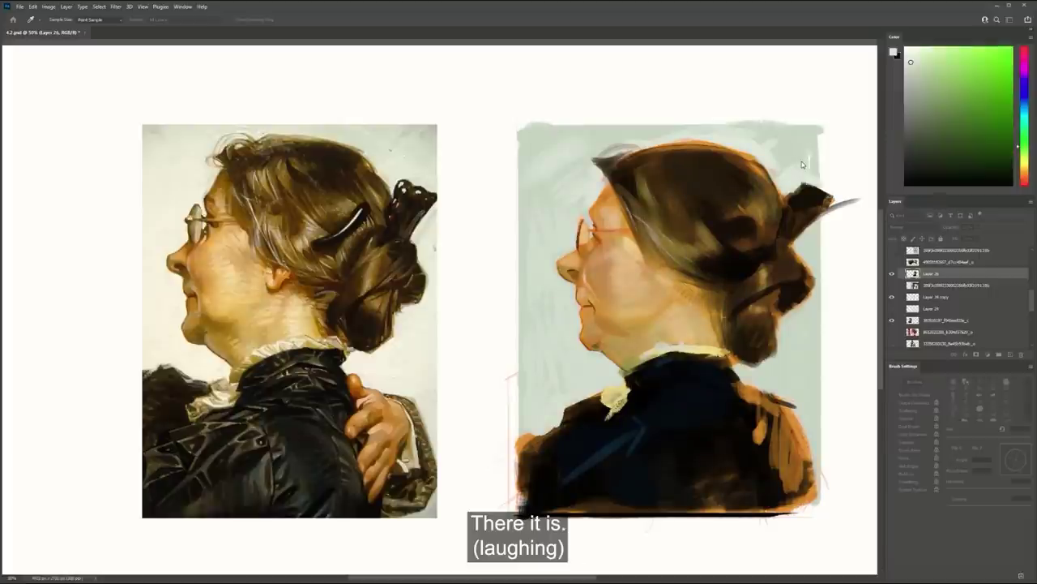
key(z)
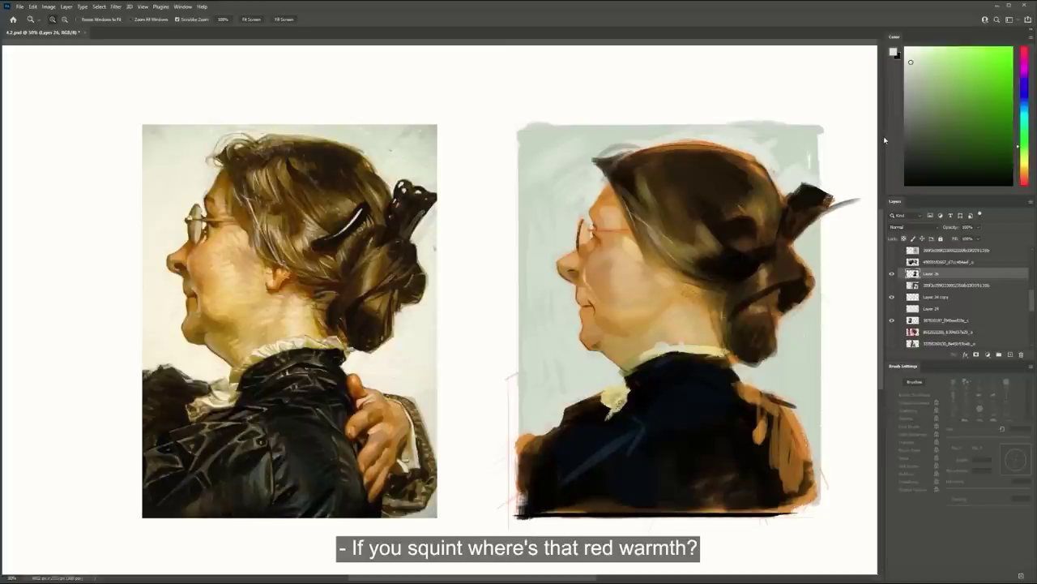
key(ctrl+z)
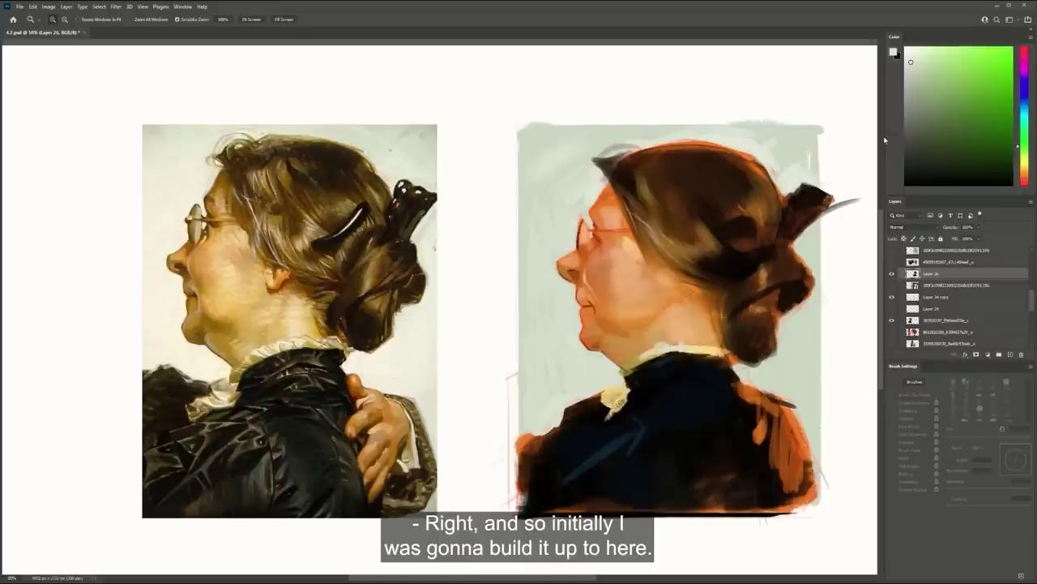
Undo the last colour changes to the painted portrait and duplicate its layer
key(ctrl+z)
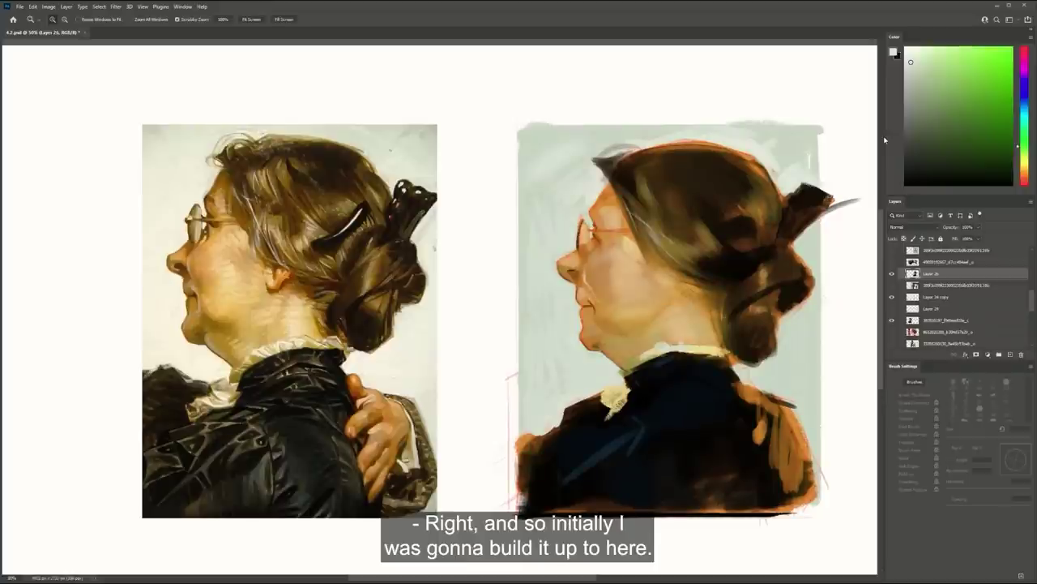
key(ctrl+z)
key(ctrl+j)
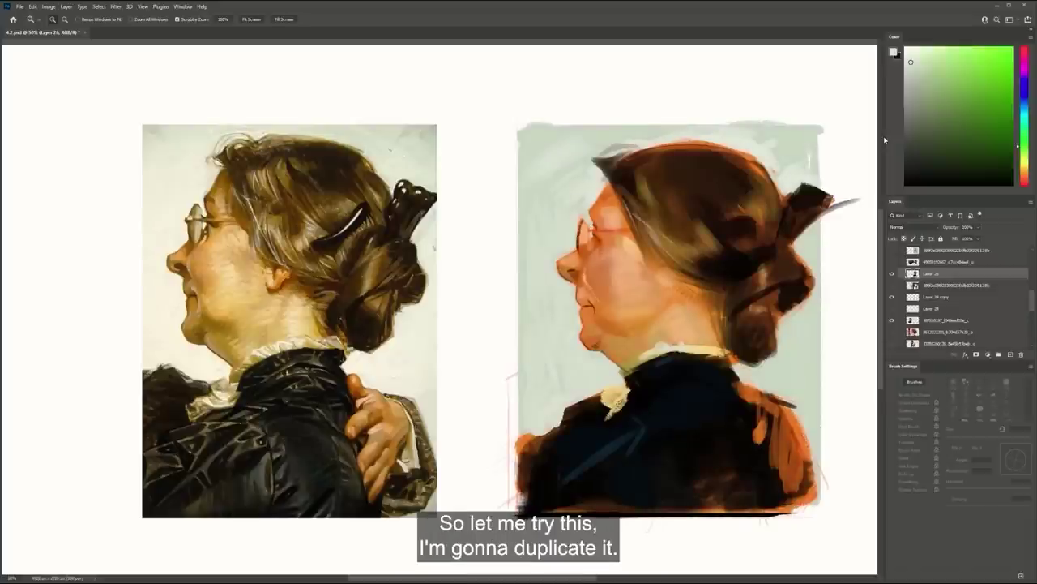
Adjust the colours of the duplicated portrait layer
key(i)
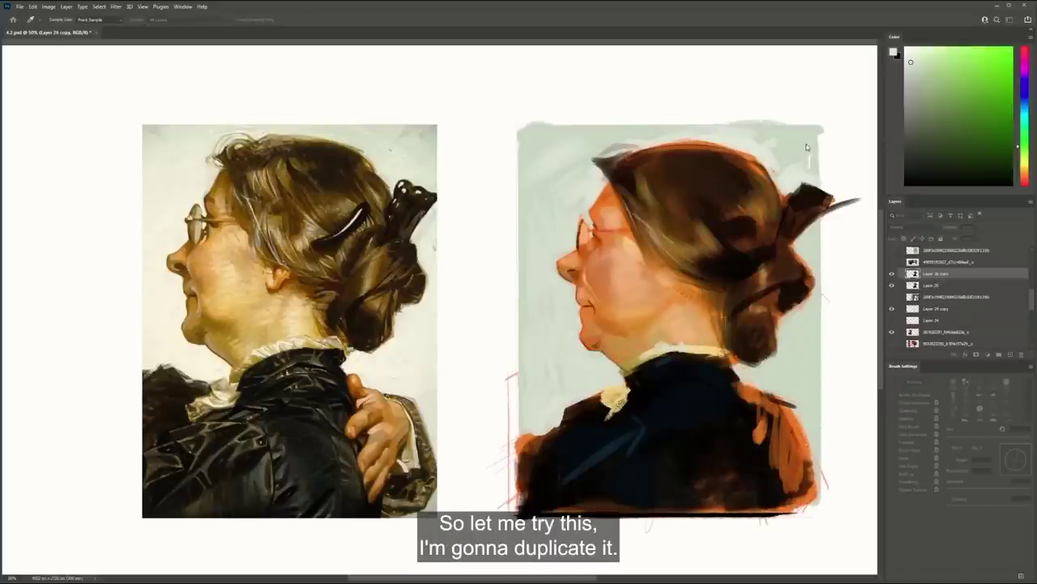
click(804, 144)
key(ctrl+shift+z)
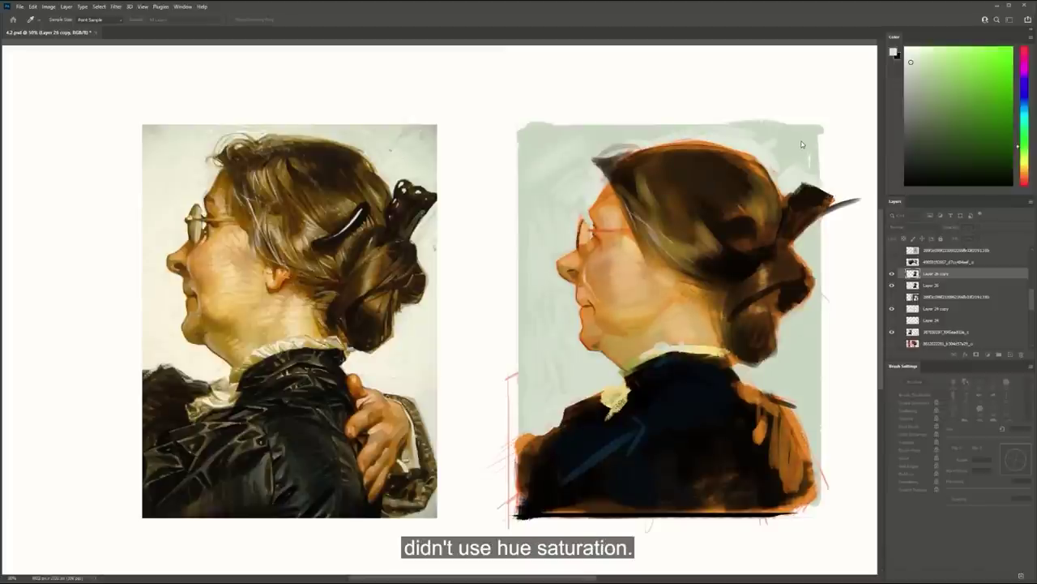
key(z)
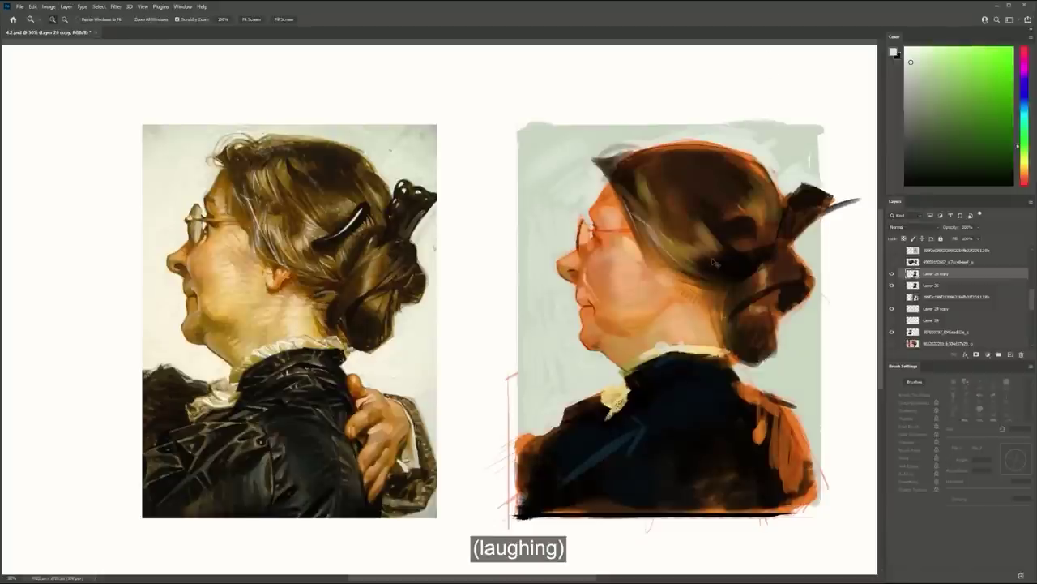
key(b)
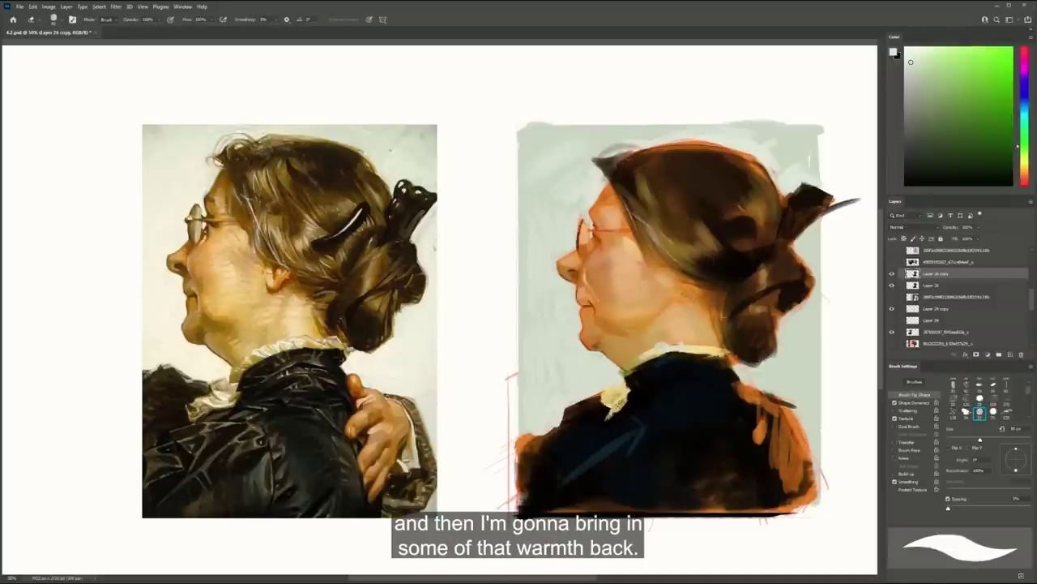
Compare the adjusted copy with the original painting by repeatedly hiding and showing the duplicated layer
click(891, 274)
click(892, 274)
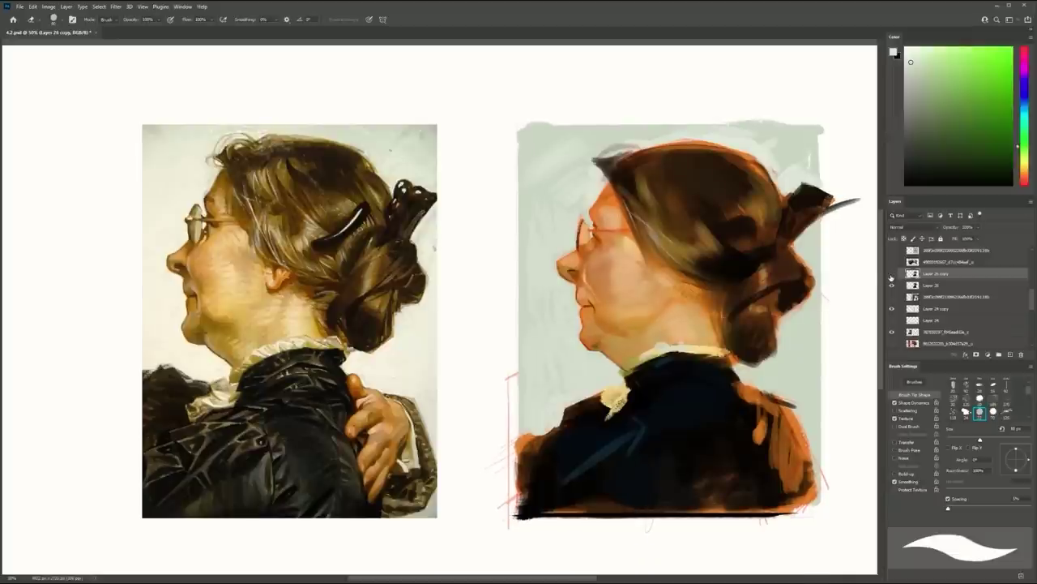
click(891, 274)
click(891, 274)
click(892, 274)
click(894, 274)
Adjust the copy's colours once more and merge it with the original portrait layer beneath it
key(i)
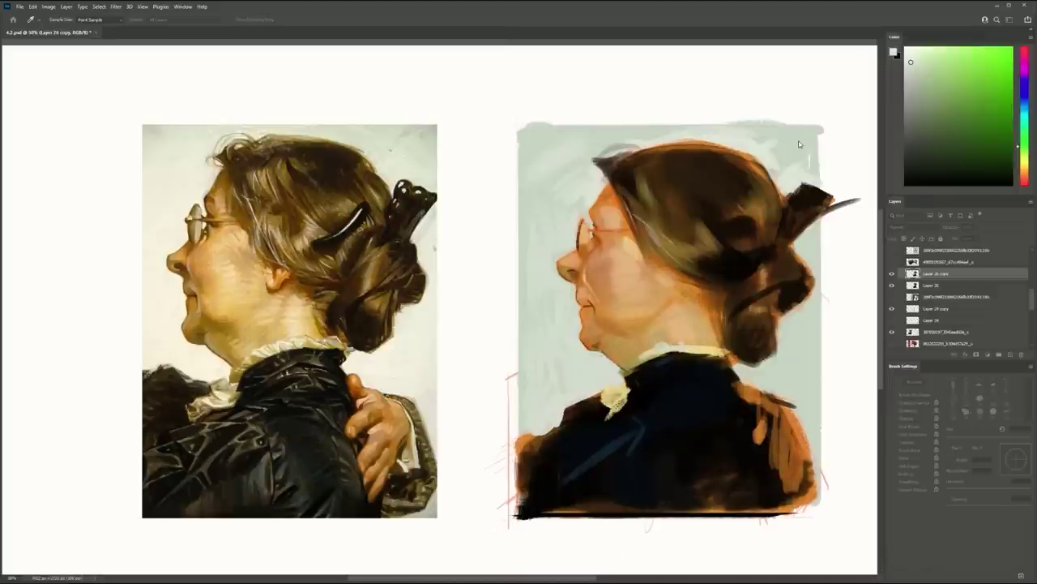
key(b)
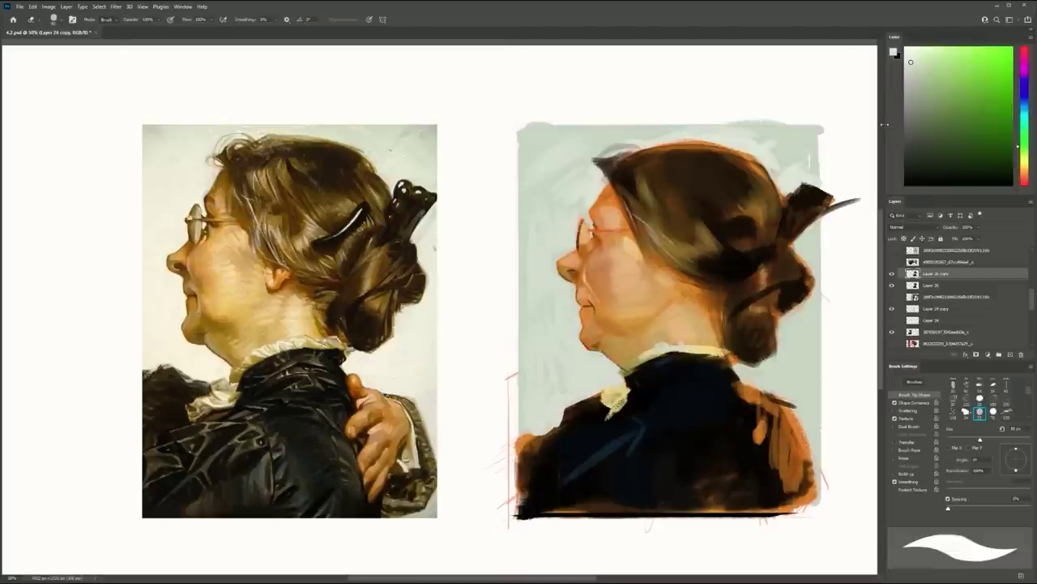
key(z)
drag(646, 326, 609, 346)
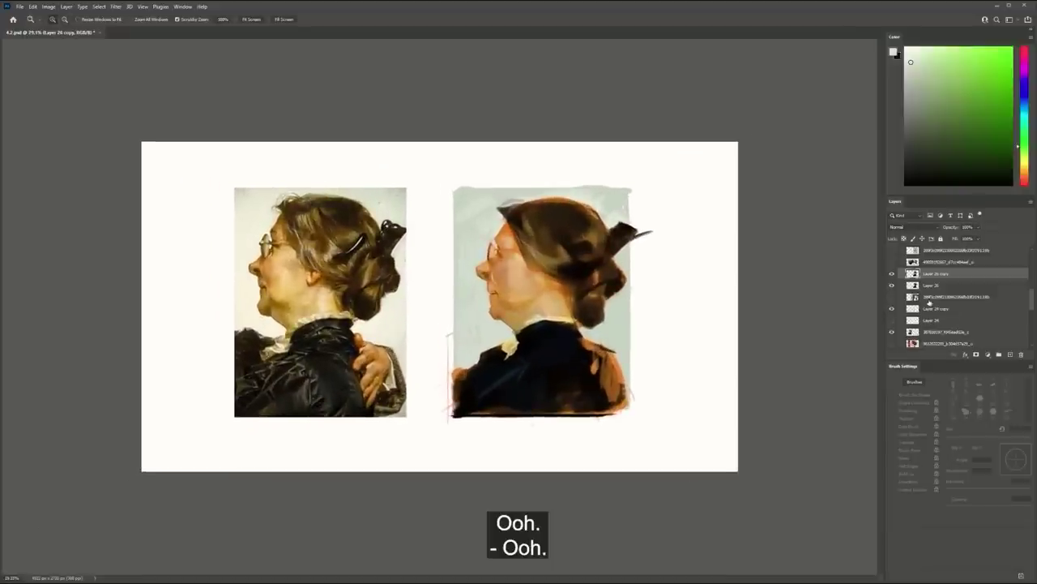
shift+click(919, 288)
key(ctrl+e)
click(893, 275)
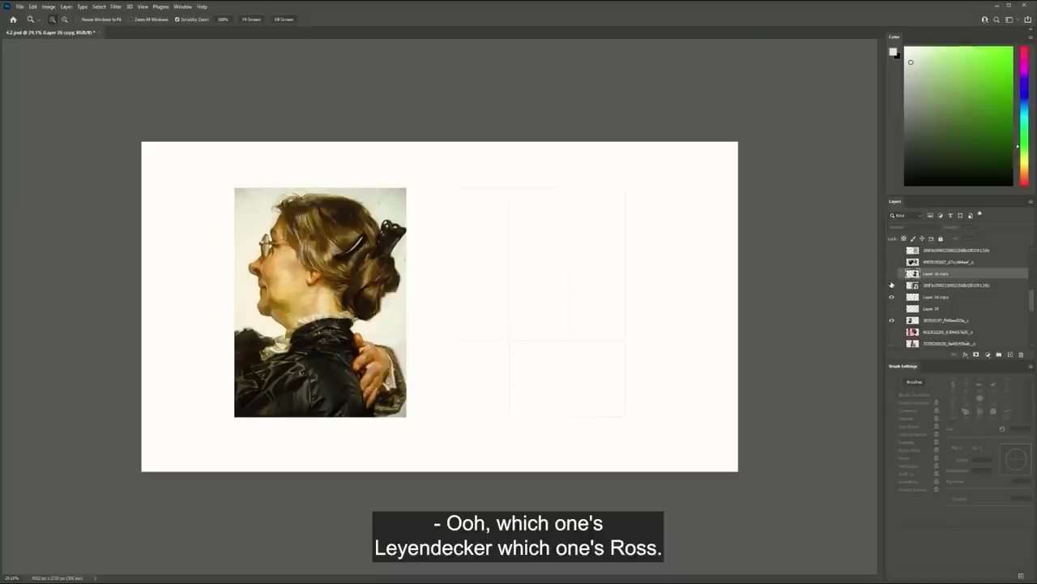
click(892, 274)
Sample brush colours from the painted portrait's collar, neck and hairline
mouse_move(651, 300)
mouse_down()
mouse_move(635, 301)
mouse_move(651, 308)
mouse_up()
mouse_move(609, 254)
mouse_down()
mouse_move(651, 254)
mouse_move(636, 256)
mouse_move(638, 275)
mouse_move(587, 269)
mouse_move(611, 250)
mouse_up()
alt+click(591, 346)
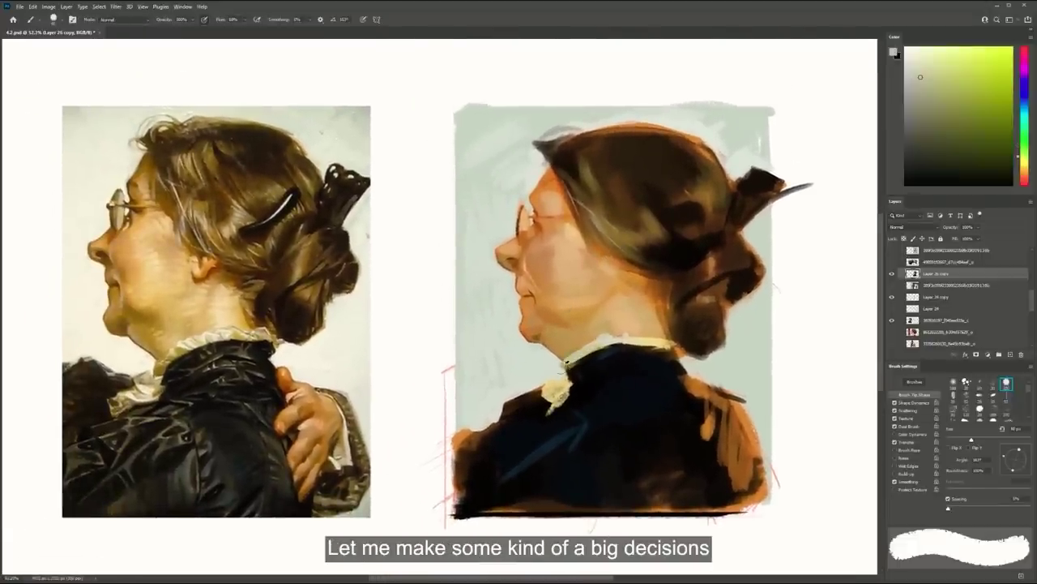
alt+click(617, 330)
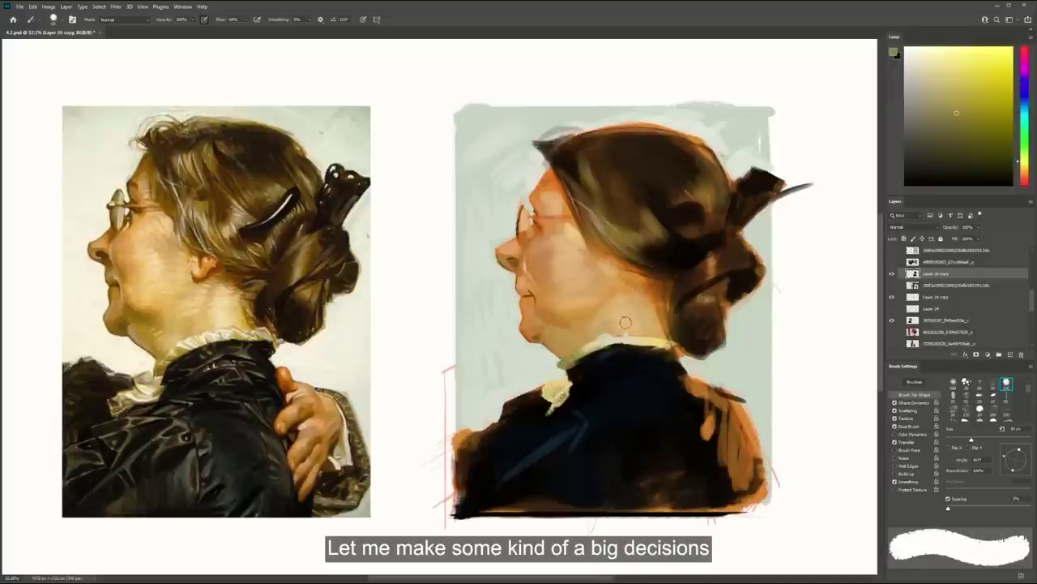
alt+click(593, 209)
key(p)
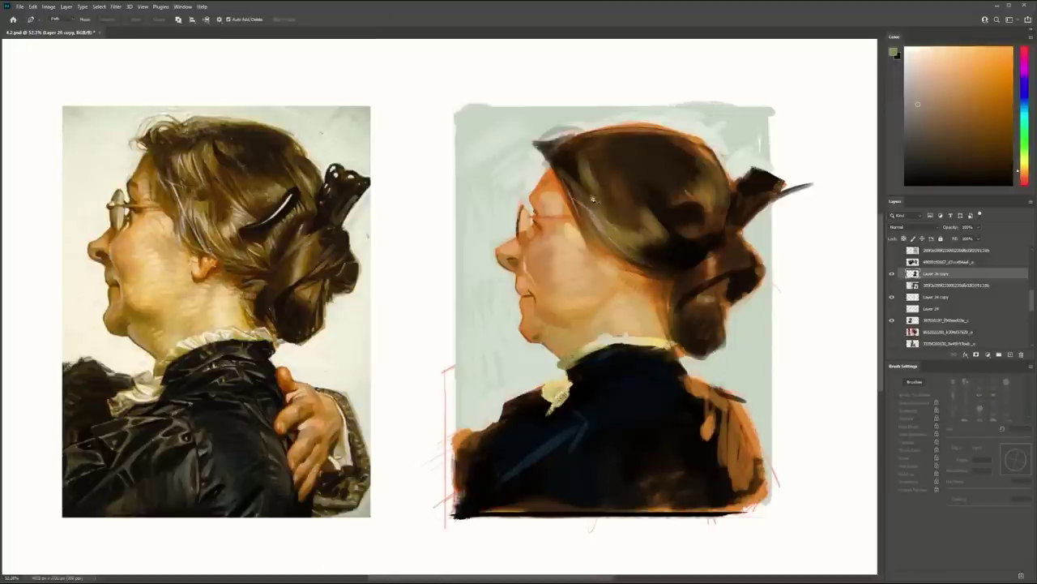
key(b)
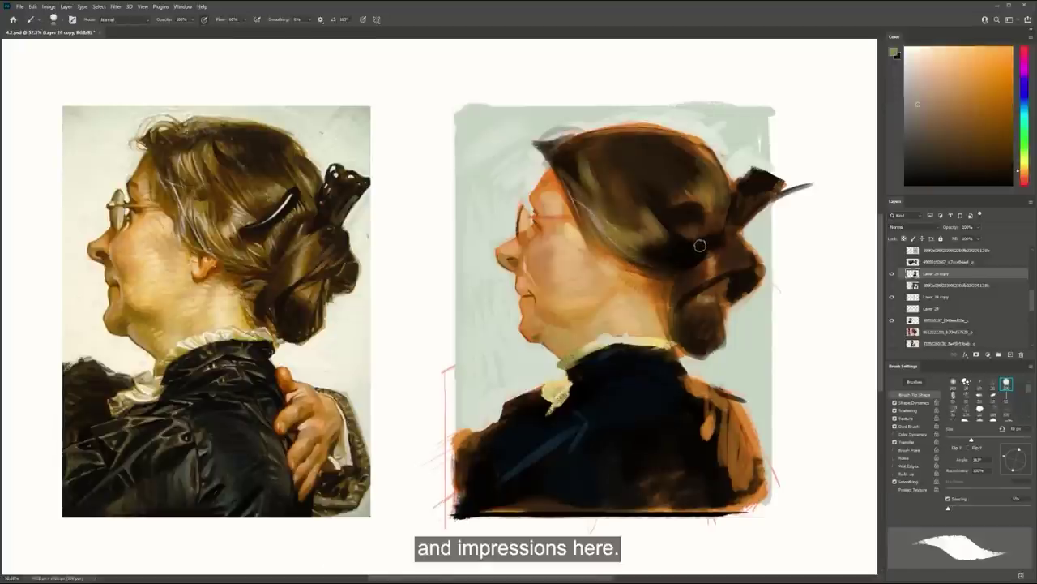
Paint a dark diagonal hairpin across the painted hair above the bun with a larger brush, using the sampled near-black
alt+click(695, 247)
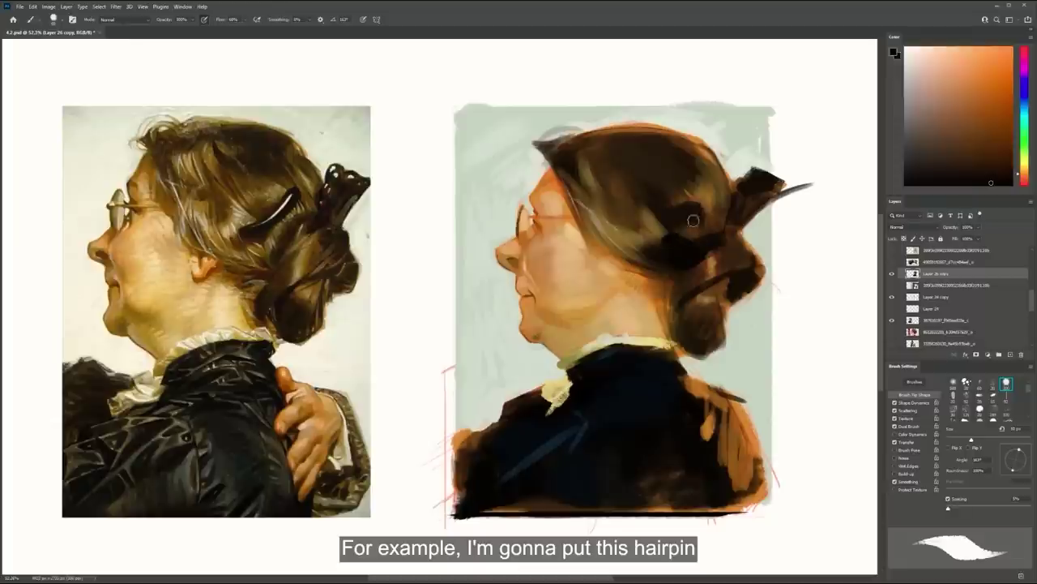
key(bracketright)
key(bracketright)
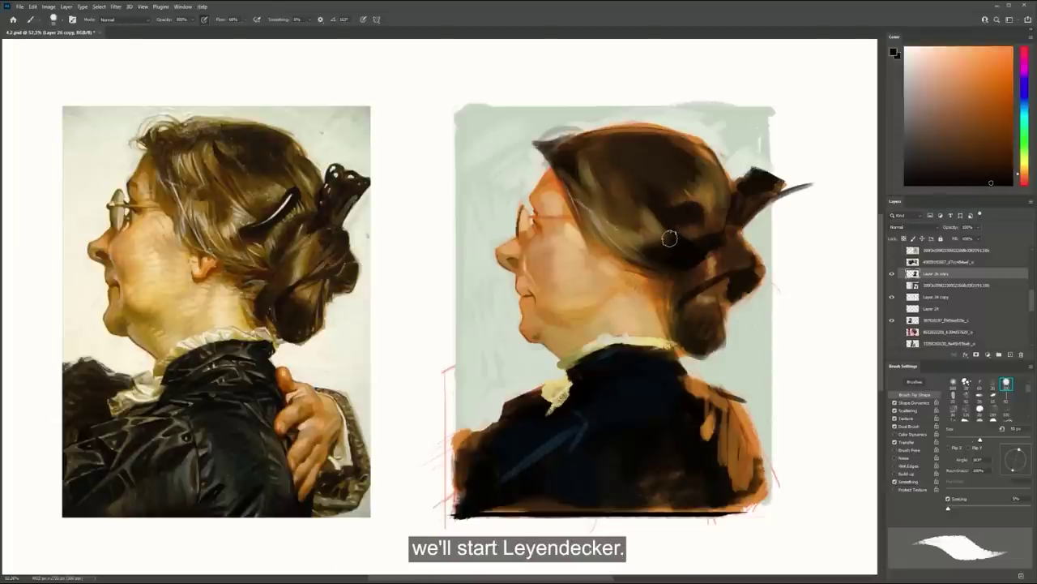
mouse_move(689, 212)
mouse_down()
mouse_move(663, 239)
mouse_move(697, 199)
mouse_move(644, 247)
mouse_move(663, 237)
mouse_move(637, 245)
mouse_move(706, 190)
mouse_move(645, 246)
mouse_up()
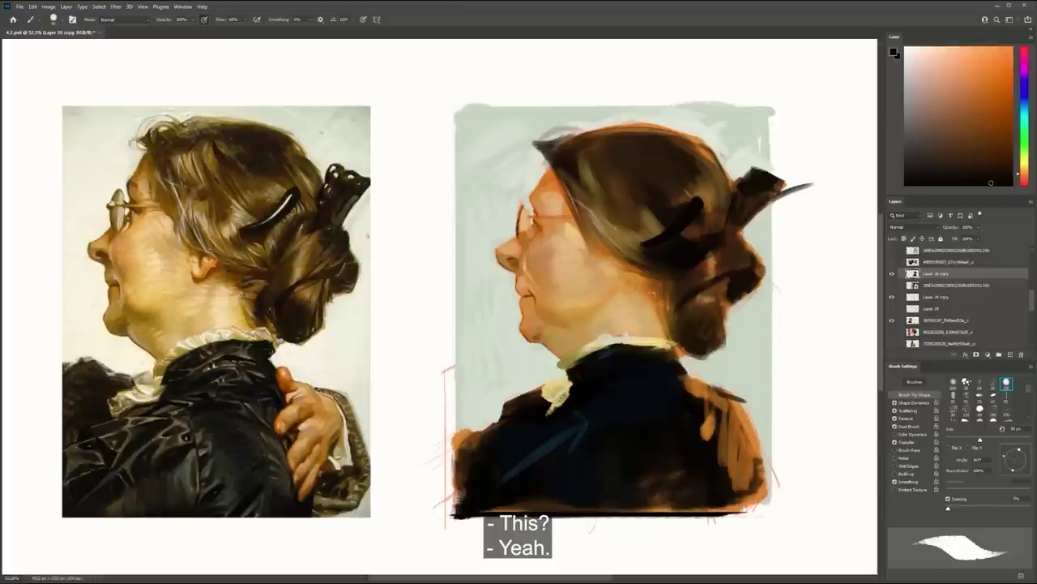
Paint a small orange-brown ear mark just below the hairline, using colour sampled from the edge of the hair
alt+click(635, 271)
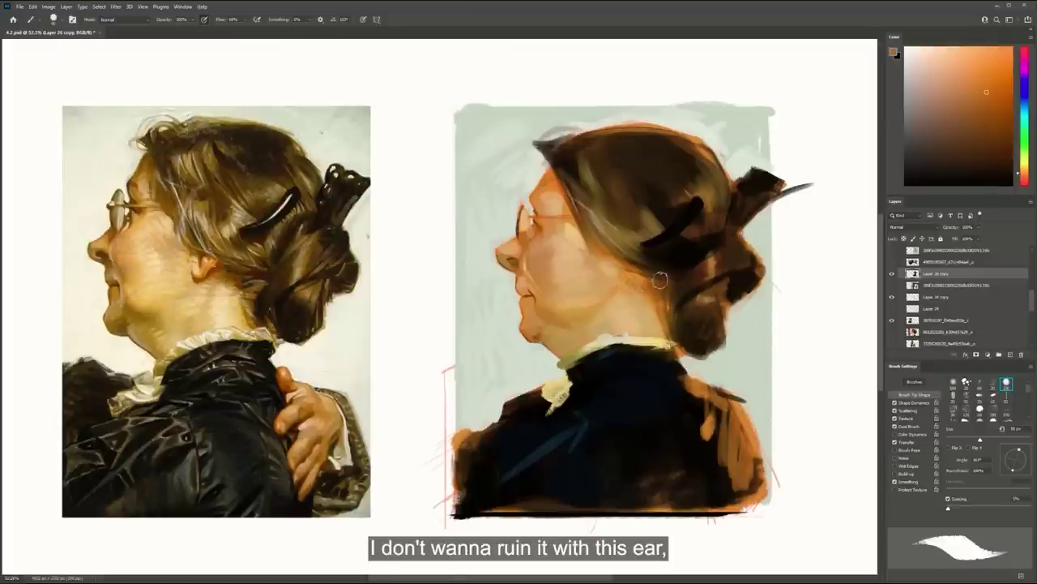
alt+click(637, 274)
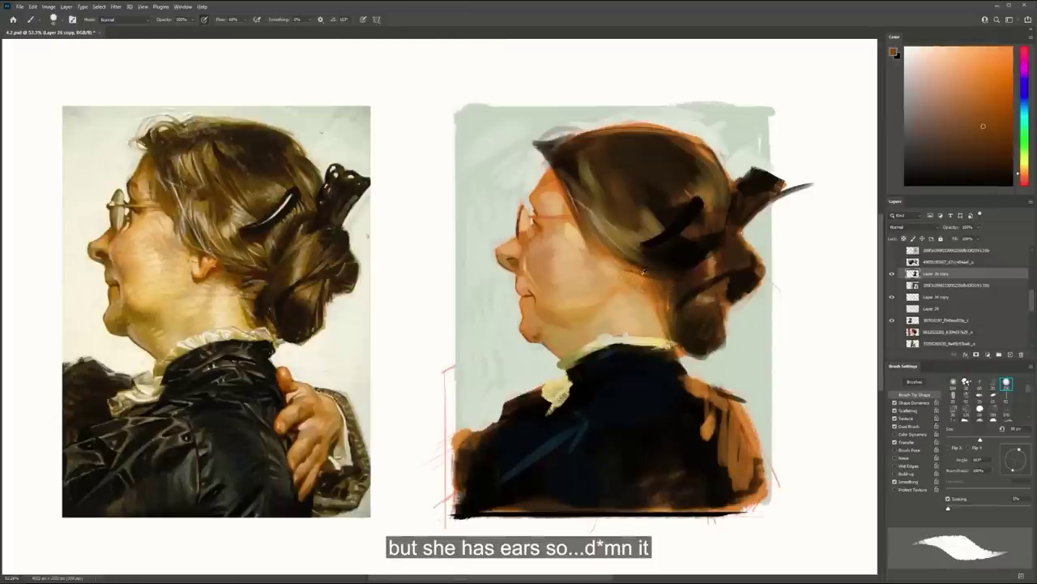
alt+click(644, 278)
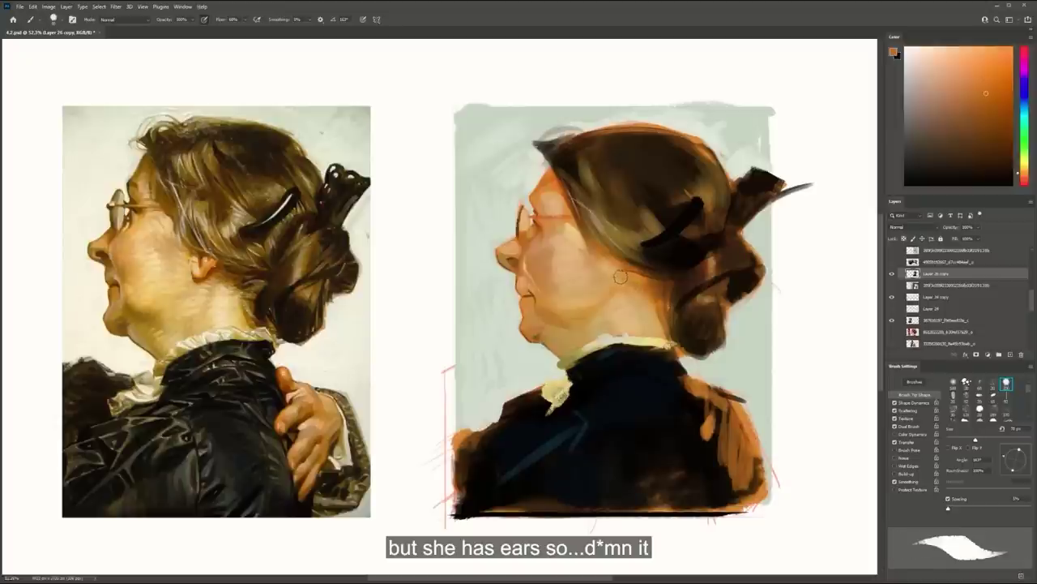
drag(629, 277, 628, 283)
drag(704, 227, 708, 225)
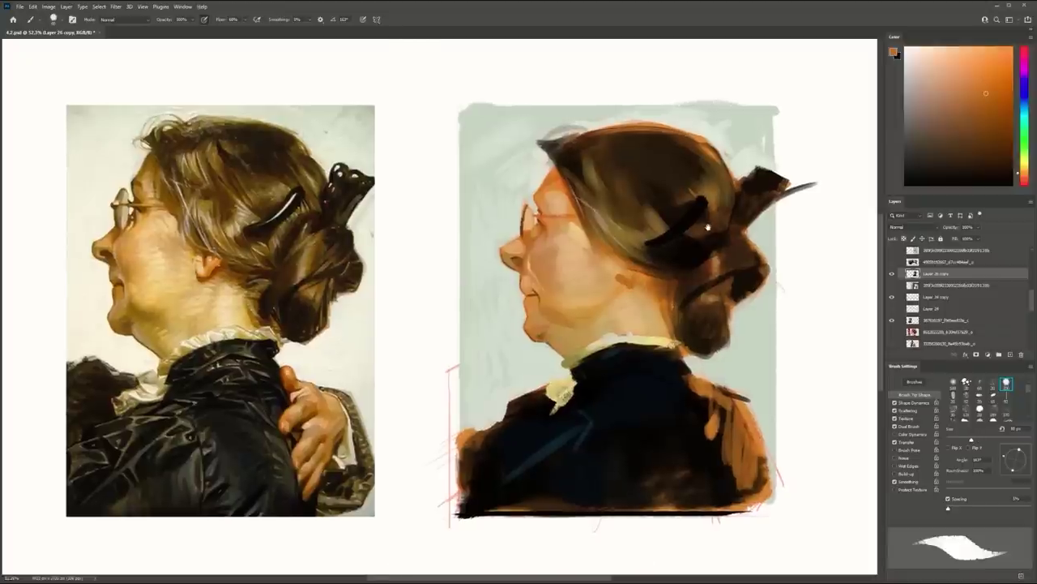
Paint a thin light highlight along the hairpin with the pale background colour and refine it with the dark hair colour
alt+click(768, 230)
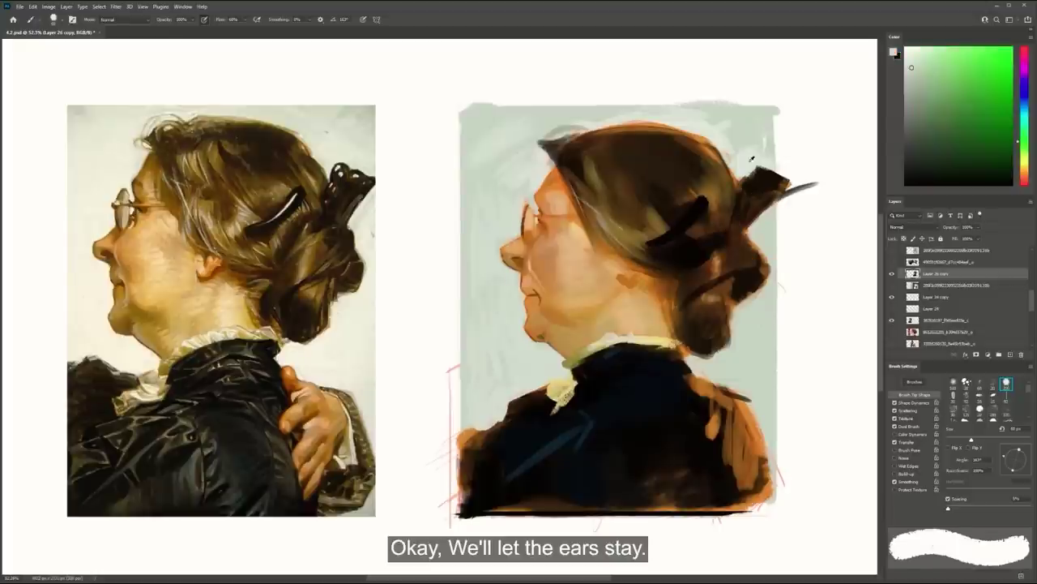
alt+click(736, 150)
key(ctrl+z)
mouse_move(697, 206)
mouse_down()
mouse_move(657, 237)
mouse_move(669, 234)
mouse_up()
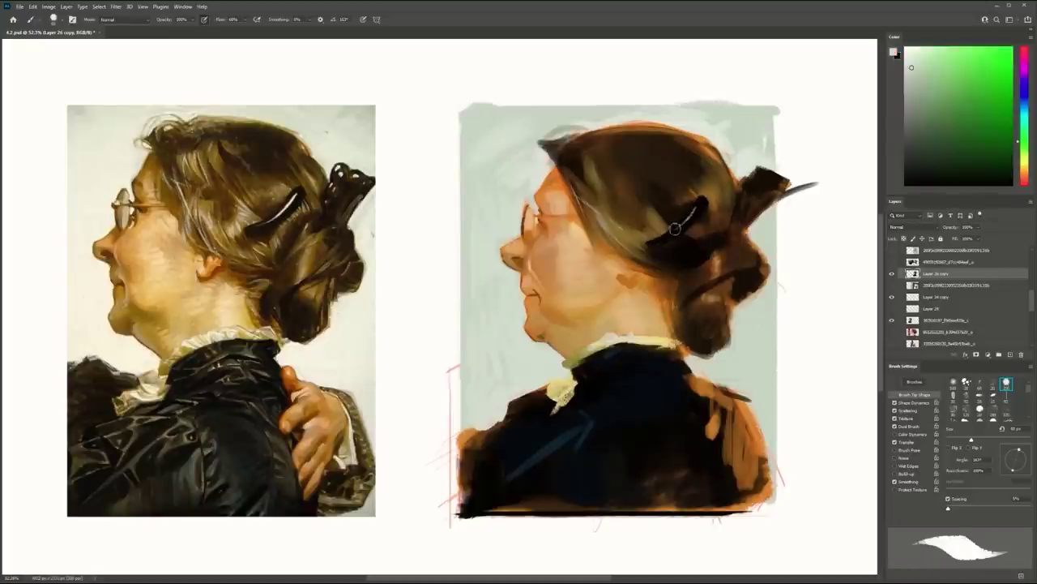
alt+click(665, 235)
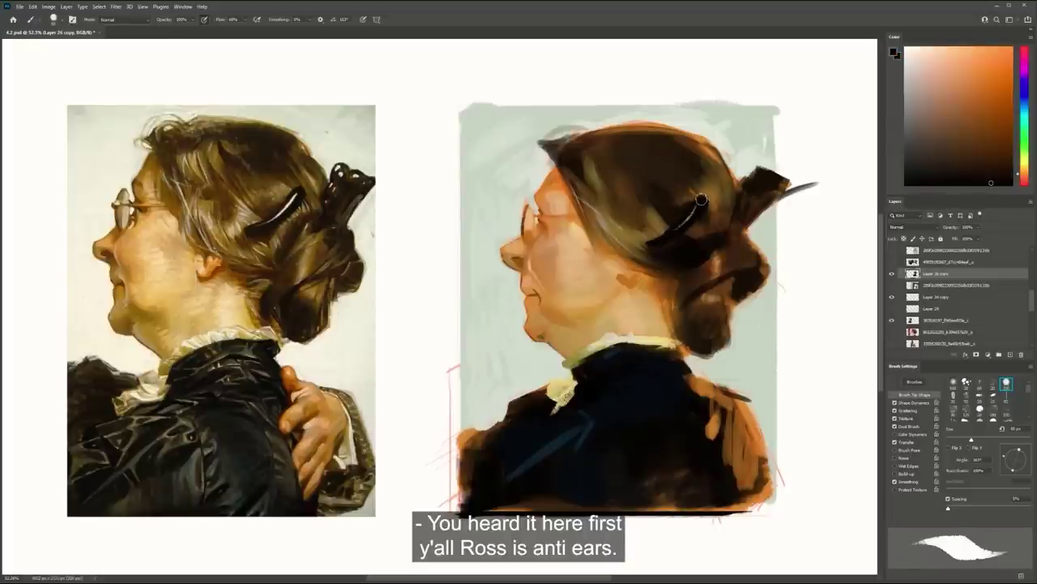
key(ctrl+z)
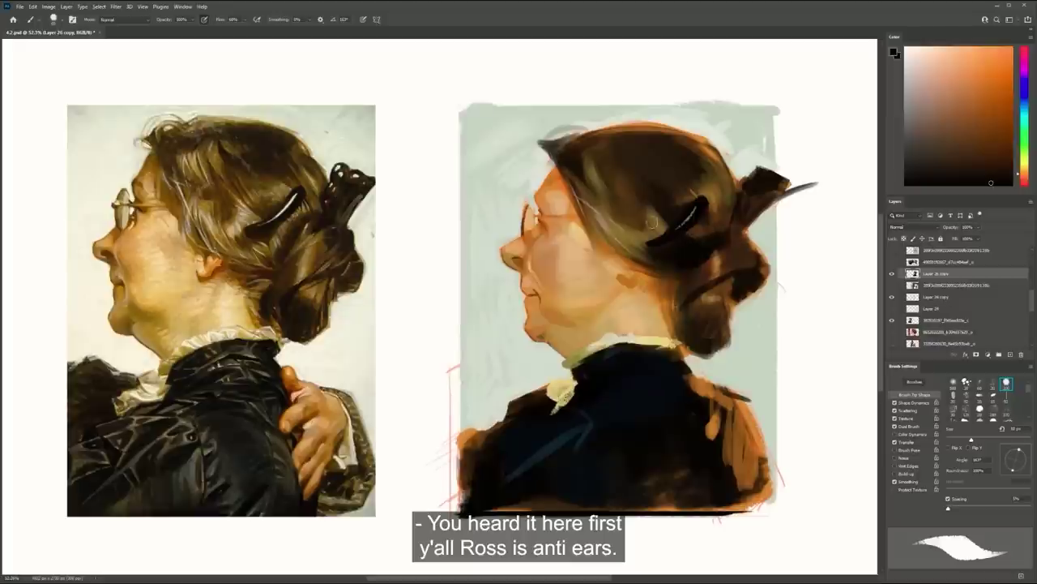
Paint a short dark accent stroke on the crown of the hair with an enlarged brush and sample a hair brown
key(bracketright)
key(bracketright)
drag(623, 145, 638, 160)
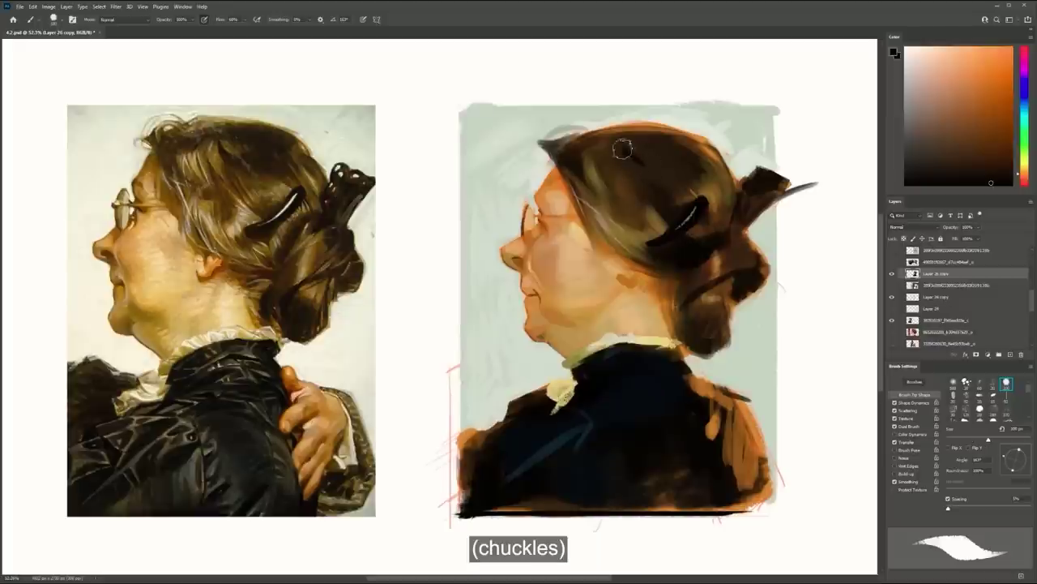
key(bracketright)
key(bracketright)
key(bracketright)
alt+click(624, 139)
Paint a small pale reflection on the glasses lens with a much smaller brush, using a sampled light grey
alt+click(513, 248)
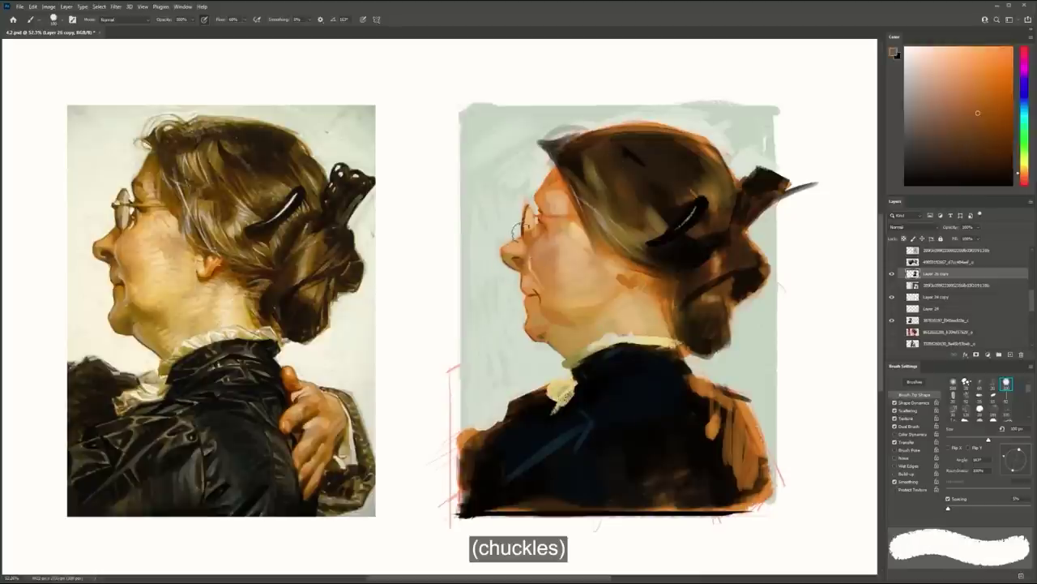
key(bracketleft)
key(bracketleft)
key(bracketleft)
key(bracketleft)
key(bracketleft)
alt+click(546, 310)
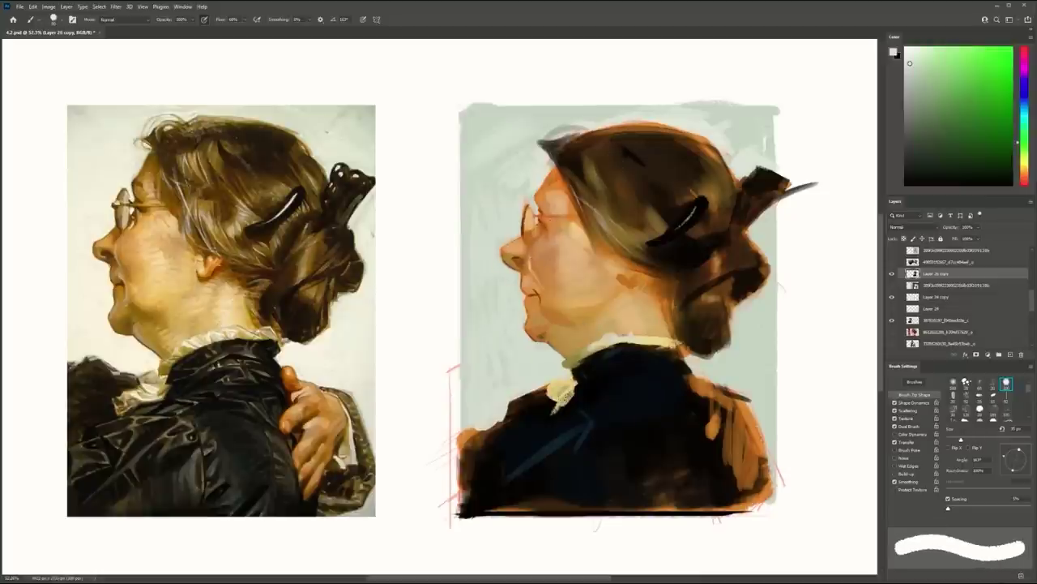
key(ctrl+z)
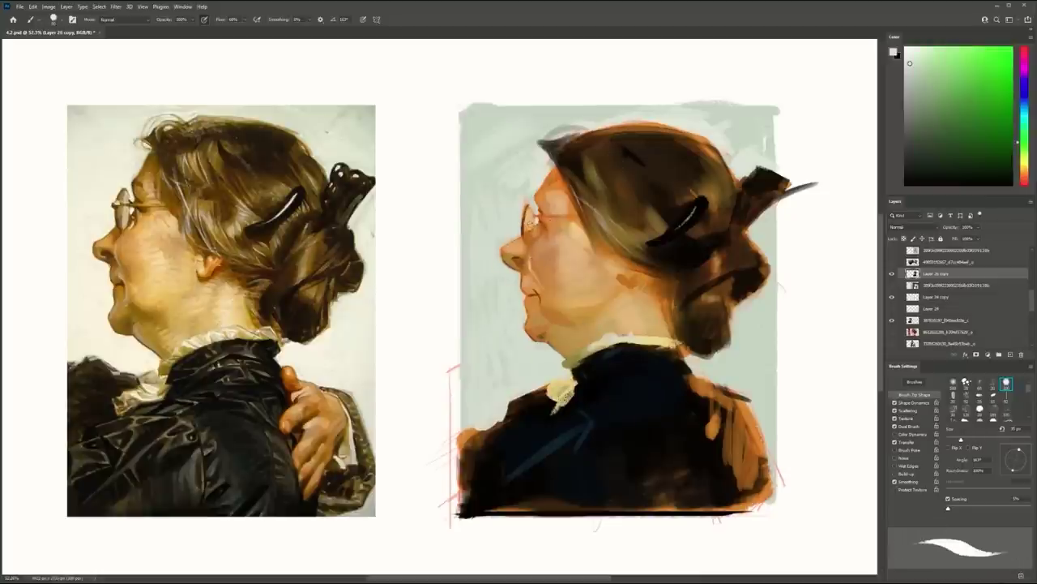
drag(531, 230, 529, 218)
alt+click(531, 217)
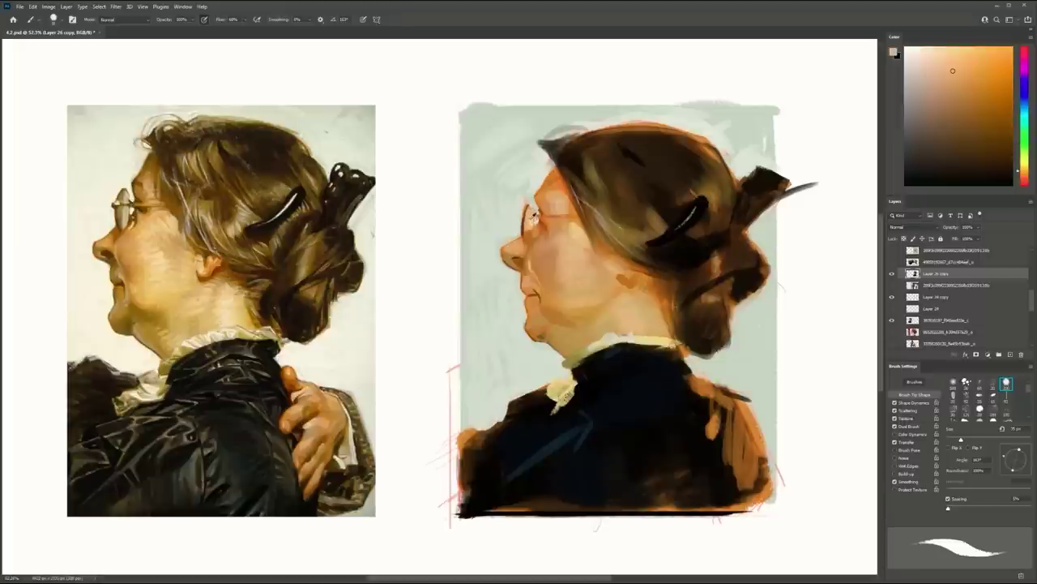
Choose a muted yellow-brown and paint a vertical stroke over the lens of the glasses
key(bracketright)
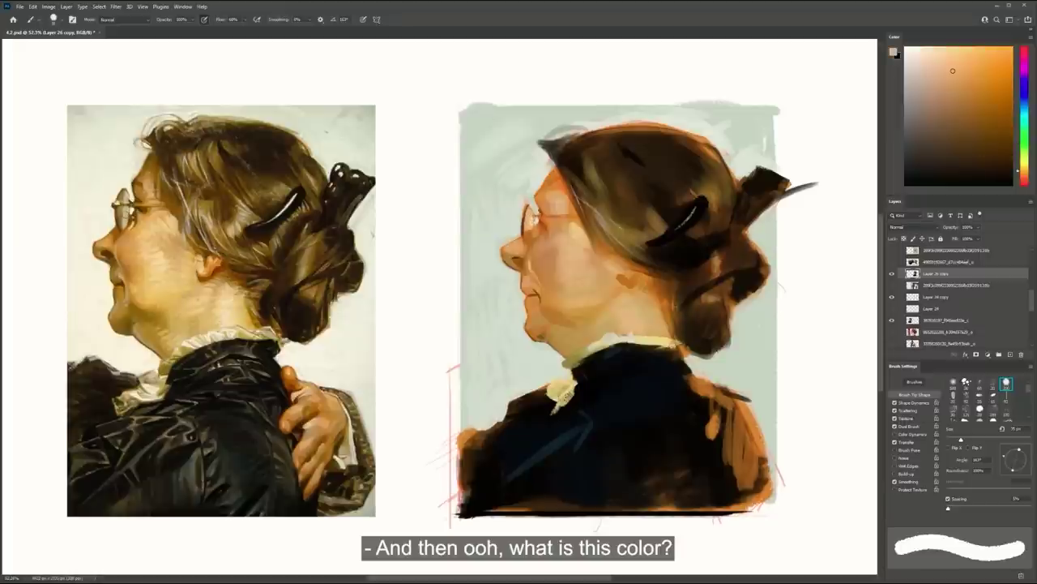
click(1024, 165)
key(bracketleft)
click(940, 108)
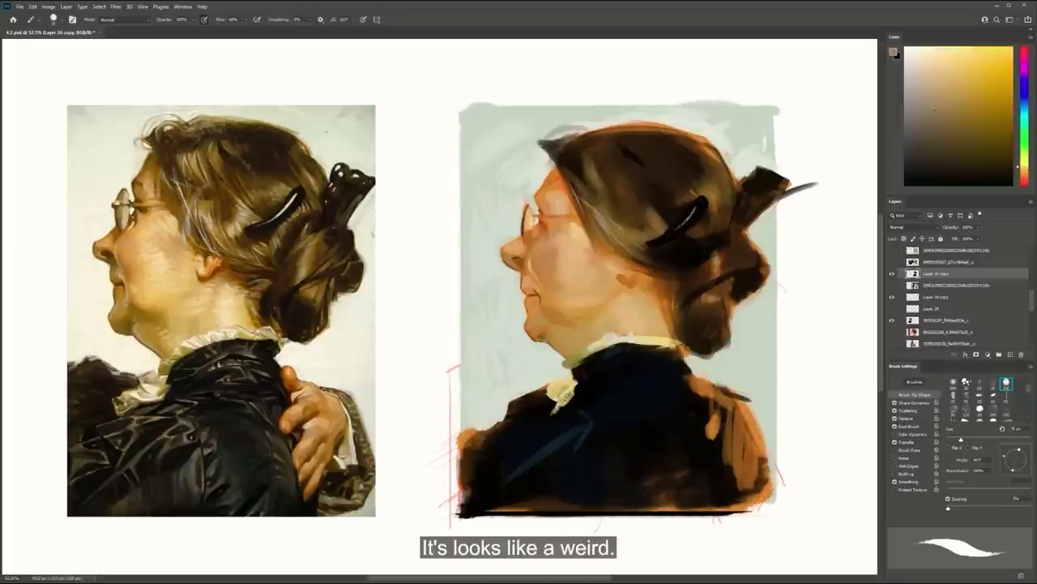
drag(527, 209, 525, 232)
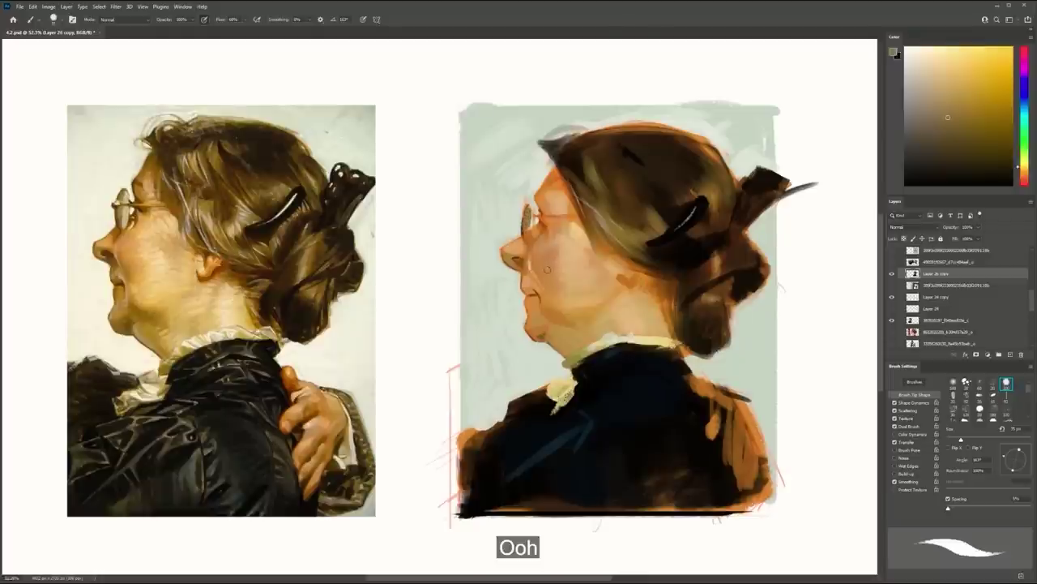
Try tracing the glasses arm and lens edge on the reference portrait with the brush, and undo the last stroke
scroll(547, 270, up, 1)
key(bracketright)
drag(157, 197, 190, 199)
drag(83, 218, 90, 248)
key(ctrl+z)
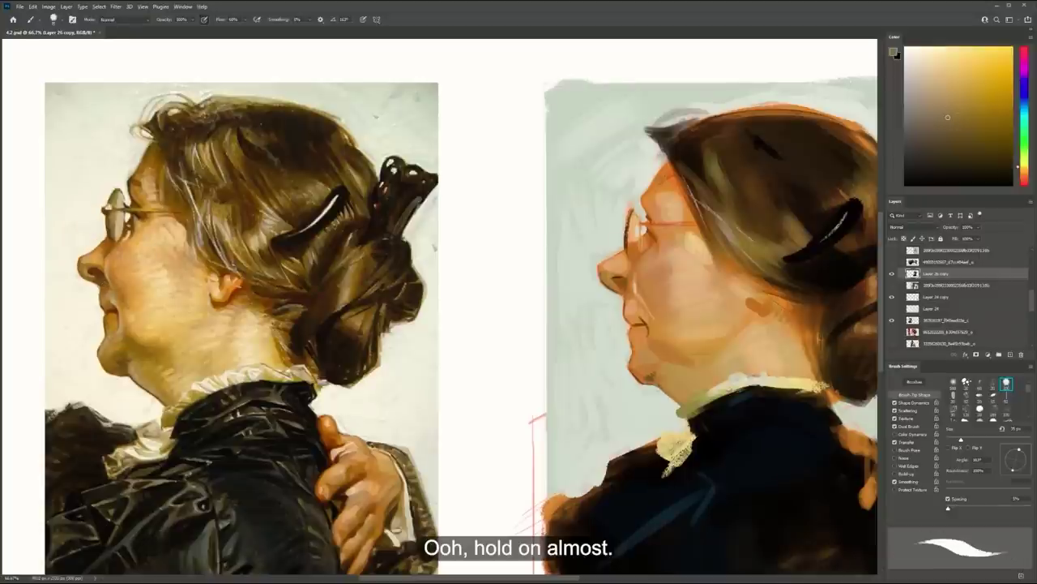
Try painting a grey-brown lens shape in front of the glasses on the reference portrait, and undo it
drag(91, 196, 100, 236)
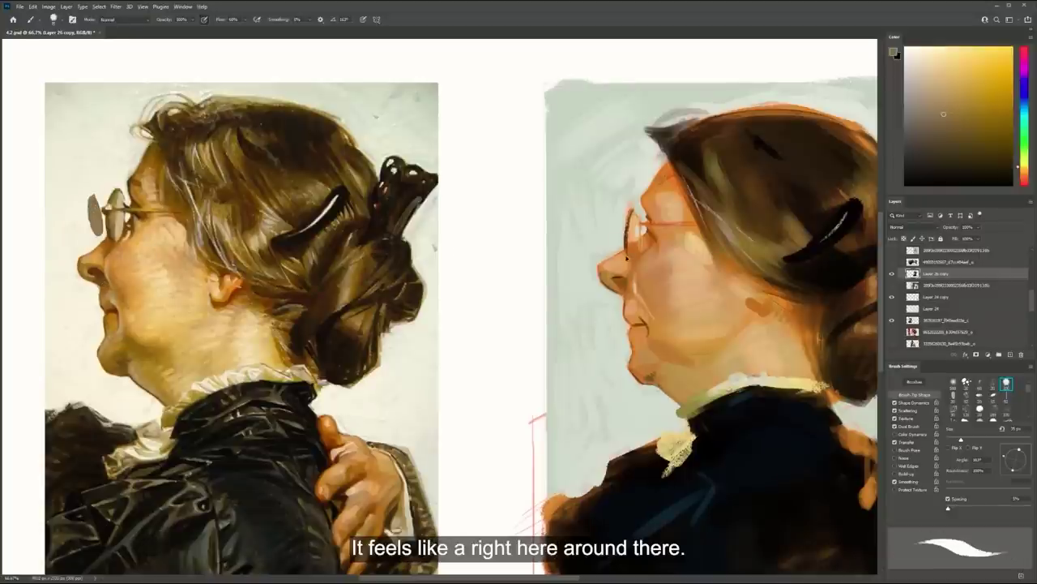
key(ctrl+z)
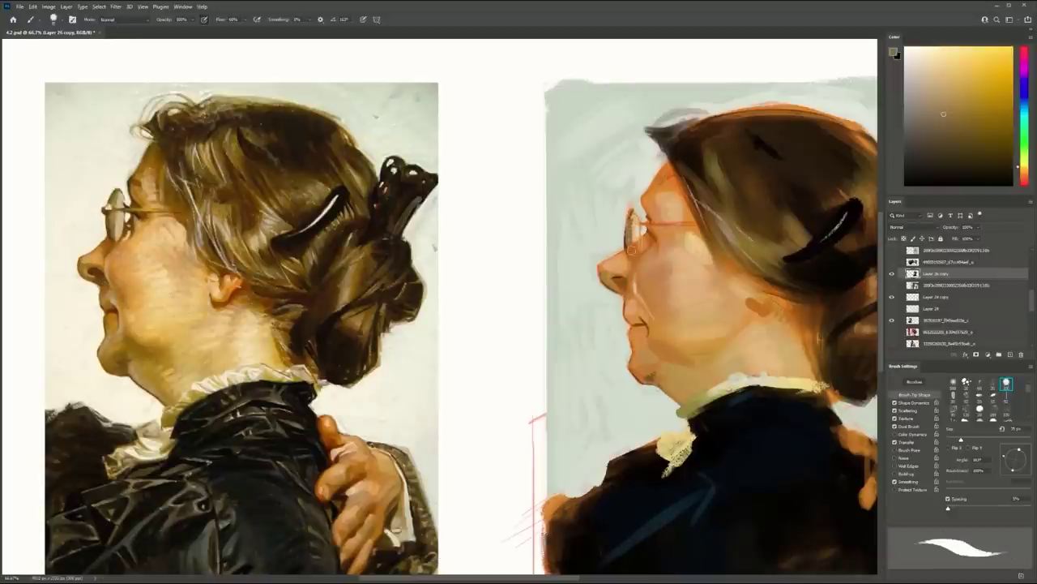
Paint the lower edge of the glasses lens in the study and sample dark tones from its rim
drag(630, 246, 624, 245)
alt+click(623, 238)
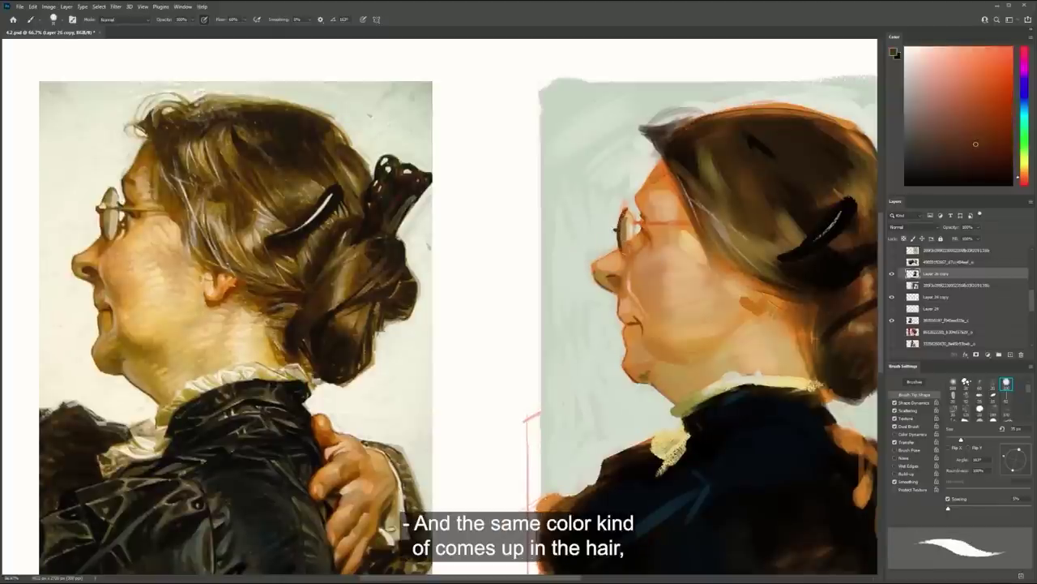
alt+click(620, 228)
Sample an olive hair tone and paint over the hair beside the temple with a gradually enlarged brush
alt+click(695, 184)
mouse_move(698, 157)
mouse_down()
mouse_move(706, 189)
mouse_move(644, 169)
mouse_up()
key(bracketright)
key(bracketright)
key(bracketright)
key(bracketright)
key(bracketright)
key(bracketright)
drag(673, 207, 707, 192)
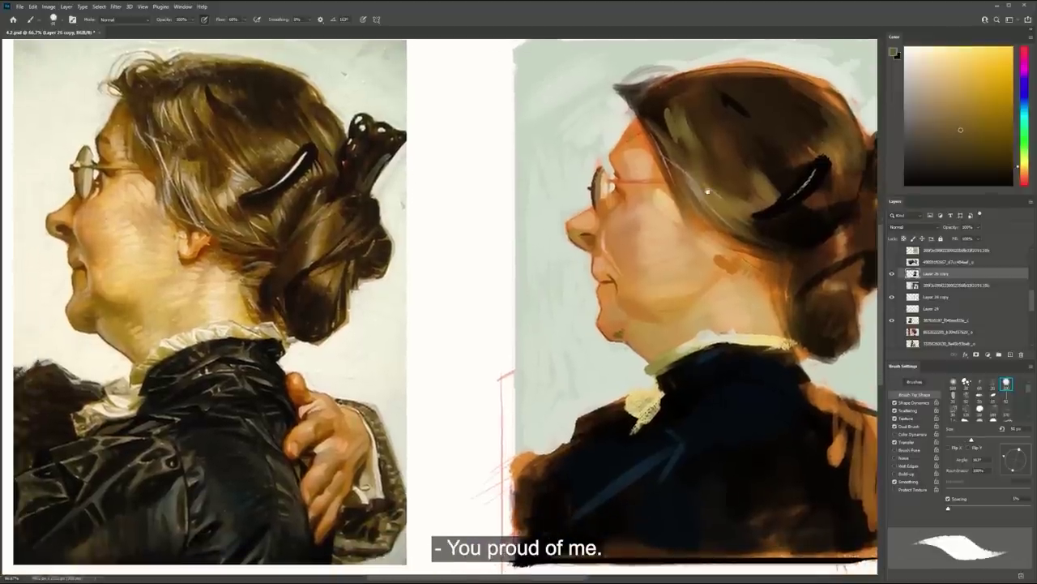
Sample brown skin tones from the jaw and under the chin, and switch to a softer brush tip
key(bracketright)
alt+click(645, 337)
alt+click(642, 301)
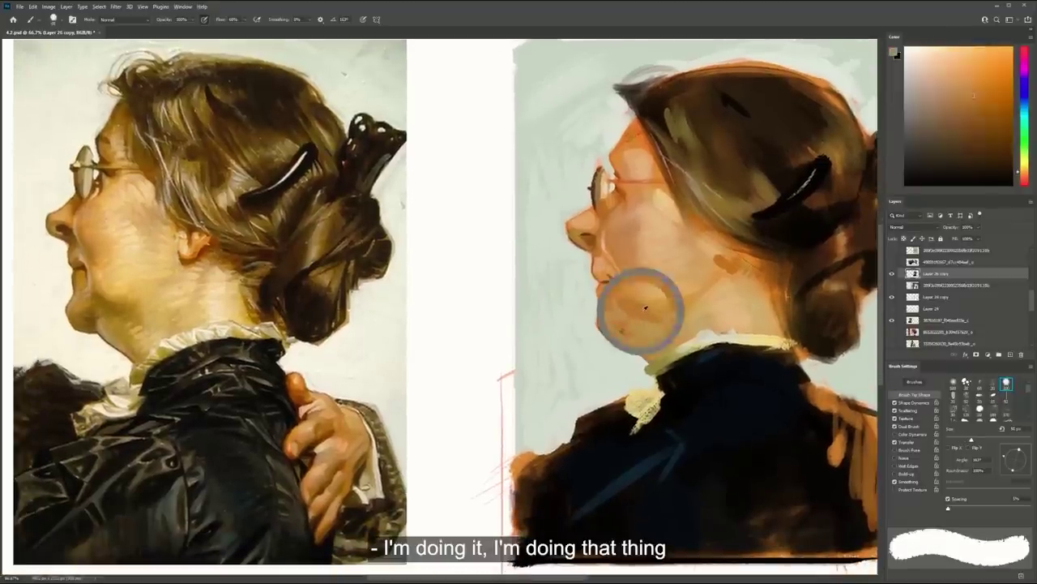
key(bracketleft)
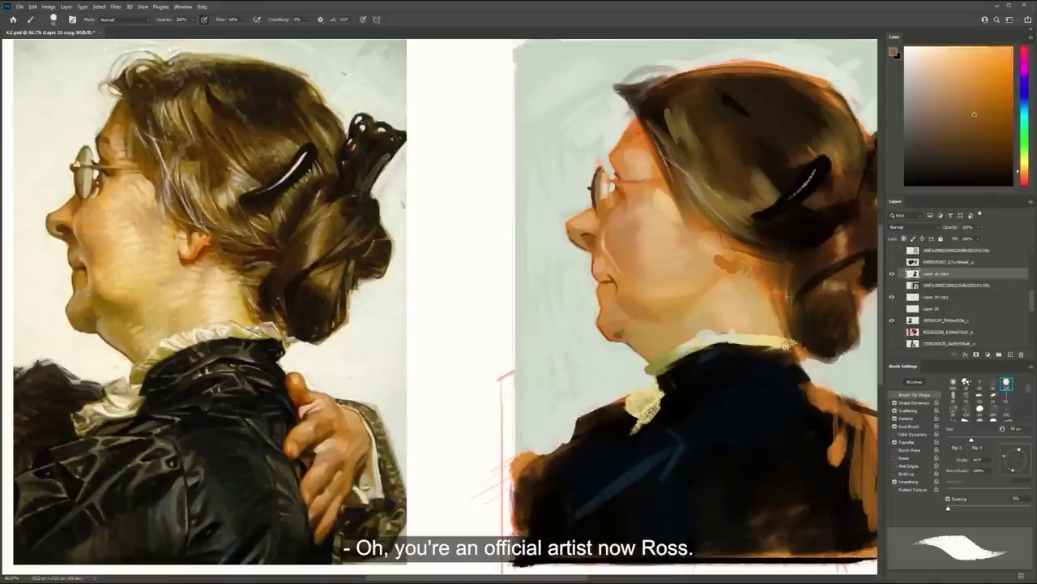
click(945, 488)
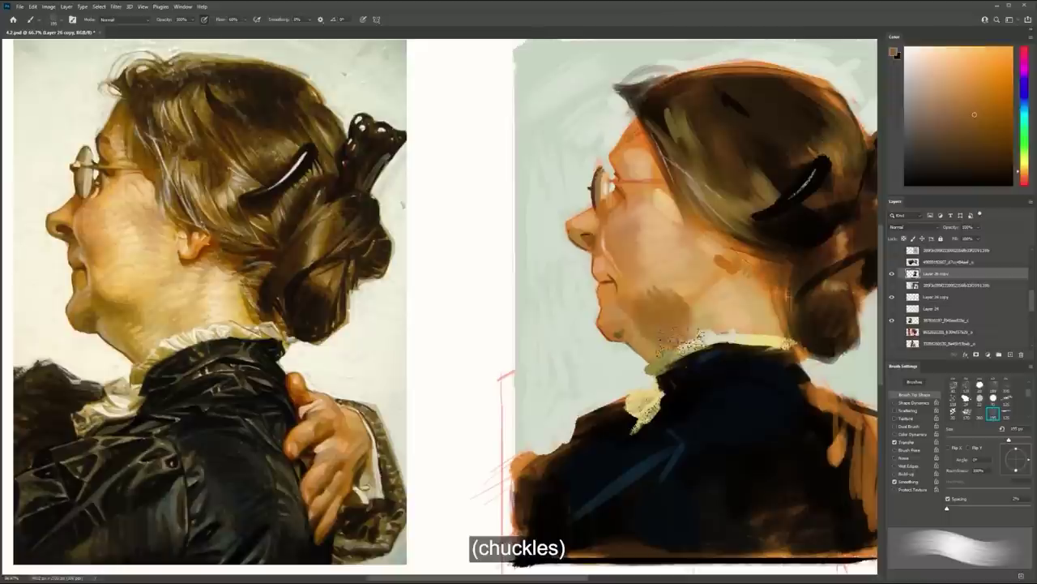
Try a brown shadow stroke on the lower cheek near the chin with a much smaller brush, and undo it
key(bracketleft)
key(bracketleft)
key(bracketleft)
key(bracketleft)
key(bracketleft)
drag(623, 299, 640, 314)
key(ctrl+z)
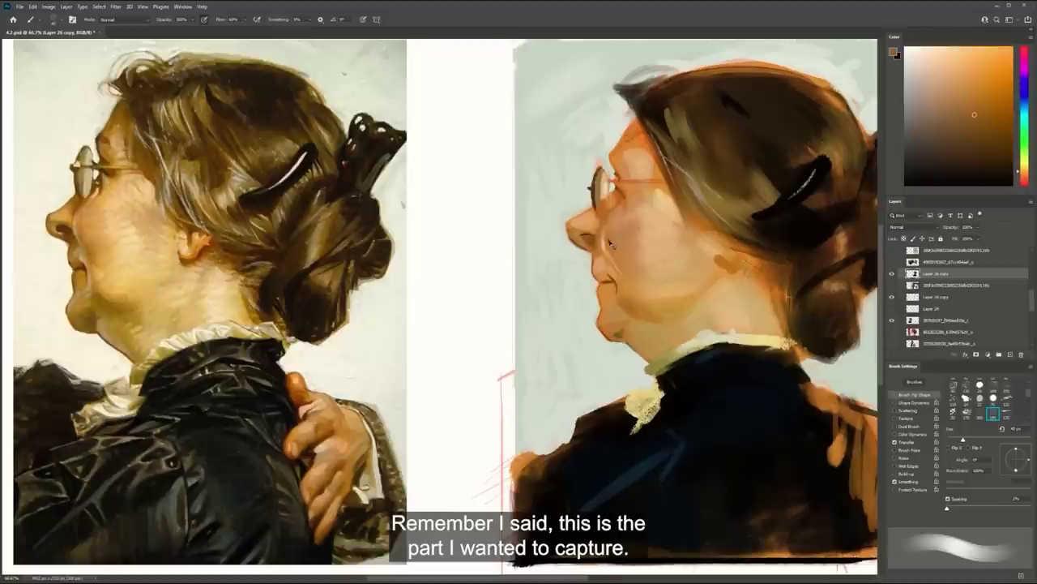
Paint a small dark accent at the nostril with a reduced brush, using a dark brown sampled from the hair bun
key([)
key([)
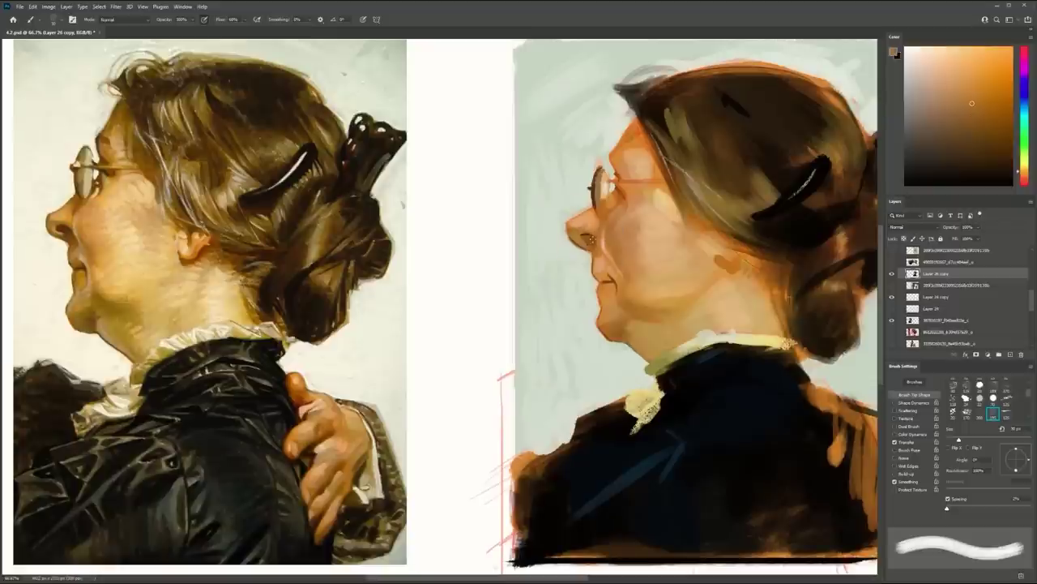
alt+click(590, 232)
alt+click(614, 280)
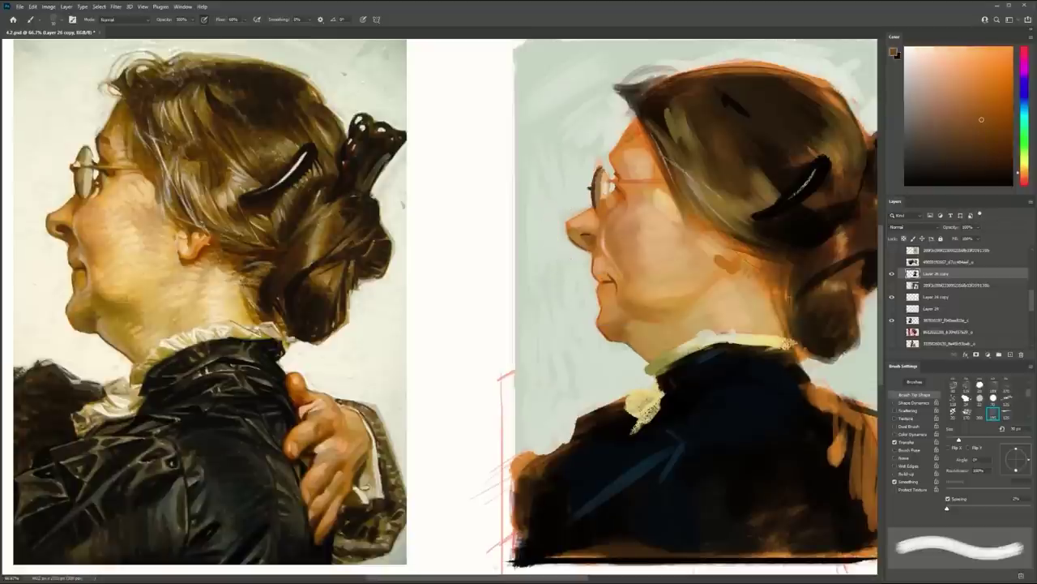
alt+click(818, 249)
key([)
key([)
key([)
drag(582, 235, 589, 236)
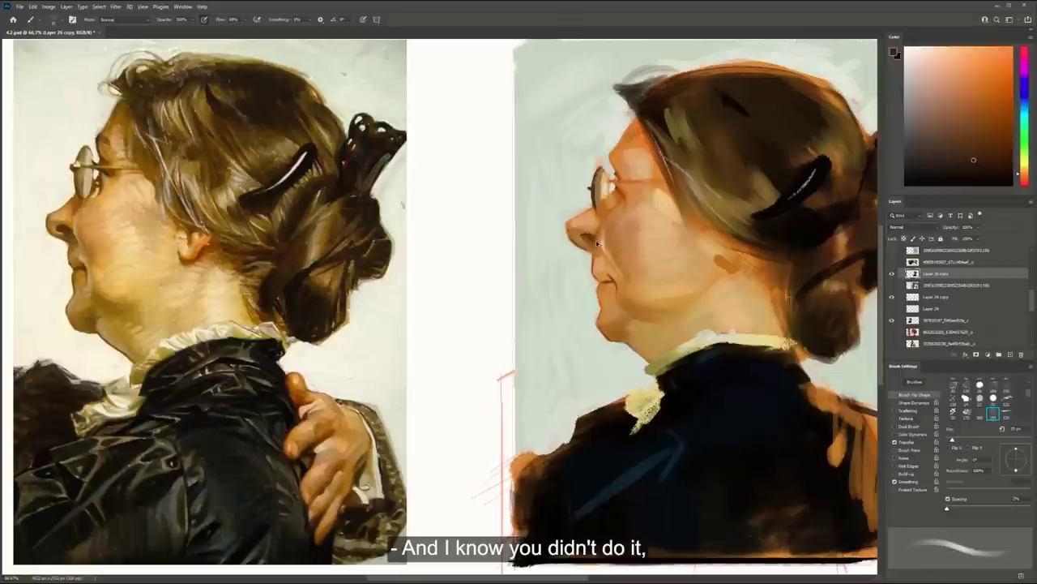
Sample a pale pink skin tone and paint a tiny highlight beside the corner of the mouth with a smaller brush
alt+click(604, 245)
key(bracketright)
key(bracketright)
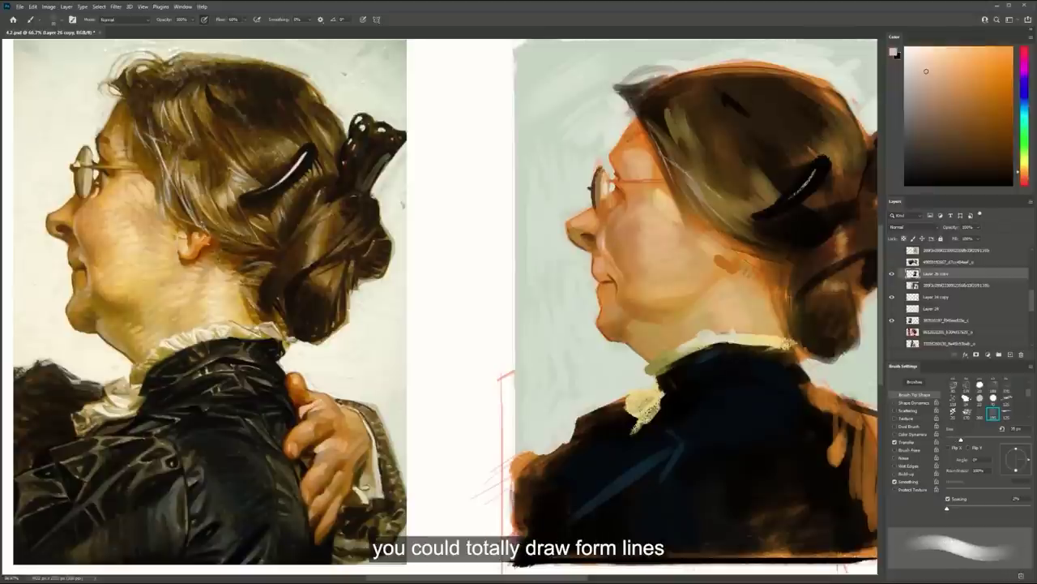
key(bracketleft)
key(bracketleft)
key(bracketleft)
key(bracketleft)
drag(614, 268, 620, 268)
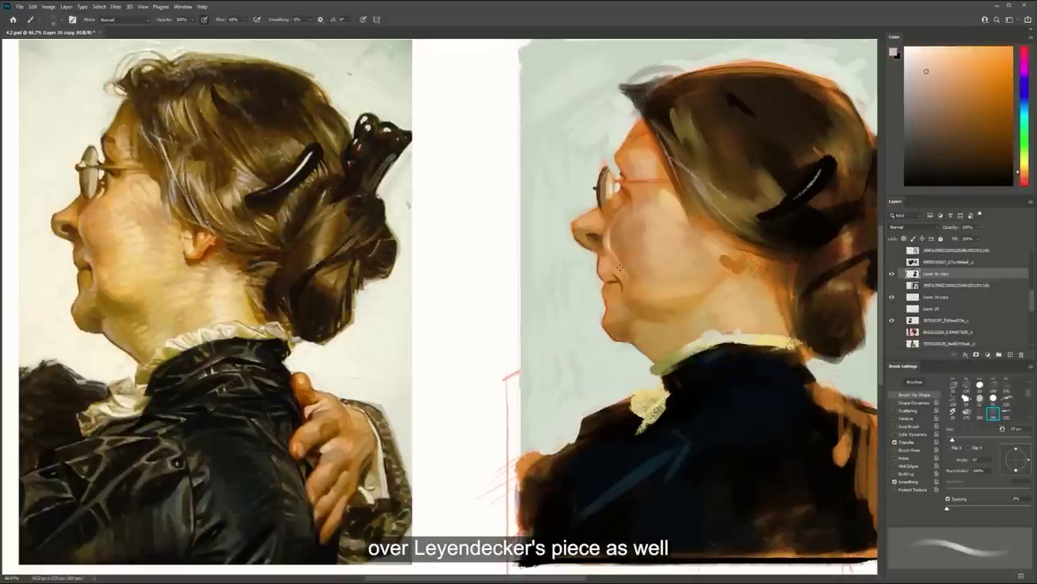
Sample a light orange skin tone and paint a short stroke over the fold between nose and cheek
key(bracketright)
alt+click(613, 252)
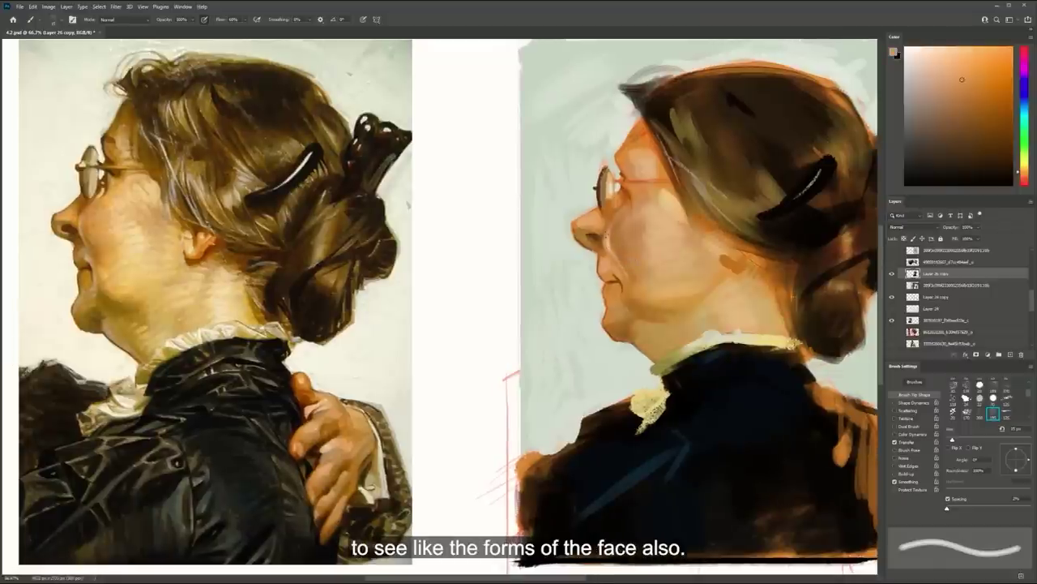
drag(608, 235, 605, 245)
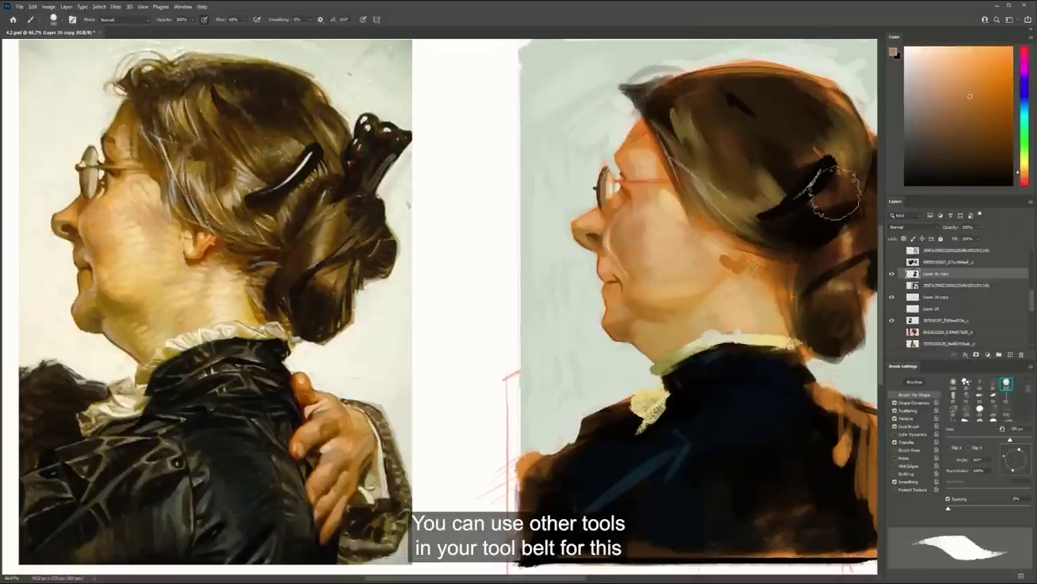
Choose a saturated pinkish red and draw thin form lines across the cheek and jaw with a much smaller brush
alt+click(835, 197)
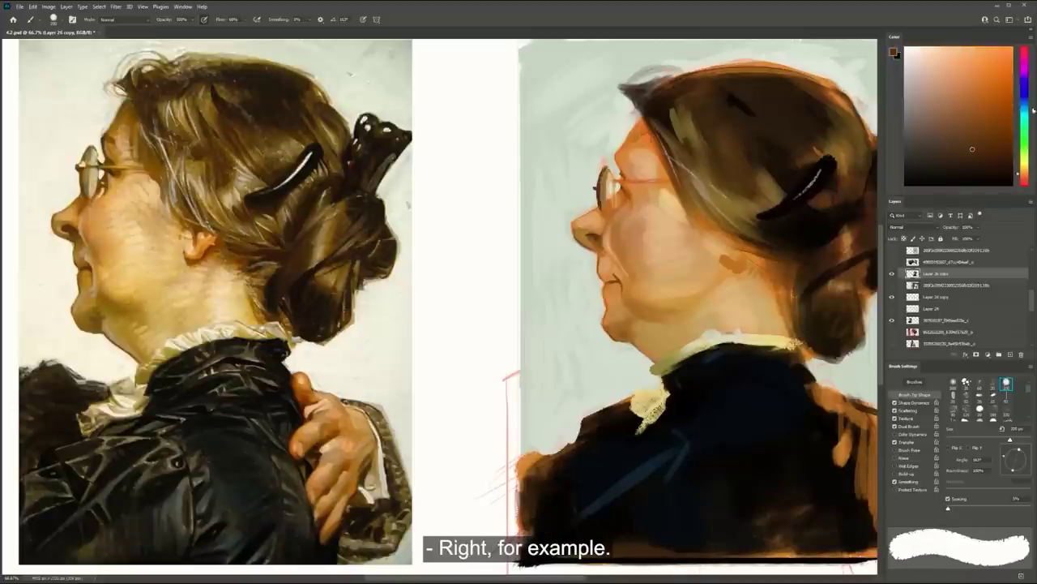
click(1028, 59)
drag(1028, 60, 1028, 48)
key(bracketleft)
key(bracketleft)
key(bracketleft)
key(bracketleft)
click(992, 47)
key(bracketleft)
key(bracketleft)
key(bracketleft)
key(bracketleft)
key(bracketleft)
key(bracketleft)
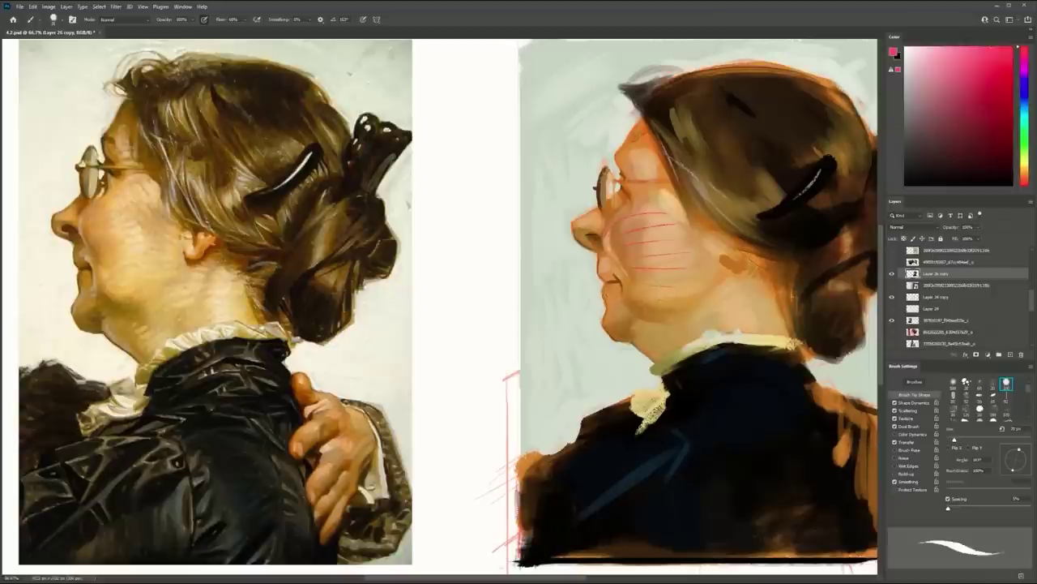
drag(707, 316, 651, 355)
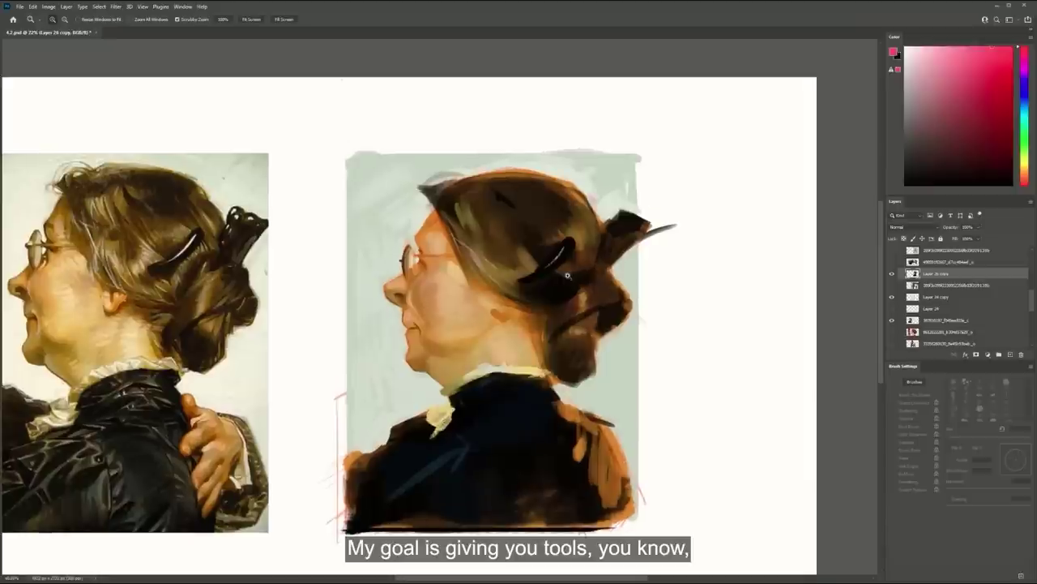
Refine the area behind the glasses lens with a sampled dark accent and an orange skin stroke under the eye
click(560, 282)
mouse_move(534, 235)
mouse_down()
mouse_move(638, 213)
mouse_move(564, 241)
mouse_move(635, 231)
mouse_up()
key(b)
alt+click(750, 264)
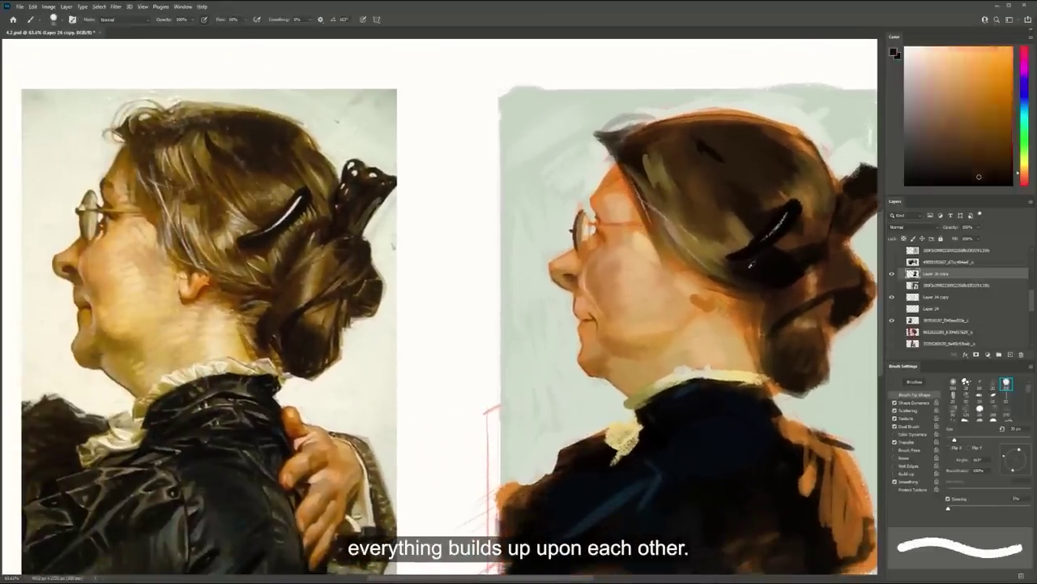
drag(596, 235, 725, 212)
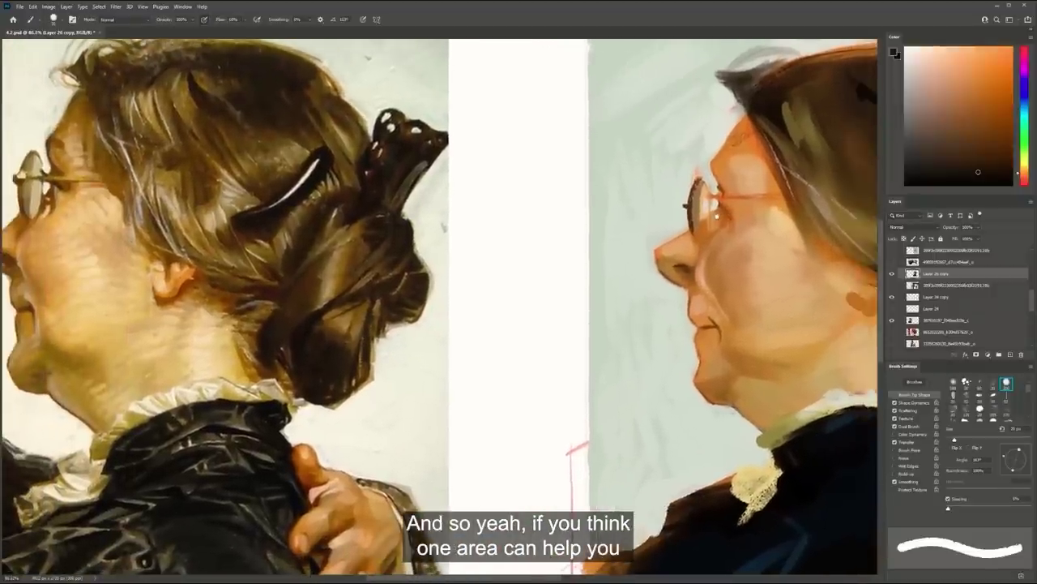
alt+click(720, 190)
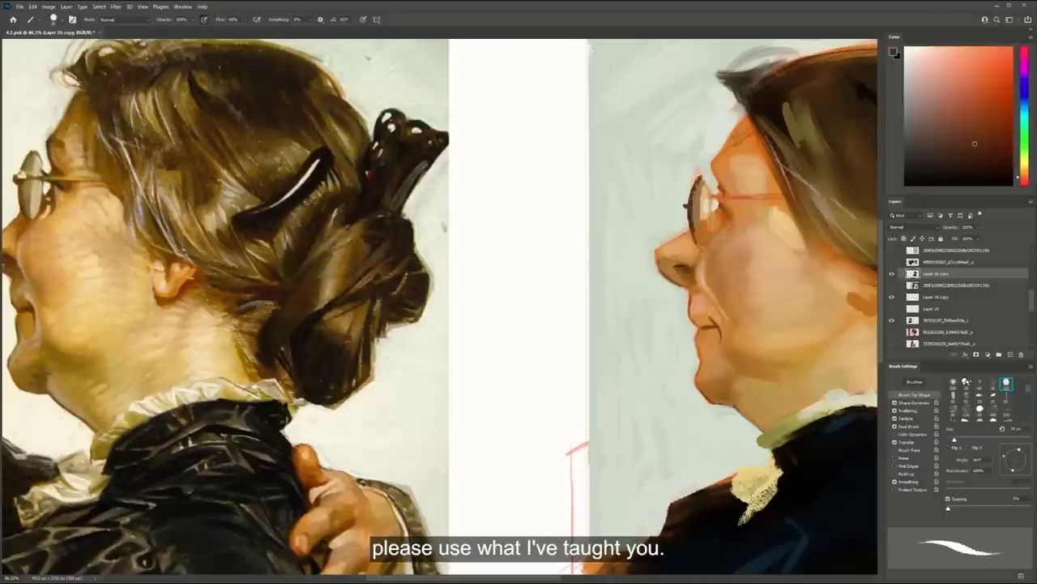
drag(713, 230, 724, 227)
key(bracketright)
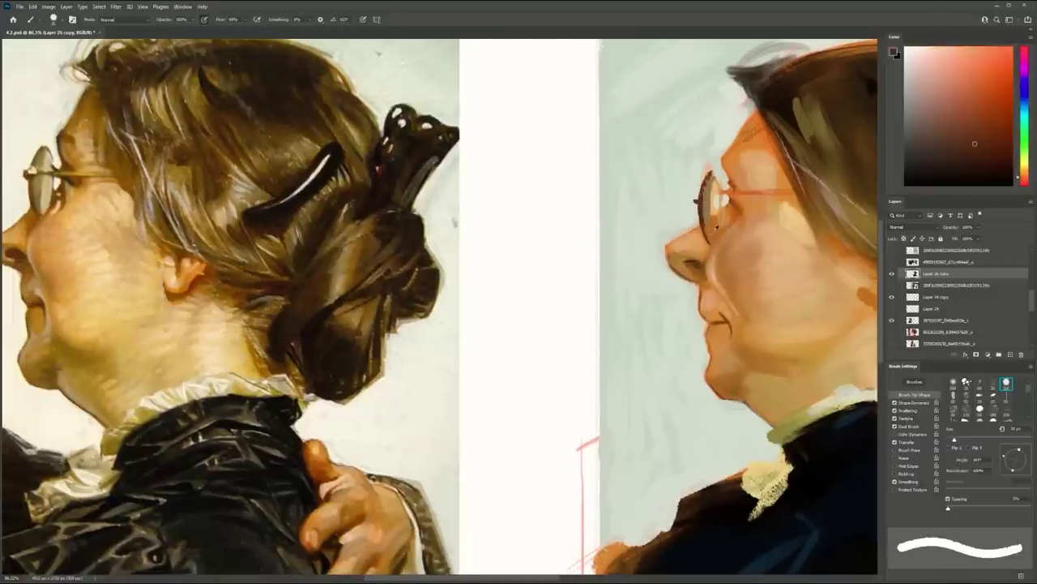
alt+click(695, 226)
mouse_move(702, 225)
mouse_down()
mouse_move(706, 240)
mouse_move(734, 215)
mouse_up()
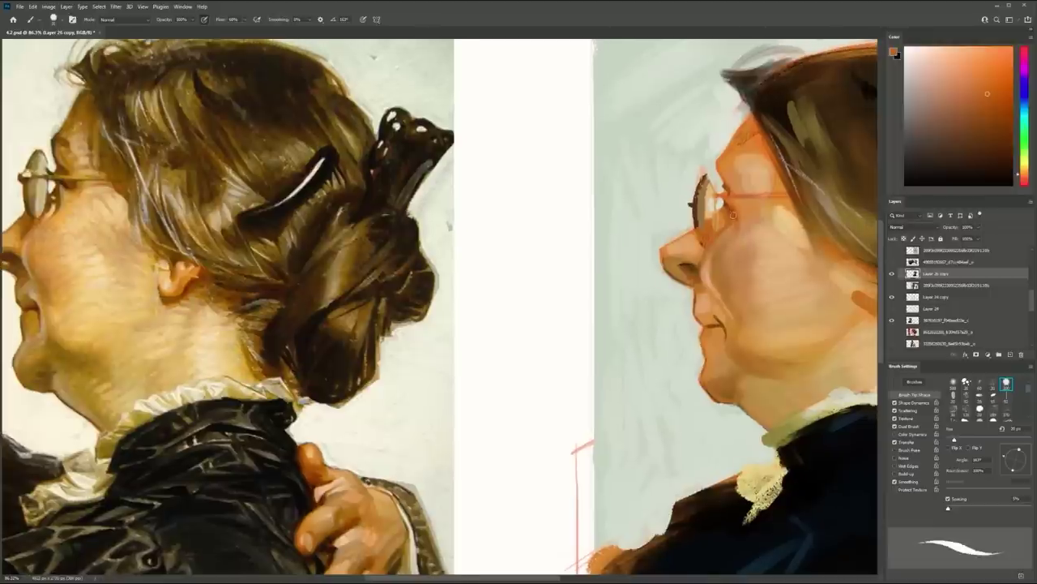
Sample colours around the brow and paint a stroke along the edge of the forehead down towards the glasses
alt+click(730, 201)
alt+click(721, 159)
mouse_move(743, 121)
mouse_down()
mouse_move(686, 144)
mouse_move(683, 190)
mouse_up()
Paint pale grey-green background beside the hair bun with an enlarged brush, and merge a duplicate of the painting layer back down
key(bracketright)
key(bracketright)
key(bracketright)
key(bracketright)
key(bracketright)
key(bracketright)
key(bracketright)
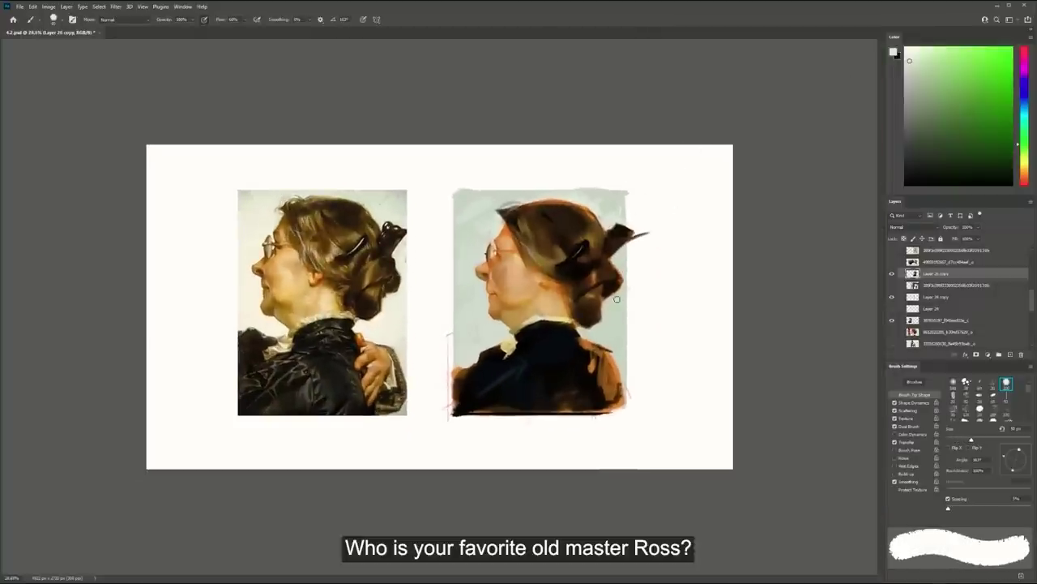
drag(618, 301, 638, 300)
key(ctrl+j)
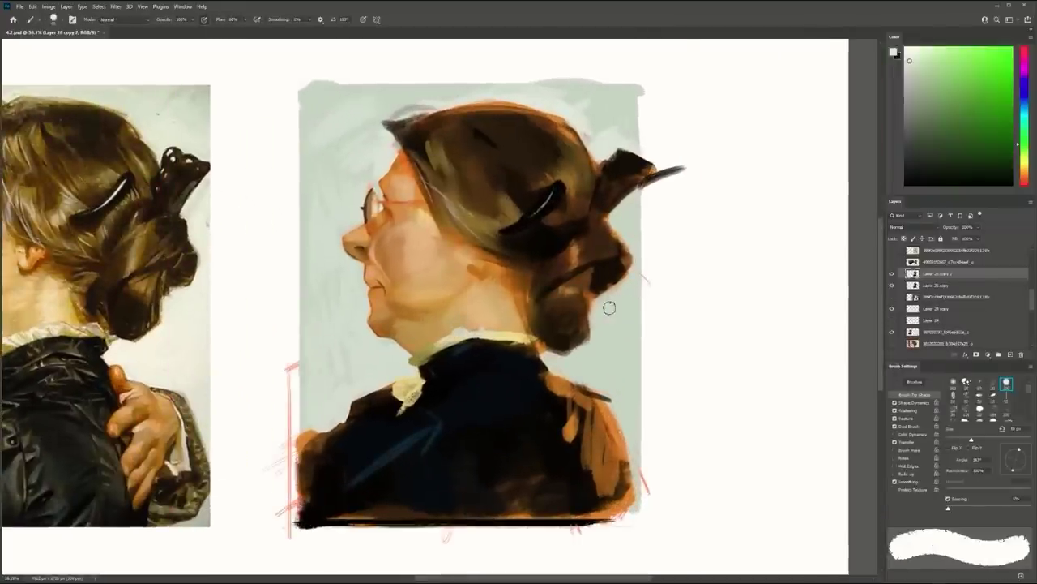
key(ctrl+e)
alt+click(601, 303)
mouse_move(616, 322)
mouse_down()
mouse_move(692, 318)
mouse_move(675, 298)
mouse_move(742, 271)
mouse_up()
Rework the edge between neck and white collar beneath the jaw using sampled skin and collar tones
alt+click(565, 359)
mouse_move(553, 351)
mouse_down()
mouse_move(538, 361)
mouse_move(619, 351)
mouse_up()
alt+click(534, 348)
alt+click(580, 318)
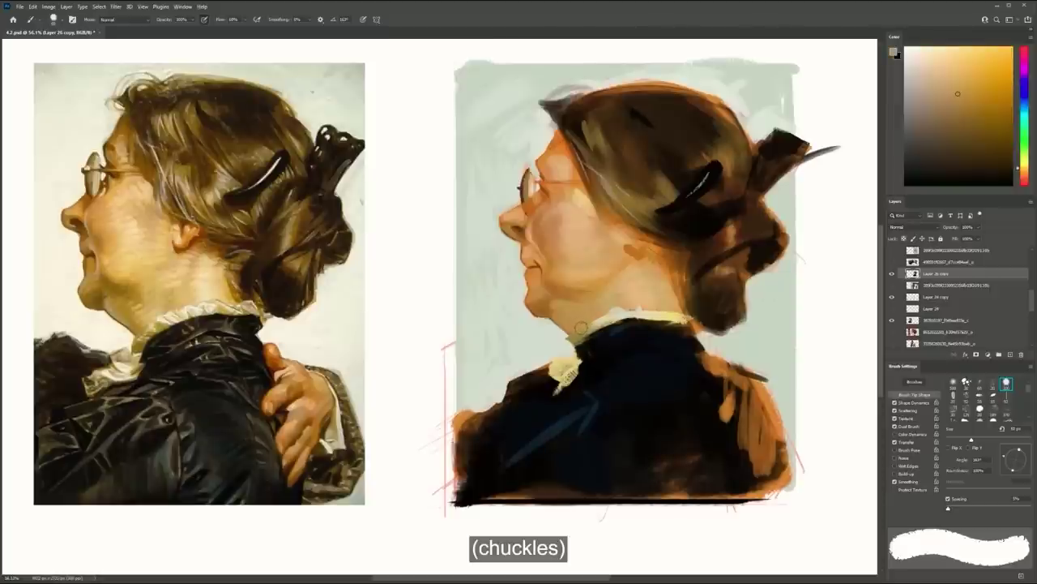
alt+click(620, 315)
alt+click(649, 320)
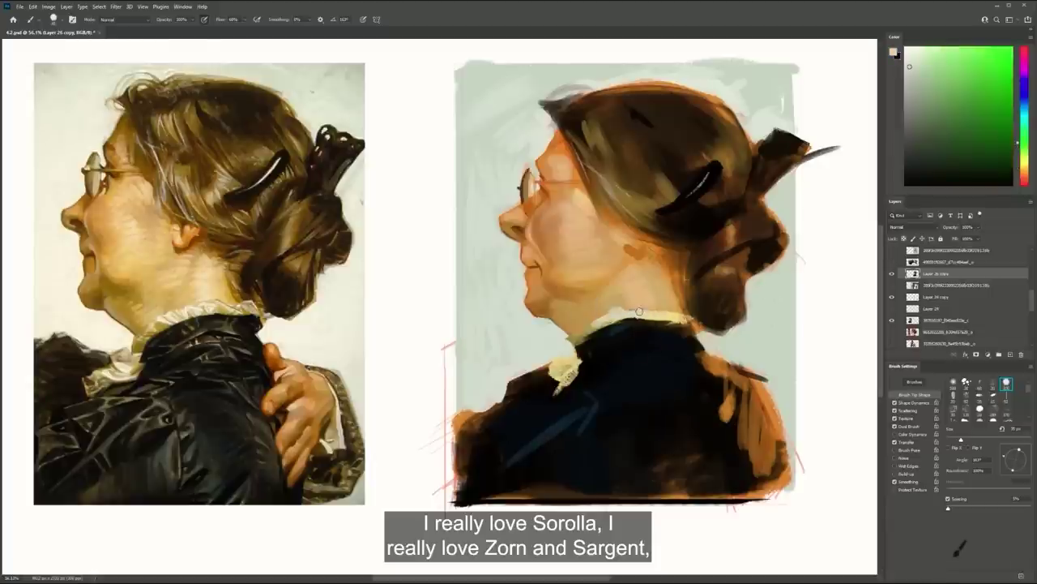
Sample an olive yellow from the collar and extend the ruffle at the throat with a downward stroke
alt+click(570, 343)
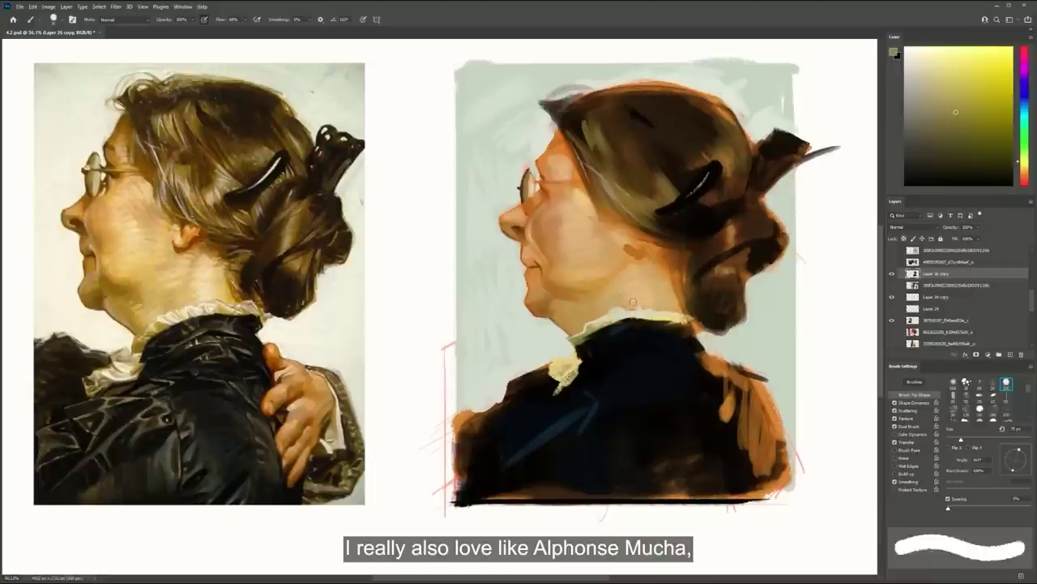
alt+click(576, 299)
alt+click(573, 342)
drag(572, 357, 556, 387)
Paint thin crease highlights across the black jacket collar, redoing the first stroke
drag(642, 344, 684, 345)
key(ctrl+z)
drag(610, 346, 653, 335)
drag(641, 345, 687, 346)
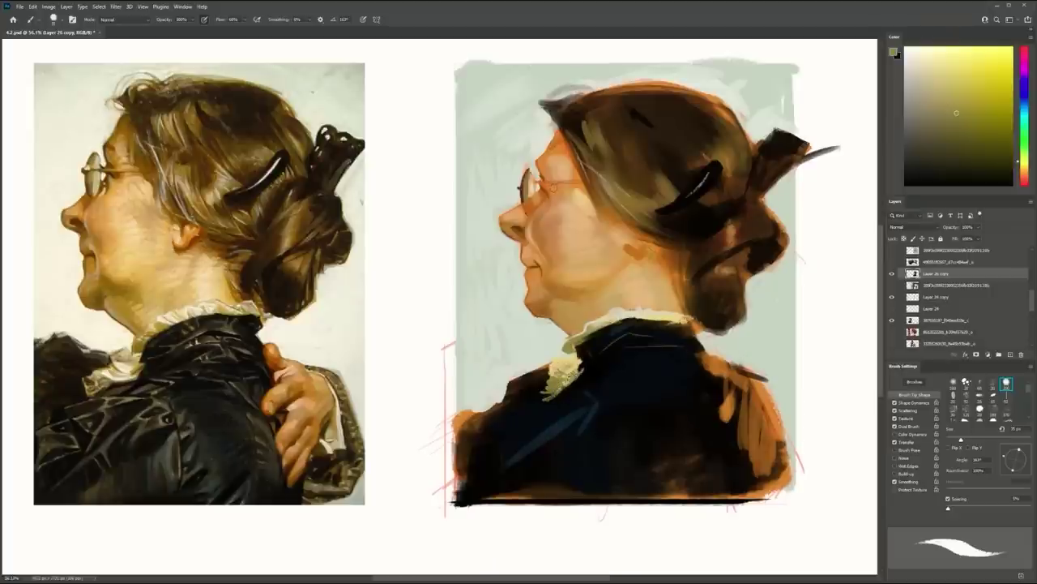
Paint a small near-black accent for the eye behind the lens, sample nearby skin oranges and save the document
alt+click(663, 213)
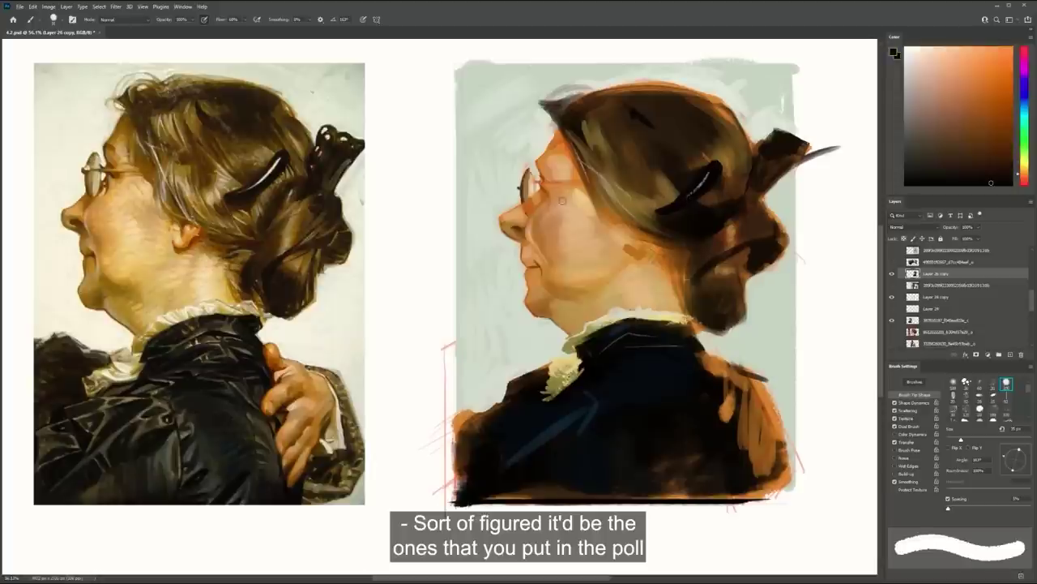
mouse_move(530, 192)
mouse_down()
mouse_move(554, 198)
mouse_move(529, 215)
mouse_up()
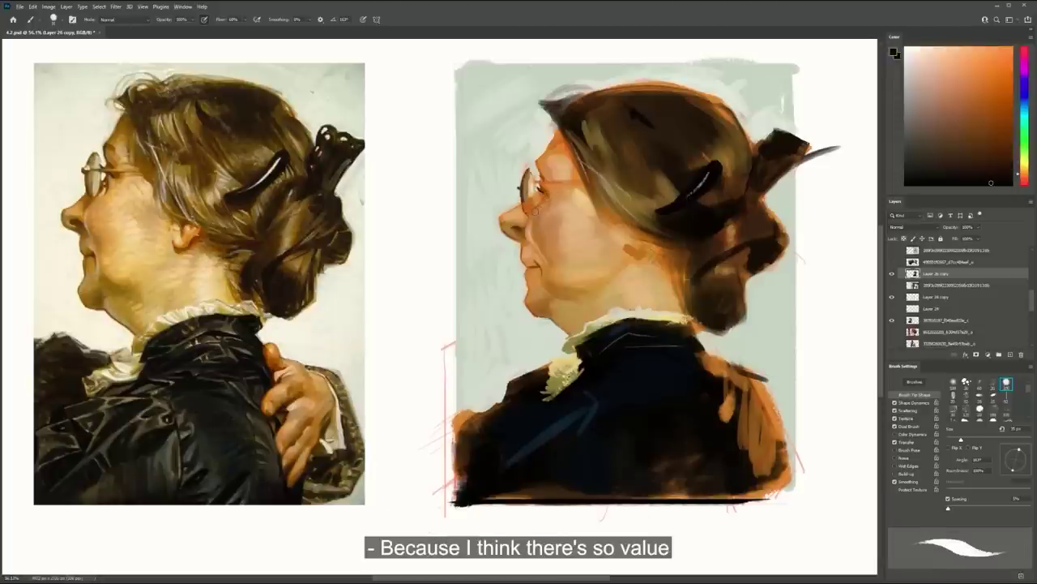
alt+click(546, 199)
alt+click(546, 197)
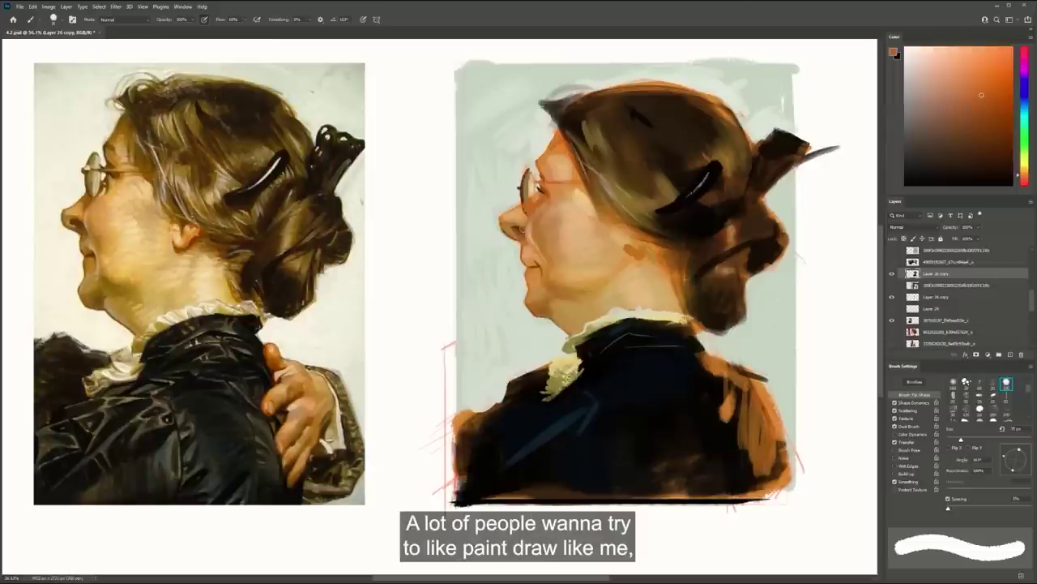
key(ctrl+s)
alt+click(524, 236)
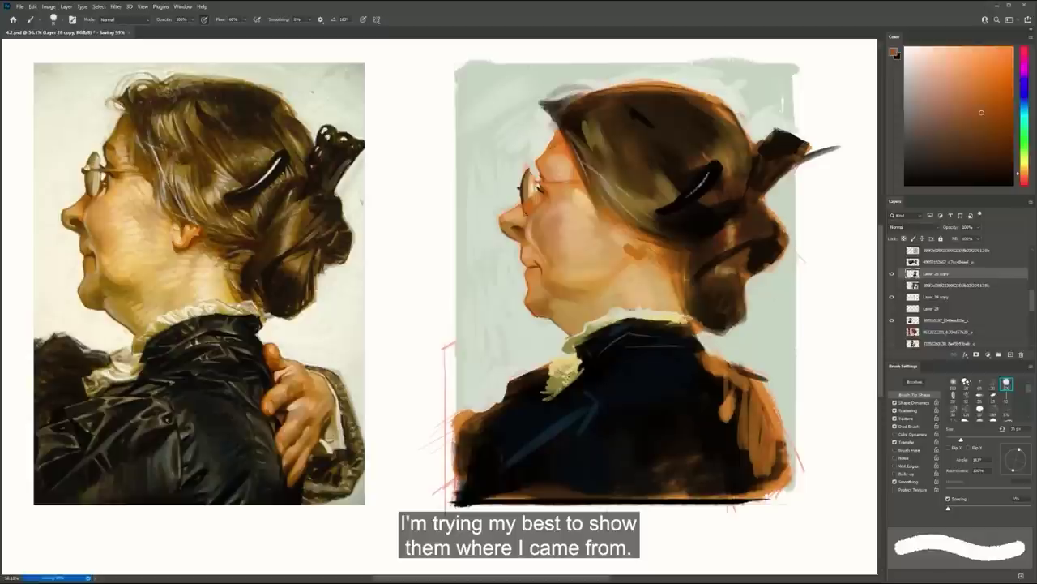
Sample near-black around the hair clip and deepen the shadow beneath it with a larger textured brush
alt+click(689, 193)
alt+click(665, 204)
alt+click(699, 186)
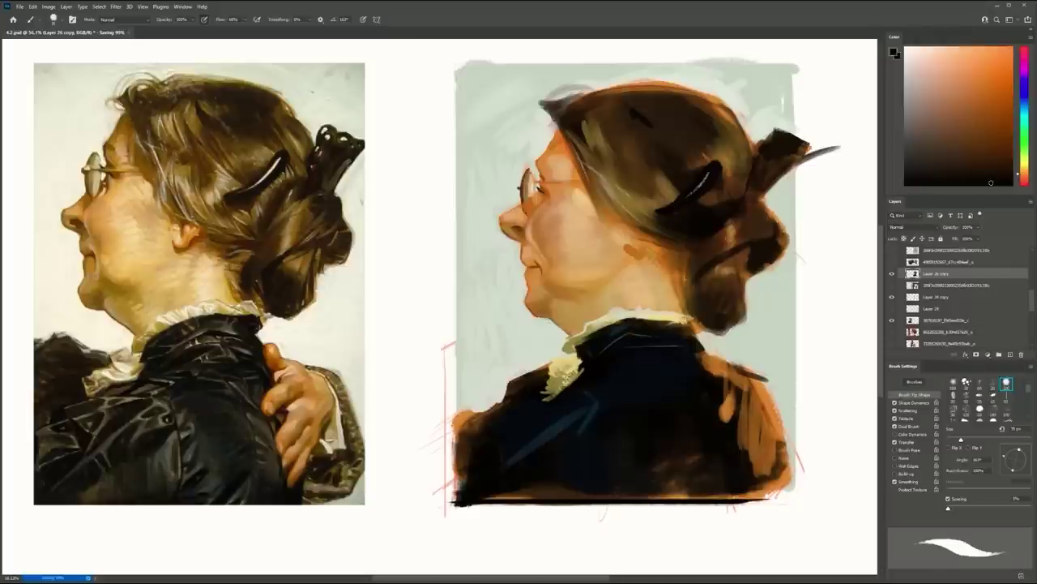
click(953, 410)
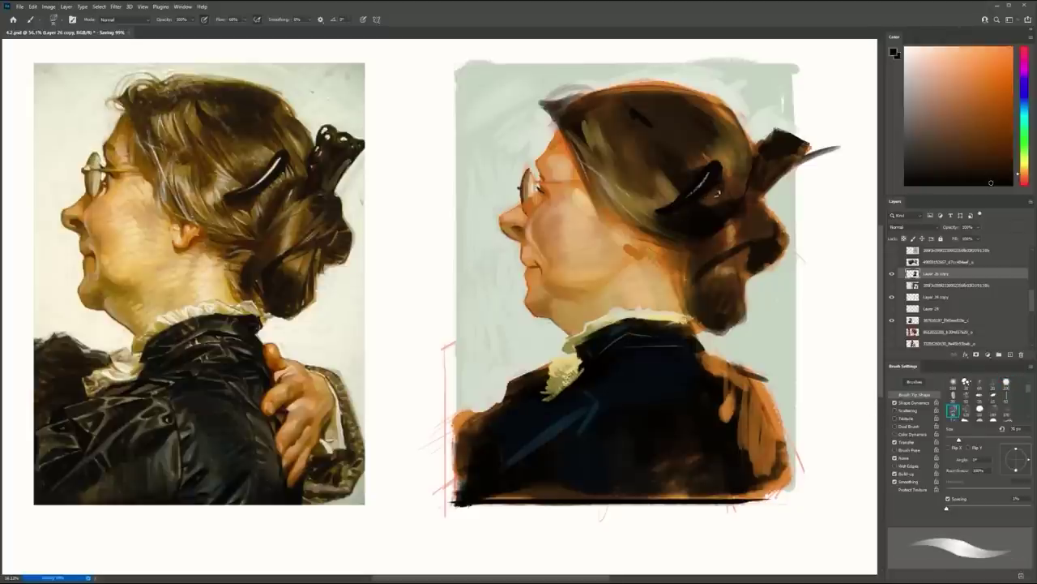
key(])
key(])
key(])
key(])
key(])
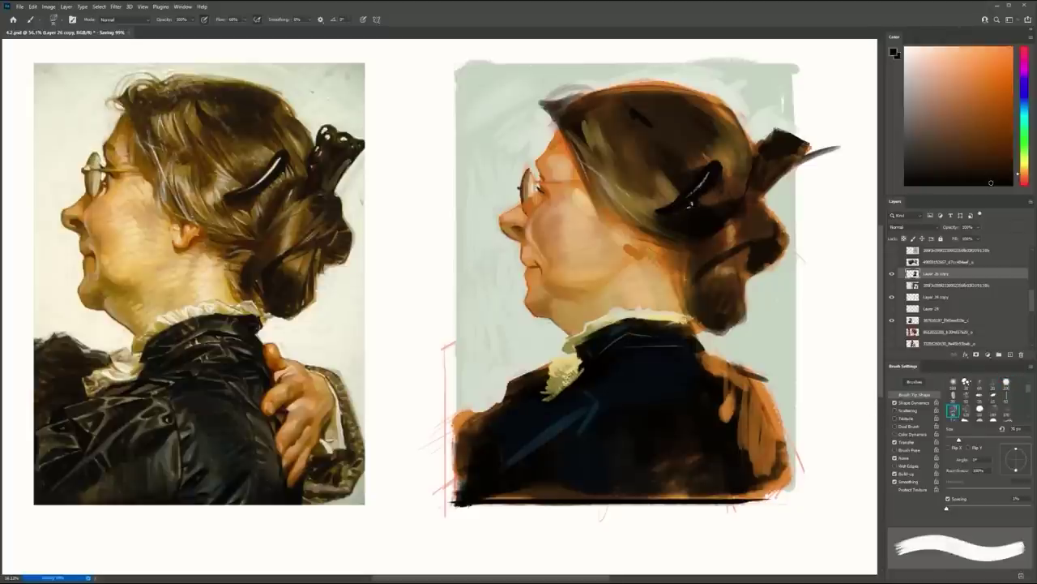
Blend sampled olive and warm browns into the hair around the clip and at the forehead hairline with a smaller brush
alt+click(651, 204)
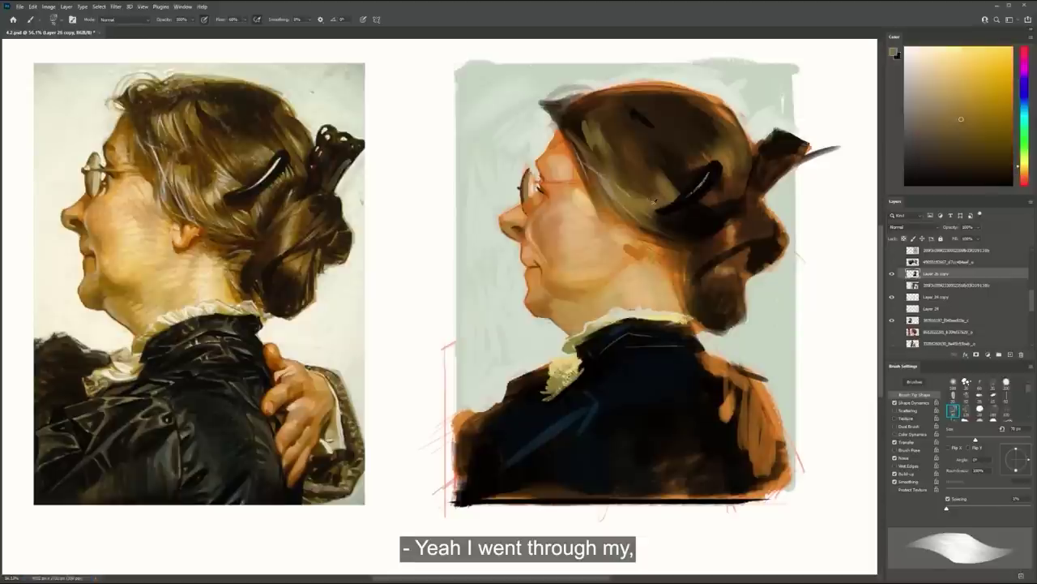
key(bracketleft)
key(bracketleft)
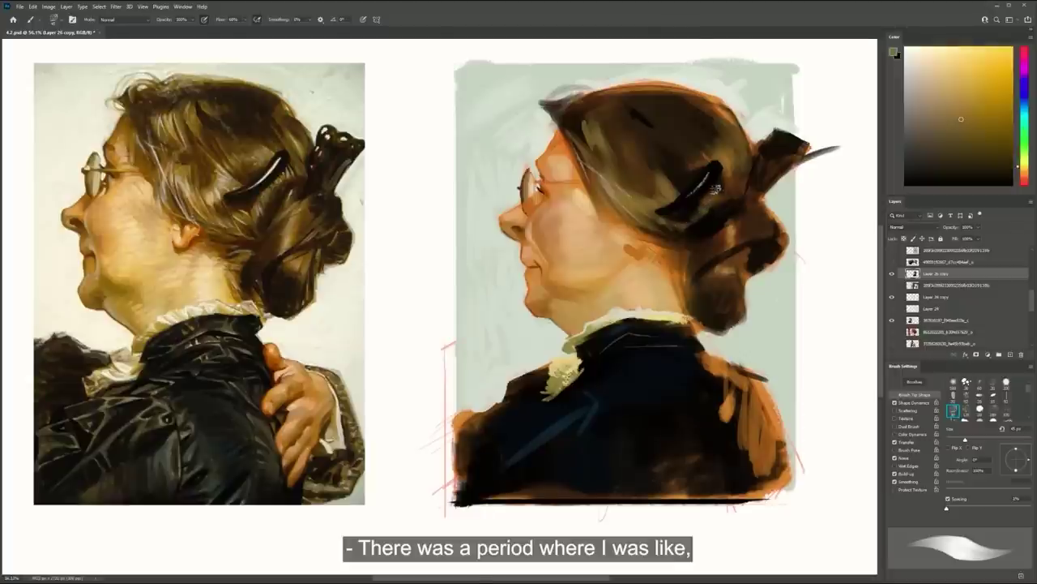
alt+click(703, 215)
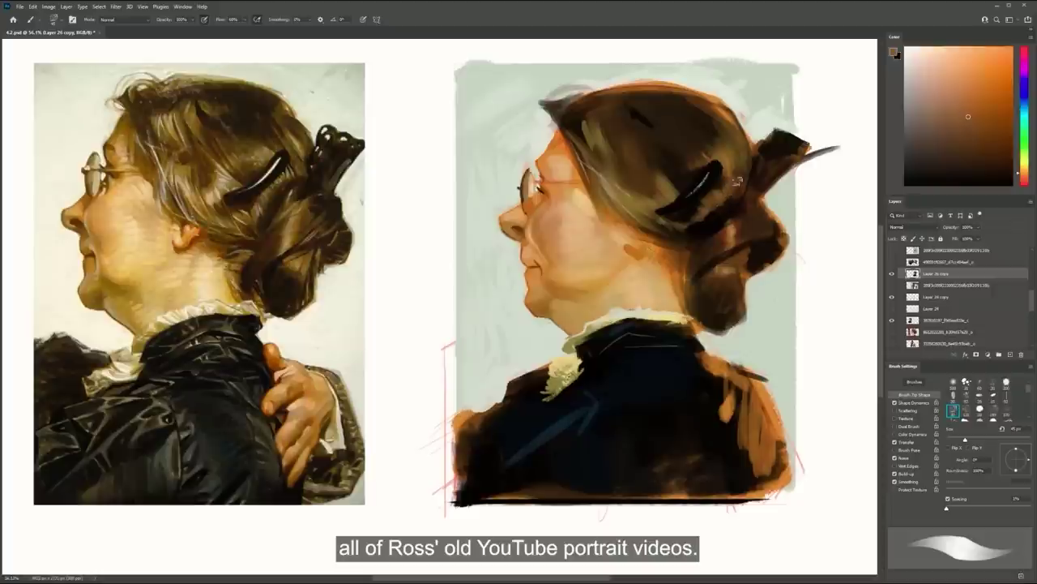
alt+click(573, 127)
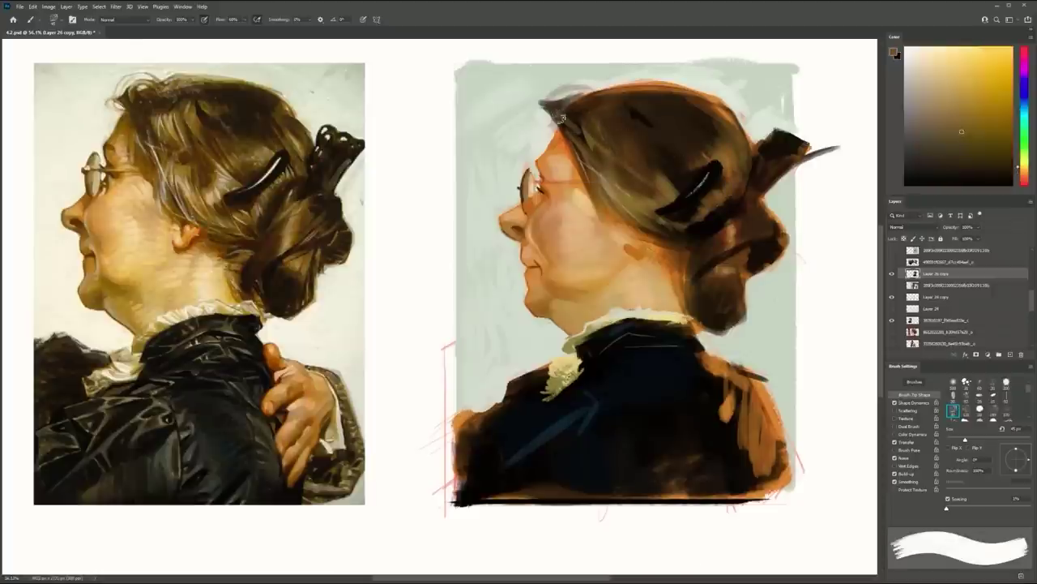
Refine the hair clip's edge with near-black and paint dark brown into the hair behind it and along the crown
alt+click(666, 211)
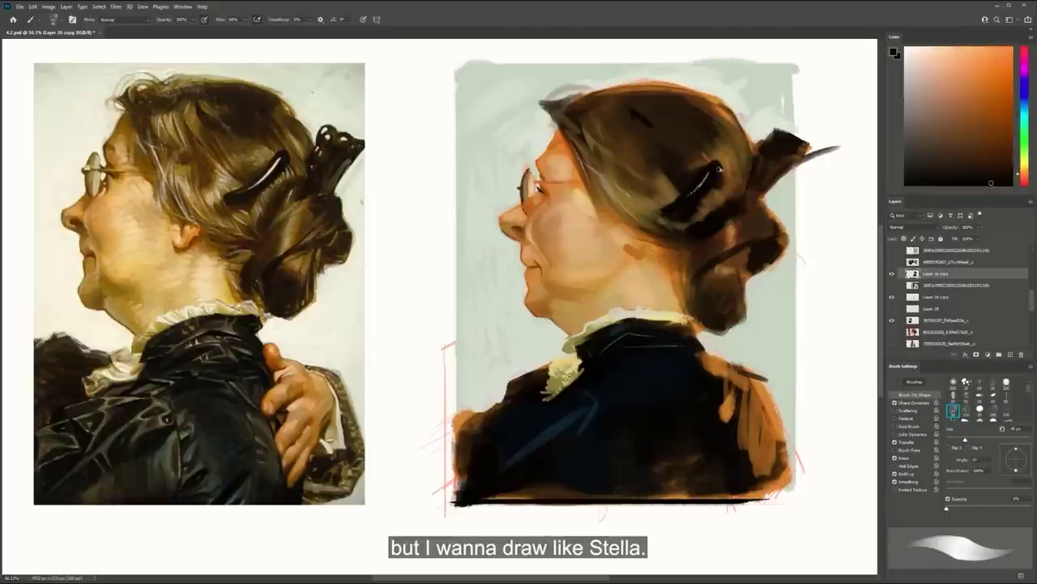
alt+click(702, 143)
drag(713, 149, 740, 191)
alt+click(695, 110)
drag(683, 101, 701, 105)
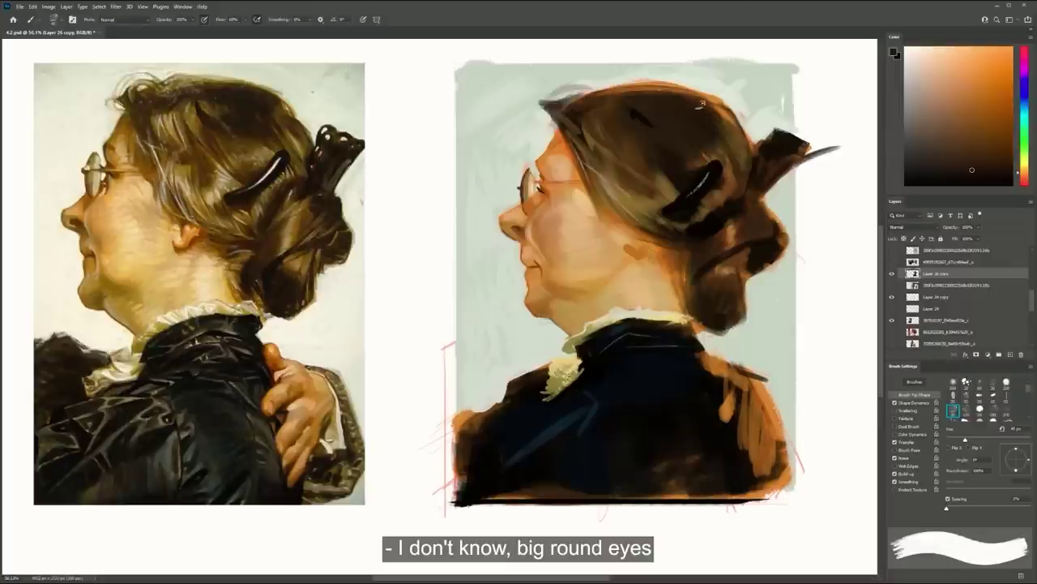
Darken the crown and back of the hair with sampled near-black and dark brown, using larger textured brushes
alt+click(644, 115)
key(bracketright)
key(bracketright)
key(bracketright)
key(bracketright)
key(bracketright)
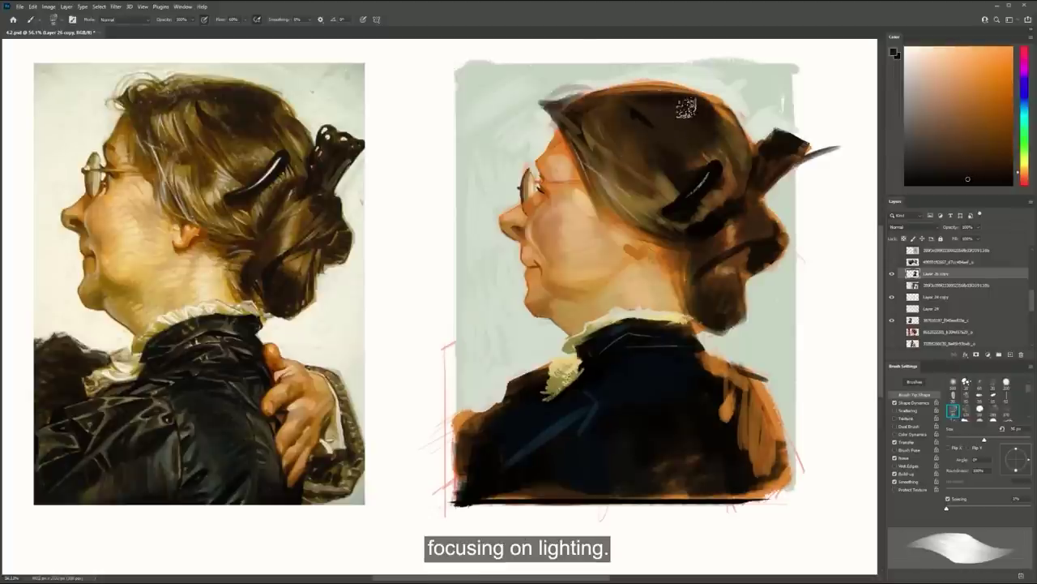
alt+click(631, 125)
alt+click(639, 114)
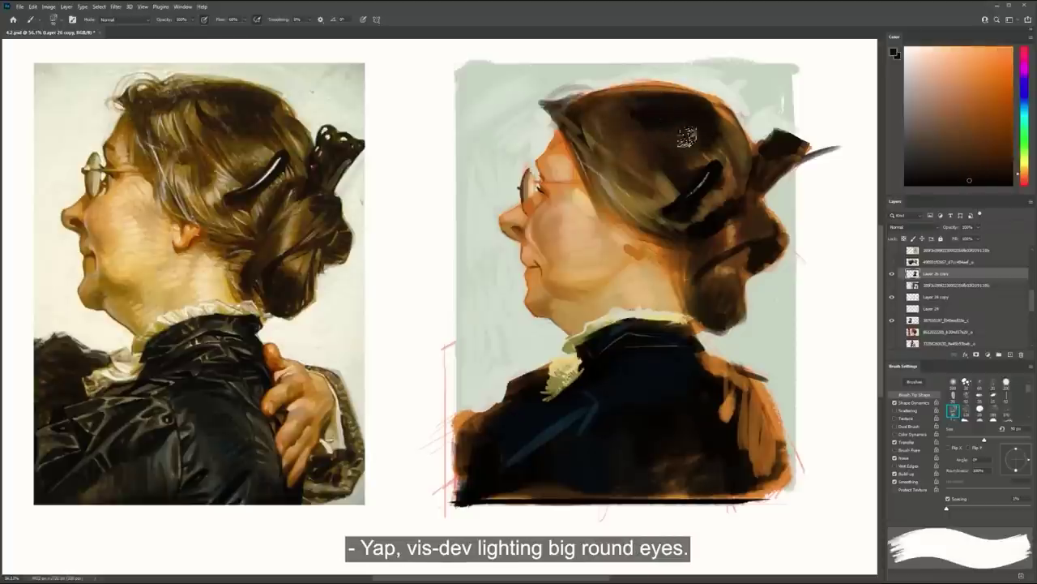
key(shift+bracketleft)
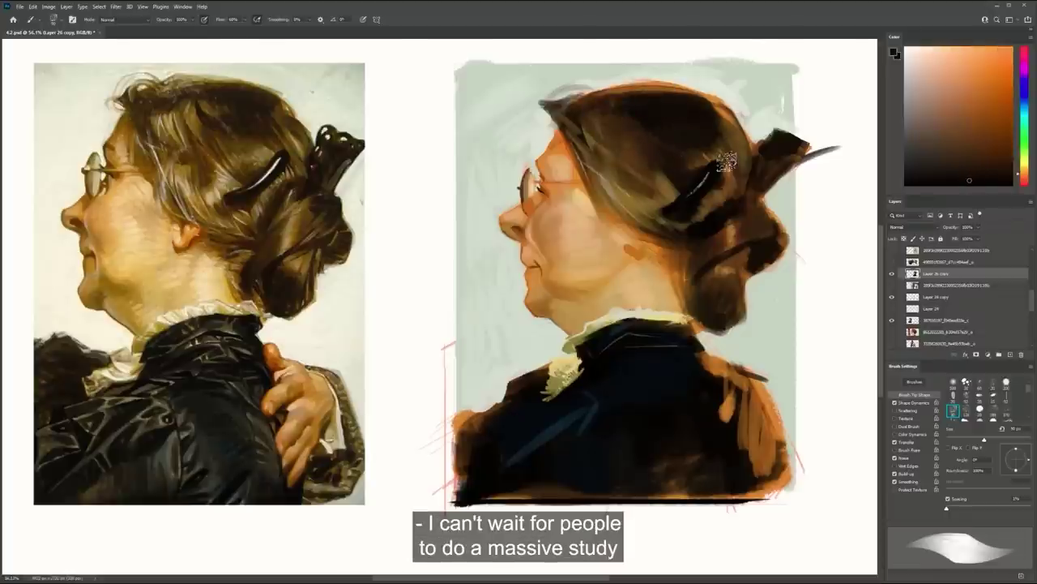
click(993, 410)
alt+click(736, 153)
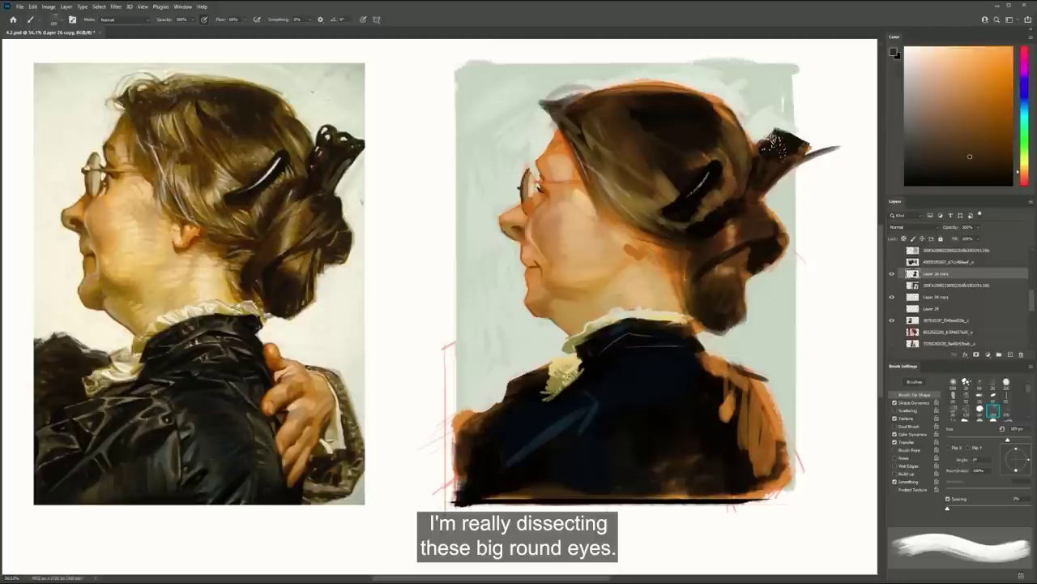
key(shift+bracketleft)
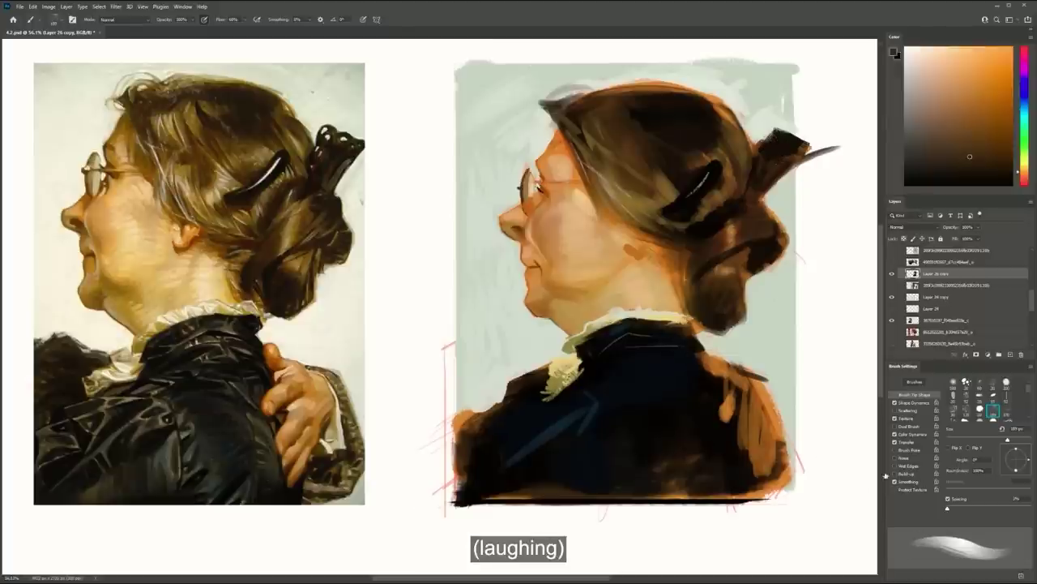
click(1006, 397)
drag(613, 247, 694, 247)
key(ctrl+z)
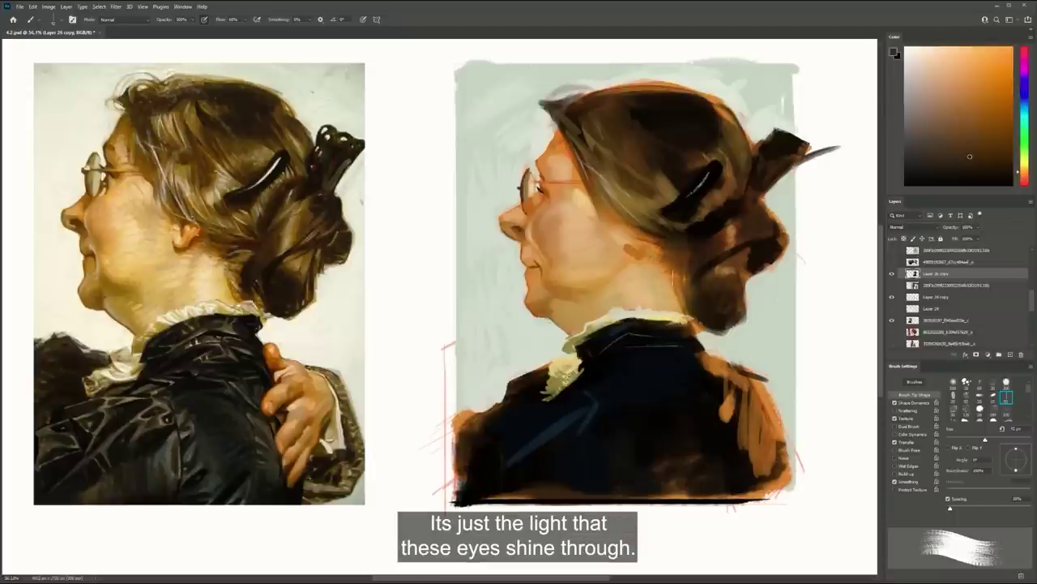
alt+click(640, 286)
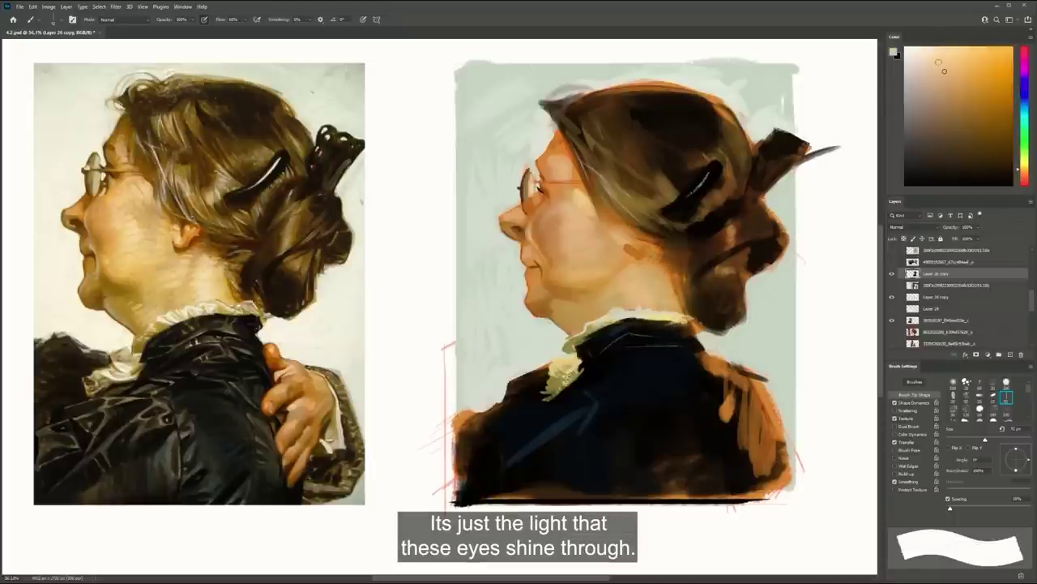
alt+click(639, 313)
drag(641, 290, 638, 310)
key(ctrl+z)
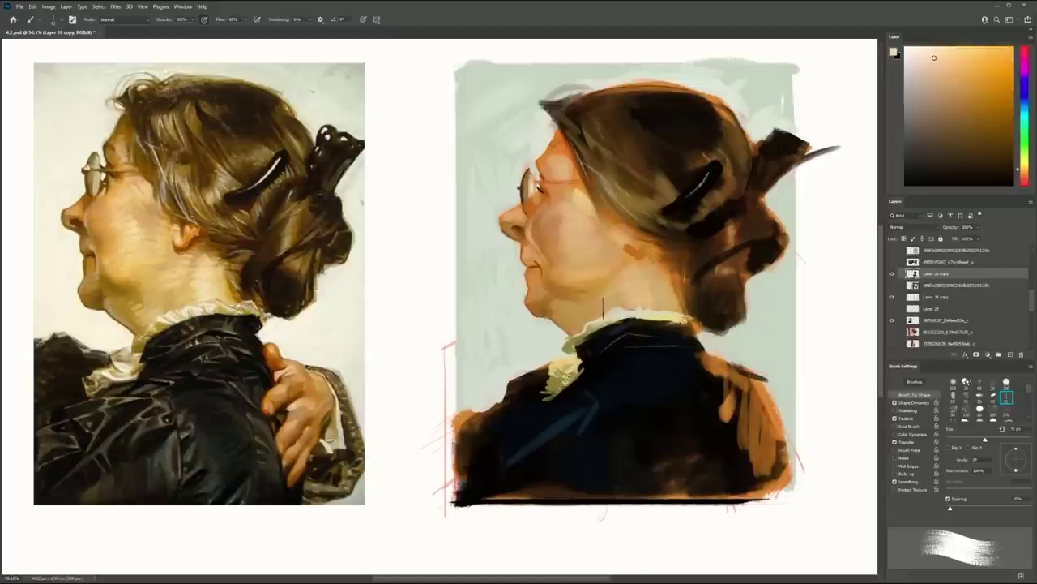
Paint pale cream highlights on the neck above the collar with a small scattered brush, undoing the trial strokes
click(1006, 382)
mouse_move(607, 274)
mouse_down()
mouse_move(654, 266)
mouse_move(666, 277)
mouse_up()
key(ctrl+z)
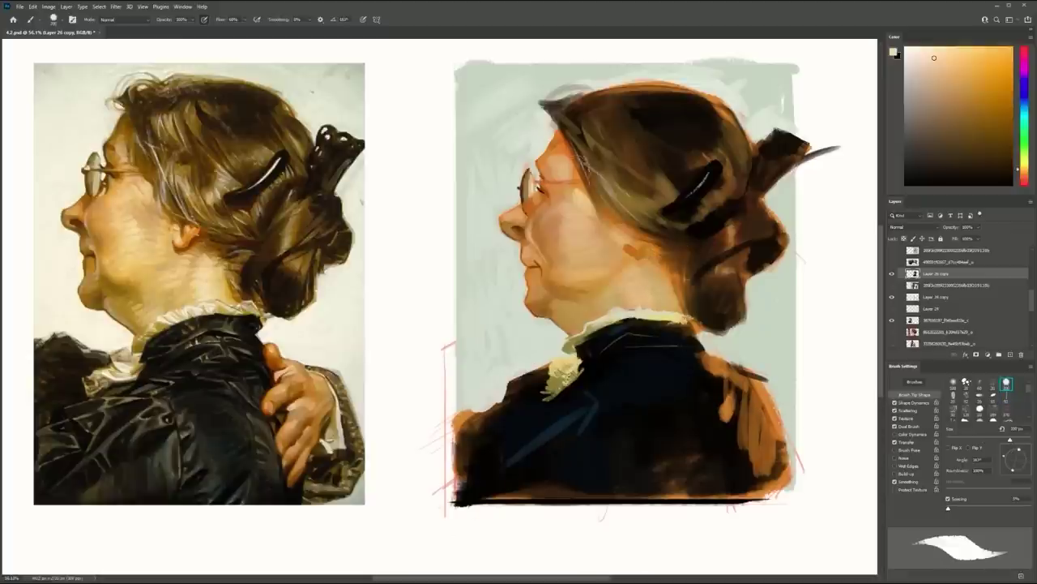
key(bracketleft)
key(bracketleft)
drag(917, 64, 924, 56)
key(bracketleft)
key(bracketleft)
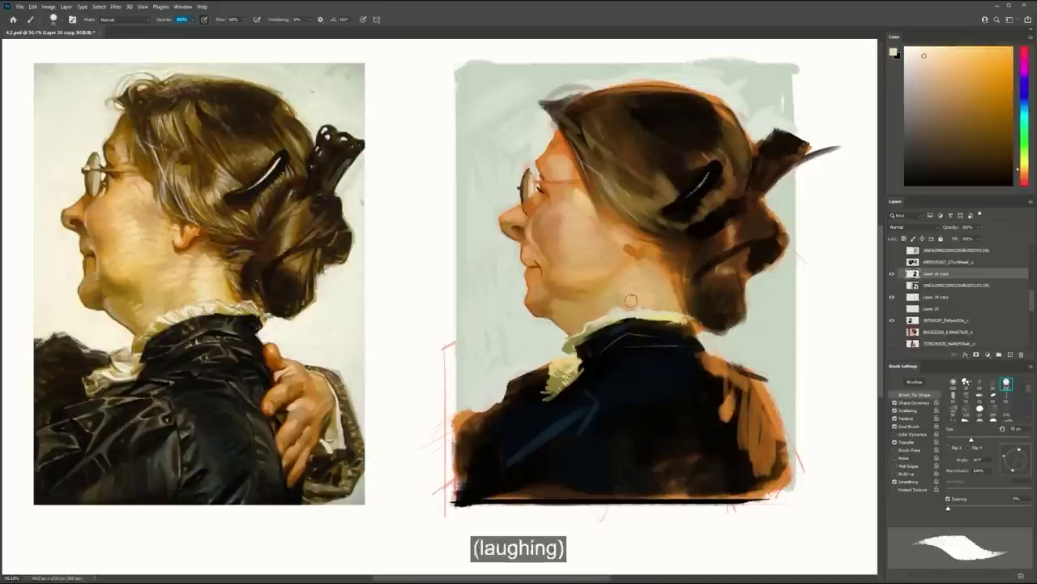
mouse_move(636, 303)
mouse_down()
mouse_move(659, 305)
mouse_move(639, 310)
mouse_up()
key(ctrl+z)
key(ctrl+z)
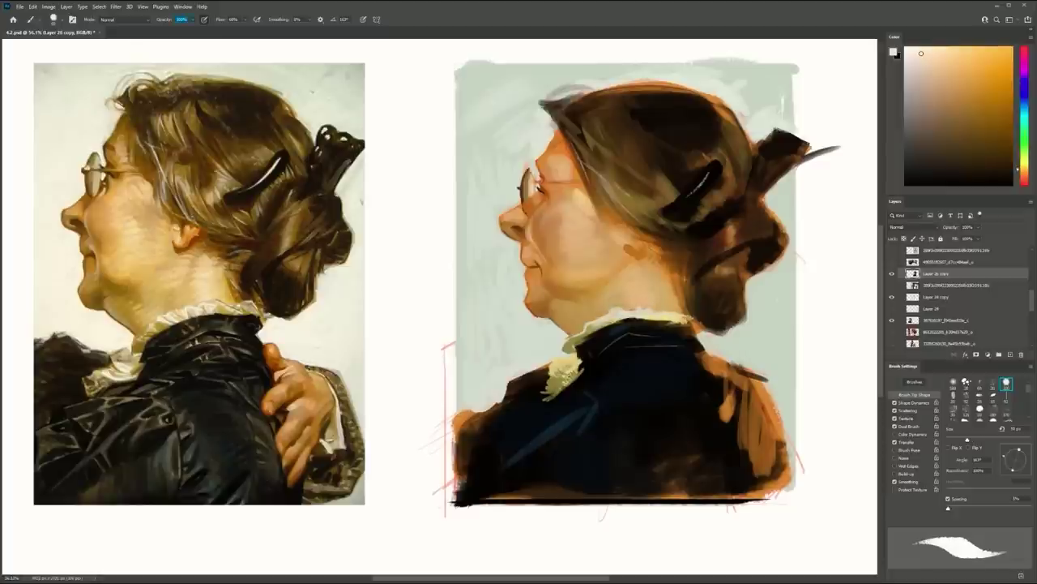
key(bracketleft)
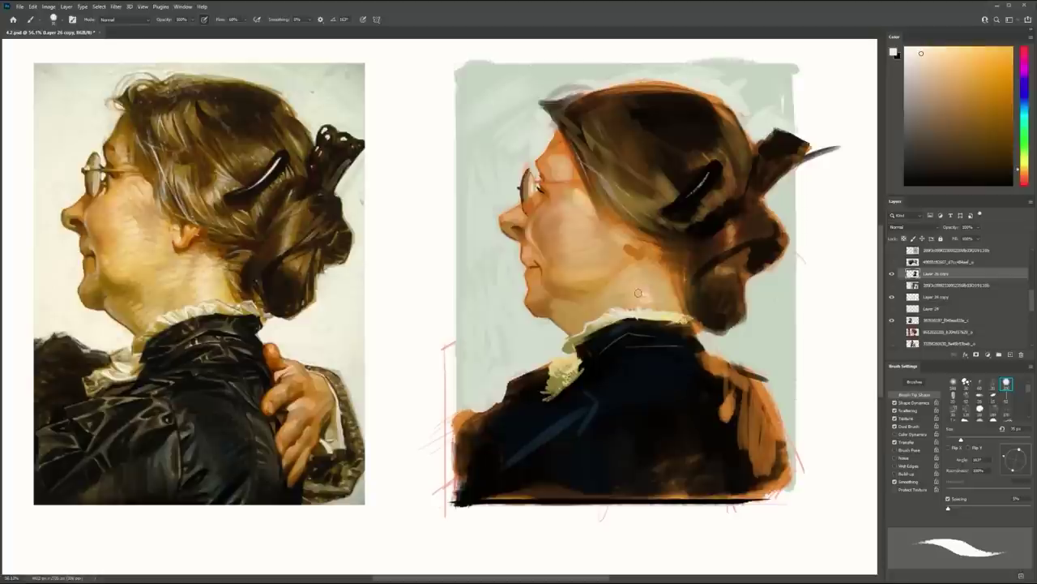
click(638, 293)
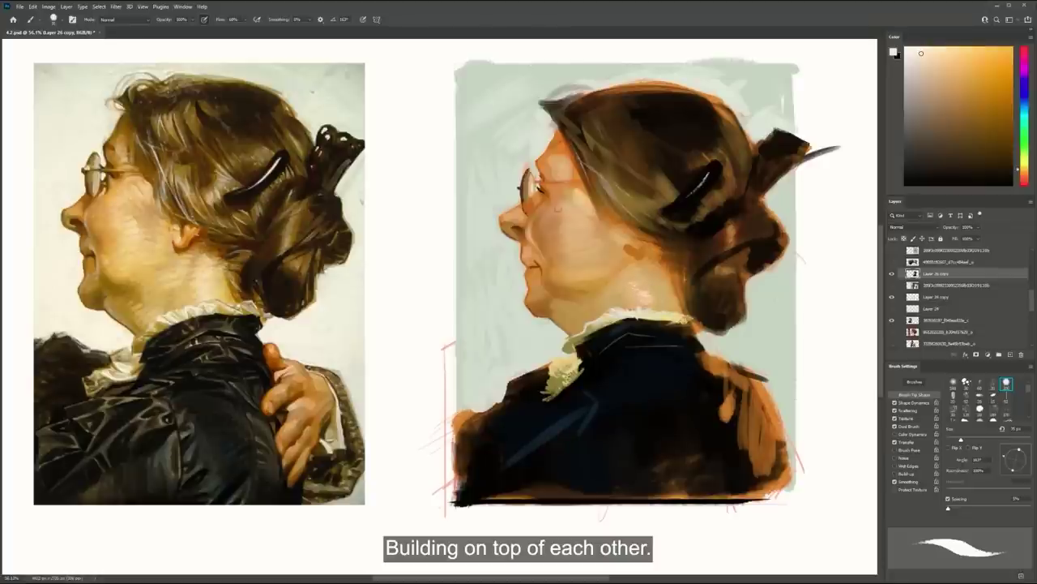
Sample brown tones at the mouth and refine its corner with a fine textured brush
drag(557, 263, 568, 262)
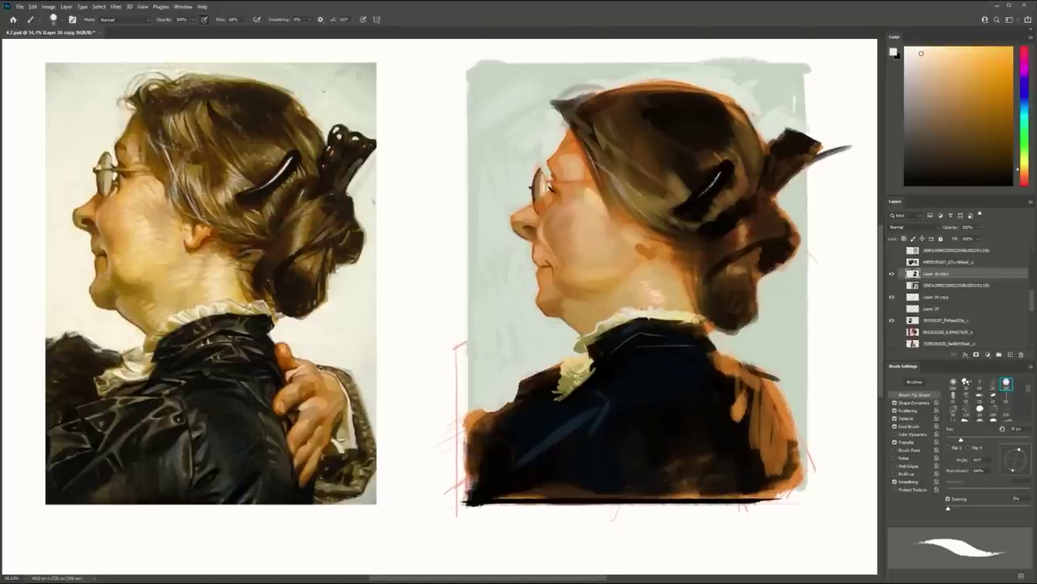
scroll(551, 268, up, 1)
alt+click(549, 266)
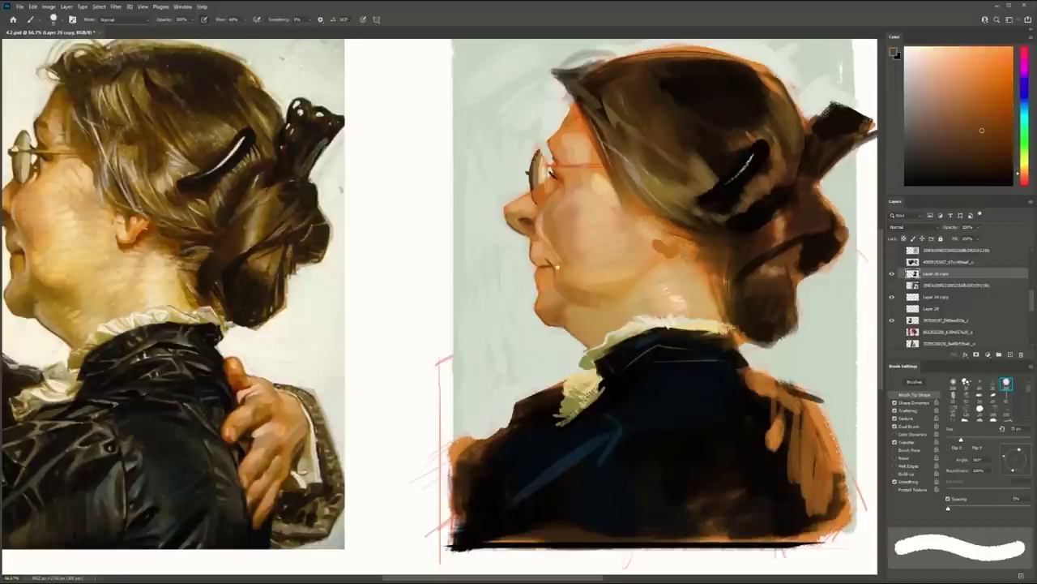
scroll(558, 267, left, 2)
key(.)
alt+click(565, 266)
key(period)
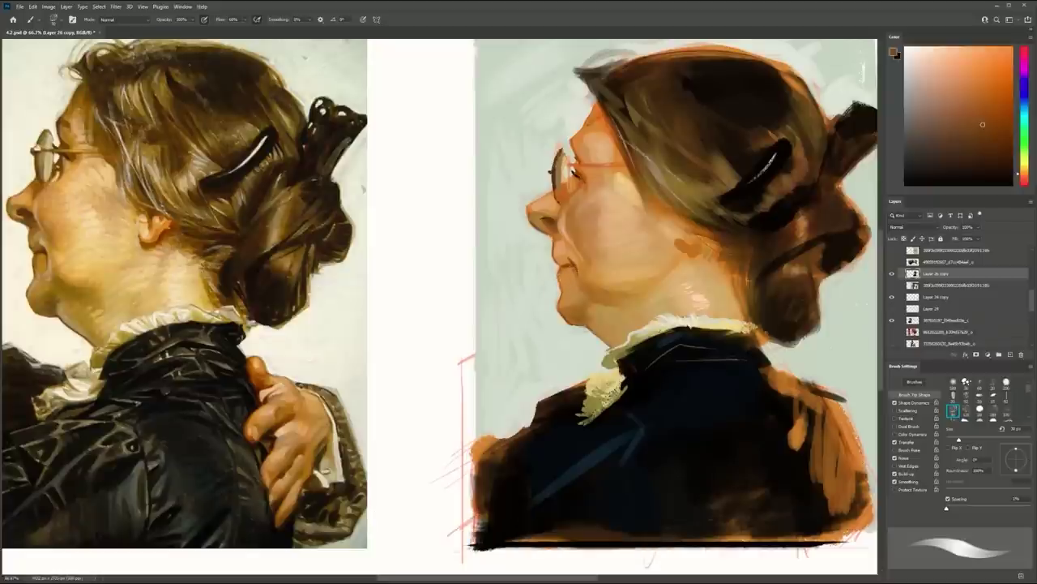
Sample orange from the ear and red-browns around the nose, and strengthen the shading at the nostril
alt+click(685, 244)
key(period)
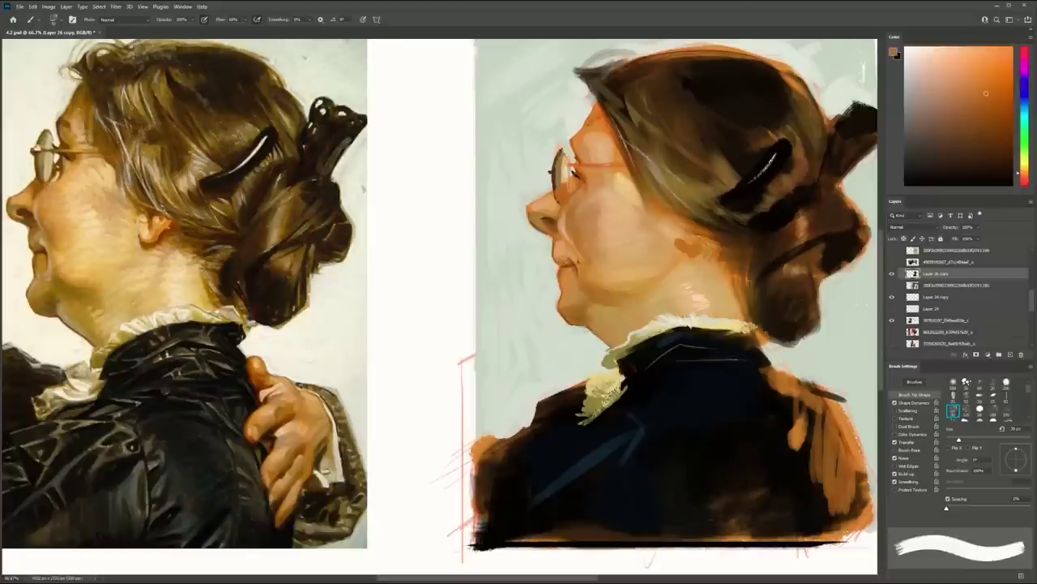
drag(597, 261, 630, 252)
alt+click(575, 209)
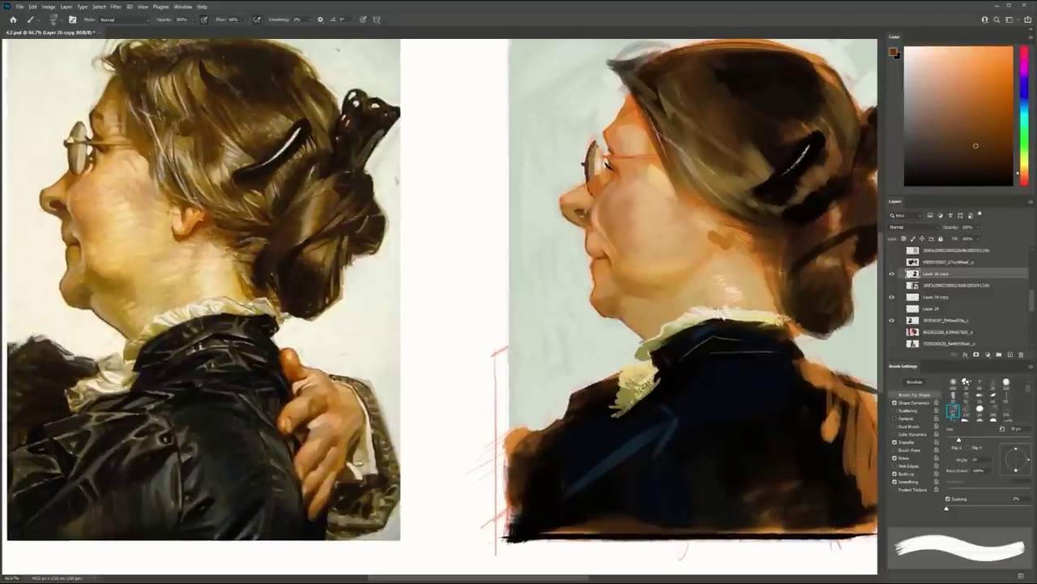
key(period)
drag(596, 224, 553, 277)
alt+click(588, 215)
alt+click(599, 225)
Sample light tan skin tones and soften the skin beneath the jaw and along the neck
key(z)
drag(473, 321, 518, 342)
key(b)
key(z)
drag(458, 293, 481, 301)
key(b)
alt+click(483, 304)
key(z)
mouse_move(539, 312)
mouse_down()
mouse_move(497, 322)
mouse_move(577, 328)
mouse_move(622, 289)
mouse_up()
key(b)
alt+click(539, 305)
alt+click(537, 310)
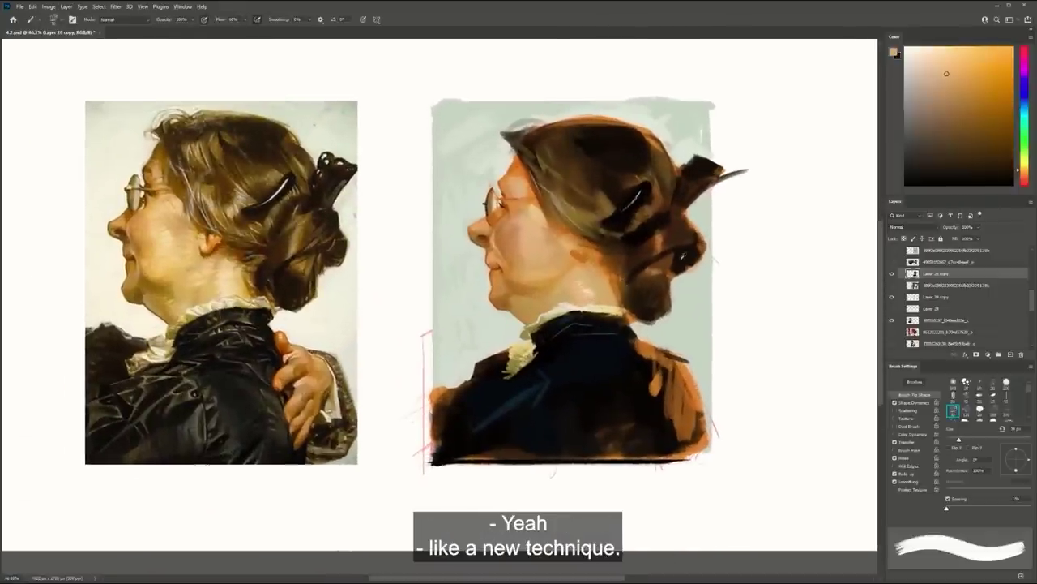
Paint near-black fold lines across the hair bun with a smaller brush
alt+click(640, 241)
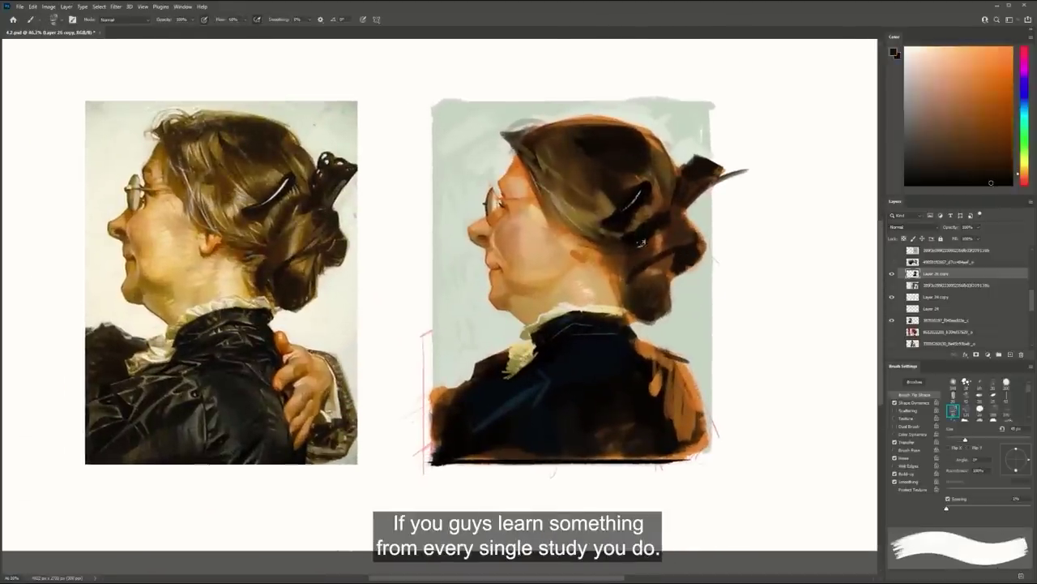
key(bracketleft)
key(bracketleft)
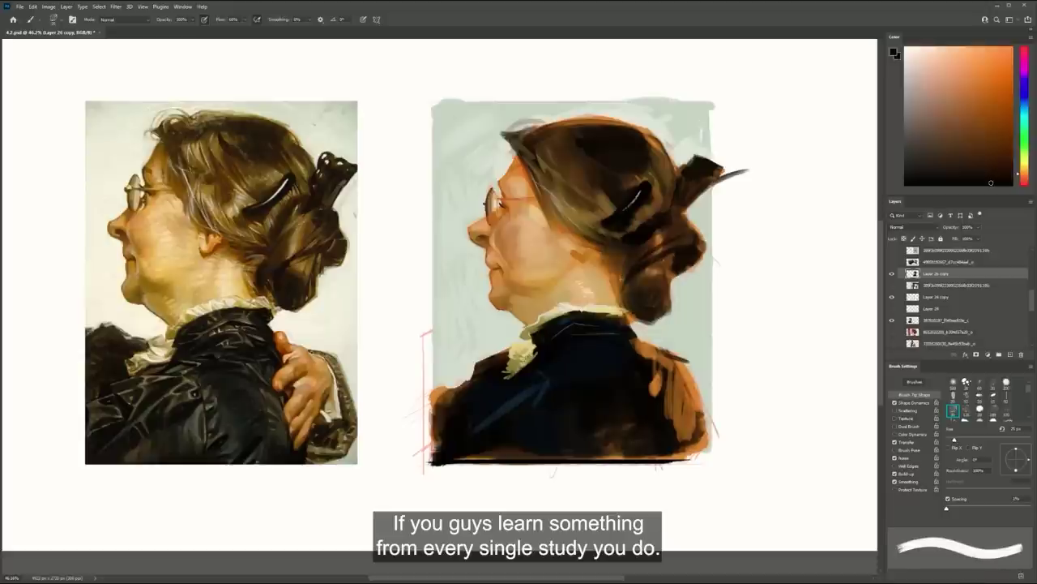
drag(676, 248, 631, 278)
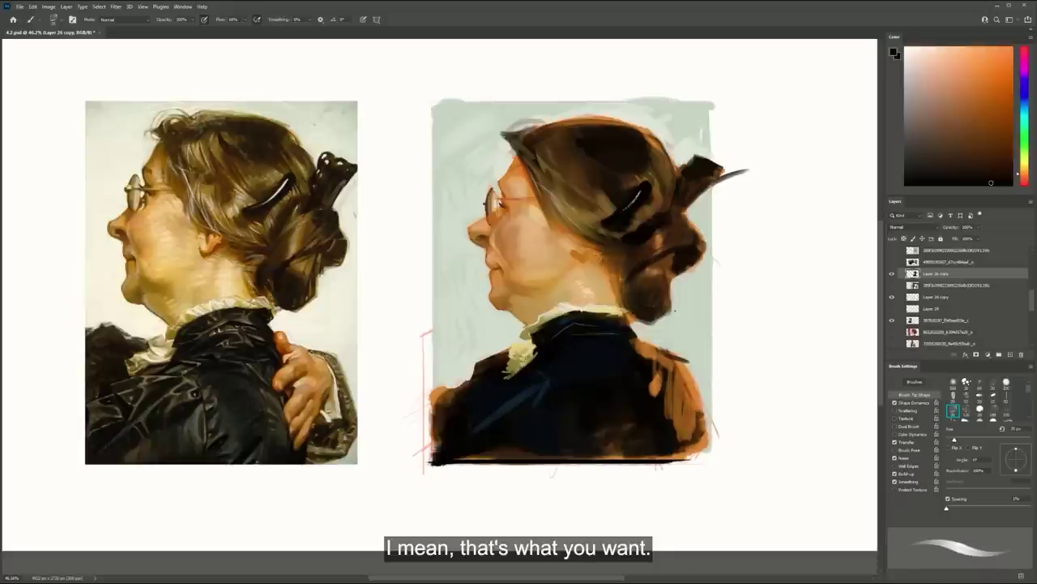
Darken the lower hair bun with a larger brush and trim its outer contour with the pale background colour
key(bracketright)
key(bracketright)
key(bracketright)
key(bracketright)
key(bracketright)
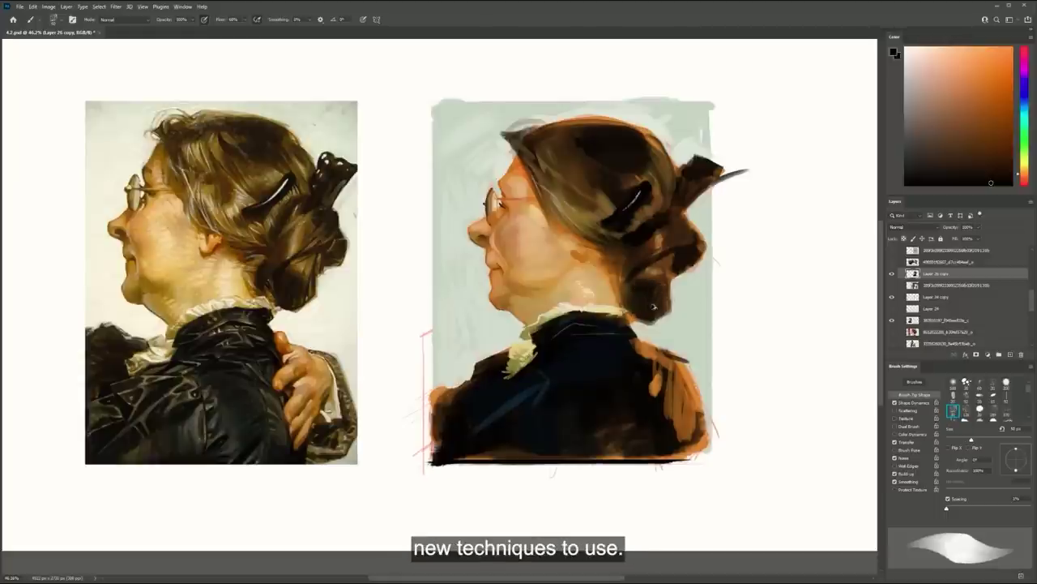
key(x)
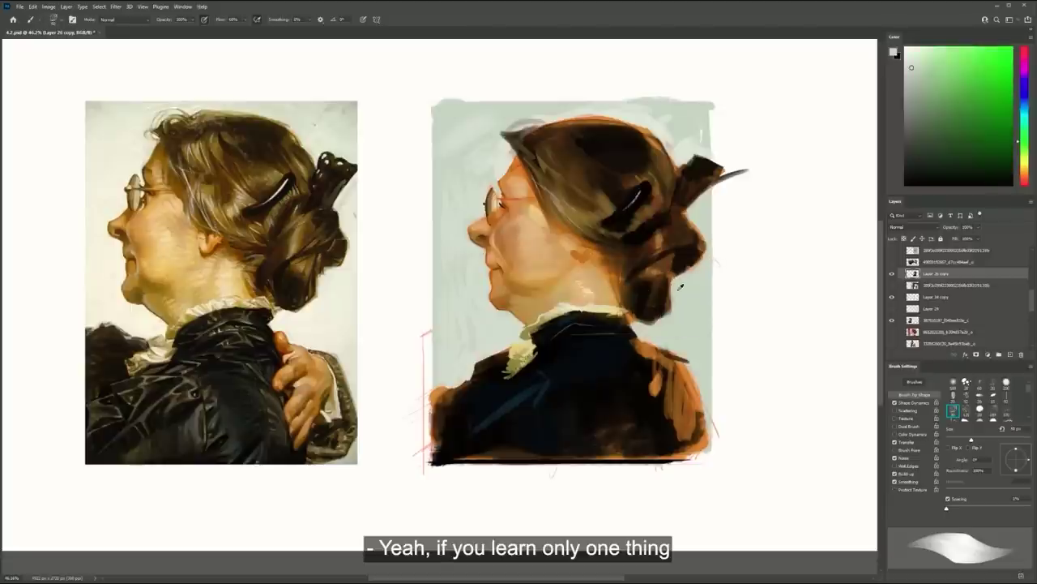
alt+click(654, 326)
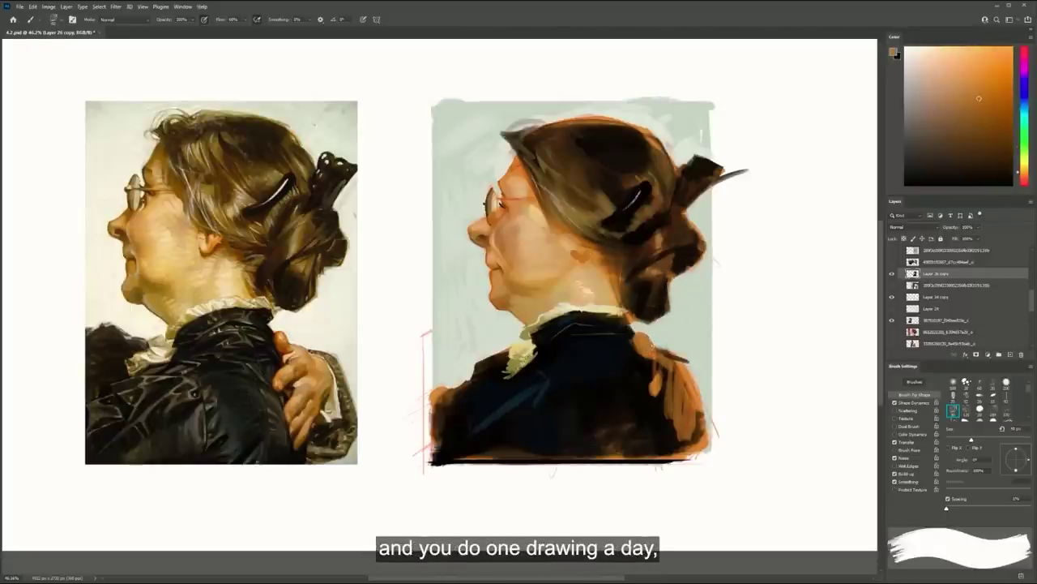
Sample browns and darks around the hand and define the fingers and the dark sleeve edge beside them
alt+click(642, 338)
mouse_move(652, 347)
mouse_down()
mouse_move(644, 340)
mouse_move(648, 384)
mouse_move(673, 385)
mouse_move(672, 428)
mouse_move(684, 442)
mouse_move(696, 411)
mouse_move(698, 434)
mouse_move(697, 450)
mouse_move(654, 439)
mouse_move(658, 448)
mouse_move(680, 447)
mouse_move(686, 366)
mouse_up()
alt+click(678, 397)
alt+click(698, 429)
alt+click(646, 438)
alt+click(683, 359)
alt+click(697, 414)
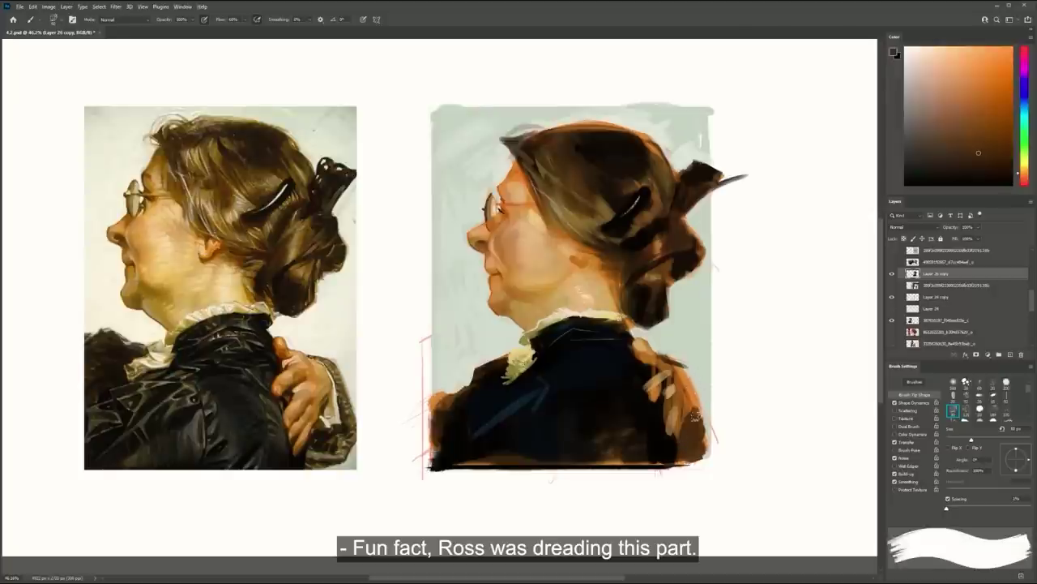
Darken the sleeve behind the hand with brown and trim its outer edge with the pale background colour
drag(699, 403, 707, 420)
mouse_move(679, 362)
mouse_down()
mouse_move(713, 428)
mouse_move(703, 455)
mouse_move(687, 463)
mouse_up()
alt+click(701, 435)
alt+click(708, 402)
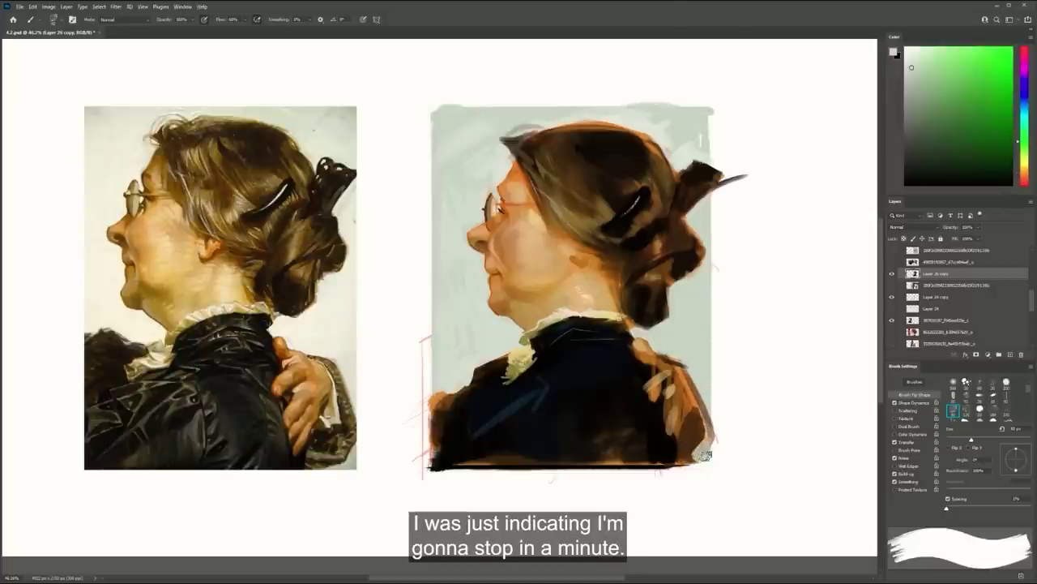
alt+click(700, 448)
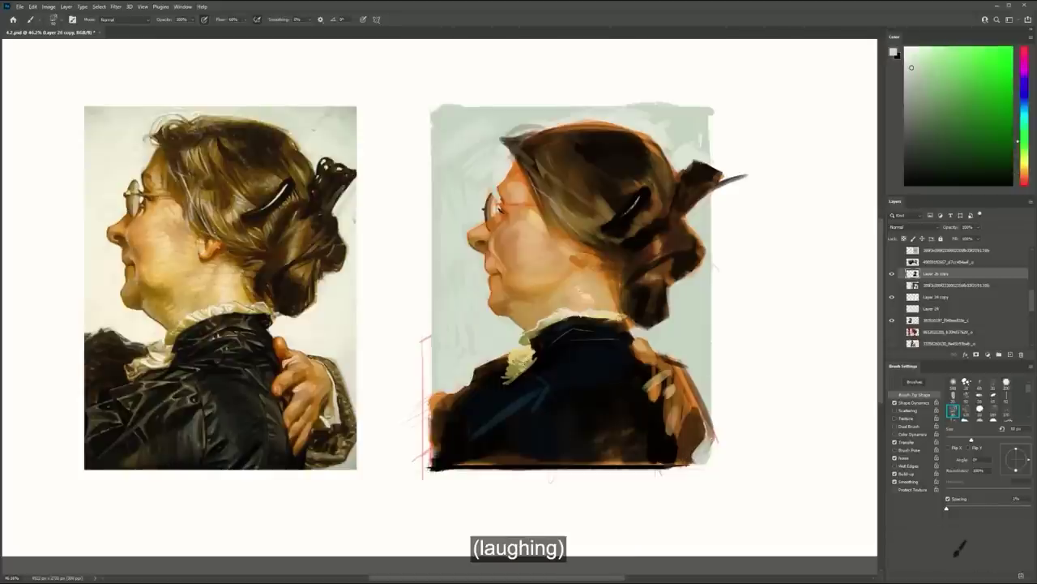
drag(715, 445, 747, 443)
Create a new layer above the portrait, choose the textured round brush and pick a near-white warm grey
key(z)
drag(763, 368, 705, 386)
drag(512, 323, 641, 325)
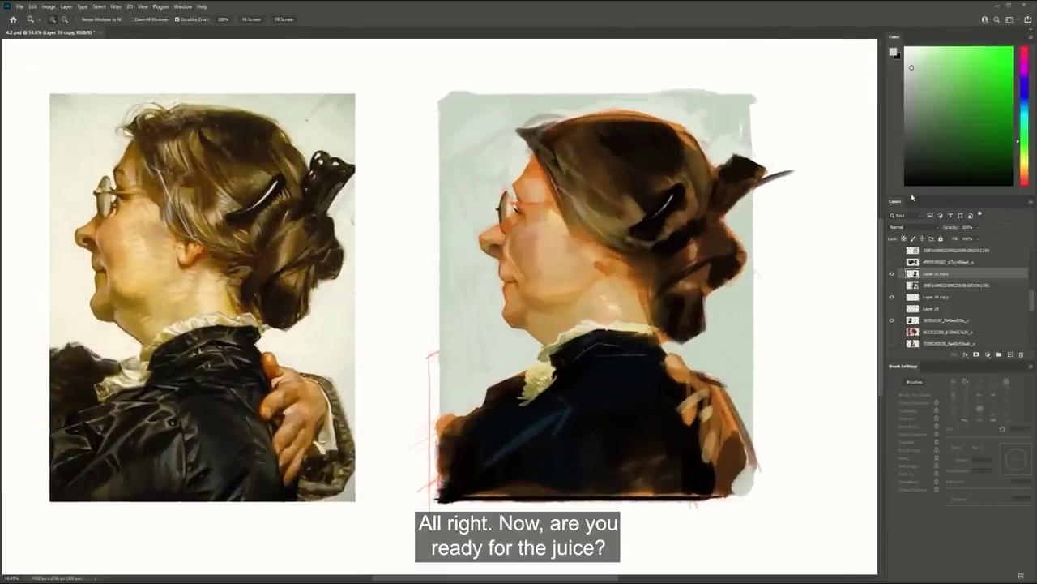
click(1010, 355)
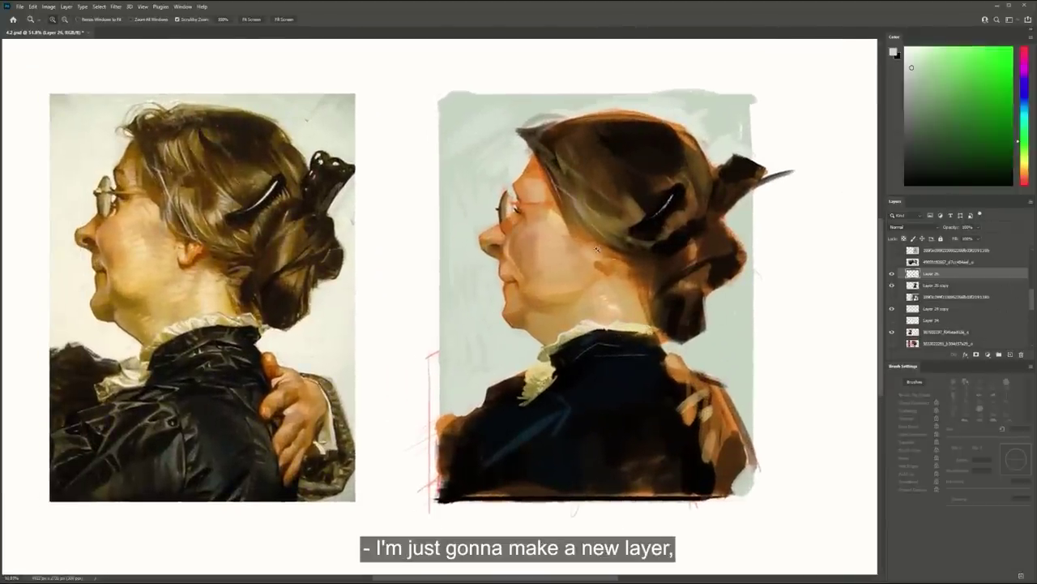
key(b)
click(1006, 383)
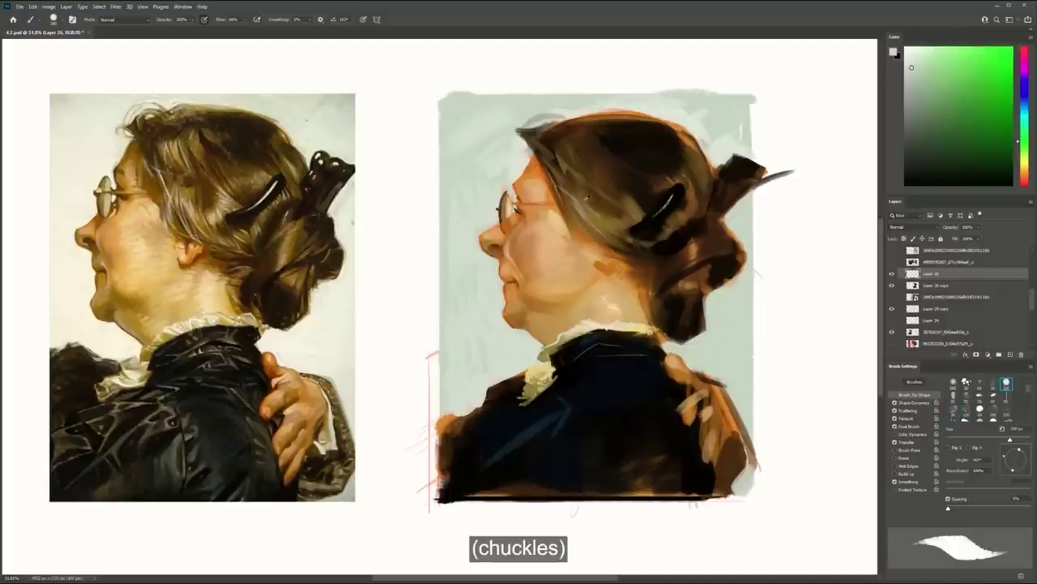
alt+click(581, 201)
drag(913, 80, 908, 60)
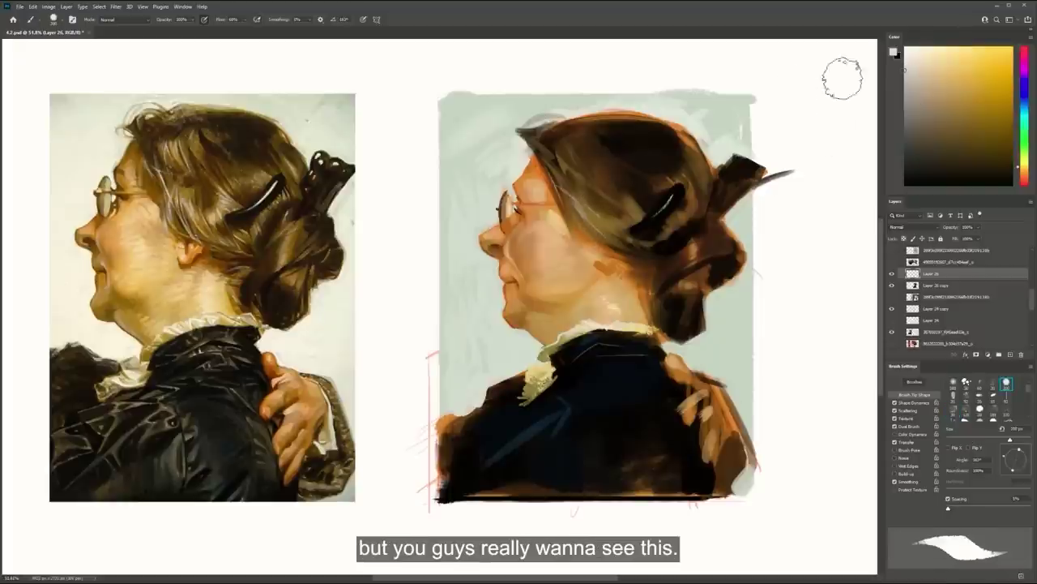
Shrink the brush and paint thin near-white hair strands along the hairline and towards the hair clip
key(bracketright)
key(bracketleft)
key(bracketleft)
key(bracketleft)
key(bracketleft)
key(bracketleft)
key(bracketleft)
key(bracketleft)
key(bracketleft)
key(bracketleft)
key(bracketleft)
key(bracketleft)
key(bracketright)
key(bracketright)
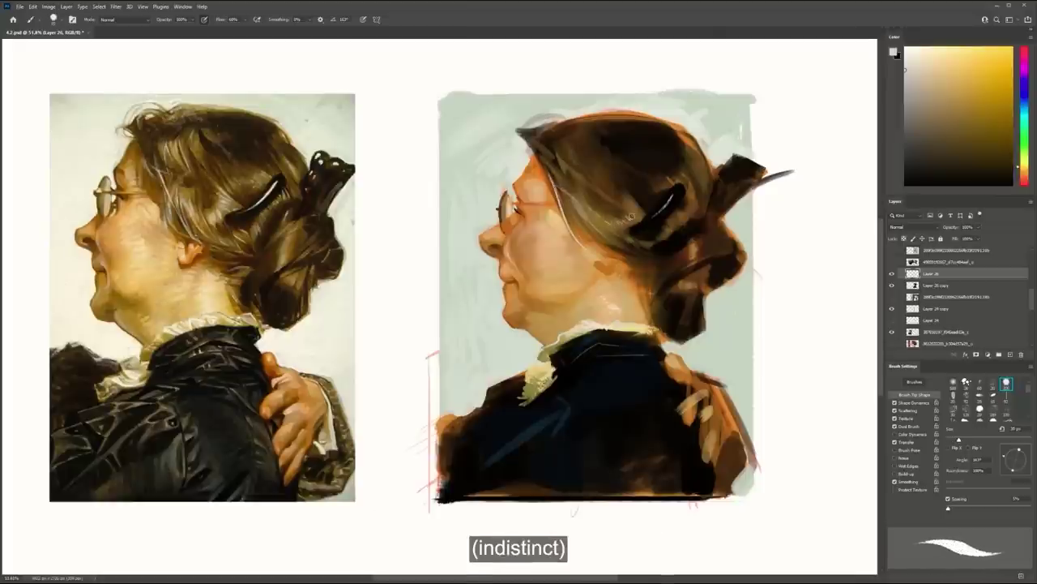
drag(641, 212, 659, 217)
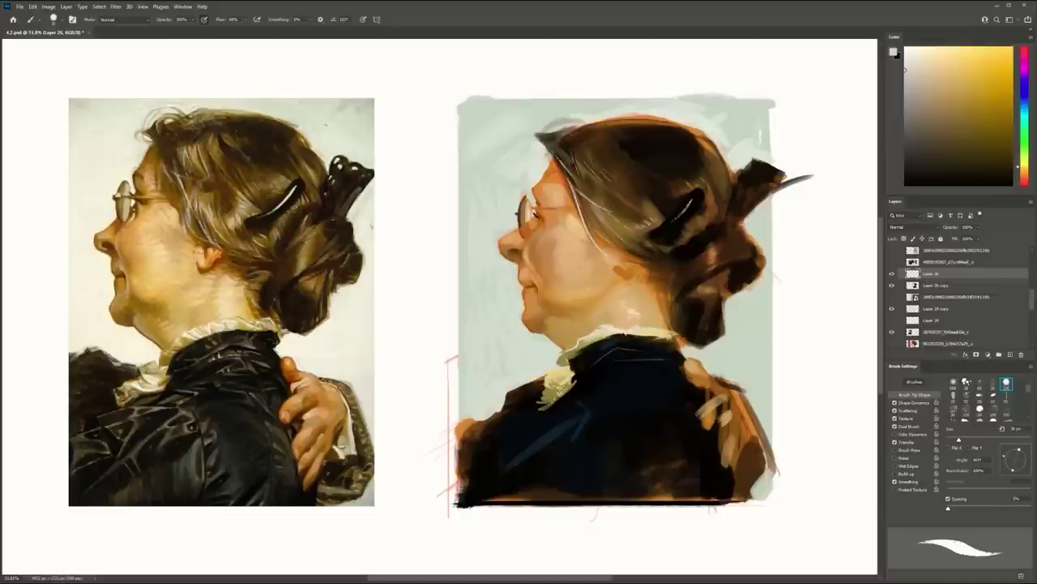
Pick a brighter off-white, adjust the brush size and add highlights to the ruffled collar at the back of the neck
key(bracketright)
key(bracketright)
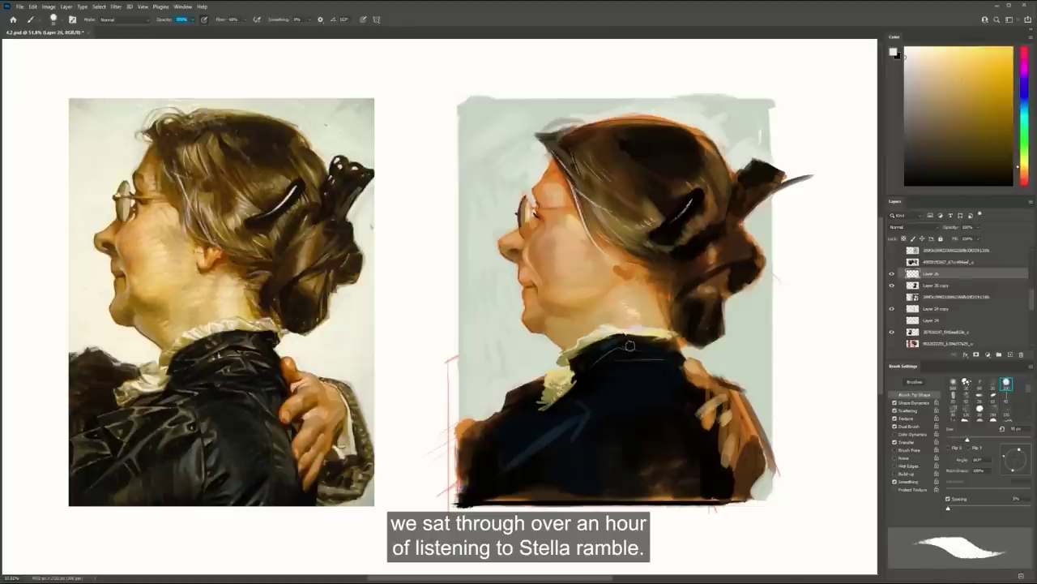
key(bracketleft)
key(bracketleft)
drag(645, 328, 660, 333)
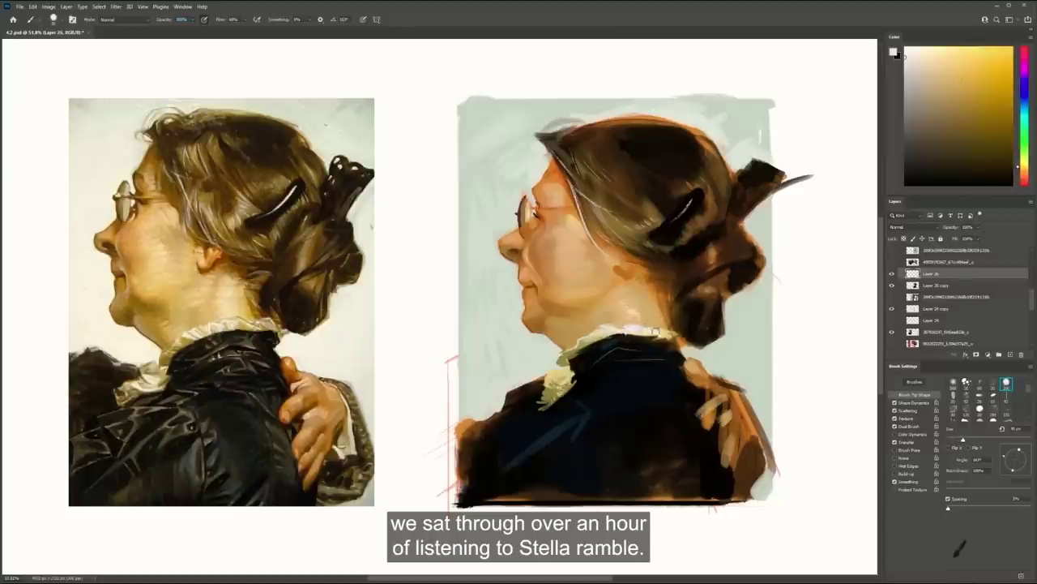
Paint fine light strands across the front hair with a smaller brush and sample a muted grey from the hair
key(bracketleft)
key(bracketleft)
drag(585, 166, 629, 196)
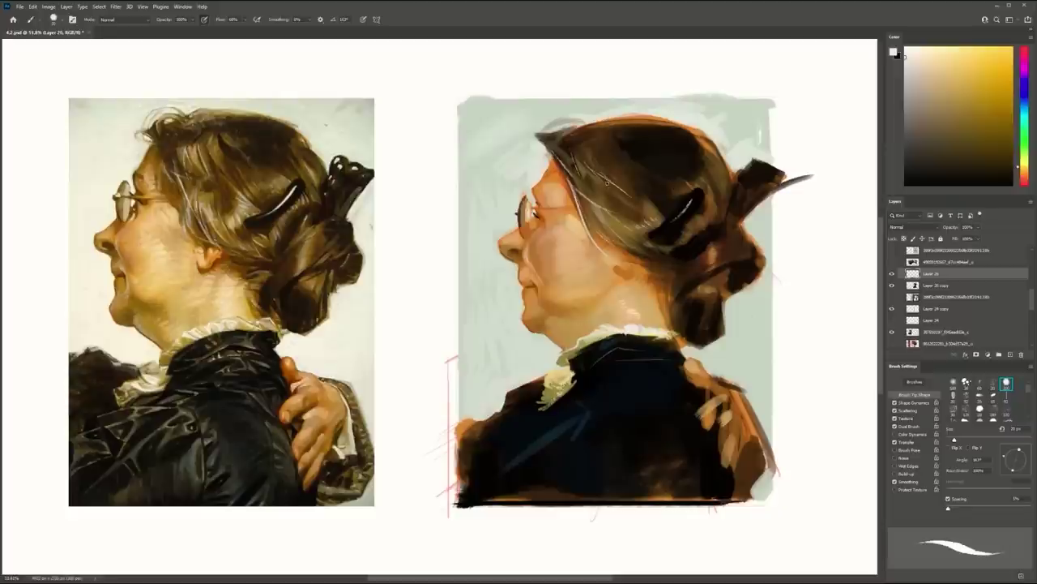
alt+click(598, 212)
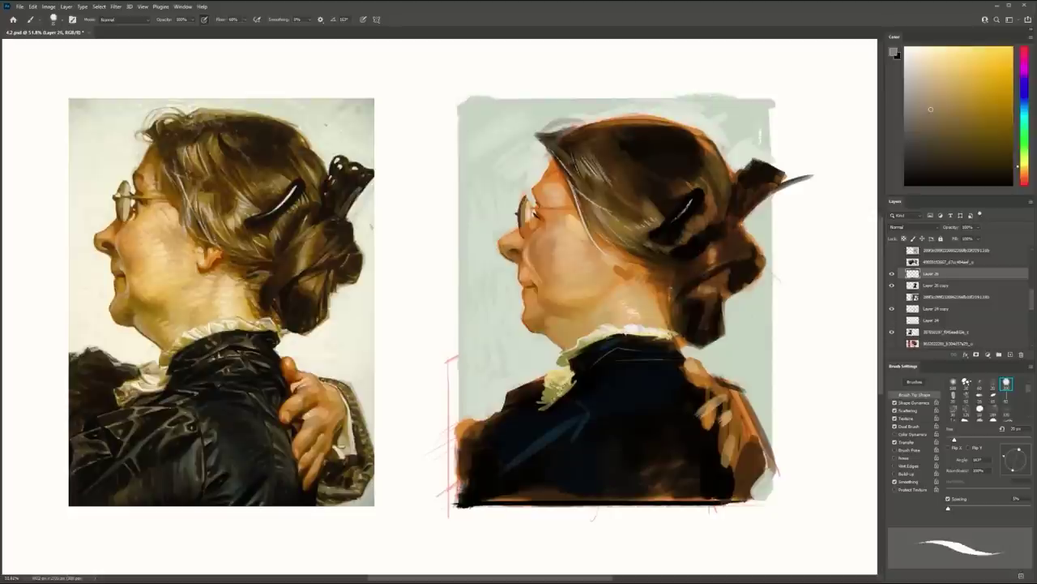
Add a small grey highlight beneath the hair clip, undo the unwanted stroke and sample a dark tone from the comb
drag(727, 241, 673, 287)
key(ctrl+z)
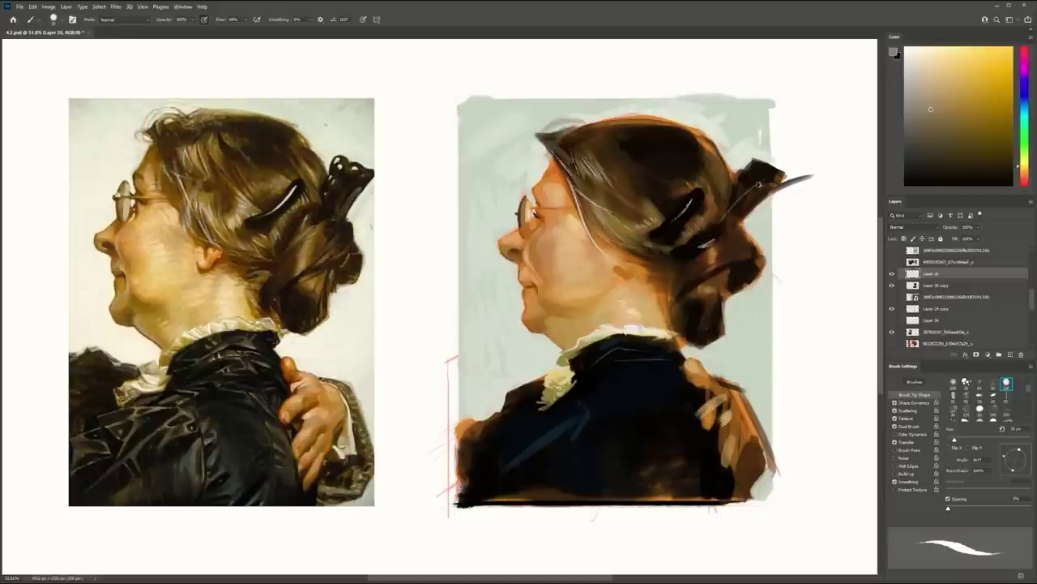
alt+click(767, 153)
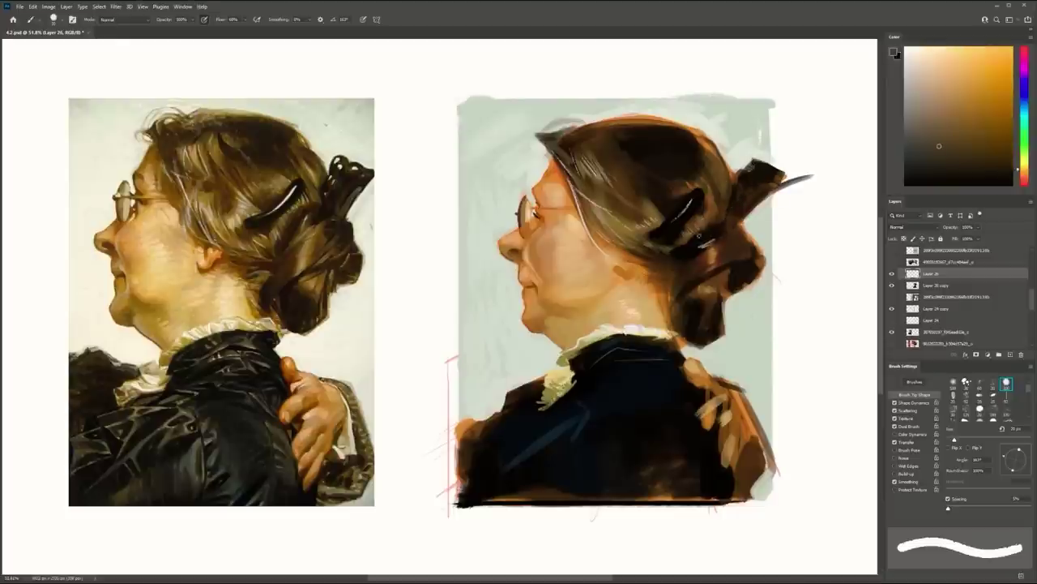
key(e)
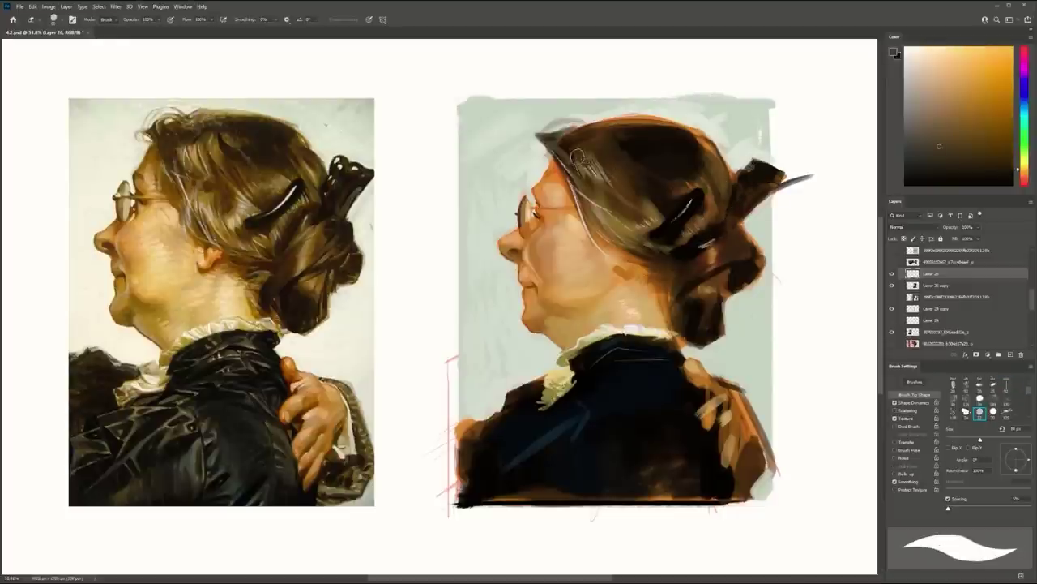
Sample dark grey from the front hair and paint loose wisps curling above the forehead
key(b)
alt+click(561, 136)
mouse_move(544, 130)
mouse_down()
mouse_move(579, 122)
mouse_move(564, 124)
mouse_up()
alt+click(555, 140)
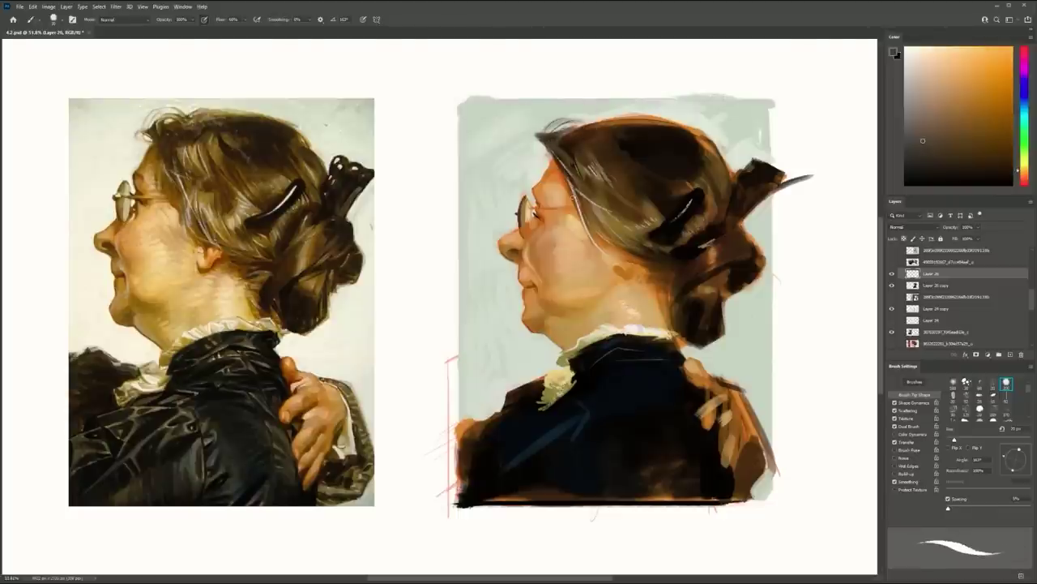
Draw the glasses' thin dark temple arm from the lens to the hair and sample browns around the eye
drag(527, 211, 577, 208)
alt+click(514, 208)
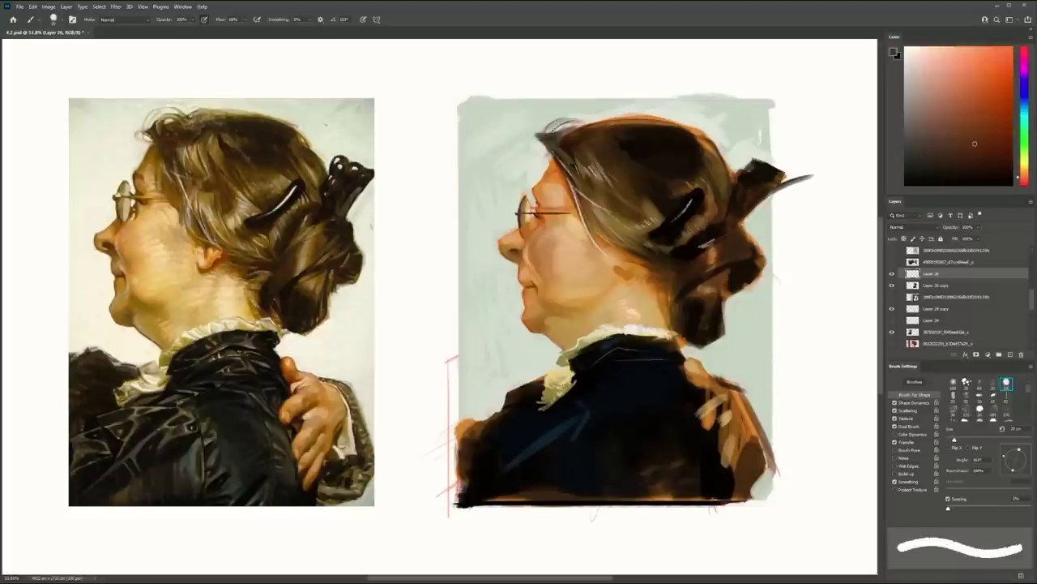
drag(533, 211, 582, 208)
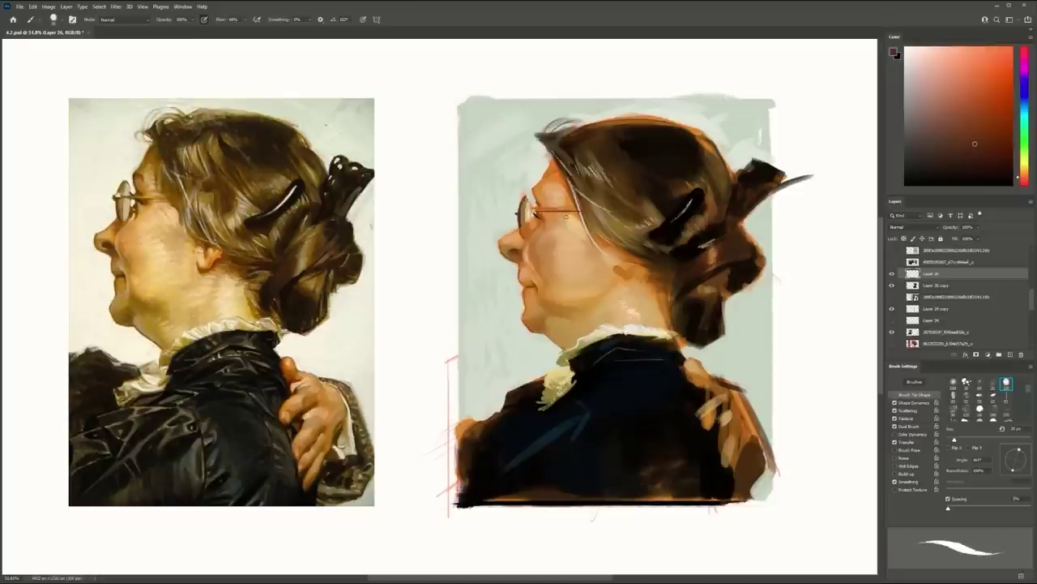
alt+click(541, 217)
alt+click(538, 215)
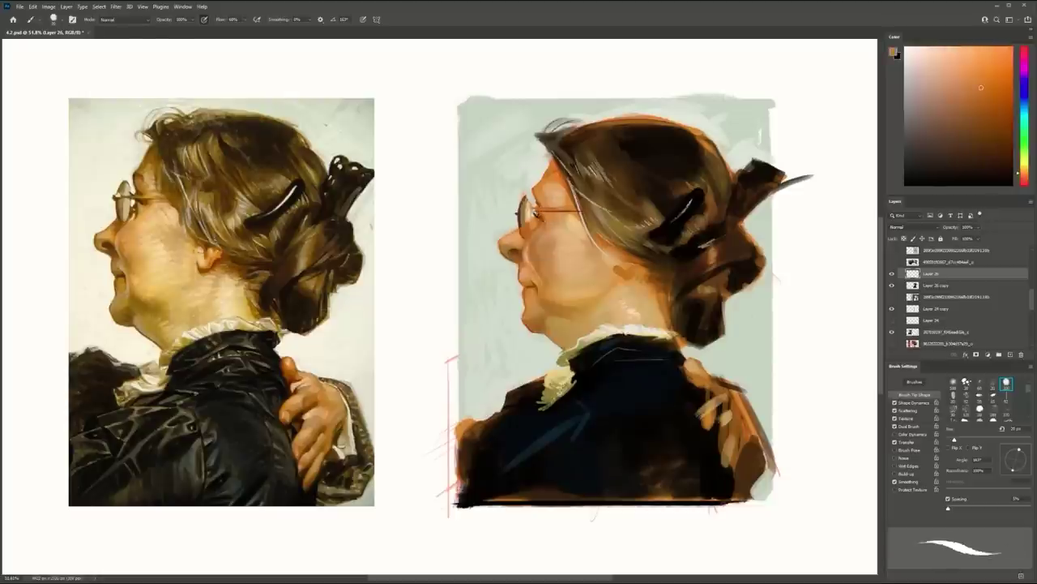
Refine the eye and the skin just below the glasses with sampled black, reddish brown and orange skin tones
alt+click(669, 234)
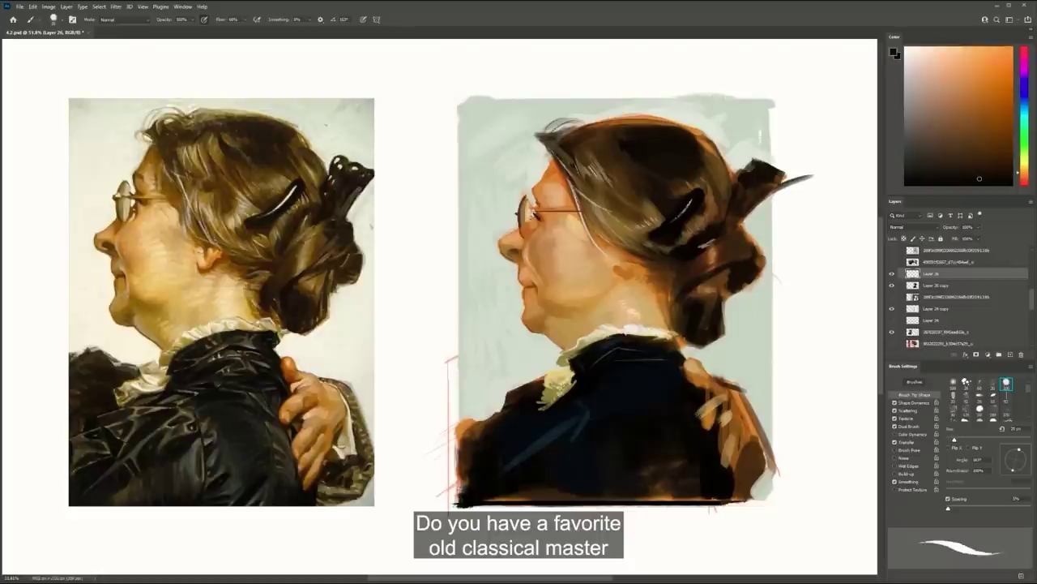
alt+click(534, 216)
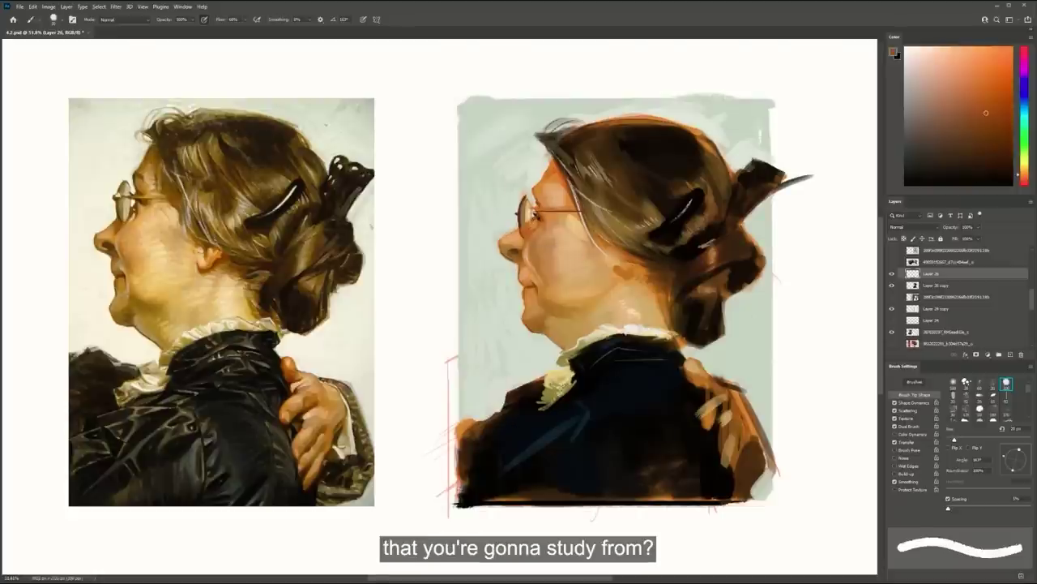
key(bracketleft)
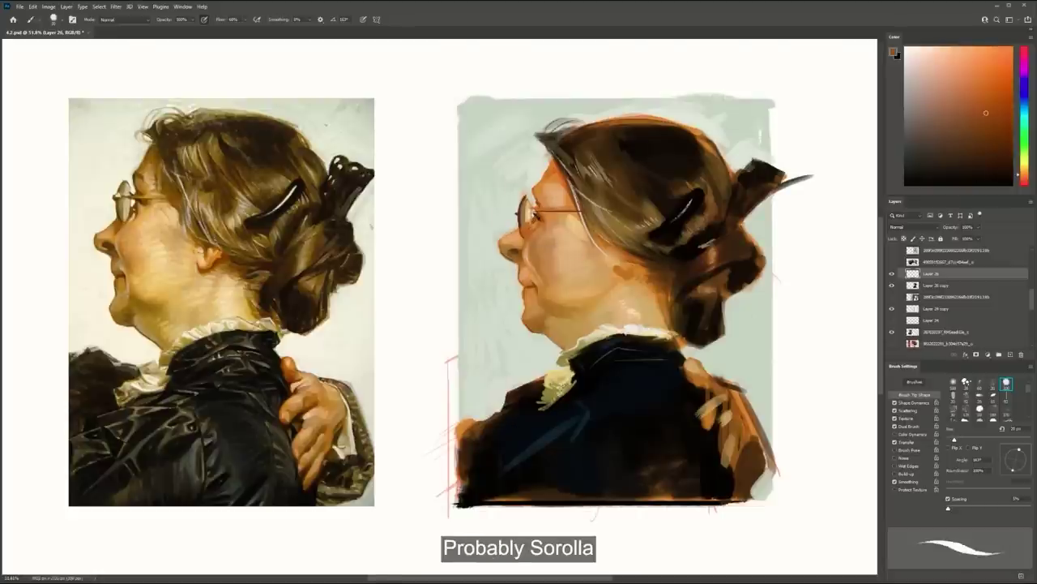
drag(522, 226, 521, 235)
alt+click(527, 230)
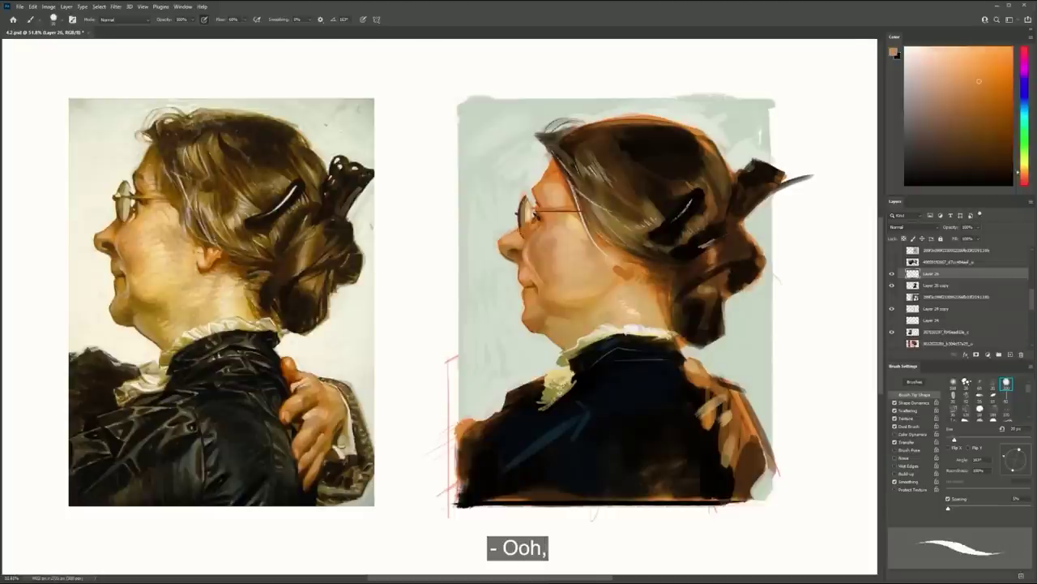
alt+click(532, 219)
key(bracketleft)
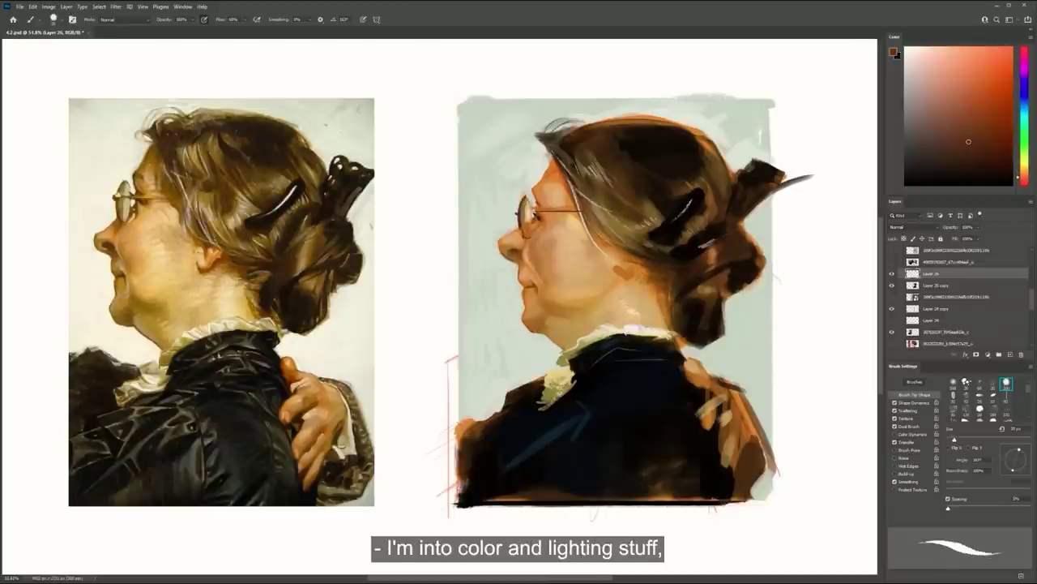
Refine the brow and upper eyelid behind the lens with skin and dark tones sampled from the forehead and hair
alt+click(533, 181)
alt+click(541, 202)
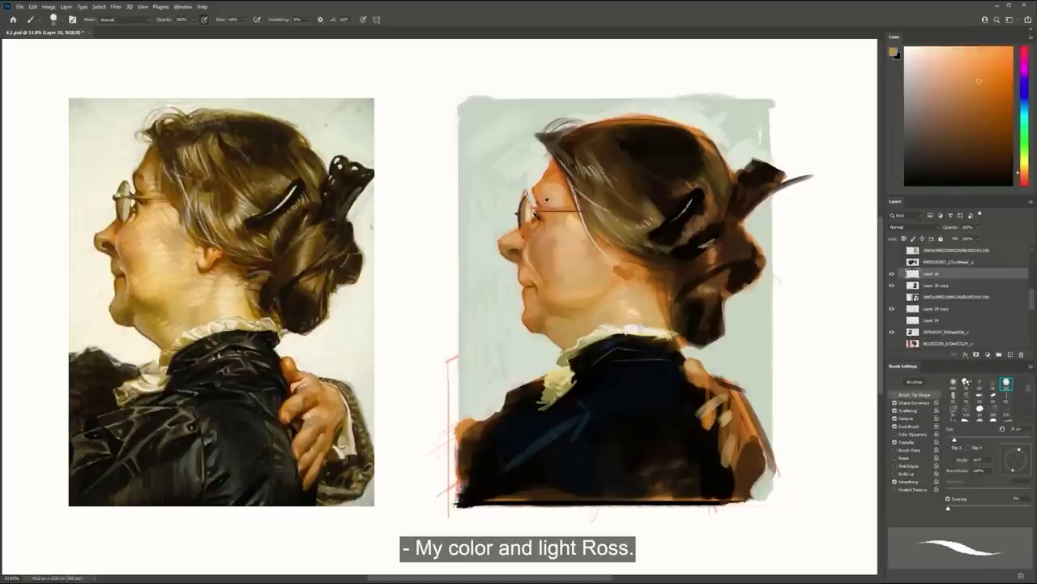
alt+click(539, 202)
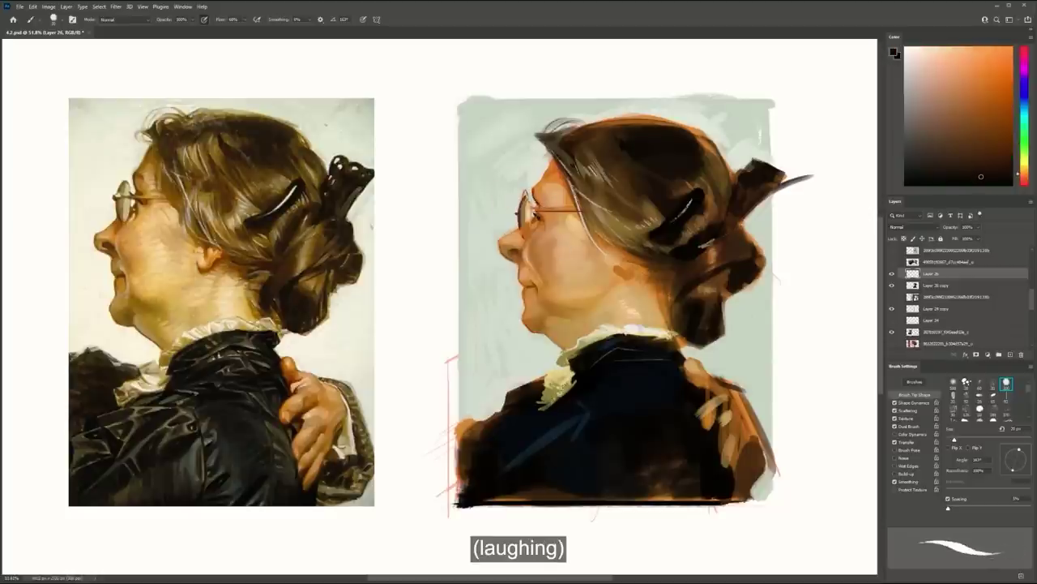
alt+click(584, 201)
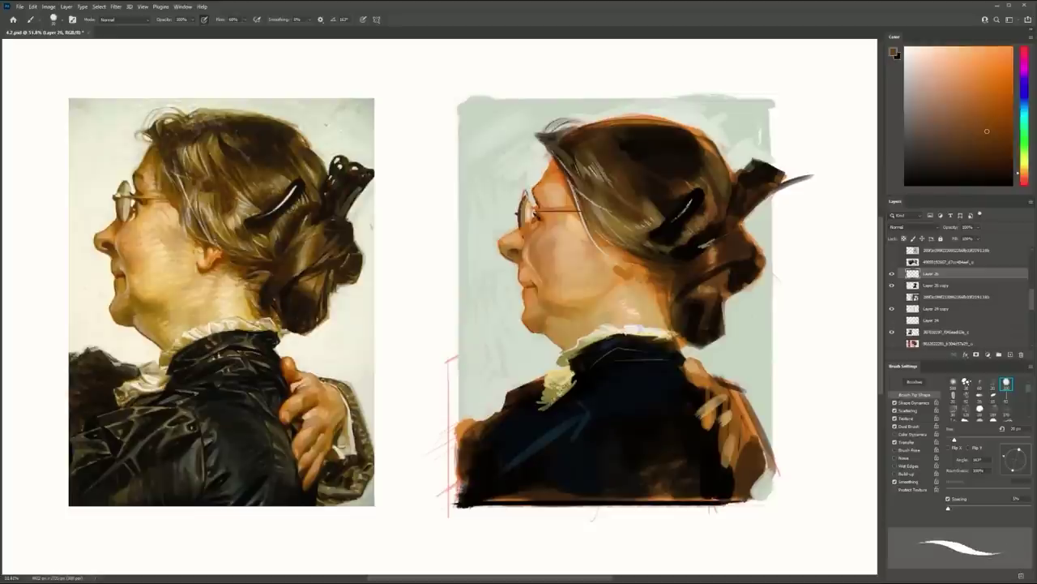
Sample dark brown near the nose and sharpen the nostril and the crease beside it
scroll(533, 248, up, 1)
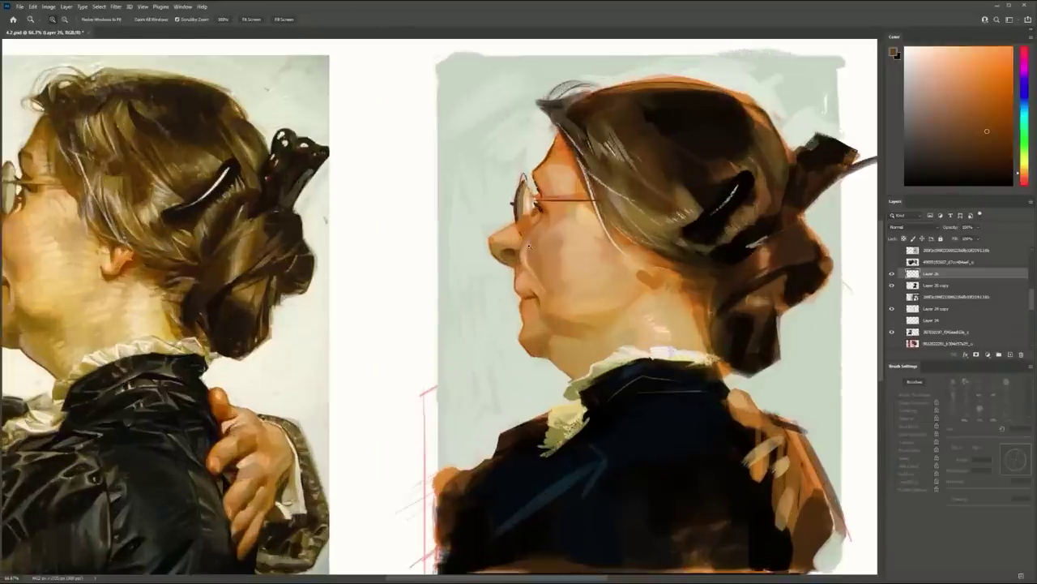
alt+click(506, 252)
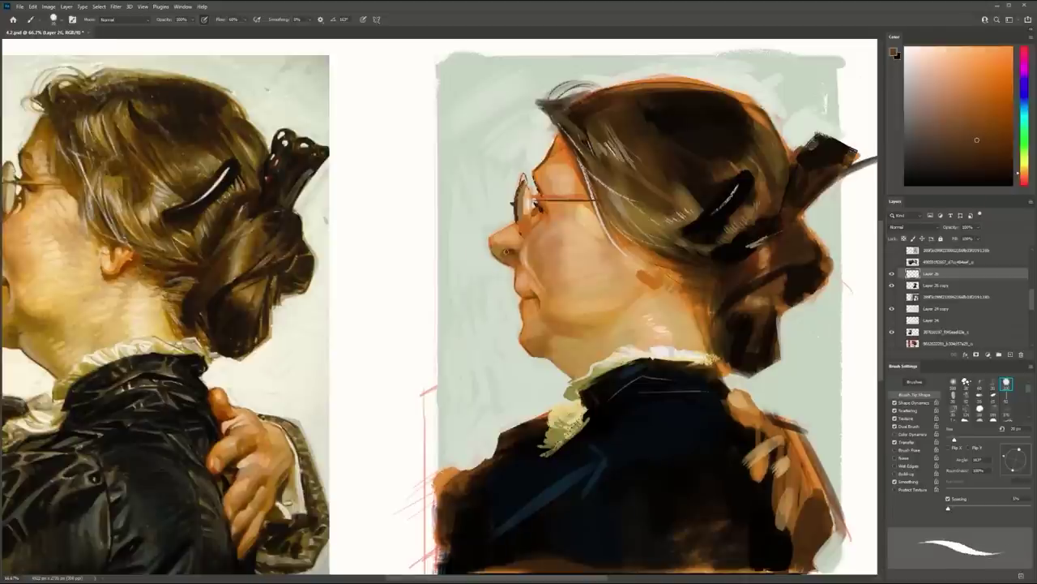
drag(535, 257, 609, 262)
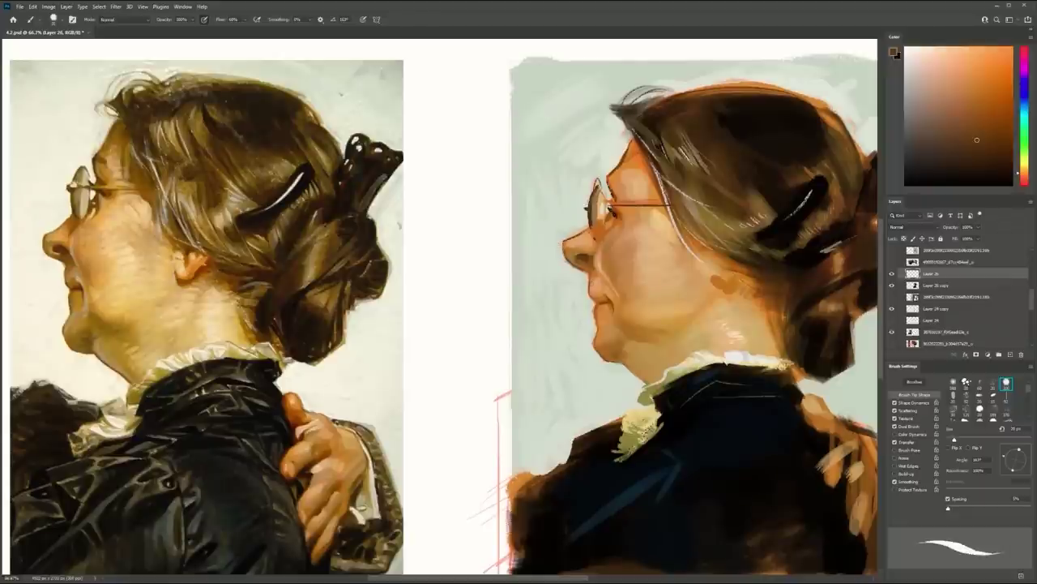
Clean up the profile contour around the upper lip, mouth and chin with the pale background colour
alt+click(586, 275)
drag(587, 286, 592, 308)
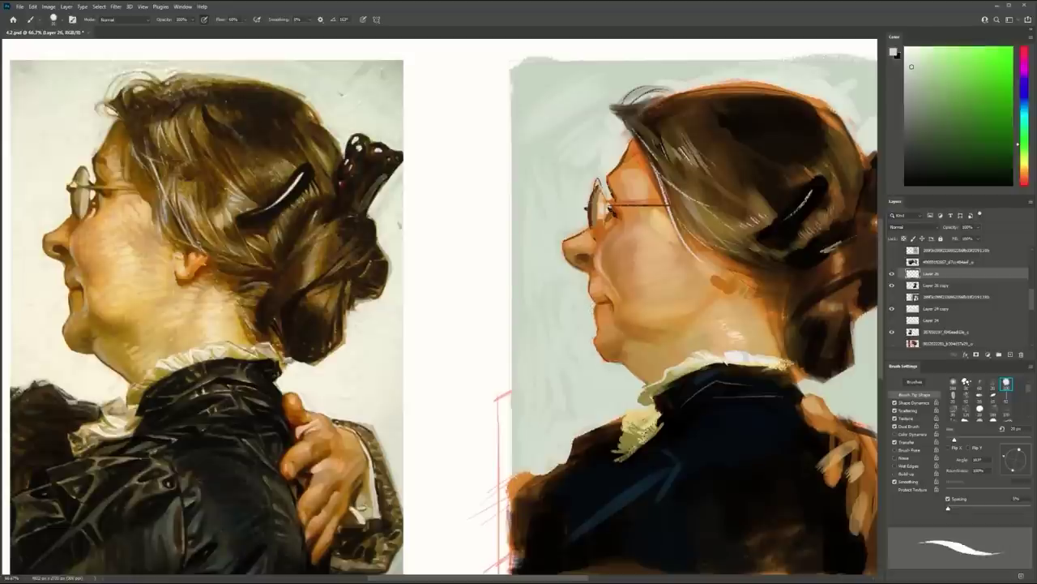
drag(614, 368, 563, 340)
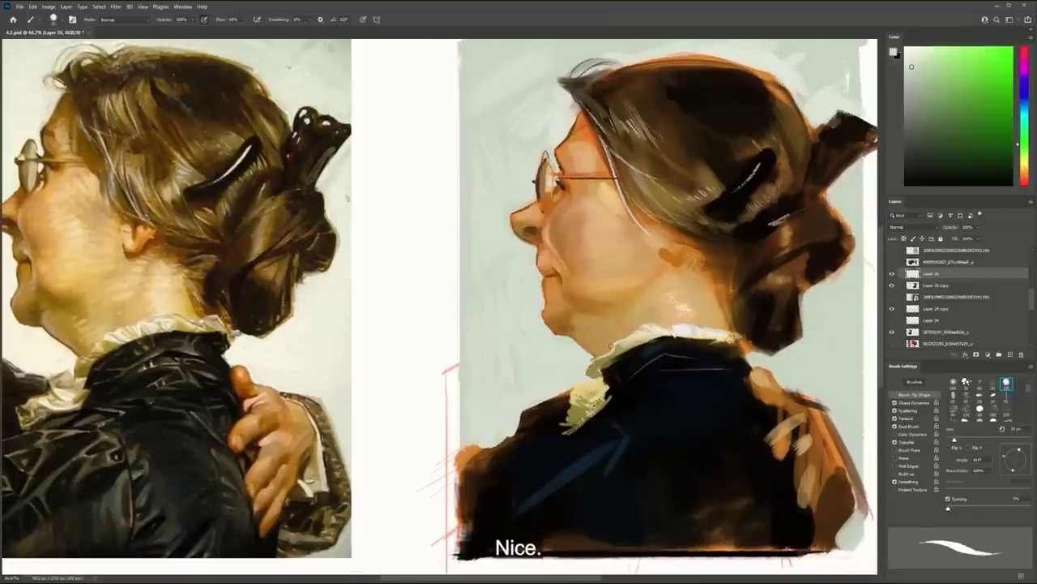
Refine the throat contour and the skin edge above the collar ruffle with sampled brown, skin and pale tones
alt+click(561, 332)
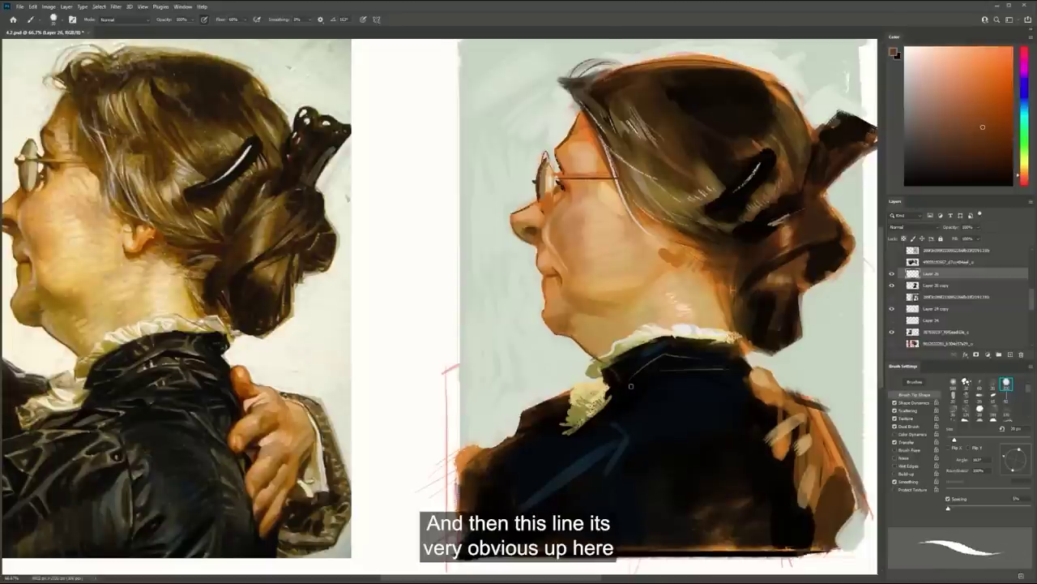
drag(662, 376, 688, 376)
alt+click(622, 349)
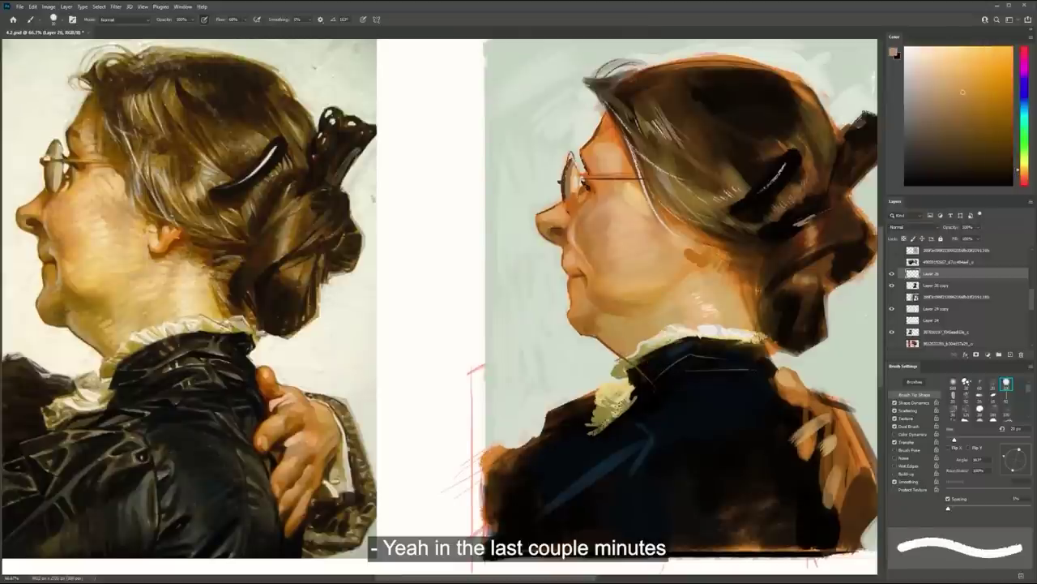
alt+click(624, 360)
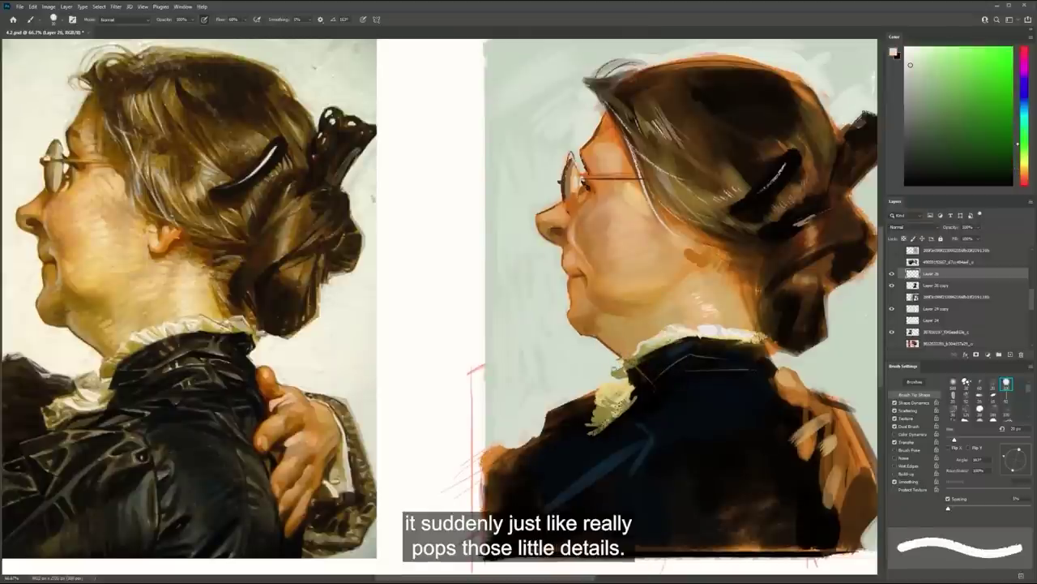
alt+click(628, 372)
drag(662, 374, 632, 363)
Toggle the visibility of Layer 26 to compare the portrait with and without its latest details
click(892, 276)
click(892, 276)
click(892, 276)
click(891, 276)
click(891, 276)
click(891, 276)
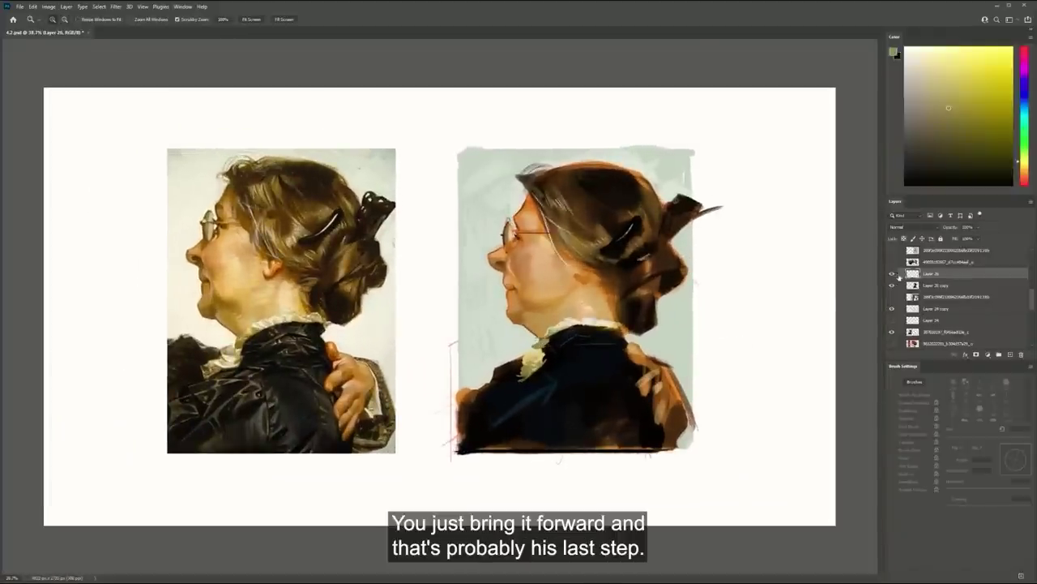
click(893, 275)
Sample off-white from the collar and paint a ruffle on the chest beside the yellow lace with a larger brush
key(b)
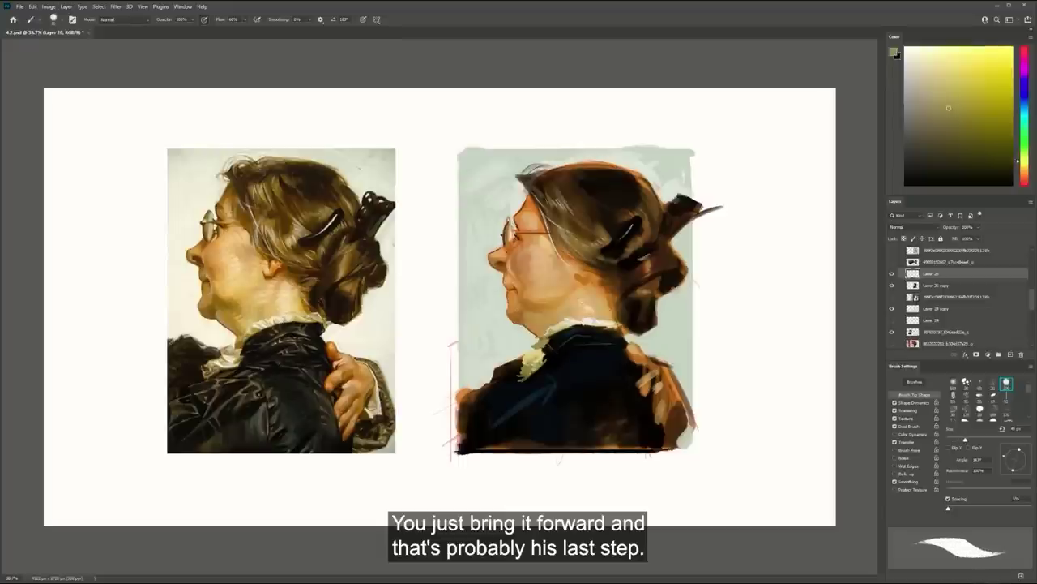
alt+click(569, 321)
key(])
mouse_move(516, 373)
mouse_down()
mouse_move(508, 377)
mouse_move(524, 371)
mouse_up()
drag(479, 404, 523, 385)
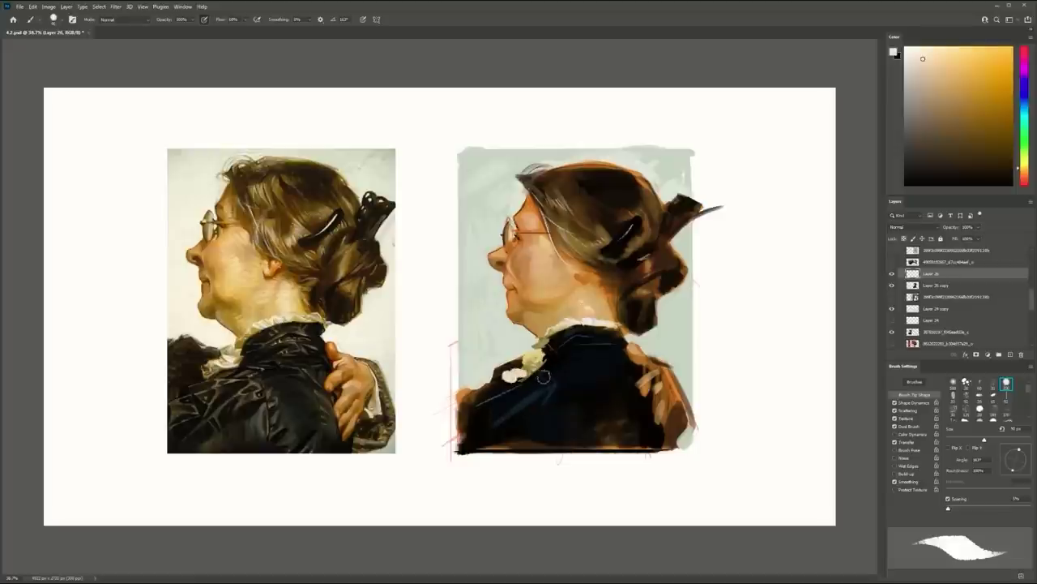
Sample olive grey near the collar and draw thin fold lines across the shoulder and back of the black jacket
key(p)
key(b)
alt+click(543, 346)
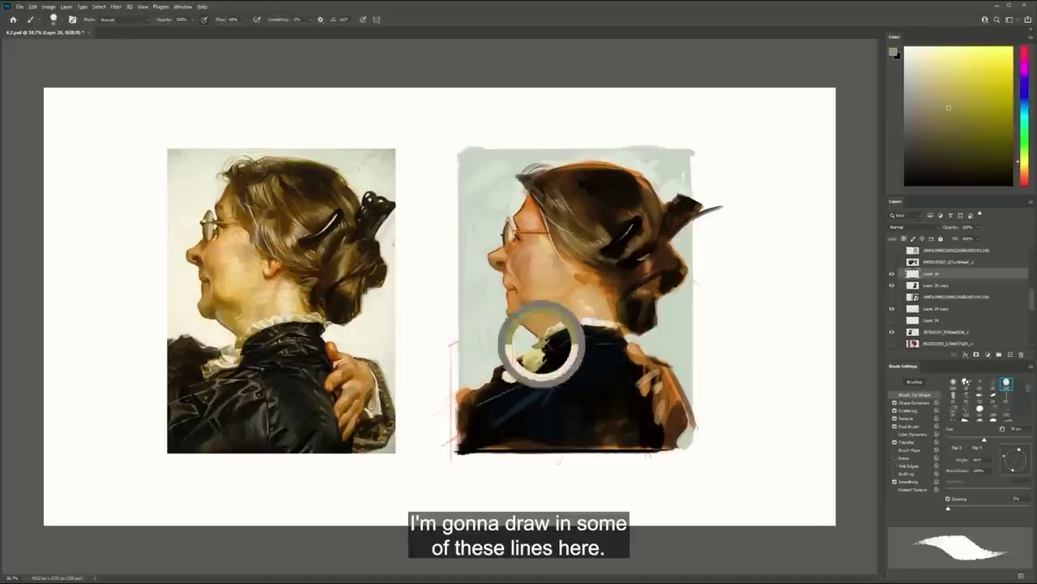
key(bracketleft)
key(bracketleft)
key(bracketleft)
key(bracketleft)
key(bracketleft)
mouse_move(501, 399)
mouse_down()
mouse_move(544, 391)
mouse_move(537, 406)
mouse_up()
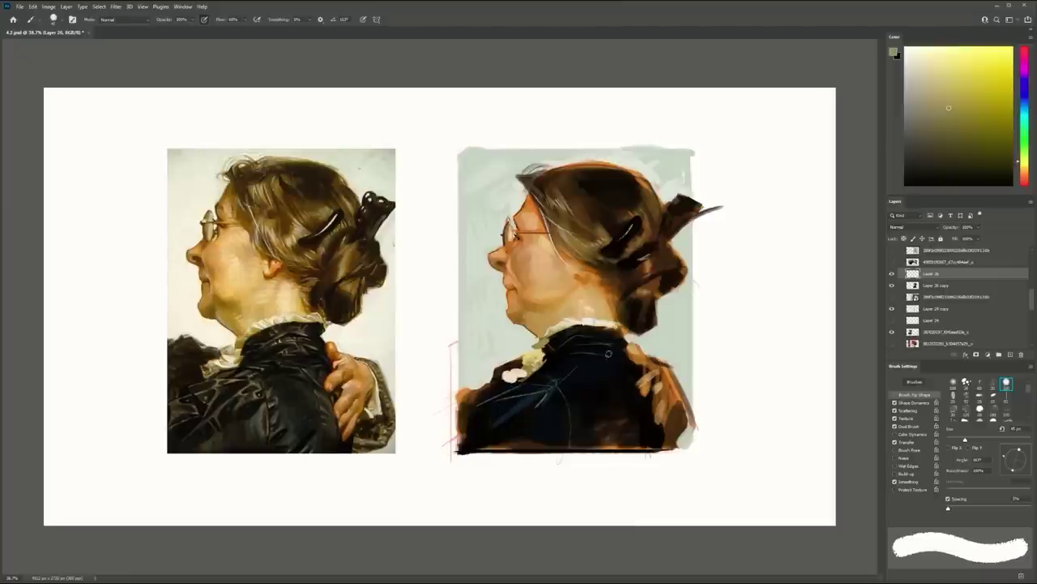
drag(574, 363, 620, 353)
drag(628, 390, 642, 424)
key(ctrl+z)
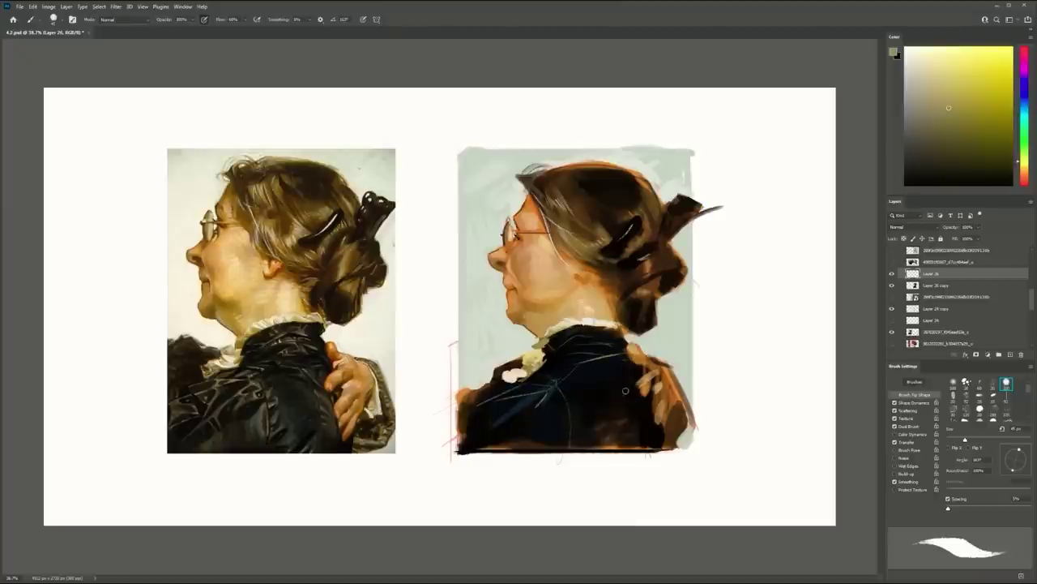
Try a highlight stroke across the hair bun in sampled light brown and undo it
scroll(658, 252, up, 1)
alt+click(643, 266)
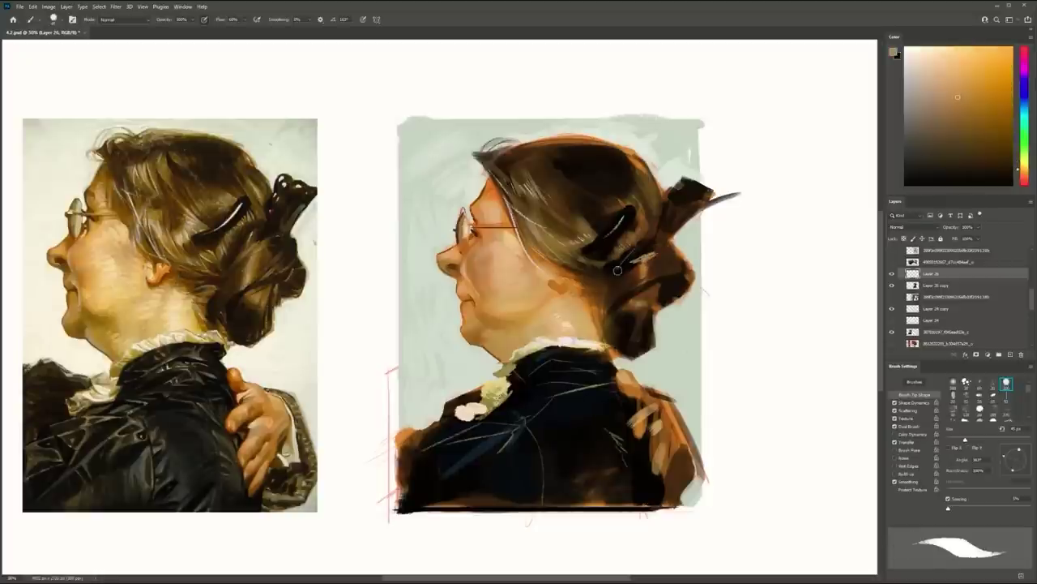
mouse_move(610, 318)
mouse_down()
mouse_move(638, 287)
mouse_move(664, 302)
mouse_move(700, 289)
mouse_up()
key(ctrl+z)
Clean up the contour of the nose bridge and tip with the sampled pale background colour and a smaller brush
ctrl+click(563, 244)
mouse_move(460, 253)
mouse_down()
mouse_move(807, 261)
mouse_move(813, 272)
mouse_move(659, 276)
mouse_up()
alt+click(612, 256)
drag(600, 260, 600, 263)
key(bracketleft)
key(bracketleft)
key(bracketleft)
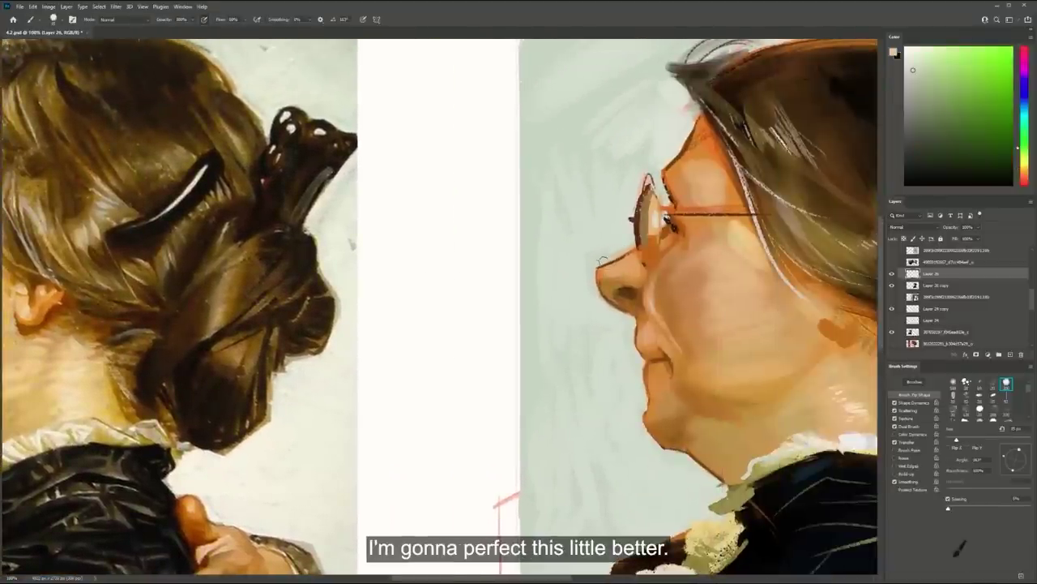
drag(585, 257, 517, 240)
key(b)
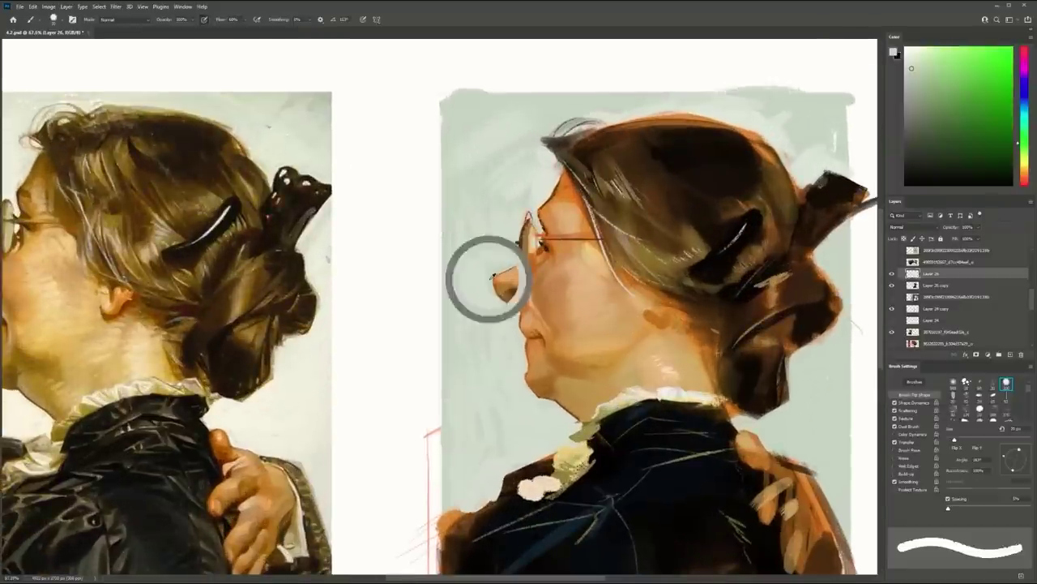
Refine the nose tip, nostril and upper lip with sampled brown tones
alt+click(493, 279)
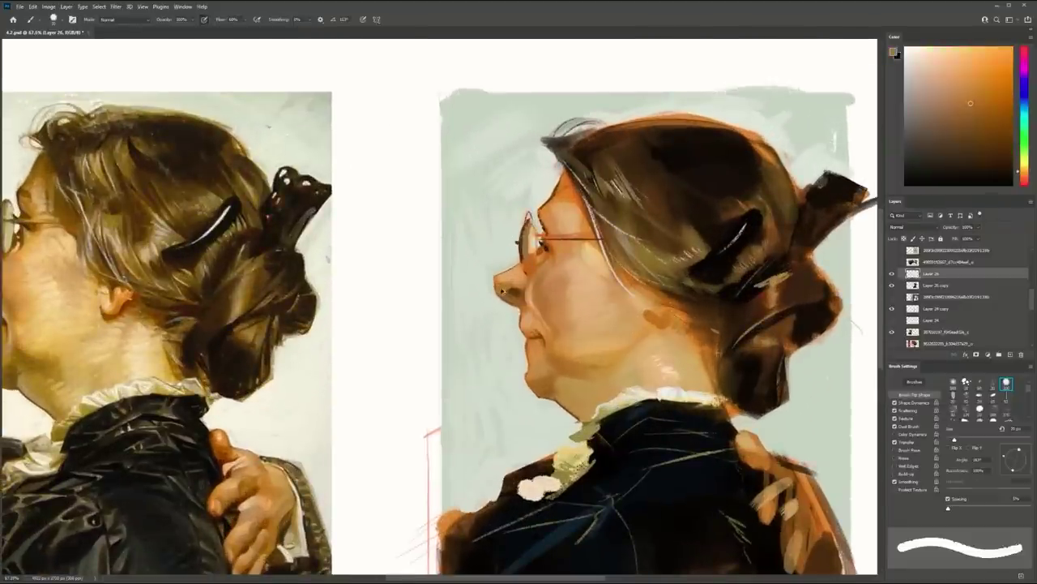
key(bracketleft)
drag(566, 291, 678, 278)
alt+click(628, 294)
alt+click(633, 291)
key(bracketleft)
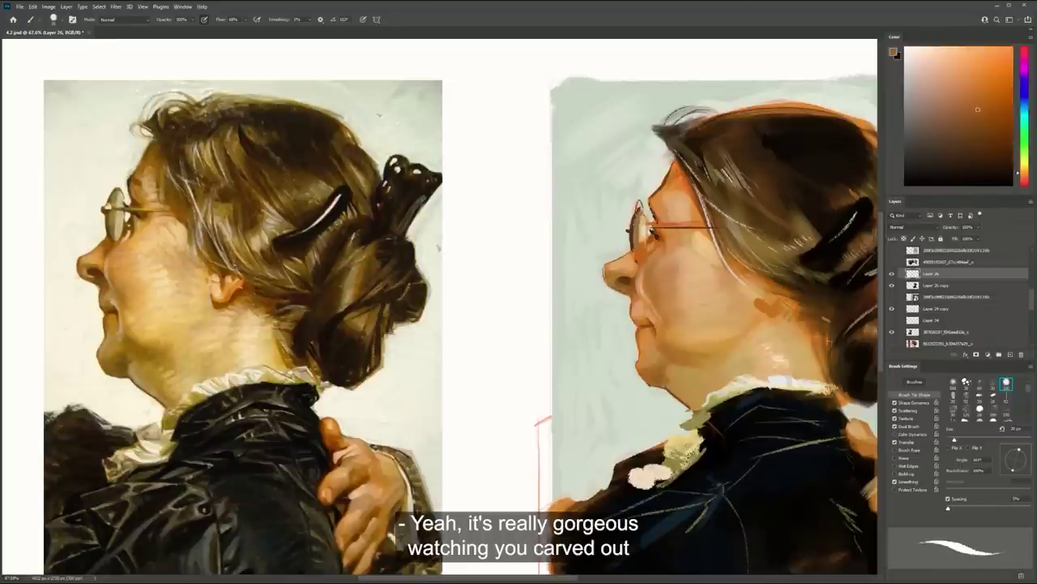
drag(622, 271, 618, 265)
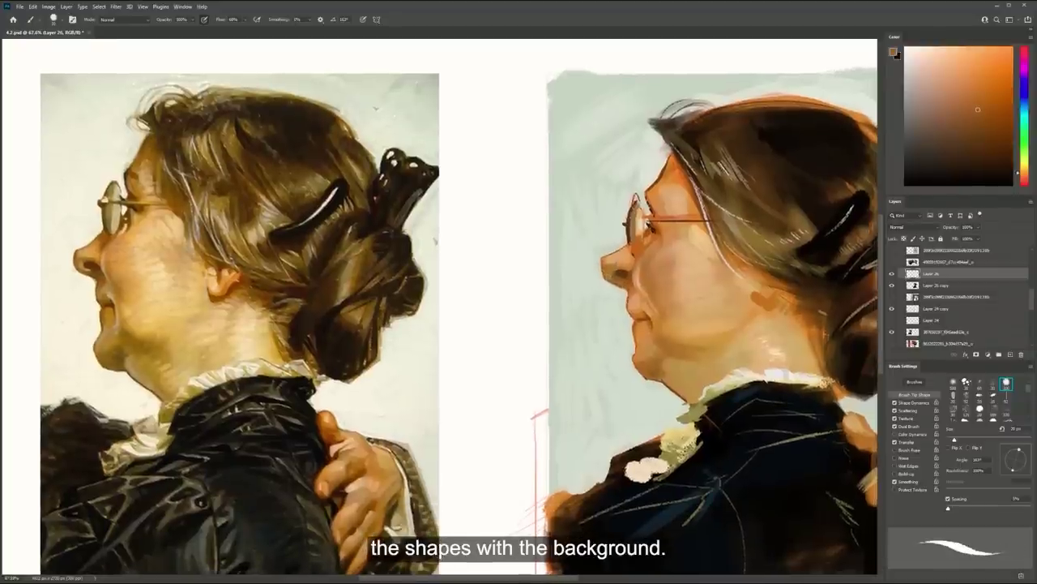
alt+click(626, 295)
alt+click(631, 281)
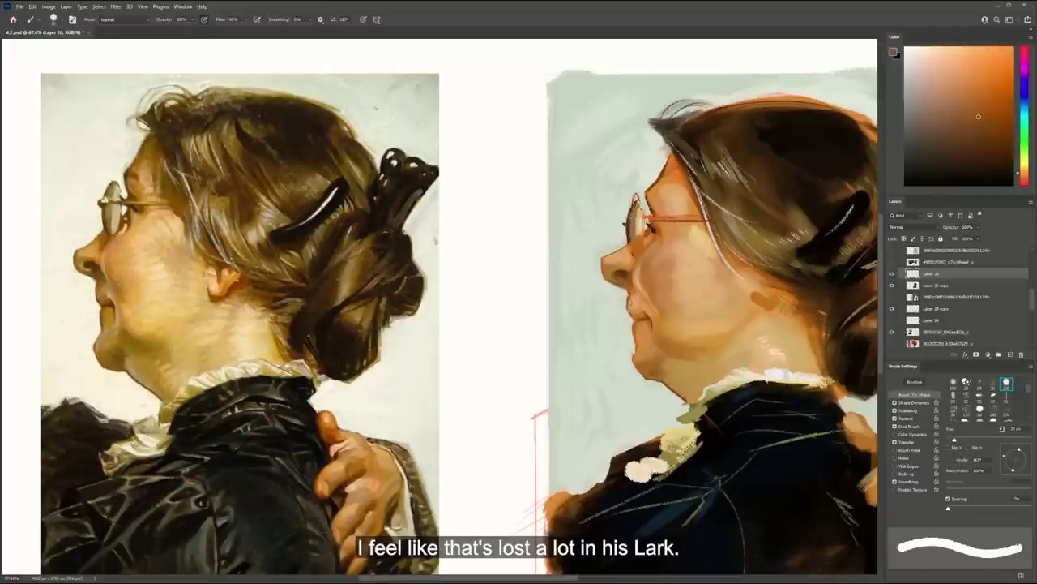
drag(631, 302, 627, 310)
Define the mouth line and its corner with black and sampled dark brown
key(d)
key(p)
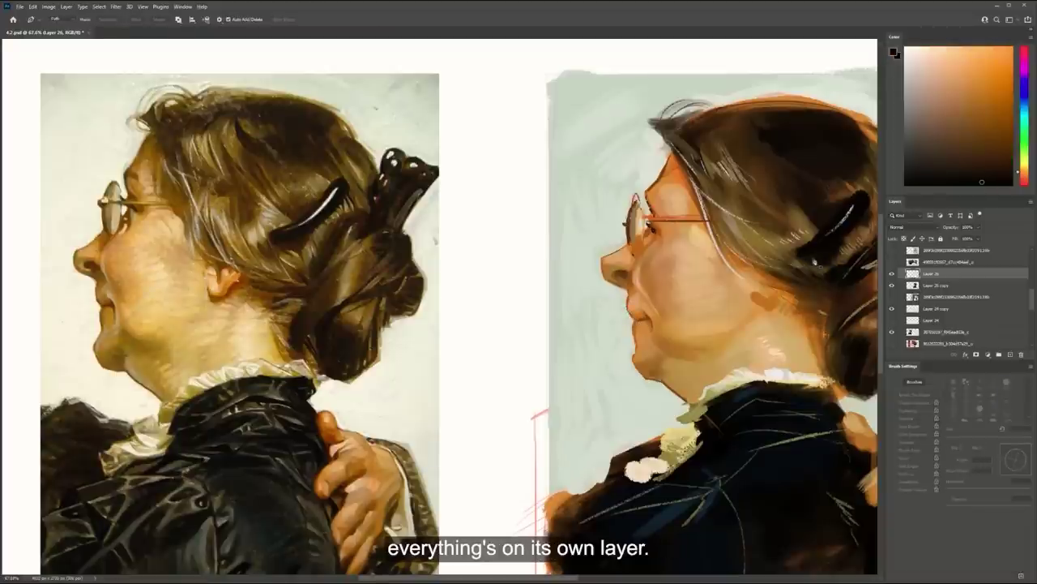
key(b)
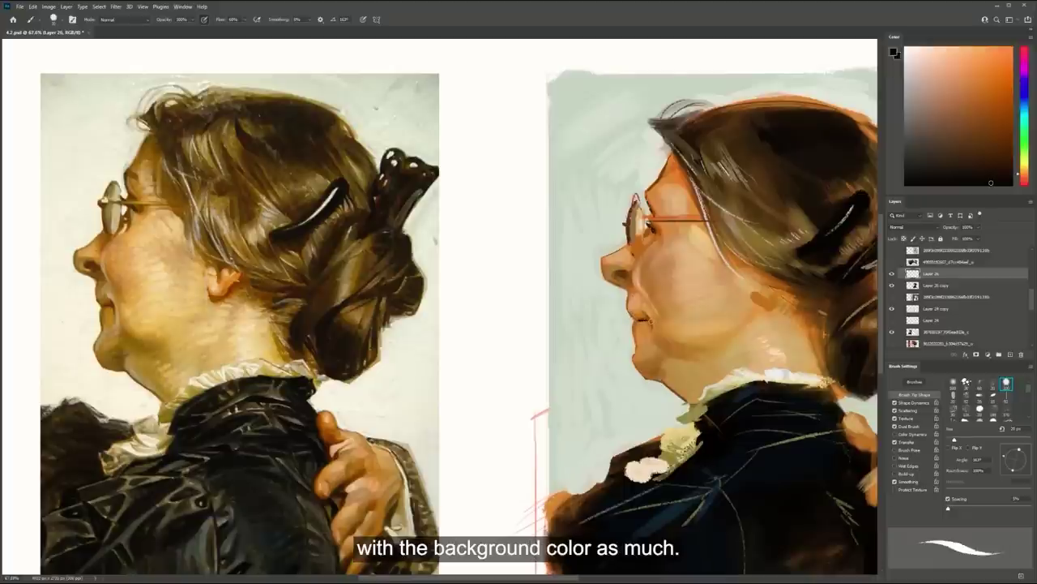
alt+click(646, 322)
click(651, 321)
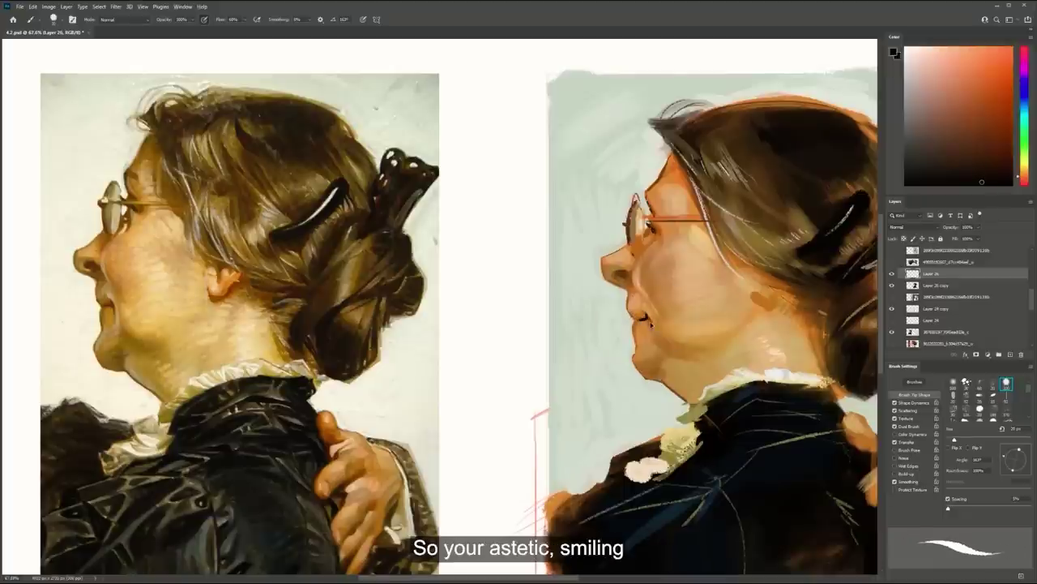
alt+click(646, 318)
click(647, 317)
click(642, 317)
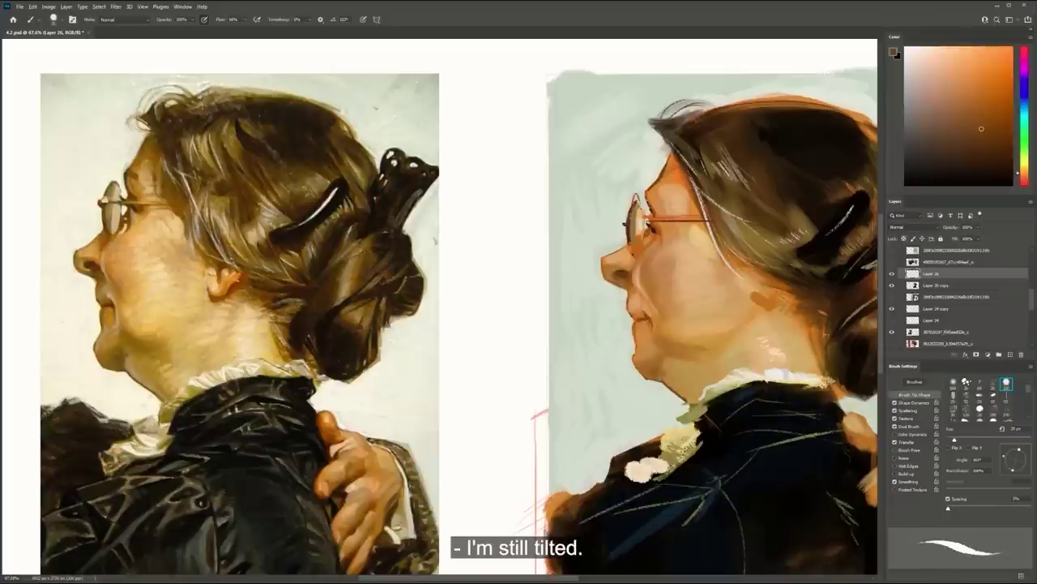
Trim the contour of the lips and chin with the pale background colour and touch up the lower lip in reddish brown
alt+click(632, 334)
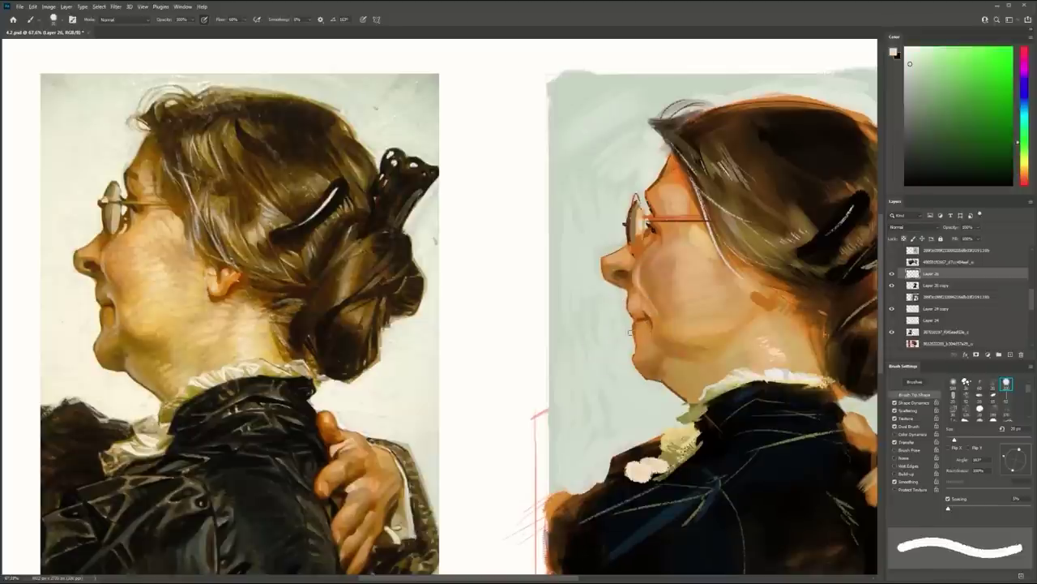
mouse_move(629, 329)
mouse_down()
mouse_move(631, 352)
mouse_move(617, 343)
mouse_up()
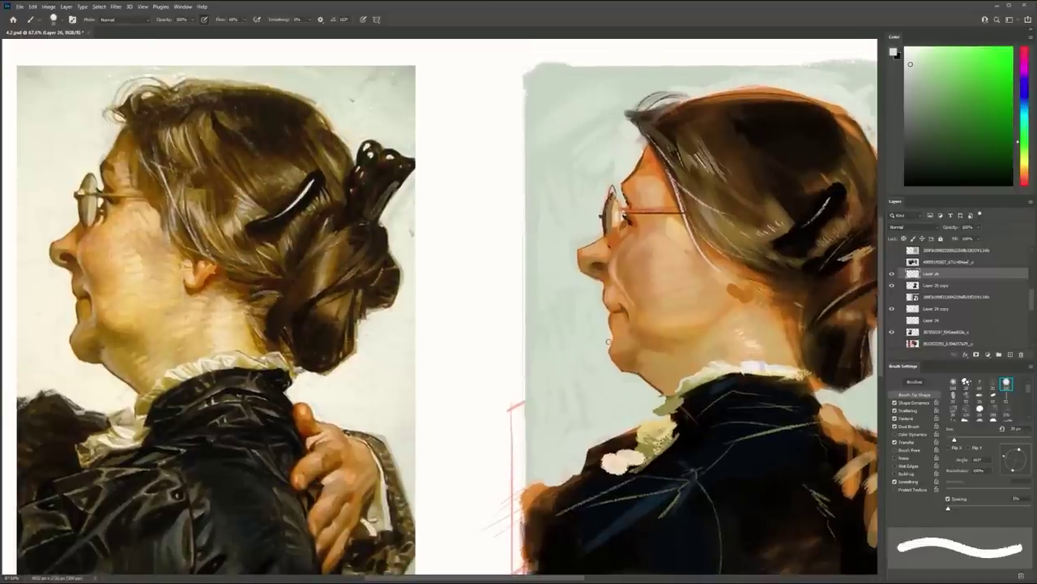
alt+click(615, 312)
drag(613, 319, 613, 337)
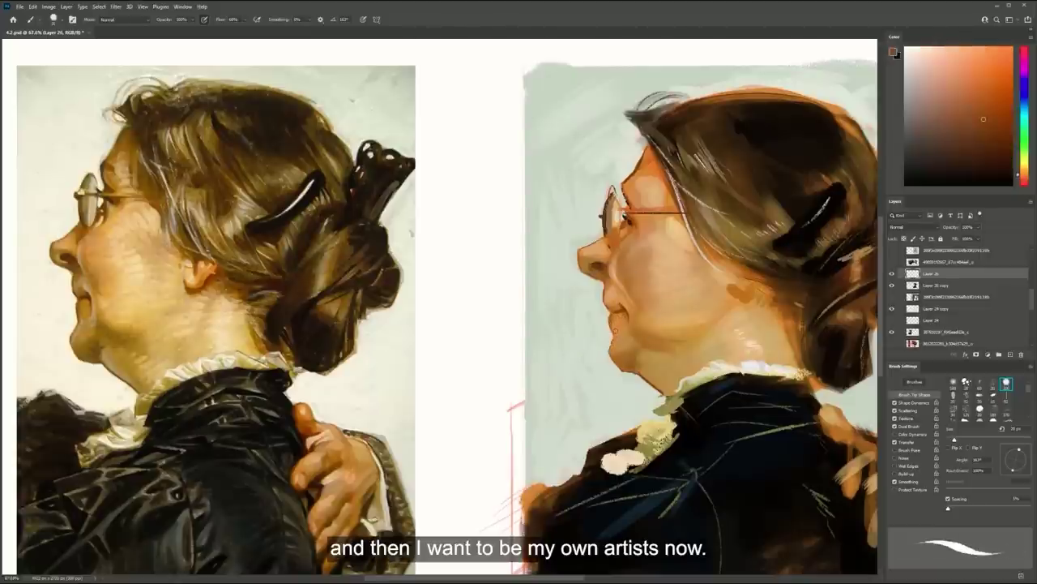
Try to lighten the skin crease beside the mouth with a pale stroke and undo it
alt+click(628, 300)
alt+click(615, 271)
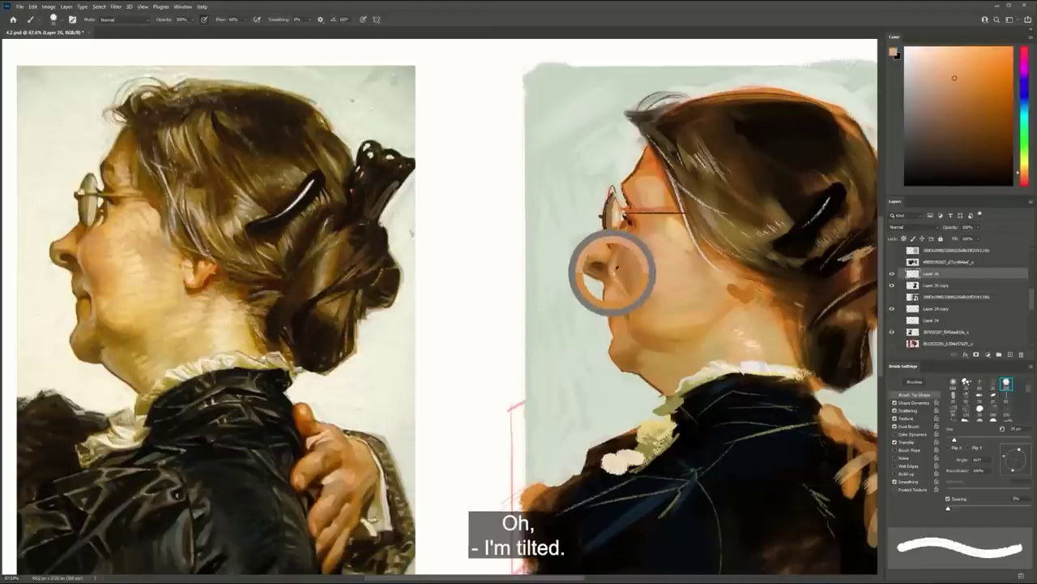
drag(622, 292, 629, 308)
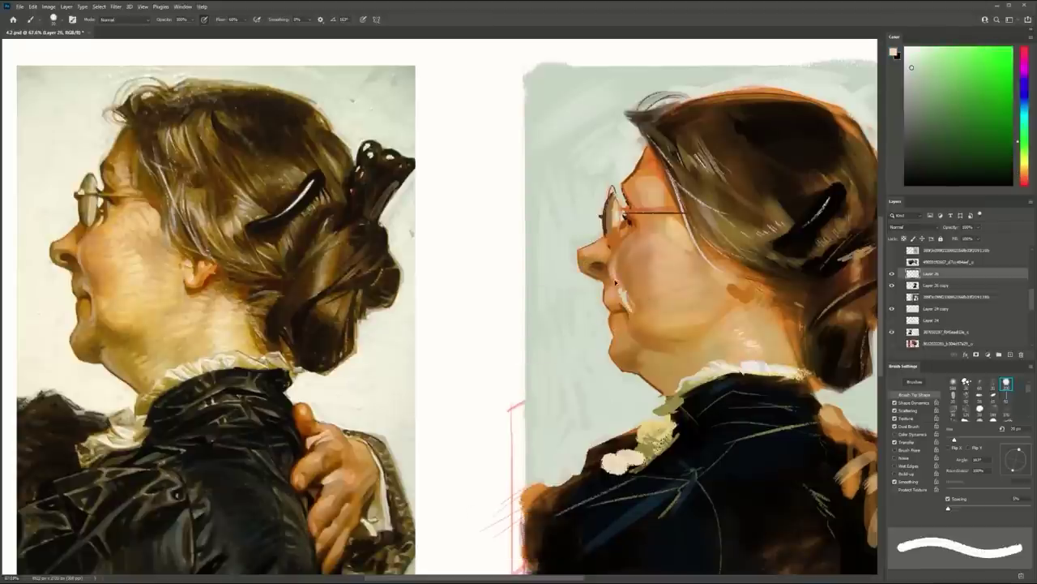
key(ctrl+z)
Switch to a softer, bristle-like brush and blend the skin around the mouth and chin with sampled skin tones
key(])
key(])
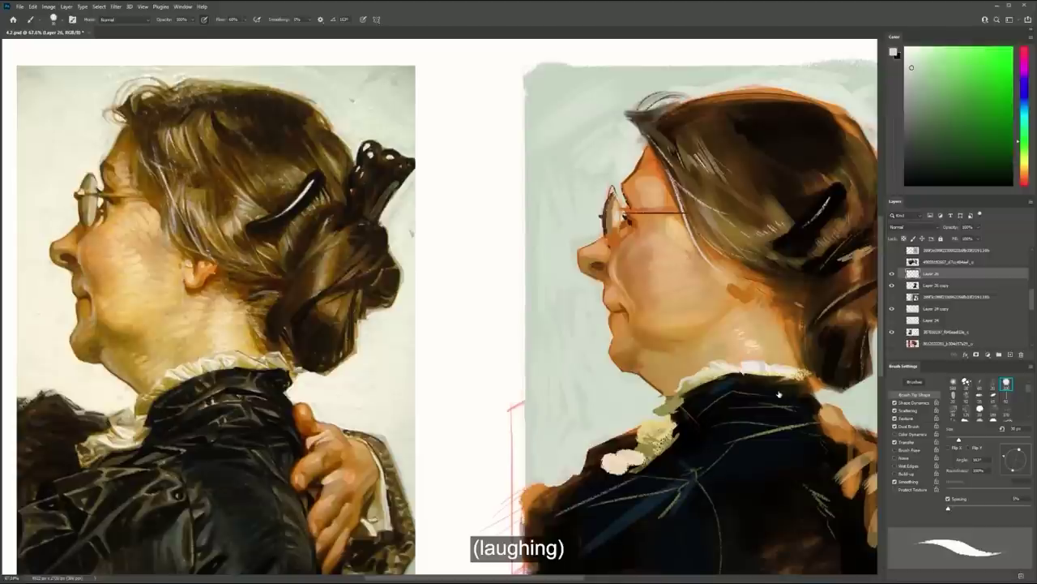
click(953, 411)
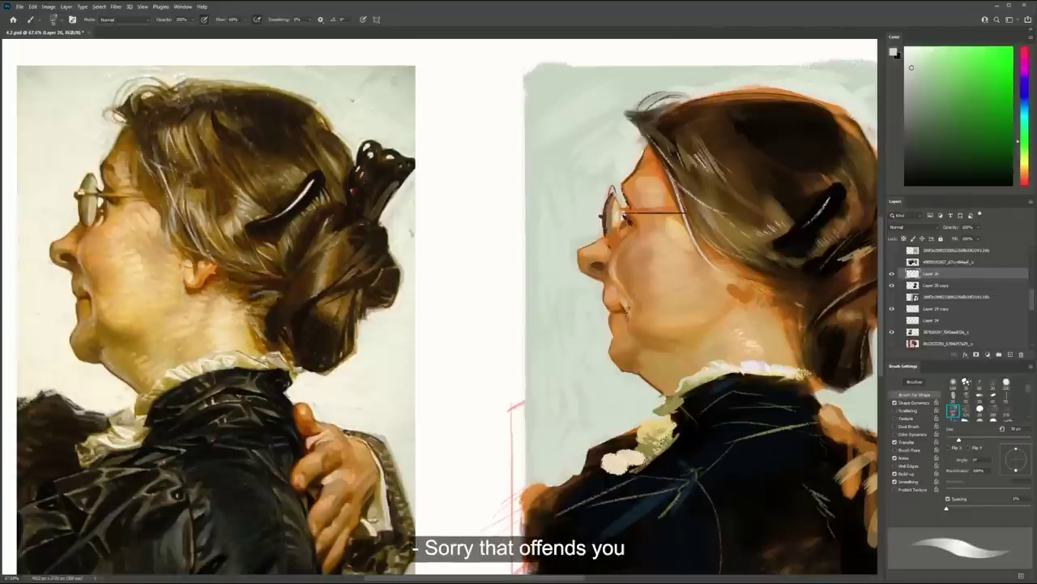
alt+click(626, 333)
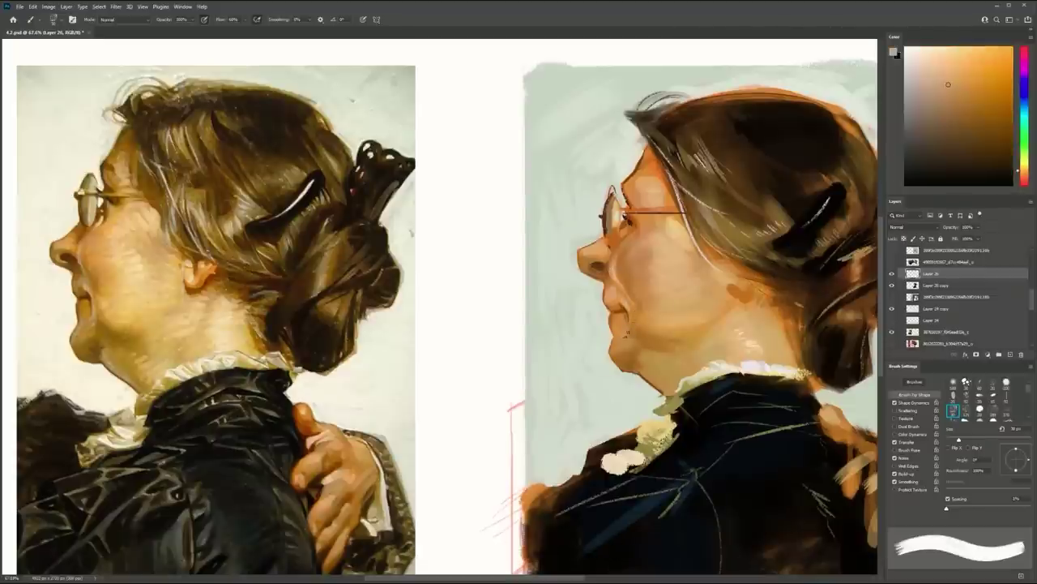
alt+click(614, 317)
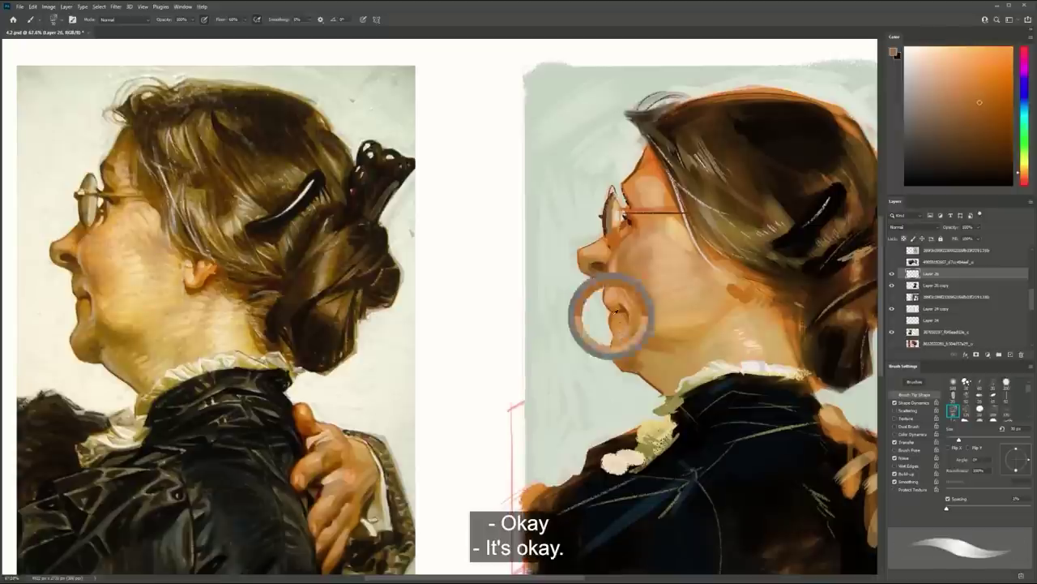
alt+click(663, 322)
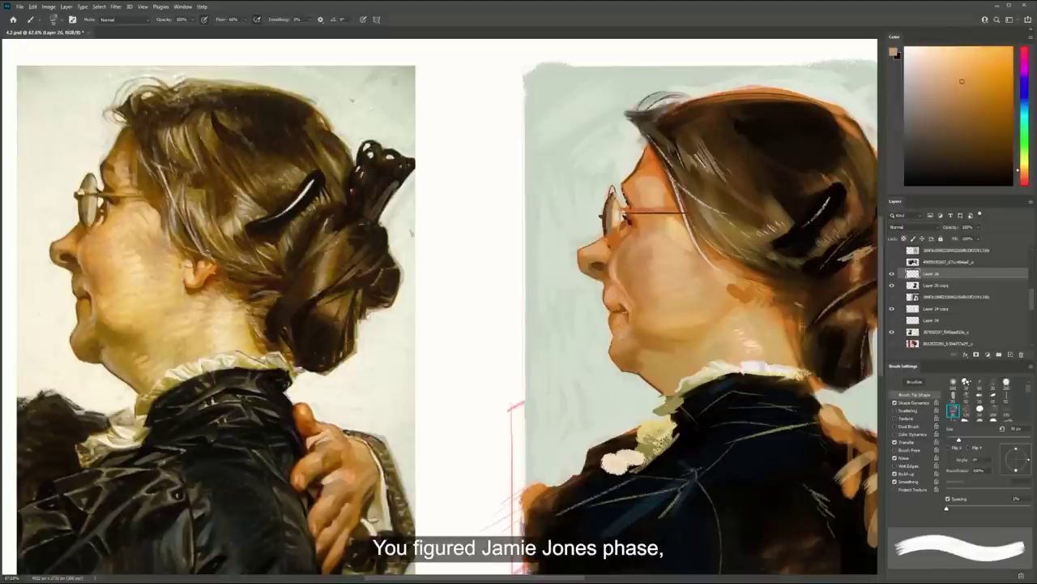
Blend the crease between nose and mouth and the nostril area with sampled orange and brown tones
alt+click(623, 278)
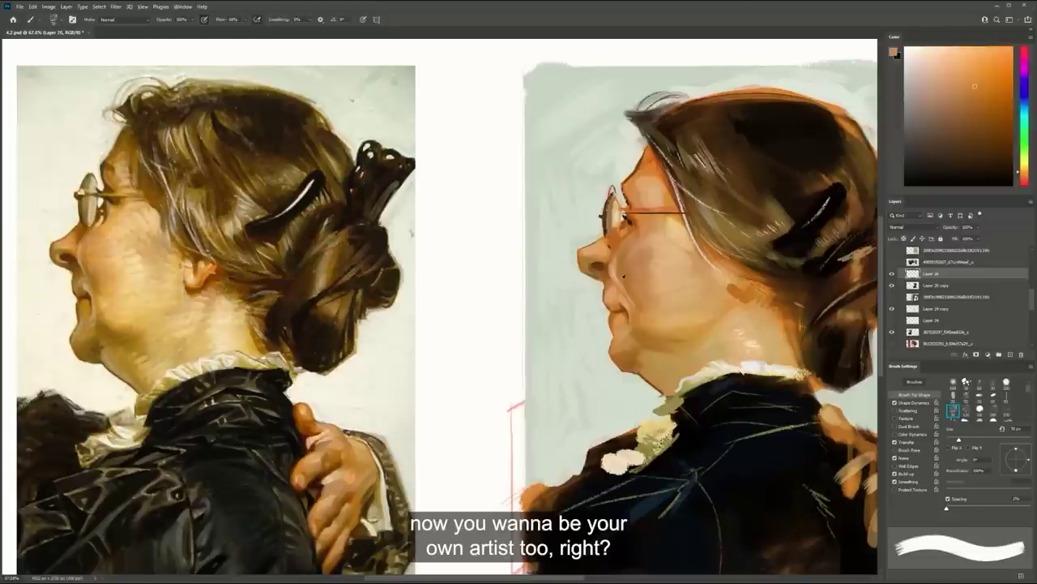
alt+click(616, 292)
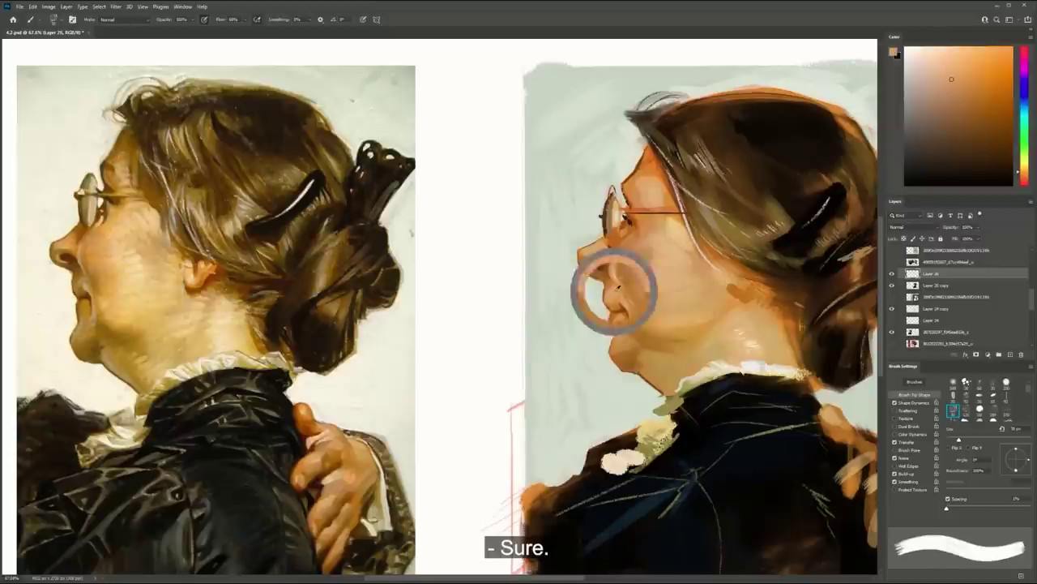
alt+click(609, 274)
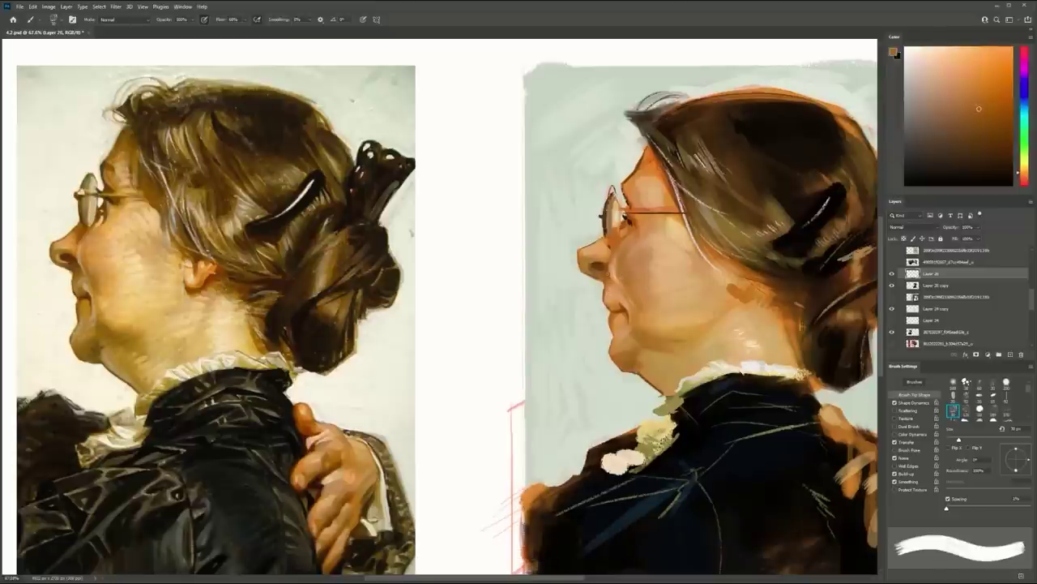
alt+click(604, 274)
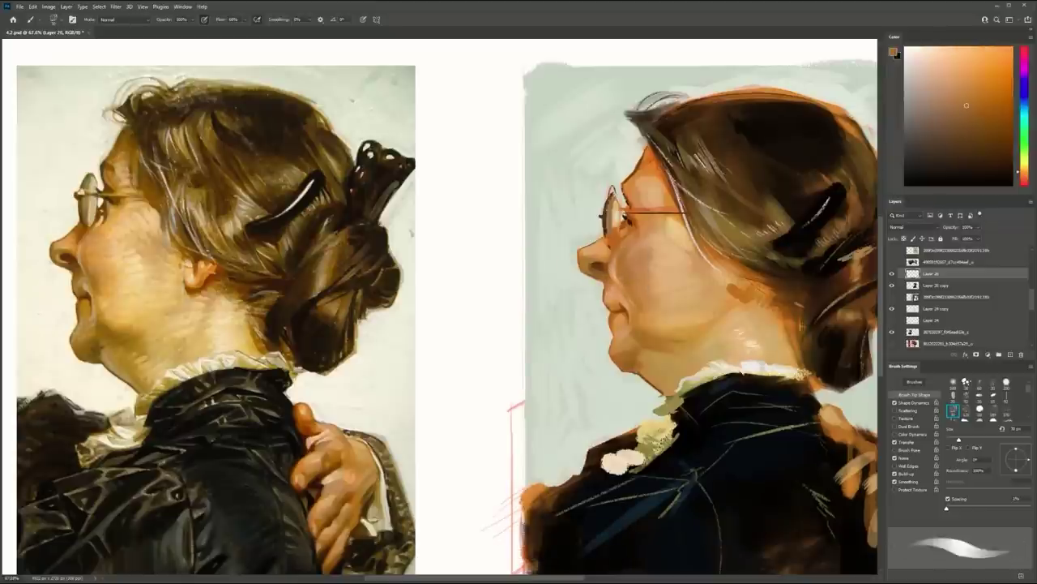
key(z)
drag(697, 256, 616, 252)
drag(537, 340, 580, 346)
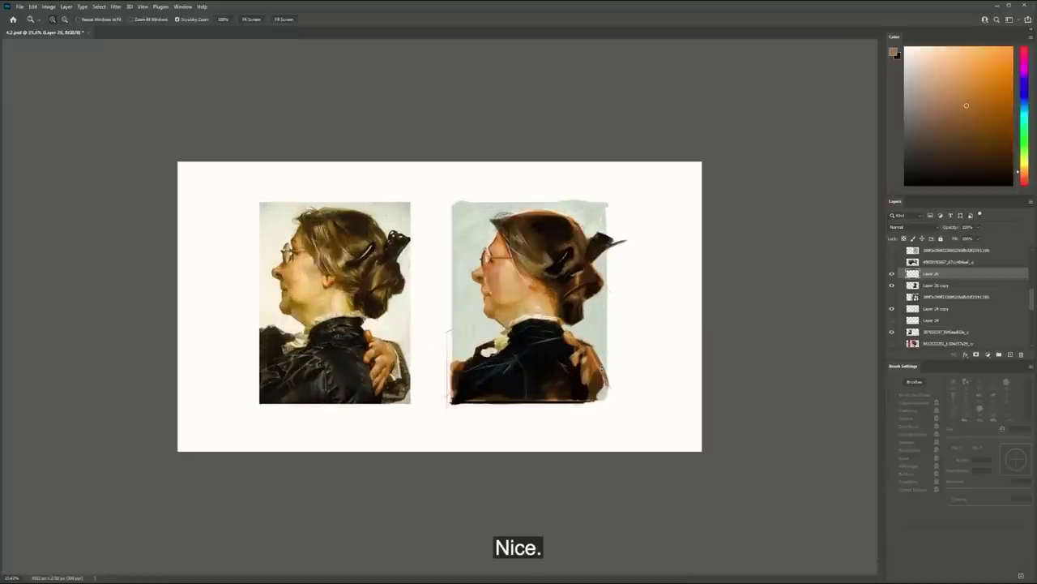
Touch up the skin along the jaw and neck with sampled orange and brown tones, enlarging the brush
drag(526, 322, 599, 322)
key(b)
alt+click(450, 293)
alt+click(449, 297)
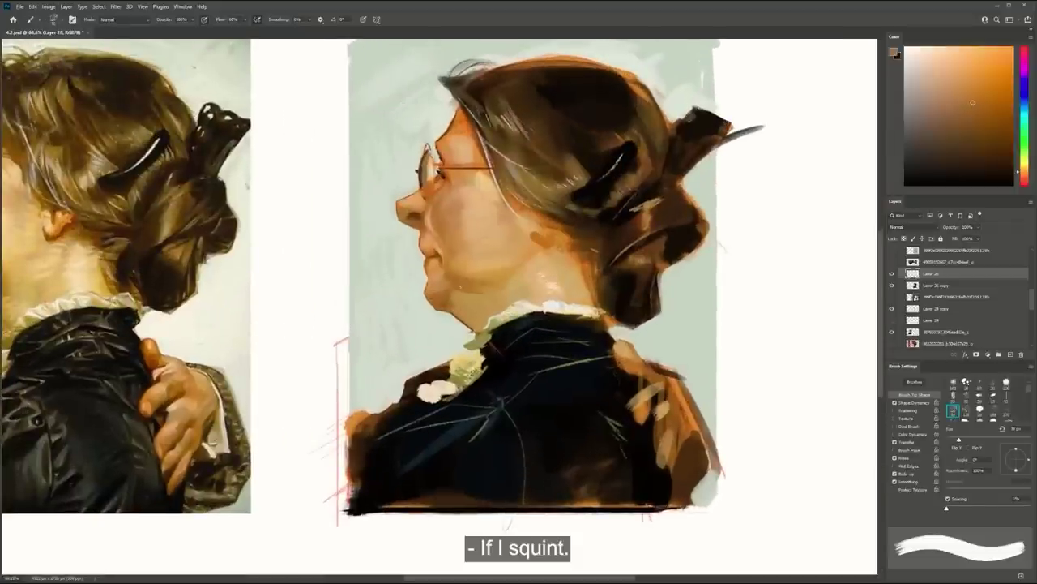
alt+click(484, 278)
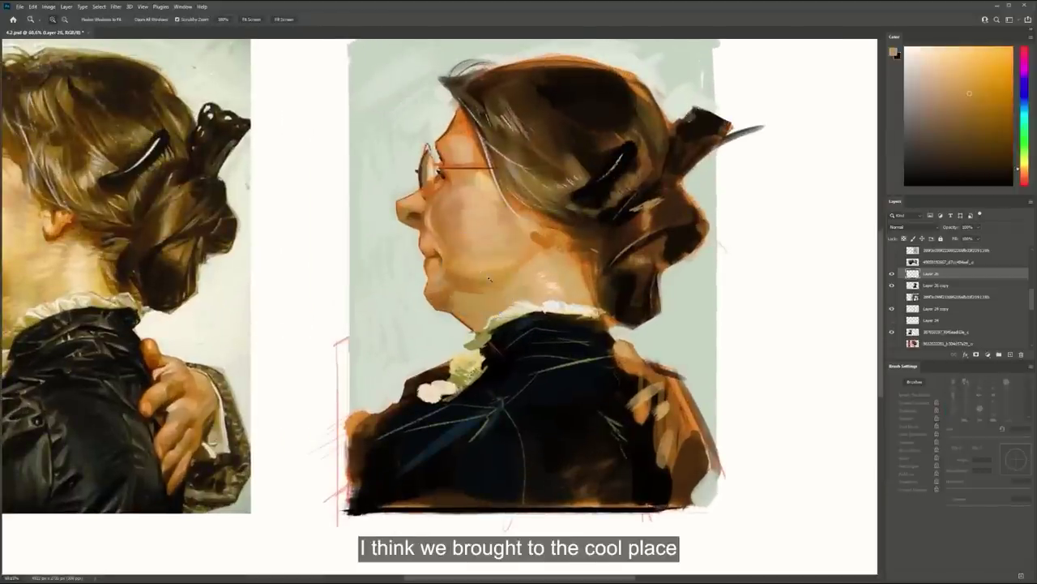
key(z)
drag(512, 279, 476, 278)
key(b)
alt+click(524, 314)
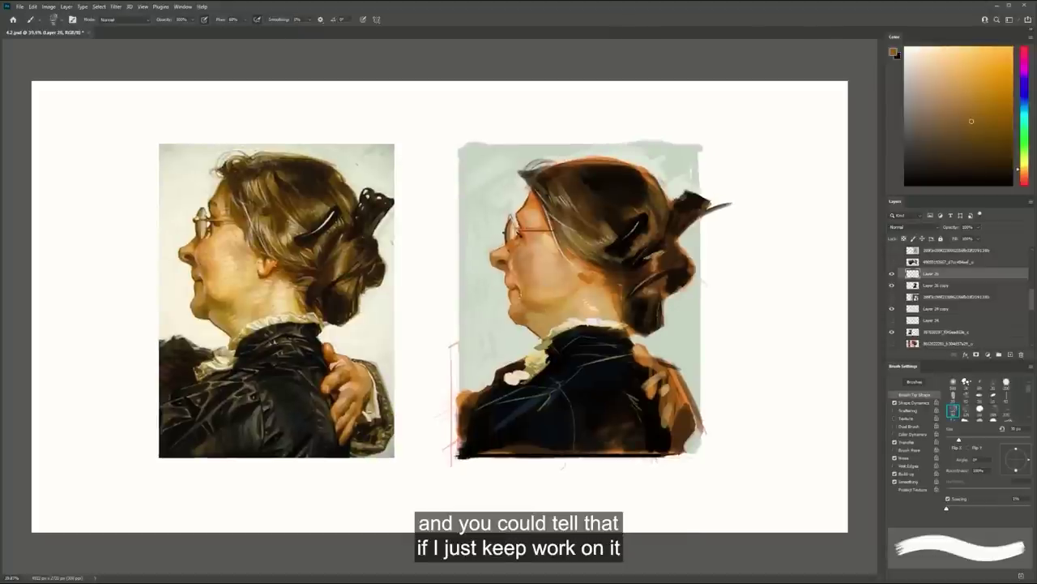
key(bracketright)
key(bracketright)
key(bracketright)
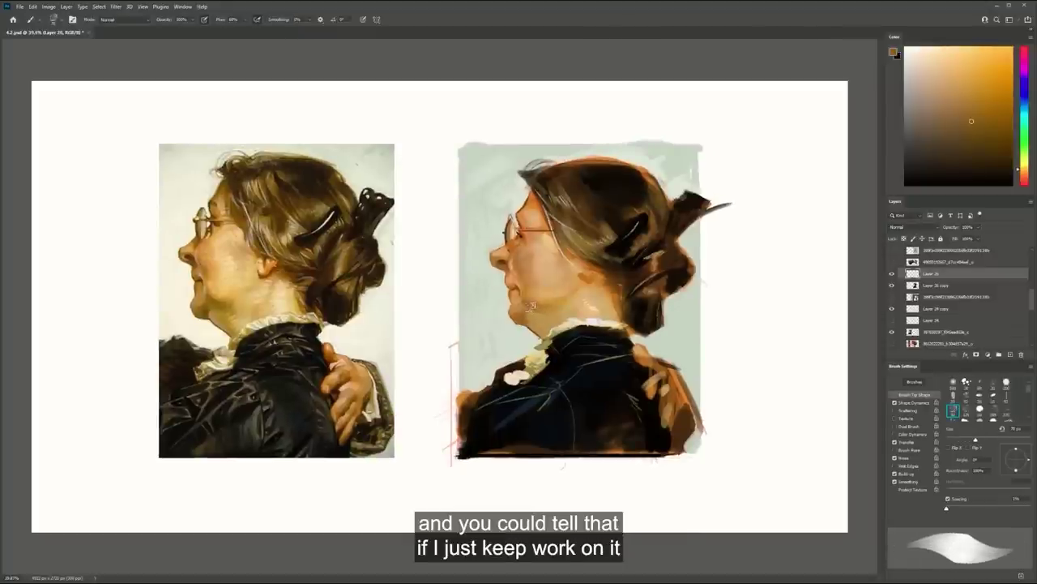
Darken the bottom edge and the front corner of the jacket with near-black tones sampled from the painting
alt+click(633, 267)
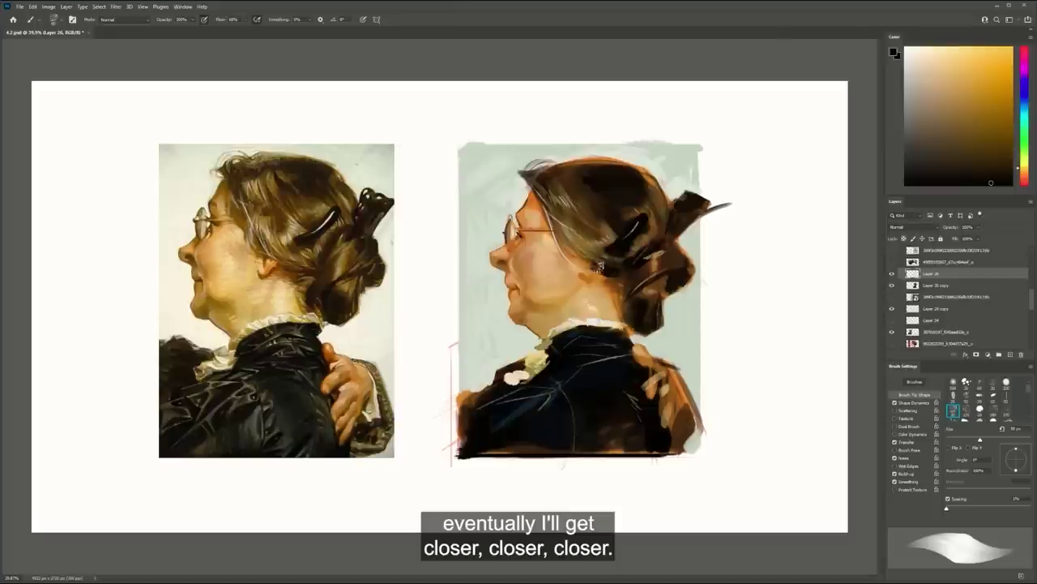
alt+click(659, 446)
drag(660, 448, 533, 452)
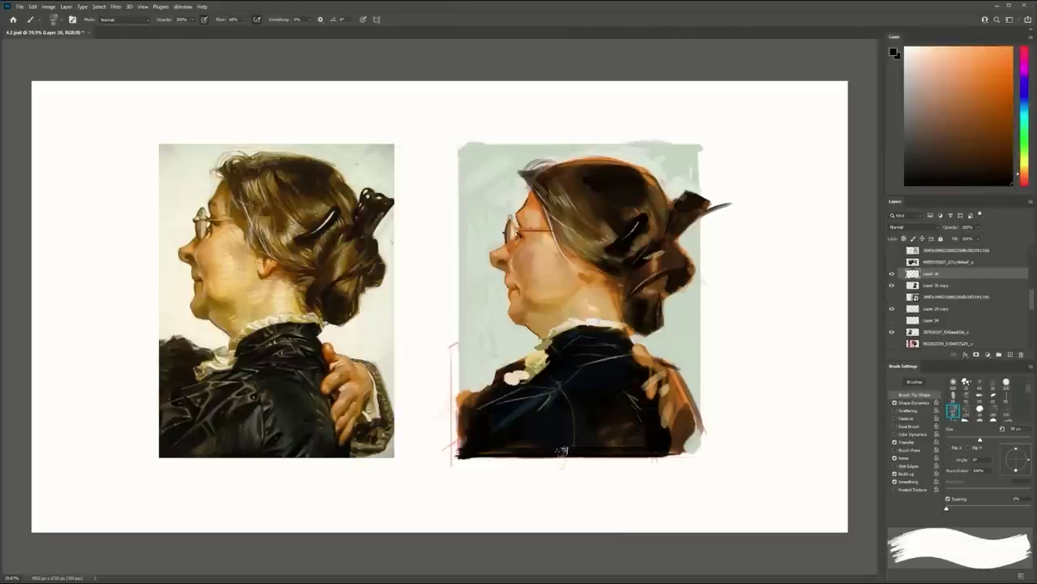
drag(650, 454, 484, 453)
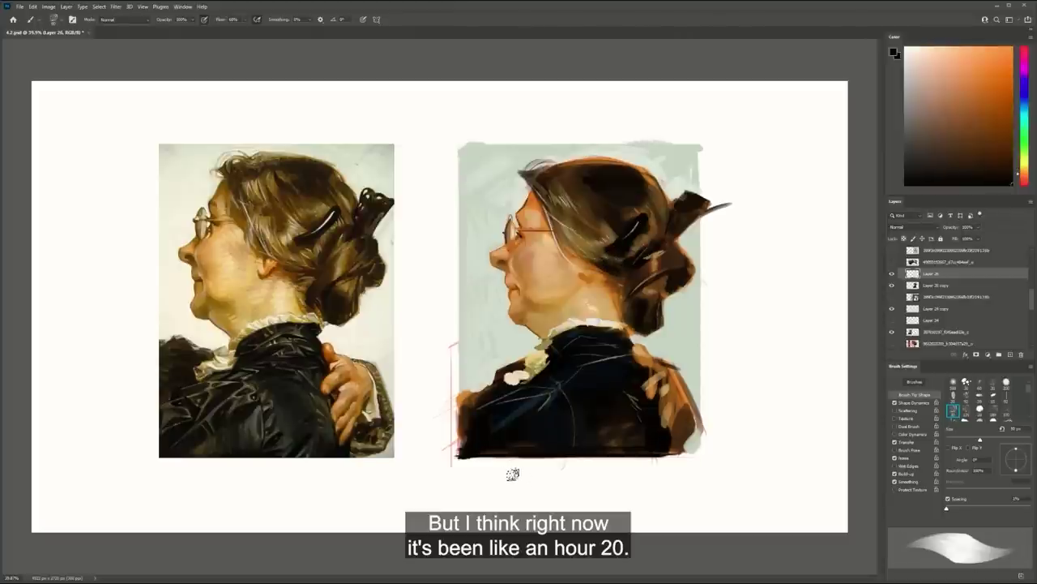
alt+click(474, 429)
mouse_move(466, 442)
mouse_down()
mouse_move(465, 398)
mouse_move(461, 444)
mouse_up()
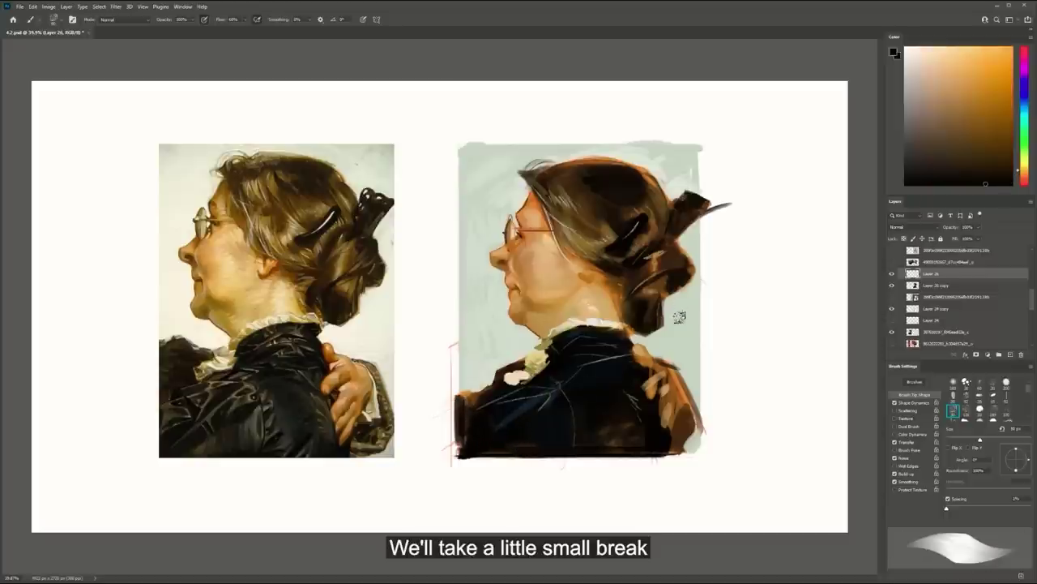
Paint the background beside the hair bun and above the shoulder in a pale, near-white grey
alt+click(534, 334)
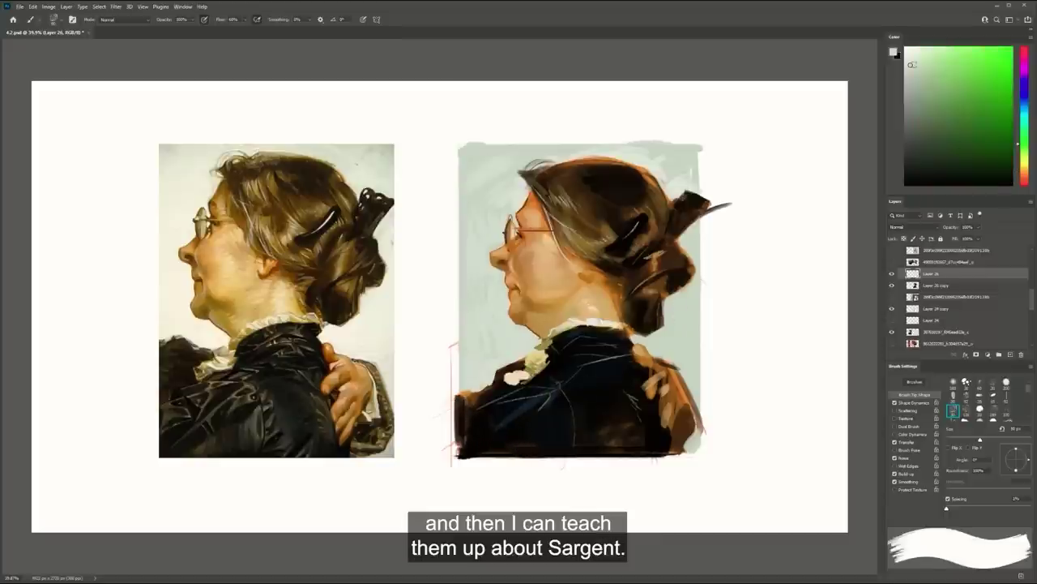
click(906, 57)
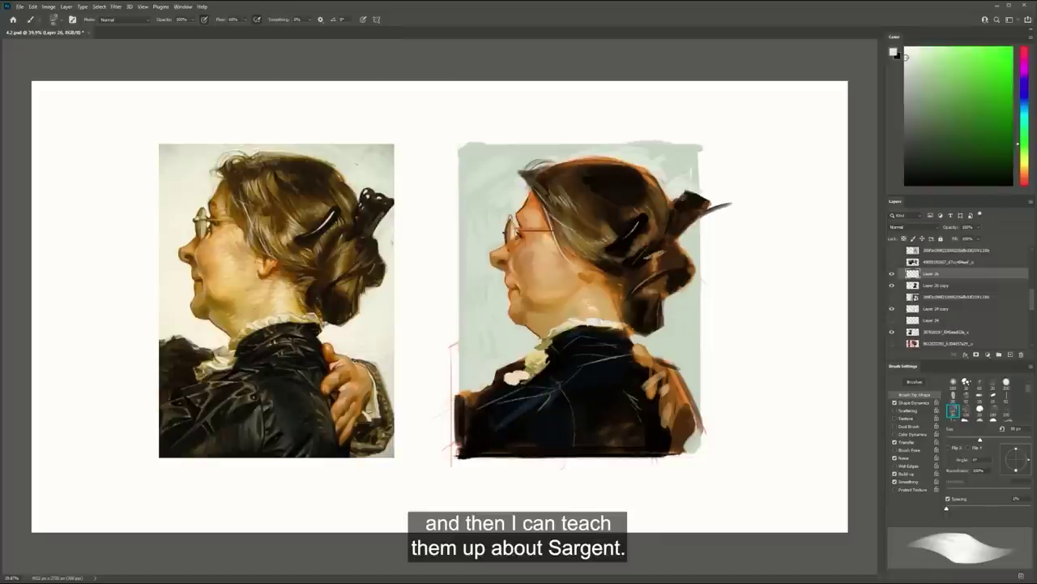
alt+click(680, 317)
mouse_move(666, 345)
mouse_down()
mouse_move(691, 311)
mouse_move(694, 362)
mouse_up()
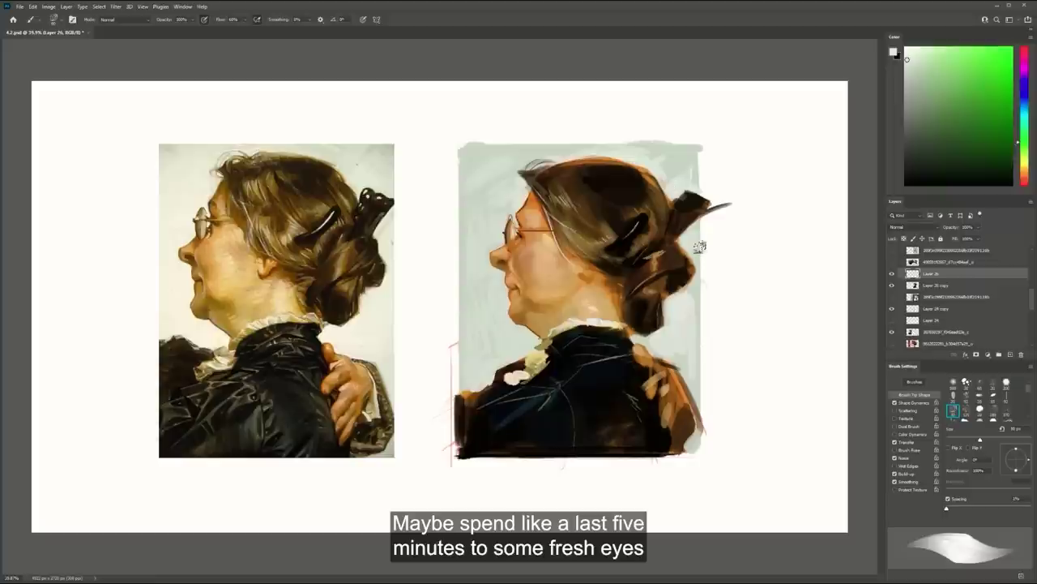
Add a pale skin highlight on the earlobe with a smaller brush and check it at reduced size
alt+click(596, 306)
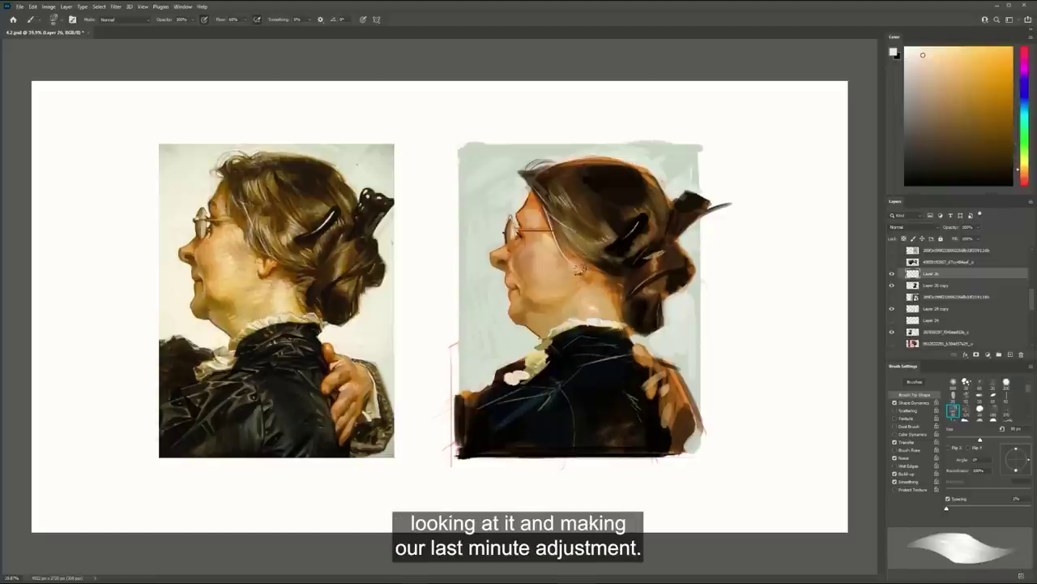
key([)
key([)
key([)
key([)
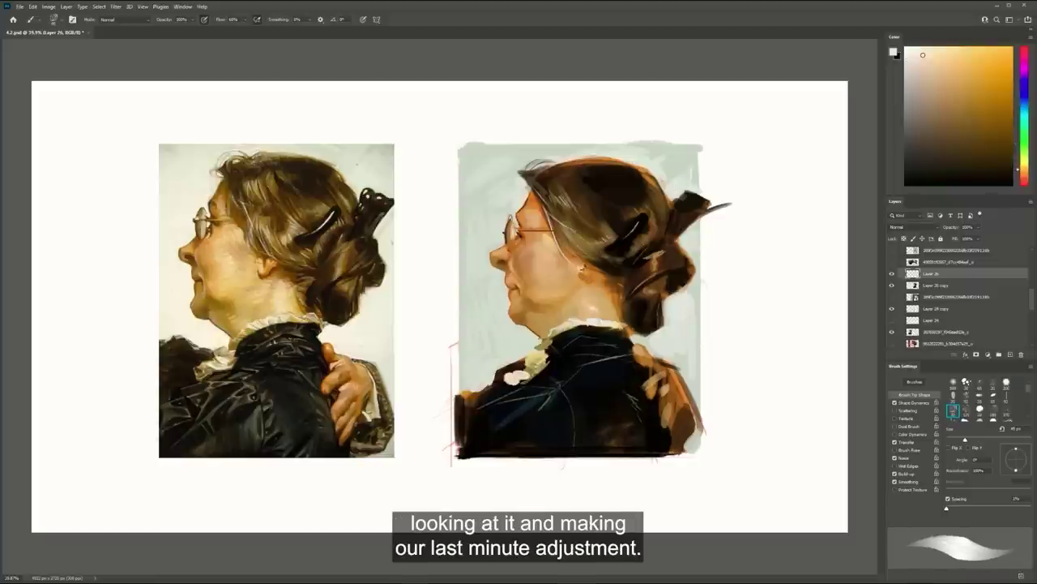
key(z)
mouse_move(681, 337)
mouse_down()
mouse_move(568, 338)
mouse_move(620, 344)
mouse_up()
key(b)
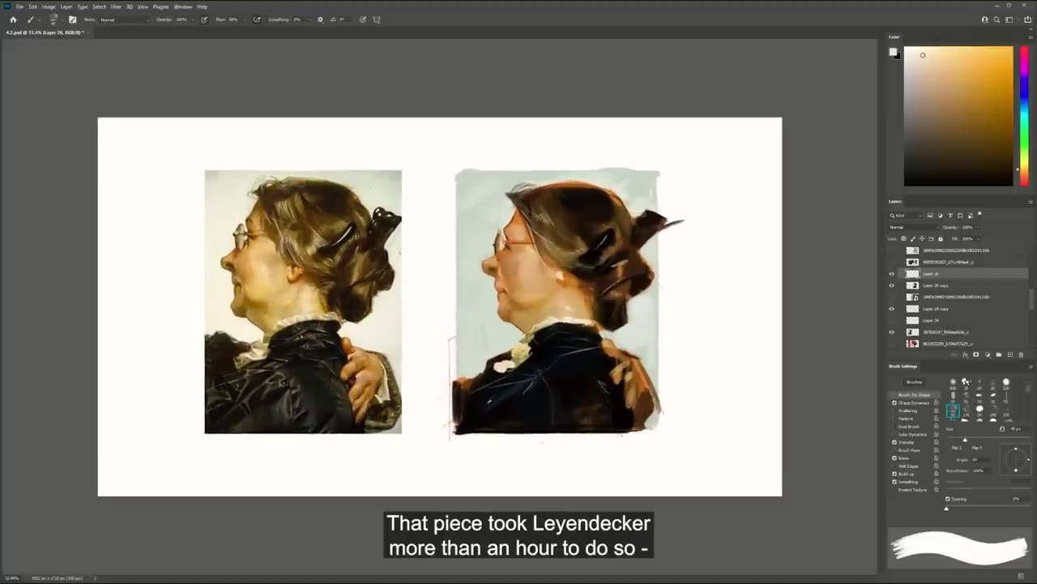
Clean up the gap between the hair bun and the hand on the shoulder with the sampled pale background colour
alt+click(472, 375)
alt+click(606, 352)
key(z)
drag(608, 352, 638, 352)
key(b)
alt+click(614, 326)
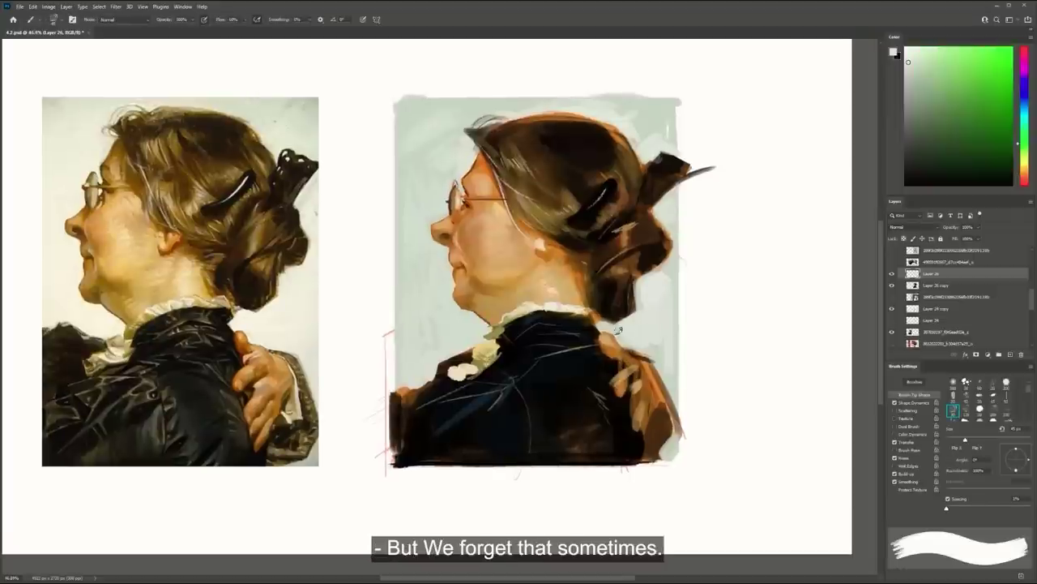
key(bracketleft)
key(bracketright)
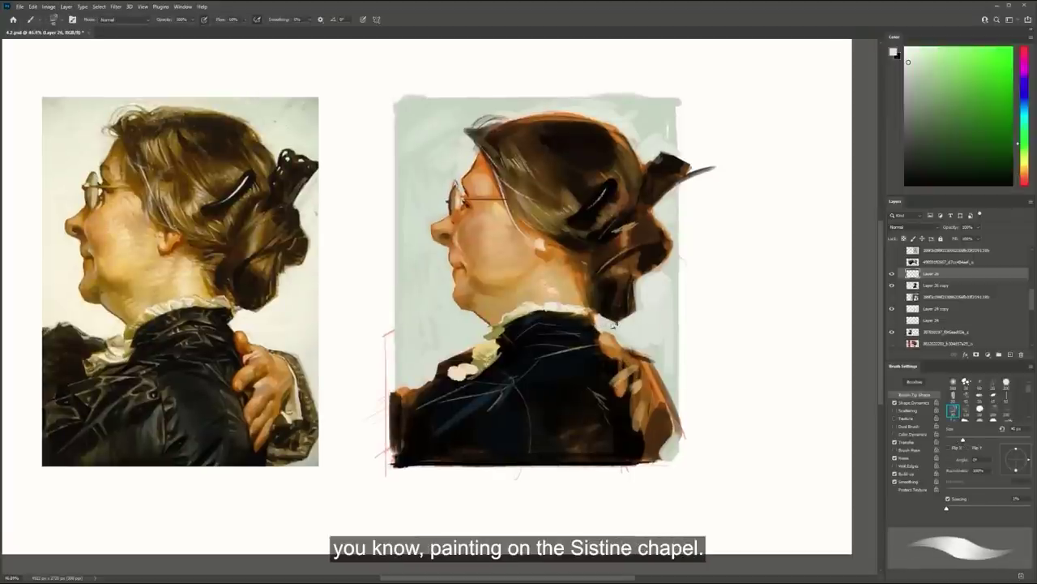
Refine the outer contours of the shoulder and hair bun with sampled pale grey and dark brown
alt+click(619, 327)
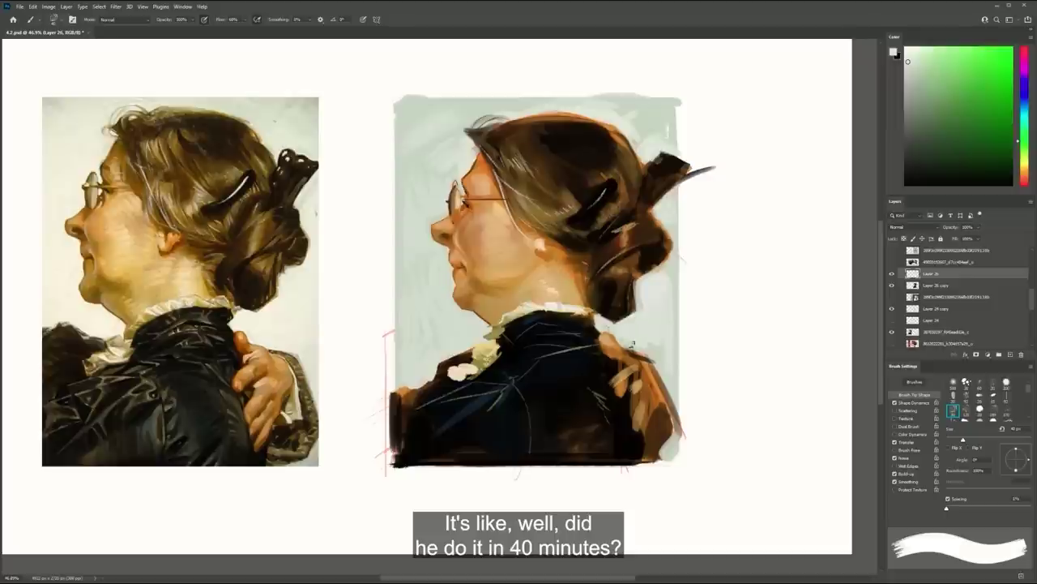
drag(654, 337, 668, 362)
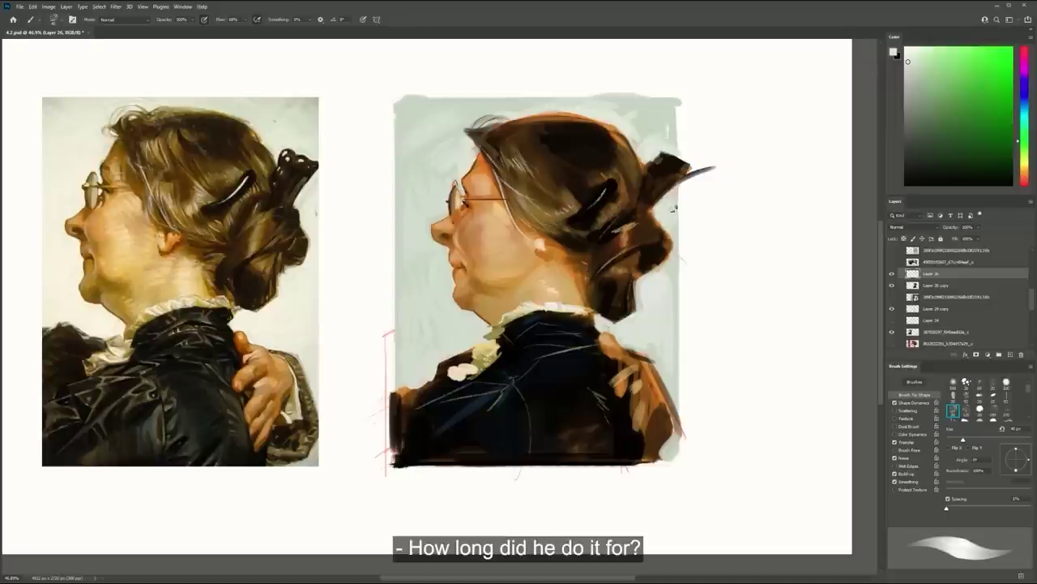
alt+click(628, 238)
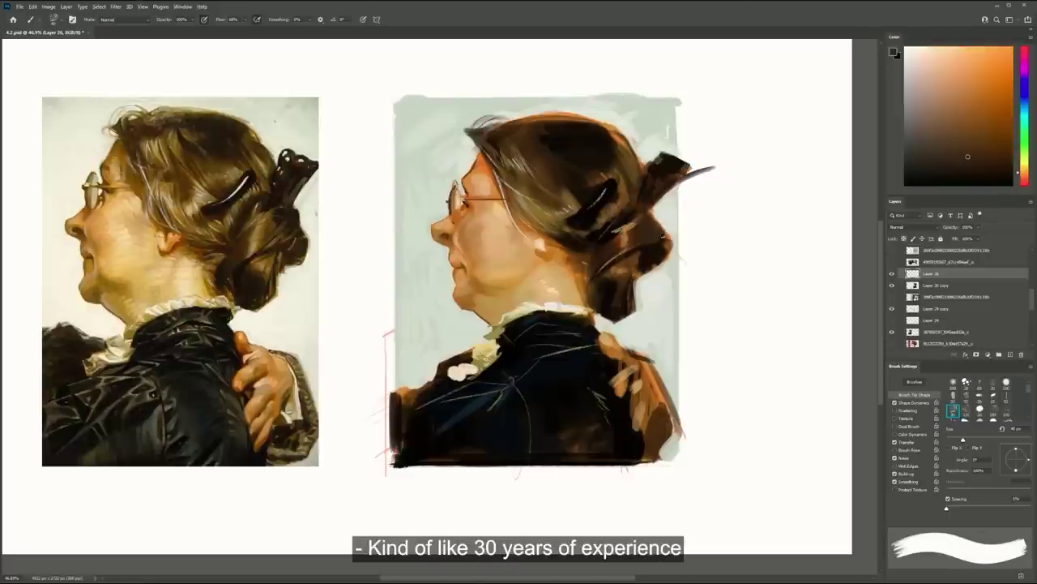
alt+click(649, 302)
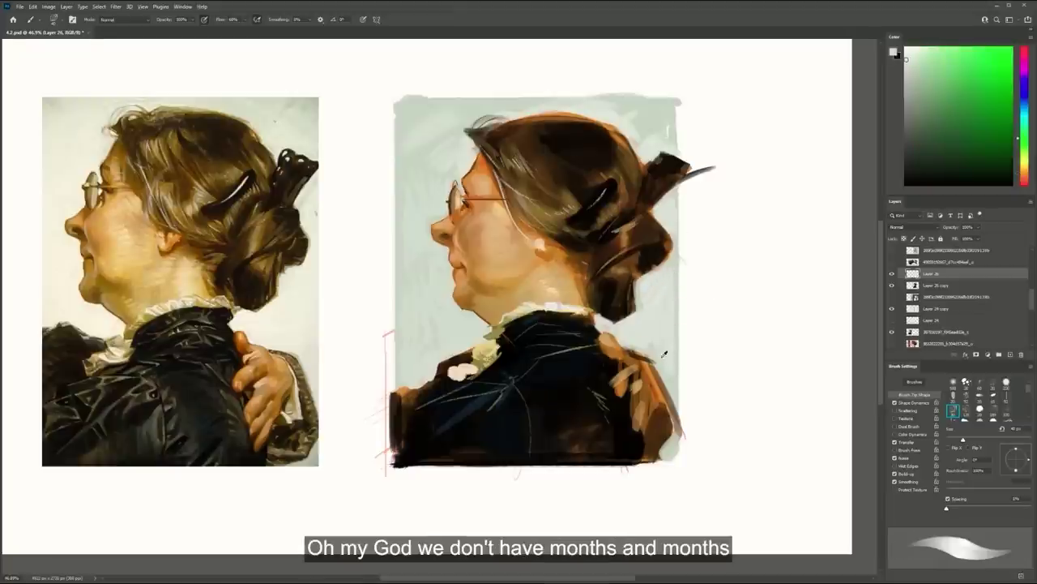
Compare the study with its reference at thumbnail size and save the file
key(z)
alt+click(670, 306)
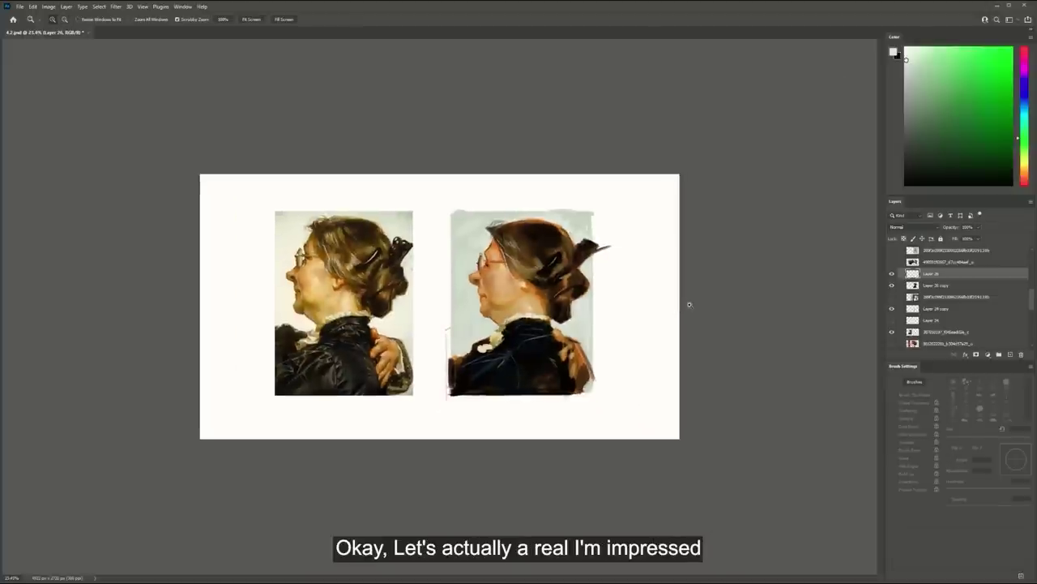
drag(579, 333, 436, 242)
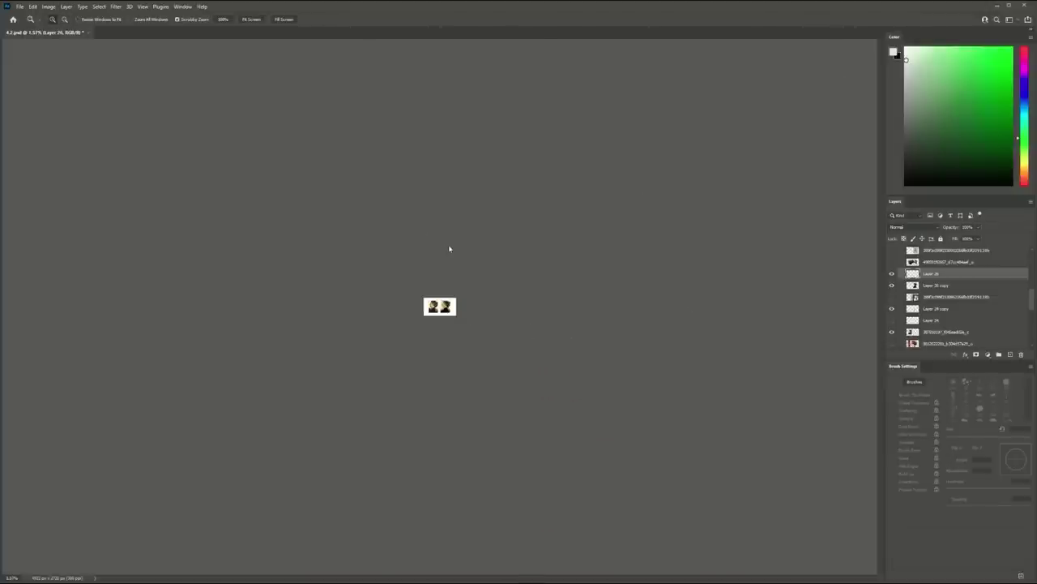
click(454, 263)
drag(419, 309, 515, 318)
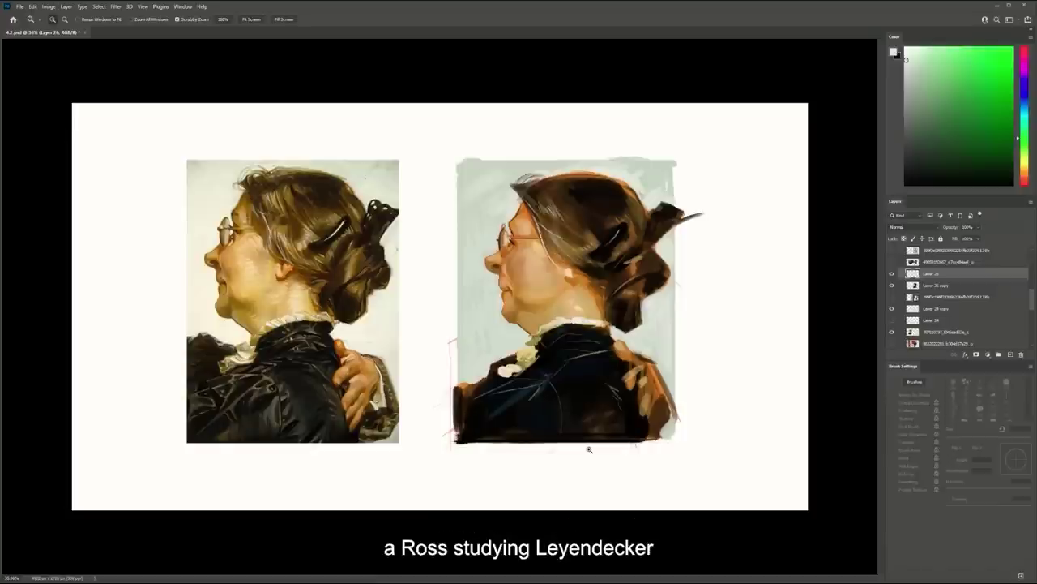
key(ctrl+s)
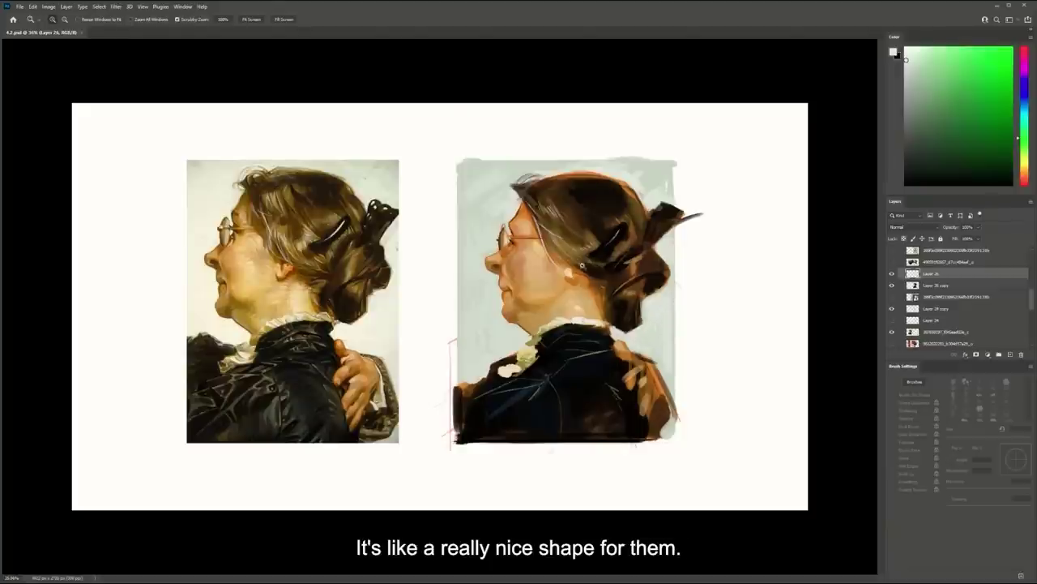
Examine the painted head and neck up close and compare the whole study with the reference
click(594, 277)
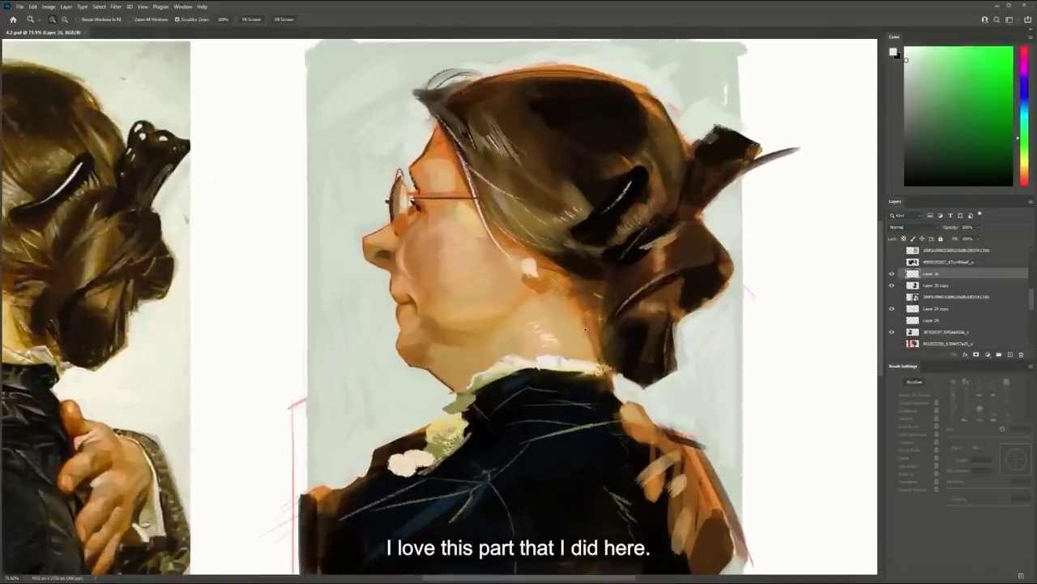
drag(532, 311, 623, 312)
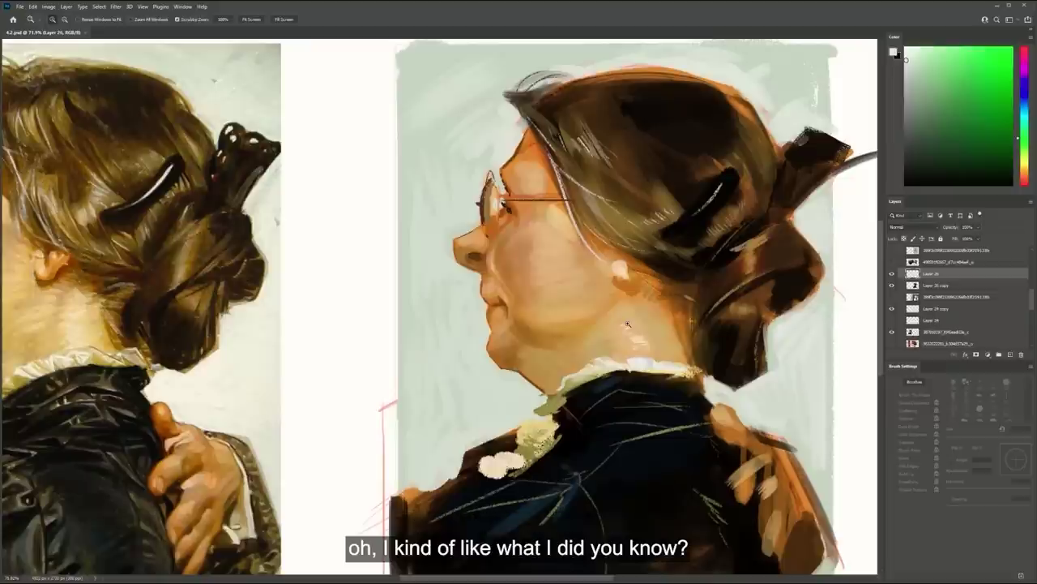
drag(631, 334, 594, 351)
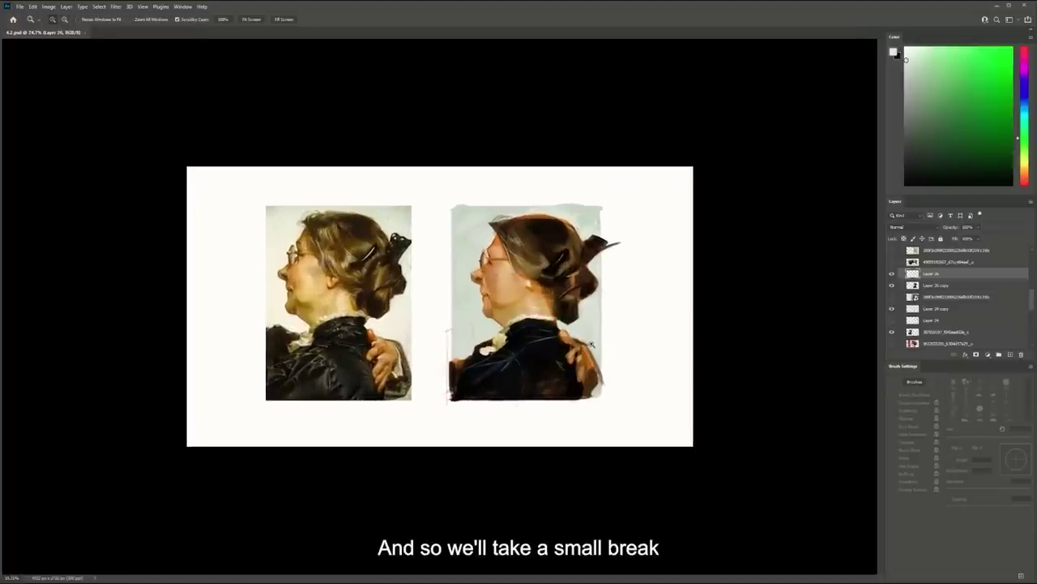
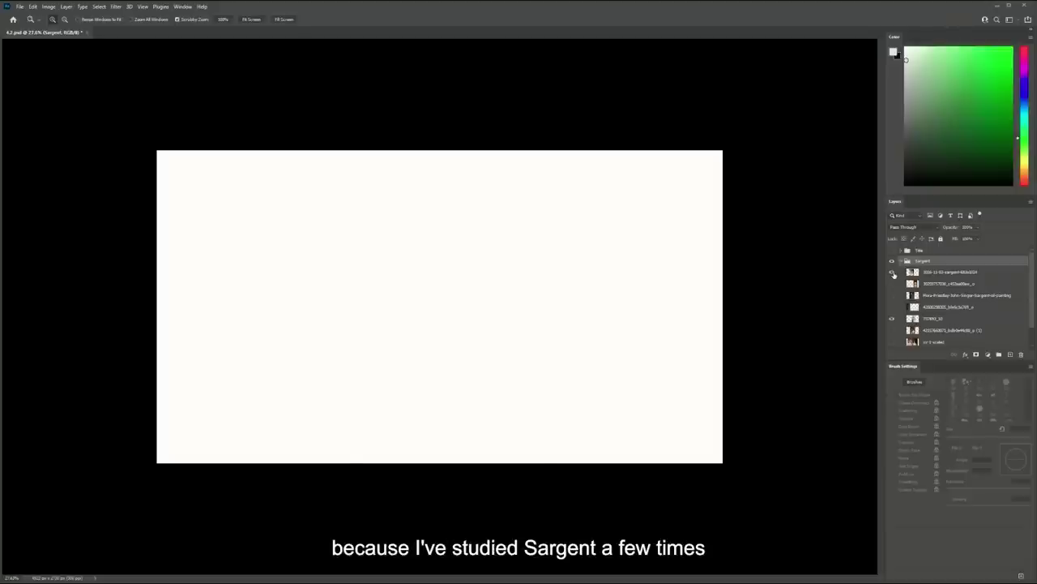
View the Sargent references of the family in pink, the peach gown and the dark dress with red flowers, hiding each one
click(892, 273)
click(891, 283)
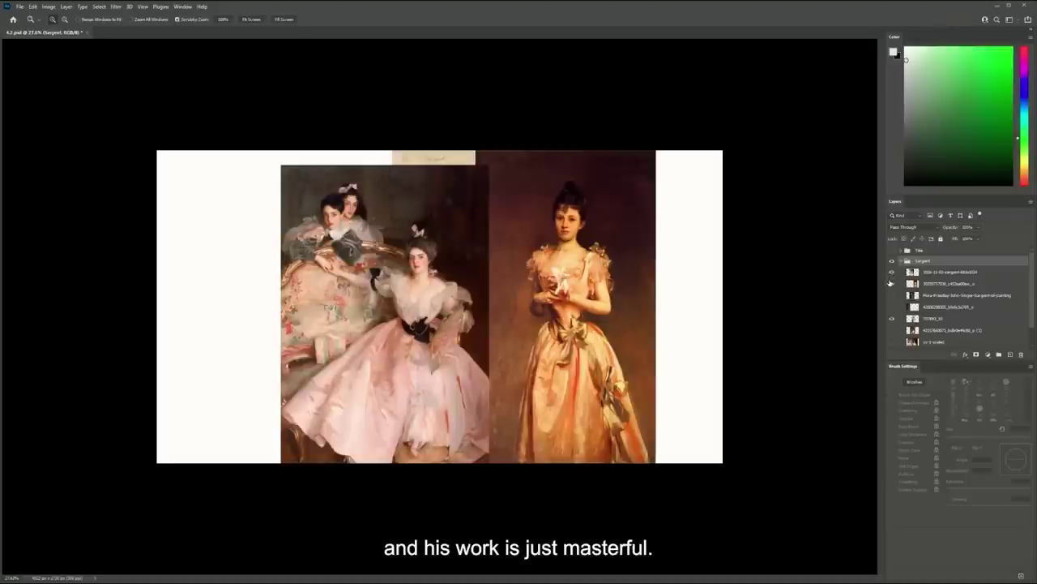
click(892, 282)
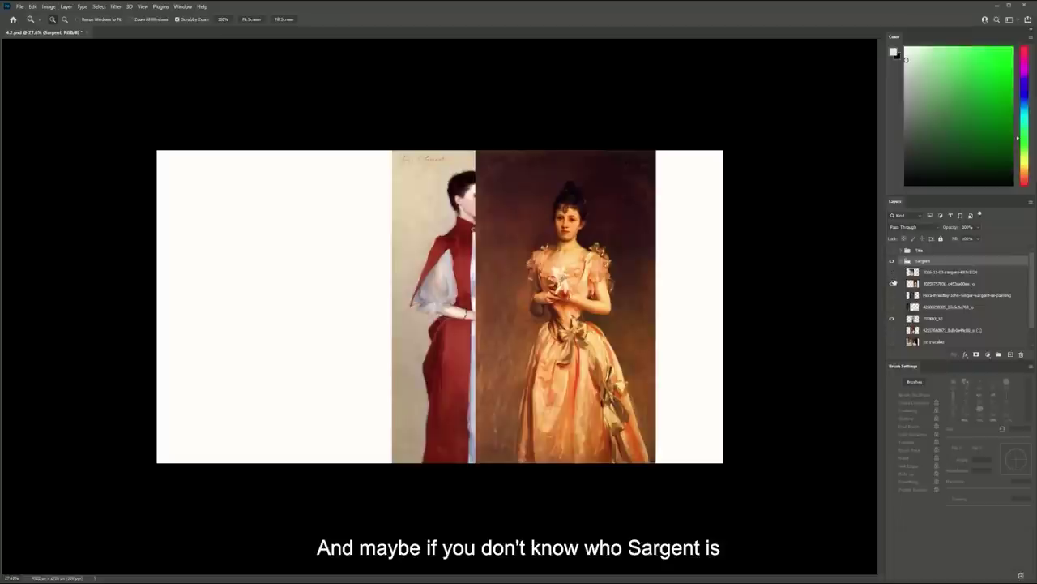
click(893, 282)
click(892, 295)
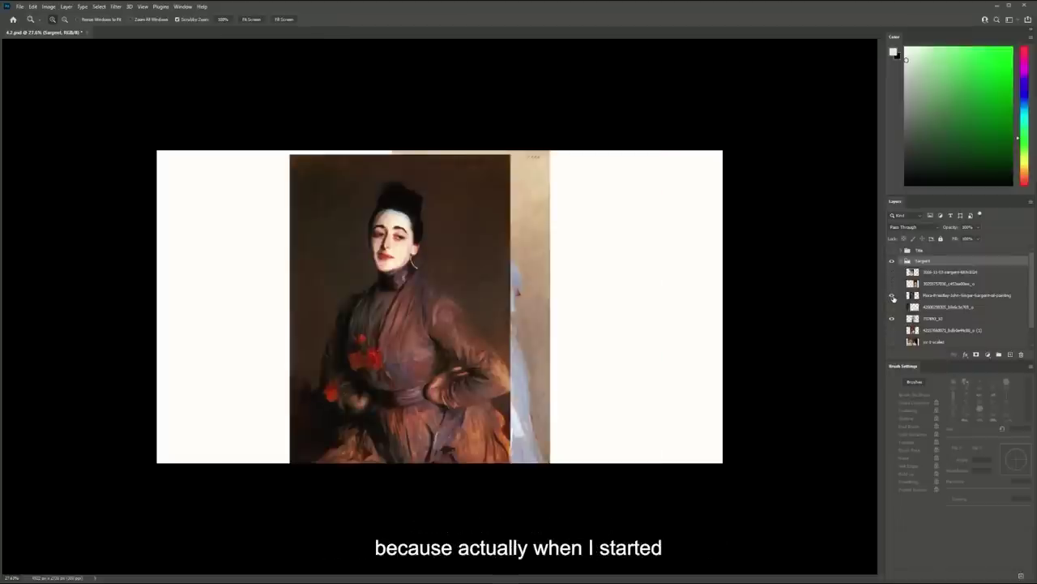
scroll(908, 294, down, 1)
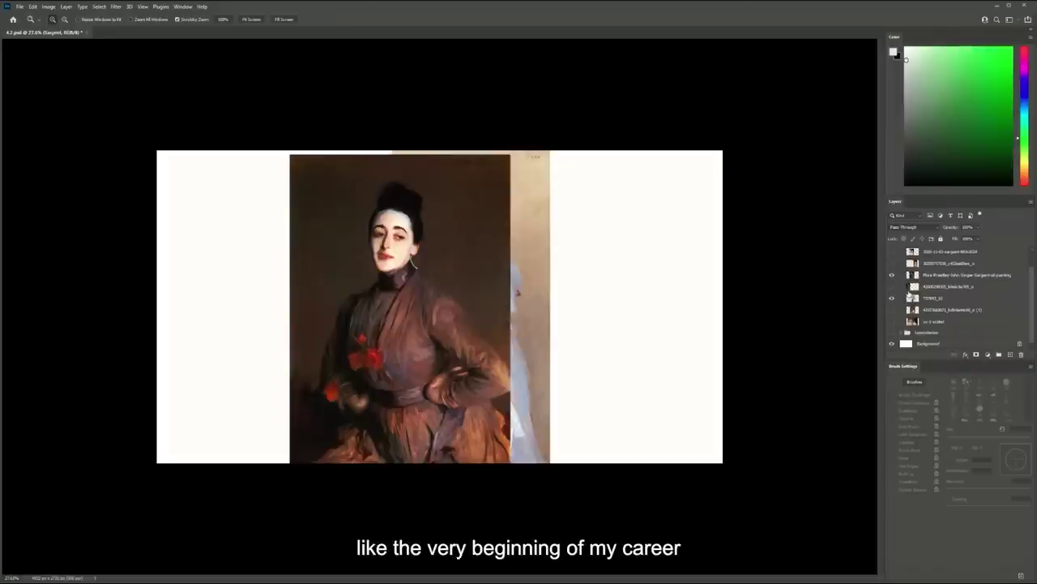
click(893, 277)
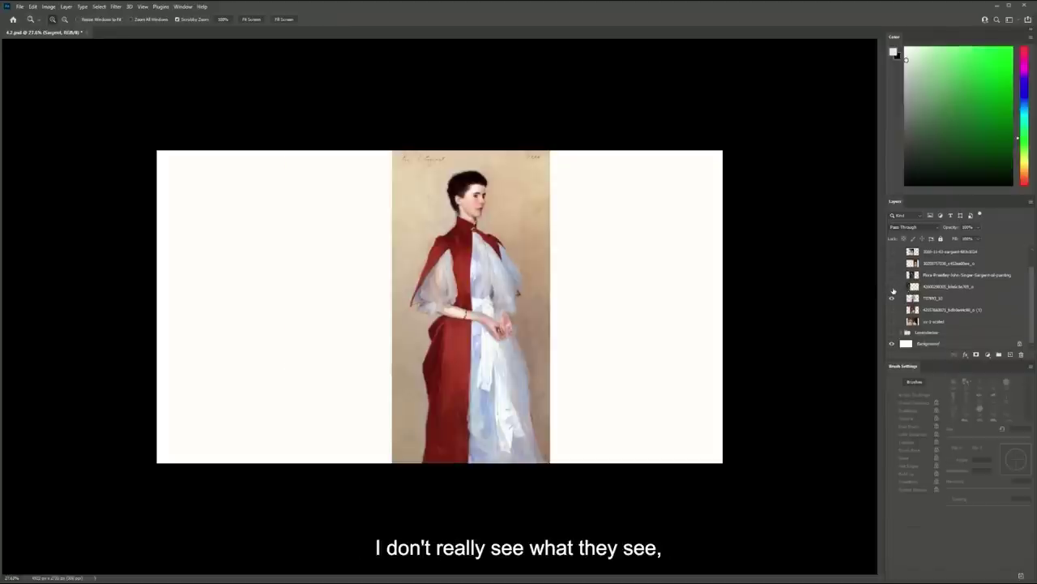
View the green gown, red-and-white dress, red headband and cropped family group paintings one by one, hiding each after viewing
click(893, 287)
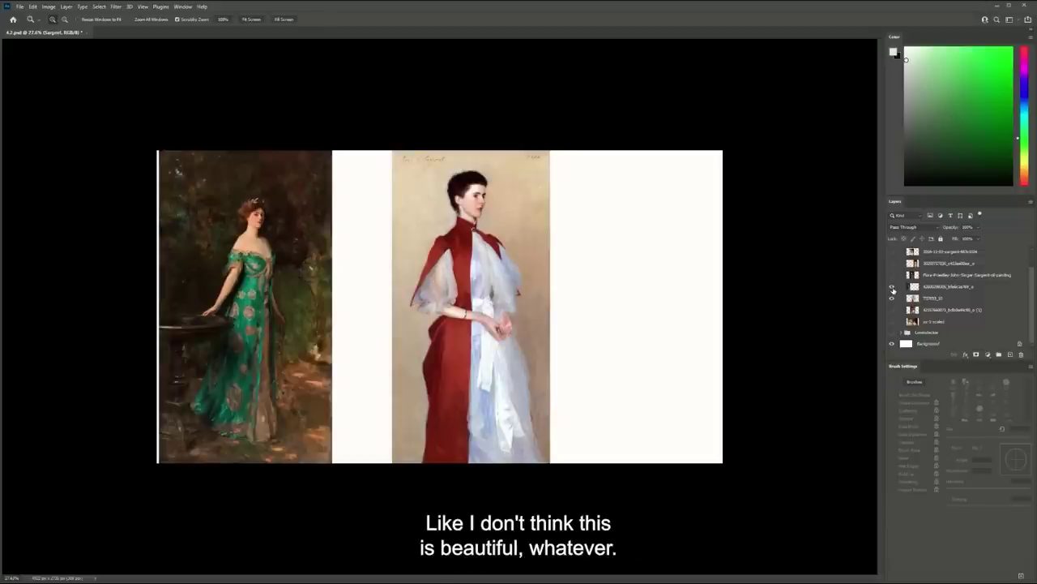
click(893, 287)
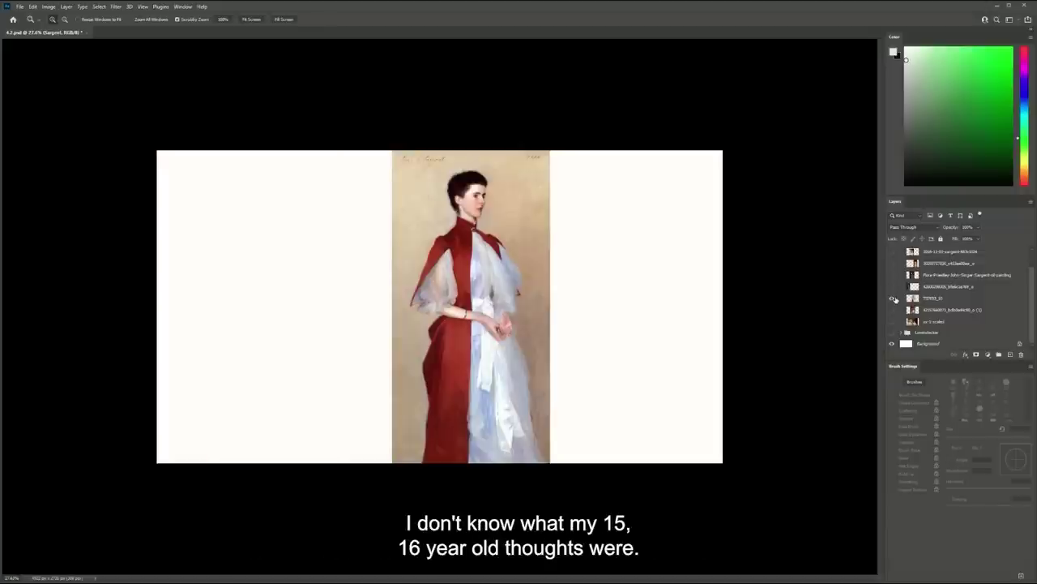
click(894, 298)
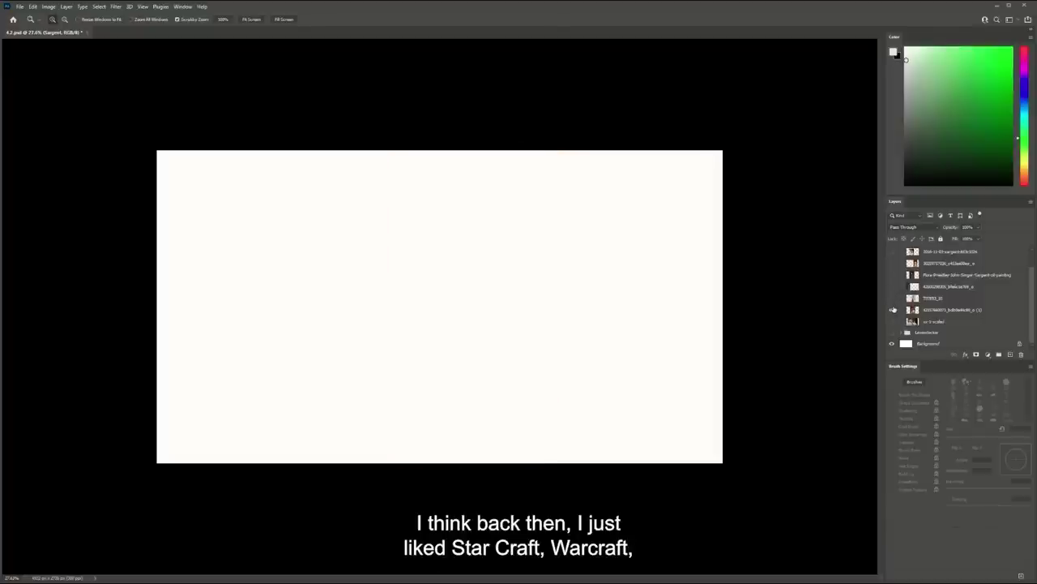
click(893, 309)
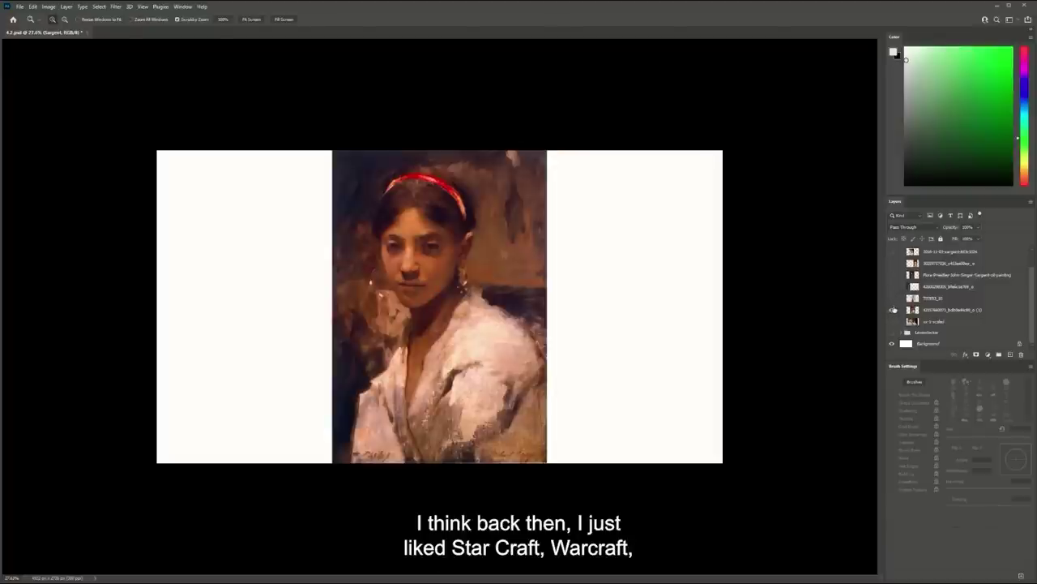
click(894, 311)
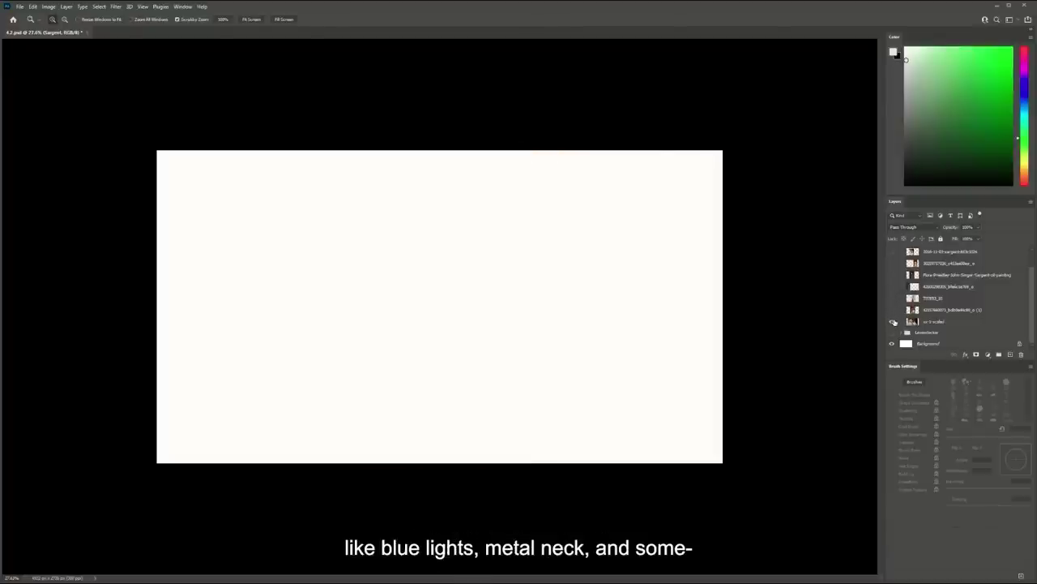
click(892, 320)
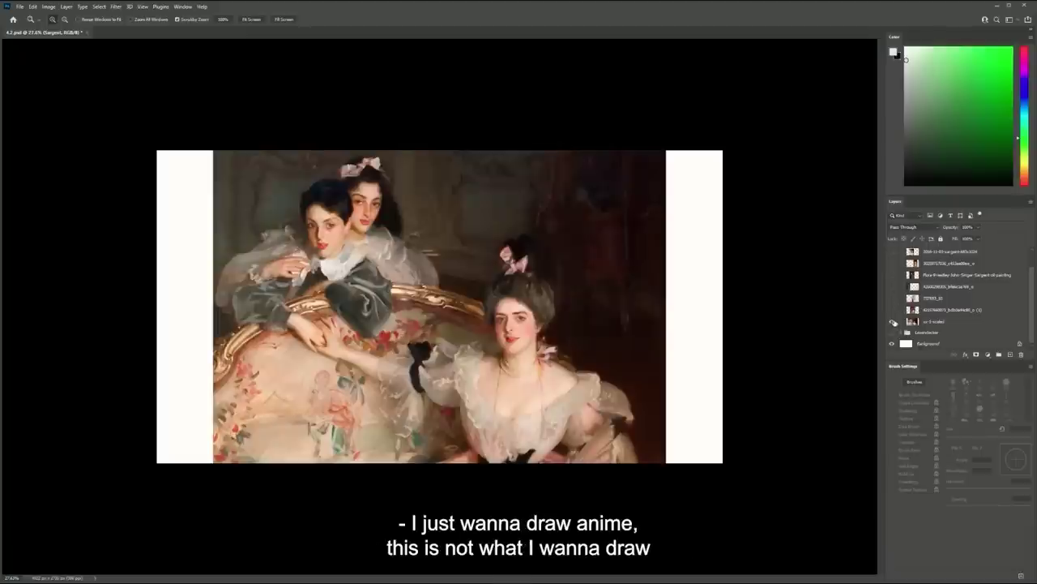
click(893, 321)
Review the peach gown, dark dress and green gown references again by toggling their layers on and off
scroll(896, 297, up, 1)
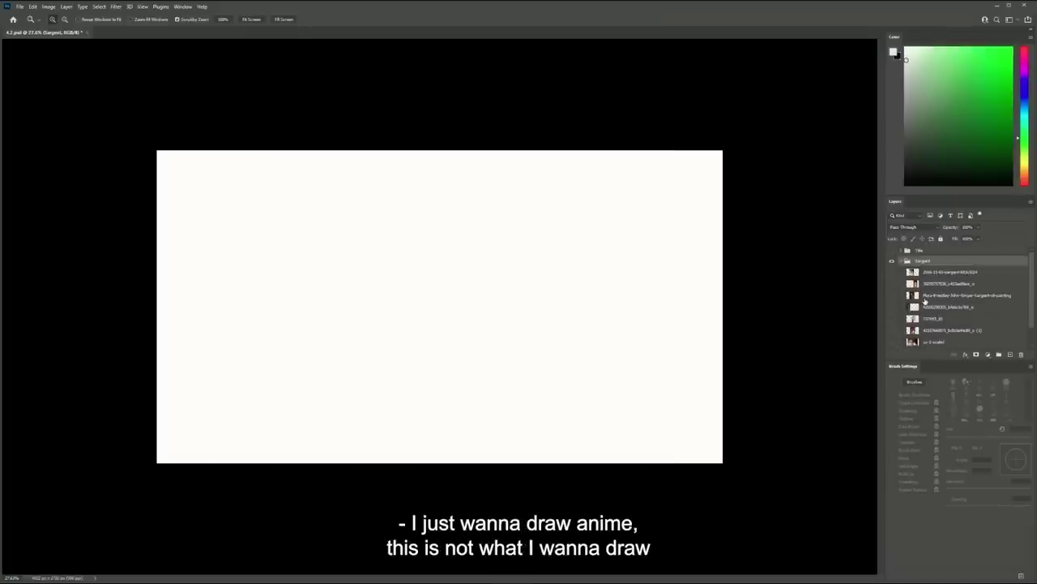
click(892, 283)
click(892, 283)
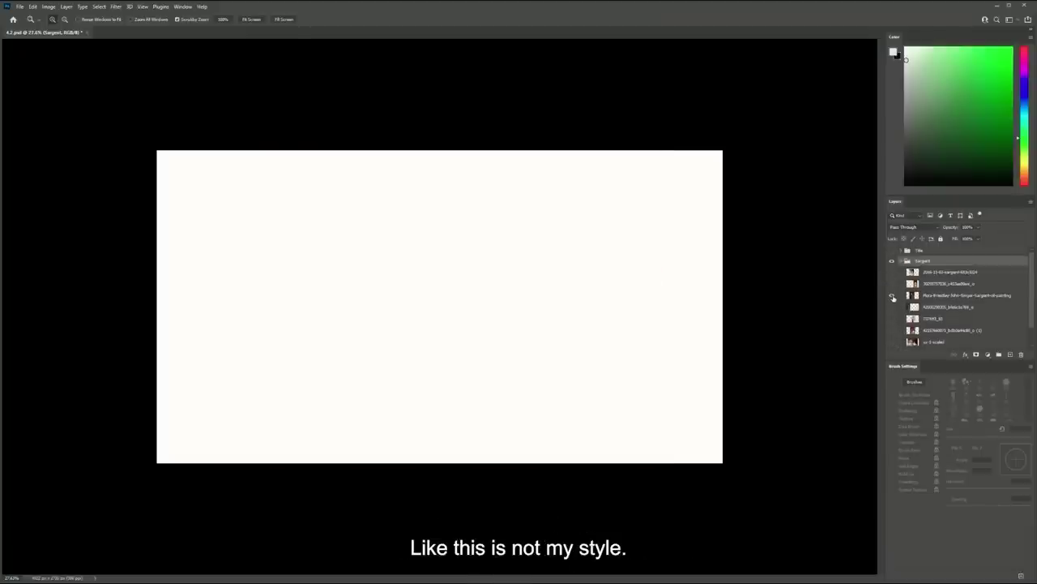
click(892, 295)
click(893, 296)
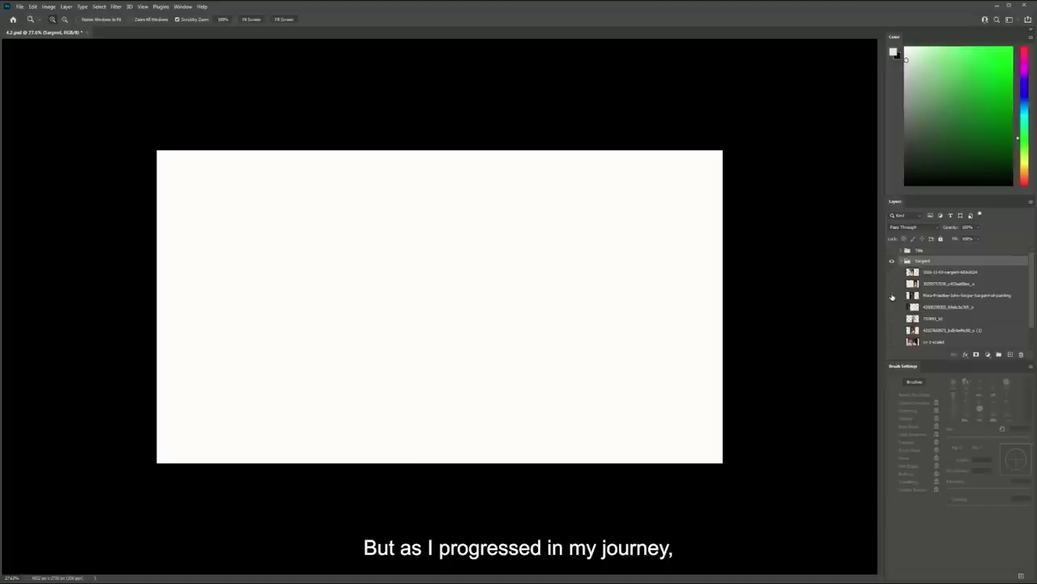
scroll(893, 297, down, 1)
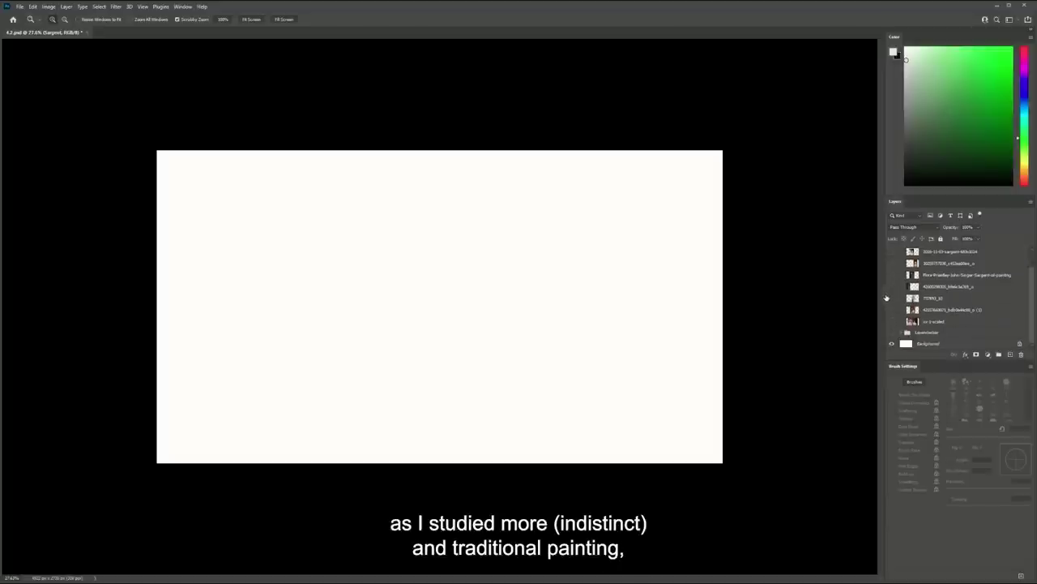
click(892, 288)
click(892, 288)
click(898, 275)
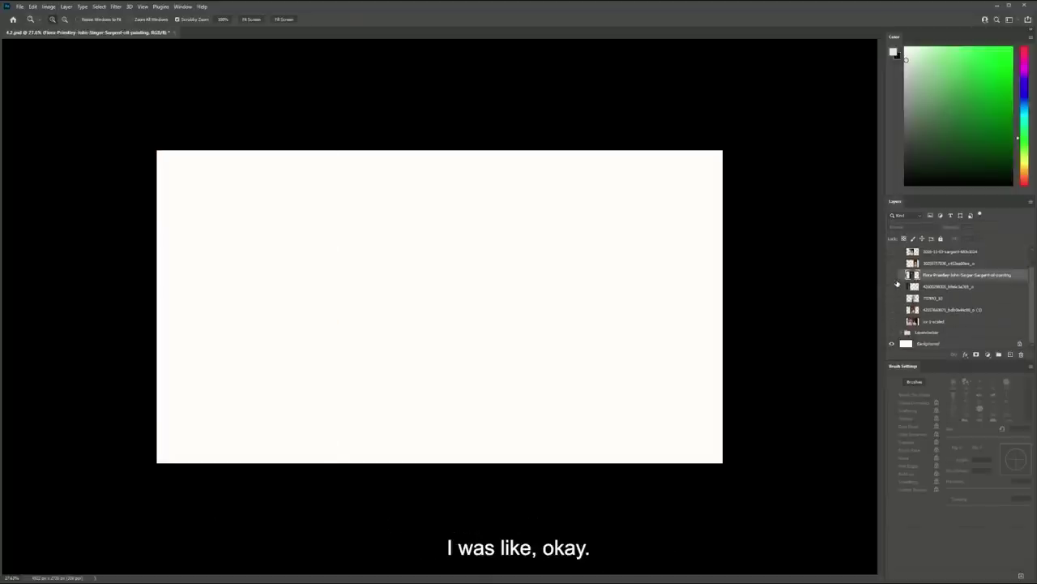
click(892, 276)
click(893, 276)
click(892, 264)
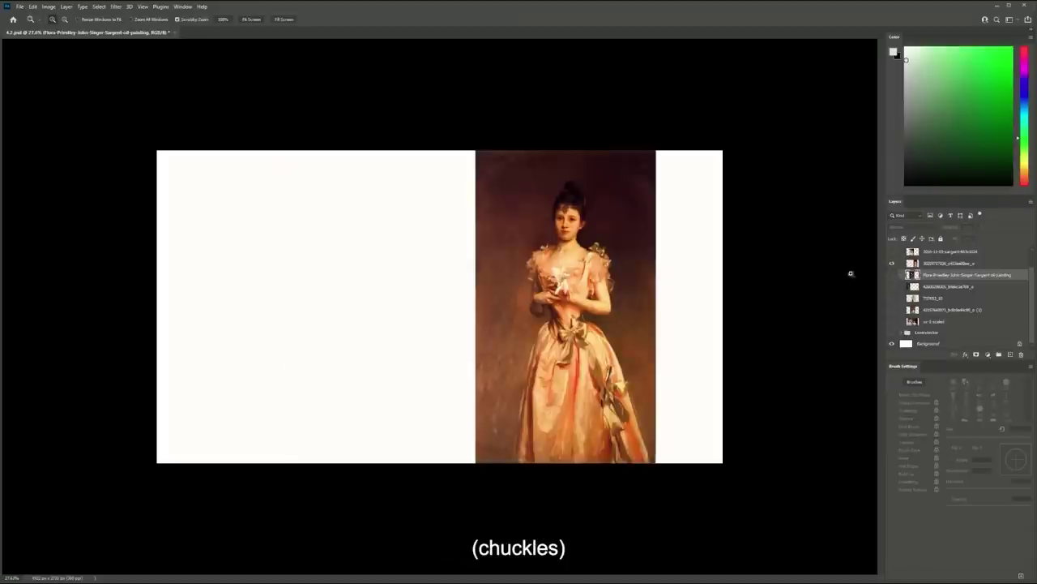
click(894, 265)
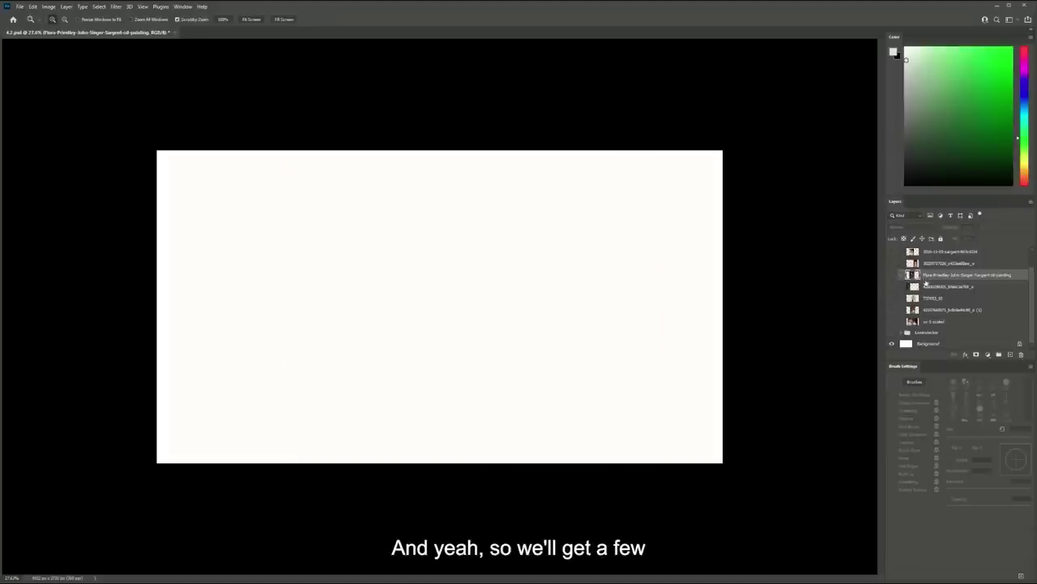
Show the full family group painting, examine its three figures up close, and hide it
scroll(931, 287, up, 1)
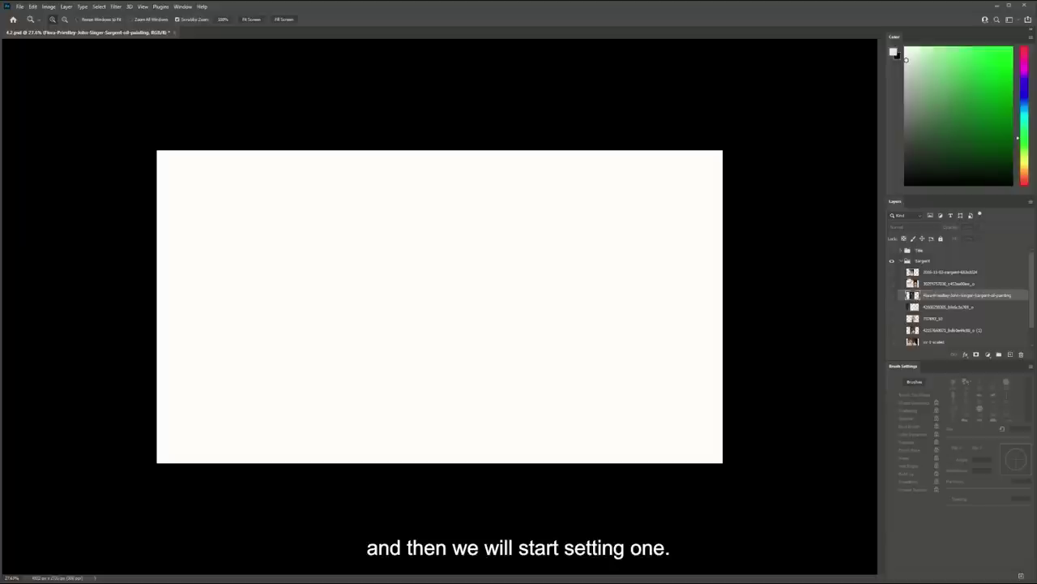
click(892, 272)
mouse_move(483, 257)
mouse_down()
mouse_move(523, 273)
mouse_move(634, 271)
mouse_up()
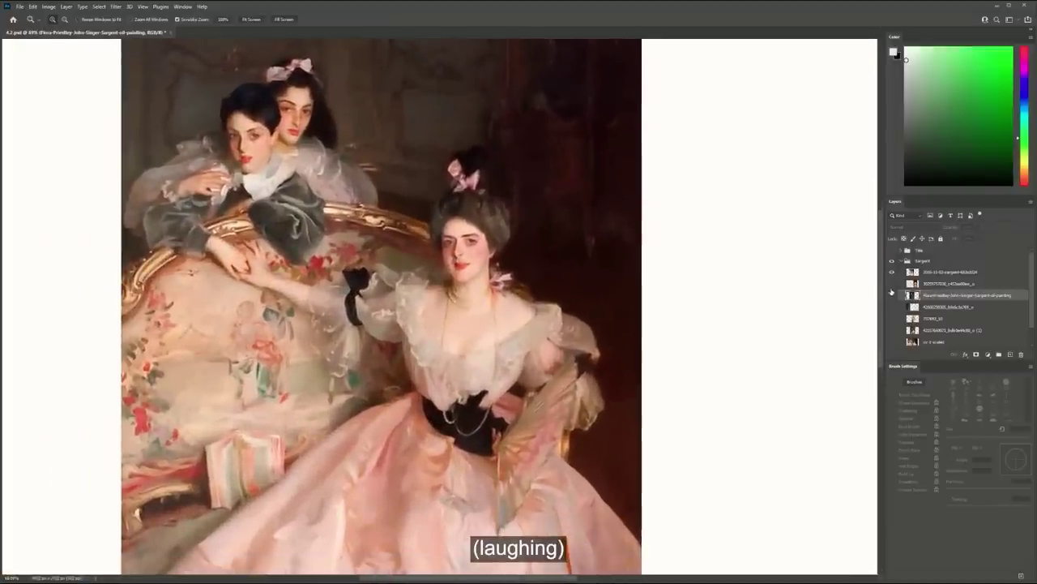
click(892, 273)
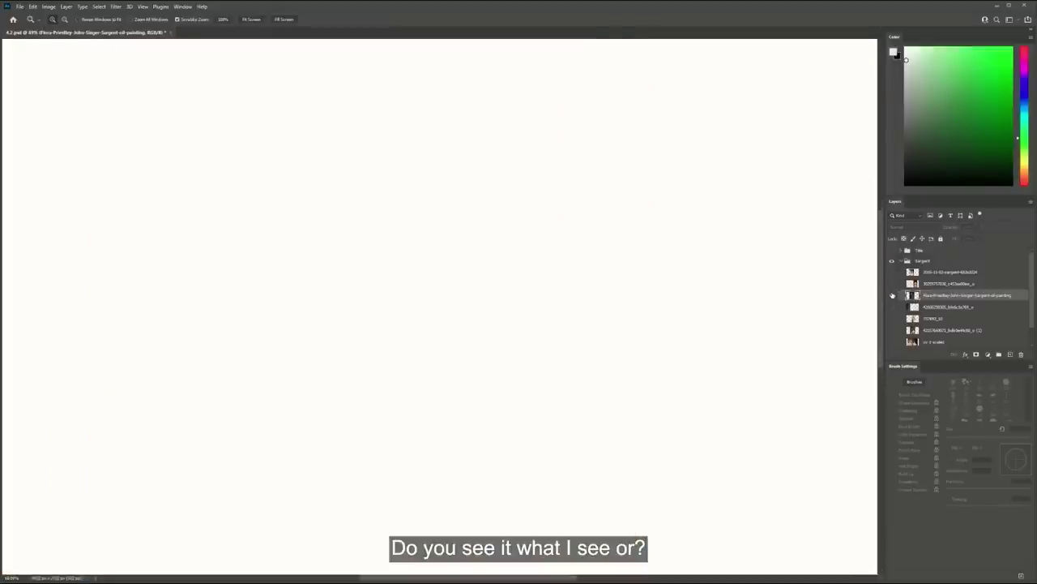
Show the peach gown portrait, examine the figure up close and at a reduced size, and hide it
click(892, 295)
click(892, 295)
click(892, 284)
mouse_move(868, 280)
mouse_down()
mouse_move(581, 236)
mouse_move(591, 227)
mouse_move(638, 277)
mouse_up()
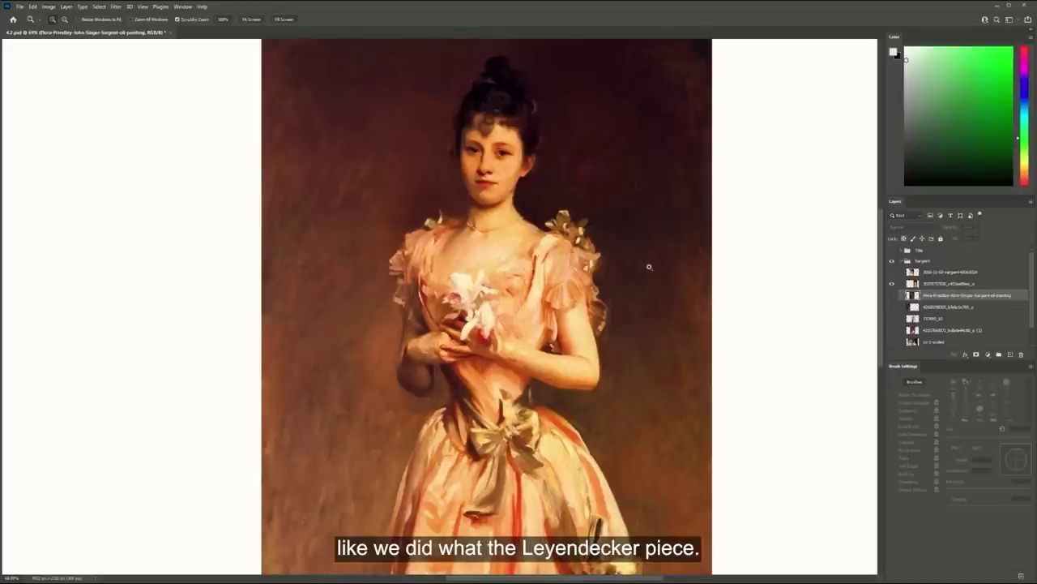
alt+click(648, 267)
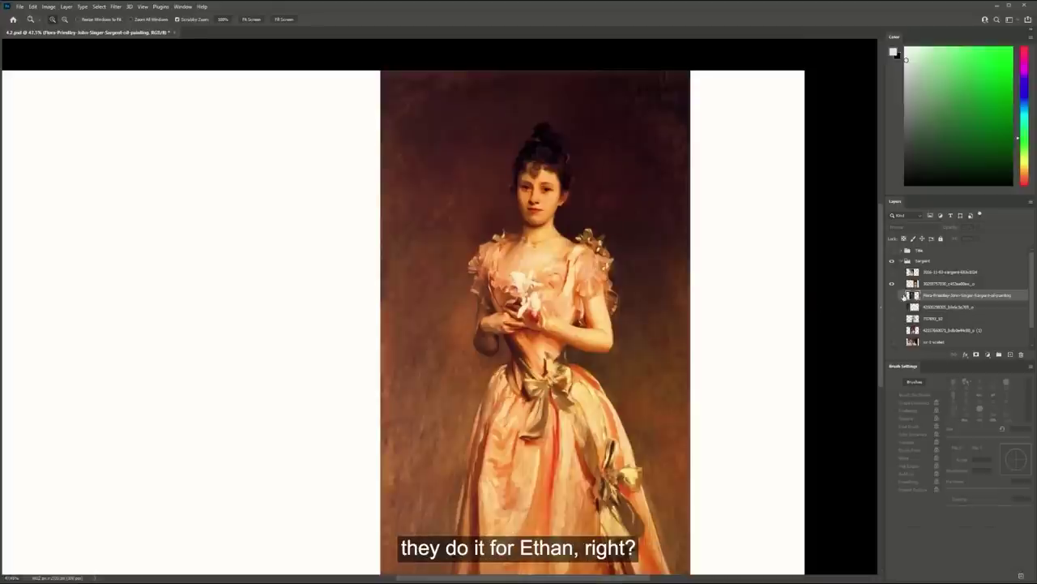
click(891, 284)
Show the dark dress portrait with red flowers, examine its centred composition up close, and hide it
click(892, 295)
click(891, 295)
click(892, 295)
mouse_move(513, 437)
mouse_down()
mouse_move(560, 370)
mouse_move(595, 347)
mouse_up()
mouse_move(470, 420)
mouse_down()
mouse_move(493, 426)
mouse_move(621, 338)
mouse_up()
scroll(648, 368, down, 8)
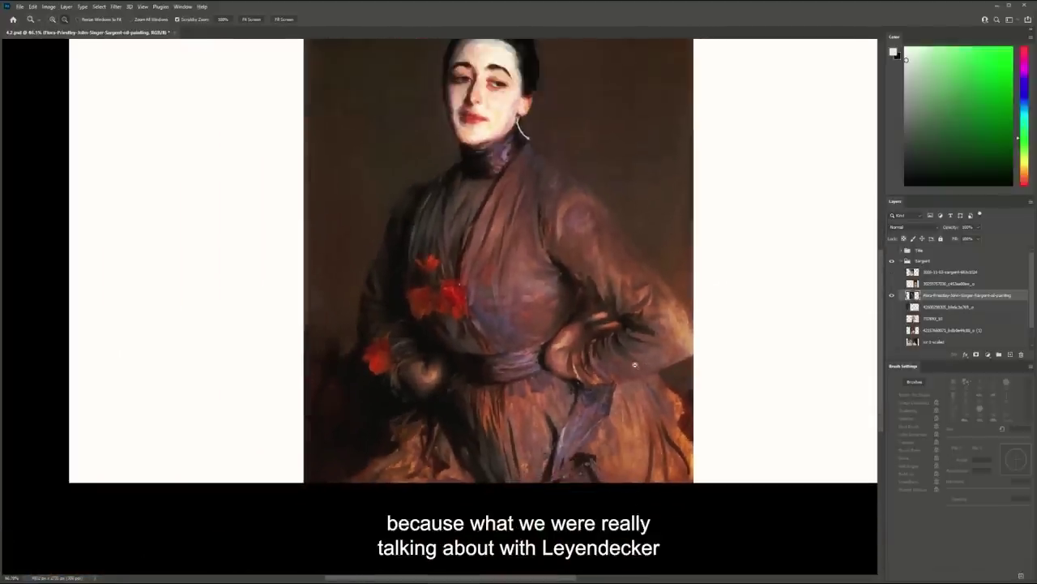
drag(663, 360, 637, 368)
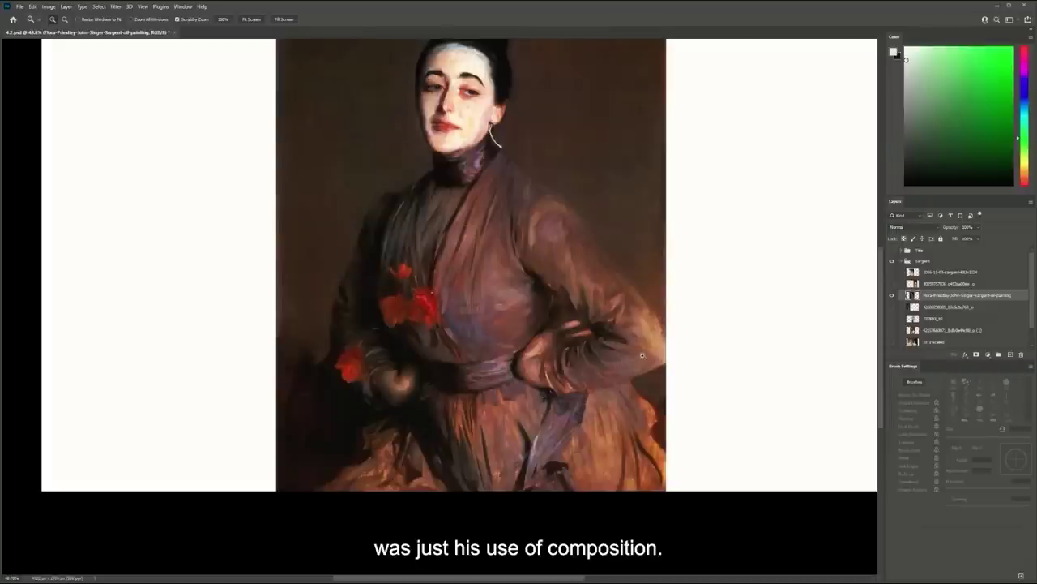
drag(656, 346, 660, 360)
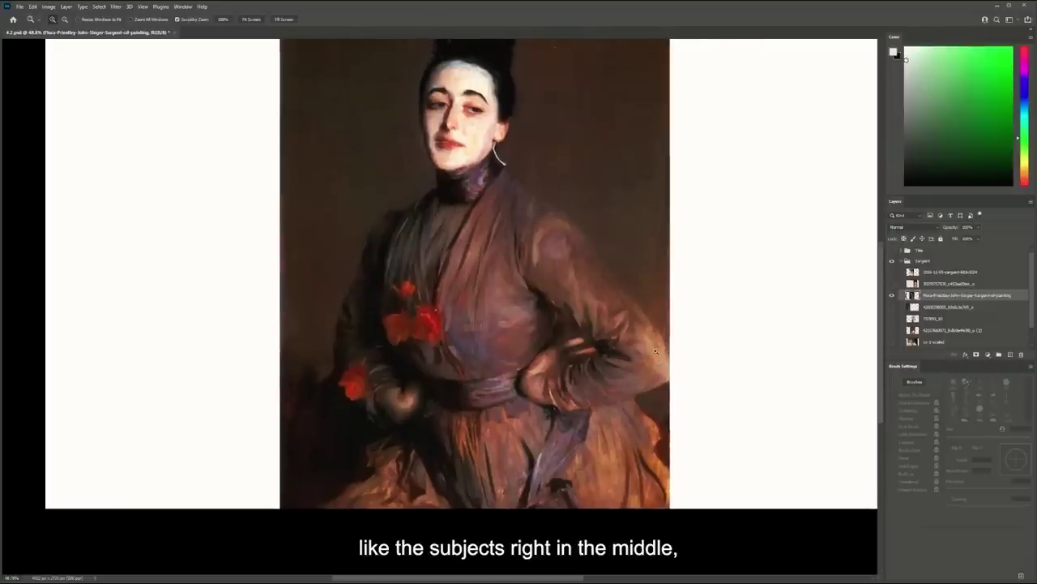
click(891, 296)
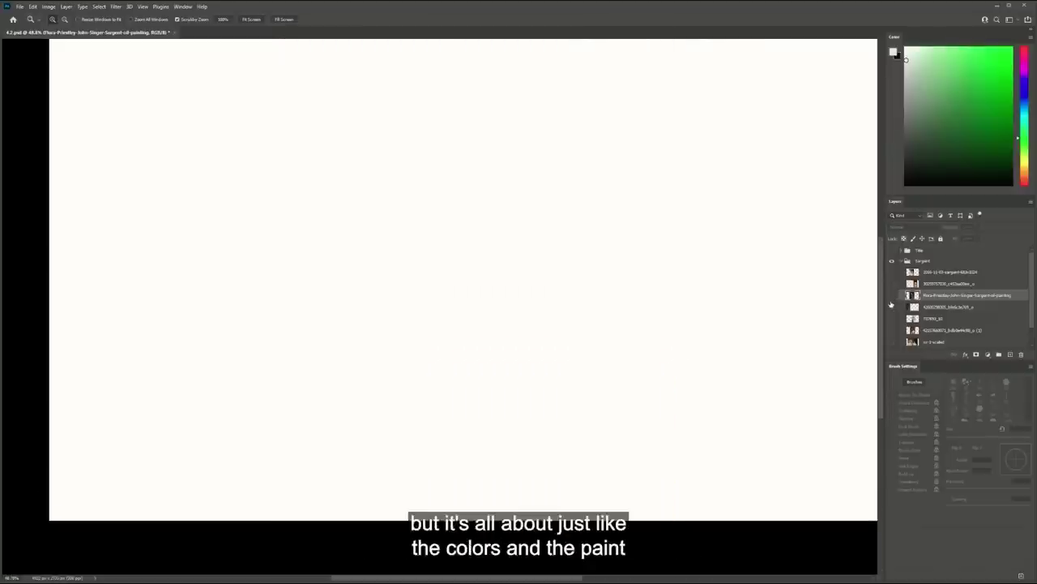
Preview the green gown and red-and-white dress references in turn, hiding both
click(891, 305)
click(892, 305)
click(893, 319)
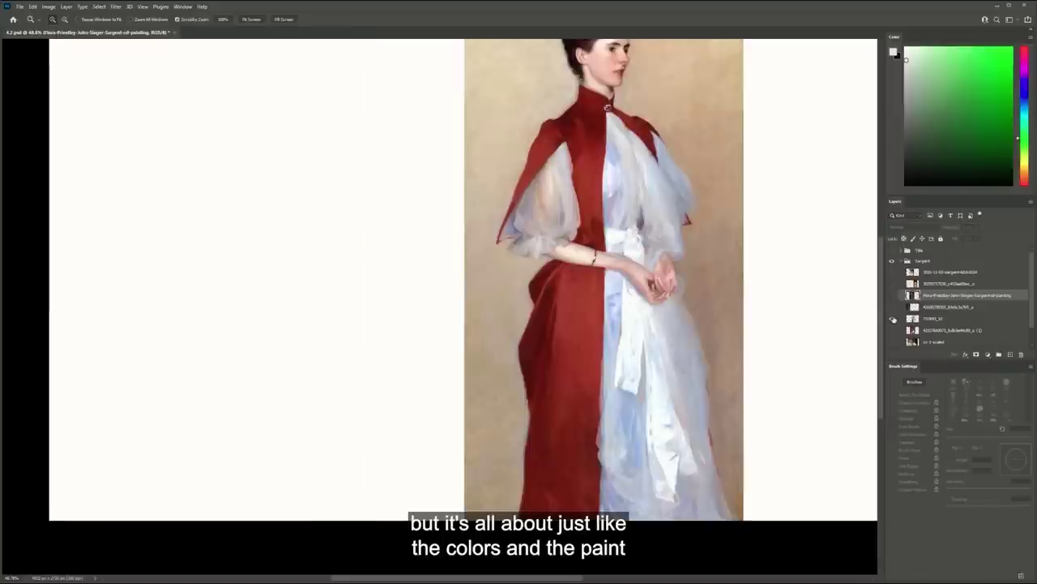
click(893, 319)
Show the green gown painting and examine the woman's face, hair and shoulders up close
click(893, 306)
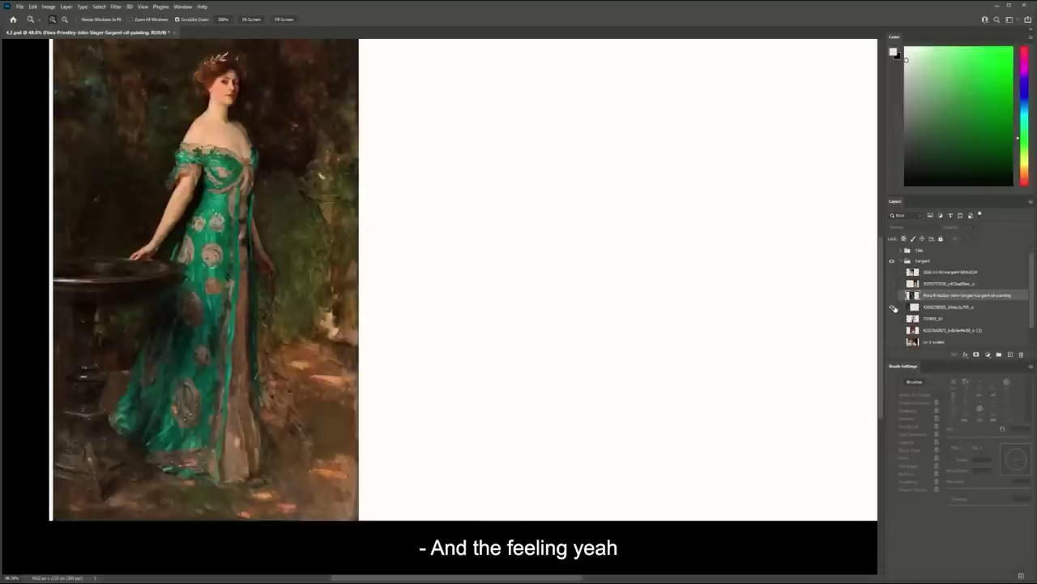
drag(582, 268, 679, 288)
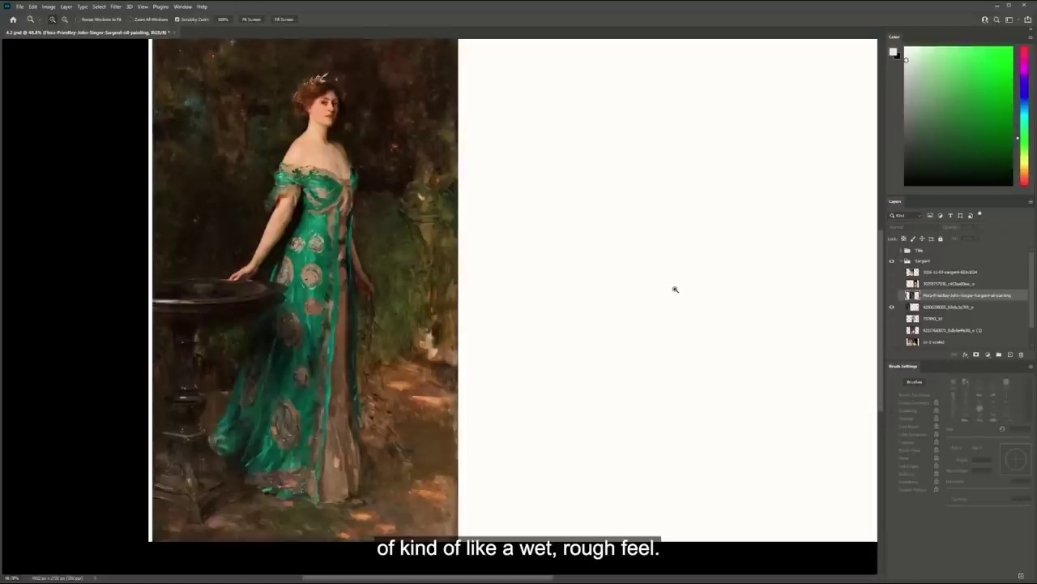
drag(300, 166, 377, 167)
mouse_move(344, 73)
mouse_down()
mouse_move(366, 201)
mouse_move(418, 235)
mouse_move(552, 222)
mouse_up()
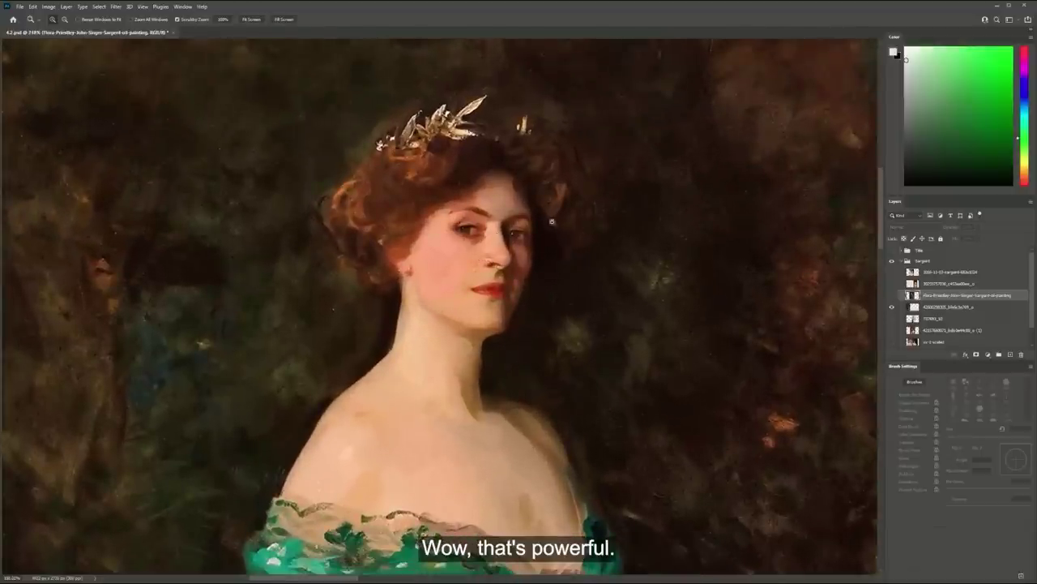
Examine the edges along the green gown's neckline, sleeve, bodice and arm, and view the whole painting fitted to the window
scroll(528, 297, down, 5)
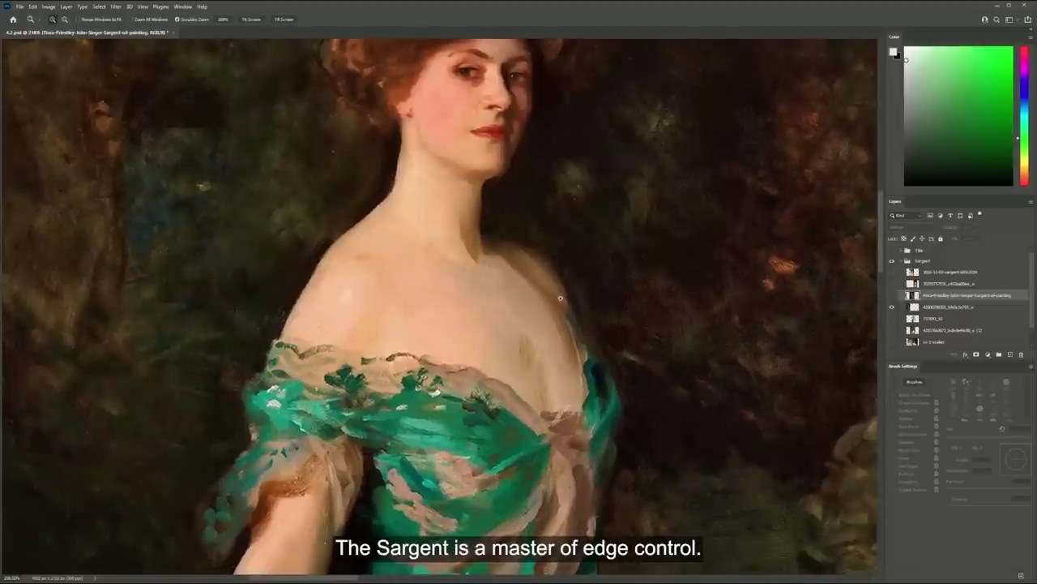
scroll(565, 278, down, 3)
scroll(432, 302, down, 4)
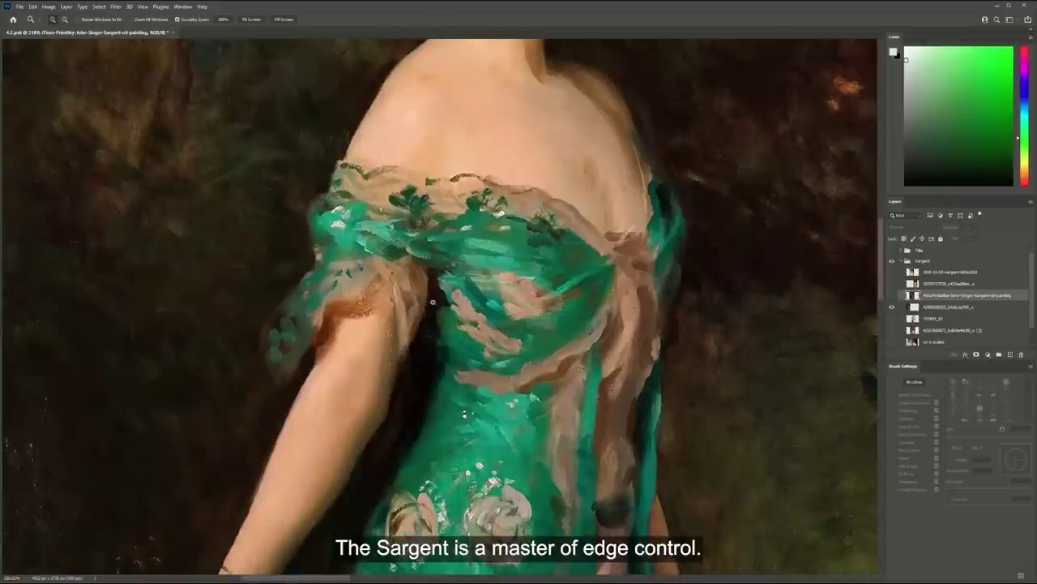
scroll(364, 329, down, 3)
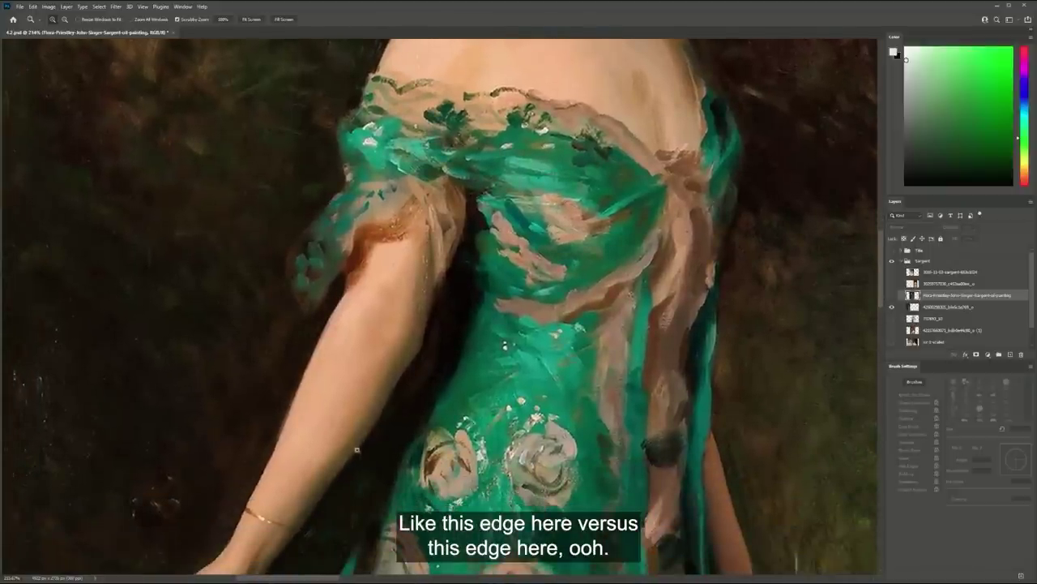
drag(538, 235, 458, 232)
key(ctrl+0)
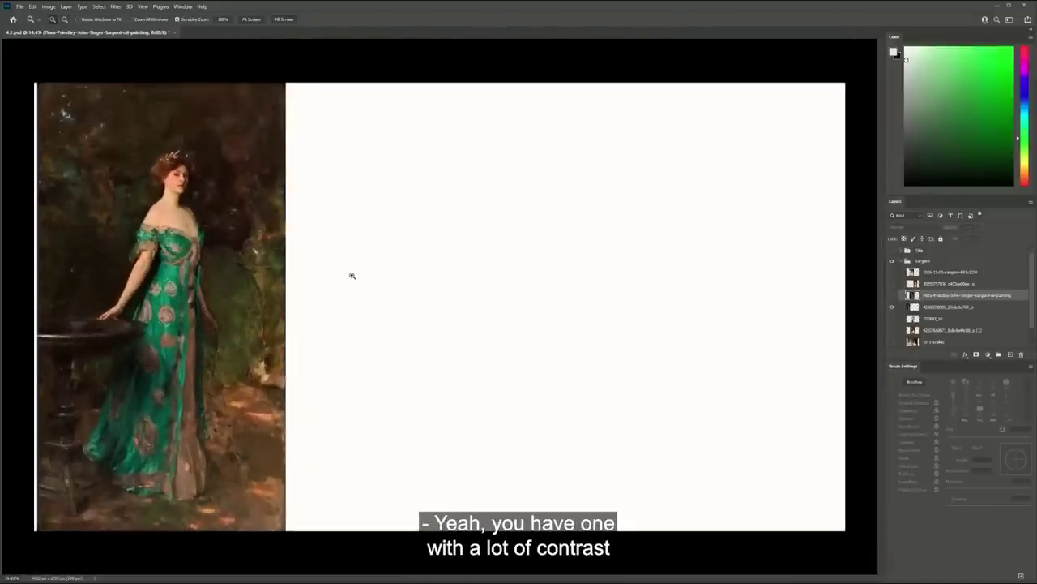
Preview the green gown and red-and-white dress references in turn, hide both, and show the close-up of the mother with two children
click(891, 307)
click(890, 306)
click(892, 318)
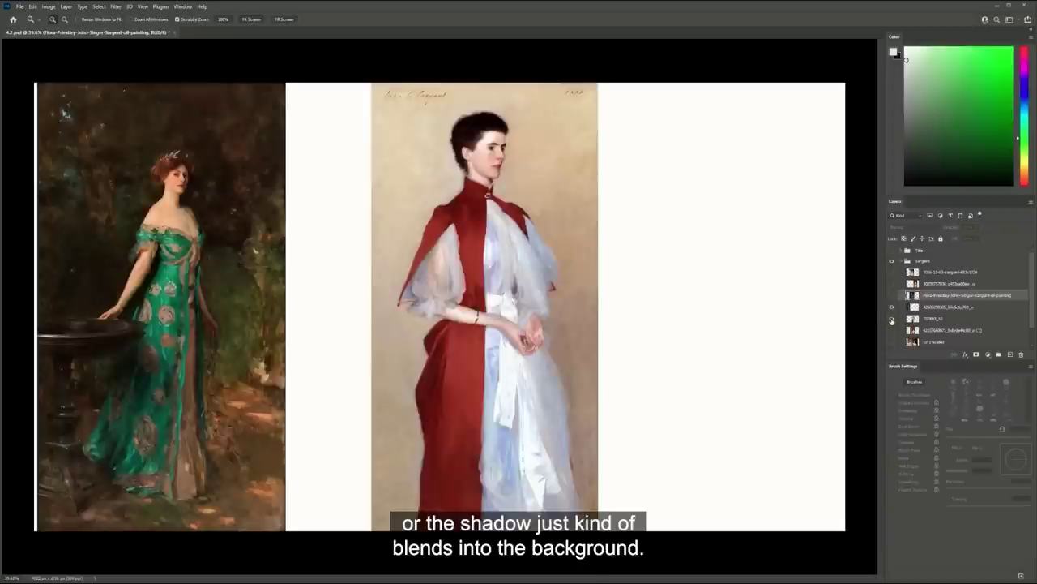
click(892, 318)
click(891, 307)
click(891, 341)
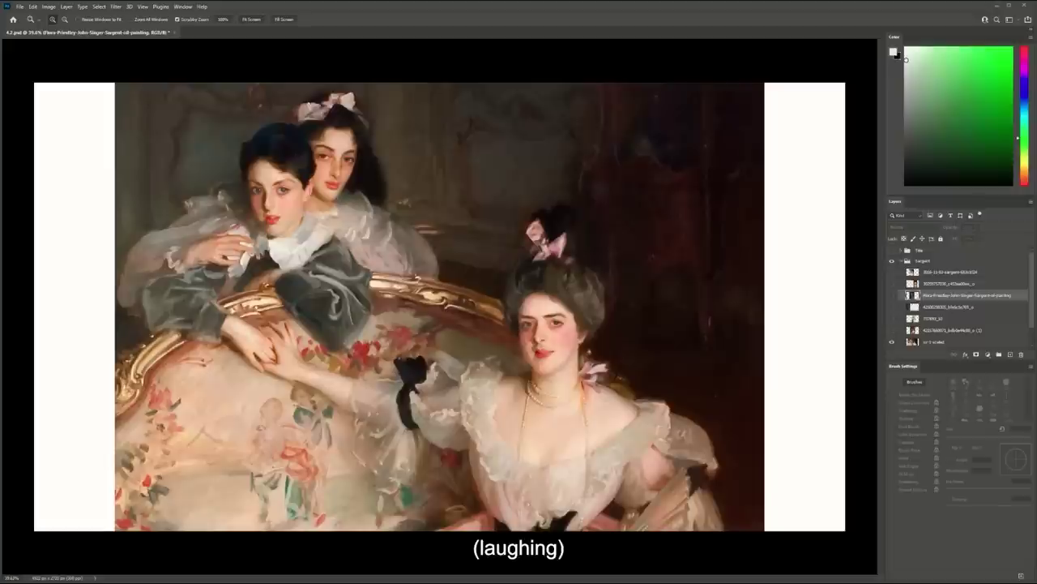
Paste the blue-haired girl artwork from the clipboard, hide the mother-and-children painting, and enlarge the pasted image near the canvas centre
key(ctrl+v)
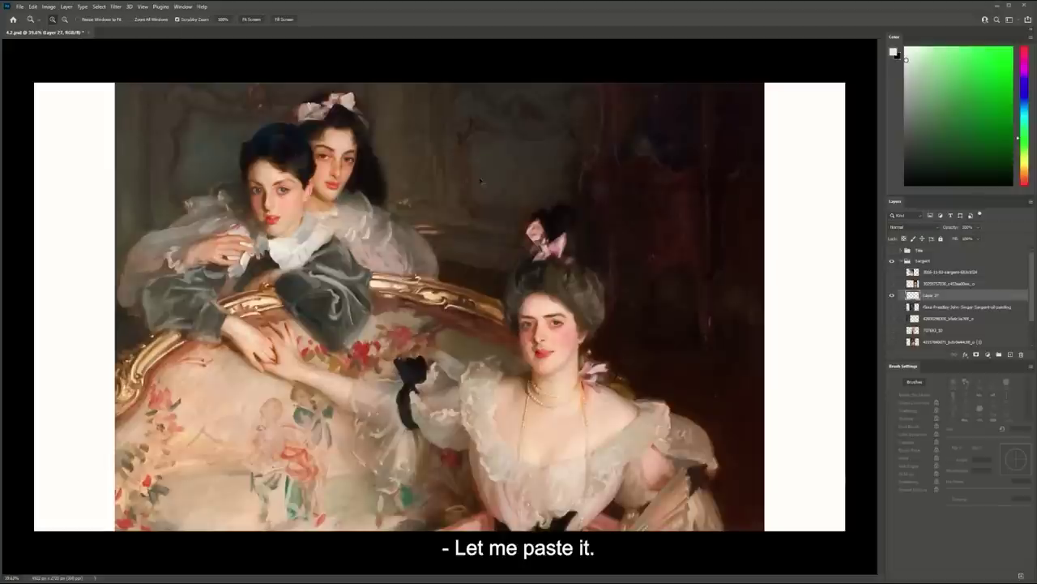
scroll(894, 316, down, 2)
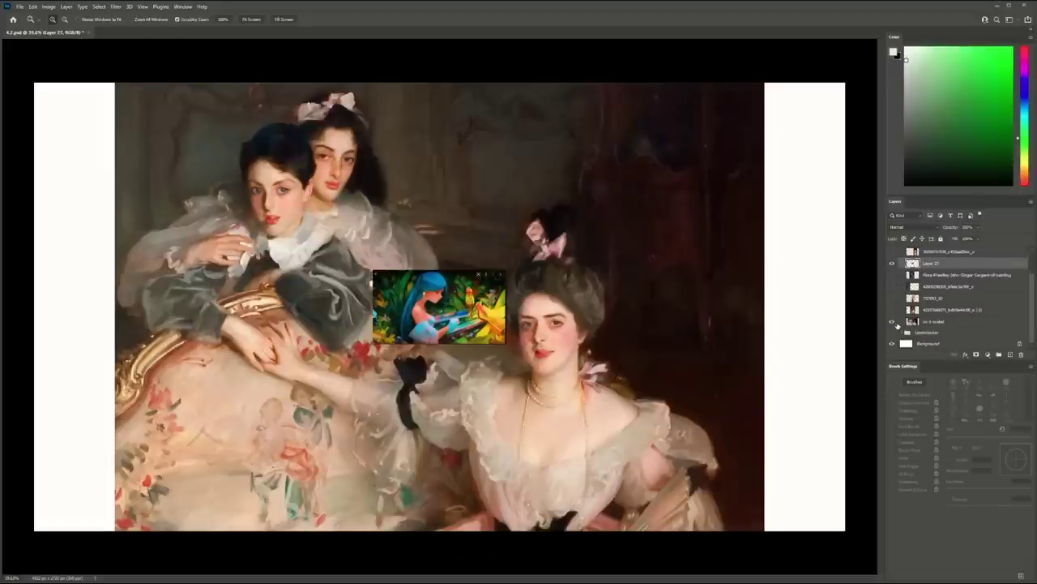
click(892, 323)
key(ctrl+t)
drag(371, 266, 65, 178)
drag(357, 235, 446, 280)
key(Return)
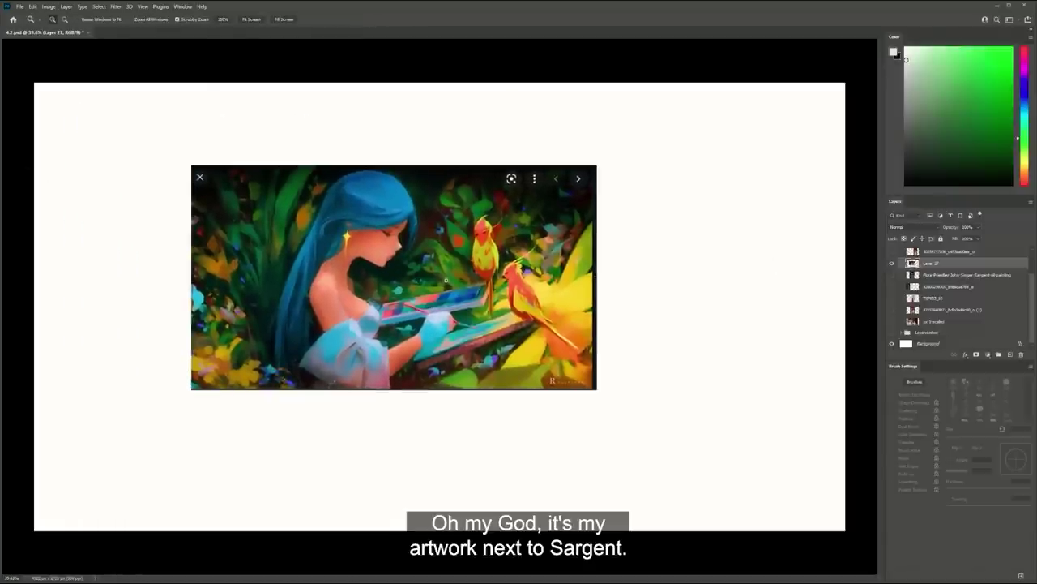
Examine the soft hair edges and the crisp profile against the dark background in the blue-haired girl artwork
drag(384, 270, 458, 273)
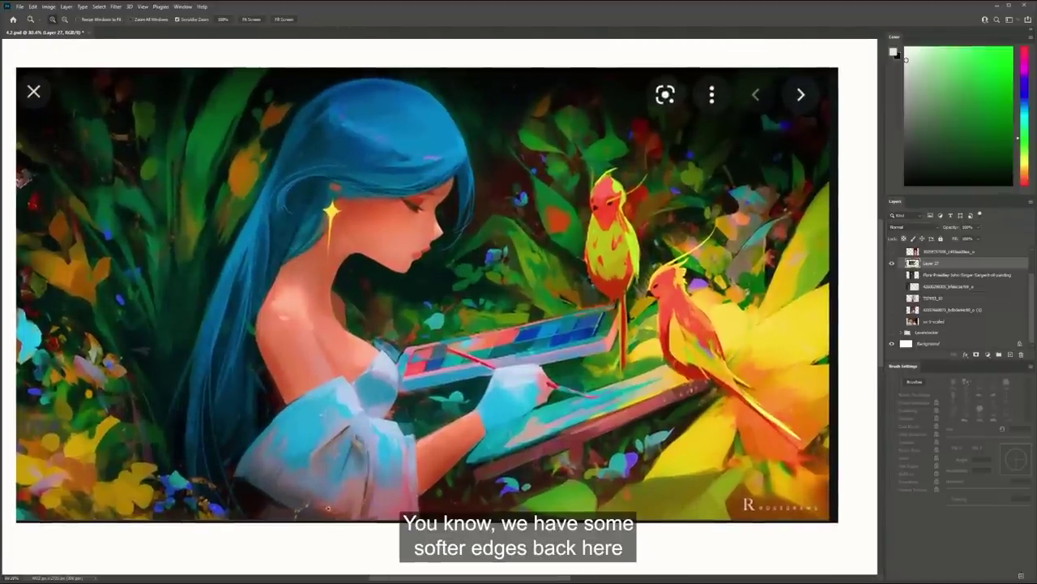
drag(412, 259, 435, 267)
drag(469, 187, 465, 227)
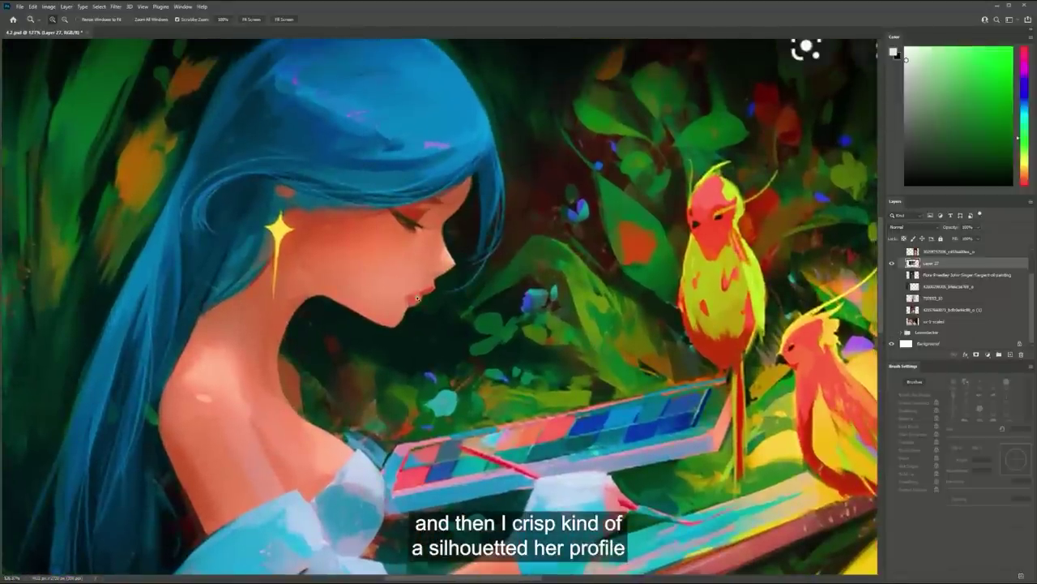
drag(303, 325, 370, 352)
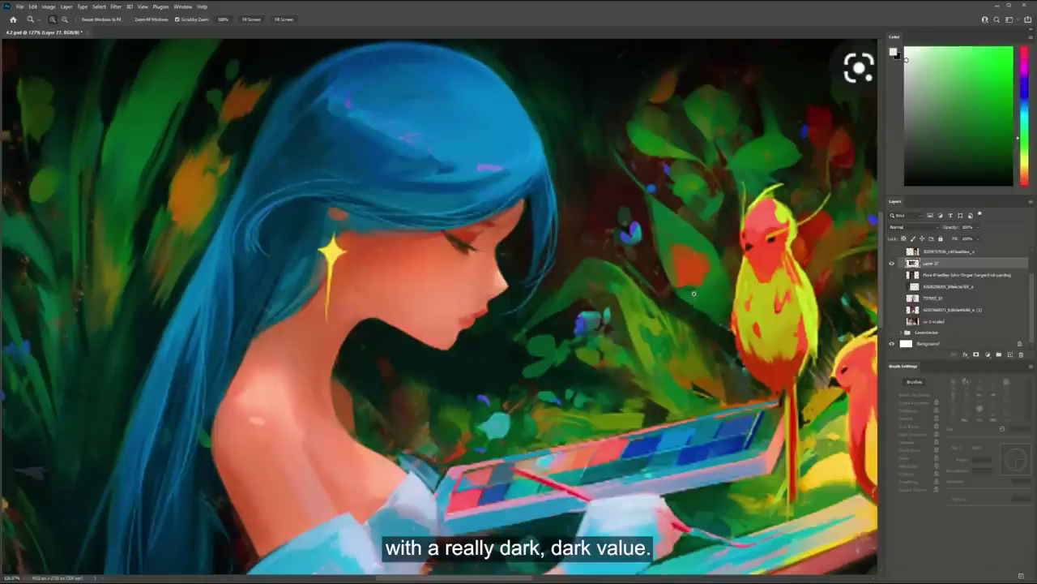
Hide the blue-haired girl artwork, preview the dark dress portrait briefly, and show the red-and-white dress painting up close
click(893, 264)
click(891, 276)
click(892, 275)
click(893, 298)
drag(811, 291, 711, 341)
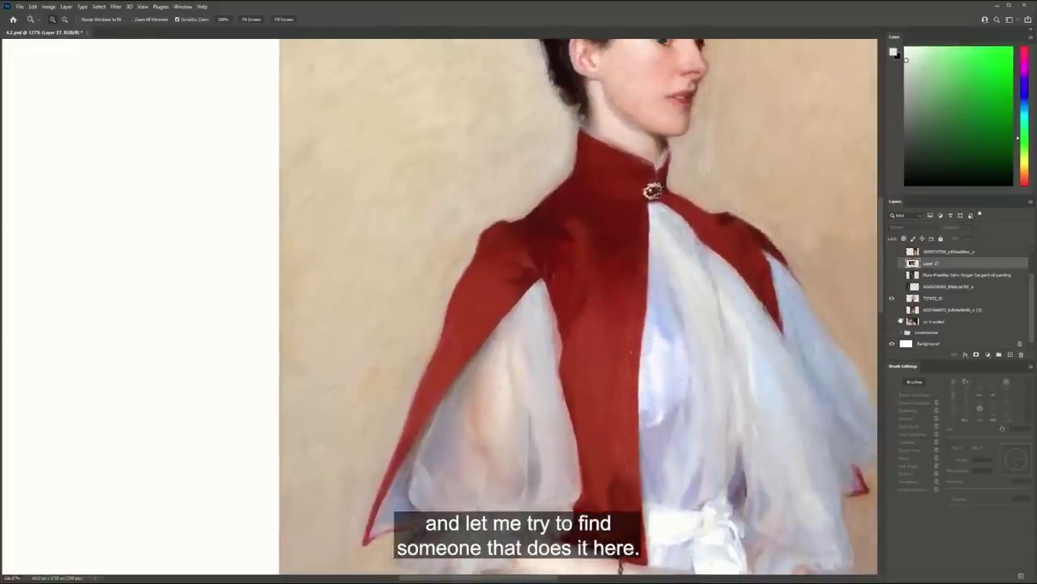
Hide the red-and-white dress painting and show the portrait of the woman in a peach dress holding flowers
click(900, 301)
click(892, 298)
click(892, 251)
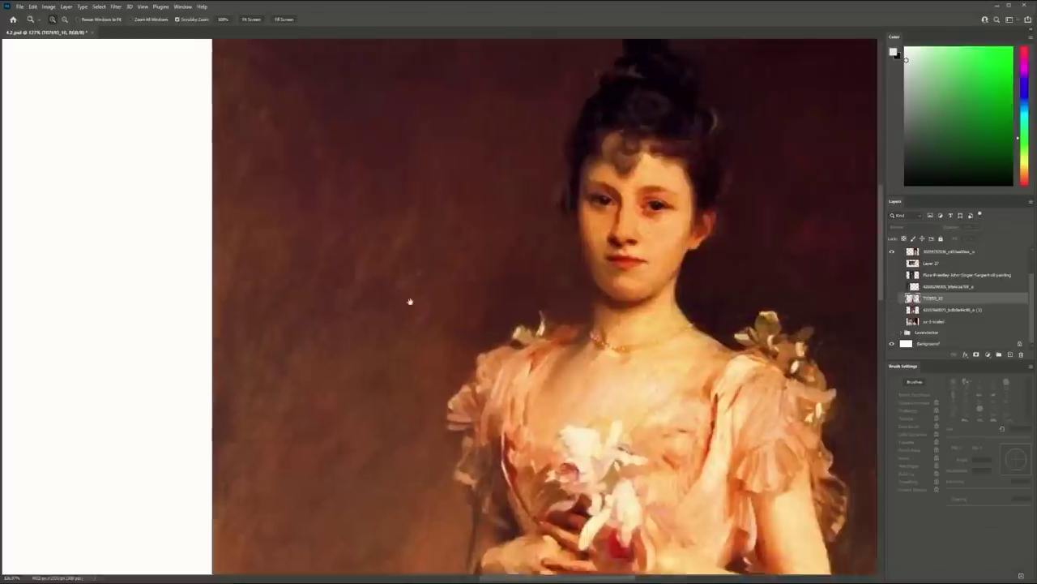
drag(602, 278, 408, 302)
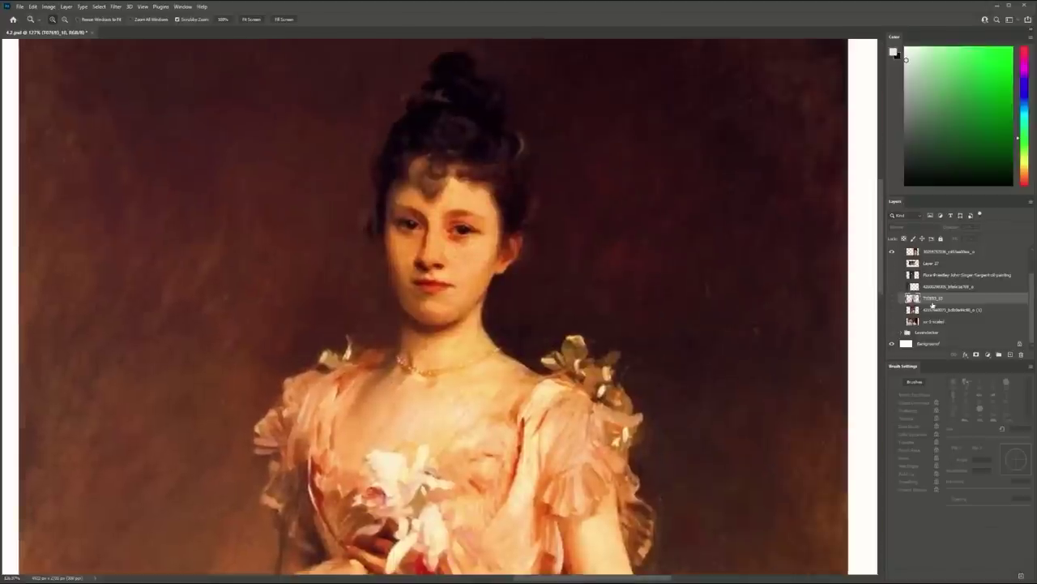
Hide the peach dress portrait and preview the full mother-and-children painting and the dark dress portrait, hiding each again
scroll(915, 298, up, 2)
click(892, 283)
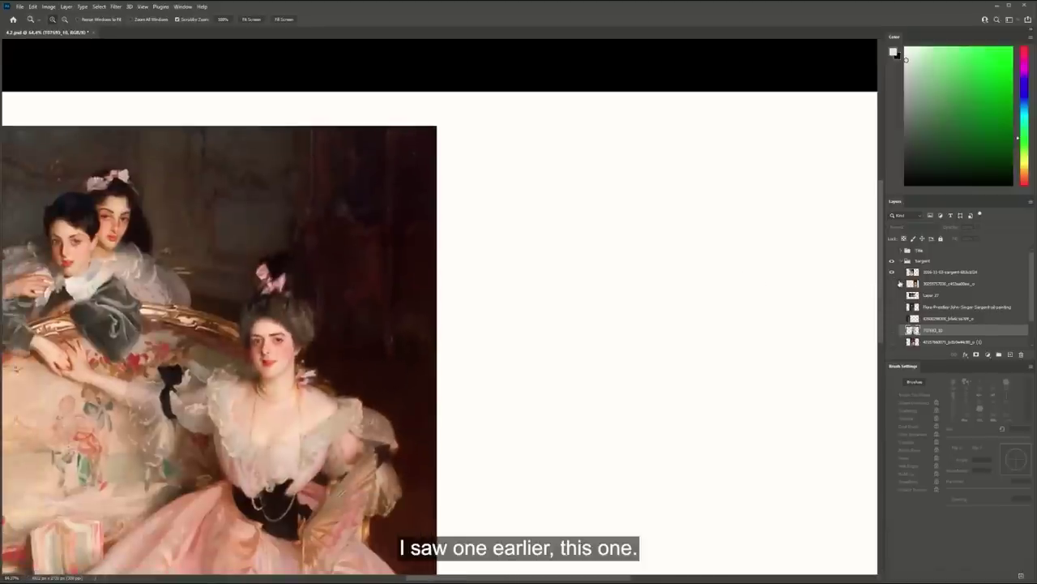
click(892, 272)
click(893, 307)
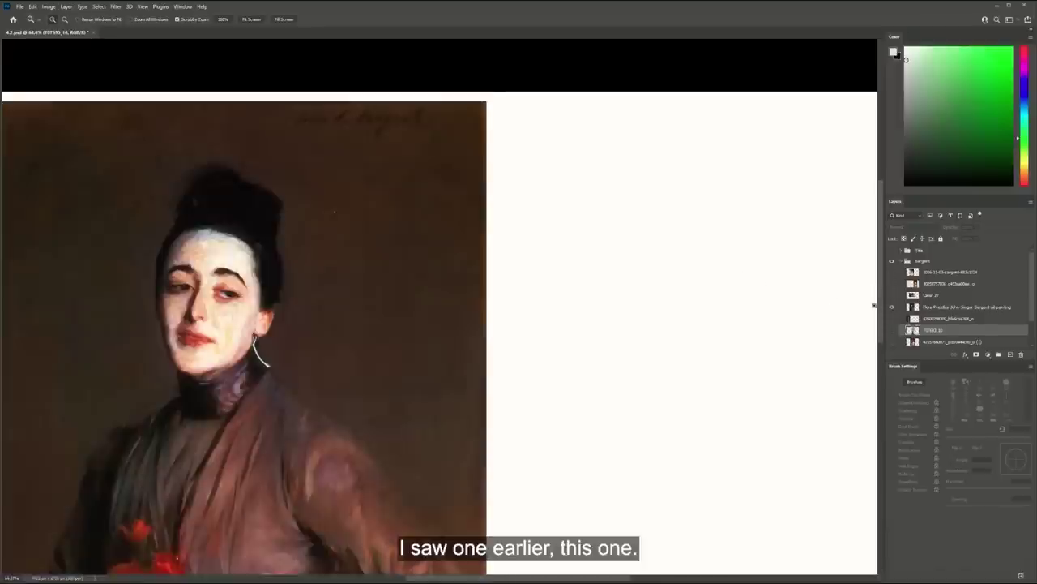
drag(861, 303, 779, 300)
click(892, 306)
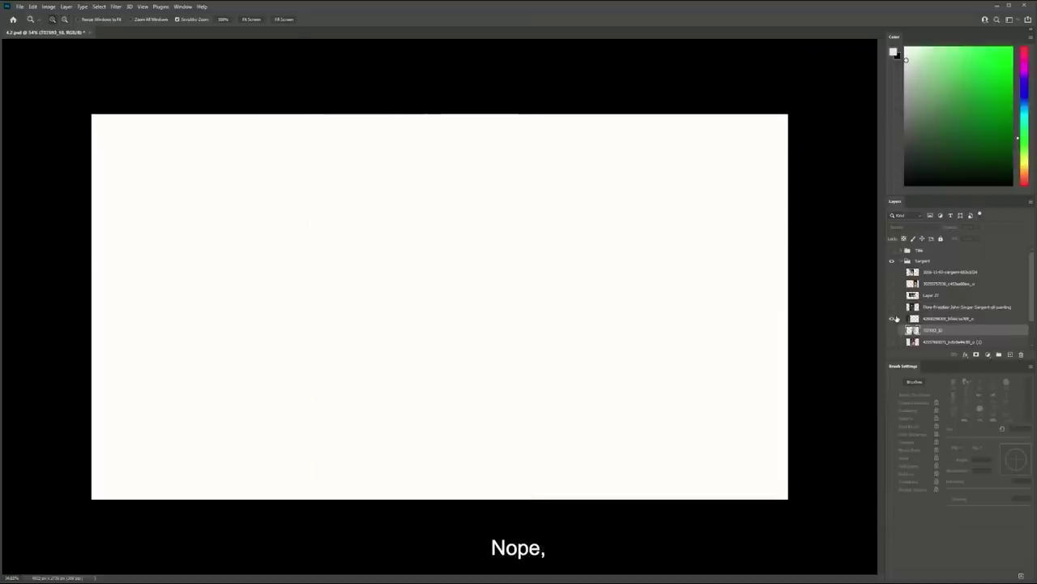
Show the green gown painting and examine the edges around the woman's face, hair and shoulders
click(892, 317)
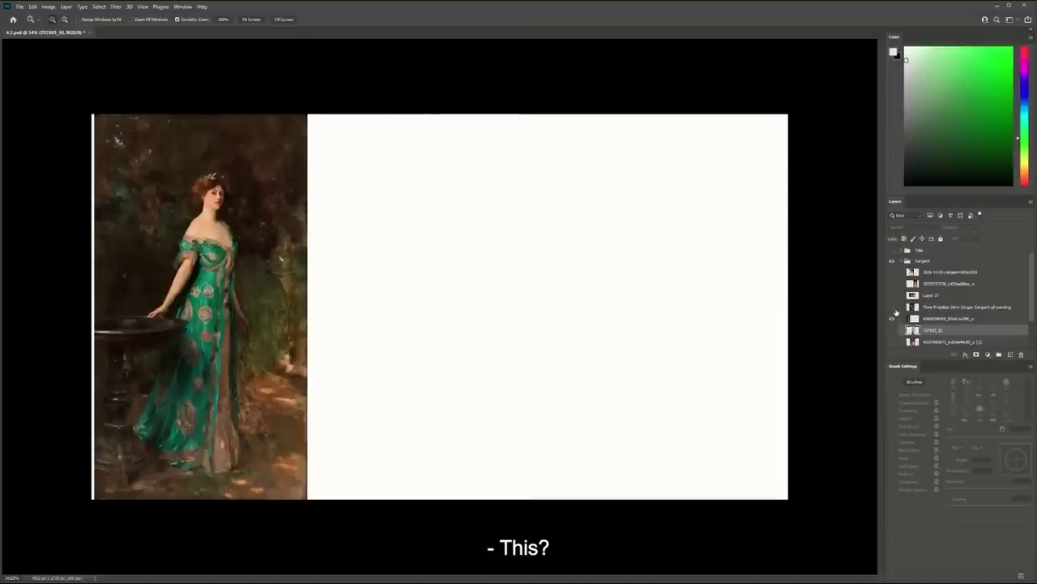
drag(210, 192, 292, 195)
drag(257, 240, 346, 240)
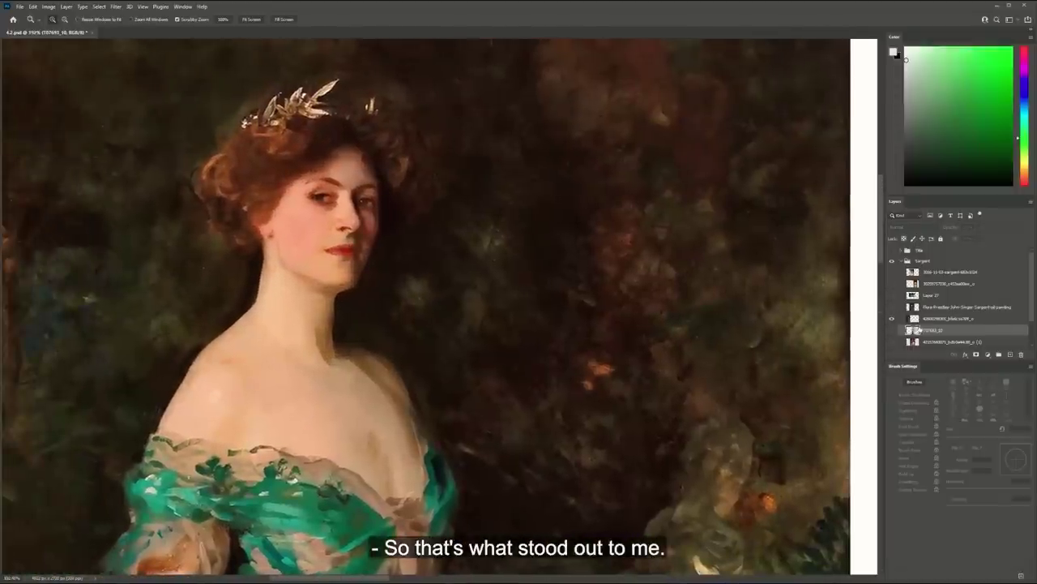
Place the painting of the woman in a white dress seated on a red bench above the red-and-white dress layer and enlarge it
scroll(1009, 299, down, 2)
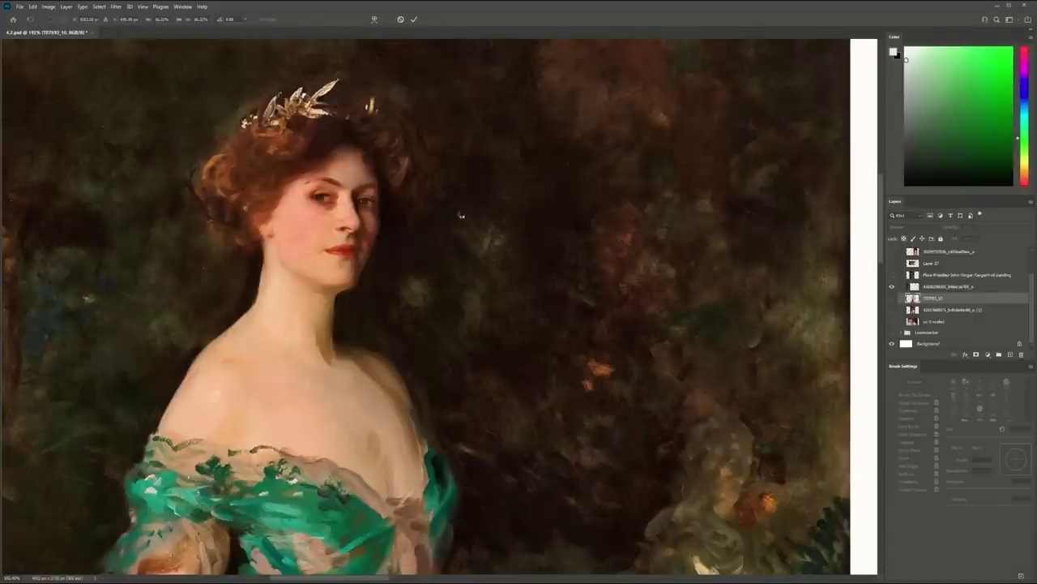
drag(464, 218, 461, 215)
drag(826, 114, 851, 295)
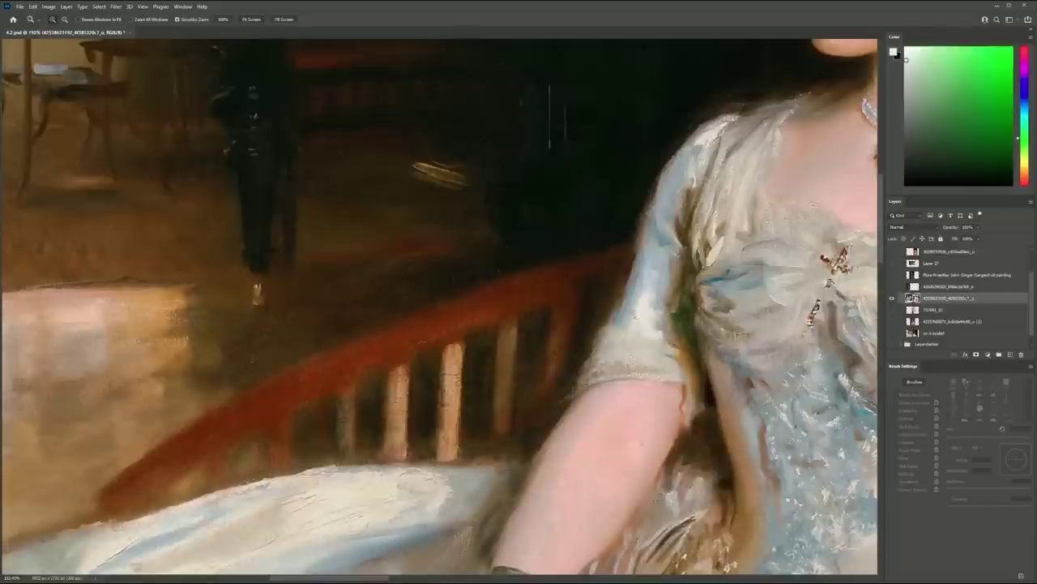
scroll(437, 308, down, 3)
drag(705, 293, 634, 324)
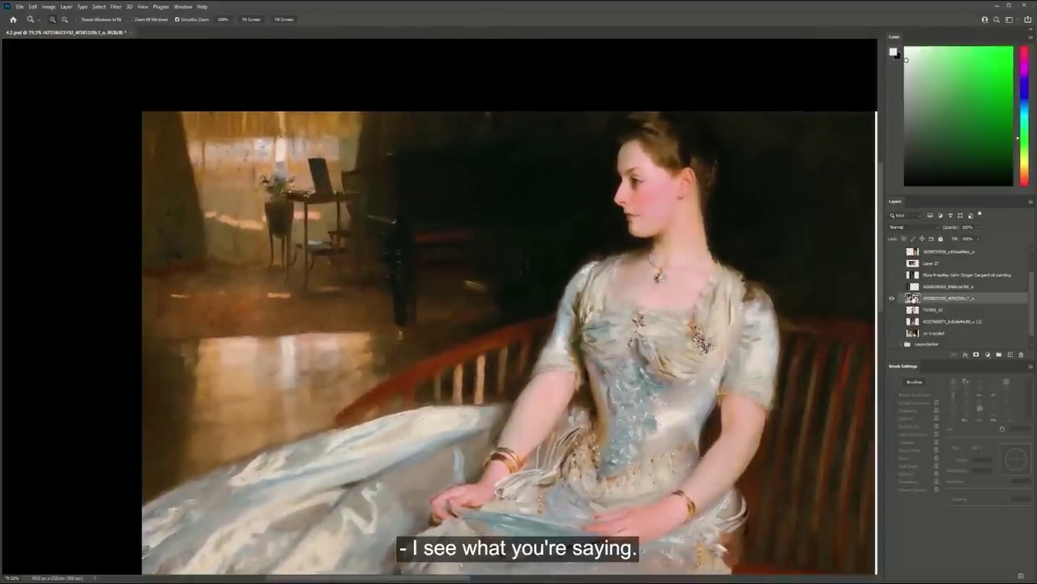
Show the blue-haired girl artwork, scale it down and position it beside the seated woman's profile for comparison
click(892, 263)
click(923, 264)
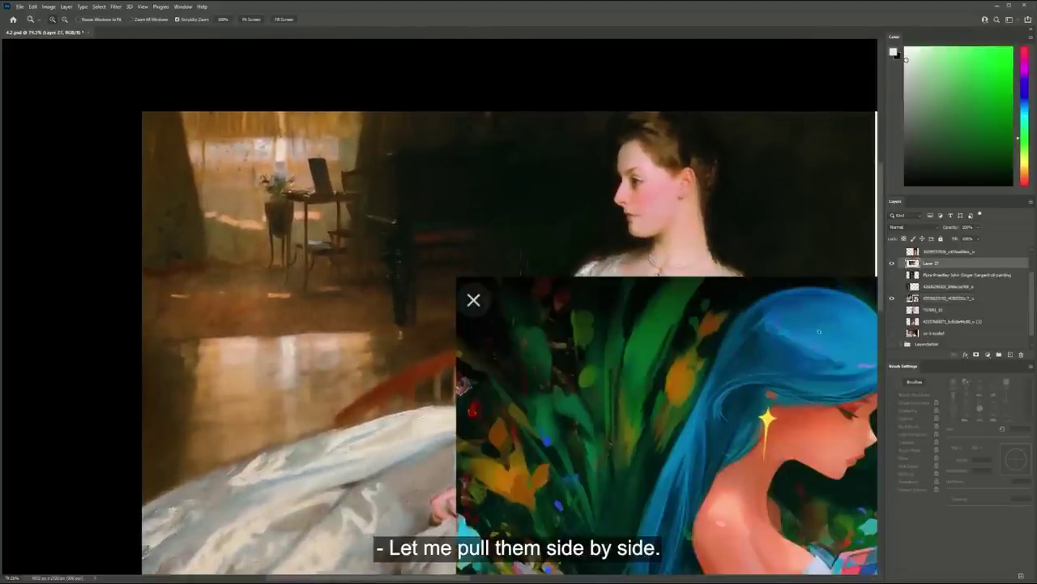
key(ctrl+t)
drag(585, 298, 222, 156)
drag(817, 114, 521, 278)
drag(449, 332, 582, 251)
key(Return)
key(z)
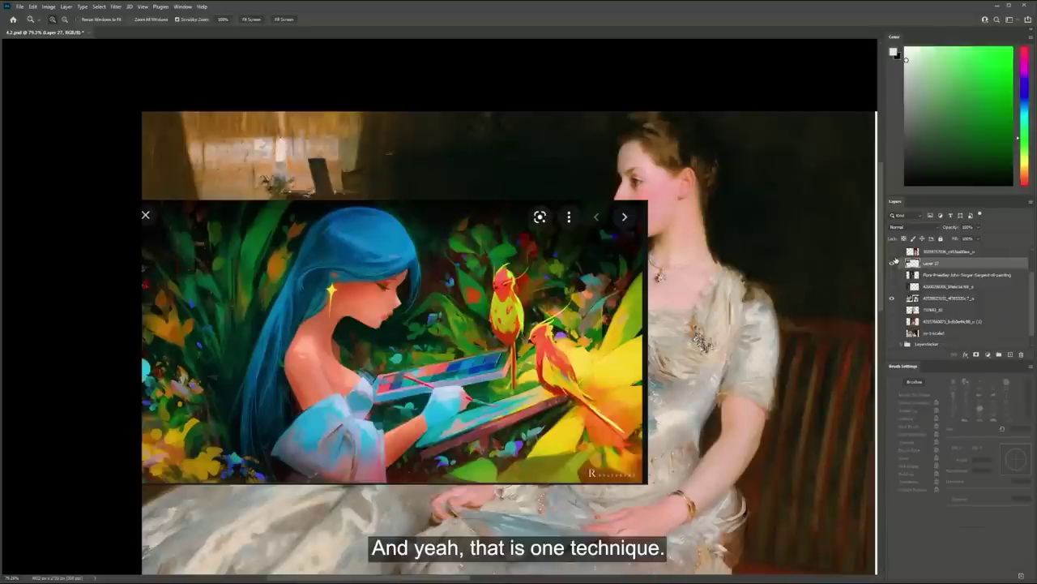
Hide the blue-haired girl artwork and examine the shadow colours around the seated woman's neck, neckline and dress
click(892, 264)
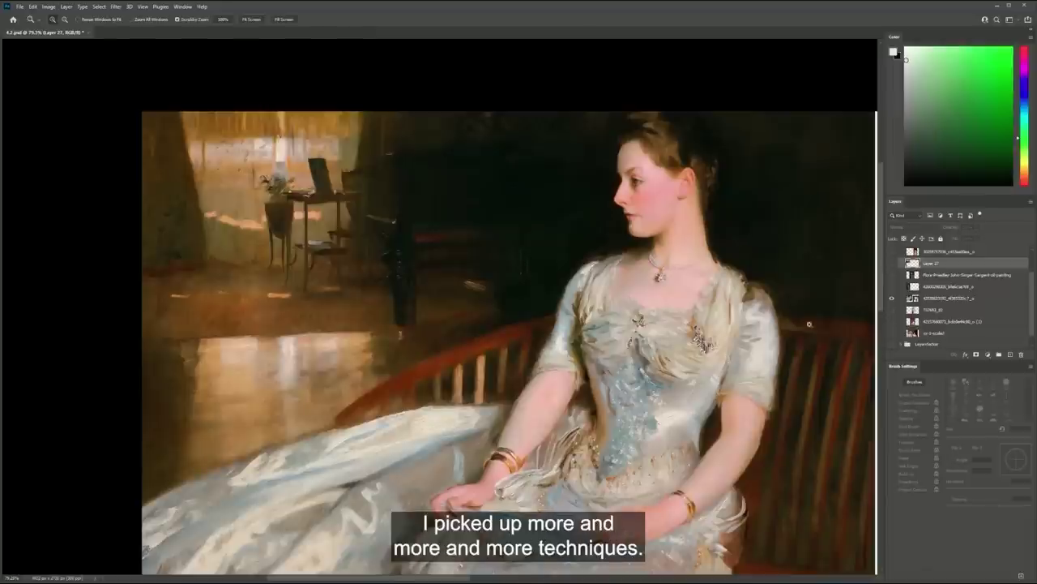
drag(791, 324, 762, 314)
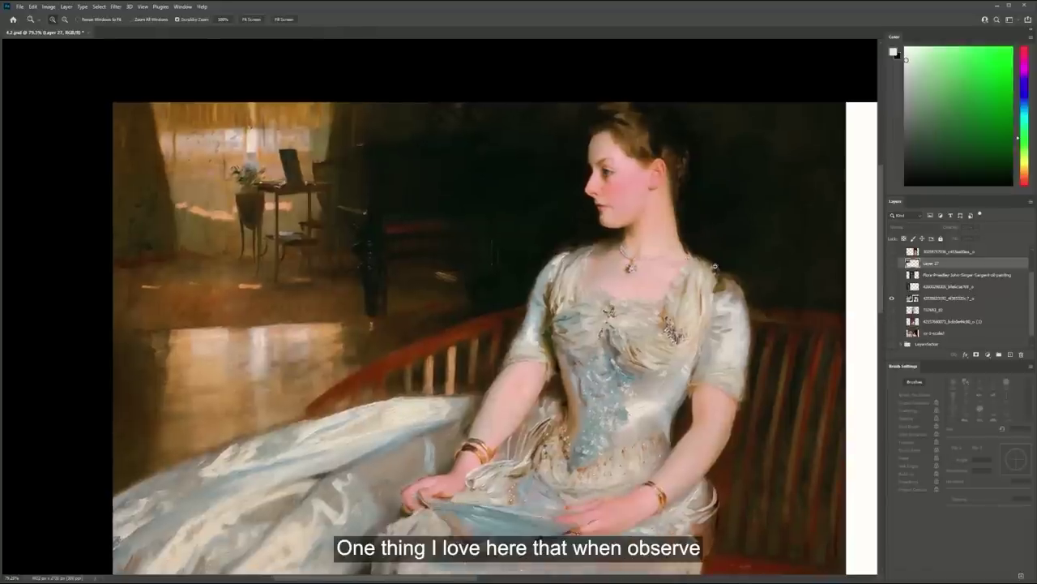
drag(670, 261, 720, 278)
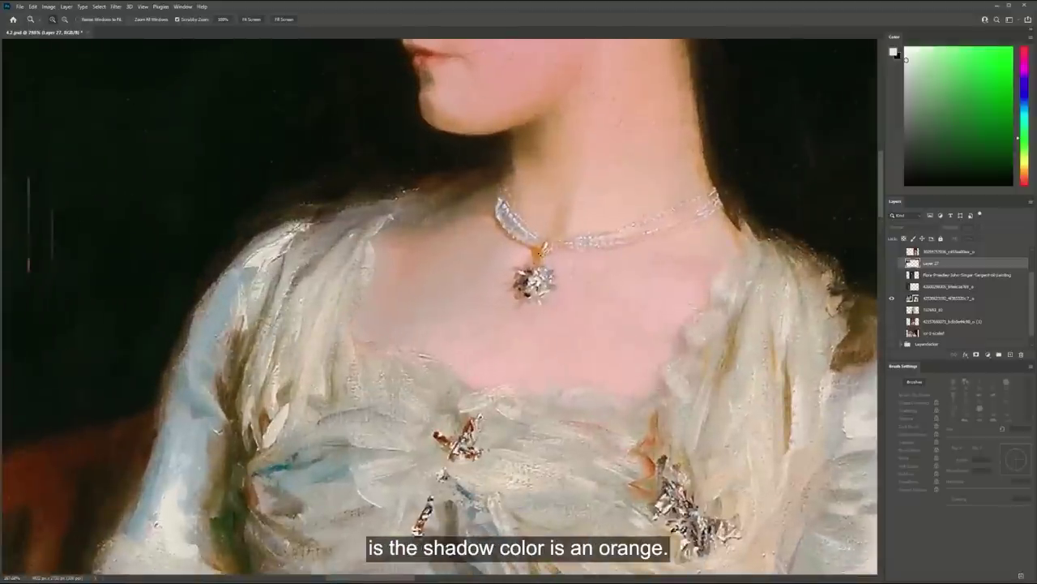
alt+click(621, 264)
drag(655, 321, 546, 86)
drag(659, 447, 798, 387)
Delete the pasted blue-haired girl artwork layer
drag(506, 322, 458, 322)
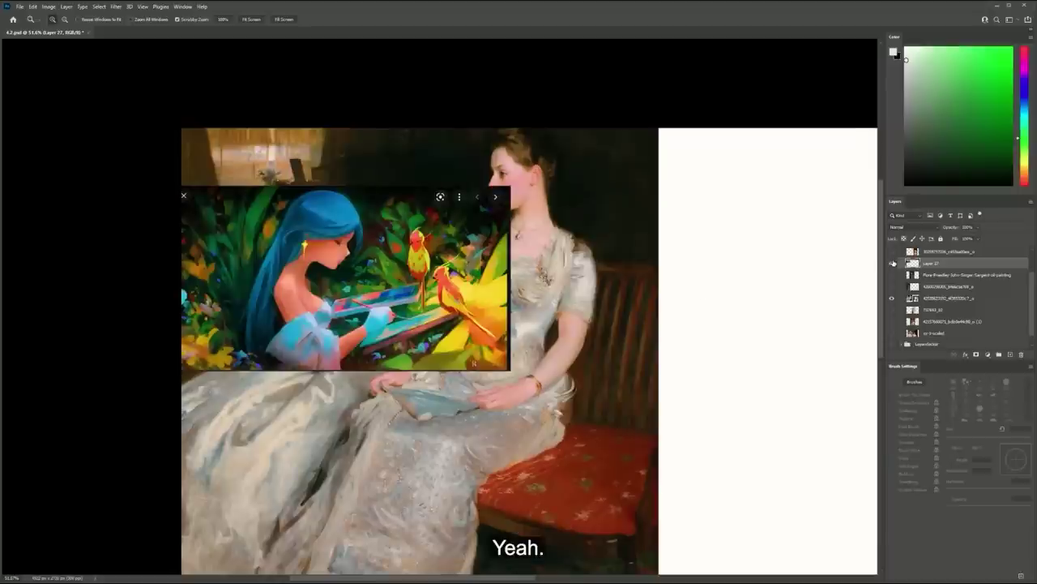
key(Delete)
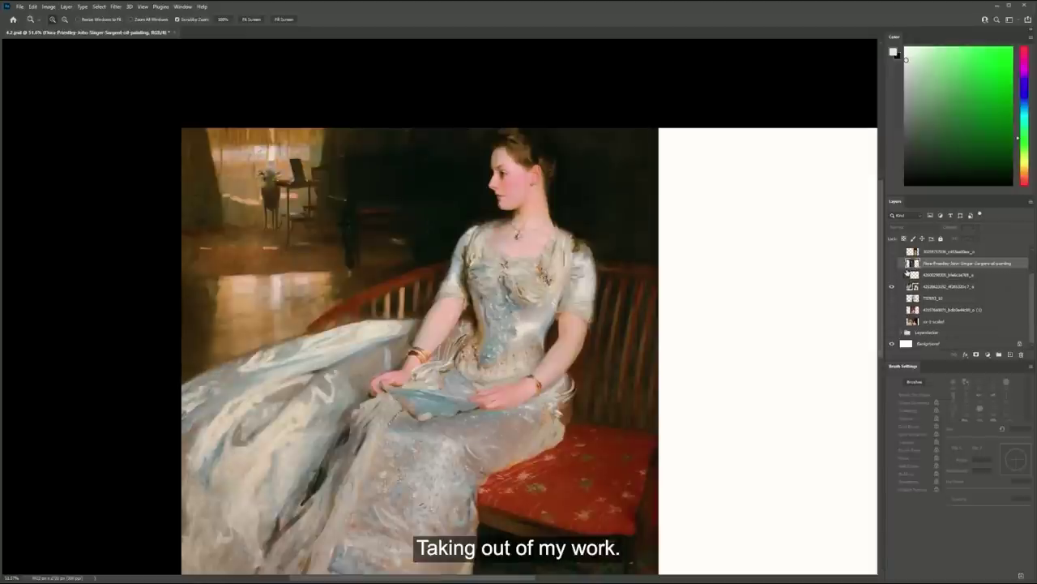
Preview the dark dress portrait over the seated woman painting, hide it, and show the green gown painting in its place
click(892, 264)
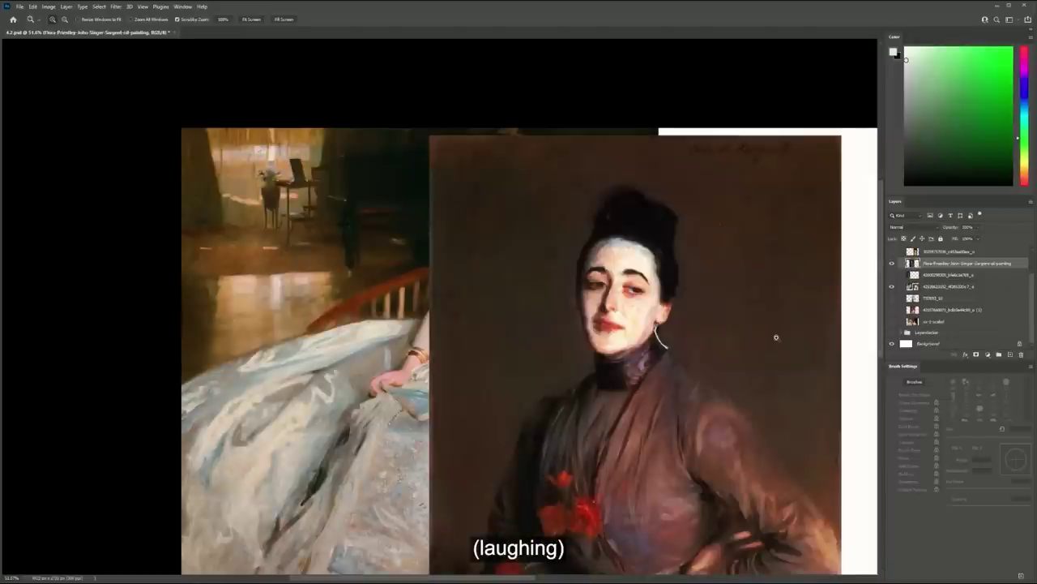
drag(750, 288, 722, 214)
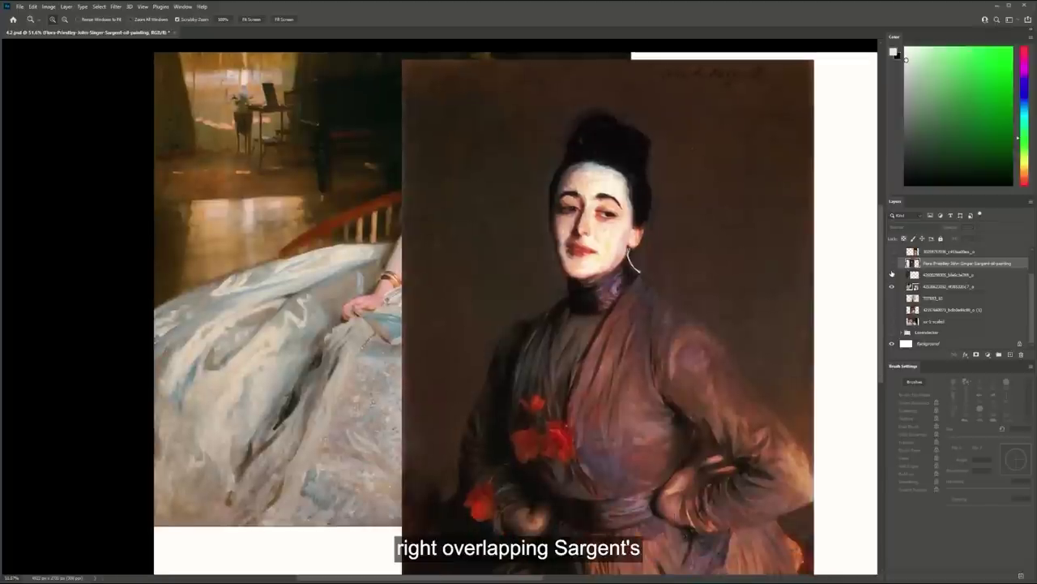
click(892, 264)
click(892, 275)
click(893, 274)
click(892, 274)
click(918, 277)
drag(556, 313, 641, 302)
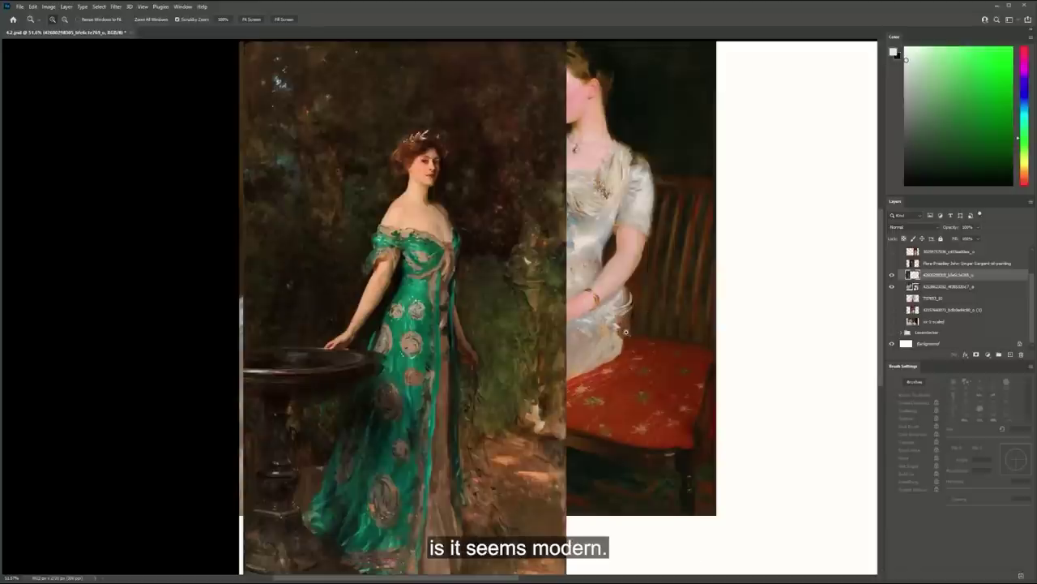
Hide the green gown painting and the seated woman painting
click(892, 275)
click(892, 286)
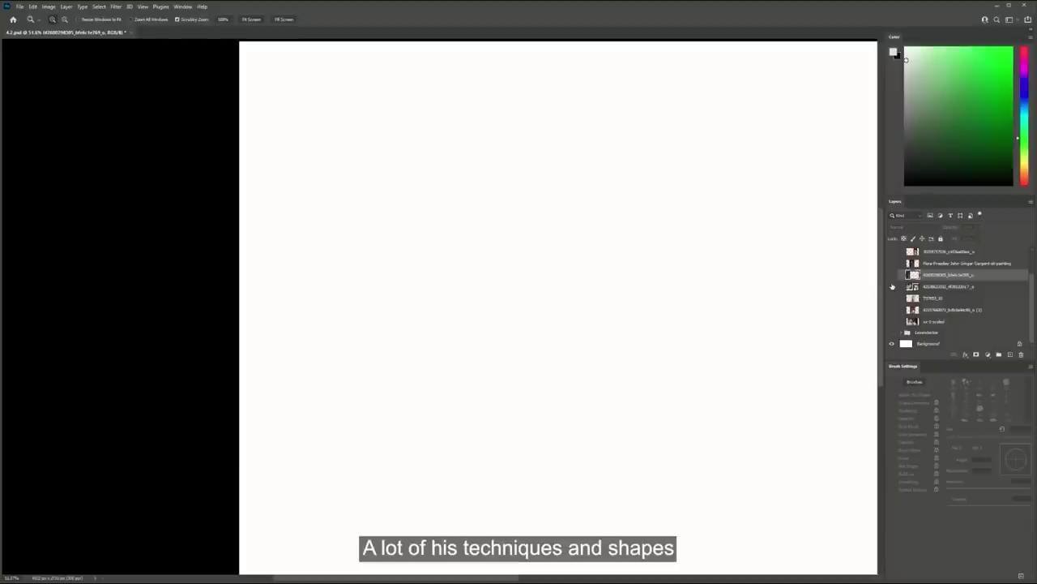
click(892, 287)
click(892, 287)
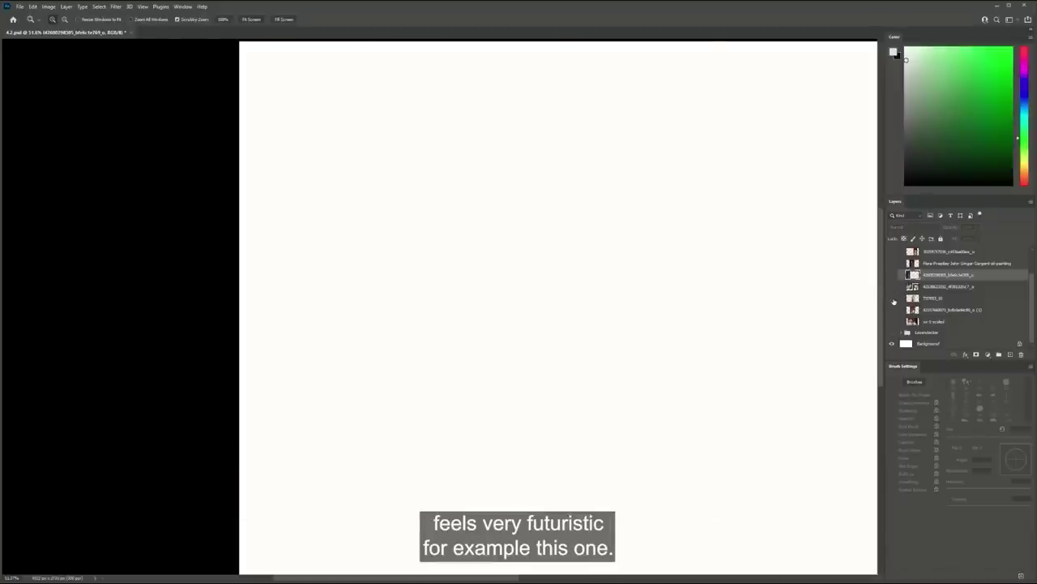
Show the red-and-white dress painting, view the whole figure and the signed date, and examine the sash and skirt up close
click(892, 298)
drag(692, 284, 501, 252)
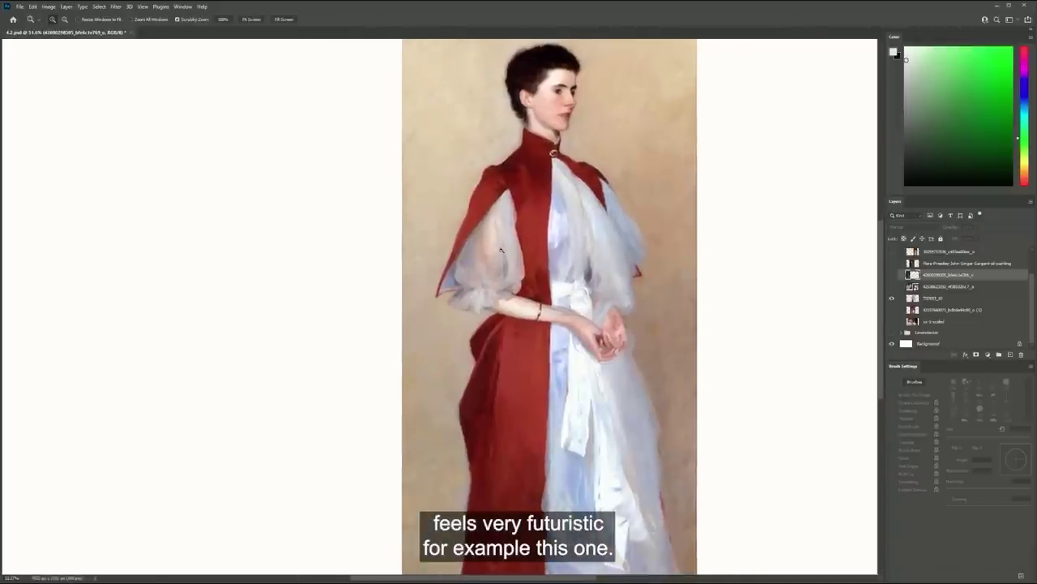
scroll(500, 253, down, 3)
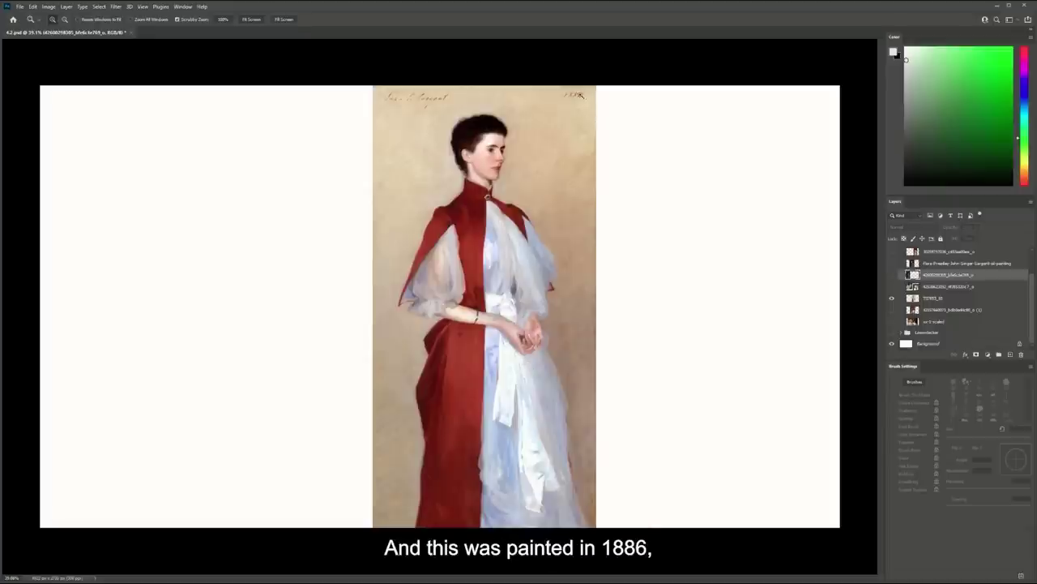
drag(581, 98, 620, 111)
mouse_move(575, 197)
mouse_down()
mouse_move(524, 235)
mouse_move(470, 236)
mouse_move(517, 244)
mouse_move(547, 234)
mouse_up()
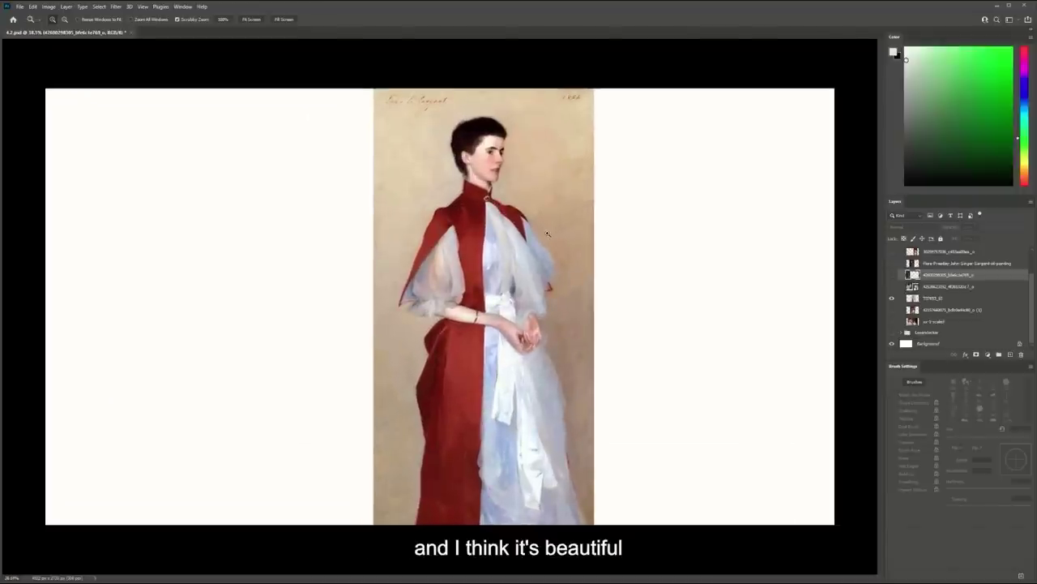
drag(498, 401, 546, 380)
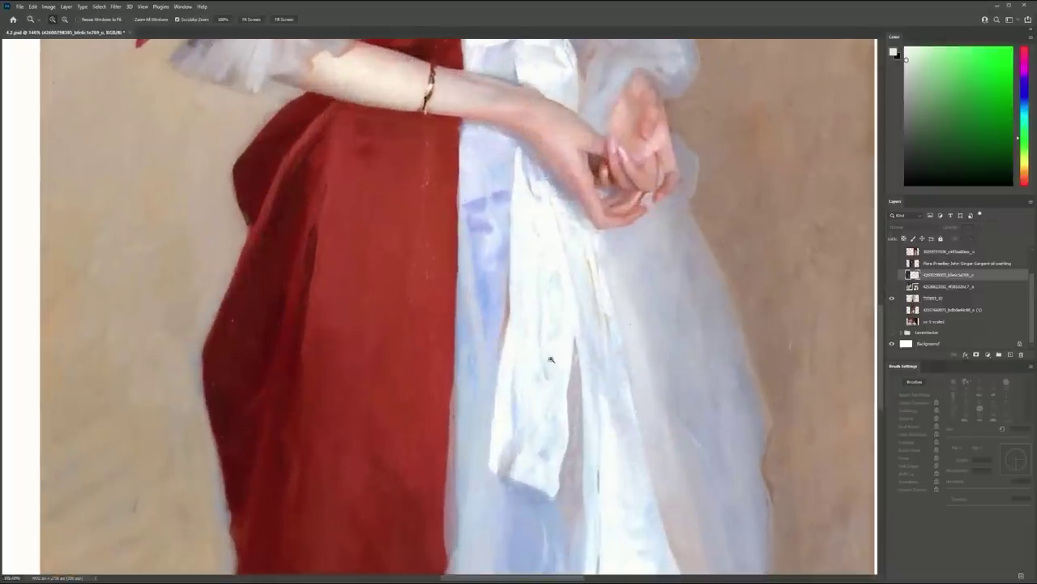
Examine the white sash highlights against the whole red-and-white dress painting, and hide that painting
drag(590, 299, 556, 300)
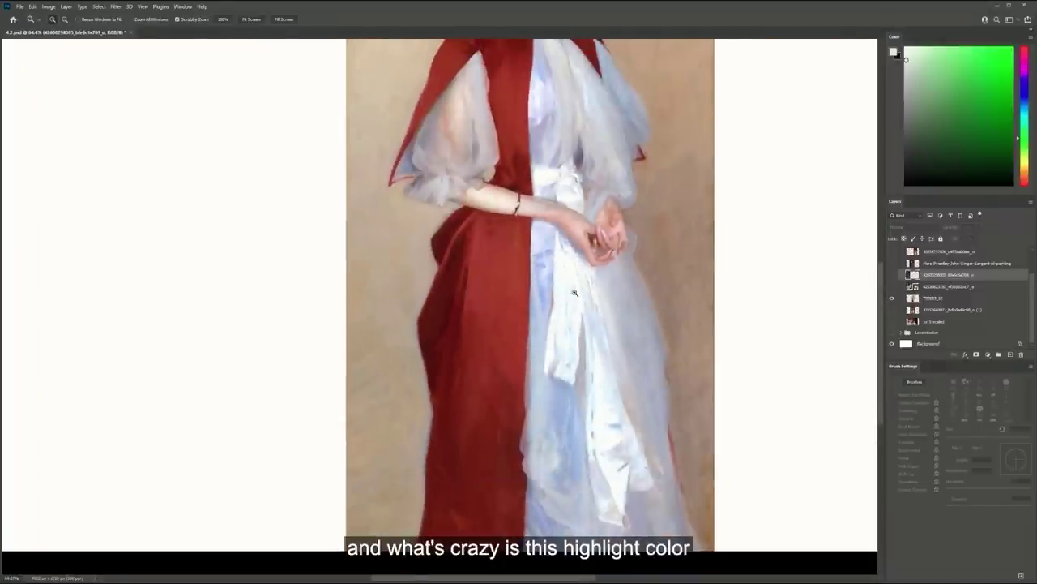
drag(601, 347, 563, 359)
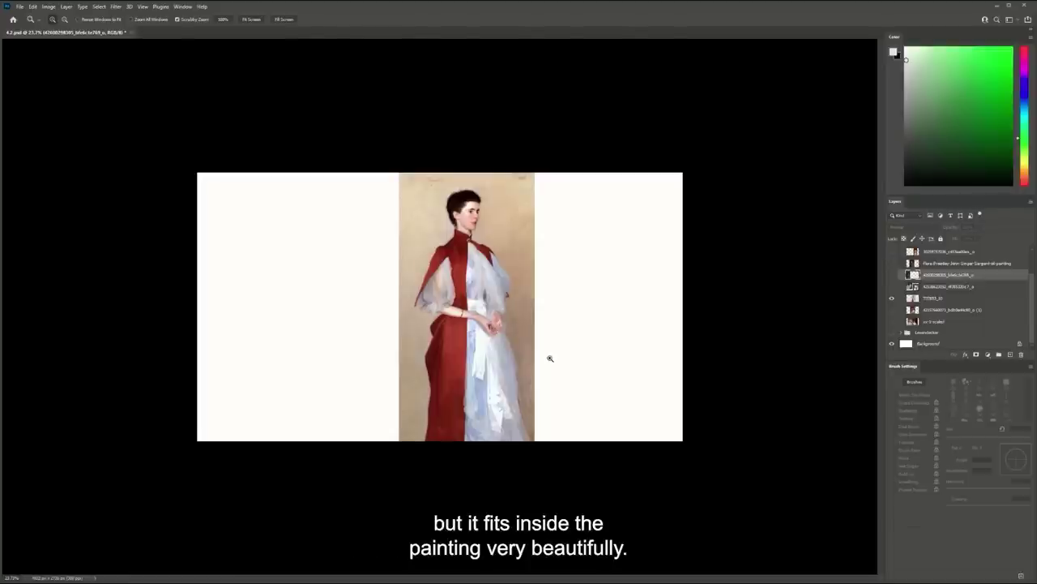
click(892, 298)
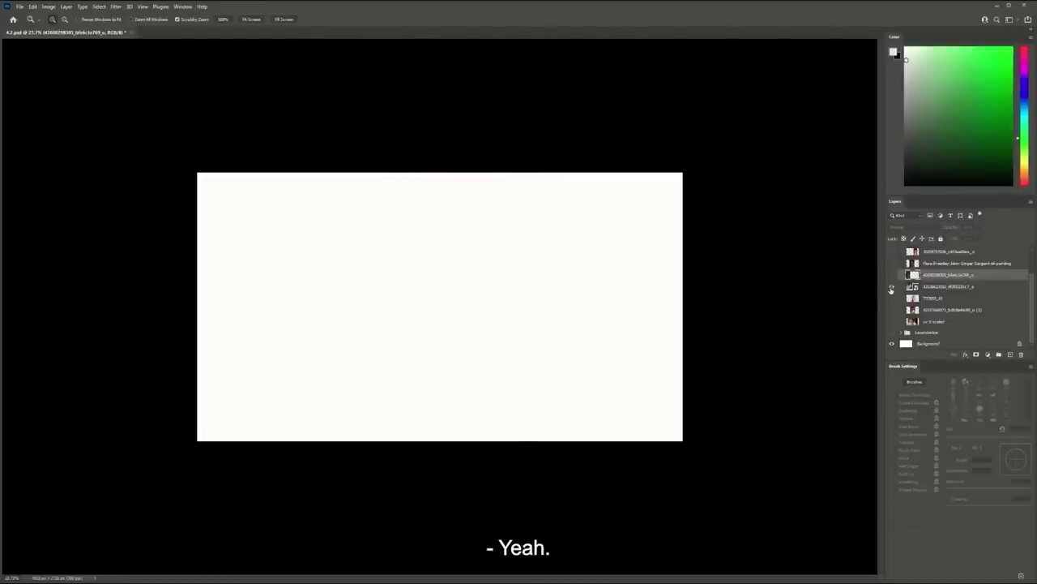
Show the green gown painting and examine how the dress pattern fades and reappears across the skirt
click(891, 286)
click(892, 286)
click(892, 275)
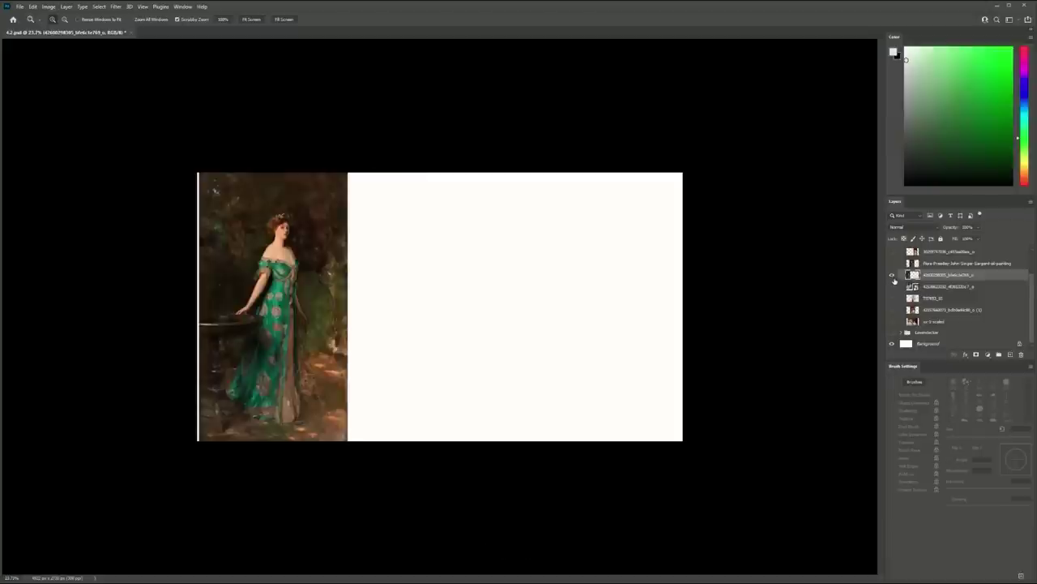
drag(228, 305, 257, 301)
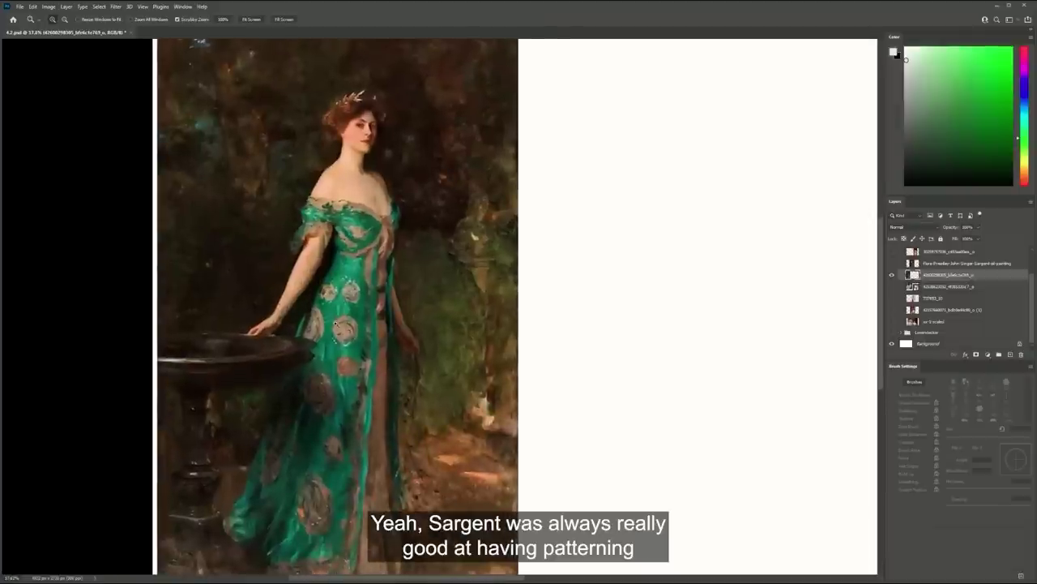
drag(348, 317, 373, 288)
mouse_move(402, 362)
mouse_down()
mouse_move(422, 350)
mouse_move(388, 352)
mouse_up()
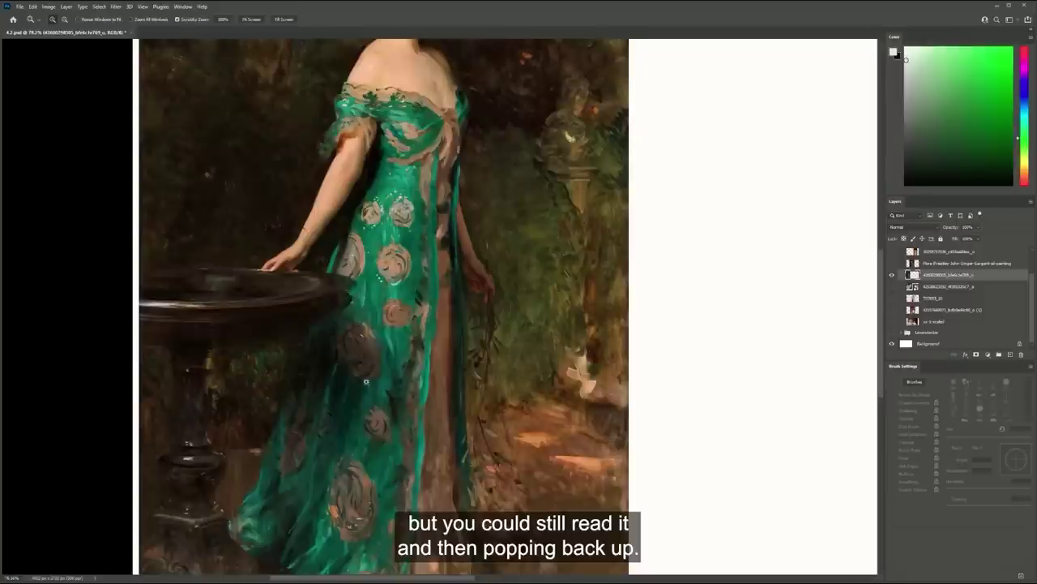
Hide the green gown painting, preview the dark portrait with red flowers, and show the peach dress painting in its place
click(892, 274)
click(892, 263)
drag(820, 250, 644, 304)
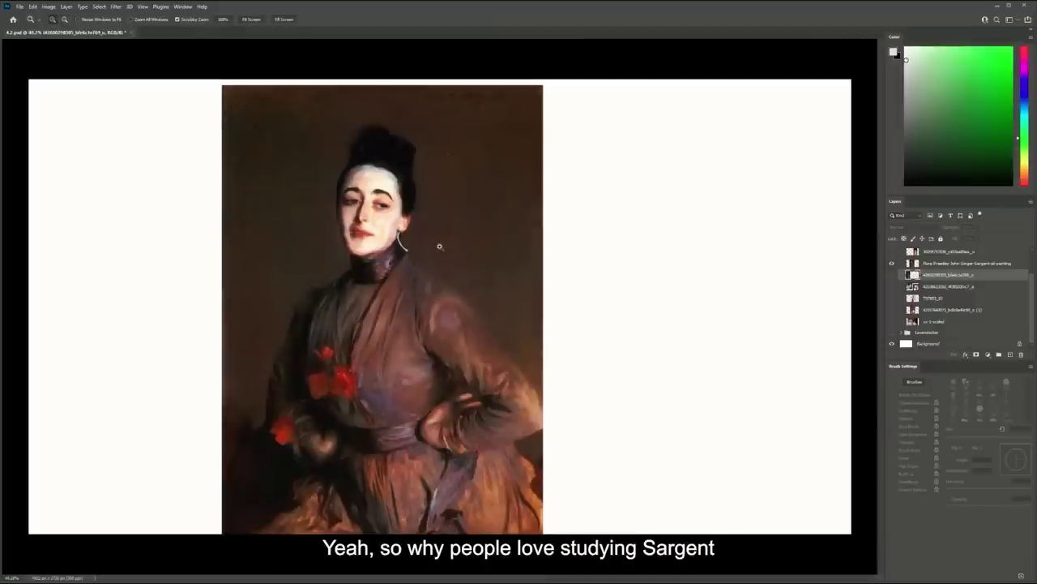
click(891, 262)
click(892, 253)
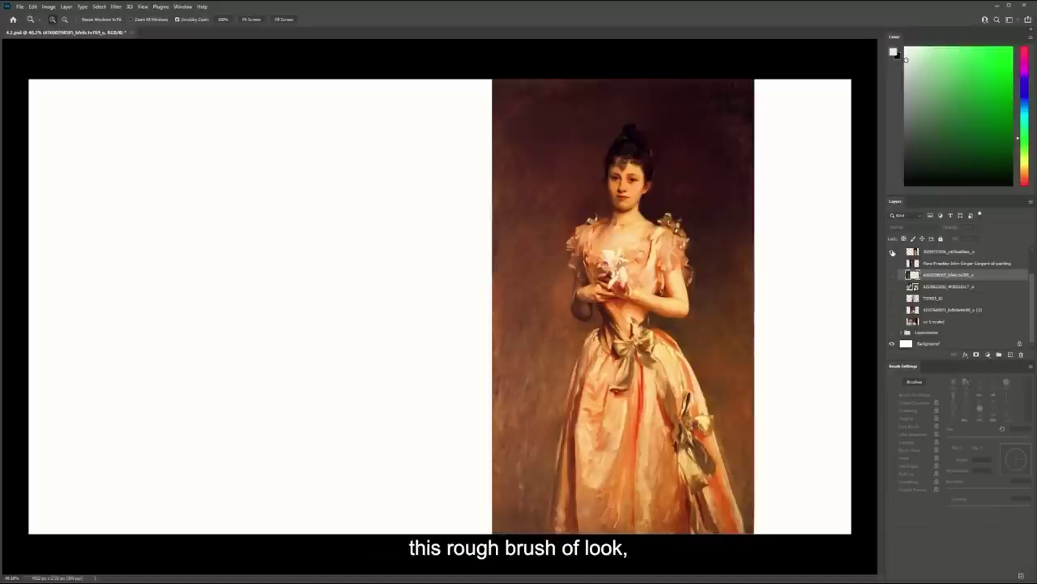
On a new layer, paint a rough textured patch beside the peach dress painting in a dark reddish brown sampled from its background
click(950, 264)
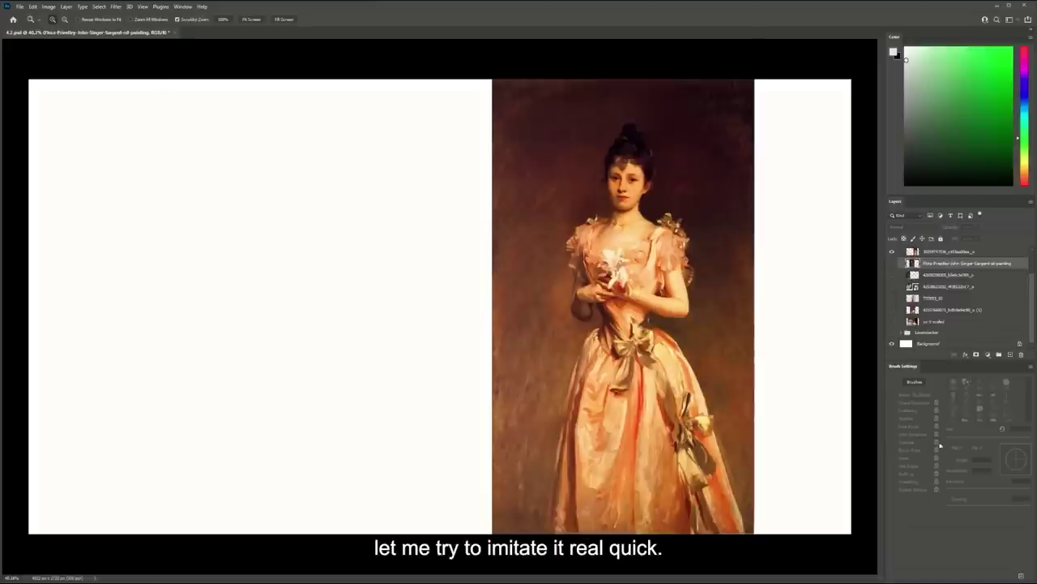
click(1010, 354)
key(b)
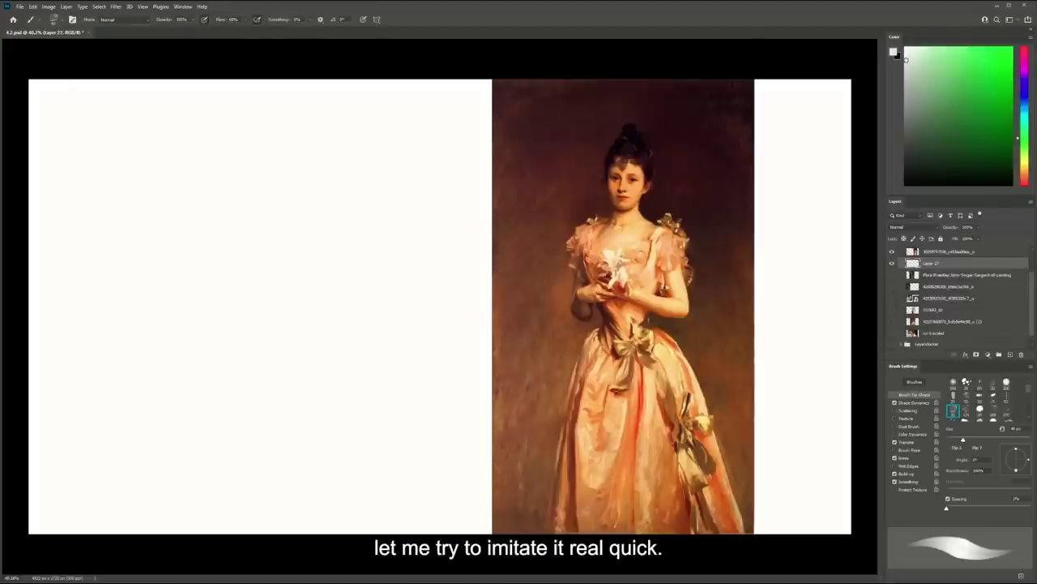
key(period)
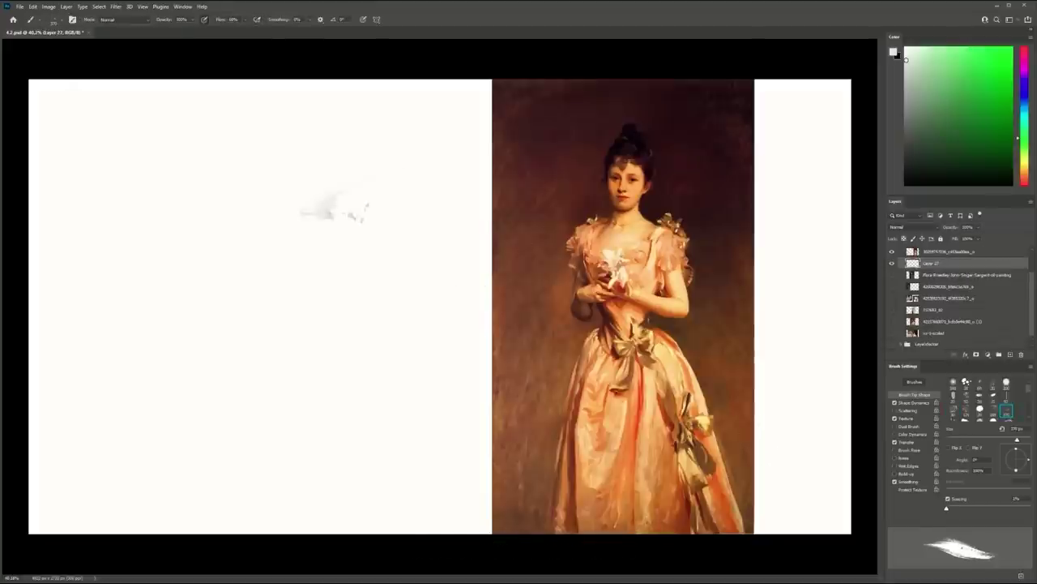
drag(301, 213, 320, 365)
key(ctrl+z)
alt+click(532, 205)
mouse_move(423, 180)
mouse_down()
mouse_move(372, 253)
mouse_move(318, 381)
mouse_up()
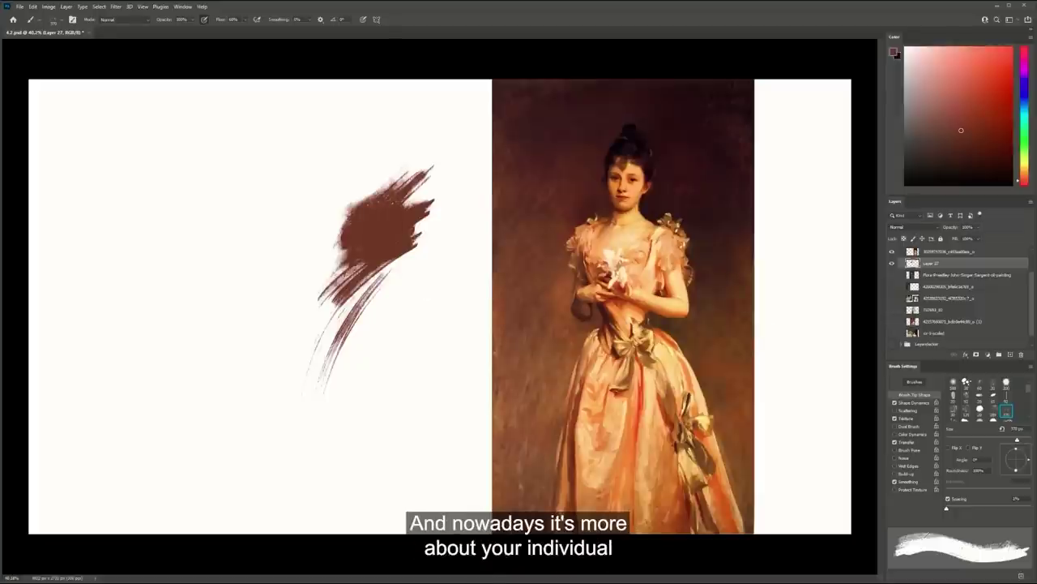
Place the portrait of the girl with the red headband beside the peach dress painting, covering the brush test
drag(389, 248, 303, 252)
key(Return)
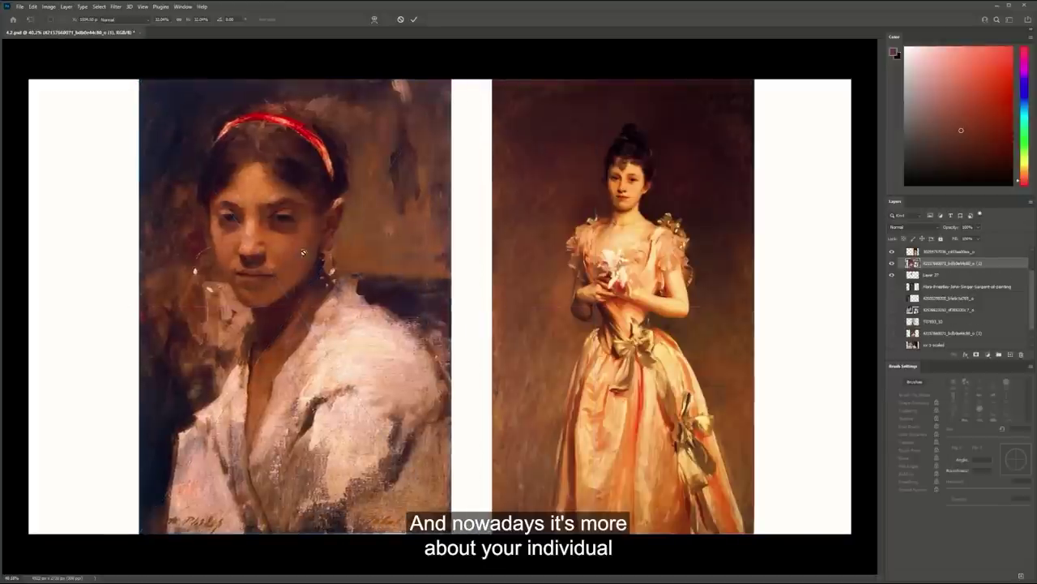
key(Return)
key(b)
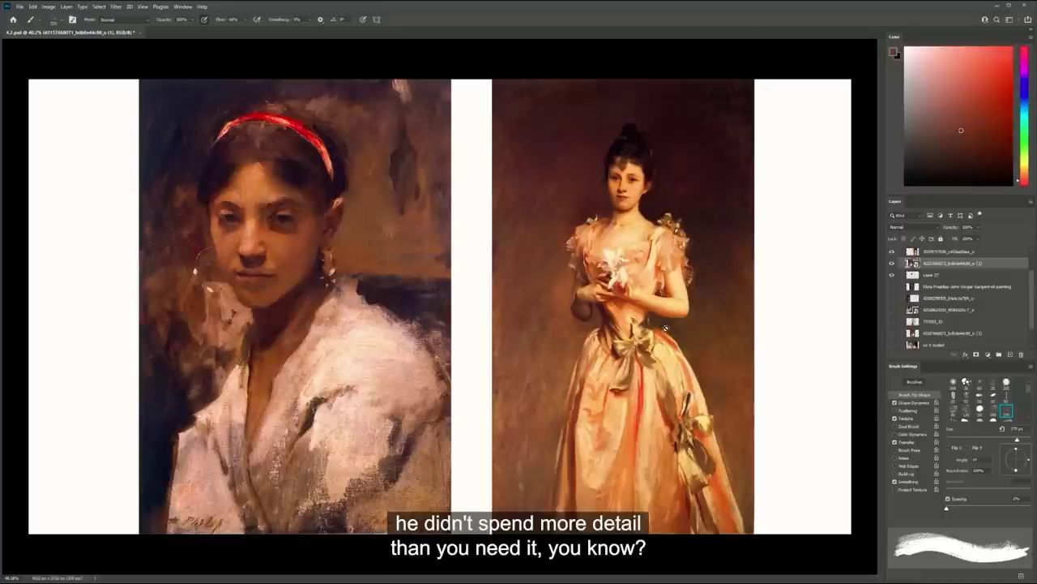
key(Return)
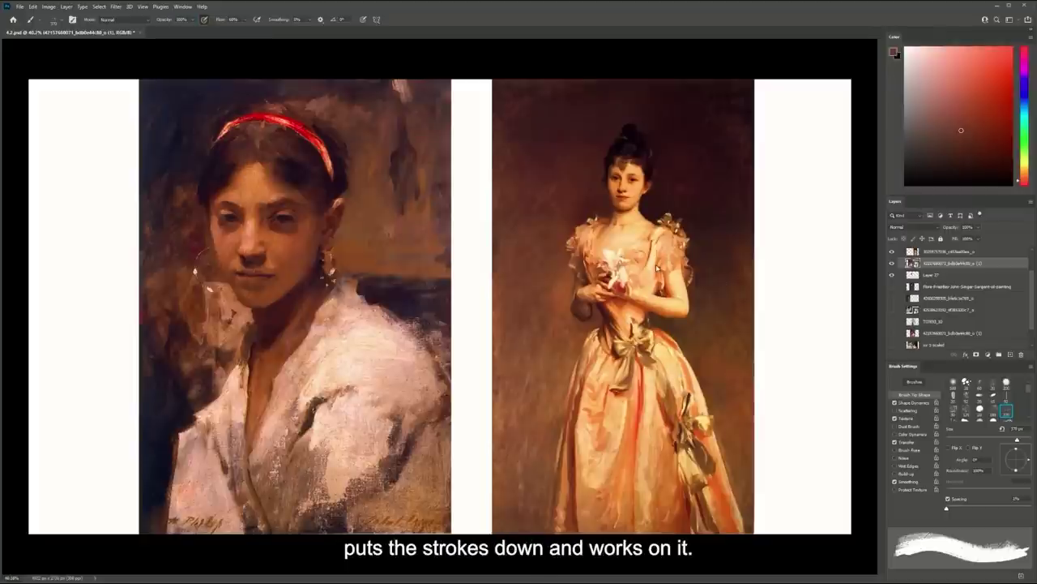
Examine the flowers, sleeves and shoulder decoration of the peach dress painting up close
drag(672, 260, 787, 279)
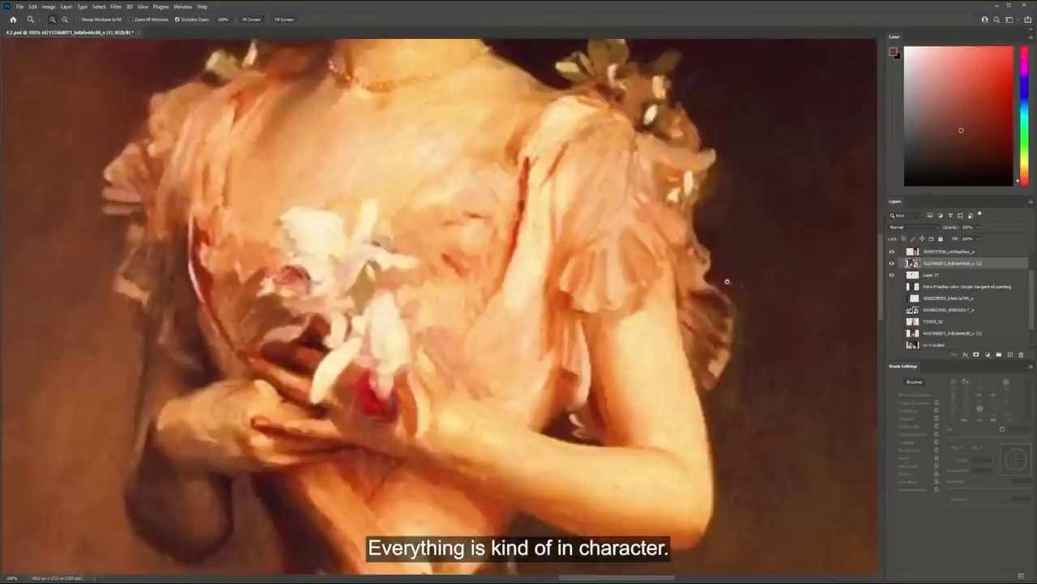
drag(713, 144, 689, 247)
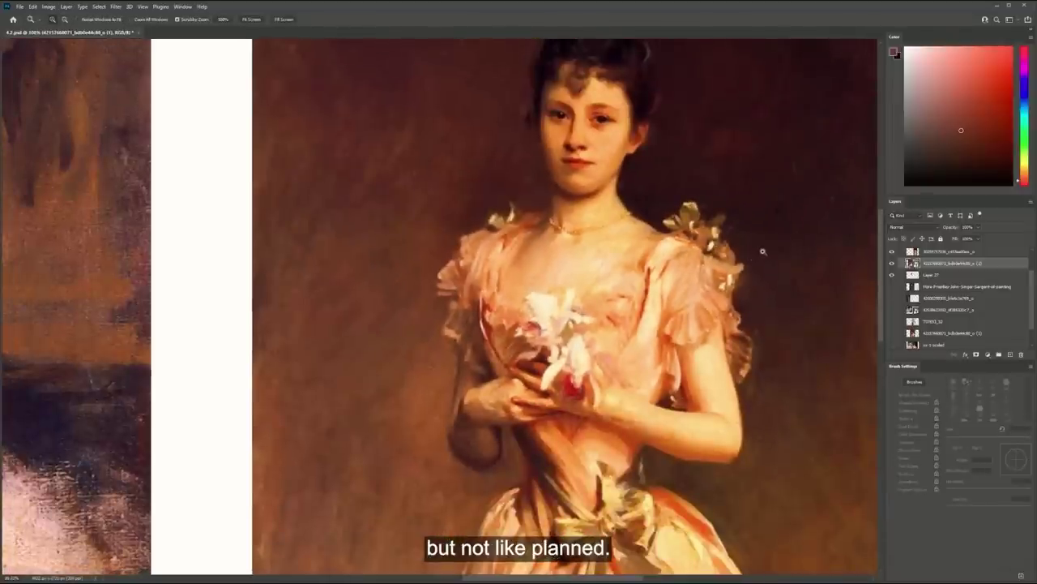
drag(693, 220, 671, 218)
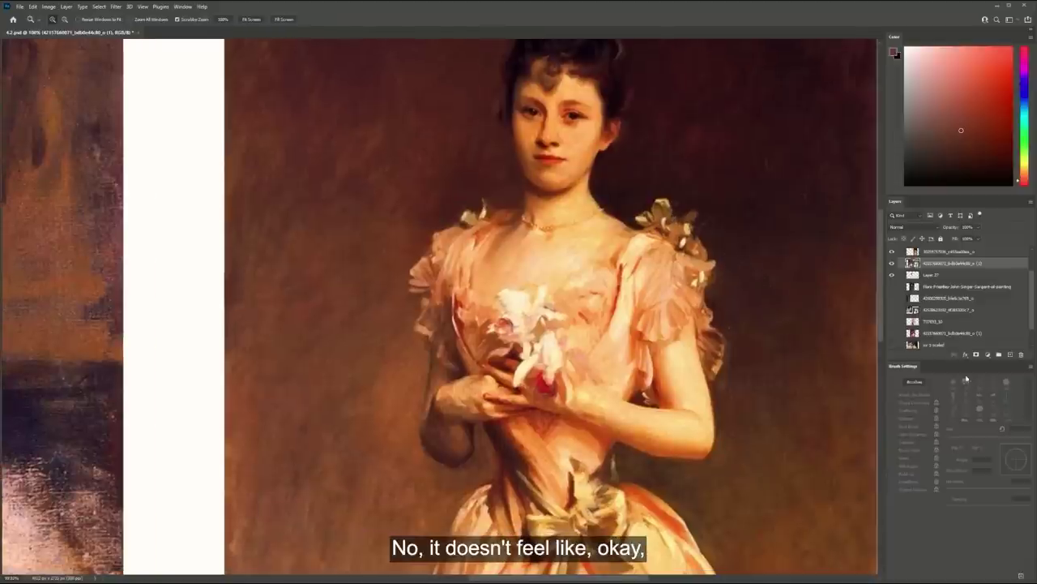
Add two empty layers for brush demonstrations and sample the pale flower colour from the peach dress painting with the Brush tool
click(1008, 355)
key(b)
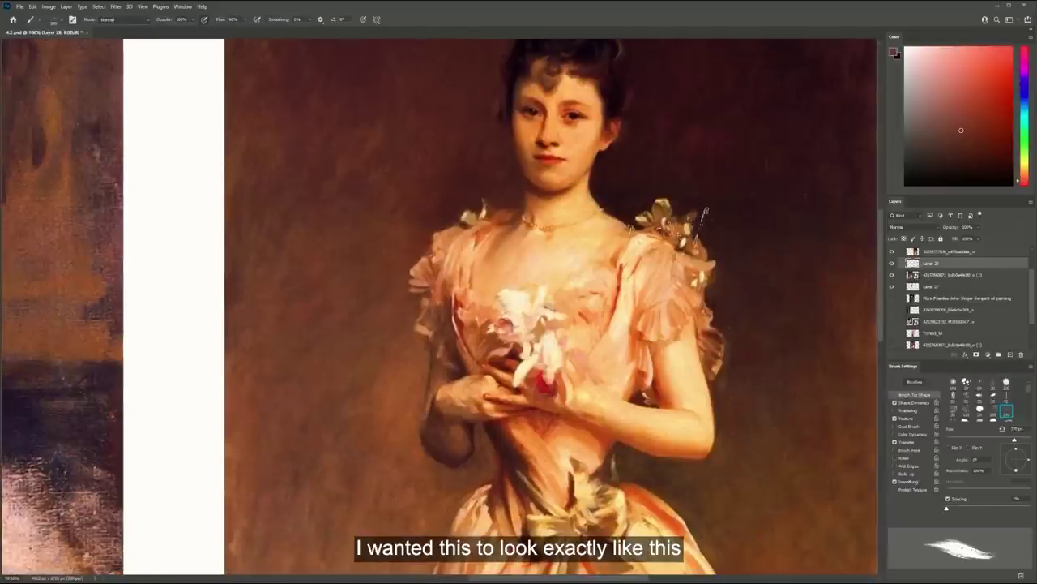
alt+click(545, 363)
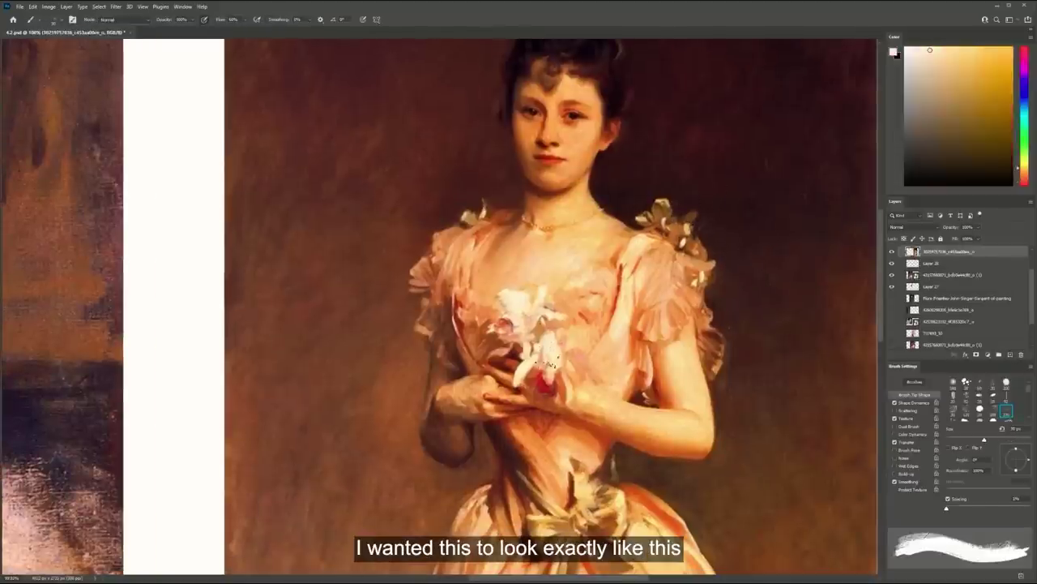
click(998, 408)
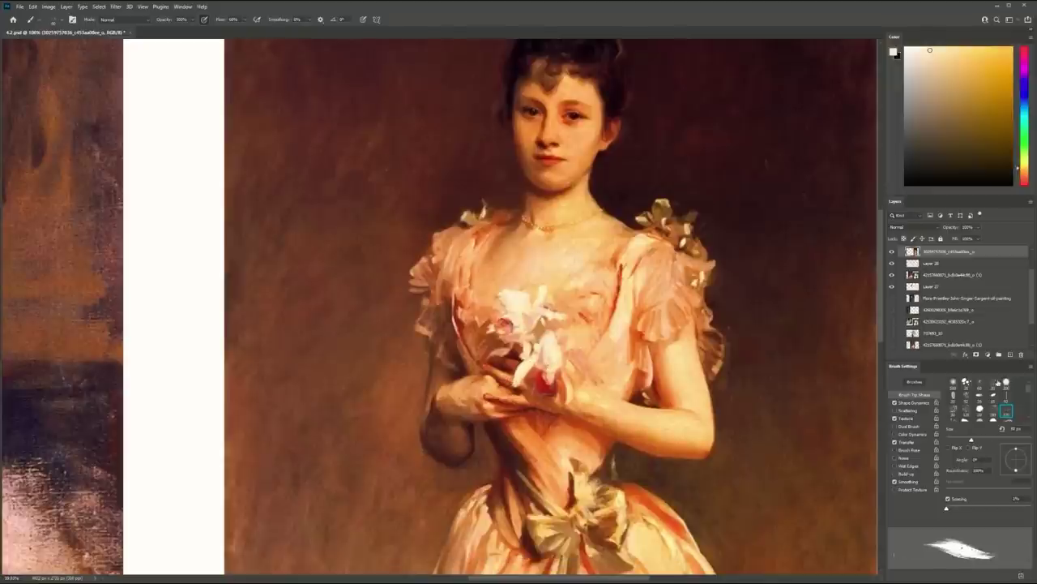
click(1011, 354)
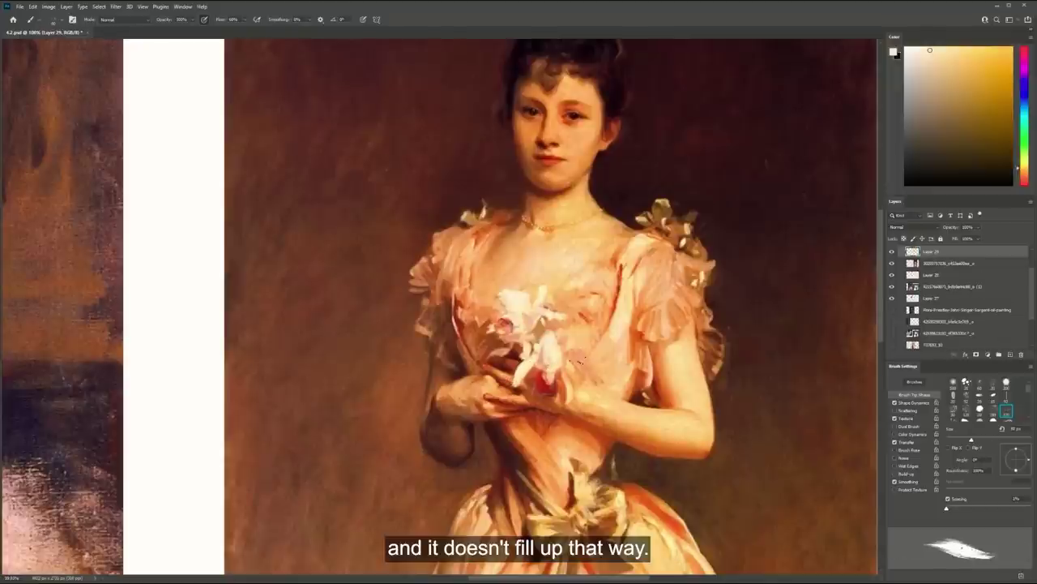
View the headband portrait and the peach dress painting side by side in full
key(z)
mouse_move(757, 306)
mouse_down()
mouse_move(706, 299)
mouse_move(684, 320)
mouse_up()
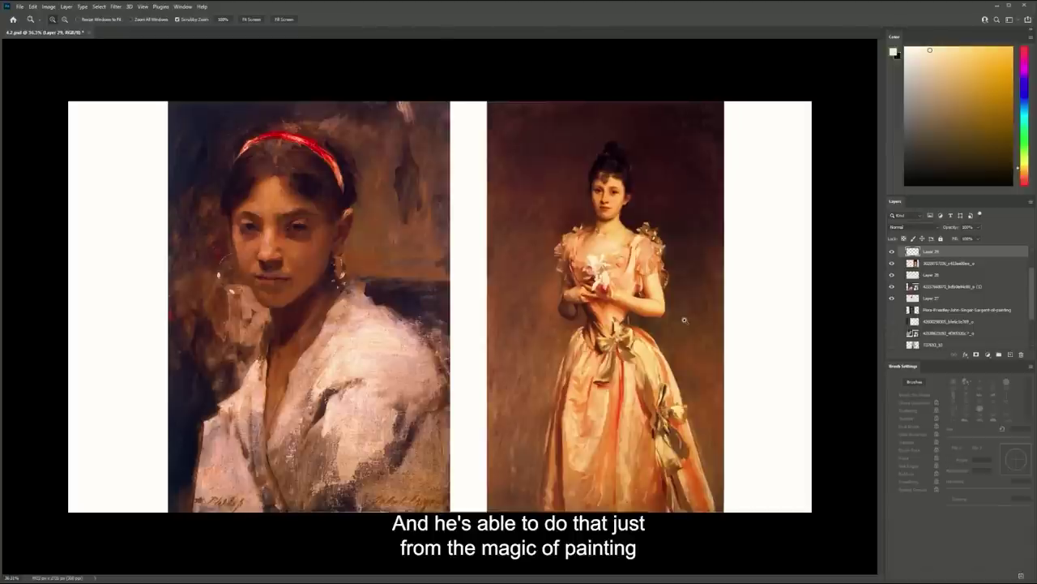
mouse_move(737, 297)
mouse_down()
mouse_move(752, 303)
mouse_move(741, 301)
mouse_move(746, 310)
mouse_up()
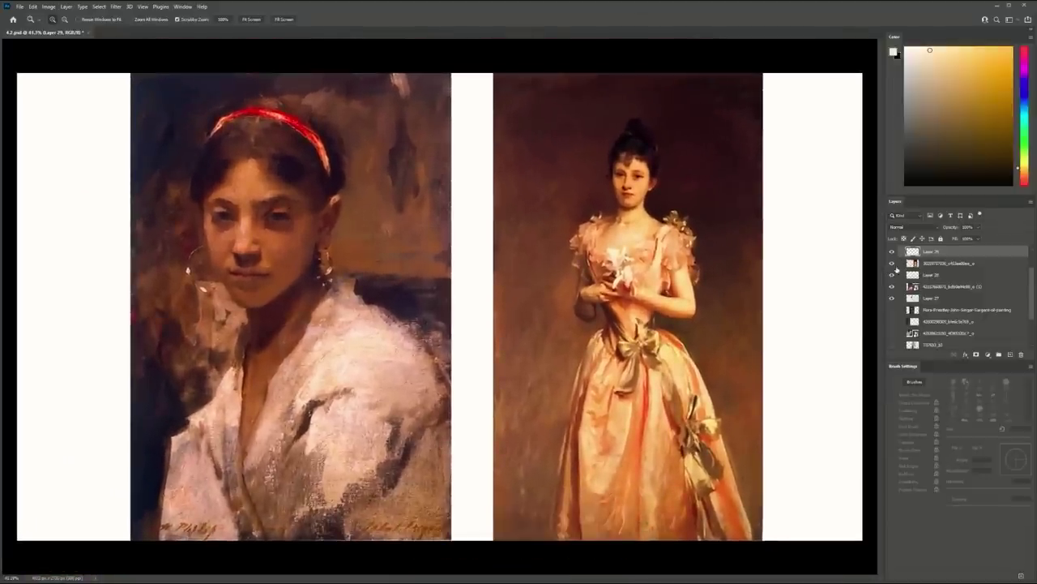
Hide the headband portrait and expand the Leyendecker group to find a reference illustration
click(894, 288)
scroll(981, 311, up, 1)
scroll(983, 313, down, 3)
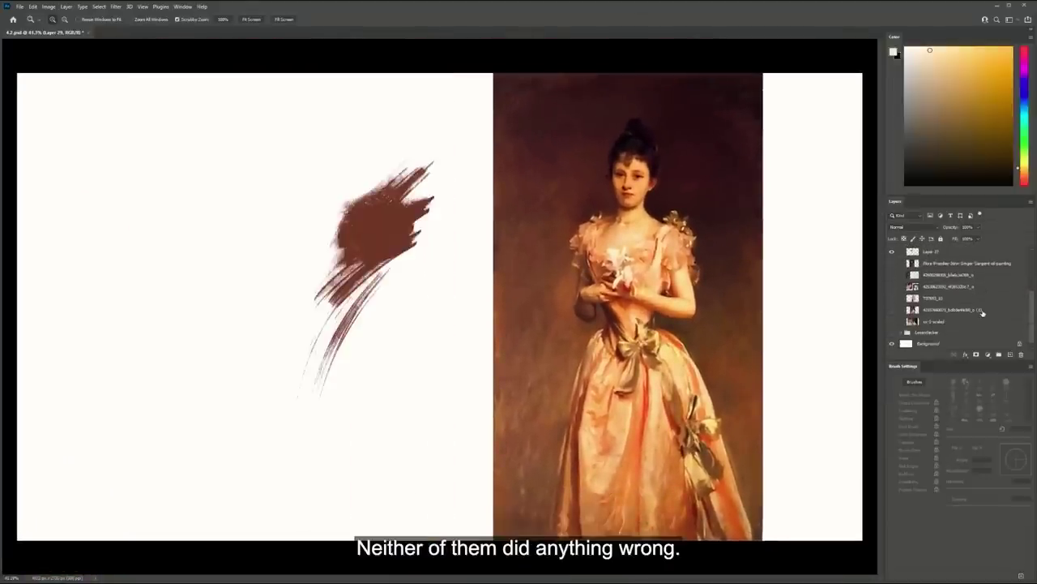
click(902, 333)
scroll(962, 330, down, 2)
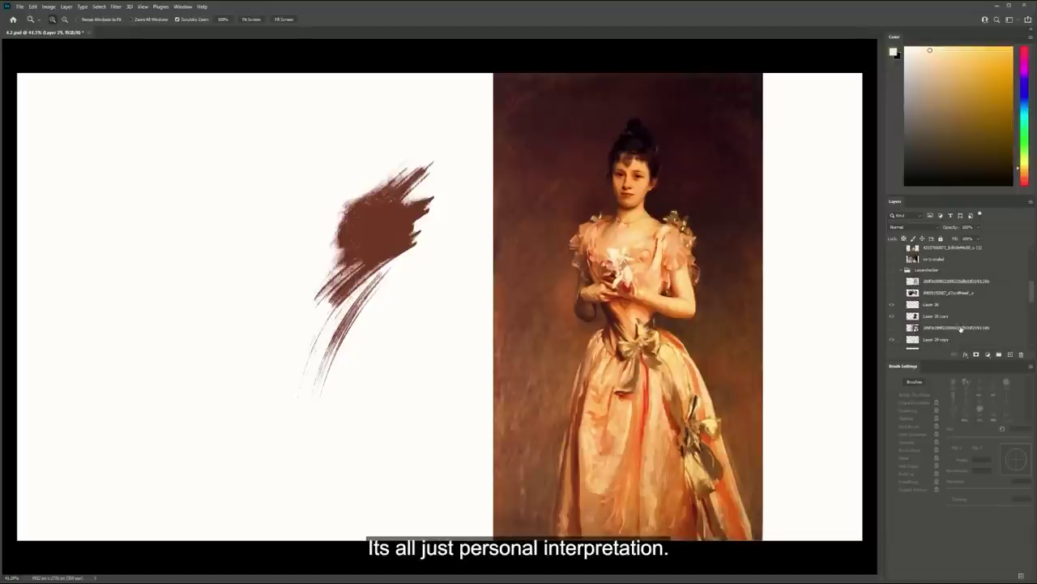
scroll(941, 305, down, 3)
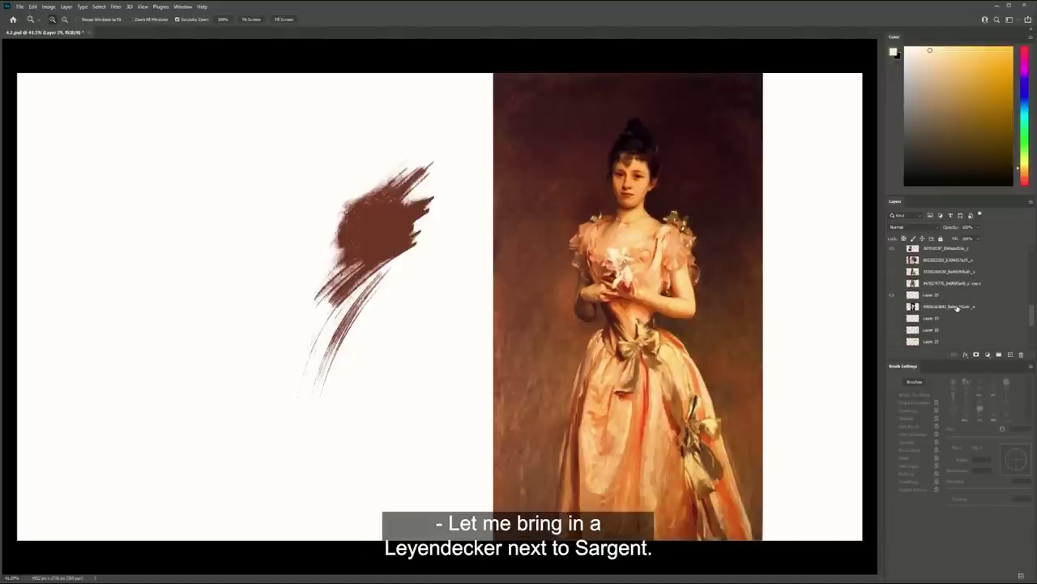
Duplicate the Leyendecker motorcycle policeman illustration into the Sargent group and transform it to sit beside the peach dress painting
scroll(946, 300, up, 1)
click(932, 294)
key(ctrl+j)
mouse_move(929, 294)
mouse_down()
mouse_move(923, 241)
mouse_move(924, 280)
mouse_up()
key(ctrl+t)
mouse_move(597, 232)
mouse_down()
mouse_move(470, 232)
mouse_move(463, 267)
mouse_move(474, 229)
mouse_move(617, 241)
mouse_up()
key(Return)
Examine the policeman, his head and the motorcycle in the Leyendecker illustration
key(z)
drag(227, 248, 268, 217)
drag(216, 327, 284, 329)
drag(626, 171, 457, 370)
drag(655, 297, 612, 289)
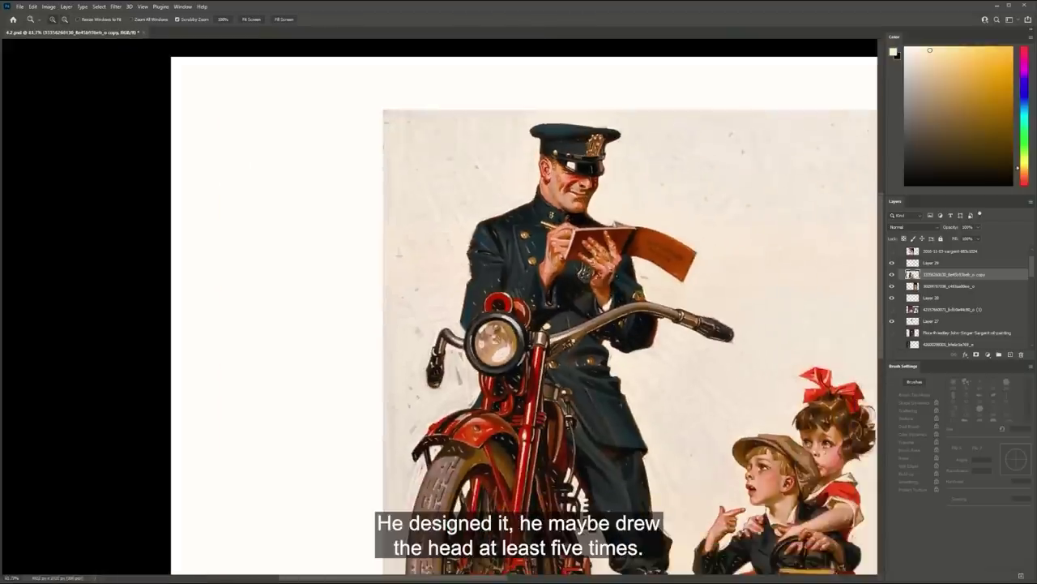
Examine the two children up close, and compare the Leyendecker illustration with the peach dress painting side by side
drag(755, 485, 634, 381)
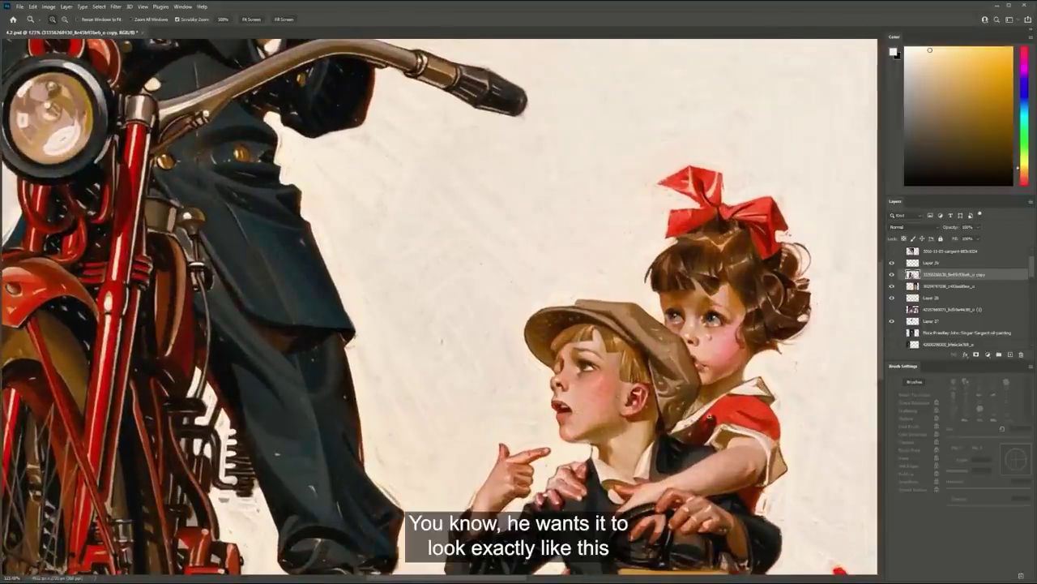
scroll(718, 423, down, 4)
drag(874, 385, 519, 343)
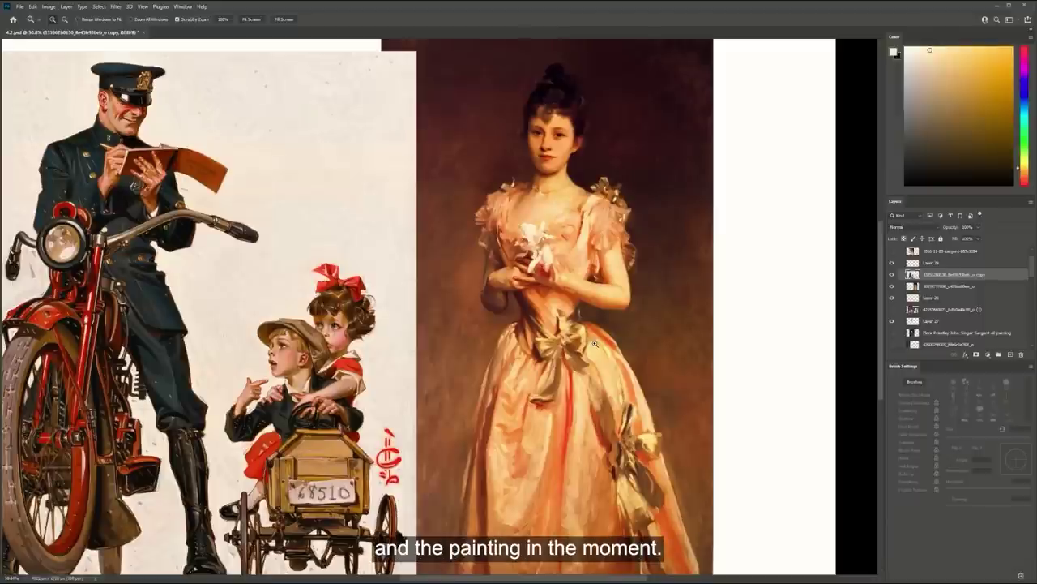
drag(557, 300, 596, 297)
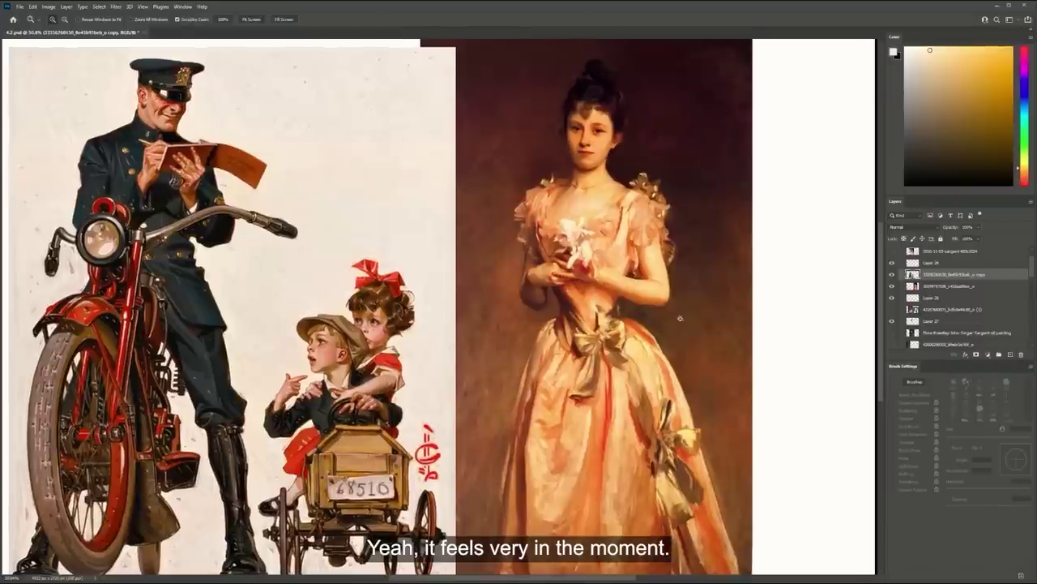
Delete the Leyendecker illustration copy and move the peach dress painting left, over the brown brush test
scroll(924, 291, up, 2)
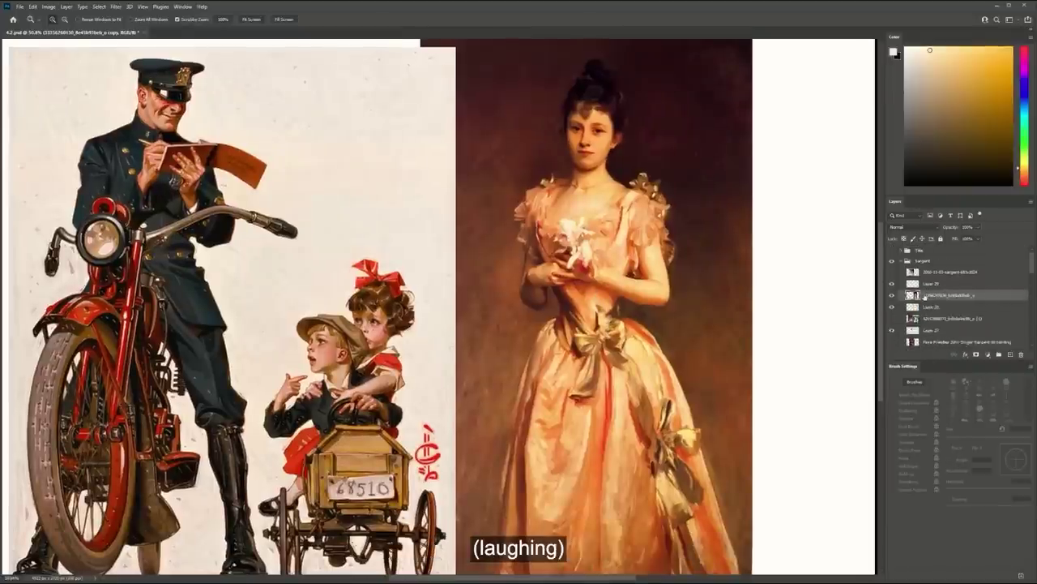
key(Delete)
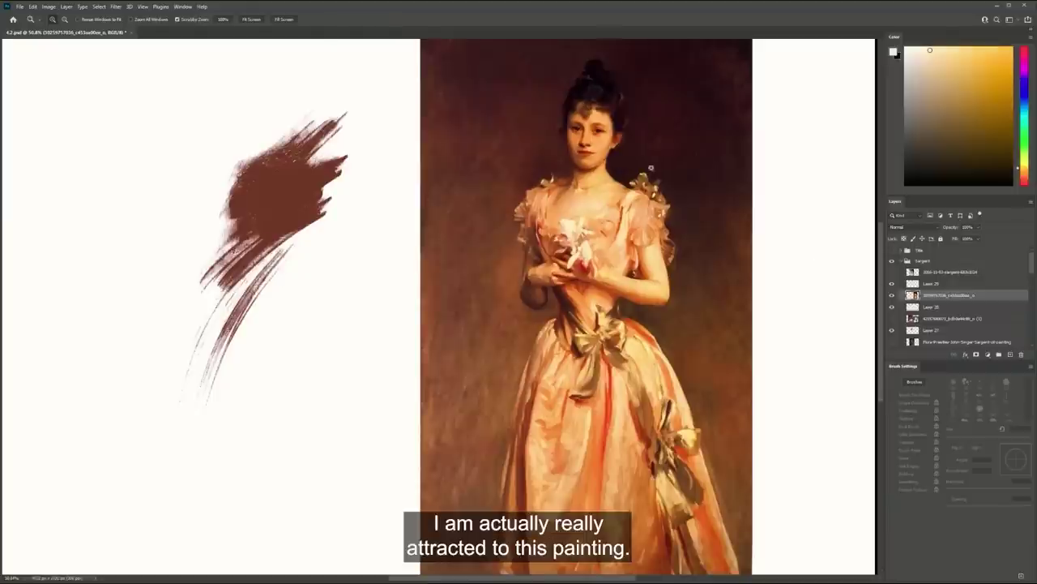
key(v)
drag(580, 205, 282, 204)
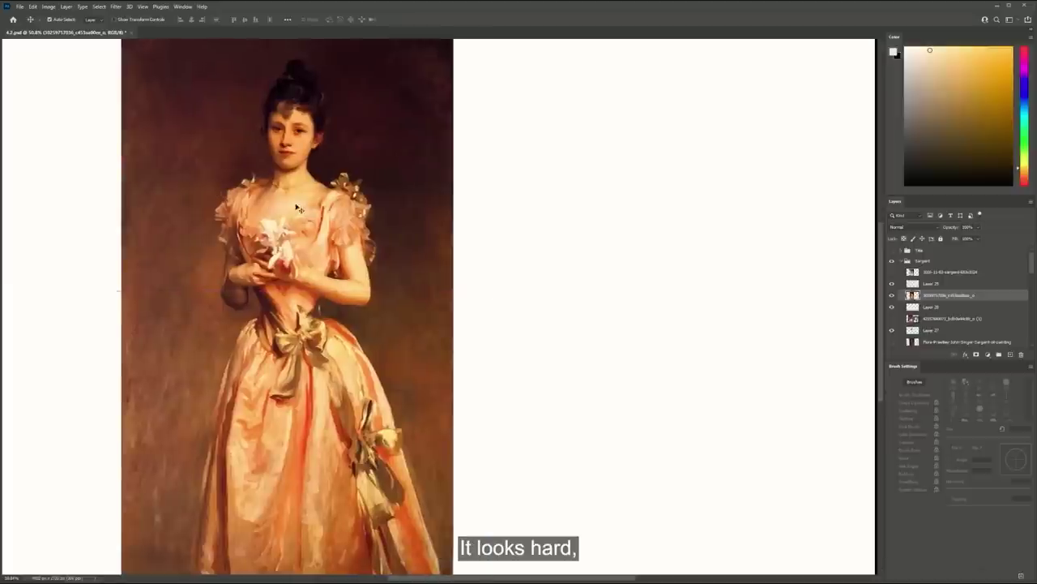
key(z)
drag(455, 226, 433, 225)
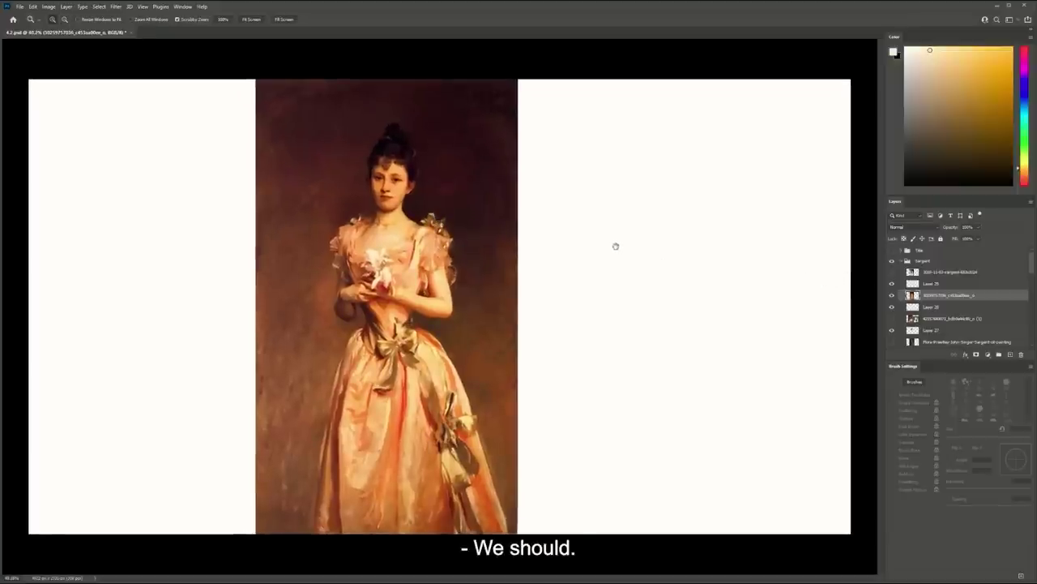
Enlarge the peach dress painting and reposition it so the head sits near the canvas's upper edge and the lower skirt is cropped
key(ctrl+t)
mouse_move(506, 73)
mouse_down()
mouse_move(514, 81)
mouse_move(567, 54)
mouse_move(514, 97)
mouse_move(490, 135)
mouse_move(469, 138)
mouse_up()
drag(489, 97, 551, 55)
drag(467, 116, 451, 161)
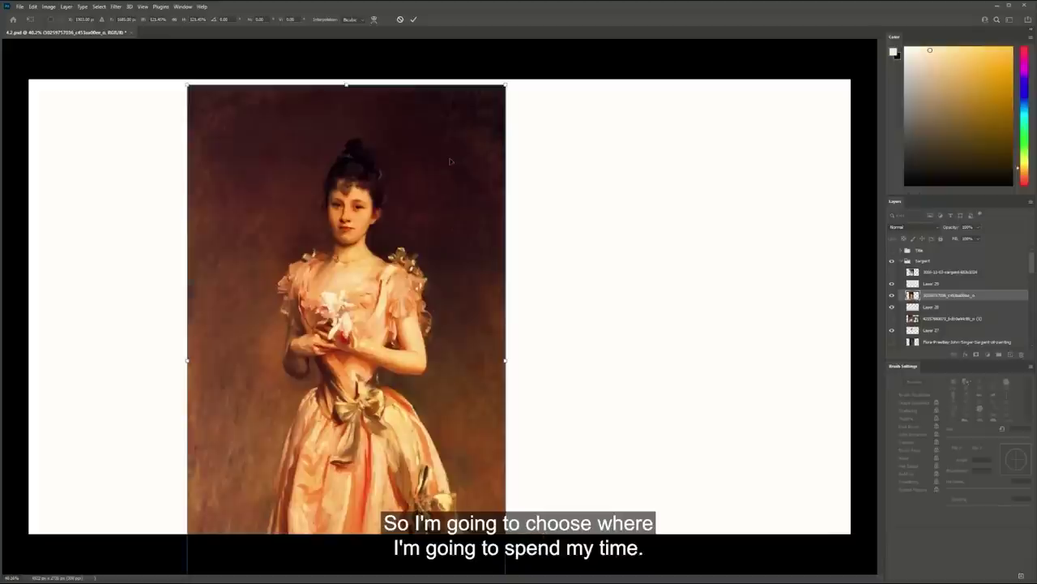
mouse_move(452, 161)
mouse_down()
mouse_move(438, 140)
mouse_move(424, 188)
mouse_move(447, 94)
mouse_up()
key(Return)
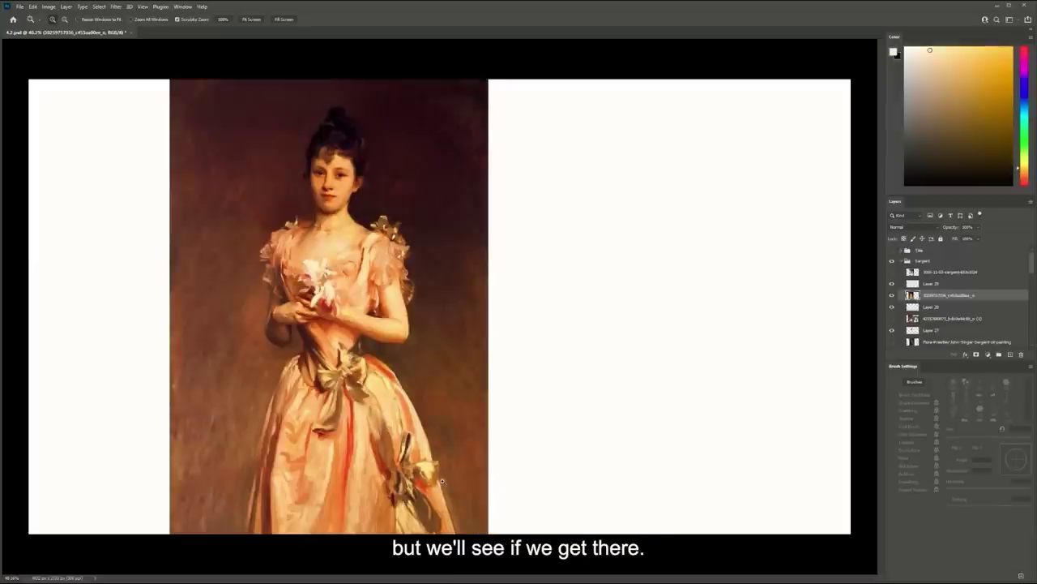
Shift the peach dress painting slightly further left to free more blank canvas beside it
click(928, 307)
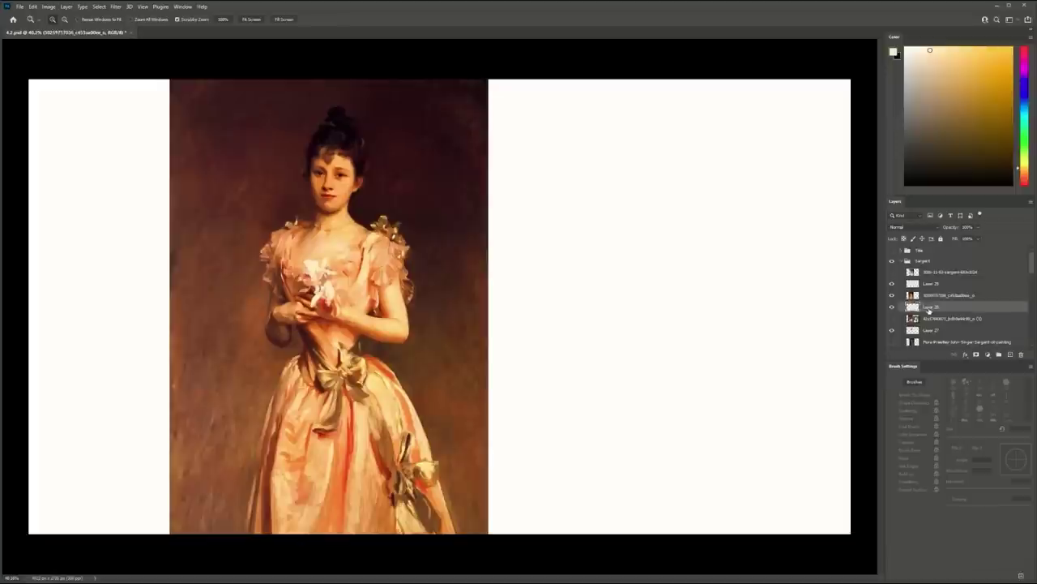
click(892, 297)
click(893, 296)
click(932, 296)
key(ctrl+t)
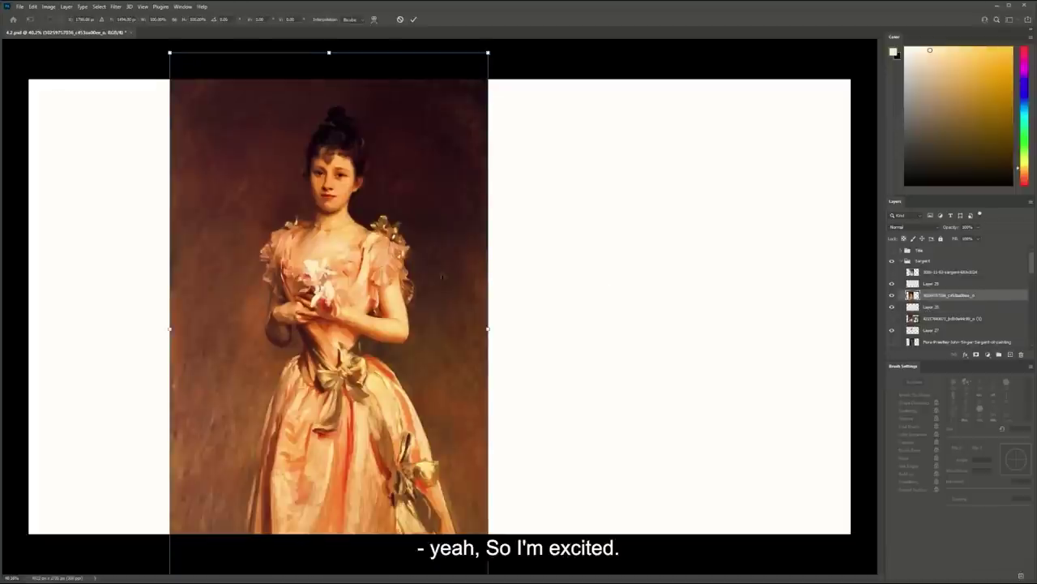
drag(422, 279, 392, 280)
key(Return)
Place Layer 27 above the painting and move its brown brush test onto the blank canvas to the right
click(925, 307)
click(930, 330)
key(space)
drag(928, 309, 928, 290)
key(ctrl+t)
drag(383, 233, 688, 233)
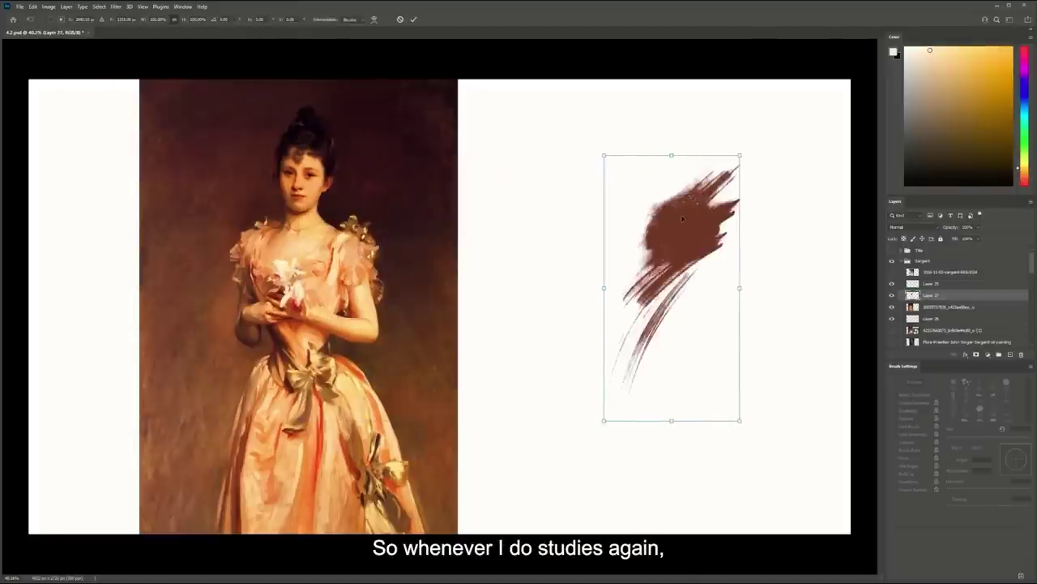
key(z)
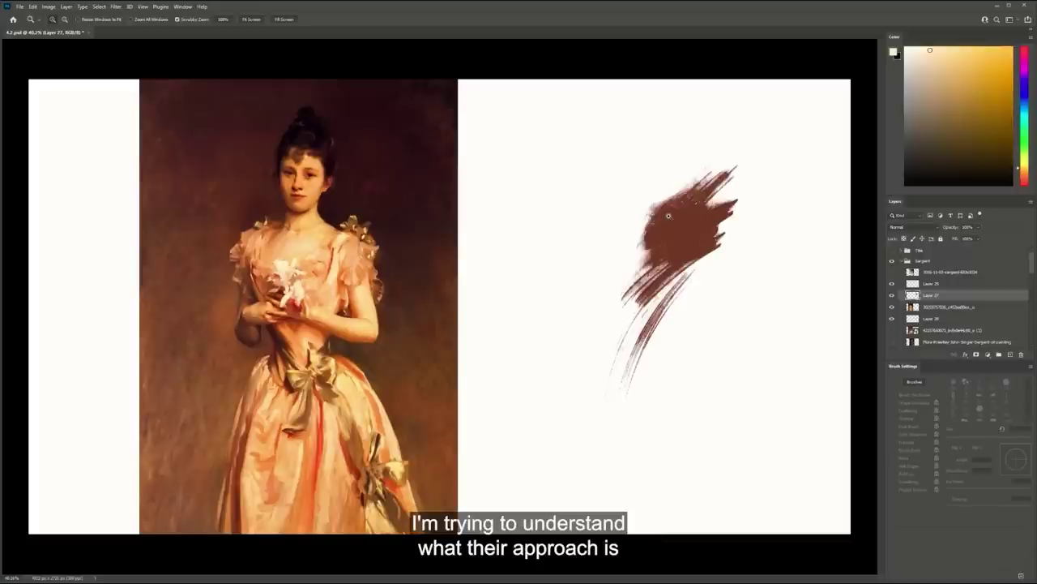
Switch to a soft bristle brush, test a stroke over the brown patch, enlarge the brush and choose a light salmon colour
key(b)
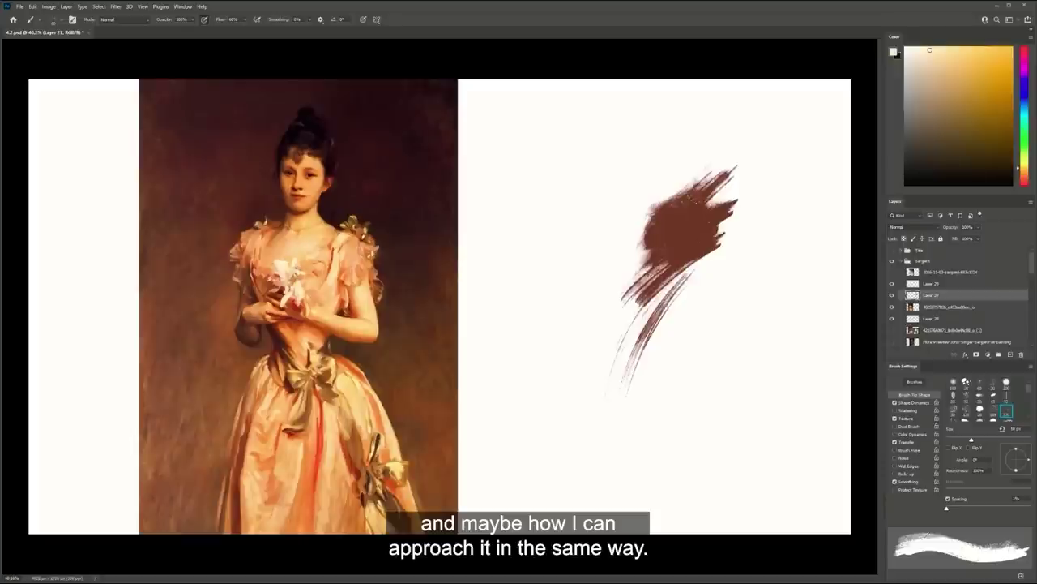
key(period)
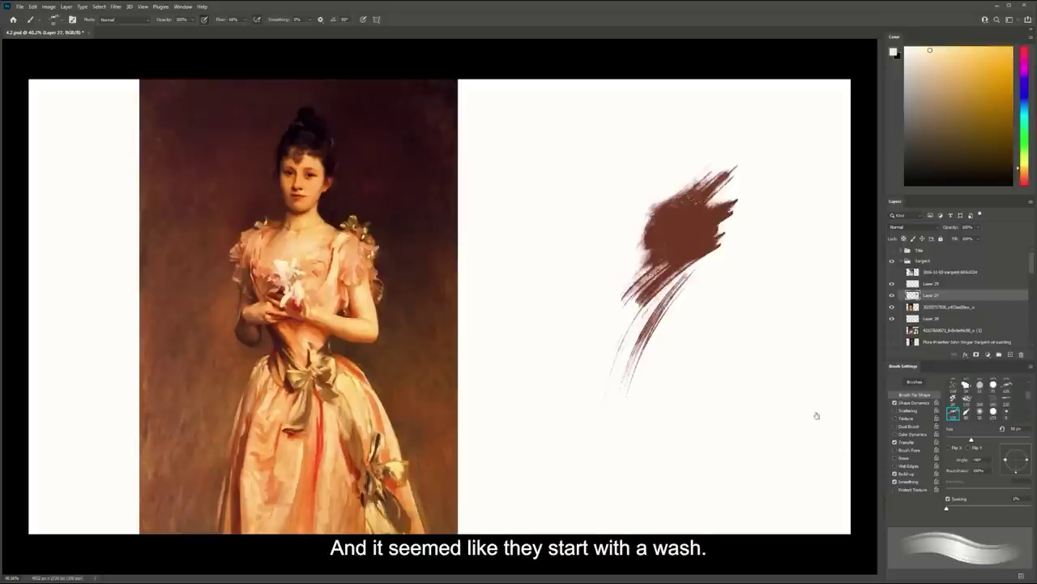
drag(669, 201, 649, 277)
key(ctrl+z)
key(bracketright)
key(bracketright)
key(bracketright)
key(bracketright)
key(bracketright)
key(bracketright)
click(1025, 180)
click(964, 77)
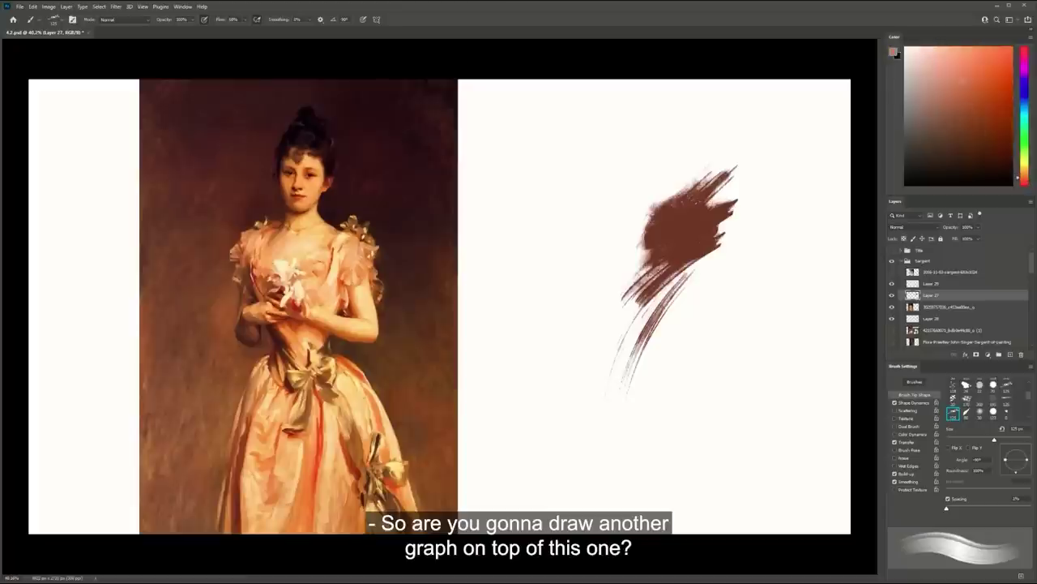
Enlarge the brush to 250 px, choose a saturated orange-red and try strokes across the brown brush test
key(bracketright)
key(bracketright)
key(bracketright)
key(bracketright)
drag(703, 120, 581, 174)
key(ctrl+z)
click(980, 95)
drag(742, 135, 609, 212)
key(ctrl+z)
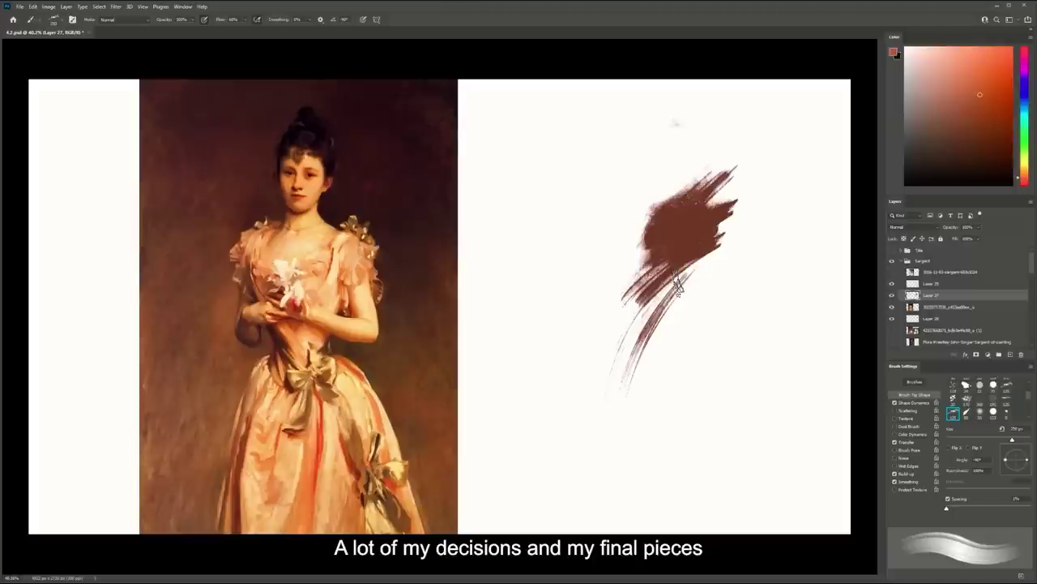
mouse_move(632, 211)
mouse_down()
mouse_move(673, 171)
mouse_move(750, 166)
mouse_up()
key(ctrl+z)
mouse_move(619, 177)
mouse_down()
mouse_move(720, 147)
mouse_move(689, 231)
mouse_move(602, 116)
mouse_move(568, 195)
mouse_move(594, 134)
mouse_move(570, 485)
mouse_up()
key(ctrl+z)
key(bracketright)
key(bracketright)
key(ctrl+z)
Lay a rough orange-red wash of broad textured strokes over the blank area beside the painting
drag(573, 158, 574, 539)
mouse_move(643, 142)
mouse_down()
mouse_move(540, 277)
mouse_move(569, 428)
mouse_move(653, 549)
mouse_move(738, 429)
mouse_move(741, 371)
mouse_up()
drag(743, 113, 801, 525)
mouse_move(775, 167)
mouse_down()
mouse_move(746, 189)
mouse_move(701, 88)
mouse_up()
mouse_move(542, 87)
mouse_down()
mouse_move(537, 219)
mouse_move(541, 531)
mouse_up()
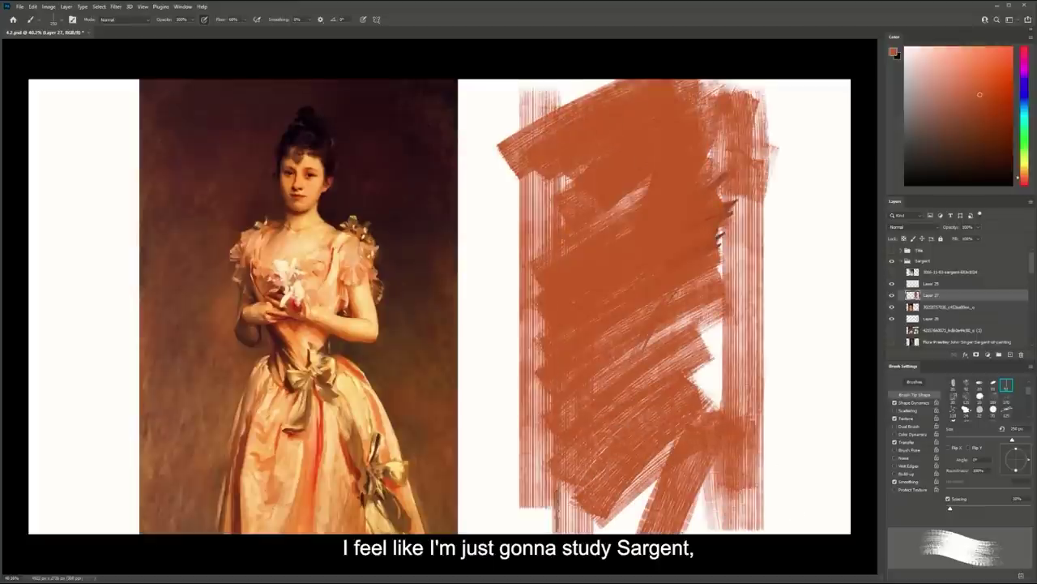
Extend the orange-red wash towards its edges and fill the remaining white gaps to form a tall panel
mouse_move(758, 138)
mouse_down()
mouse_move(760, 71)
mouse_move(780, 63)
mouse_move(778, 551)
mouse_move(774, 178)
mouse_up()
mouse_move(713, 154)
mouse_down()
mouse_move(724, 259)
mouse_move(689, 503)
mouse_move(552, 519)
mouse_move(778, 503)
mouse_move(552, 496)
mouse_move(526, 268)
mouse_move(536, 81)
mouse_up()
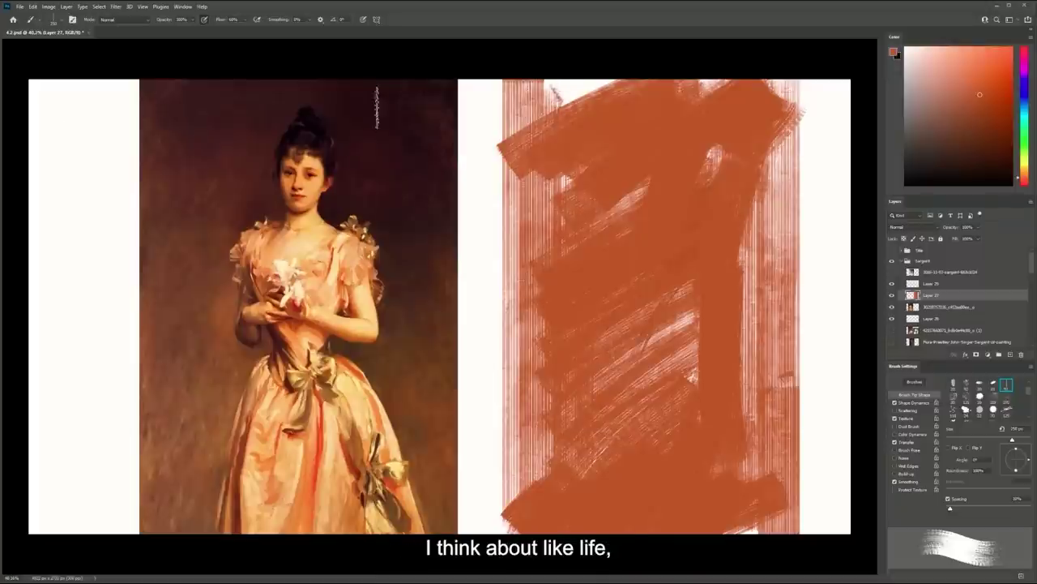
drag(500, 121, 640, 68)
mouse_move(788, 87)
mouse_down()
mouse_move(800, 417)
mouse_move(807, 527)
mouse_up()
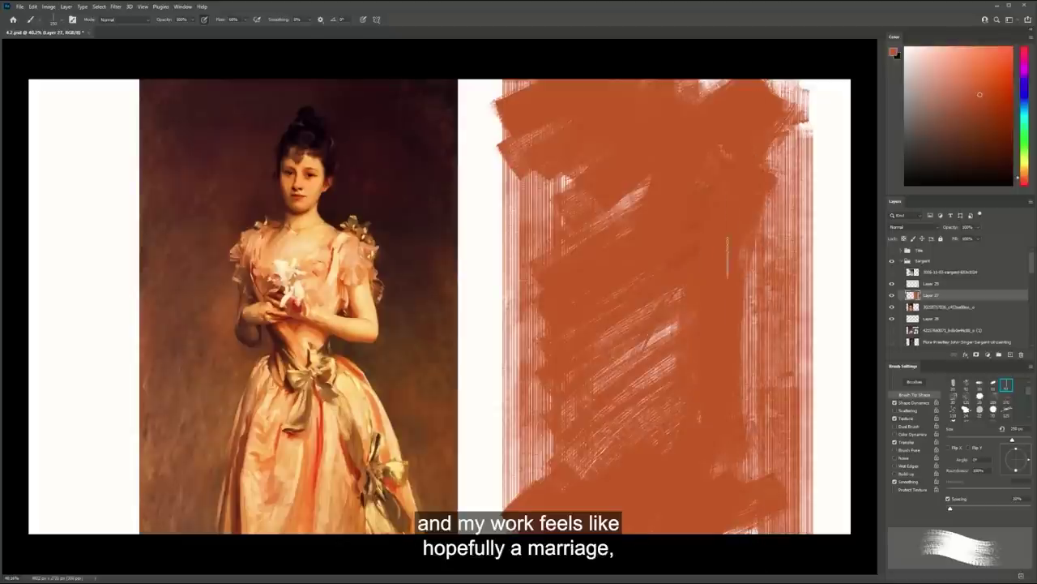
mouse_move(667, 182)
mouse_down()
mouse_move(569, 203)
mouse_move(535, 280)
mouse_move(541, 462)
mouse_up()
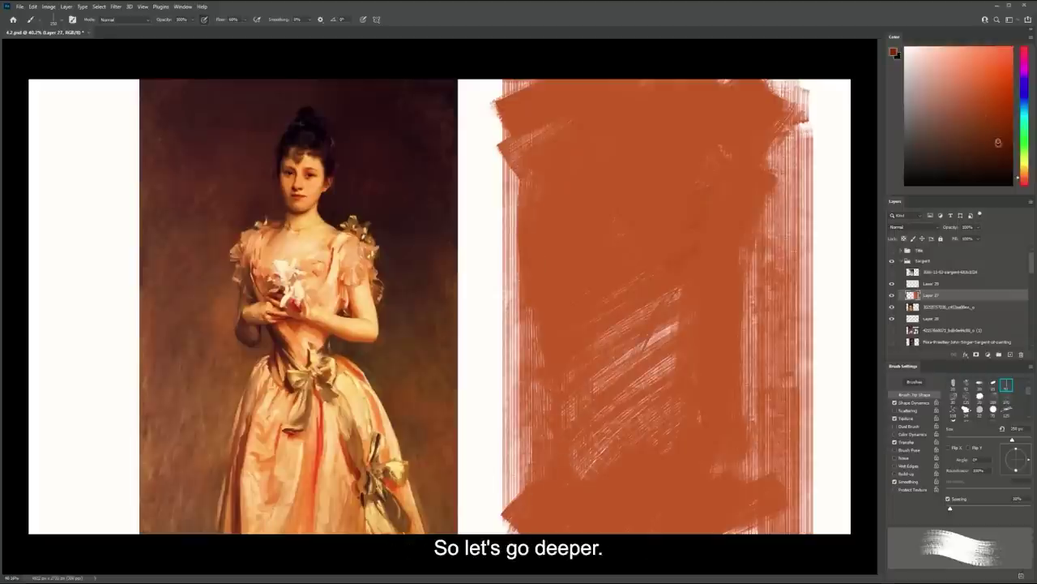
Choose a dark purple and block in the background across the upper half of the orange wash
click(1024, 50)
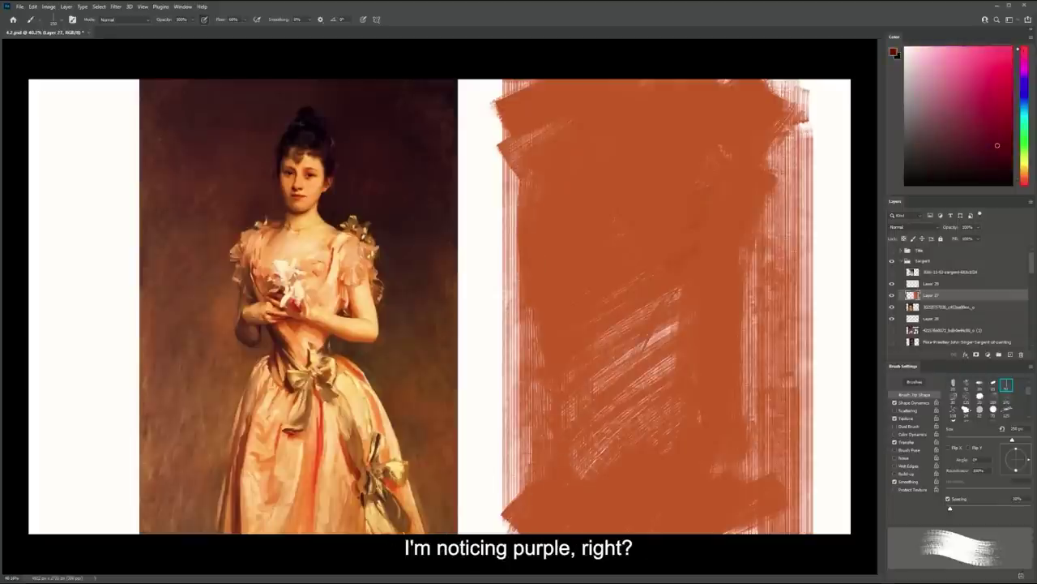
mouse_move(594, 109)
mouse_down()
mouse_move(625, 115)
mouse_move(597, 166)
mouse_move(595, 117)
mouse_move(562, 125)
mouse_up()
key(ctrl+z)
click(976, 149)
drag(564, 89, 564, 360)
mouse_move(577, 109)
mouse_down()
mouse_move(588, 140)
mouse_move(694, 109)
mouse_move(744, 106)
mouse_move(779, 117)
mouse_move(784, 295)
mouse_up()
mouse_move(697, 162)
mouse_down()
mouse_move(748, 126)
mouse_move(596, 202)
mouse_move(619, 262)
mouse_move(748, 230)
mouse_move(618, 342)
mouse_move(782, 263)
mouse_move(576, 341)
mouse_up()
Rework the wash with sampled orange and dark purple, leaving the figure area warm and extending the dark background down its left side
alt+click(581, 376)
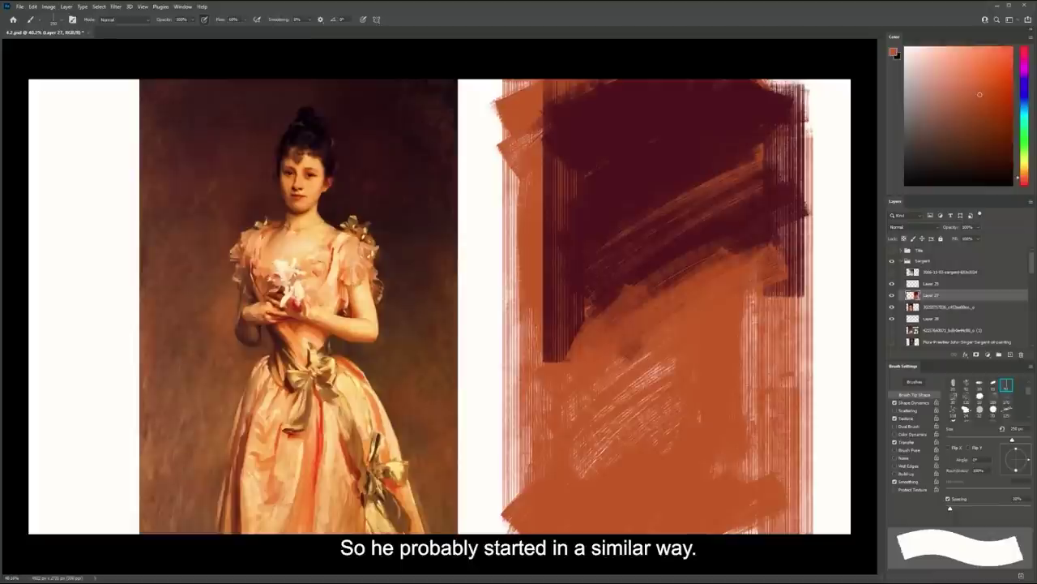
drag(570, 290, 547, 149)
mouse_move(715, 255)
mouse_down()
mouse_move(595, 278)
mouse_move(621, 199)
mouse_move(695, 162)
mouse_up()
alt+click(633, 166)
alt+click(697, 97)
mouse_move(590, 194)
mouse_down()
mouse_move(578, 206)
mouse_move(566, 357)
mouse_up()
mouse_move(573, 170)
mouse_down()
mouse_move(565, 115)
mouse_move(549, 413)
mouse_move(543, 405)
mouse_move(598, 511)
mouse_up()
Reduce the brush to 100 px and carve dark purple shapes around the figure's neck, shoulders and left arm
drag(698, 195, 738, 215)
key(ctrl+z)
key(bracketleft)
key(bracketleft)
mouse_move(720, 212)
mouse_down()
mouse_move(703, 192)
mouse_move(710, 158)
mouse_move(721, 197)
mouse_move(735, 169)
mouse_move(739, 208)
mouse_up()
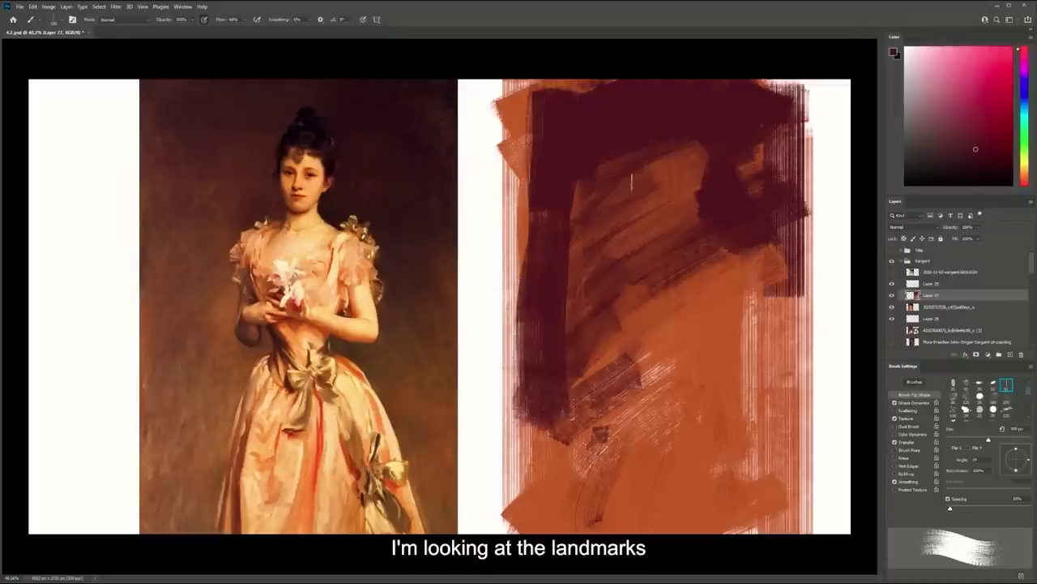
mouse_move(639, 185)
mouse_down()
mouse_move(644, 209)
mouse_move(607, 199)
mouse_move(630, 188)
mouse_move(627, 208)
mouse_move(599, 229)
mouse_move(617, 365)
mouse_move(624, 342)
mouse_move(600, 366)
mouse_up()
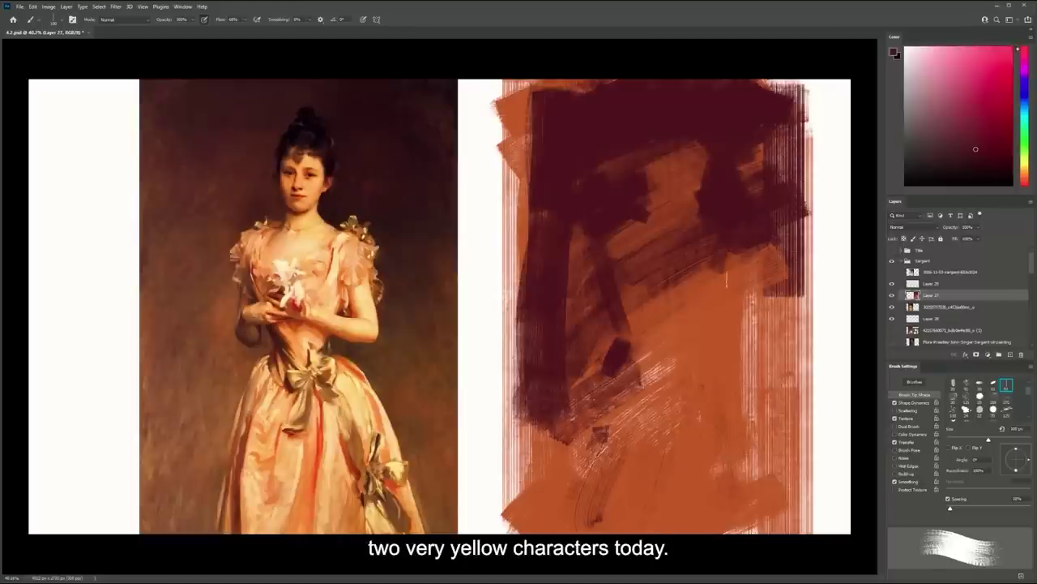
Paint dark purple strokes at the figure's right elbow and down the right side of the skirt
mouse_move(657, 124)
mouse_down()
mouse_move(592, 92)
mouse_move(531, 196)
mouse_move(527, 365)
mouse_up()
key(ctrl+space)
drag(667, 235, 666, 218)
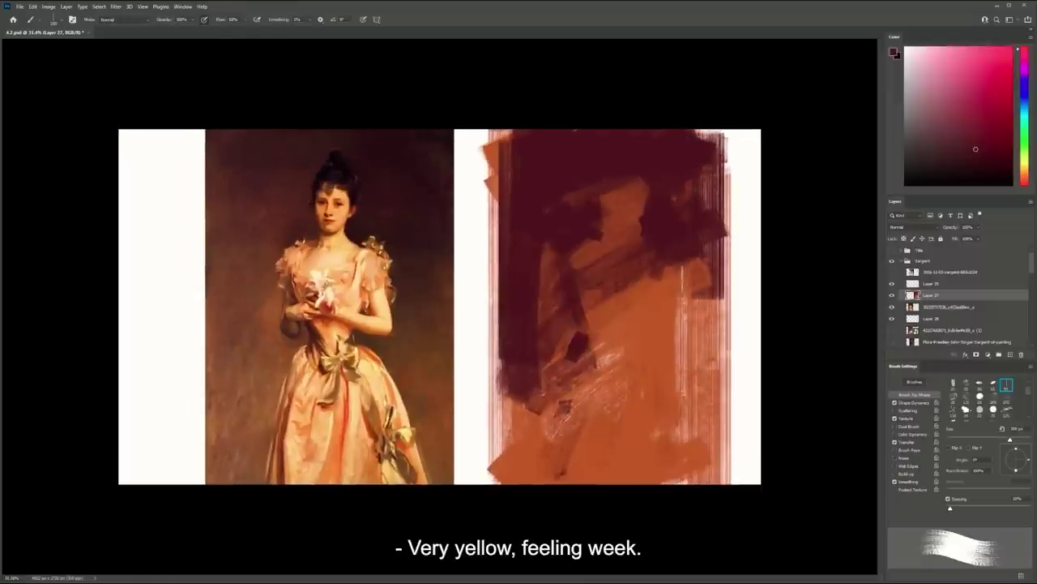
key(ctrl+z)
mouse_move(650, 340)
mouse_down()
mouse_move(673, 361)
mouse_move(710, 494)
mouse_up()
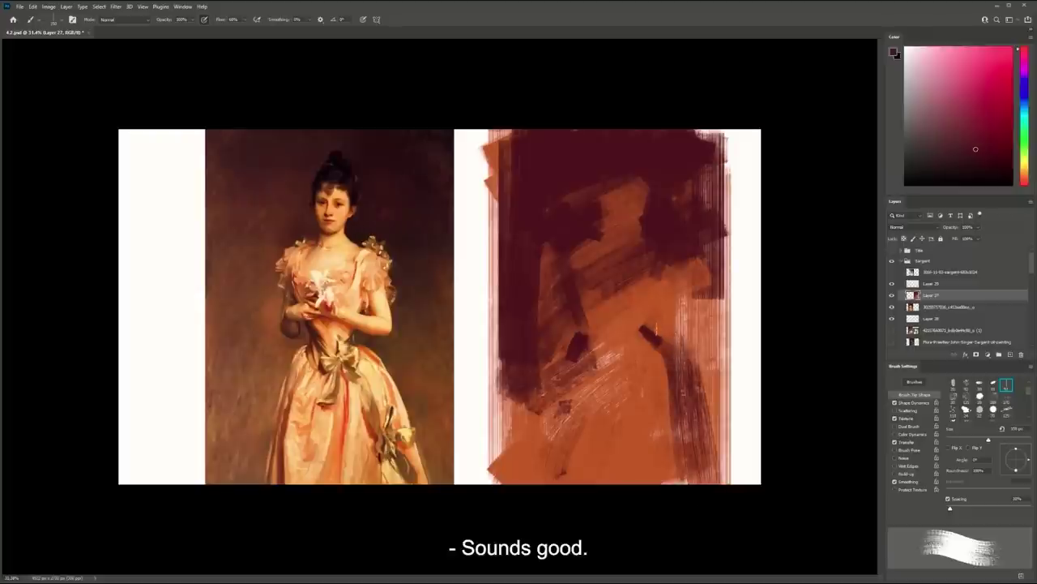
mouse_move(651, 321)
mouse_down()
mouse_move(673, 332)
mouse_move(666, 324)
mouse_up()
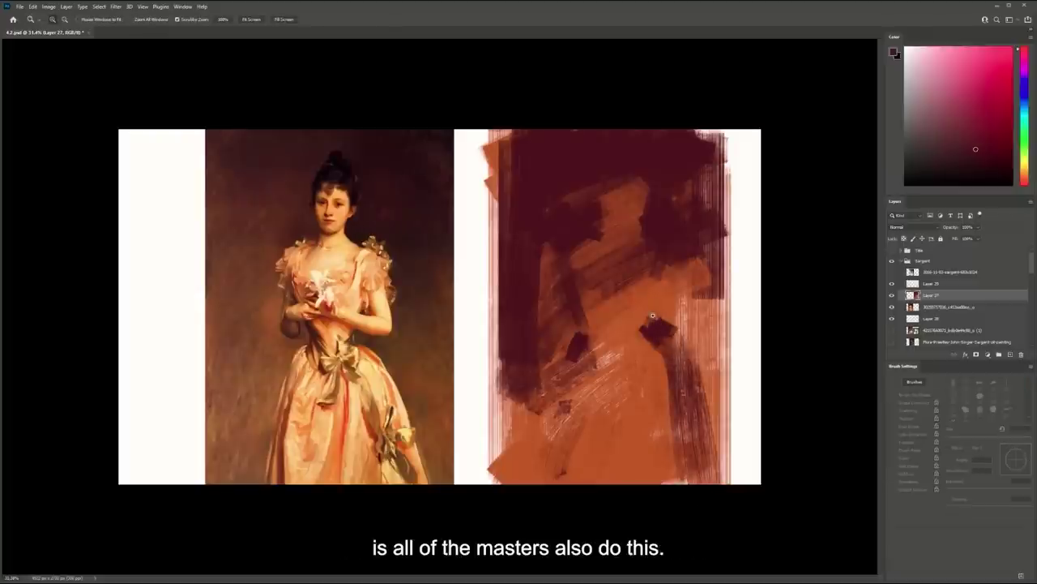
Define the outside of the right arm and the left edge of the skirt with dark purple strokes
scroll(664, 321, up, 2)
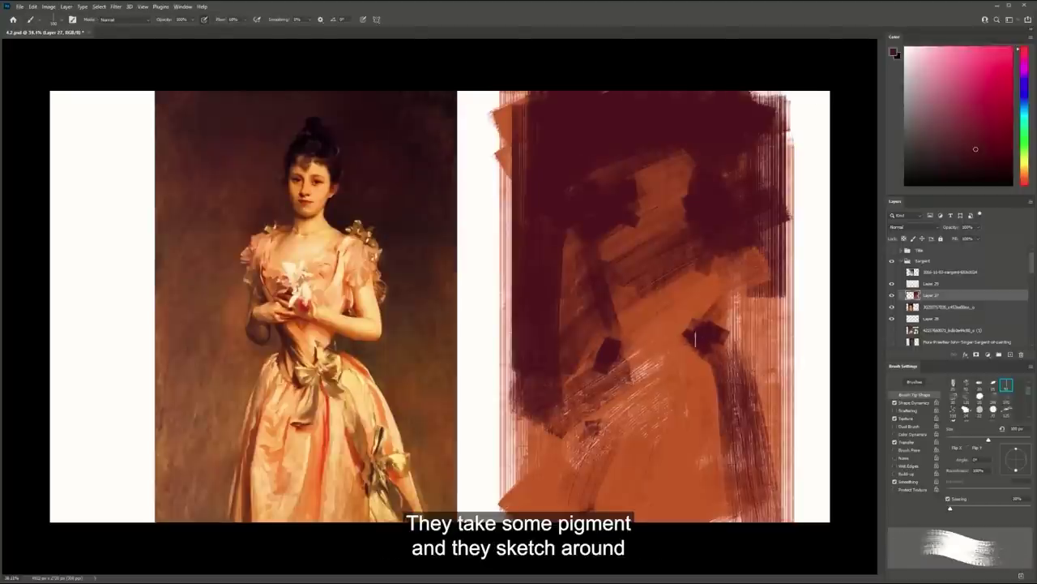
mouse_move(721, 331)
mouse_down()
mouse_move(740, 344)
mouse_move(755, 312)
mouse_move(756, 263)
mouse_move(731, 276)
mouse_up()
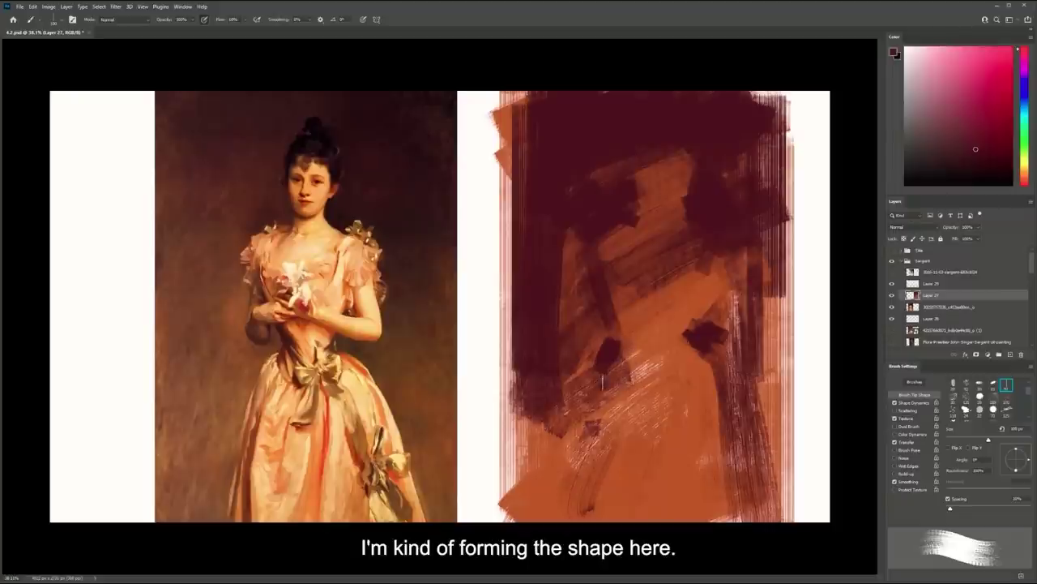
drag(606, 373, 576, 510)
mouse_move(581, 415)
mouse_down()
mouse_move(562, 517)
mouse_move(573, 429)
mouse_up()
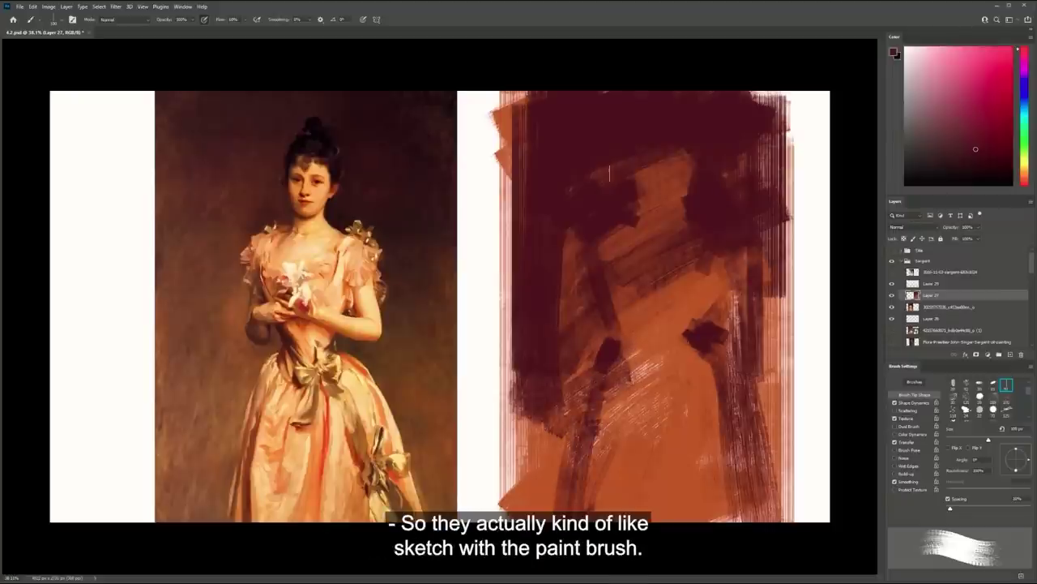
Shape a rounded orange-brown head silhouette against the dark background, then resample the dark purple
mouse_move(630, 190)
mouse_down()
mouse_move(628, 148)
mouse_move(674, 153)
mouse_move(654, 169)
mouse_move(648, 156)
mouse_move(669, 150)
mouse_move(640, 166)
mouse_move(674, 152)
mouse_up()
alt+click(662, 165)
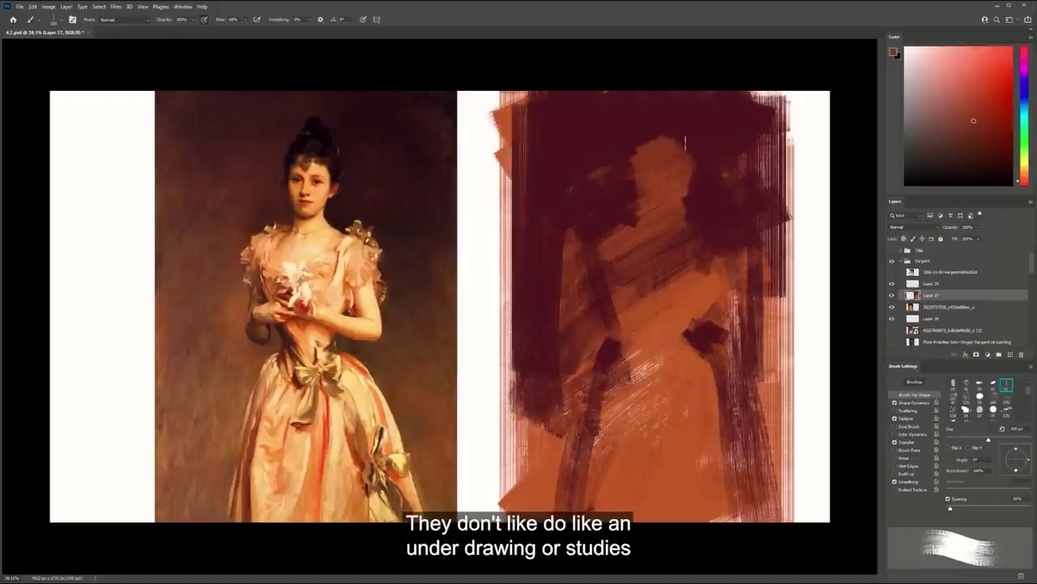
alt+click(697, 159)
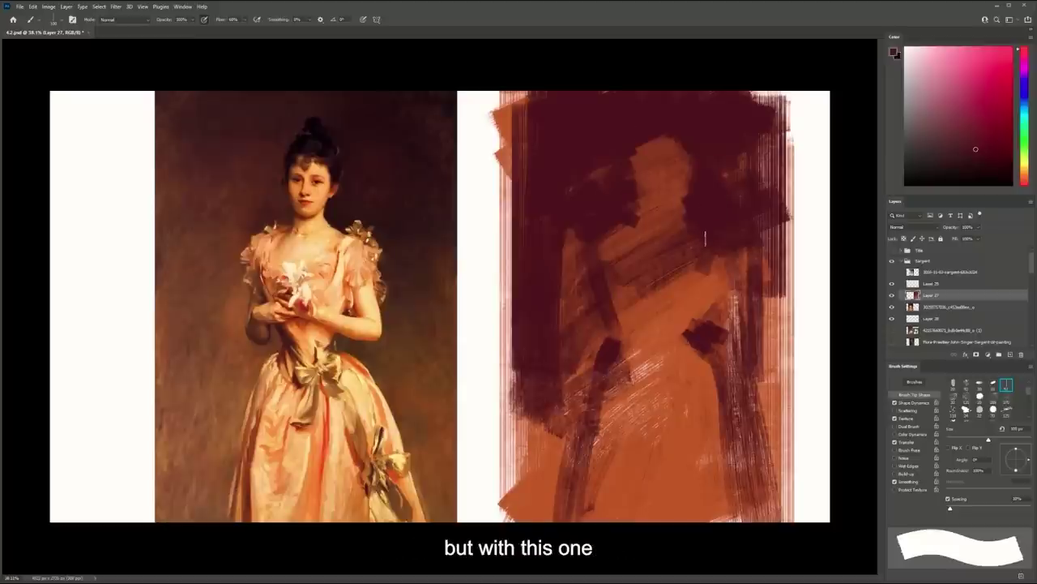
Try dark strokes around the right forearm and waist, and darken the gap between the left arm and the torso
drag(696, 327, 733, 289)
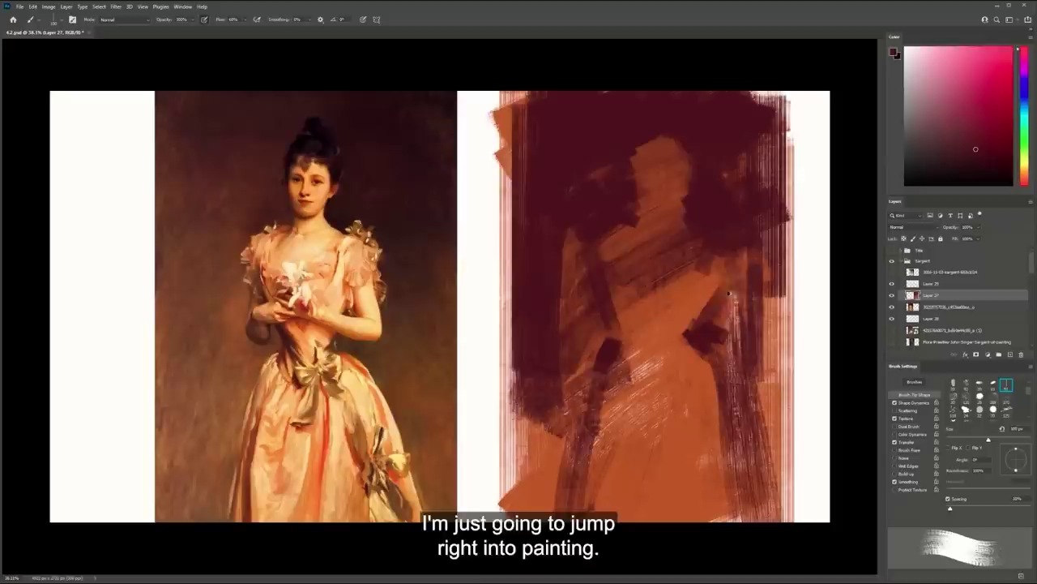
key(ctrl+z)
drag(606, 322, 645, 346)
key(ctrl+z)
key(ctrl+z)
drag(587, 256, 592, 326)
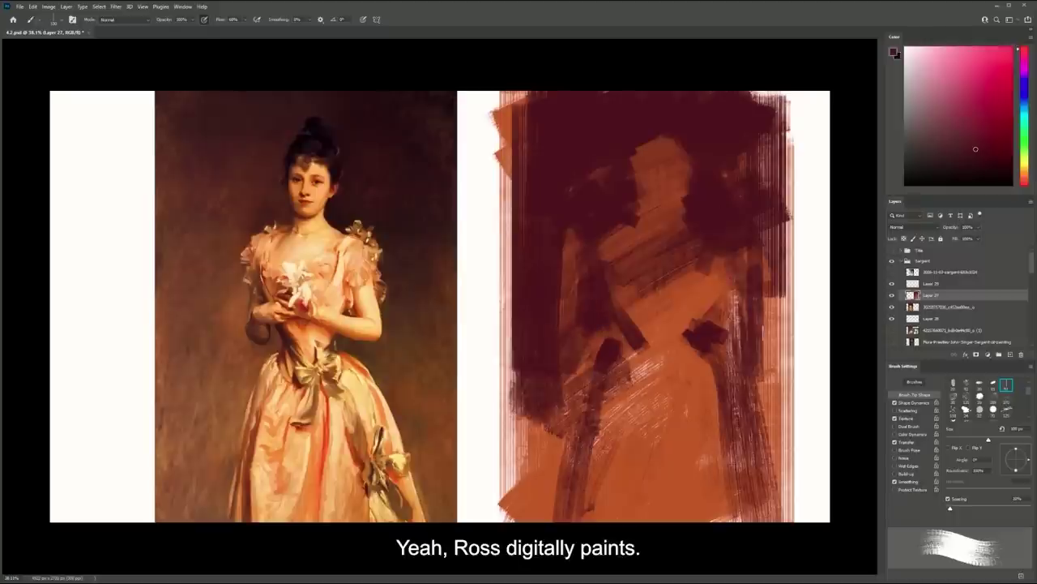
Choose a light tan with an orange hue and try strokes of it on the figure's right shoulder and chest
click(1020, 171)
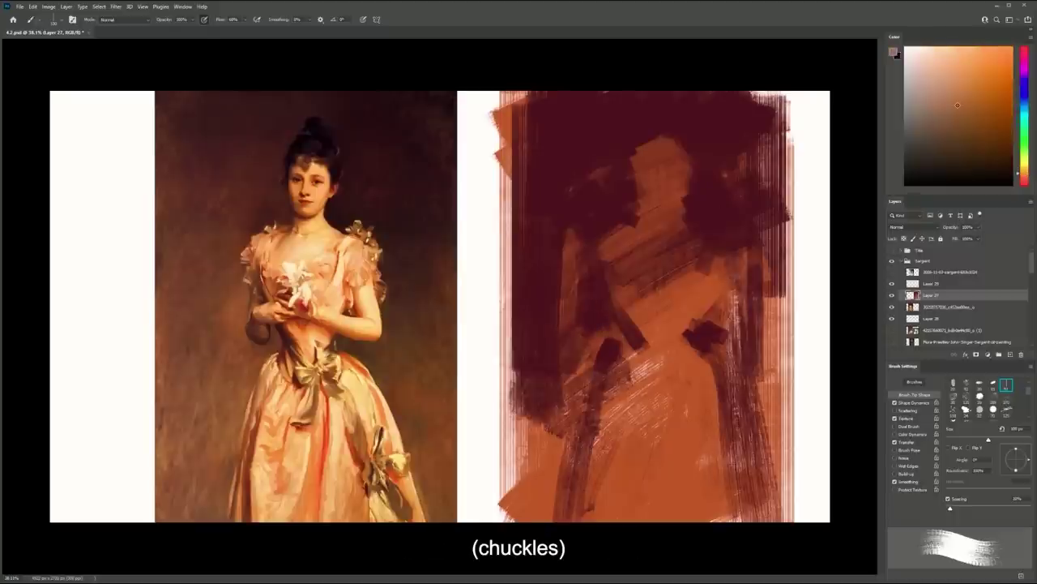
click(957, 96)
drag(707, 230, 719, 304)
key(ctrl+z)
drag(710, 246, 688, 275)
key(ctrl+z)
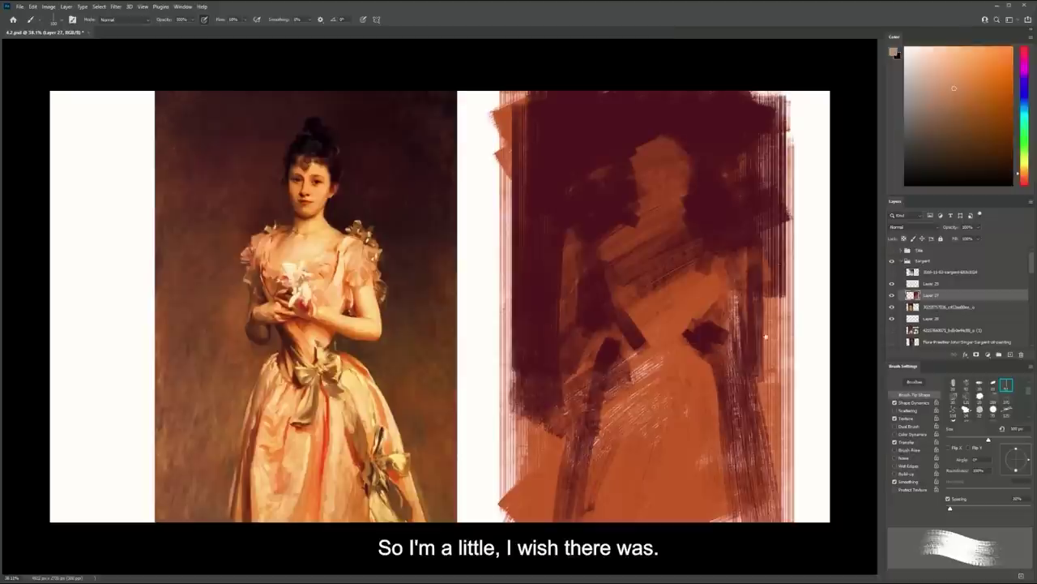
Switch to a soft brush with Color Dynamics, enlarge it and block lighter skin and dress tones on the face, chest and skirt
key(comma)
drag(655, 146, 648, 186)
key(ctrl+z)
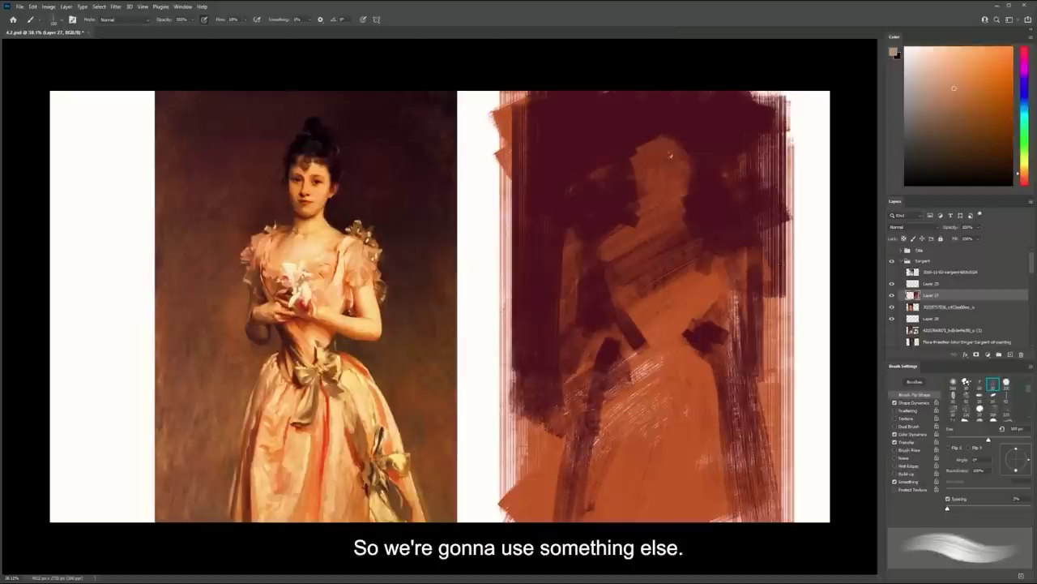
key(bracketright)
key(bracketright)
mouse_move(666, 144)
mouse_down()
mouse_move(644, 156)
mouse_move(647, 173)
mouse_move(667, 144)
mouse_move(681, 171)
mouse_move(661, 150)
mouse_move(666, 167)
mouse_move(675, 149)
mouse_move(678, 198)
mouse_move(706, 264)
mouse_move(680, 220)
mouse_move(667, 231)
mouse_move(667, 217)
mouse_move(713, 241)
mouse_move(706, 289)
mouse_move(699, 253)
mouse_move(675, 240)
mouse_move(672, 285)
mouse_move(693, 282)
mouse_move(707, 260)
mouse_move(706, 292)
mouse_move(682, 290)
mouse_move(717, 334)
mouse_up()
key(ctrl+z)
key(ctrl+z)
alt+click(674, 149)
key(ctrl+z)
drag(719, 403, 732, 495)
Switch to a soft textured brush with Color Dynamics and try pale pink strokes along the figure's left hip, undoing them
key(.)
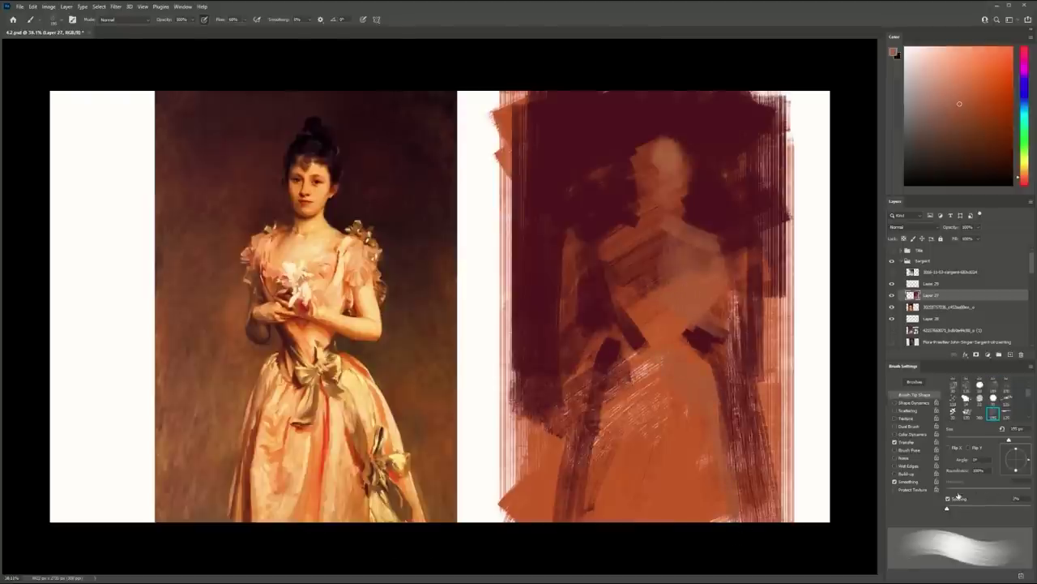
click(993, 387)
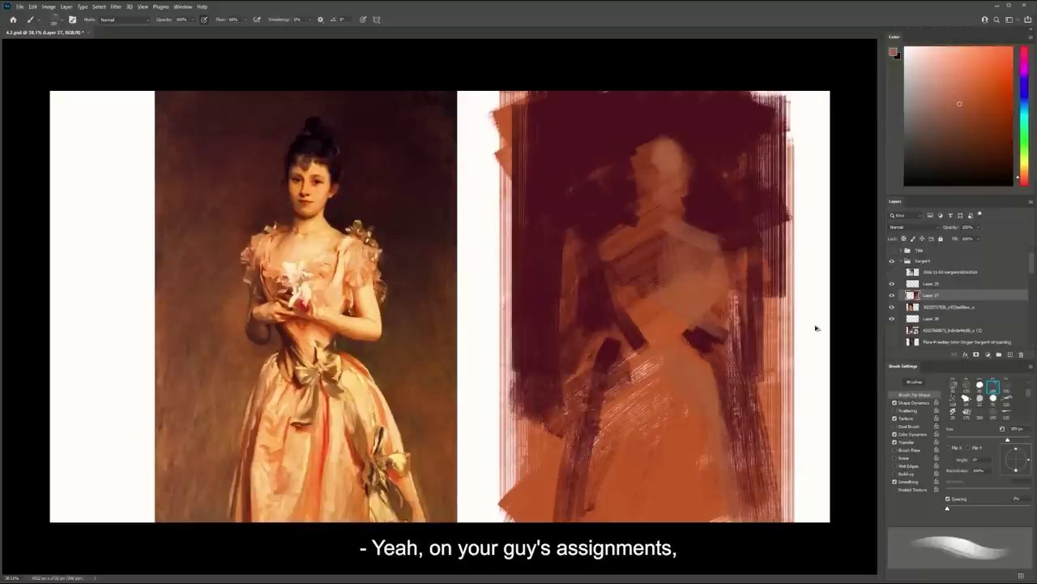
drag(682, 333, 723, 372)
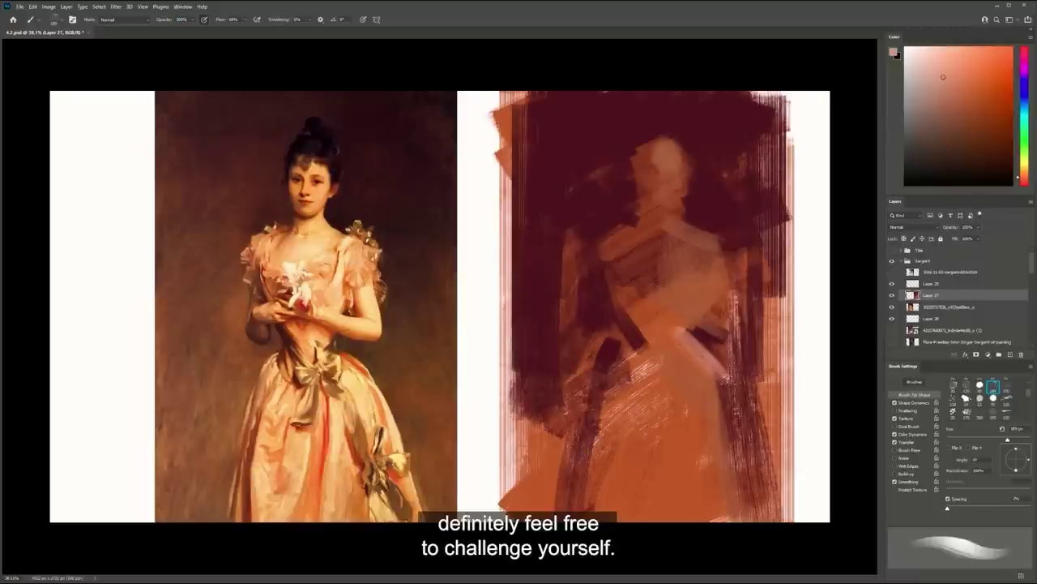
key(ctrl+z)
drag(678, 346, 714, 379)
key(ctrl+z)
Choose a light peach with a more orange hue and paint the lit side of the waist and the skirt's left edge
click(1024, 173)
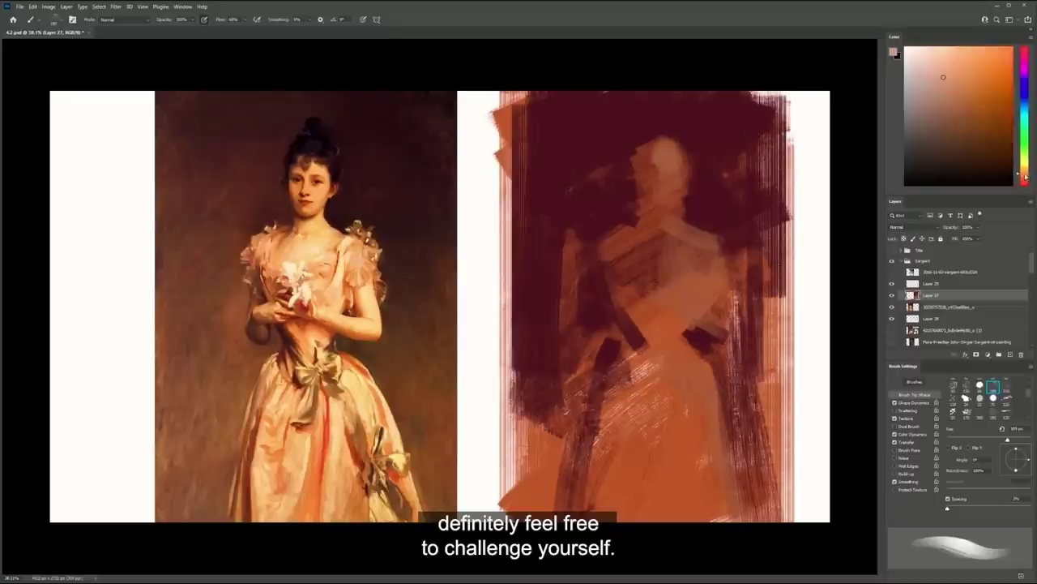
click(958, 81)
mouse_move(676, 334)
mouse_down()
mouse_move(717, 370)
mouse_move(744, 509)
mouse_up()
key(ctrl+z)
key(ctrl+z)
mouse_move(715, 384)
mouse_down()
mouse_move(747, 522)
mouse_move(739, 509)
mouse_up()
drag(676, 310, 652, 341)
alt+click(658, 339)
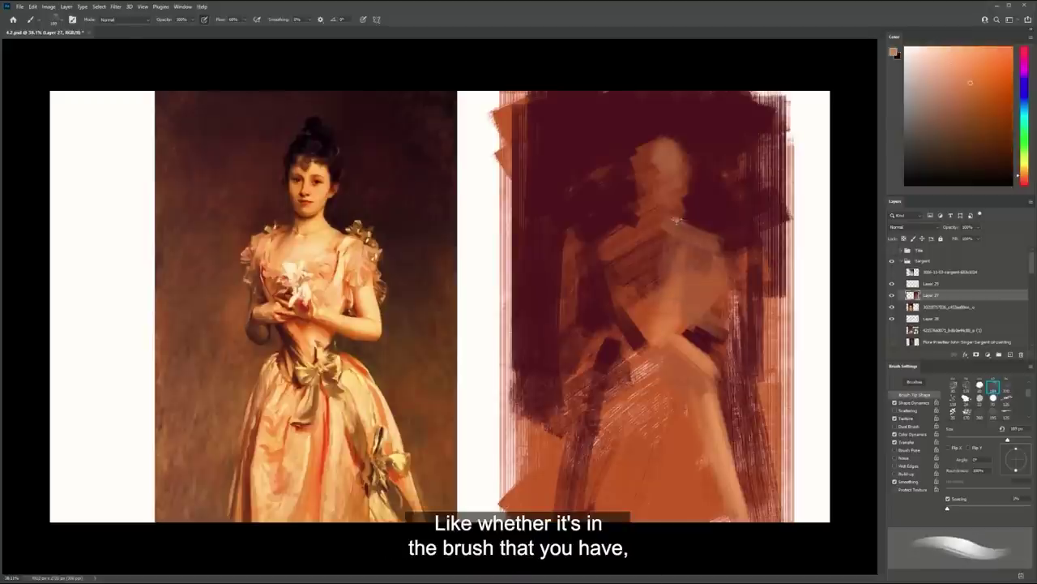
Lighten the face and both shoulders with skin tones sampled from the painting
alt+click(651, 172)
drag(662, 154, 660, 193)
alt+click(628, 140)
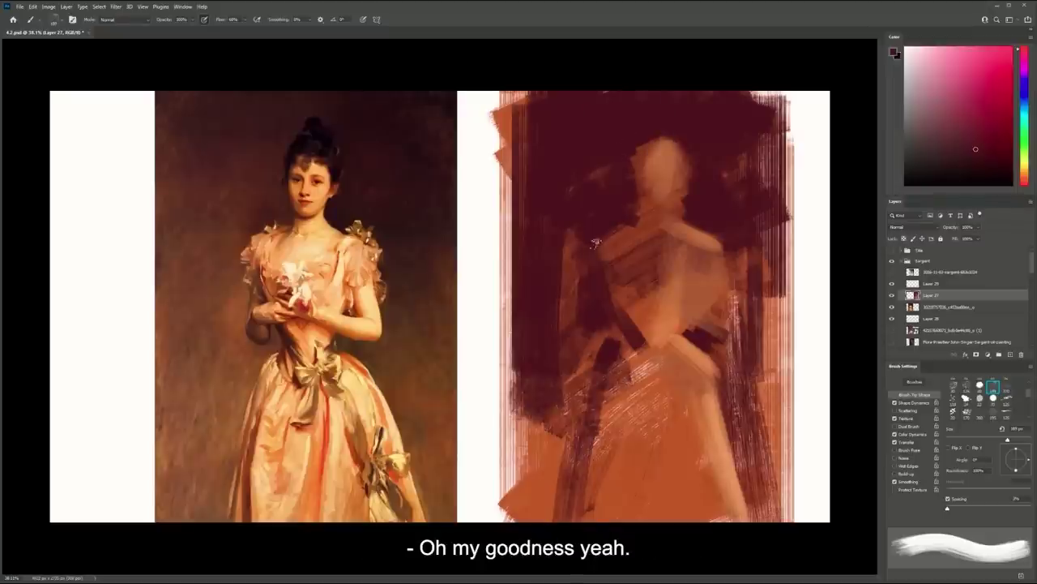
alt+click(668, 320)
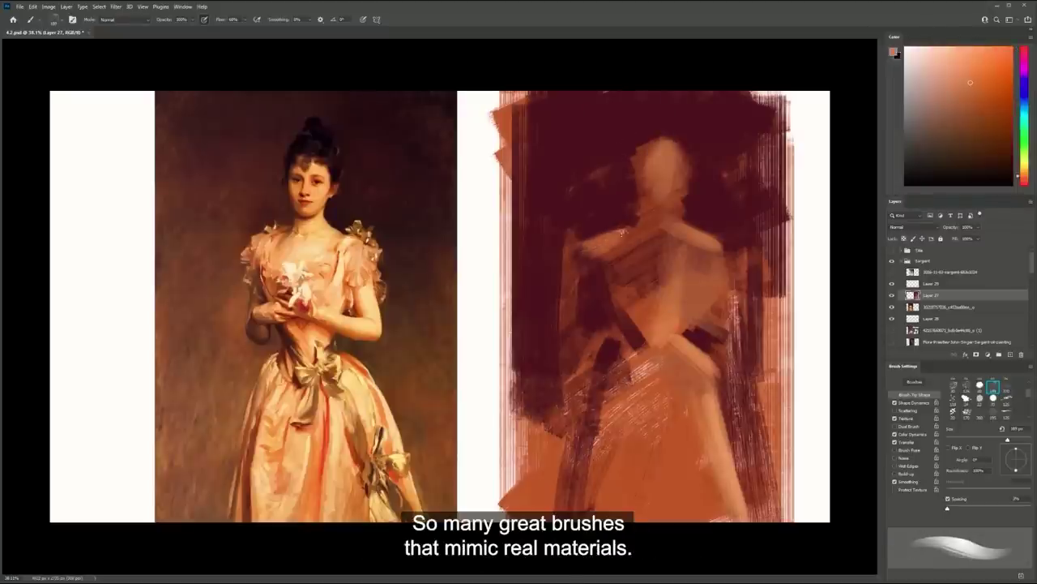
alt+click(602, 246)
alt+click(604, 249)
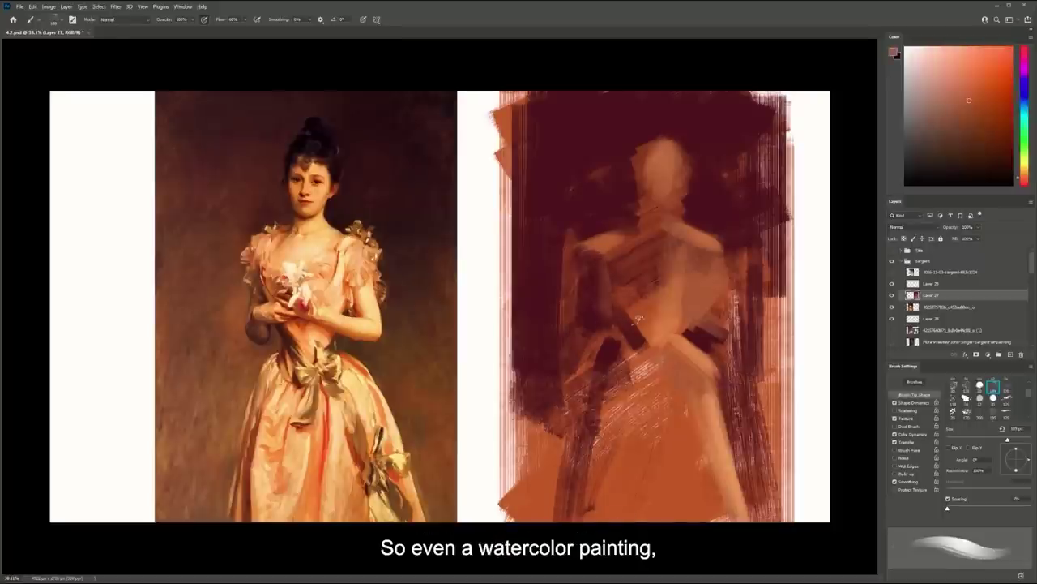
Darken the background beside the figure's right waist and skirt with sampled purple, and refine the waist edge with sampled orange
alt+click(611, 346)
mouse_move(624, 315)
mouse_down()
mouse_move(581, 416)
mouse_move(522, 500)
mouse_up()
drag(577, 422, 562, 463)
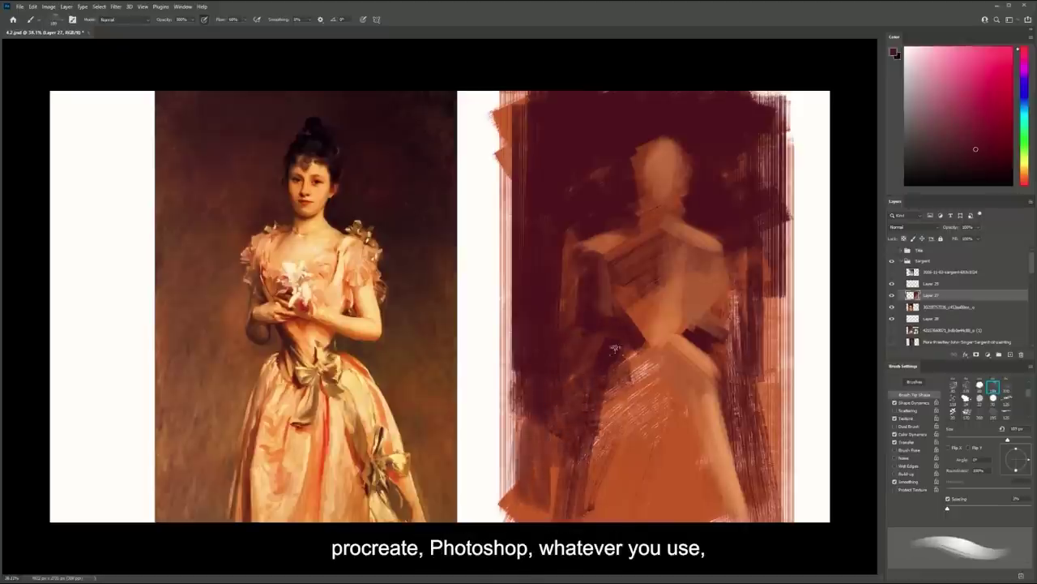
alt+click(658, 310)
mouse_move(658, 310)
mouse_down()
mouse_move(667, 365)
mouse_move(641, 322)
mouse_up()
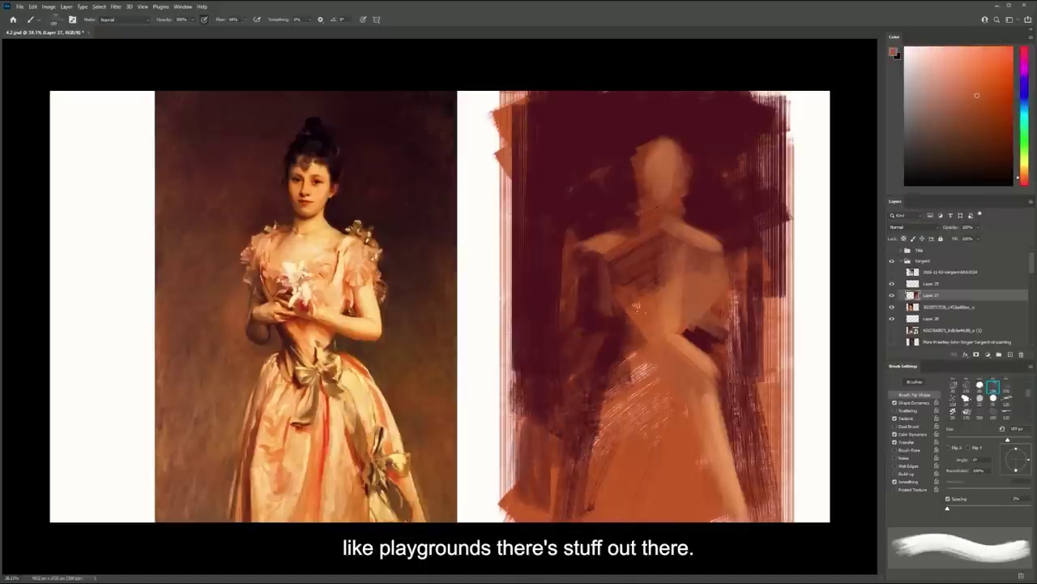
alt+click(626, 209)
alt+click(634, 142)
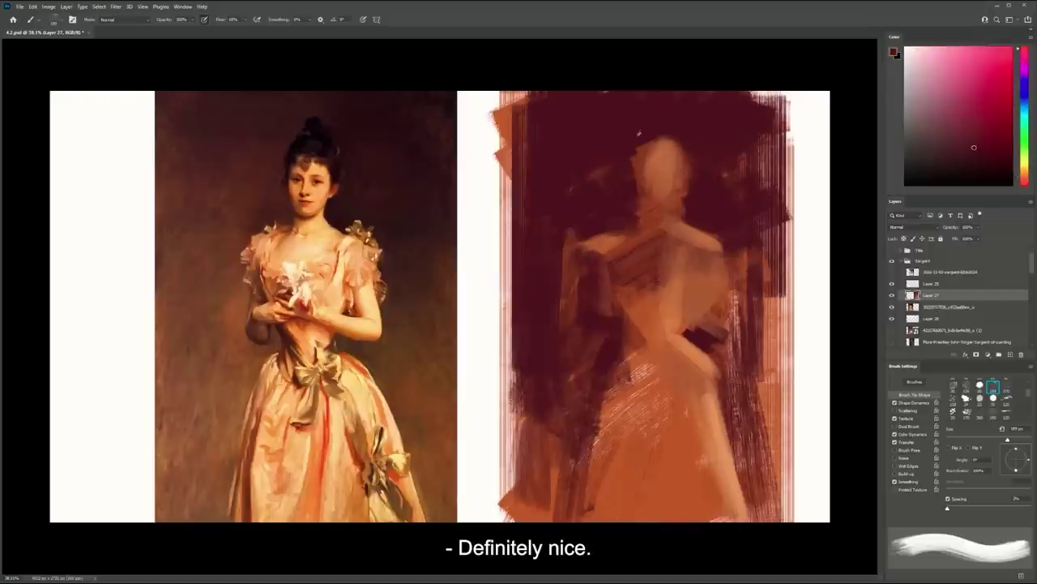
Switch to a thinner brush, tighten the jaw and neck shapes, and enlarge it to cut the dark edge of the left sleeve
key(z)
alt+click(699, 226)
alt+click(685, 246)
alt+click(688, 250)
alt+click(646, 299)
drag(538, 302, 581, 312)
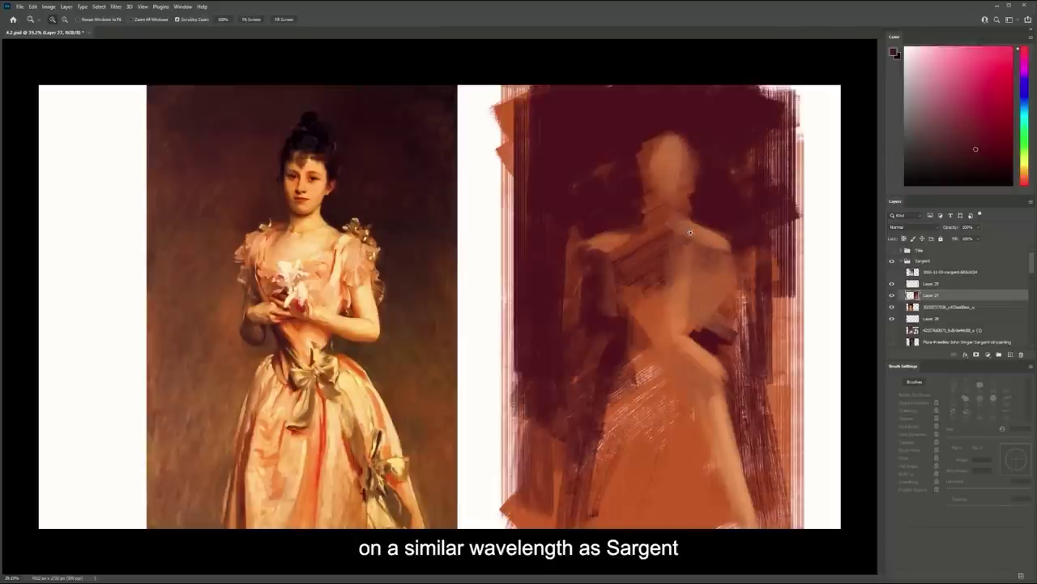
key(b)
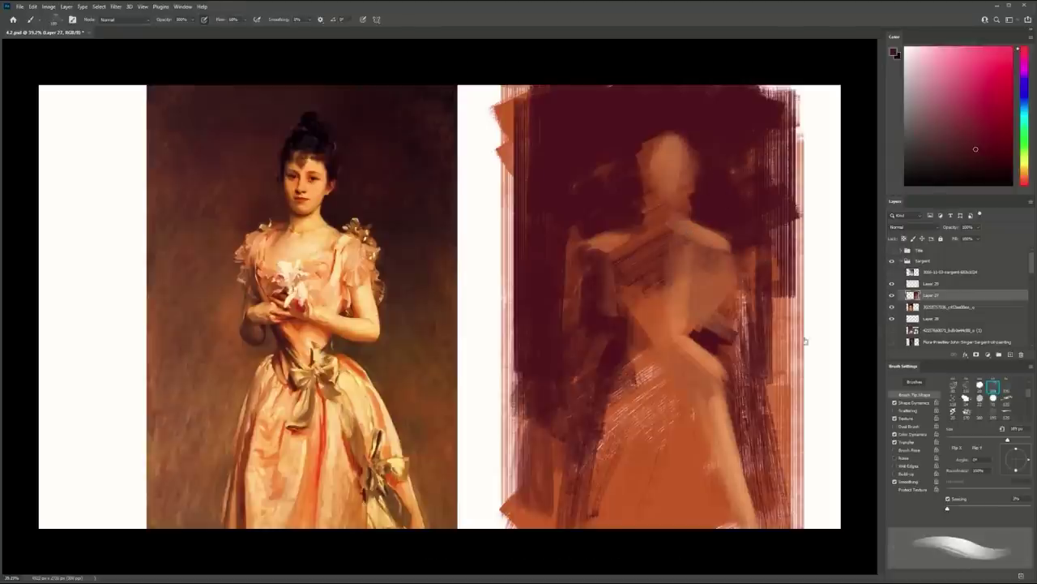
click(953, 387)
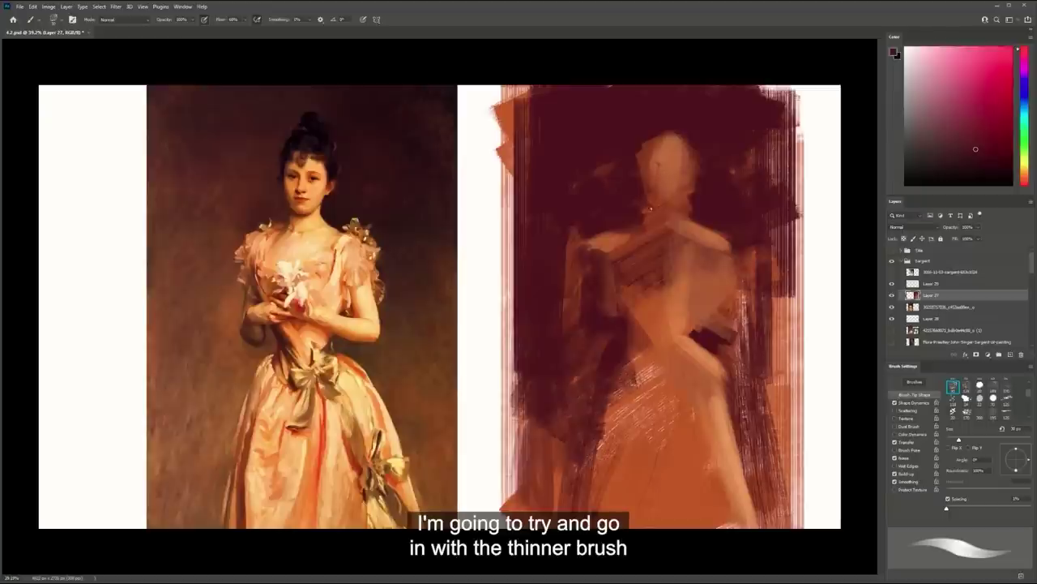
key(bracketright)
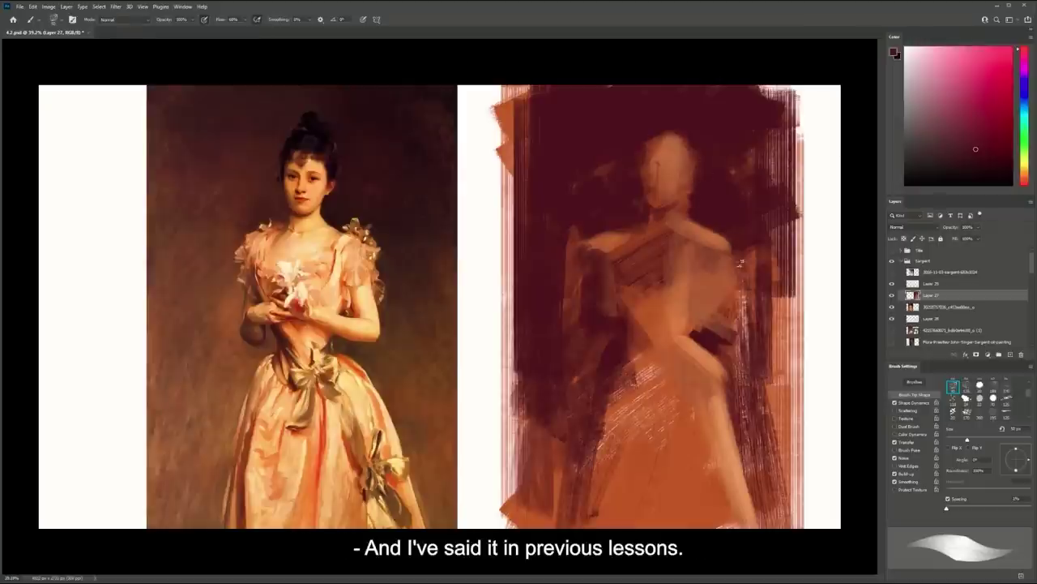
key(bracketright)
key(bracketright)
key(bracketright)
key(bracketright)
mouse_move(746, 287)
mouse_down()
mouse_move(750, 346)
mouse_move(750, 323)
mouse_up()
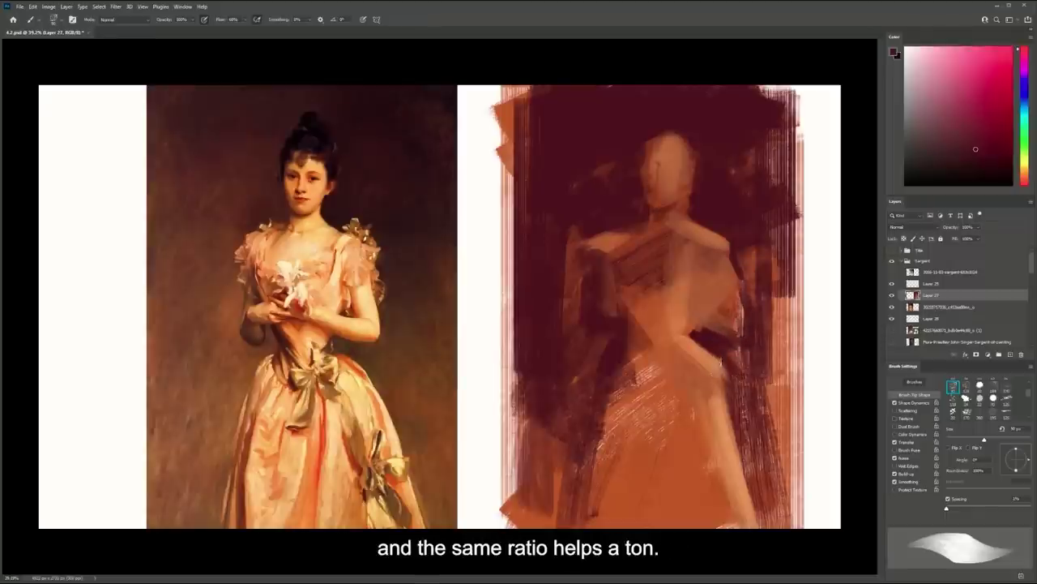
Firm up the skirt's left edge with its sampled tone and block in the shadowed right forearm with sampled dark reds
alt+click(722, 373)
drag(722, 373, 760, 537)
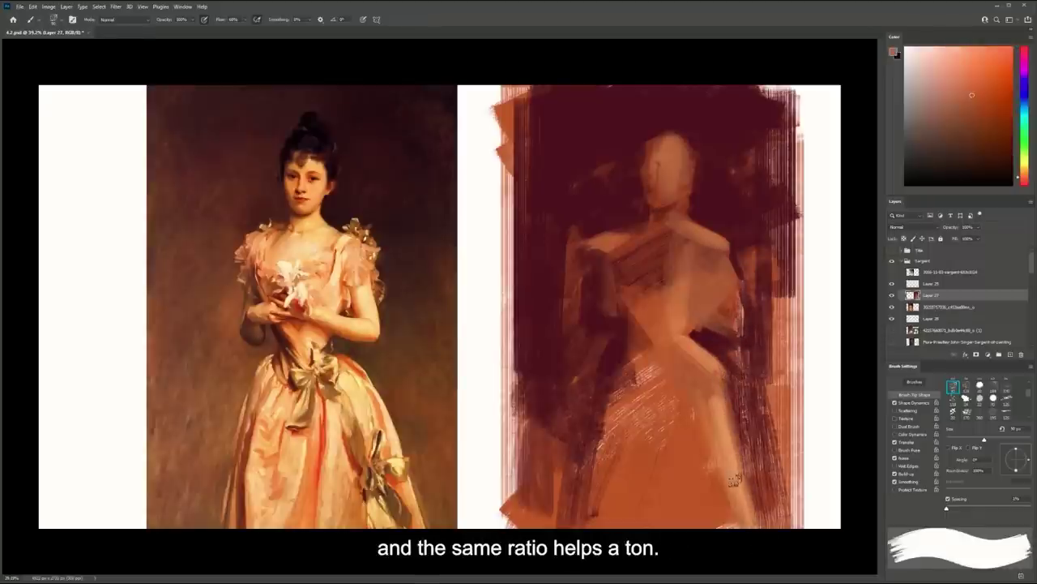
alt+click(620, 314)
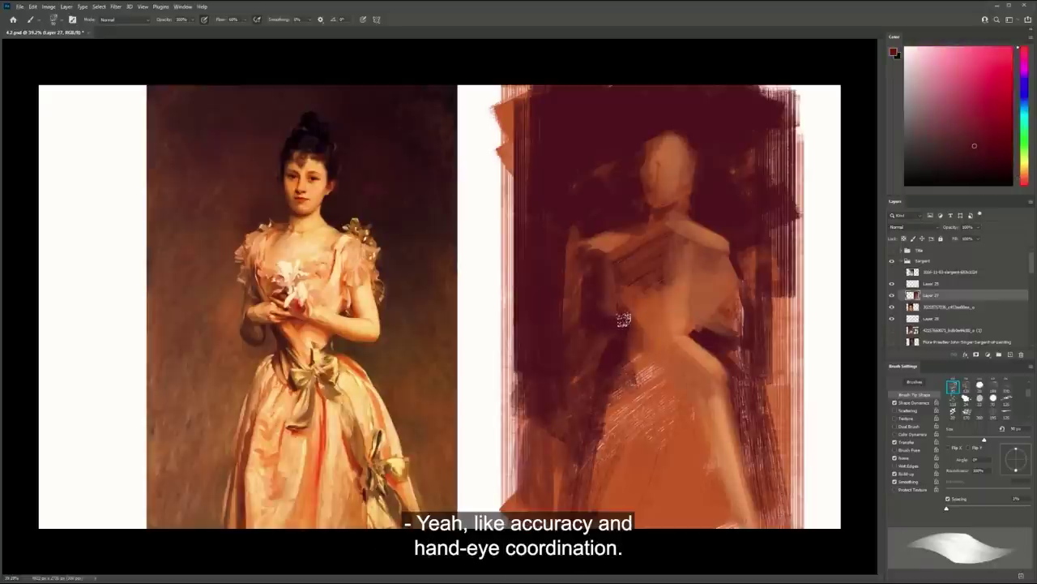
alt+click(609, 336)
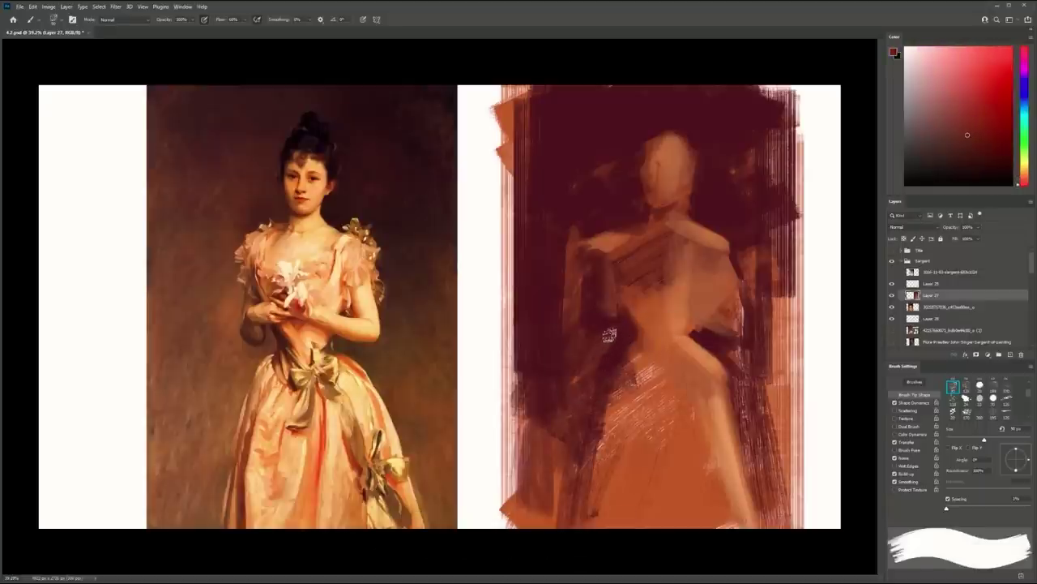
alt+click(612, 342)
key(0)
drag(581, 317, 612, 340)
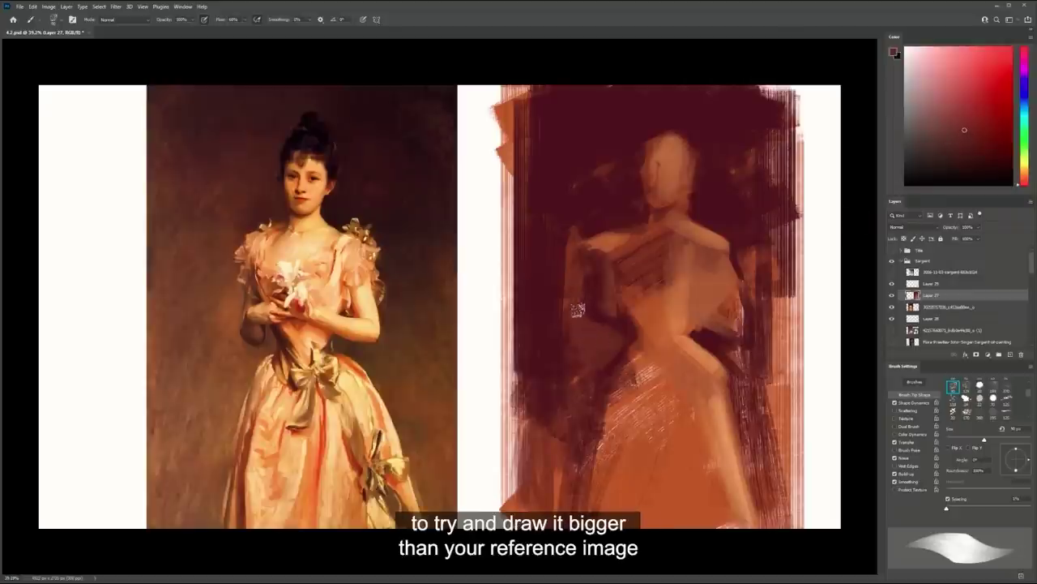
alt+click(591, 314)
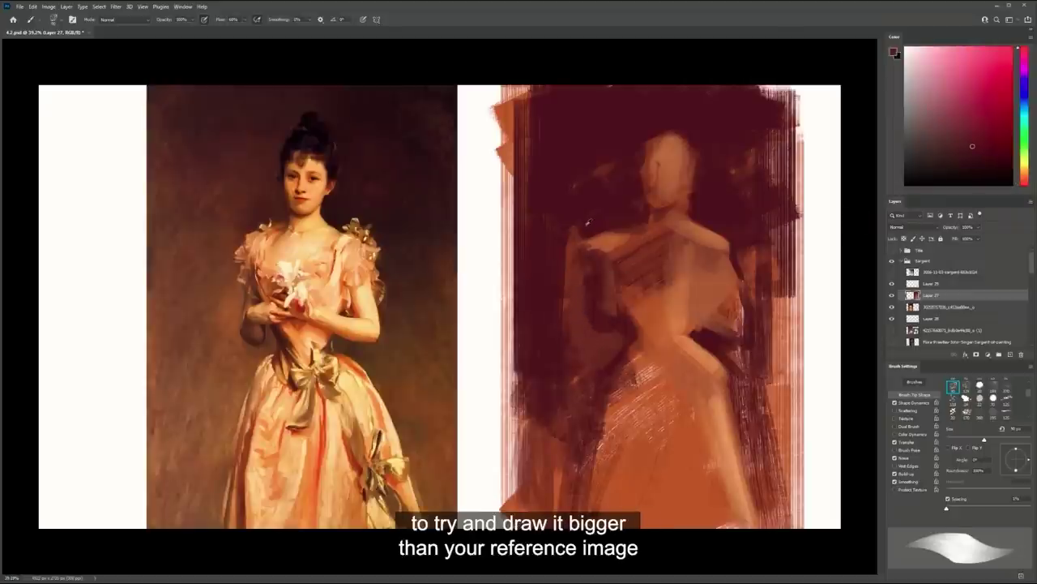
alt+click(589, 221)
Reduce the brush size and shade the brow and eye area of the face with sampled skin tones
alt+click(595, 297)
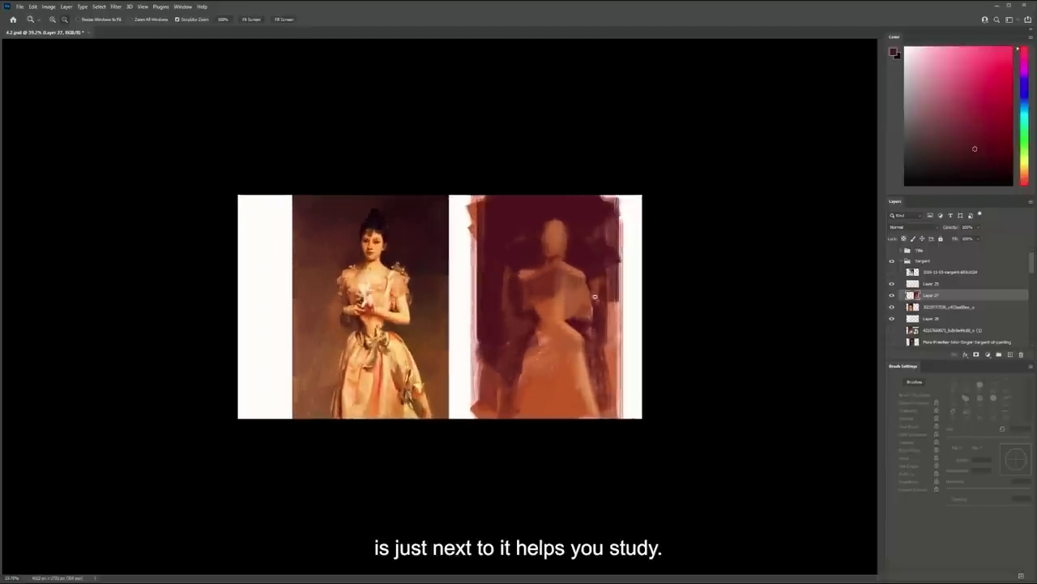
click(594, 296)
key(b)
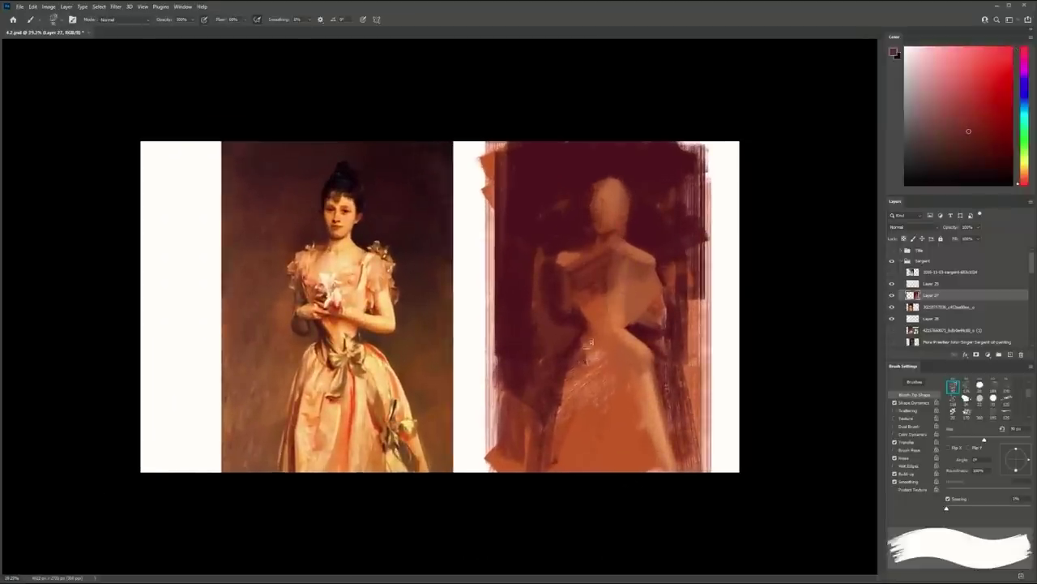
key(z)
mouse_move(596, 211)
mouse_down()
mouse_move(616, 219)
mouse_move(613, 211)
mouse_up()
key(b)
key(z)
click(666, 172)
key(b)
key(bracketleft)
alt+click(636, 205)
drag(623, 169, 634, 168)
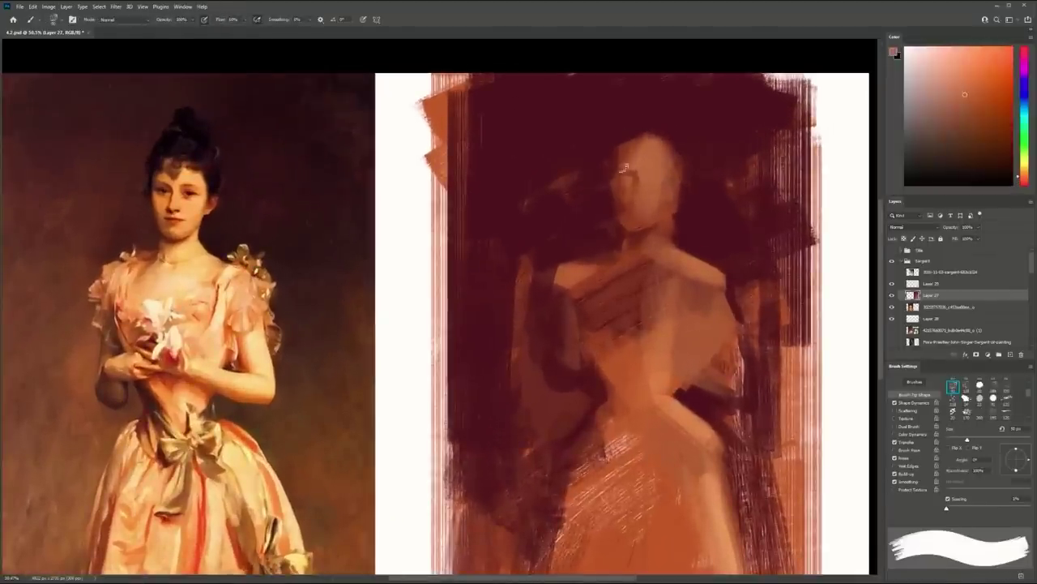
alt+click(633, 208)
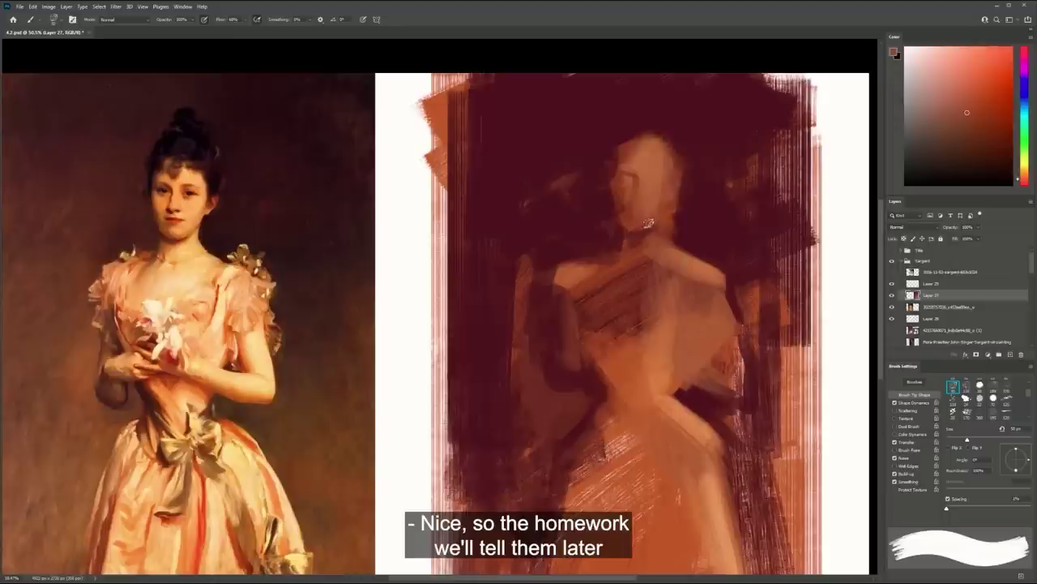
Refine the jaw, neck and left side of the head with sampled background purple and reddish shadow tones
alt+click(603, 167)
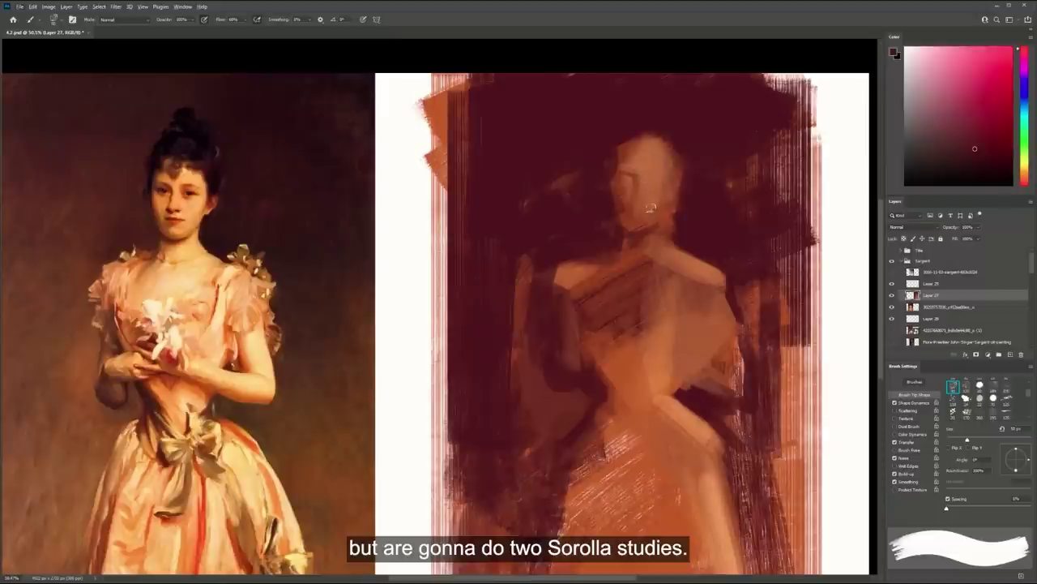
alt+click(641, 226)
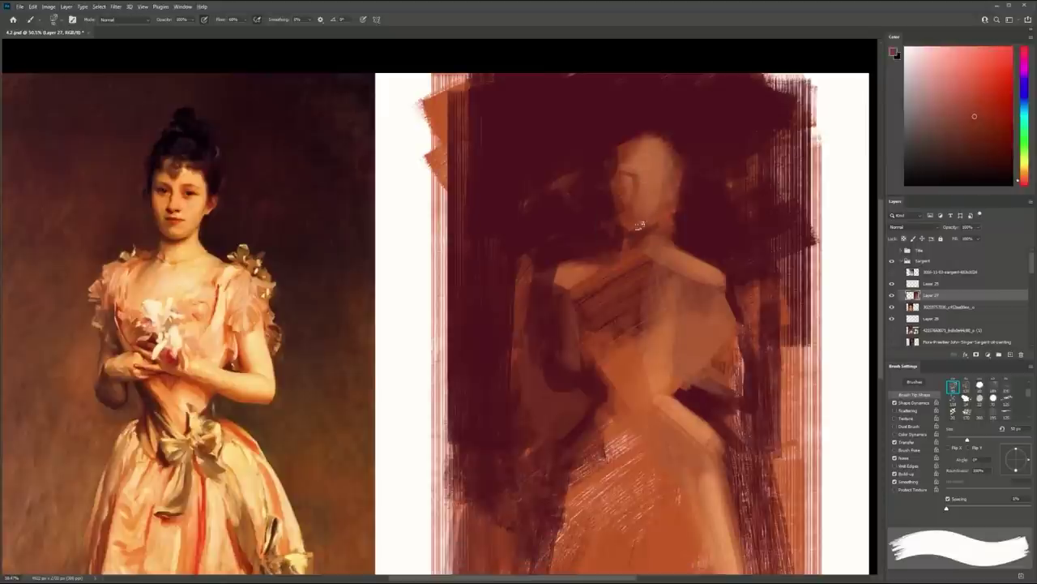
alt+click(661, 222)
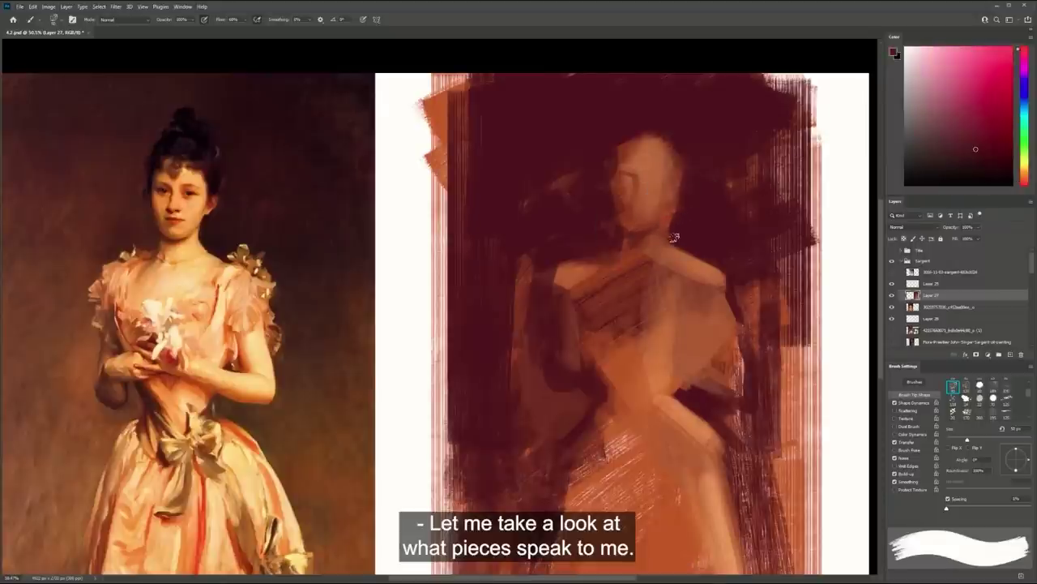
alt+click(681, 215)
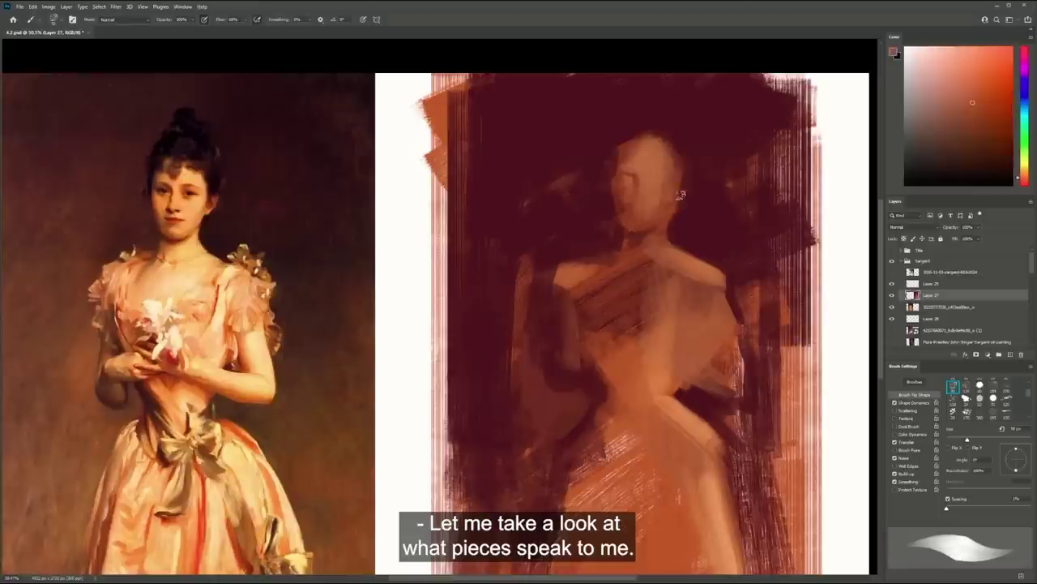
alt+click(689, 194)
alt+click(699, 158)
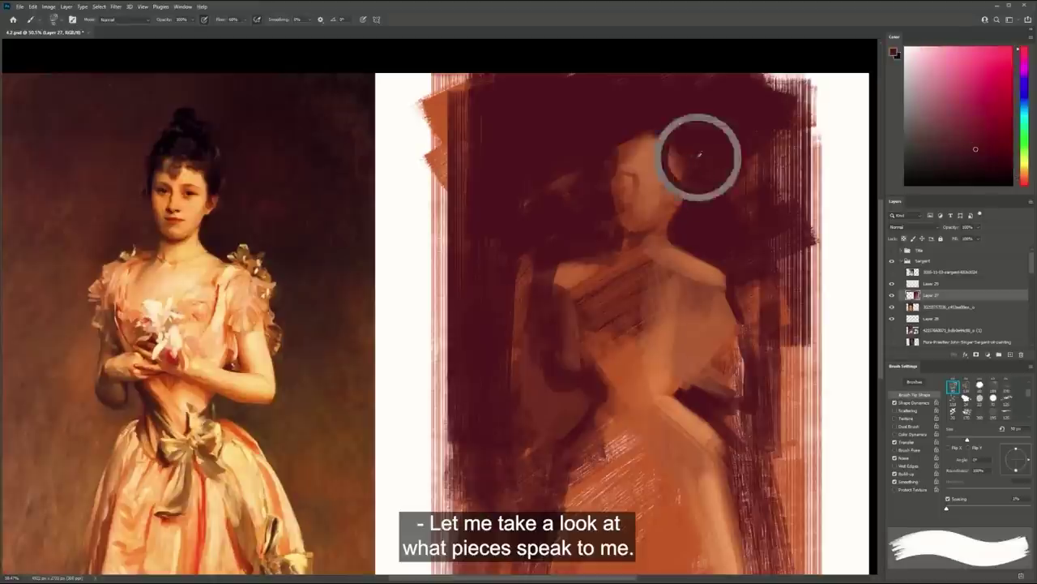
Choose a near-black purple for the hair and try strokes along the left side of the head
click(986, 163)
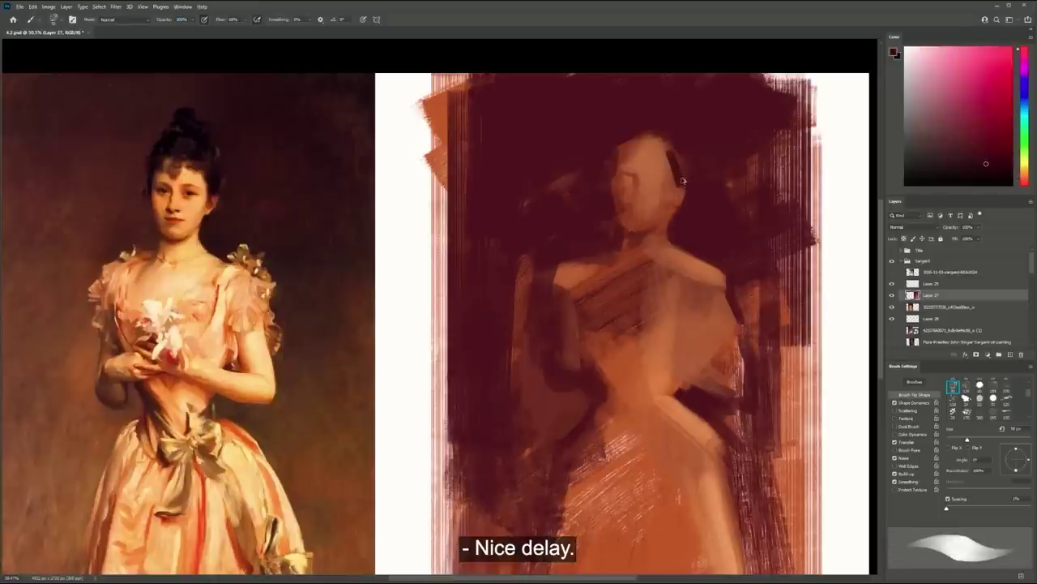
drag(981, 171, 1001, 176)
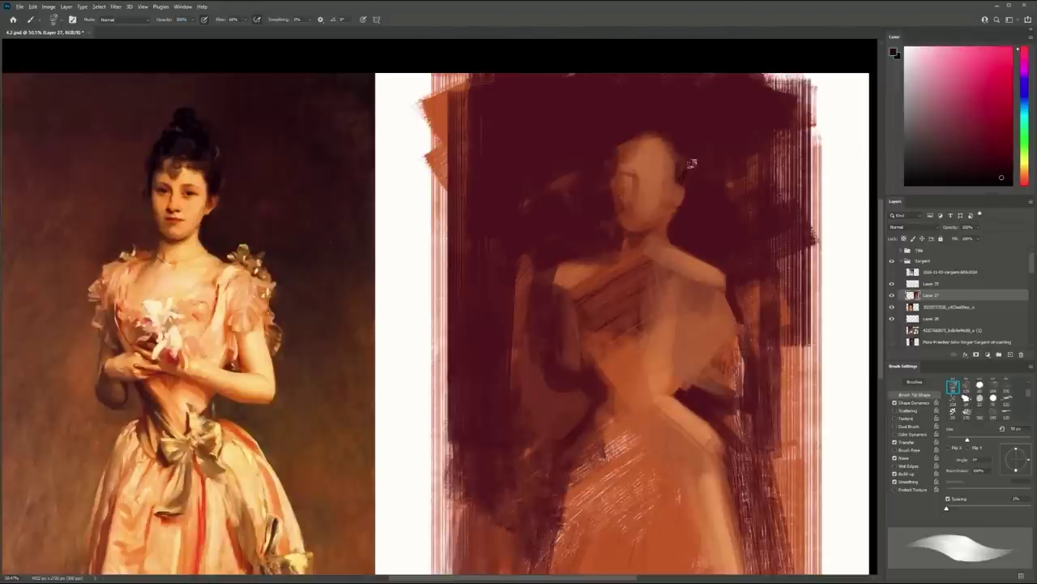
click(867, 347)
drag(684, 143, 675, 183)
key(ctrl+z)
Adjust the brush size and paint near-black hair over the top and sides of the head with a scattered dual brush
key(])
key(])
key(])
key(])
mouse_move(617, 143)
mouse_down()
mouse_move(658, 122)
mouse_move(683, 159)
mouse_move(657, 124)
mouse_move(624, 136)
mouse_move(673, 140)
mouse_move(684, 165)
mouse_move(686, 148)
mouse_move(680, 176)
mouse_move(671, 143)
mouse_move(677, 191)
mouse_move(692, 165)
mouse_up()
alt+click(624, 140)
key(ctrl+z)
key([)
key([)
key([)
key([)
key([)
key([)
key([)
key([)
key(])
key(])
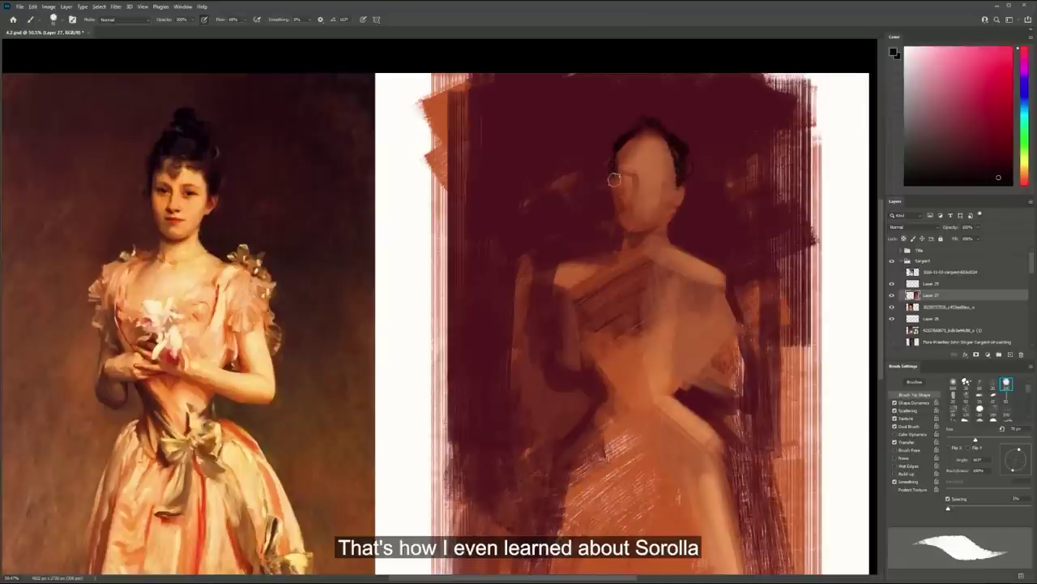
Reshape the neck and its slope into the left shoulder with sampled shadow and skin tones
alt+click(613, 250)
alt+click(679, 236)
alt+click(646, 245)
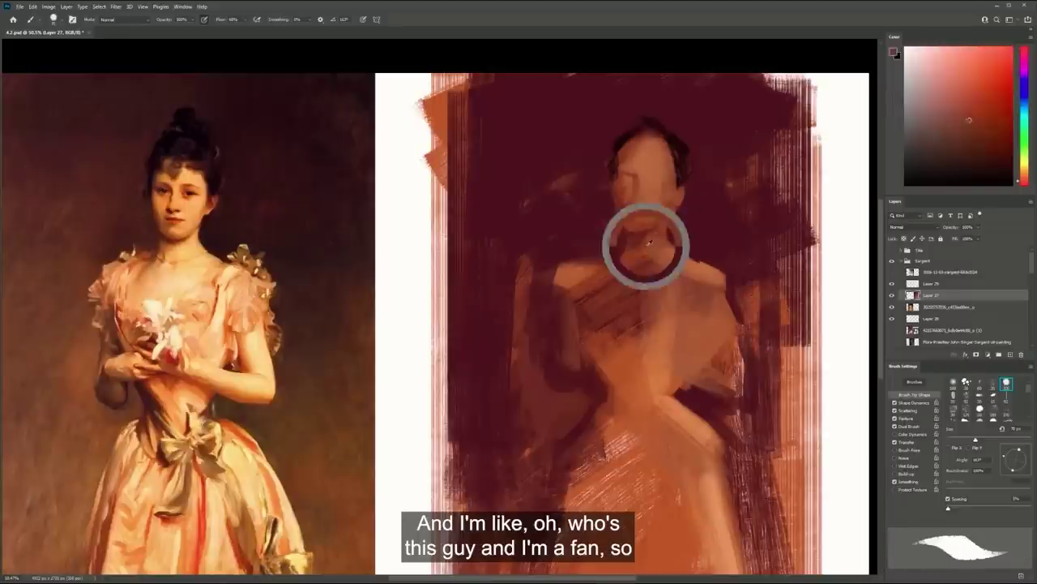
alt+click(672, 249)
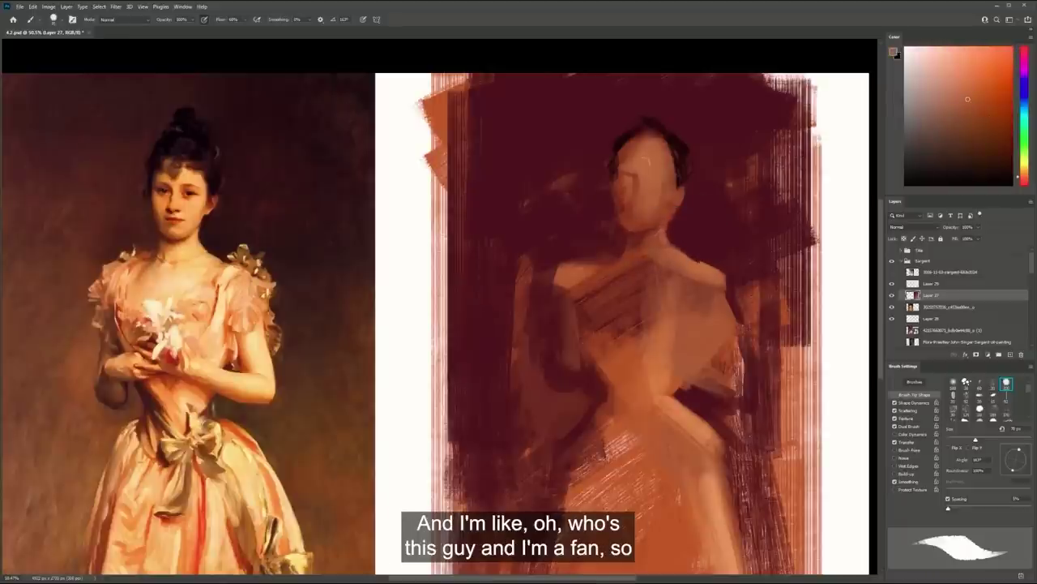
Refine the lit side of the face and the jaw edge with sampled skin tone and dark background purple
alt+click(666, 176)
drag(666, 155, 665, 191)
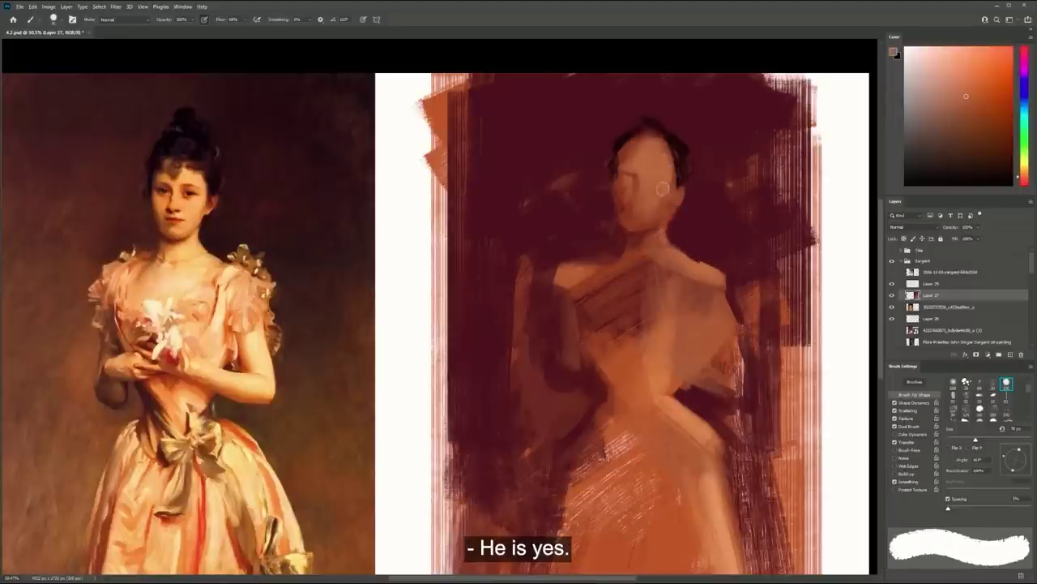
alt+click(678, 213)
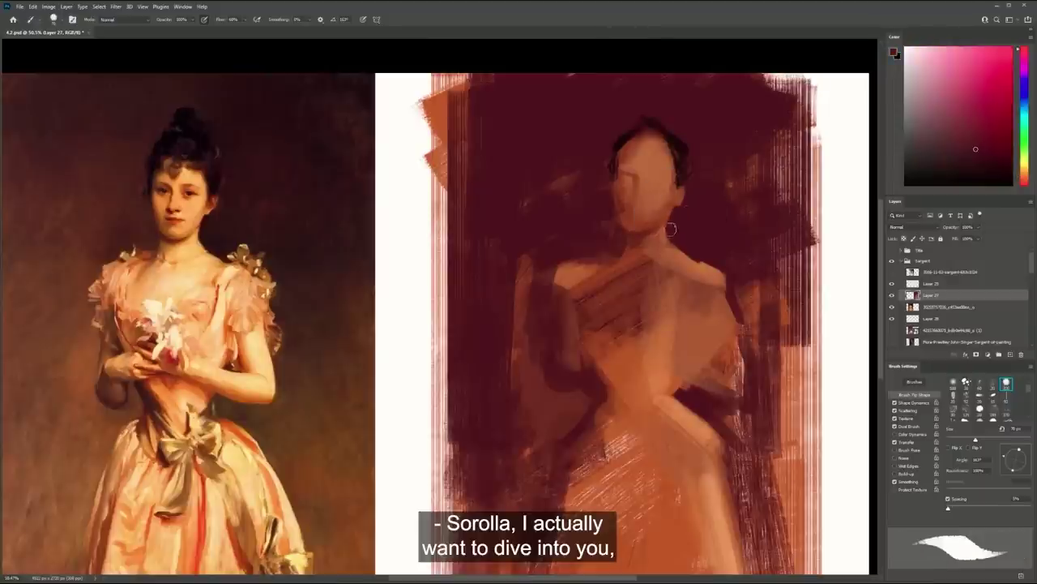
key(z)
drag(712, 235, 690, 230)
mouse_move(691, 279)
mouse_down()
mouse_move(702, 286)
mouse_move(693, 295)
mouse_move(722, 284)
mouse_up()
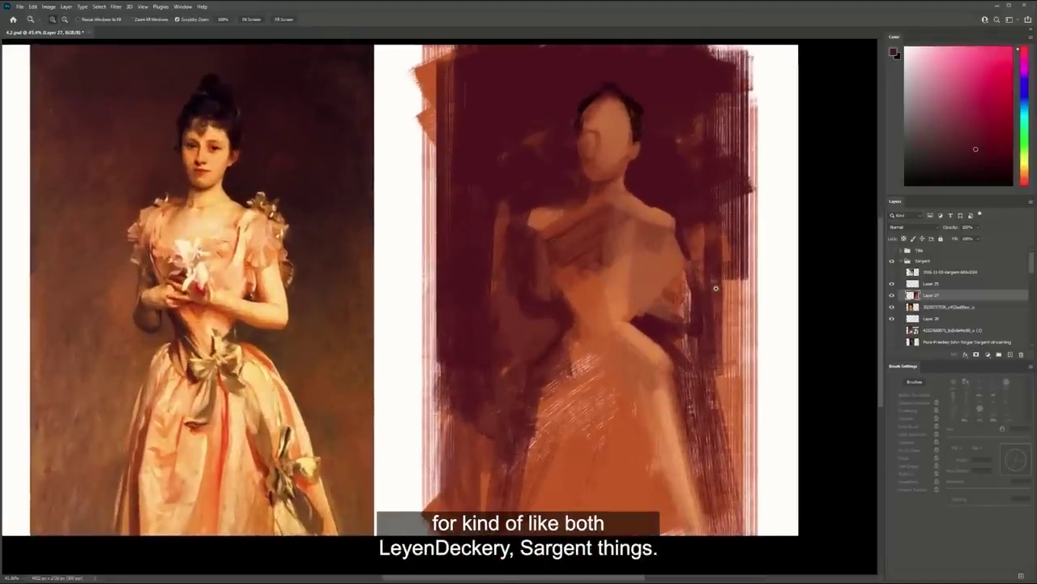
Paint the bent arm and forearm across the waist in sampled peach with a larger, softer textured brush
key(b)
alt+click(632, 320)
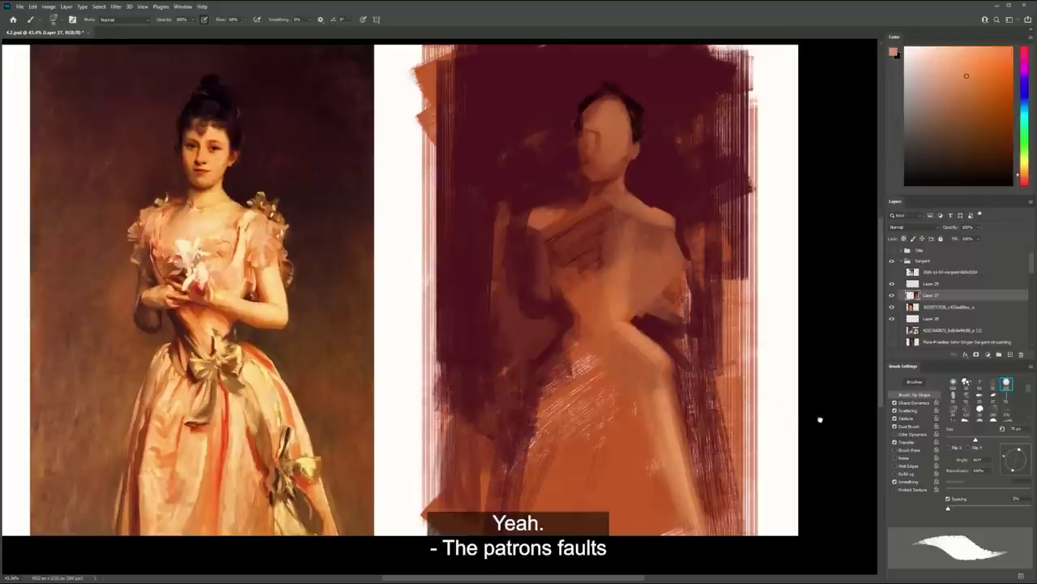
click(953, 410)
key(bracketright)
key(bracketright)
key(bracketright)
key(bracketright)
key(bracketright)
key(bracketright)
key(bracketright)
key(bracketright)
key(bracketright)
key(bracketright)
mouse_move(577, 285)
mouse_down()
mouse_move(621, 283)
mouse_move(673, 313)
mouse_move(683, 295)
mouse_move(671, 264)
mouse_up()
key(bracketleft)
alt+click(619, 300)
Try a saturated orange patch over the hand and forearm with the enlarged noisy brush, then remove it
key(z)
alt+click(679, 329)
alt+click(632, 325)
alt+click(618, 324)
alt+click(619, 324)
click(616, 324)
click(612, 323)
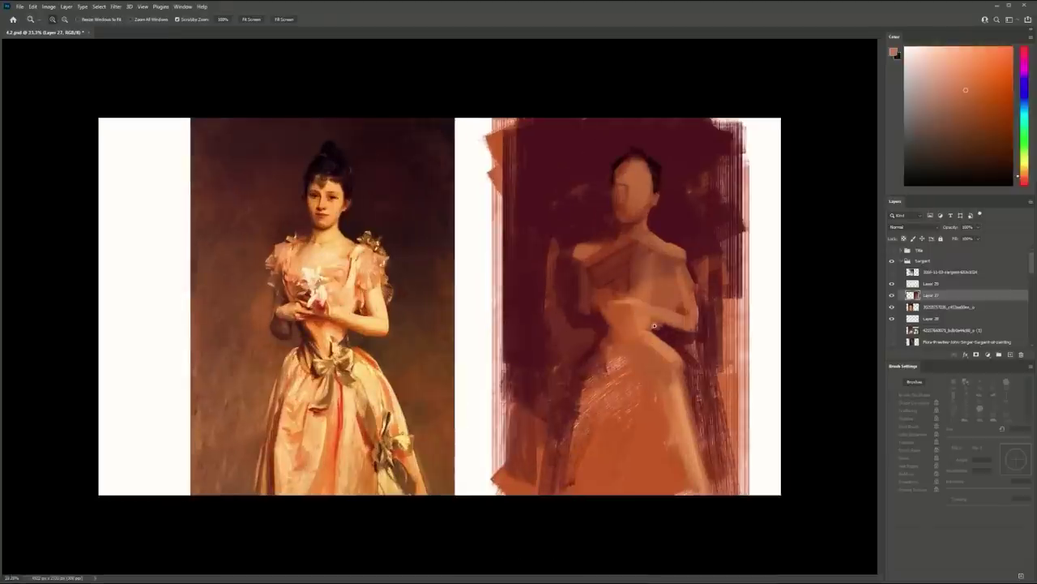
key(b)
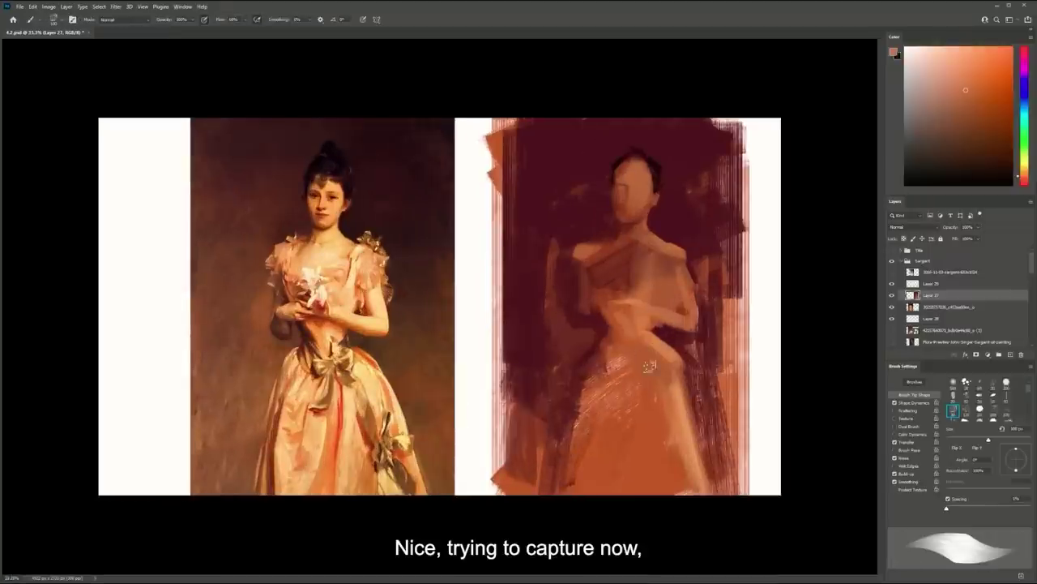
key(bracketright)
key(bracketright)
key(bracketright)
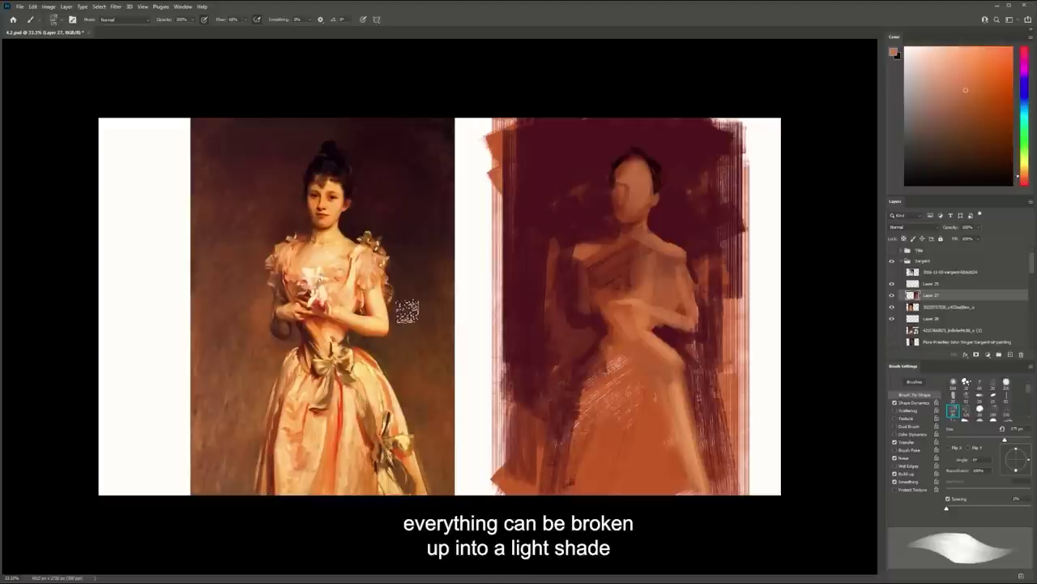
alt+click(656, 327)
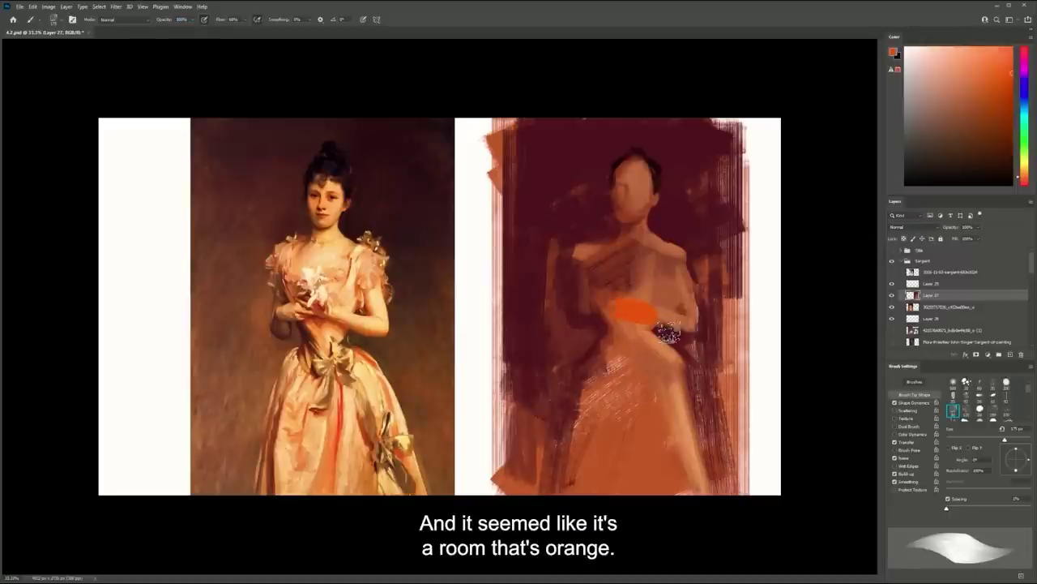
key(bracketleft)
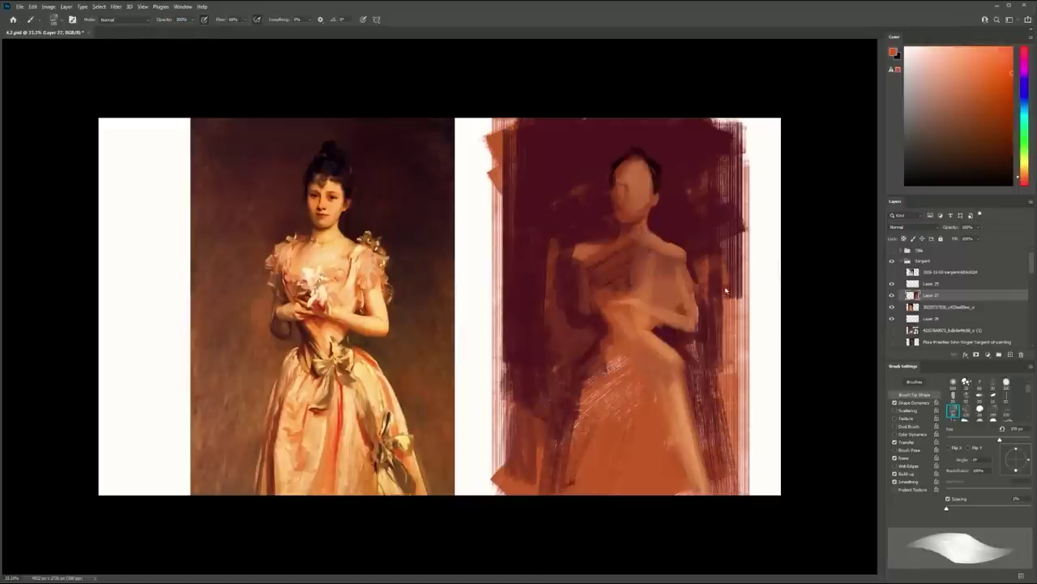
Switch to the scattered dual brush and add orange and reddish accents along the forearm, left shoulder, bodice edge and skirt edge
click(1006, 383)
drag(596, 296, 625, 305)
key(ctrl+z)
key(bracketleft)
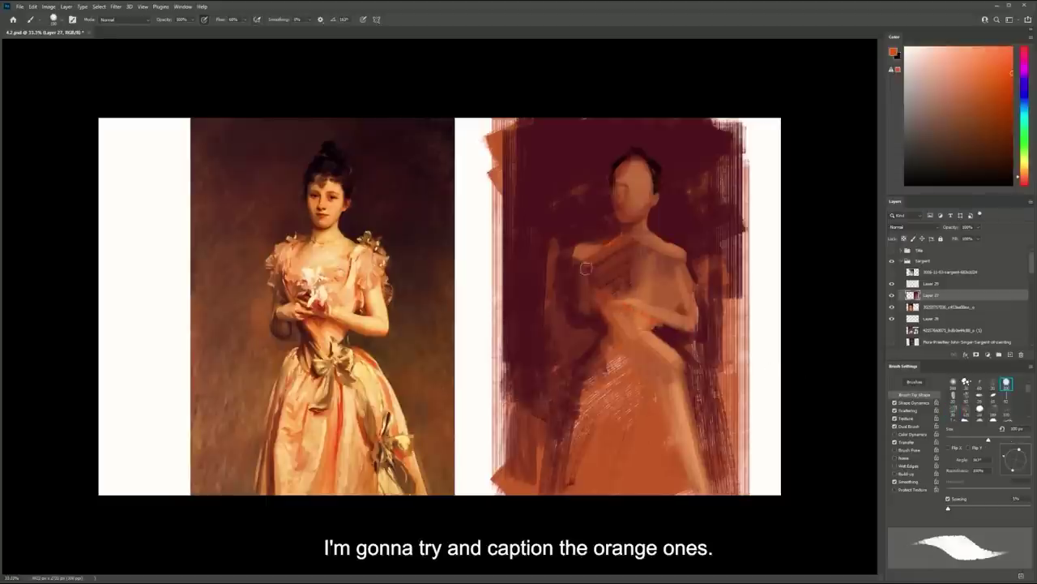
alt+click(602, 243)
drag(610, 243, 593, 260)
alt+click(608, 241)
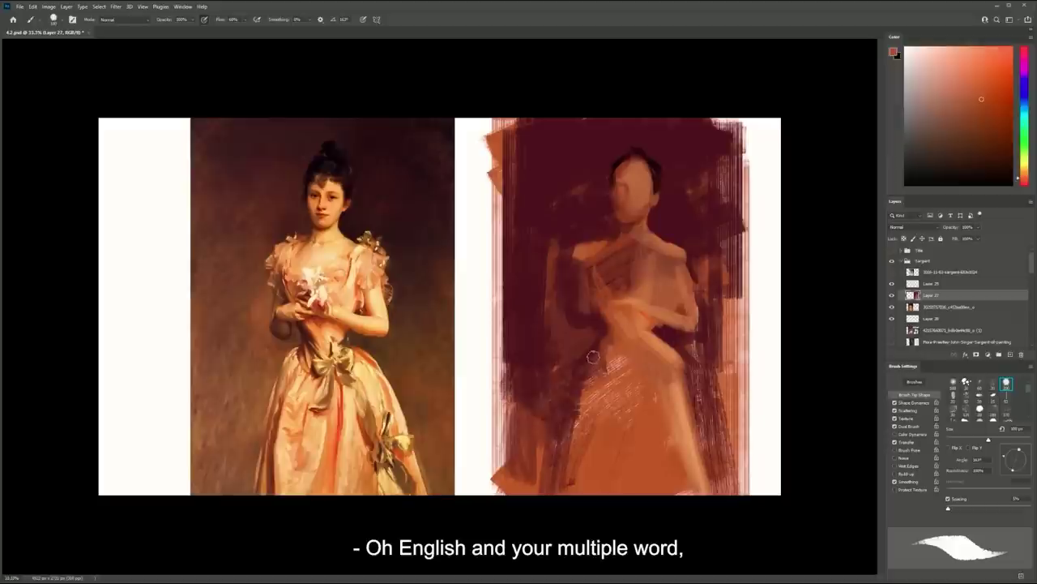
drag(601, 362, 557, 487)
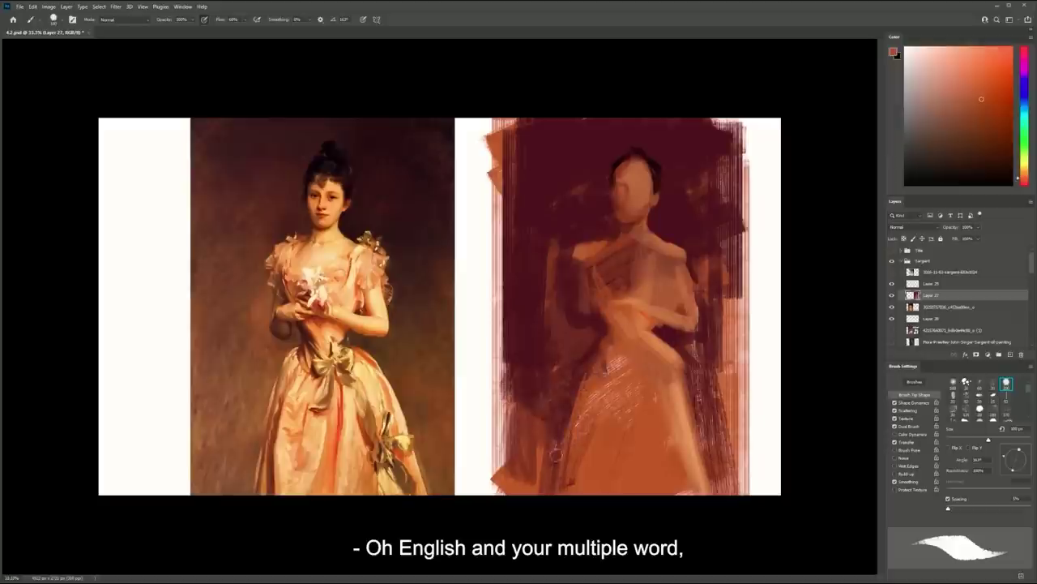
Study the reference dress up close and add a saturated orange accent beneath the forearm at the waist
key(ctrl+space)
drag(266, 398, 315, 393)
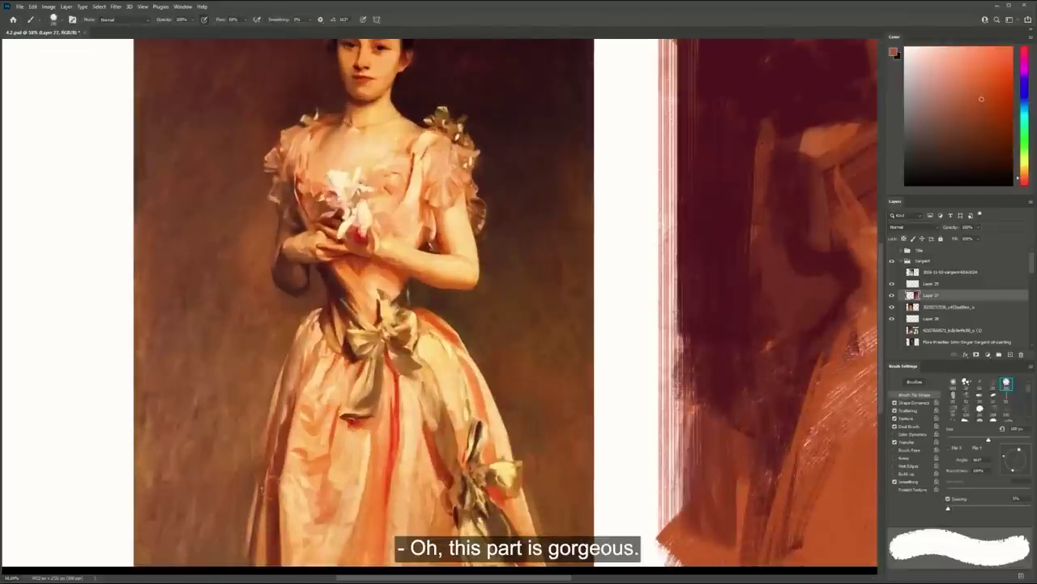
key(ctrl+space)
drag(524, 397, 454, 390)
drag(668, 369, 690, 376)
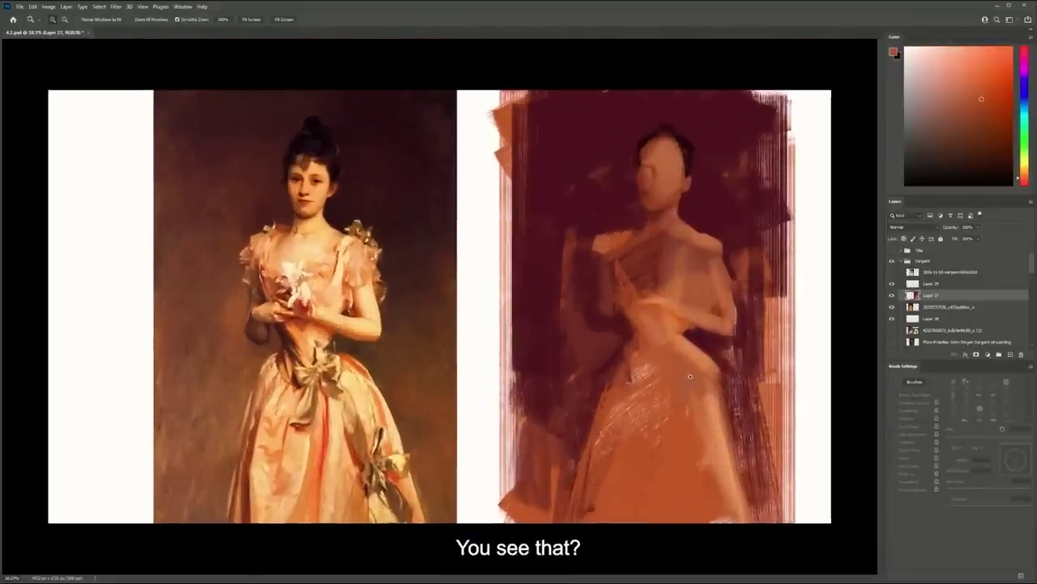
key(b)
alt+click(628, 312)
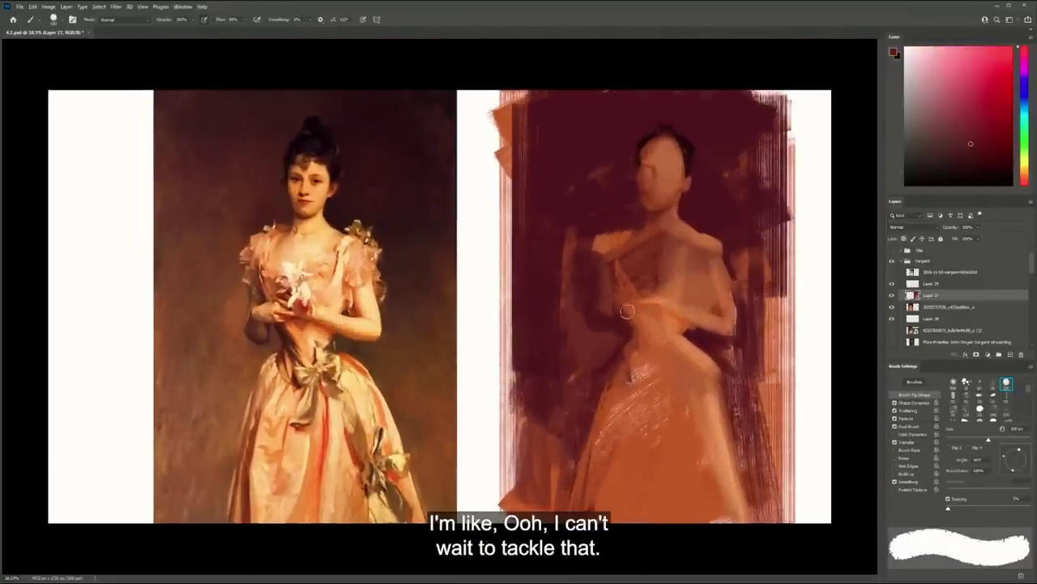
key(ctrl+z)
mouse_move(628, 305)
mouse_down()
mouse_move(636, 328)
mouse_move(687, 323)
mouse_up()
alt+click(677, 328)
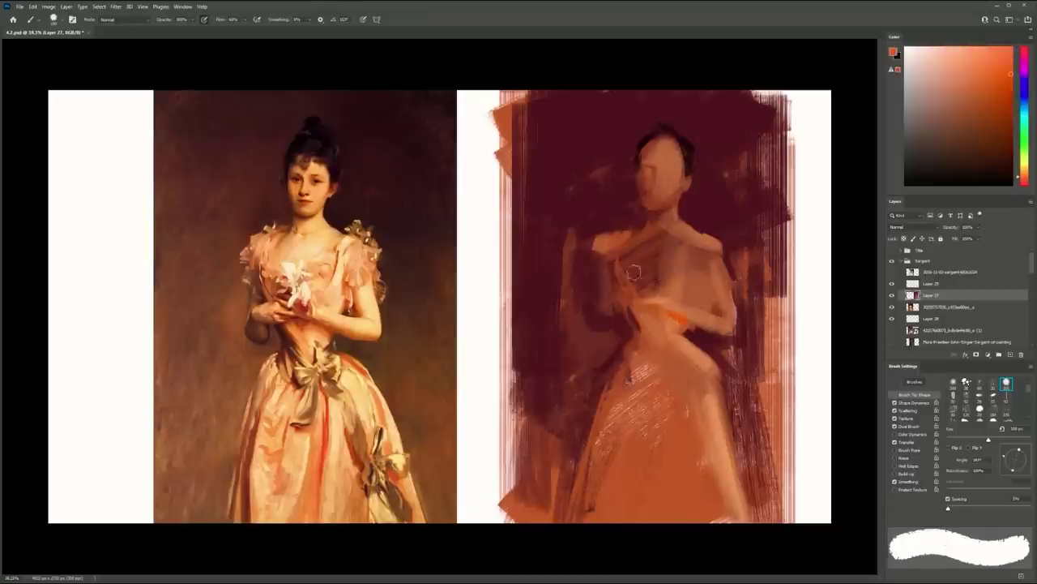
Switch to the bristle brush with color dynamics and work saturated red strokes into the chest and the bent arm's elbow
alt+click(711, 259)
alt+click(710, 226)
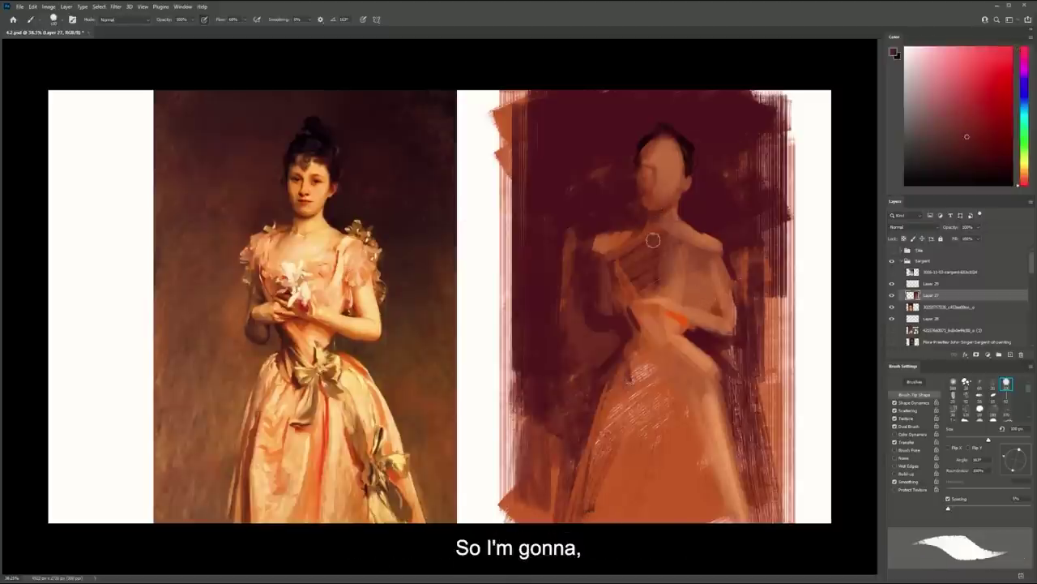
key(comma)
alt+click(664, 204)
drag(972, 115, 999, 87)
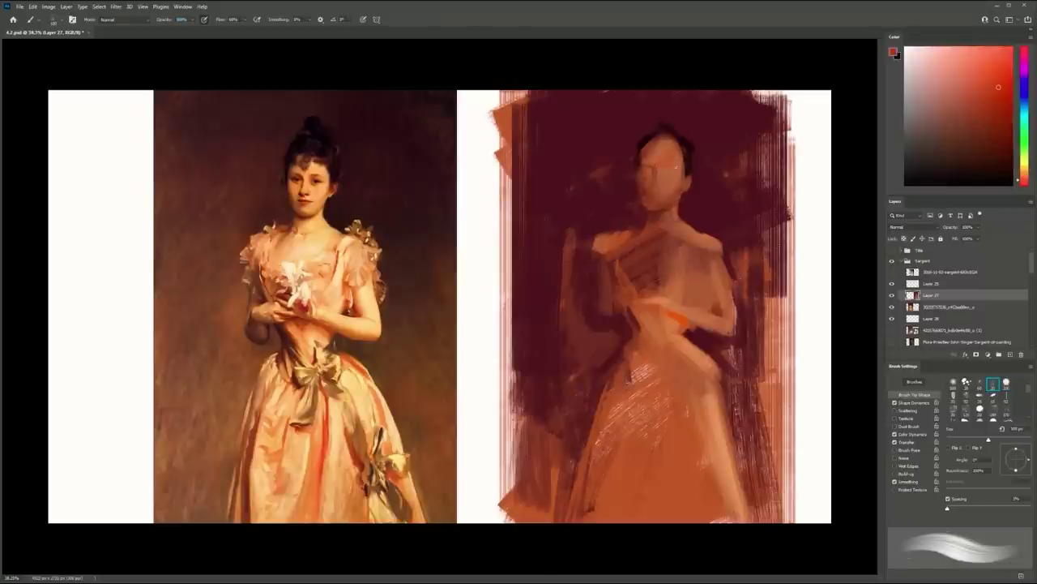
key(ctrl+z)
click(1003, 65)
key(ctrl+z)
mouse_move(647, 181)
mouse_down()
mouse_move(674, 188)
mouse_move(649, 223)
mouse_move(675, 233)
mouse_move(702, 218)
mouse_move(641, 235)
mouse_move(626, 259)
mouse_move(655, 253)
mouse_up()
key(ctrl+z)
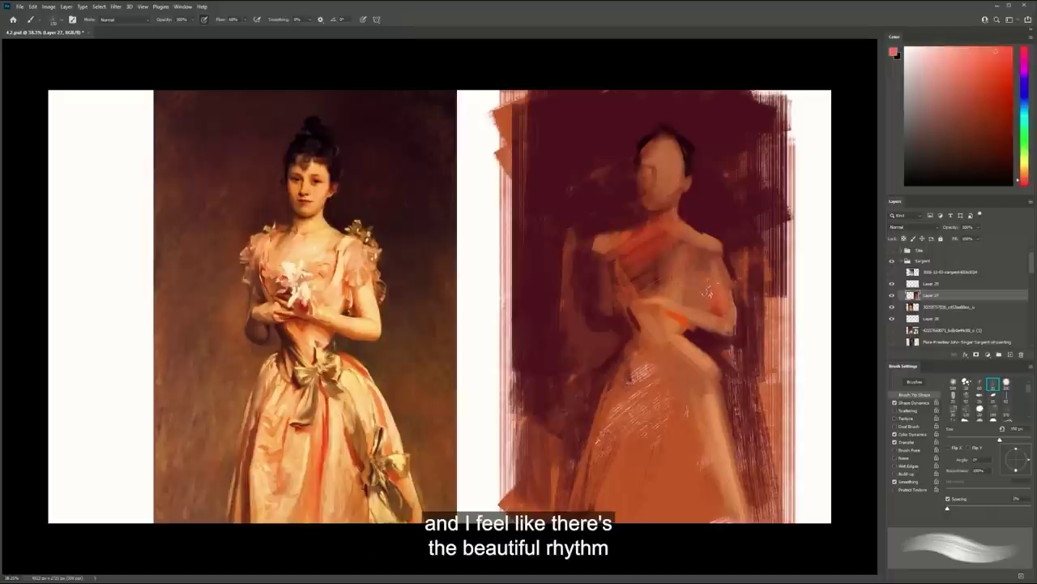
Compare with the reference and brush lighter peach tones over the right shoulder, upper bodice and base of the neck
key(ctrl+space)
drag(352, 235, 390, 272)
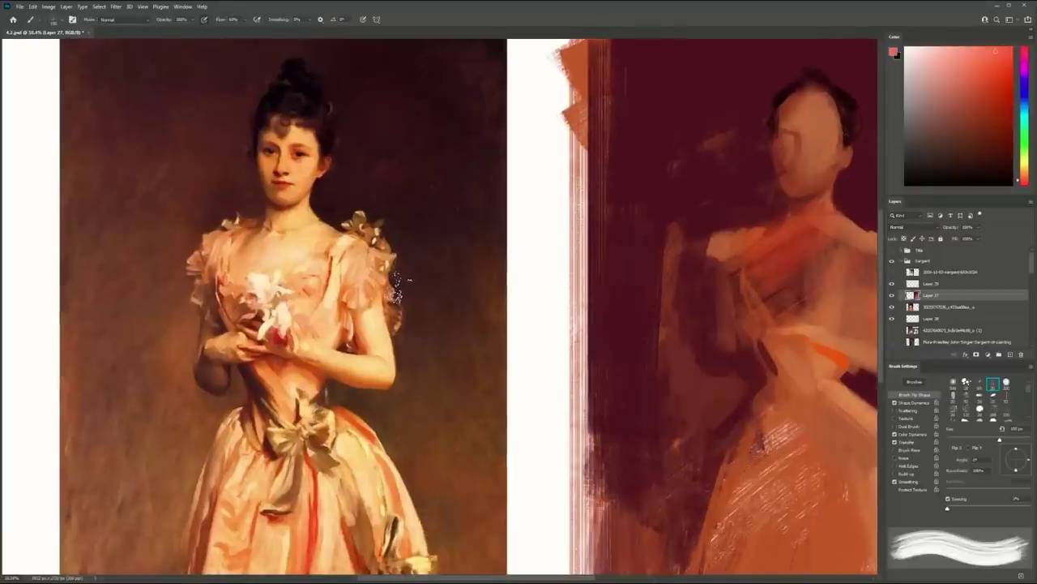
key(z)
drag(479, 270, 461, 273)
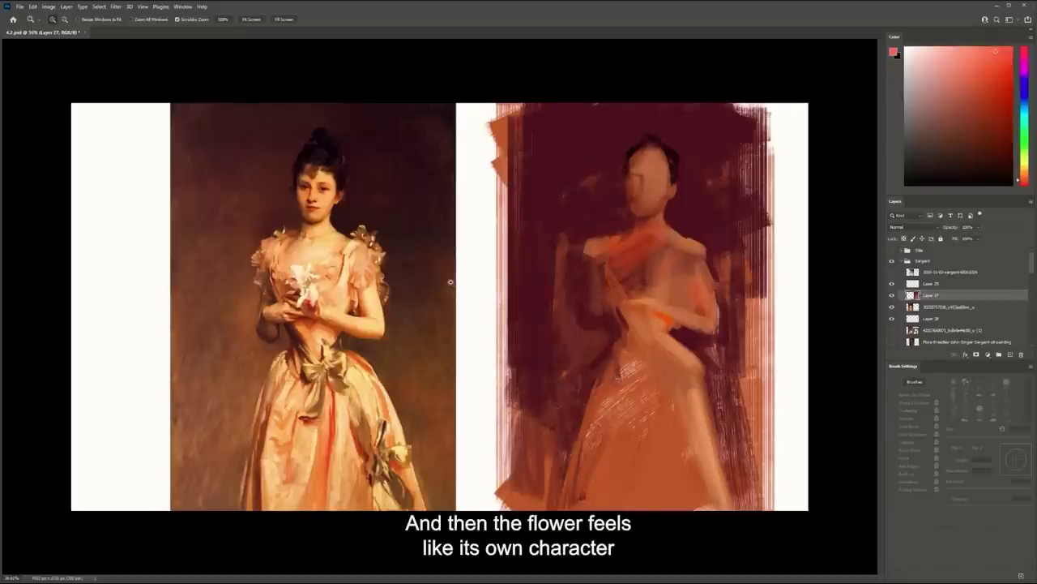
mouse_move(725, 237)
mouse_down()
mouse_move(770, 239)
mouse_move(728, 241)
mouse_up()
key(b)
alt+click(691, 289)
mouse_move(693, 289)
mouse_down()
mouse_move(687, 261)
mouse_move(685, 279)
mouse_move(681, 269)
mouse_up()
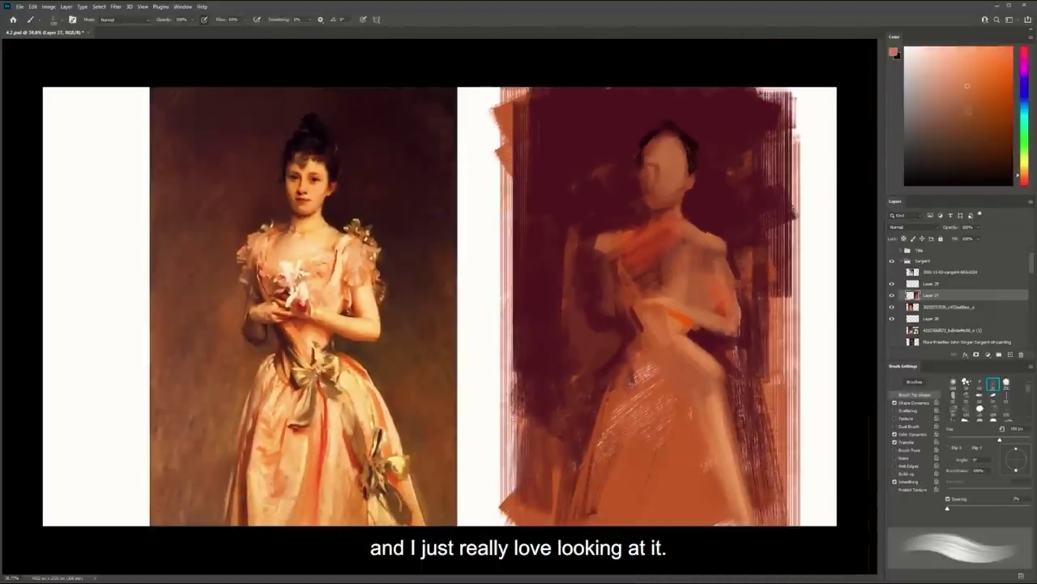
drag(697, 243, 686, 298)
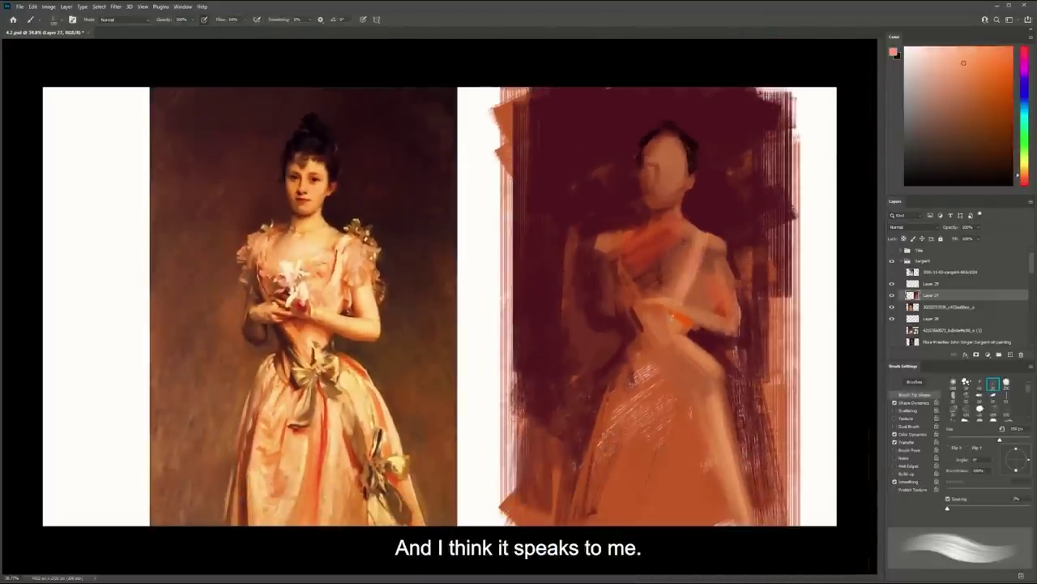
key(ctrl+z)
mouse_move(704, 260)
mouse_down()
mouse_move(679, 293)
mouse_move(689, 300)
mouse_up()
key(ctrl+z)
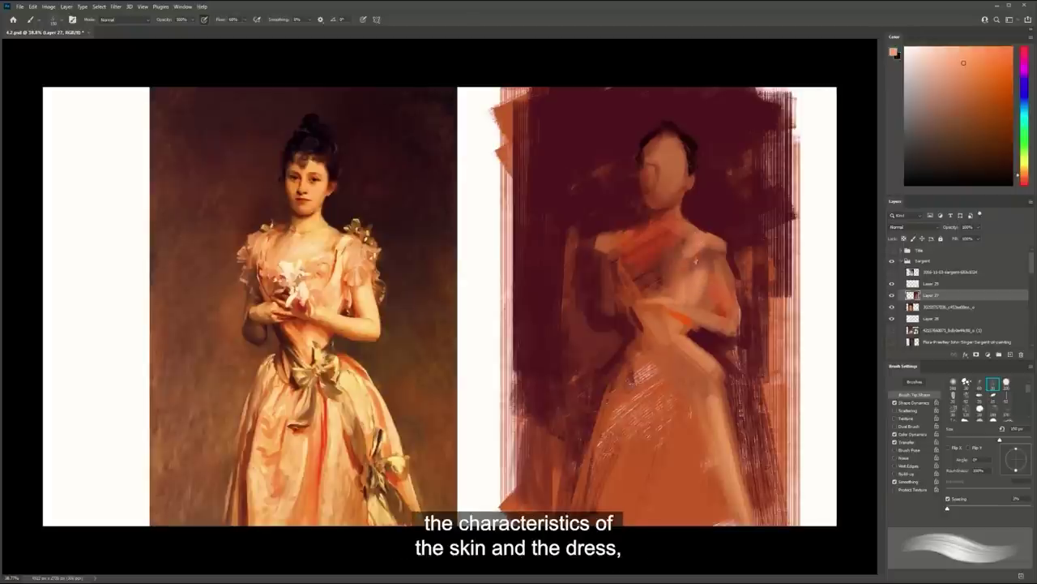
drag(672, 213, 665, 232)
alt+click(655, 173)
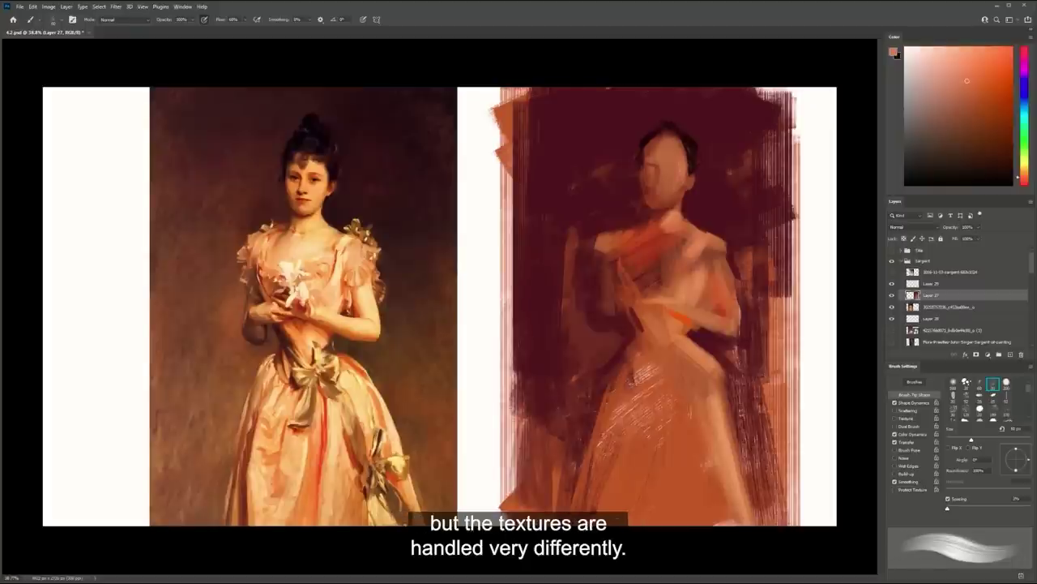
Enlarge the bristle brush and paint sampled near-black hair over the top and right side of the head
alt+click(685, 139)
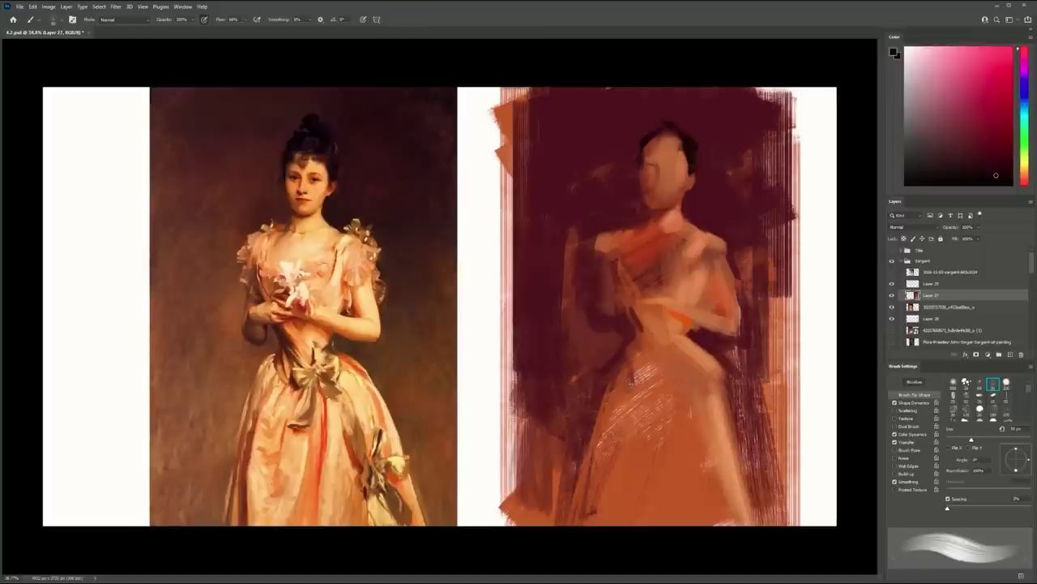
key(bracketright)
key(bracketright)
key(bracketright)
key(bracketright)
mouse_move(681, 144)
mouse_down()
mouse_move(638, 150)
mouse_move(622, 117)
mouse_move(669, 95)
mouse_move(652, 122)
mouse_move(624, 125)
mouse_move(618, 107)
mouse_move(606, 191)
mouse_move(626, 118)
mouse_move(615, 158)
mouse_move(576, 105)
mouse_move(556, 157)
mouse_move(683, 91)
mouse_move(658, 102)
mouse_move(731, 125)
mouse_move(764, 113)
mouse_move(761, 154)
mouse_up()
alt+click(647, 128)
key(bracketright)
key(bracketright)
key(bracketright)
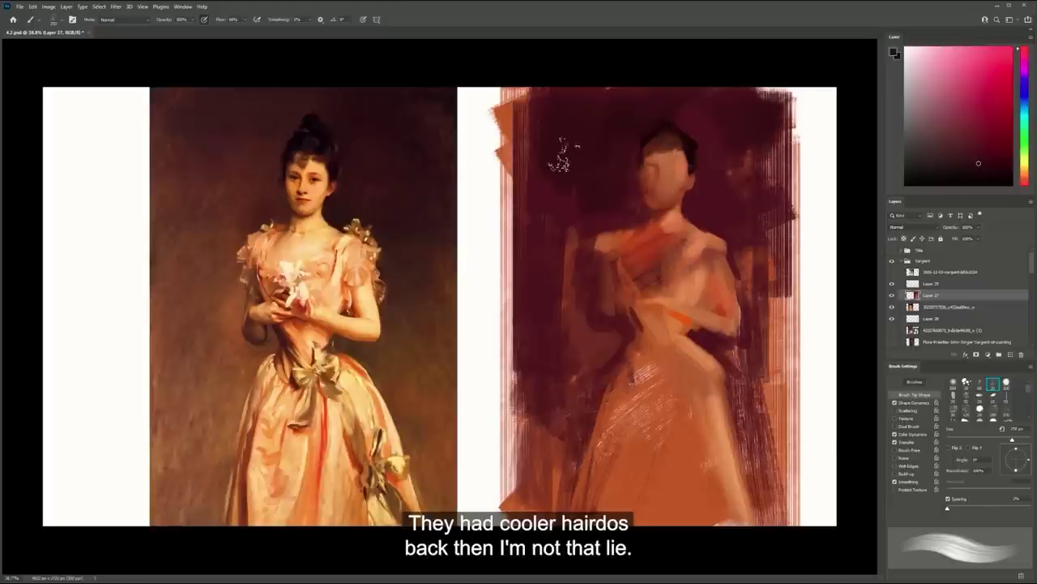
ctrl+click(570, 211)
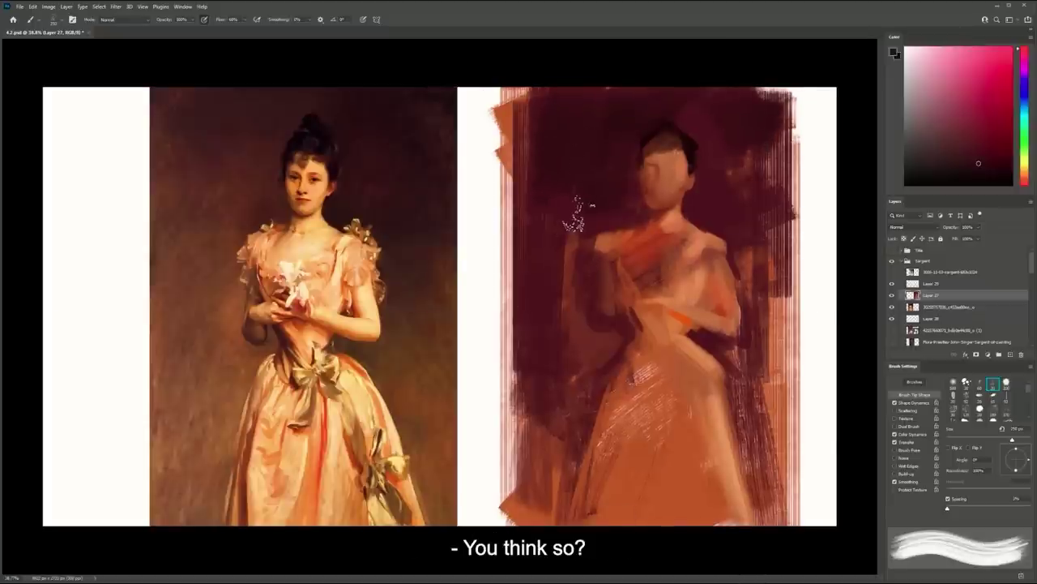
Paint lighter maroon tones into the background beside the figure's left-hand shoulder in the study, sampling colours from the canvas
drag(575, 232, 561, 259)
alt+click(579, 330)
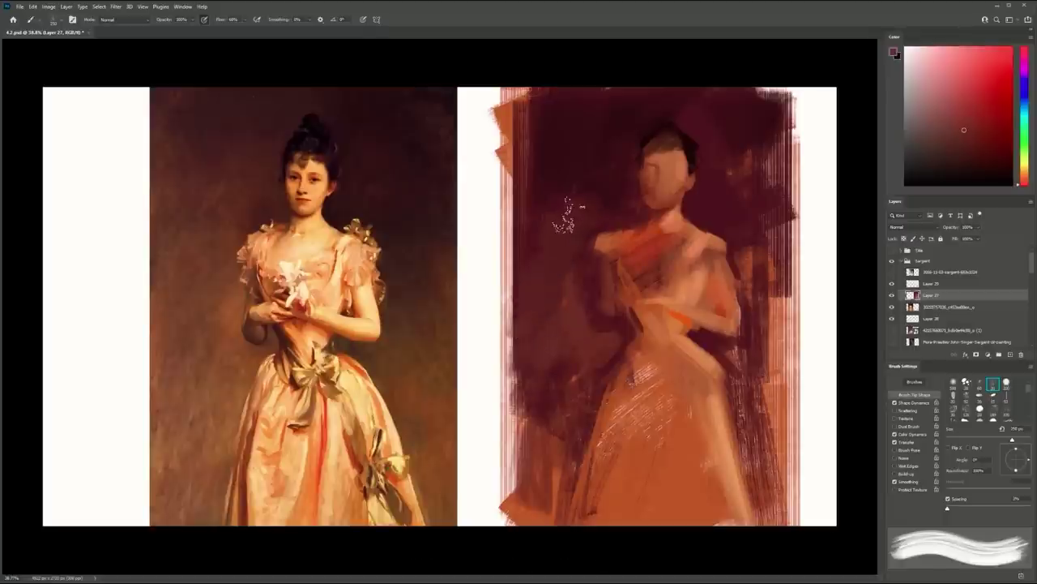
key(period)
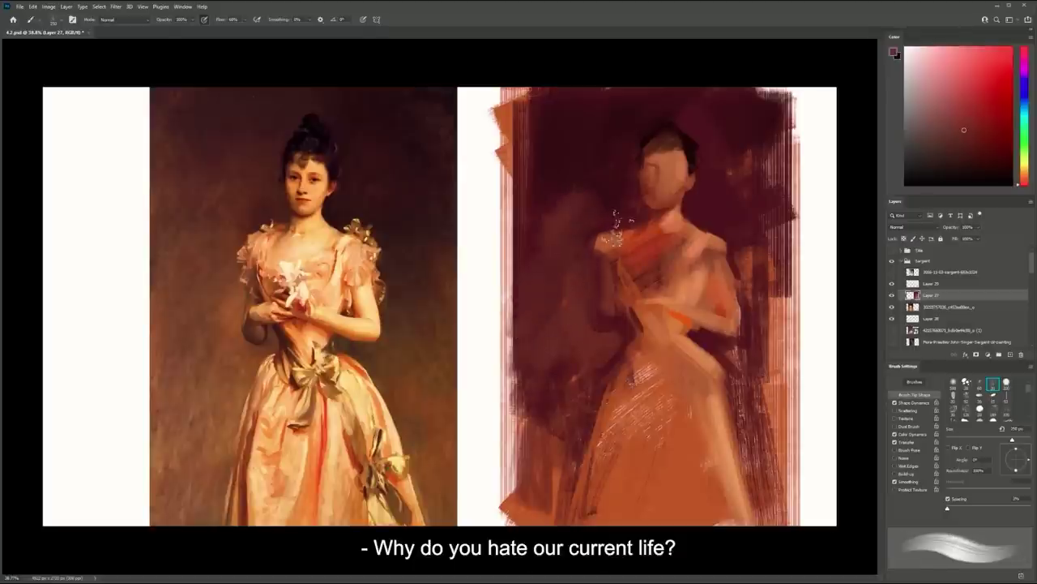
alt+click(616, 226)
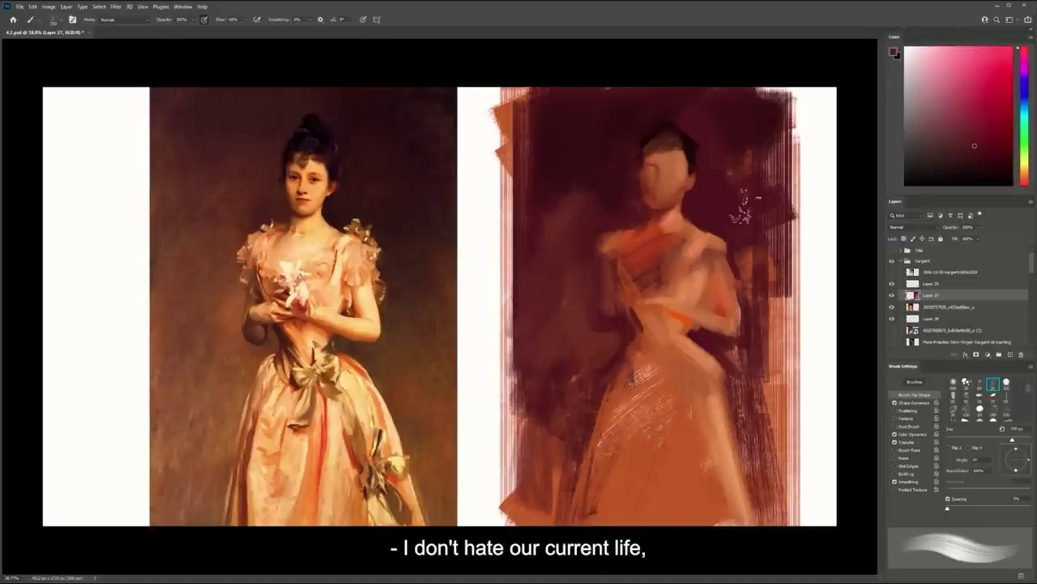
Switch to a round brush, lower its hardness to about 75%, and reduce its size for work on the face
key(z)
click(697, 191)
key(b)
drag(672, 182, 698, 184)
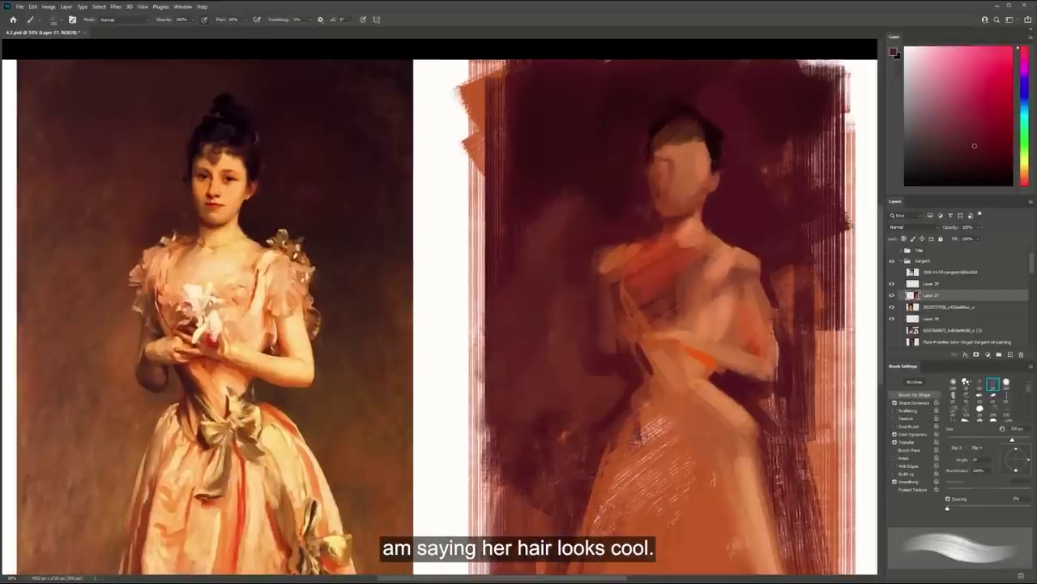
key(period)
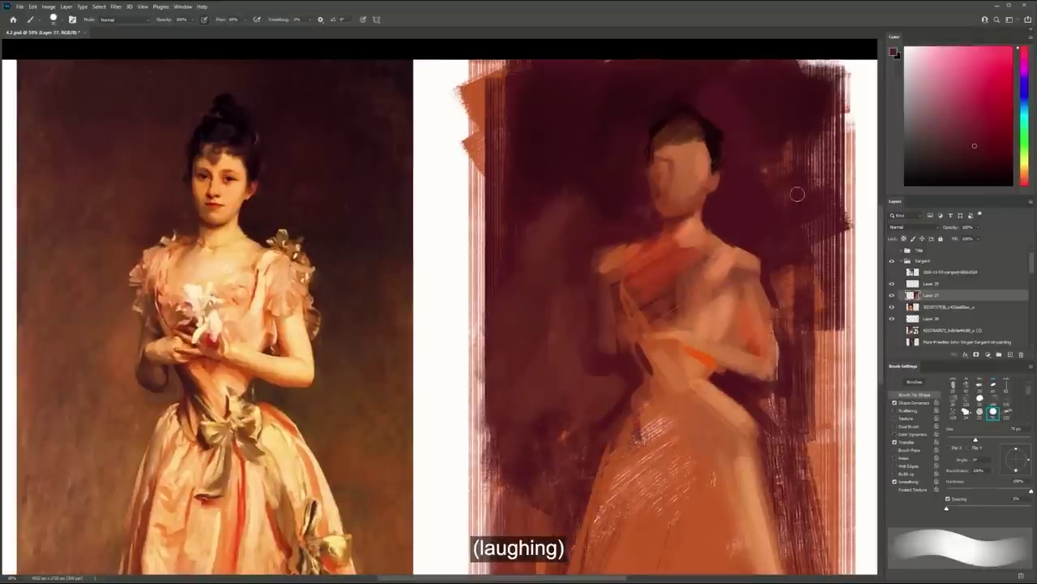
click(1009, 491)
key(bracketleft)
key(bracketleft)
key(bracketleft)
key(bracketleft)
key(bracketleft)
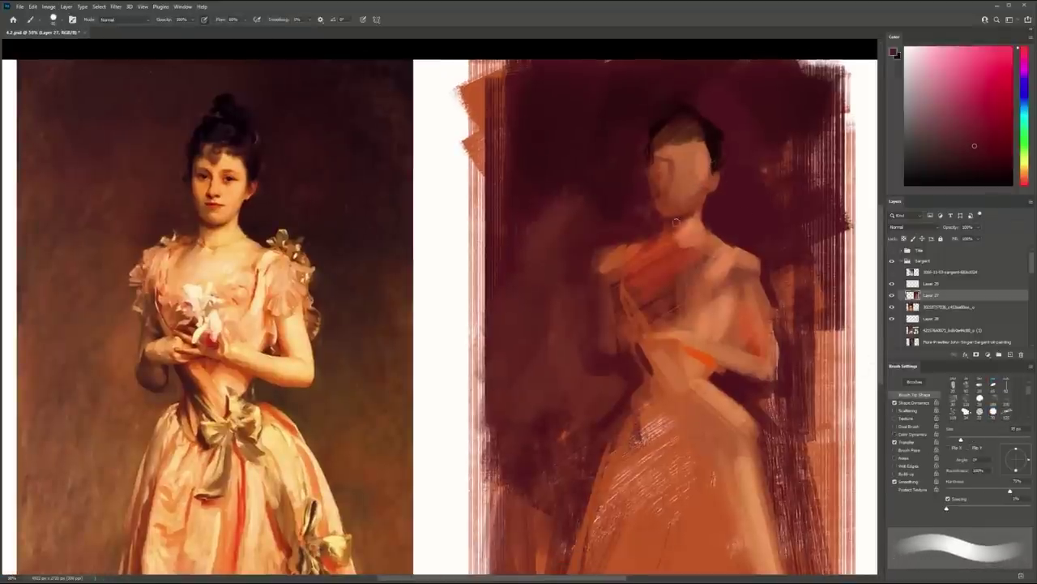
Indicate the eyes, nose and mouth with a small brush in sampled reddish brown, and clean the head's edge with dark maroon
alt+click(678, 245)
key(bracketleft)
key(bracketleft)
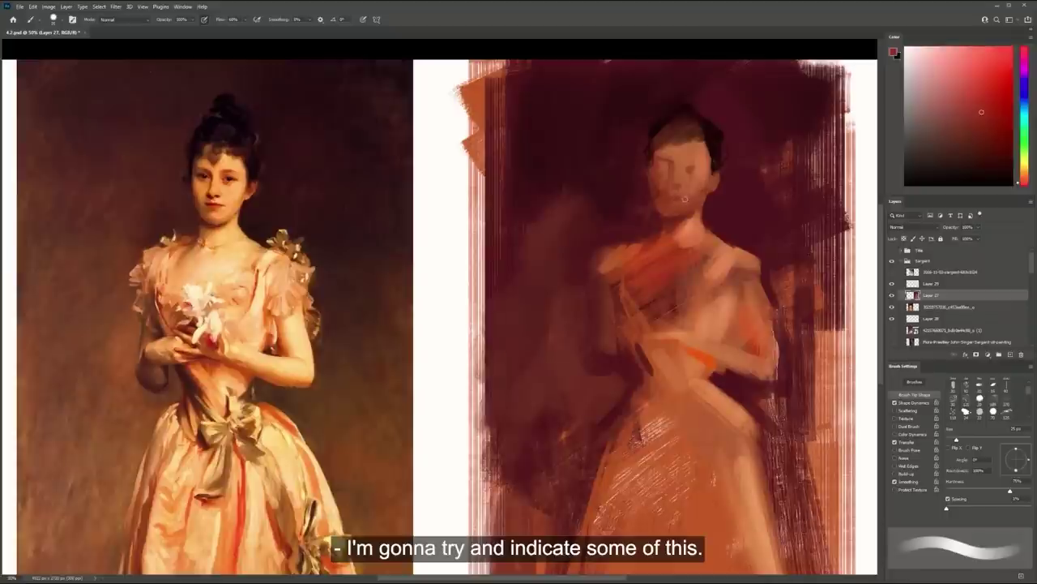
alt+click(662, 213)
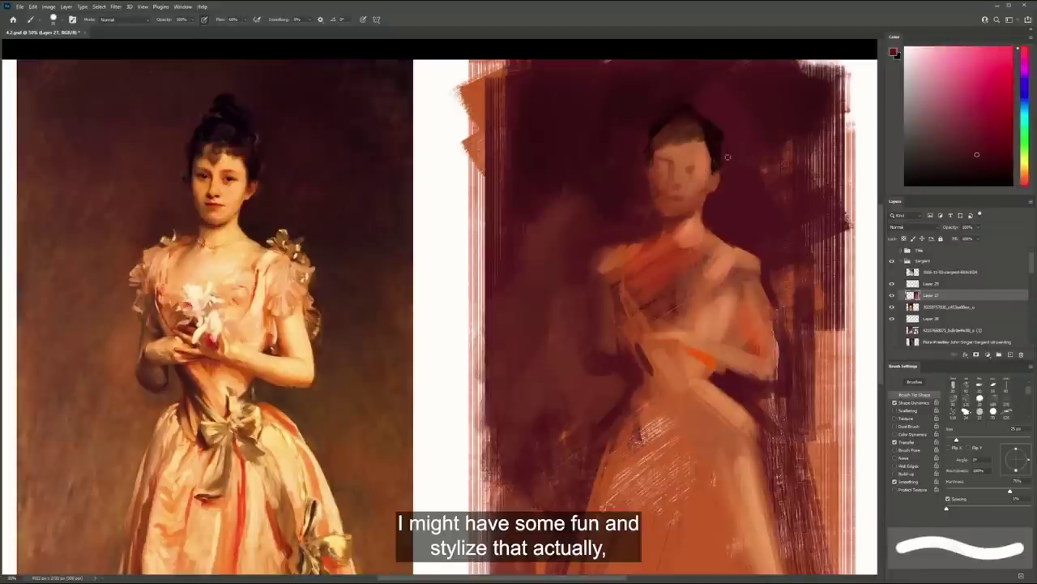
key(bracketleft)
key(bracketleft)
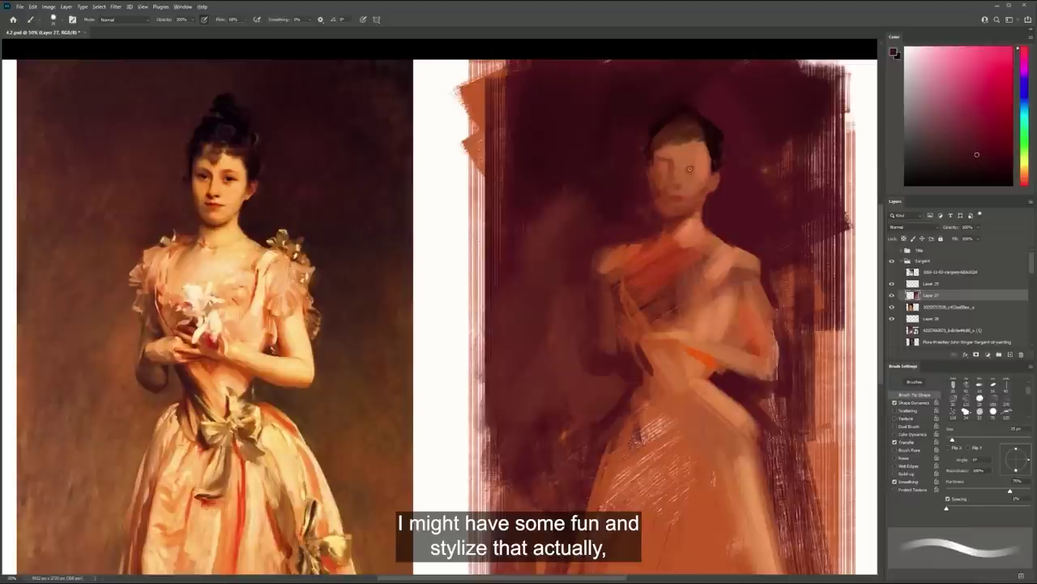
Touch up the eye with a colour sampled from the face and cut in the neck edge with background maroon
alt+click(692, 169)
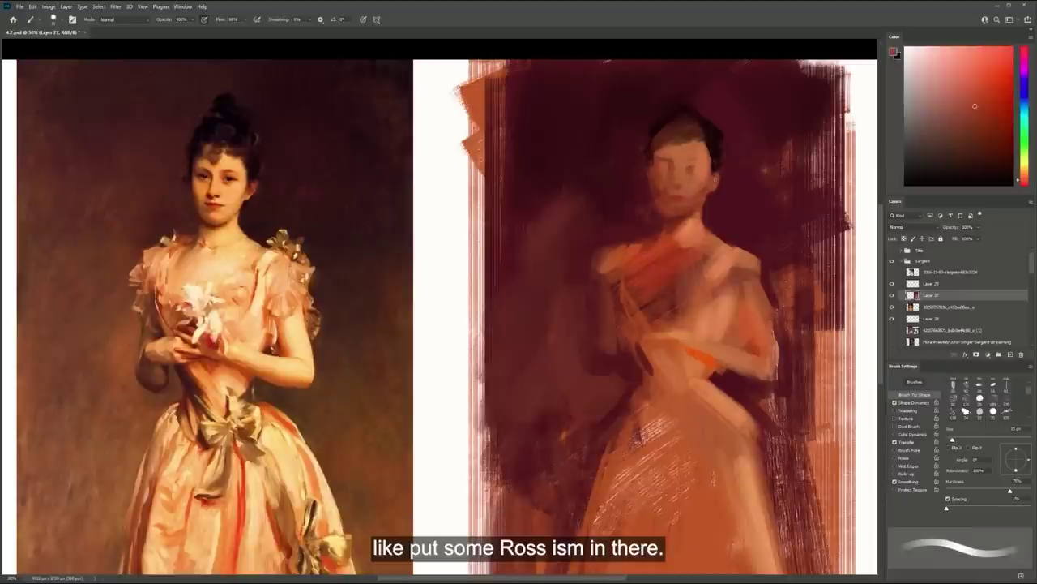
key(bracketright)
alt+click(710, 195)
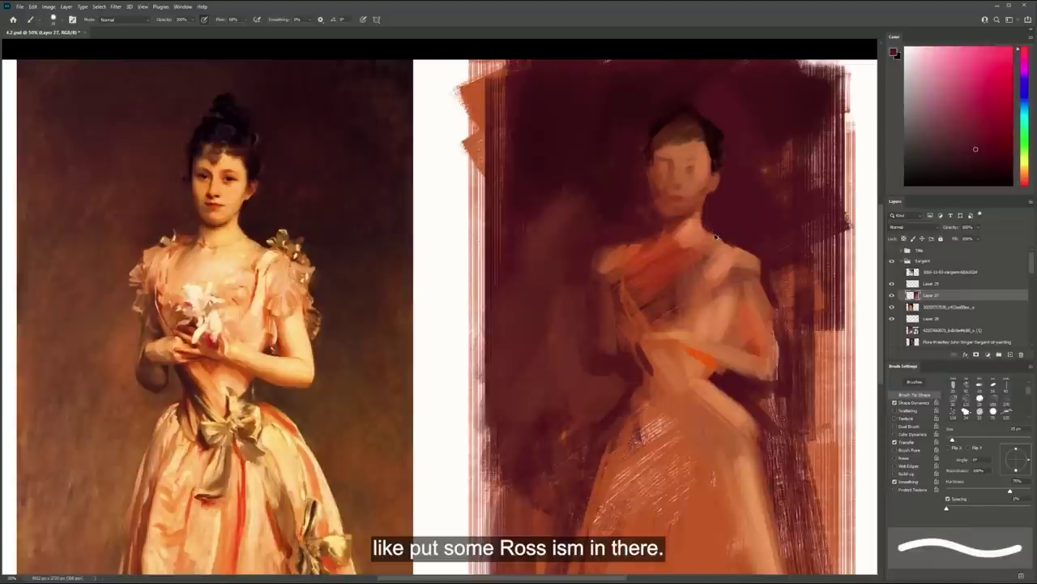
Try to paint a bun on top of the head with a larger brush in near-black sampled from the hair
key(bracketright)
key(bracketright)
key(bracketright)
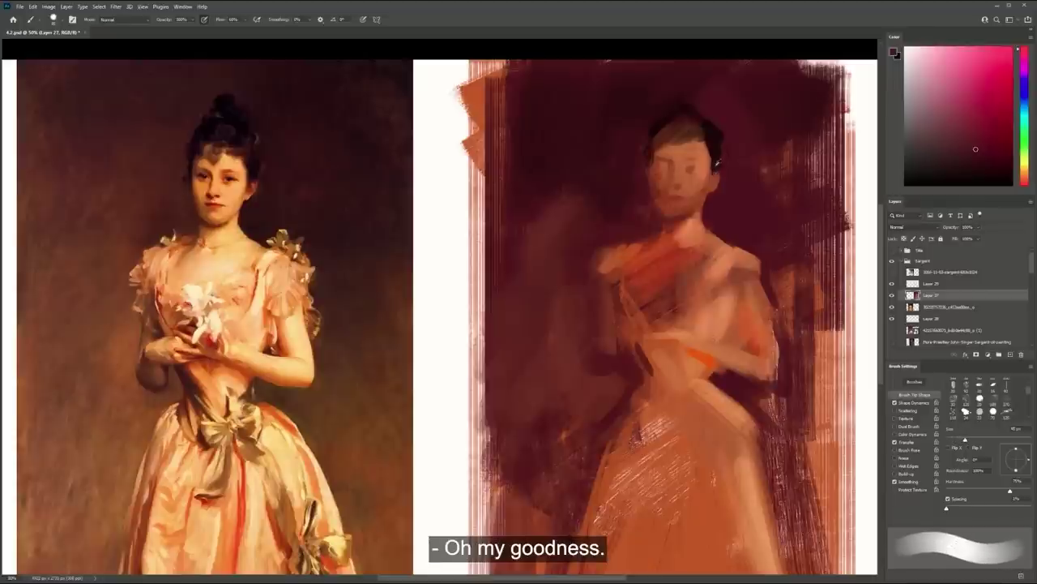
alt+click(717, 165)
mouse_move(701, 134)
mouse_down()
mouse_move(704, 99)
mouse_move(700, 112)
mouse_move(727, 112)
mouse_up()
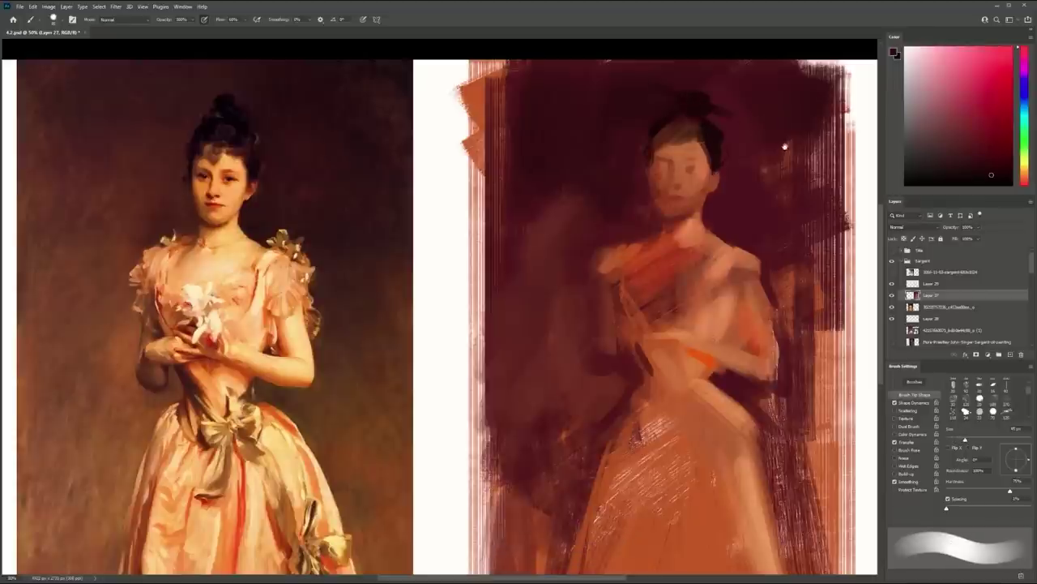
key(bracketright)
key(ctrl+z)
Reshape the edge below the jaw and beside the neck with maroon sampled from the background
alt+click(653, 221)
drag(661, 223, 655, 240)
alt+click(655, 229)
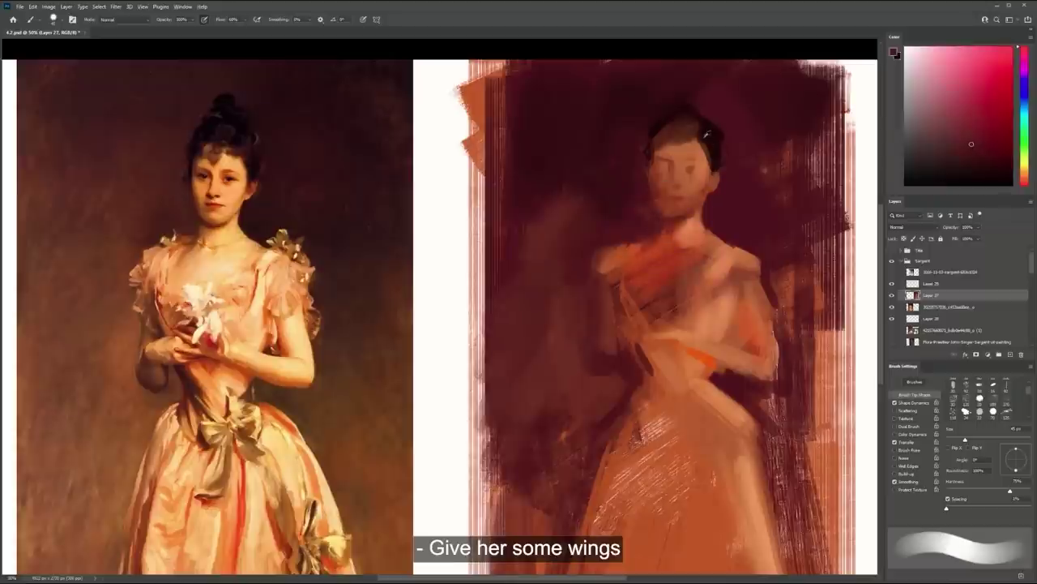
Darken the hair and define the hairline across the forehead with dark colour sampled from the hair
alt+click(705, 134)
alt+click(691, 136)
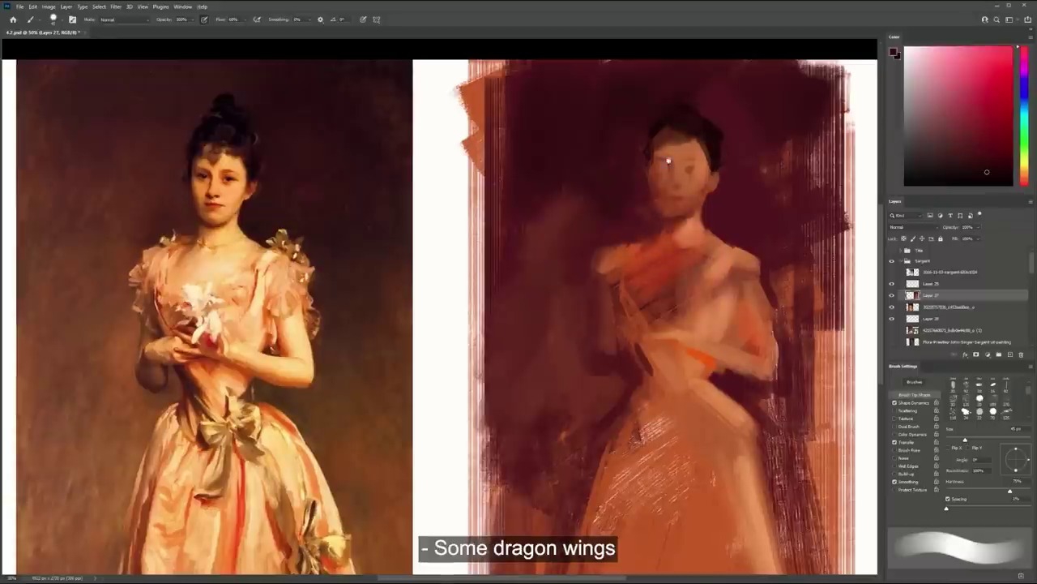
drag(666, 164, 675, 147)
drag(649, 257, 638, 226)
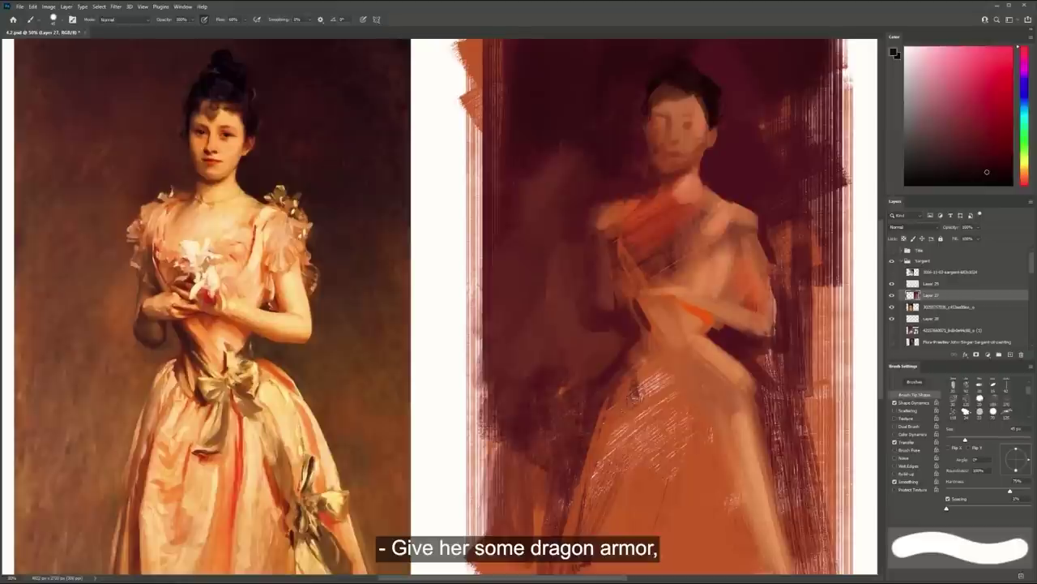
Cover the dark red area of the chest with peach sampled from the figure, using a larger, harder round brush
alt+click(705, 281)
mouse_move(706, 231)
mouse_down()
mouse_move(672, 263)
mouse_move(674, 216)
mouse_up()
key(ctrl+z)
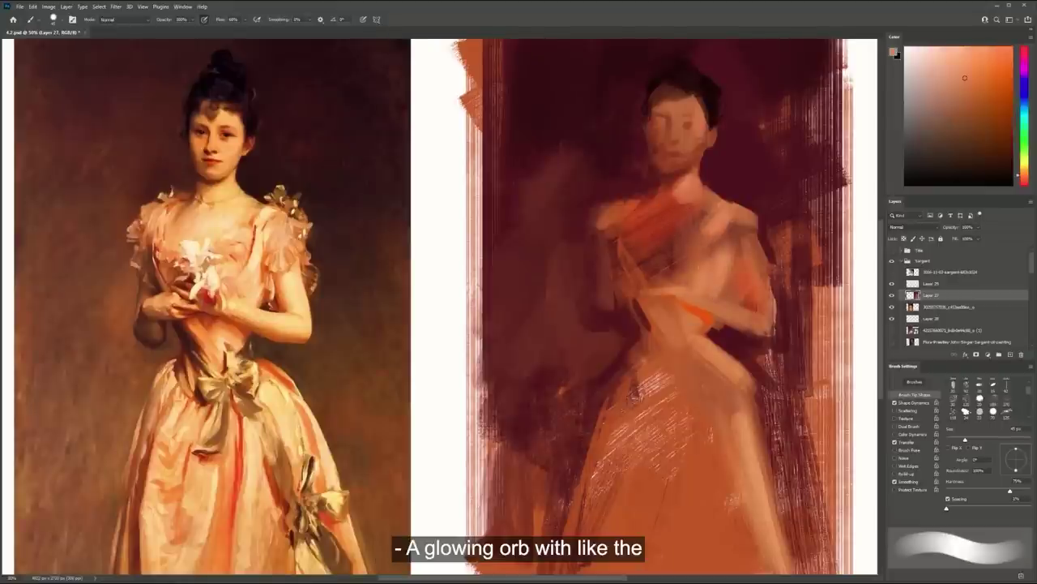
drag(999, 492, 1026, 492)
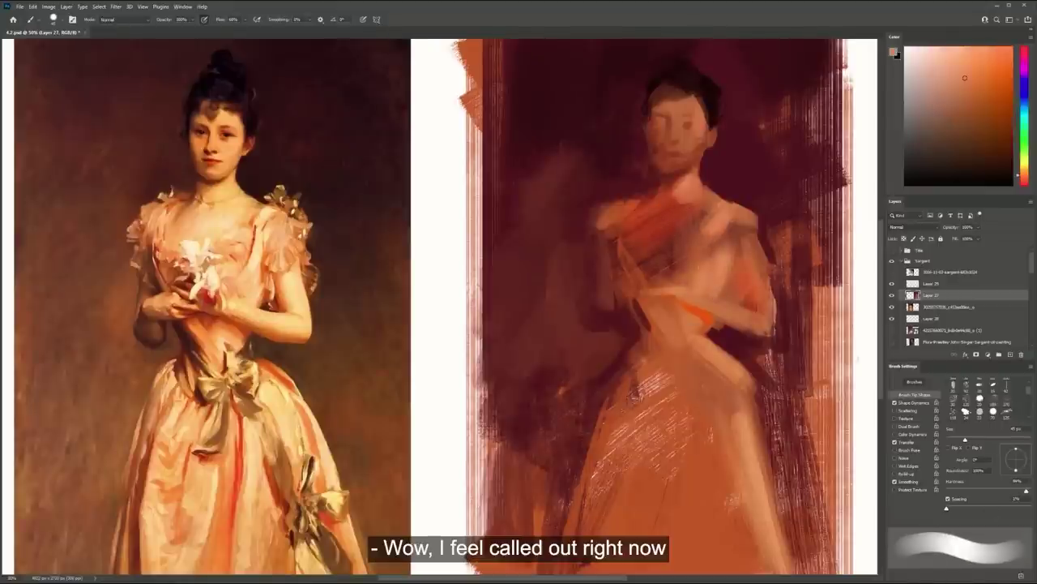
key(])
key(])
key(])
mouse_move(683, 210)
mouse_down()
mouse_move(643, 255)
mouse_move(668, 247)
mouse_up()
key(])
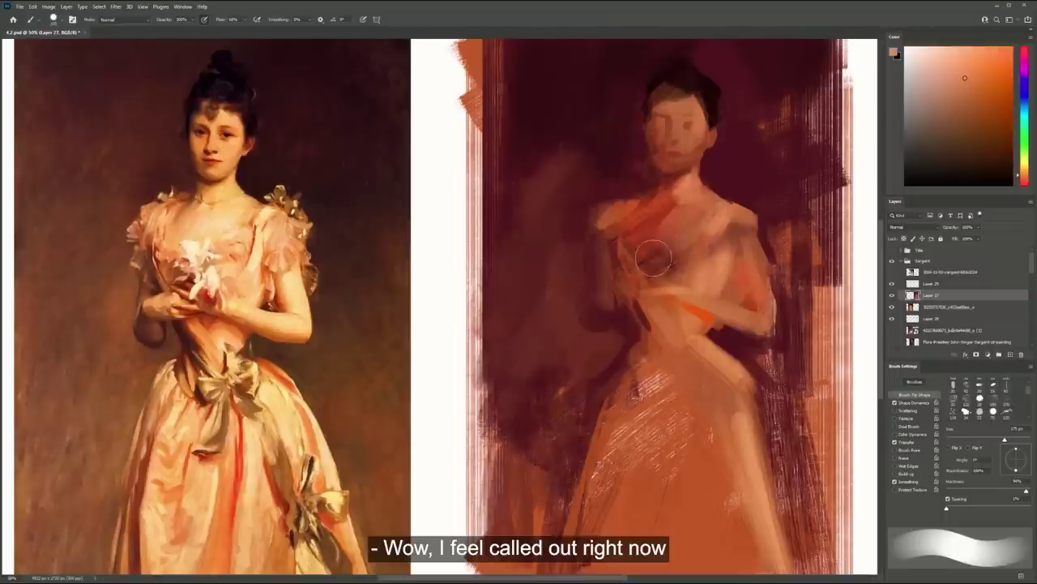
Work more peach down the chest toward the hands while varying the brush hardness
drag(1026, 491, 1014, 491)
drag(685, 219, 663, 241)
drag(1014, 491, 1028, 491)
drag(686, 230, 672, 283)
Model the shaded cheek beside the nose with a smaller brush, using orange-brown tones sampled from the face
key(z)
click(657, 185)
key([)
key([)
key([)
key([)
key([)
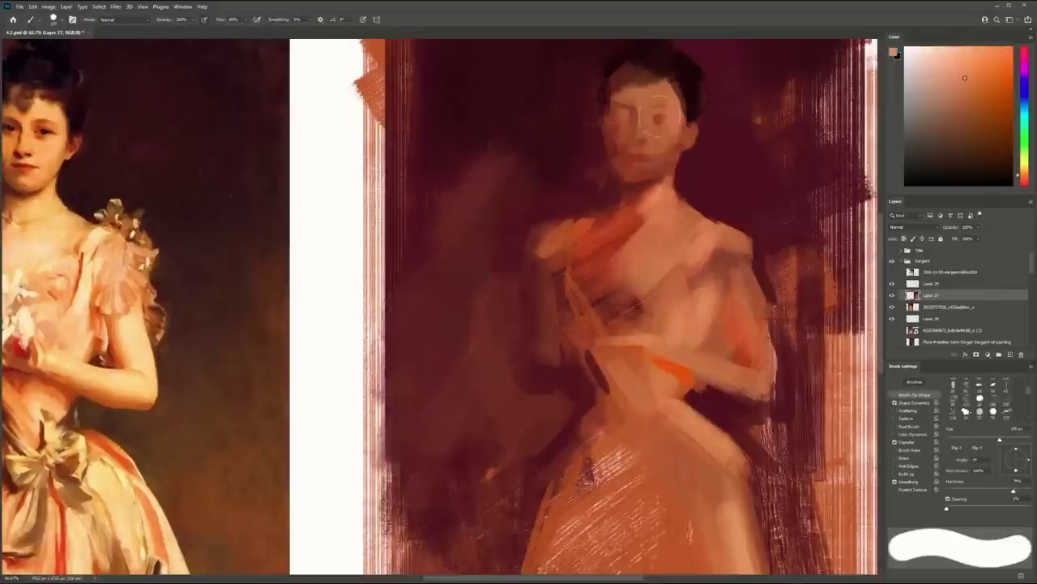
drag(658, 151, 684, 164)
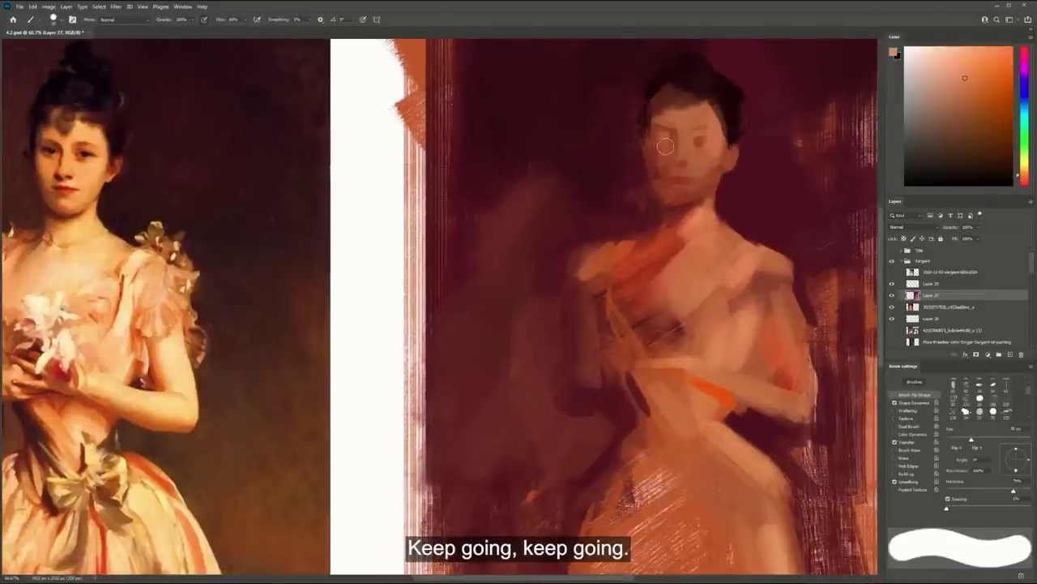
drag(670, 142, 658, 162)
key(ctrl+z)
alt+click(668, 151)
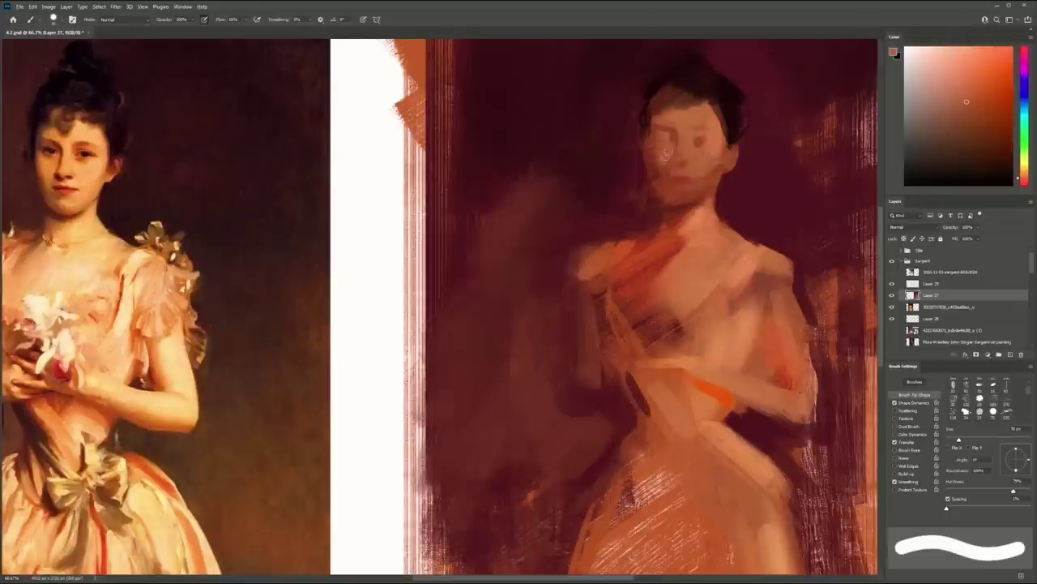
alt+click(671, 167)
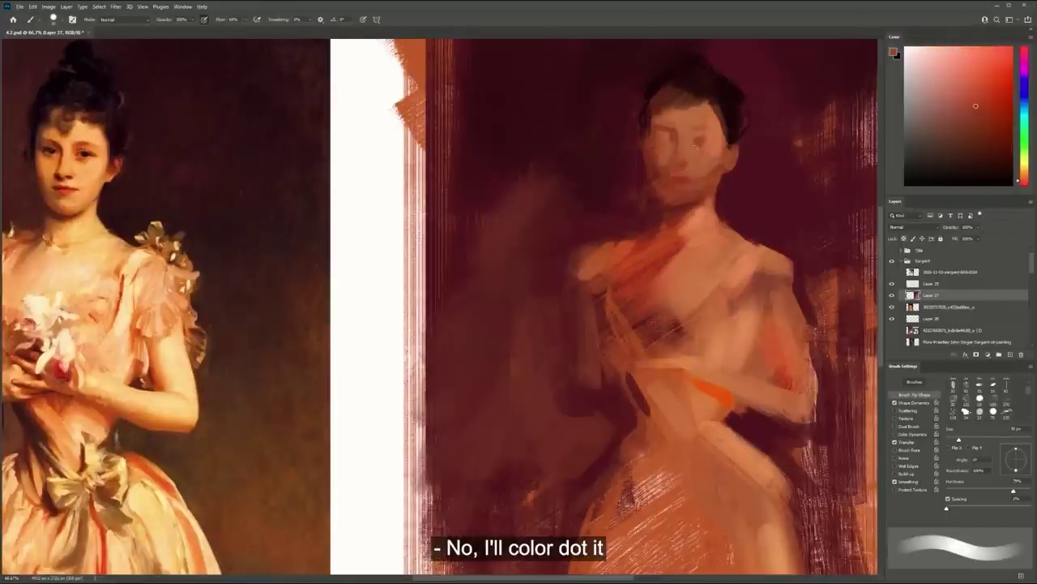
Refine the nose, mouth and chin with orange-red skin tones sampled from around them
alt+click(689, 165)
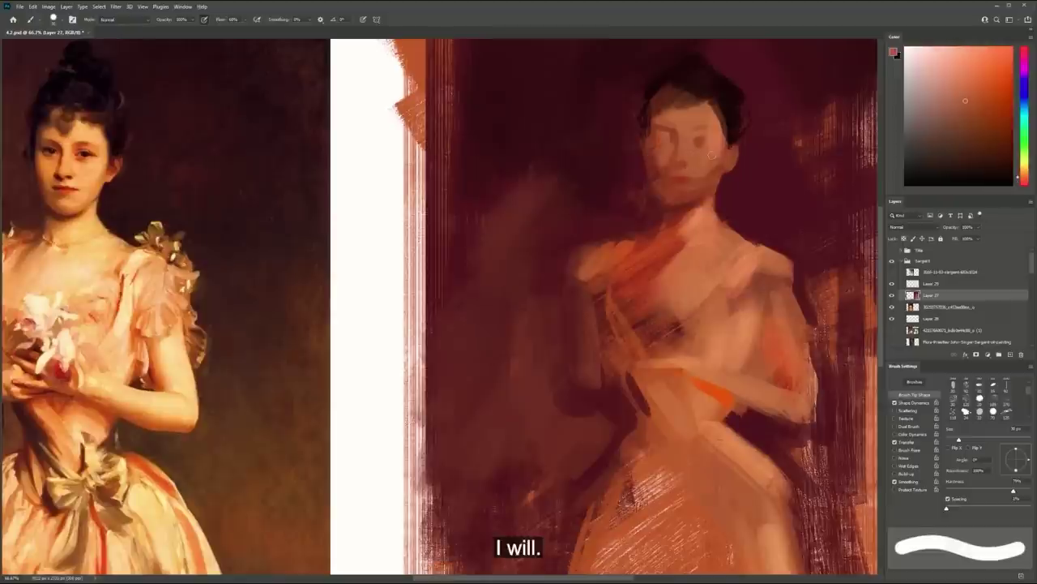
alt+click(690, 165)
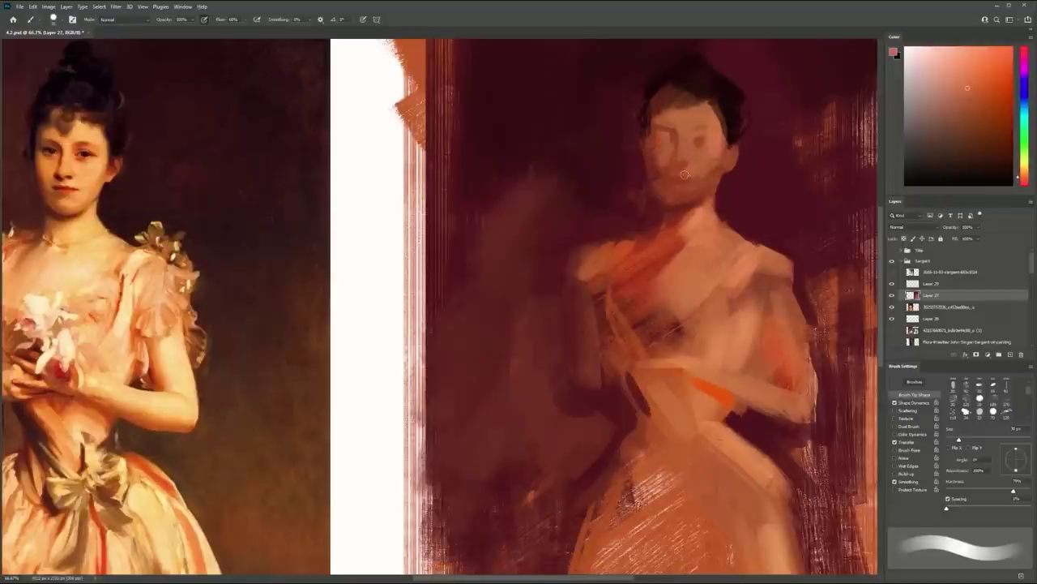
alt+click(693, 172)
key(ctrl+space)
mouse_move(703, 183)
mouse_down()
mouse_move(634, 257)
mouse_move(708, 246)
mouse_up()
key(b)
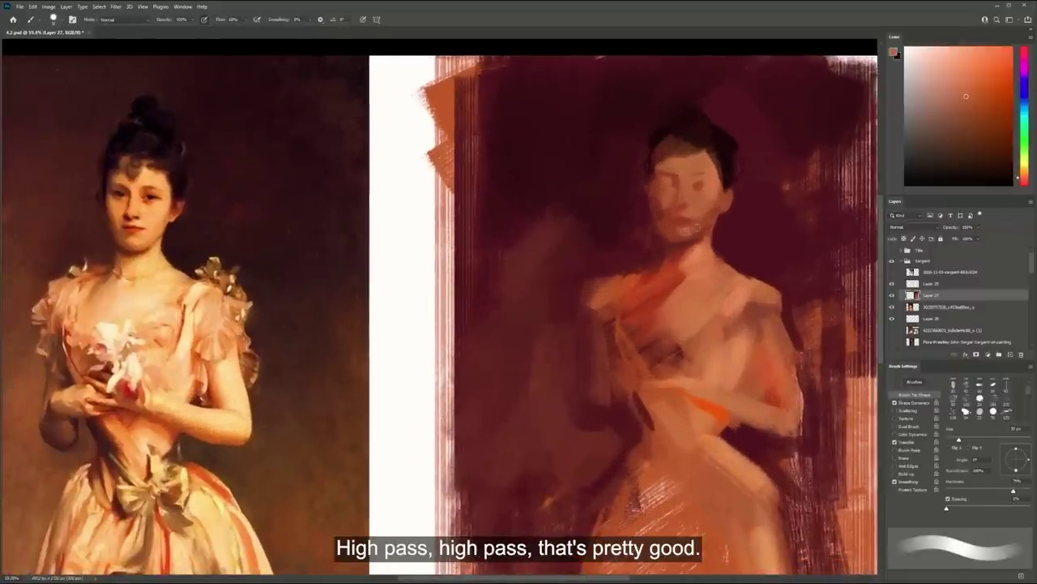
Trim the shadow side of the face with sampled maroon and extend the dark hair around the head
alt+click(649, 221)
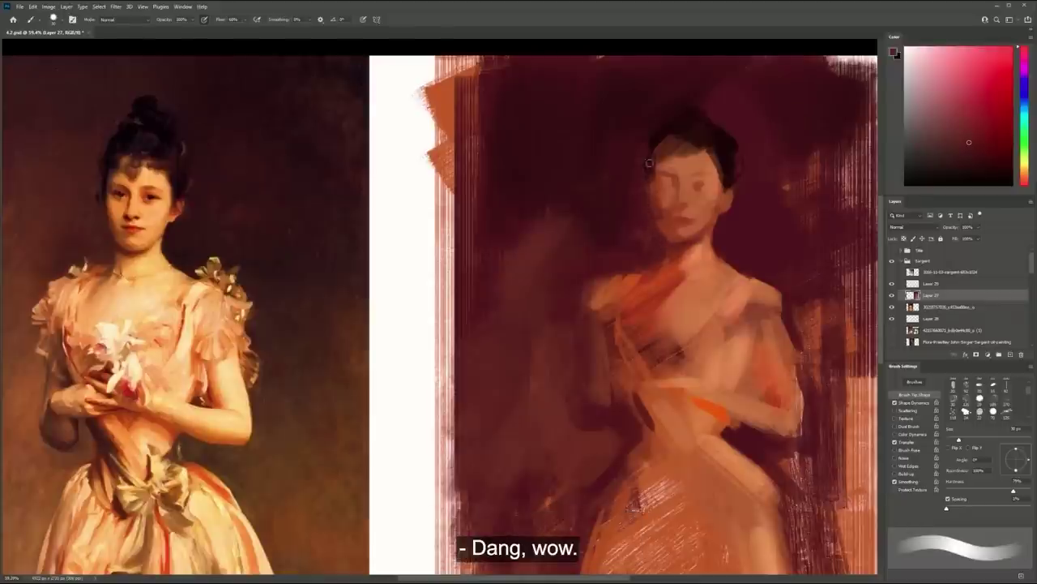
alt+click(658, 139)
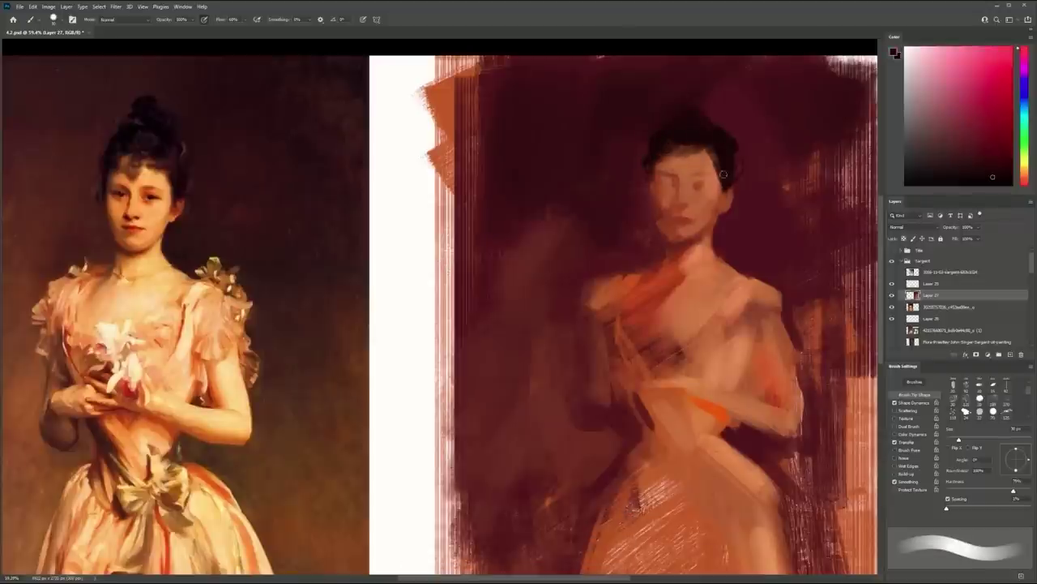
Refine the eyes and brow with sampled skin tones, and tighten the edge under the jaw with dark maroon
alt+click(699, 186)
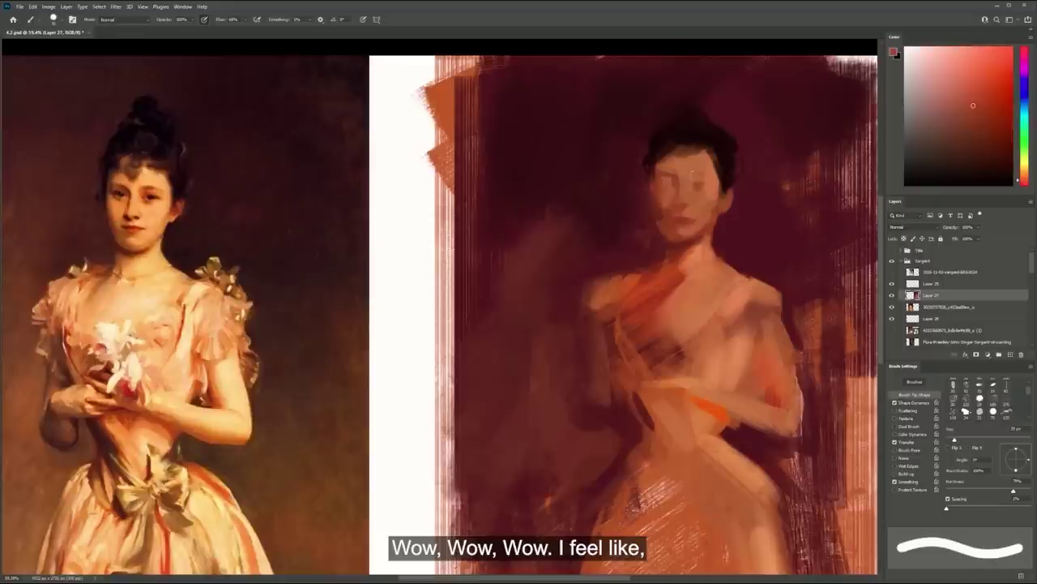
drag(687, 174, 707, 174)
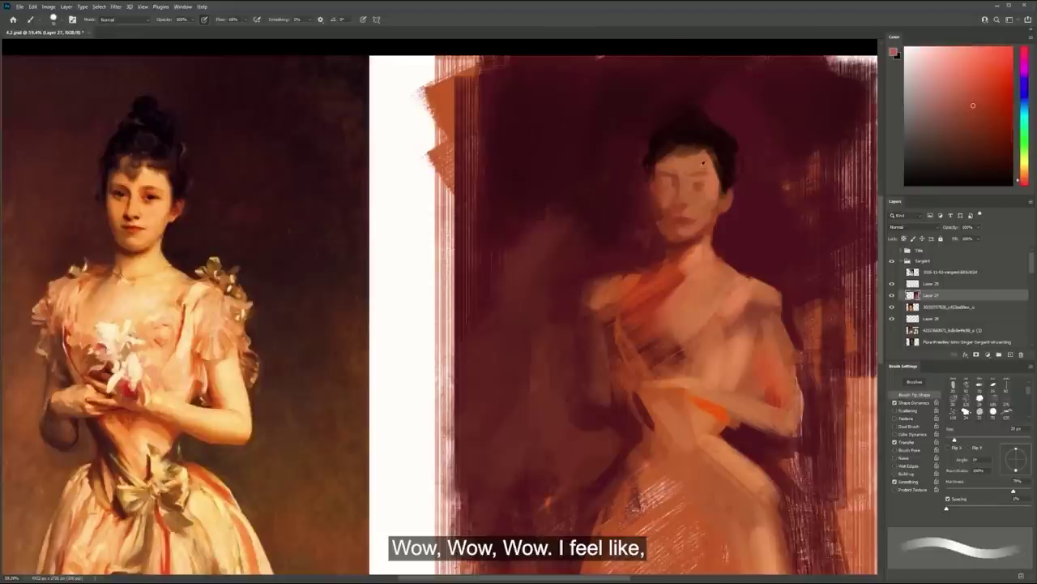
alt+click(702, 163)
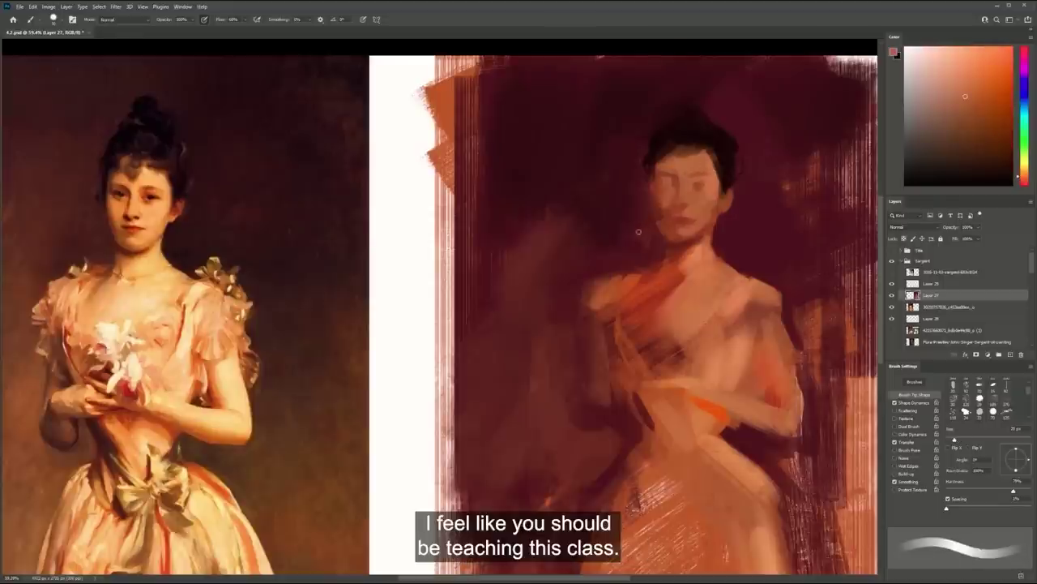
alt+click(665, 236)
drag(662, 233, 672, 244)
Compare the whole painted study with the reference portrait from a distance and then closer up
key(z)
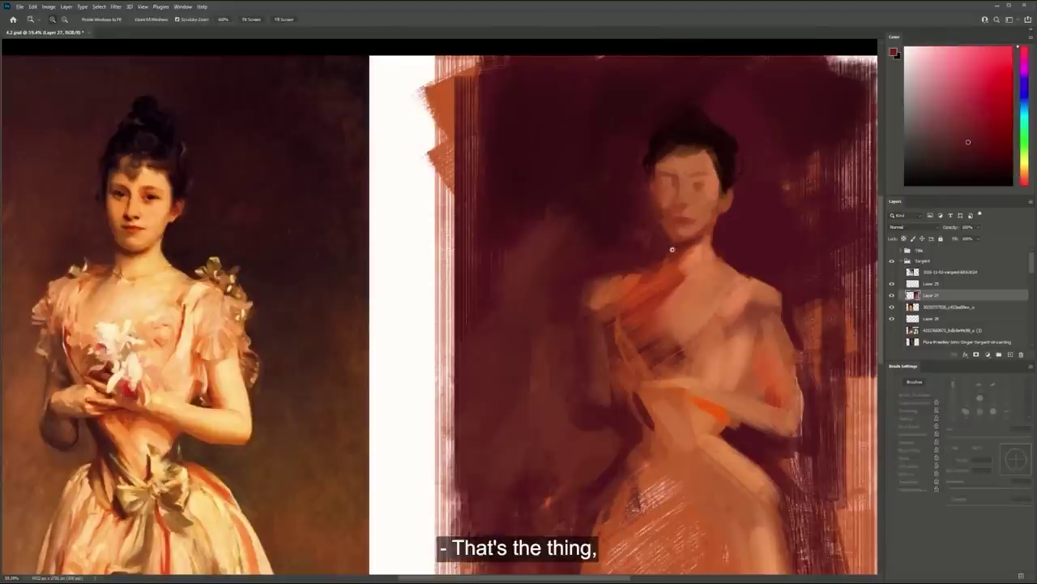
alt+click(674, 250)
alt+click(688, 259)
alt+click(700, 268)
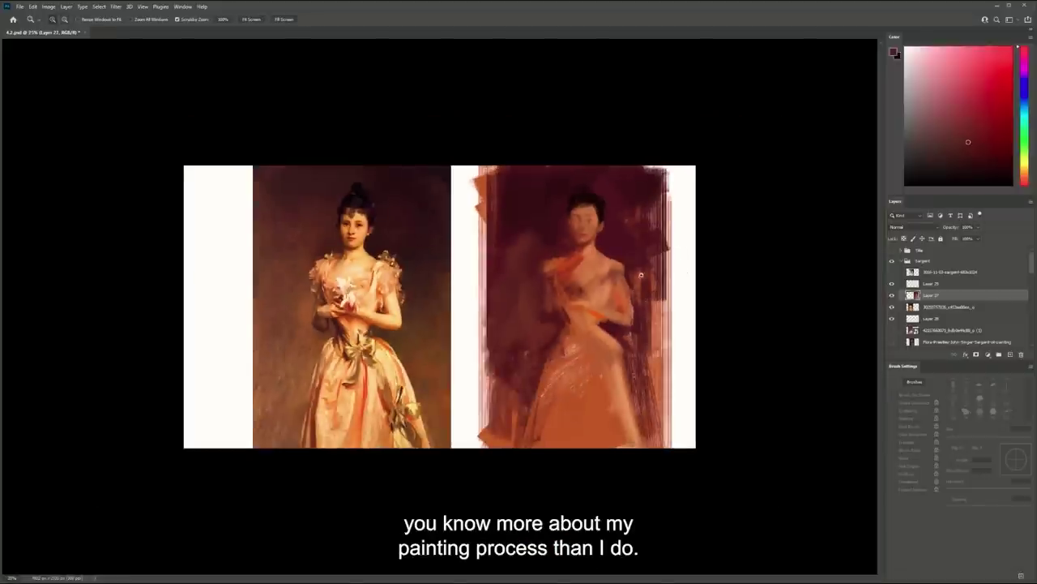
click(641, 275)
click(643, 274)
drag(689, 252, 712, 231)
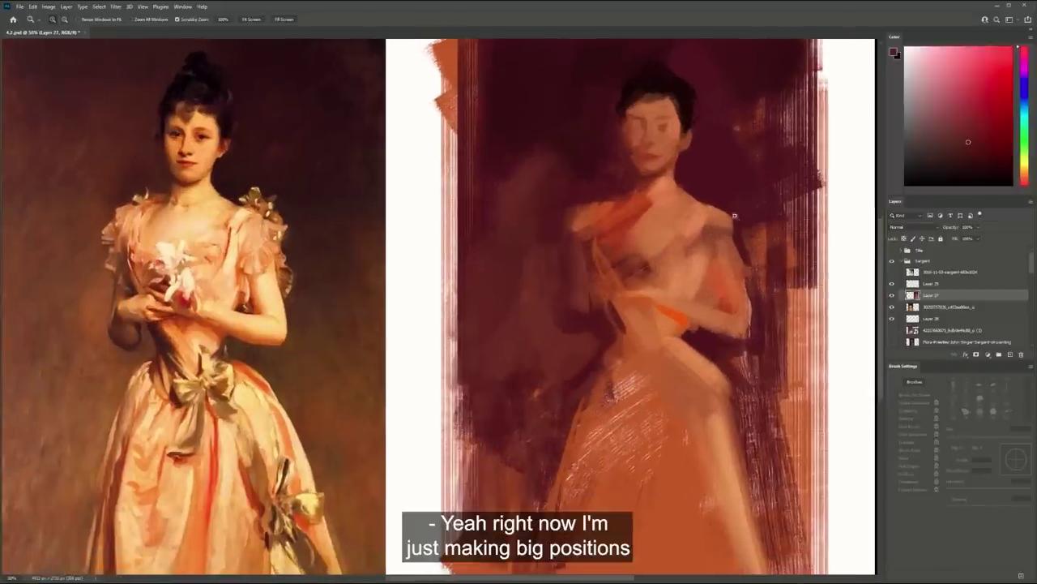
key(b)
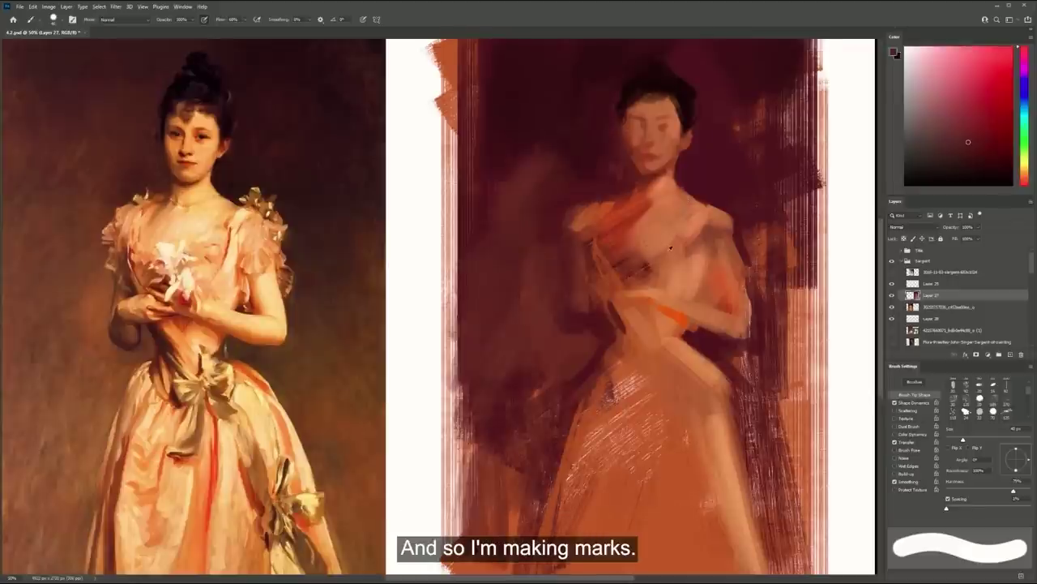
Refine the forehead and lit side of the face with sampled orange skin tones, using a smaller brush
alt+click(668, 248)
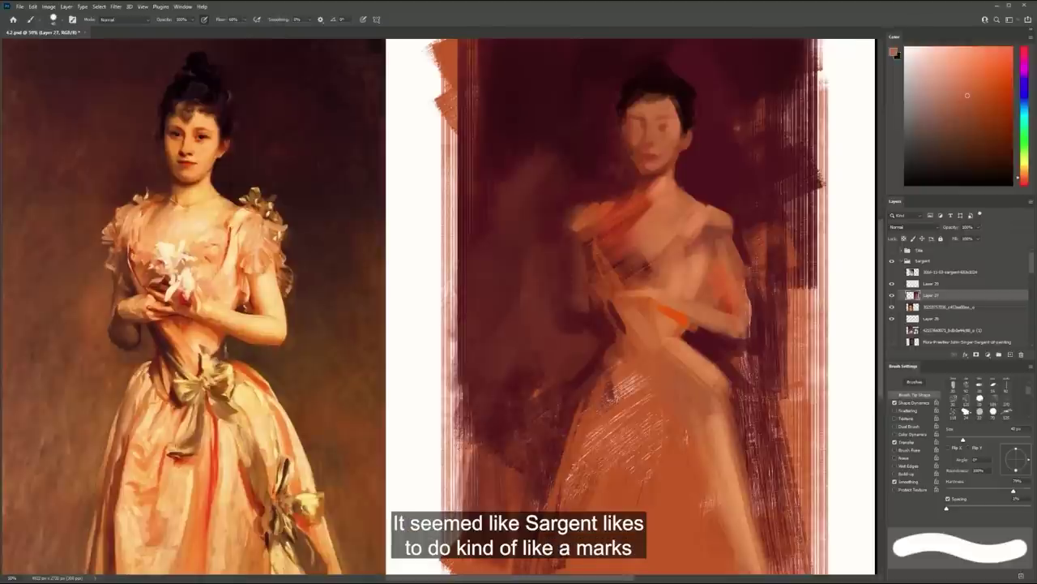
drag(273, 430, 281, 391)
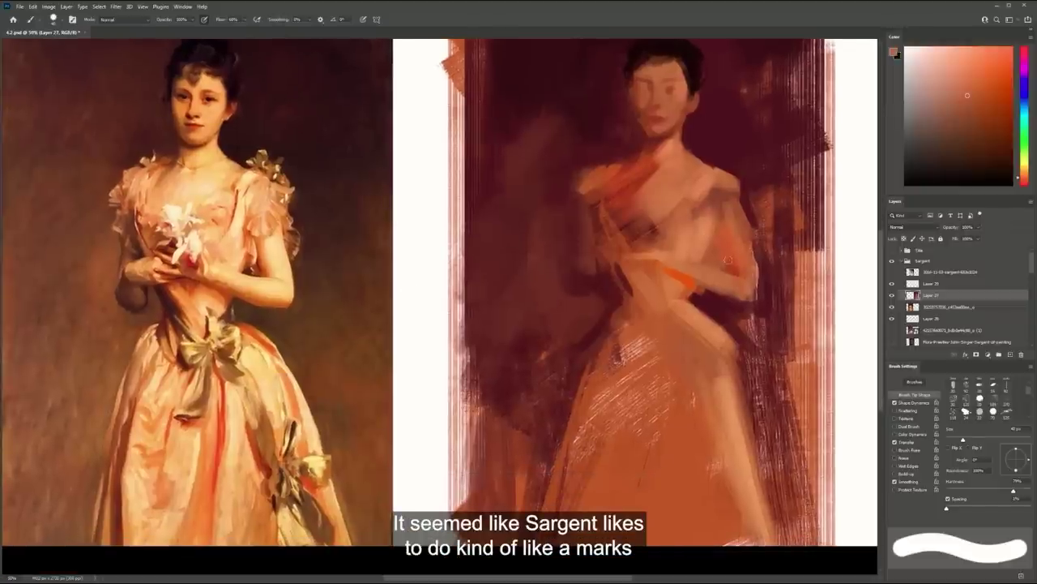
drag(689, 201, 678, 243)
ctrl+click(655, 148)
drag(654, 149, 718, 171)
key(bracketleft)
alt+click(728, 139)
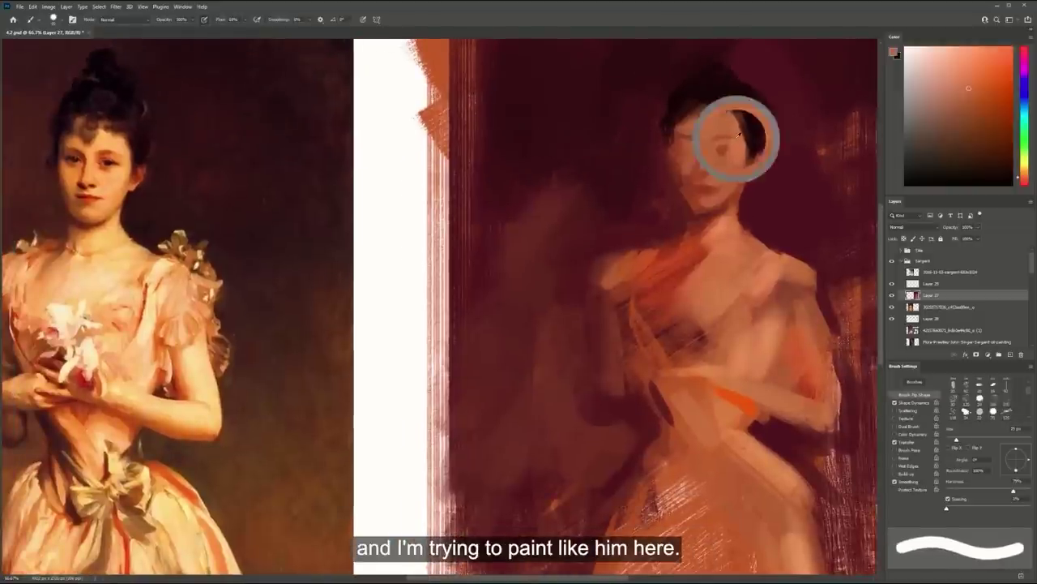
key(bracketleft)
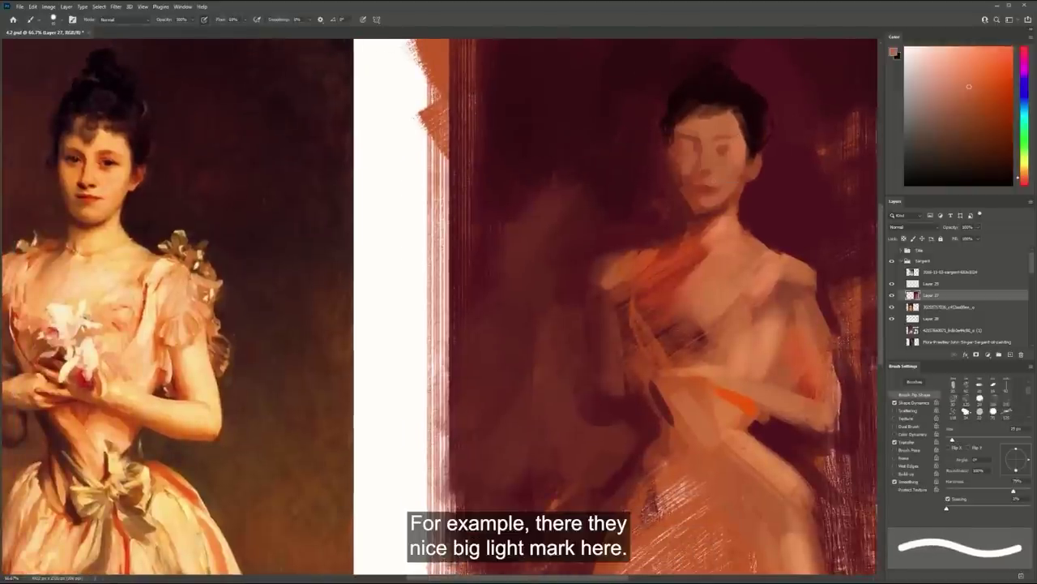
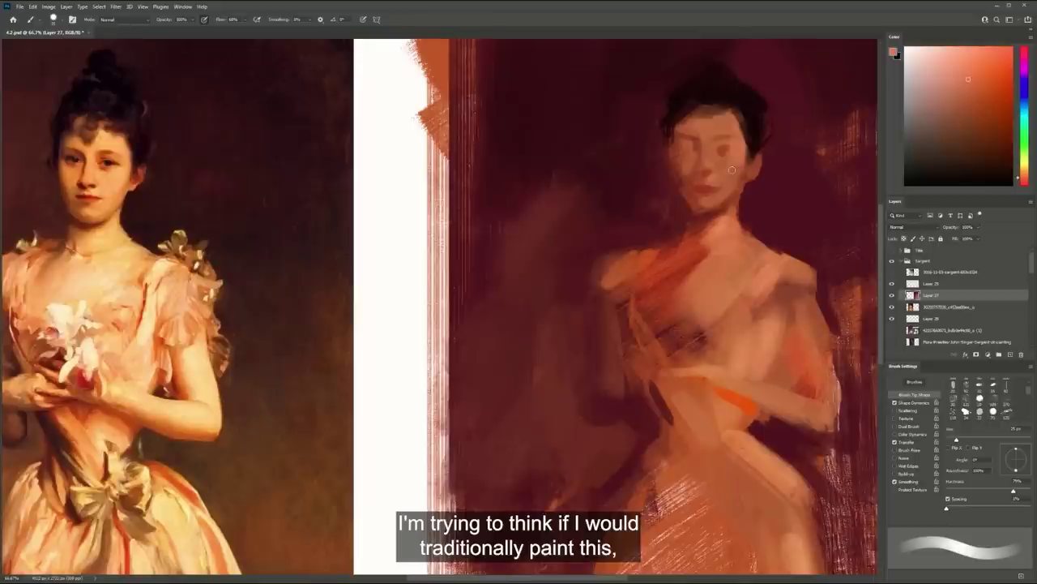
Paint lighter peach strokes over the red area of the chest with an enlarged brush and sampled skin tones
key(bracketright)
key(bracketright)
key(bracketright)
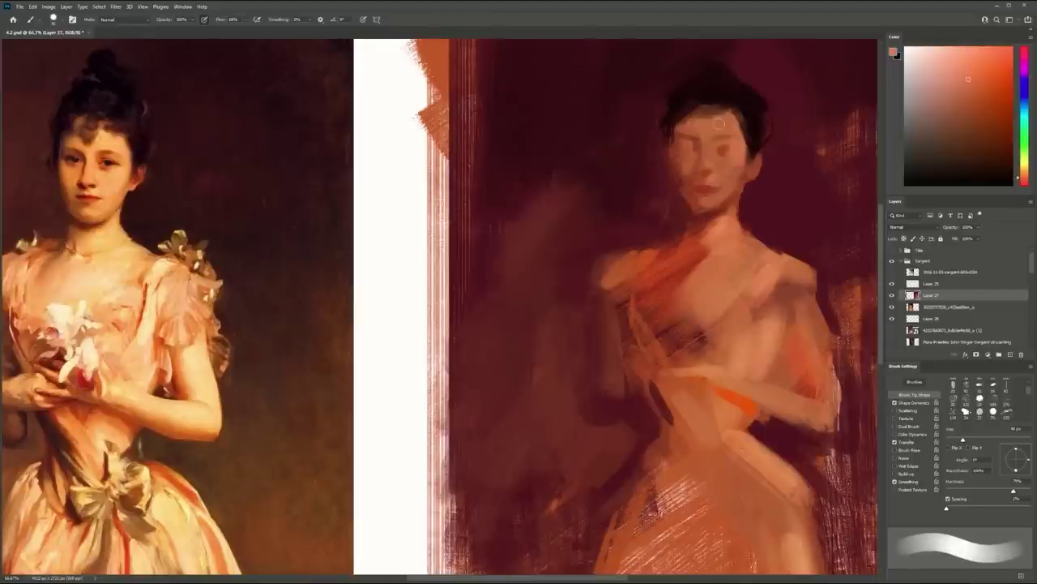
key(bracketright)
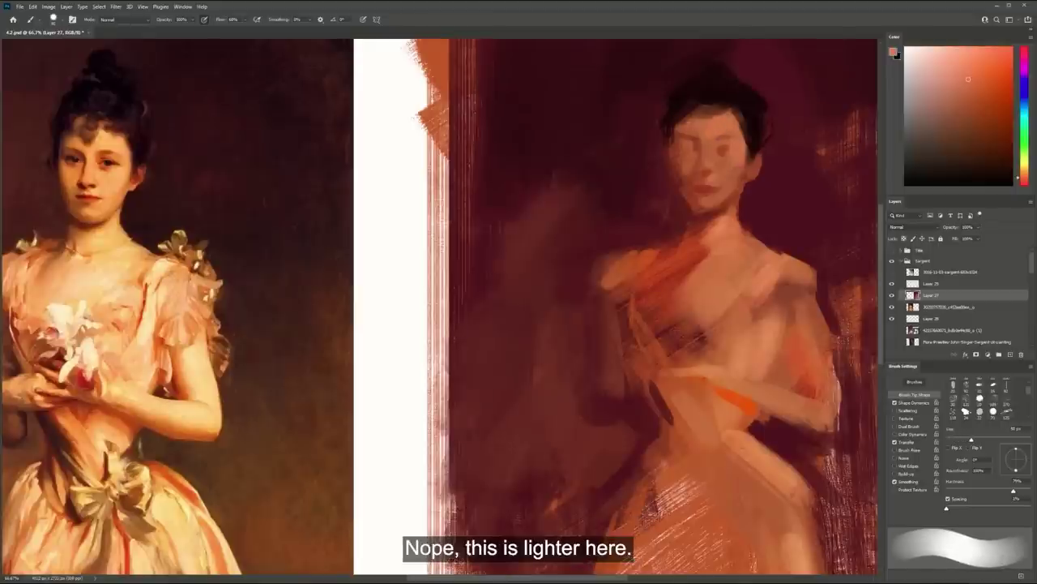
alt+click(693, 306)
key(ctrl+z)
alt+click(724, 237)
key(bracketright)
key(bracketright)
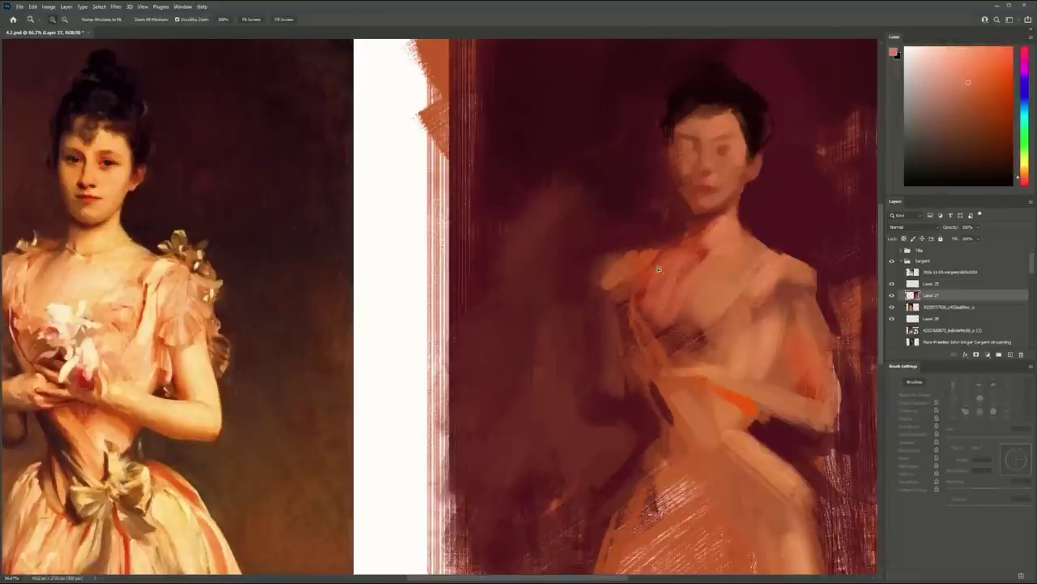
Clean up the bent arm and the edge under its elbow with sampled dark maroon and skin tones
key(ctrl+minus)
drag(784, 311, 789, 337)
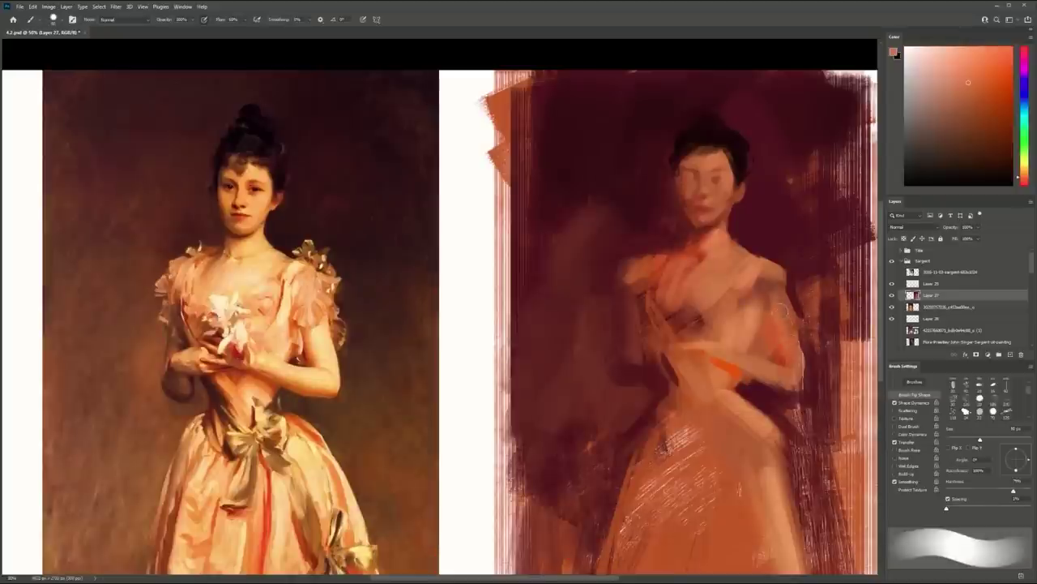
drag(810, 373, 795, 361)
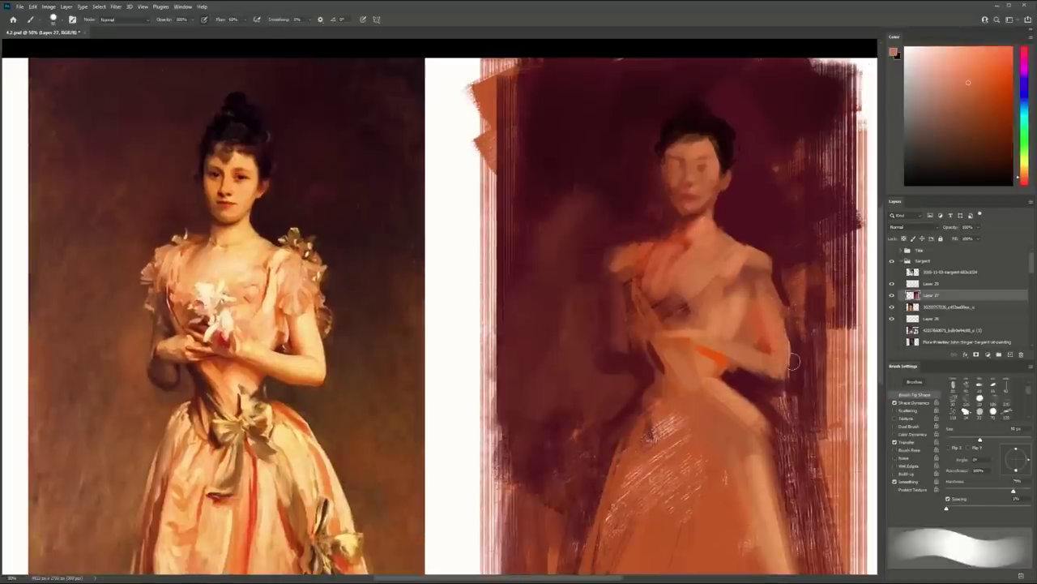
alt+click(776, 380)
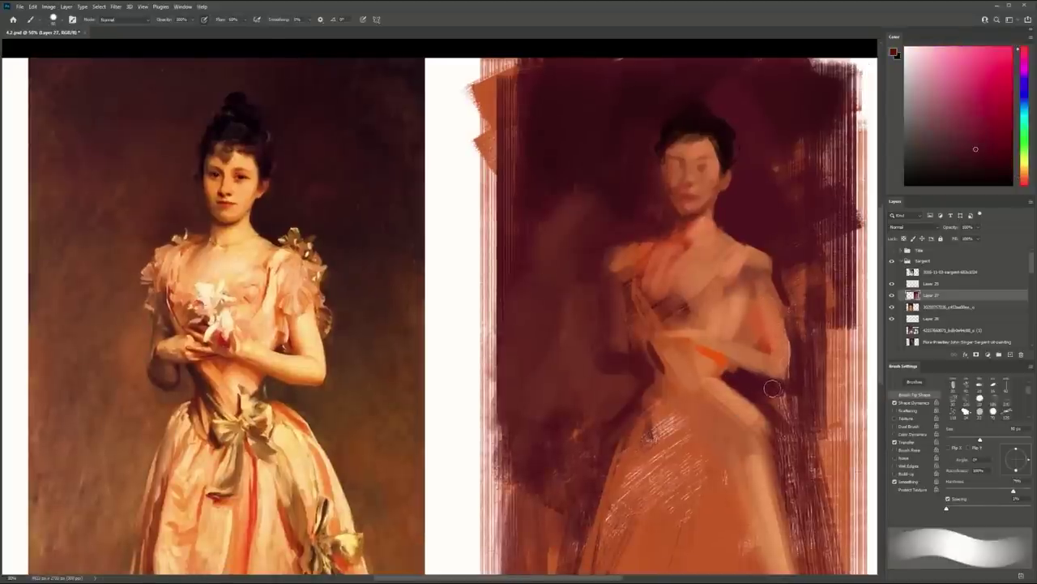
alt+click(762, 353)
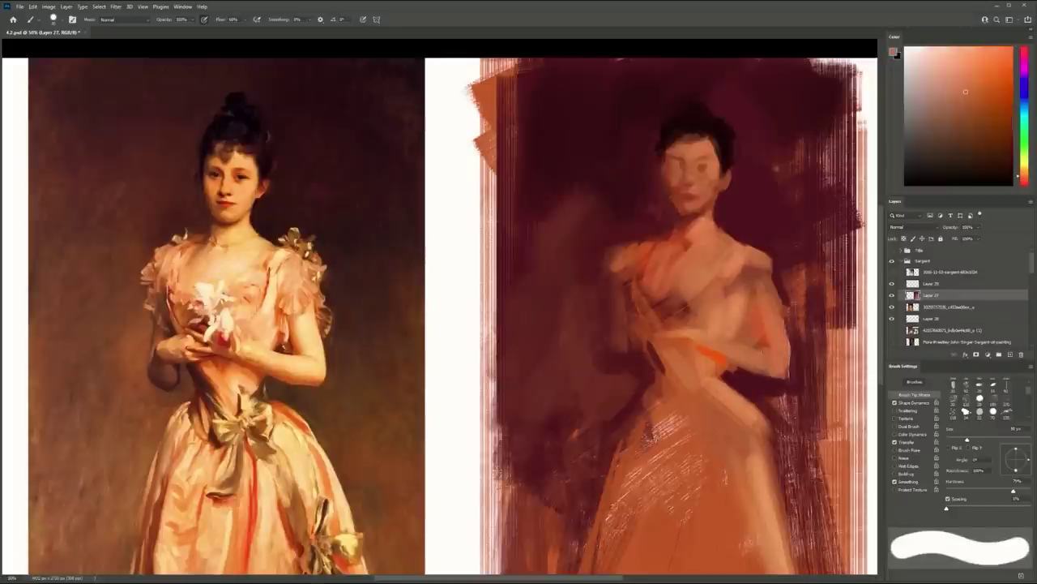
Refine the shadow-side cheek and jaw with red-brown tones sampled from the face, using a smaller brush
scroll(689, 195, up, 1)
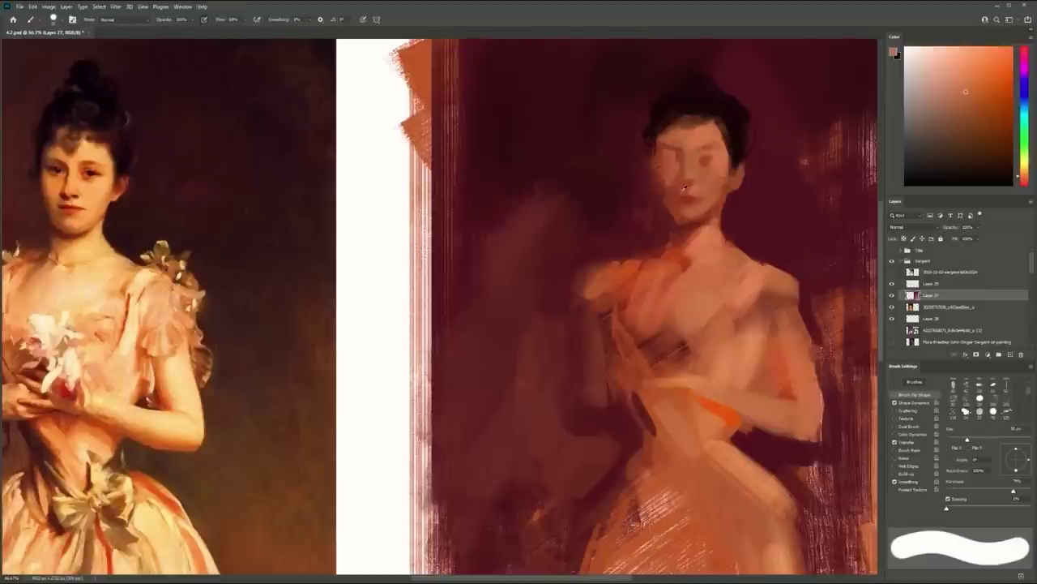
alt+click(683, 186)
key(bracketleft)
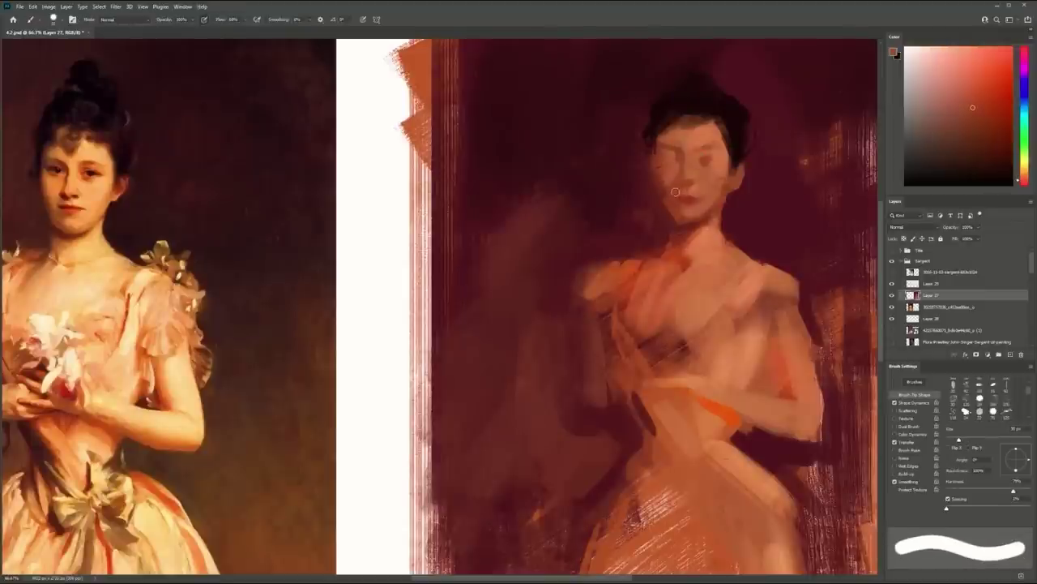
alt+click(677, 210)
key(shift+bracketleft)
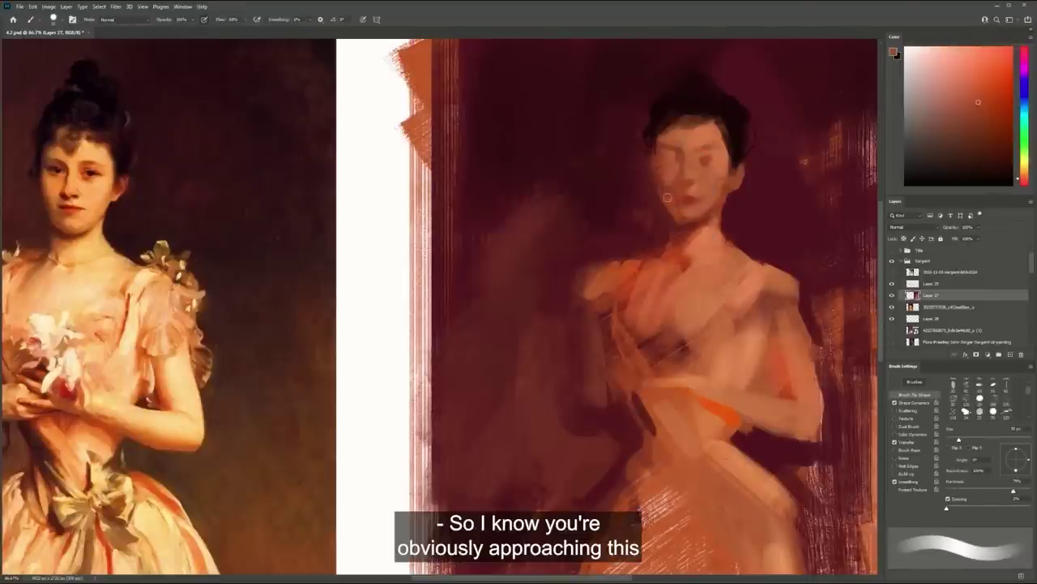
Rework both eye sockets with small, soft strokes of skin and shadow tones sampled around the eyes
alt+click(706, 159)
key(bracketleft)
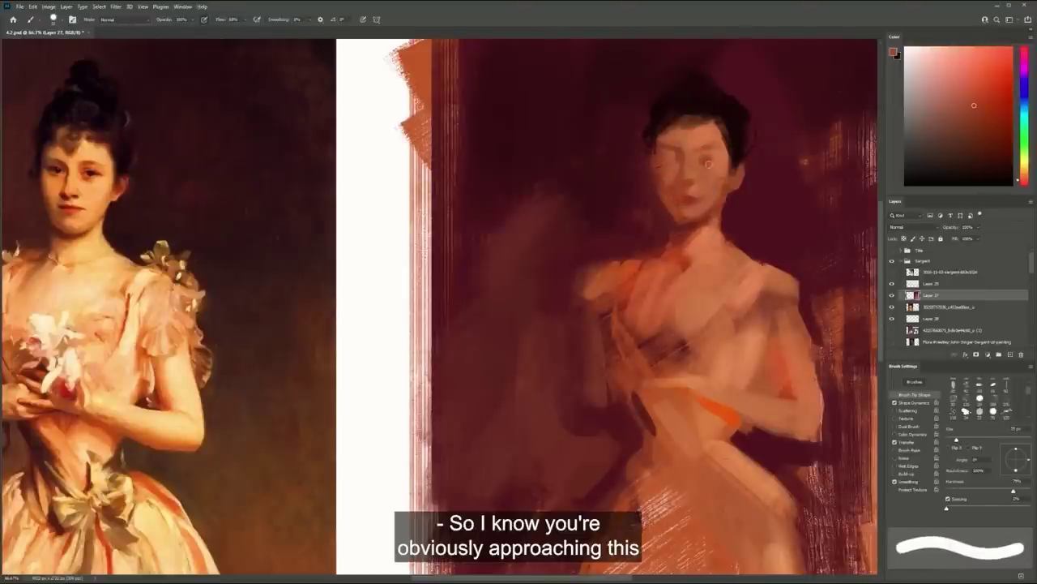
drag(705, 163, 711, 167)
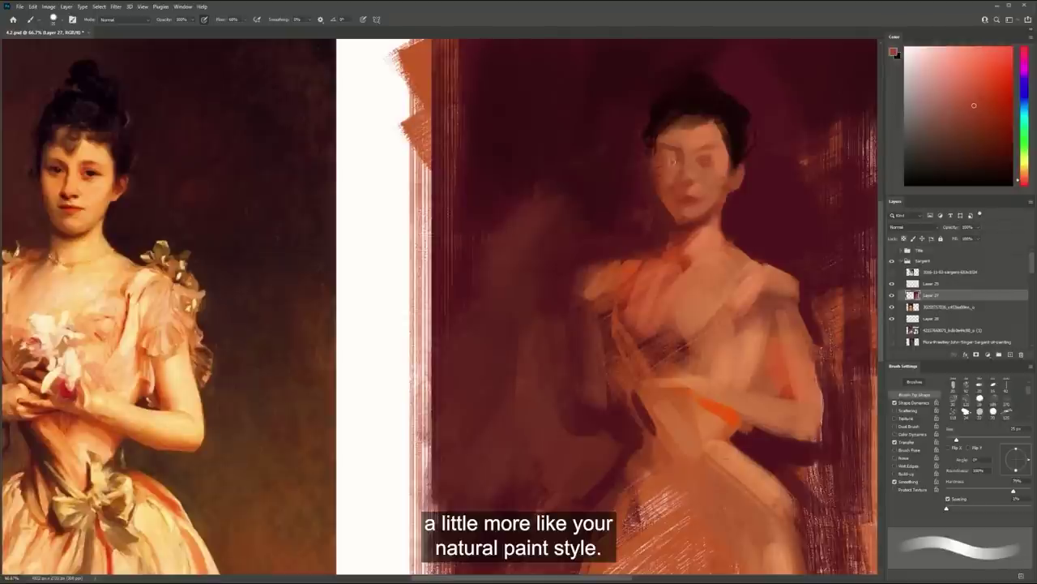
alt+click(675, 154)
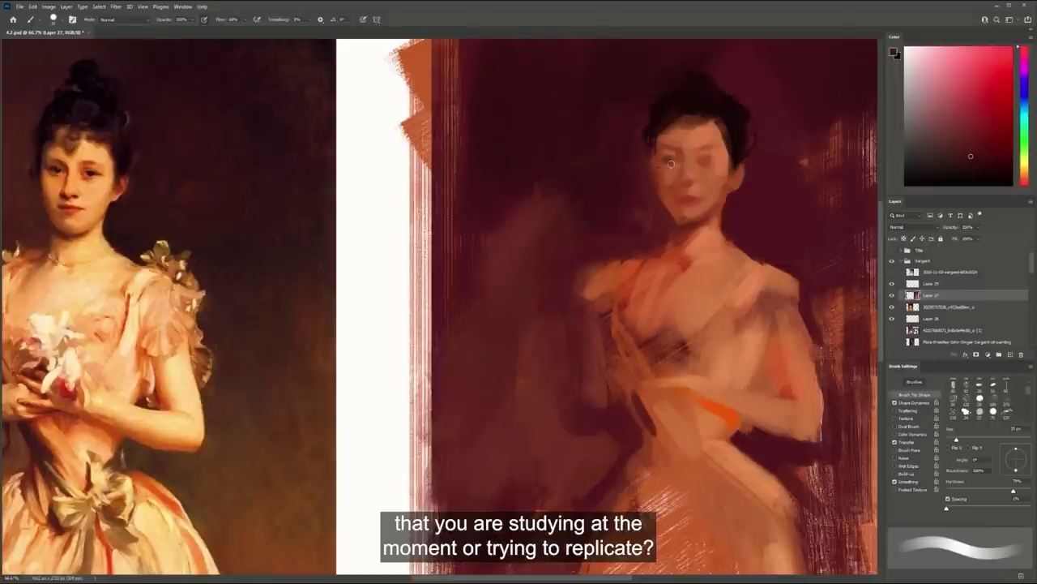
Examine how softly the eyes and brows are painted in the reference portrait and compare them with the study
key(z)
drag(706, 166, 700, 276)
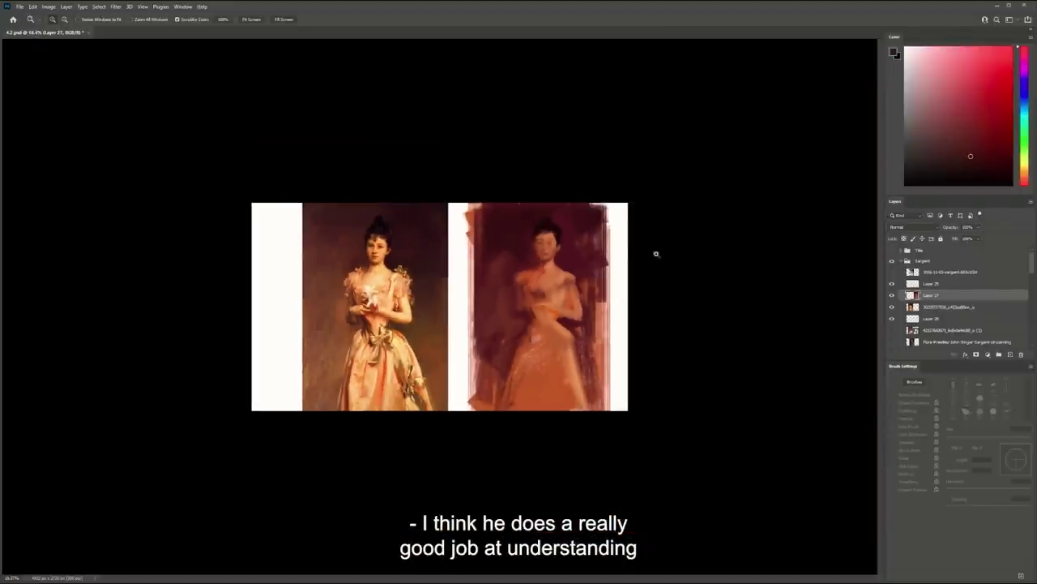
scroll(661, 257, up, 4)
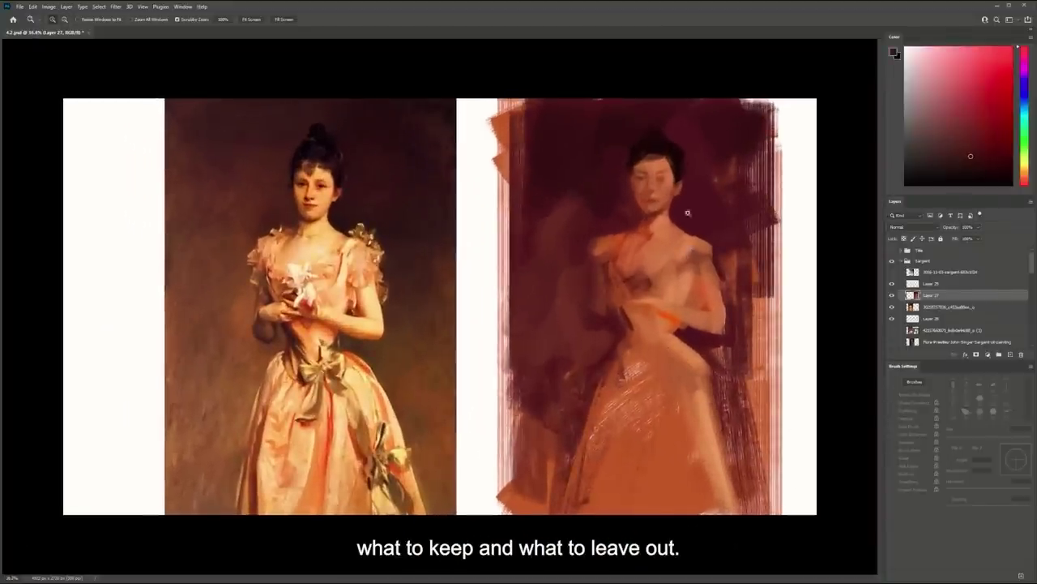
scroll(321, 182, up, 5)
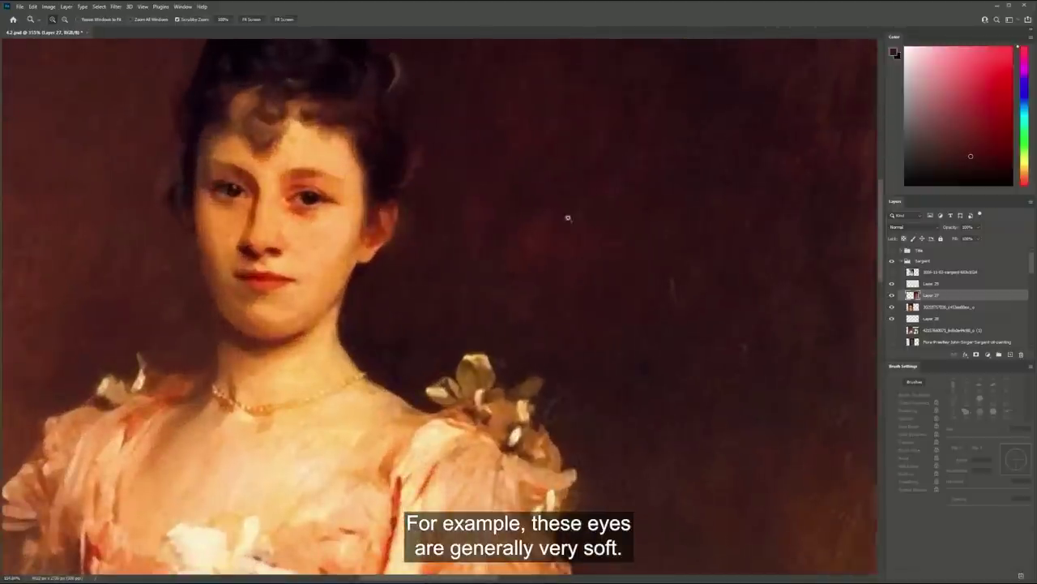
scroll(556, 216, down, 5)
scroll(475, 211, up, 4)
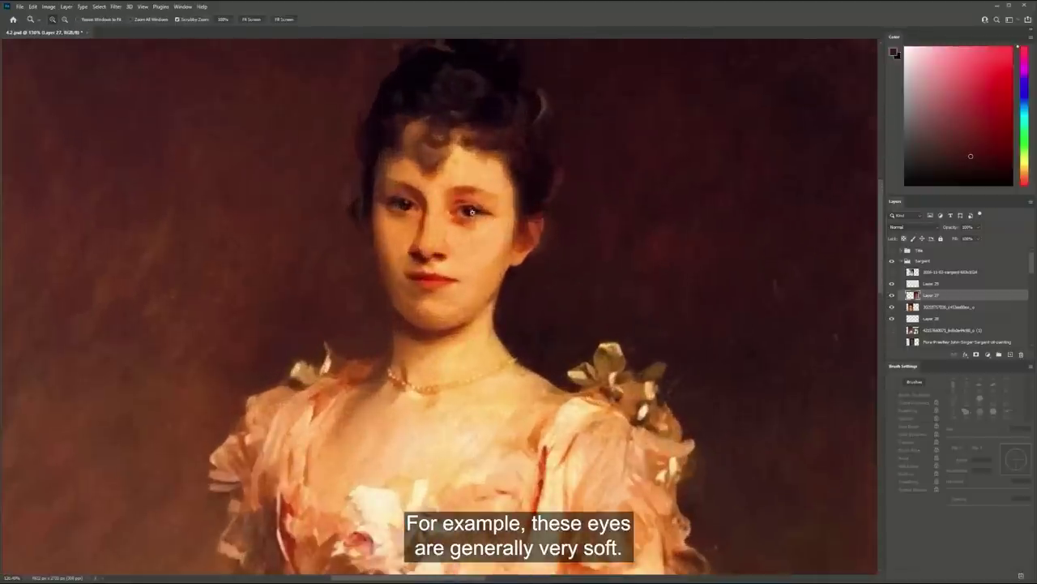
drag(480, 234, 474, 232)
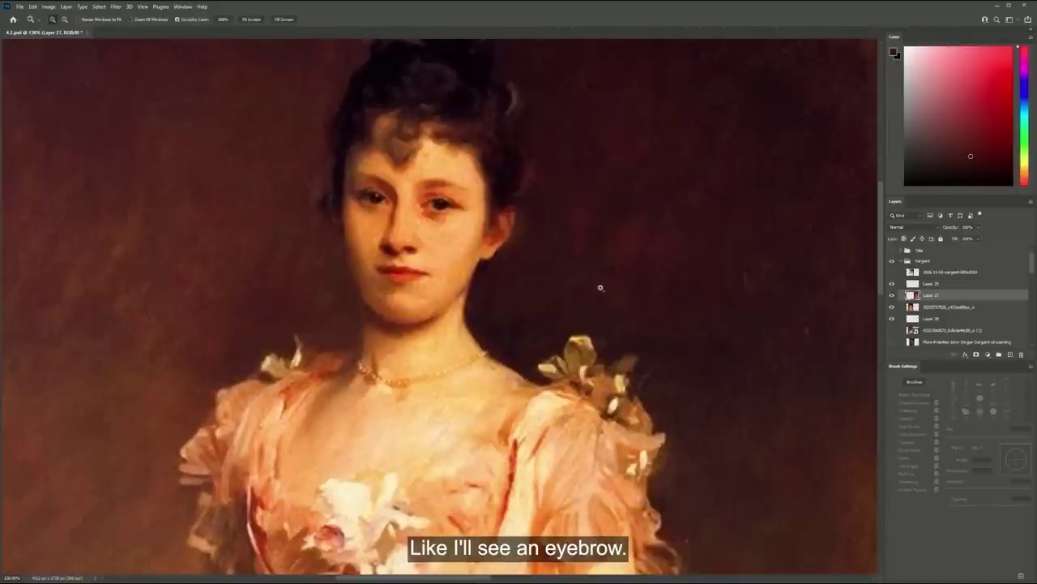
scroll(600, 287, down, 5)
mouse_move(644, 201)
mouse_down()
mouse_move(686, 200)
mouse_move(657, 200)
mouse_up()
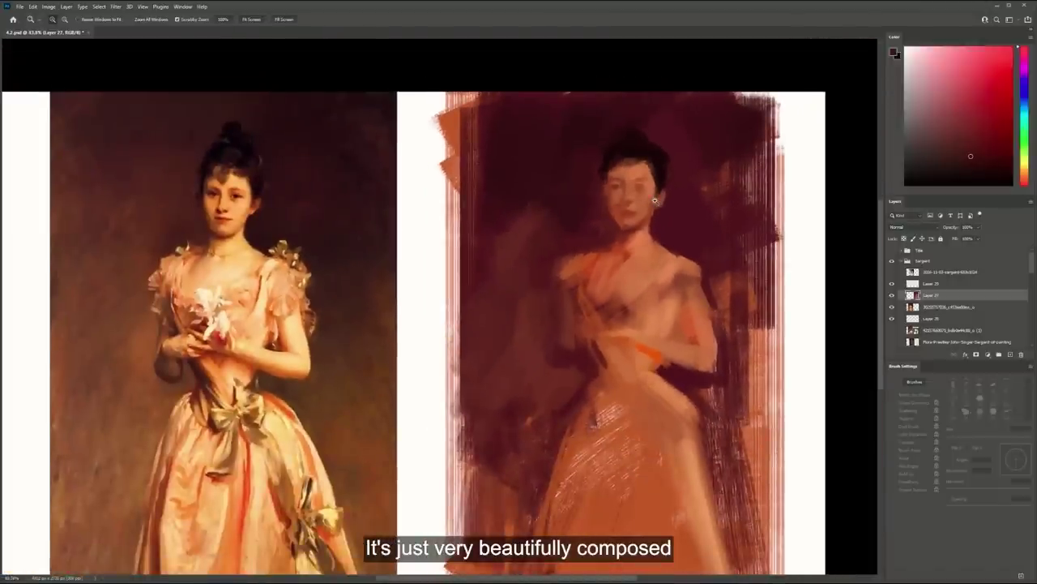
drag(647, 175, 668, 175)
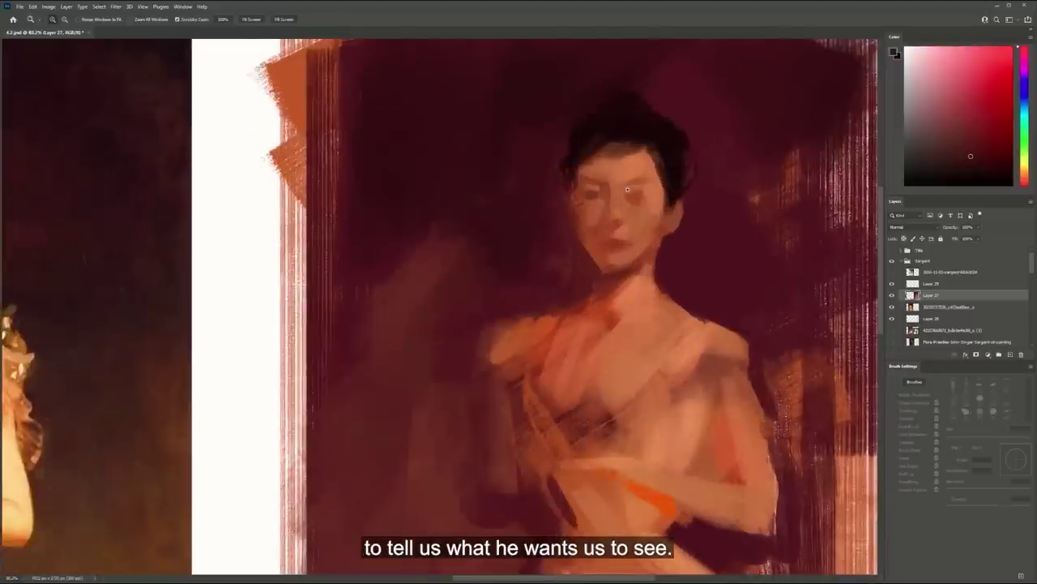
Touch up the brow above the lit-side eye with a sampled red-brown and a very fine brush
key(b)
alt+click(632, 184)
key(bracketleft)
key(bracketleft)
key(bracketleft)
key(bracketleft)
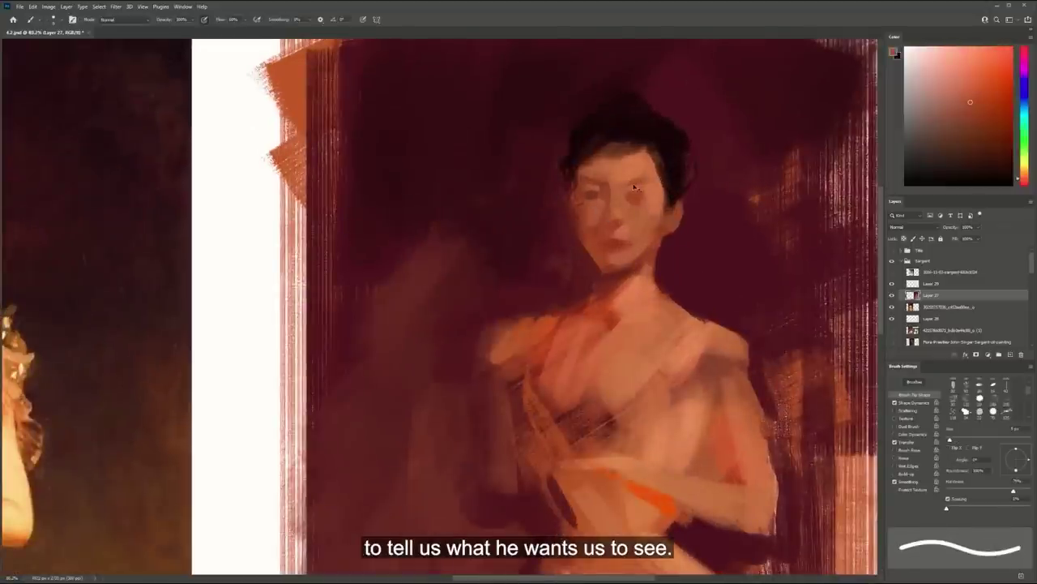
Trim the shadow-side edge of the jaw and chin with dark maroon sampled from the background
key(z)
scroll(654, 176, down, 2)
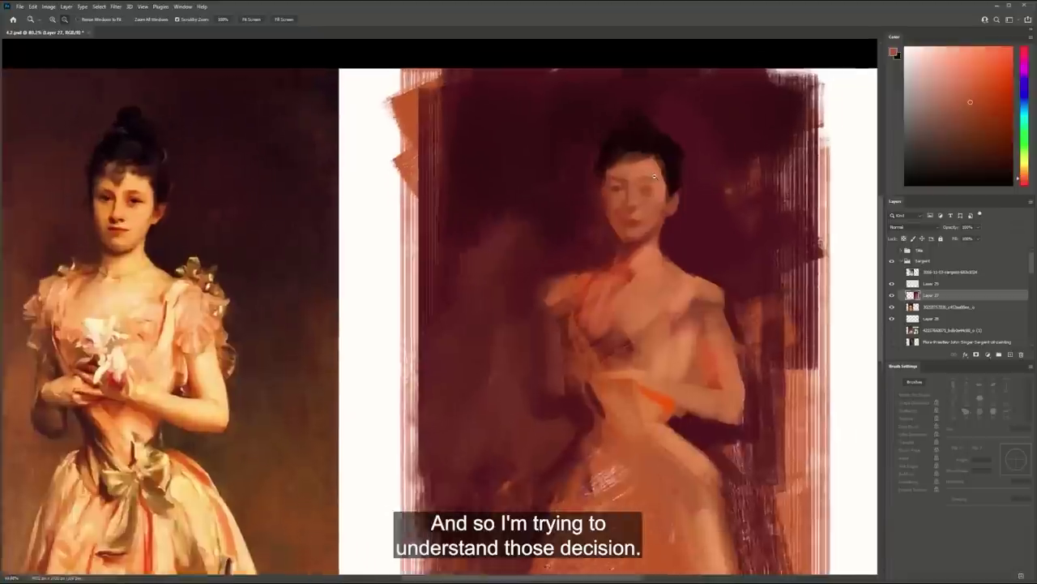
scroll(654, 176, up, 1)
key(b)
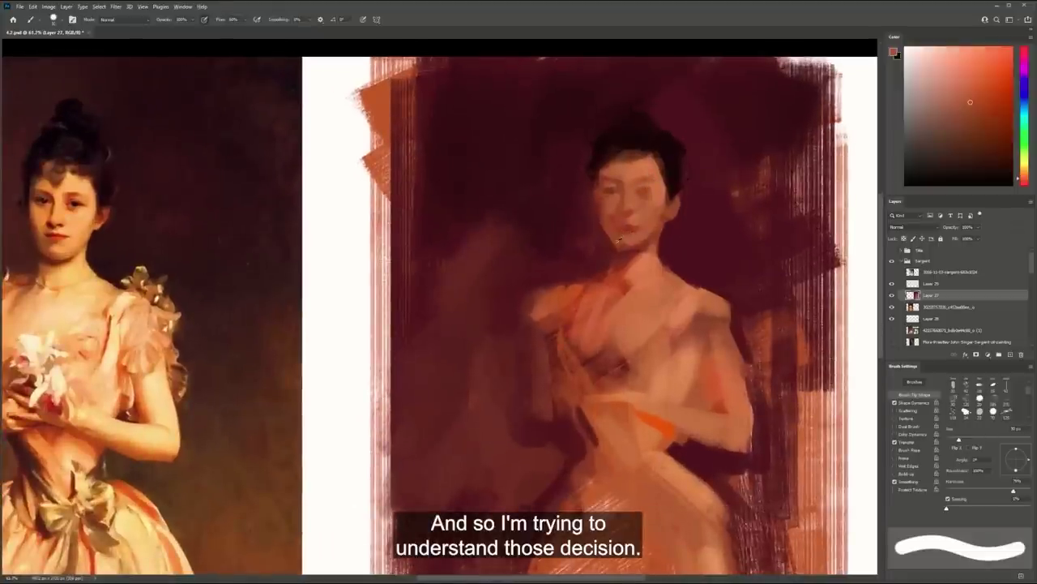
alt+click(617, 240)
scroll(624, 243, up, 1)
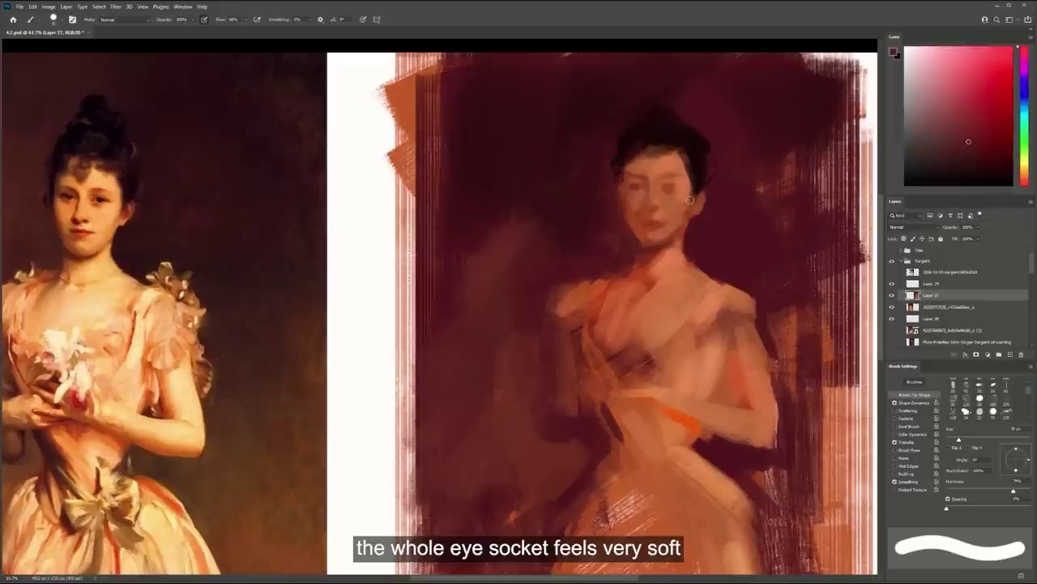
Check the face against the reference, and refine the hairline and neck edge with sampled dark tones
drag(209, 266, 294, 249)
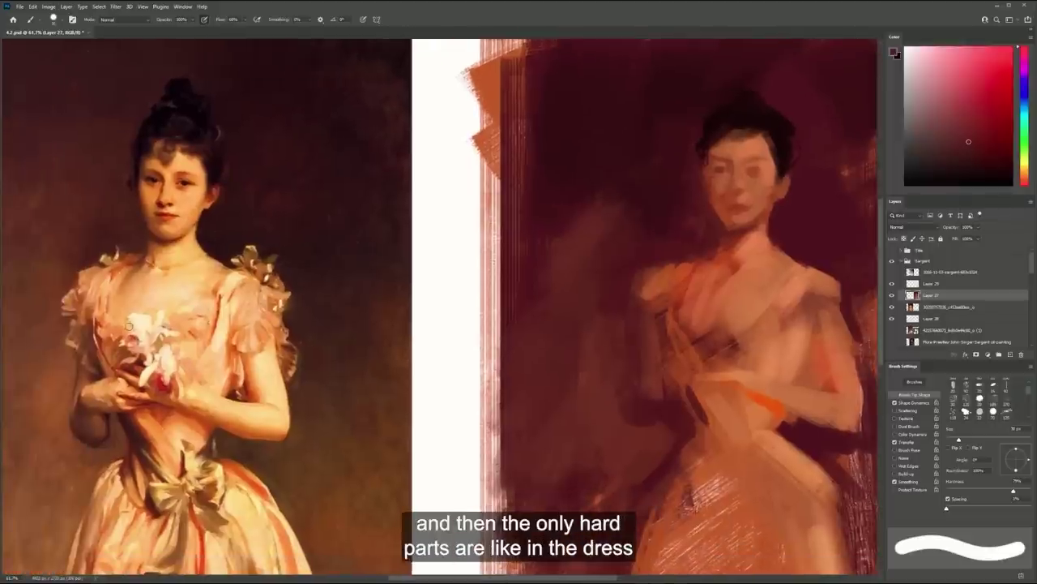
drag(686, 298, 598, 273)
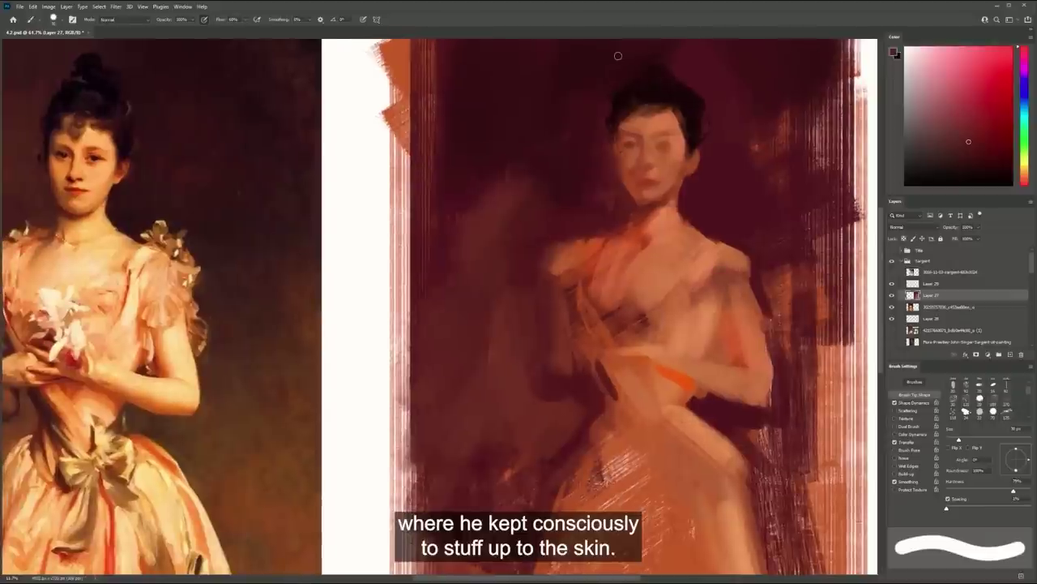
drag(677, 188, 695, 213)
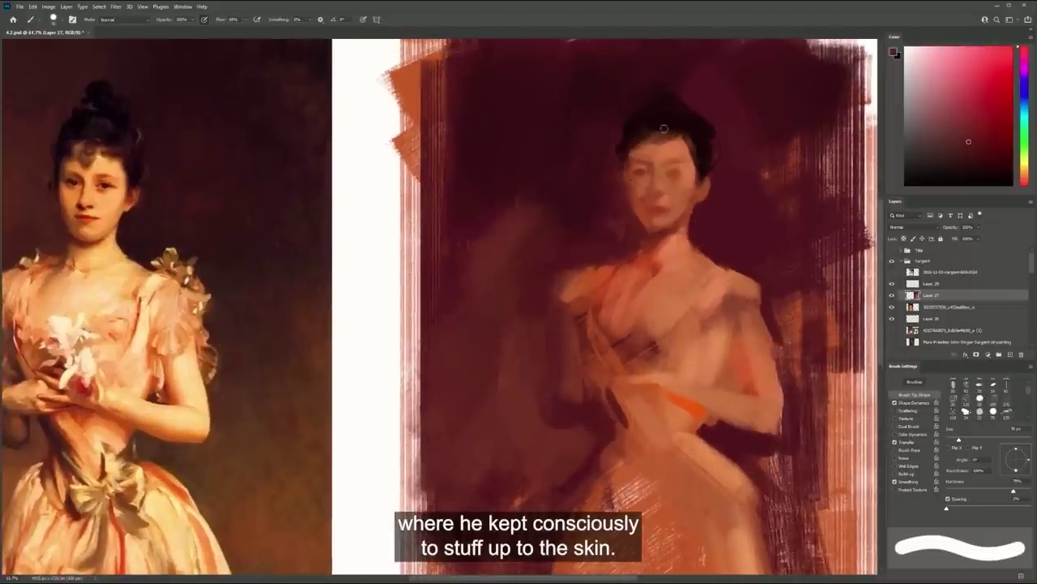
alt+click(644, 135)
alt+click(697, 241)
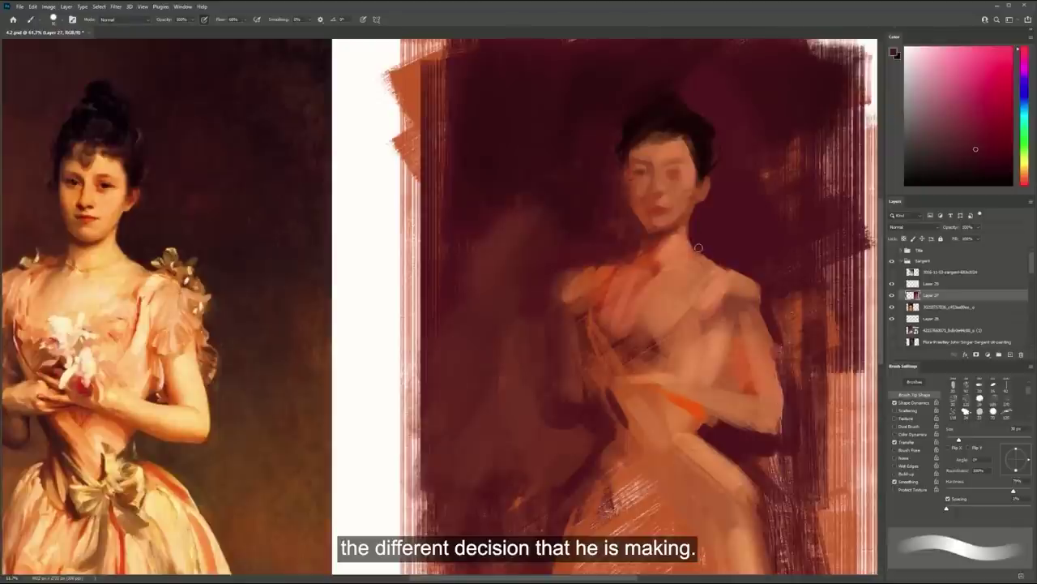
Paint the ruffled trim on the shoulder above the bent arm with sampled peach tones
alt+click(733, 266)
mouse_move(735, 264)
mouse_down()
mouse_move(770, 280)
mouse_move(766, 269)
mouse_move(766, 286)
mouse_move(784, 285)
mouse_move(764, 297)
mouse_move(779, 347)
mouse_move(694, 336)
mouse_up()
key(z)
mouse_move(628, 328)
mouse_down()
mouse_move(674, 323)
mouse_move(663, 321)
mouse_move(687, 294)
mouse_up()
key(z)
alt+click(666, 305)
key(bracketright)
key(bracketright)
key(bracketright)
key(bracketright)
key(bracketright)
key(bracketright)
key(bracketright)
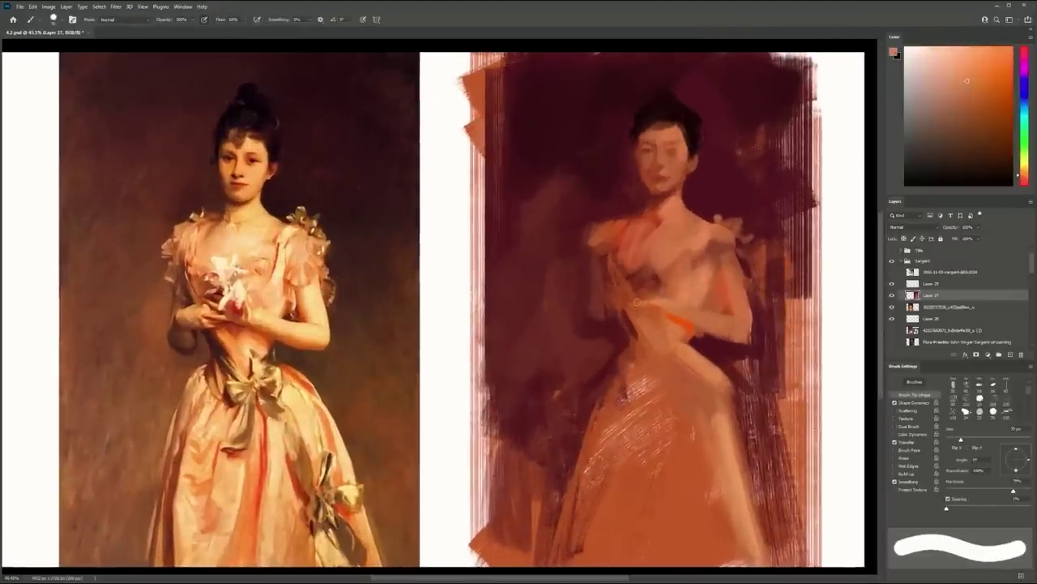
Block in the clasped hand at the waist and shape the ruffle on the shadow-side sleeve with sampled tones
drag(616, 305, 630, 303)
mouse_move(604, 235)
mouse_down()
mouse_move(595, 226)
mouse_move(603, 234)
mouse_move(587, 244)
mouse_move(611, 218)
mouse_up()
alt+click(581, 226)
alt+click(628, 228)
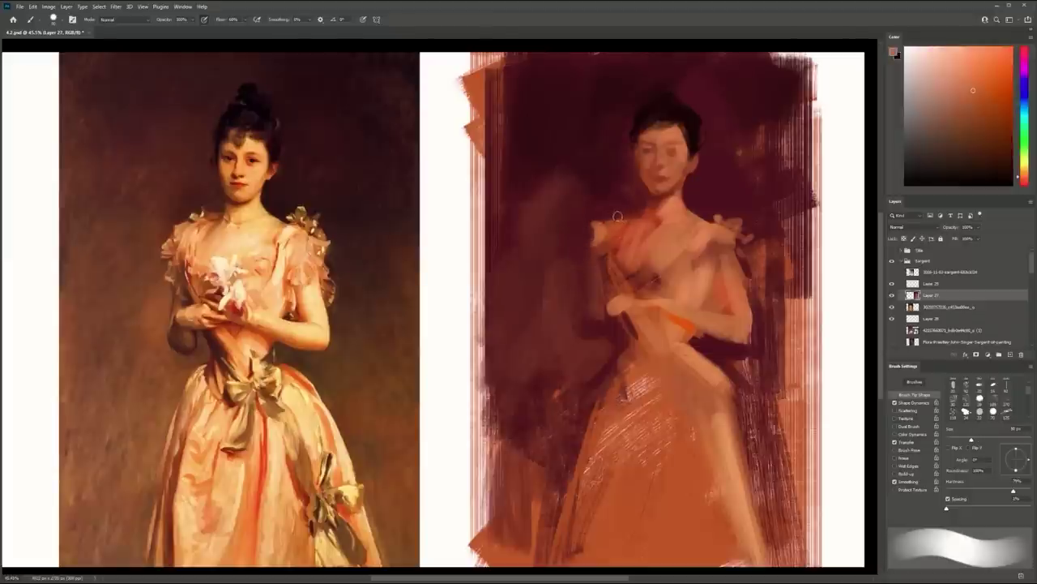
Trim the edge between the neck and the shadow-side shoulder with a sampled dark maroon
alt+click(646, 198)
drag(646, 203, 645, 216)
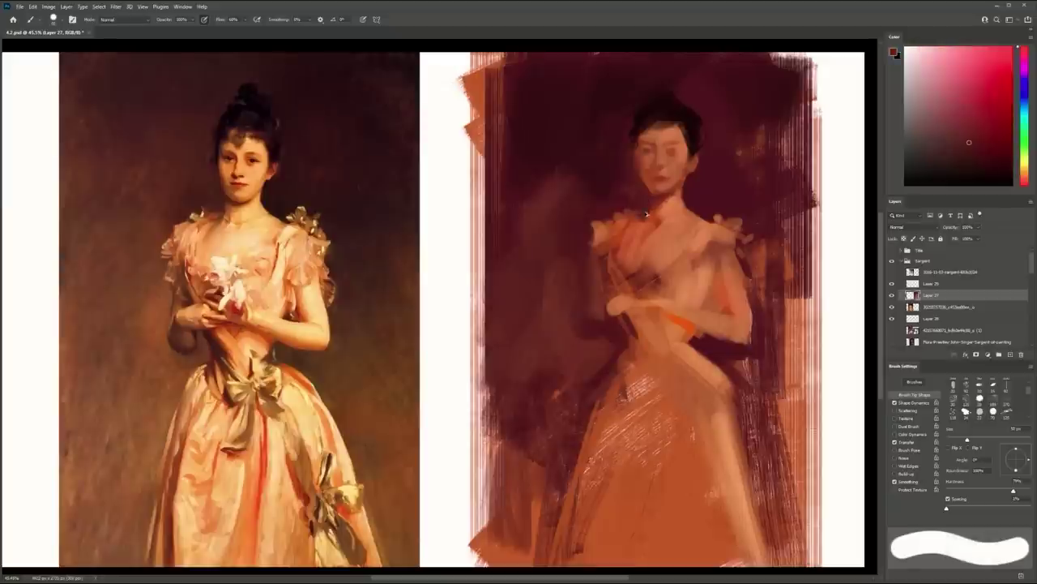
Refine both eye sockets with brown tones sampled from around the eyes, using a smaller brush
scroll(685, 166, up, 1)
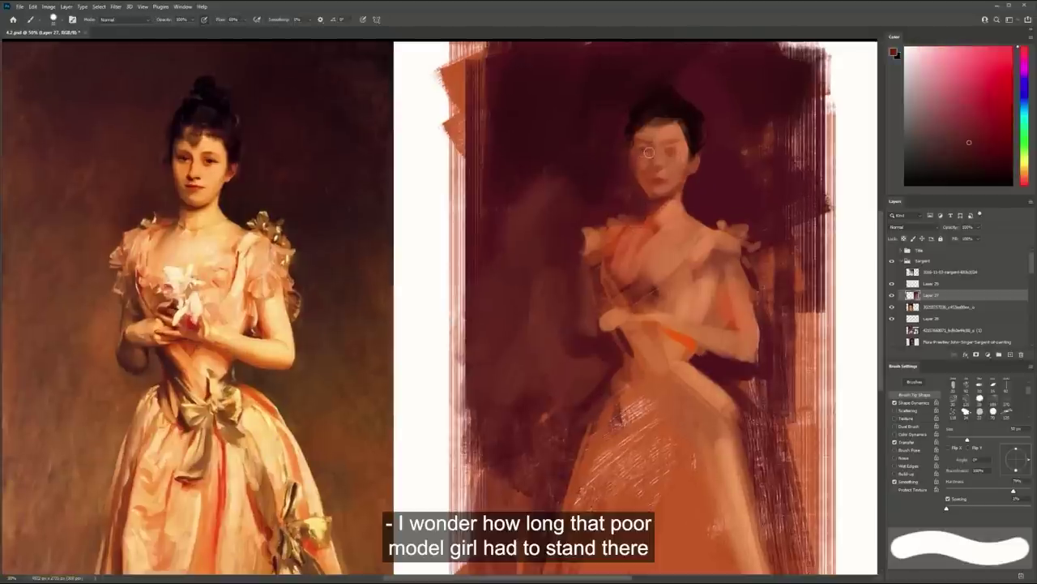
scroll(647, 151, up, 1)
key([)
key([)
key([)
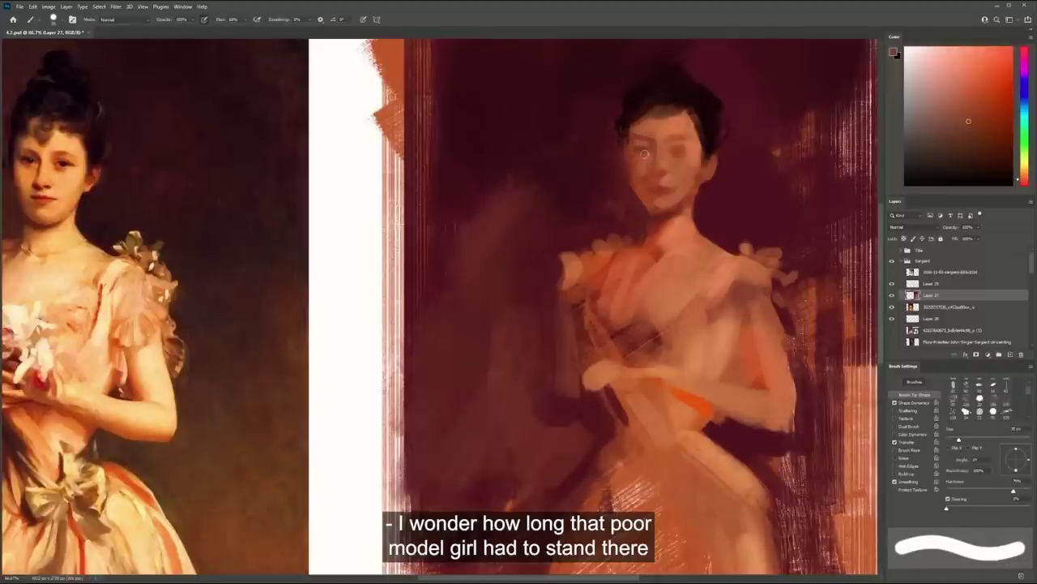
alt+click(645, 147)
key(bracketleft)
drag(648, 152, 734, 145)
drag(663, 245, 565, 284)
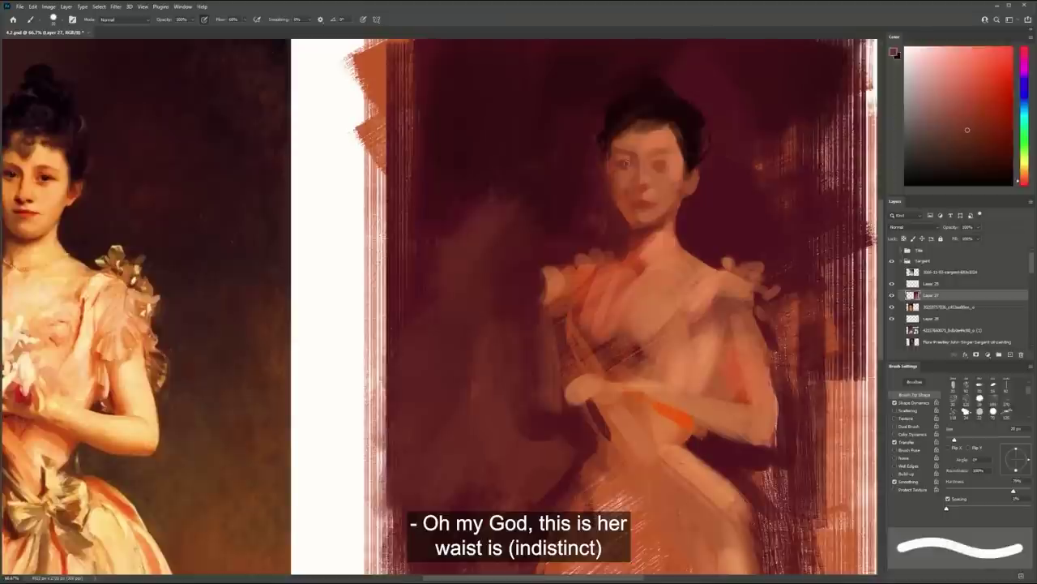
alt+click(621, 159)
alt+click(666, 164)
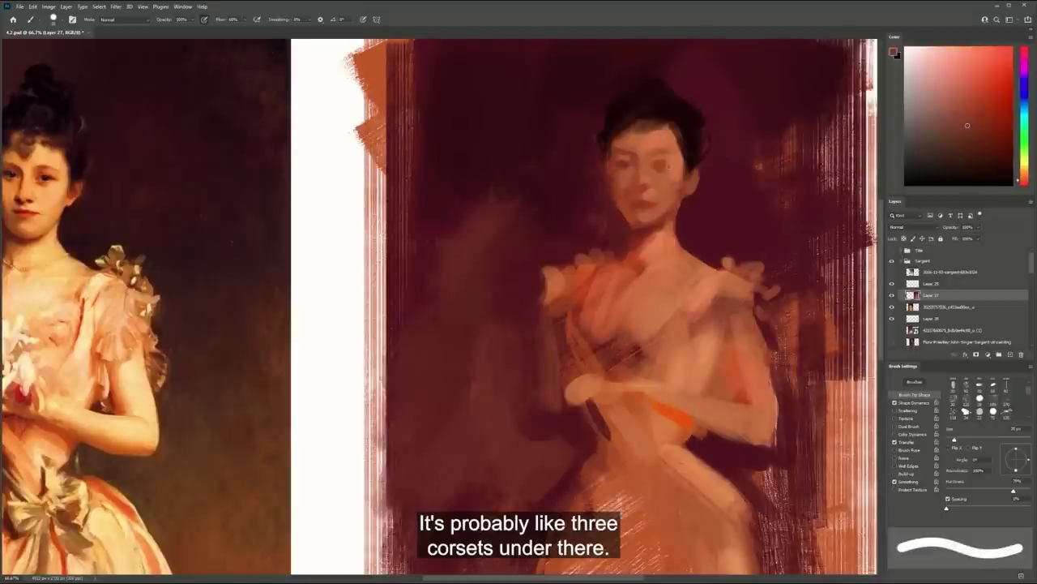
Accent the lips with a deeper, more saturated red using a fine brush of about 7 px
alt+click(687, 143)
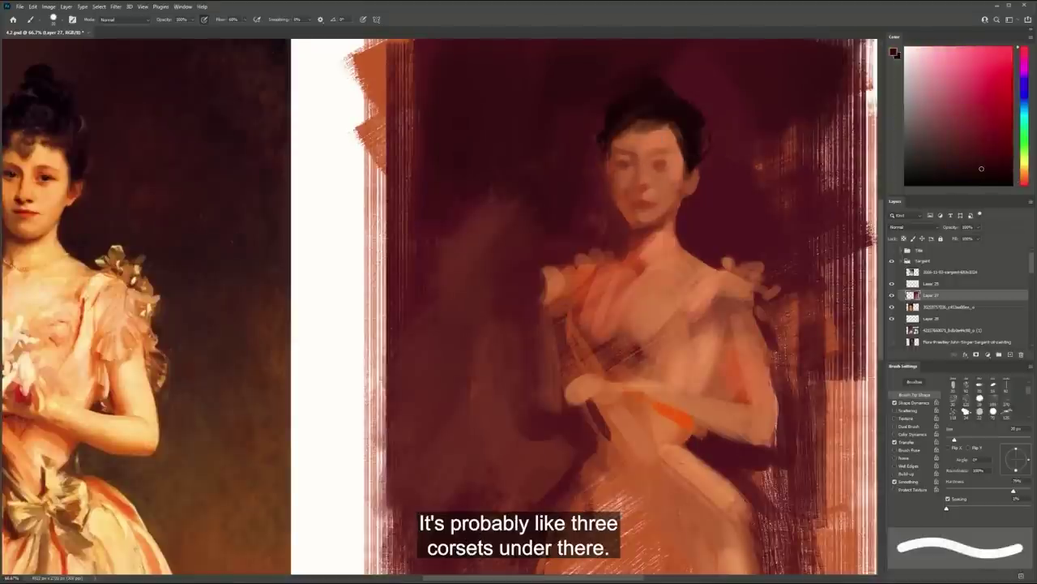
key(bracketleft)
key(bracketleft)
key(bracketleft)
key(bracketleft)
key(bracketleft)
key(bracketleft)
key(bracketleft)
key(bracketleft)
alt+click(640, 200)
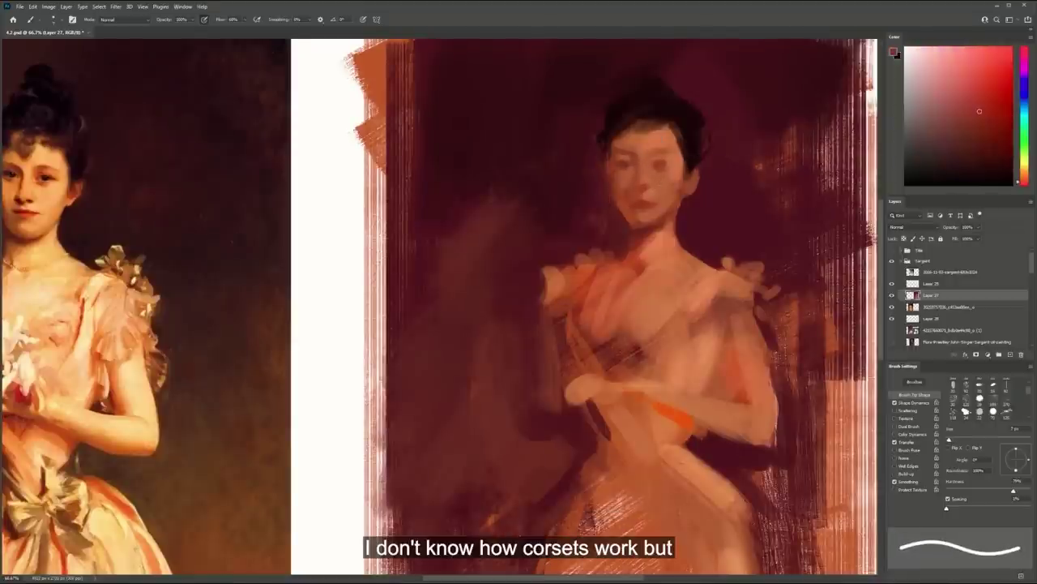
drag(981, 125, 999, 127)
key(bracketleft)
key(Return)
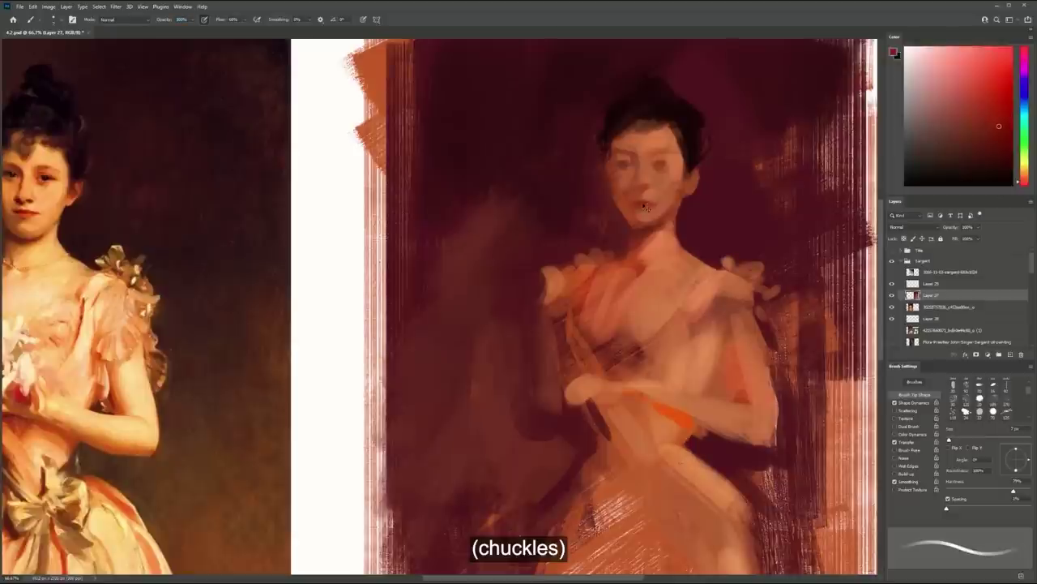
Define the lines of both eyes with the deep red, varying the brush between about 7 and 15 px
key(bracketright)
key(bracketright)
key(bracketright)
key(bracketright)
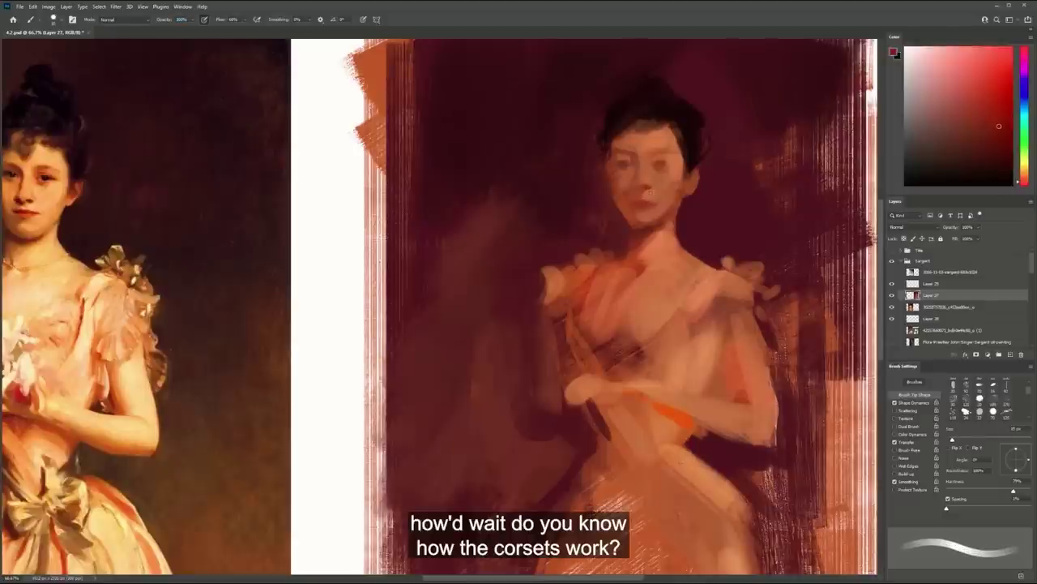
key(bracketleft)
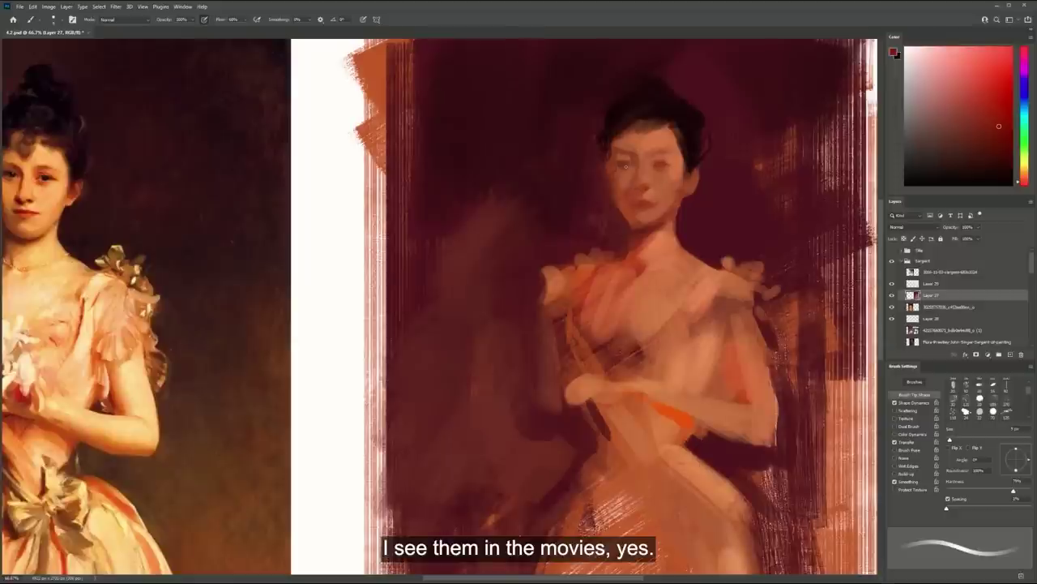
key(])
key(])
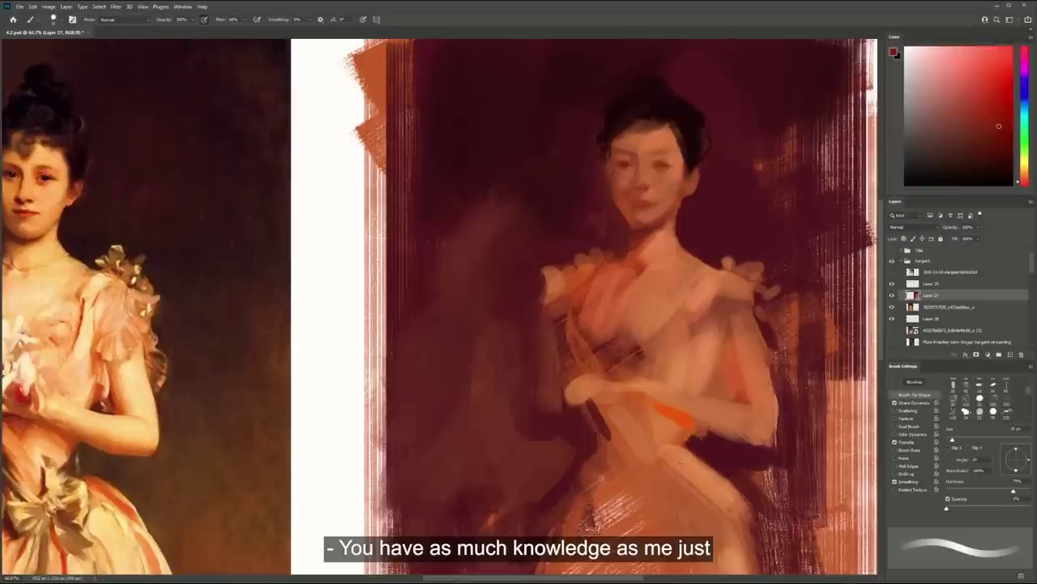
Soften the area around the nose, mouth and cheek with skin tones sampled from the face
alt+click(645, 191)
alt+click(647, 191)
alt+click(654, 187)
alt+click(650, 193)
alt+click(654, 201)
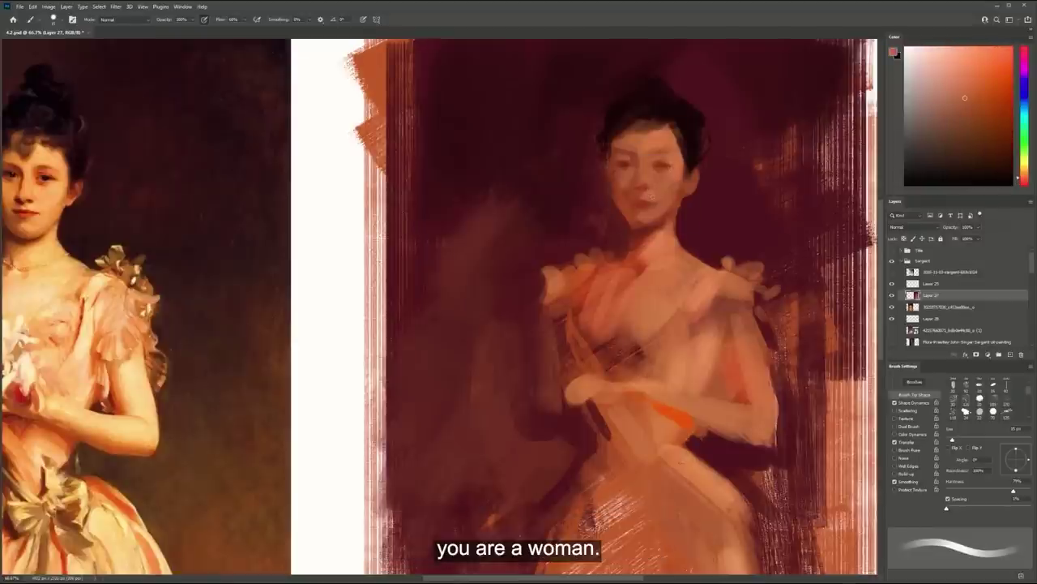
alt+click(658, 195)
Compare the whole study with the reference, and rework the brow and cheek with sampled skin tones and a larger brush
key(z)
drag(659, 197, 636, 228)
scroll(606, 299, up, 4)
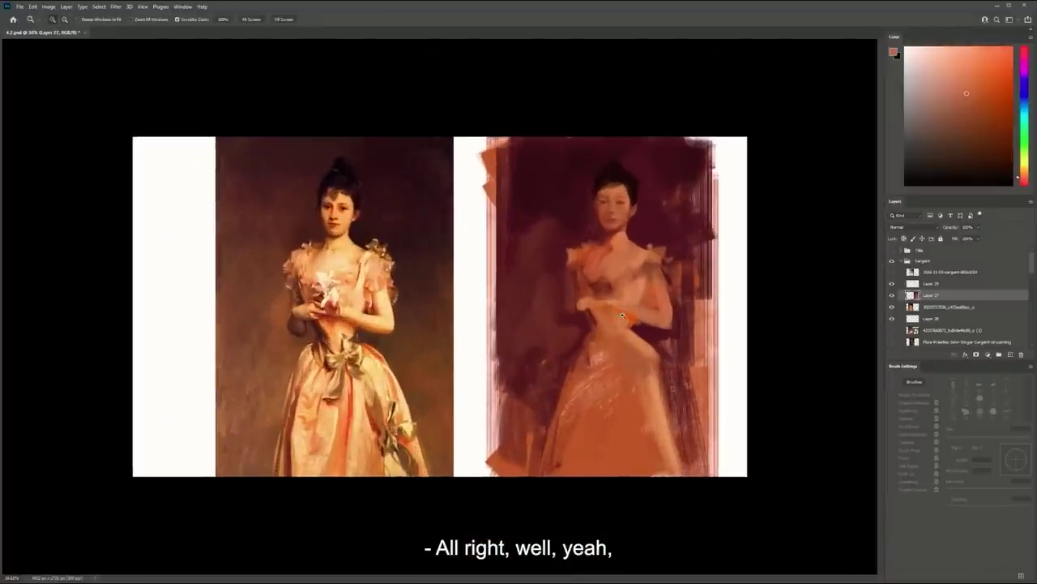
scroll(624, 316, up, 1)
scroll(443, 306, up, 1)
key(b)
key(bracketright)
key(bracketright)
key(bracketright)
key(bracketright)
key(bracketright)
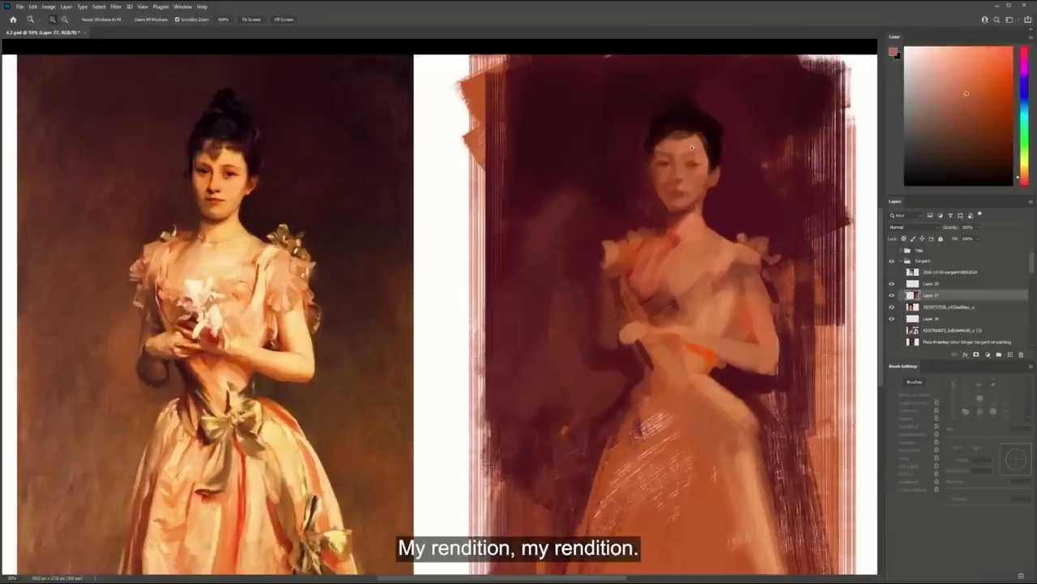
scroll(705, 138, up, 1)
alt+click(682, 161)
alt+click(681, 160)
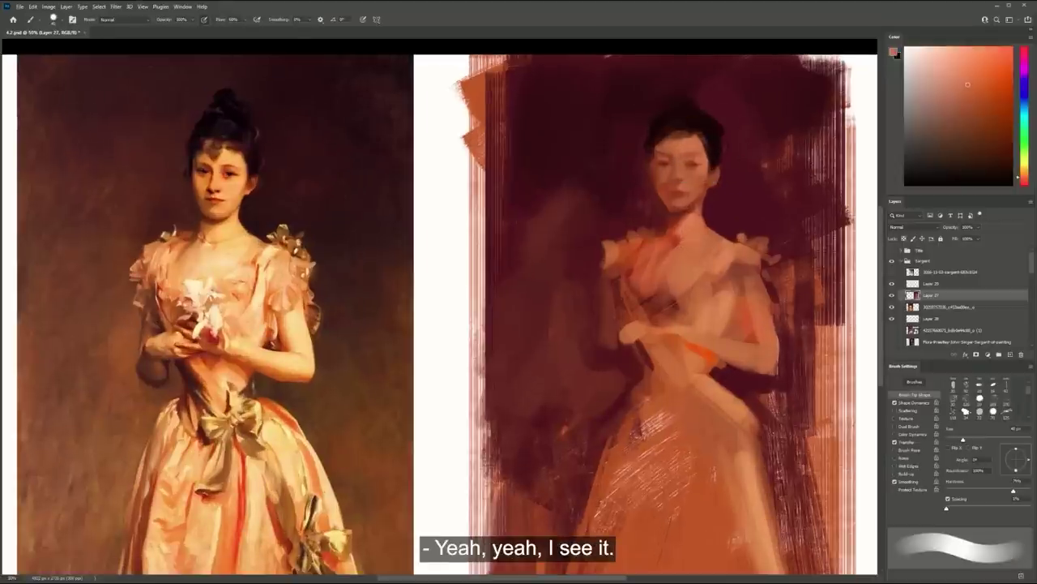
alt+click(685, 184)
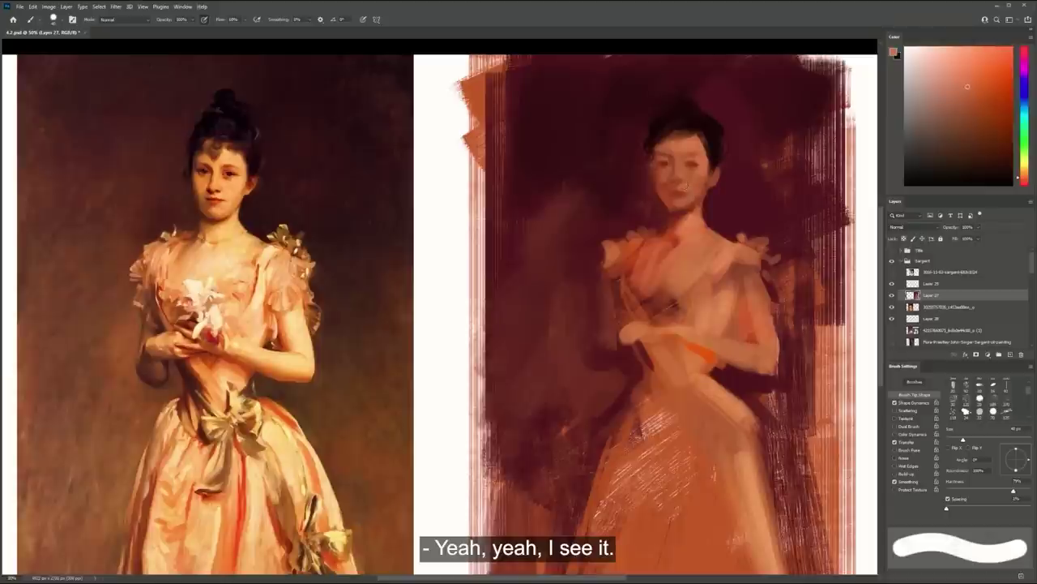
Mark the underside of the nose with a sampled reddish tone, using a fine brush
key(bracketleft)
key(bracketleft)
key(bracketleft)
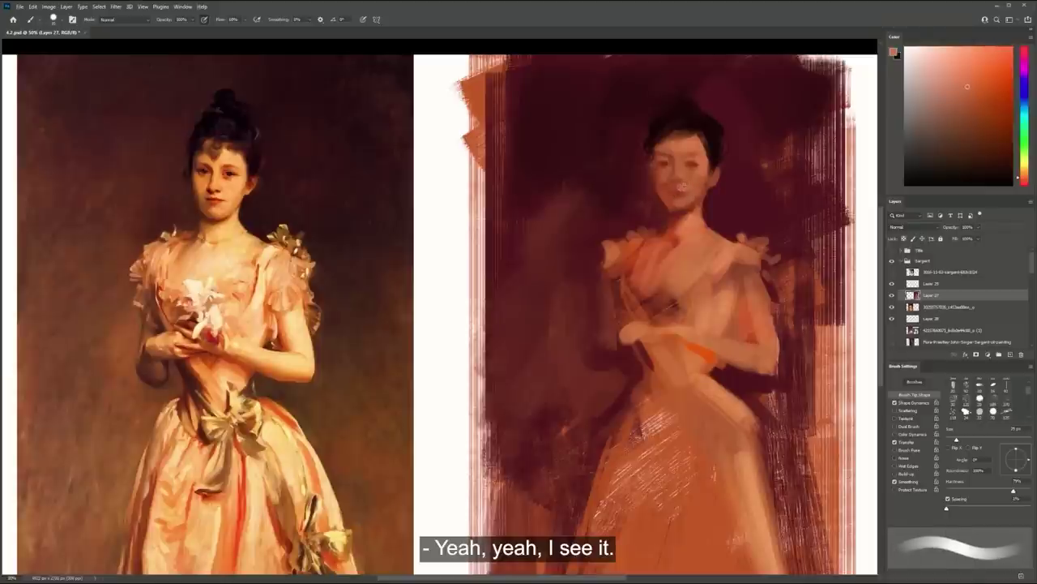
alt+click(682, 178)
key(bracketleft)
key(bracketleft)
key(bracketleft)
key(bracketleft)
key(bracketleft)
key(bracketleft)
key(bracketleft)
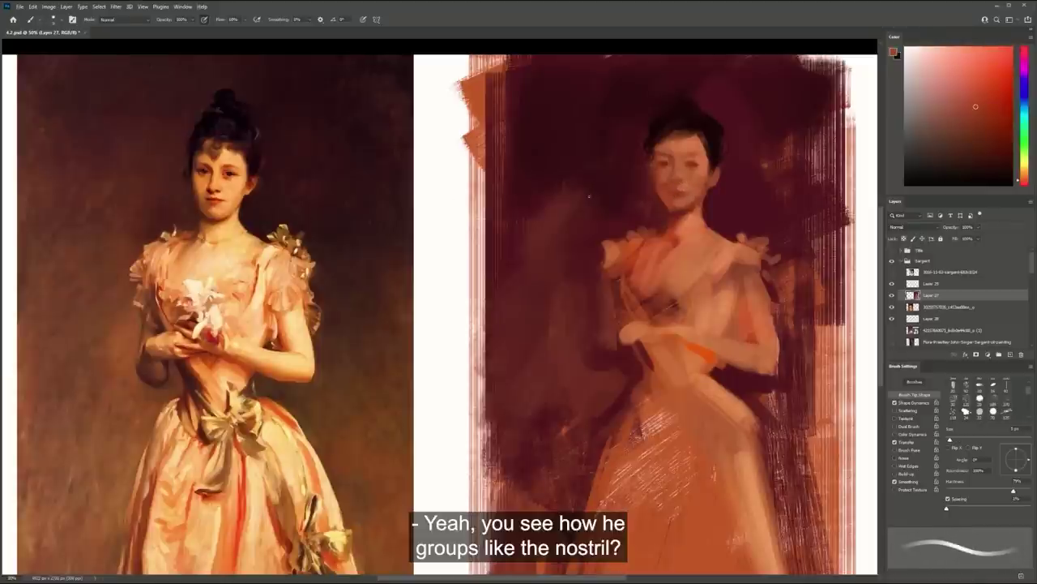
Shape the nose and its side plane with sampled skin tones, using a slightly larger brush
ctrl+click(691, 173)
key(bracketright)
key(bracketright)
key(bracketright)
key(bracketright)
key(bracketright)
key(bracketright)
key(bracketright)
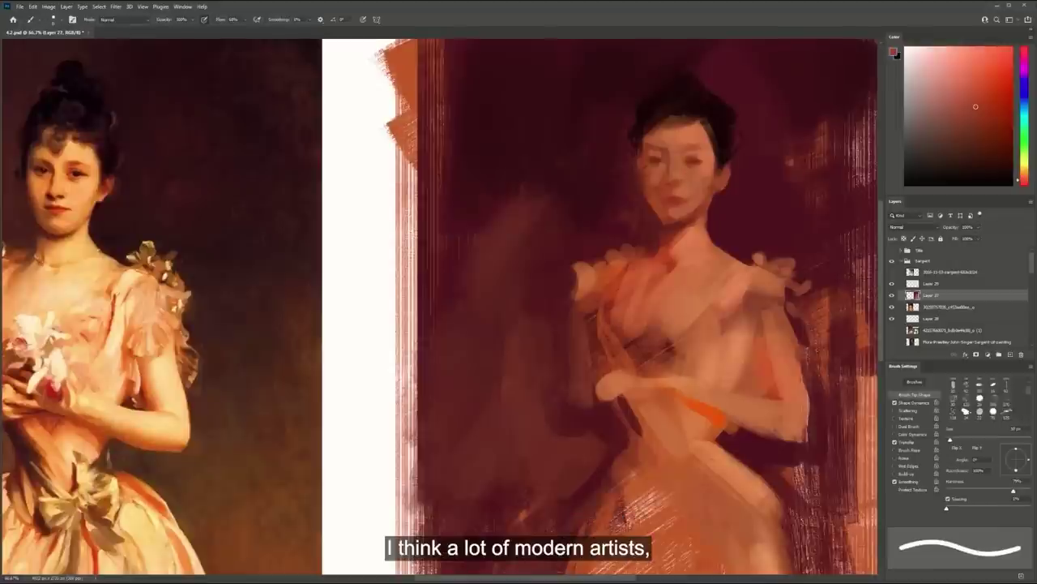
alt+click(683, 171)
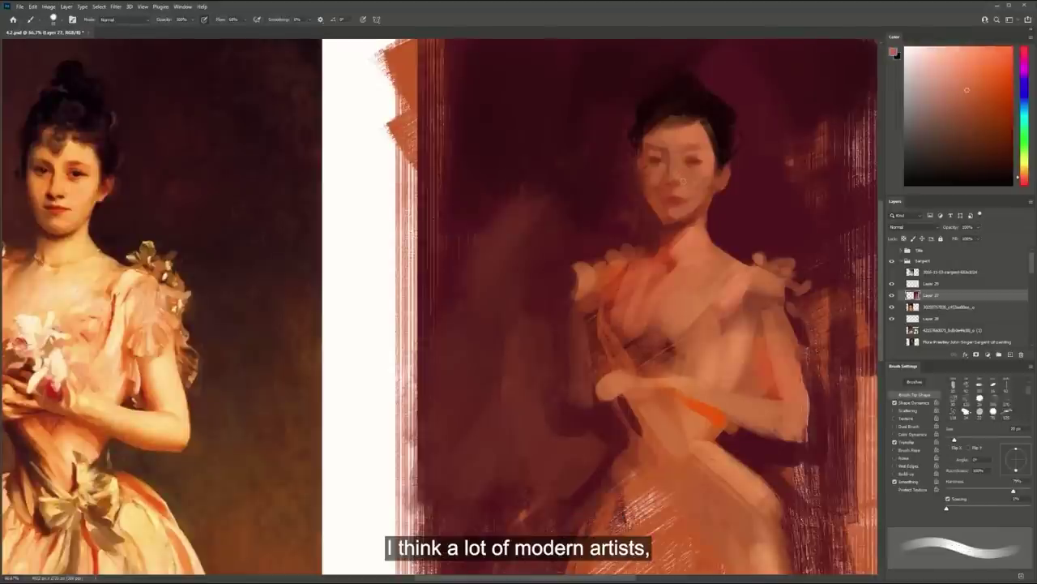
alt+click(685, 170)
Soften the bridge of the nose and model the lower cheek and jaw with sampled skin tones
key(bracketright)
key(bracketright)
key(bracketright)
key(bracketright)
key(bracketright)
alt+click(688, 159)
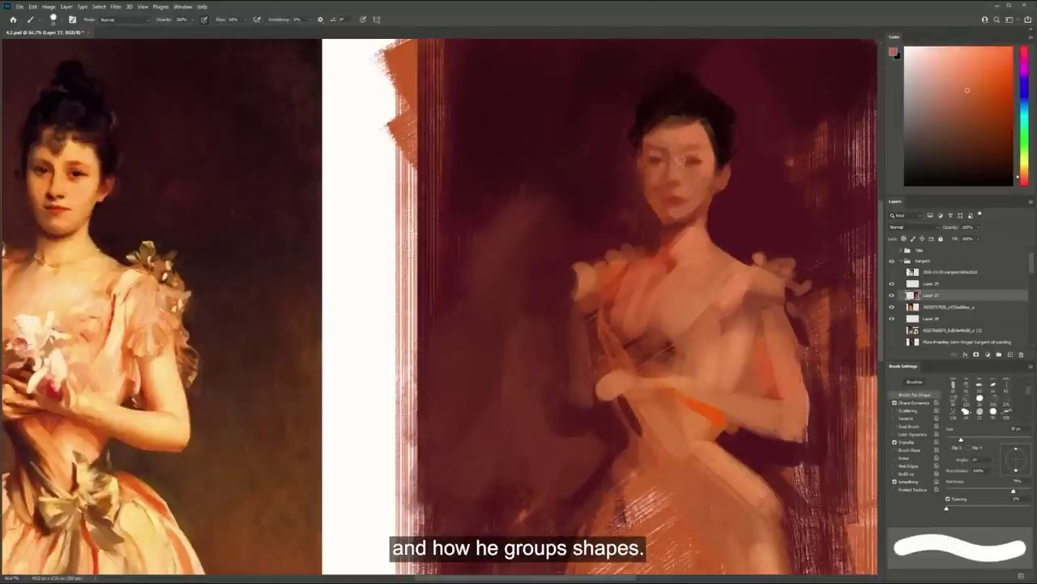
alt+click(689, 205)
mouse_move(705, 198)
mouse_down()
mouse_move(714, 191)
mouse_move(698, 214)
mouse_up()
alt+click(694, 215)
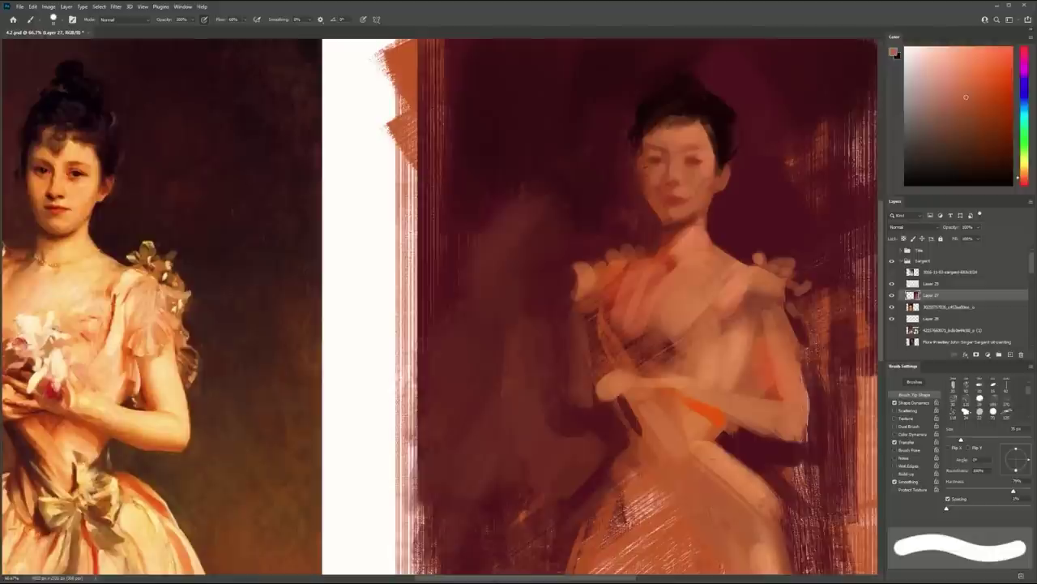
drag(1026, 178, 1026, 170)
drag(694, 189, 674, 196)
key(ctrl+z)
key(ctrl+z)
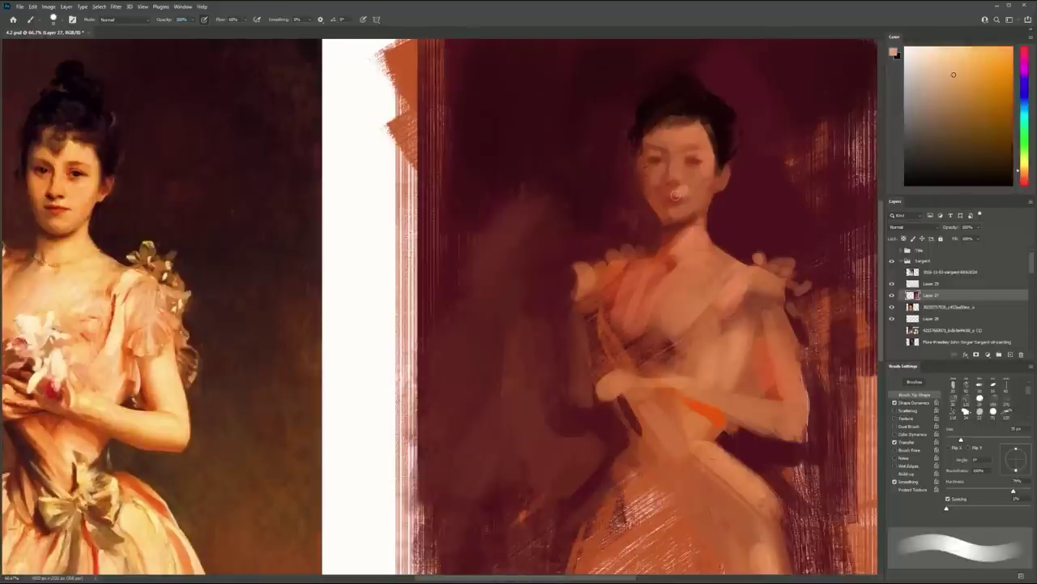
Touch up the cheek beside the mouth with a sampled peach tone, and check the full study against the reference
alt+click(688, 187)
drag(729, 224, 690, 213)
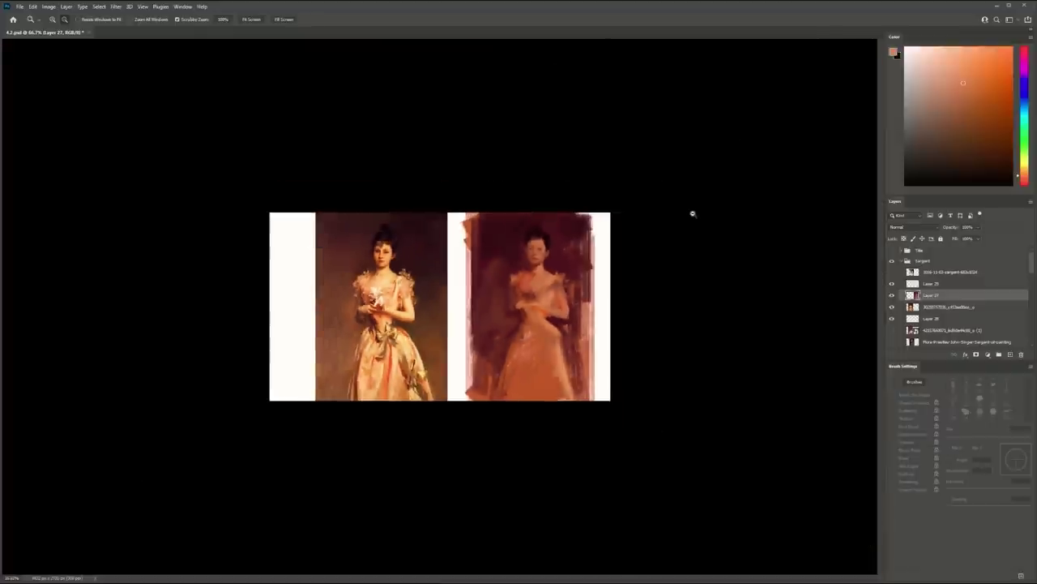
drag(647, 282, 679, 272)
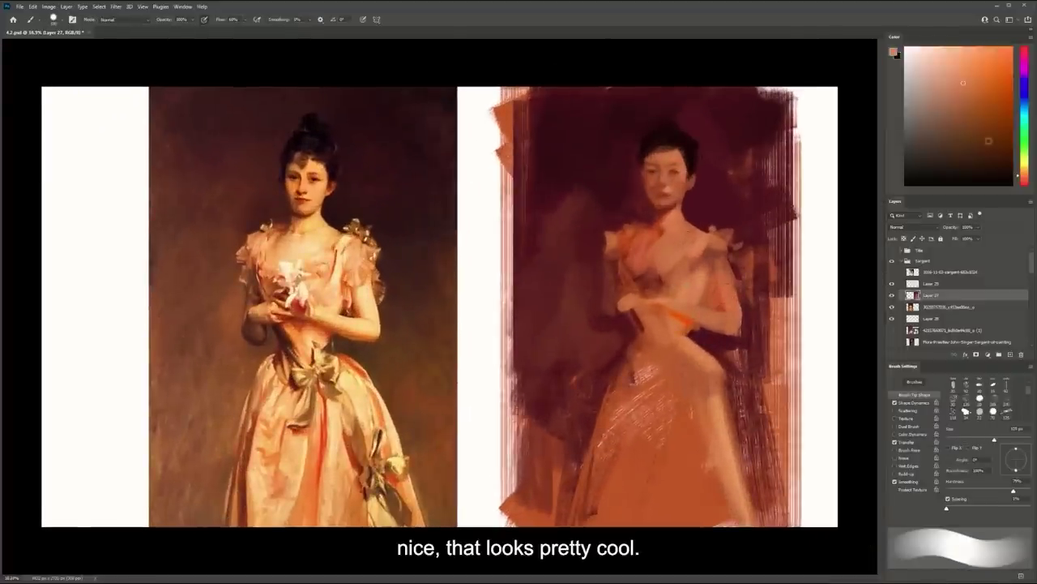
click(949, 72)
drag(719, 273, 726, 295)
key(ctrl+z)
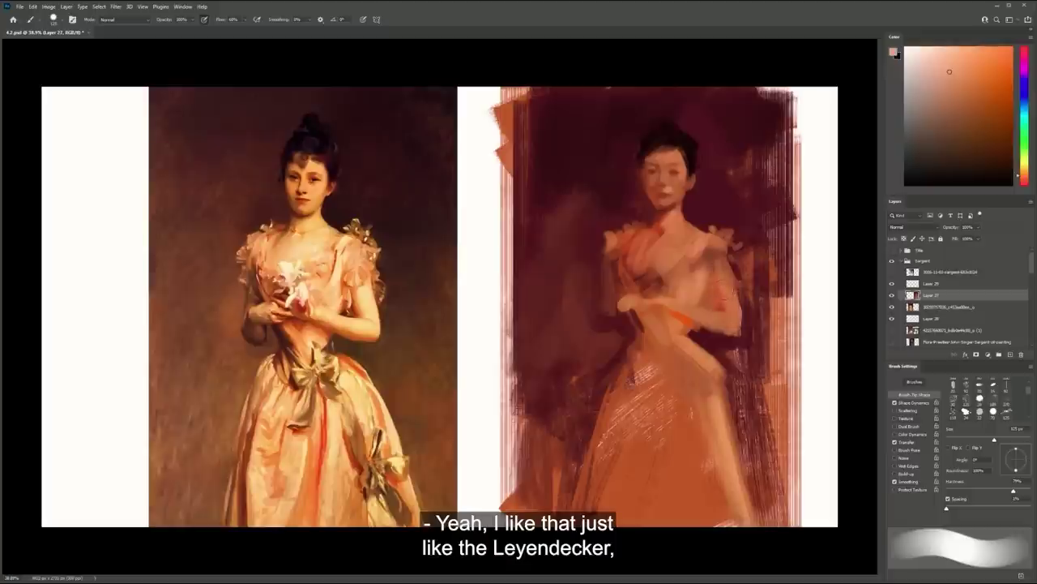
Trim the outer edge of the bent arm and the gap beneath the elbow with dark tones sampled from the background
key(bracketleft)
key(bracketleft)
alt+click(746, 304)
key([)
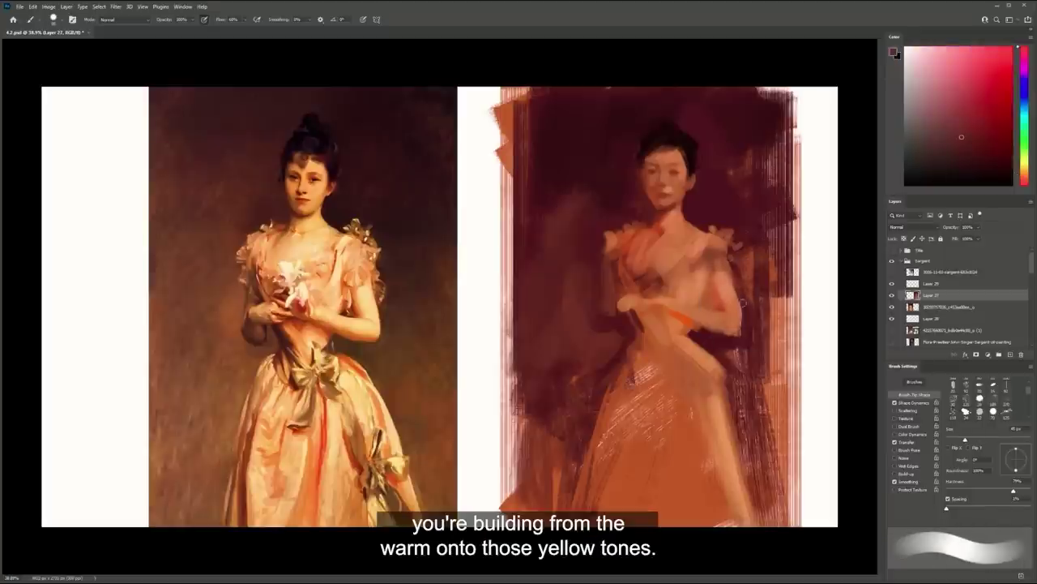
alt+click(717, 343)
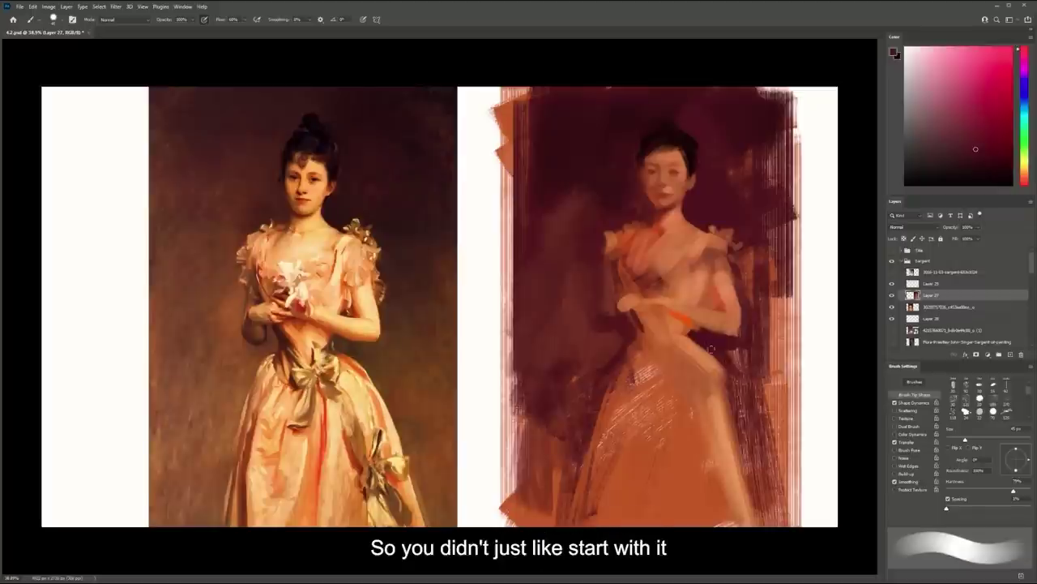
alt+click(693, 347)
key(bracketright)
key(bracketright)
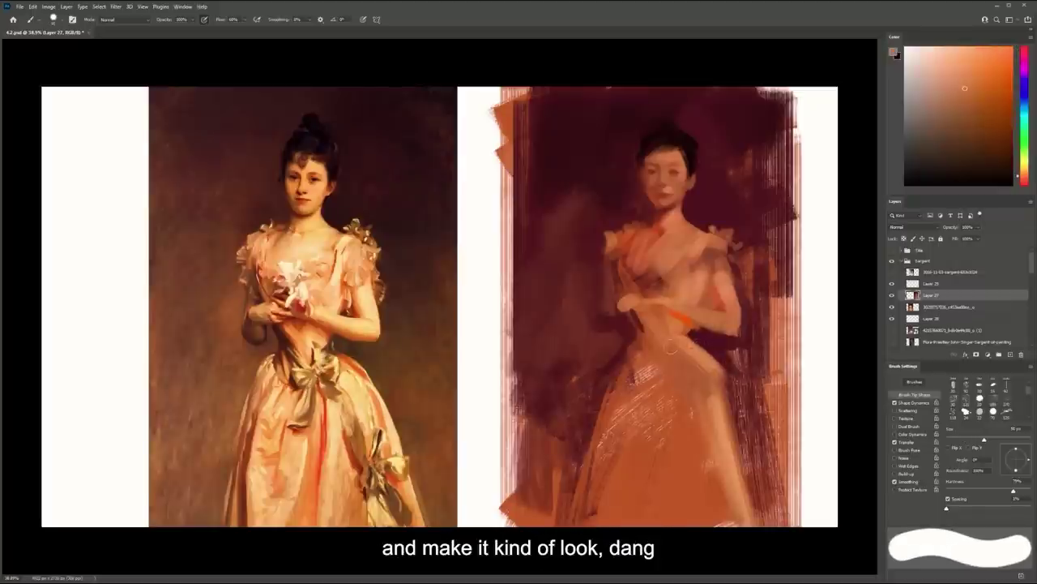
drag(661, 347, 676, 366)
key(ctrl+z)
Place two light peach dabs at the waist, using the tone sampled from the hand shifted toward yellow
alt+click(628, 303)
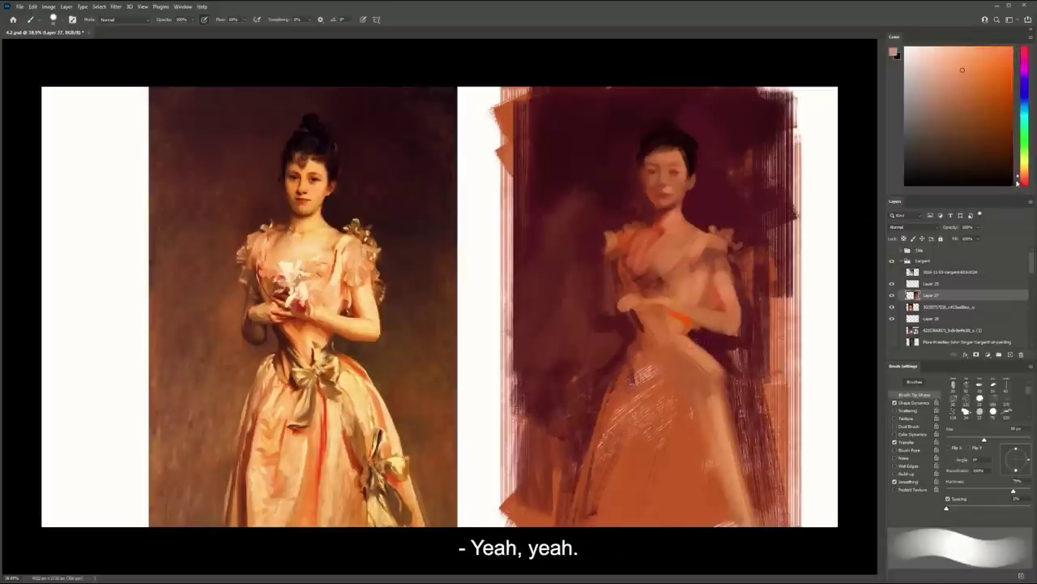
key(0)
mouse_move(651, 347)
mouse_down()
mouse_move(633, 345)
mouse_move(676, 350)
mouse_move(671, 361)
mouse_move(693, 359)
mouse_move(699, 345)
mouse_up()
key(ctrl+z)
key(ctrl+z)
mouse_move(644, 323)
mouse_down()
mouse_move(594, 389)
mouse_move(617, 355)
mouse_up()
key(ctrl+z)
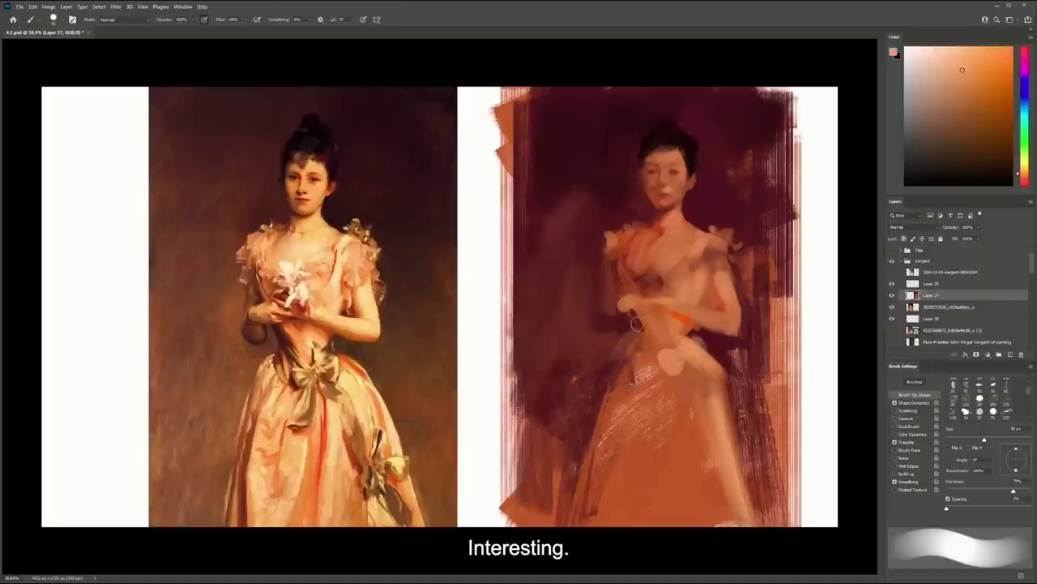
drag(678, 315, 667, 330)
key(ctrl+z)
click(671, 334)
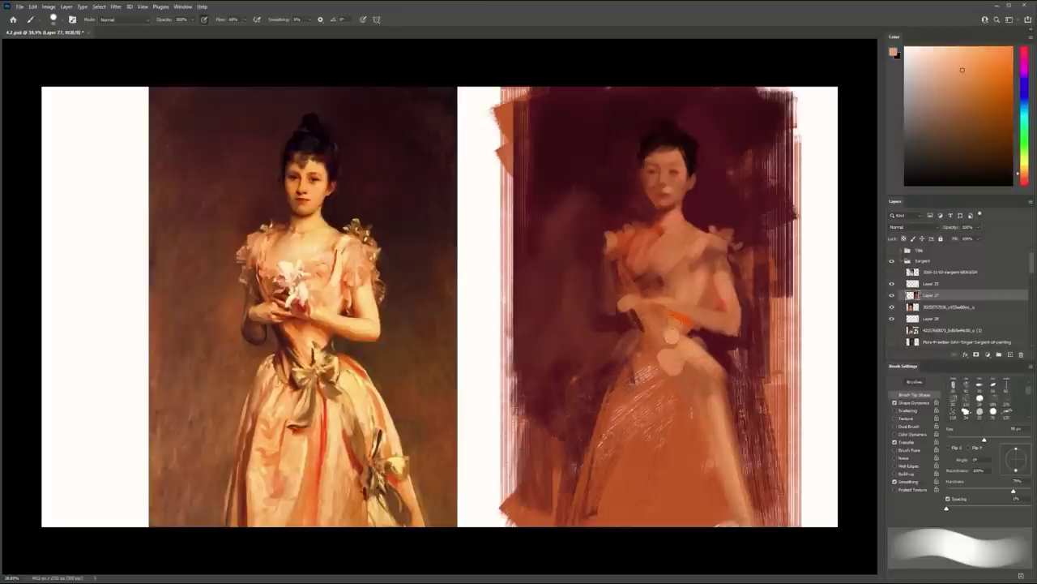
Strengthen the shadow under the forearm with a saturated orange and a smaller brush, and save the document
alt+click(684, 321)
click(1004, 87)
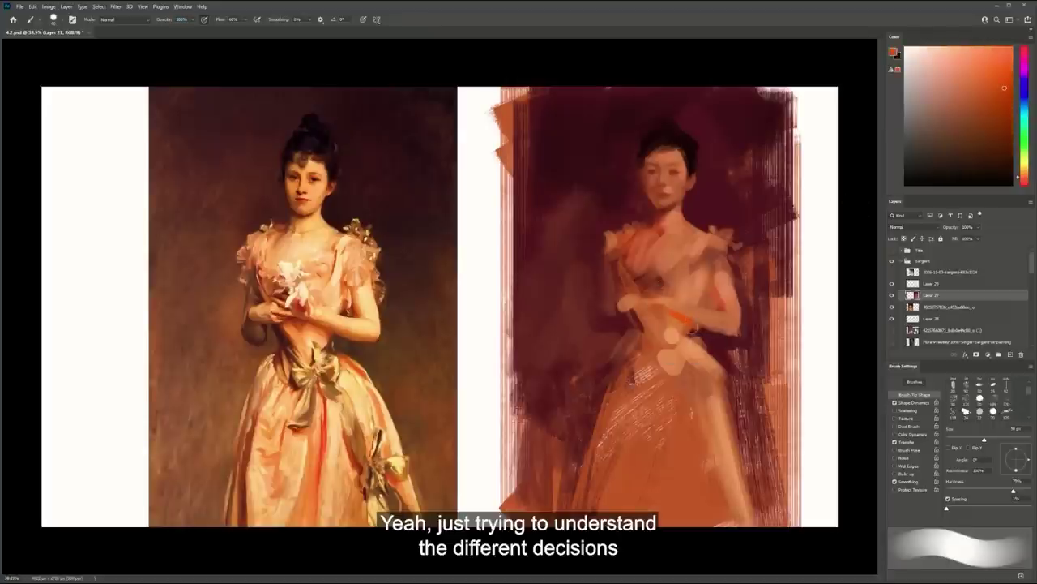
key(bracketleft)
key(bracketleft)
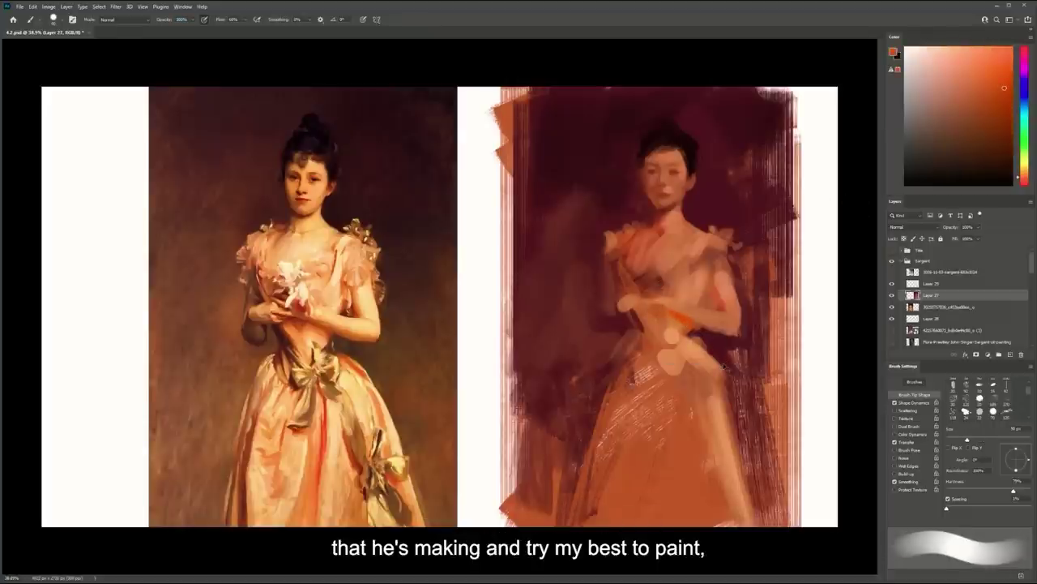
key(ctrl+s)
alt+click(718, 318)
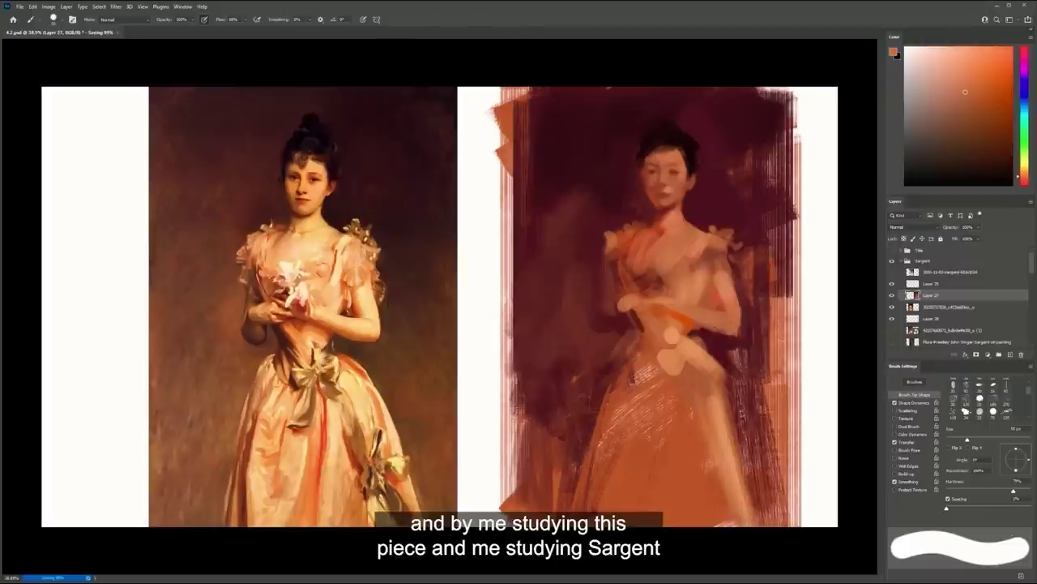
Rework the upper part of the bent arm with skin tones sampled from the forearm and elbow
alt+click(716, 335)
alt+click(711, 319)
drag(719, 292, 724, 313)
alt+click(734, 318)
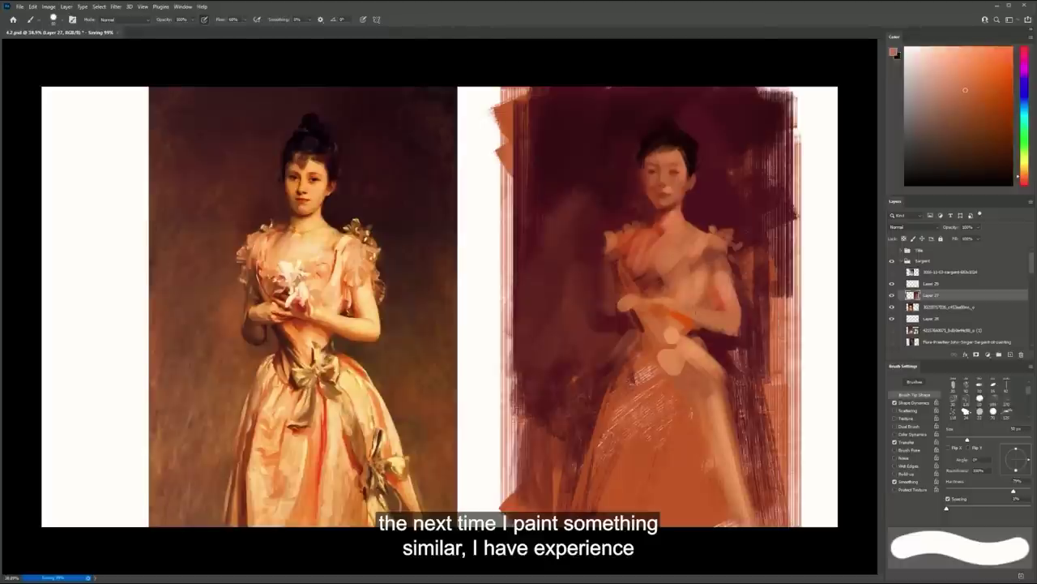
Paint light peach highlights down the bodice and on the upper arm, using a softer brush and a hue shifted toward yellow
click(965, 411)
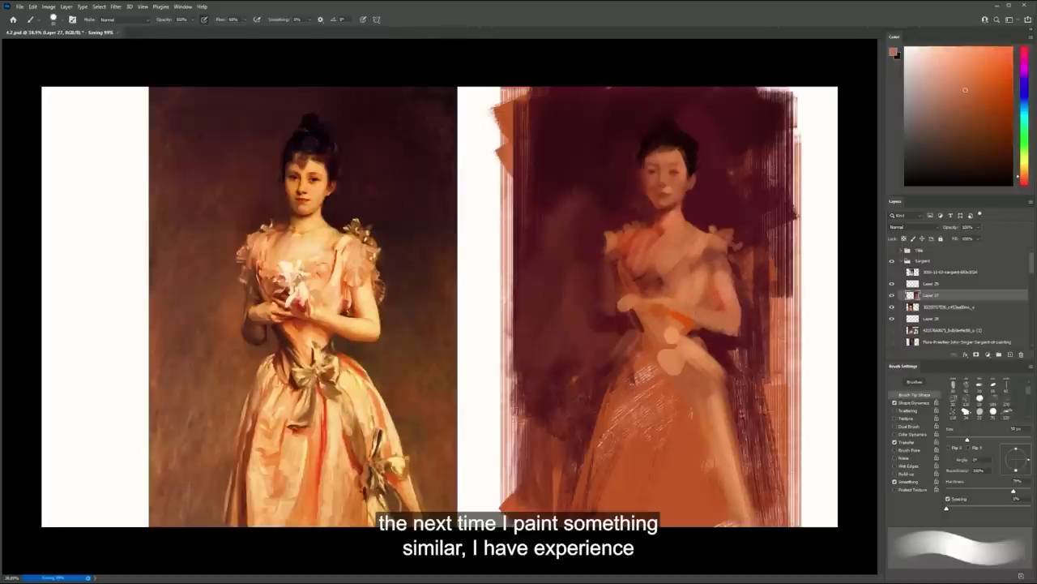
key(bracketright)
key(bracketright)
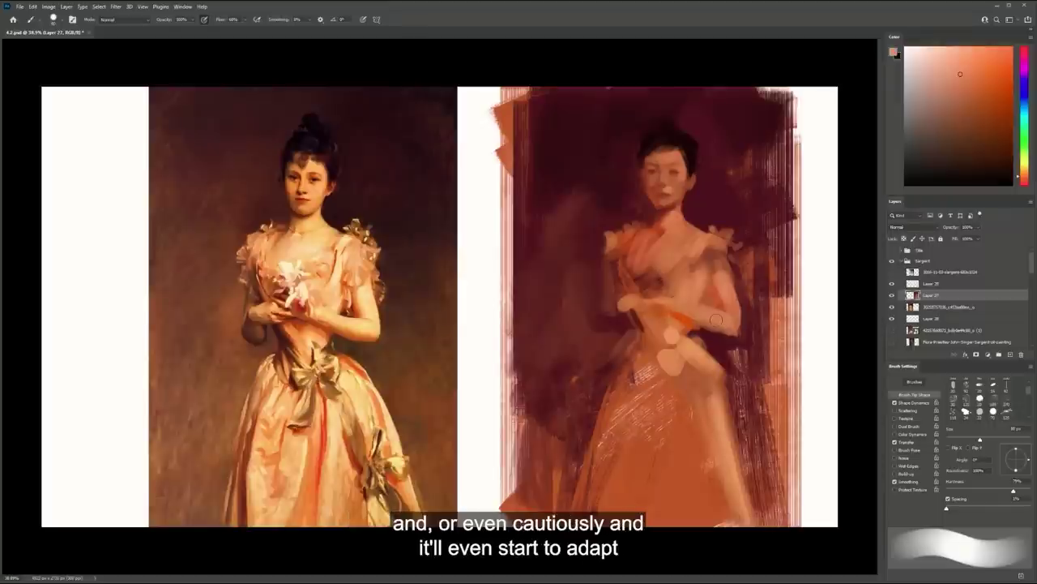
key(bracketleft)
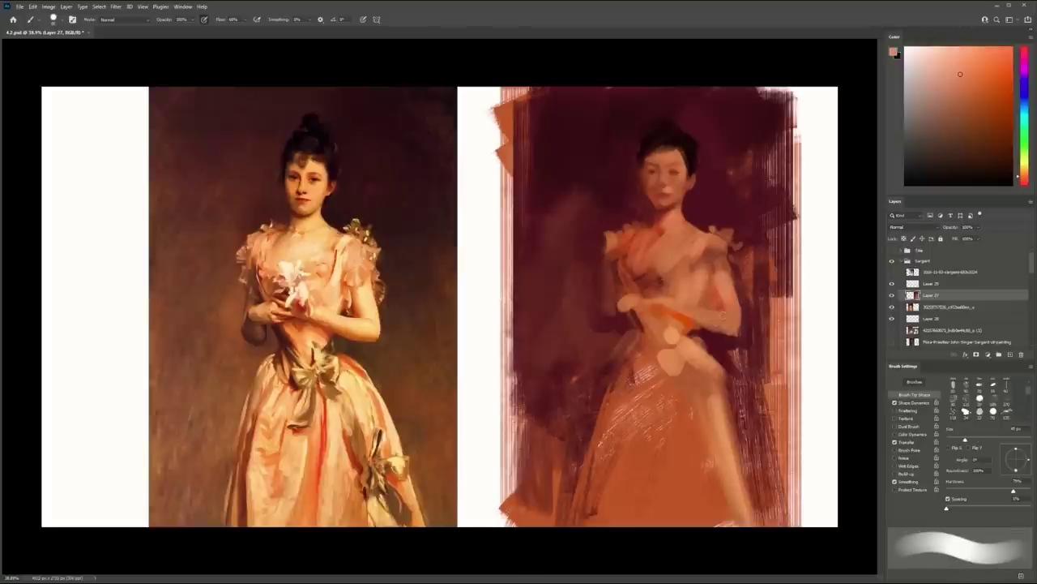
key(bracketleft)
alt+click(697, 270)
drag(694, 251, 687, 294)
key(ctrl+z)
click(1024, 172)
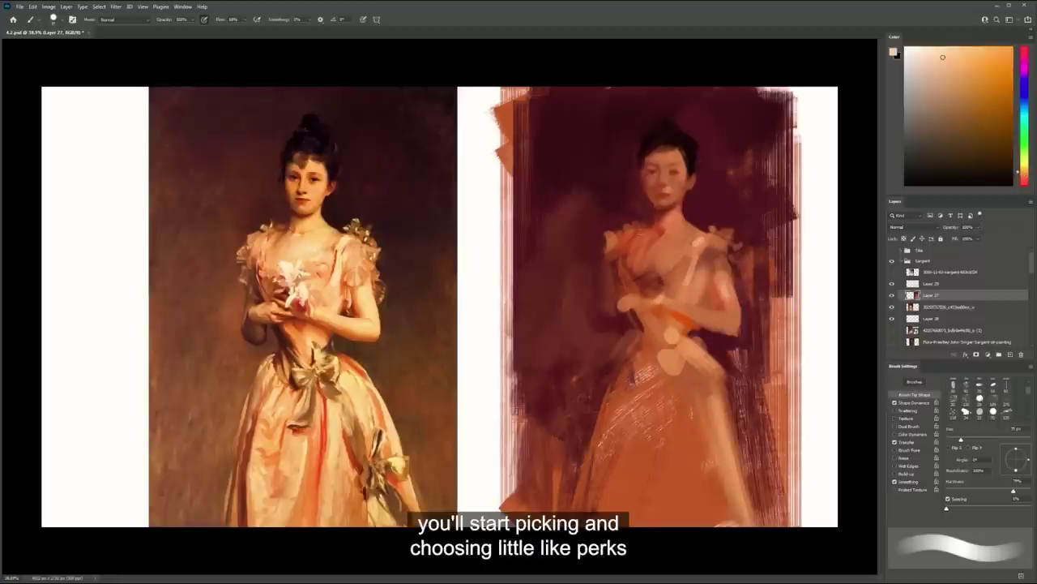
Clean up the face's shadow-side contour beside the eye with a smaller brush and dark maroon tones sampled from the background and hair
alt+click(616, 231)
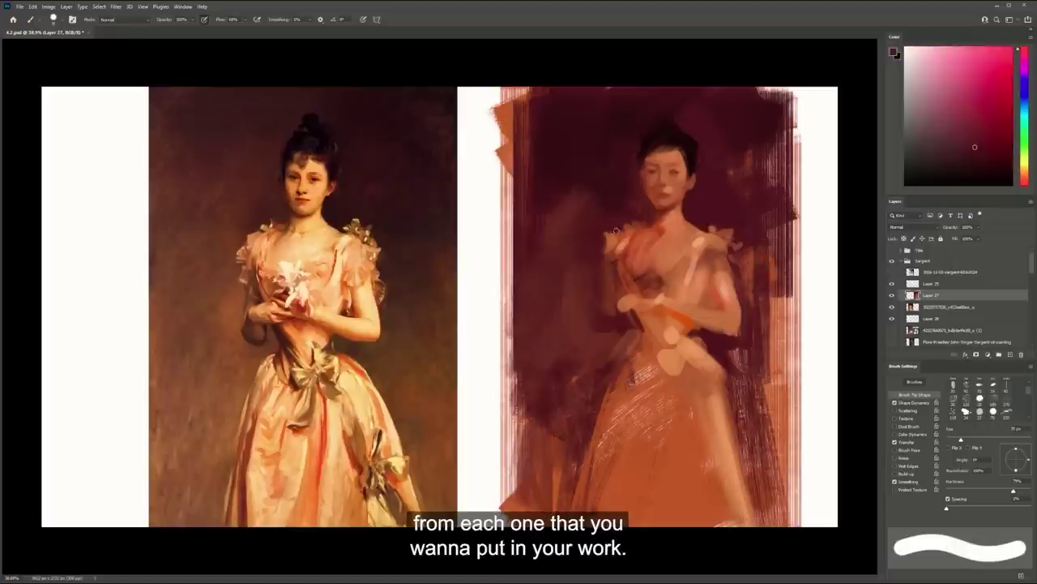
key(z)
click(672, 175)
click(649, 171)
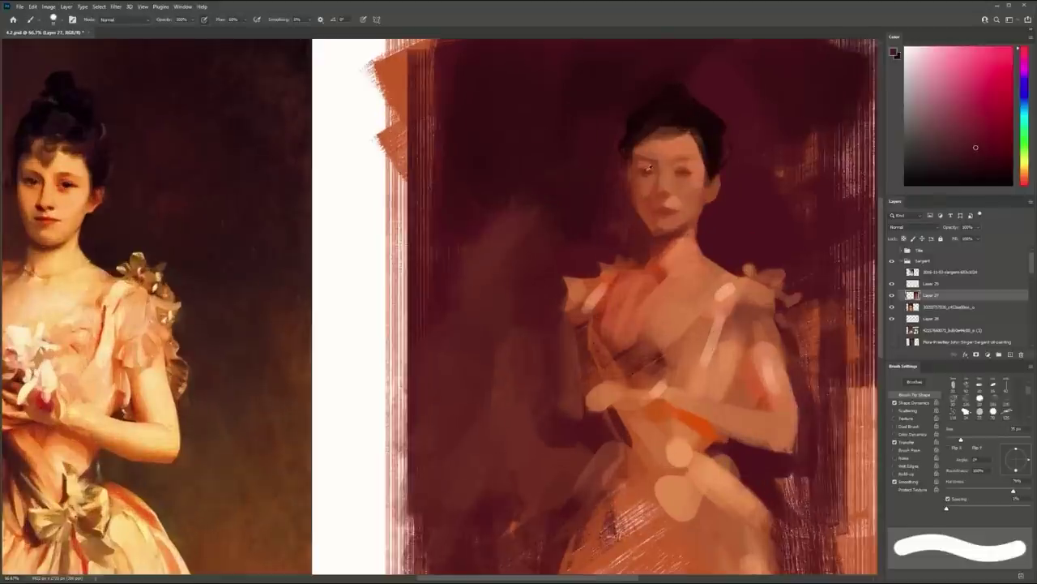
alt+click(647, 172)
key(bracketleft)
key(bracketleft)
key(bracketleft)
alt+click(620, 181)
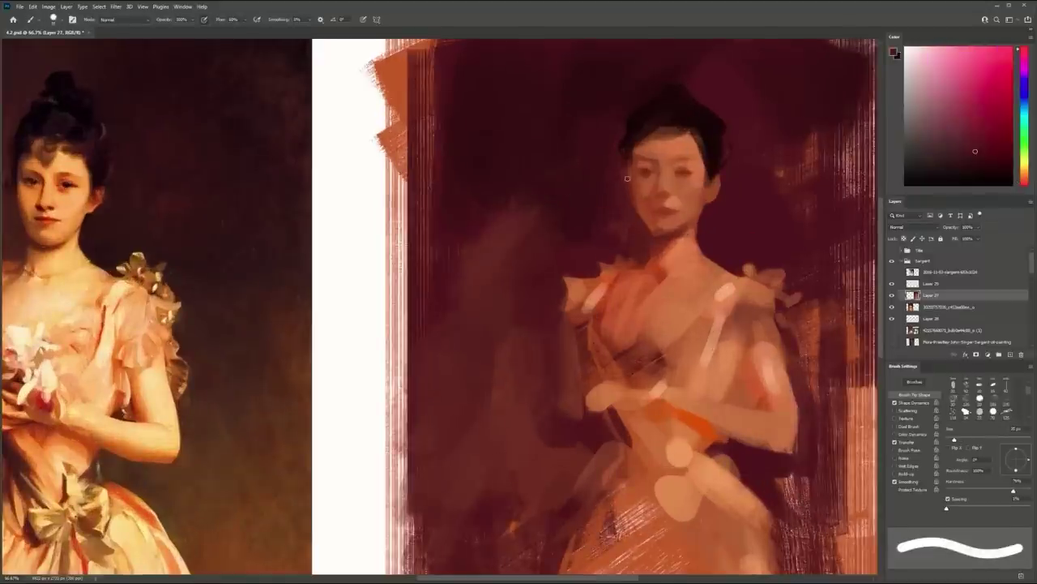
alt+click(628, 166)
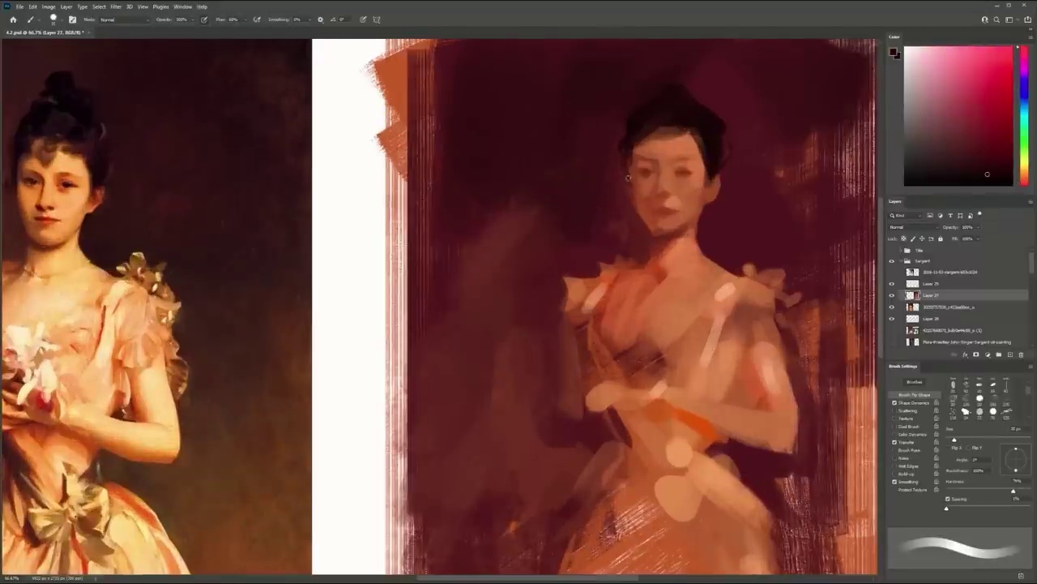
Adjust the shadow-side brow and eye socket with sampled skin tones, and study the eyes in the reference up close
alt+click(647, 158)
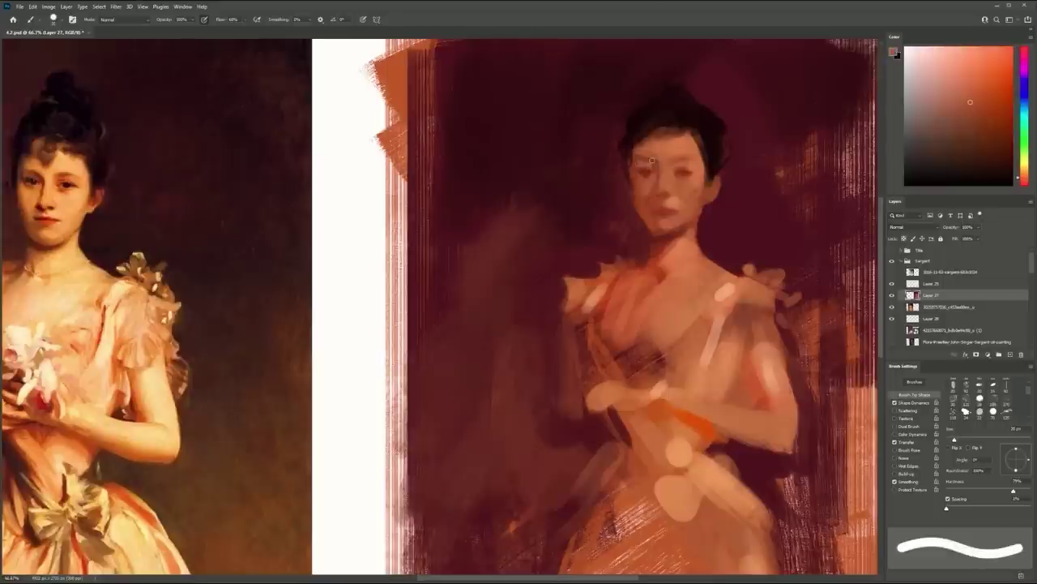
alt+click(654, 165)
alt+click(646, 150)
drag(37, 173, 109, 173)
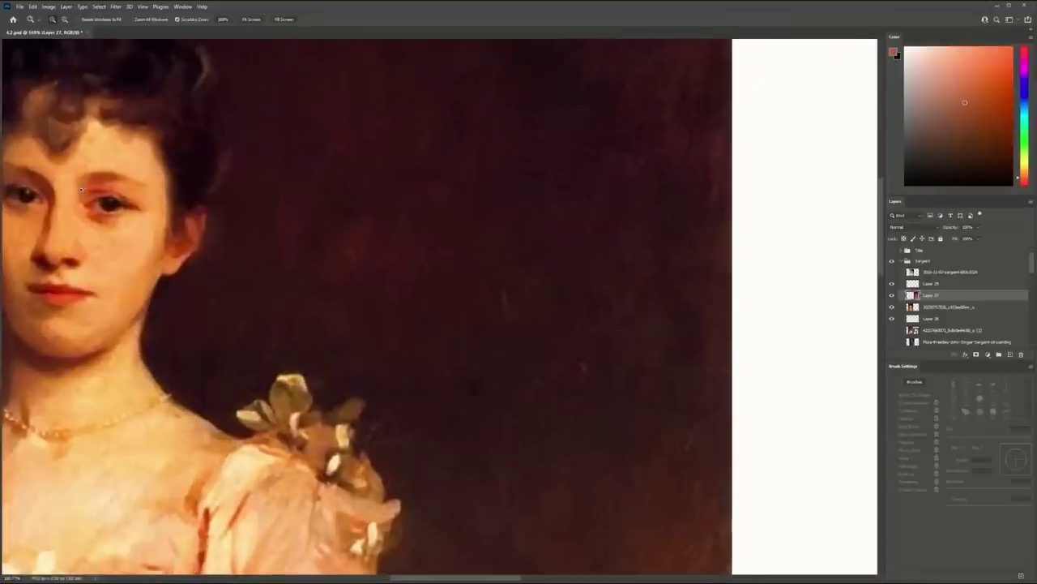
drag(466, 188, 419, 193)
mouse_move(600, 186)
mouse_down()
mouse_move(482, 186)
mouse_move(408, 152)
mouse_up()
Refine the brow, eye socket and nose bridge with tones sampled from the face, reducing the brush for fine detail
alt+click(726, 136)
alt+click(719, 142)
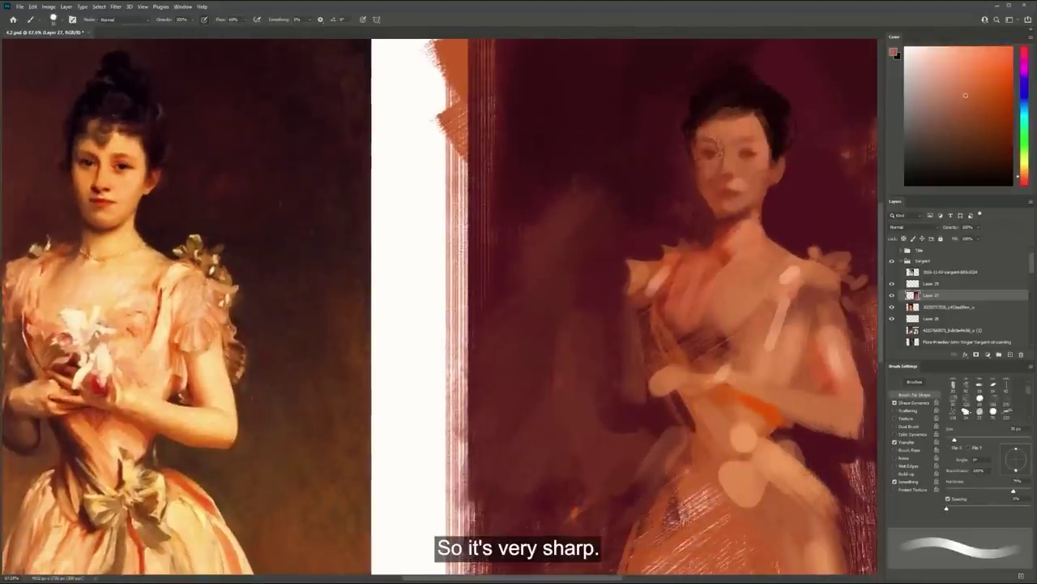
alt+click(720, 155)
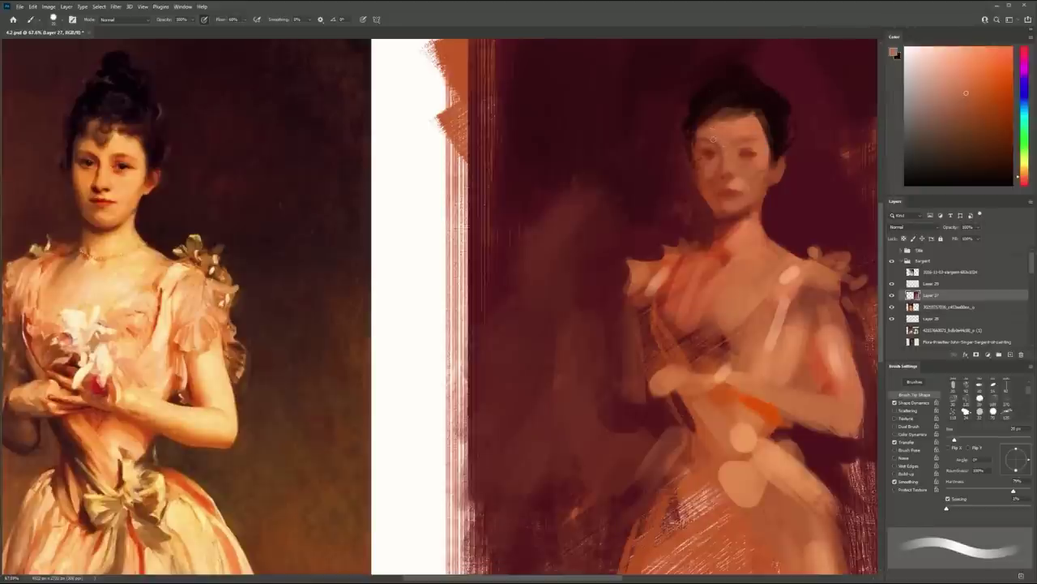
alt+click(715, 153)
key([)
key([)
key([)
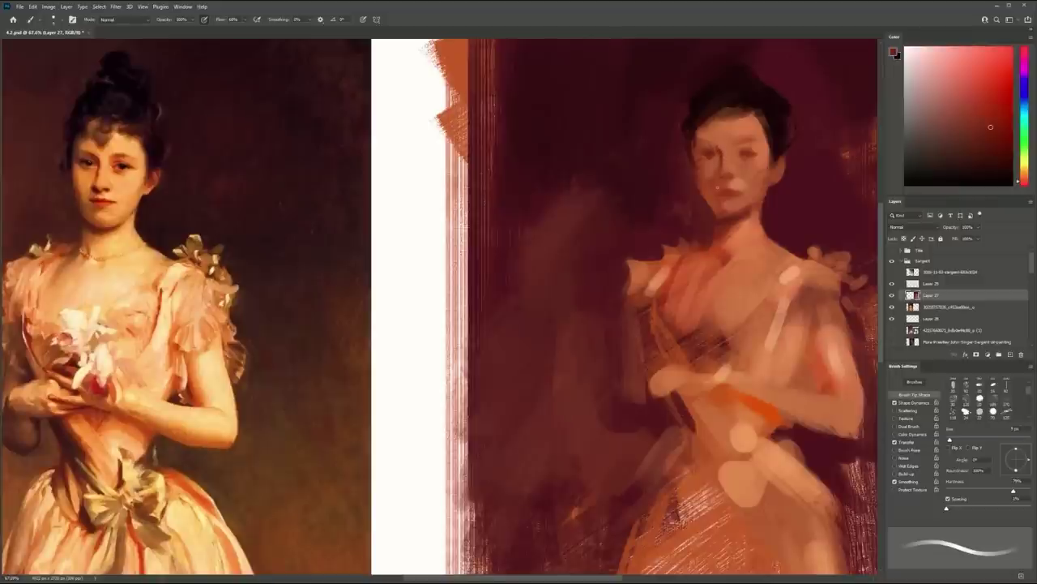
Soften the shadow-side cheek and jaw edge into the background with the Mixer Brush, reducing its size for the chin
alt+click(693, 184)
key(shift+b)
drag(694, 191, 705, 211)
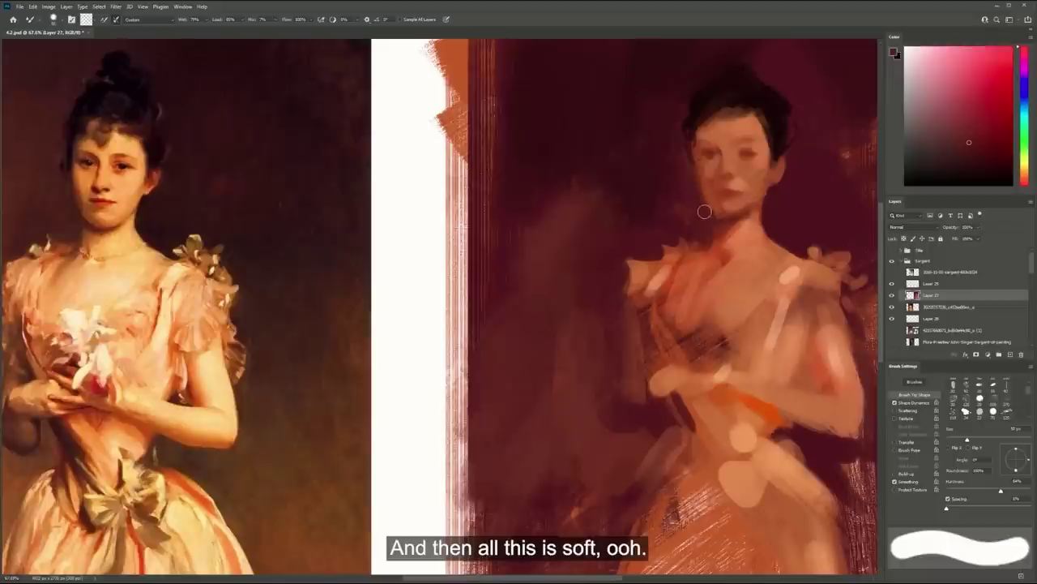
key([)
key([)
key([)
key([)
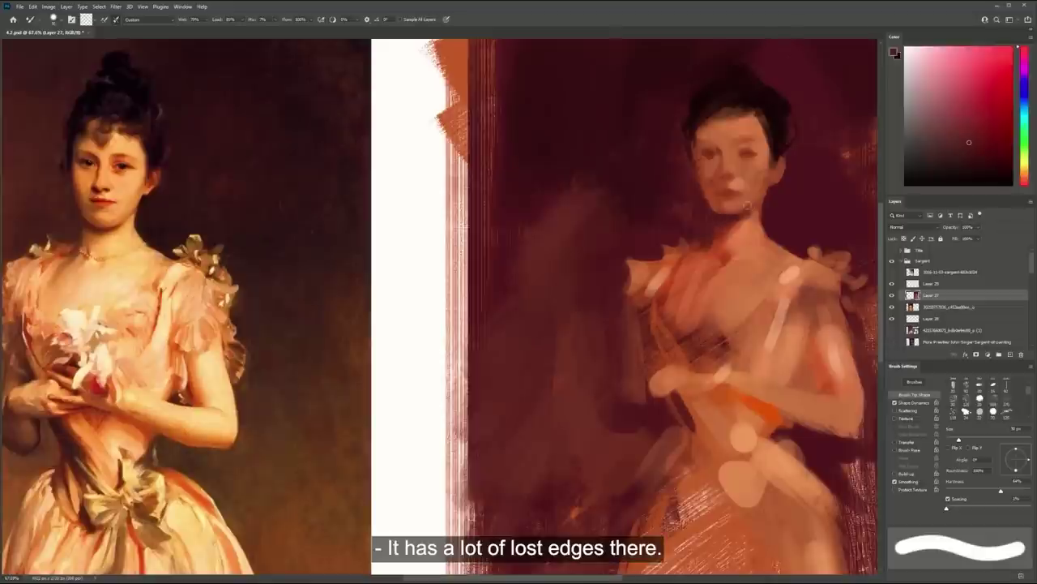
Repaint the area below the lips and the chin with sampled skin tones, and blend the jaw edge with the Mixer Brush
key(shift+b)
alt+click(733, 185)
drag(723, 196, 739, 195)
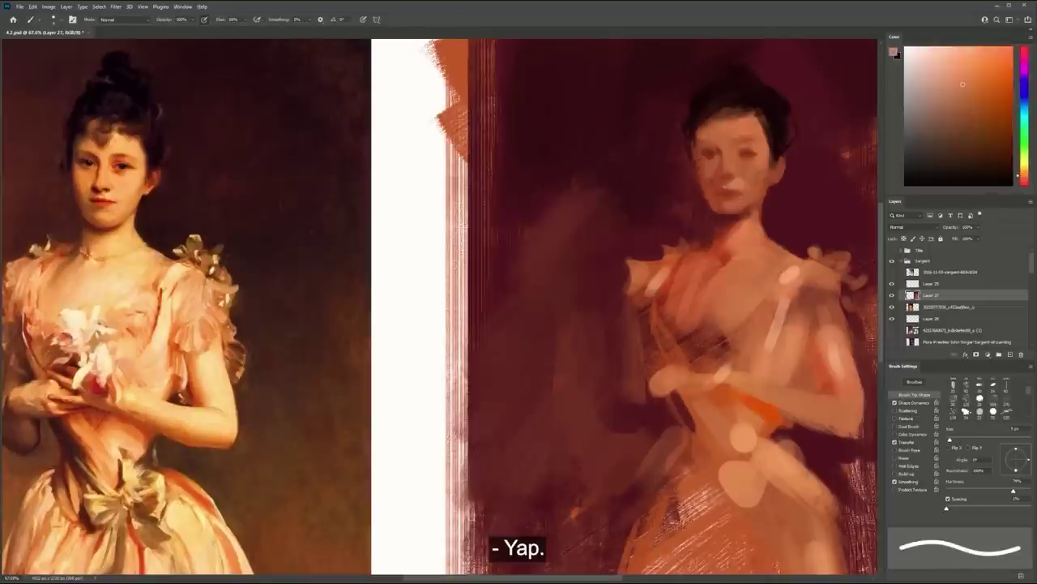
alt+click(729, 193)
alt+click(745, 204)
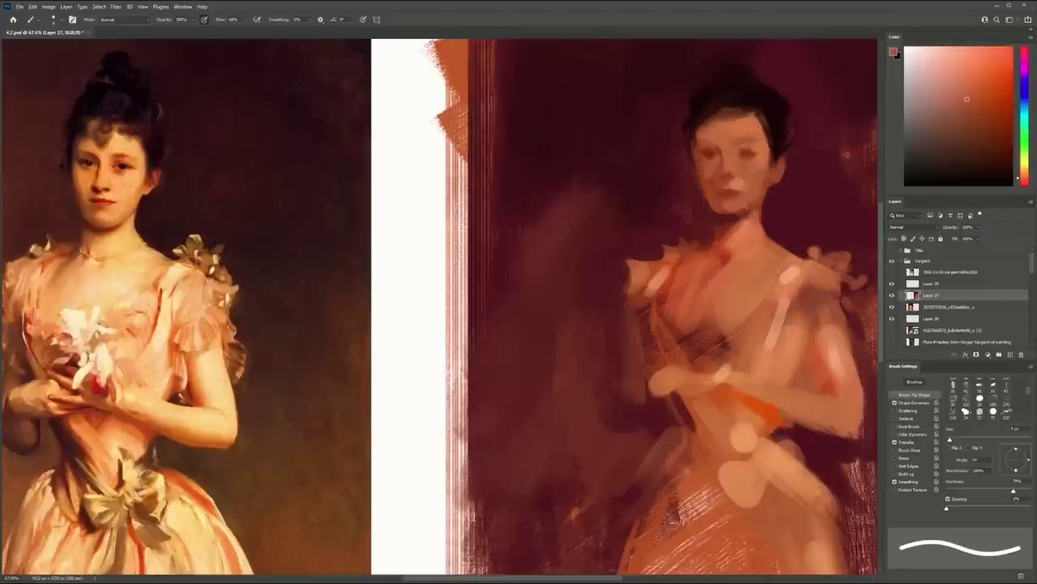
key(shift+b)
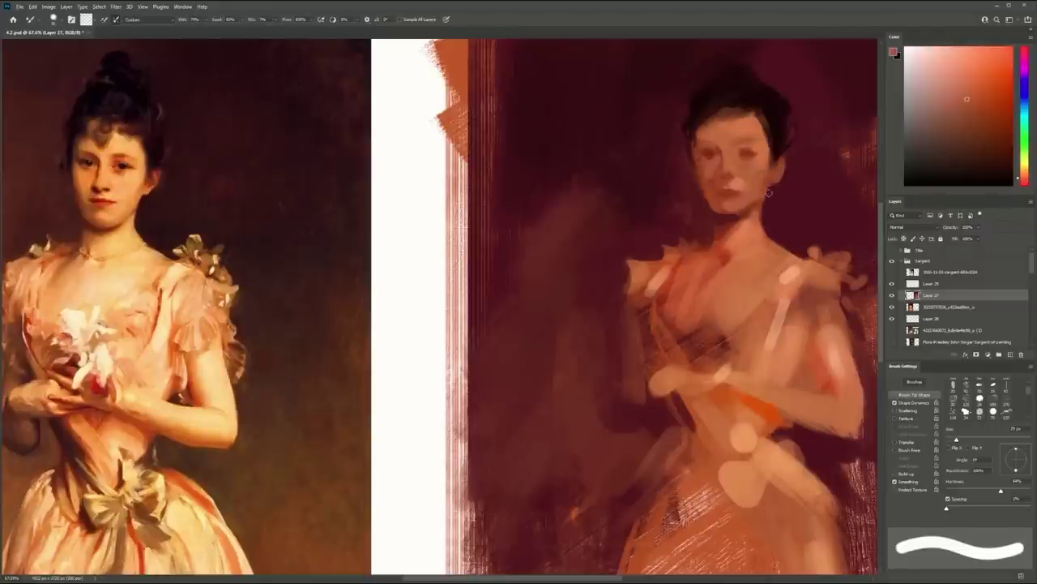
Darken the shadow-side eye line with a fine brush and the near-black tone sampled from the hair
key(shift+b)
alt+click(781, 143)
key(ctrl+z)
alt+click(780, 145)
drag(705, 151, 713, 151)
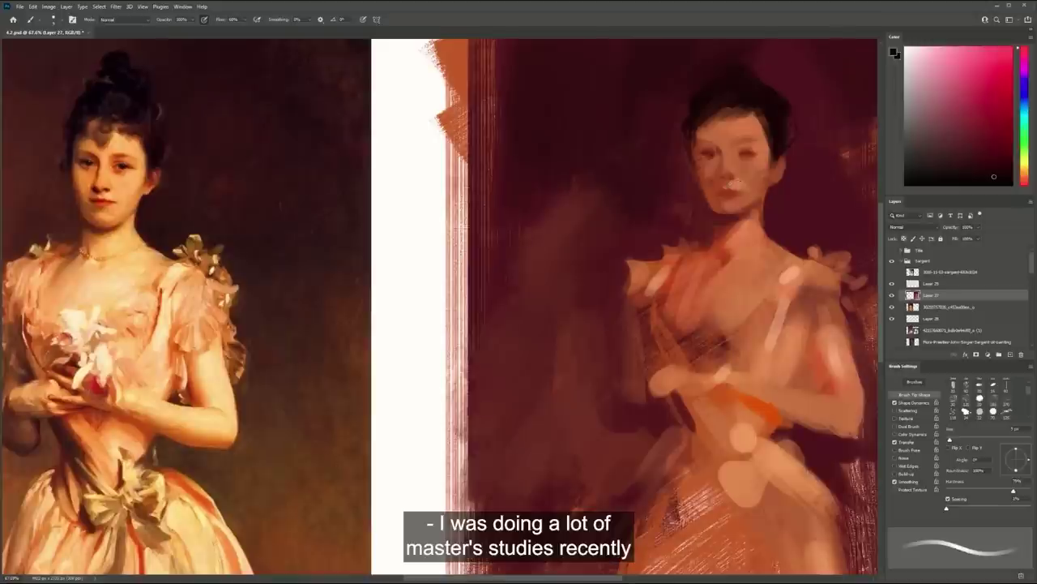
Even out the nose, cheek and forehead using a larger brush and skin tones sampled from the face
alt+click(741, 170)
key(bracketright)
key(bracketright)
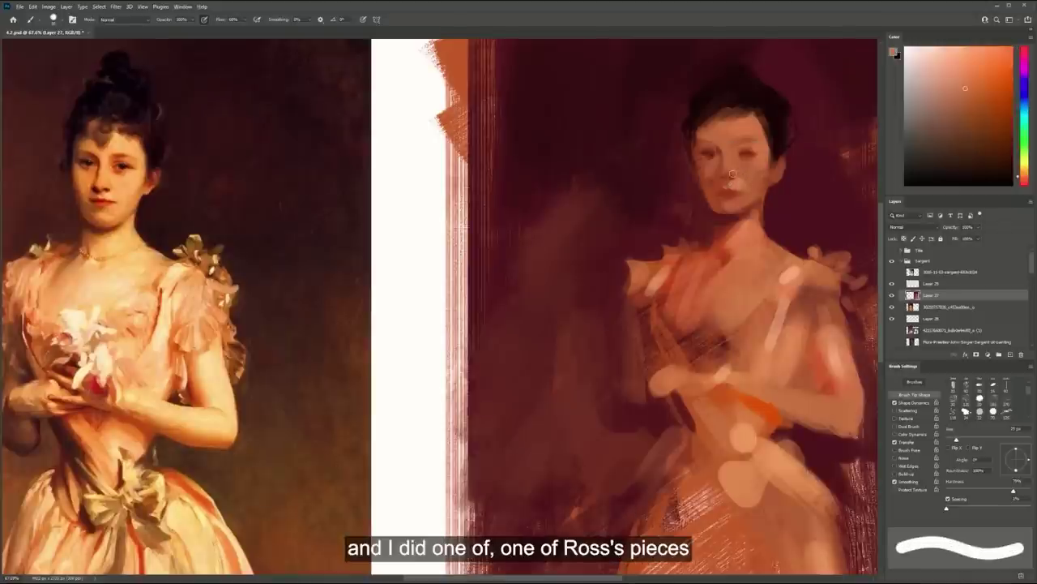
alt+click(736, 130)
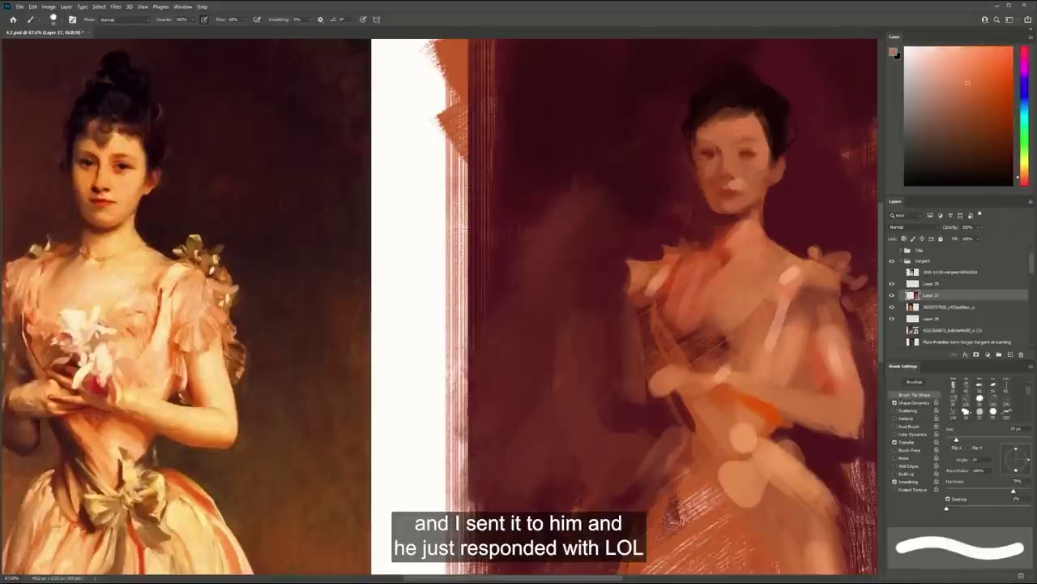
Define the hair around the ear and the neck edge with sampled dark tones, and check the figure at a wider view
alt+click(775, 152)
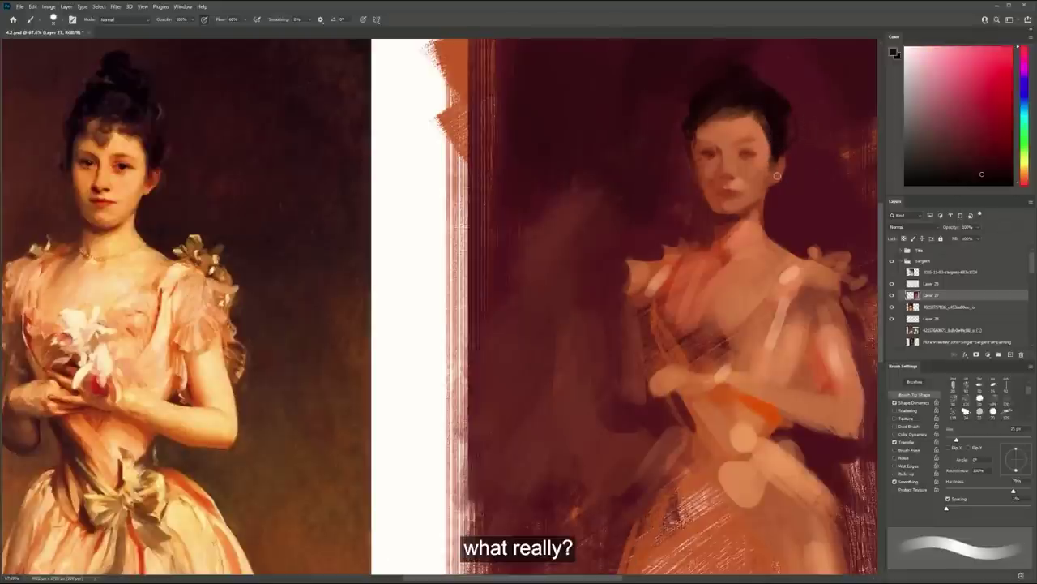
alt+click(773, 204)
mouse_move(782, 247)
mouse_down()
mouse_move(753, 239)
mouse_move(638, 265)
mouse_move(680, 252)
mouse_up()
drag(654, 215, 685, 219)
key(b)
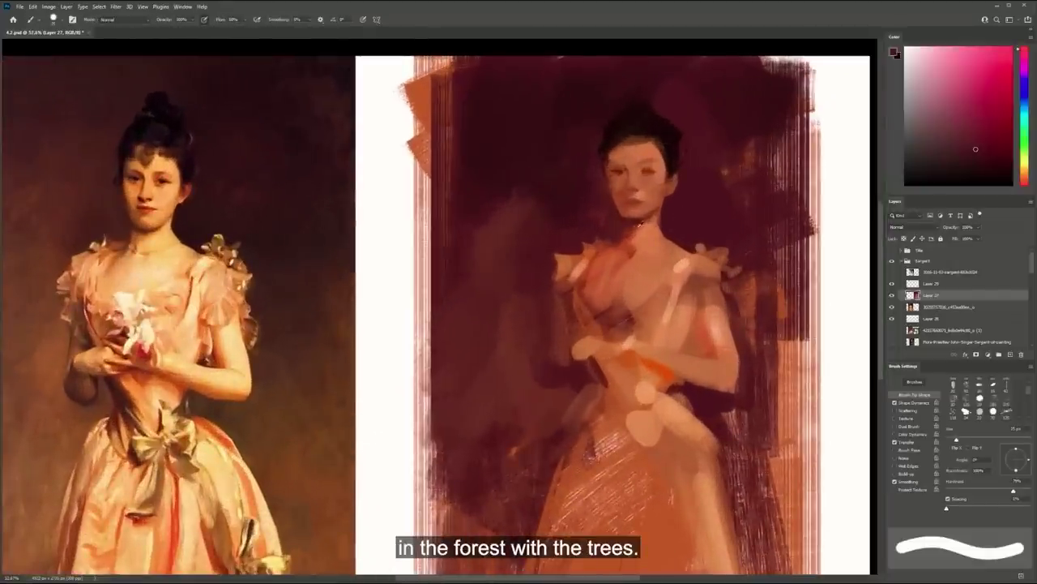
Refine the shadow beneath the chin and the jaw contour with reds and dark tones sampled from the neck and background
alt+click(635, 229)
alt+click(628, 229)
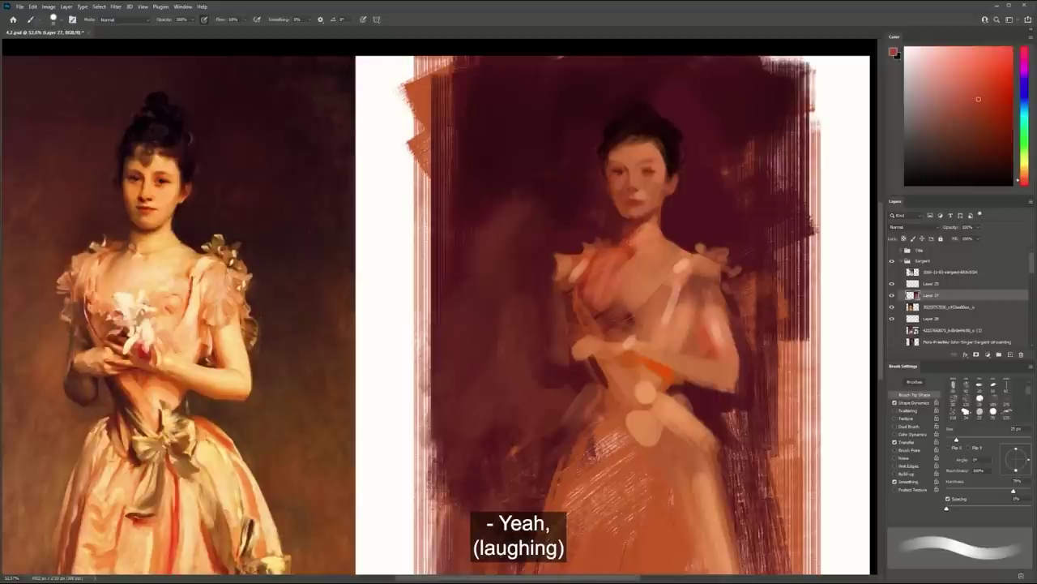
alt+click(619, 217)
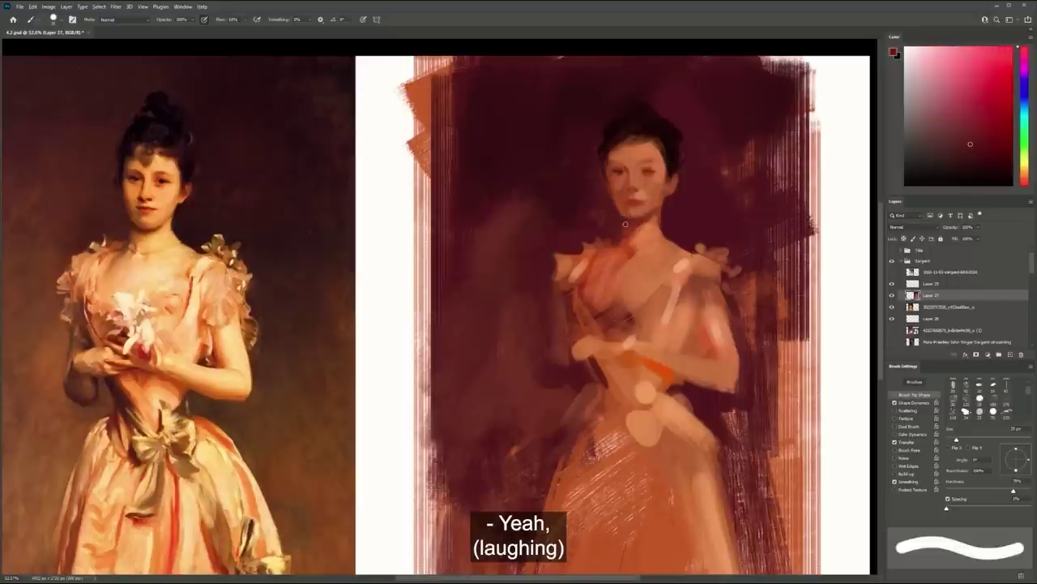
key(])
key(])
key(])
key(])
key(])
key(])
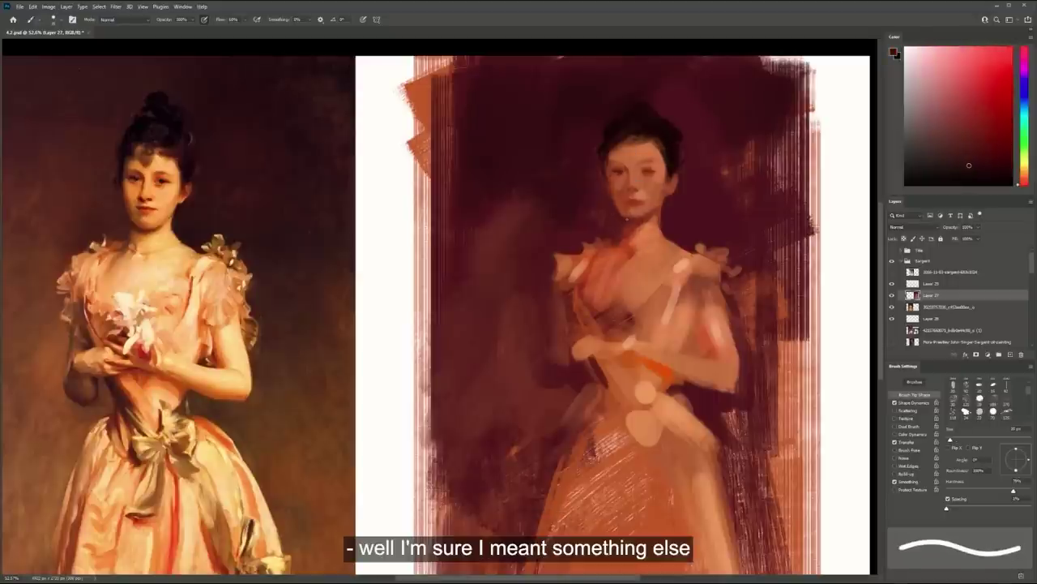
Trim the outer side of the hair with a large brush and the dark maroon sampled from the adjacent background
key(bracketright)
key(bracketright)
key(bracketright)
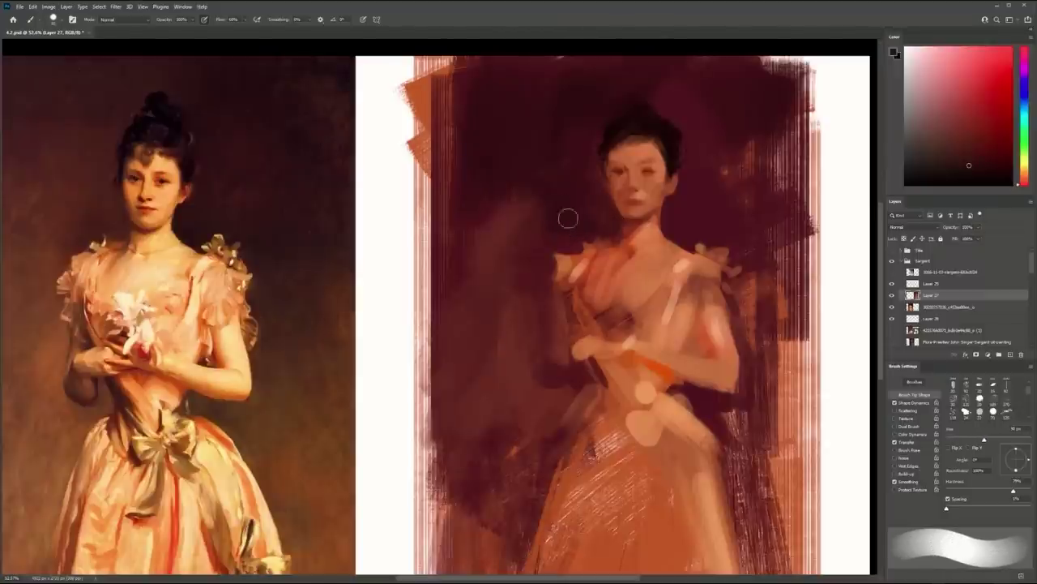
alt+click(594, 137)
drag(593, 139, 617, 120)
Build up the hair bun on top of the head with a near-black tone, finishing its outline with a smaller brush
alt+click(650, 112)
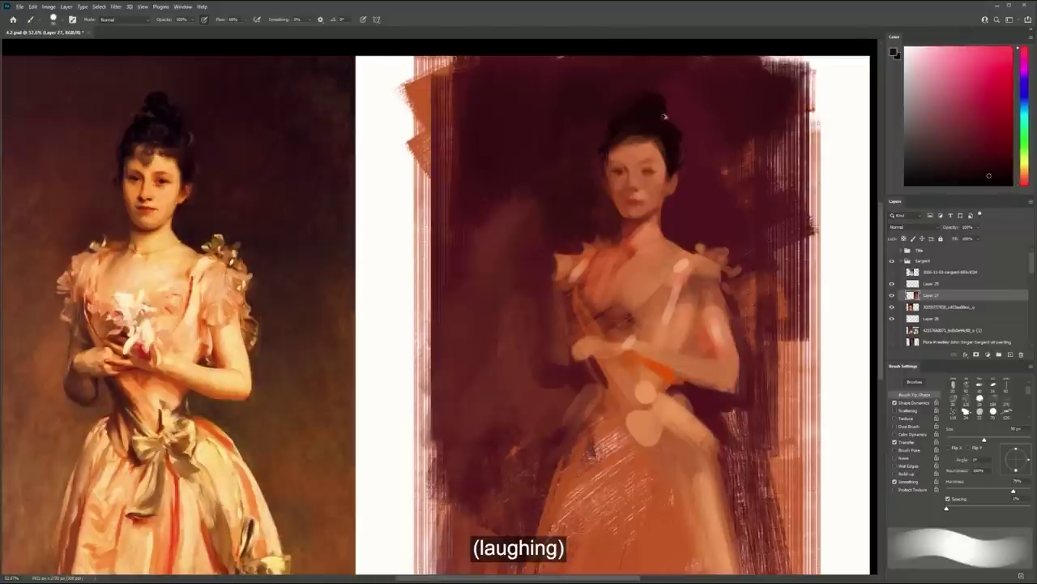
alt+click(651, 100)
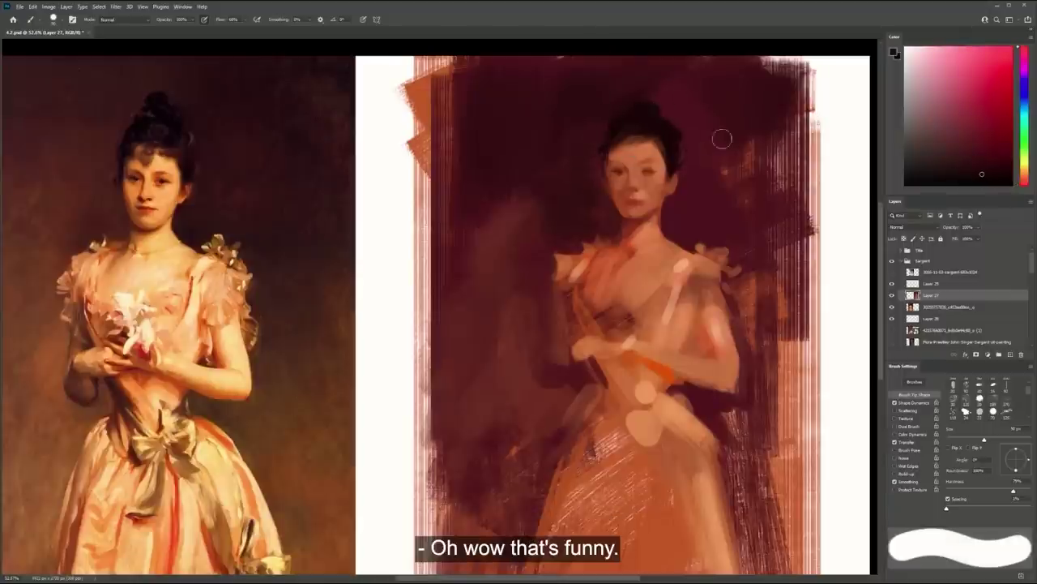
drag(984, 171, 998, 184)
drag(635, 111, 654, 117)
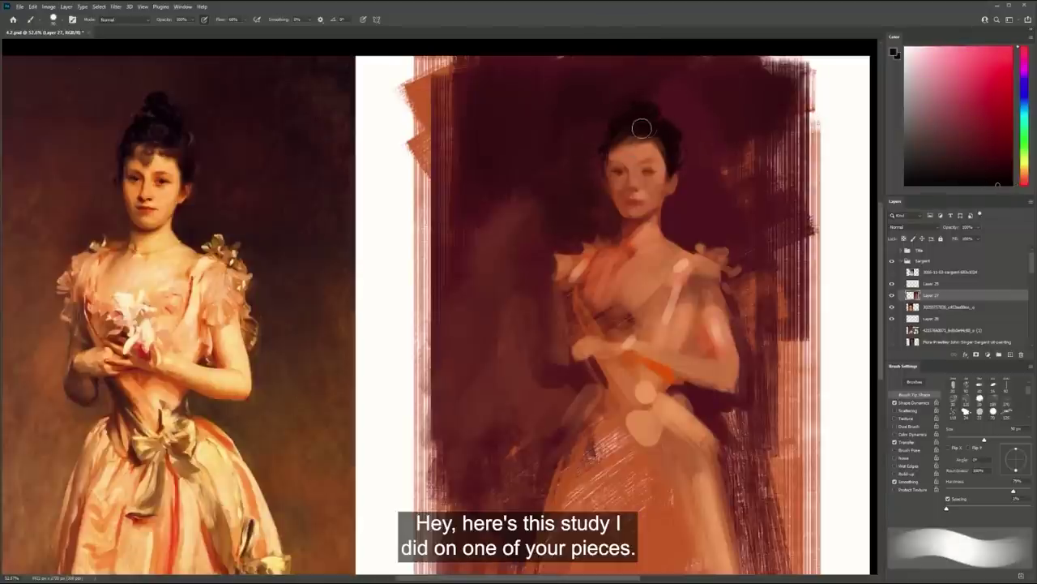
key(bracketleft)
key(bracketleft)
key(bracketleft)
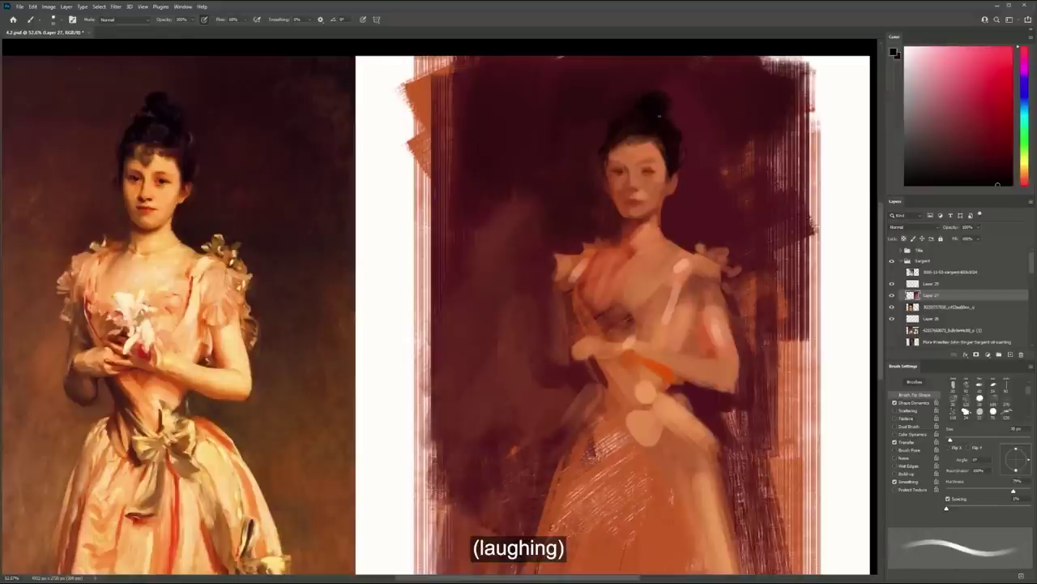
Touch up the neck shadow beneath the chin with a tone sampled there, and review the whole study against the reference
ctrl+click(672, 153)
drag(670, 190, 747, 170)
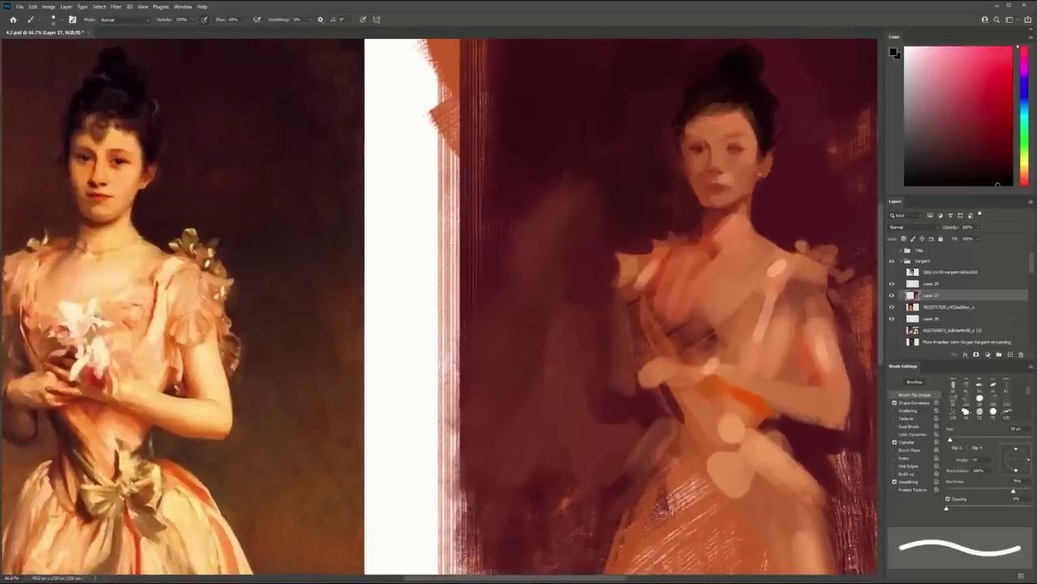
alt+click(718, 211)
drag(765, 199, 719, 245)
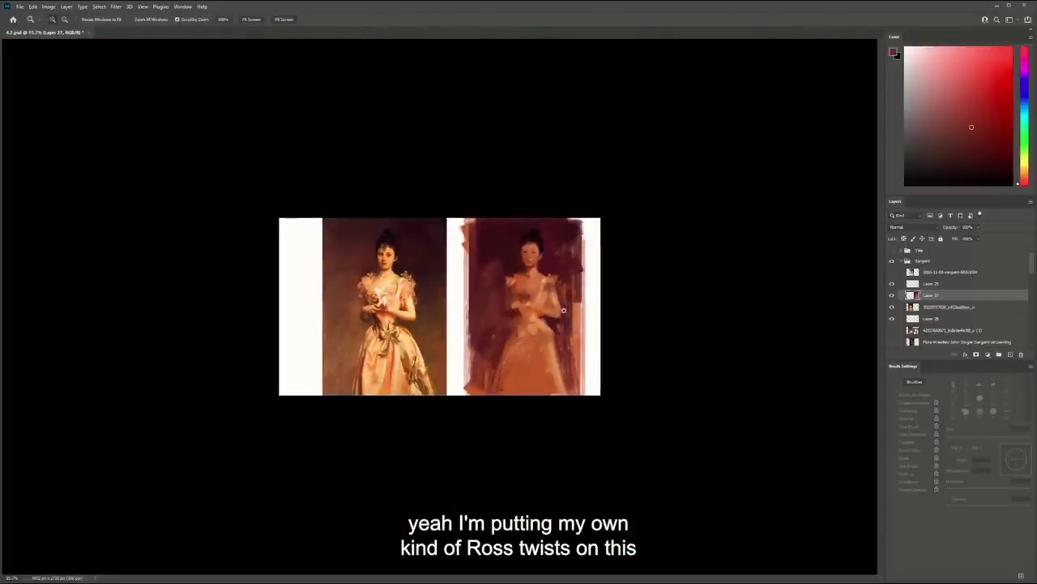
drag(564, 312, 574, 296)
scroll(710, 168, up, 2)
key(b)
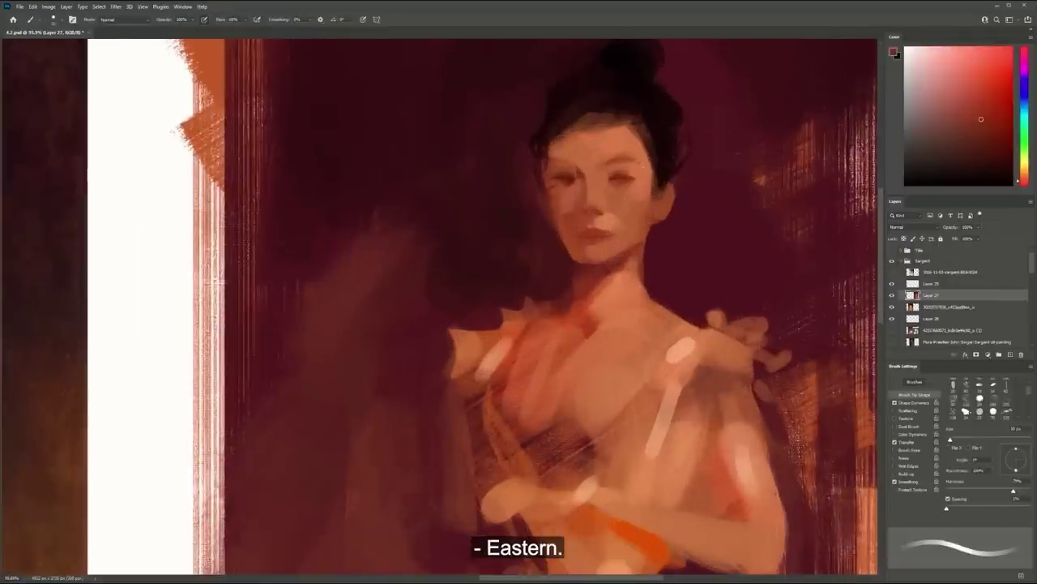
Sample the peach skin tone from the face beside the mouth and save the document
key(z)
scroll(666, 206, down, 4)
scroll(661, 173, up, 1)
key(b)
scroll(649, 203, up, 1)
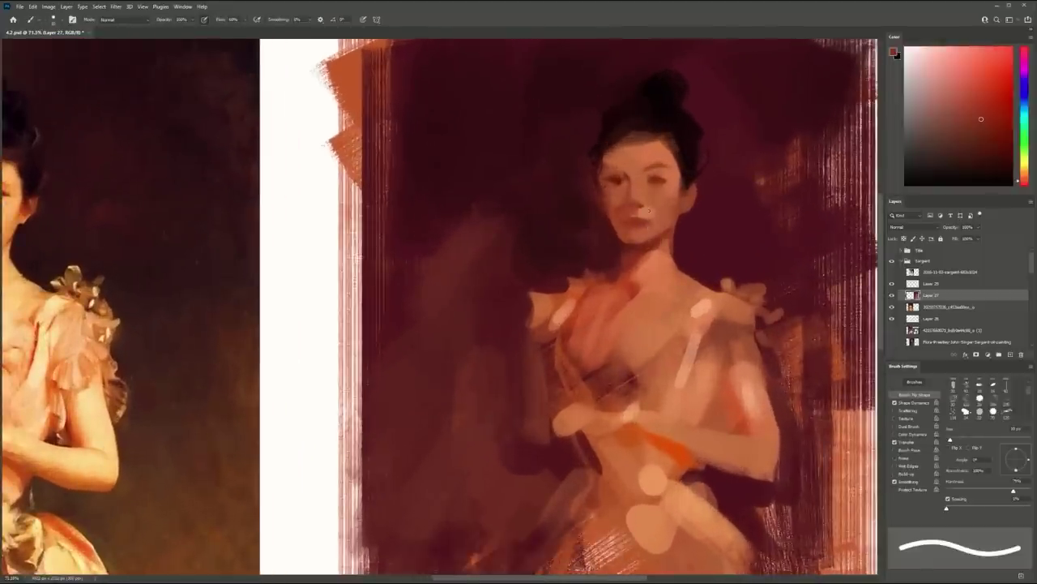
alt+click(654, 207)
drag(655, 204, 727, 217)
key(ctrl+s)
Brighten the cheek beneath the eye on the shadow side of the face with the sampled peach tone
key(bracketright)
key(bracketright)
key(bracketright)
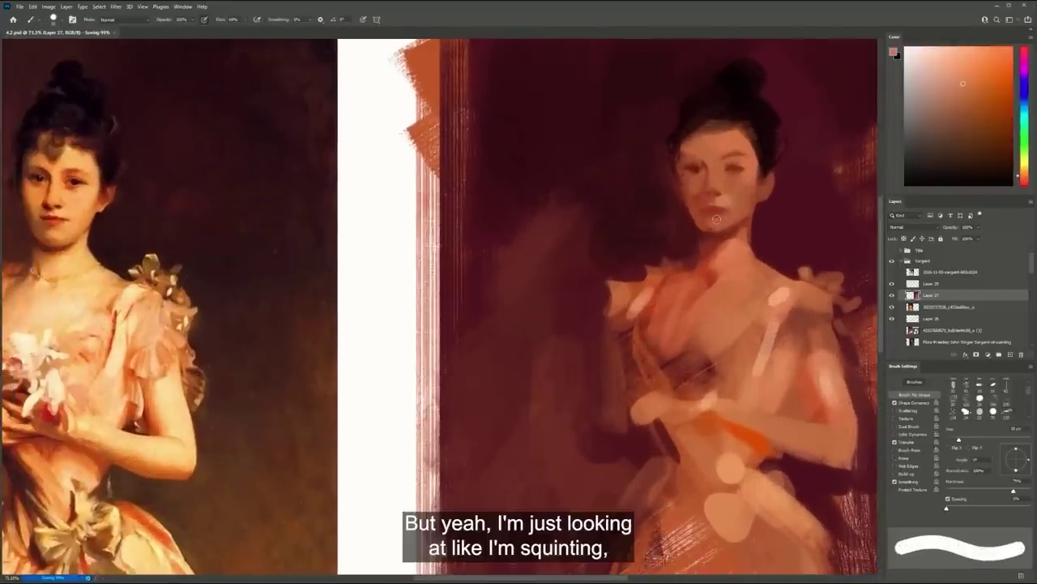
key(bracketleft)
key(bracketleft)
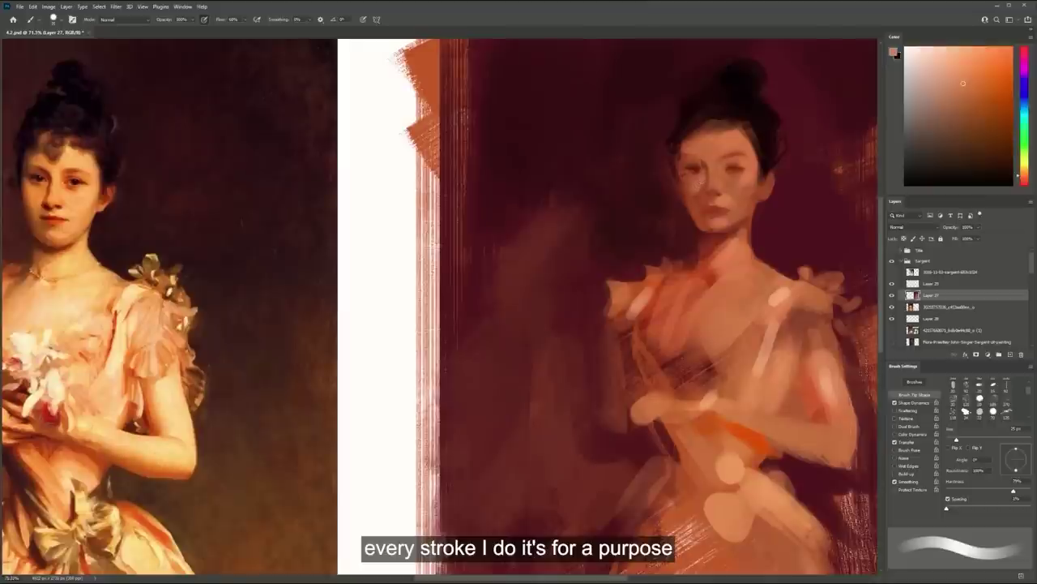
key(])
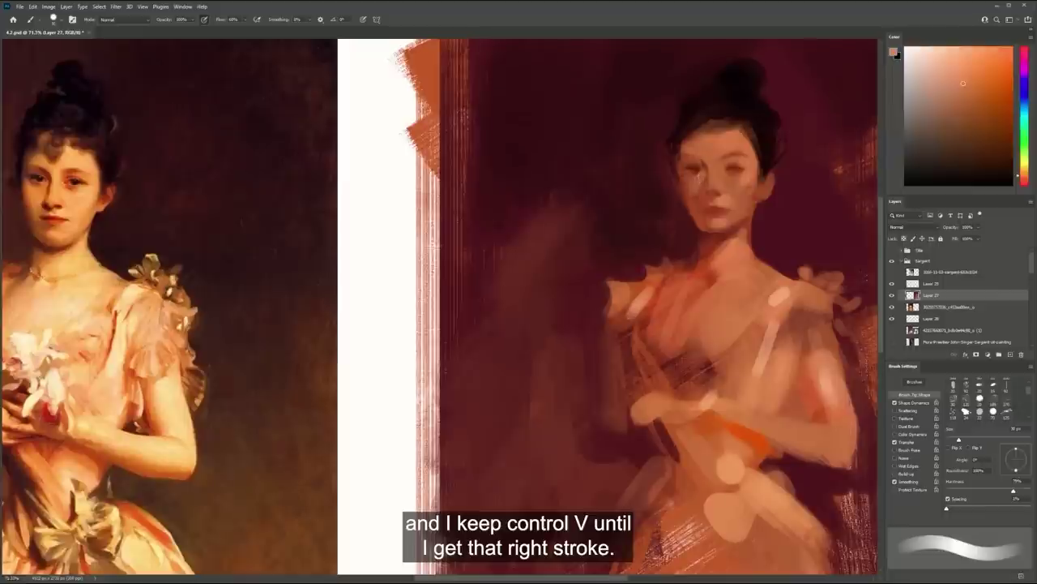
drag(691, 180, 694, 192)
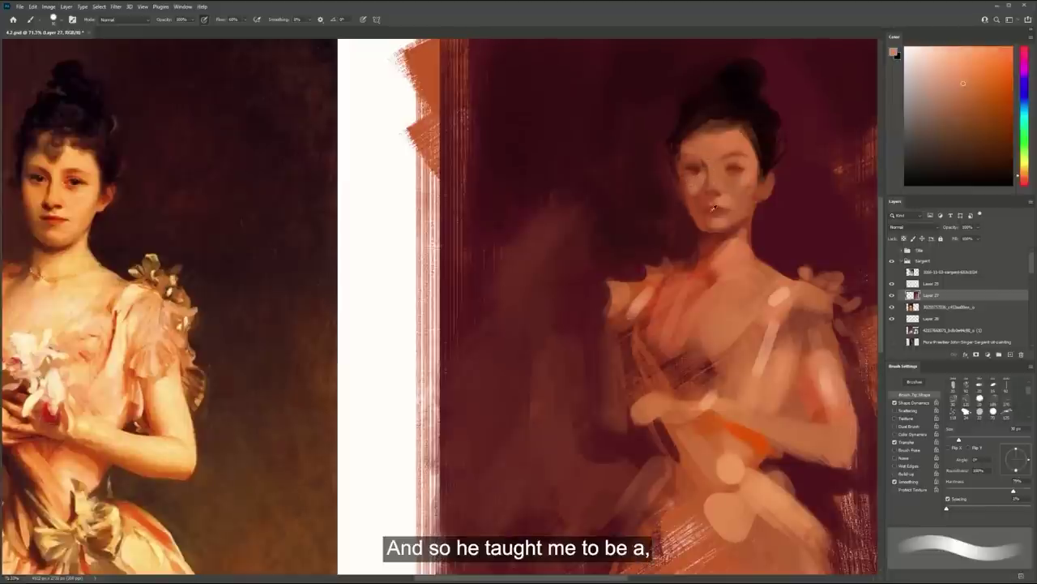
Touch up the facial features and ear using a fine brush and deepened reds sampled from the face, and save the document
alt+click(712, 209)
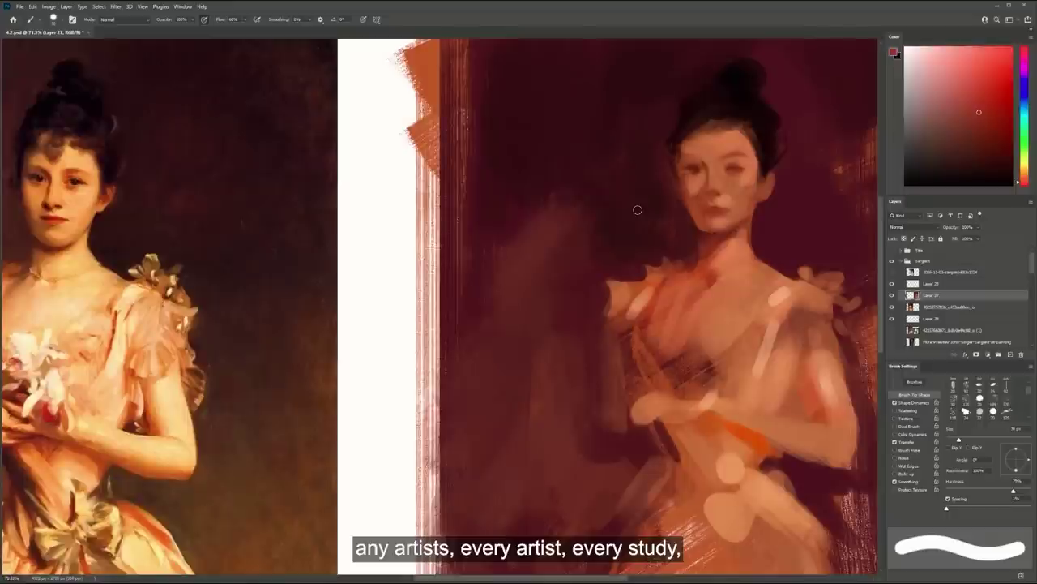
key(bracketleft)
key(bracketleft)
key(bracketleft)
alt+click(705, 162)
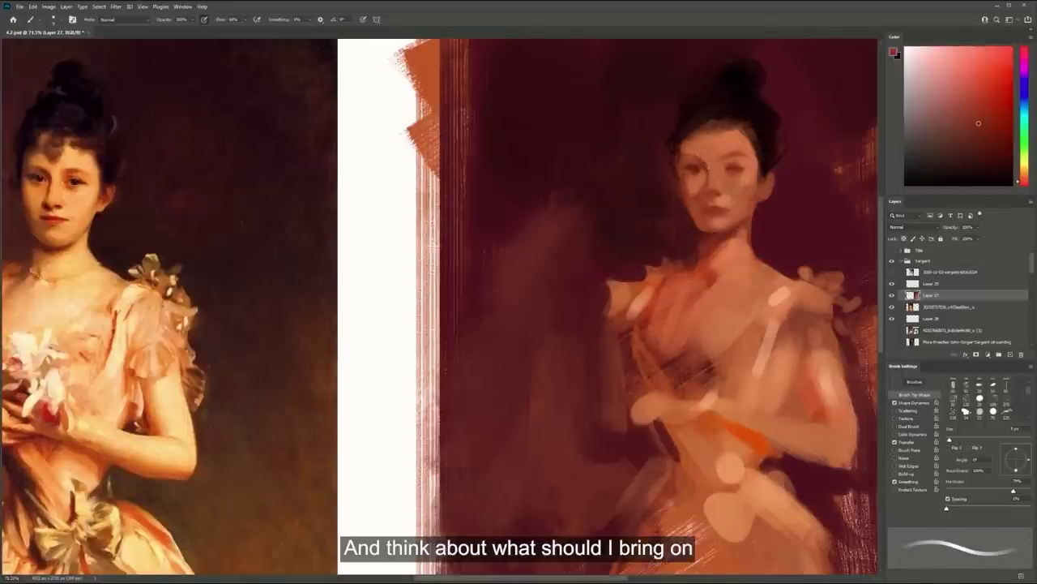
click(983, 134)
key(Return)
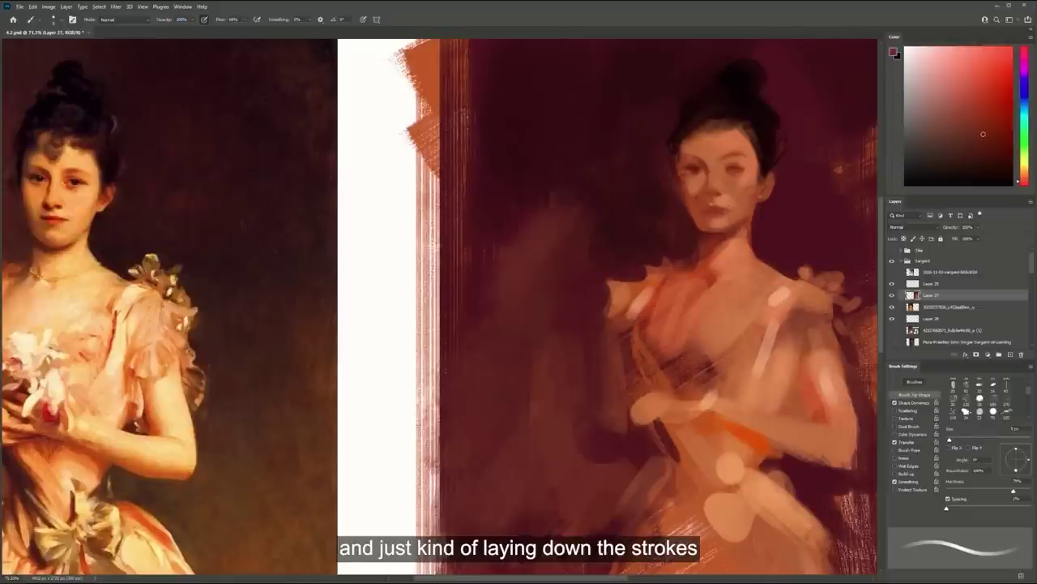
key(ctrl+space)
drag(763, 187, 710, 245)
key(ctrl+s)
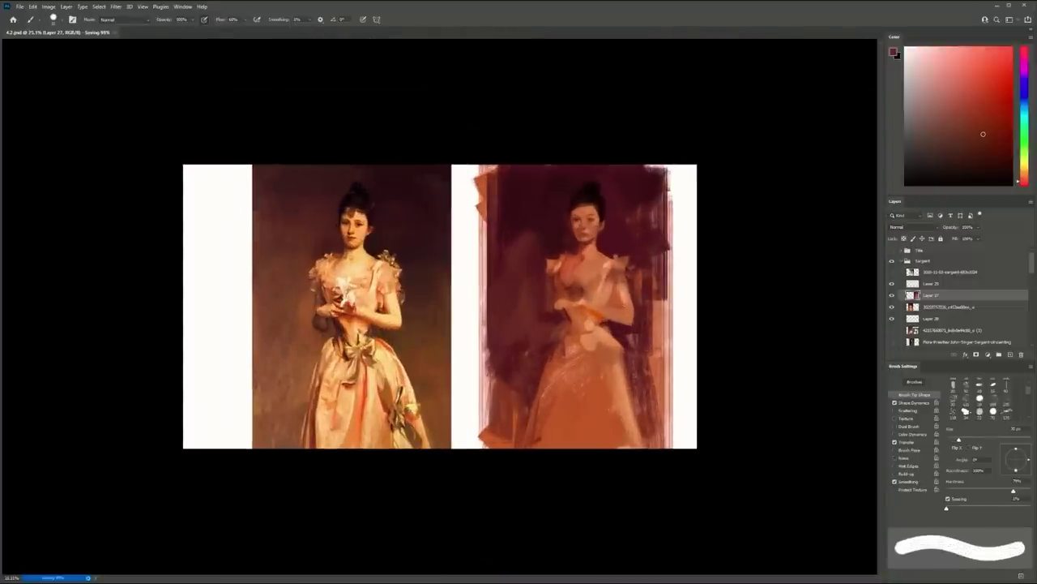
Soften the forehead along the hairline with tones sampled from the hair and the face
key(z)
click(624, 206)
key(b)
alt+click(564, 209)
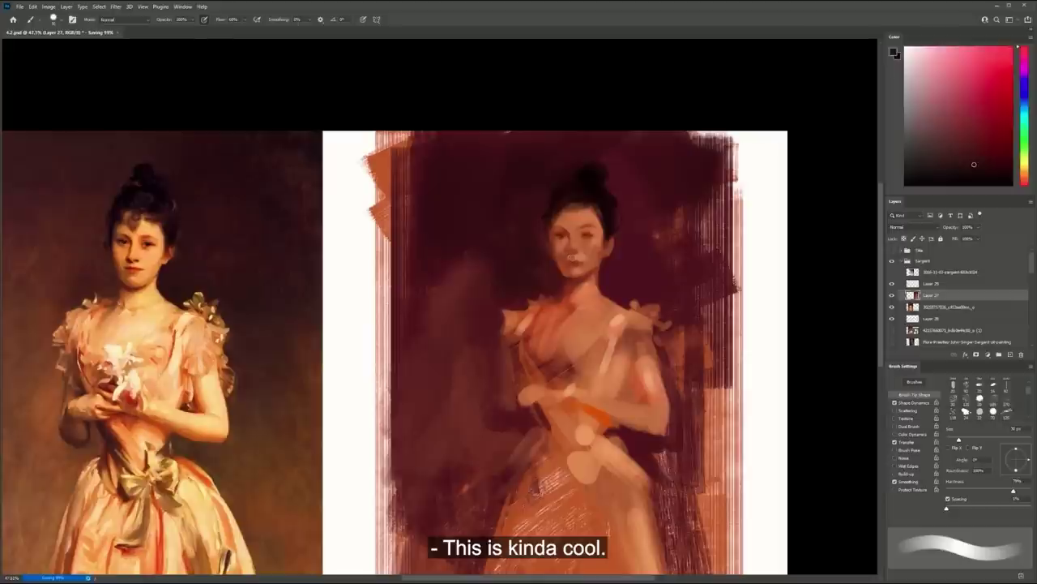
alt+click(566, 253)
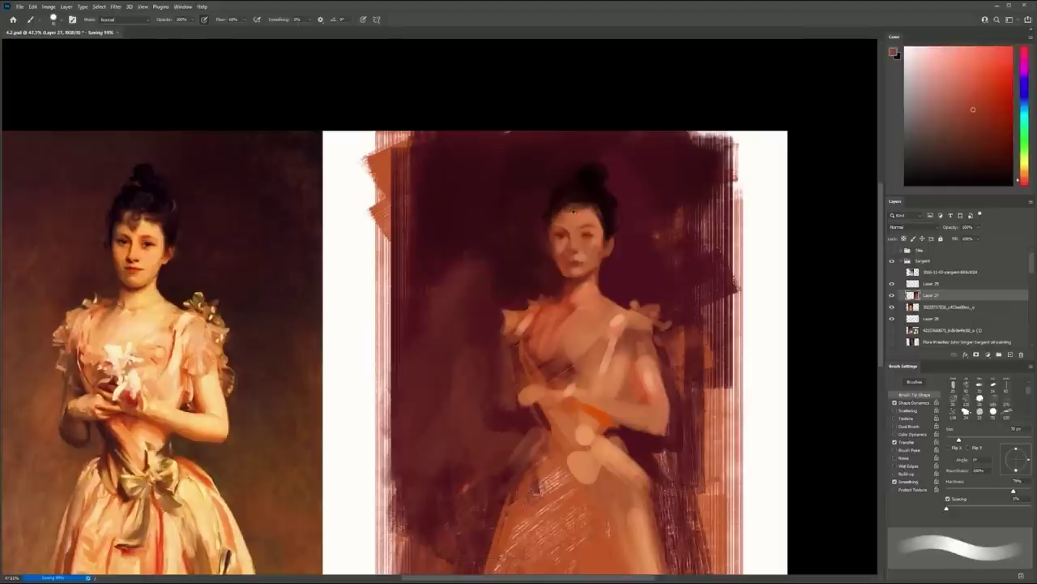
alt+click(574, 213)
drag(582, 211, 614, 154)
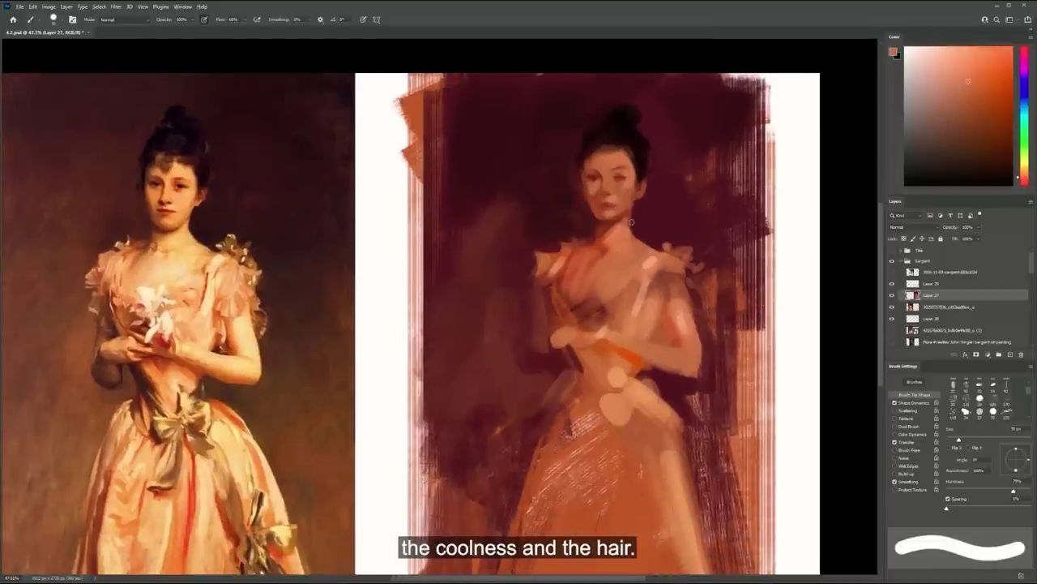
Refine the hair above the forehead with a fine brush and a near-black tone sampled from the hair
alt+click(624, 143)
key(bracketleft)
key(bracketleft)
key(bracketleft)
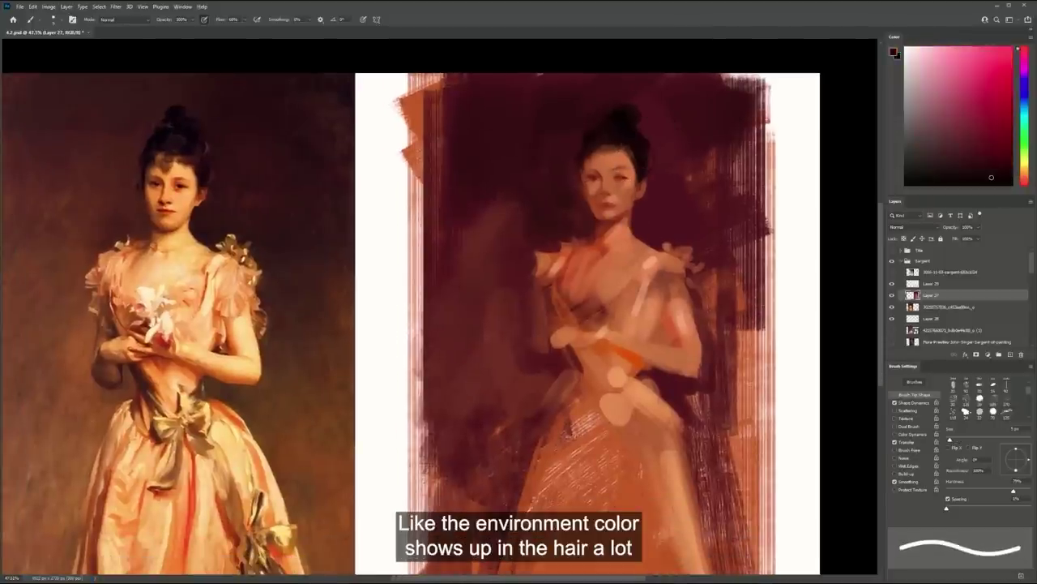
scroll(632, 183, up, 1)
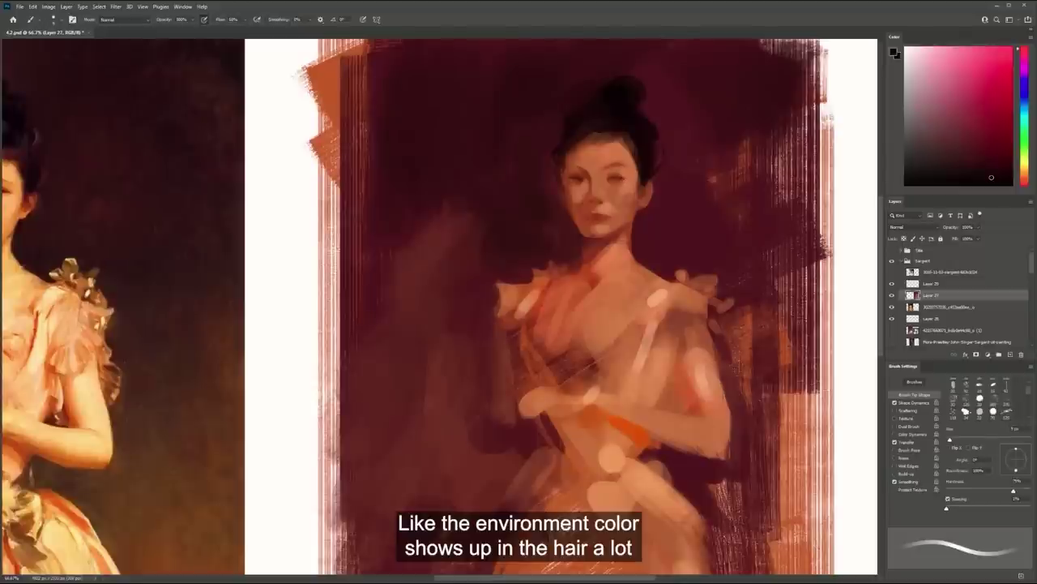
key(z)
drag(644, 182, 609, 183)
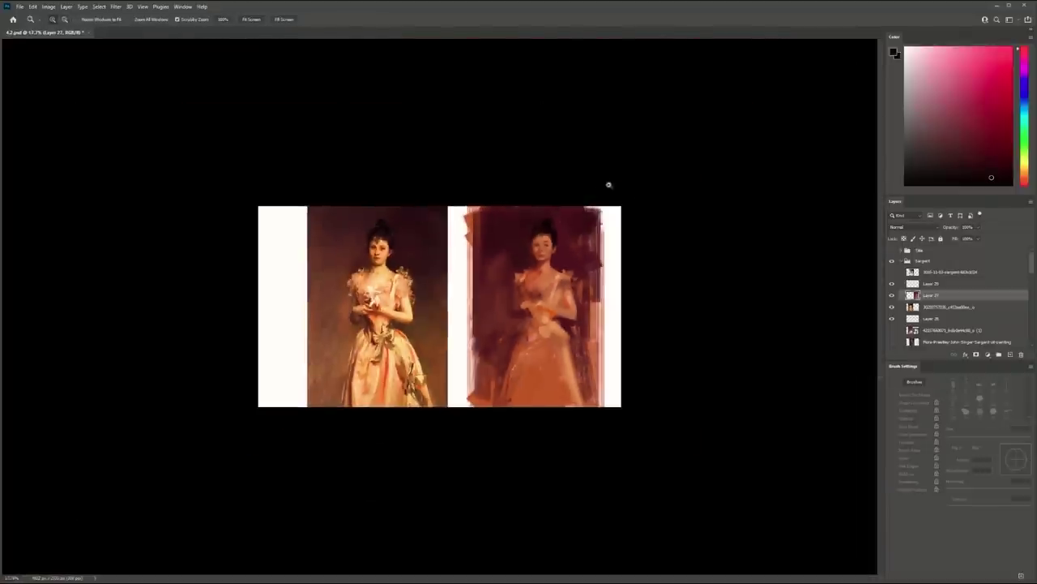
Paint light peach petals on the shoulder flower with a reduced brush and a tone sampled from the flower
drag(598, 273, 621, 308)
key(b)
key(bracketright)
key(bracketright)
key(bracketright)
key(bracketright)
key(bracketright)
key(bracketright)
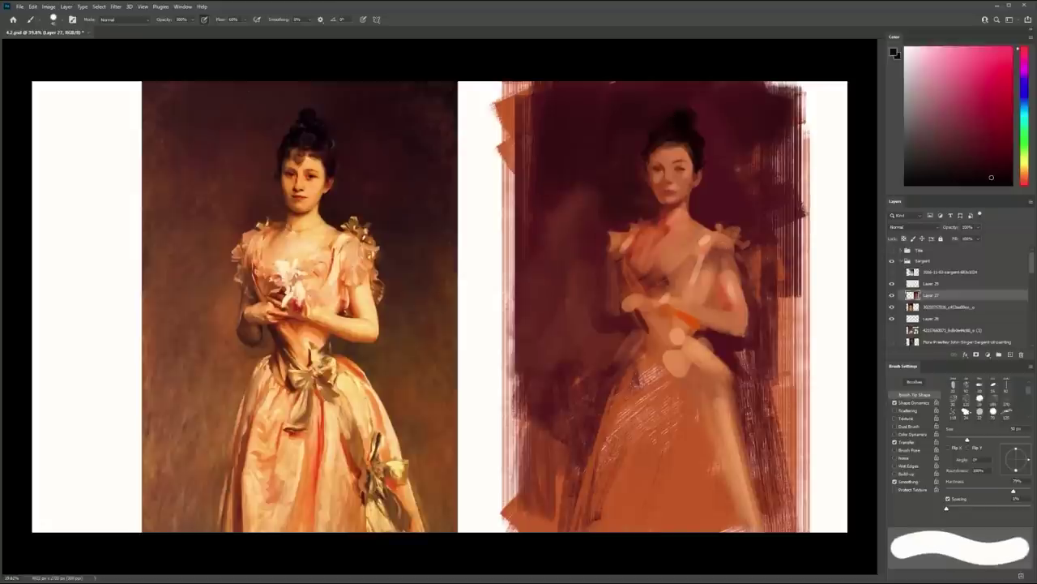
alt+click(722, 230)
key(bracketleft)
key(bracketleft)
key(bracketleft)
key(bracketleft)
key(bracketleft)
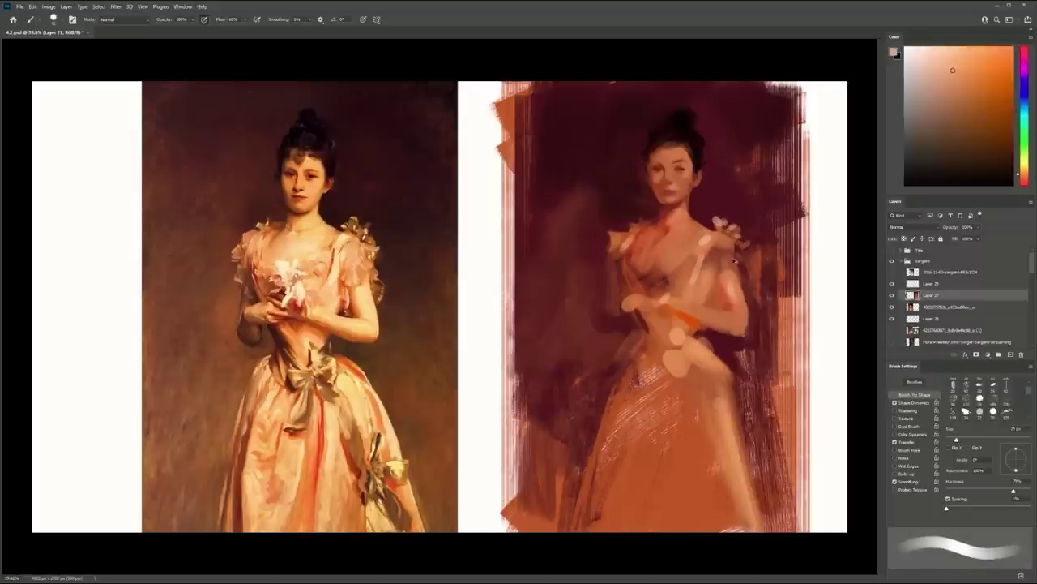
Darken the hair edge beside the outer eye with a small brush and a dark tone sampled there, and review the whole study
ctrl+click(689, 217)
ctrl+click(702, 217)
drag(646, 182, 743, 239)
key(shift+b)
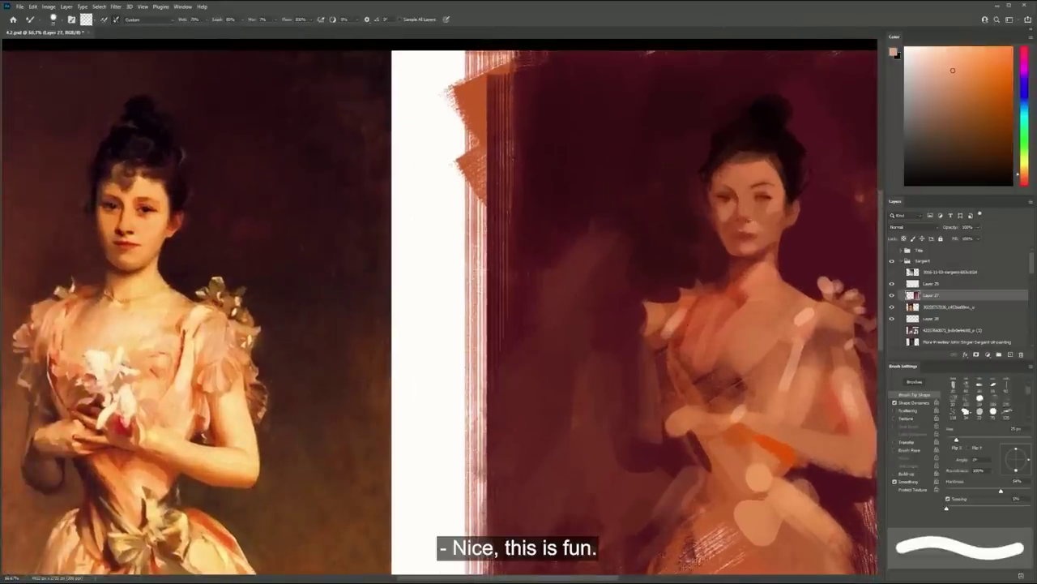
key(shift+b)
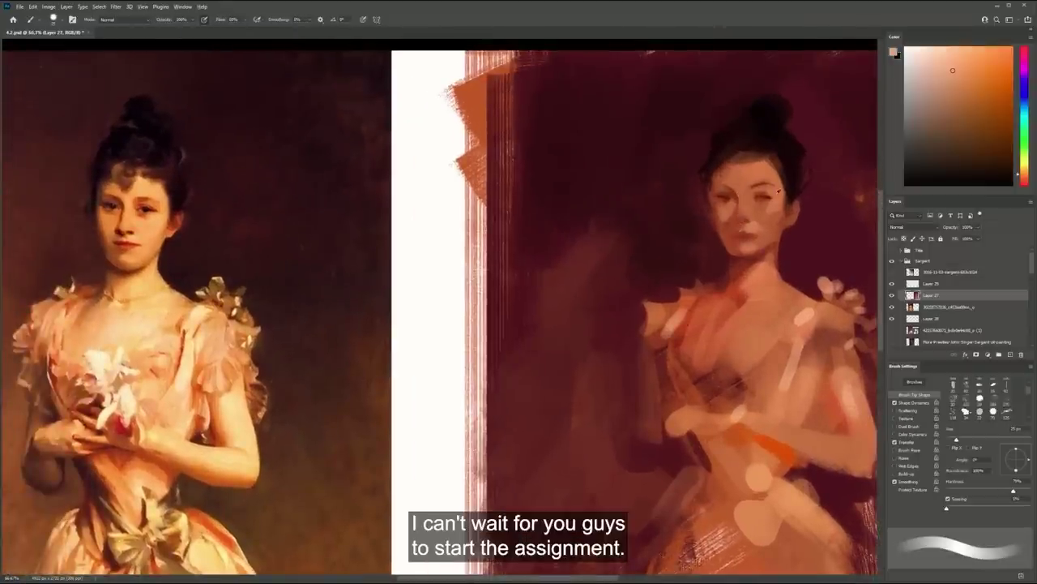
alt+click(779, 192)
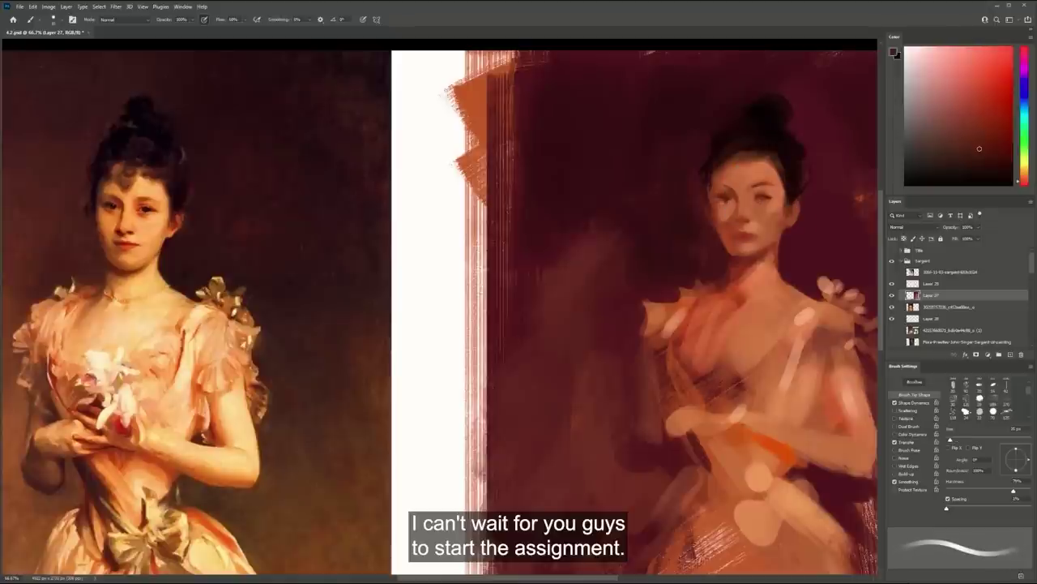
key(z)
drag(806, 197, 750, 216)
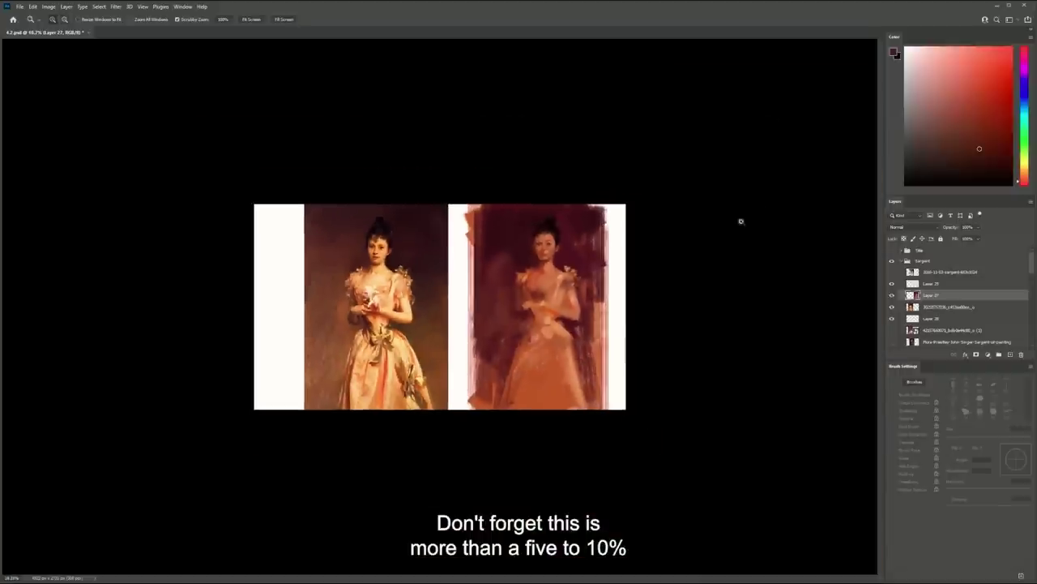
drag(637, 270, 669, 282)
click(669, 281)
key(b)
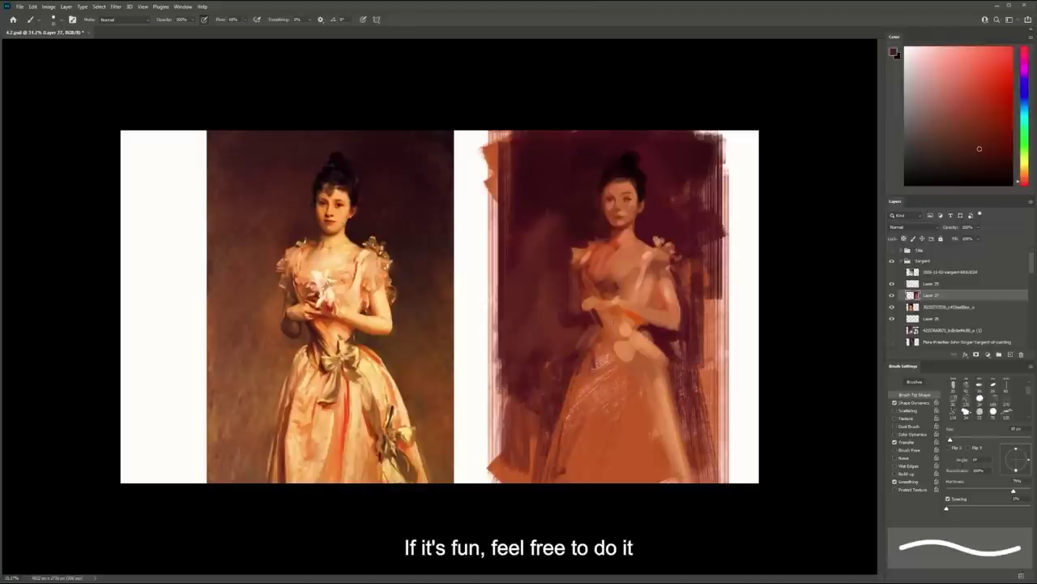
Refine the hair bun with a small brush, using near-black tones sampled from the bun and the adjacent background
drag(673, 170, 699, 171)
alt+click(579, 172)
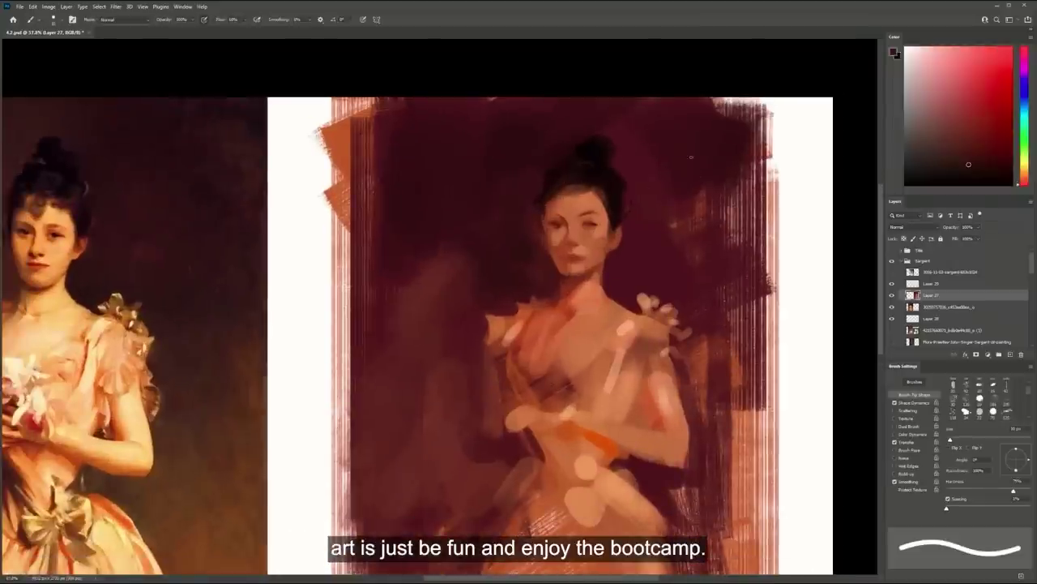
key(shift+bracketleft)
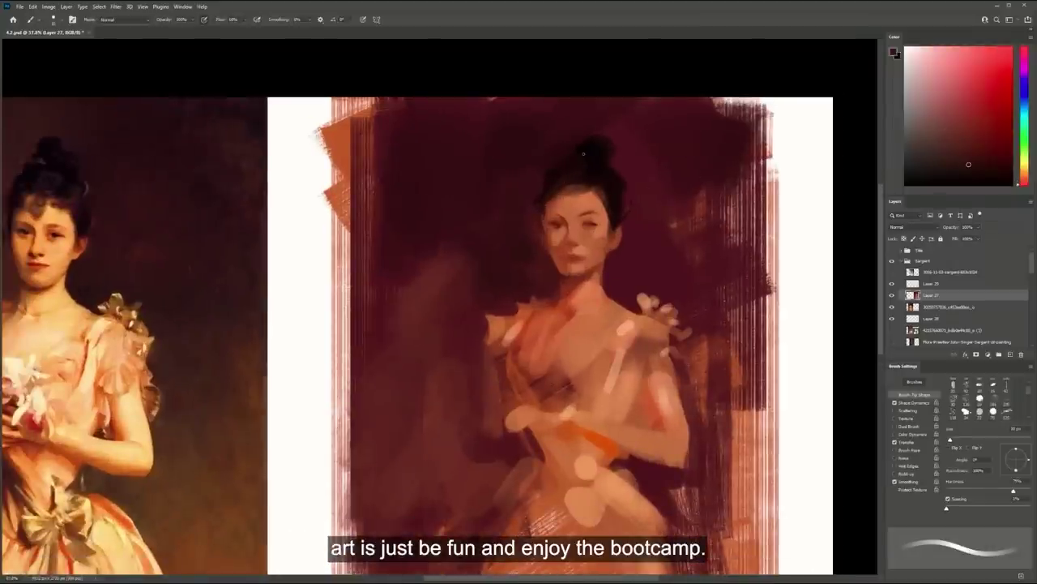
alt+click(593, 144)
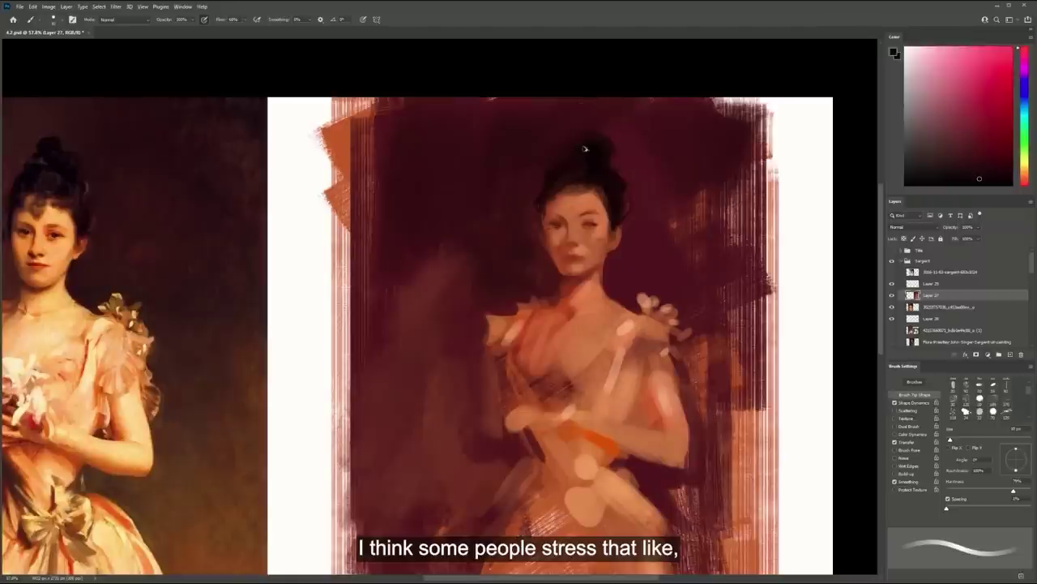
alt+click(573, 148)
key(shift+bracketright)
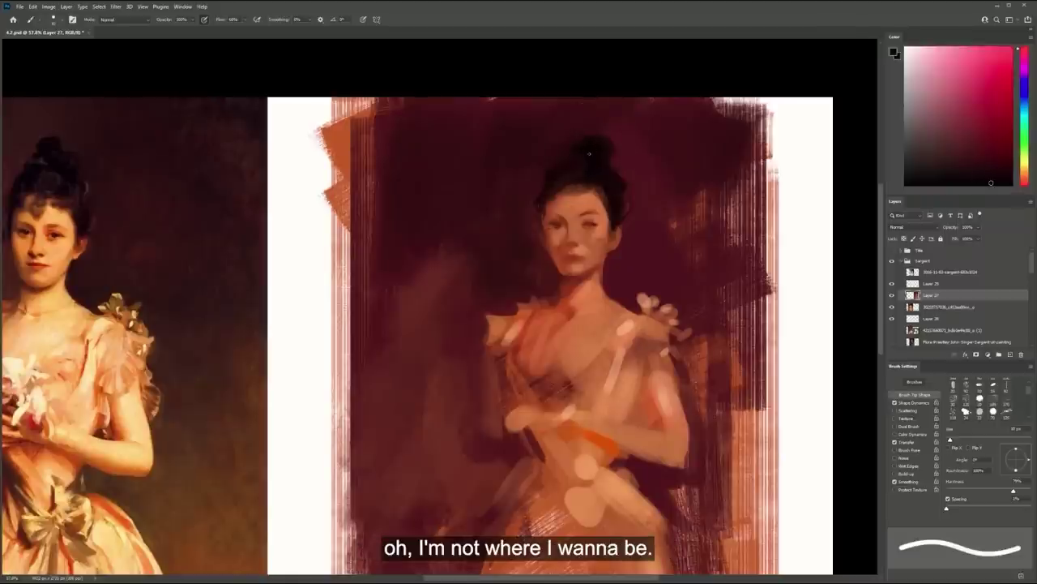
drag(590, 154, 628, 147)
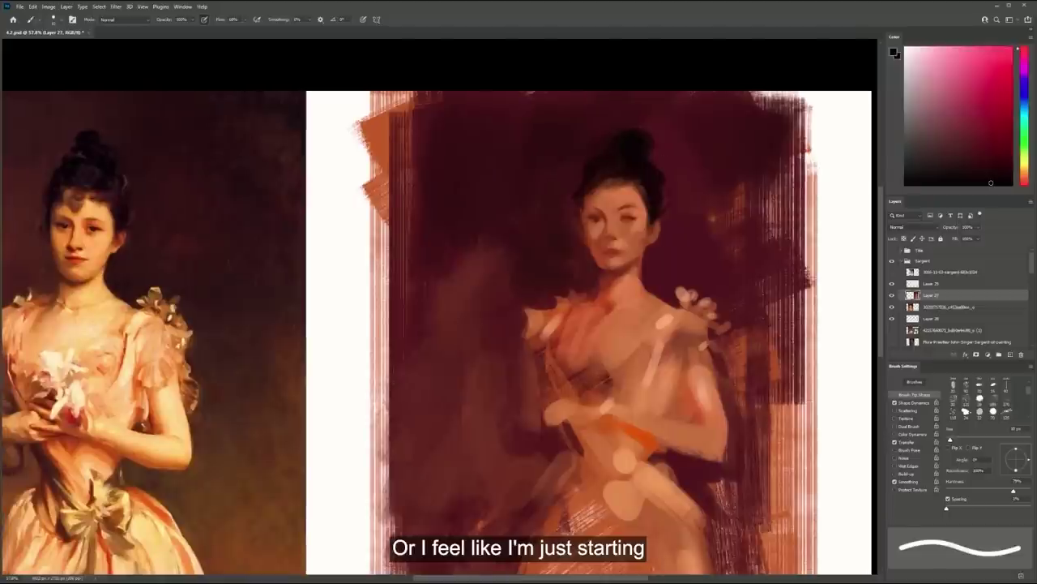
Deepen the hair mass around the forehead with a near-black tone and a progressively larger brush
key(bracketright)
key(bracketright)
key(bracketright)
key(bracketright)
key(bracketright)
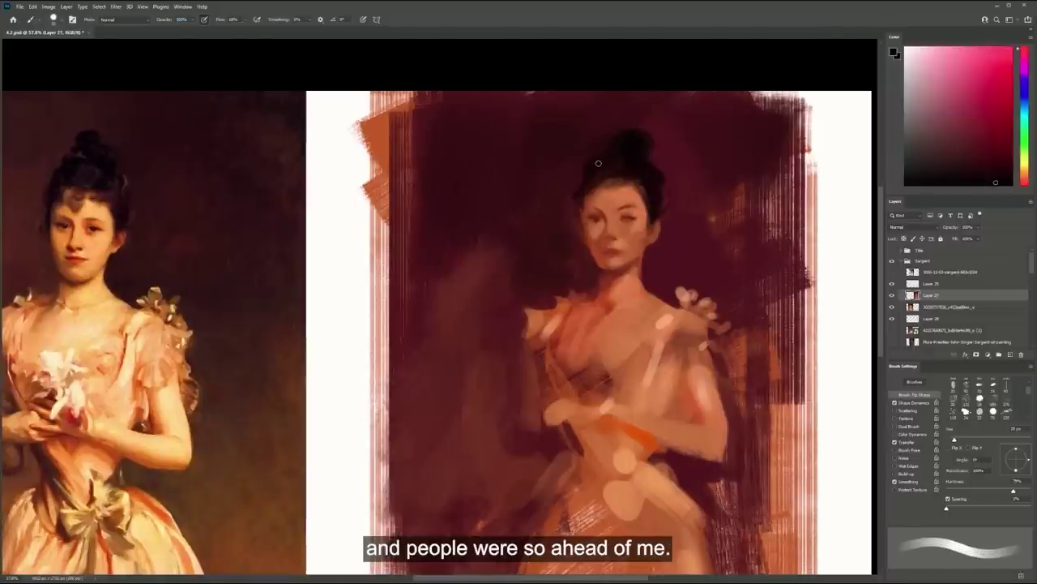
key(bracketright)
key(bracketright)
key(bracketright)
key(bracketright)
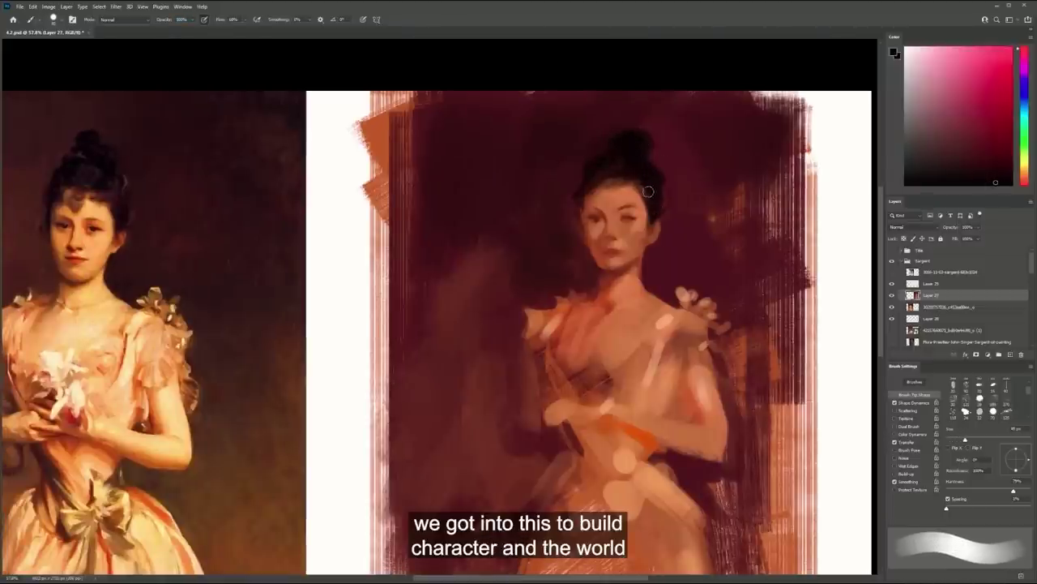
Clean up the background beside the face and the hair edge near the temple with dark tones sampled from each area
alt+click(577, 244)
key(shift+bracketright)
alt+click(571, 188)
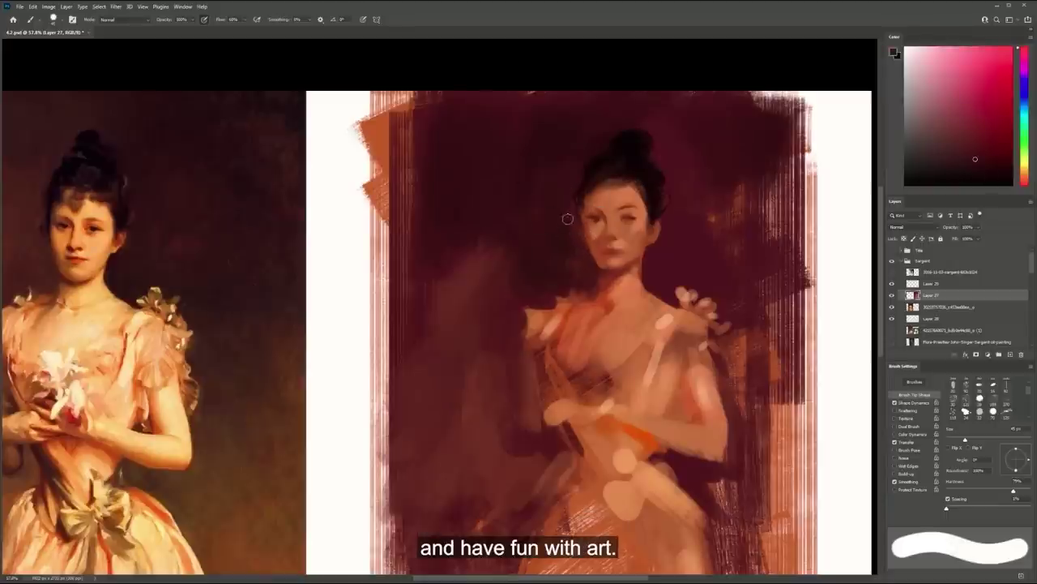
alt+click(650, 193)
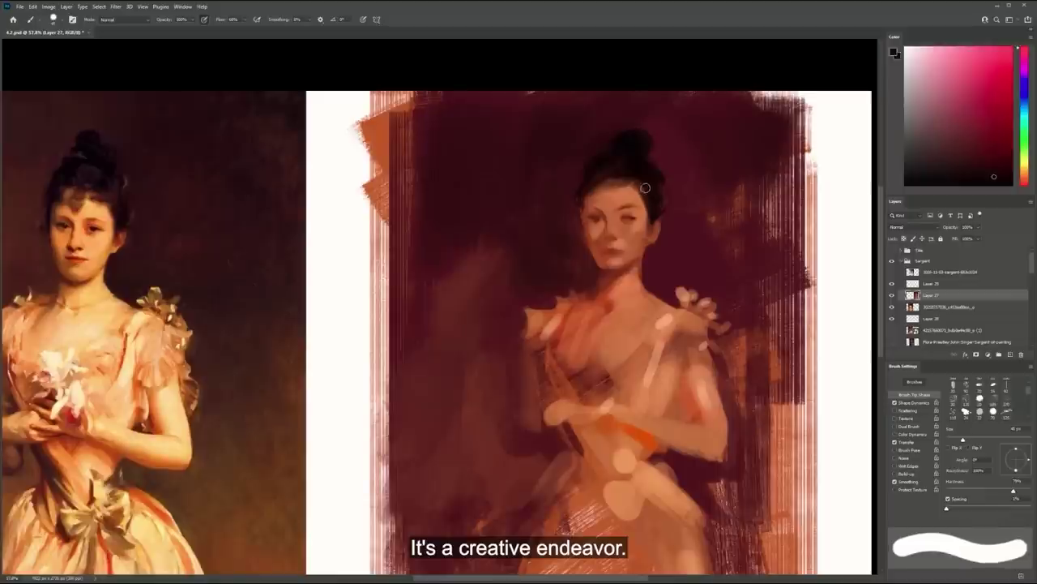
key(bracketleft)
key(bracketleft)
Warm the forehead and the neck beneath the chin with a sampled skin tone shifted toward orange
alt+click(628, 233)
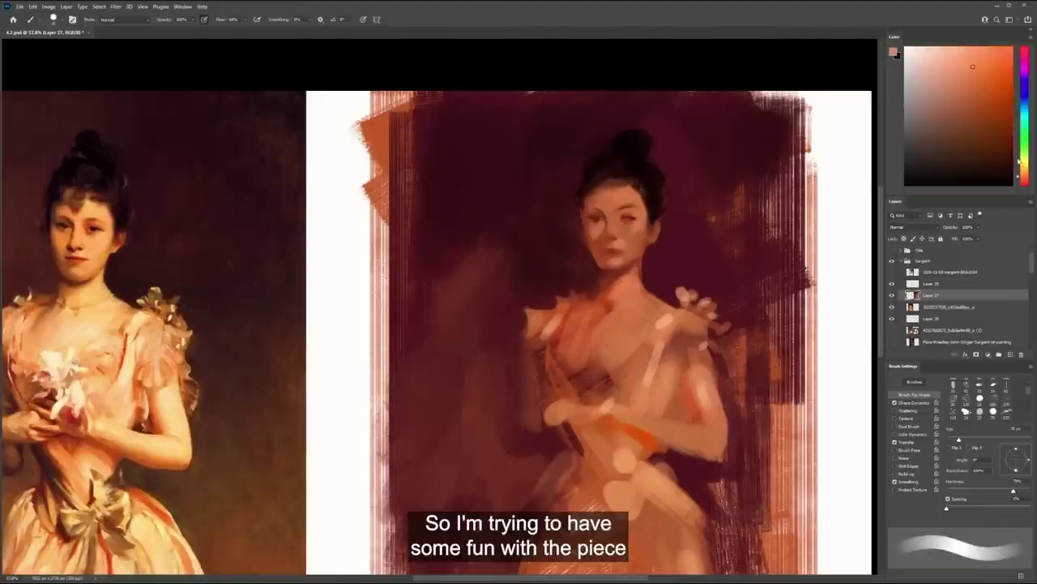
drag(1023, 160, 1023, 174)
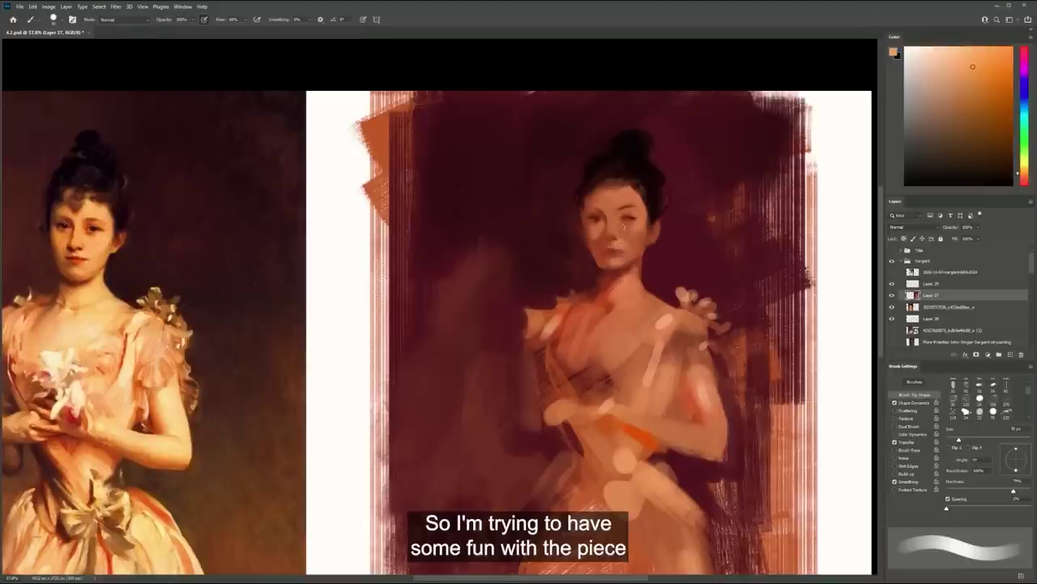
drag(638, 190, 613, 200)
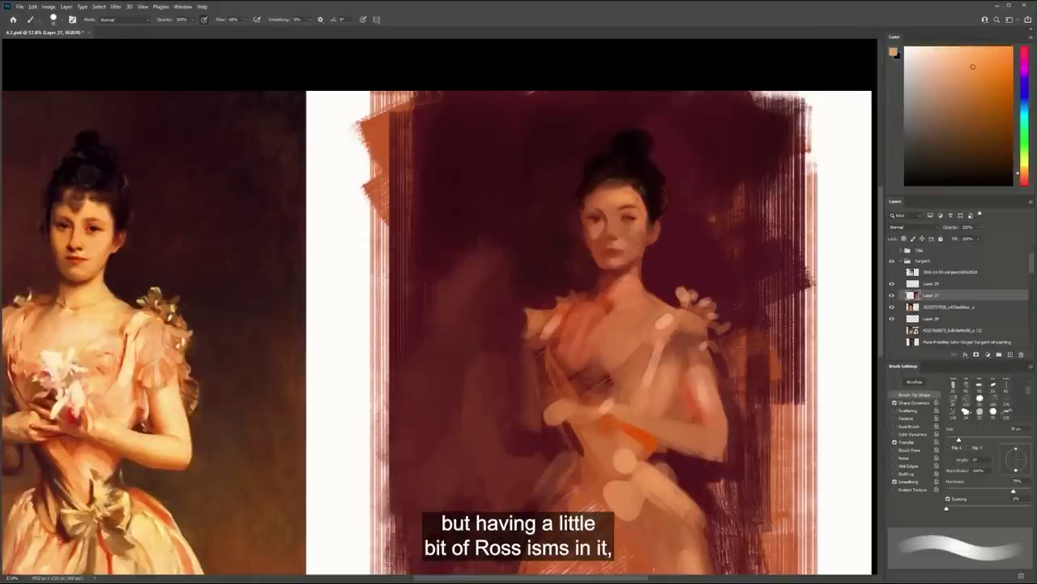
drag(631, 262, 620, 280)
key(bracketright)
key(bracketright)
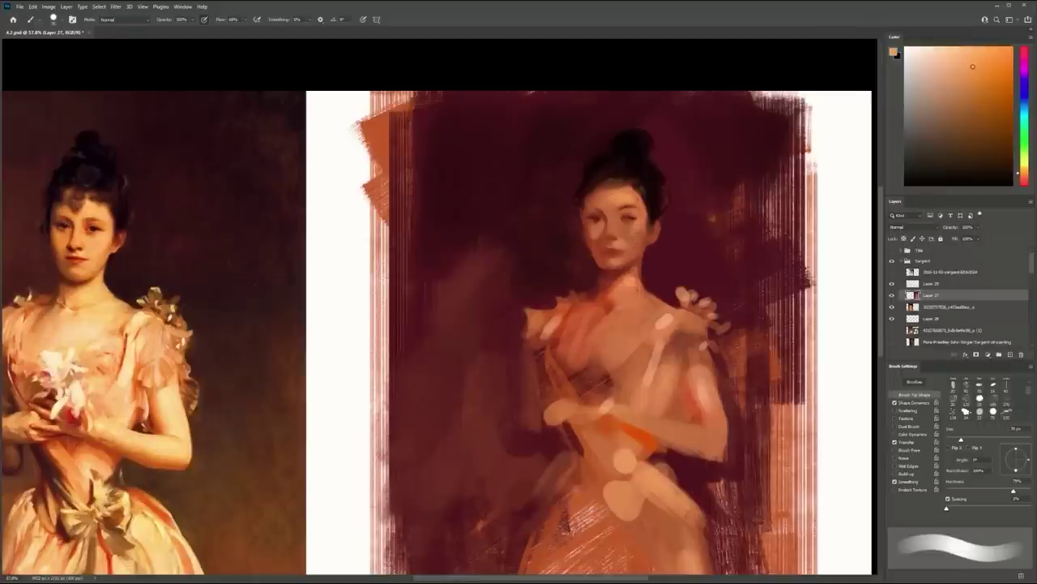
Try a broad skin-tone stroke from the neck down across the bodice with a larger brush
key(bracketright)
key(bracketright)
key(bracketright)
drag(628, 284, 594, 368)
key(ctrl+z)
Carve the dark pocket between the upper arm and the bodice with a 25 px brush and sampled deep maroon tones
alt+click(586, 277)
alt+click(586, 278)
alt+click(585, 278)
ctrl+click(641, 295)
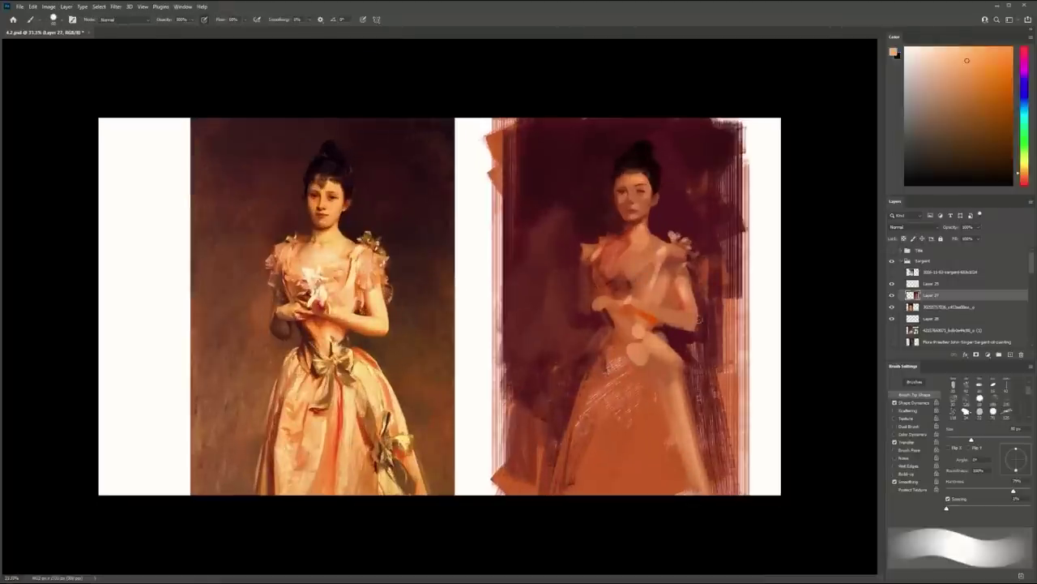
alt+click(699, 338)
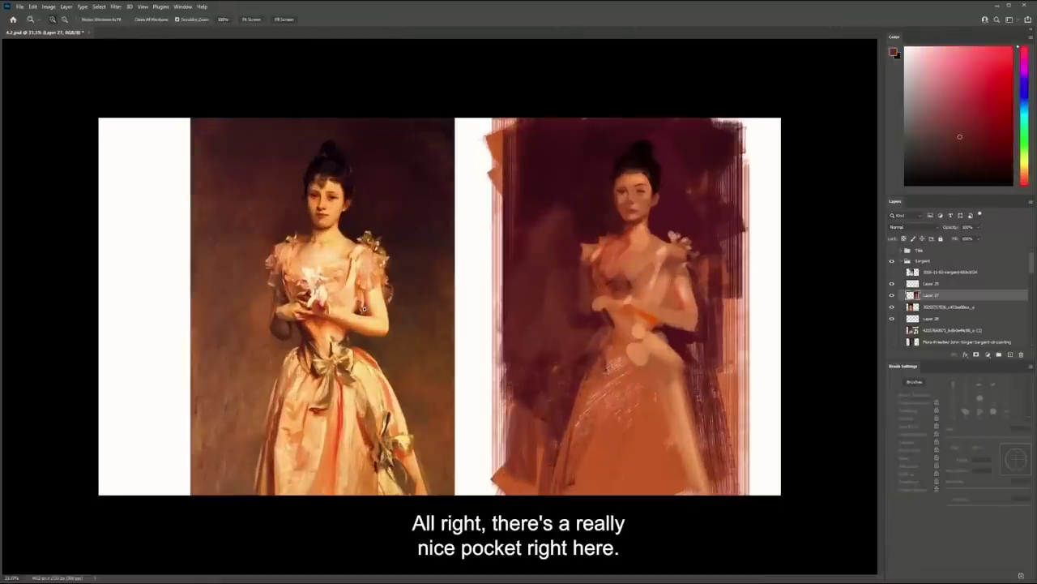
drag(364, 306, 425, 310)
drag(653, 295, 425, 289)
drag(803, 282, 744, 285)
scroll(731, 287, up, 2)
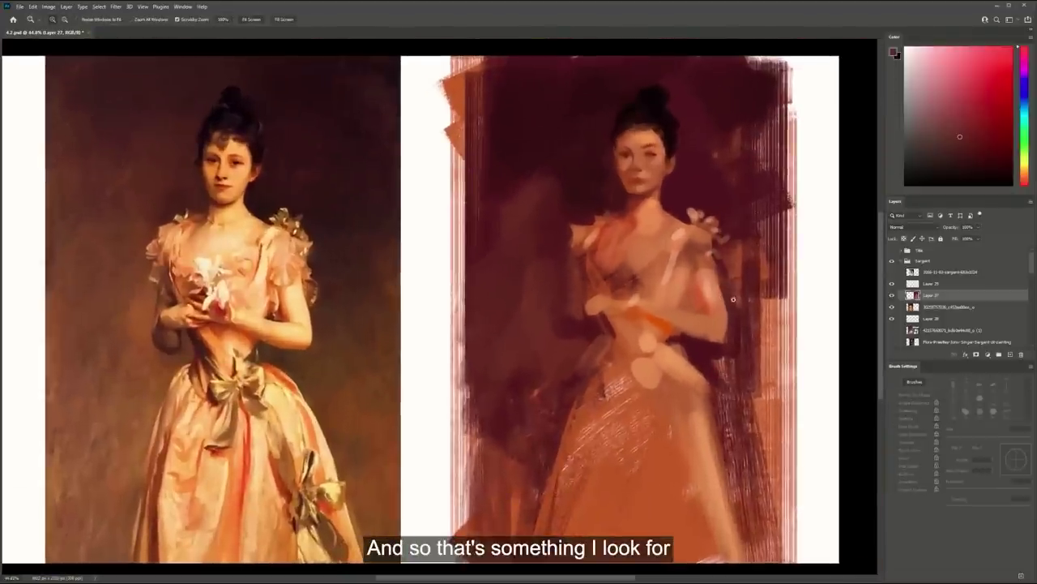
key(b)
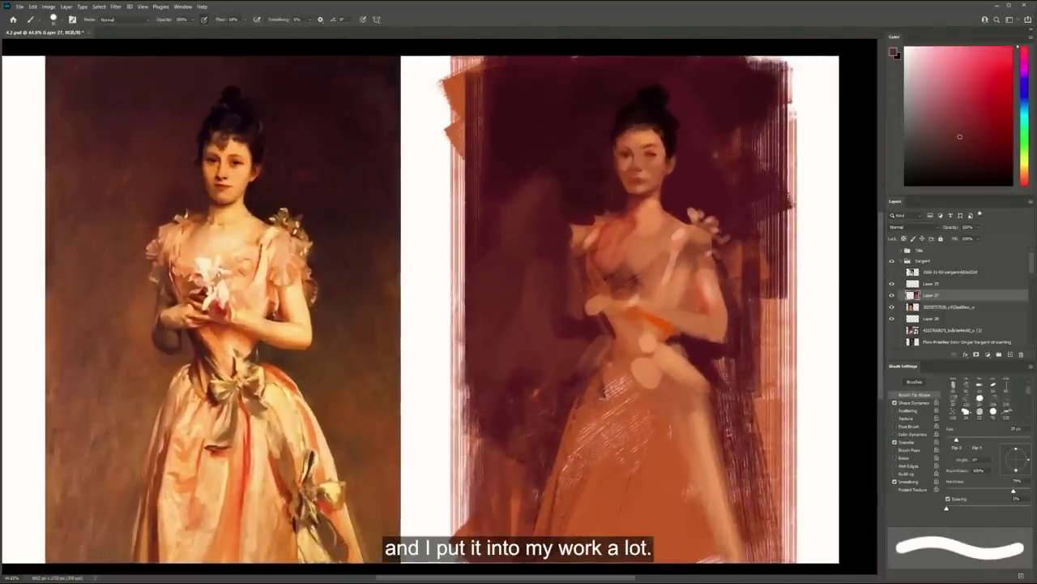
alt+click(704, 344)
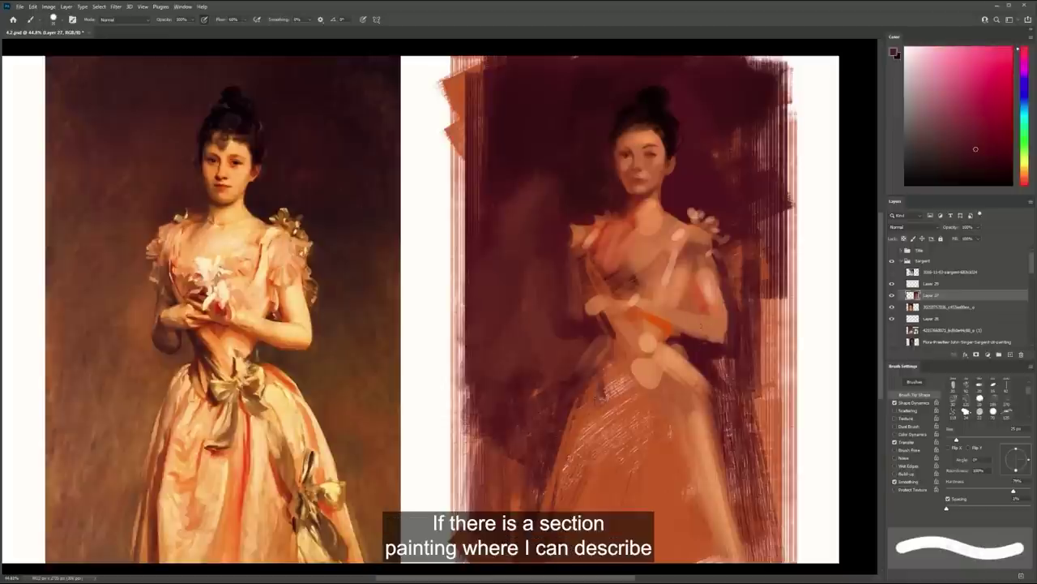
alt+click(702, 305)
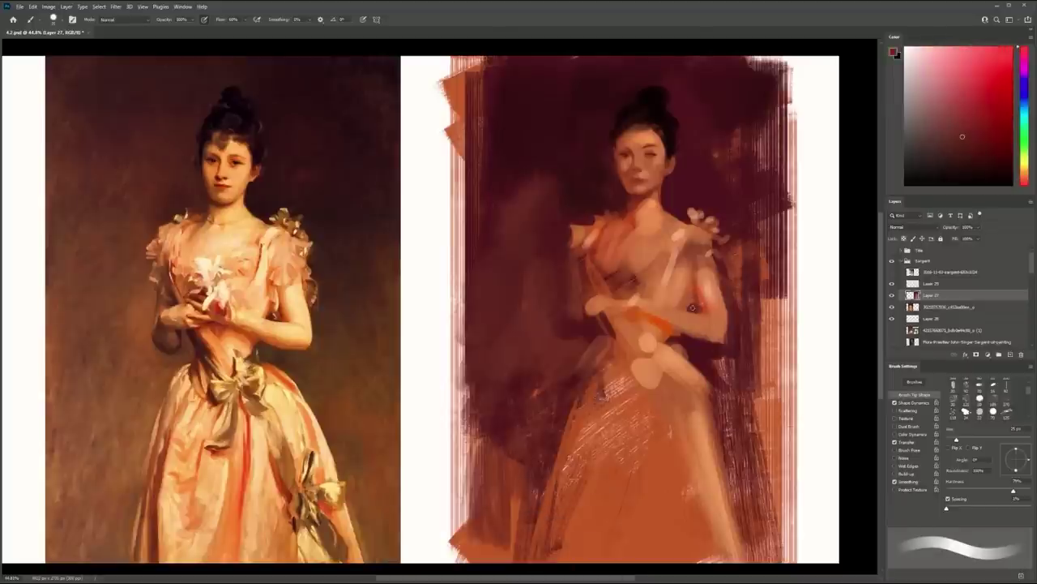
drag(702, 303, 697, 281)
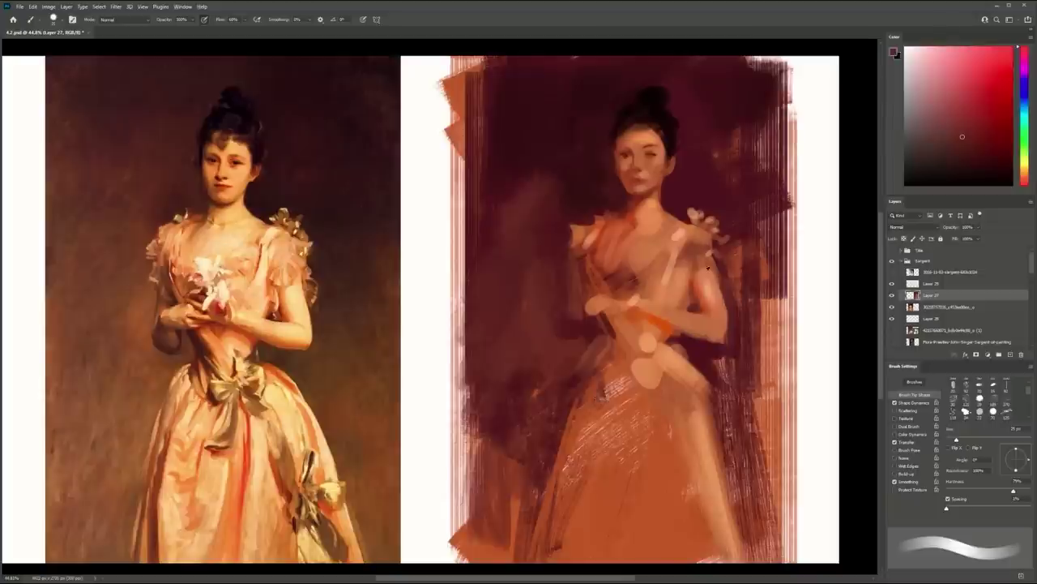
Blend the shoulder highlight and upper sleeve using a tone sampled from the bodice and a progressively larger brush
alt+click(689, 261)
click(757, 429)
mouse_move(693, 251)
mouse_down()
mouse_move(697, 288)
mouse_move(692, 281)
mouse_move(717, 289)
mouse_up()
key(bracketright)
key(bracketright)
key(bracketright)
key(bracketright)
key(bracketright)
key(bracketright)
key(bracketright)
key(bracketright)
key(bracketright)
drag(684, 234, 697, 259)
Brush sampled pinkish skin tones diagonally across the chest and bodice with a large textured brush
alt+click(677, 238)
mouse_move(613, 274)
mouse_down()
mouse_move(598, 290)
mouse_move(614, 272)
mouse_move(645, 268)
mouse_move(650, 243)
mouse_up()
alt+click(628, 267)
alt+click(676, 232)
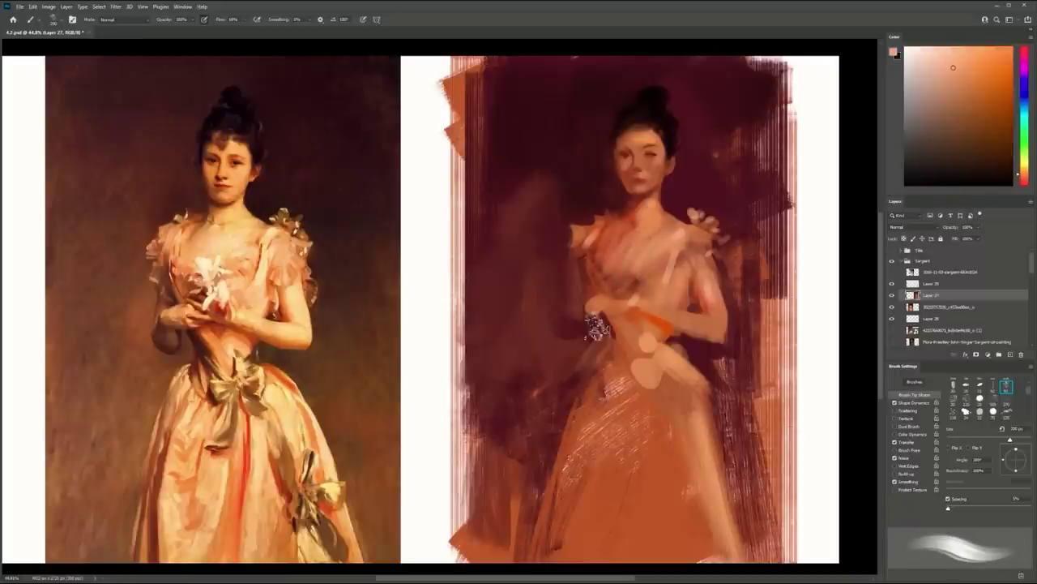
key(p)
key(b)
alt+click(675, 276)
Rework the light strap running down from the shoulder with sampled peach tones, then reduce the brush size
alt+click(682, 233)
drag(680, 224, 660, 301)
mouse_move(684, 268)
mouse_down()
mouse_move(647, 339)
mouse_move(636, 312)
mouse_move(684, 320)
mouse_move(640, 300)
mouse_move(703, 280)
mouse_move(675, 250)
mouse_move(683, 230)
mouse_move(669, 269)
mouse_move(648, 304)
mouse_up()
key(ctrl+z)
key([)
key([)
key([)
key([)
key([)
key([)
key([)
alt+click(676, 249)
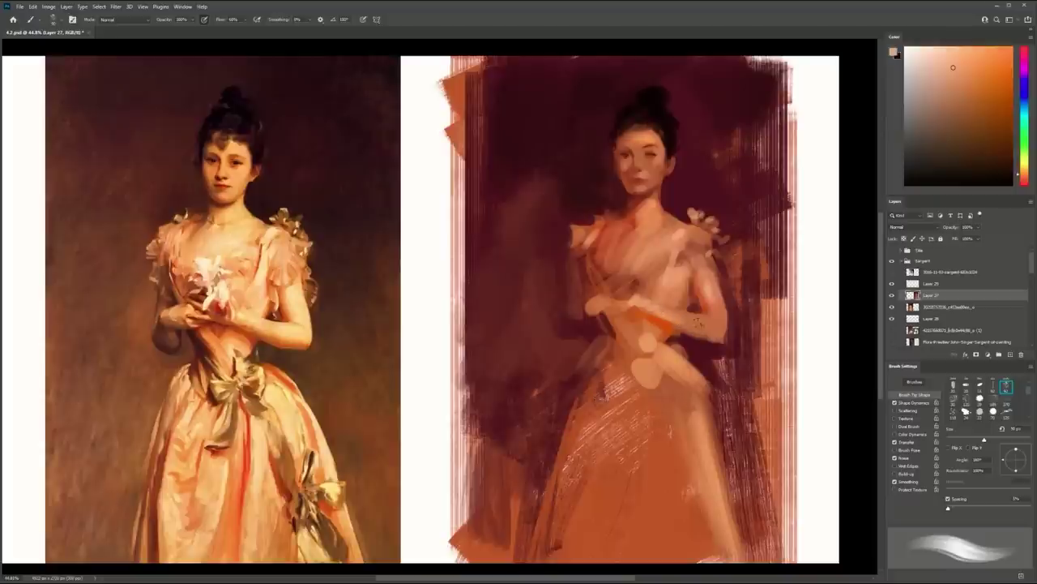
Refine the outer edge of the upper arm with sampled skin and dark background tones
alt+click(712, 292)
alt+click(731, 296)
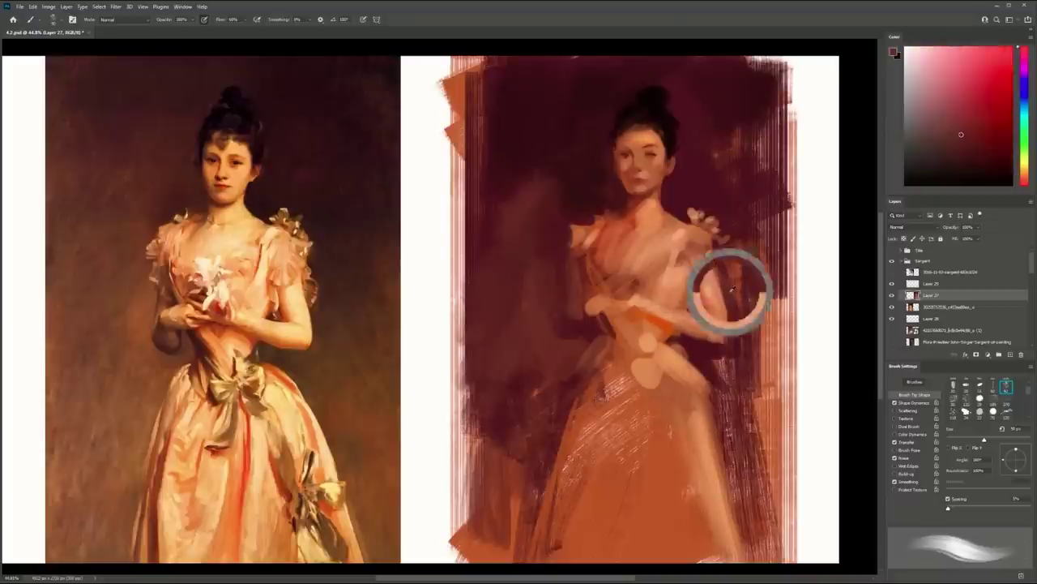
mouse_move(718, 418)
mouse_down()
mouse_move(710, 397)
mouse_move(698, 405)
mouse_up()
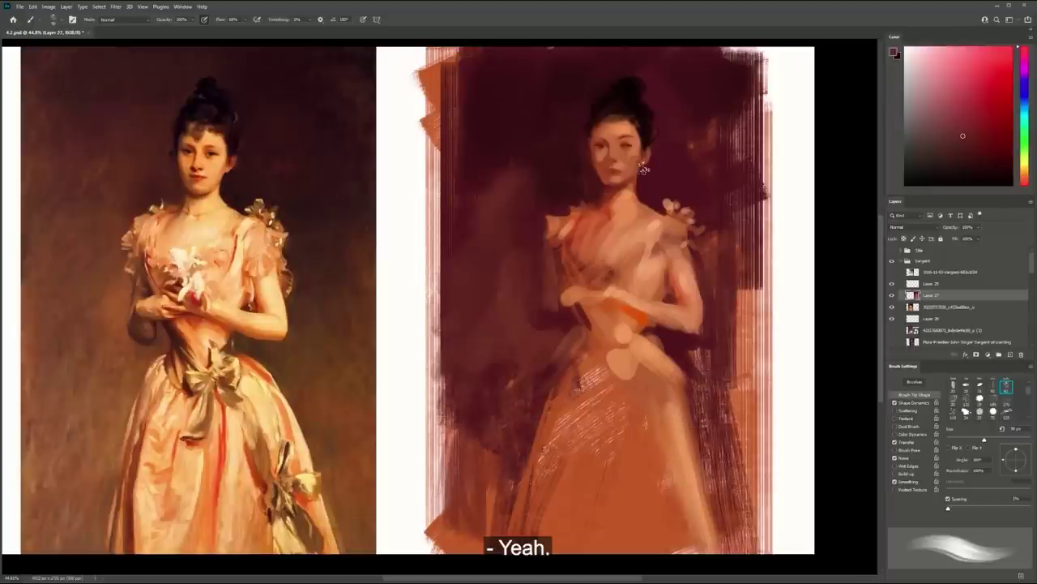
Touch up the hair bun with a rough textured brush in sampled near-black tones
alt+click(634, 102)
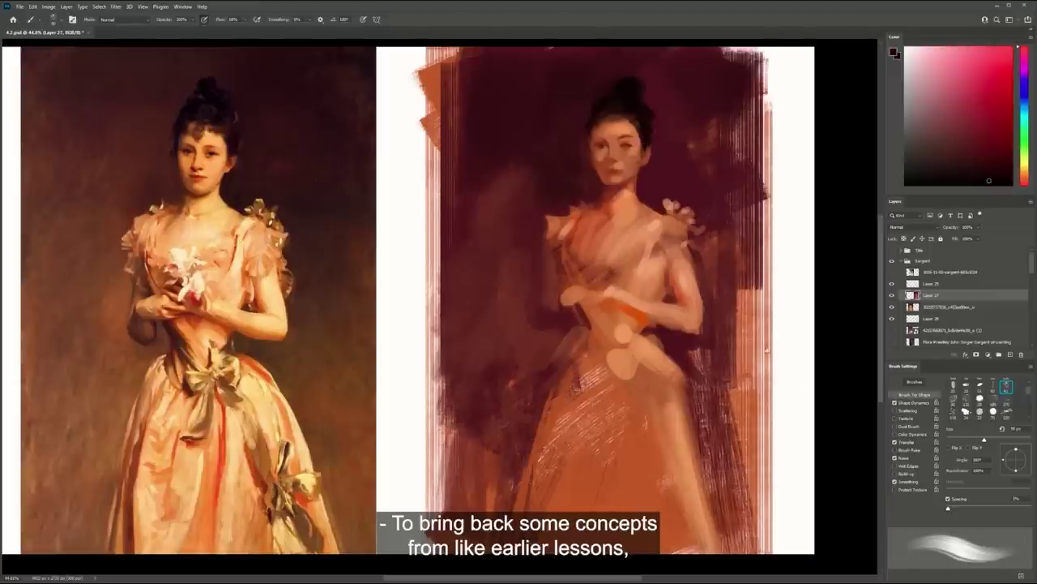
click(1007, 399)
alt+click(623, 93)
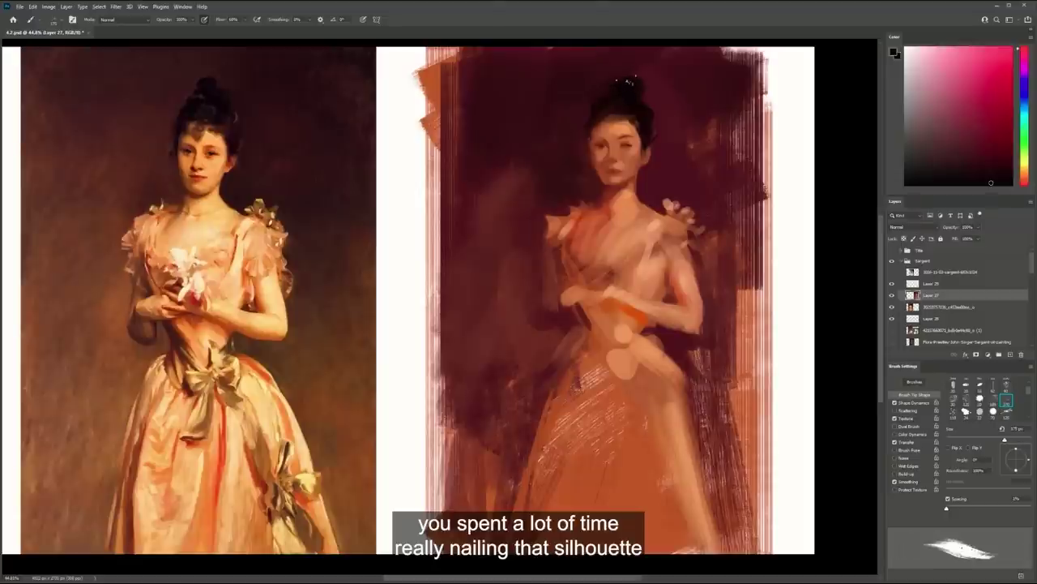
drag(632, 116, 595, 68)
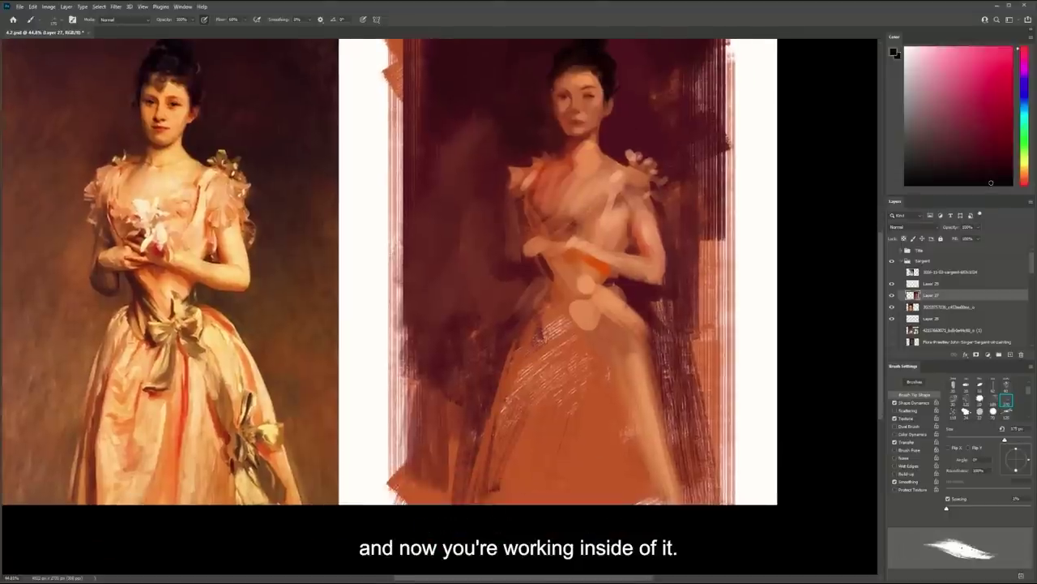
Try pale strokes on the gown's hip with a 150 px rough brush, shifting the sampled peach toward a light cream
key([)
drag(618, 291, 639, 316)
alt+click(625, 342)
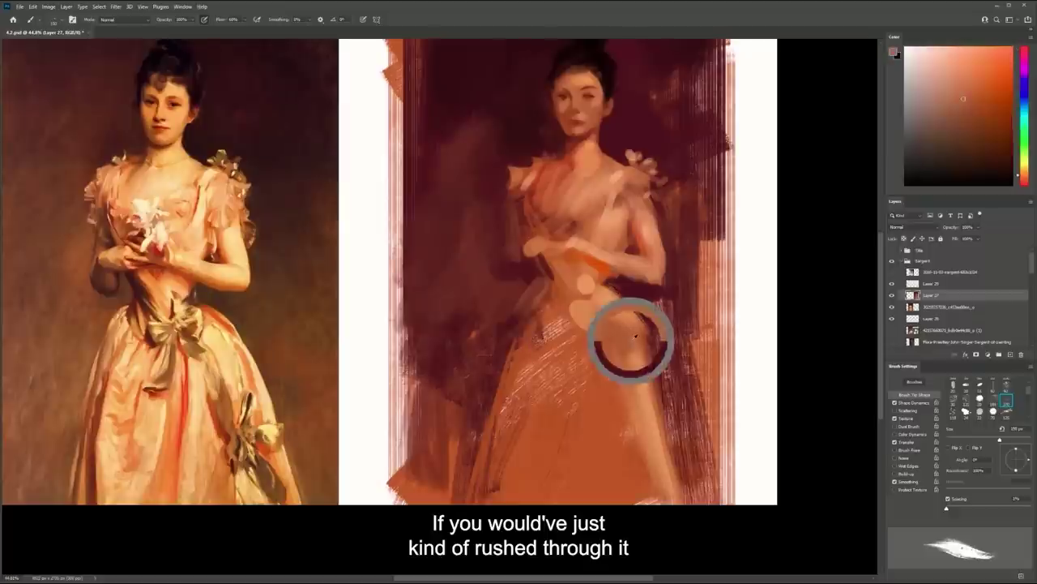
key(])
key(])
key(])
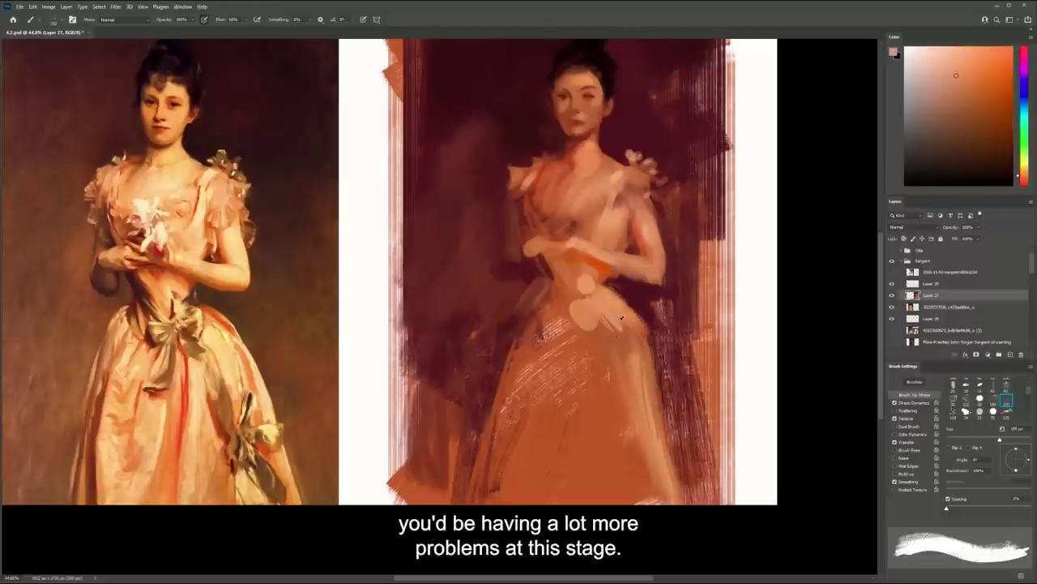
key([)
key([)
key([)
drag(1026, 175, 1026, 170)
click(941, 70)
drag(582, 313, 624, 347)
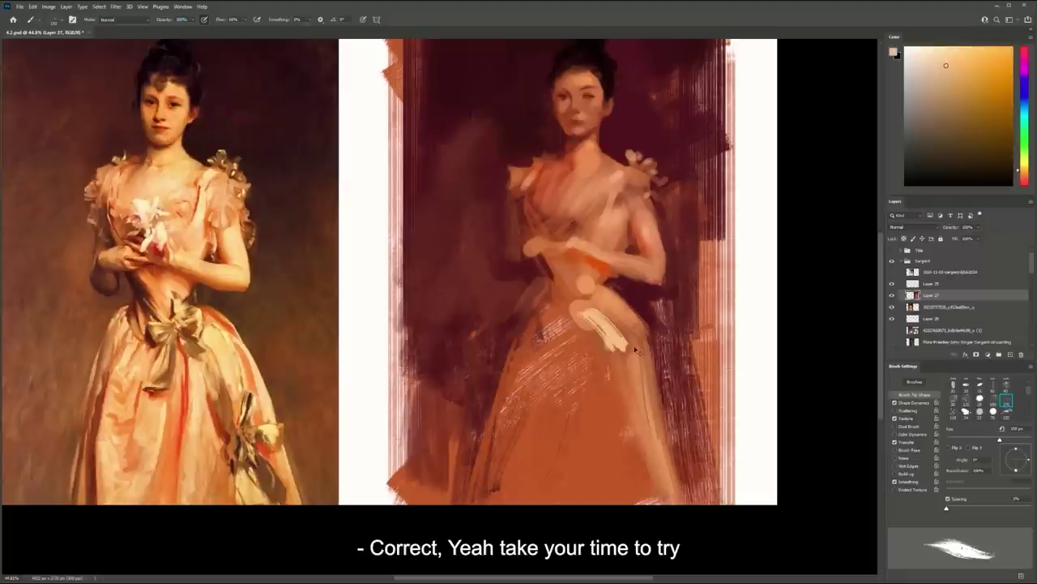
Brush a sampled peach tone down the lit outer edge of the skirt
alt+click(626, 319)
drag(658, 430, 669, 501)
Soften the skirt's shadow-side edge and the adjacent background with orange and dark red tones sampled from each area
alt+click(518, 361)
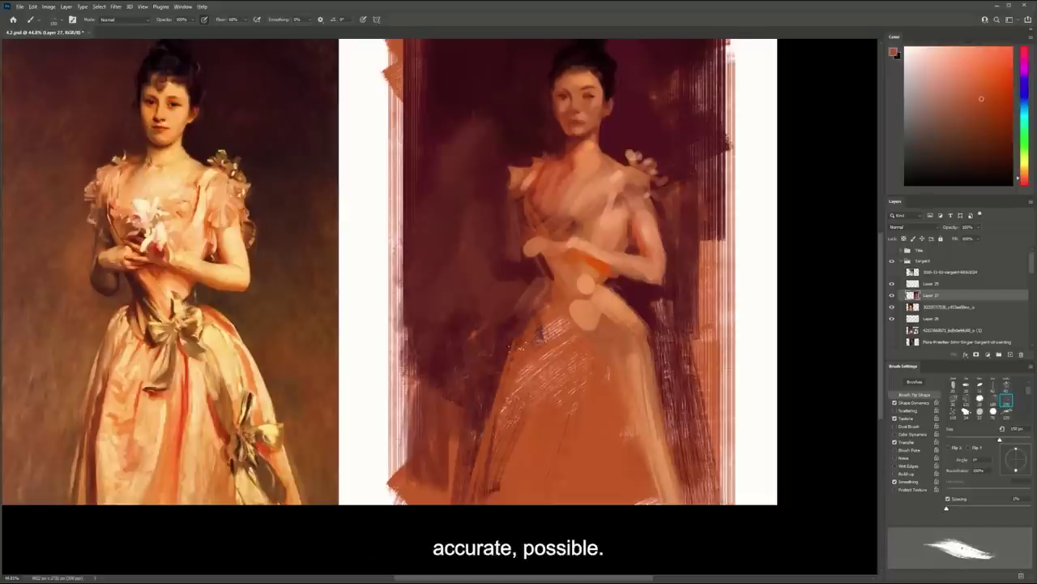
alt+click(503, 267)
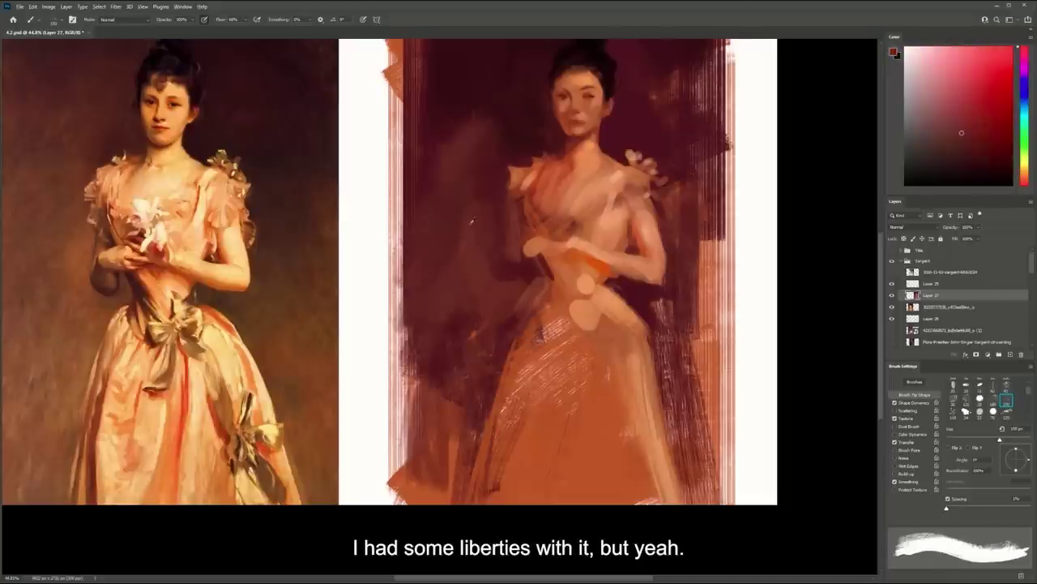
alt+click(474, 424)
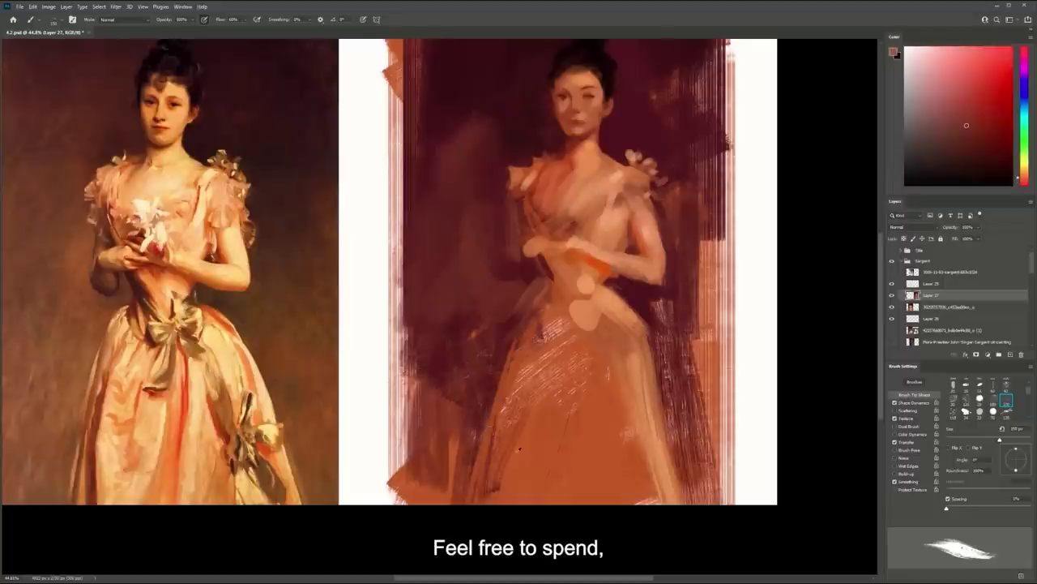
alt+click(520, 448)
drag(488, 238, 491, 274)
Build up a soft muted maroon patch in the background beside the shadowed arm with an enlarged grainy brush
key(p)
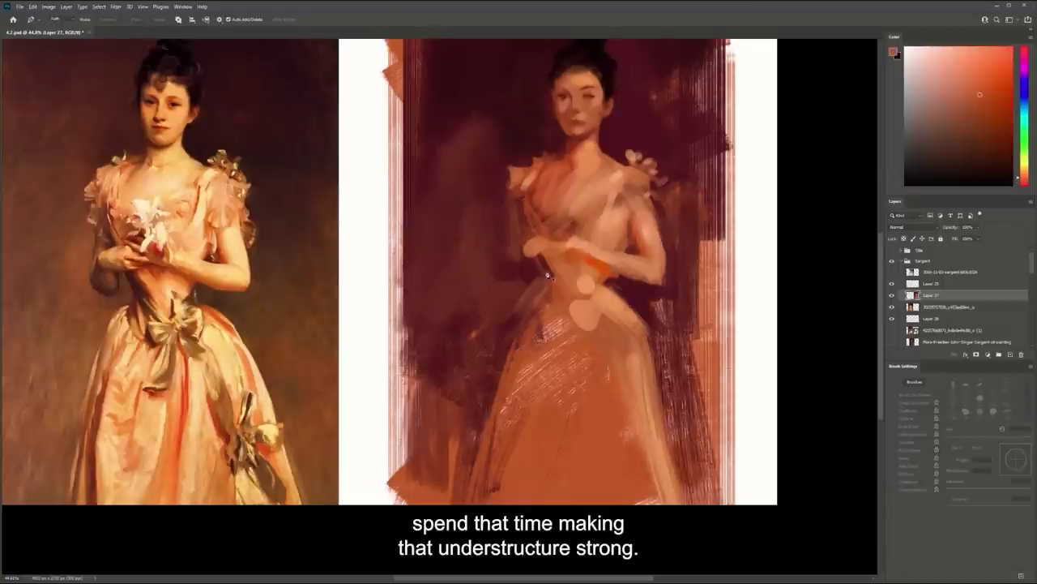
key(b)
click(953, 400)
key(bracketright)
key(bracketright)
key(bracketright)
key(bracketright)
key(bracketright)
key(bracketright)
key(bracketright)
key(bracketright)
key(bracketright)
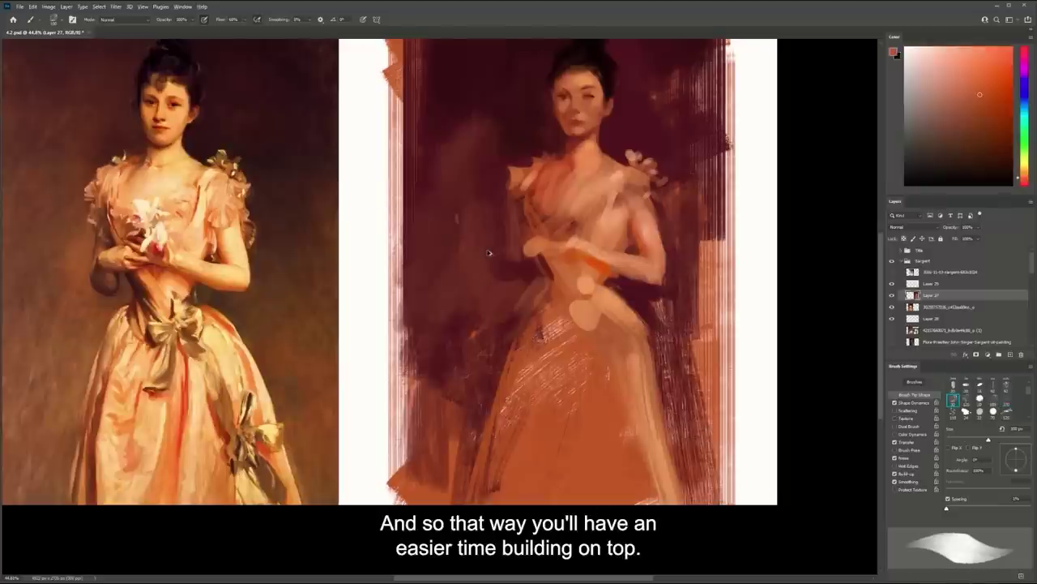
alt+click(533, 288)
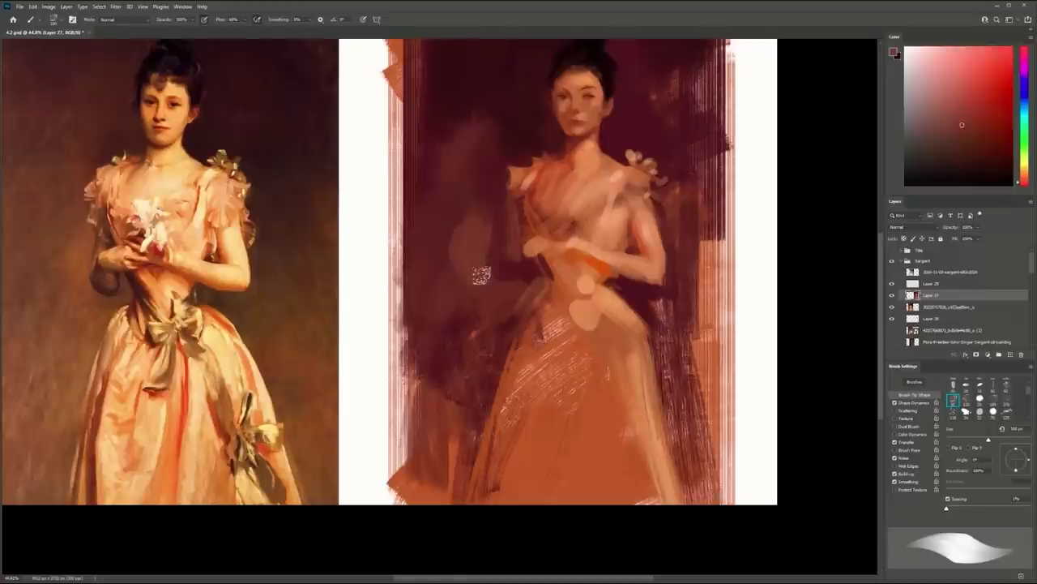
drag(429, 294, 449, 226)
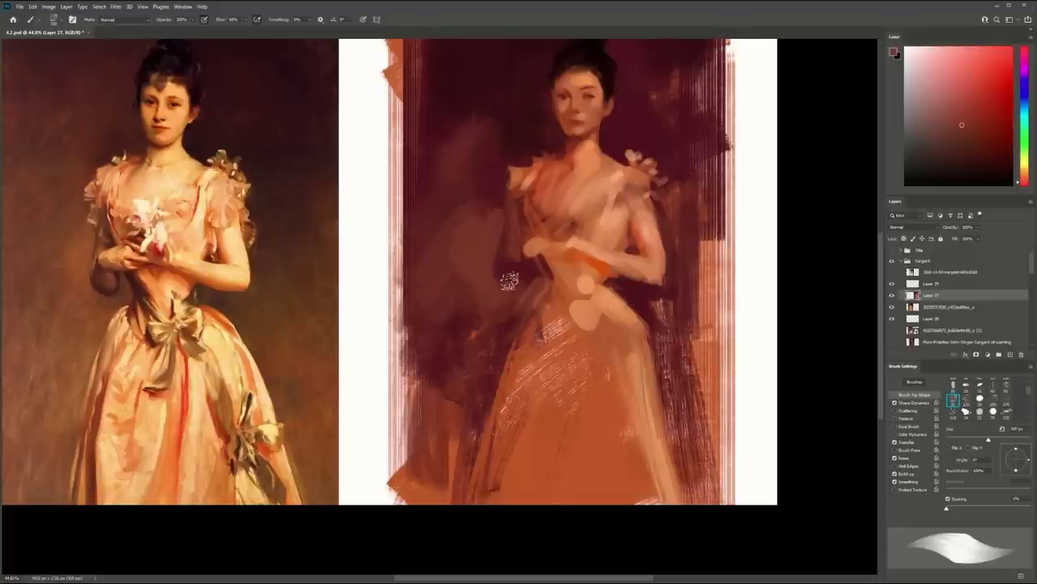
Blend the lower background and the gown's shadow-side contour below the waist with sampled dark red tones
alt+click(511, 273)
drag(557, 269, 535, 264)
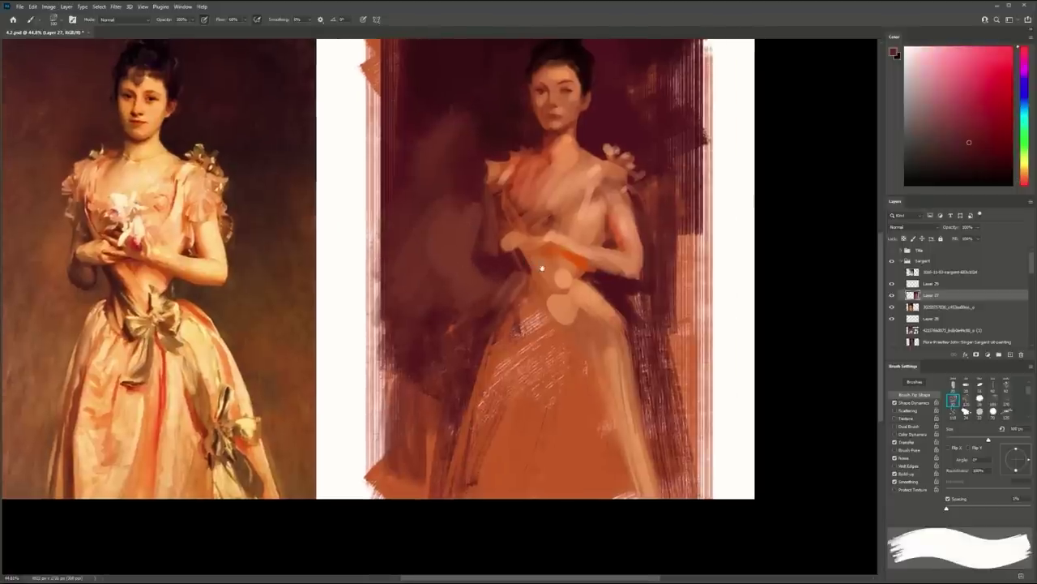
alt+click(466, 401)
mouse_move(462, 414)
mouse_down()
mouse_move(453, 476)
mouse_move(456, 430)
mouse_up()
drag(507, 344, 495, 372)
Darken the hair edge along the temple with a sampled near-black tone and a smaller brush
ctrl+click(574, 116)
alt+click(521, 93)
key(bracketleft)
key(bracketleft)
key(bracketleft)
key(bracketleft)
key(bracketleft)
drag(532, 80, 518, 107)
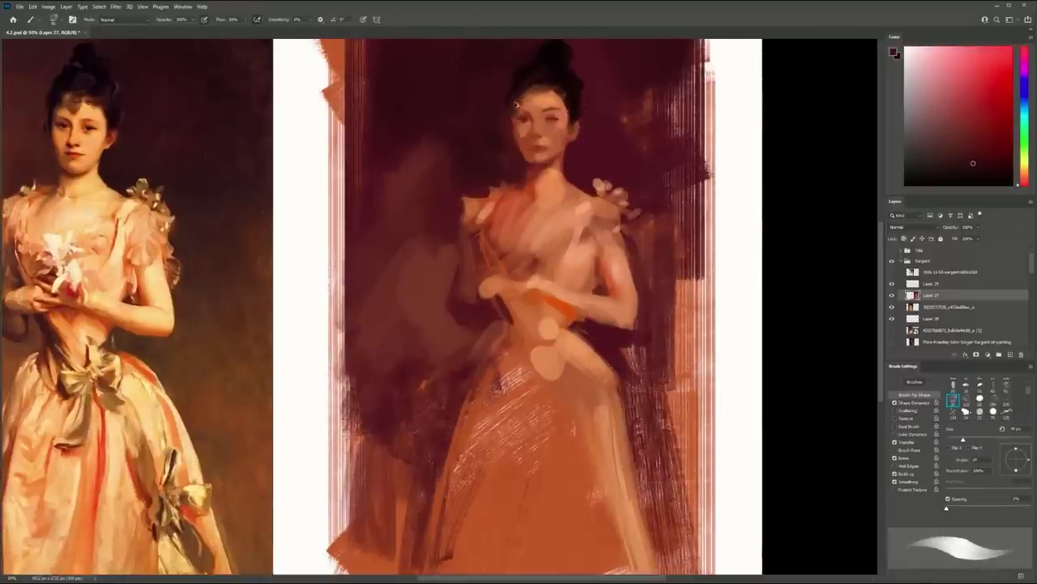
Refine the hairline and the face contour beside the eye with a finer brush and sampled dark tones
ctrl+click(516, 129)
key(b)
drag(559, 132, 761, 191)
key([)
alt+click(778, 173)
alt+click(739, 174)
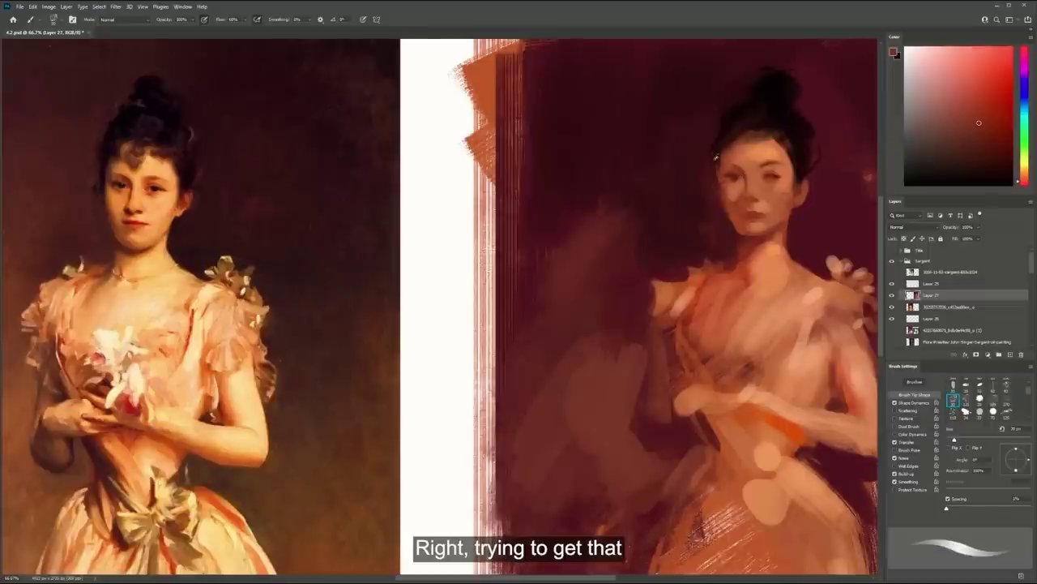
alt+click(717, 157)
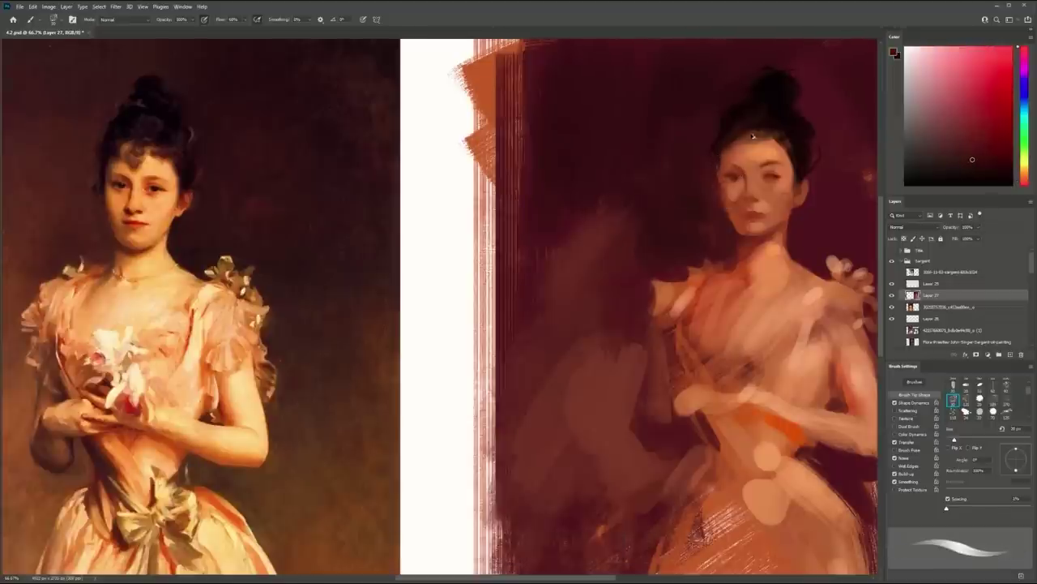
drag(723, 151, 724, 187)
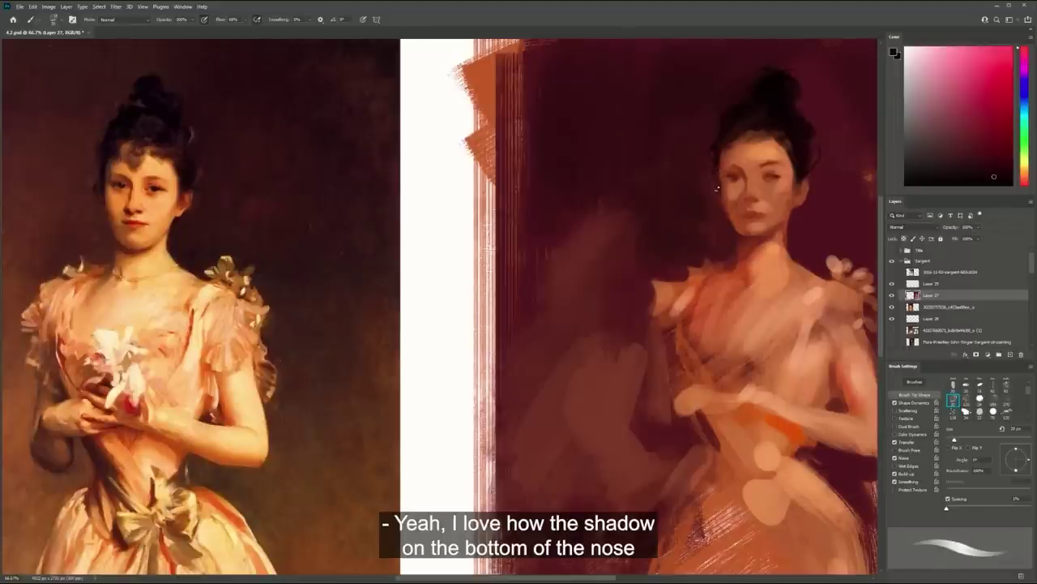
Unify the shadow shapes around the nose and cheek with reddish skin tones sampled from the face
alt+click(726, 195)
key(z)
click(762, 195)
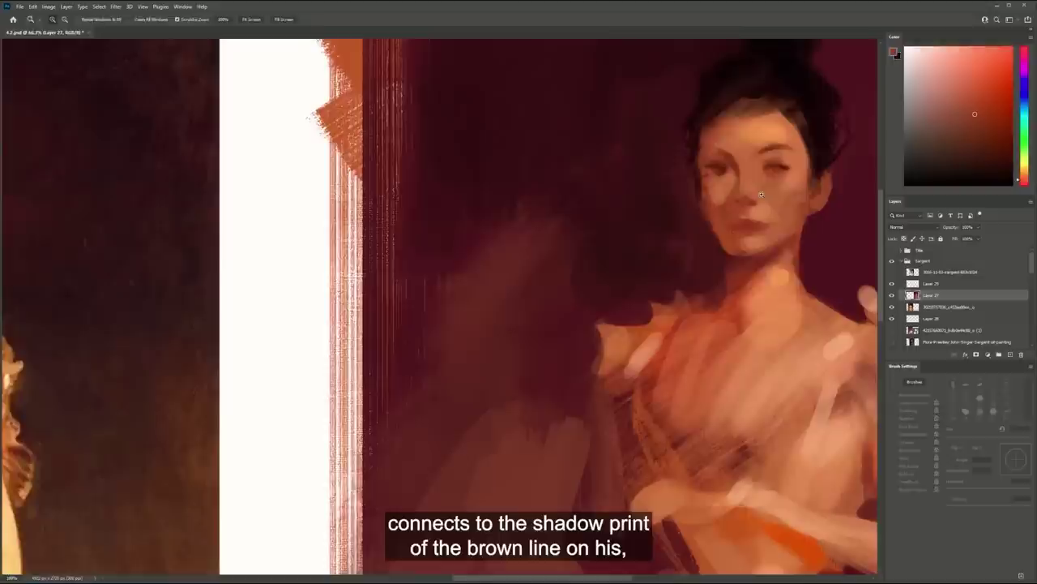
alt+click(750, 208)
key(z)
mouse_move(749, 212)
mouse_down()
mouse_move(686, 234)
mouse_move(724, 233)
mouse_up()
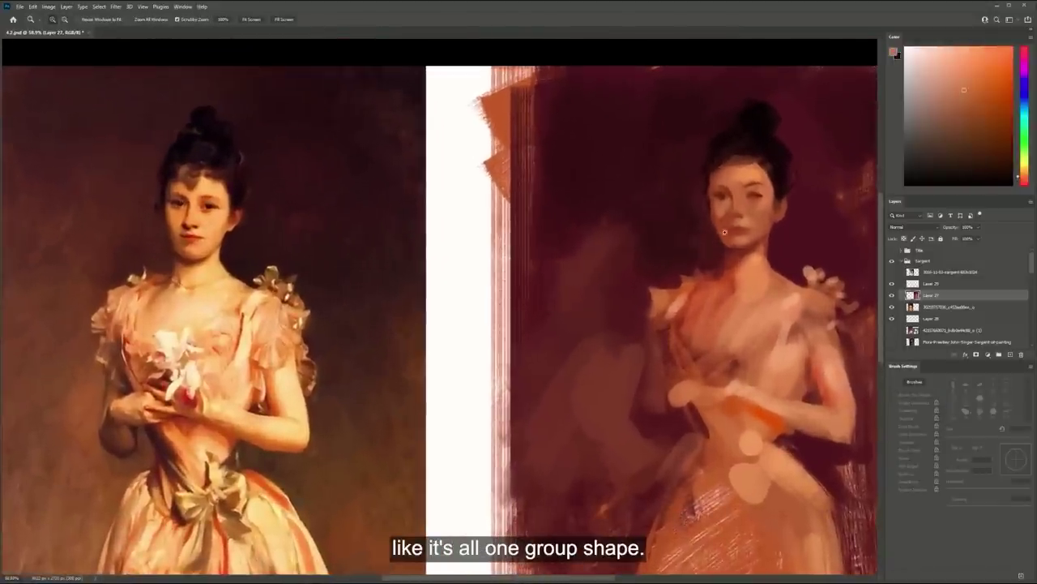
key(b)
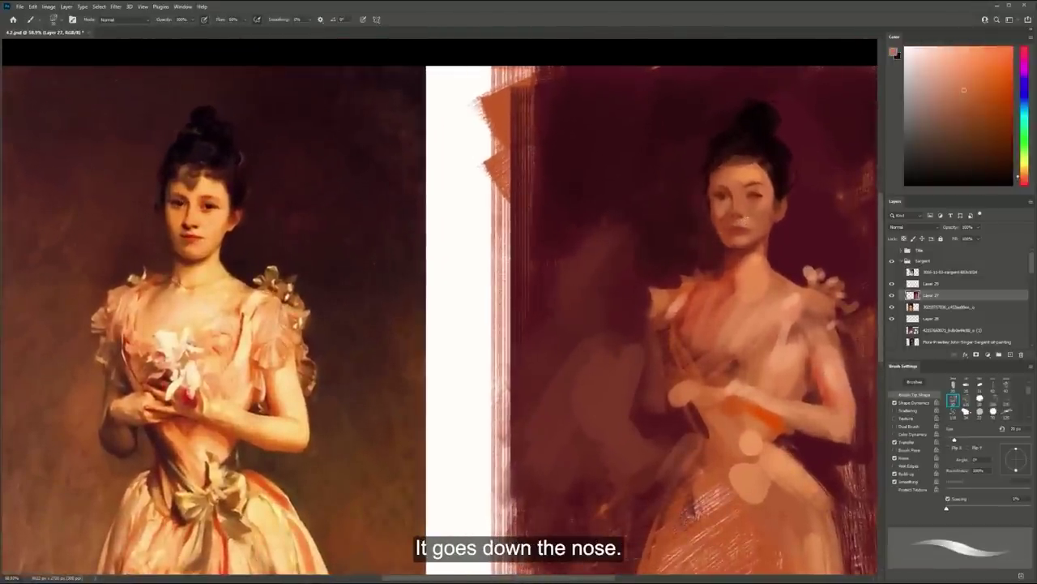
Adjust the eye-socket and cheek tones with sampled skin colors and paint the lips in saturated red
alt+click(734, 193)
alt+click(726, 218)
alt+click(742, 232)
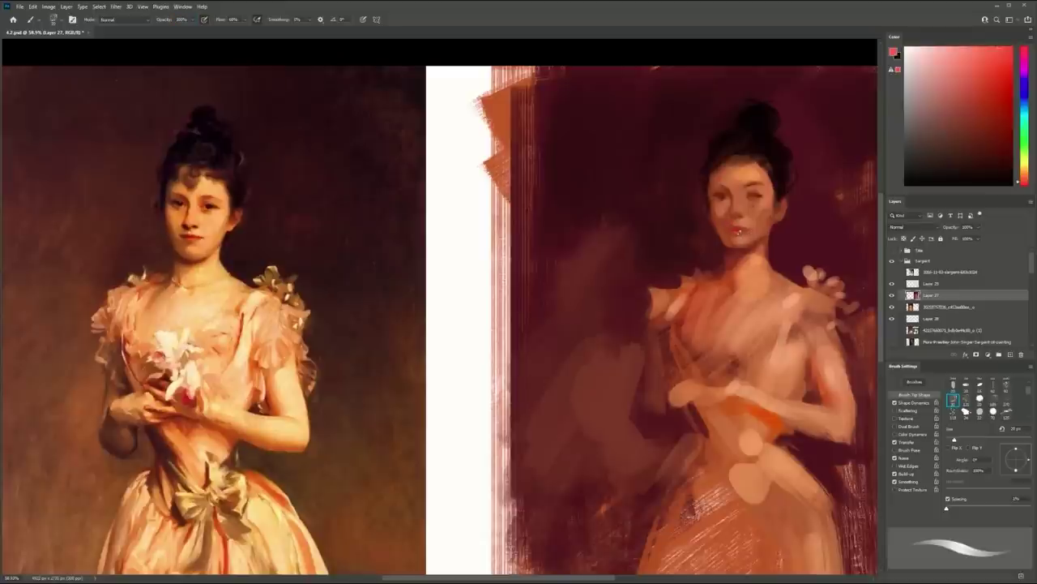
key(bracketright)
key(bracketright)
key(bracketright)
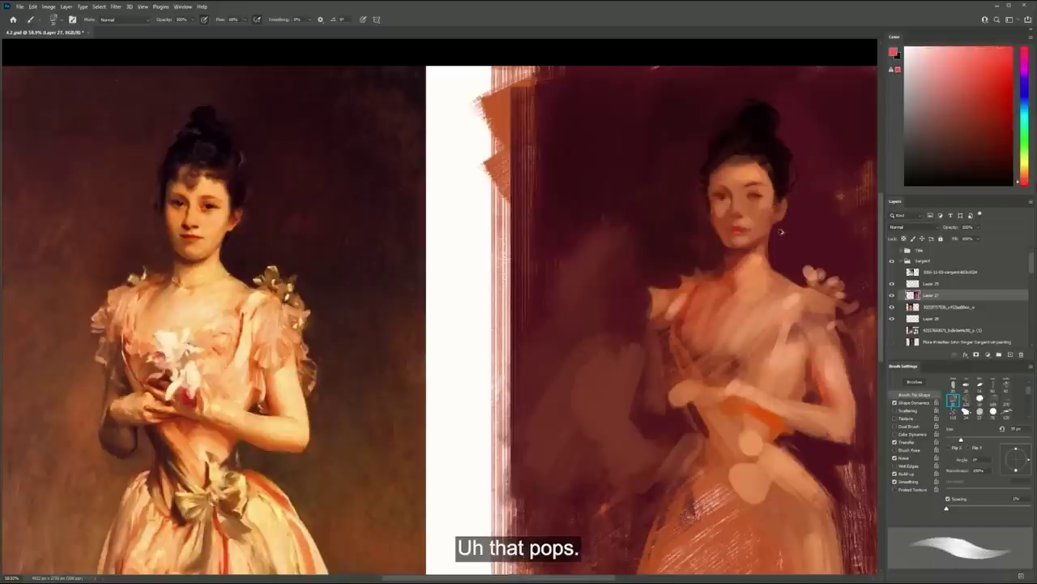
Add red-orange accents to the bodice edge and beneath the hands with a tone sampled near the hands, undoing the last stroke
alt+click(750, 403)
drag(746, 370, 729, 356)
mouse_move(682, 329)
mouse_down()
mouse_move(688, 358)
mouse_move(677, 337)
mouse_move(703, 394)
mouse_move(679, 367)
mouse_up()
key(ctrl+z)
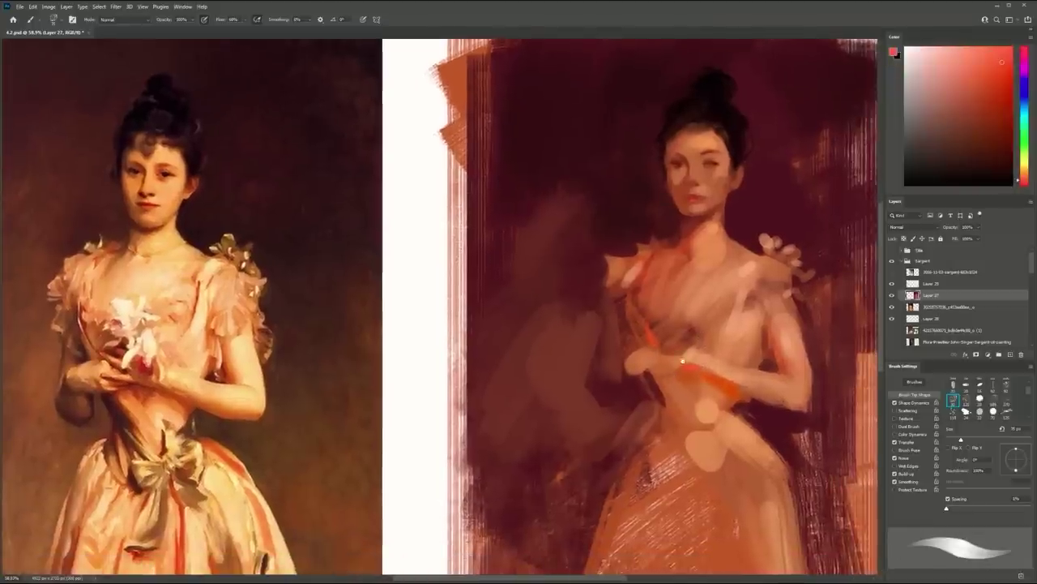
Rework the jaw and cheek area beside the mouth with tones sampled around the lips
drag(726, 215, 739, 211)
alt+click(682, 192)
alt+click(682, 195)
alt+click(688, 189)
drag(721, 195, 711, 192)
Tone down the bright lips with a deep red and sampled mouth tones, using a smaller brush
key(b)
drag(1010, 126, 1002, 127)
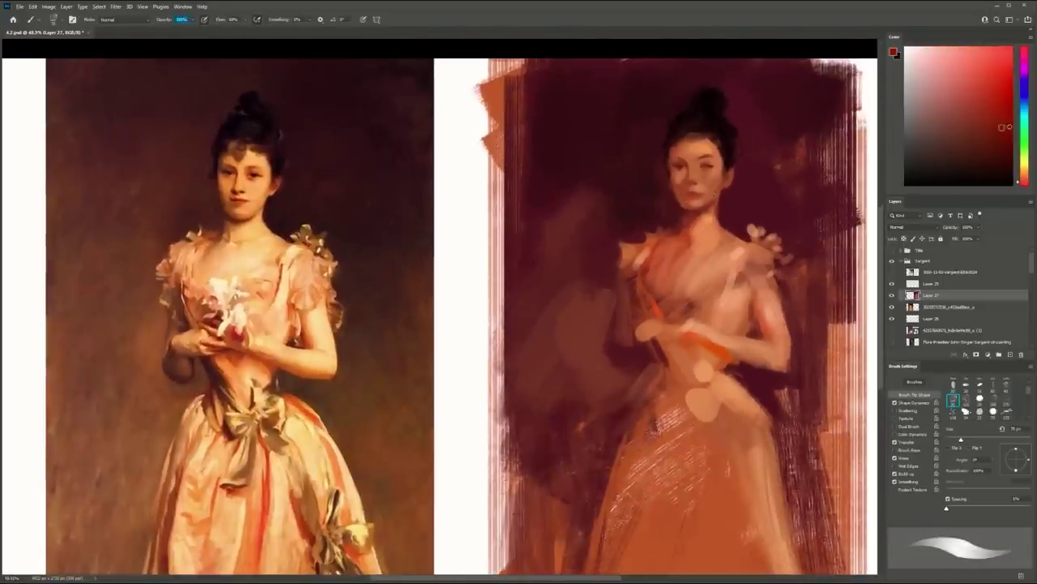
scroll(713, 194, up, 4)
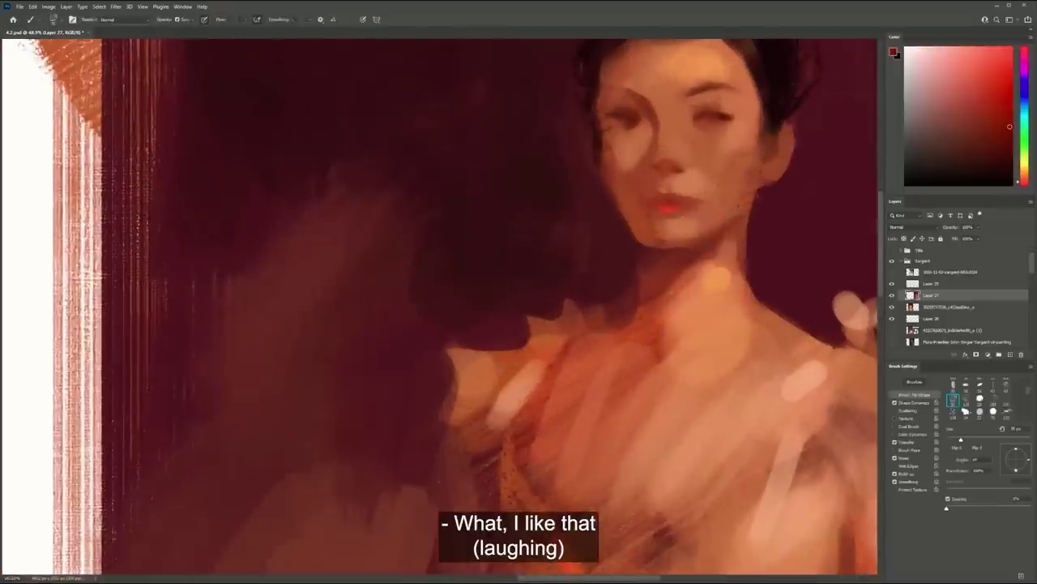
key(bracketleft)
key(bracketleft)
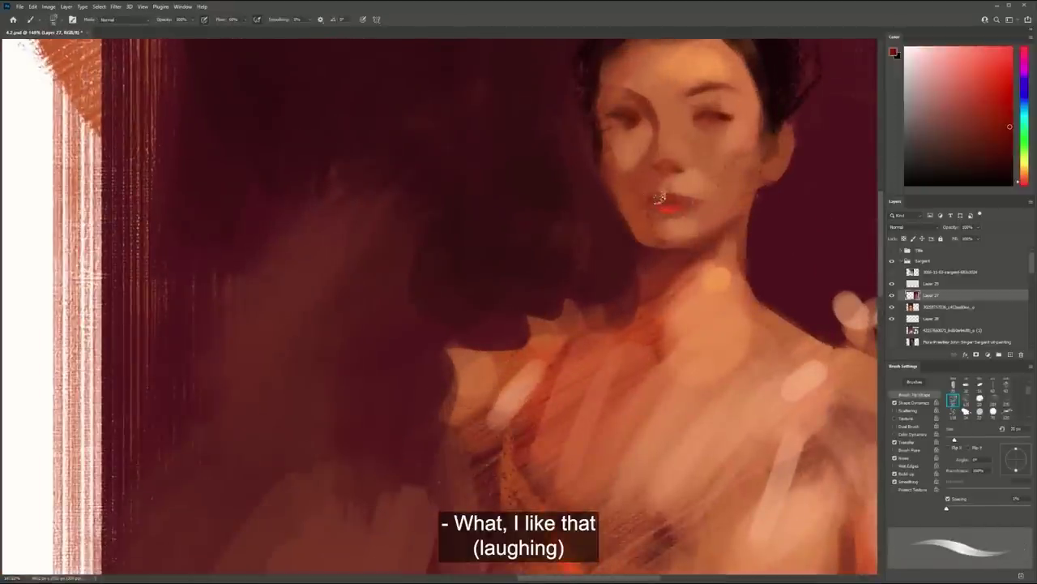
alt+click(667, 200)
mouse_move(657, 200)
mouse_down()
mouse_move(690, 202)
mouse_move(658, 198)
mouse_up()
alt+click(650, 192)
alt+click(698, 204)
key(z)
drag(754, 247, 684, 256)
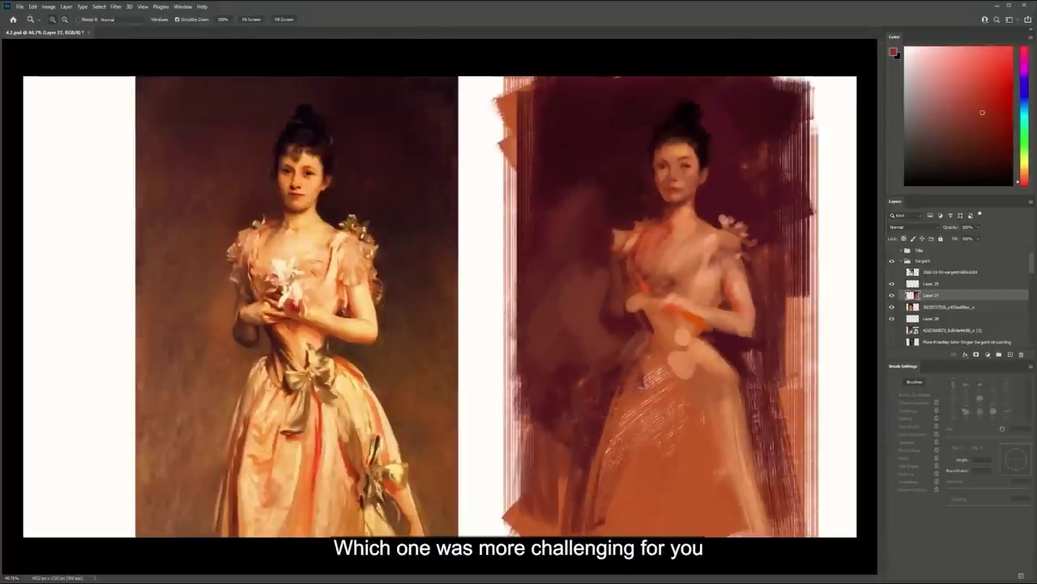
Rework the bodice strap and subdue the pale shoulder flowers with sampled orange, peach and dark maroon tones, using a larger brush
key(b)
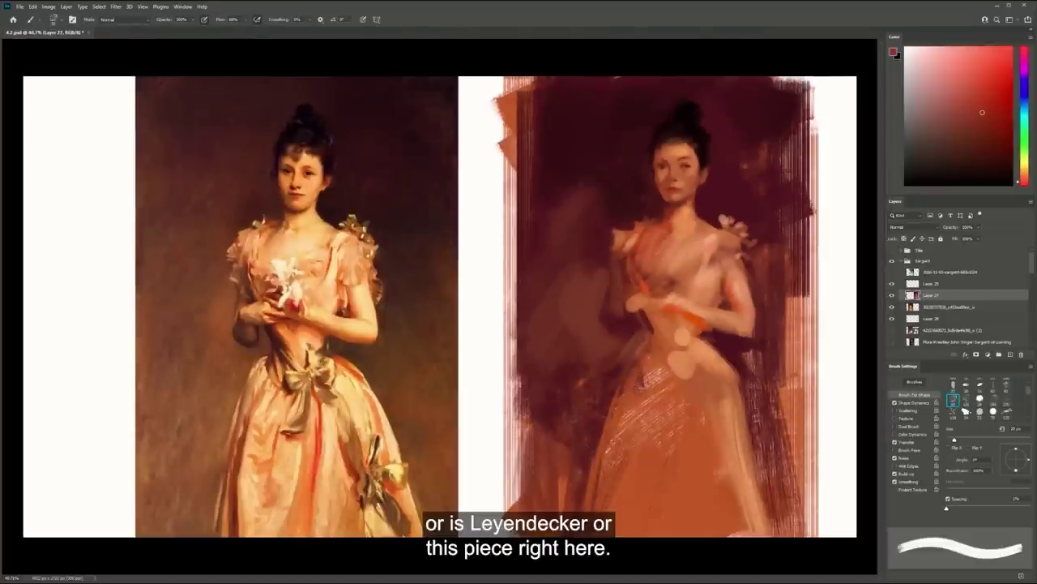
alt+click(672, 313)
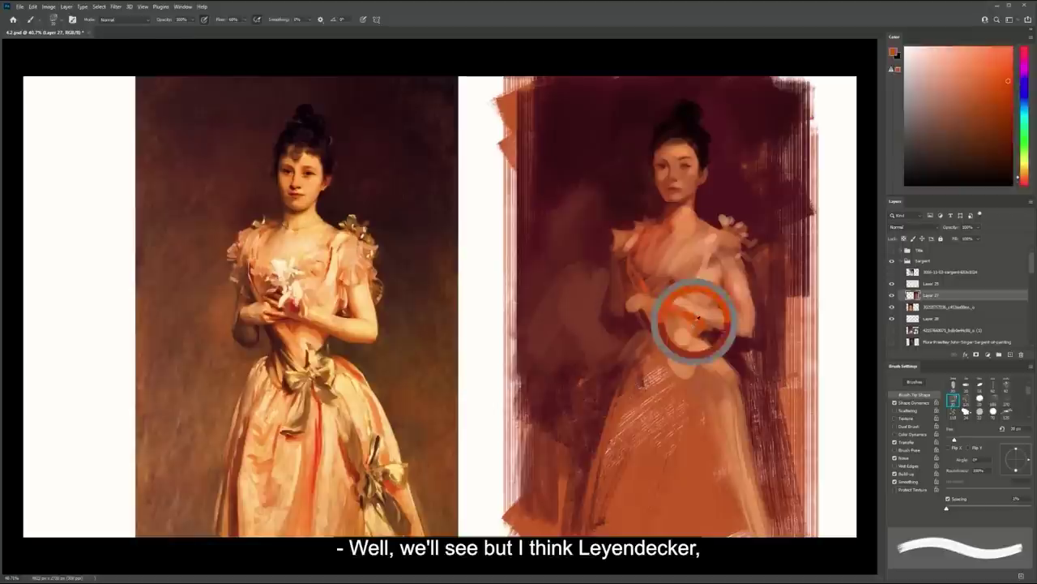
key(bracketright)
key(bracketright)
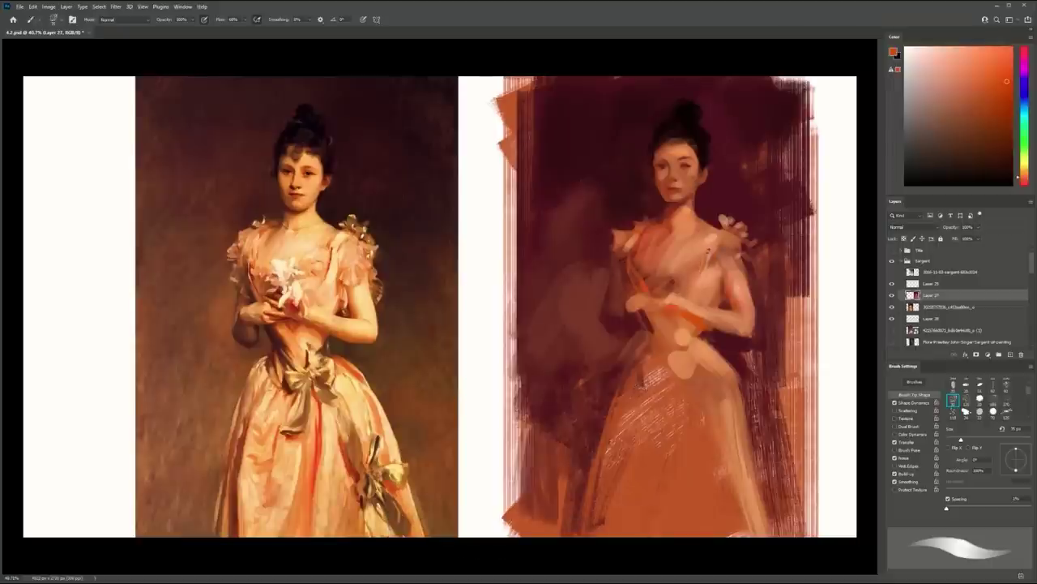
alt+click(713, 237)
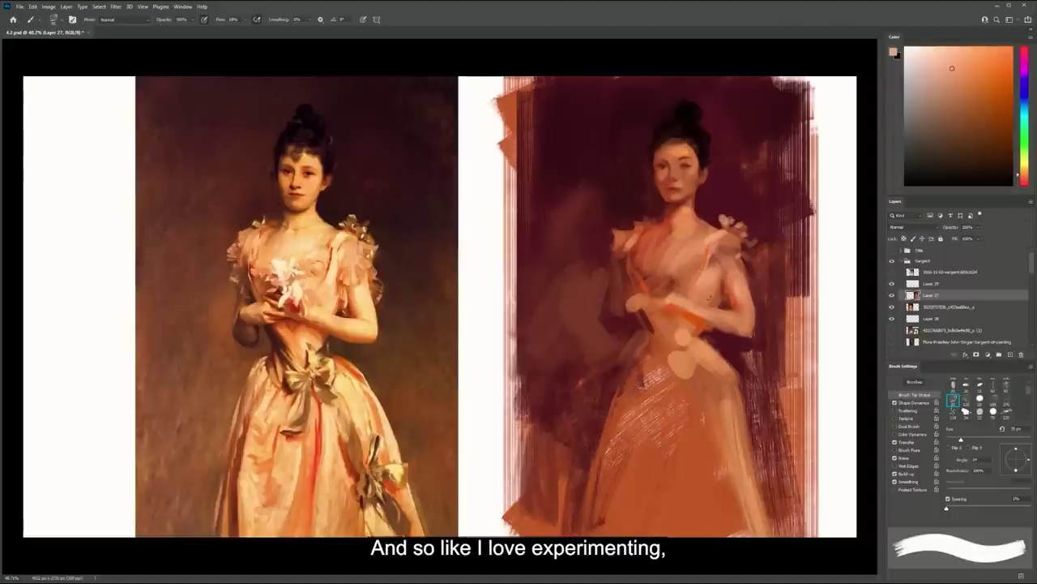
key(])
alt+click(723, 214)
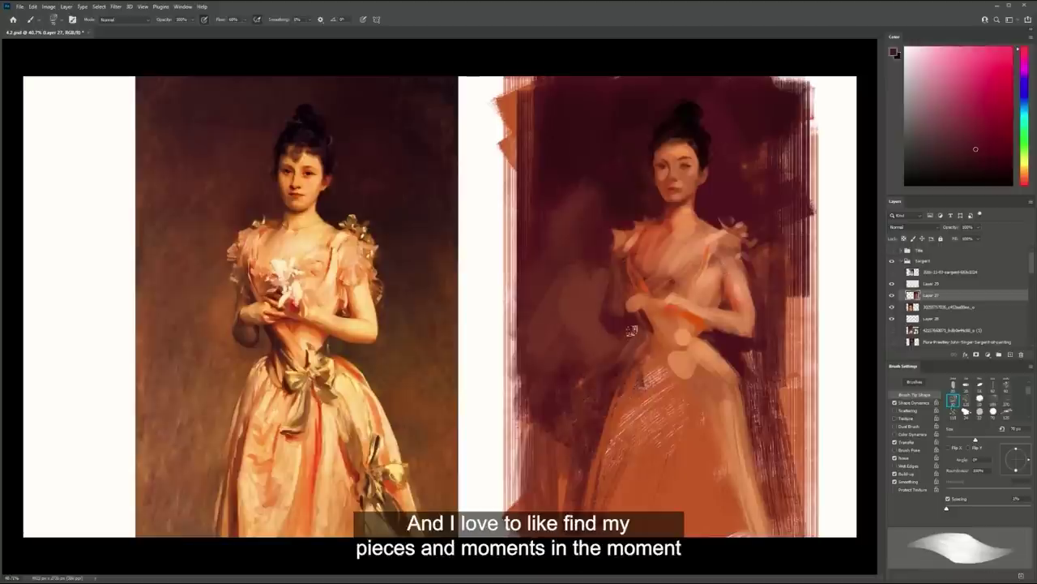
Add near-black accents beneath the hand and at the waist where the bow sits, undoing one stroke
click(979, 156)
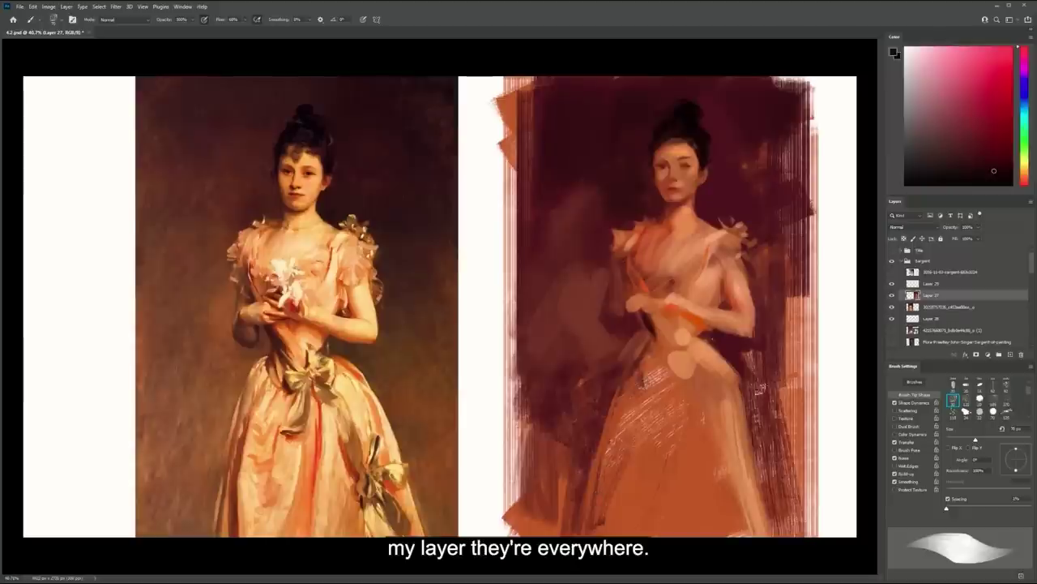
alt+click(658, 335)
alt+click(654, 331)
key(ctrl+z)
mouse_move(666, 366)
mouse_down()
mouse_move(681, 384)
mouse_move(674, 377)
mouse_up()
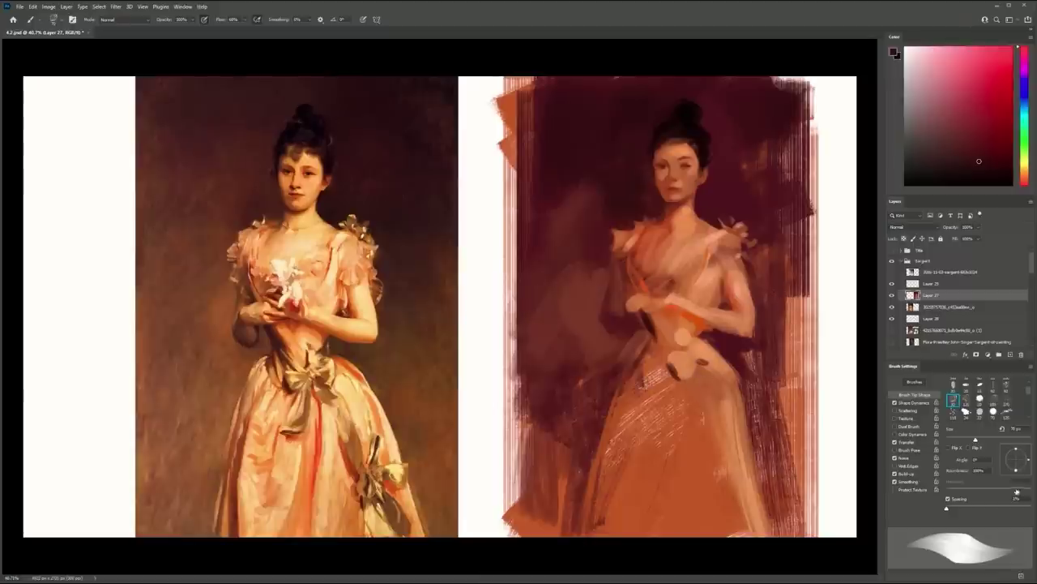
Paint a dark shadow beneath the hand with a textured bristle brush, undoing trial strokes at the waist and beside the elbow
click(992, 384)
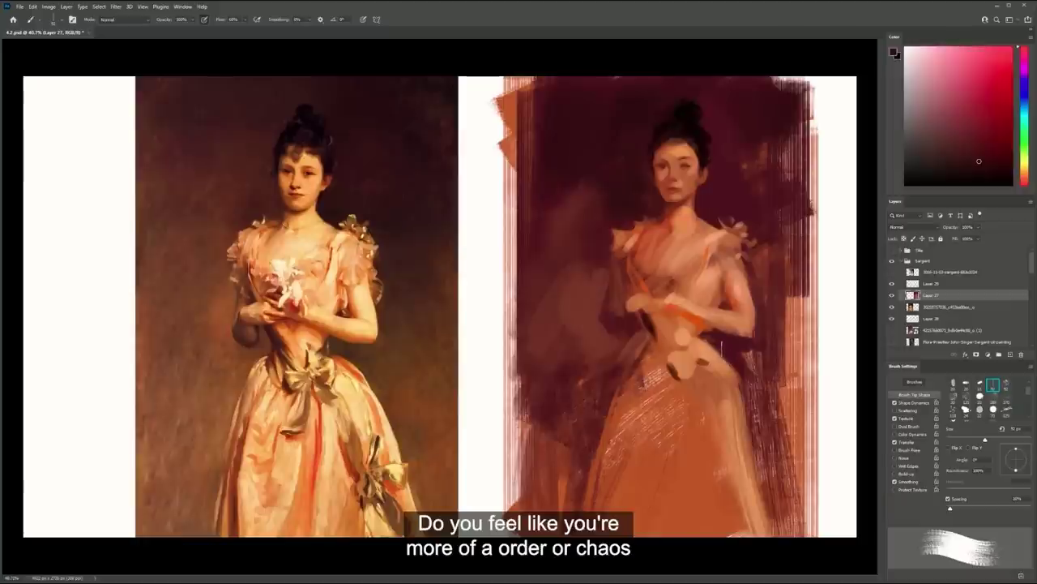
alt+click(736, 295)
drag(680, 353, 706, 341)
key(ctrl+z)
key(ctrl+z)
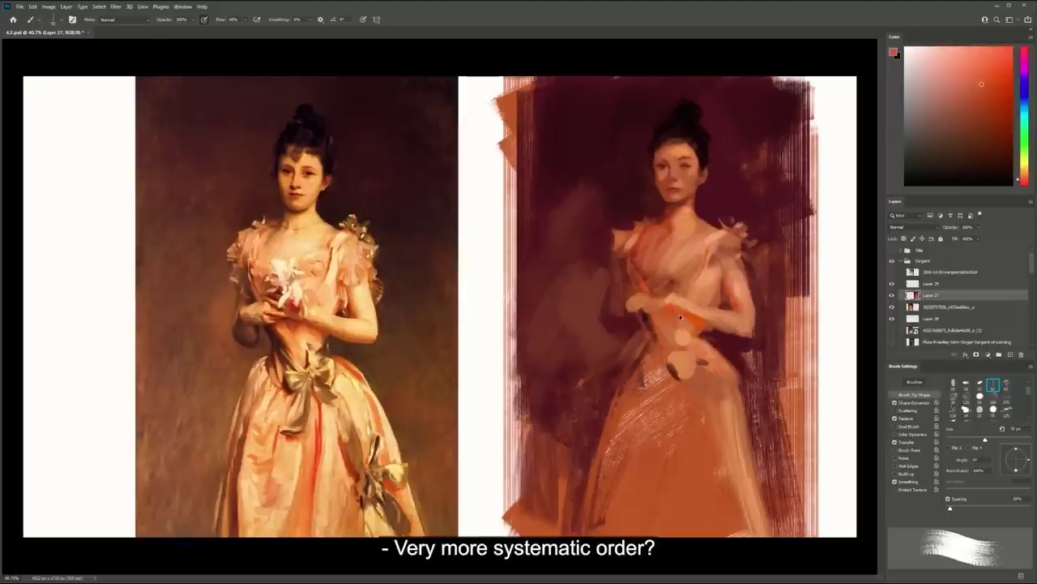
alt+click(642, 318)
drag(644, 319, 664, 307)
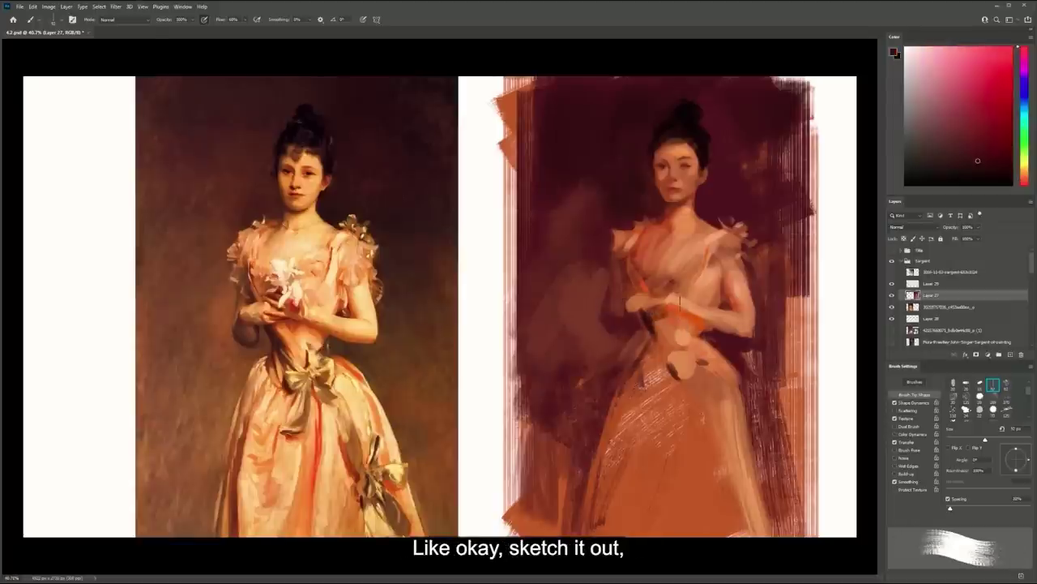
drag(607, 332, 626, 324)
key(ctrl+z)
Blend the background beside the shadowed arm with sampled maroon and brown tones, using a larger textured brush
key(bracketleft)
key(bracketleft)
key(bracketleft)
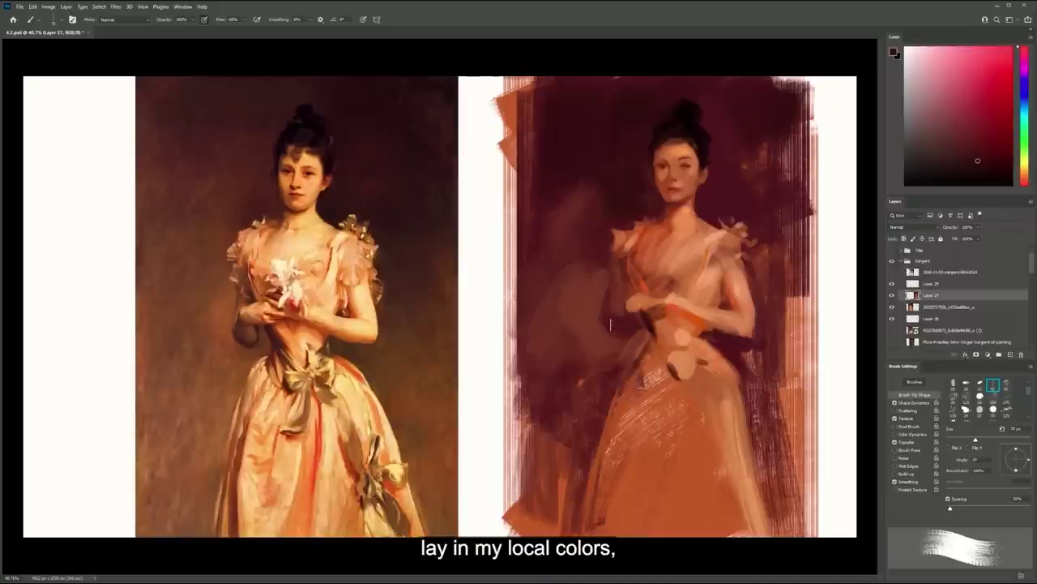
alt+click(598, 282)
alt+click(607, 351)
alt+click(638, 347)
key(bracketright)
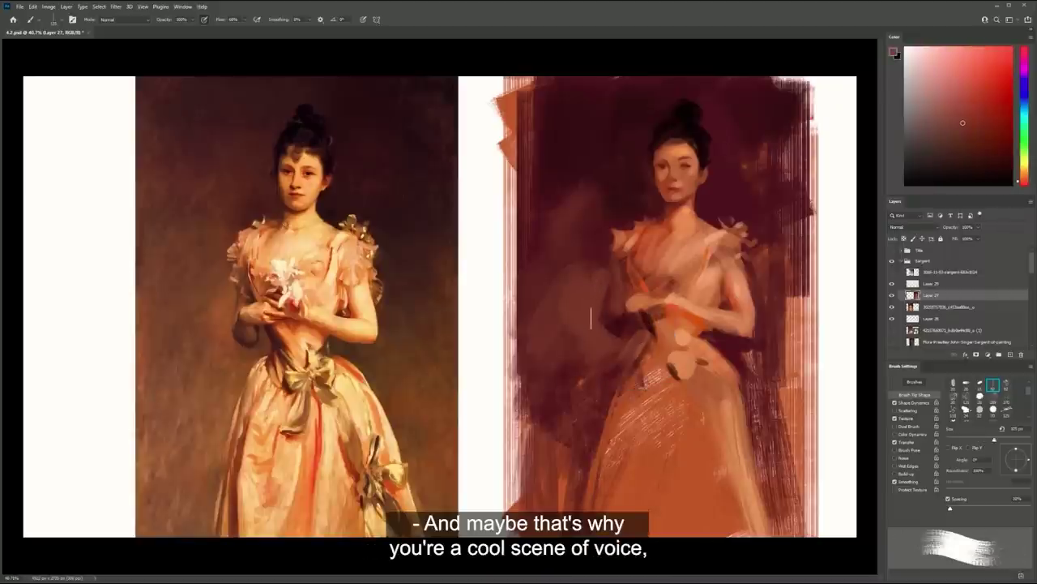
alt+click(642, 336)
key(bracketright)
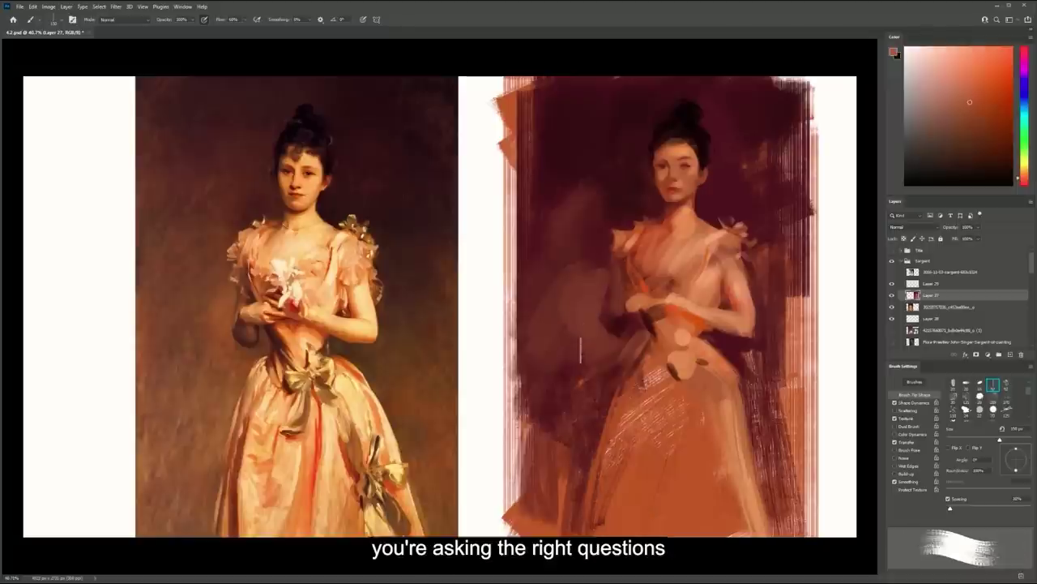
alt+click(591, 300)
alt+click(565, 309)
alt+click(573, 228)
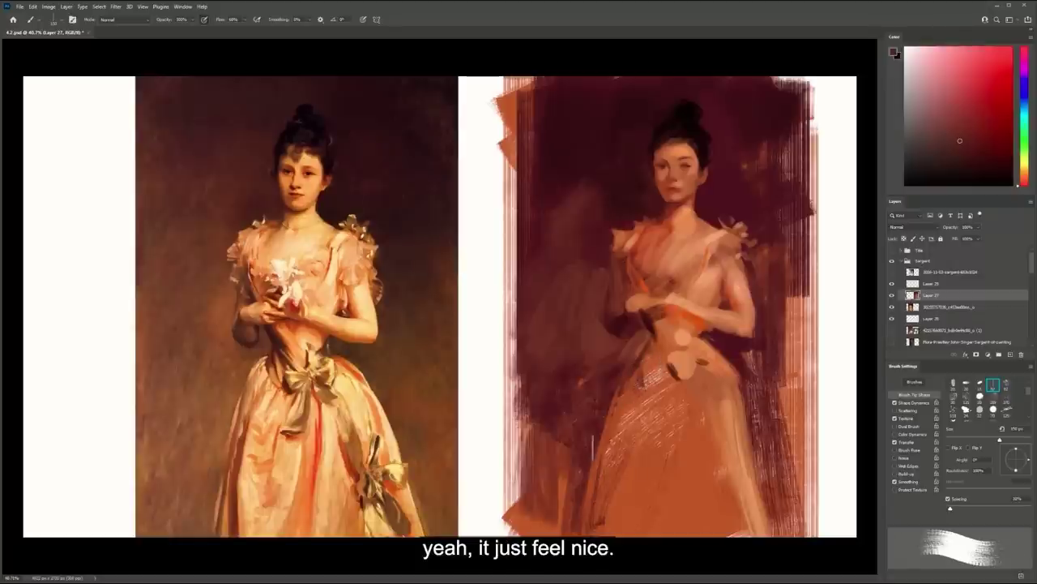
Lay broad orange and peach strokes down the skirt and along its lower edges with tones sampled from the skirt
alt+click(718, 425)
mouse_move(676, 523)
mouse_down()
mouse_move(689, 423)
mouse_move(591, 381)
mouse_move(608, 380)
mouse_up()
alt+click(722, 414)
drag(725, 406, 741, 523)
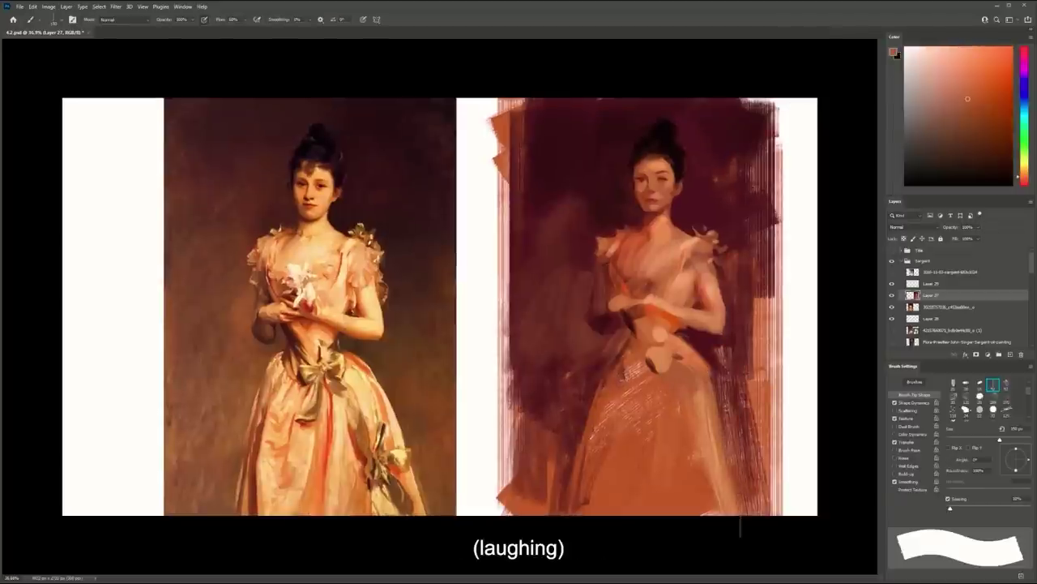
alt+click(730, 427)
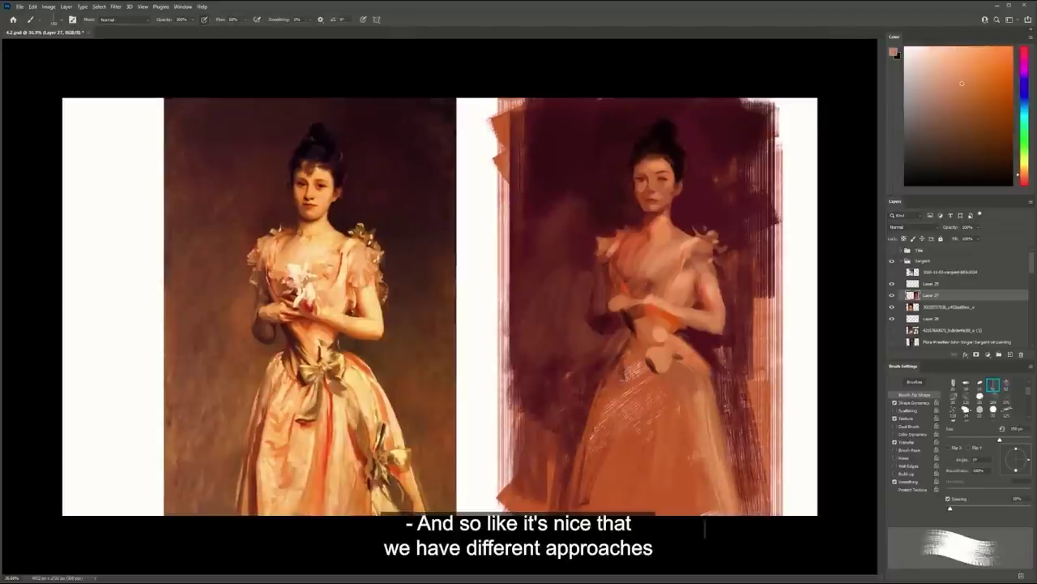
drag(673, 514, 687, 451)
drag(568, 471, 551, 511)
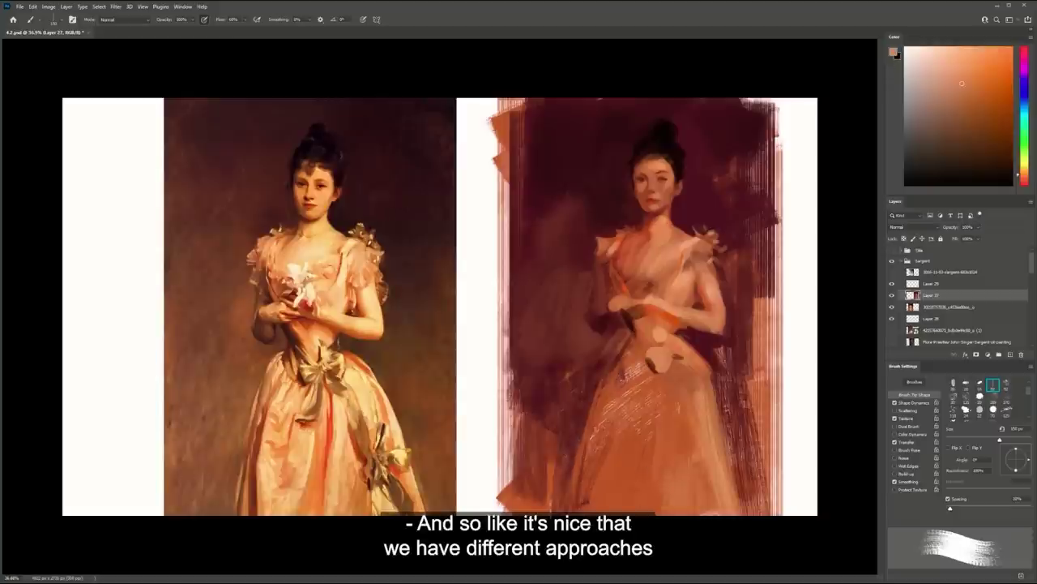
Add a light peach highlight to the lower skirt with a tone sampled from the bodice, redoing the first stroke
alt+click(685, 279)
mouse_move(618, 480)
mouse_down()
mouse_move(616, 426)
mouse_move(613, 478)
mouse_move(621, 446)
mouse_up()
key(ctrl+z)
drag(622, 505, 642, 450)
Reshape the waist contour and the area beneath the hand with sampled dark and background tones
alt+click(630, 320)
drag(635, 314, 593, 369)
alt+click(607, 344)
drag(618, 329, 598, 355)
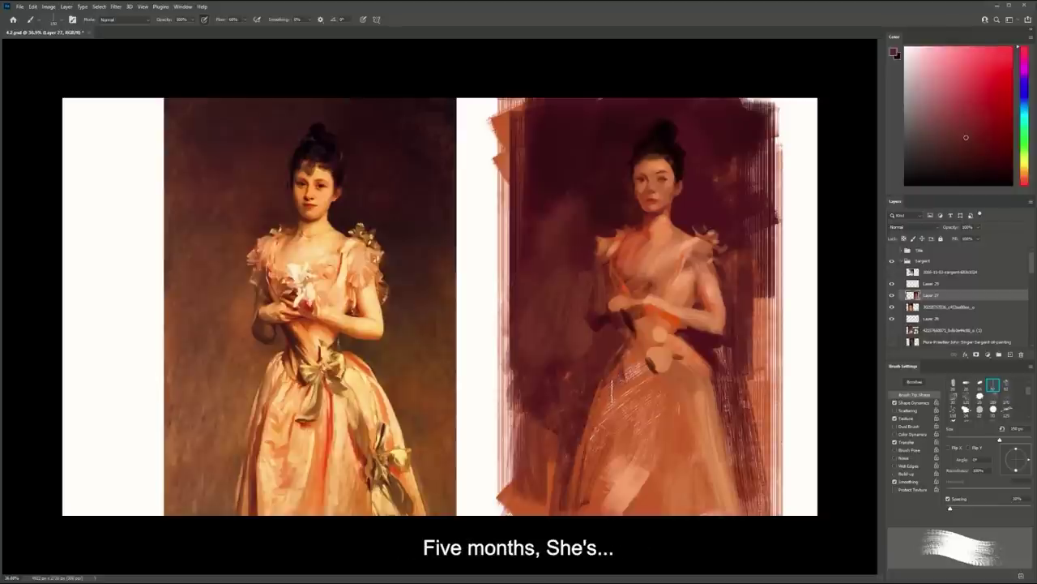
key([)
mouse_move(623, 312)
mouse_down()
mouse_move(652, 312)
mouse_move(632, 312)
mouse_up()
Touch up the hair bun with a sampled dark tone and a smaller brush
alt+click(692, 128)
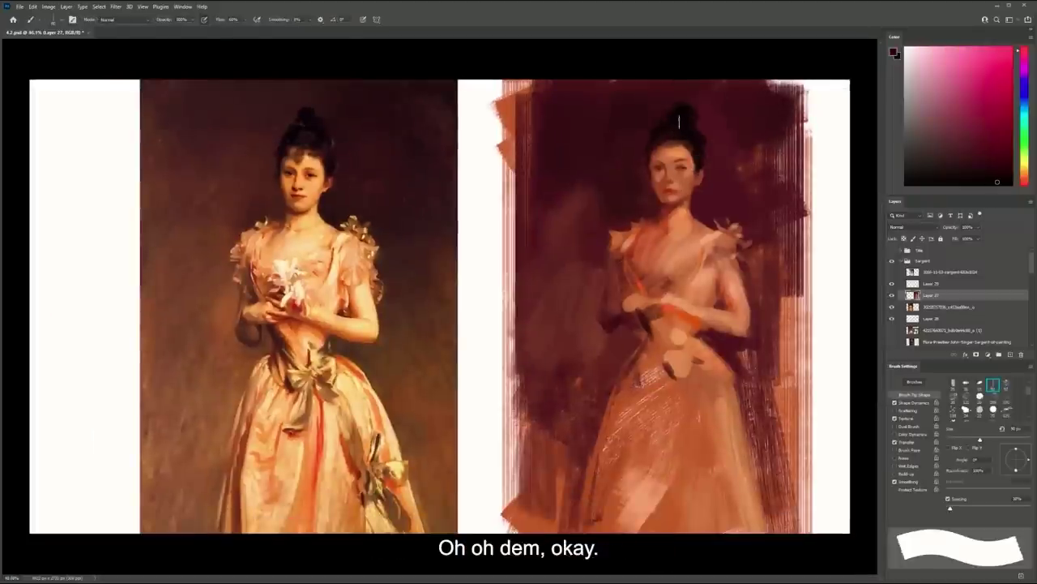
key([)
key([)
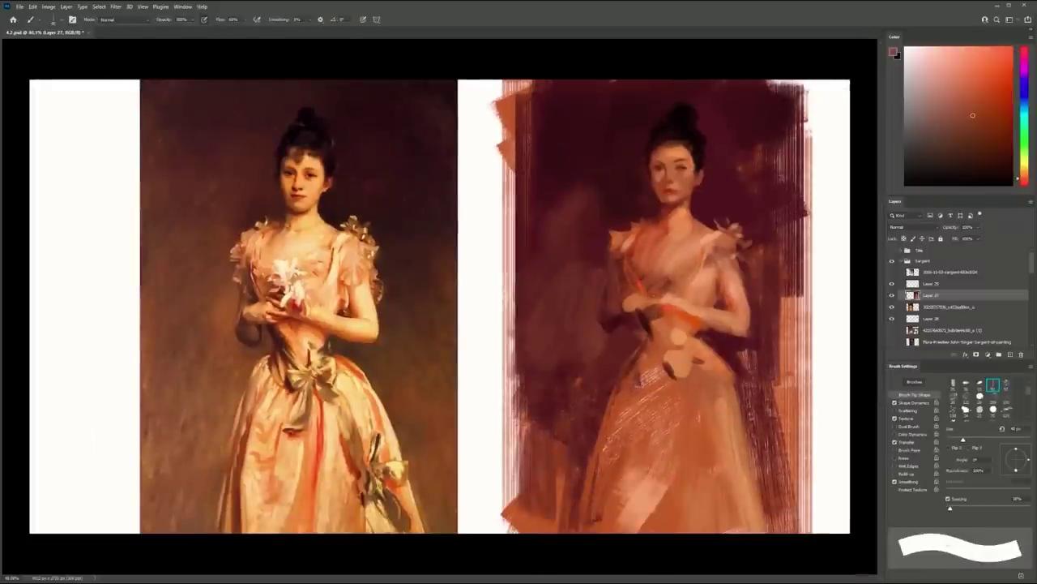
Unify the hand and wrist shapes against the bodice with sampled red-orange tones, adjusting the brush size
key(])
key(])
alt+click(693, 317)
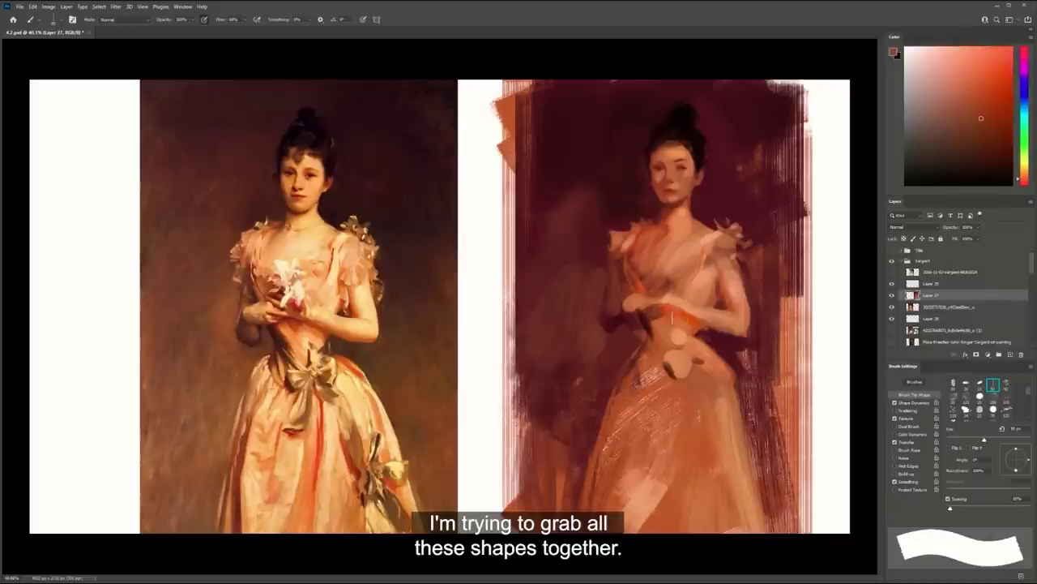
alt+click(653, 300)
alt+click(651, 317)
alt+click(667, 321)
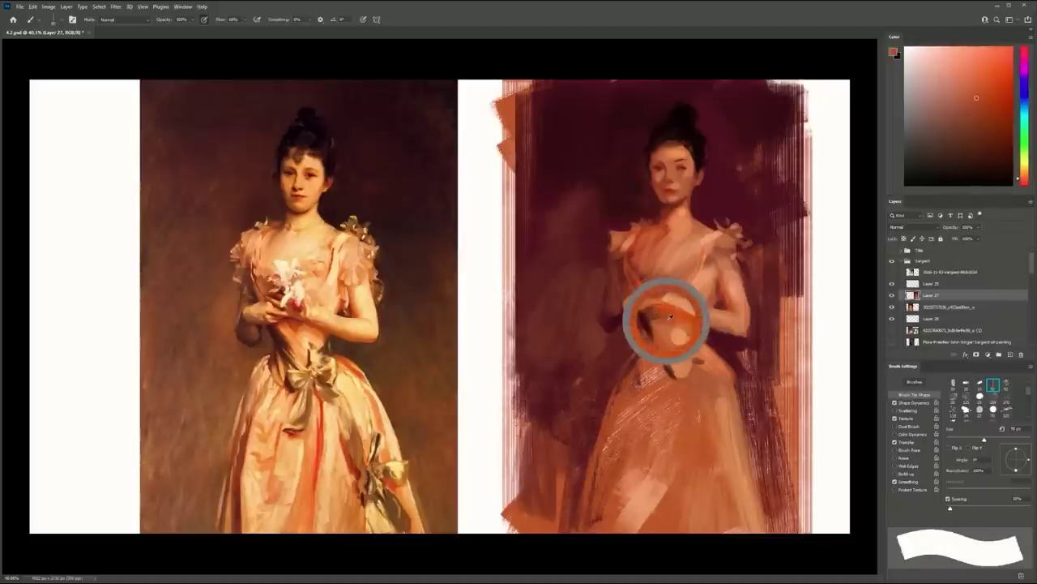
key(bracketright)
key(bracketright)
key(bracketright)
key(bracketright)
key(bracketright)
drag(669, 308, 660, 299)
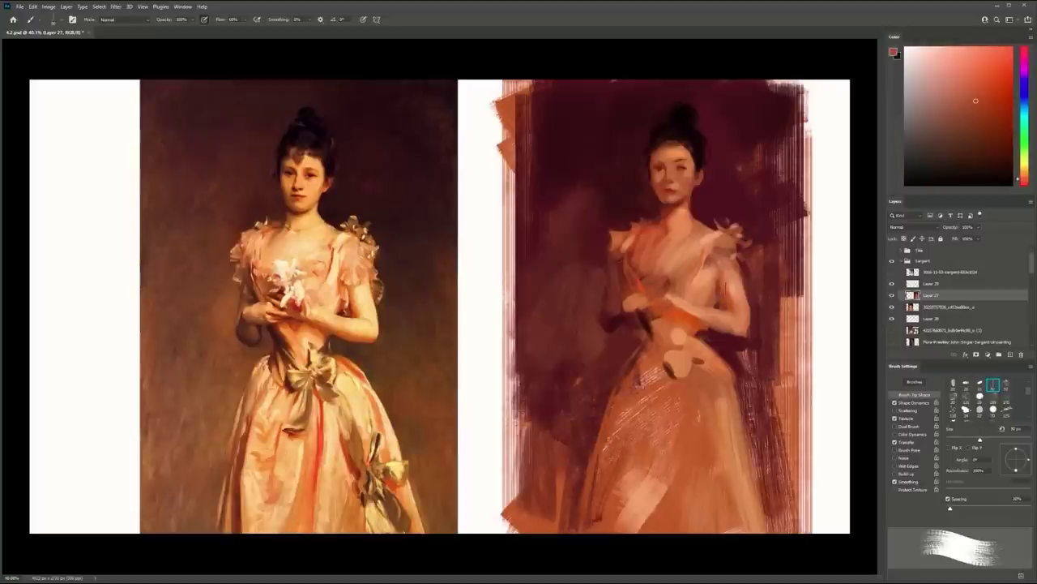
Lighten the lit arm with a sampled peach tone, undoing the last stroke
alt+click(730, 298)
drag(736, 280, 736, 314)
key(ctrl+z)
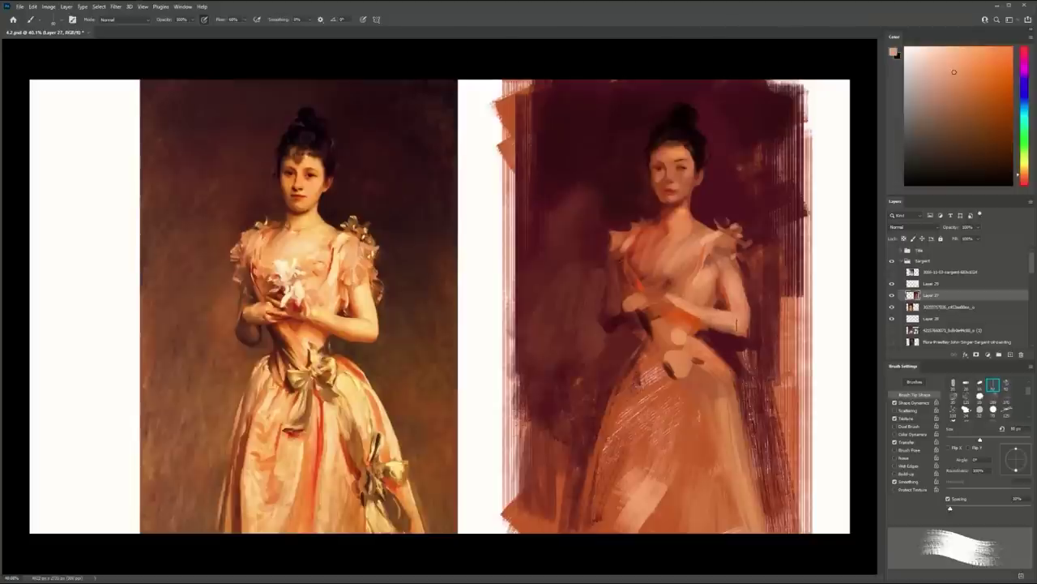
Refine the hand, forearm and elbow edge with a small soft brush and colors sampled from the orange accent and arm
alt+click(687, 311)
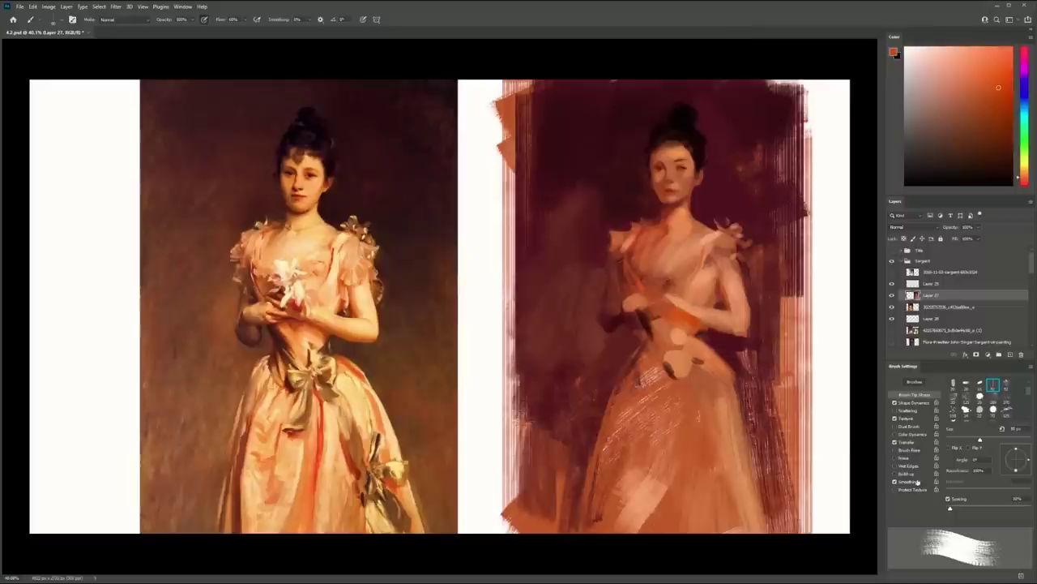
click(993, 418)
key(bracketleft)
key(bracketleft)
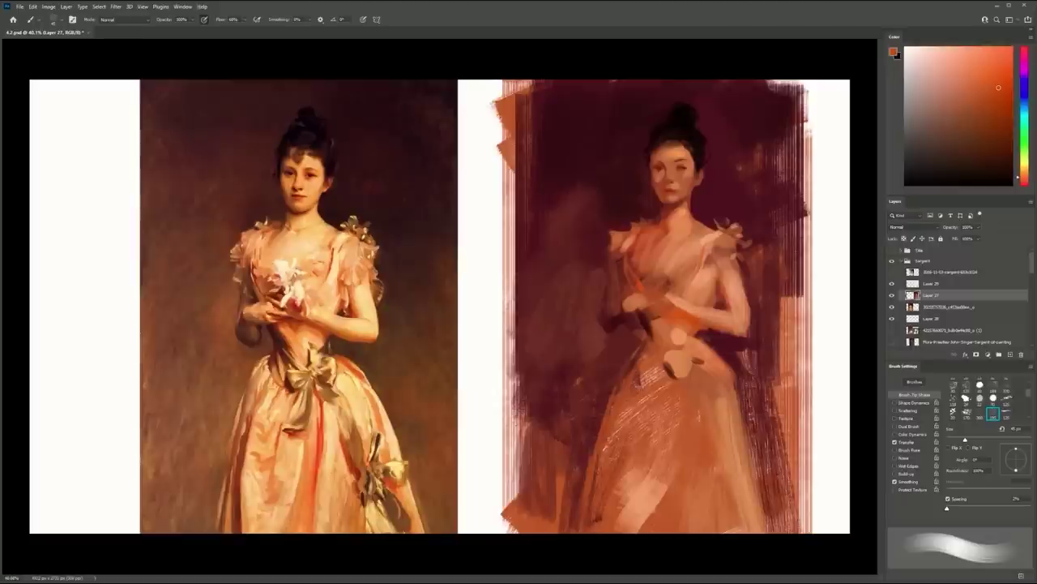
alt+click(724, 319)
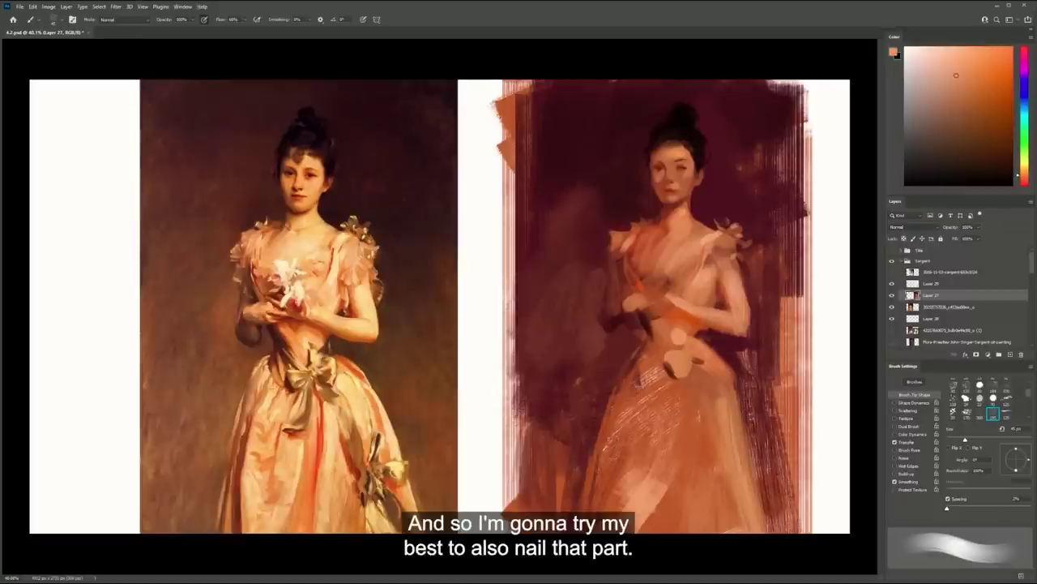
alt+click(735, 322)
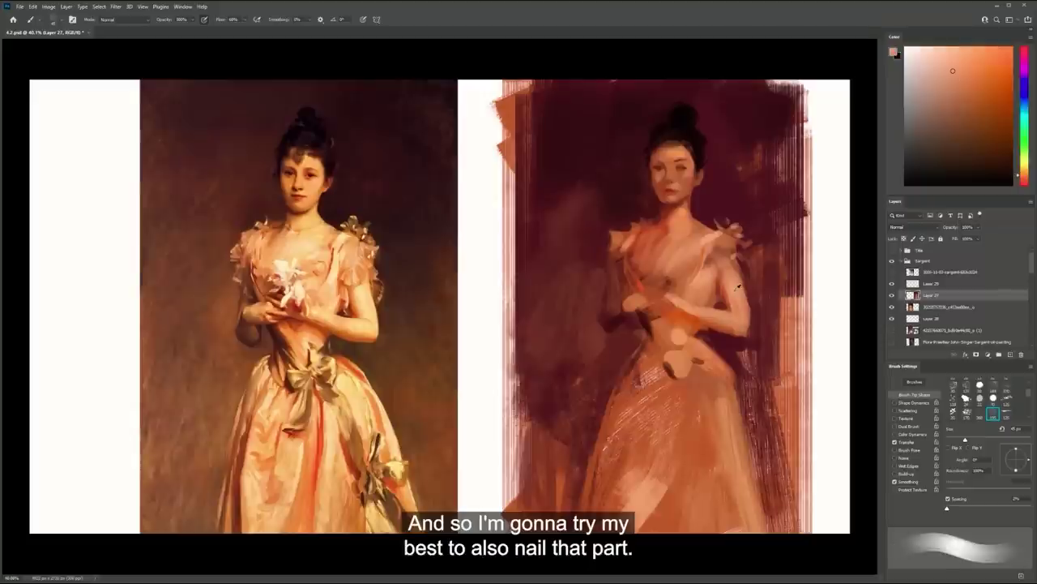
alt+click(737, 329)
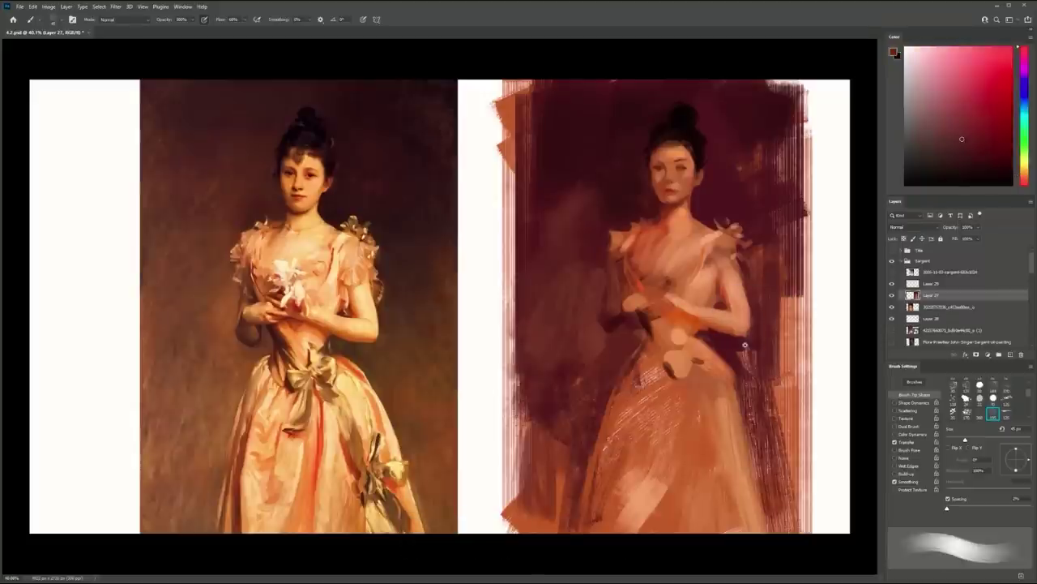
Flip the canvas horizontally to check the figure in mirror view
key(z)
alt+click(743, 335)
alt+click(743, 335)
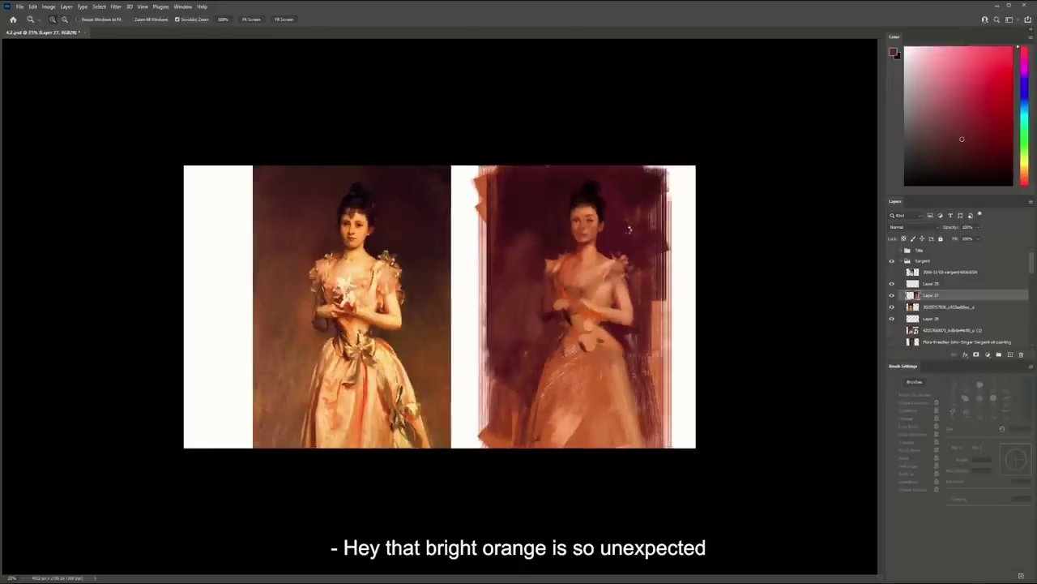
key(ctrl+shift+h)
drag(371, 297, 464, 290)
Warm the upper arm below the sleeve with red-orange brush strokes, sampling tones from the sleeve and bodice
key(b)
key(b)
alt+click(290, 256)
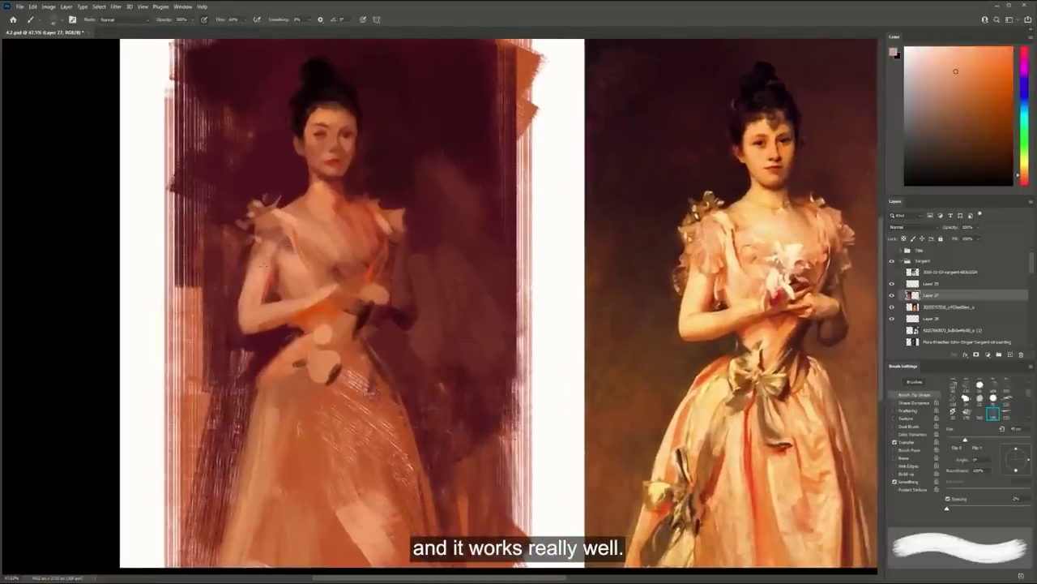
alt+click(278, 272)
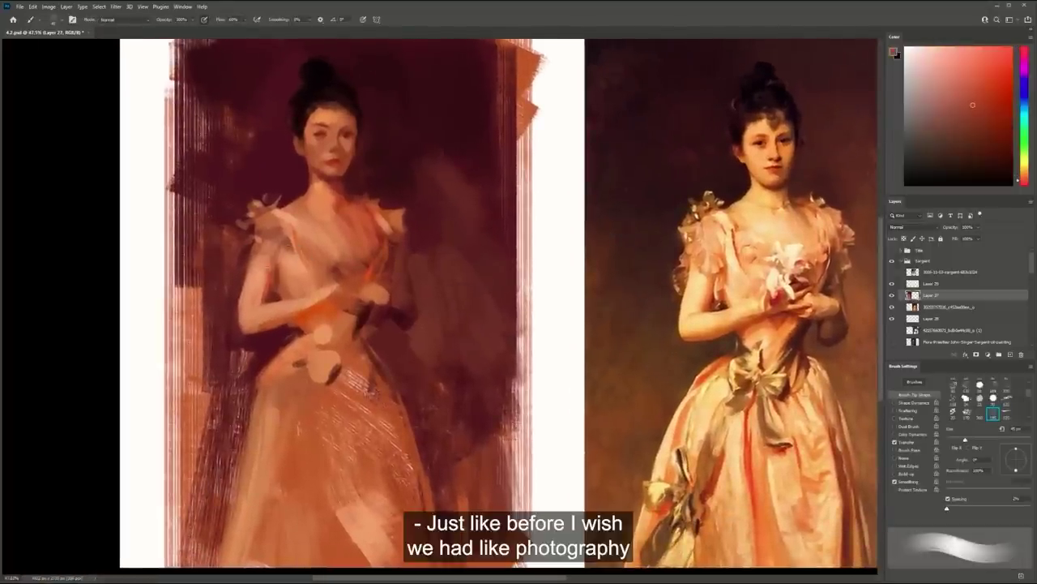
drag(265, 274, 261, 267)
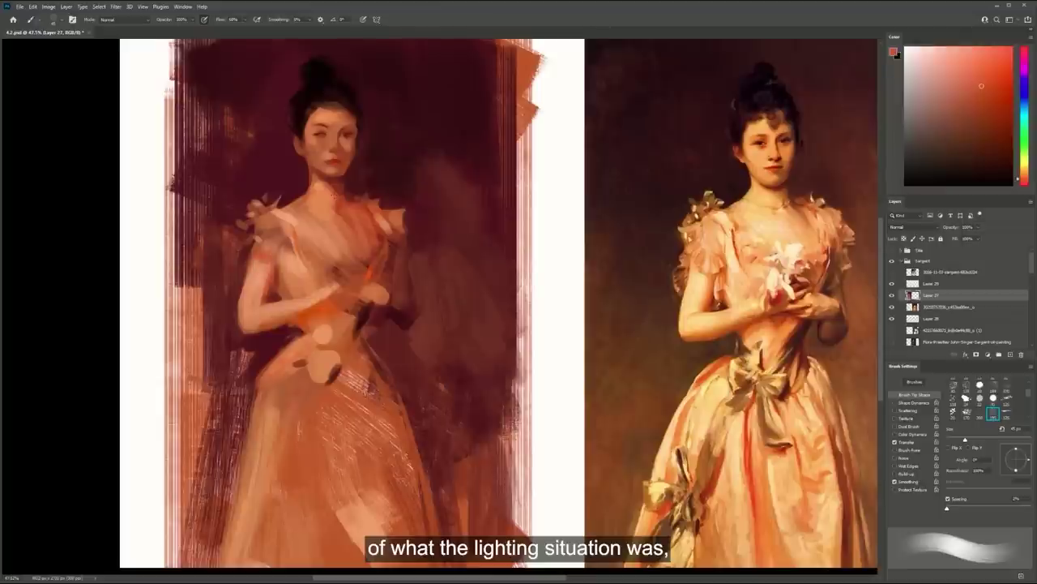
Refine the skin around both eyes with a sampled peach tone, reducing the soft brush to 15 px
key(ctrl+plus)
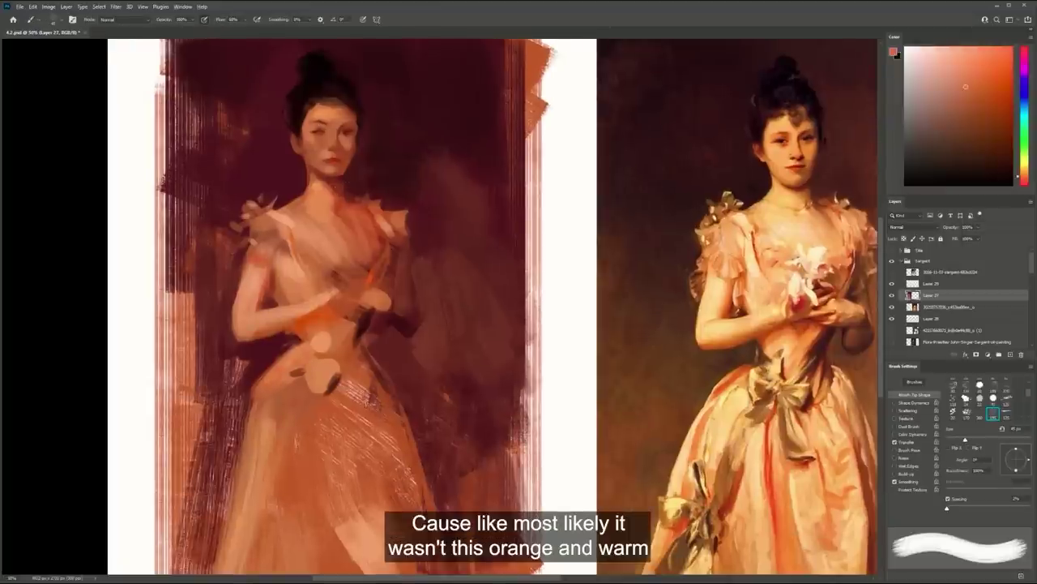
key(ctrl+plus)
alt+click(288, 308)
key(bracketleft)
key(bracketleft)
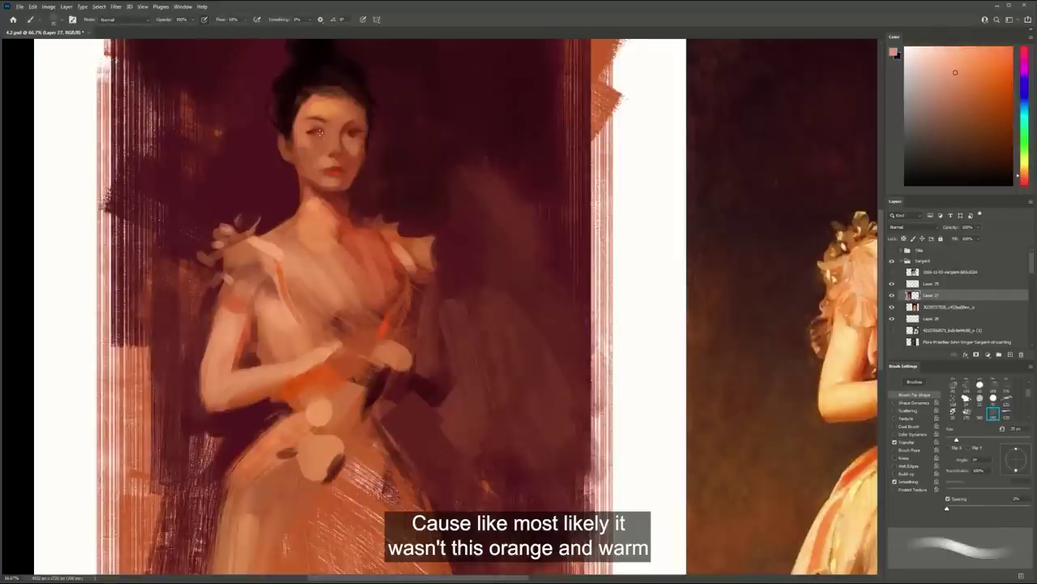
key(bracketleft)
key(bracketleft)
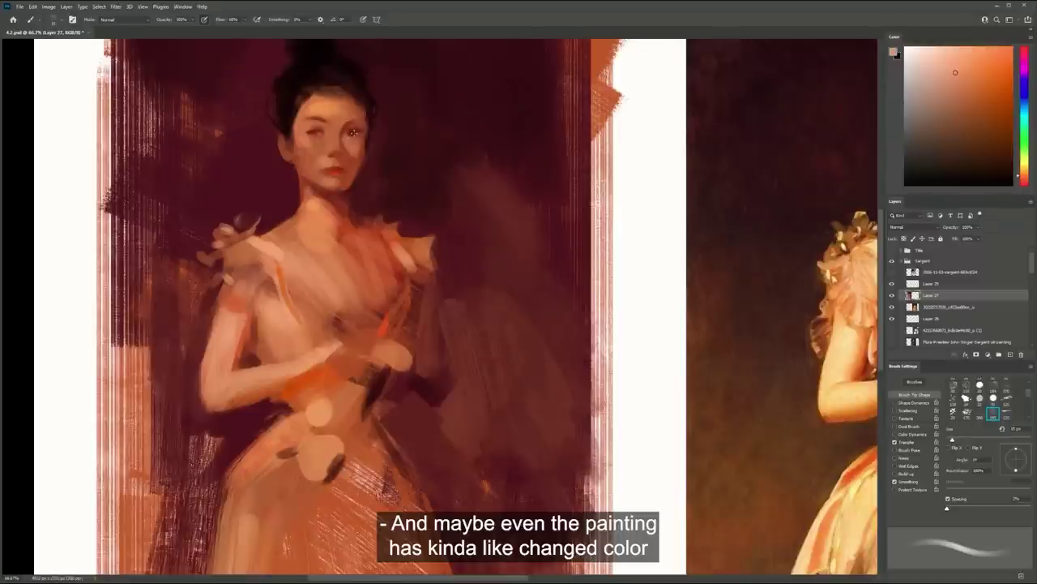
Darken the background beside the head and neck with sampled maroon and a darker shade, using a much larger soft brush
key(z)
drag(383, 138, 345, 296)
drag(276, 243, 308, 261)
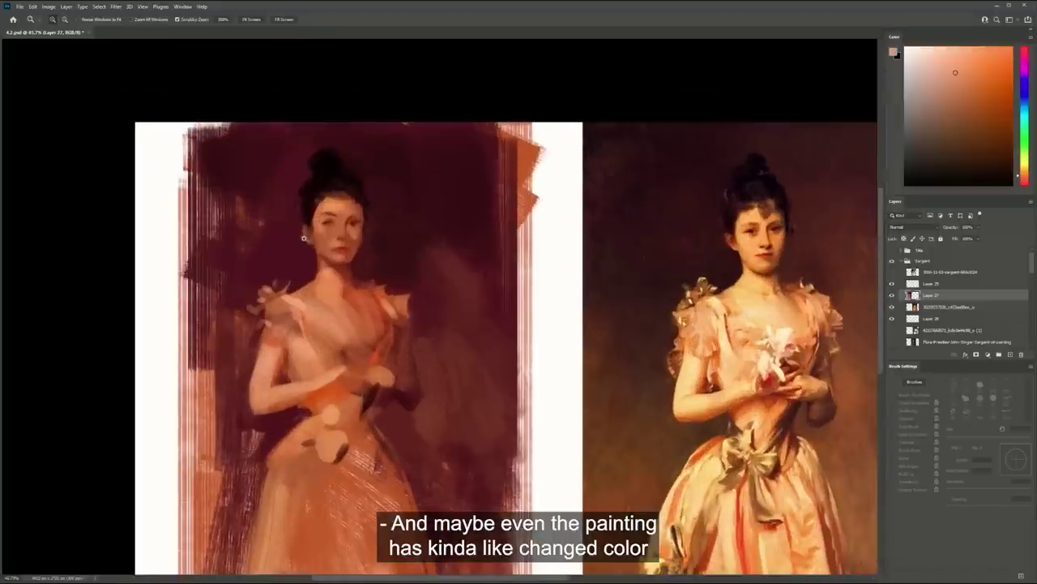
key(b)
alt+click(308, 262)
key(bracketright)
key(bracketright)
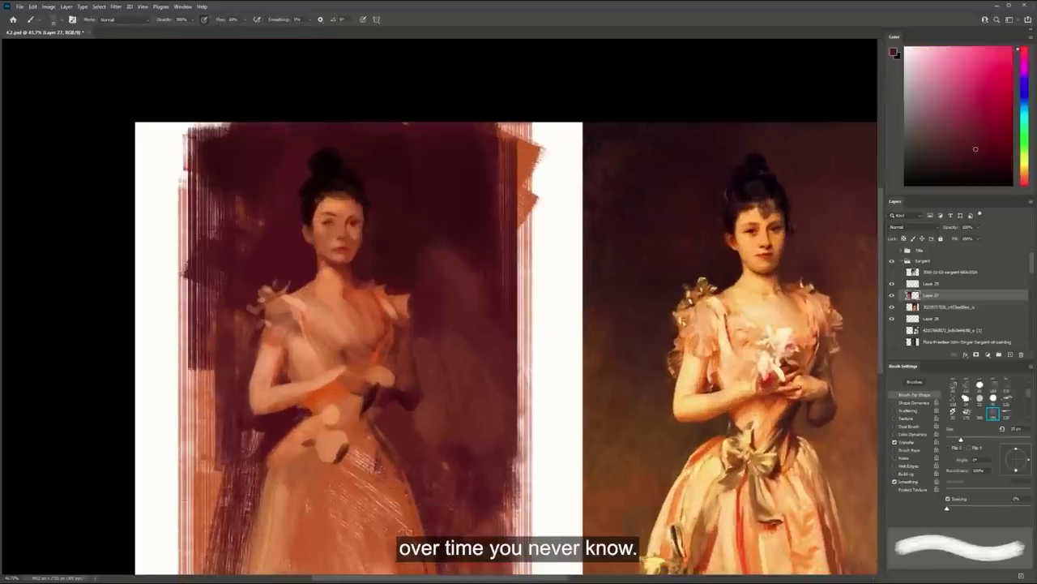
alt+click(308, 261)
click(204, 20)
key(bracketright)
key(bracketright)
key(bracketright)
key(bracketright)
key(bracketright)
key(bracketright)
key(bracketright)
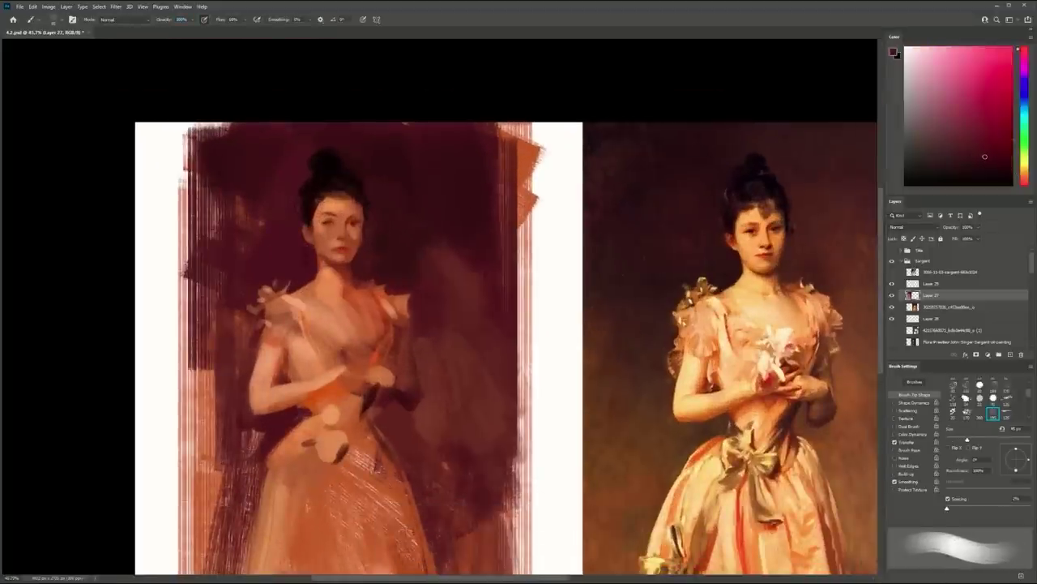
alt+click(306, 261)
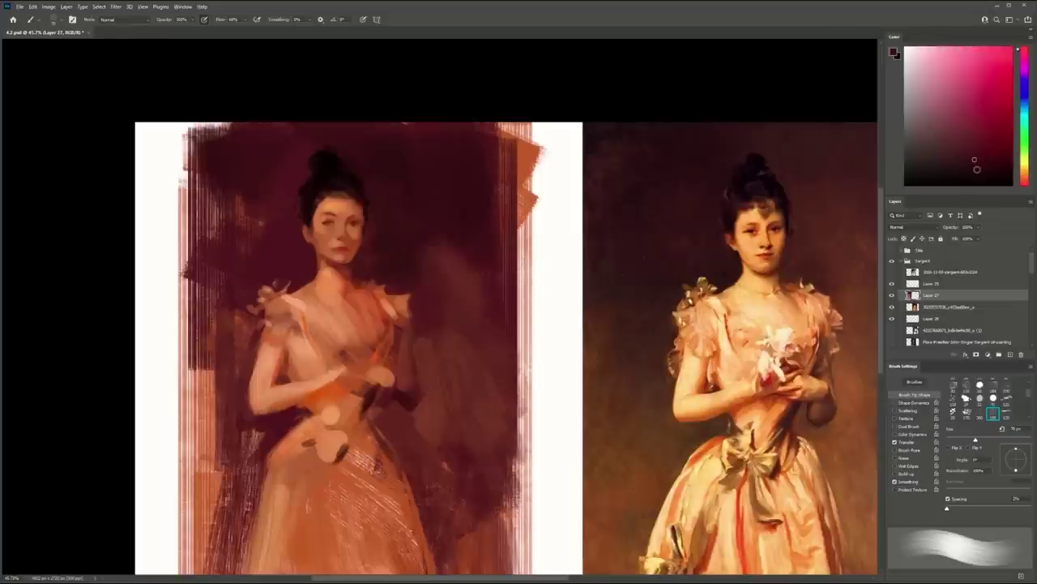
click(977, 162)
drag(291, 263, 295, 258)
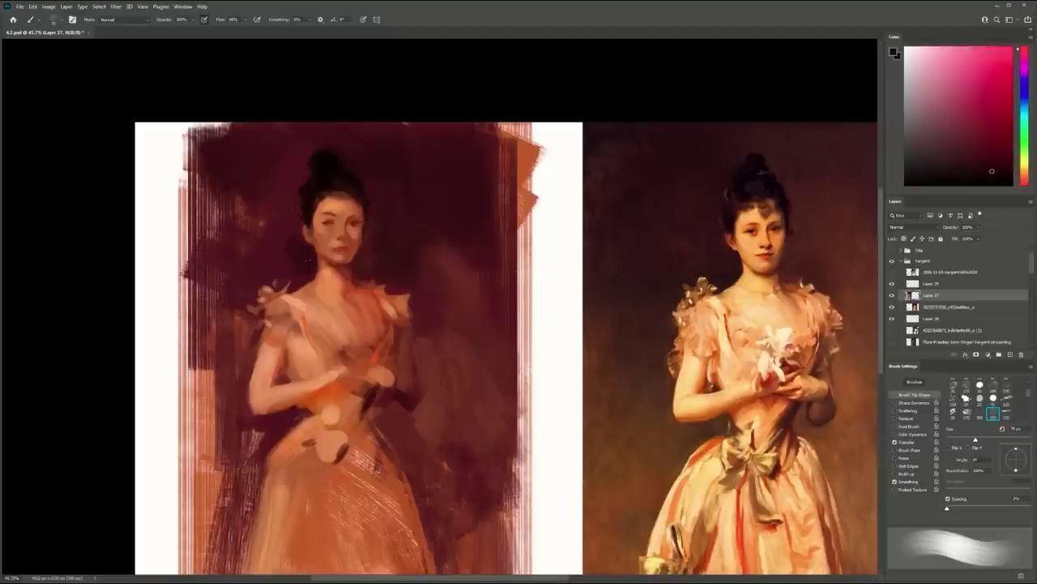
drag(281, 242, 266, 269)
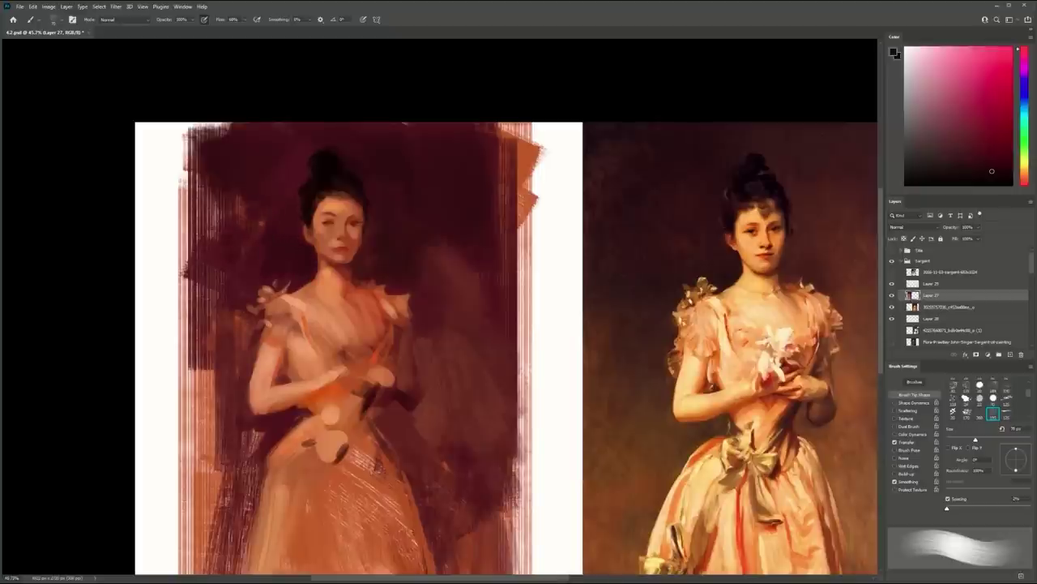
drag(319, 241, 319, 234)
Soften the mouth area with a red-orange tone sampled beside the lips and a smaller brush
key(z)
click(311, 226)
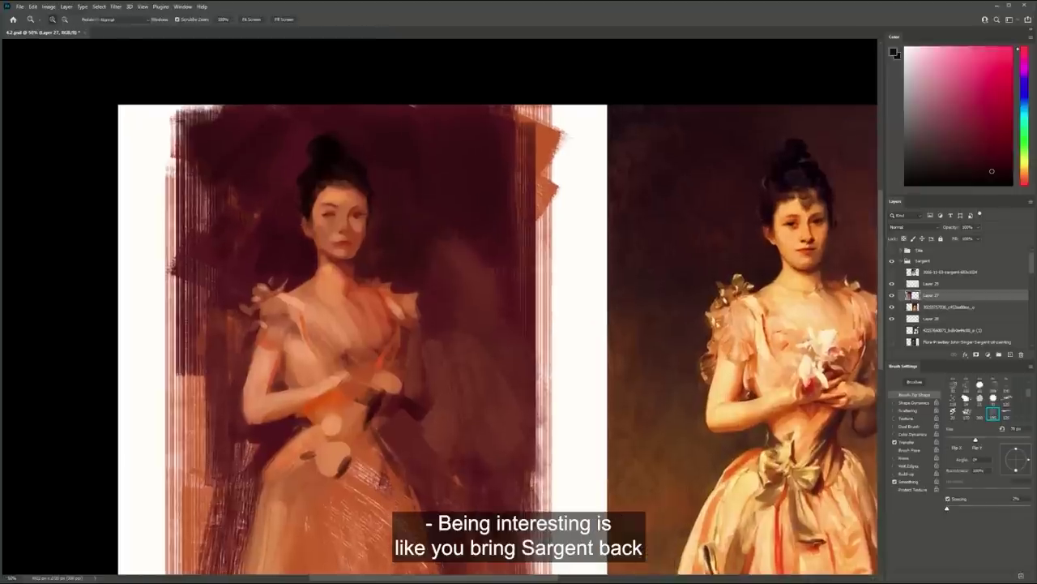
ctrl+click(366, 225)
drag(470, 241, 326, 212)
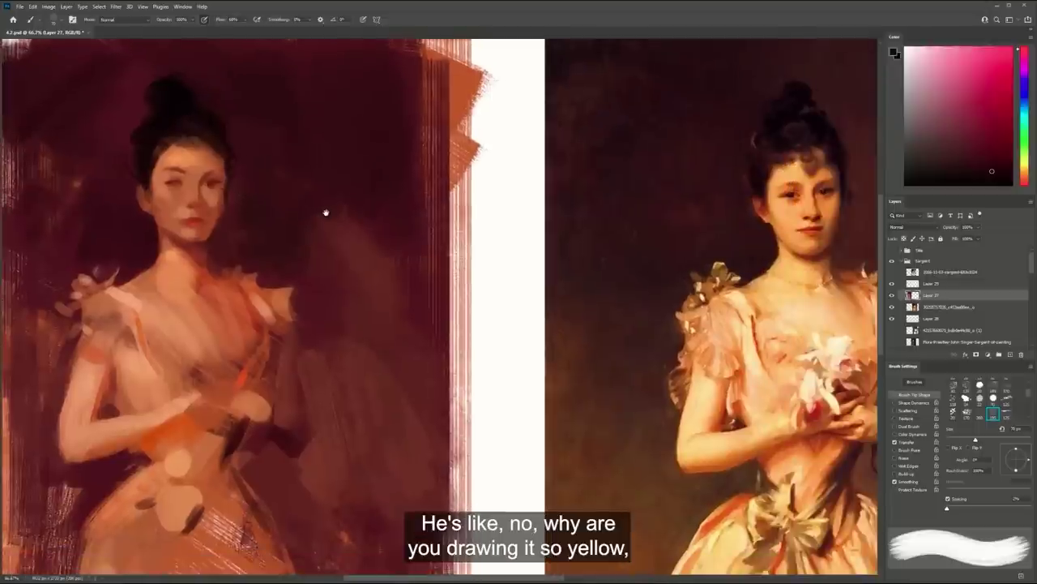
alt+click(191, 220)
key([)
key([)
key([)
key([)
key([)
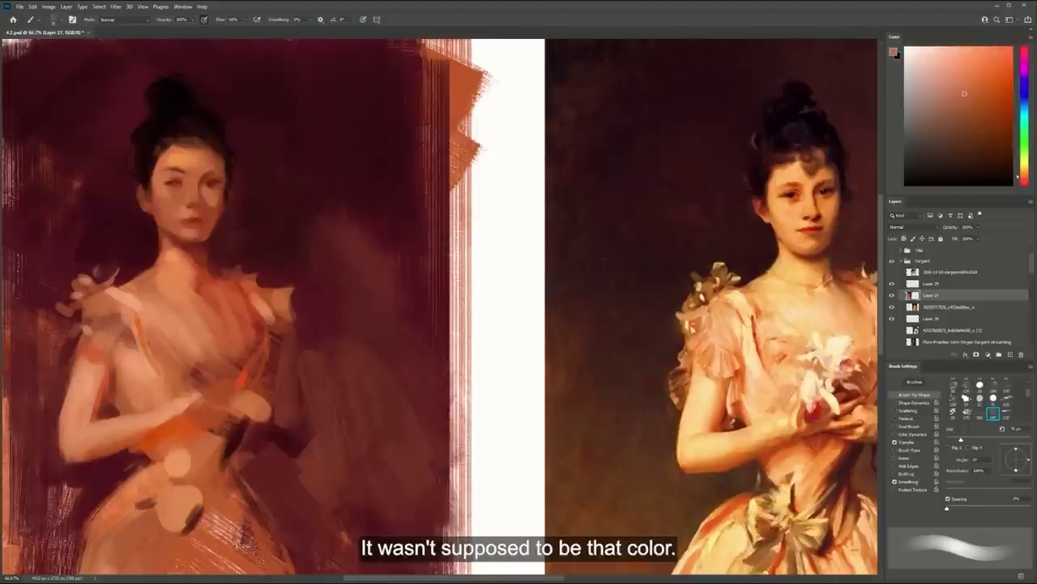
Brighten the cheek below the eye and beside the nose with progressively lighter peach tones at 25 px
alt+click(186, 160)
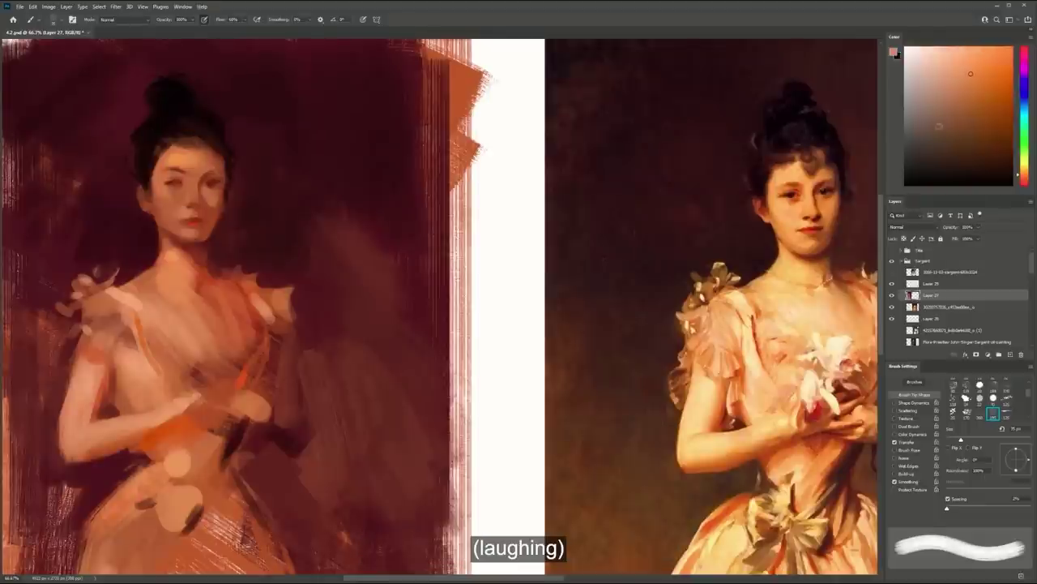
click(971, 60)
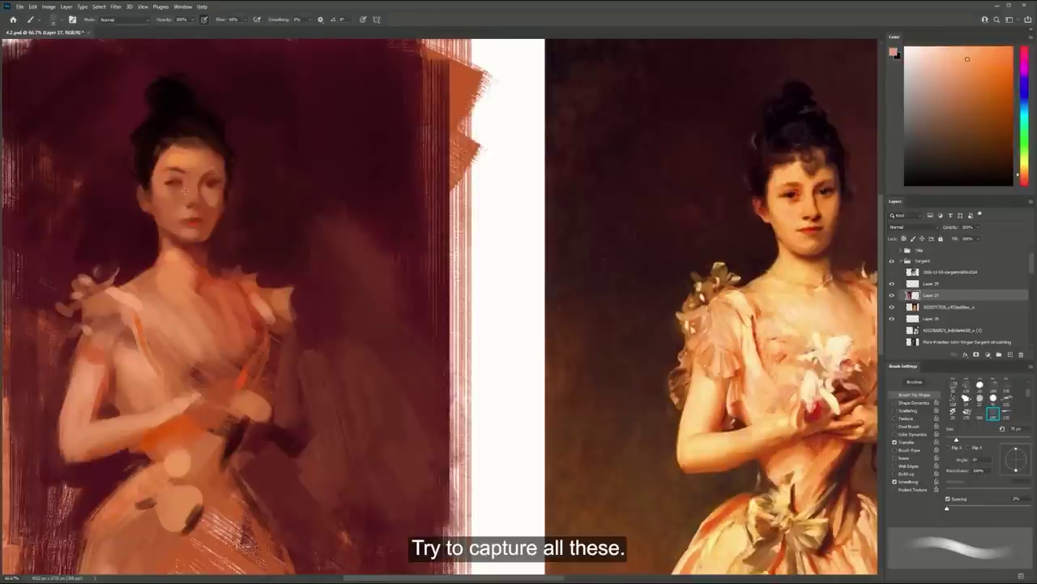
drag(183, 194, 199, 190)
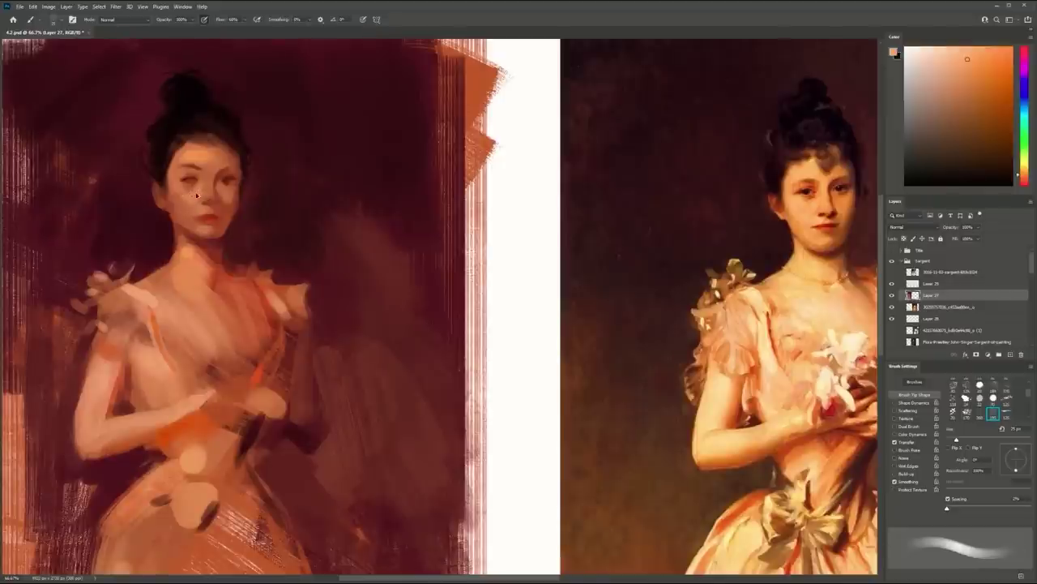
alt+click(195, 193)
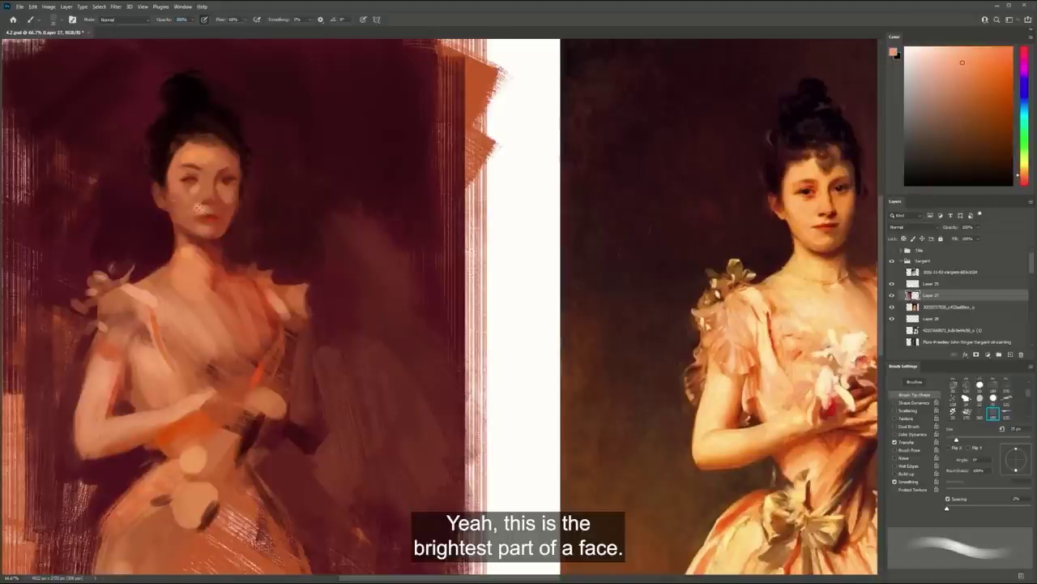
drag(934, 60, 966, 51)
drag(200, 204, 202, 207)
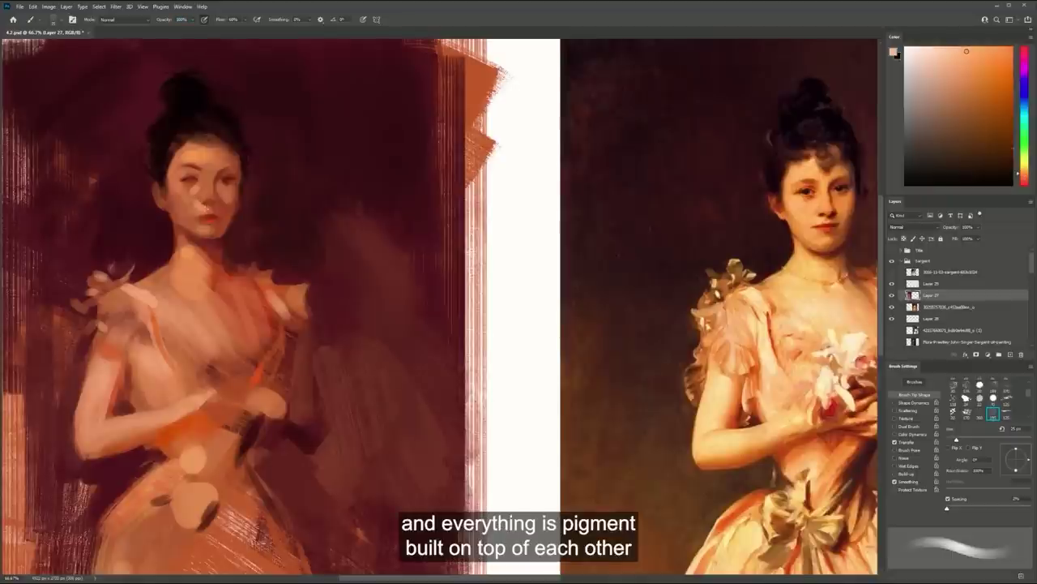
Blend the cheek, nose and eye area with sampled skin tones and a more yellow light orange
alt+click(192, 195)
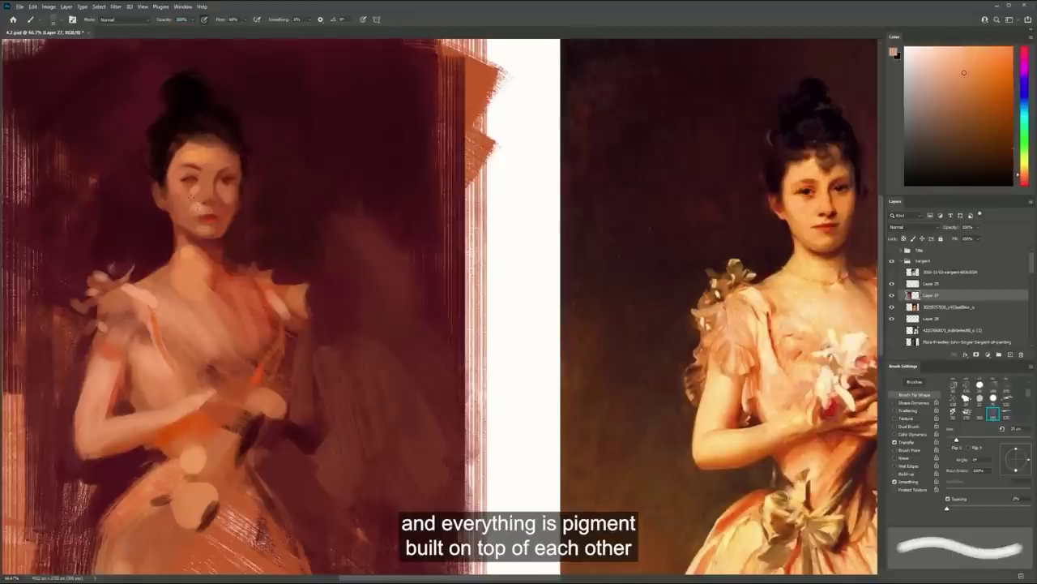
alt+click(190, 201)
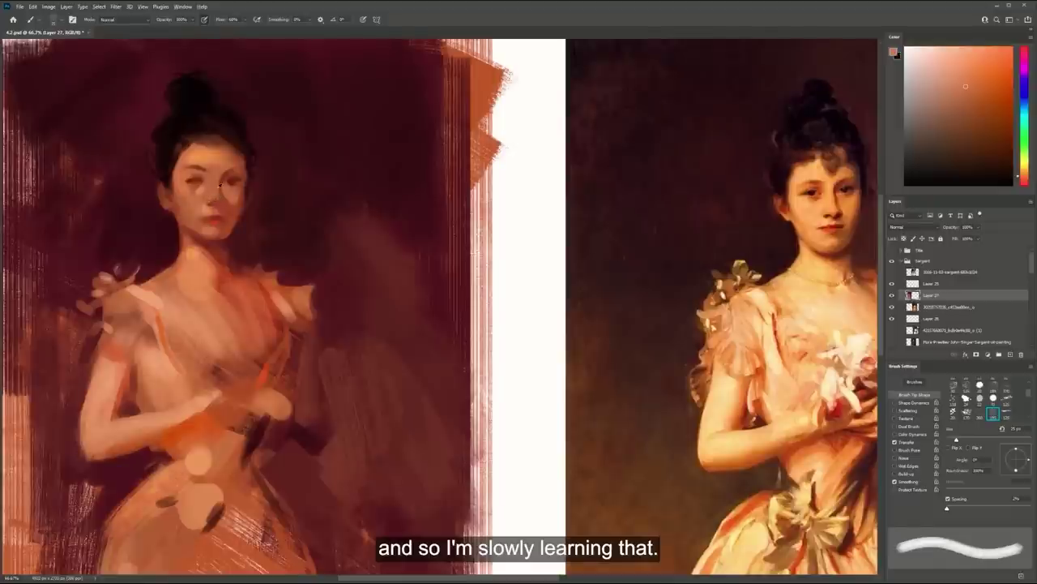
alt+click(197, 180)
click(975, 63)
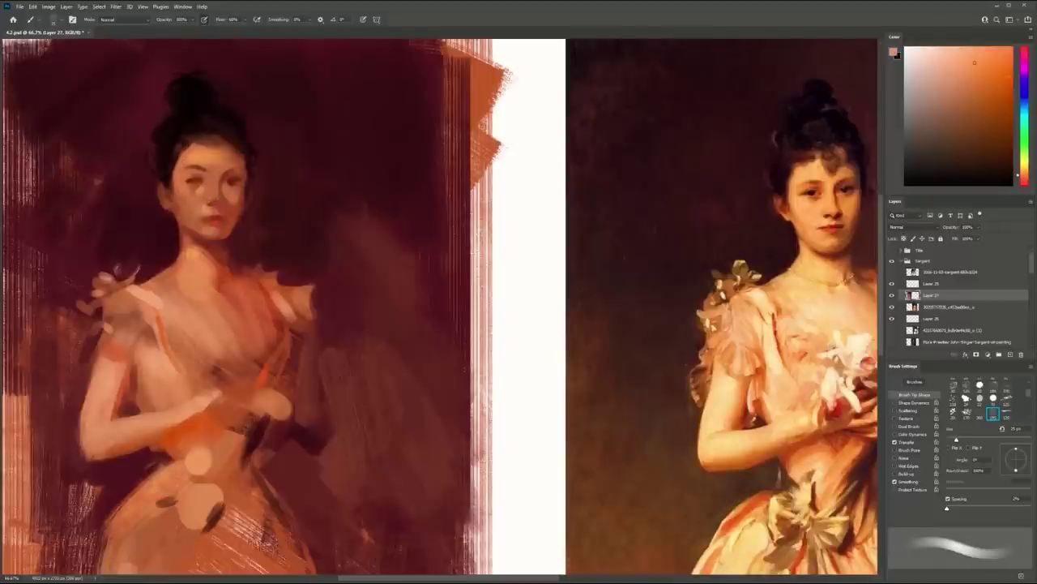
click(1023, 174)
key(0)
drag(186, 164, 188, 167)
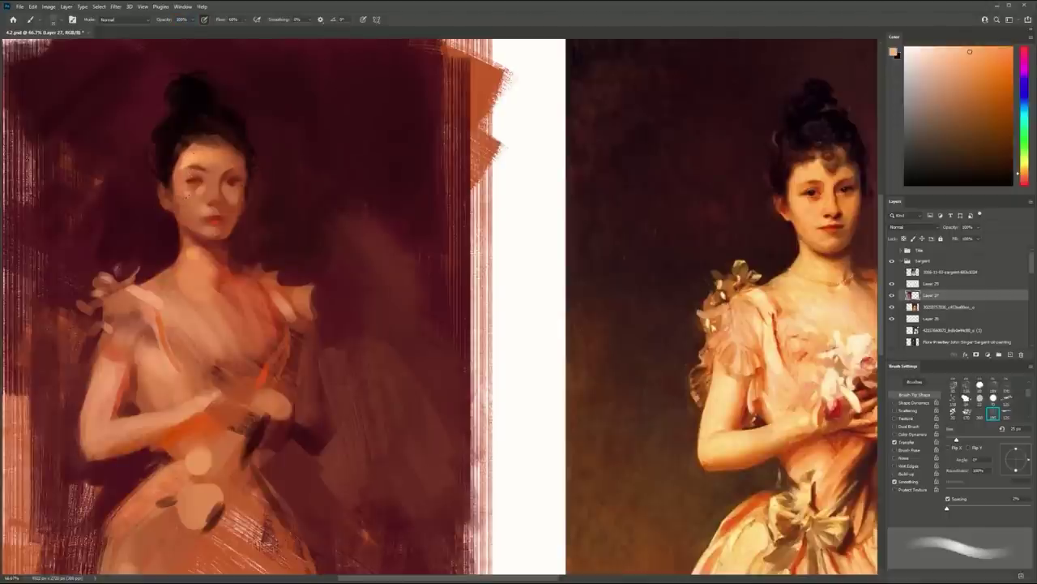
Refine the jaw edge with sampled skin and dark background tones, and flip the canvas back horizontally
alt+click(187, 215)
alt+click(169, 220)
drag(219, 223, 181, 269)
drag(370, 351, 438, 349)
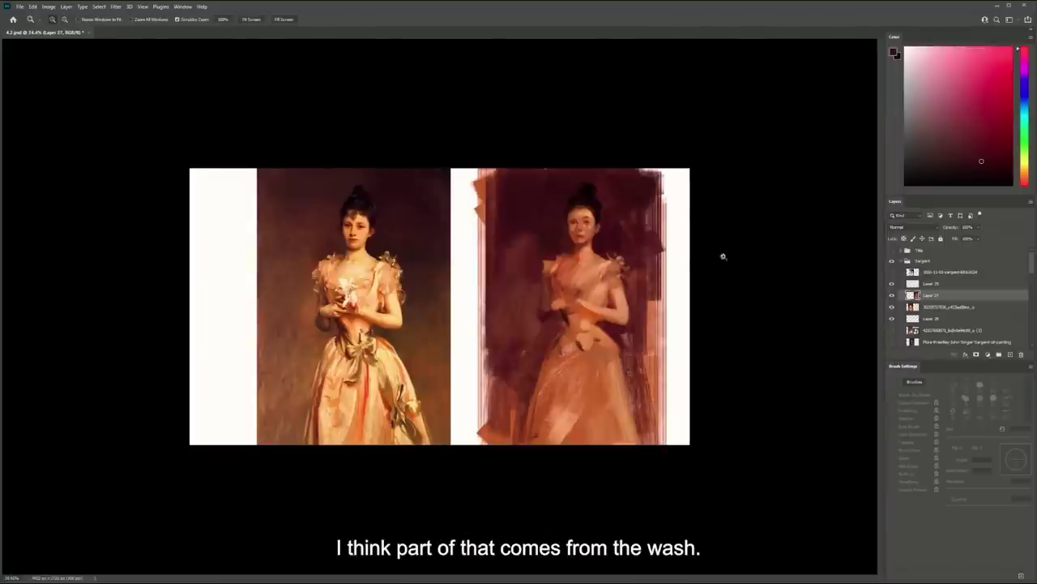
drag(632, 256, 656, 267)
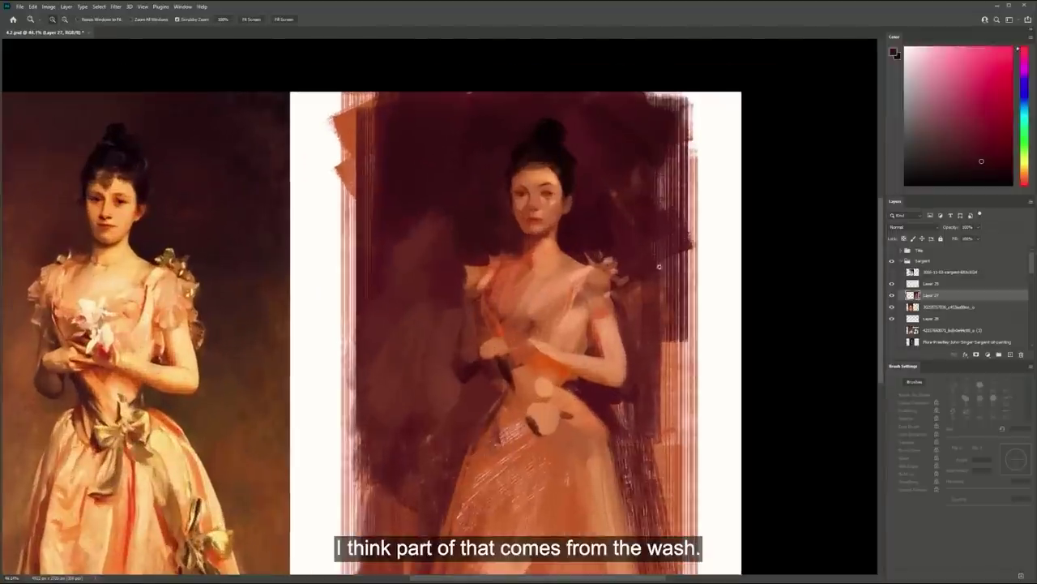
drag(596, 248, 646, 208)
Lay lighter peach strokes on the bodice and sleeve with an enlarged textured brush, sampling the waist spot and undoing one stroke
key(bracketright)
key(bracketright)
key(bracketright)
key(bracketright)
key(bracketright)
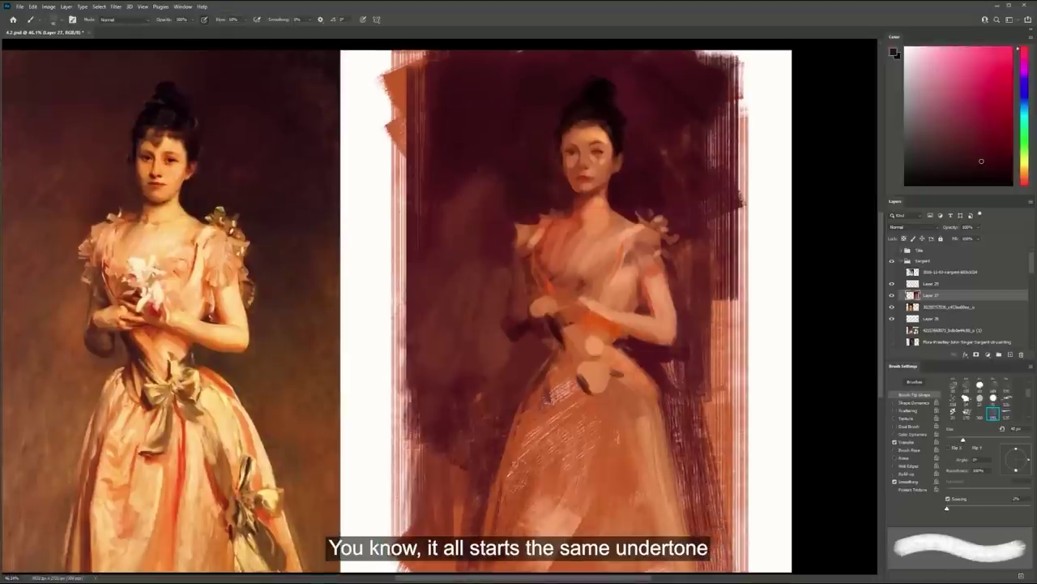
alt+click(594, 376)
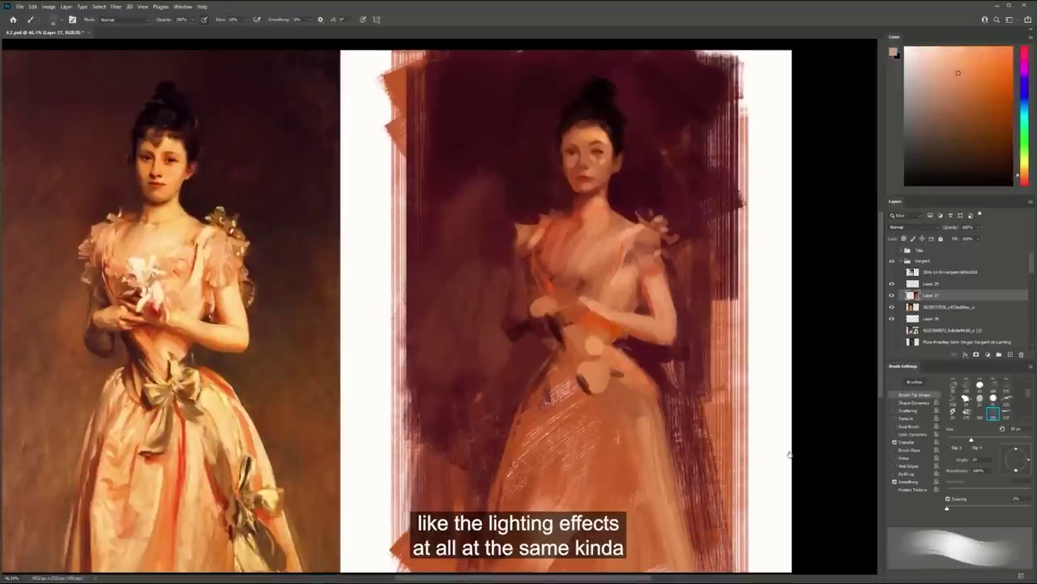
click(629, 344)
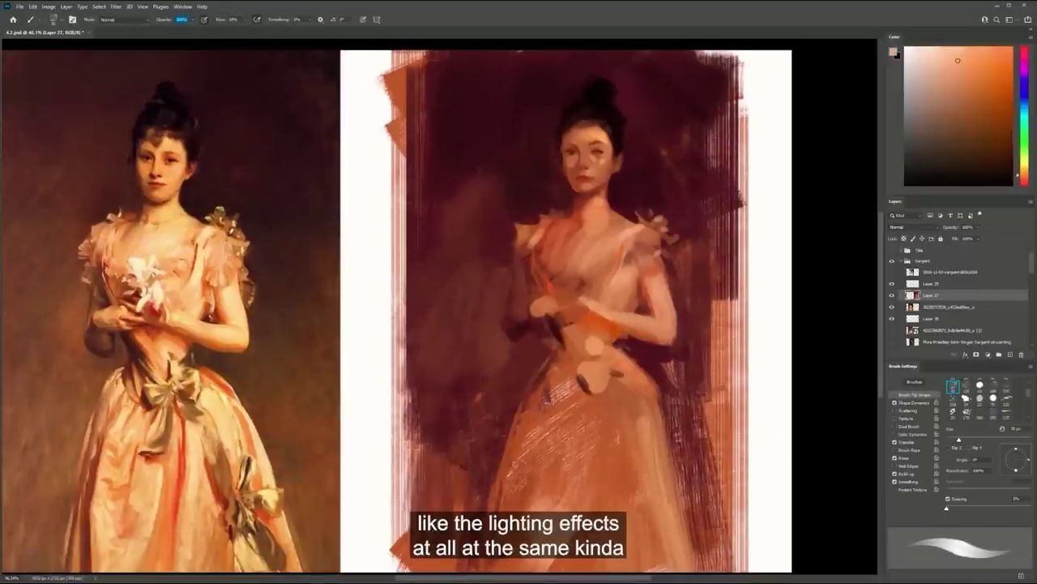
key(bracketright)
key(bracketright)
key(bracketright)
key(bracketright)
mouse_move(627, 251)
mouse_down()
mouse_move(606, 289)
mouse_move(629, 253)
mouse_move(620, 298)
mouse_move(618, 284)
mouse_move(601, 292)
mouse_move(632, 290)
mouse_move(646, 283)
mouse_move(643, 272)
mouse_move(685, 280)
mouse_up()
key(ctrl+z)
mouse_move(607, 285)
mouse_down()
mouse_move(592, 285)
mouse_move(597, 294)
mouse_move(587, 284)
mouse_move(597, 289)
mouse_up()
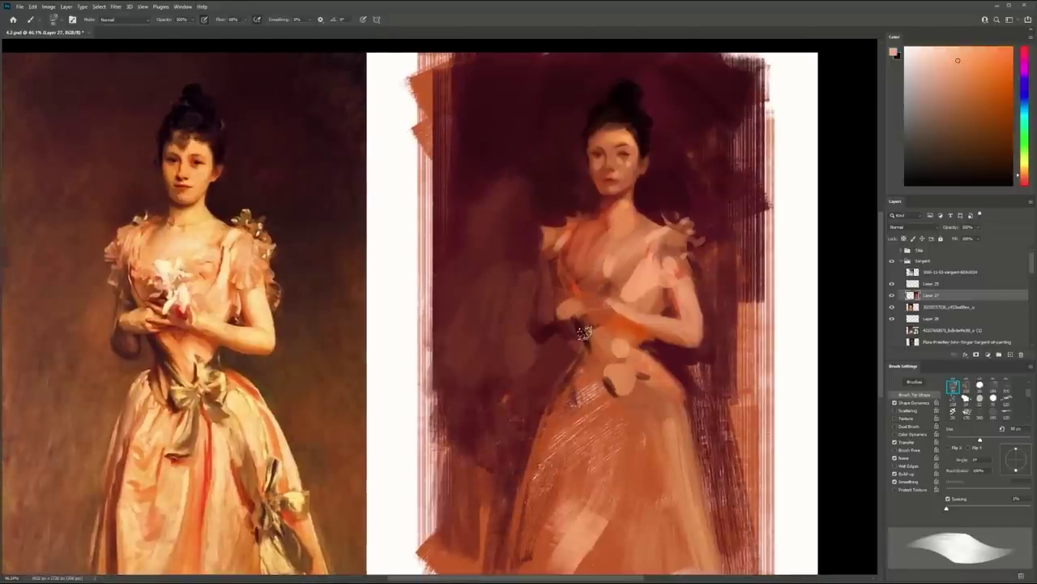
Paint the dark waist ribbon and its tail down the skirt with a sampled dark maroon, redoing the unsatisfactory strokes
alt+click(587, 334)
key(p)
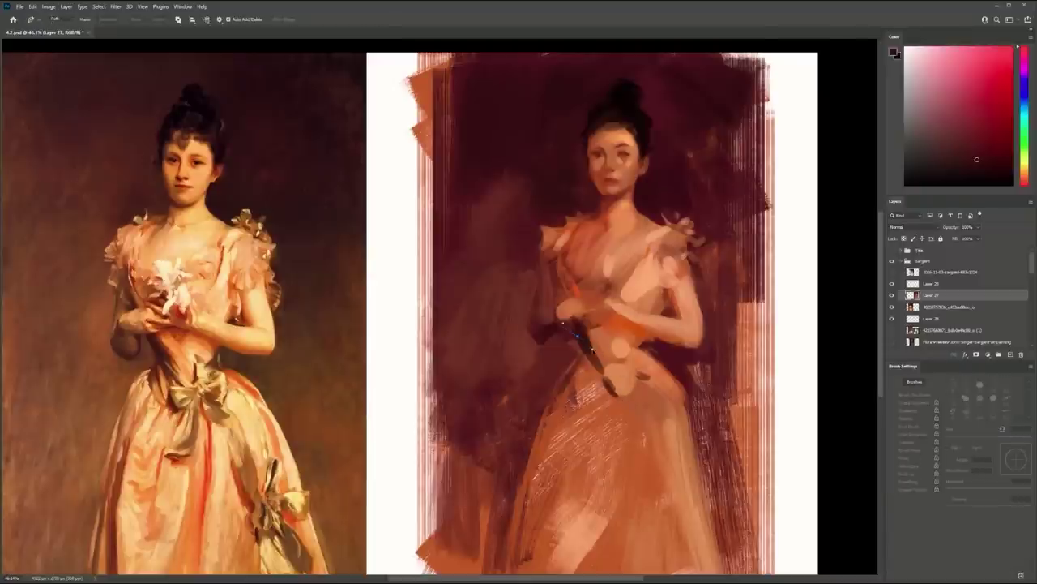
key(b)
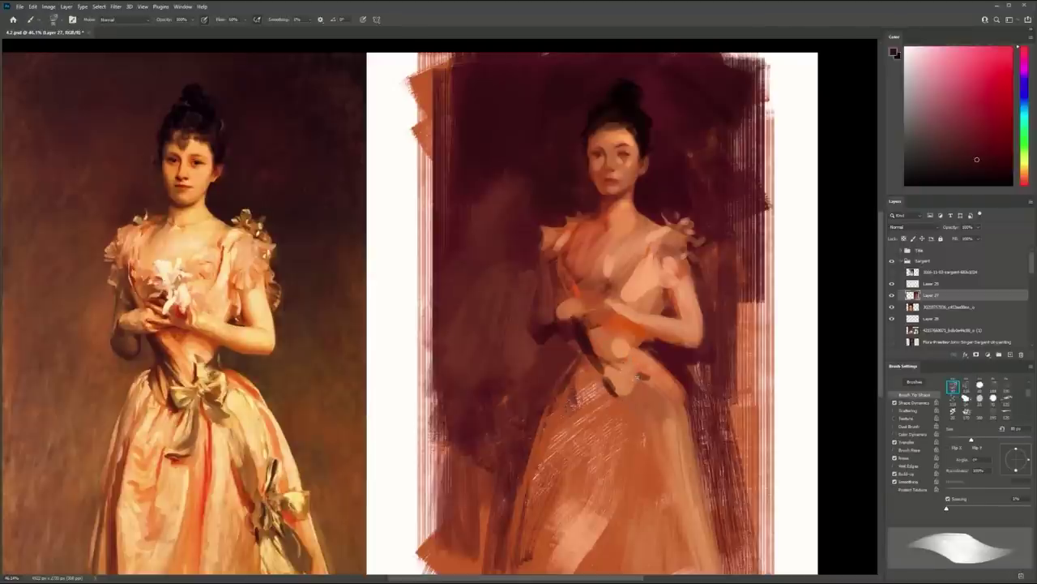
mouse_move(623, 395)
mouse_down()
mouse_move(677, 350)
mouse_move(669, 342)
mouse_move(651, 412)
mouse_move(653, 493)
mouse_up()
key(ctrl+z)
key(ctrl+z)
drag(653, 377, 658, 487)
alt+click(623, 323)
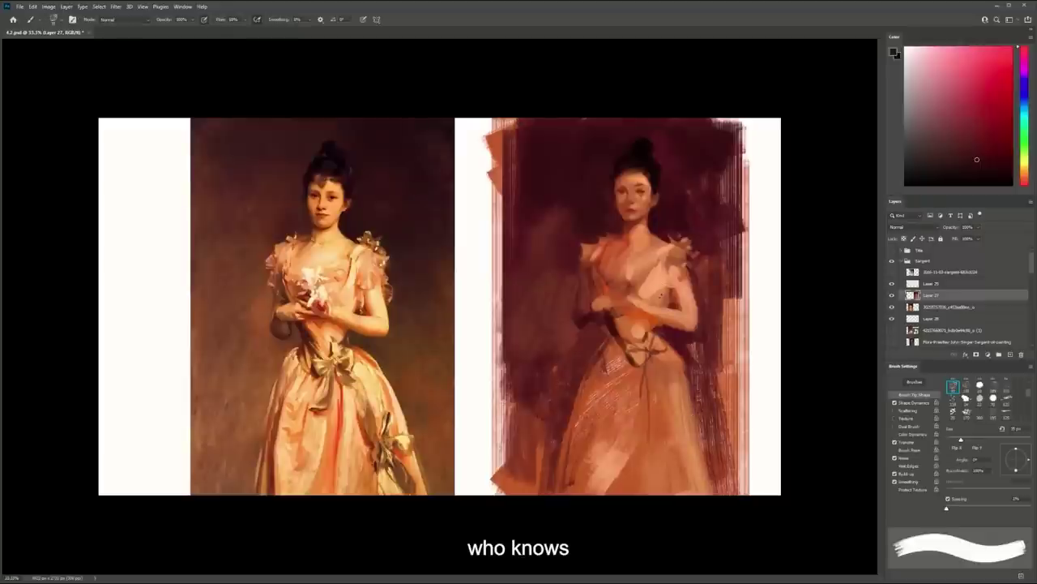
Try a light sampled skin tone on the upper chest with an enlarged textured brush
key(shift+b)
key(])
key(])
key(])
key(])
key(])
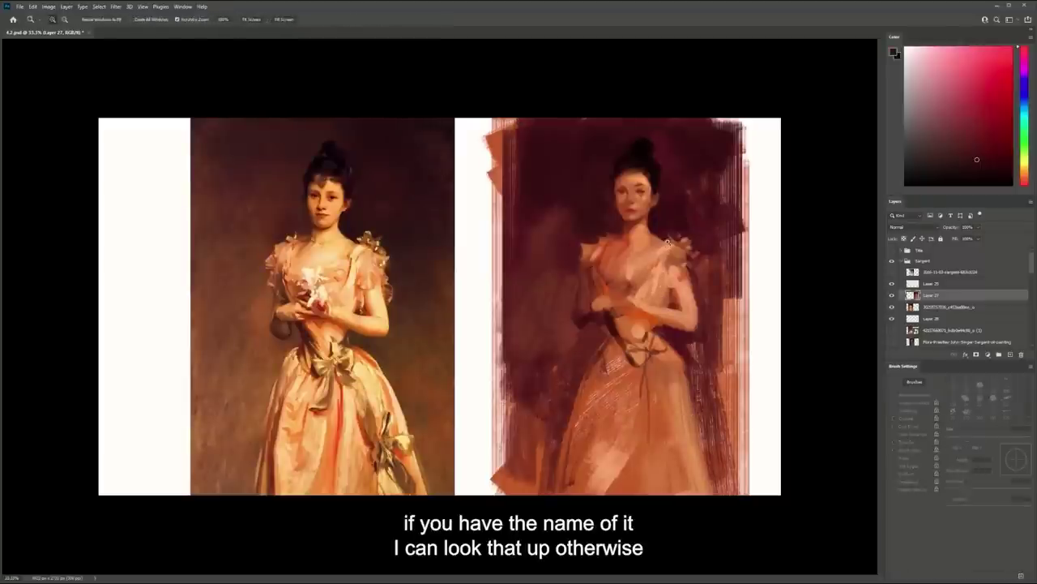
scroll(667, 242, up, 1)
key(shift+b)
alt+click(612, 284)
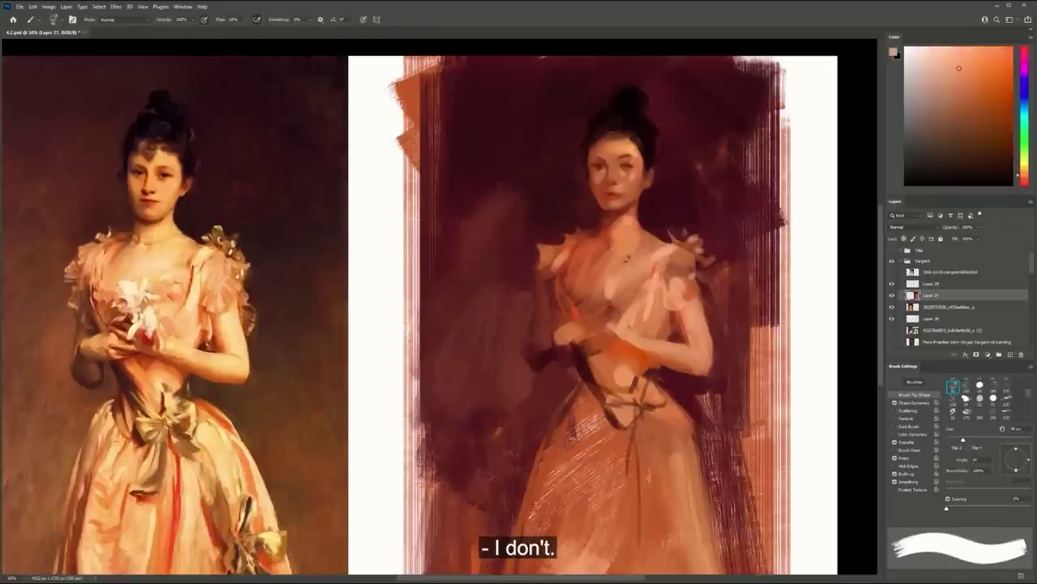
key(])
mouse_move(624, 255)
mouse_down()
mouse_move(621, 288)
mouse_move(642, 269)
mouse_up()
key(ctrl+z)
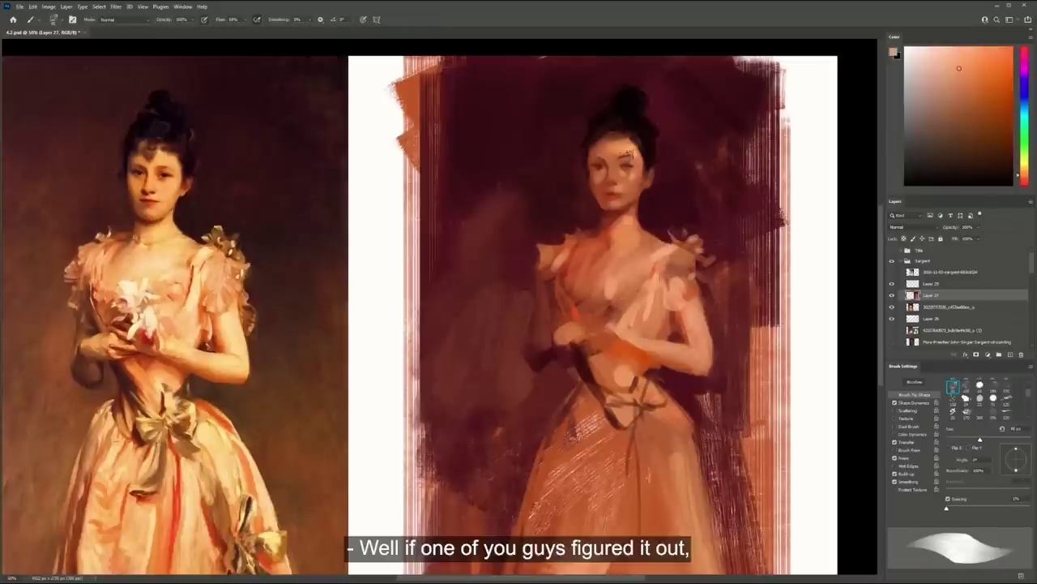
Refine the eyes and brow of the painted face with a smaller brush in a sampled reddish brown
ctrl+click(613, 163)
key([)
drag(626, 154, 716, 155)
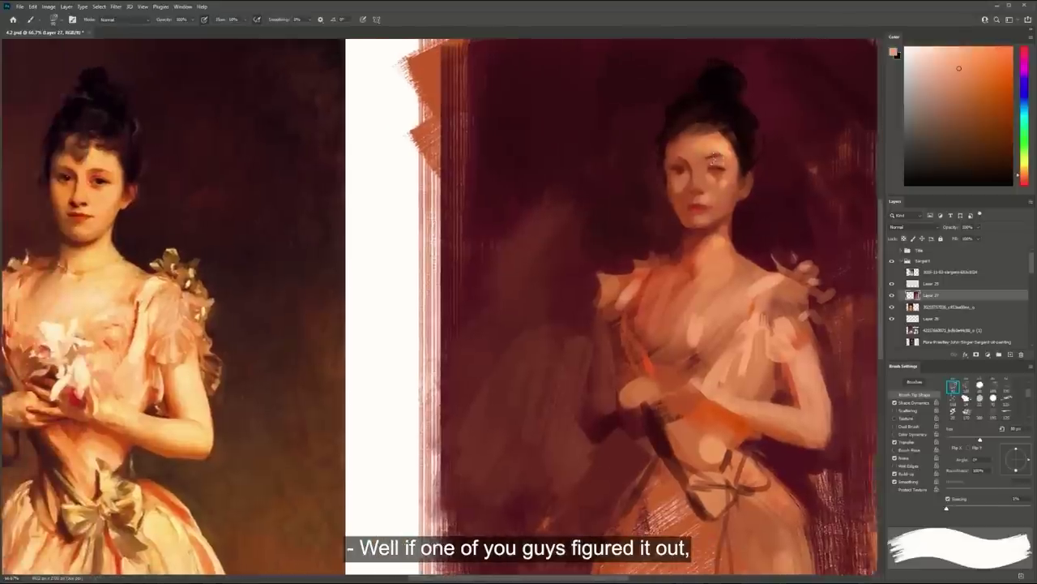
key(bracketleft)
key(bracketleft)
key(bracketleft)
alt+click(696, 165)
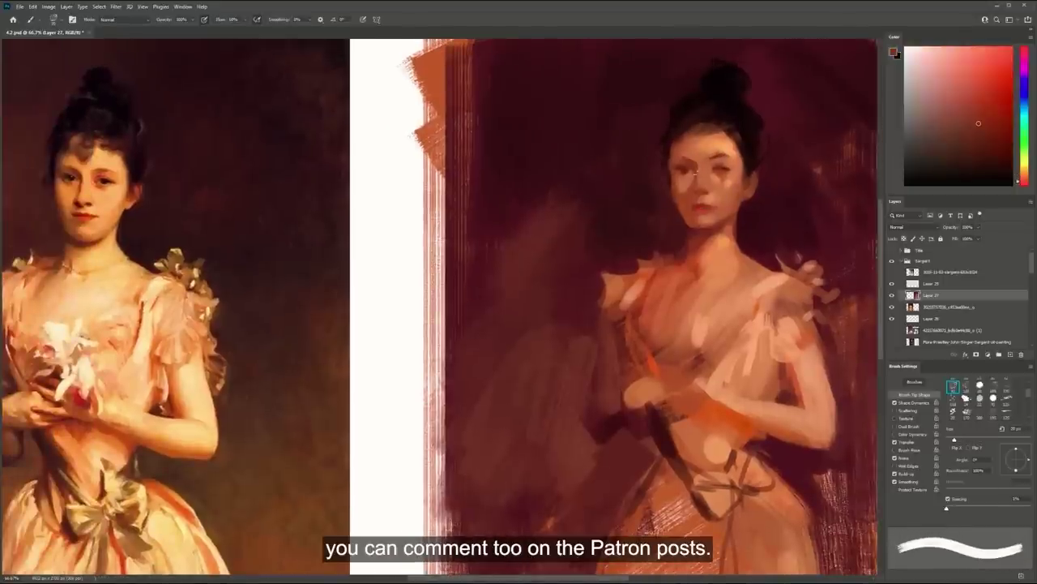
key(bracketleft)
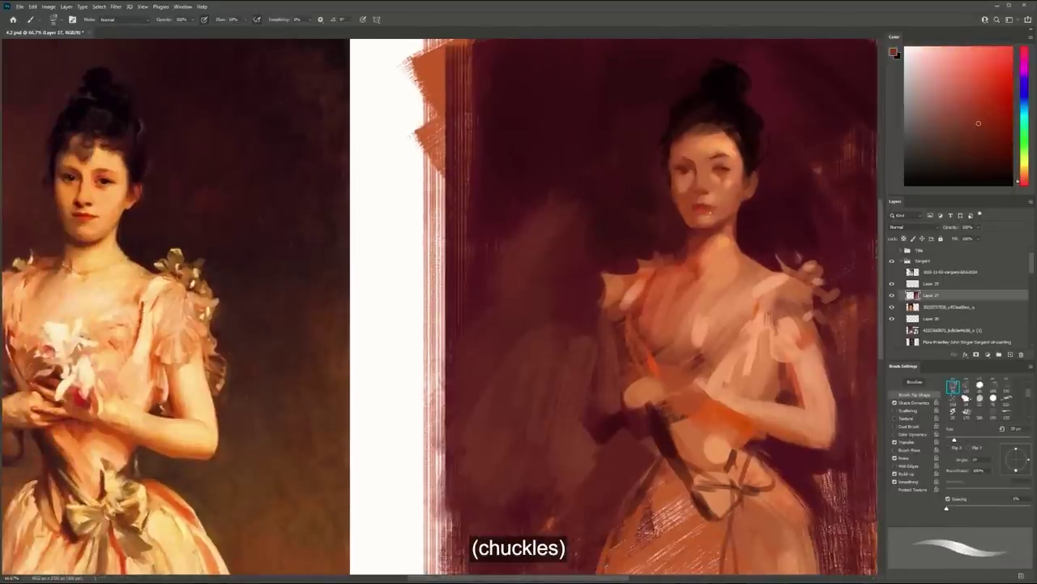
Touch up the mouth and under-chin shadow with sampled red and dark maroon tones, and save the document
alt+click(694, 215)
key(bracketright)
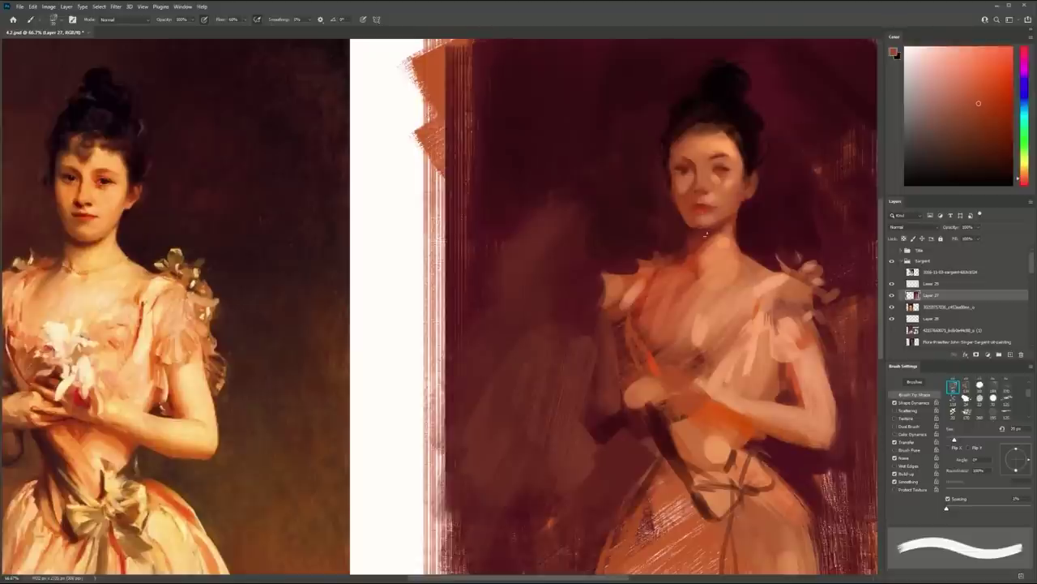
alt+click(691, 227)
drag(710, 219, 747, 232)
mouse_move(626, 168)
mouse_down()
mouse_move(686, 152)
mouse_move(733, 180)
mouse_up()
drag(835, 172, 764, 164)
key(ctrl+z)
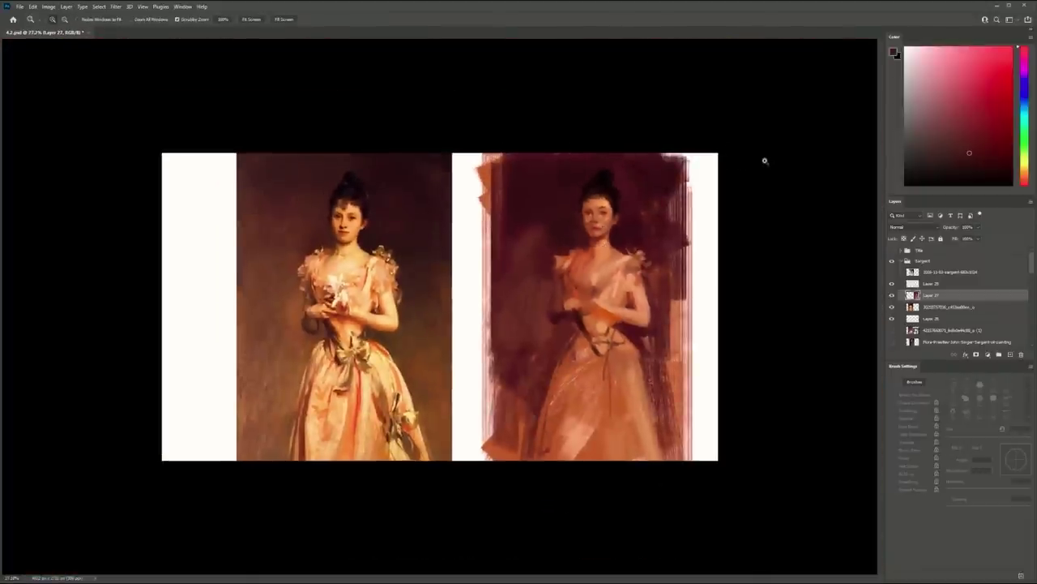
Darken the gap between the shaded arm and the bodice with a fully saturated deep maroon, adjusting the brush size
scroll(690, 188, up, 4)
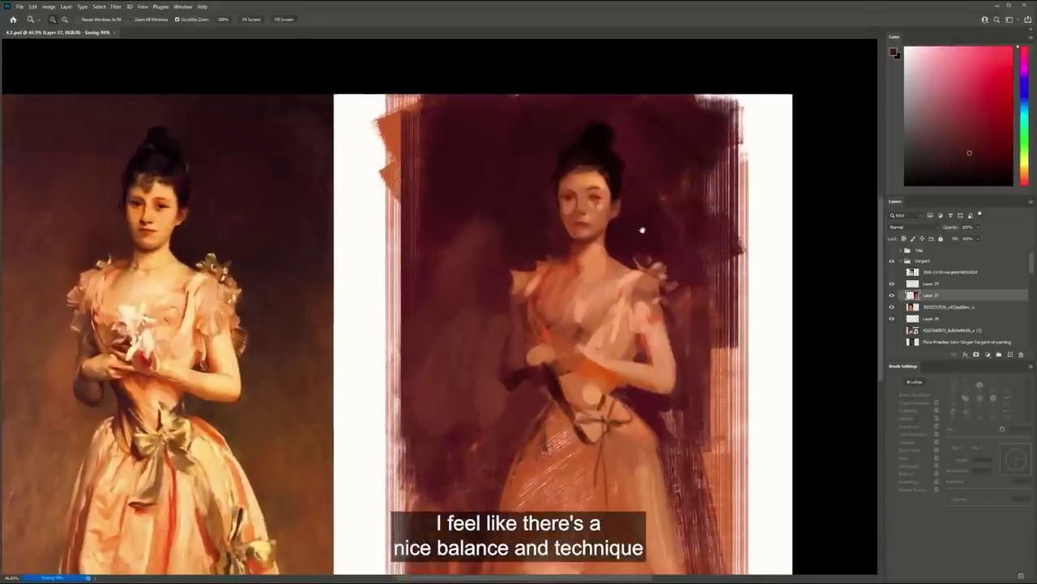
key(b)
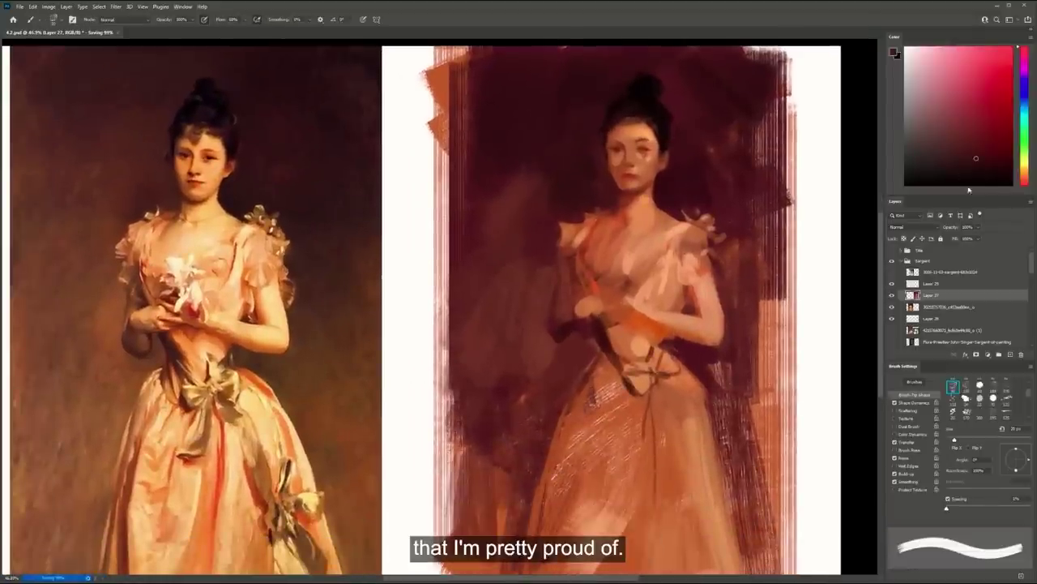
mouse_move(982, 162)
mouse_down()
mouse_move(1012, 155)
mouse_move(1012, 164)
mouse_up()
key(0)
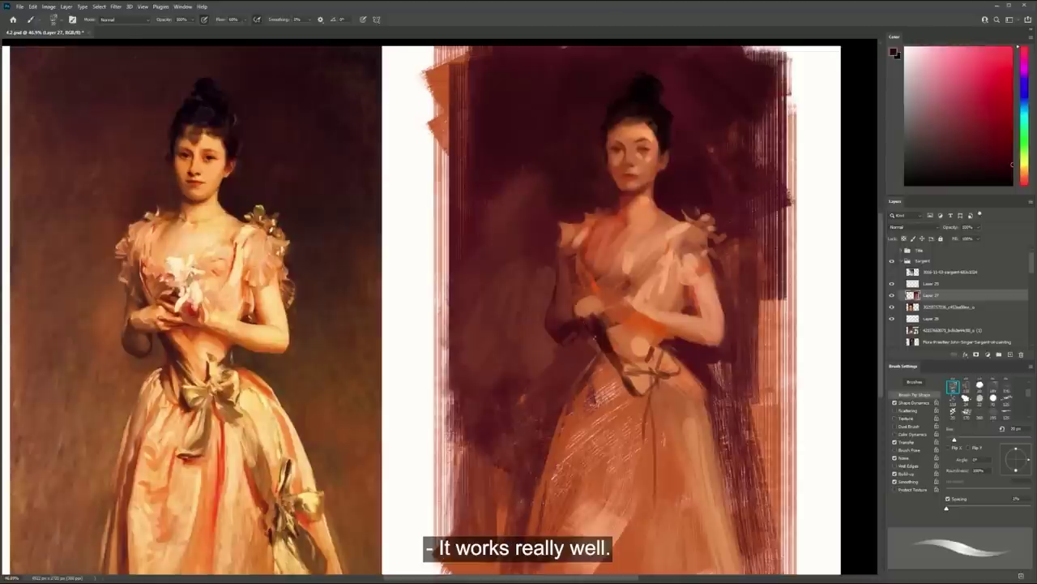
key(bracketright)
key(bracketright)
key(bracketright)
key(bracketright)
key(bracketright)
key(bracketright)
key(bracketright)
key(bracketright)
key(bracketright)
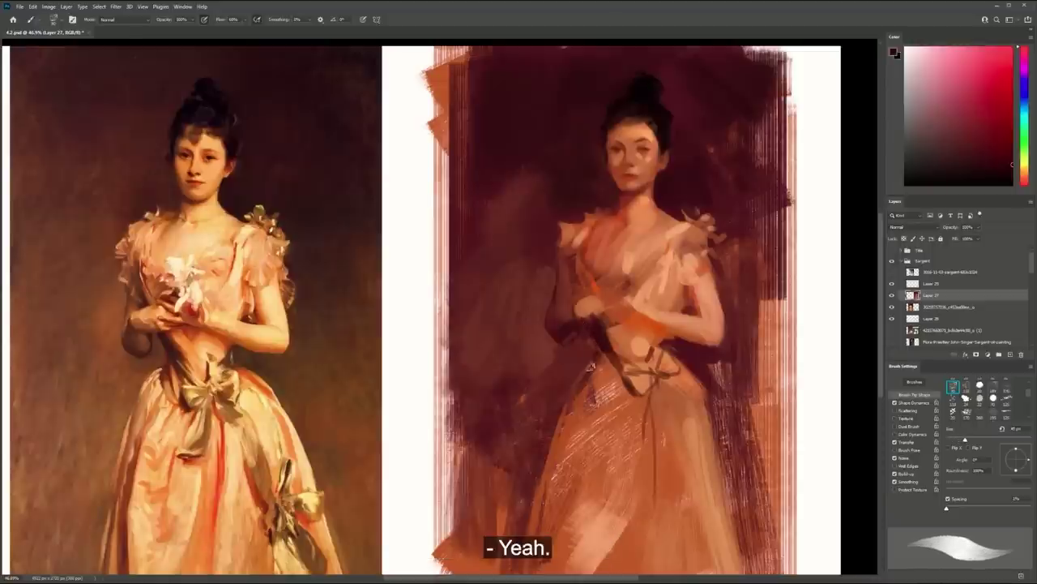
drag(582, 360, 552, 383)
key(bracketleft)
key(bracketleft)
key(bracketleft)
key(bracketleft)
key(bracketleft)
key(bracketleft)
key(bracketleft)
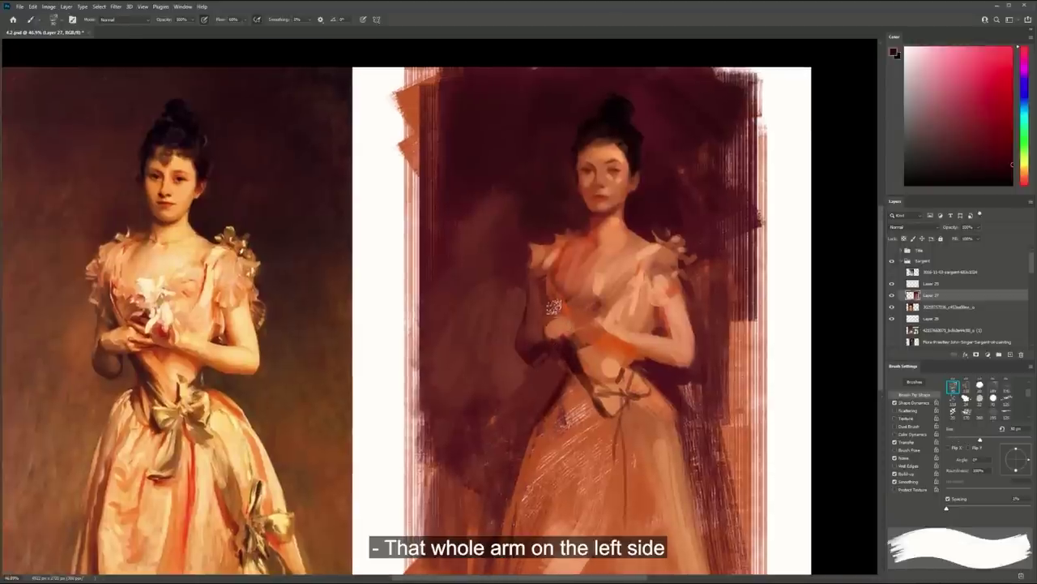
key(bracketright)
key(bracketright)
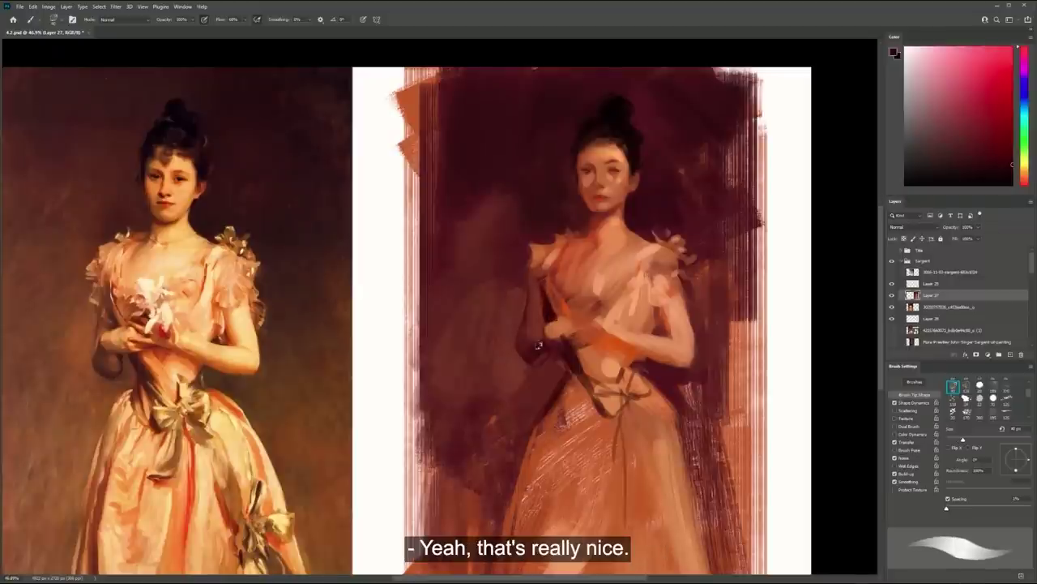
Flip the canvas horizontally to compare the study with the reference at reduced size, and flip it back
key(z)
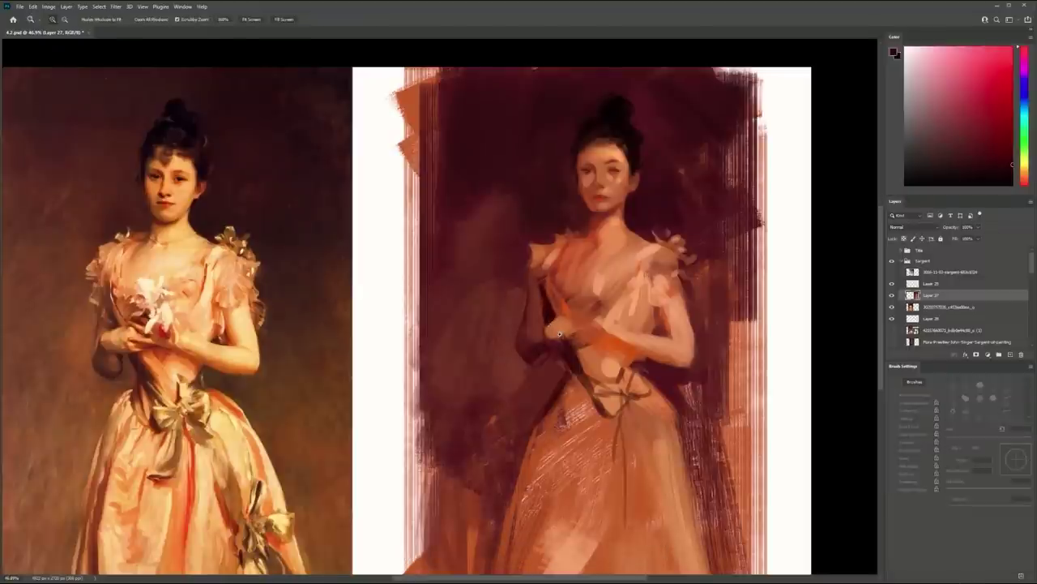
drag(546, 294, 535, 401)
key(ctrl+shift+h)
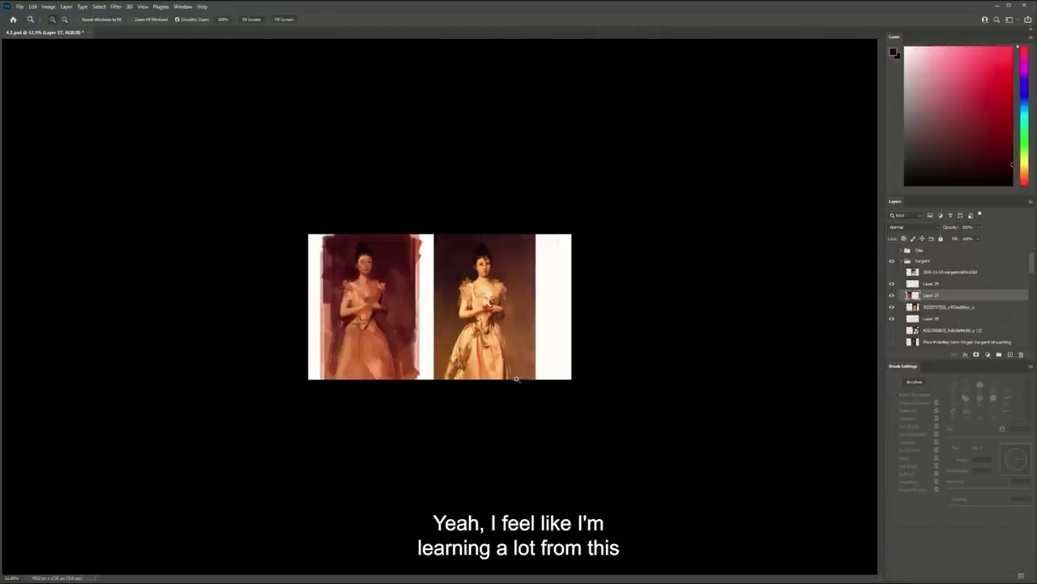
key(ctrl+plus)
key(ctrl+plus)
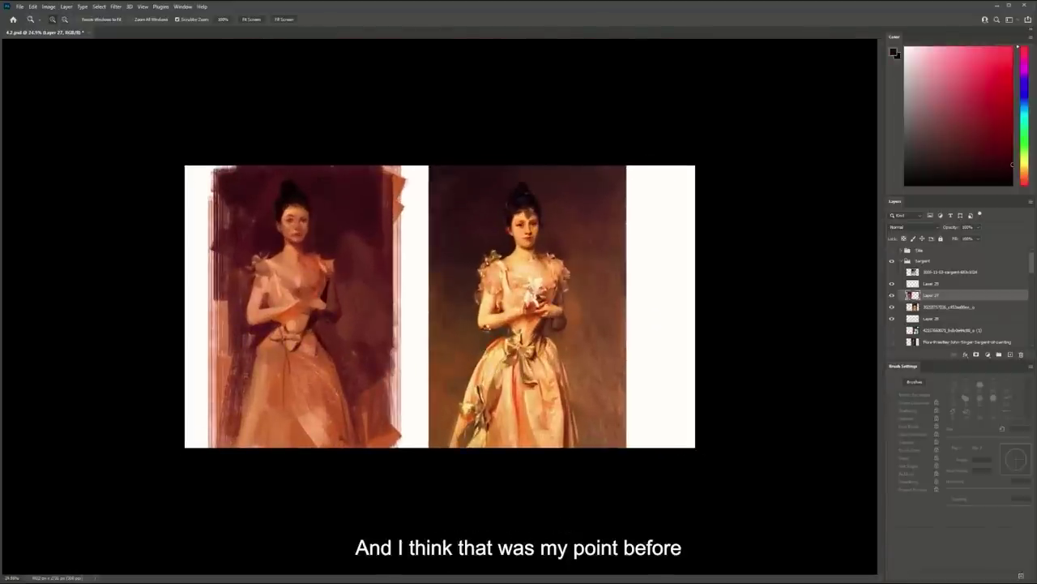
key(ctrl+shift+h)
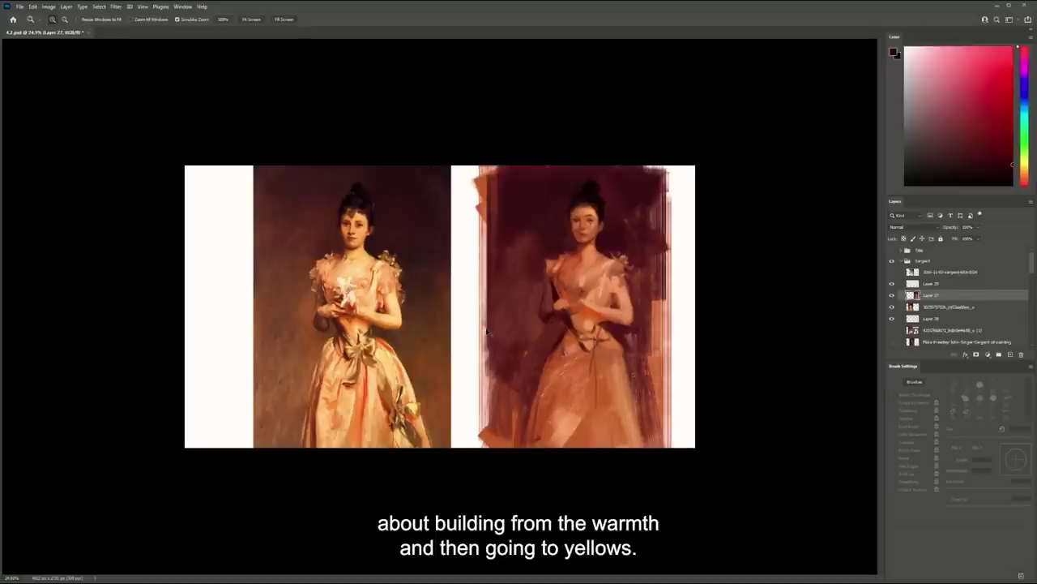
Try shifting the hue of the painting layer toward yellow
key(i)
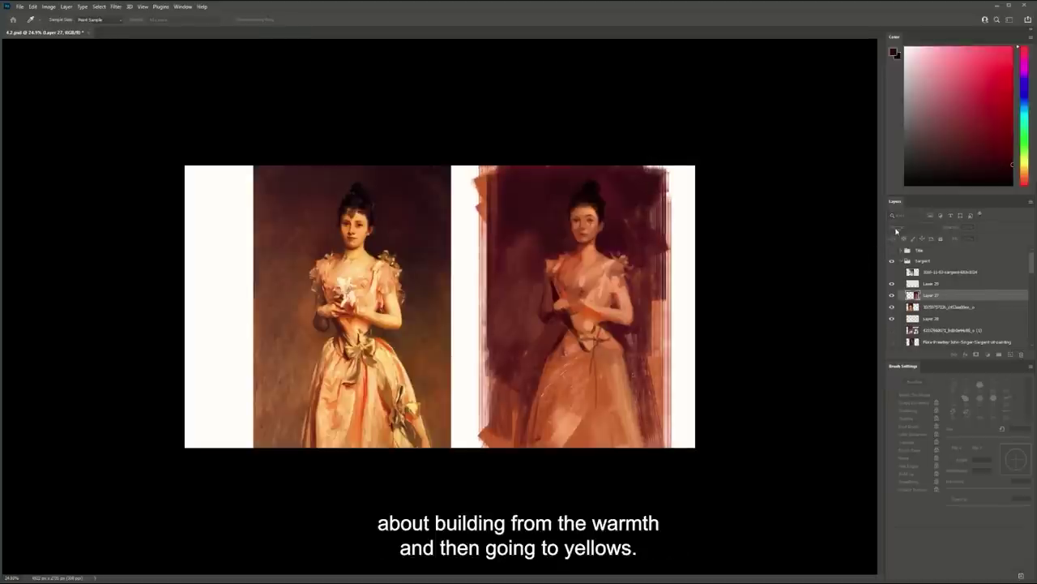
key(z)
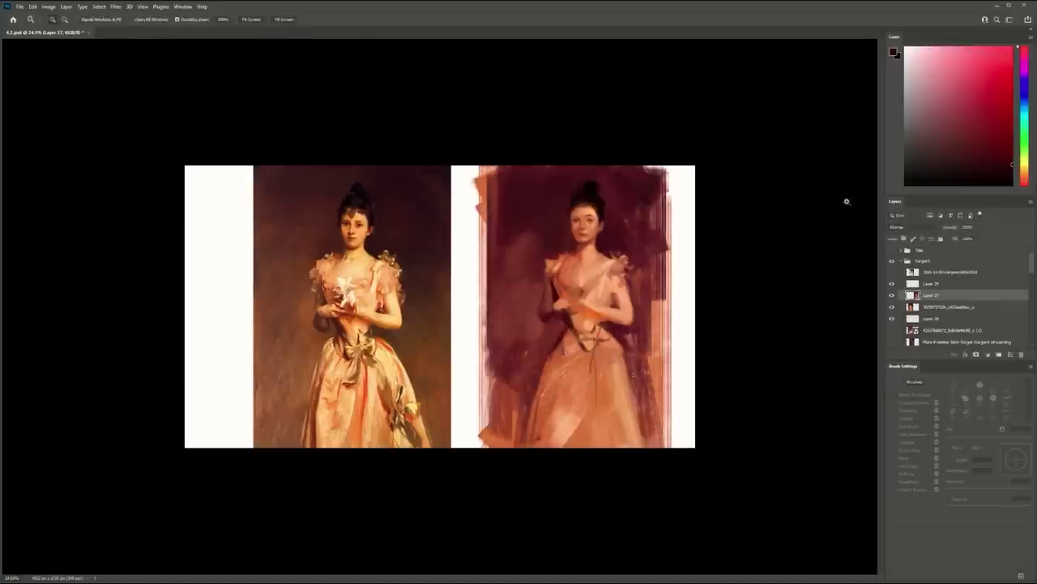
key(ctrl+i)
key(ctrl+i)
key(i)
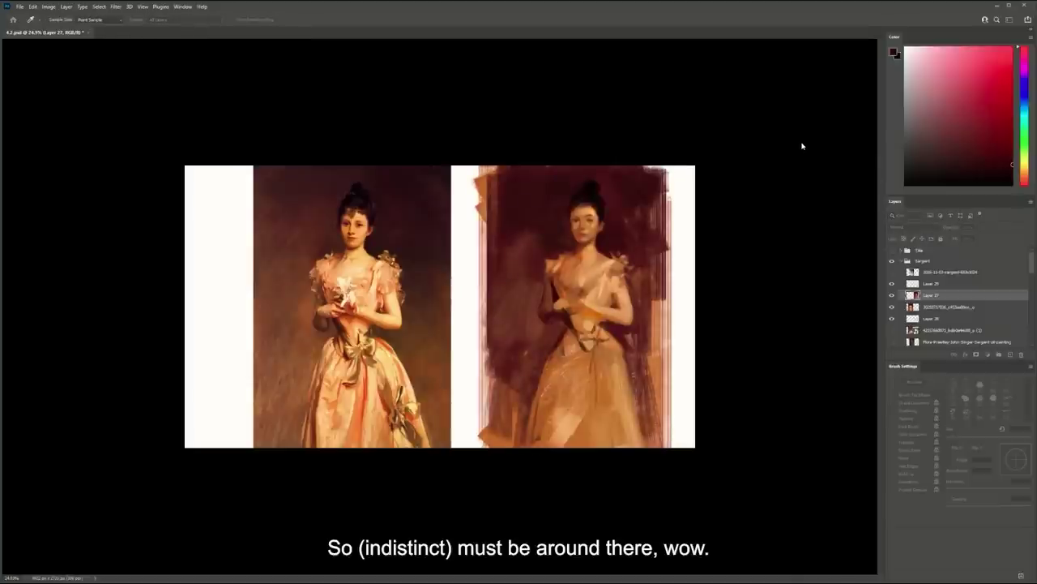
key(z)
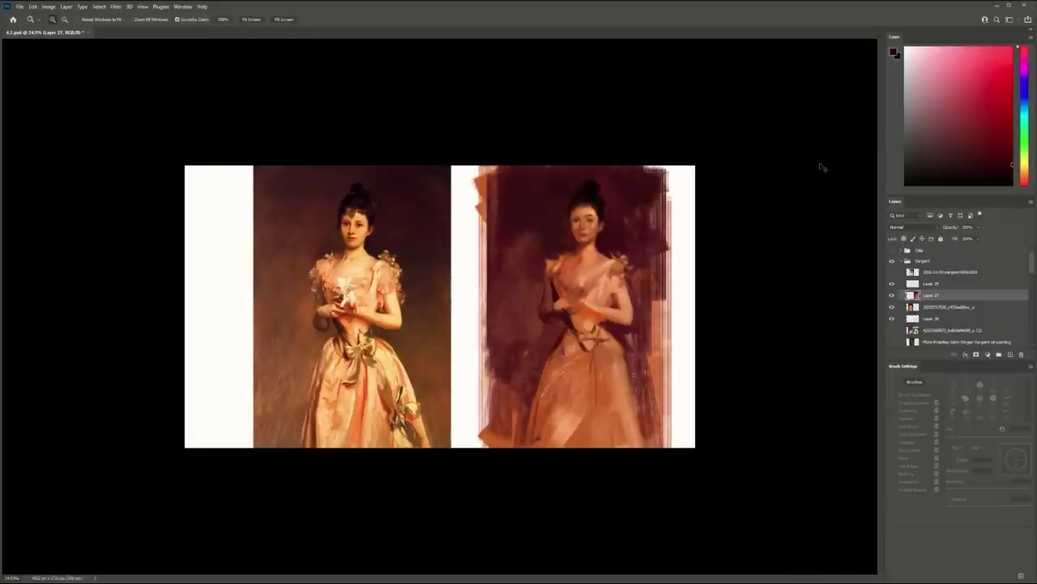
Duplicate Layer 27 and shift the copy's hue toward yellow
key(ctrl+j)
key(i)
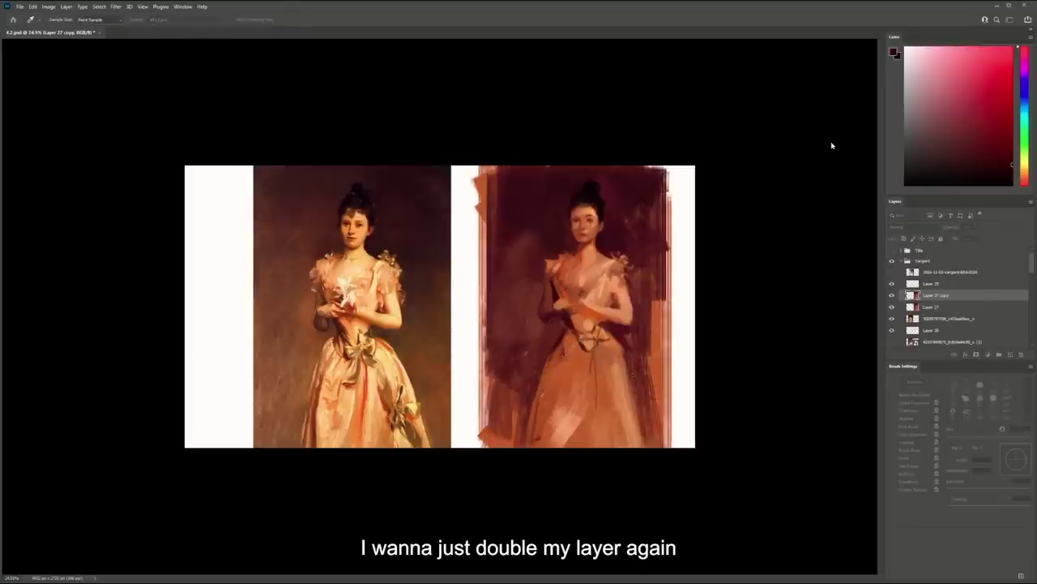
drag(801, 142, 805, 143)
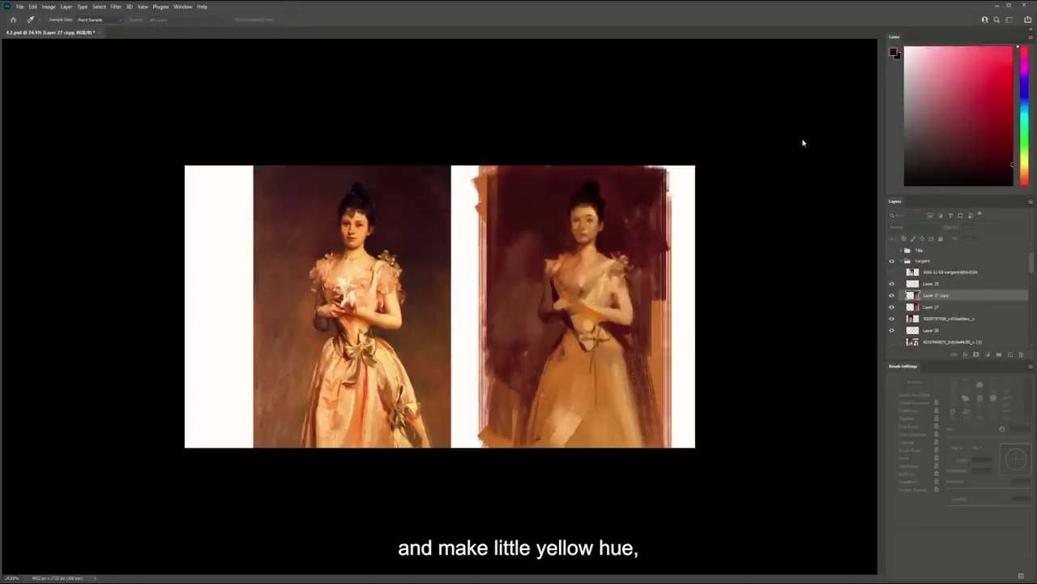
key(z)
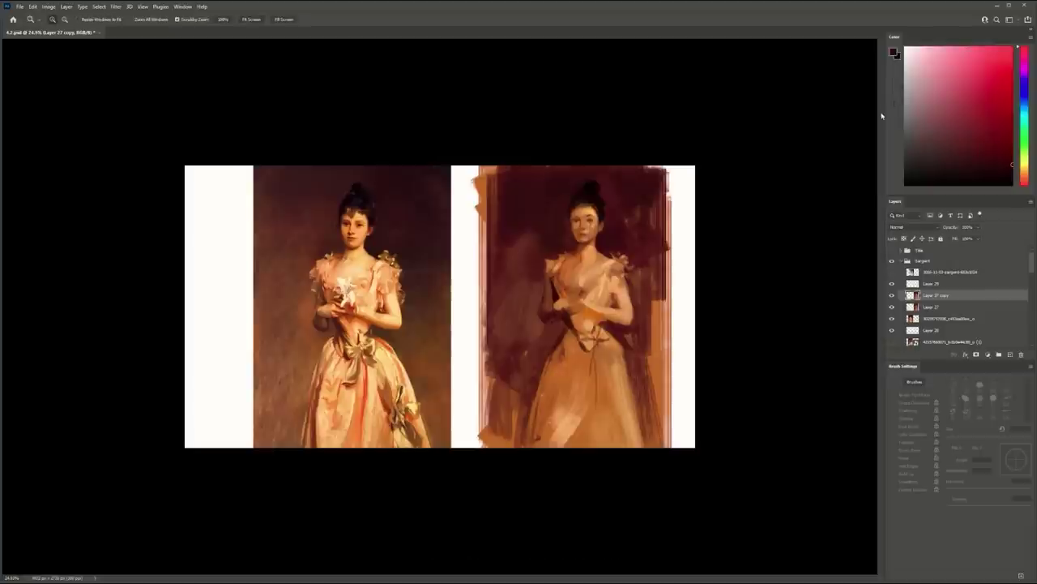
Erase the outer sides of the yellowed copy with a soft round eraser of about 1200 px
key(e)
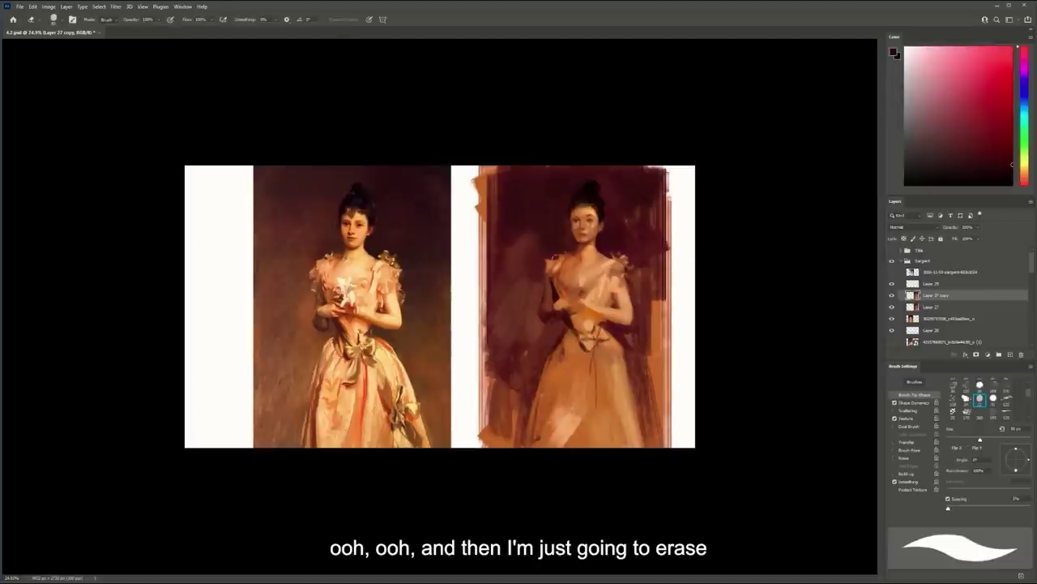
key(shift+comma)
key(bracketright)
key(bracketright)
key(bracketright)
key(bracketright)
key(bracketright)
key(bracketright)
drag(440, 206, 443, 363)
drag(710, 434, 706, 316)
drag(442, 434, 435, 415)
key(ctrl+z)
key(bracketright)
drag(686, 405, 676, 435)
drag(452, 418, 456, 268)
drag(678, 349, 672, 250)
Check the yellowed copy by switching its visibility, adjust its opacity, and merge it with Layer 27
click(892, 295)
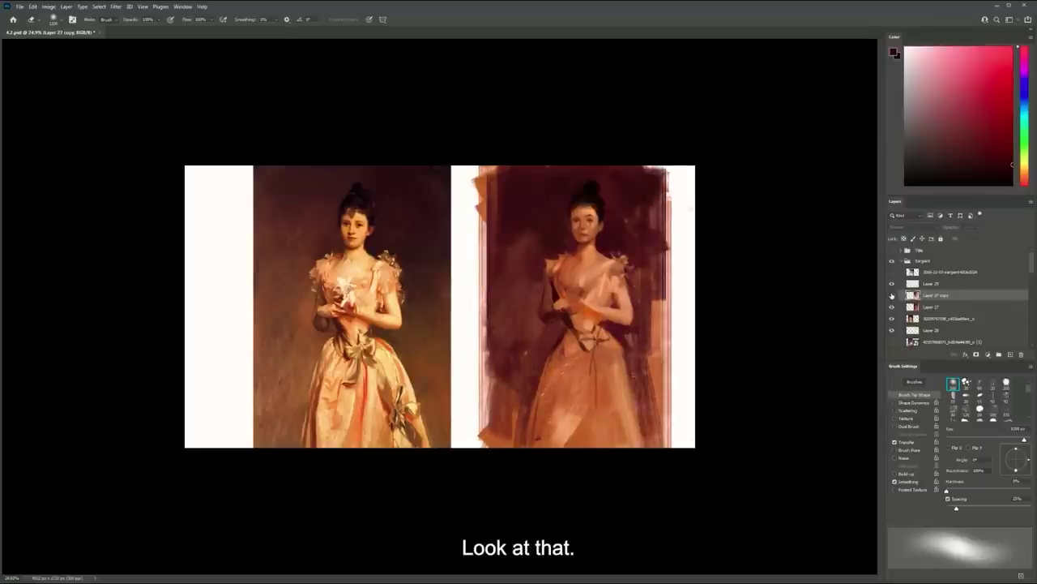
click(892, 295)
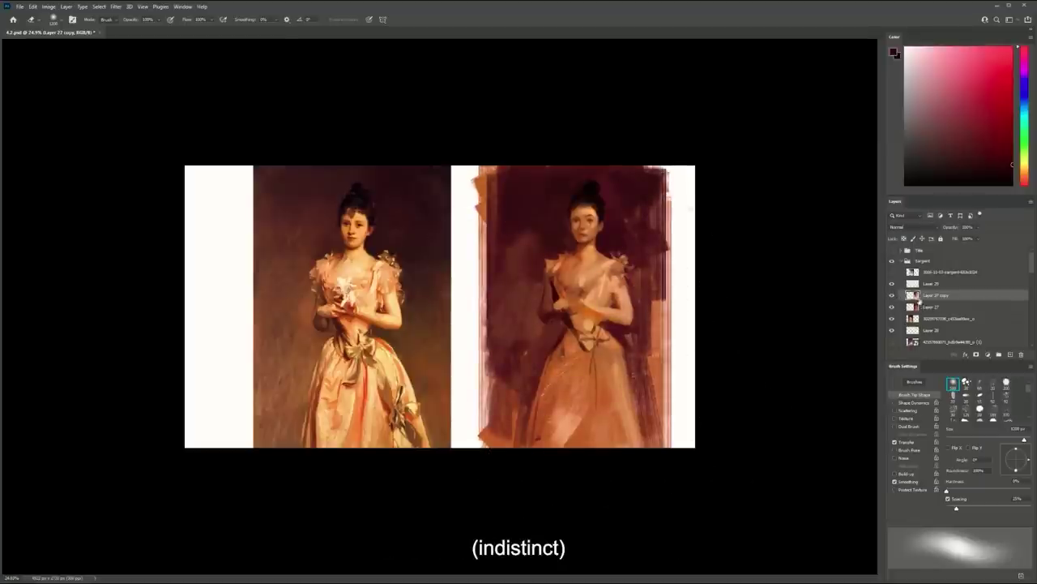
drag(955, 228, 949, 228)
shift+click(931, 306)
key(ctrl+e)
Brush a Color Dodge glow over the chest and bodice with a large soft round brush in sampled light peach
key(z)
click(620, 243)
key(ctrl+plus)
key(b)
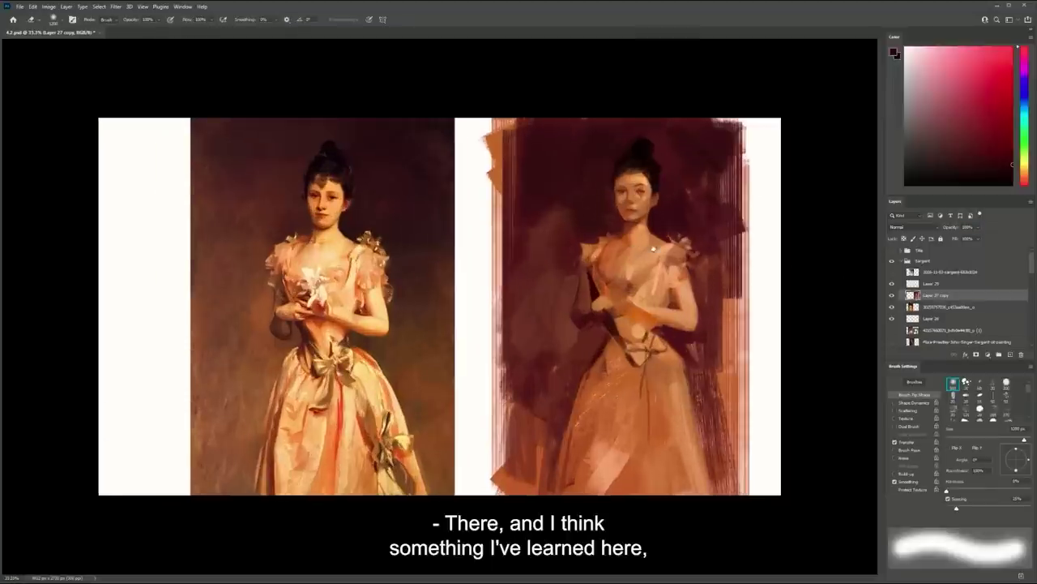
ctrl+click(659, 245)
drag(706, 248, 677, 236)
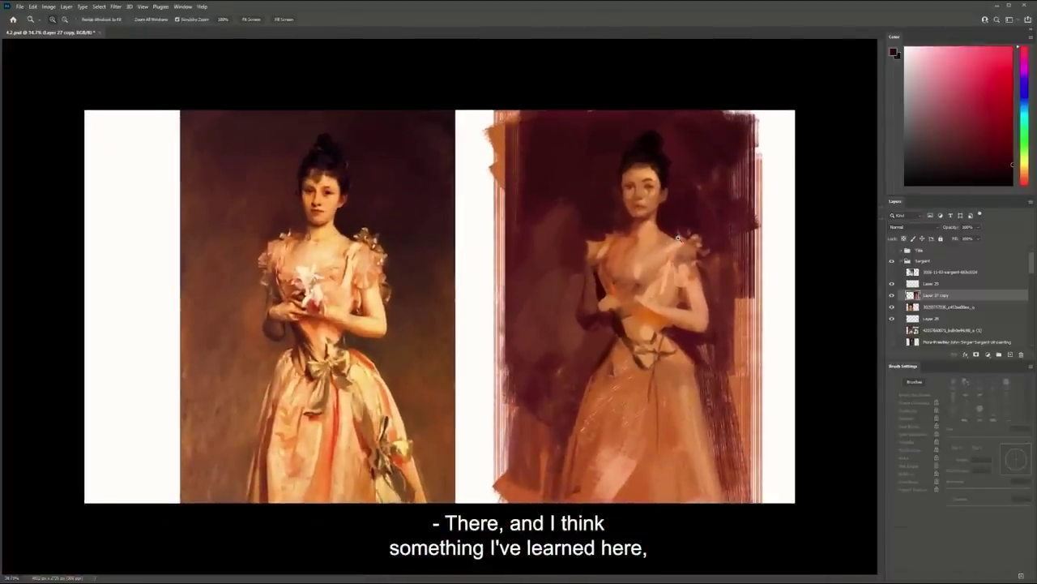
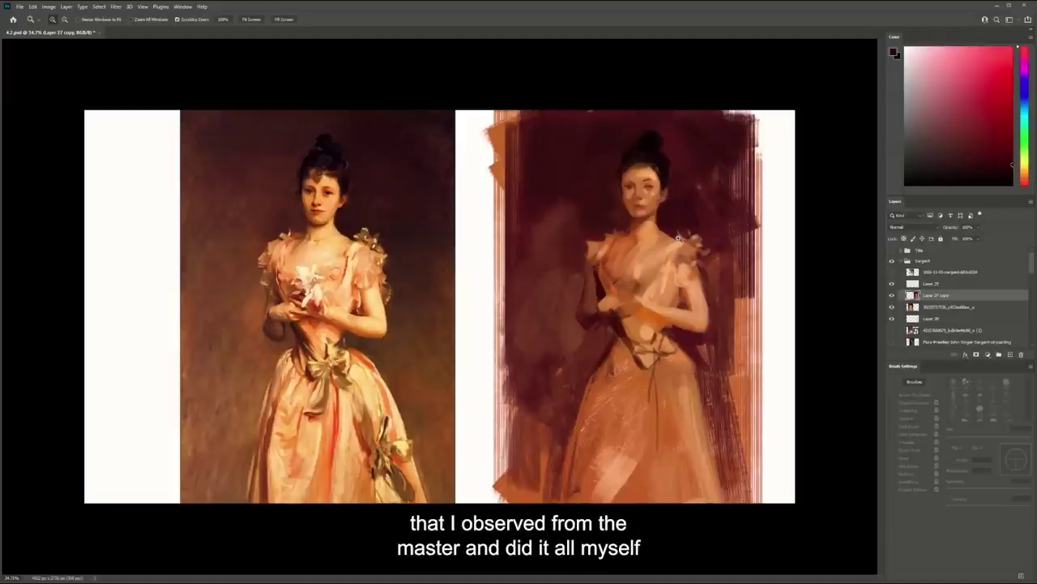
key(b)
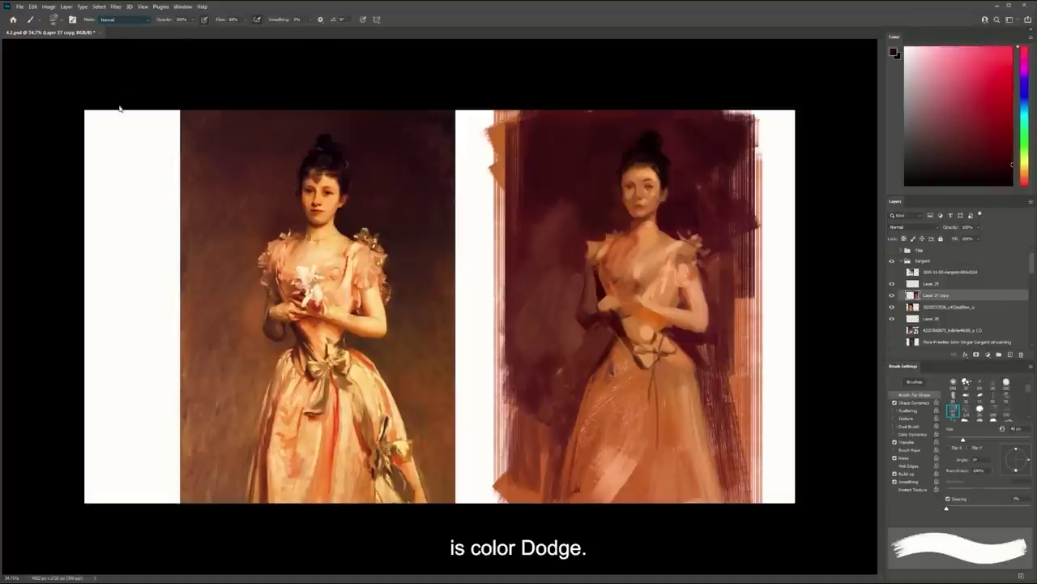
click(121, 107)
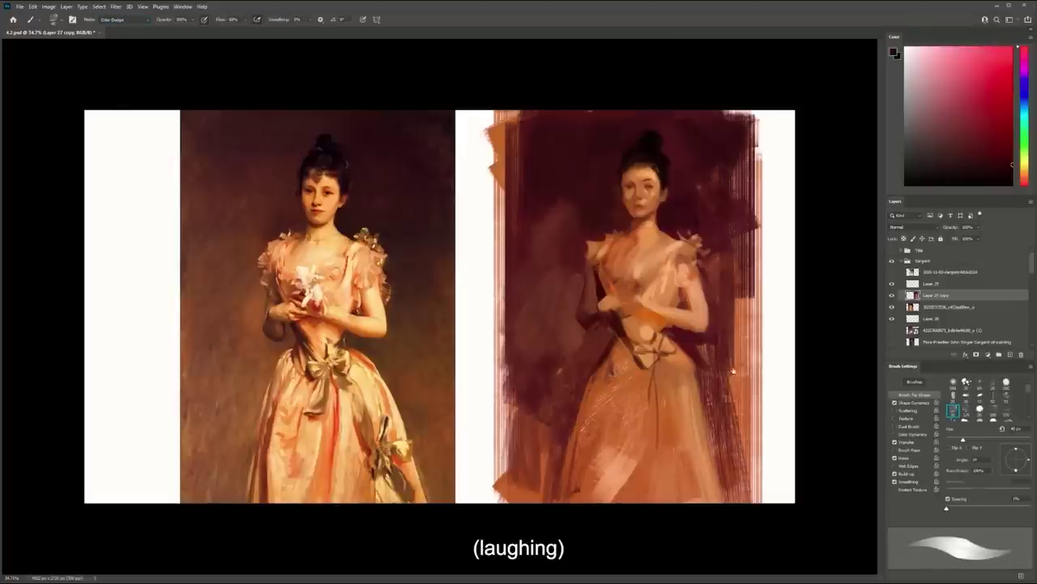
alt+click(668, 264)
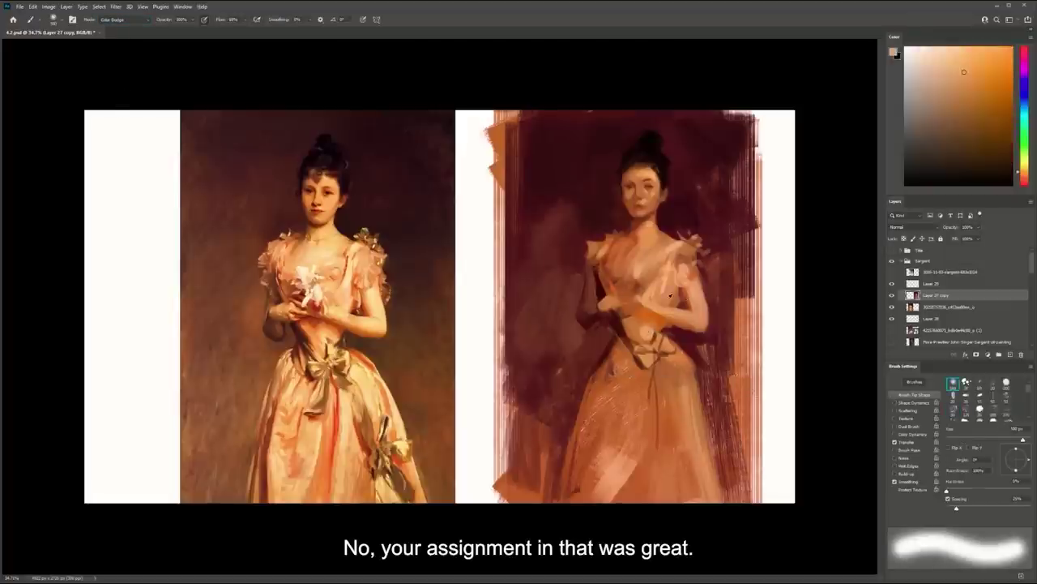
drag(665, 263, 648, 312)
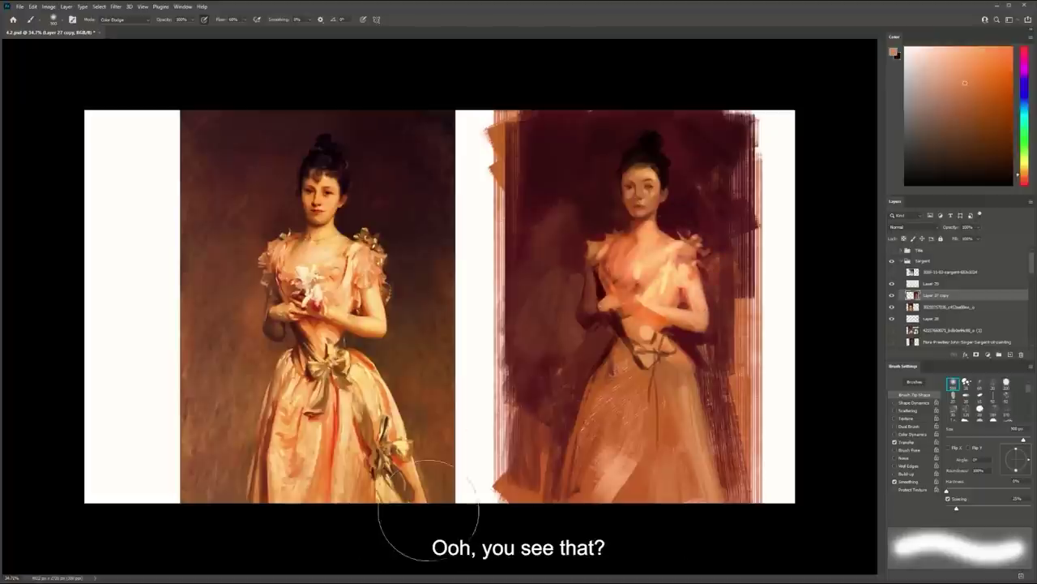
Compare the painting with and without the chest glow, and brush the Color Dodge glow back over the bodice
key(ctrl+z)
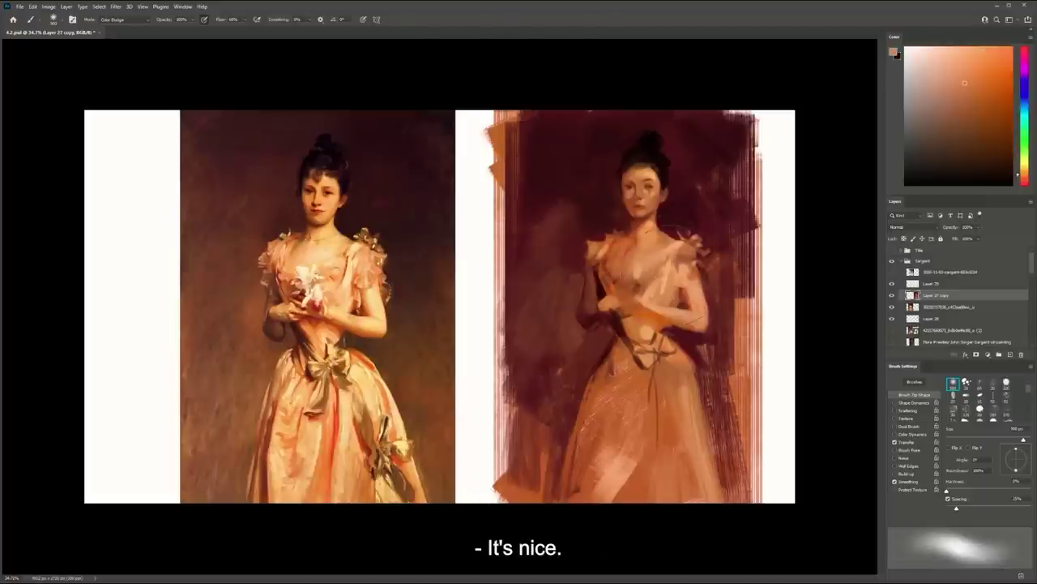
key(ctrl+shift+z)
key(ctrl+z)
key(ctrl+shift+z)
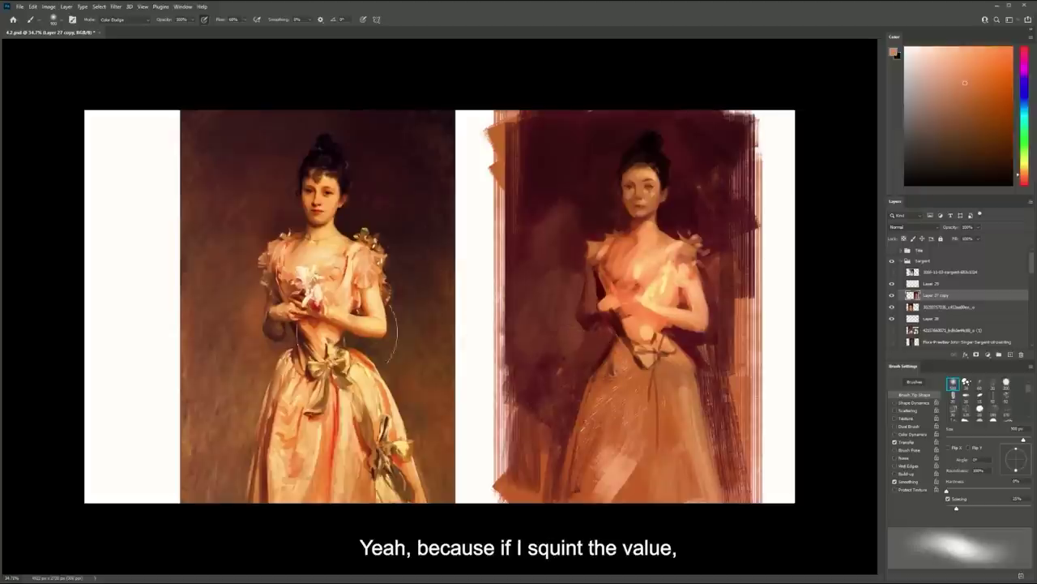
key(ctrl+z)
drag(646, 296, 655, 282)
Brush a Color Dodge glow onto the painted face and neck in sampled peach with a smaller soft round brush
alt+click(657, 235)
drag(655, 230, 651, 217)
key(ctrl+z)
key(bracketleft)
key(bracketleft)
key(bracketleft)
key(bracketleft)
key(bracketleft)
key(bracketleft)
key(bracketleft)
key(bracketleft)
key(bracketleft)
key(bracketleft)
key(bracketleft)
key(bracketleft)
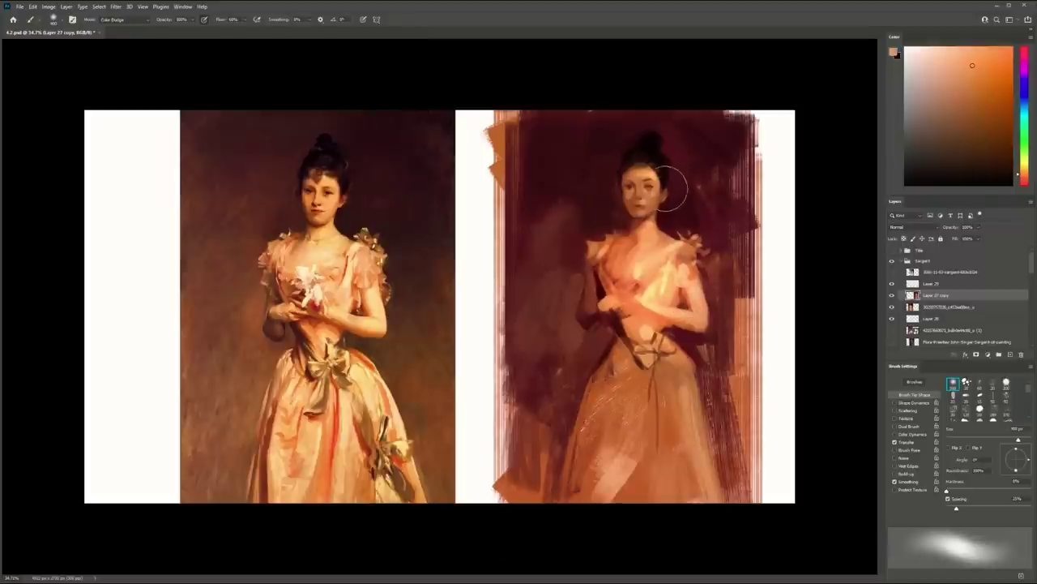
click(645, 203)
scroll(658, 198, up, 1)
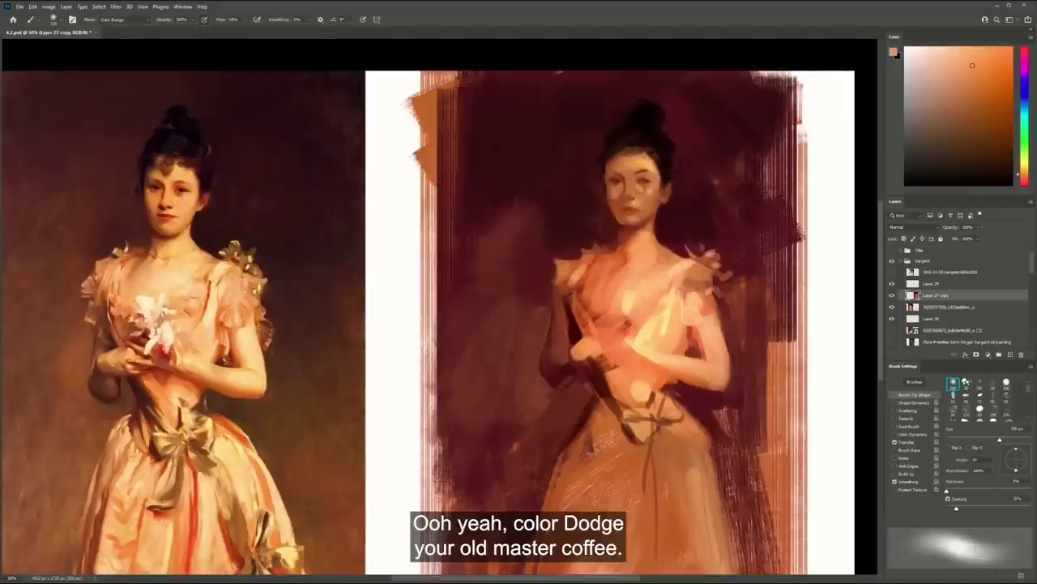
drag(637, 248, 655, 231)
Touch small Color Dodge highlights onto the painted face in light orange, varying the soft round brush size
key(period)
key(bracketleft)
key(bracketleft)
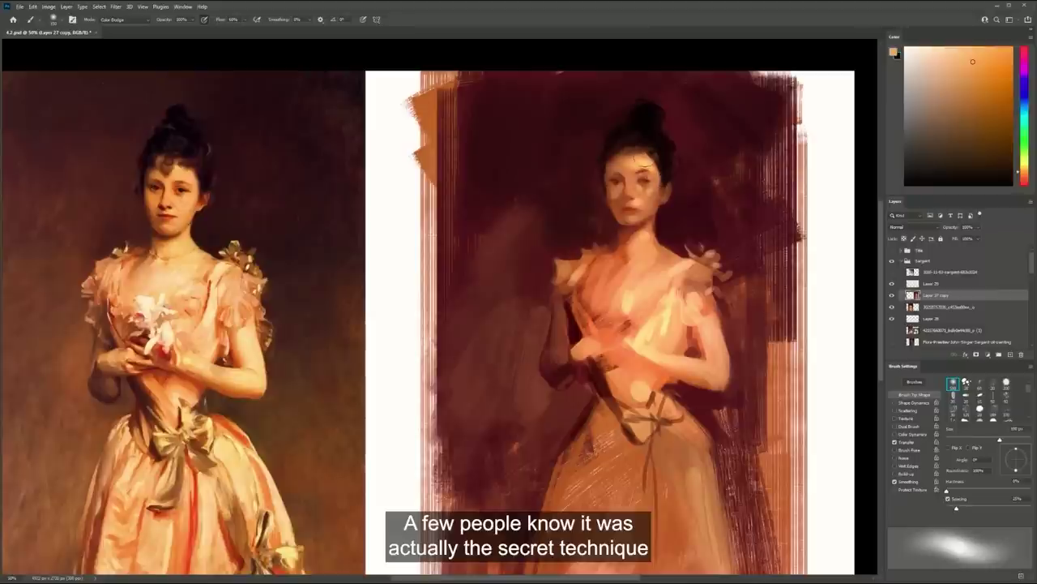
key(bracketleft)
key(bracketleft)
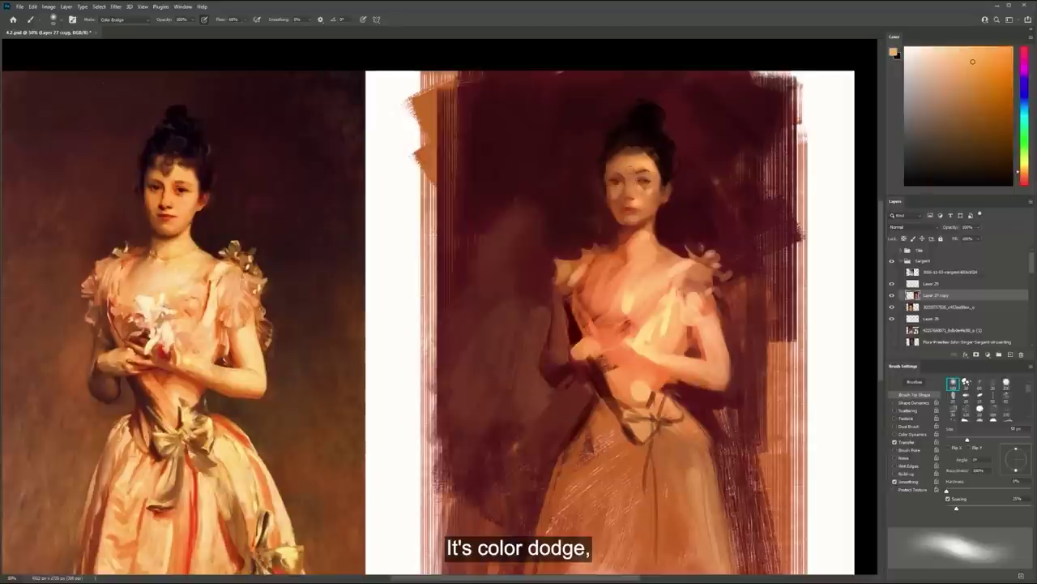
key(bracketright)
key(bracketright)
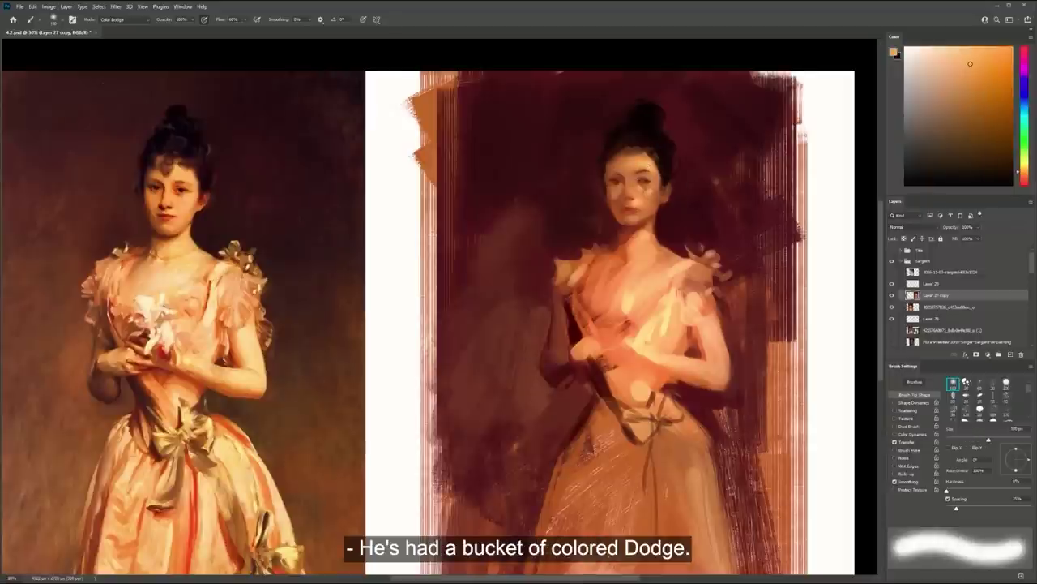
key(bracketright)
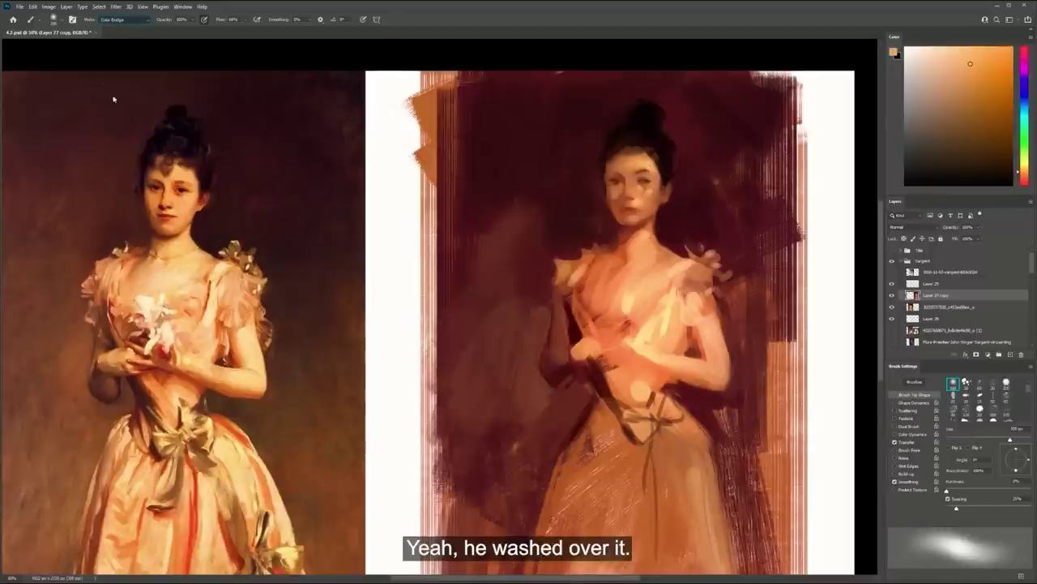
Set the brush mode to Overlay and darken the background beside the painted figure with black at about 700 px
click(110, 135)
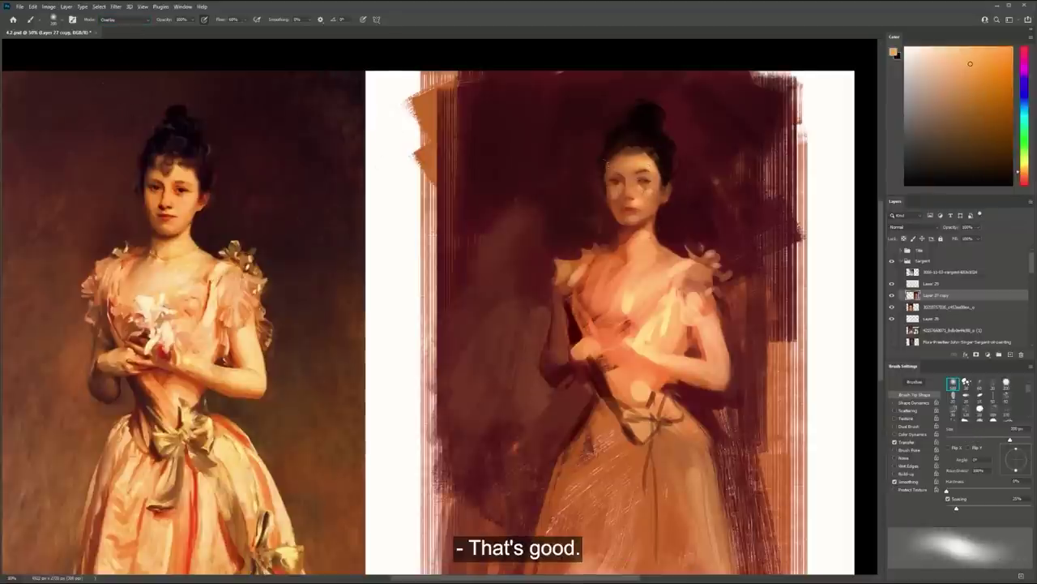
alt+click(622, 224)
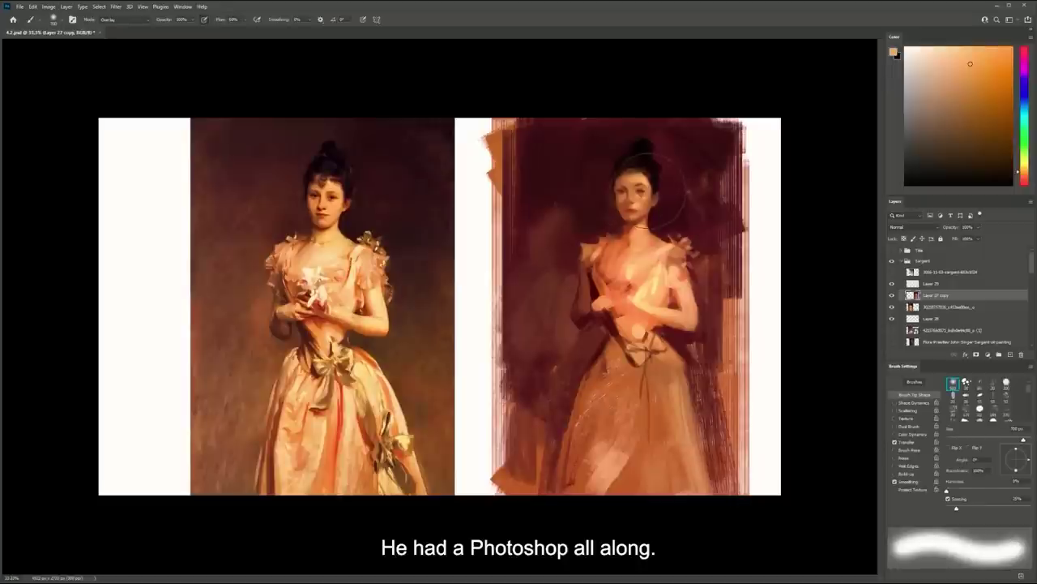
key(d)
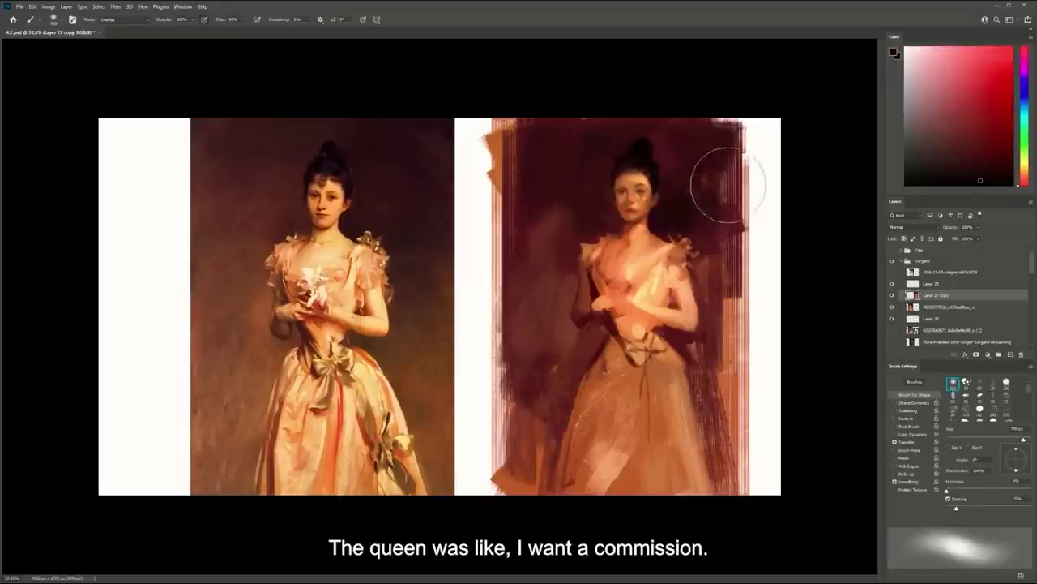
drag(689, 213, 689, 236)
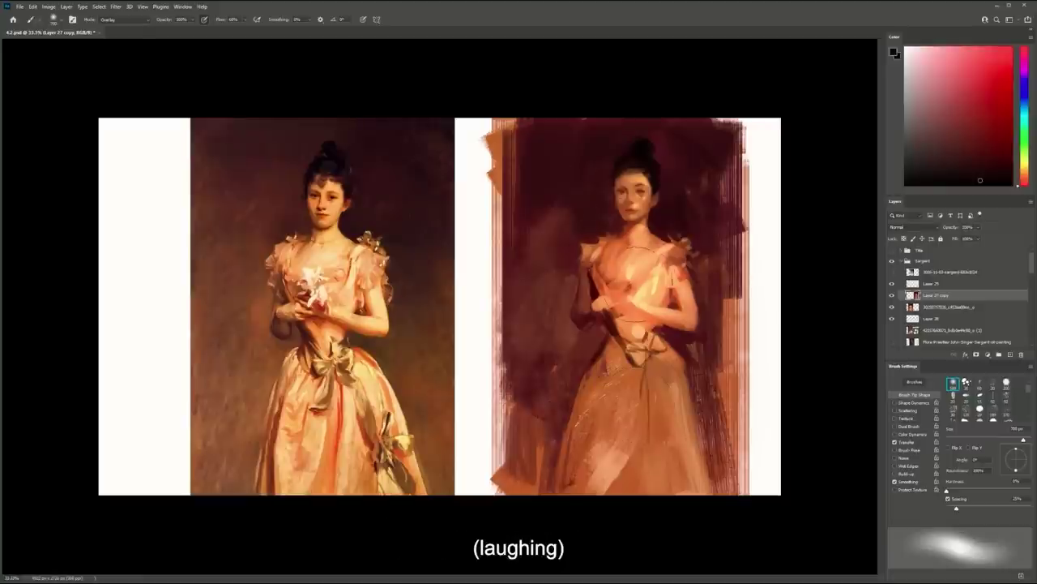
Choose the textured brush preset with shape dynamics and dual brush, and set its mode to Normal
ctrl+click(648, 278)
drag(661, 270, 694, 239)
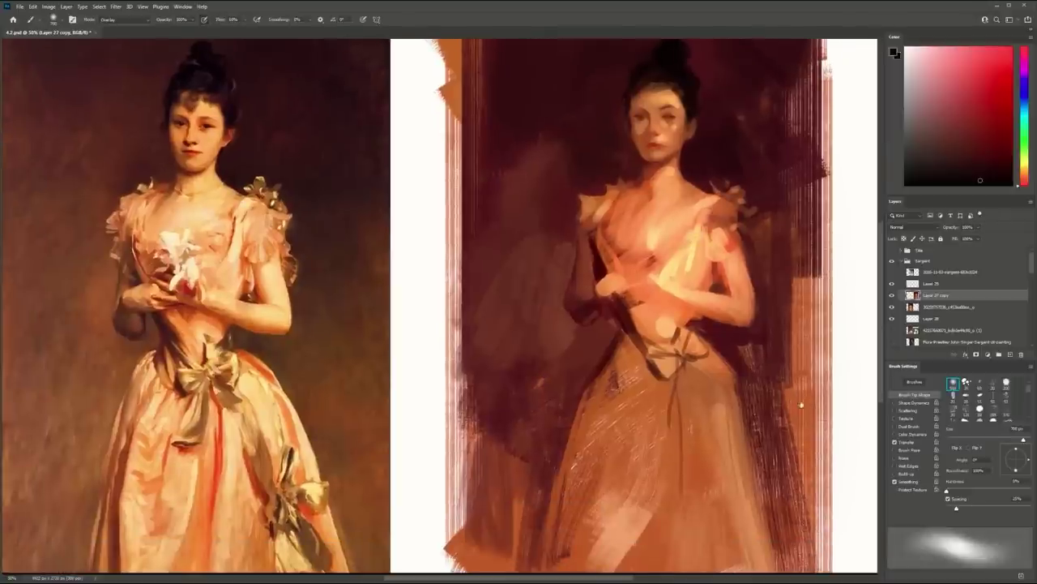
click(1006, 382)
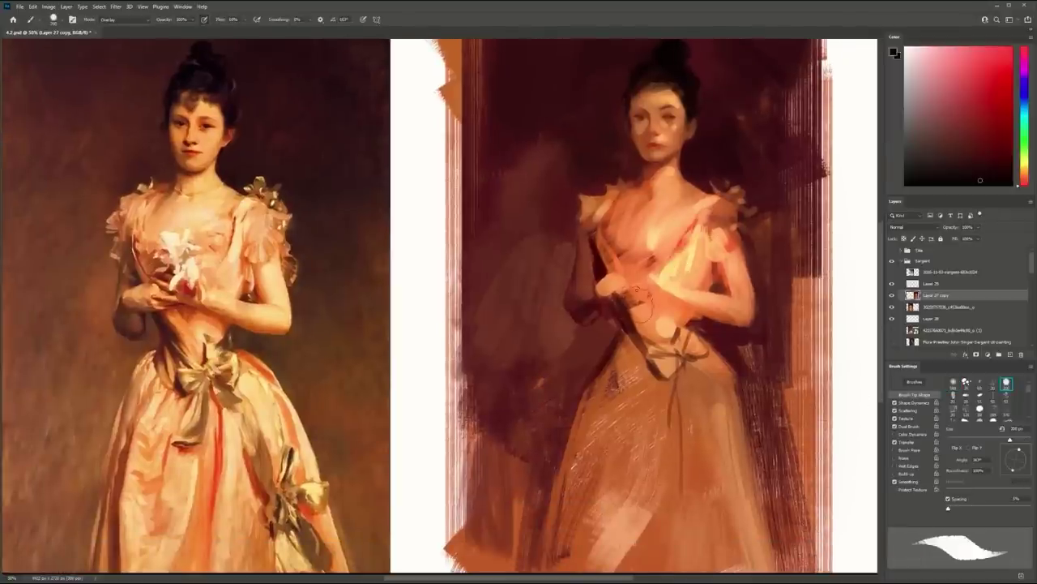
click(120, 22)
click(110, 32)
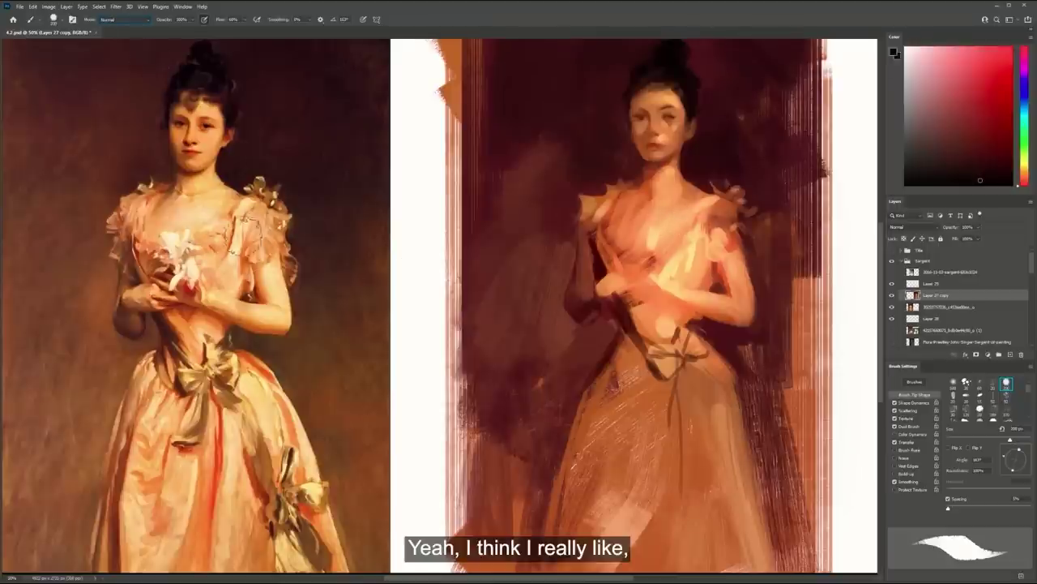
Paint crimson accents along the bodice edge and near the hands with the textured brush reduced to about 45 px
key([)
key([)
key([)
key([)
key([)
key([)
key([)
key([)
key([)
key([)
key([)
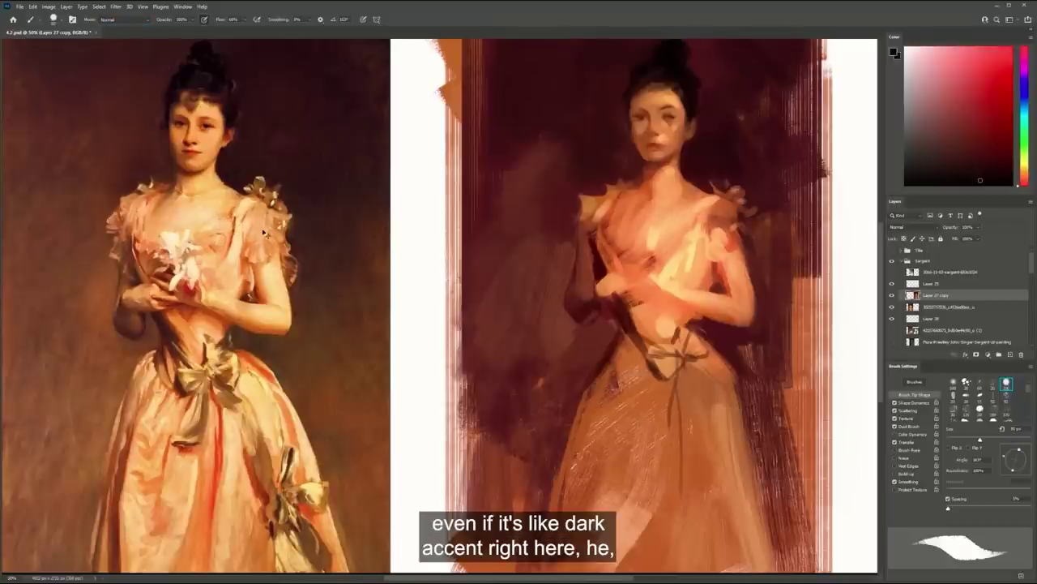
click(994, 90)
drag(695, 213, 674, 256)
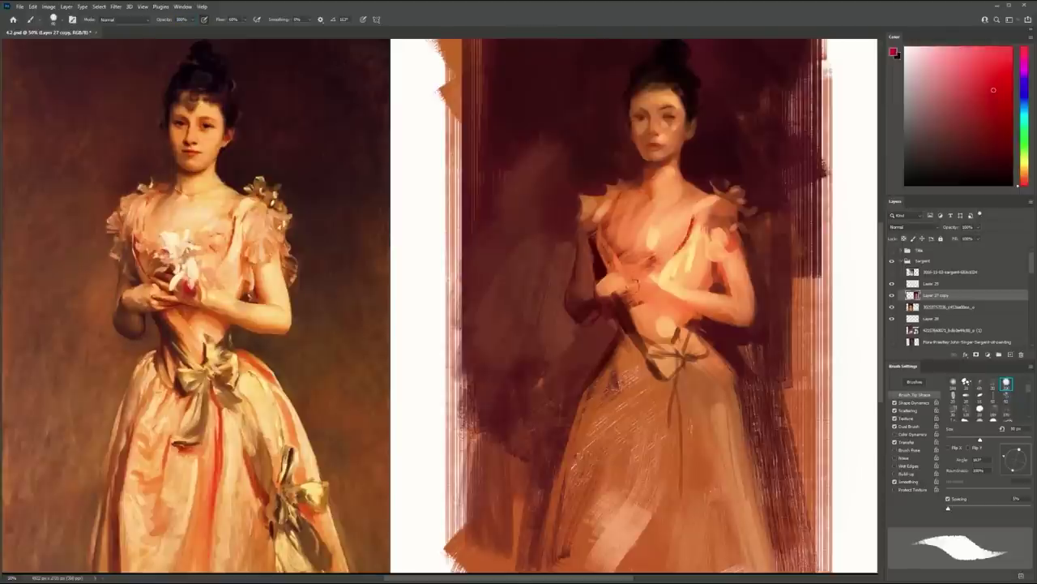
key(ctrl+z)
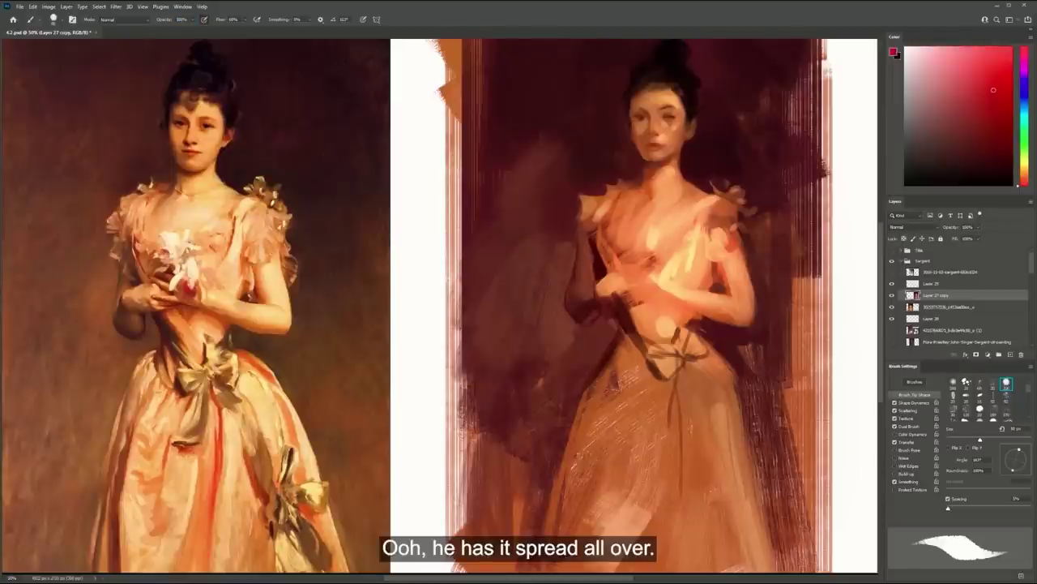
key([)
key([)
key([)
key([)
key([)
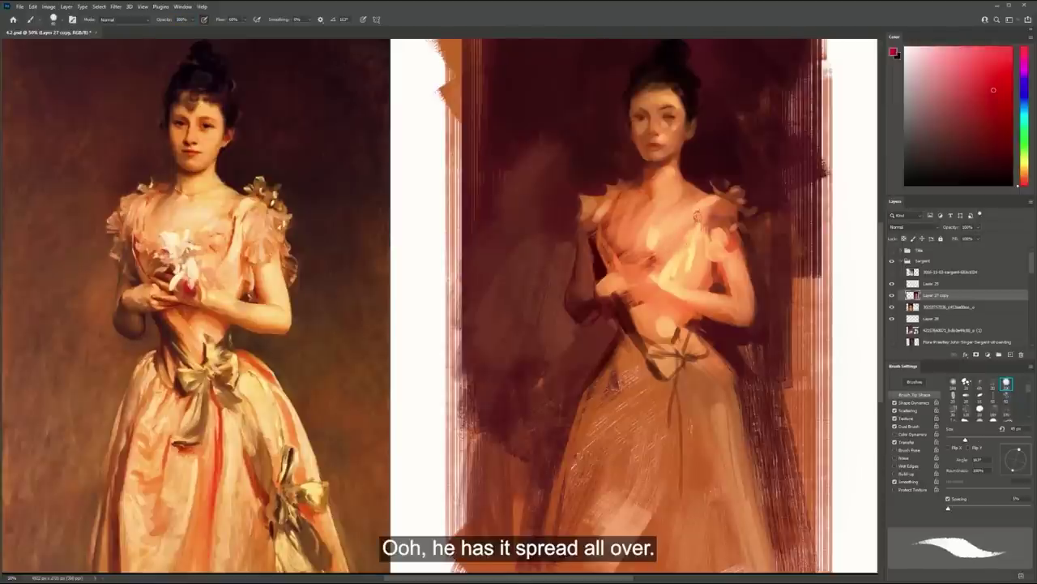
drag(672, 266, 648, 297)
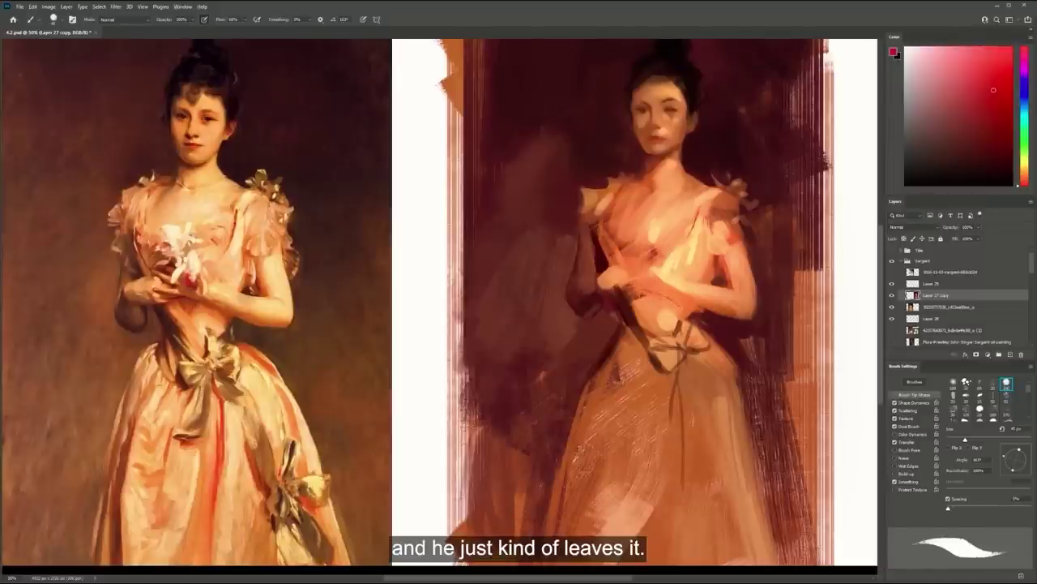
Paint a red fold line down the skirt below the bow and add light and orange strokes to the lower skirt
drag(681, 362, 680, 494)
key(ctrl+z)
mouse_move(717, 462)
mouse_down()
mouse_move(690, 461)
mouse_move(703, 461)
mouse_up()
drag(676, 267, 729, 266)
drag(756, 396, 758, 406)
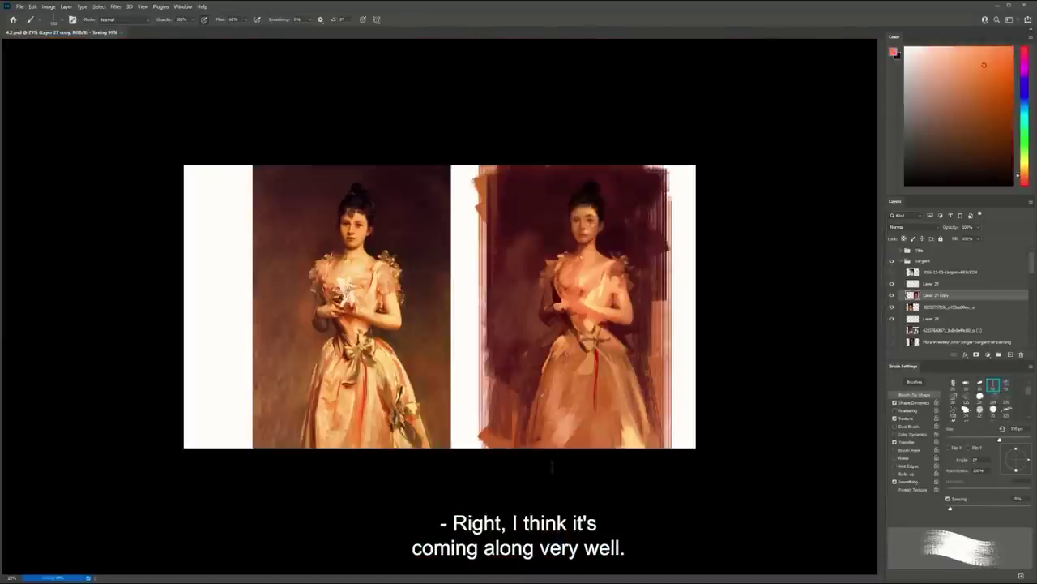
mouse_move(577, 421)
mouse_down()
mouse_move(573, 453)
mouse_move(607, 453)
mouse_up()
Test the orange colour with broad bristle strokes over the reference portrait's skirt
mouse_move(356, 431)
mouse_down()
mouse_move(346, 486)
mouse_move(389, 490)
mouse_up()
key(ctrl+z)
drag(397, 312, 327, 525)
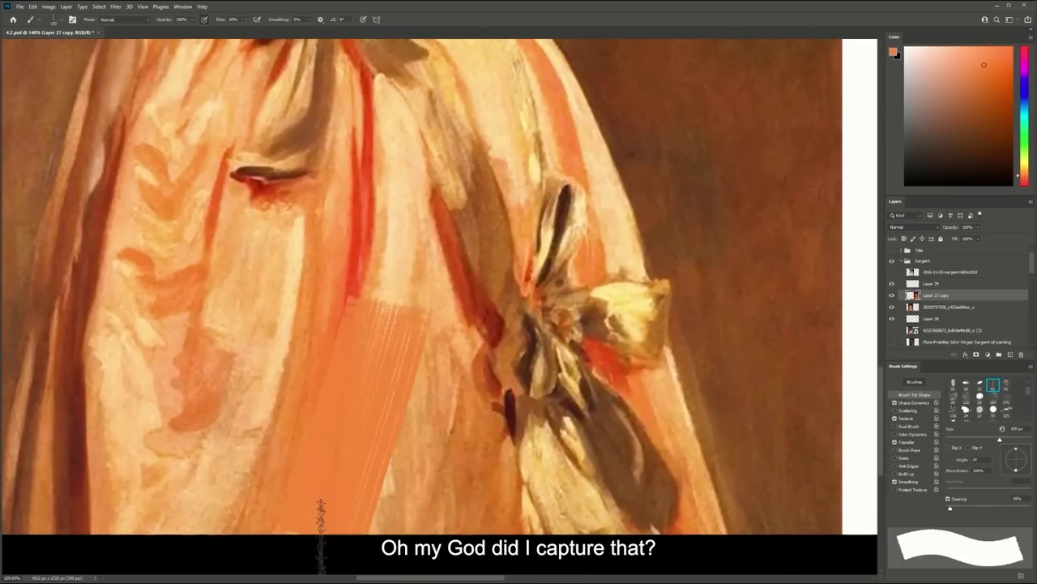
mouse_move(330, 428)
mouse_down()
mouse_move(352, 424)
mouse_move(308, 405)
mouse_up()
key(ctrl+z)
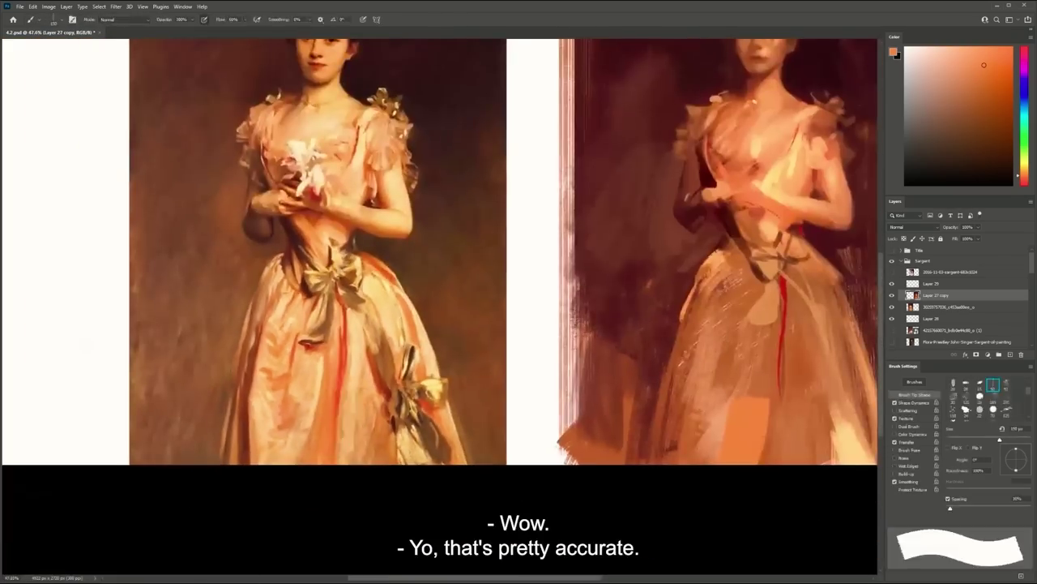
Block in orange shadow shapes on the painted lower skirt with the bristle brush, ending at about 125 px
drag(702, 373, 666, 370)
drag(561, 403, 583, 401)
key(ctrl+z)
mouse_move(664, 412)
mouse_down()
mouse_move(619, 517)
mouse_move(637, 502)
mouse_up()
key(ctrl+z)
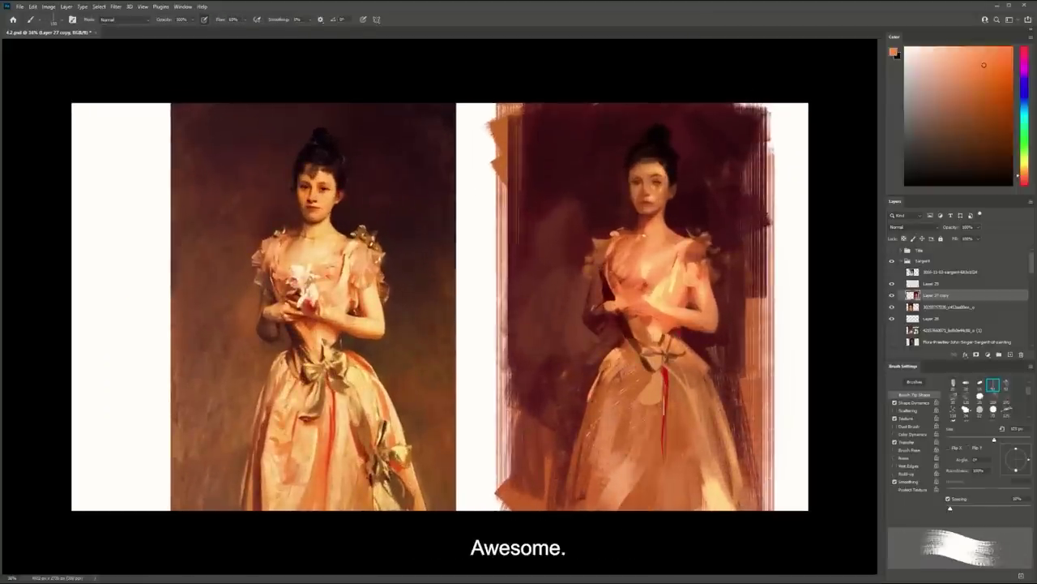
key(bracketright)
key(bracketright)
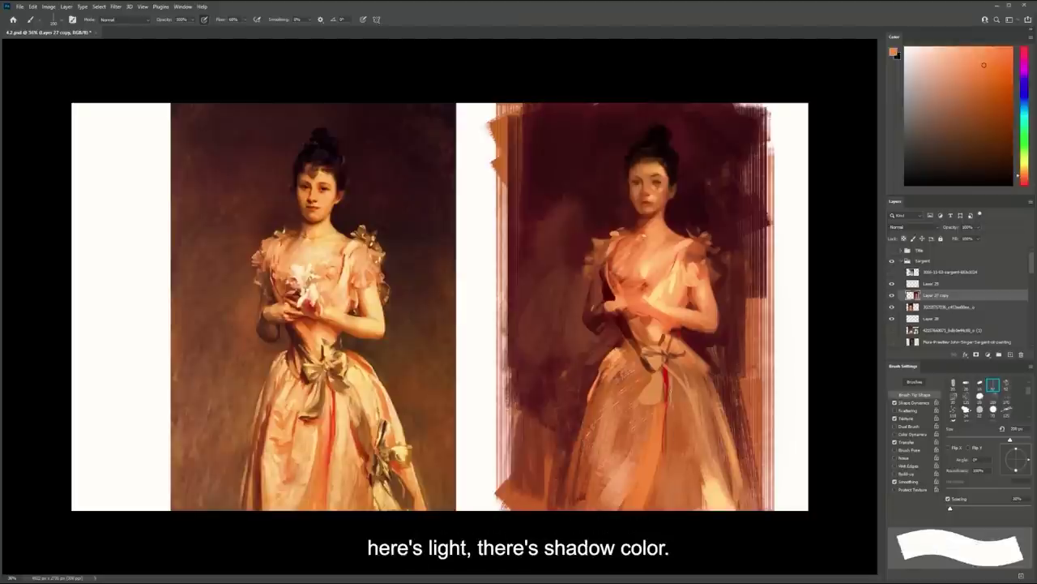
key(bracketleft)
key(bracketleft)
key(bracketleft)
mouse_move(685, 499)
mouse_down()
mouse_move(695, 478)
mouse_move(698, 501)
mouse_up()
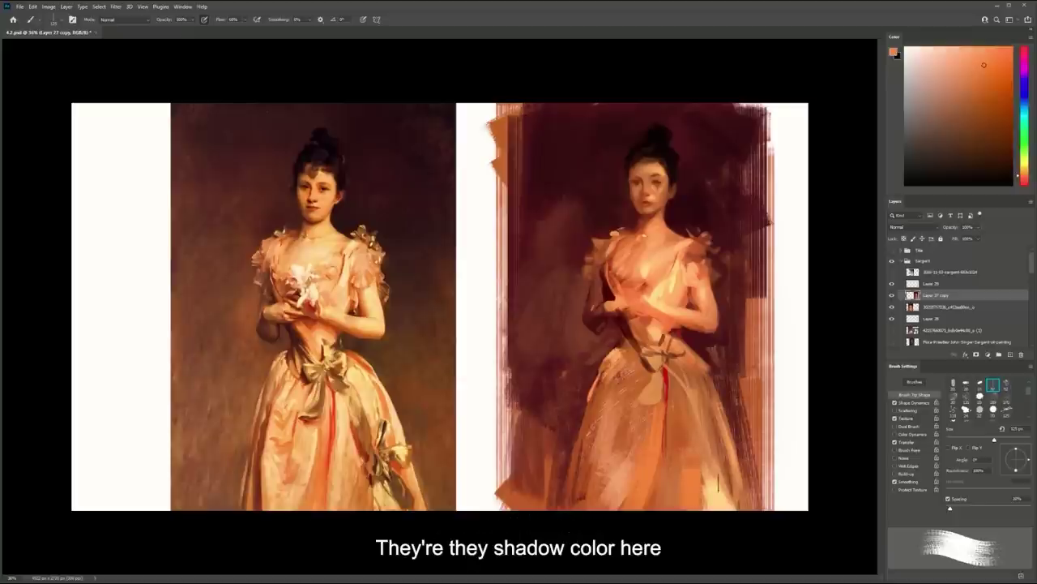
Sample the light yellow from the lower skirt, try it below the bow, and set the bristle brush to about 100 px
alt+click(720, 484)
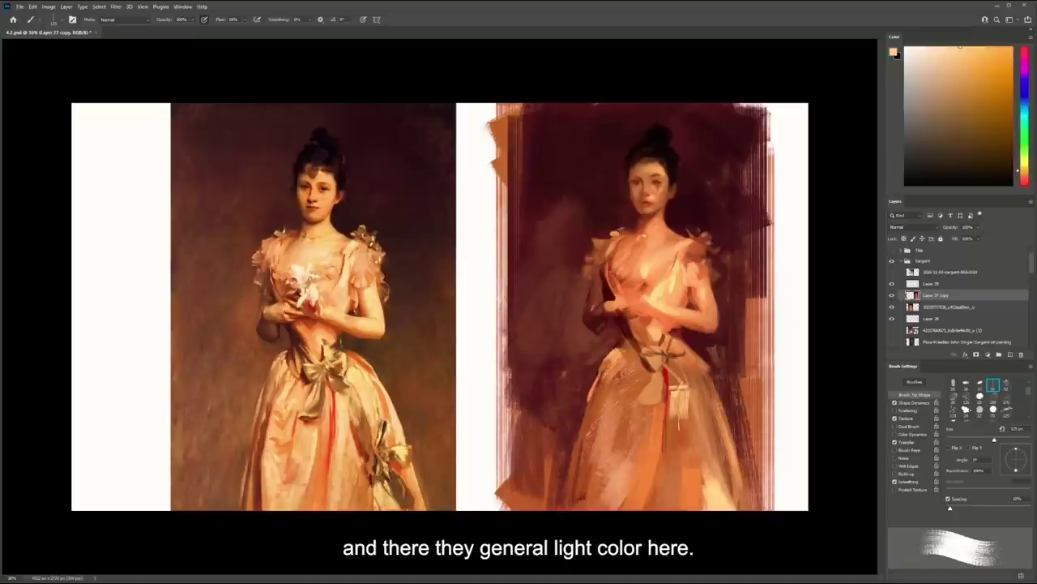
key(bracketleft)
key(bracketleft)
key(bracketleft)
key(bracketright)
key(bracketright)
key(bracketright)
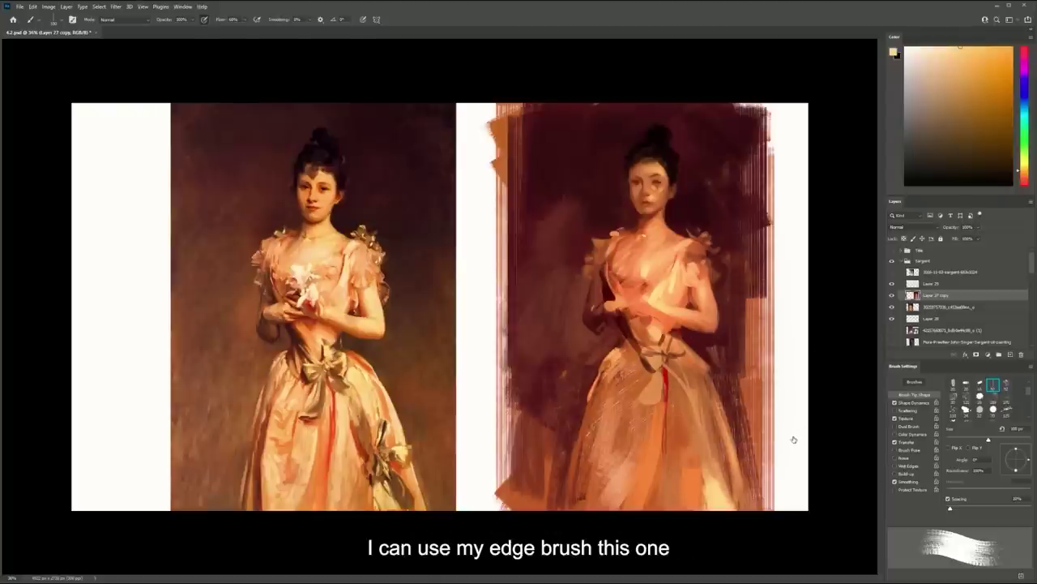
Switch to the edge brush preset and try light yellow strokes down the painted skirt beside the red fold
key(.)
drag(666, 359, 620, 501)
key(ctrl+z)
drag(671, 378, 676, 478)
key(ctrl+z)
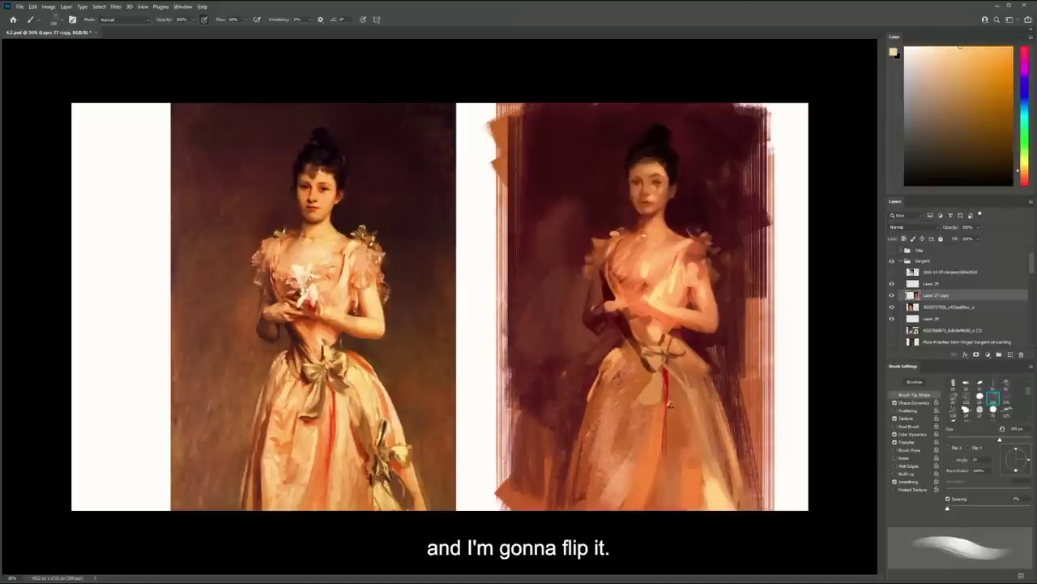
Flip the canvas horizontally and try the edge brush along the skirt's red fold line
key(ctrl+shift+h)
mouse_move(233, 395)
mouse_down()
mouse_move(249, 462)
mouse_move(273, 459)
mouse_up()
key(ctrl+z)
key(ctrl+z)
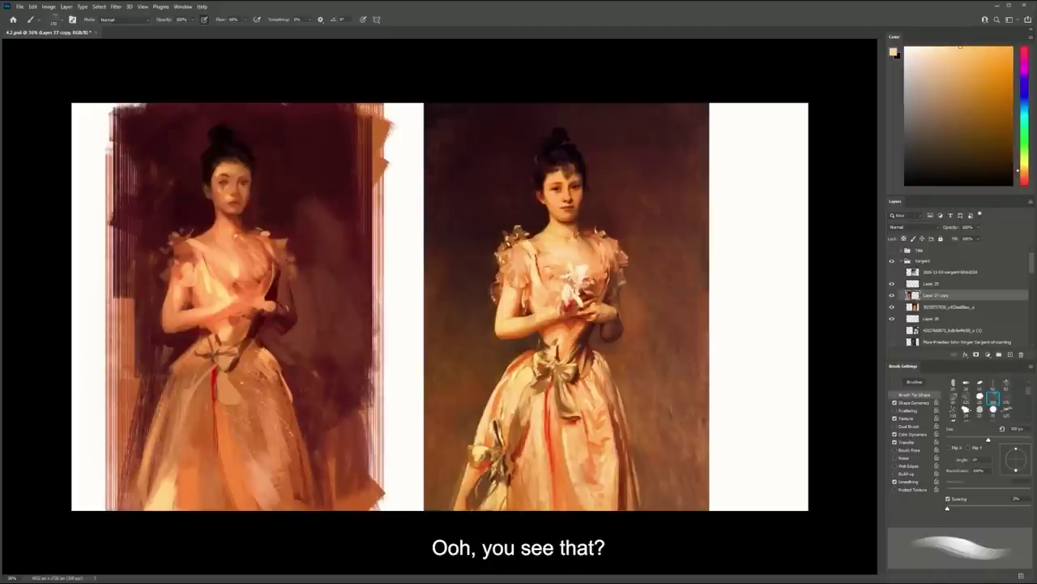
drag(212, 387, 216, 497)
key(ctrl+z)
Study the sharp and soft sides of the reference skirt's red fold and try matching strokes on the painted skirt
drag(546, 436, 576, 408)
drag(566, 350, 564, 289)
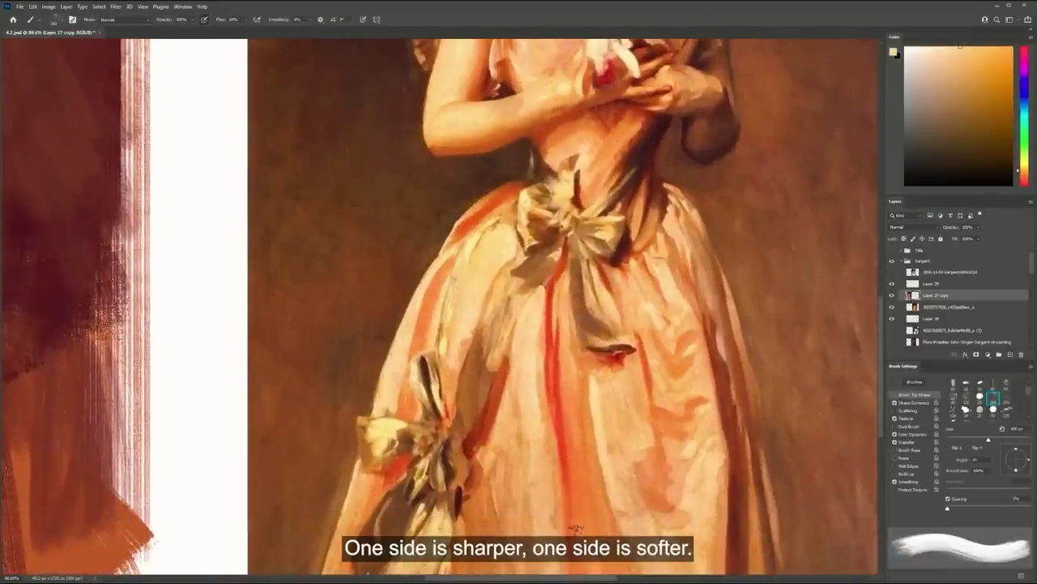
drag(525, 475, 439, 475)
drag(395, 227, 408, 345)
drag(413, 291, 446, 291)
key(ctrl+z)
drag(399, 186, 396, 390)
key(ctrl+z)
drag(389, 354, 455, 301)
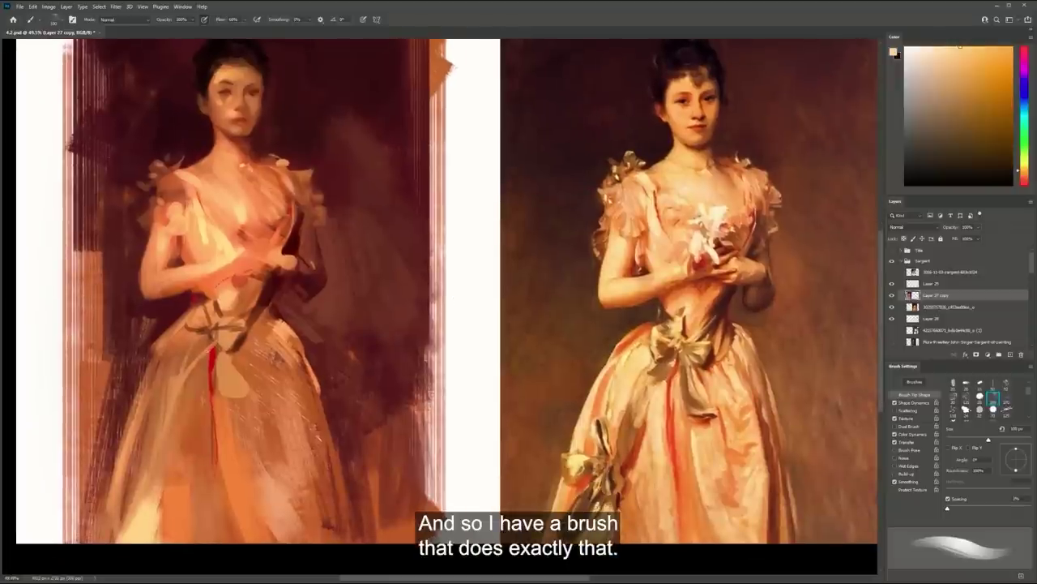
Paint a long light yellow fold beside the skirt's red line with the edge brush, redoing strokes at different sizes
key(ctrl+z)
drag(205, 368, 212, 539)
key(ctrl+z)
drag(200, 398, 186, 515)
key(bracketleft)
key(bracketleft)
key(bracketleft)
key(bracketleft)
key(bracketleft)
drag(204, 433, 192, 506)
key(ctrl+z)
key(ctrl+z)
key(bracketright)
key(bracketright)
key(bracketright)
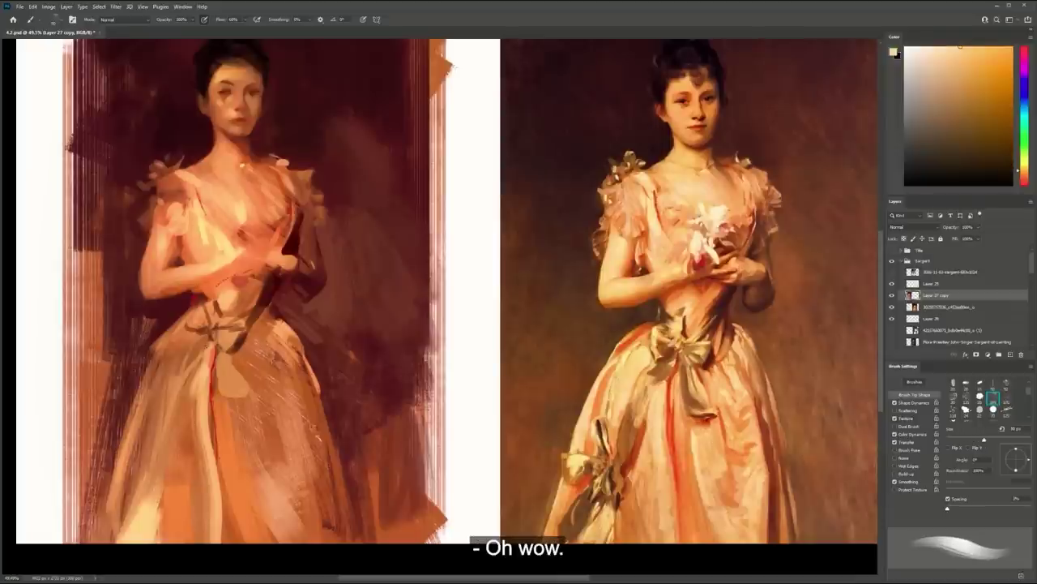
Enlarge the edge brush to about 175 px and paint a broad light fold from the waist down the skirt's lit side
key(bracketright)
key(bracketright)
key(bracketright)
drag(201, 334, 154, 428)
key(ctrl+z)
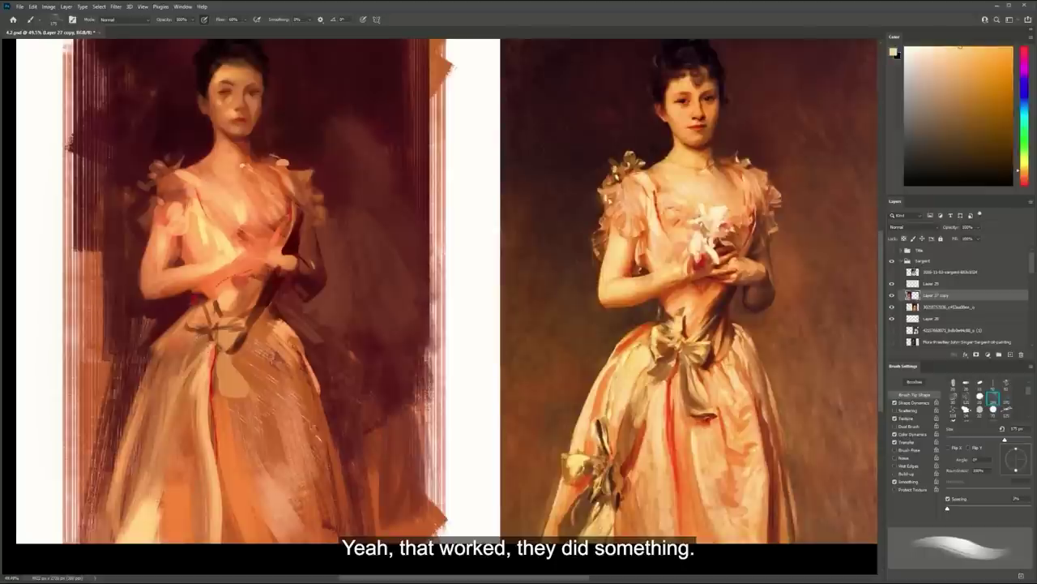
drag(199, 337, 158, 436)
Shrink the edge brush to about 45 px and try a thin light stroke along the skirt's lit edge below the waist
key(bracketleft)
key(bracketleft)
key(bracketleft)
key(bracketleft)
key(bracketleft)
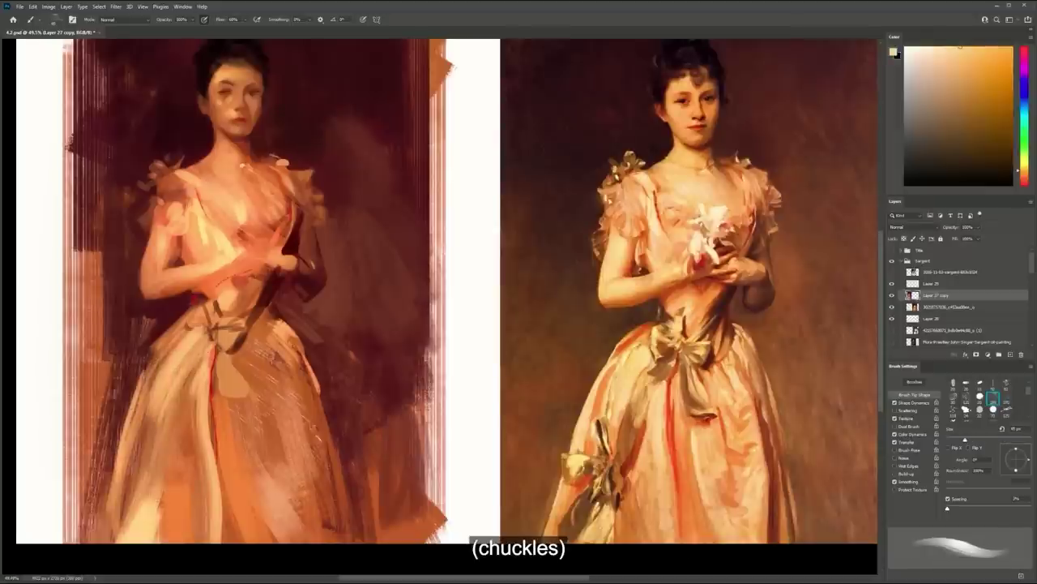
mouse_move(195, 318)
mouse_down()
mouse_move(146, 350)
mouse_move(162, 337)
mouse_up()
key(ctrl+z)
Flip the canvas horizontally and save the file
alt+click(253, 306)
alt+click(444, 304)
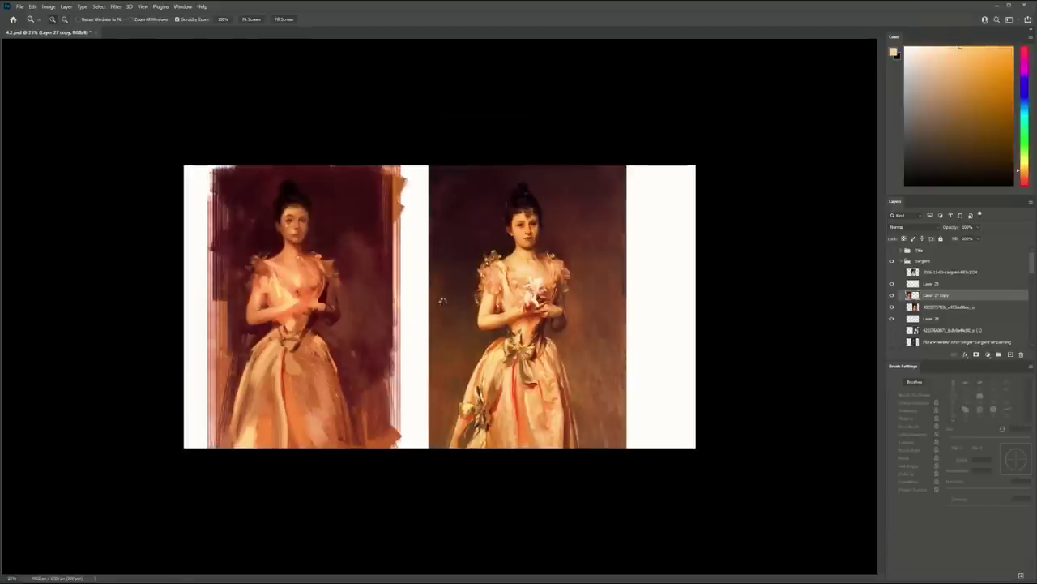
key(ctrl+shift+h)
key(ctrl+s)
drag(684, 331, 704, 351)
key(b)
key(z)
key(b)
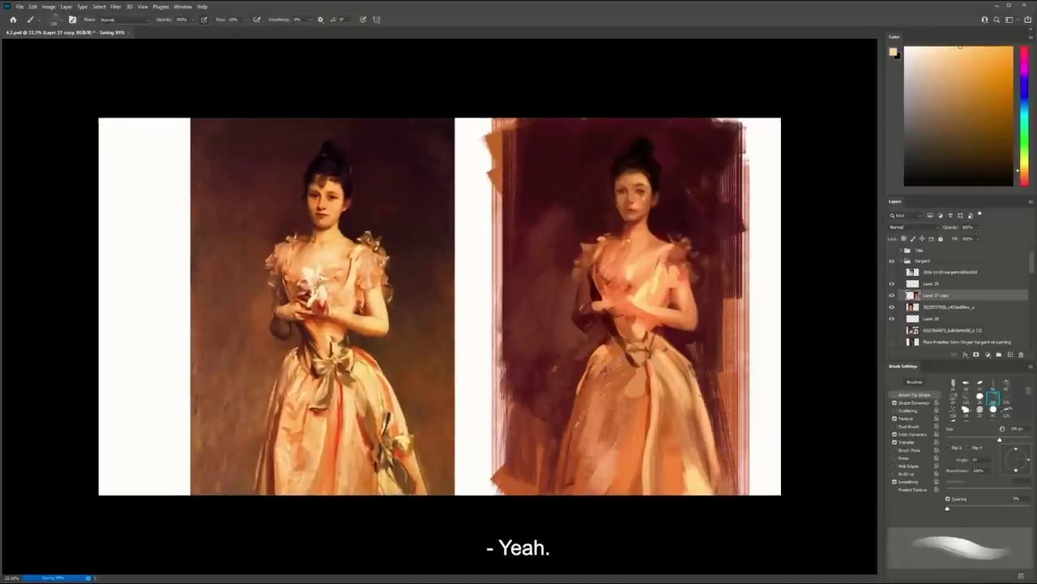
Reshape the lower outer contour of the skirt's lit side, using a textured round brush with a dark background color
alt+click(717, 454)
mouse_move(727, 454)
mouse_down()
mouse_move(731, 361)
mouse_move(717, 408)
mouse_up()
click(1006, 385)
drag(713, 371, 729, 465)
drag(730, 360, 735, 494)
key(ctrl+z)
Shrink the brush and paint a light peach edge down the lit side of the skirt to the hem
key(bracketleft)
key(bracketleft)
key(bracketleft)
key(bracketleft)
key(bracketleft)
key(bracketleft)
key(bracketleft)
key(bracketleft)
key(bracketleft)
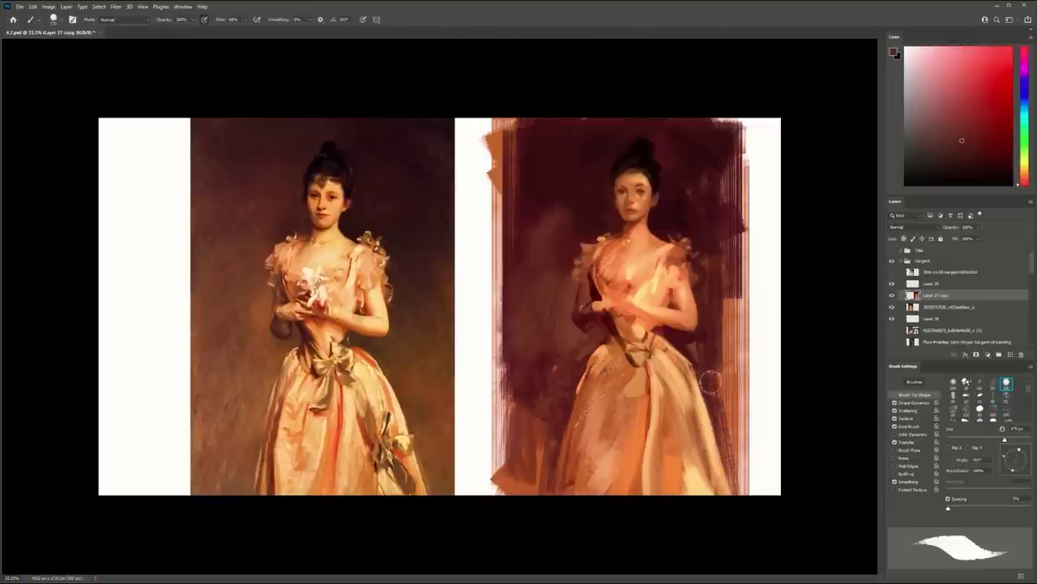
alt+click(692, 381)
drag(694, 374, 727, 484)
key(ctrl+z)
drag(712, 431, 736, 494)
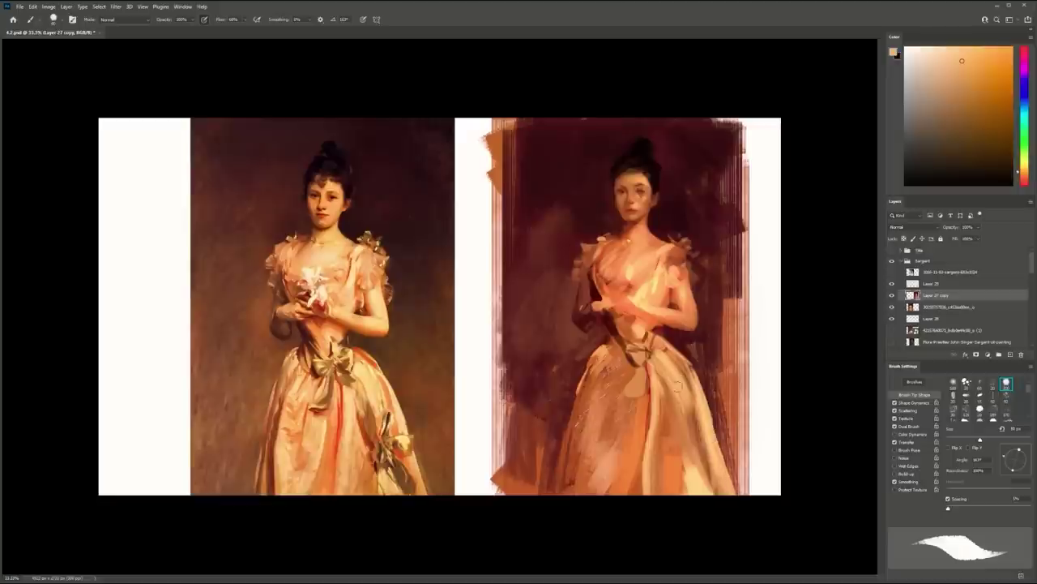
Sample oranges and reds from the painting and add thin warm fold accents to the skirt's lit side
alt+click(641, 416)
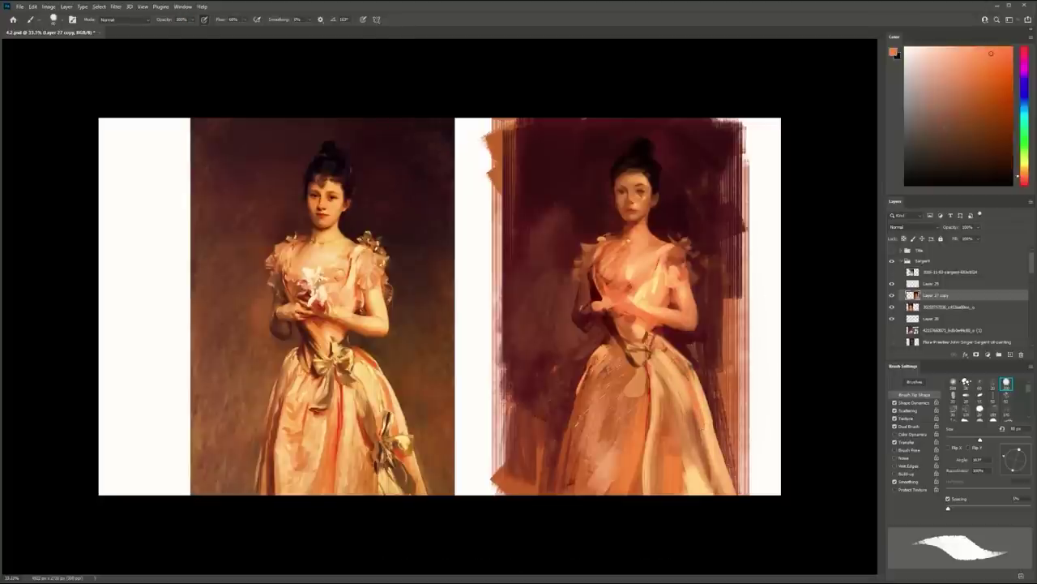
alt+click(661, 332)
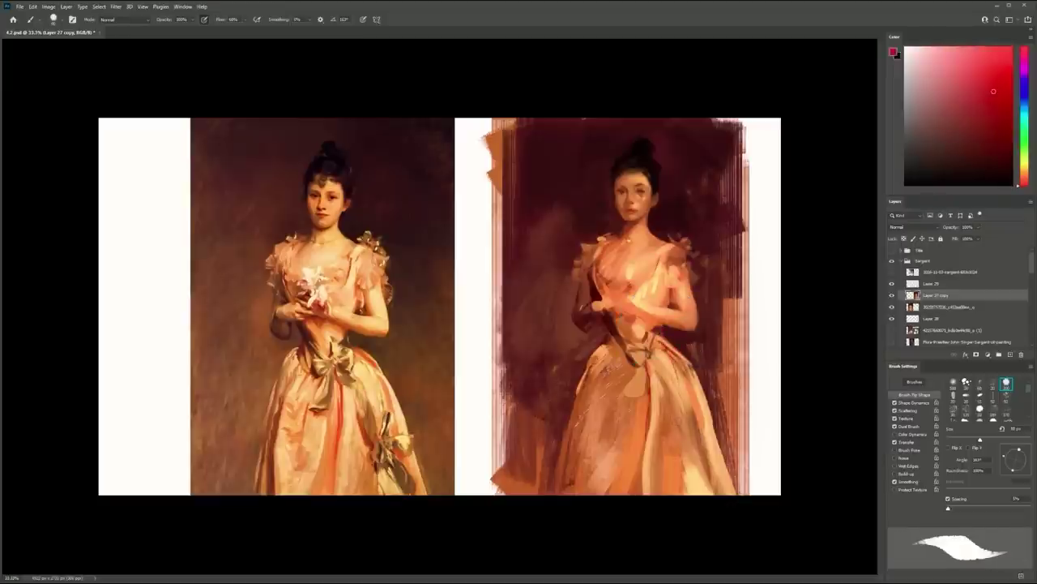
alt+click(694, 444)
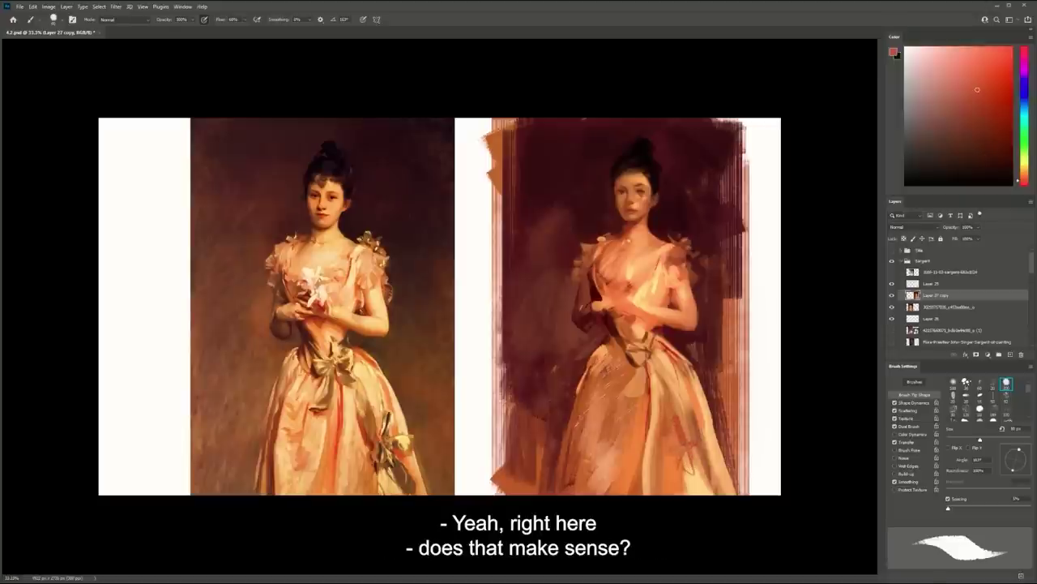
alt+click(688, 459)
drag(675, 409, 688, 447)
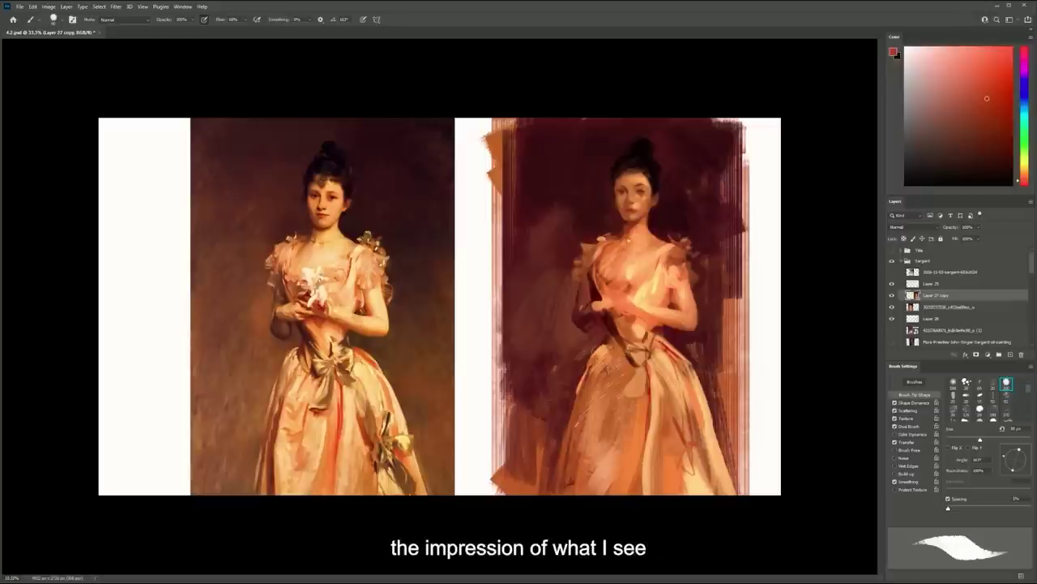
Sketch dark converging lines over the reference's waist and bow to study the form, and undo them
alt+click(614, 330)
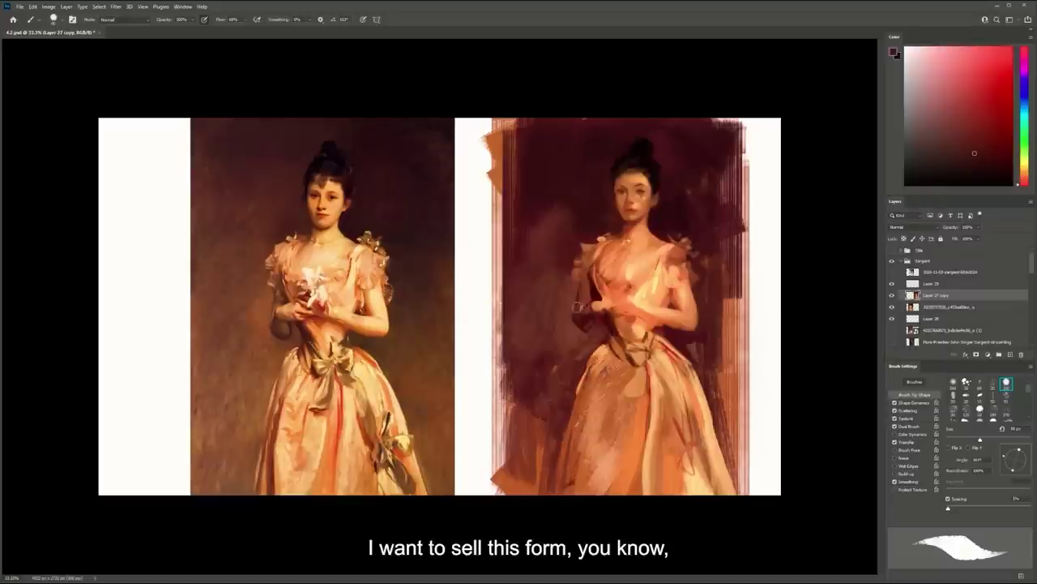
drag(301, 301, 340, 379)
drag(350, 313, 331, 373)
drag(285, 343, 345, 391)
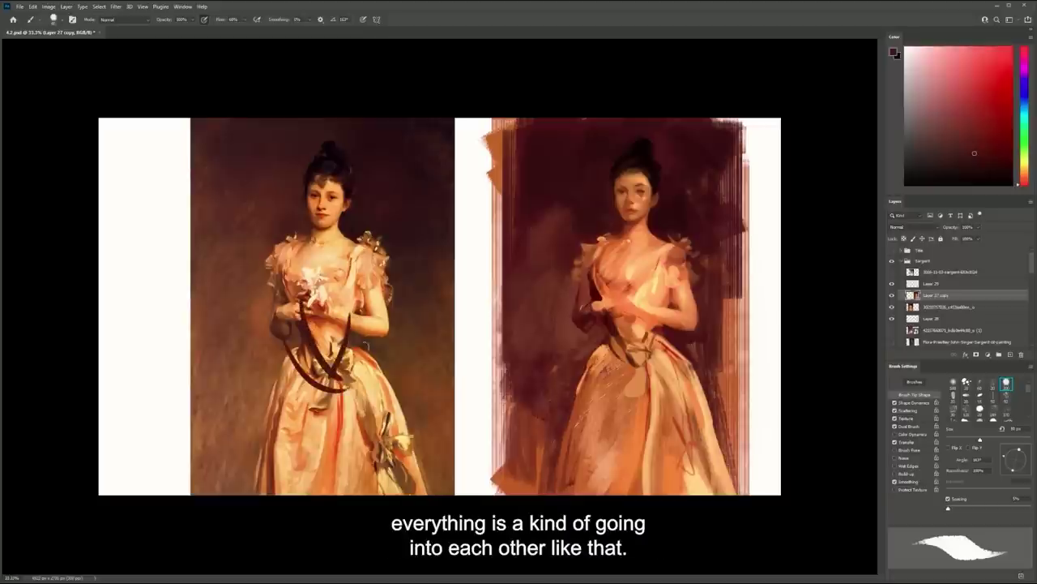
drag(362, 351, 331, 407)
drag(288, 379, 341, 418)
key(ctrl+z)
key(ctrl+z)
key(ctrl+z)
key(ctrl+z)
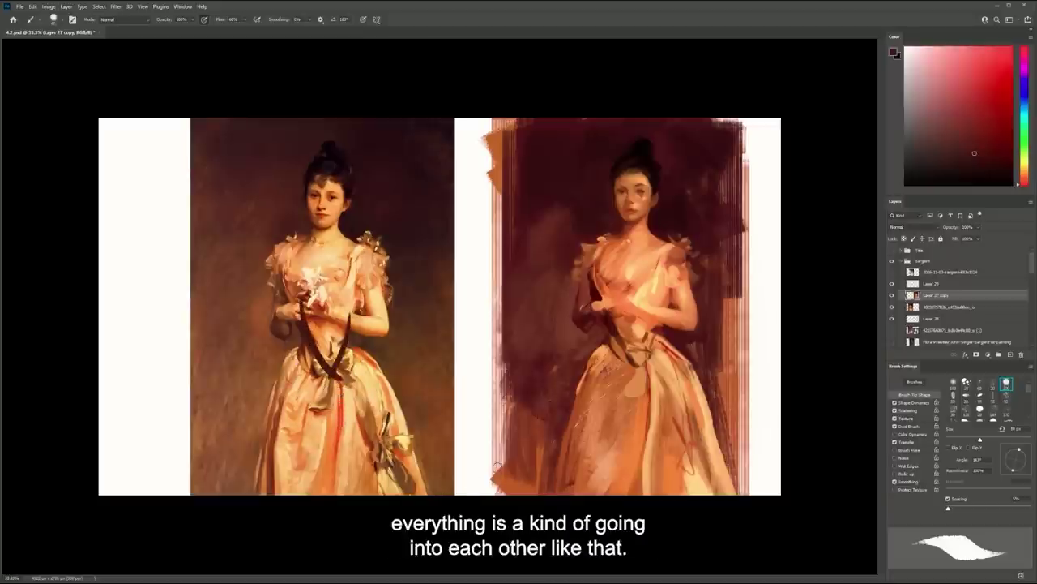
key(ctrl+z)
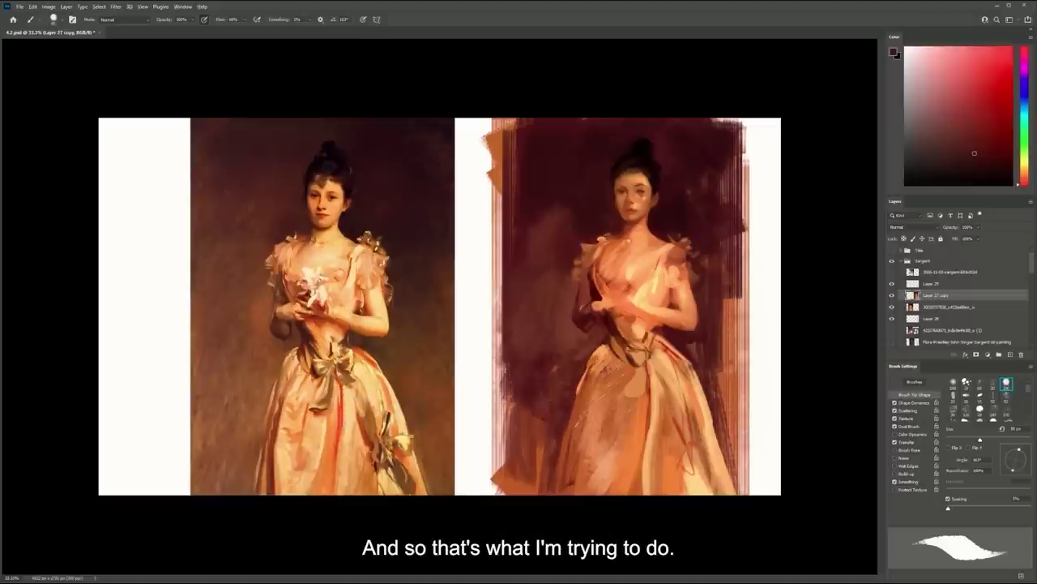
Add light peach touches to the waist bow and a dark accent at the end of its hanging ribbon
alt+click(647, 341)
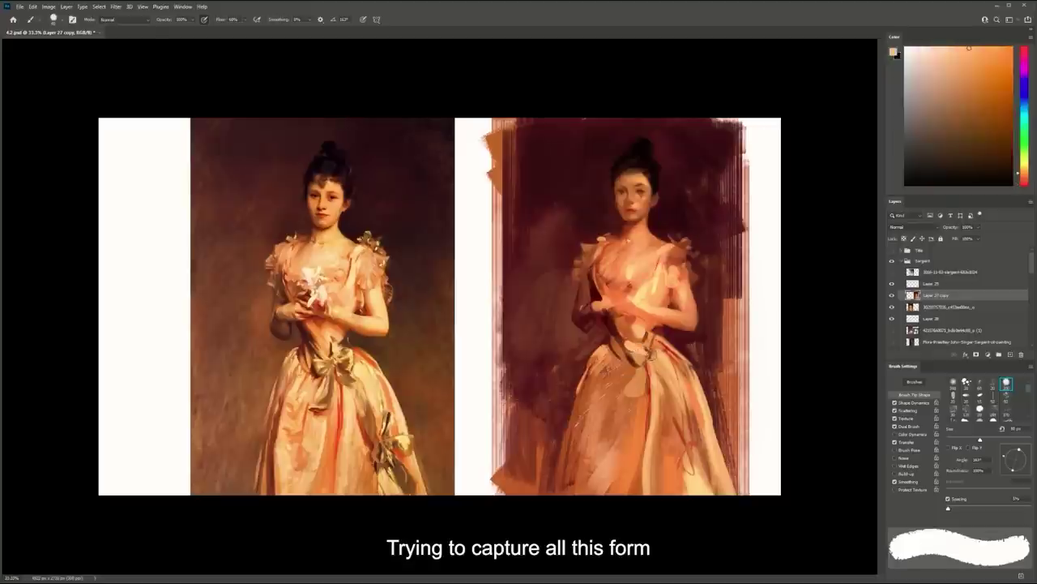
mouse_move(652, 350)
mouse_down()
mouse_move(622, 355)
mouse_move(642, 366)
mouse_move(639, 353)
mouse_up()
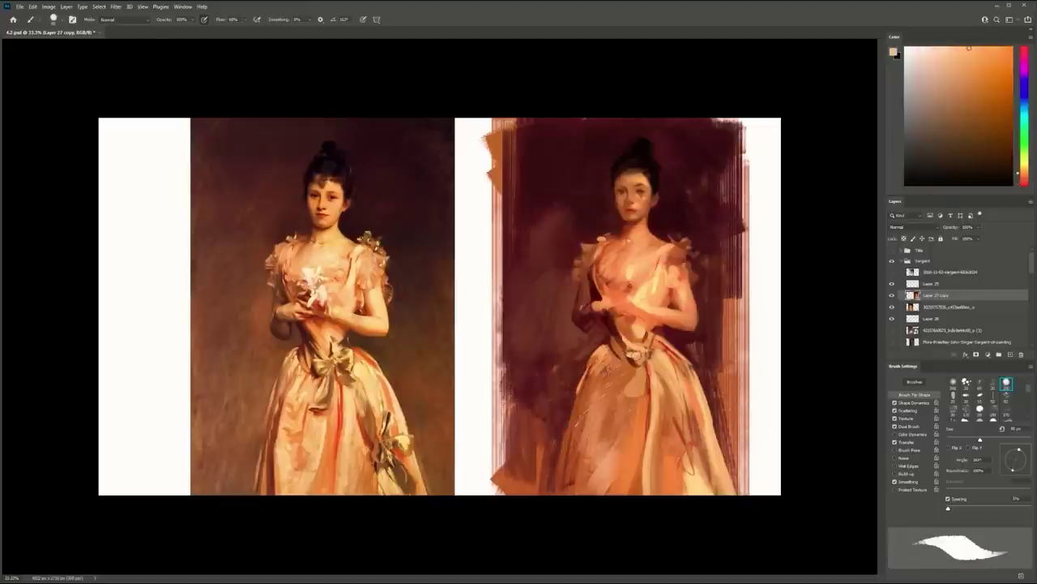
alt+click(633, 364)
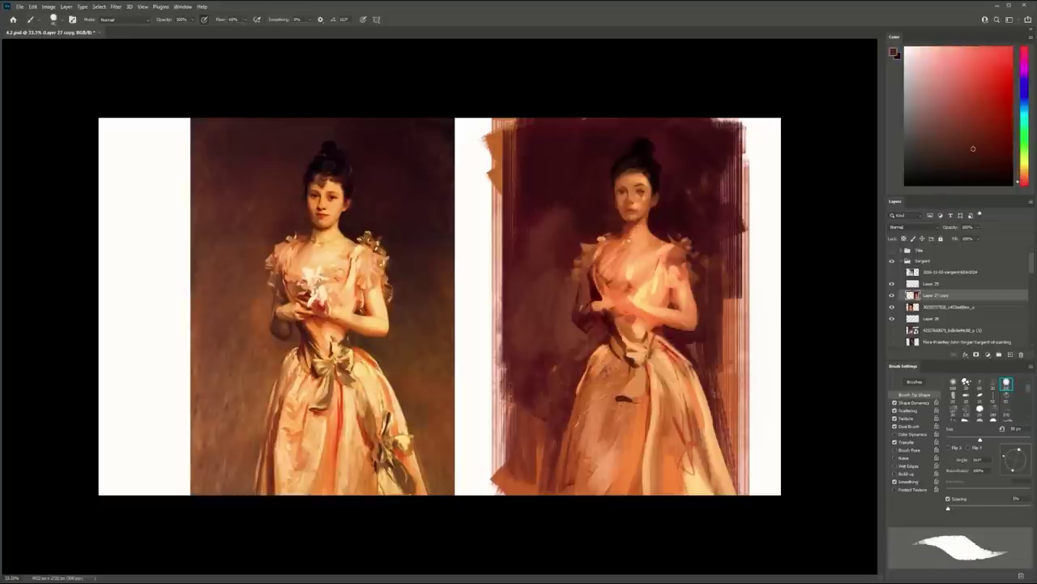
Sample reds and light yellow from the skirt and paint long light folds down its shaded side
alt+click(681, 435)
alt+click(576, 447)
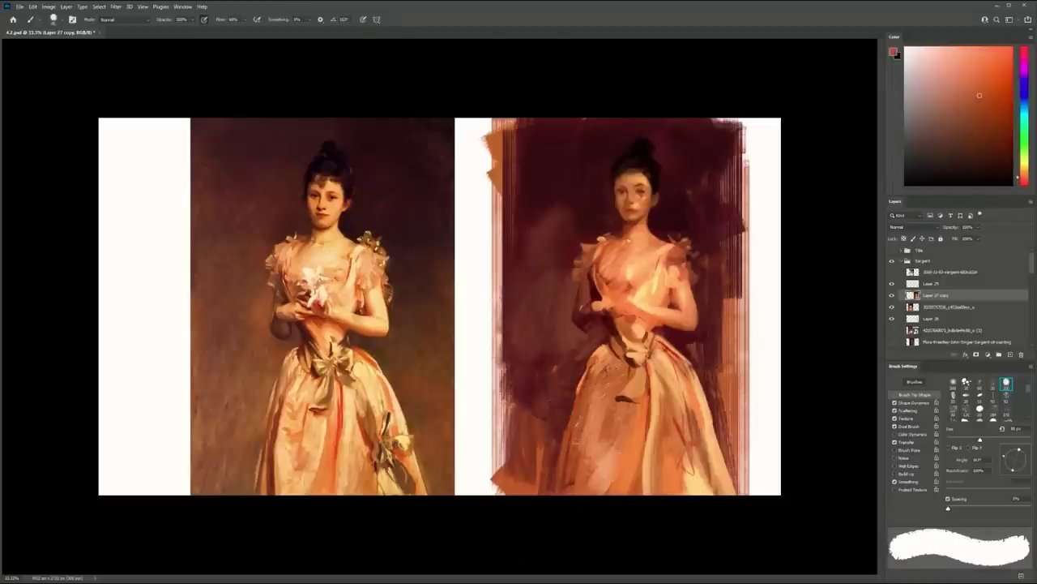
alt+click(691, 478)
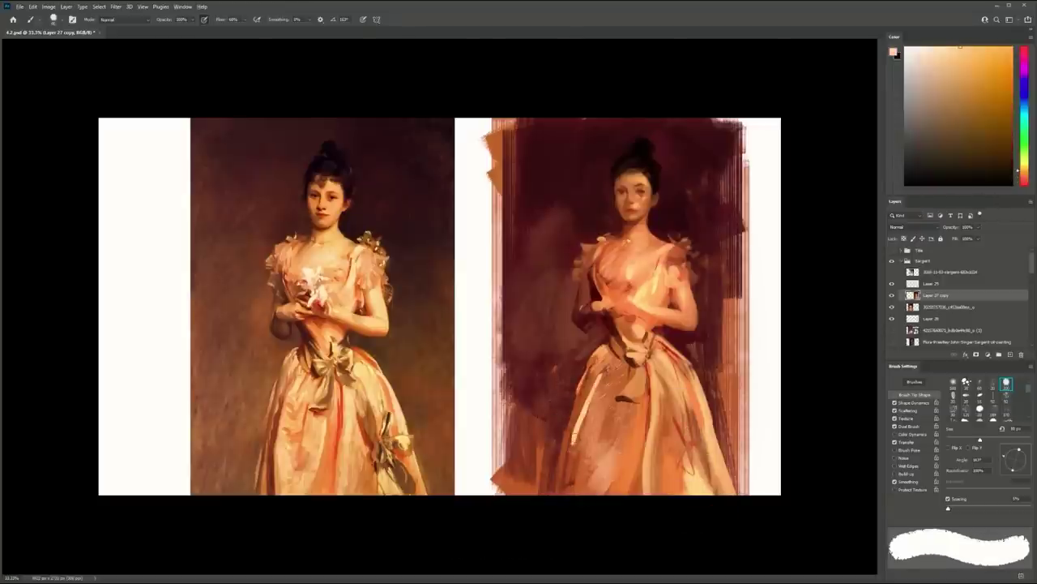
click(805, 431)
key(bracketright)
key(bracketright)
key(bracketright)
drag(606, 388, 584, 449)
key(ctrl+z)
drag(601, 393, 582, 504)
drag(586, 455, 586, 521)
Enlarge the brush greatly and block in a broad light yellow area on the lower front of the skirt's shaded side
key(bracketright)
key(bracketright)
key(bracketright)
key(bracketright)
key(bracketright)
key(bracketright)
key(bracketright)
key(bracketright)
key(bracketright)
key(bracketright)
key(bracketright)
drag(640, 430, 590, 498)
key(bracketleft)
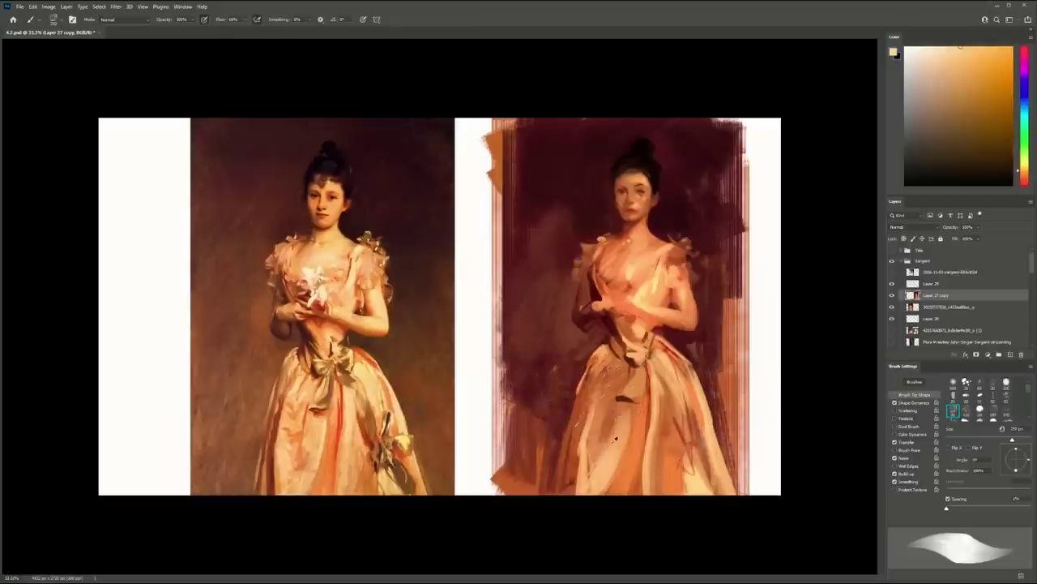
Extend the light peach tone up the skirt's shaded side toward the waist
alt+click(599, 439)
drag(610, 399, 619, 381)
alt+click(602, 460)
drag(603, 454, 594, 409)
Shrink the brush to about 45 px and paint a stroke down the outer edge of the skirt's shaded side
key(bracketleft)
key(bracketleft)
key(bracketleft)
key(bracketleft)
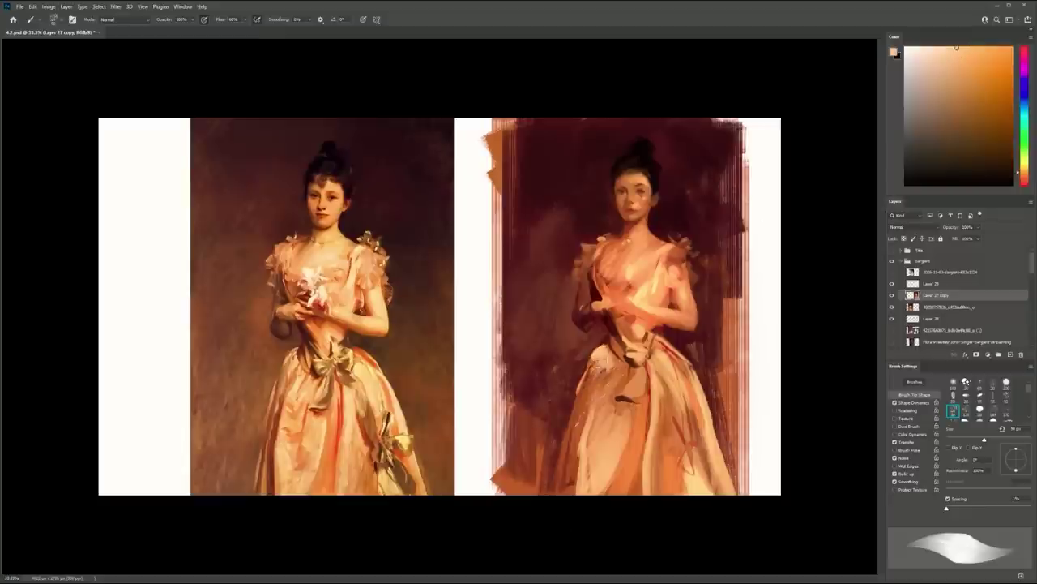
key(bracketleft)
key(bracketleft)
key(bracketleft)
key(bracketleft)
key(bracketleft)
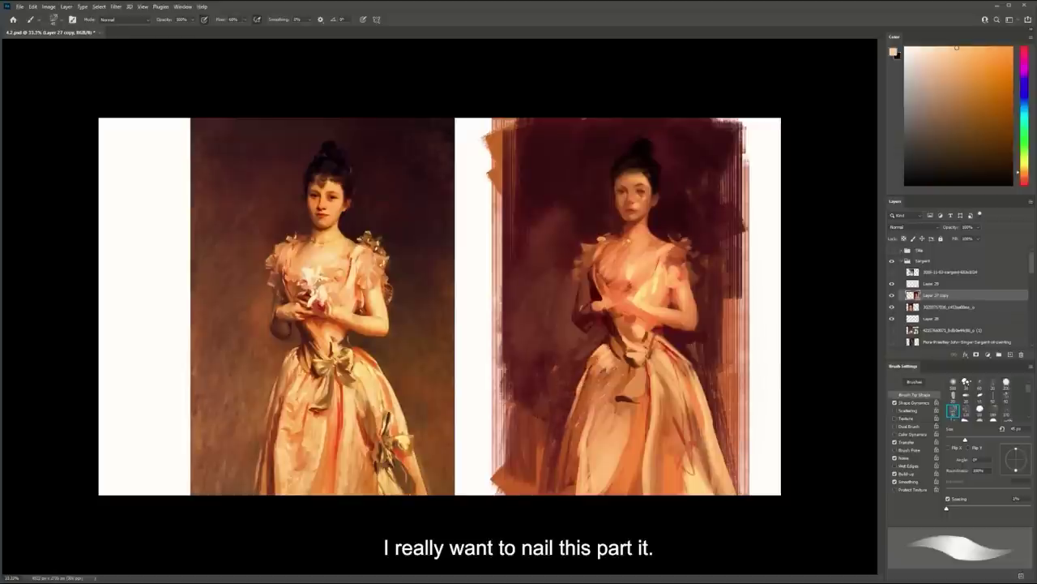
alt+click(577, 393)
drag(580, 395, 564, 467)
Try a wider stroke down the lower outer edge of the skirt's shaded side
key(bracketright)
key(bracketright)
key(bracketright)
key(bracketright)
key(bracketright)
drag(567, 429, 560, 496)
key(ctrl+z)
Sample nearby tones and paint fold strokes just inside the skirt's shaded edge, redoing the lower stroke
alt+click(569, 443)
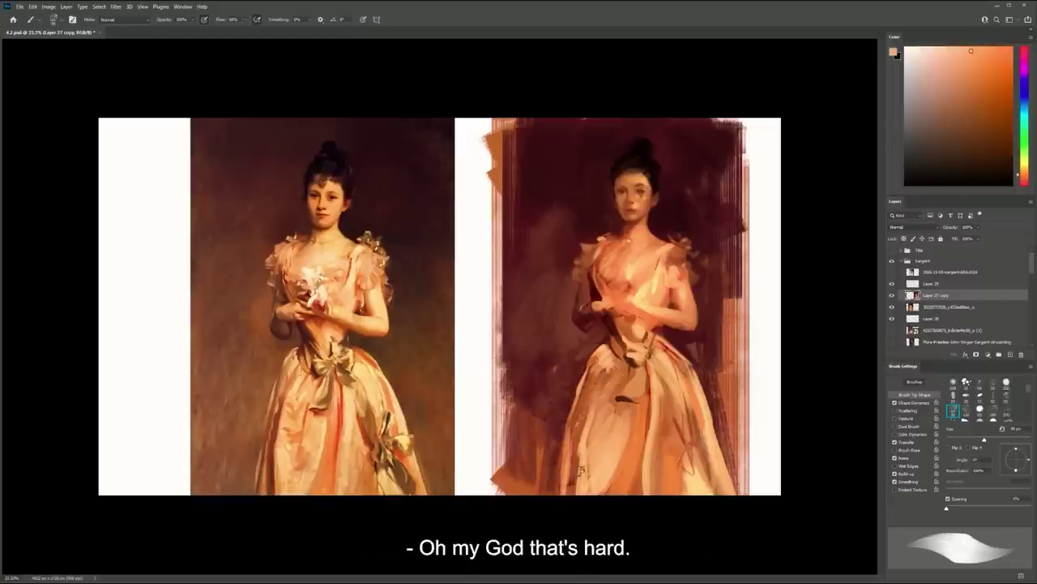
alt+click(577, 475)
alt+click(572, 484)
drag(577, 451, 574, 499)
key(ctrl+z)
drag(587, 401, 575, 459)
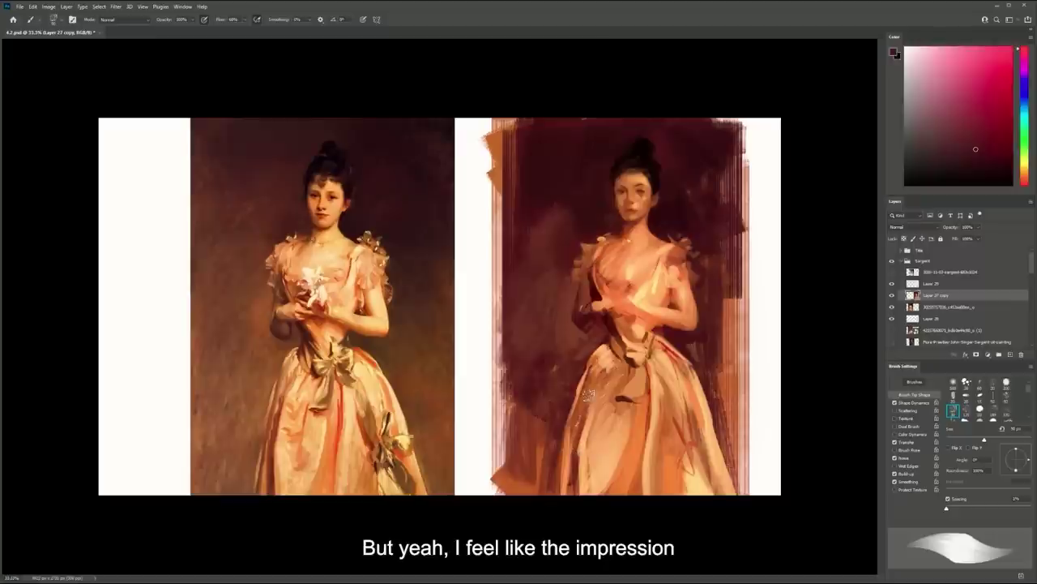
alt+click(585, 436)
drag(593, 389, 586, 431)
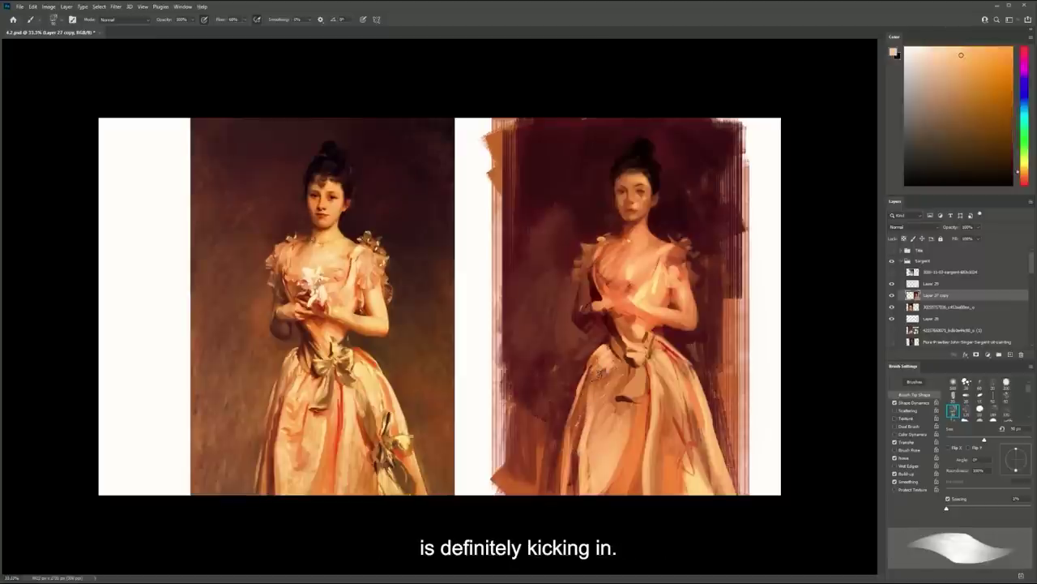
Sample orange tones and work them into the folds at the skirt's front
alt+click(617, 415)
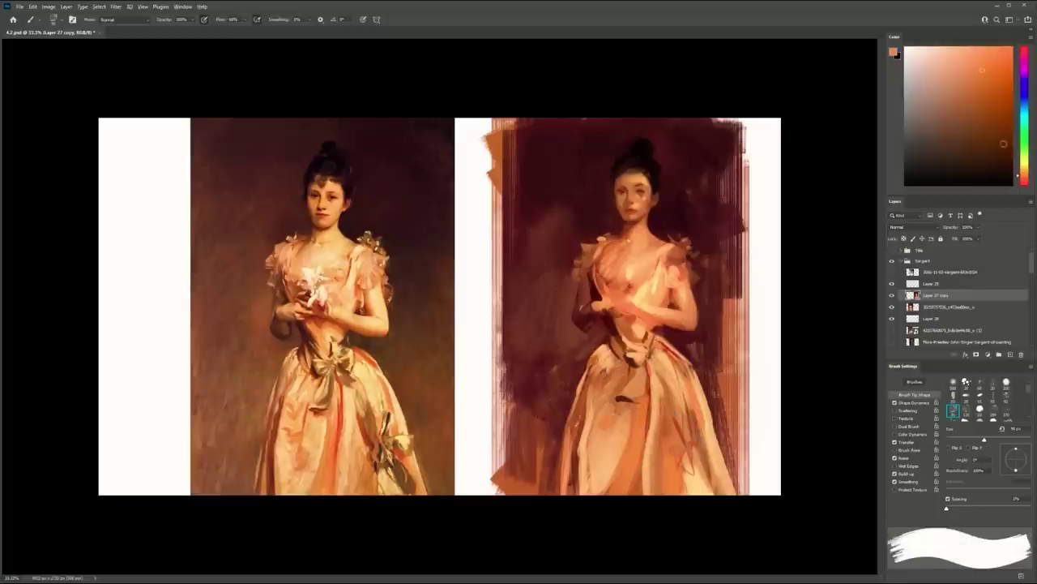
alt+click(608, 423)
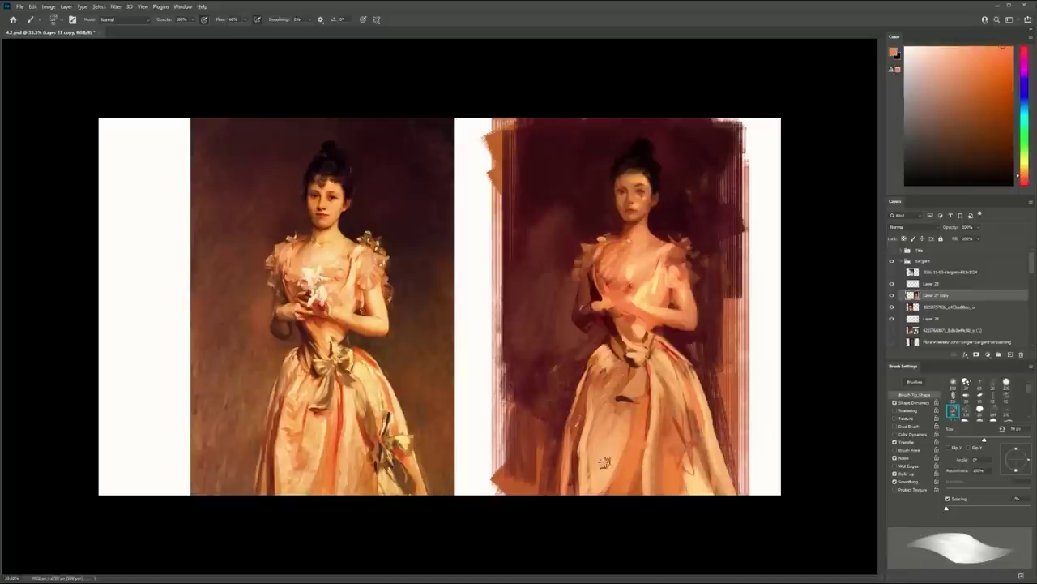
alt+click(637, 460)
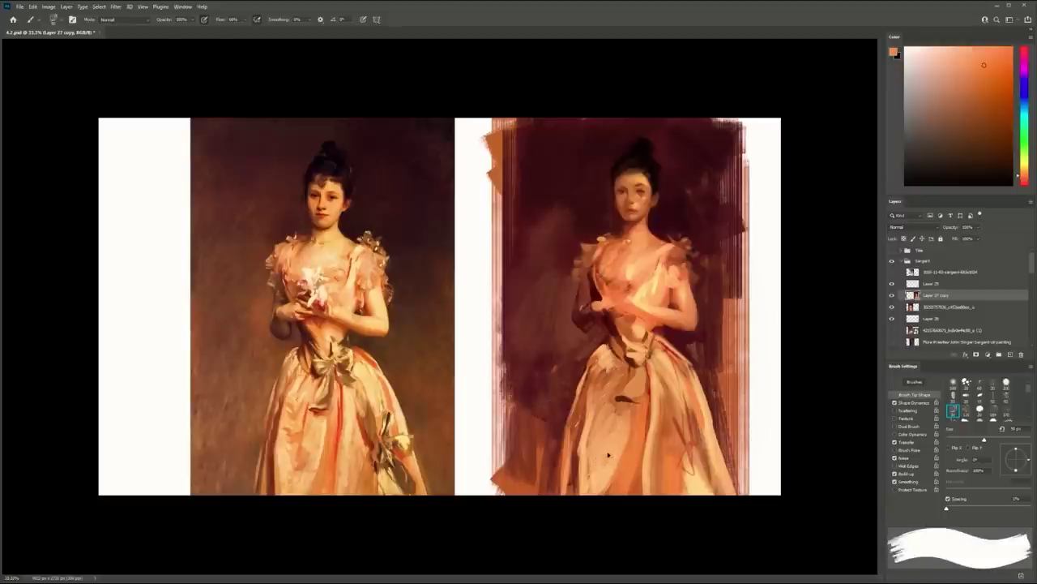
Paint a peach stroke on the skirt's shaded outer edge with pressure-controlled opacity off, and switch to the Mixer Brush
alt+click(591, 407)
key(bracketleft)
key(bracketleft)
key(bracketleft)
key(bracketleft)
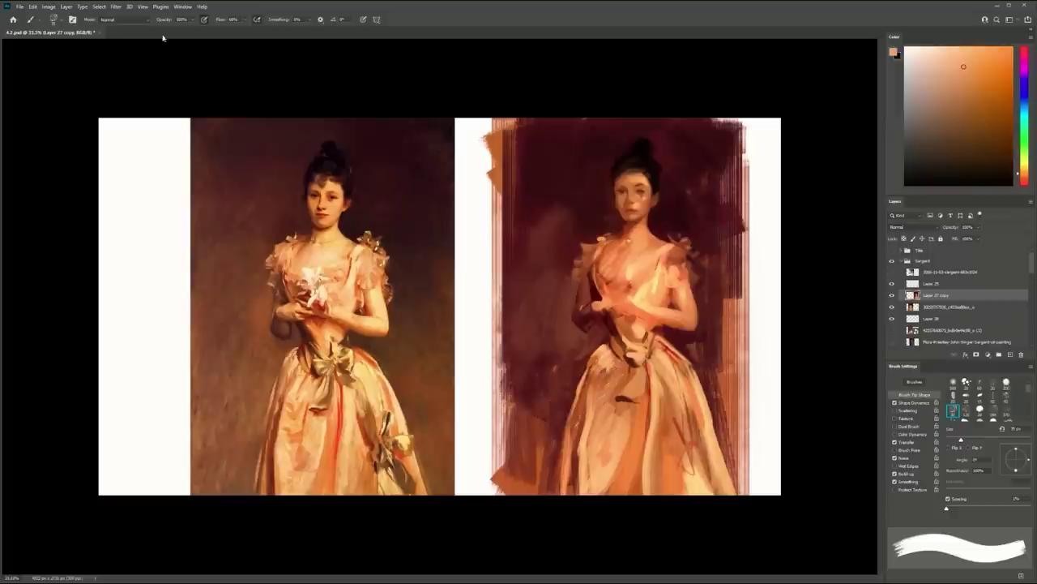
click(206, 19)
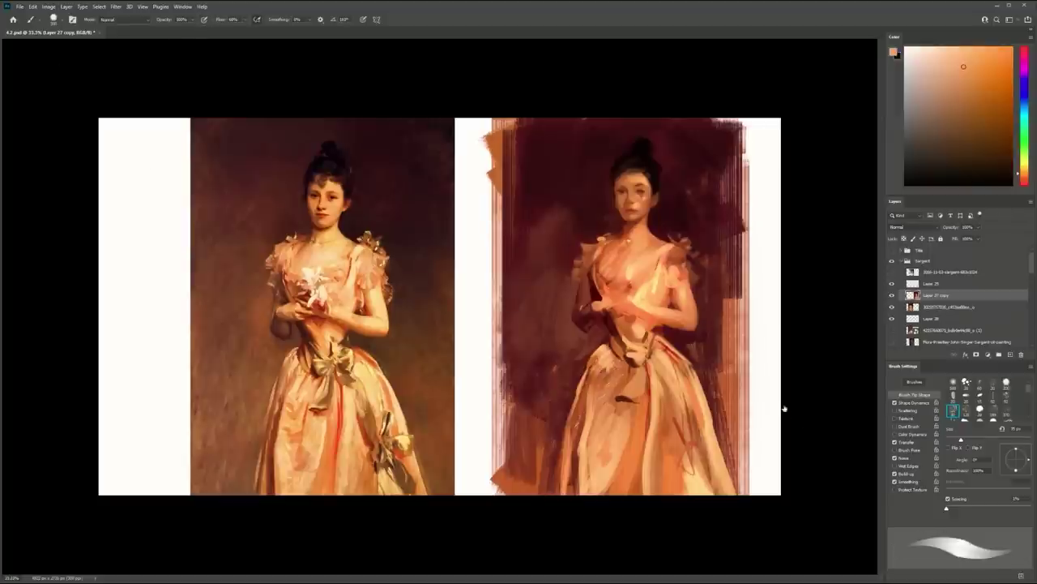
key(comma)
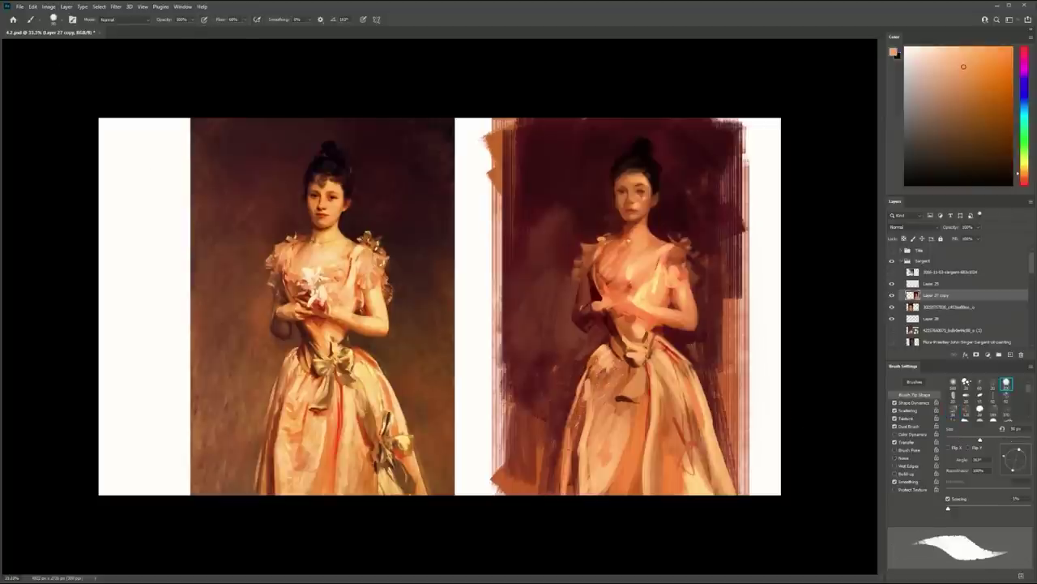
drag(589, 380, 578, 431)
alt+click(577, 418)
key(shift+b)
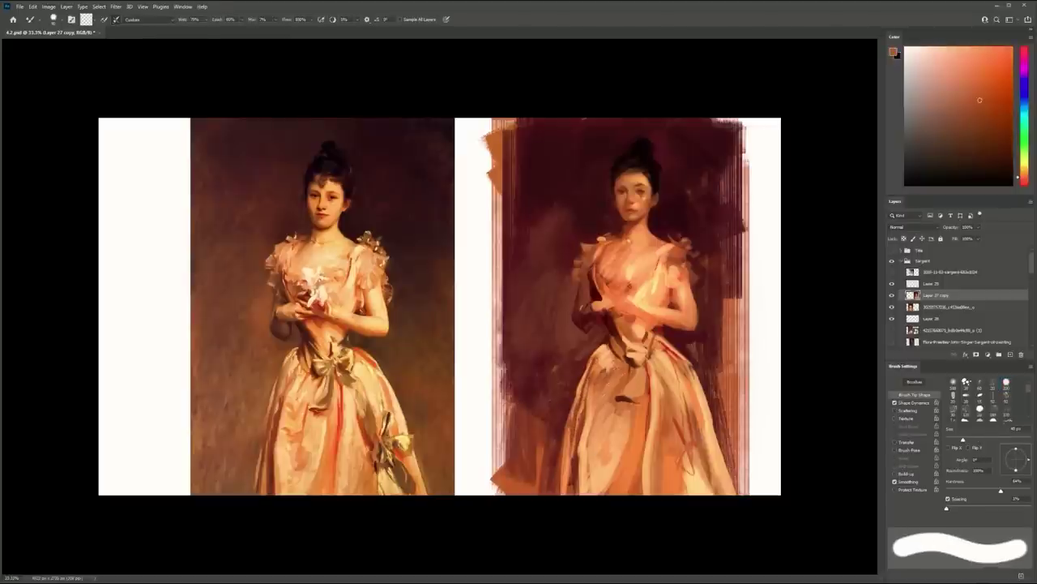
Flip the canvas horizontally again to check the painting against the reference
key(z)
mouse_move(602, 341)
mouse_down()
mouse_move(519, 433)
mouse_move(513, 364)
mouse_up()
key(ctrl+shift+h)
drag(308, 372, 338, 359)
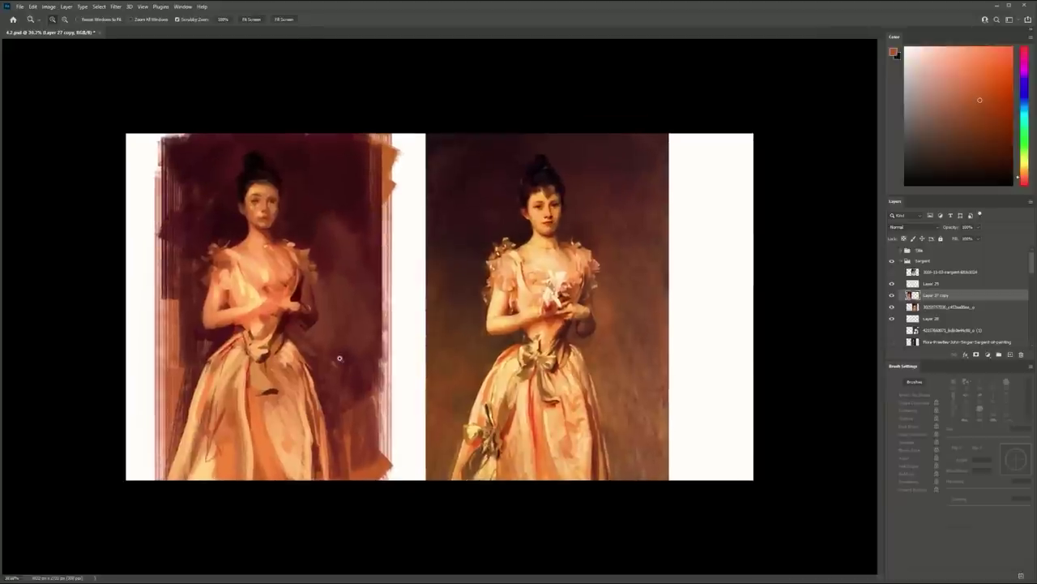
Sample the dark background and light peach and refine the skirt's shaded edge below the waist with the regular brush
key(b)
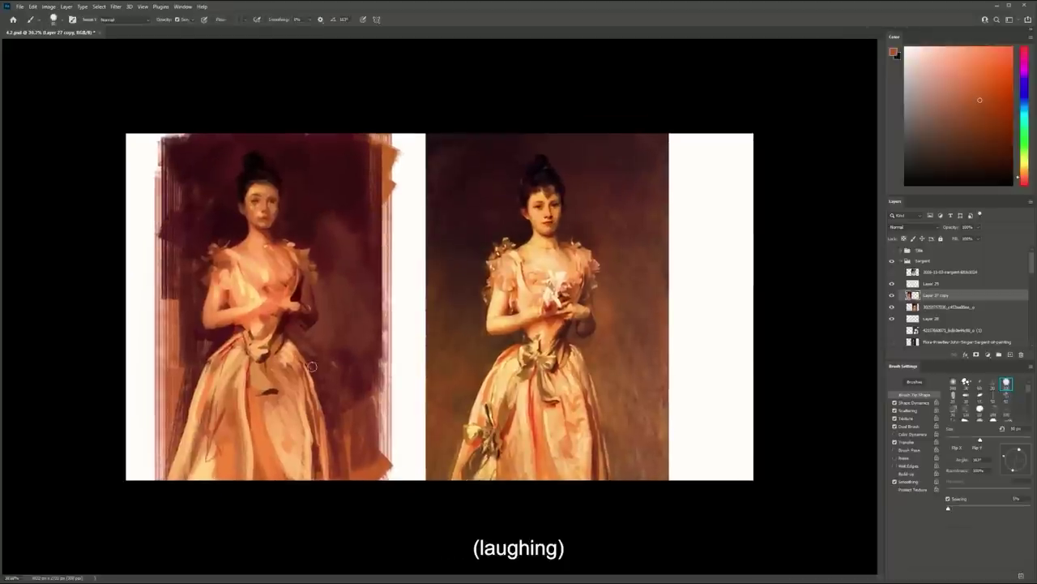
alt+click(314, 365)
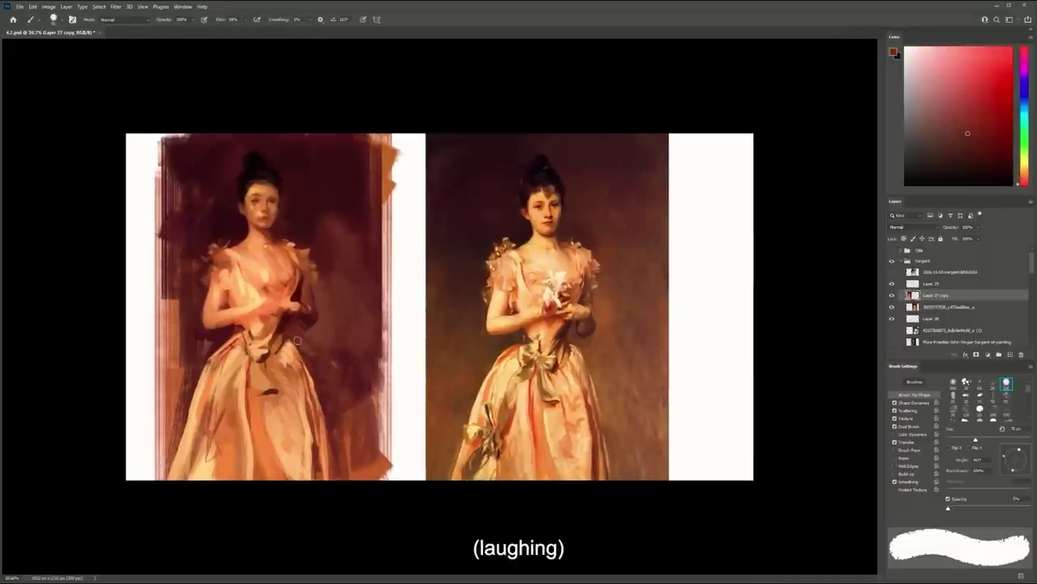
alt+click(298, 343)
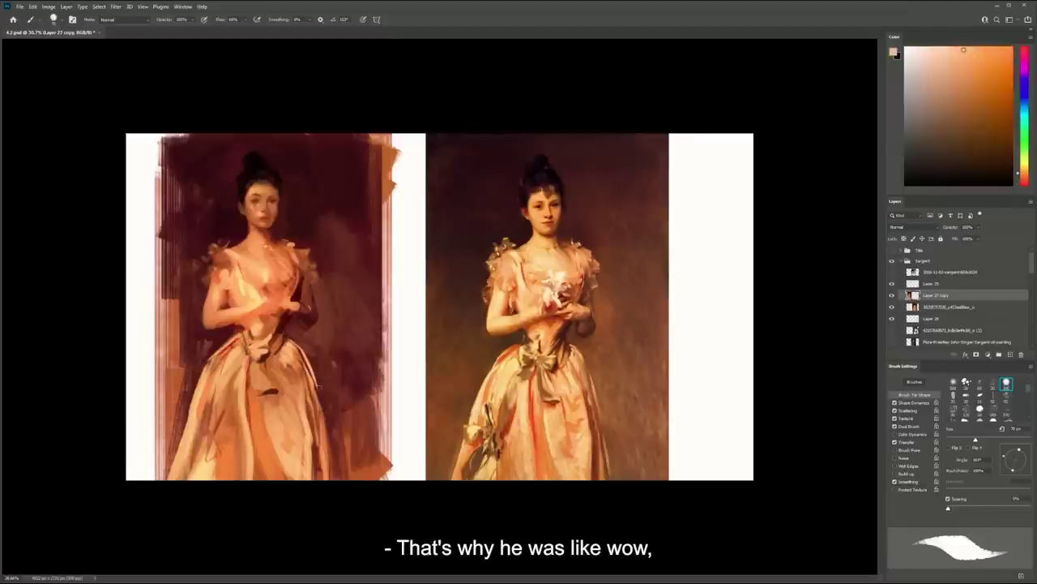
Paint a peach stroke down the skirt's shaded edge, and touch up the waist below the lit elbow with the sampled dark background colour
drag(304, 356, 329, 436)
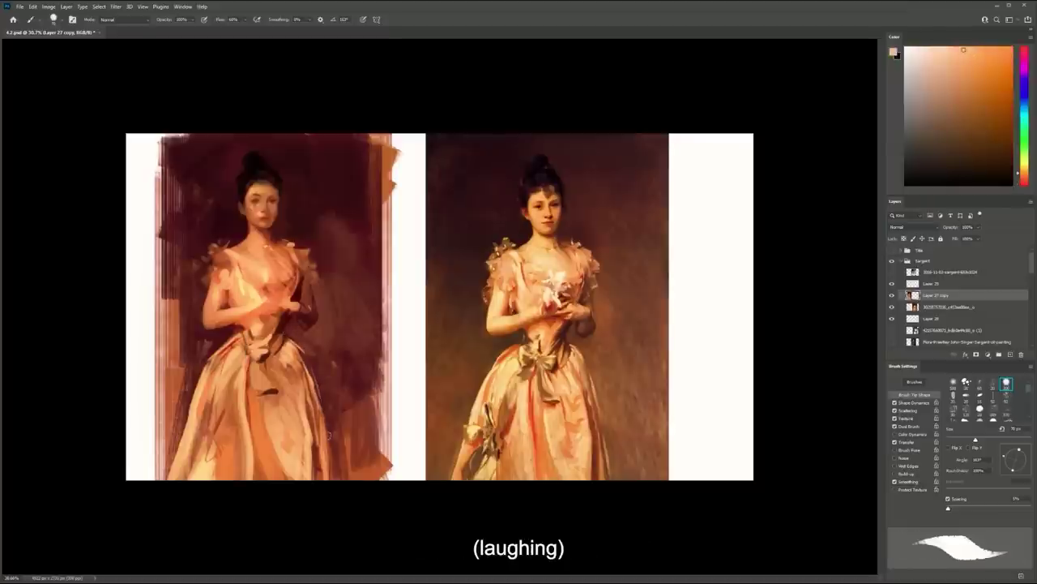
alt+click(233, 333)
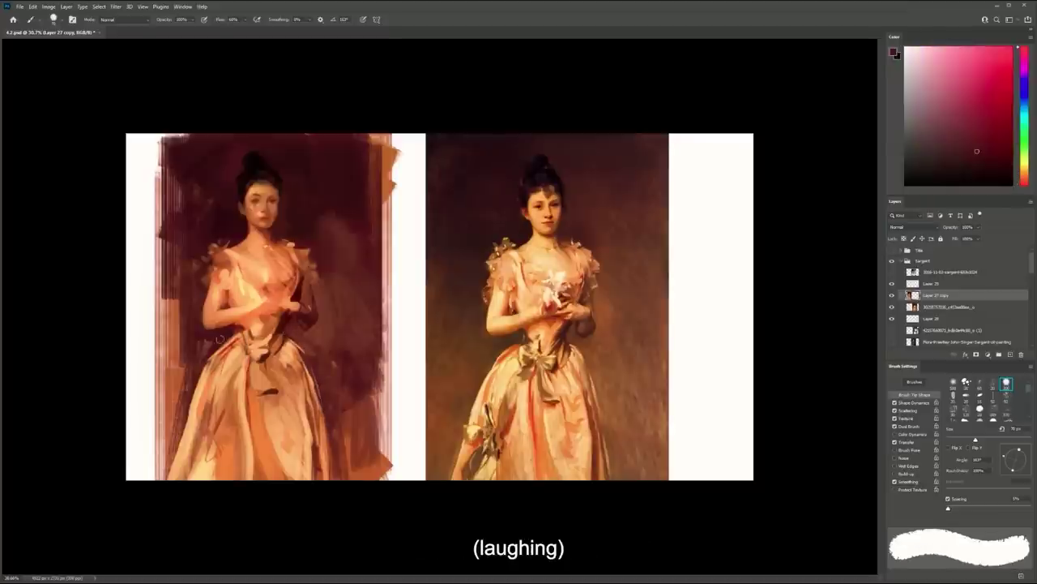
drag(236, 329, 241, 335)
Choose a darker, greyer tone and work it into the background beside the lit arm and skirt with a 175 px brush, undoing the last stroke
key(bracketright)
key(bracketright)
key(bracketright)
key(bracketright)
key(bracketright)
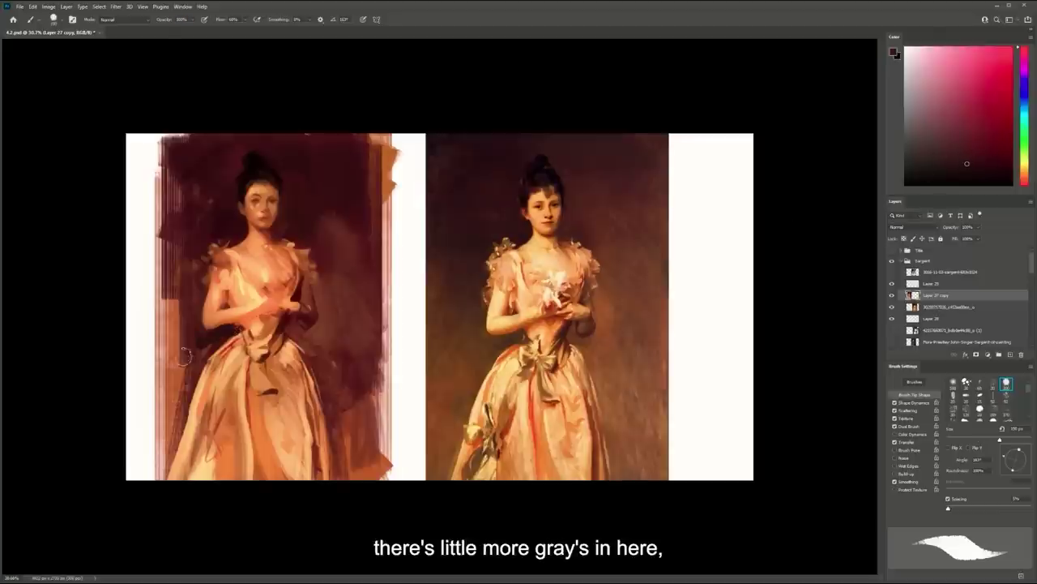
click(958, 158)
key(Return)
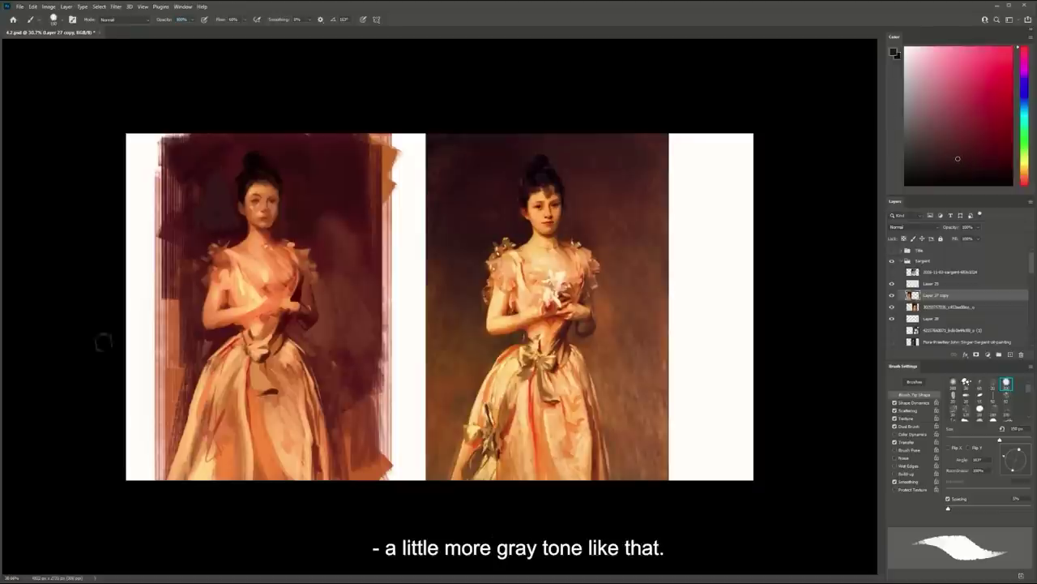
key(bracketright)
key(bracketright)
key(bracketright)
key(bracketright)
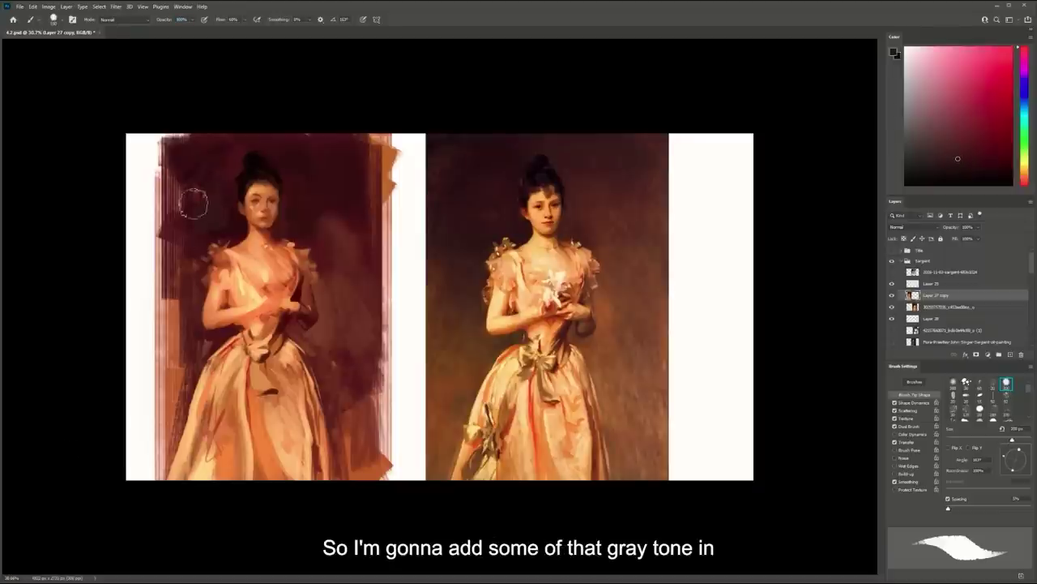
key(bracketleft)
mouse_move(194, 286)
mouse_down()
mouse_move(191, 368)
mouse_move(191, 299)
mouse_up()
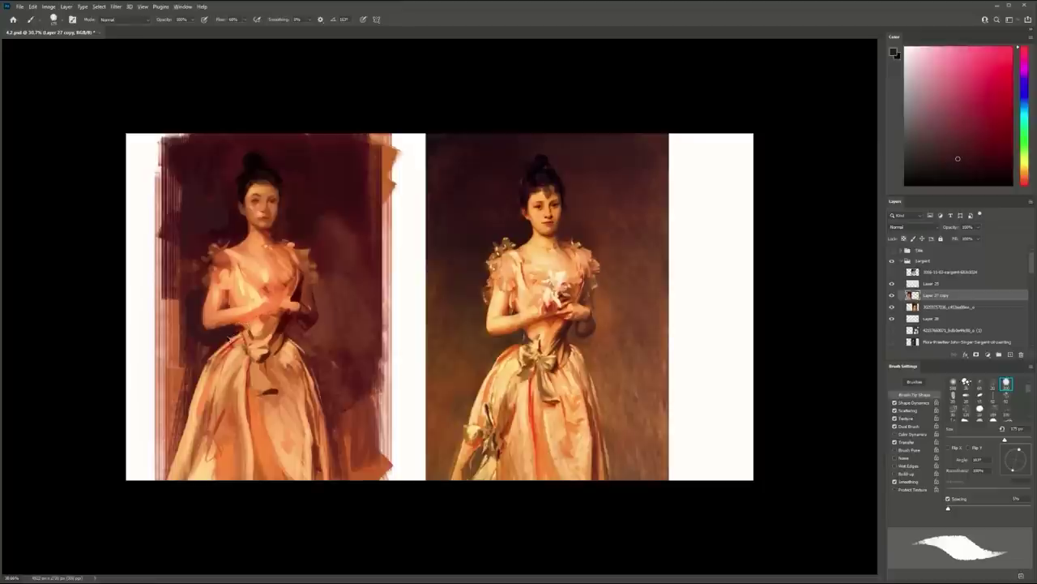
mouse_move(184, 312)
mouse_down()
mouse_move(179, 370)
mouse_move(167, 384)
mouse_up()
key(ctrl+z)
Switch to a softer bristle brush preset, sample light peach near the lit forearm, and set the brush size to 70 px
key(z)
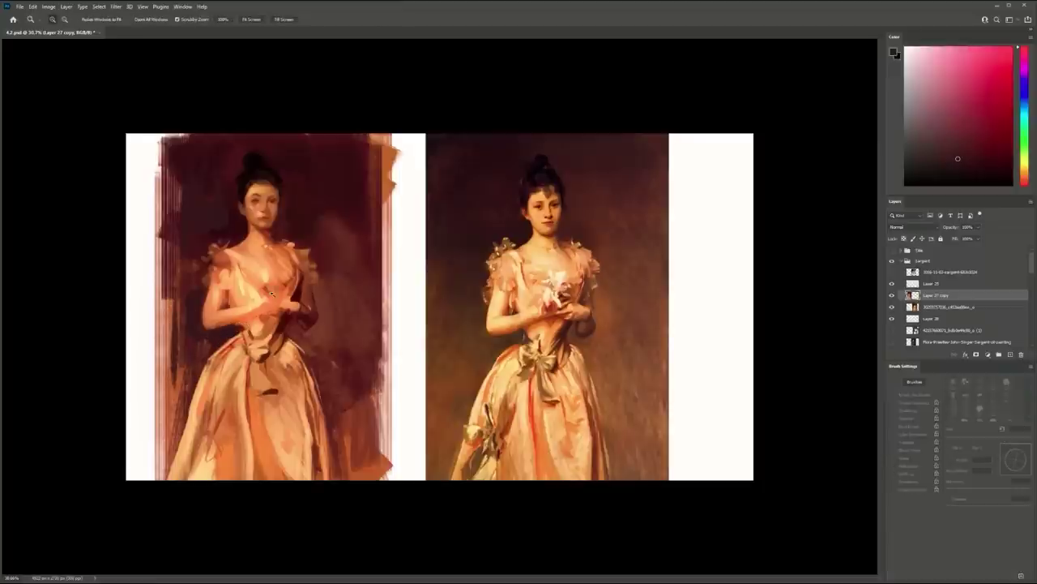
alt+click(315, 297)
alt+click(315, 296)
click(334, 311)
click(337, 310)
key(b)
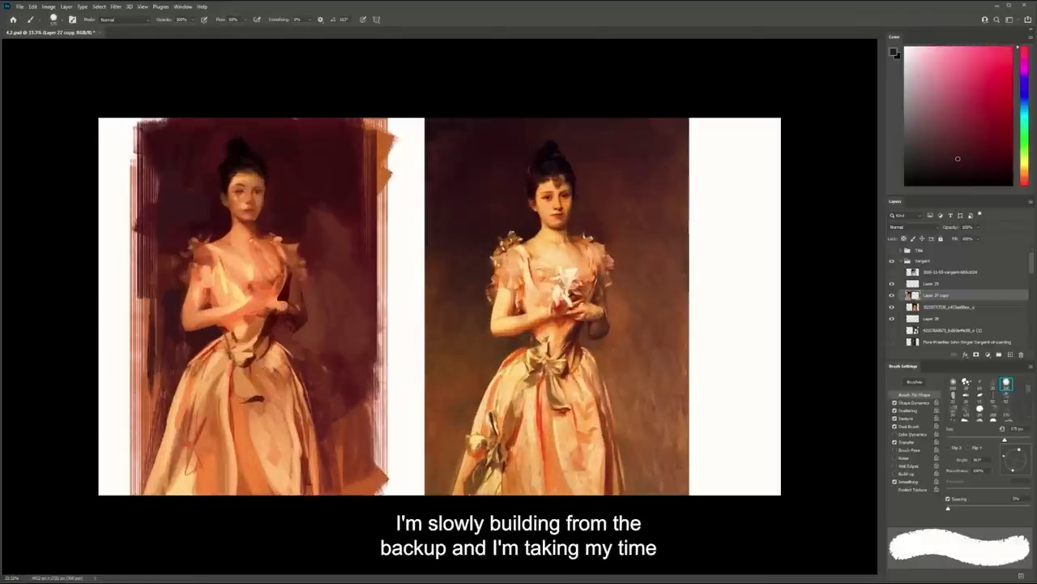
key(z)
click(306, 292)
key(b)
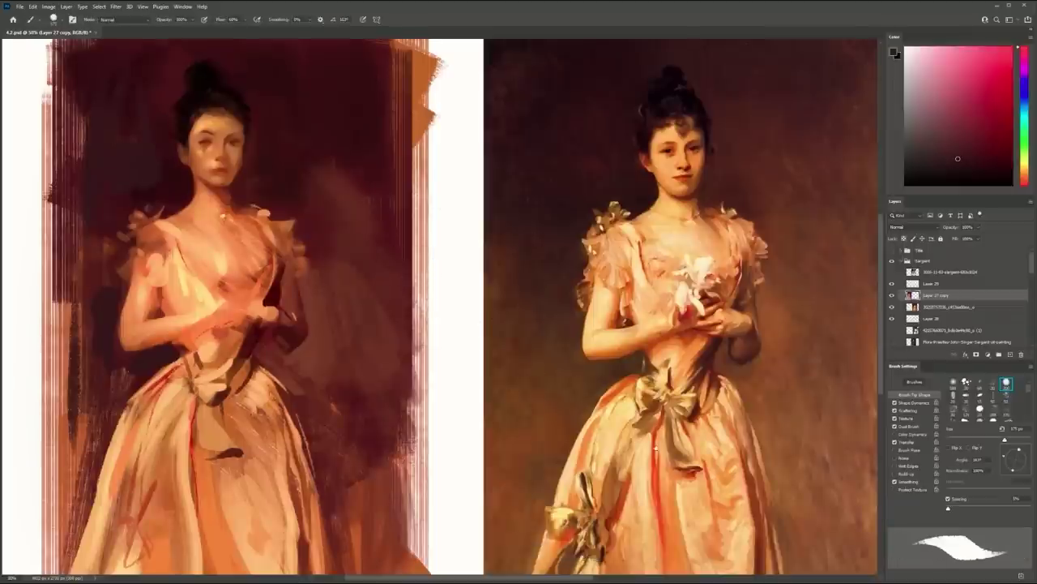
key(F2)
alt+click(192, 320)
key(bracketleft)
key(bracketleft)
key(bracketleft)
key(bracketleft)
key(bracketleft)
key(bracketleft)
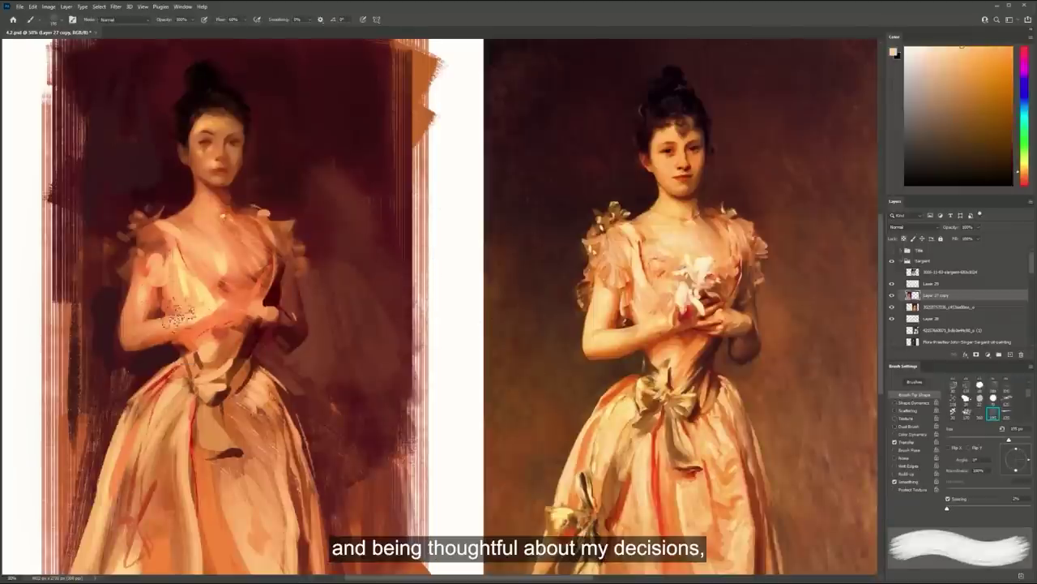
key(bracketright)
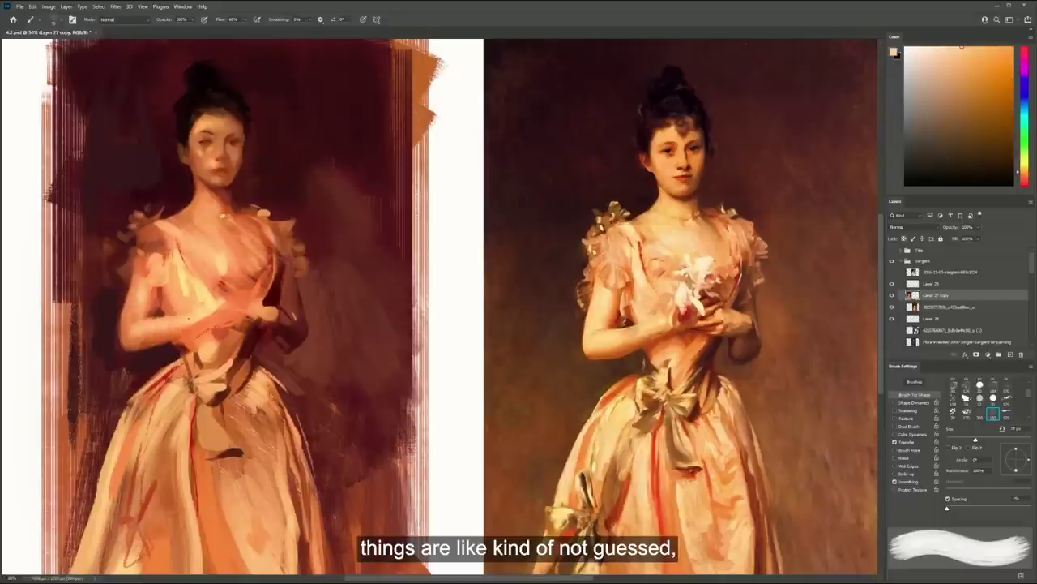
Sample skin and dark background tones and refine the outer contour of the lit arm with pressure-controlled opacity on
alt+click(146, 326)
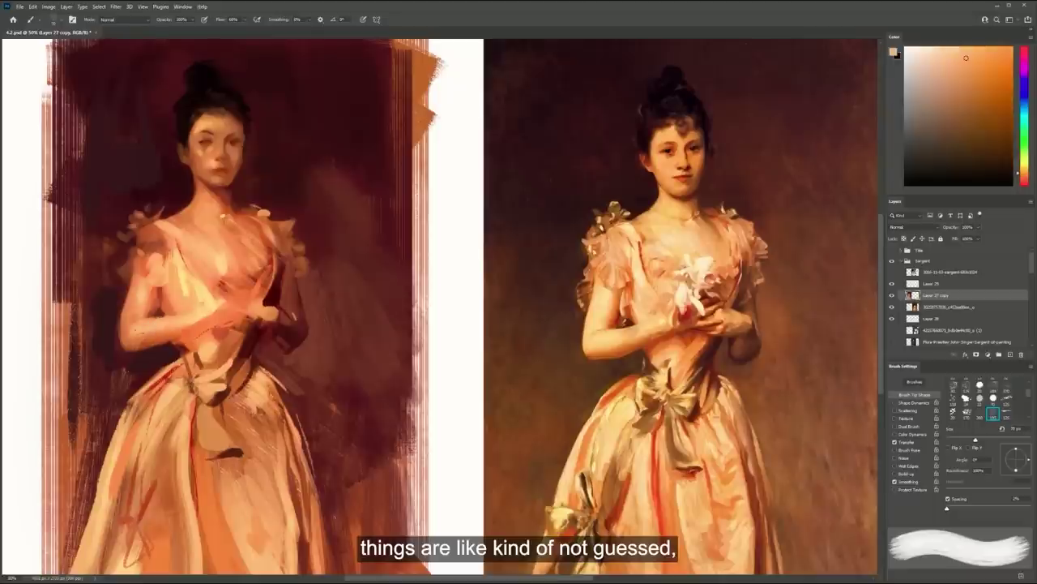
key(period)
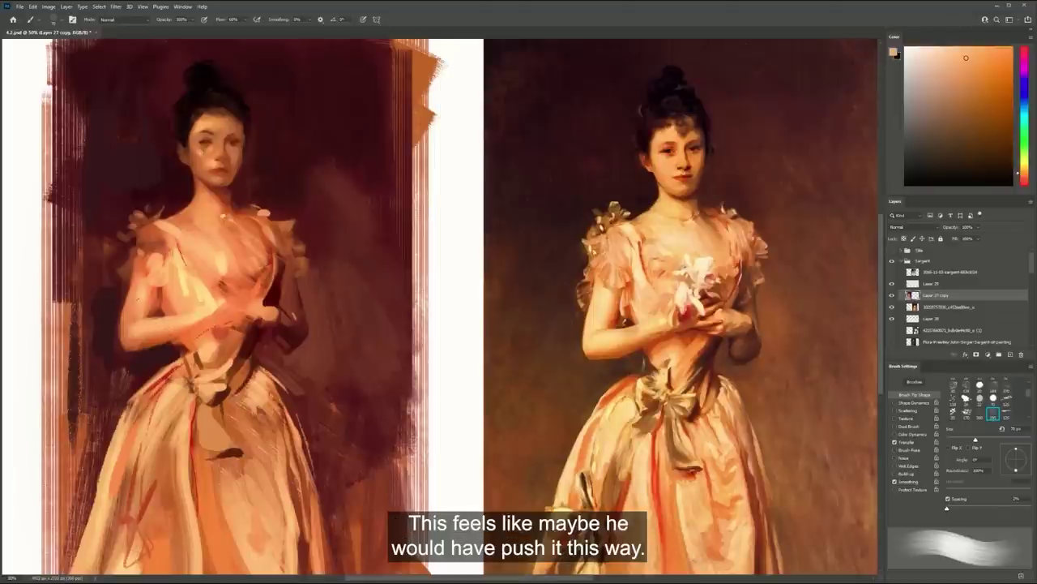
alt+click(111, 339)
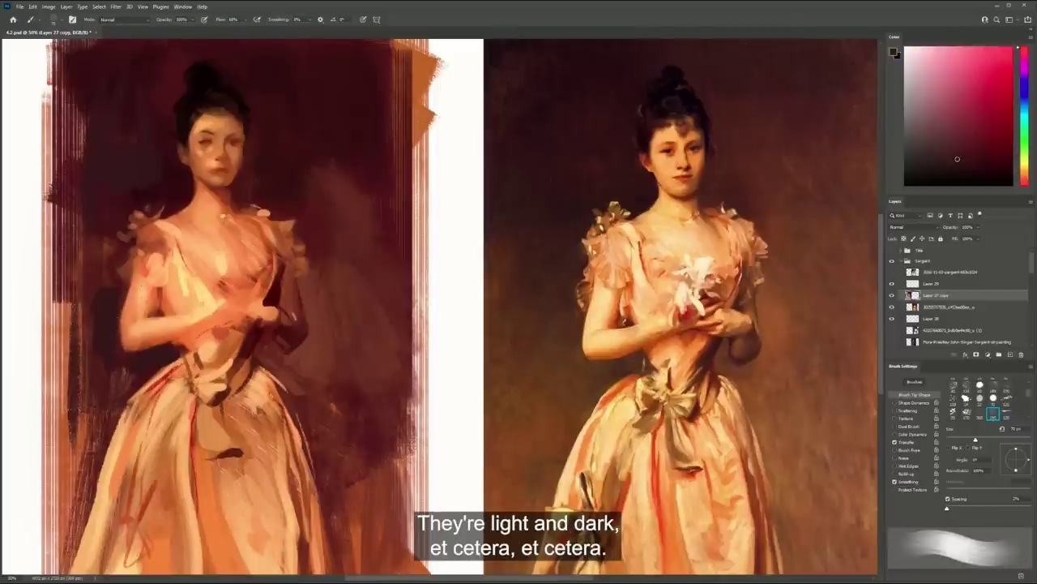
alt+click(135, 310)
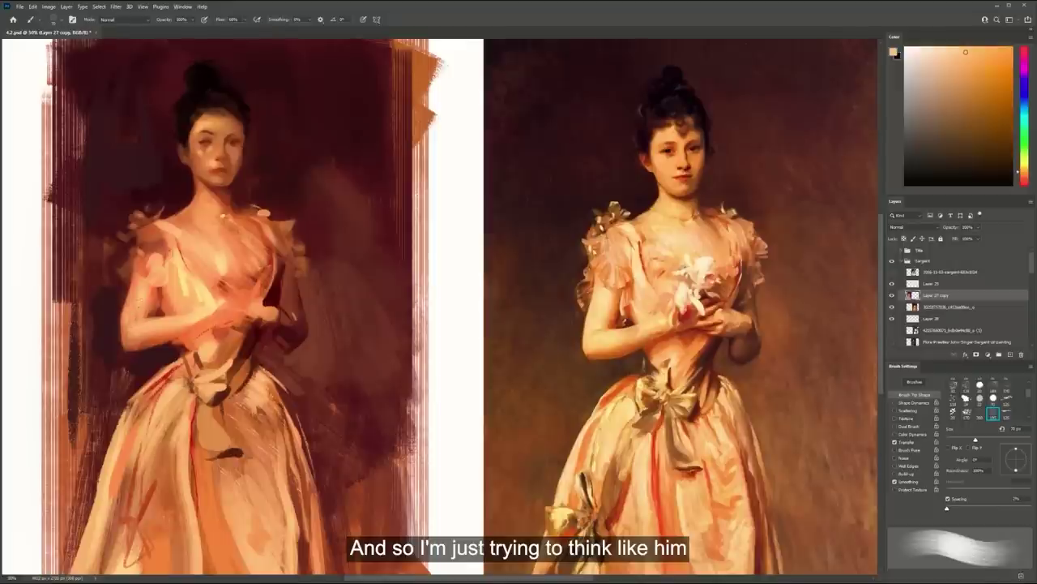
drag(132, 289, 136, 262)
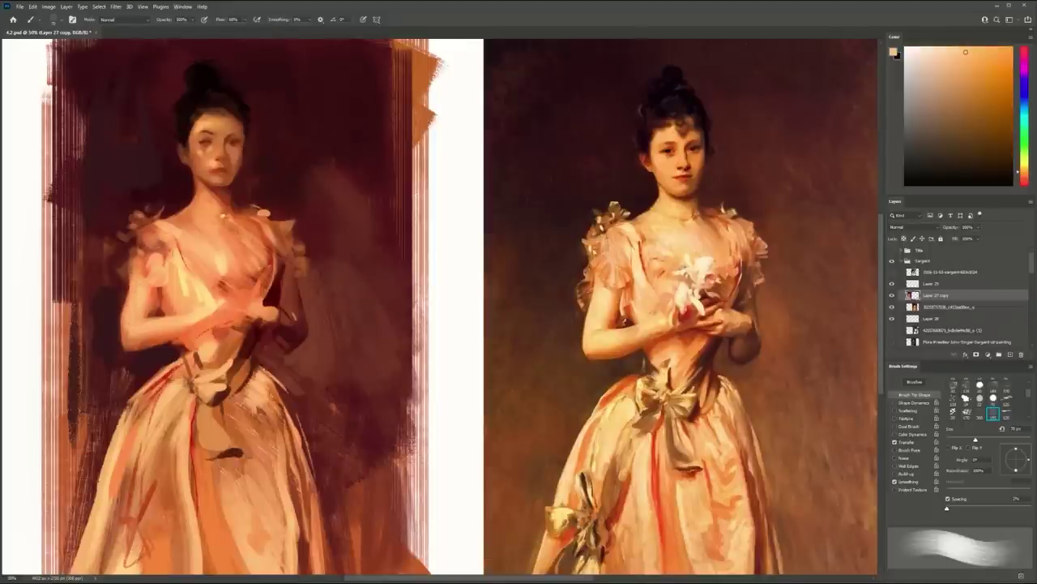
Save the document and repaint the woman's face with sampled skin tones, using a smaller 40 px brush
scroll(175, 154, up, 1)
key(ctrl+s)
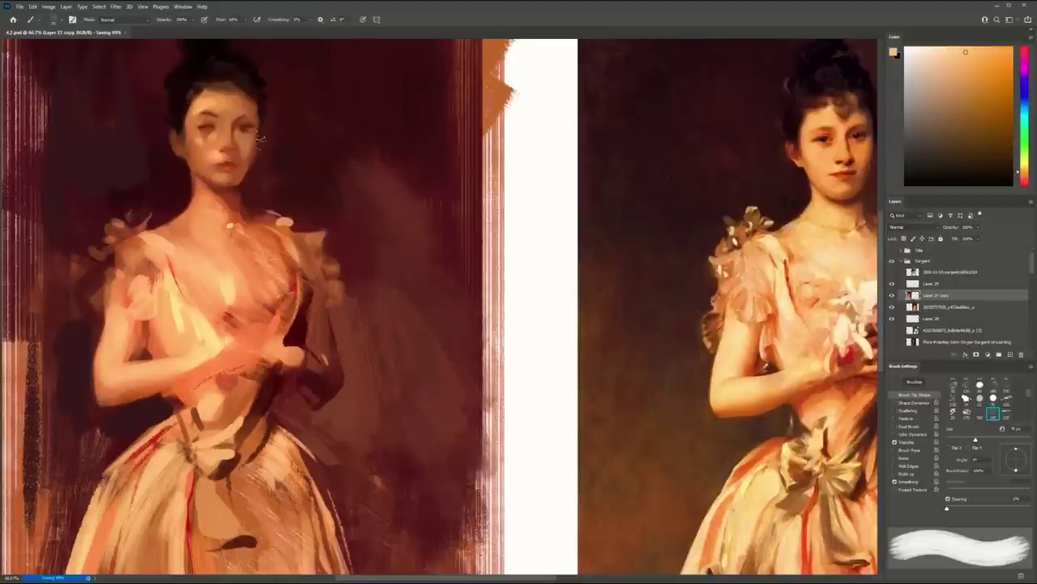
key(bracketleft)
alt+click(219, 152)
drag(194, 136, 207, 143)
alt+click(206, 146)
mouse_move(187, 137)
mouse_down()
mouse_move(178, 186)
mouse_move(150, 192)
mouse_up()
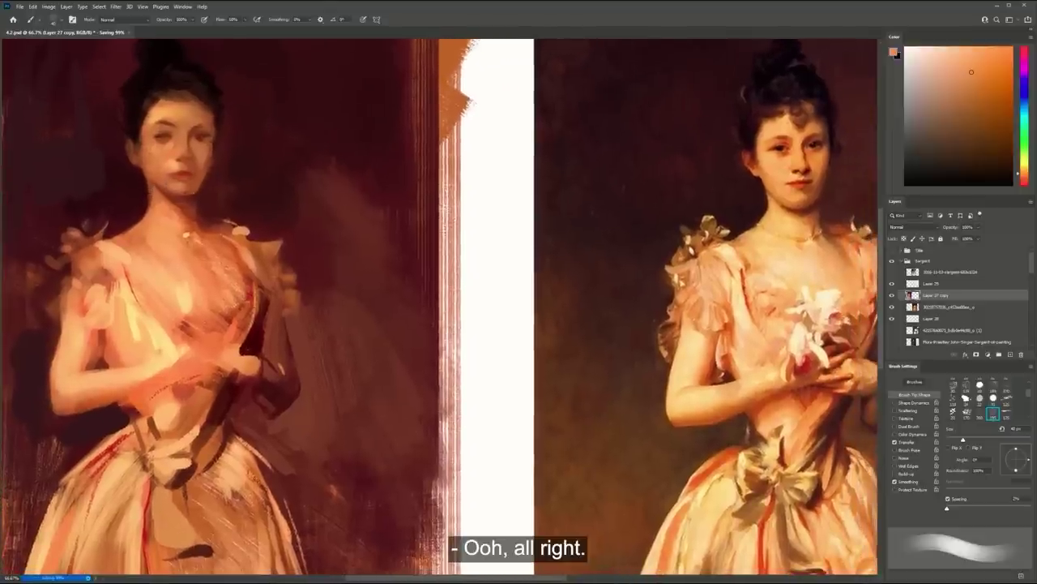
Darken the eyes of the painted woman like eyeliner, using sampled dark brown and red tones and a 15 px brush
ctrl+click(185, 151)
alt+click(146, 123)
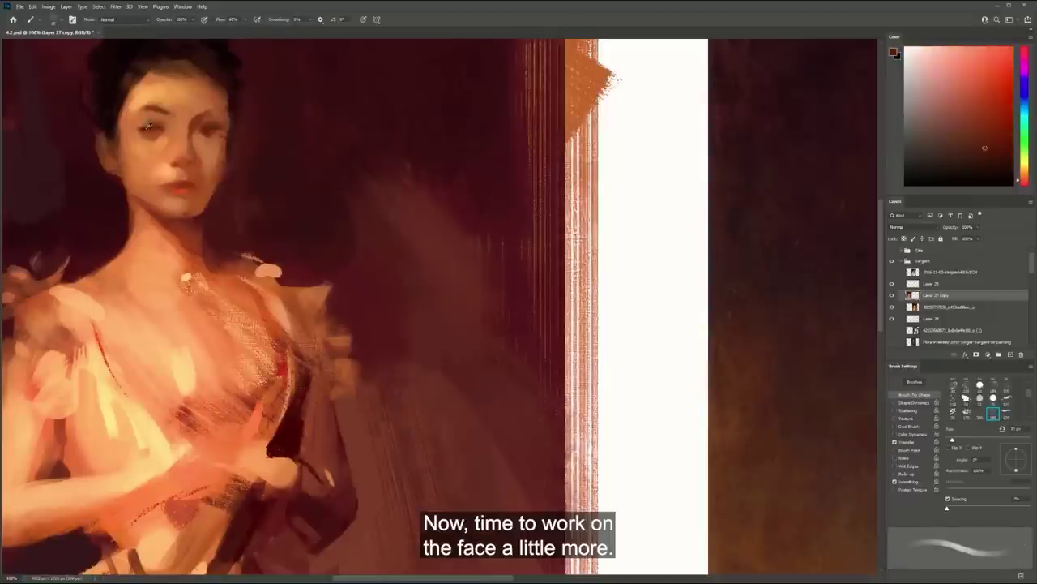
alt+click(233, 61)
drag(271, 172, 181, 164)
drag(235, 202, 336, 215)
drag(450, 213, 335, 216)
drag(150, 211, 180, 212)
alt+click(241, 198)
scroll(341, 242, down, 3)
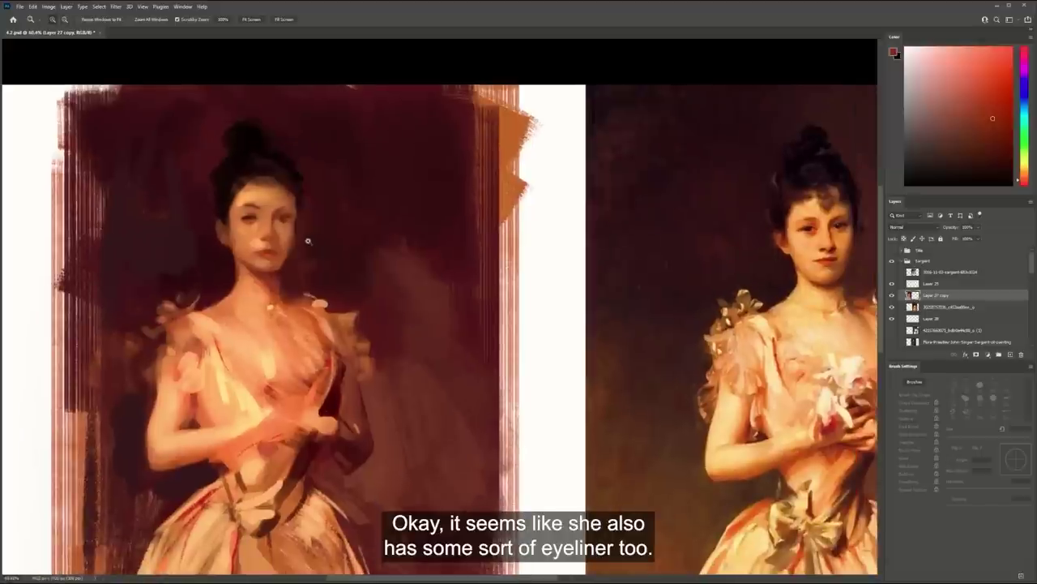
Switch to a textured brush with dual brush and scattering, undo the test stroke and reduce the brush size
key(b)
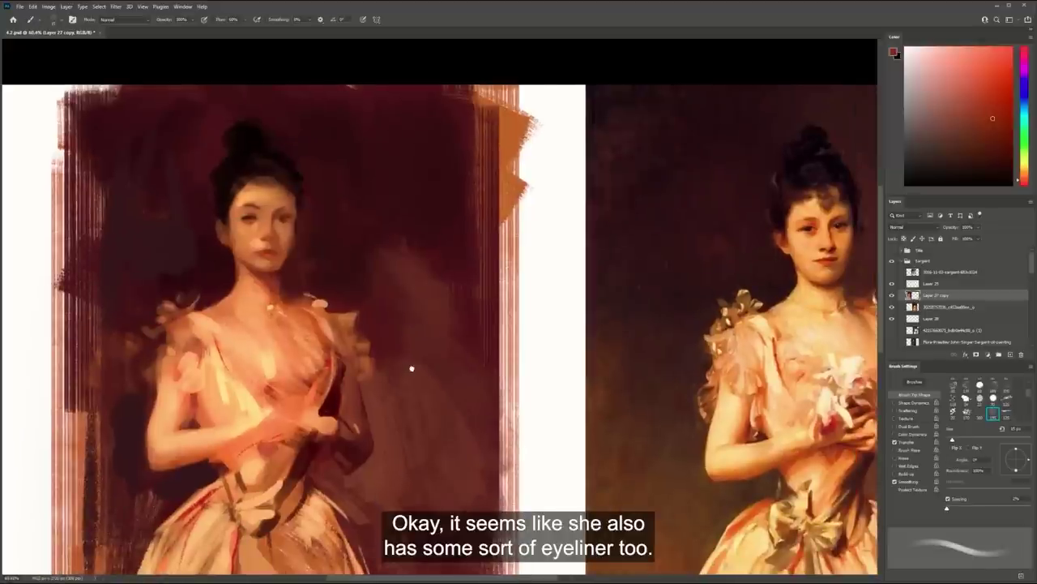
key(.)
drag(253, 204, 213, 219)
key(ctrl+z)
key(bracketleft)
key(bracketleft)
key(bracketleft)
key(bracketleft)
key(bracketleft)
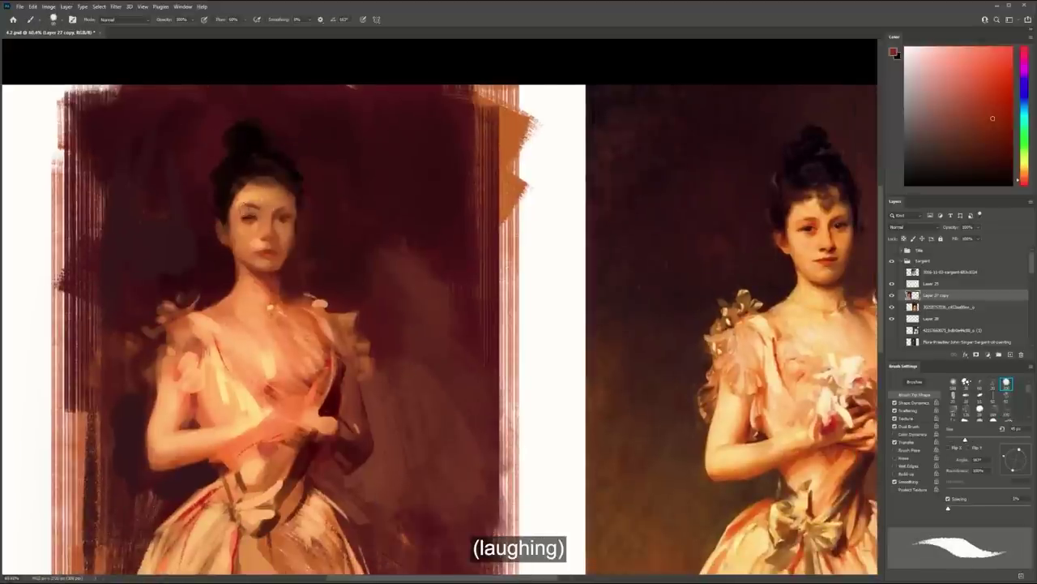
Strengthen the dark line of the eye on the painted face and resample a muted brown beside the brow
scroll(247, 223, up, 2)
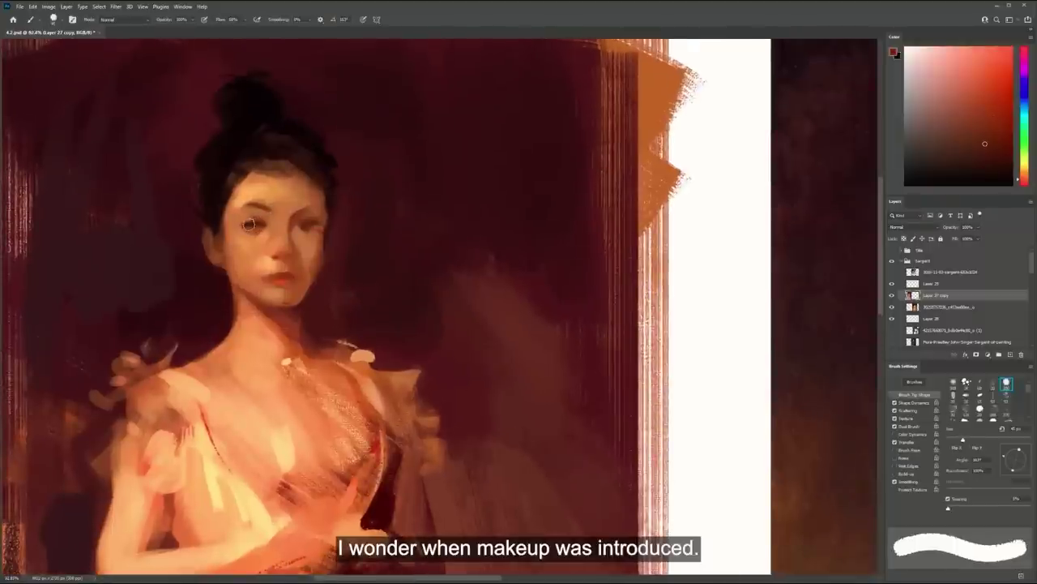
key(comma)
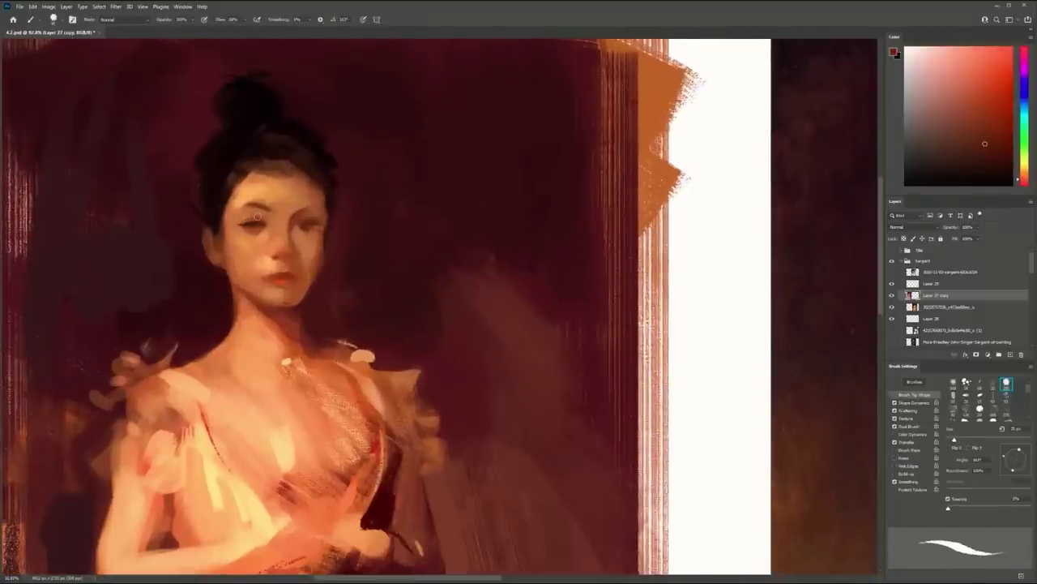
alt+click(256, 213)
key(bracketright)
key(z)
drag(257, 243, 182, 267)
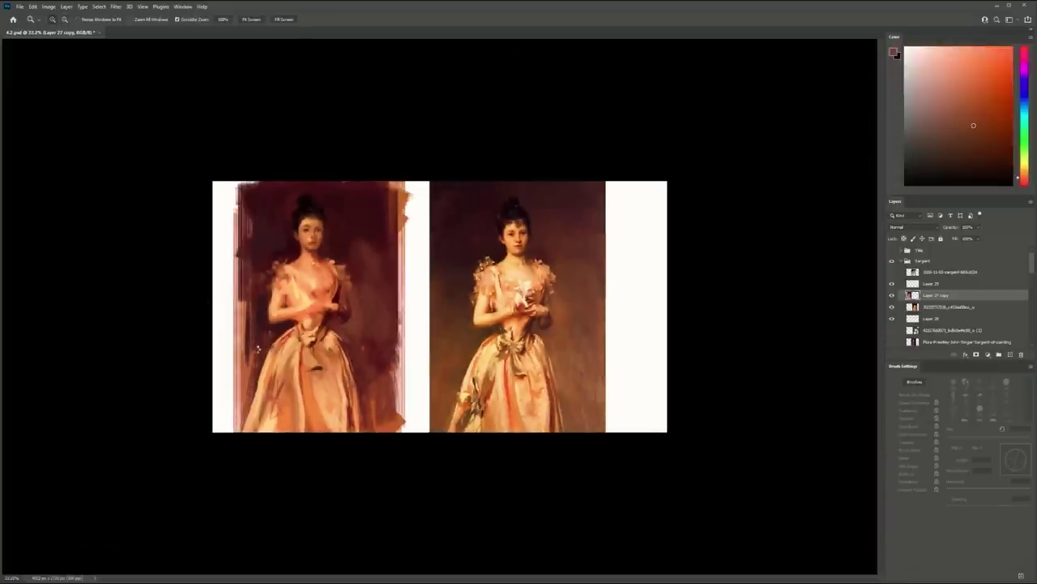
Flip the canvas horizontally and sample dark red tones from the mirrored painting
key(ctrl+shift+h)
drag(575, 234, 625, 245)
drag(578, 214, 616, 217)
key(b)
alt+click(545, 218)
alt+click(484, 216)
key(z)
drag(517, 199, 466, 201)
Refine the mirrored face around the eyes and mouth, picking up its reddish tones
key(b)
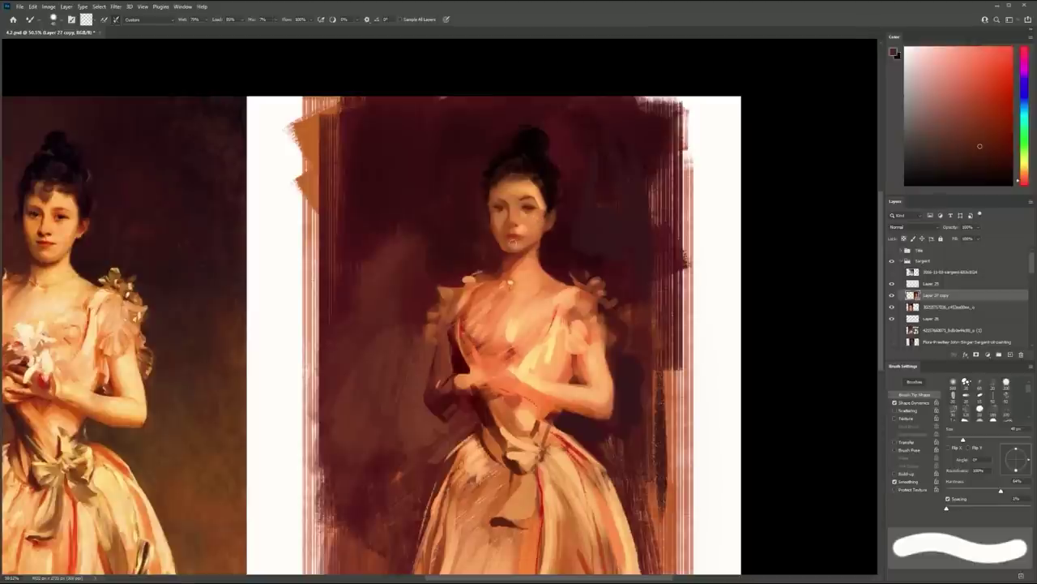
ctrl+click(514, 241)
ctrl+click(515, 242)
drag(517, 238, 466, 242)
mouse_move(342, 248)
mouse_down()
mouse_move(379, 241)
mouse_move(376, 220)
mouse_move(391, 211)
mouse_up()
mouse_move(407, 248)
mouse_down()
mouse_move(361, 232)
mouse_move(406, 229)
mouse_up()
drag(446, 231, 376, 213)
drag(604, 209, 631, 206)
alt+click(658, 195)
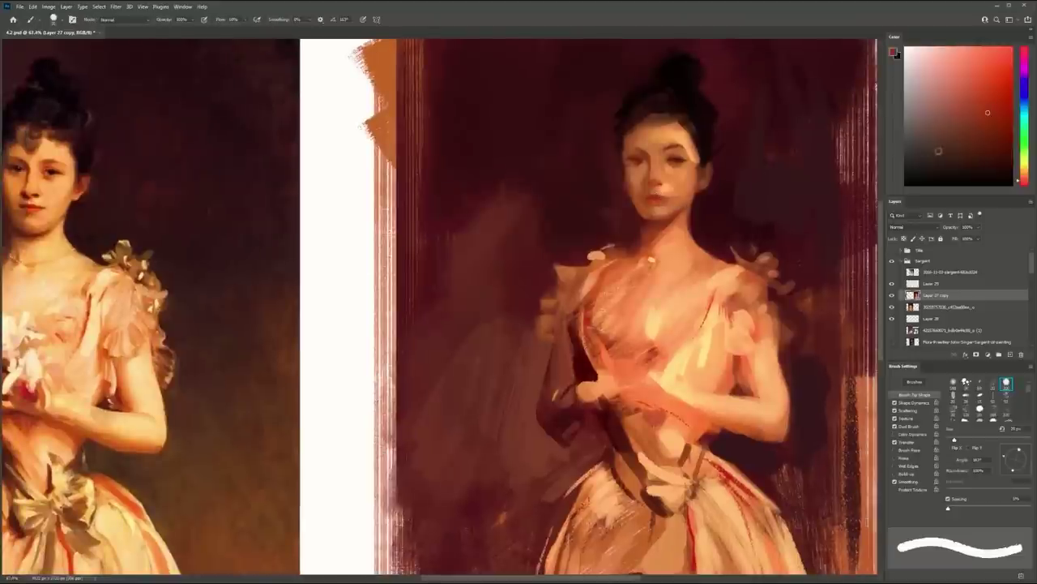
Choose a deep dark red and paint the dark corner of the mouth, adjusting the brush down to a fine tip
click(1010, 129)
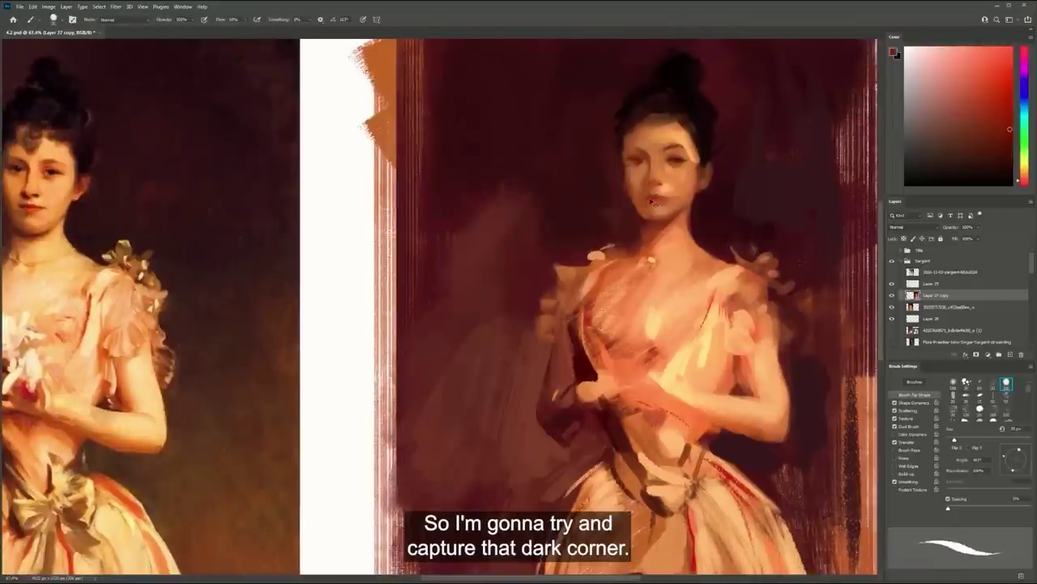
key(bracketleft)
key(bracketright)
key(bracketright)
key(bracketright)
key(bracketright)
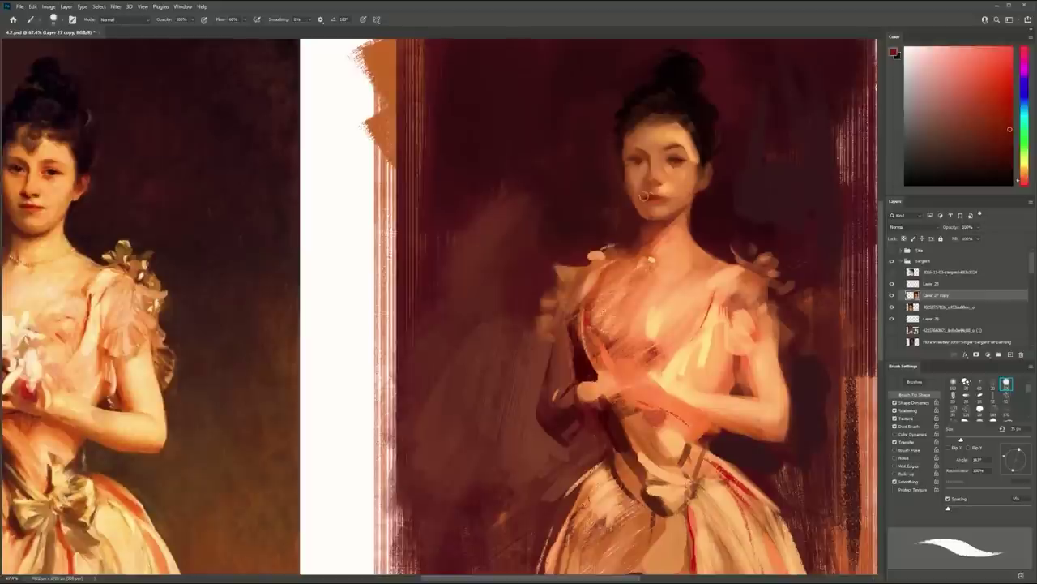
key(bracketleft)
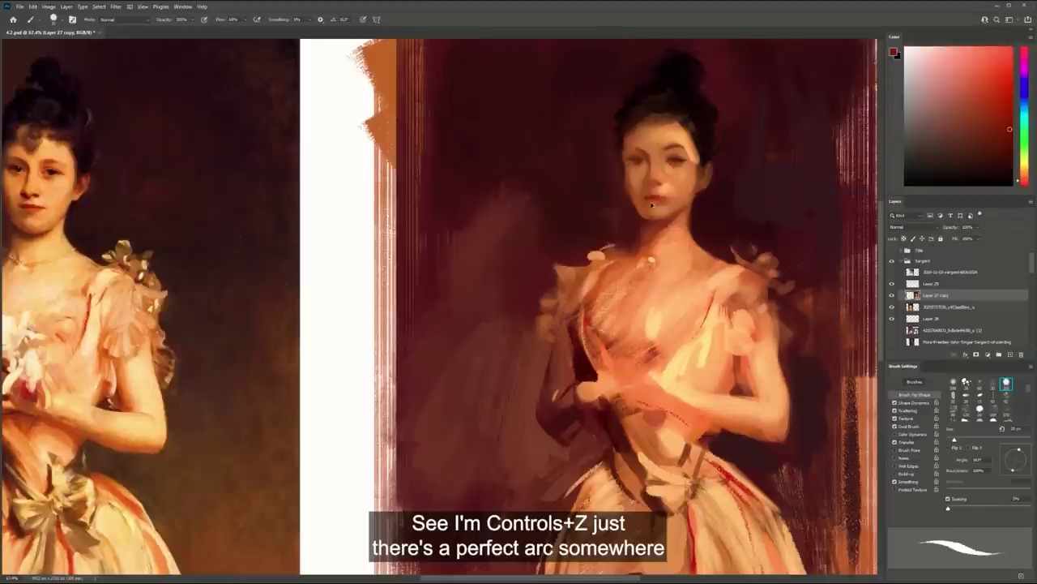
drag(668, 171, 639, 238)
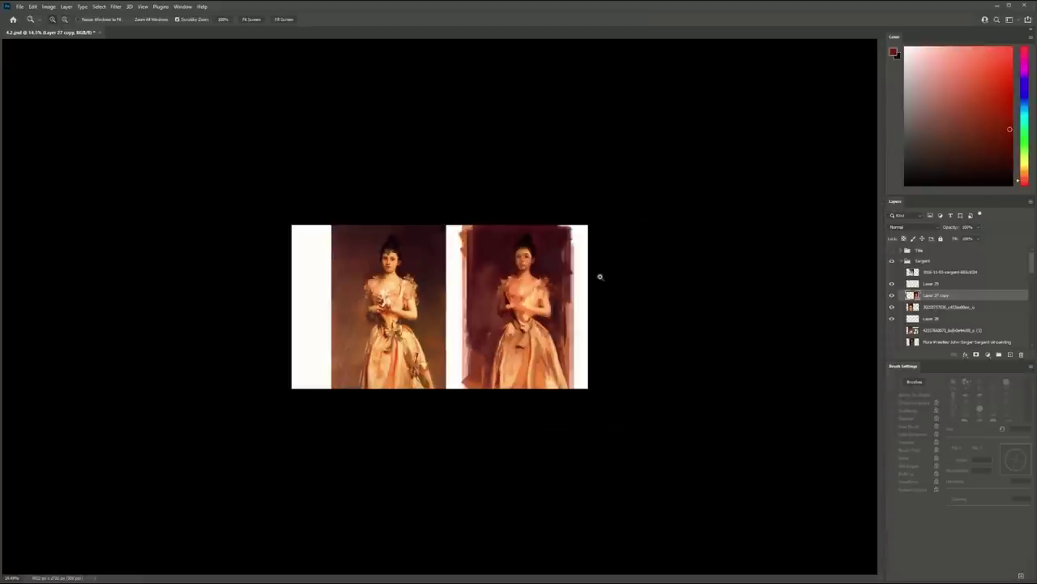
click(600, 276)
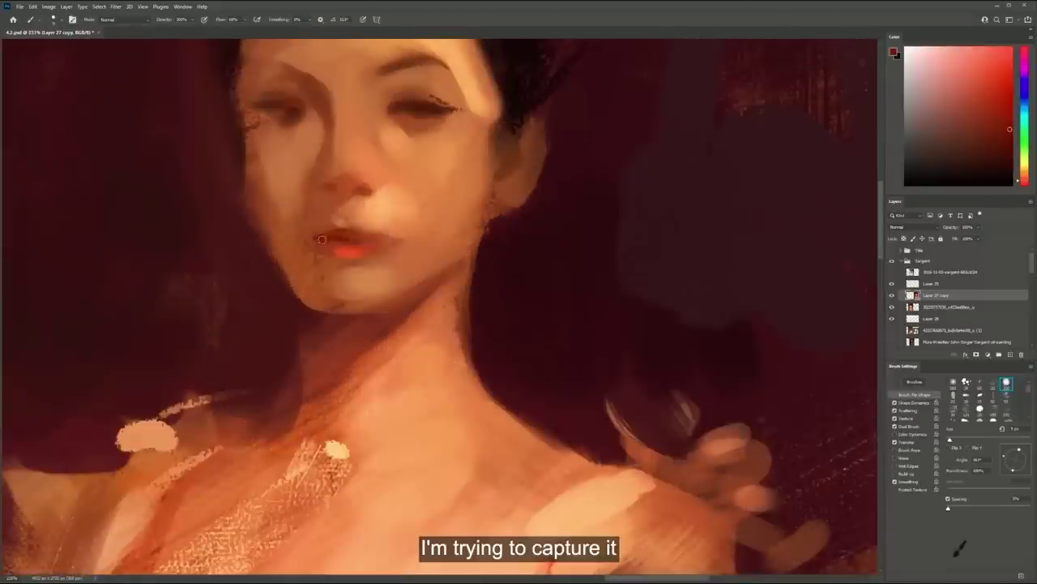
mouse_move(354, 239)
mouse_down()
mouse_move(364, 224)
mouse_move(431, 237)
mouse_up()
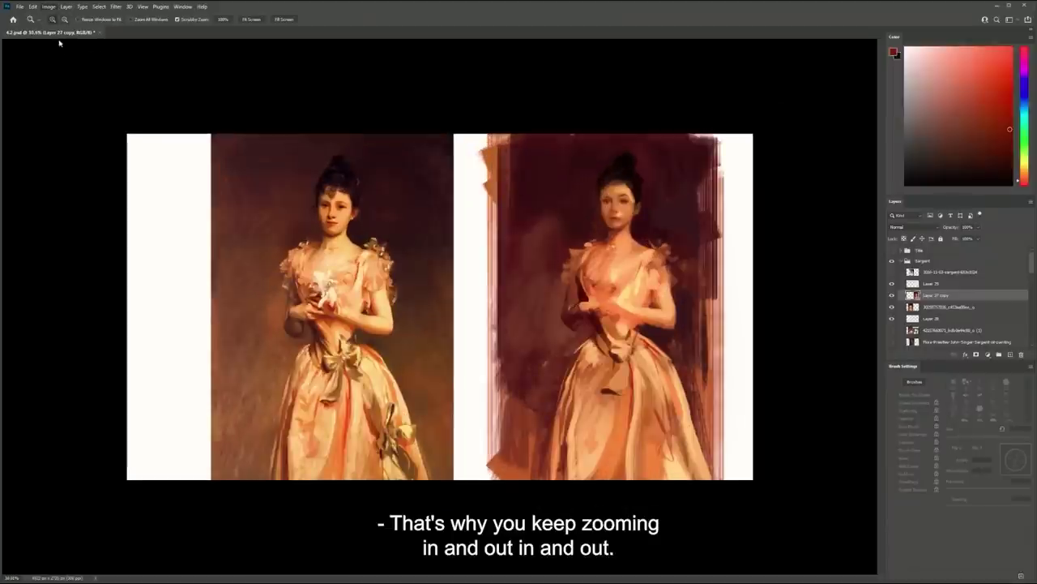
key(space)
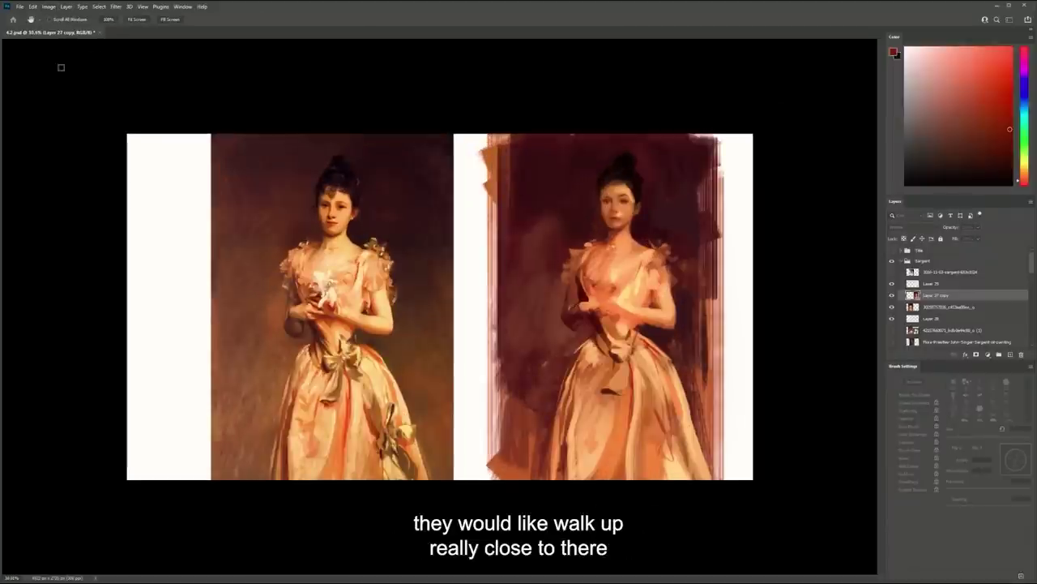
key(z)
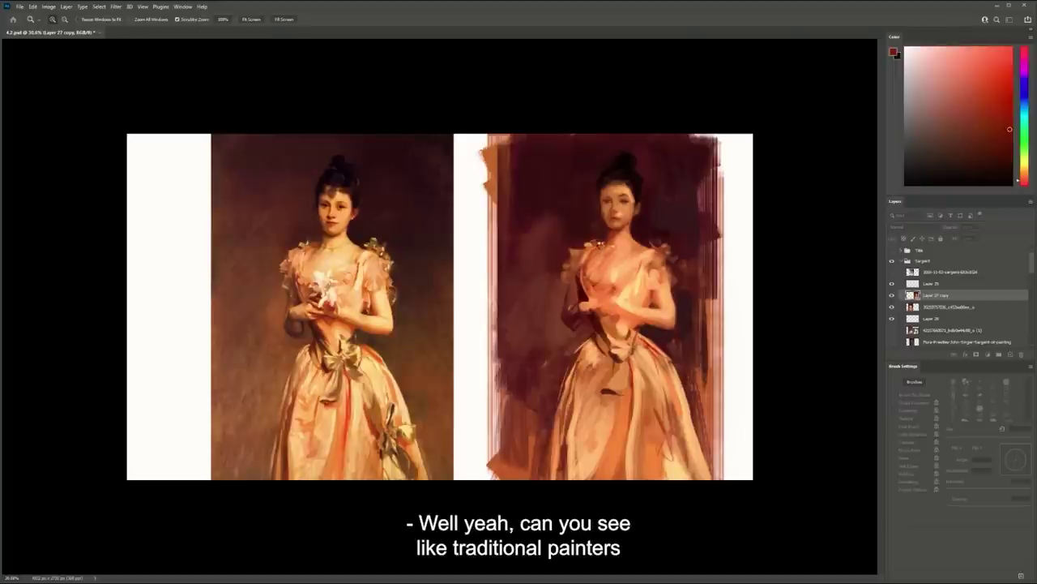
drag(623, 227, 720, 226)
key(b)
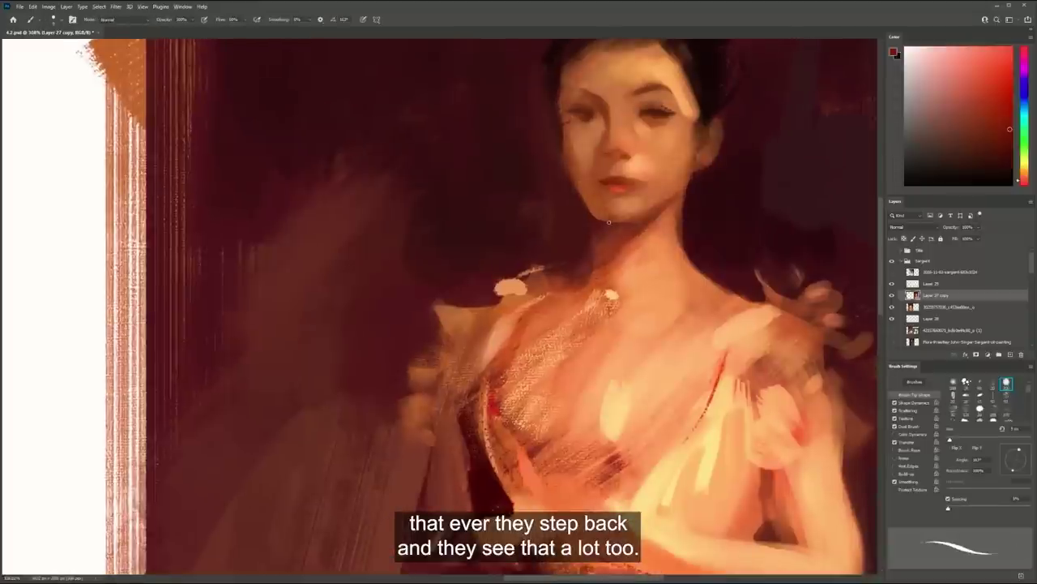
key(ctrl+0)
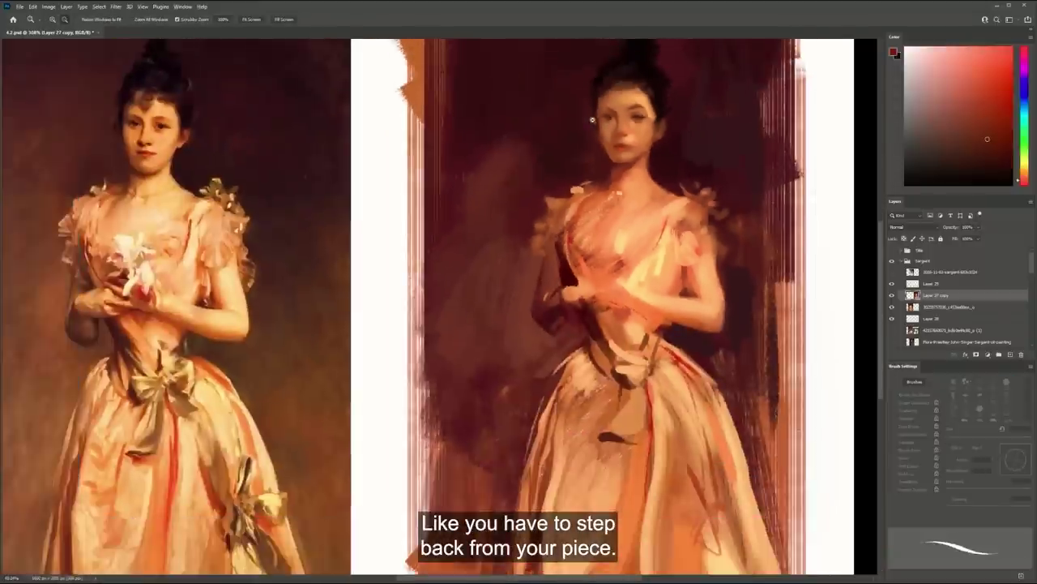
Sample reddish browns from the painted face and refine the nose area with a fine brush
key(z)
drag(636, 110, 700, 111)
key(b)
alt+click(631, 122)
alt+click(631, 121)
mouse_move(621, 123)
mouse_down()
mouse_move(645, 119)
mouse_move(626, 120)
mouse_move(657, 135)
mouse_up()
key(z)
key(b)
key(z)
key(b)
alt+click(624, 119)
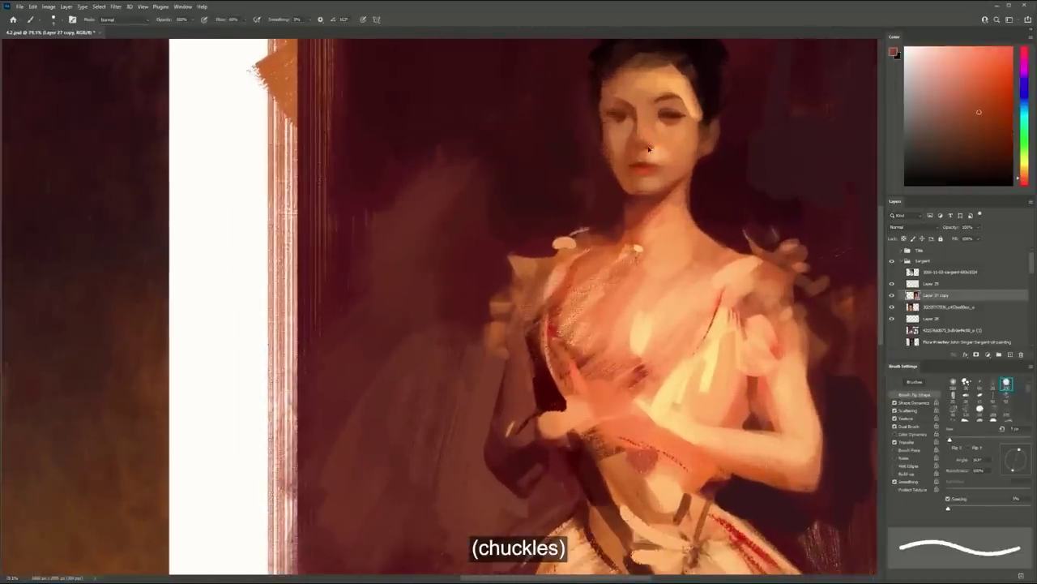
Adjust the brush size and rework the painted face's nose and cheek with a sampled orange skin tone
key(ctrl+0)
key(bracketright)
key(bracketright)
key(z)
drag(685, 172, 872, 165)
key(b)
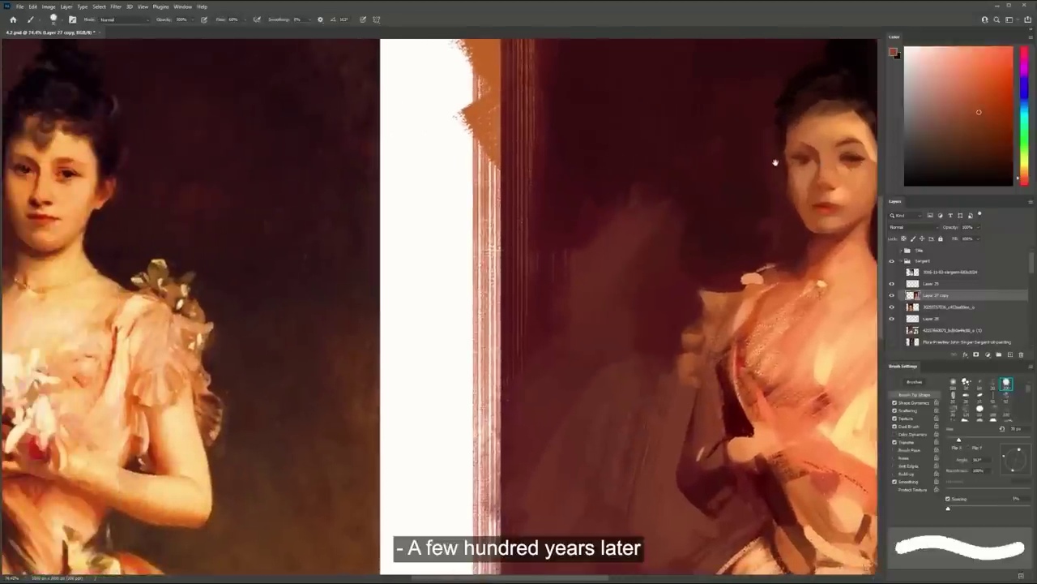
drag(775, 163, 691, 157)
alt+click(780, 160)
key(bracketleft)
key(bracketleft)
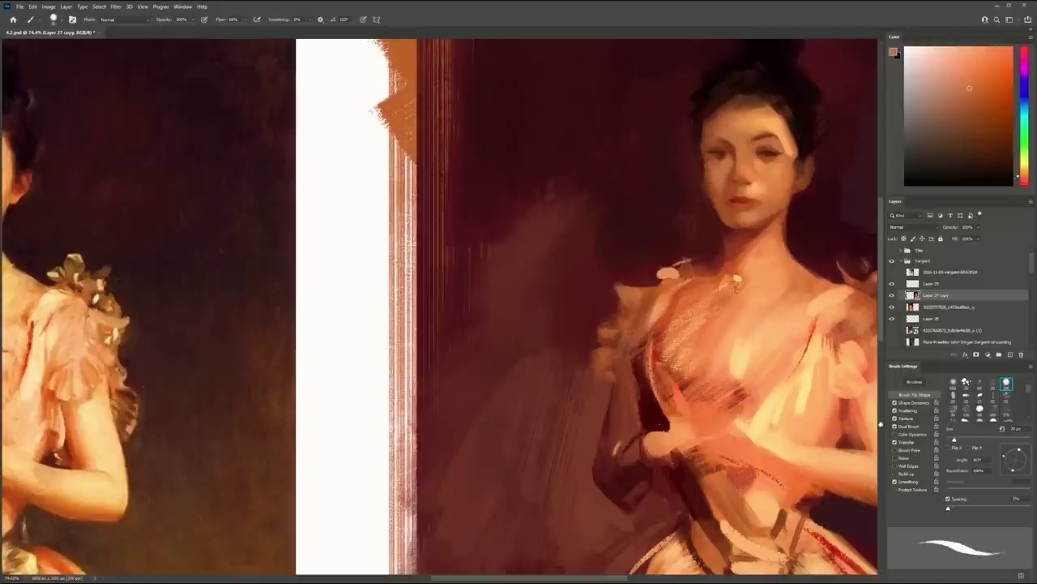
Switch to a brush tip without dual brush or scattering and resample the skin tone around the eye
key(period)
drag(763, 158, 826, 163)
alt+click(824, 160)
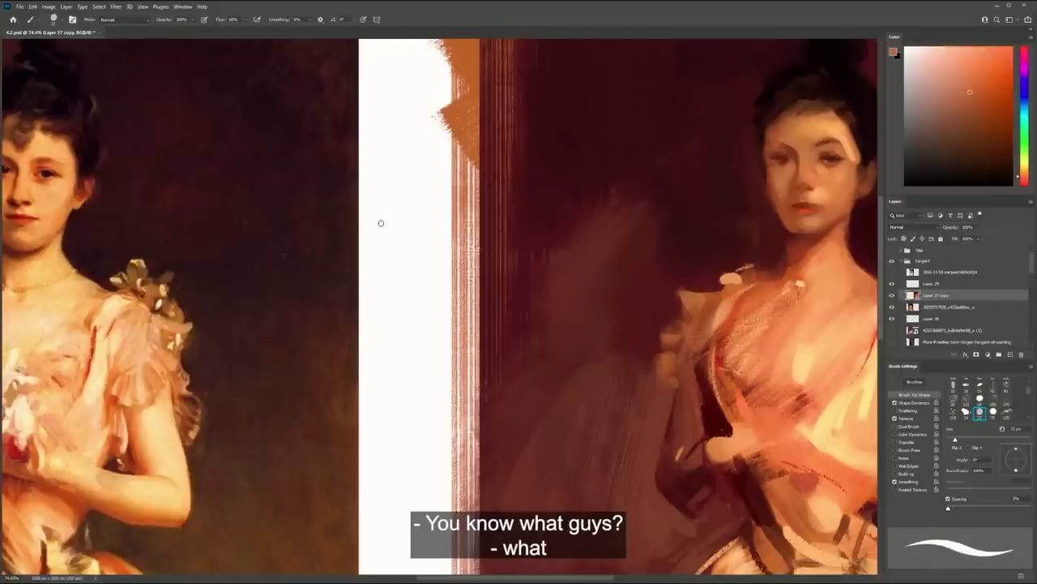
Study the eye highlight in the reference portrait and sample a light skin tone from the painting
drag(375, 224, 556, 230)
scroll(200, 190, up, 5)
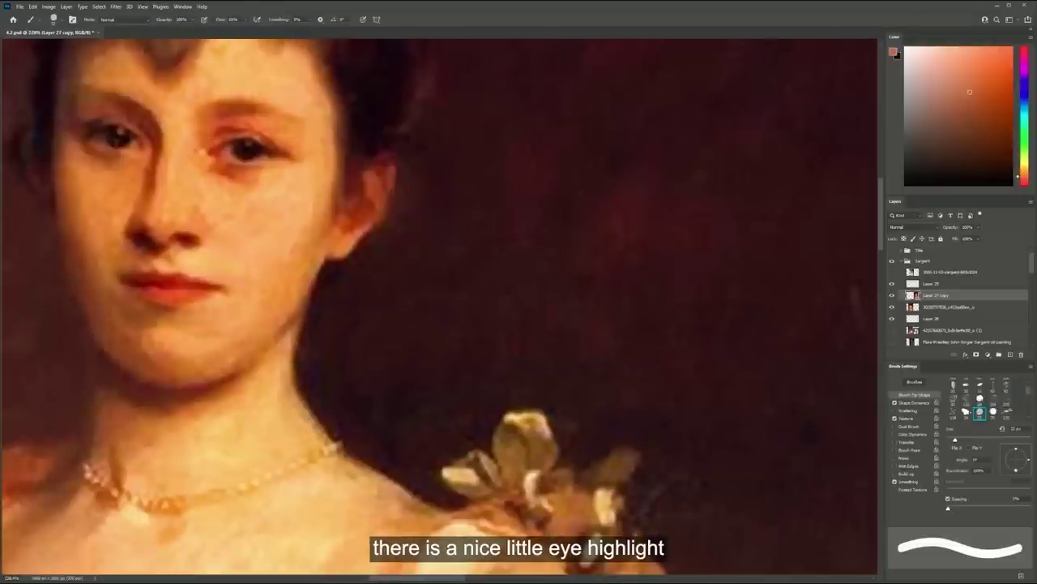
drag(519, 229, 501, 216)
drag(652, 218, 425, 224)
alt+click(691, 176)
drag(737, 150, 718, 153)
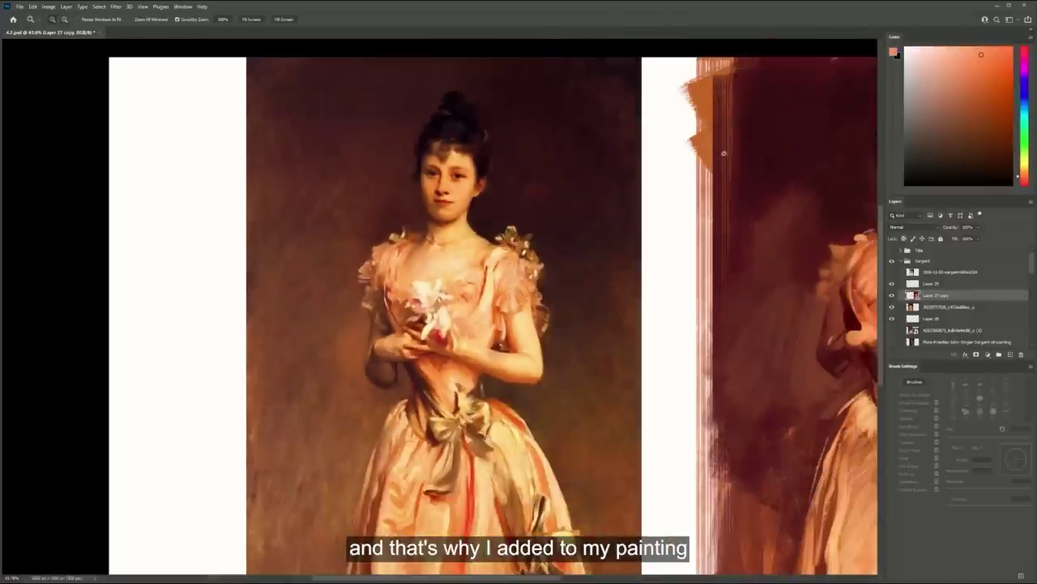
drag(871, 152, 649, 159)
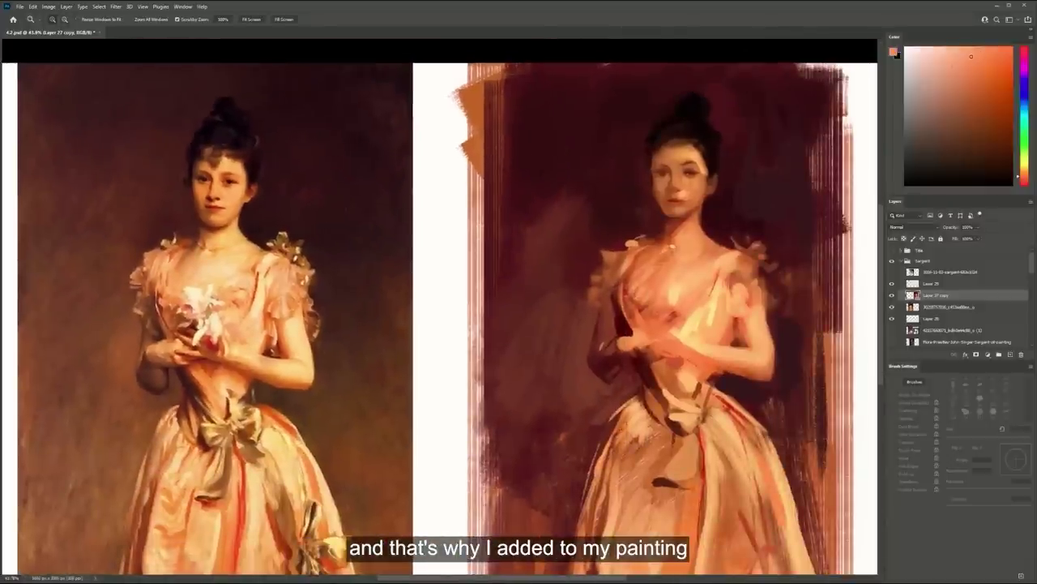
Shift the colour to a lighter yellow-orange and paint a small highlight at the painted eye, undoing the misplaced stroke
click(1023, 176)
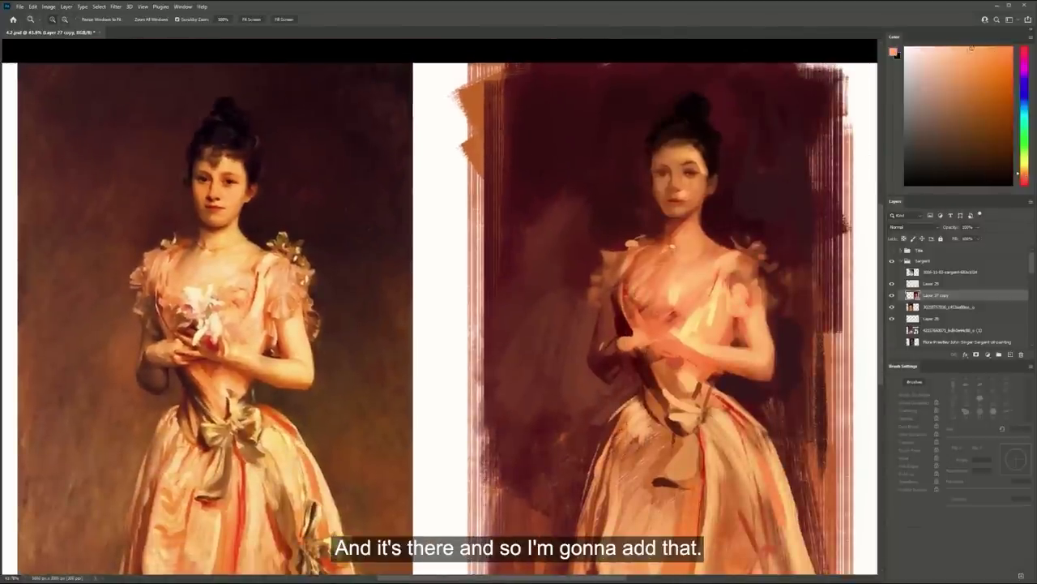
click(733, 167)
key(b)
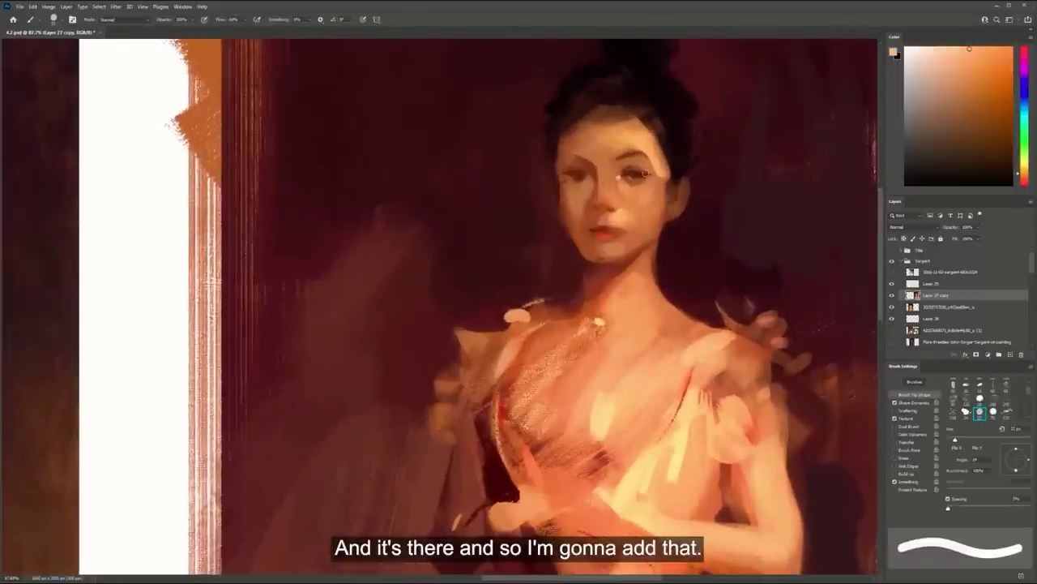
key(ctrl+z)
key(z)
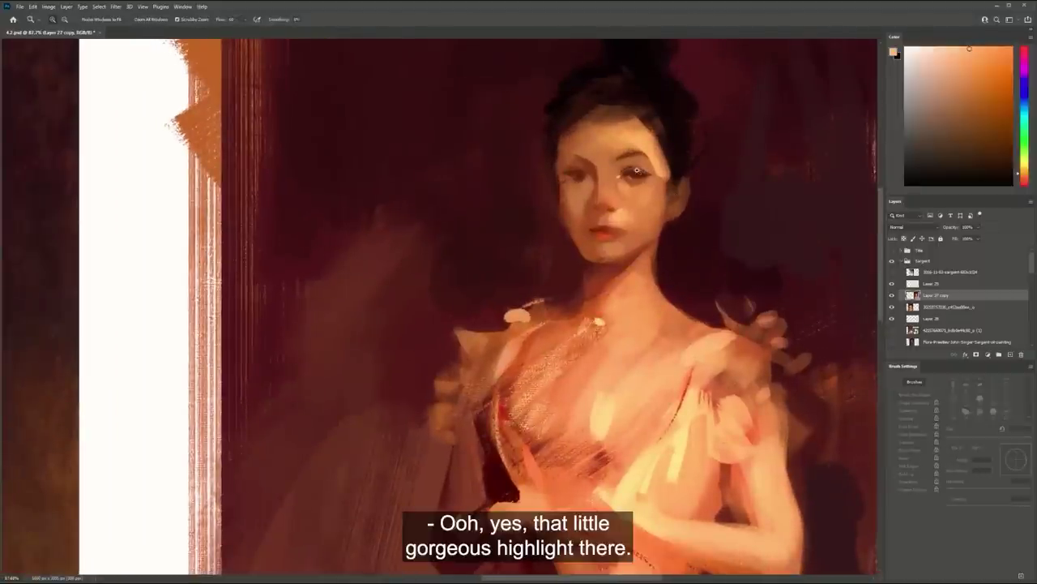
alt+click(648, 168)
click(644, 166)
key(b)
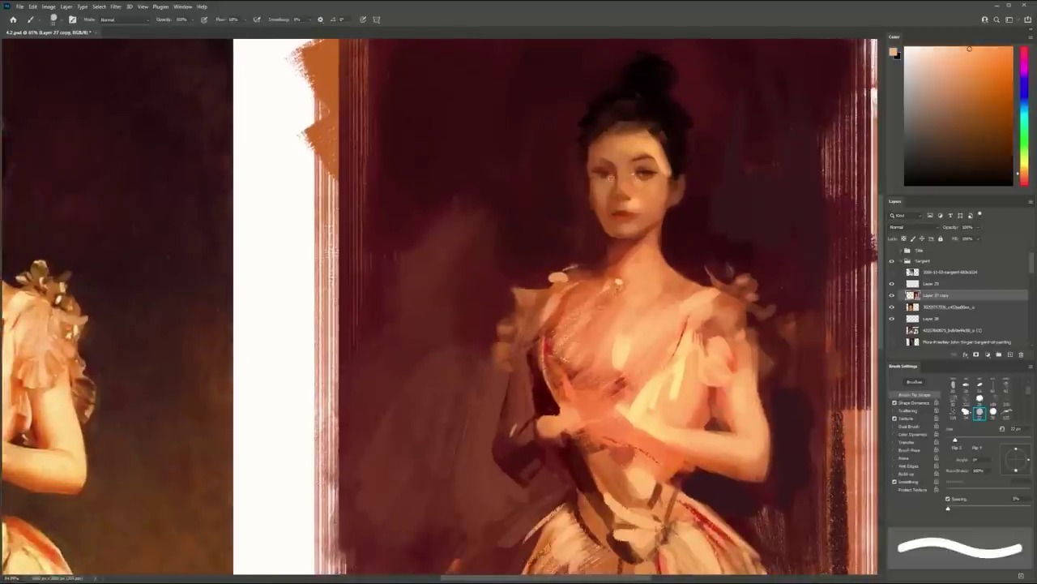
Adjust the brush size and touch up the area between the eyes with sampled brown skin tones
key(bracketleft)
alt+click(632, 172)
key(bracketright)
alt+click(611, 173)
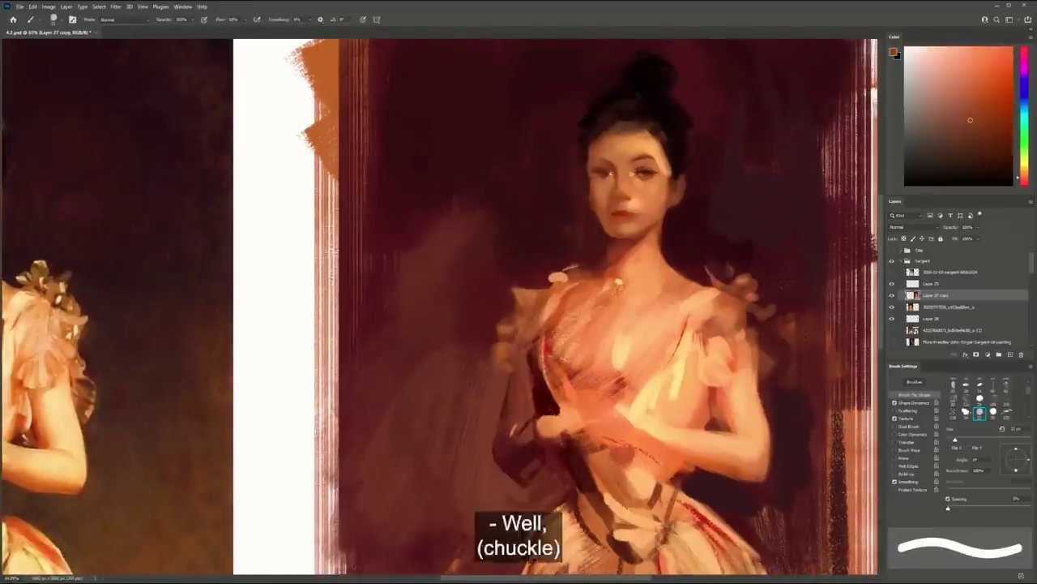
Sample a light orange skin tone, switch to a plain round brush and adjust its hardness
alt+click(638, 171)
mouse_move(656, 162)
mouse_down()
mouse_move(631, 163)
mouse_move(640, 164)
mouse_up()
key(period)
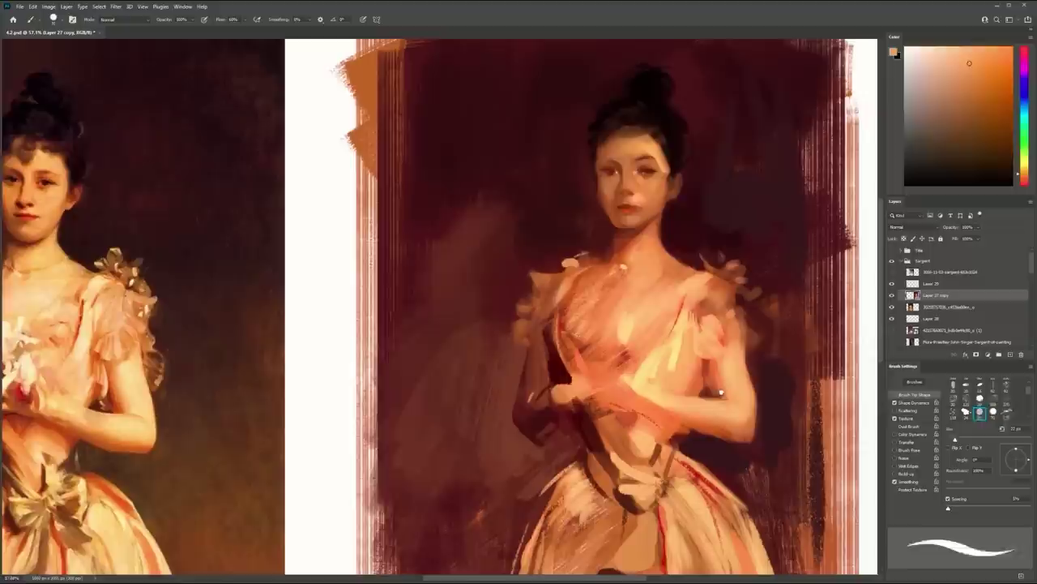
drag(1028, 491, 1011, 491)
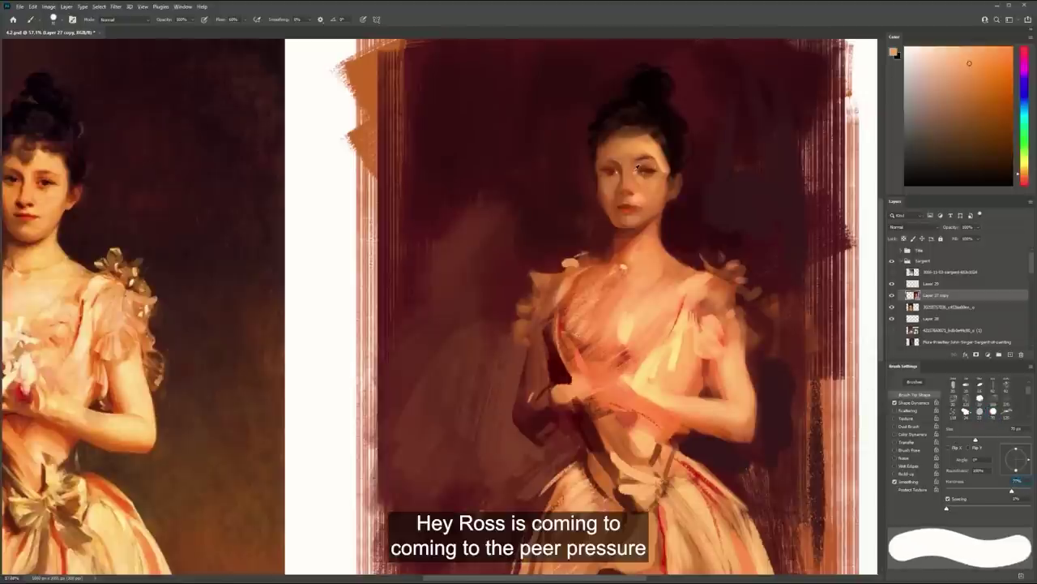
Choose a saturated red, paint a small accent at the painted eye on the lit side of the face, and save the document
key(bracketleft)
click(1026, 181)
click(1005, 50)
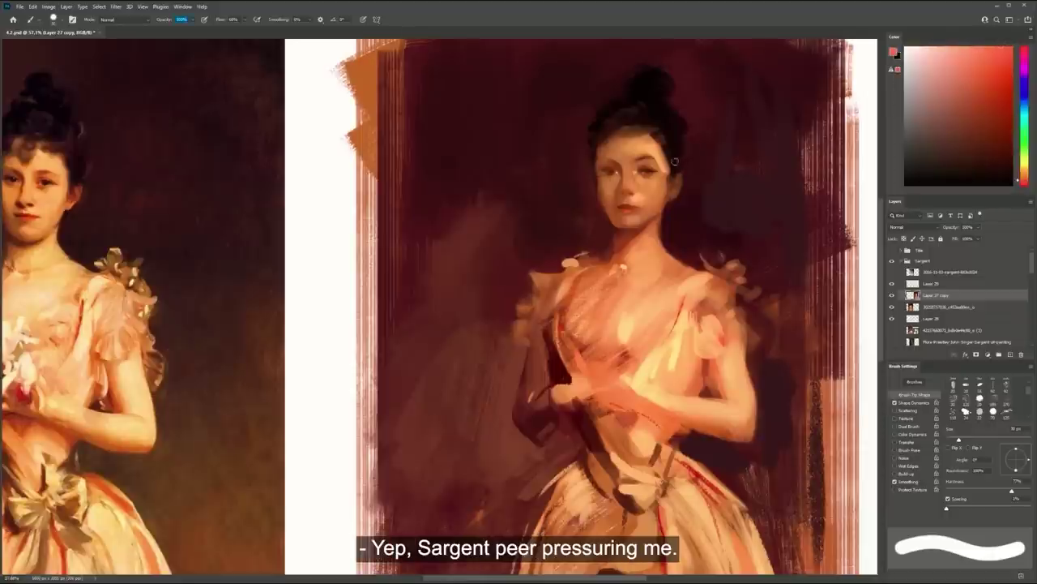
drag(646, 162, 632, 167)
key(ctrl+s)
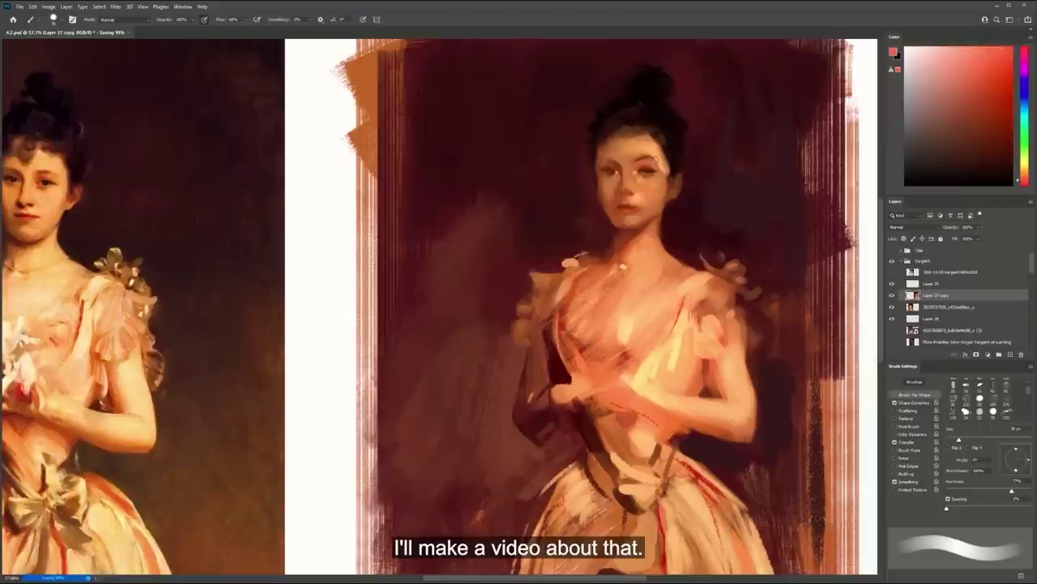
Deepen the red and add fine accents around both painted eyes with a smaller brush
click(1000, 62)
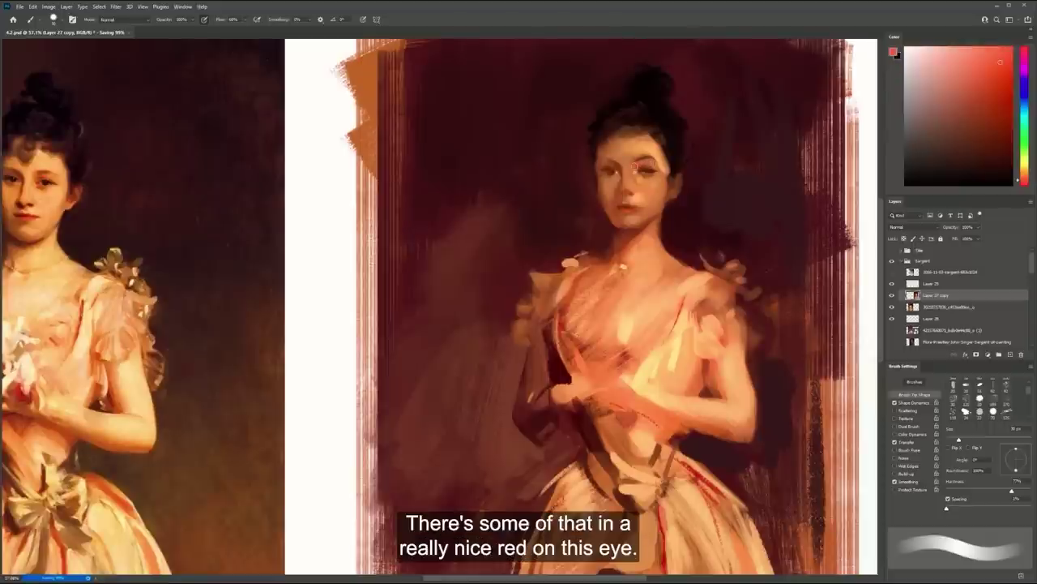
click(1002, 72)
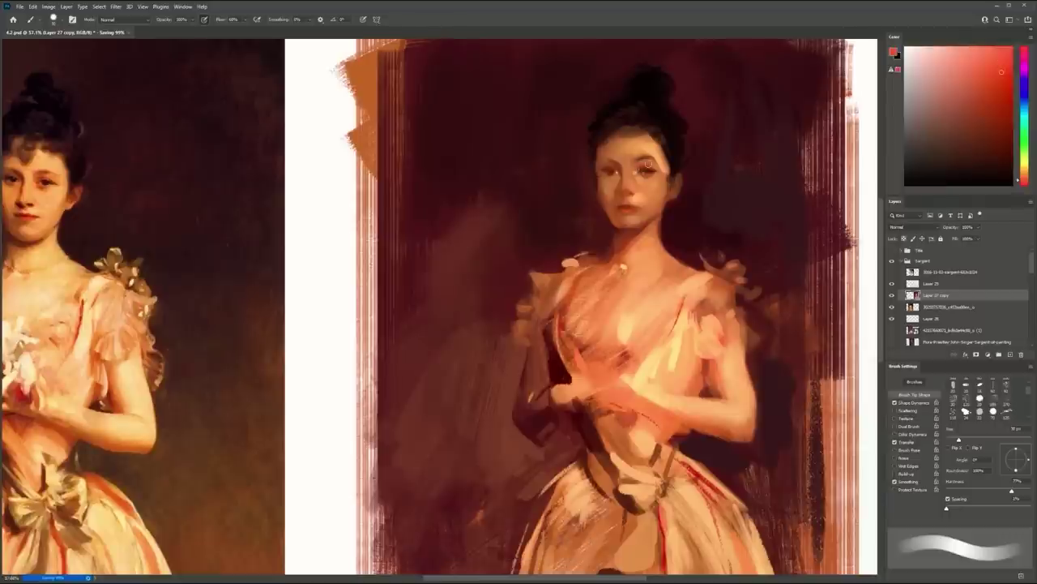
key(bracketleft)
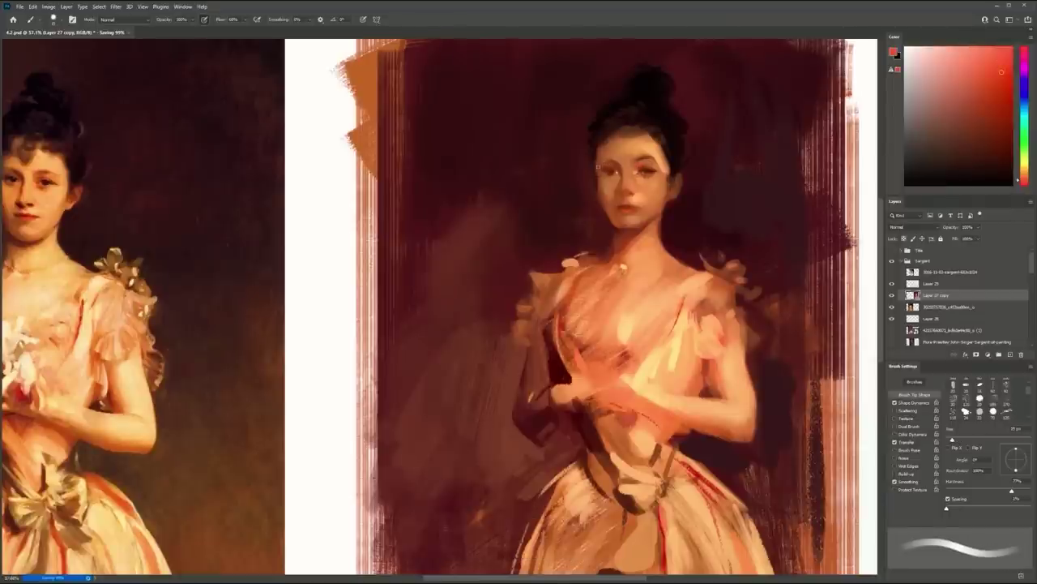
drag(655, 153, 676, 150)
Sample brown, dark red and light skin tones from the painted face and touch up both eyes, adjusting the brush and its size
alt+click(655, 160)
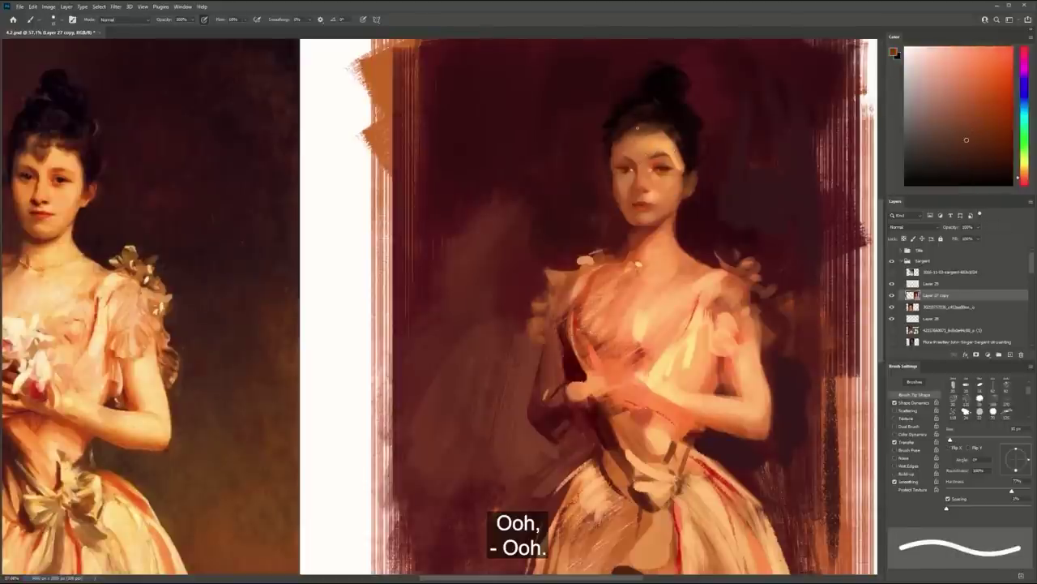
alt+click(629, 167)
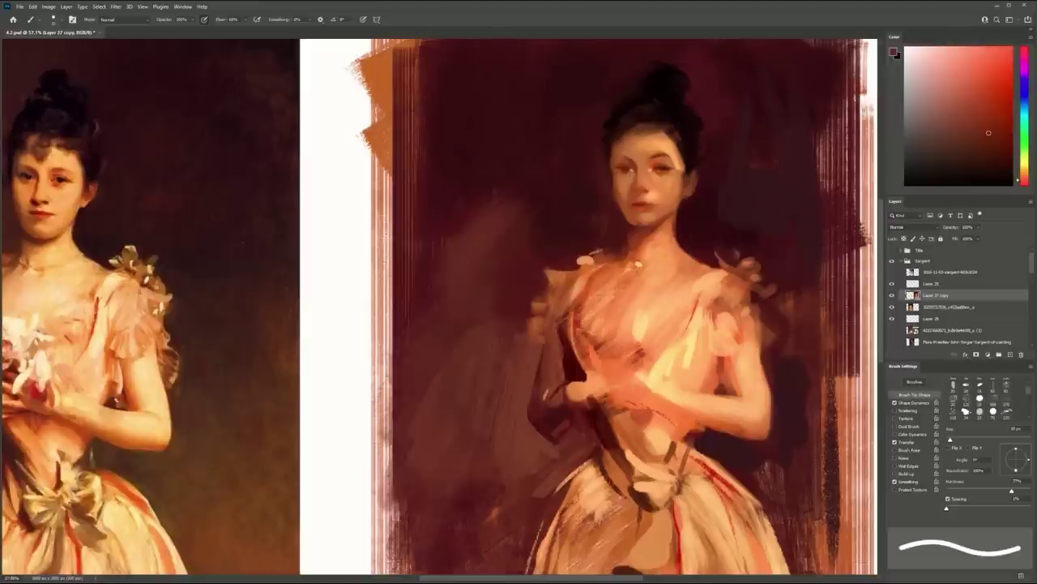
alt+click(662, 167)
key(bracketright)
click(965, 410)
alt+click(622, 171)
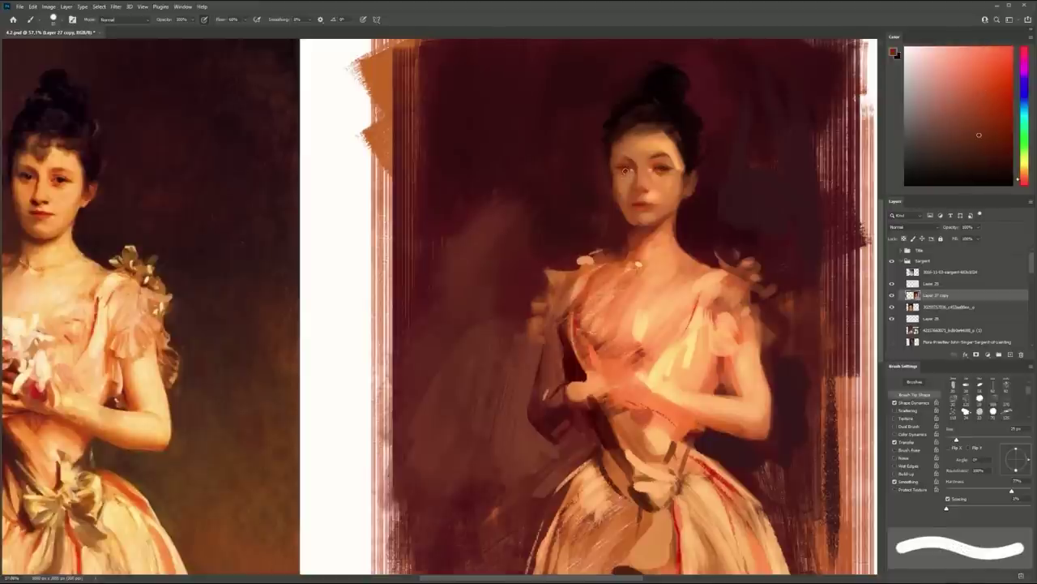
key(bracketleft)
alt+click(630, 166)
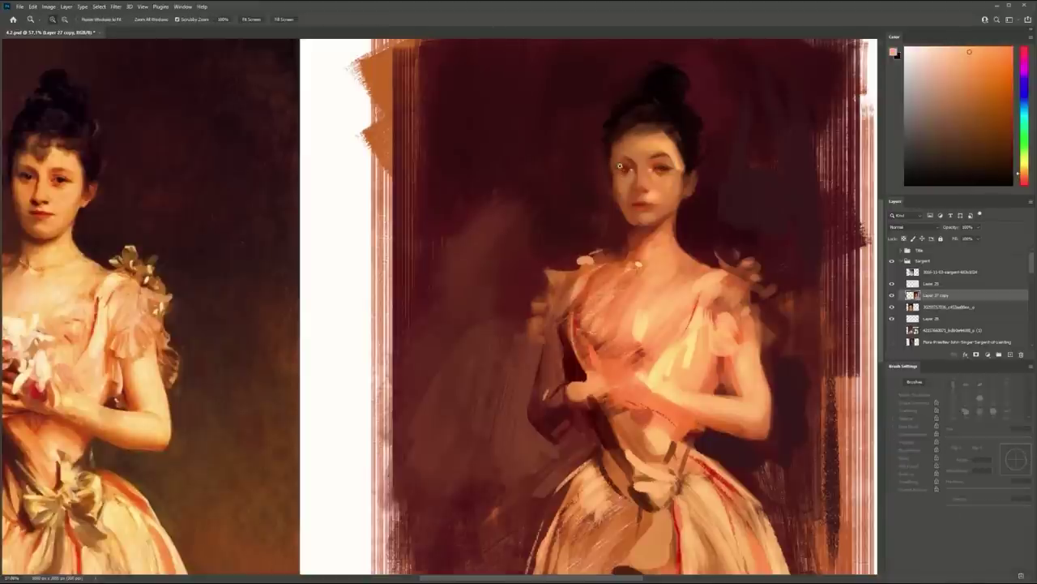
Add a fine light peach highlight to the painted eye with a very small brush and switch to the Mixer Brush
scroll(633, 173, up, 5)
key(bracketleft)
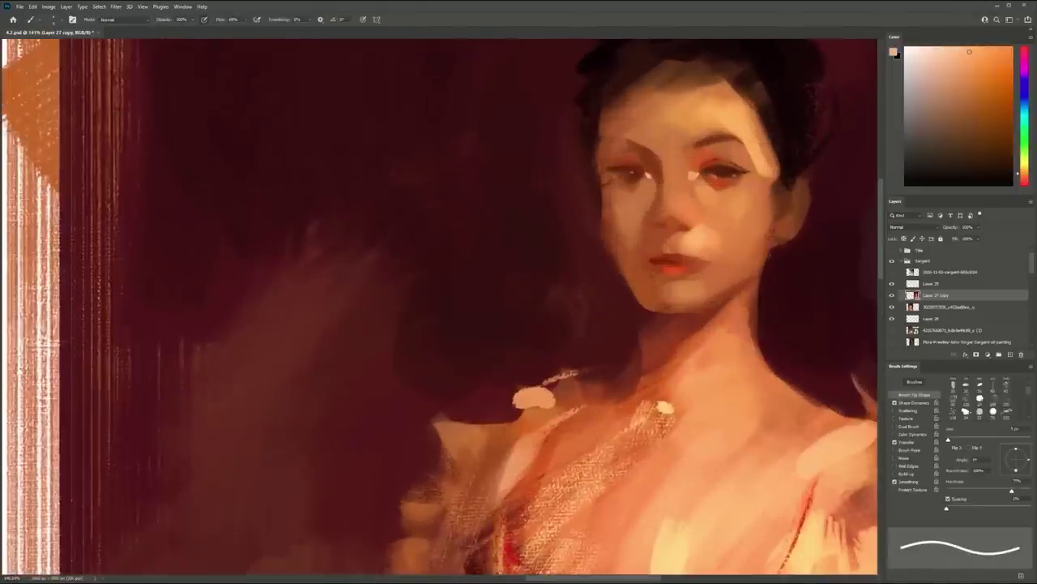
drag(726, 175, 735, 175)
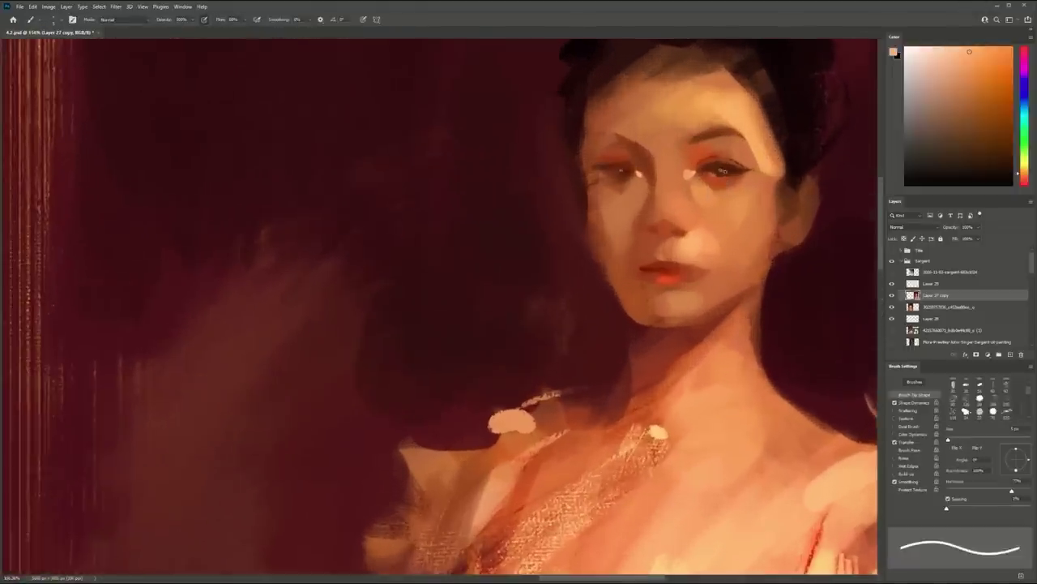
key(shift+b)
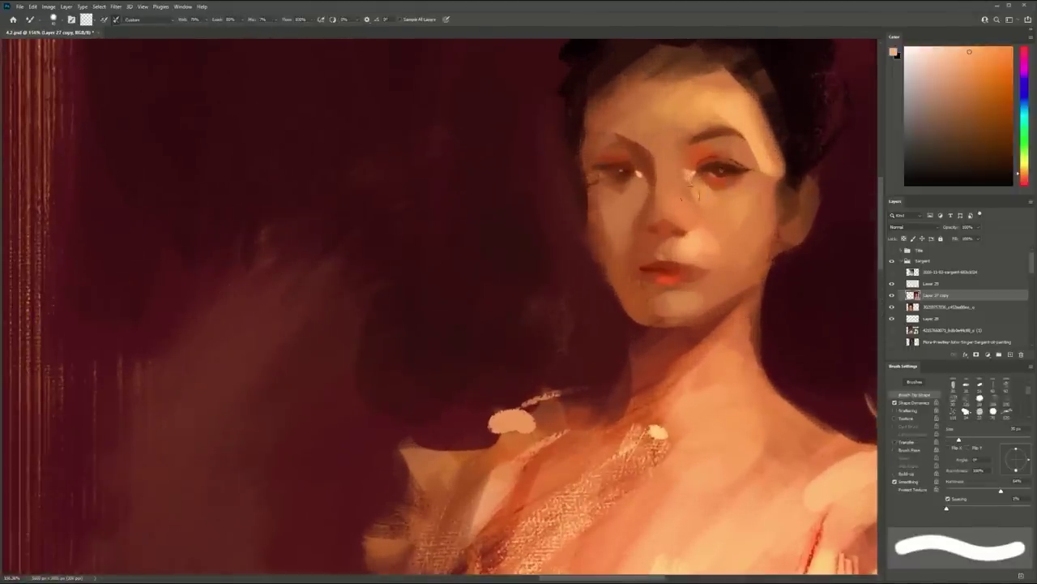
Compare the whole painting with the reference at reduced size and flip the canvas horizontally to check the face
key(z)
key(ctrl+0)
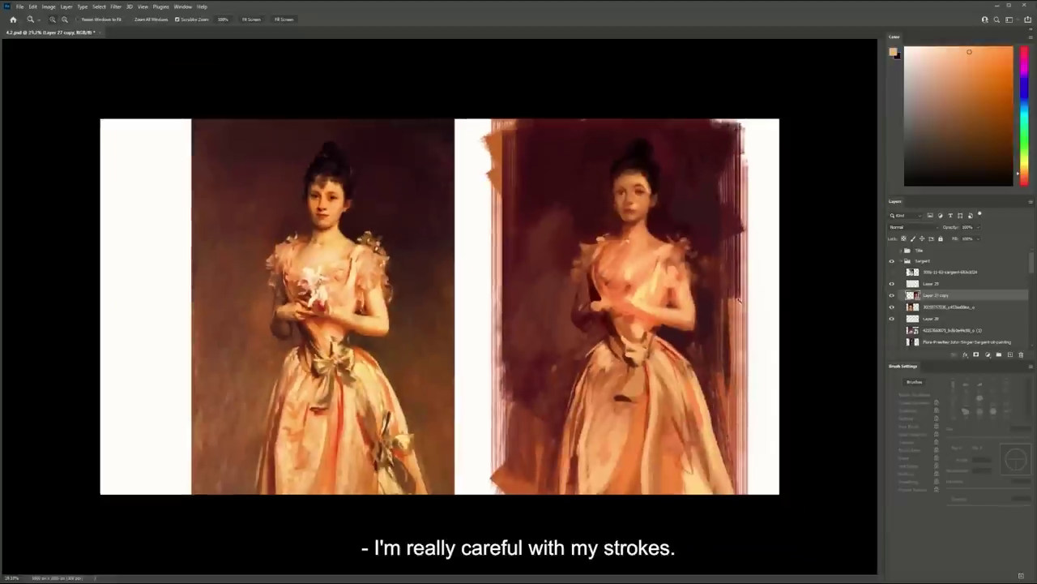
alt+click(740, 299)
key(ctrl+space)
drag(740, 300, 727, 305)
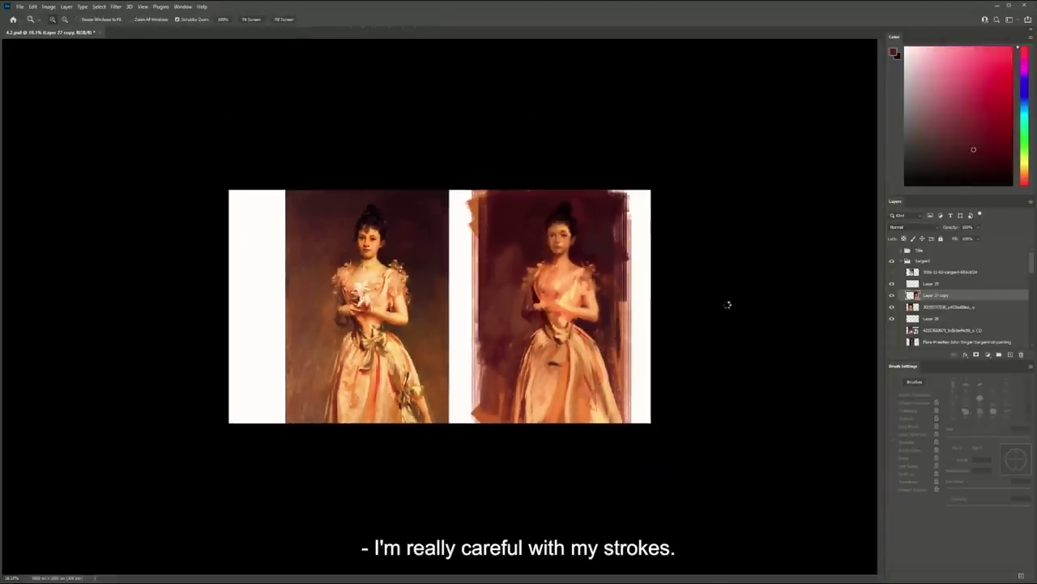
key(ctrl+shift+h)
drag(337, 228, 361, 238)
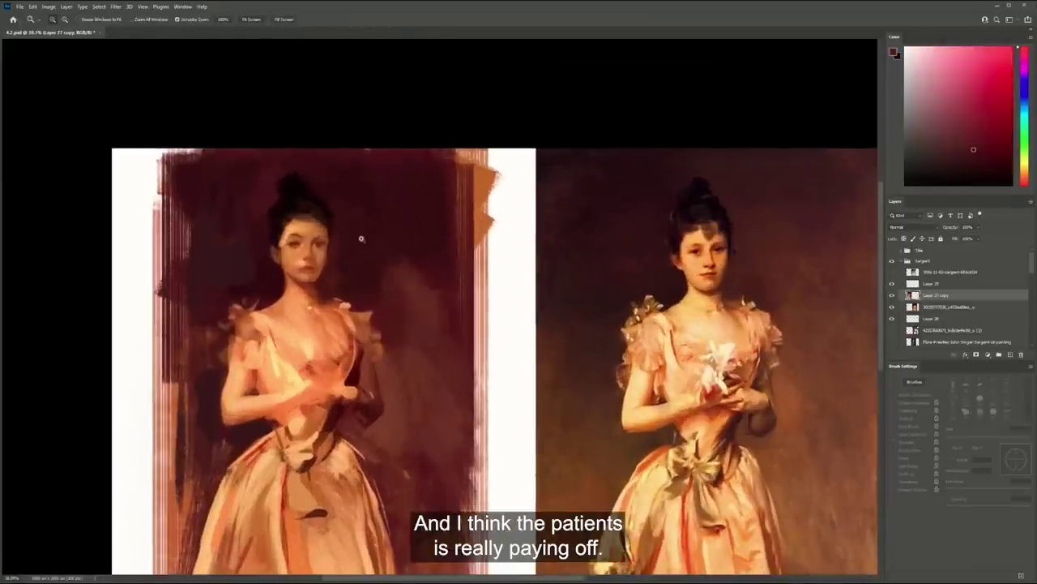
key(ctrl+space)
drag(259, 222, 283, 230)
Sample a dark tone beside the painted ear, enlarge the brush, and touch up the side of the face with sampled skin tones
alt+click(290, 257)
key(bracketright)
key(bracketright)
key(bracketright)
key(bracketright)
key(bracketright)
key(bracketright)
key(bracketright)
key(bracketright)
key(bracketright)
key(bracketright)
key(bracketright)
key(bracketright)
key(bracketright)
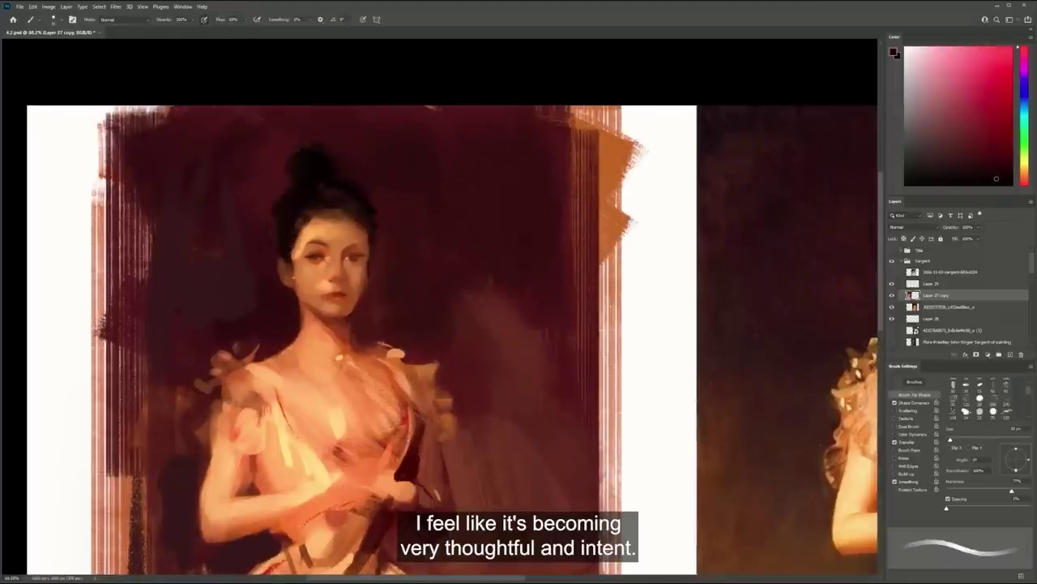
alt+click(307, 278)
mouse_move(297, 250)
mouse_down()
mouse_move(298, 272)
mouse_move(319, 241)
mouse_move(293, 235)
mouse_move(331, 269)
mouse_up()
Refine the painted forehead, mouth and shaded cheek edge with sampled light orange, orange-brown and dark red tones
alt+click(290, 256)
alt+click(295, 249)
alt+click(304, 252)
alt+click(318, 234)
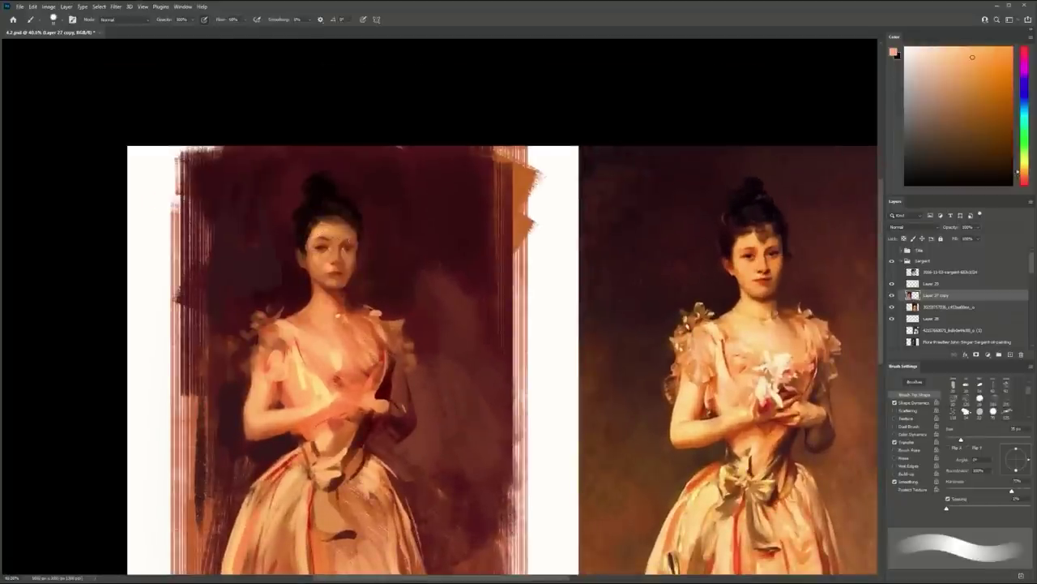
scroll(343, 254, up, 2)
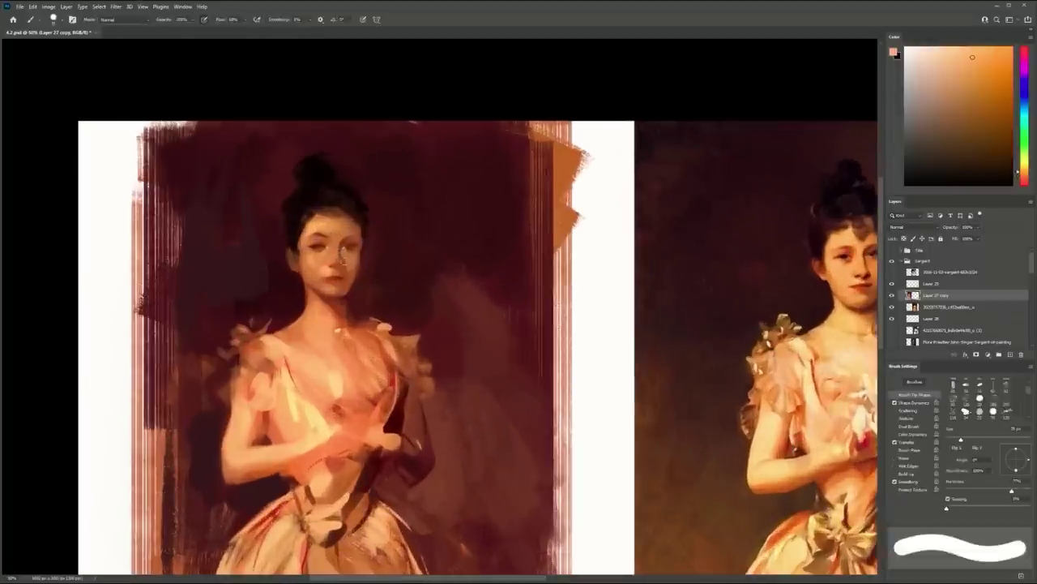
key(bracketright)
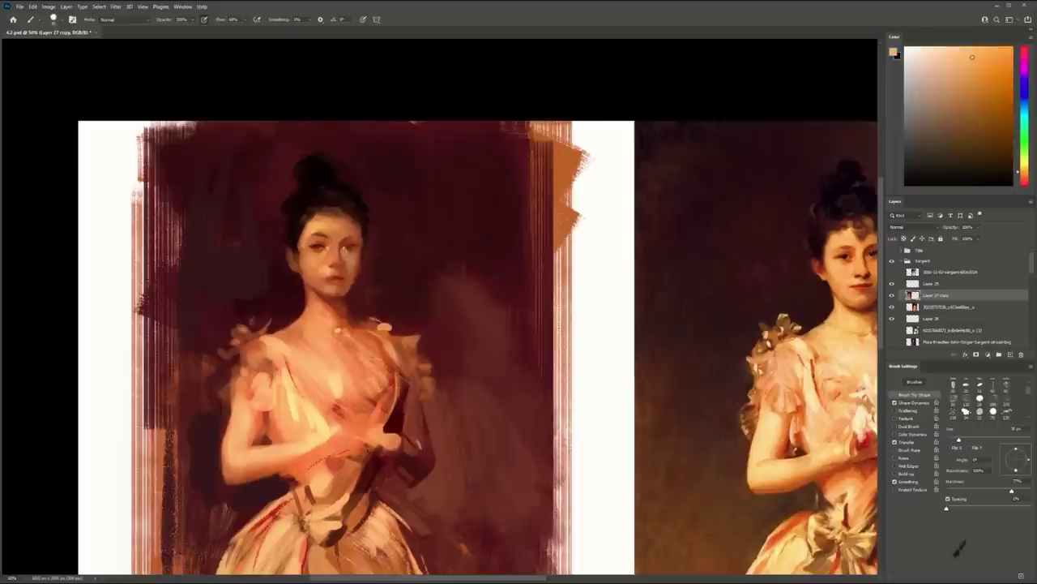
alt+click(345, 277)
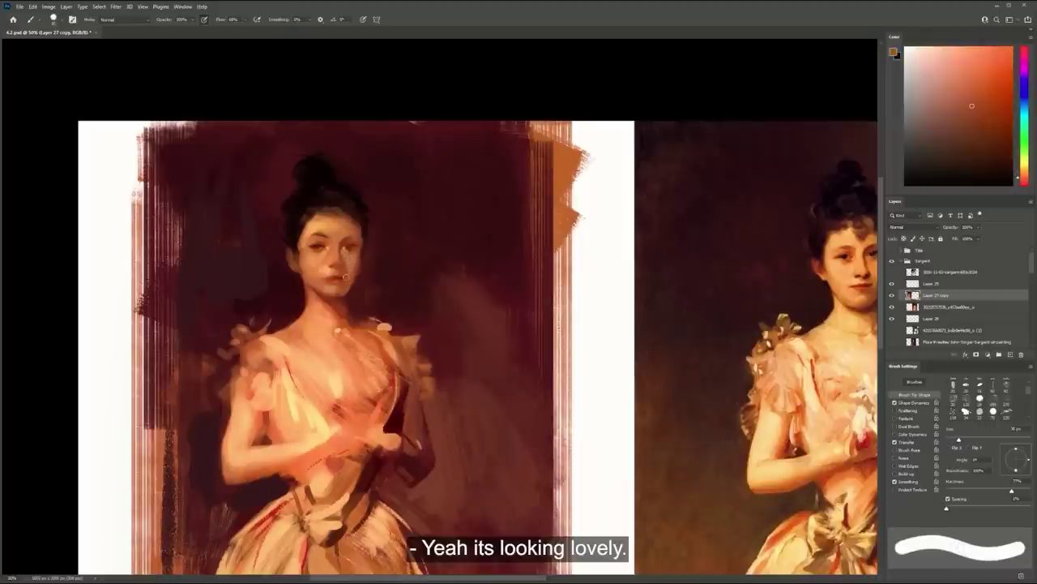
alt+click(359, 258)
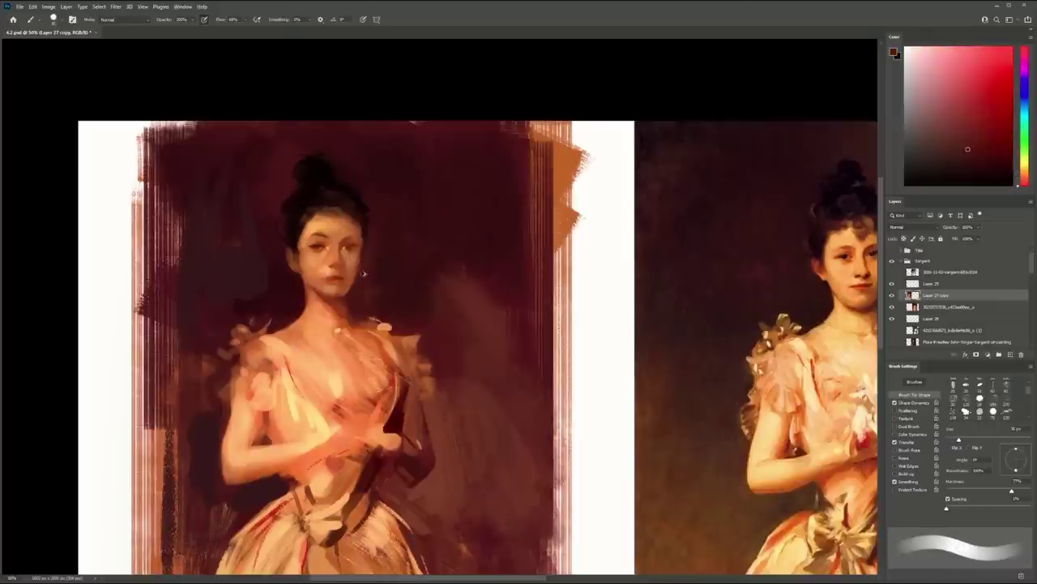
Rework the painted shoulder ornament with a sampled tone, sample a light yellow from the bodice, and save the document
key(ctrl+space)
drag(350, 316, 334, 320)
mouse_move(413, 374)
mouse_down()
mouse_move(377, 290)
mouse_move(397, 275)
mouse_up()
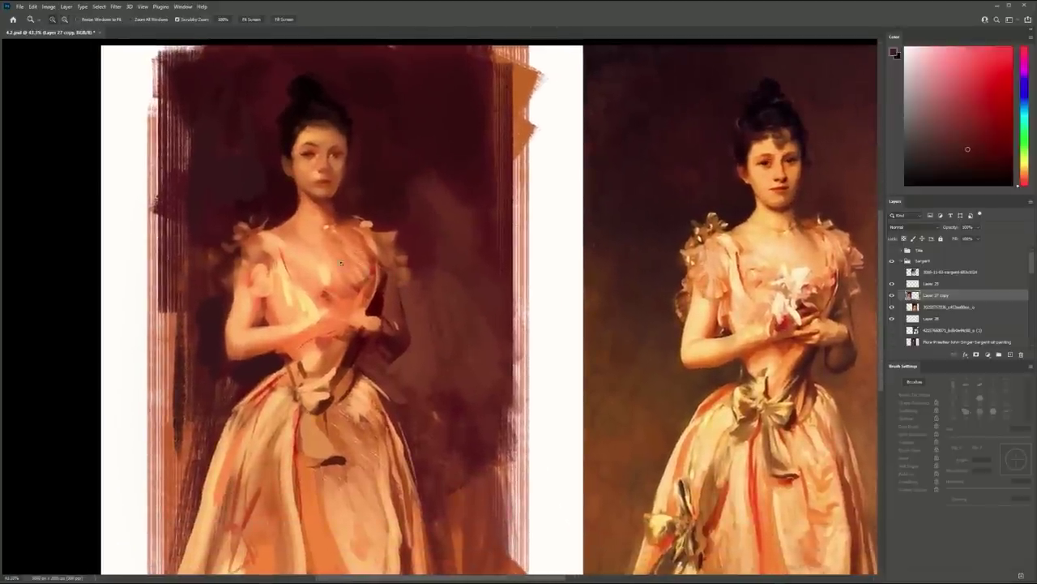
key(b)
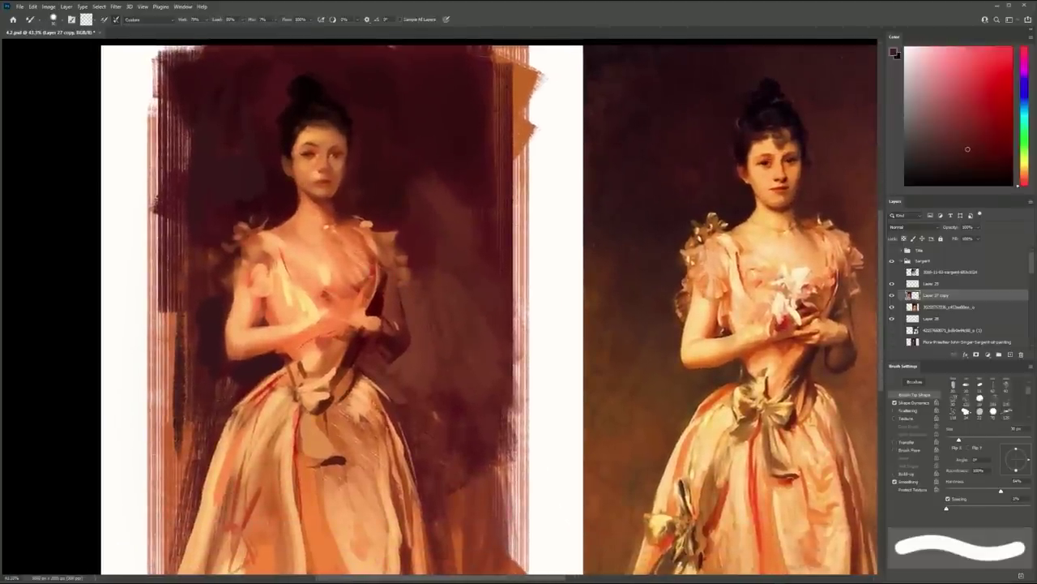
key(b)
alt+click(372, 244)
drag(226, 243, 244, 236)
alt+click(278, 265)
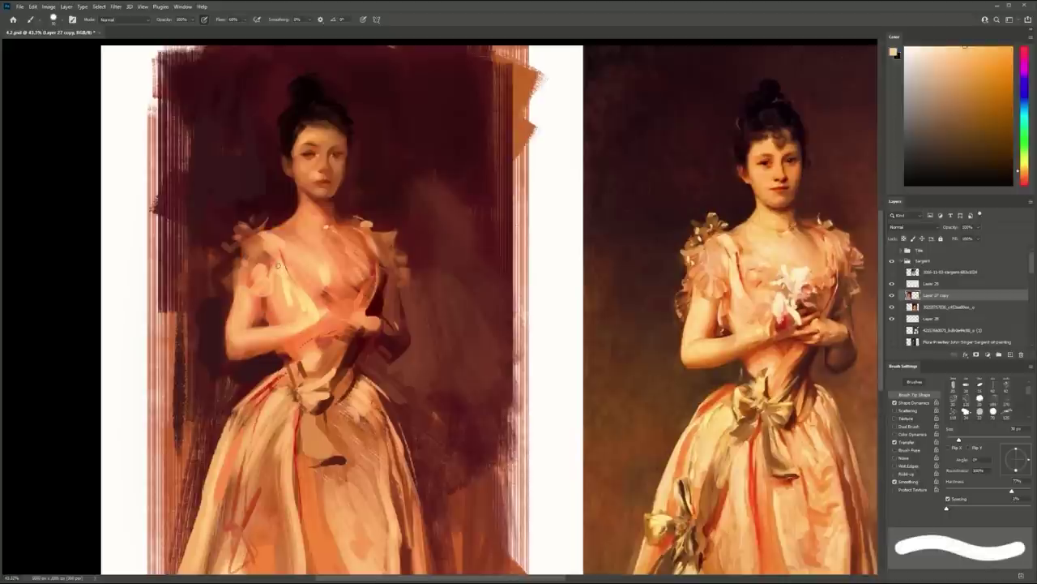
key(ctrl+s)
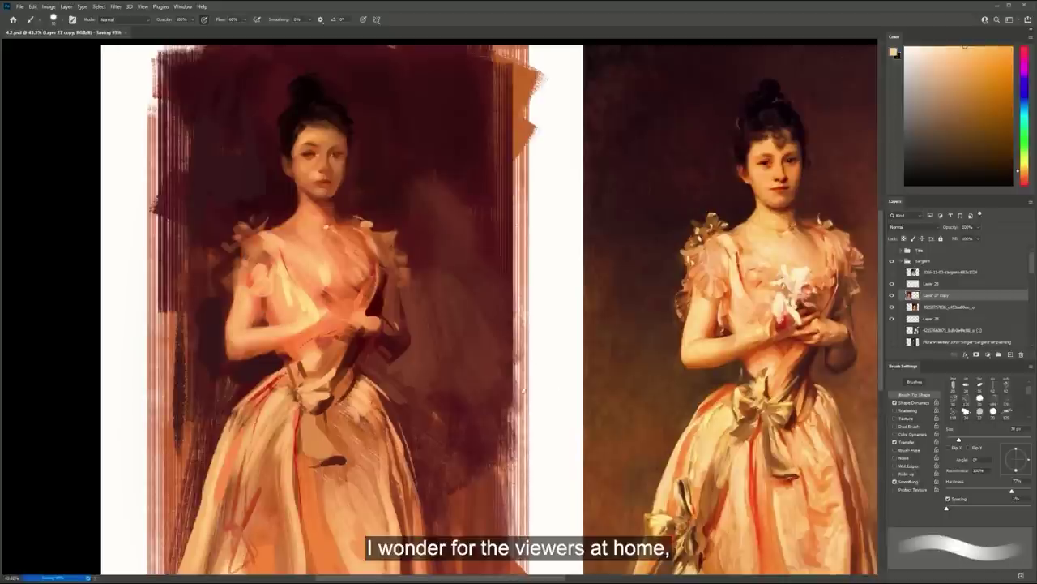
Switch to a textured brush and paint light yellow highlights on the shoulder flowers and strap, undoing the misplaced stroke
key(.)
key(.)
drag(214, 222, 225, 216)
key(ctrl+z)
key([)
key(bracketleft)
key(bracketleft)
key(bracketleft)
key(bracketleft)
key(bracketleft)
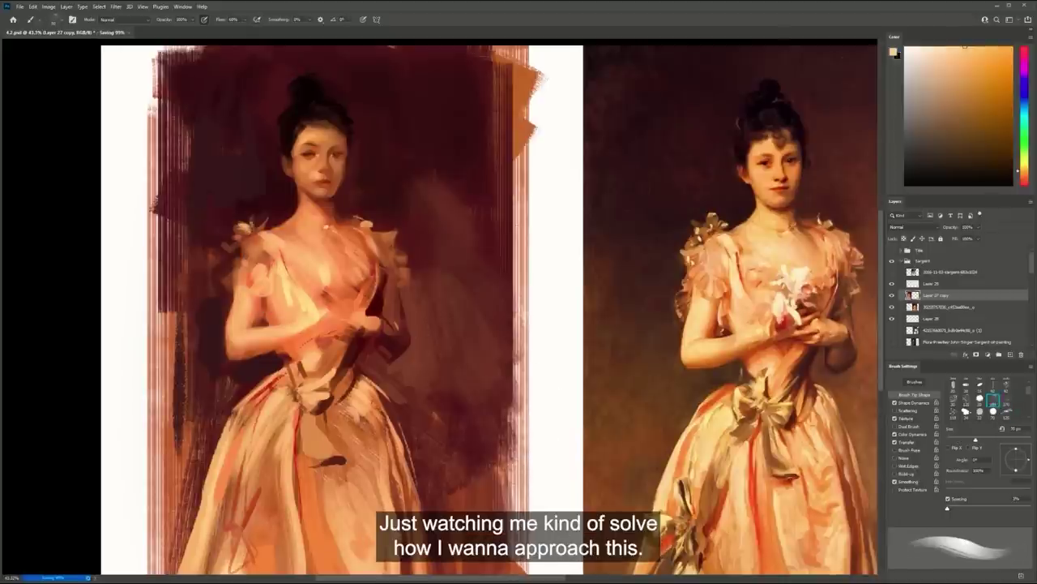
drag(259, 239, 283, 254)
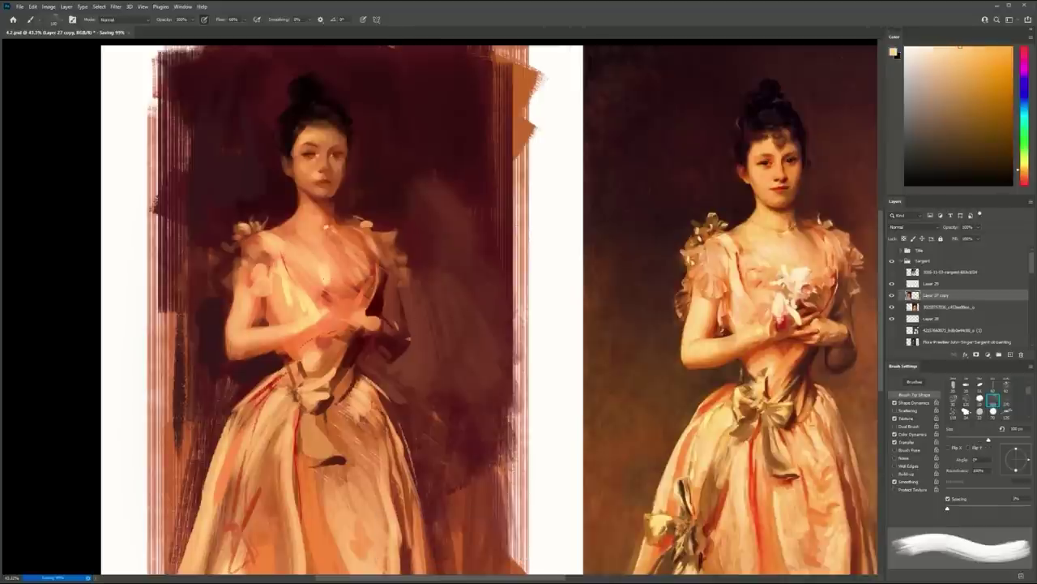
Sample dark red tones near the painted hands and brush shading from the waist down the shaded side of the skirt
alt+click(386, 341)
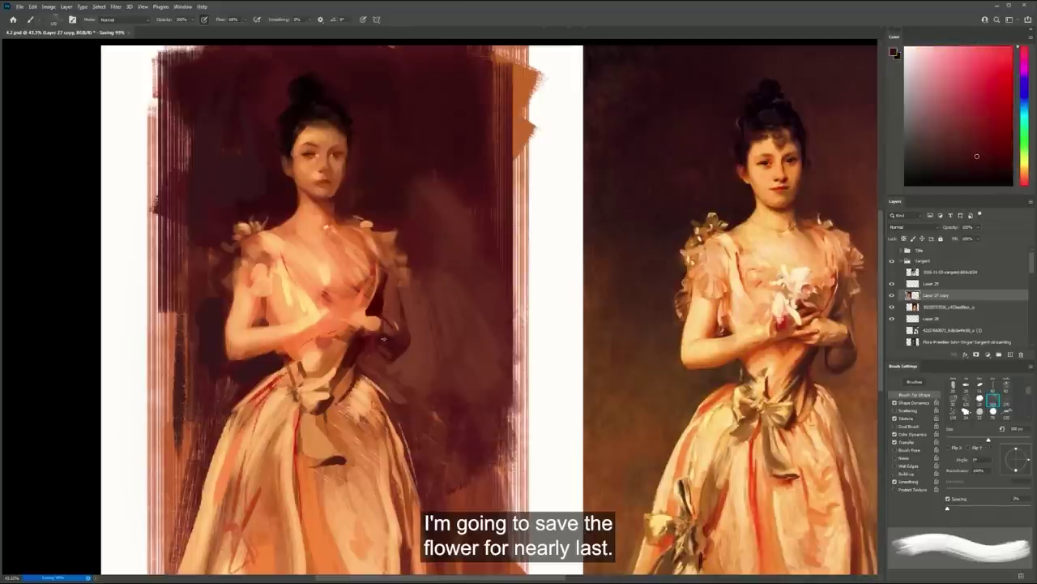
alt+click(360, 347)
mouse_move(355, 373)
mouse_down()
mouse_move(334, 414)
mouse_move(372, 416)
mouse_up()
mouse_move(391, 418)
mouse_down()
mouse_move(382, 372)
mouse_move(376, 470)
mouse_up()
Enlarge the brush and sweep broad dark strokes along the folds and outer edge of the painted skirt, redoing the first stroke
key(bracketright)
key(bracketright)
key(bracketright)
key(bracketright)
key(bracketright)
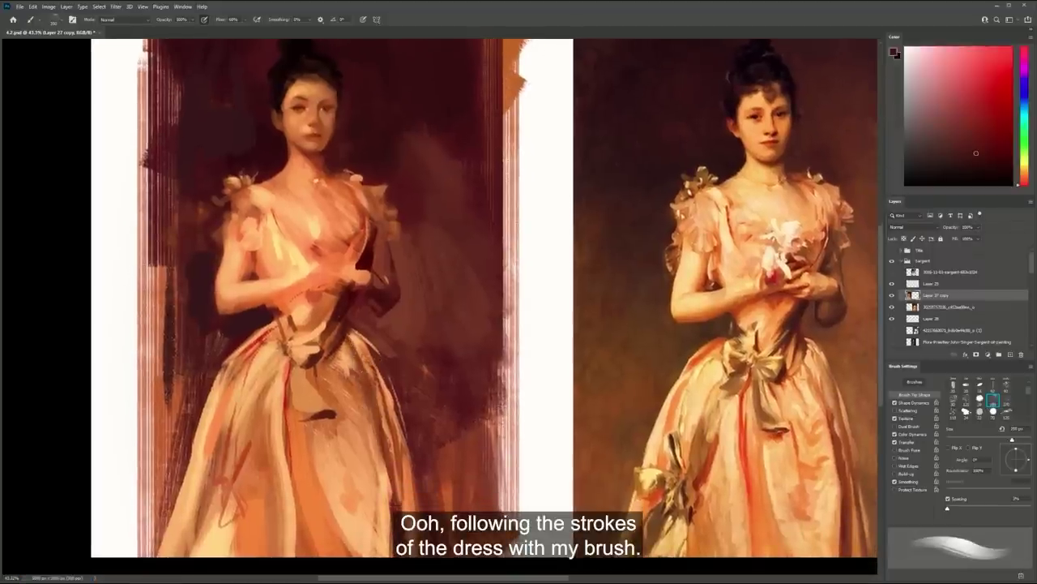
drag(341, 366, 360, 491)
key(ctrl+z)
mouse_move(334, 373)
mouse_down()
mouse_move(371, 528)
mouse_move(394, 445)
mouse_up()
drag(376, 322, 393, 521)
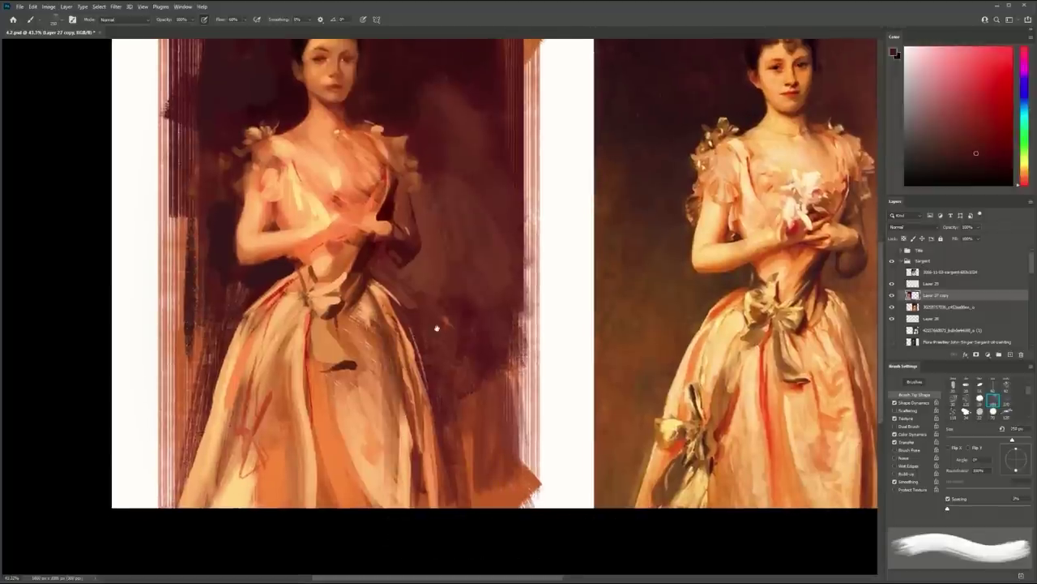
Sample a light peach from the skirt and paint a long fold down its shaded edge to the hem
drag(443, 326, 407, 328)
key(p)
key(b)
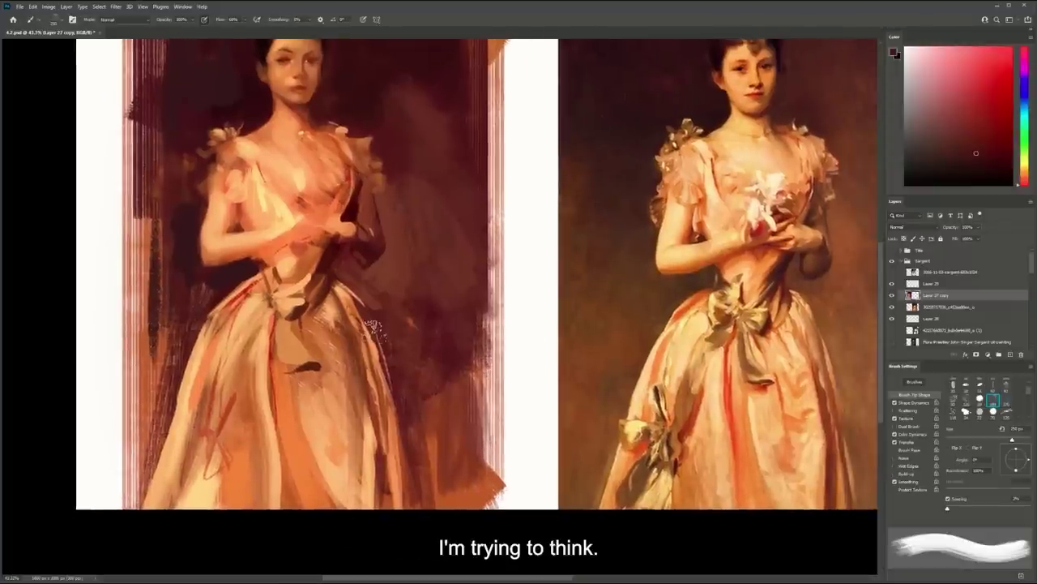
alt+click(371, 436)
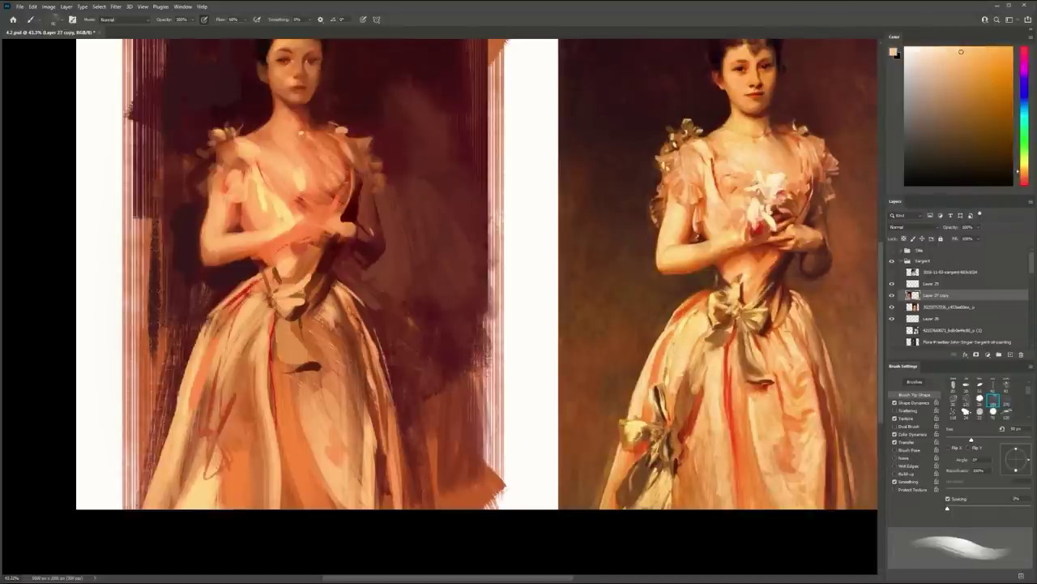
mouse_move(369, 365)
mouse_down()
mouse_move(386, 476)
mouse_move(401, 463)
mouse_move(404, 508)
mouse_up()
Enlarge the brush, sample the dark background and paint vertical strokes over the orange area beside the skirt
key(])
key(])
key(])
key(])
key(])
key(])
alt+click(382, 476)
alt+click(456, 355)
drag(426, 418, 432, 488)
drag(443, 396, 447, 501)
Touch up the lower folds on the lit side of the skirt with sampled peach, and sample a dark tone at the waist
alt+click(230, 439)
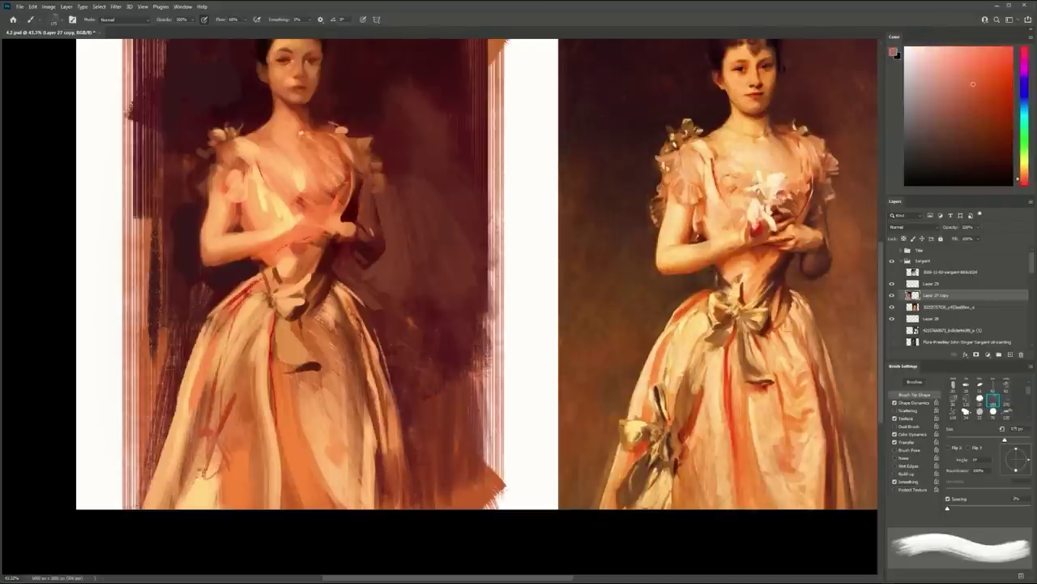
alt+click(204, 429)
drag(203, 443, 189, 434)
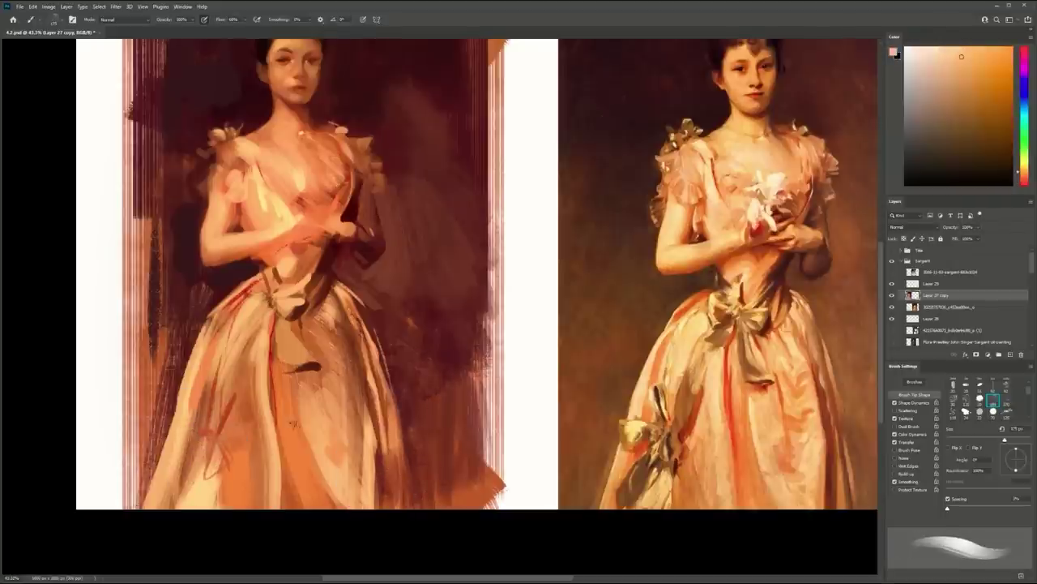
alt+click(315, 302)
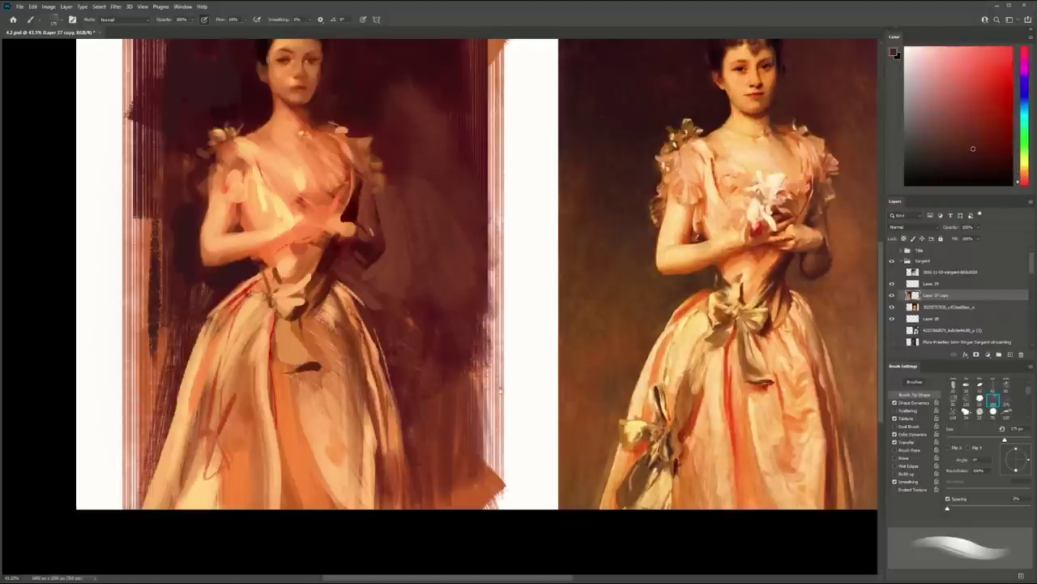
Switch to a much smaller textured brush and sketch the dark loops and ribbon tails of the side bow on the skirt, undoing the first stroke
key(.)
drag(241, 375, 250, 416)
key(ctrl+z)
key(bracketleft)
key(bracketleft)
key(bracketleft)
key(bracketleft)
key(bracketleft)
key(bracketleft)
key(bracketleft)
key(bracketleft)
key(bracketleft)
drag(201, 382, 206, 390)
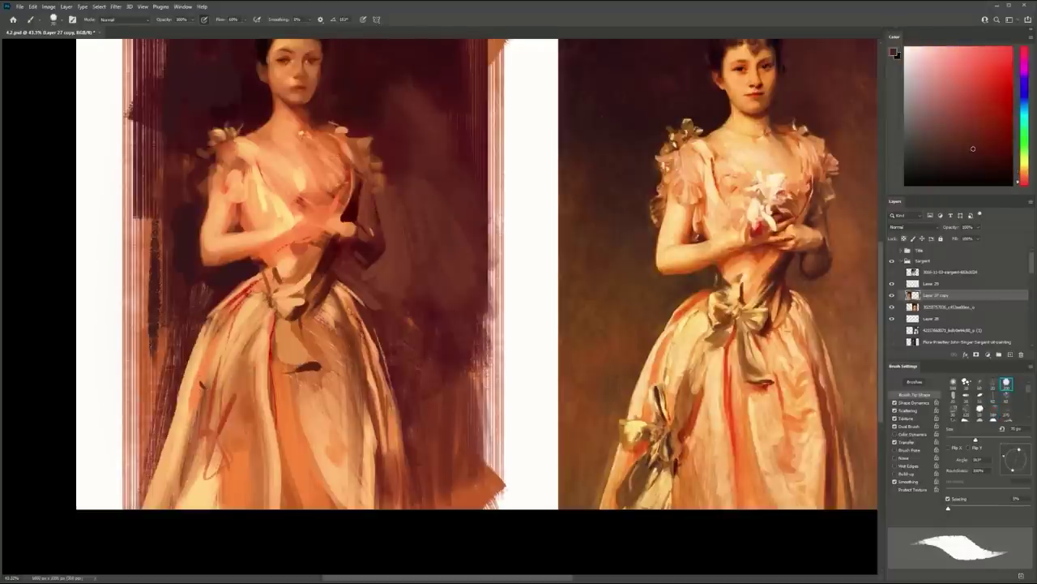
mouse_move(196, 421)
mouse_down()
mouse_move(157, 427)
mouse_move(131, 498)
mouse_up()
drag(174, 449, 146, 482)
drag(209, 438, 185, 503)
drag(207, 458, 177, 507)
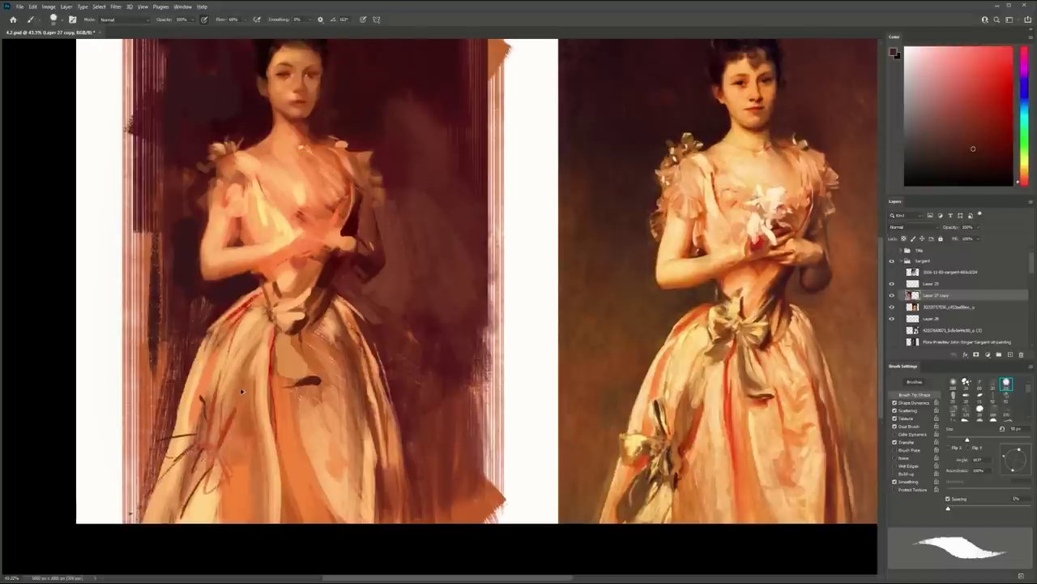
Sample light peach from the skirt, try a stroke on the side bow and undo it, and save the document
alt+click(240, 341)
drag(200, 401, 204, 424)
key(ctrl+z)
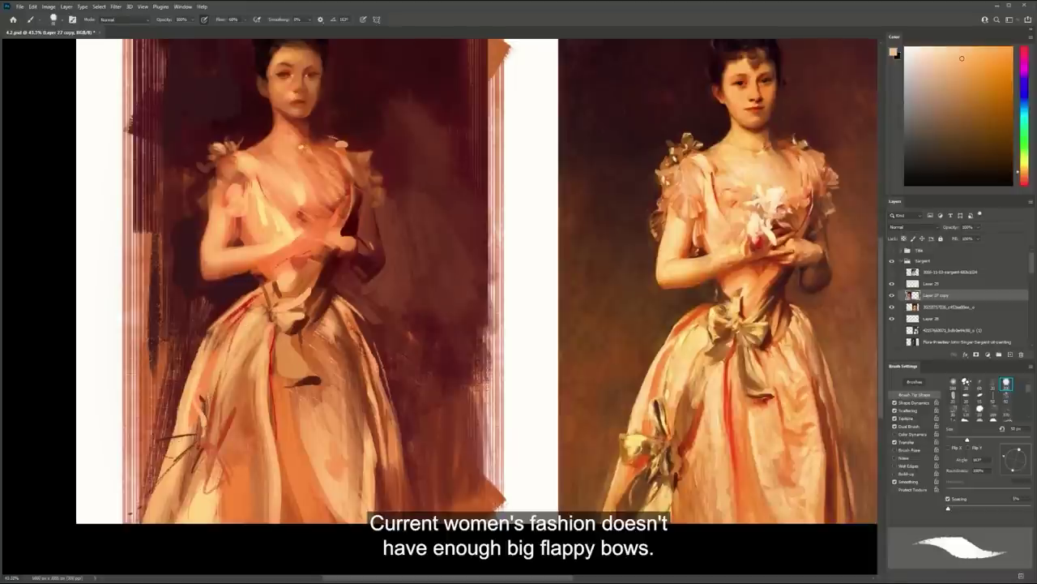
alt+click(266, 212)
key(ctrl+s)
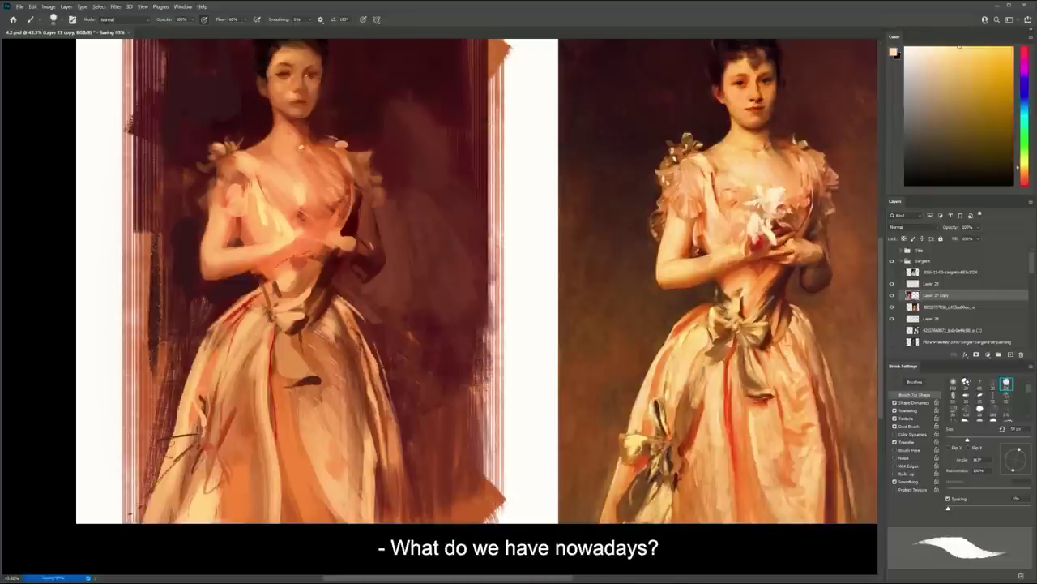
Add a pale yellow touch to the side bow, and paint sampled orange over the skirt's edge below it with a larger brush
alt+click(194, 507)
drag(201, 480, 202, 449)
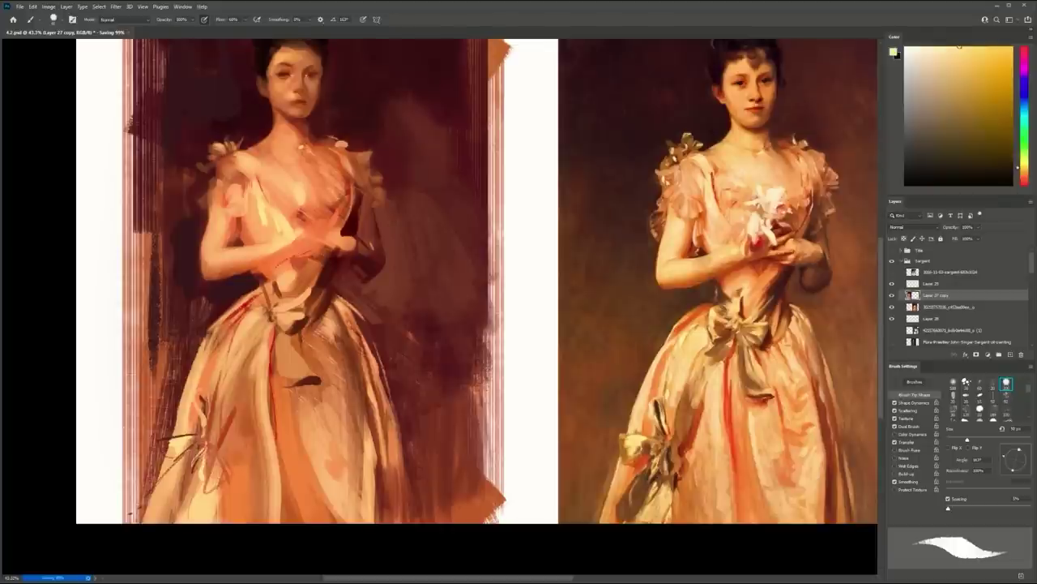
alt+click(240, 489)
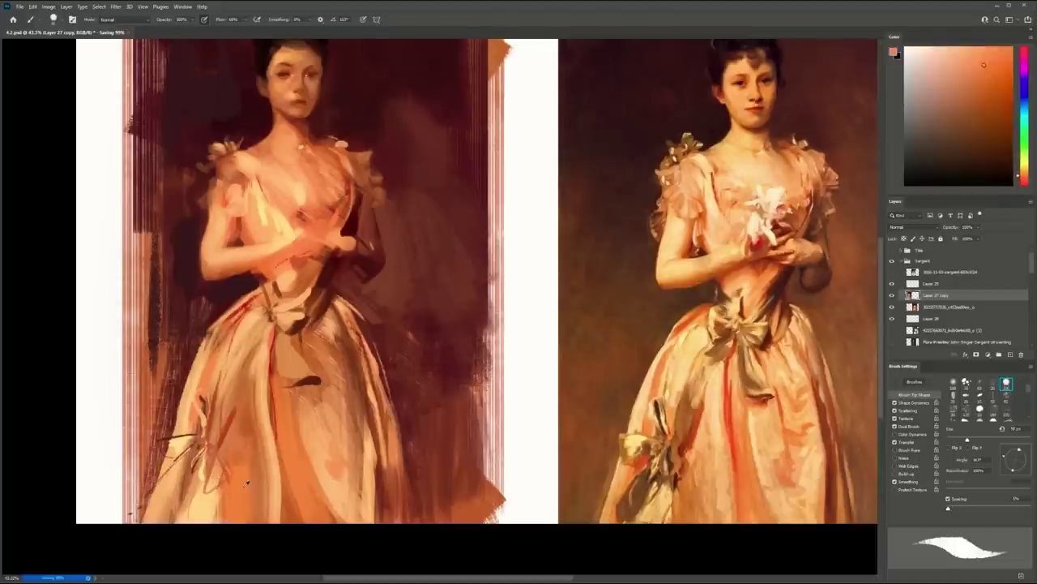
key(bracketright)
key(bracketright)
drag(170, 465, 152, 516)
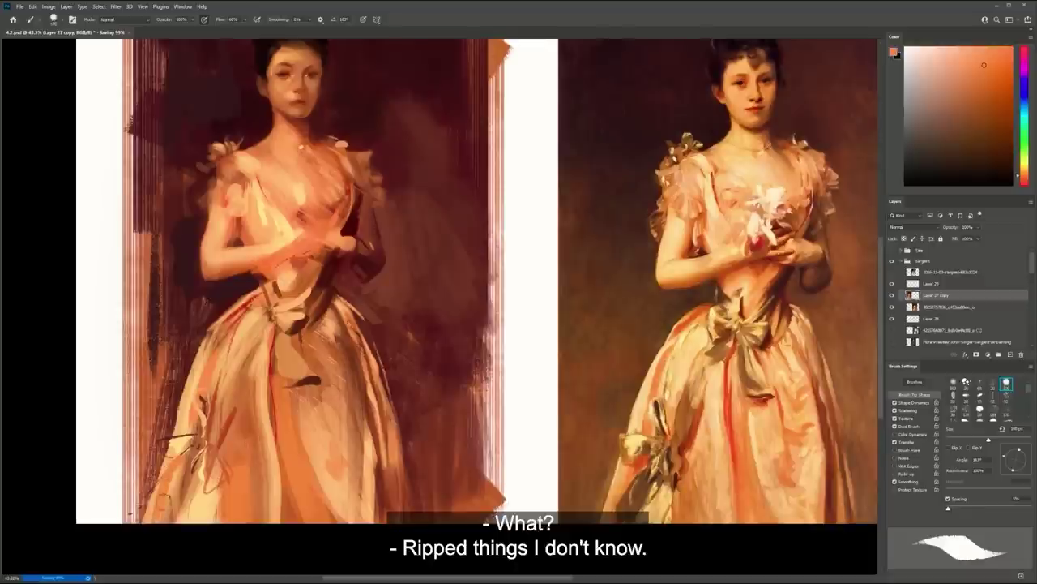
drag(173, 473, 154, 519)
drag(184, 449, 158, 503)
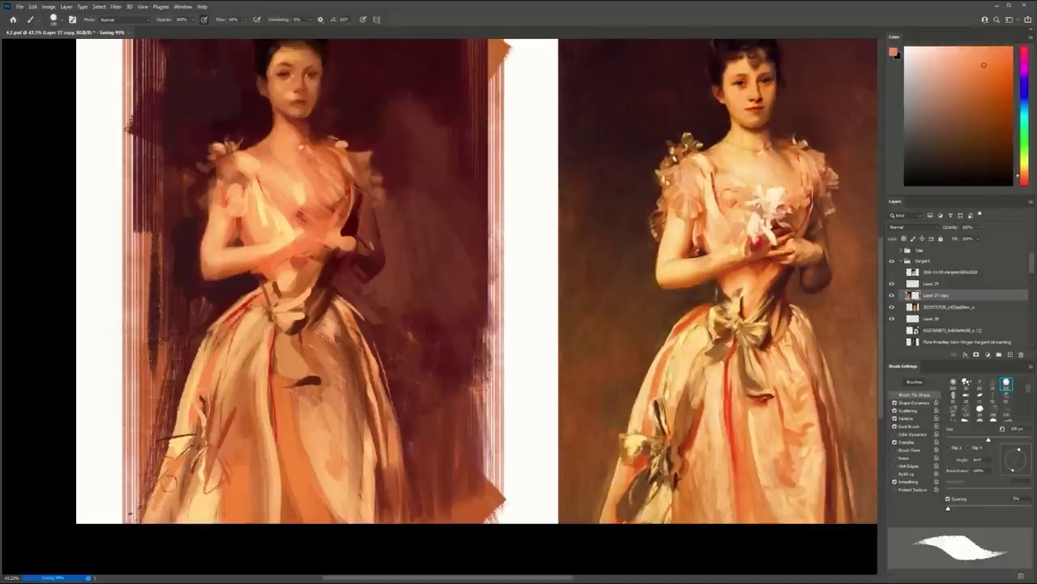
Sample brownish tones around the side bow and paint its shadow and hanging ribbon down the skirt
alt+click(185, 479)
key(bracketright)
key(bracketright)
key(bracketleft)
key(bracketleft)
alt+click(217, 437)
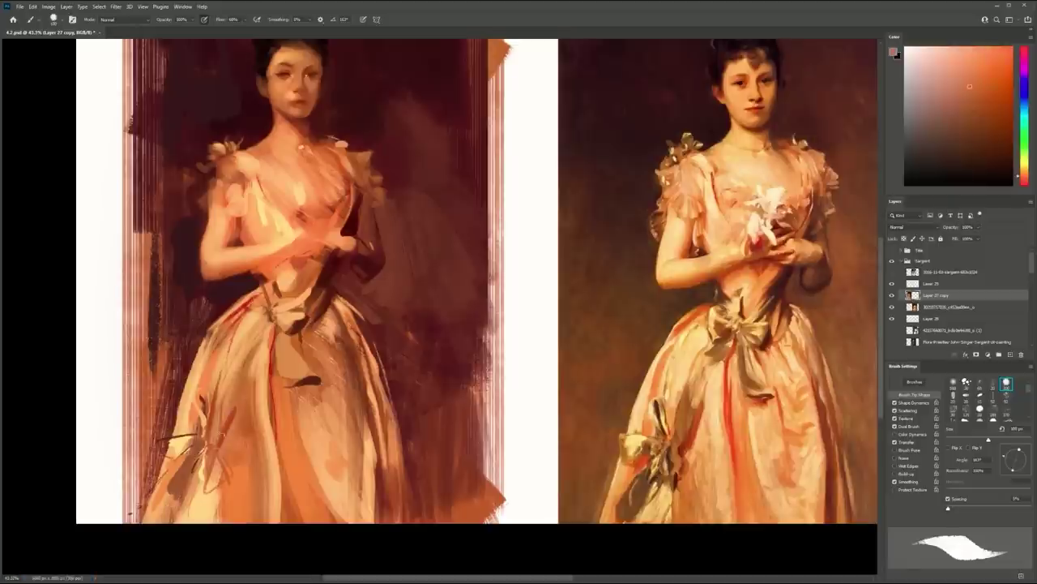
alt+click(211, 448)
mouse_move(213, 404)
mouse_down()
mouse_move(209, 499)
mouse_move(195, 462)
mouse_move(209, 481)
mouse_move(207, 503)
mouse_move(211, 486)
mouse_move(182, 521)
mouse_up()
Sample pale yellow from the lower skirt and paint it around the side bow's hanging ribbon
alt+click(230, 421)
alt+click(232, 415)
alt+click(193, 468)
alt+click(202, 503)
drag(198, 479, 188, 508)
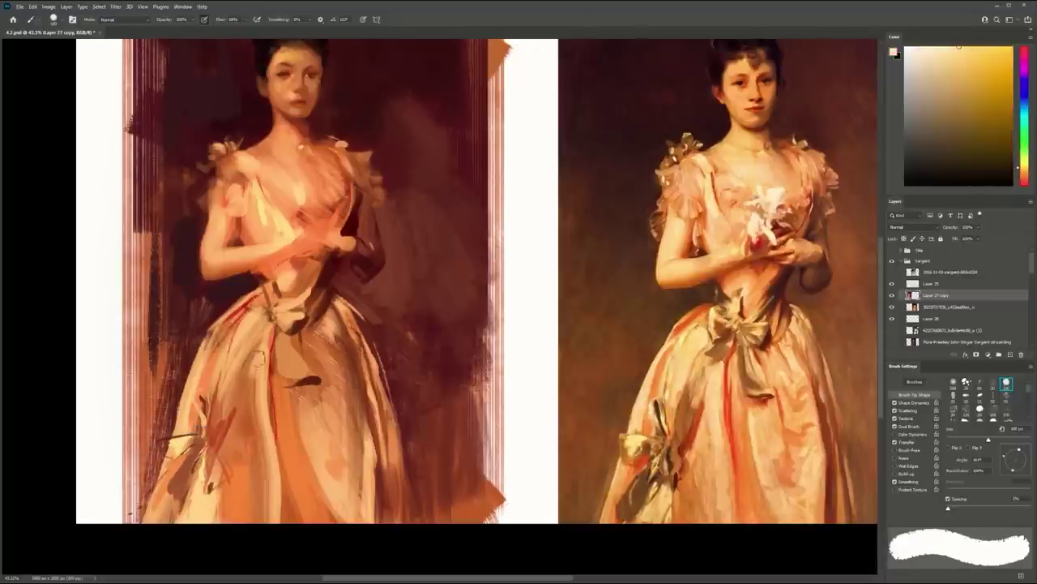
Sample tones around the waist and forearm, and paint a red-orange shadow along the underside of the forearm
alt+click(254, 322)
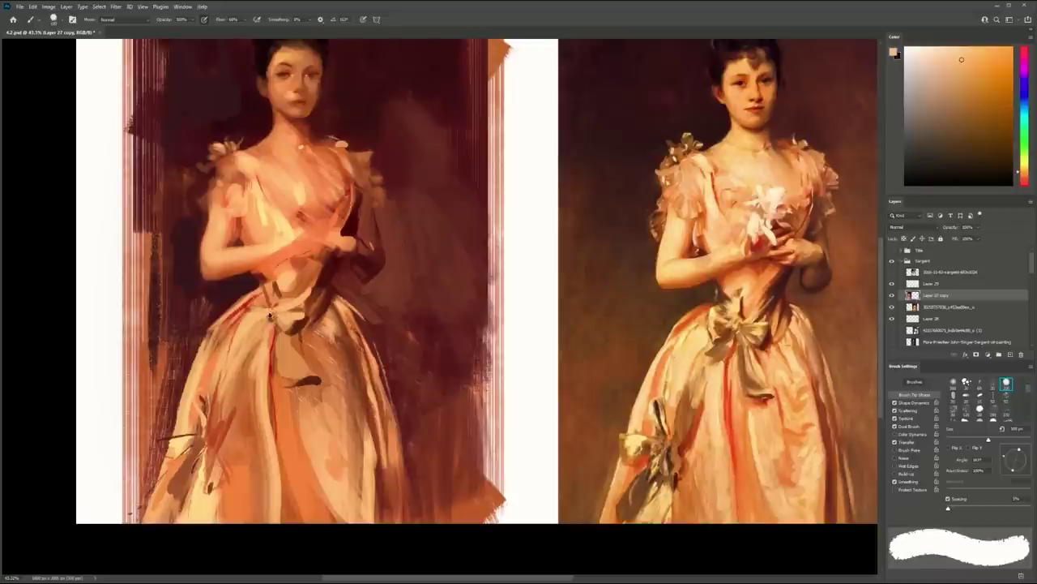
alt+click(251, 281)
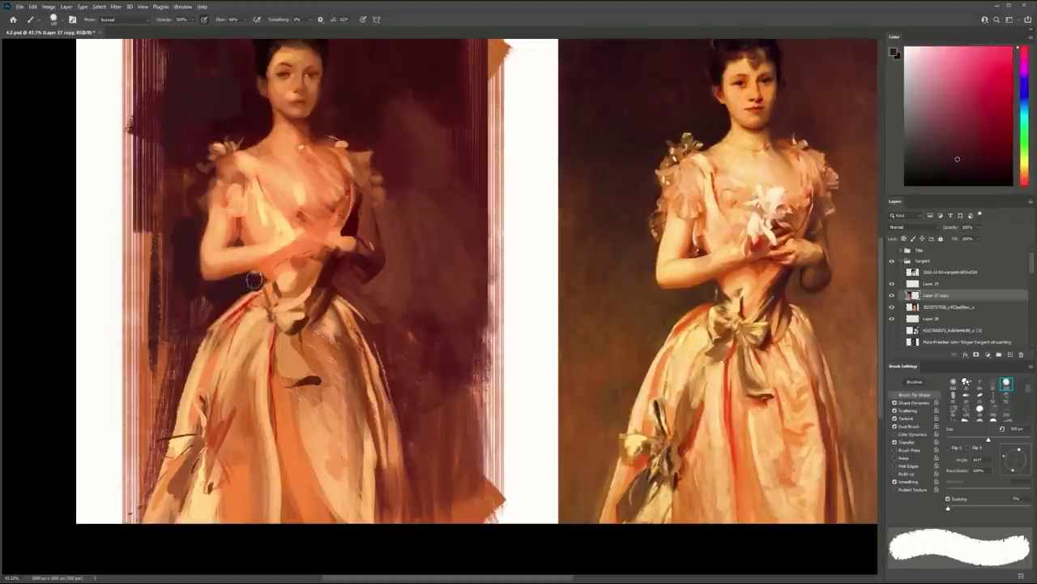
alt+click(232, 270)
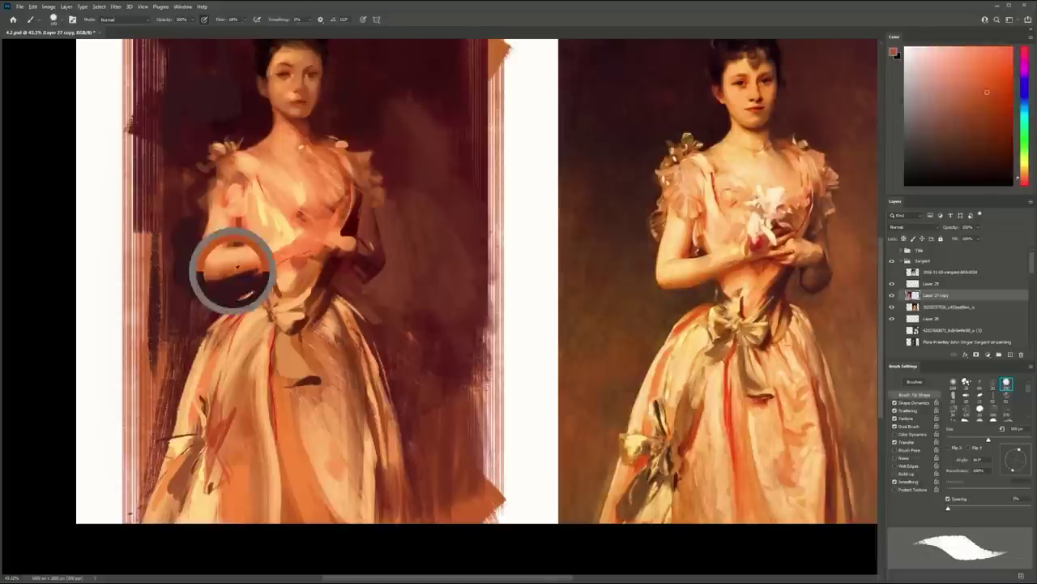
key(p)
key(b)
alt+click(249, 268)
drag(264, 269, 280, 254)
Reduce the brush, sample the dark background and recut the edge of the waist and upper skirt beneath the forearm
key(bracketleft)
key(bracketleft)
key(bracketleft)
key(bracketleft)
key(bracketleft)
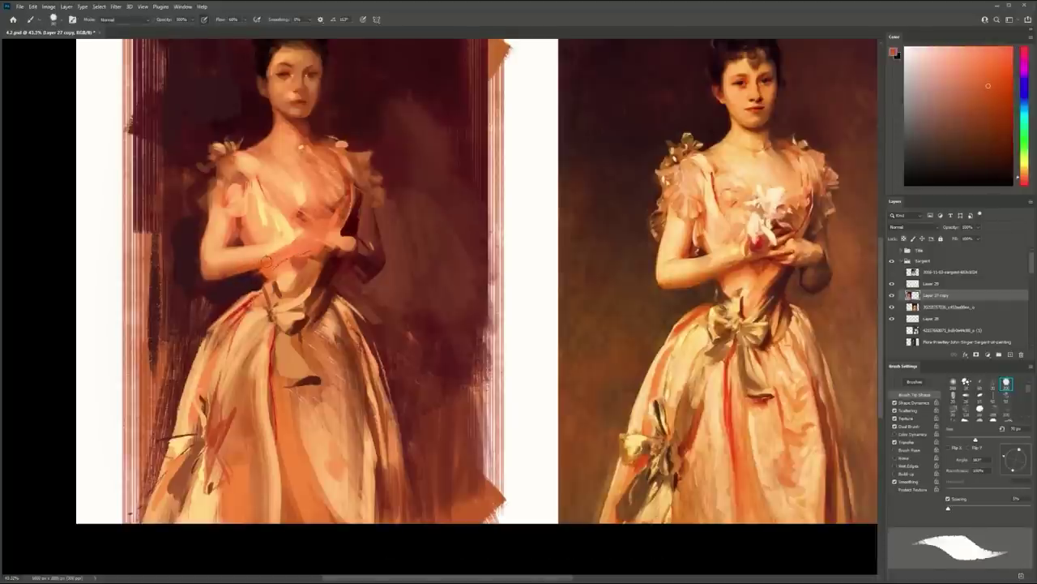
key(bracketright)
alt+click(255, 284)
mouse_move(259, 282)
mouse_down()
mouse_move(271, 274)
mouse_move(270, 327)
mouse_move(232, 329)
mouse_up()
alt+click(267, 270)
Flip the whole image horizontally to check the painting against the reference
key(z)
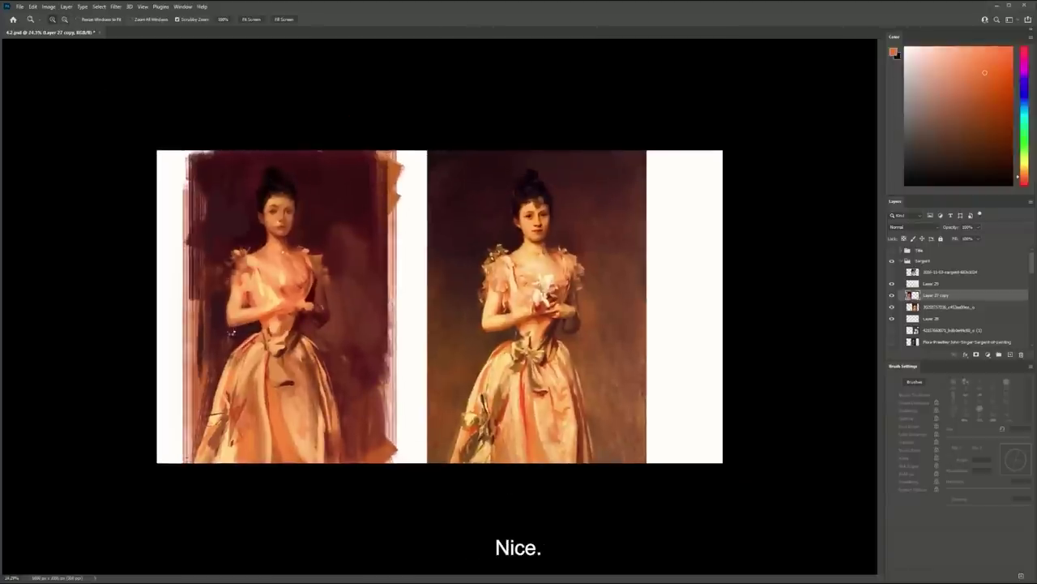
key(ctrl+shift+h)
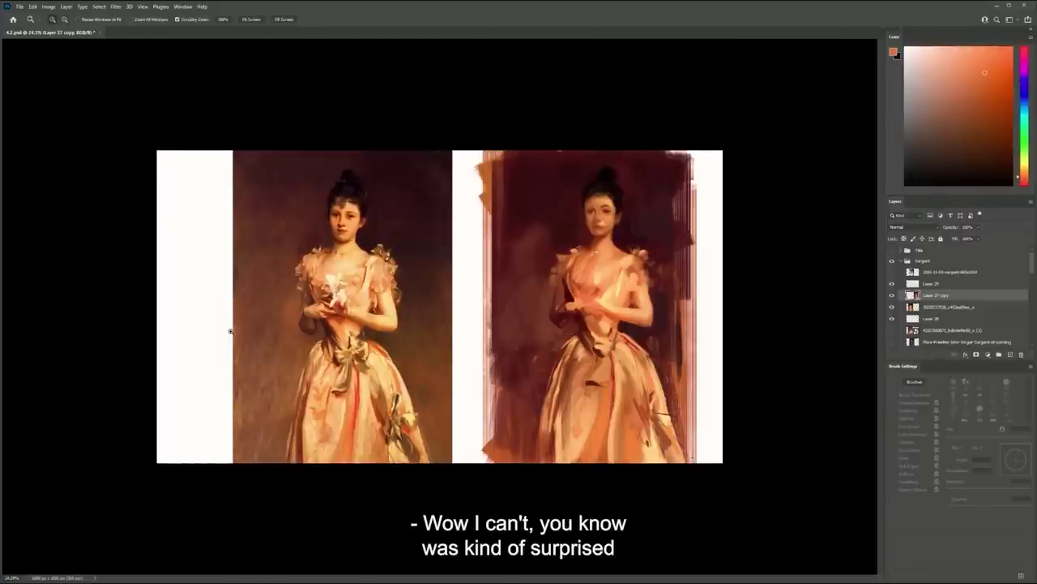
drag(621, 272, 587, 214)
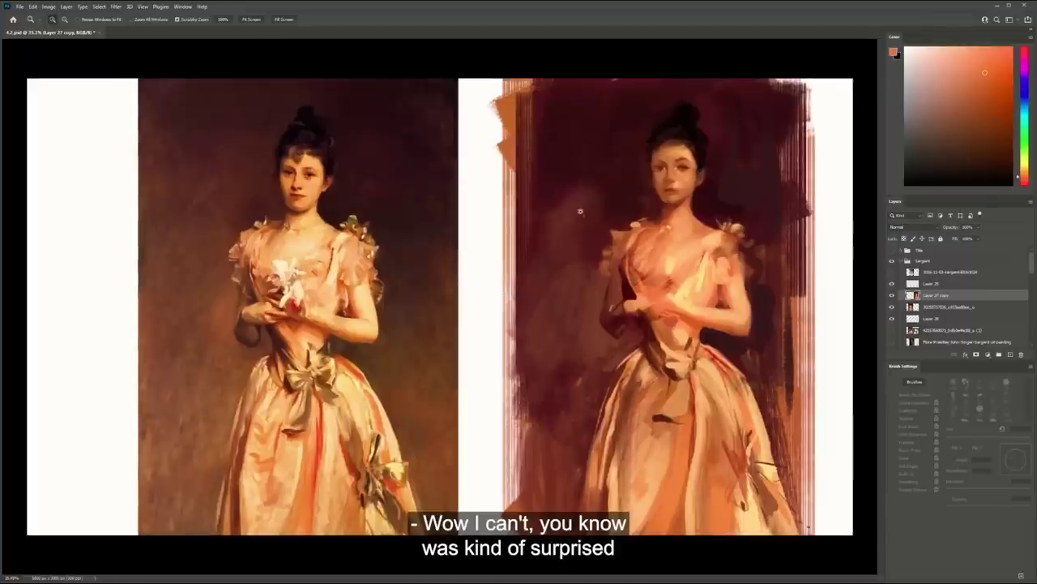
drag(665, 281, 691, 280)
key(b)
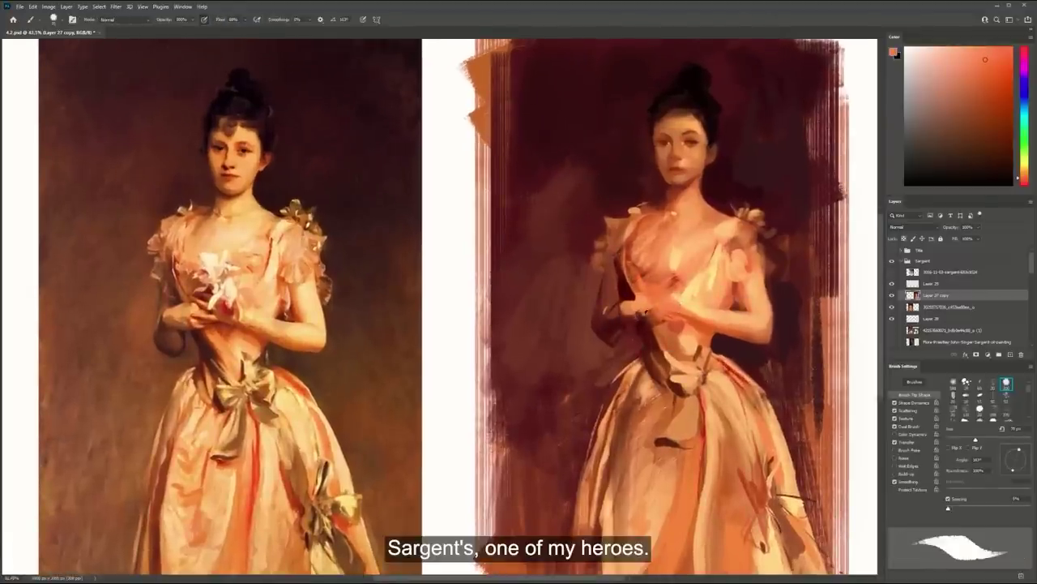
Sample skin and dark tones around the clasped hands and define the fingers and wrist of the shaded hand
alt+click(653, 323)
mouse_move(637, 318)
mouse_down()
mouse_move(613, 324)
mouse_move(632, 321)
mouse_up()
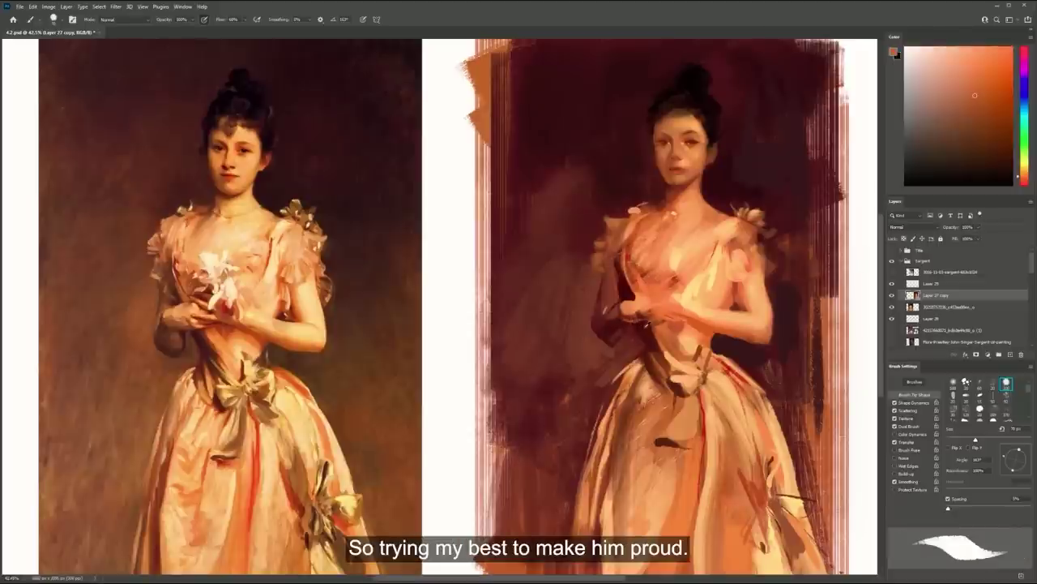
alt+click(646, 326)
alt+click(654, 313)
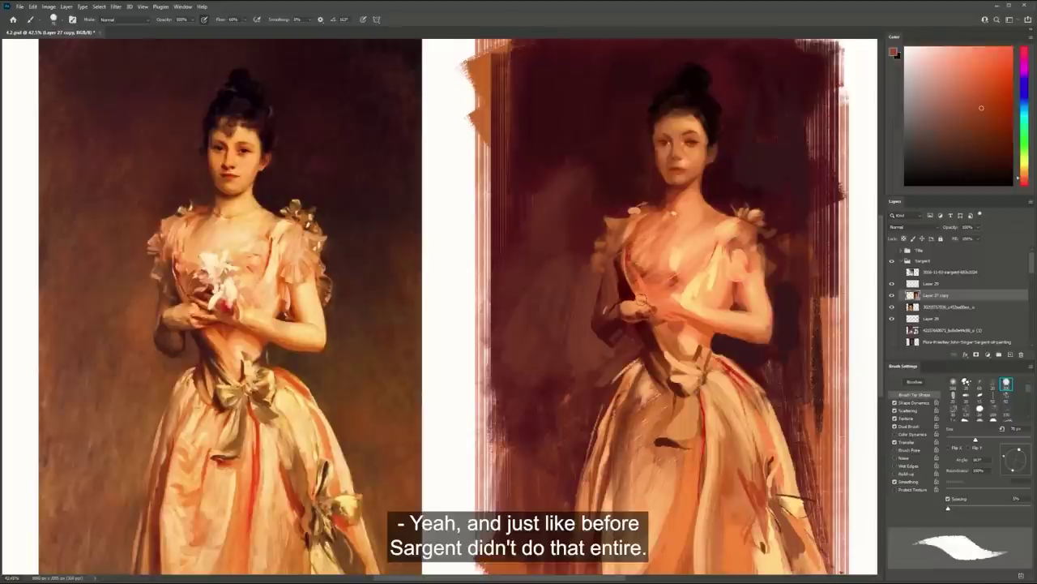
alt+click(649, 300)
alt+click(635, 290)
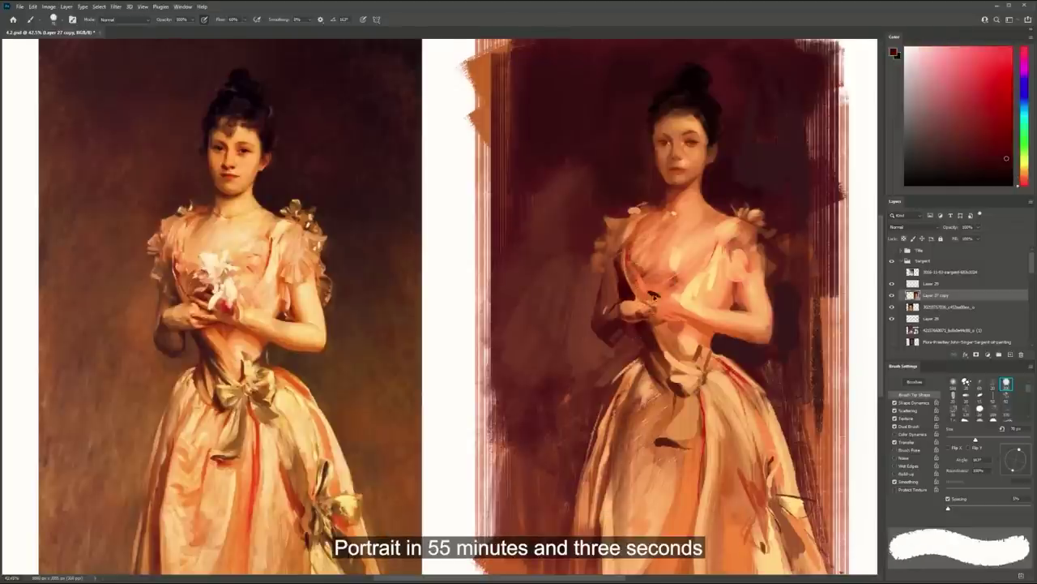
alt+click(647, 314)
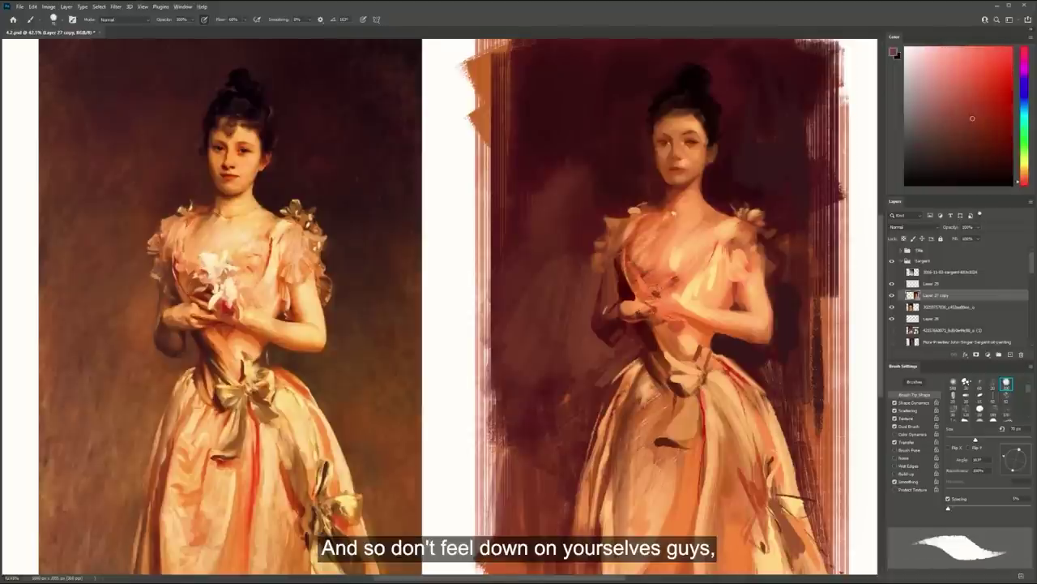
Refine the nearer hand and the bodice above it with sampled orange, red and dark crimson tones
alt+click(658, 301)
alt+click(658, 292)
alt+click(648, 288)
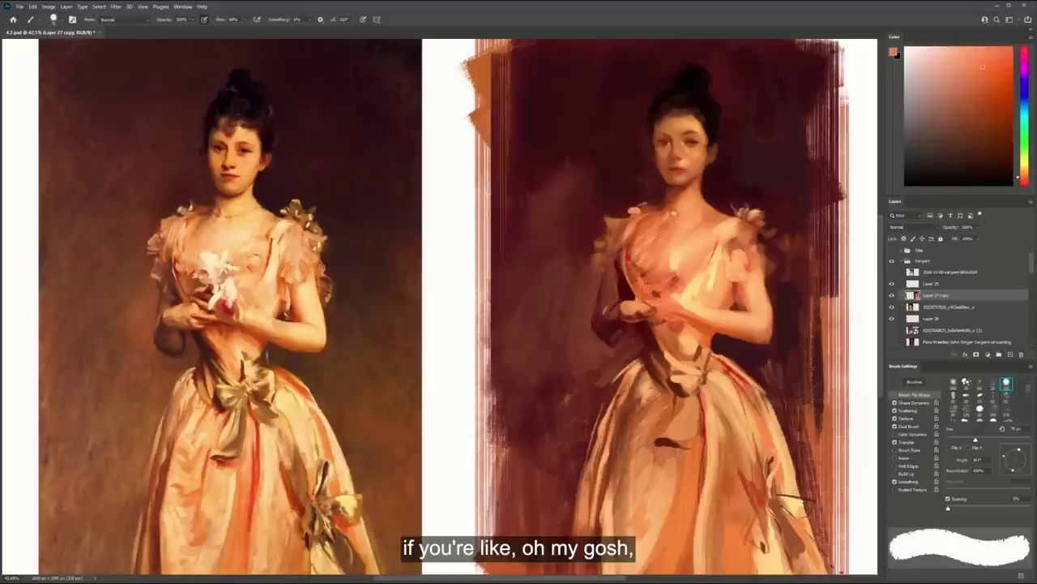
alt+click(658, 291)
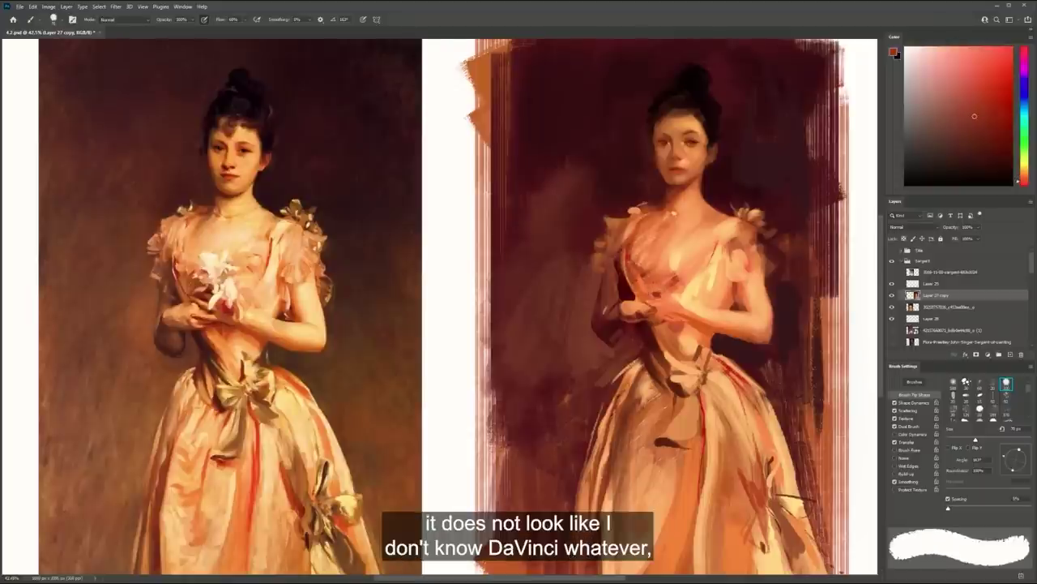
drag(637, 299, 600, 294)
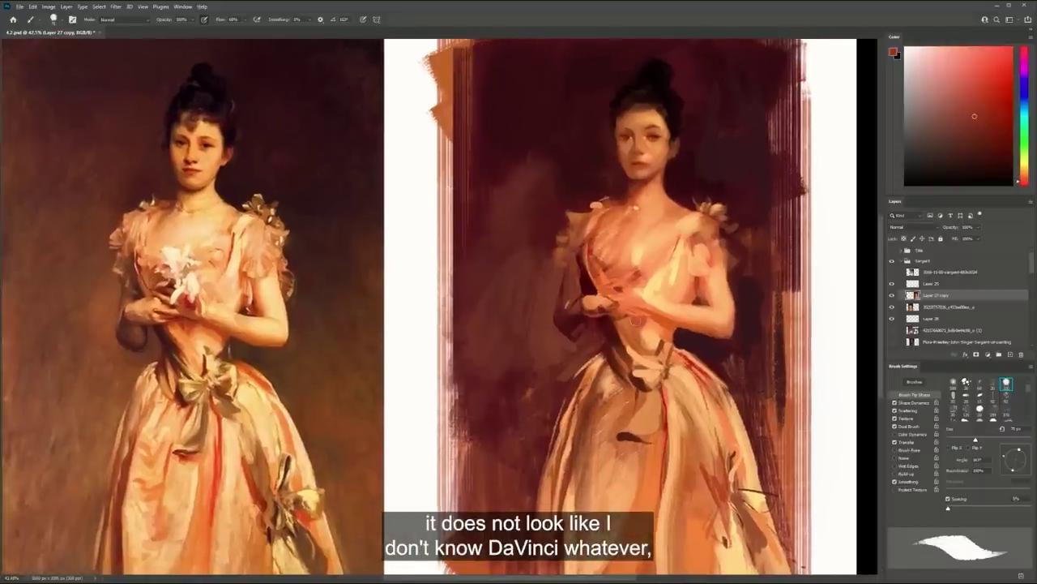
alt+click(609, 312)
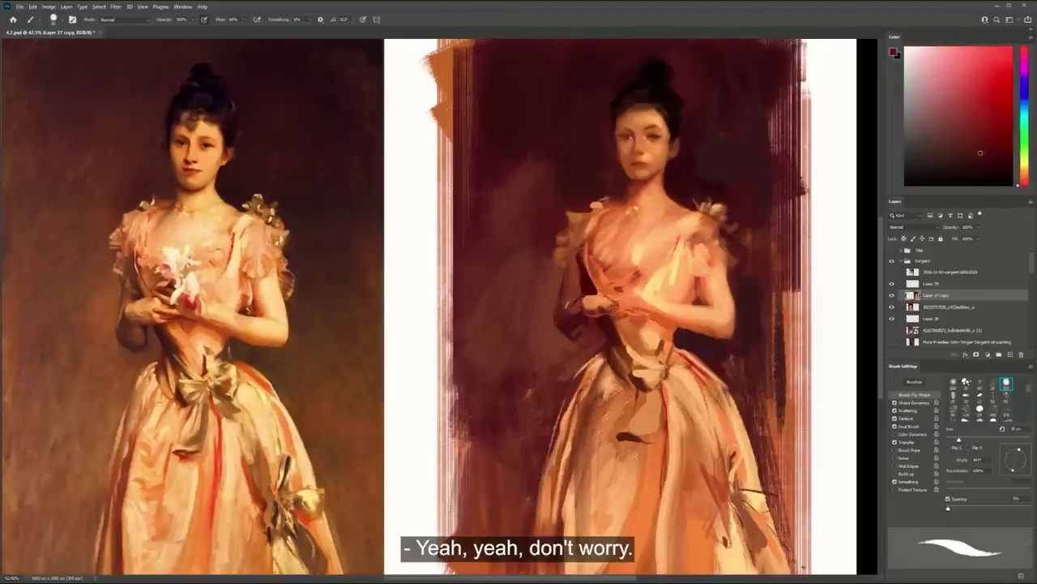
Sample reddish skin tones from the painted face and refine the lips, jaw shadow and ear
key(ctrl+space)
drag(705, 333, 692, 250)
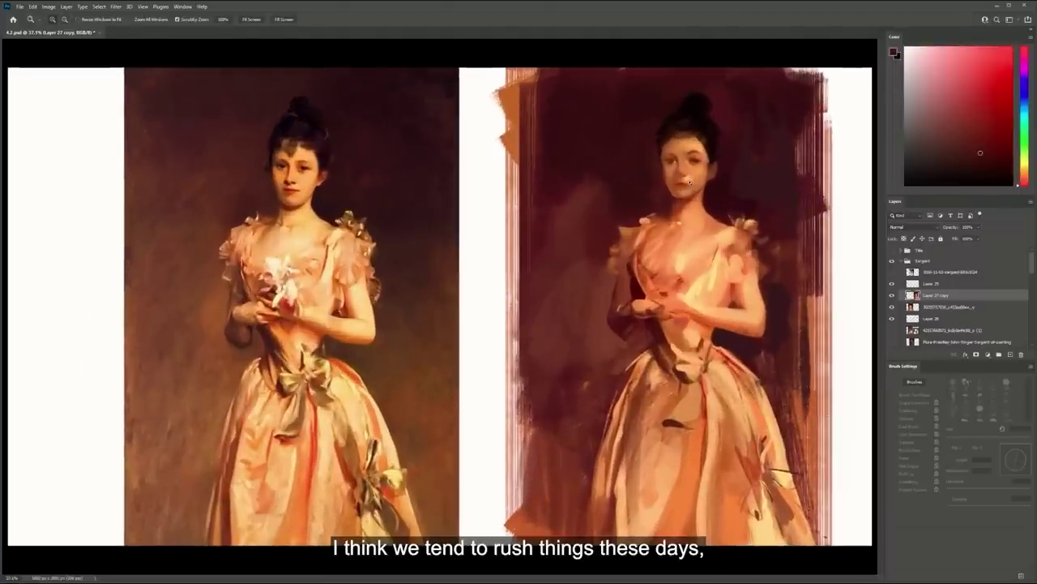
drag(689, 182, 683, 185)
key(b)
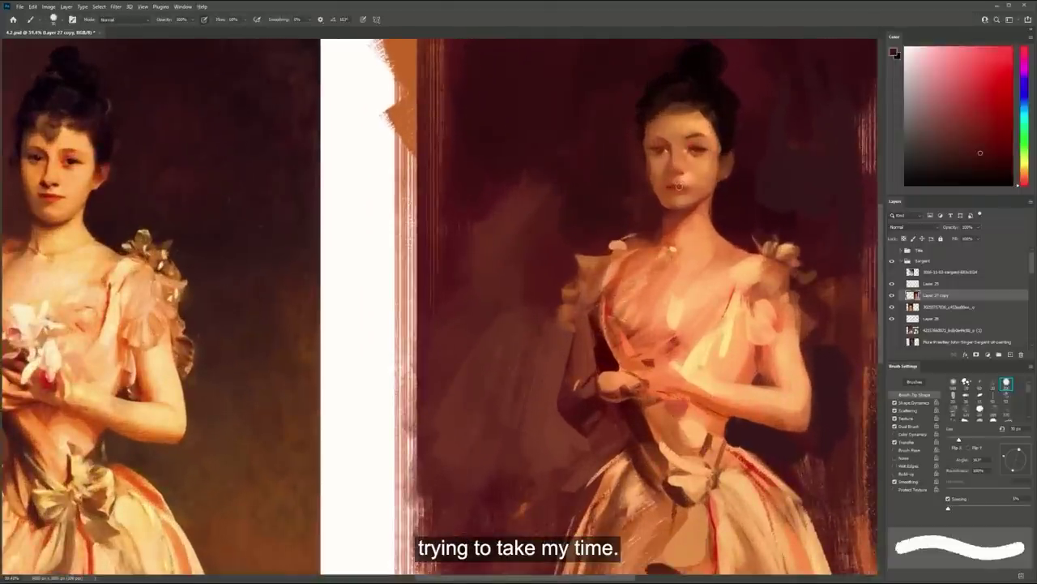
alt+click(684, 181)
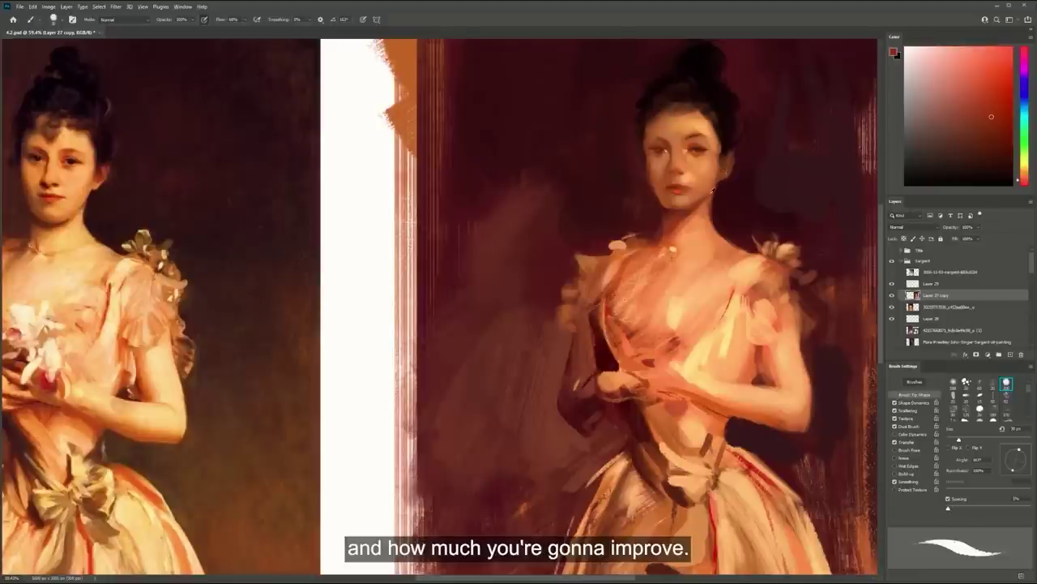
alt+click(706, 197)
key(bracketright)
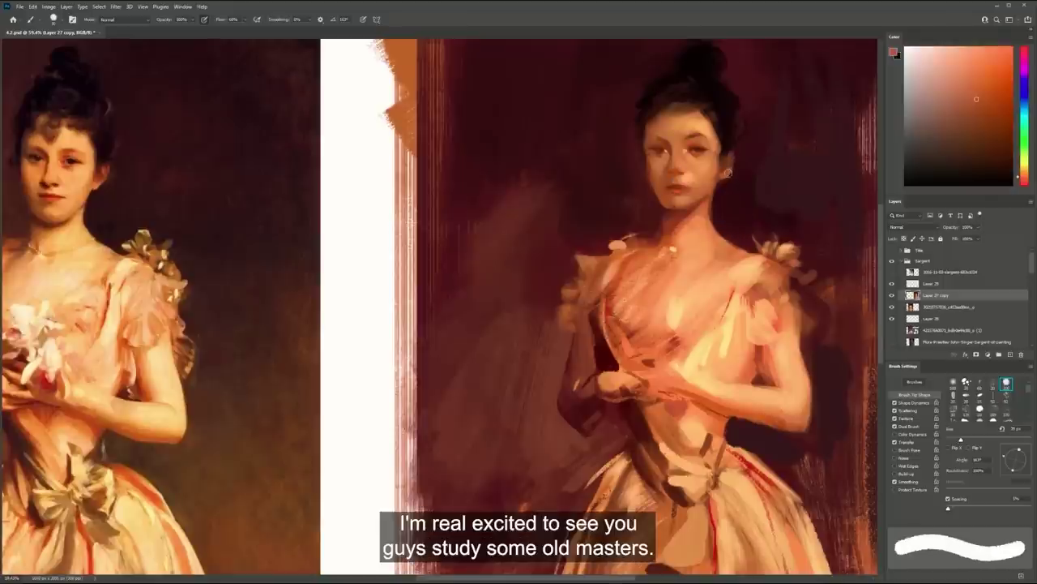
key(bracketleft)
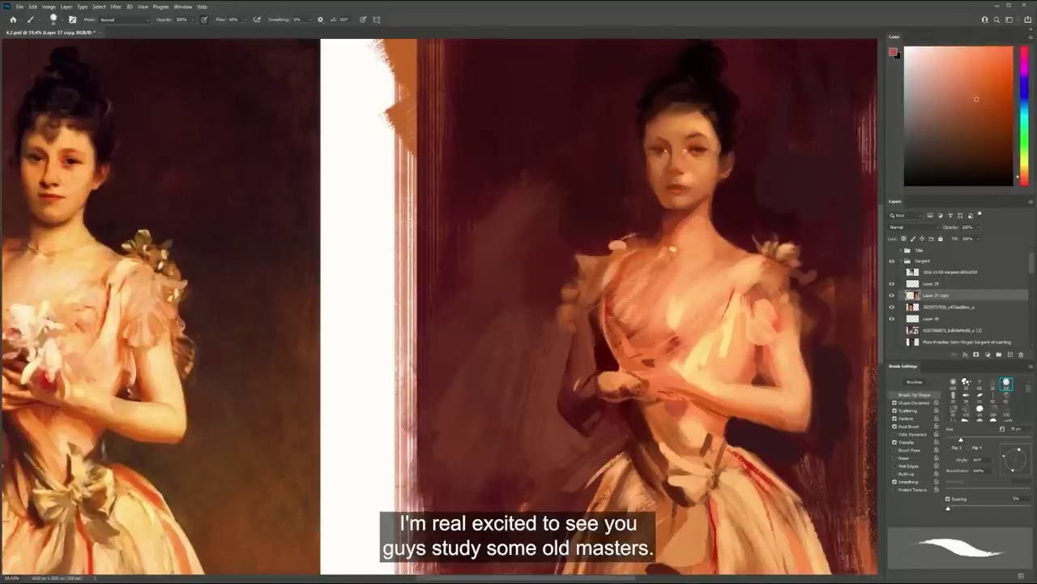
Add petal strokes to the lit shoulder's flowers and sleeve edge with sampled tones, and darken the gap between arm and bodice
alt+click(789, 238)
mouse_move(786, 240)
mouse_down()
mouse_move(764, 237)
mouse_move(795, 271)
mouse_move(786, 291)
mouse_up()
alt+click(781, 252)
key(bracketleft)
key(bracketleft)
key(bracketleft)
alt+click(771, 284)
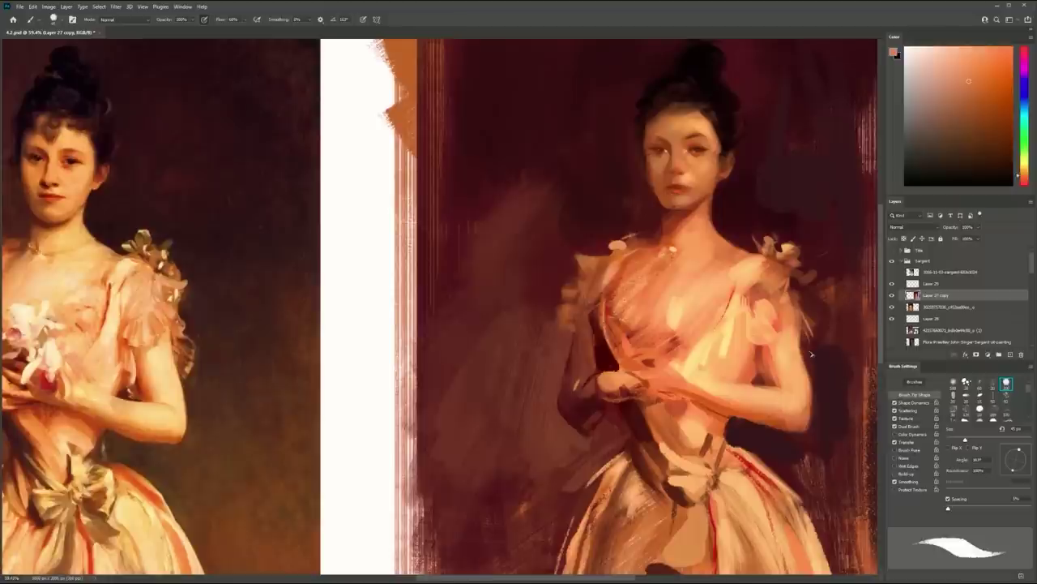
alt+click(759, 379)
mouse_move(763, 372)
mouse_down()
mouse_move(770, 383)
mouse_move(762, 361)
mouse_up()
Examine the whole painted study side by side with the reference portrait
key(z)
alt+click(781, 294)
alt+click(781, 294)
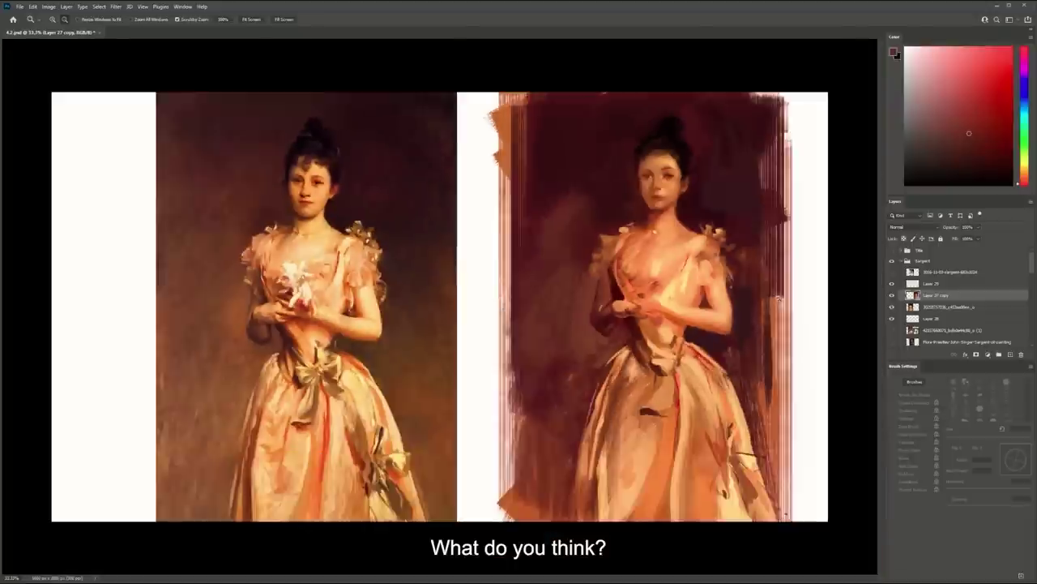
alt+click(781, 294)
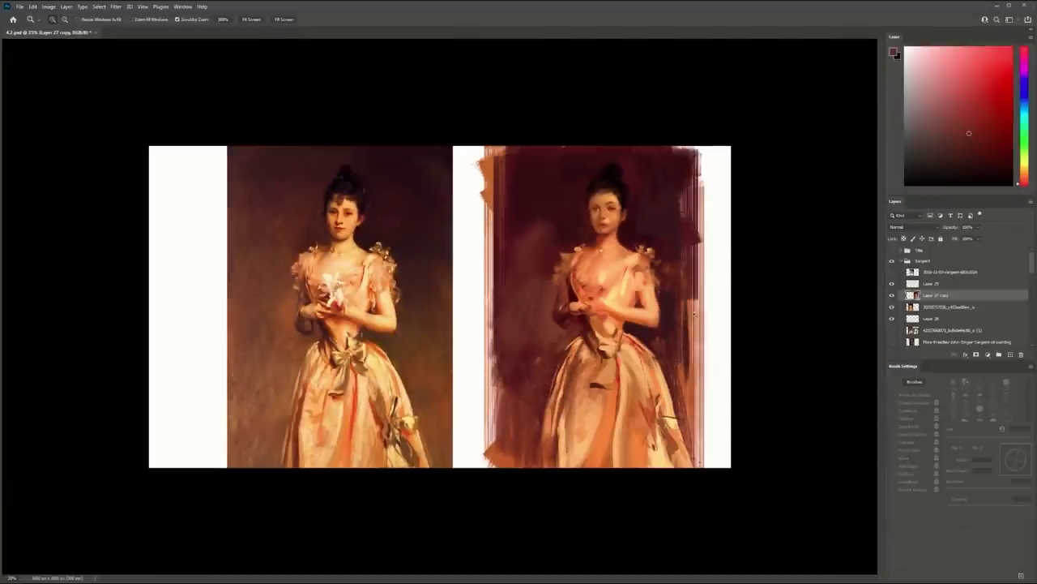
drag(694, 314, 724, 313)
key(b)
drag(639, 319, 627, 344)
key(z)
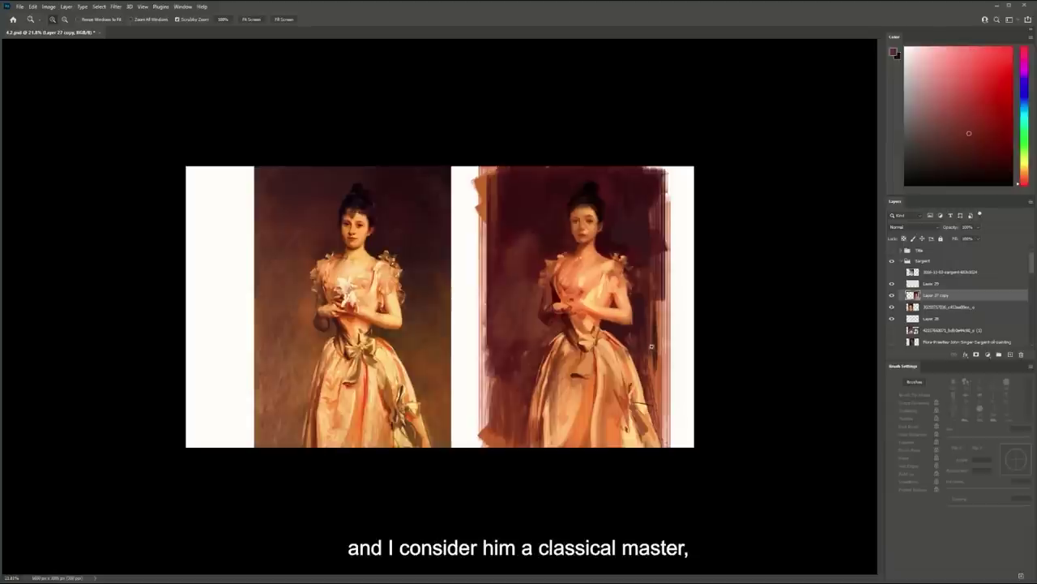
Sample saturated reds from the painted dress and brush accents into the waist just below the hands with an enlarged brush
drag(600, 325, 645, 341)
alt+click(648, 344)
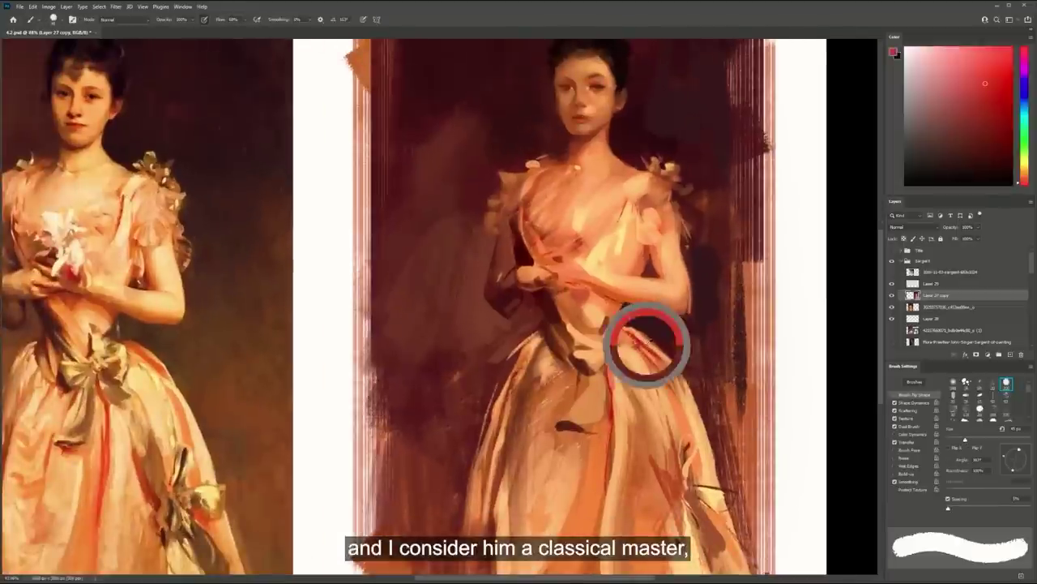
key(bracketright)
key(bracketright)
key(bracketright)
key(bracketright)
mouse_move(554, 295)
mouse_down()
mouse_move(596, 292)
mouse_move(584, 294)
mouse_move(598, 306)
mouse_move(575, 294)
mouse_up()
alt+click(641, 344)
mouse_move(635, 342)
mouse_down()
mouse_move(616, 276)
mouse_move(636, 280)
mouse_up()
key(b)
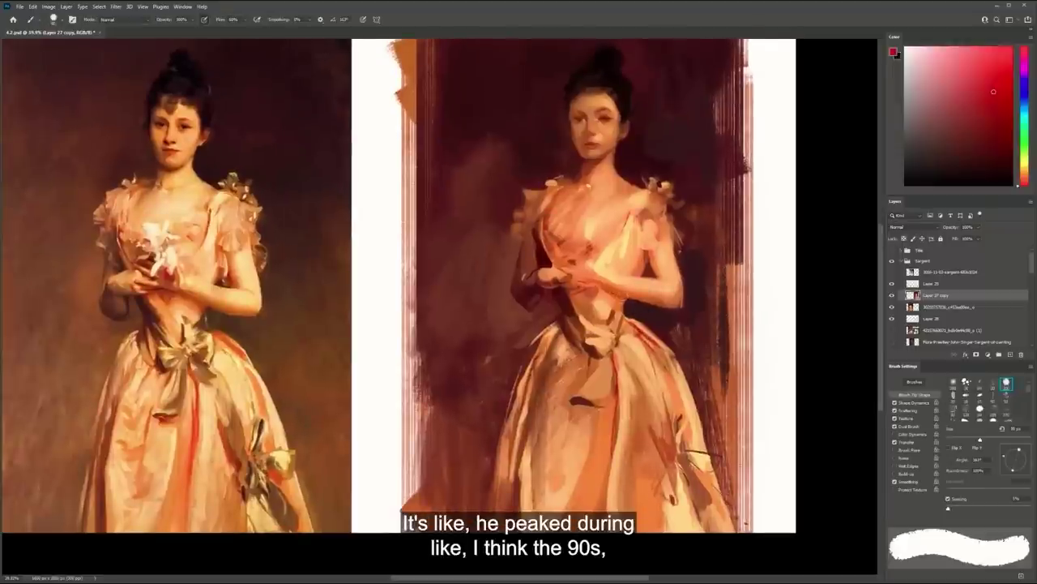
Switch to another brush preset, sample a red near the hands and refine the bodice beneath the lit forearm
key(period)
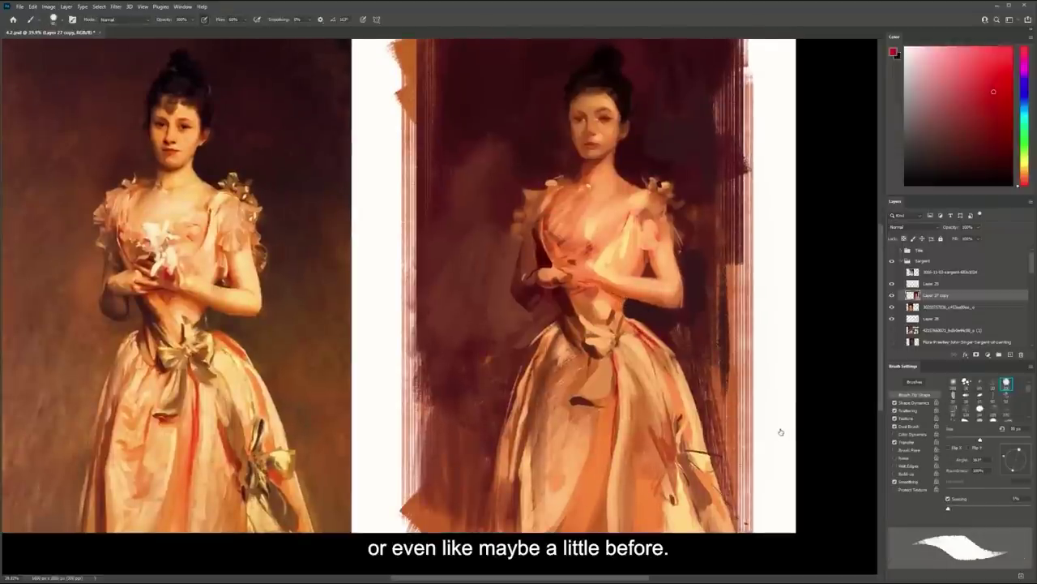
key(bracketright)
key(bracketright)
key(bracketright)
key(bracketright)
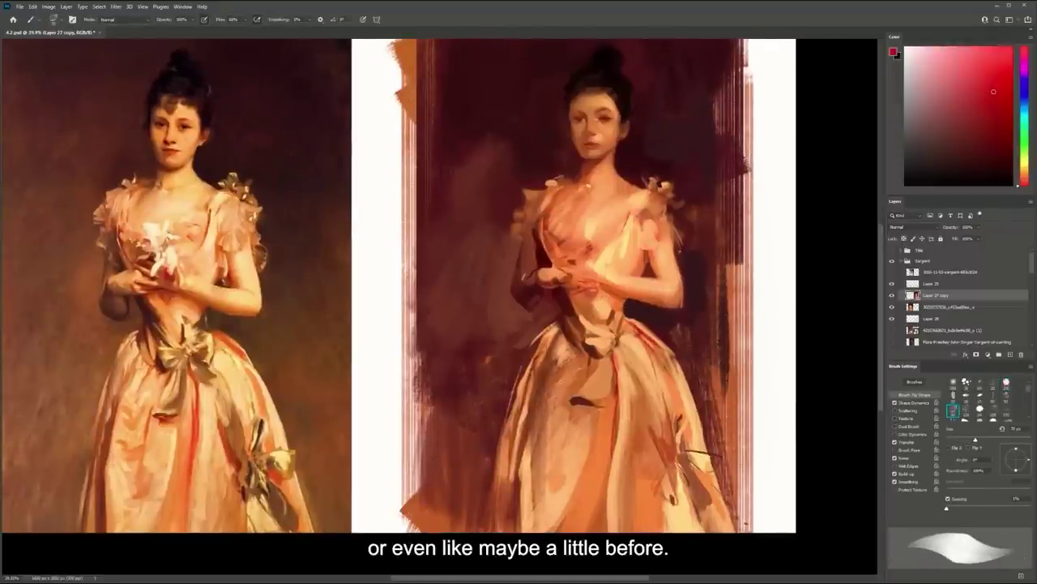
alt+click(609, 291)
mouse_move(617, 298)
mouse_down()
mouse_move(599, 286)
mouse_move(606, 298)
mouse_up()
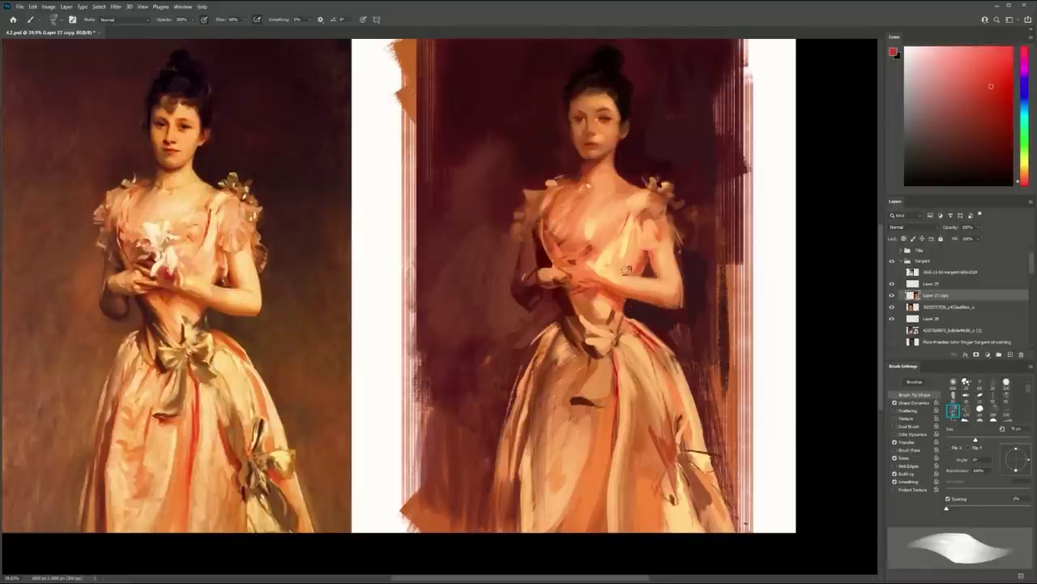
Sample a pale cream from the bodice highlights and paint light strokes on the waist bow and its hanging ribbon
key(z)
alt+click(654, 282)
drag(654, 282, 646, 314)
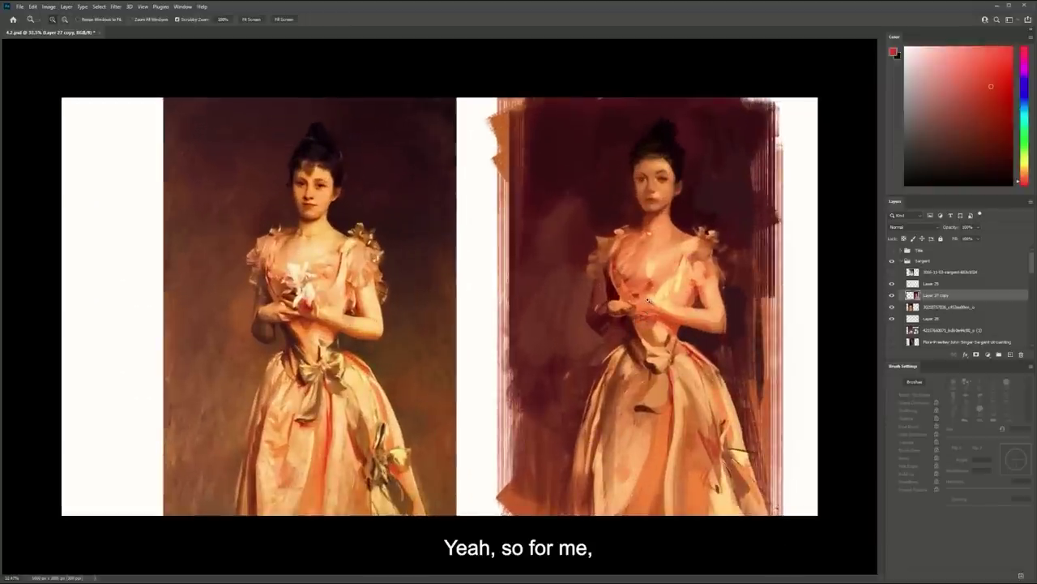
key(b)
alt+click(685, 285)
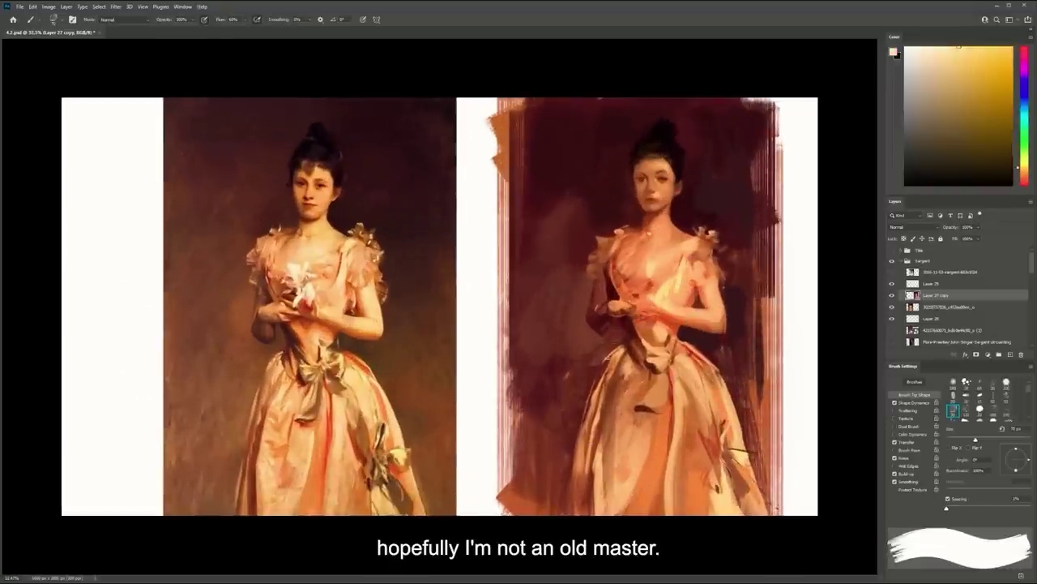
drag(630, 360, 638, 416)
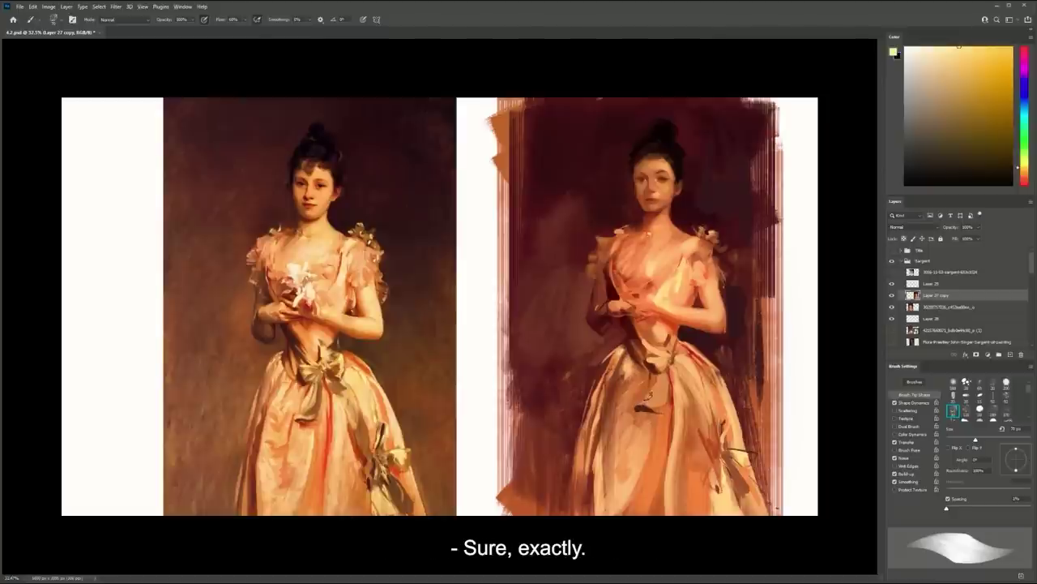
Sample dark reds to deepen the bow's shadow and tidy the background edges beside the waist and lit elbow
alt+click(646, 362)
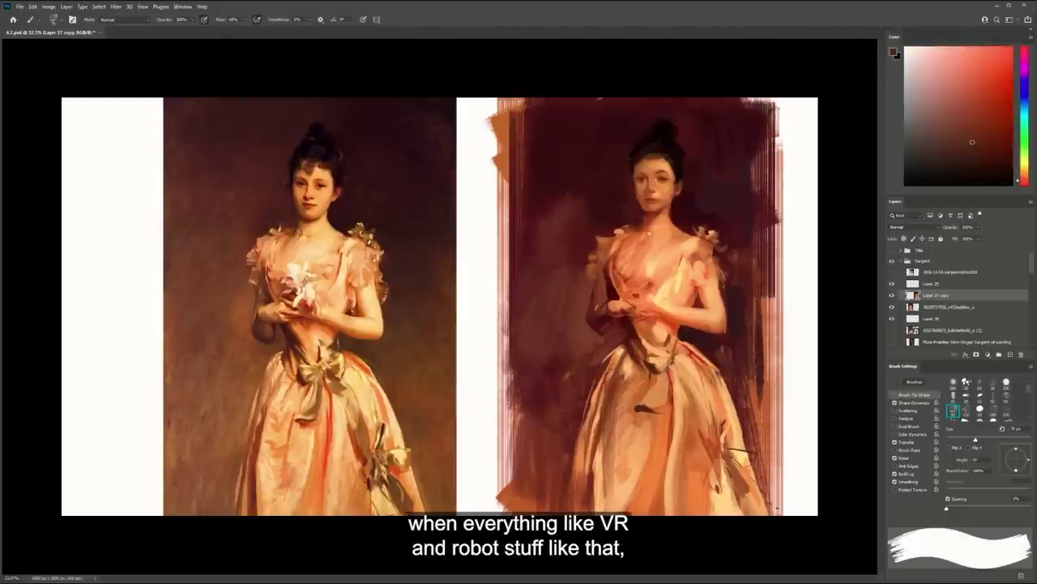
alt+click(617, 325)
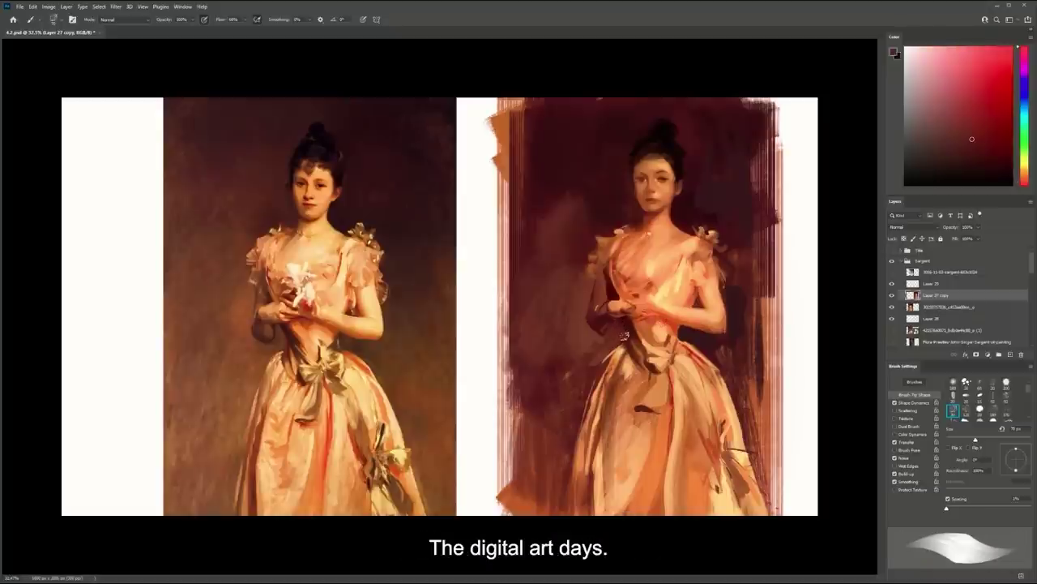
alt+click(724, 337)
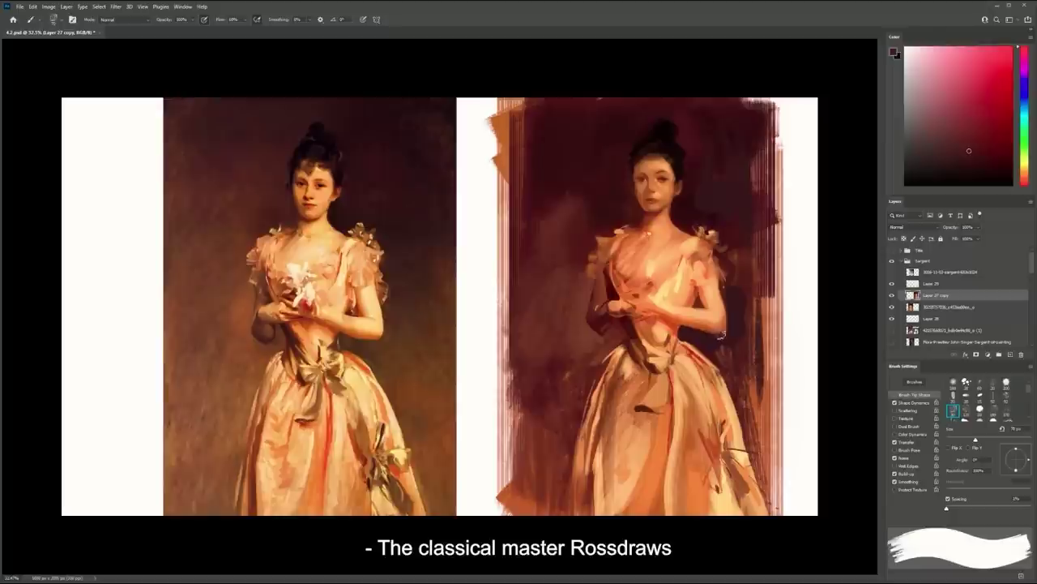
Refine the bodice above the hands with a sampled light peach tone and add a new layer above Layer 27 copy
key(ctrl+plus)
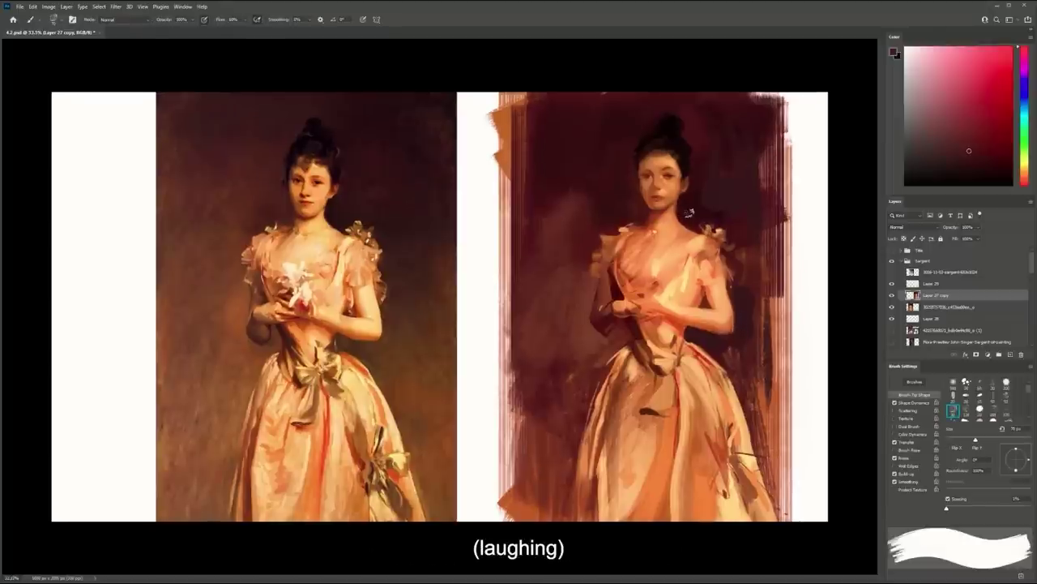
alt+click(659, 267)
drag(655, 263, 642, 280)
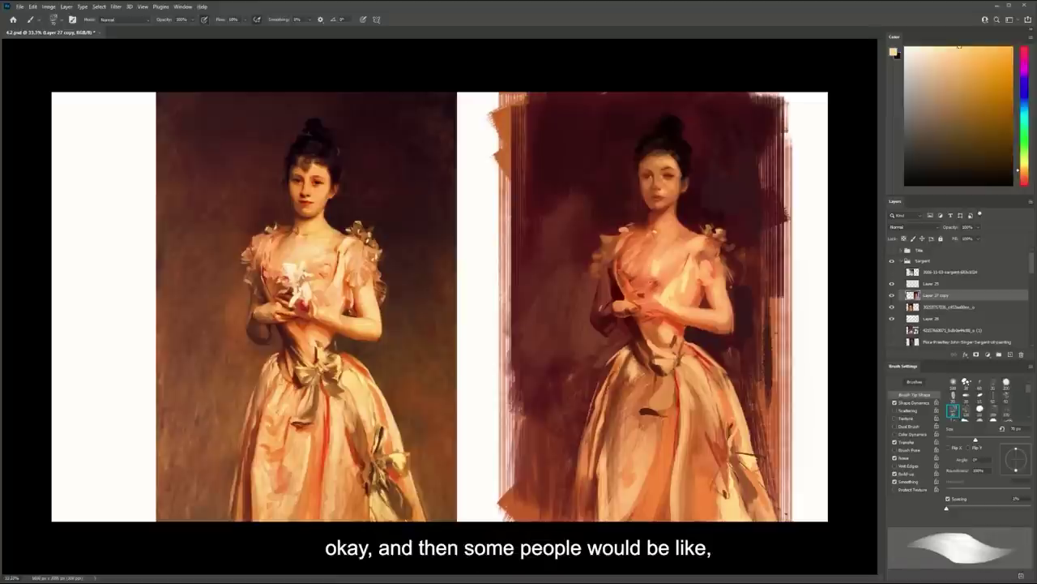
click(1010, 354)
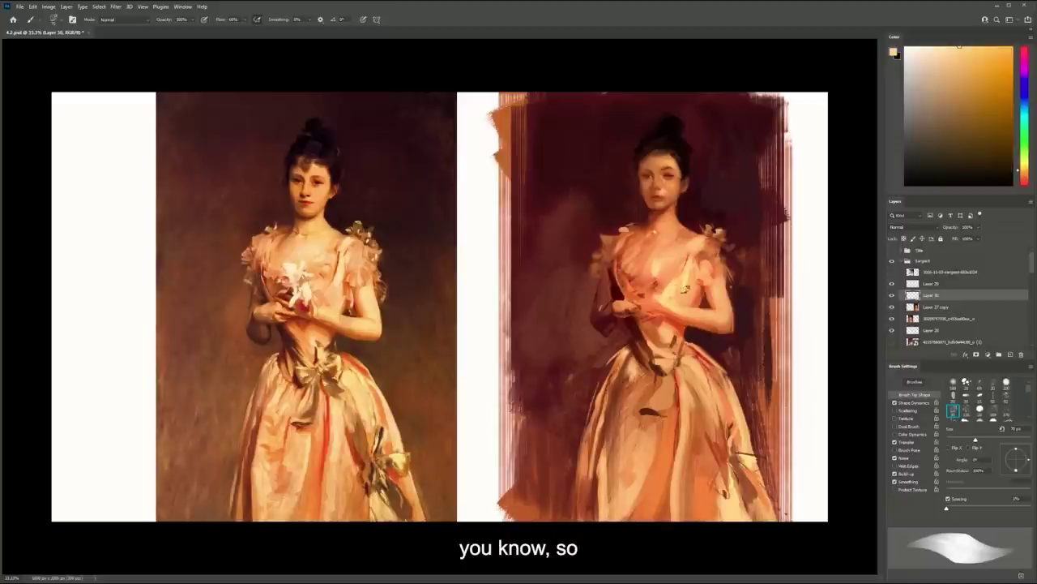
drag(647, 280, 647, 285)
key(ctrl+z)
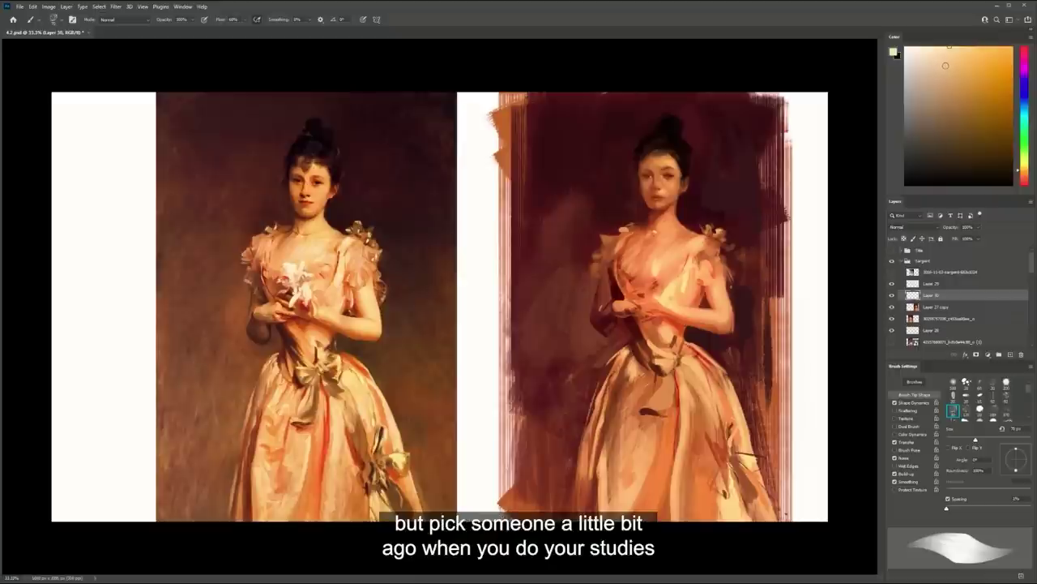
mouse_move(656, 276)
mouse_down()
mouse_move(657, 292)
mouse_move(637, 282)
mouse_up()
key(ctrl+z)
key(ctrl+z)
drag(640, 276, 643, 287)
key(ctrl+z)
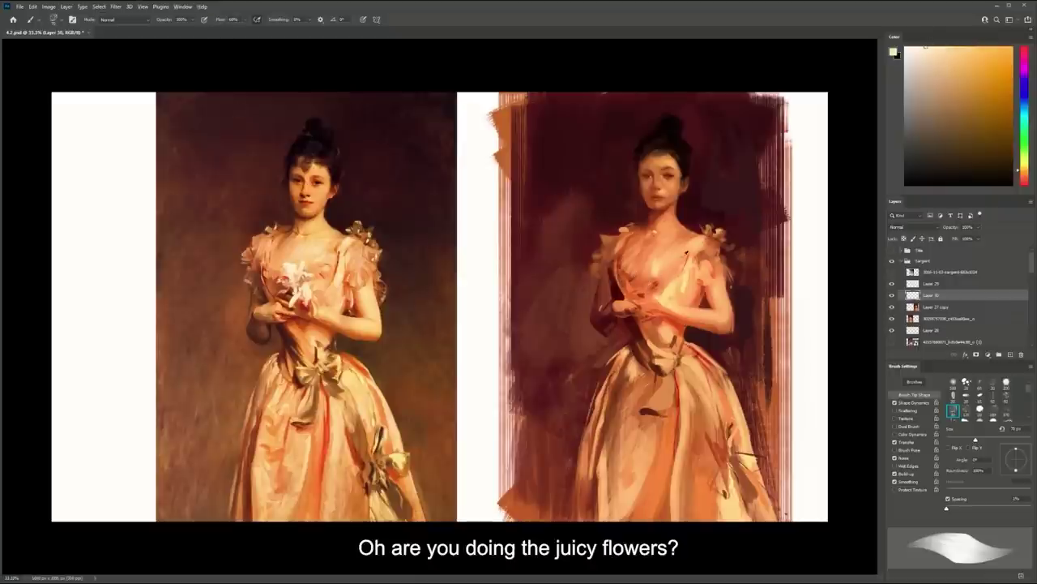
Paint the held flower's white petals above the hands with the brush's Transfer option off, and turn Transfer back on
click(895, 443)
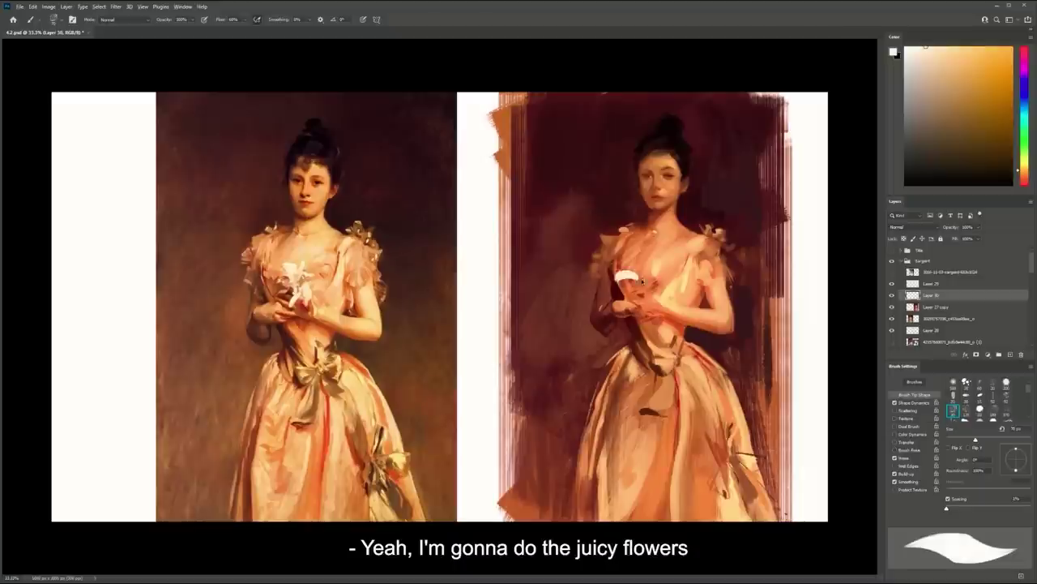
drag(638, 275, 647, 281)
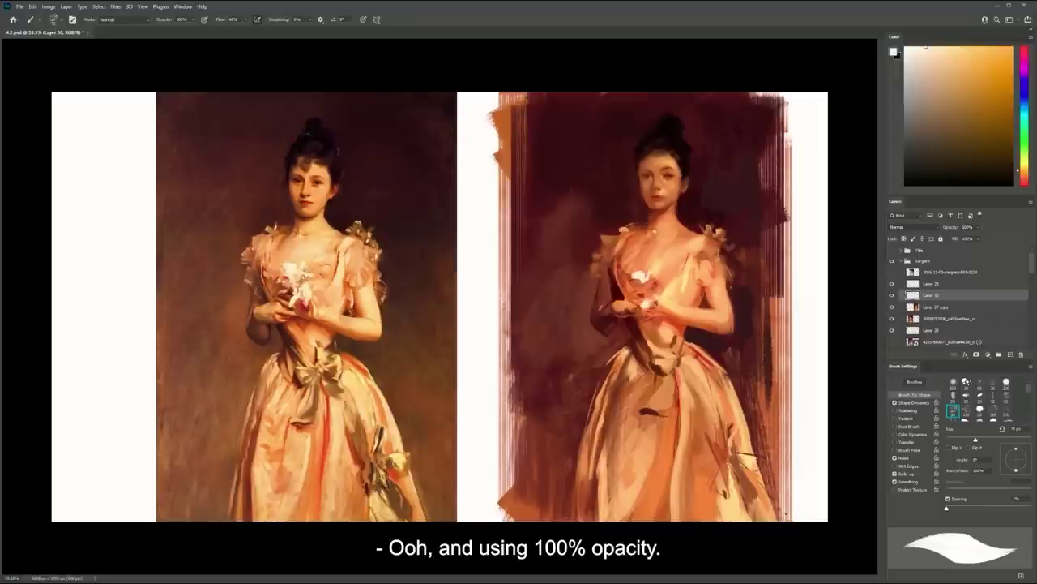
drag(648, 293, 642, 305)
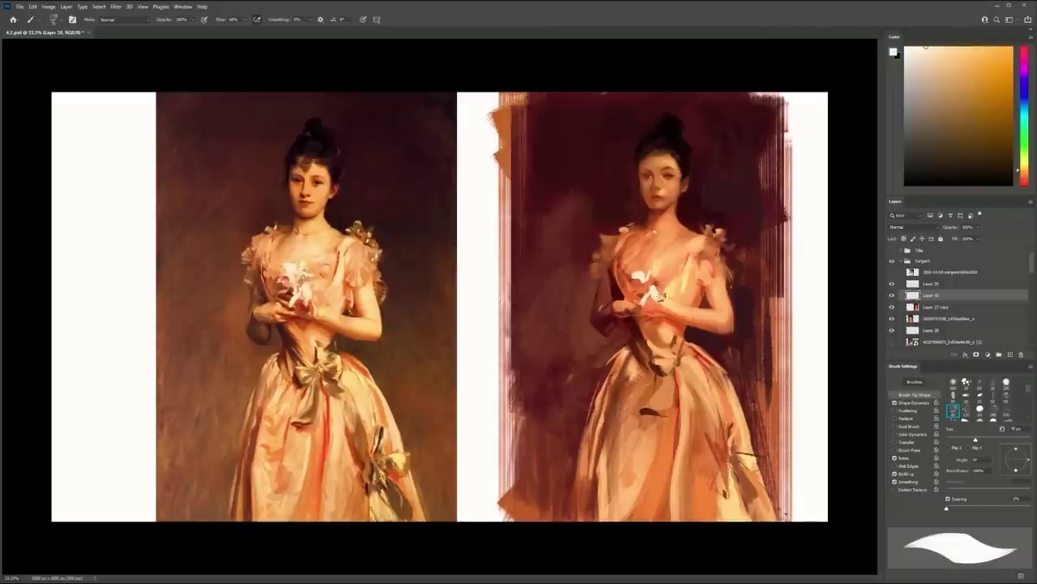
drag(648, 293, 641, 284)
click(894, 441)
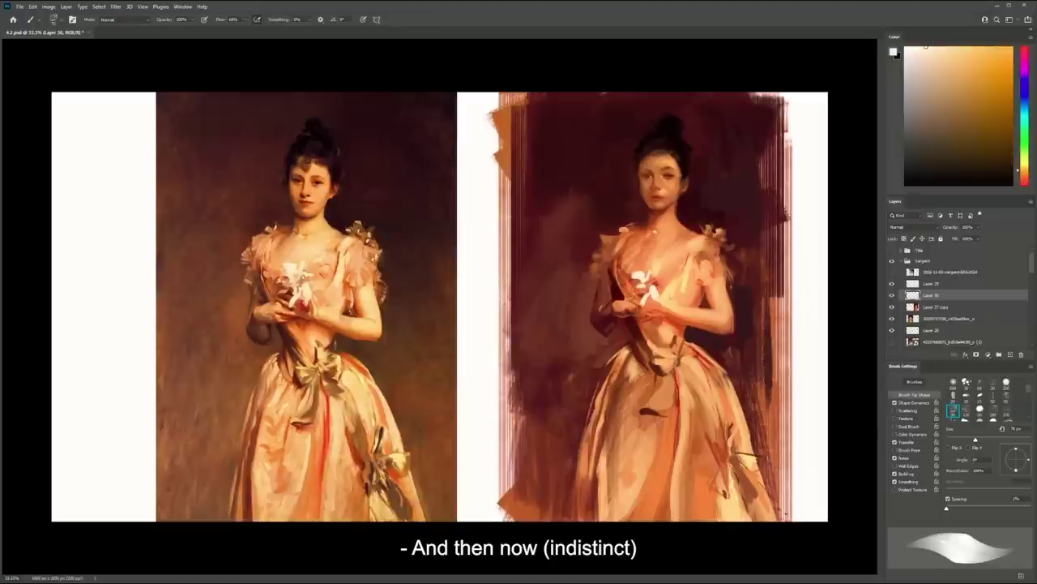
Sample peach and off-white tones around the held flower and use them to model its petals
alt+click(647, 281)
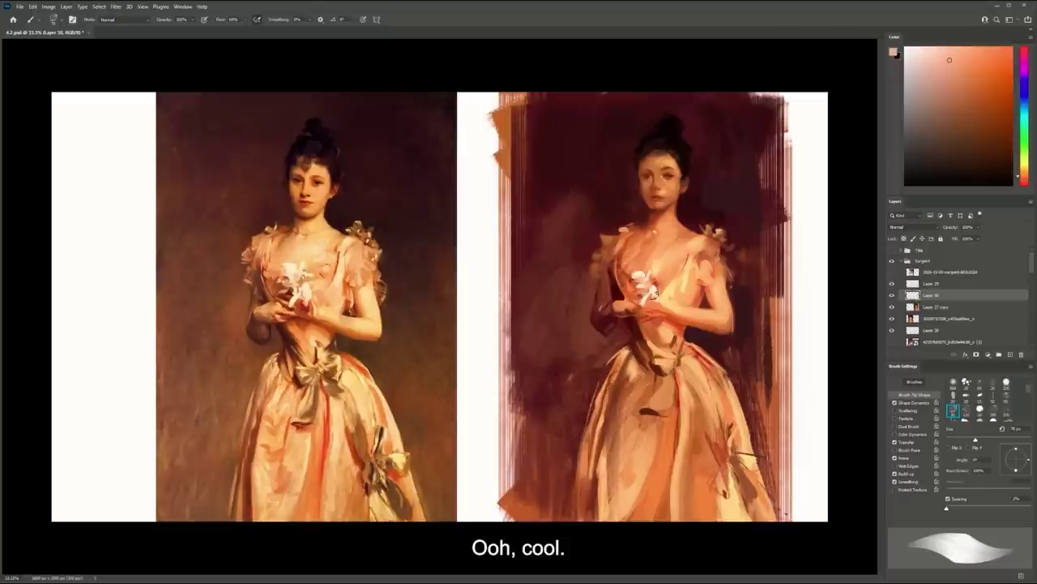
alt+click(657, 293)
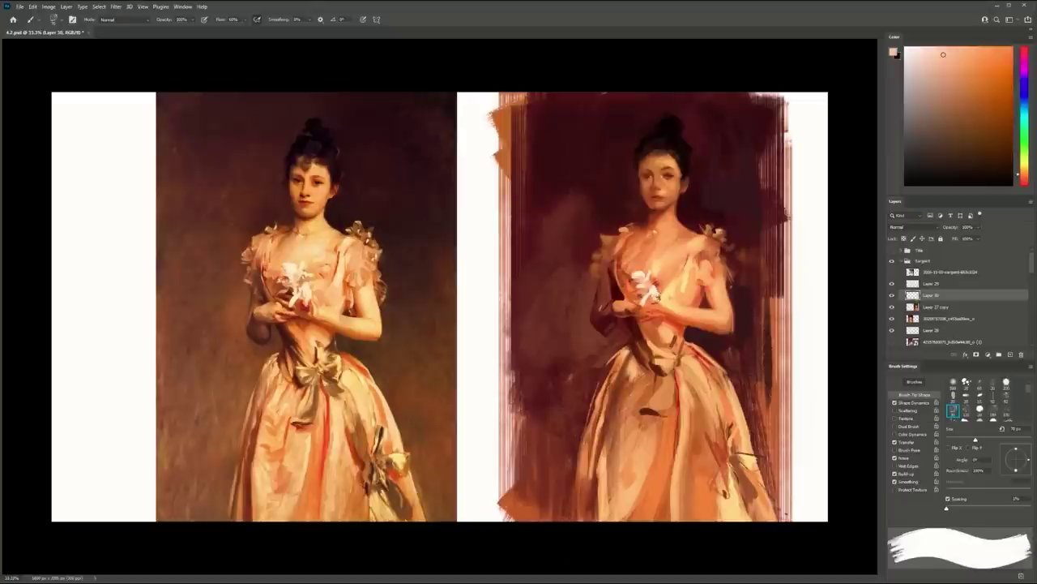
alt+click(656, 294)
alt+click(658, 294)
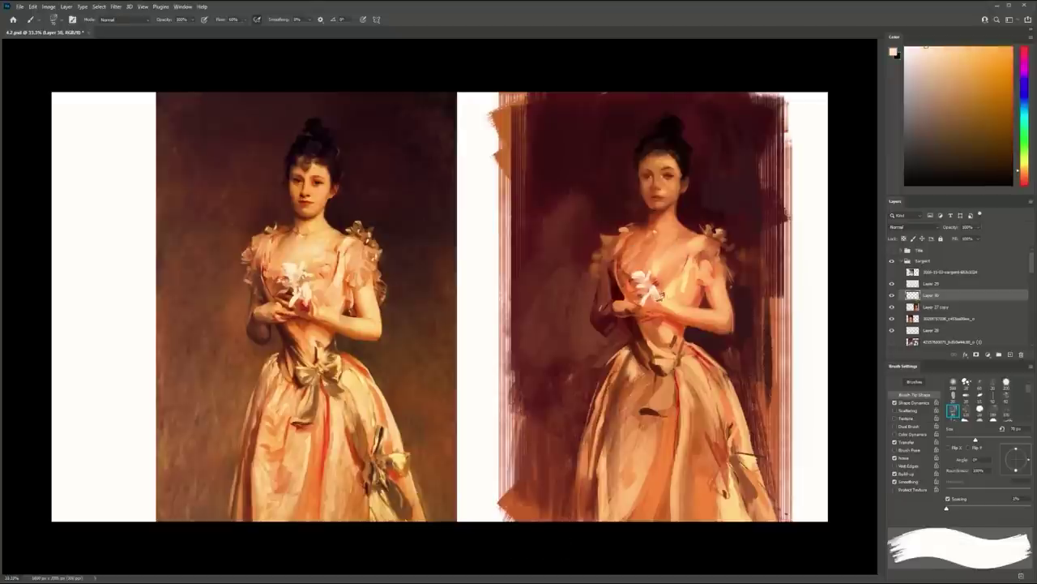
Flip the canvas horizontally for a mirrored comparison and retouch the held flower with its sampled white
key(z)
alt+click(717, 311)
alt+click(717, 311)
alt+click(717, 311)
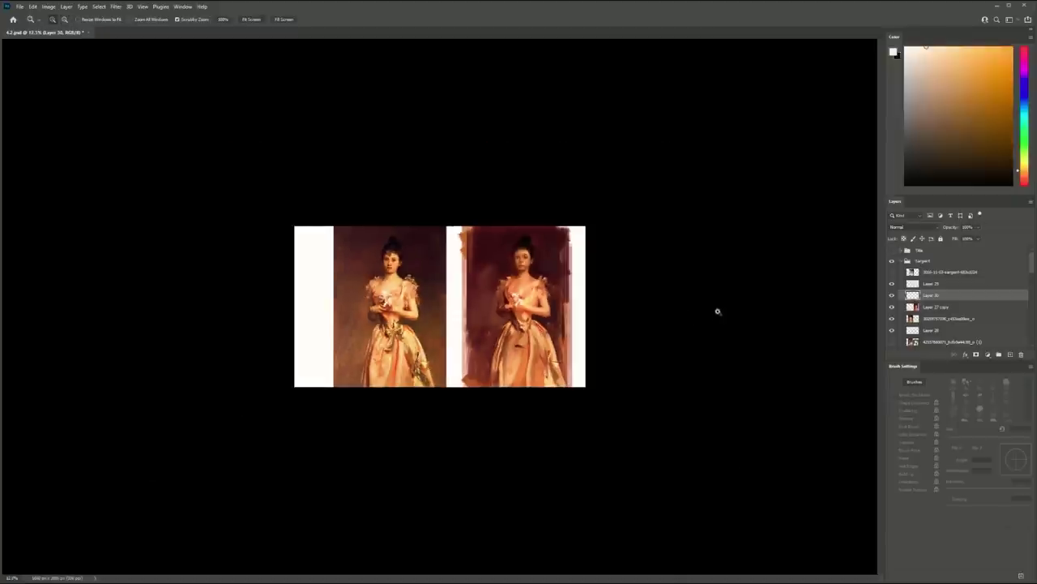
click(655, 325)
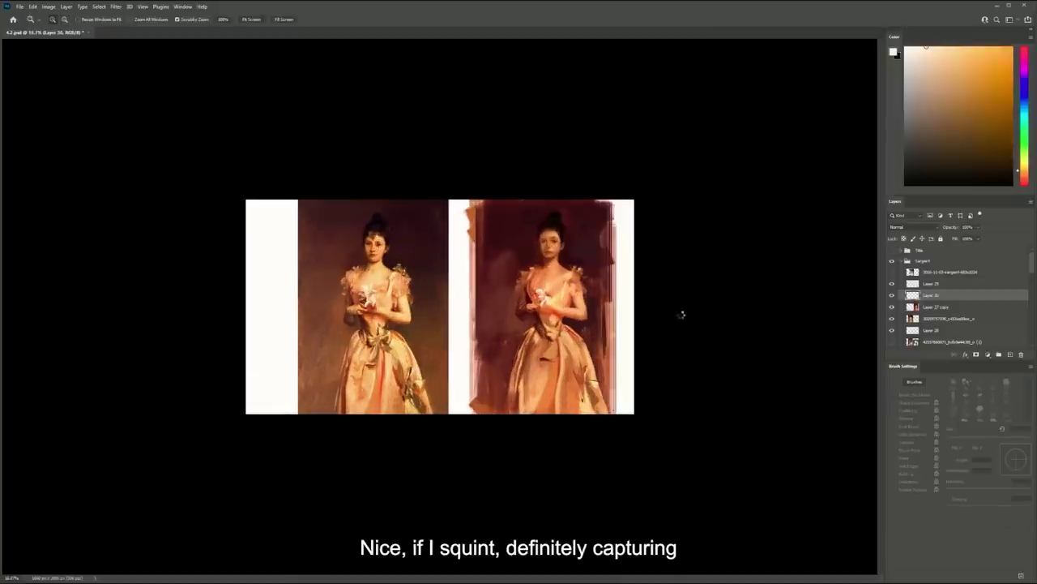
key(ctrl+shift+h)
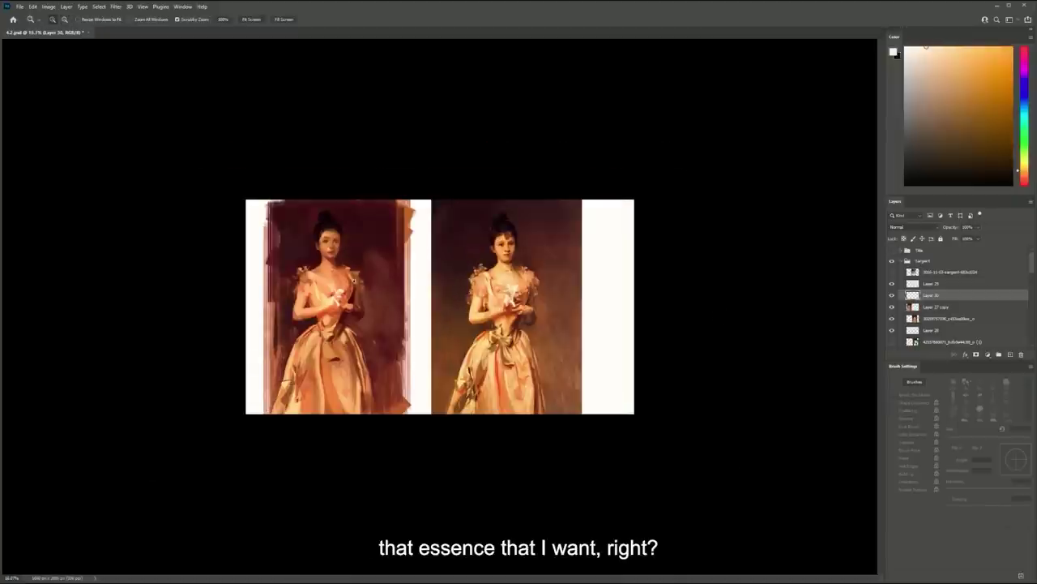
key(ctrl+plus)
key(ctrl+plus)
key(b)
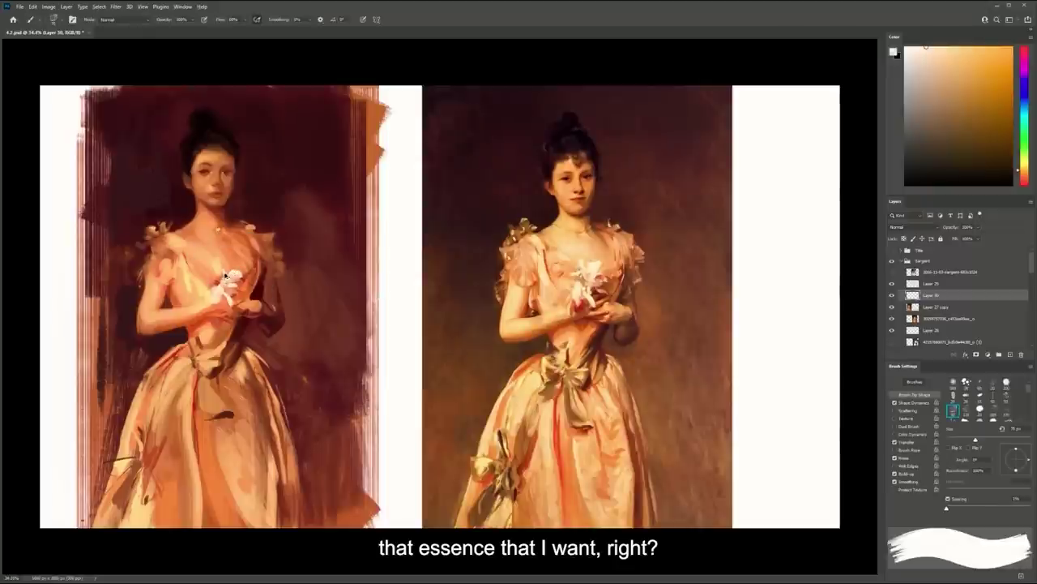
alt+click(233, 273)
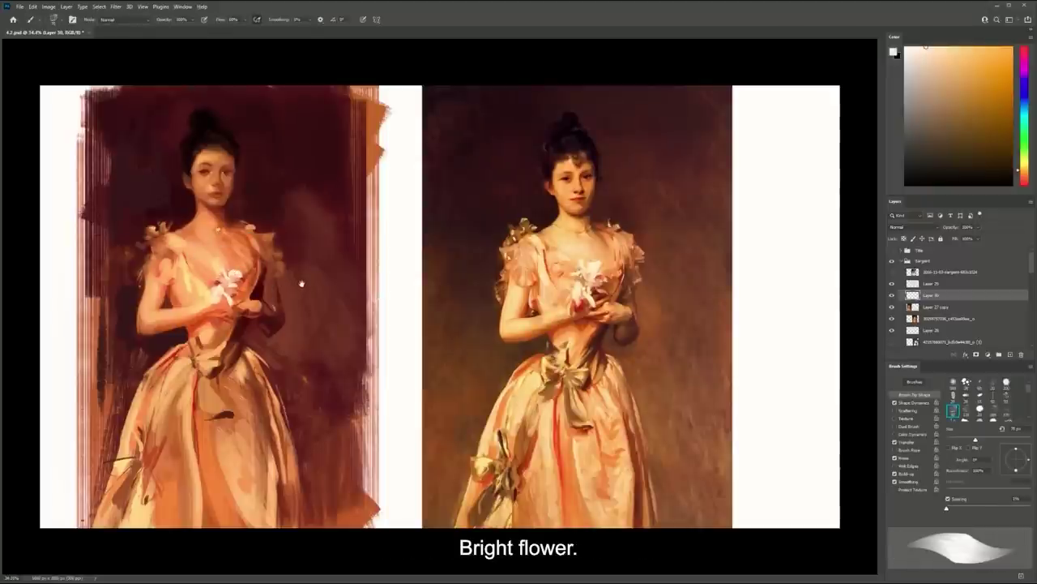
Select Layer 27 copy and paint light and sampled red accents along the lit sleeve's lower edge and underarm with a reduced brush
click(944, 307)
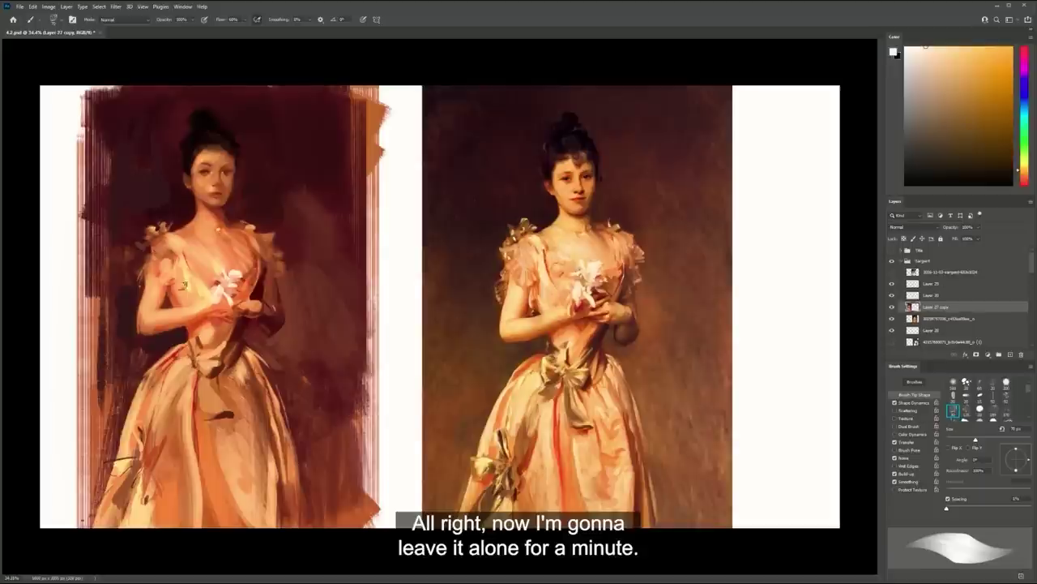
drag(174, 295, 169, 289)
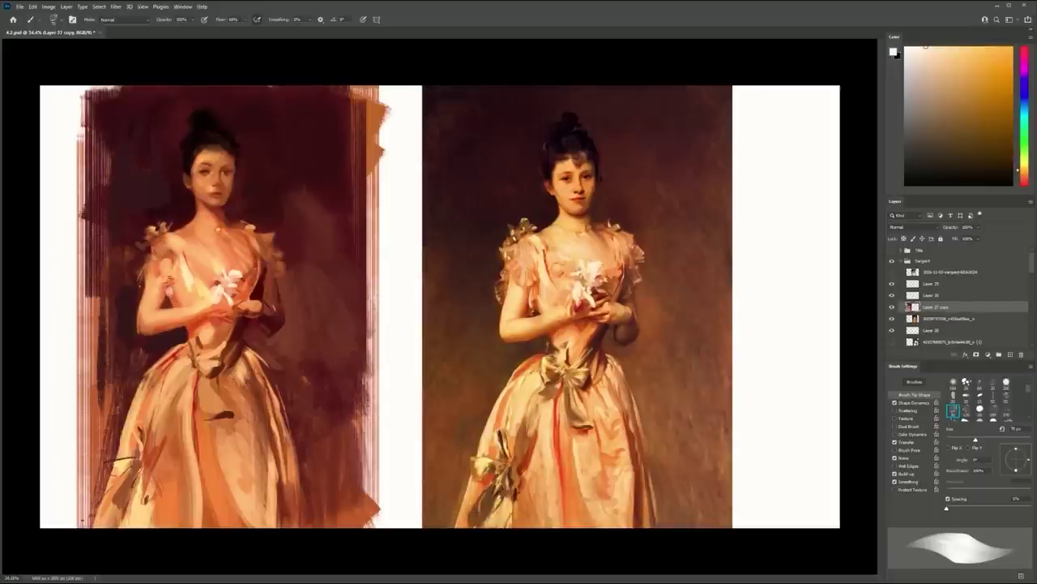
alt+click(176, 280)
alt+click(200, 322)
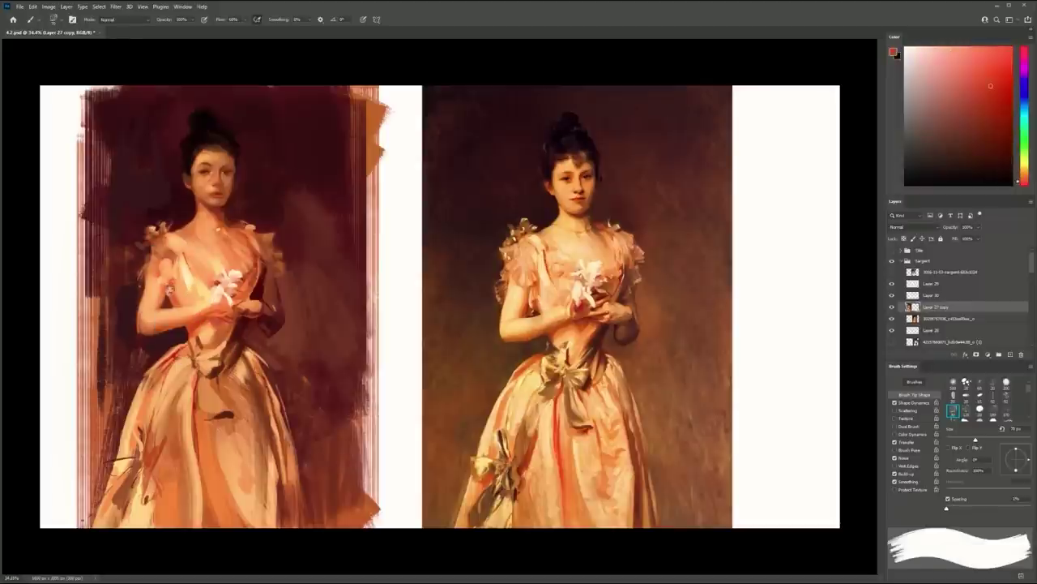
key(bracketleft)
key(bracketleft)
key(bracketleft)
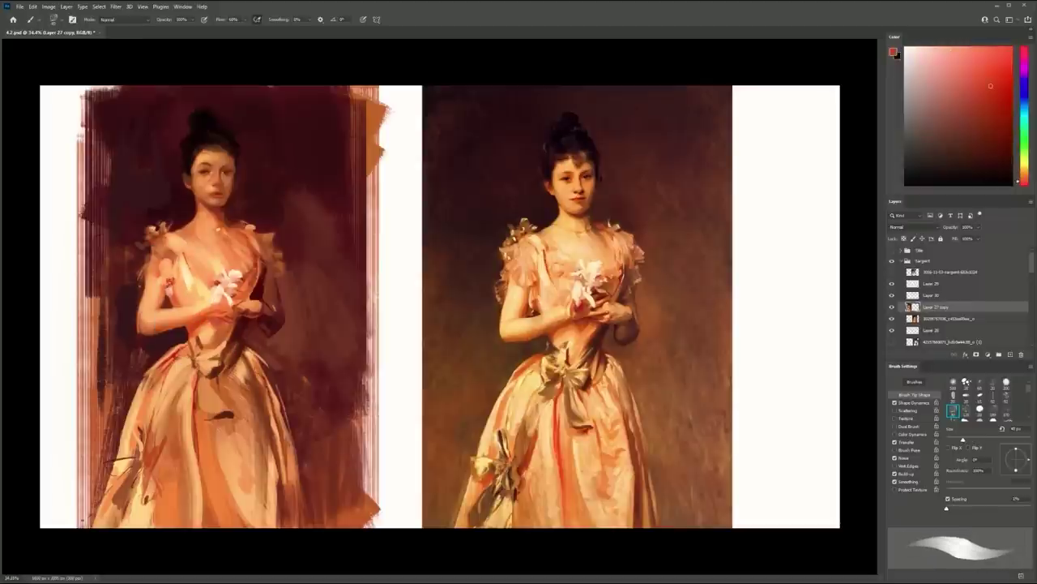
drag(163, 269, 157, 281)
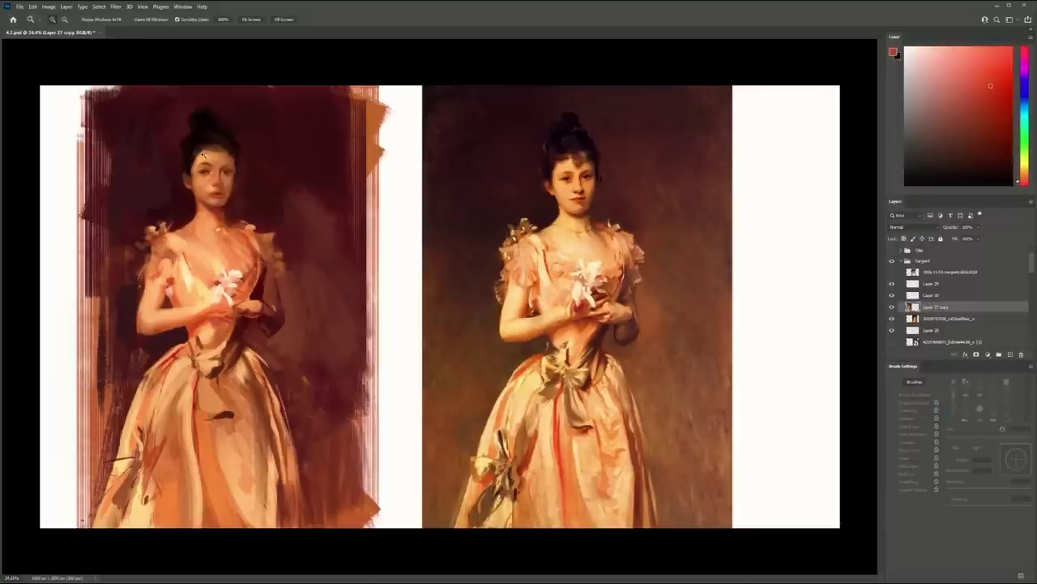
Reduce the brush to 45 px and retouch the lit cheek with sampled peach skin tones, undoing the unwanted strokes
ctrl+click(202, 161)
key(period)
key(period)
drag(212, 211, 242, 183)
key(ctrl+z)
key(bracketleft)
key(bracketleft)
key(bracketleft)
key(bracketleft)
key(bracketleft)
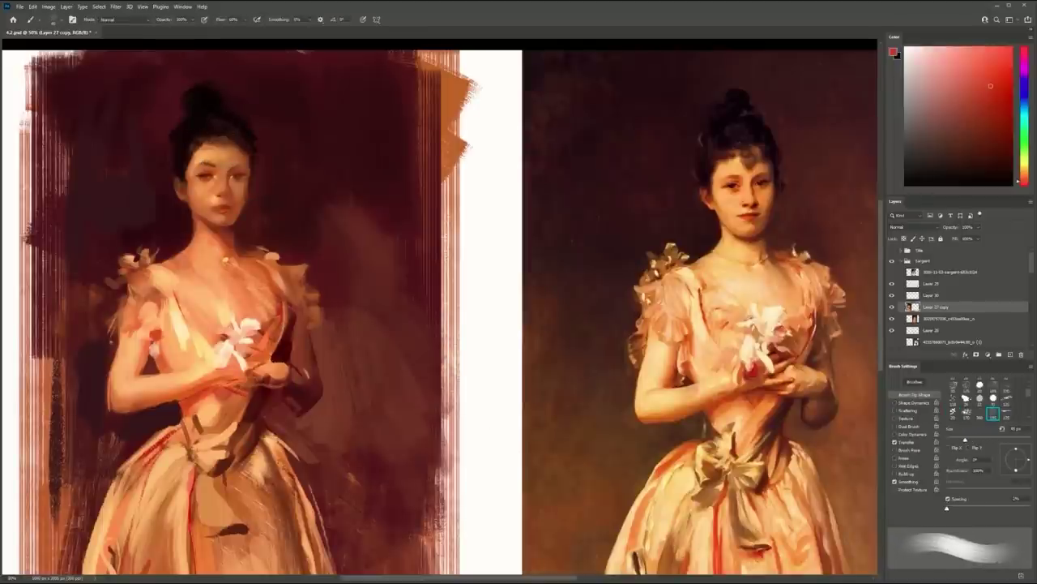
alt+click(218, 195)
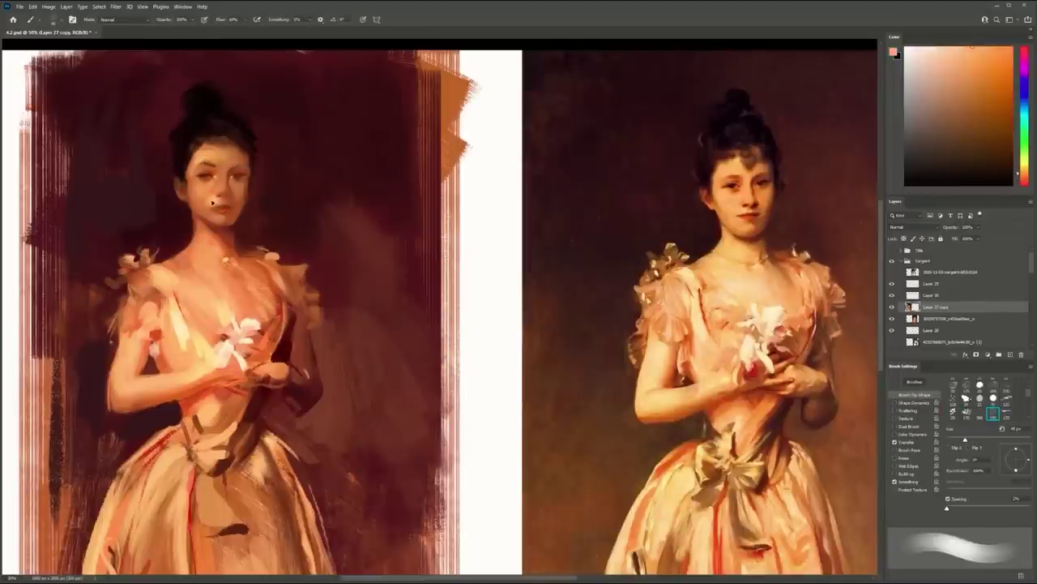
drag(195, 194, 204, 204)
key(ctrl+z)
alt+click(204, 201)
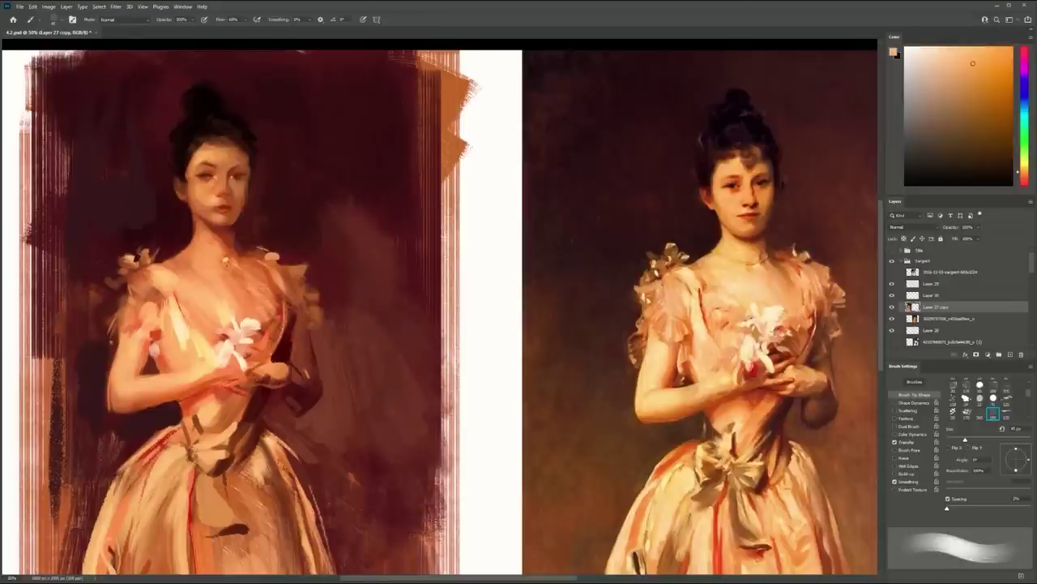
Sample darker reddish browns around the shadowed eye and switch to the round textured brush tip with Transfer enabled
alt+click(246, 162)
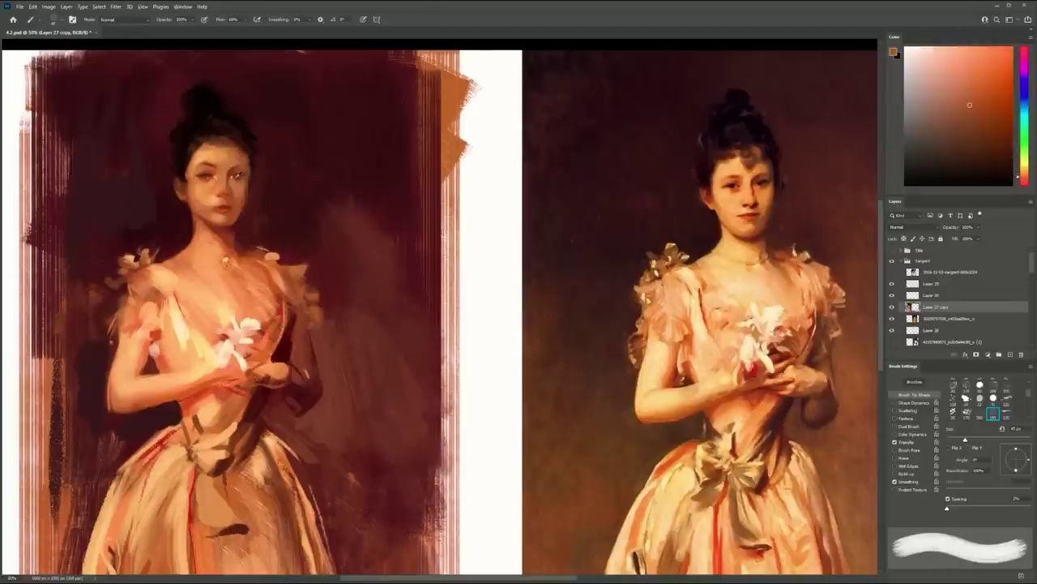
ctrl+click(241, 174)
drag(256, 171, 178, 171)
alt+click(150, 172)
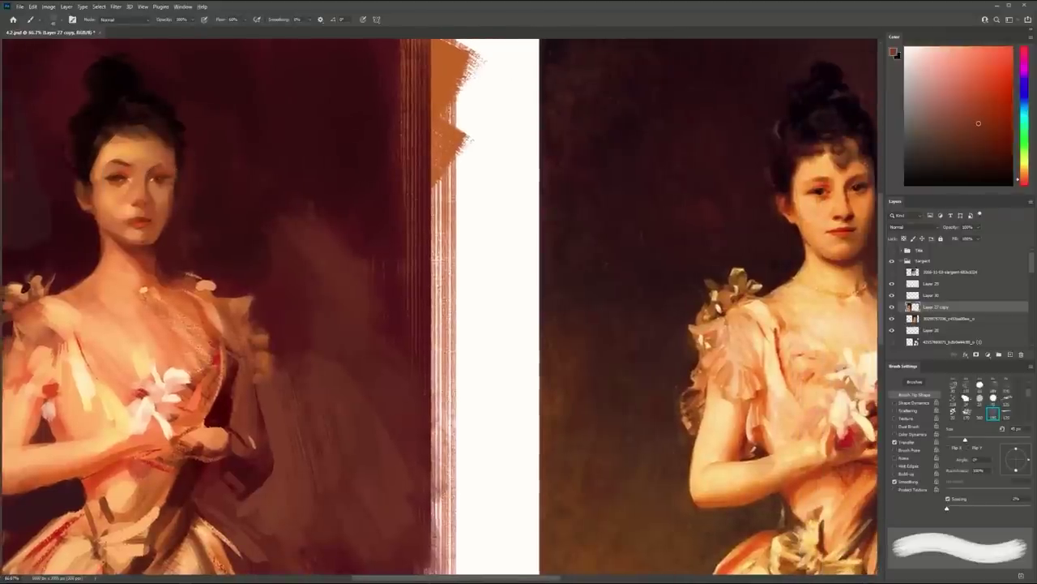
key(i)
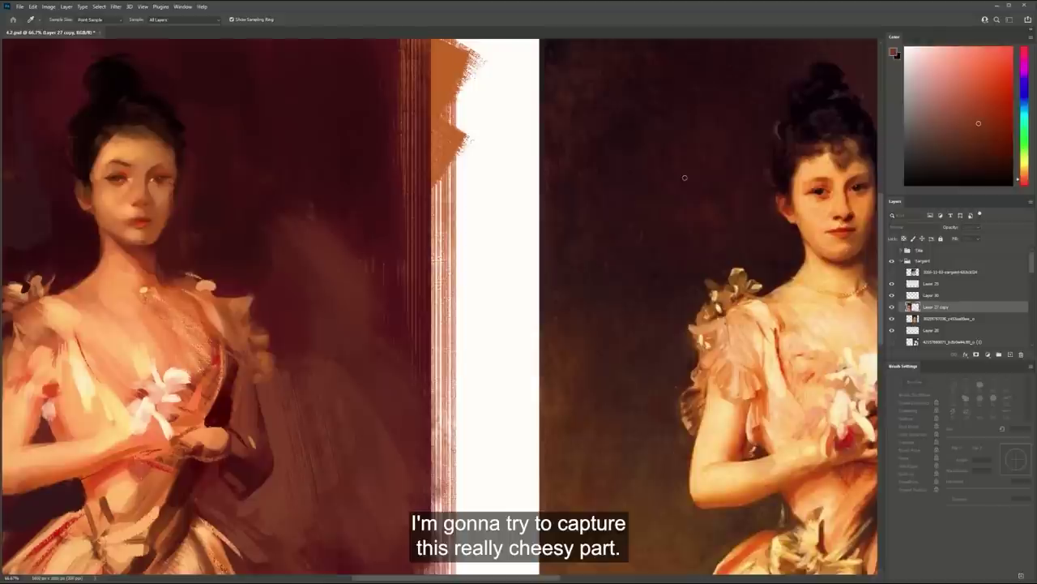
key(b)
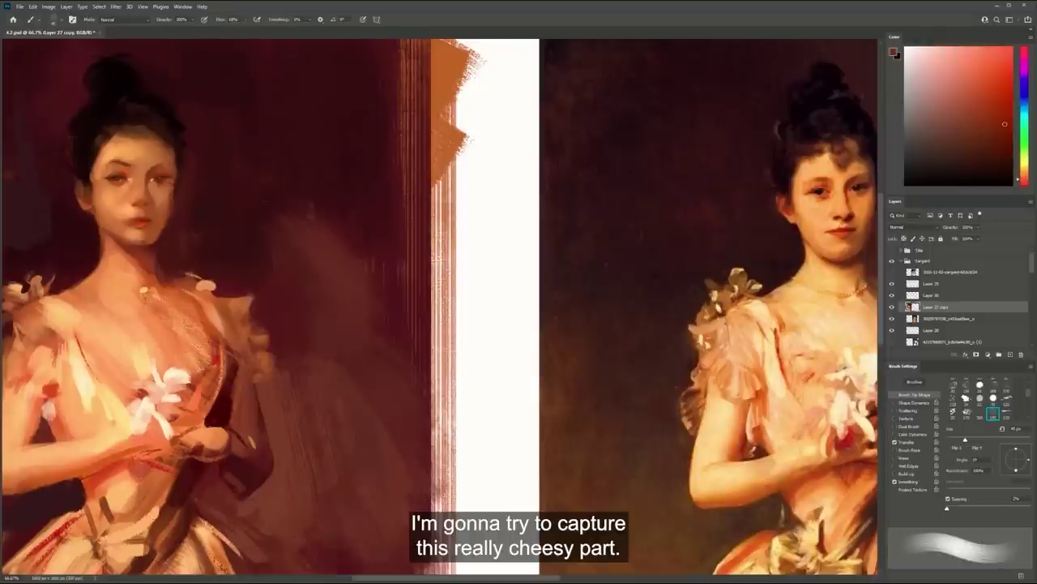
click(980, 398)
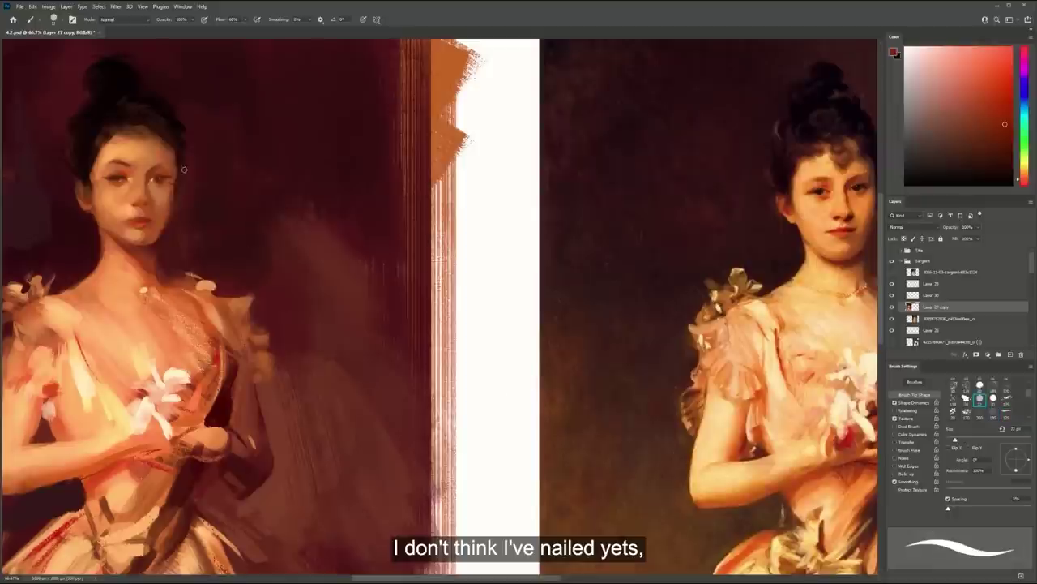
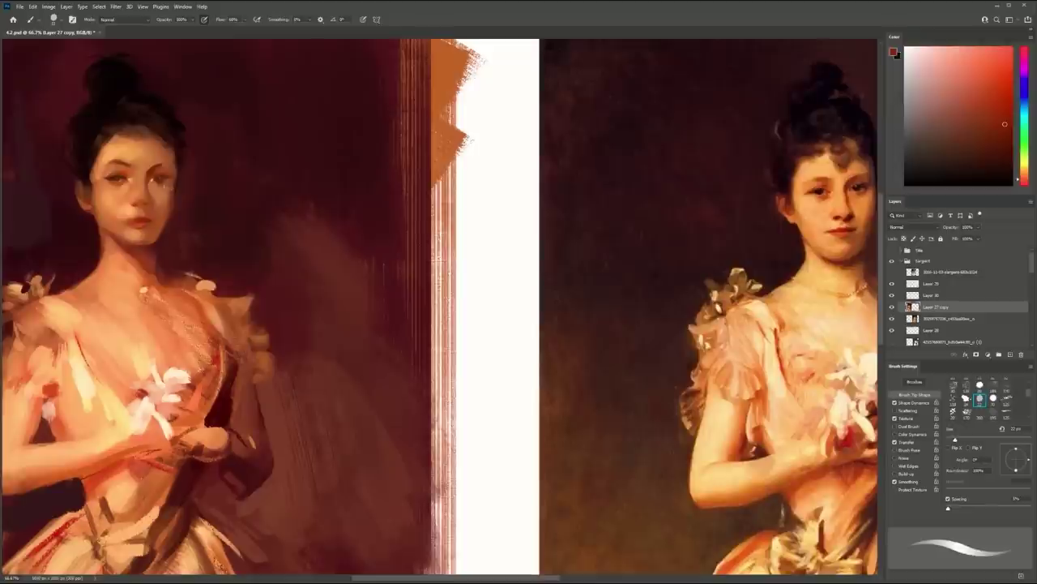
drag(210, 176, 190, 173)
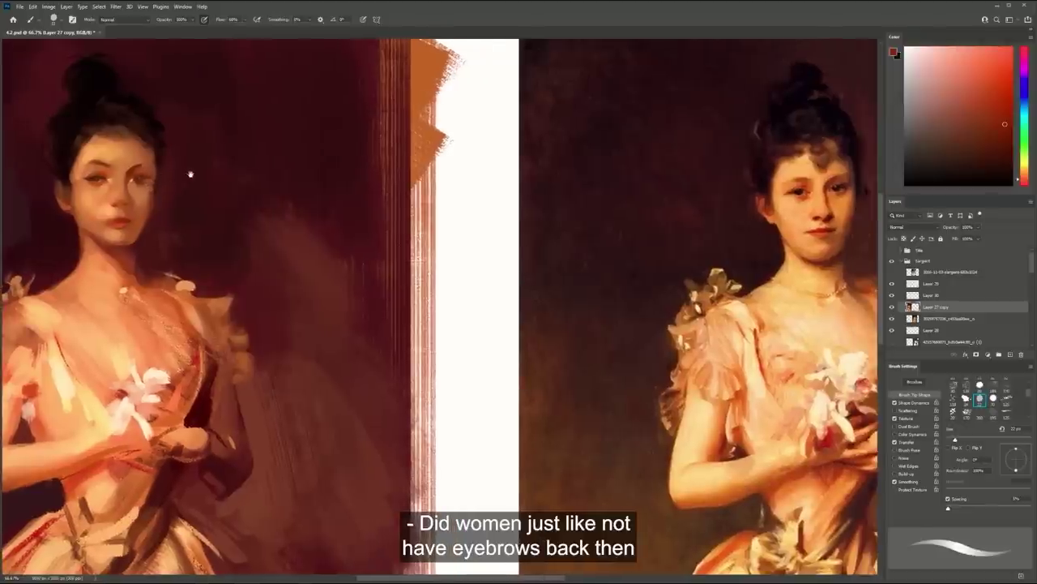
Refine both eyes and the shadowed side of the face with dark browns and skin tones sampled from the painting
alt+click(154, 147)
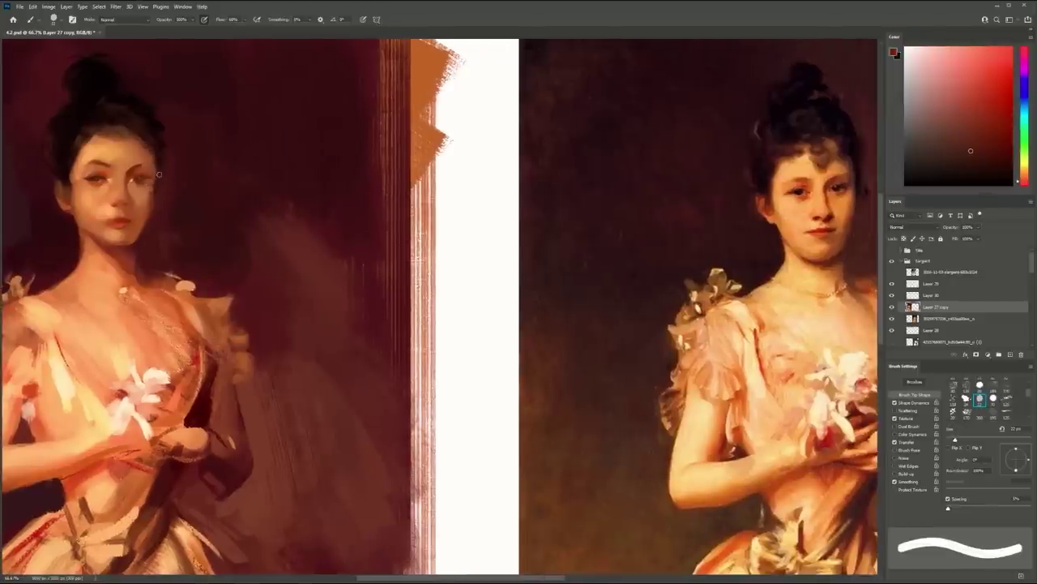
click(118, 206)
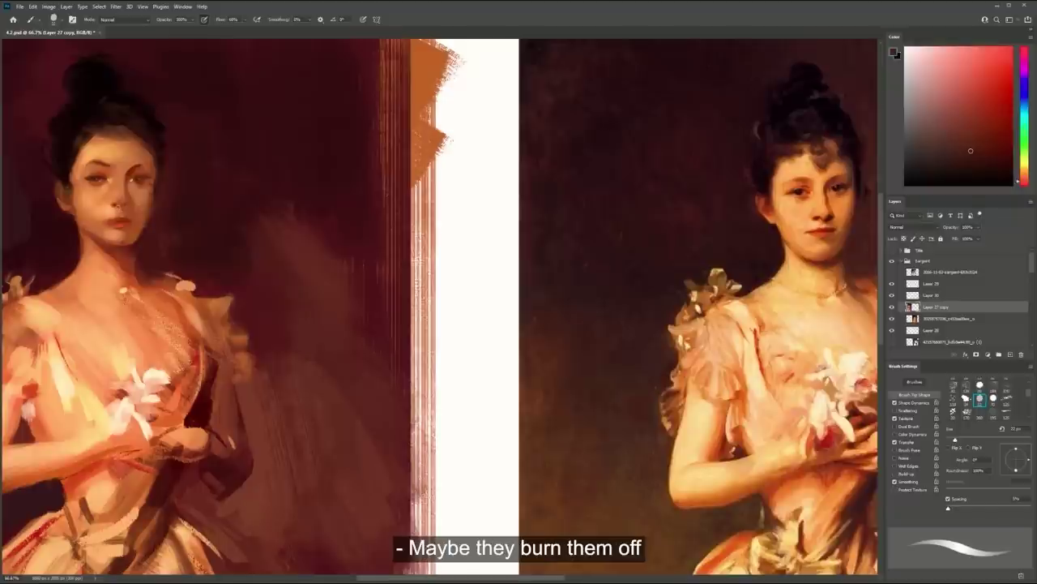
alt+click(134, 169)
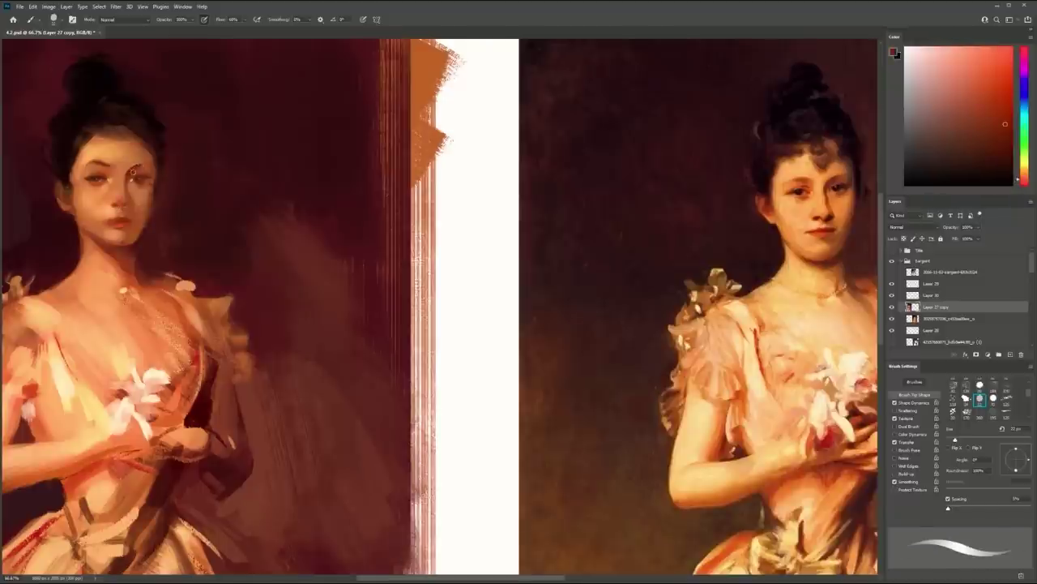
mouse_move(134, 179)
mouse_down()
mouse_move(172, 185)
mouse_move(154, 175)
mouse_up()
alt+click(140, 185)
alt+click(191, 186)
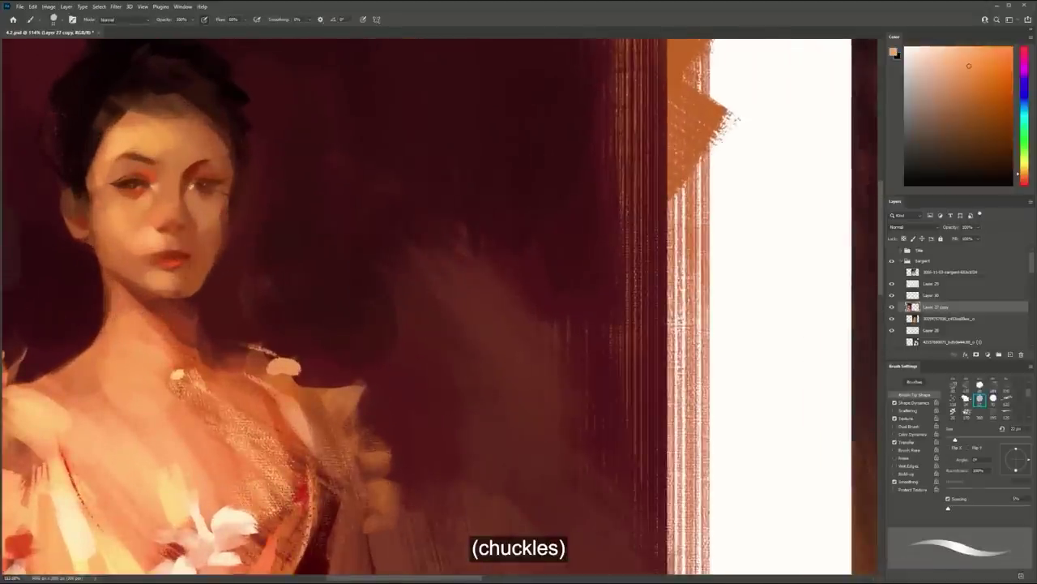
alt+click(202, 181)
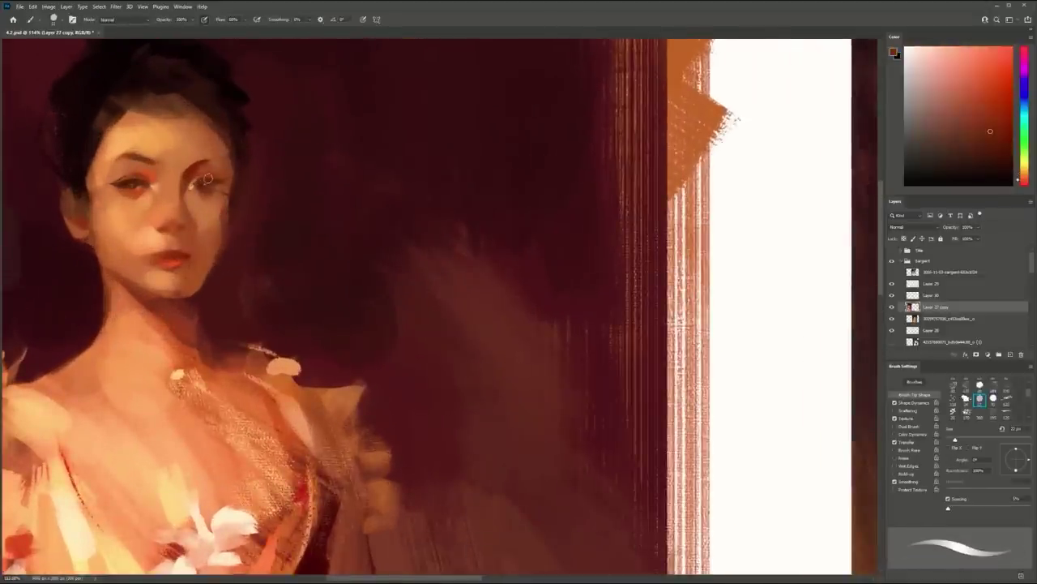
alt+click(154, 188)
drag(142, 176, 120, 179)
Flip the canvas horizontally to compare with the reference and sample skin tones around the nose for retouching the face
key(ctrl+shift+h)
mouse_move(608, 229)
mouse_down()
mouse_move(727, 232)
mouse_move(709, 247)
mouse_move(679, 245)
mouse_move(691, 257)
mouse_move(671, 258)
mouse_move(730, 254)
mouse_up()
key(z)
key(b)
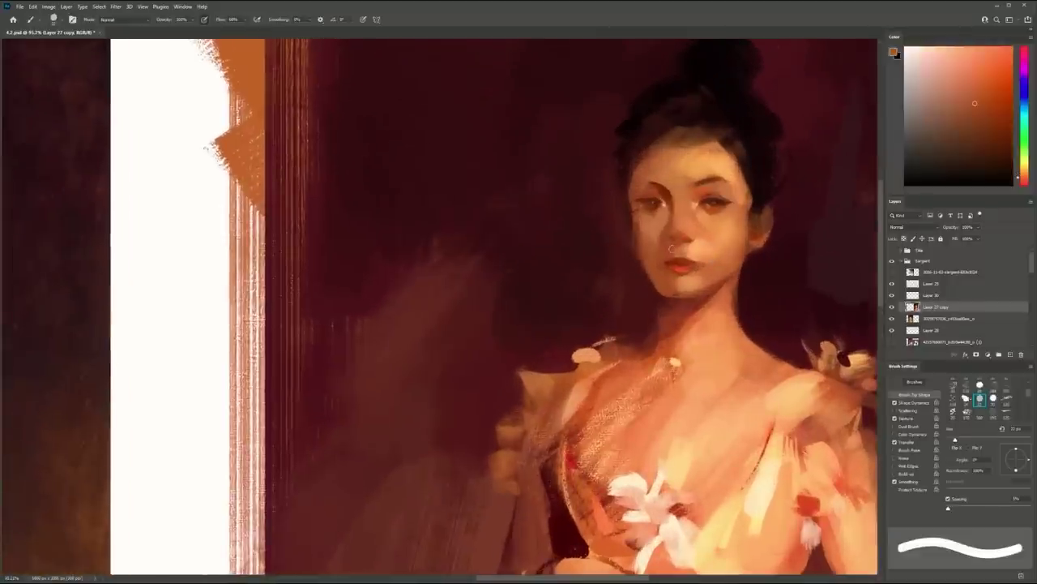
alt+click(686, 240)
key(z)
drag(710, 230, 653, 252)
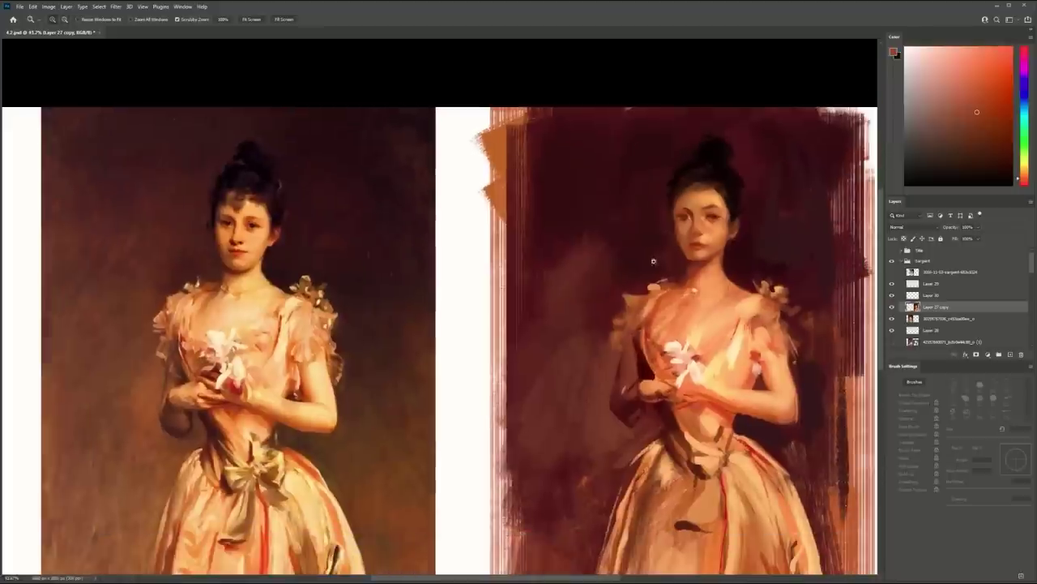
key(b)
key(z)
mouse_move(717, 272)
mouse_down()
mouse_move(739, 269)
mouse_move(726, 268)
mouse_up()
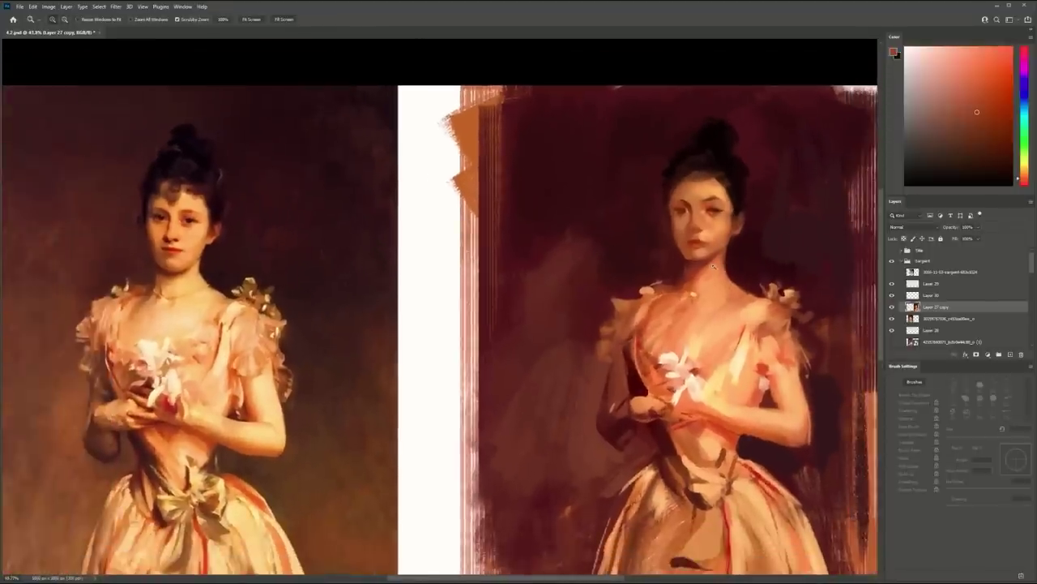
Sample neck and dark background tones and repaint the lit edge of the neck down to the shoulder
key(b)
alt+click(730, 265)
alt+click(728, 266)
alt+click(735, 281)
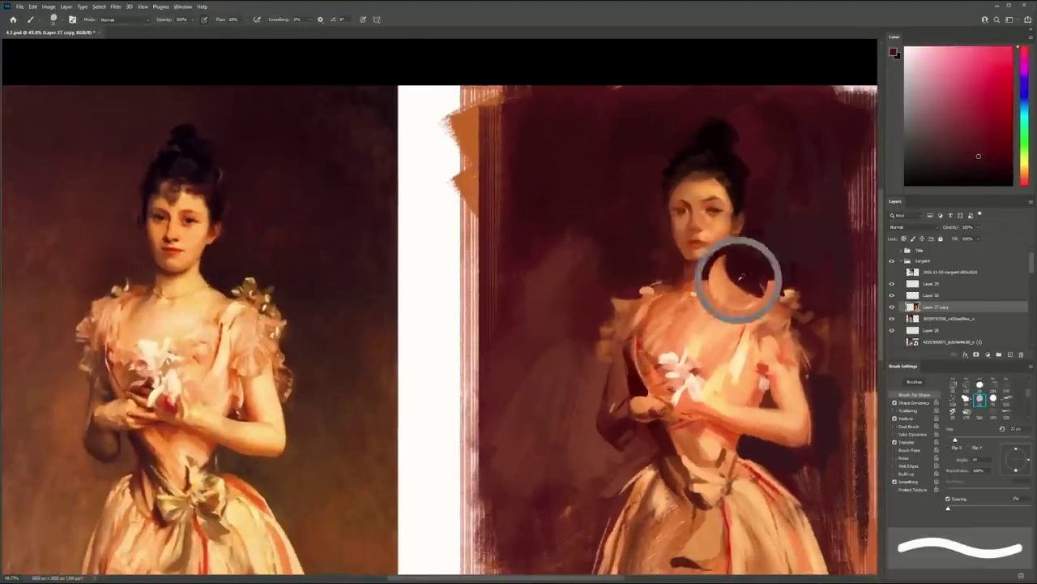
mouse_move(751, 294)
mouse_down()
mouse_move(765, 297)
mouse_move(741, 246)
mouse_up()
Enlarge the brush to 100 px and touch up the dark background around the figure with sampled maroon
key(z)
key(b)
key(])
key(])
key(])
key(])
key(])
key(])
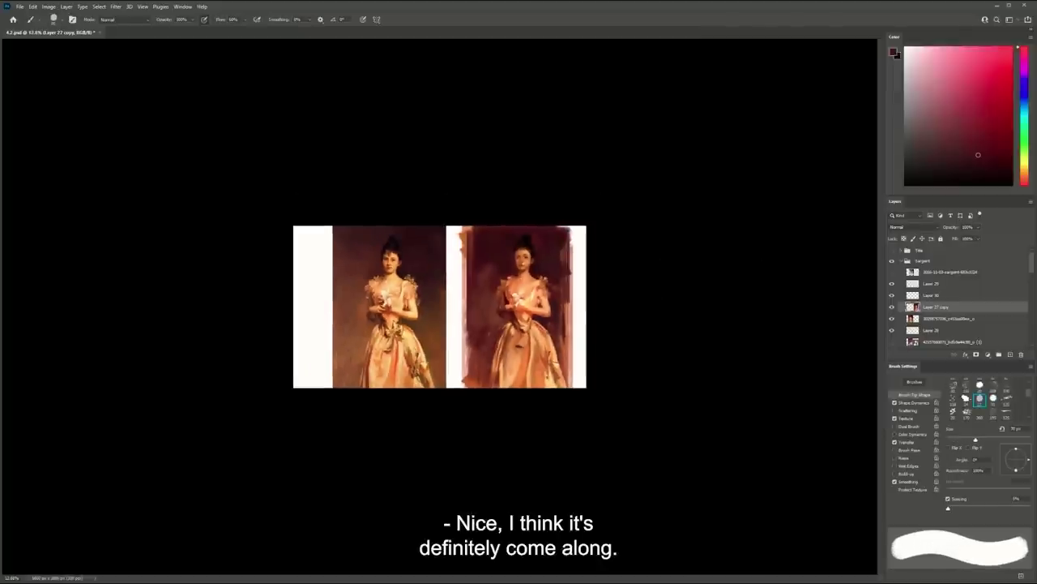
key(z)
drag(571, 280, 590, 278)
key(g)
alt+click(636, 226)
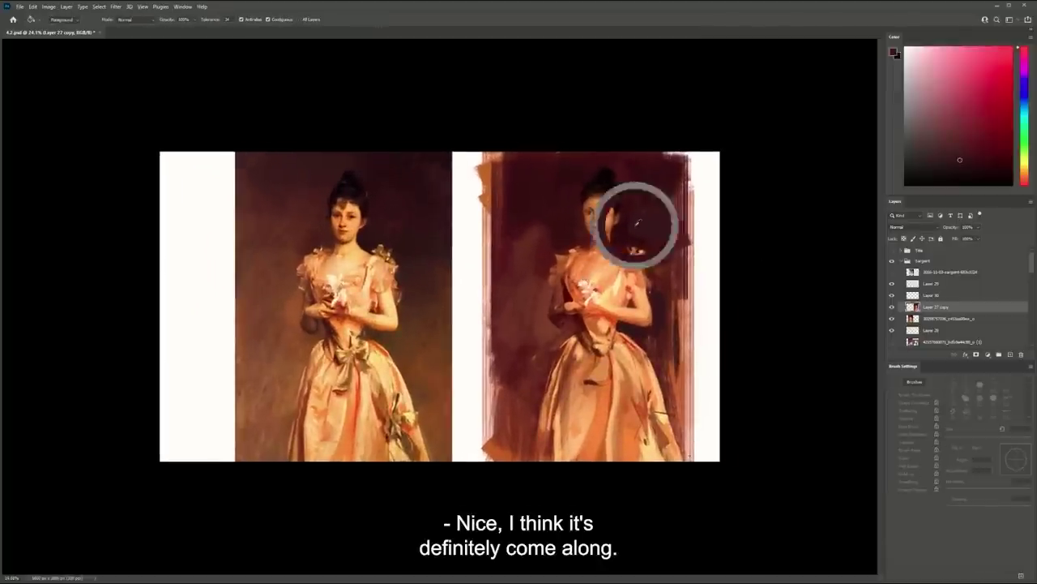
key(b)
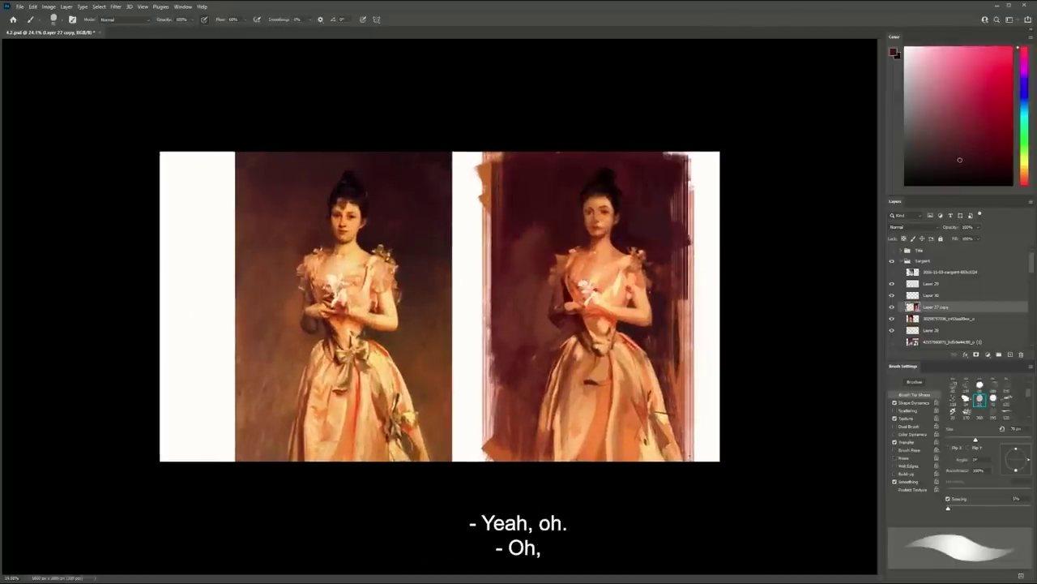
key(z)
key(ctrl+plus)
key(b)
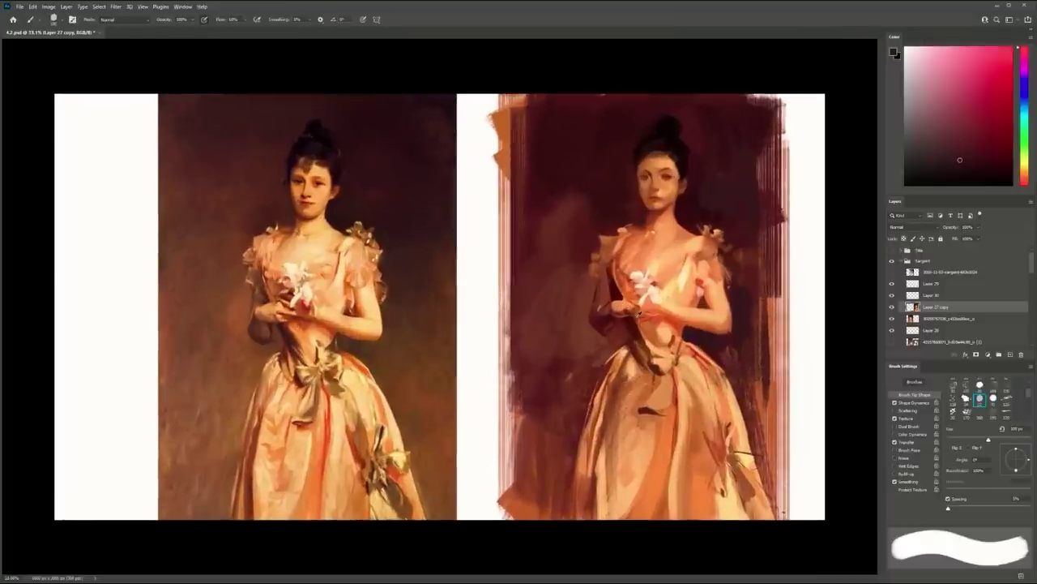
Paint the shadowed forearm and the background beside it with sampled muted maroon and brown tones
alt+click(620, 342)
alt+click(595, 364)
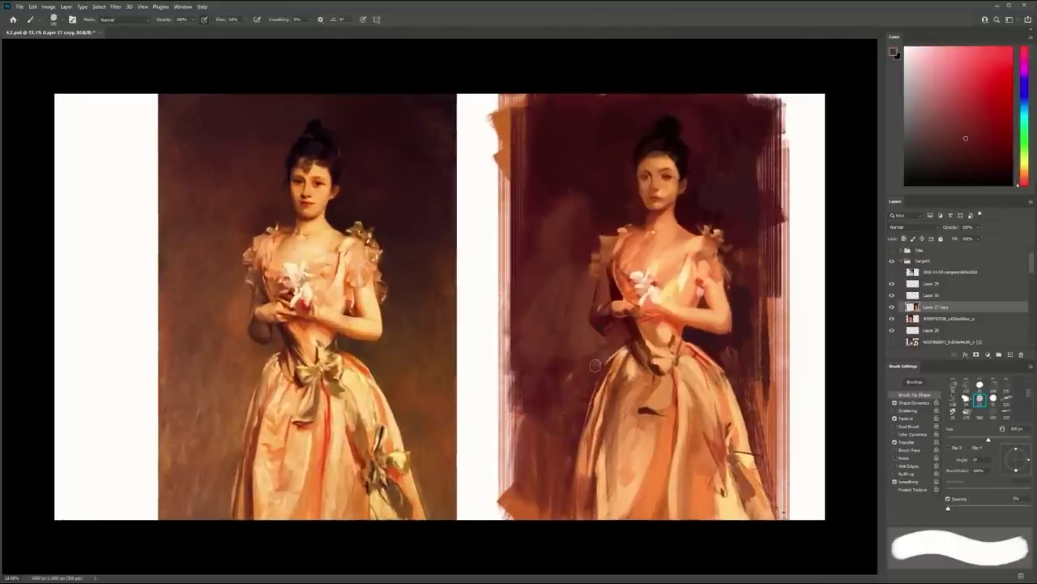
alt+click(600, 307)
alt+click(601, 304)
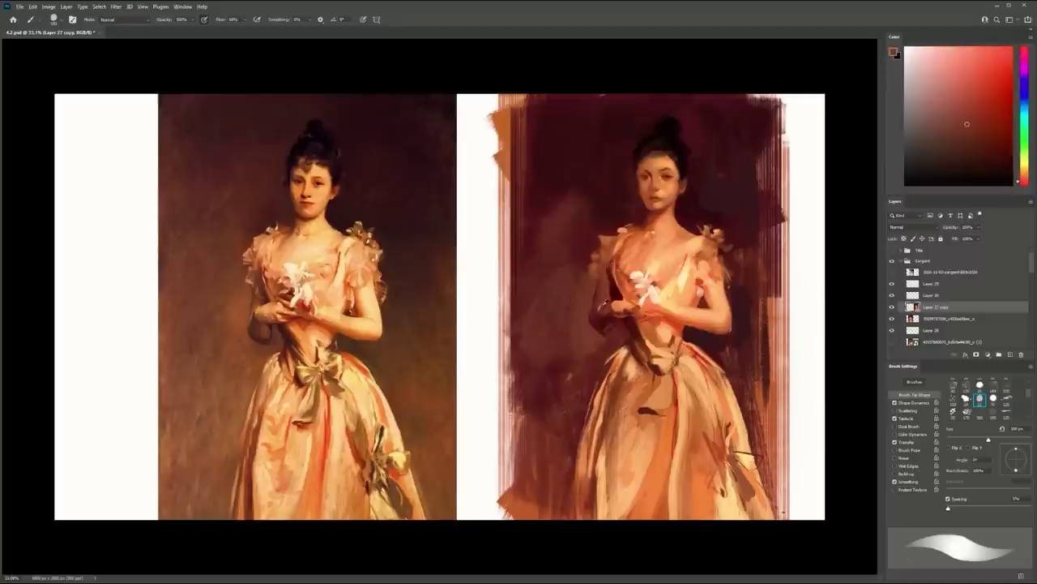
alt+click(606, 305)
alt+click(607, 308)
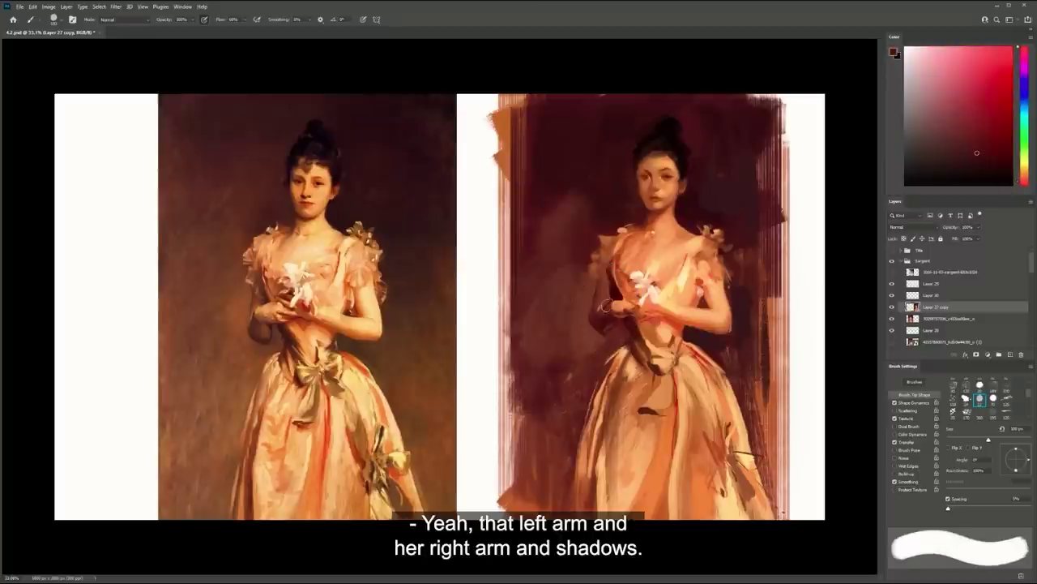
Reduce the brush to 70 px and refine the shadowed hand with a sampled orange tone, undoing the stray stroke
key(bracketleft)
key(bracketleft)
key(bracketleft)
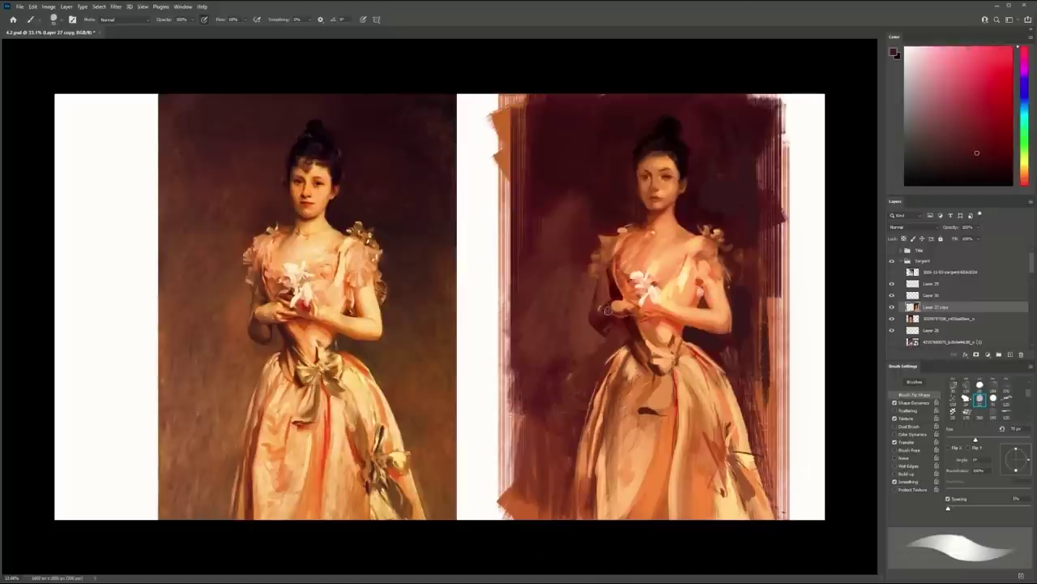
alt+click(604, 309)
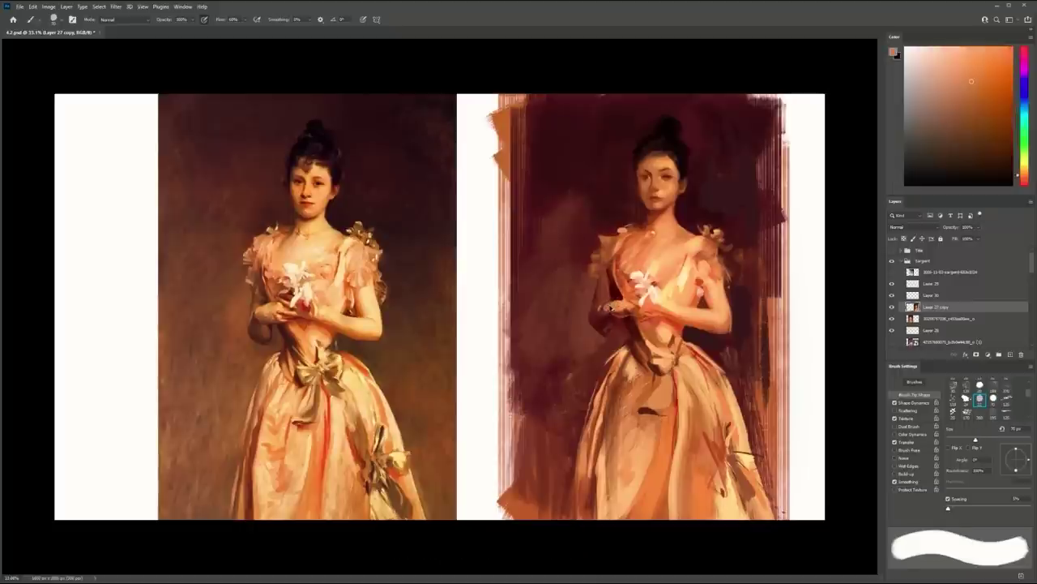
key(ctrl+z)
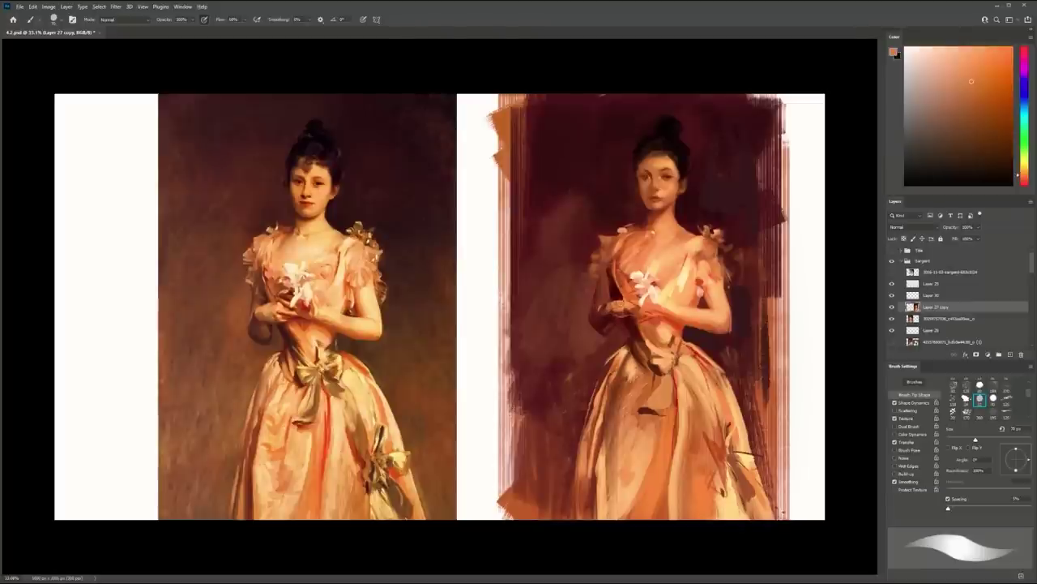
Sample reddish browns near the joined hands and paint the shadows beneath the held flower
alt+click(633, 296)
alt+click(640, 321)
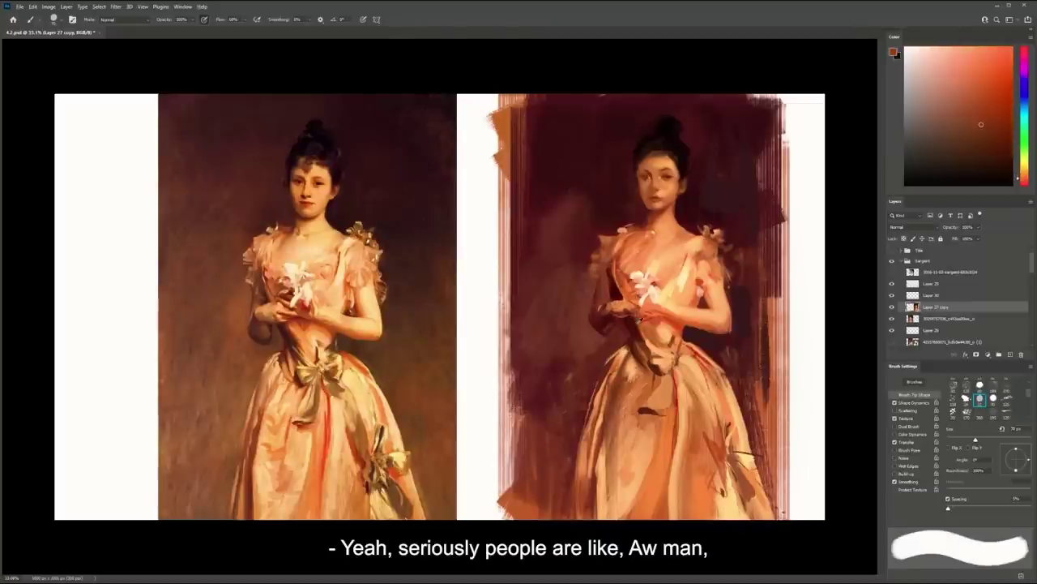
click(639, 301)
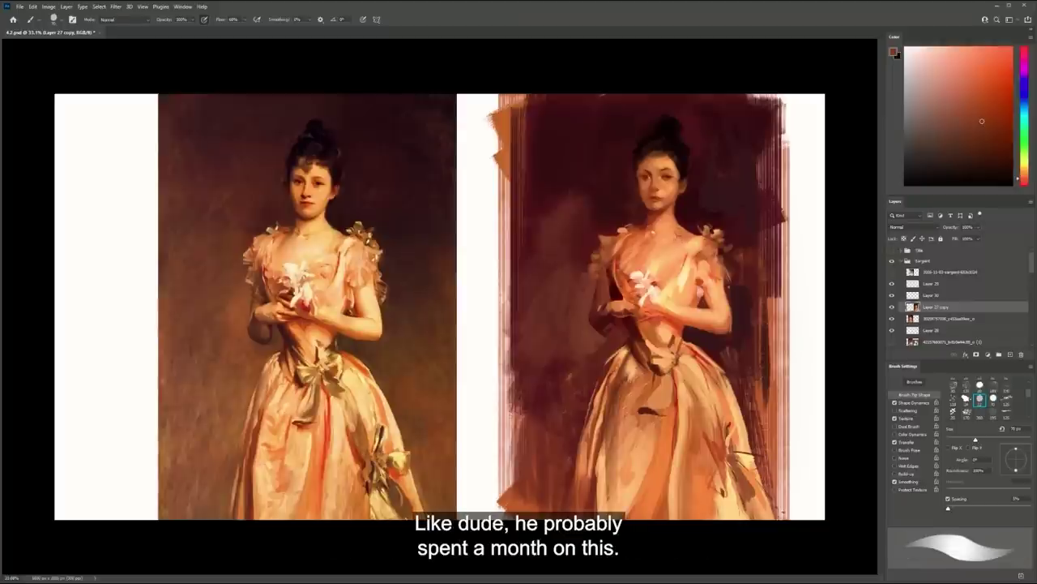
Reduce the brush to 45 px and shape the shadowed sleeve's outer edge with sampled peach and dark maroon
alt+click(642, 276)
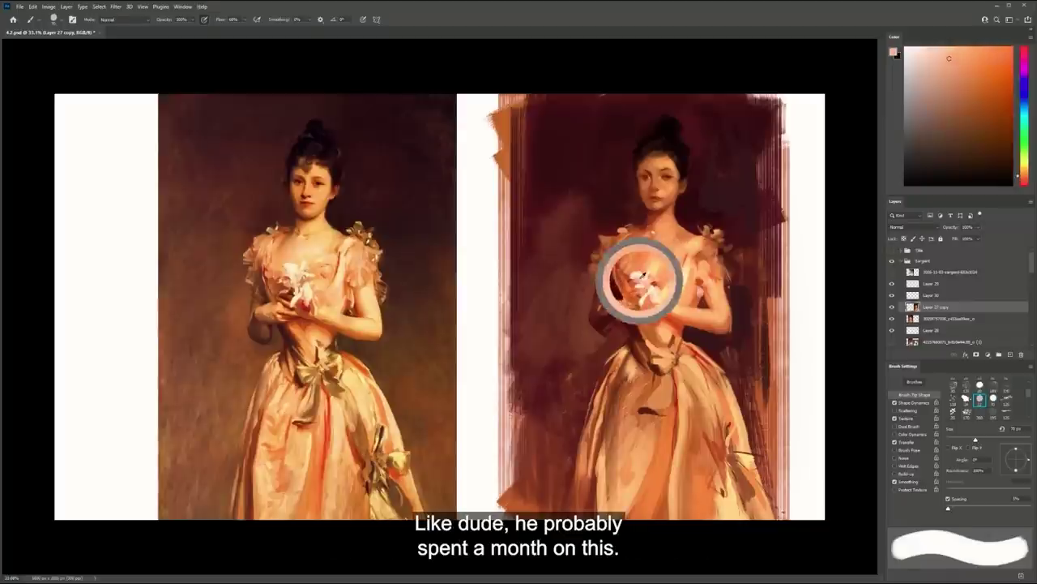
key(bracketleft)
key(bracketleft)
key(bracketleft)
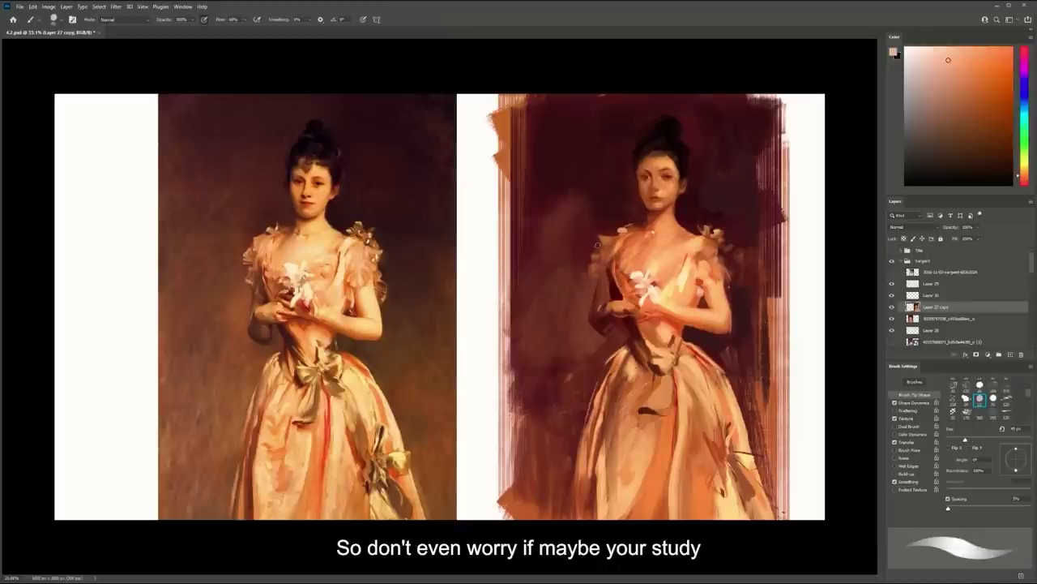
alt+click(597, 244)
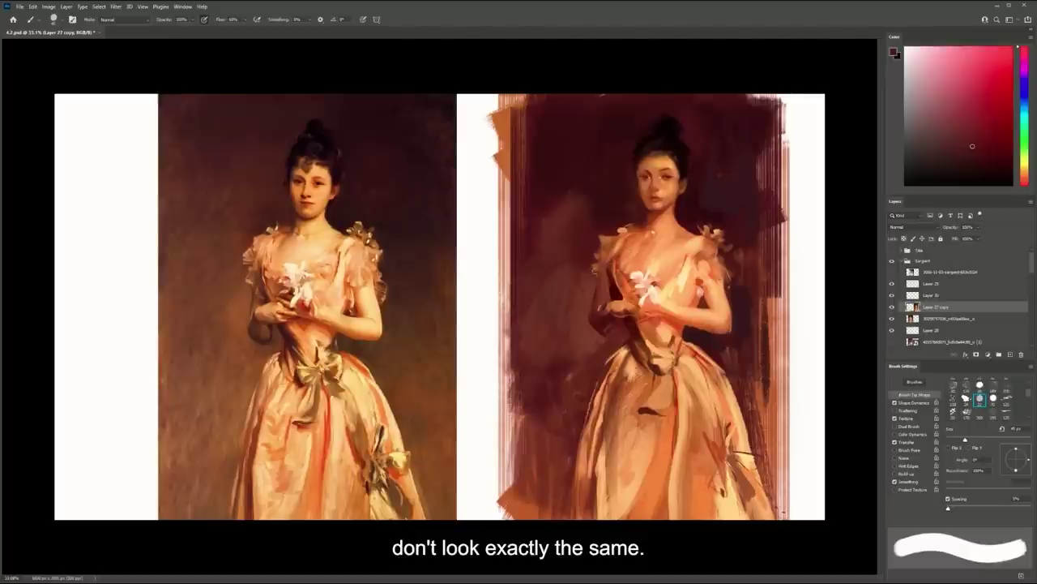
Sample orange tones from the lit forearm and sleeve, shift to a saturated red, and paint accents along the sleeve's inner edge
key(shift+b)
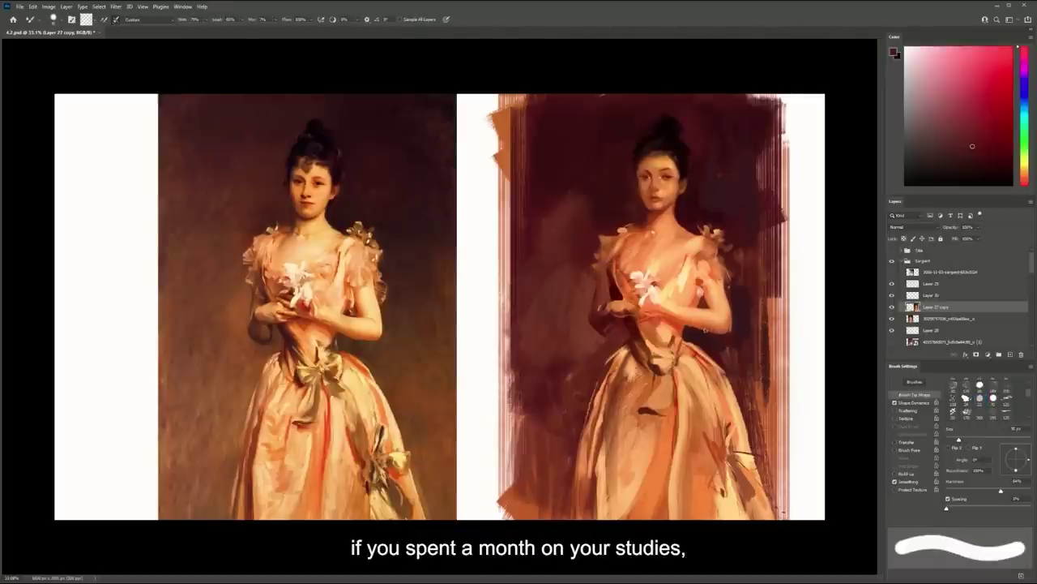
key(shift+b)
alt+click(697, 321)
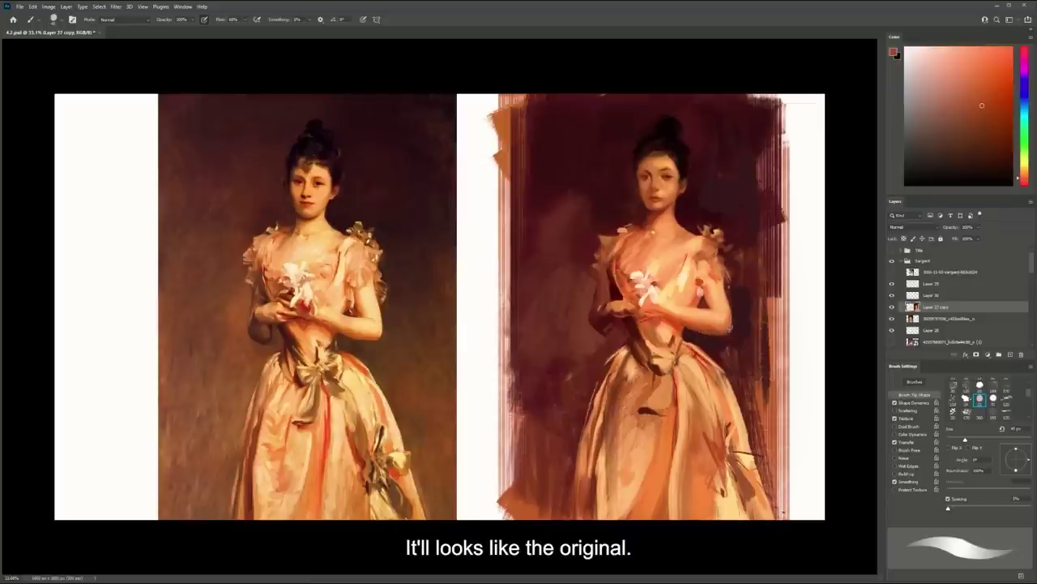
alt+click(713, 299)
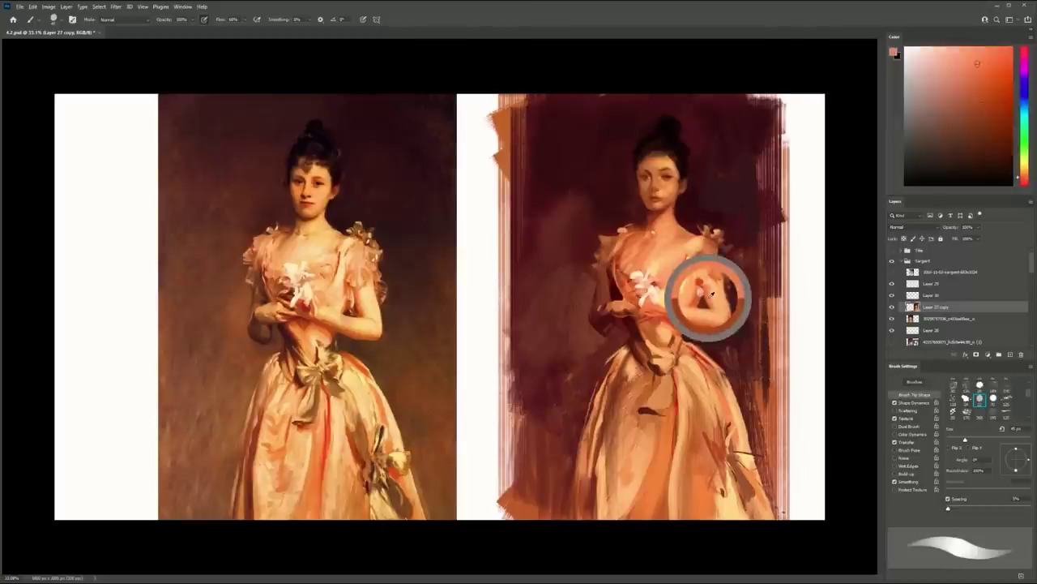
drag(1002, 102, 1007, 78)
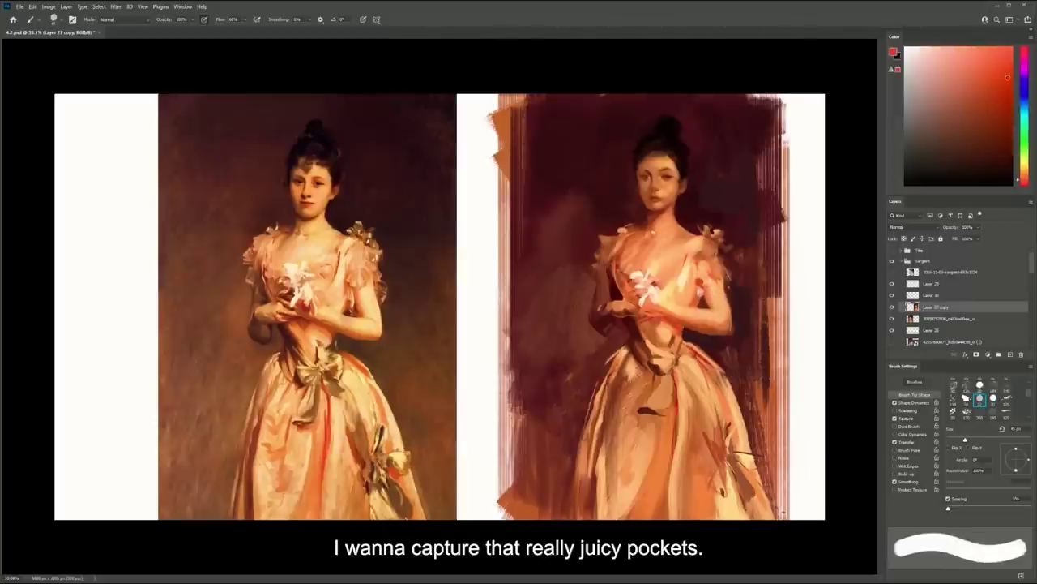
drag(704, 293, 715, 313)
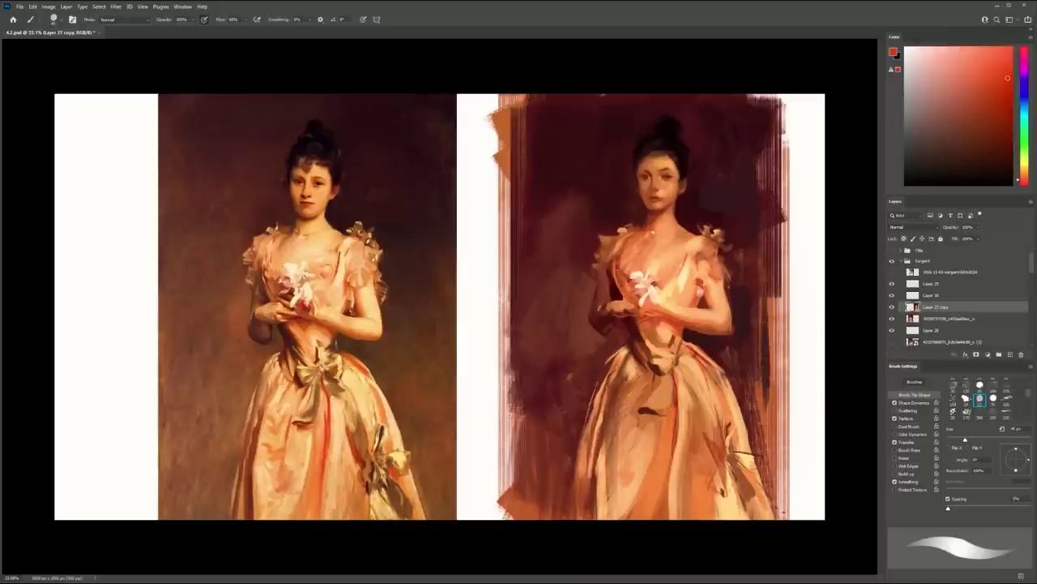
Rework the bodice around the held flower with a larger brush, using sampled orange, pale peach and dark maroon tones
key(bracketright)
key(bracketright)
key(bracketright)
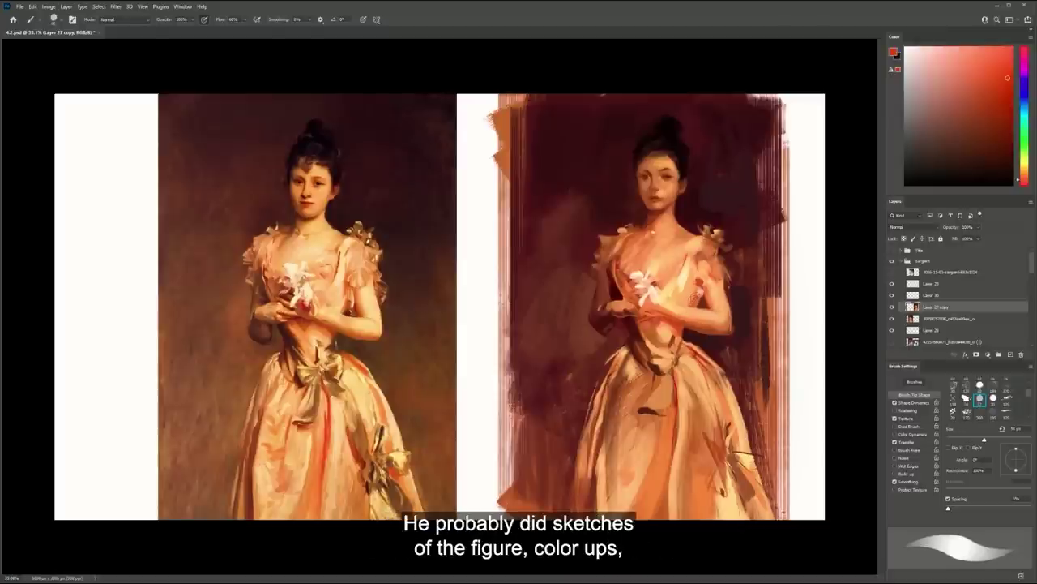
alt+click(695, 298)
key(bracketleft)
key(bracketleft)
alt+click(663, 301)
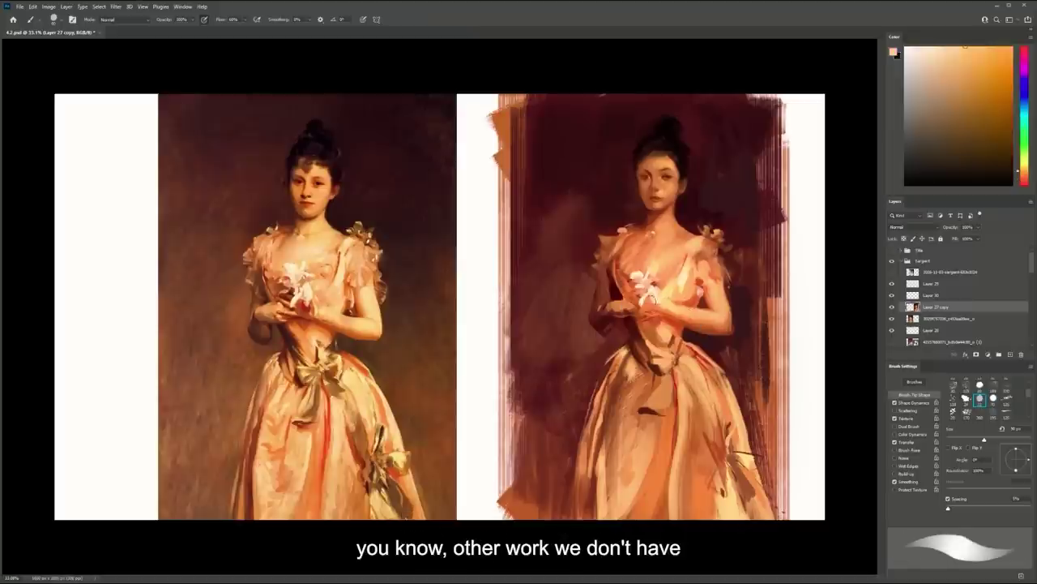
alt+click(620, 291)
key(bracketright)
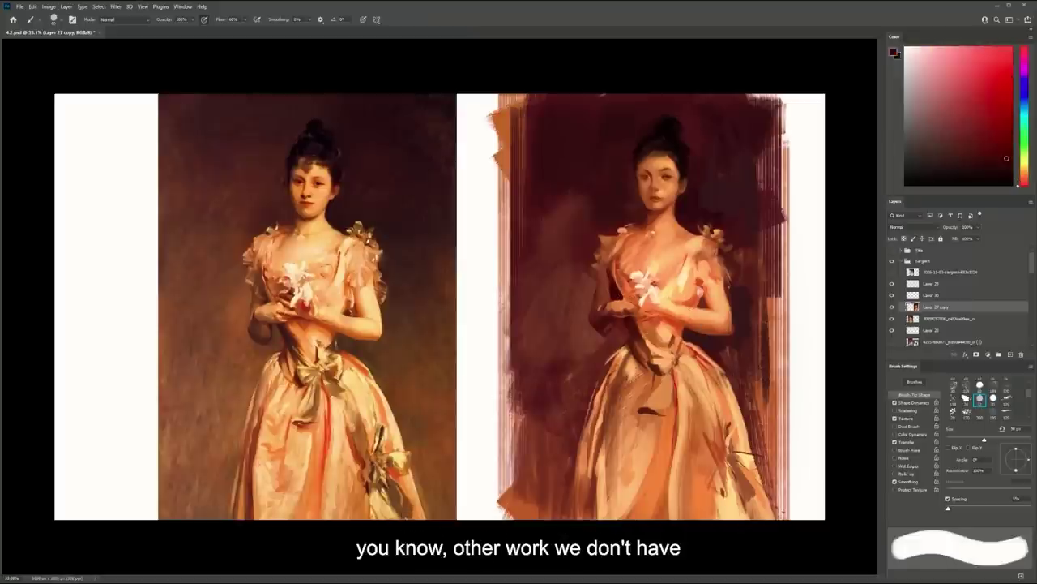
Soften the painted face's transitions with the Mixer Brush at a reduced size
drag(663, 175, 665, 173)
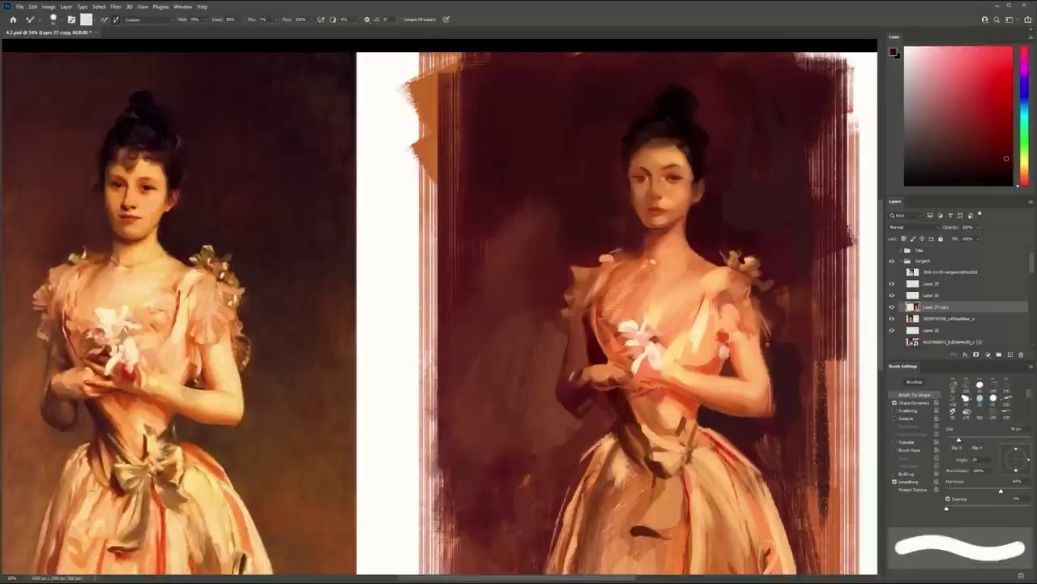
key(bracketleft)
key(bracketleft)
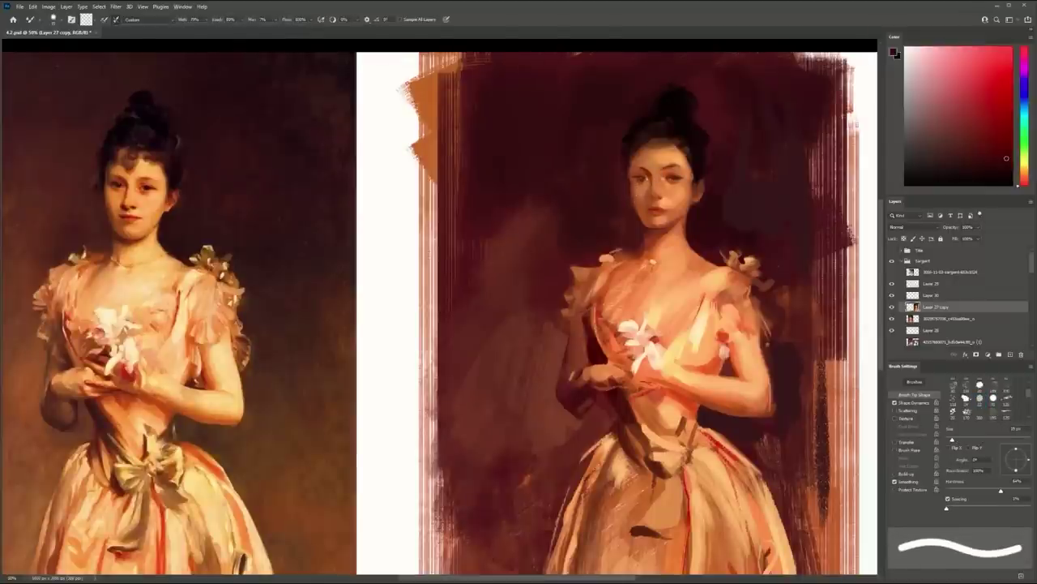
Sample the dark maroon beside the temple and refine the hair's edge along the face, reducing the regular brush to 35 px
key(shift+b)
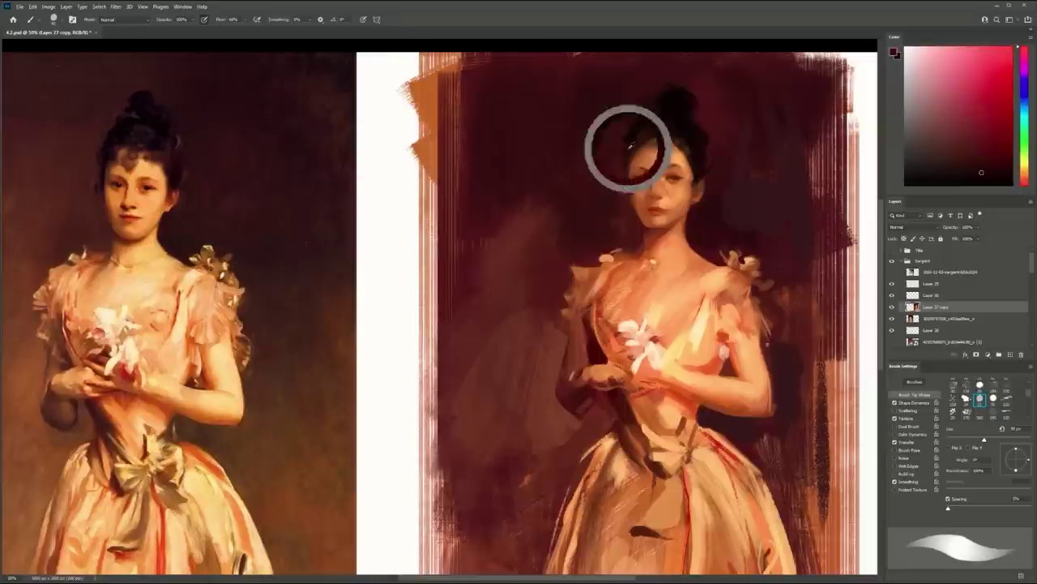
drag(625, 145, 624, 172)
alt+click(629, 146)
key(bracketleft)
key(bracketleft)
key(bracketleft)
key(bracketleft)
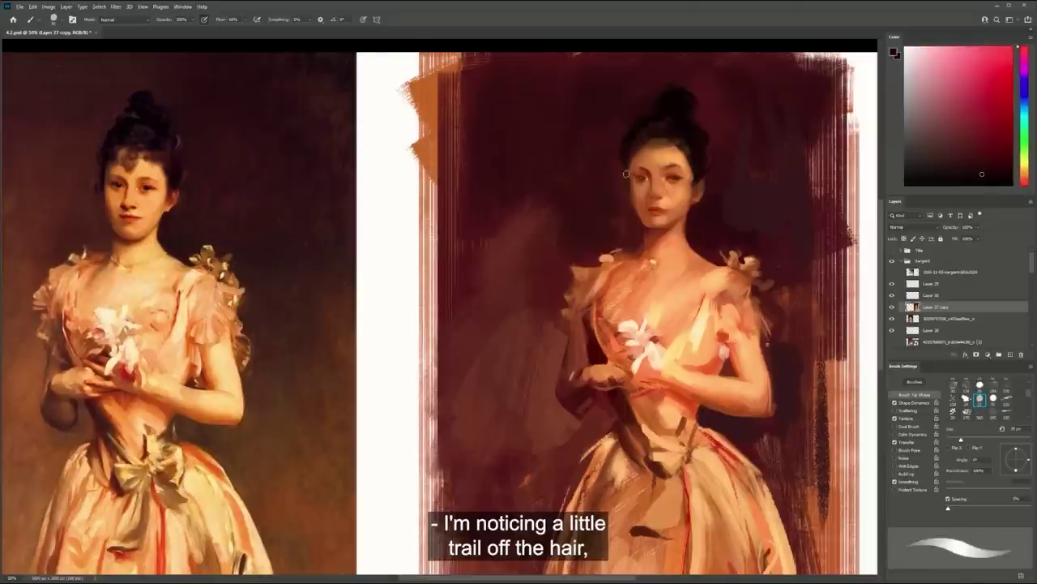
Enlarge the brush to 45 px and shape the hair and bun silhouette with sampled near-black tones, undoing the stray stroke
alt+click(618, 155)
key(bracketright)
key(bracketright)
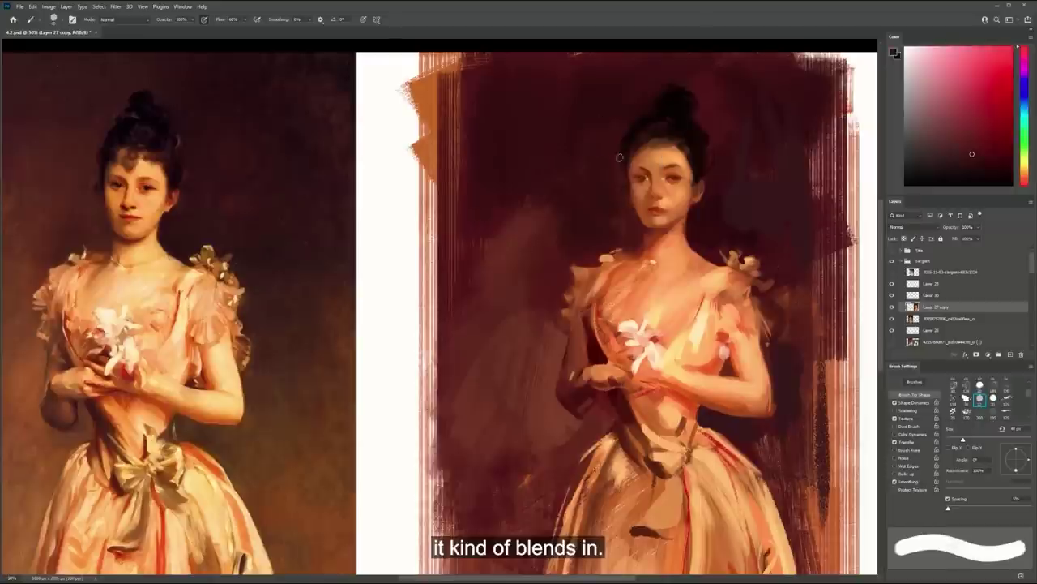
drag(619, 157, 620, 163)
alt+click(628, 119)
alt+click(660, 106)
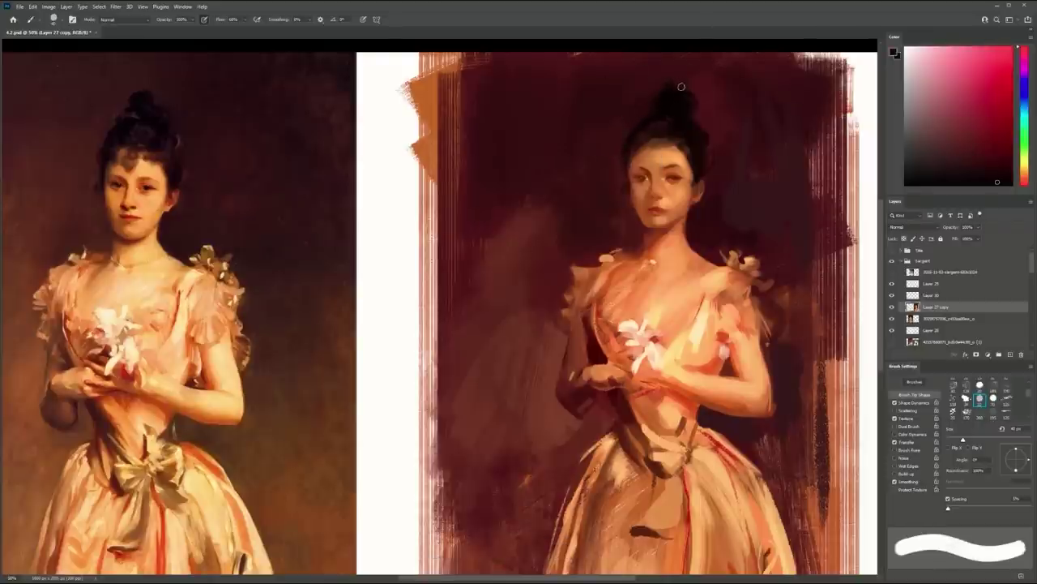
drag(628, 102, 773, 111)
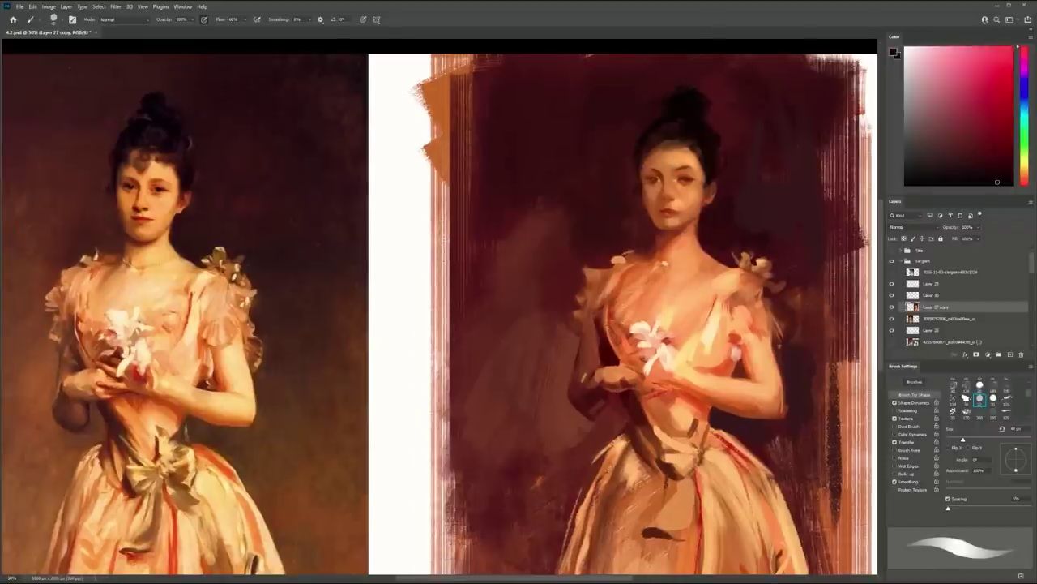
drag(652, 143, 641, 184)
key(ctrl+z)
alt+click(656, 127)
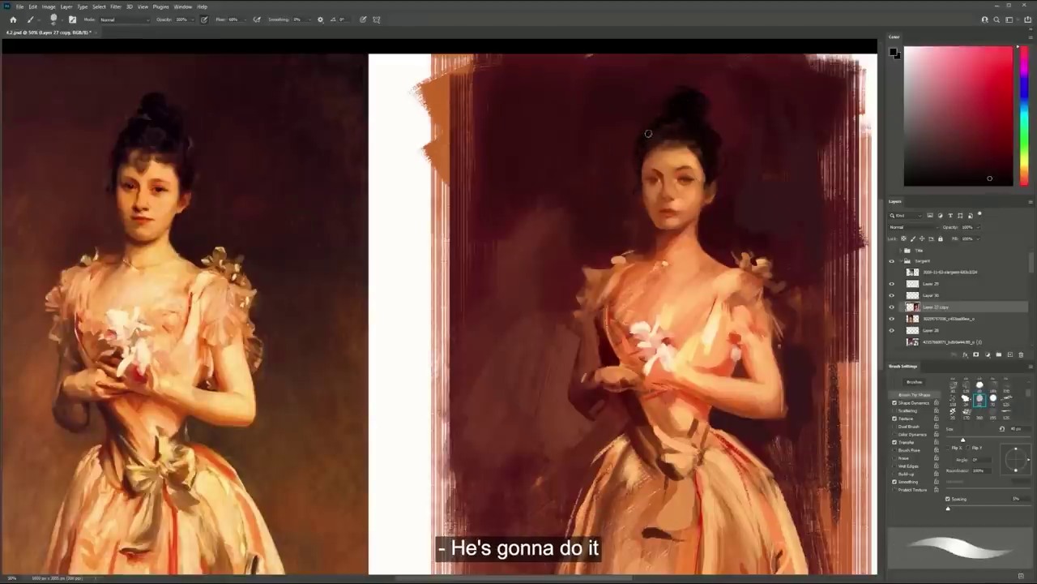
Flip the canvas horizontally and sample a dark reddish brown from the hair's outer edge
key(z)
drag(734, 139, 702, 158)
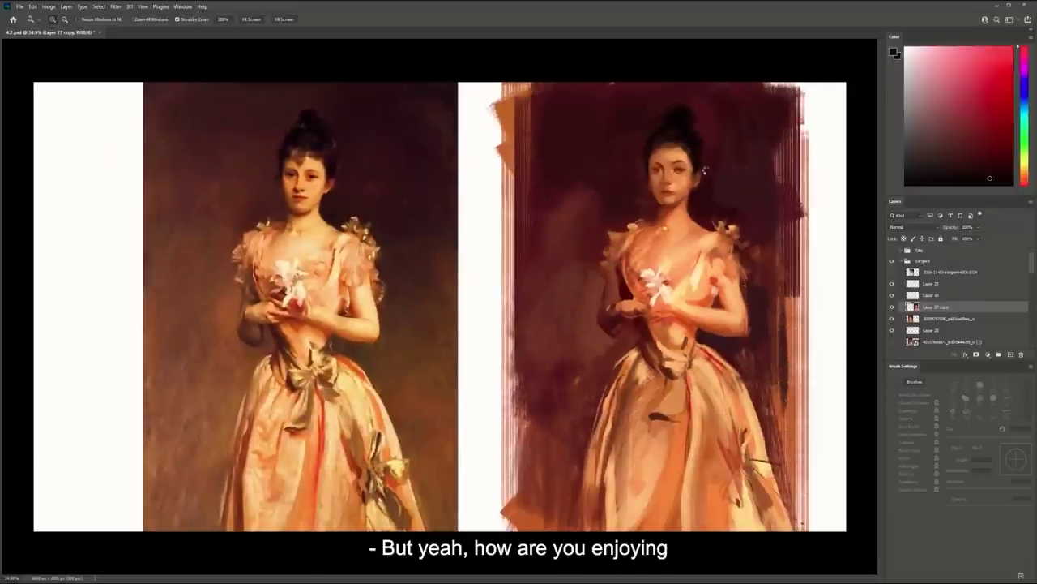
key(ctrl+shift+h)
scroll(227, 372, up, 2)
key(b)
alt+click(172, 81)
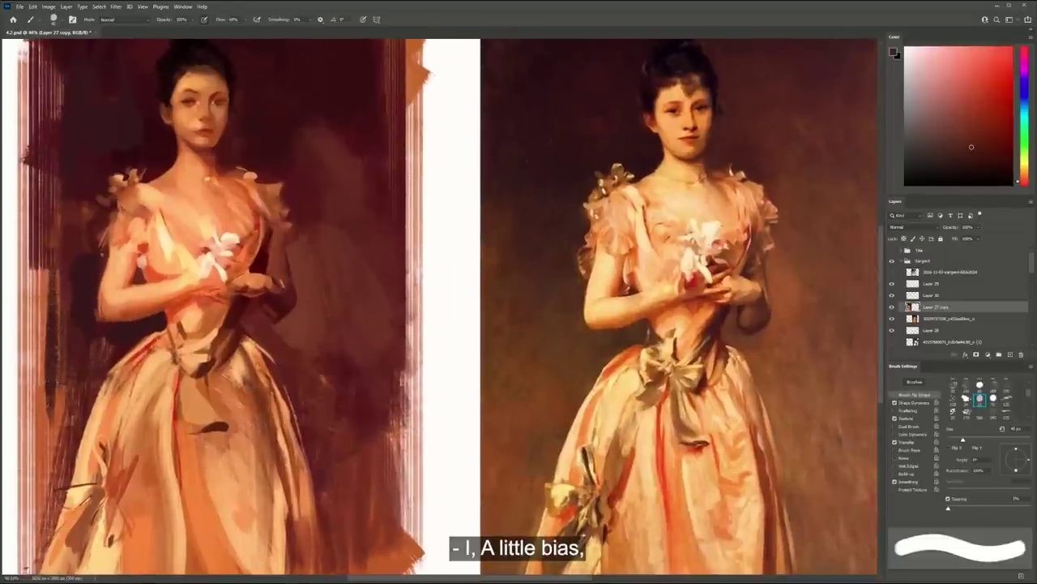
Paint pale yellow highlights on the waist beside the bow at 50 px, and refine the skirt folds with sampled peach and crimson
alt+click(188, 258)
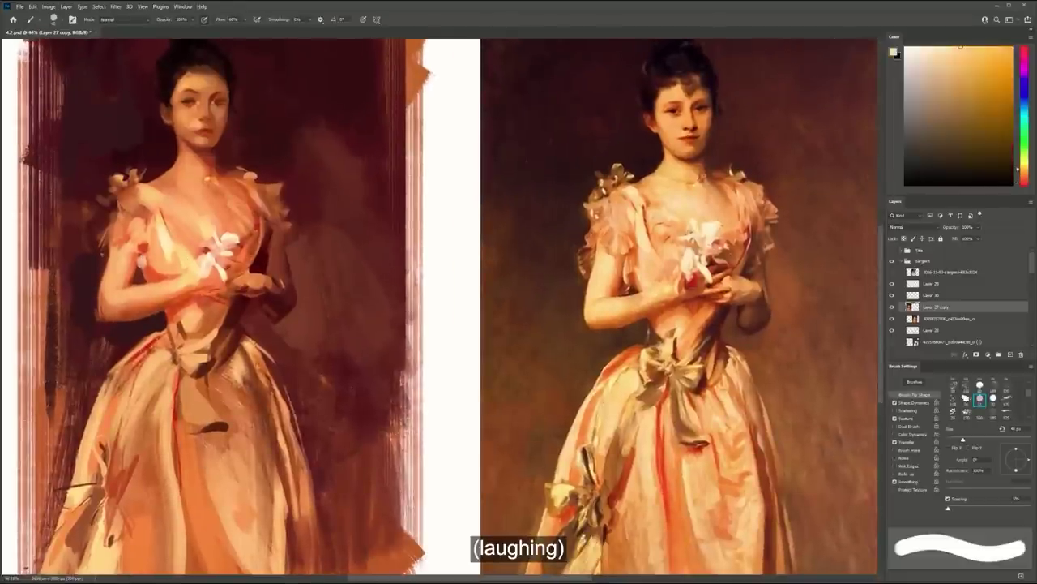
key(bracketright)
key(bracketright)
key(bracketleft)
key(bracketleft)
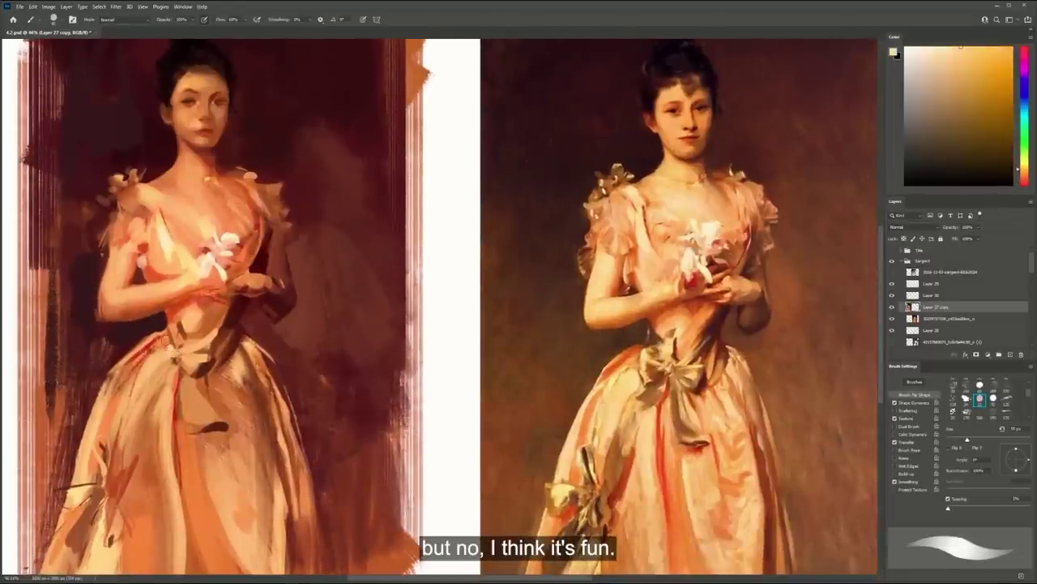
drag(152, 355, 149, 333)
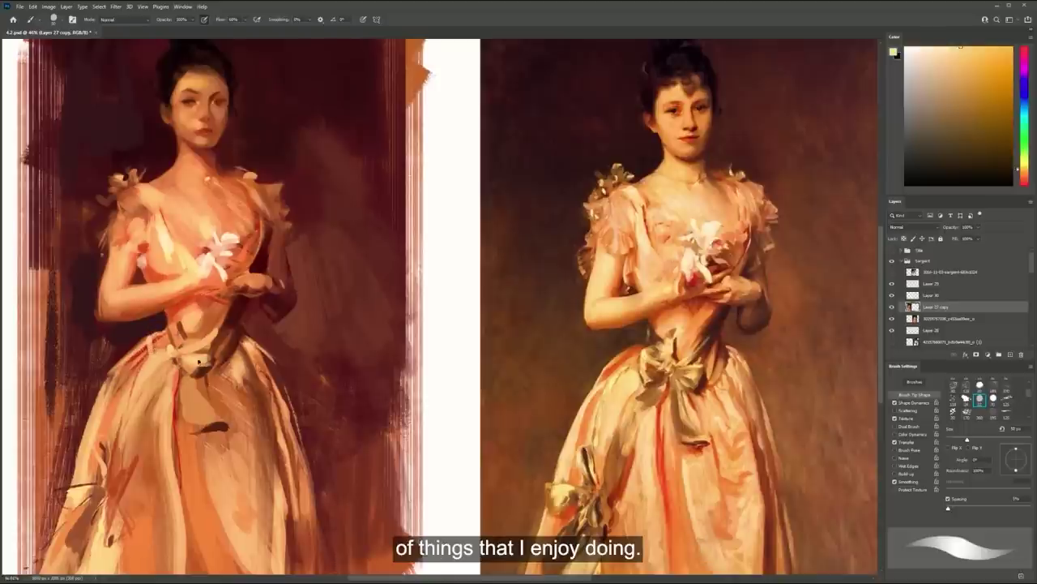
alt+click(252, 385)
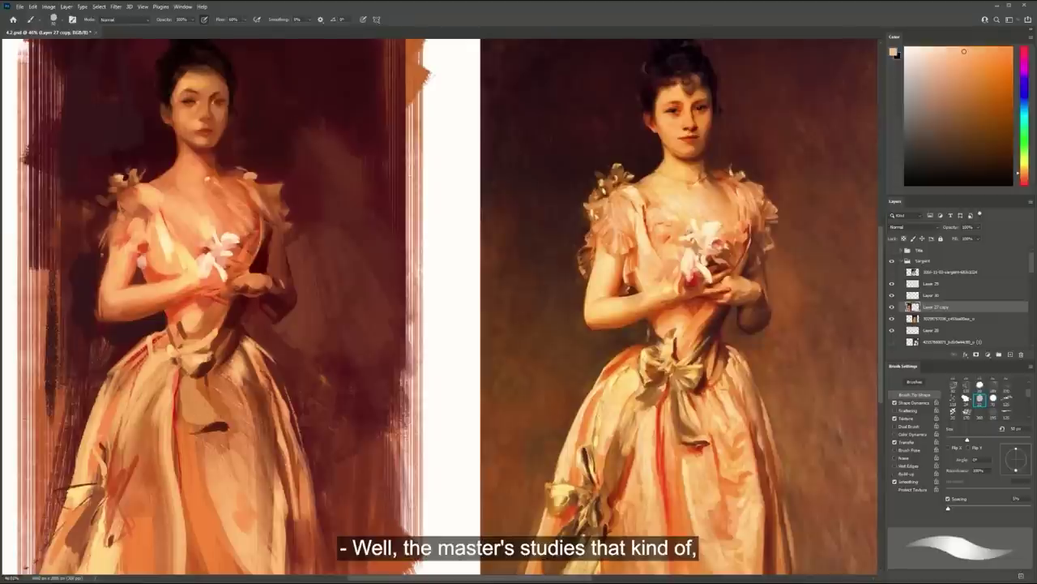
alt+click(177, 387)
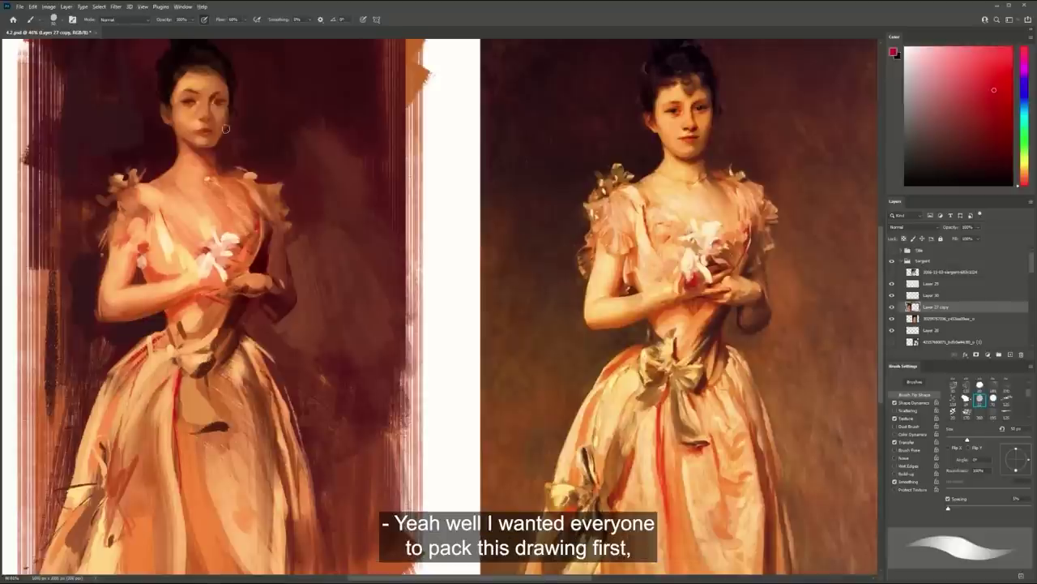
Refine the painted face's jaw and shadowed cheek with sampled orange, brown and background tones
key(z)
mouse_move(223, 135)
mouse_down()
mouse_move(236, 134)
mouse_move(203, 133)
mouse_up()
key(b)
alt+click(213, 156)
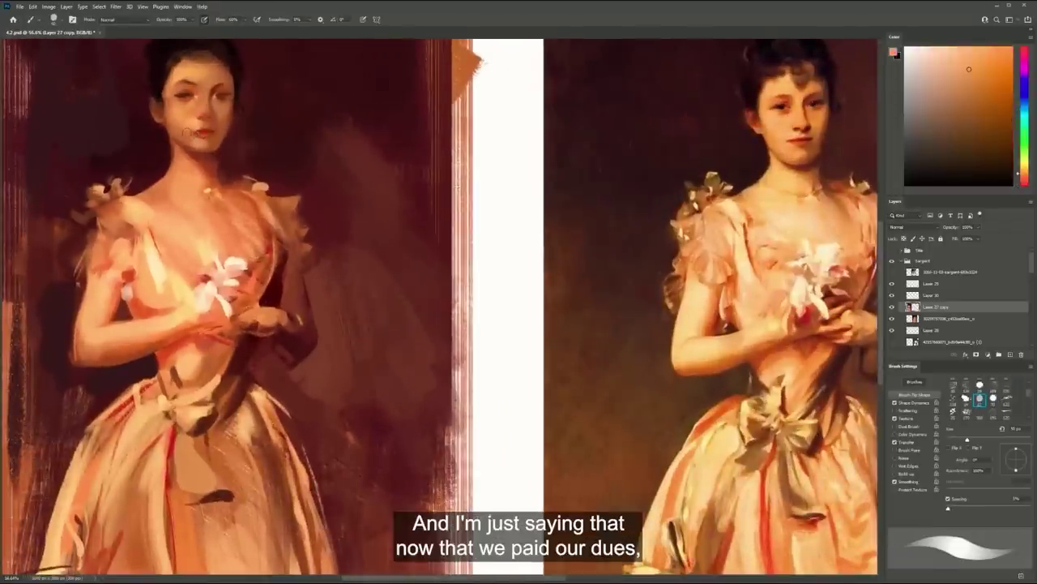
alt+click(224, 118)
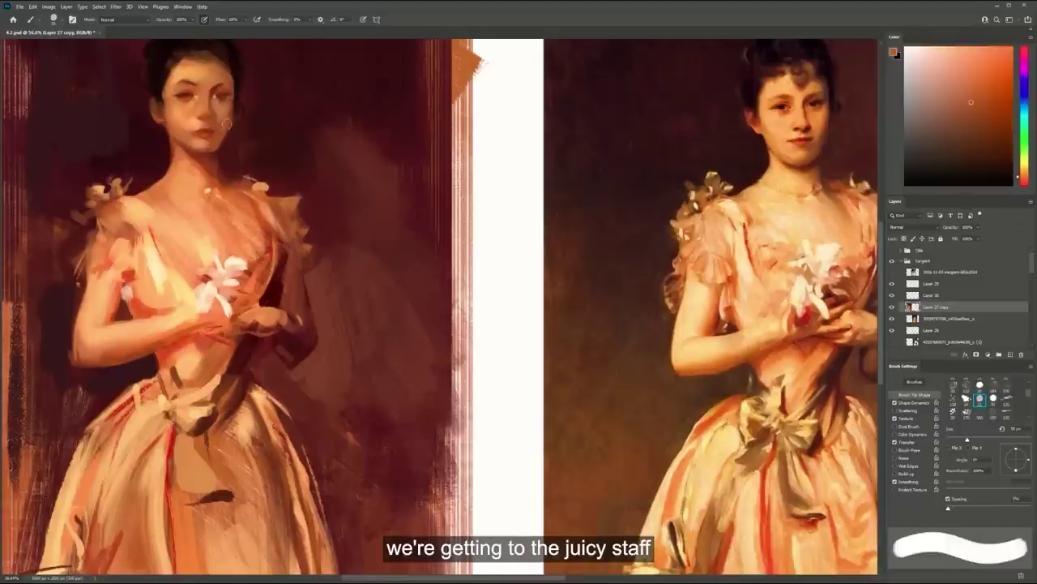
alt+click(231, 130)
Flip the canvas back, reduce the brush to 35 px, and refine the painted eyes with sampled reddish browns
key(z)
drag(225, 178, 264, 265)
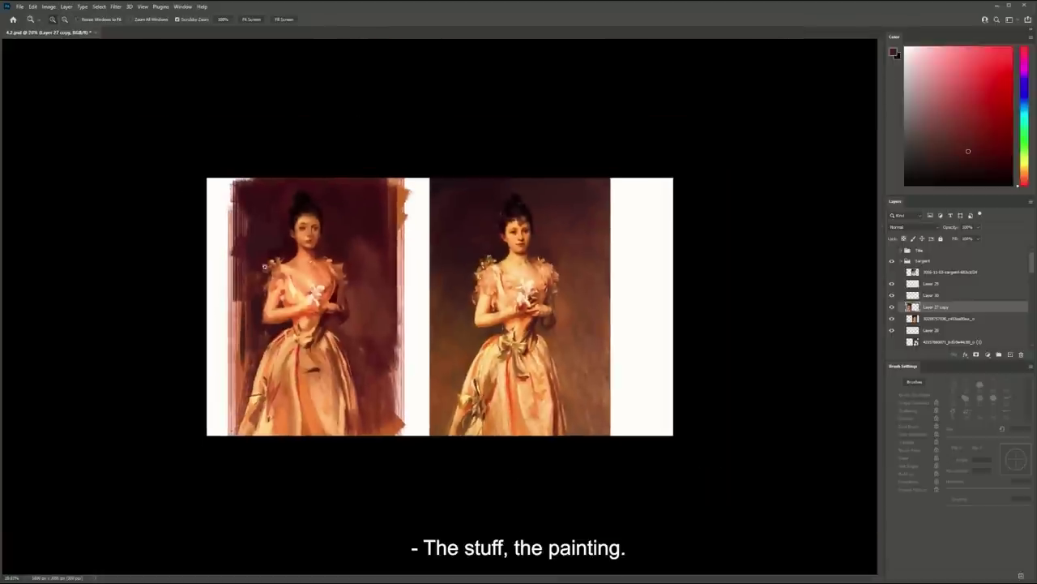
key(ctrl+shift+h)
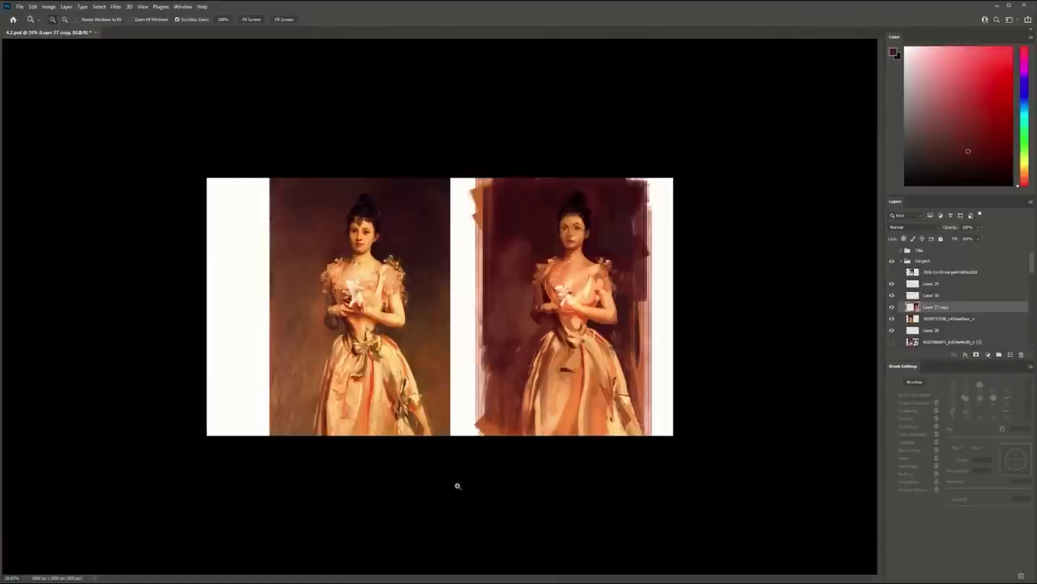
drag(612, 427, 620, 261)
drag(674, 171, 703, 174)
alt+click(612, 188)
key(bracketleft)
key(bracketleft)
alt+click(616, 190)
mouse_move(597, 184)
mouse_down()
mouse_move(608, 184)
mouse_move(598, 182)
mouse_up()
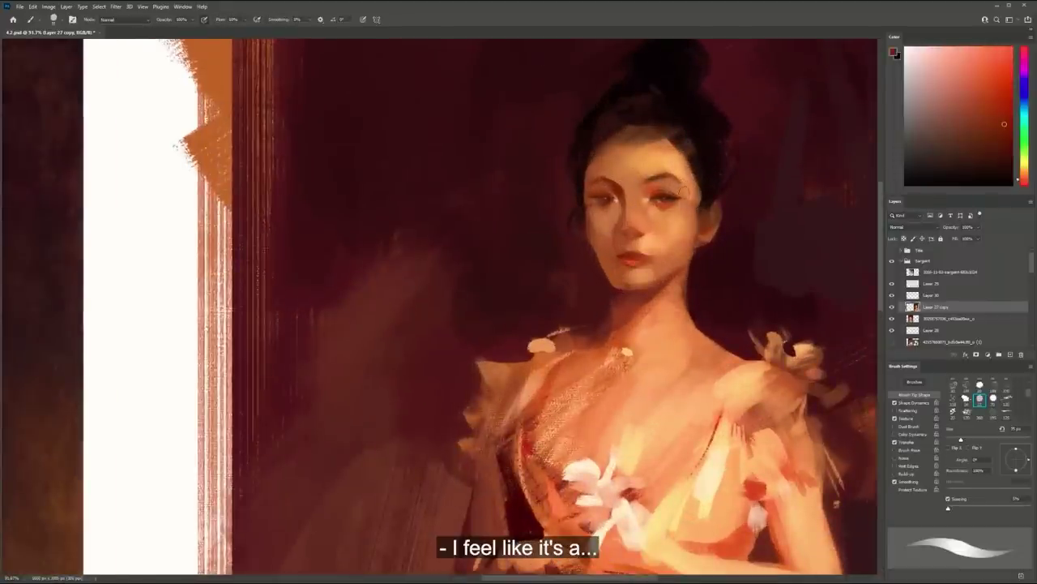
Sample the dark maroon below the shadowed forearm and paint the dark gap between the lit arm and the bodice
drag(683, 193, 683, 273)
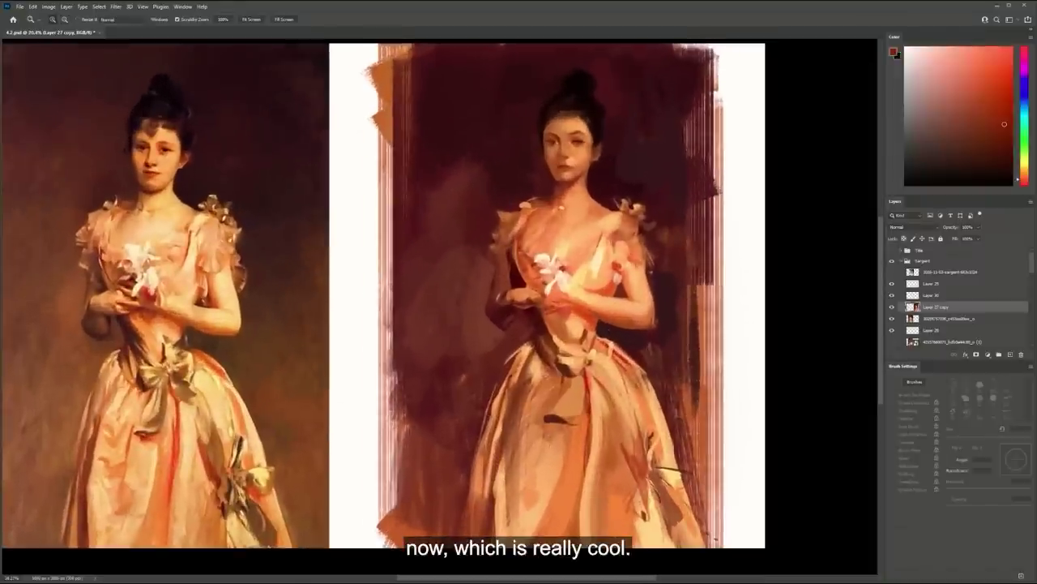
key(b)
alt+click(511, 312)
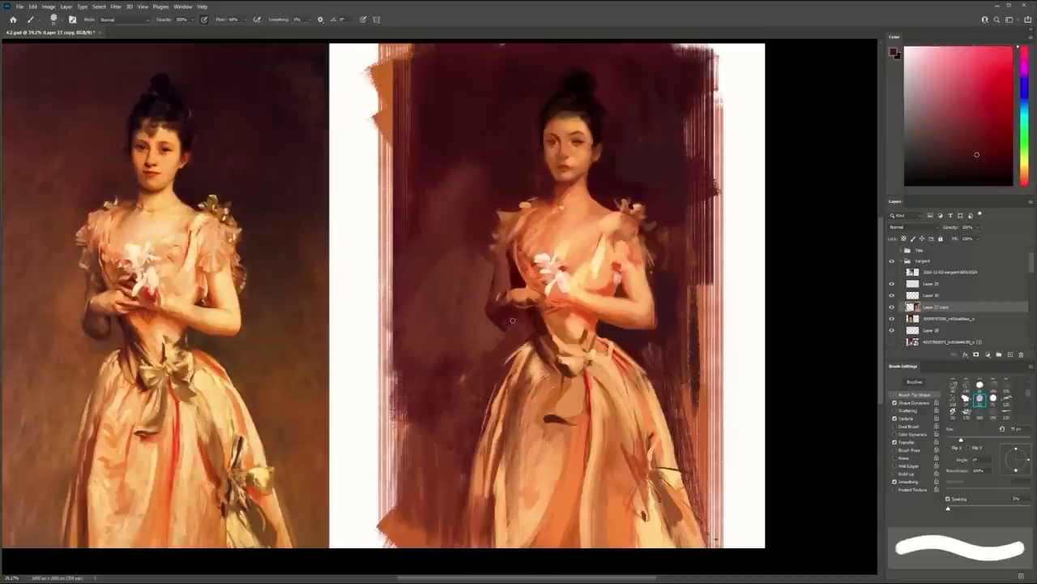
drag(619, 299, 619, 308)
drag(619, 305, 622, 291)
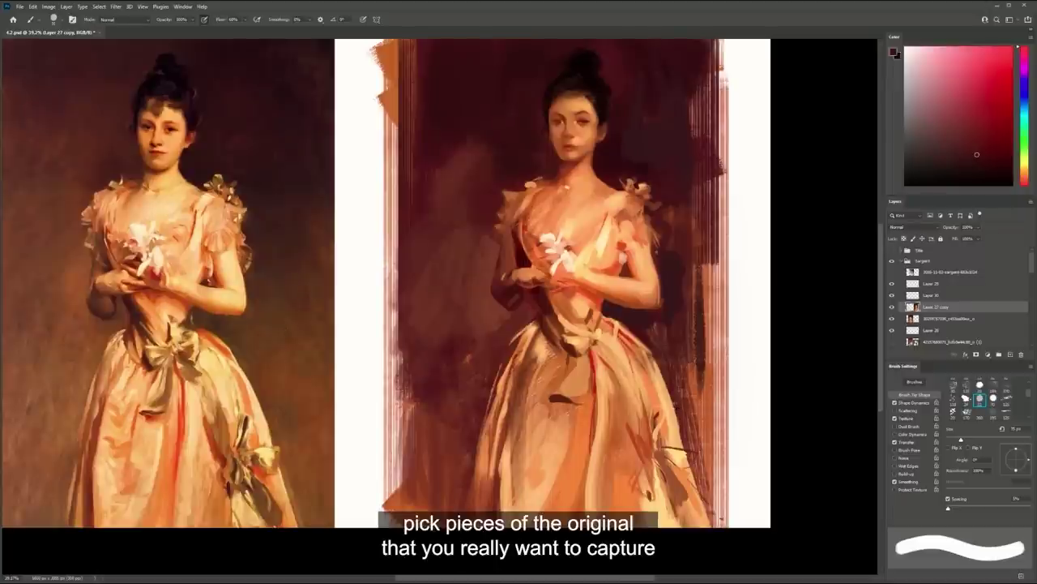
Flip the canvas horizontally and switch to the large textured brush preset with Color Dynamics
key(ctrl+shift+h)
drag(670, 405, 764, 385)
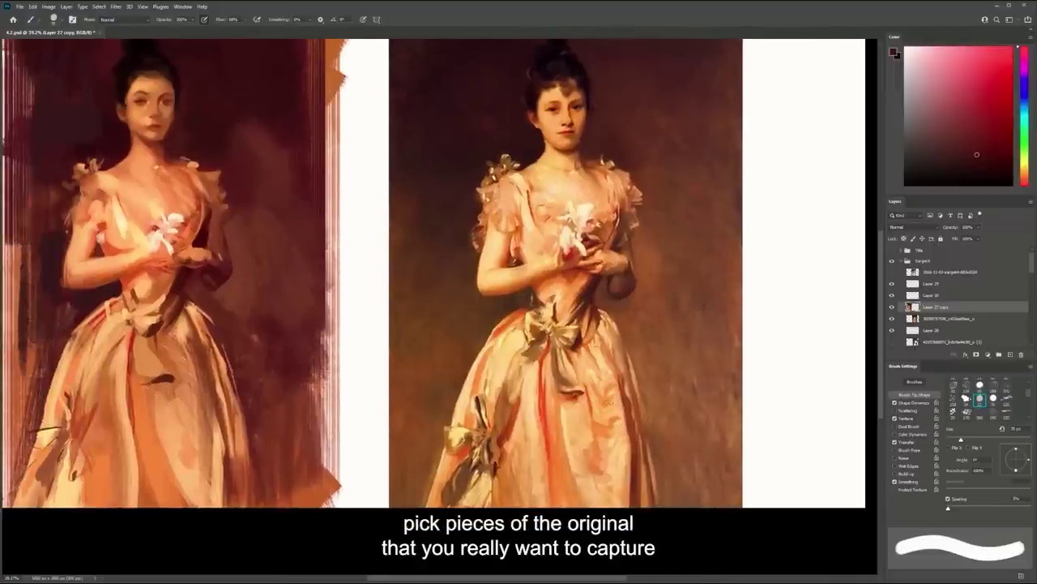
drag(668, 457, 727, 453)
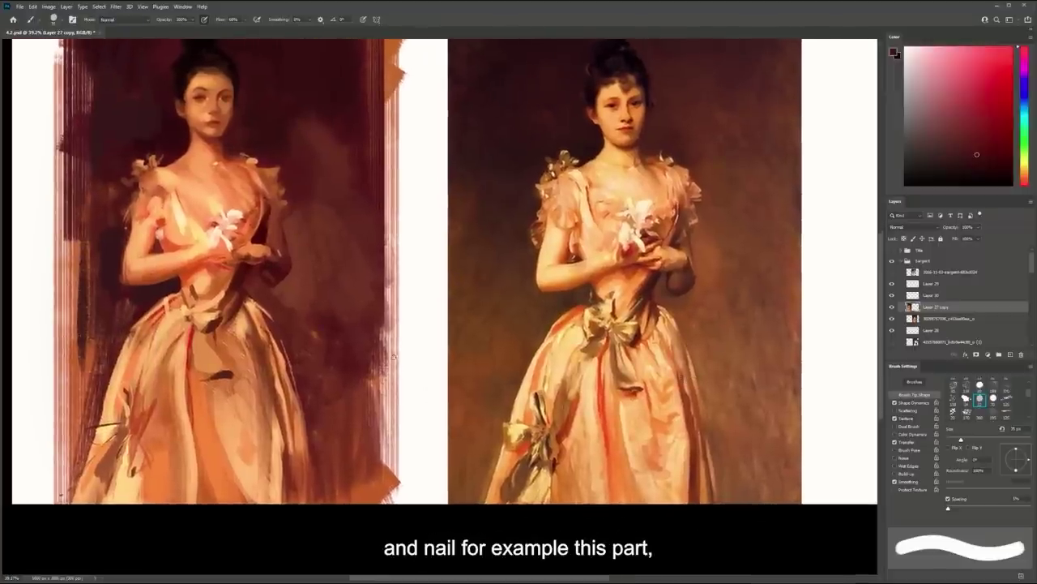
key(comma)
key(comma)
key(comma)
key(comma)
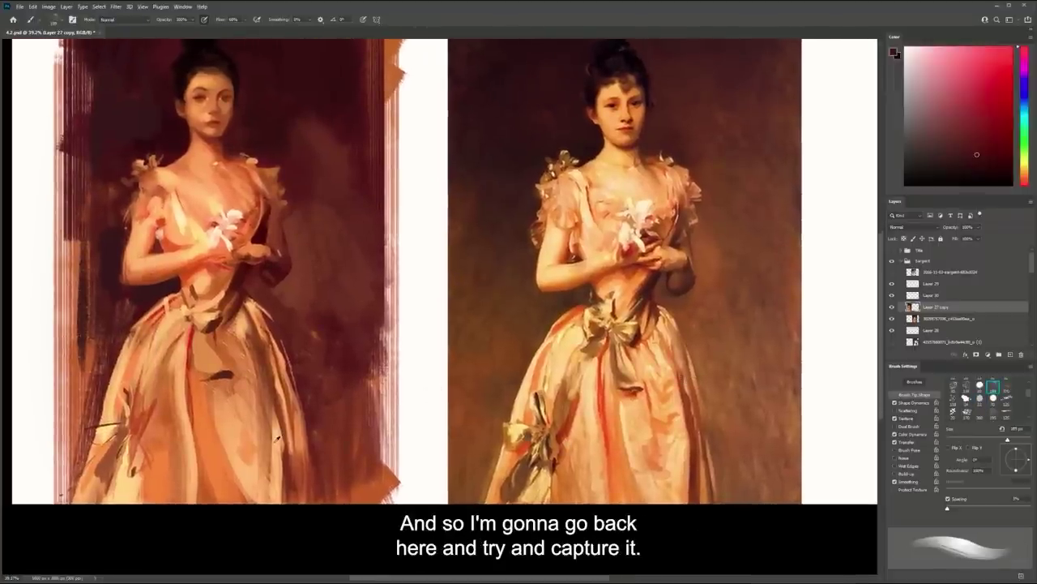
Paint light orange fold strokes down the skirt with a smaller brush and a tone sampled from the dress
alt+click(276, 431)
drag(259, 377, 272, 441)
key(ctrl+z)
key(bracketleft)
key(bracketleft)
key(bracketleft)
drag(251, 368, 276, 441)
key(ctrl+z)
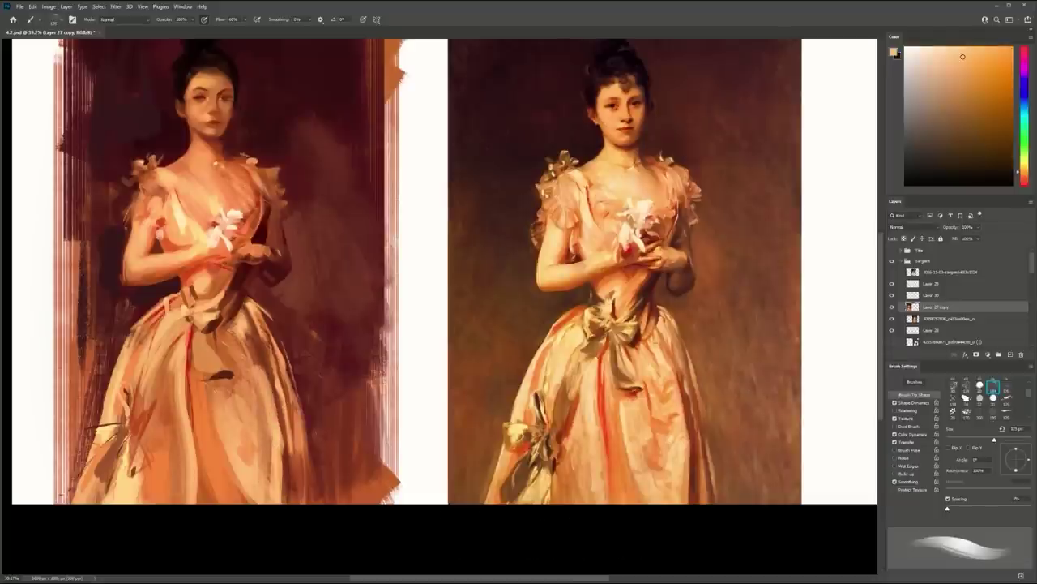
drag(260, 394, 280, 501)
drag(247, 340, 265, 374)
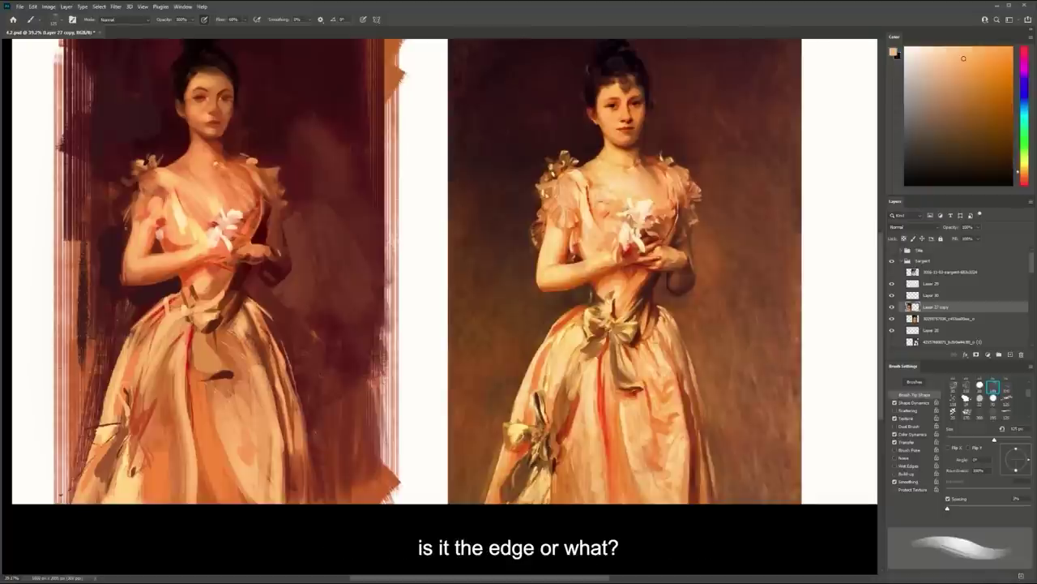
Paint and soften the shadowed folds along the skirt's outer edge with sampled reddish browns
alt+click(278, 429)
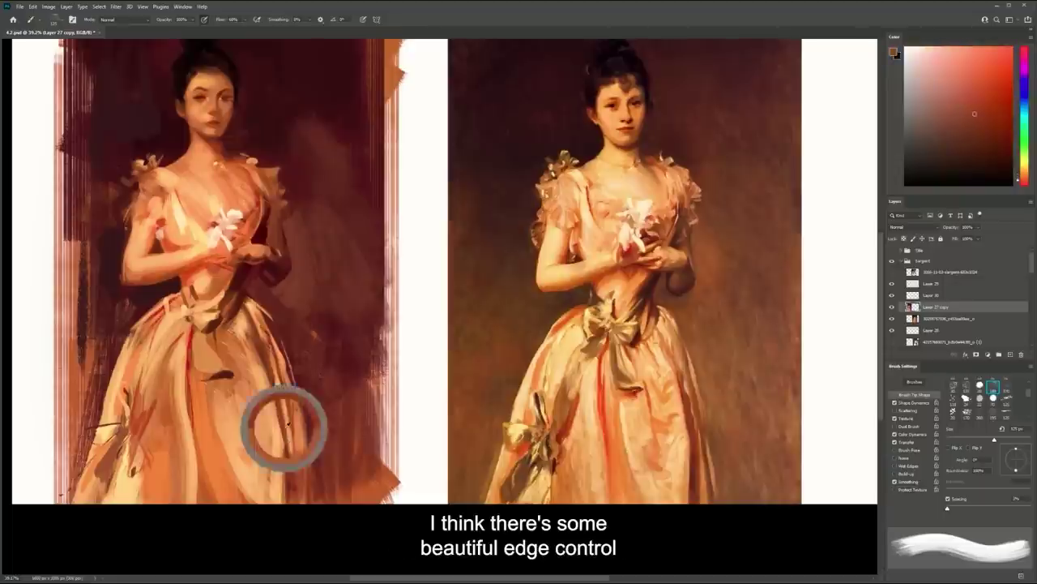
drag(287, 411, 295, 452)
alt+click(298, 462)
alt+click(295, 442)
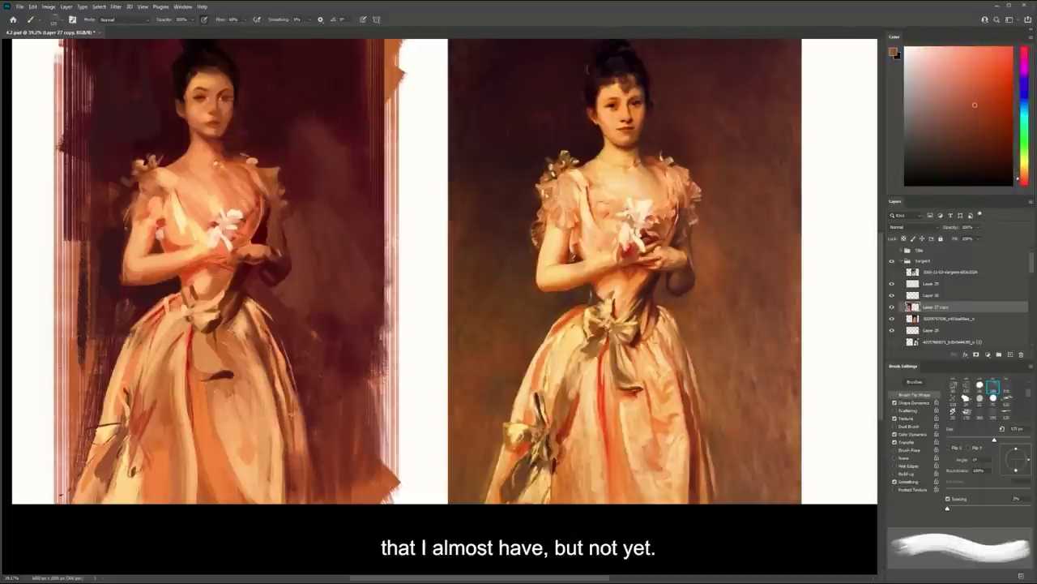
alt+click(293, 474)
drag(288, 478, 295, 488)
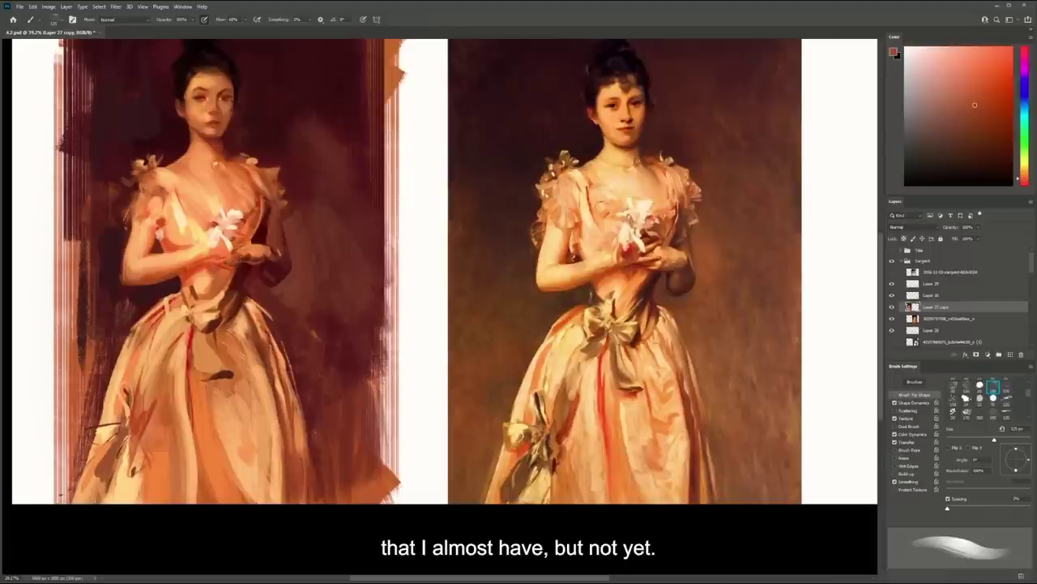
Enlarge the brush to 250 px, broaden the lit upper skirt with a sampled light orange, and save the document
alt+click(252, 364)
alt+click(224, 418)
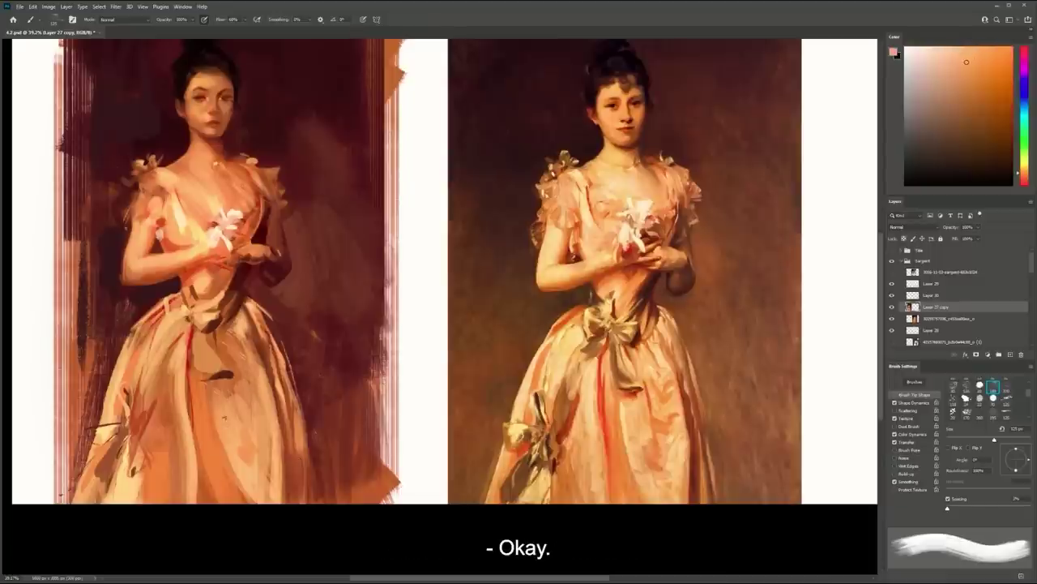
mouse_move(240, 354)
mouse_down()
mouse_move(229, 356)
mouse_move(245, 376)
mouse_up()
key(ctrl+z)
key(bracketright)
key(bracketright)
key(bracketright)
key(bracketright)
alt+click(241, 328)
mouse_move(243, 321)
mouse_down()
mouse_move(244, 375)
mouse_move(256, 360)
mouse_move(279, 361)
mouse_up()
key(ctrl+s)
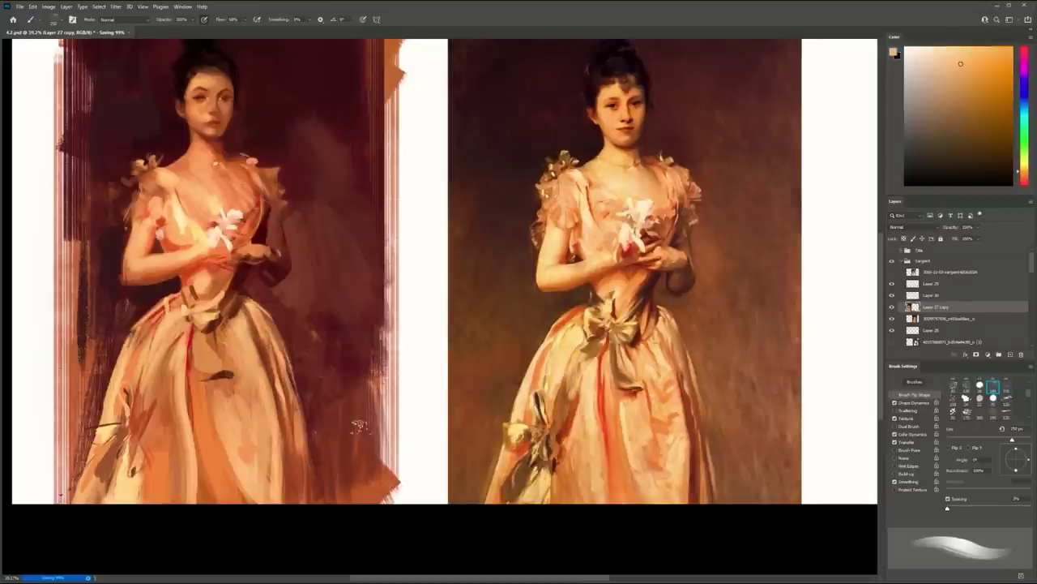
Sample maroon tones and brush over the background on both sides of the skirt
alt+click(363, 446)
drag(347, 490, 337, 416)
alt+click(104, 105)
mouse_move(88, 159)
mouse_down()
mouse_move(76, 446)
mouse_move(58, 188)
mouse_move(49, 464)
mouse_move(55, 442)
mouse_up()
key(ctrl+z)
alt+click(92, 416)
mouse_move(73, 381)
mouse_down()
mouse_move(61, 478)
mouse_move(50, 365)
mouse_move(23, 462)
mouse_move(41, 333)
mouse_move(62, 478)
mouse_up()
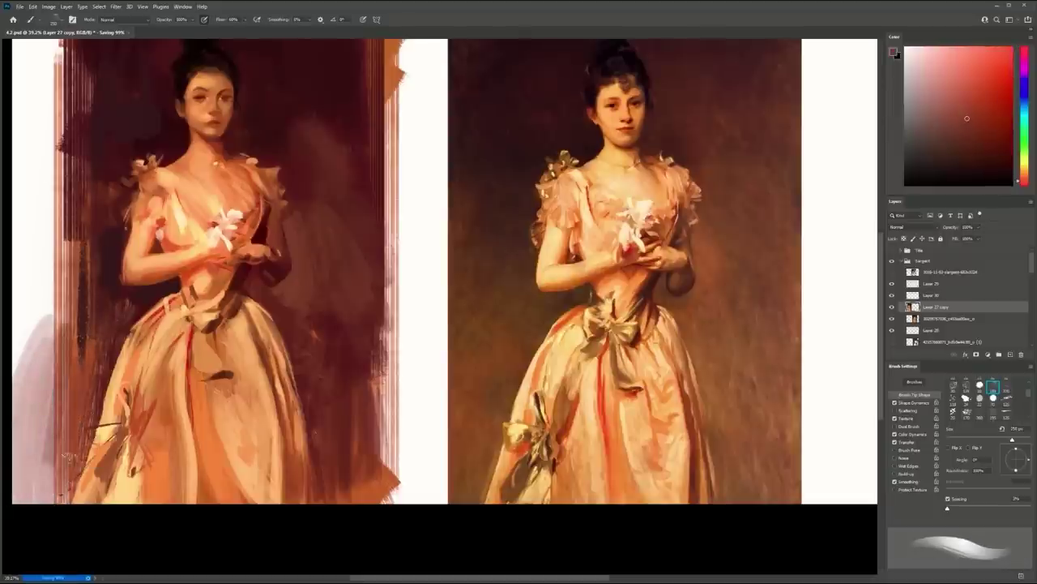
Flip the canvas horizontally and frame the painted figure's upper body beside the reference
key(z)
drag(174, 345, 103, 350)
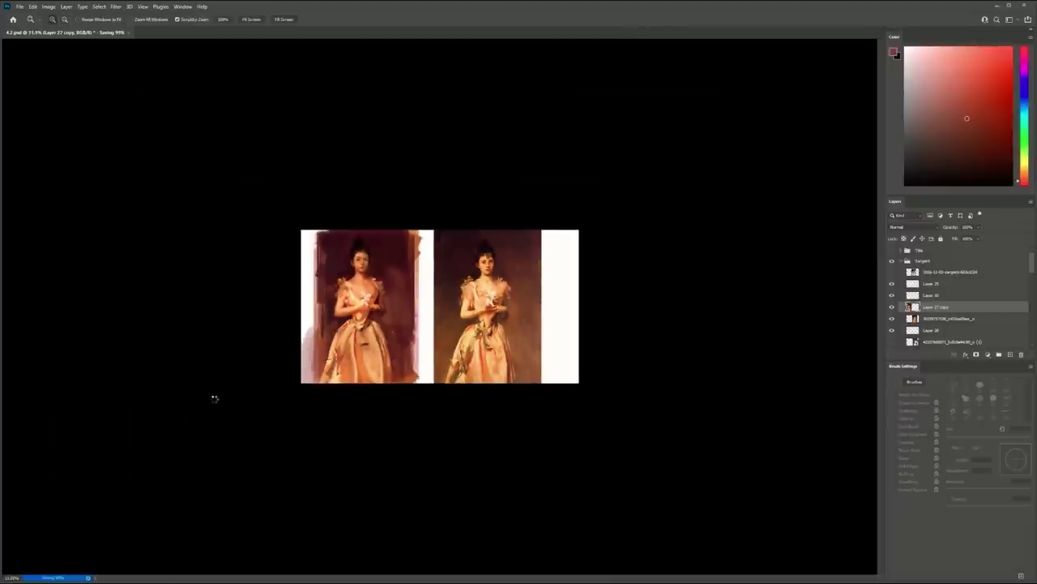
key(ctrl+shift+h)
drag(481, 299, 513, 287)
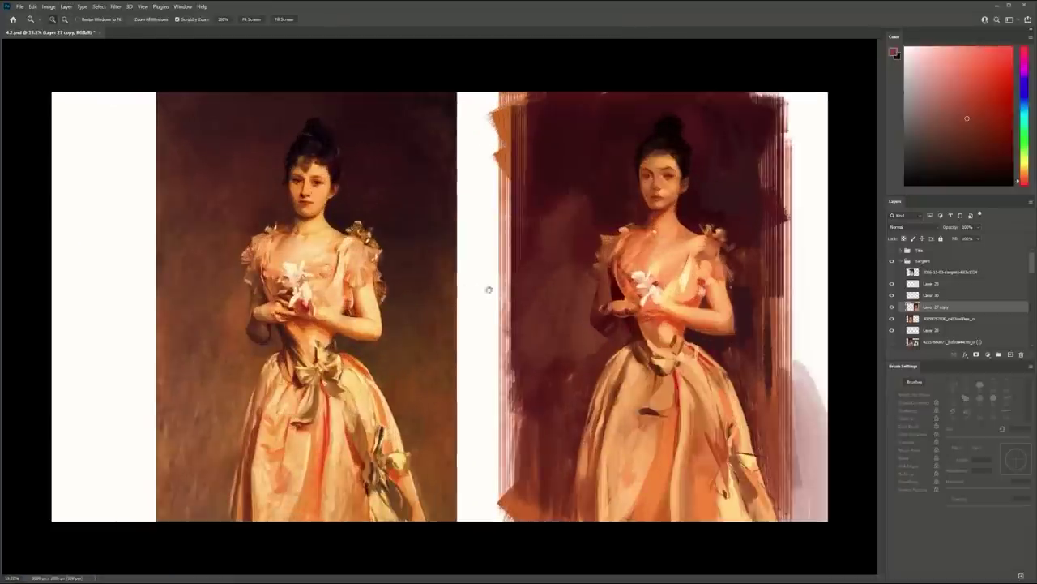
scroll(479, 289, up, 3)
key(b)
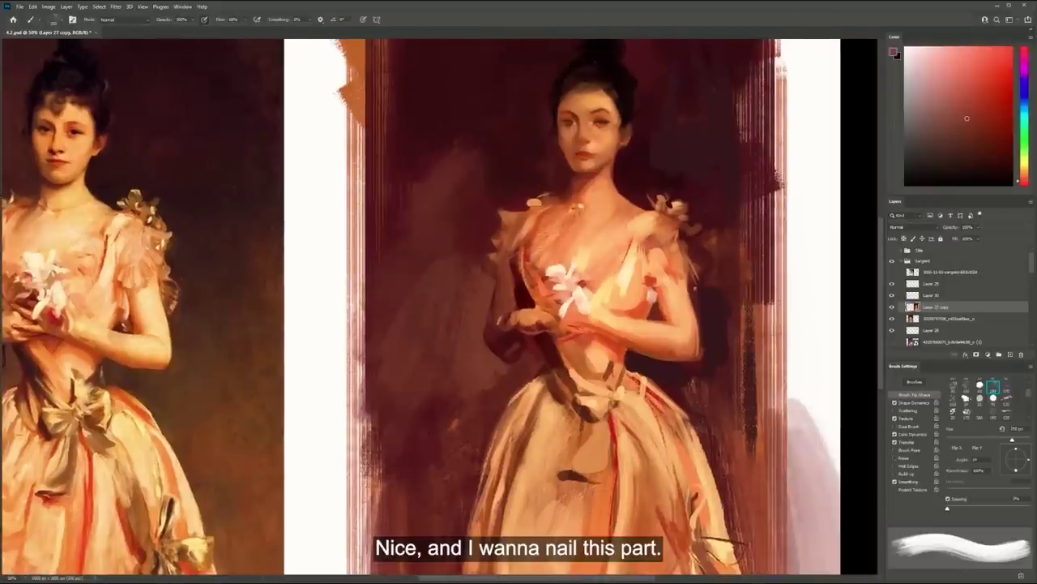
drag(608, 236, 646, 247)
Switch to the thin textured brush preset and lighten the chest and neckline with a sampled pale peach
key(period)
key(period)
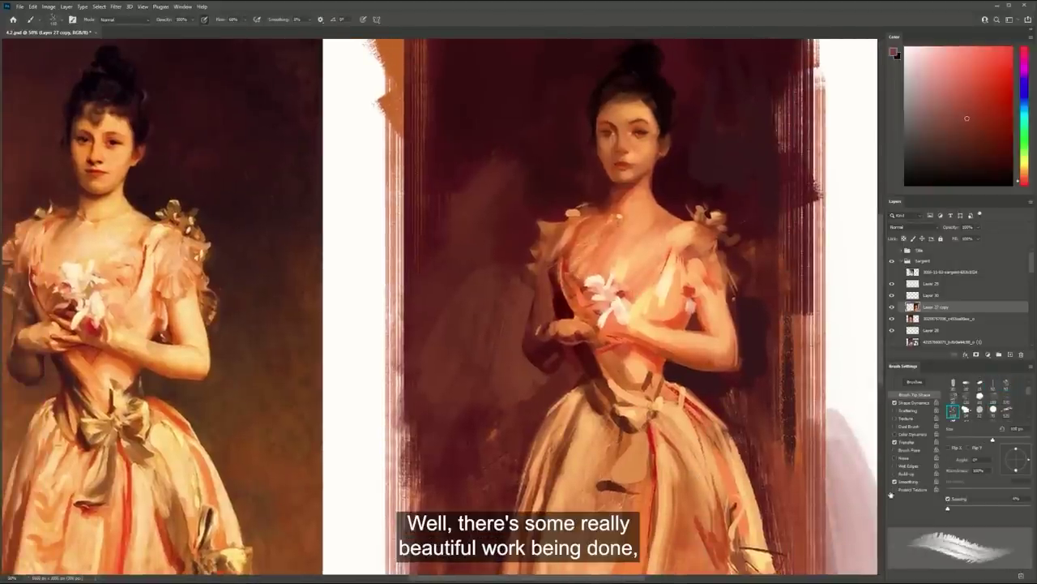
key(period)
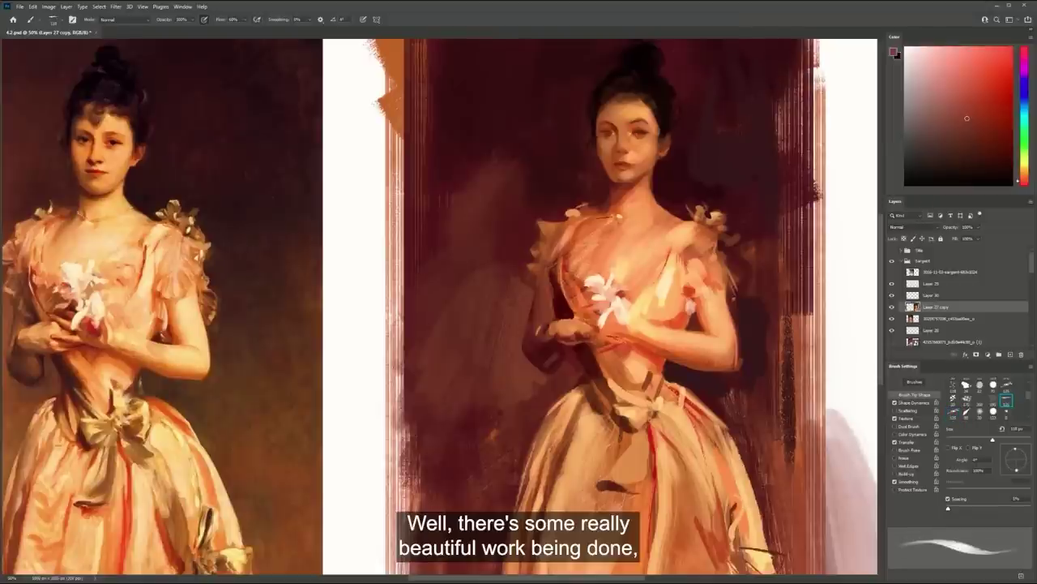
alt+click(628, 241)
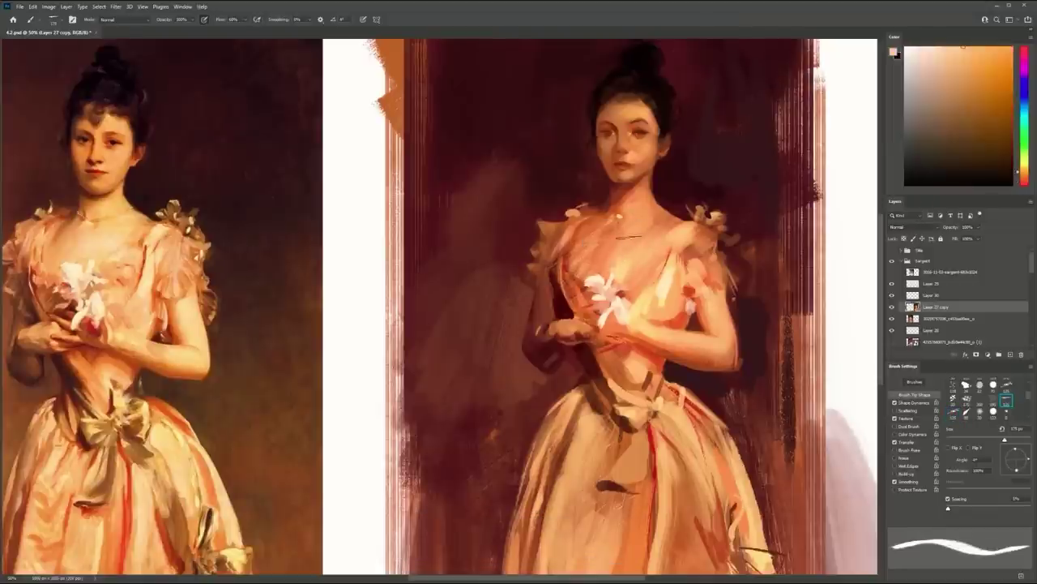
drag(593, 244, 578, 277)
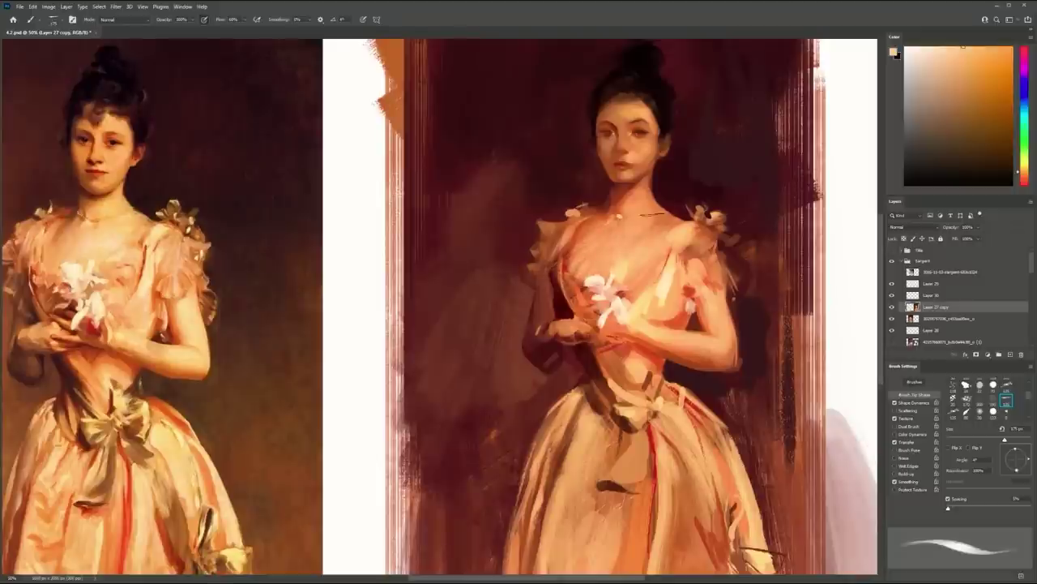
Reduce the brush size and refine the collarbone area and base of the neck with sampled light skin tones
key(bracketleft)
key(bracketleft)
key(bracketleft)
key(bracketleft)
key(bracketleft)
key(bracketleft)
alt+click(619, 219)
alt+click(614, 218)
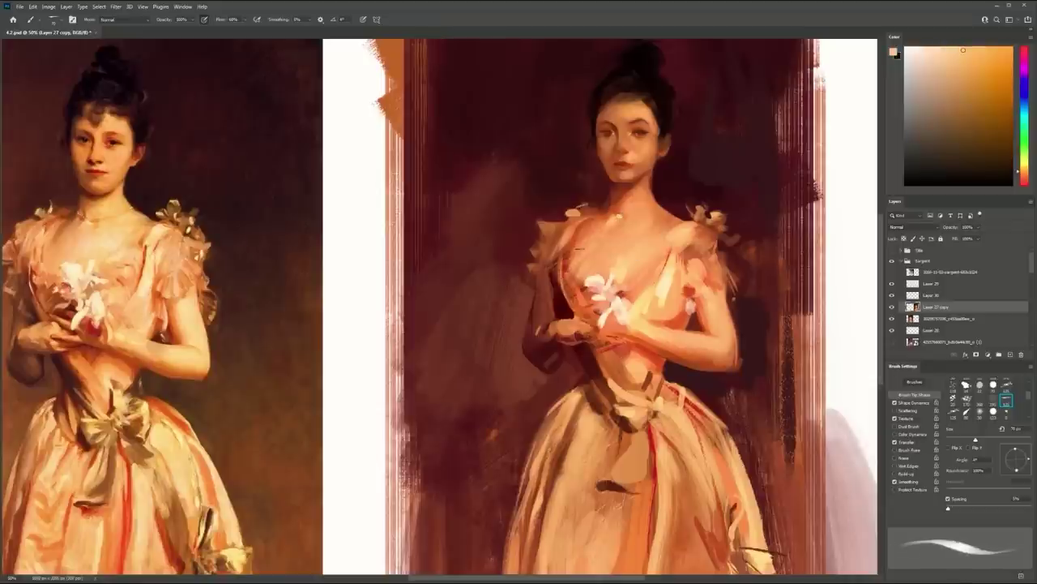
Refine the necklace and the shadowed shoulder's flower trim with sampled maroon, orange and brown tones
alt+click(612, 209)
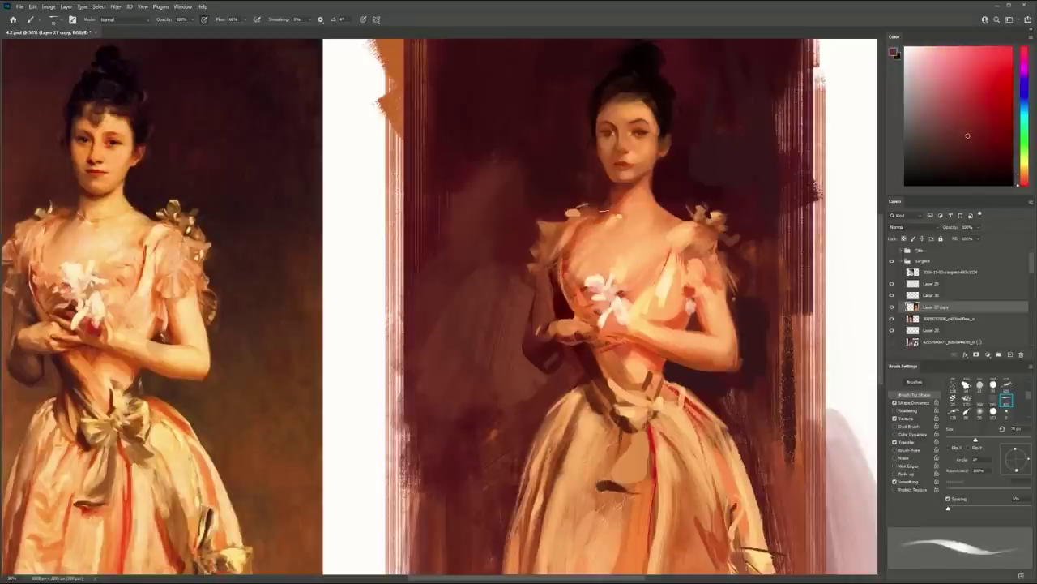
alt+click(574, 228)
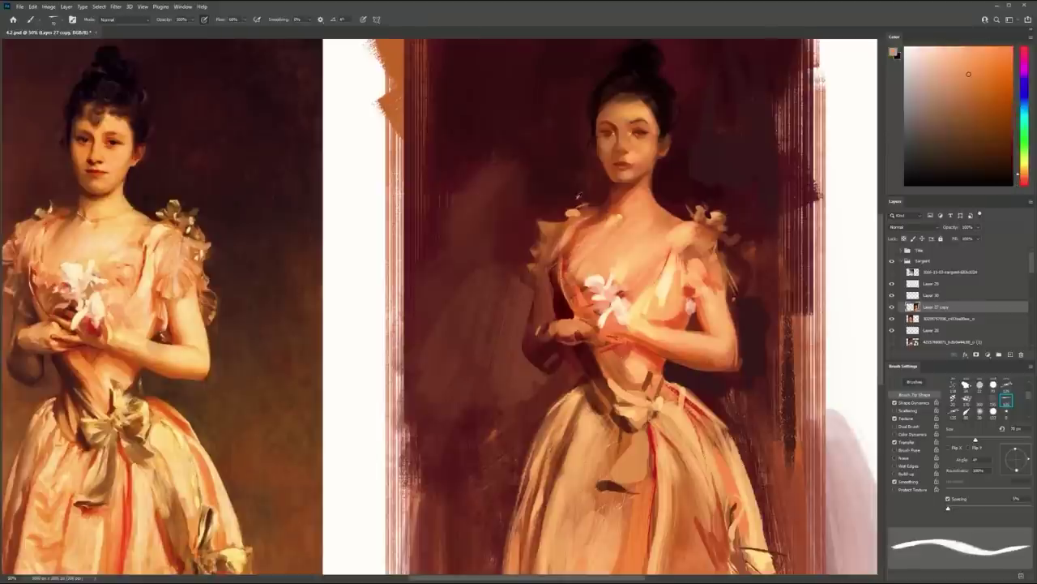
alt+click(576, 208)
alt+click(574, 212)
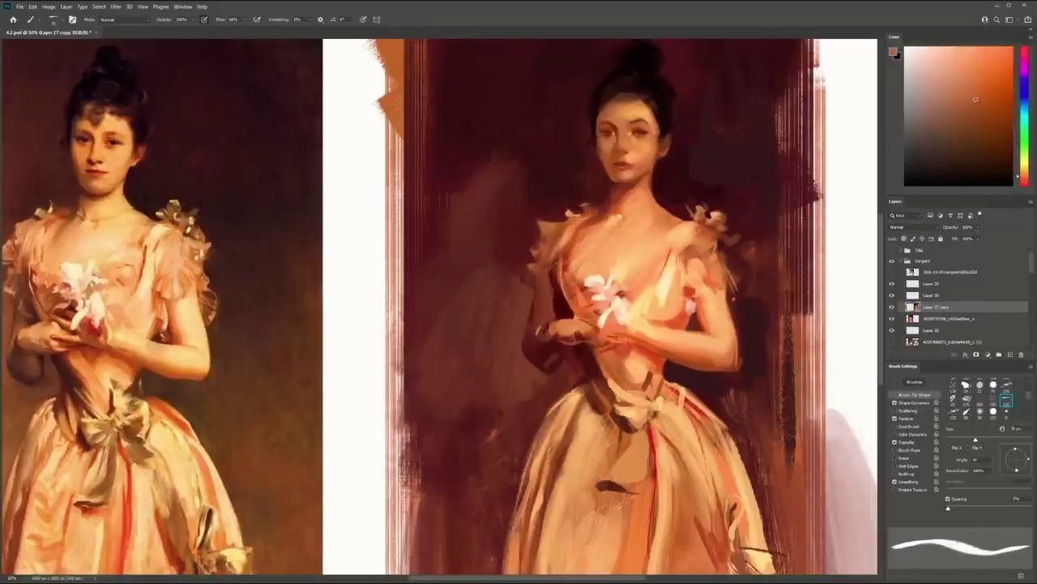
alt+click(574, 212)
alt+click(635, 200)
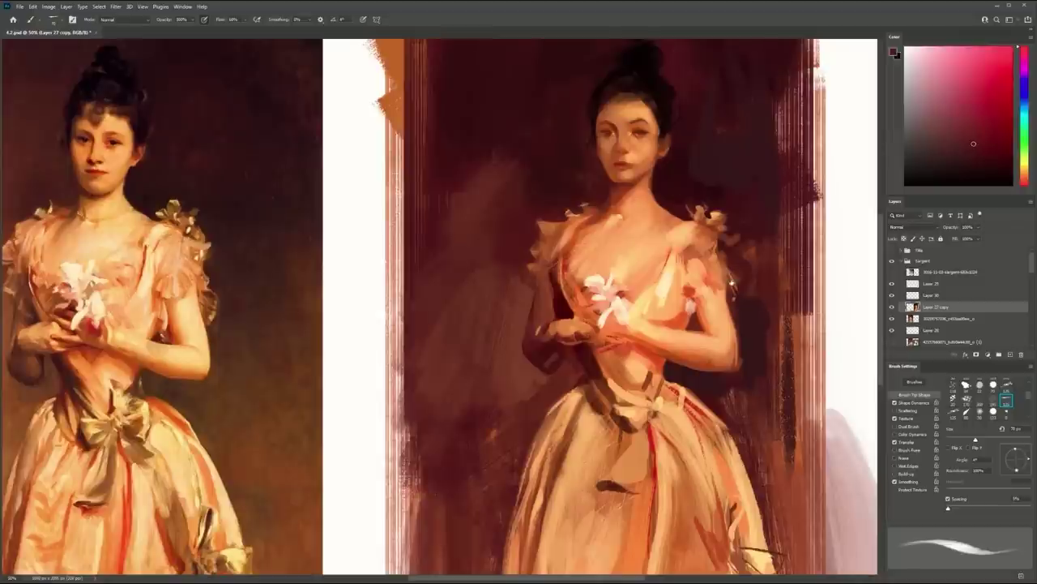
Switch to the round textured brush preset and refine the painted nose and cheek with sampled skin tones
click(980, 387)
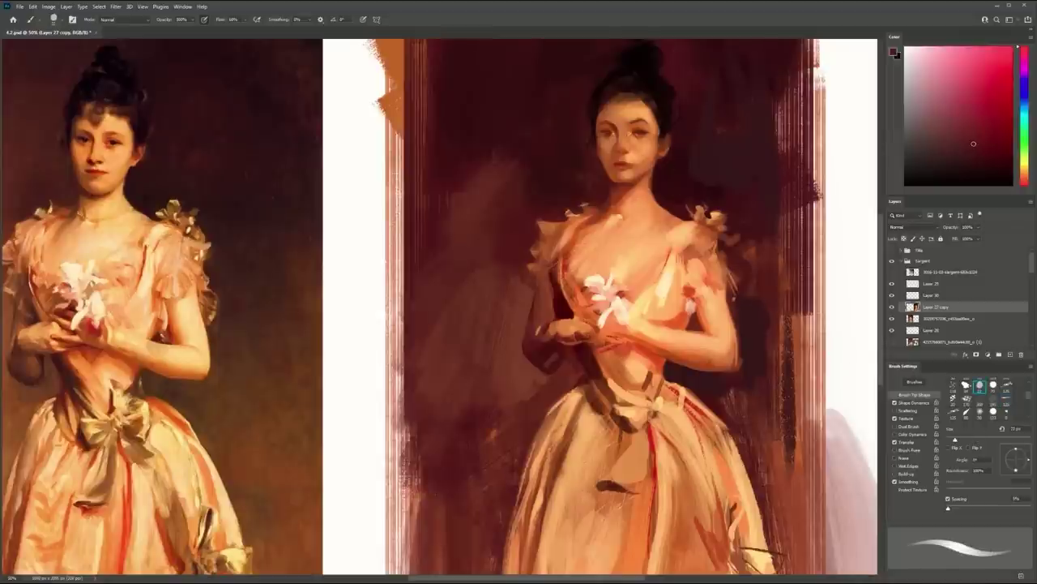
key(shift+b)
key(bracketright)
key(bracketright)
key(shift+b)
alt+click(637, 146)
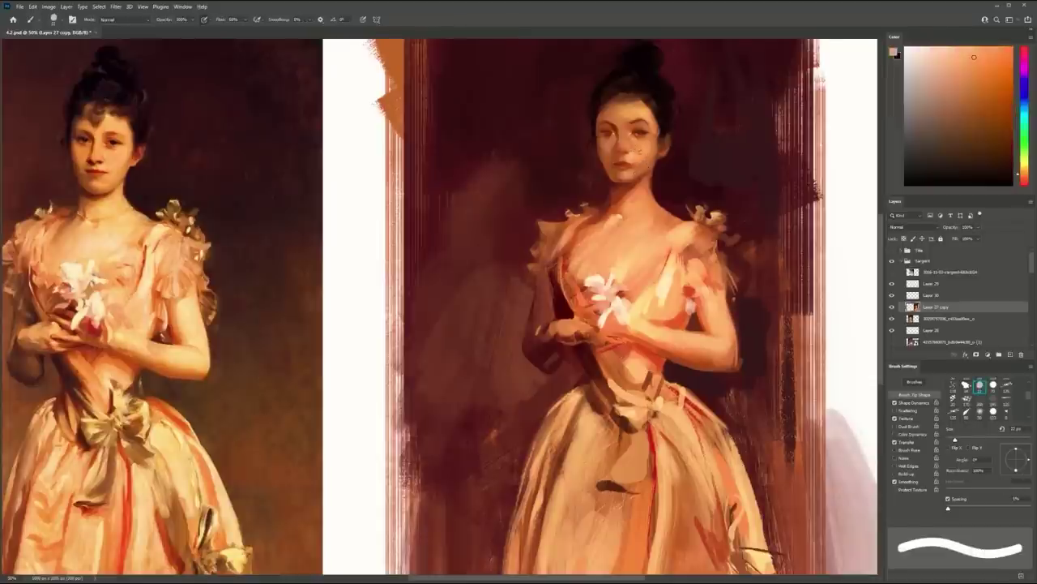
ctrl+click(619, 138)
ctrl+click(620, 138)
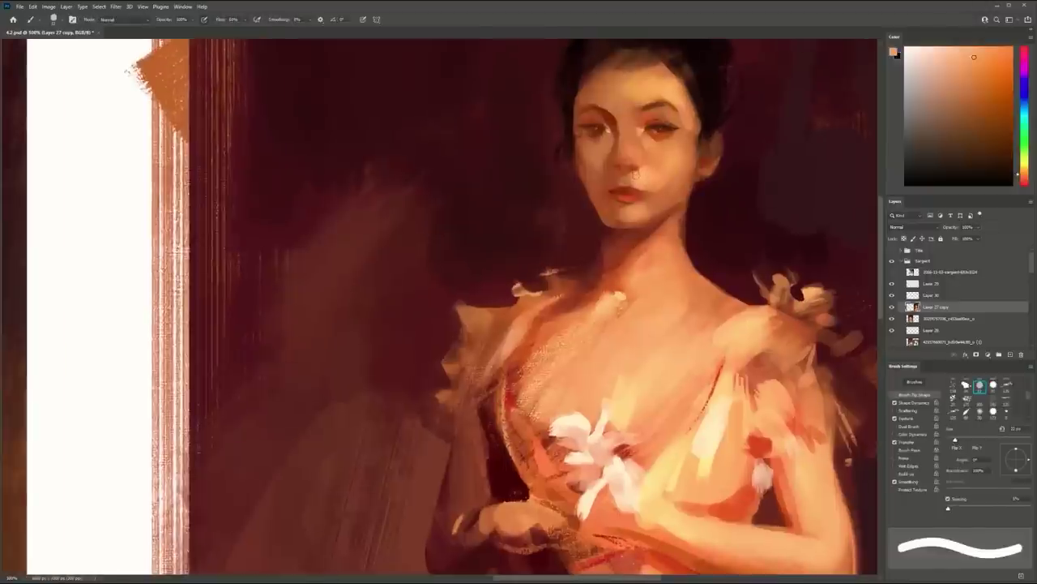
key(bracketright)
alt+click(668, 150)
drag(631, 130, 626, 160)
alt+click(636, 152)
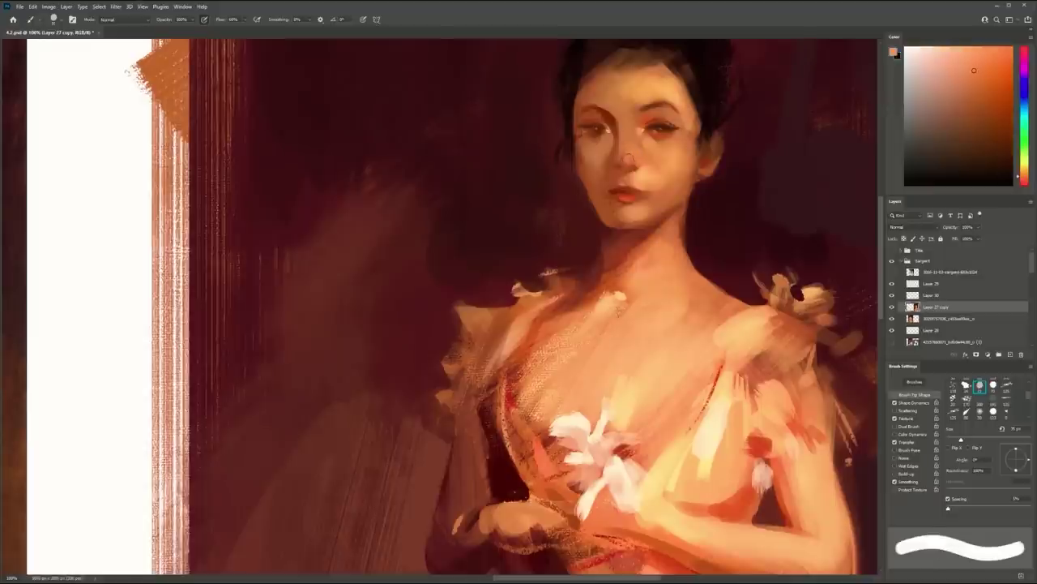
Add small light accents around the nose, reducing the brush to a very fine size
key(z)
mouse_move(692, 153)
mouse_down()
mouse_move(662, 155)
mouse_move(697, 150)
mouse_up()
key(b)
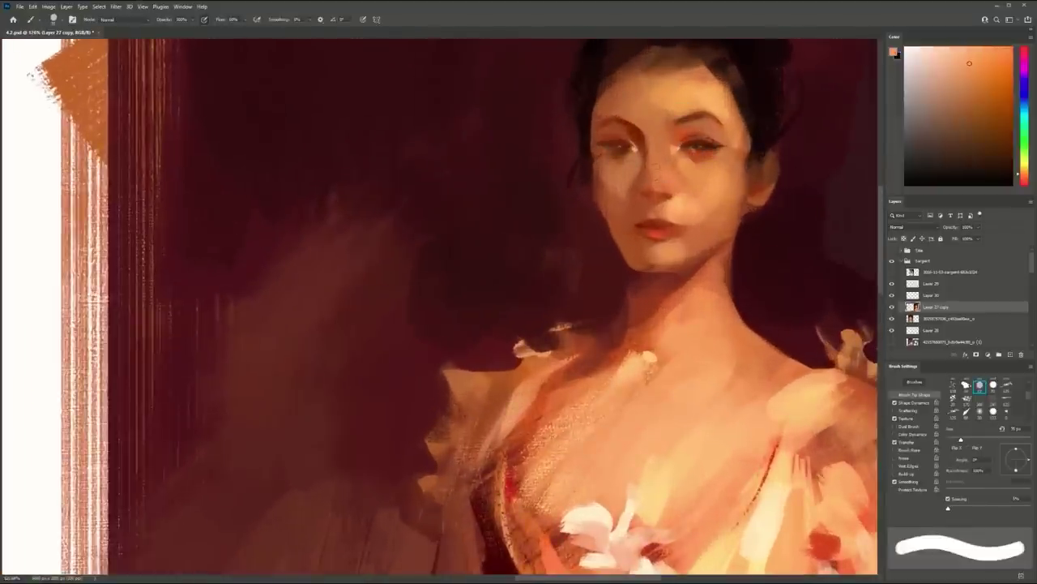
key(bracketleft)
key(bracketleft)
key(bracketleft)
key(bracketleft)
key(bracketleft)
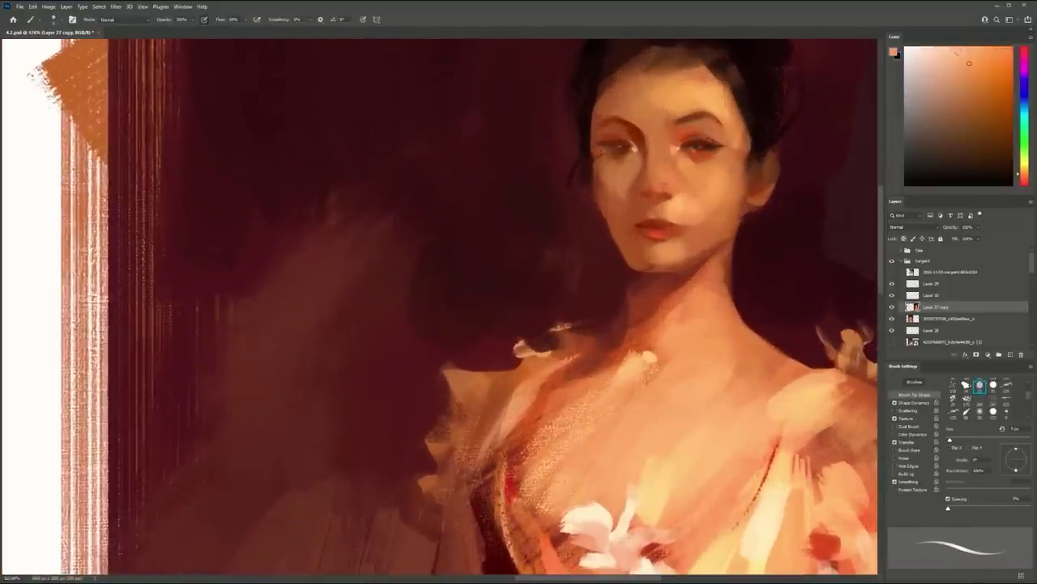
Refine the painted lips with fine strokes of sampled peach and dark red
key(ctrl+space)
mouse_move(678, 214)
mouse_down()
mouse_move(647, 214)
mouse_move(761, 211)
mouse_up()
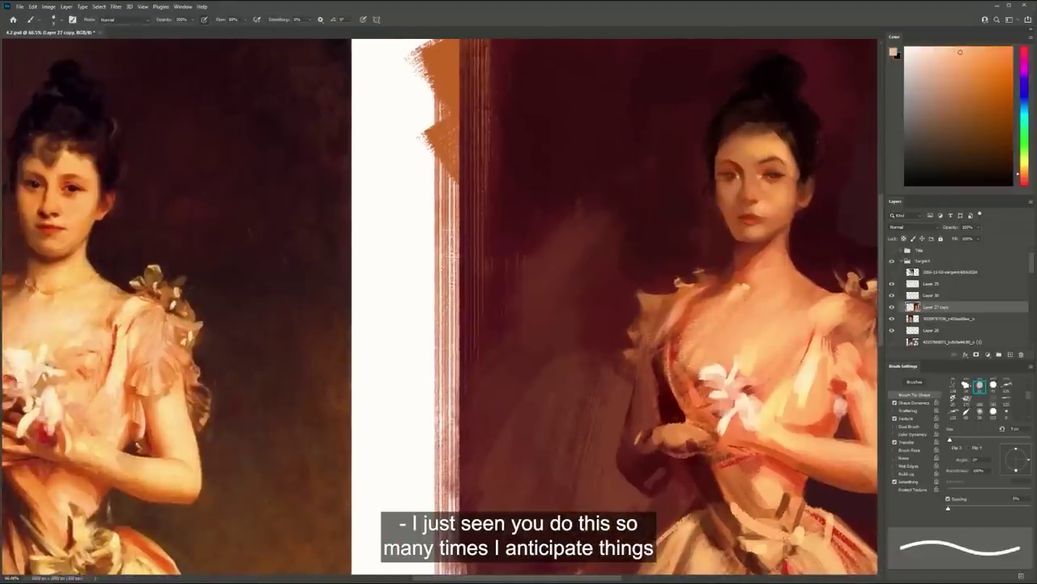
key(bracketleft)
key(ctrl+space)
drag(738, 208, 757, 209)
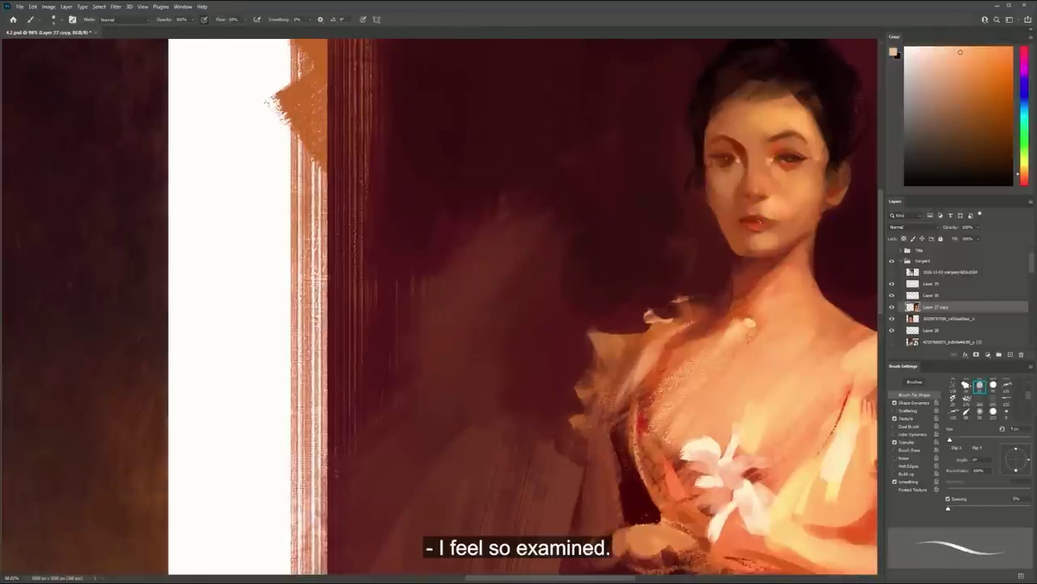
alt+click(750, 220)
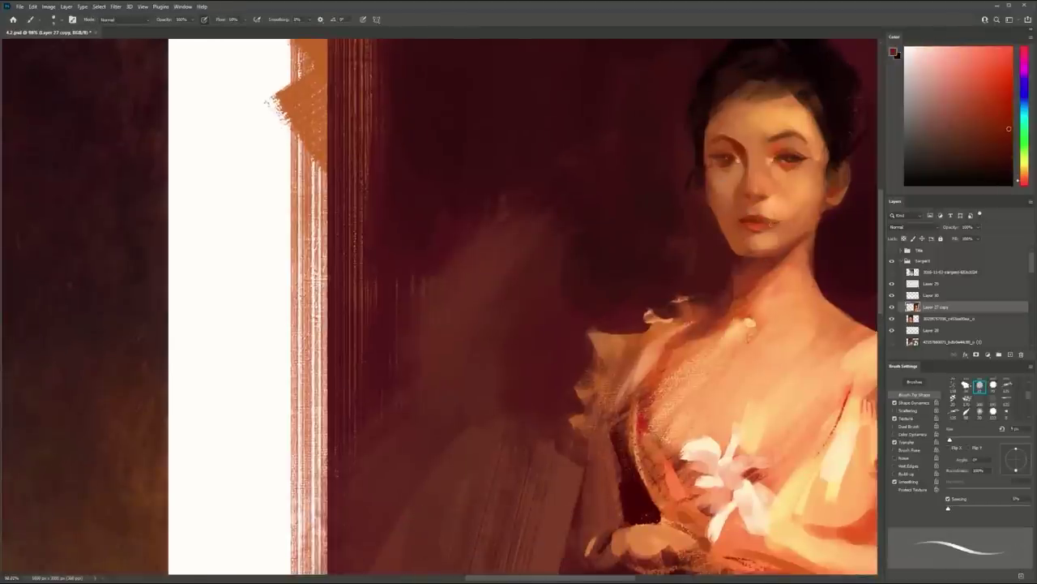
Enlarge the brush, switch to the flat bristle brush preset, and sample the red below the held flower
key(ctrl+space)
drag(785, 251, 720, 264)
key(bracketright)
key(bracketright)
key(bracketright)
key(bracketright)
key(bracketright)
key(bracketright)
scroll(573, 319, up, 2)
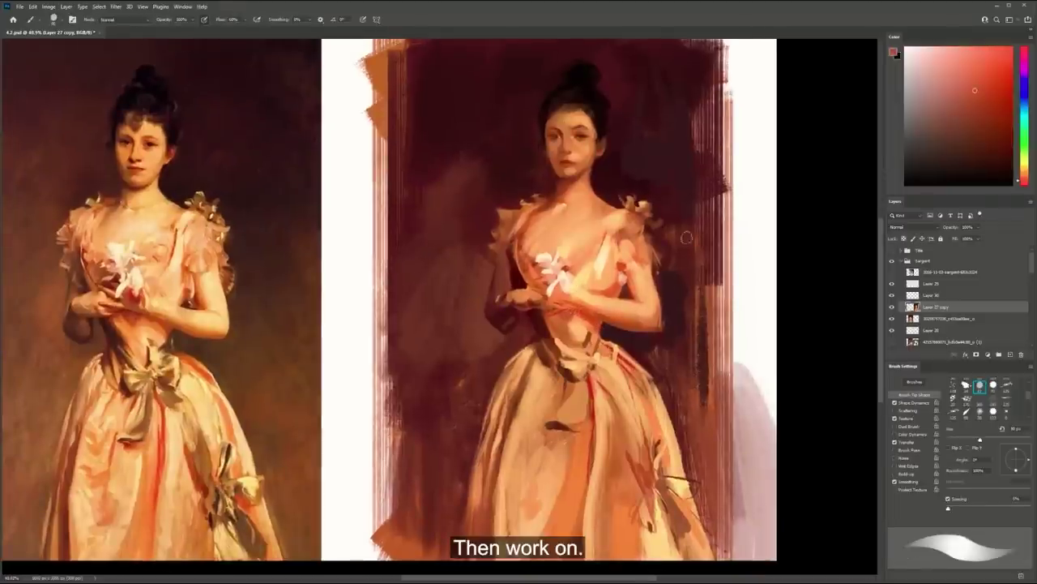
click(903, 420)
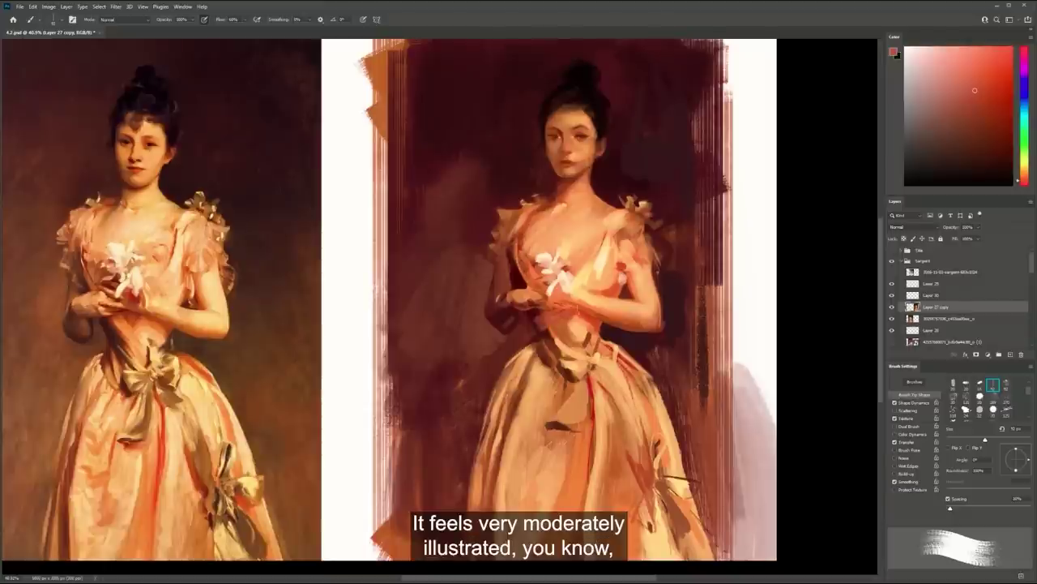
alt+click(578, 324)
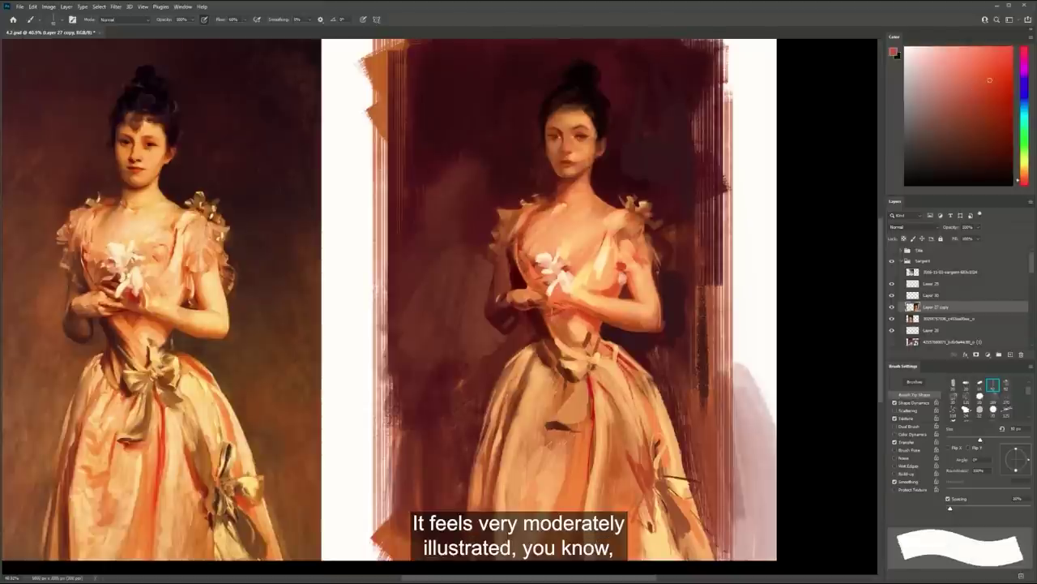
Paint the shaded side of the waist and the adjoining skirt top with sampled dark maroon and light orange tones
alt+click(539, 314)
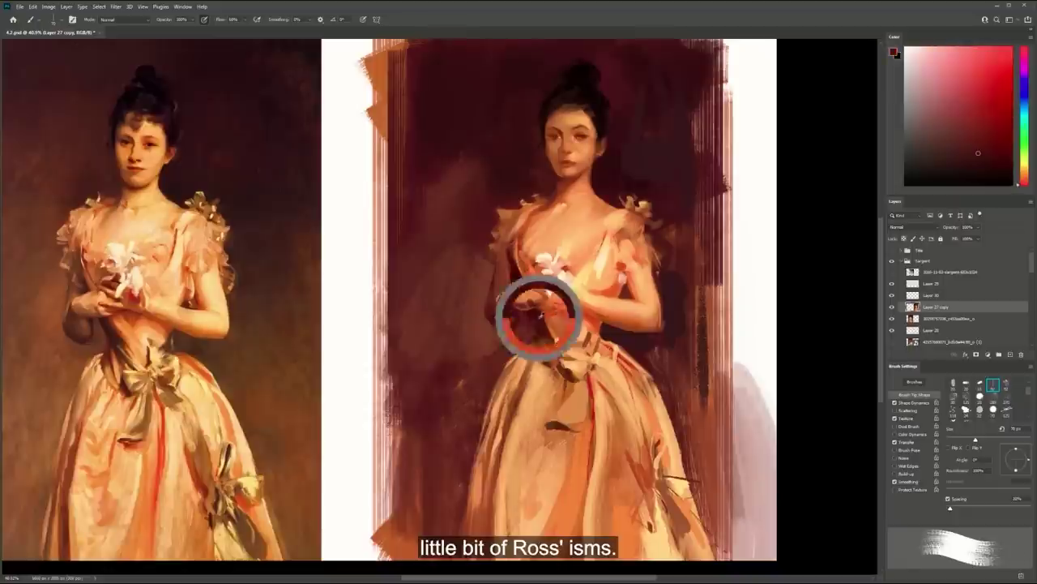
mouse_move(546, 313)
mouse_down()
mouse_move(561, 353)
mouse_move(554, 378)
mouse_up()
alt+click(544, 369)
drag(536, 342, 543, 379)
alt+click(528, 355)
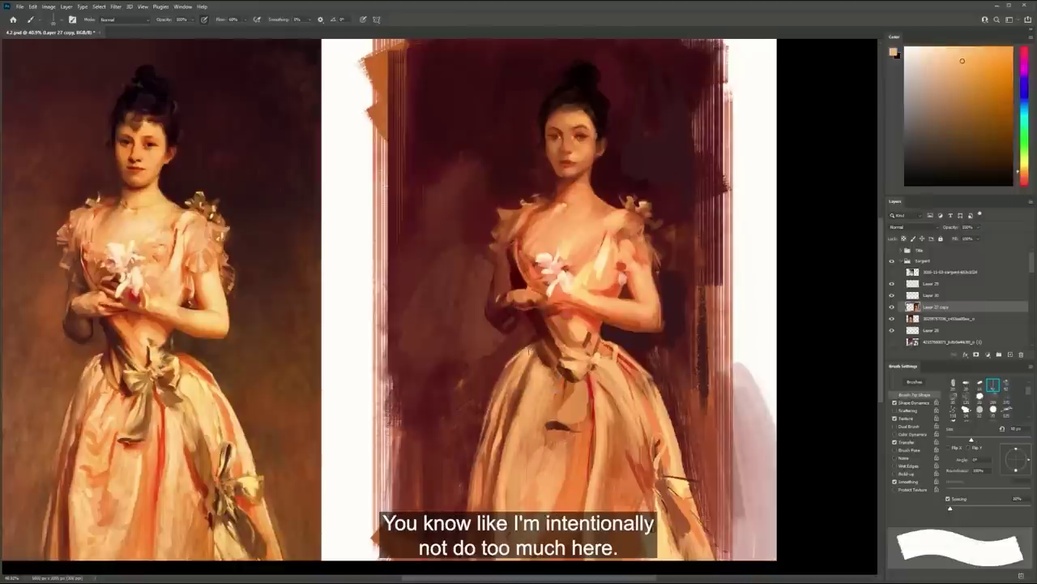
key(bracketleft)
key(bracketleft)
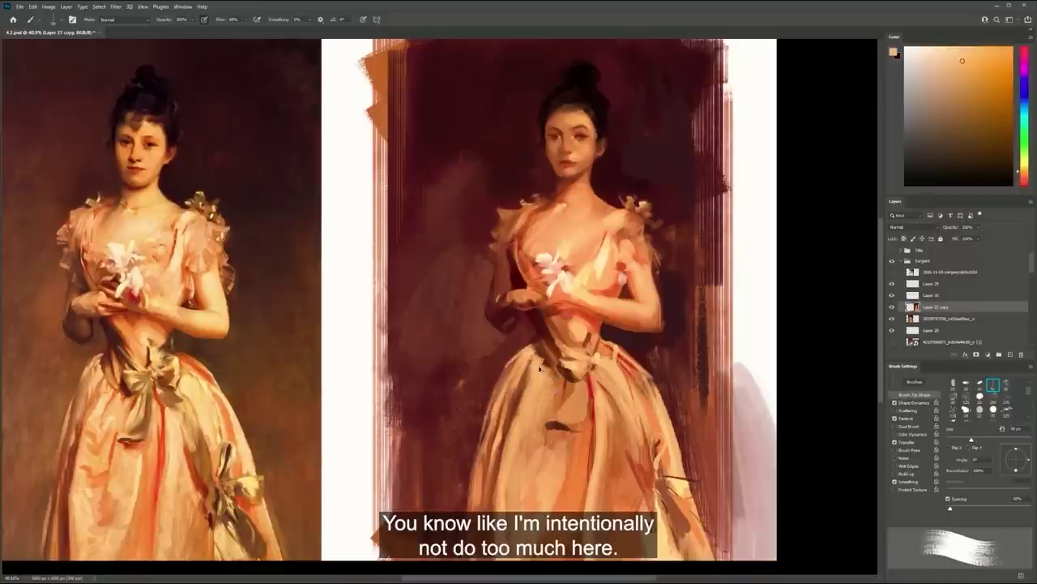
Refine the waist bow and the shadow around its knot with sampled dark maroon, brown and light orange tones
alt+click(545, 356)
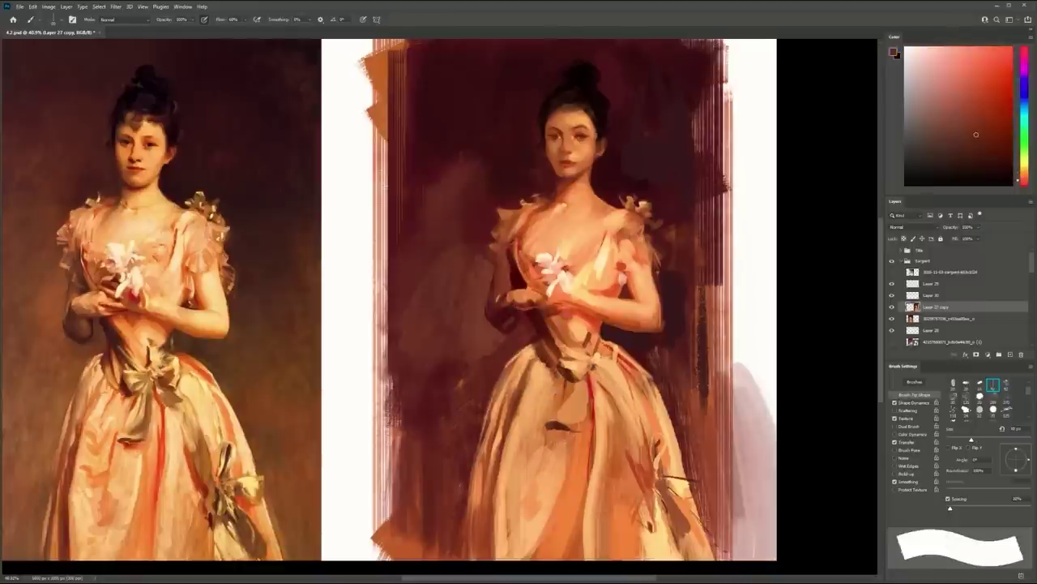
alt+click(577, 366)
drag(563, 363, 574, 385)
key(ctrl+z)
alt+click(560, 361)
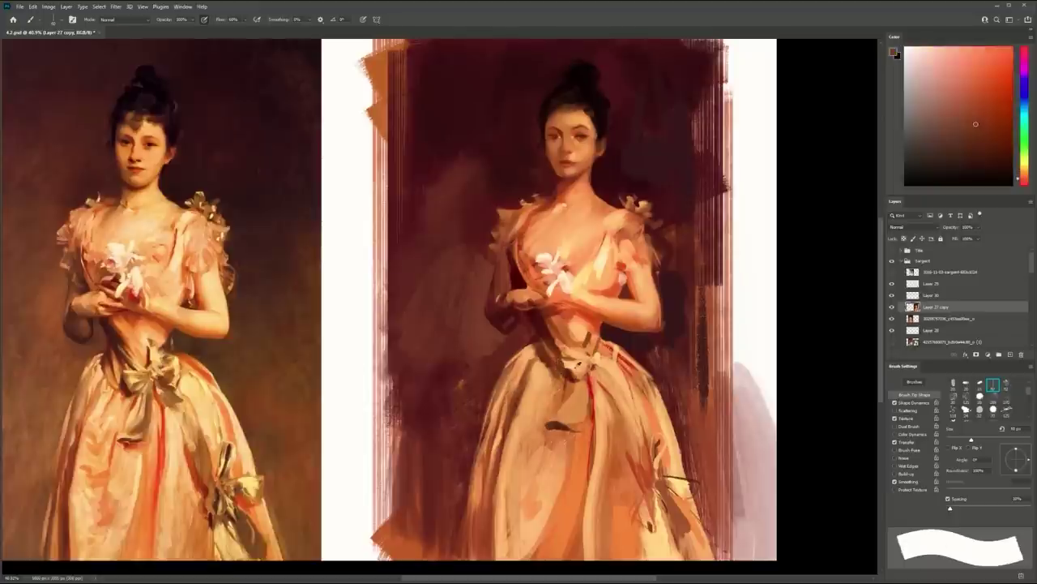
alt+click(572, 372)
alt+click(574, 370)
drag(572, 372, 613, 373)
alt+click(585, 371)
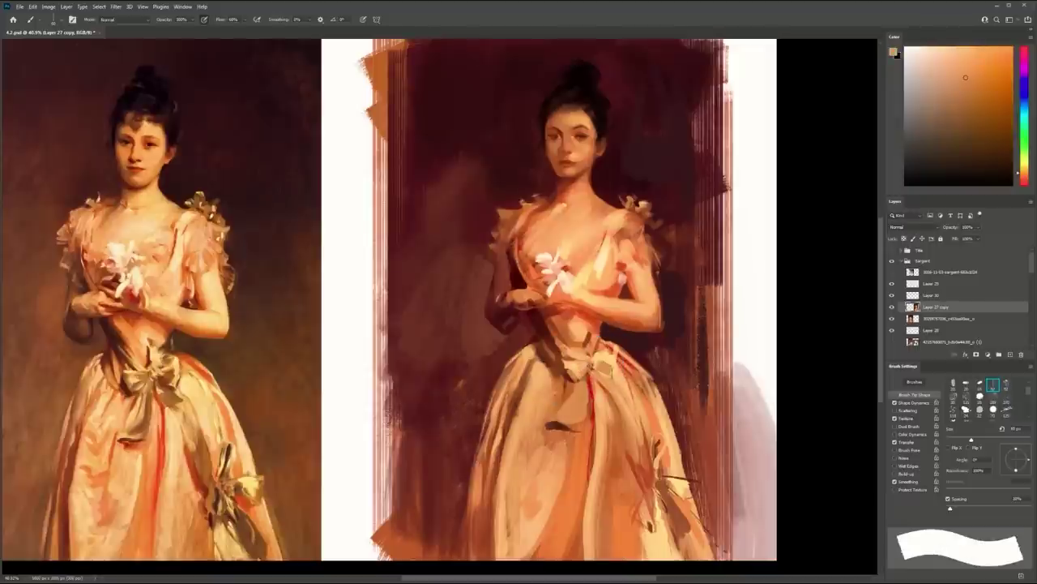
key(ctrl+z)
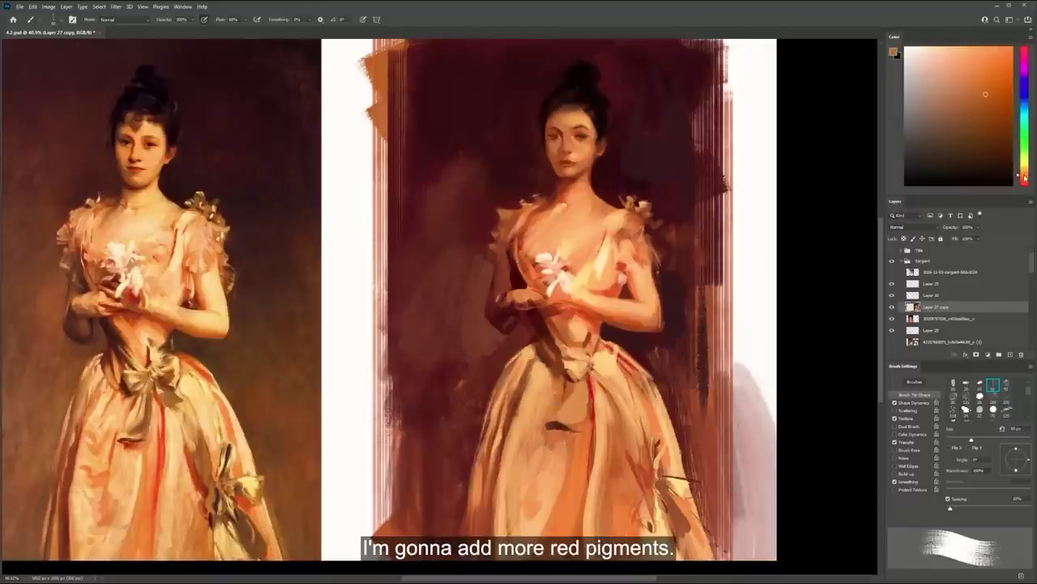
drag(585, 362, 607, 369)
key(ctrl+z)
key(ctrl+z)
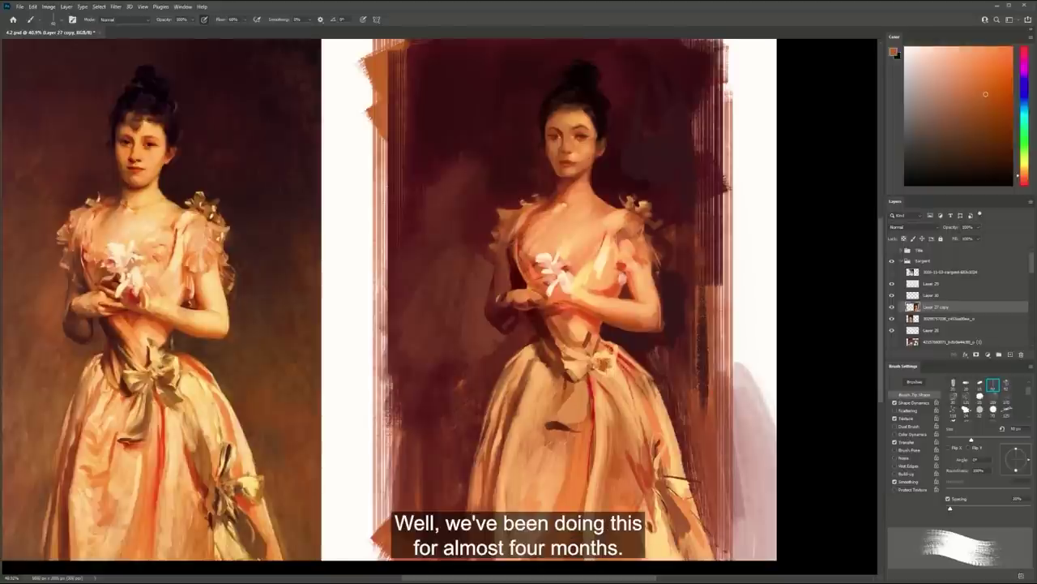
Enlarge the brush and paint sampled pale cream highlights down the lit skirt folds beside the bow
alt+click(607, 266)
drag(621, 370, 649, 425)
key(ctrl+z)
key(bracketright)
key(bracketright)
key(bracketright)
key(bracketright)
key(bracketright)
key(ctrl+z)
drag(615, 373, 648, 436)
key(ctrl+z)
drag(614, 369, 654, 437)
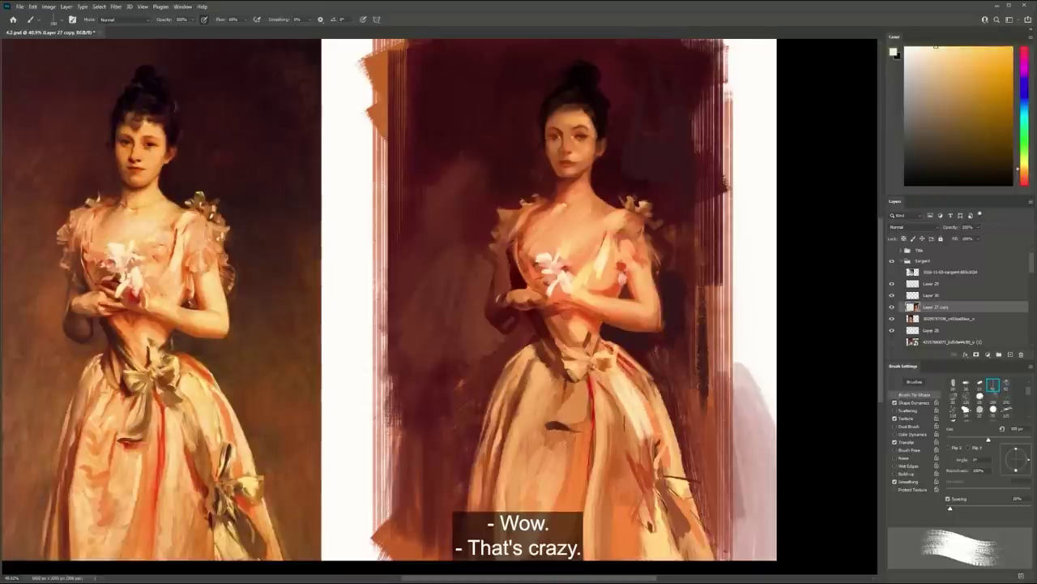
Try long pale cream strokes down the central folds of the skirt
key(ctrl+z)
key(ctrl+z)
mouse_move(627, 394)
mouse_down()
mouse_move(649, 432)
mouse_move(606, 501)
mouse_up()
key(ctrl+z)
mouse_move(600, 457)
mouse_down()
mouse_move(596, 509)
mouse_move(608, 460)
mouse_up()
drag(608, 437, 605, 496)
key(ctrl+z)
Brighten the upper skirt on the shaded side of the bow with sampled peach and cream tones
alt+click(571, 435)
alt+click(537, 485)
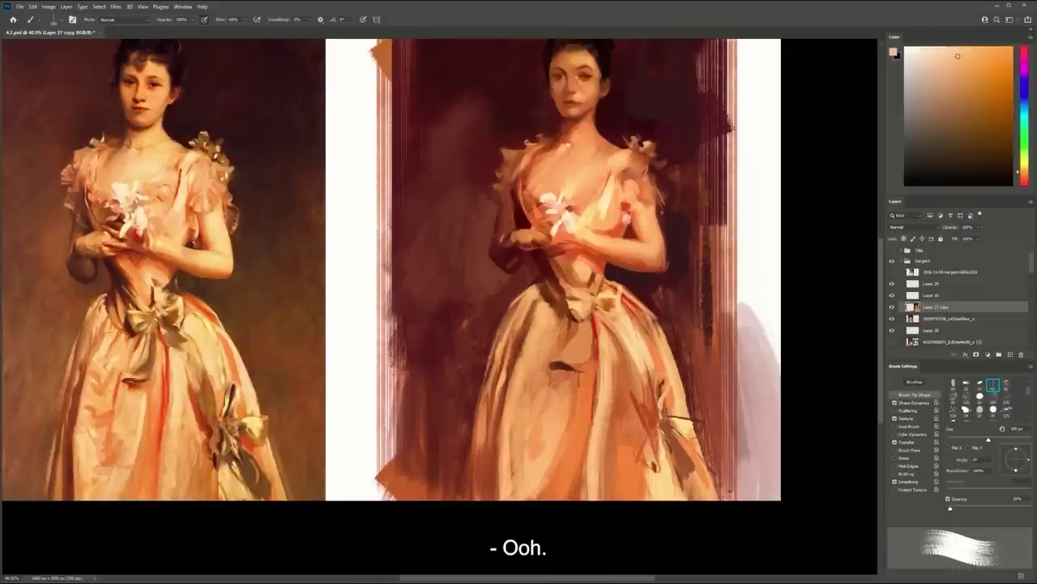
alt+click(644, 353)
alt+click(570, 217)
mouse_move(533, 311)
mouse_down()
mouse_move(524, 366)
mouse_move(528, 339)
mouse_up()
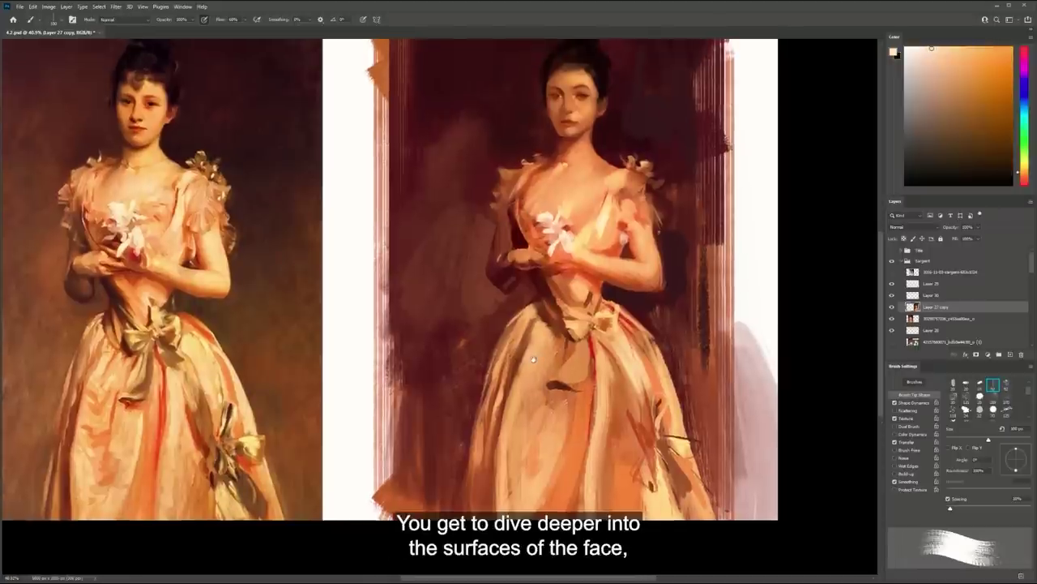
alt+click(529, 339)
Reduce the brush, sample the red below the bow, and place a short red dab beneath the ribbon tail
key(bracketleft)
key(bracketleft)
key(bracketleft)
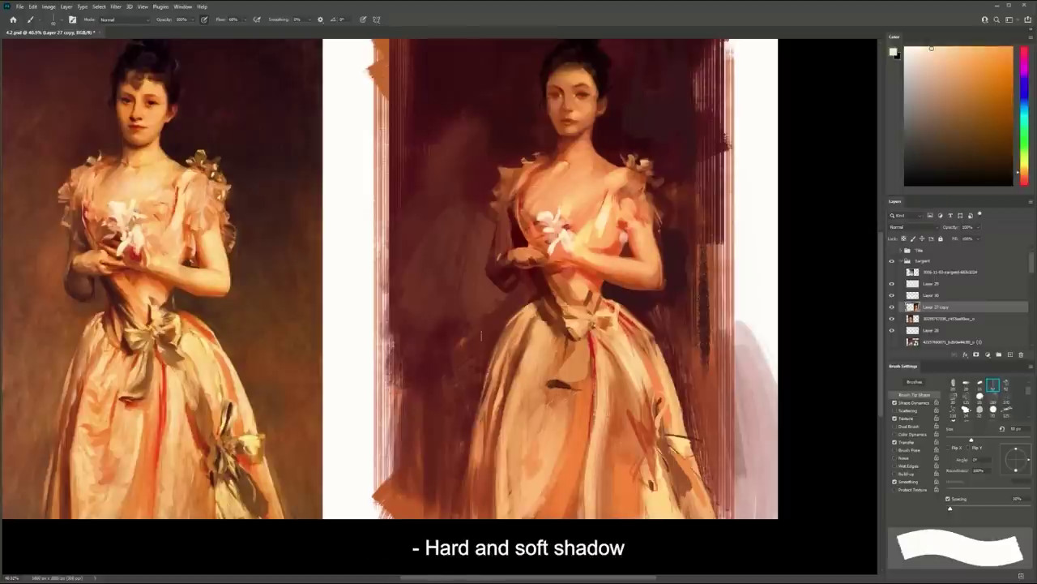
alt+click(592, 344)
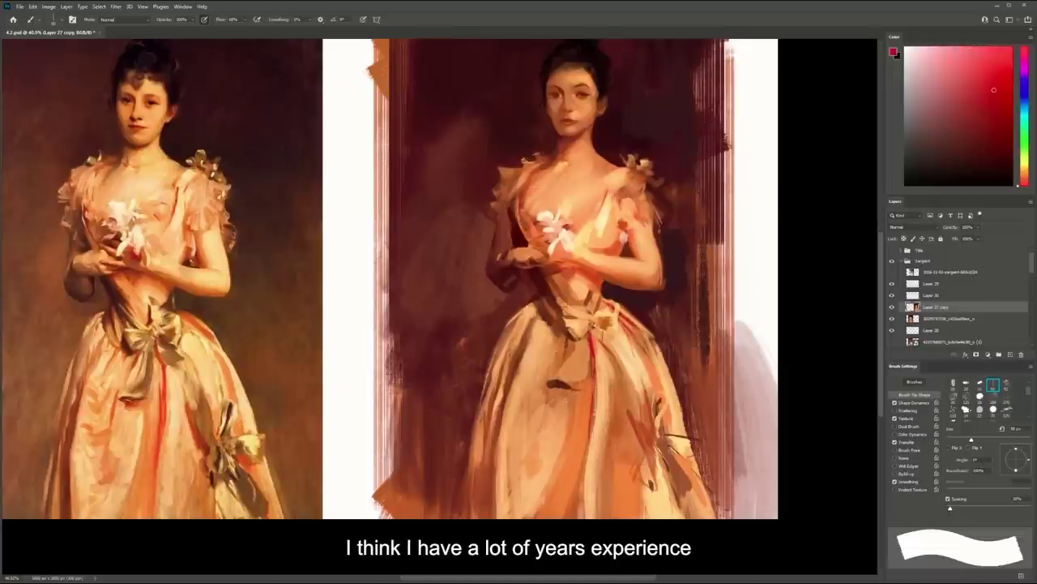
key([)
key([)
key([)
key([)
key([)
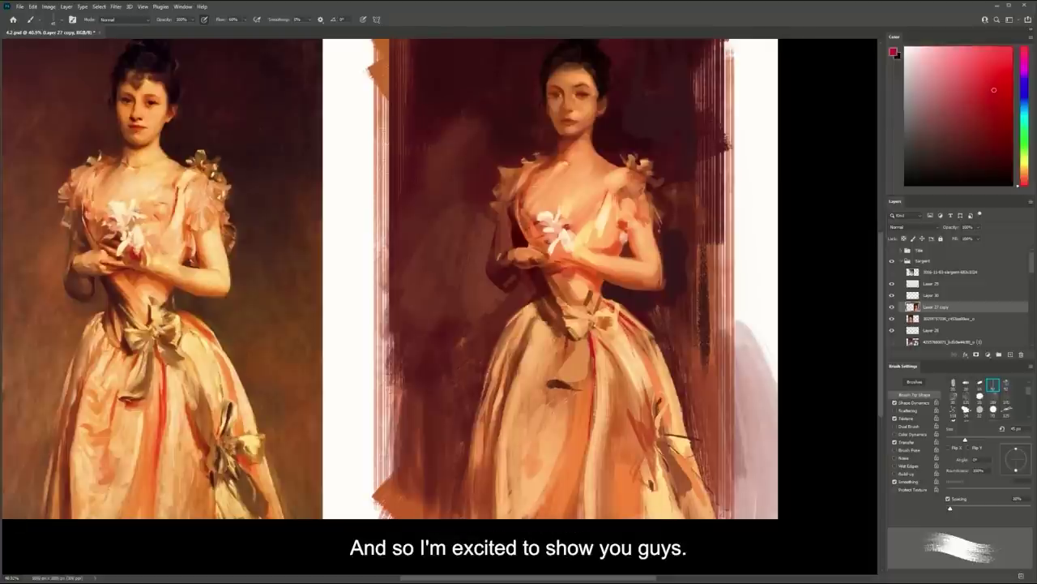
drag(546, 396, 542, 410)
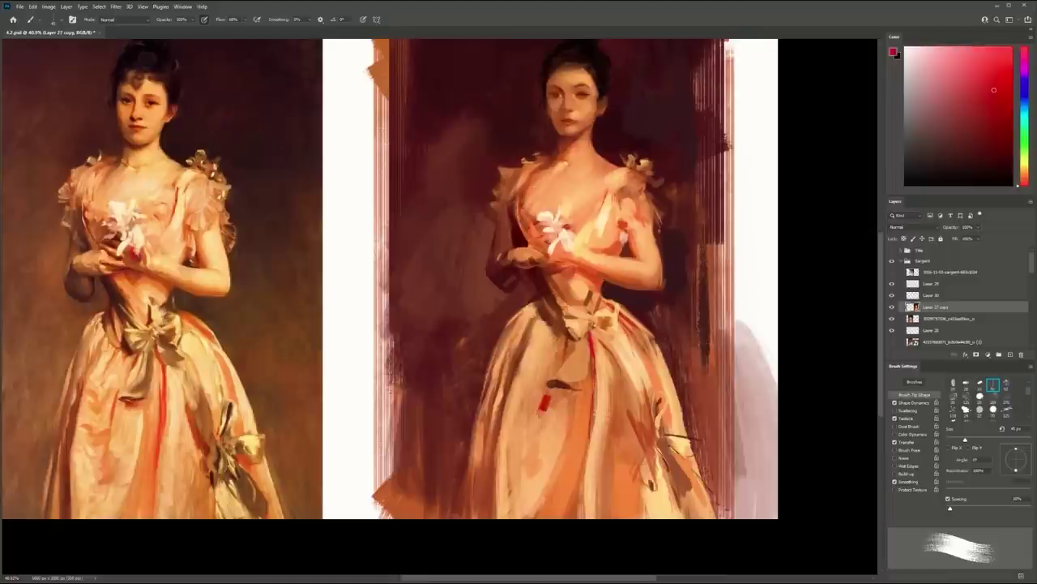
Enlarge the brush and paint the lower skirt below the red dab with a more saturated orange
alt+click(527, 427)
key(bracketright)
key(bracketright)
key(bracketright)
key(bracketright)
key(bracketright)
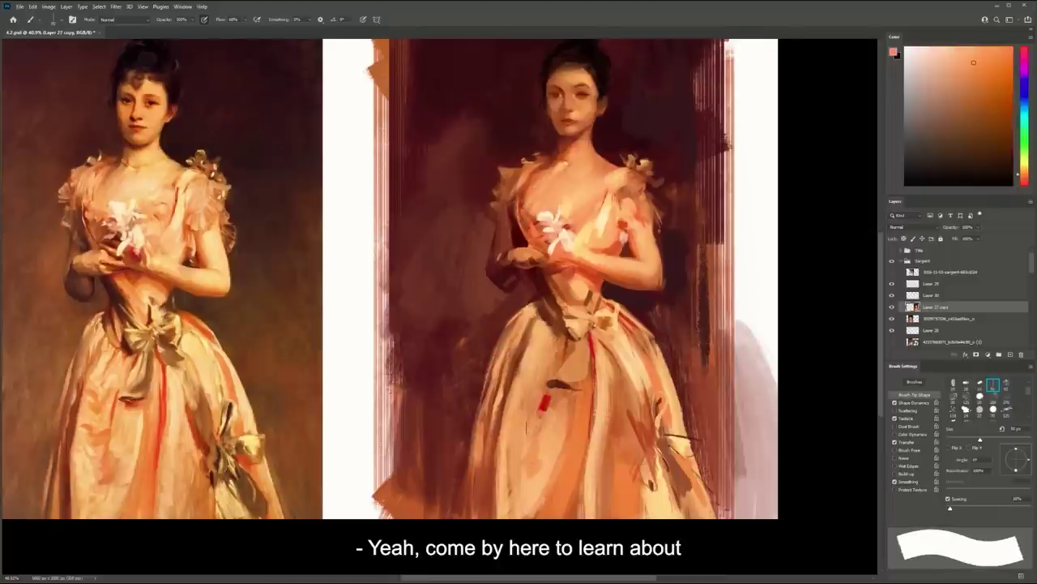
click(984, 73)
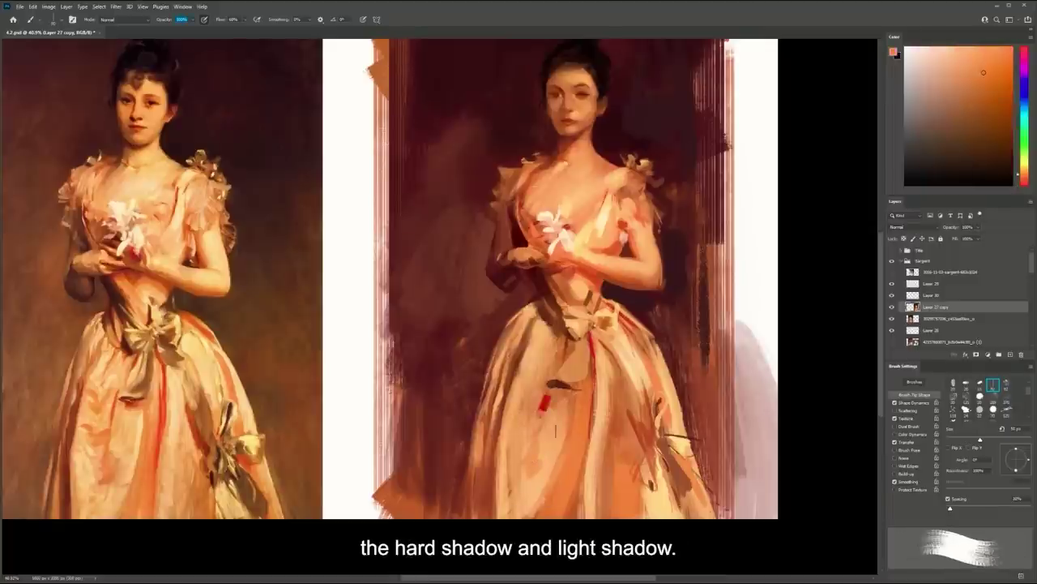
drag(525, 428, 525, 476)
alt+click(531, 478)
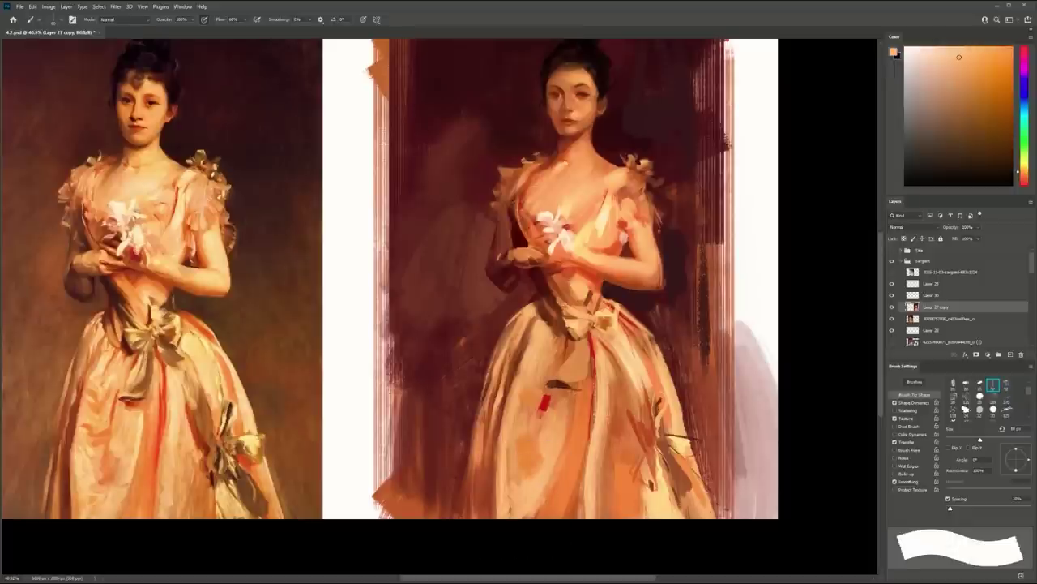
Paint vertical orange folds down the lower skirt on its shaded side, reducing the brush slightly
alt+click(526, 460)
drag(491, 479, 491, 512)
drag(498, 459, 499, 523)
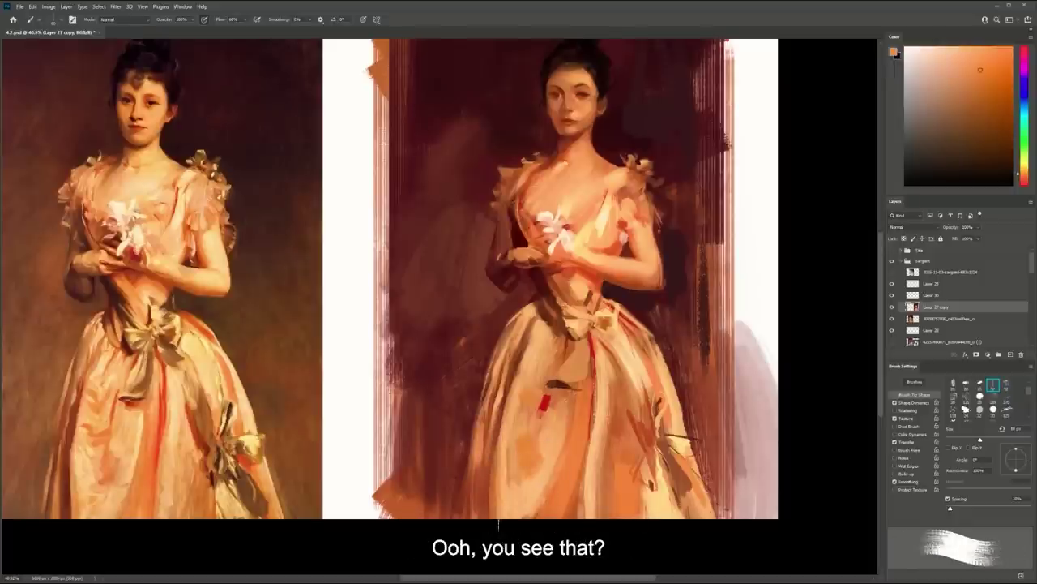
key(bracketleft)
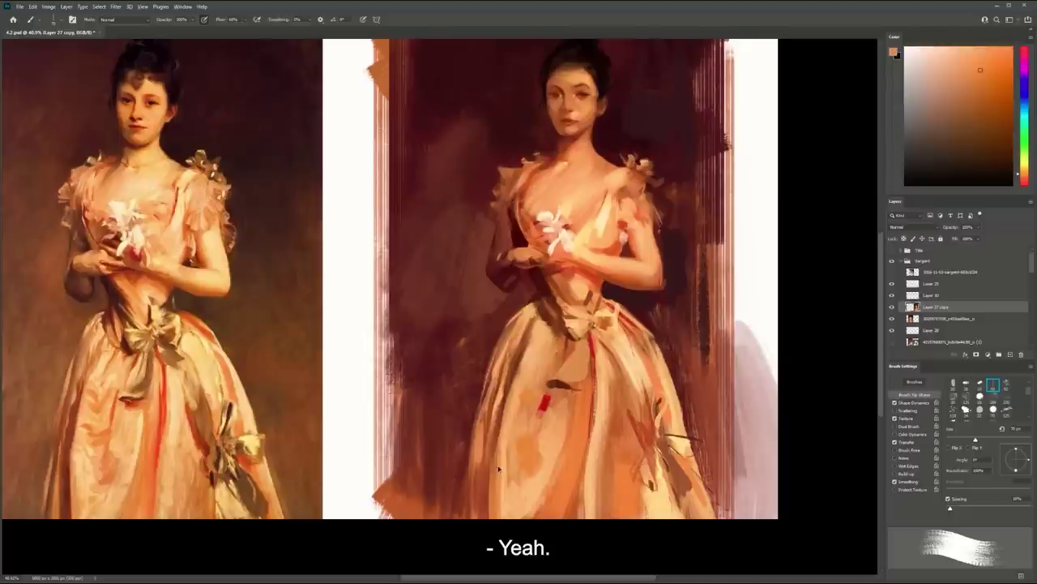
alt+click(499, 504)
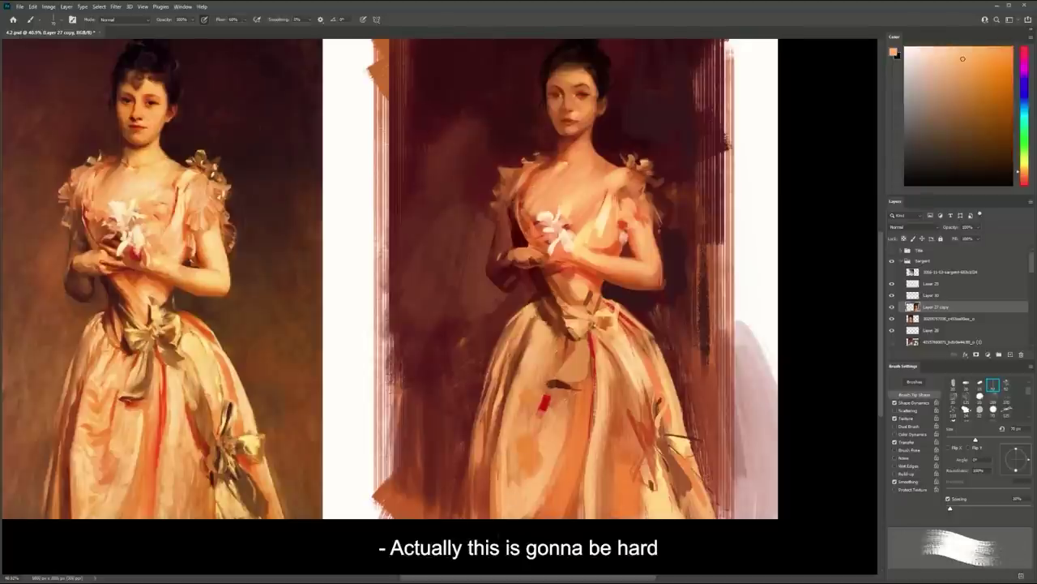
alt+click(491, 456)
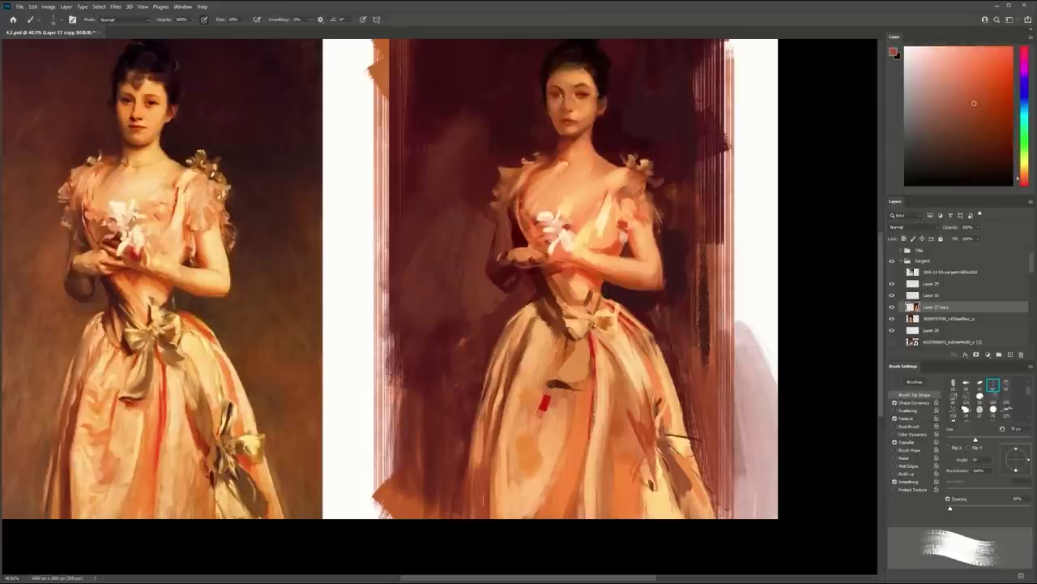
Rework the outer edge of the lower skirt with sampled reddish-brown and orange strokes against the background
alt+click(480, 496)
alt+click(477, 470)
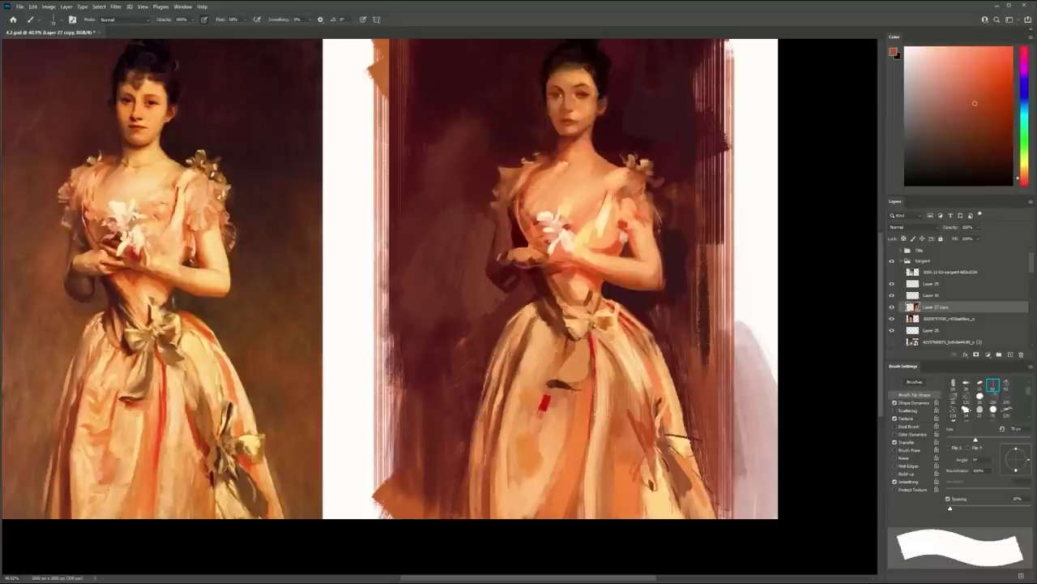
alt+click(481, 492)
drag(473, 470, 465, 516)
alt+click(453, 466)
alt+click(480, 488)
drag(475, 456, 467, 503)
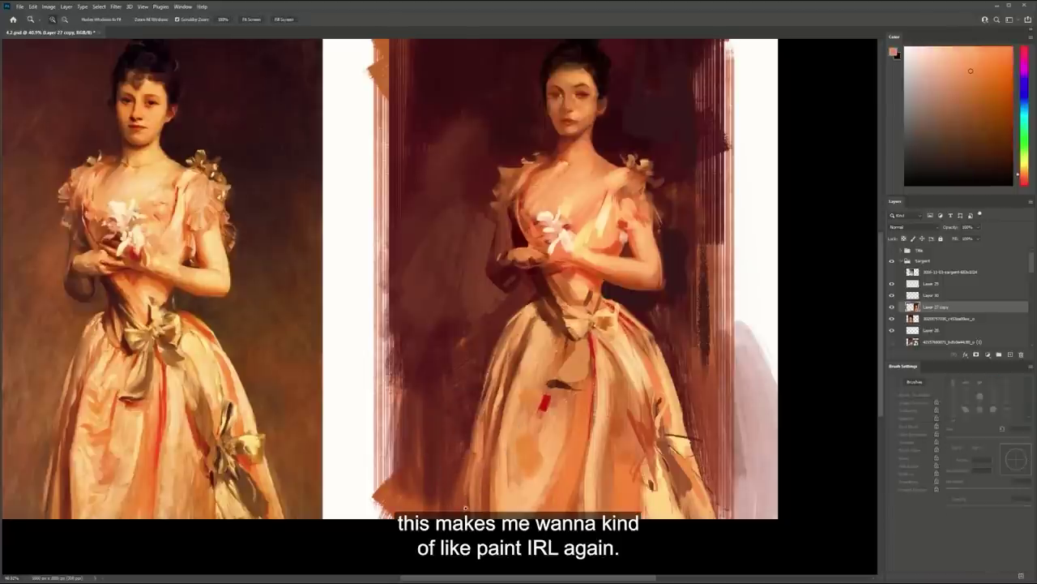
Soften the shaded sleeve and upper arm into the background with sampled dark red and maroon tones
alt+click(548, 423)
alt+click(549, 423)
key(b)
alt+click(549, 419)
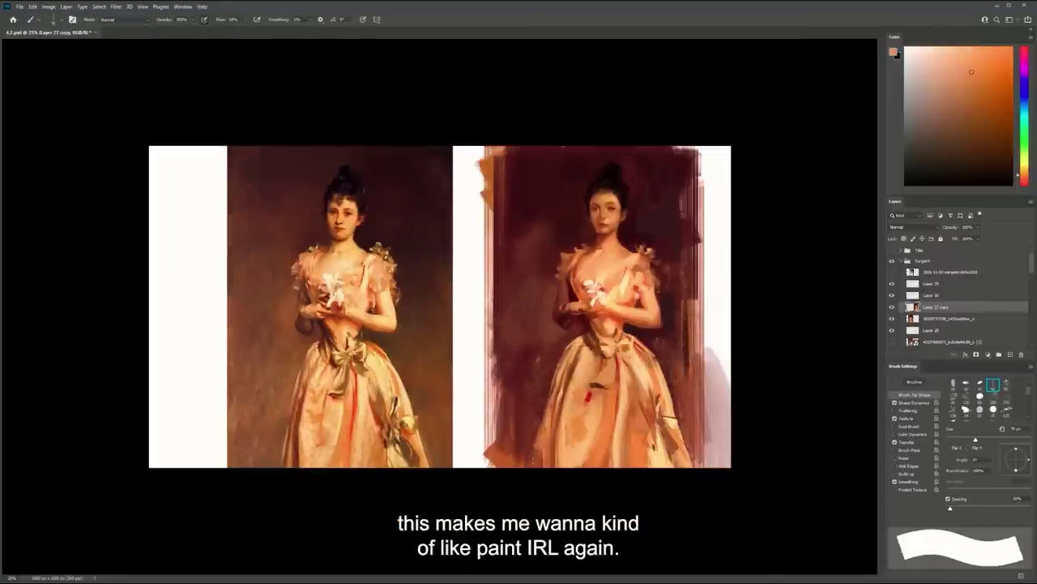
alt+click(672, 394)
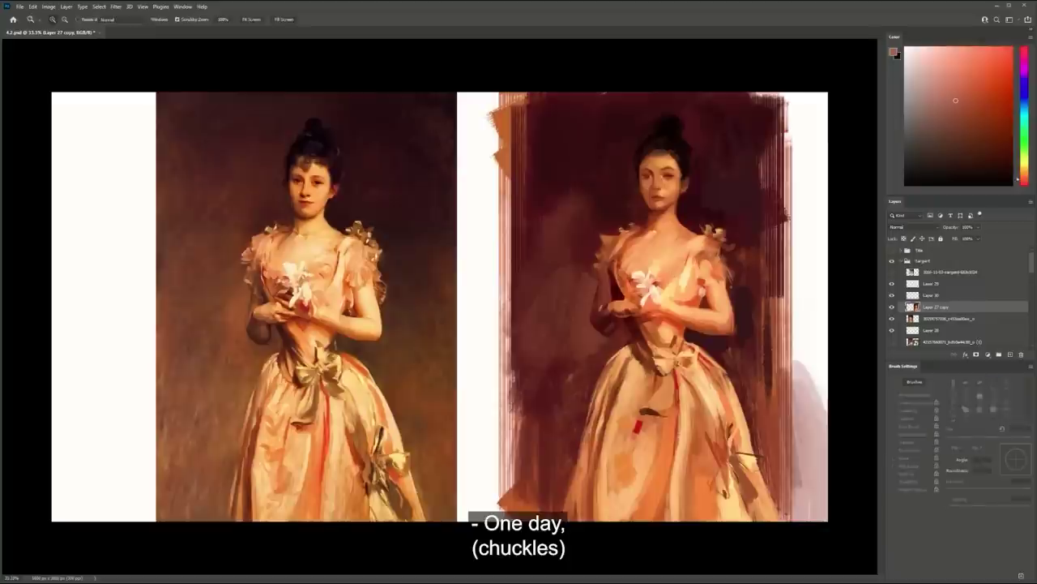
key(ctrl+plus)
alt+click(596, 273)
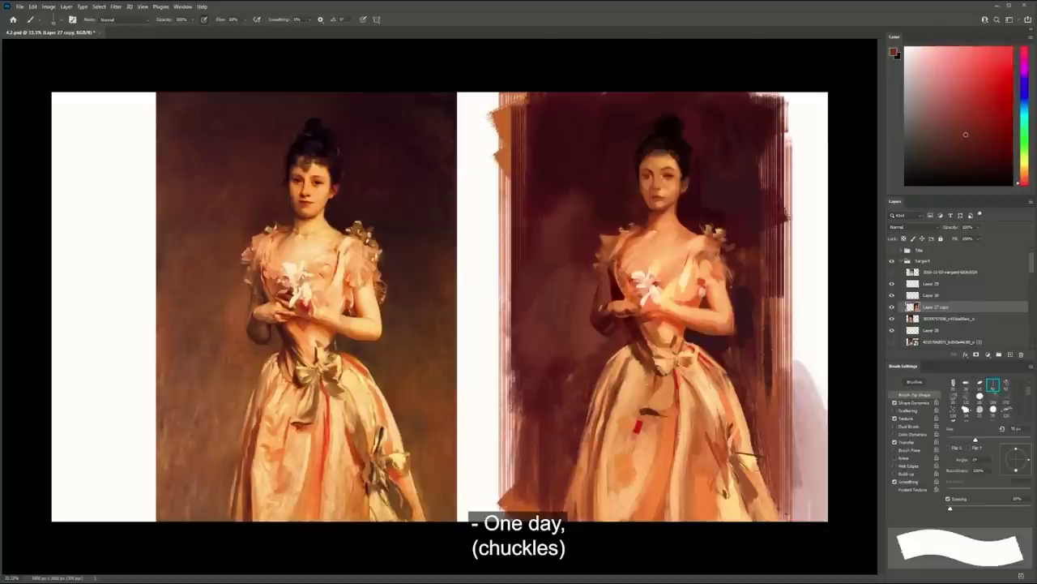
drag(592, 276, 591, 288)
alt+click(592, 285)
alt+click(591, 295)
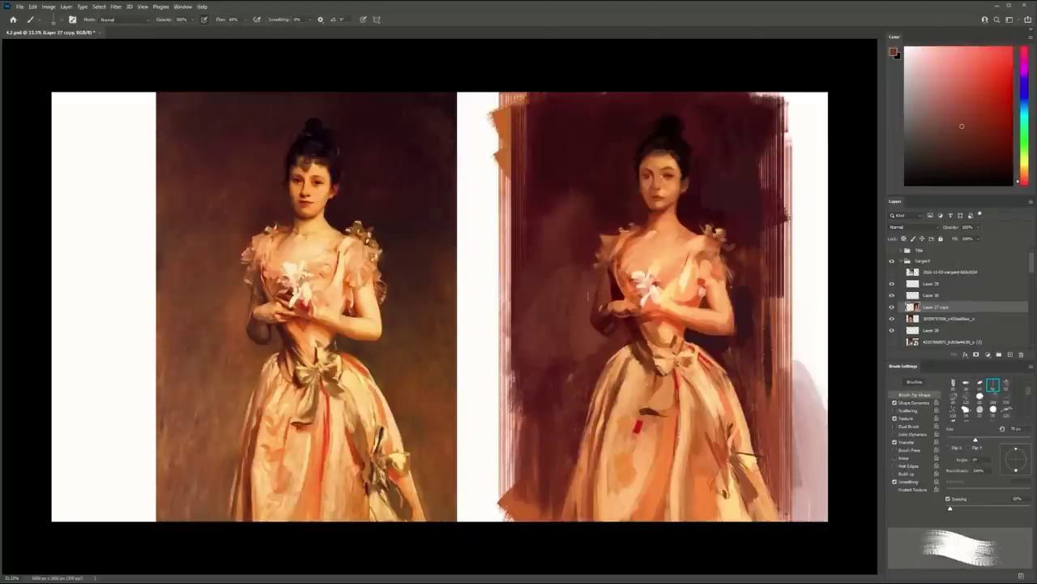
alt+click(606, 282)
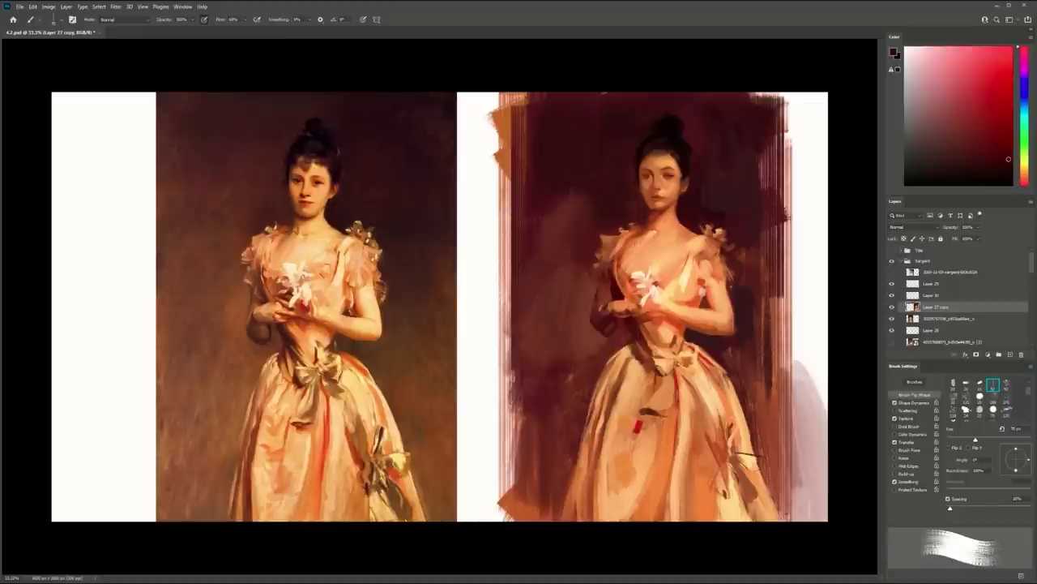
Brighten the bodice beside the held flower with sampled light cream, reducing the brush for finer marks
scroll(637, 214, up, 1)
alt+click(704, 313)
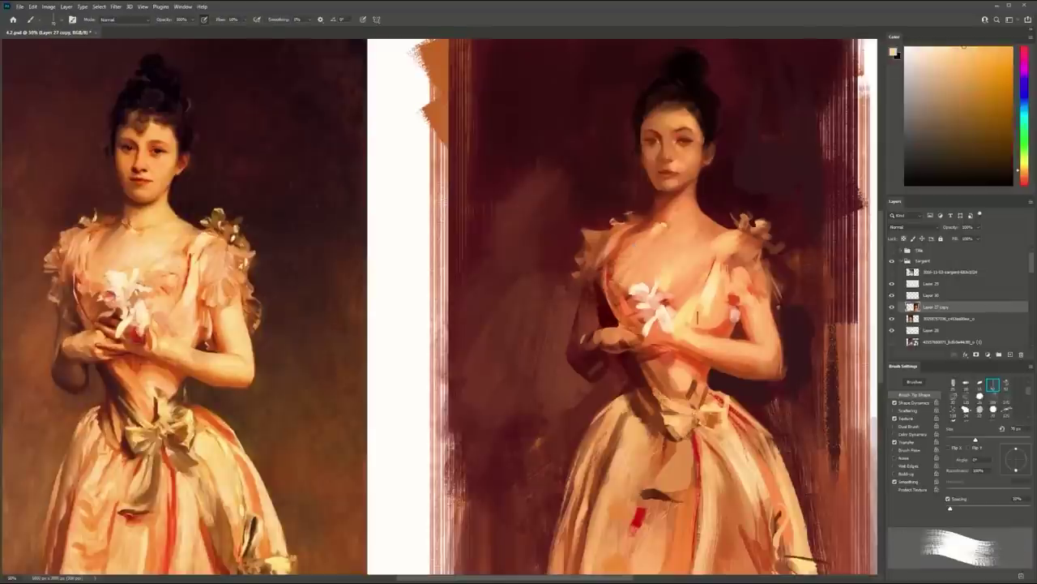
alt+click(712, 291)
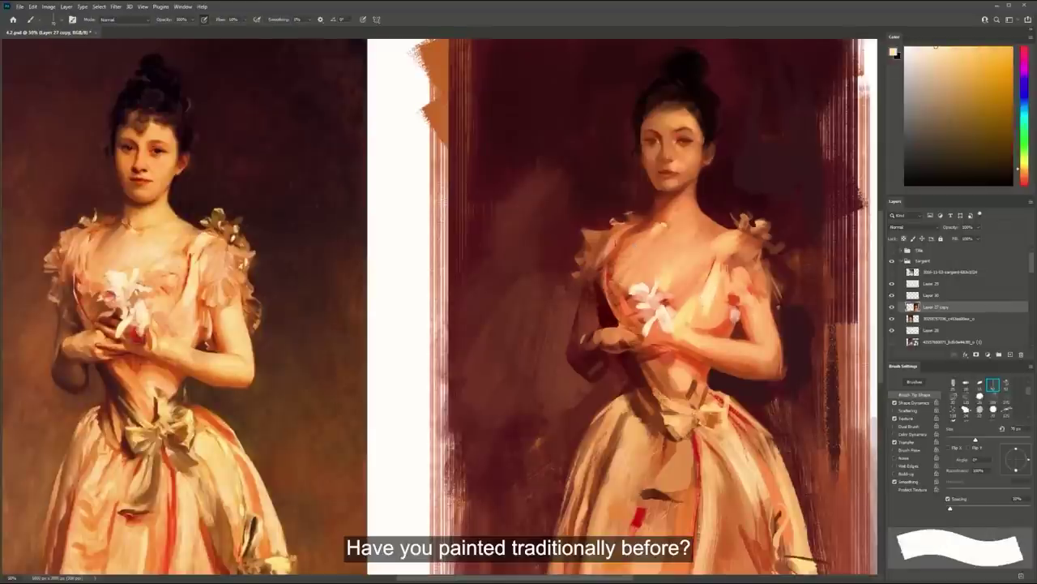
key(bracketleft)
key(bracketleft)
key(bracketleft)
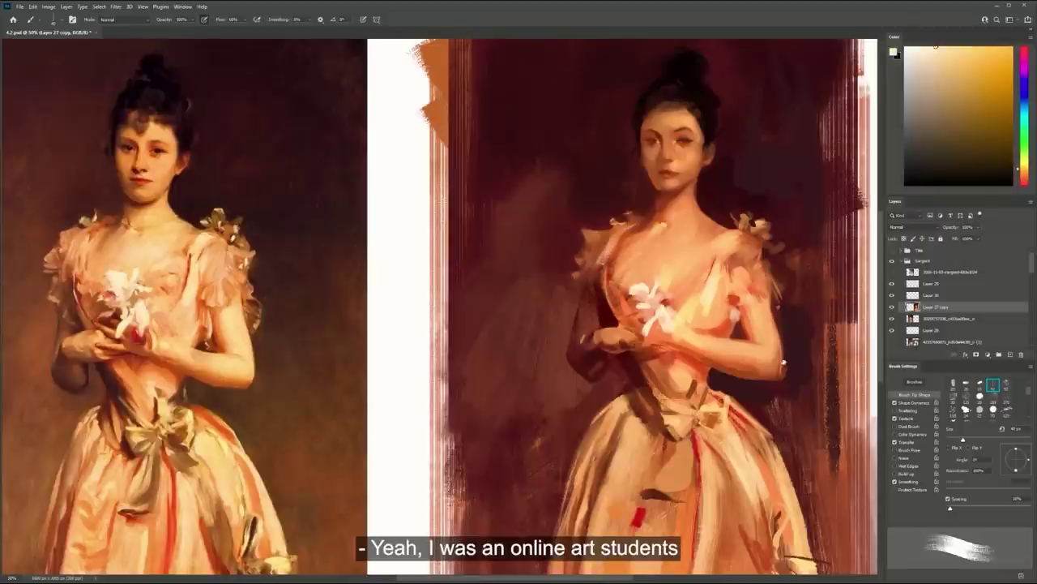
Switch to the textured scatter brush preset, reduce its size, and add light accents to the shoulder trim
key(period)
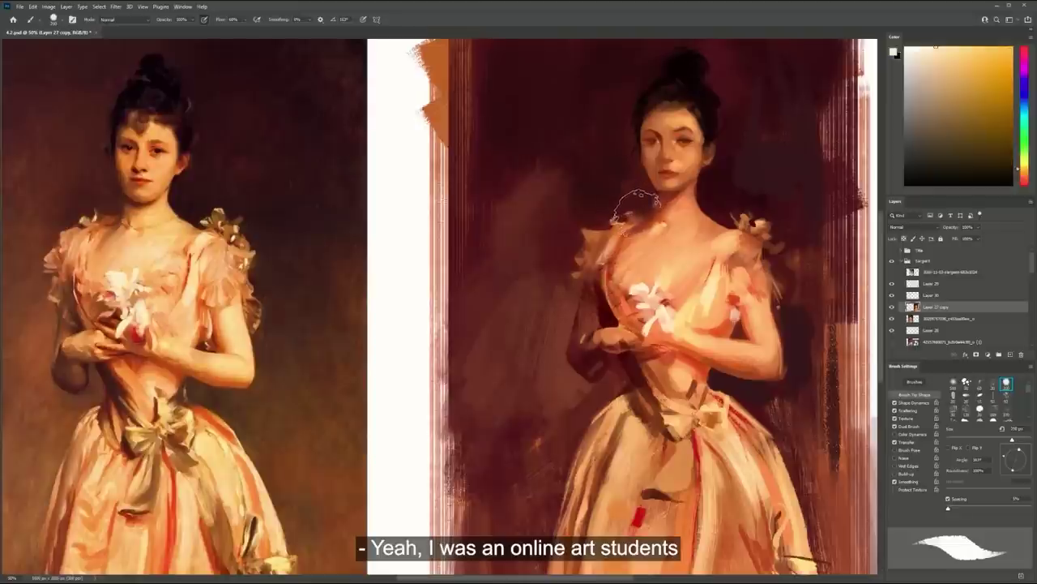
key(bracketleft)
key(bracketleft)
key(bracketleft)
key(bracketleft)
key(bracketleft)
key(bracketleft)
key(bracketleft)
key(bracketleft)
key(bracketleft)
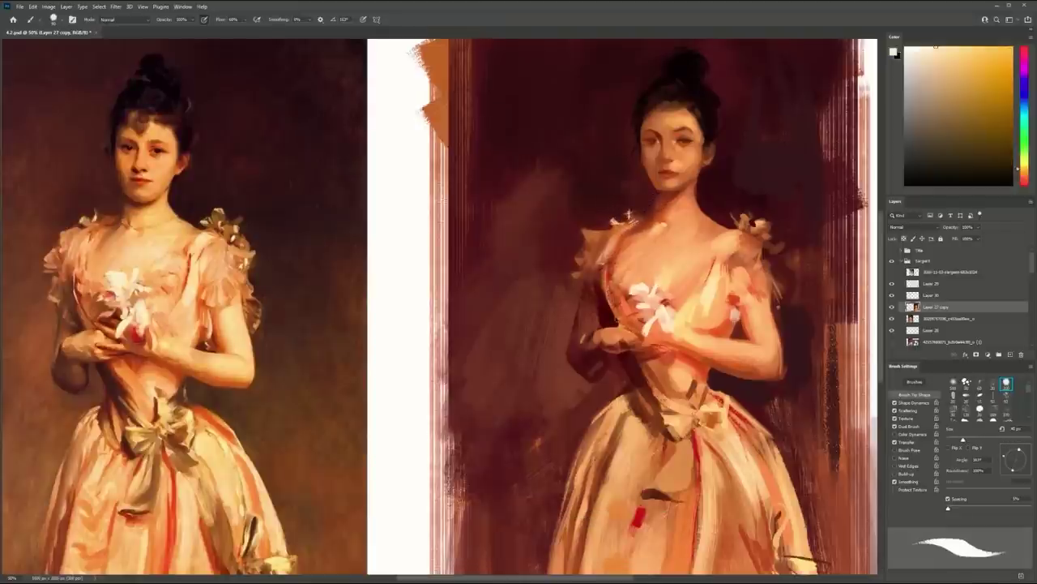
Refine the bodice edge beside the shaded arm with sampled reddish-orange and dark maroon
alt+click(627, 215)
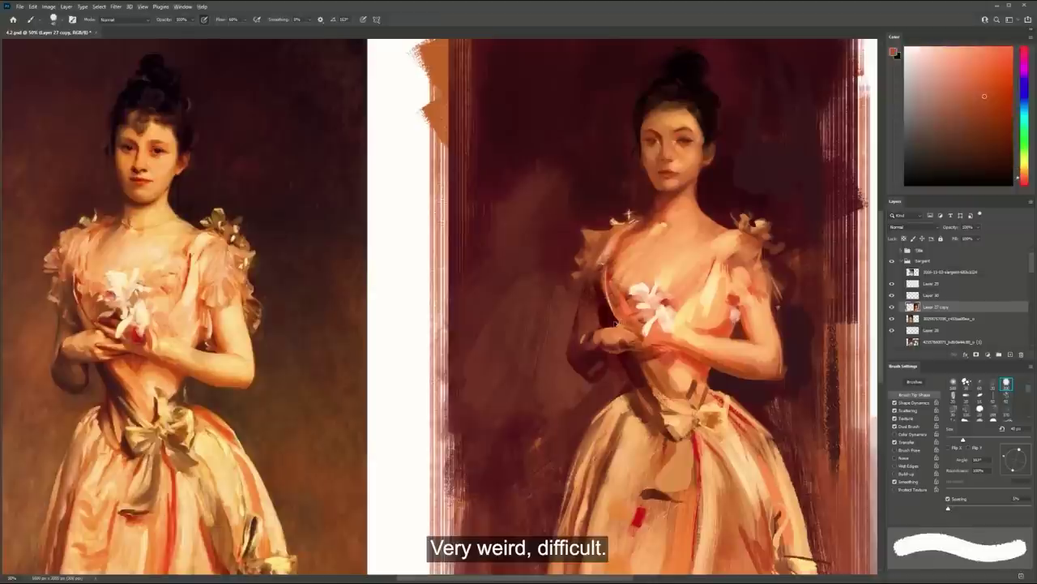
alt+click(659, 341)
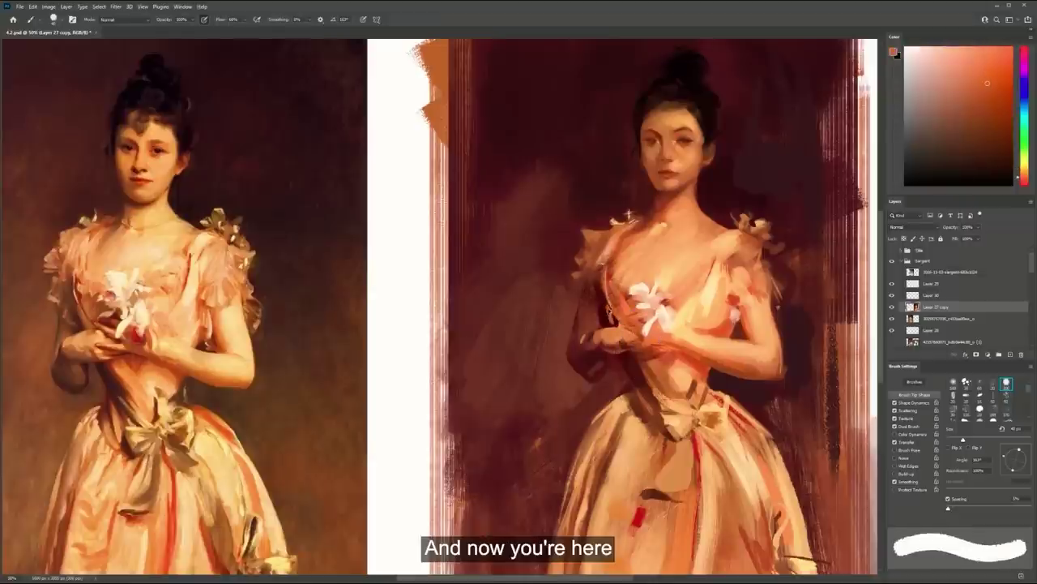
alt+click(609, 319)
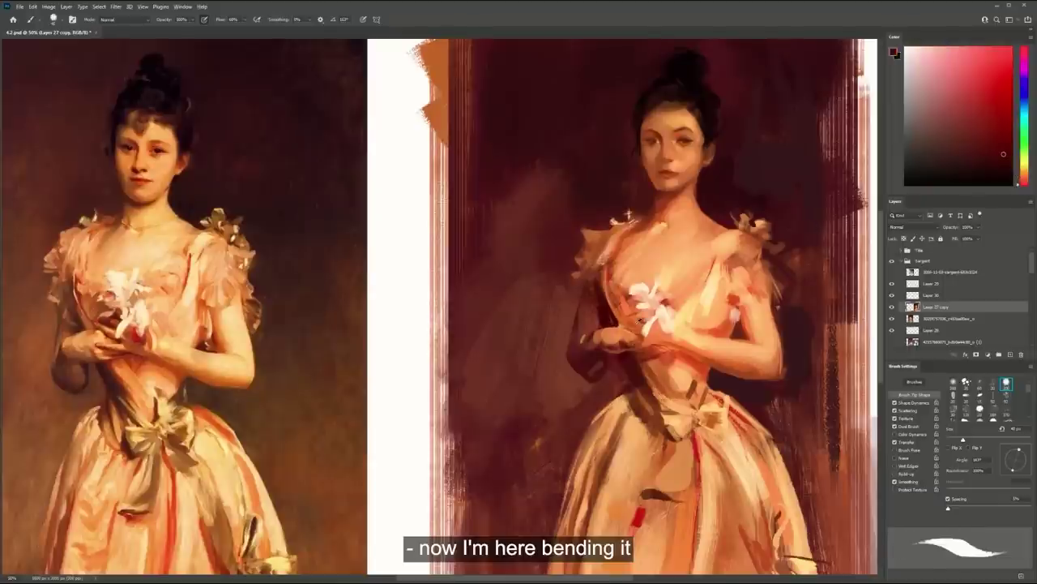
drag(609, 318, 604, 311)
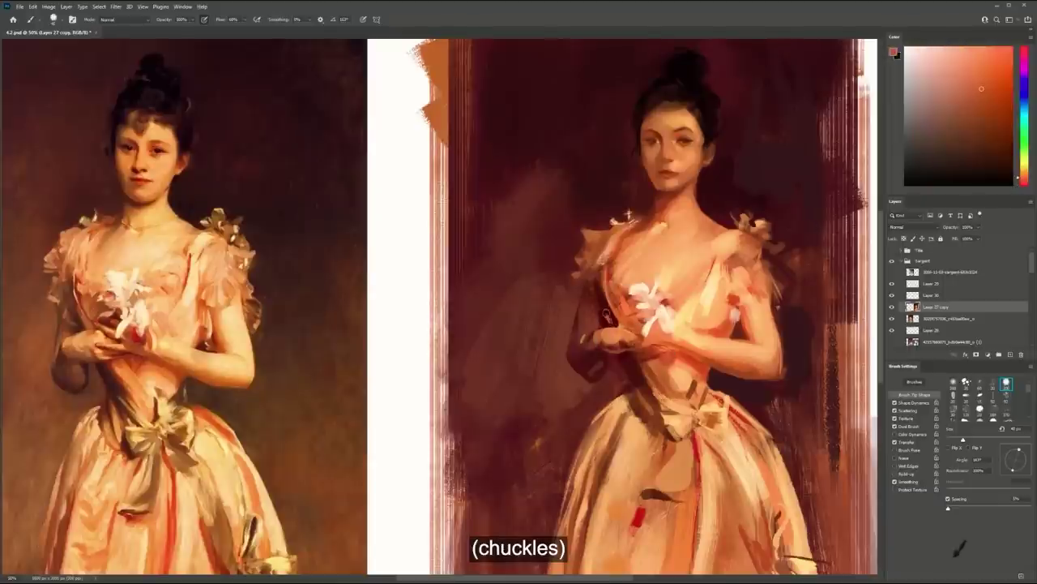
Rework the bodice edge above the shaded hand with sampled orange-red and dark maroon tones
alt+click(676, 378)
alt+click(640, 321)
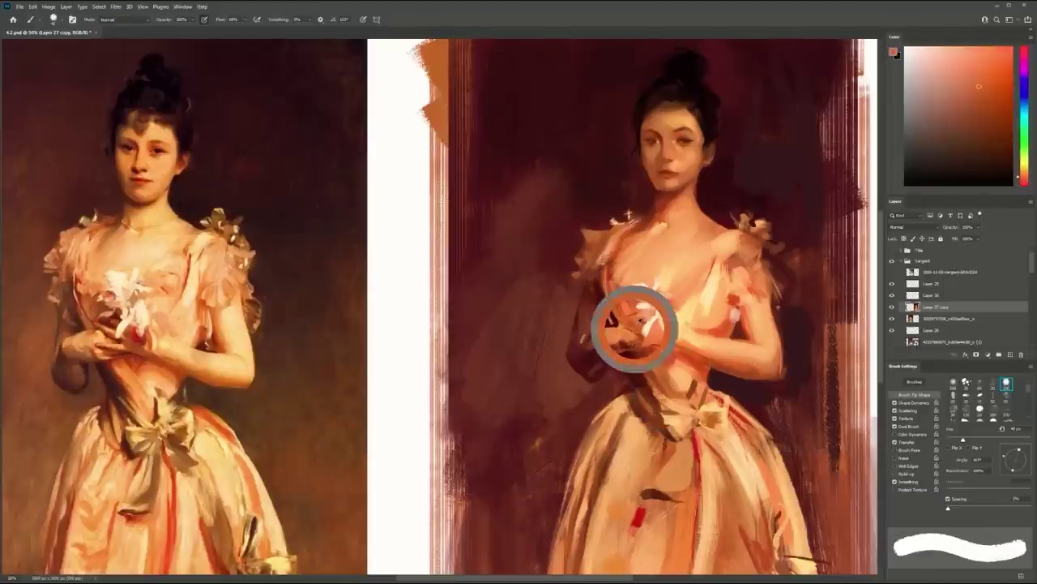
mouse_move(613, 321)
mouse_down()
mouse_move(590, 262)
mouse_move(603, 308)
mouse_up()
alt+click(592, 279)
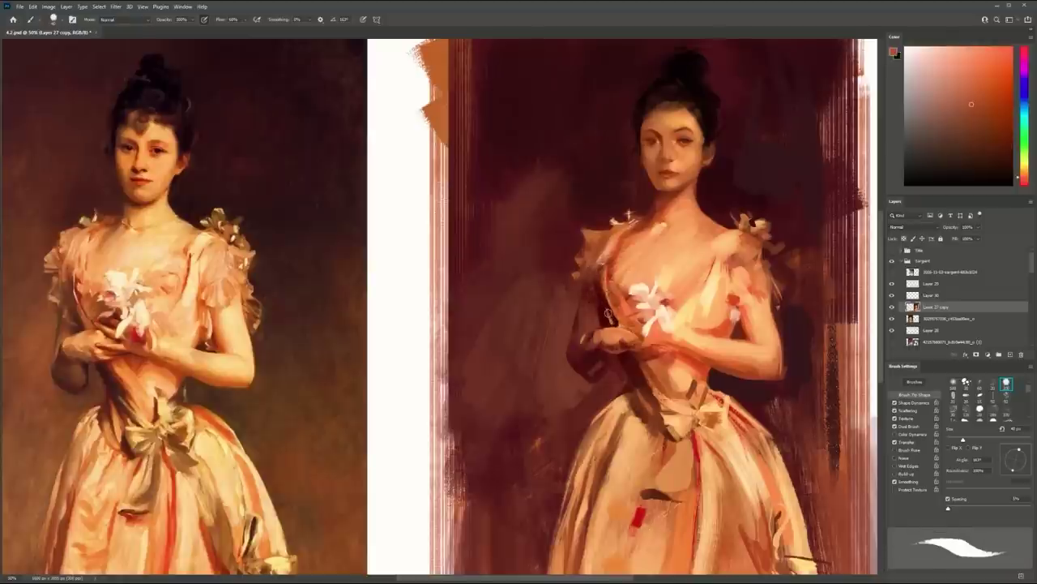
alt+click(605, 316)
key(shift+b)
key(bracketright)
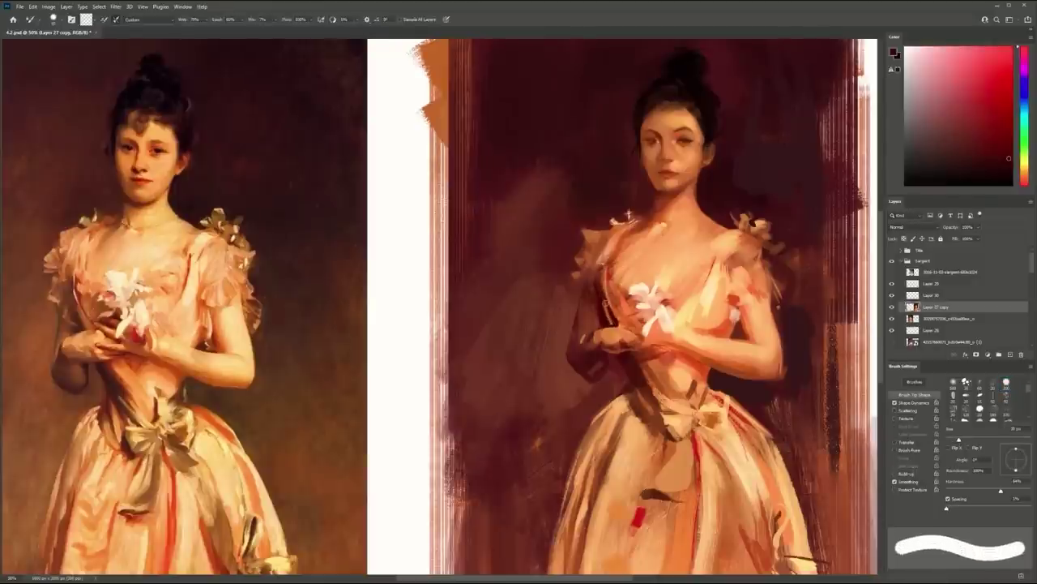
key(shift+b)
alt+click(601, 291)
mouse_move(640, 234)
mouse_down()
mouse_move(586, 232)
mouse_move(644, 230)
mouse_up()
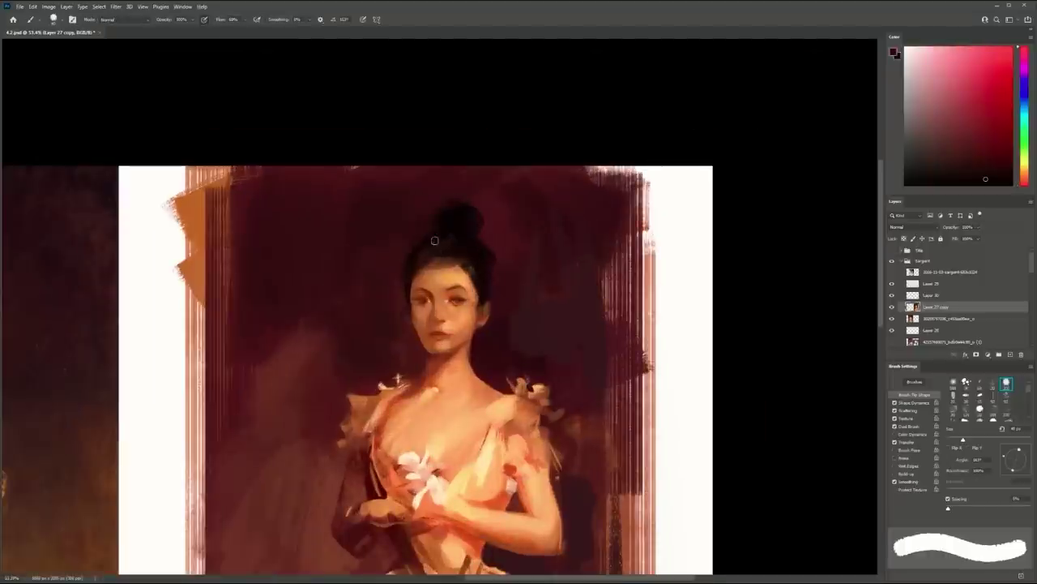
Deepen the hair bun and soften the hair's outline with sampled near-black tones
drag(458, 247, 664, 187)
alt+click(488, 225)
alt+click(646, 203)
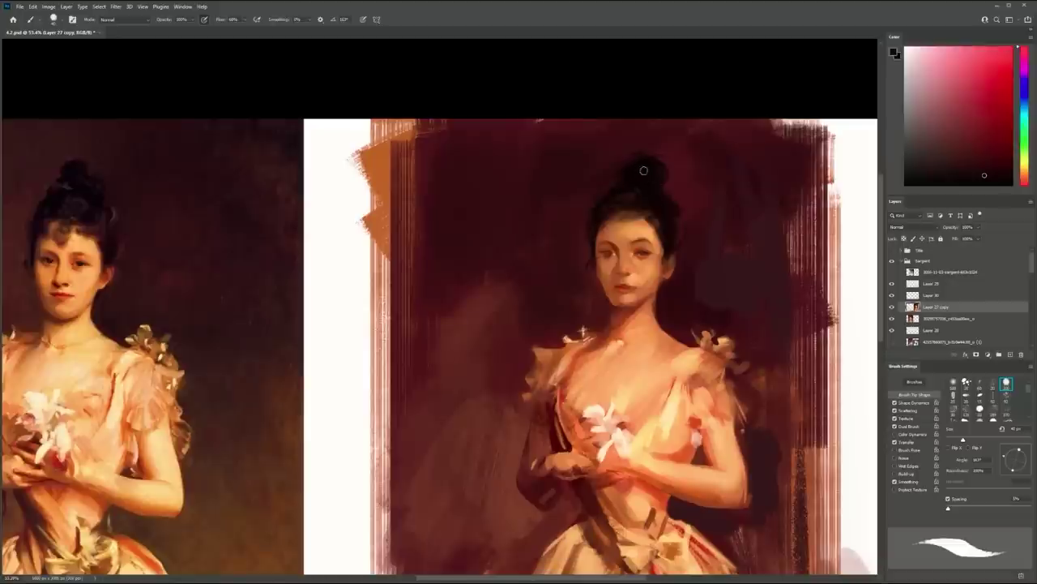
alt+click(640, 171)
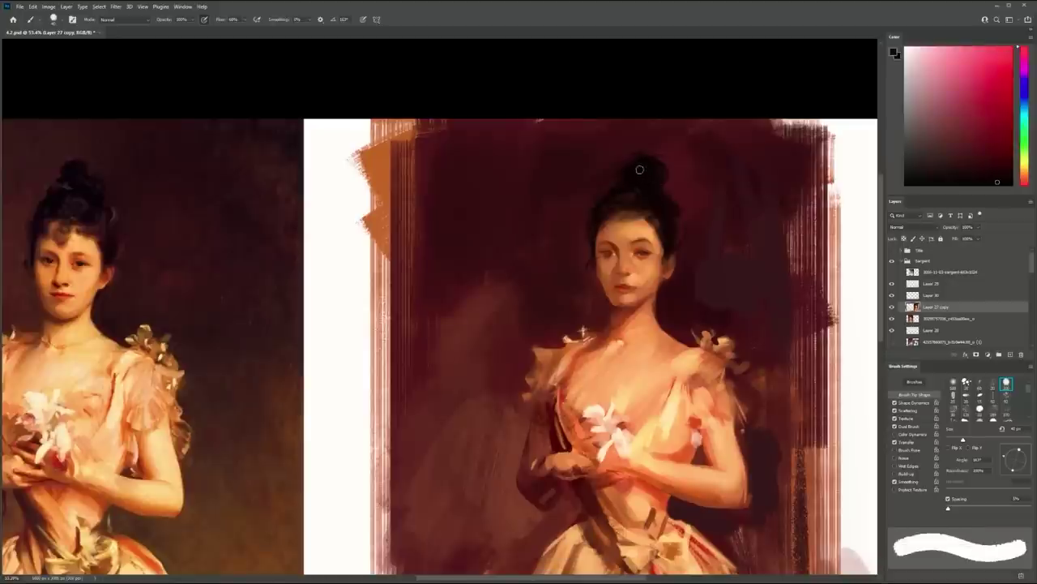
alt+click(663, 213)
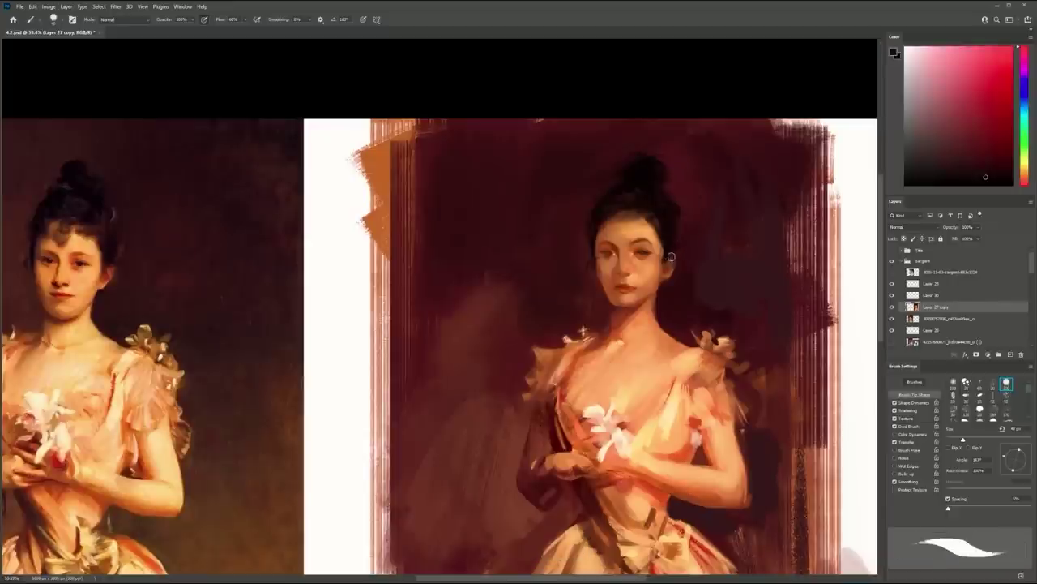
Refine the ear's lower edge against the dark background with sampled tones, and undo the last stroke beside the neck
alt+click(672, 261)
alt+click(673, 269)
click(668, 288)
mouse_move(715, 305)
mouse_down()
mouse_move(739, 220)
mouse_move(705, 208)
mouse_up()
key(ctrl+z)
Rework the jaw and earlobe edges against the background with sampled dark maroon and orange-brown
key(z)
drag(634, 226, 662, 235)
key(b)
alt+click(603, 242)
mouse_move(509, 176)
mouse_down()
mouse_move(521, 170)
mouse_move(532, 186)
mouse_up()
drag(546, 240, 615, 222)
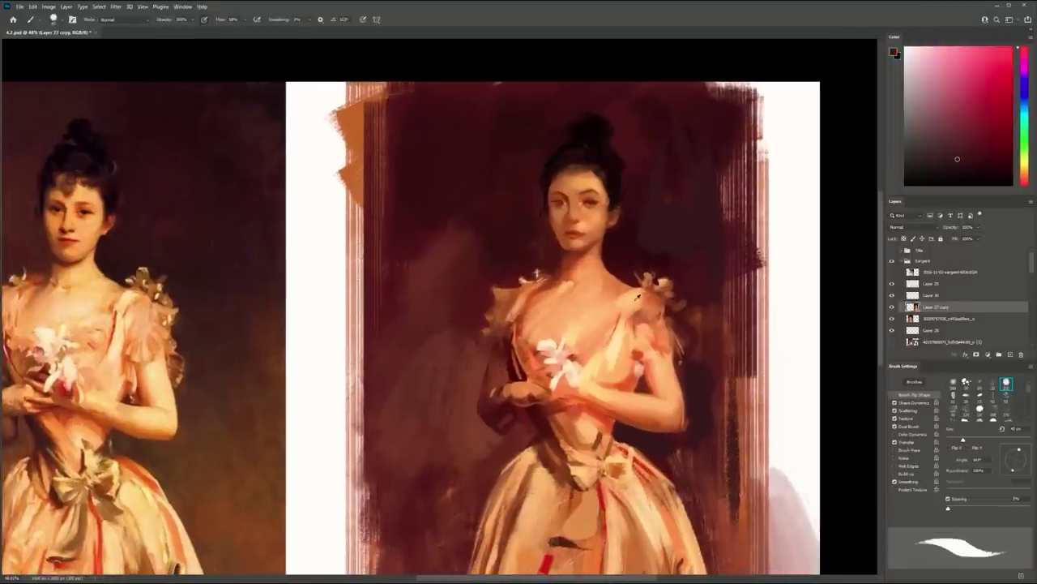
alt+click(614, 239)
alt+click(607, 232)
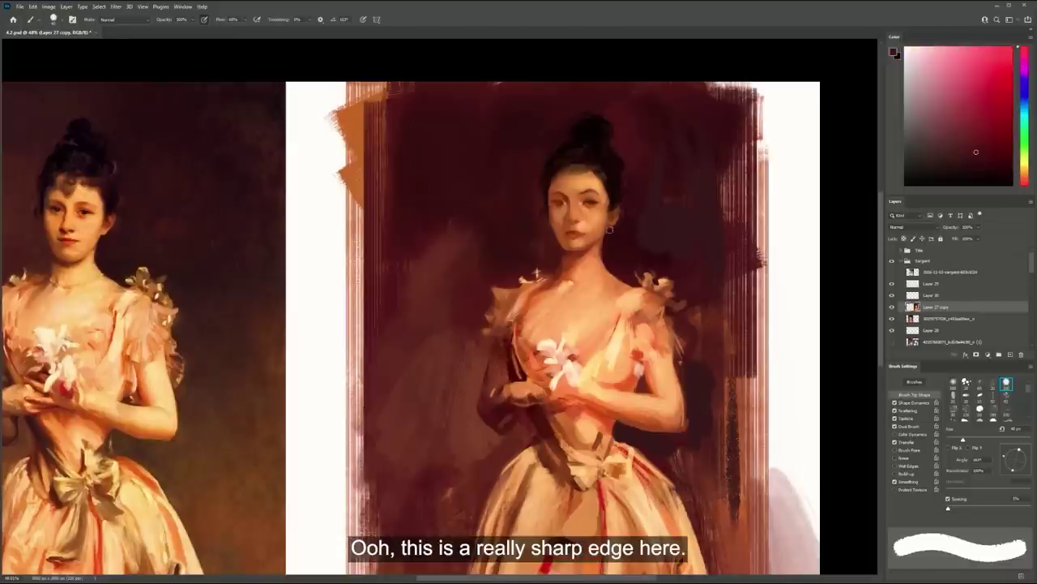
ctrl+click(614, 221)
alt+click(613, 220)
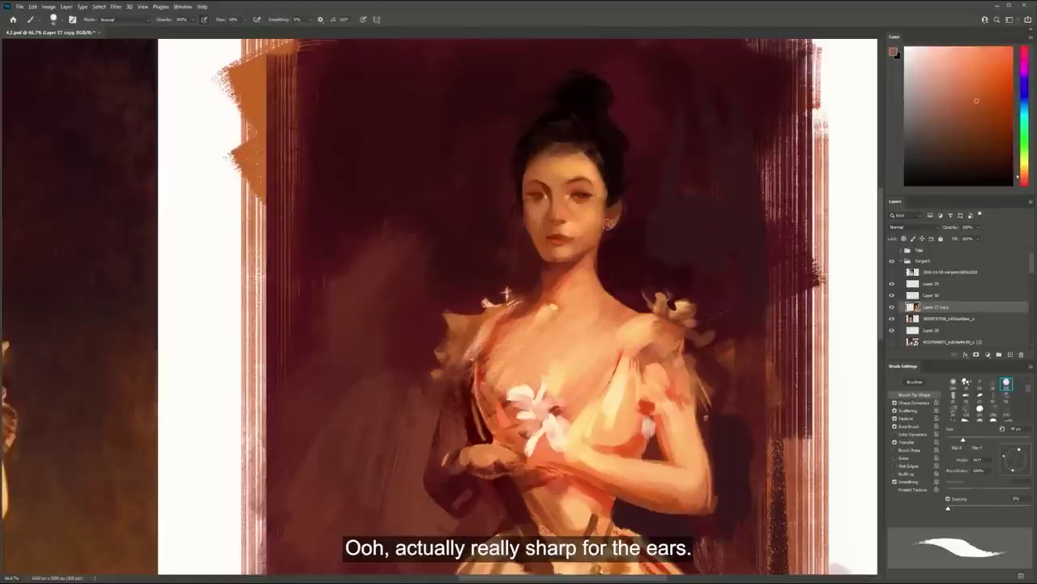
Try a large round coral dab as an earring below the ear
mouse_move(630, 225)
mouse_down()
mouse_move(613, 199)
mouse_move(657, 227)
mouse_up()
key(b)
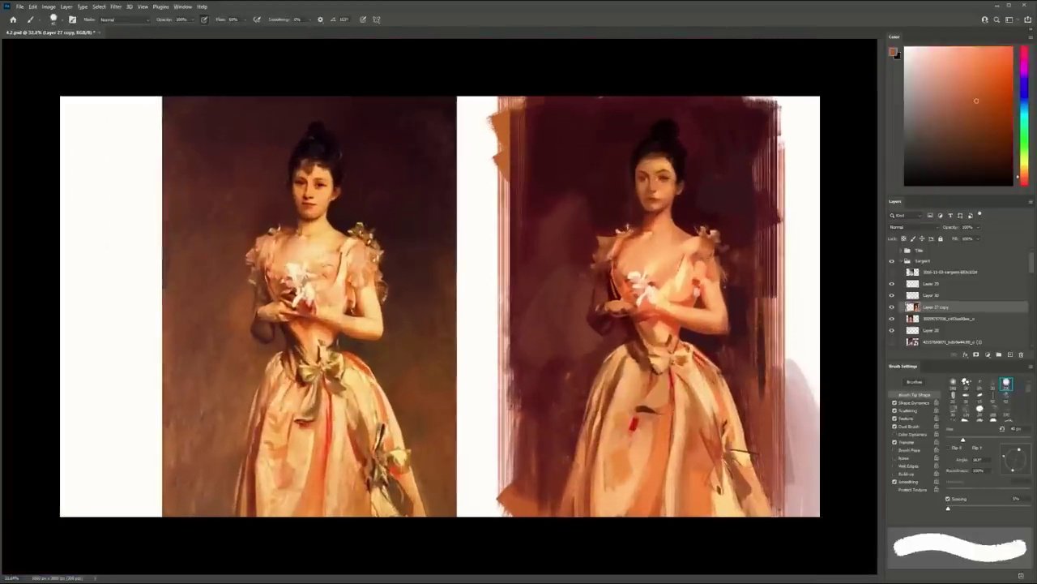
alt+click(704, 270)
click(681, 201)
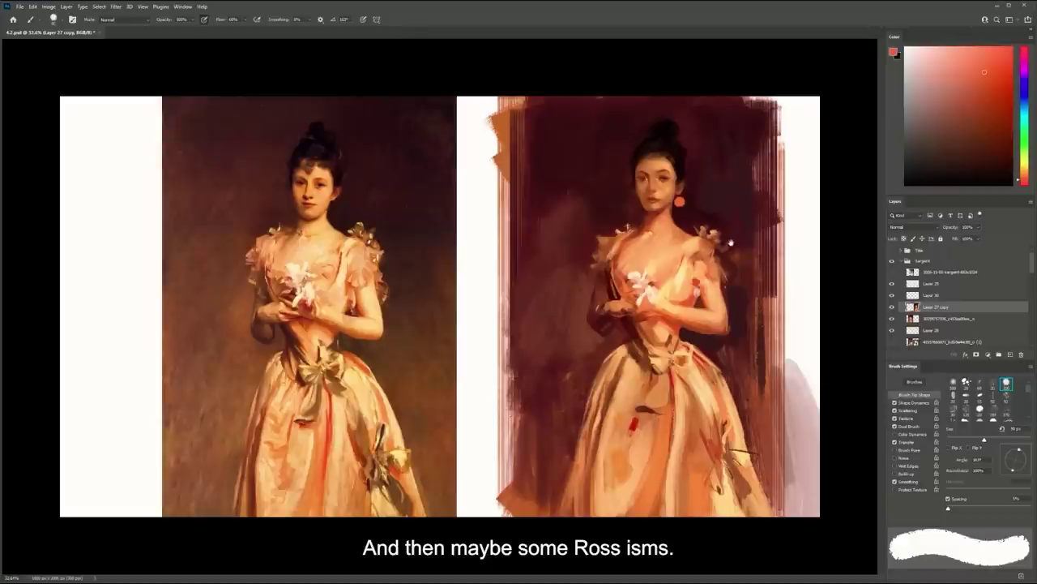
key(ctrl+z)
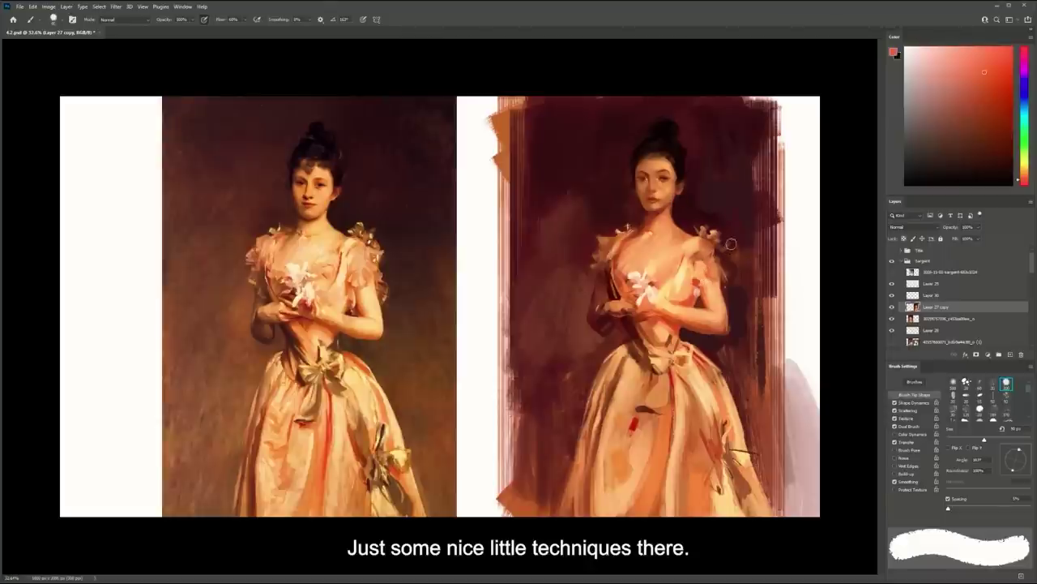
Add light peach highlights to the lit shoulder trim and sleeve, using a smaller brush and sampled flower and skin colors
alt+click(730, 243)
alt+click(685, 246)
alt+click(650, 277)
key([)
key([)
drag(700, 227, 708, 232)
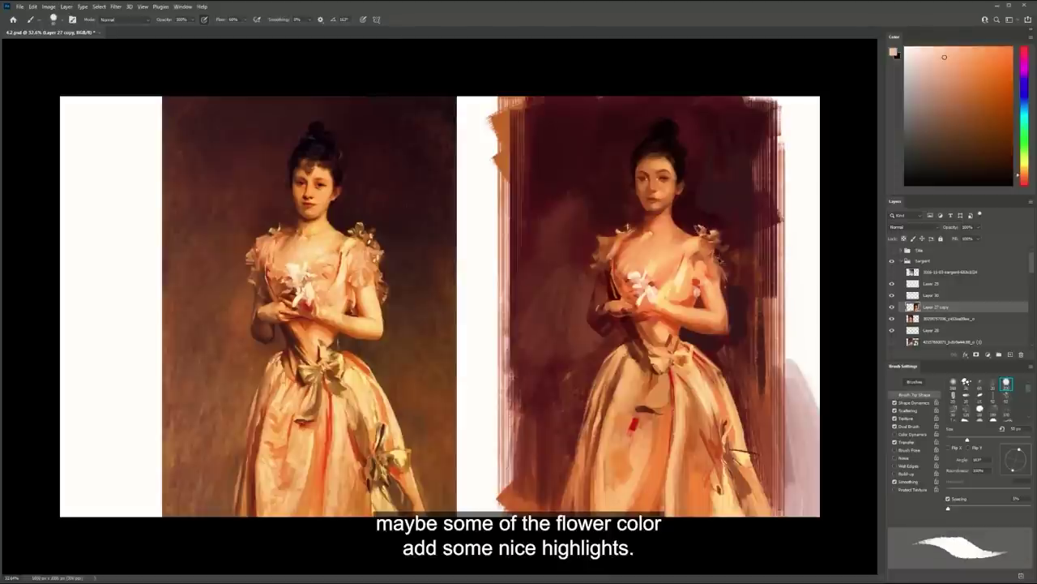
click(716, 255)
alt+click(683, 272)
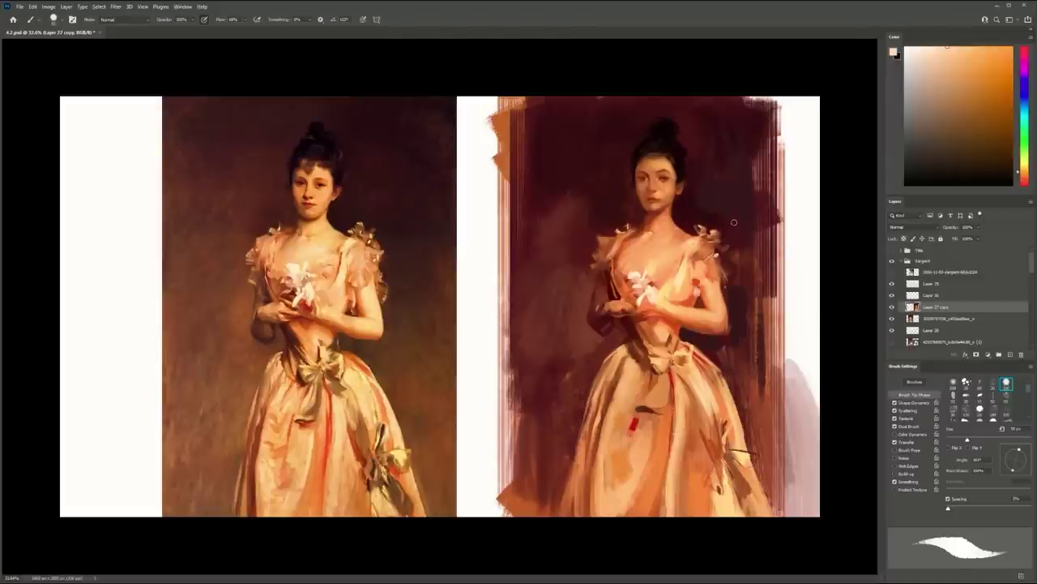
Touch up the shaded edge between the neck and shoulder with sampled dark maroon and reddish brown
ctrl+click(673, 218)
alt+click(647, 215)
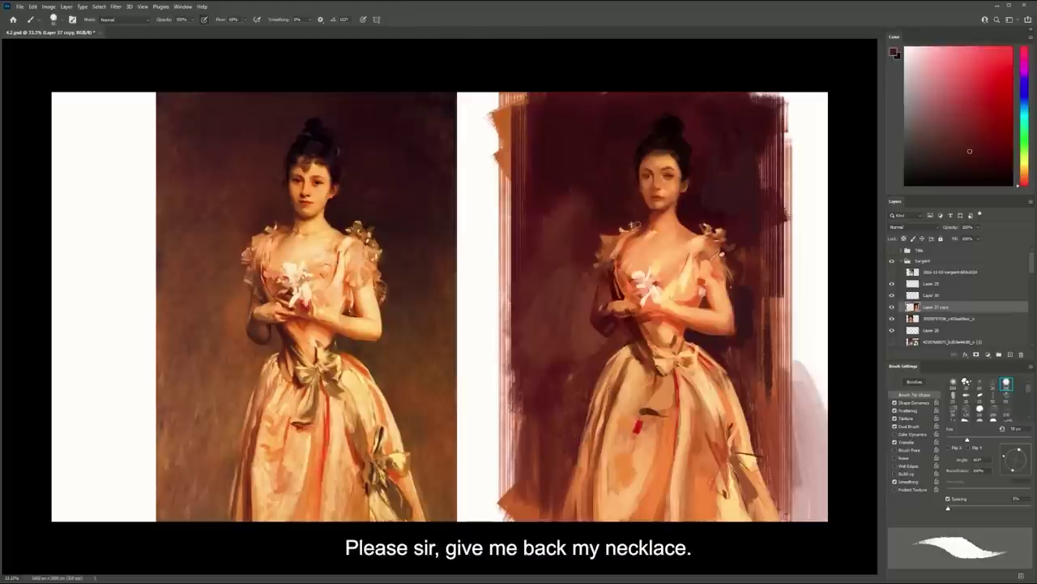
alt+click(648, 227)
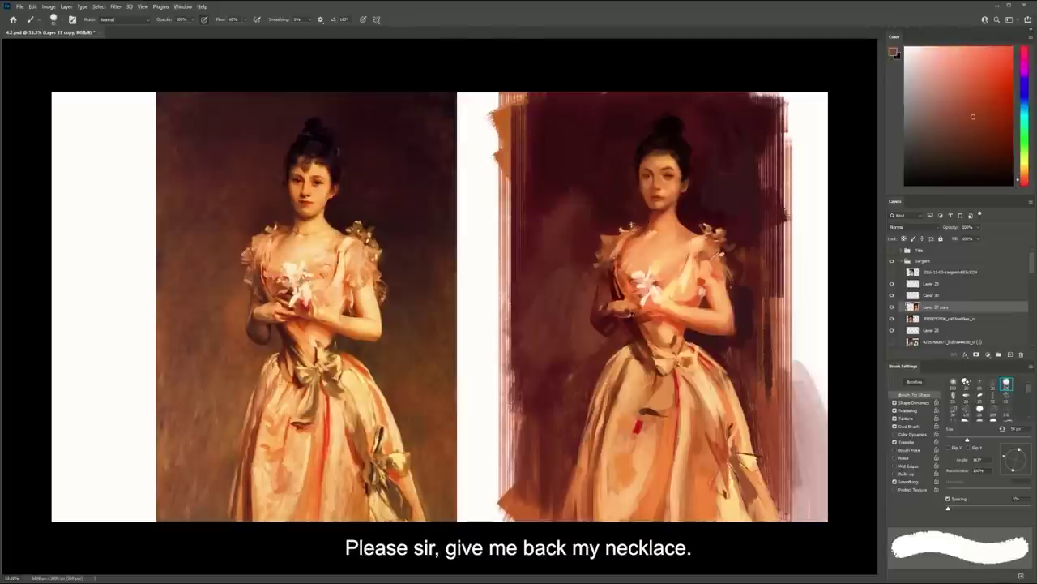
Retouch the hands beneath the held flower with sampled peach and orange, undoing two strokes
alt+click(665, 306)
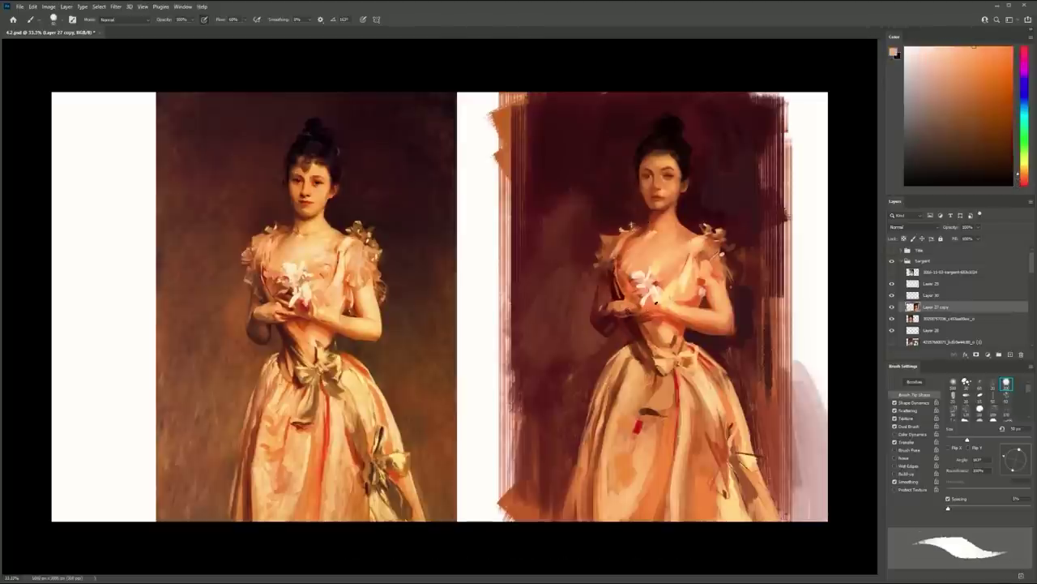
alt+click(640, 309)
drag(631, 309, 640, 313)
key(ctrl+z)
key(ctrl+z)
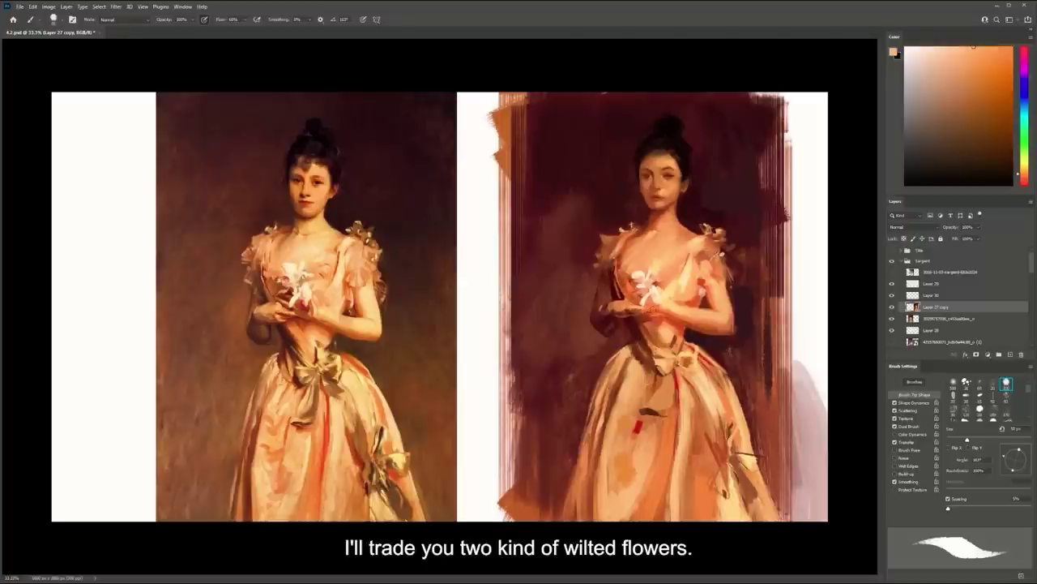
alt+click(662, 308)
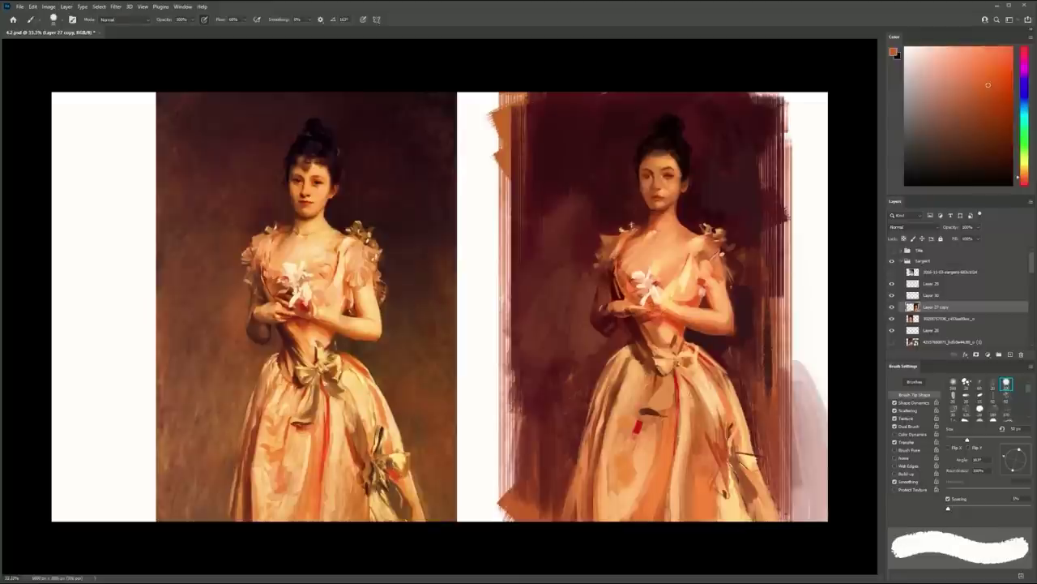
Paint long vertical orange-red fold strokes down the lower skirt with sampled colors
alt+click(717, 423)
drag(707, 426, 703, 494)
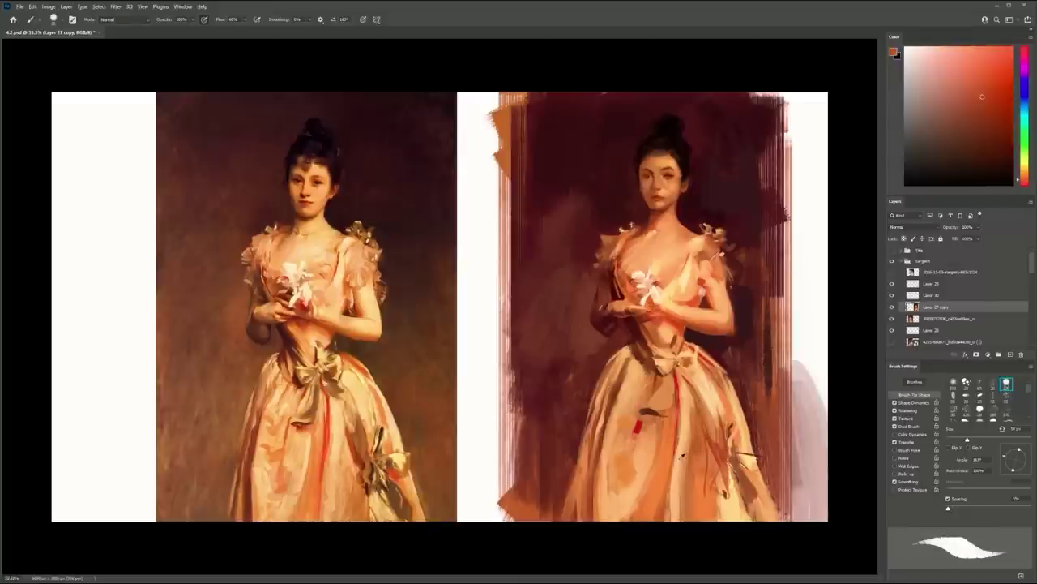
alt+click(684, 457)
drag(686, 460, 685, 504)
Build up brown and orange shadow folds near the hem below the skirt's side bow, using a larger brush
alt+click(733, 501)
key(bracketright)
key(bracketright)
key(bracketright)
drag(747, 482, 745, 496)
alt+click(744, 490)
alt+click(738, 471)
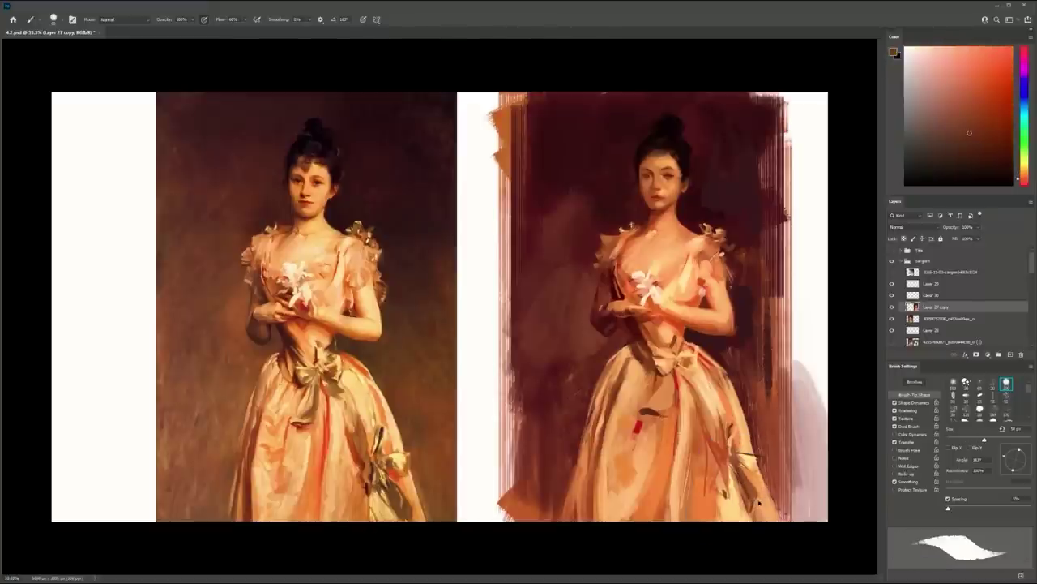
alt+click(754, 503)
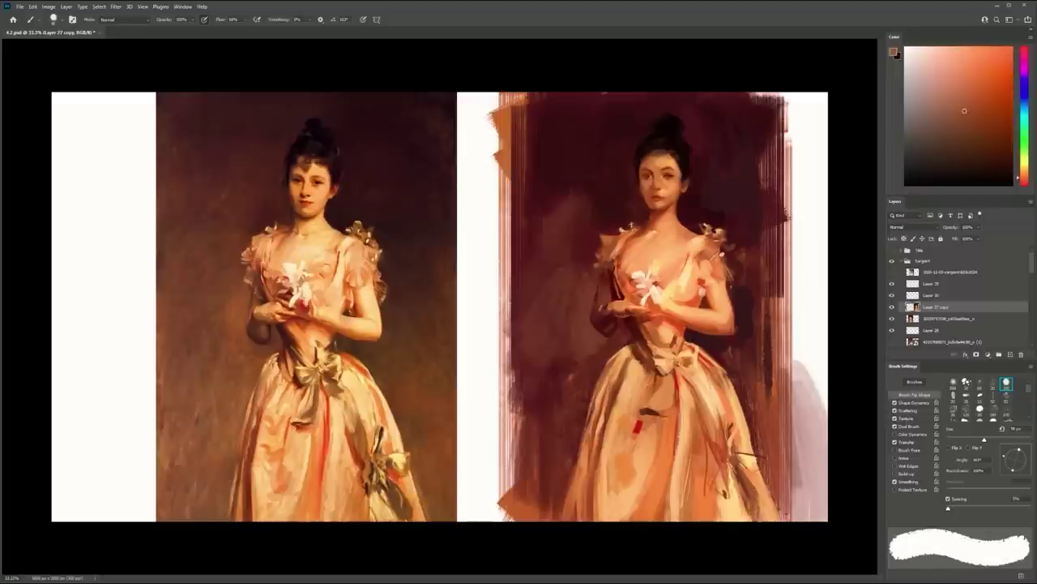
alt+click(736, 516)
alt+click(708, 516)
mouse_move(709, 517)
mouse_down()
mouse_move(714, 491)
mouse_move(723, 516)
mouse_move(708, 515)
mouse_move(726, 515)
mouse_up()
Widen the lit side of the skirt down to the hem with broad strokes of sampled light orange
key(])
key(])
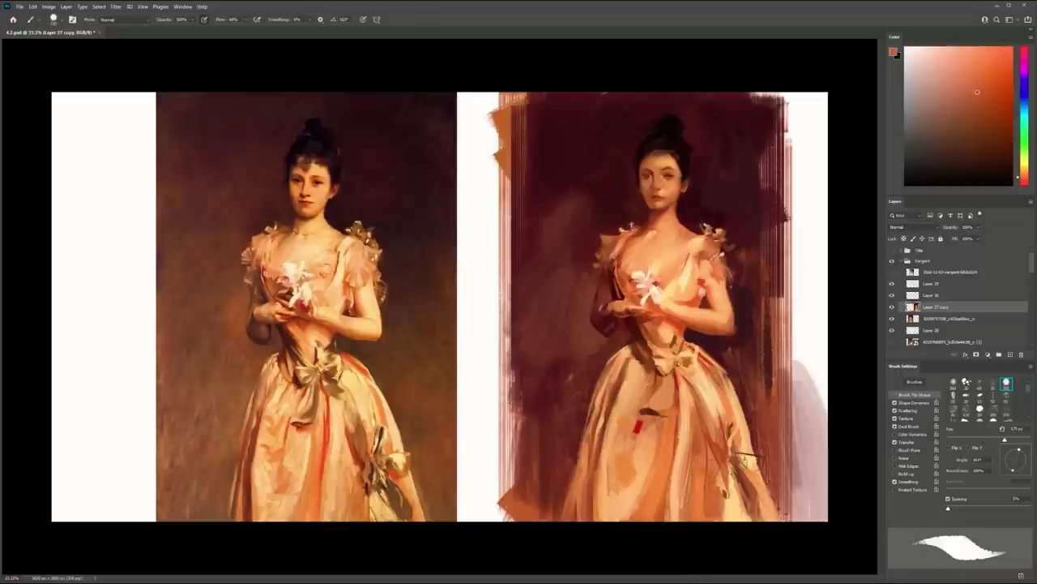
alt+click(731, 399)
drag(736, 409, 760, 478)
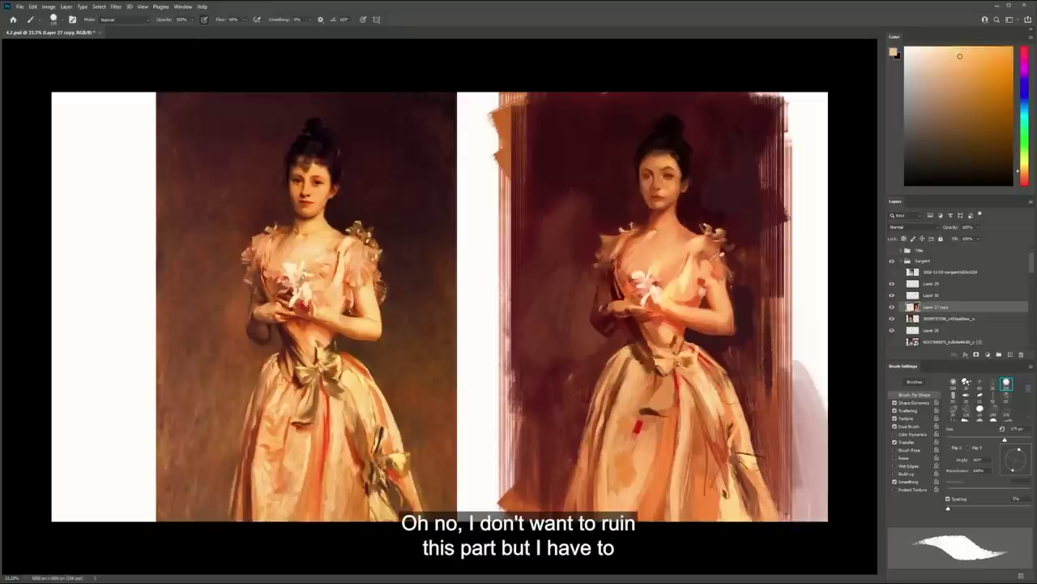
mouse_move(766, 468)
mouse_down()
mouse_move(789, 535)
mouse_move(792, 521)
mouse_up()
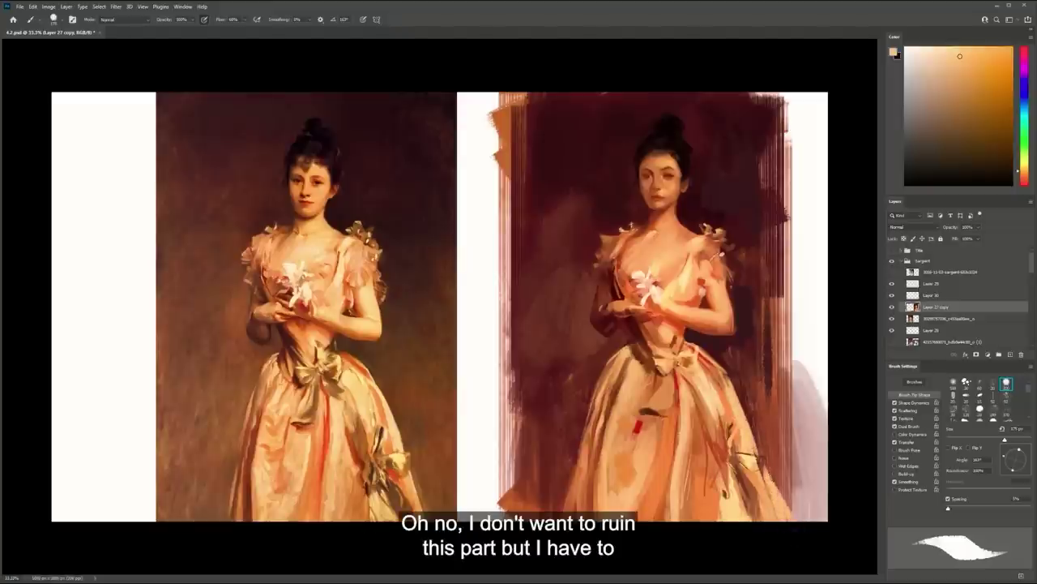
Sketch two flared arcs around the reference skirt to show an exaggerated bell silhouette
key(z)
alt+click(748, 369)
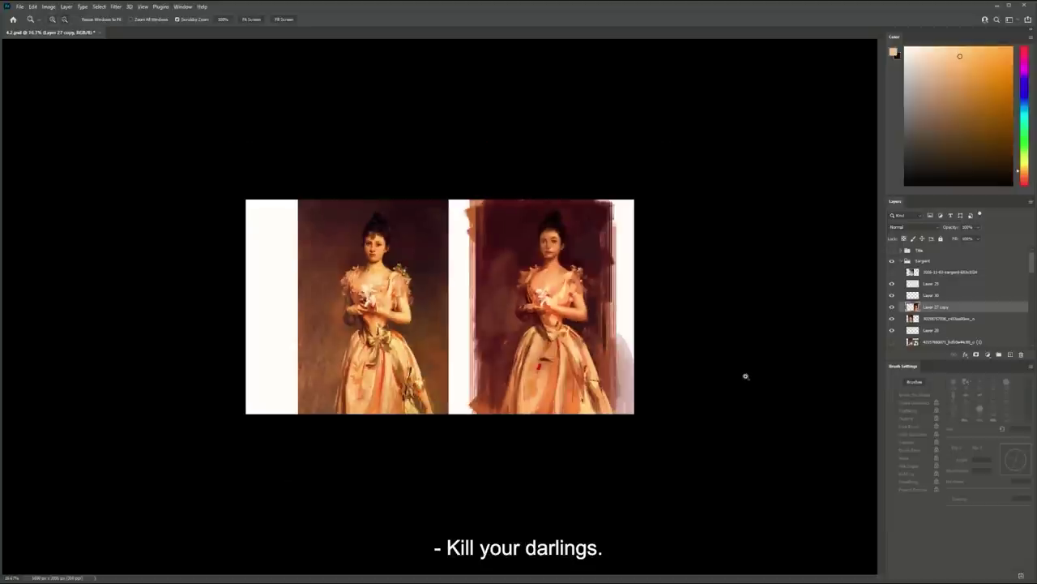
drag(681, 345, 710, 348)
key(b)
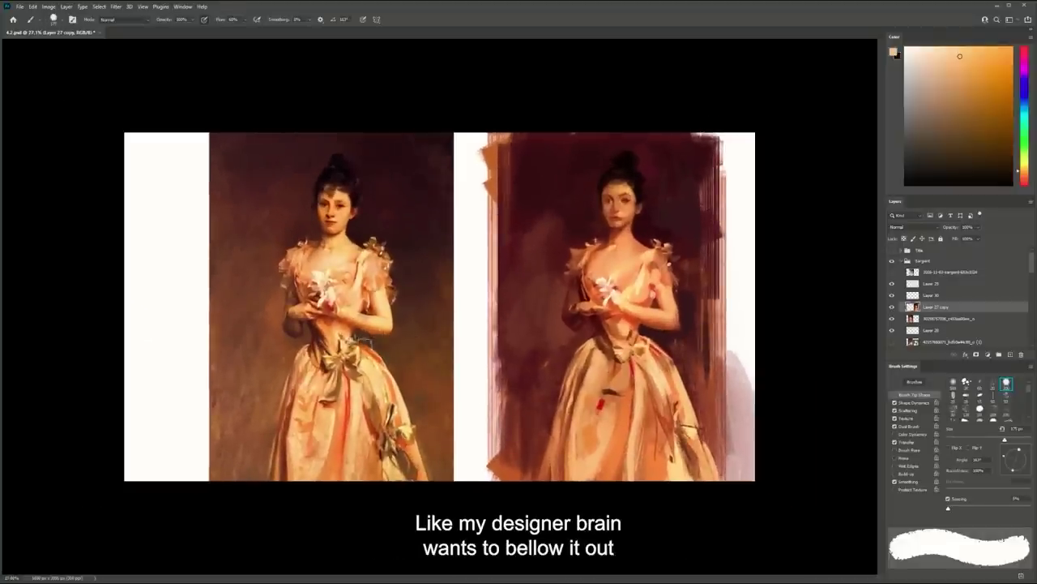
drag(351, 337, 463, 491)
mouse_move(316, 340)
mouse_down()
mouse_move(251, 411)
mouse_move(230, 483)
mouse_up()
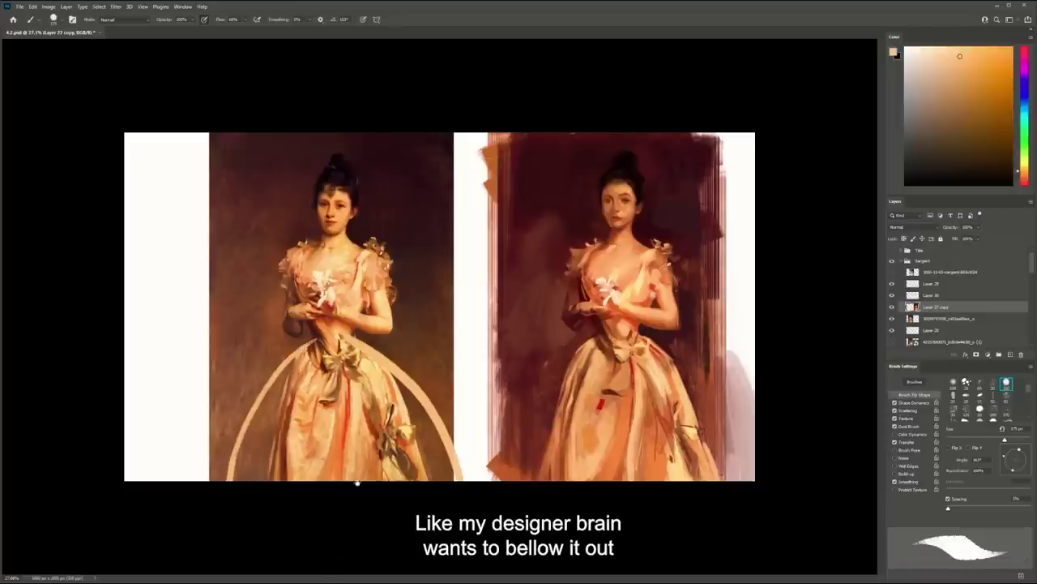
Repaint the background beside the waist and the skirt's shaded side with sampled reddish-maroon tones
alt+click(578, 340)
drag(580, 339, 589, 333)
alt+click(561, 344)
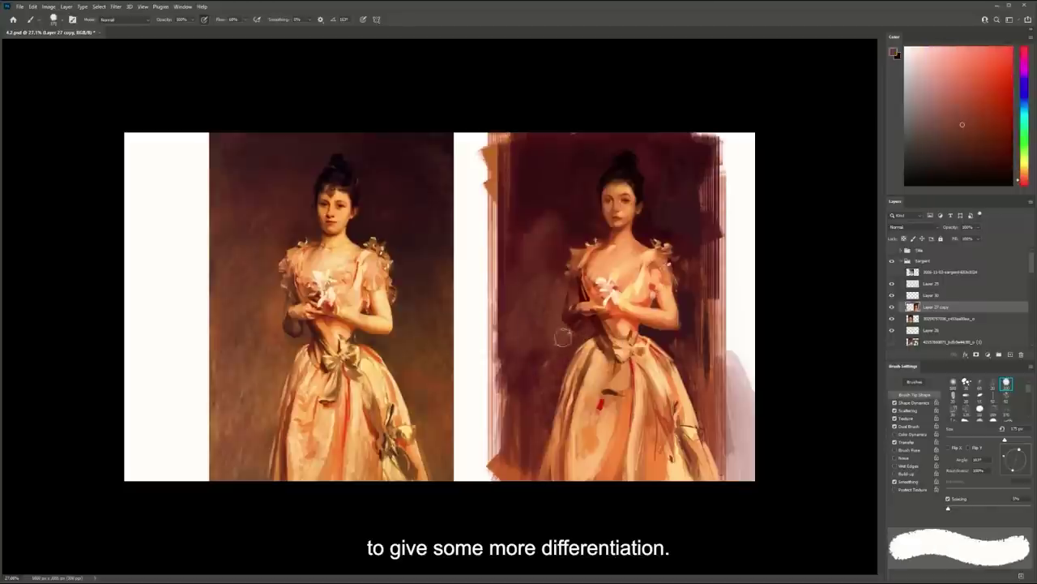
alt+click(528, 418)
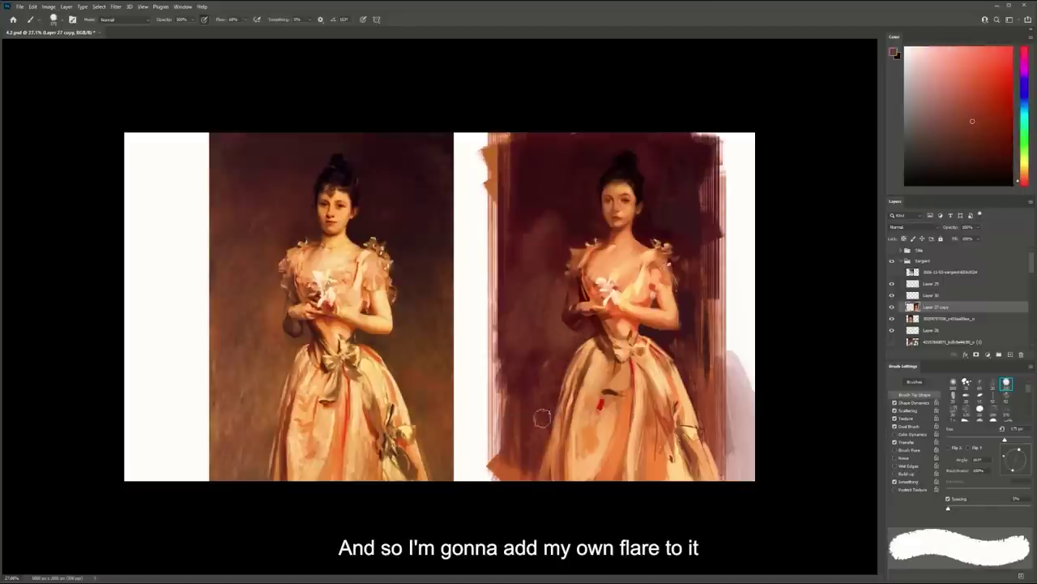
drag(515, 391, 542, 359)
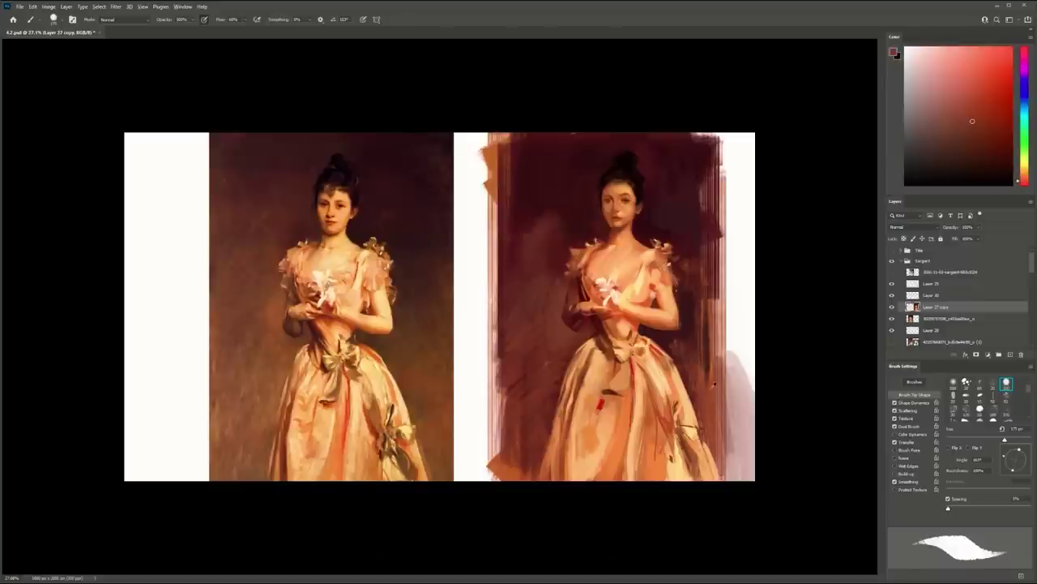
Extend the skirt's lower outer edge on the lit side with a stroke of sampled light orange
alt+click(679, 370)
drag(703, 422, 720, 476)
key(z)
alt+click(600, 229)
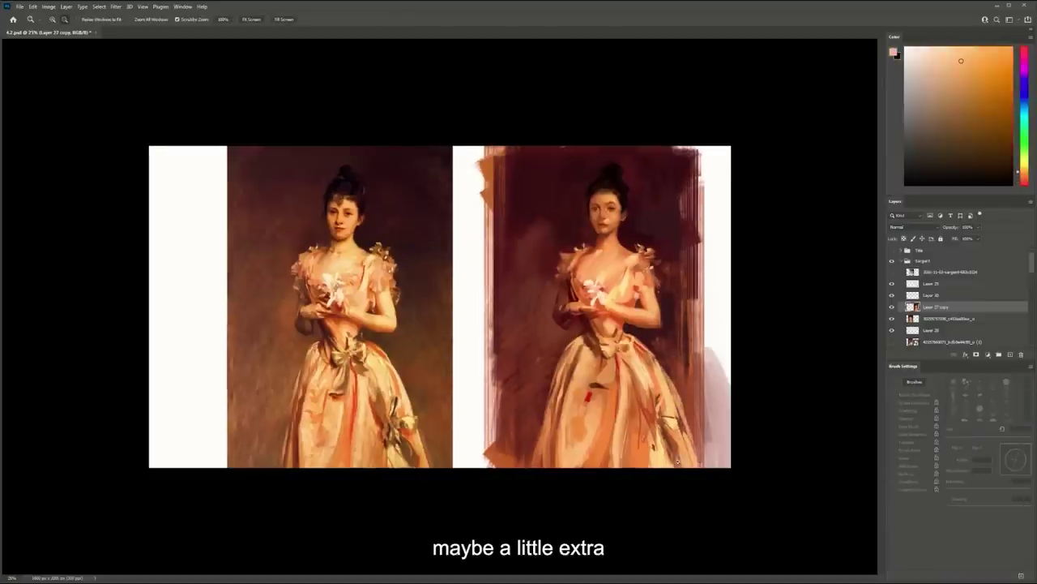
Flip the canvas horizontally and, with a smaller brush, sketch an S-curve of the corset-to-skirt silhouette beside the reference figure
key(ctrl+shift+h)
key(b)
key(bracketleft)
key(bracketleft)
key(bracketleft)
key(bracketleft)
key(bracketleft)
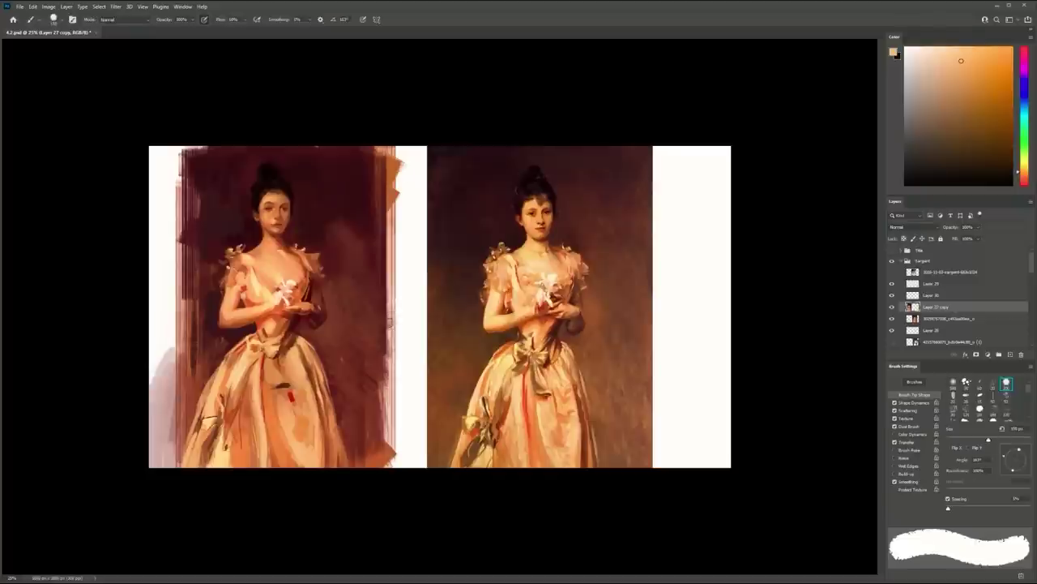
mouse_move(453, 255)
mouse_down()
mouse_move(461, 288)
mouse_move(402, 357)
mouse_up()
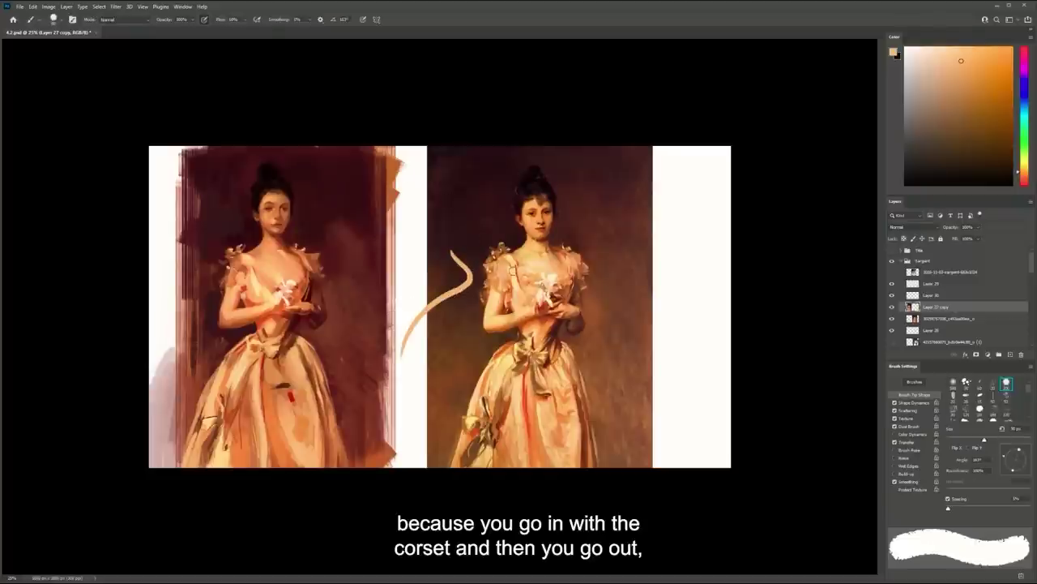
Undo the silhouette strokes sketched over the reference figure and flip the canvas back horizontally
drag(516, 265, 572, 390)
key(ctrl+z)
key(ctrl+z)
key(h)
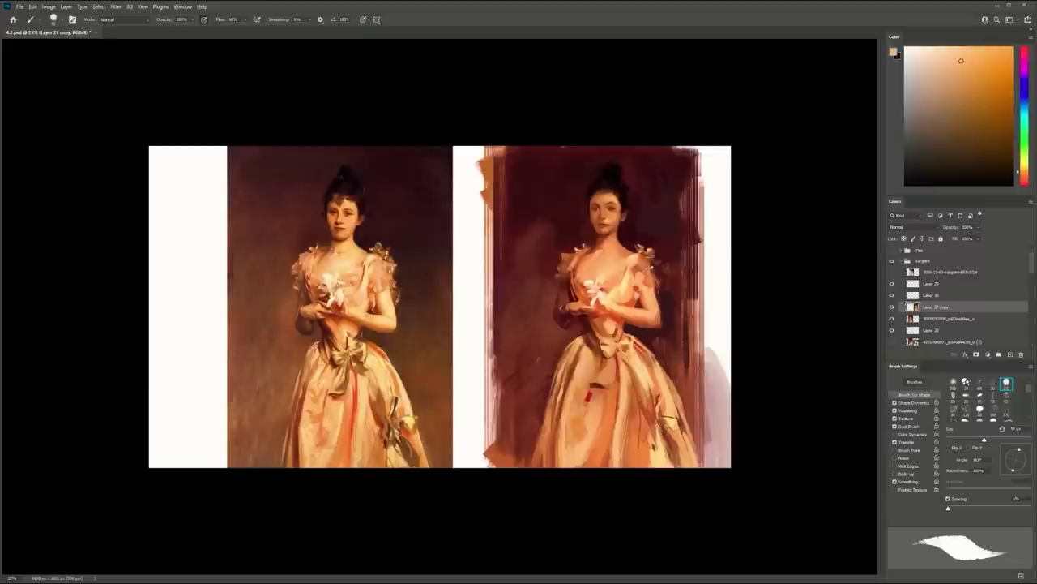
Refine the shading around the nose and mouth of the painted face with sampled reddish skin tones
key(ctrl+plus)
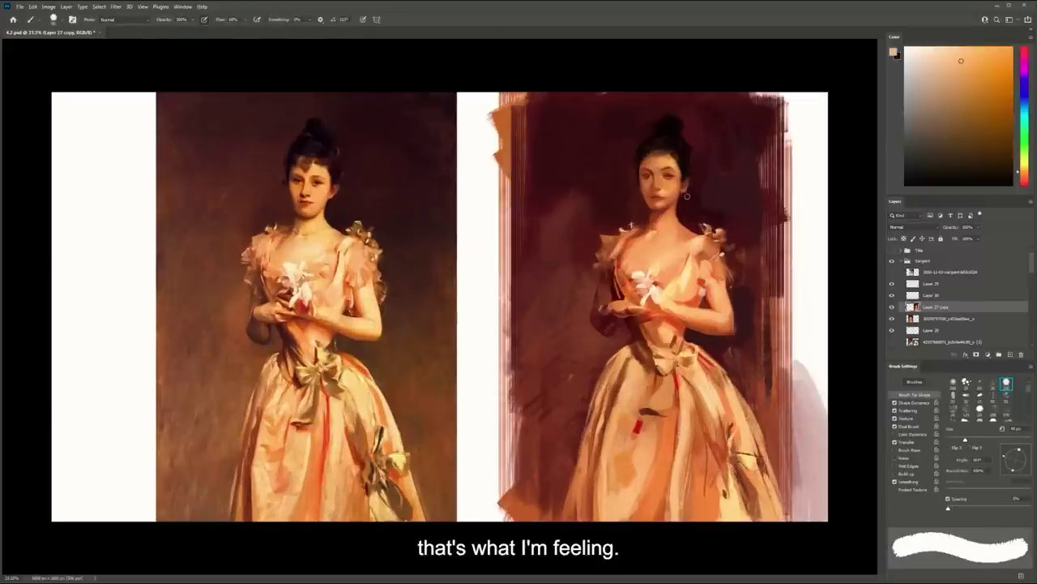
key(z)
click(677, 176)
click(677, 175)
key(b)
alt+click(643, 199)
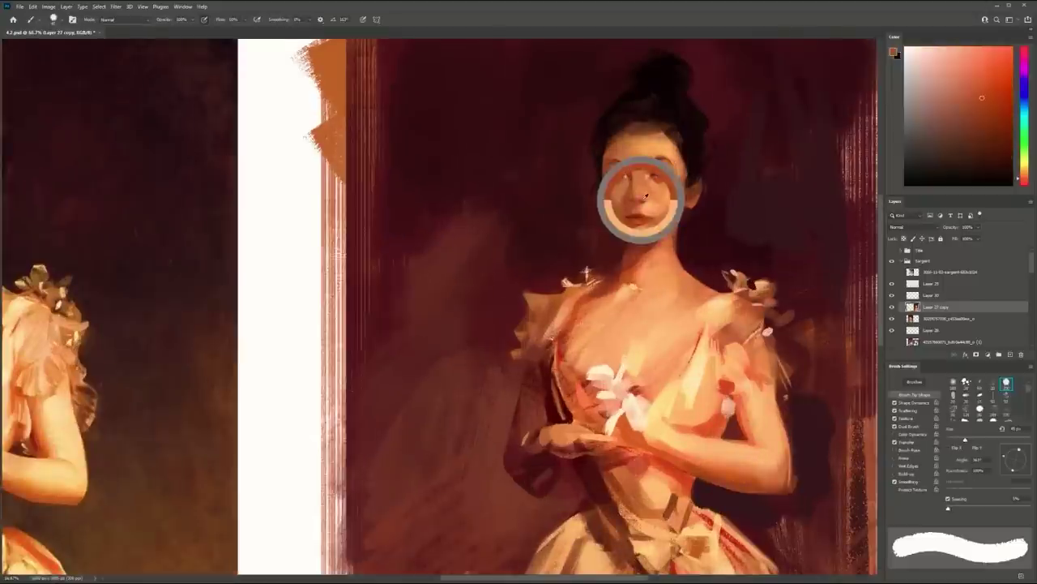
mouse_move(643, 201)
mouse_down()
mouse_move(654, 195)
mouse_move(651, 216)
mouse_move(619, 218)
mouse_up()
alt+click(642, 213)
Refine the eye on the lit side of the painted face with a smaller brush and sampled reddish-brown tones
key(z)
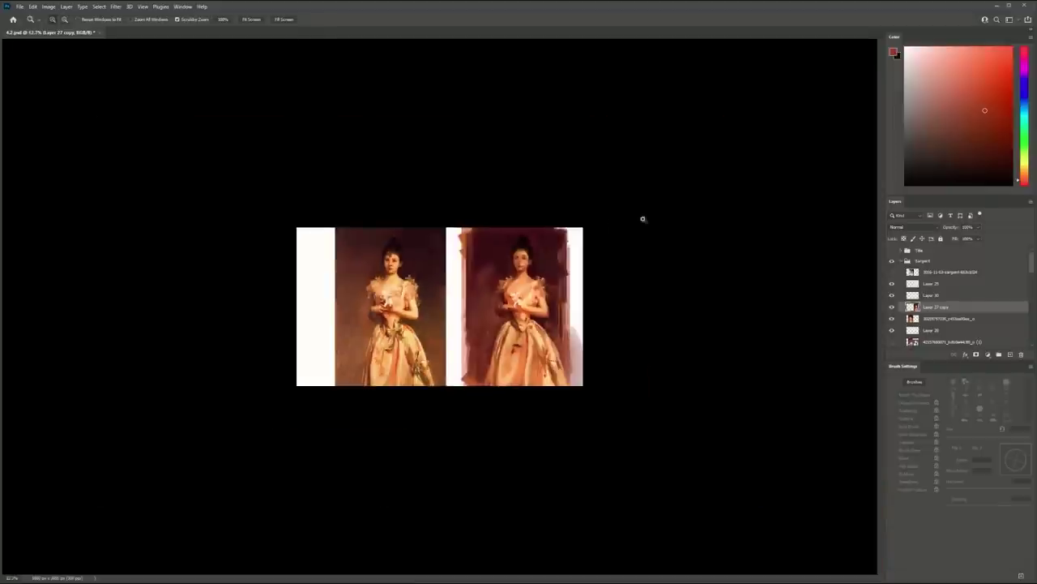
drag(533, 293, 571, 303)
drag(590, 261, 623, 290)
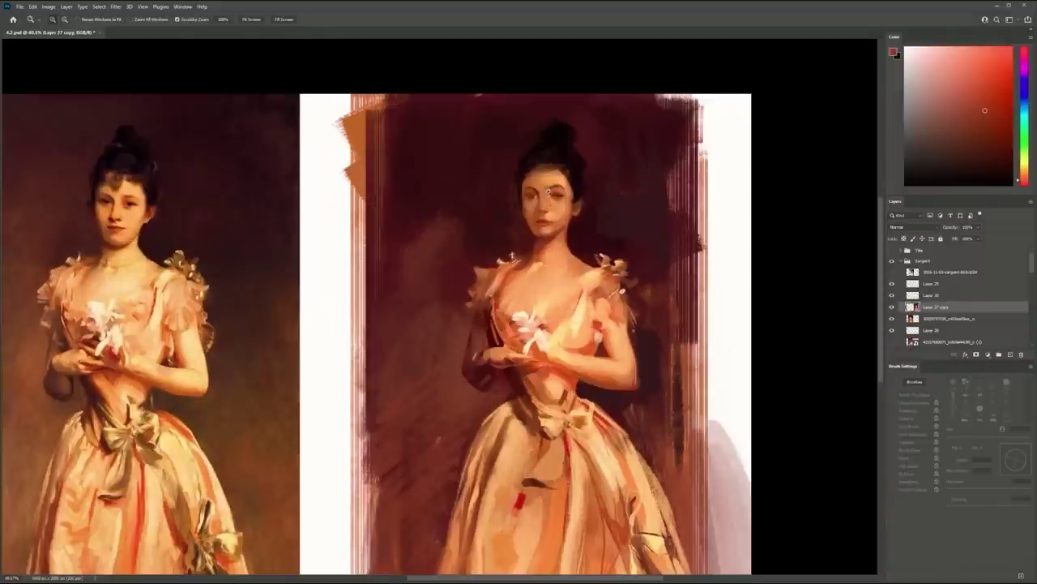
drag(554, 188, 595, 196)
key(b)
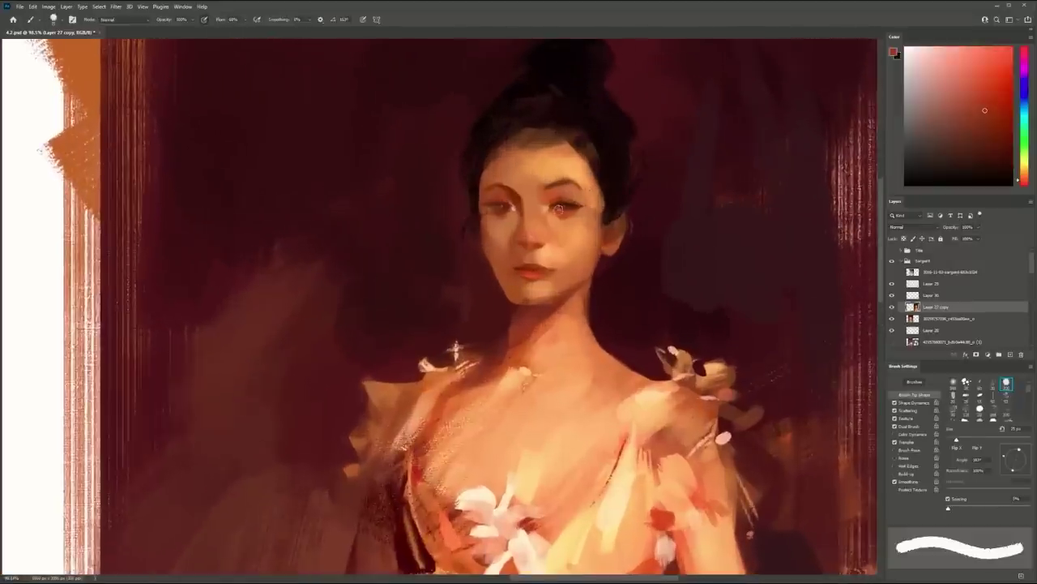
alt+click(559, 210)
alt+click(623, 229)
key(bracketleft)
key(bracketleft)
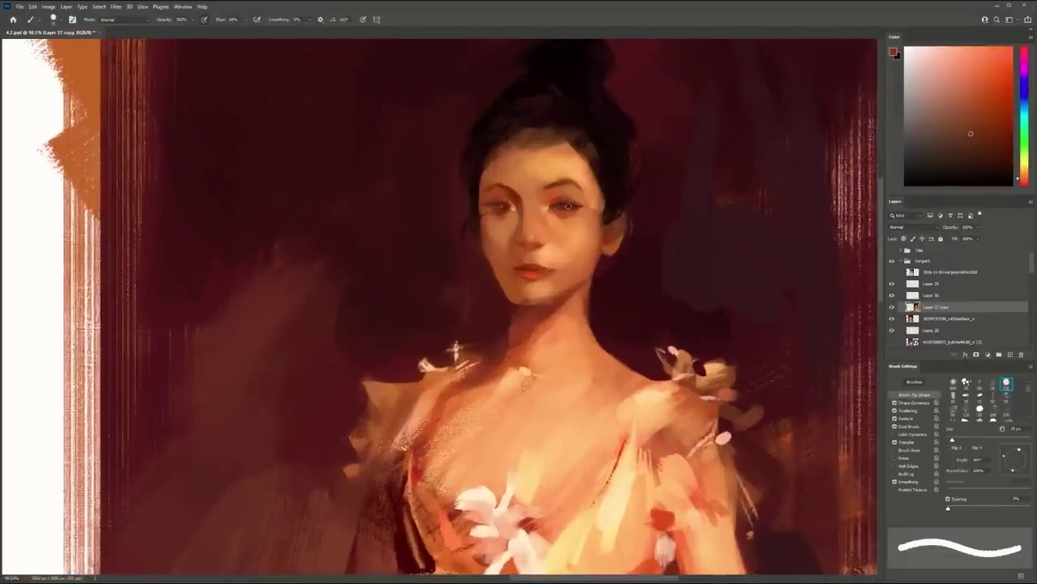
alt+click(562, 209)
Choose a soft bristle brush, reduce its size, and blend the painted cheek and jaw with sampled skin tones
key(z)
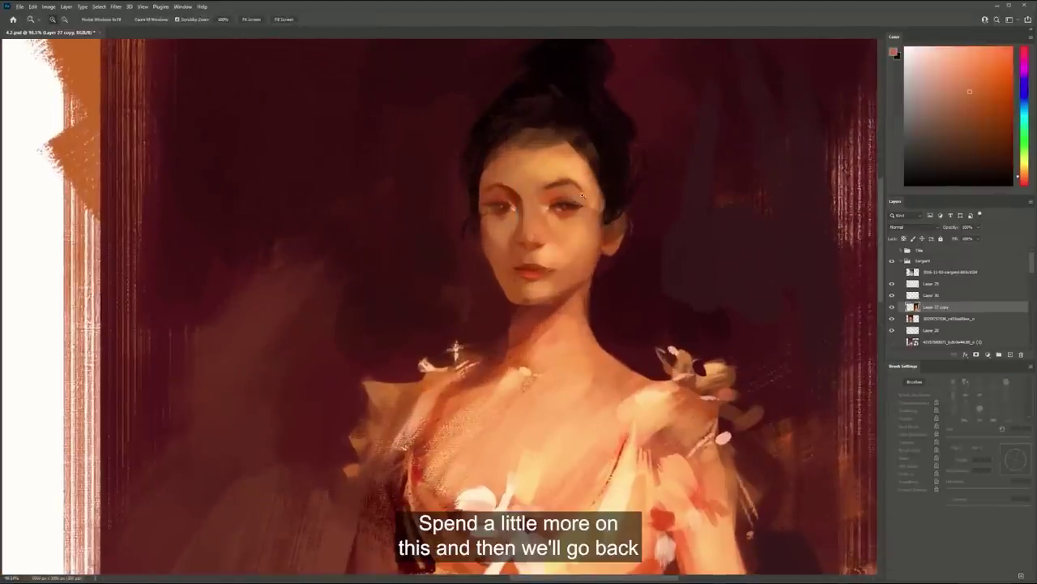
scroll(569, 184, down, 5)
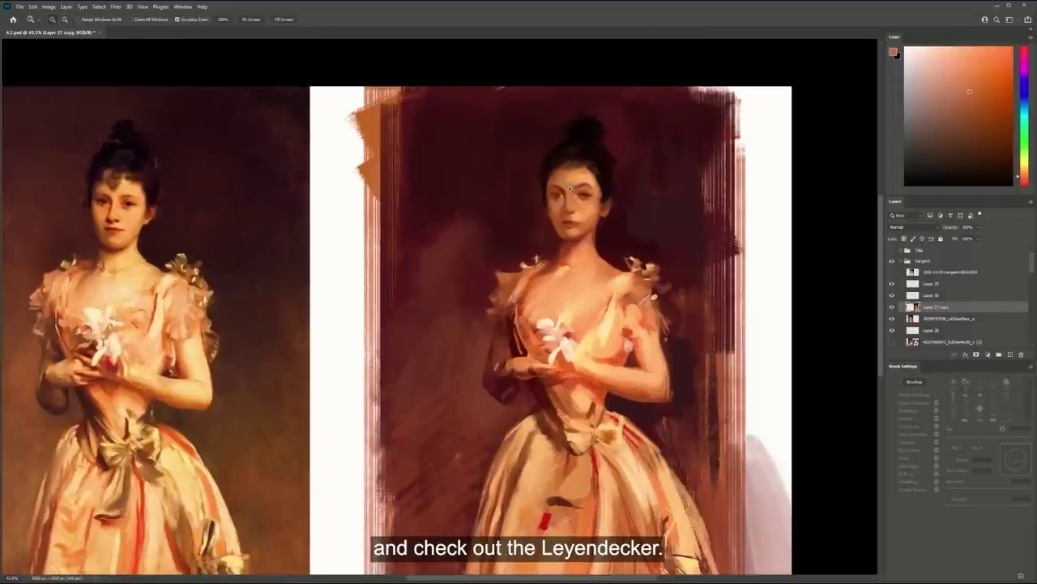
scroll(589, 186, up, 3)
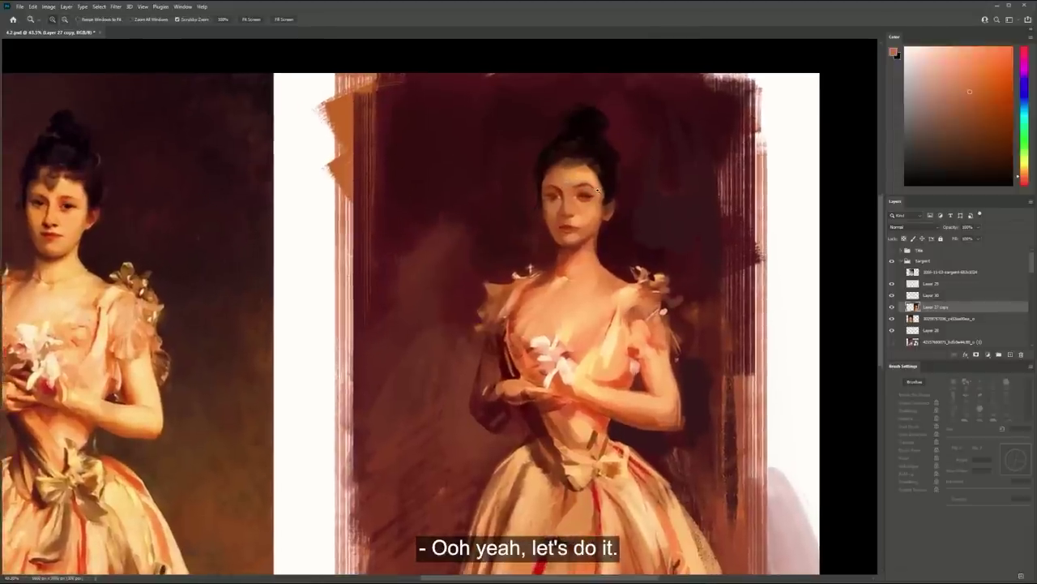
key(b)
key(shift+b)
key(shift+b)
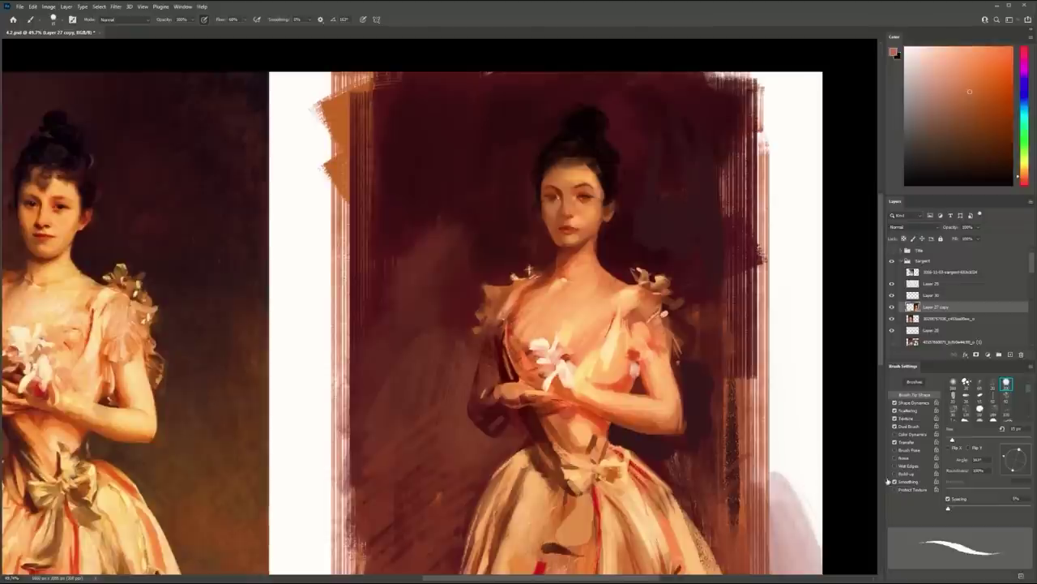
click(993, 415)
alt+click(586, 231)
click(582, 215)
key([)
key([)
key([)
key([)
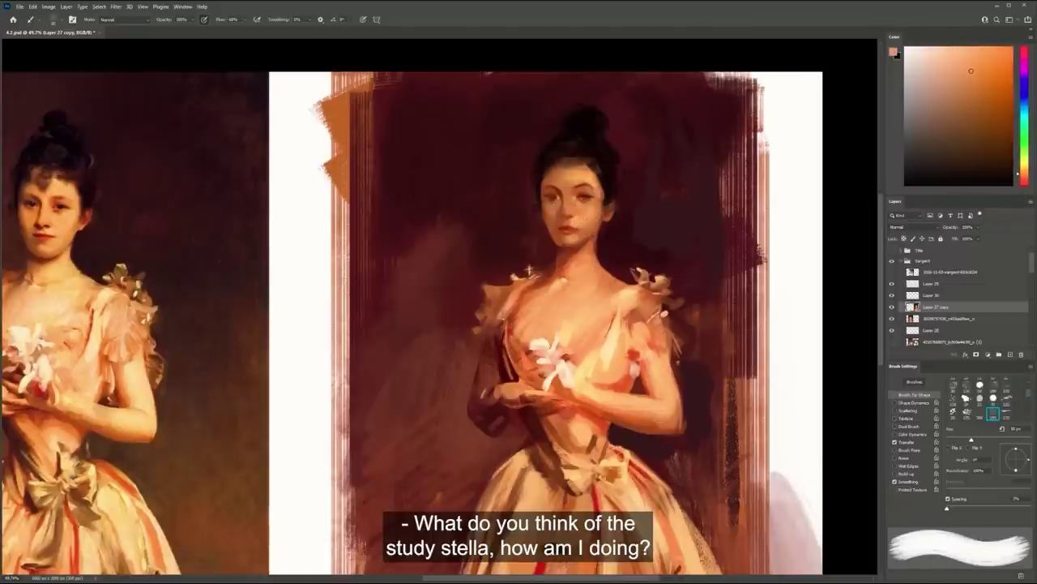
alt+click(586, 203)
alt+click(578, 233)
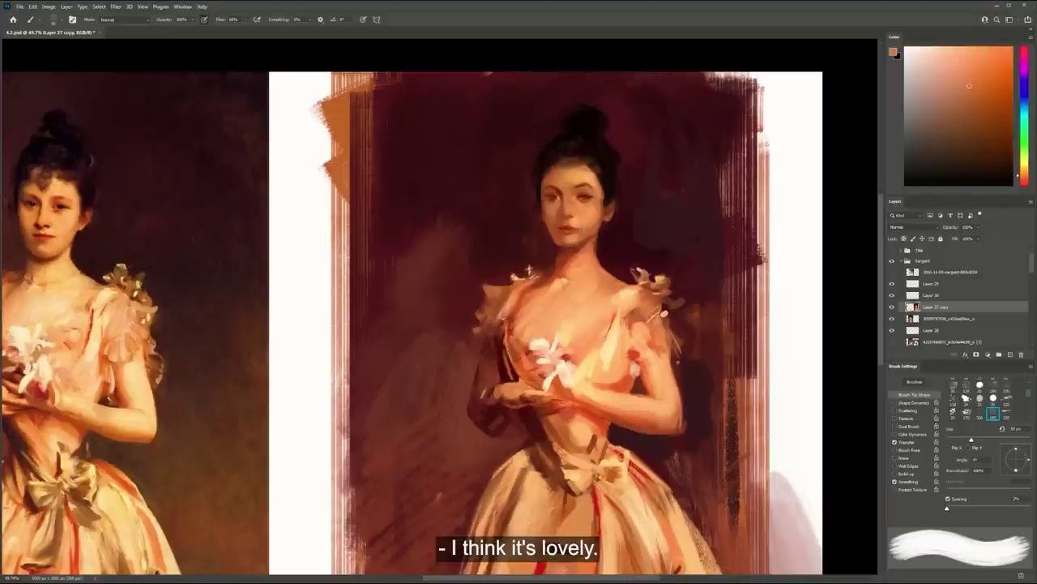
Soften the neckline and shoulder transitions with light orange tones sampled from the painted chest
alt+click(586, 267)
alt+click(531, 274)
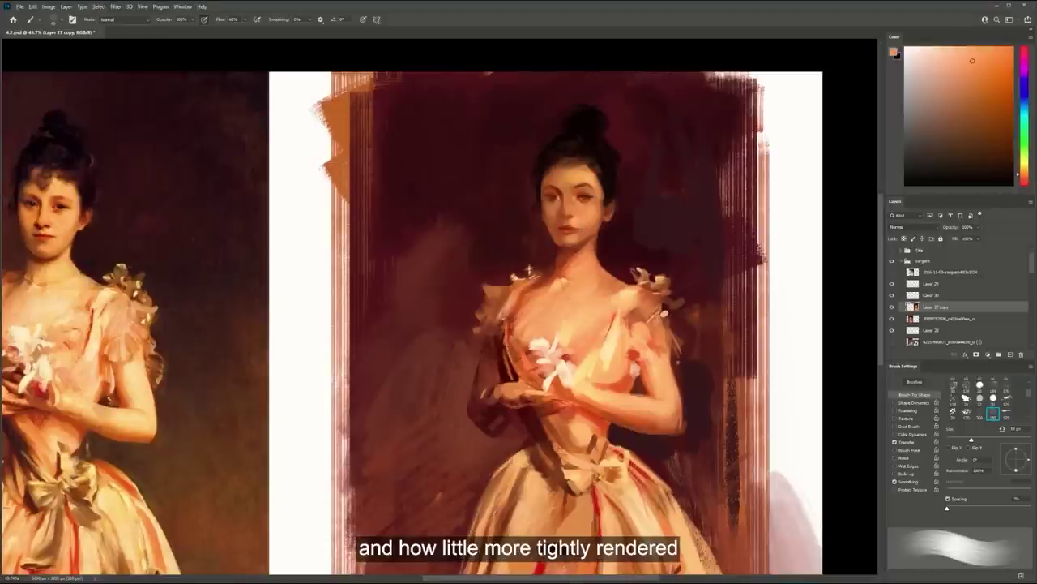
alt+click(619, 258)
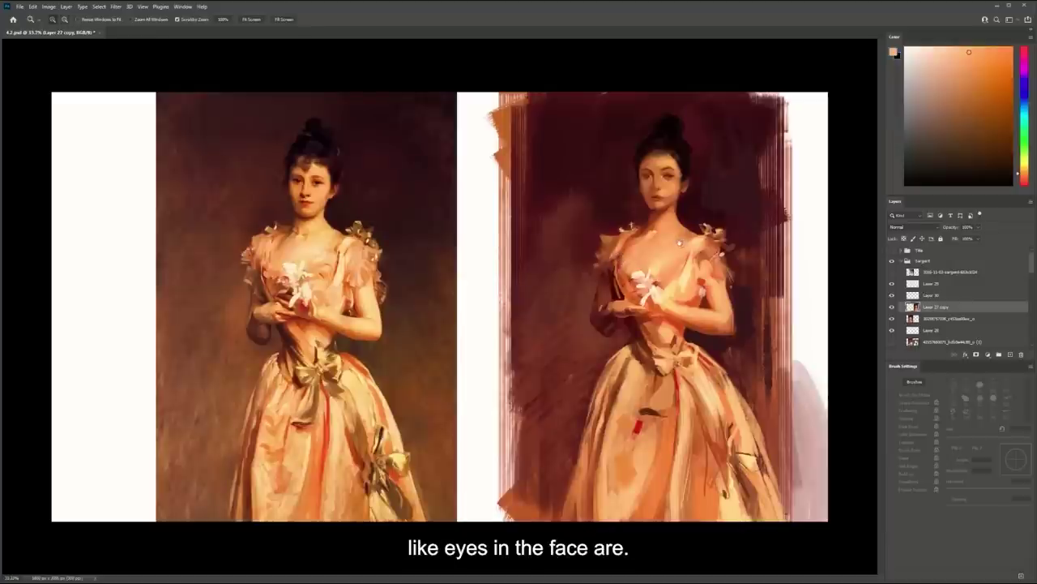
Shift the painting colour to a light yellow-orange and brush a small highlight onto the neck
key(b)
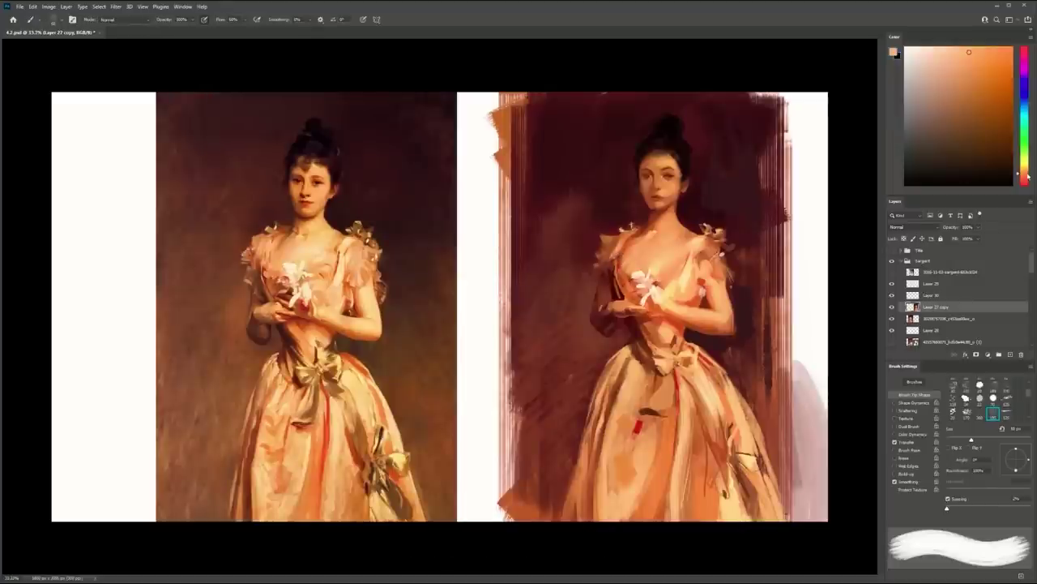
click(1025, 168)
click(977, 86)
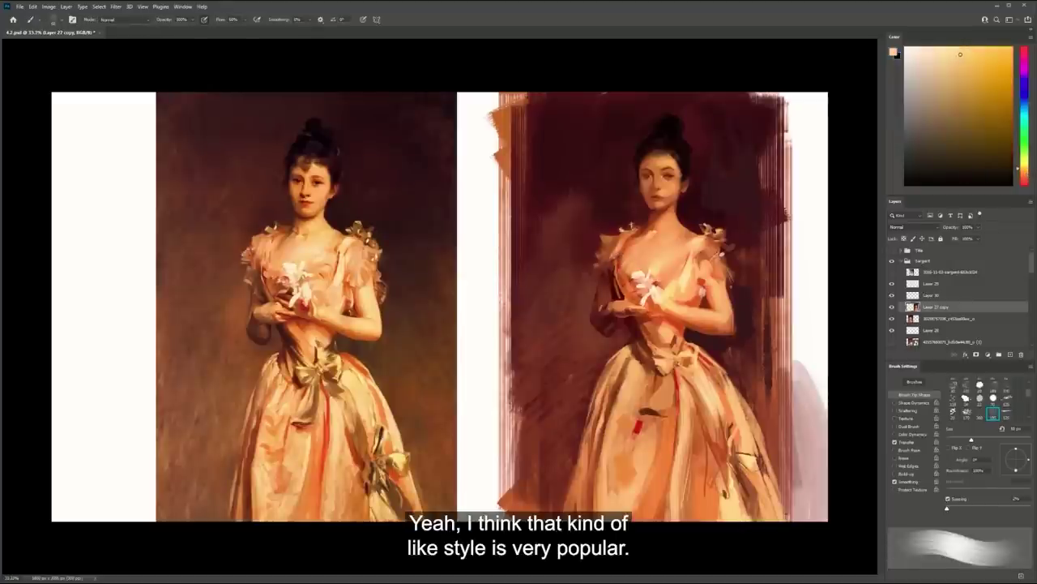
drag(664, 221, 666, 230)
scroll(678, 231, up, 1)
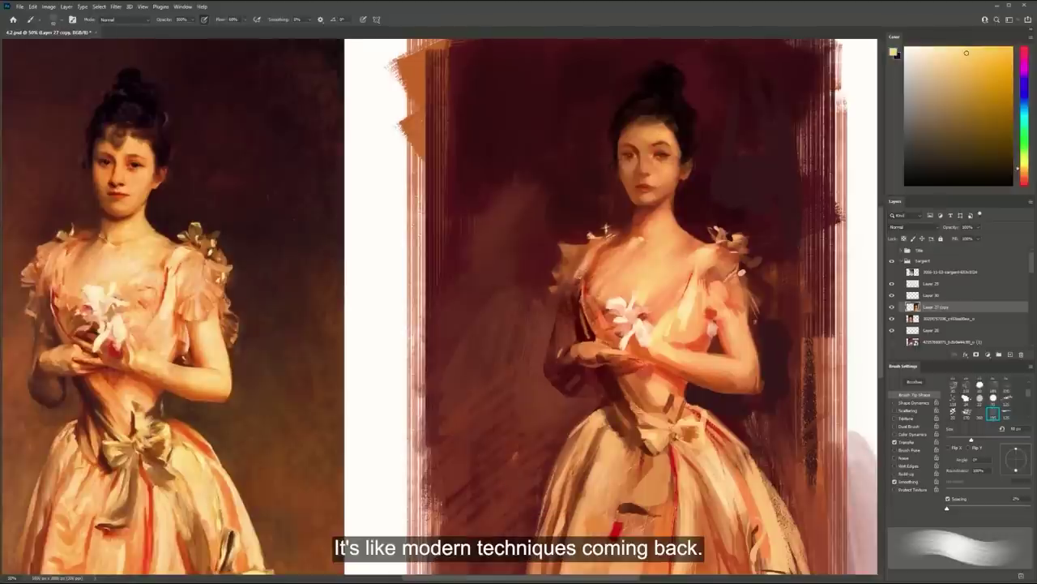
Touch up the chest with light tones sampled from the forehead and chest, and save the document
alt+click(654, 134)
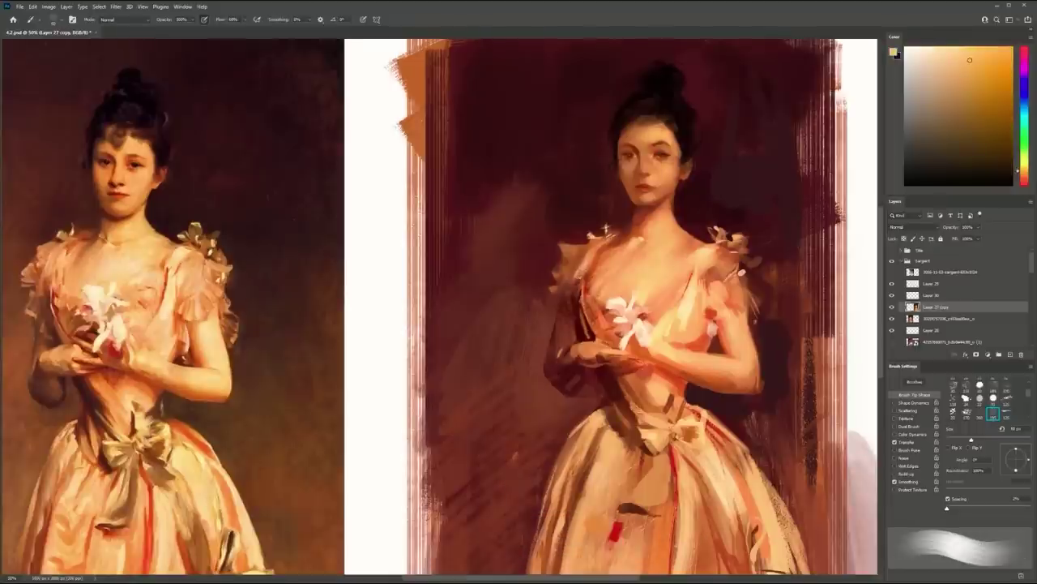
alt+click(655, 280)
key(ctrl+s)
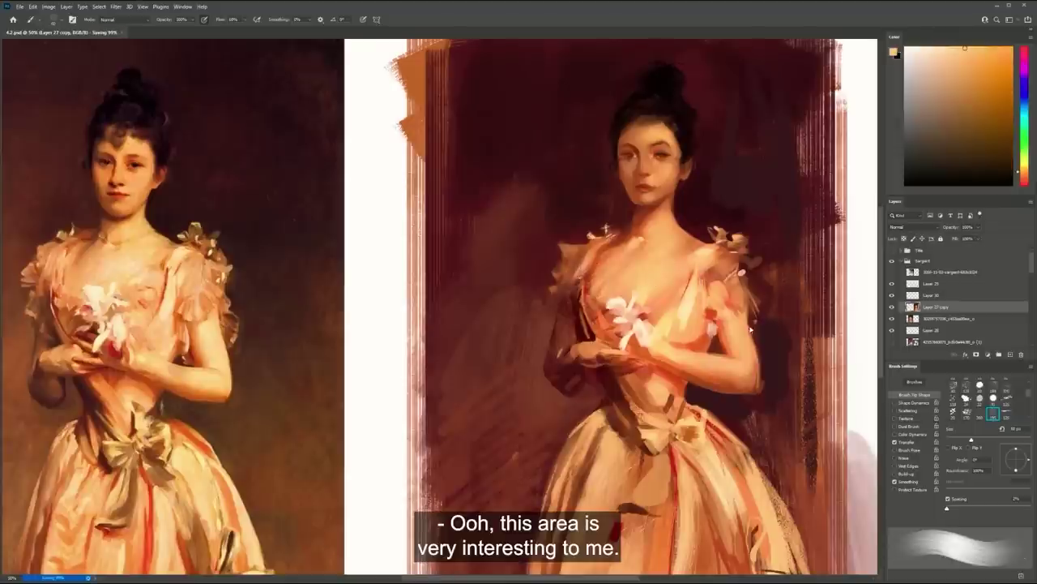
Paint the bodice around the flowers with a smaller textured brush, using sampled peach and red-orange tones
click(1006, 398)
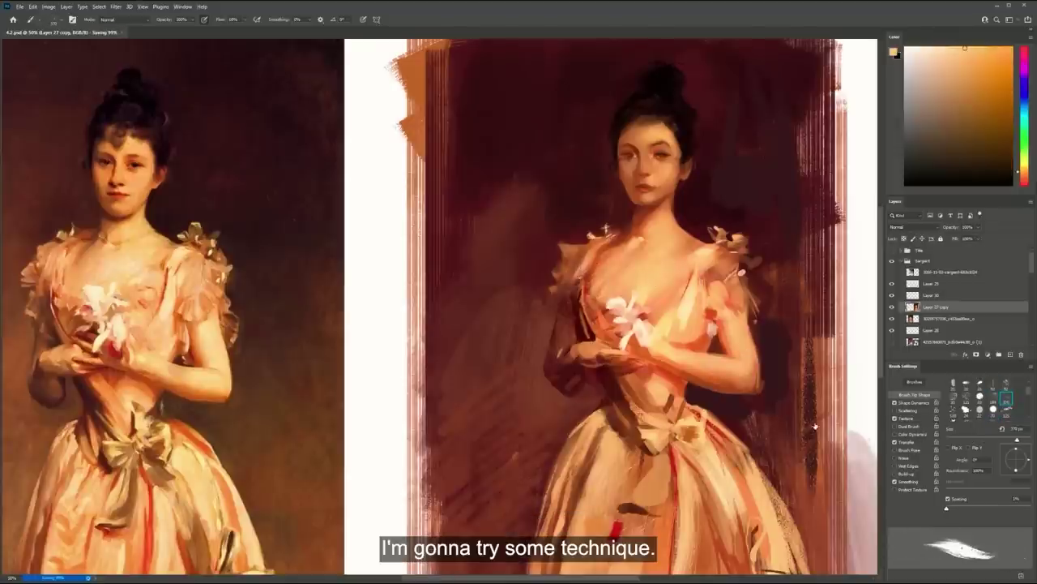
key([)
key([)
key([)
key([)
key([)
key([)
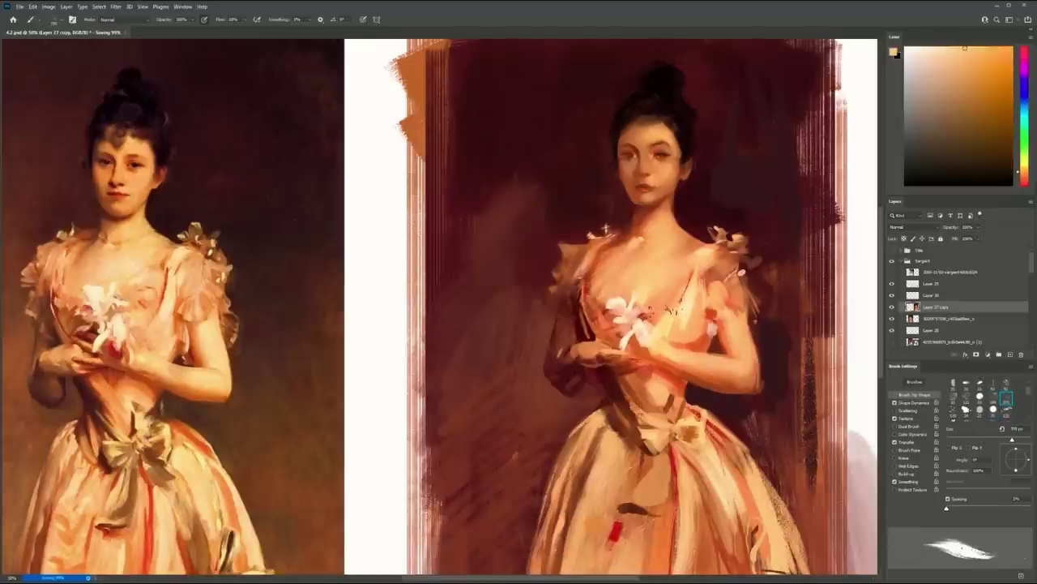
alt+click(664, 314)
alt+click(659, 318)
alt+click(662, 320)
drag(663, 321, 653, 321)
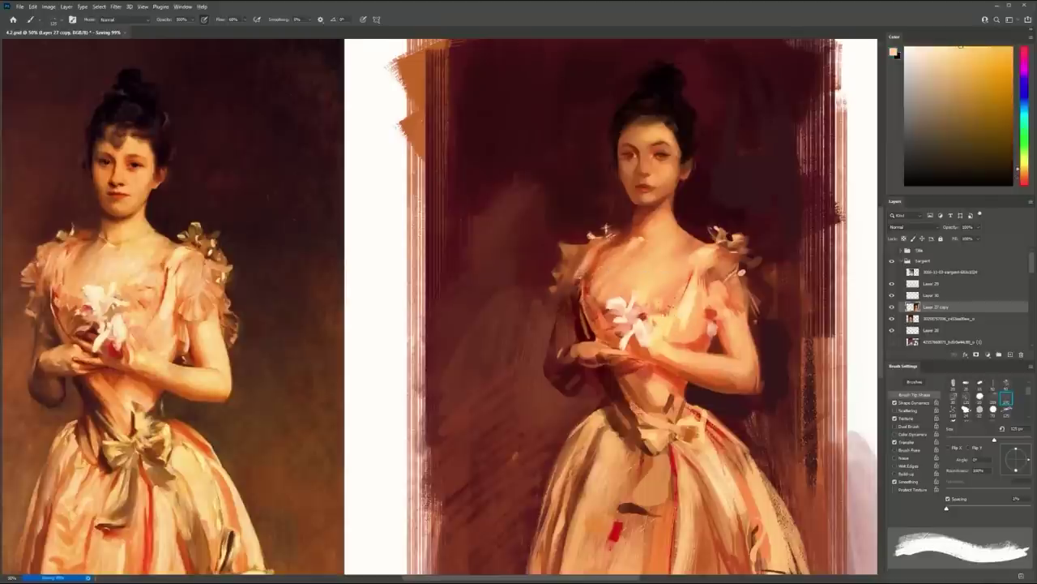
alt+click(585, 312)
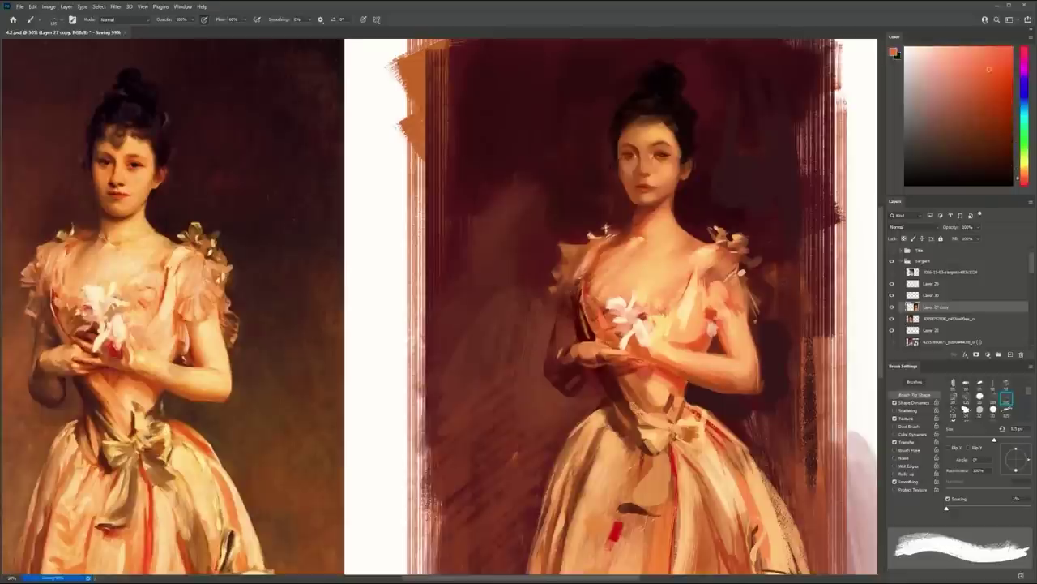
alt+click(633, 343)
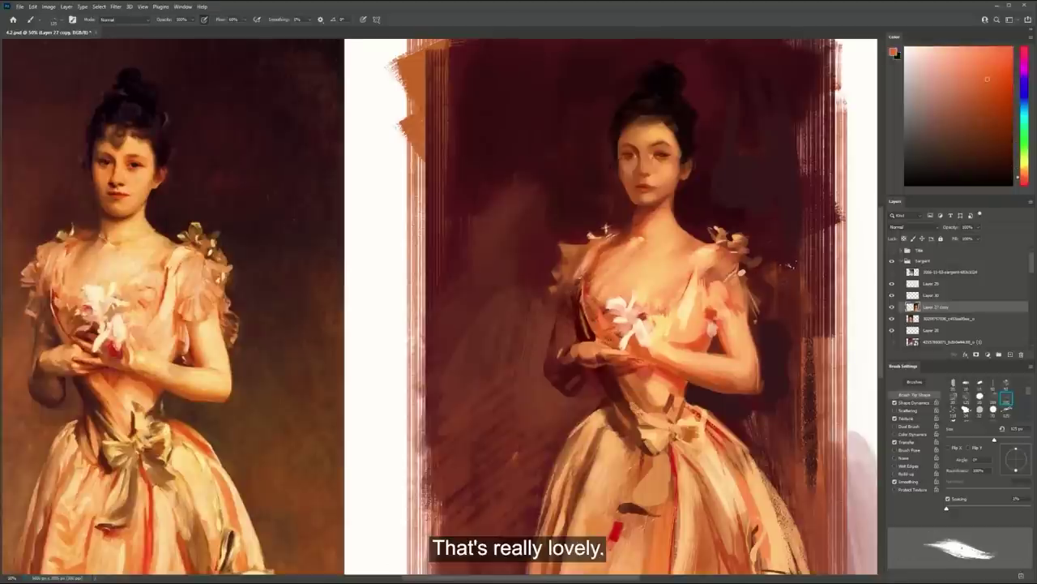
Compare the painting without the white flowers, select the flower layer, and save the document
click(892, 296)
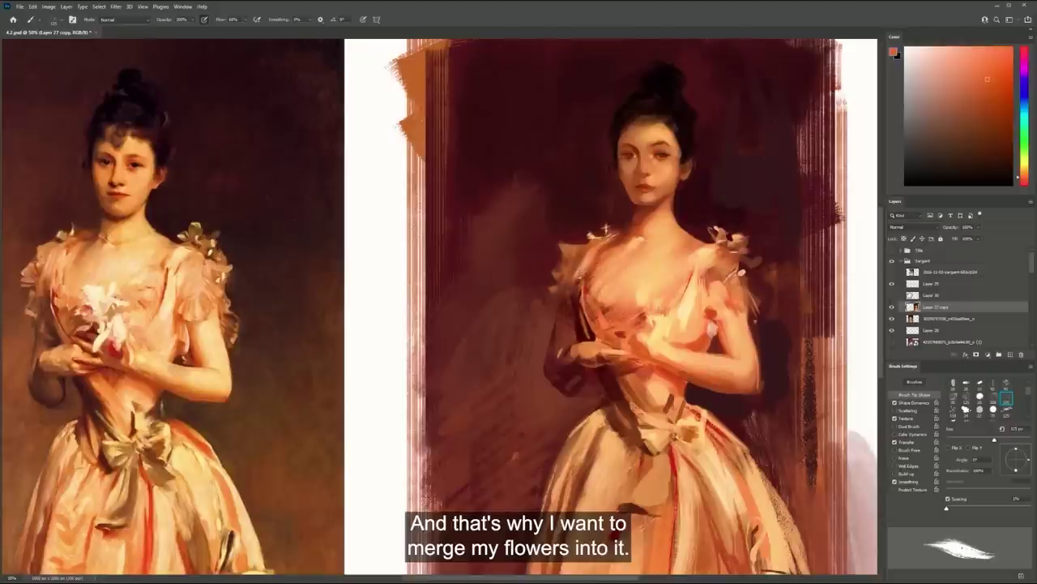
click(892, 295)
click(916, 297)
key(space)
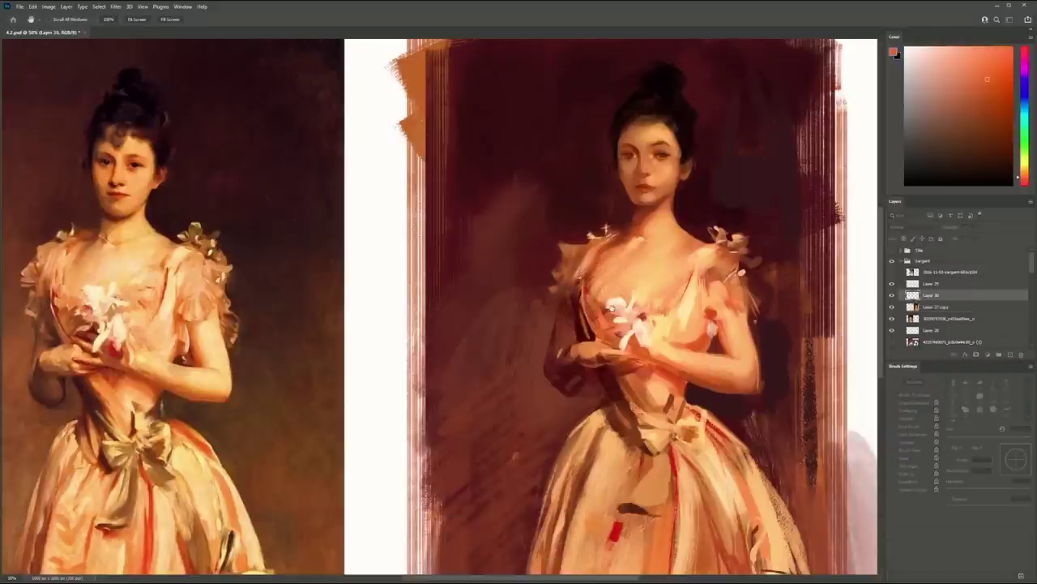
key(b)
key(ctrl+s)
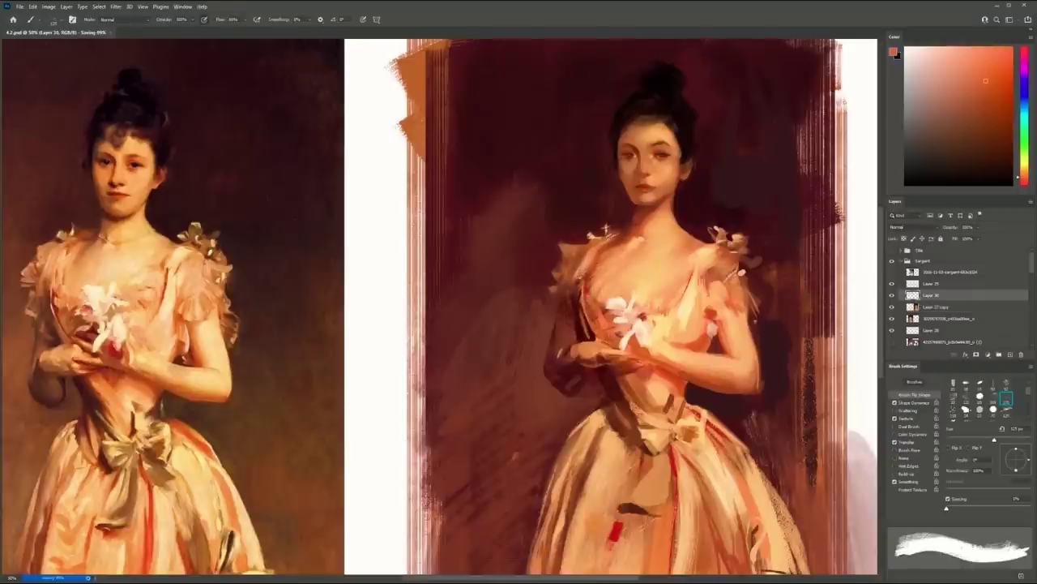
Refine the flowers and surrounding bodice shadows on the flower layer with sampled dark red, white and orange tones
alt+click(590, 334)
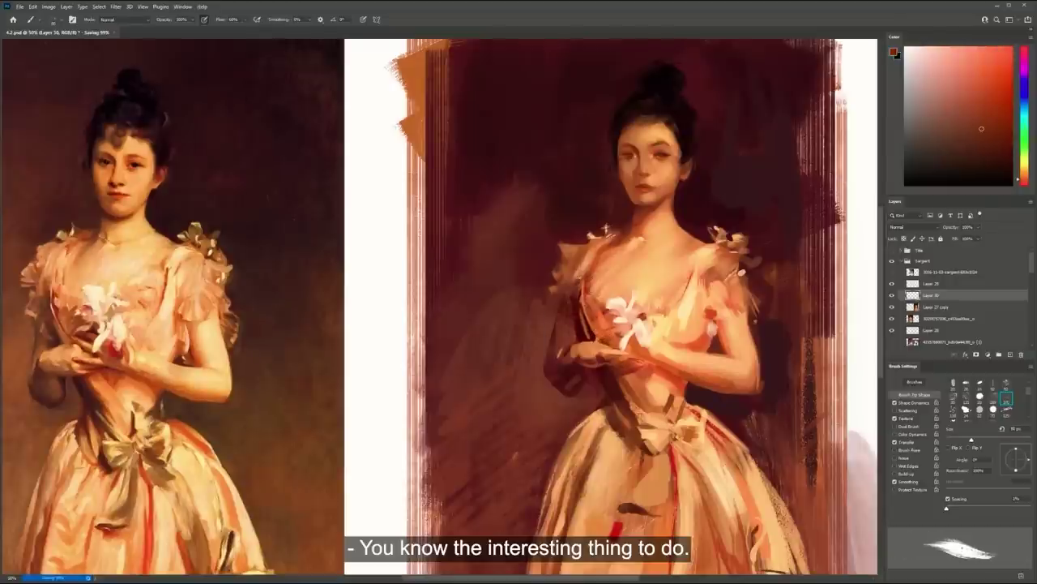
alt+click(611, 338)
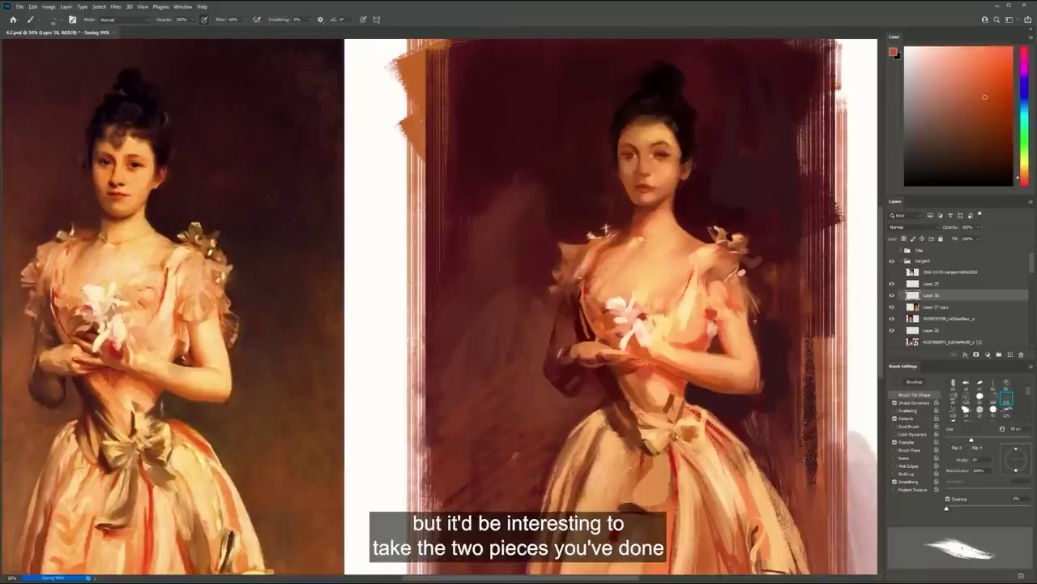
alt+click(625, 298)
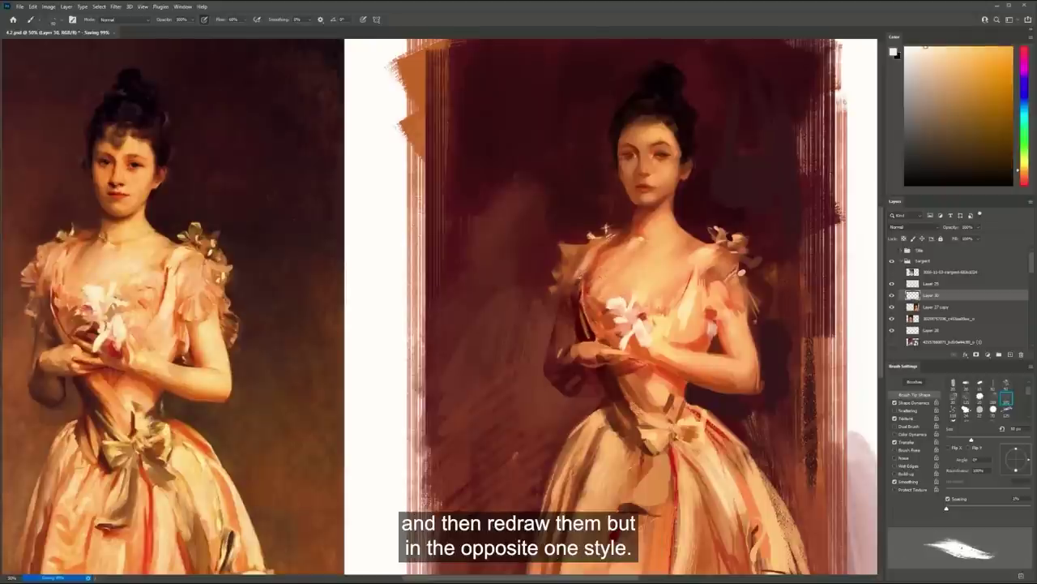
alt+click(592, 301)
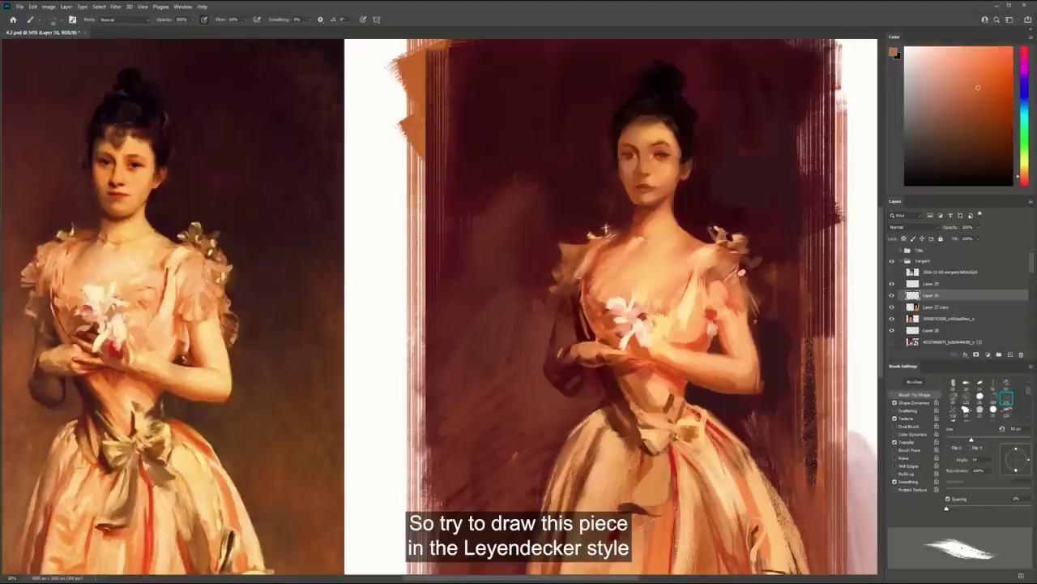
alt+click(722, 334)
Check the flower layer's visibility and merge it with the figure painting layer beneath it
key(shift+b)
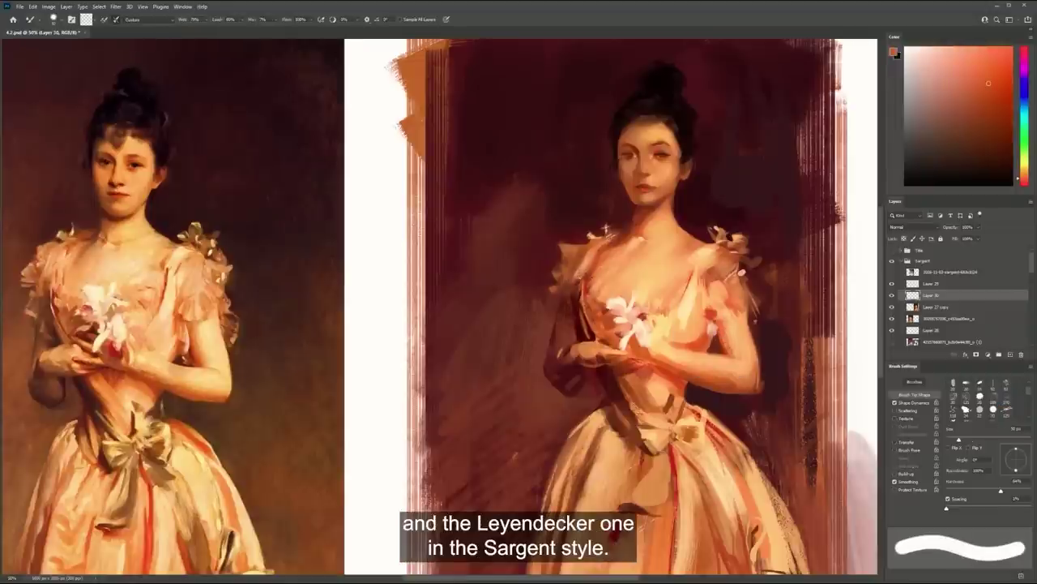
key(bracketright)
click(892, 296)
click(893, 295)
shift+click(914, 307)
key(ctrl+e)
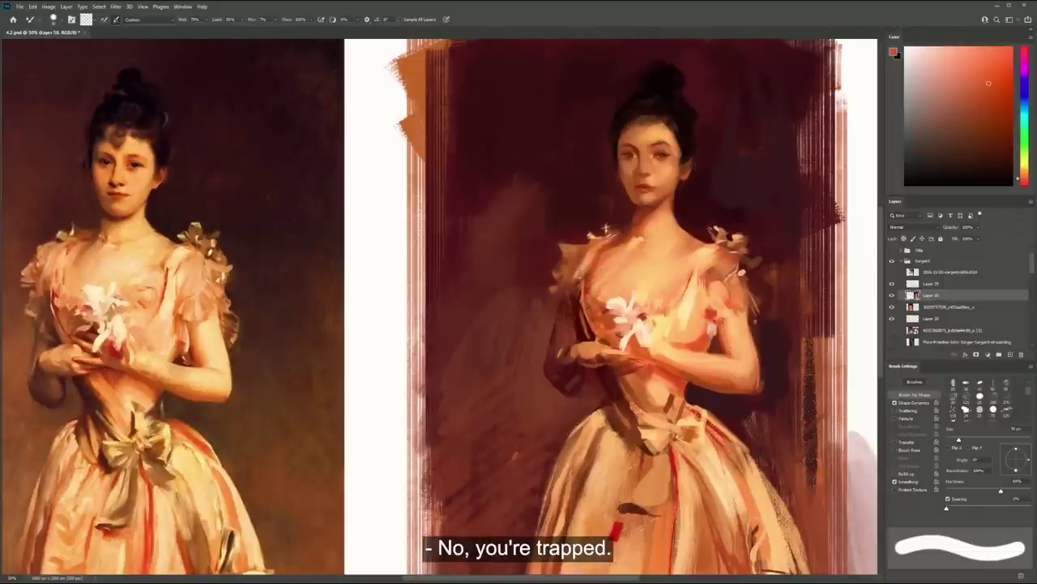
Touch up the bodice and the area beside the neck with the textured brush, using sampled pink, peach and dark background tones
key(b)
alt+click(717, 314)
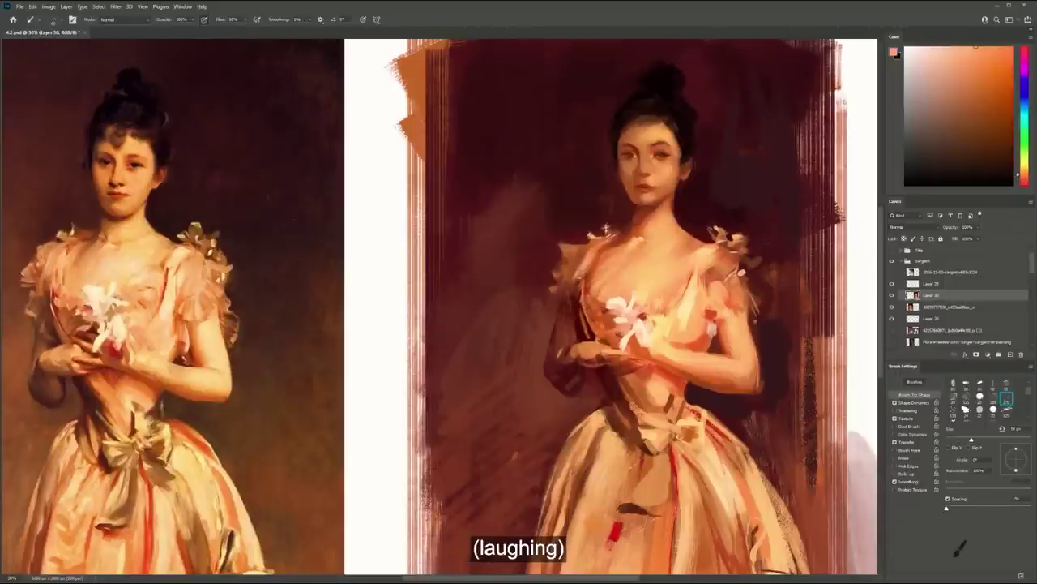
alt+click(687, 318)
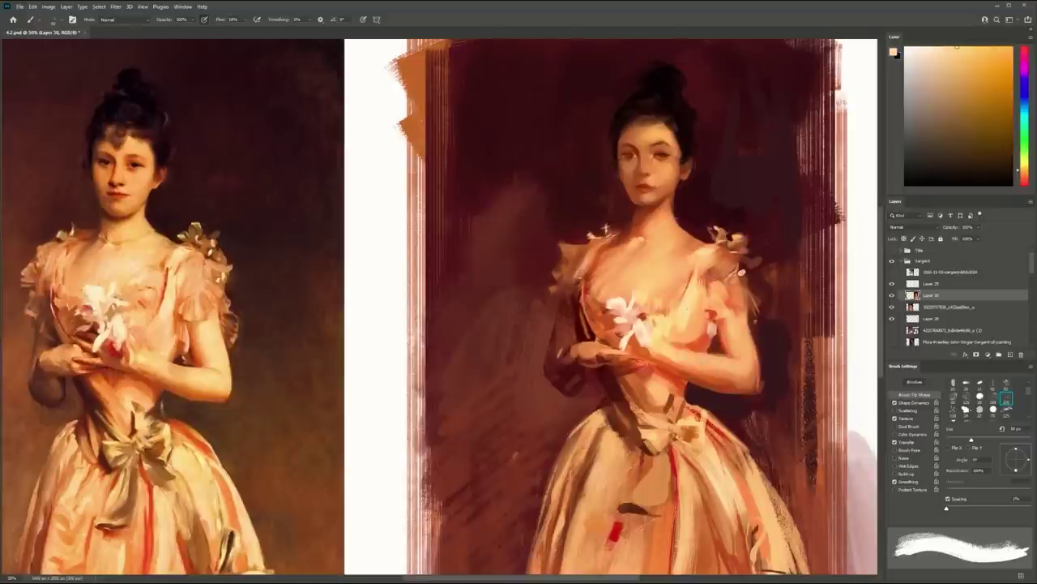
alt+click(631, 203)
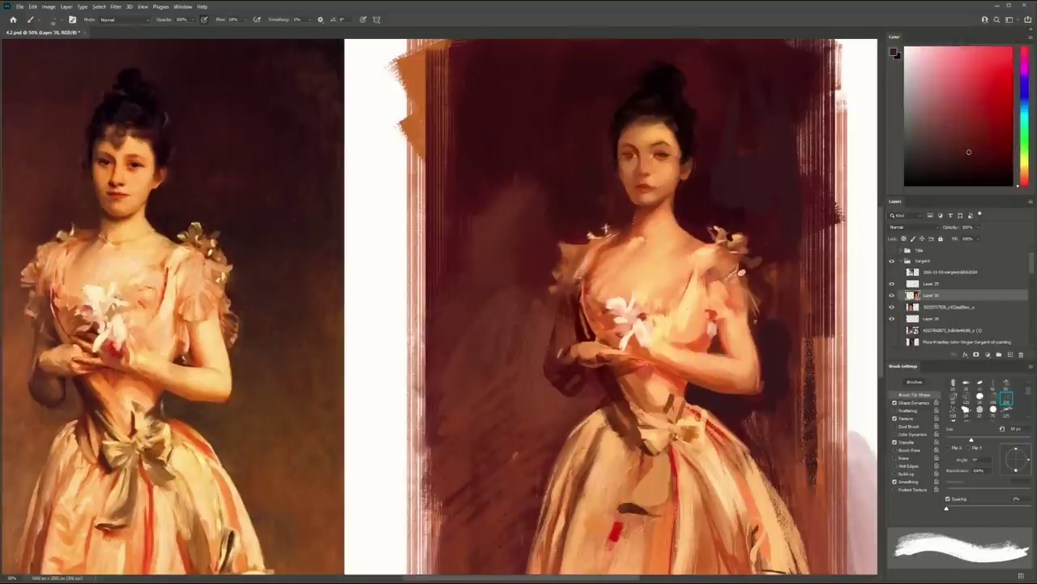
Check the merged figure painting layer against the whole composition by hiding and showing it
key(z)
mouse_move(632, 337)
mouse_down()
mouse_move(550, 337)
mouse_move(616, 338)
mouse_up()
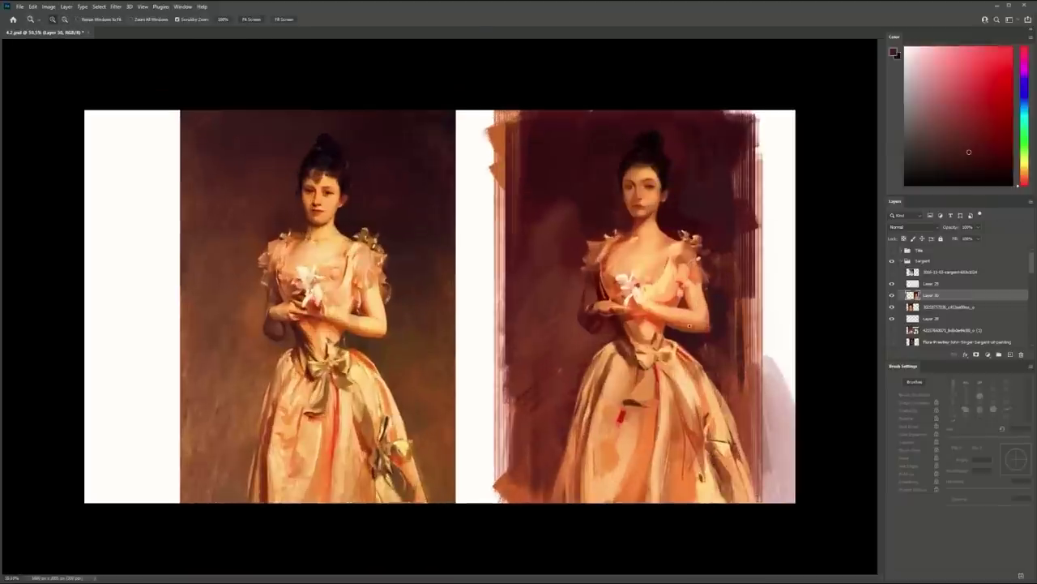
click(892, 296)
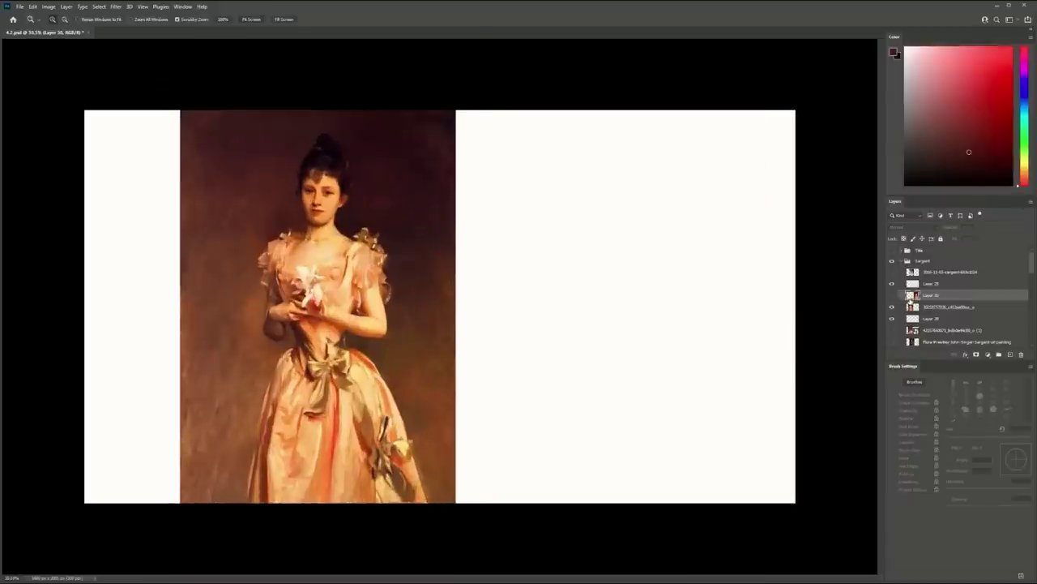
click(894, 297)
Sample a pale yellow from the skirt, save the document, and add a new layer above the merged painting
mouse_move(714, 343)
mouse_down()
mouse_move(687, 343)
mouse_move(757, 349)
mouse_up()
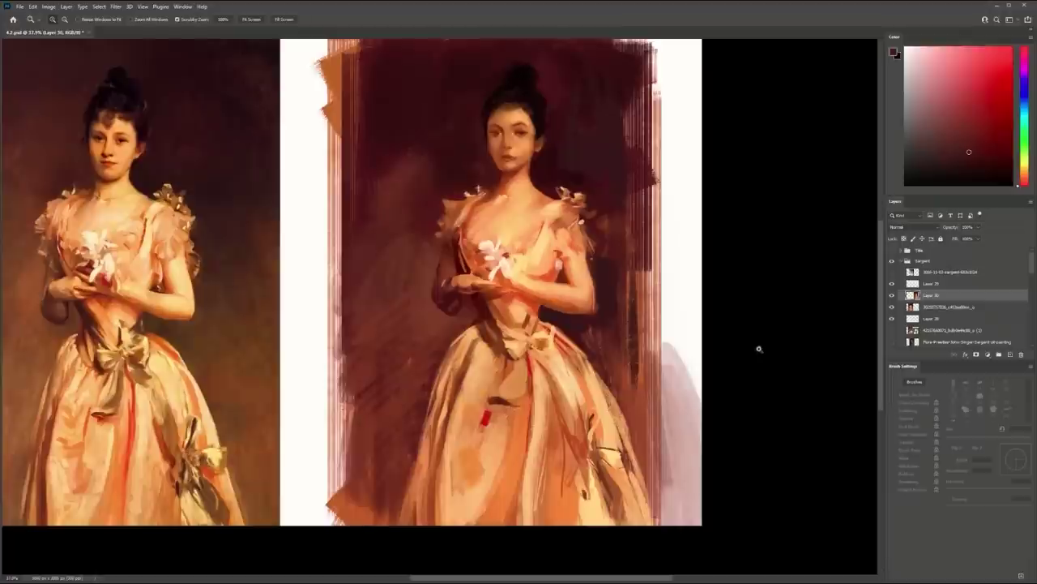
drag(620, 310, 688, 301)
key(b)
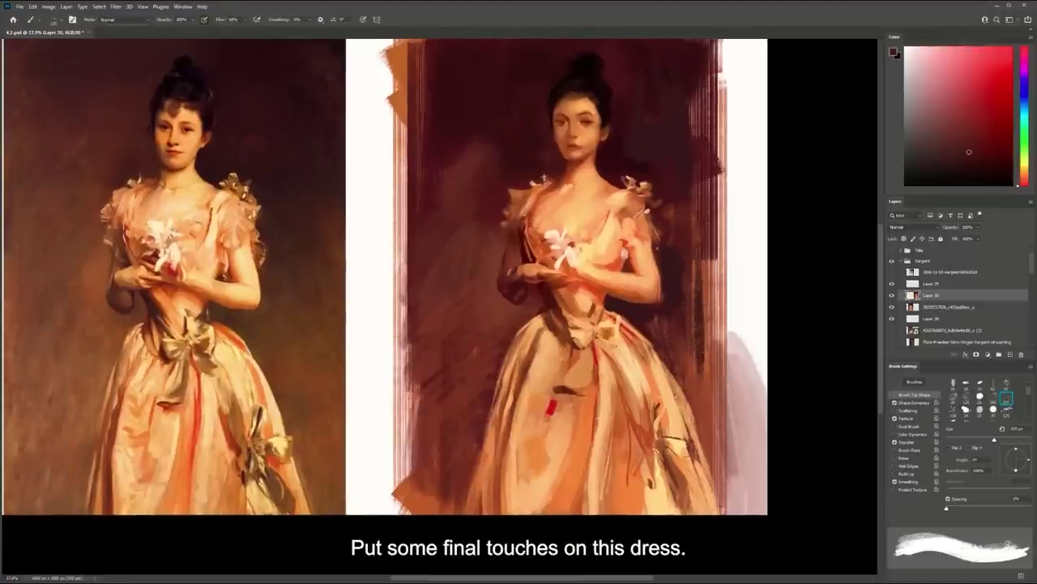
alt+click(626, 355)
key(ctrl+s)
click(1011, 354)
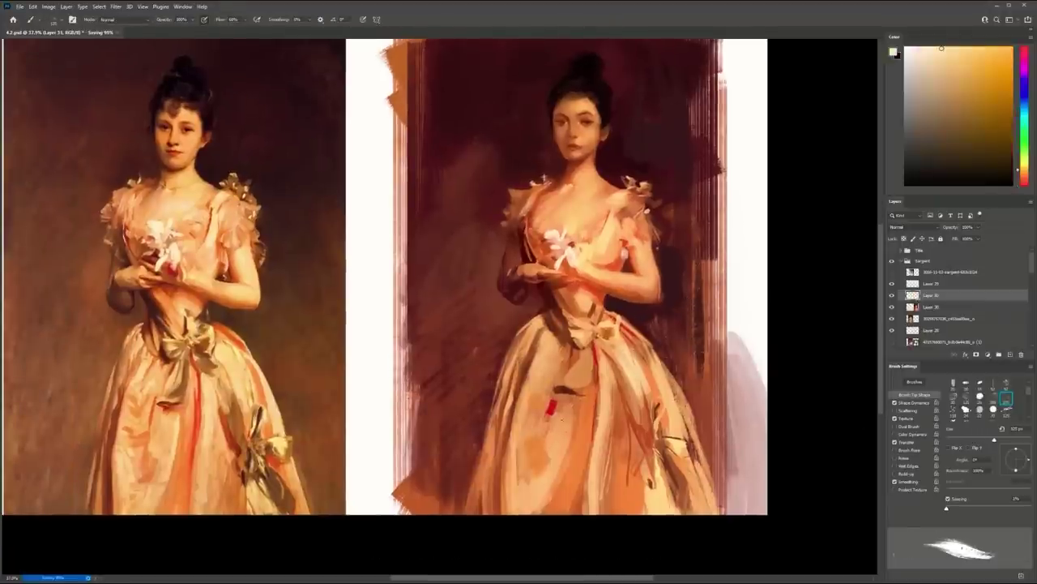
Paint pale yellow and peach highlights along the upper folds of the skirt with sampled dress colours
drag(580, 405, 544, 498)
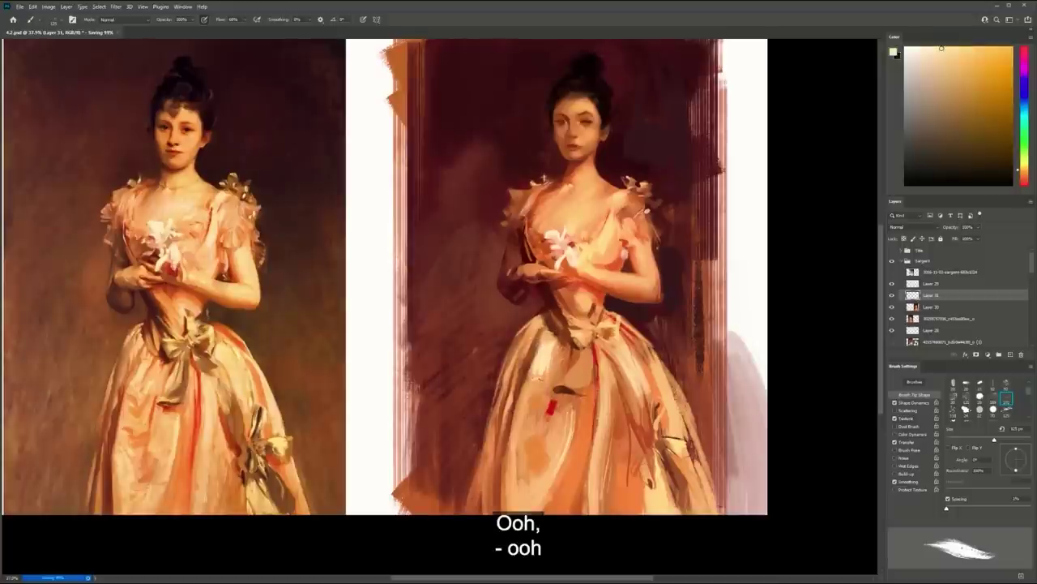
alt+click(540, 394)
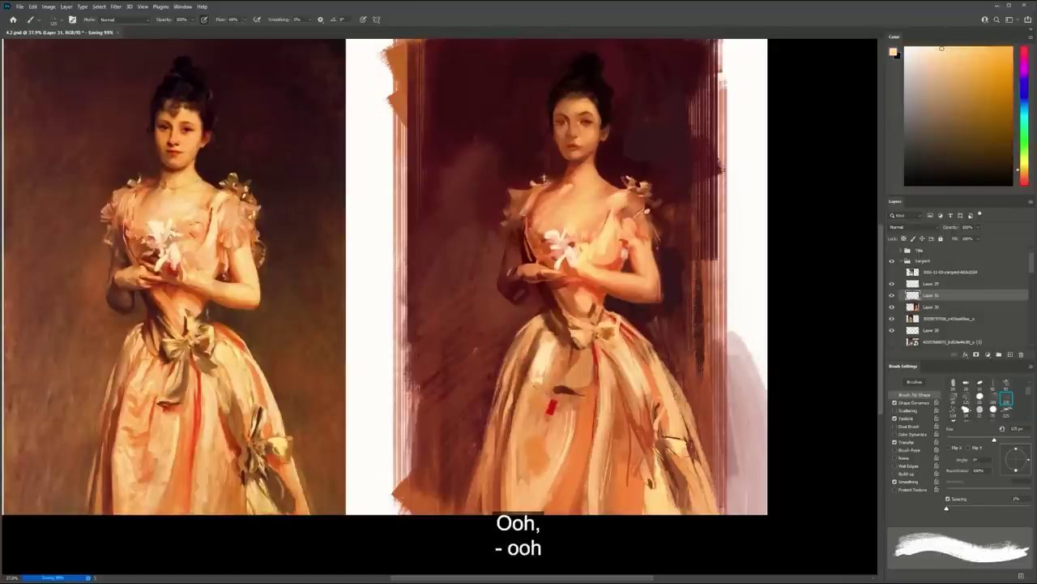
drag(533, 392, 518, 418)
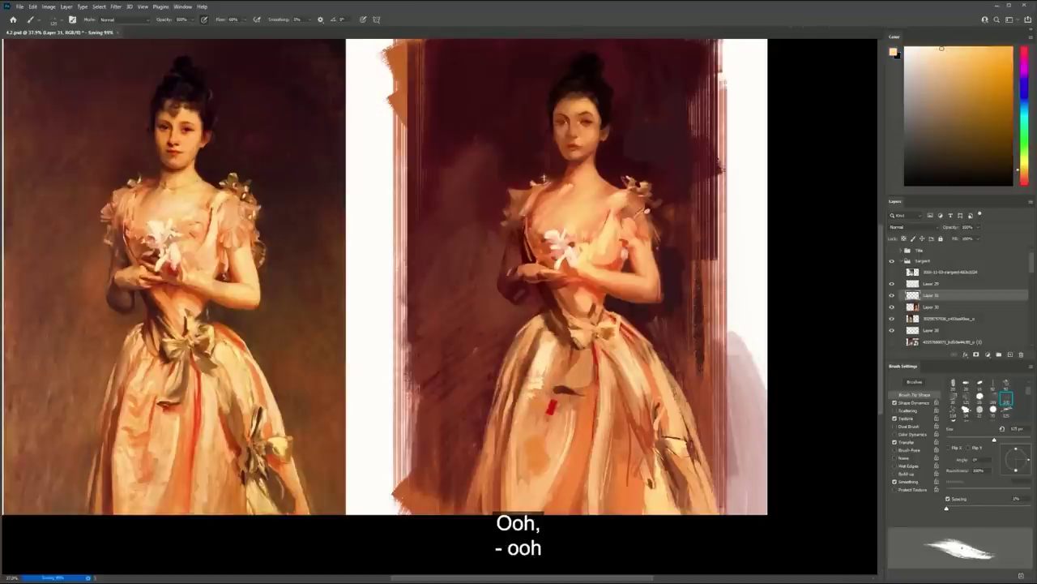
alt+click(631, 341)
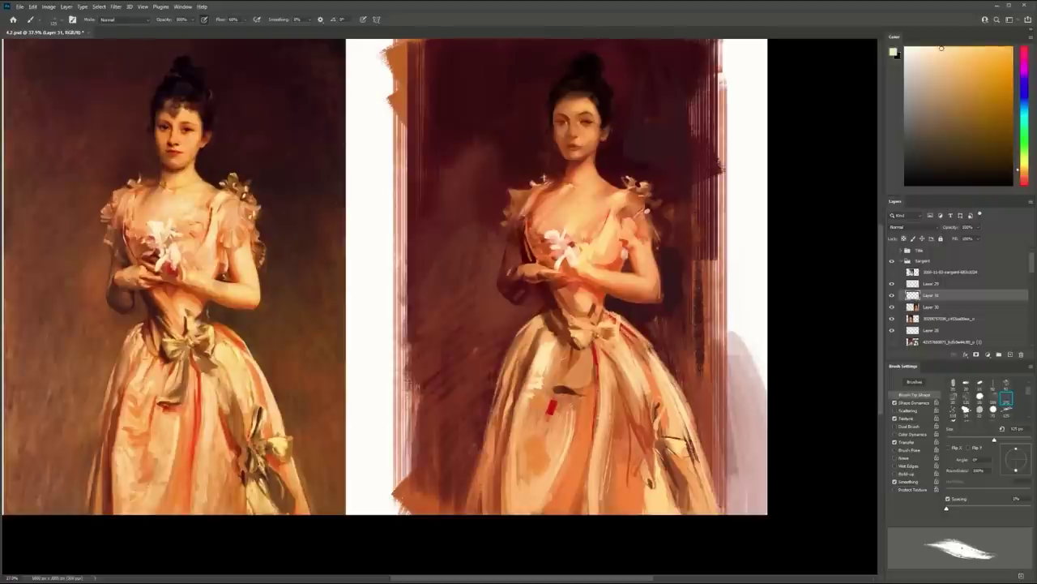
Add pale cream highlights to the bodice strap and shoulder flowers, and touch up the opposite sleeve with sampled tones
drag(616, 231, 602, 267)
drag(612, 194, 627, 186)
alt+click(521, 203)
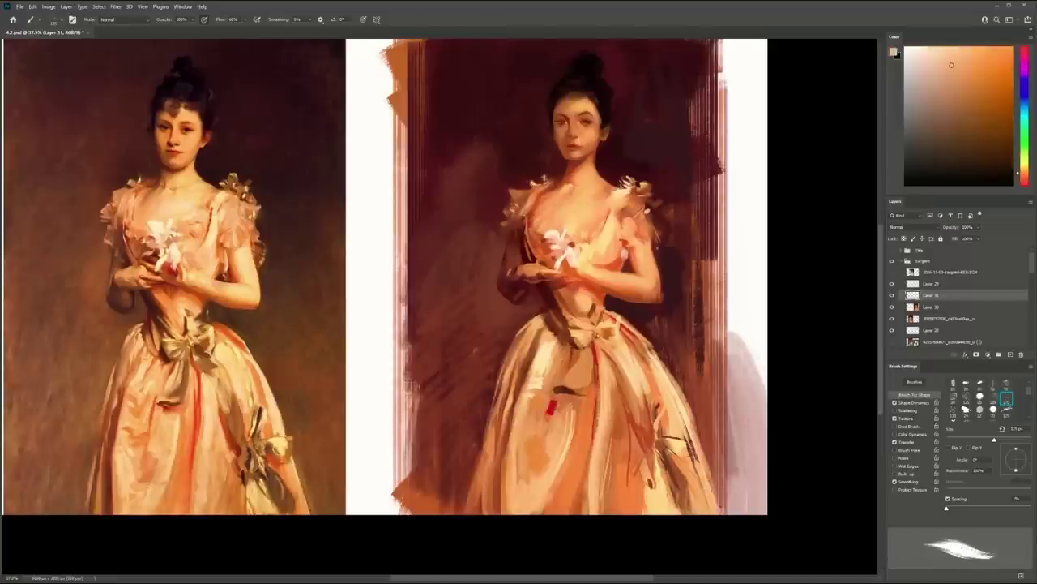
alt+click(520, 212)
alt+click(518, 192)
Touch up the edges around the figure with a smaller brush in sampled dark red background tones, undoing the last stroke
key(z)
alt+click(545, 293)
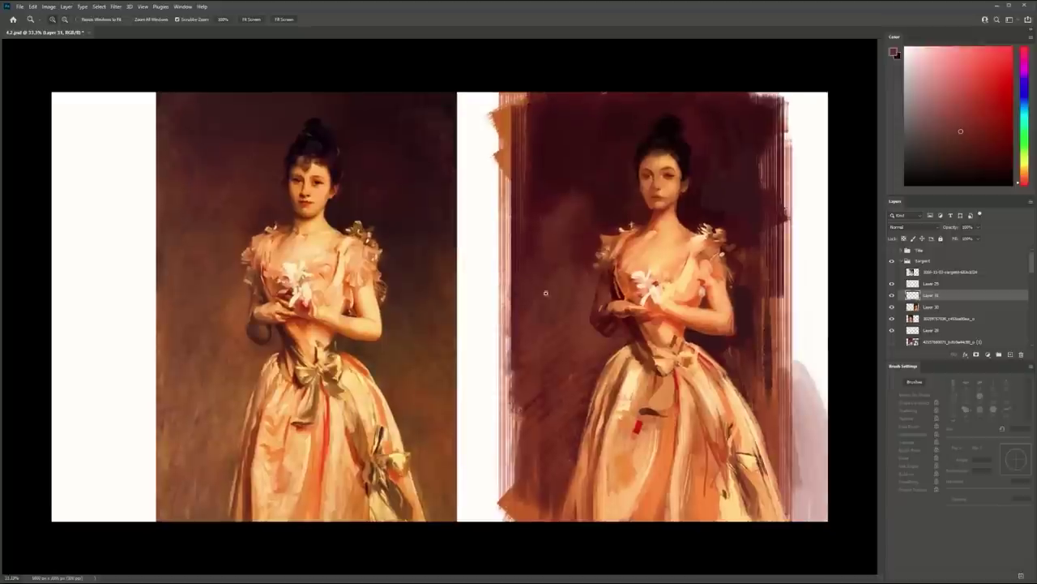
drag(688, 308, 721, 316)
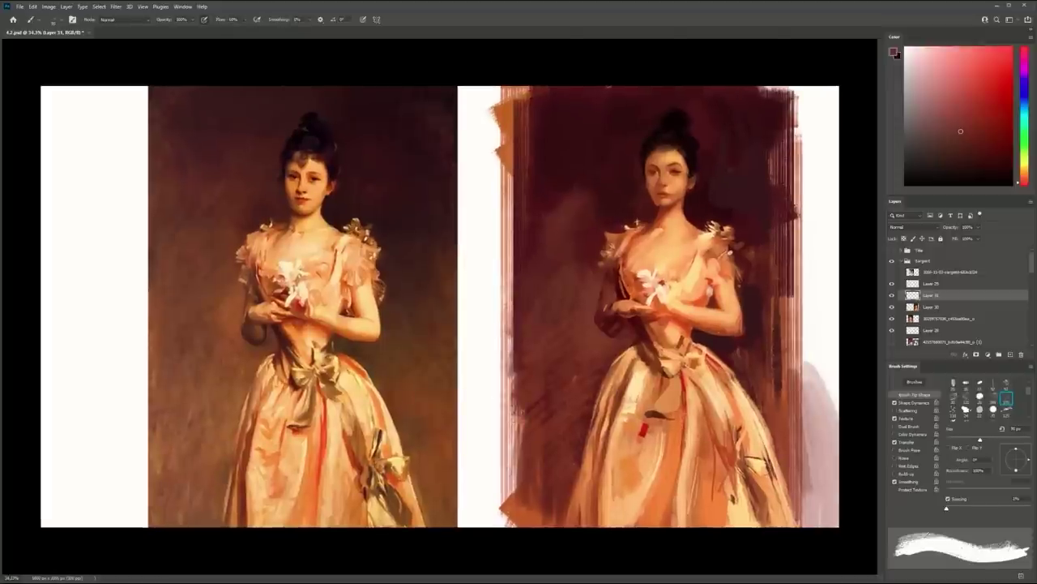
alt+click(733, 193)
alt+click(643, 430)
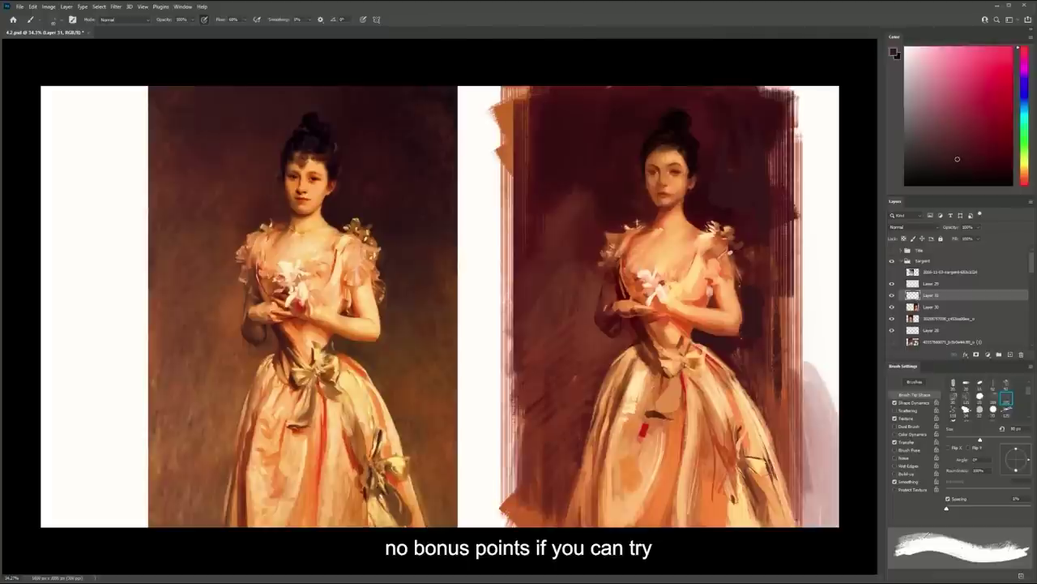
key(ctrl+z)
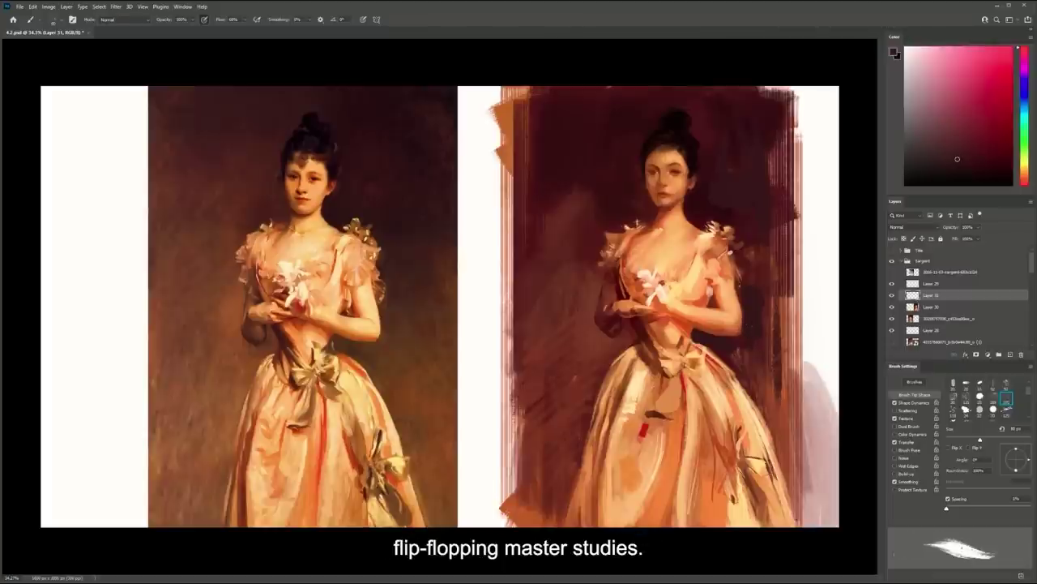
Refine the bodice around the flowers and the chest with sampled red-orange and light yellow tones
alt+click(684, 297)
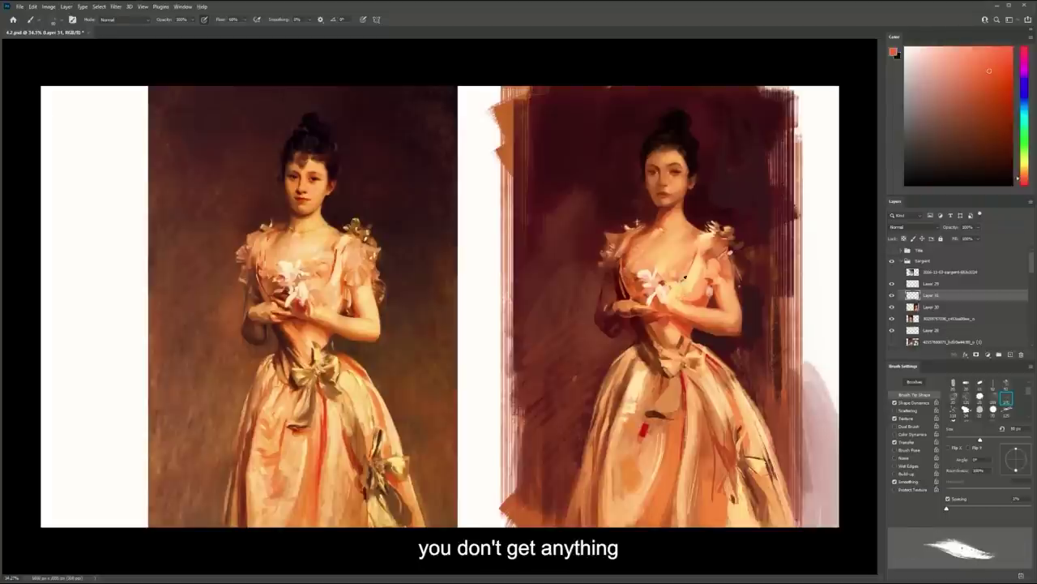
alt+click(674, 282)
alt+click(649, 246)
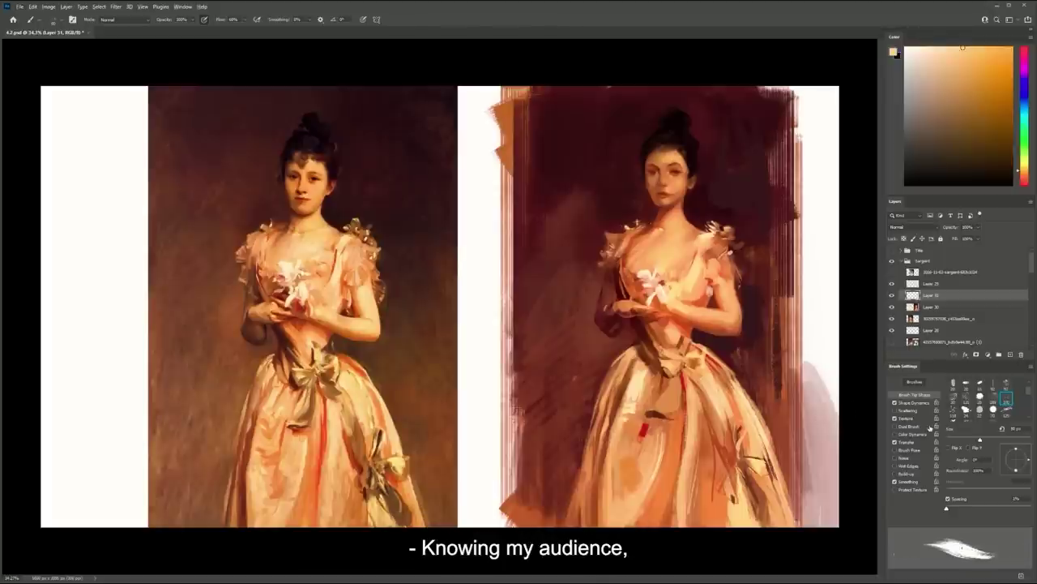
Switch to a bristle brush and soften the chest and neck with a yellower orange, reducing the brush size for the edges
click(966, 397)
alt+click(642, 241)
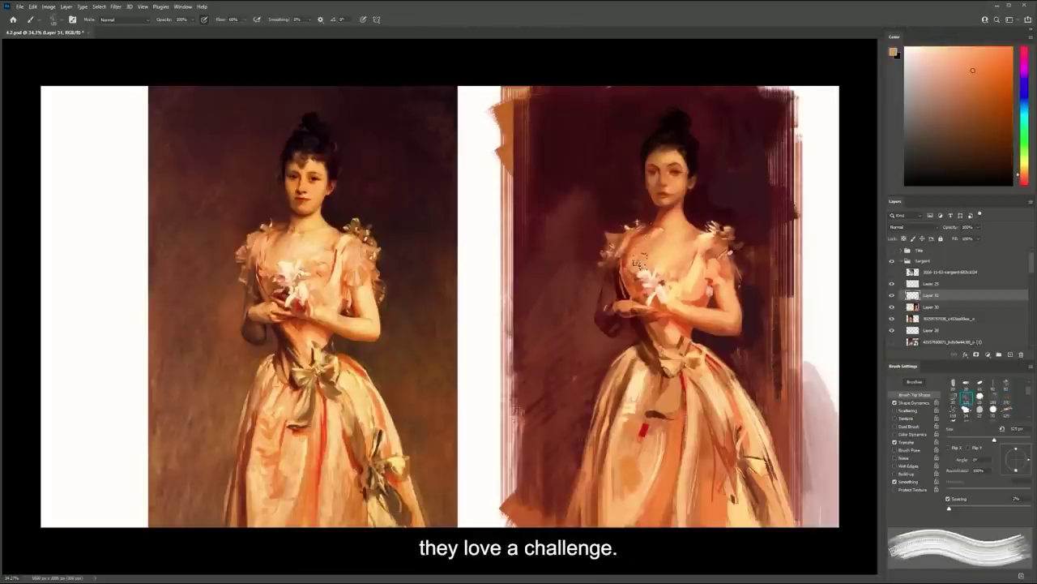
click(1025, 173)
mouse_move(653, 237)
mouse_down()
mouse_move(640, 254)
mouse_move(663, 233)
mouse_up()
key(bracketleft)
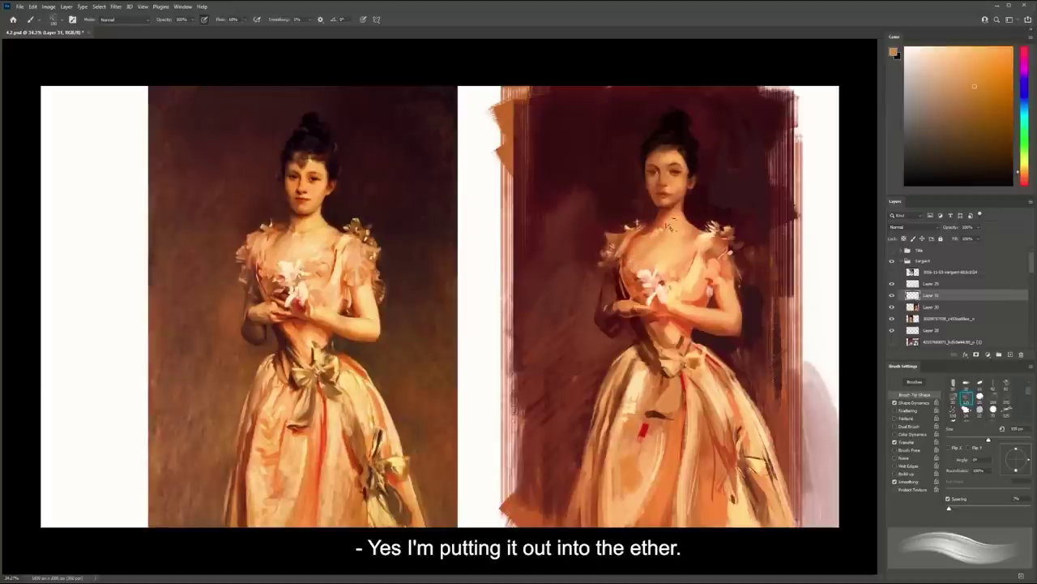
key(bracketleft)
alt+click(641, 203)
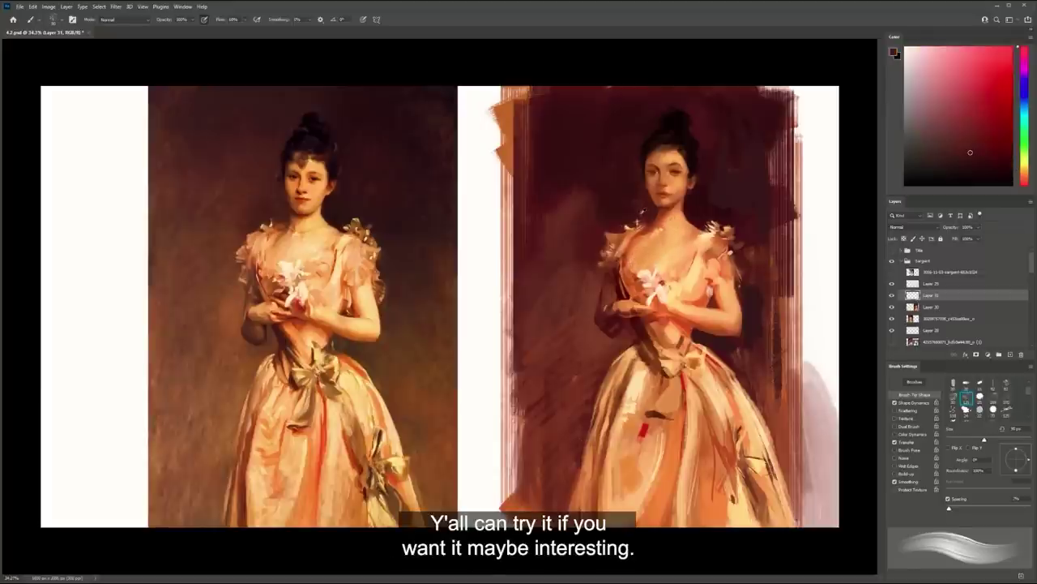
Compare the study with the reference at thumbnail size, flipping the canvas horizontally and back
key(z)
drag(690, 274, 685, 274)
alt+click(685, 274)
alt+click(687, 274)
alt+click(690, 273)
click(684, 268)
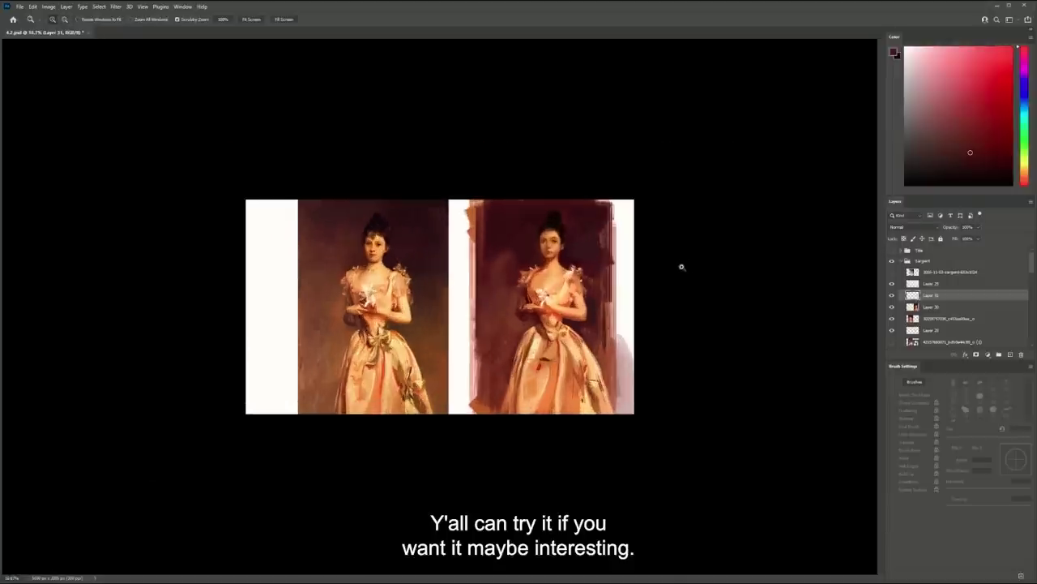
click(683, 268)
alt+click(684, 269)
alt+click(686, 265)
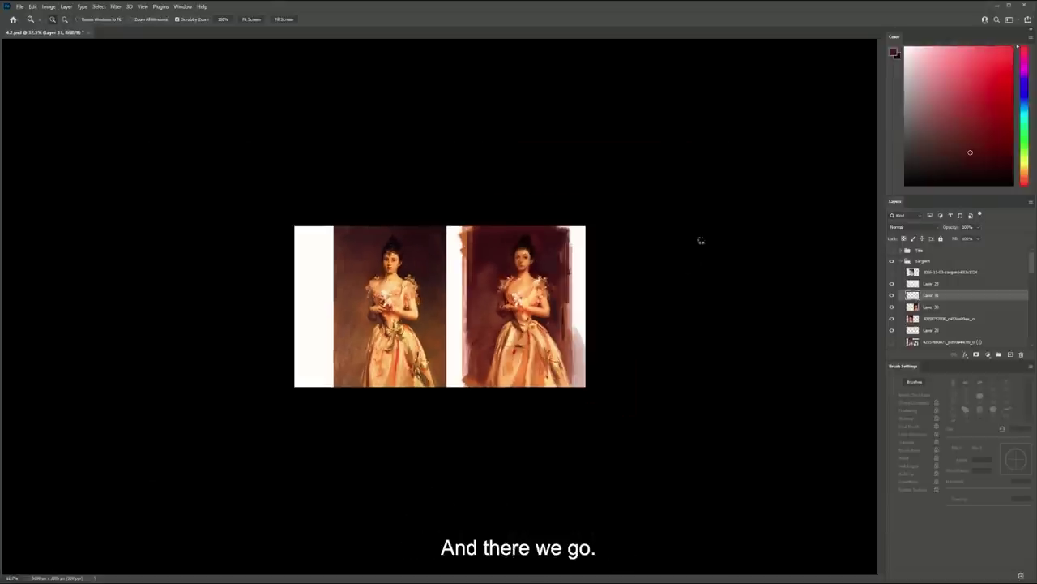
key(ctrl+shift+h)
click(440, 306)
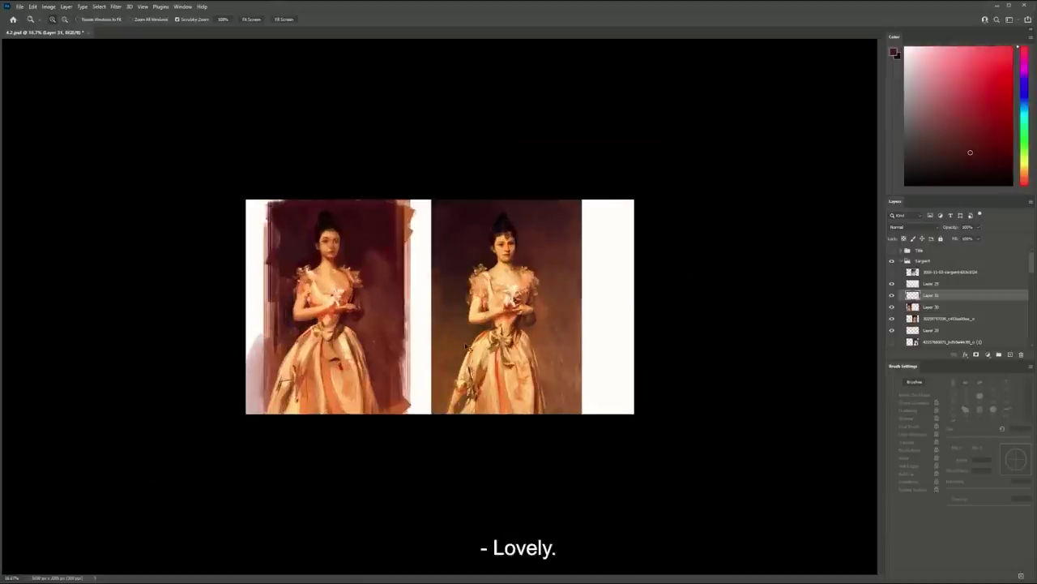
key(h)
click(535, 326)
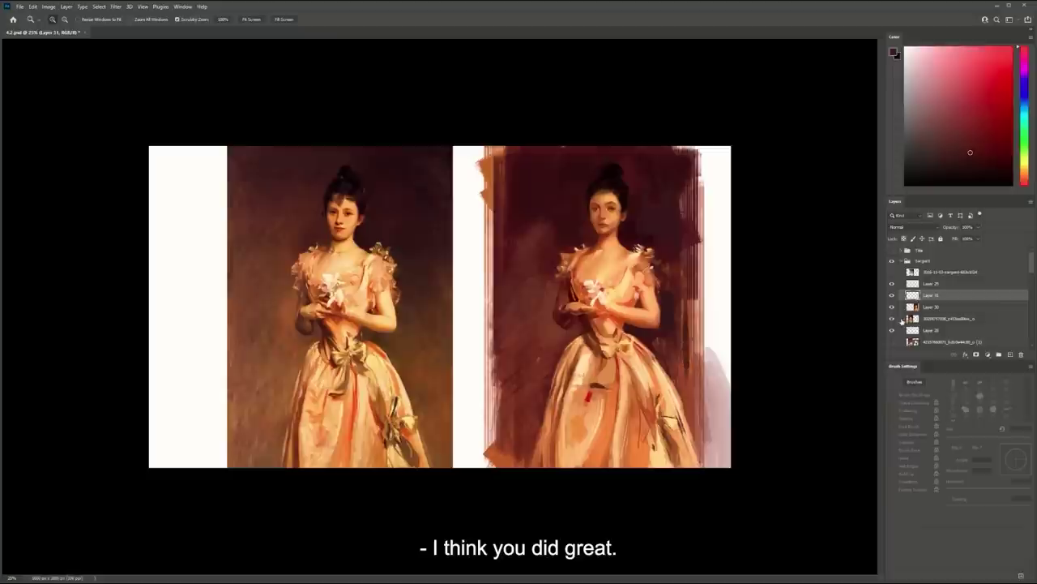
Hide the Sargent reference image and clear the stray grey mark from the painting layer with a rectangular selection
click(892, 319)
scroll(961, 321, down, 1)
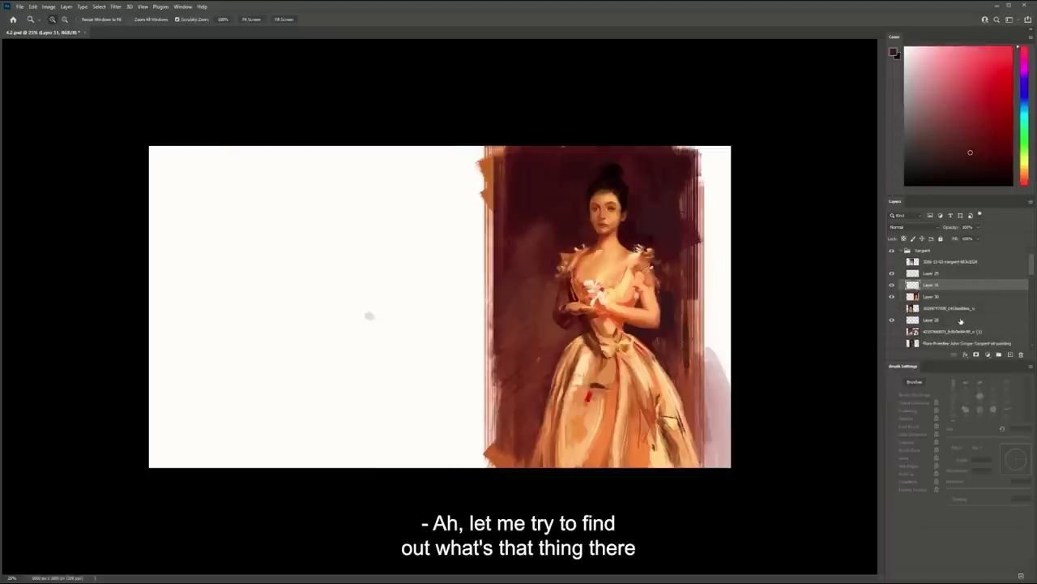
click(893, 296)
click(893, 297)
click(918, 298)
key(m)
mouse_move(350, 281)
mouse_down()
mouse_move(381, 317)
mouse_move(350, 280)
mouse_up()
key(ctrl+d)
Collapse and hide the Sargent group, and show and select the Leyendecker group
scroll(996, 310, down, 5)
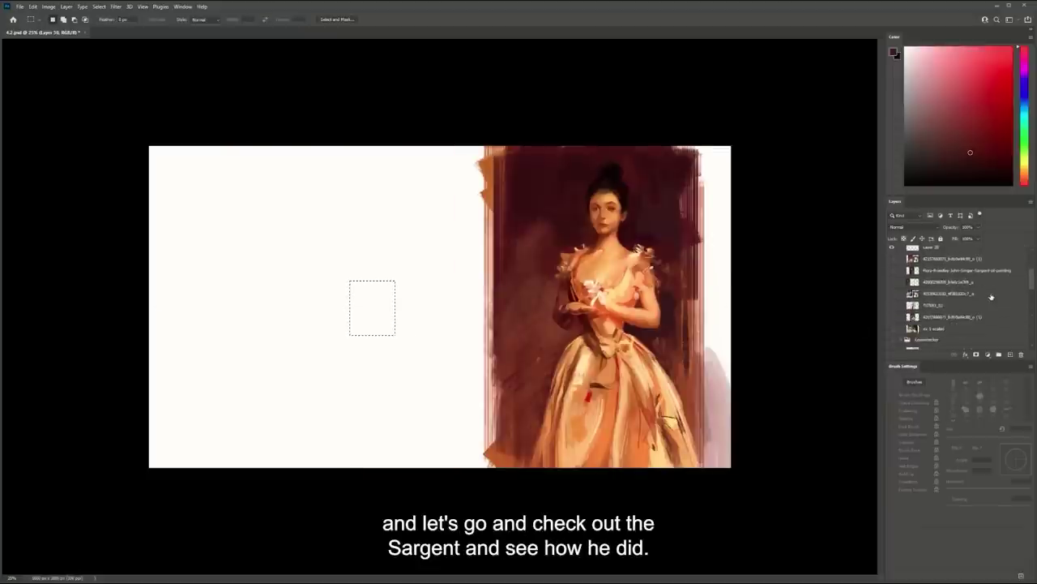
scroll(996, 310, up, 5)
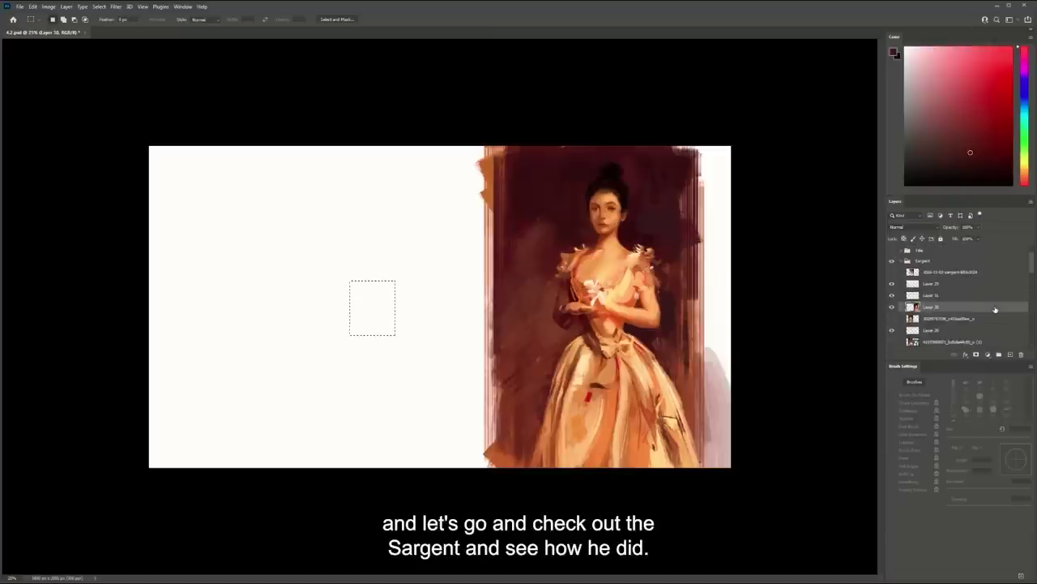
click(902, 261)
click(892, 260)
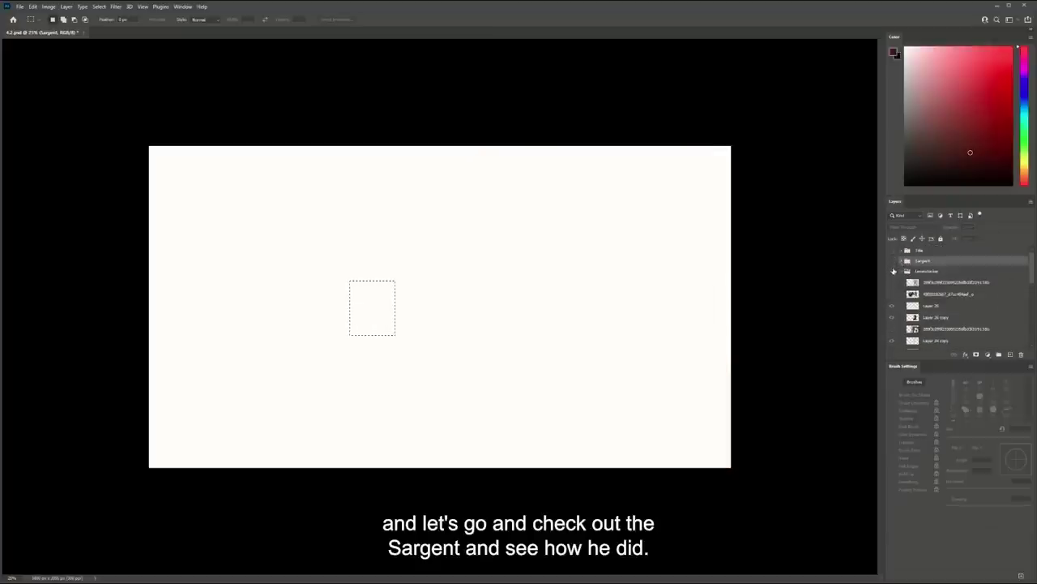
click(892, 272)
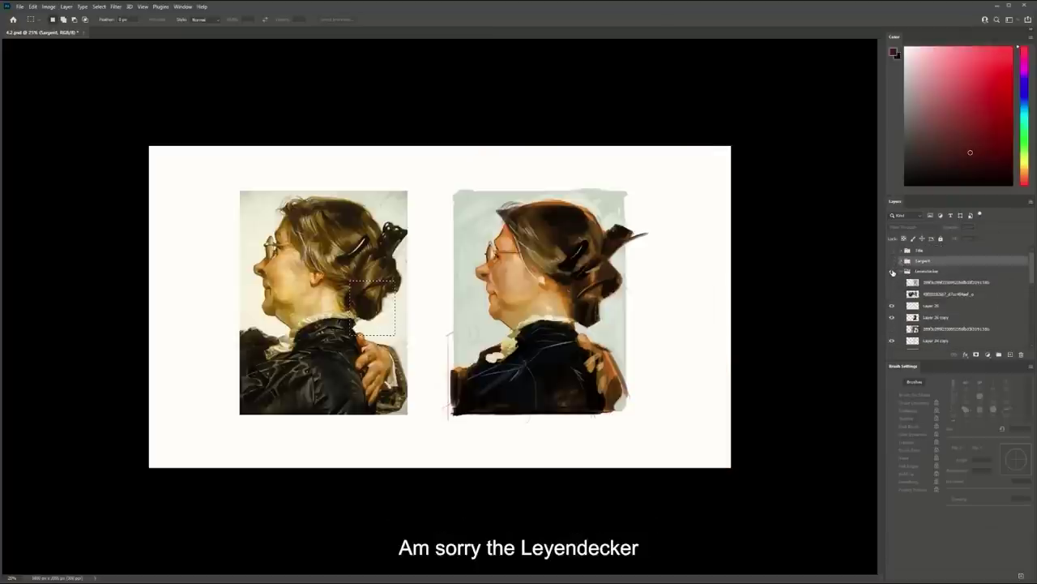
click(892, 272)
click(893, 271)
click(924, 272)
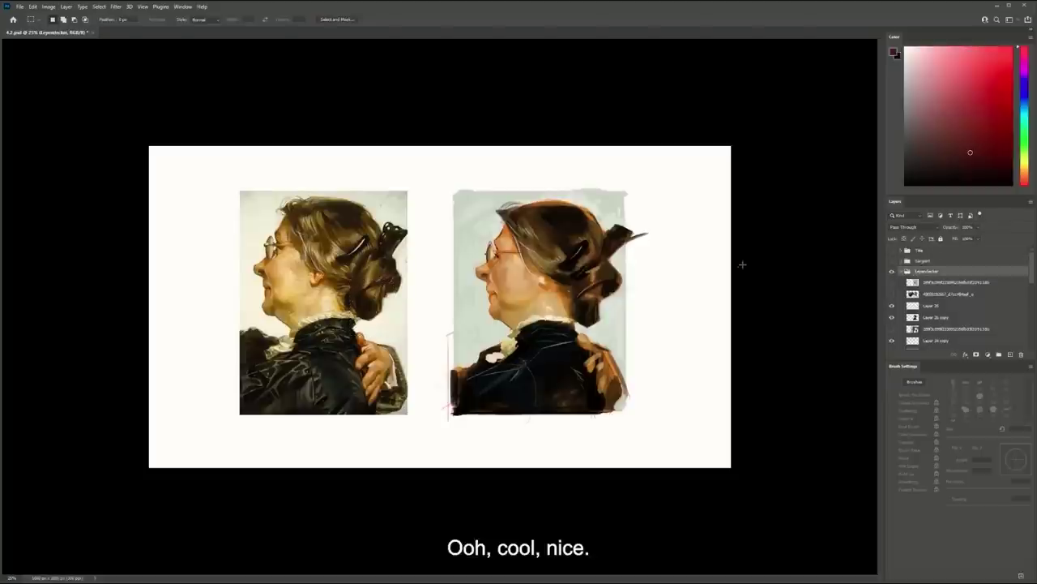
Copy the painted Leyendecker study with a rectangular selection around it, and collapse and hide its group
drag(440, 182, 669, 443)
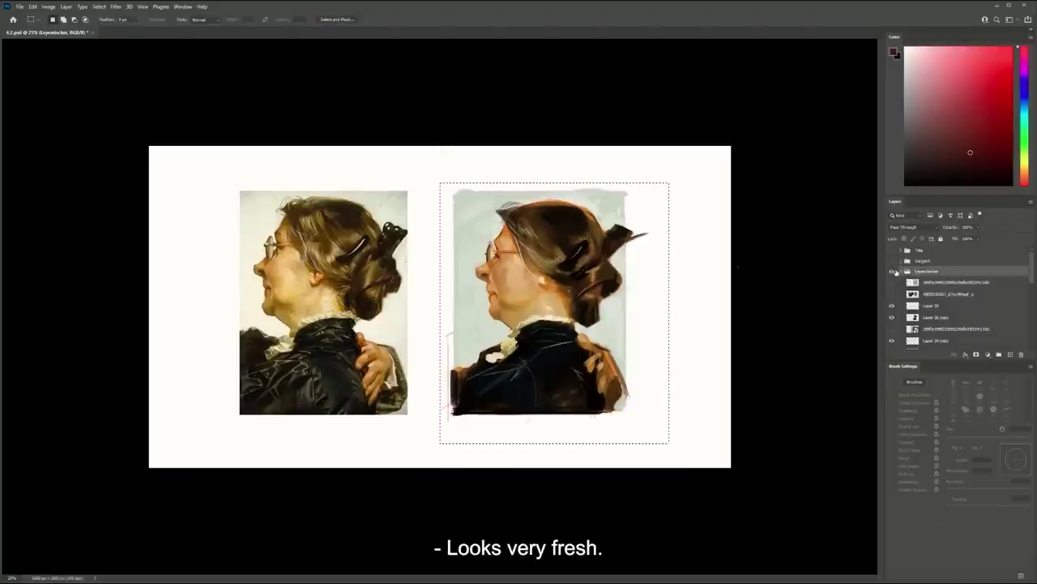
click(902, 272)
click(892, 272)
Show the Sargent group and paste the copied Leyendecker study into it, moving it onto the blank area beside the Sargent painting
click(893, 261)
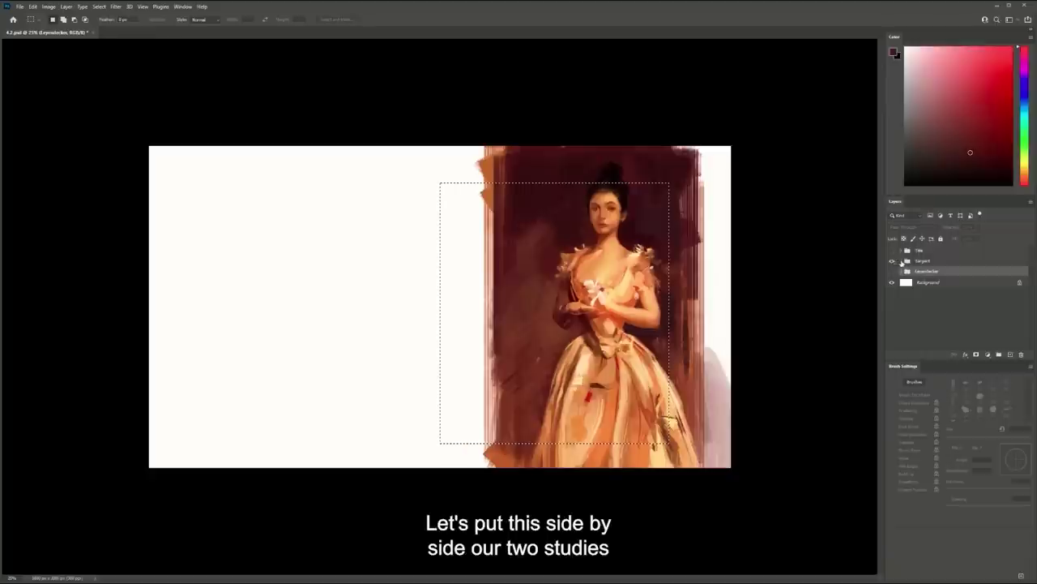
click(901, 261)
key(ctrl+v)
key(ctrl+t)
drag(601, 264, 383, 266)
key(Return)
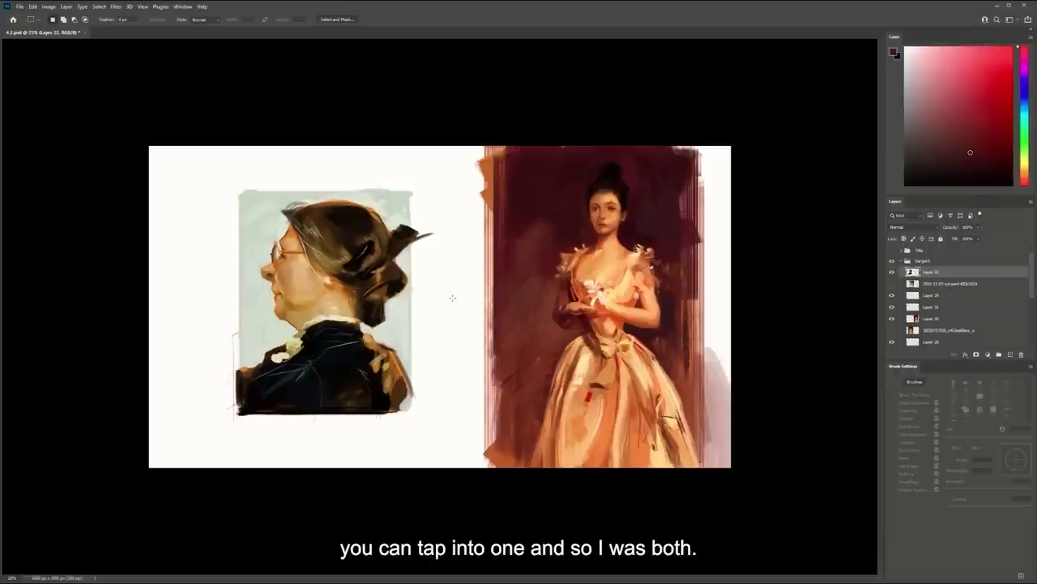
Select the pasted Leyendecker study's layer in the Sargent group and add a new empty layer above it
key(ctrl+space)
drag(379, 302, 462, 319)
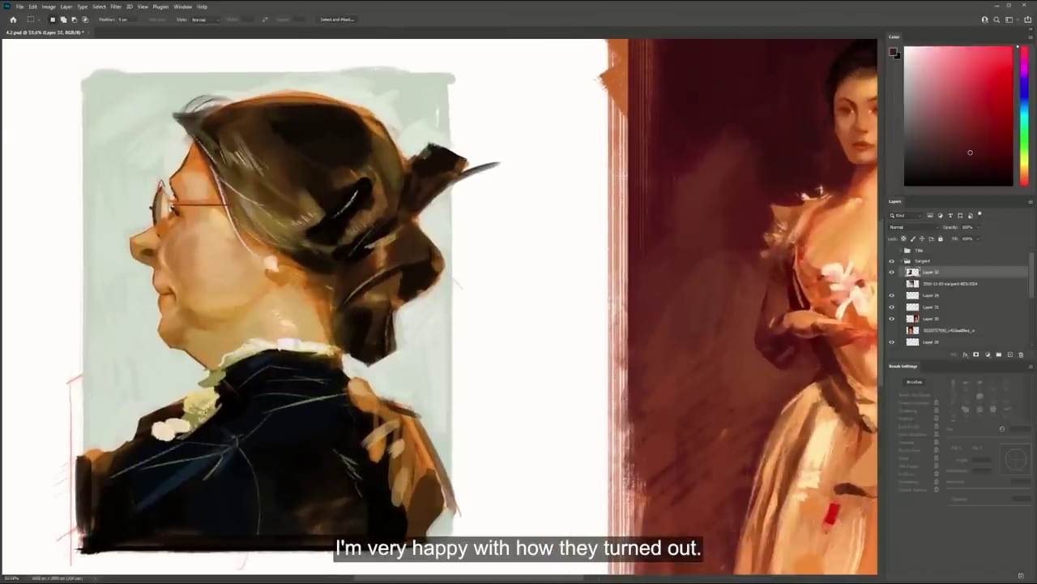
key(v)
drag(335, 232, 350, 239)
click(924, 261)
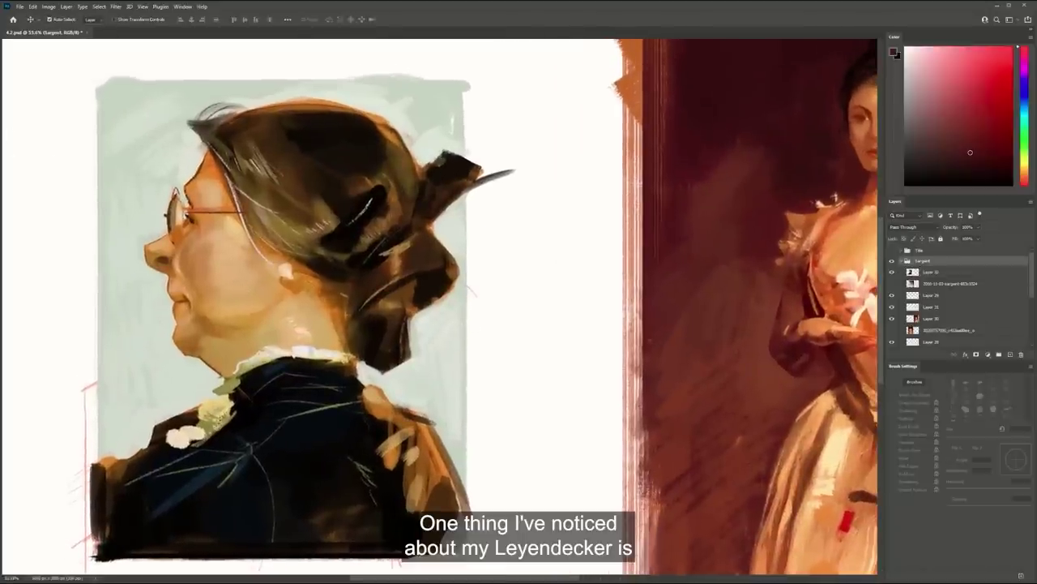
click(264, 292)
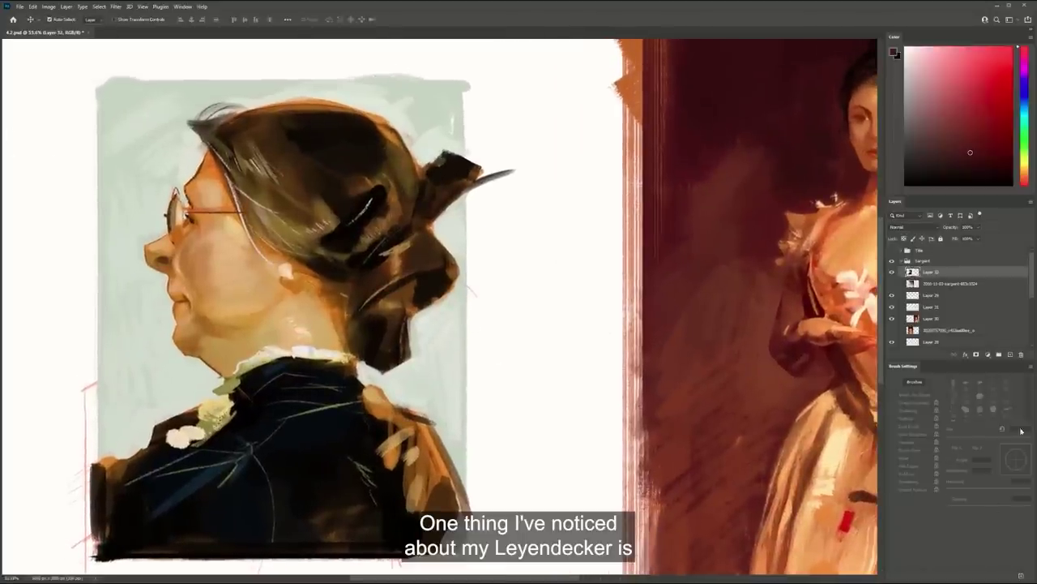
click(1010, 355)
Switch to an enlarged painterly brush, sample light tones from the Leyendecker portrait, and paint soft highlight strokes on the woman's cheek
key(b)
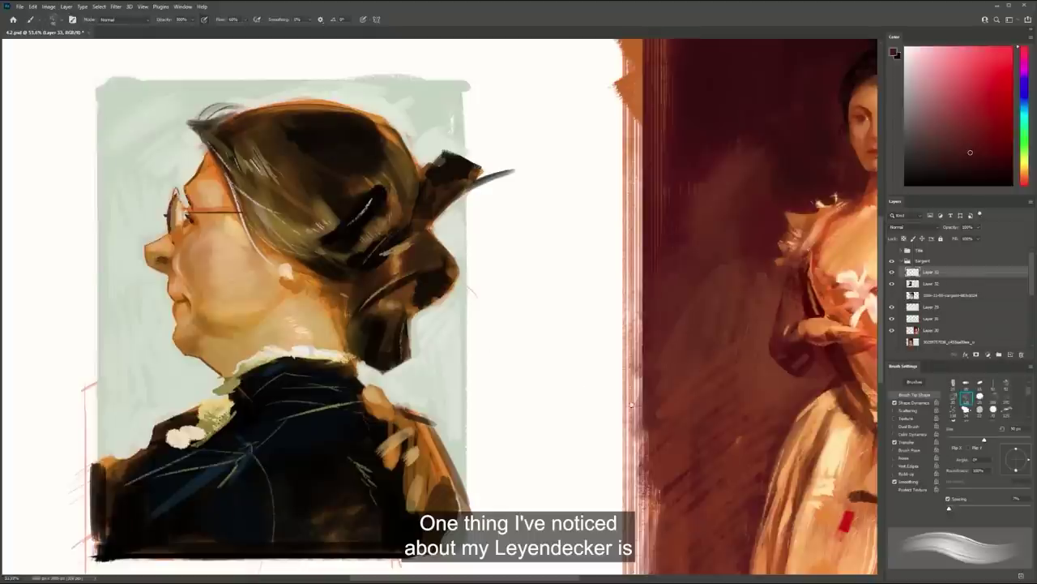
key(comma)
alt+click(247, 263)
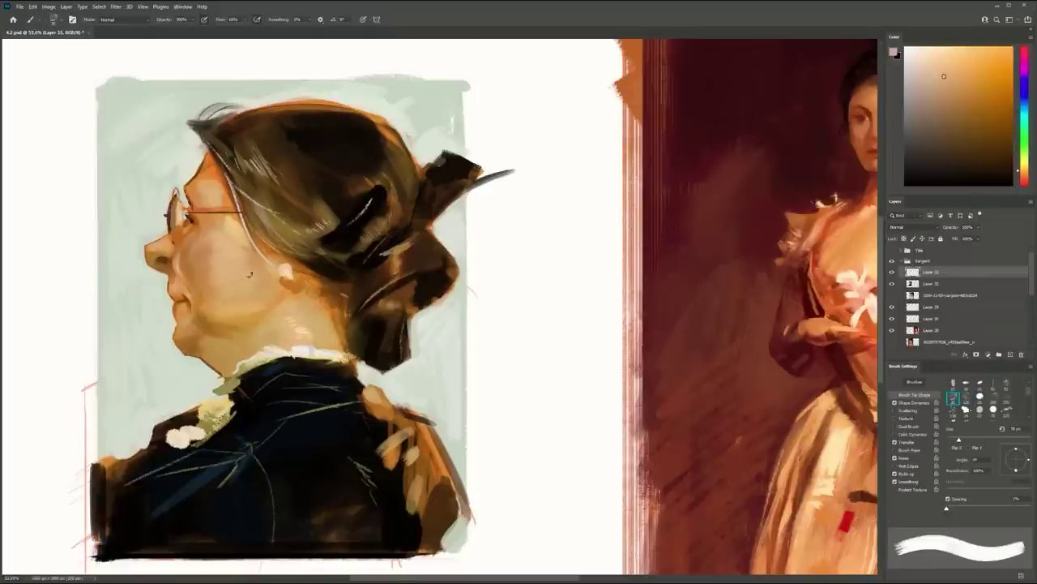
alt+click(304, 343)
key(bracketright)
key(bracketright)
key(bracketright)
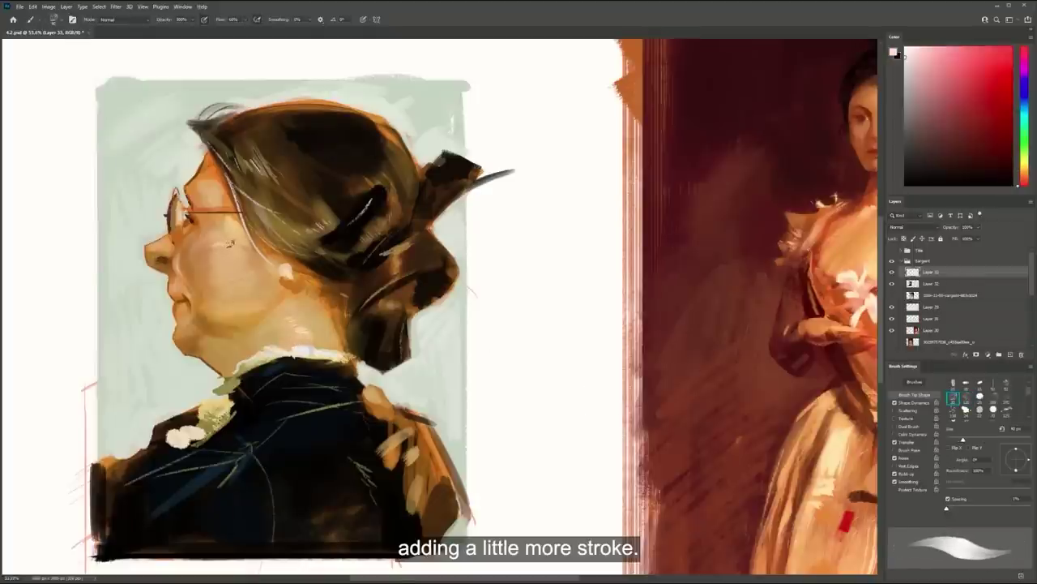
alt+click(209, 261)
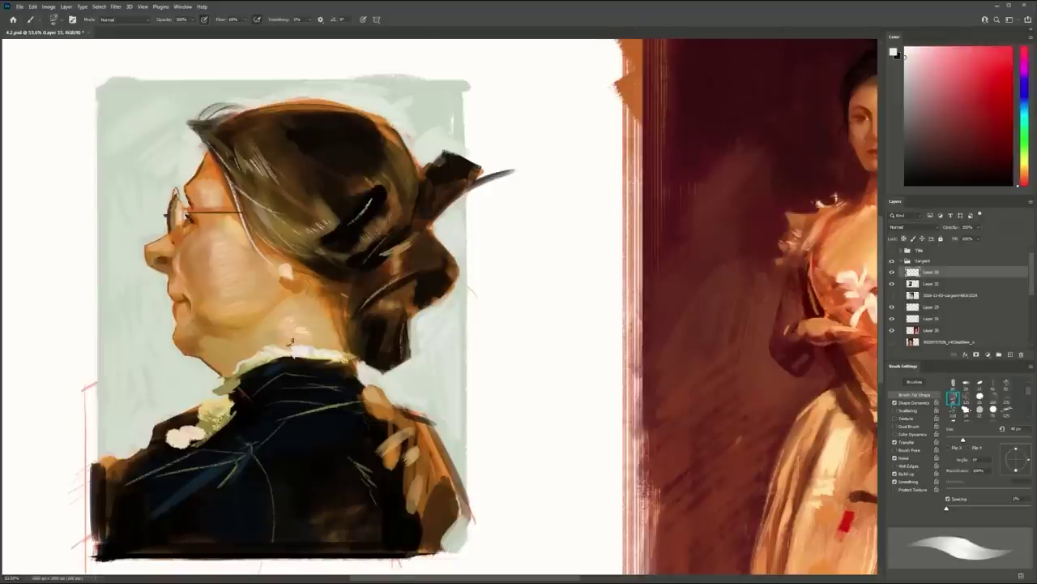
Review the Leyendecker and Sargent studies side by side, both as a whole and close up on the brushwork
key(z)
alt+click(338, 419)
alt+click(356, 412)
alt+click(379, 406)
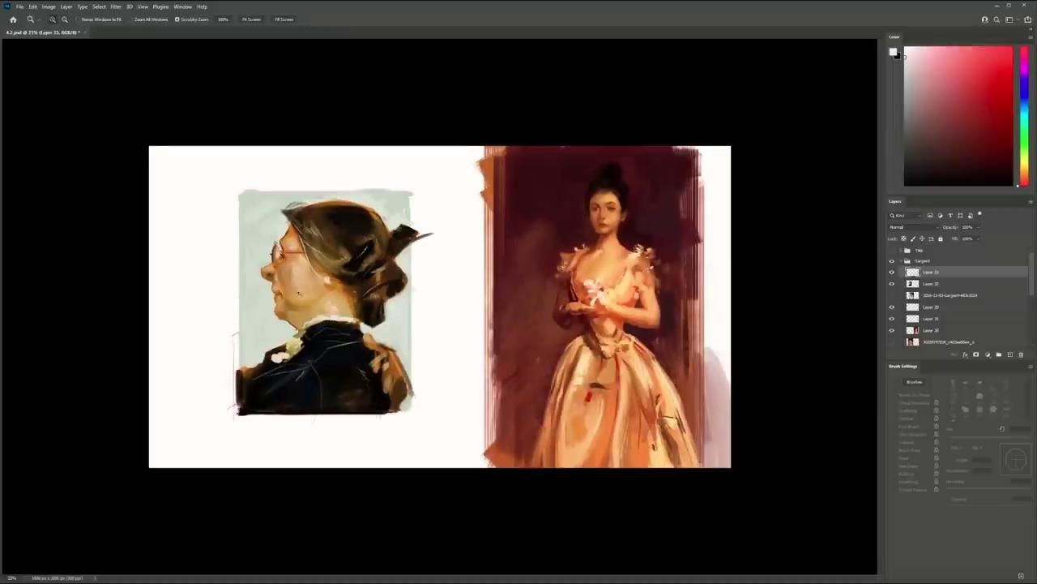
key(ctrl+plus)
key(b)
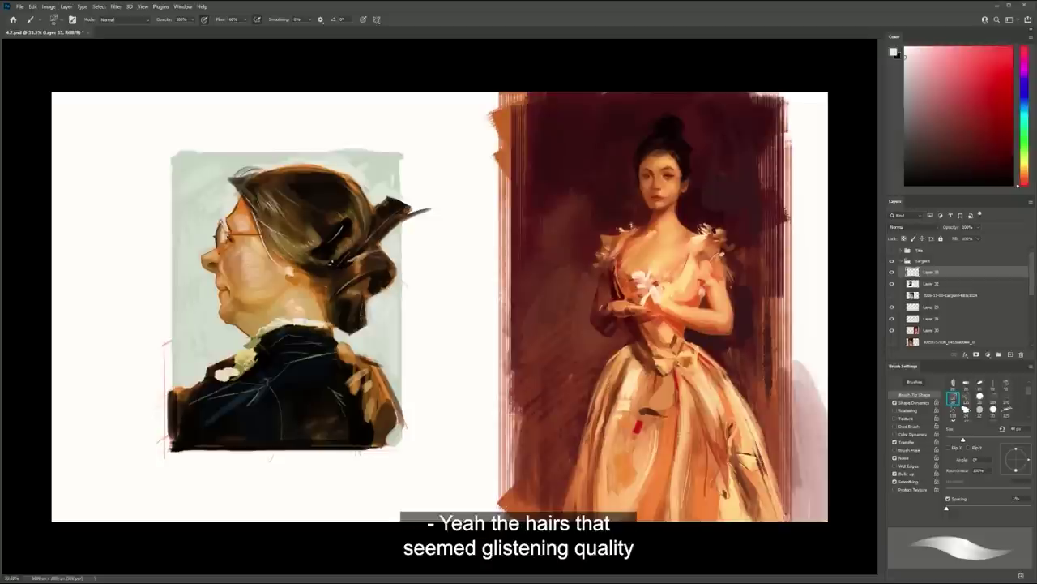
alt+click(405, 284)
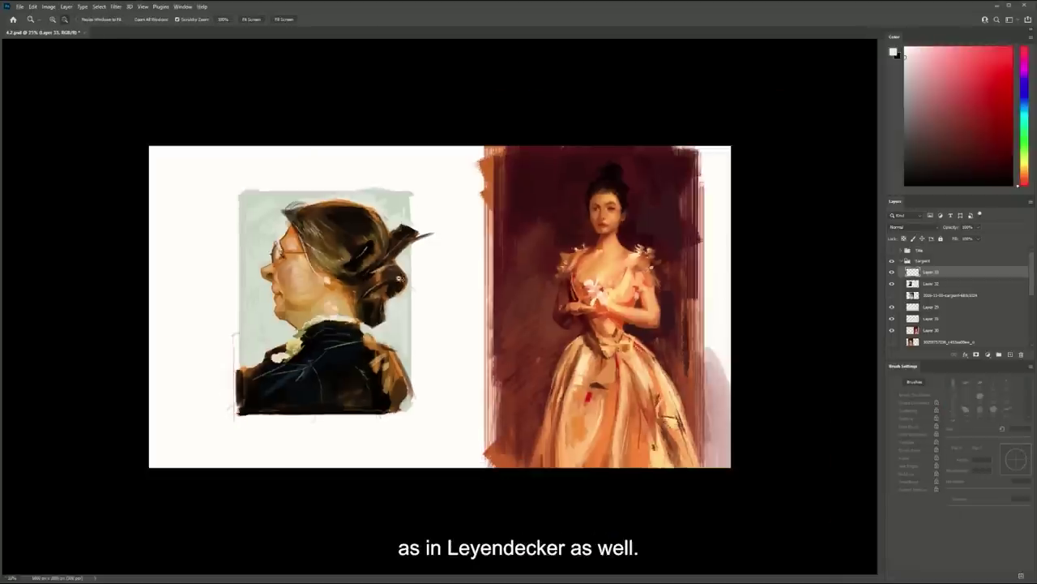
alt+click(435, 296)
alt+click(435, 297)
ctrl+click(437, 301)
ctrl+click(438, 303)
ctrl+click(440, 304)
ctrl+click(443, 305)
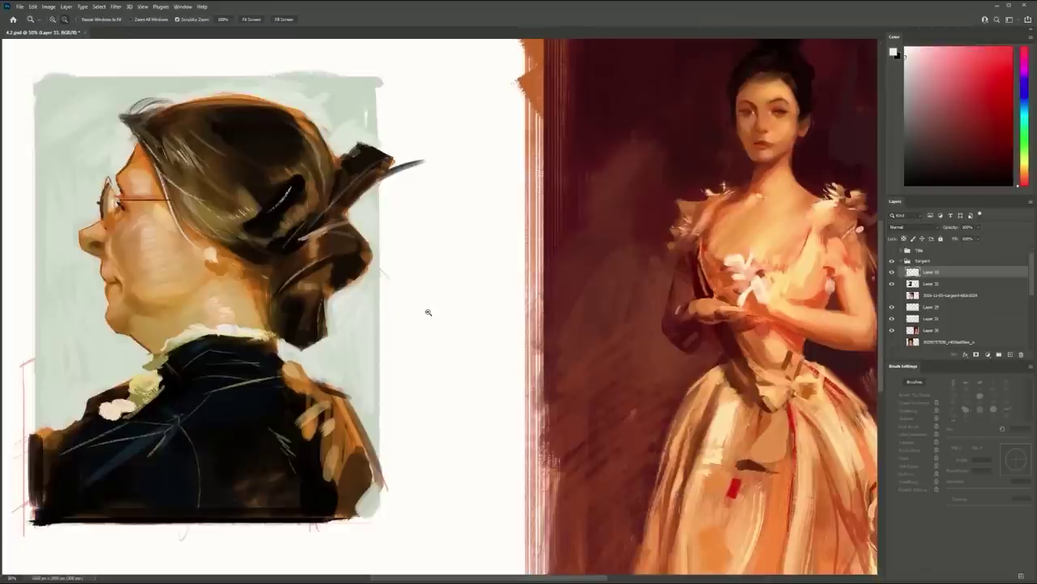
alt+click(425, 311)
ctrl+click(385, 316)
alt+click(363, 289)
drag(360, 290, 393, 274)
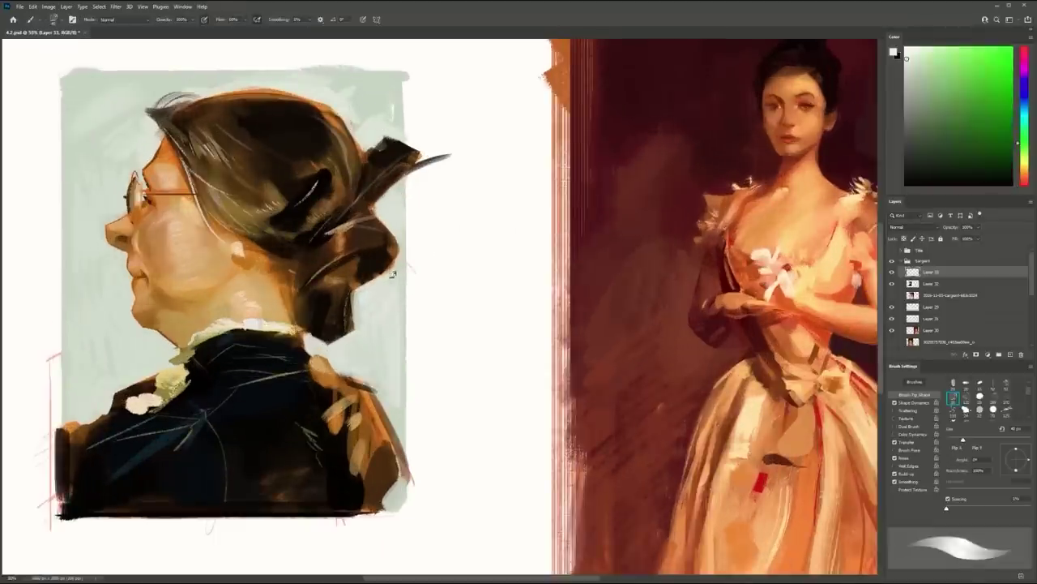
alt+click(417, 295)
alt+click(426, 297)
alt+click(434, 297)
click(440, 303)
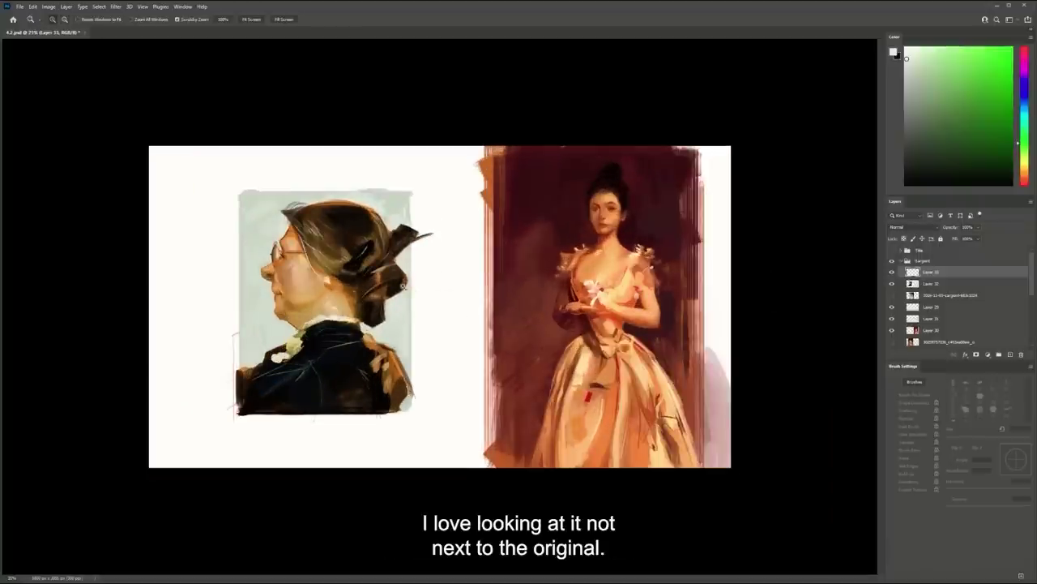
alt+click(397, 281)
click(395, 280)
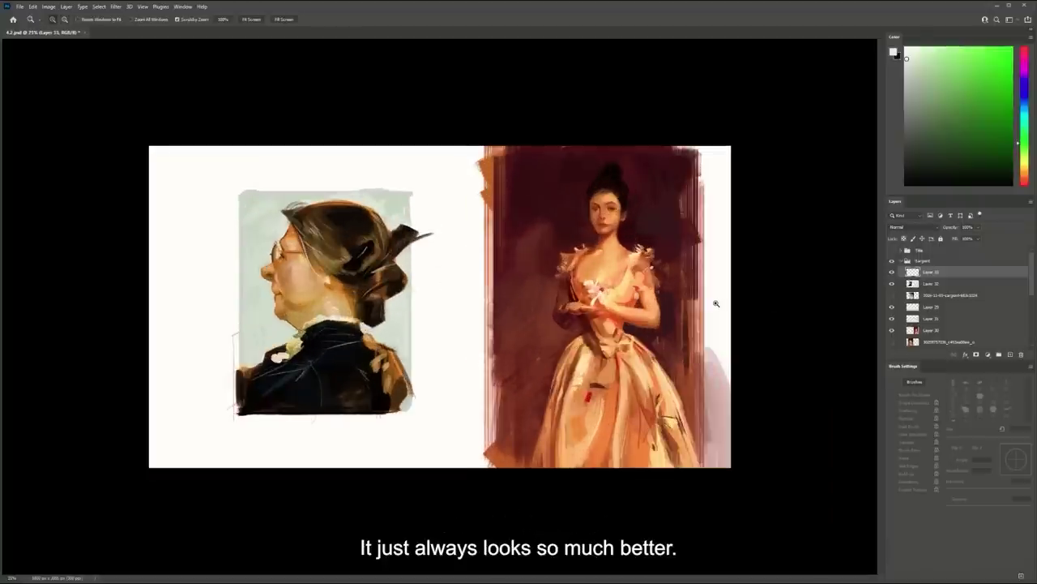
key(ctrl+plus)
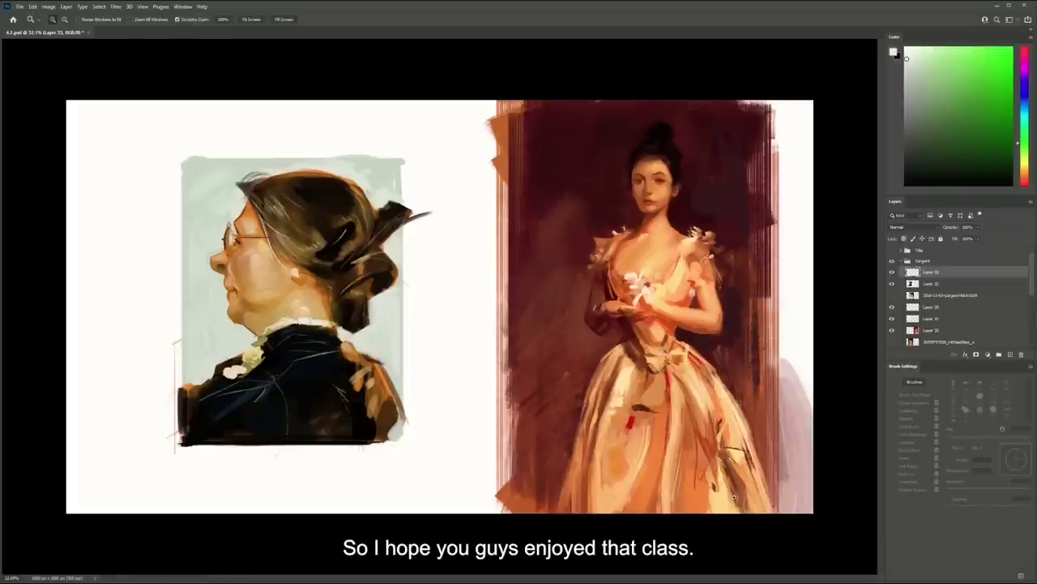
drag(448, 345, 466, 349)
drag(632, 355, 574, 373)
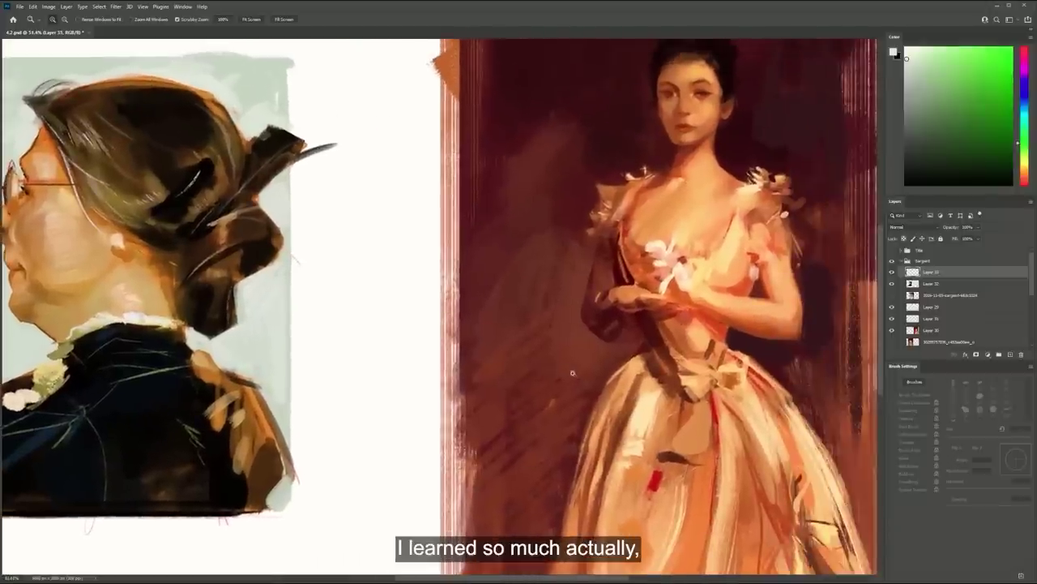
alt+click(642, 385)
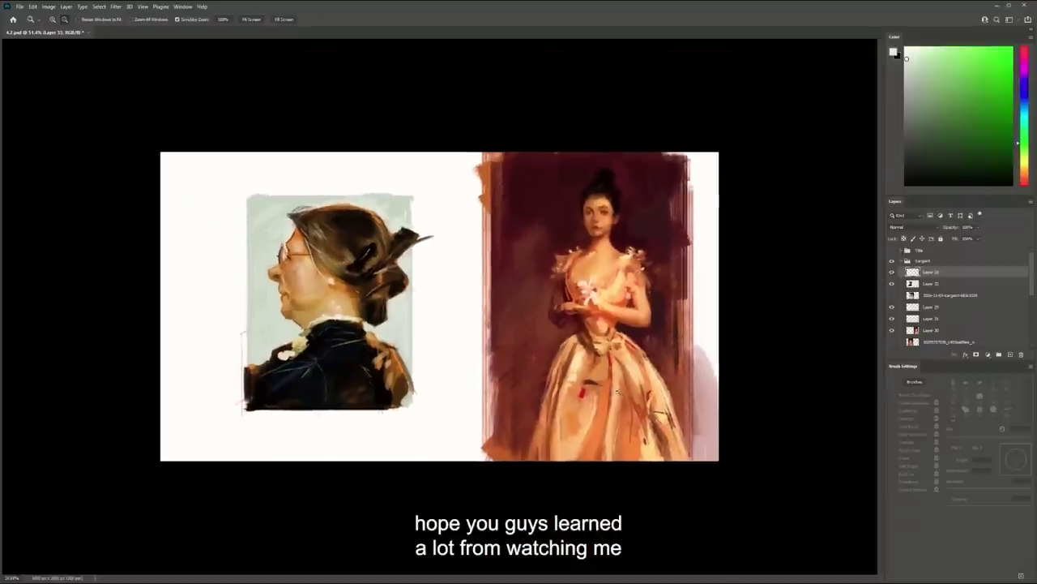